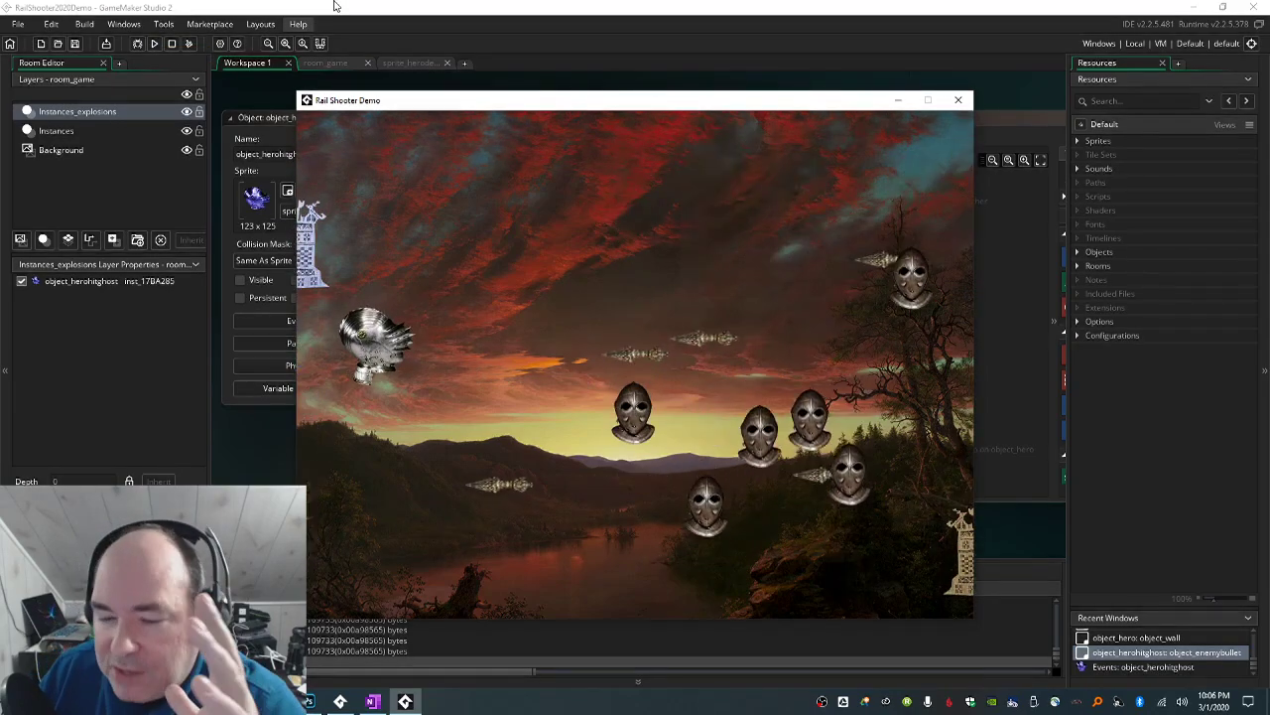
Close the running Rail Shooter Demo and switch to the blank OneNote page in the Game Design section.
left_click(967, 102)
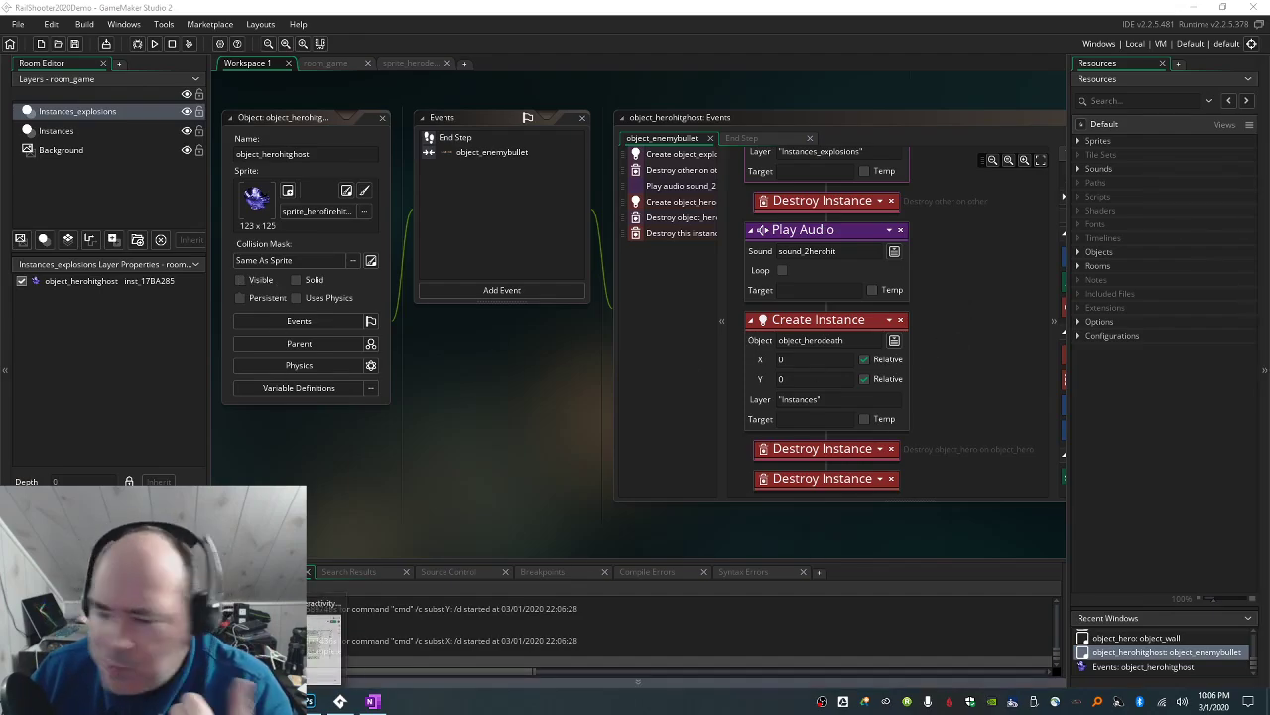
key("alt+Tab")
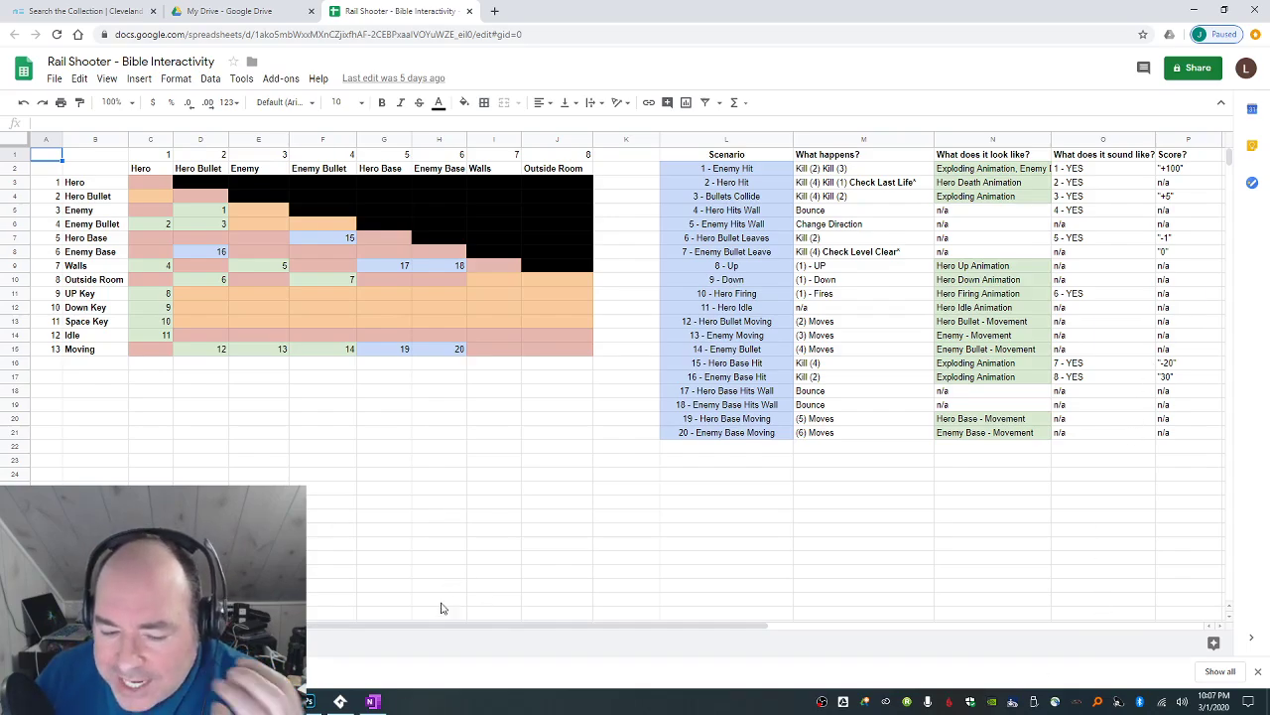
left_click(377, 702)
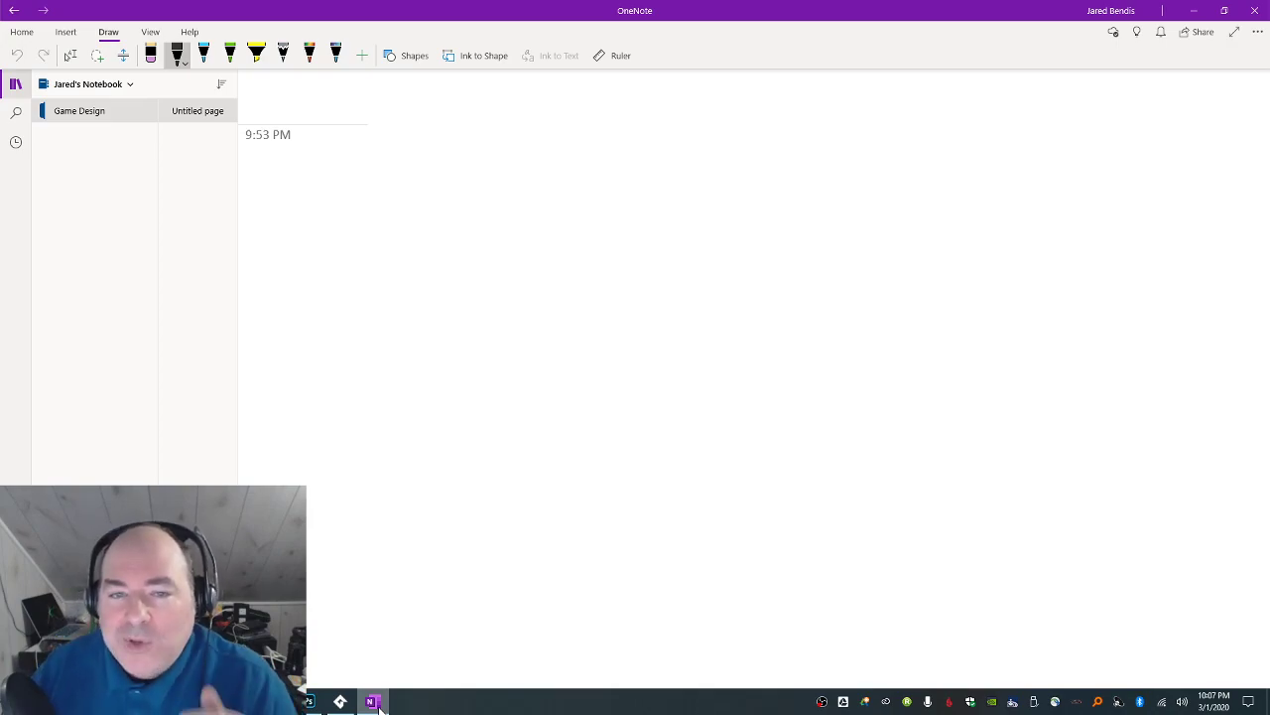
Draw a rectangle in the middle of the page and recolour its outline purple.
left_click(395, 58)
left_click(406, 236)
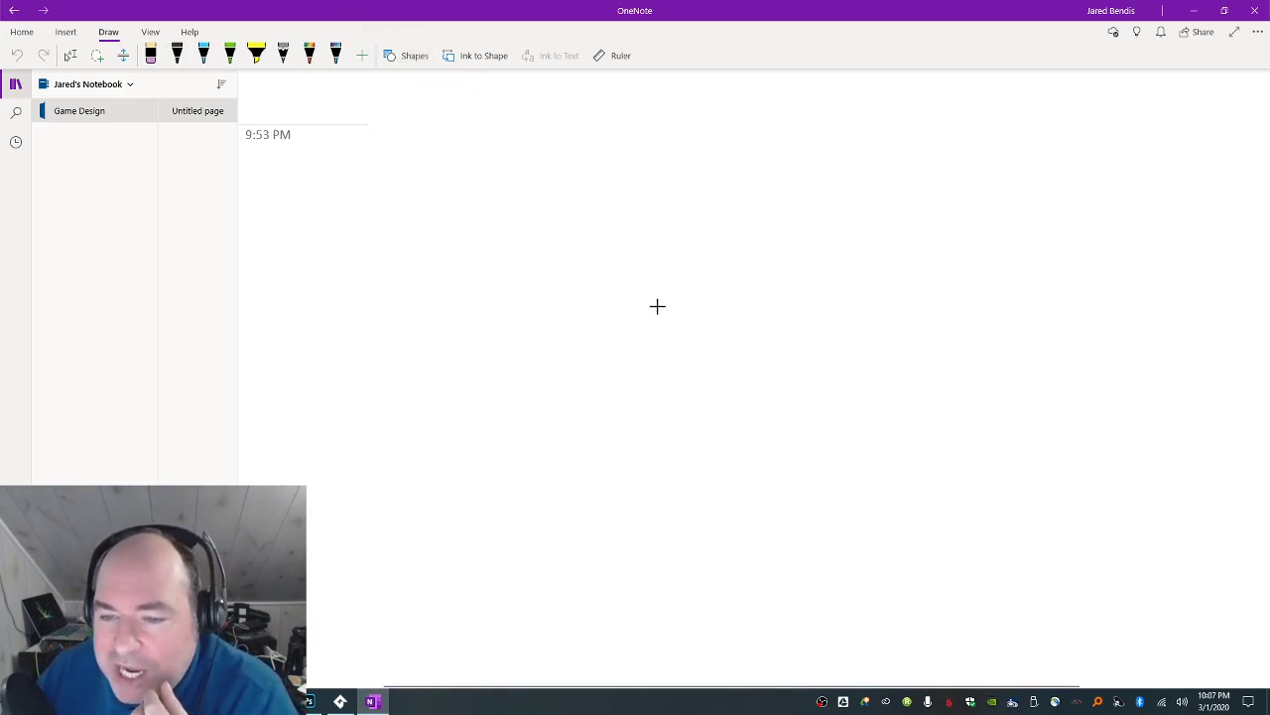
left_click_drag(657, 306, 867, 480)
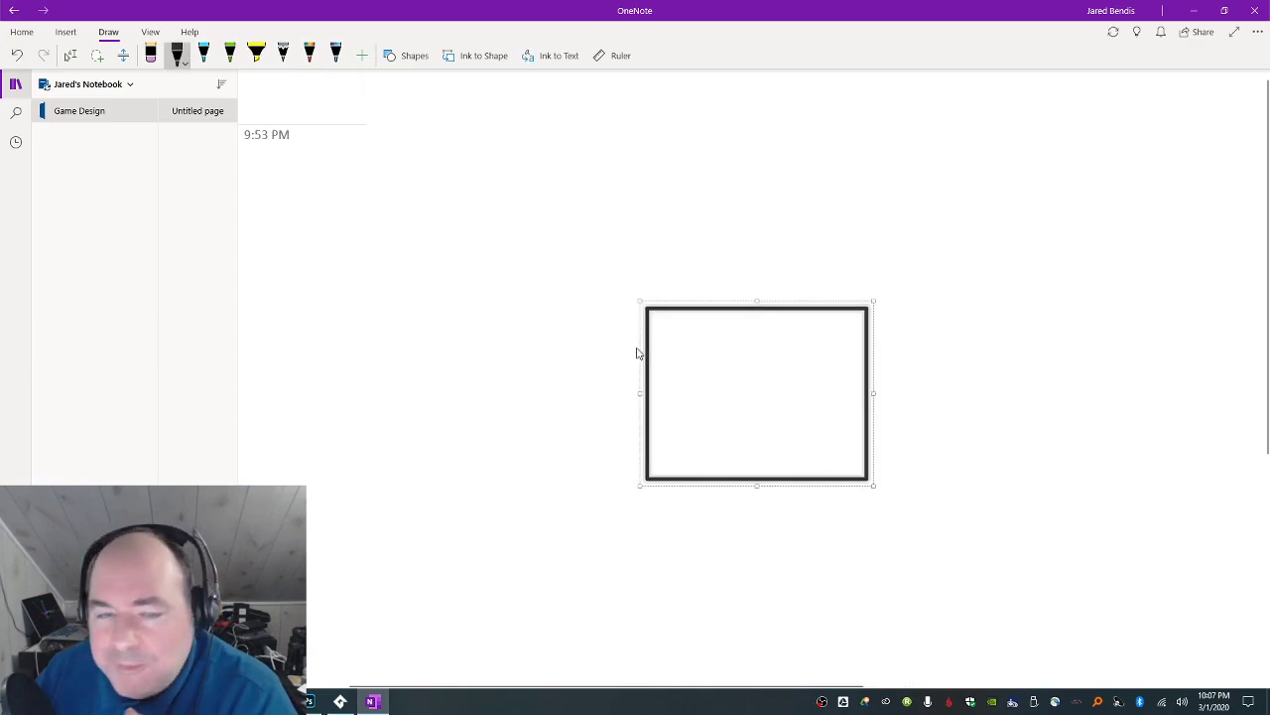
left_click(179, 58)
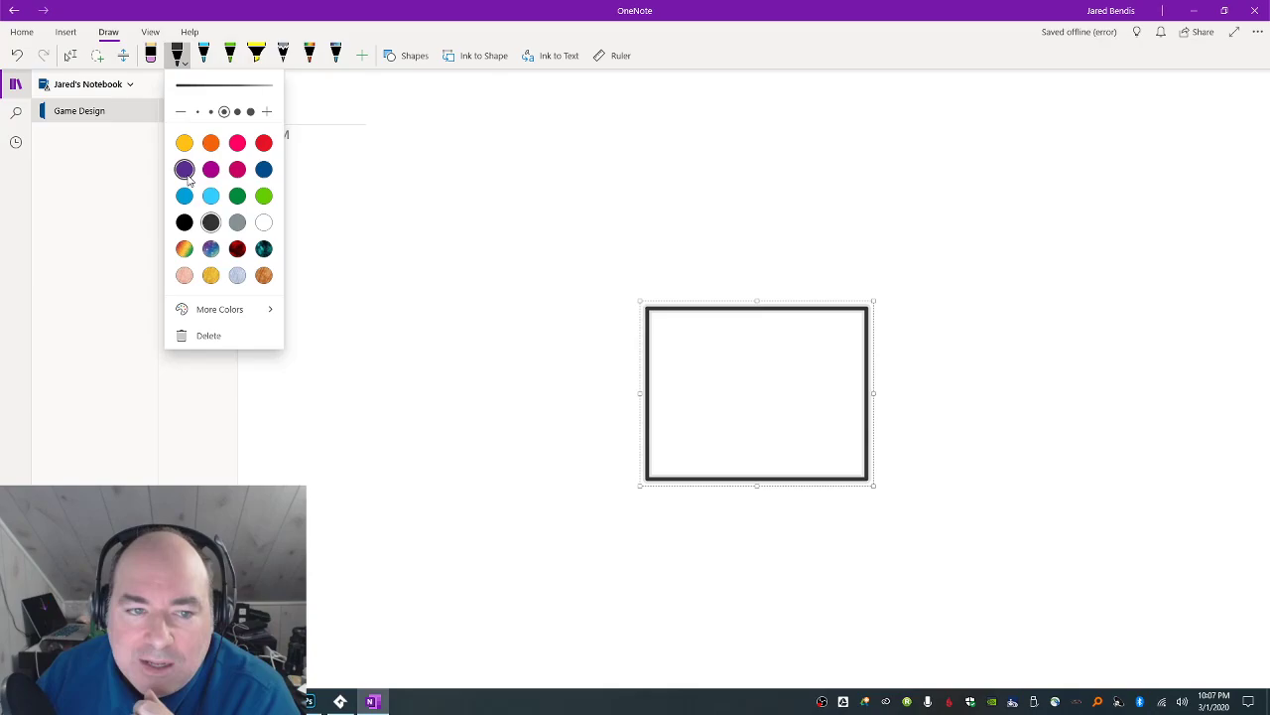
left_click(185, 171)
left_click(189, 178)
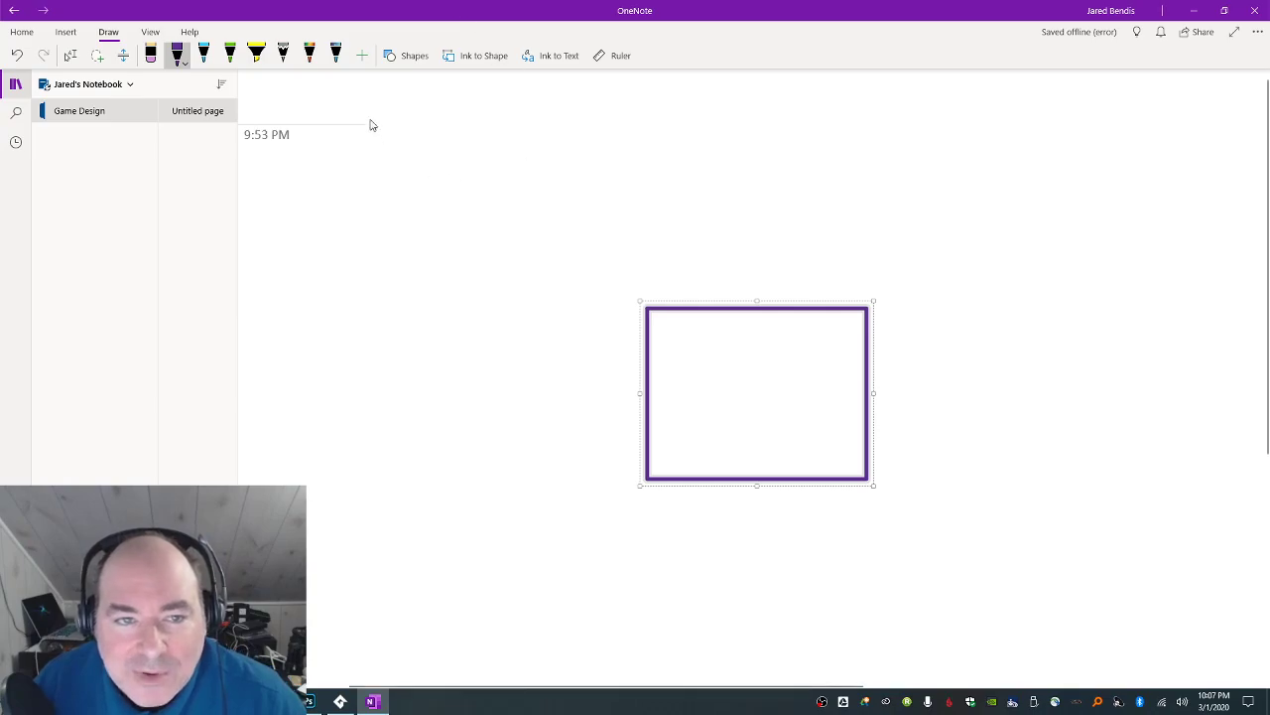
Handwrite "Game" in purple inside the rectangle and erase the stray dot above it.
left_click(562, 184)
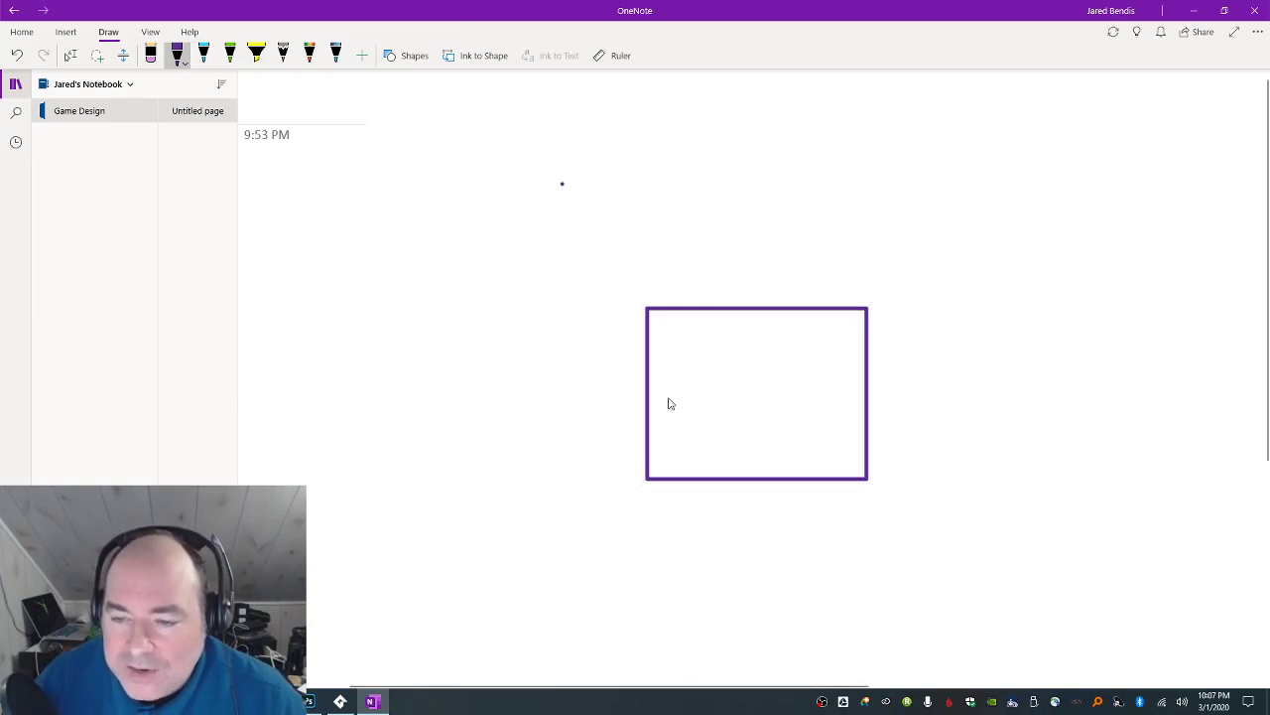
mouse_move(682, 353)
left_mouse_down()
mouse_move(659, 424)
mouse_move(690, 404)
mouse_move(727, 410)
mouse_move(729, 431)
mouse_move(745, 405)
mouse_move(765, 432)
left_mouse_up()
mouse_move(778, 417)
left_mouse_down()
mouse_move(791, 397)
mouse_move(814, 431)
left_mouse_up()
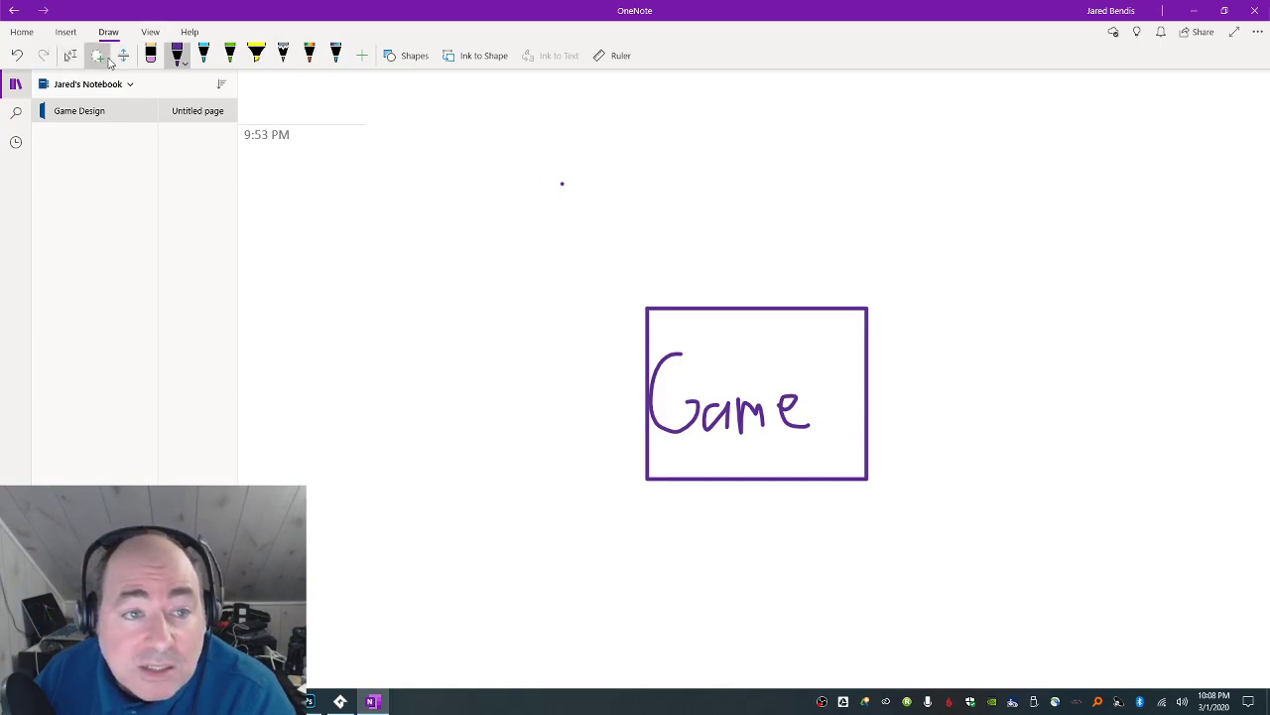
left_click(149, 56)
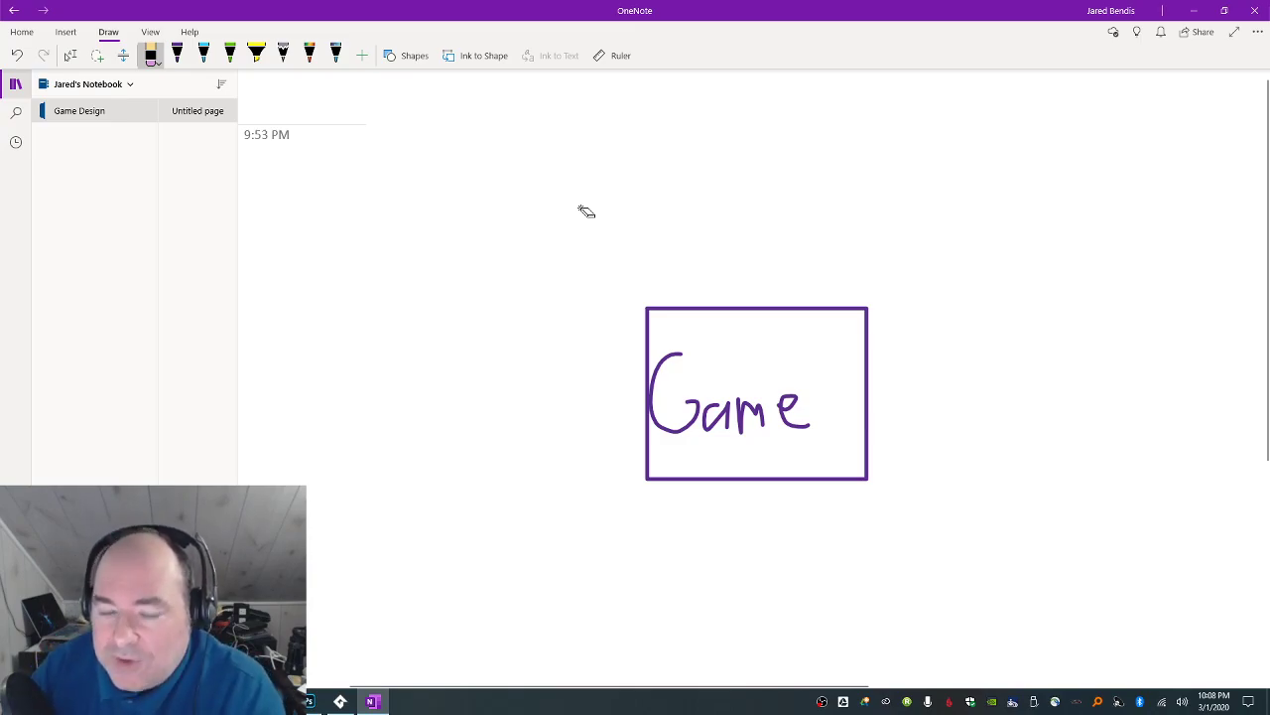
key("Escape")
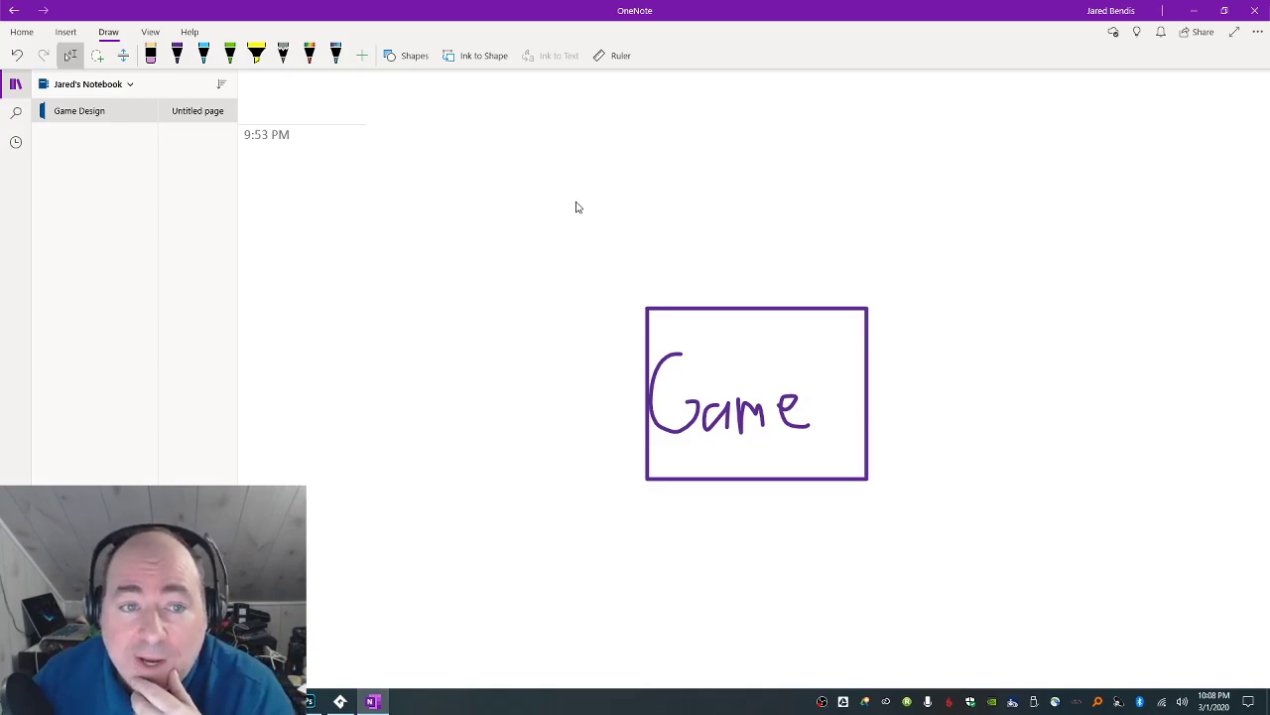
Draw a smaller purple rectangle just below the page's time stamp and handwrite "Main" beneath it.
left_click(392, 55)
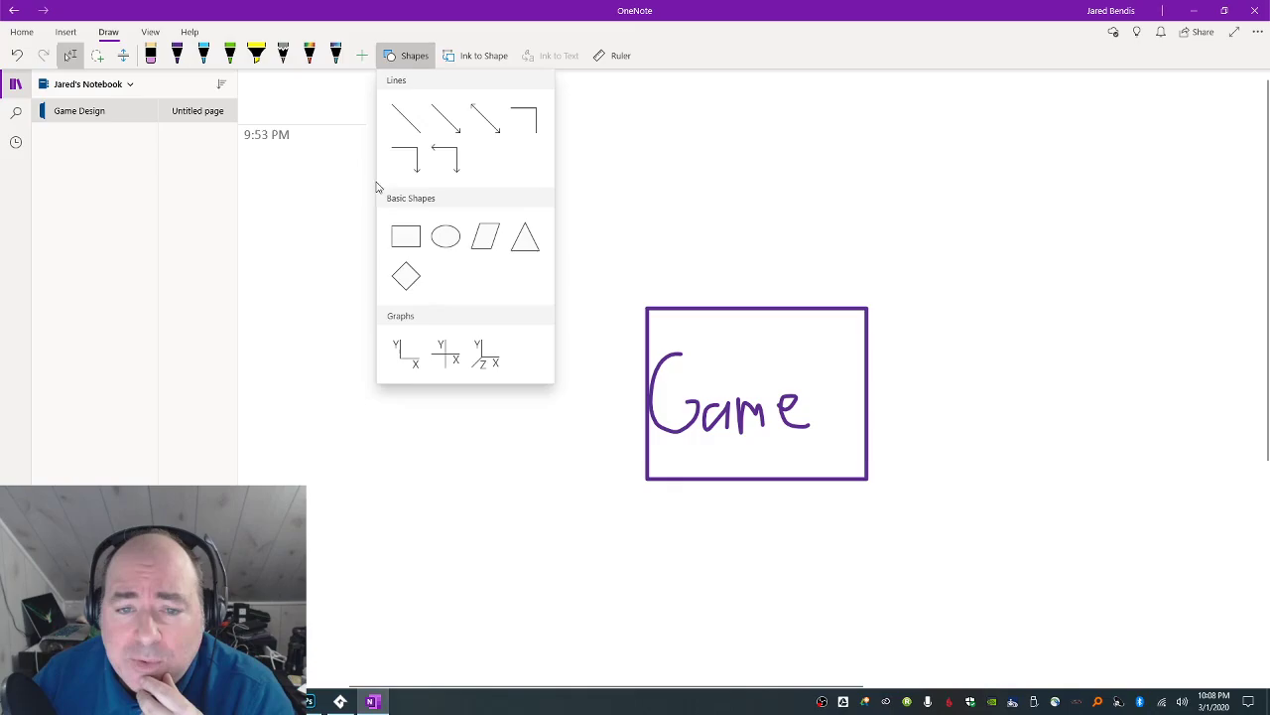
left_click(402, 239)
left_click_drag(306, 161, 453, 260)
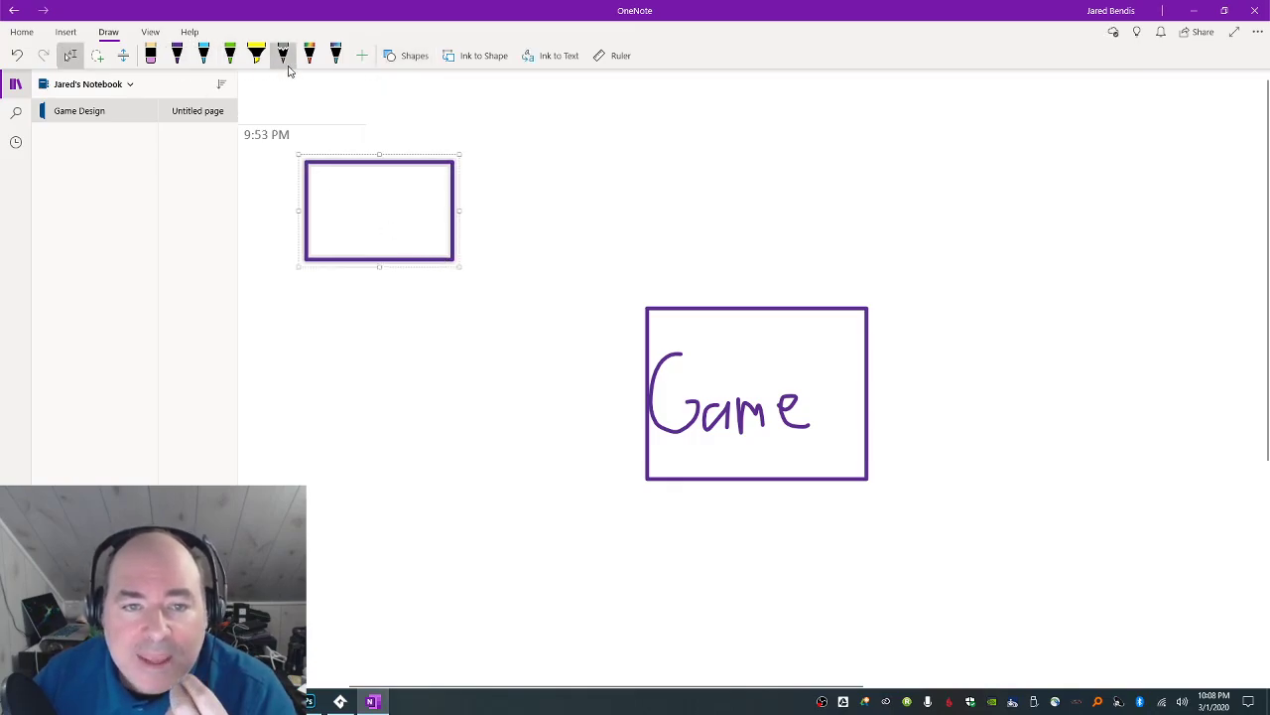
left_click(177, 56)
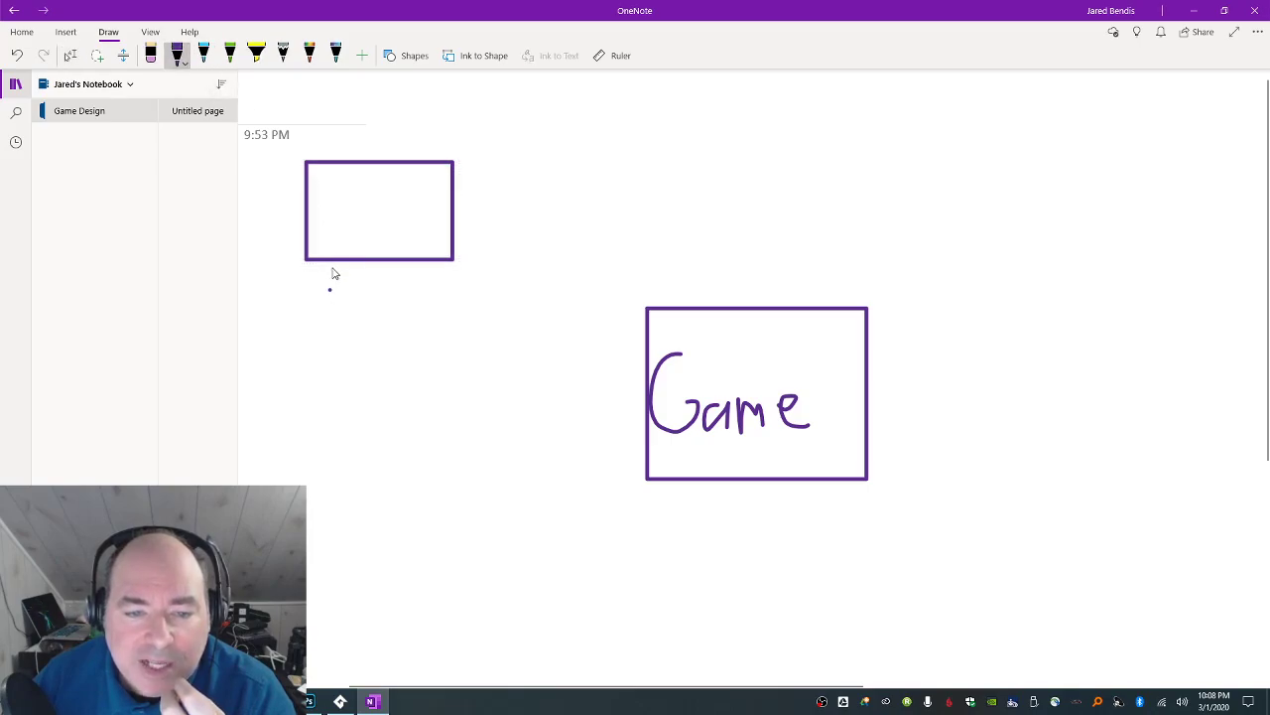
mouse_move(331, 274)
left_mouse_down()
mouse_move(363, 294)
mouse_move(374, 288)
mouse_move(370, 267)
mouse_move(402, 295)
left_mouse_up()
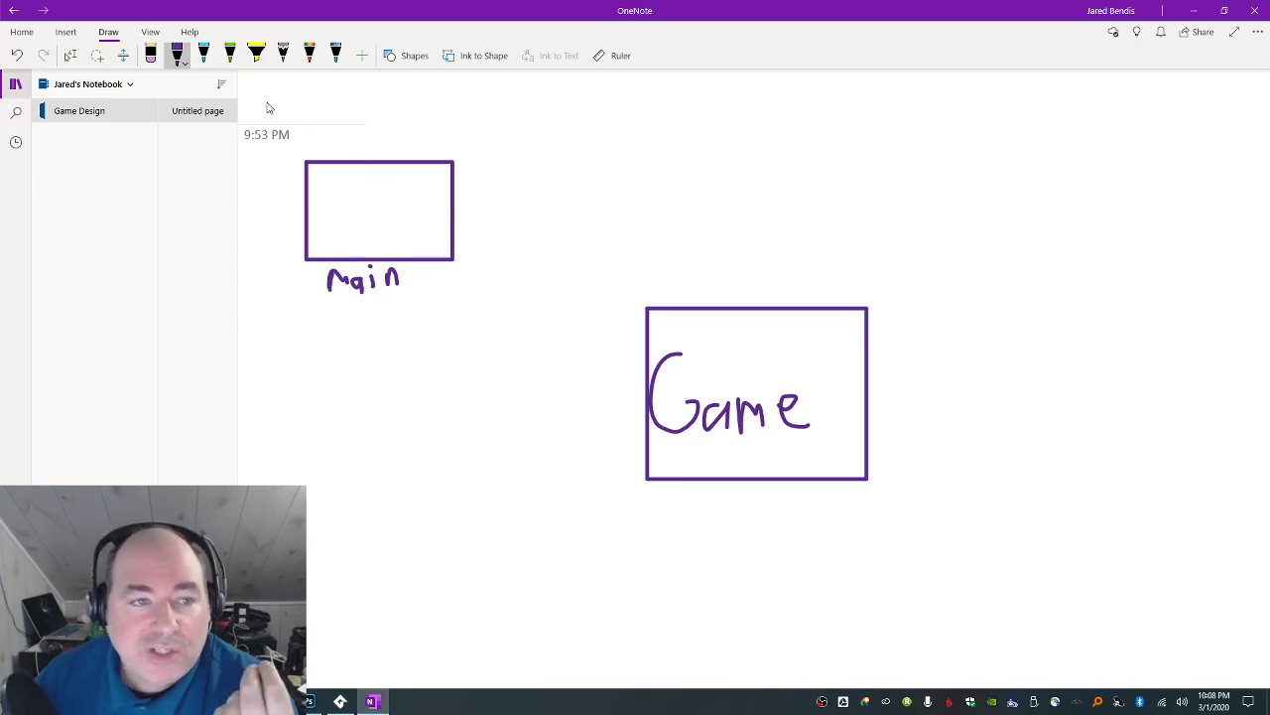
left_click(71, 36)
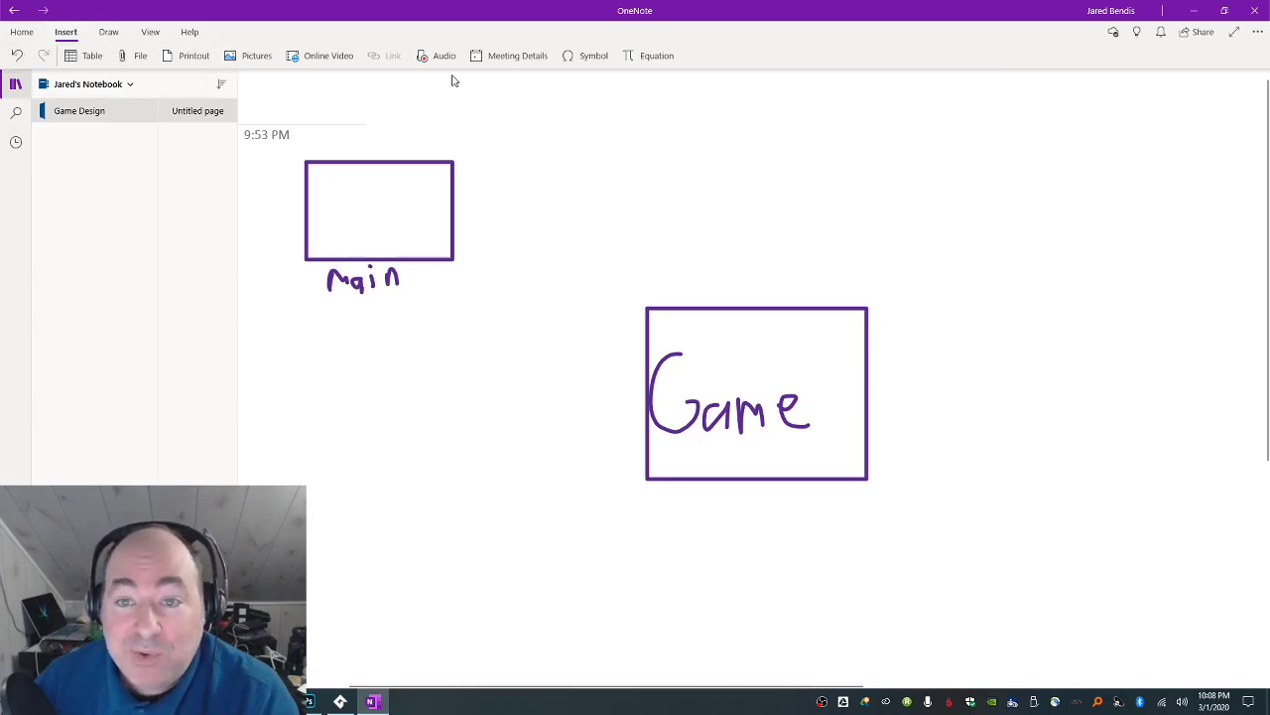
left_click(25, 36)
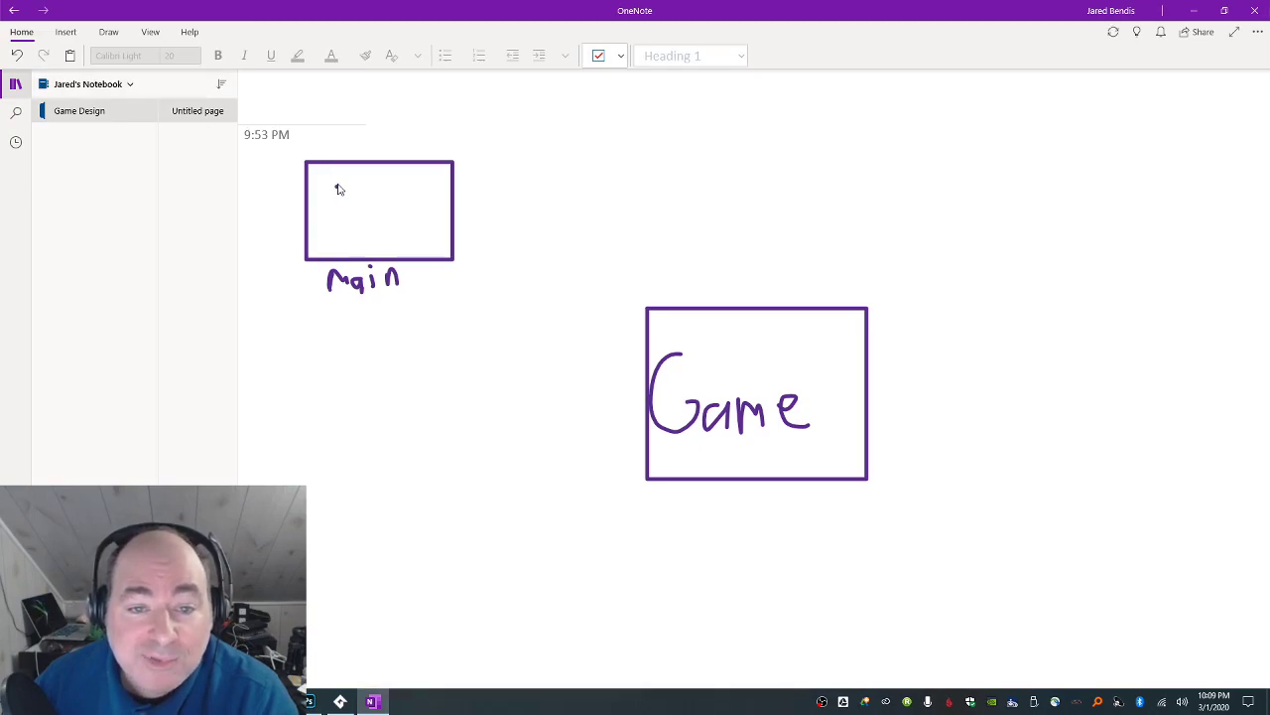
With the light blue pen, mark a short line inside the Main box and draw an arrow to the Game box labelled with a circled S.
left_click(108, 33)
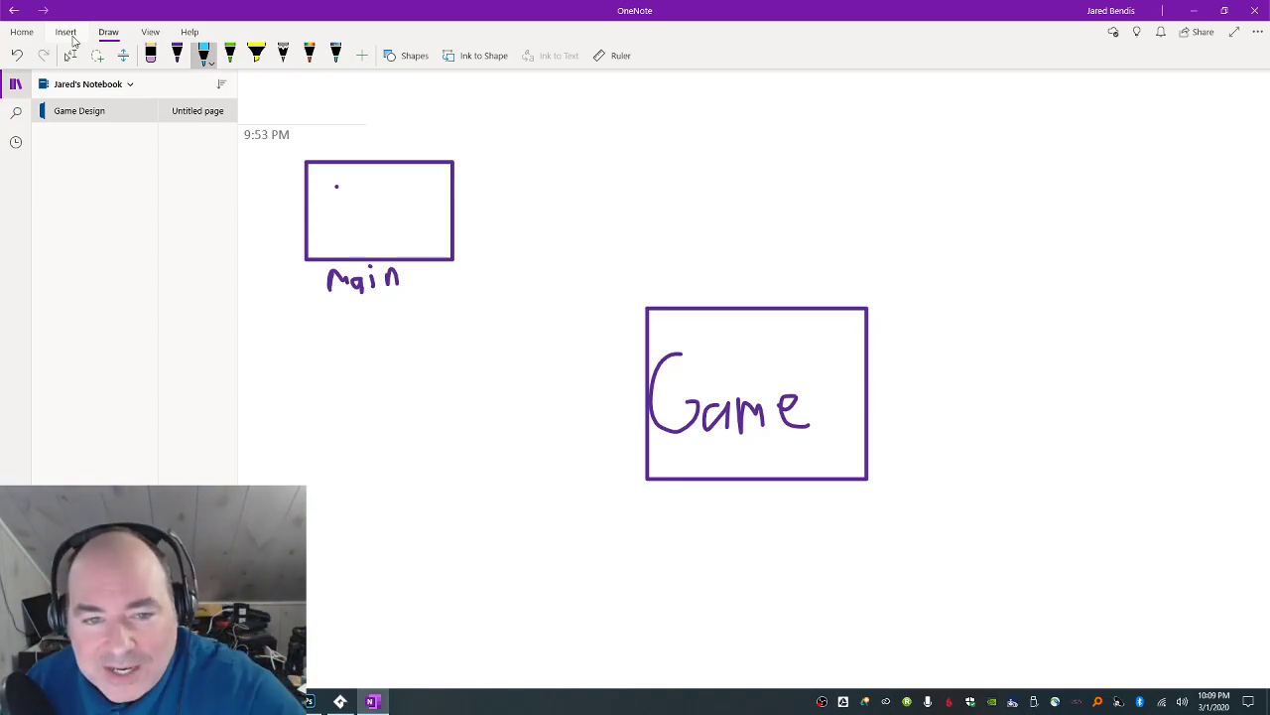
left_click_drag(324, 186, 341, 186)
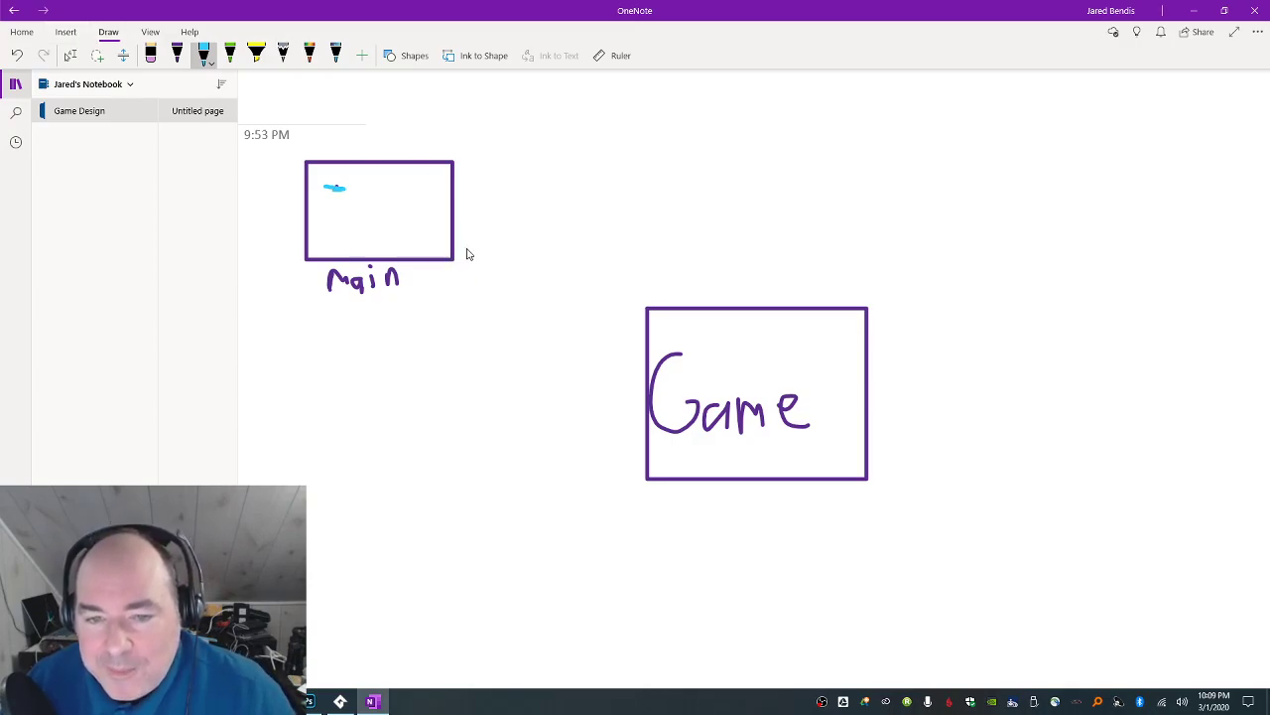
mouse_move(464, 249)
left_mouse_down()
mouse_move(615, 337)
mouse_move(616, 312)
mouse_move(601, 349)
left_mouse_up()
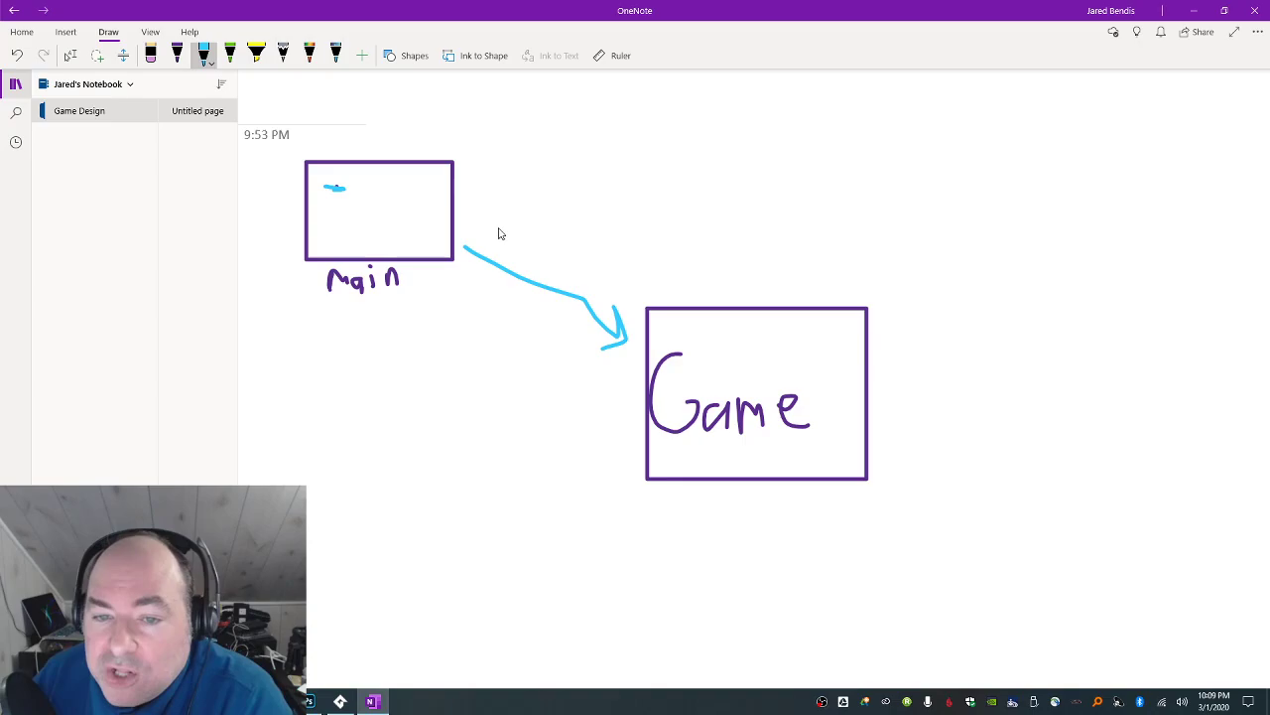
mouse_move(496, 214)
left_mouse_down()
mouse_move(476, 238)
mouse_move(467, 208)
mouse_move(459, 245)
mouse_move(492, 253)
mouse_move(502, 210)
left_mouse_up()
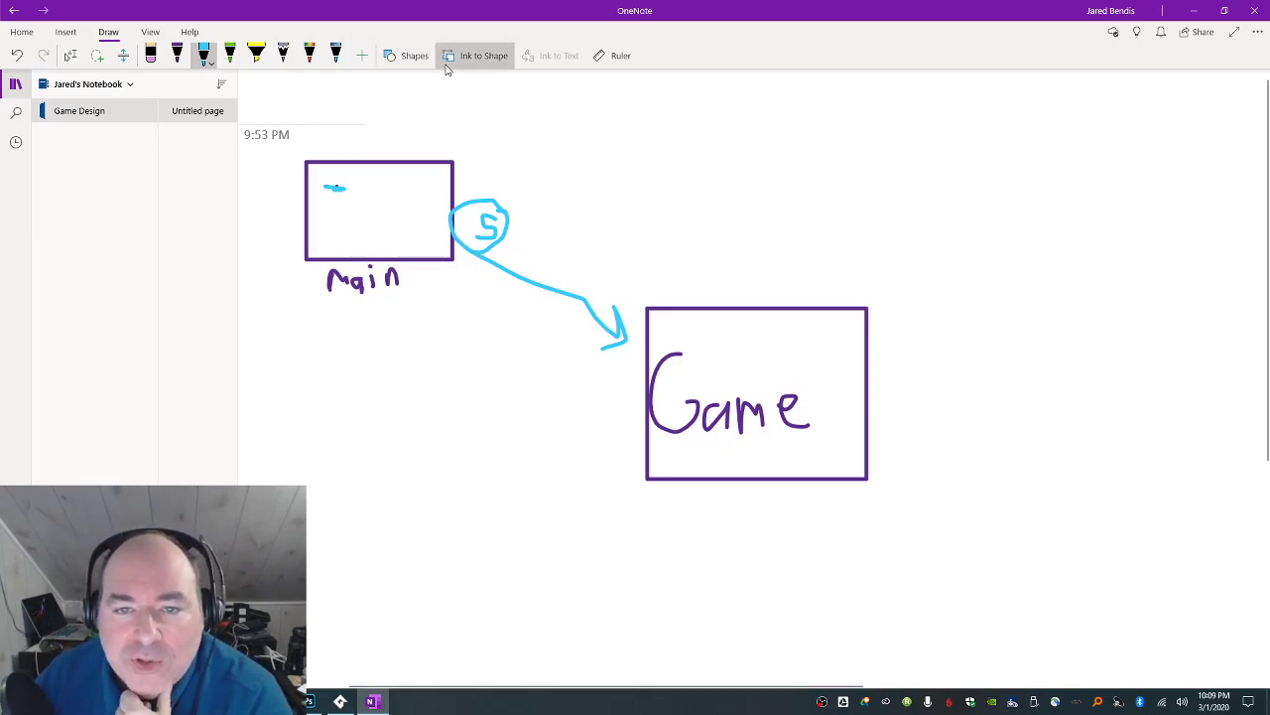
Draw two light blue rectangles stacked below the Main box and turn on Ink to Shape.
left_click(402, 56)
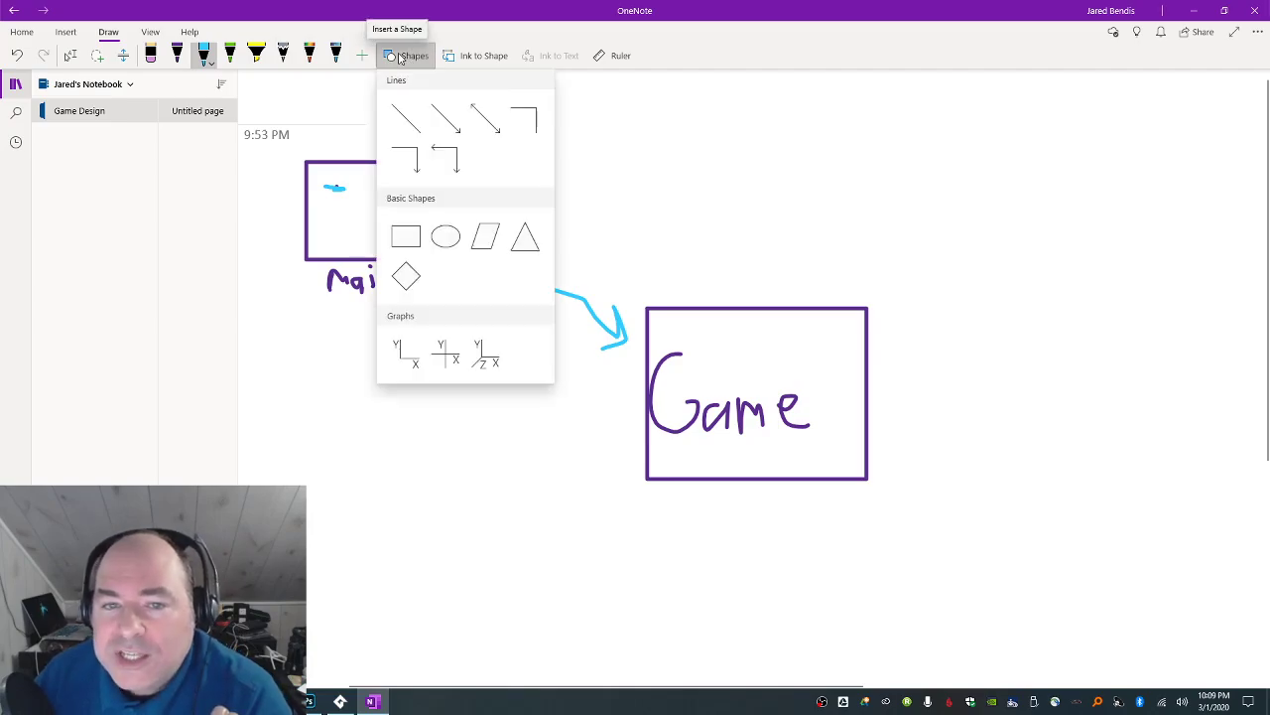
left_click(406, 236)
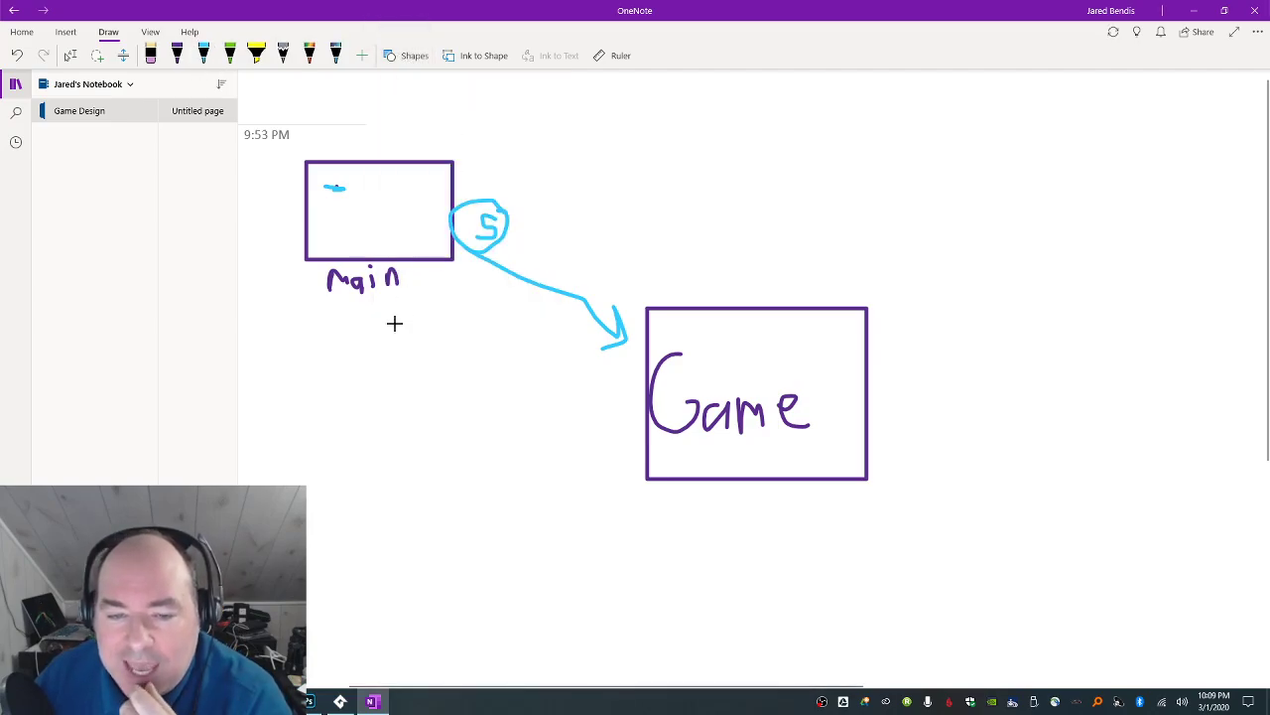
left_click_drag(305, 333, 487, 451)
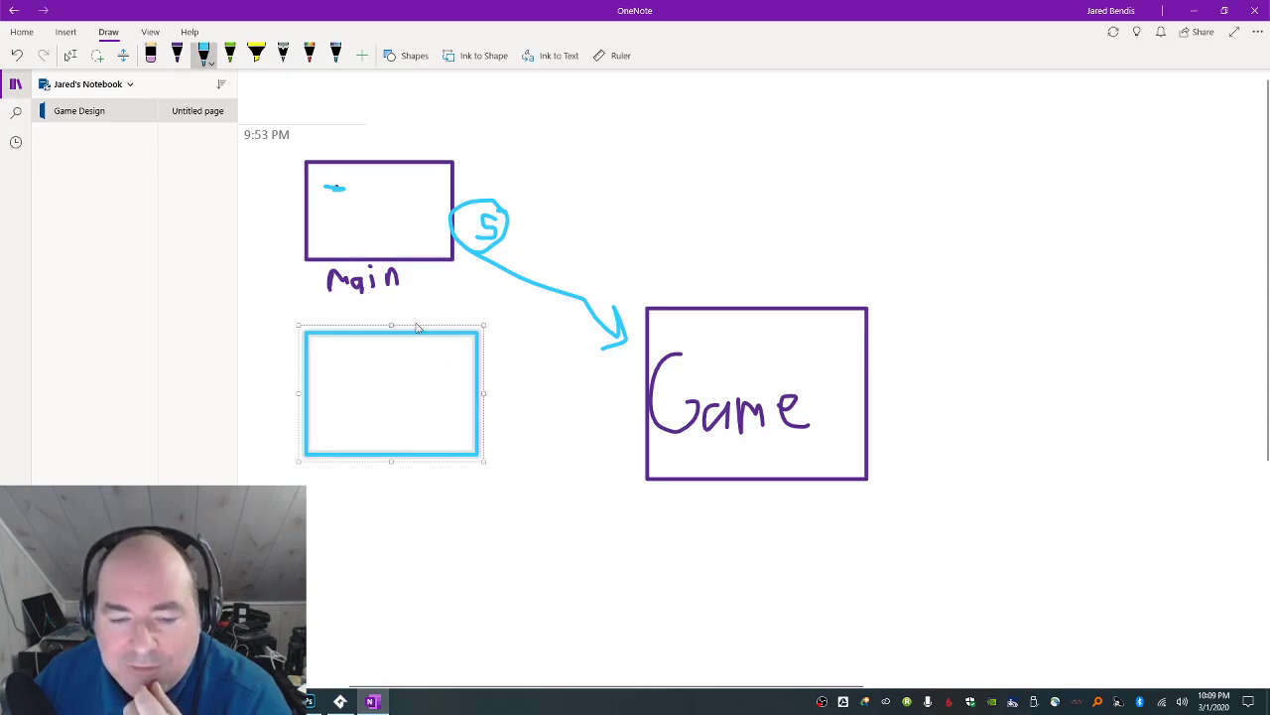
mouse_move(321, 547)
left_mouse_down()
mouse_move(333, 577)
mouse_move(427, 636)
left_mouse_up()
key("ctrl+z")
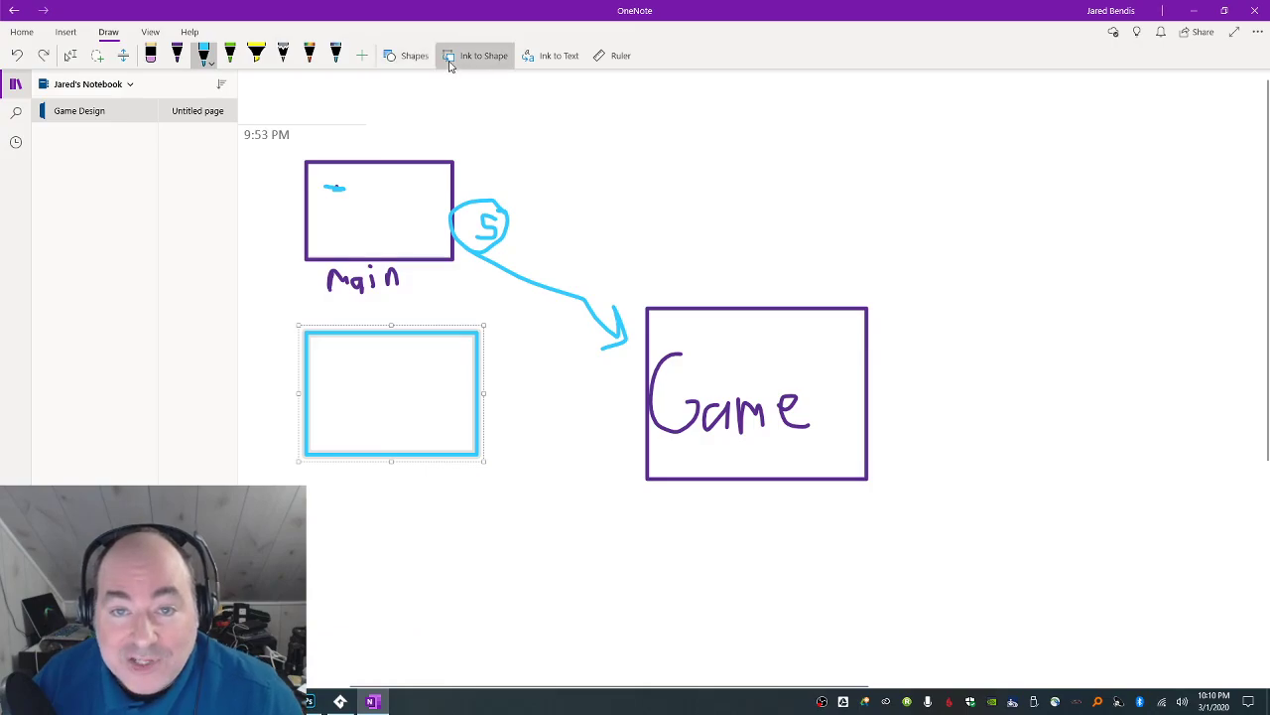
left_click(451, 56)
left_click(415, 57)
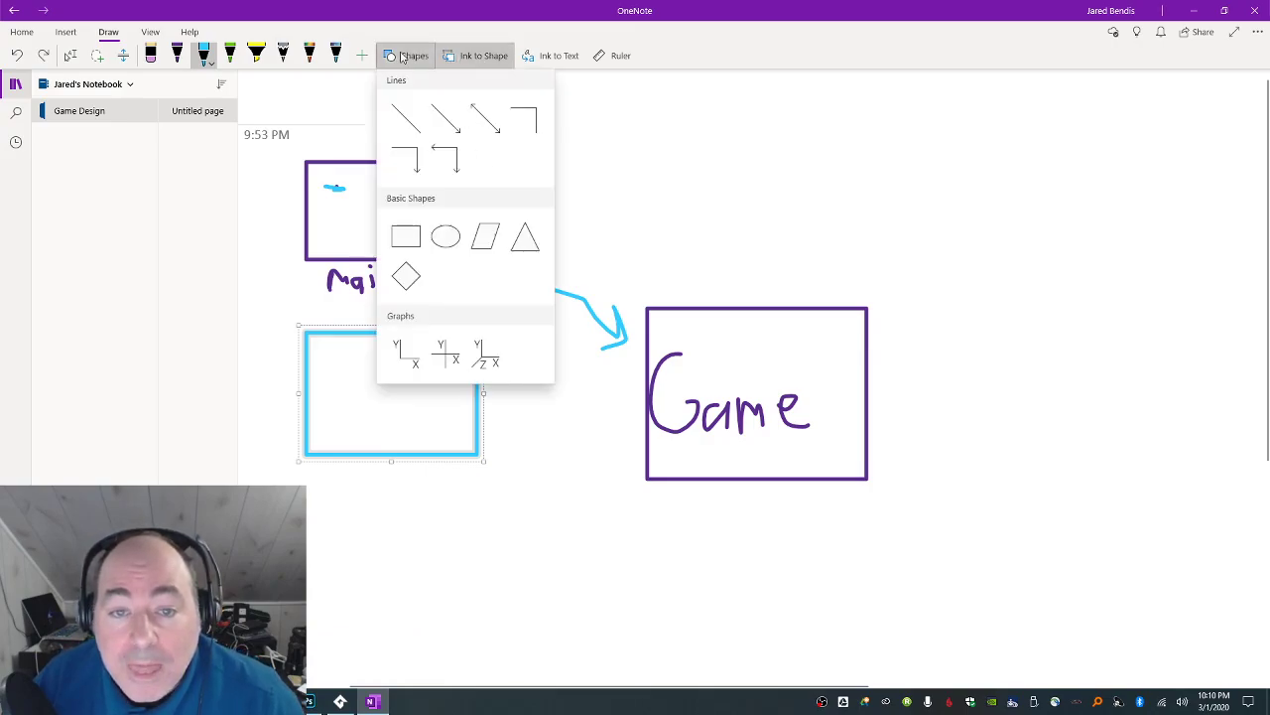
left_click(406, 238)
left_click_drag(307, 528, 503, 650)
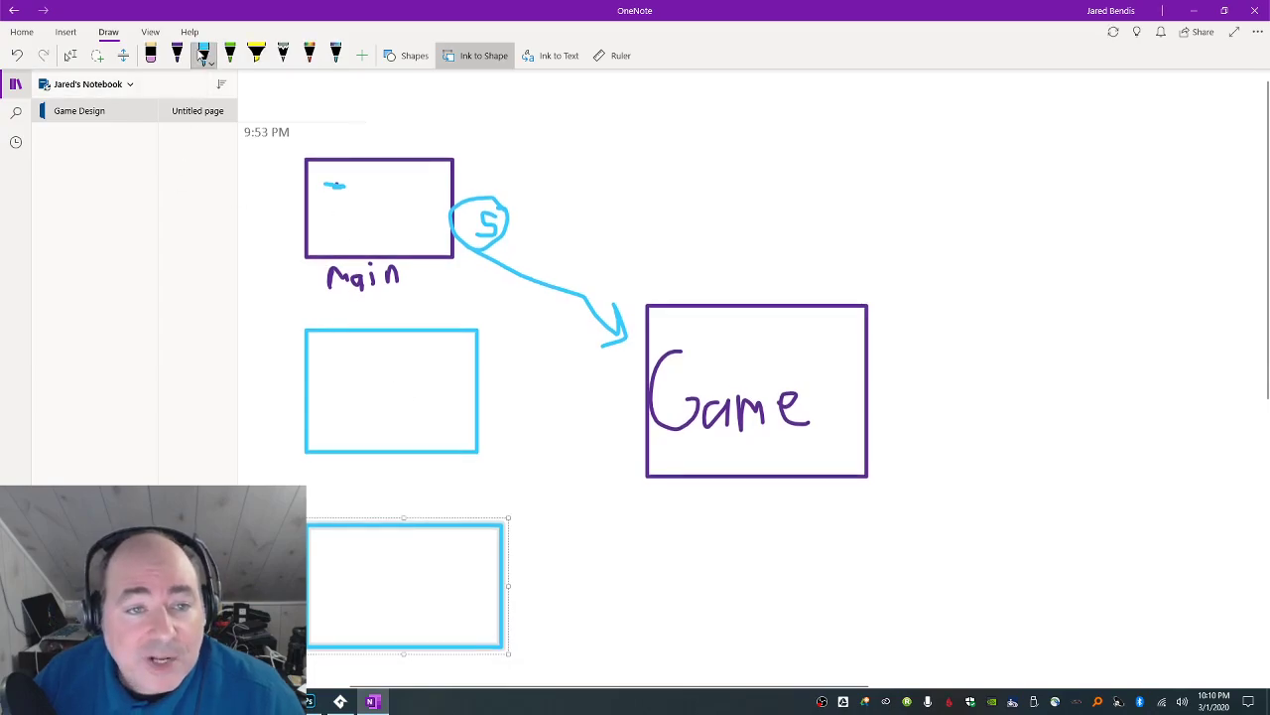
Handwrite "Credits" above the upper light blue rectangle and "Inst" above the lower one.
left_click(346, 321)
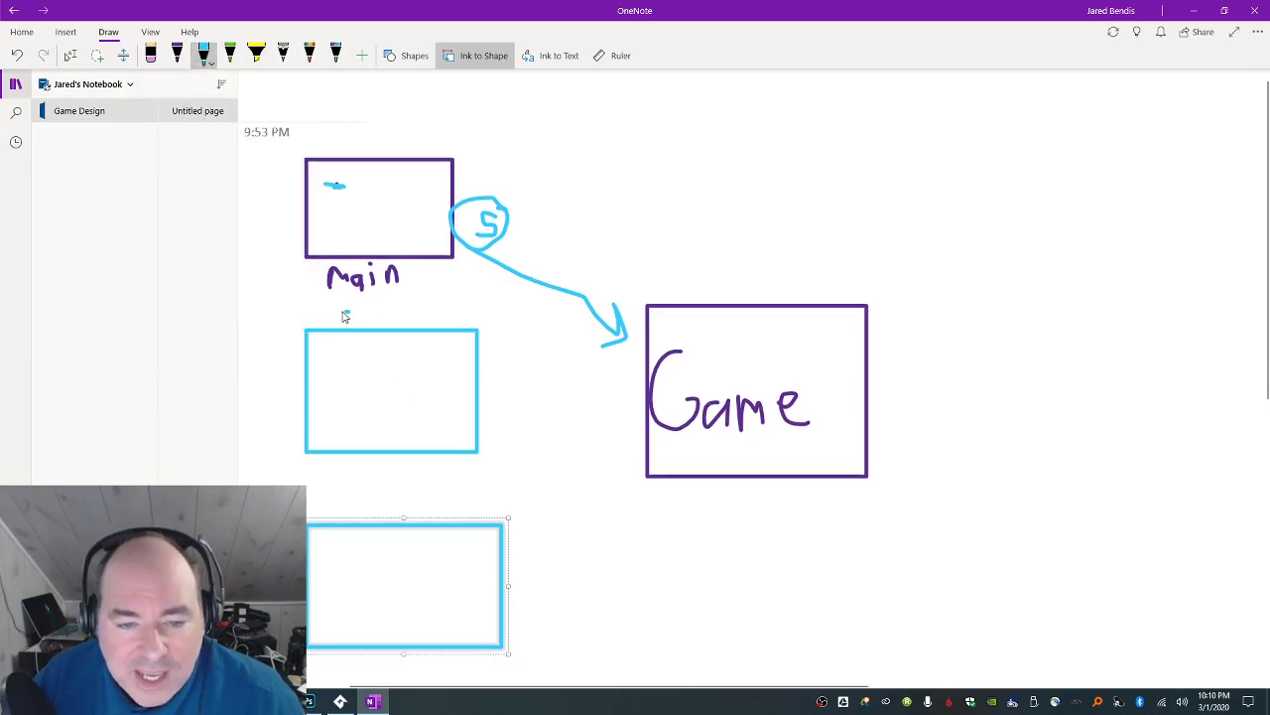
mouse_move(345, 316)
left_mouse_down()
mouse_move(386, 320)
mouse_move(410, 317)
mouse_move(409, 300)
mouse_move(449, 320)
left_mouse_up()
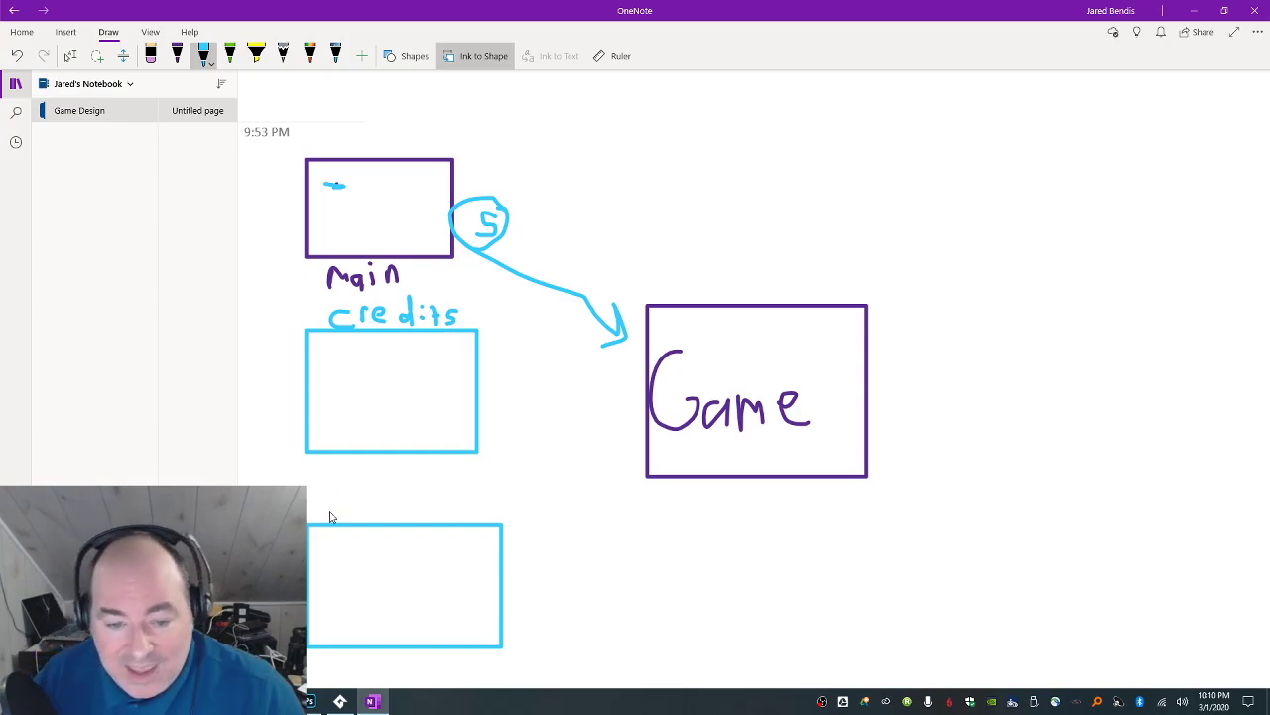
mouse_move(318, 496)
left_mouse_down()
mouse_move(356, 497)
mouse_move(335, 513)
mouse_move(365, 504)
mouse_move(354, 510)
mouse_move(402, 503)
left_mouse_up()
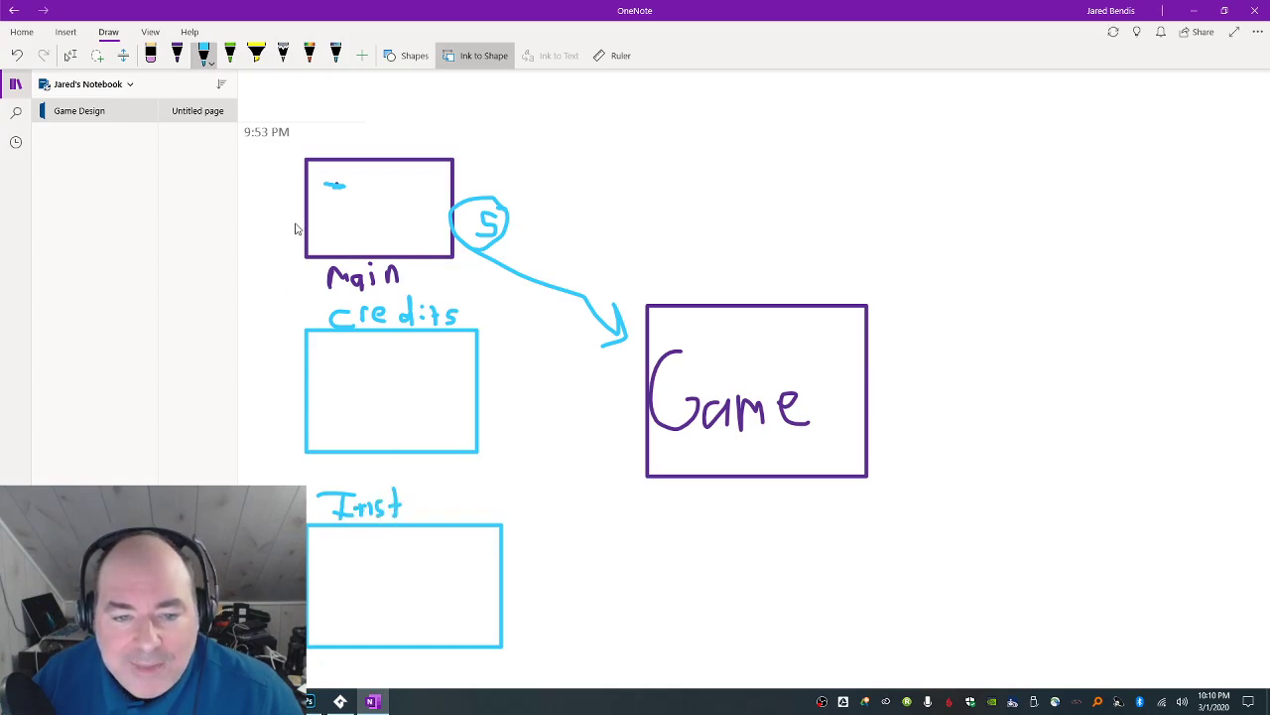
Draw an arrow from Main to Credits with a circled C, plus a connecting line from Main down to Inst.
mouse_move(296, 222)
left_mouse_down()
mouse_move(272, 329)
mouse_move(298, 372)
mouse_move(280, 385)
left_mouse_up()
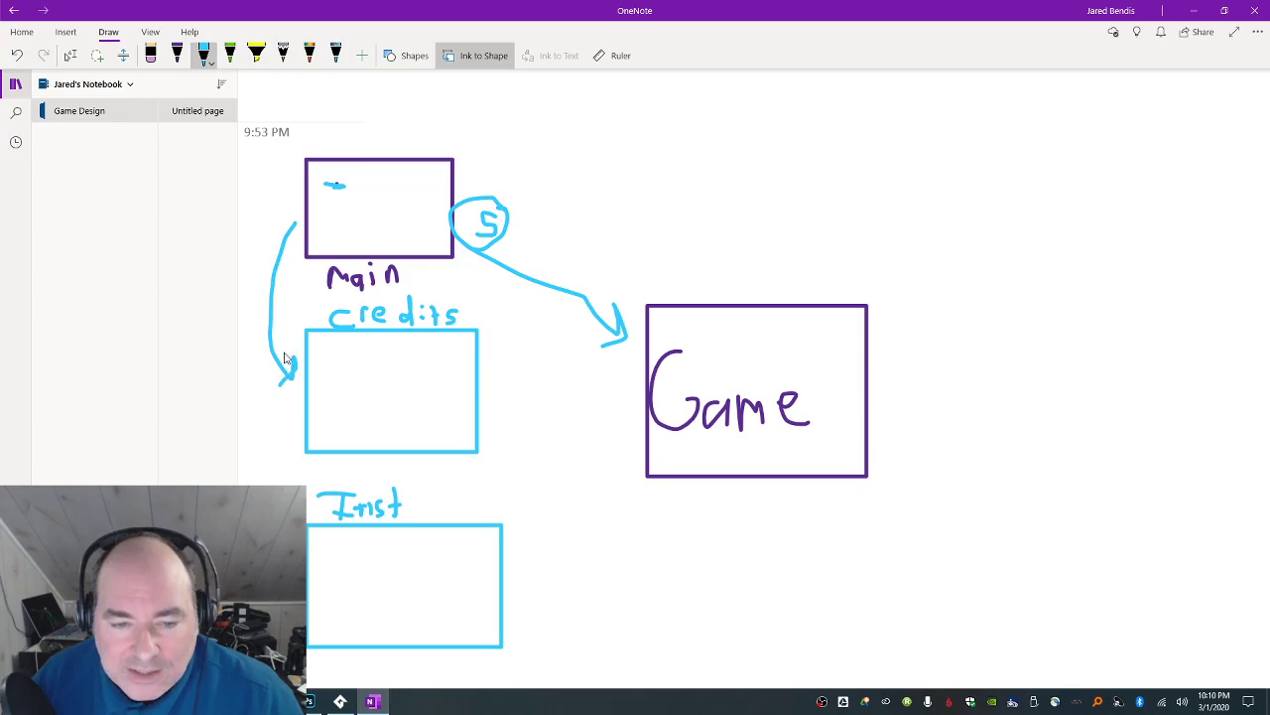
mouse_move(295, 311)
left_mouse_down()
mouse_move(280, 329)
mouse_move(301, 339)
mouse_move(274, 337)
mouse_move(304, 303)
left_mouse_up()
mouse_move(295, 216)
left_mouse_down()
mouse_move(268, 298)
mouse_move(271, 485)
left_mouse_up()
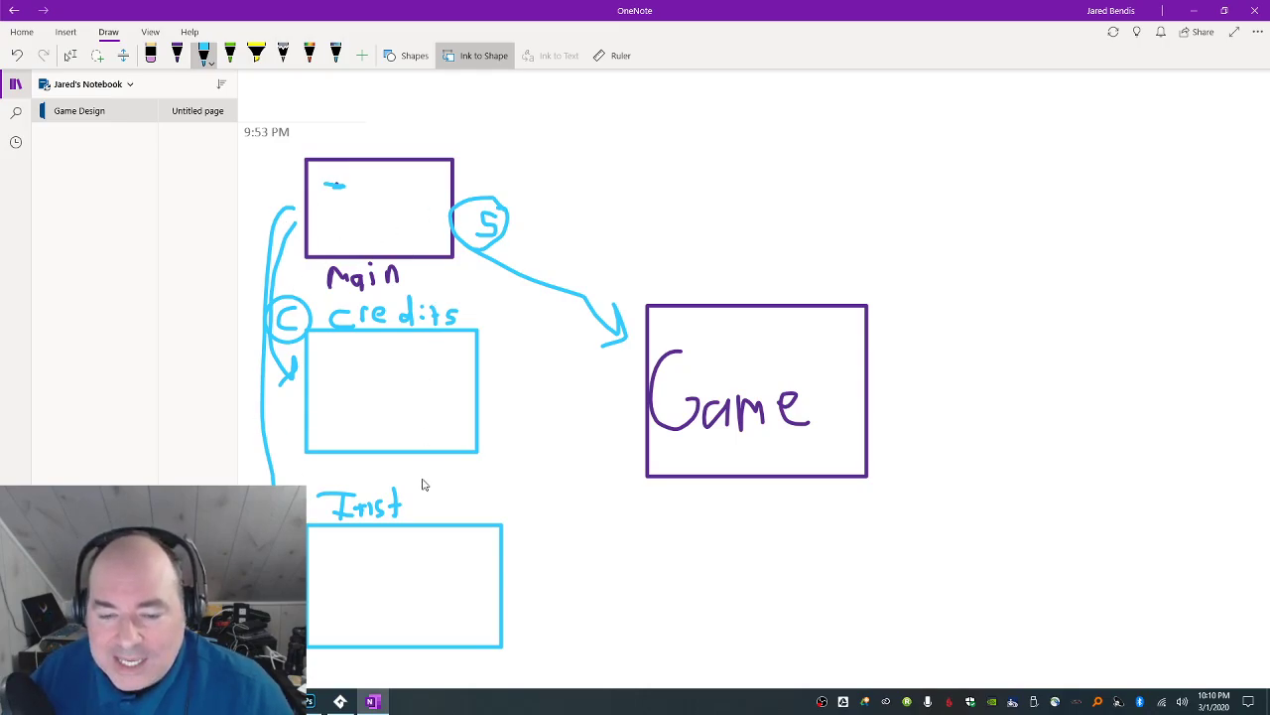
Draw return arrows from the Credits and Inst boxes to Main, labelling them with a boxed S and a circled S.
mouse_move(498, 403)
left_mouse_down()
mouse_move(485, 303)
mouse_move(446, 277)
mouse_move(443, 288)
mouse_move(446, 266)
mouse_move(480, 271)
left_mouse_up()
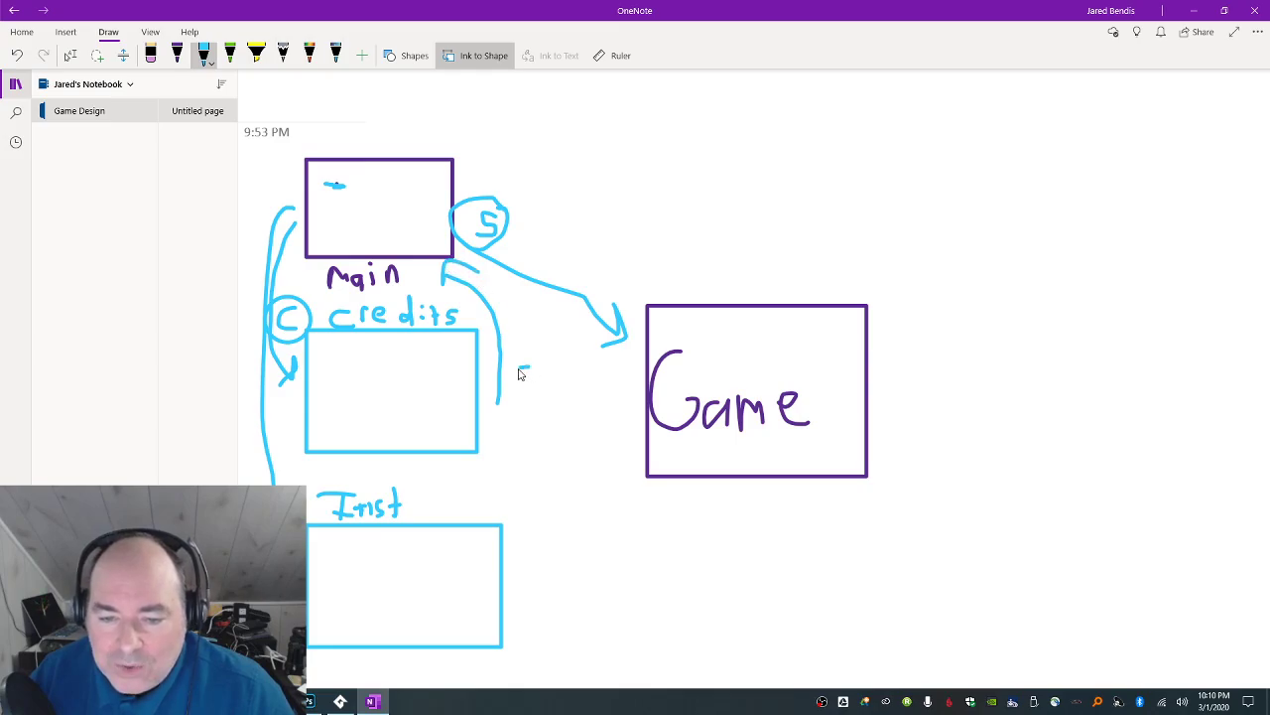
mouse_move(518, 373)
left_mouse_down()
mouse_move(530, 402)
mouse_move(536, 372)
mouse_move(511, 389)
mouse_move(539, 384)
mouse_move(533, 360)
left_mouse_up()
mouse_move(517, 587)
left_mouse_down()
mouse_move(550, 414)
mouse_move(537, 340)
mouse_move(480, 279)
mouse_move(512, 285)
left_mouse_up()
mouse_move(593, 501)
left_mouse_down()
mouse_move(581, 509)
mouse_move(590, 541)
mouse_move(571, 548)
mouse_move(583, 556)
mouse_move(593, 487)
left_mouse_up()
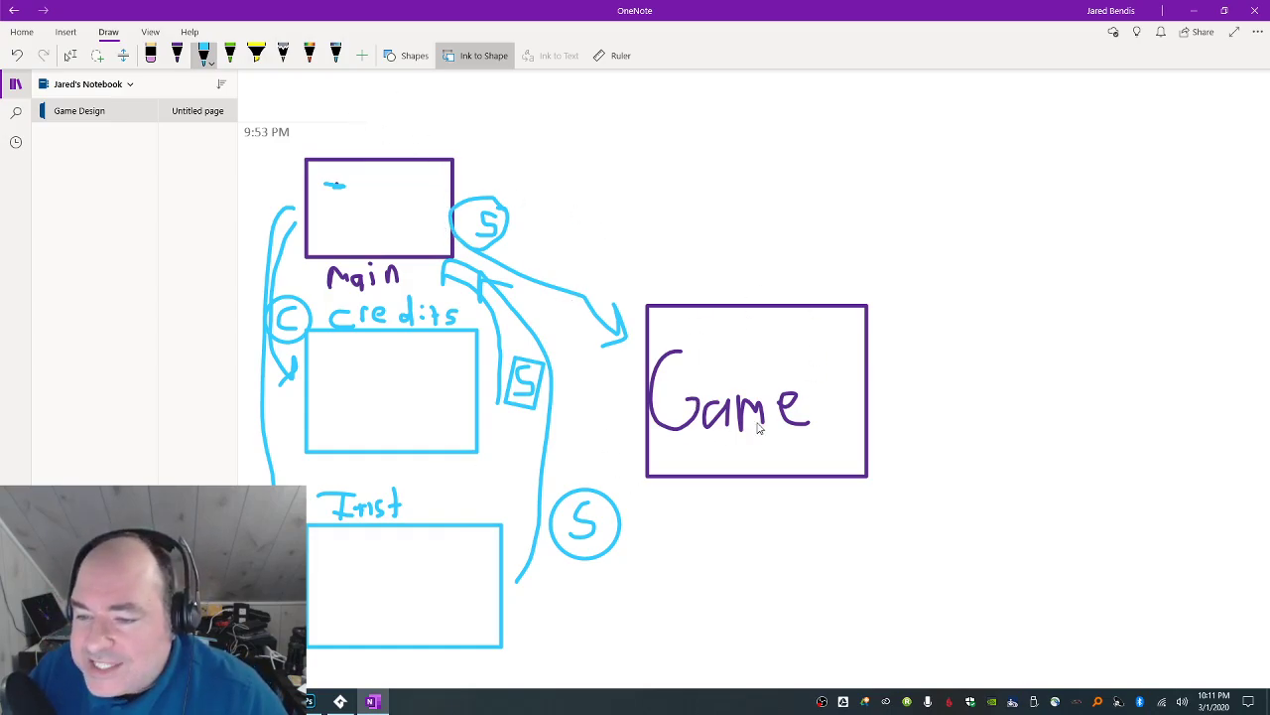
Draw a light blue rectangle up and to the right of the Game box and handwrite "Win" above it.
left_click(412, 57)
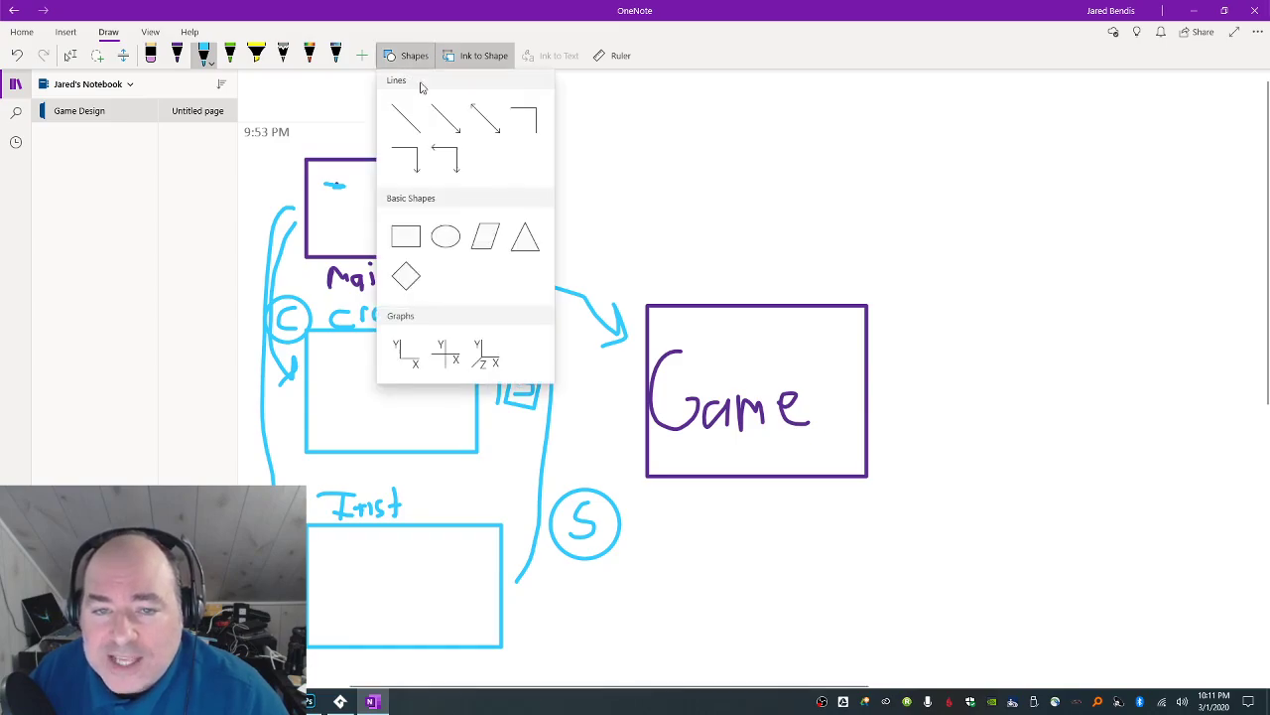
left_click(405, 235)
mouse_move(939, 159)
left_mouse_down()
mouse_move(1063, 278)
mouse_move(1185, 298)
mouse_move(1162, 295)
left_mouse_up()
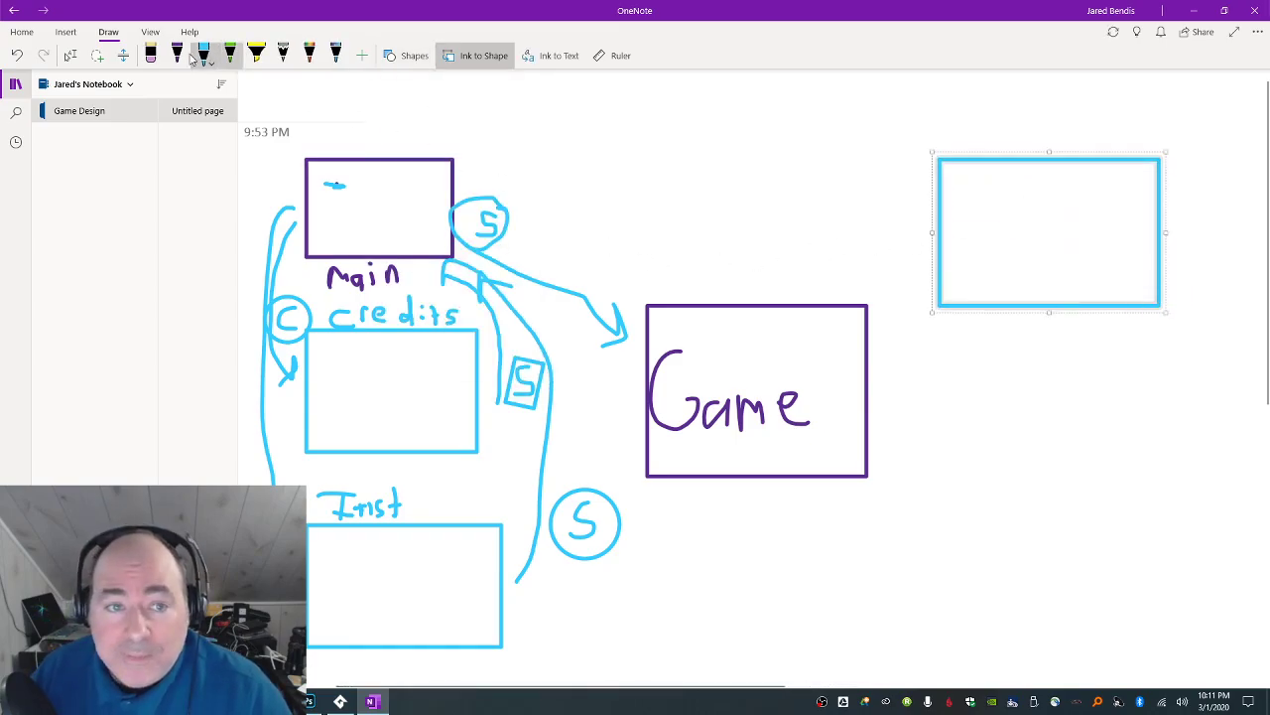
left_click(965, 147)
mouse_move(962, 115)
left_mouse_down()
mouse_move(964, 149)
mouse_move(1002, 121)
mouse_move(1000, 149)
mouse_move(1001, 131)
mouse_move(1024, 146)
left_mouse_up()
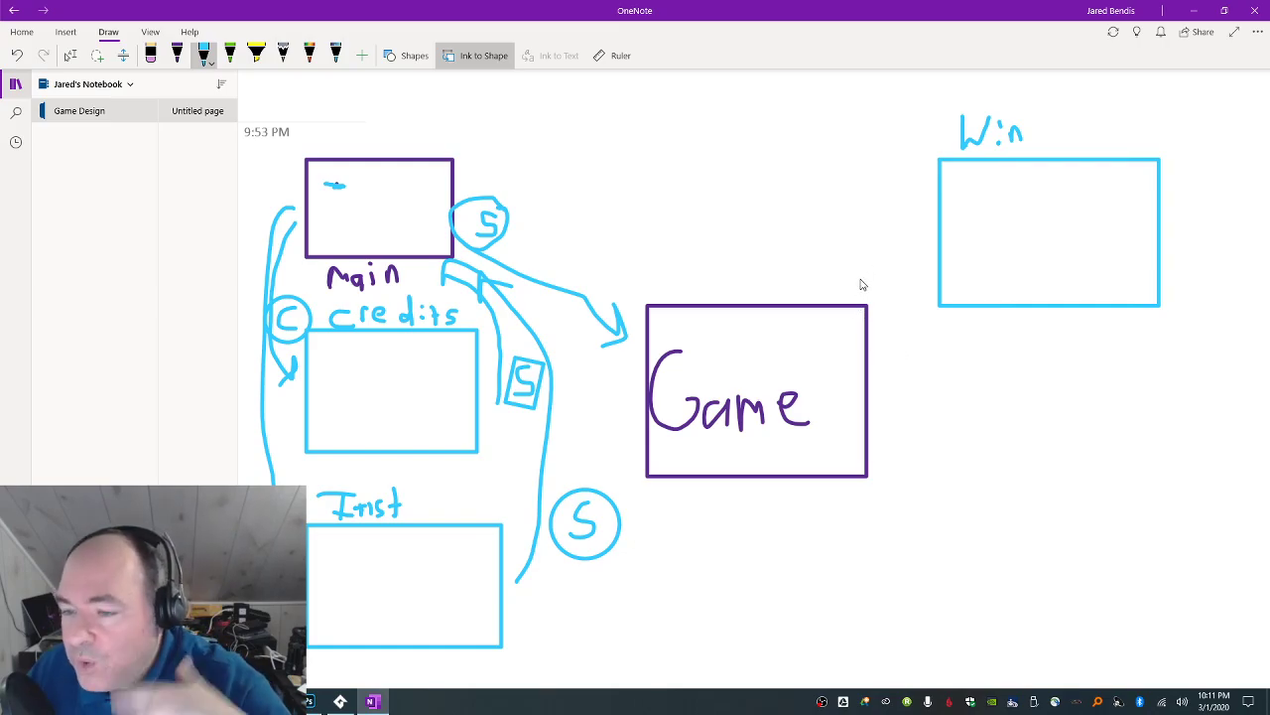
Draw an arrow from Game to Win labelled "No enemy =0" in freehand ink, plus a return arrow with a circled S.
mouse_move(816, 293)
left_mouse_down()
mouse_move(919, 219)
mouse_move(903, 217)
mouse_move(923, 218)
mouse_move(908, 244)
left_mouse_up()
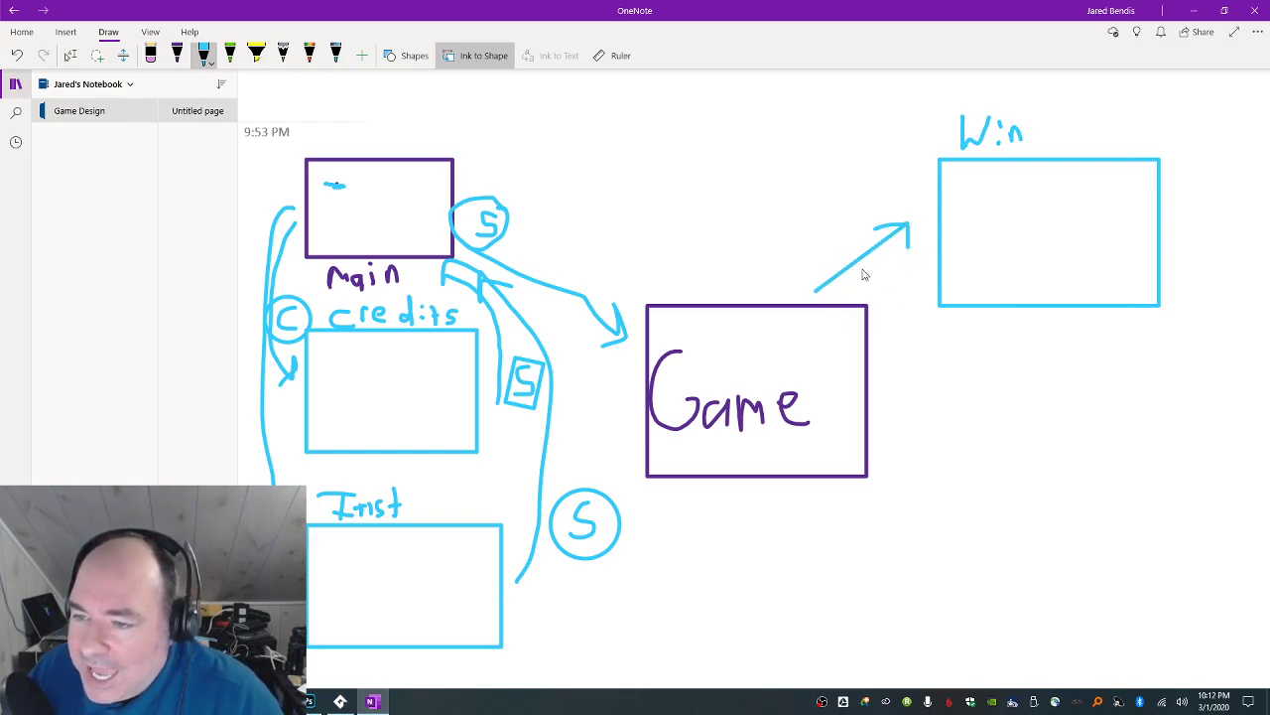
left_click(471, 55)
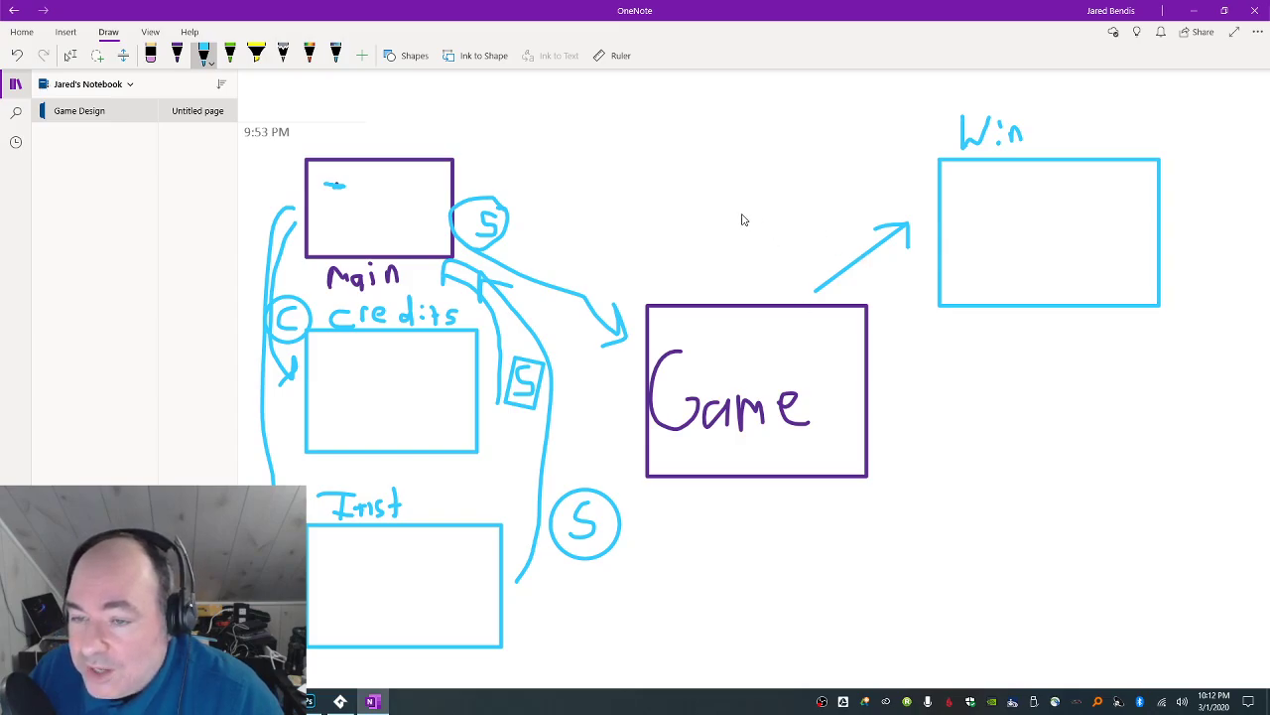
mouse_move(731, 226)
left_mouse_down()
mouse_move(750, 199)
mouse_move(787, 200)
mouse_move(798, 221)
mouse_move(811, 202)
mouse_move(813, 217)
mouse_move(871, 227)
left_mouse_up()
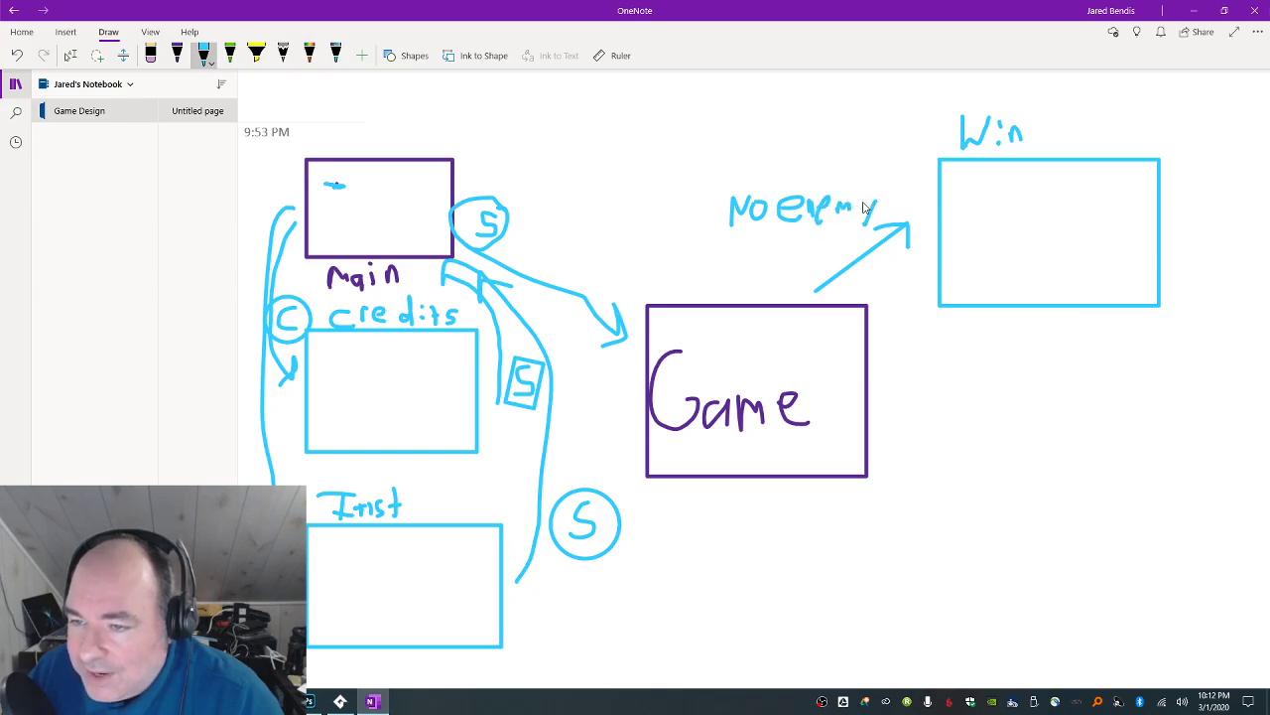
mouse_move(777, 251)
left_mouse_down()
mouse_move(812, 249)
mouse_move(818, 263)
mouse_move(838, 246)
left_mouse_up()
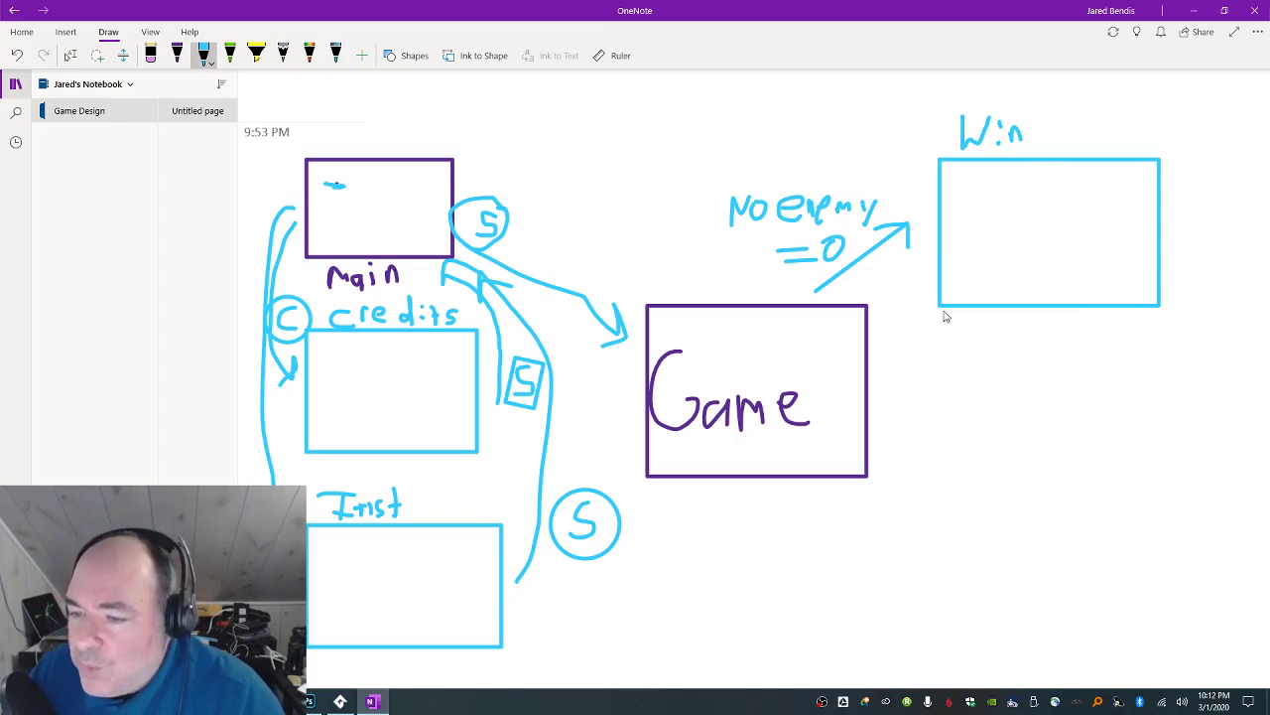
mouse_move(923, 270)
left_mouse_down()
mouse_move(886, 310)
mouse_move(901, 315)
left_mouse_up()
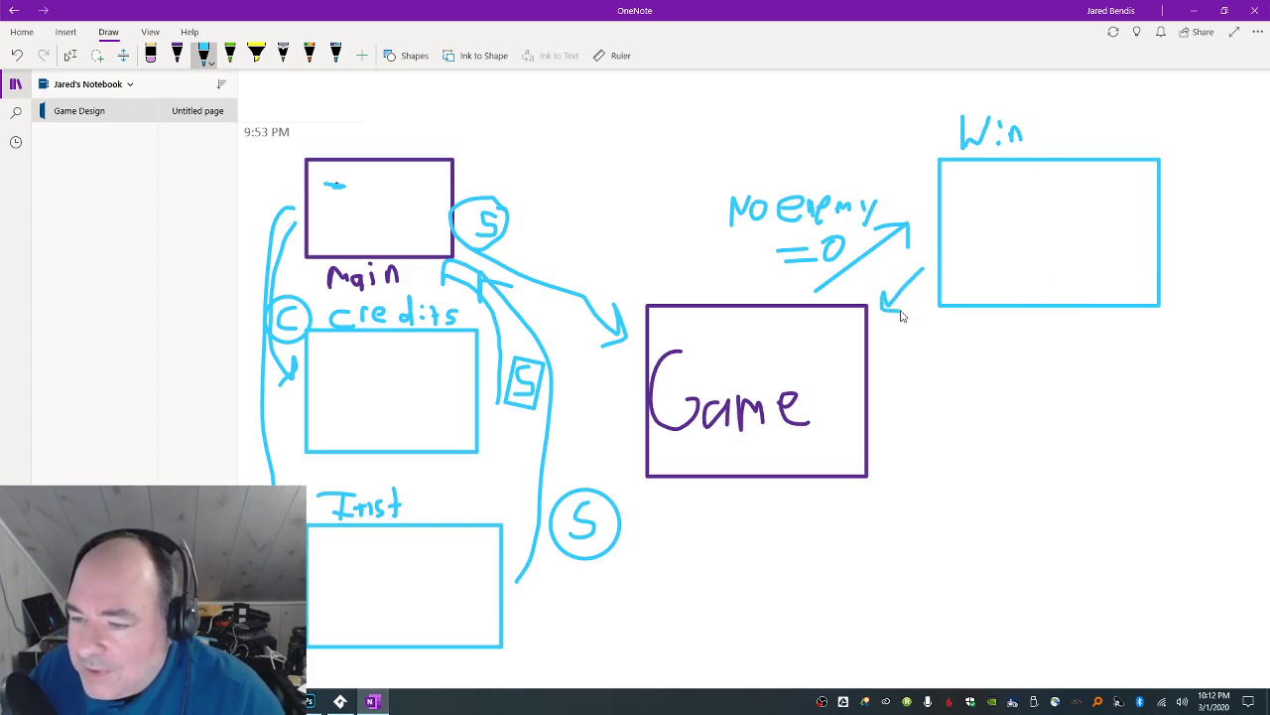
mouse_move(929, 254)
left_mouse_down()
mouse_move(920, 268)
mouse_move(911, 244)
mouse_move(946, 256)
mouse_move(921, 239)
left_mouse_up()
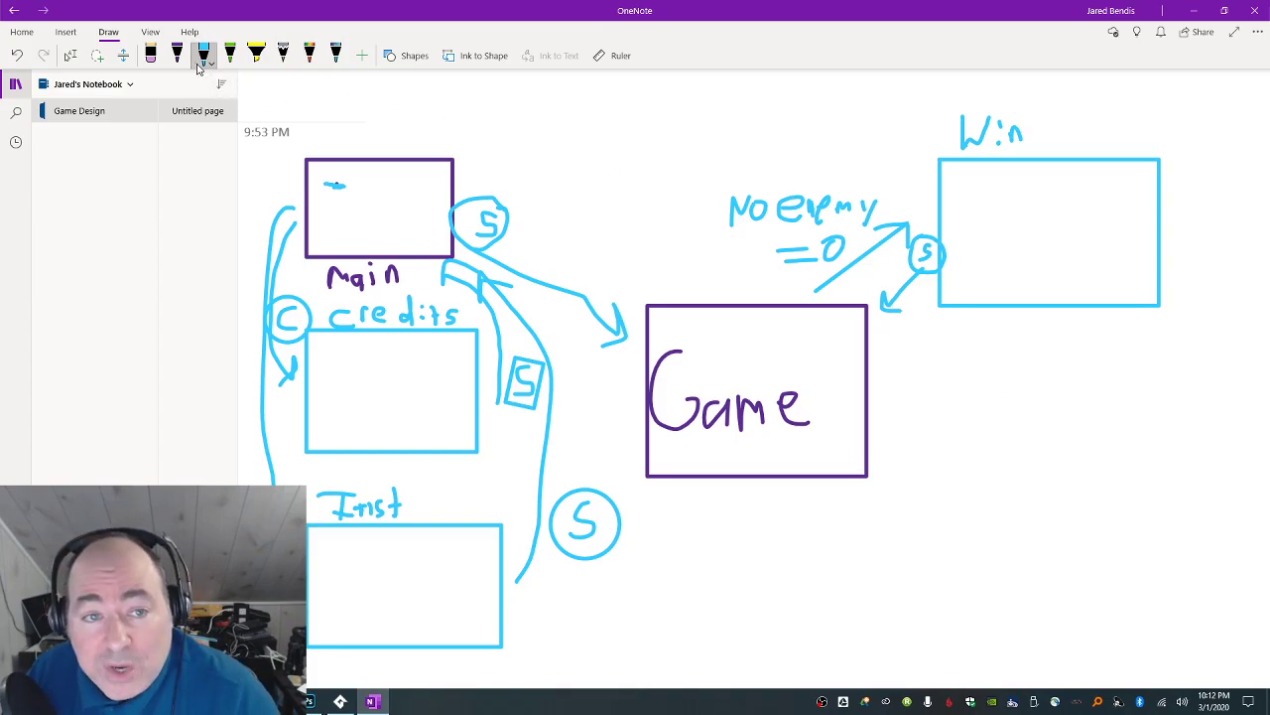
Draw two more light blue rectangles stacked below the Win box.
left_click(407, 55)
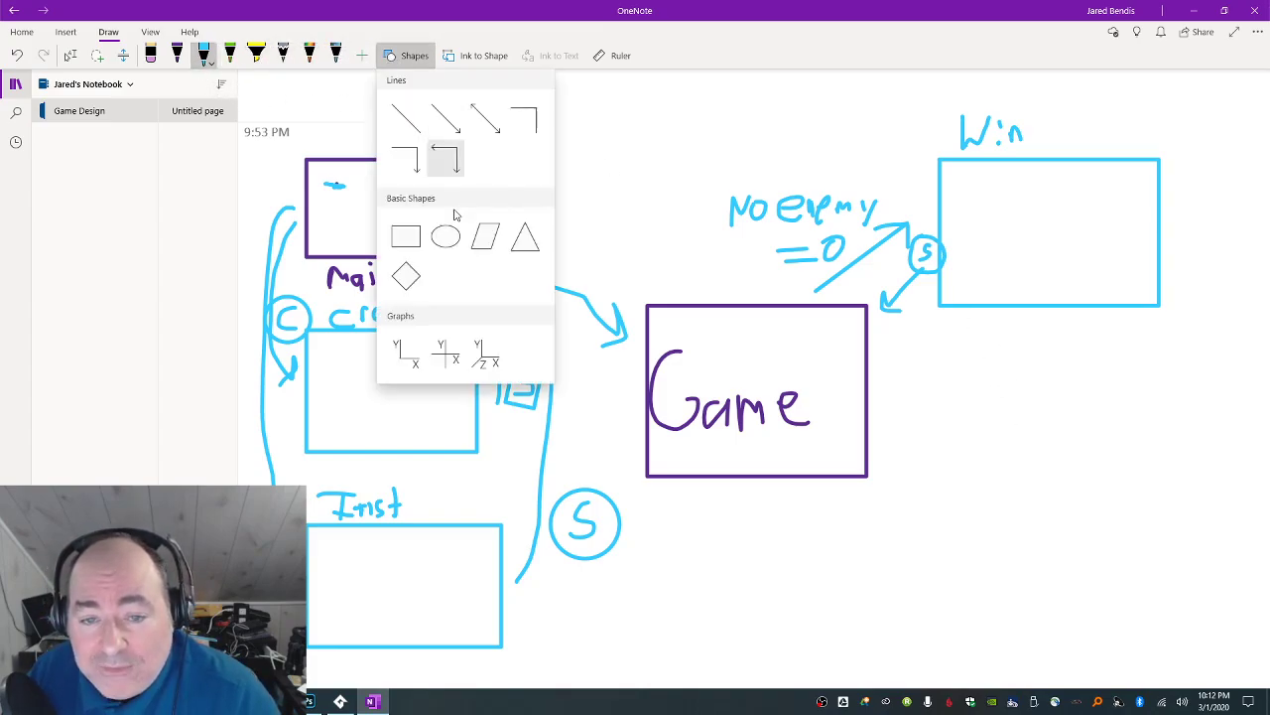
left_click(406, 235)
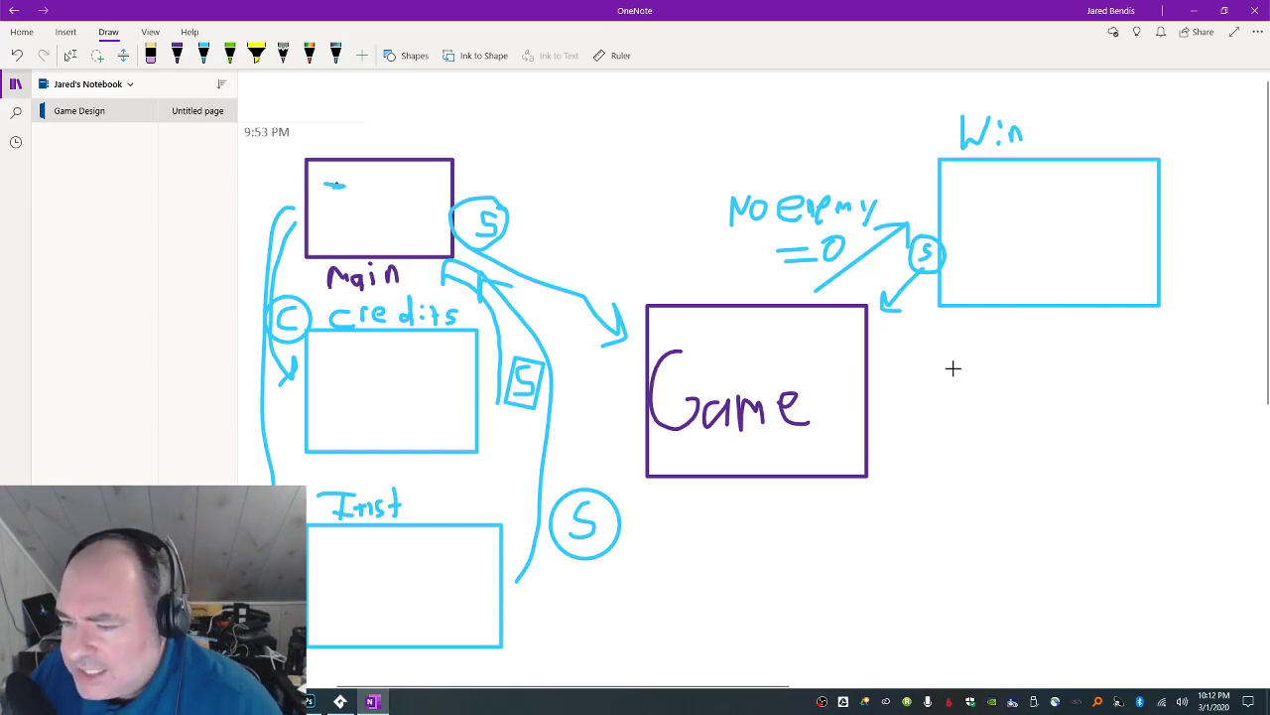
left_click_drag(960, 376, 1155, 501)
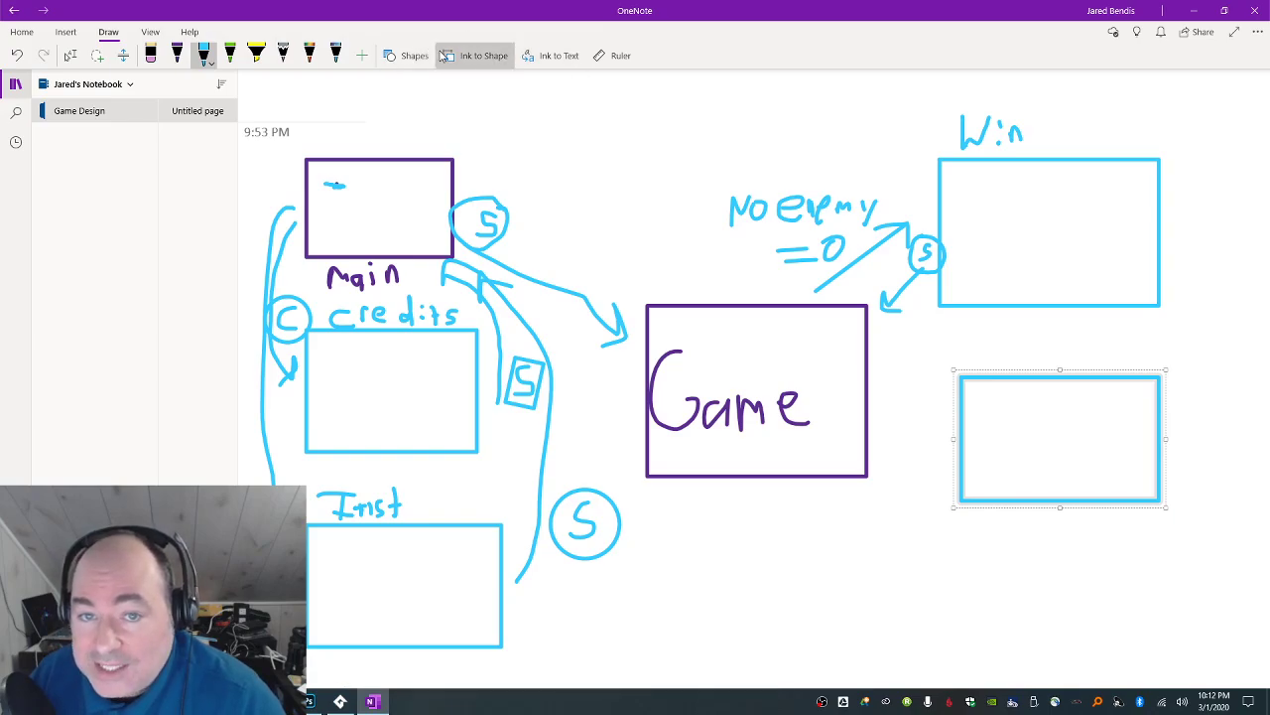
left_click(407, 55)
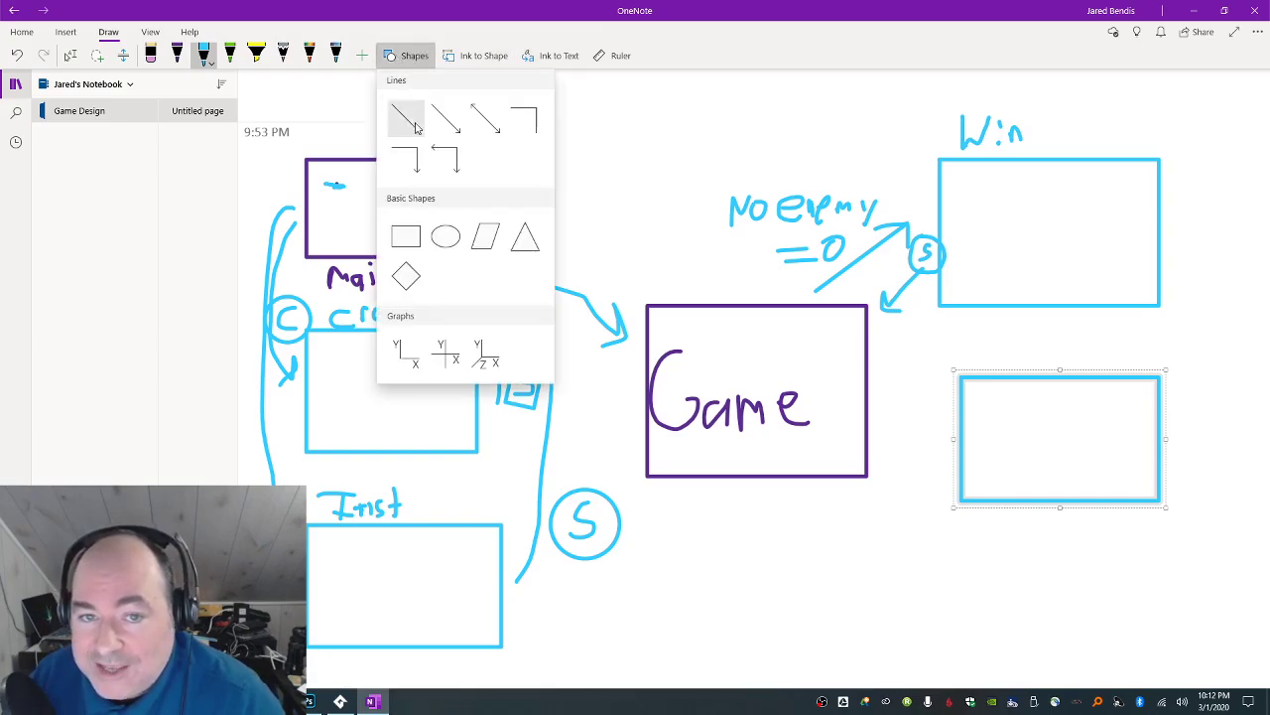
left_click(414, 245)
left_click_drag(939, 548, 1123, 657)
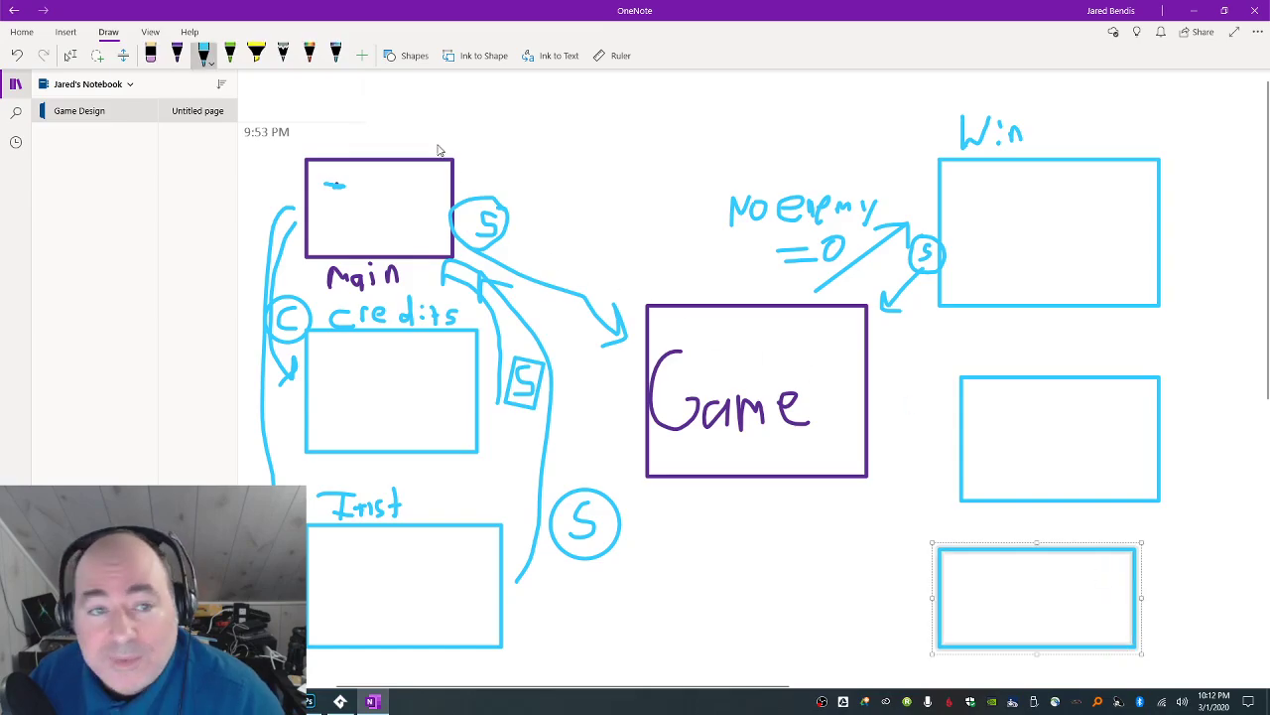
Handwrite "Die" above the rectangle directly below Win and "Game over" above the lowest one.
left_click(203, 56)
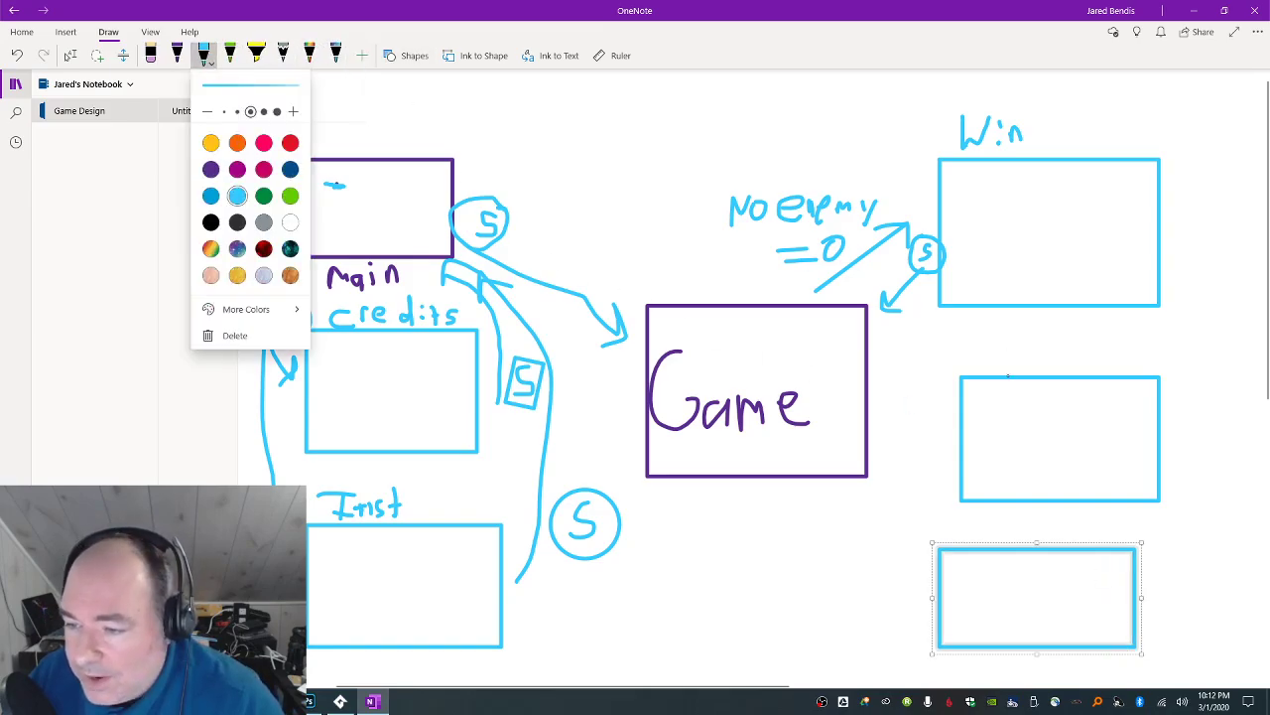
left_click(1009, 332)
mouse_move(1009, 327)
left_mouse_down()
mouse_move(1010, 369)
mouse_move(1066, 344)
mouse_move(1058, 359)
mouse_move(1073, 363)
left_mouse_up()
left_click(1045, 341)
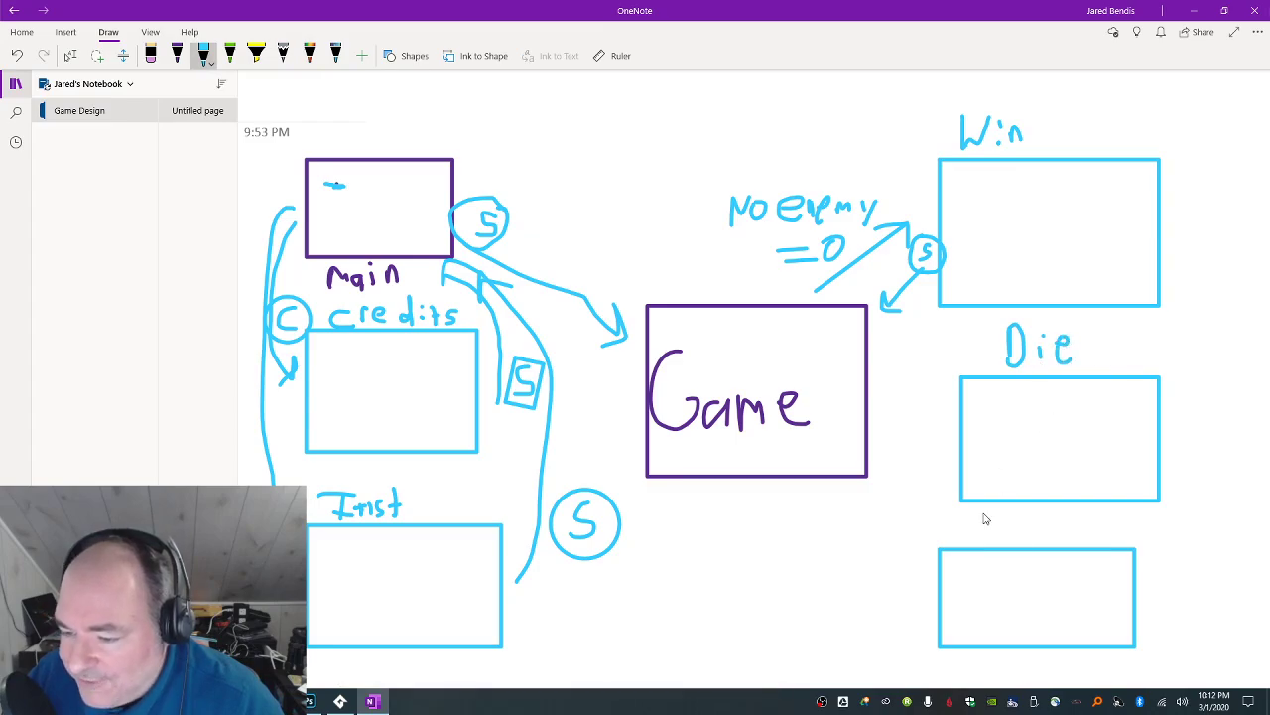
mouse_move(982, 512)
left_mouse_down()
mouse_move(1056, 535)
mouse_move(1056, 524)
mouse_move(1063, 538)
mouse_move(1055, 526)
mouse_move(1086, 525)
mouse_move(1083, 539)
mouse_move(1123, 527)
mouse_move(1147, 540)
mouse_move(1190, 545)
left_mouse_up()
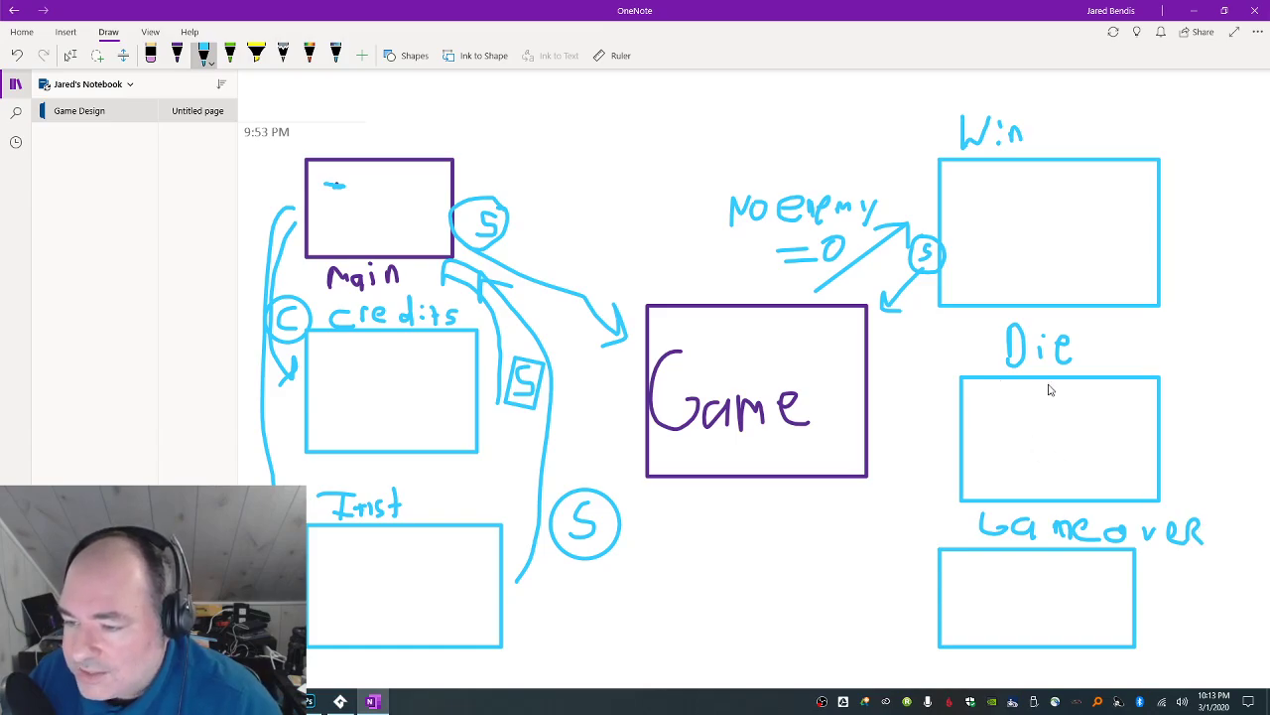
Draw an arrow from Die to Game and a long curved arrow from Game over to Main, each with a circled S.
mouse_move(944, 415)
left_mouse_down()
mouse_move(886, 418)
mouse_move(910, 438)
left_mouse_up()
mouse_move(954, 385)
left_mouse_down()
mouse_move(946, 402)
mouse_move(939, 383)
mouse_move(961, 385)
left_mouse_up()
mouse_move(918, 587)
left_mouse_down()
mouse_move(721, 543)
mouse_move(620, 444)
mouse_move(560, 319)
mouse_move(518, 149)
mouse_move(478, 166)
mouse_move(514, 177)
left_mouse_up()
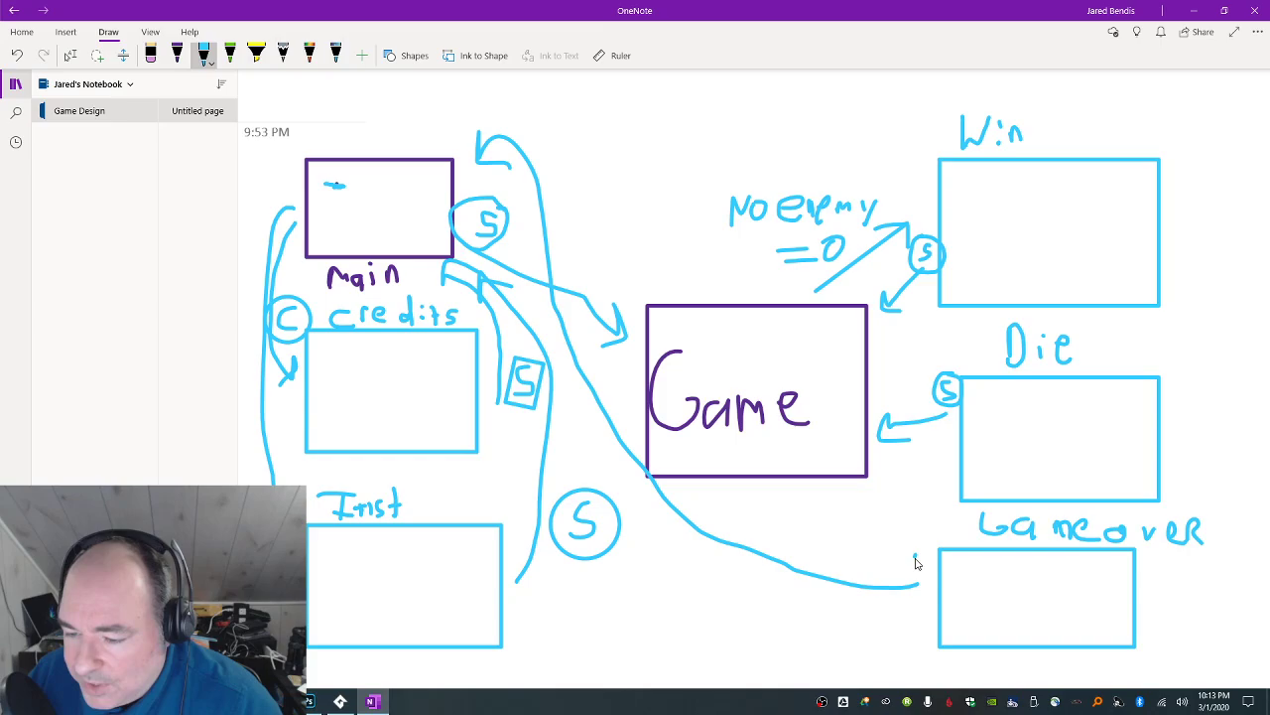
mouse_move(929, 539)
left_mouse_down()
mouse_move(909, 552)
mouse_move(907, 578)
mouse_move(933, 548)
mouse_move(919, 548)
left_mouse_up()
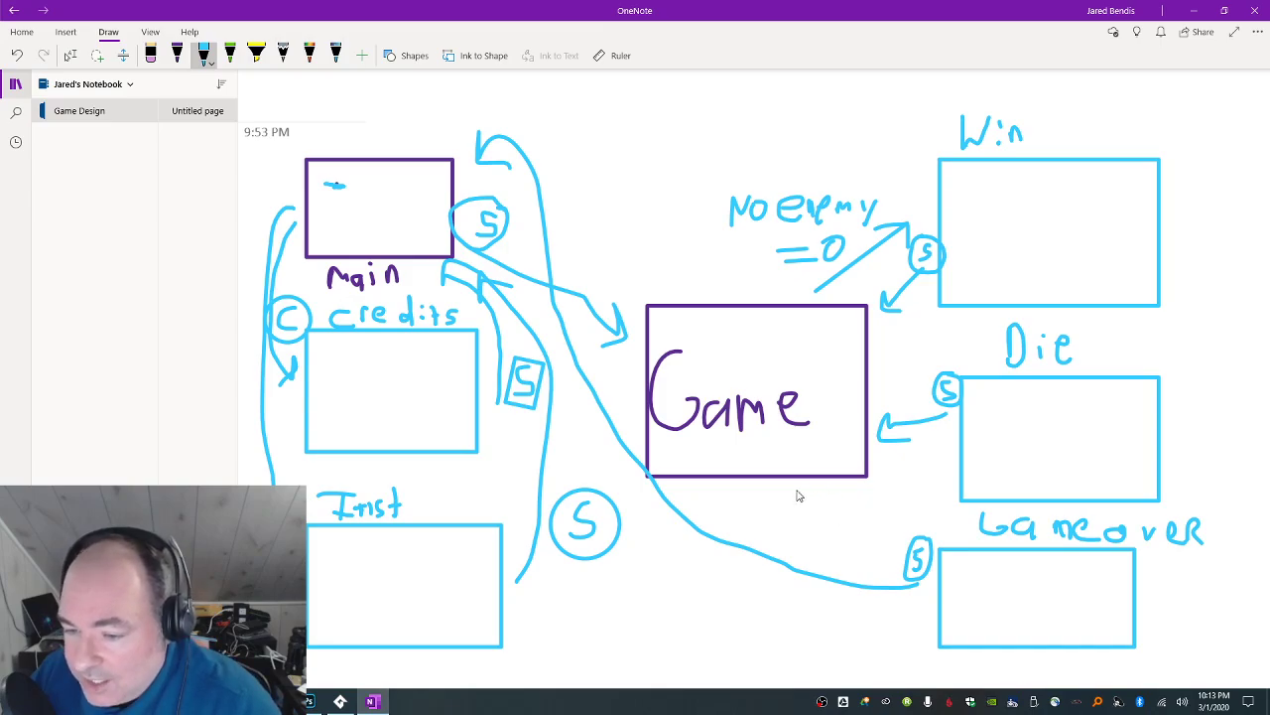
Handwrite "HeroHit" below Game, with "Live =0" and an arrow to Game over, and "Live" with an arrow to Die.
mouse_move(794, 485)
left_mouse_down()
mouse_move(795, 508)
mouse_move(816, 493)
mouse_move(814, 507)
mouse_move(830, 508)
mouse_move(847, 491)
mouse_move(878, 502)
mouse_move(885, 480)
mouse_move(872, 542)
mouse_move(893, 561)
mouse_move(878, 560)
left_mouse_up()
mouse_move(786, 523)
left_mouse_down()
mouse_move(836, 537)
mouse_move(832, 549)
mouse_move(847, 550)
mouse_move(831, 559)
mouse_move(874, 558)
left_mouse_up()
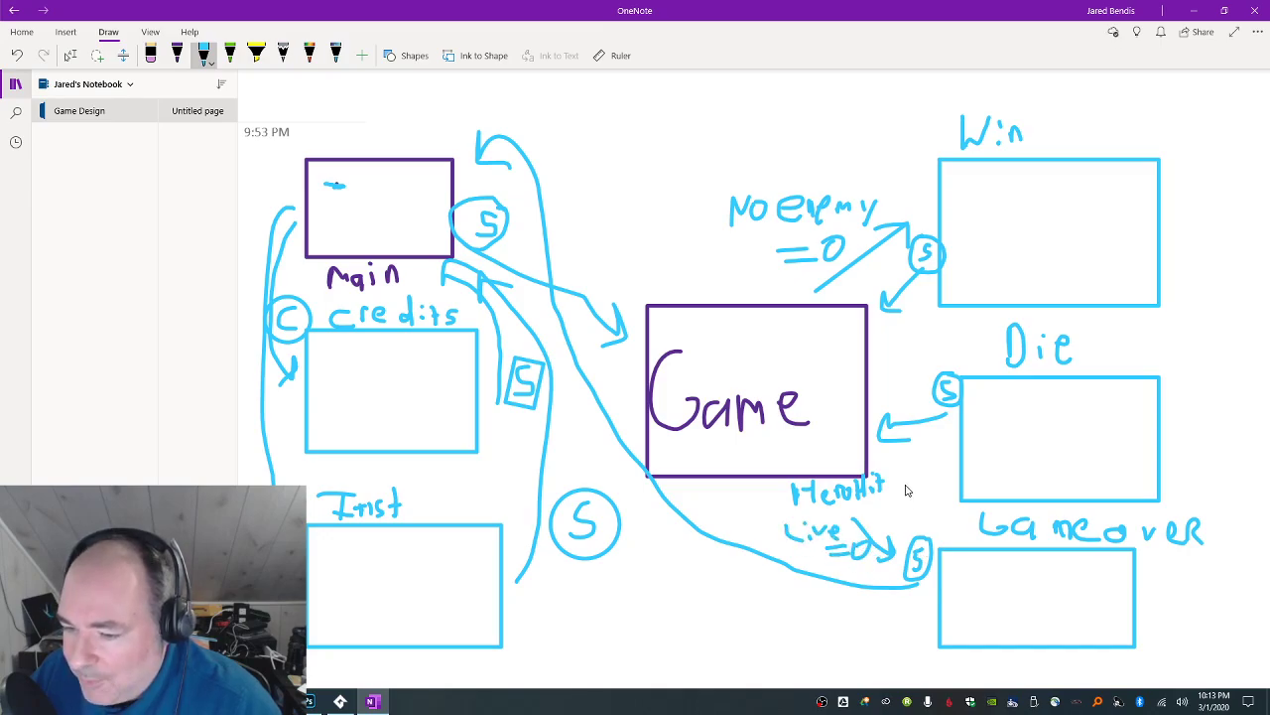
mouse_move(899, 462)
left_mouse_down()
mouse_move(911, 485)
mouse_move(947, 481)
mouse_move(931, 504)
mouse_move(931, 449)
mouse_move(961, 447)
mouse_move(955, 462)
left_mouse_up()
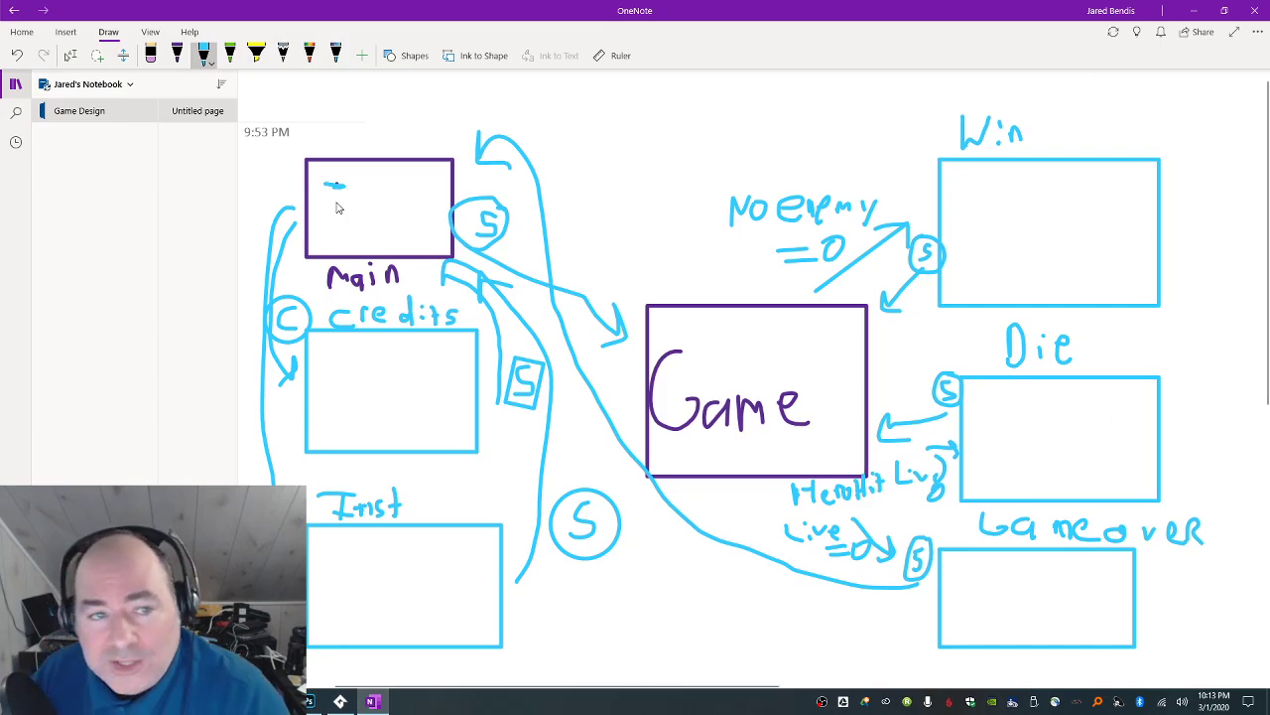
Highlight the "No enemy", "HeroHit" and "Live" condition labels around the Game box in yellow.
left_click(256, 54)
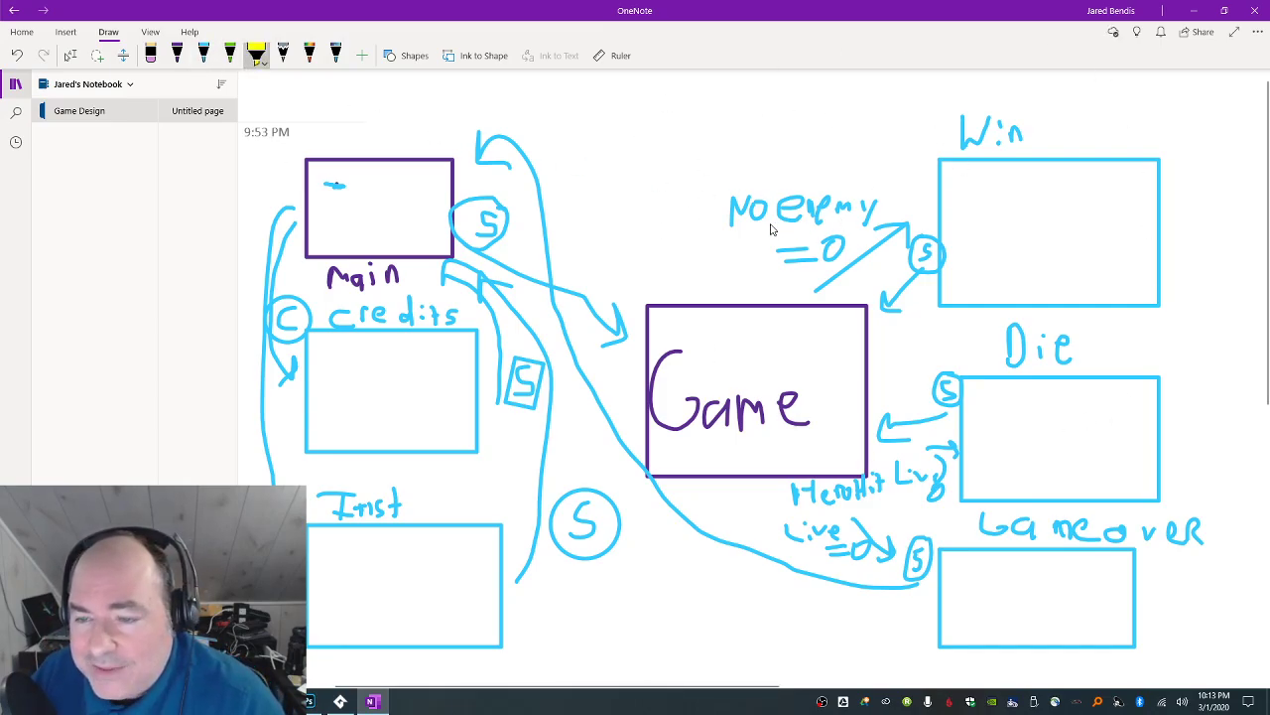
mouse_move(715, 217)
left_mouse_down()
mouse_move(852, 206)
mouse_move(716, 225)
mouse_move(895, 211)
mouse_move(798, 203)
left_mouse_up()
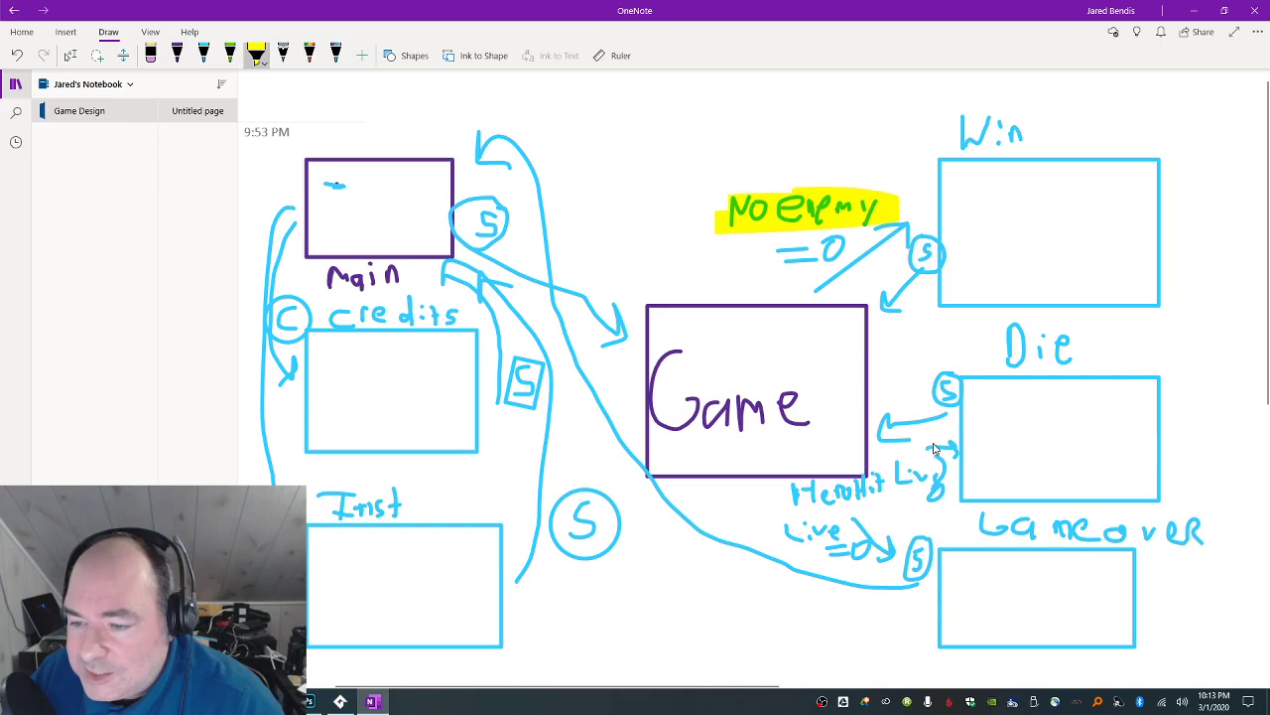
left_click_drag(796, 496, 941, 471)
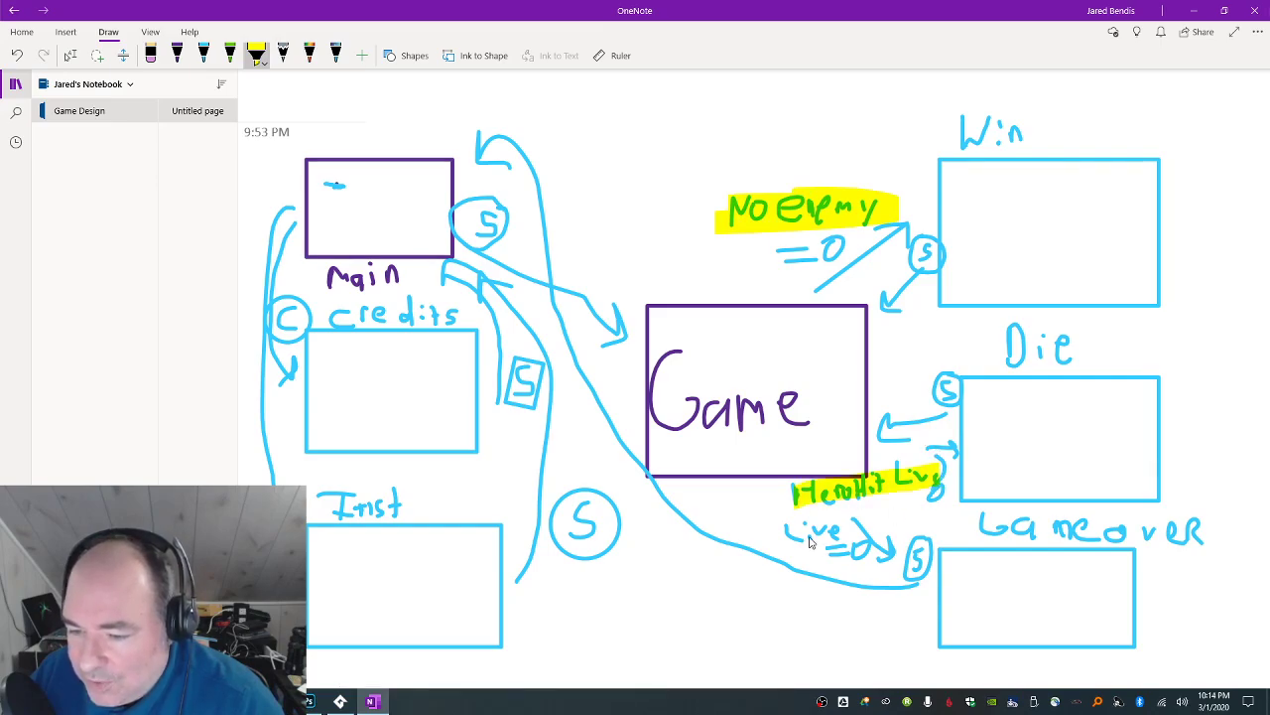
mouse_move(786, 526)
left_mouse_down()
mouse_move(833, 533)
mouse_move(870, 558)
left_mouse_up()
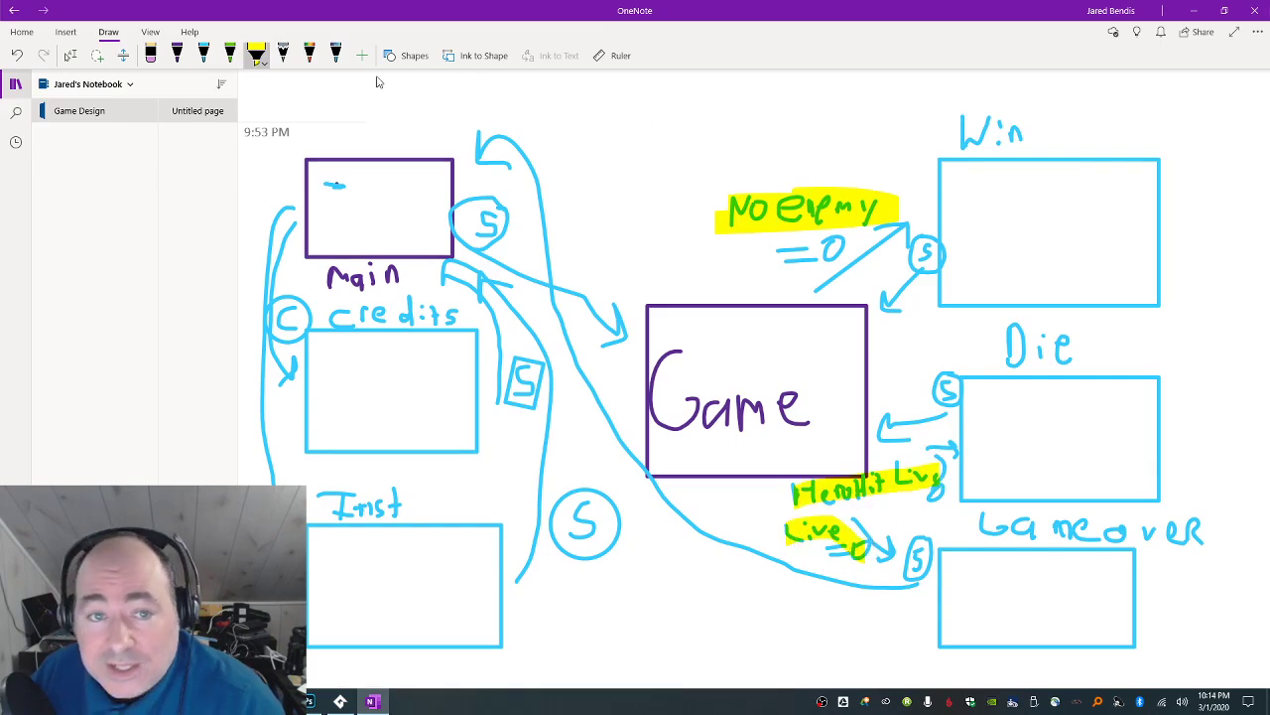
Change the highlighter to dark blue and trace every S and C transition arrow between the screens.
left_click(258, 57)
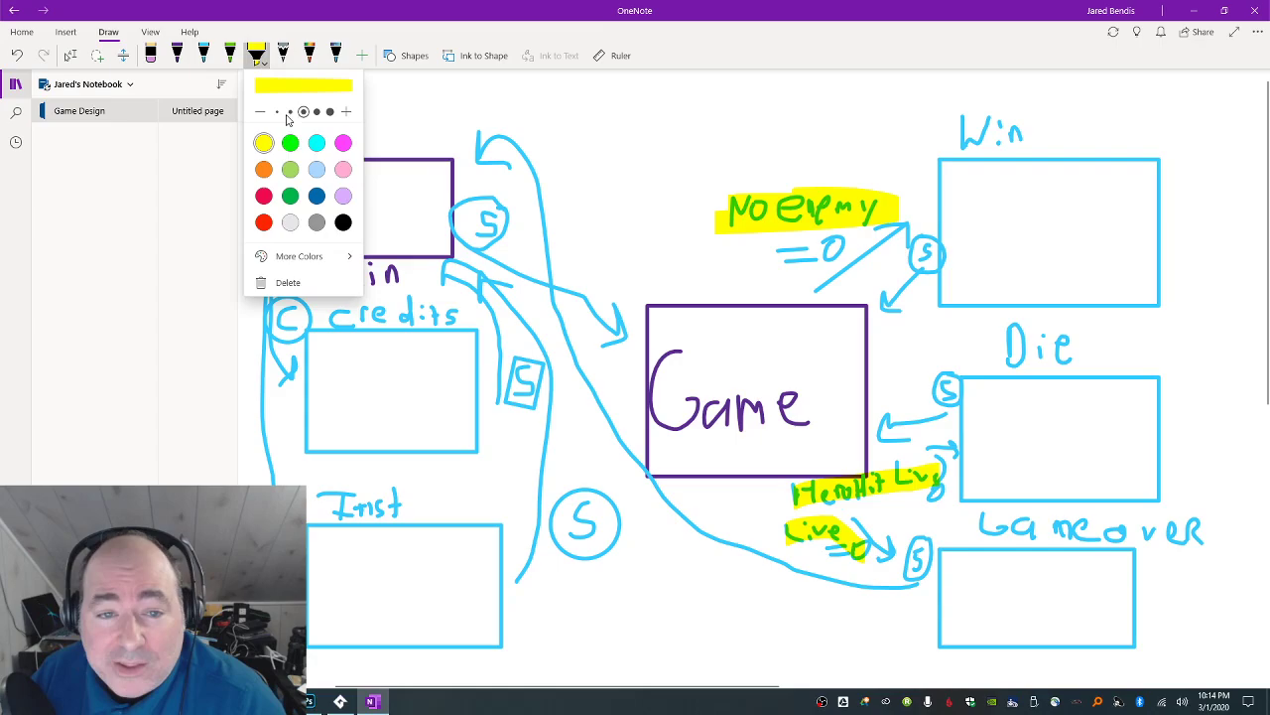
left_click(316, 196)
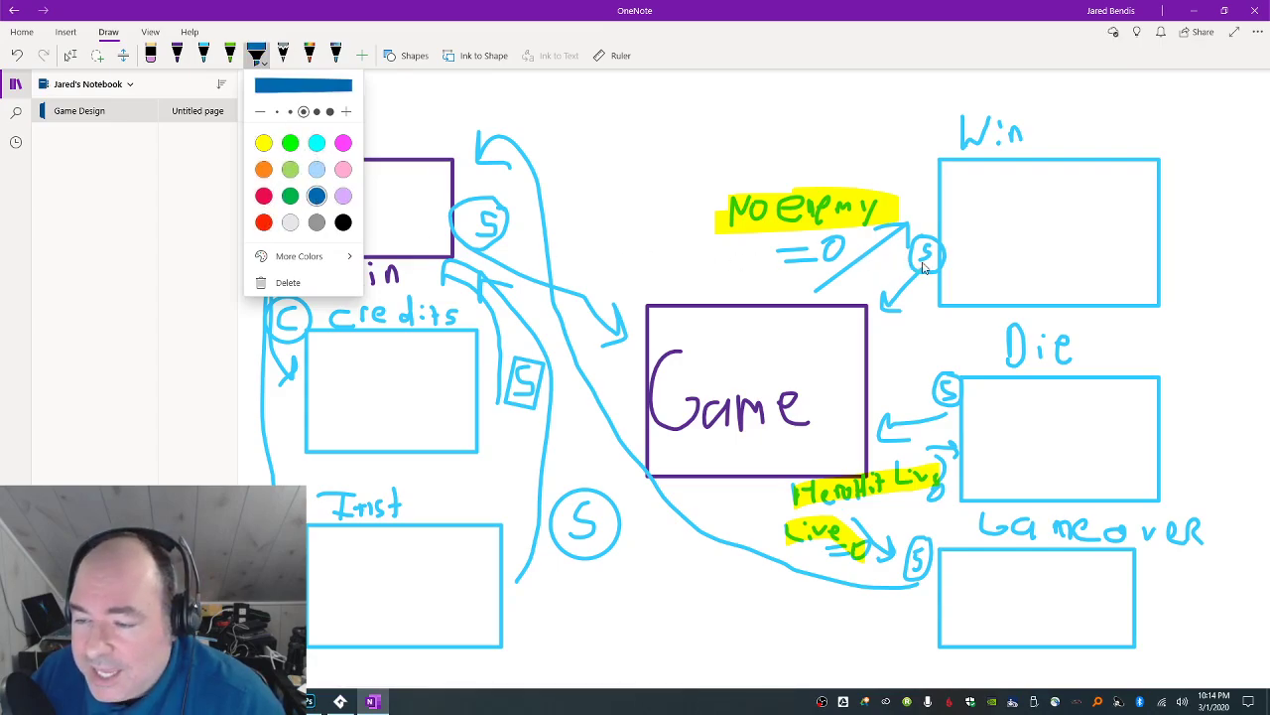
left_click(896, 309)
left_click_drag(923, 243, 886, 327)
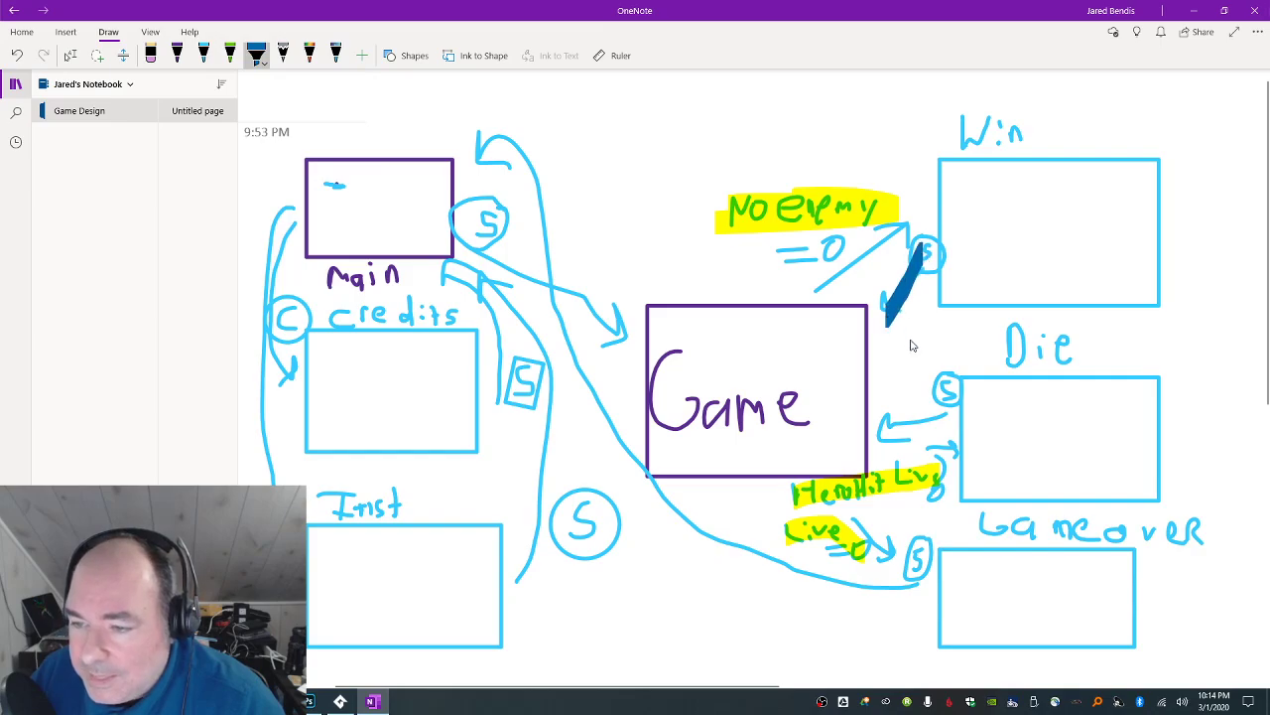
left_click_drag(948, 415, 888, 434)
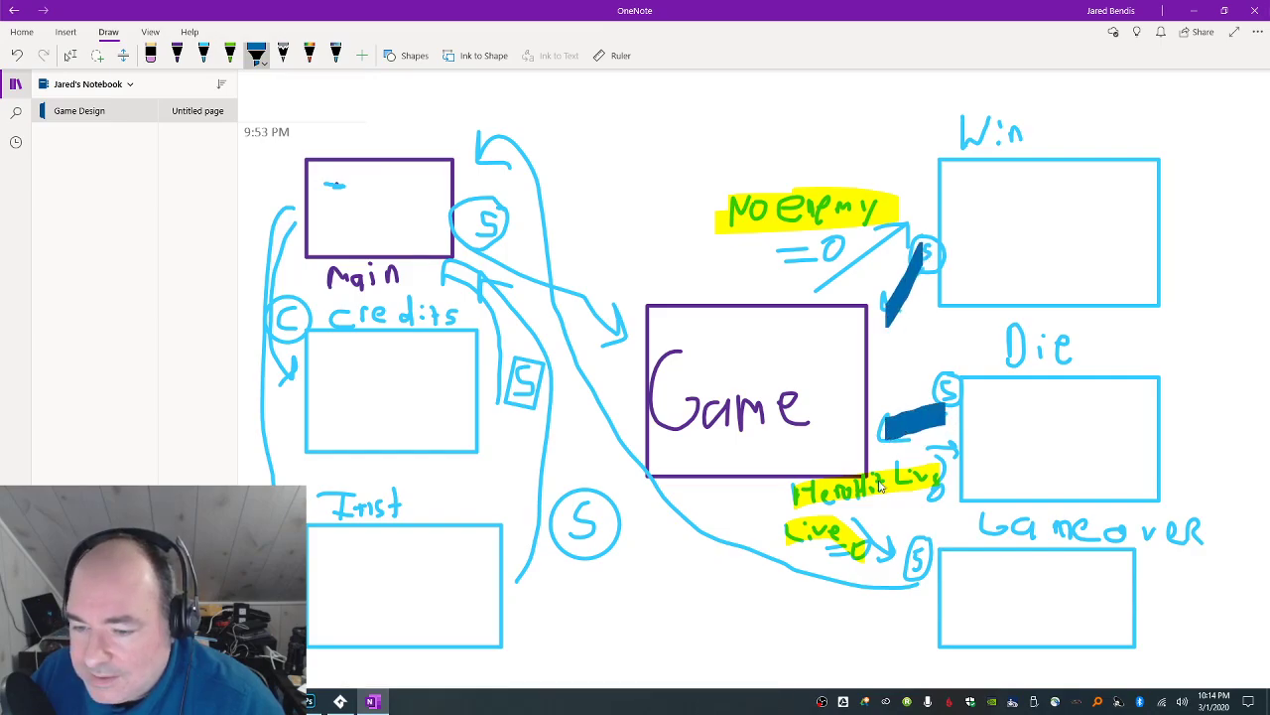
mouse_move(923, 585)
left_mouse_down()
mouse_move(822, 586)
mouse_move(722, 559)
mouse_move(650, 497)
mouse_move(589, 393)
mouse_move(552, 235)
mouse_move(511, 146)
mouse_move(481, 157)
left_mouse_up()
left_click_drag(468, 256, 623, 319)
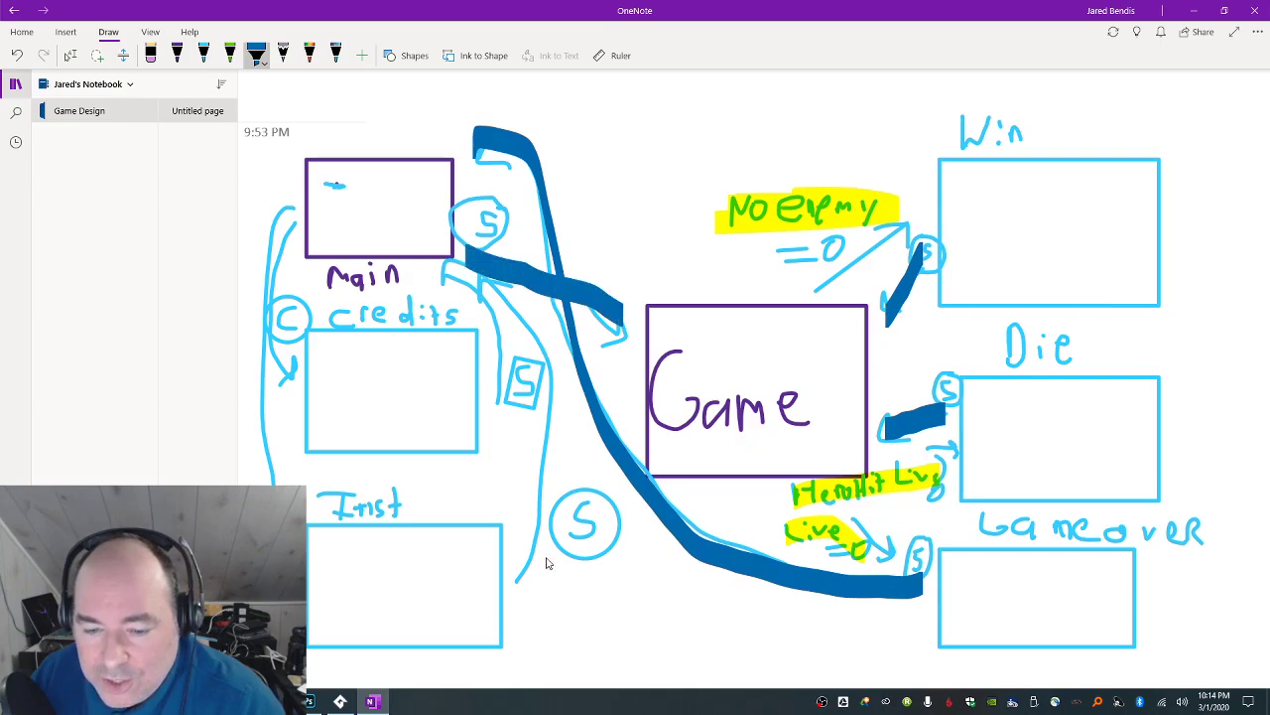
mouse_move(511, 594)
left_mouse_down()
mouse_move(548, 478)
mouse_move(549, 382)
mouse_move(493, 286)
left_mouse_up()
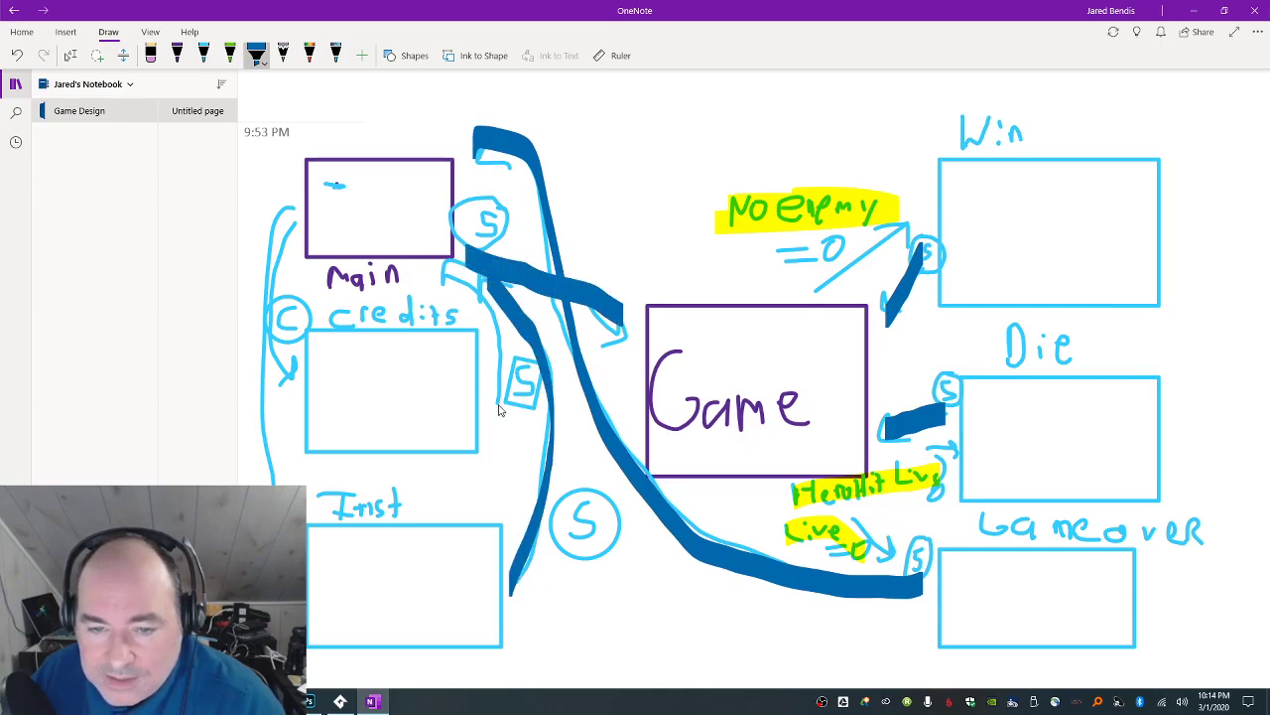
left_click_drag(499, 415, 473, 274)
mouse_move(304, 205)
left_mouse_down()
mouse_move(286, 258)
mouse_move(298, 397)
mouse_move(283, 216)
mouse_move(266, 347)
mouse_move(278, 484)
left_mouse_up()
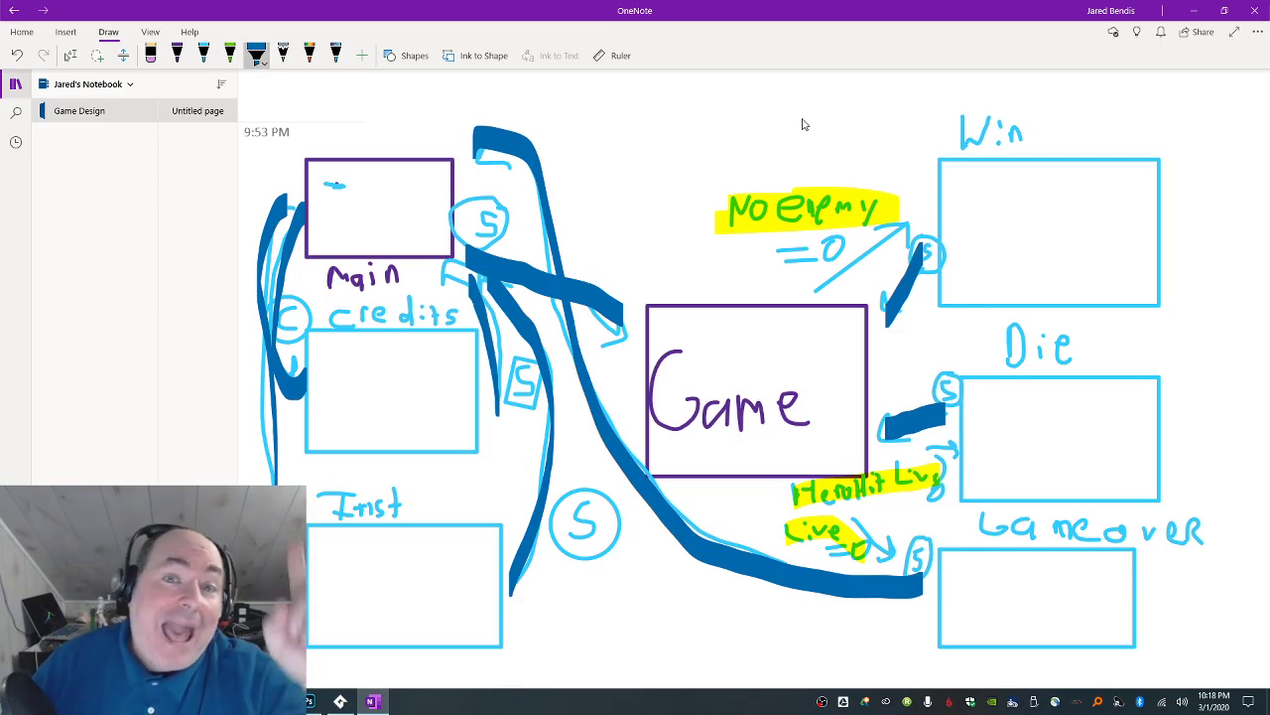
Switch to Photoshop and hide every layer of the rail shooter artwork except the Background painting.
left_click(297, 700)
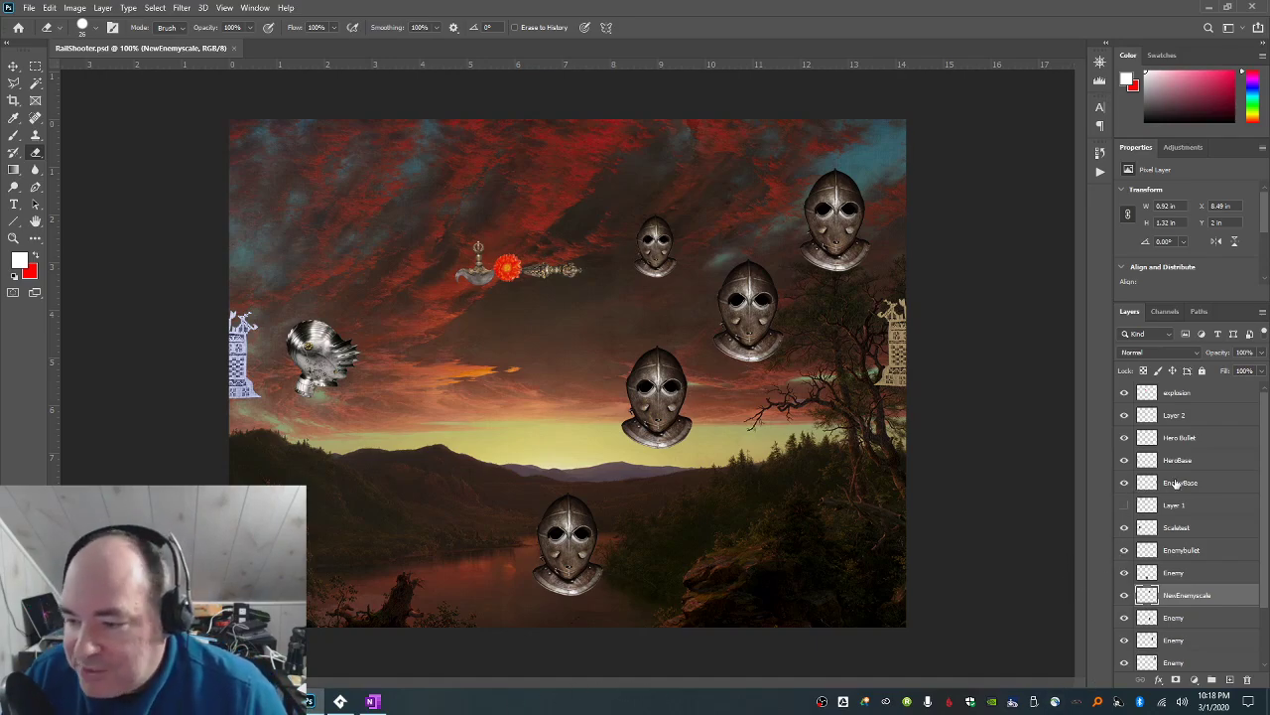
scroll(1177, 483, "down", 3)
scroll(1178, 483, "up", 3)
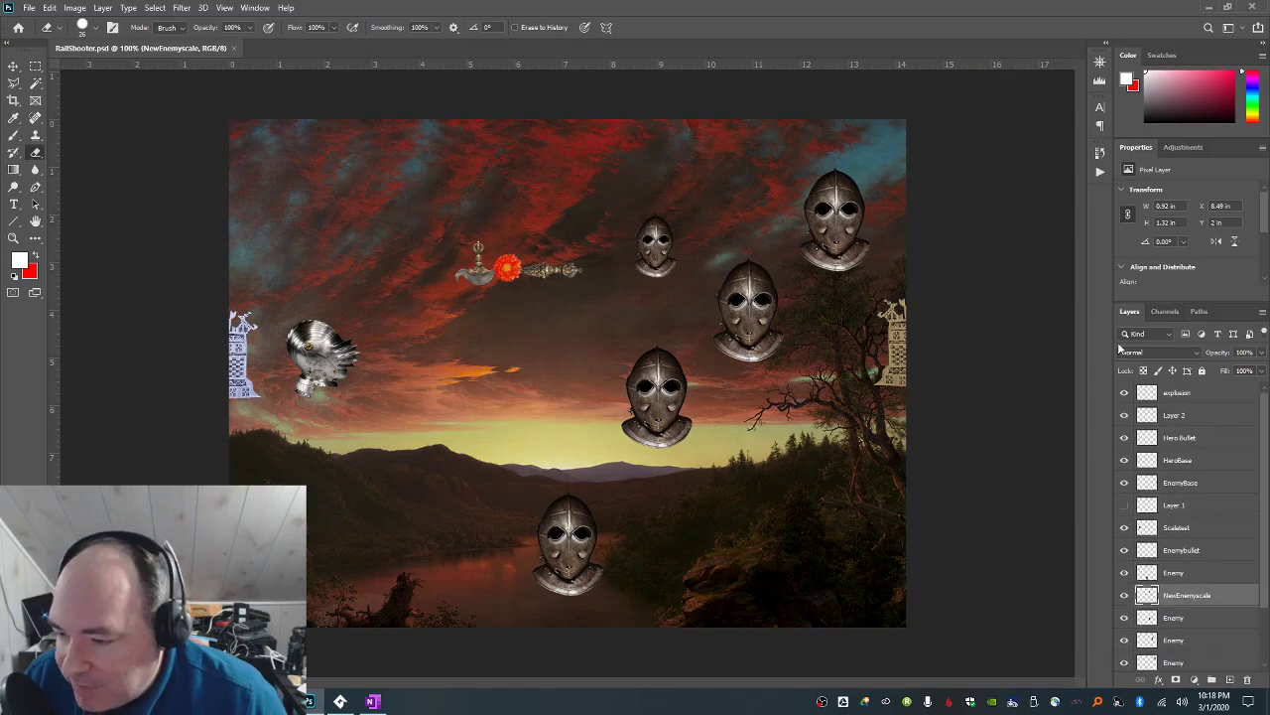
right_click(1129, 396)
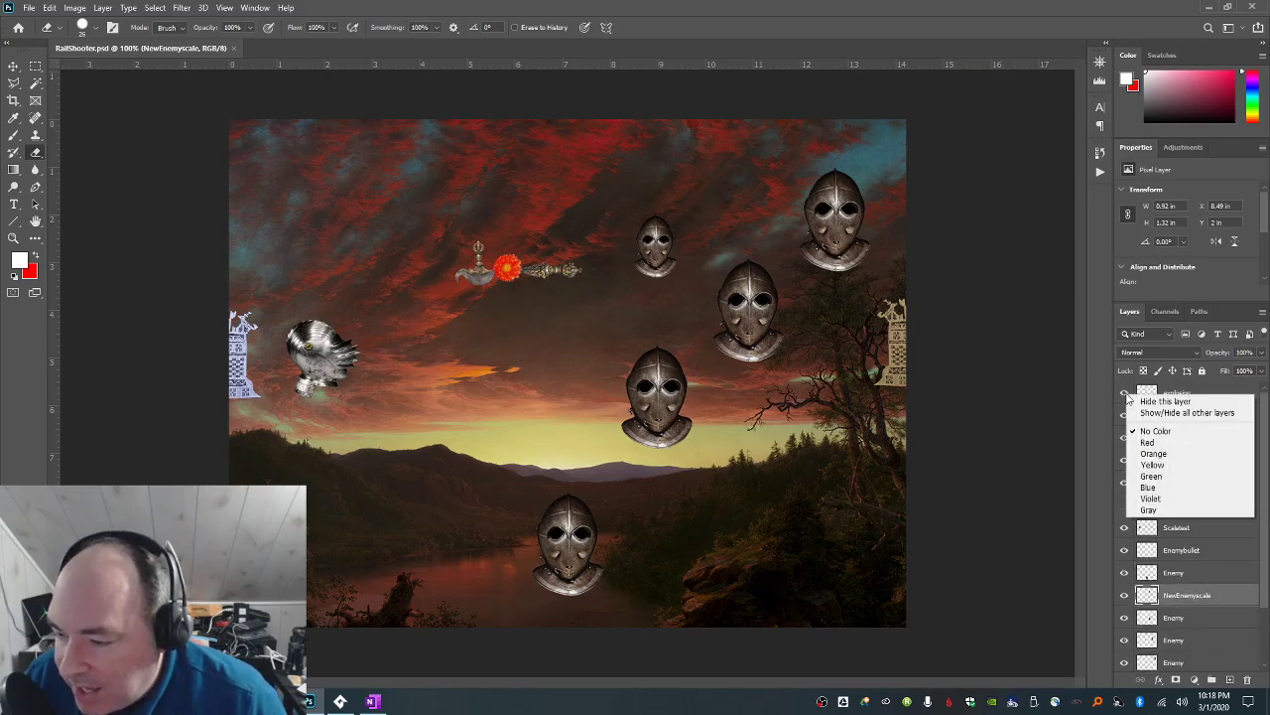
left_click(1141, 412)
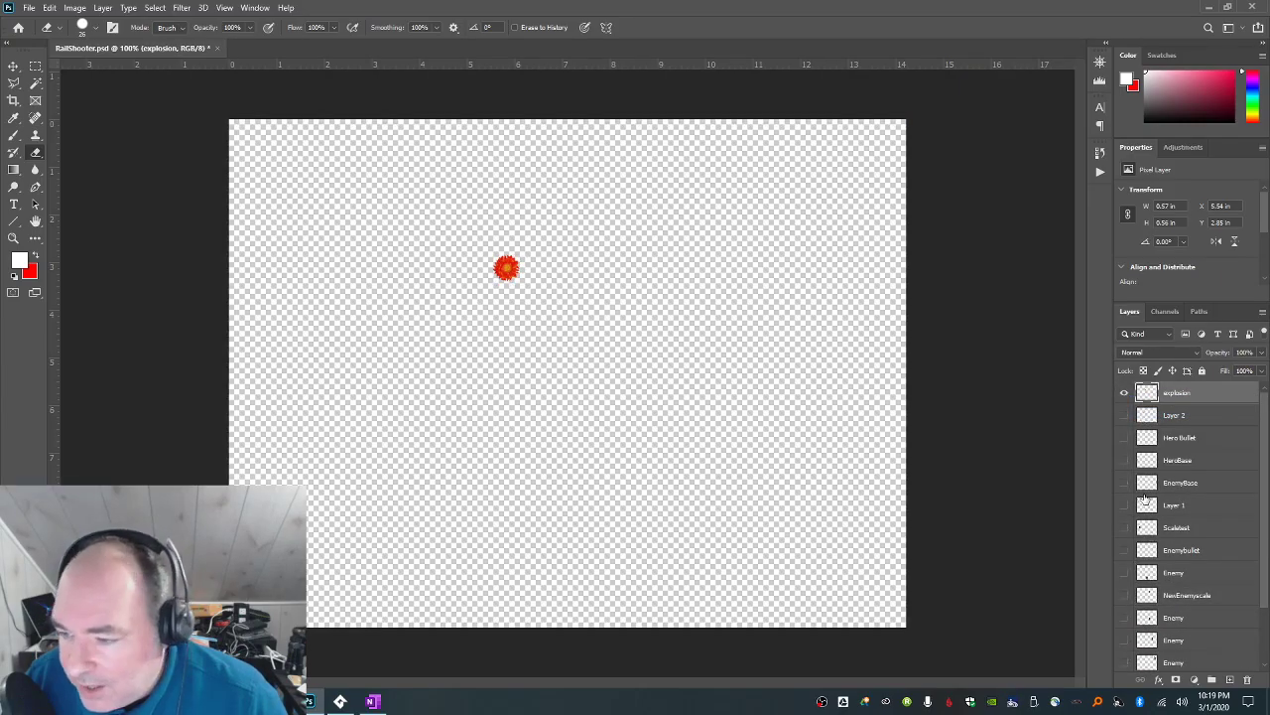
left_click(1125, 393)
scroll(1127, 417, "down", 3)
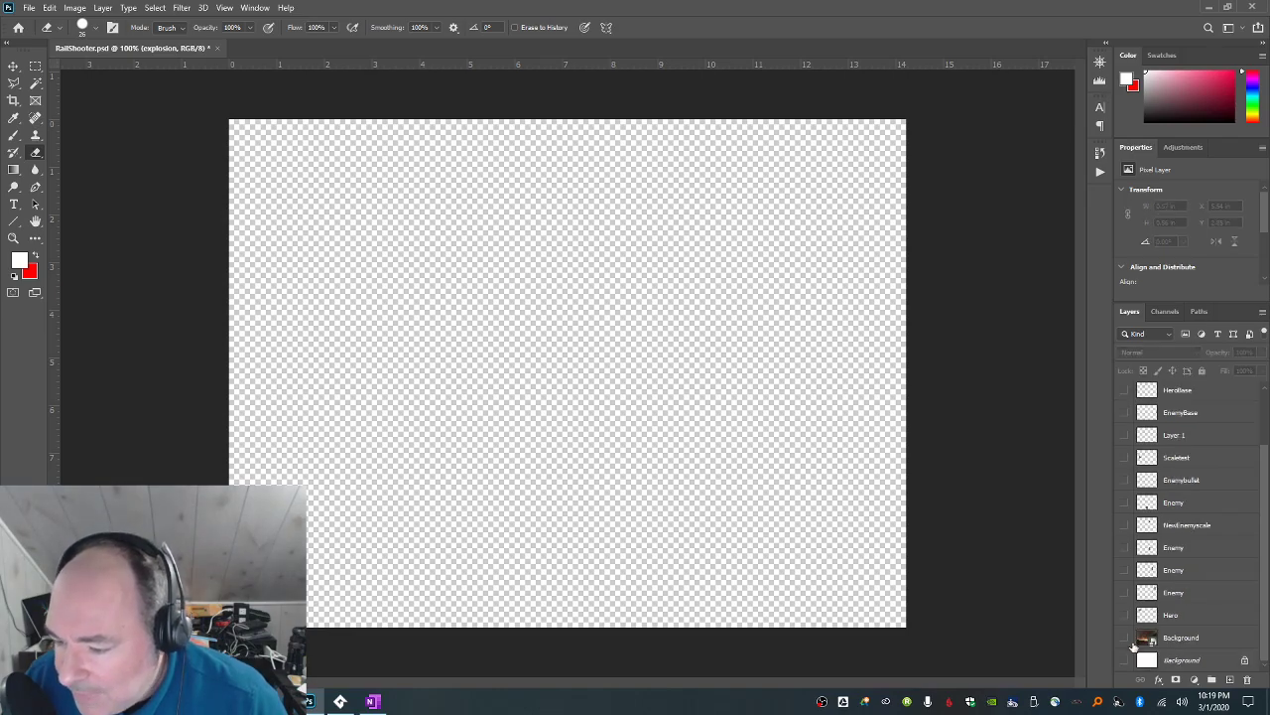
left_click(1126, 637)
scroll(1149, 607, "up", 3)
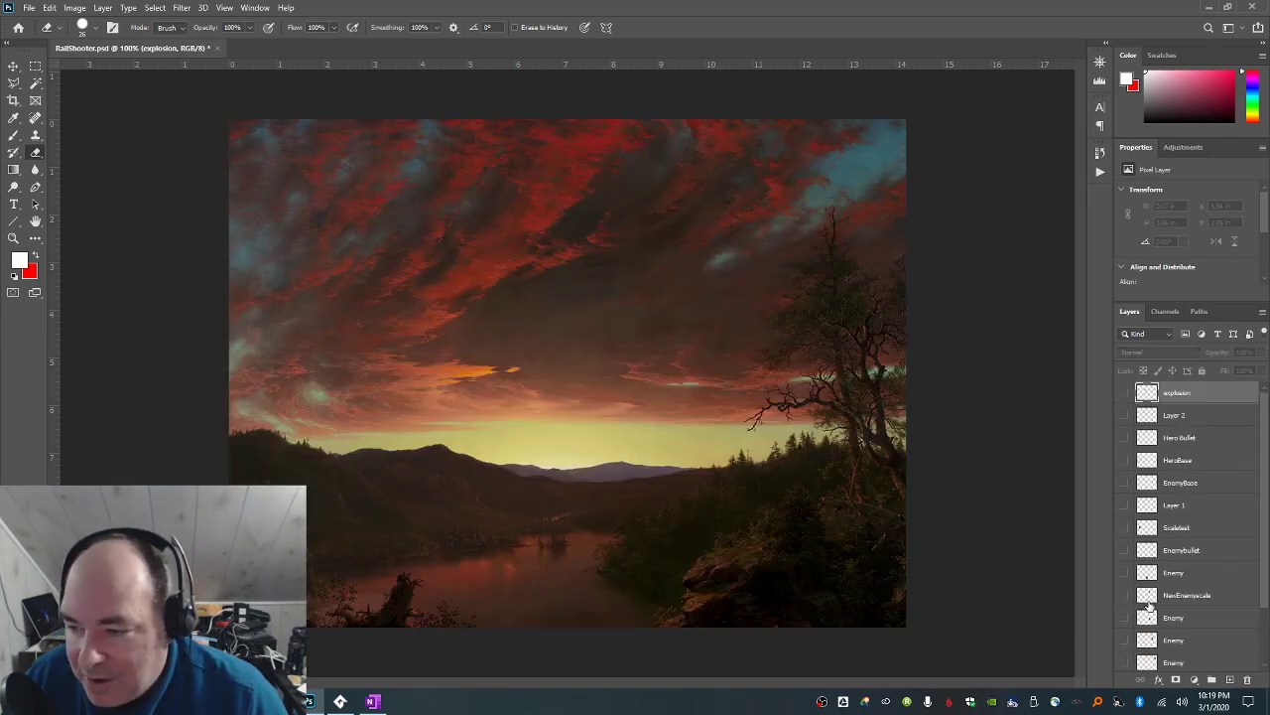
Show all the other layers again and make the Background painting the active layer.
left_click(13, 204)
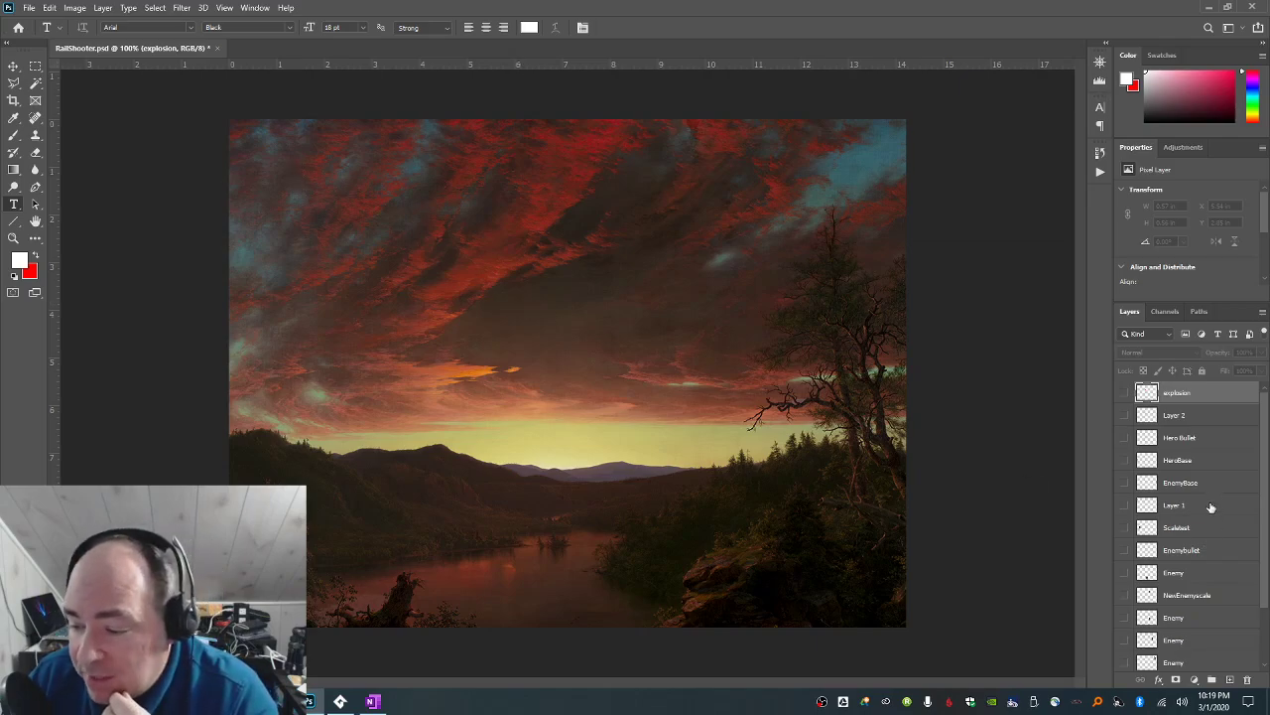
scroll(1167, 595, "down", 3)
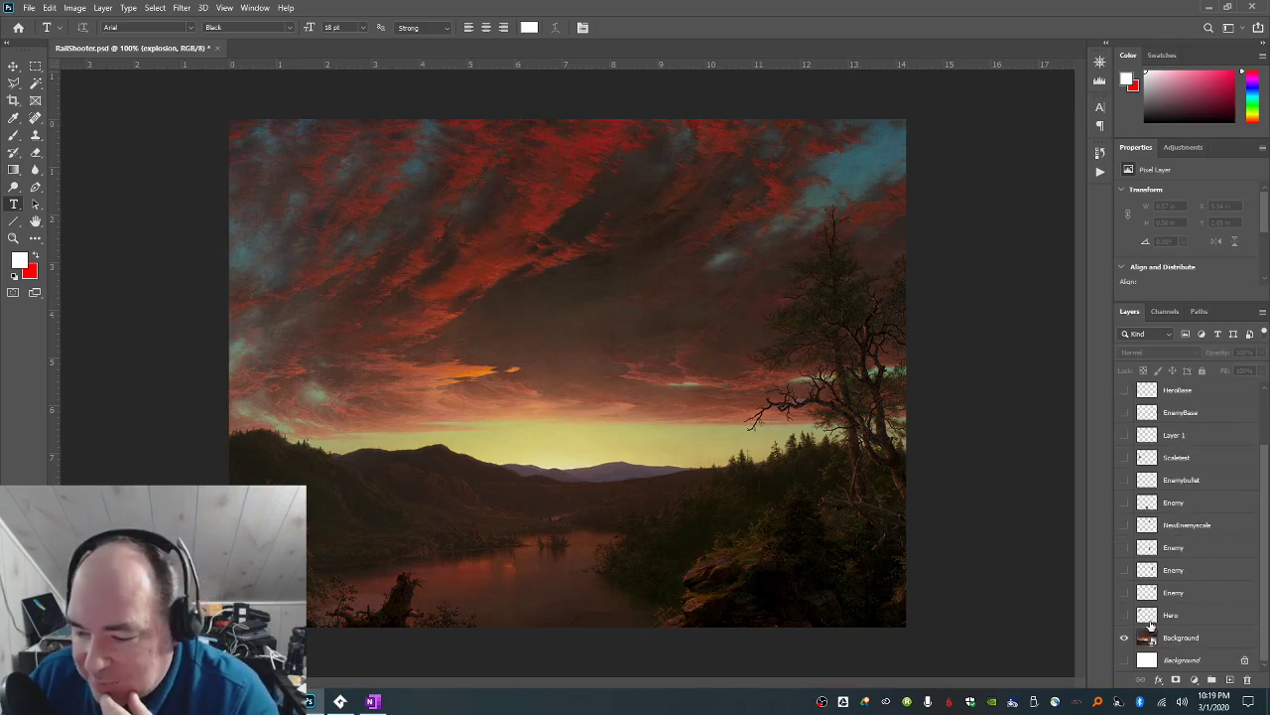
right_click(1124, 638)
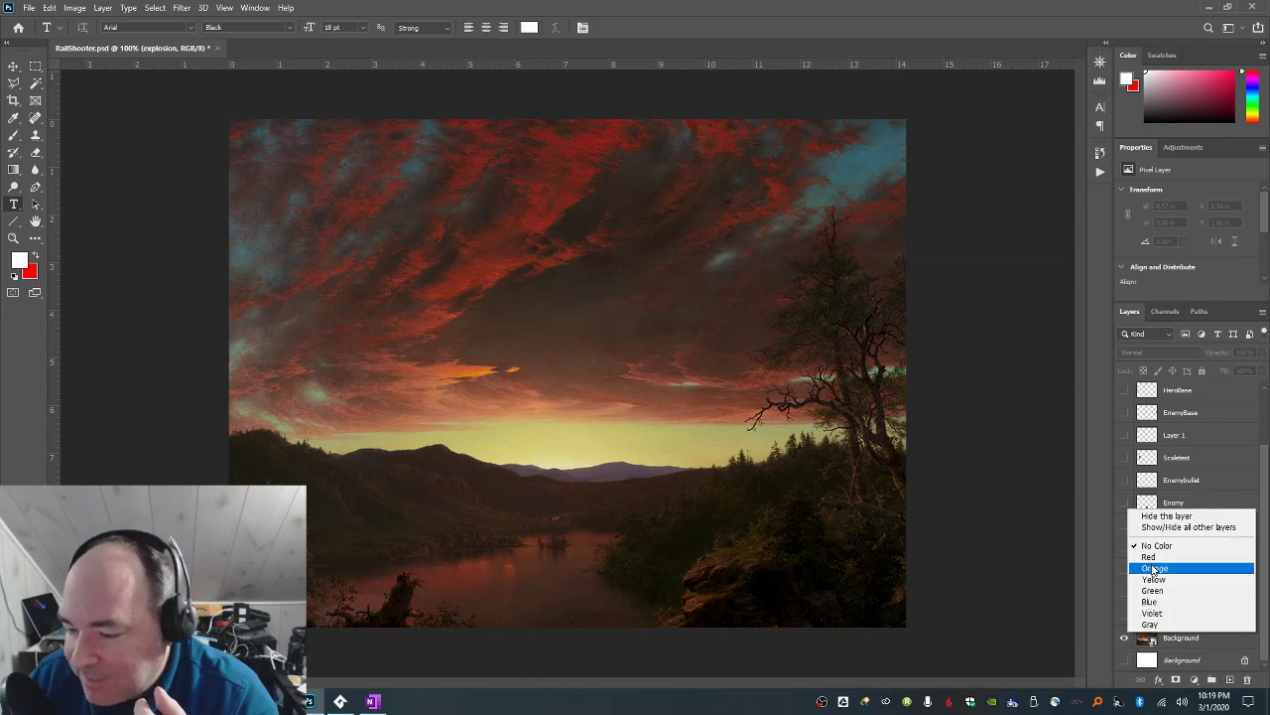
left_click(1125, 638, "alt")
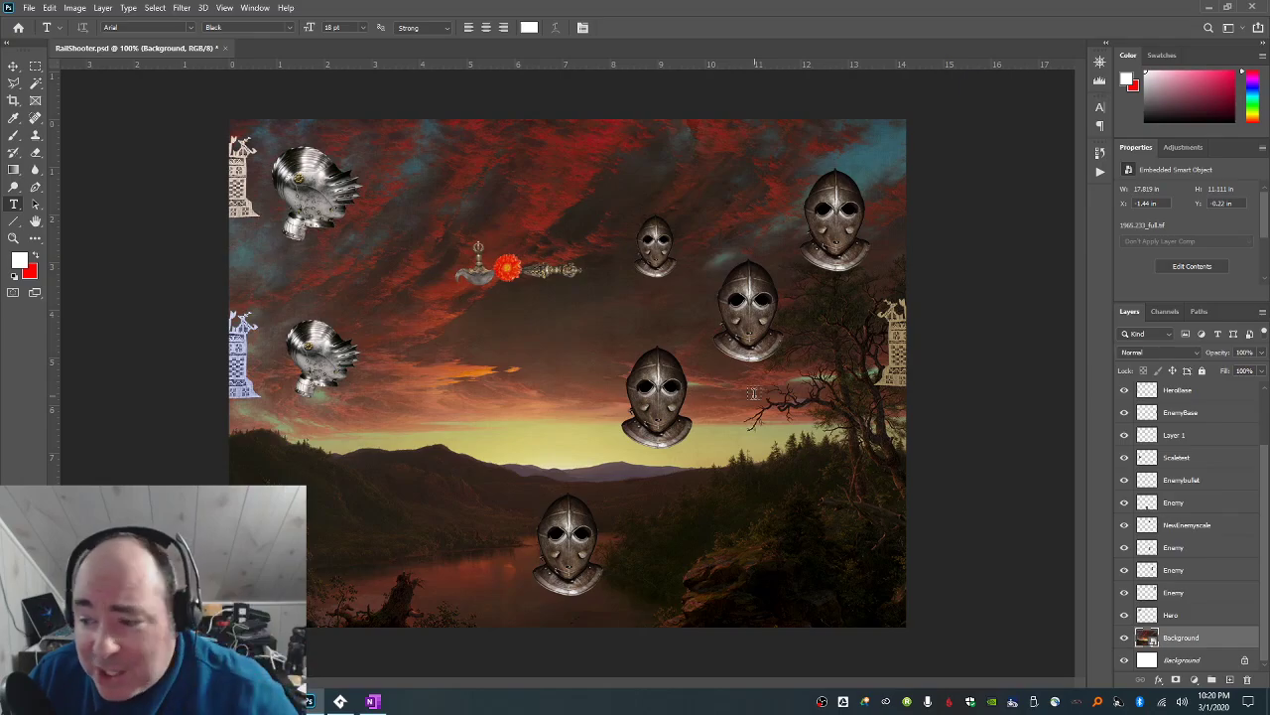
scroll(1216, 501, "up", 2)
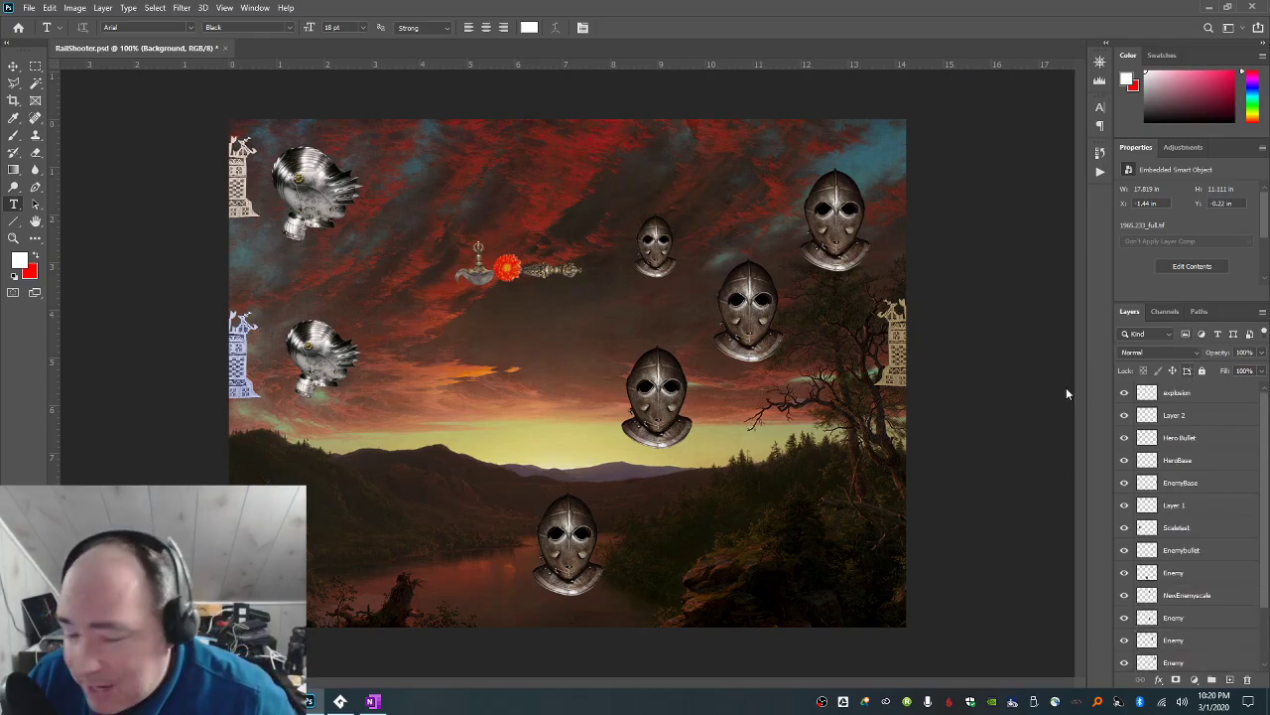
Add the white title text "Kingdom of the Red Sky" in the upper sky area of the painting.
left_click(405, 162)
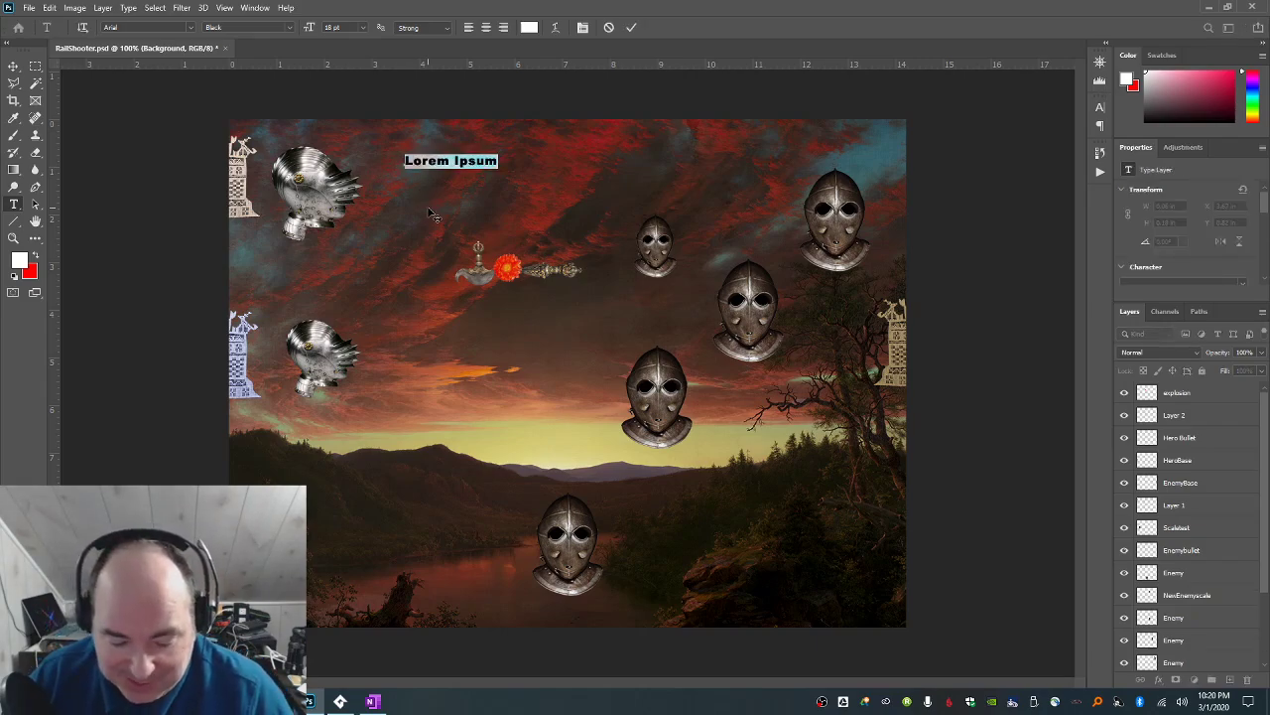
type("Kng")
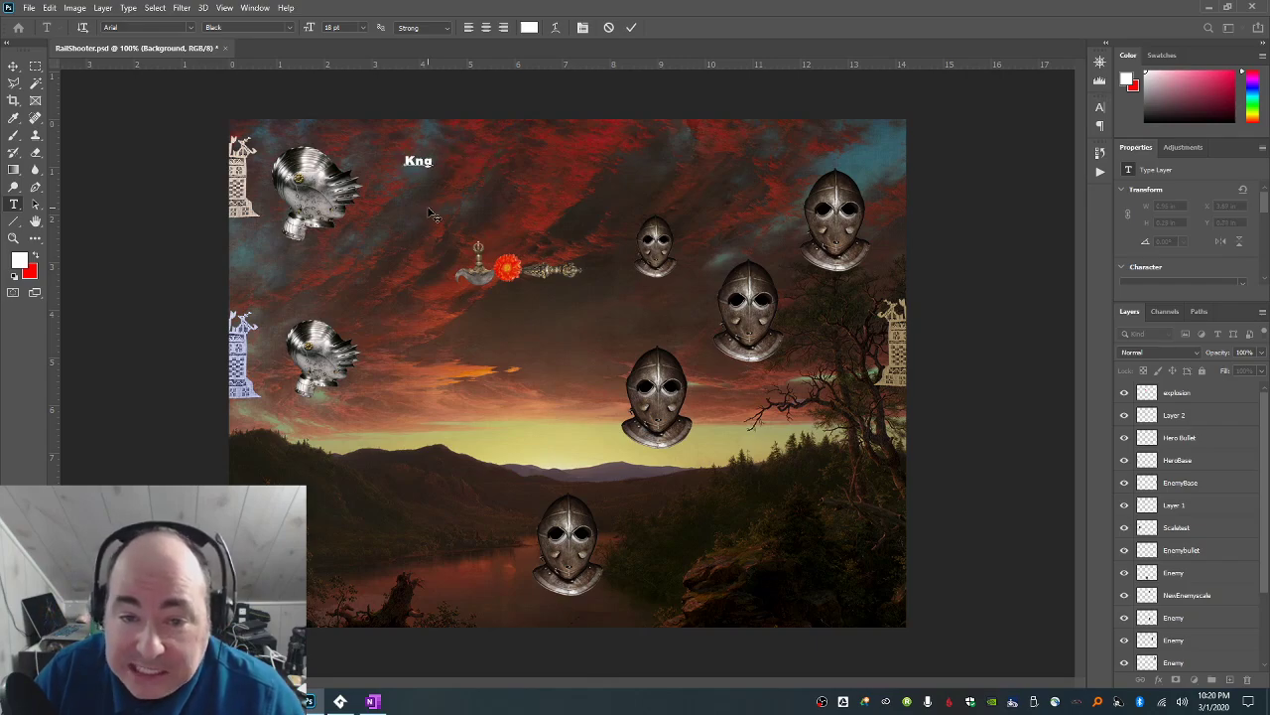
key("BackSpace")
type("ight")
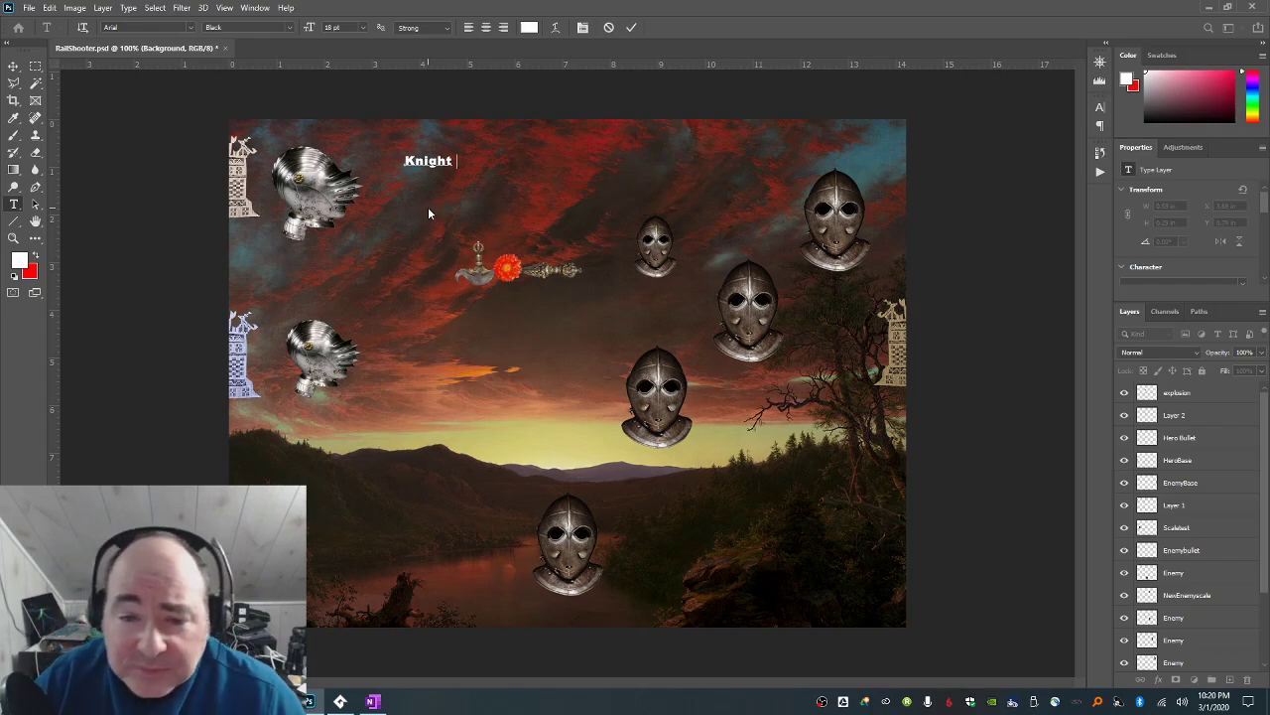
key("BackSpace")
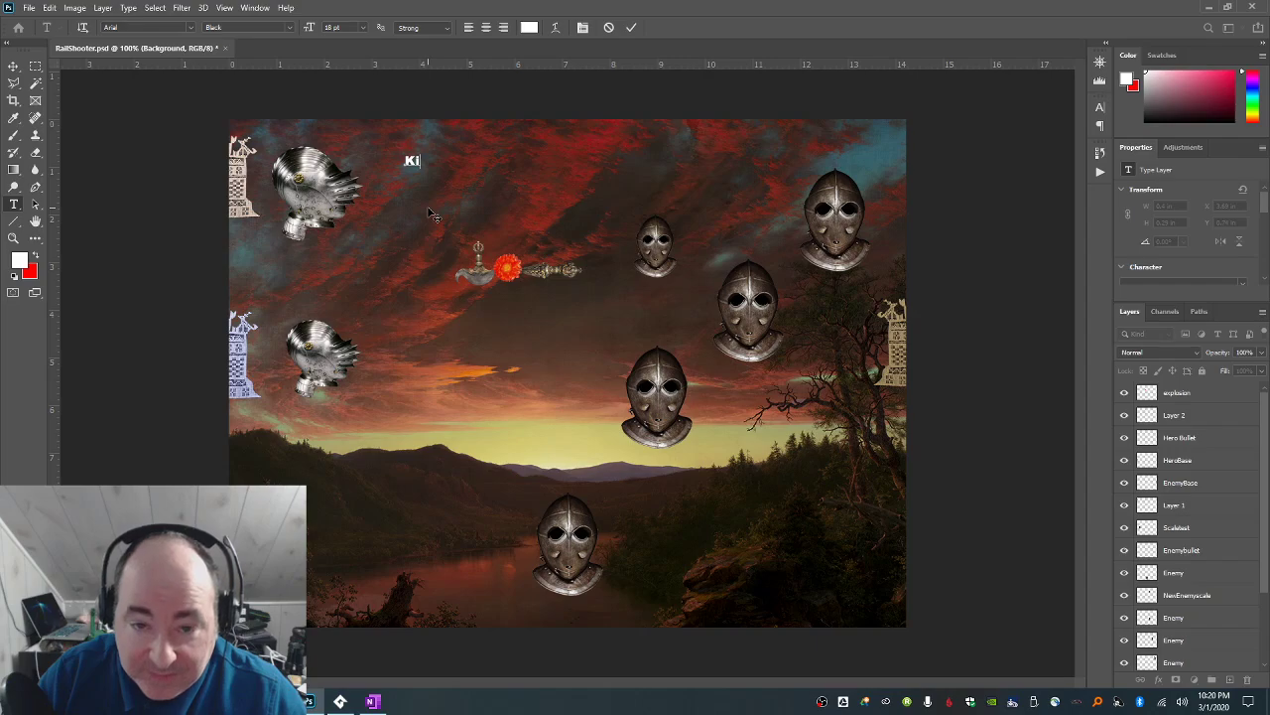
type("ngon")
type("on")
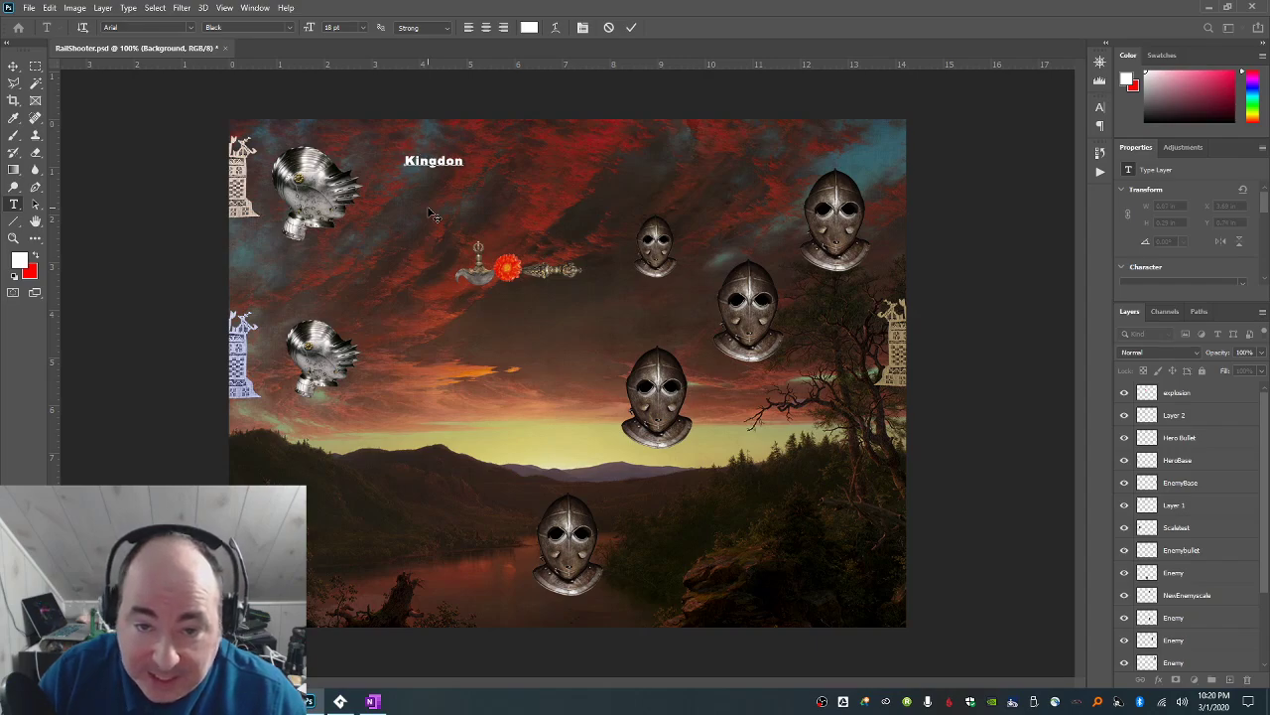
key("BackSpace")
type("m of th")
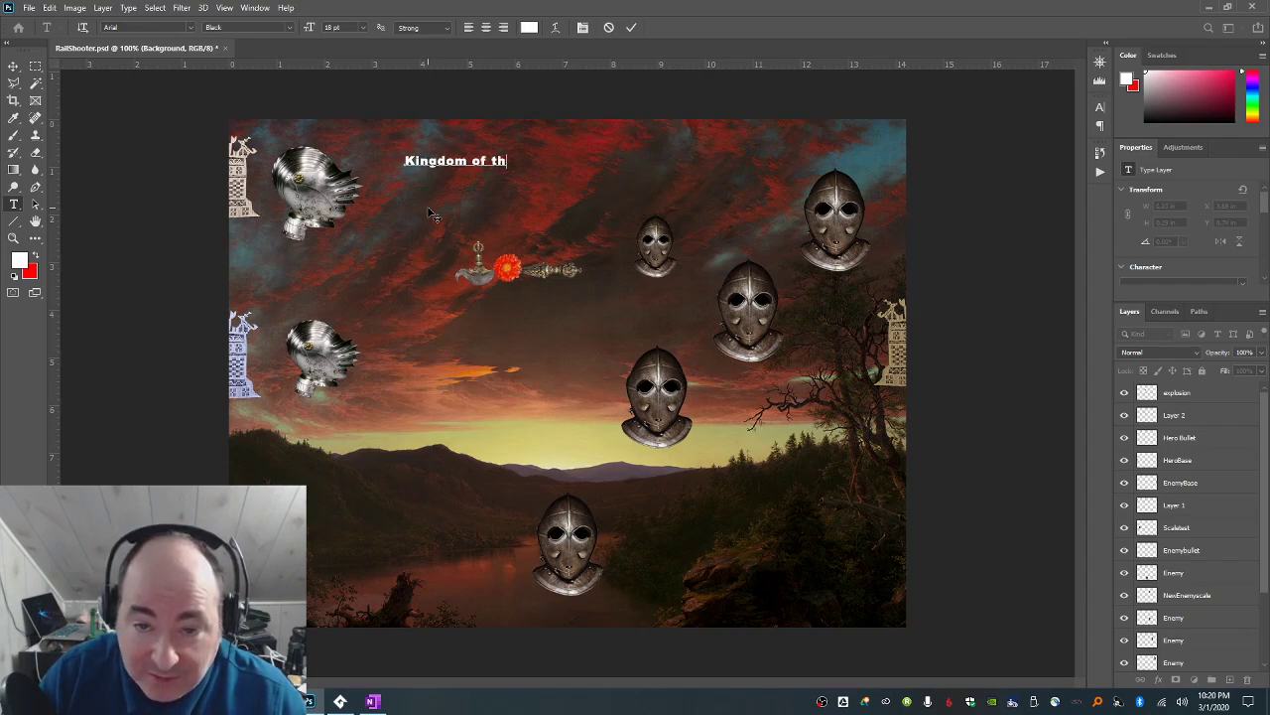
type("e Red Sky")
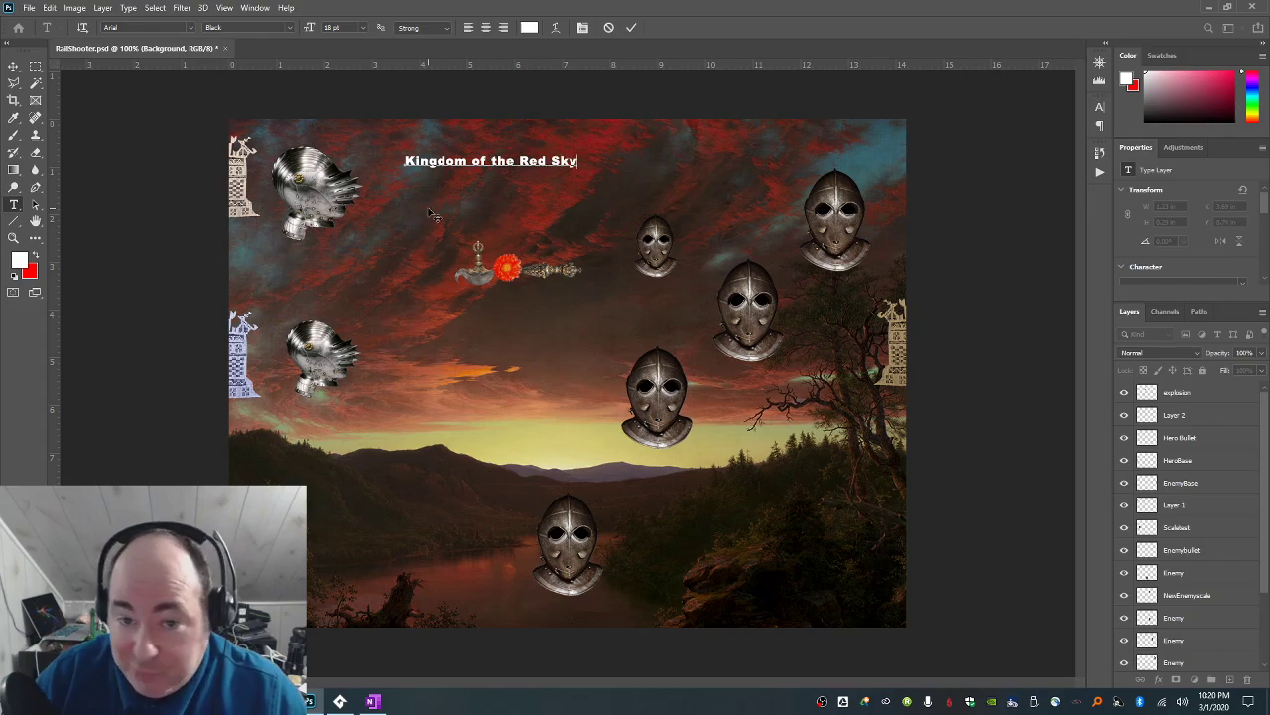
left_click(15, 68)
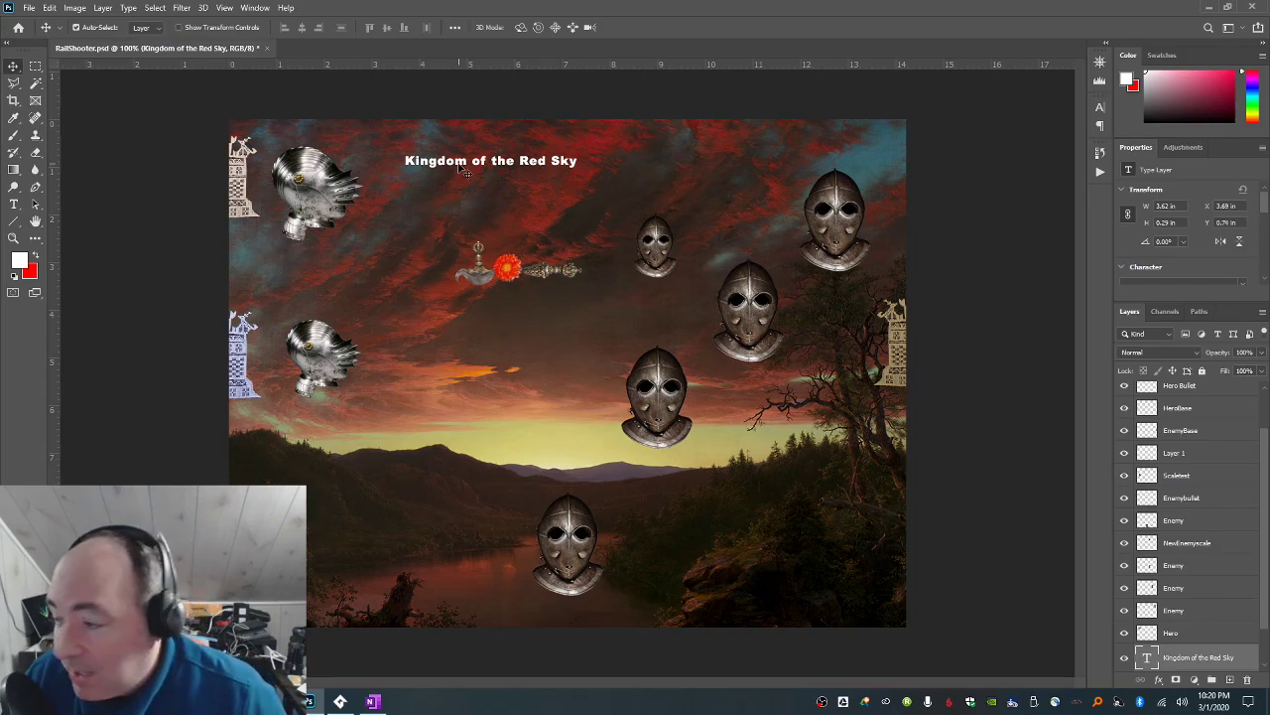
Move the title text toward the canvas's upper edge and scale it to about 225%, placing it between the helmets.
left_click(14, 203)
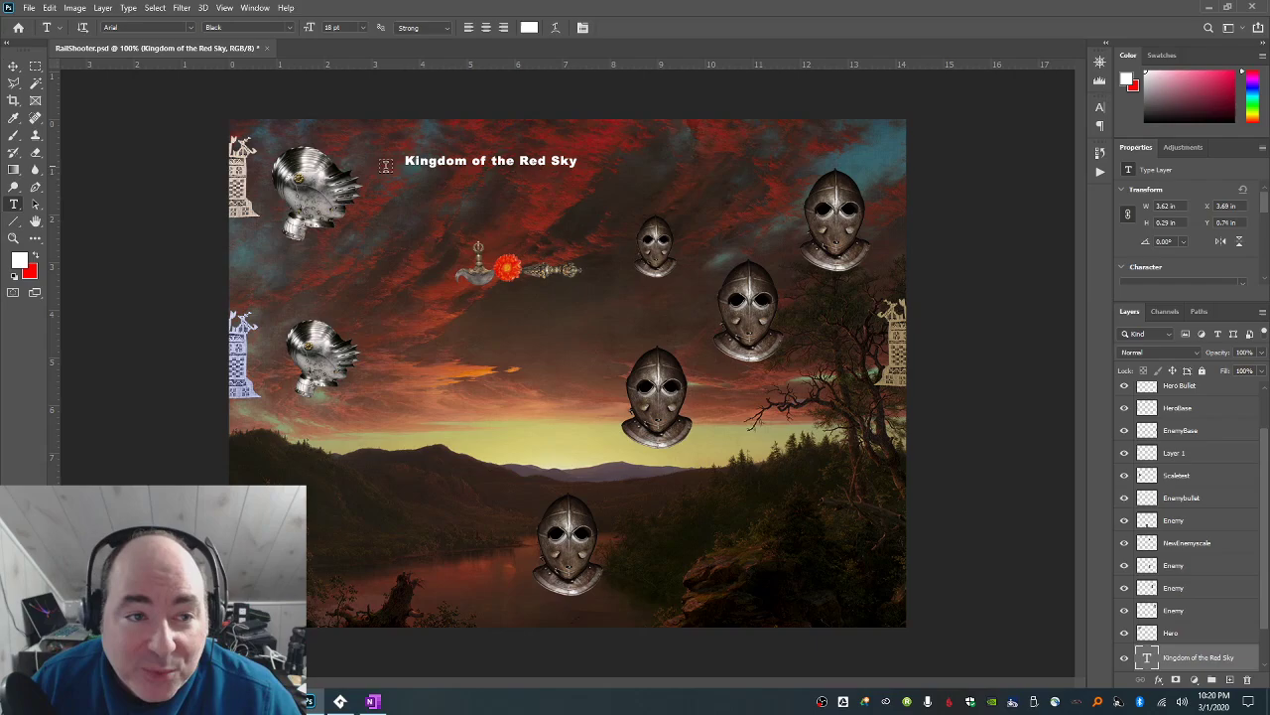
left_click(14, 66)
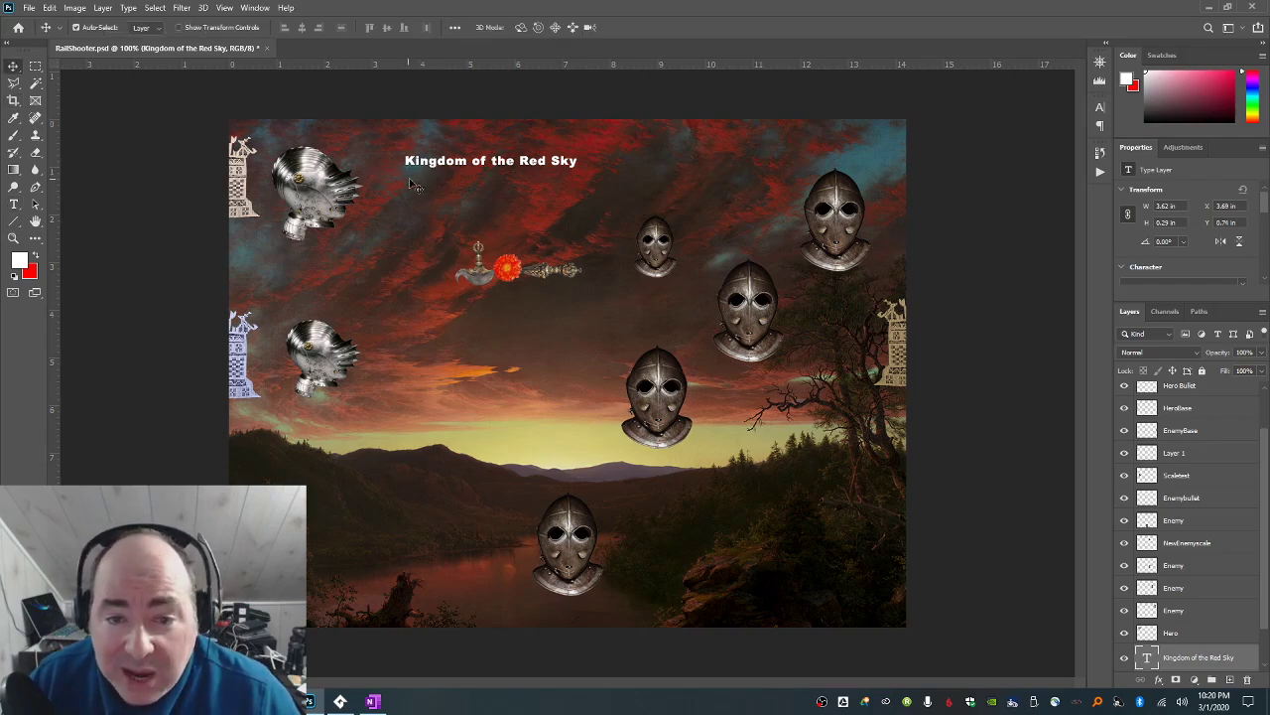
left_click_drag(419, 168, 343, 152)
key("ctrl+t")
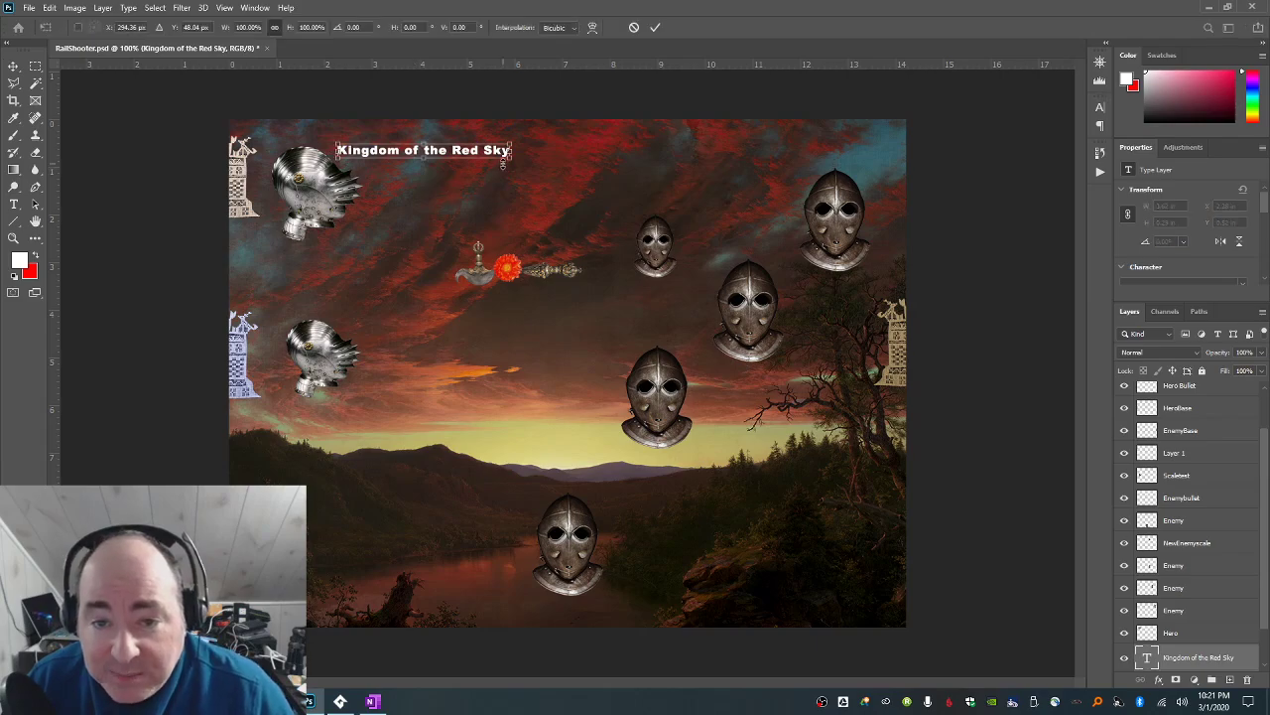
left_click_drag(512, 164, 711, 202)
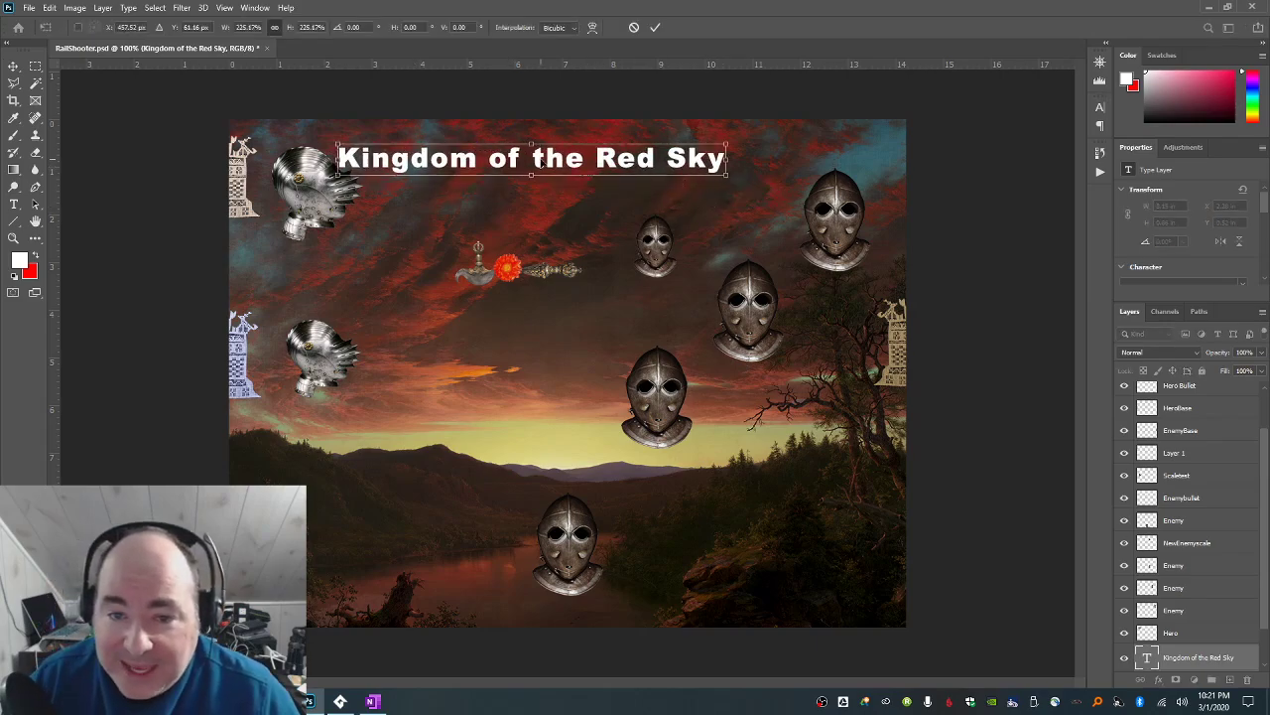
key("Return")
left_click_drag(513, 164, 559, 166)
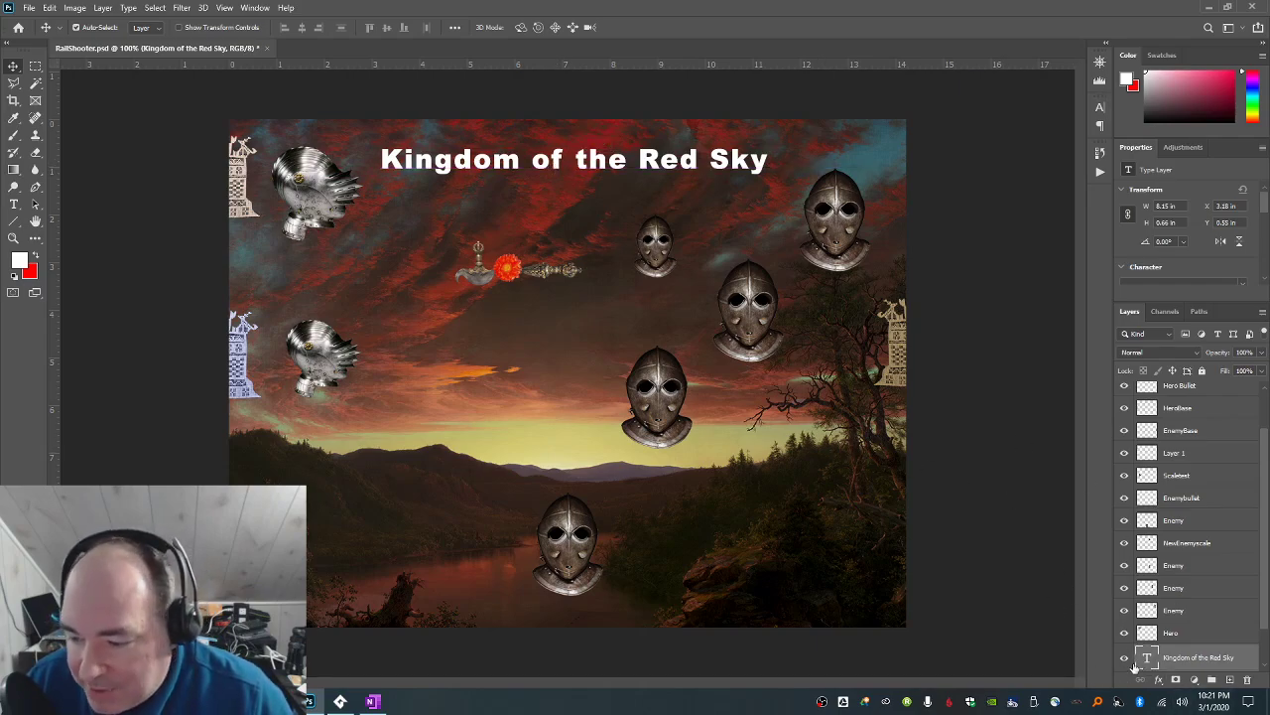
Hide every layer except the "Kingdom of the Red Sky" title and the Background painting.
scroll(1127, 662, "down", 2)
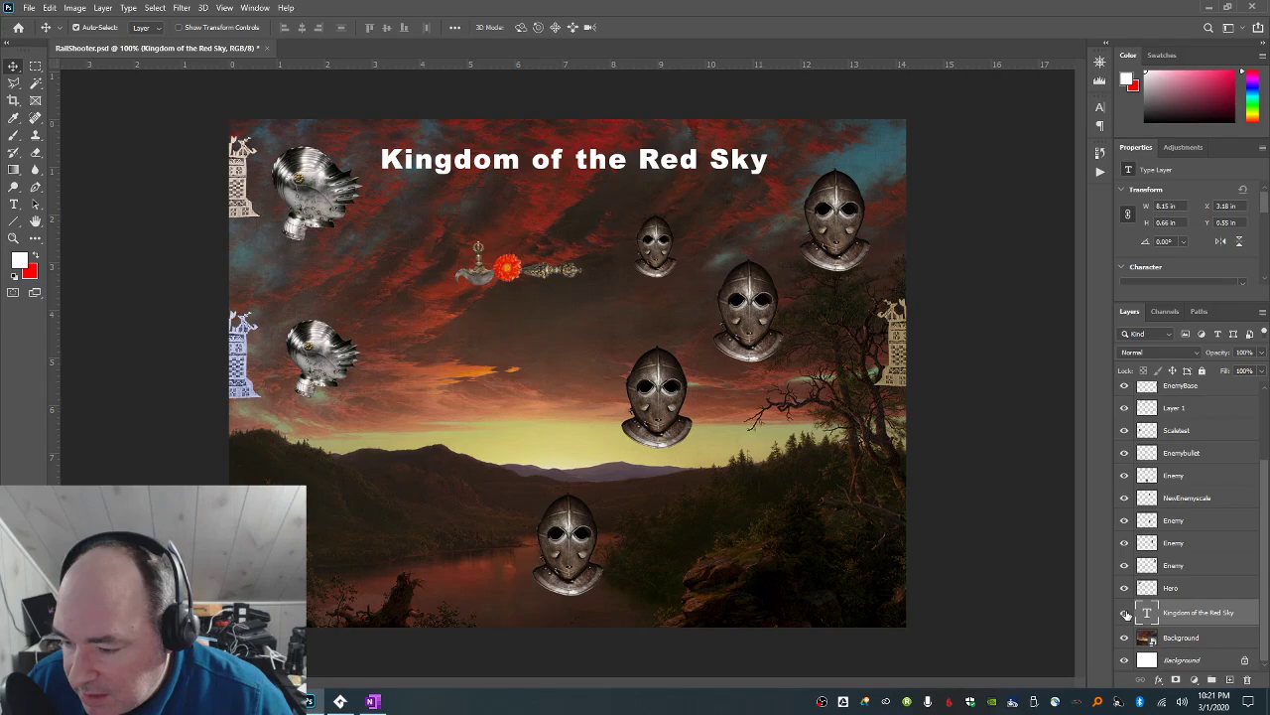
right_click(1127, 615)
left_click(1161, 504)
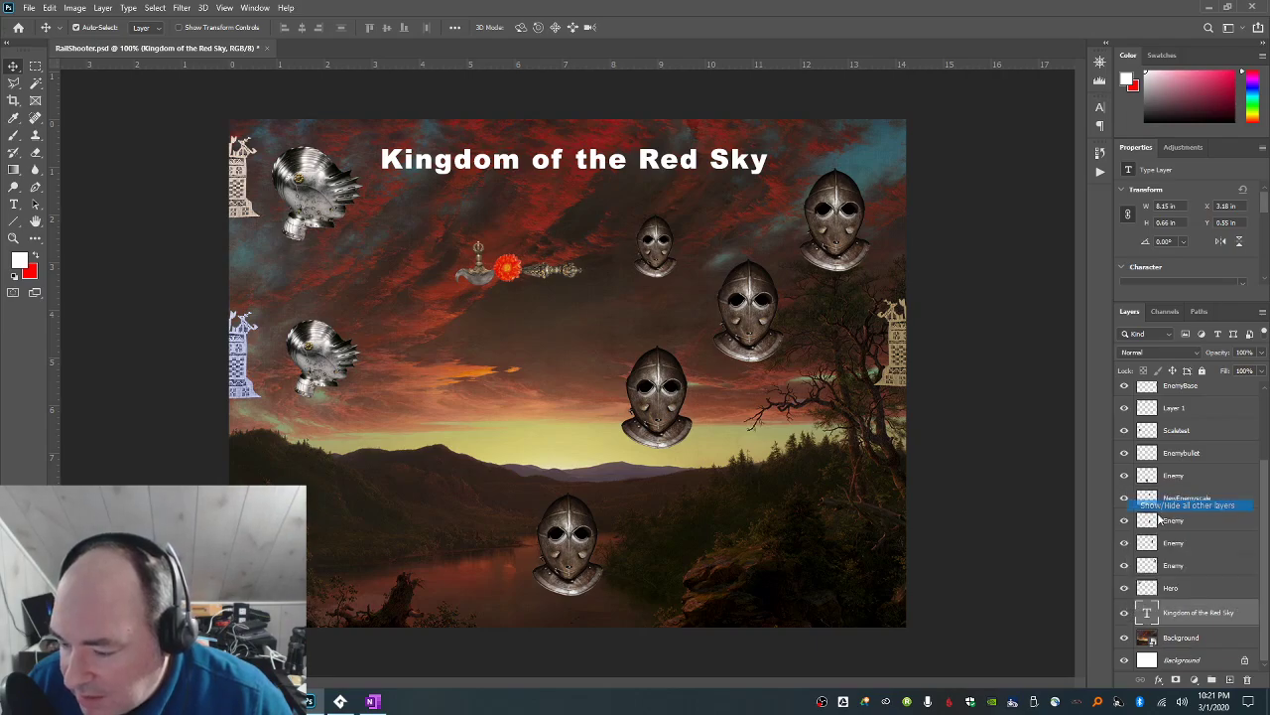
left_click(1125, 638)
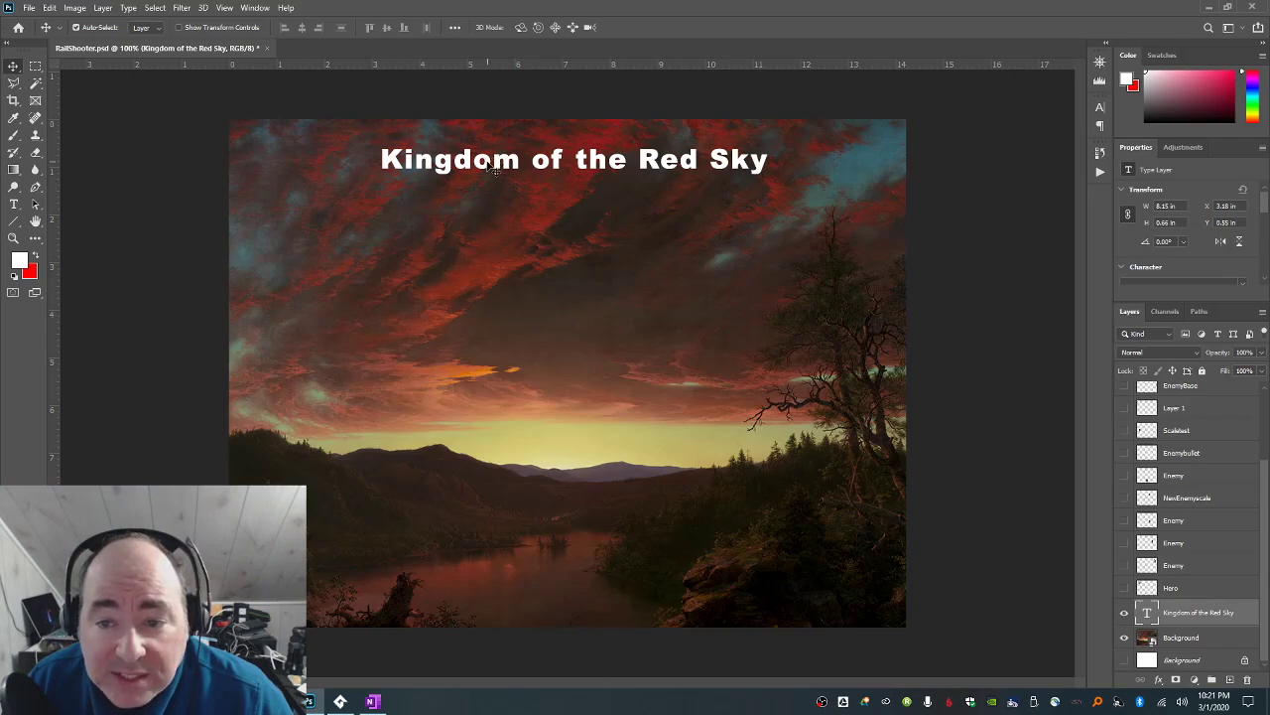
Enlarge the title text to about 116% and center it horizontally near the top of the canvas.
left_click_drag(494, 166, 486, 174)
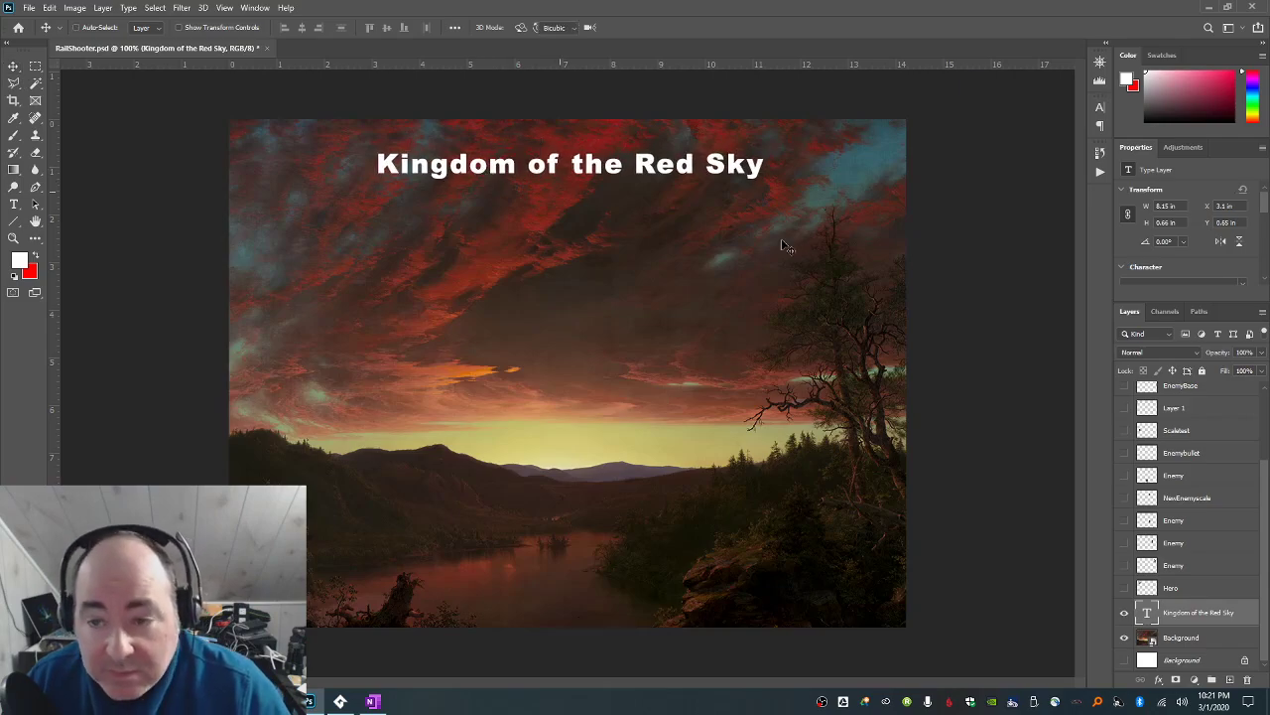
key("ctrl+t")
left_click_drag(766, 184, 823, 229)
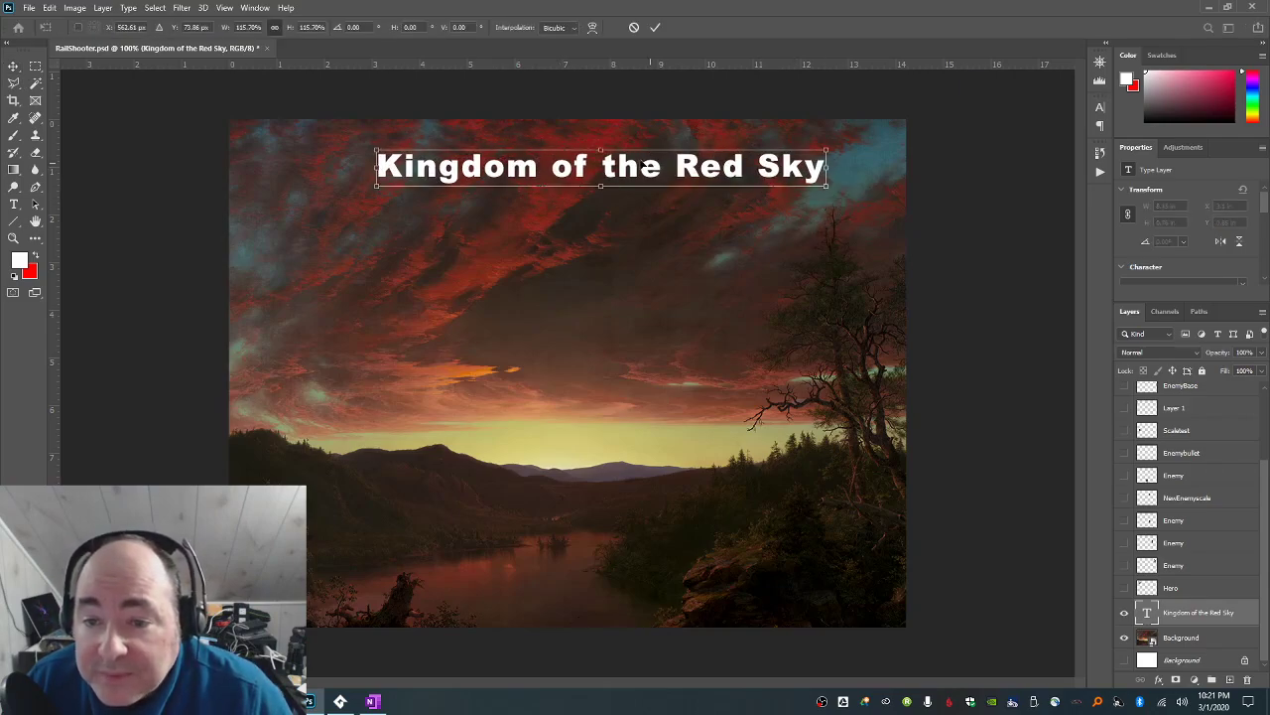
left_click_drag(631, 168, 601, 168)
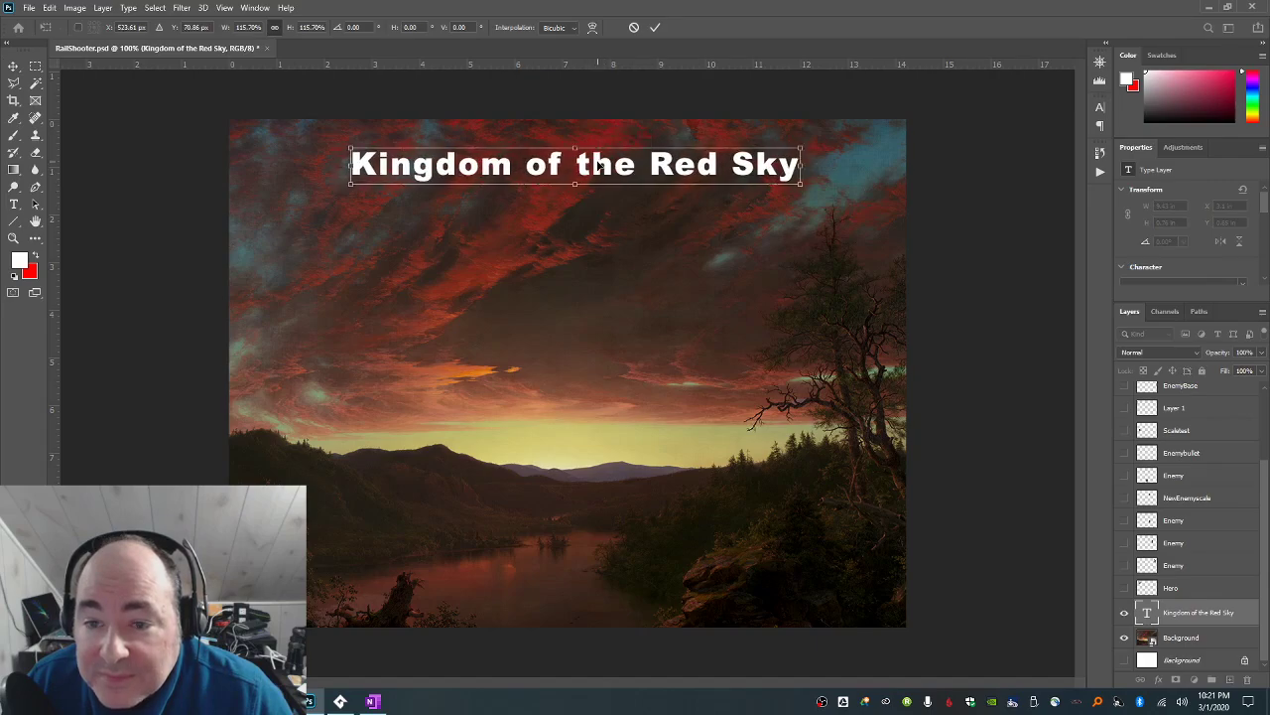
key("Return")
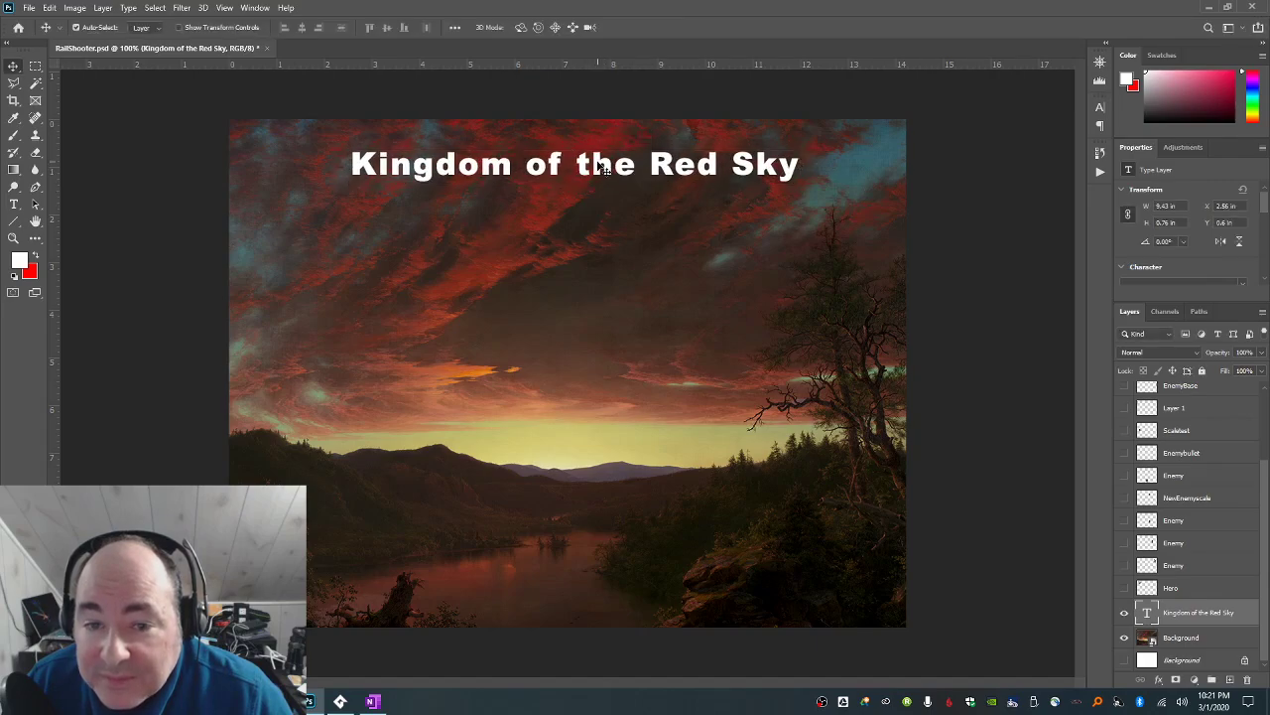
Give the title a drop shadow with 80% opacity, 0 px size and light from the upper left, then nudge the title slightly down and left.
double_click(1247, 612)
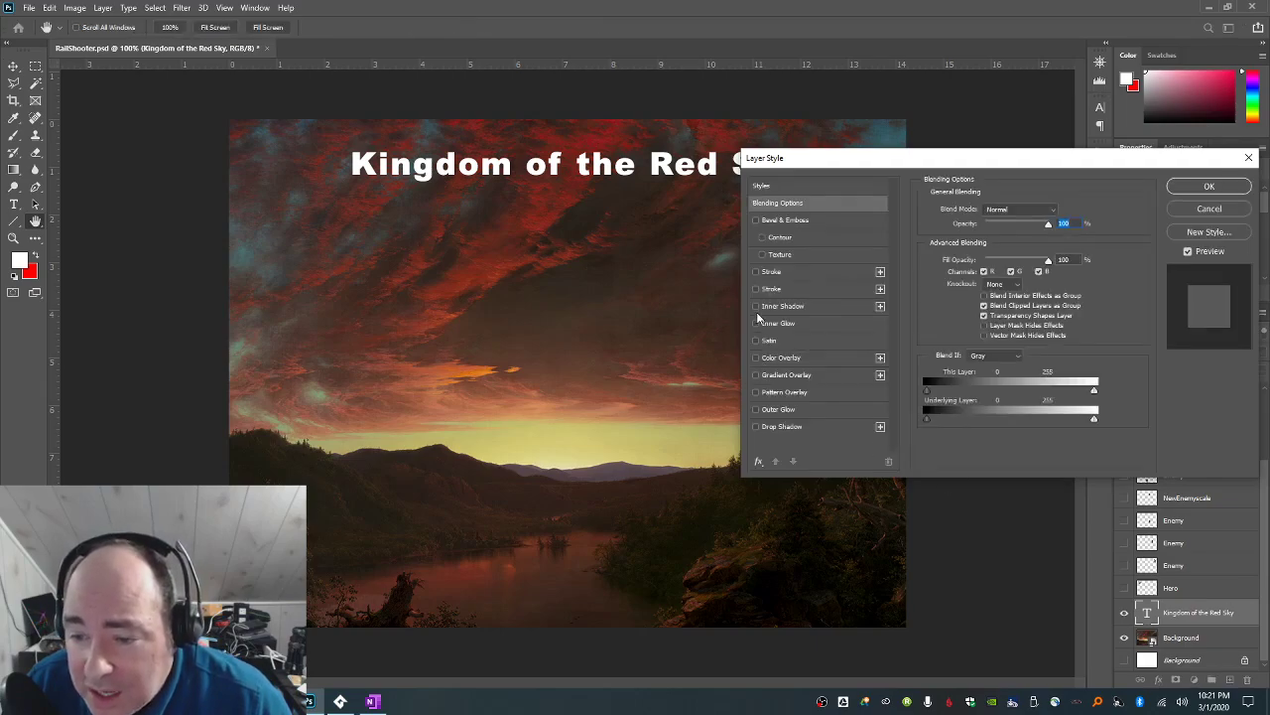
left_click(756, 427)
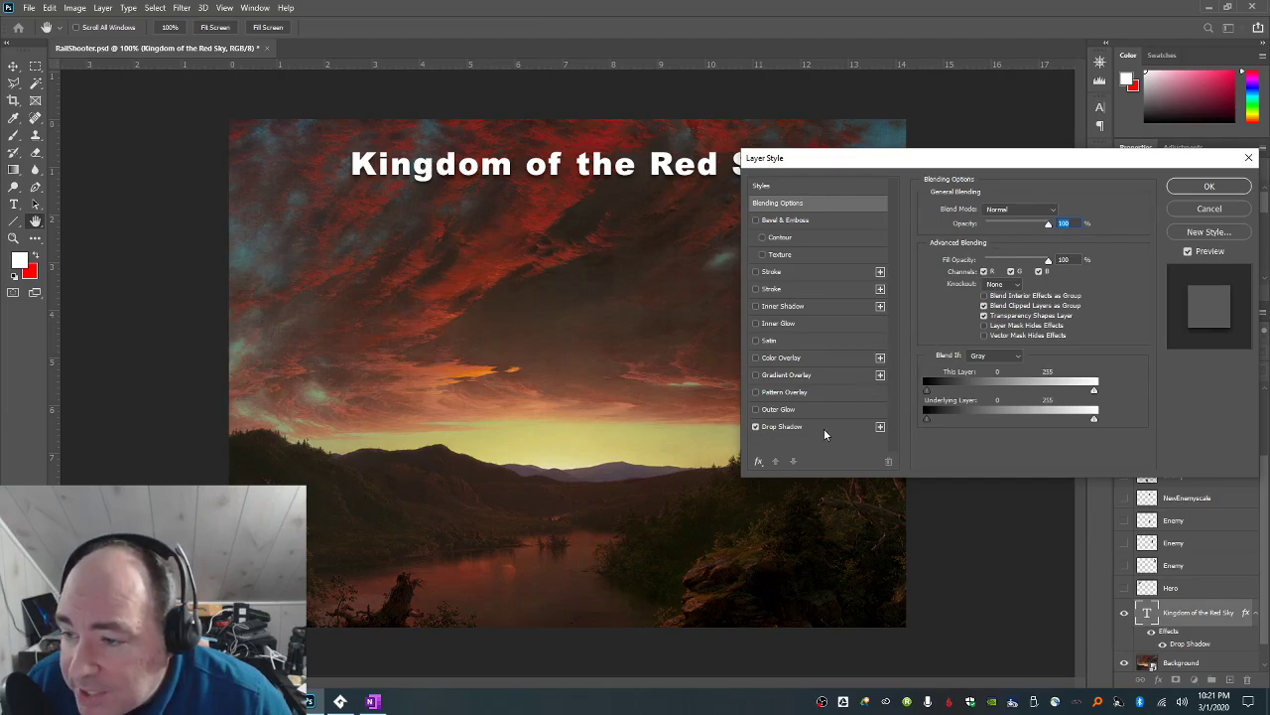
left_click(794, 427)
left_click_drag(1005, 230, 1024, 228)
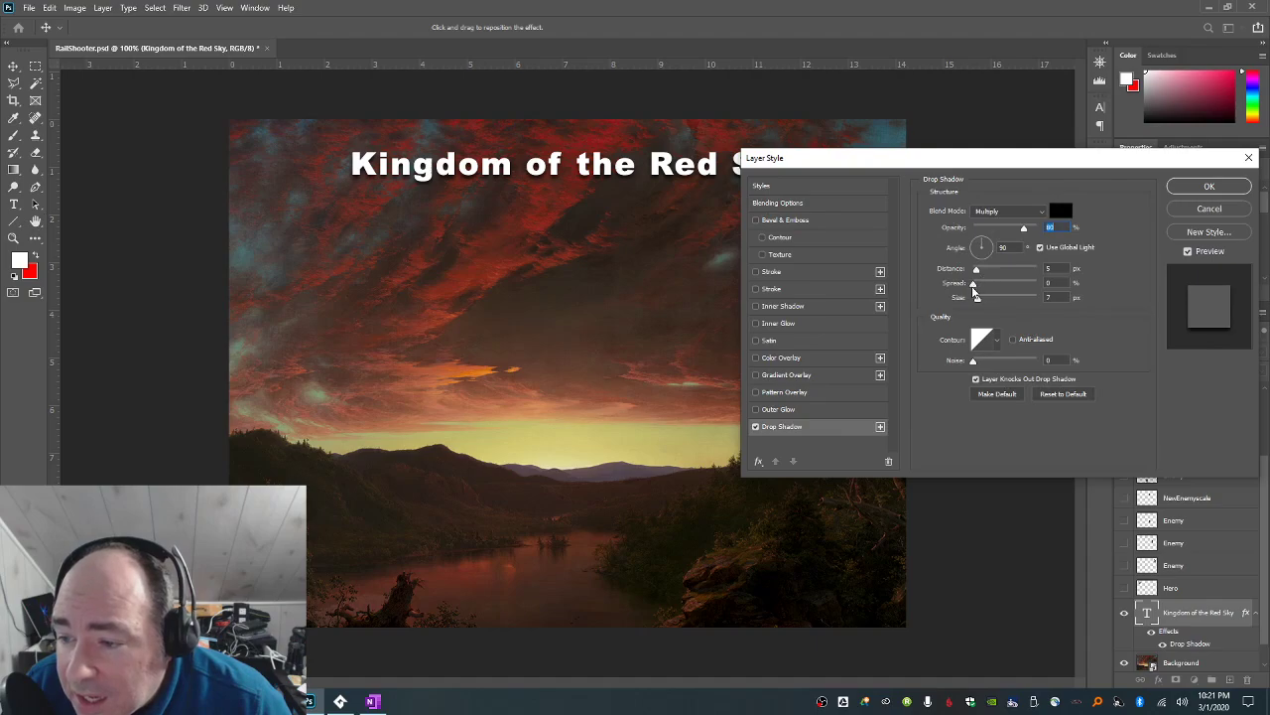
left_click_drag(976, 297, 972, 299)
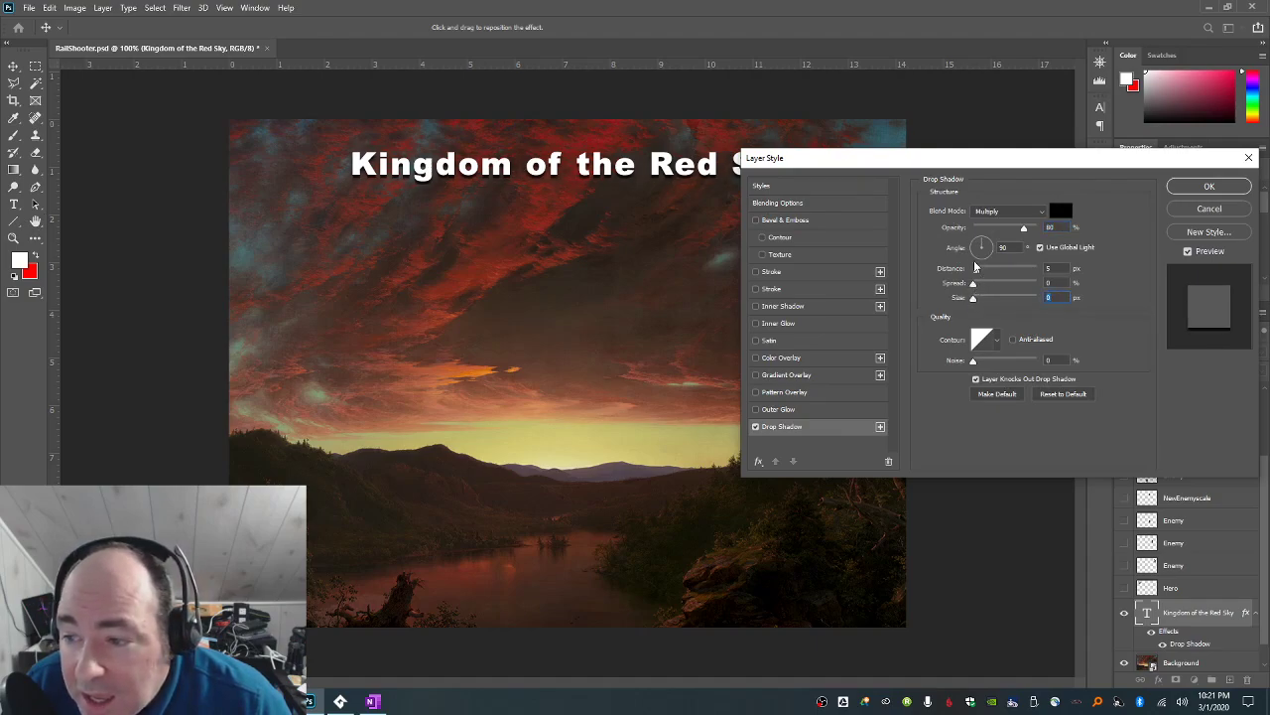
left_click(980, 247)
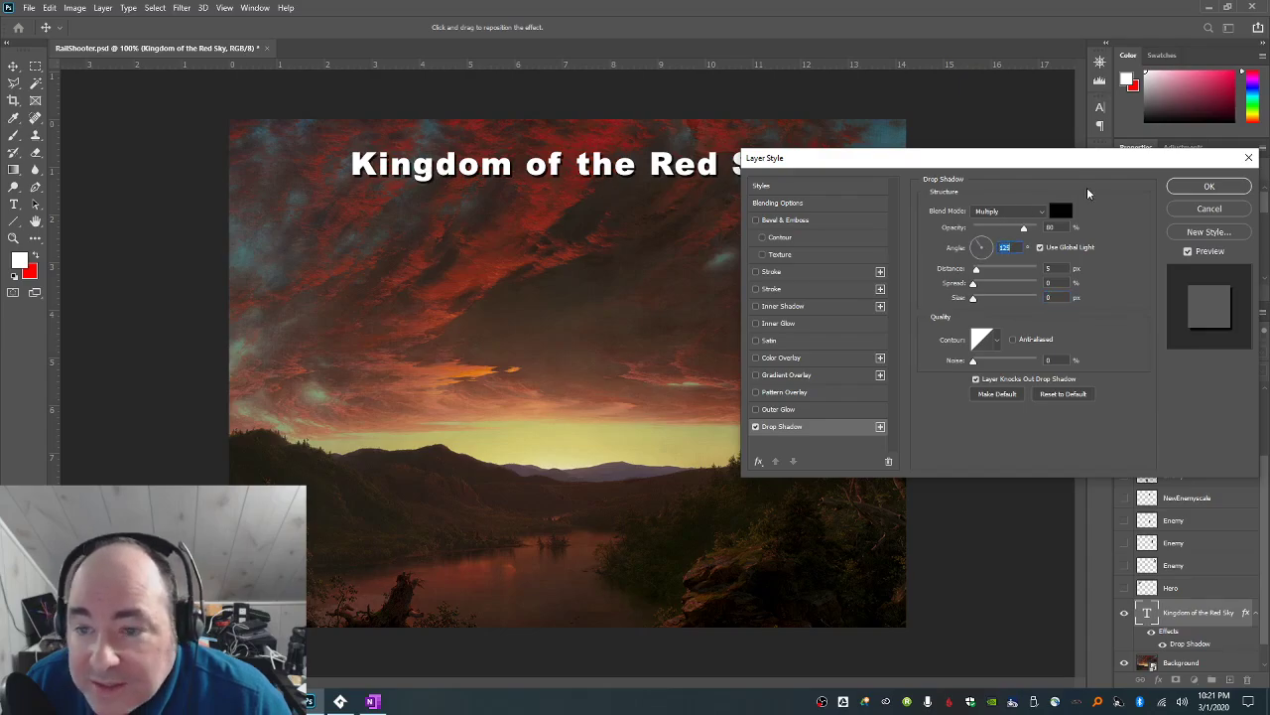
left_click(1182, 186)
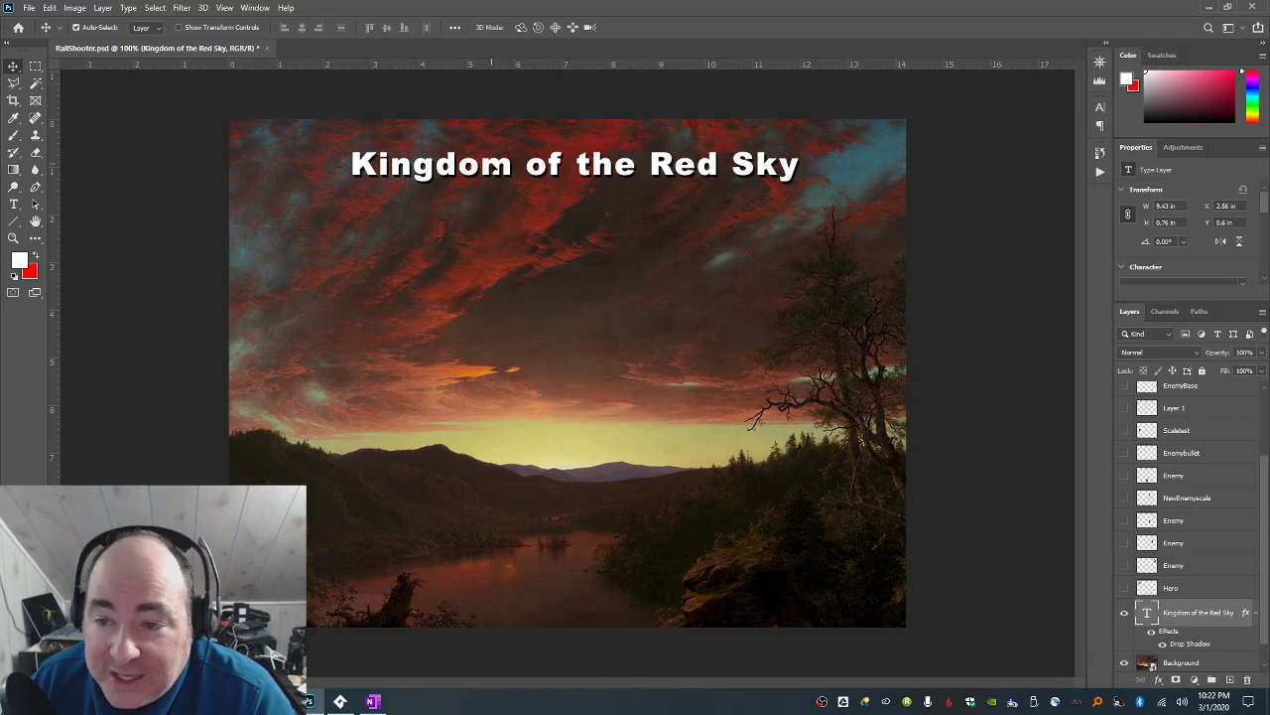
left_click_drag(492, 169, 491, 171)
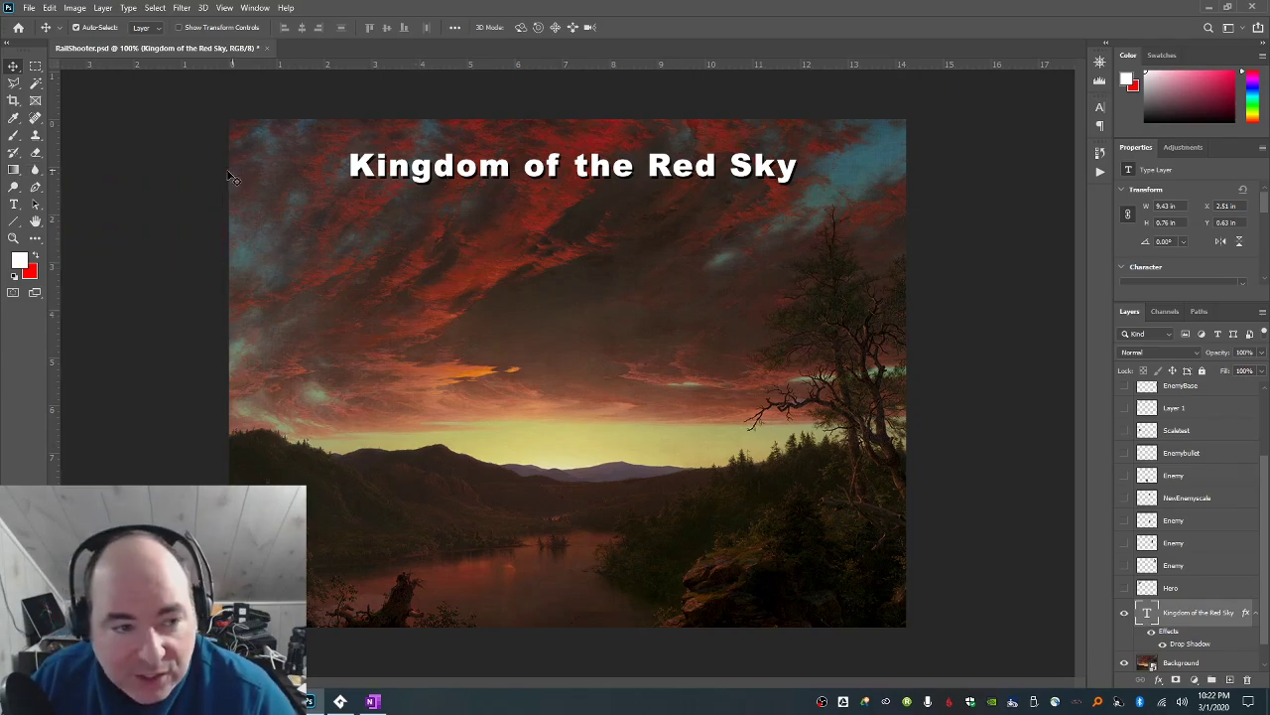
Add three lines of white menu text over the lower-left landscape: "I - Instructions", "C - Credits" and "S - Start Game".
left_click(13, 204)
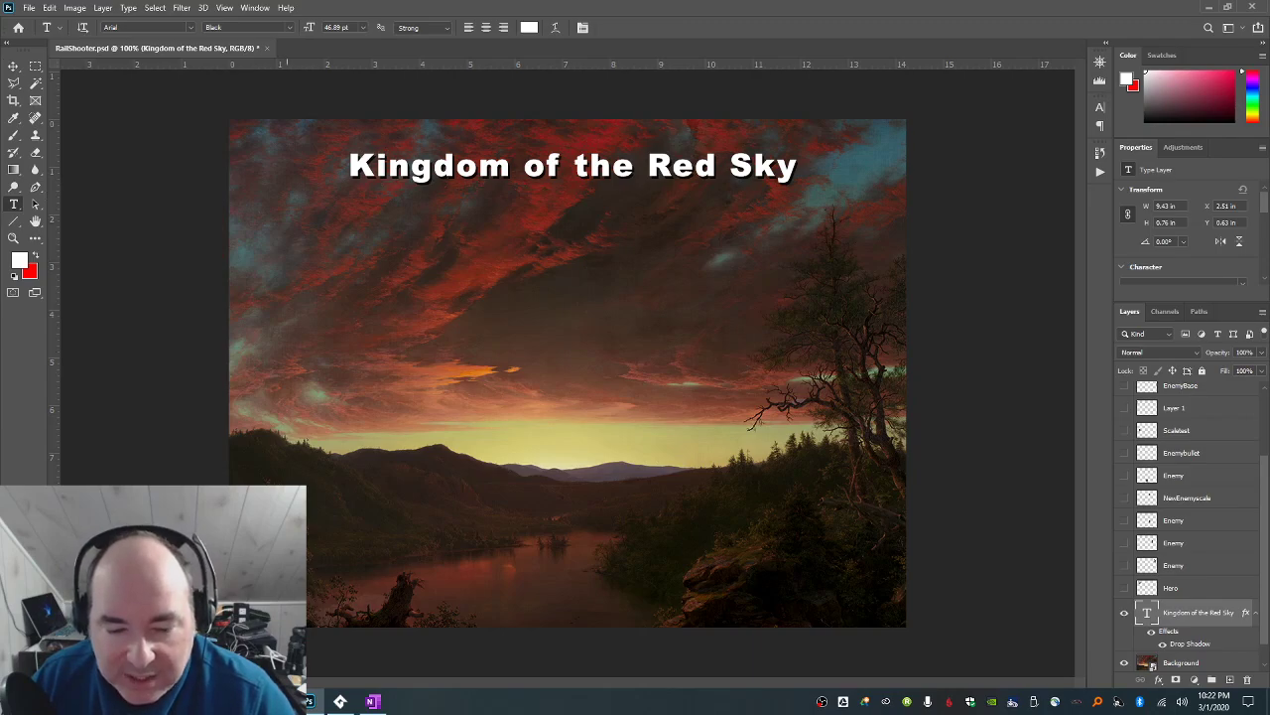
left_click(290, 501)
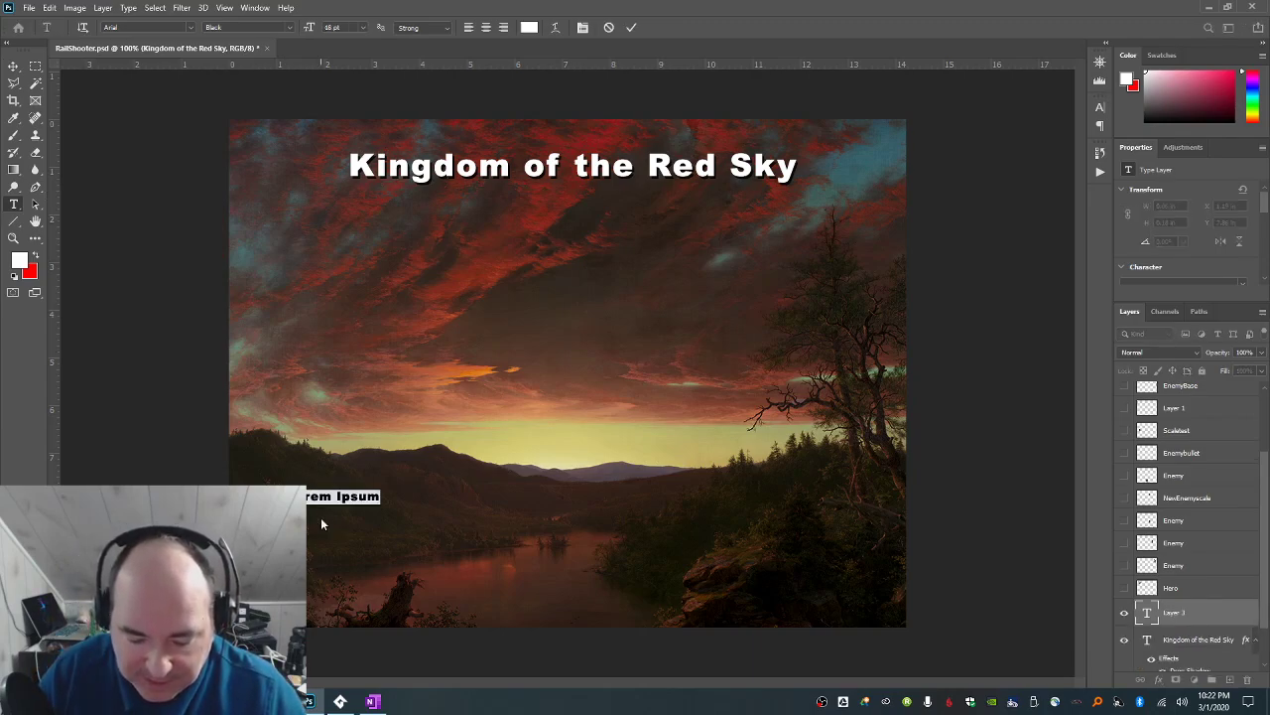
key("BackSpace")
type("Instructions")
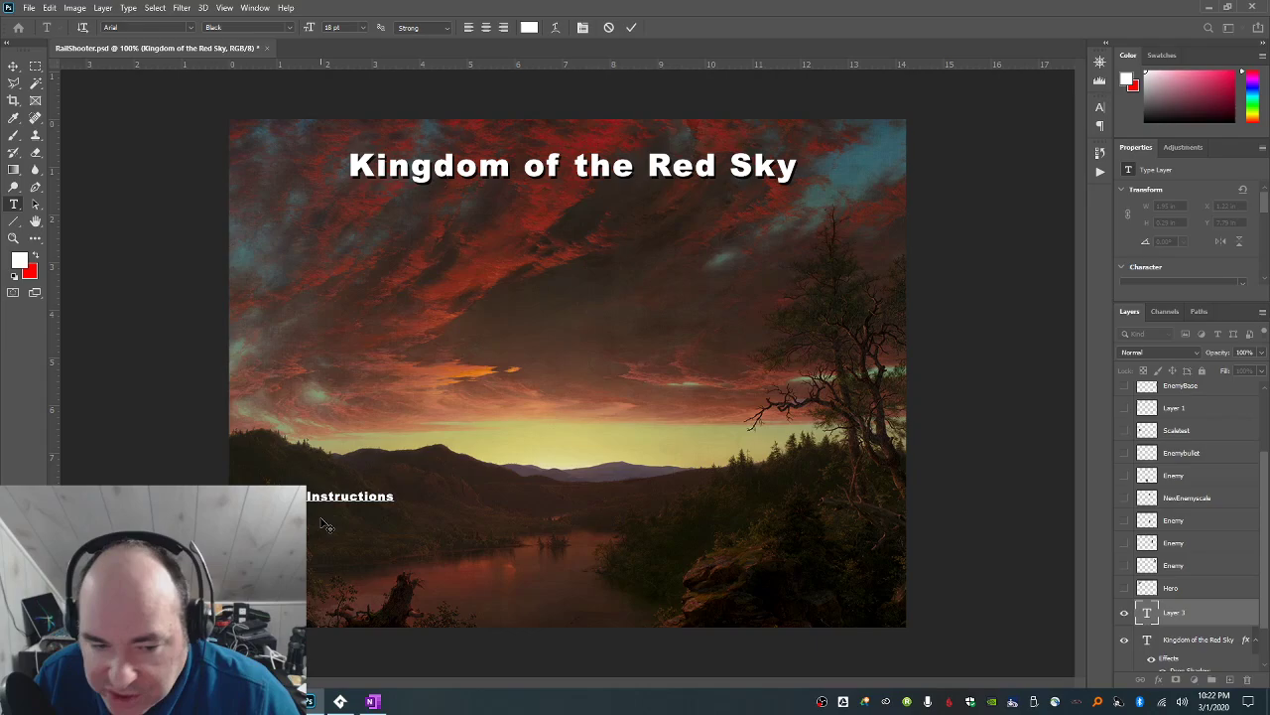
key("Return")
type("Cre")
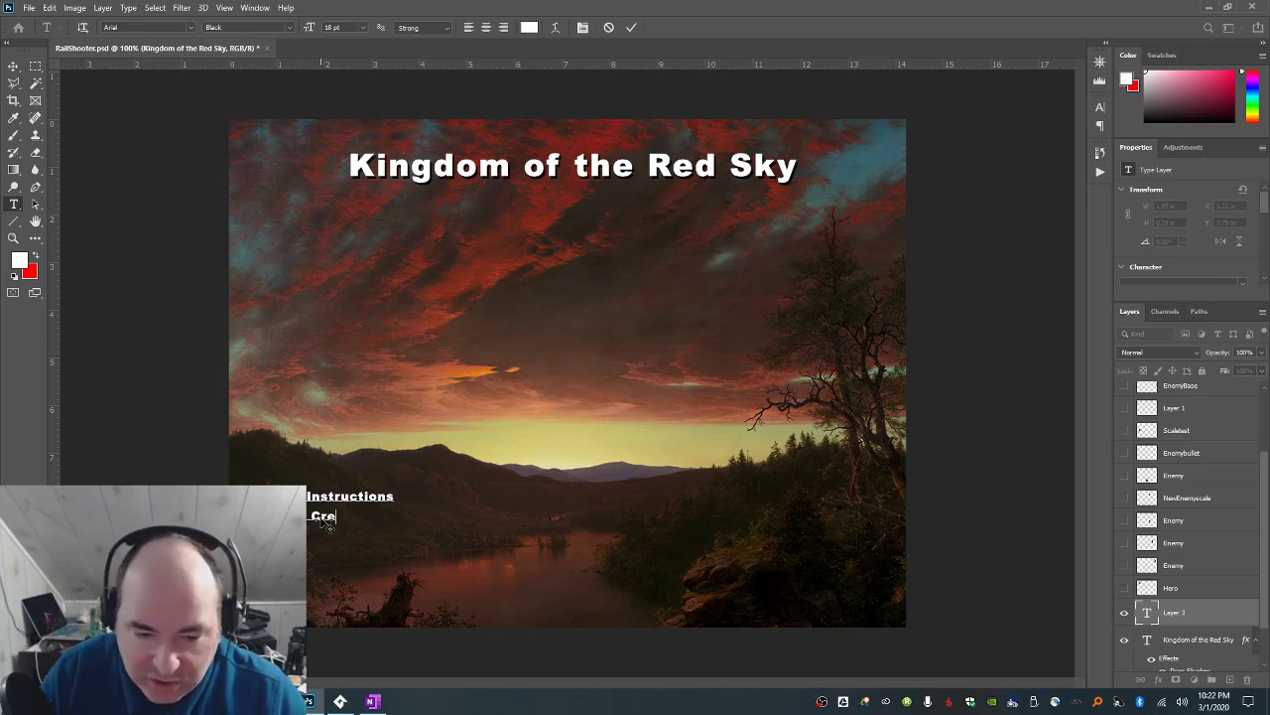
type("dits")
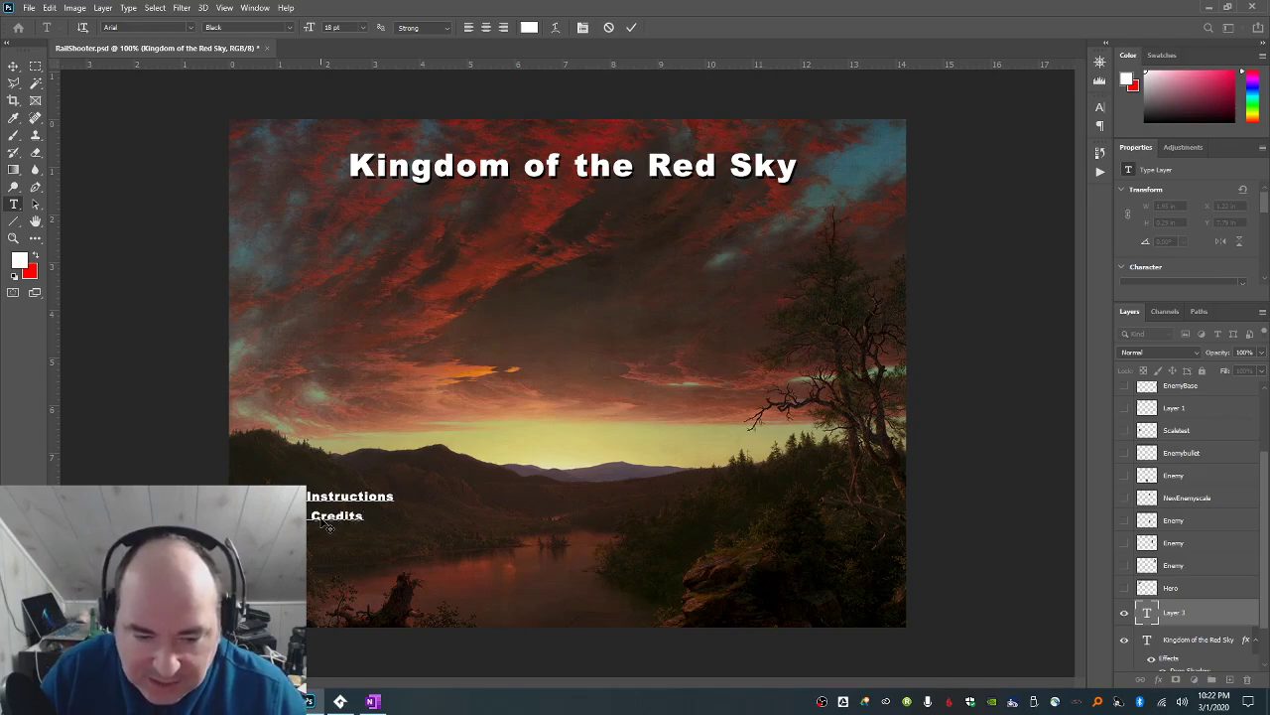
key("Return")
type("Start Game")
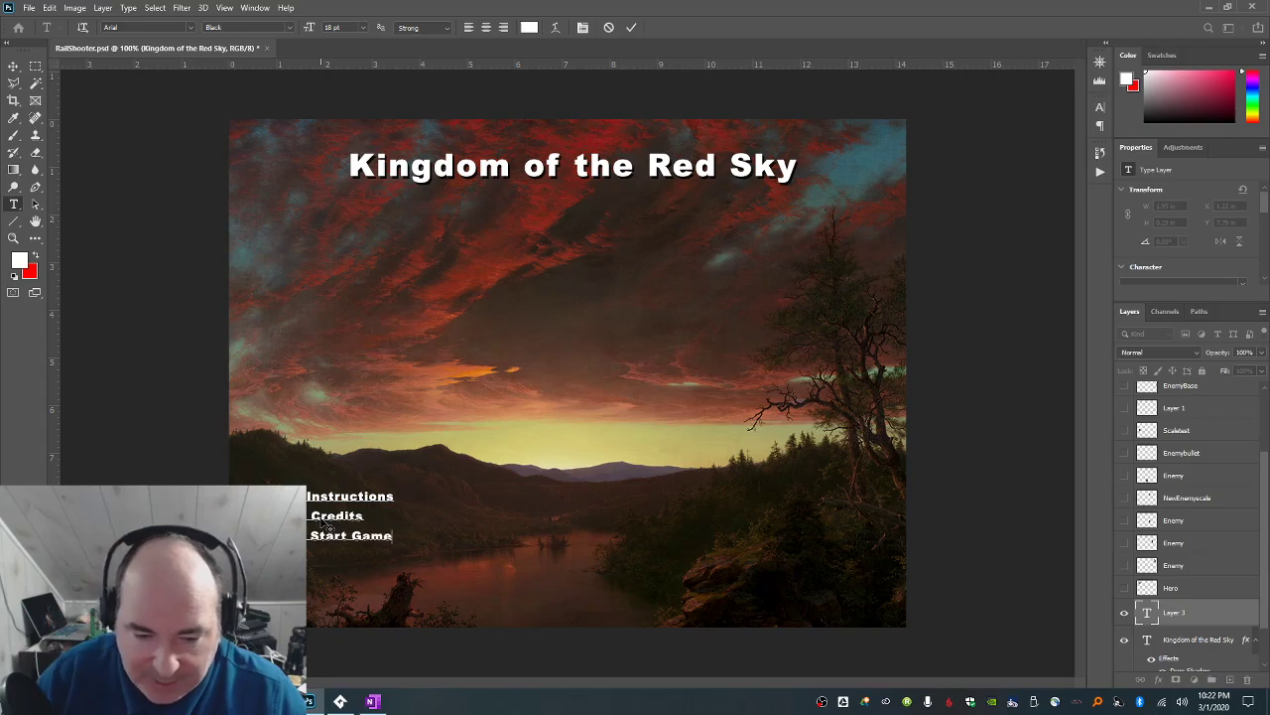
Scale the menu text to about 245% and place it in the lower-left area of the painting.
left_click(14, 66)
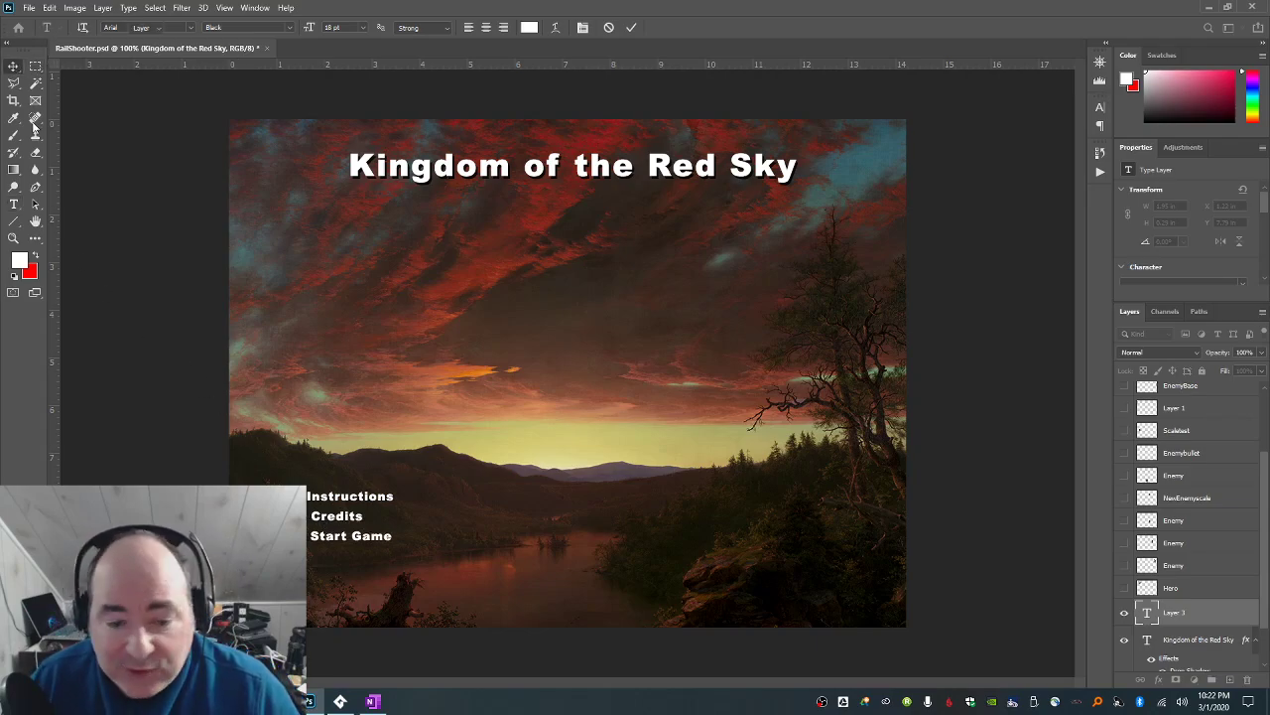
key("ctrl+t")
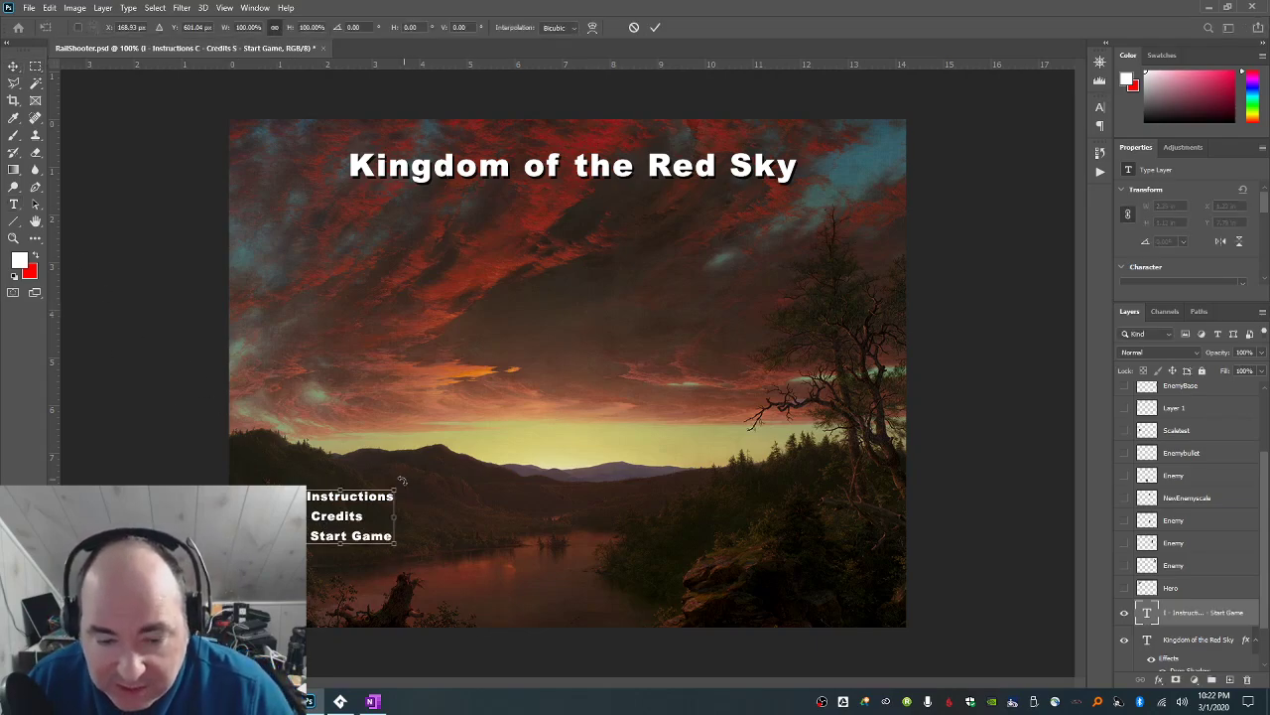
left_click_drag(402, 486, 550, 412)
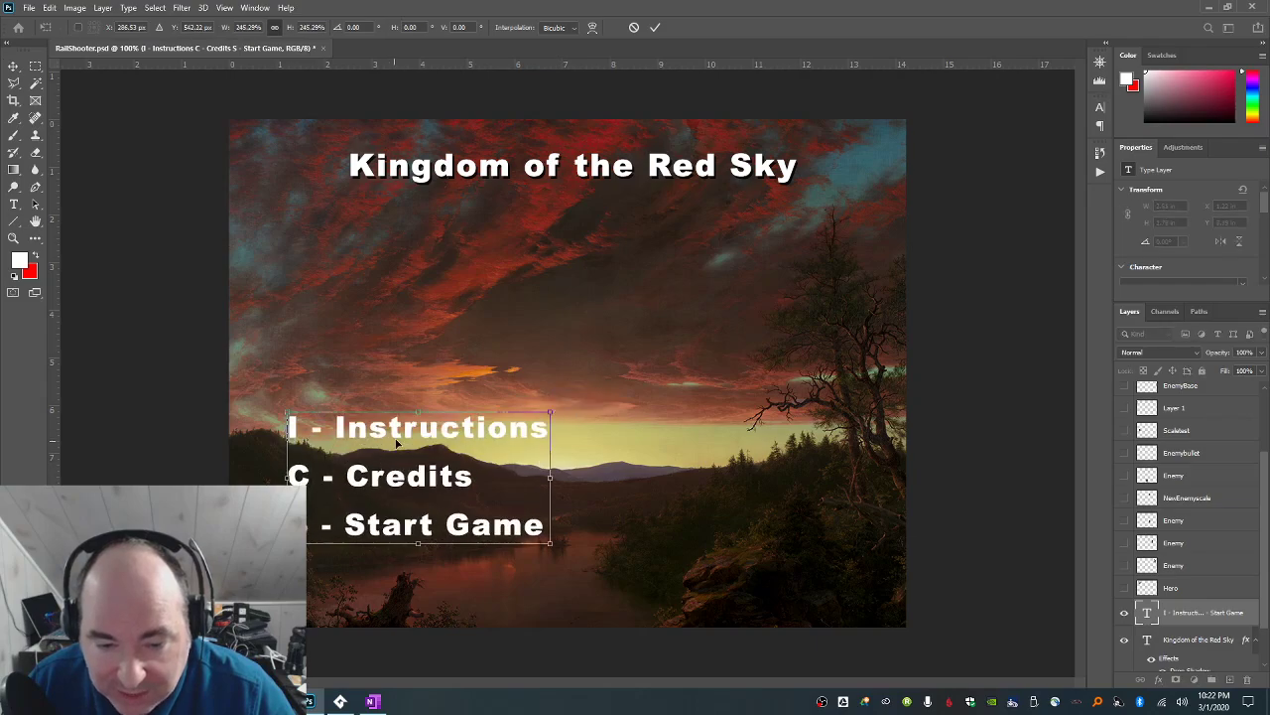
left_click_drag(381, 433, 359, 476)
left_click(12, 65)
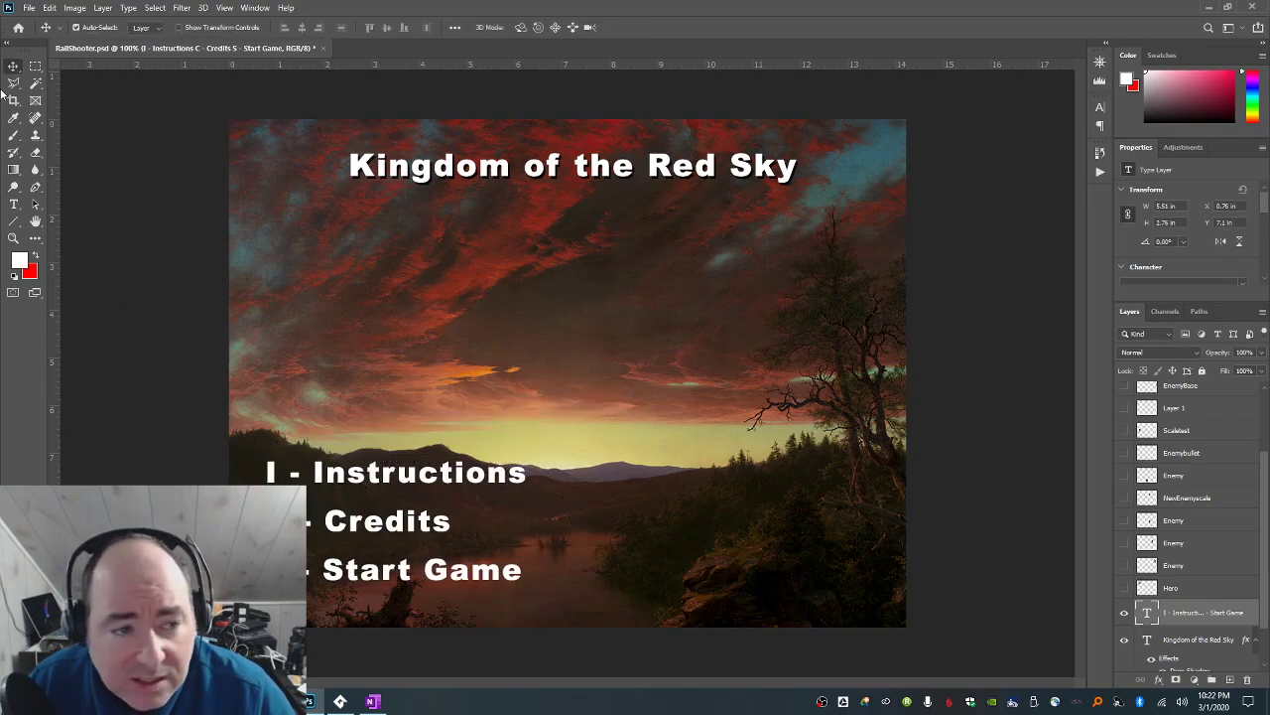
Set the leading of all three menu lines to Auto and their tracking to 0.
left_click(14, 206)
left_click(444, 481)
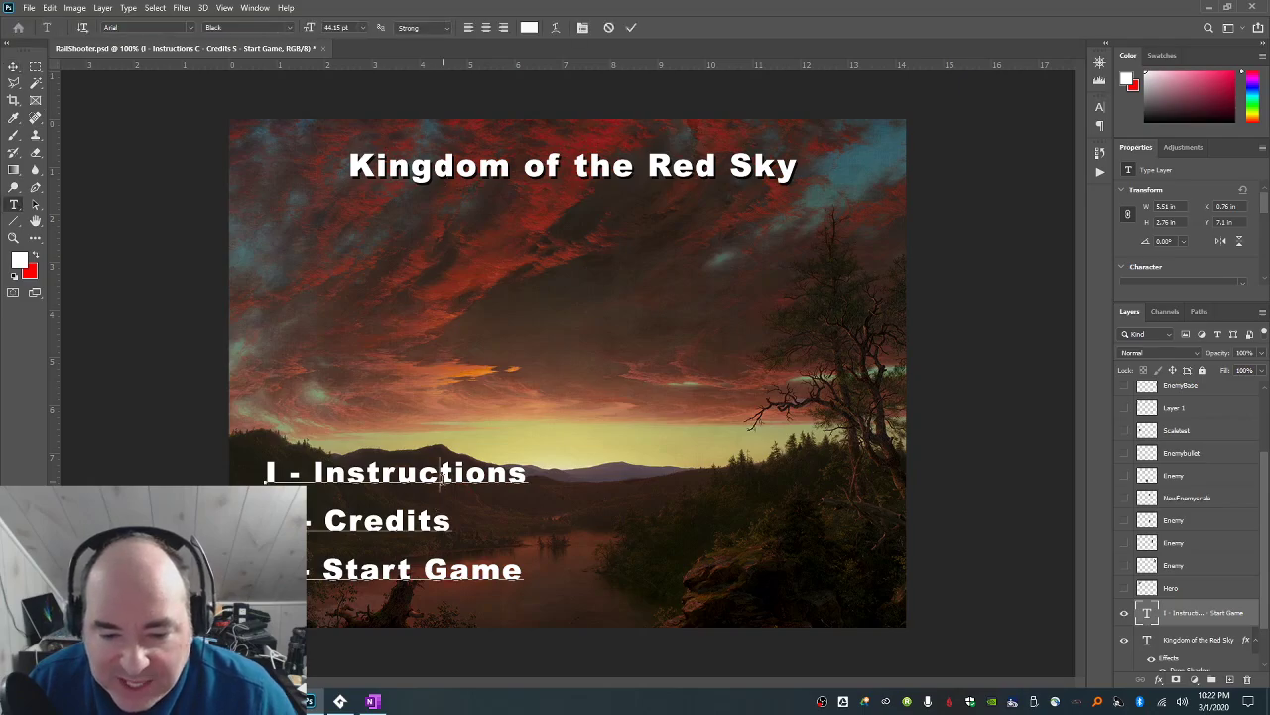
key("ctrl+a")
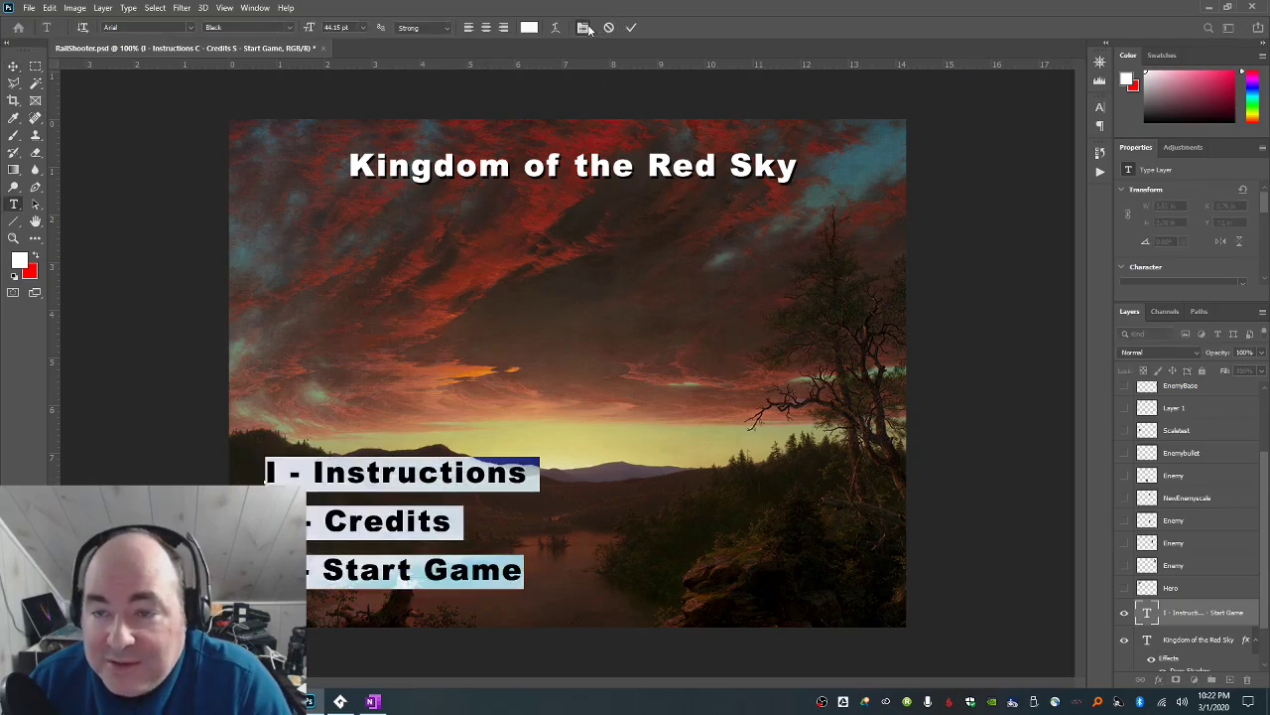
left_click(584, 28)
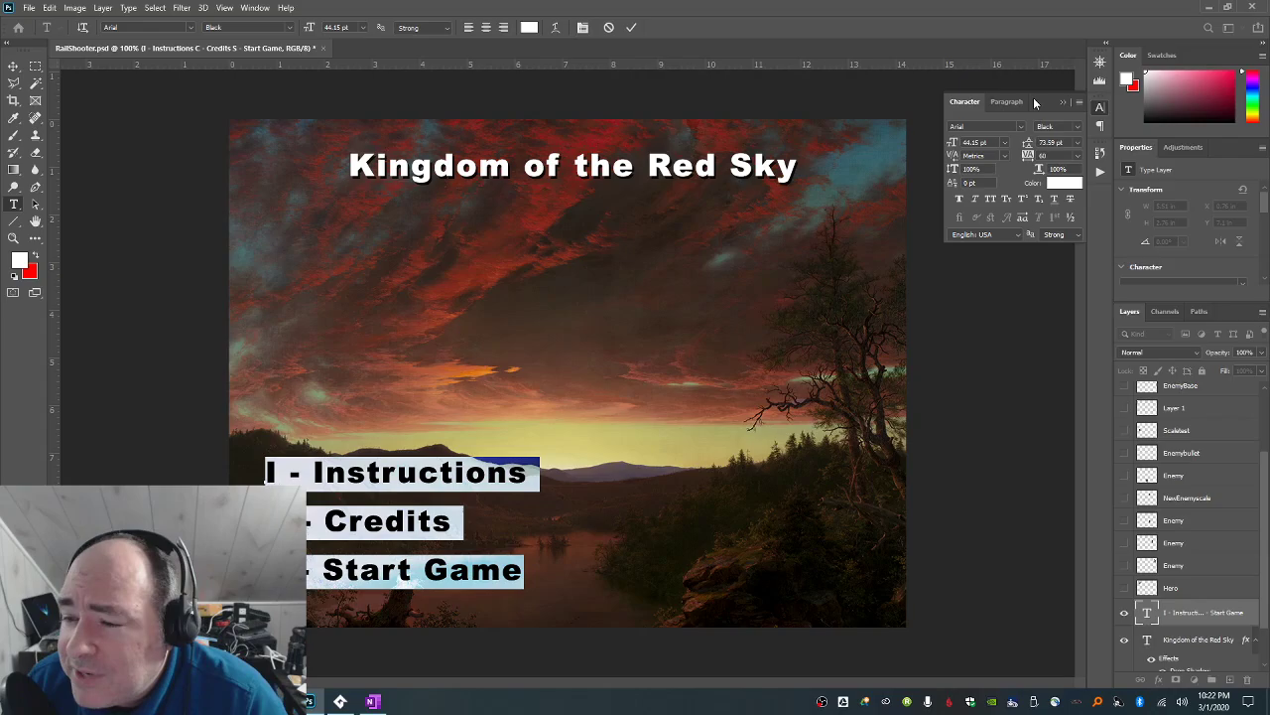
left_click_drag(1033, 97, 954, 116)
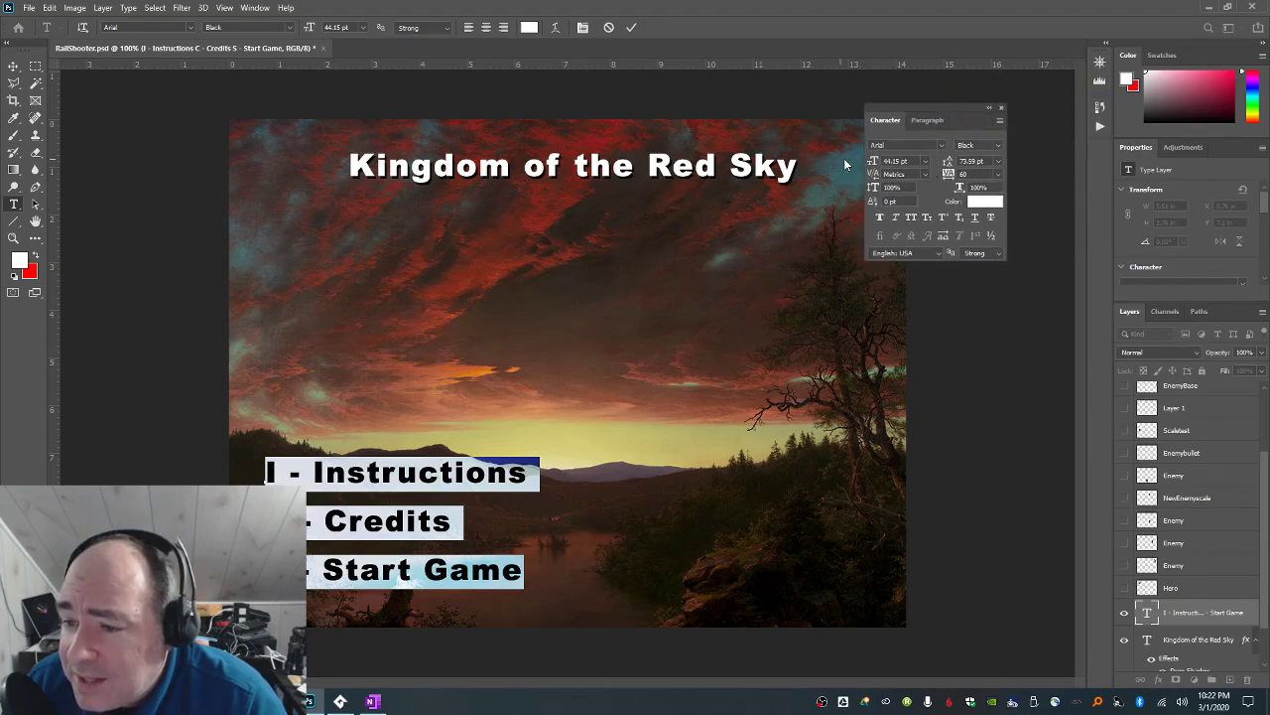
left_click(998, 163)
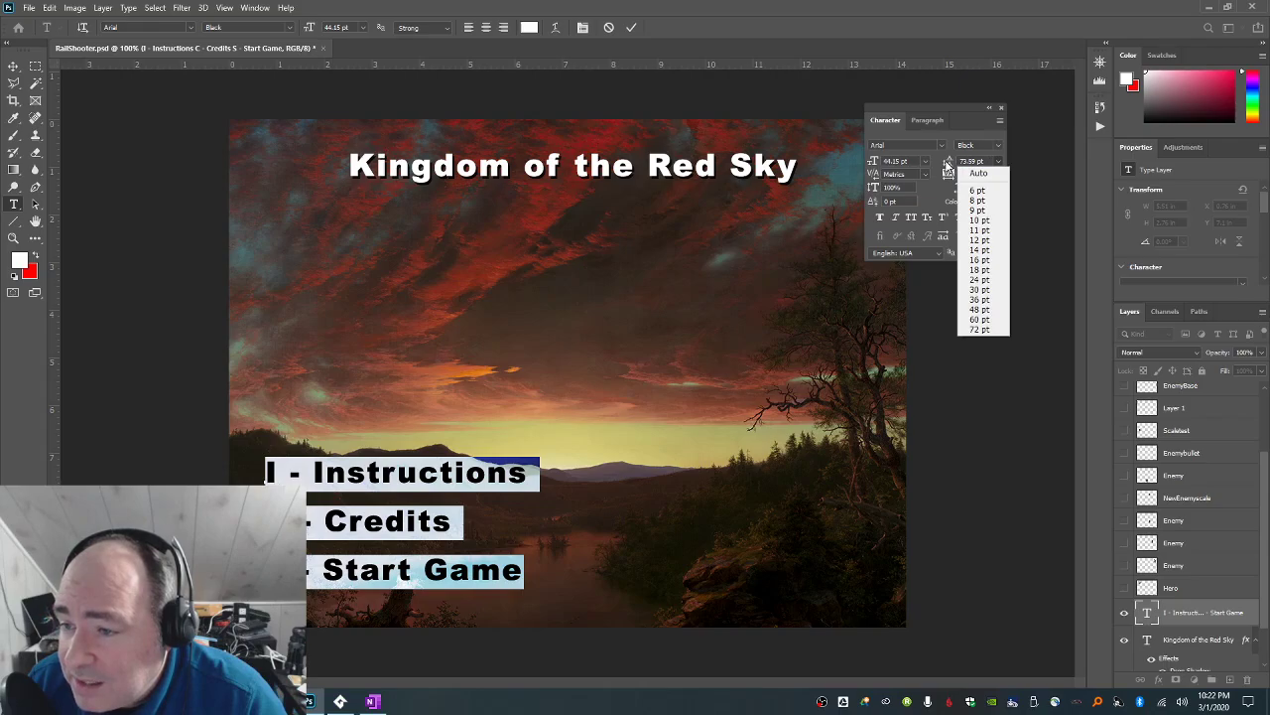
left_click(978, 173)
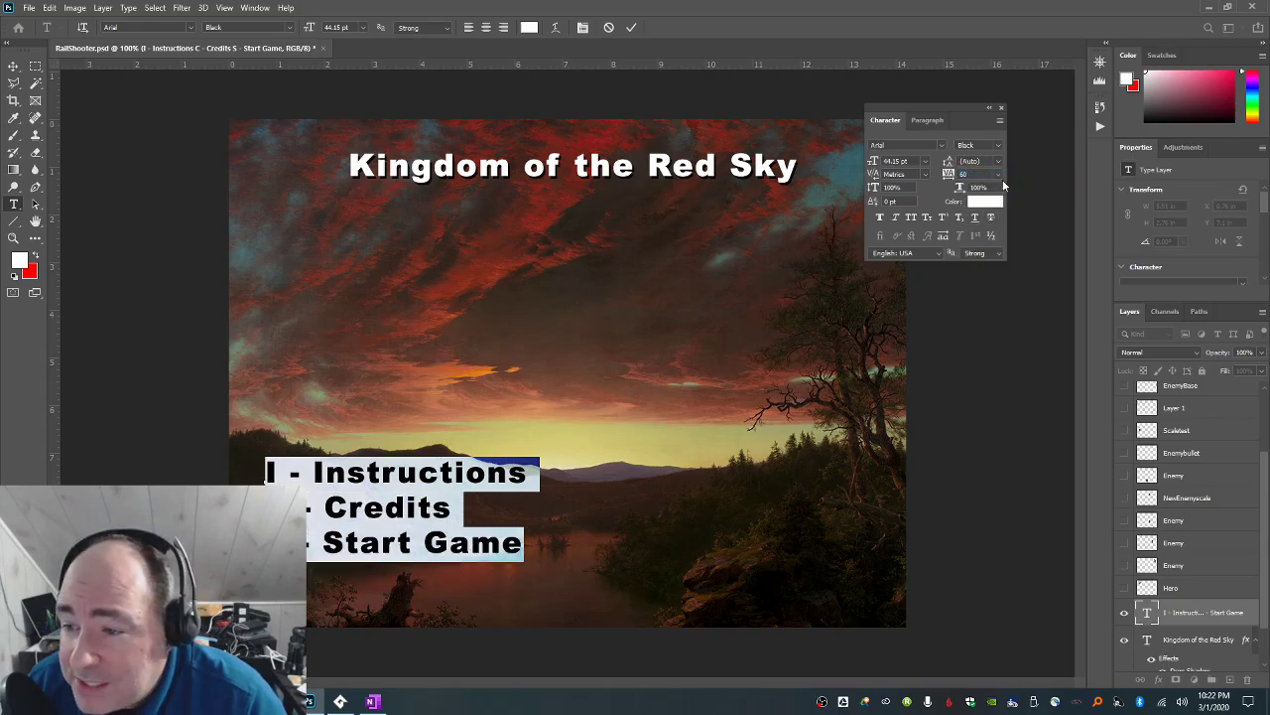
left_click(1001, 174)
left_click(989, 254)
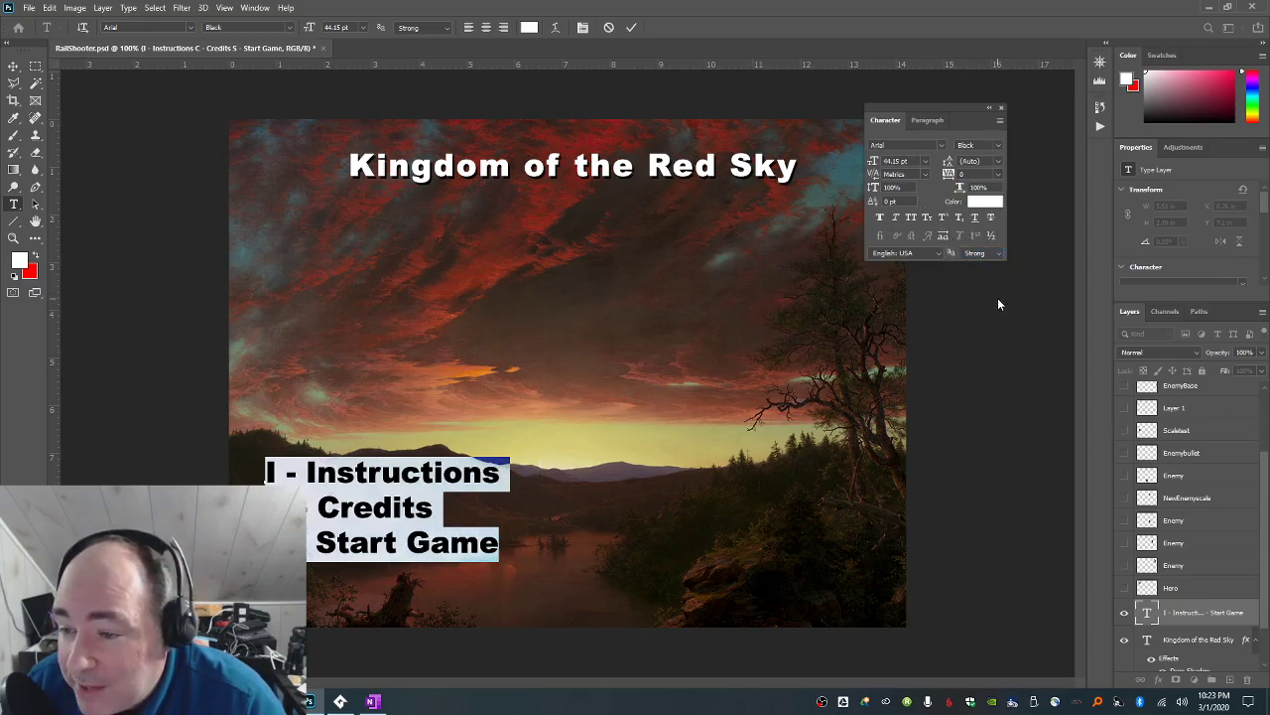
Set the tracking of the "Kingdom of the Red Sky" title text to 0.
left_click(705, 166)
triple_click(705, 165)
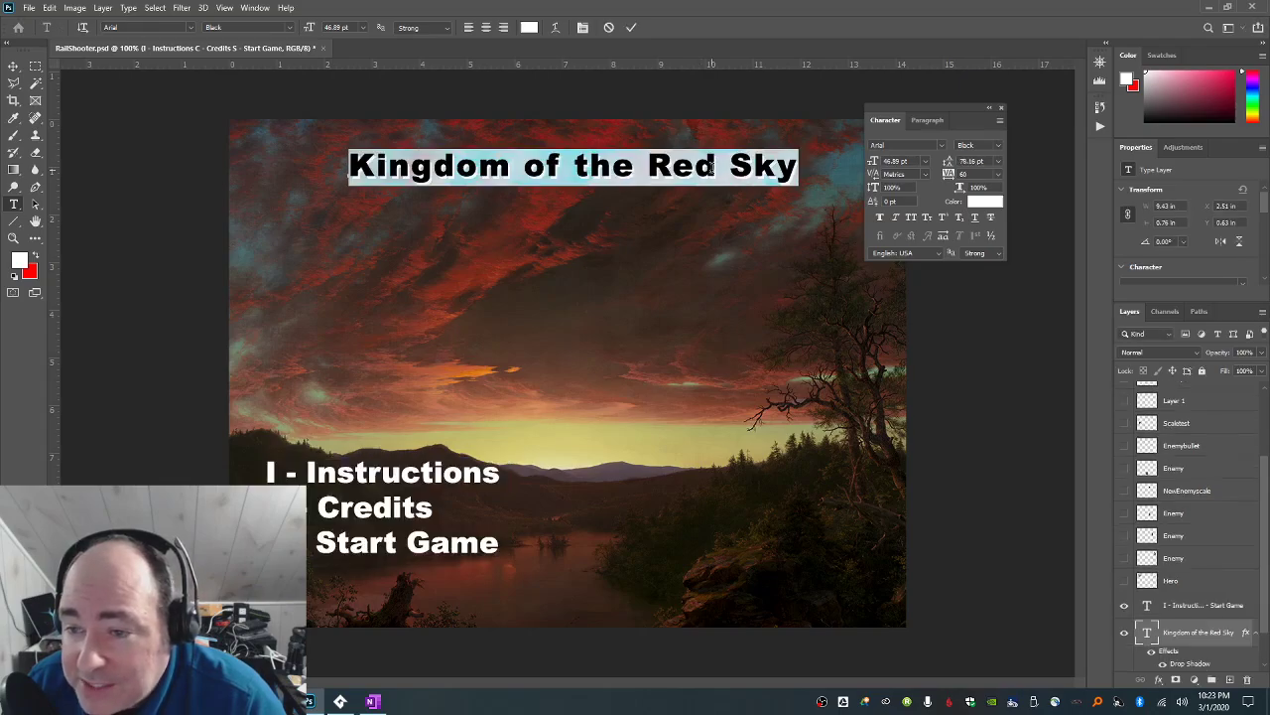
left_click(1000, 178)
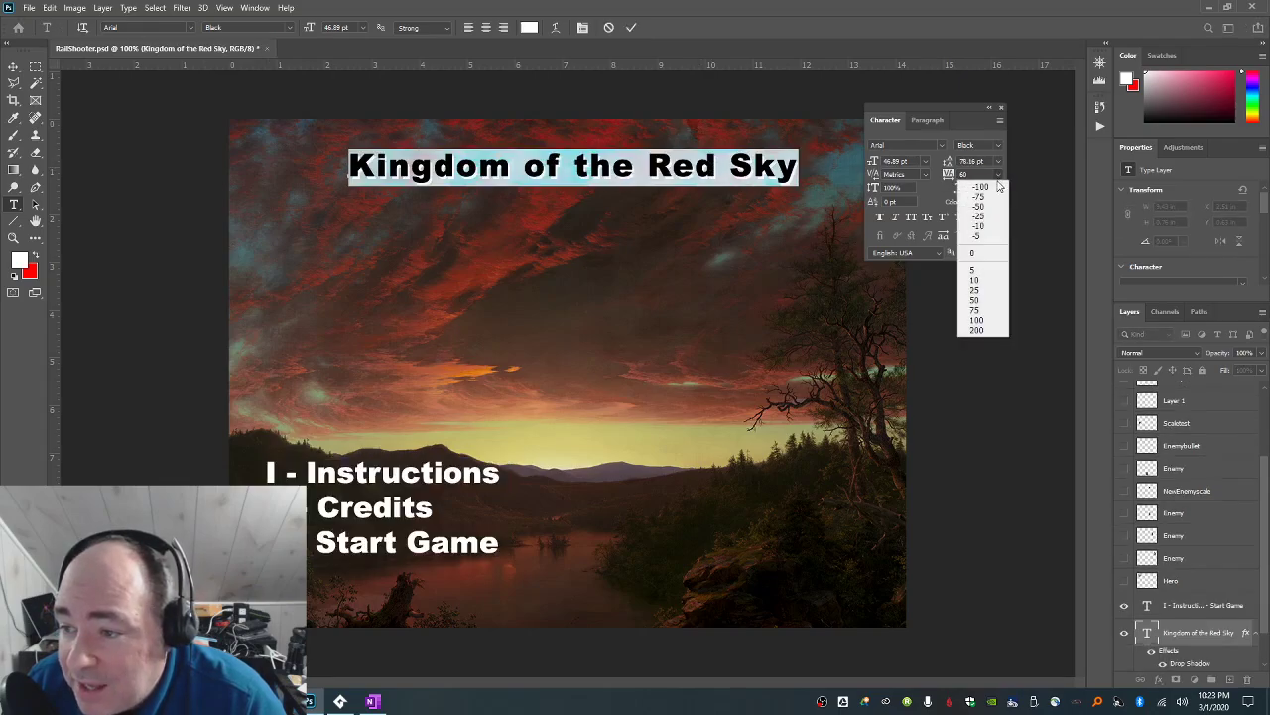
left_click(981, 251)
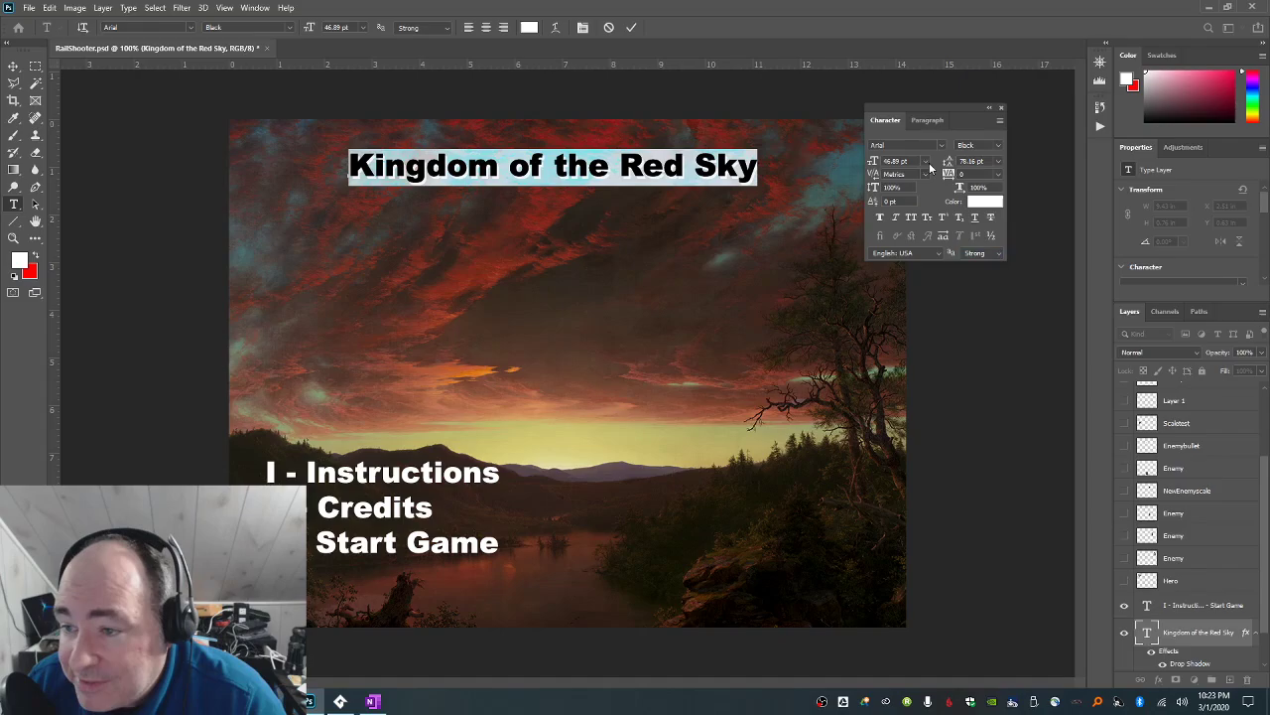
left_click(13, 66)
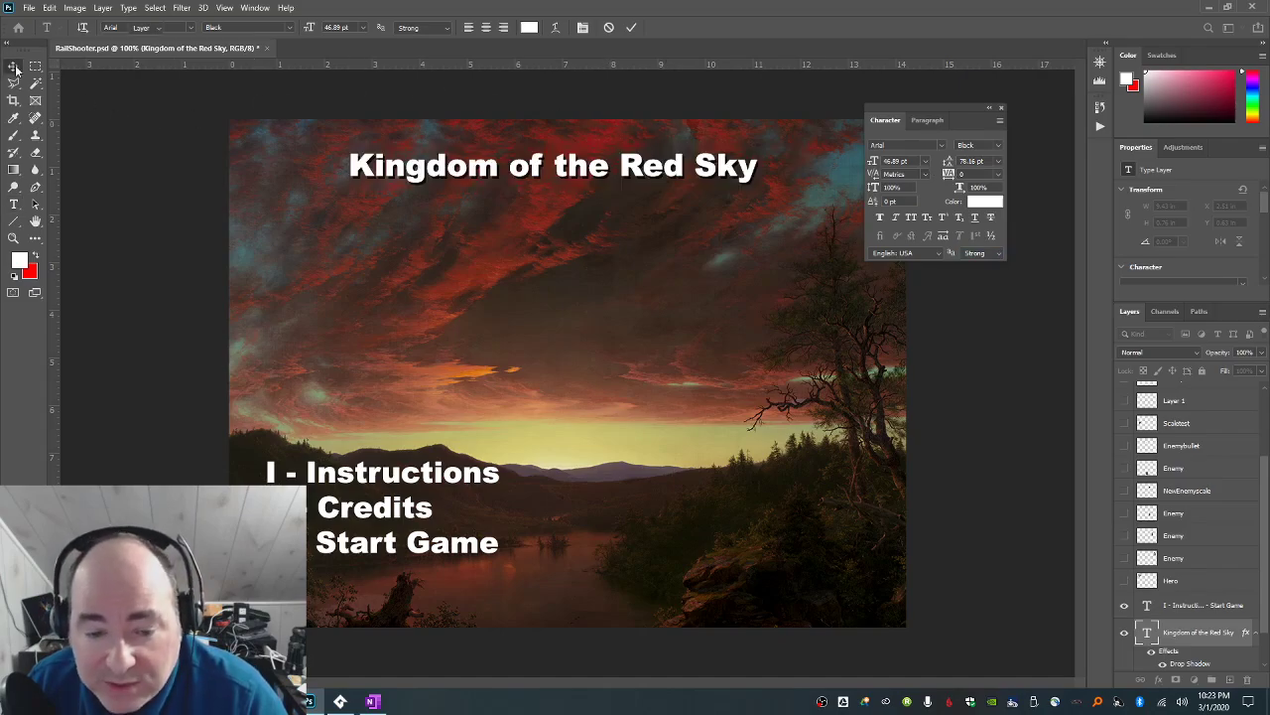
Copy the layer style of the "Kingdom of the Red Sky" title onto the menu text layer.
scroll(1230, 613, "down", 2)
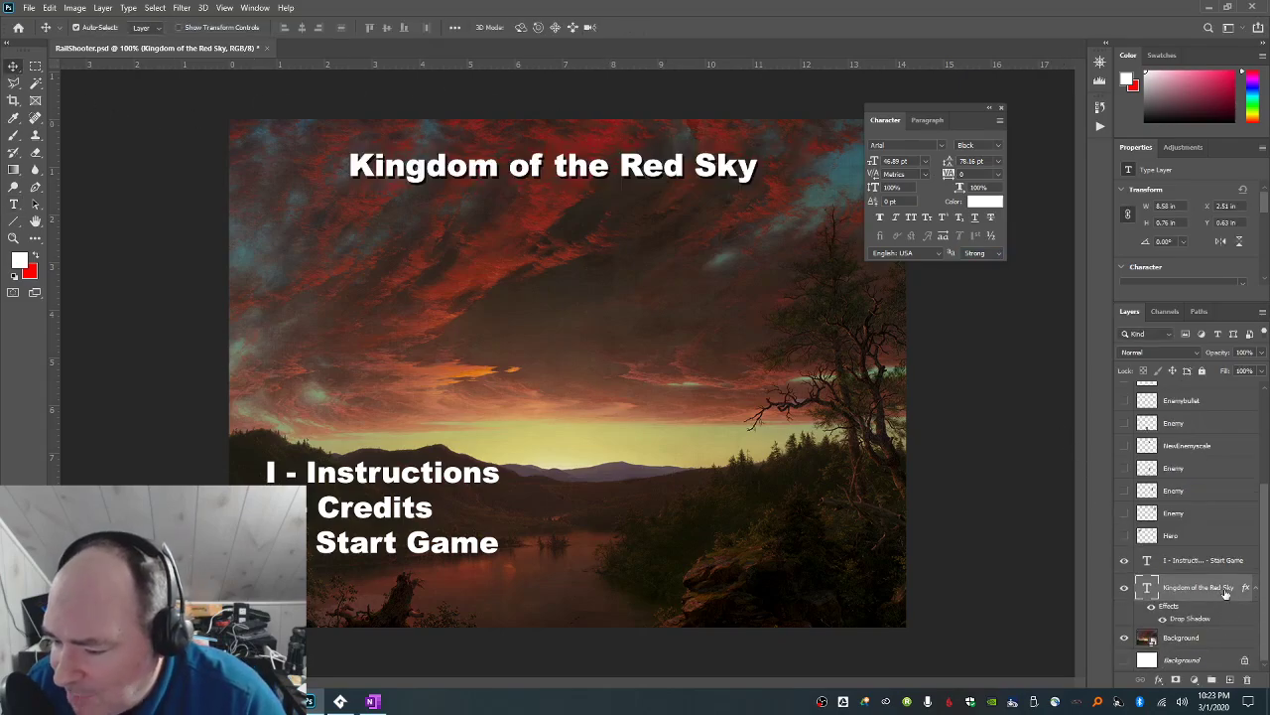
right_click(1227, 592)
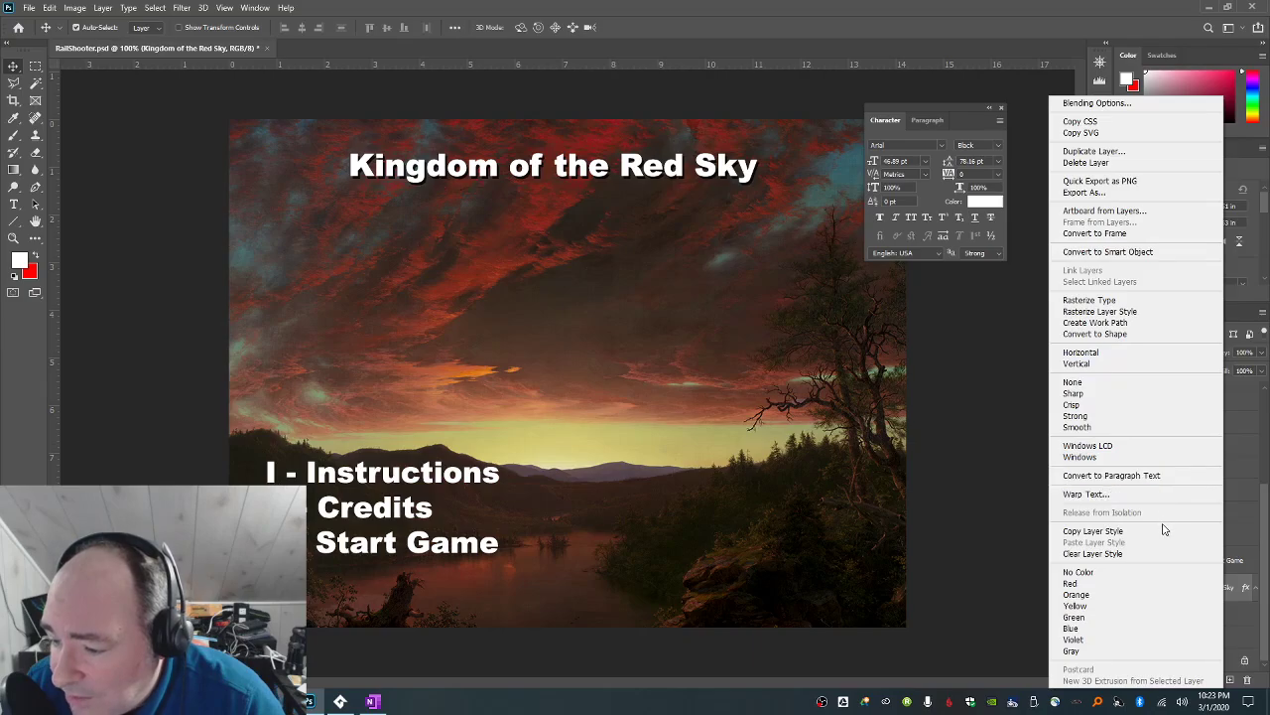
left_click(1093, 531)
right_click(1235, 558)
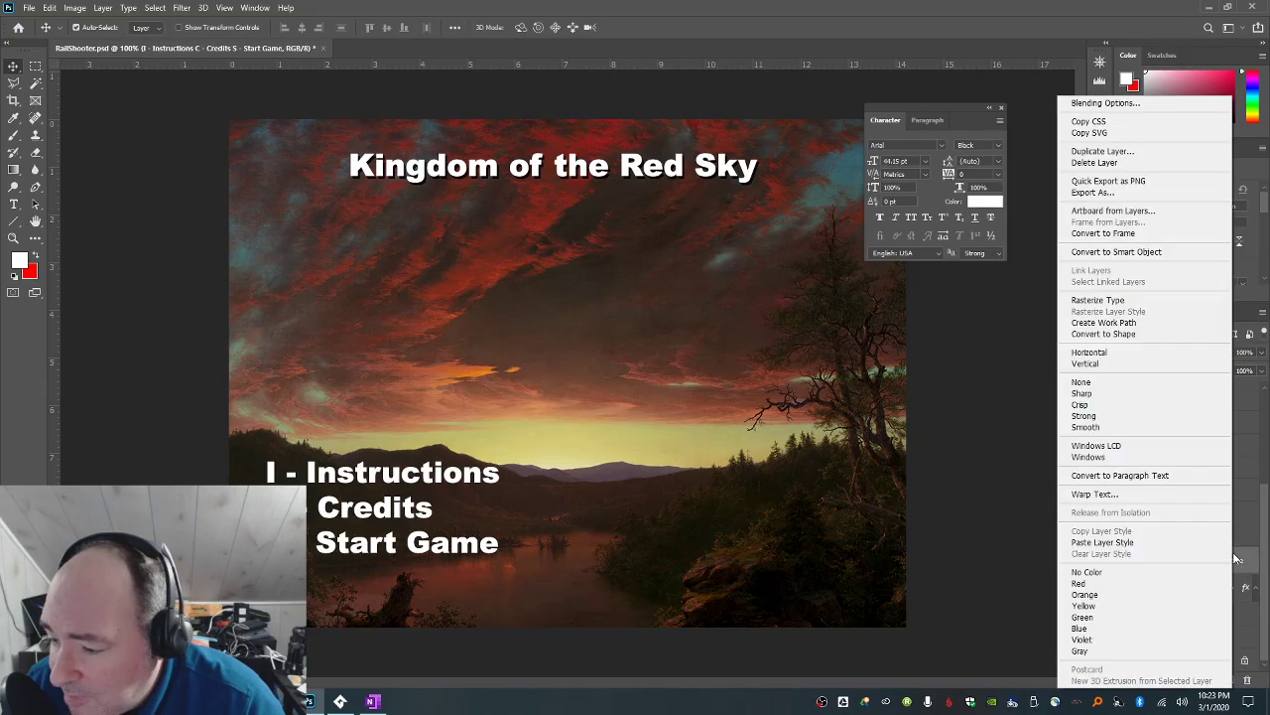
left_click(1180, 539)
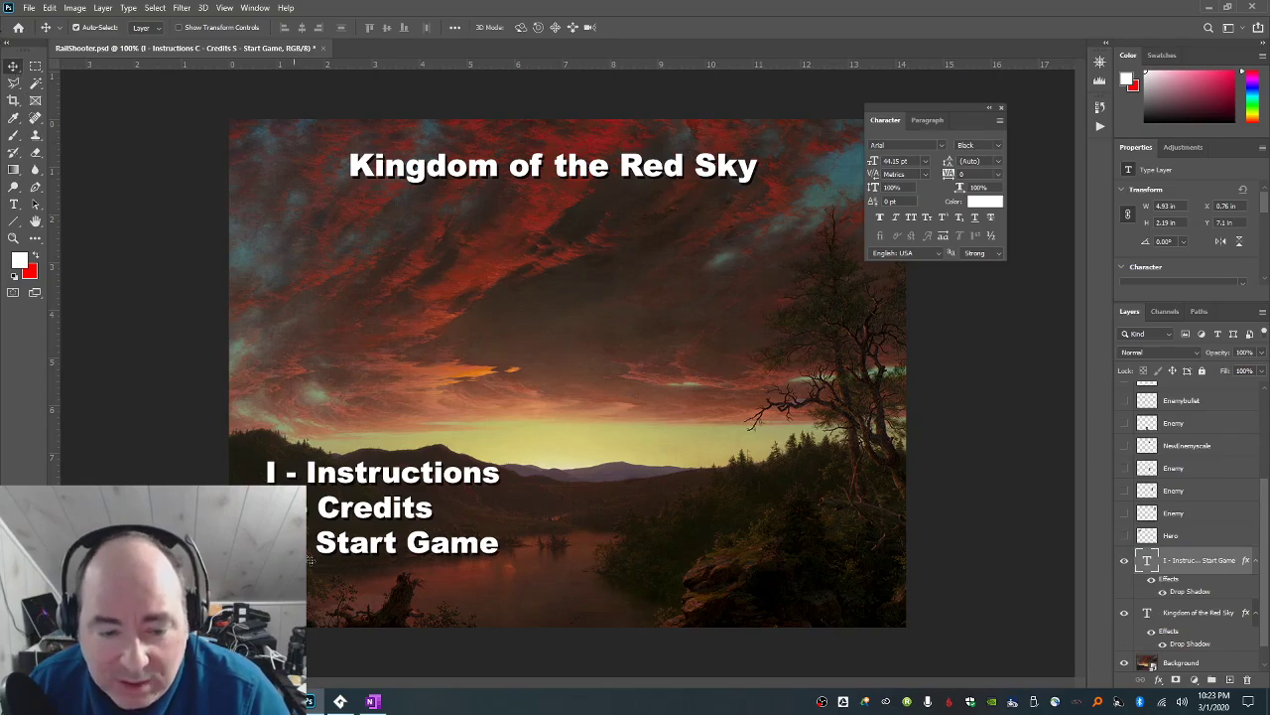
Move the menu text down and slightly right to about X 0.96 in, Y 7.62 in, and save the document.
left_click_drag(313, 478, 321, 502)
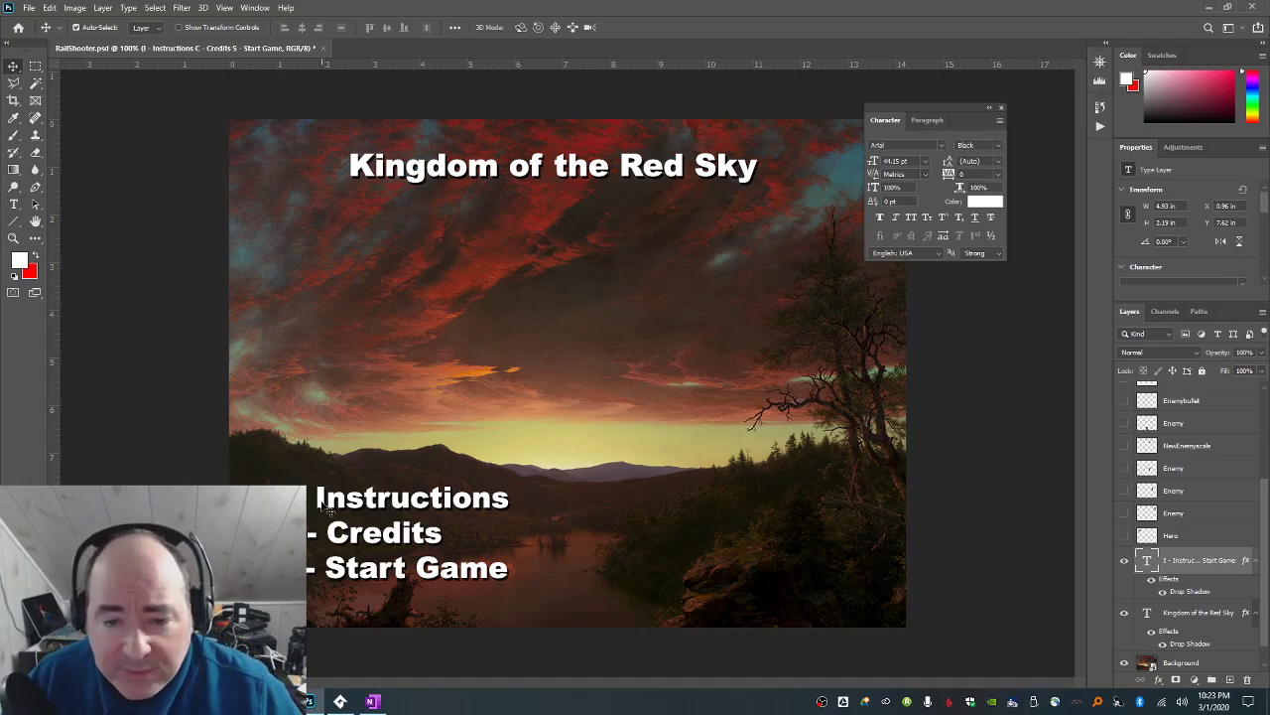
left_click(435, 178)
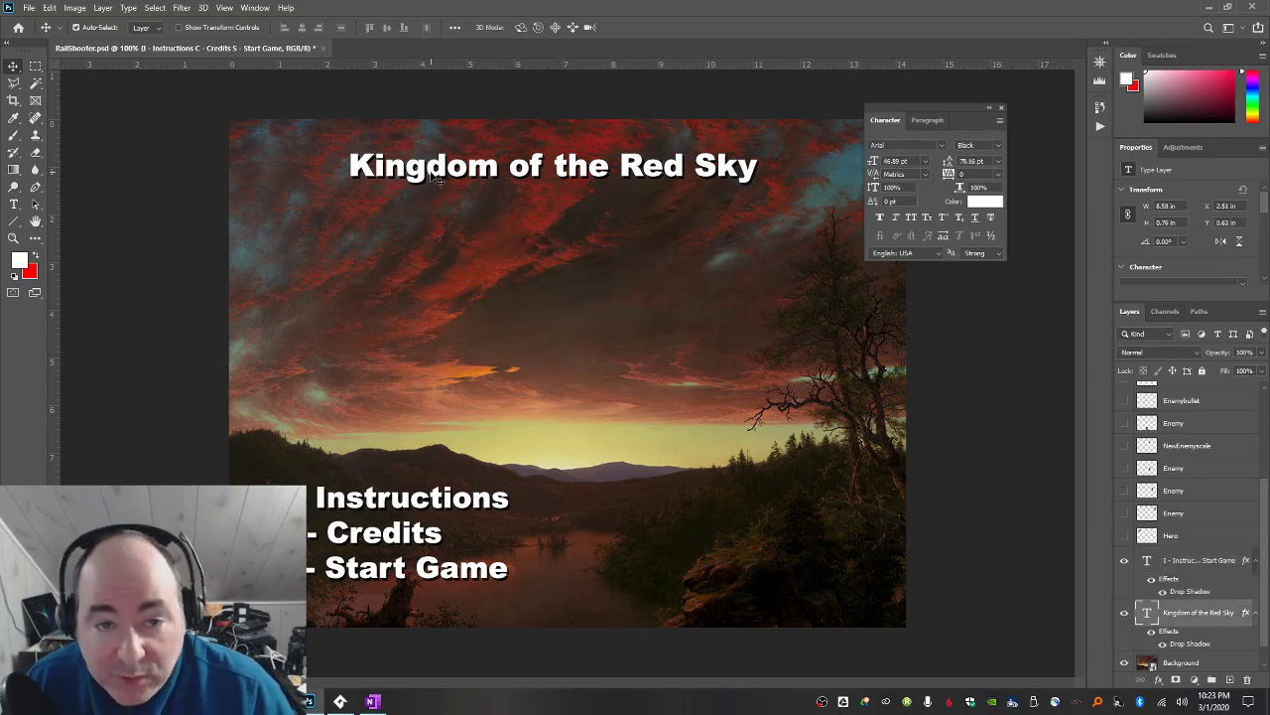
key("ctrl+s")
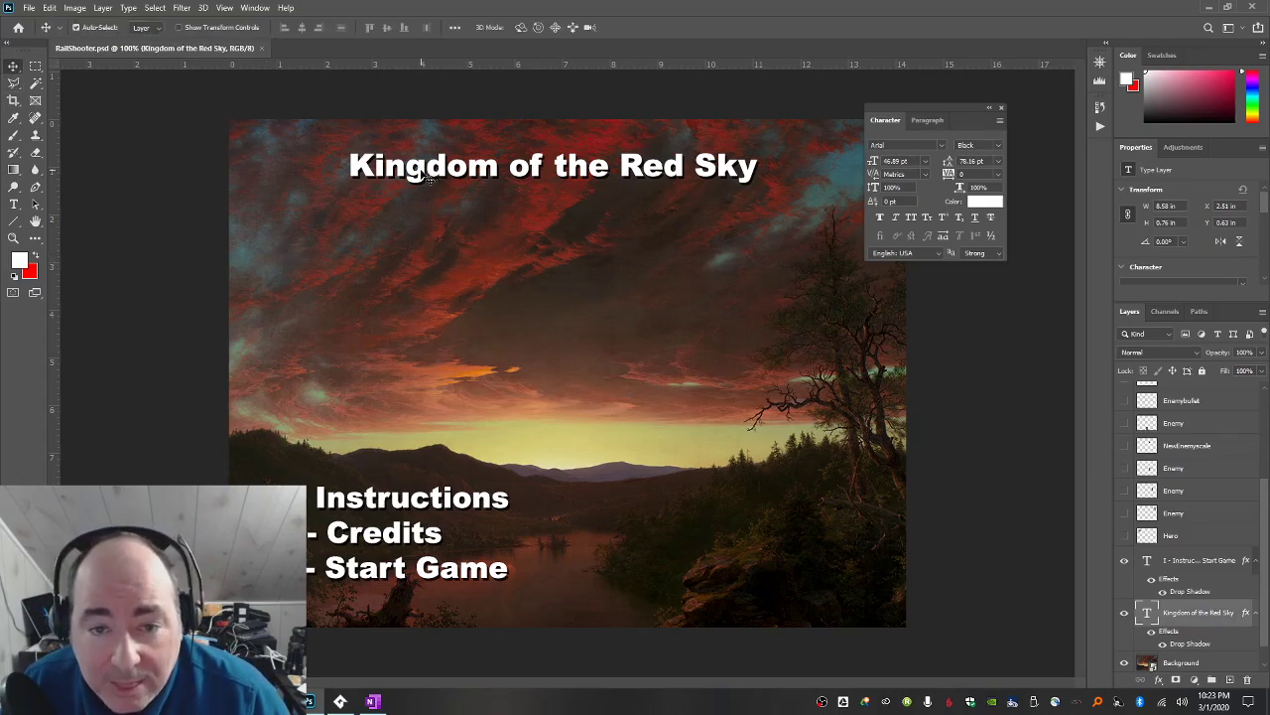
Scale the "Kingdom of the Red Sky" title to about 114% and reposition it at about X 2.25 in, Y 0.69 in.
mouse_move(427, 177)
left_mouse_down()
mouse_move(454, 182)
mouse_move(441, 175)
left_mouse_up()
key("ctrl+t")
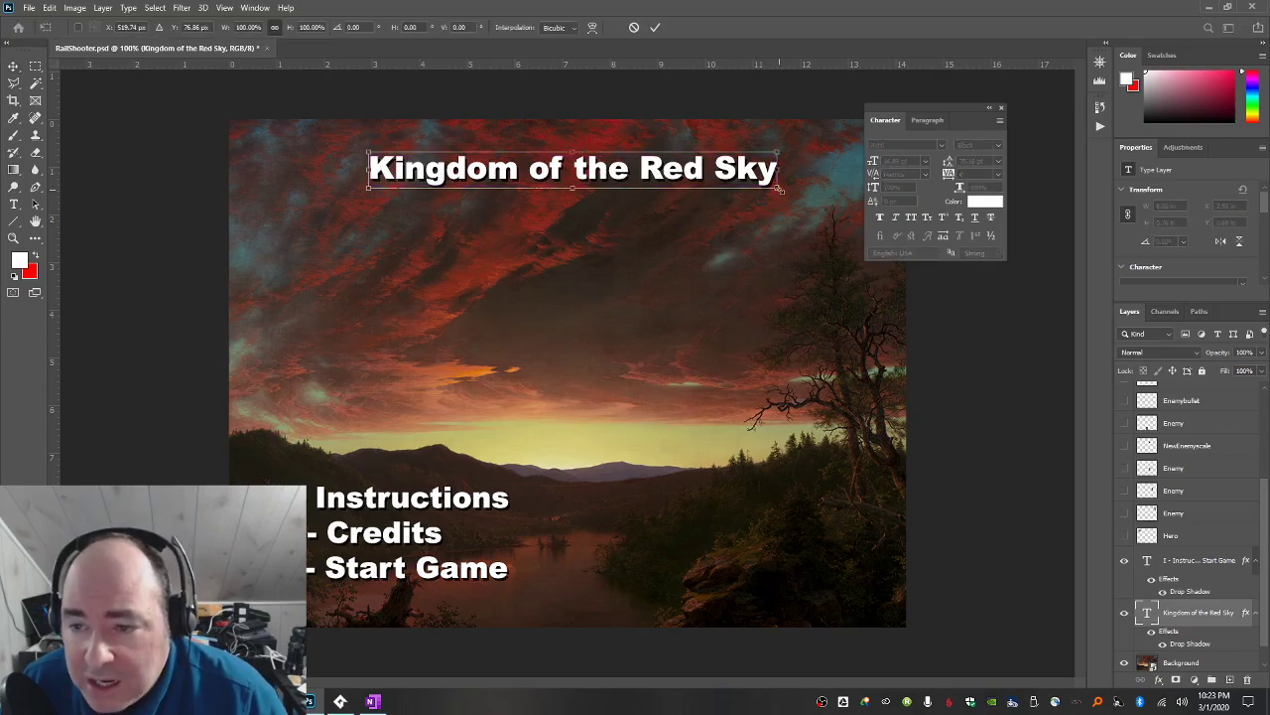
left_click_drag(780, 187, 837, 192)
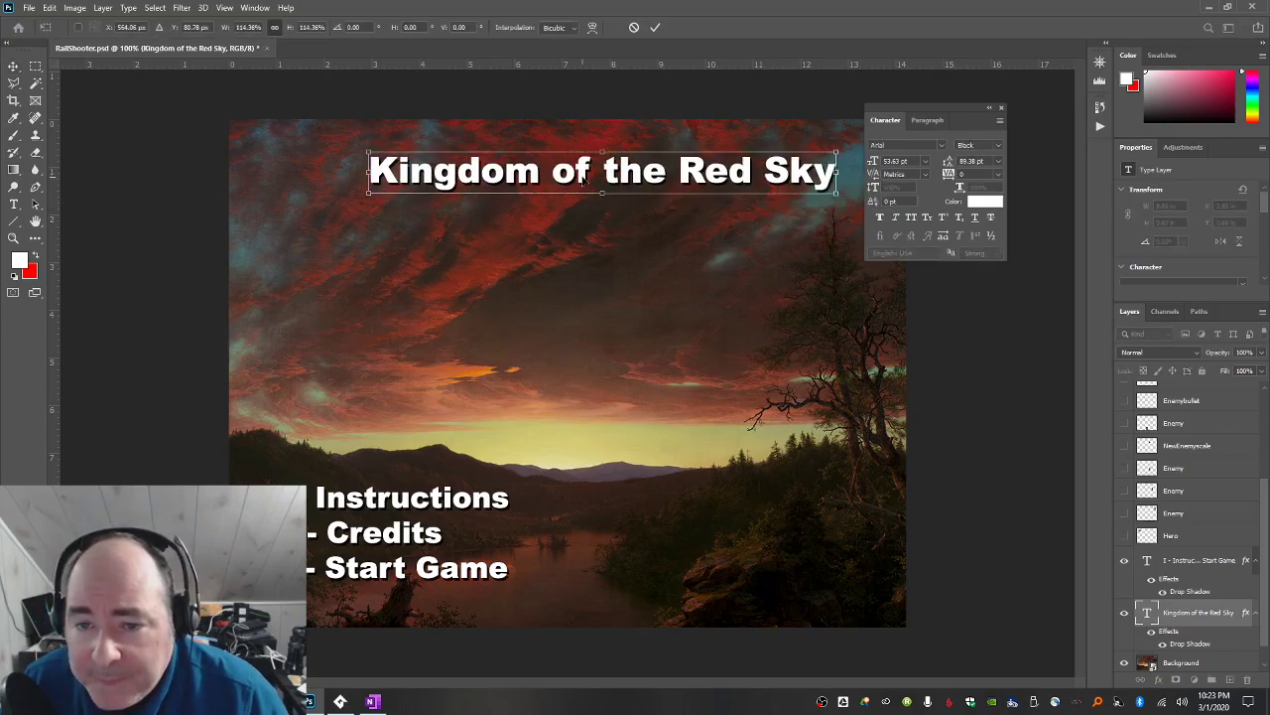
left_click_drag(584, 176, 556, 182)
key("Return")
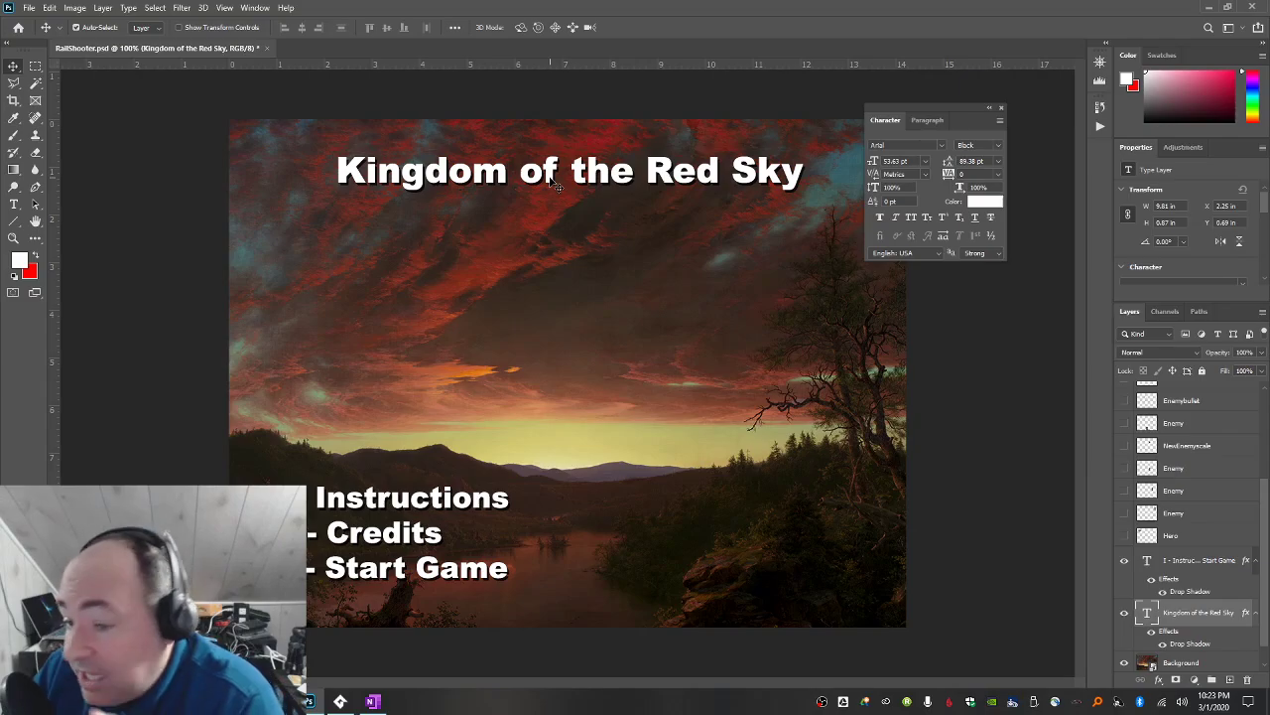
Show the HeroBase and EnemyBase layers and move the EnemyBase tower straight down to about X 13.53 in, Y 7.86 in.
scroll(1149, 537, "up", 6)
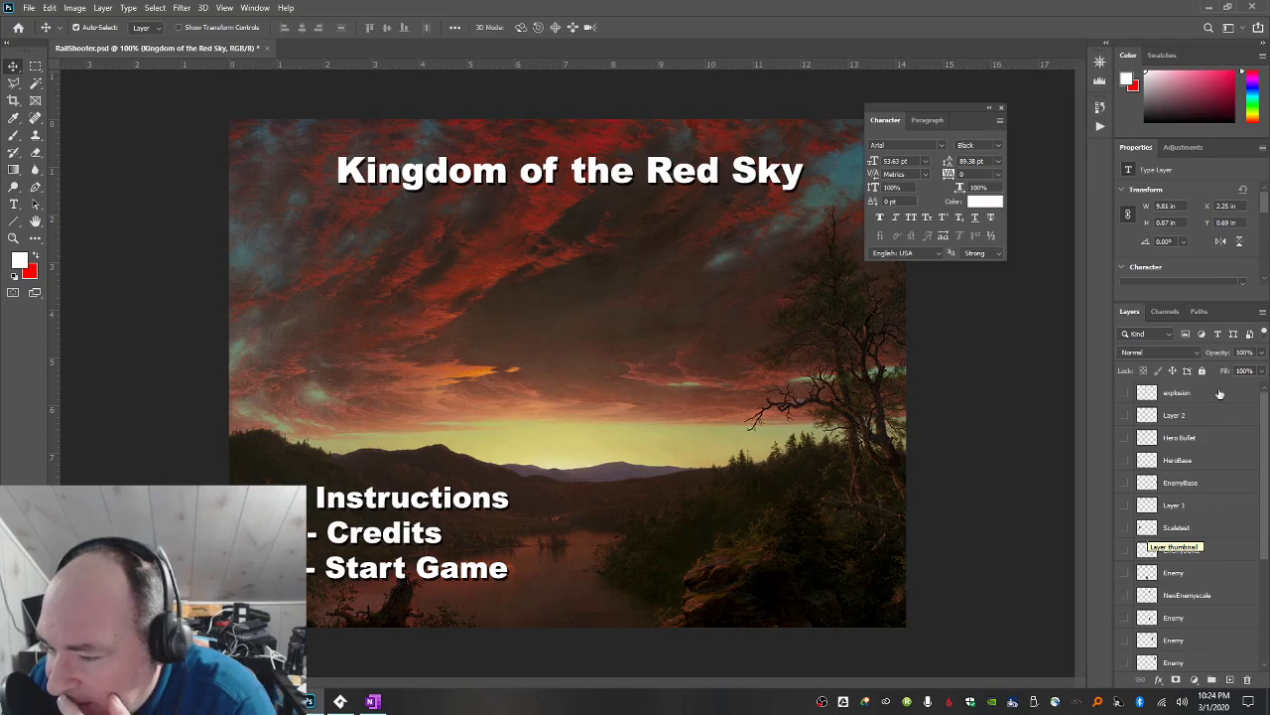
left_click(1125, 460)
left_click(1126, 483)
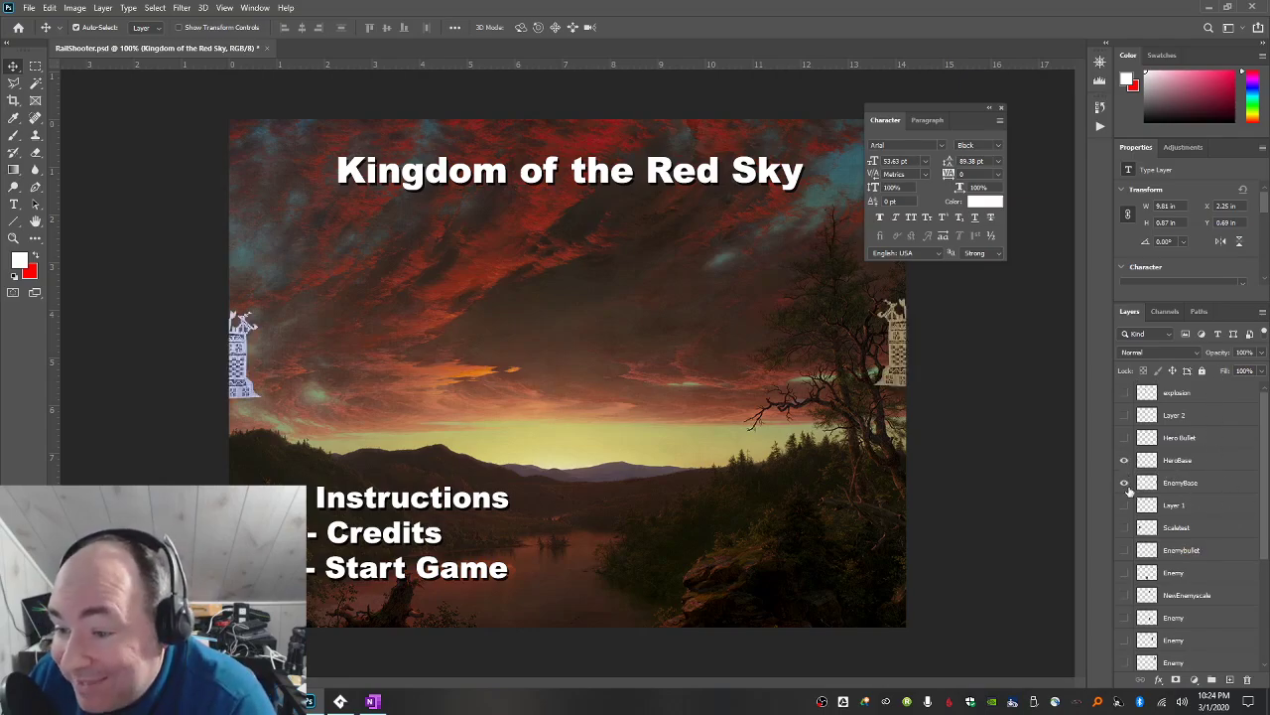
left_click_drag(903, 353, 904, 549)
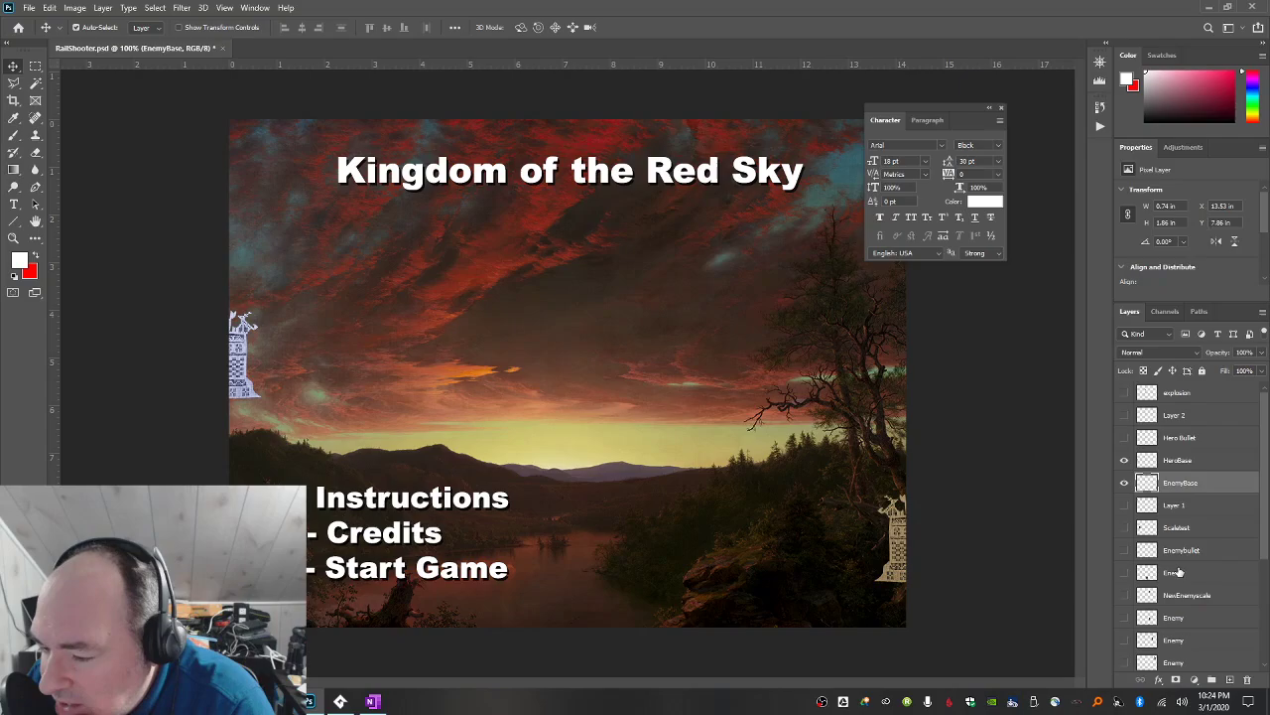
Preview the Layer 2 and Hero Bullet layers by showing each briefly and hiding it again.
left_click(1123, 415)
left_click(1123, 415)
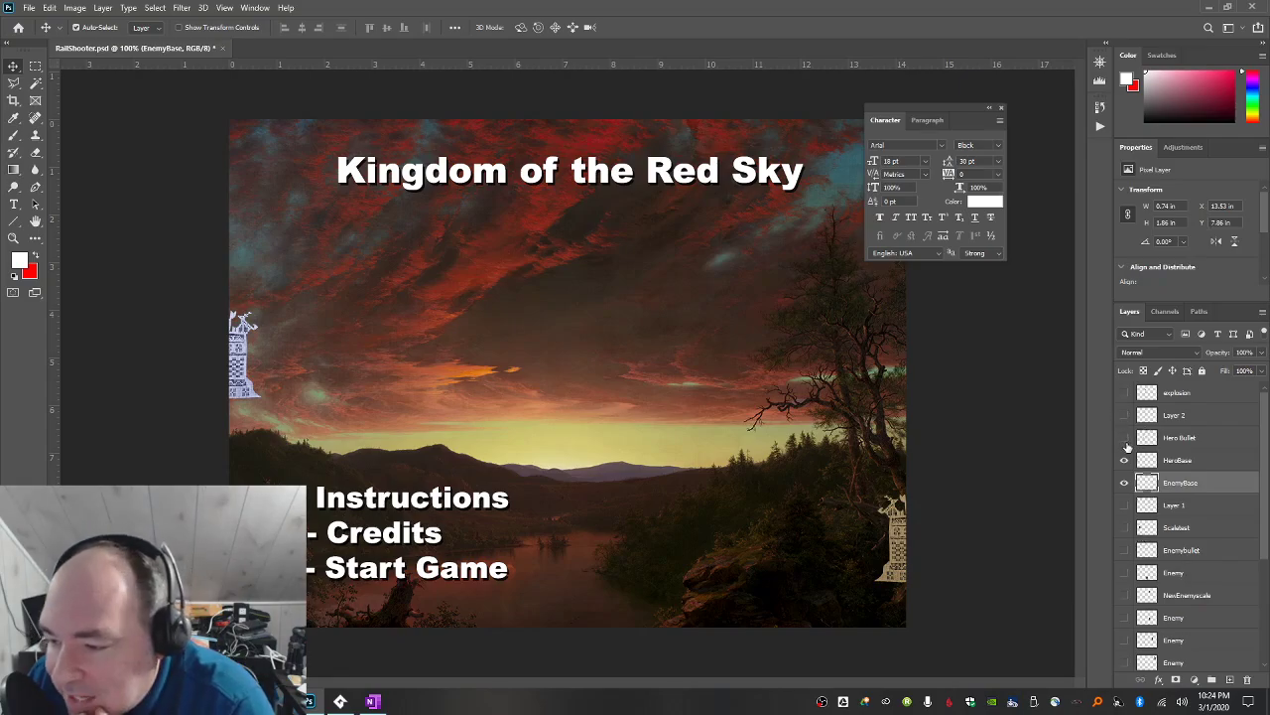
left_click(1124, 438)
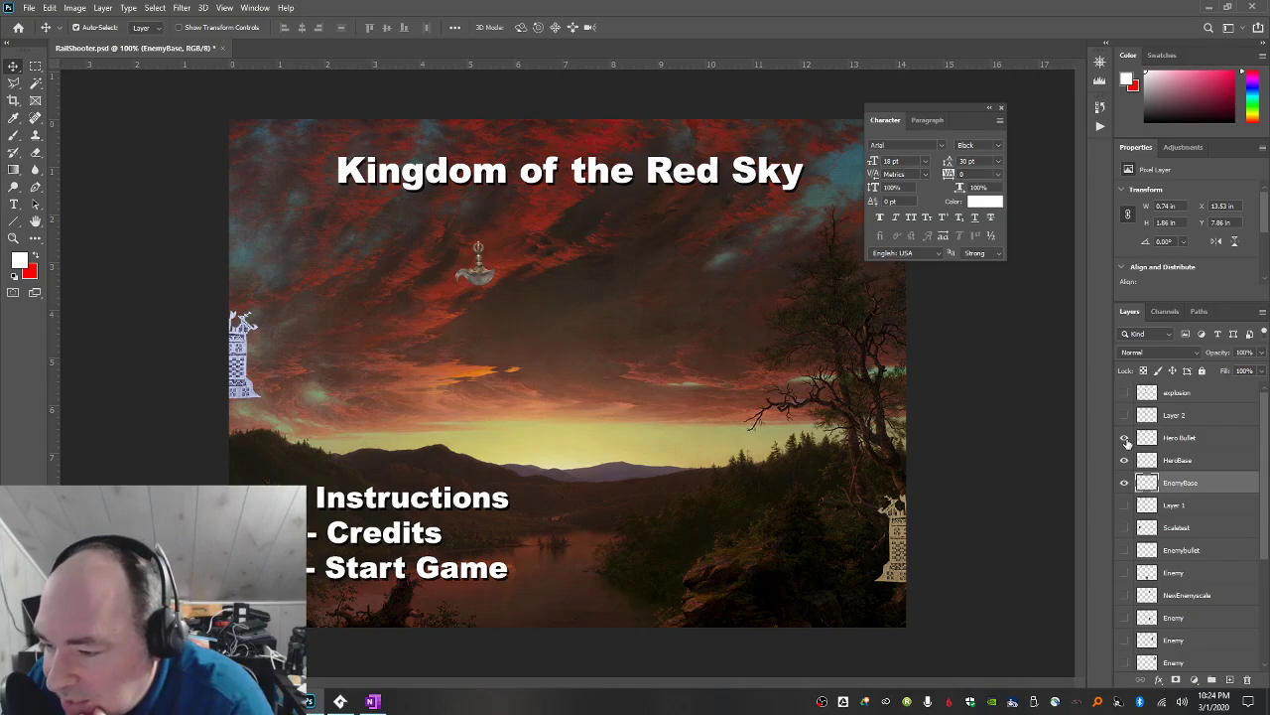
left_click(1125, 438)
Show the masked-helmet Enemy and Enemybullet layers, placing them at about X 11.89, Y 2.78 in and X 10.07, Y 3.83 in.
scroll(1150, 551, "down", 3)
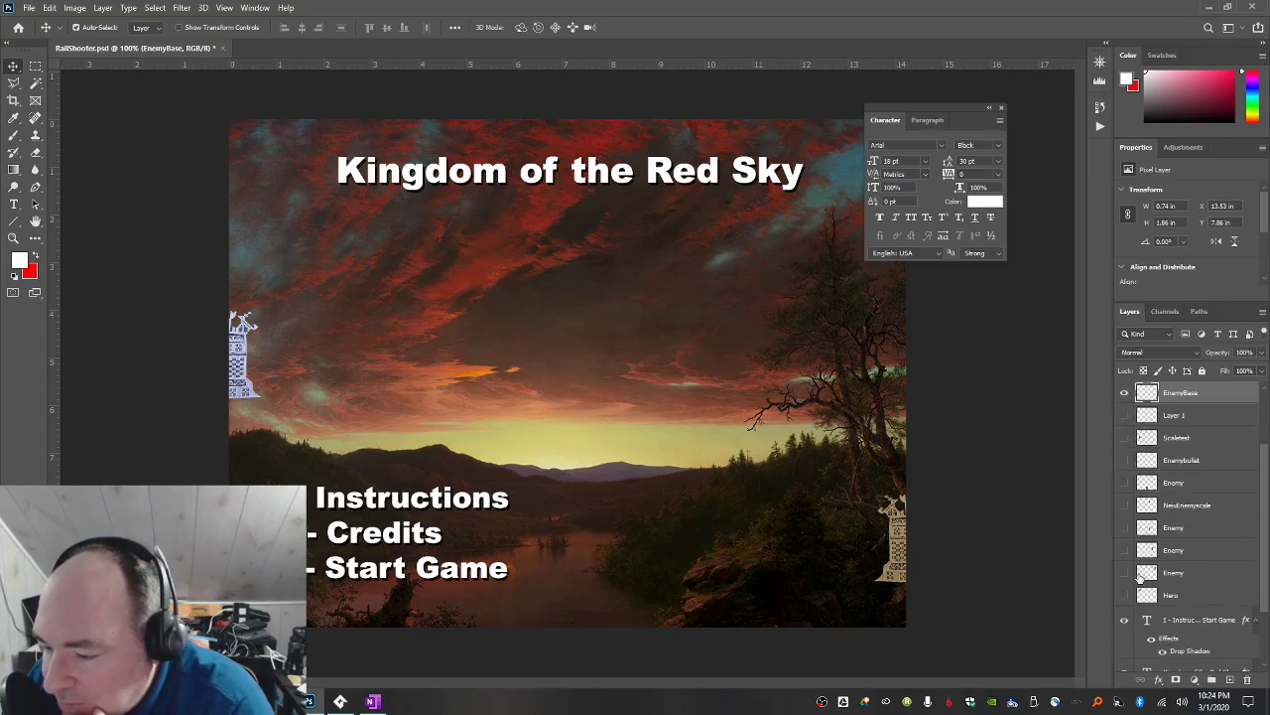
left_click(1125, 573)
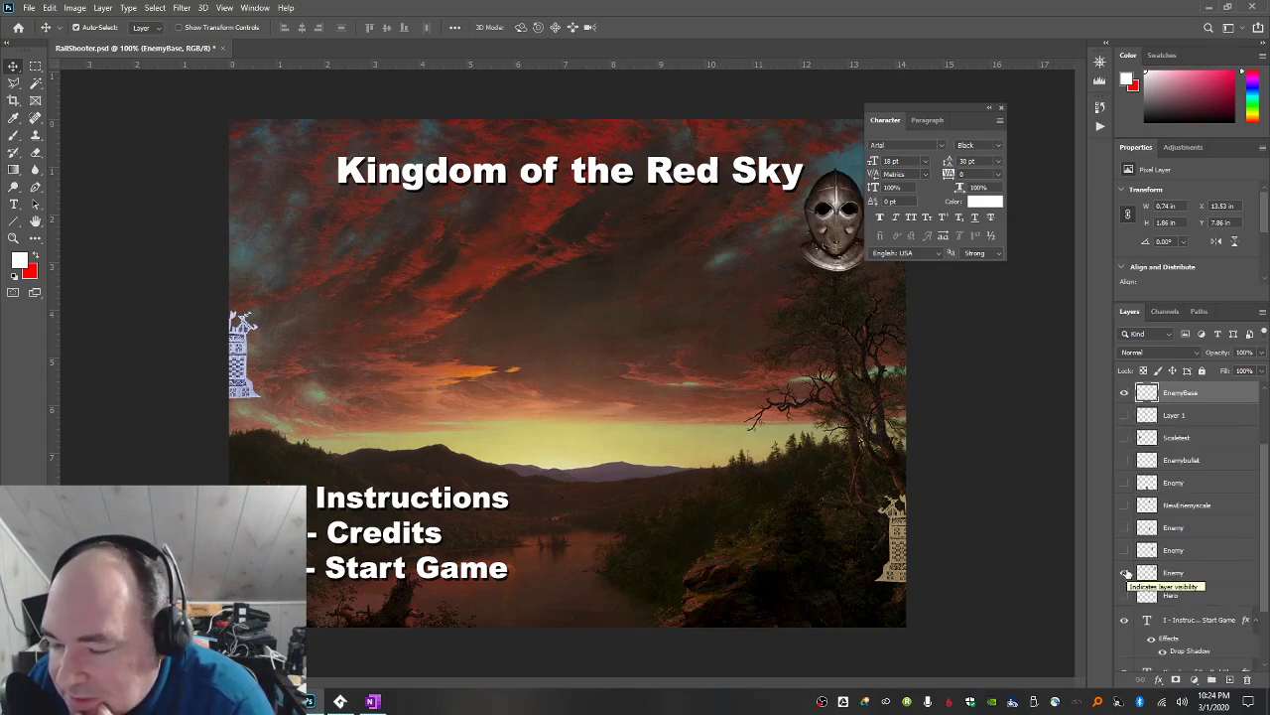
left_click_drag(831, 232, 837, 318)
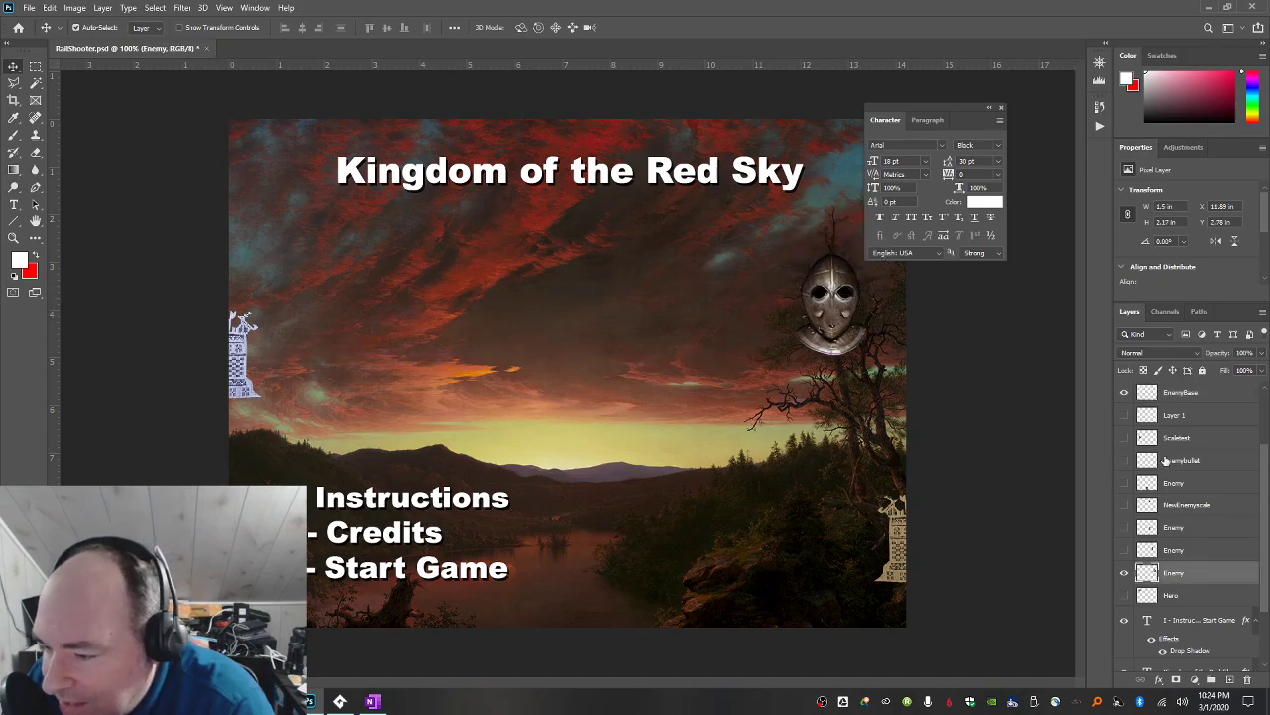
left_click(1125, 461)
left_click_drag(568, 275, 753, 313)
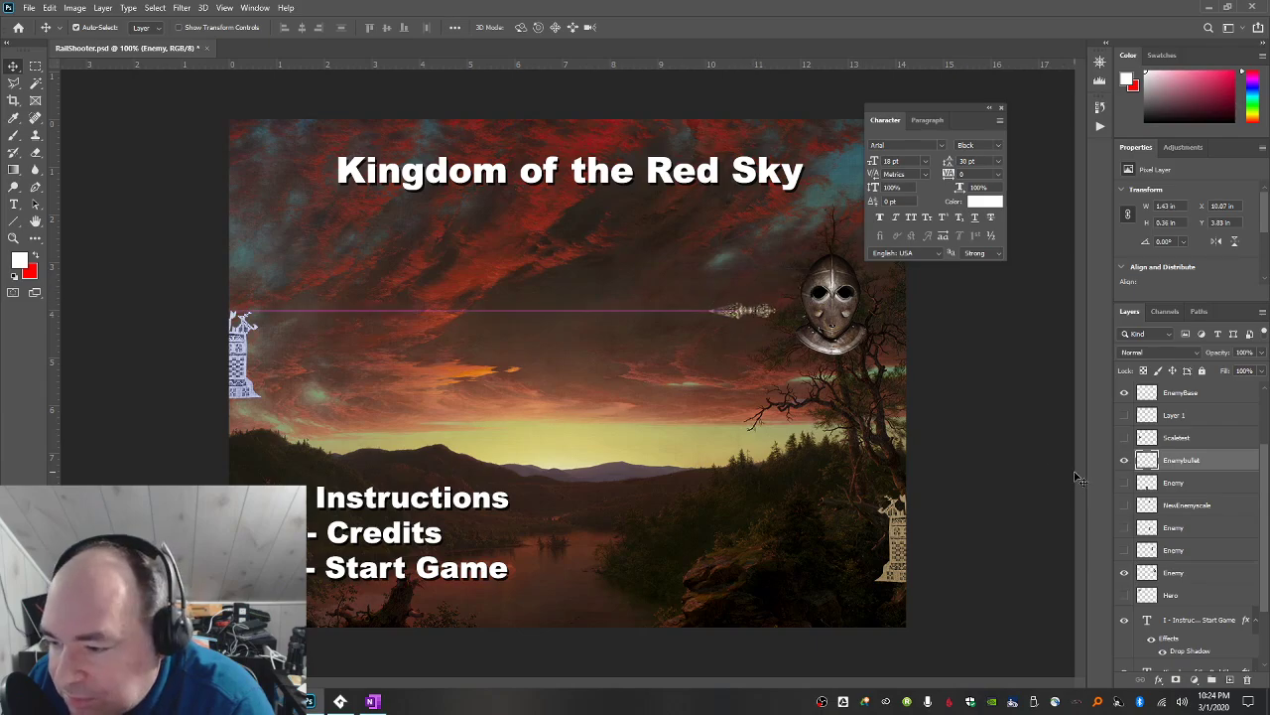
Show the Hero helmet layer and move it below the title to about X 1.5 in, Y 3.19 in.
scroll(1112, 481, "up", 2)
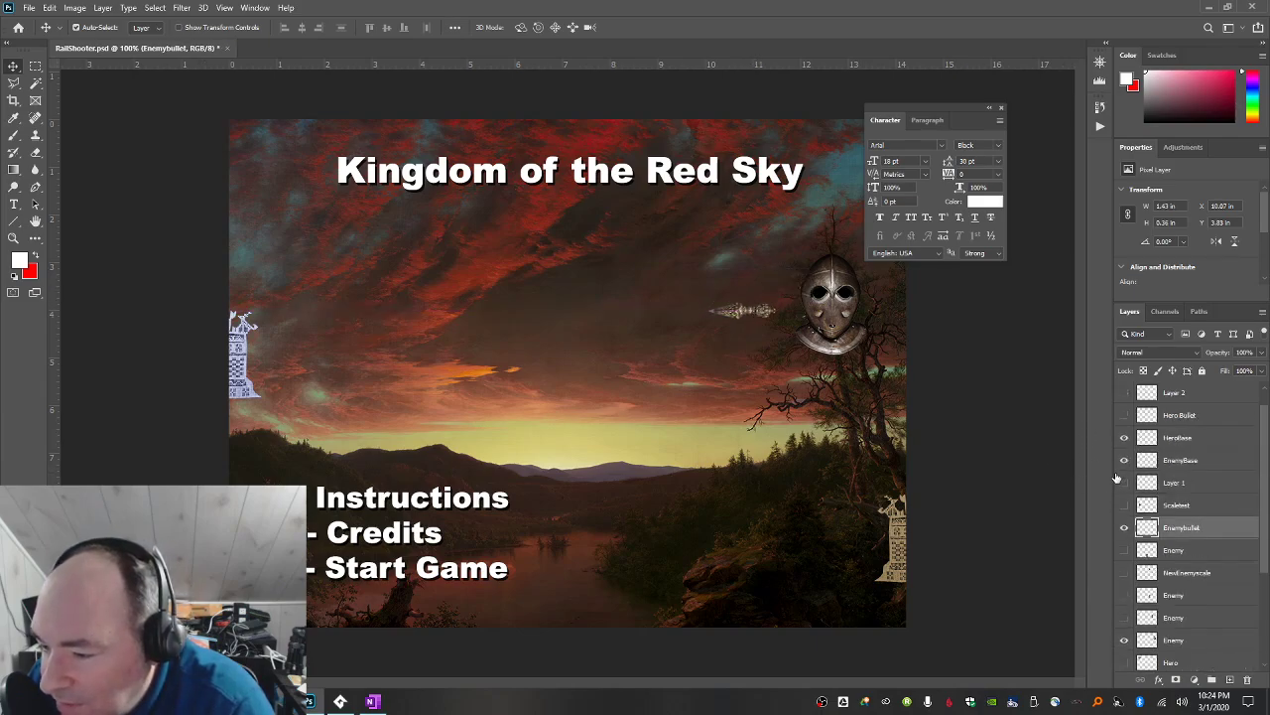
scroll(1115, 477, "down", 3)
scroll(1125, 527, "down", 3)
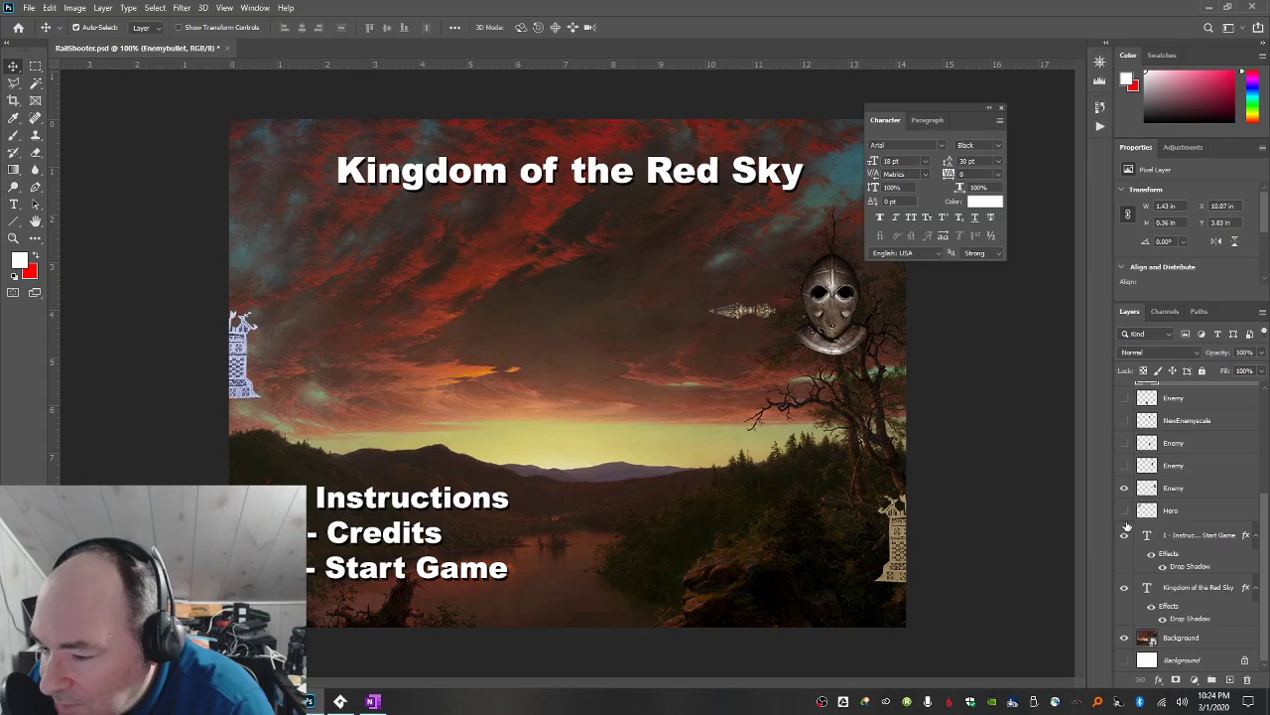
left_click(1125, 511)
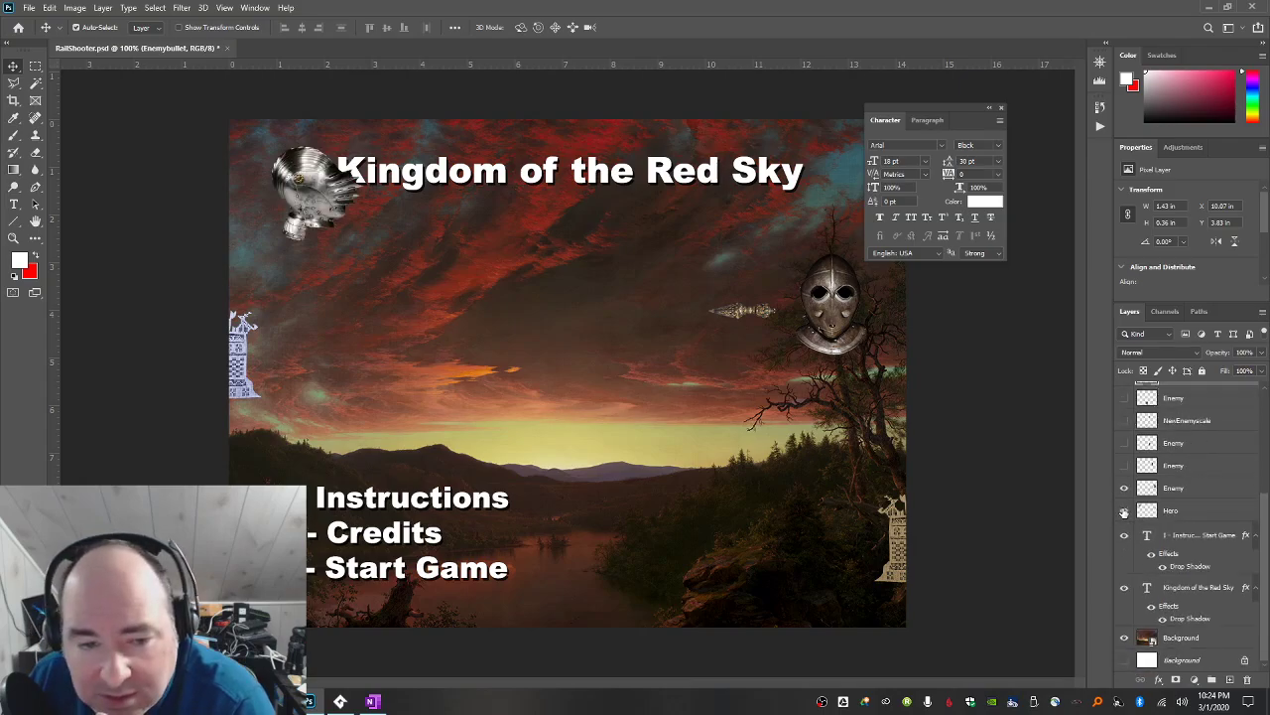
left_click_drag(303, 196, 331, 320)
Show the Hero Bullet layer and move it in front of the Hero helmet at about X 4.17 in, Y 3.6 in.
scroll(1206, 431, "up", 5)
scroll(1206, 431, "down", 1)
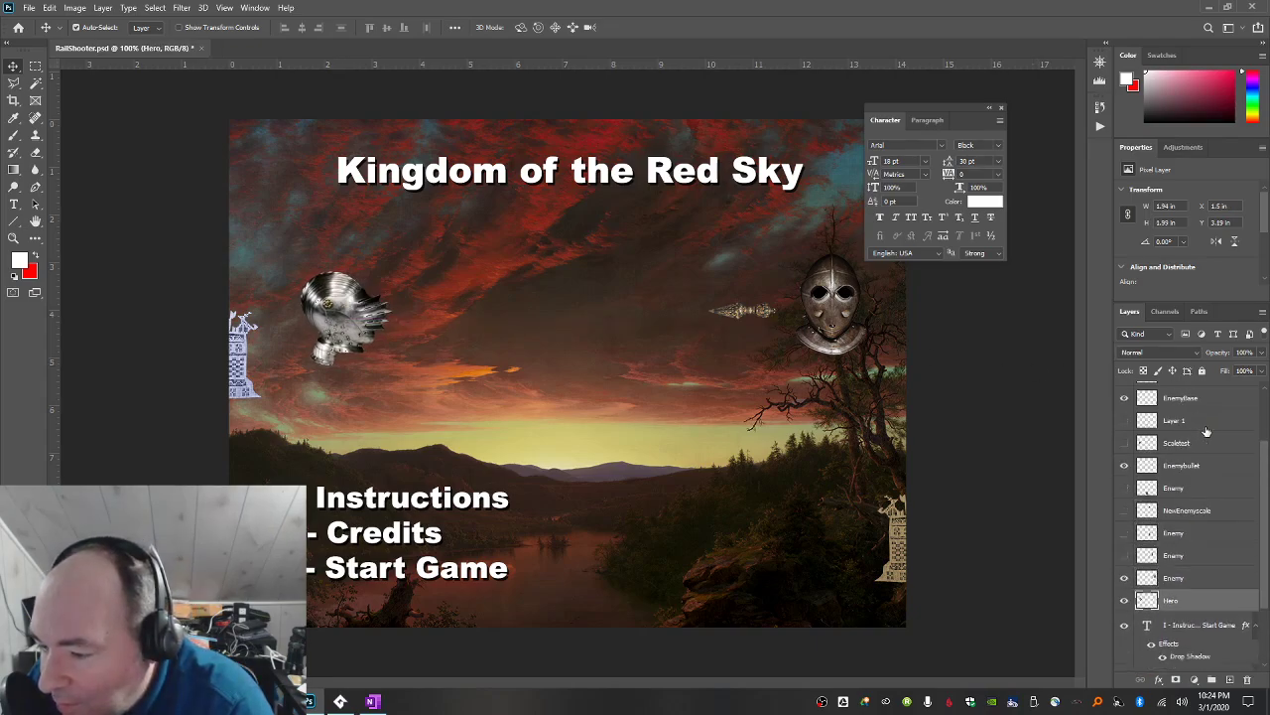
scroll(1203, 459, "up", 4)
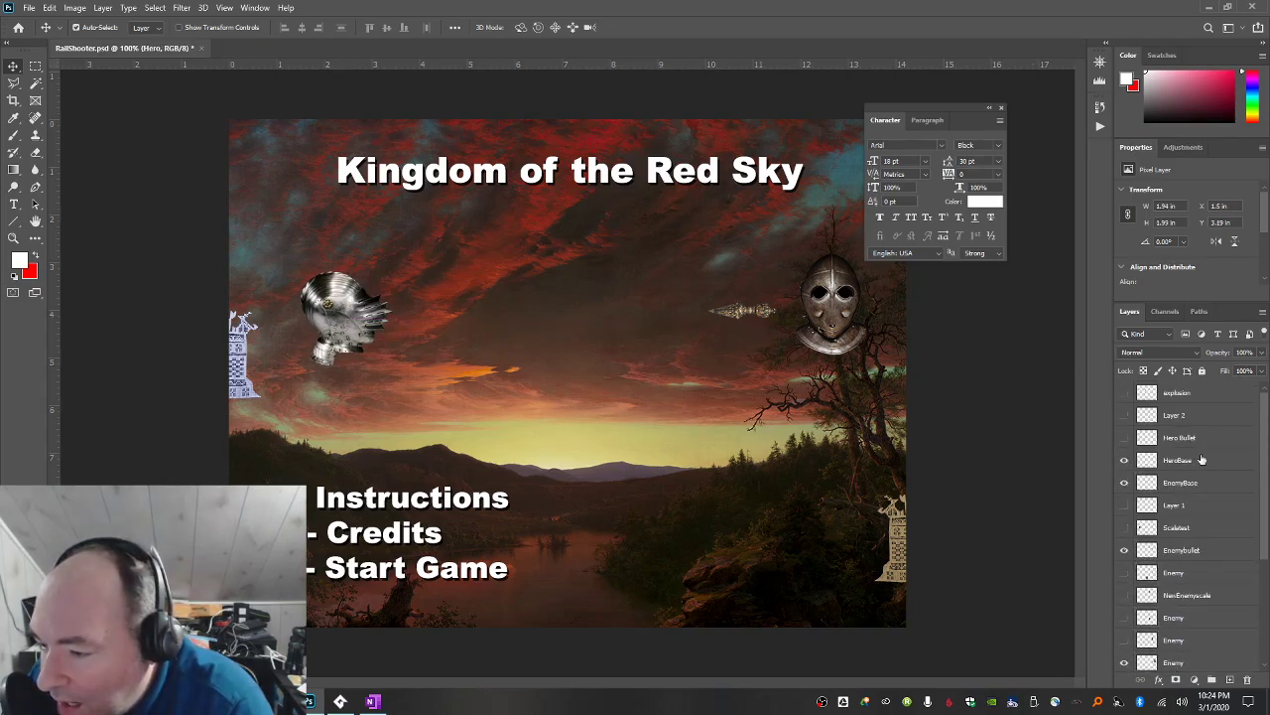
left_click(1125, 438)
left_click_drag(484, 270, 452, 324)
key("ctrl+t")
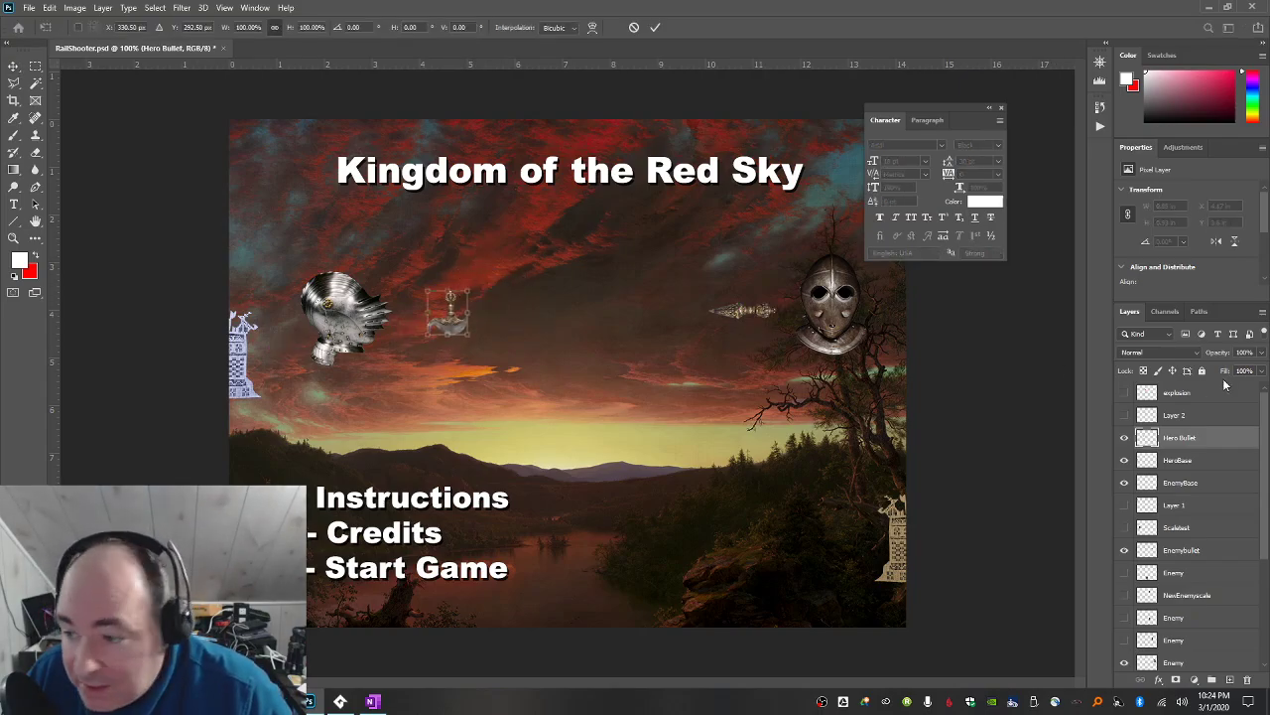
key("Return")
Duplicate the Hero Bullet layer under the name Hero Bullet copy.
right_click(1226, 447)
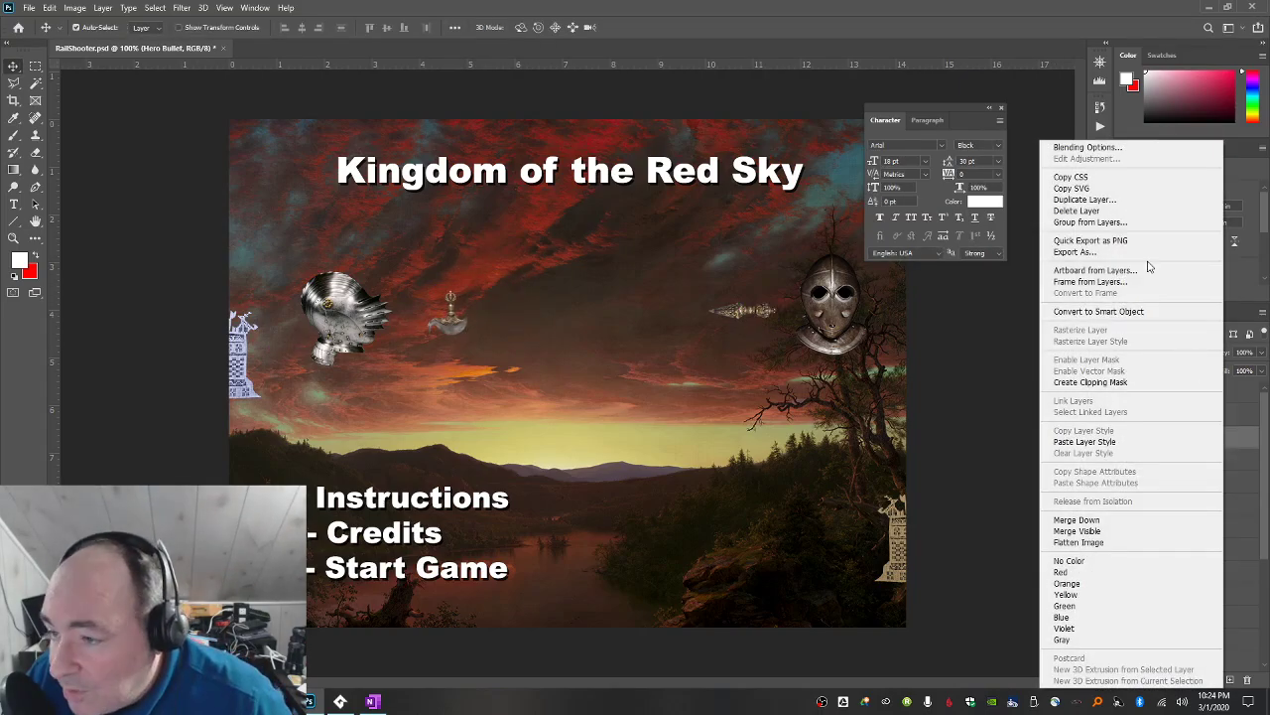
left_click(1072, 188)
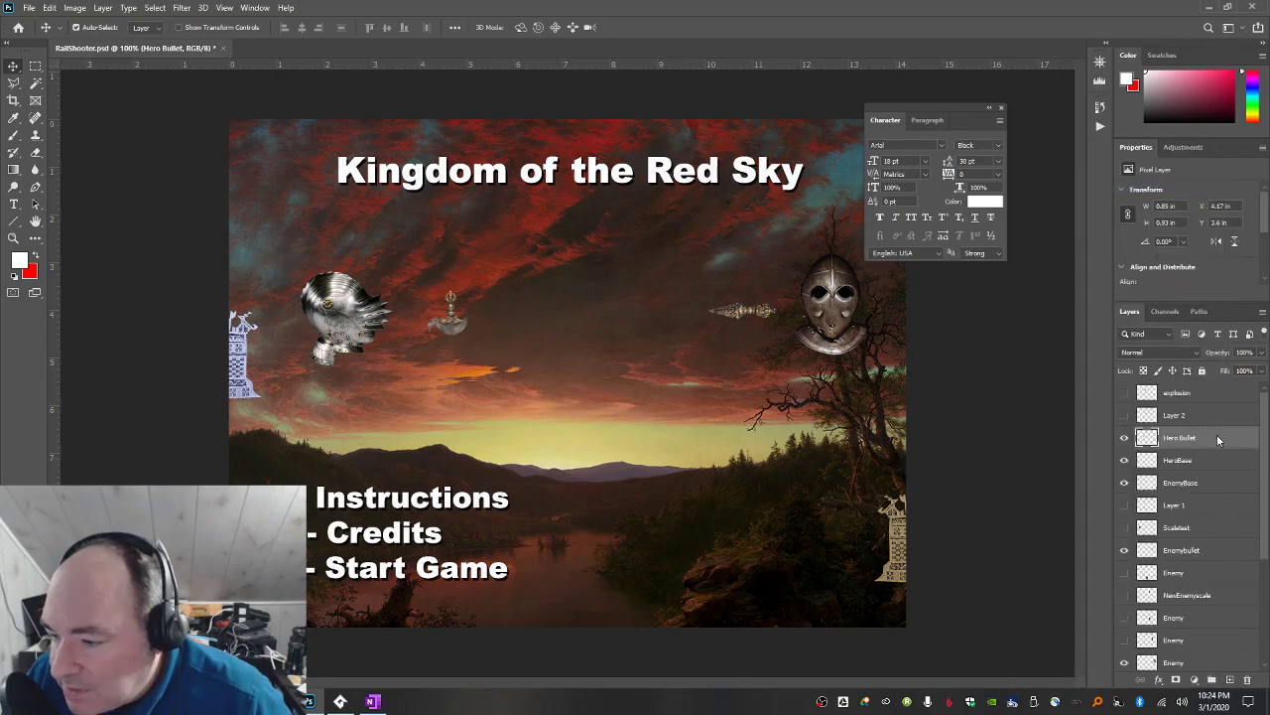
right_click(1219, 440)
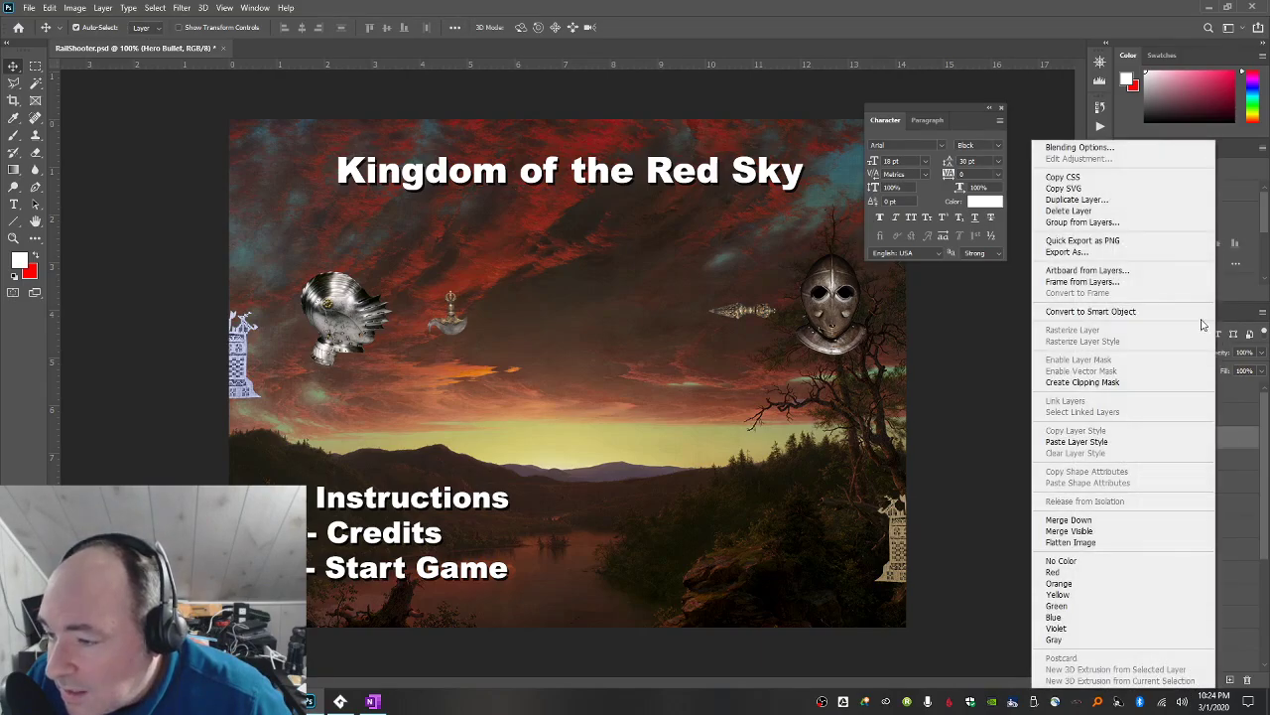
left_click(1142, 200)
key("Return")
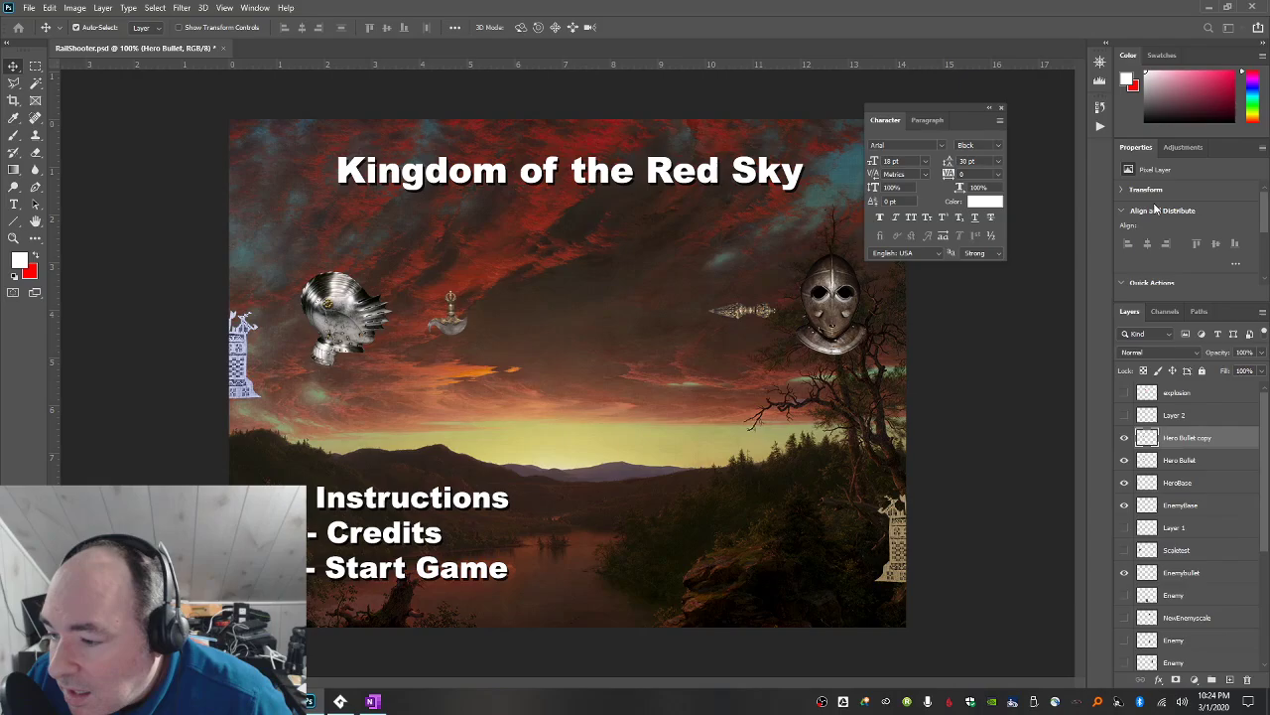
Rotate the Hero Bullet copy slightly counterclockwise and hide the original Hero Bullet layer.
key("ctrl+t")
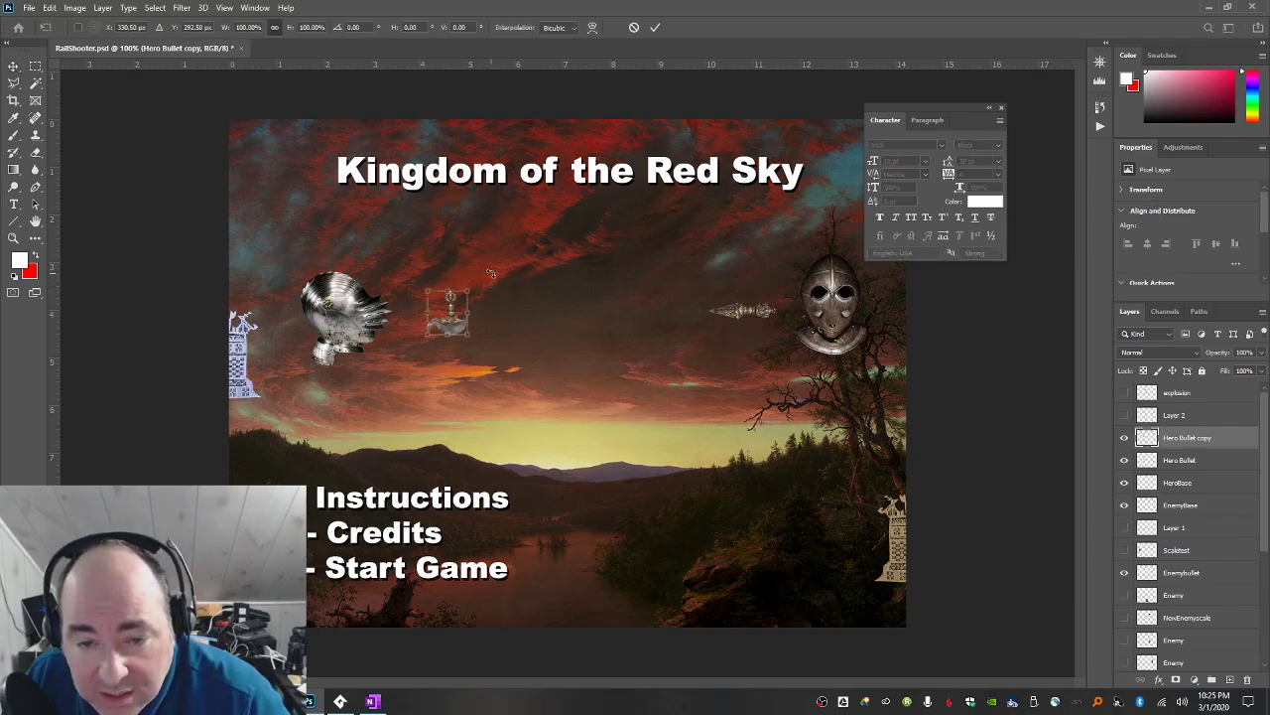
left_click_drag(489, 273, 488, 236)
key("Return")
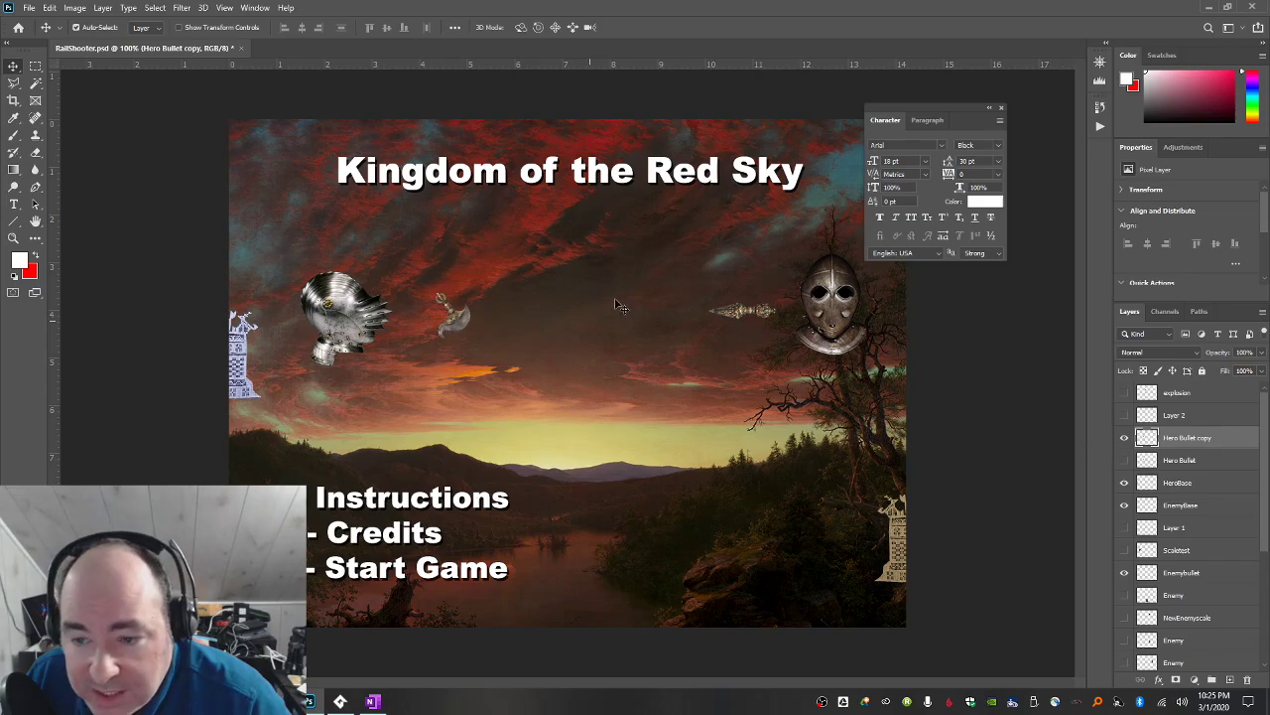
Bring Enemybullet and the Hero Bullet copy together midway between the helmets, and show the explosion layer over their meeting point.
left_click_drag(745, 312, 647, 320)
left_click_drag(487, 324, 617, 323)
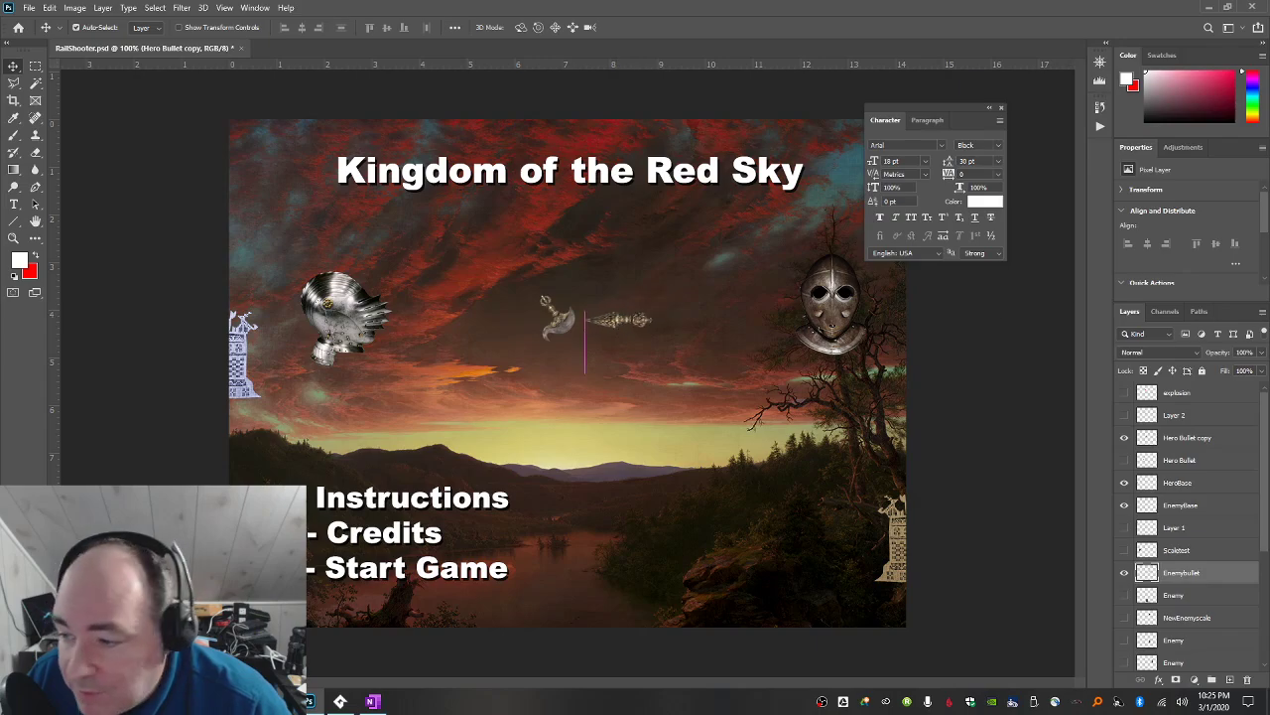
left_click(1125, 393)
left_click_drag(516, 266, 591, 321)
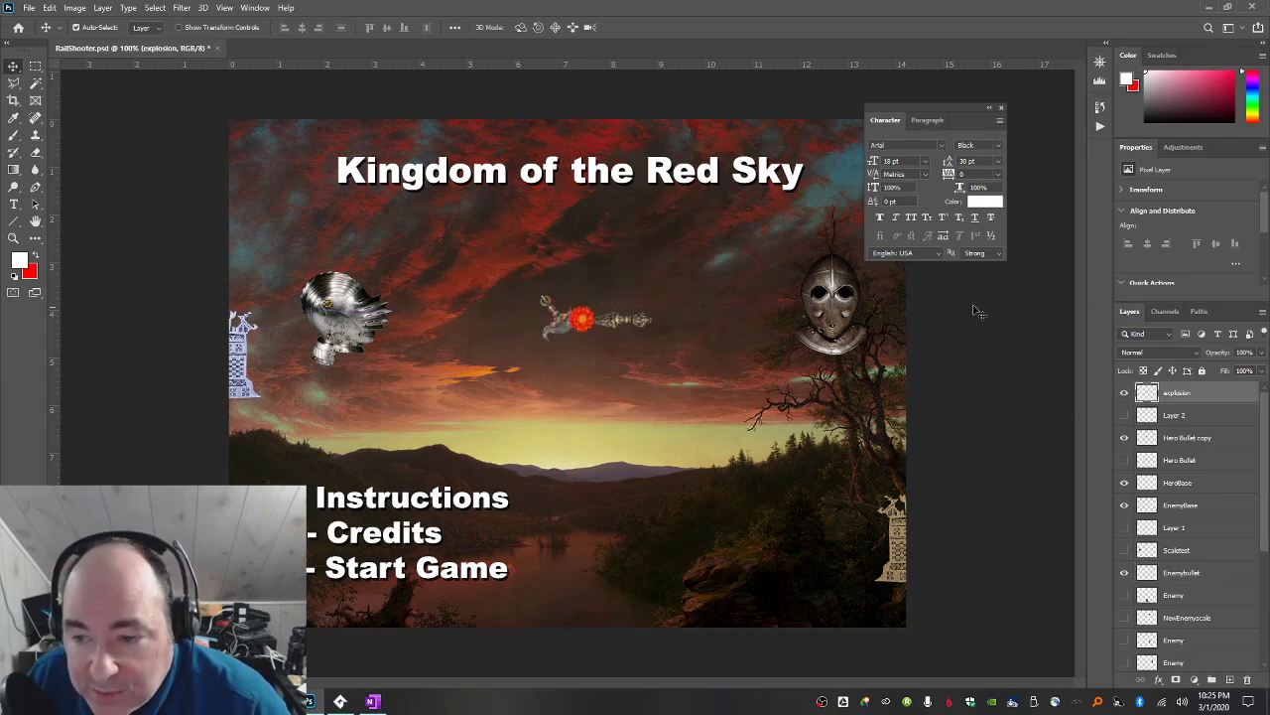
Move the Hero helmet and the Enemy mask inward toward the colliding bullets, and move the floating character settings clear of the artwork.
left_click_drag(845, 315, 809, 329)
left_click_drag(352, 319, 395, 322)
left_click_drag(786, 323, 762, 324)
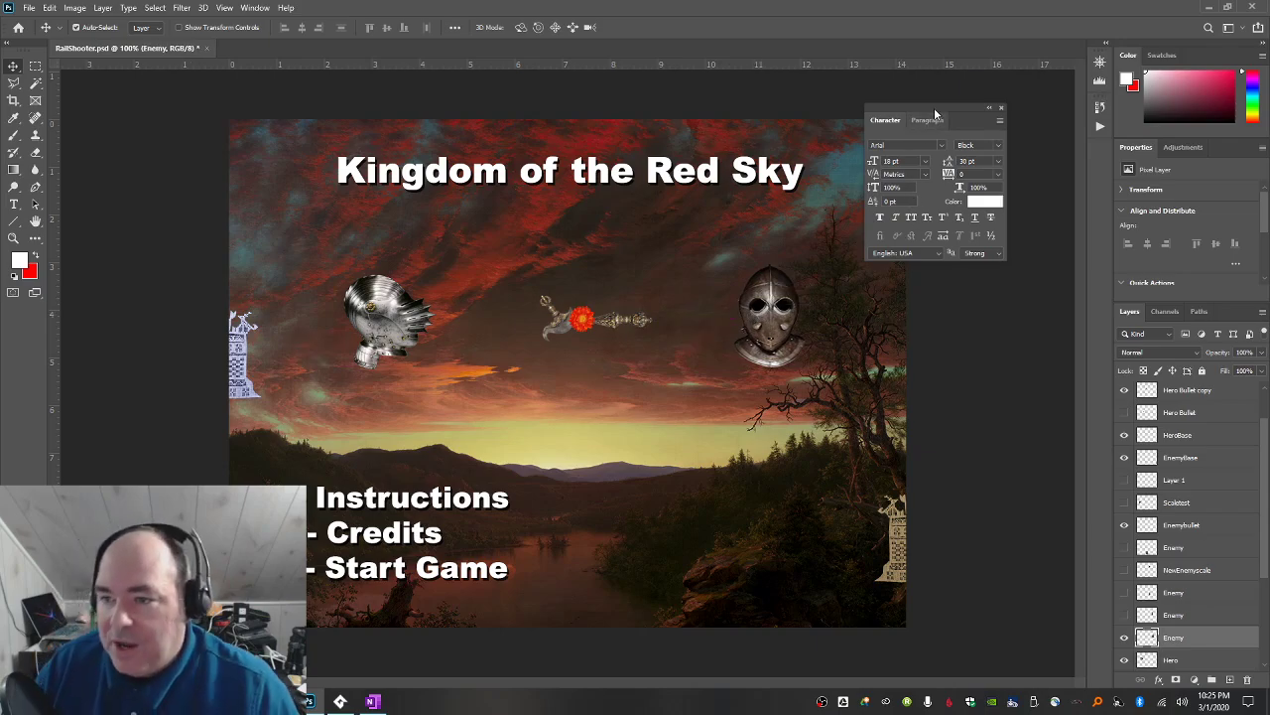
left_click_drag(881, 121, 974, 176)
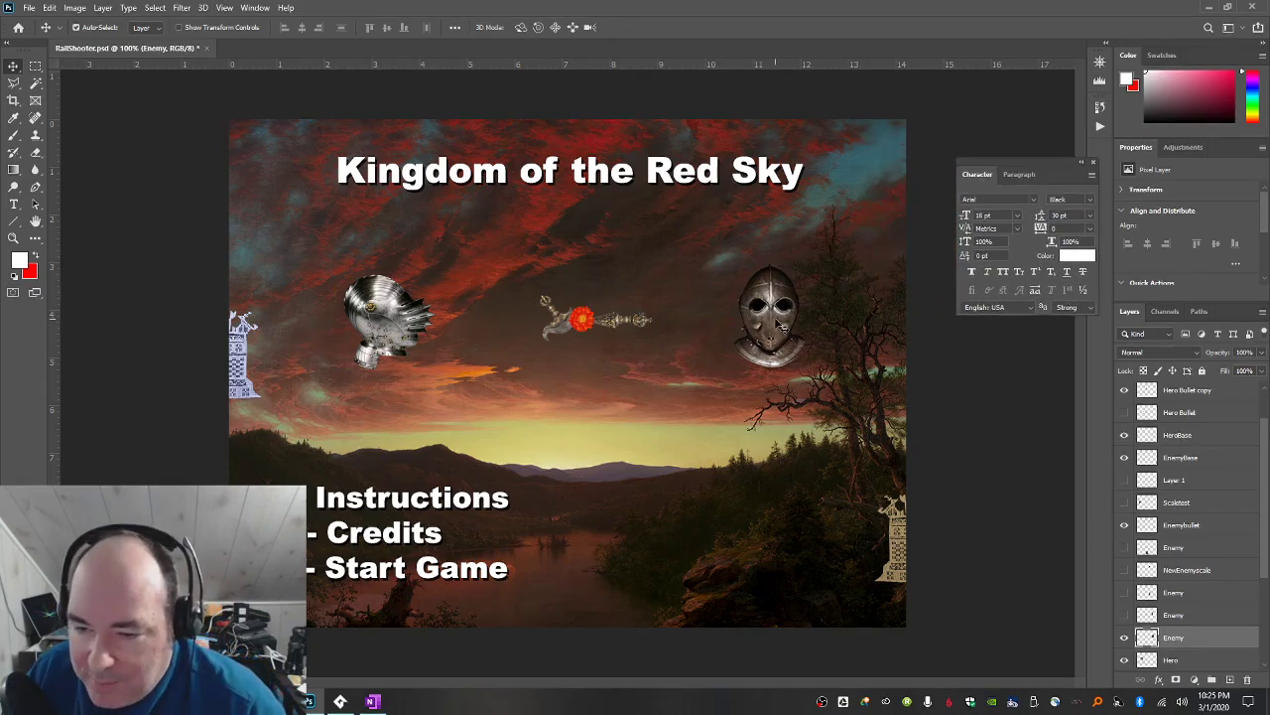
left_click_drag(782, 325, 777, 327)
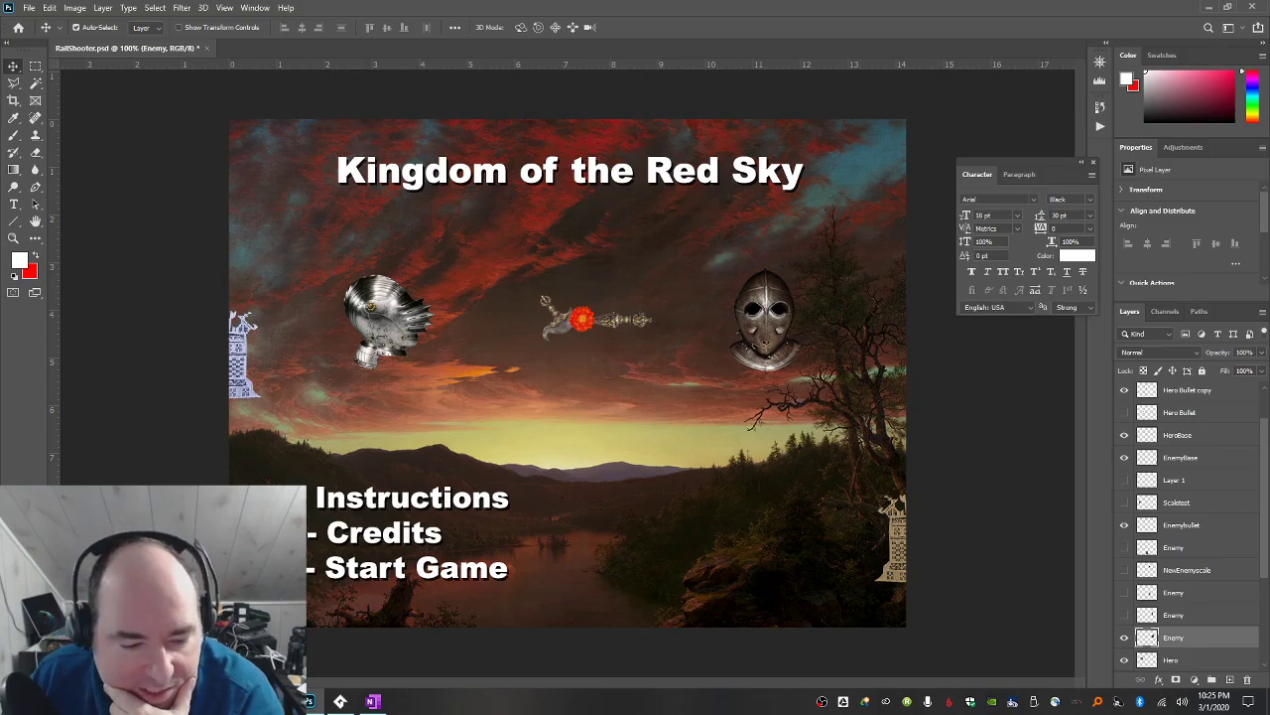
Switch to the Spring2020Demo folder in File Explorer, display large icons, and place 1916.1855_full.png into the RailShooter.psd artwork.
key("alt+Tab")
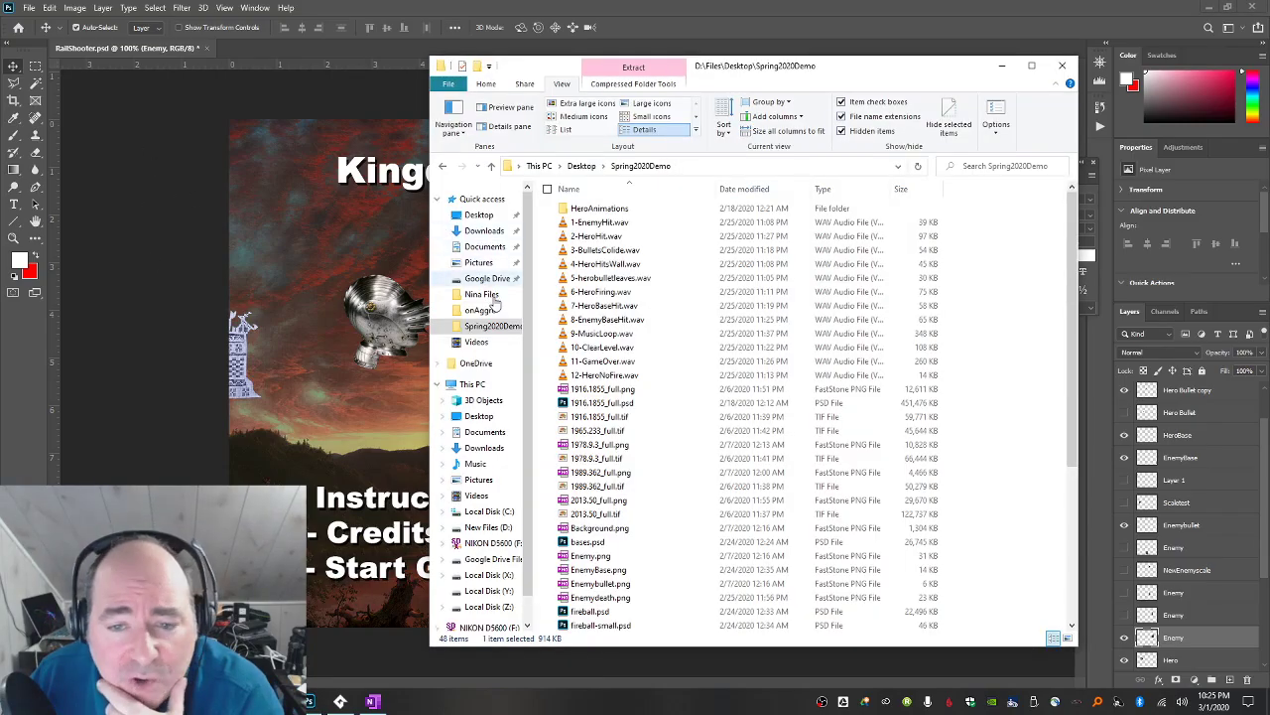
left_click(496, 335)
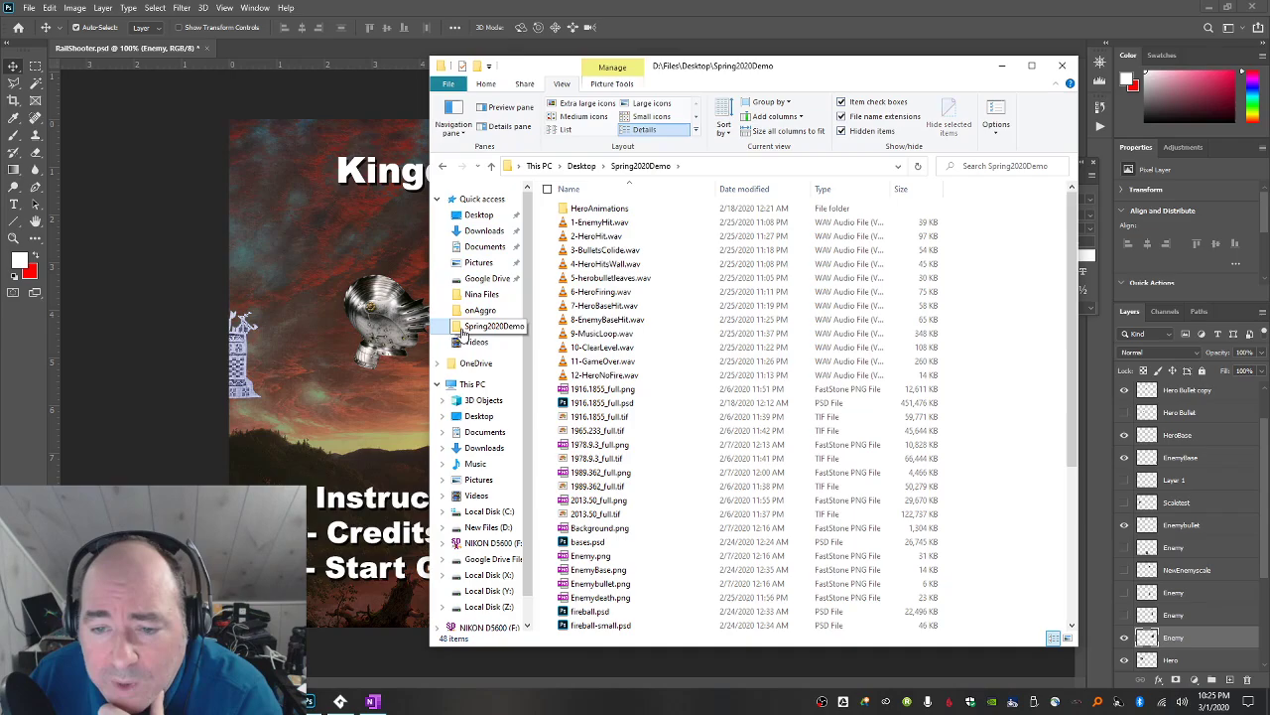
scroll(767, 299, "down", 4)
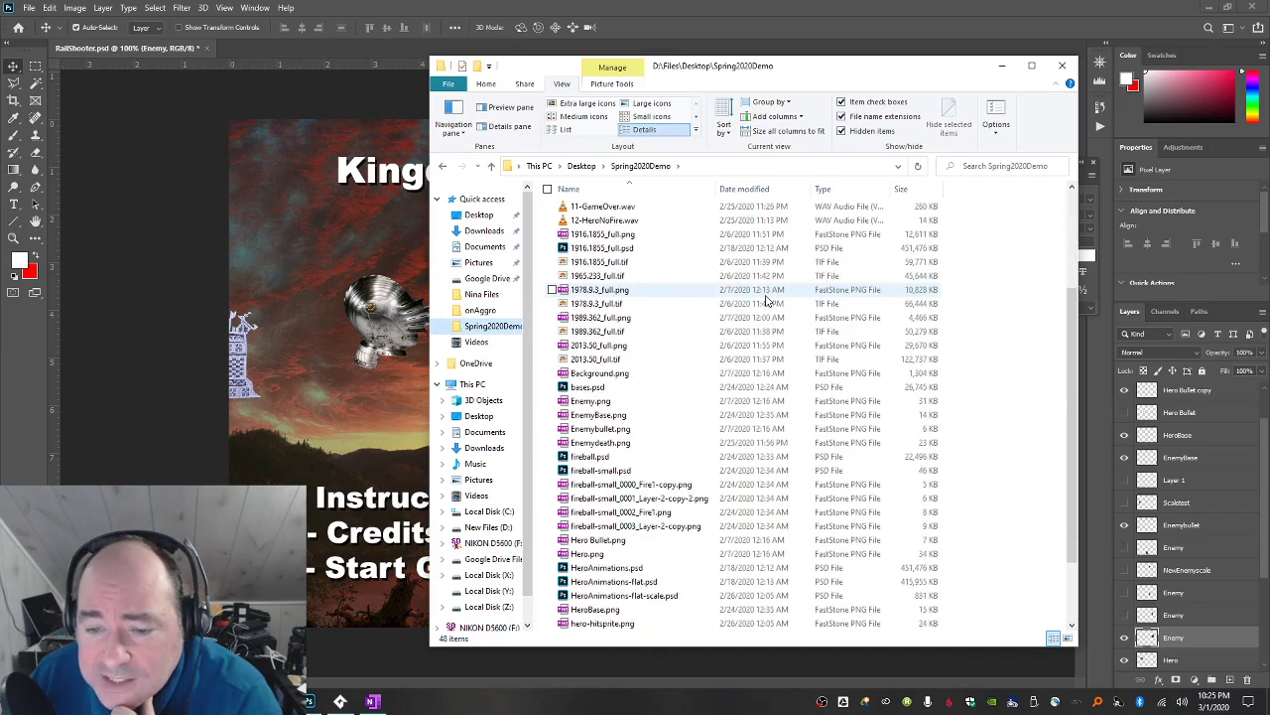
left_click(652, 104)
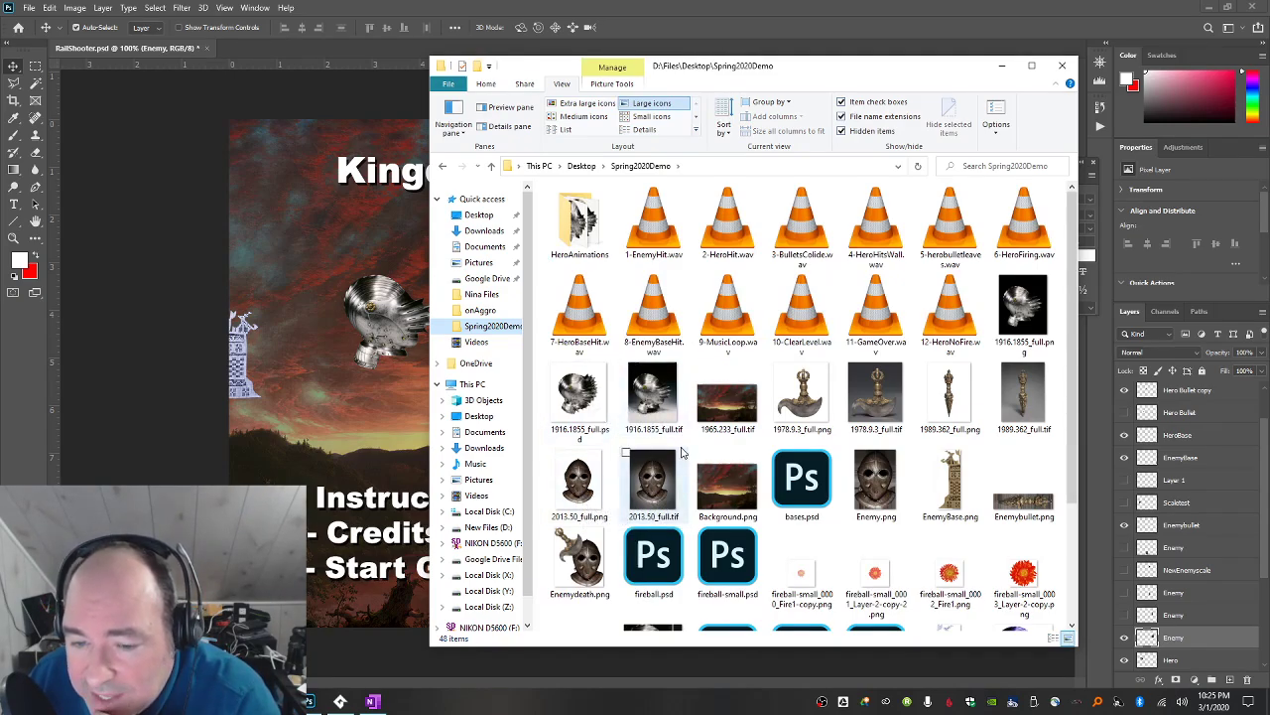
left_click_drag(1022, 310, 366, 247)
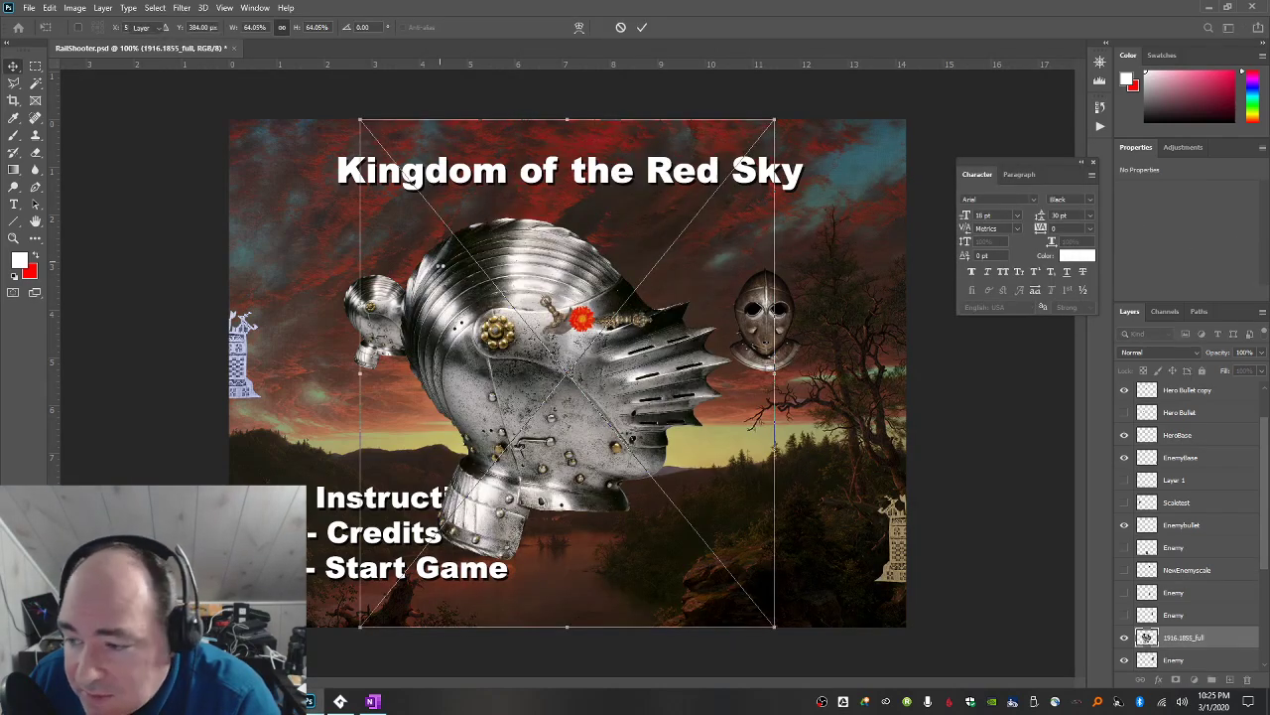
key("Return")
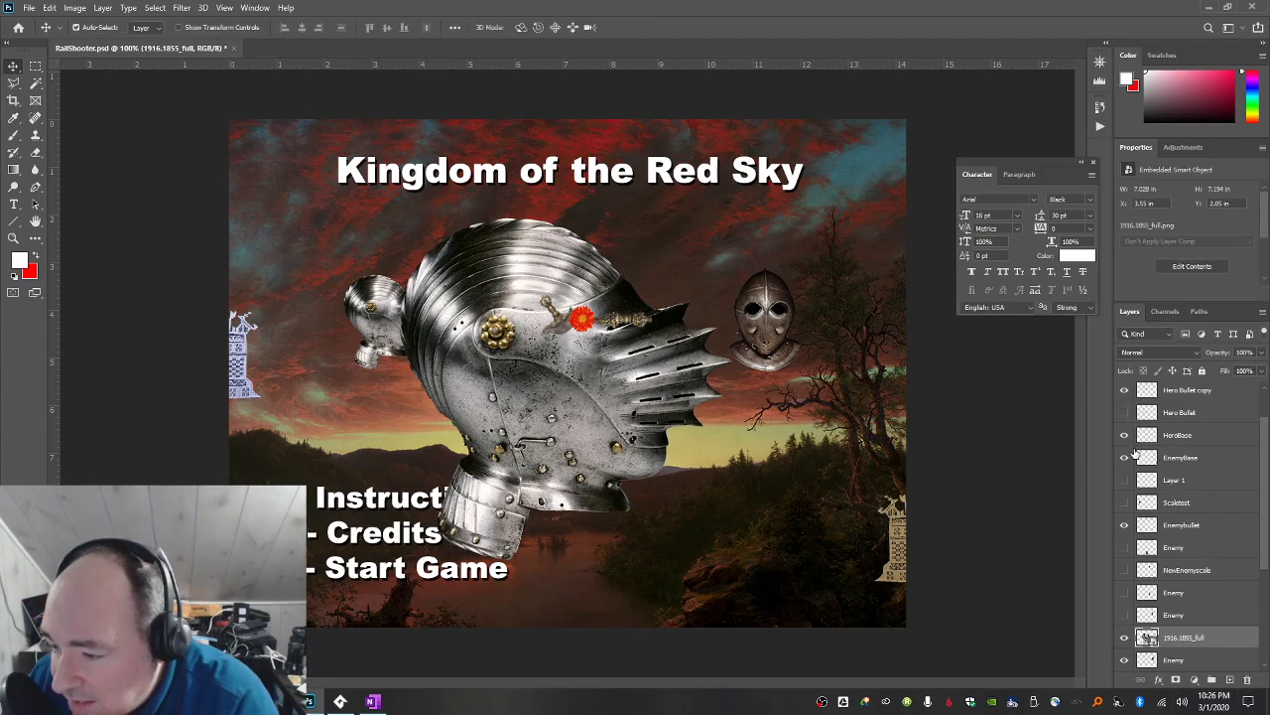
Hide the small Enemy and Hero layers directly below the placed 1916.1855_full layer.
scroll(1188, 586, "down", 3)
scroll(1146, 536, "down", 2)
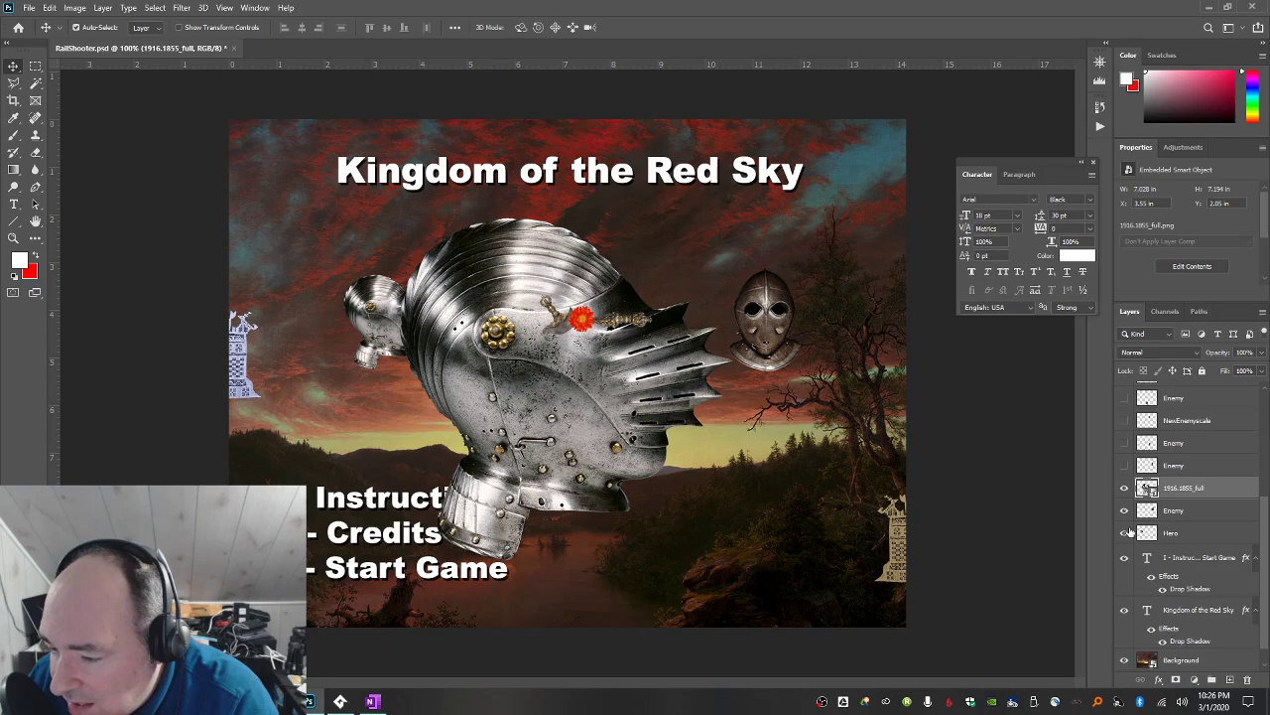
left_click(1124, 511)
left_click(1125, 533)
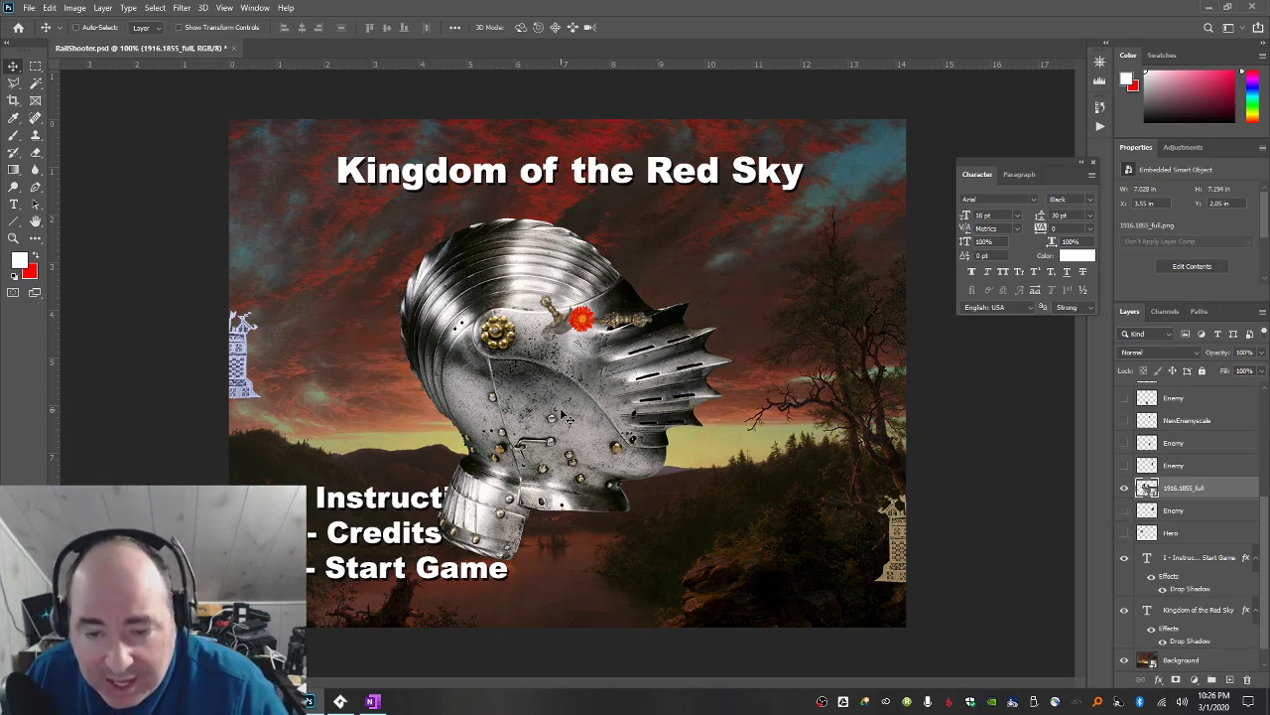
Scale the placed 1916.1855_full helmet down to about 5.01 in wide and position it in the artwork's left half.
key("ctrl+t")
left_click_drag(777, 628, 657, 484)
left_click_drag(496, 344, 438, 379)
key("Return")
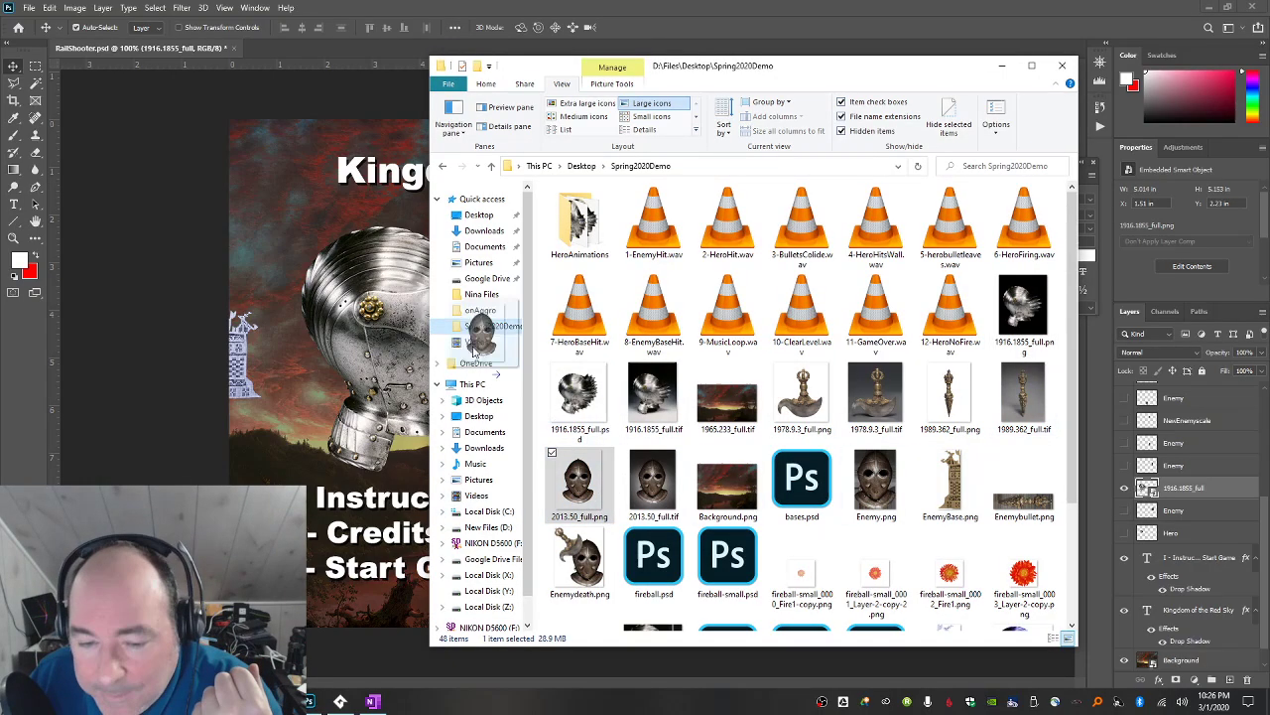
Place 2013.50_full.png into the artwork, scale it to about 31.8%, and position the mask to the right of the large helmet.
left_click(419, 277)
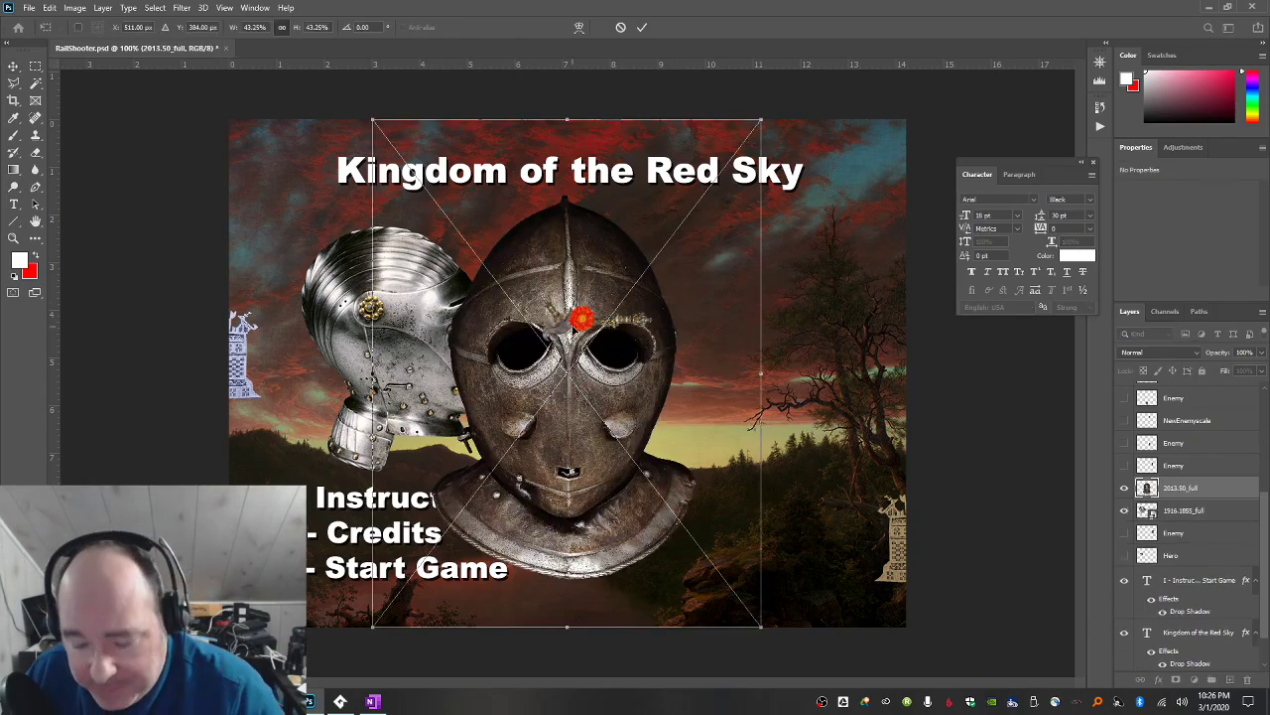
key("Return")
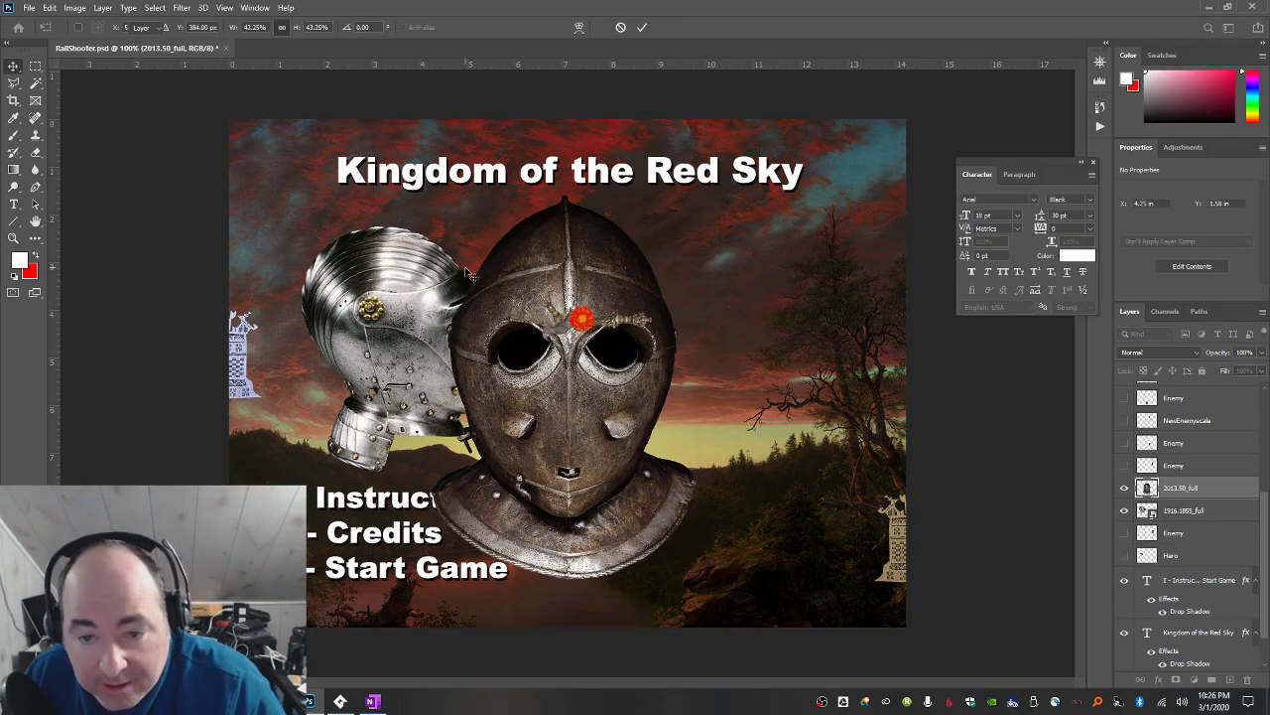
key("ctrl+t")
left_click_drag(374, 121, 458, 208)
left_click_drag(652, 464, 743, 401)
left_click_drag(839, 533, 822, 510)
left_click_drag(735, 388, 751, 405)
key("Return")
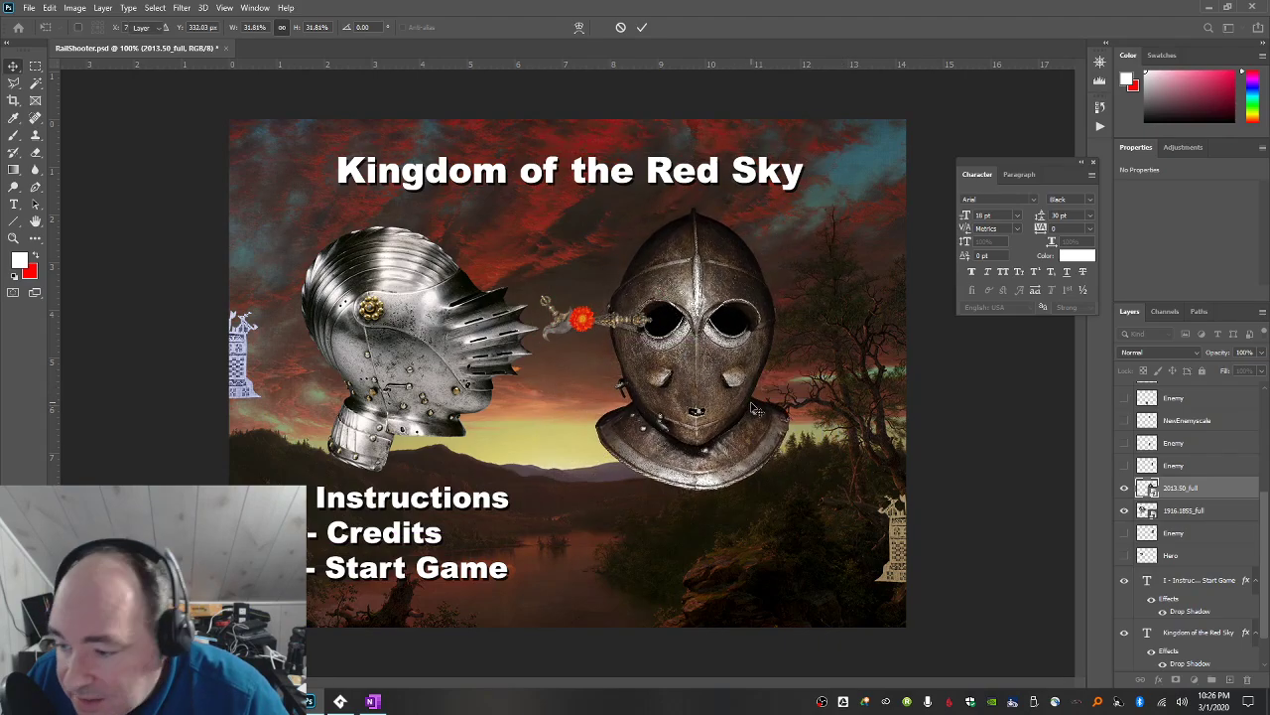
Hide the Hero Bullet copy, HeroBase, EnemyBase, explosion and Enemybullet layers.
scroll(1196, 516, "up", 5)
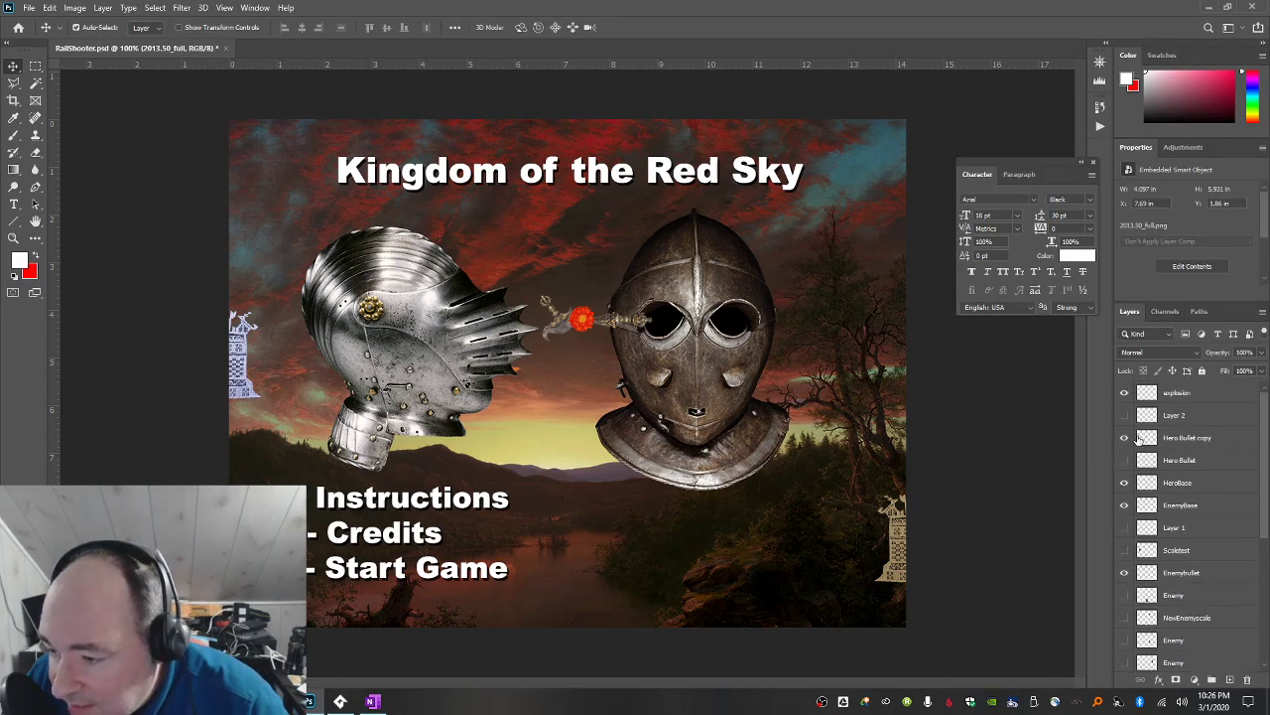
left_click(1126, 437)
left_click(1124, 483)
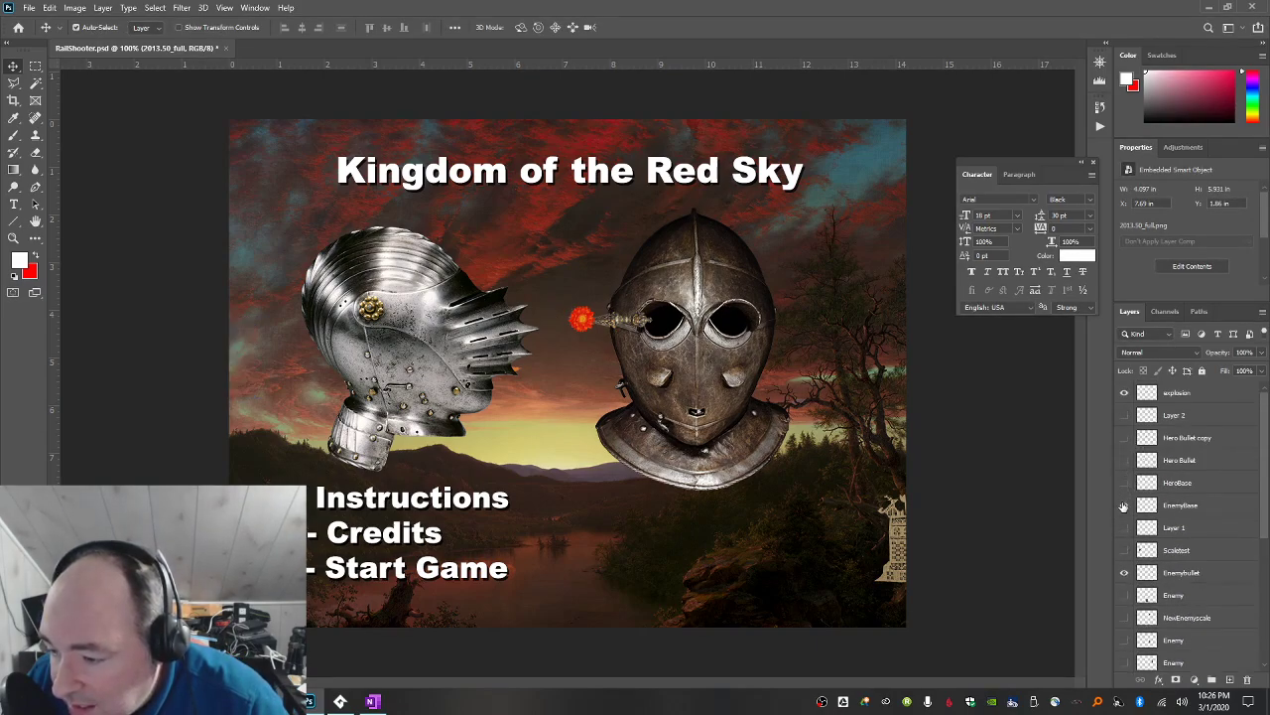
left_click(1124, 505)
left_click(1124, 393)
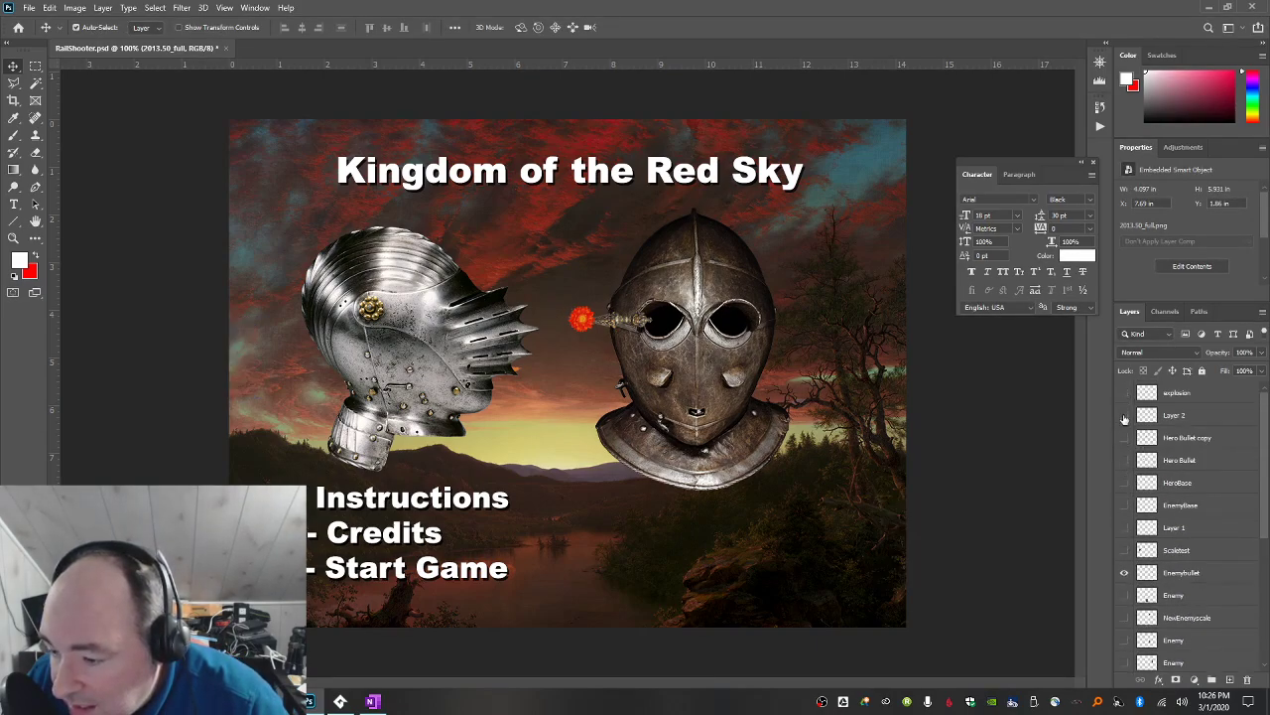
left_click(1124, 575)
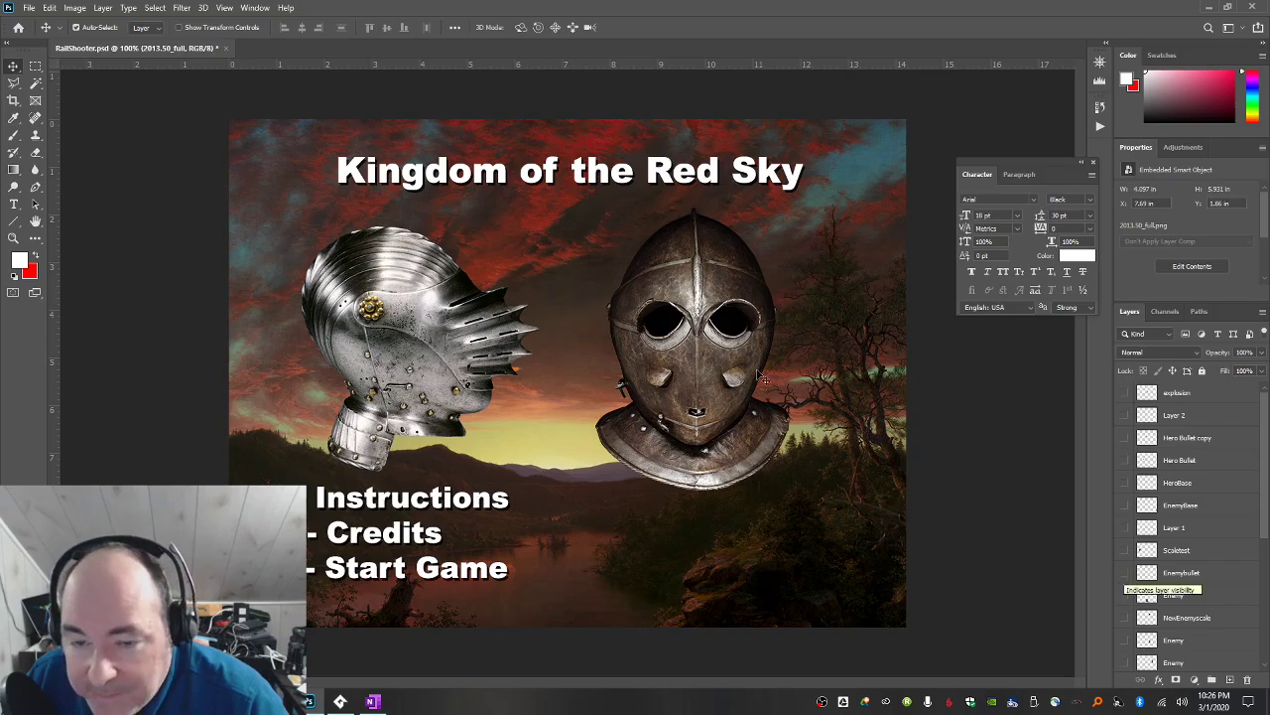
Nudge the large helmet and mask slightly closer together, and shift the menu text slightly down.
left_click_drag(698, 339, 703, 339)
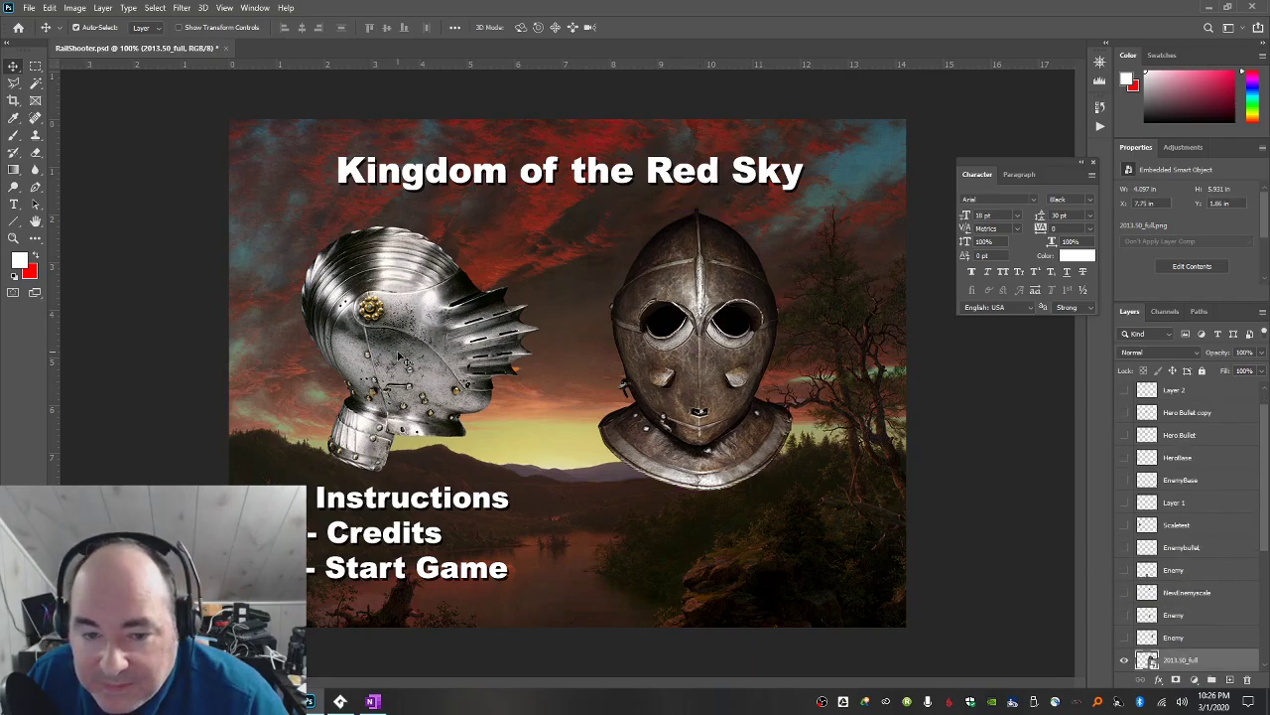
left_click_drag(390, 358, 402, 357)
left_click_drag(683, 354, 677, 349)
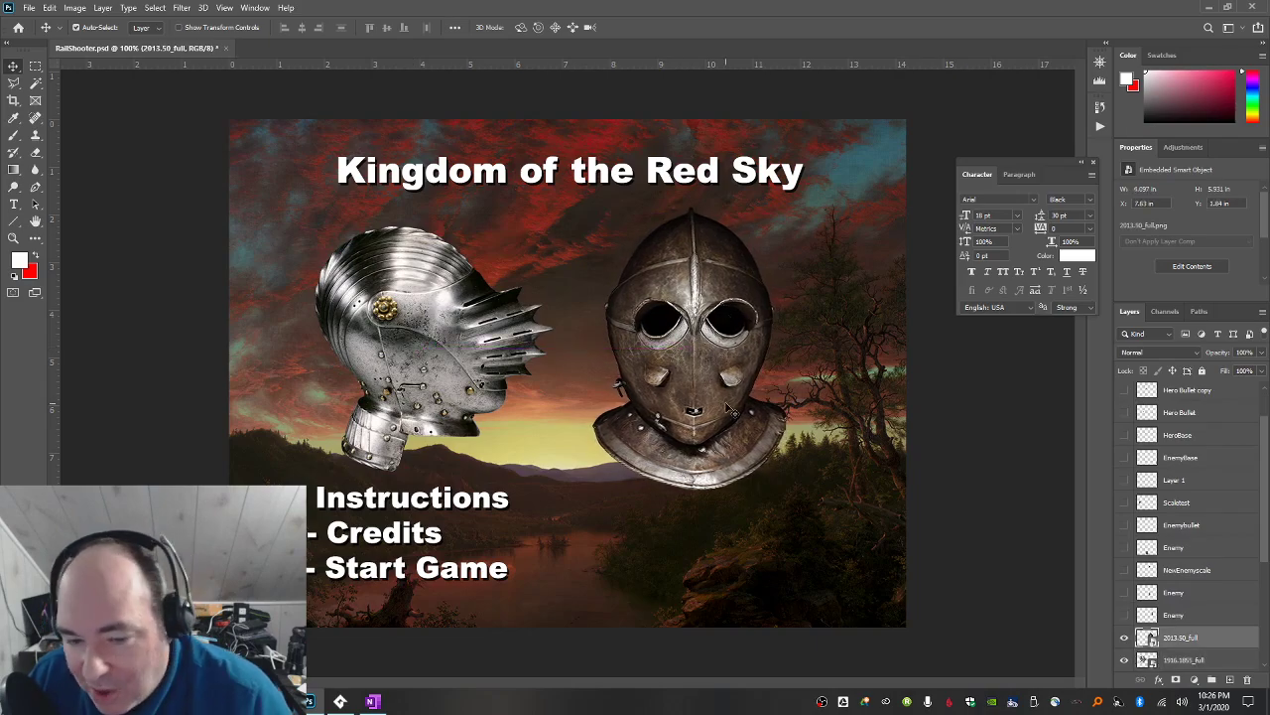
left_click(393, 537)
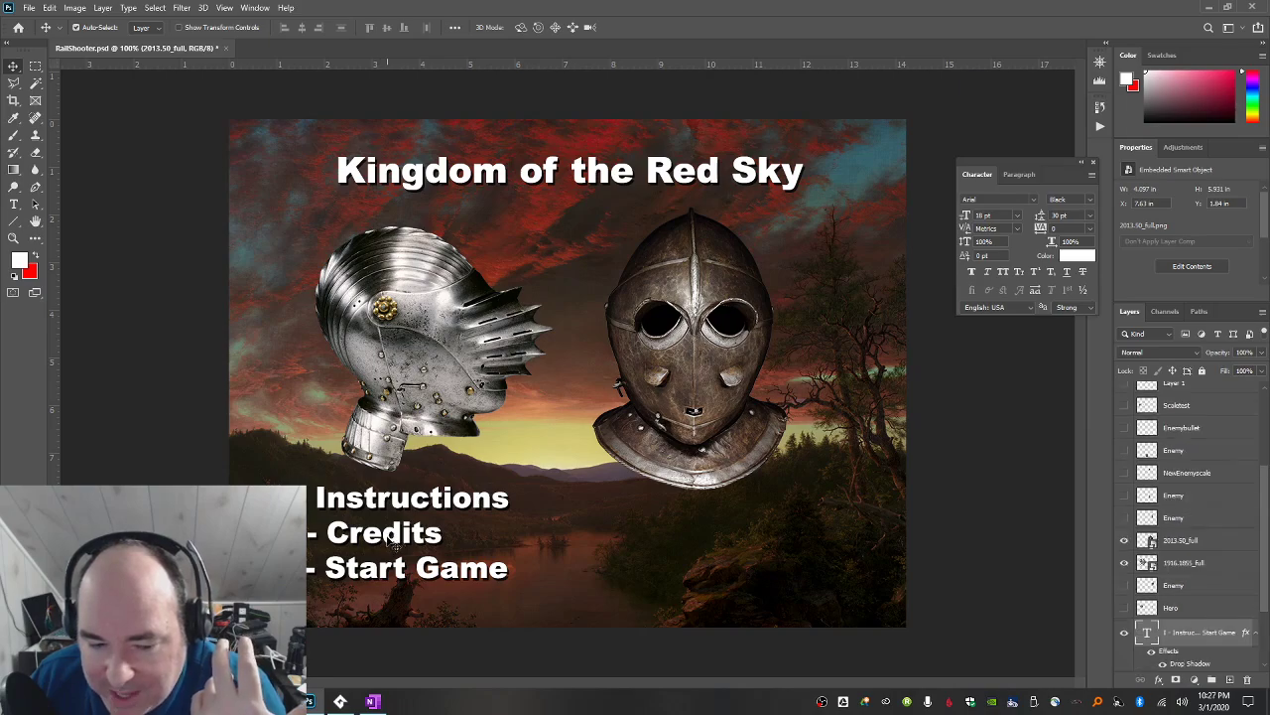
left_click_drag(393, 537, 393, 543)
Show the HeroBase and EnemyBase layers again and raise the EnemyBase tower to about the HeroBase tower's height.
scroll(1210, 464, "down", 3)
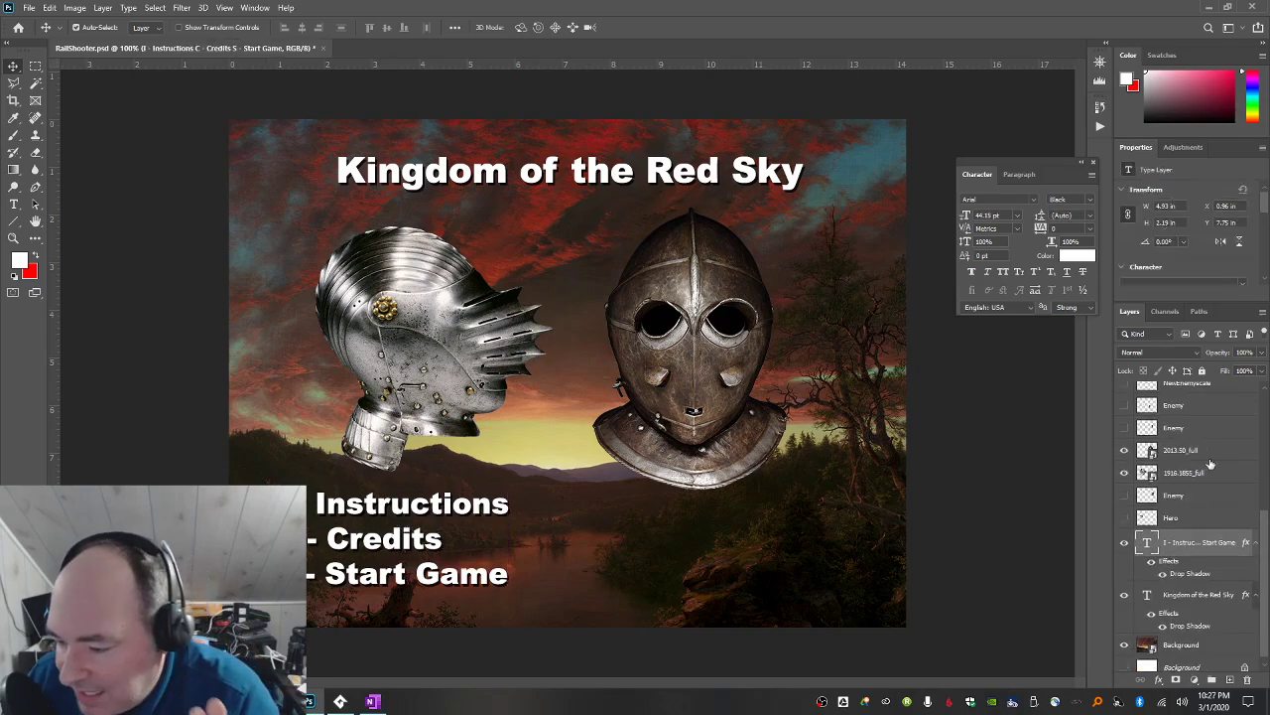
scroll(1210, 463, "down", 1)
scroll(1196, 517, "up", 3)
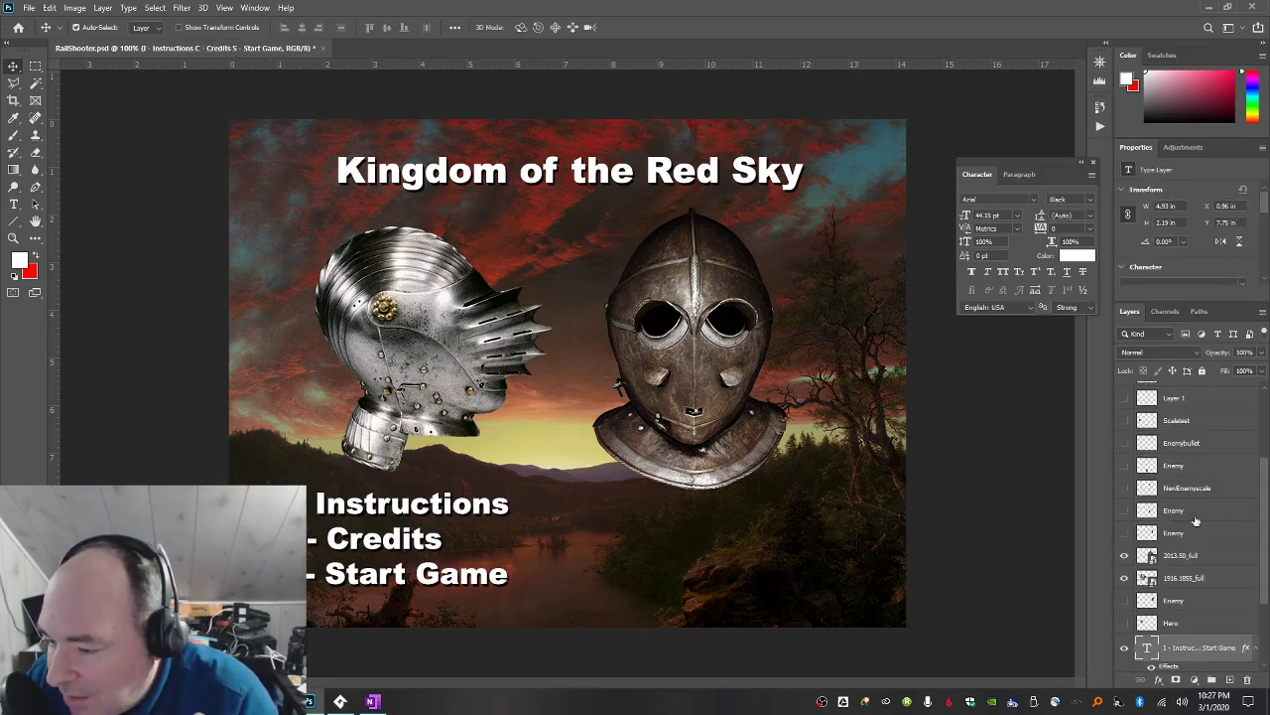
scroll(1196, 521, "up", 4)
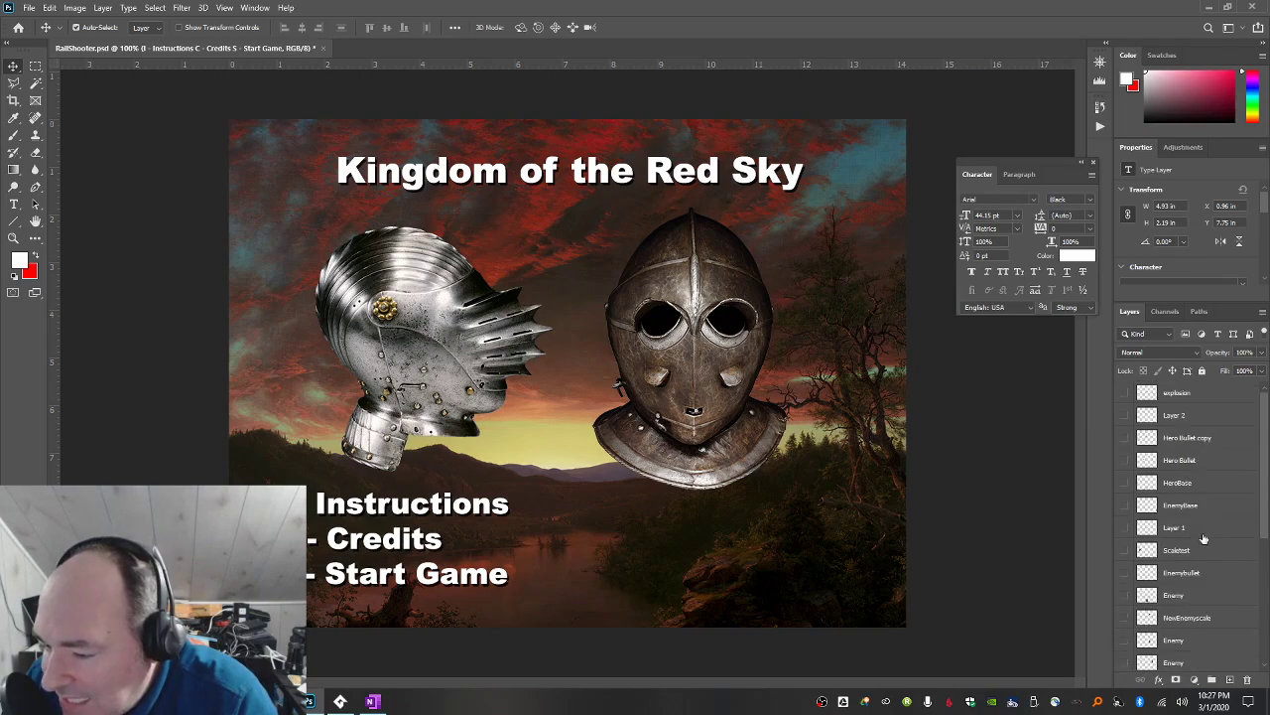
left_click(1125, 483)
left_click(1125, 507)
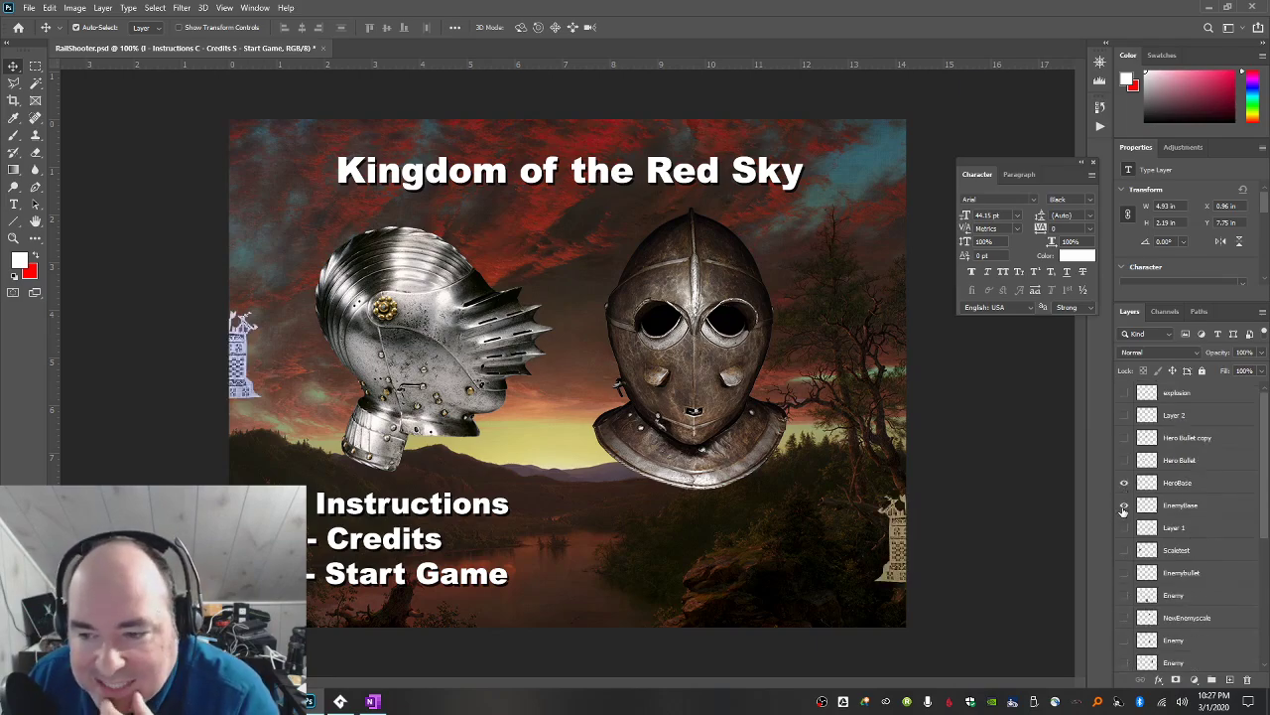
left_click_drag(907, 563, 899, 381)
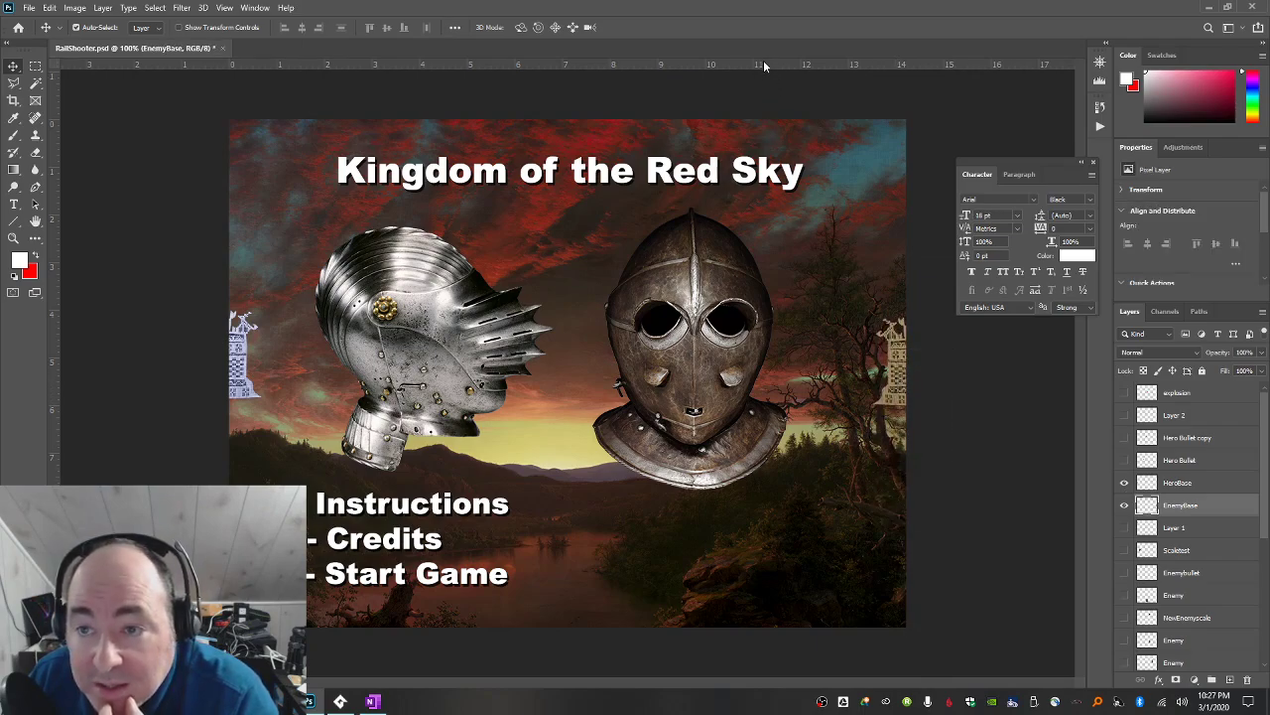
Align the bottoms of the EnemyBase and HeroBase towers on a temporary horizontal guide just above the hills, then remove the guide.
left_click_drag(757, 391, 846, 418)
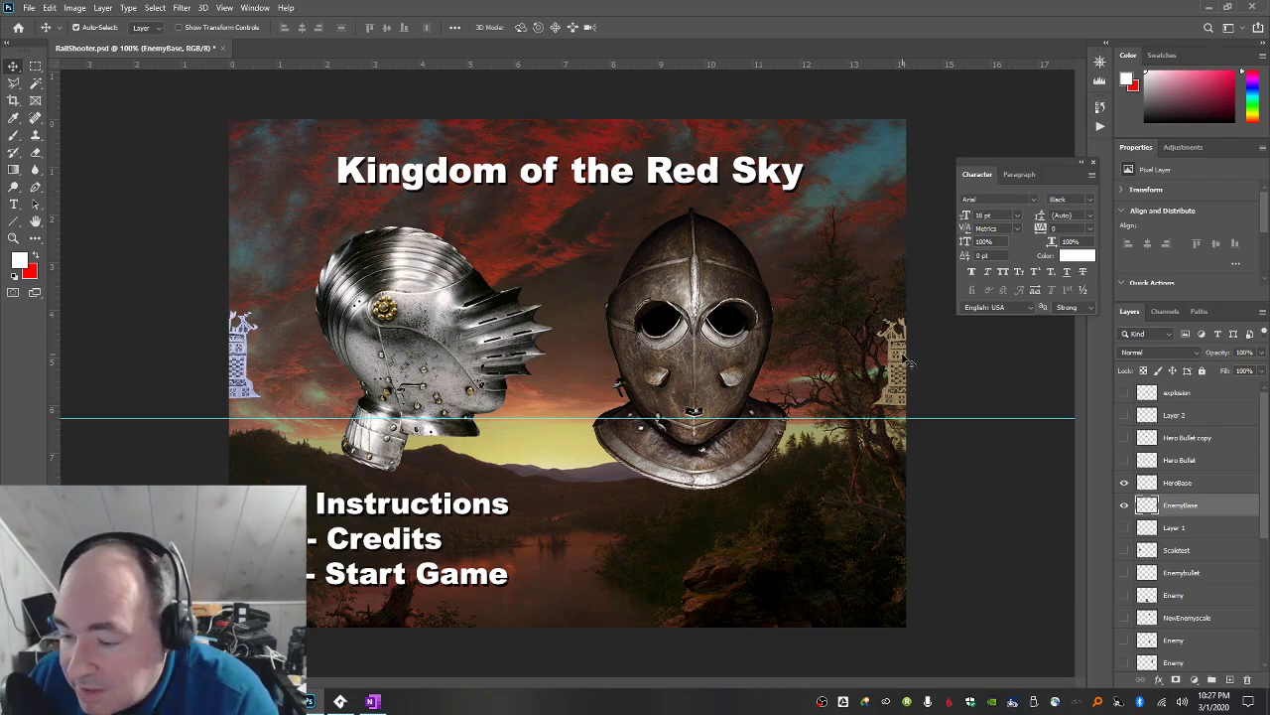
left_click_drag(898, 375, 900, 387)
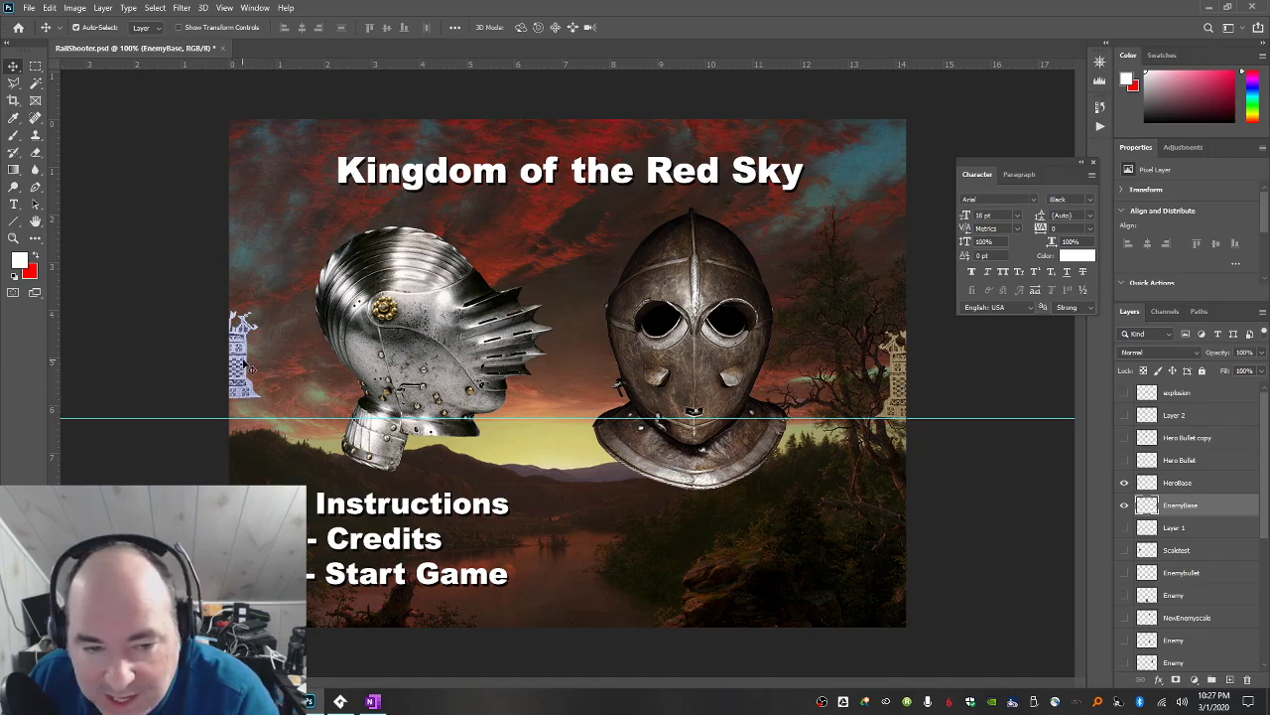
left_click_drag(243, 363, 246, 381)
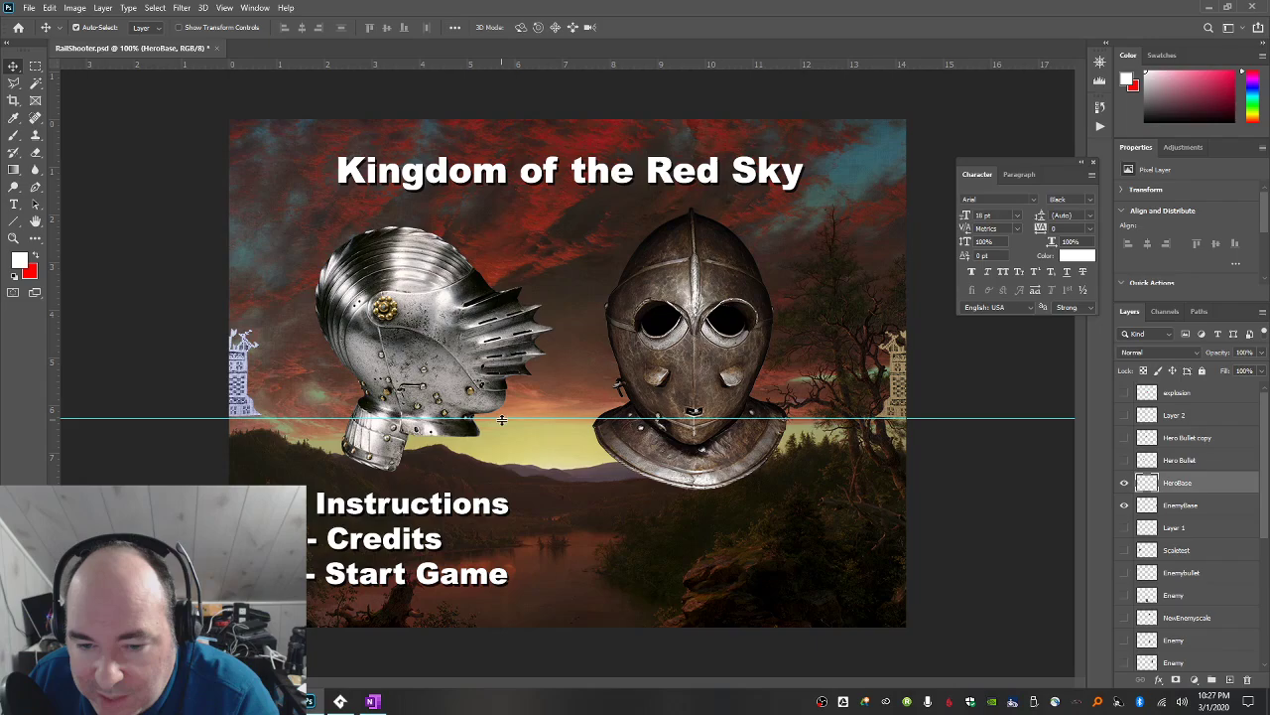
left_click_drag(502, 419, 486, 713)
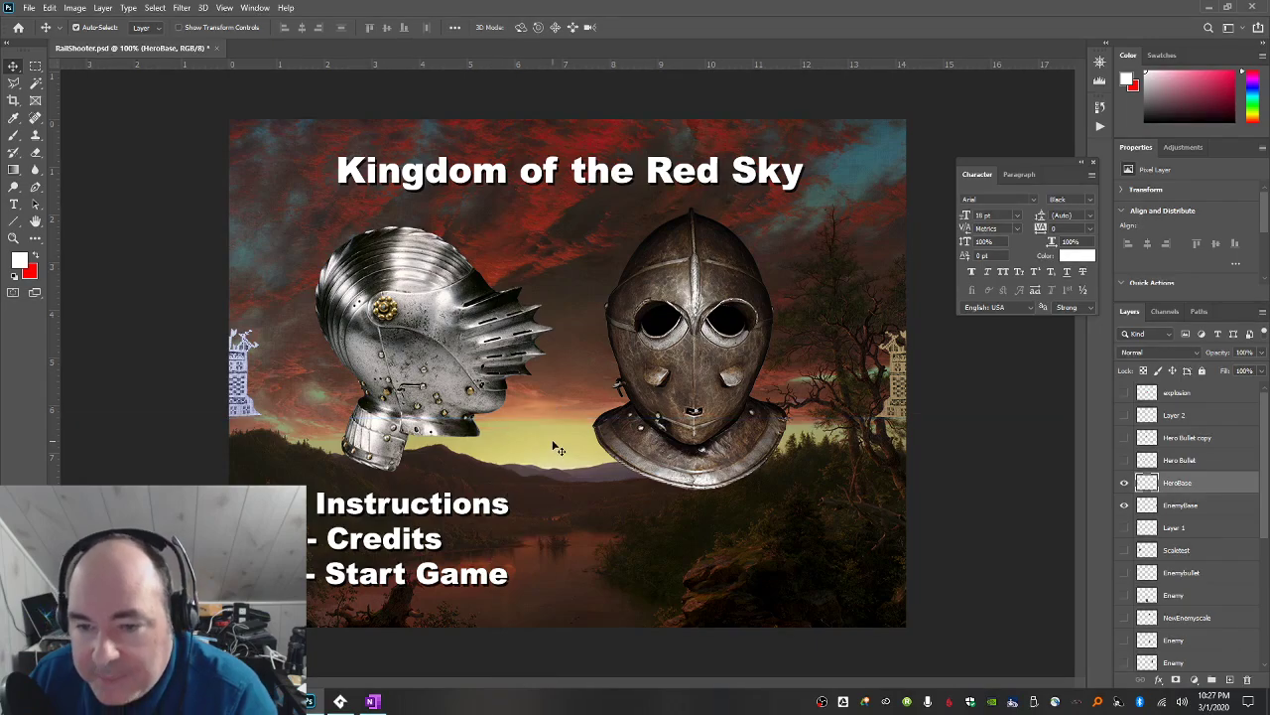
Shift the large helmet and mask slightly right to balance them between the towers, and save RailShooter.psd.
mouse_move(687, 336)
left_mouse_down()
mouse_move(700, 336)
mouse_move(667, 343)
left_mouse_up()
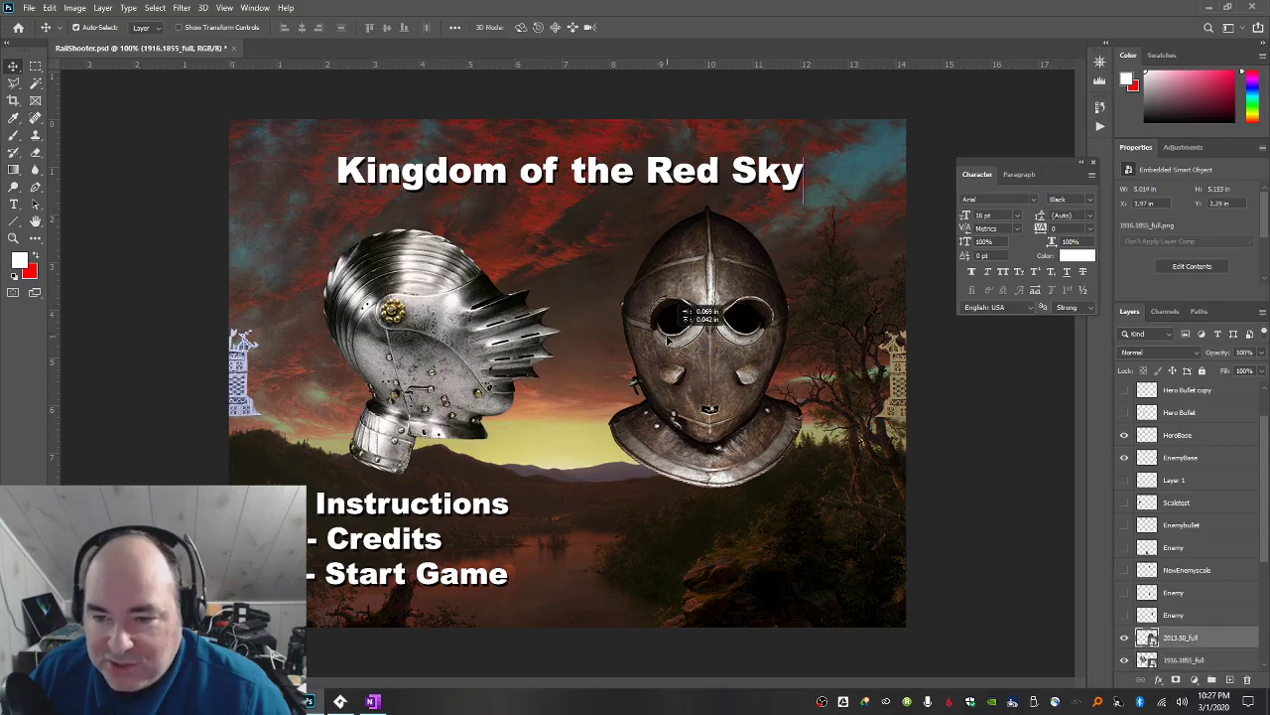
left_click(29, 7)
left_click(59, 150)
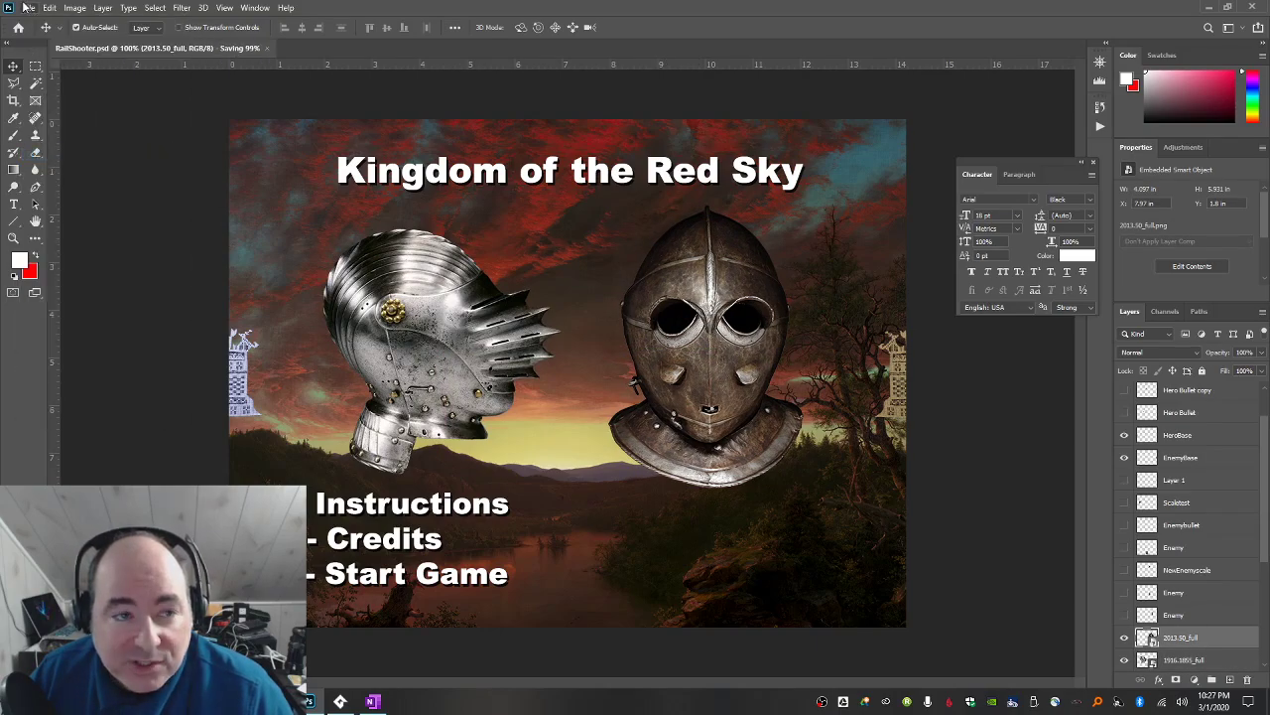
Save a PNG copy of the title screen as menu-main in the Spring2020Demo folder, using the smallest file size option.
left_click(28, 7)
left_click(74, 167)
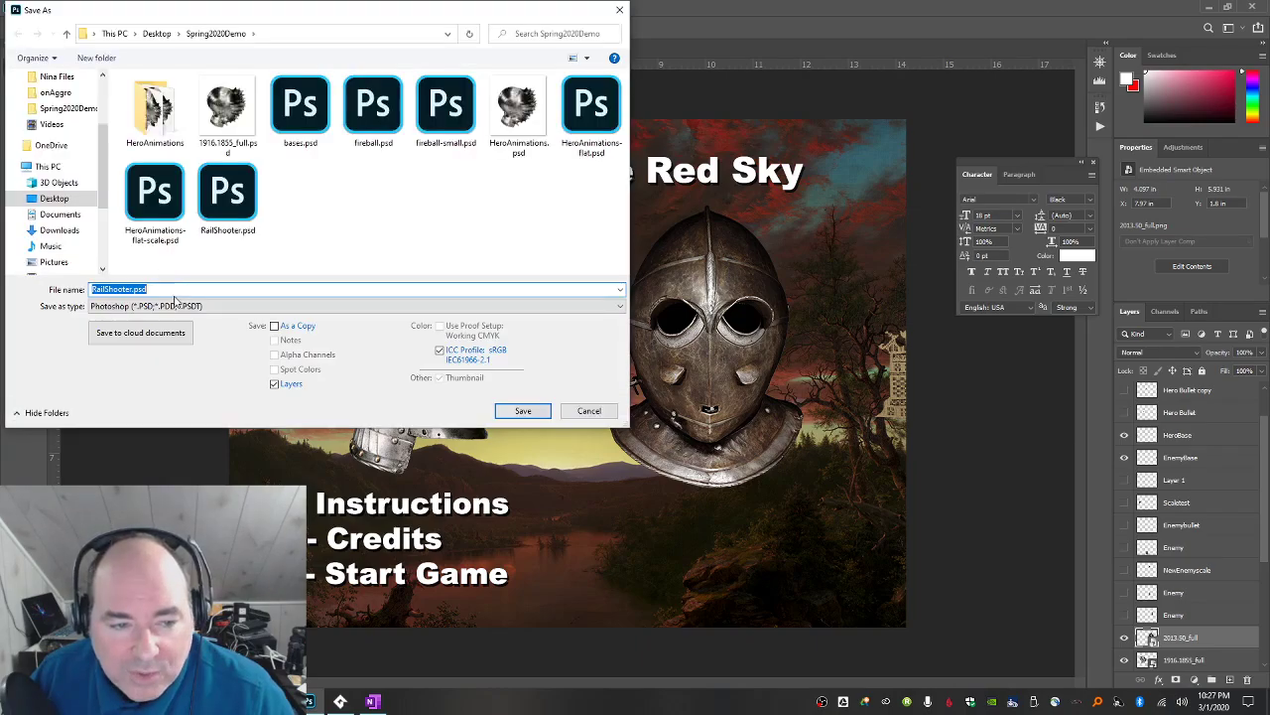
left_click(177, 305)
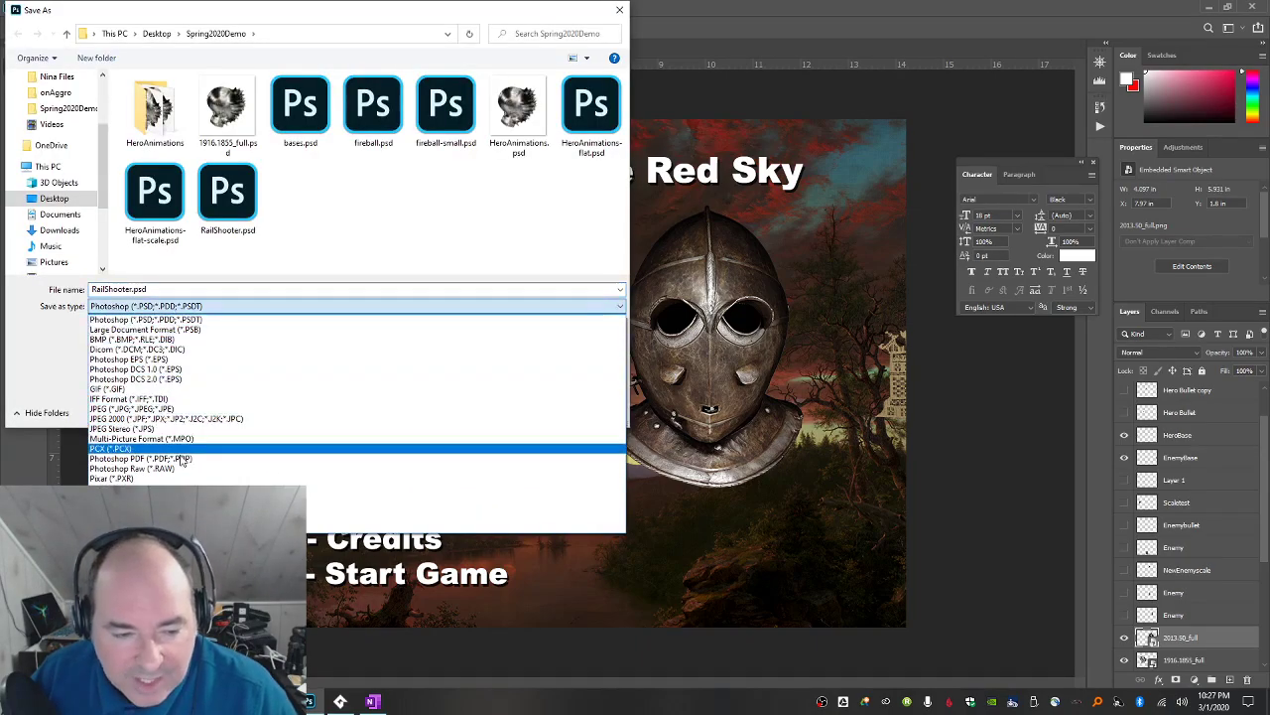
left_click(139, 488)
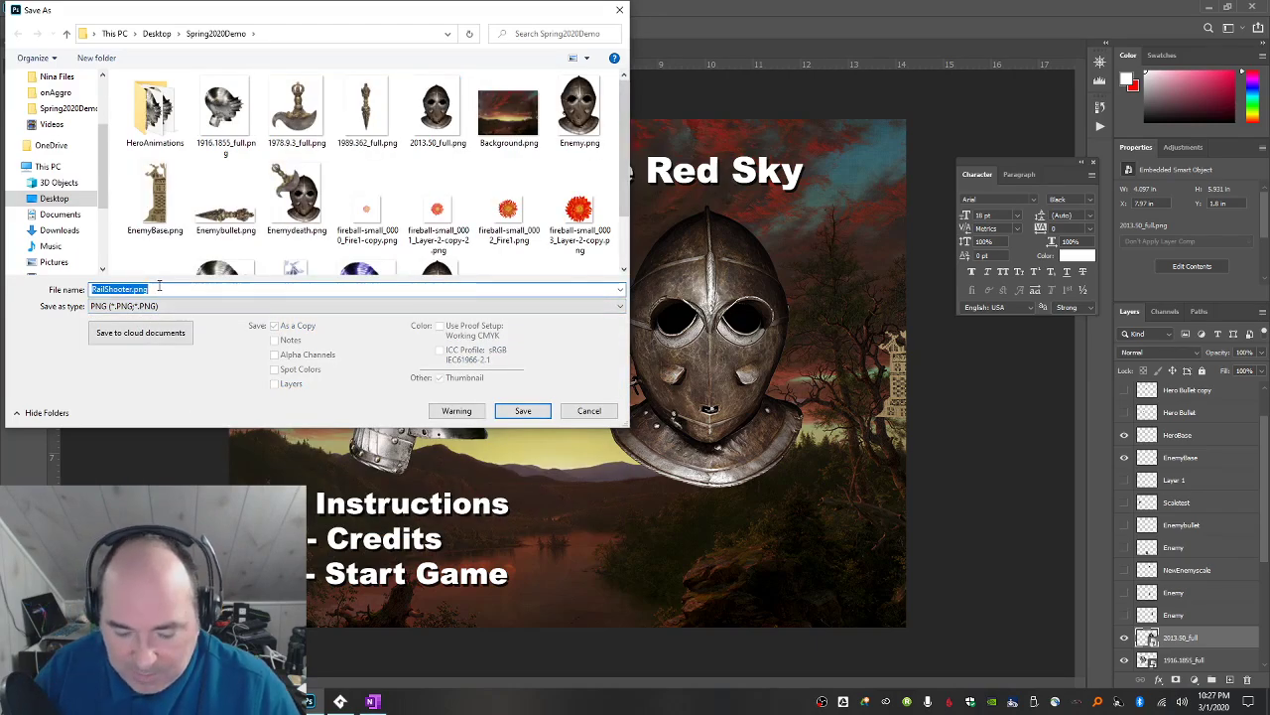
type("menu-main")
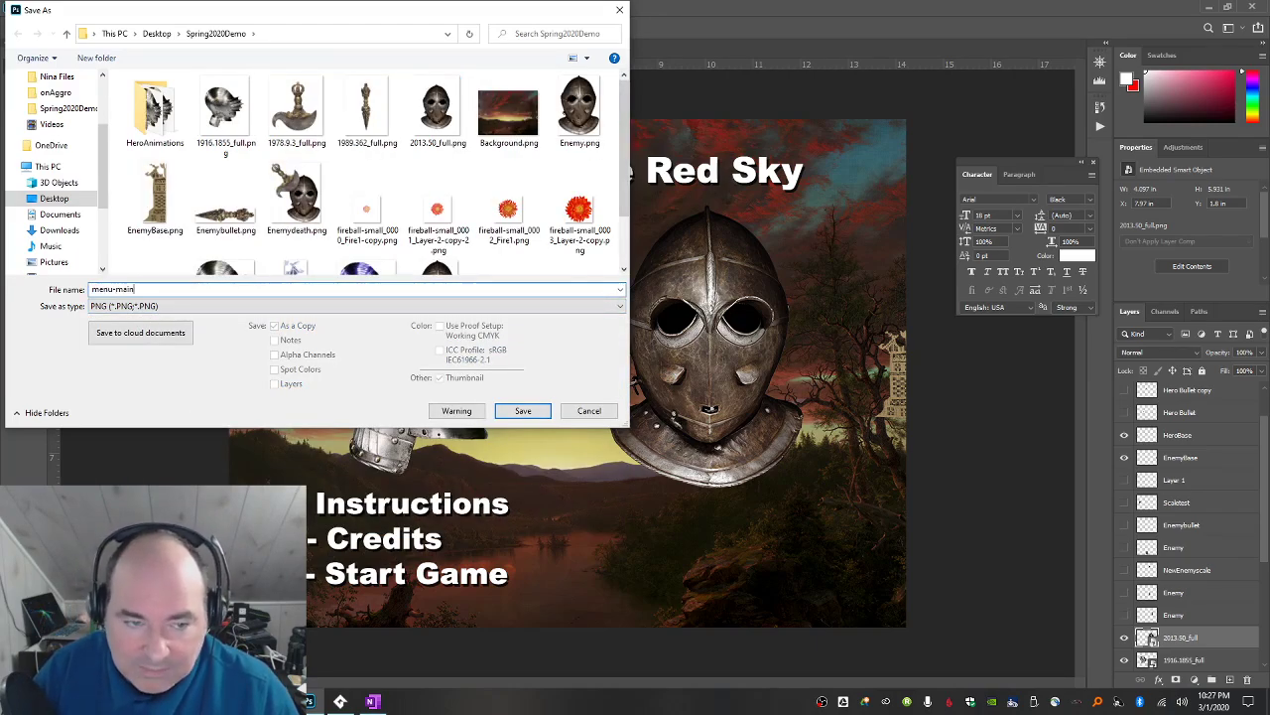
key("Return")
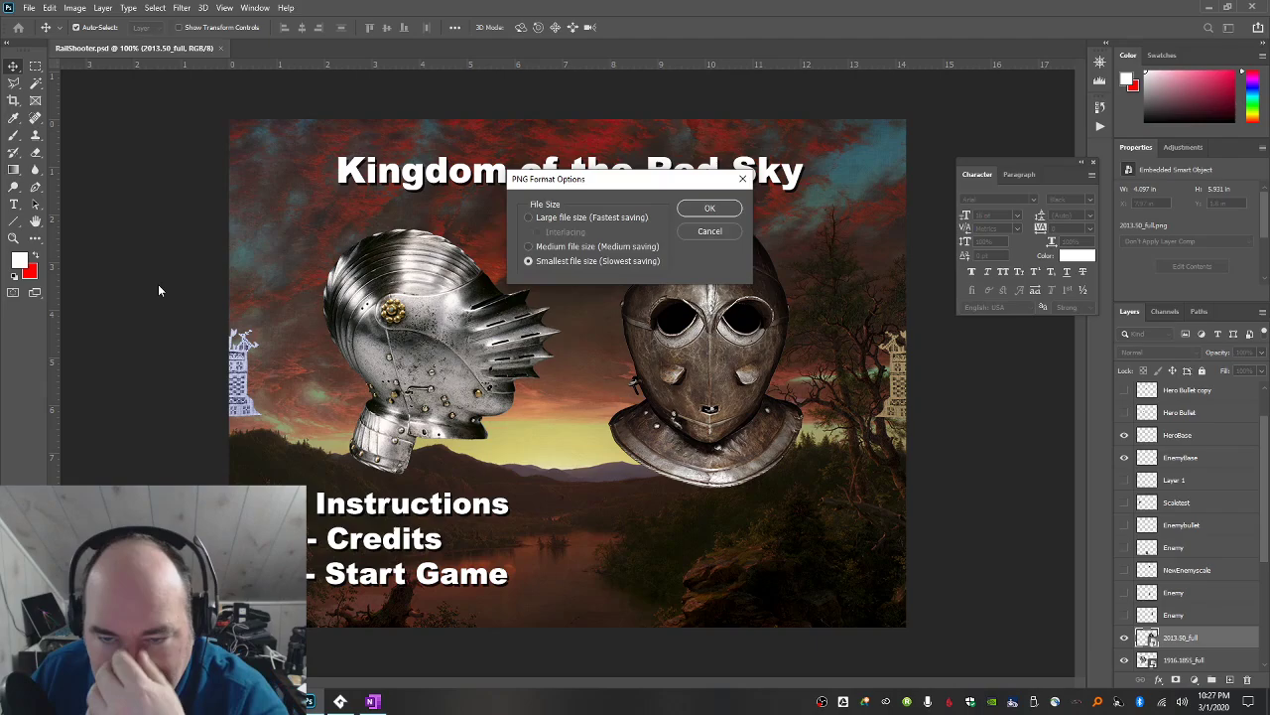
left_click(689, 211)
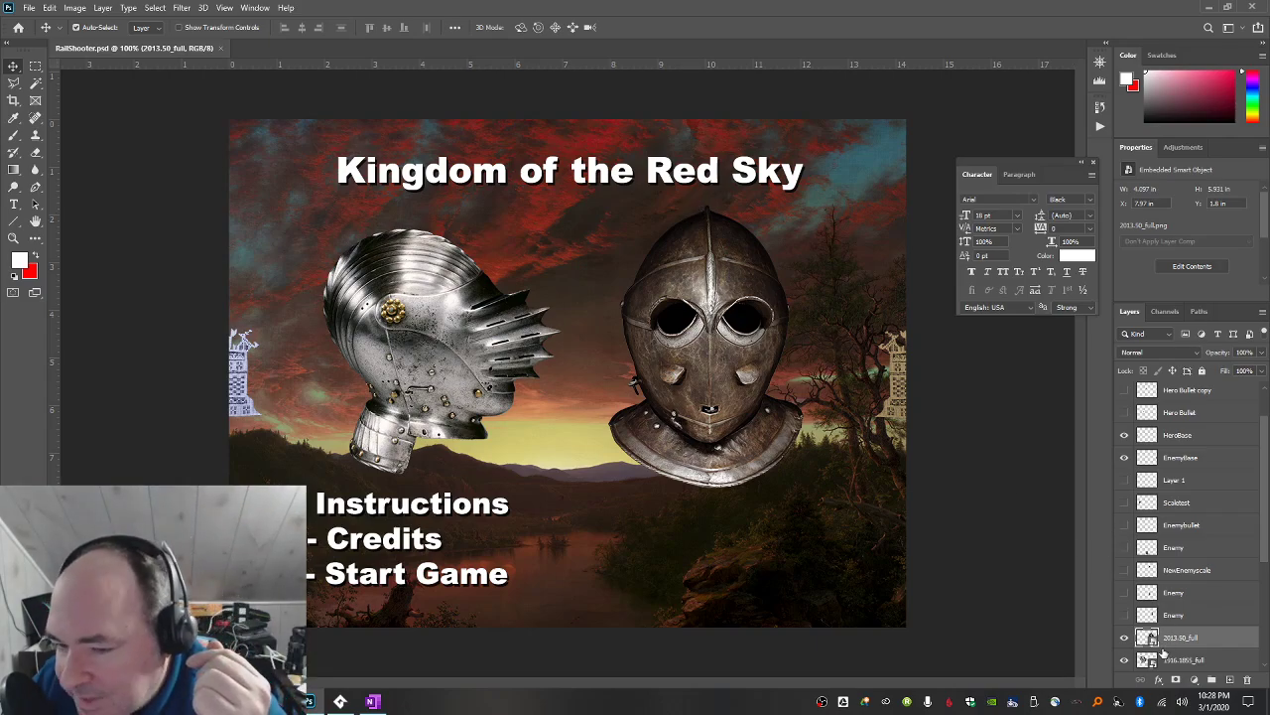
Duplicate the "Kingdom of the Red Sky" text layer within RailShooter.psd, keeping the suggested copy name.
scroll(1152, 506, "up", 1)
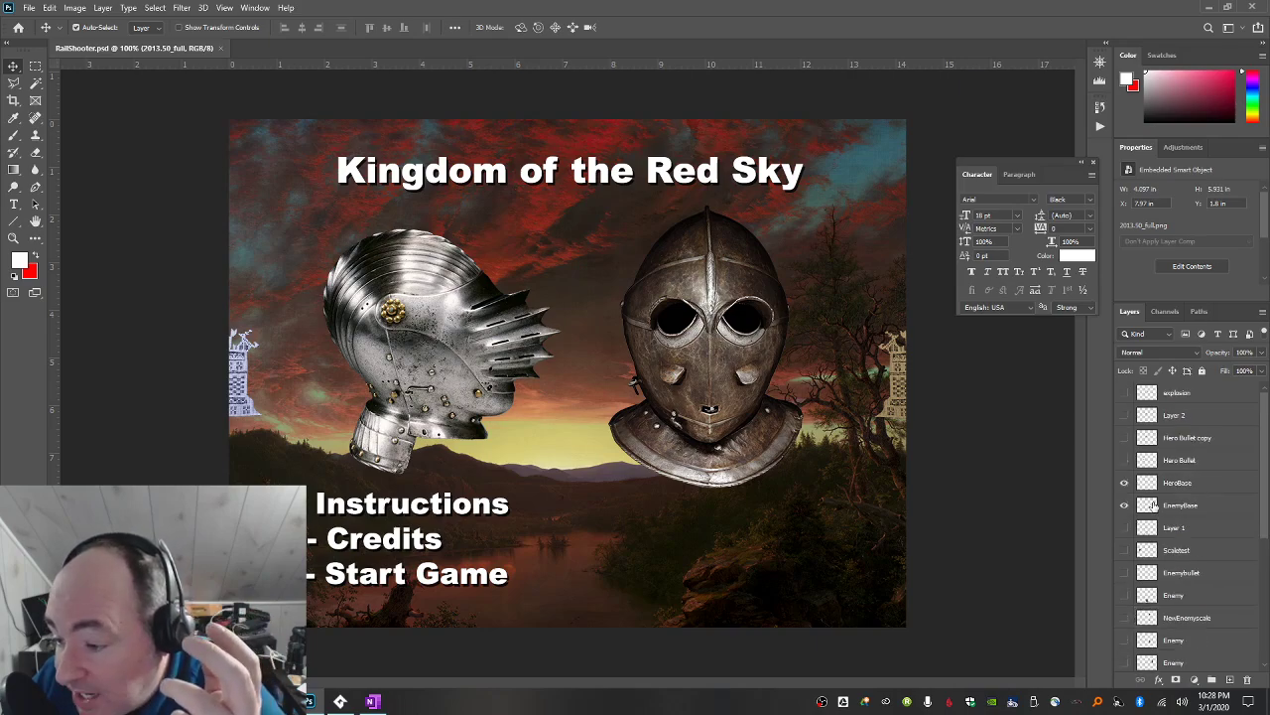
scroll(1191, 556, "down", 5)
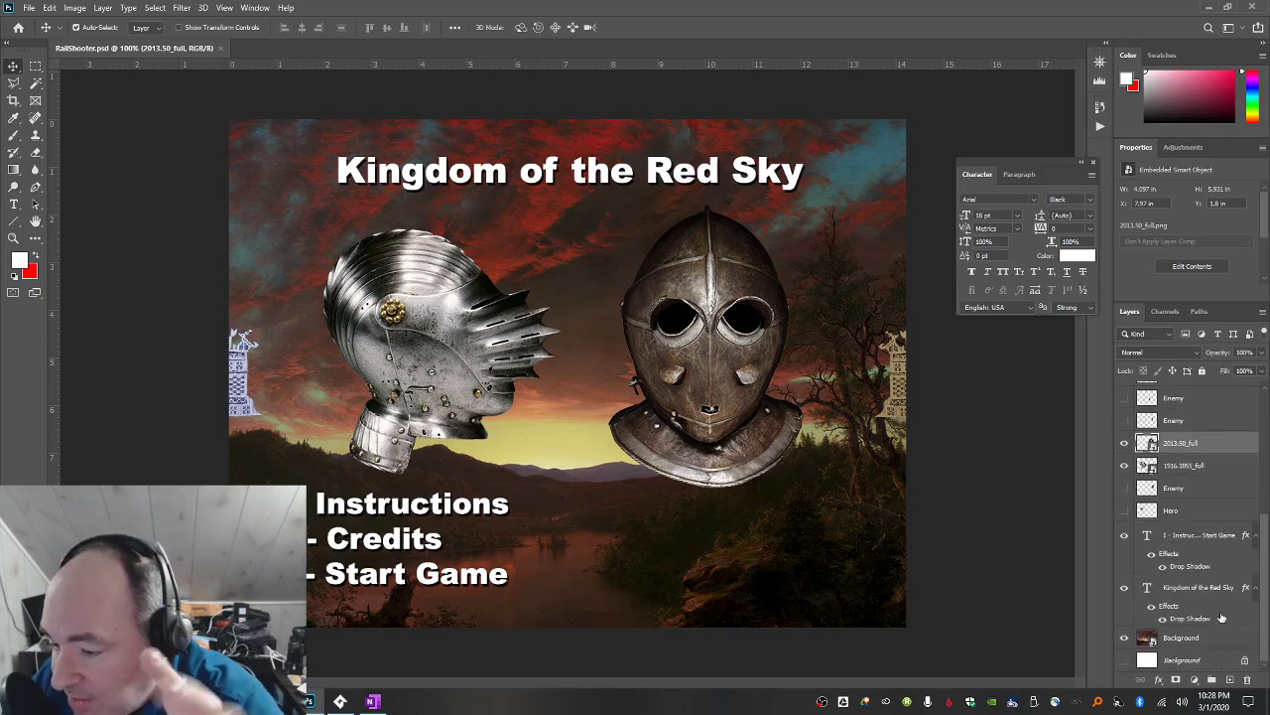
left_click(1211, 591)
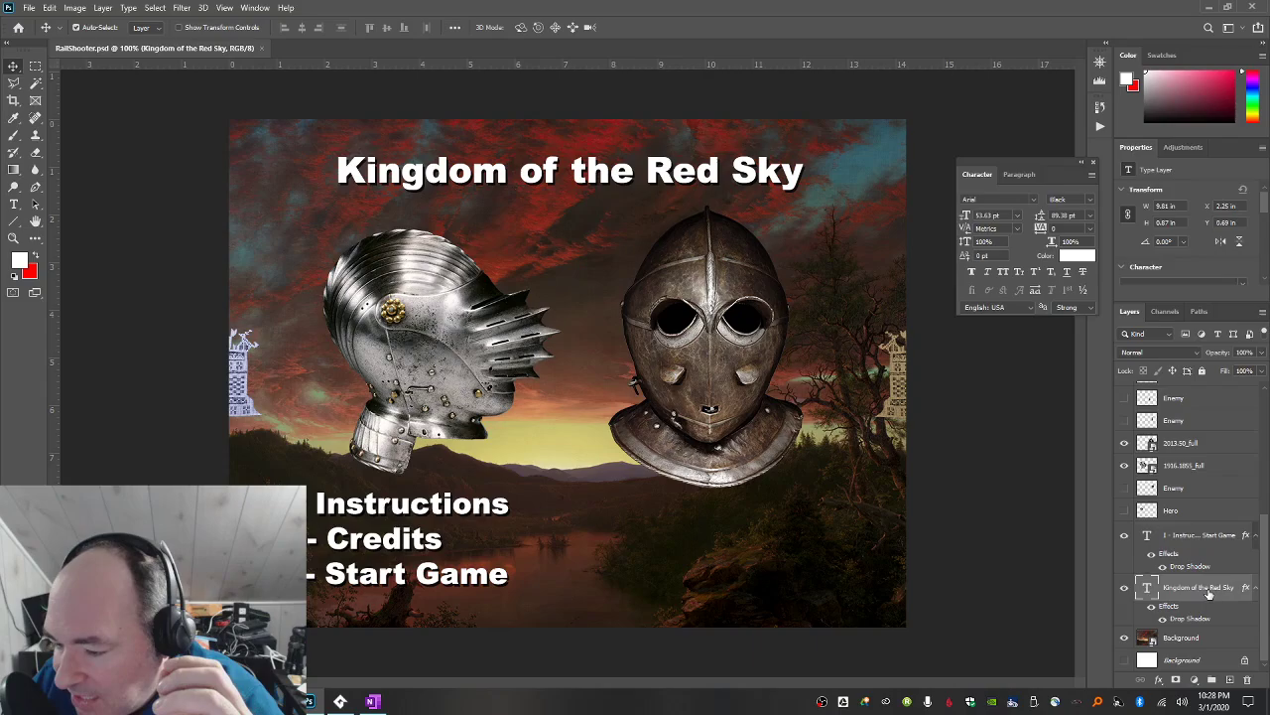
right_click(1210, 594)
left_click(1077, 151)
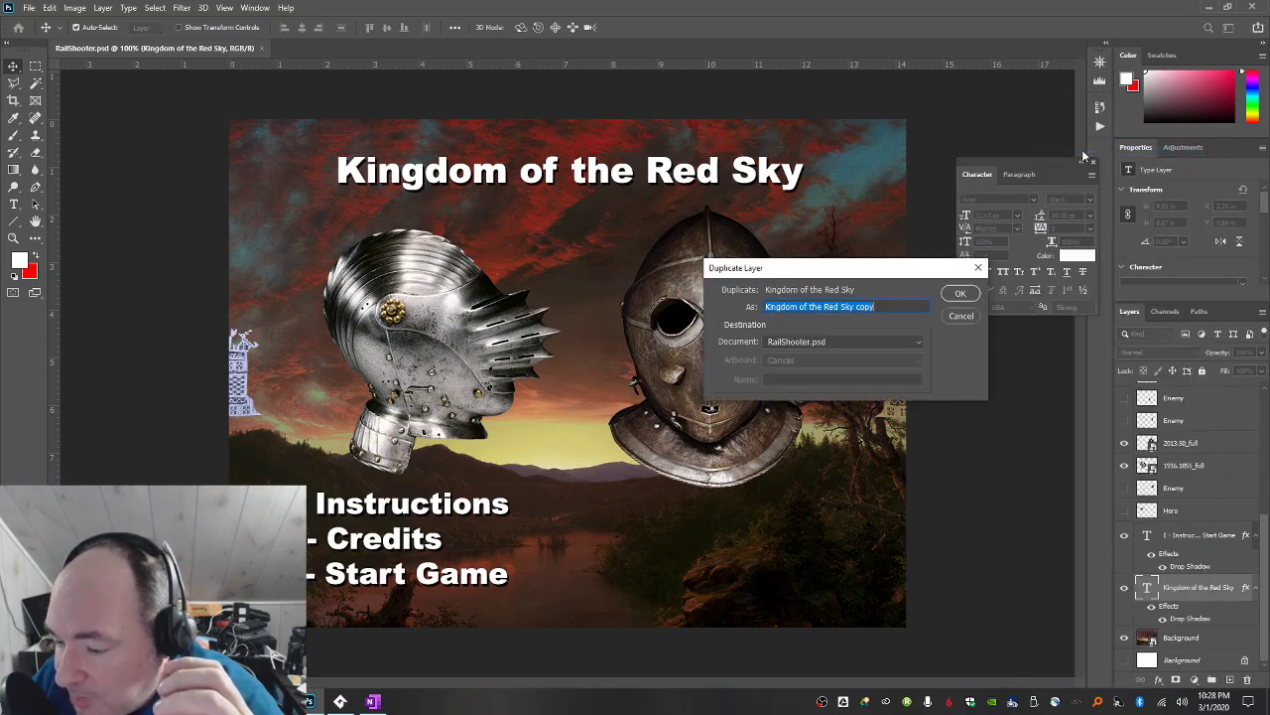
key("Return")
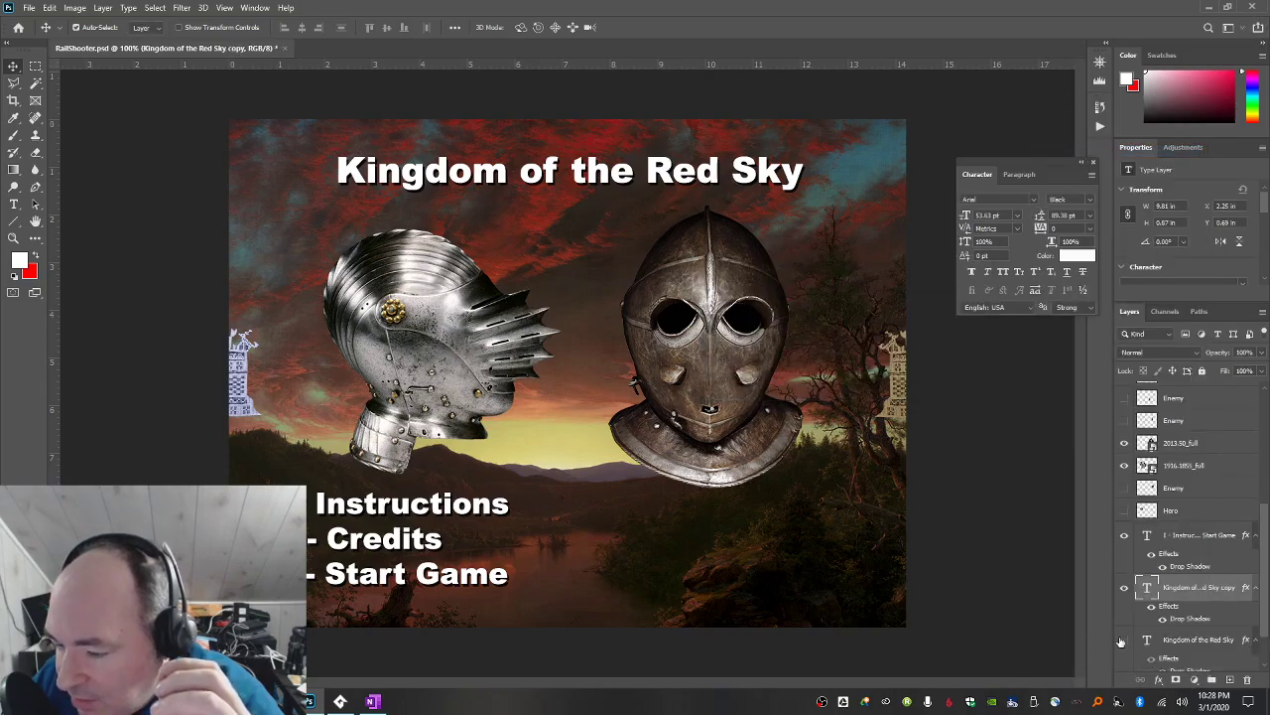
Replace the text of the duplicated "Kingdom of the Red Sky" title with "Credits".
left_click(13, 203)
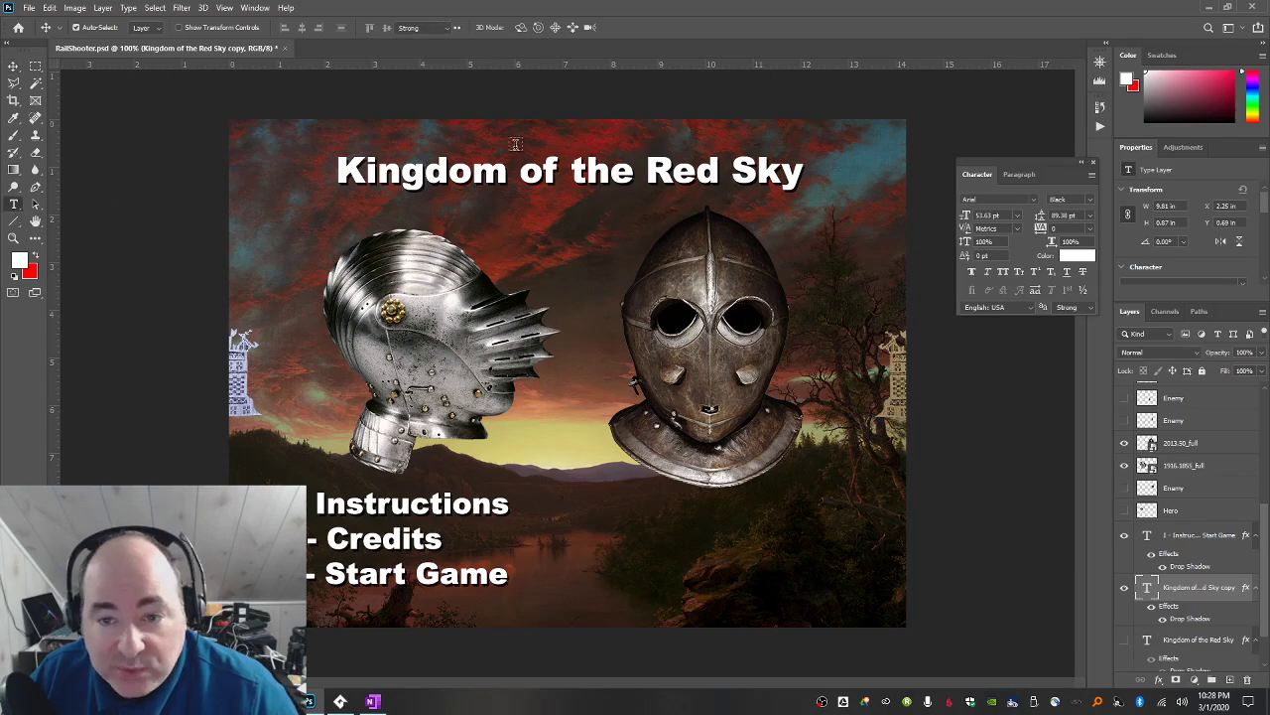
left_click(545, 171)
triple_click(545, 170)
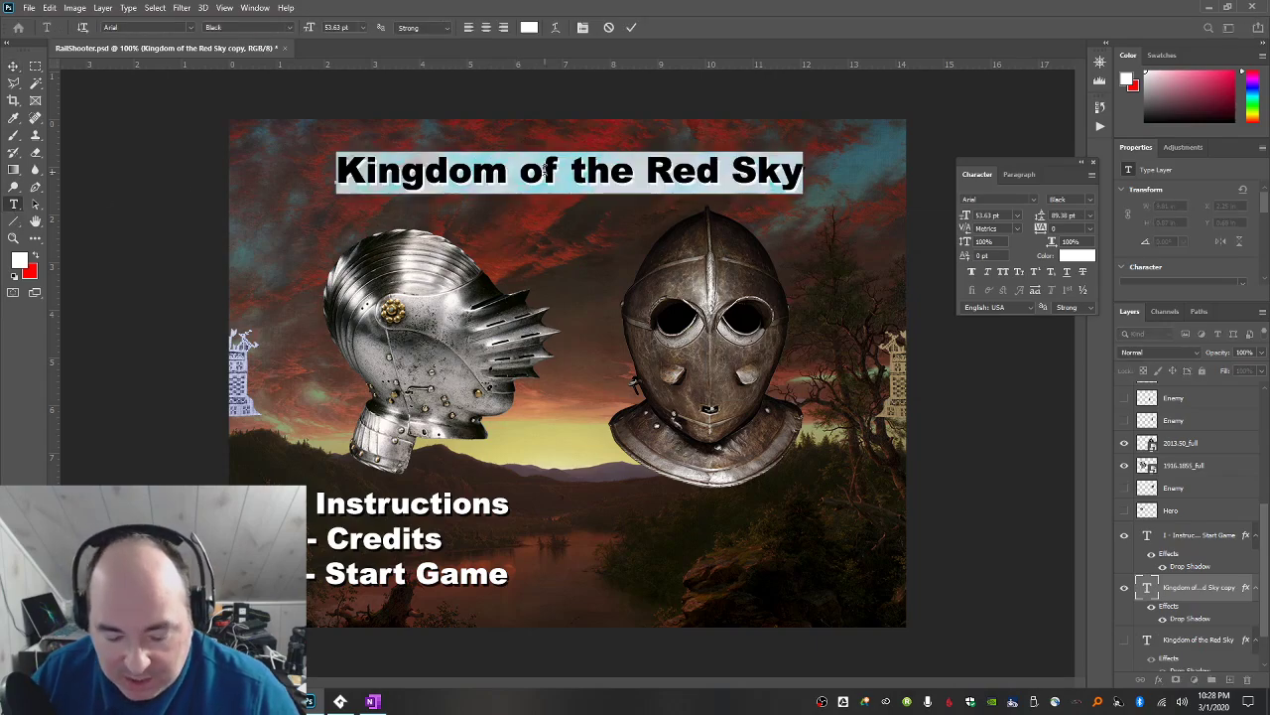
type("Credits")
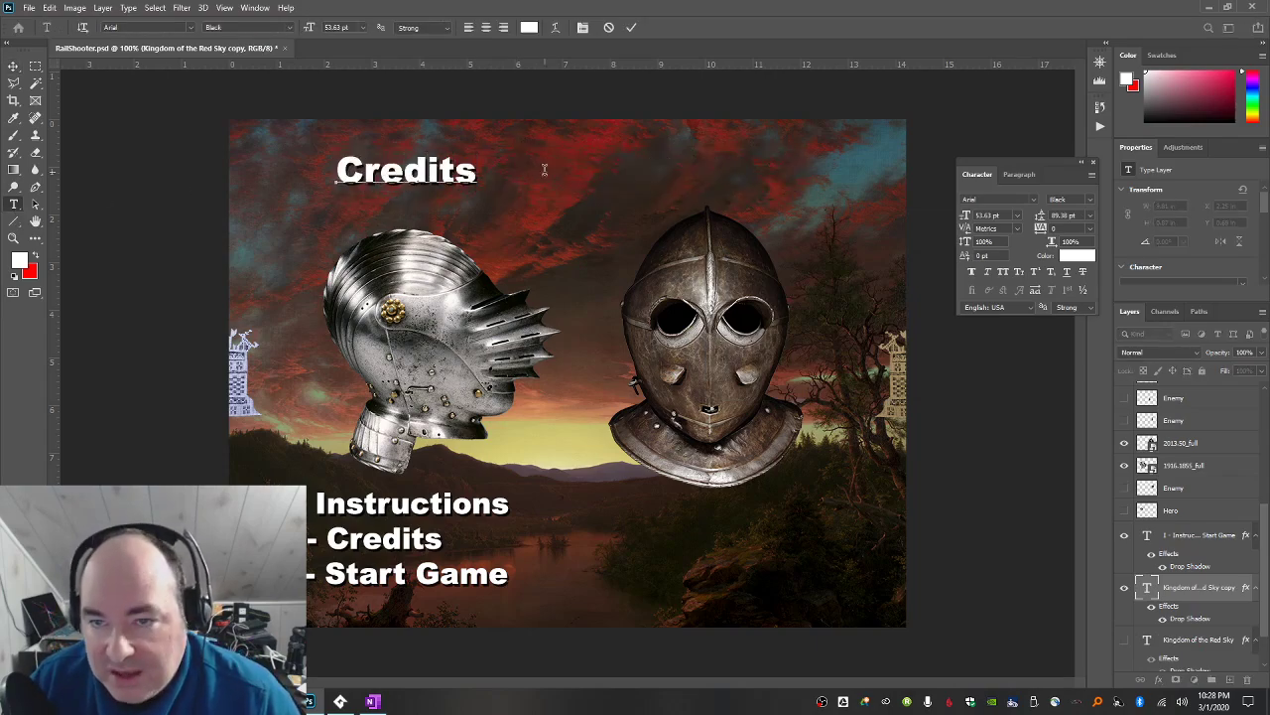
Center-align the "Credits" heading and move it to the horizontal middle of the canvas, above the helmets.
left_click(486, 27)
left_click(11, 65)
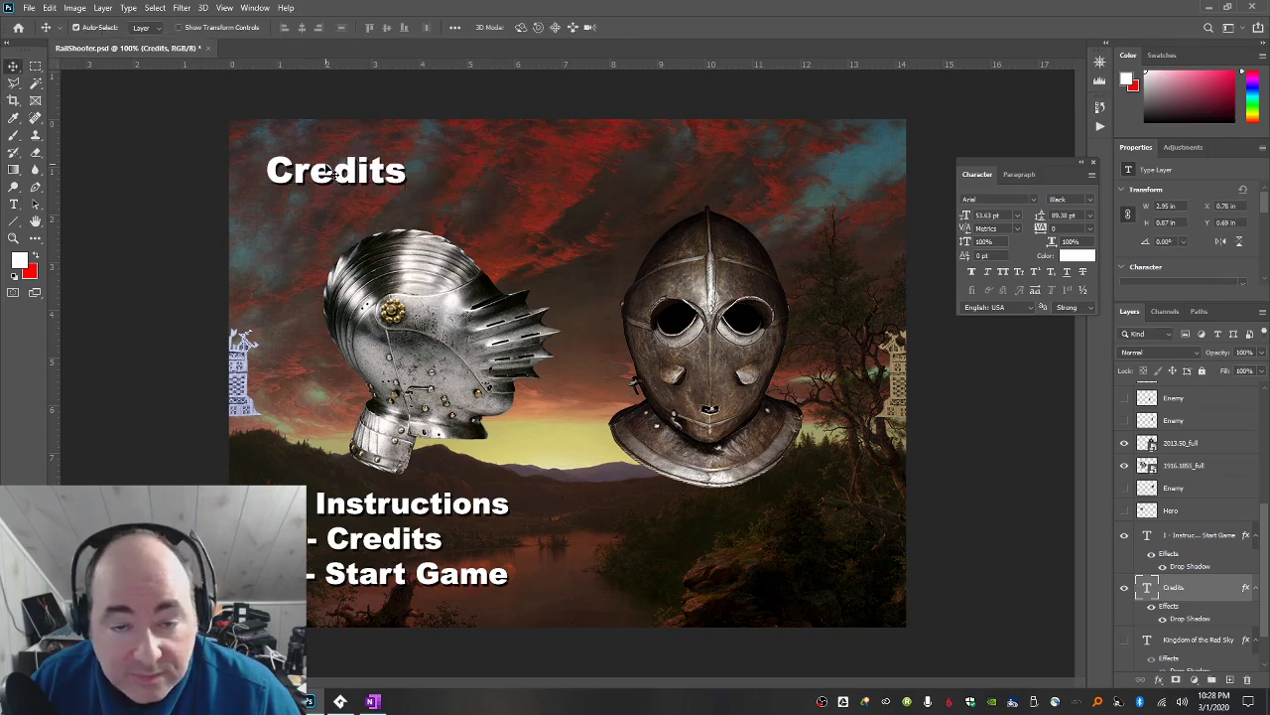
left_click_drag(330, 170, 581, 176)
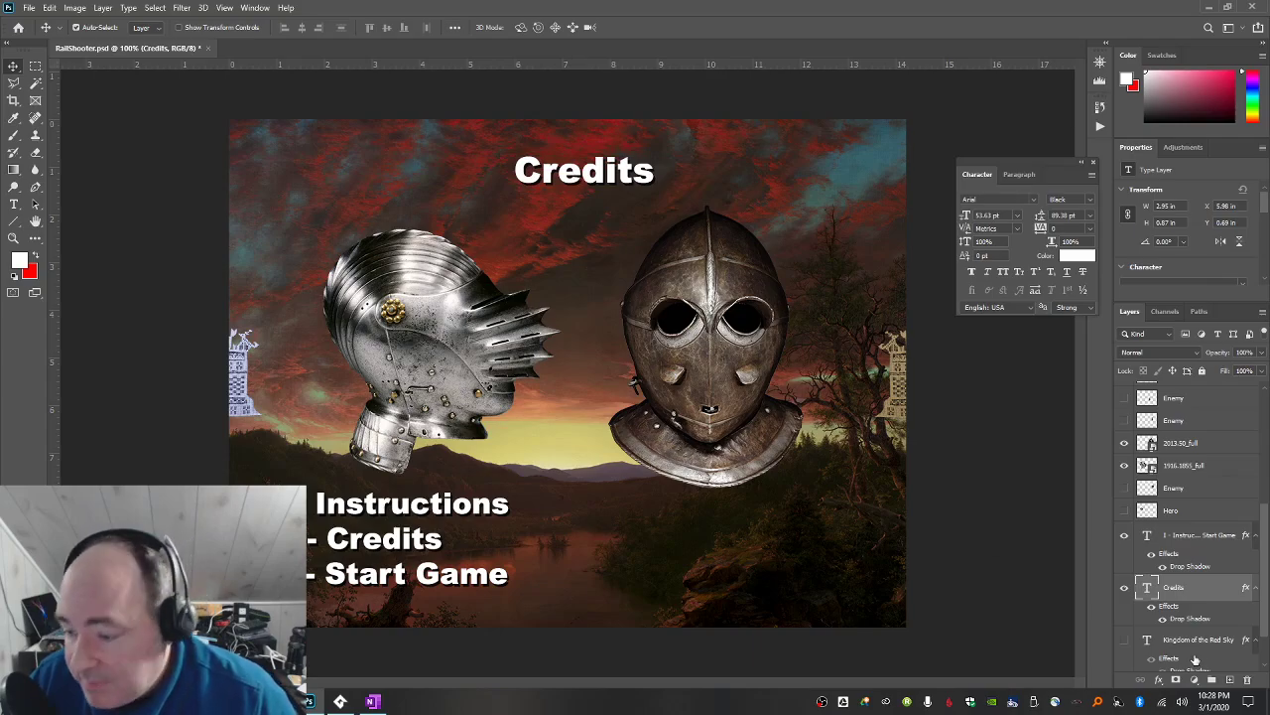
Duplicate the Instructions, Credits and Start Game text layer under its suggested name, and hide the original layer.
left_click(1199, 538)
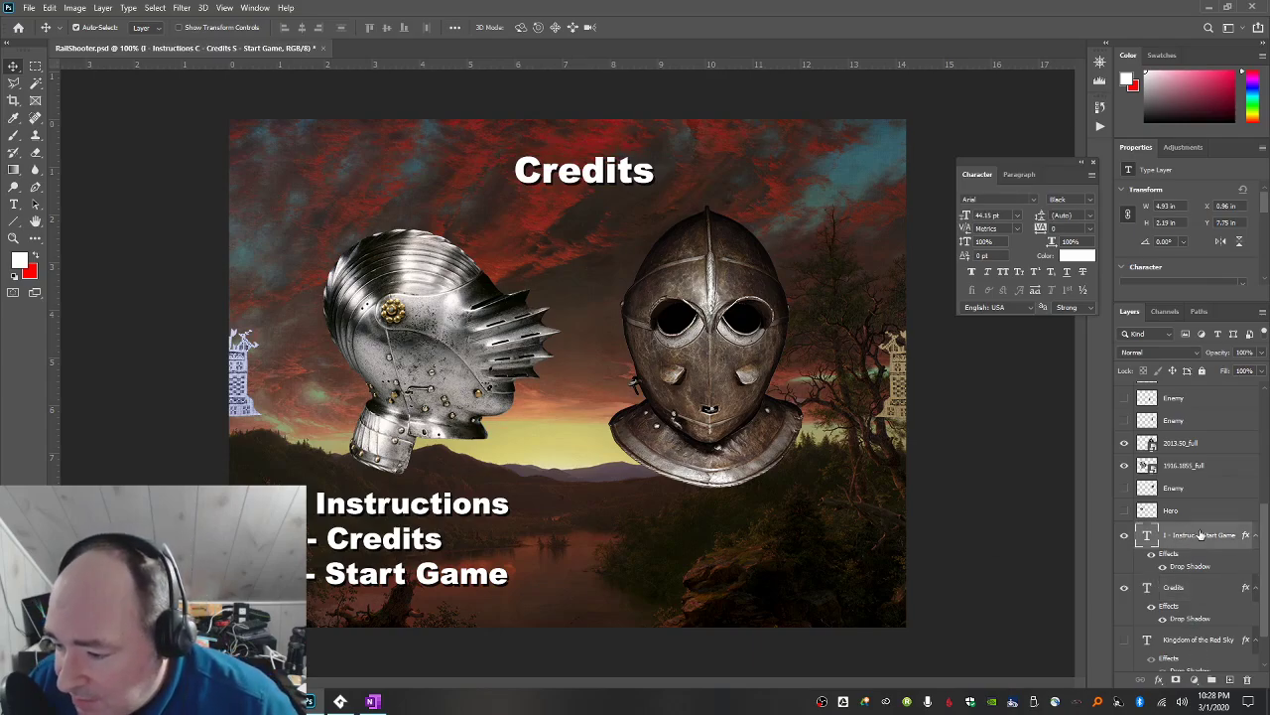
right_click(1201, 536)
left_click(1121, 151)
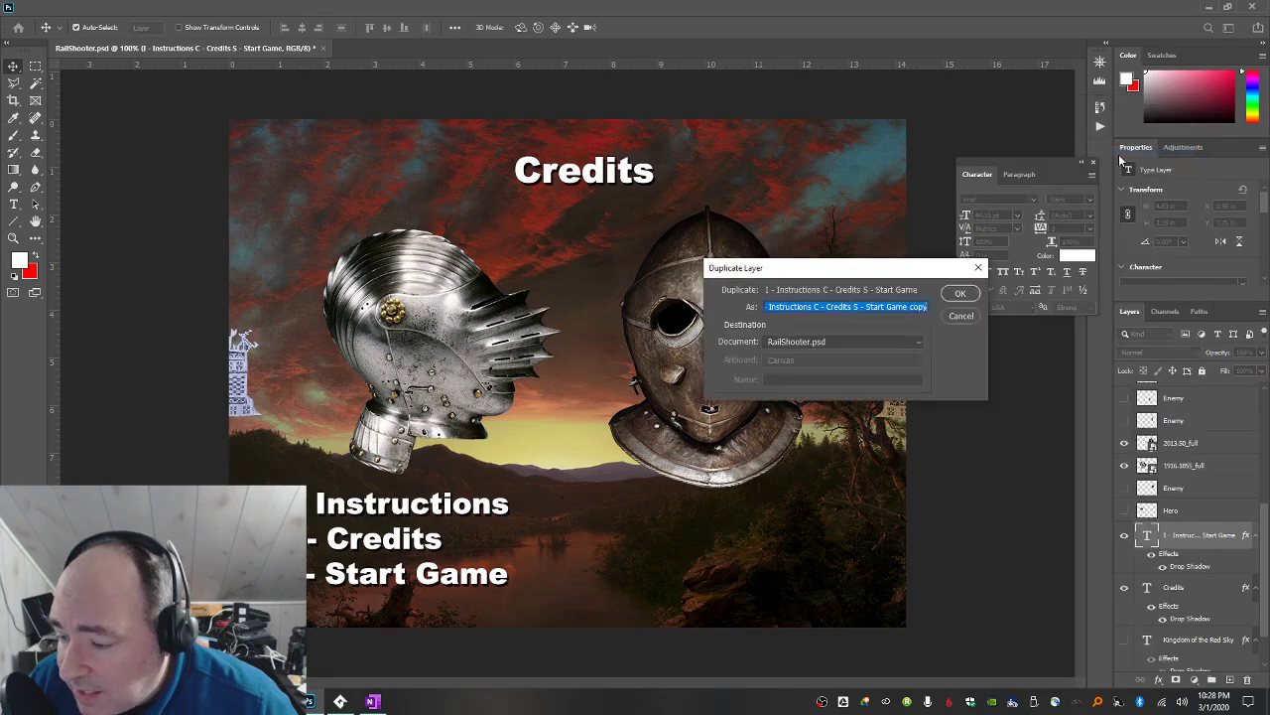
key("Return")
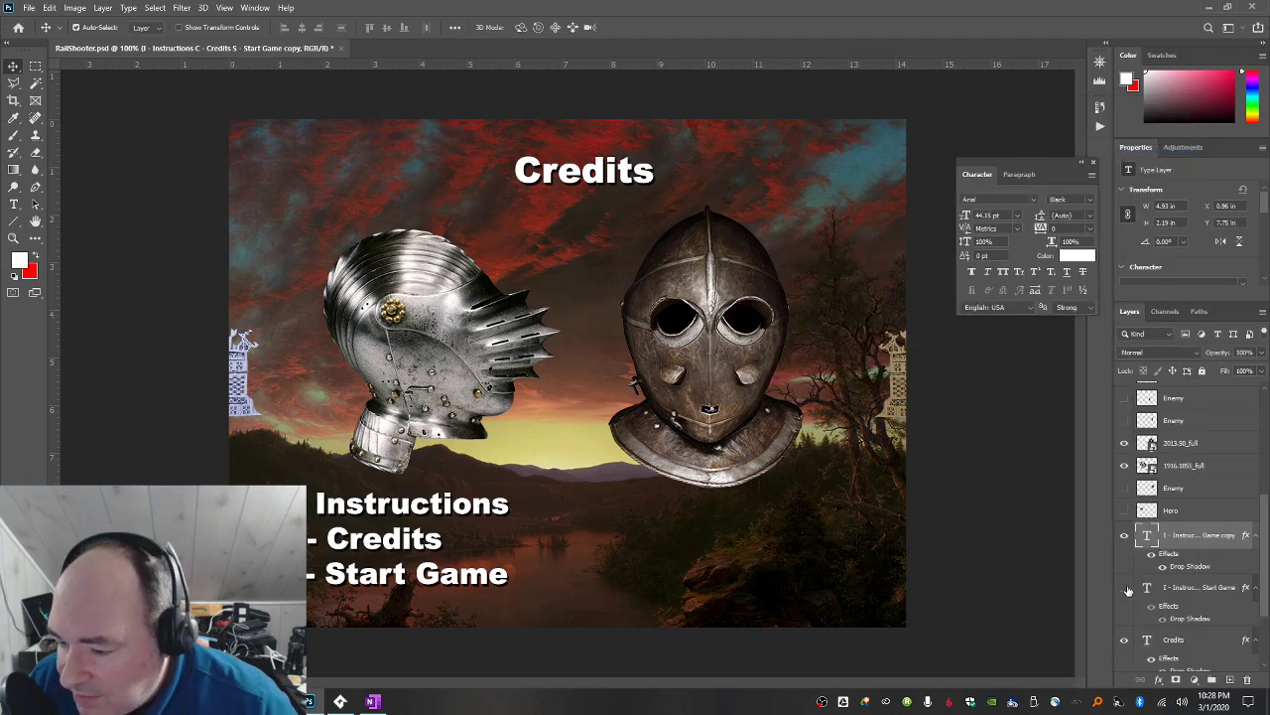
left_click(1125, 589)
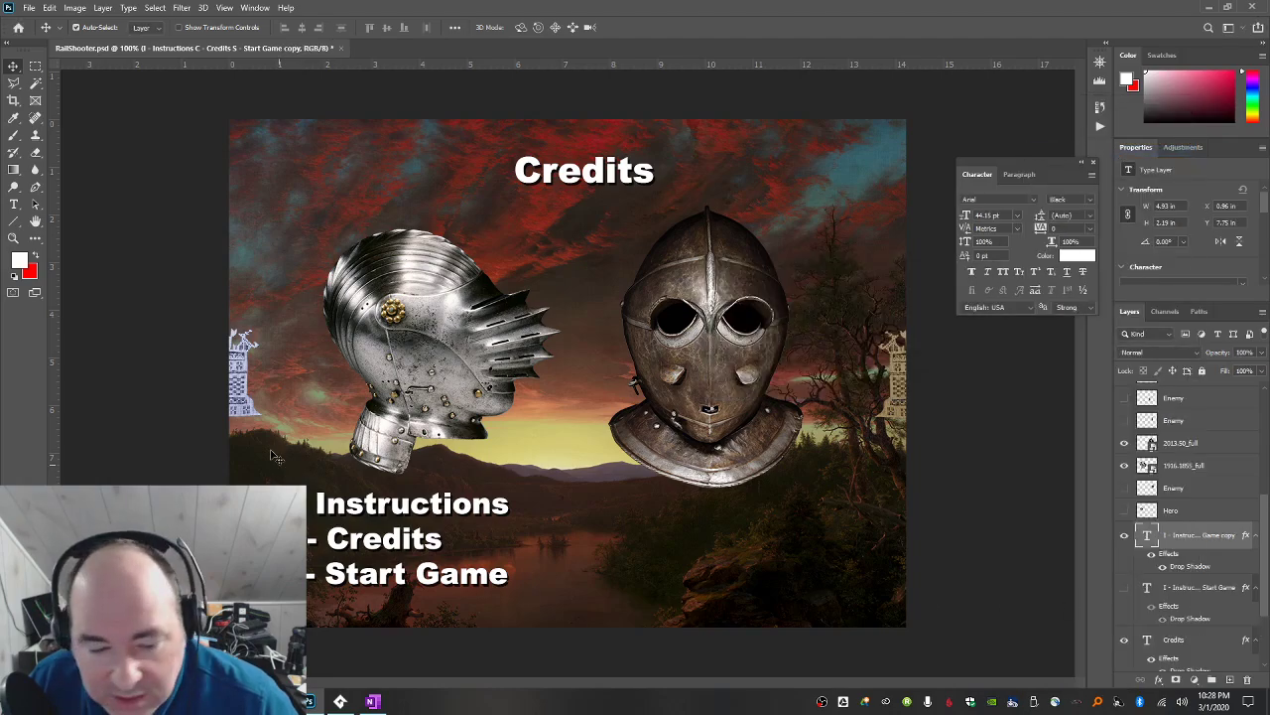
Remove the Instructions and Credits entries from the copied menu text, keeping the last line at its original height.
left_click(12, 204)
left_click(310, 538)
left_click_drag(313, 503, 463, 540)
key("BackSpace")
key("Return")
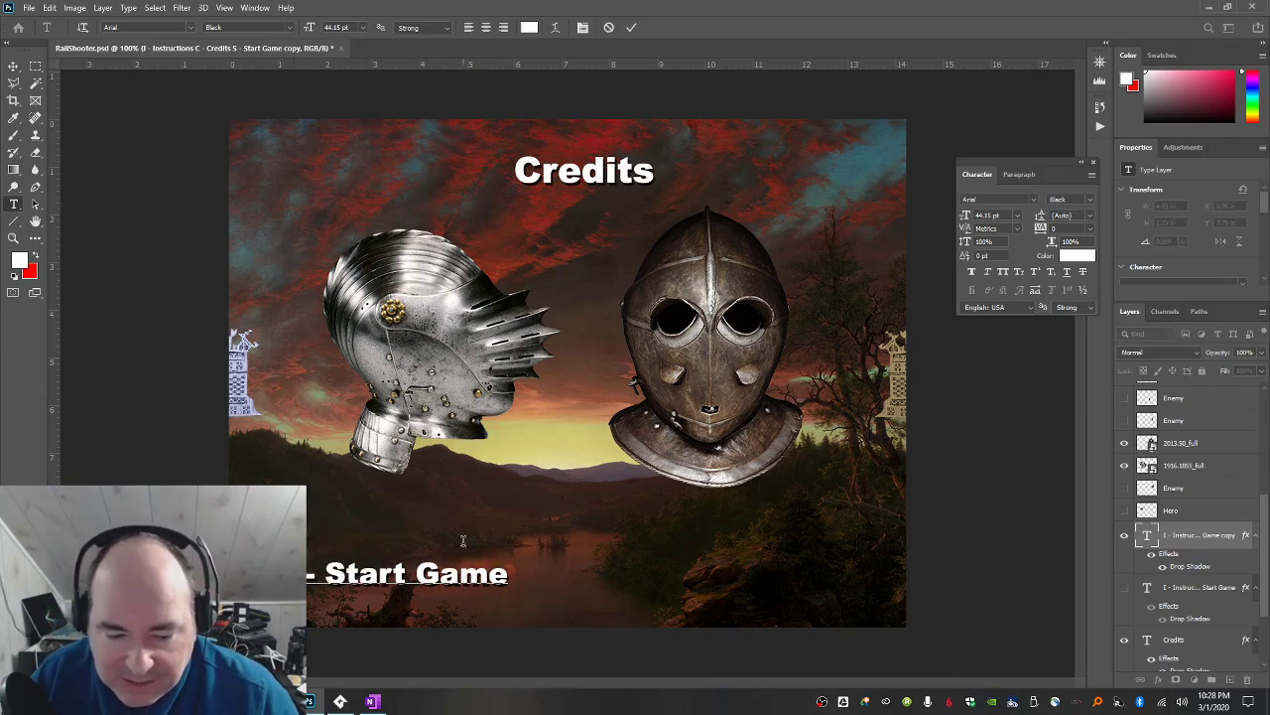
key("Return")
key("BackSpace")
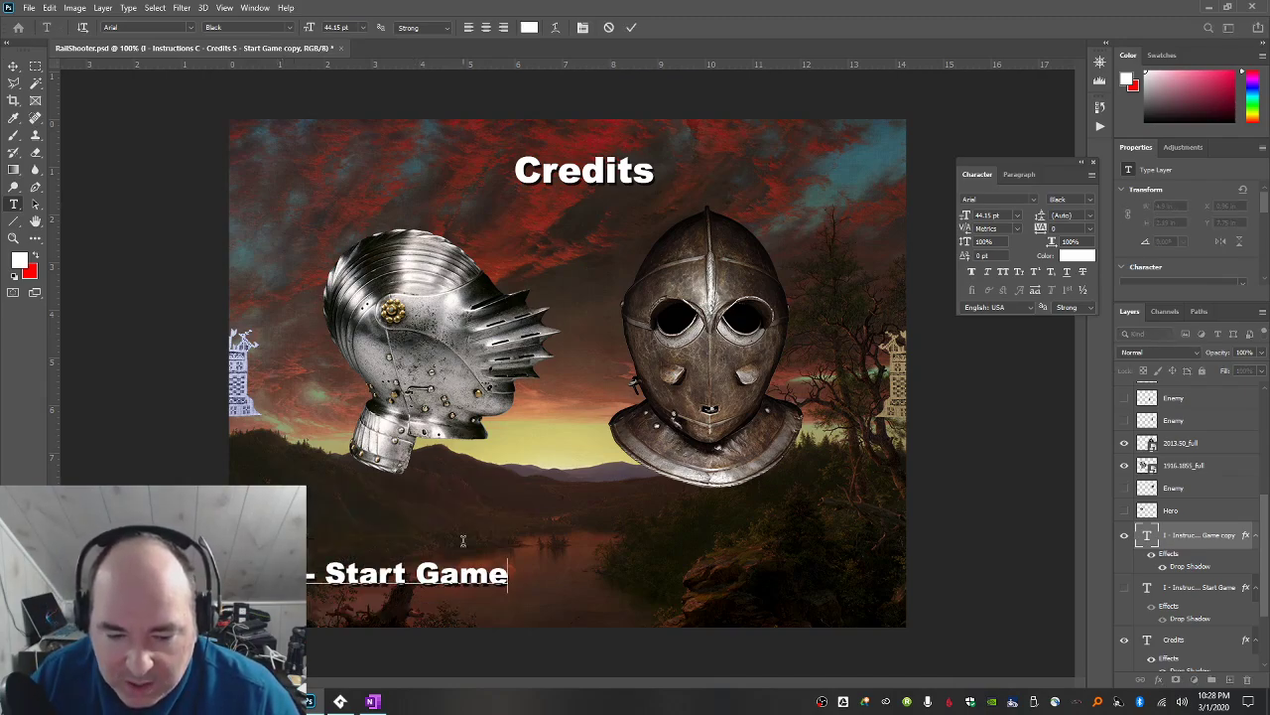
Reword the remaining "Start Game" menu entry as "Return to Main Menu" and commit the text.
key("BackSpace")
key("BackSpace")
key("BackSpace")
key("BackSpace")
key("BackSpace")
key("BackSpace")
key("BackSpace")
key("BackSpace")
key("BackSpace")
key("BackSpace")
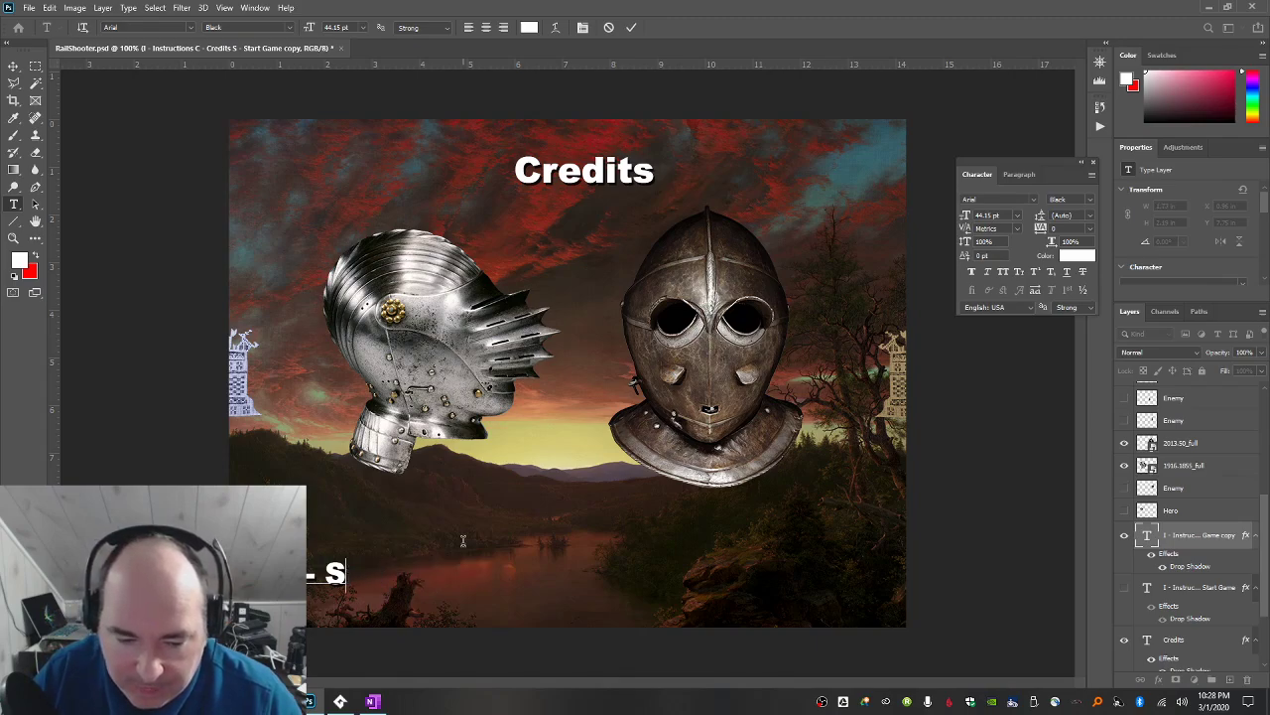
type("Return to ")
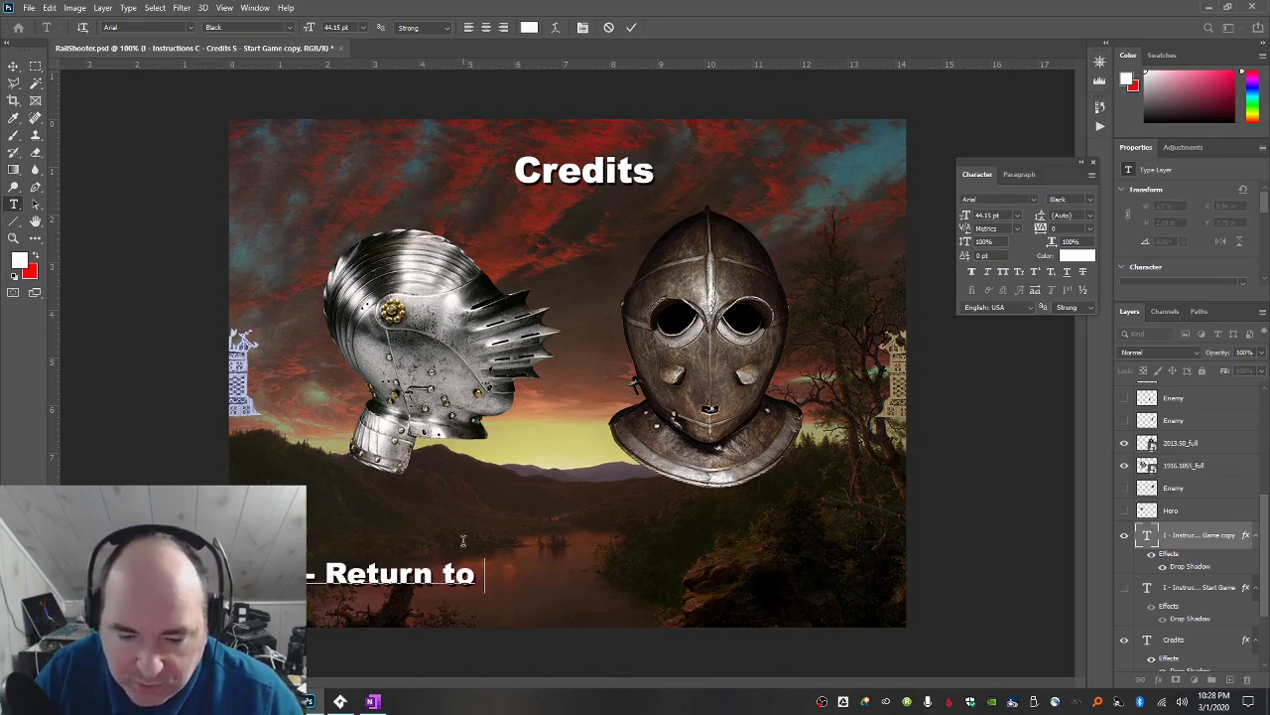
type("Main Menu")
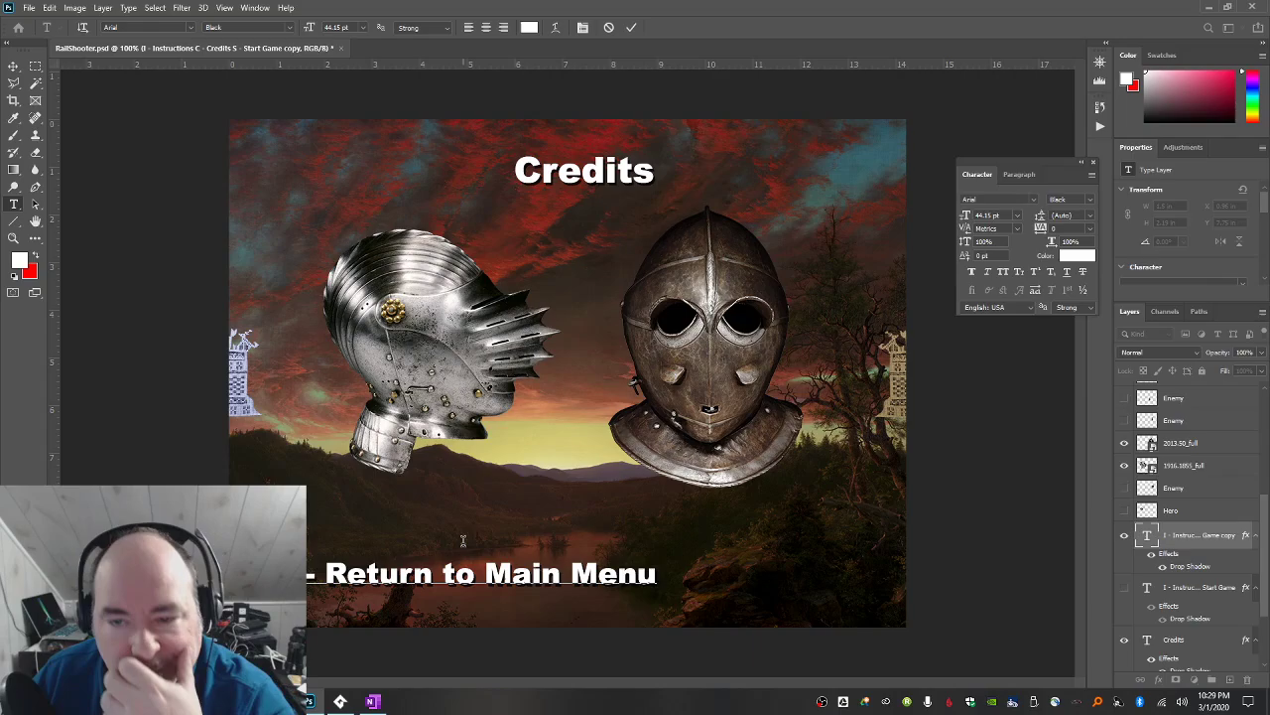
left_click(12, 66)
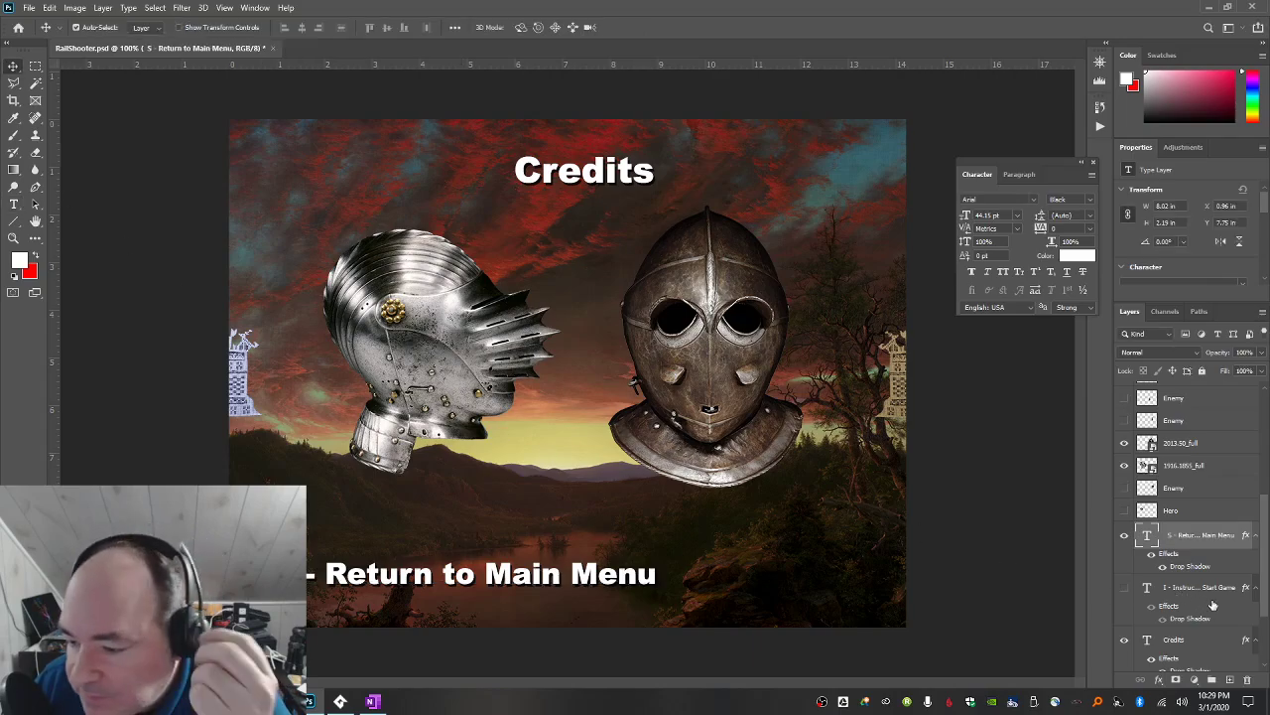
Hide the large helmet and mask image layers to clear the middle of the credits screen.
left_click(1125, 443)
left_click(1125, 466)
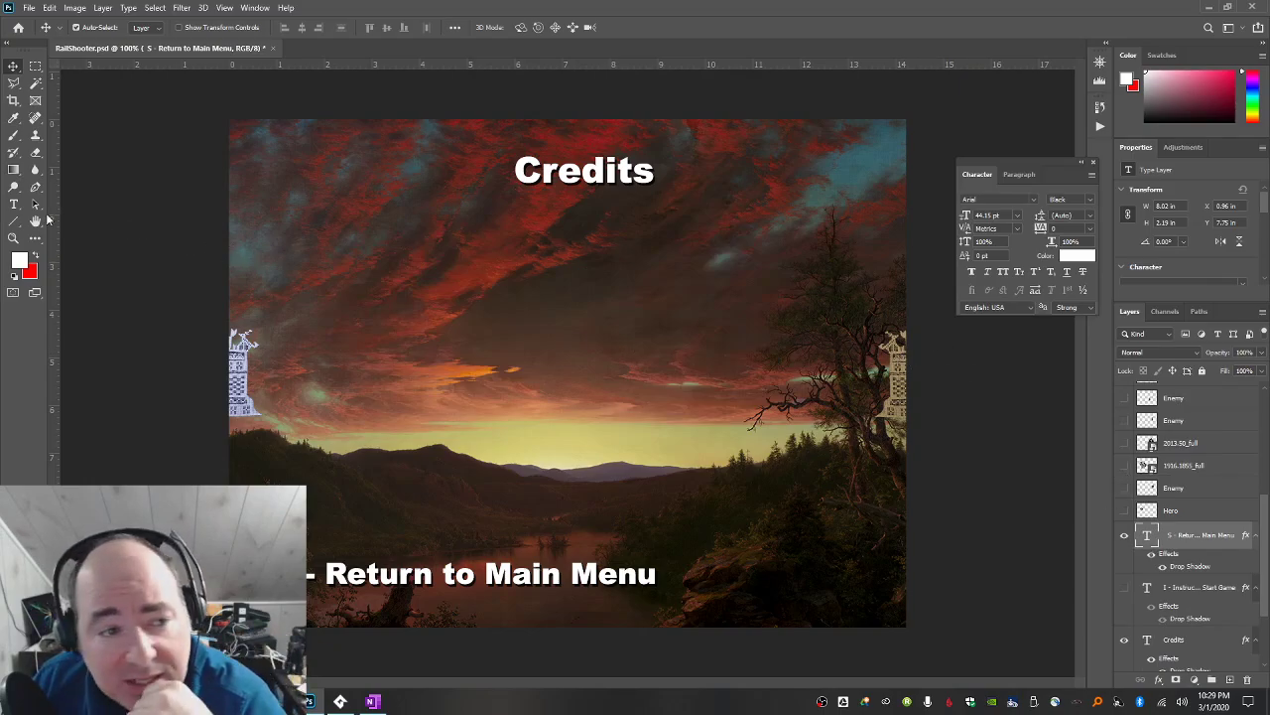
Start a text layer below the "Credits" heading reading "Programmed and Designed by" followed by the designer's full name.
key("t")
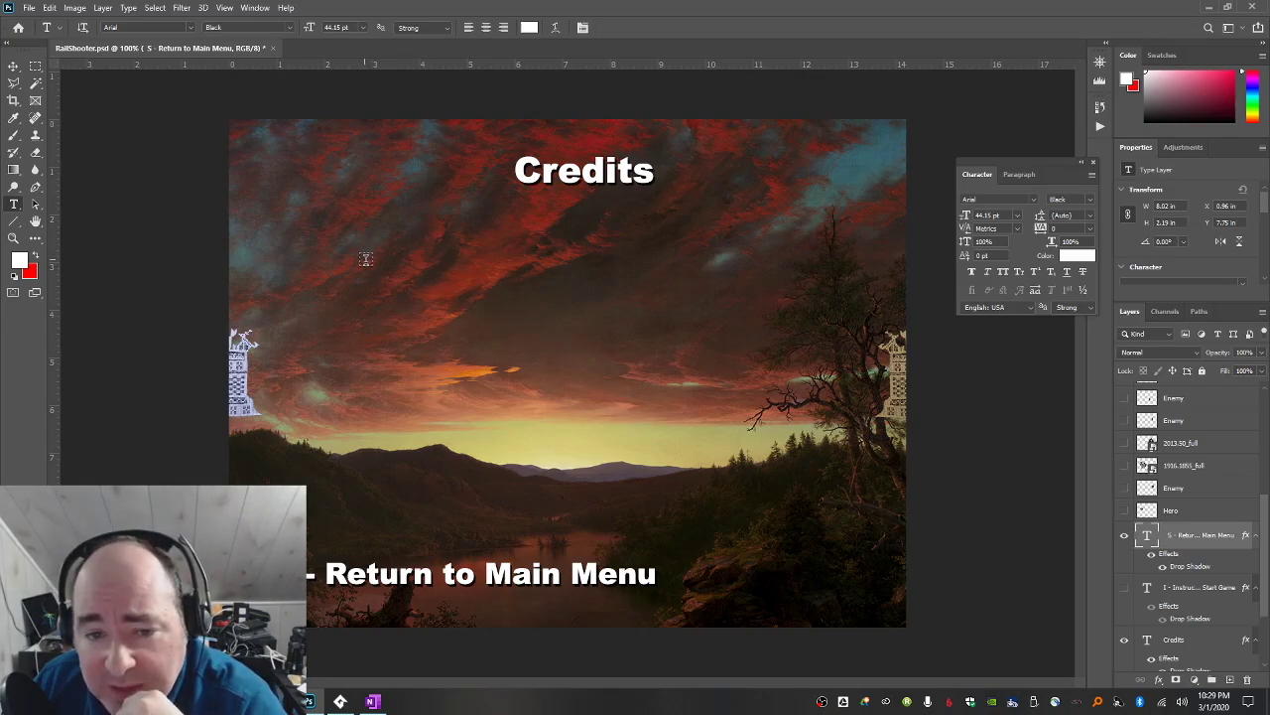
left_click(368, 260)
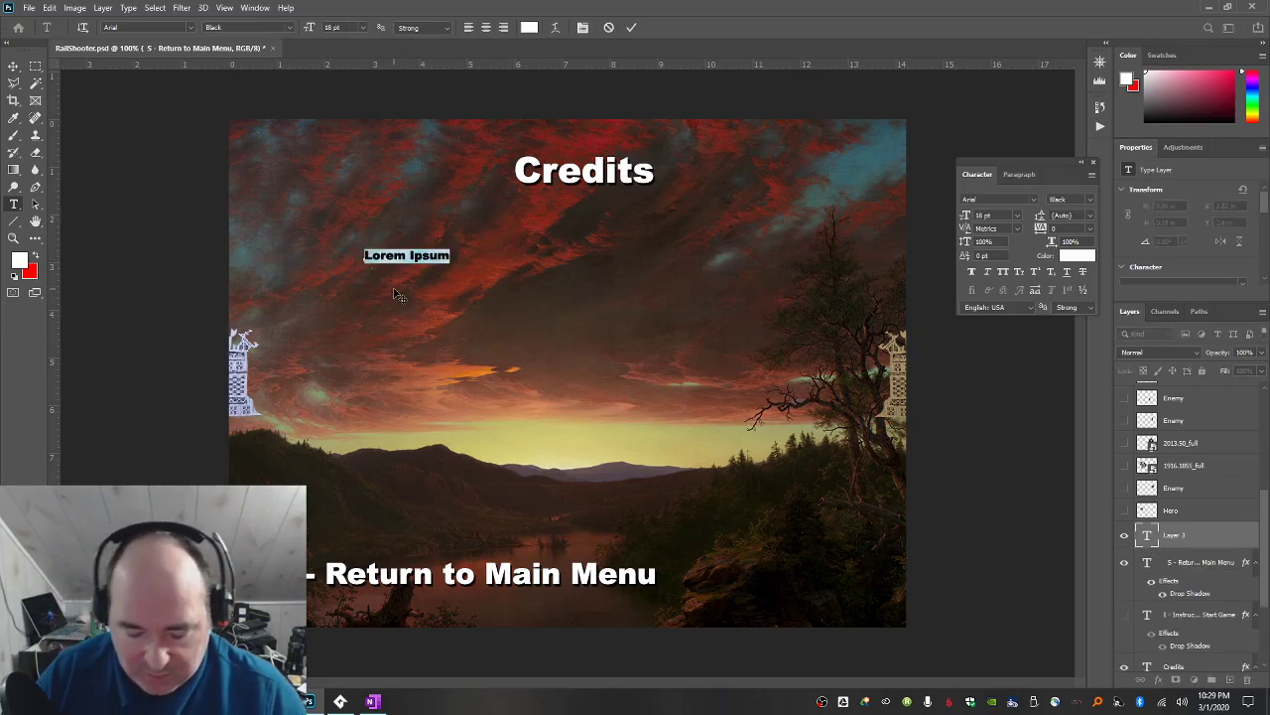
type("Progra")
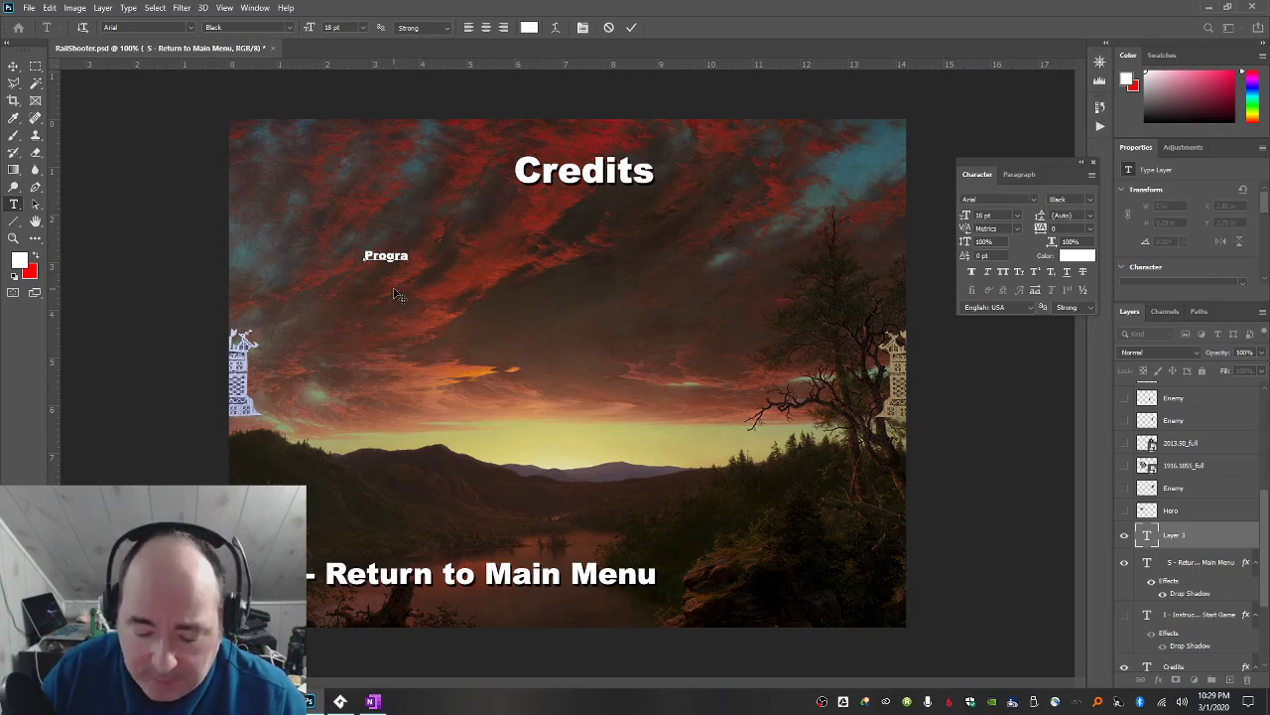
type("mmed and Des")
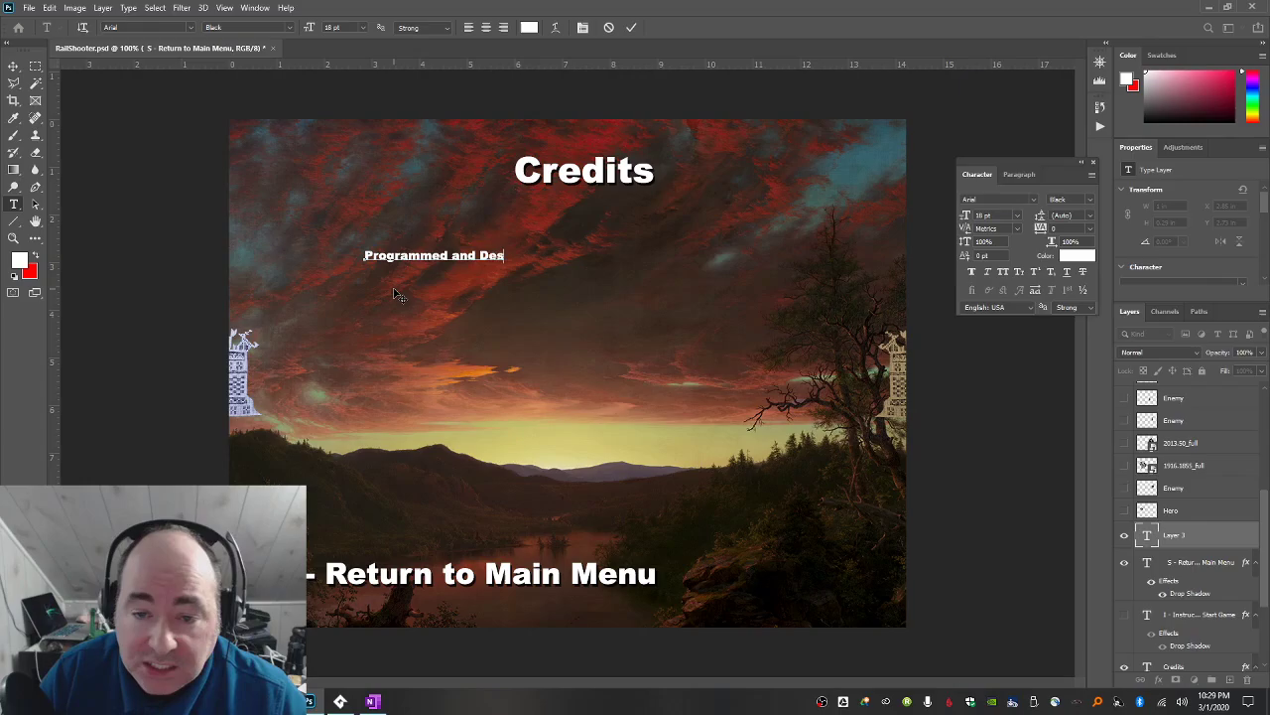
type("igned by JAred")
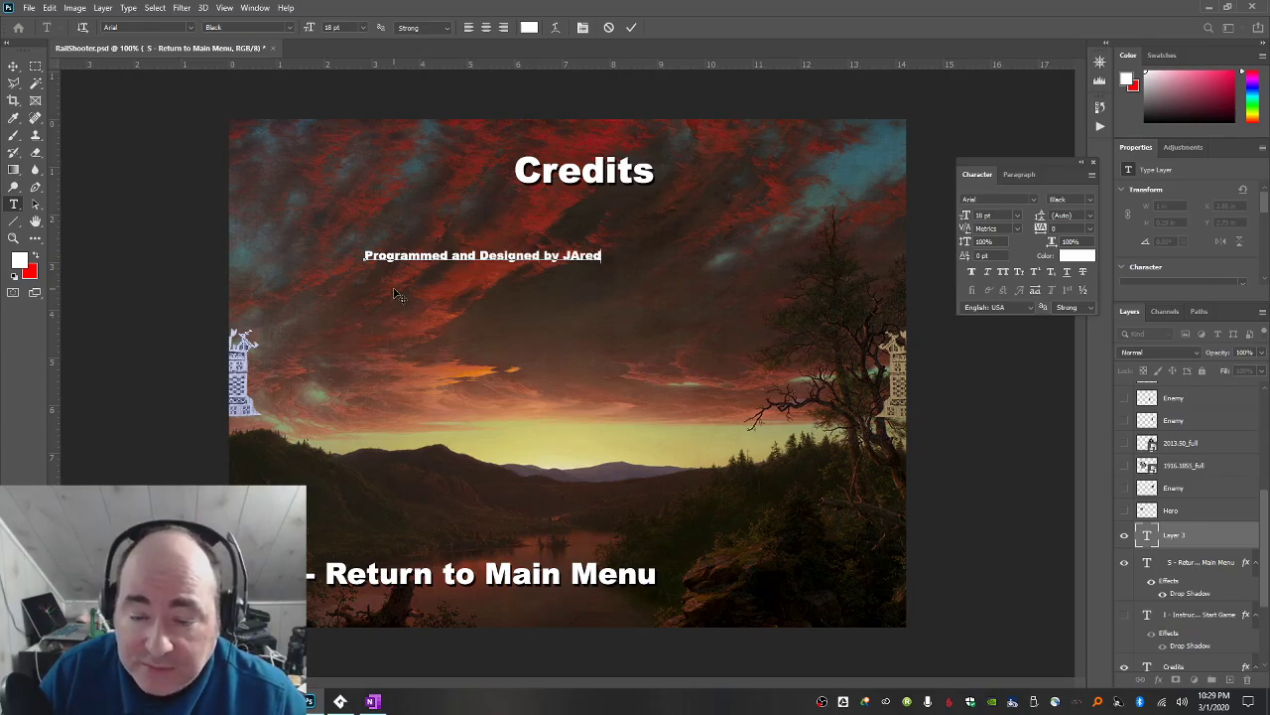
key("BackSpace")
key("BackSpace")
type("ed B")
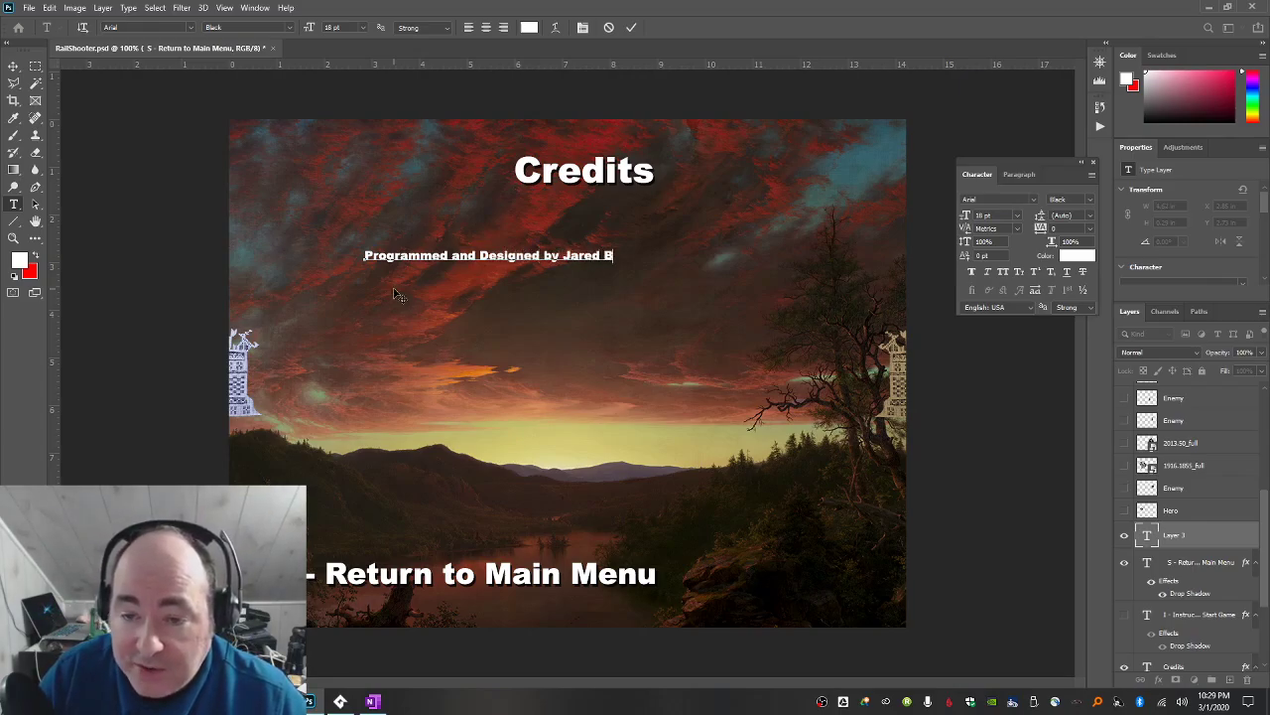
type("endis")
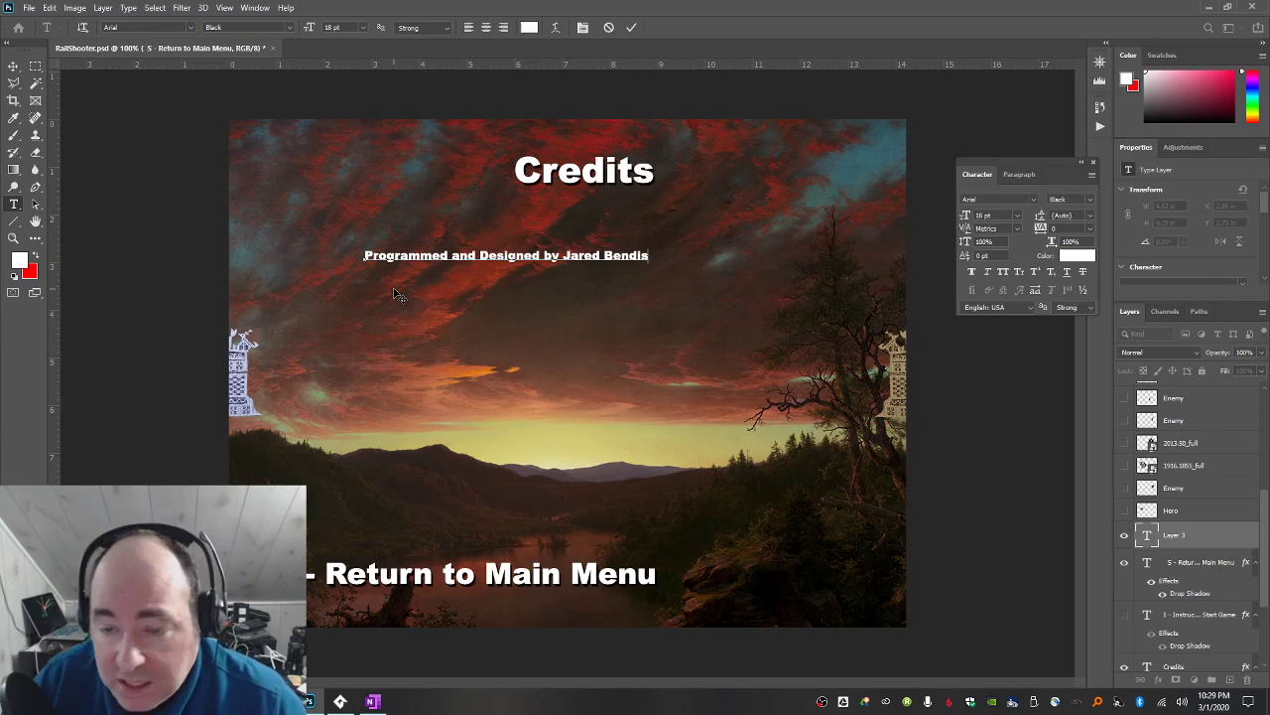
Add the lines "Spring 2020" and "Demonstration for GAME 216" beneath the designer credit.
type("Sprung")
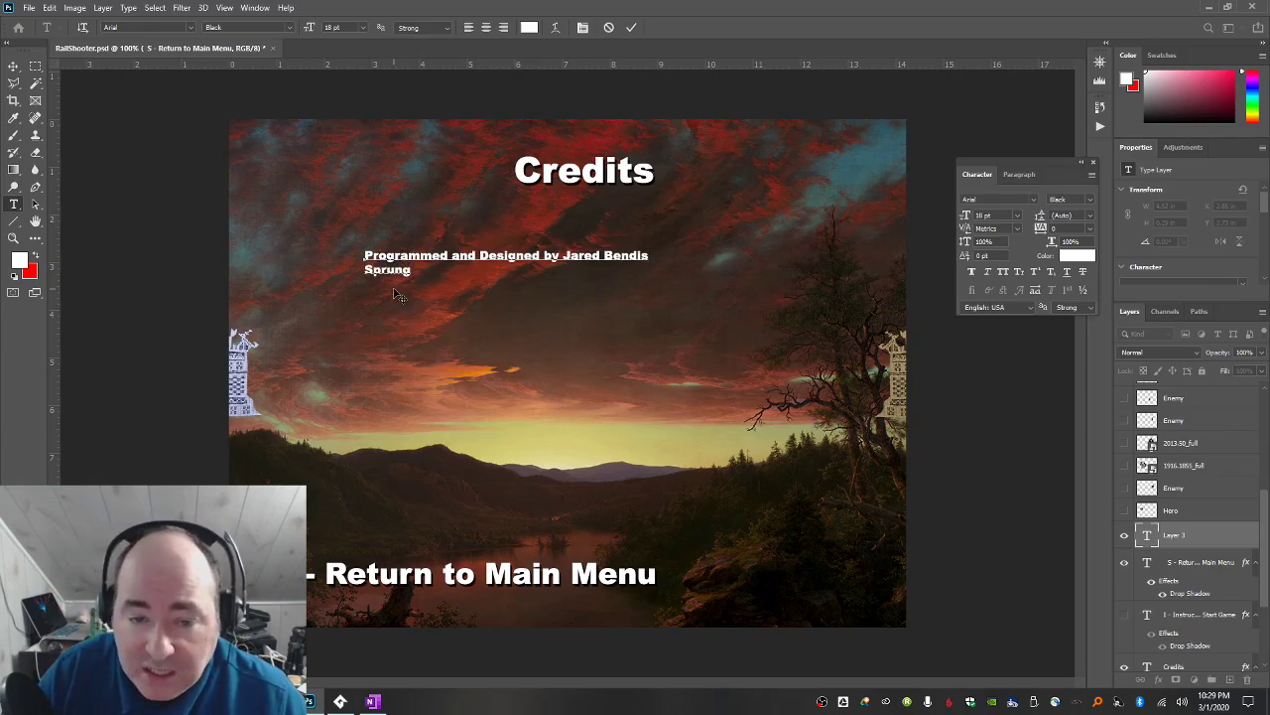
key("BackSpace")
key("BackSpace")
key("BackSpace")
type("ing")
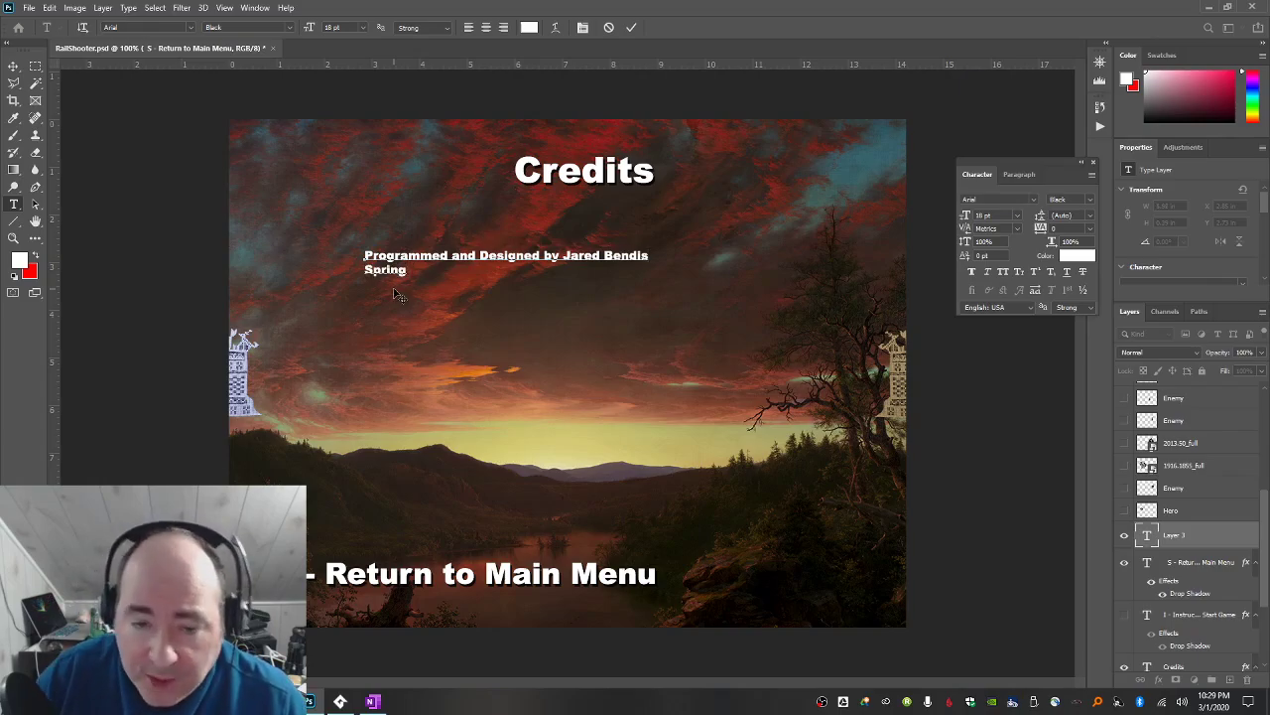
type(" 2020")
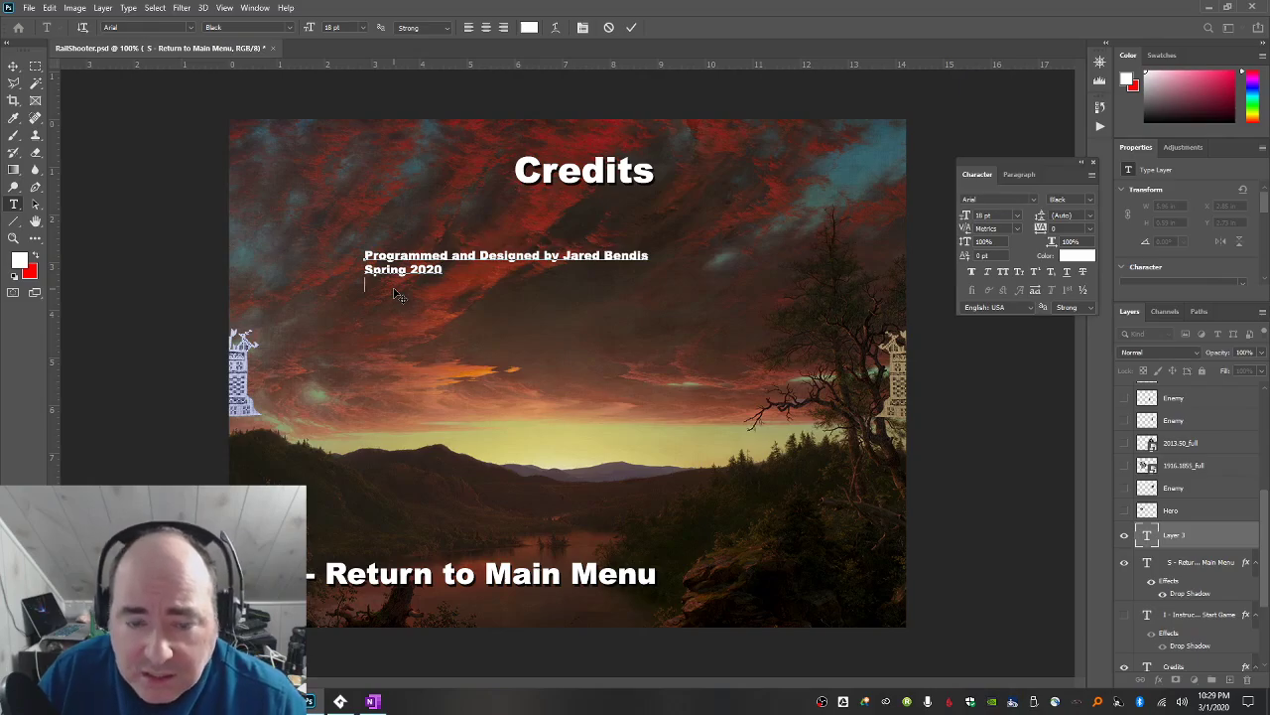
type("Demonstrat")
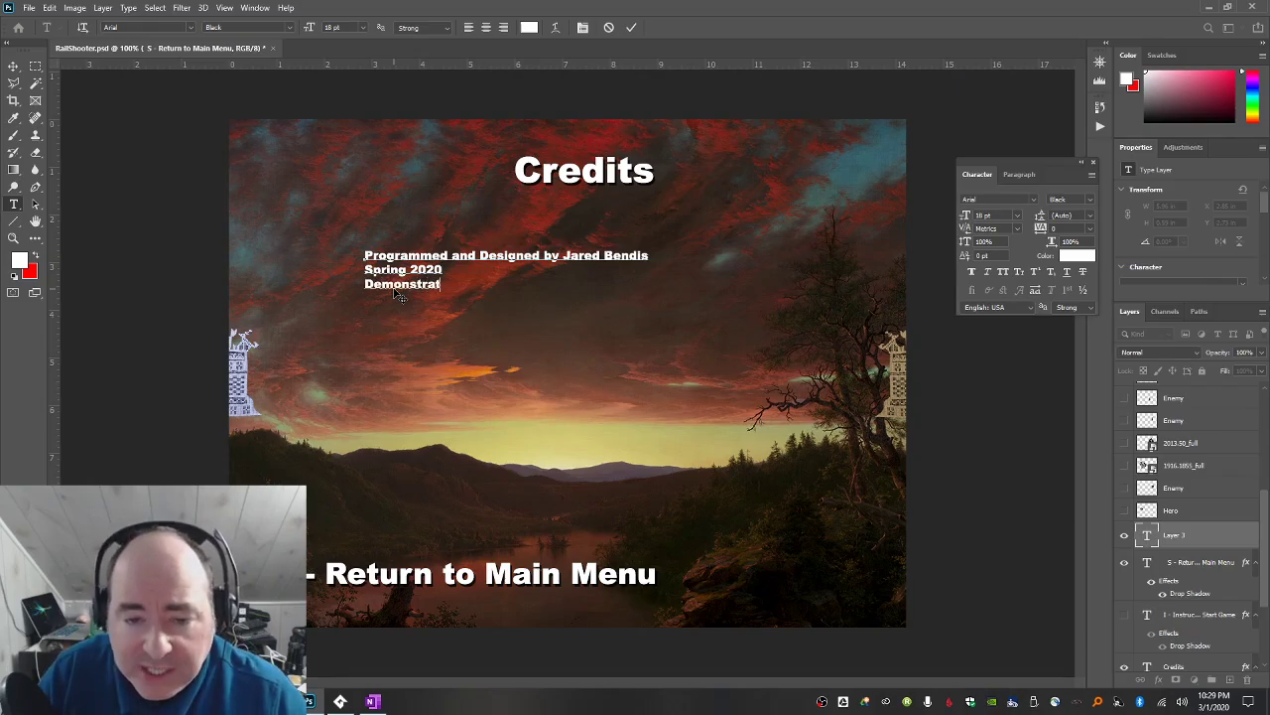
type("ion for G")
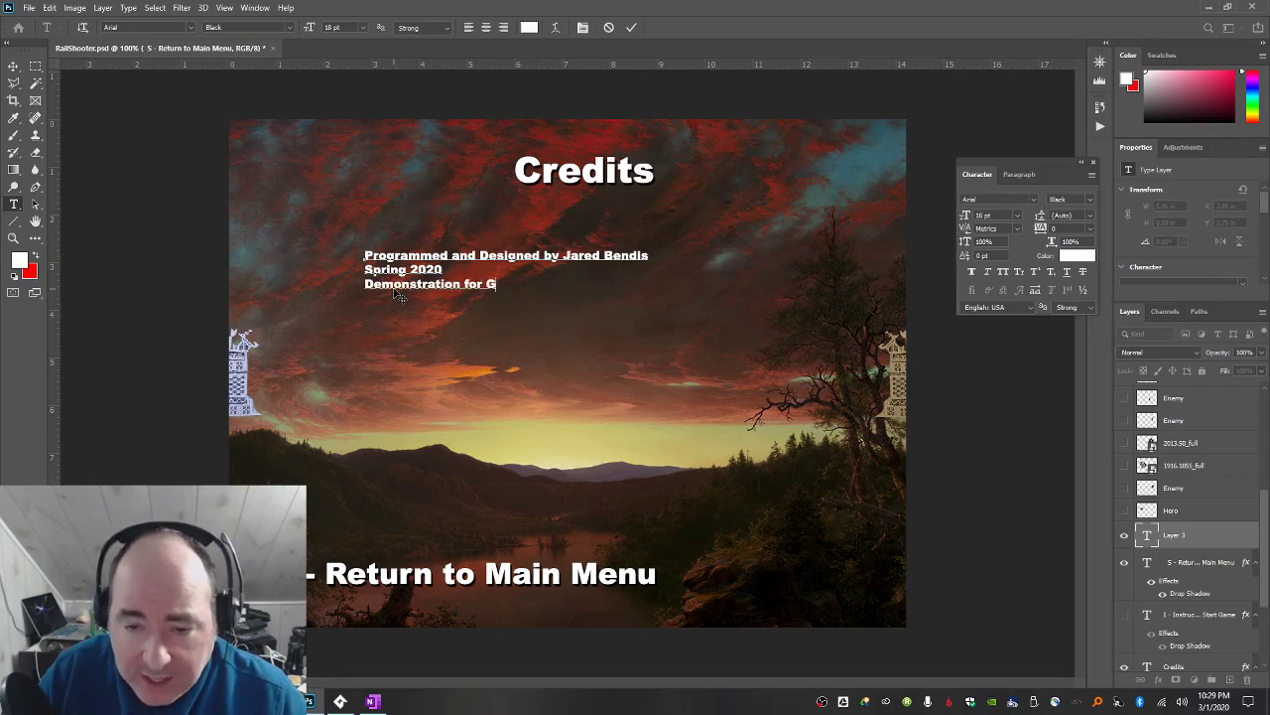
type("AM")
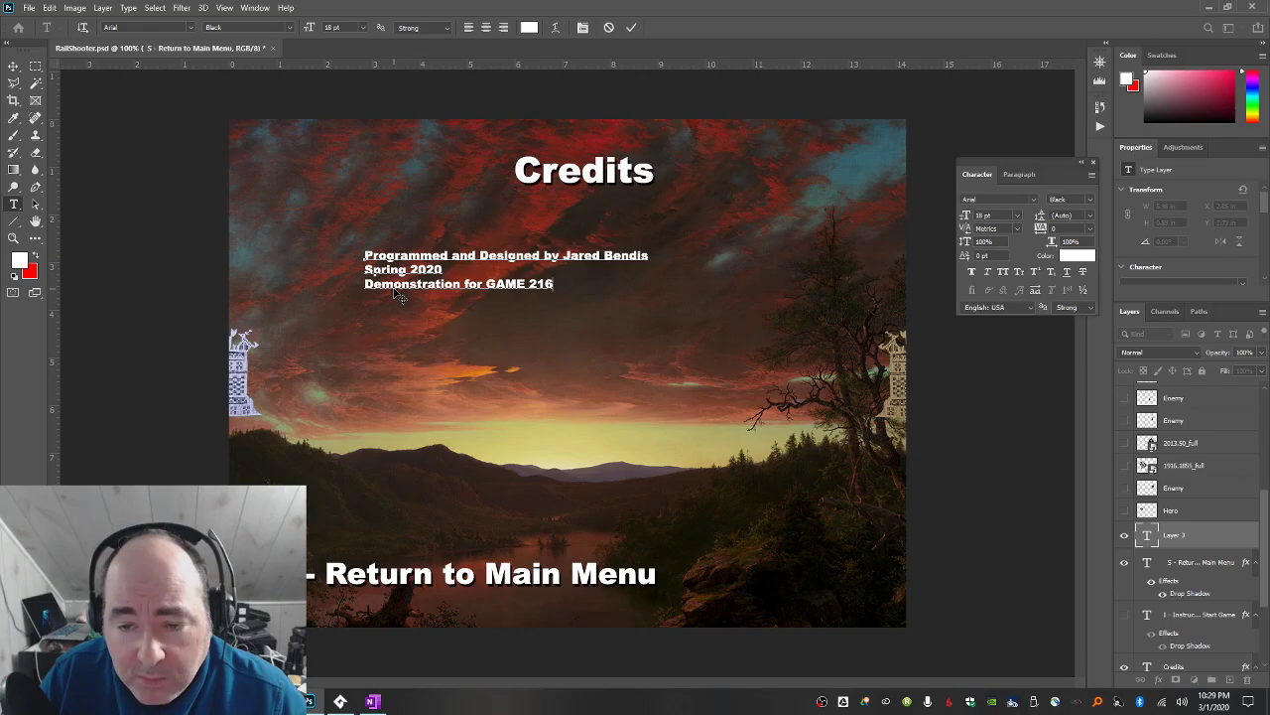
Add "The Cleveland Institute of Art" as the fourth line of the credits text.
type("The Cleveland")
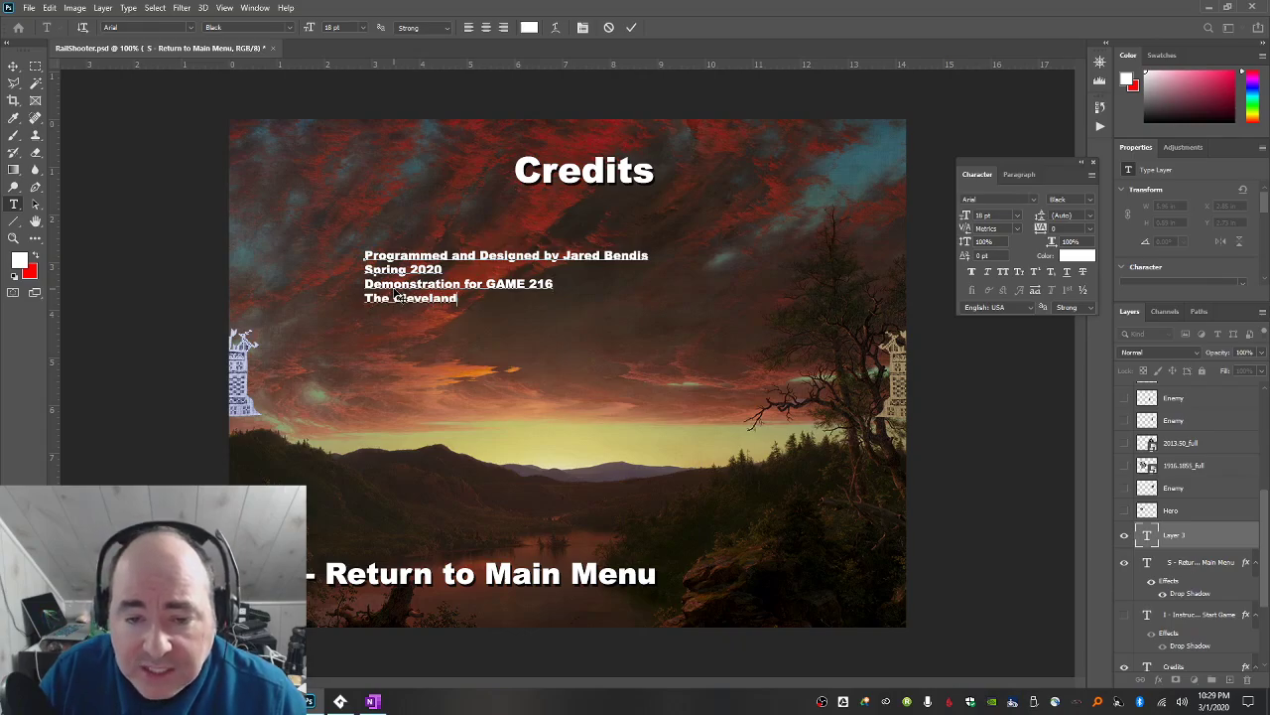
type(" Institue")
key("BackSpace")
key("BackSpace")
key("BackSpace")
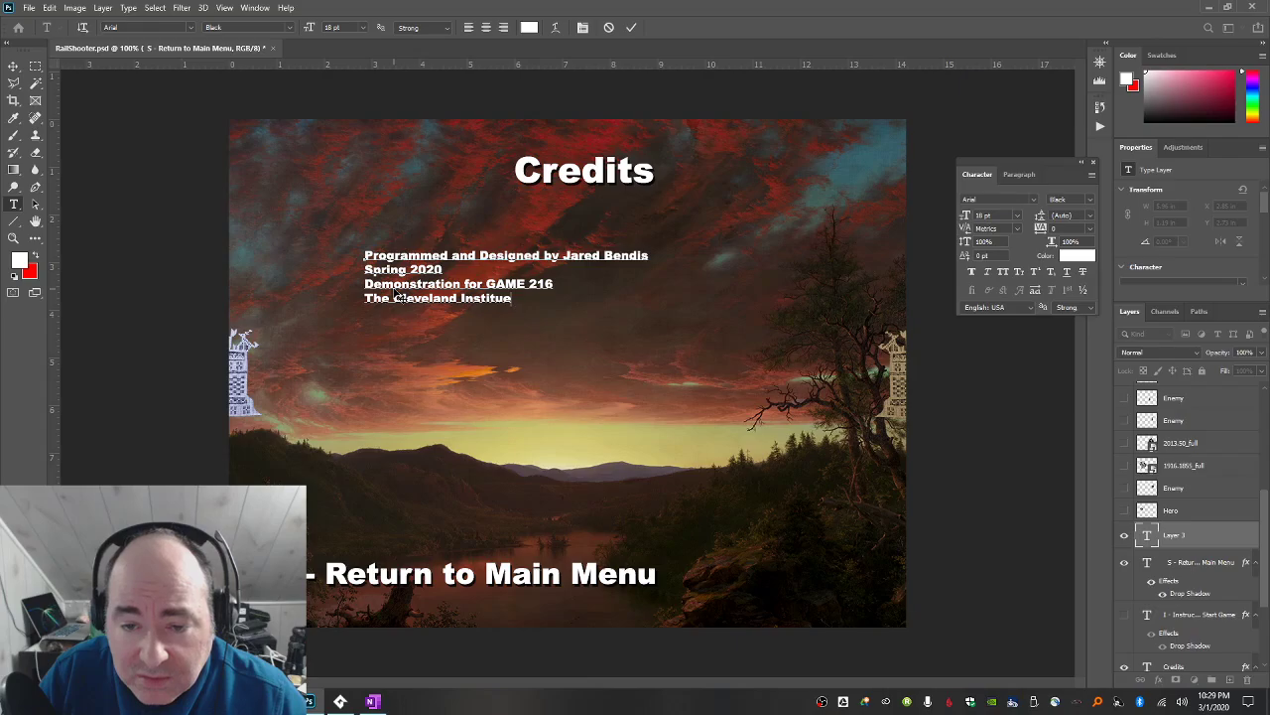
key("BackSpace")
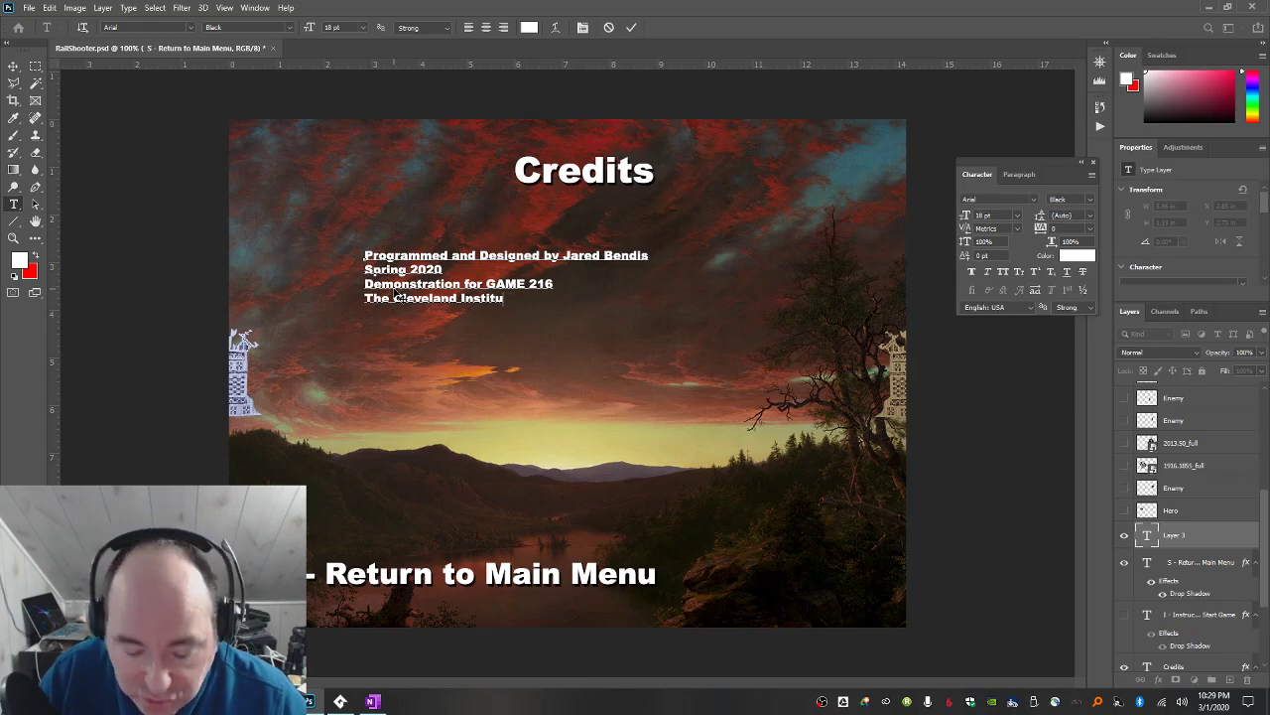
type("te")
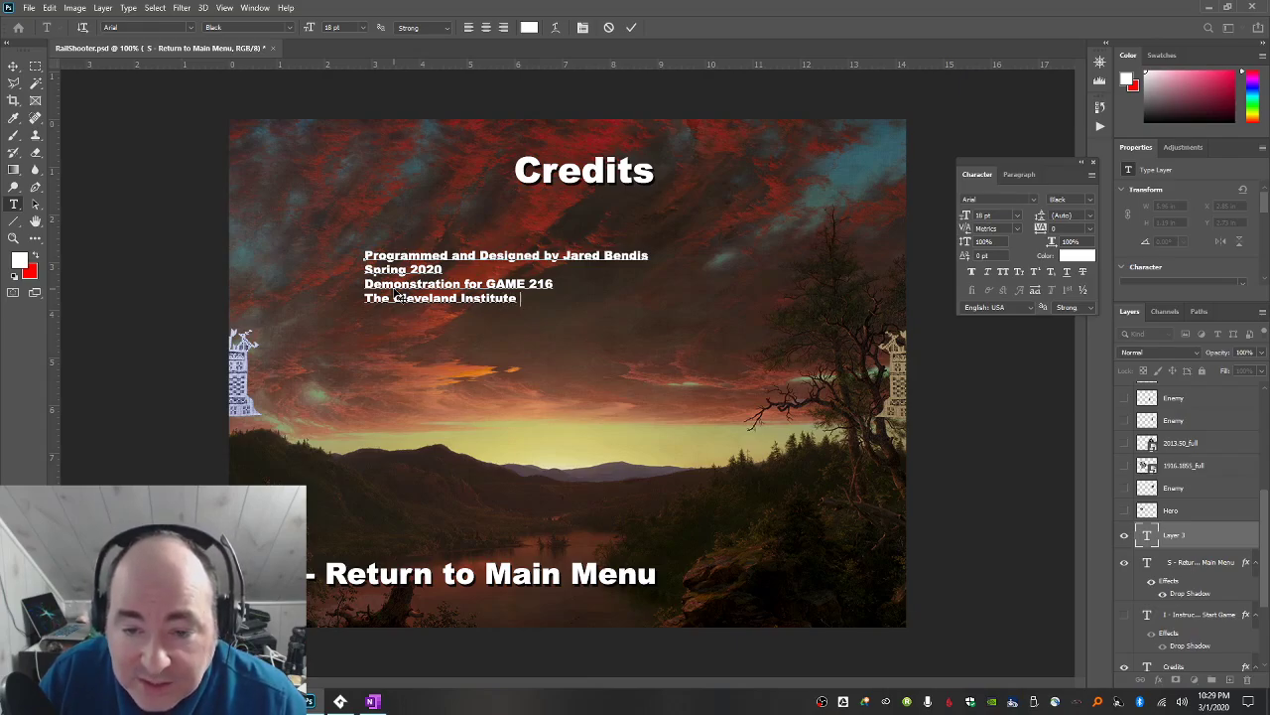
type(" of Art")
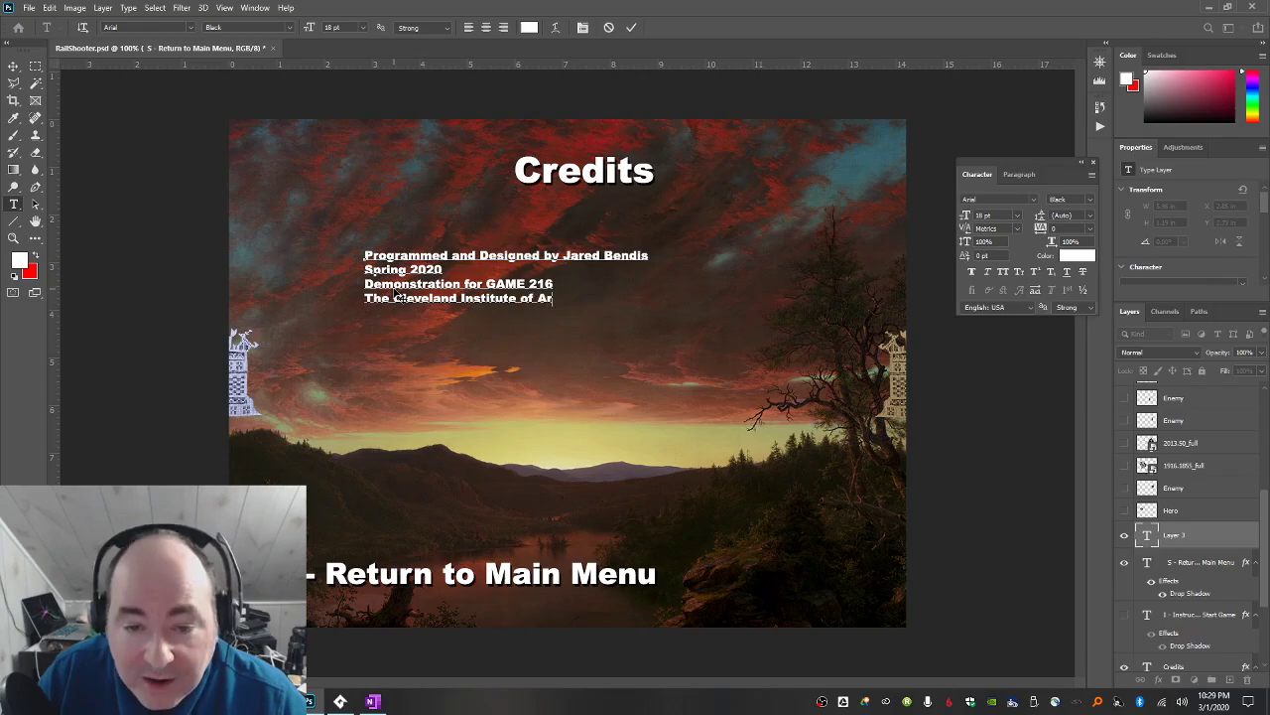
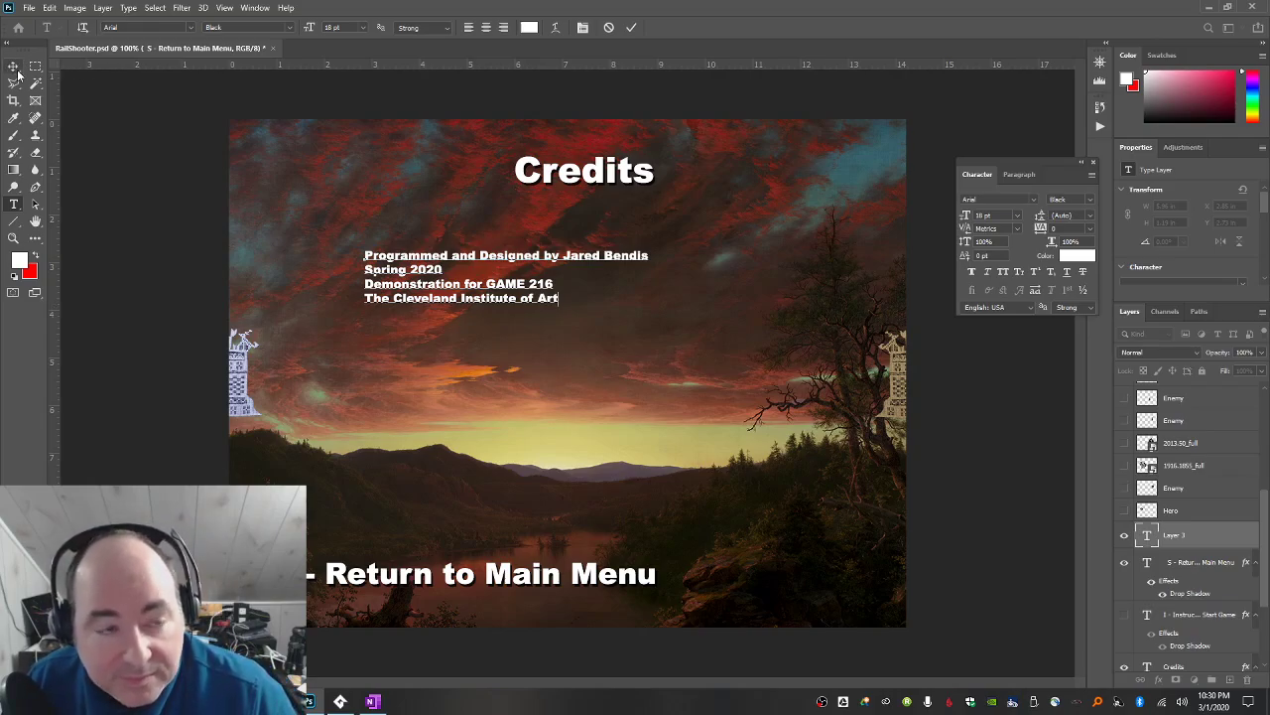
Commit the credits text and delete the two stray "Lorem Ipsum" text layers beside it.
key("ctrl+Return")
left_click(556, 307)
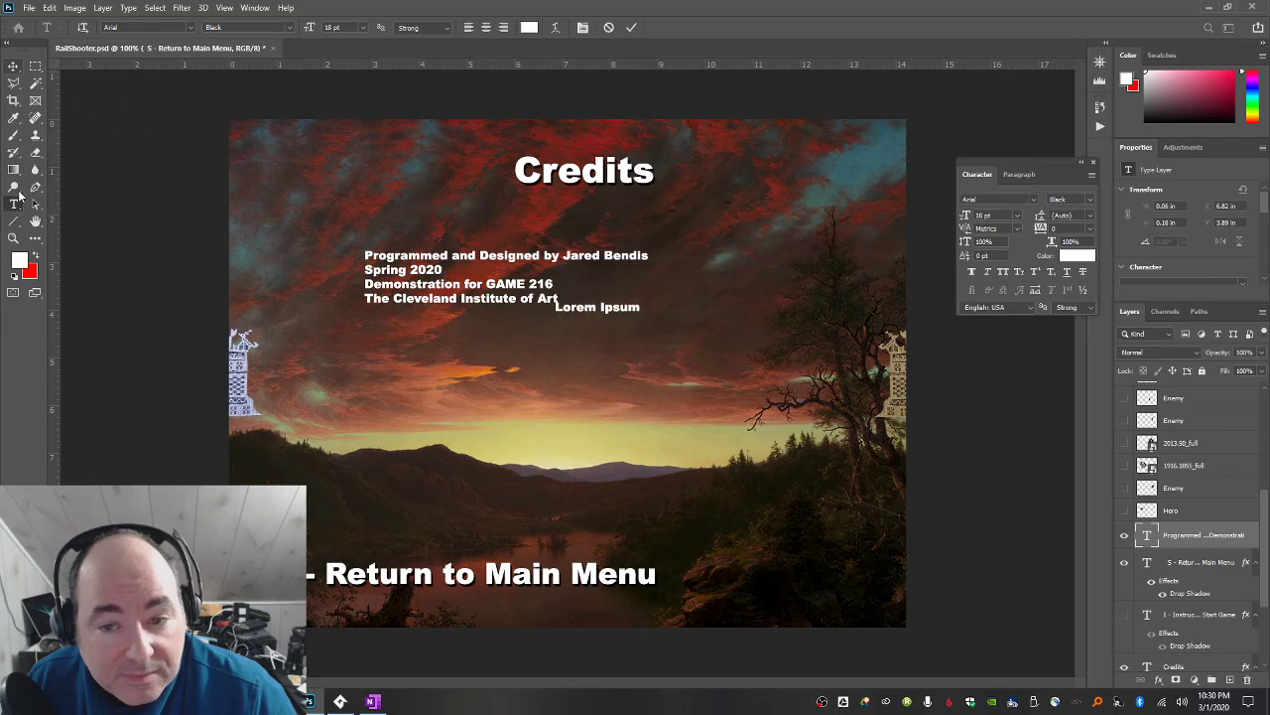
left_click(561, 296)
left_click(13, 66)
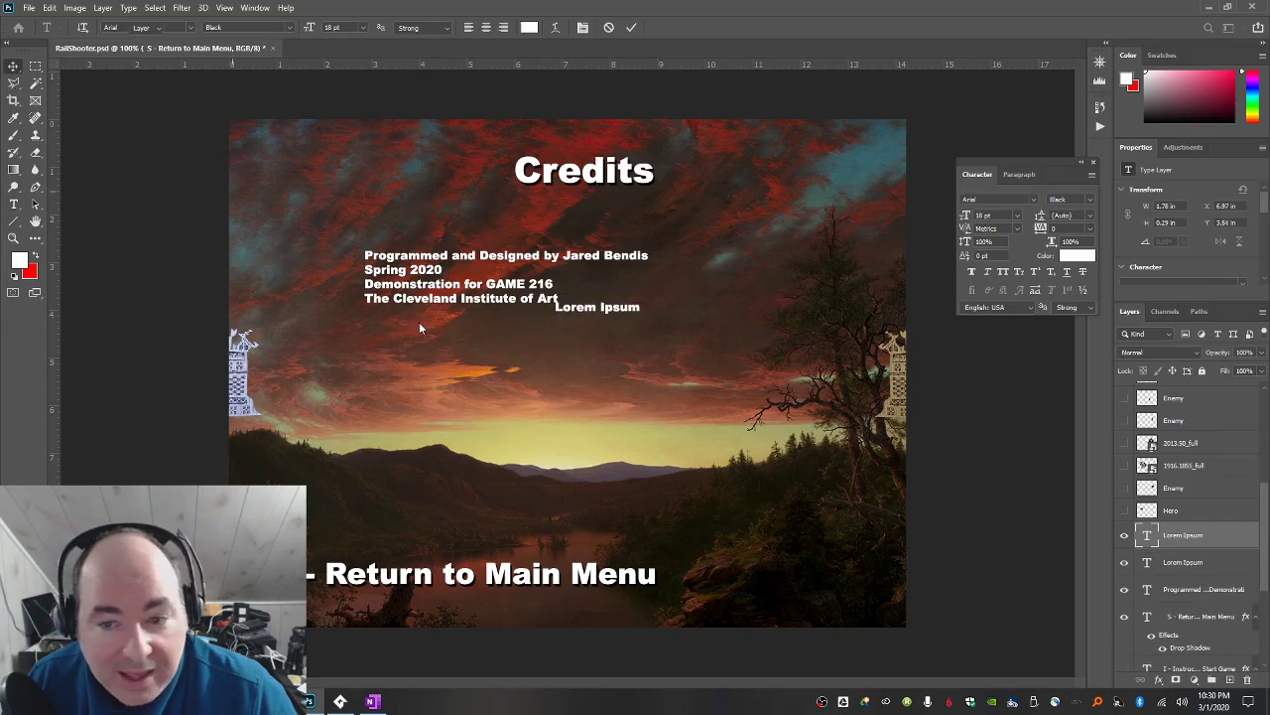
left_click(593, 310)
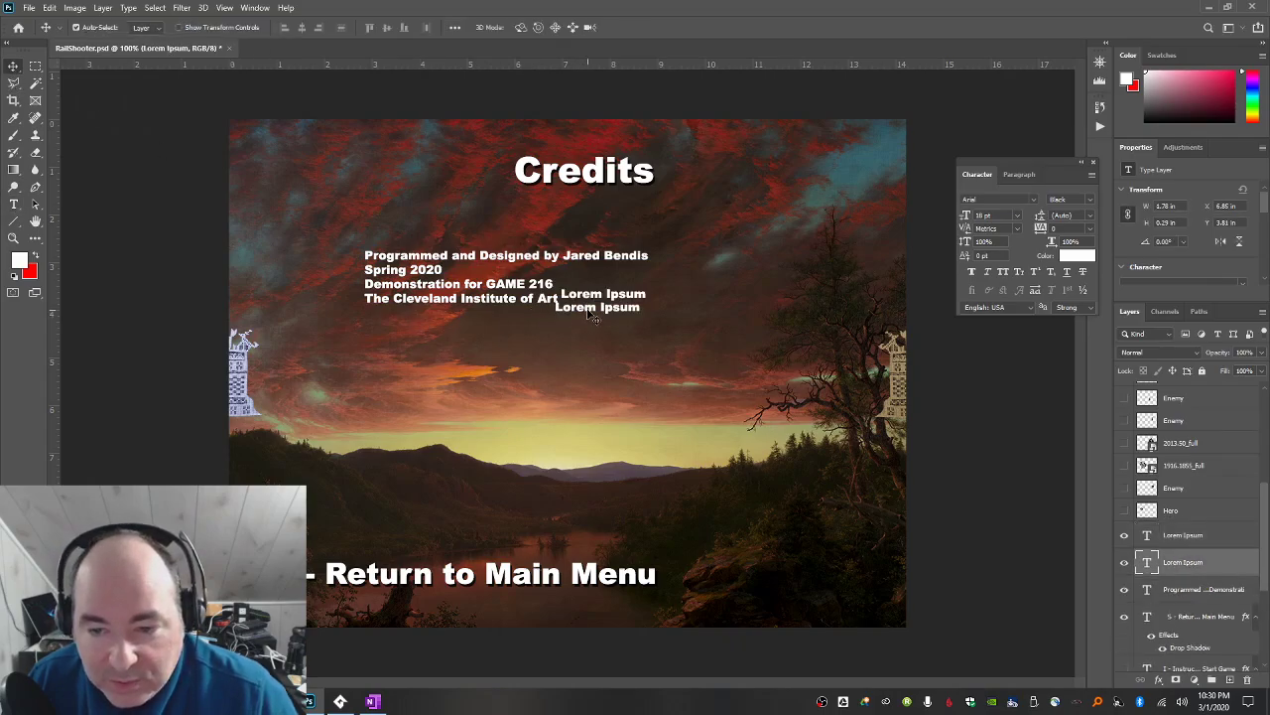
left_click(1247, 679)
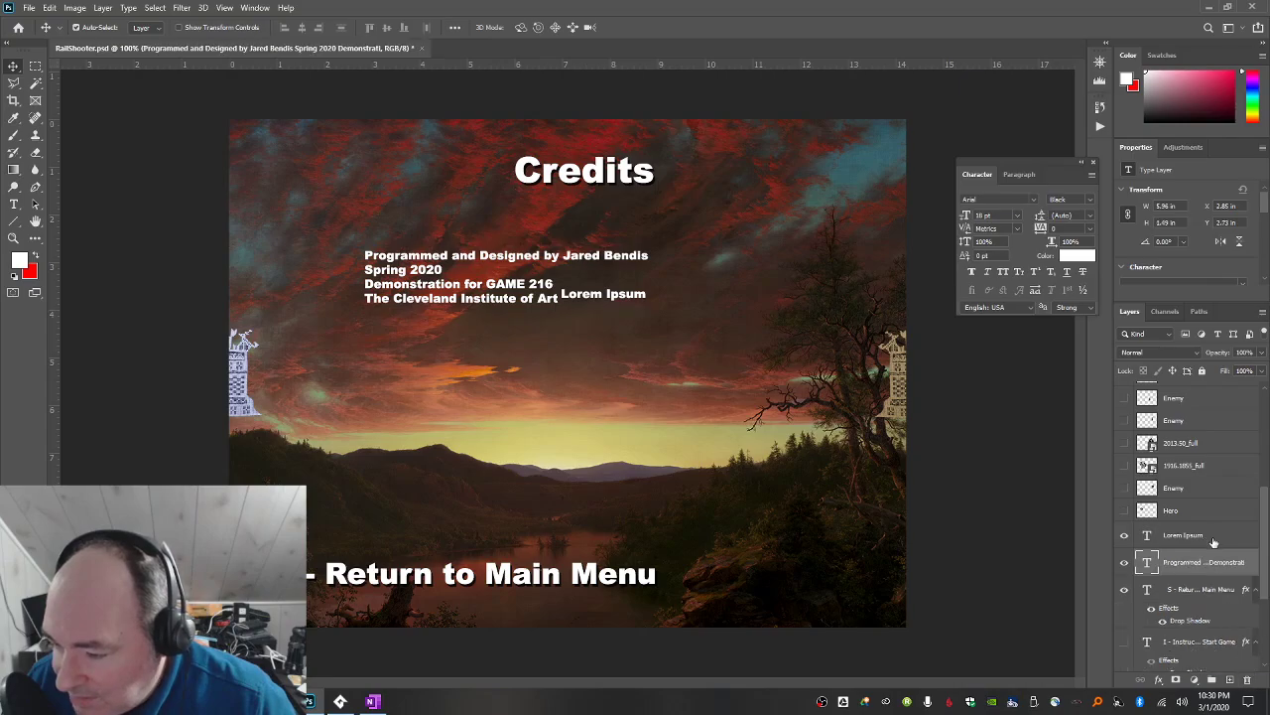
left_click(1247, 679)
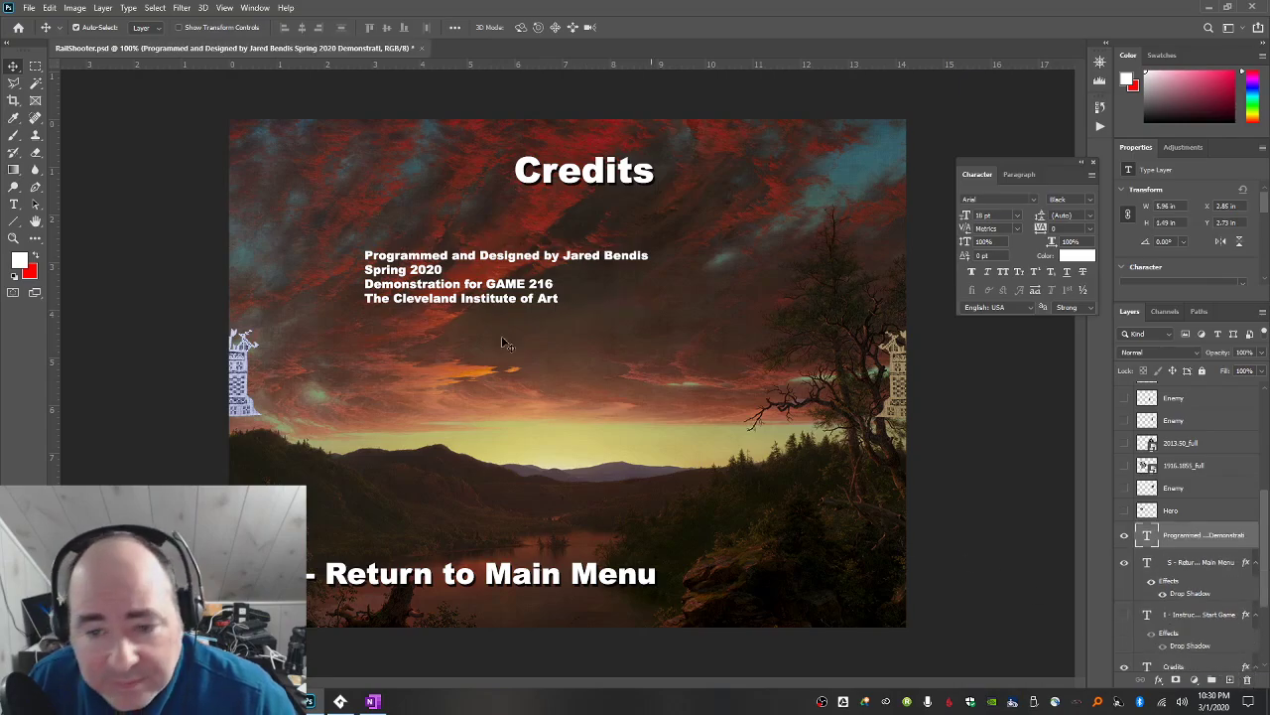
Add a paragraph after a blank line in the credits text: "All graphics from the Open-Access collection of the Cleveland Museum of Art".
left_click(14, 205)
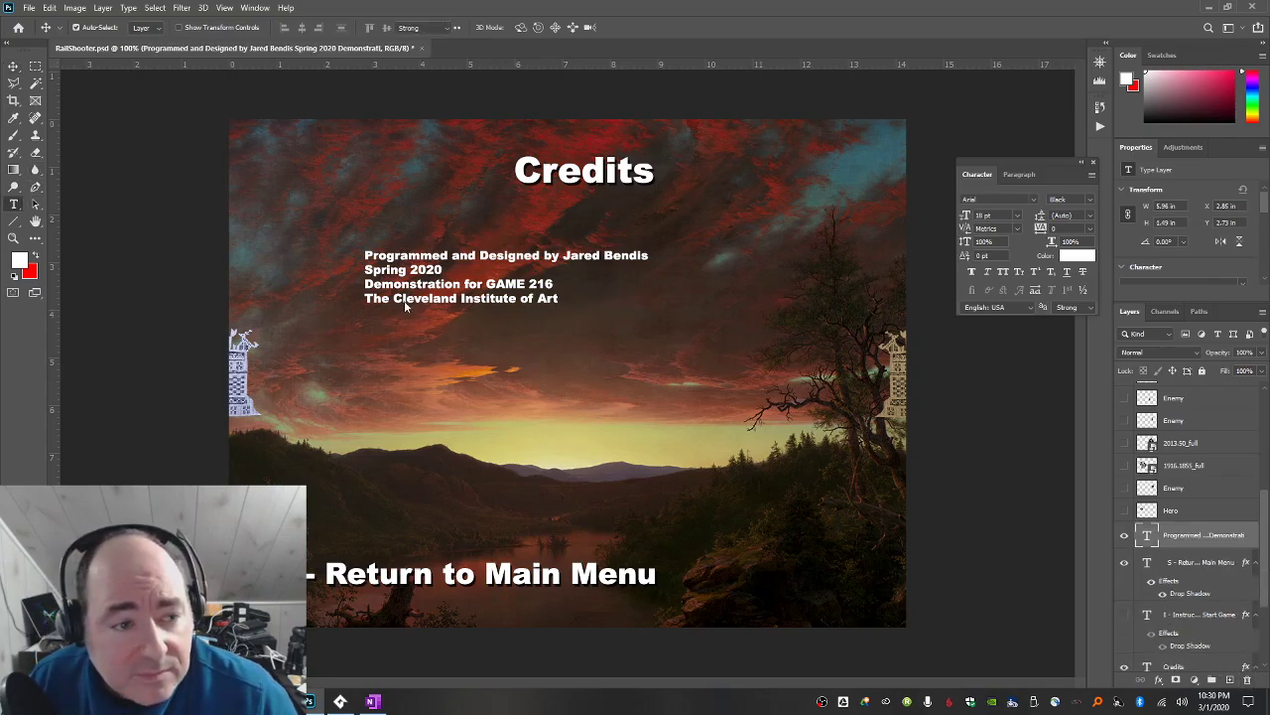
left_click(533, 299)
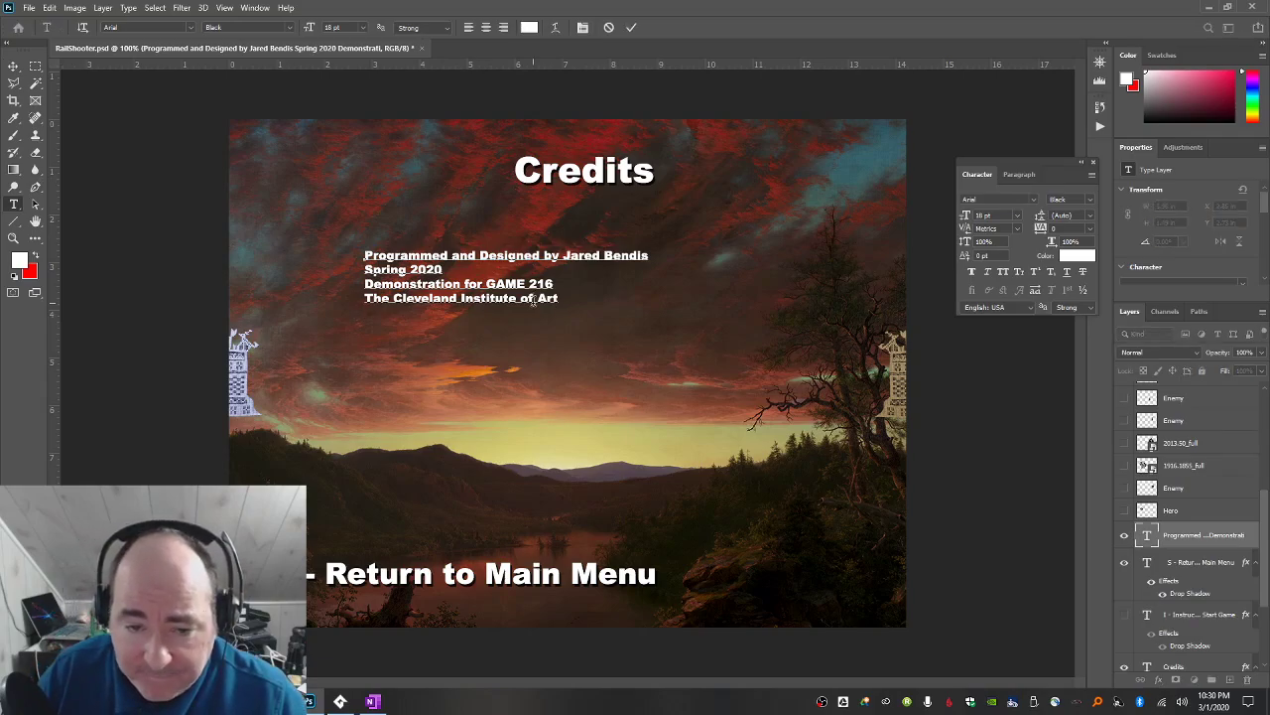
type("All graph")
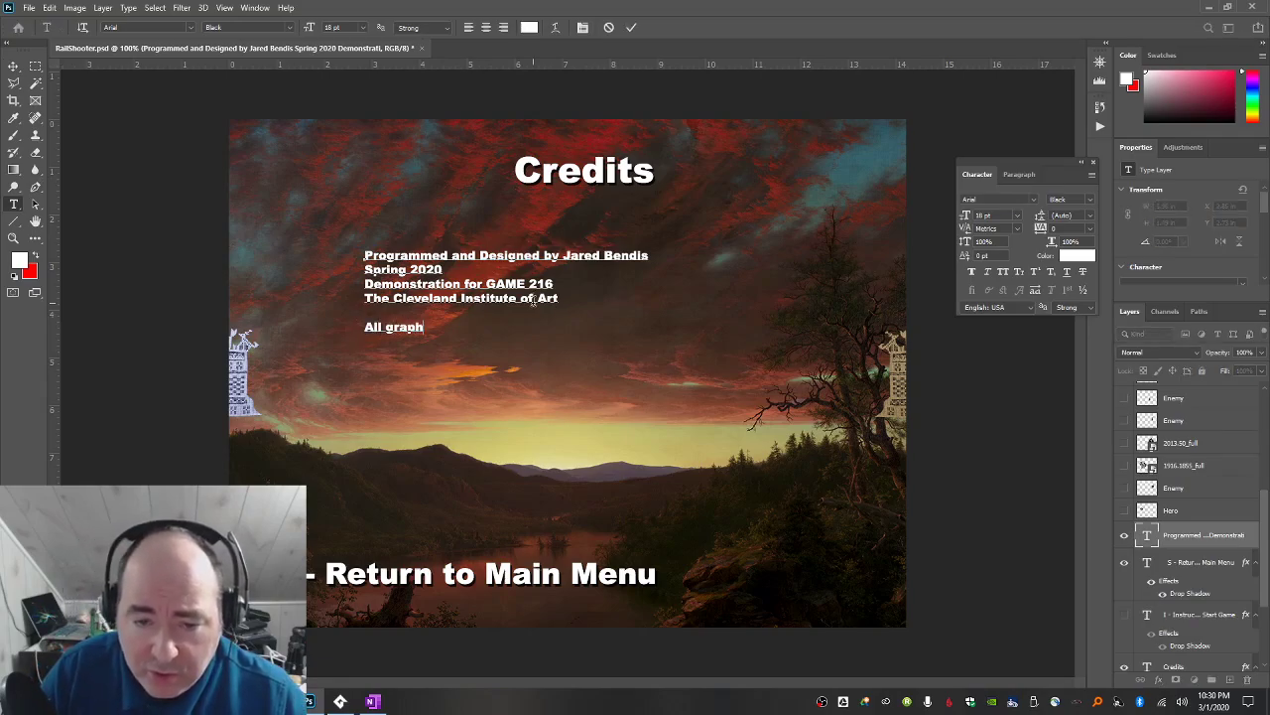
type("ics from t")
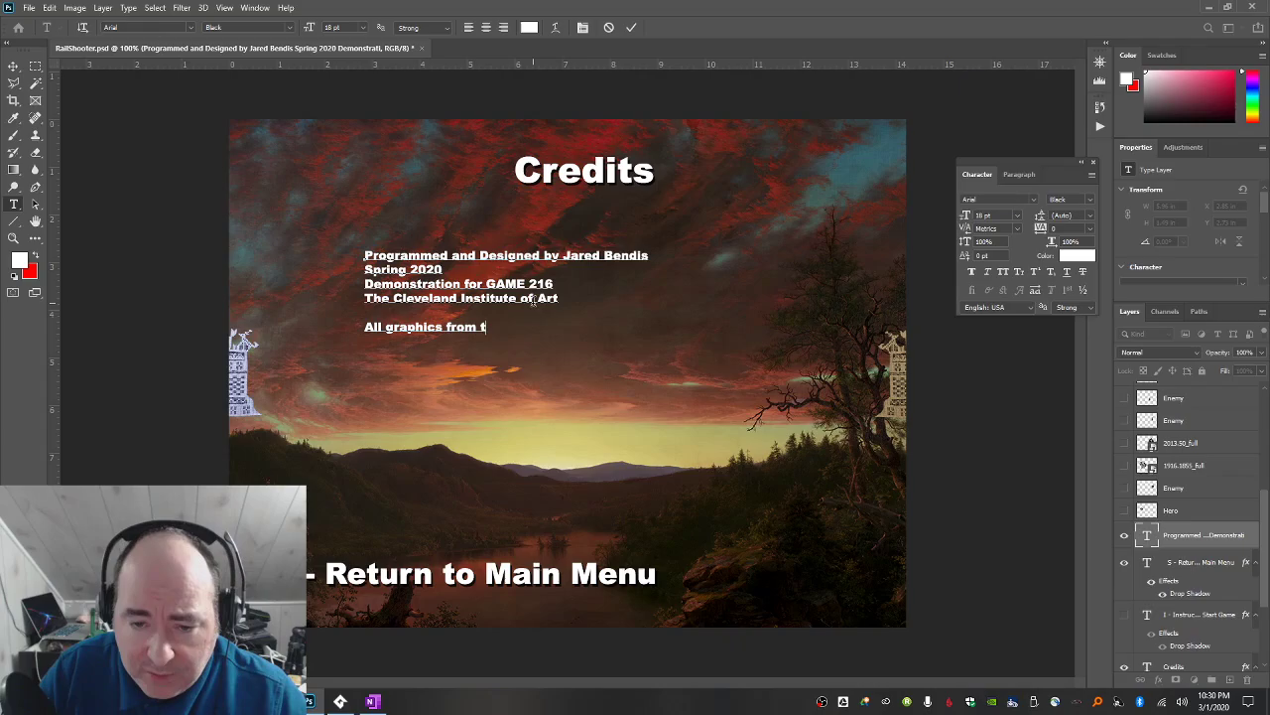
type("he Open-Acce")
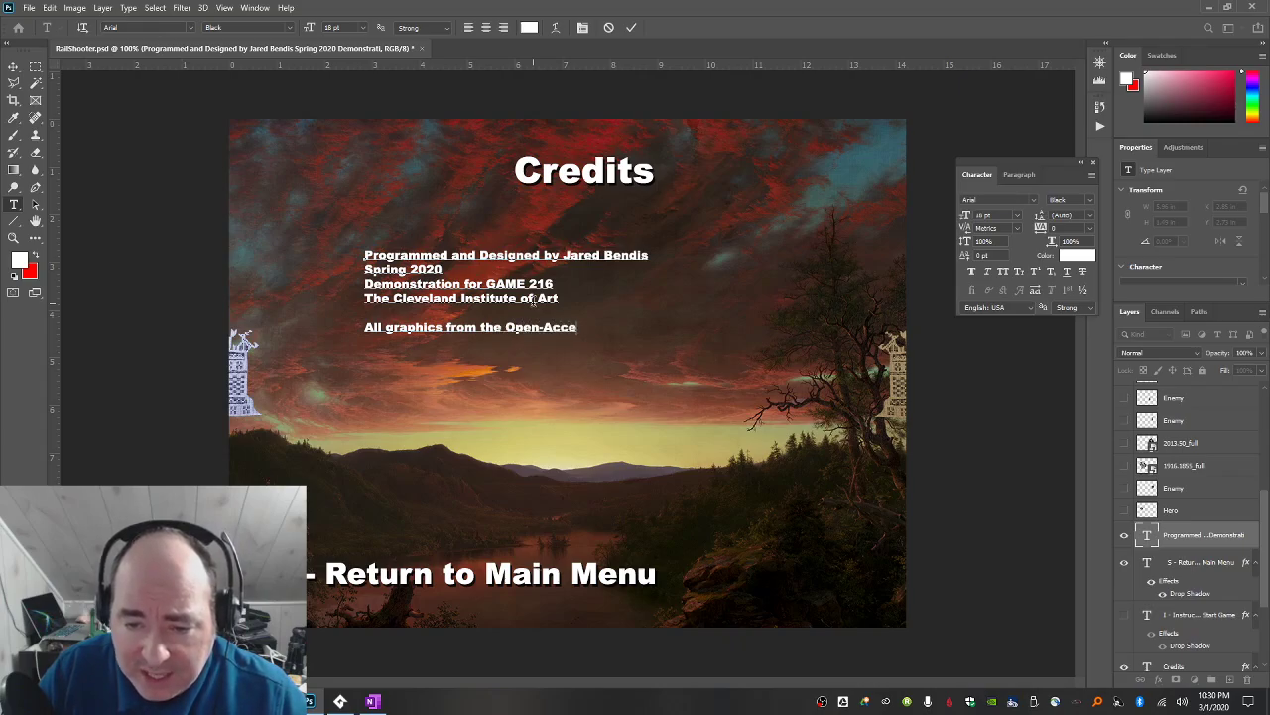
type("ss colelctio")
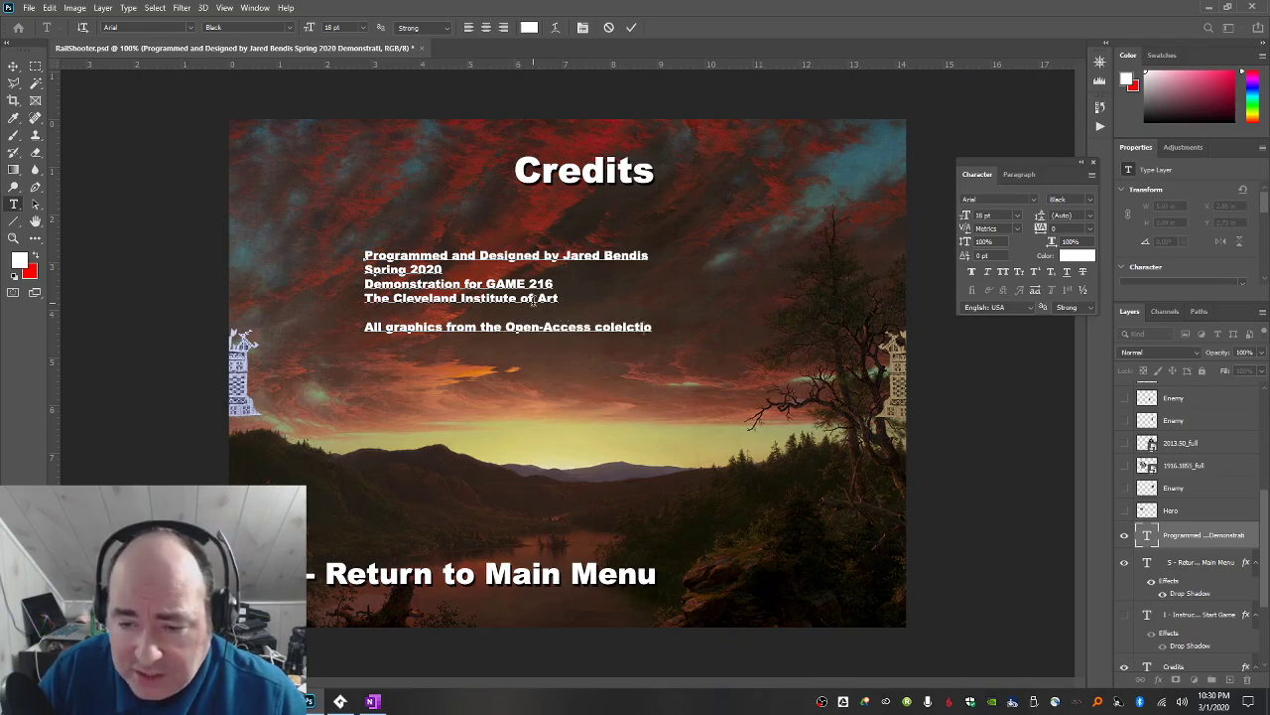
key("BackSpace")
key("BackSpace")
key("BackSpace")
key("BackSpace")
key("BackSpace")
key("BackSpace")
type("lec")
key("BackSpace")
key("BackSpace")
key("BackSpace")
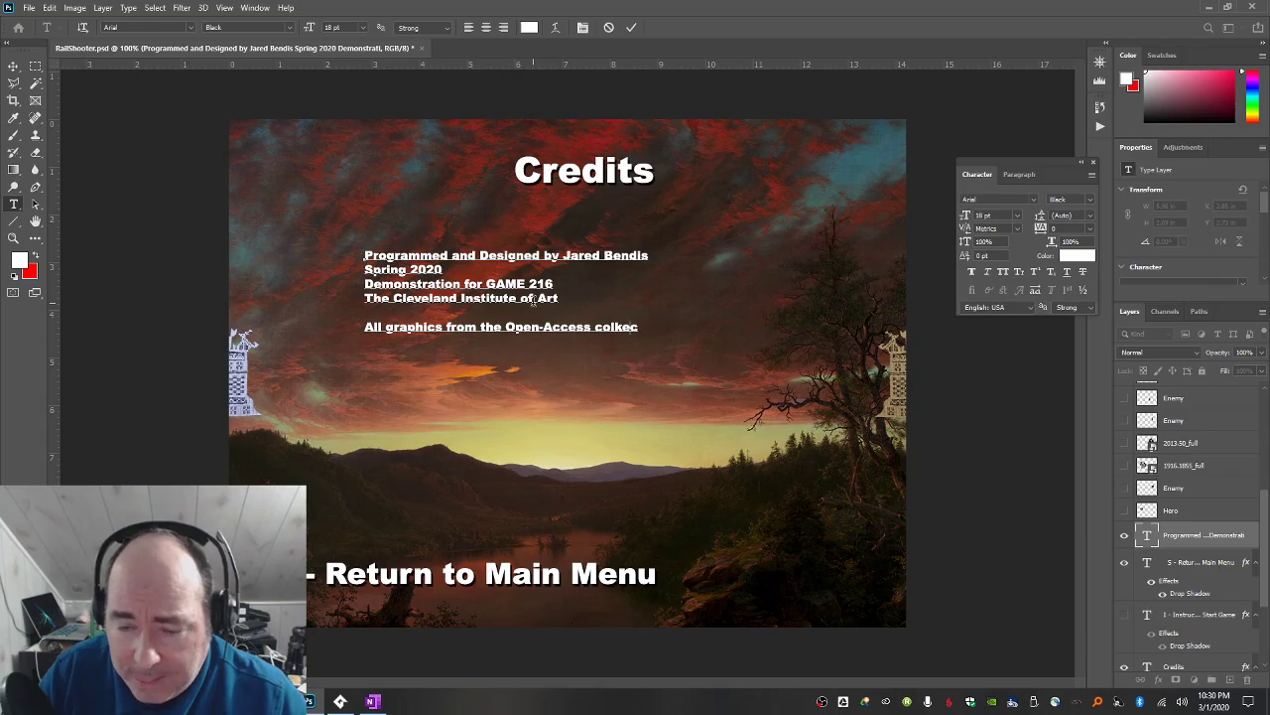
type("le")
key("BackSpace")
key("BackSpace")
type("l")
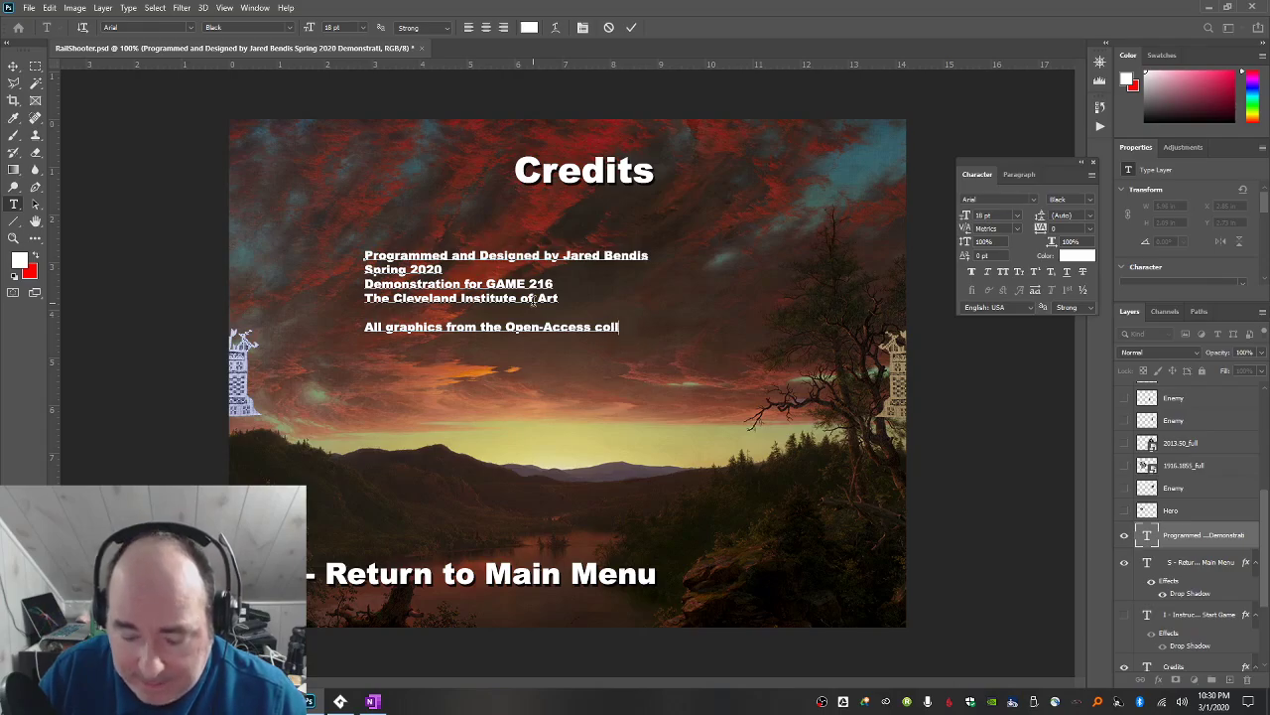
type("ection of the")
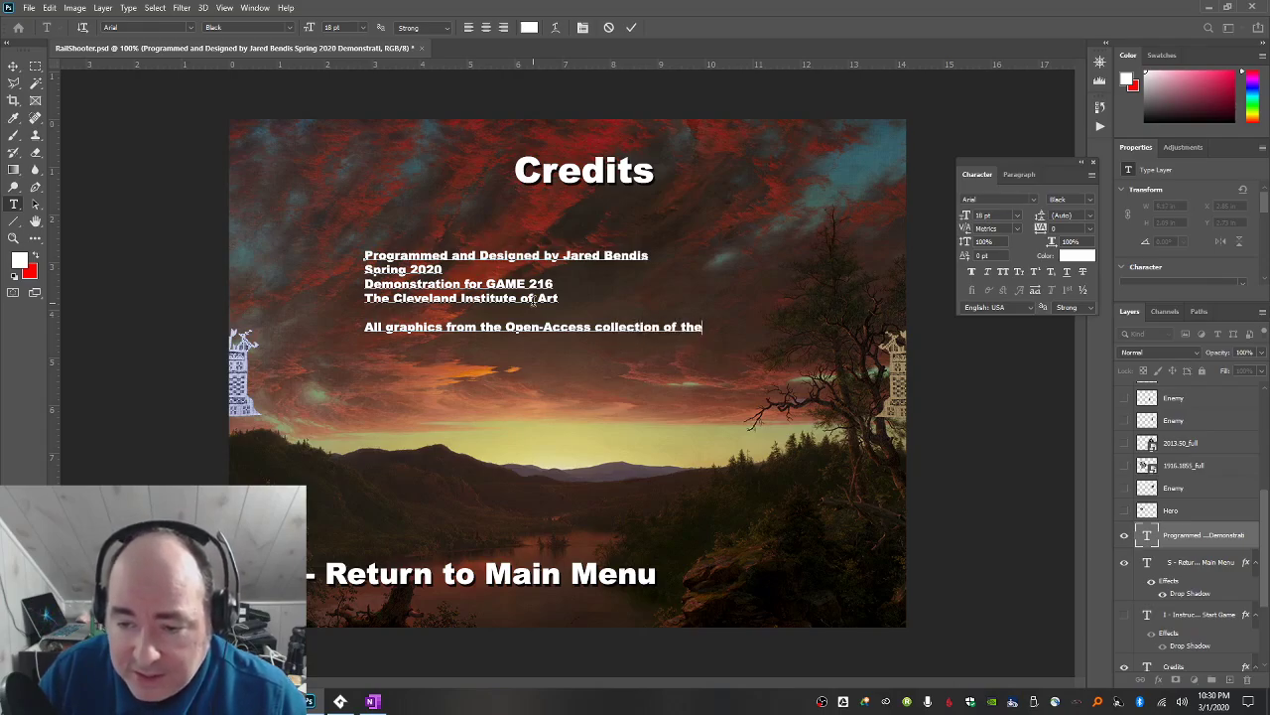
type(" Cleveland M")
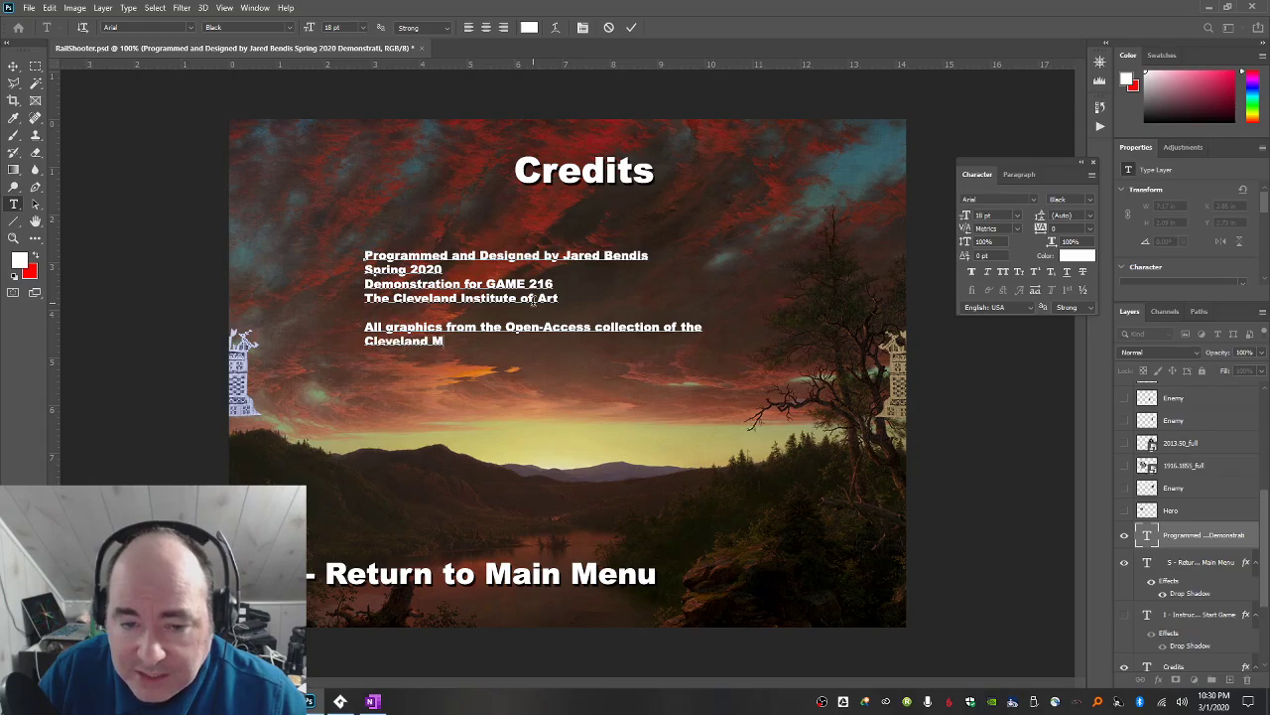
type("useum of Art")
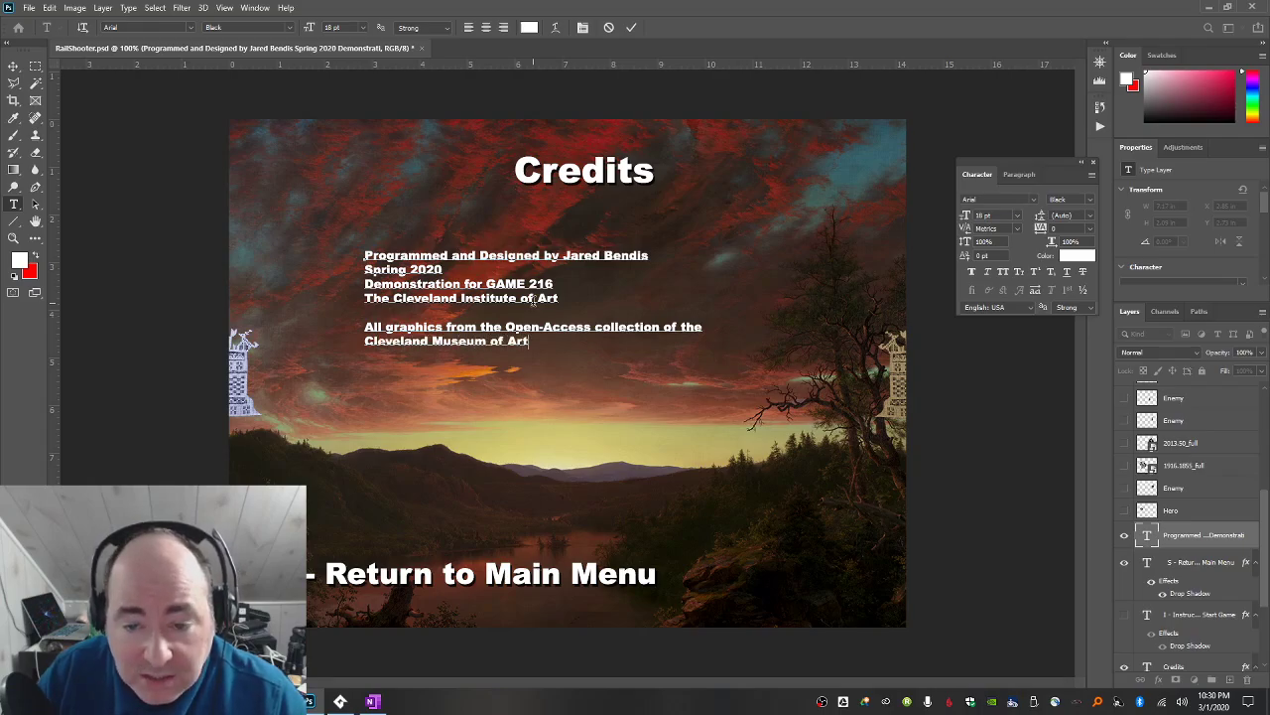
Add a separate paragraph reading "All sounds and music by" followed by the designer's full name.
key("Return")
type("All sou")
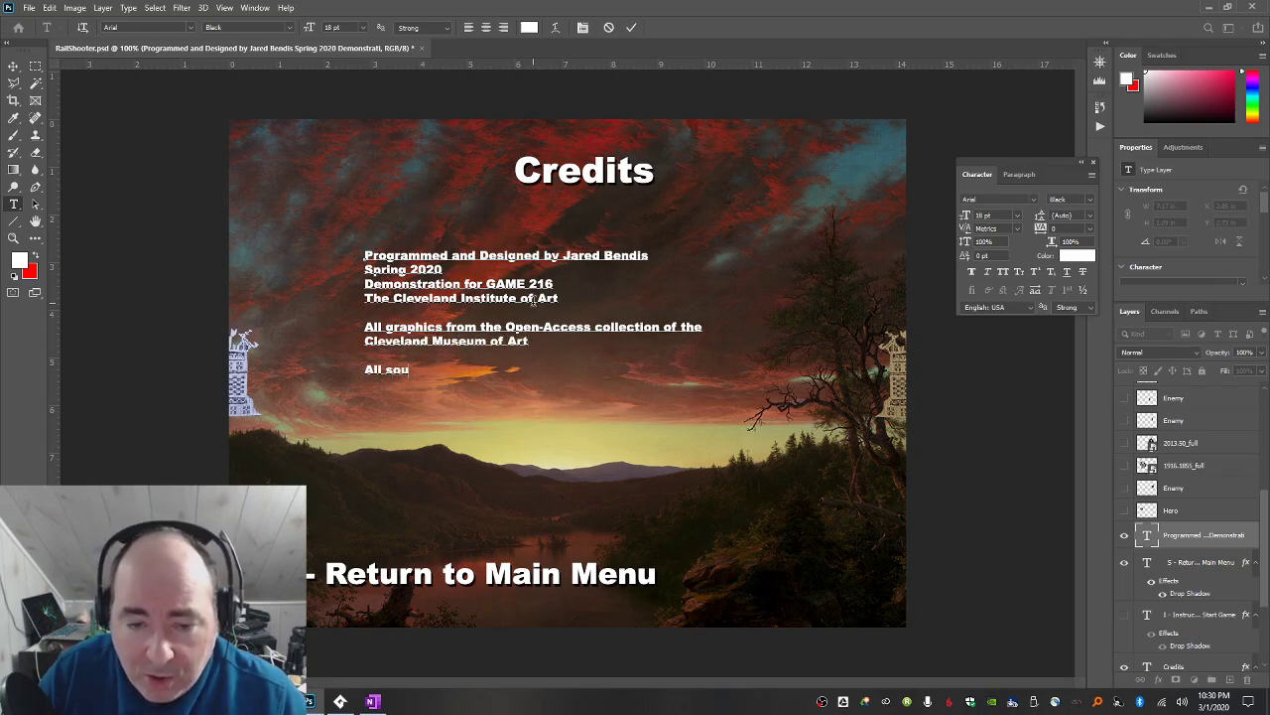
type("nds and music")
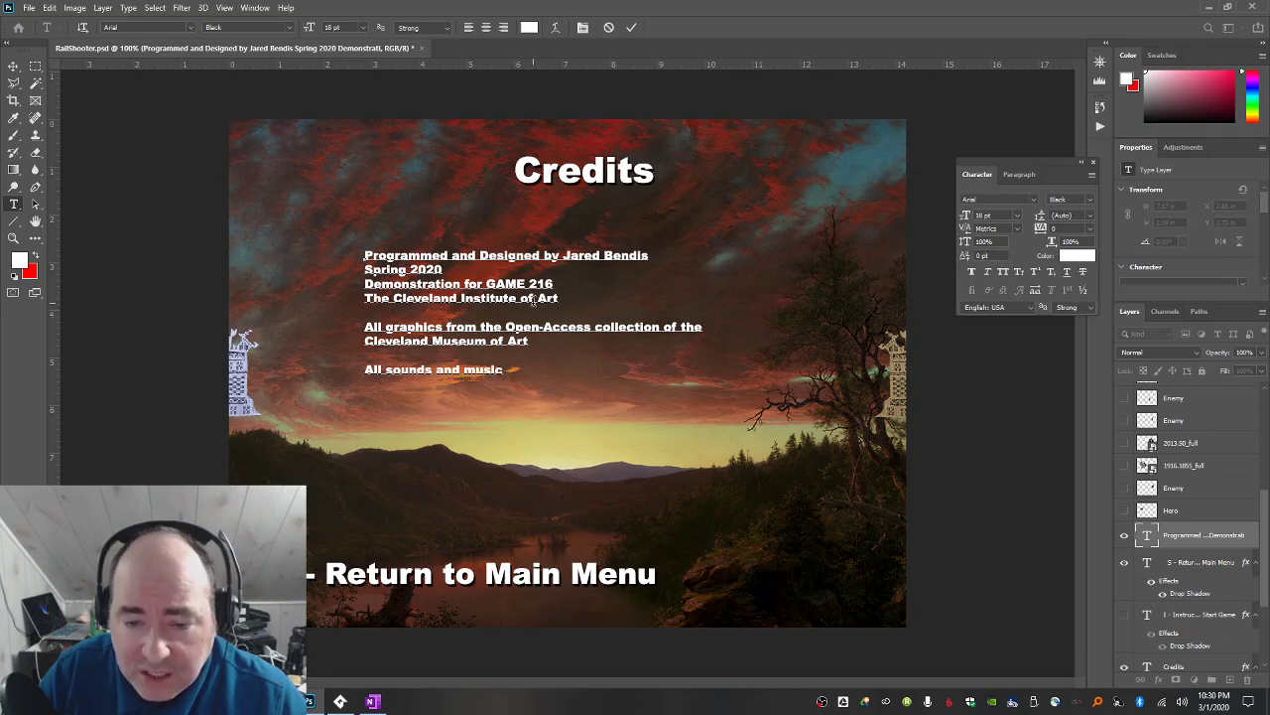
type(" by ")
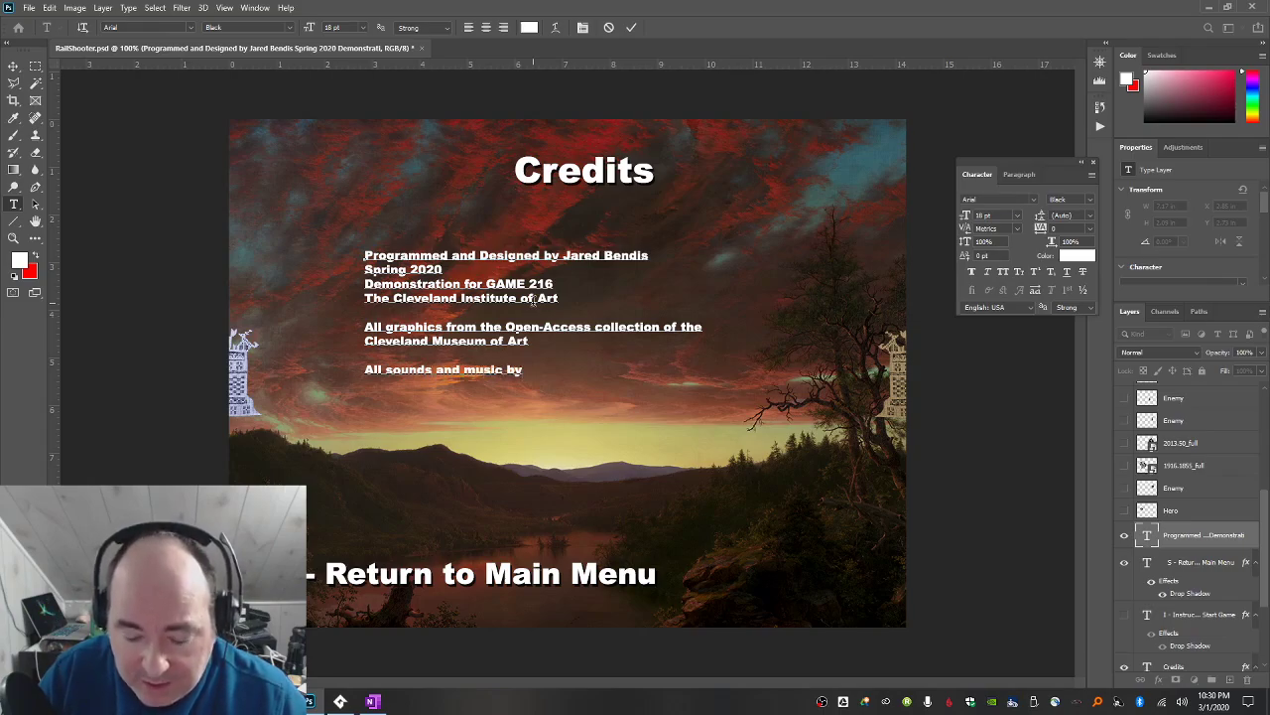
type("Jared Bendis")
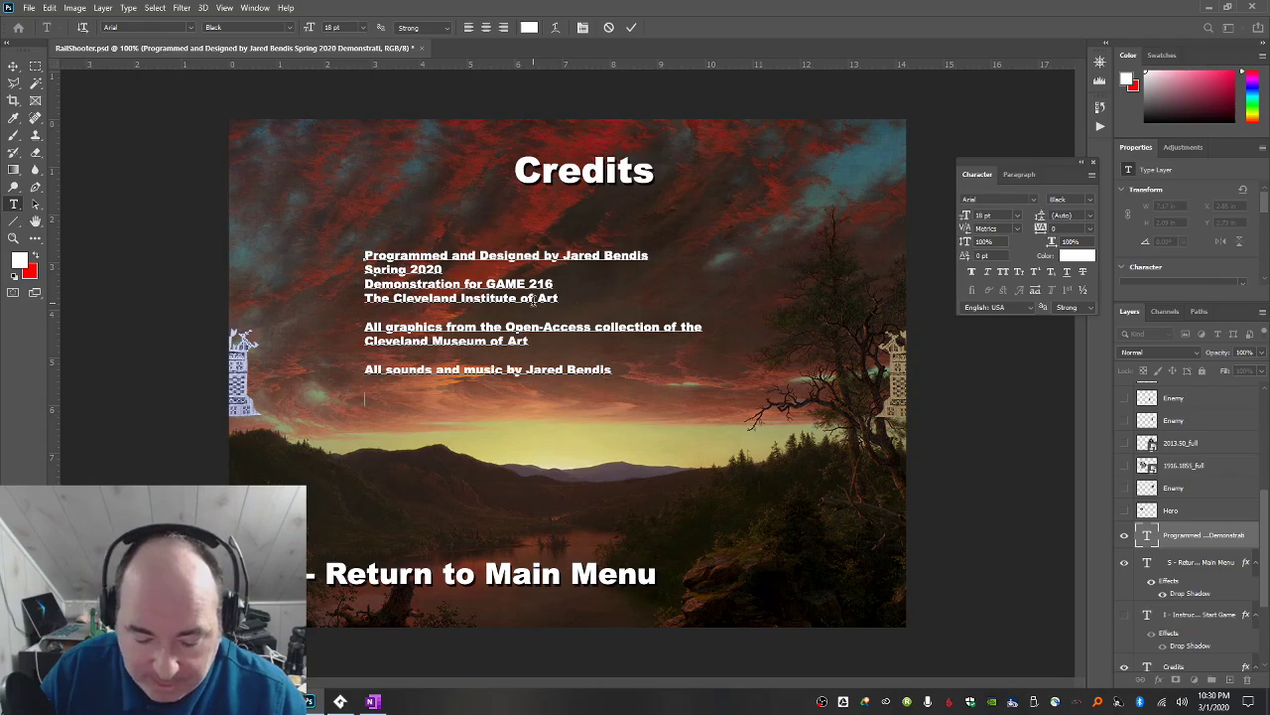
type("Watch this")
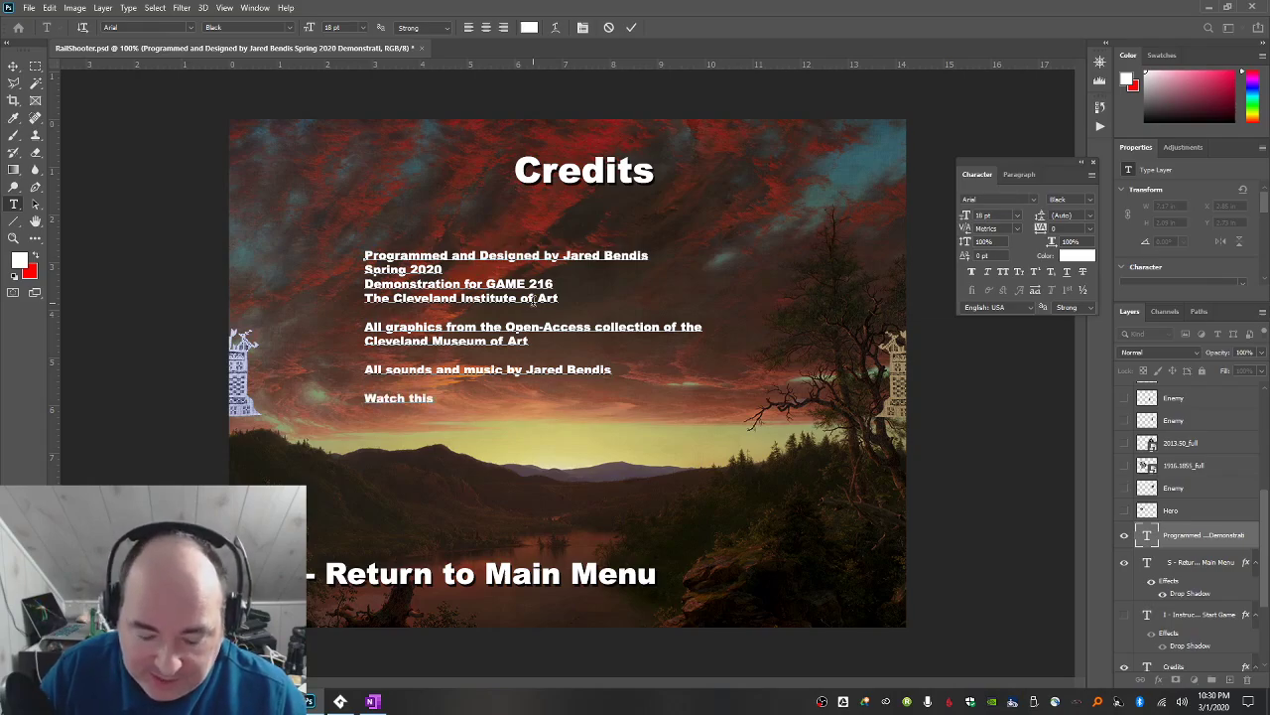
type(" ga")
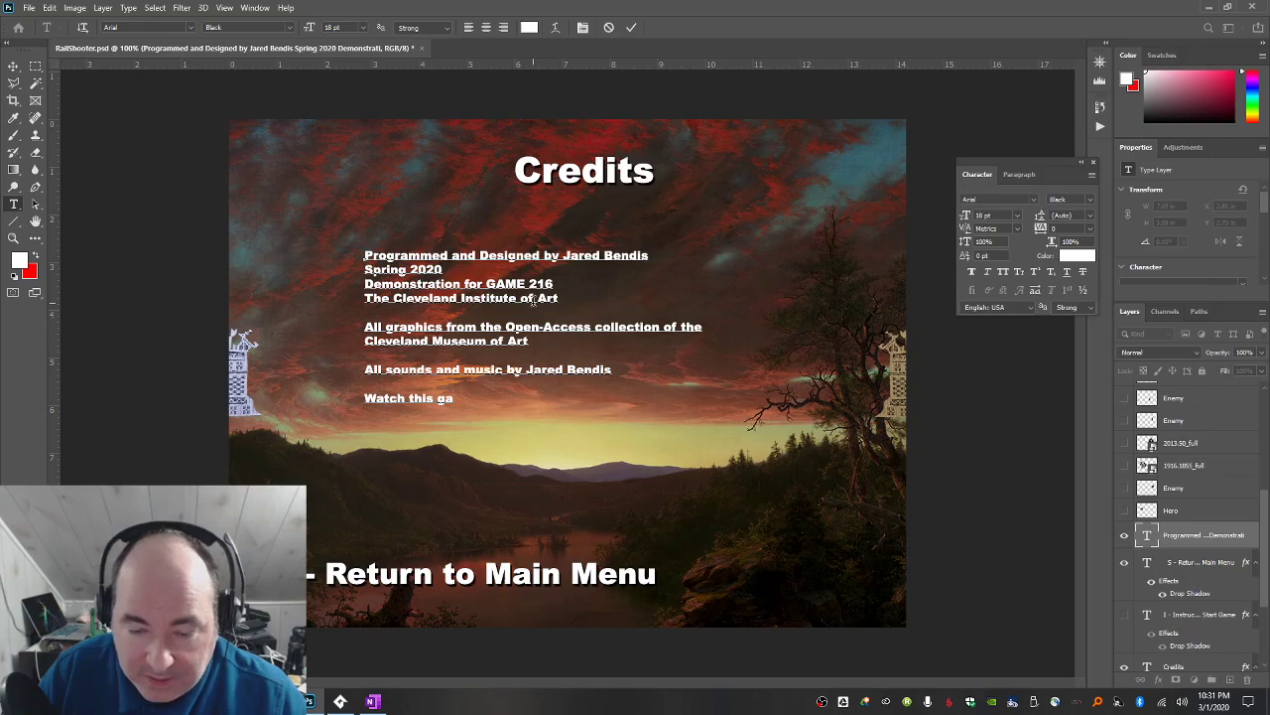
type("me be")
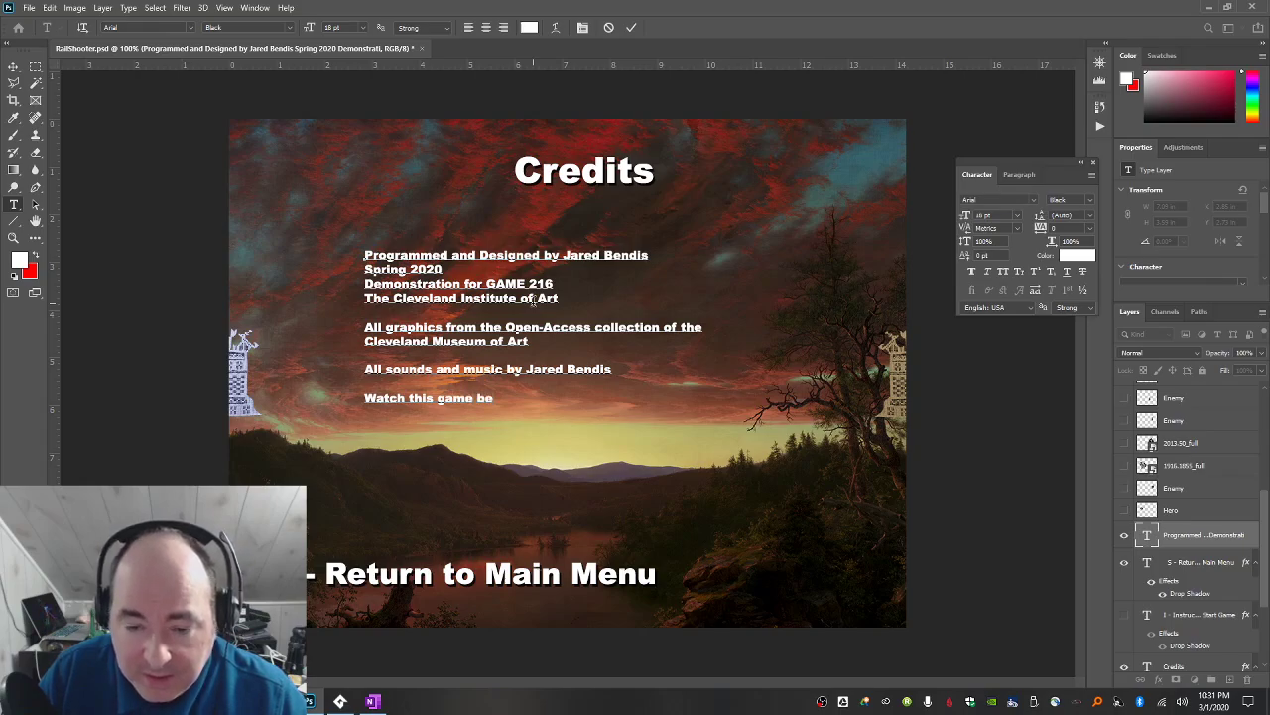
type("ing")
key("shift+Home")
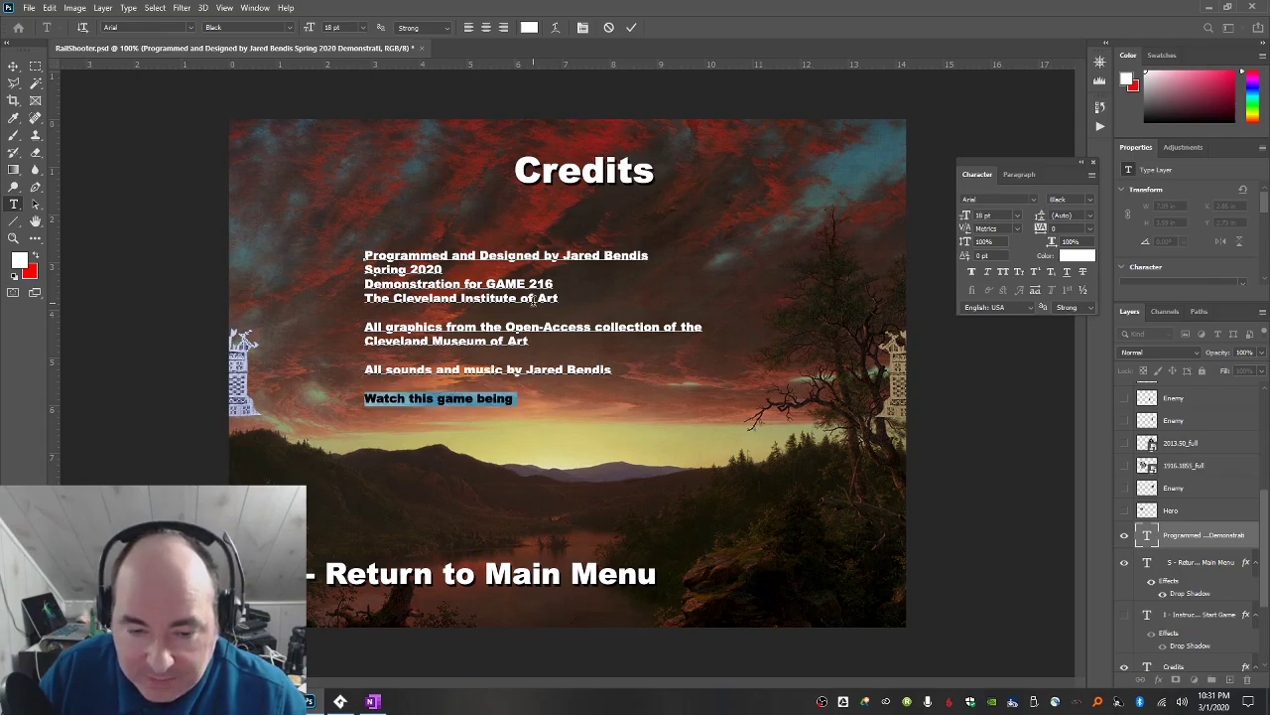
Write the last credits paragraph as "You can watch this game being developed on Twitch or YouTube".
type("You can watch this")
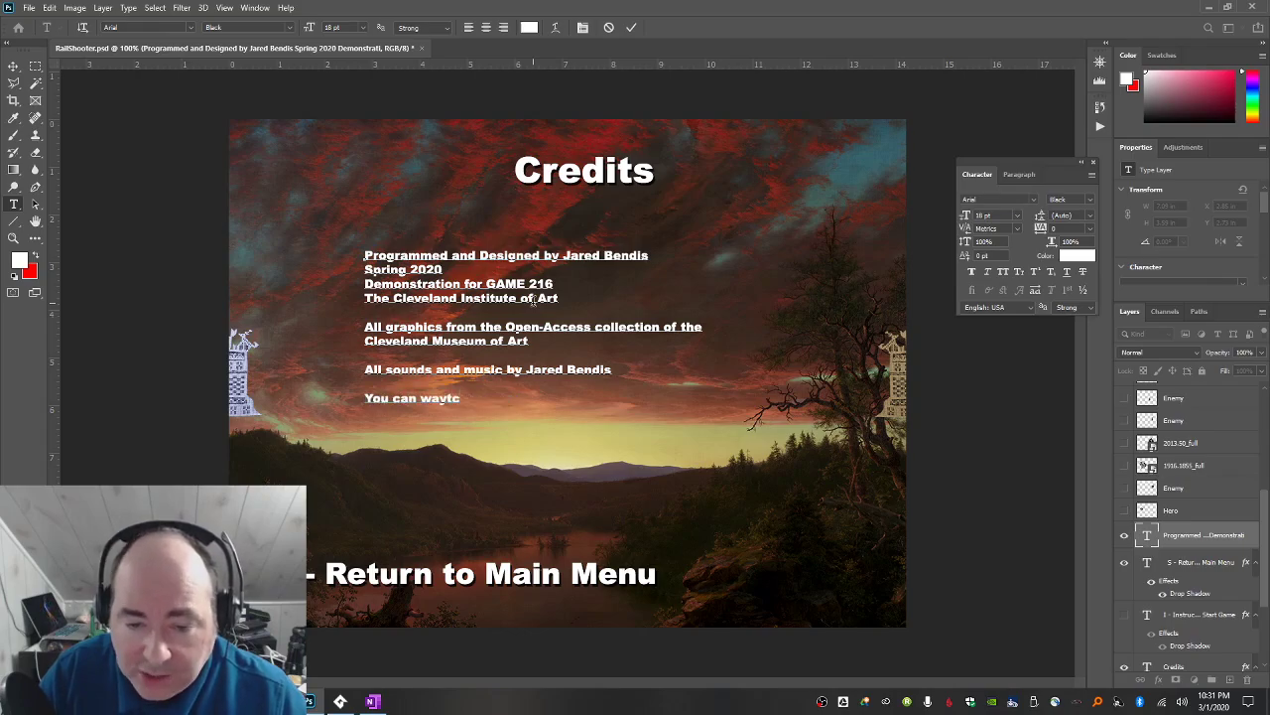
type(" ga")
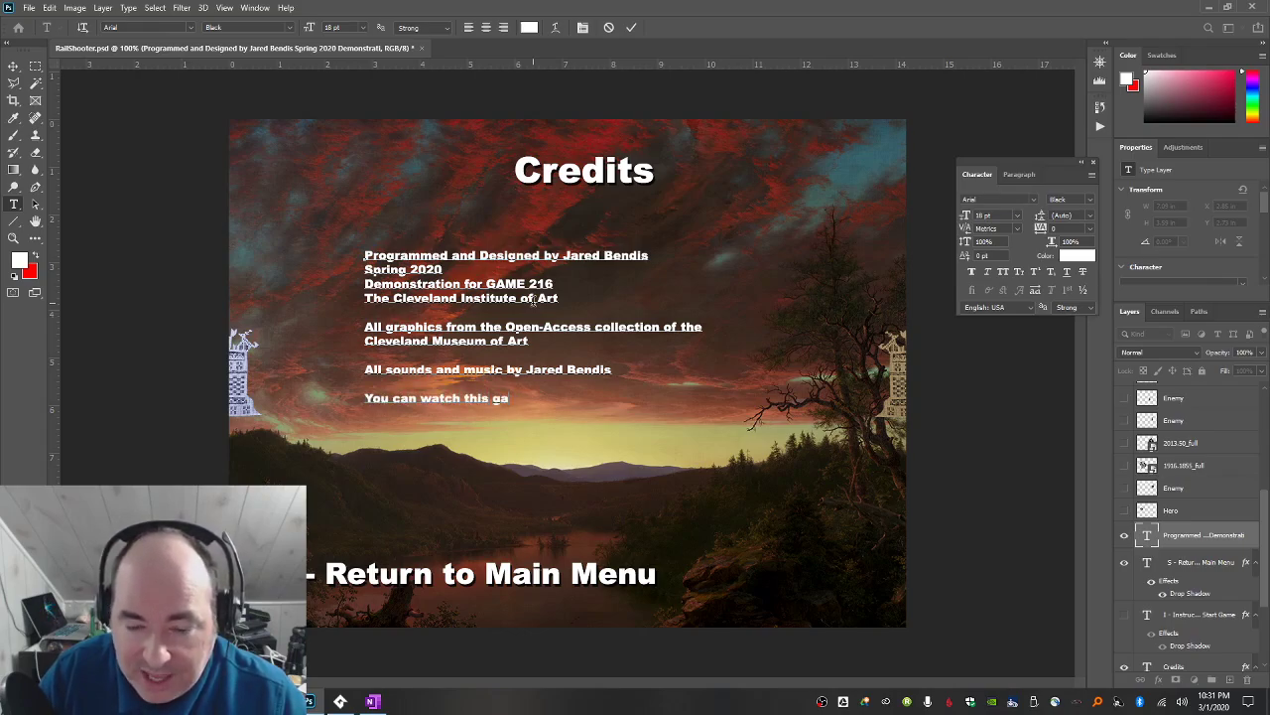
type("me being developed o")
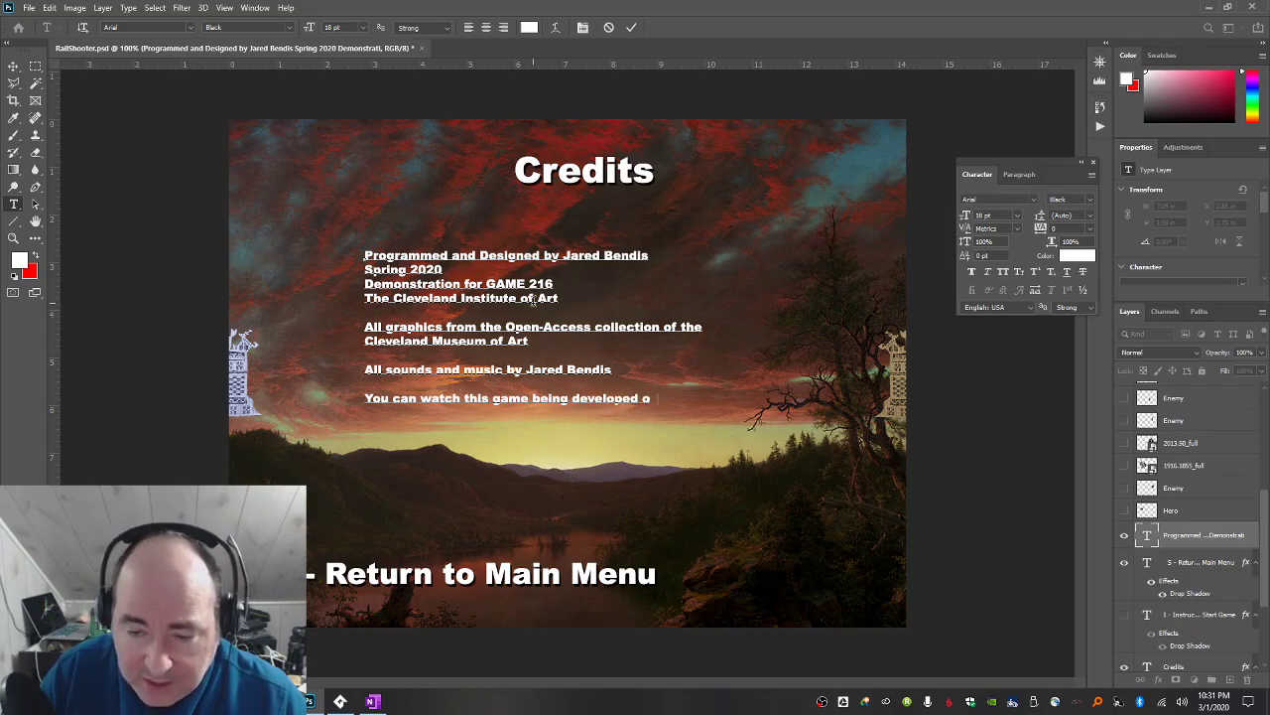
type("n YouTubn")
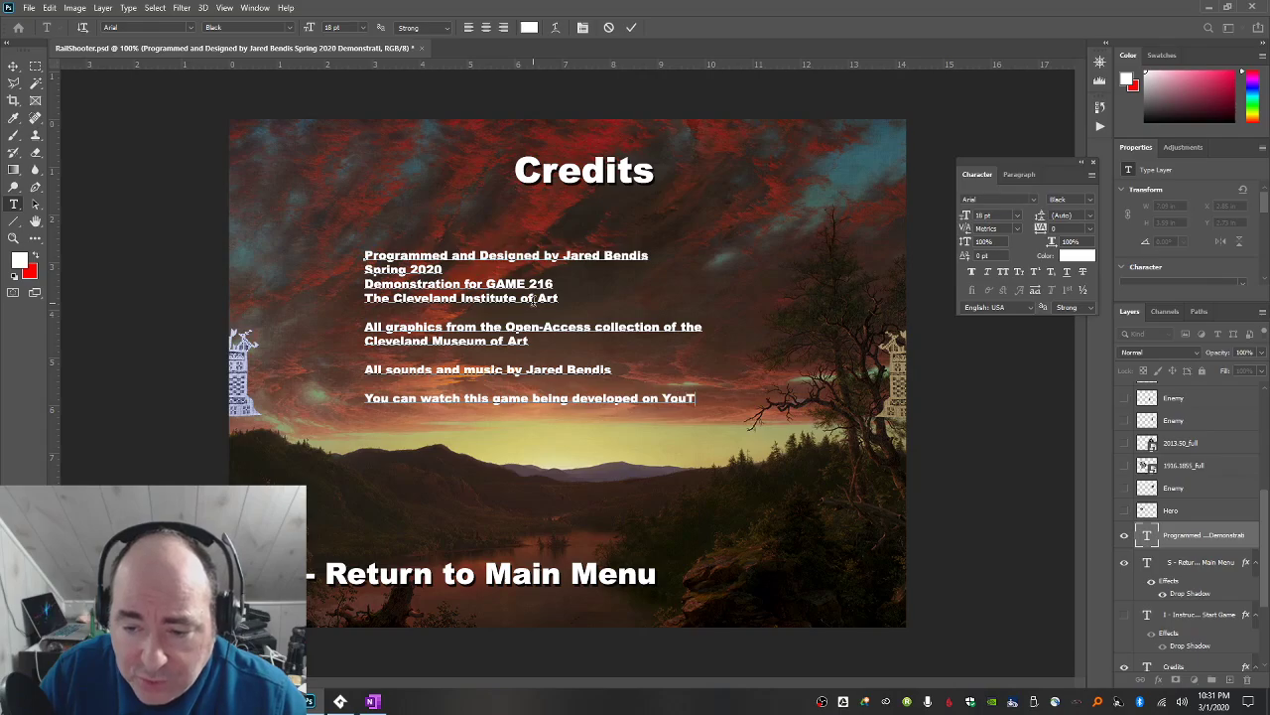
key("BackSpace")
key("BackSpace")
key("BackSpace")
key("BackSpace")
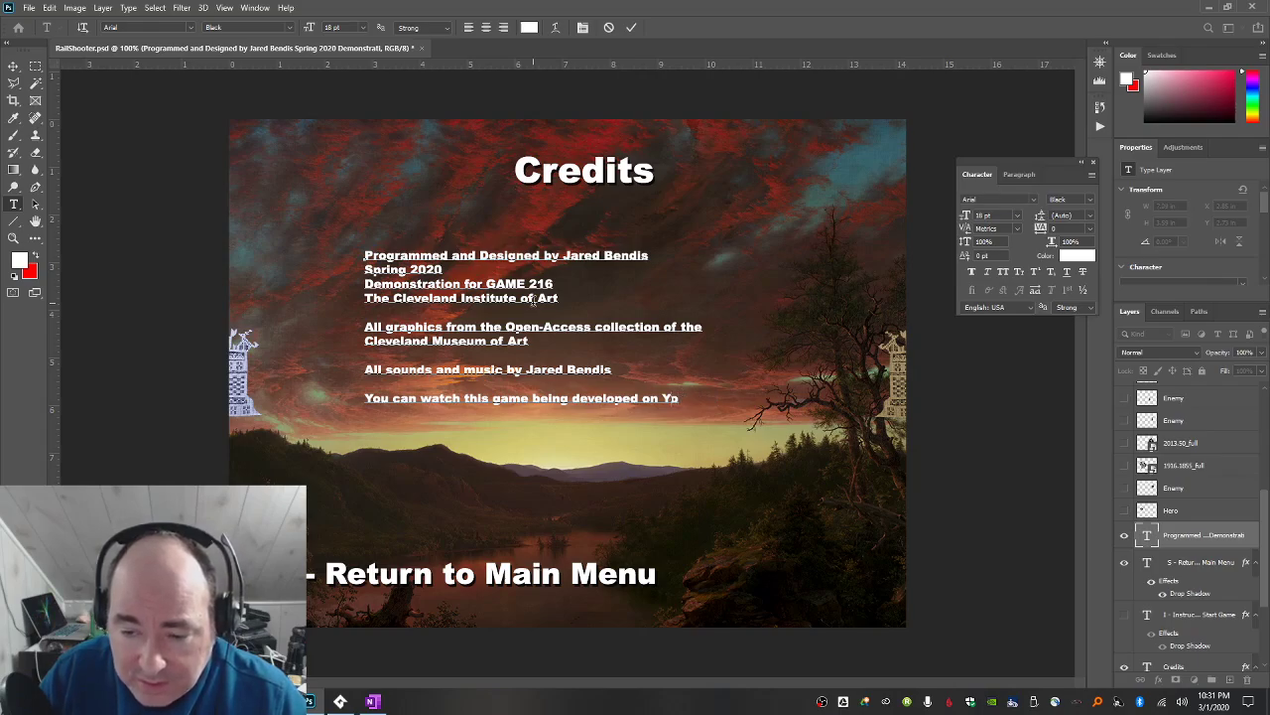
type("Tw")
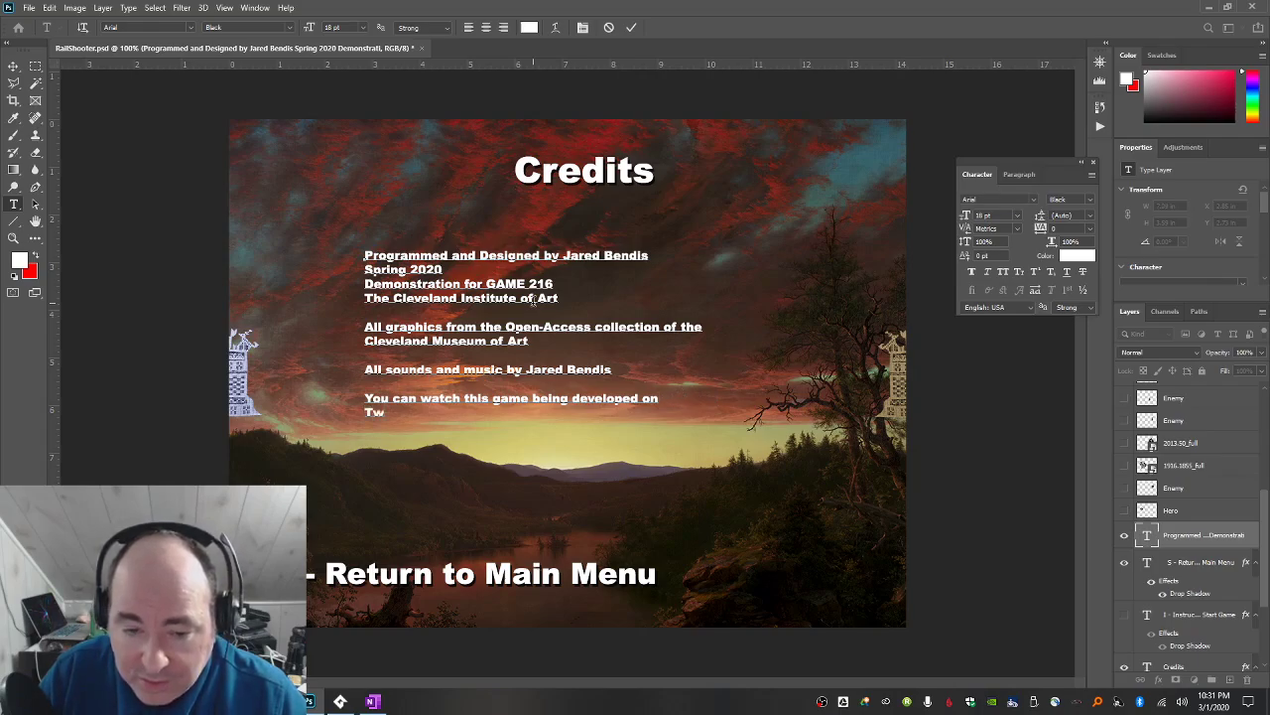
type("itch or You")
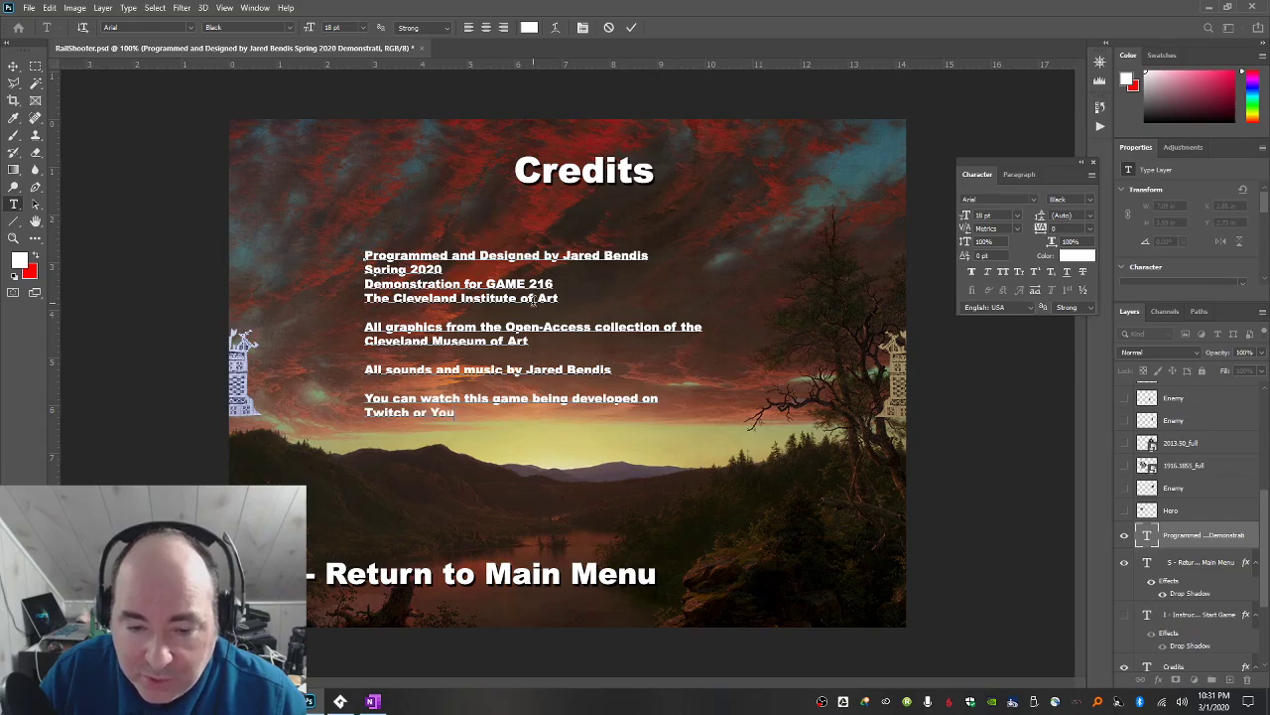
type("Tube")
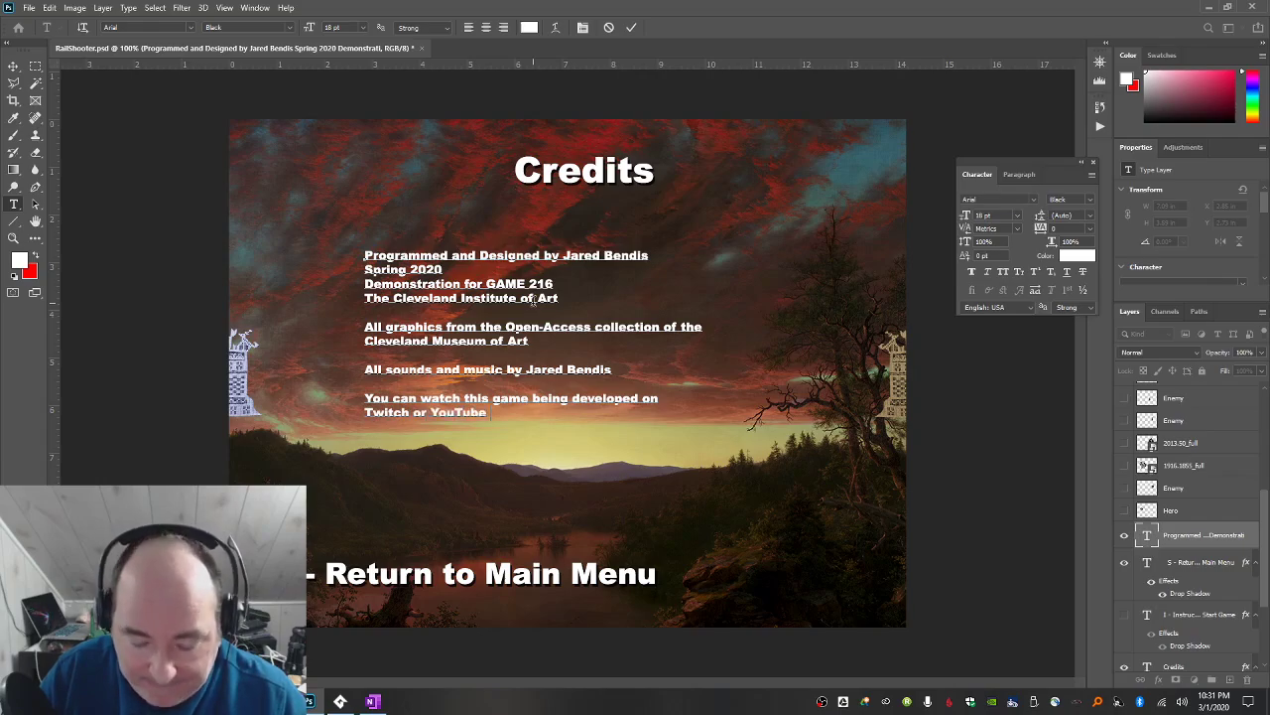
Extend the Twitch and YouTube line with "- username" followed by the designer's channel username.
type(" us")
key("BackSpace")
key("BackSpace")
type("-")
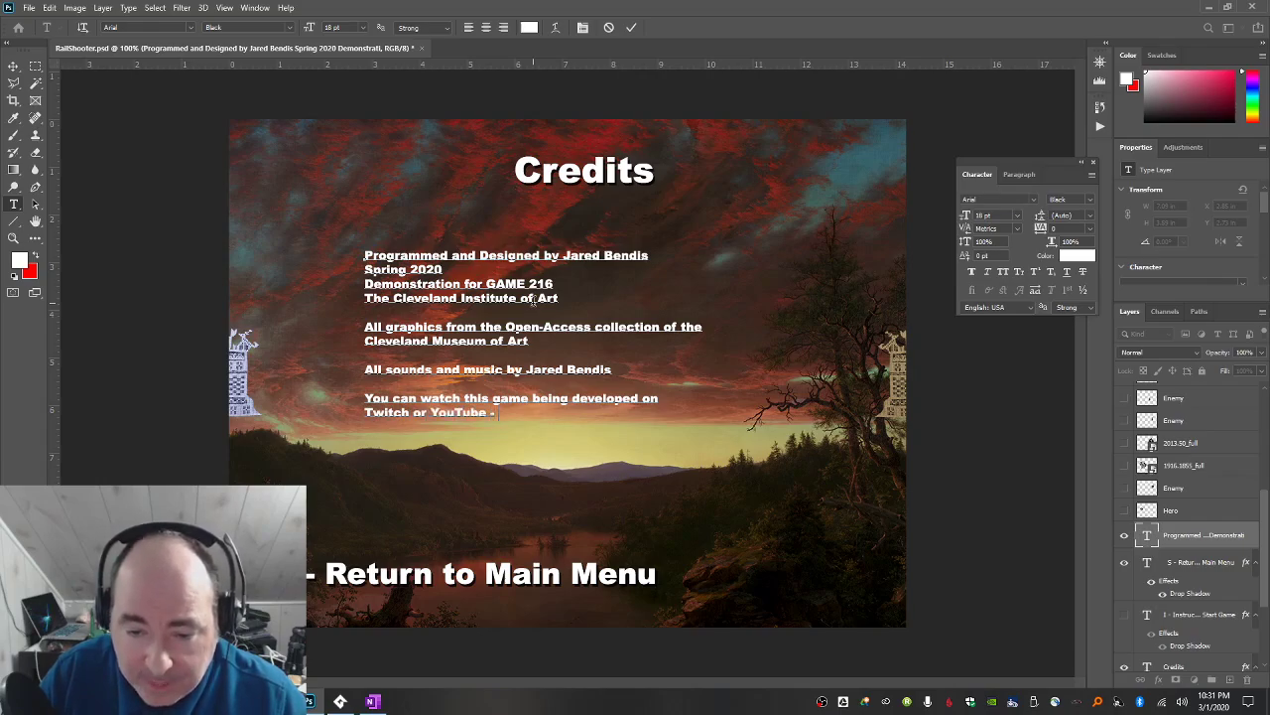
type(" username")
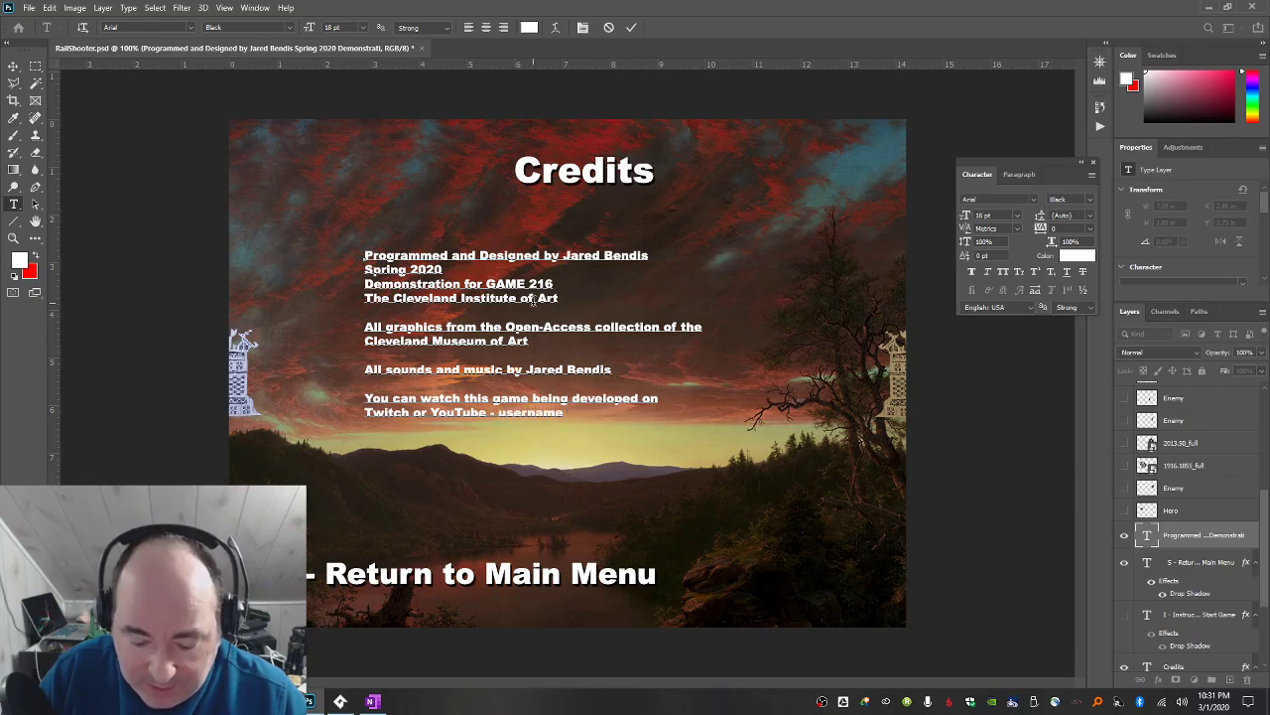
type(" Jaredx")
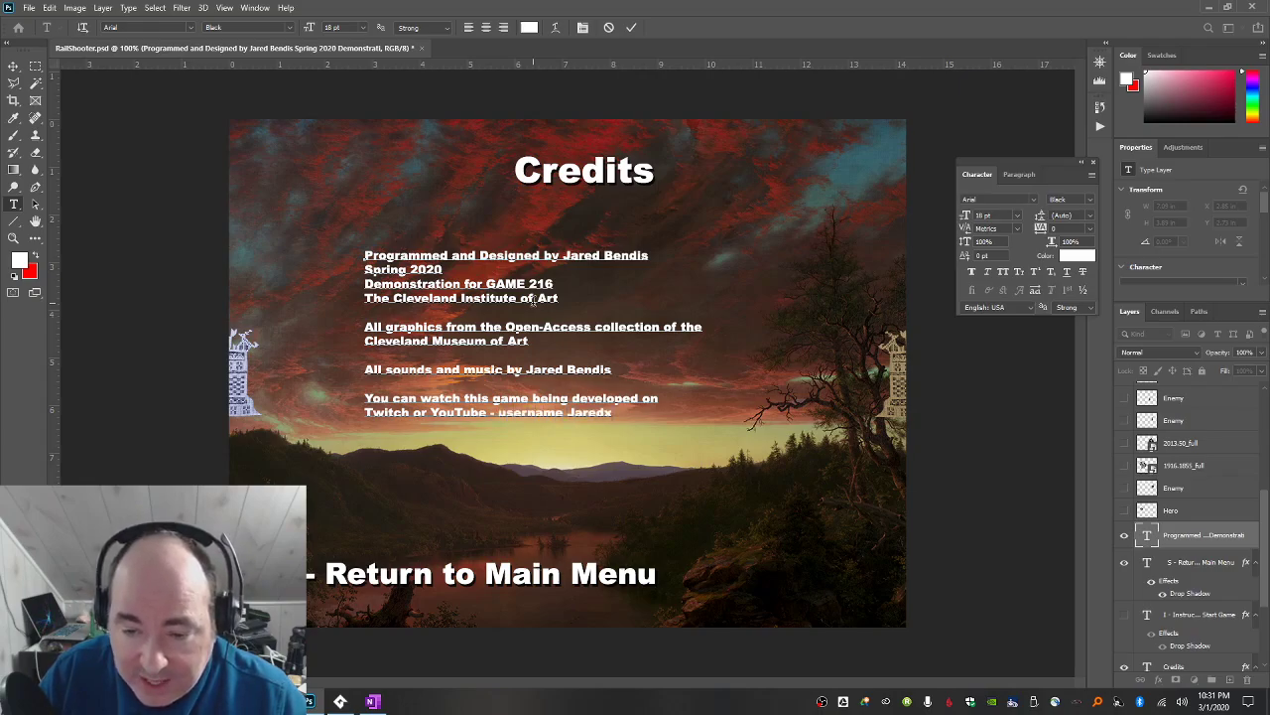
Complete the channel username in the credits text and replace "and" with "&" in the sounds and music line.
type("2")
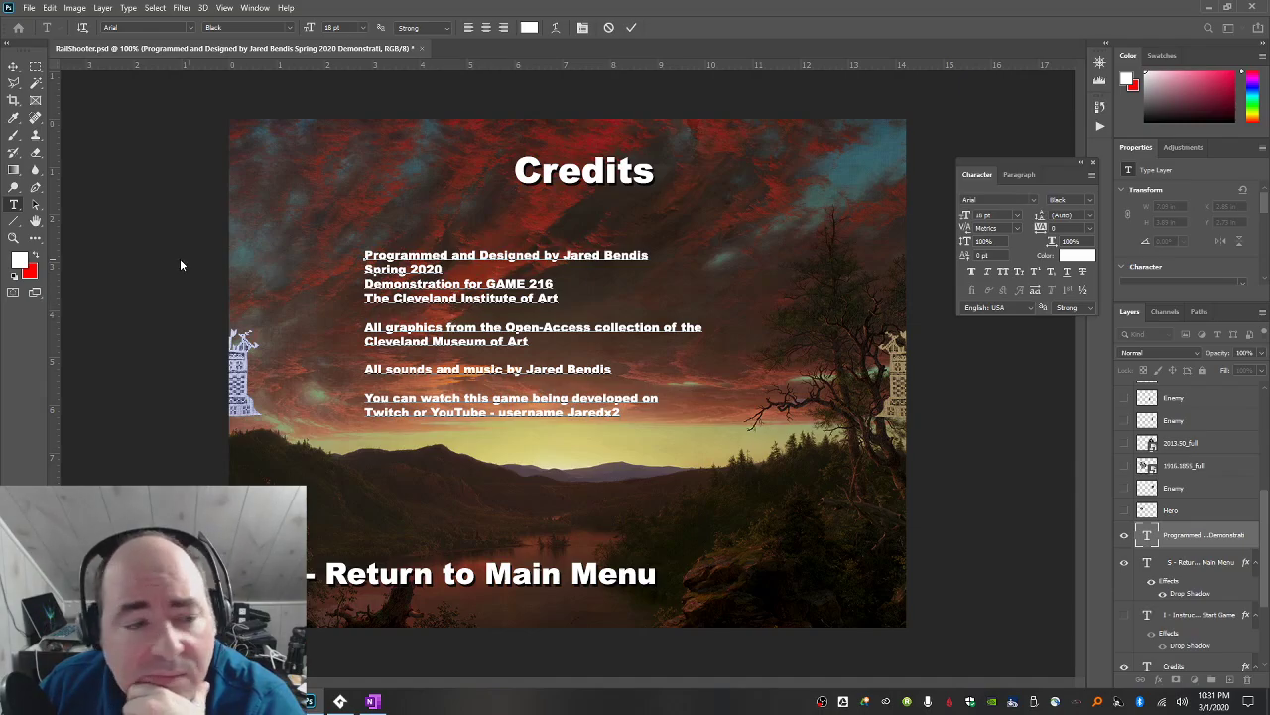
double_click(449, 369)
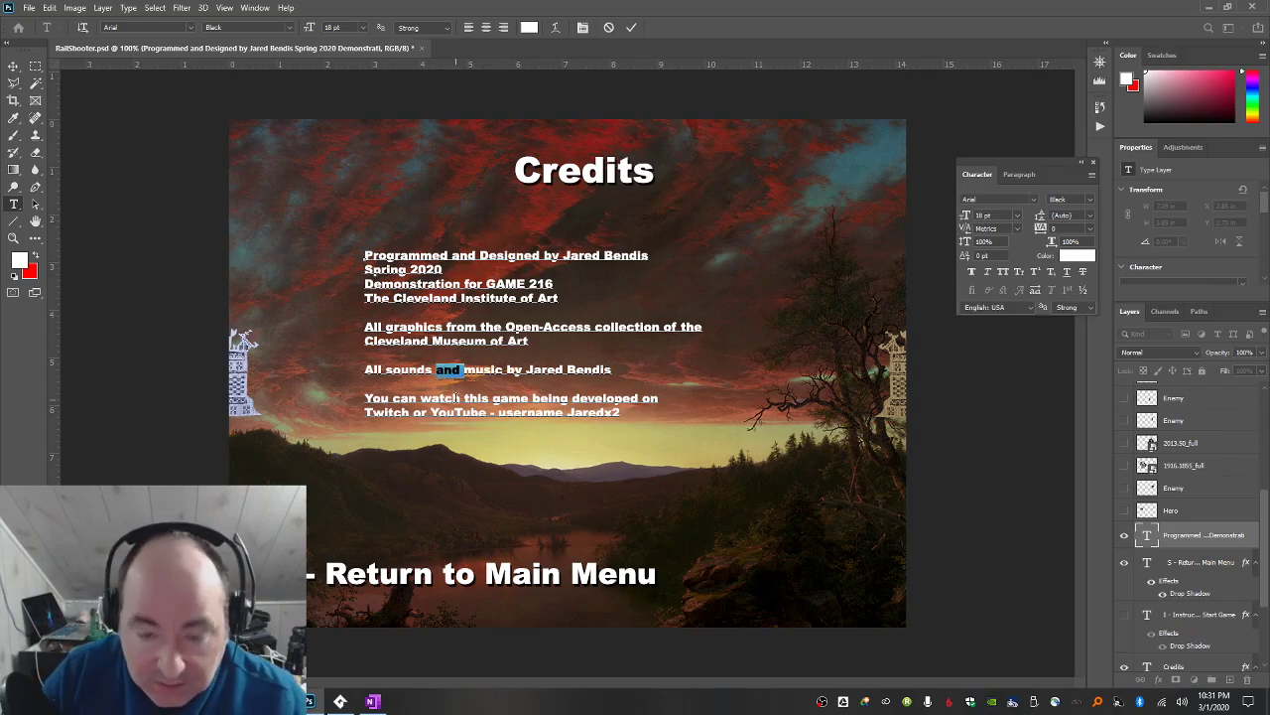
type("&")
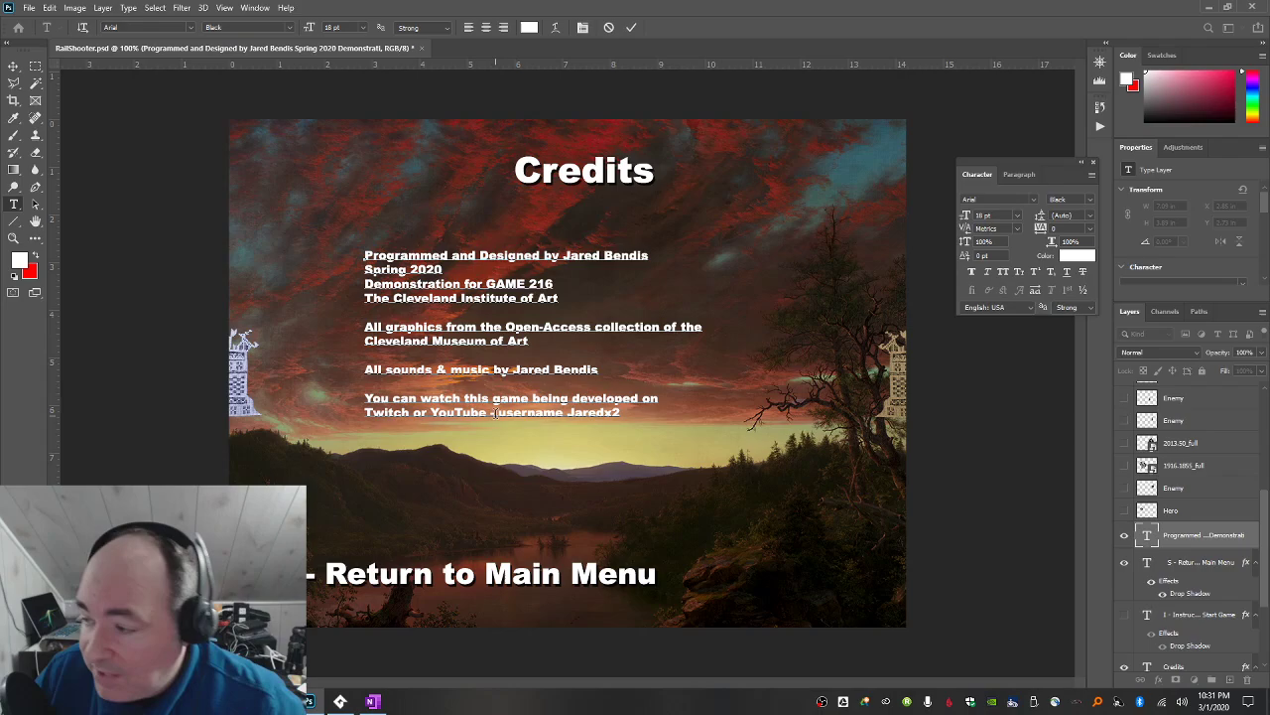
left_click(19, 68)
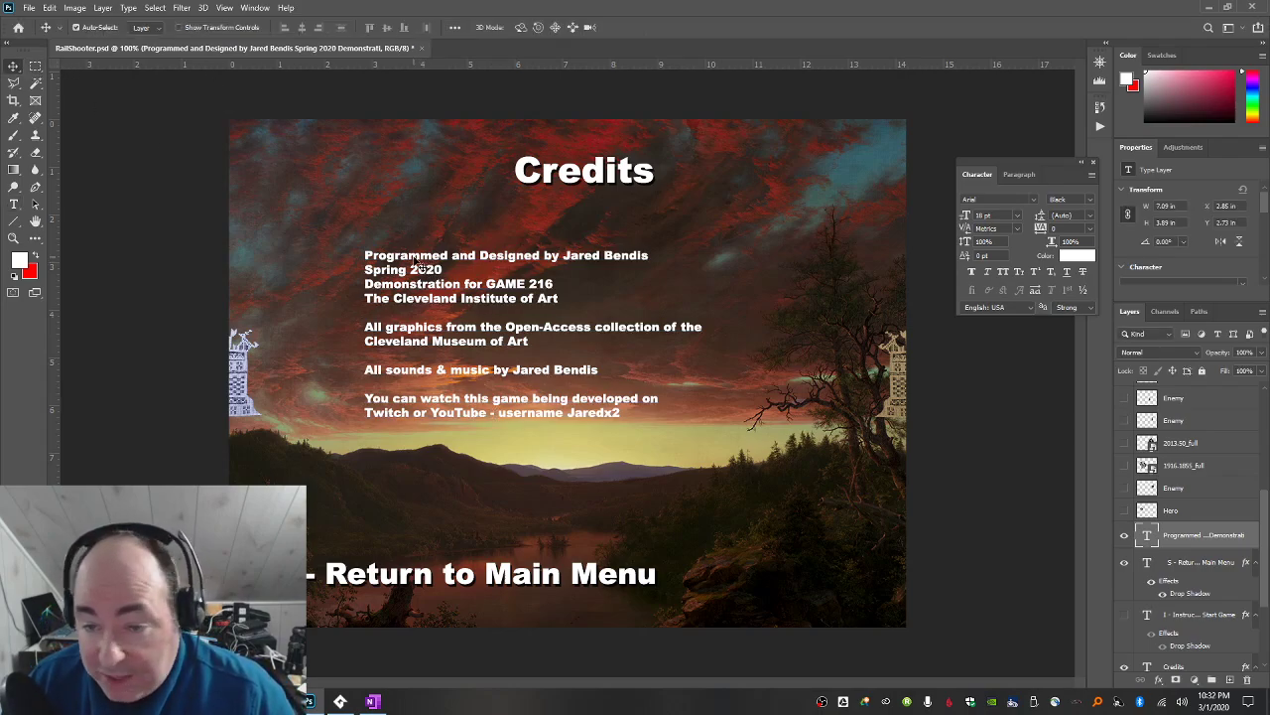
Enlarge the credits text to about 26.5 pt and place it below the Credits heading at about X 1.75 in, Y 2.73 in.
left_click_drag(421, 268, 372, 234)
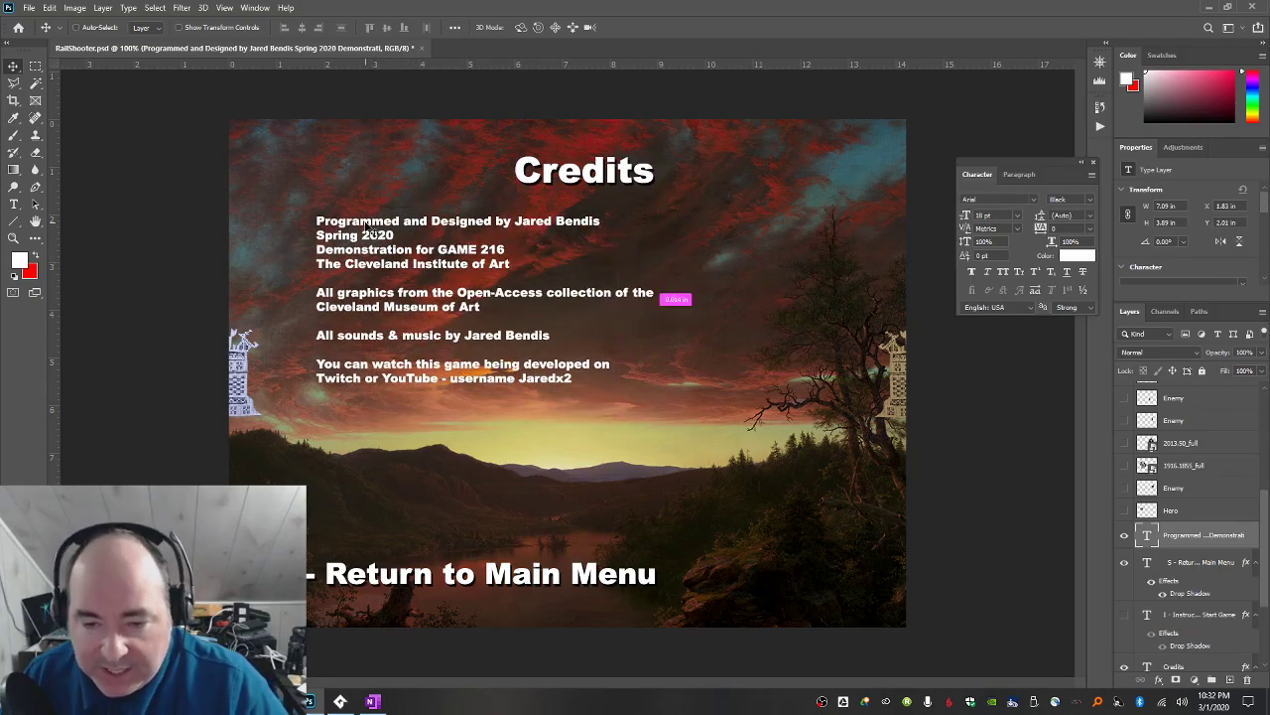
key("ctrl+t")
left_click_drag(663, 403, 805, 513)
key("Return")
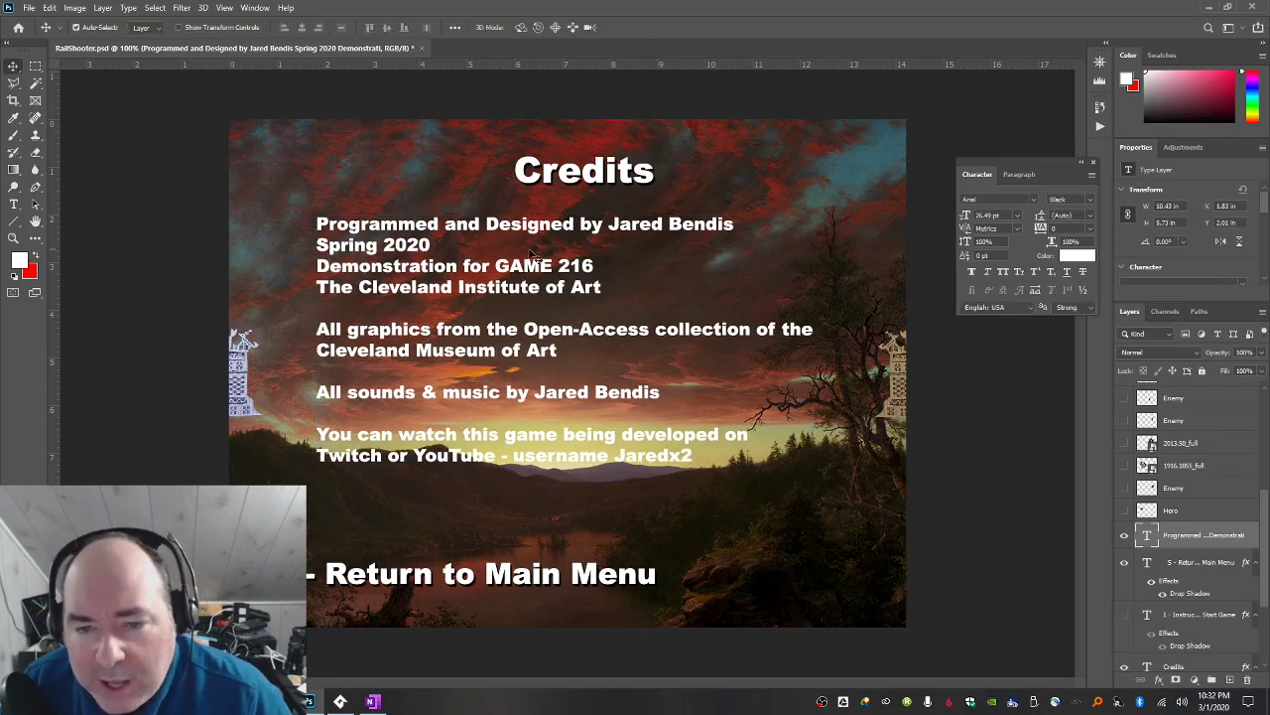
left_click_drag(491, 230, 488, 266)
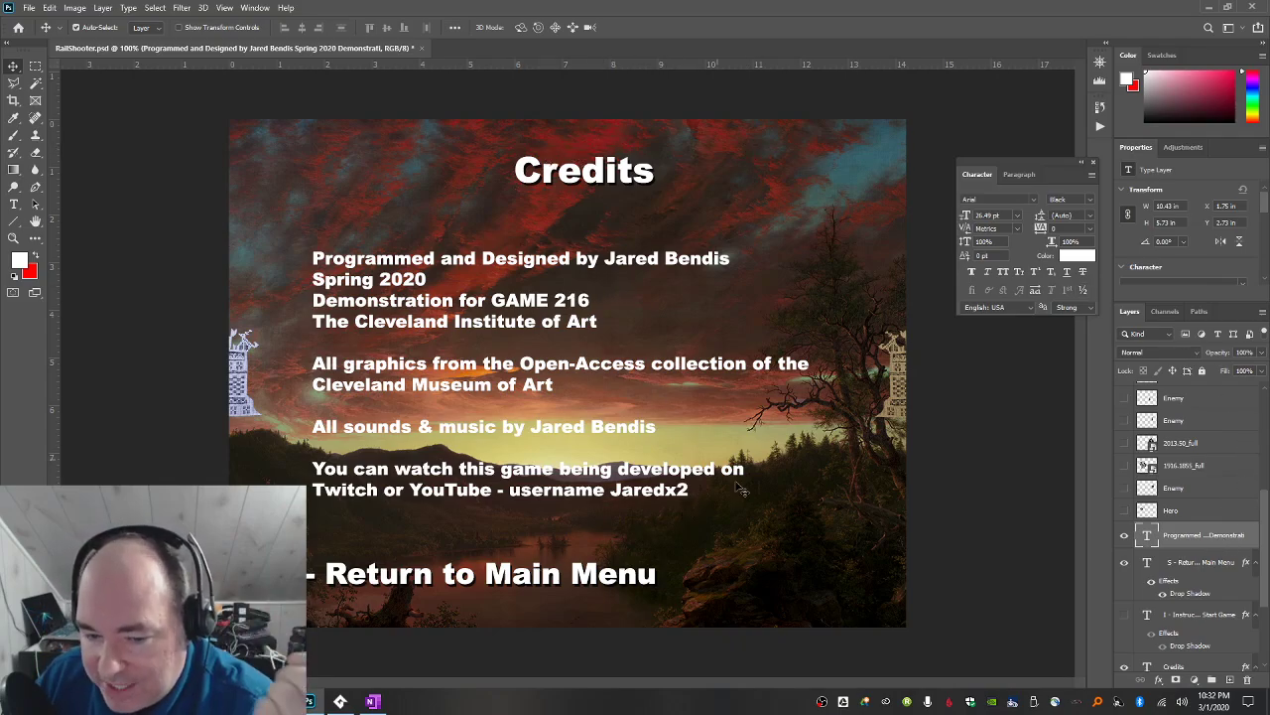
right_click(1249, 520)
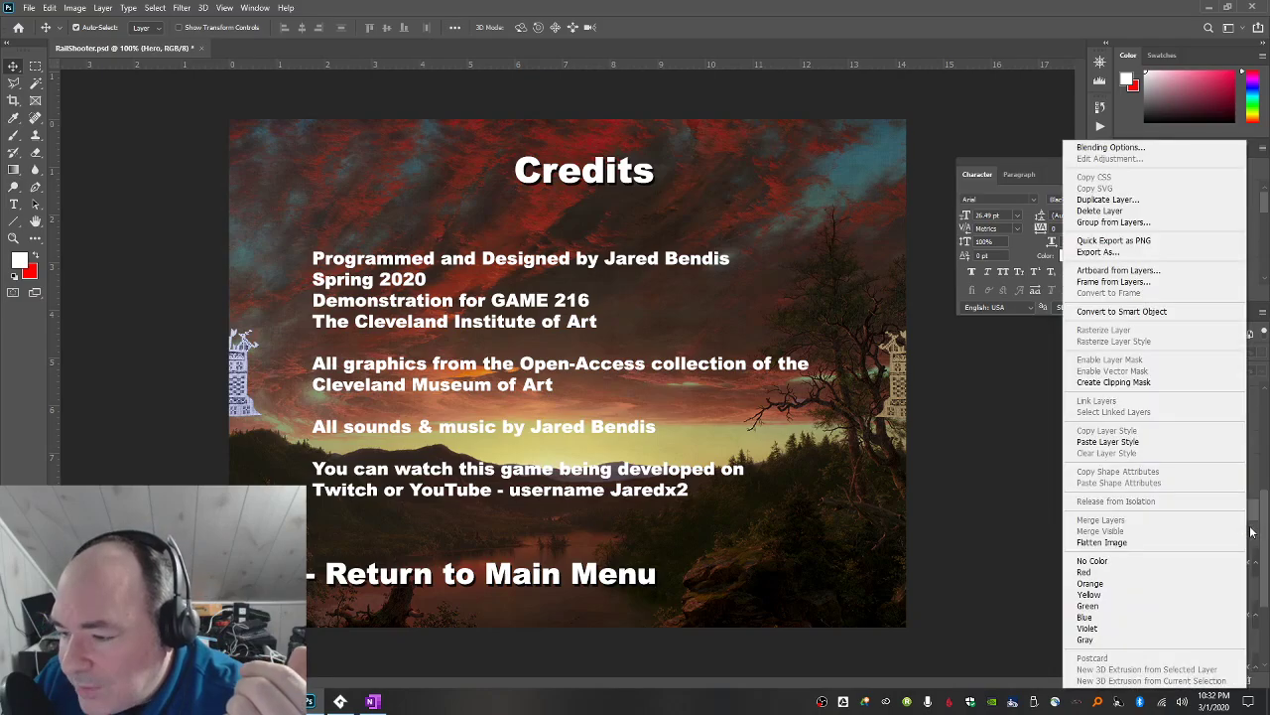
left_click(1168, 443)
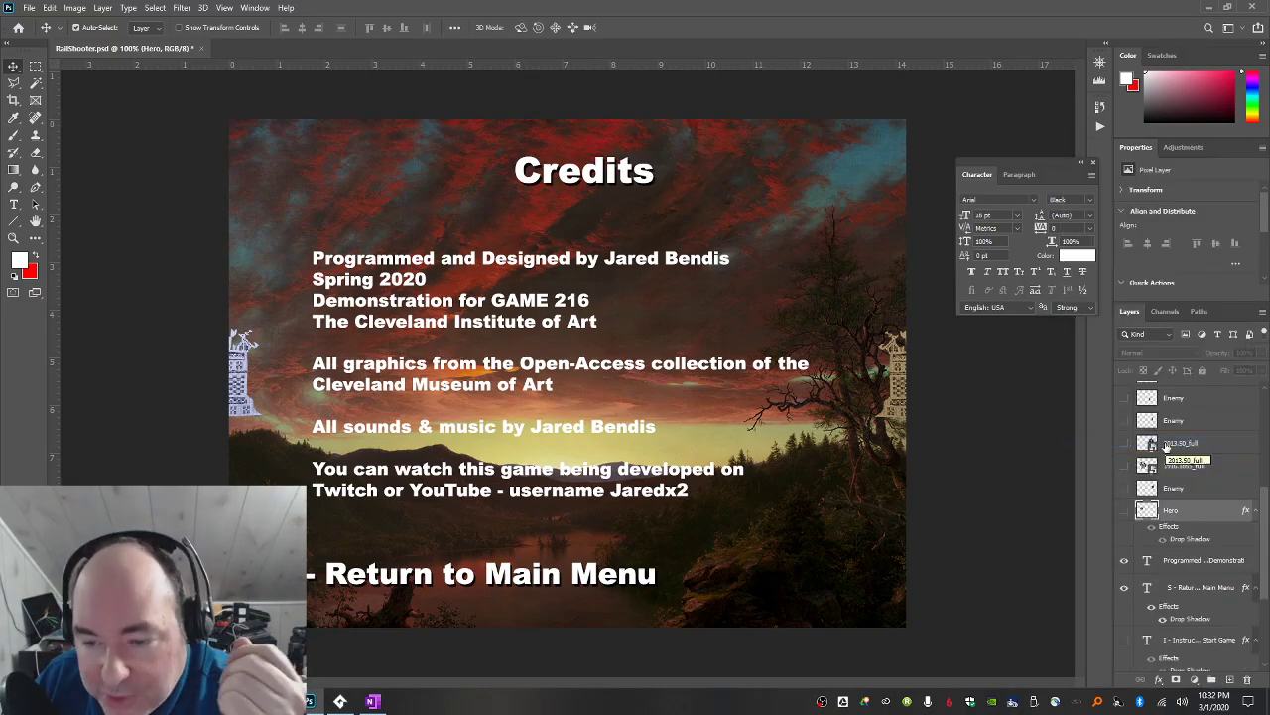
right_click(1227, 524)
left_click(1082, 442)
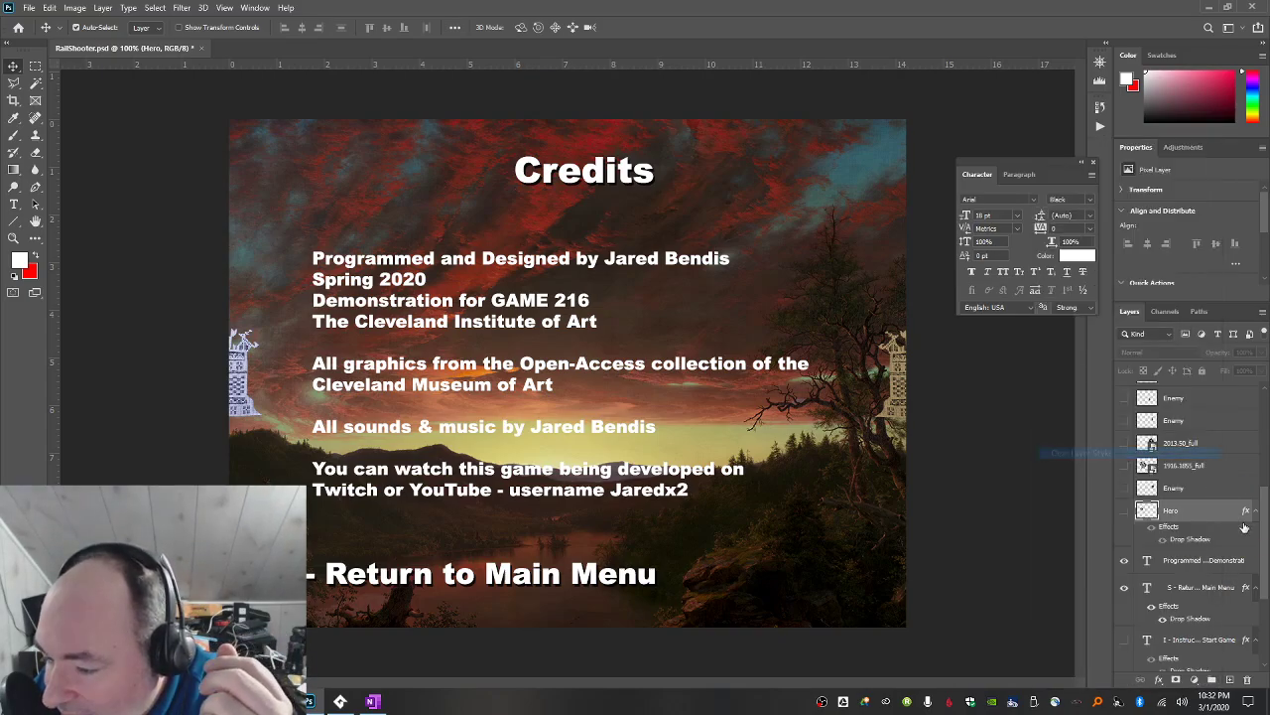
Try the copied drop shadow layer style on the credits text, and clear the style from it.
right_click(1240, 546)
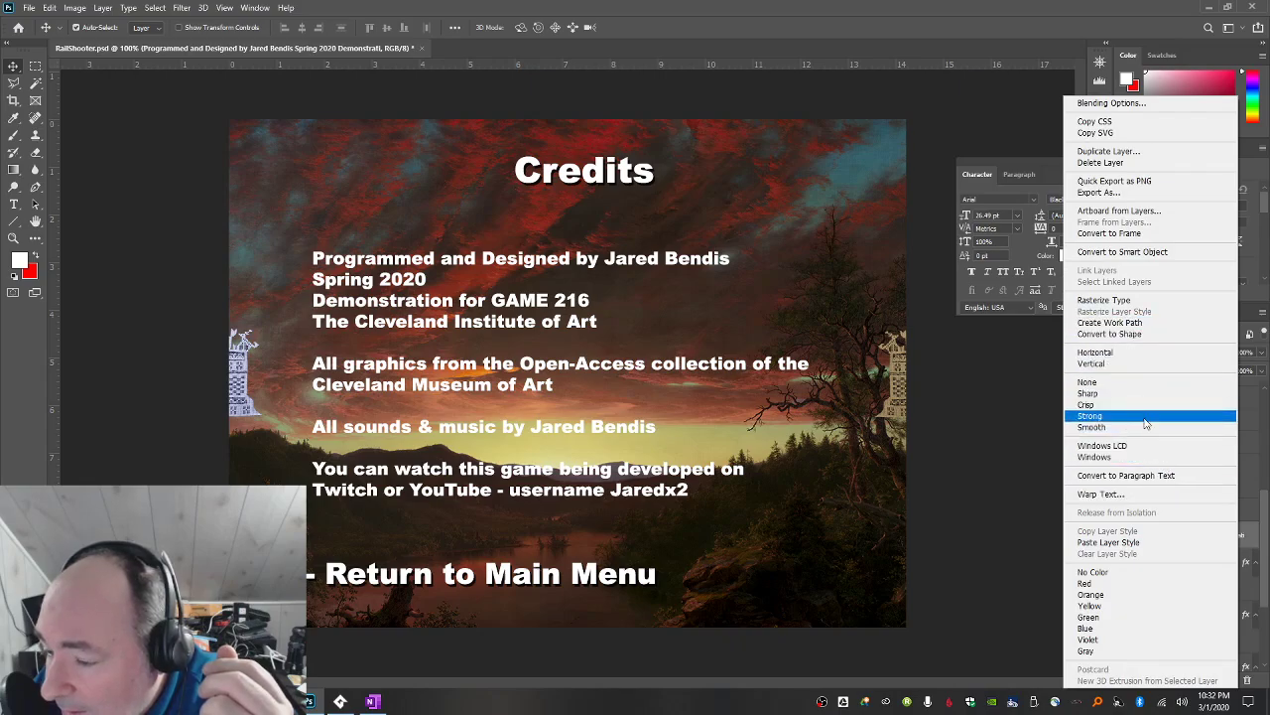
left_click(1152, 543)
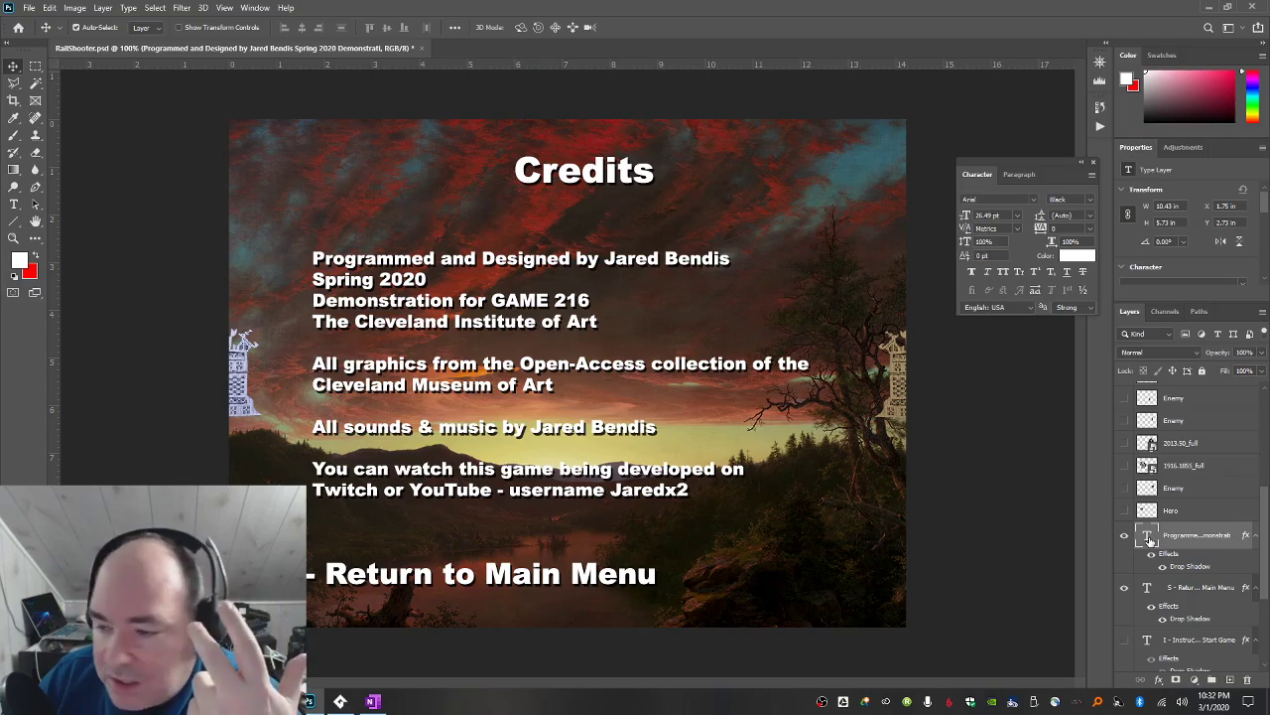
right_click(1229, 536)
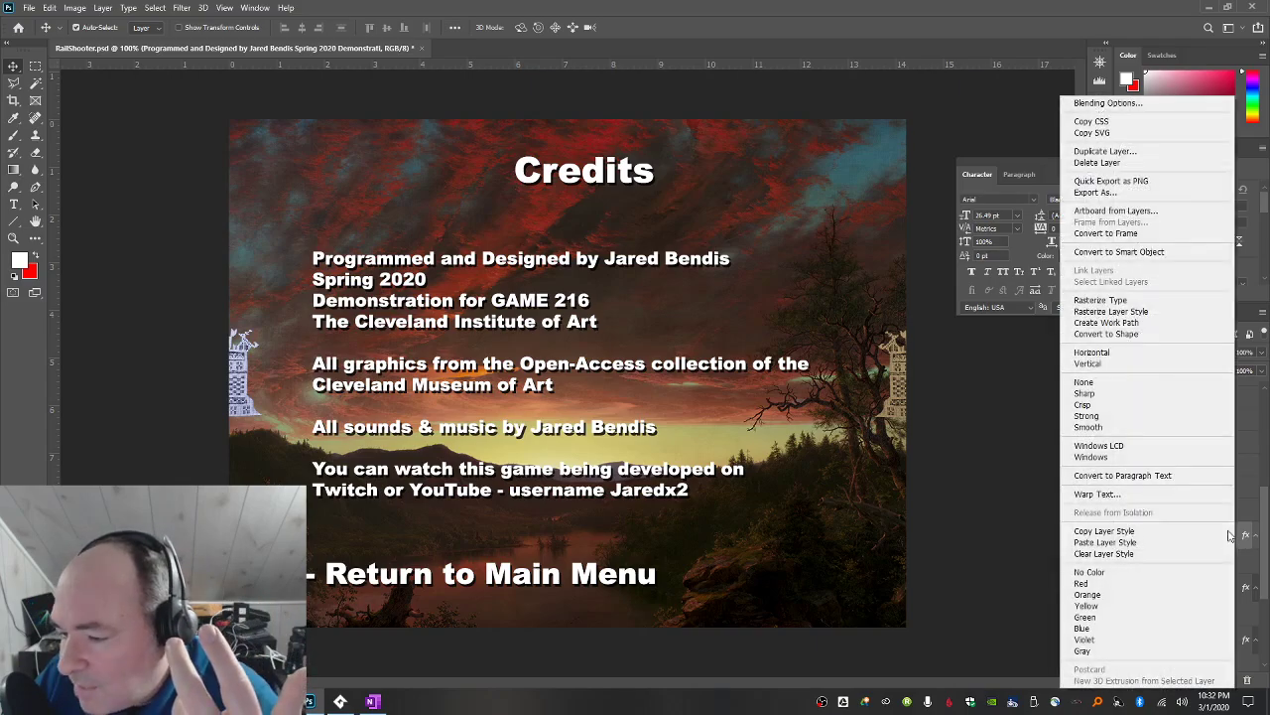
left_click(1179, 554)
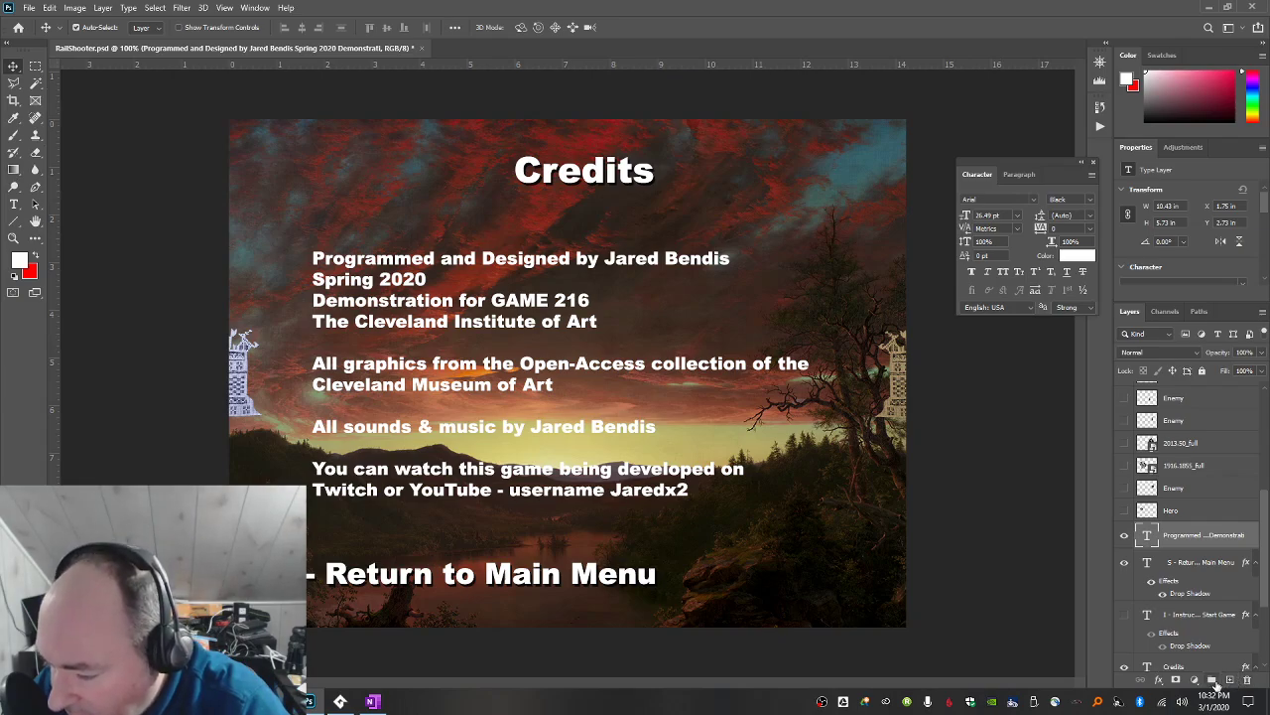
Create a new layer with its default name and make a rectangular selection surrounding the whole credits text.
left_click(103, 8)
mouse_move(191, 23)
left_click(258, 22)
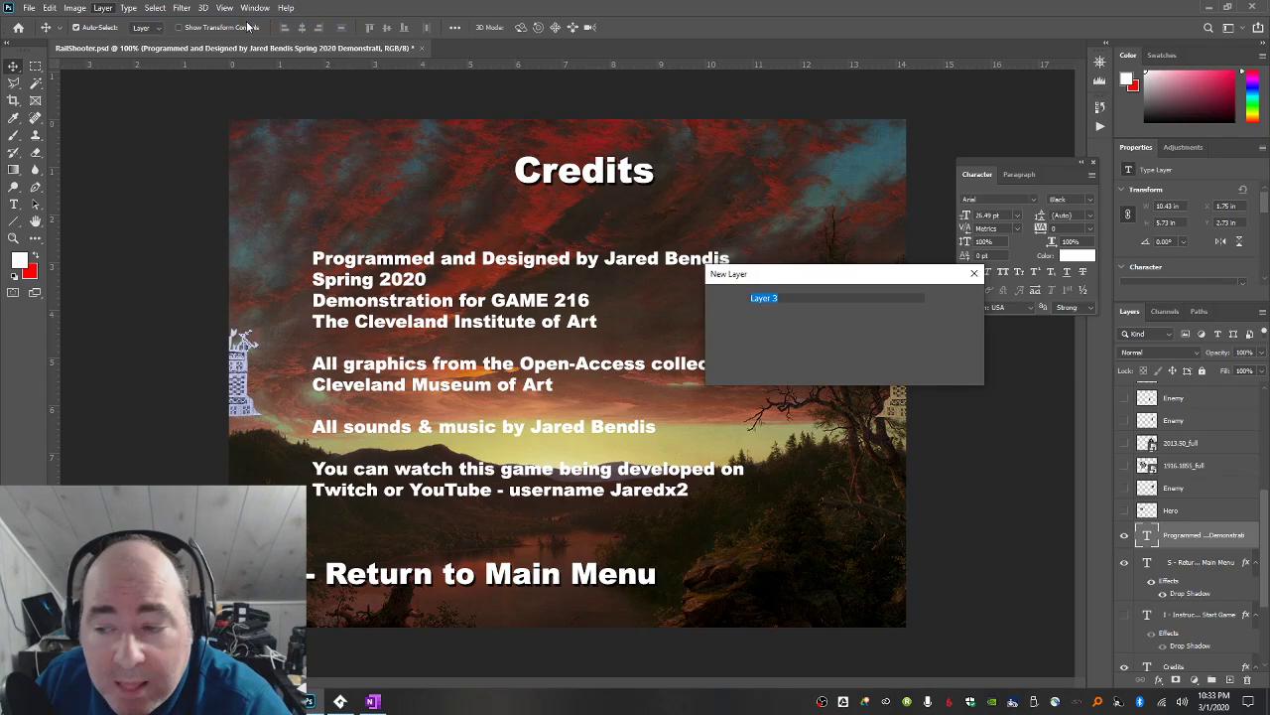
key("Return")
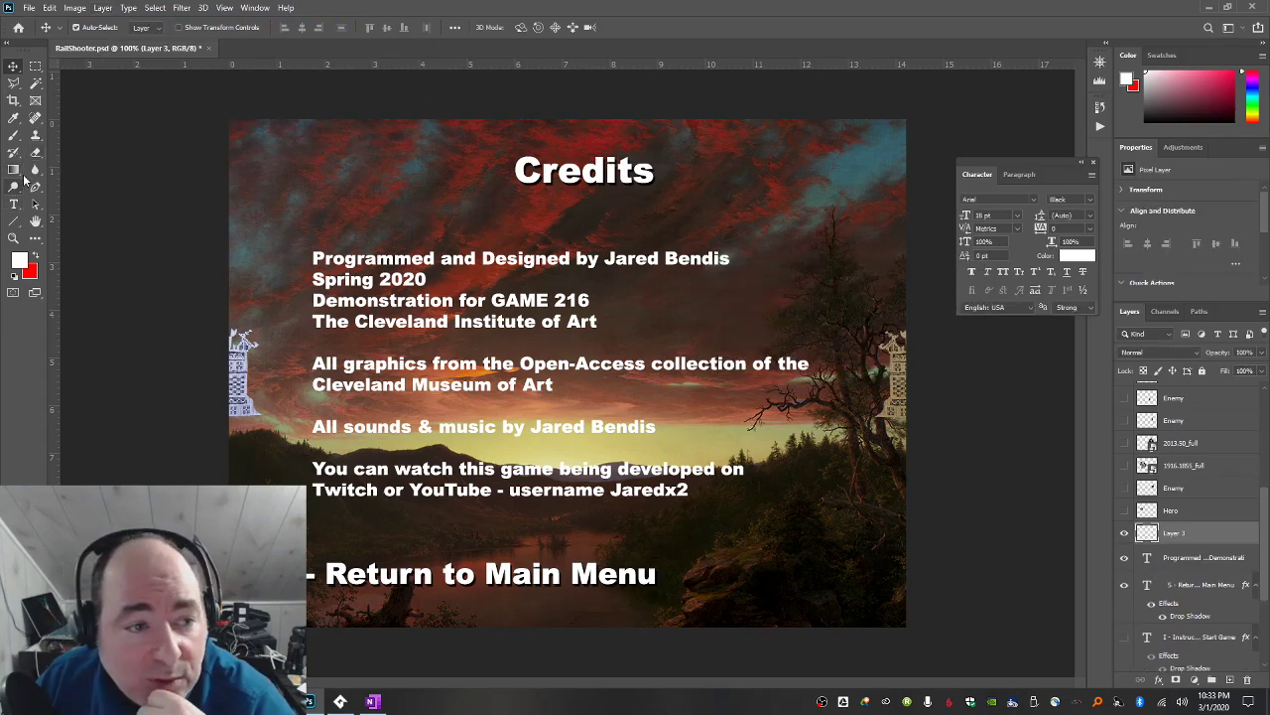
left_click(35, 65)
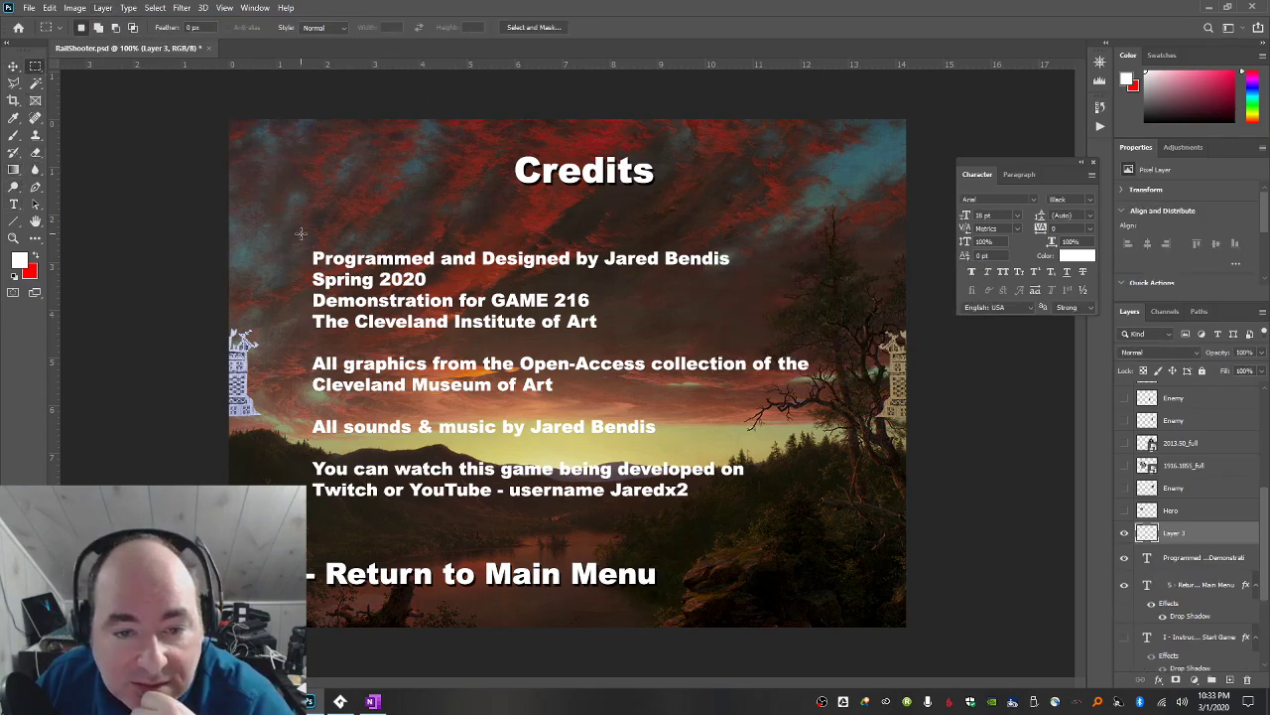
left_click_drag(300, 233, 831, 522)
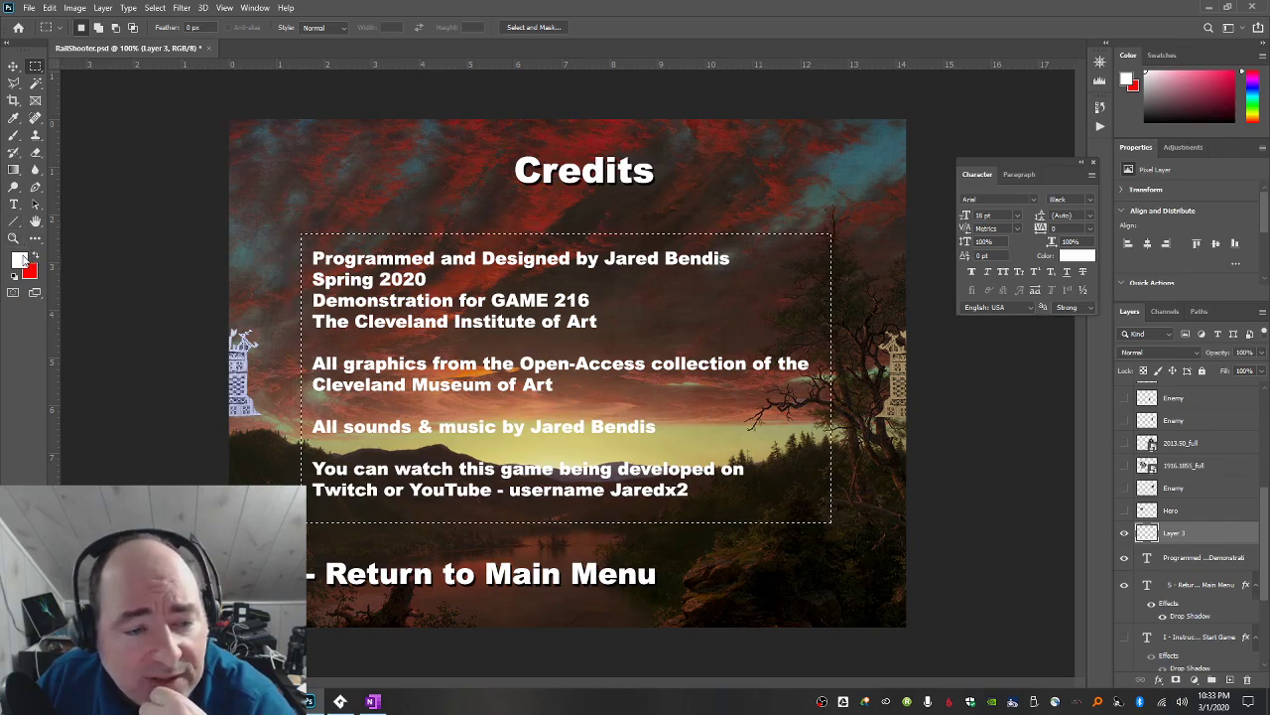
Fill the rectangular selection with black (000000) using the Paint Bucket, and deselect it.
left_click(20, 260)
type("000000")
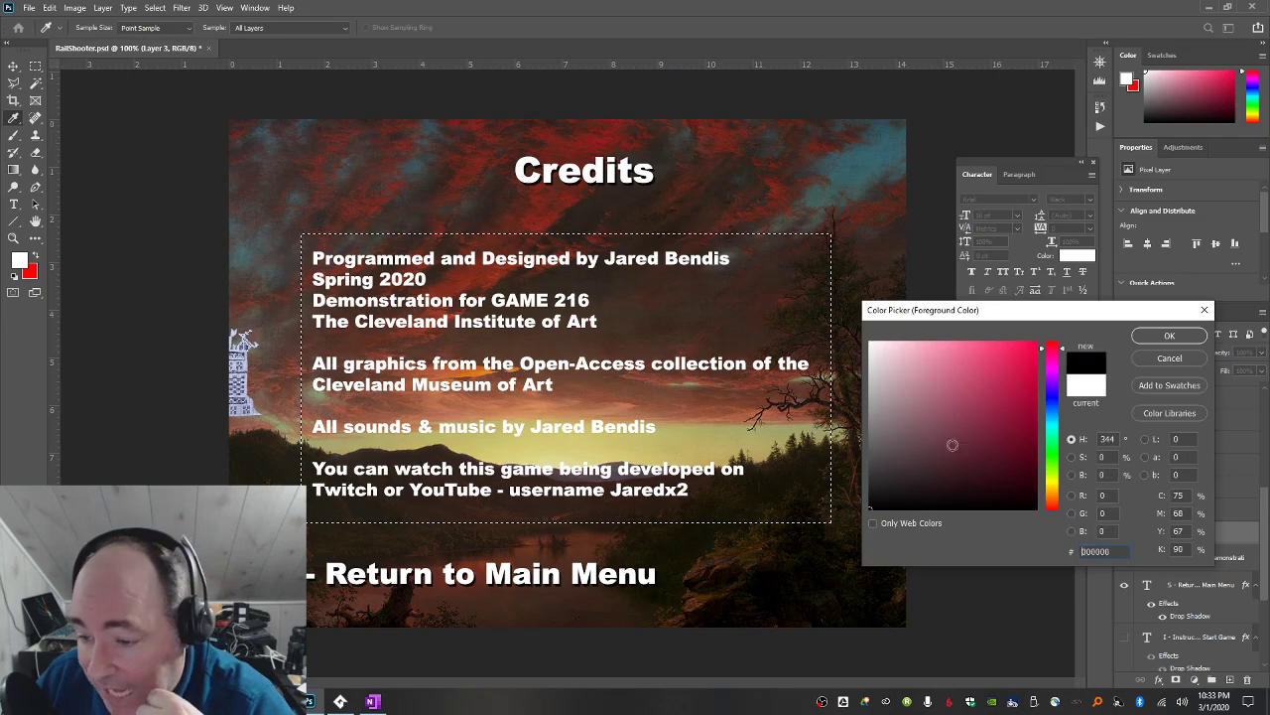
left_click(1169, 336)
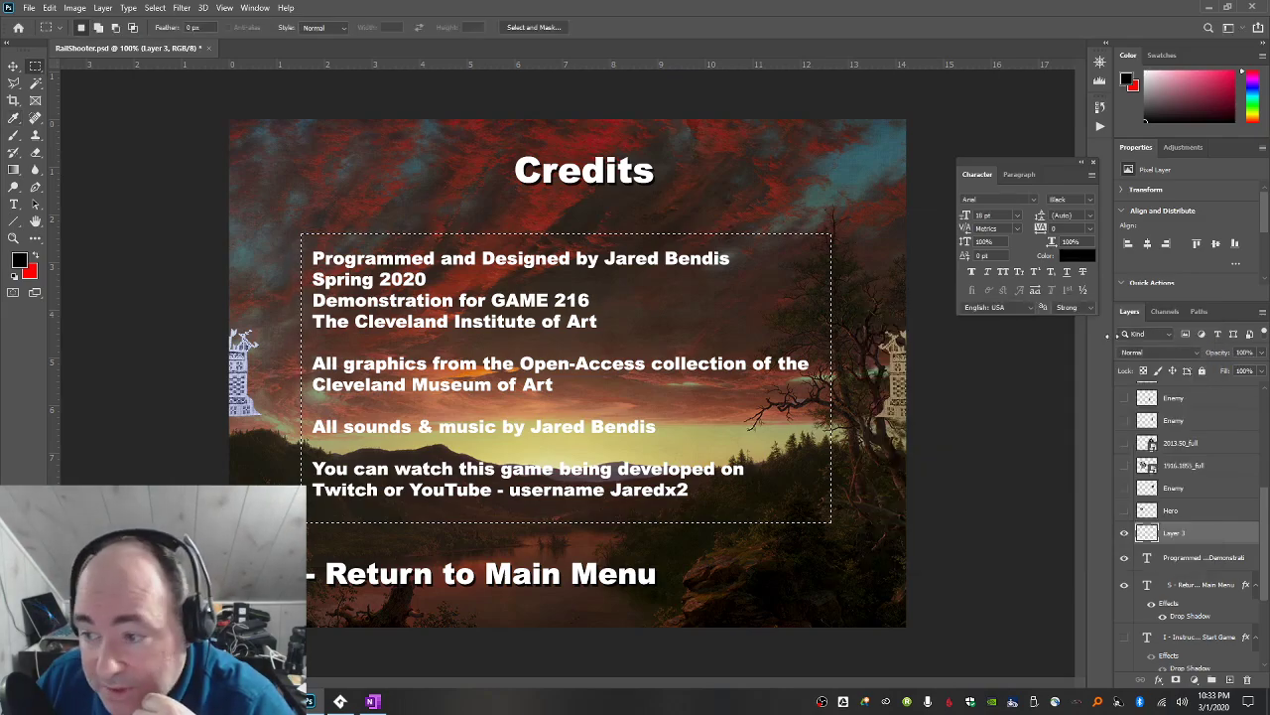
left_click(14, 169)
left_click(59, 181)
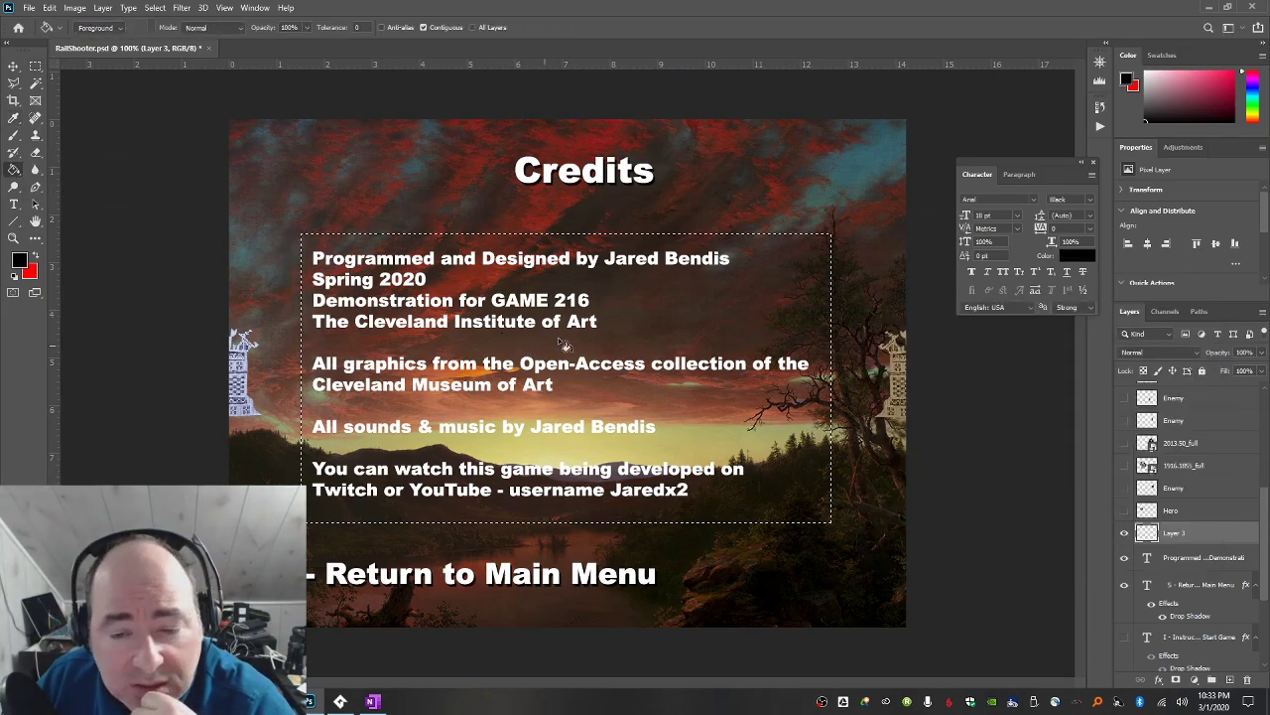
left_click(607, 300)
key("ctrl+d")
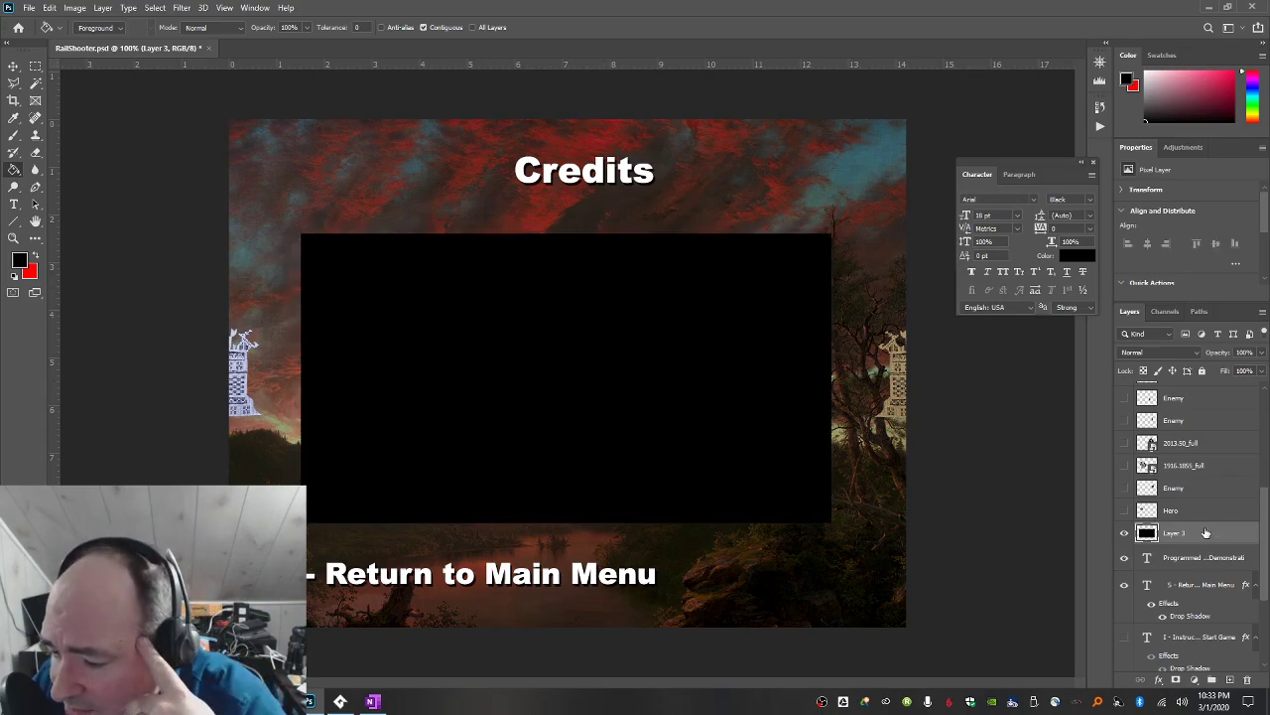
Put the black box layer beneath the credits text, and nudge the text to about X 1.82 in, Y 2.76 in.
left_click_drag(1206, 533, 1206, 618)
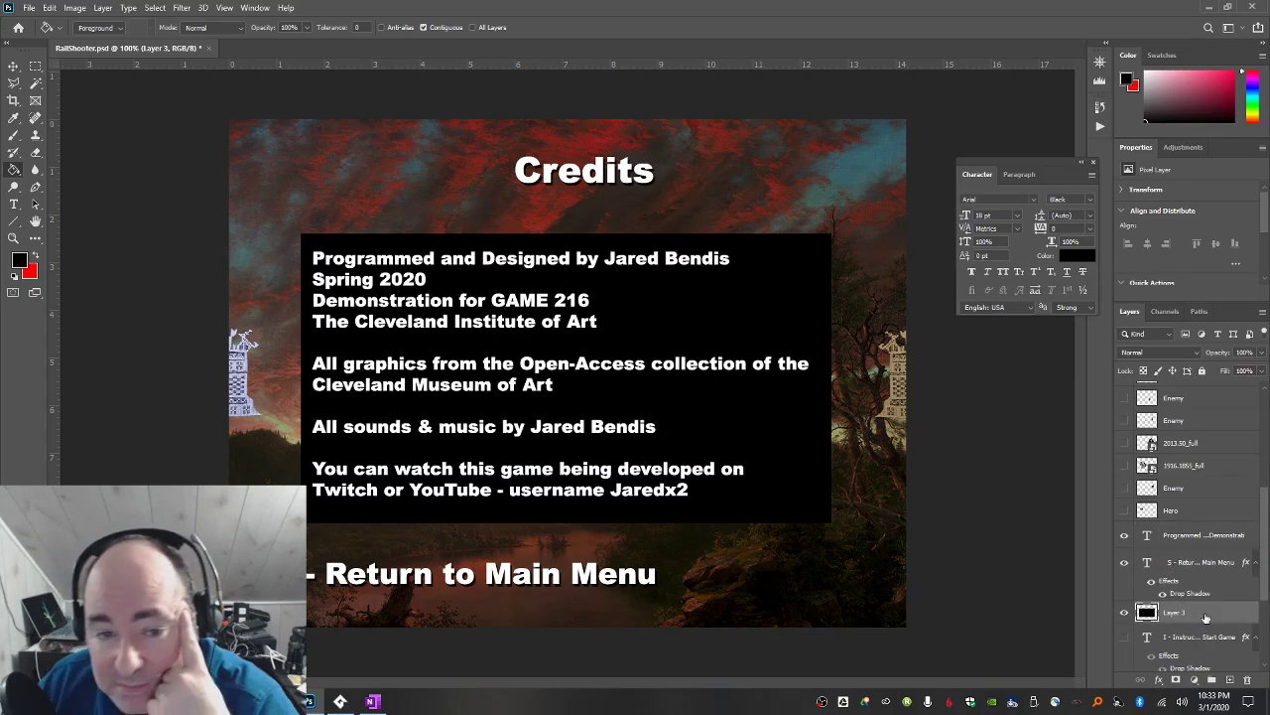
key("v")
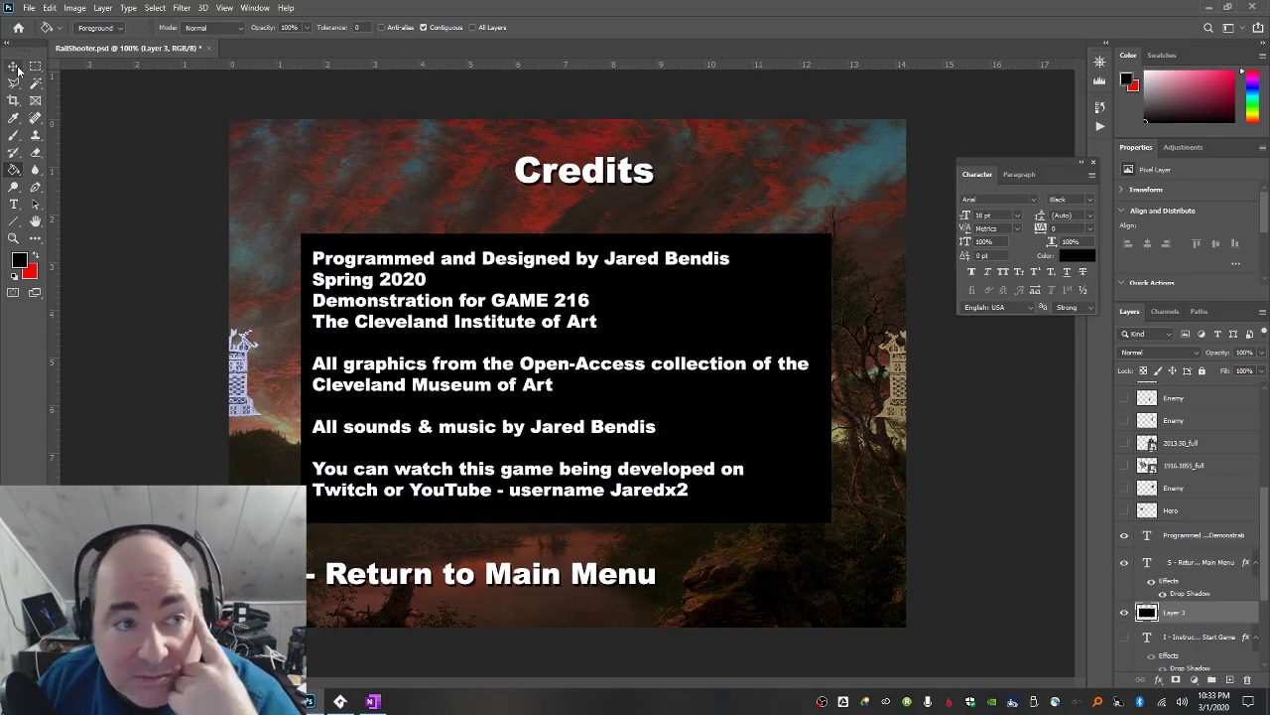
left_click(755, 317)
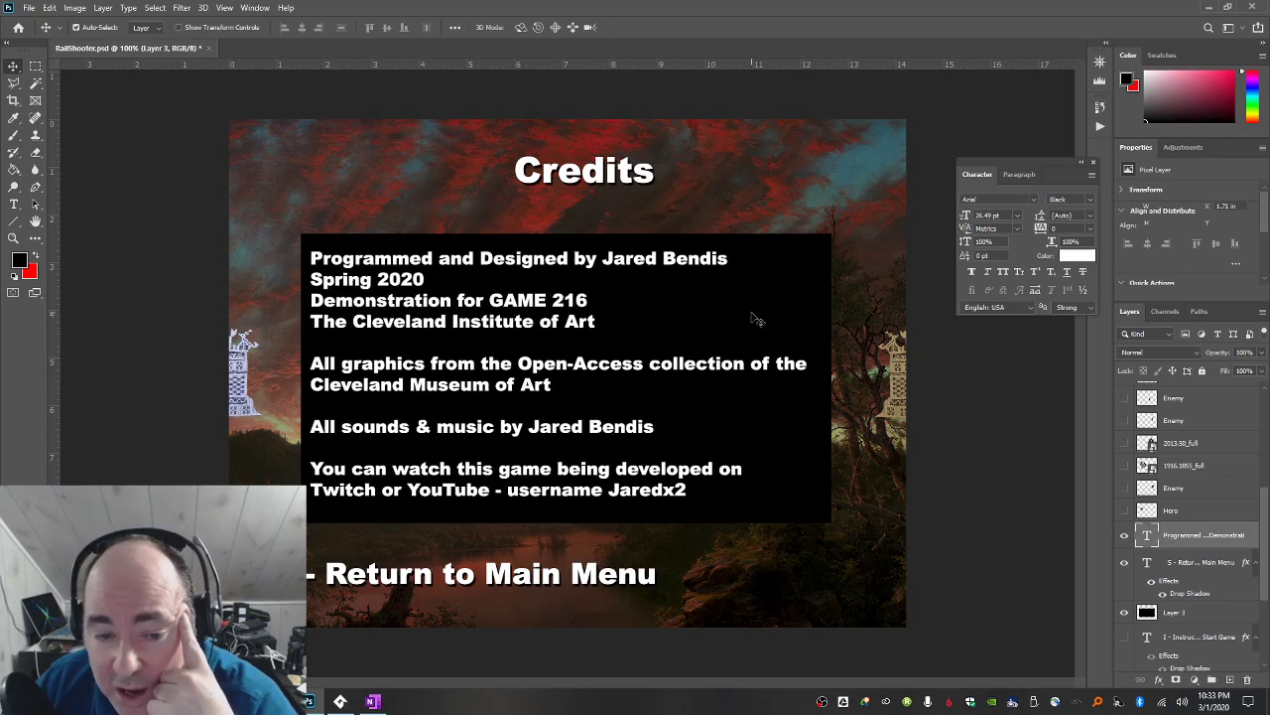
key("Right")
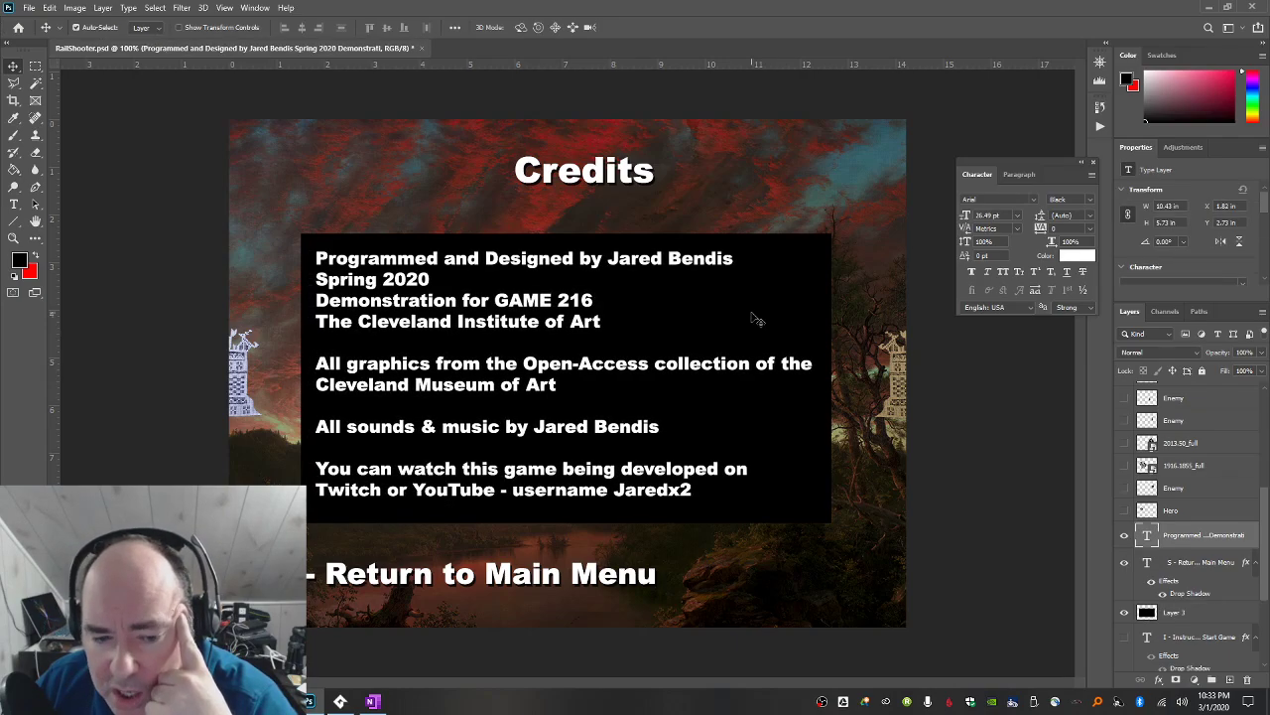
key("Down")
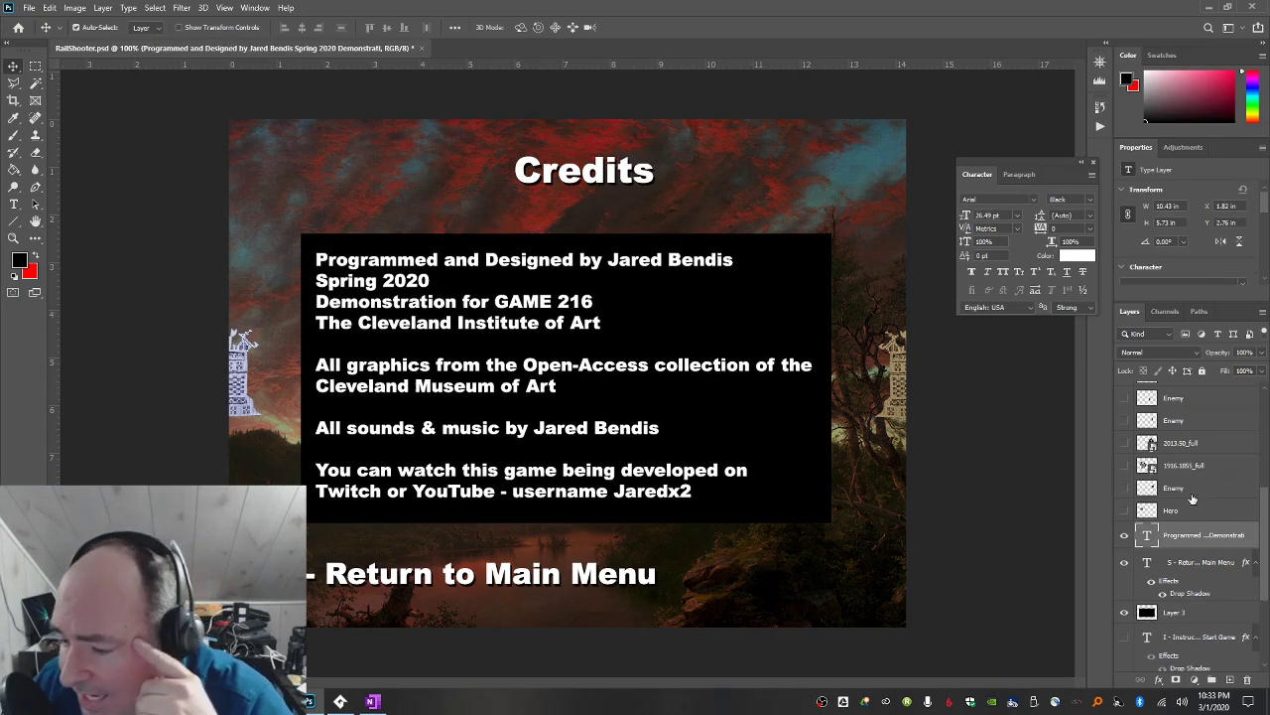
Lower the opacity of the black box layer to 55%.
left_click(1217, 612)
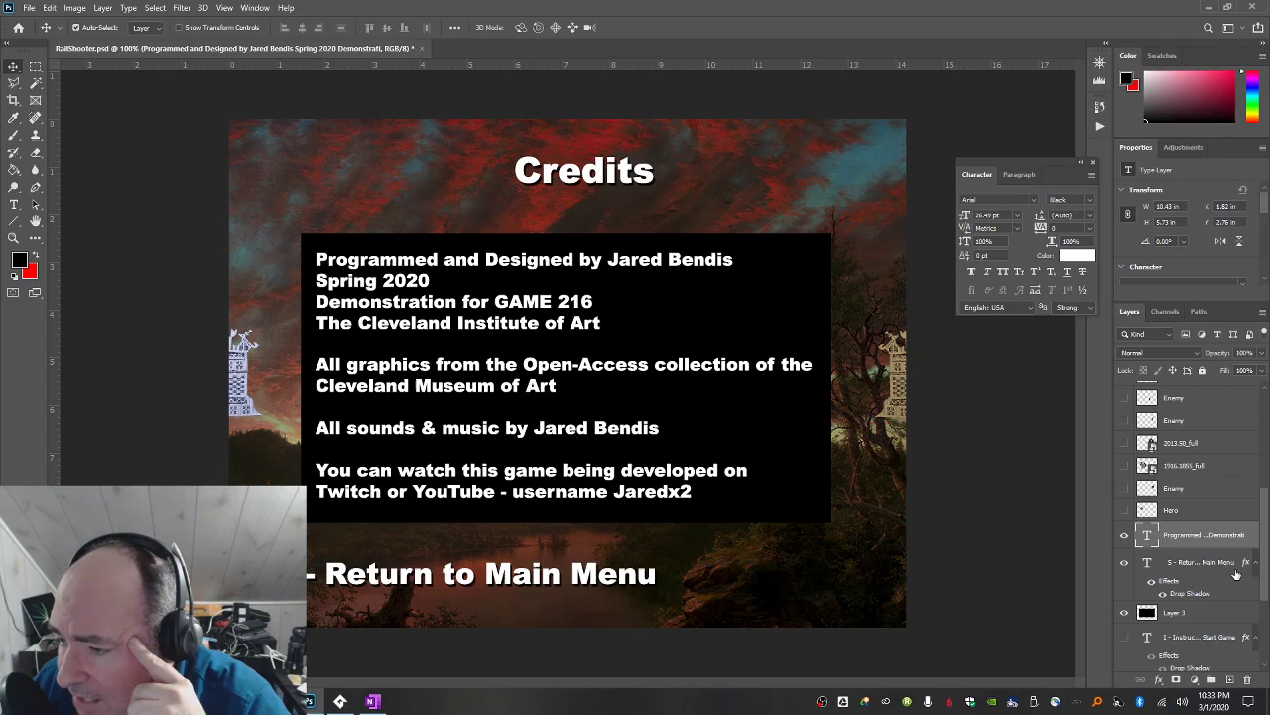
left_click(1261, 352)
left_click_drag(1257, 370, 1234, 372)
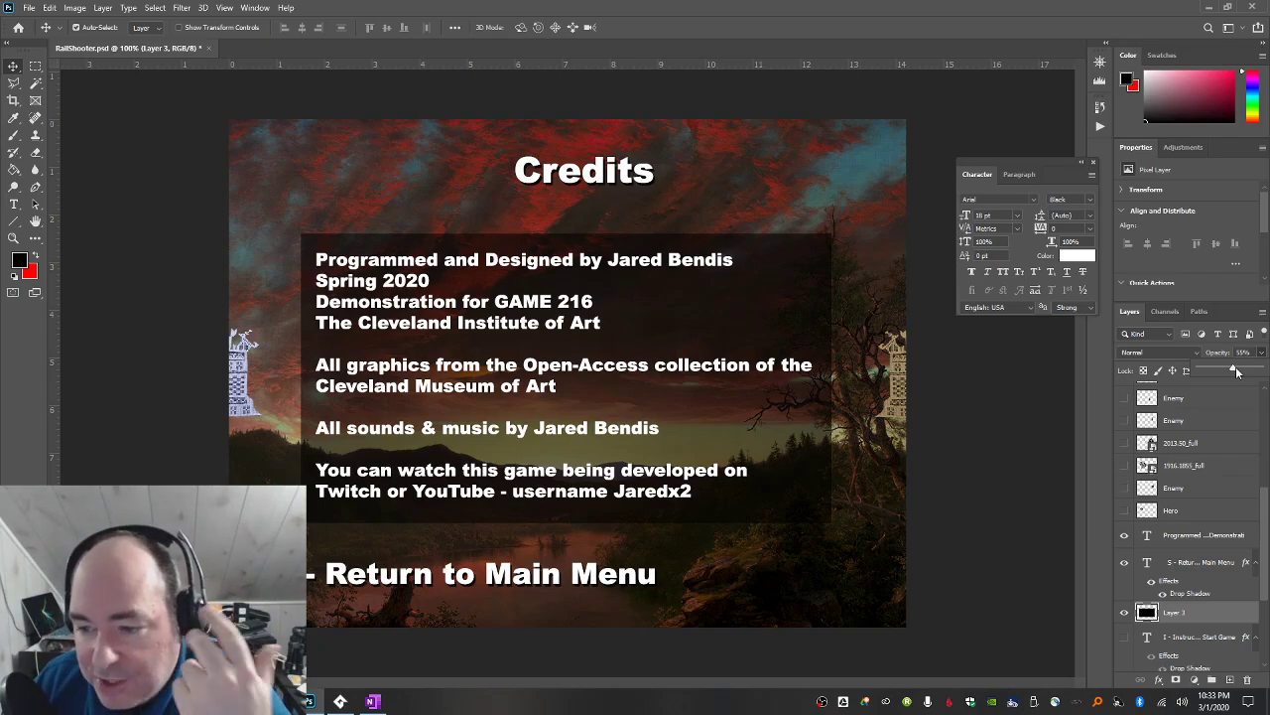
left_click(1220, 564)
key("Up")
key("Up")
key("Up")
key("Up")
key("Up")
key("Up")
key("Up")
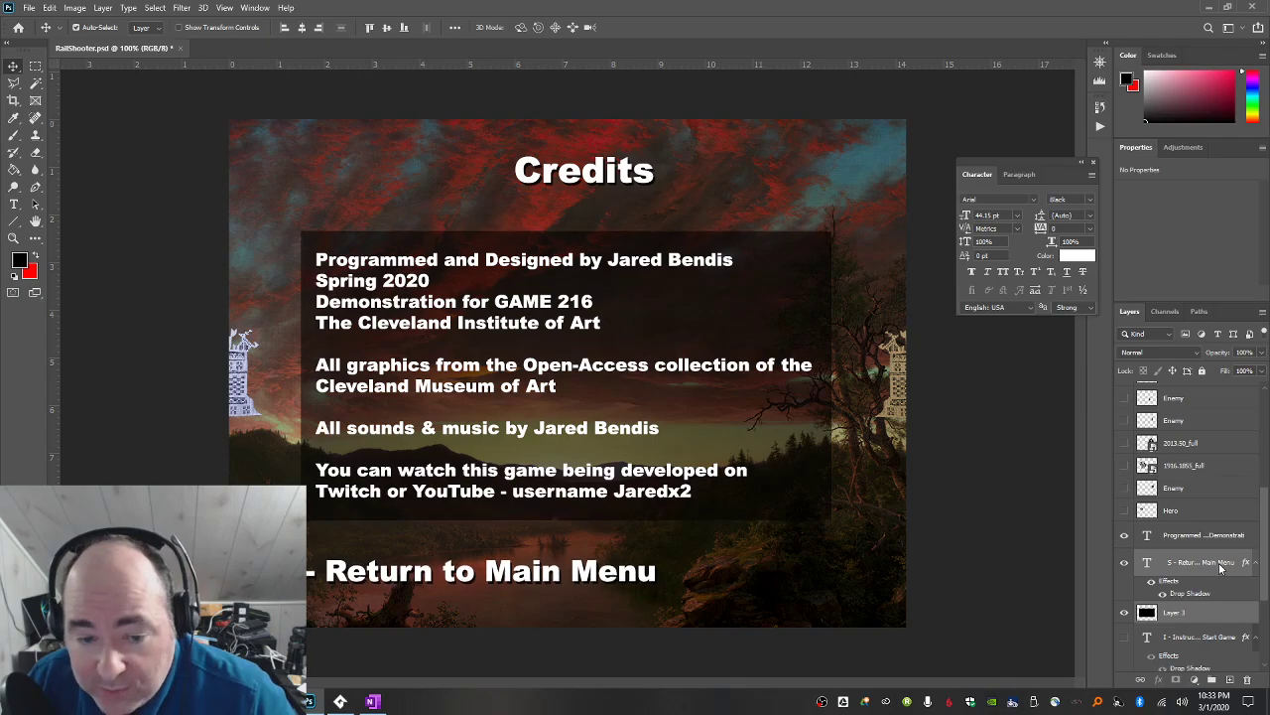
key("Down")
key("Down")
key("Down")
key("Down")
key("Down")
key("Down")
key("Down")
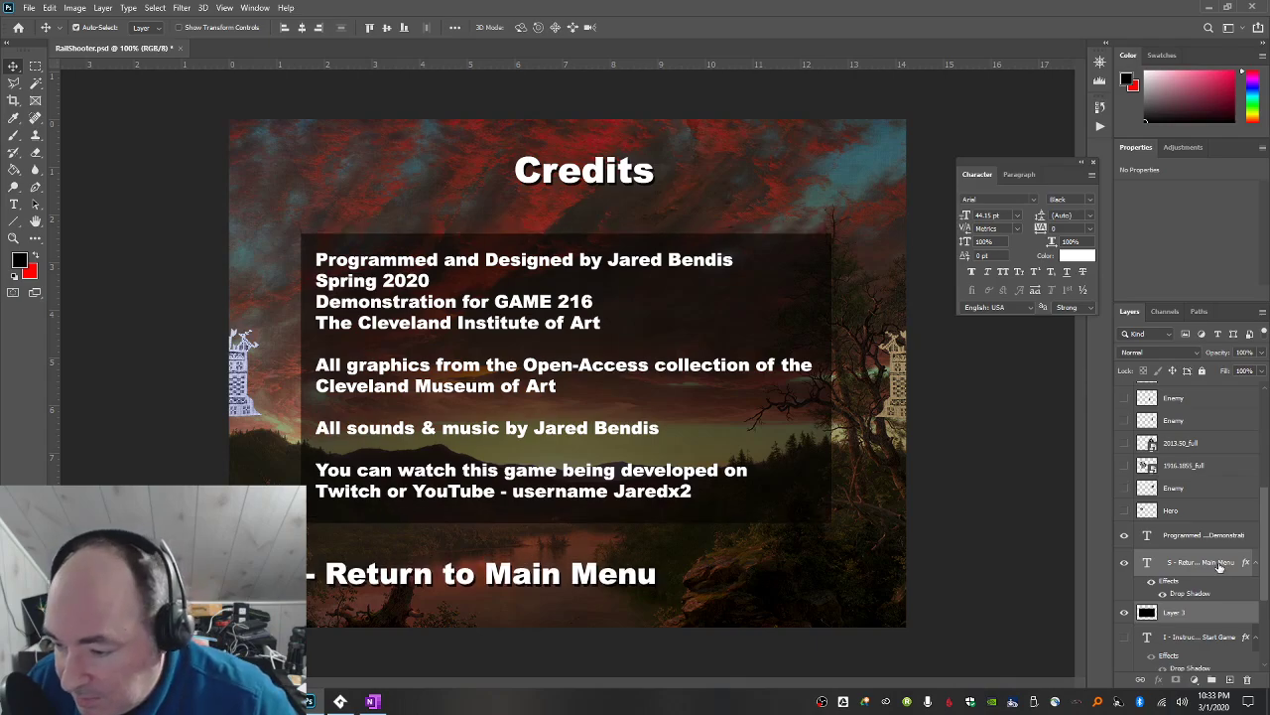
Reorder the black box layer so it sits directly beneath the credits text layer, above the Return to Main Menu layer.
left_click(1209, 614)
left_click(1204, 535)
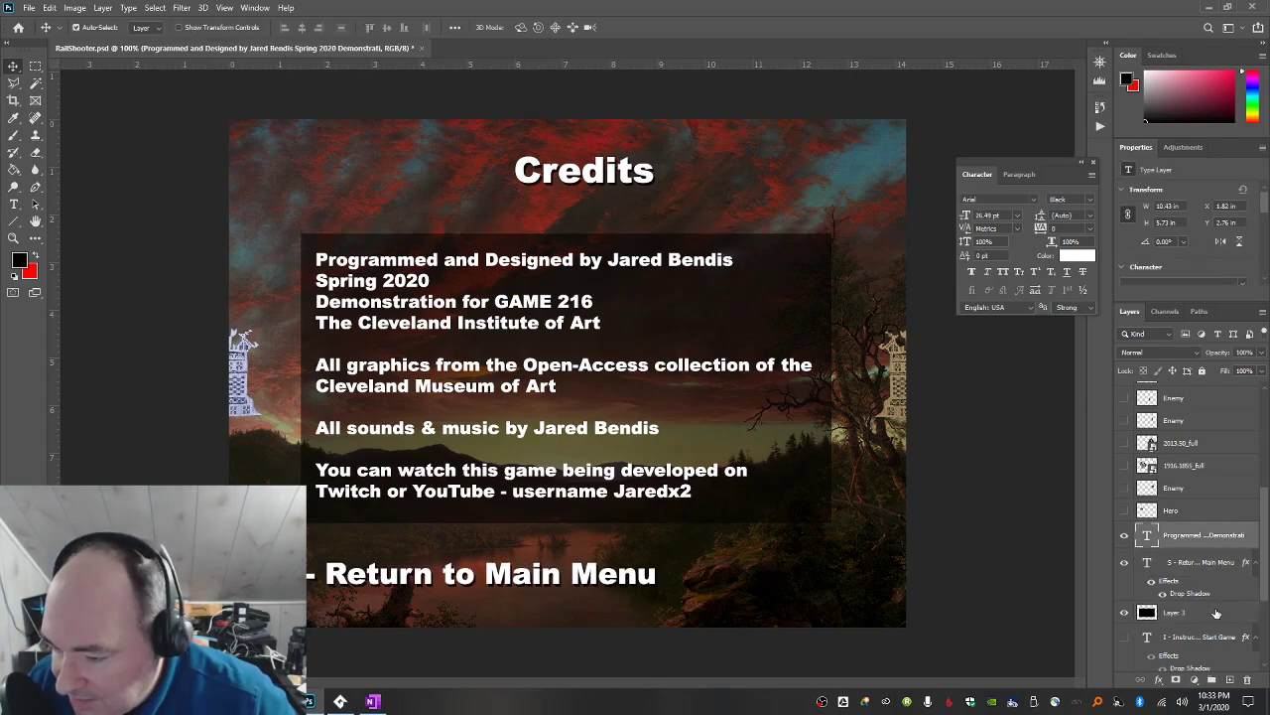
left_click_drag(1213, 614, 1227, 562)
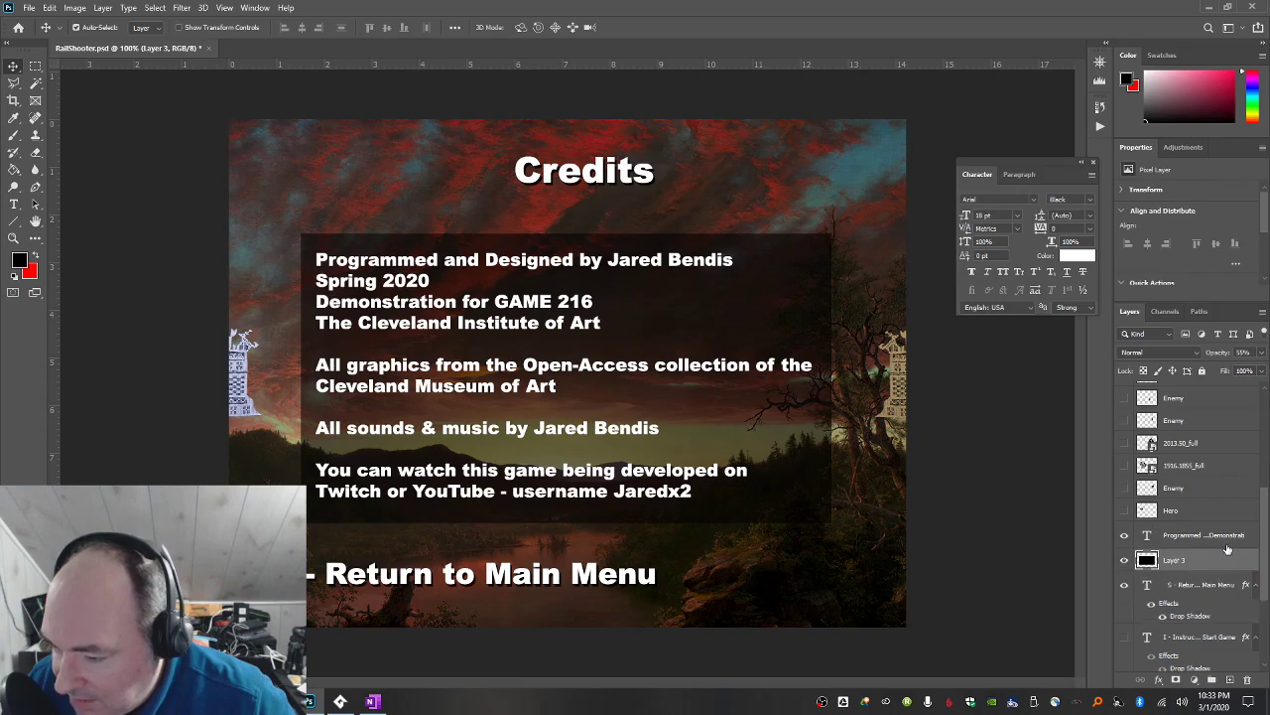
Nudge the credits text and its black box together slightly upward, away from the Return to Main Menu line.
left_click(1227, 547)
left_click(1226, 566, "ctrl")
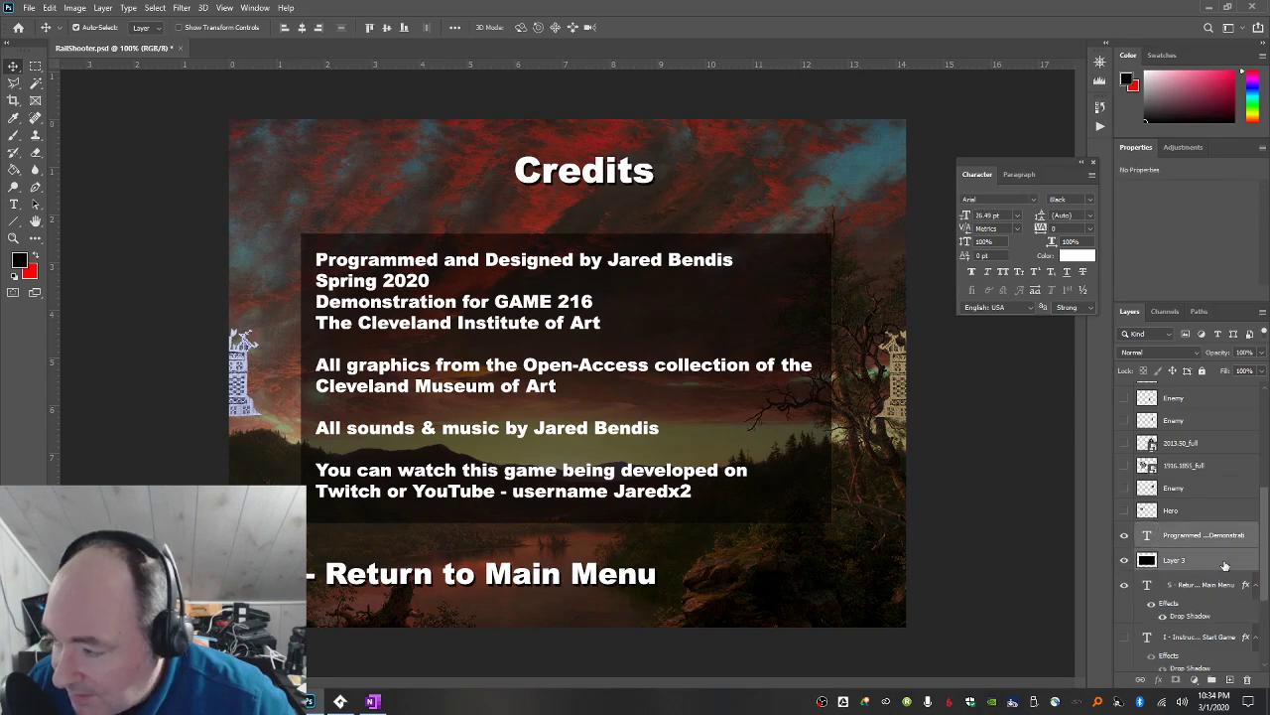
key("Up")
key("Up")
key("Up")
key("Up")
key("Up")
key("Up")
key("Up")
key("Up")
key("Up")
key("Up")
key("Up")
key("Up")
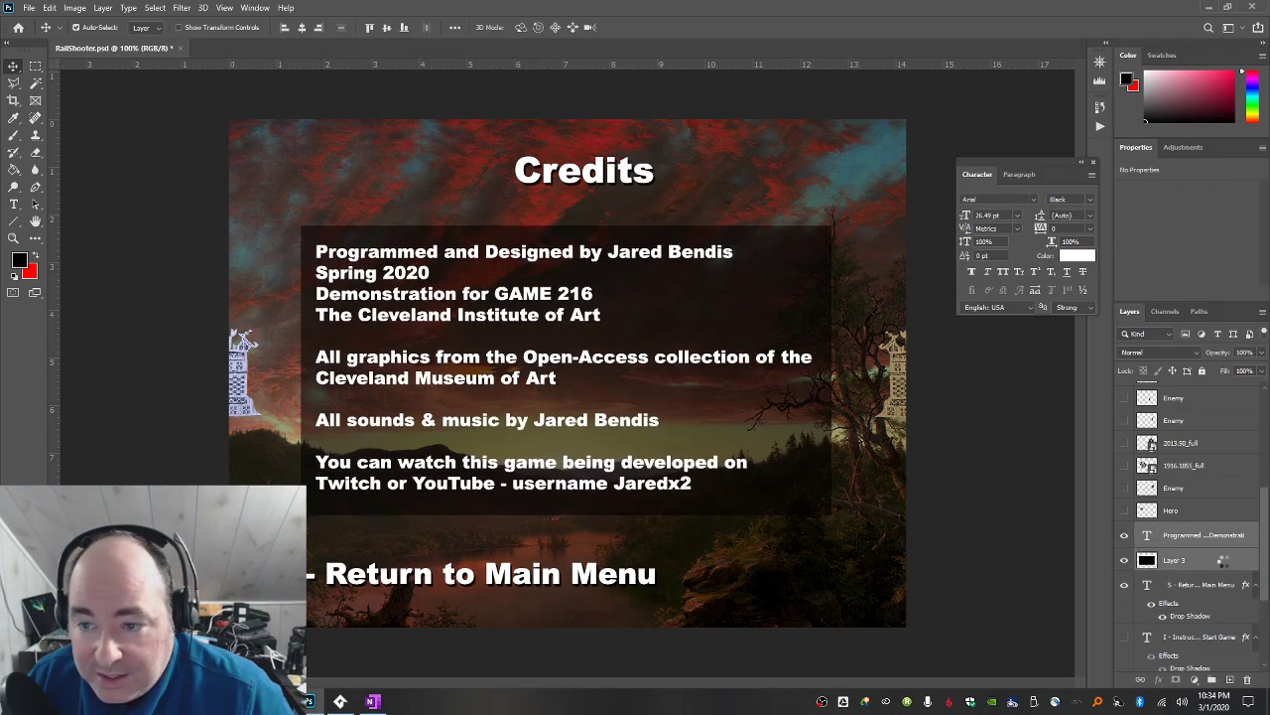
Nudge the credits text and its black box together slightly right and down, placing the text at about X 1.96 in, Y 2.63 in.
key("Down")
key("Down")
key("Down")
key("Down")
key("Right")
key("Right")
key("Right")
key("Right")
key("Right")
key("Right")
key("Right")
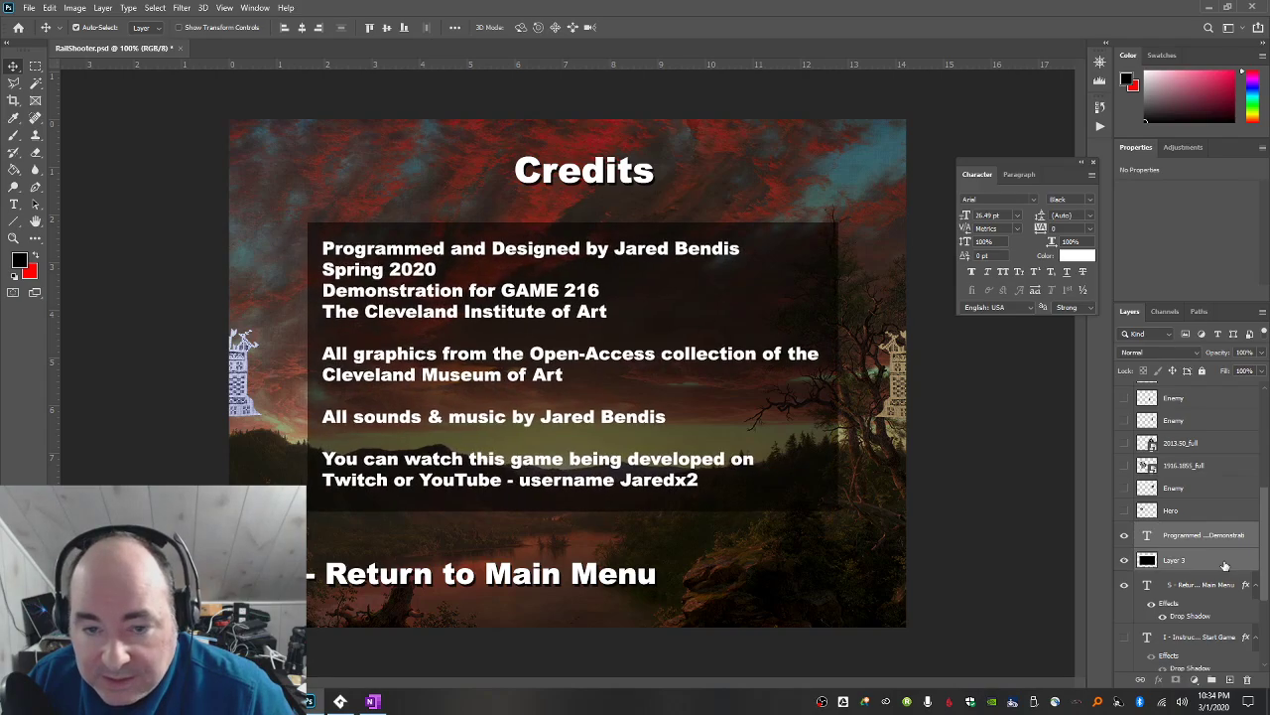
key("Down")
key("Down")
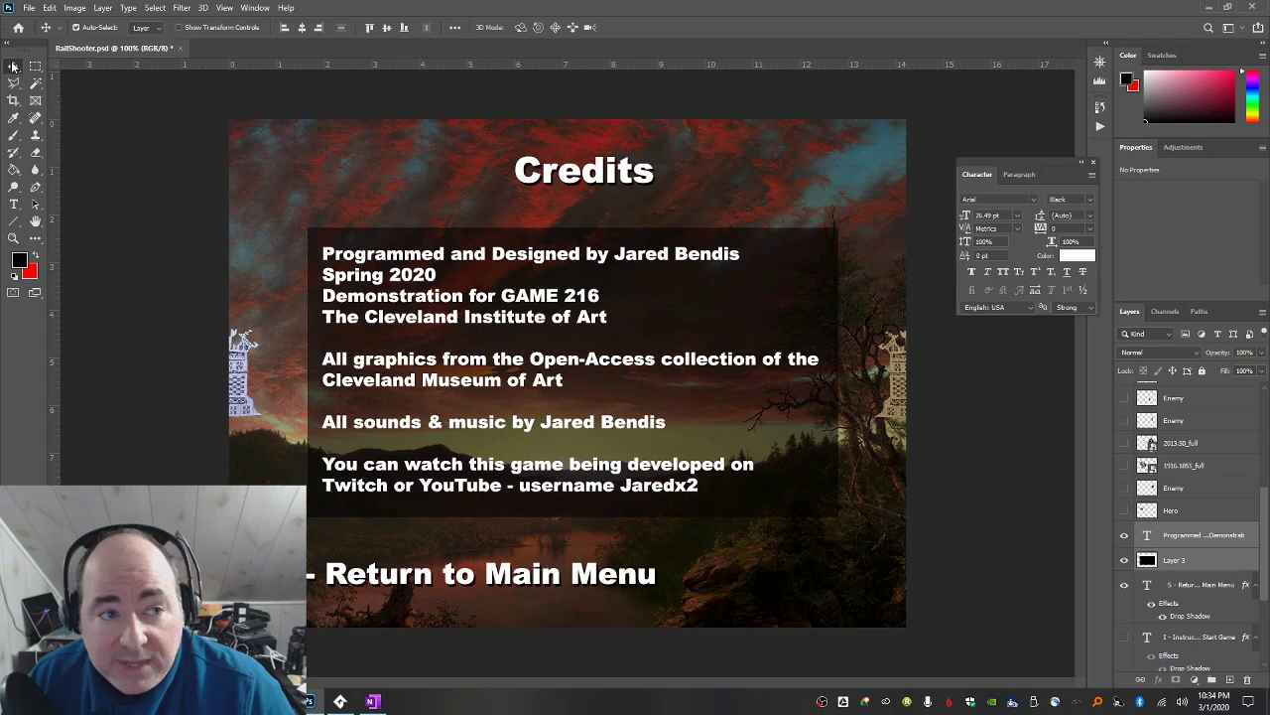
left_click(109, 147)
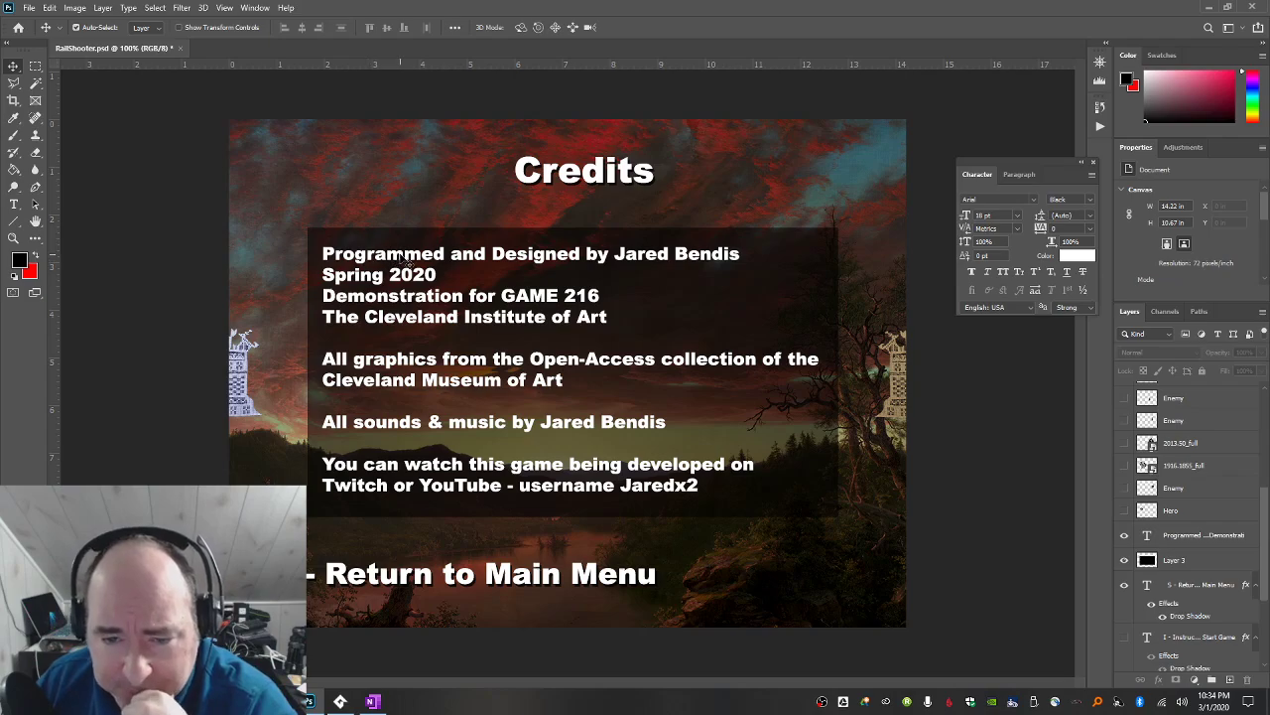
Replace the word "and" with "&" in the first line of the credits text.
left_click(14, 204)
left_click(485, 255)
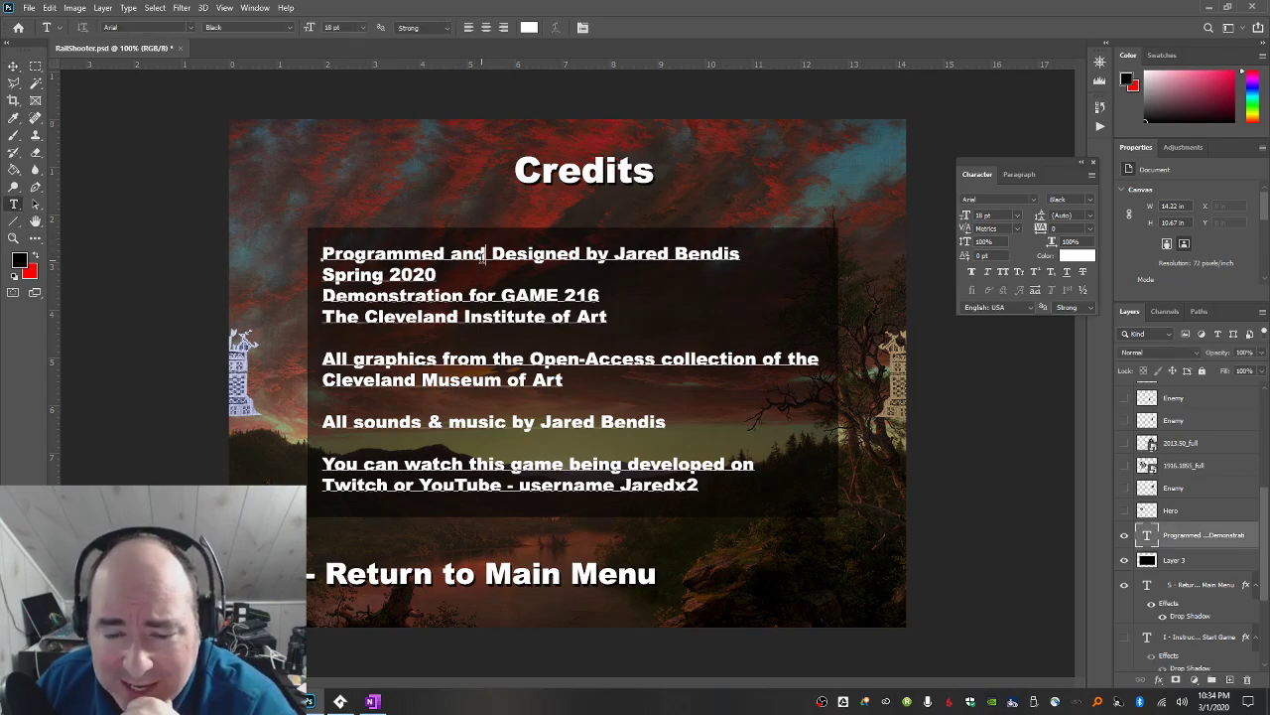
double_click(471, 255)
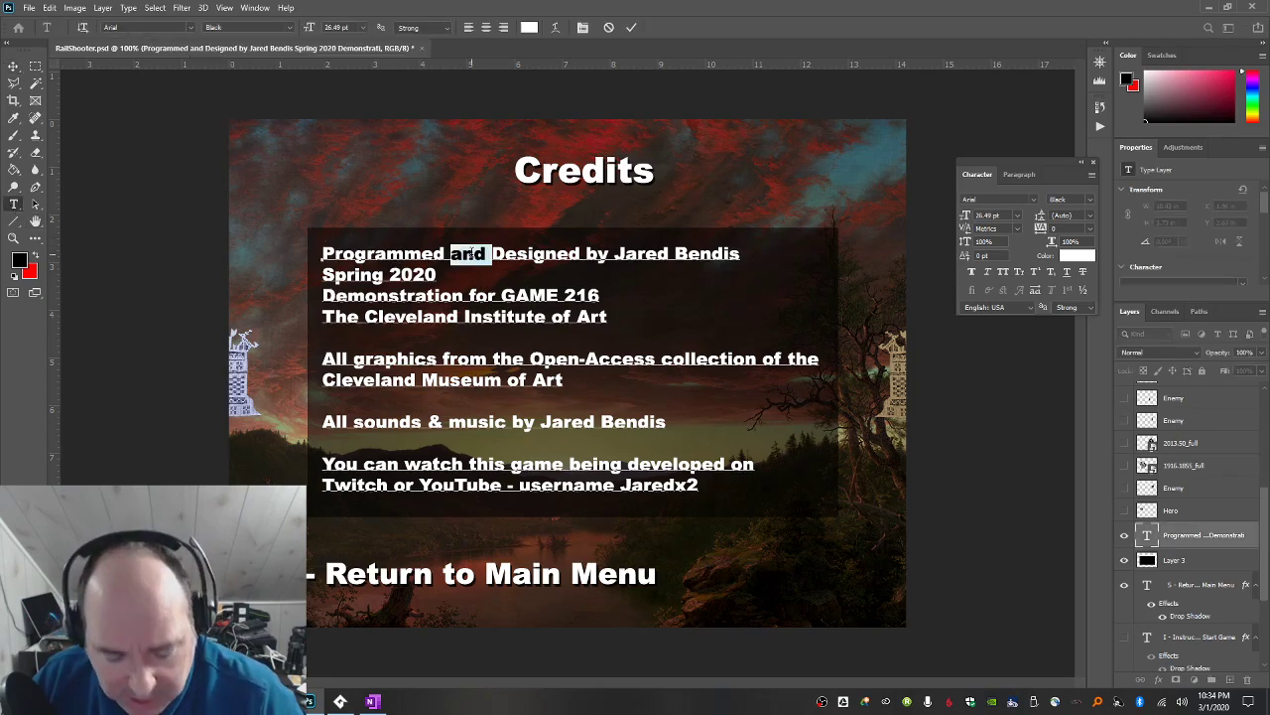
type("&")
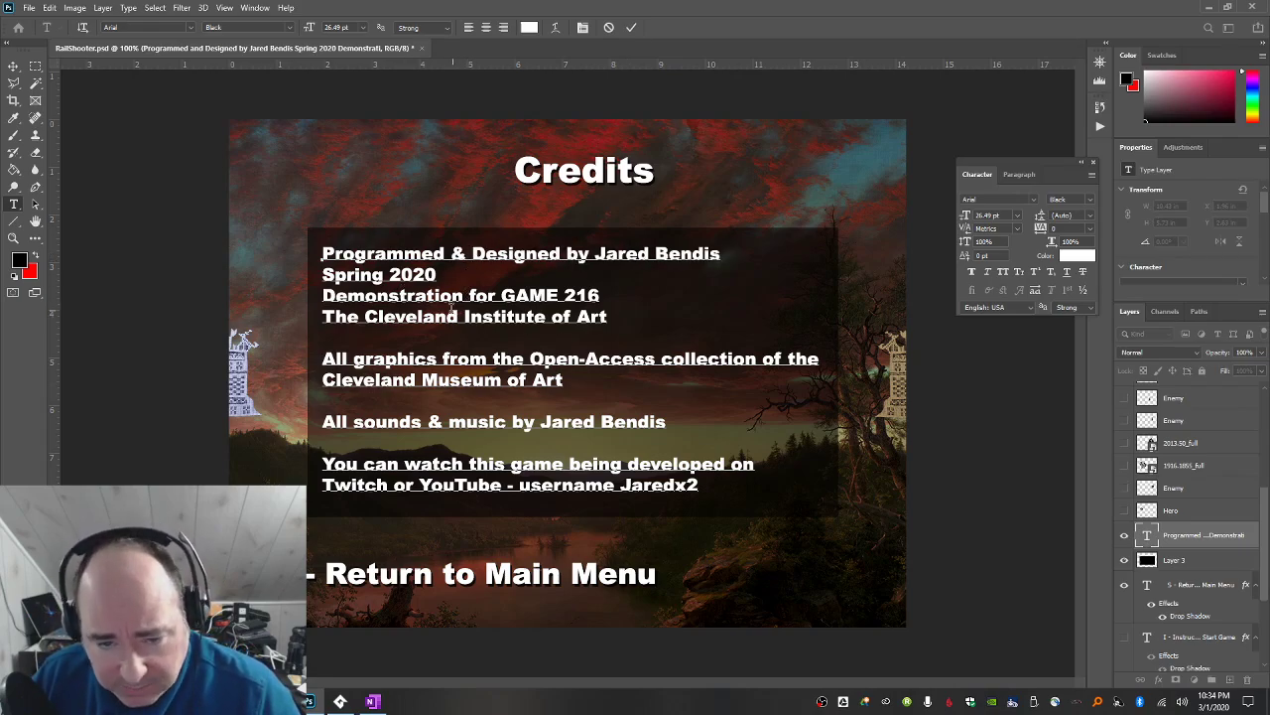
Move the "Spring 2020" line of the credits text below "The Cleveland Institute of Art".
left_click_drag(445, 281, 323, 276)
left_click(437, 276)
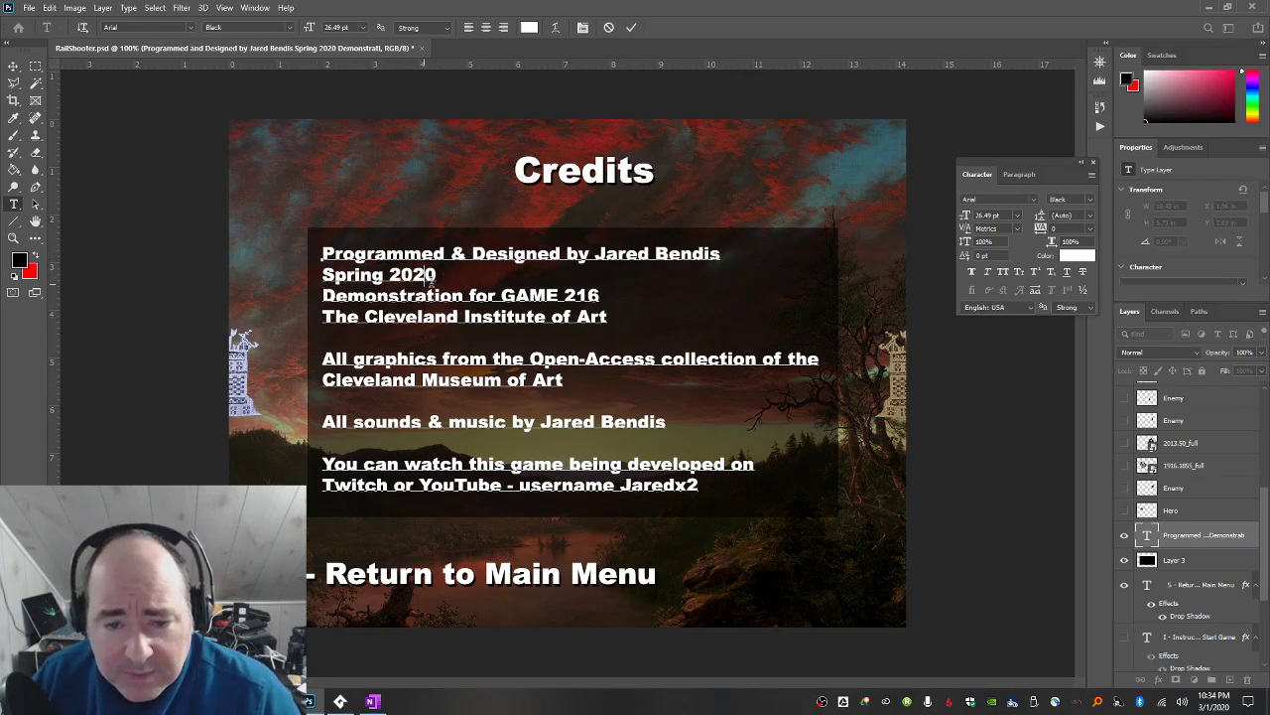
left_click_drag(437, 276, 319, 278)
key("BackSpace")
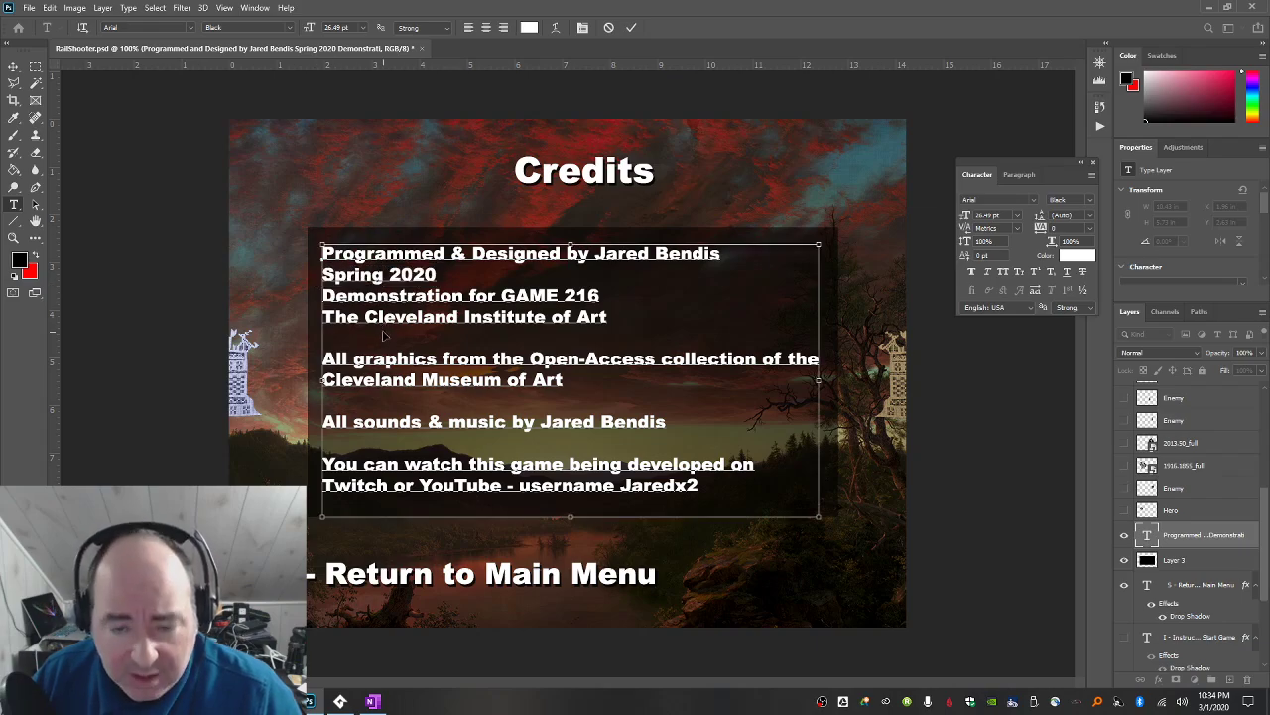
key("BackSpace")
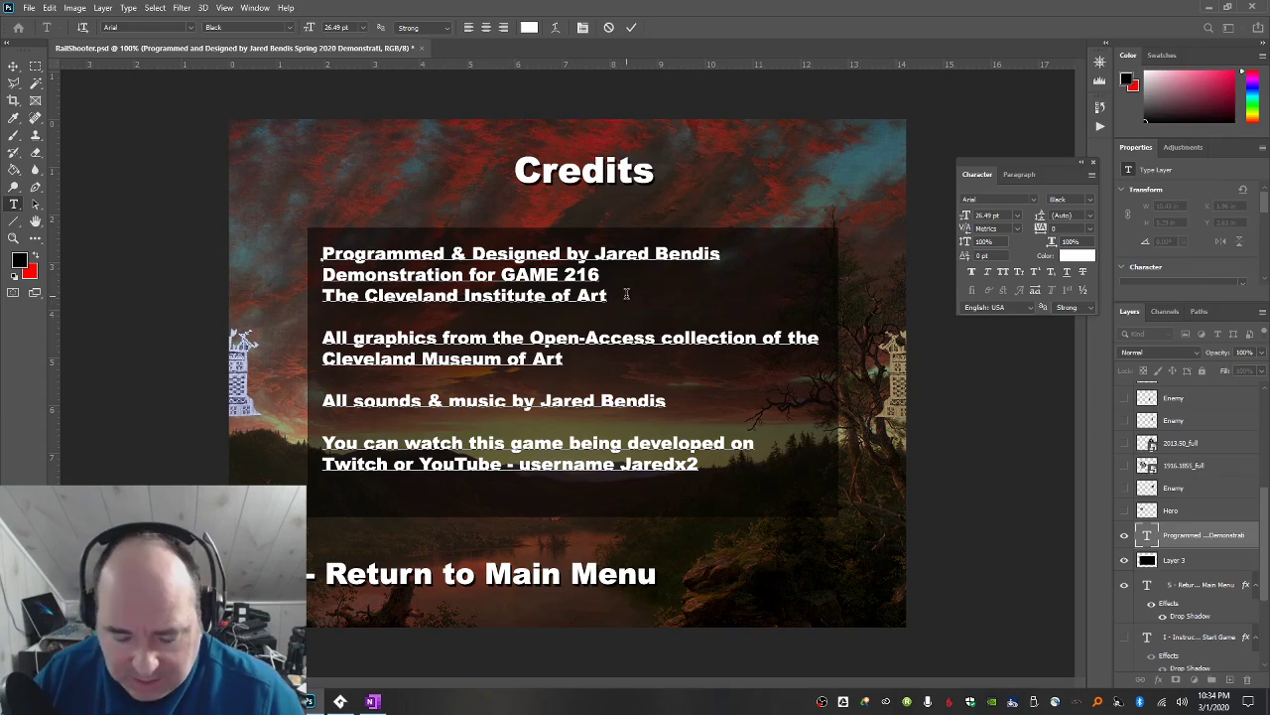
key("ctrl+z")
key("ctrl+z")
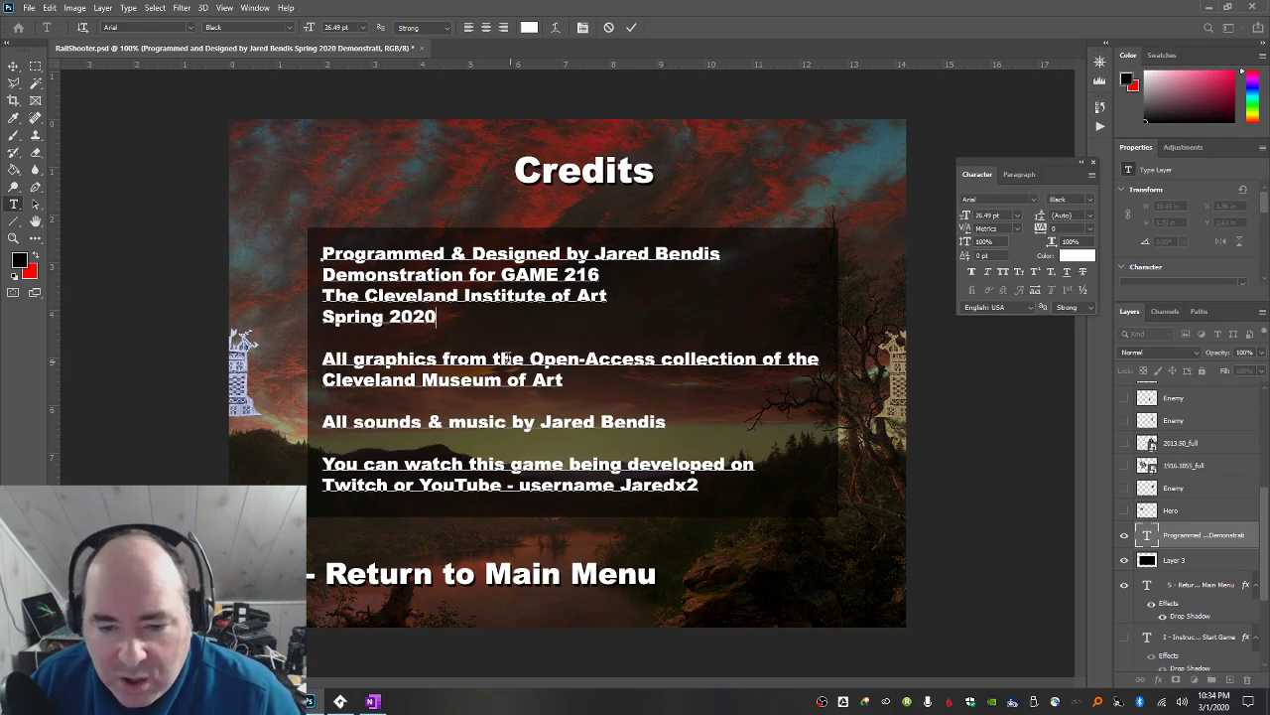
Break the graphics credit after "collection" so the second line reads "of the Cleveland Museum of Art", and finish editing the text.
left_click(774, 374)
key("Return")
key("Delete")
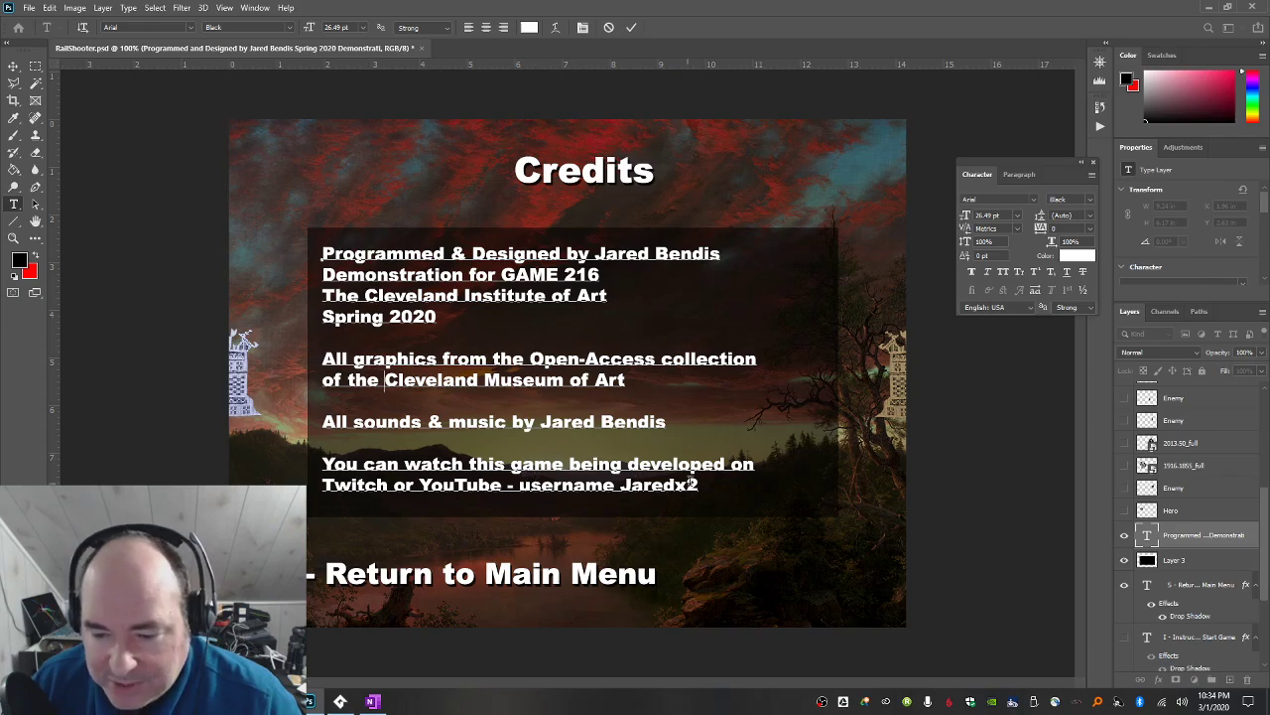
left_click(13, 66)
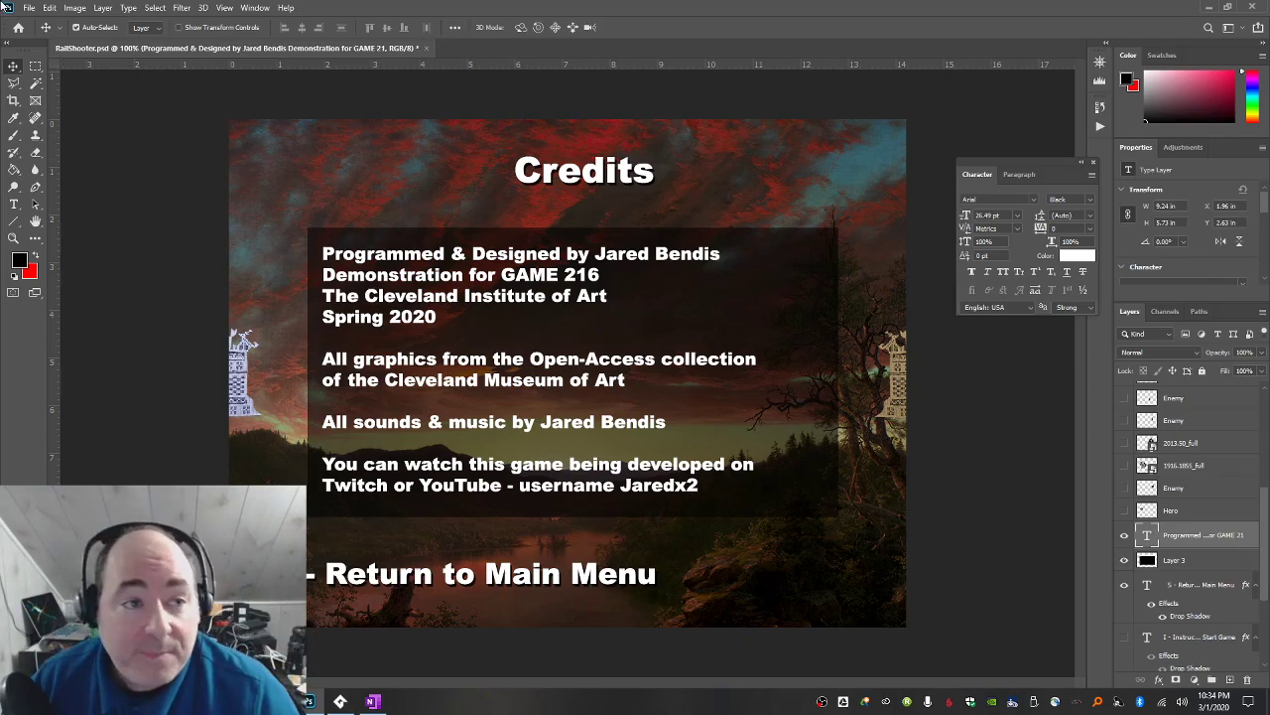
Save a PNG copy of the Credits screen as menu-credits in the Spring2020Demo folder, using the smallest file size.
left_click(30, 7)
left_click(54, 168)
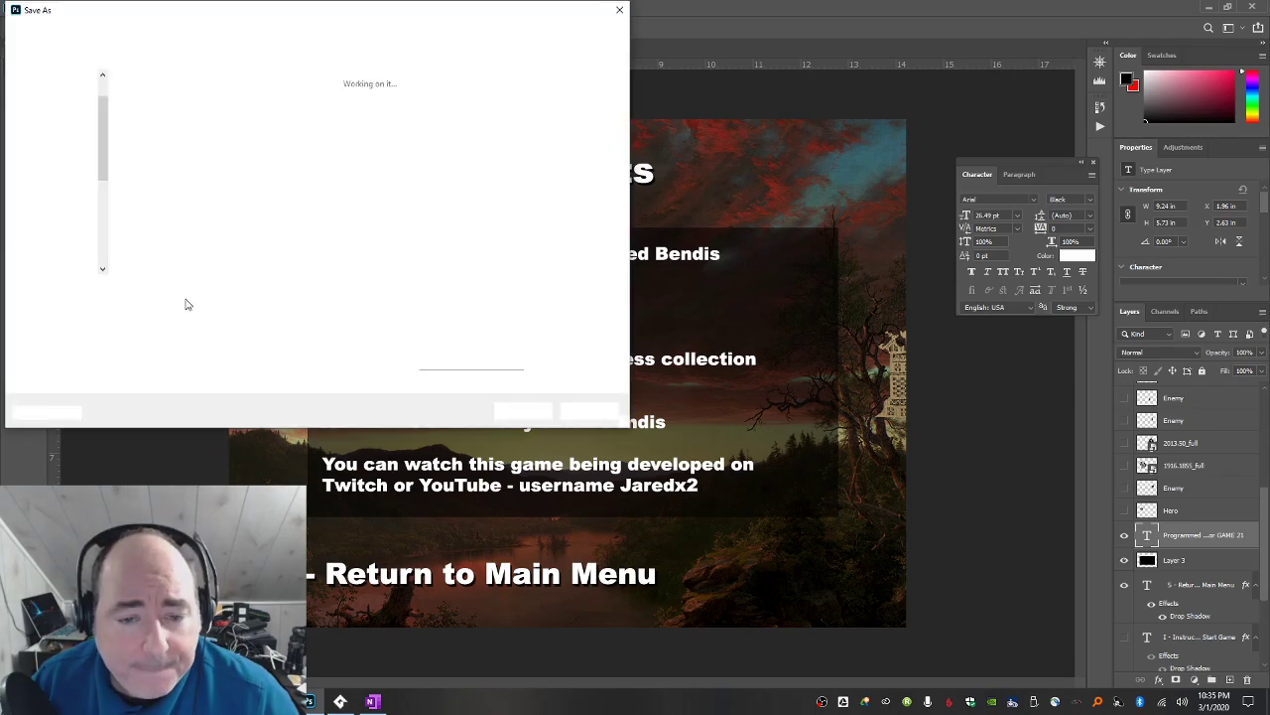
left_click(185, 304)
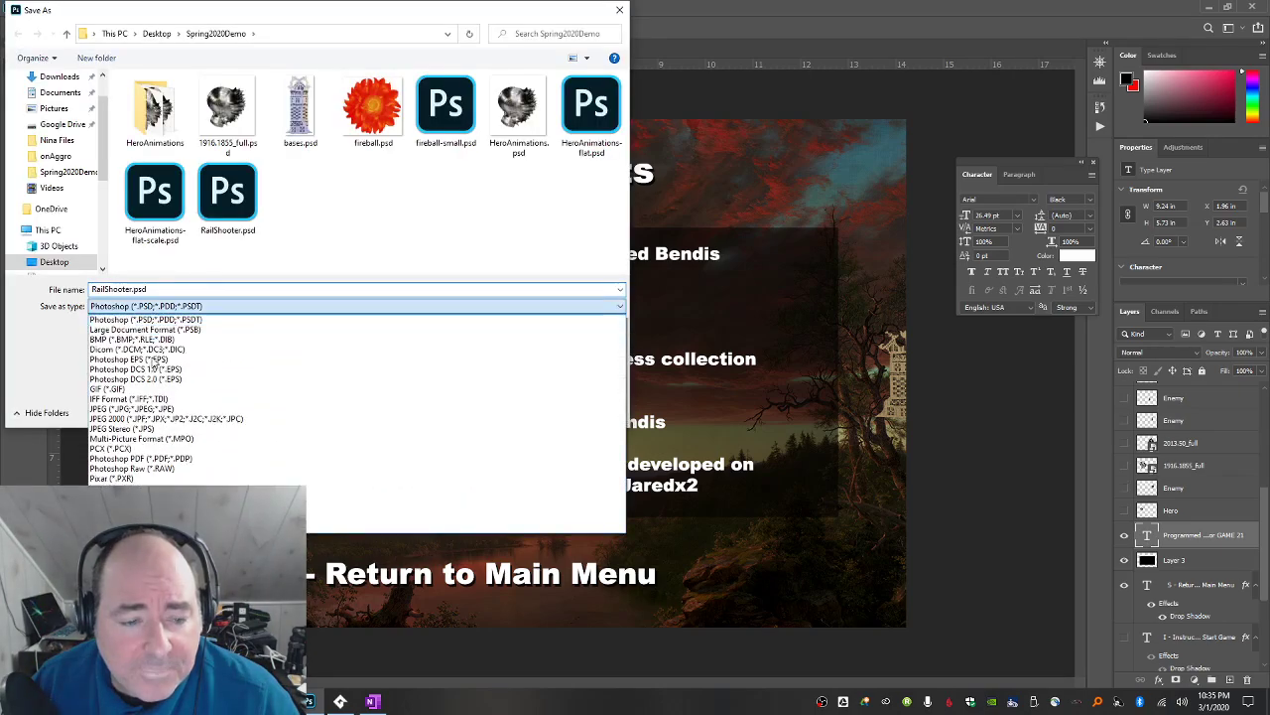
left_click(397, 487)
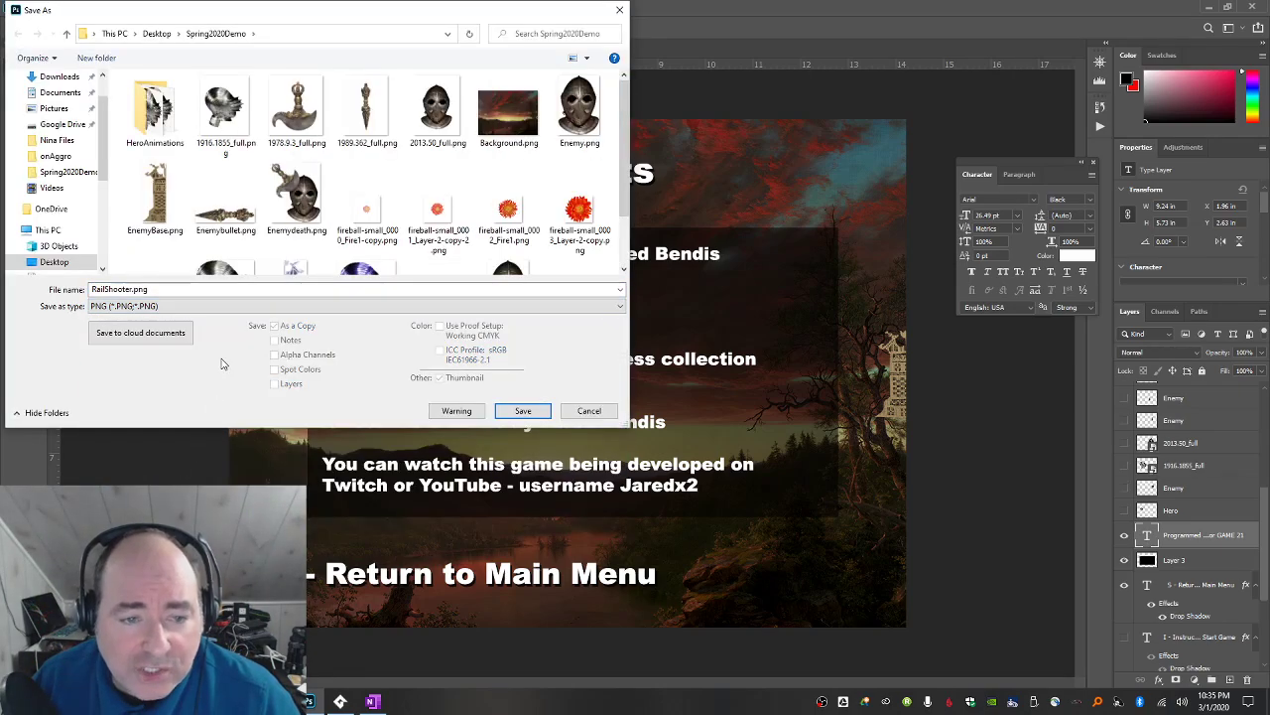
left_click(224, 287)
type("menu")
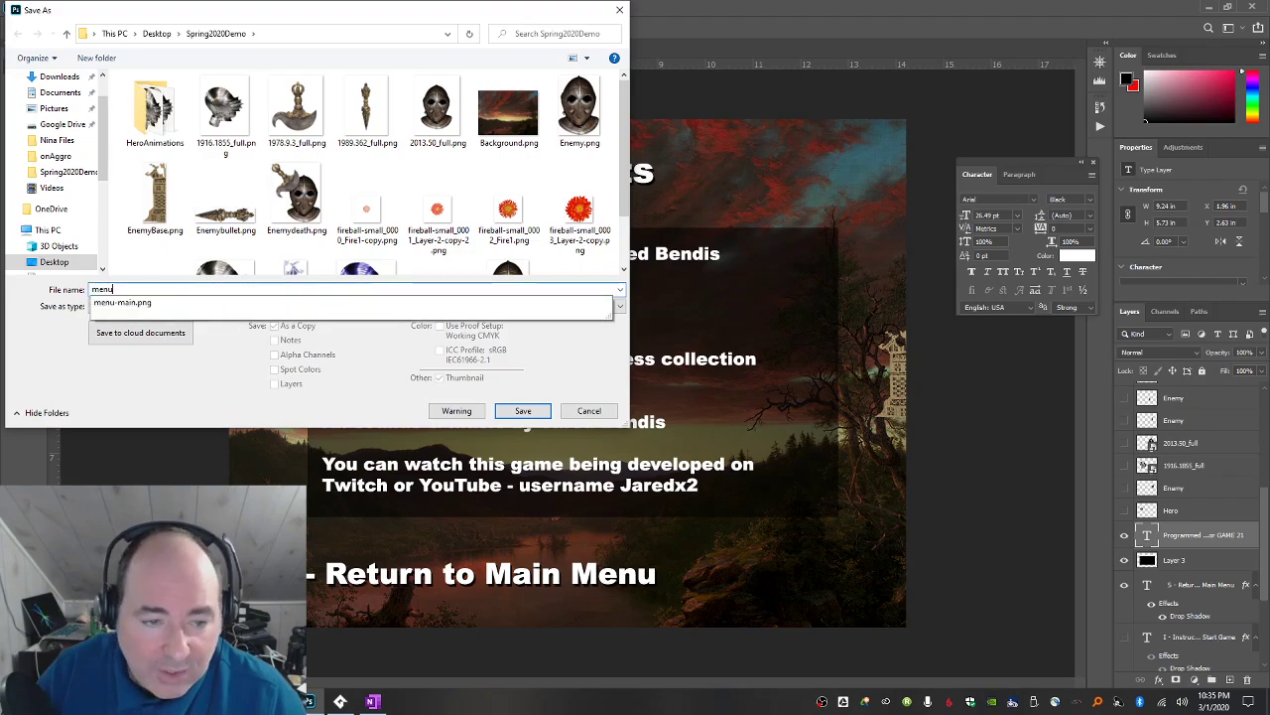
type("-credits")
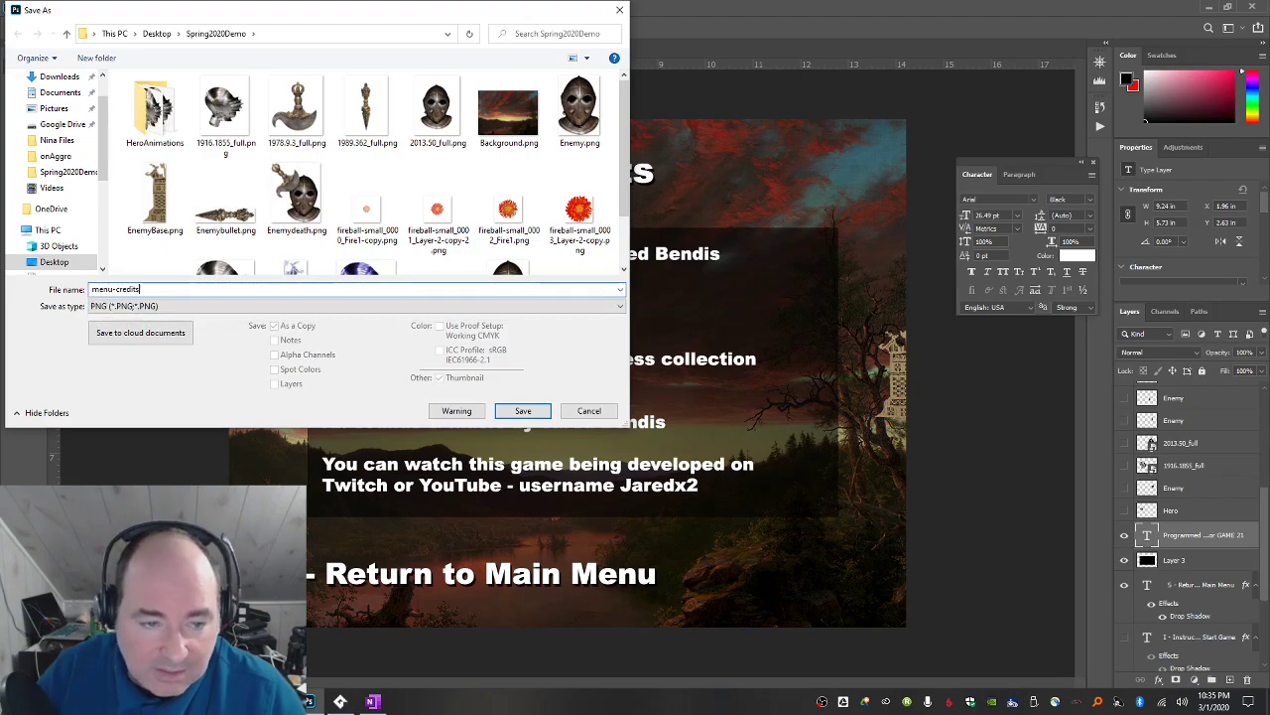
key("Return")
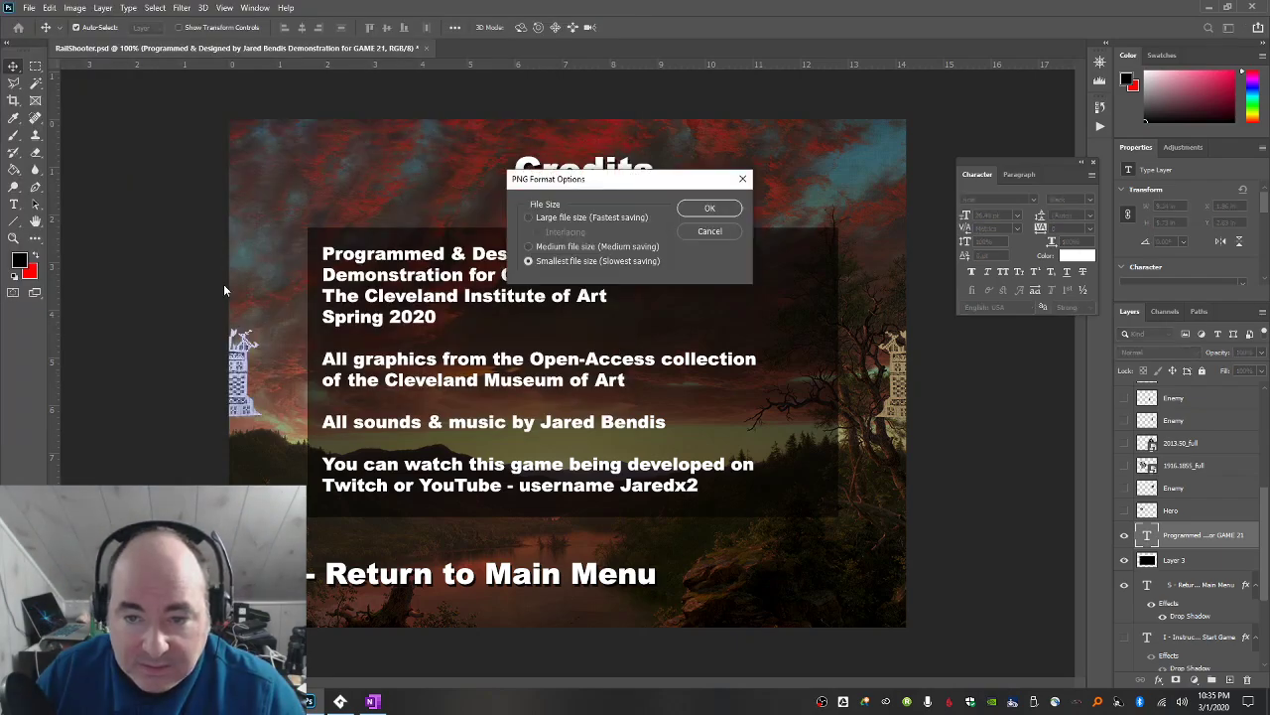
key("Return")
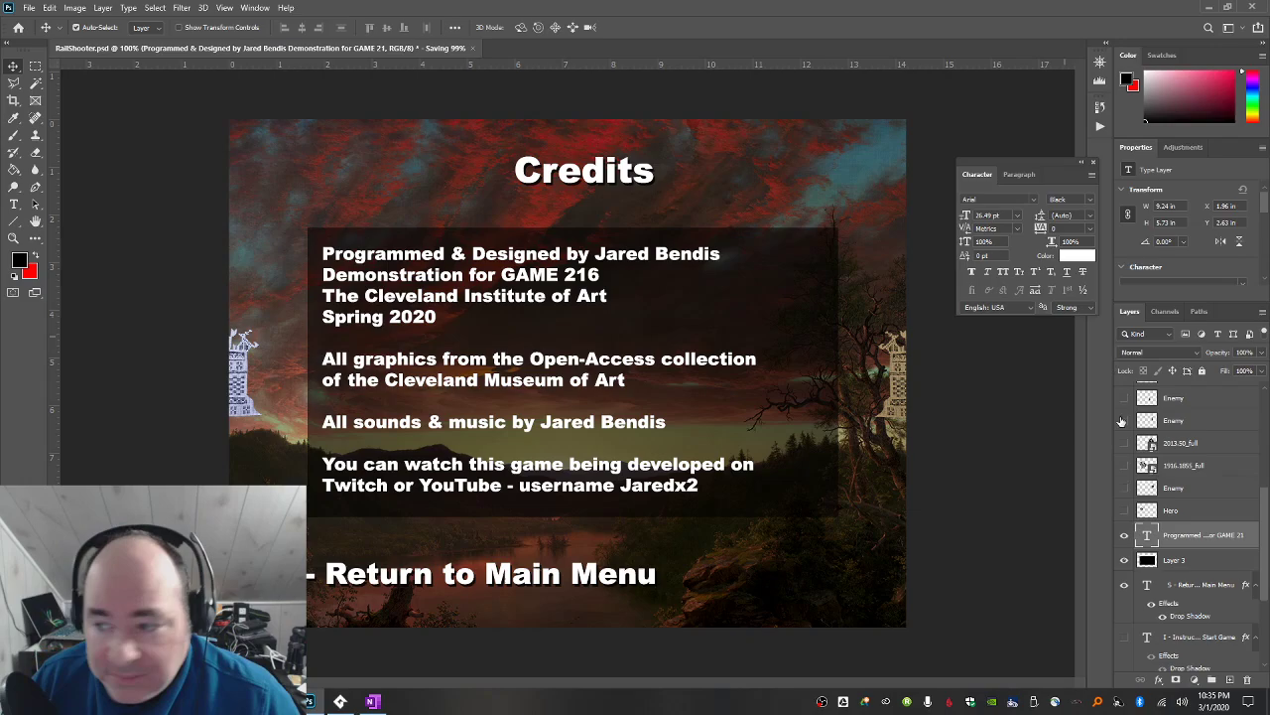
scroll(1211, 551, "up", 3)
scroll(1212, 551, "down", 7)
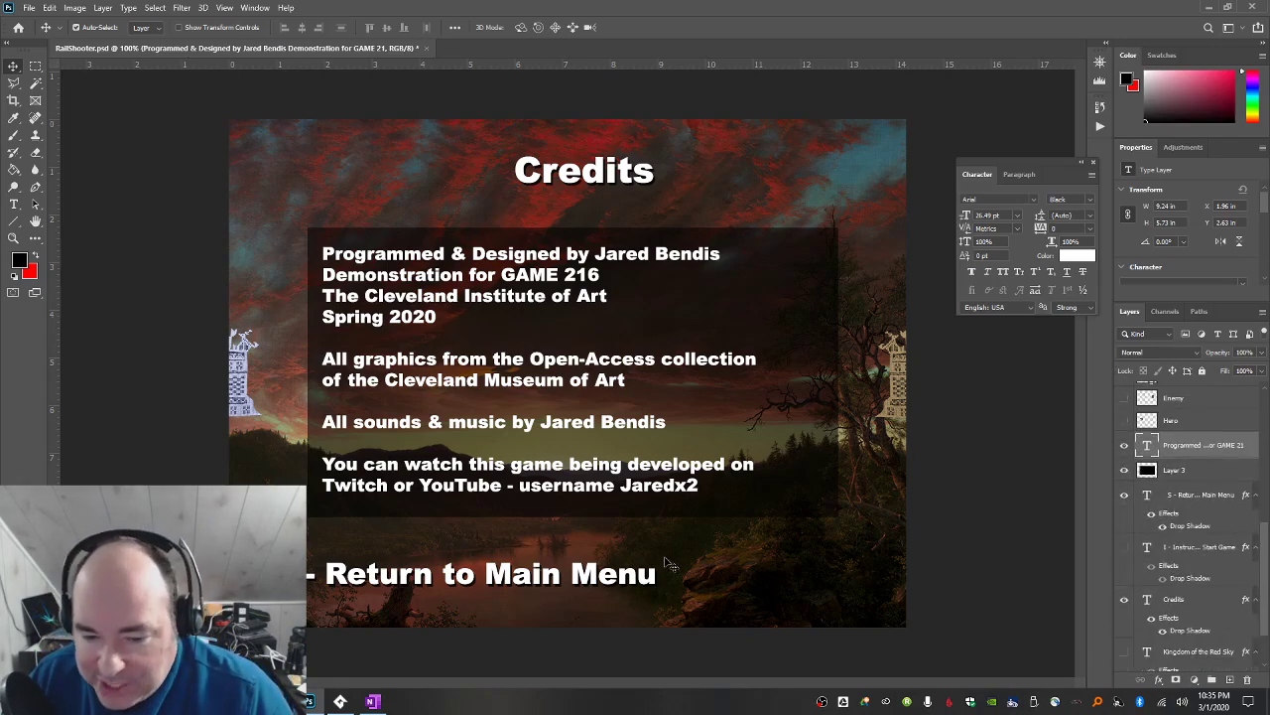
Duplicate the Credits title text layer and hide the original Credits layer.
scroll(1246, 564, "up", 5)
scroll(1249, 564, "down", 2)
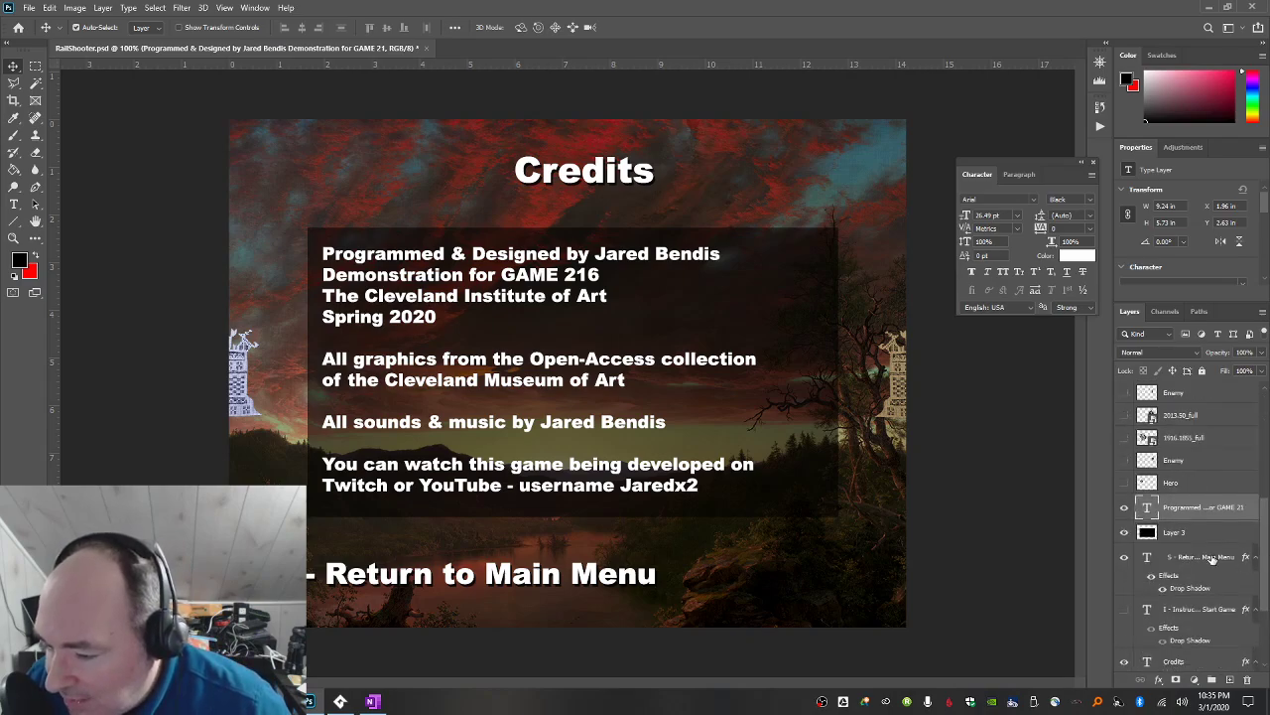
scroll(1213, 561, "down", 5)
left_click(1202, 552)
right_click(1204, 553)
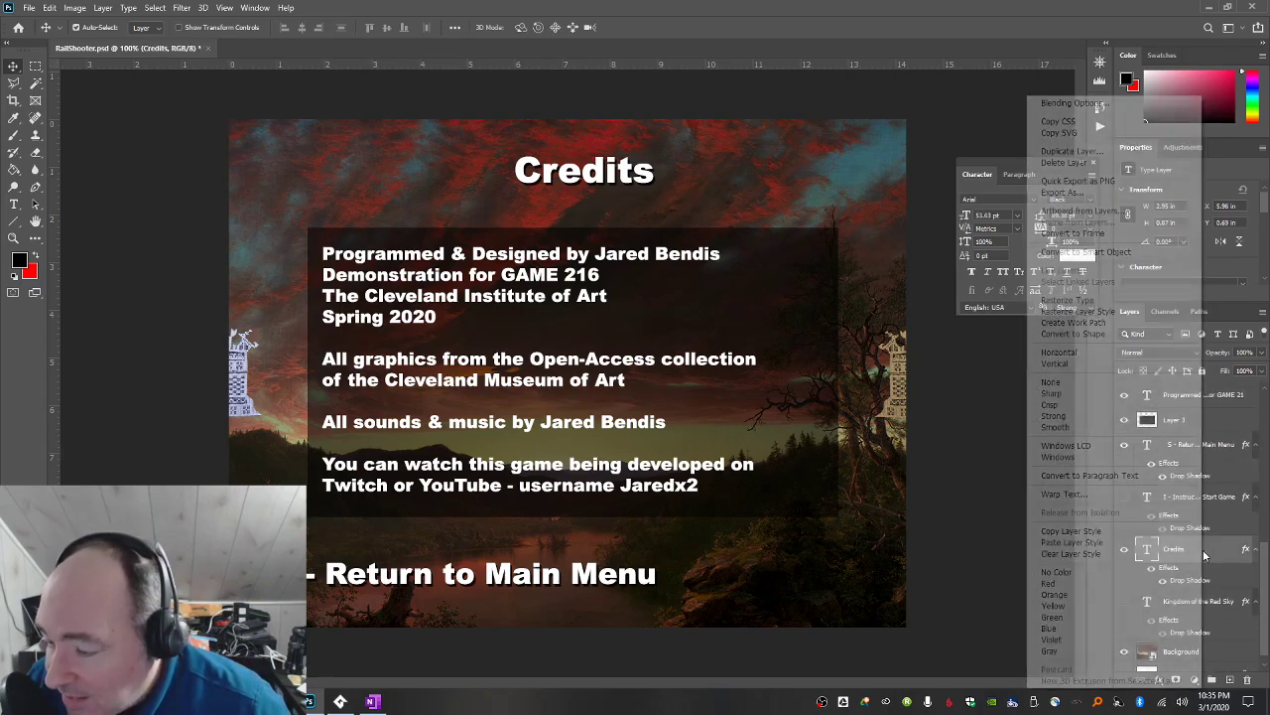
left_click(1095, 154)
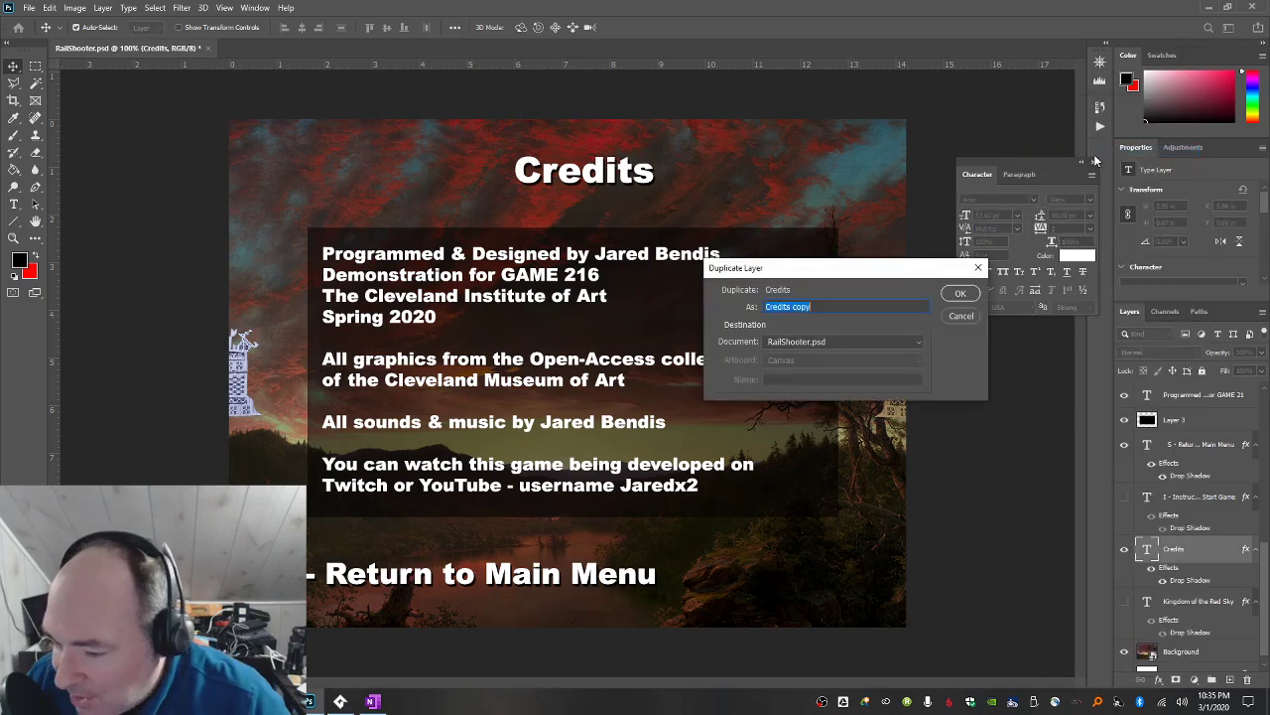
key("Return")
left_click(1125, 602)
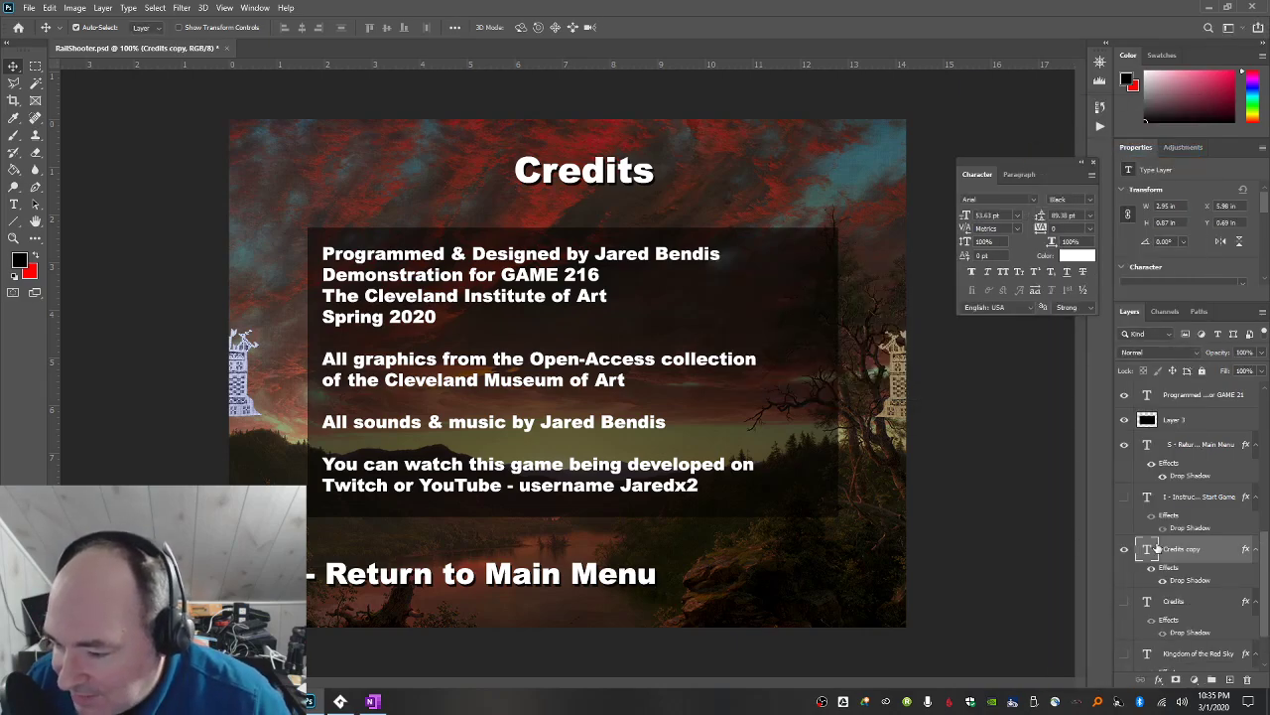
Change the duplicated title's text to "Instructions".
left_click(16, 203)
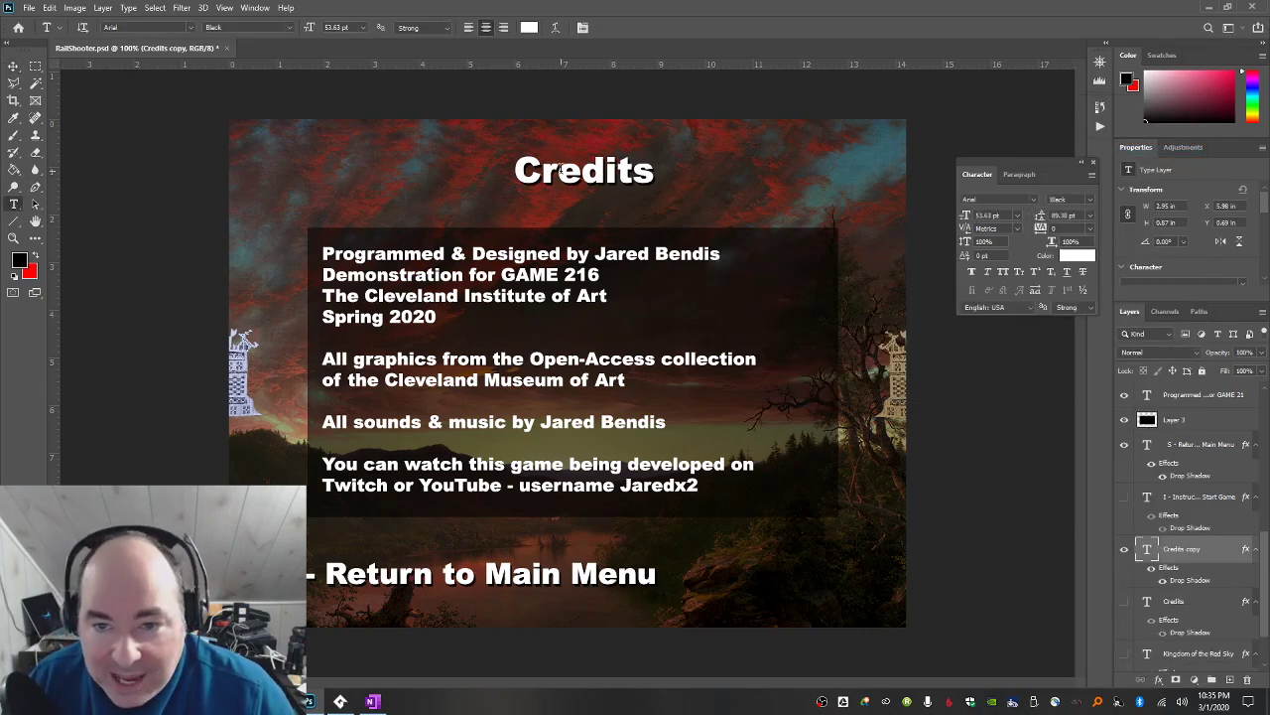
left_click(562, 172)
key("ctrl+a")
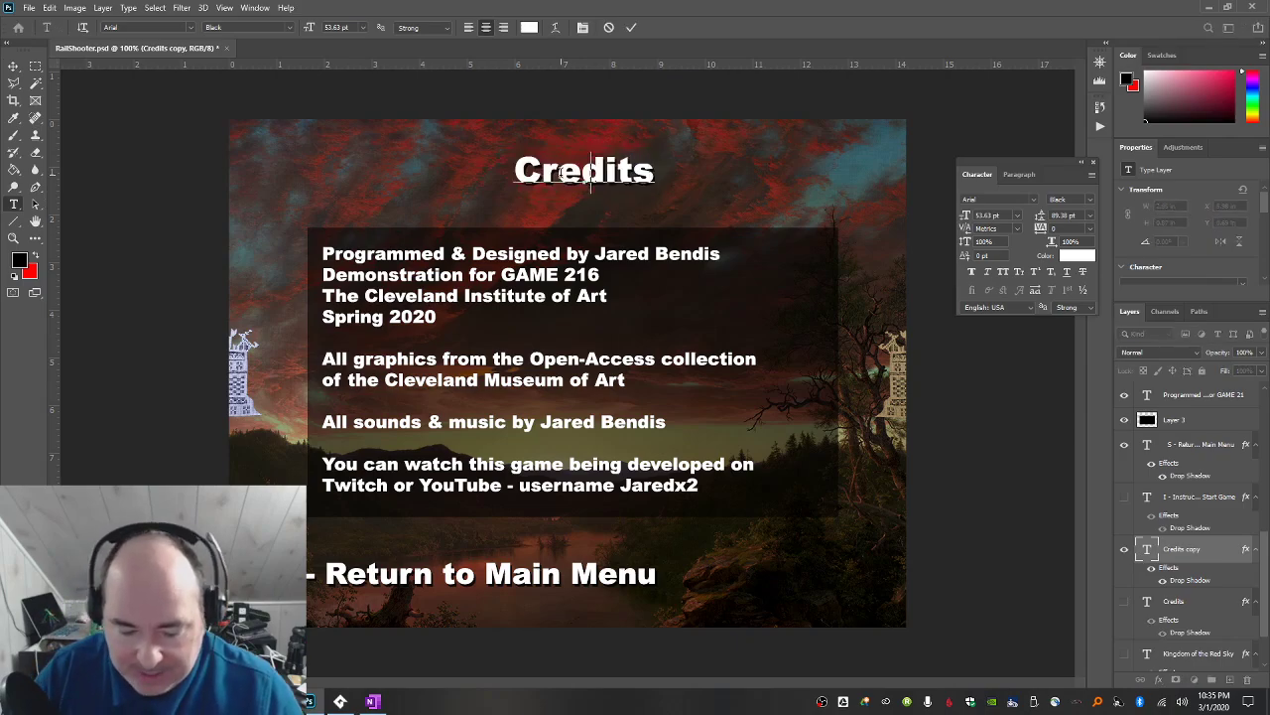
type("Instructions")
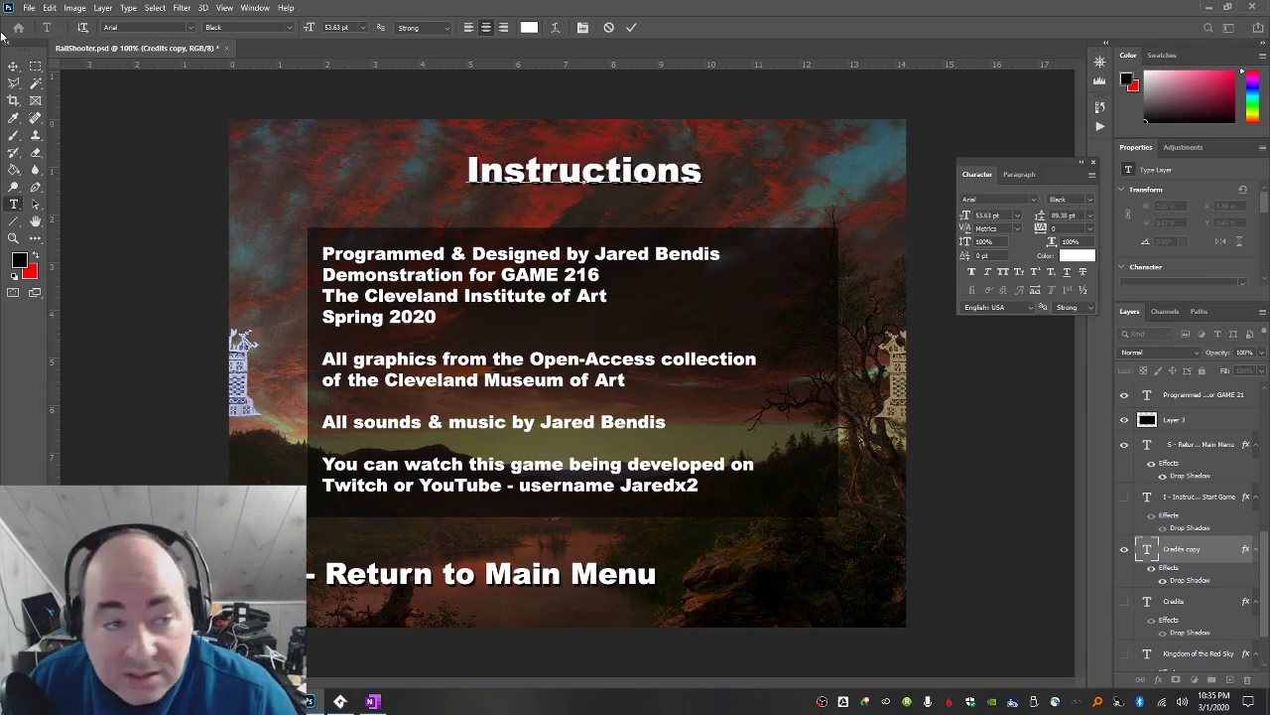
left_click(13, 66)
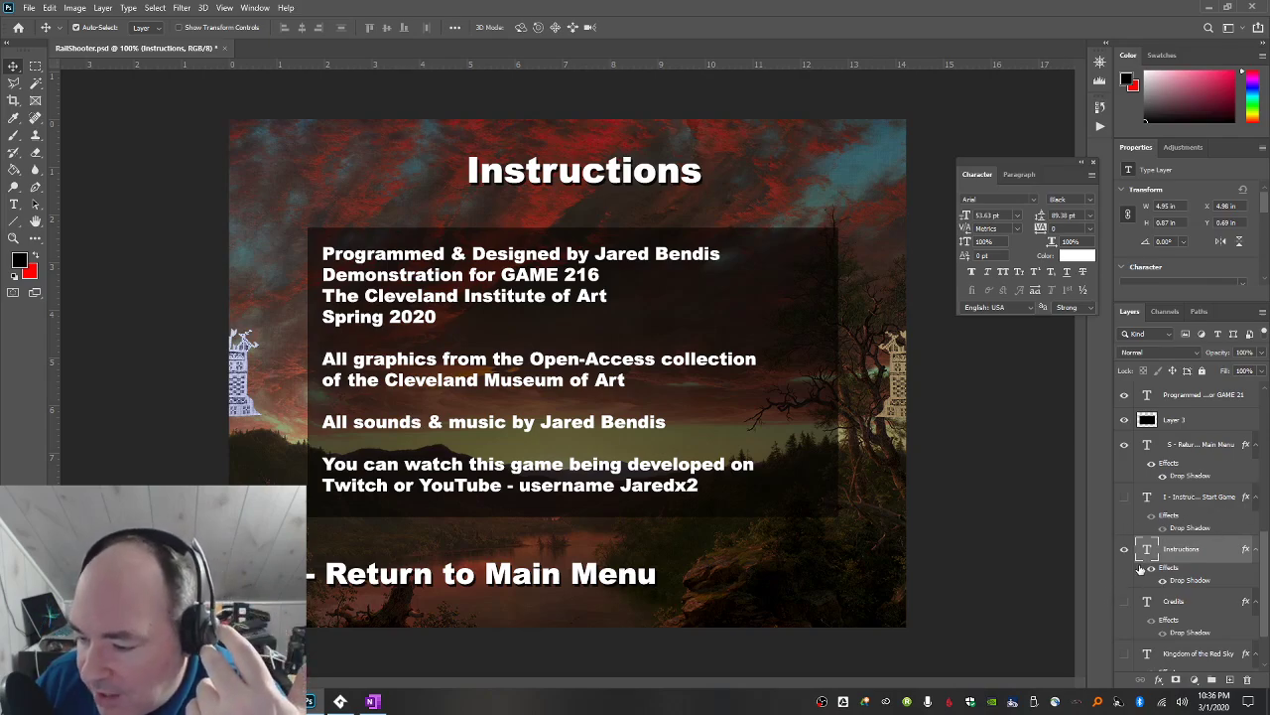
Duplicate Layer 3, the translucent black box behind the credits text.
scroll(1141, 568, "down", 1)
scroll(1141, 568, "up", 2)
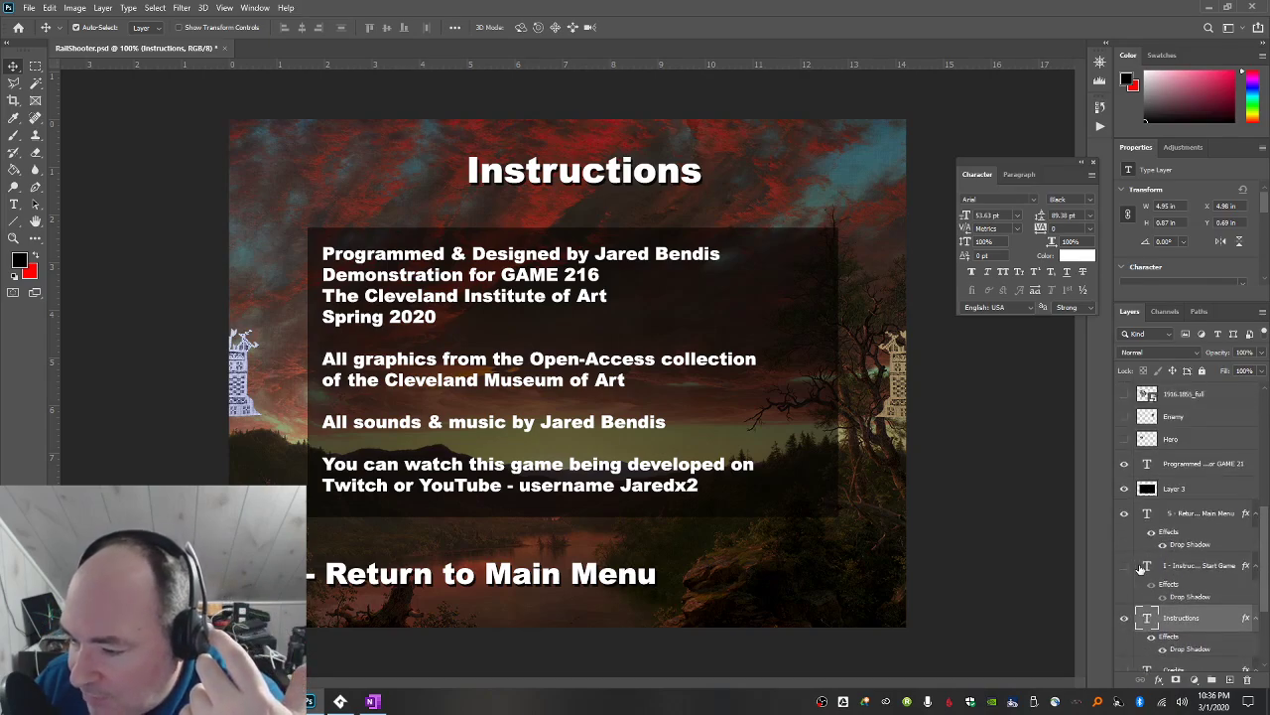
right_click(1212, 488)
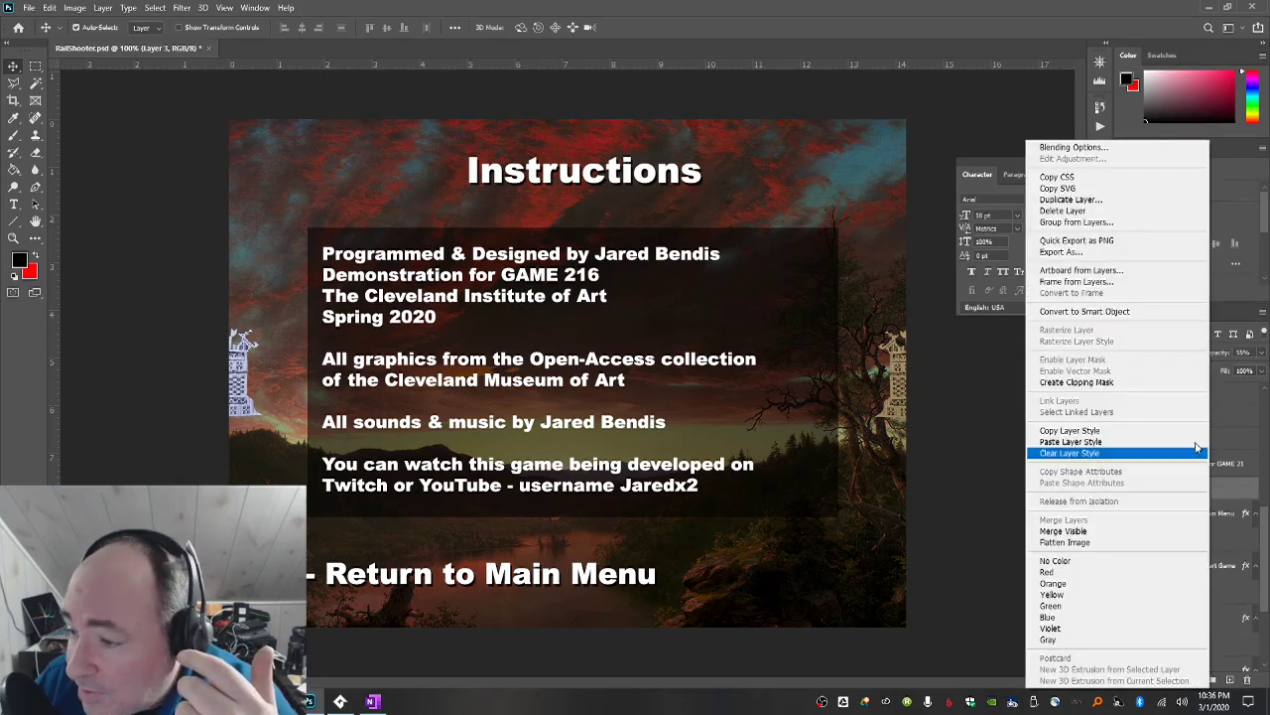
left_click(1114, 202)
key("Return")
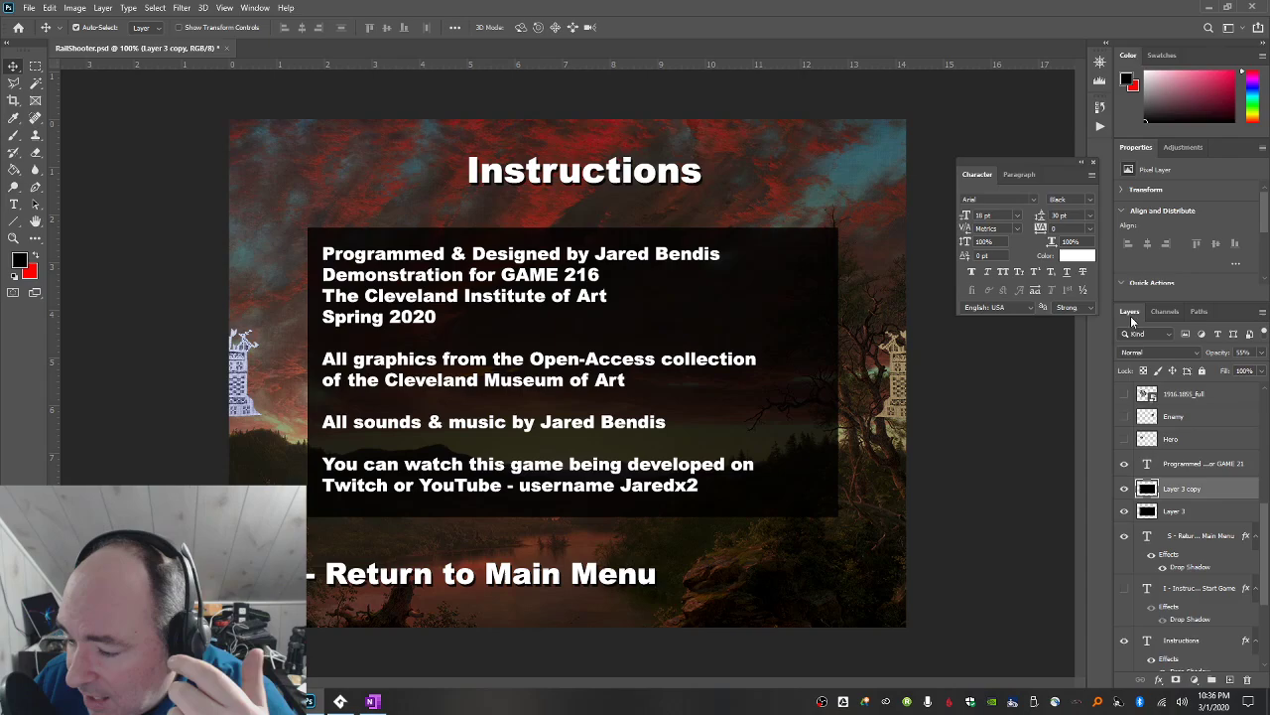
Rename the original box layer, Layer 3, as "Credits Box".
double_click(1172, 511)
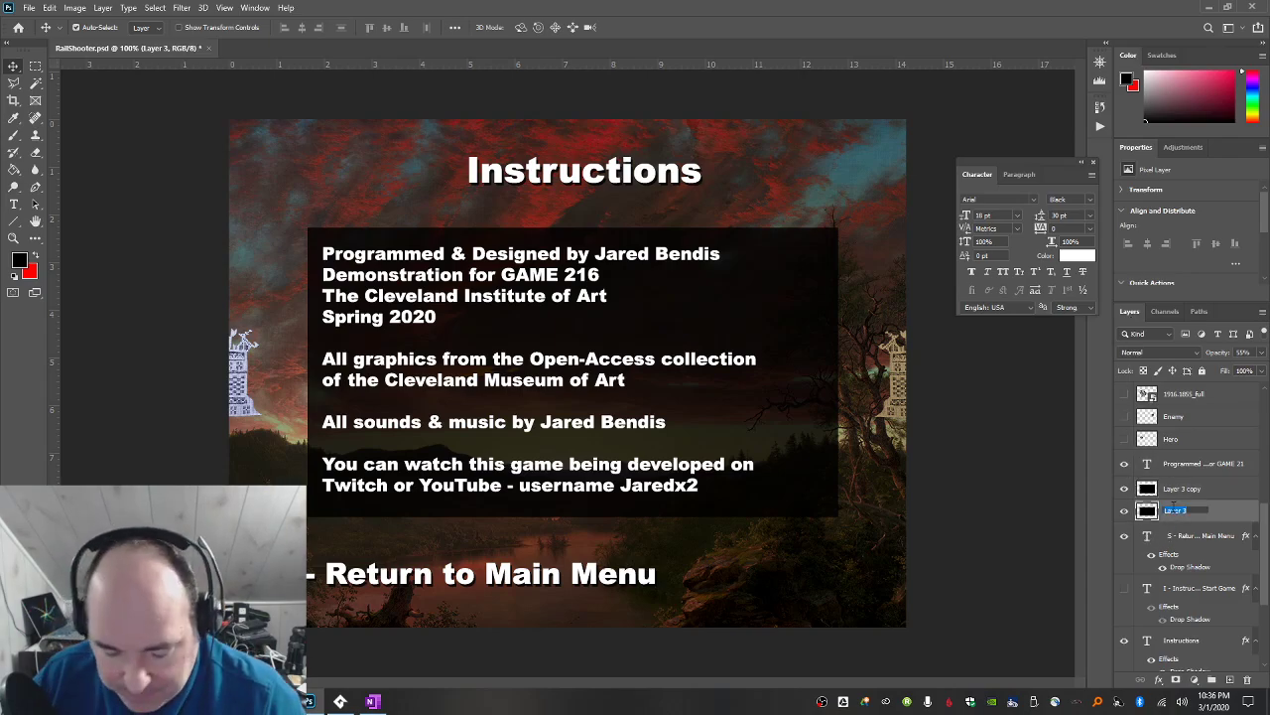
type("Co")
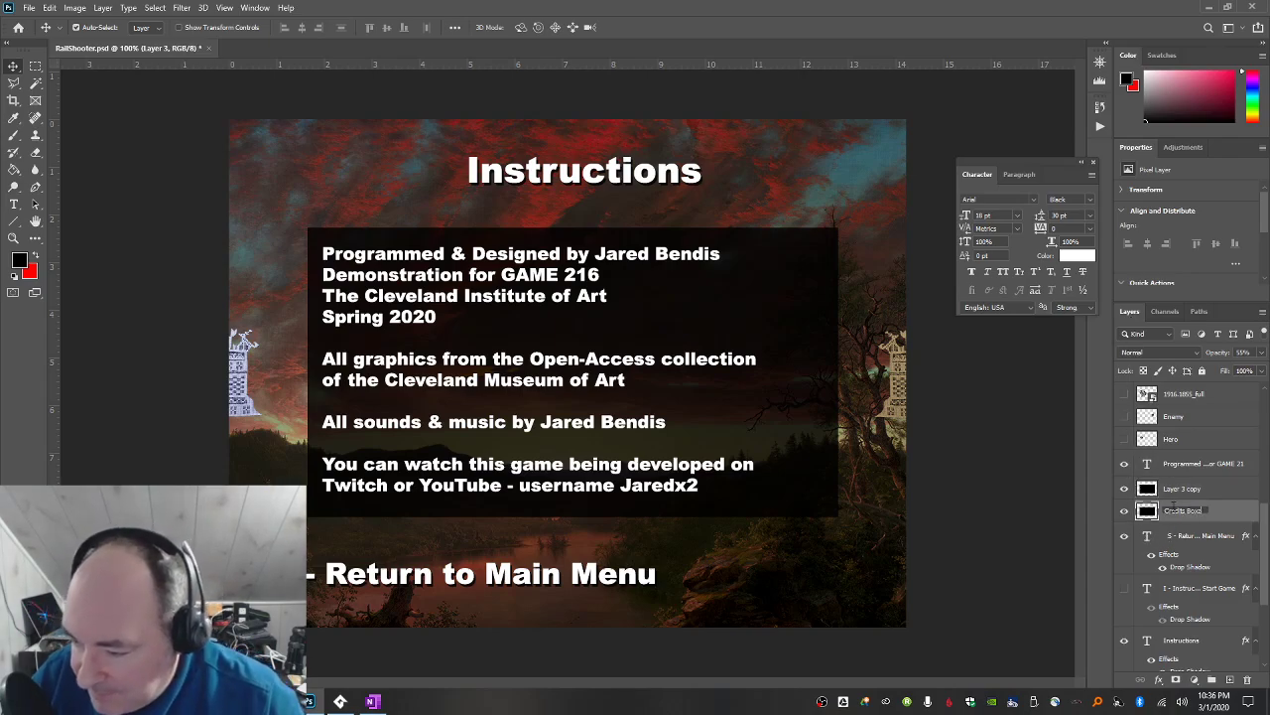
type("edits Box")
key("Return")
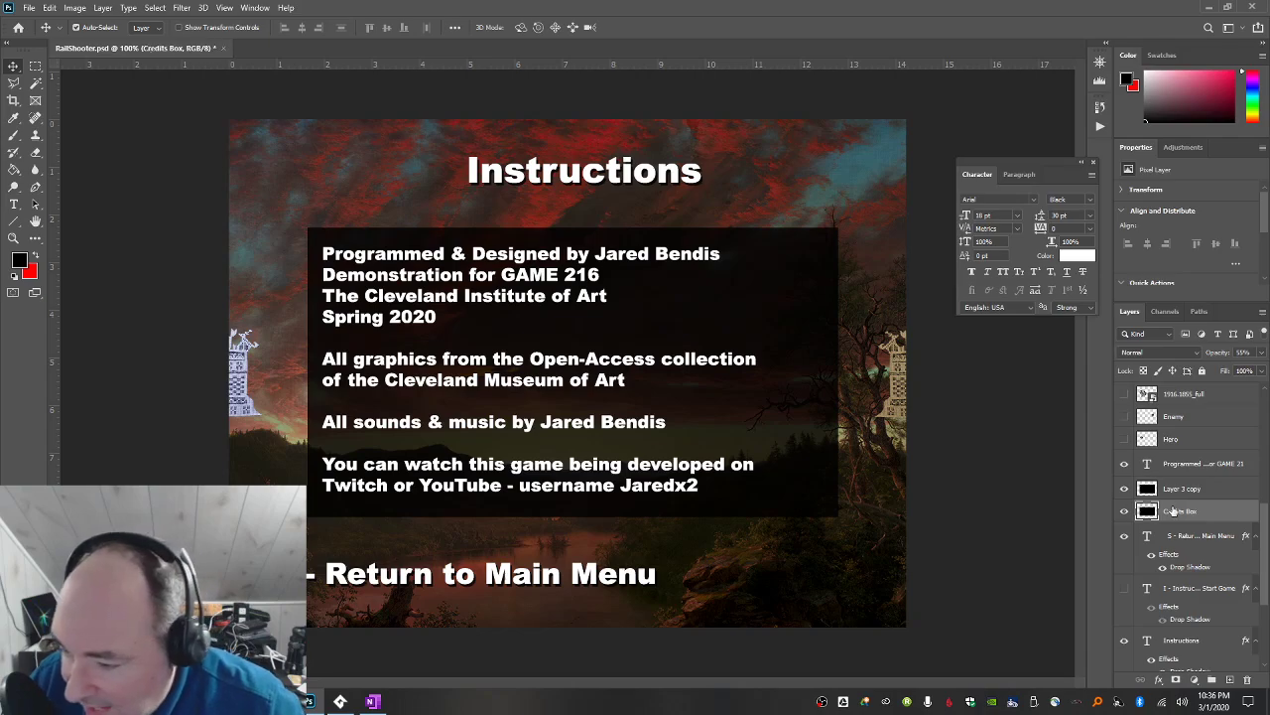
Rename the Layer 3 copy as "Instructions Box" and hide the Credits Box layer.
double_click(1184, 488)
type("Inst")
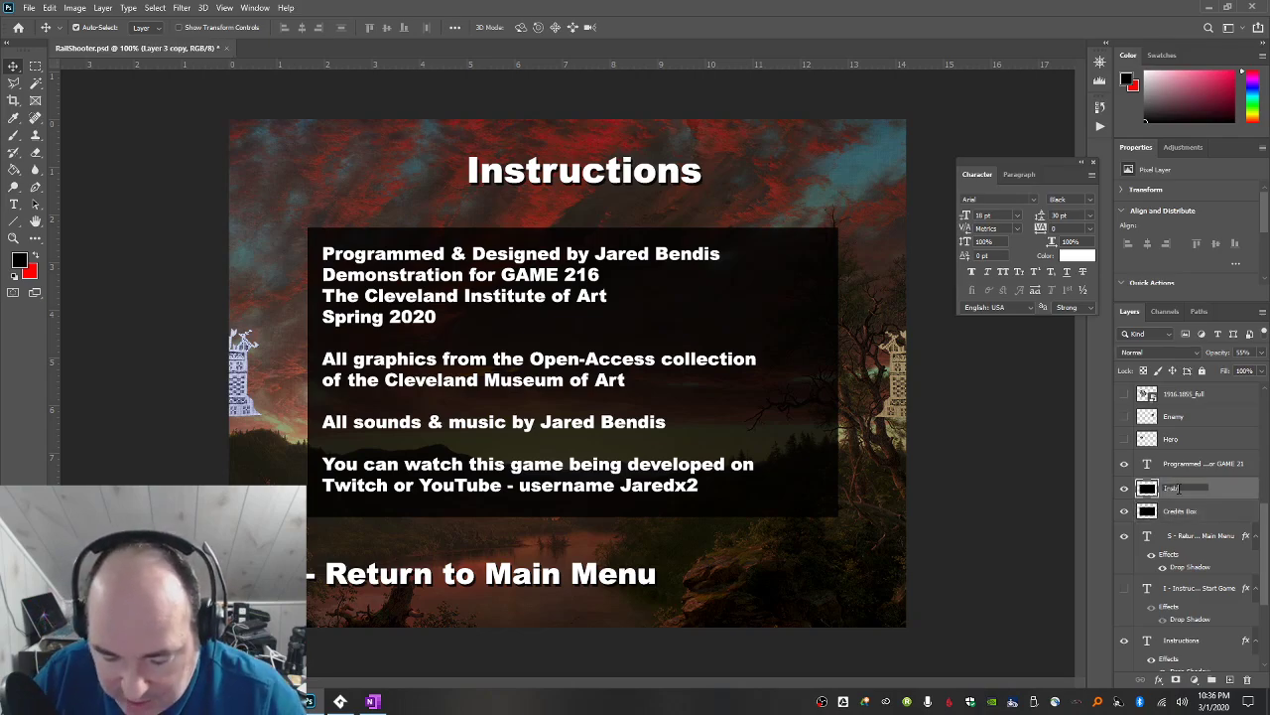
type("ructions Box")
key("Return")
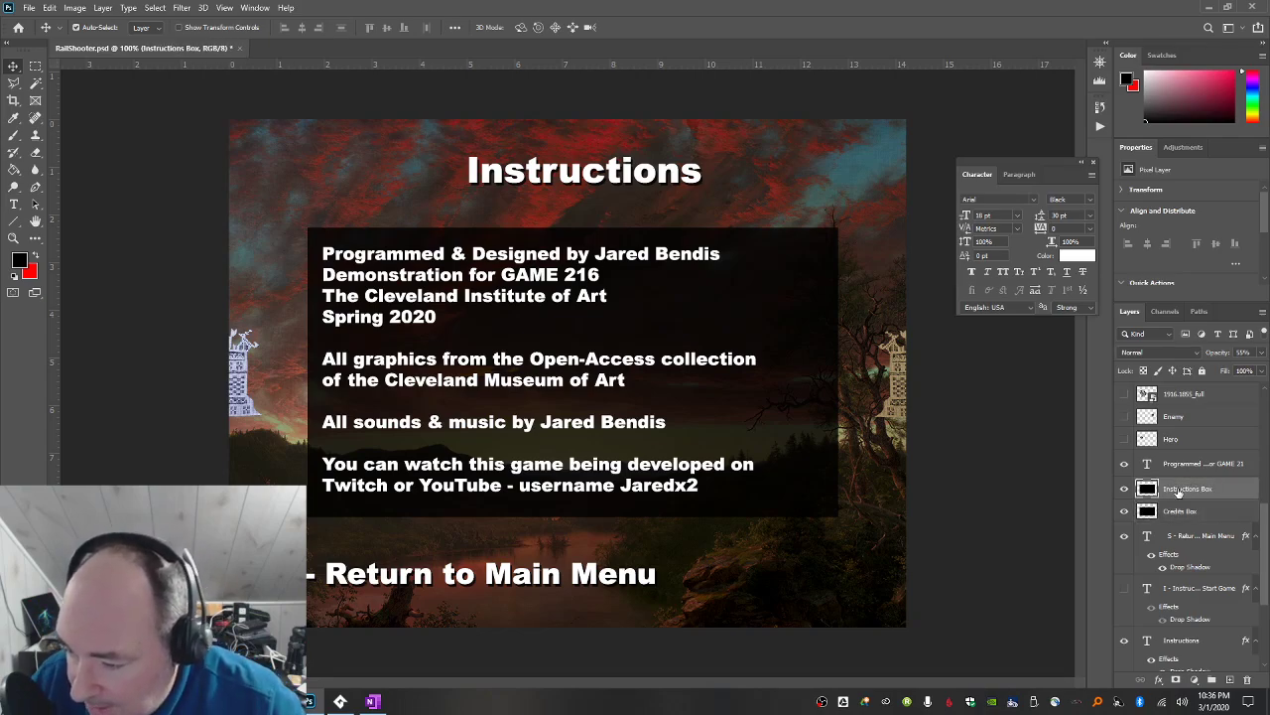
left_click(1124, 510)
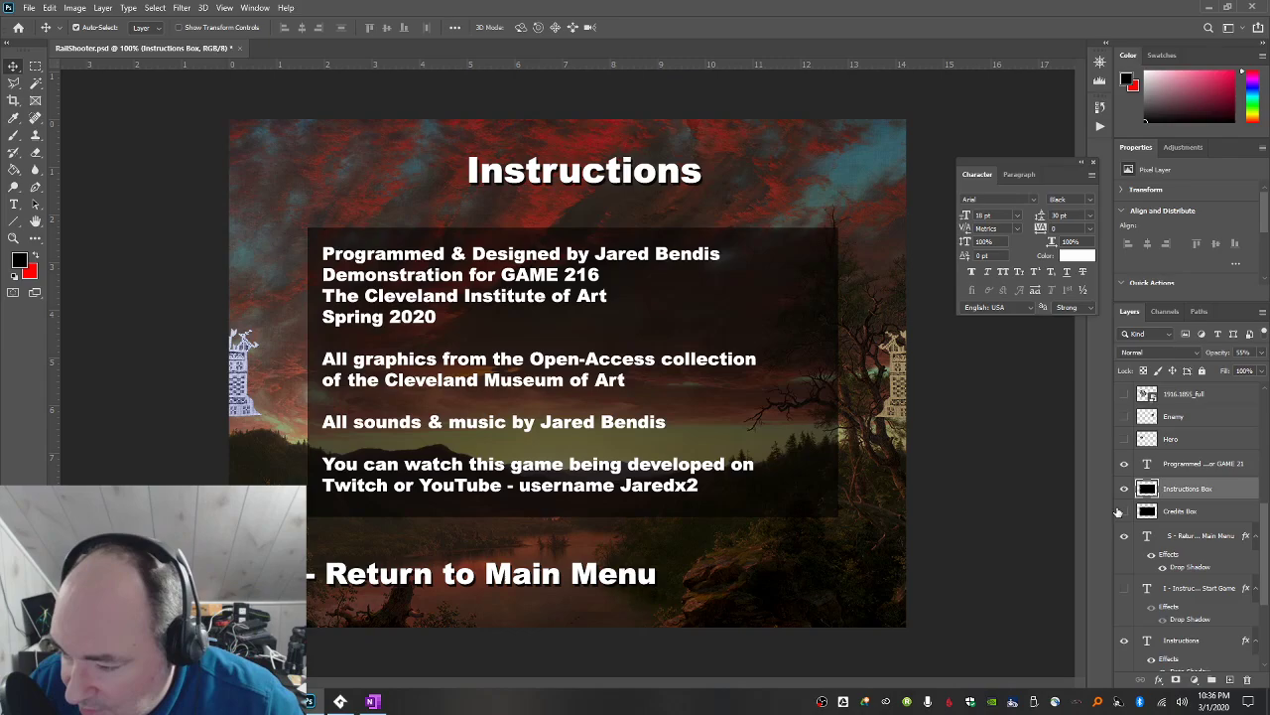
Duplicate the credits body text layer and hide the original body text.
left_click(1191, 468)
right_click(1196, 471)
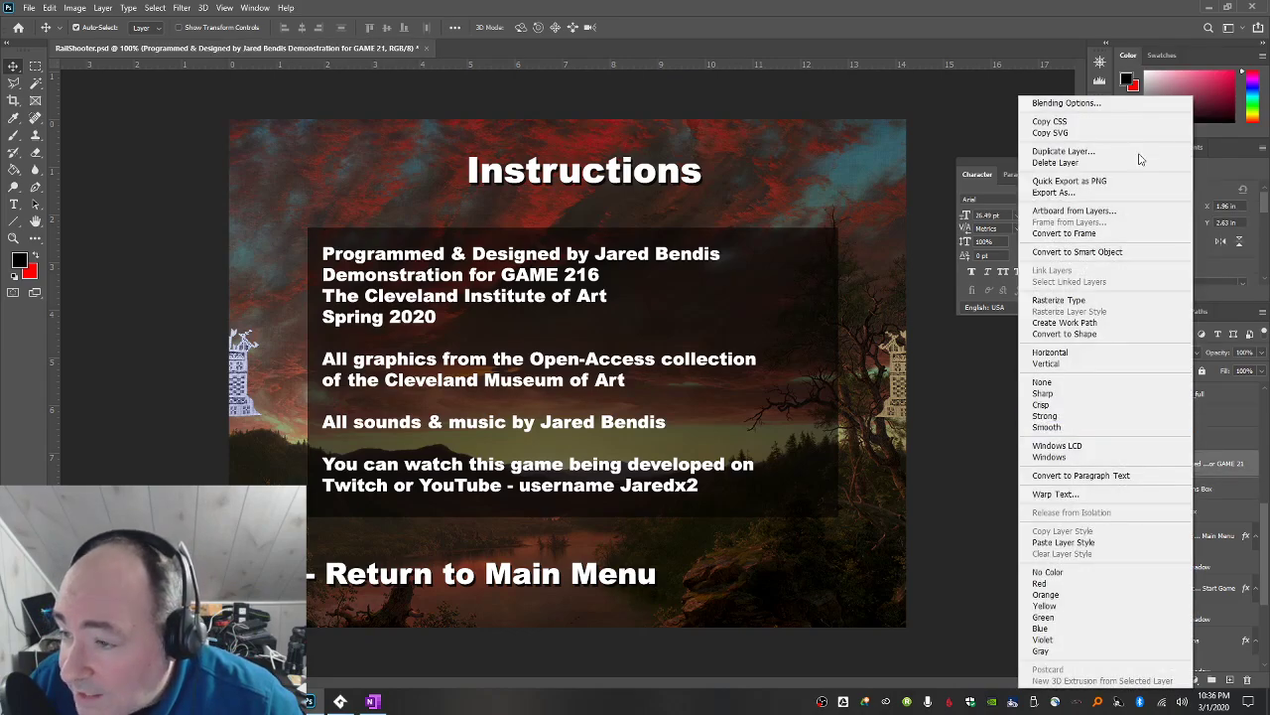
left_click(1121, 153)
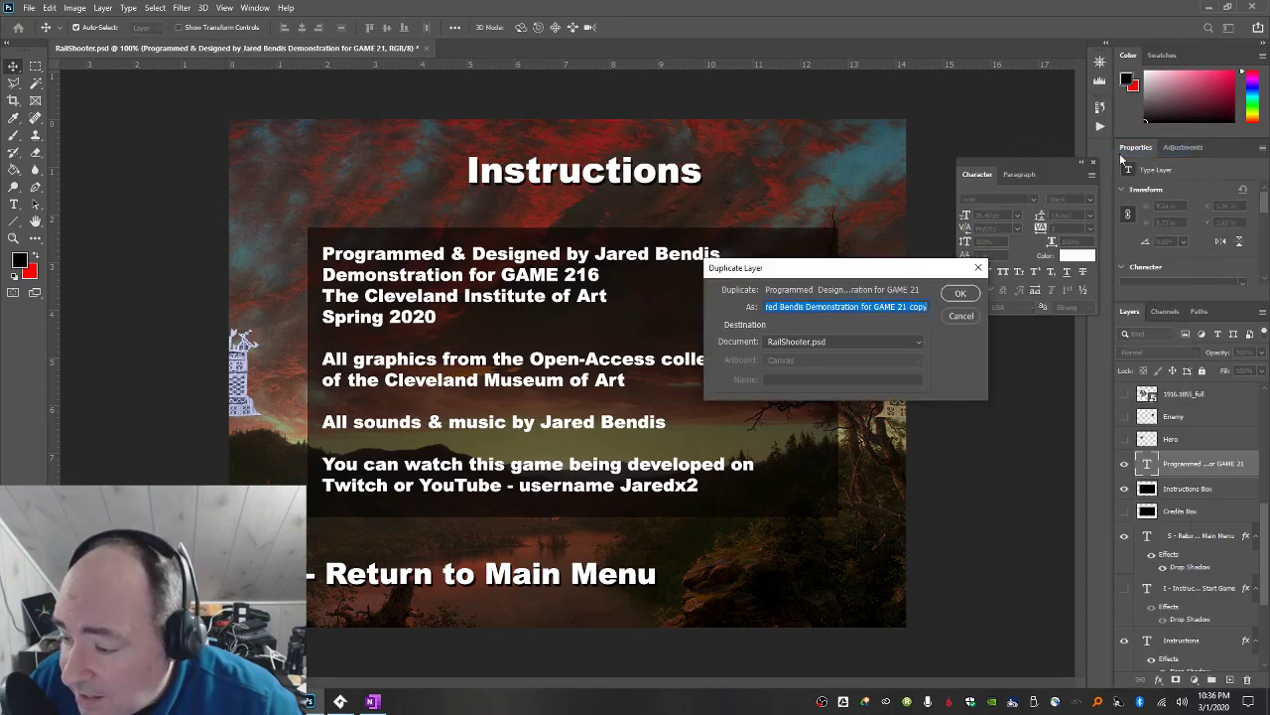
key("Return")
left_click(1125, 491)
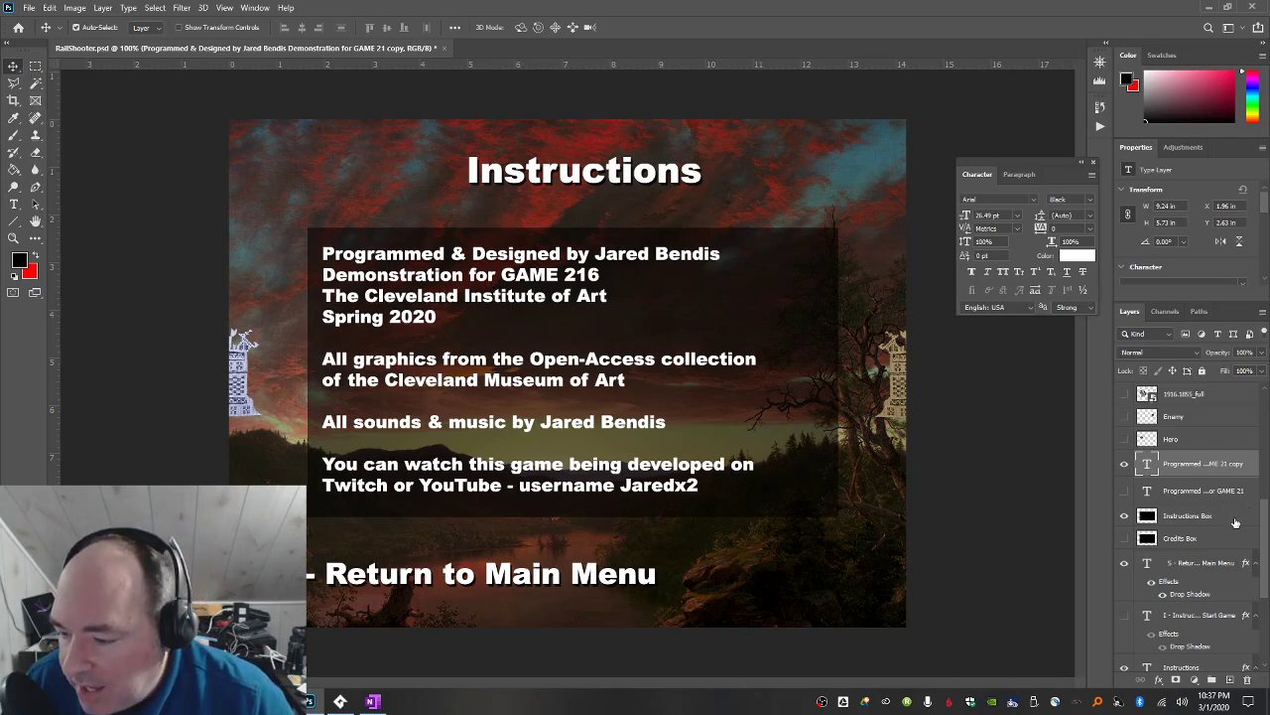
Reorder the Instructions Box directly beneath the copied body text layer and nudge both layers up to just below the Instructions title.
left_click_drag(1225, 519, 1206, 486)
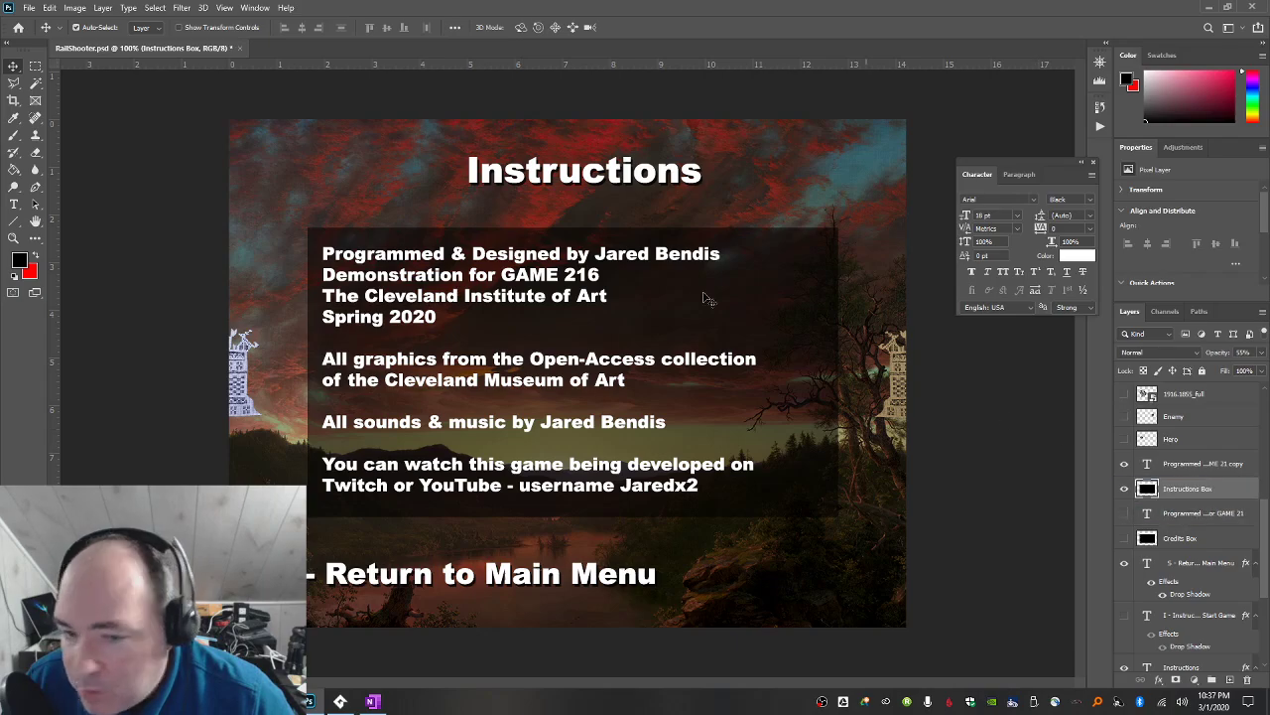
left_click(1178, 474)
left_click(1182, 491, "shift")
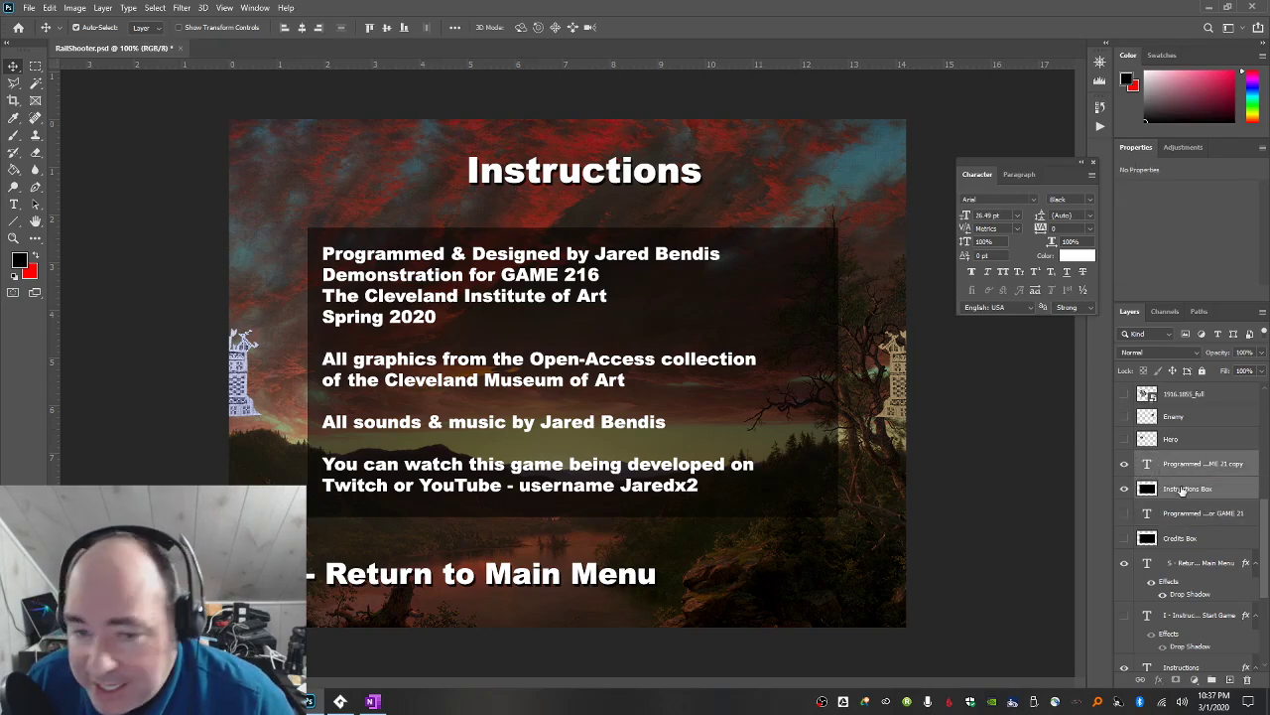
key("Up")
key("Up")
key("Up")
key("Up")
key("Up")
key("Up")
key("Up")
key("Up")
key("Up")
key("Up")
key("Up")
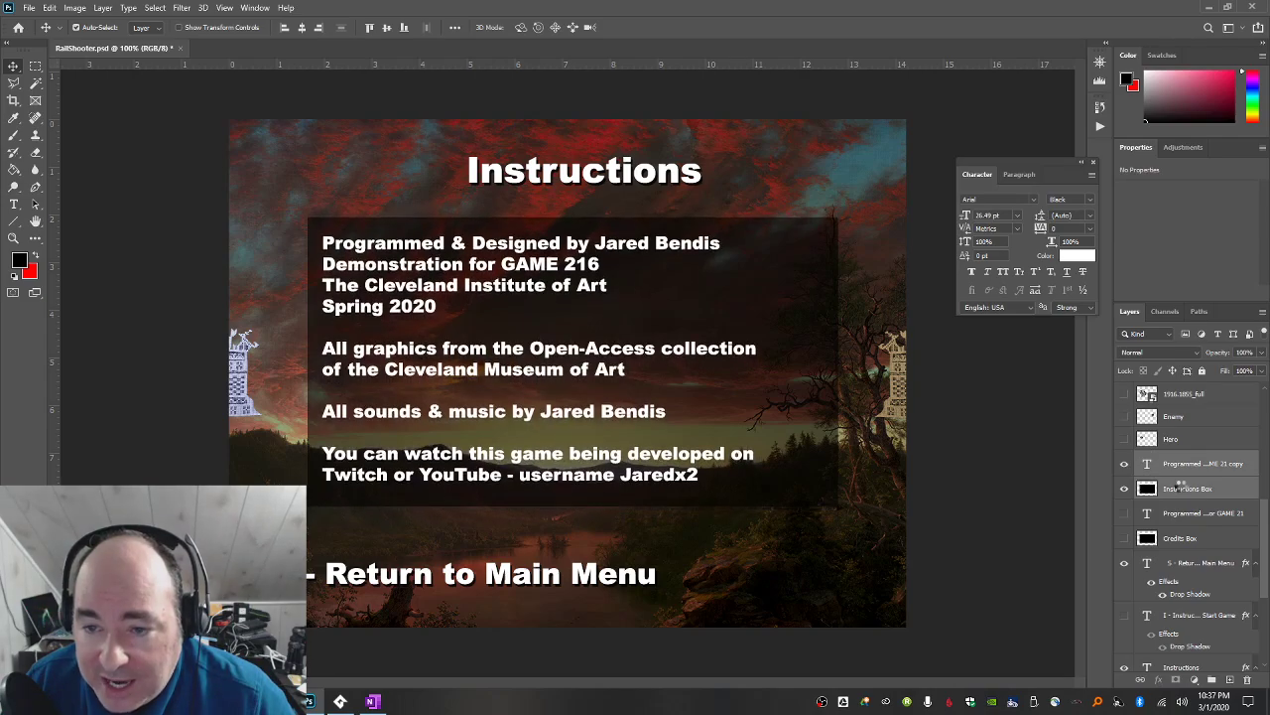
key("Up")
key("Up")
key("Up")
key("Up")
key("Up")
key("Up")
key("Up")
key("Up")
key("Up")
key("Up")
key("Up")
key("Up")
key("Up")
key("Up")
key("Up")
key("Up")
key("Up")
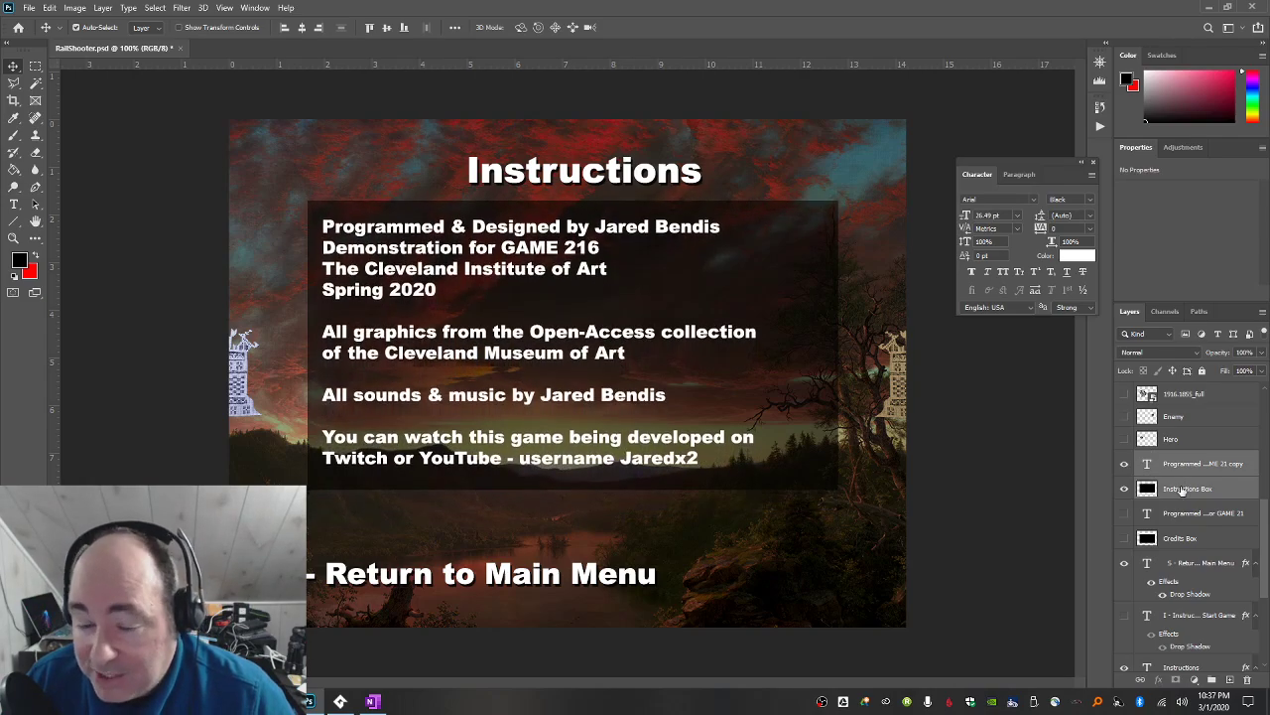
Replace the copied body text with "You are a noble knight defending the blue keep from the eveil red knights!".
left_click(14, 205)
left_click(436, 288)
key("ctrl+a")
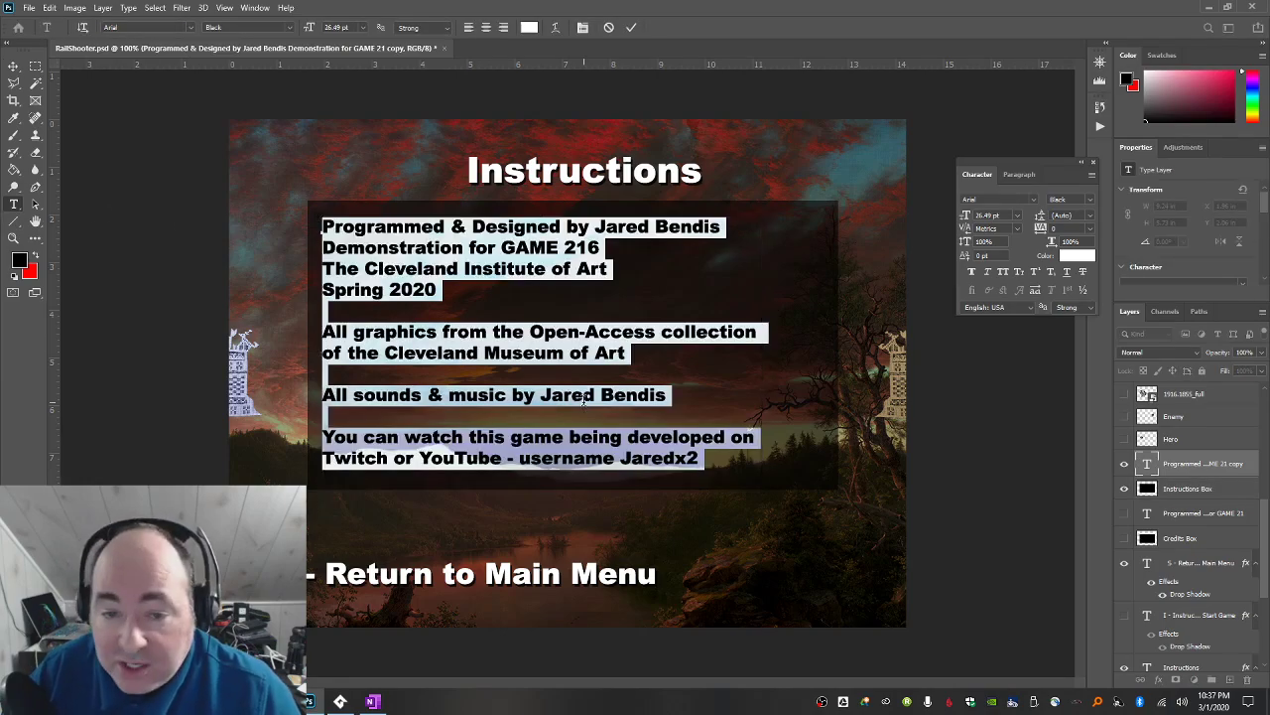
key("BackSpace")
type("You a")
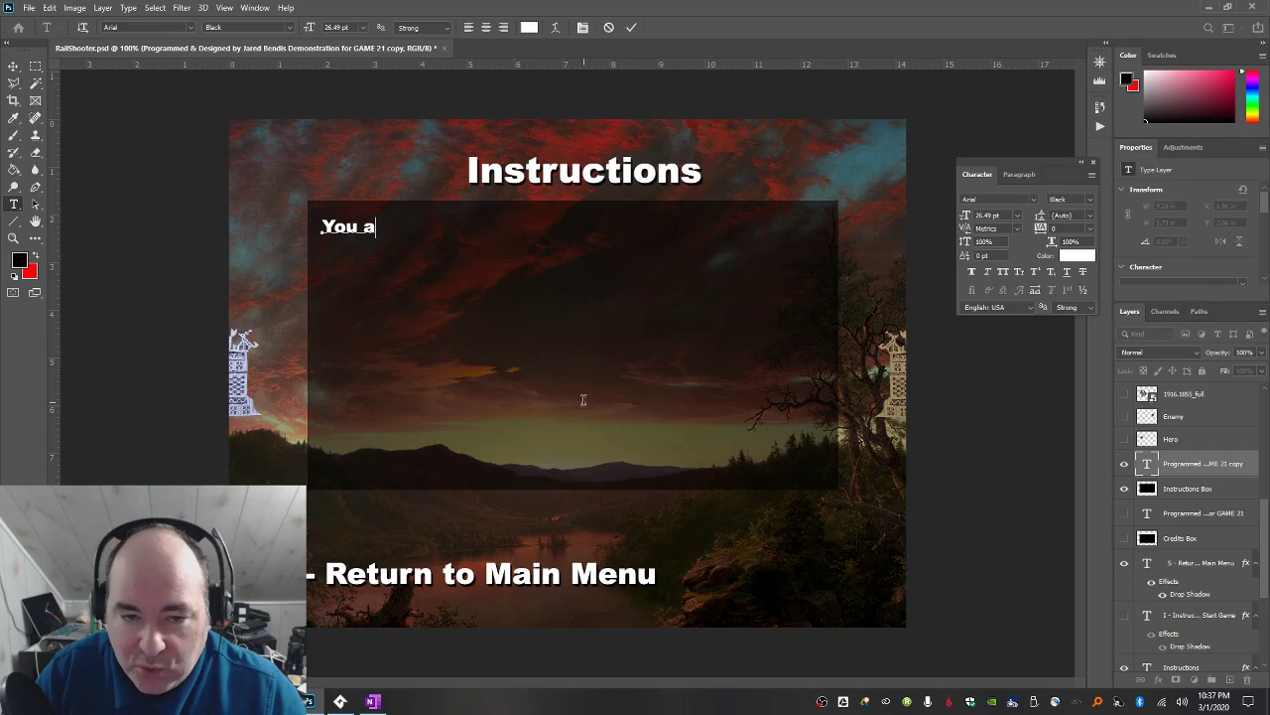
type("re a noble ")
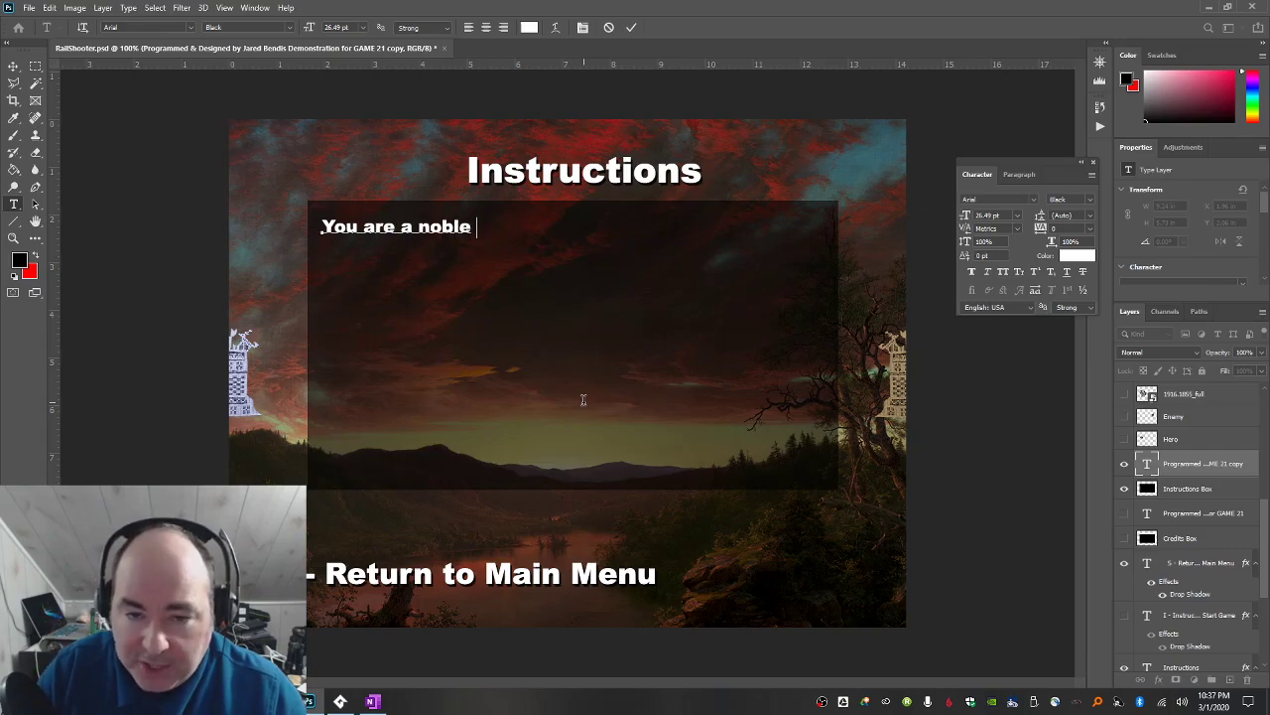
type("knight")
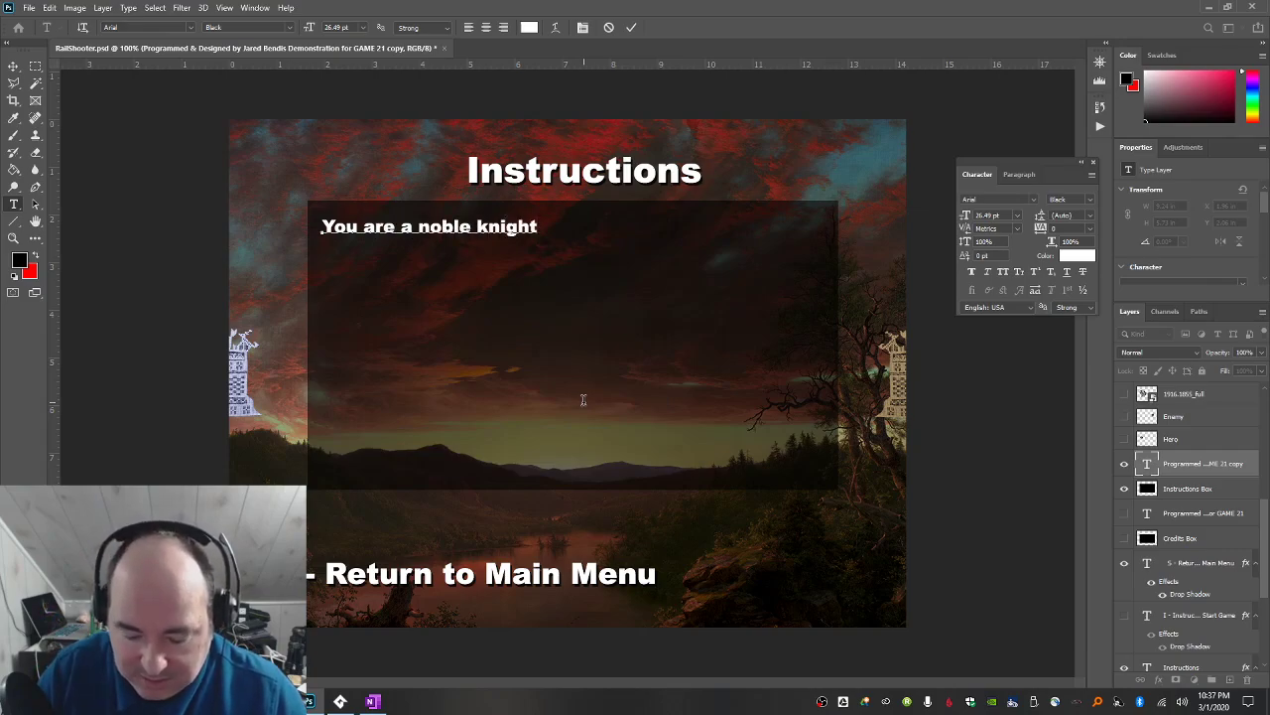
type(" defen")
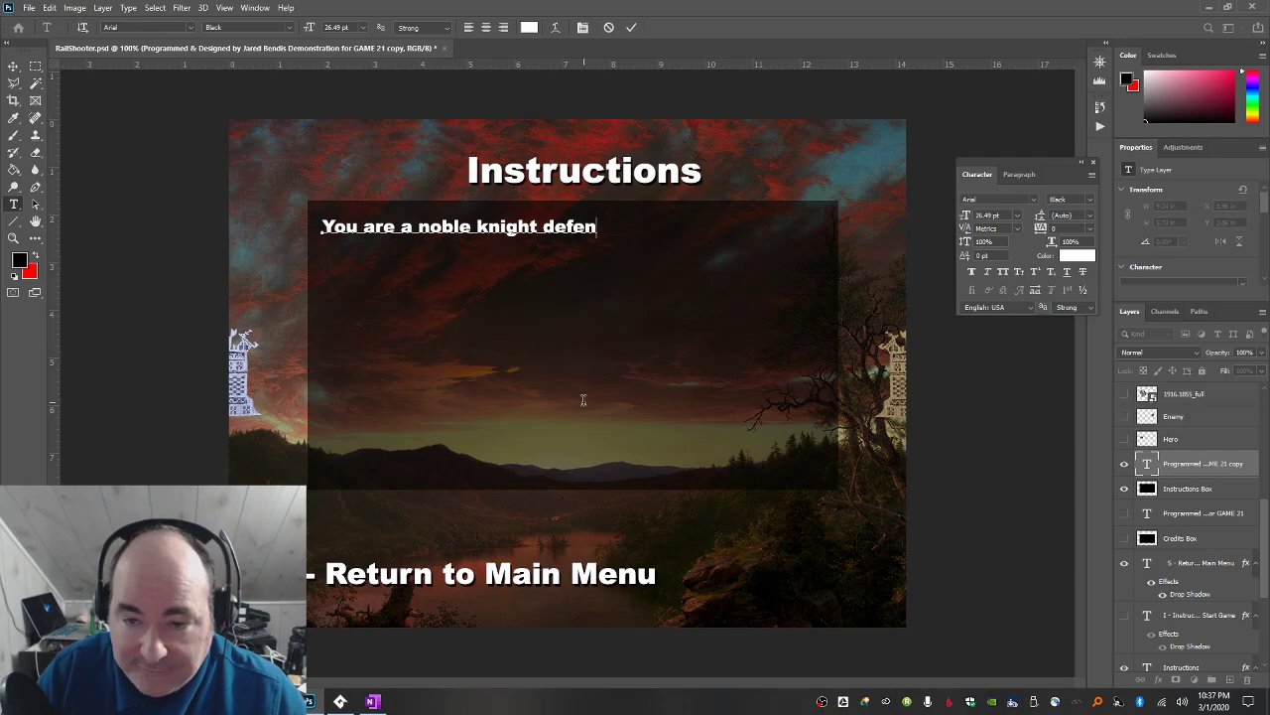
type("ding the blue keep")
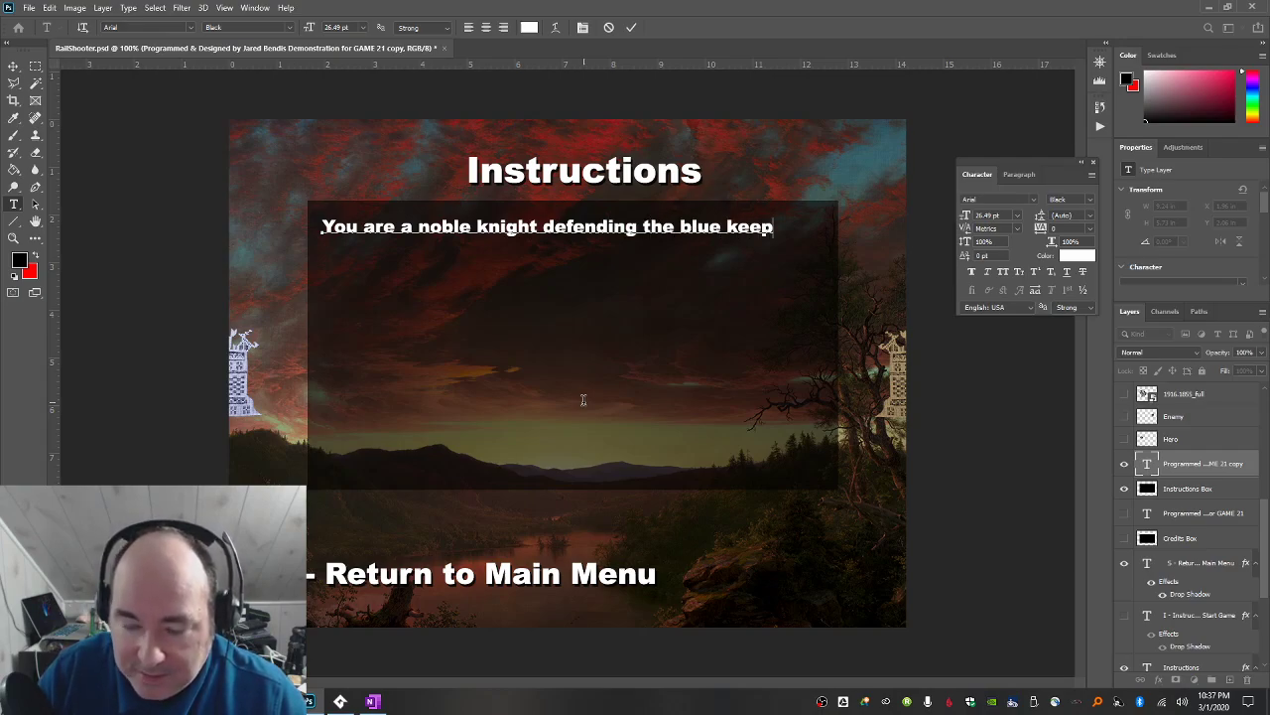
type(" from the eveil r")
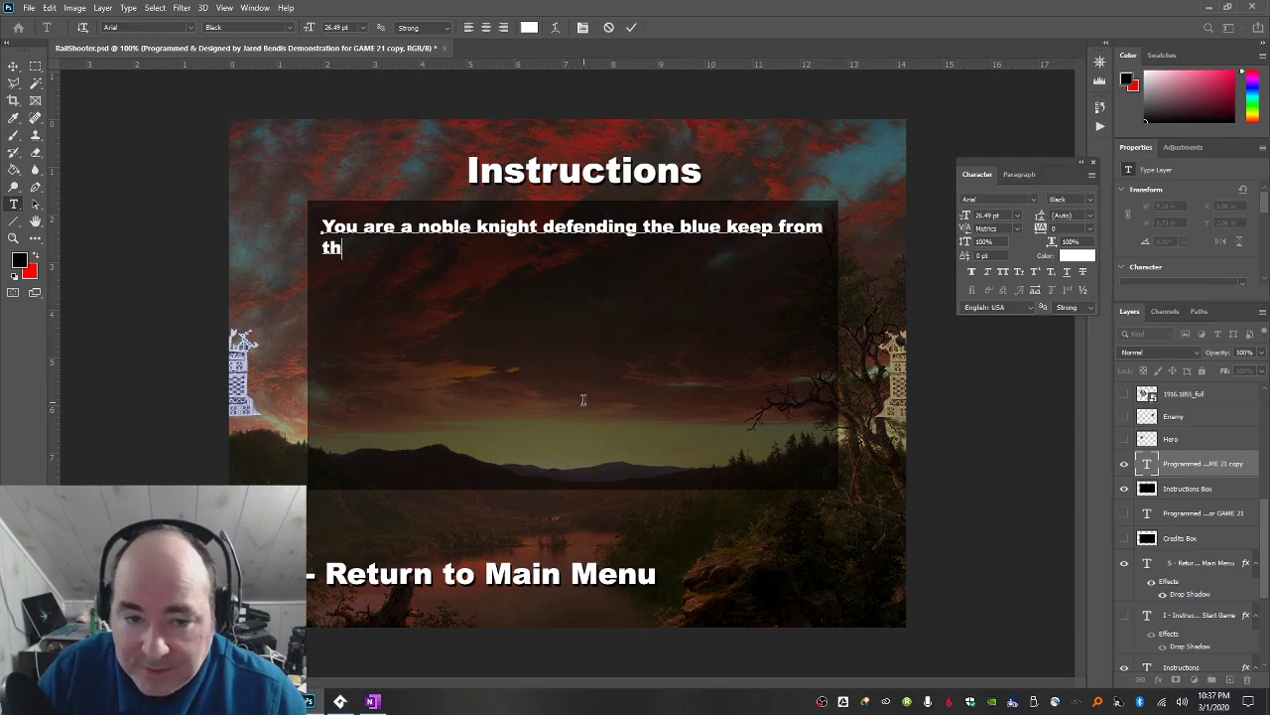
type("ed")
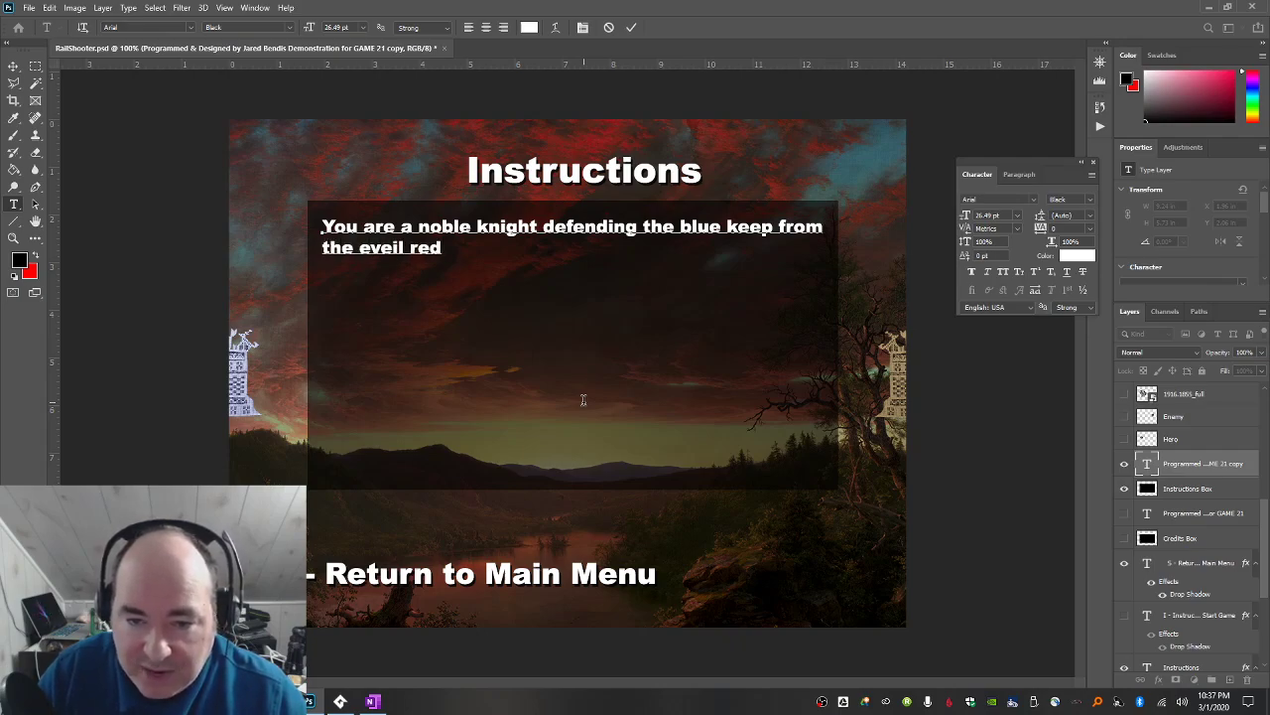
type(" knight")
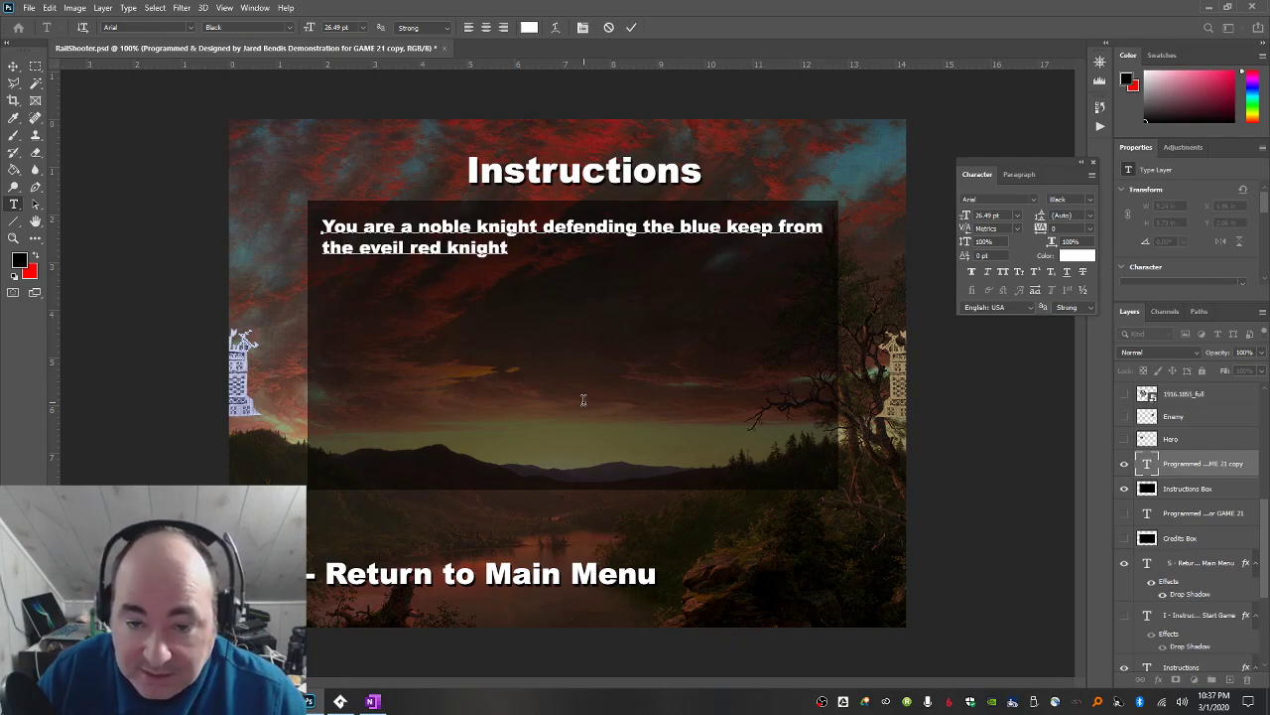
type("s!")
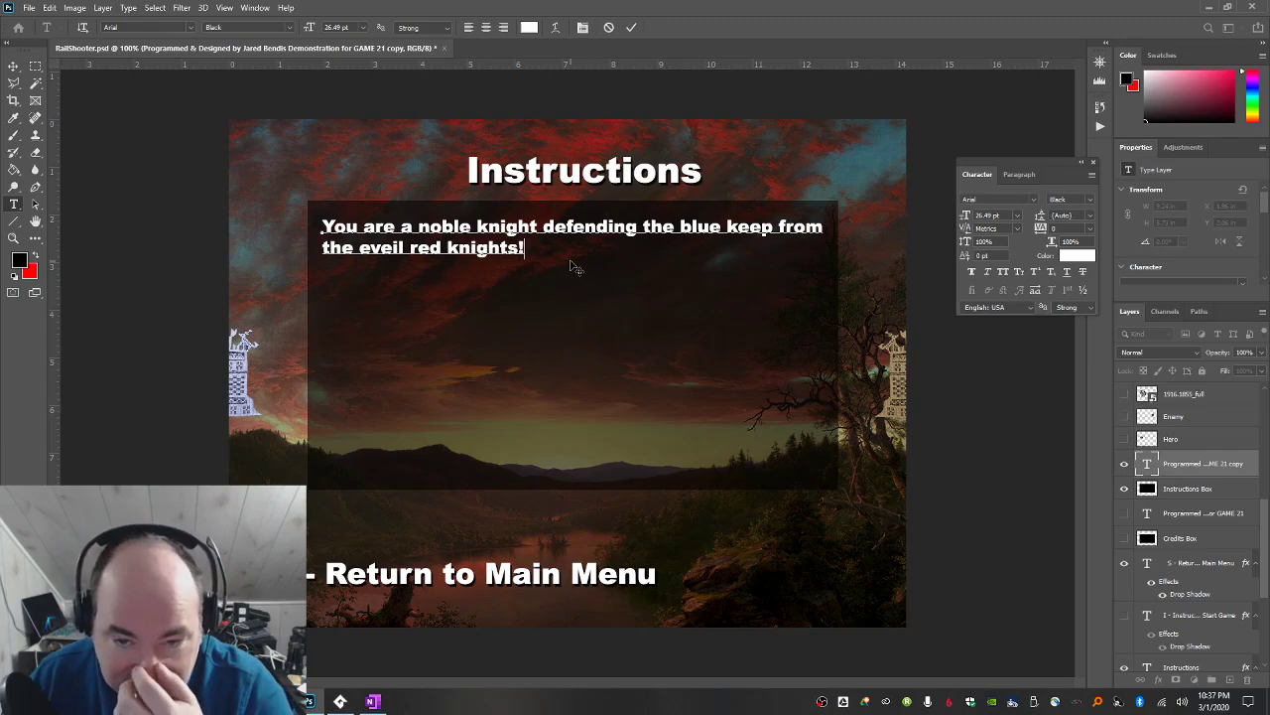
Add the sentence "Fire your blades to protect yourself and your keep!" to the instructions body text.
type("Sh")
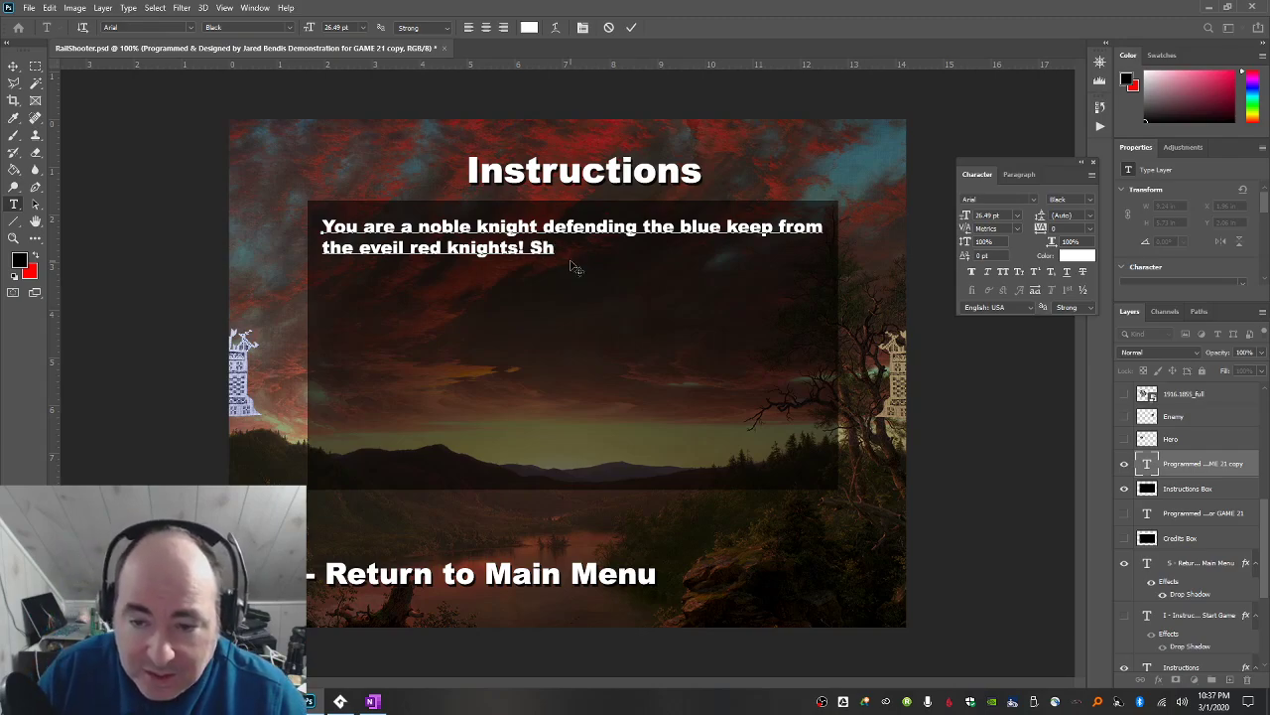
key("BackSpace")
key("BackSpace")
type("Fire ")
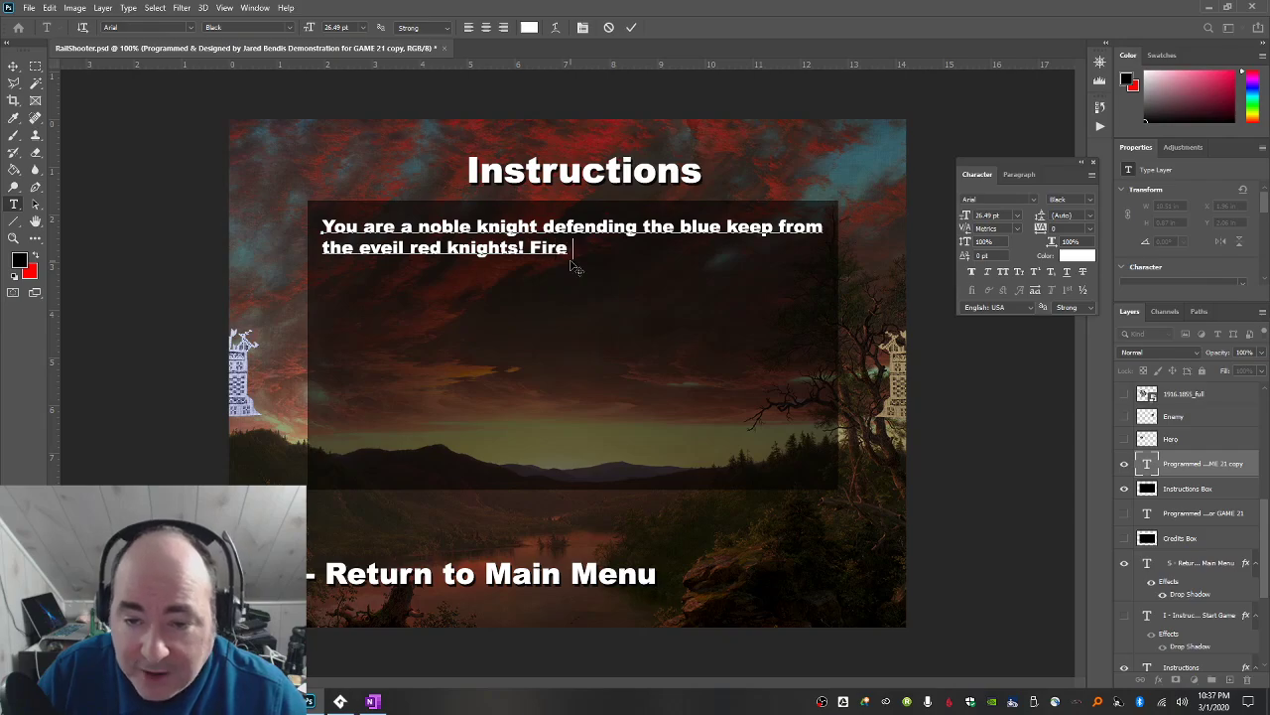
type("your blades ")
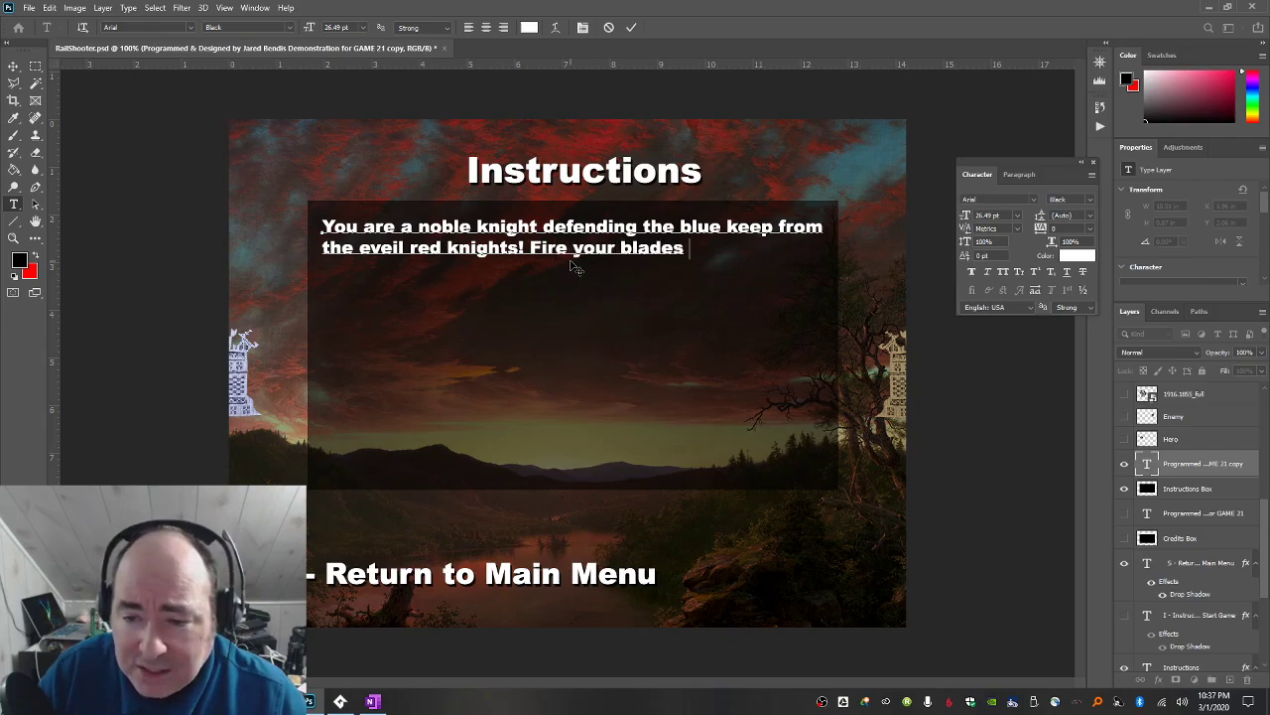
type("to pro tect ")
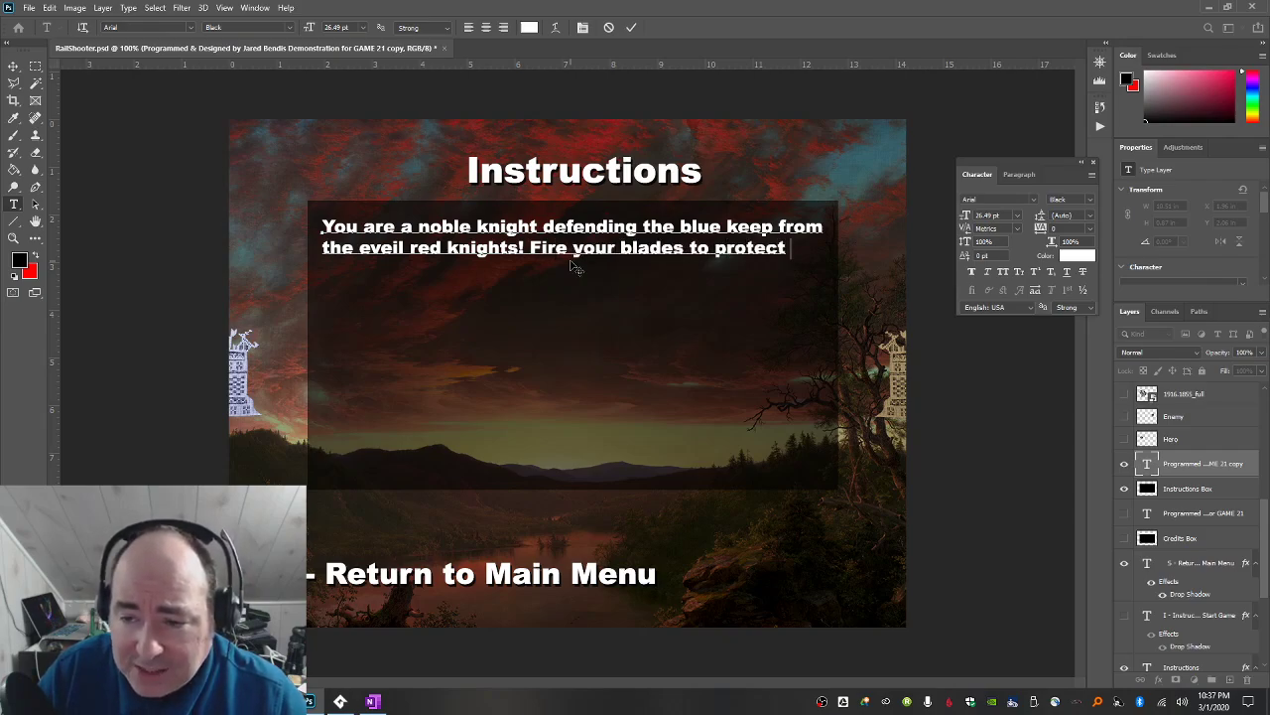
type("yourself an")
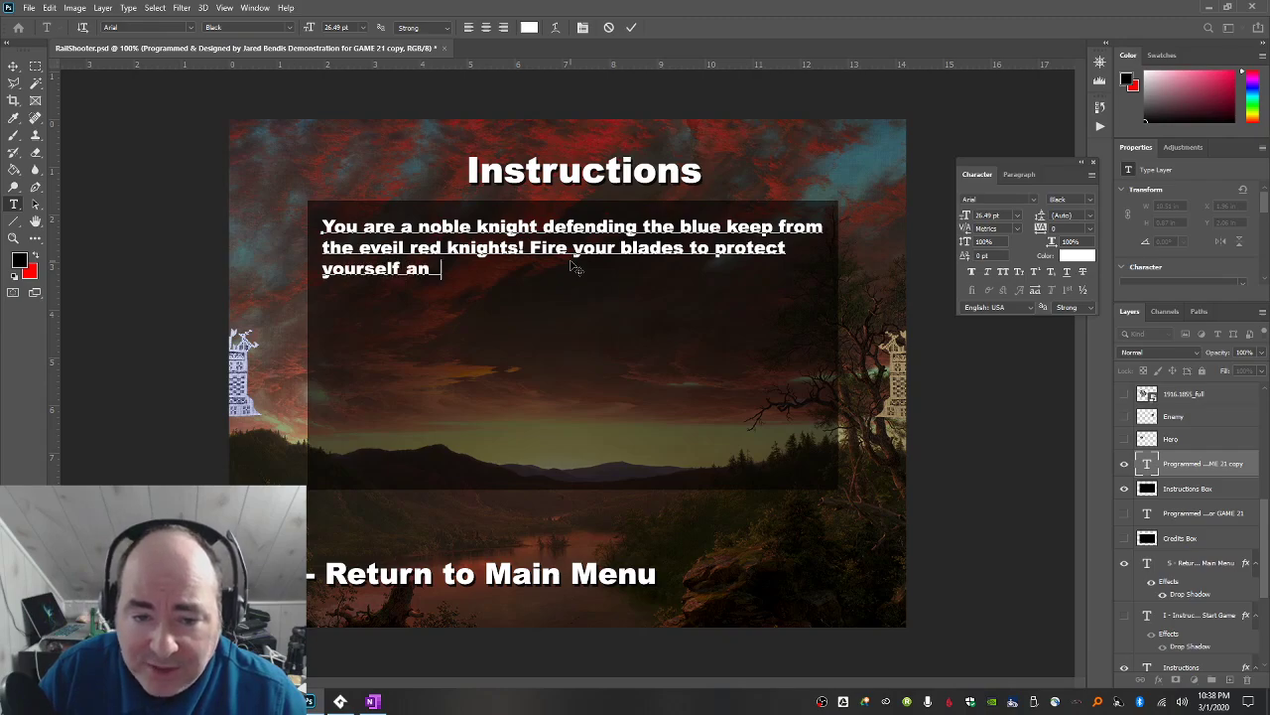
type("d your")
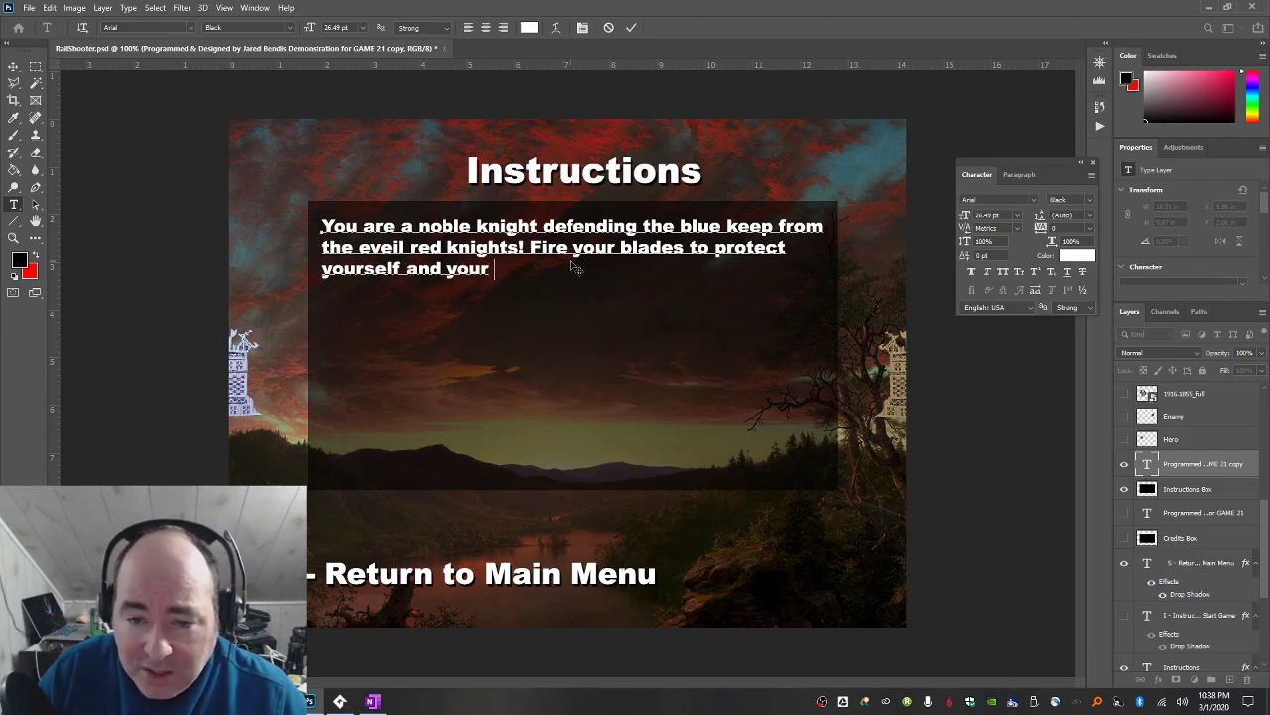
type(" keep")
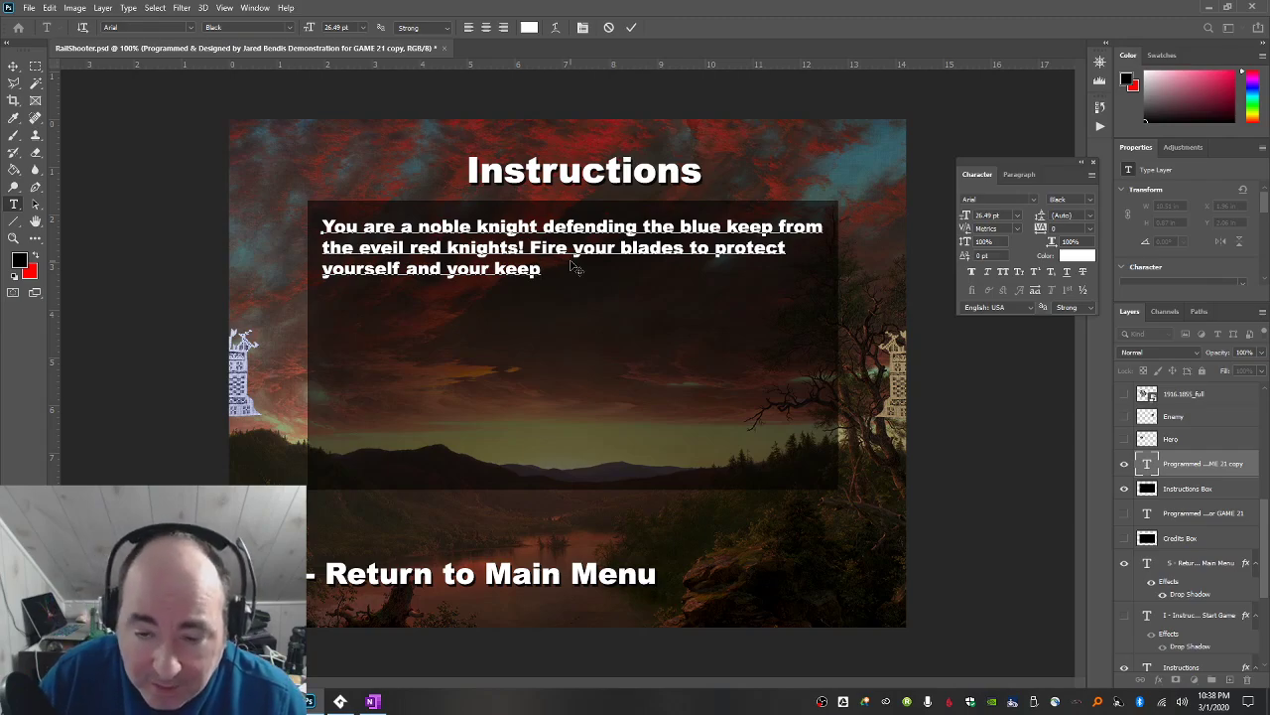
type("!")
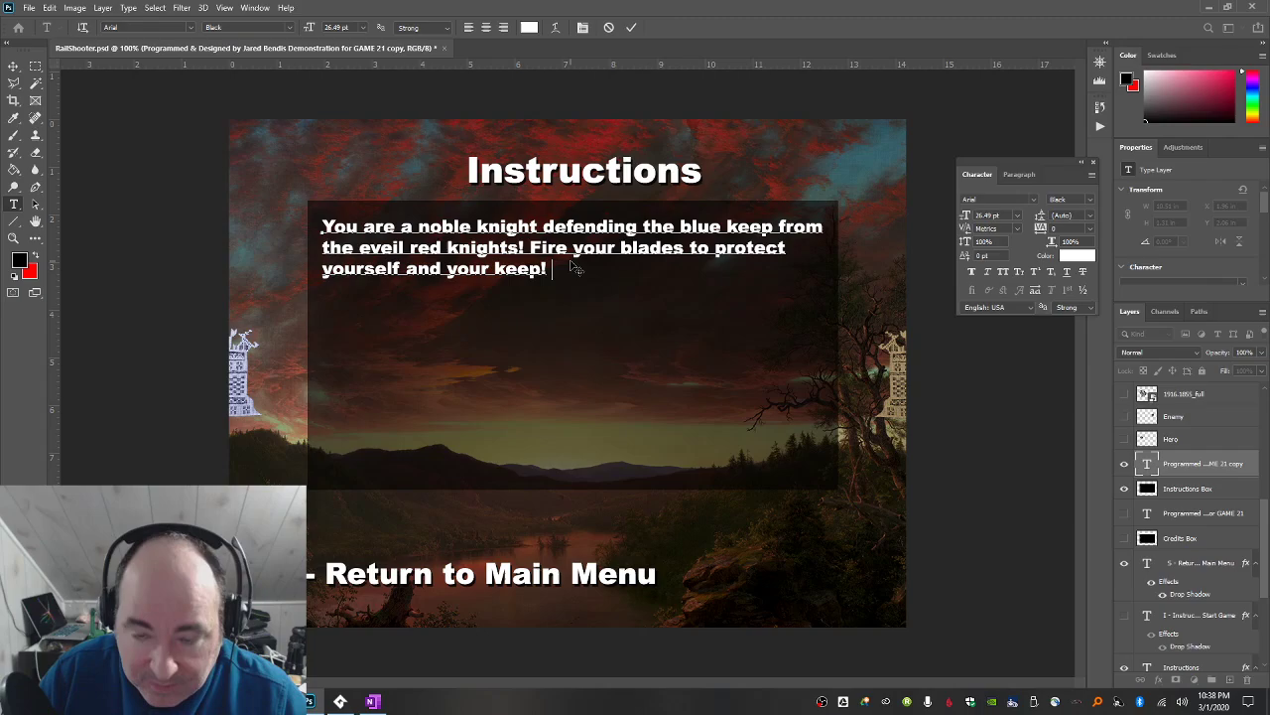
Continue the instructions with "Kill as many of the red knights as you can and hit their keep as often as you can!".
type(" Tr")
key("BackSpace")
key("BackSpace")
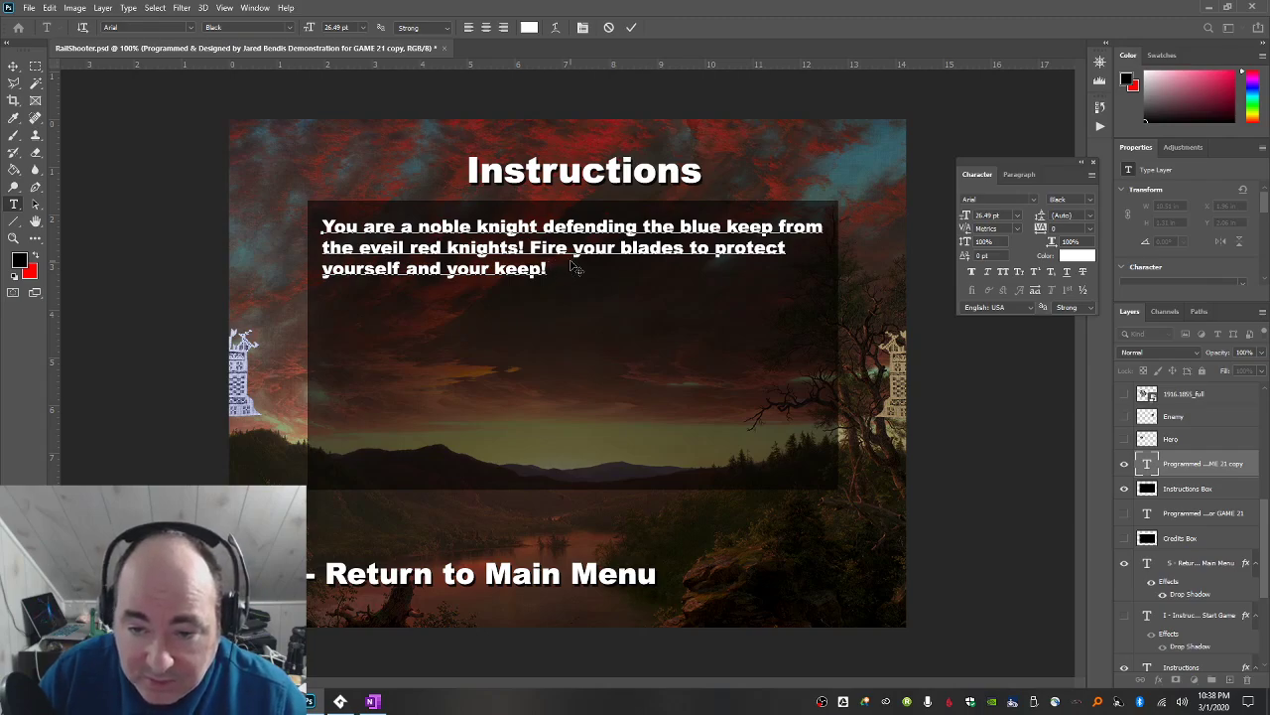
type("Kill as man")
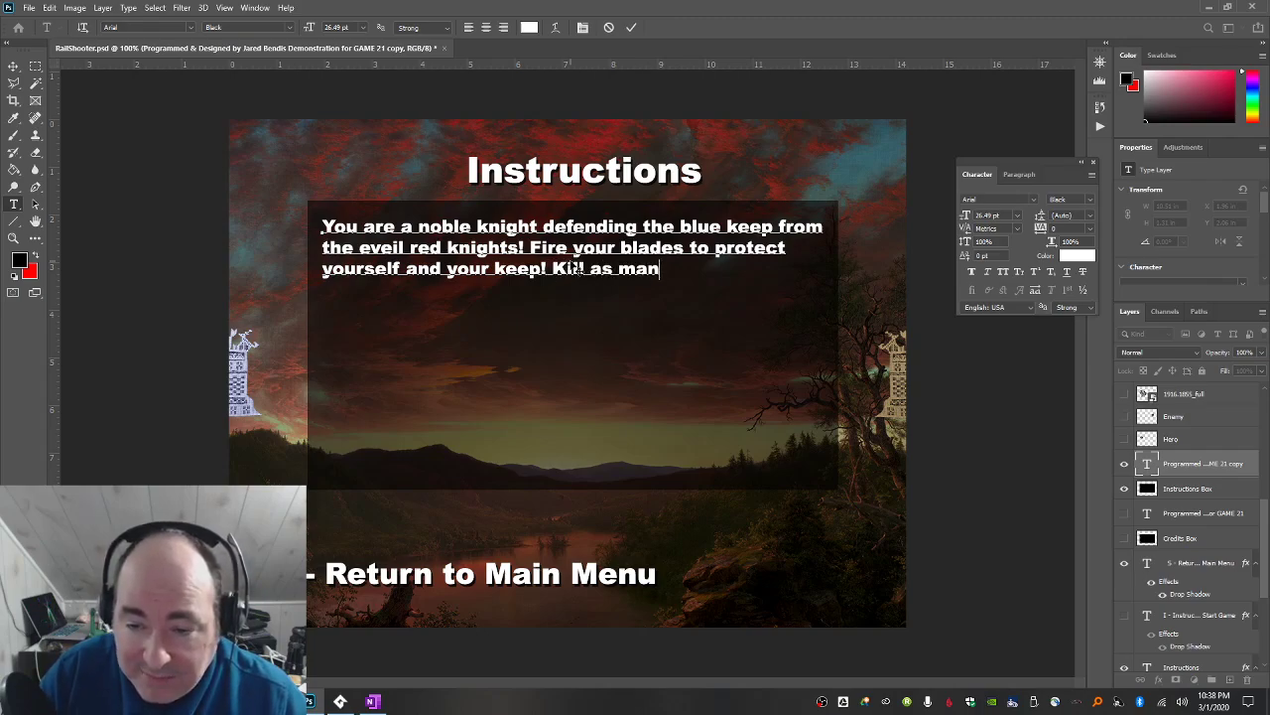
type("y of the re")
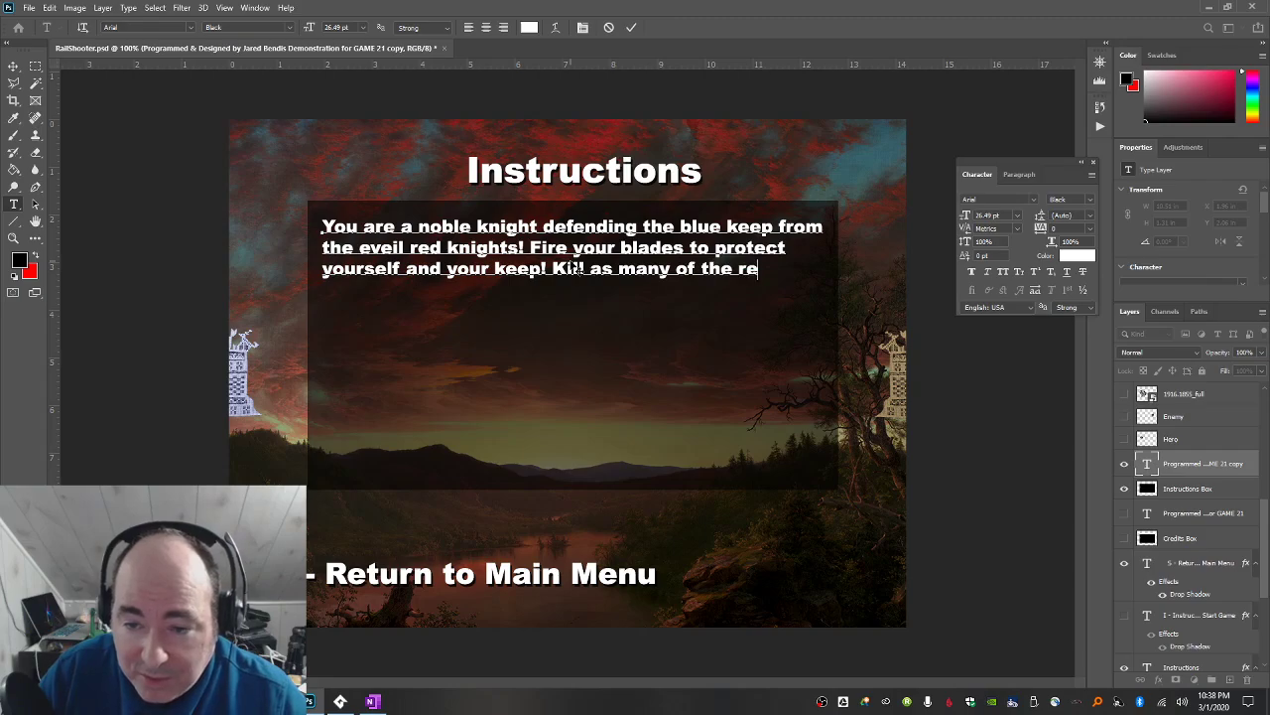
type("d knights ")
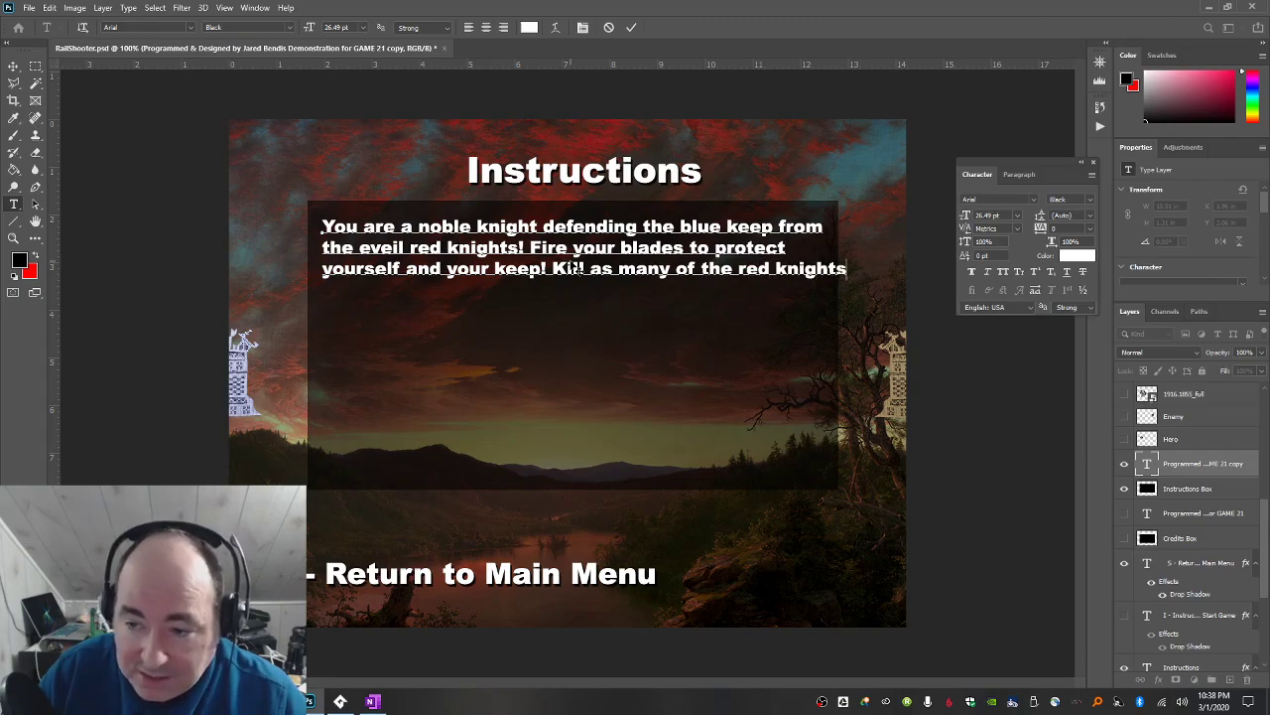
type("as you can!")
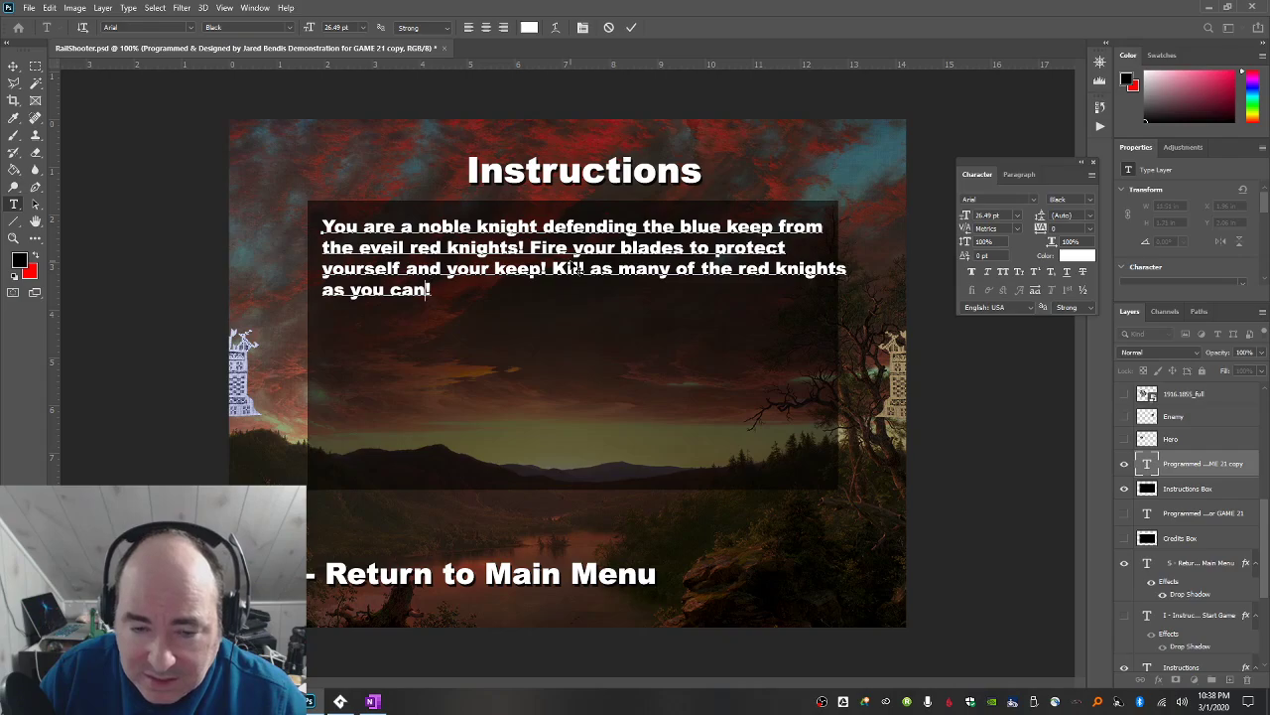
key("BackSpace")
type("an")
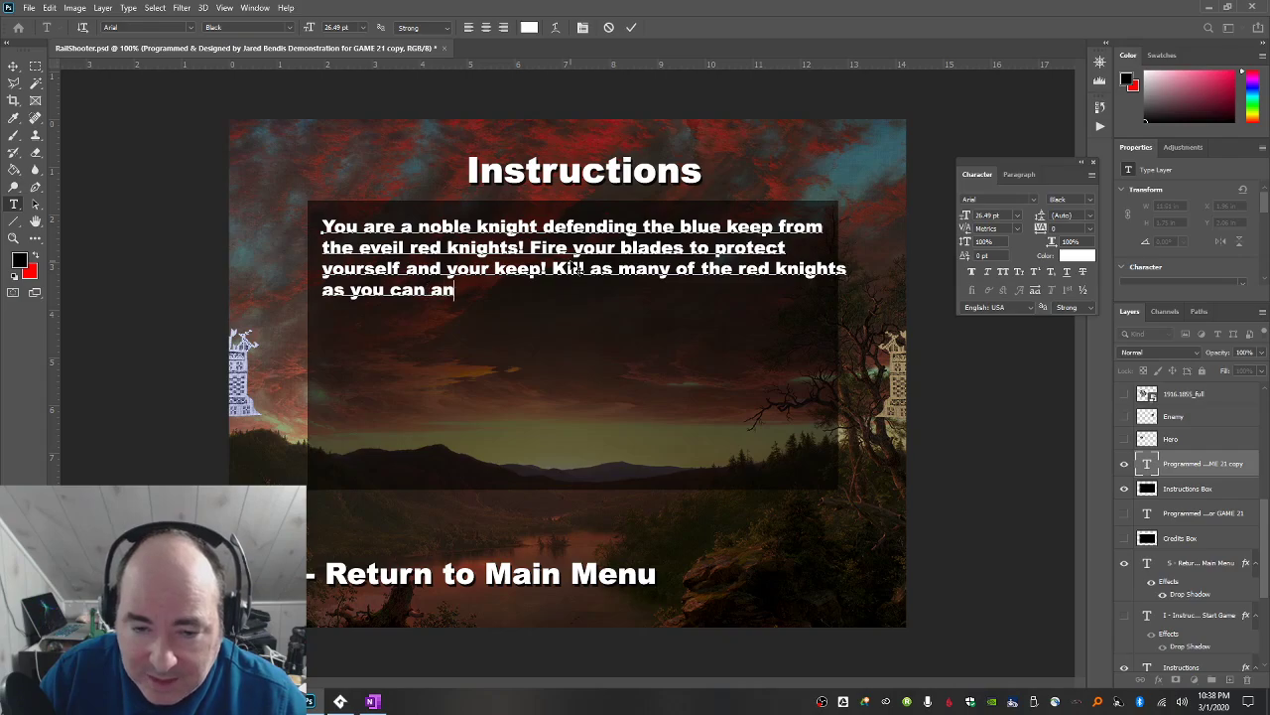
type("d hit their ke")
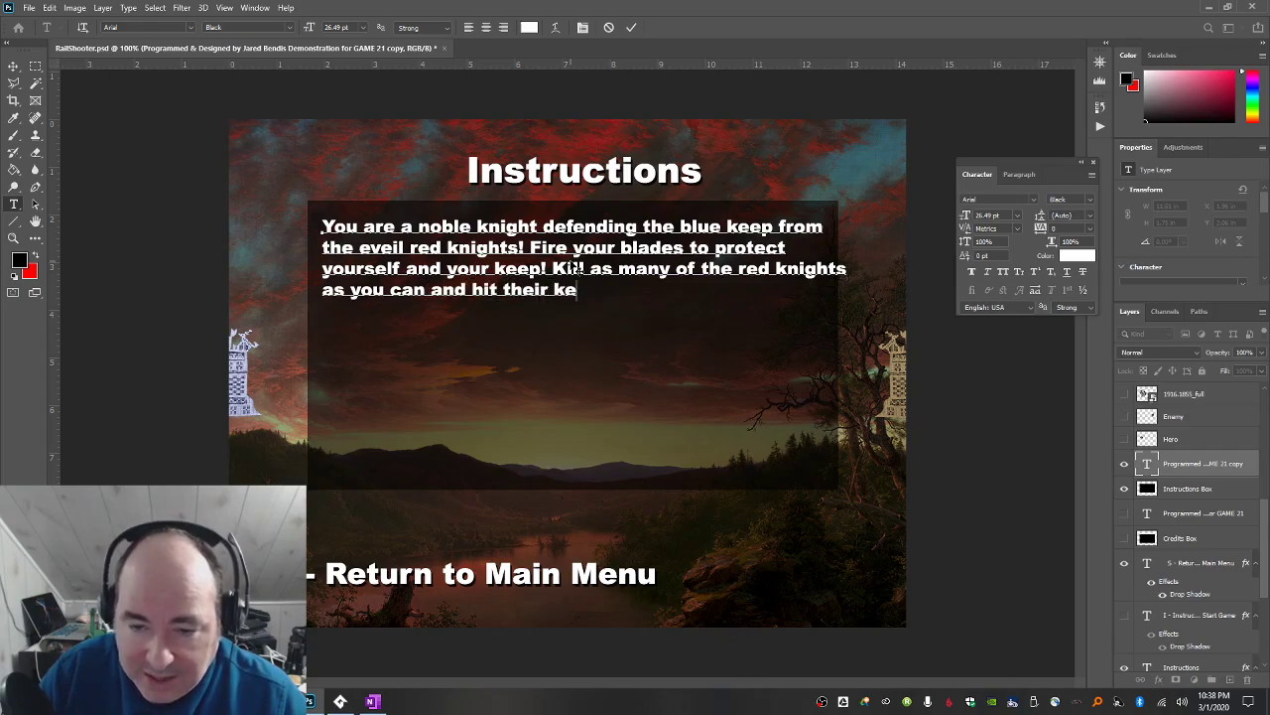
type("ep as often as")
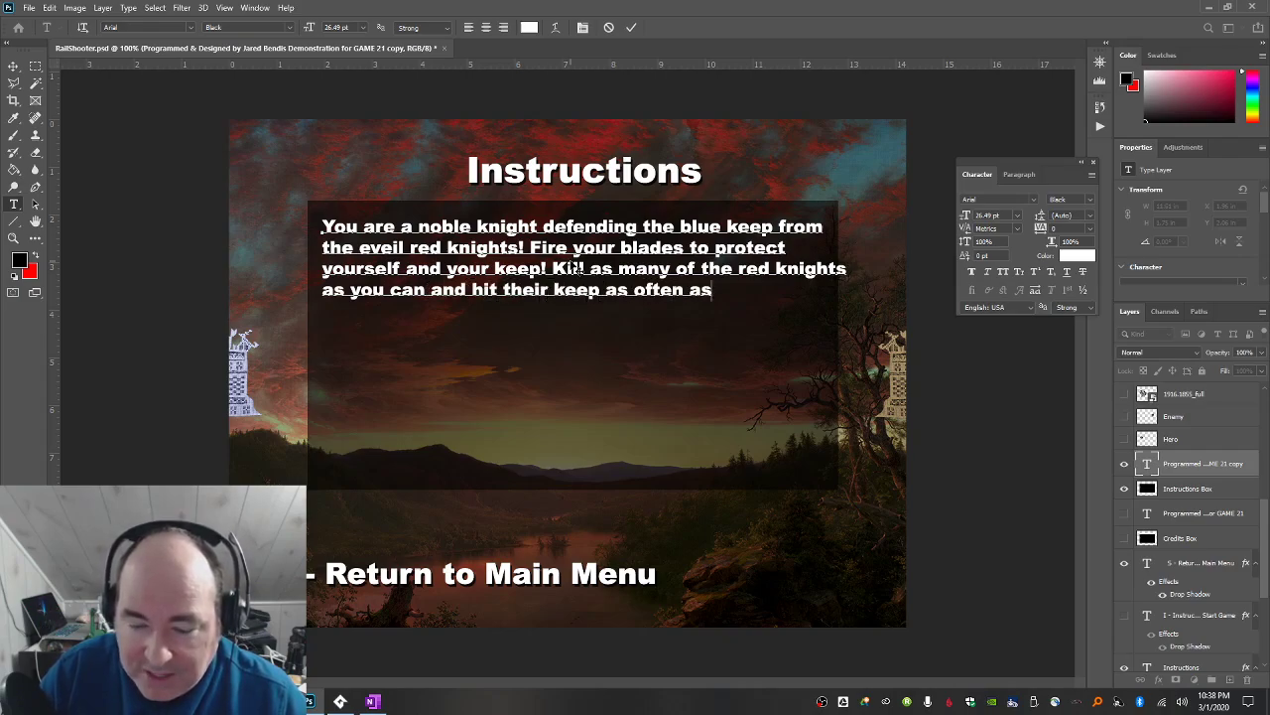
type(" you can")
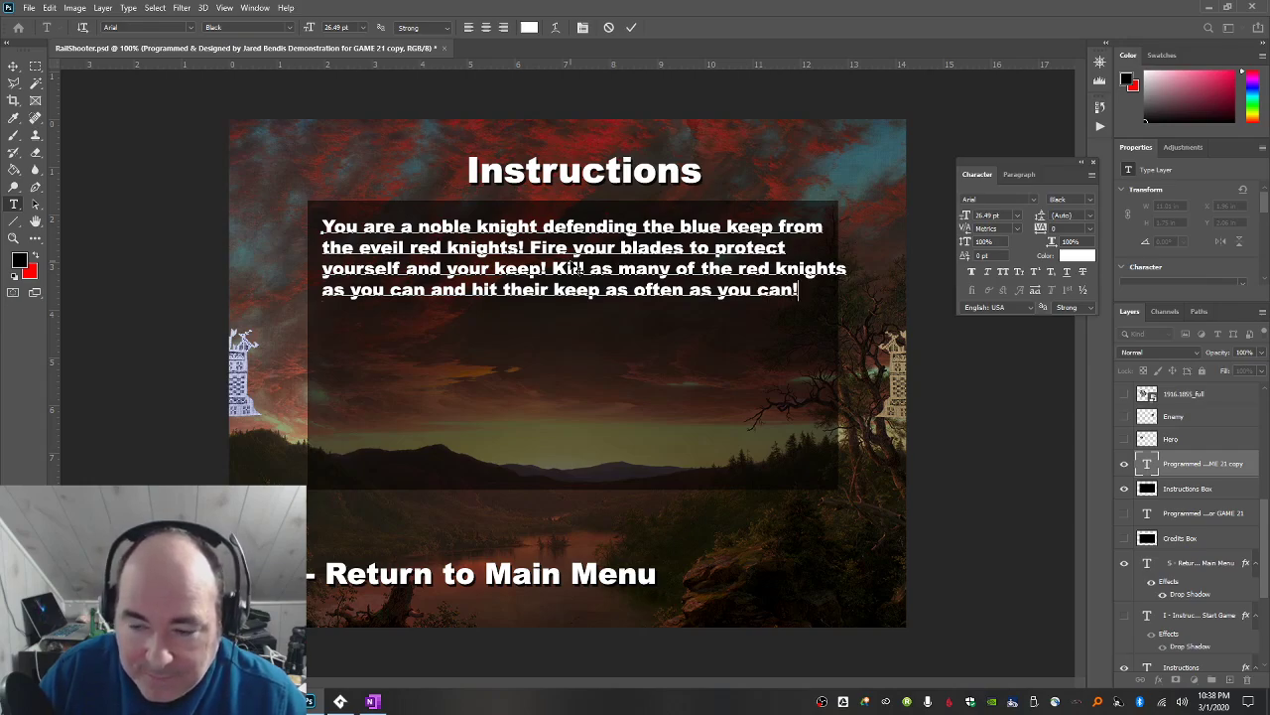
End the instructions body text with "Only the strong of heart will be victorious!" and commit the text edit.
type("! Only yh")
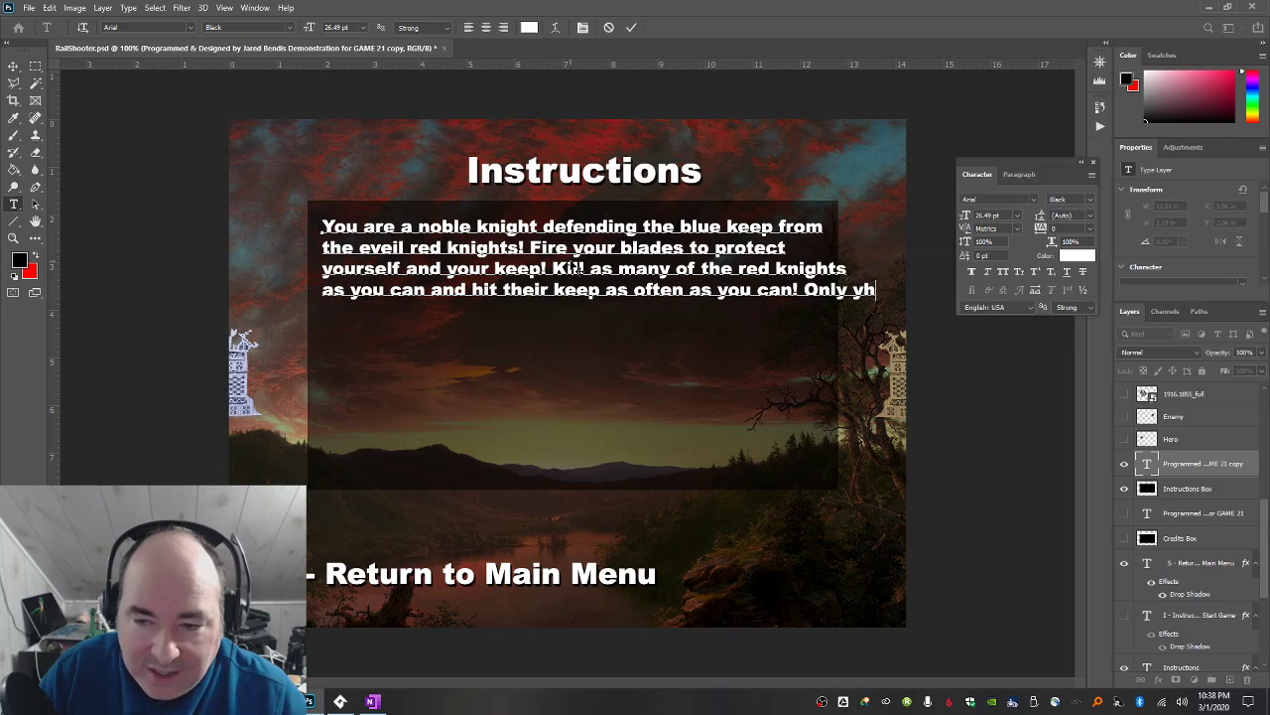
key("BackSpace")
key("BackSpace")
type("yhr")
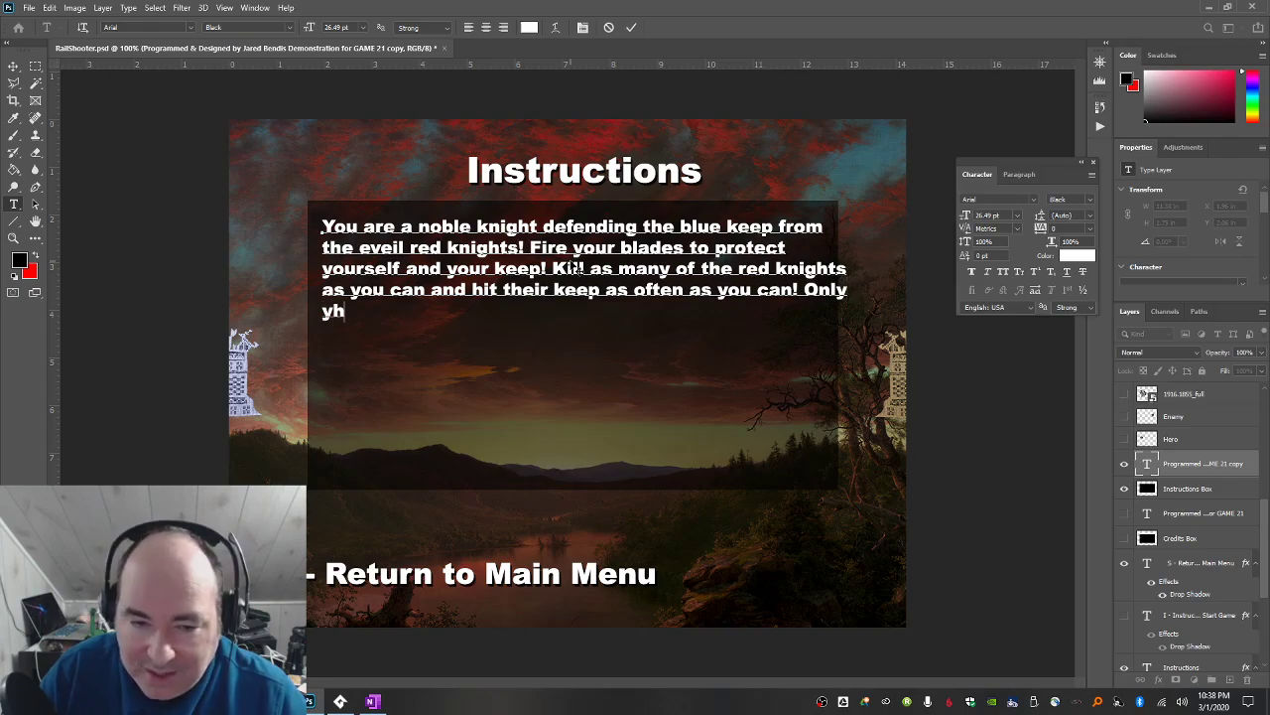
key("BackSpace")
key("BackSpace")
key("BackSpace")
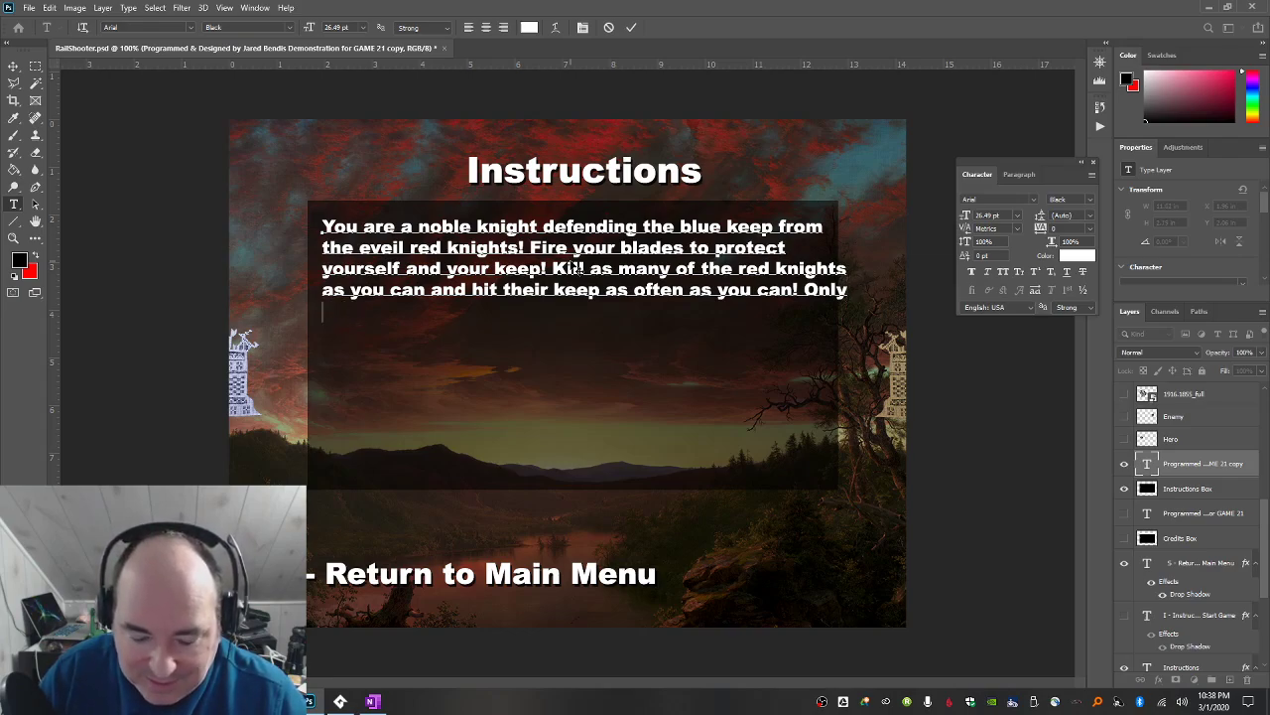
type("the strong of heaty w")
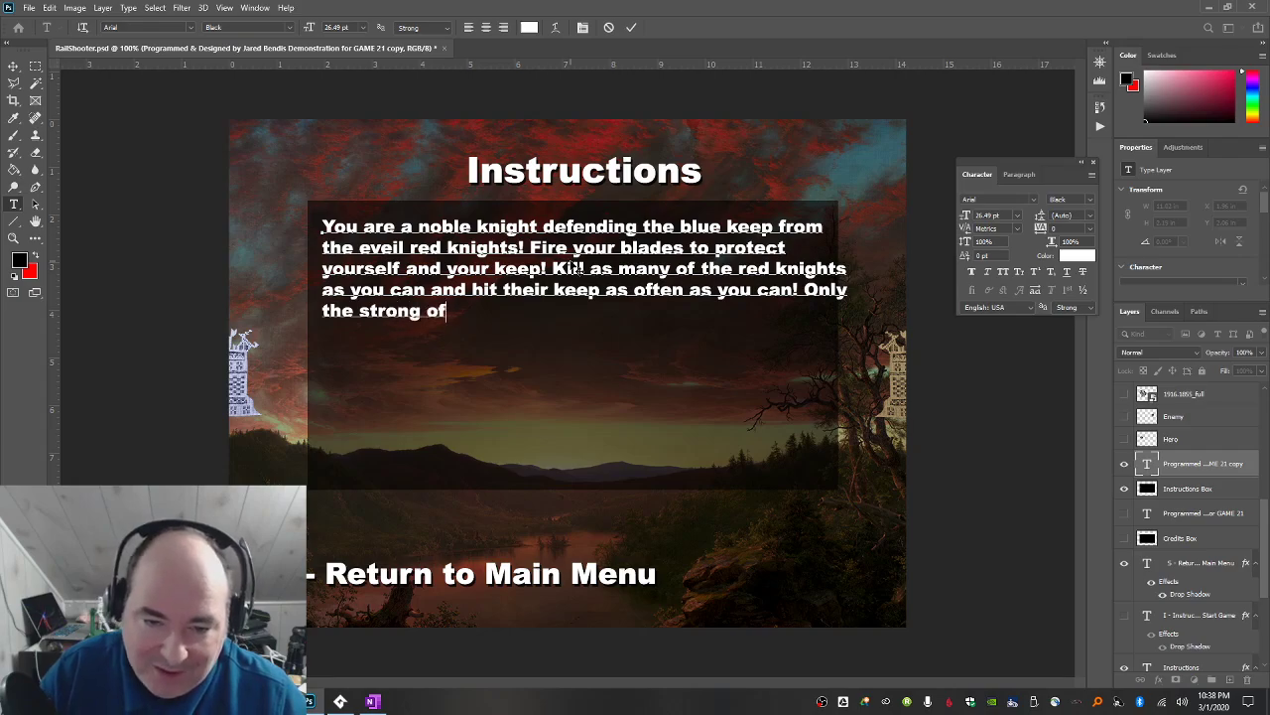
key("BackSpace")
key("BackSpace")
key("BackSpace")
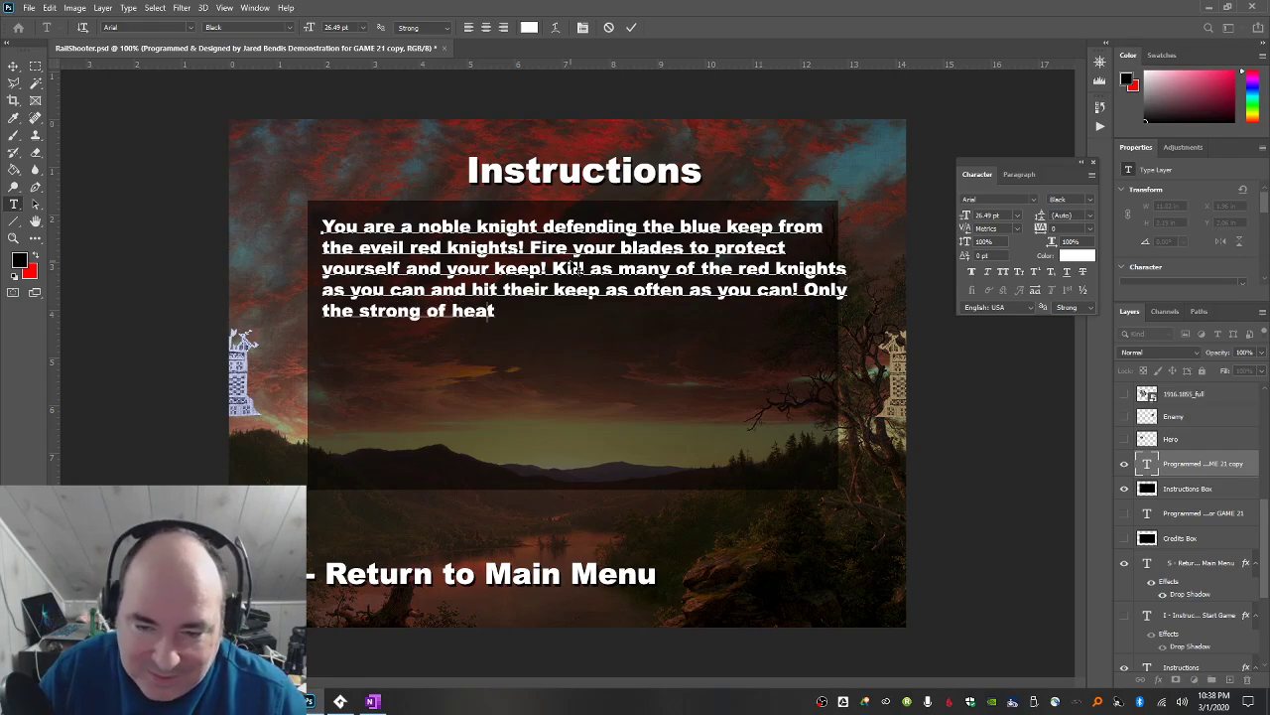
key("BackSpace")
type("rt will be ")
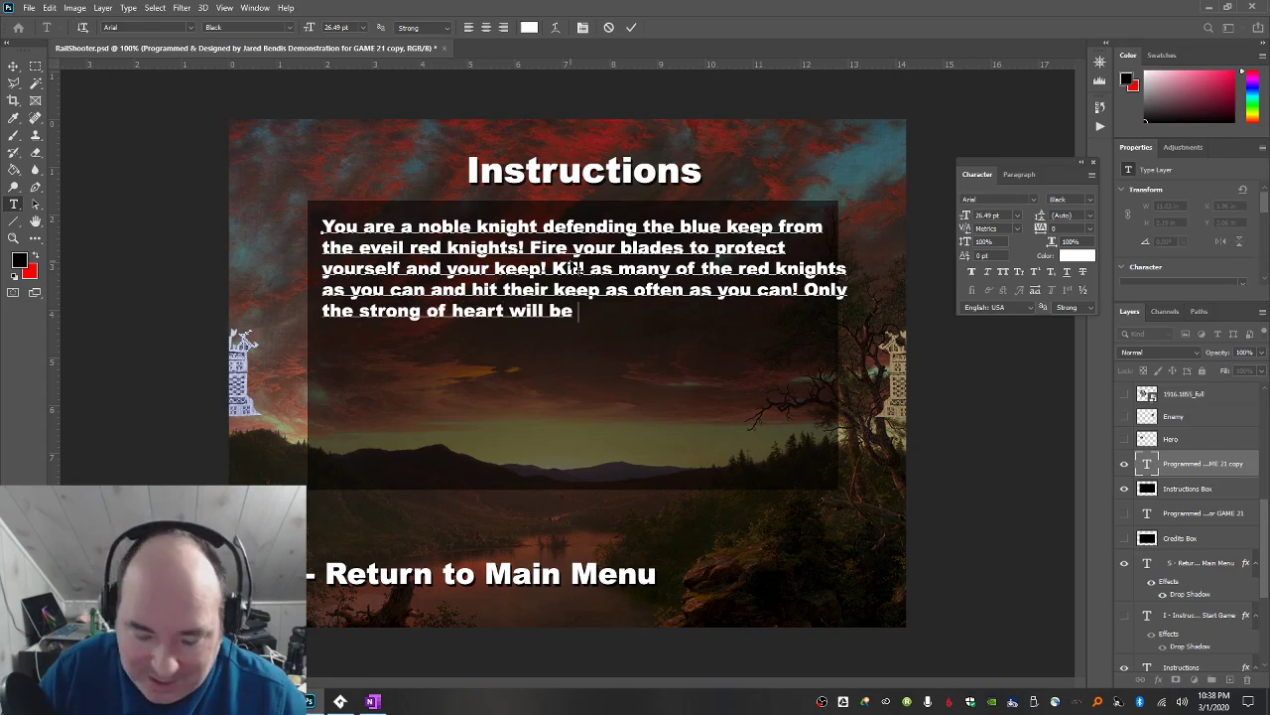
type("victorious!")
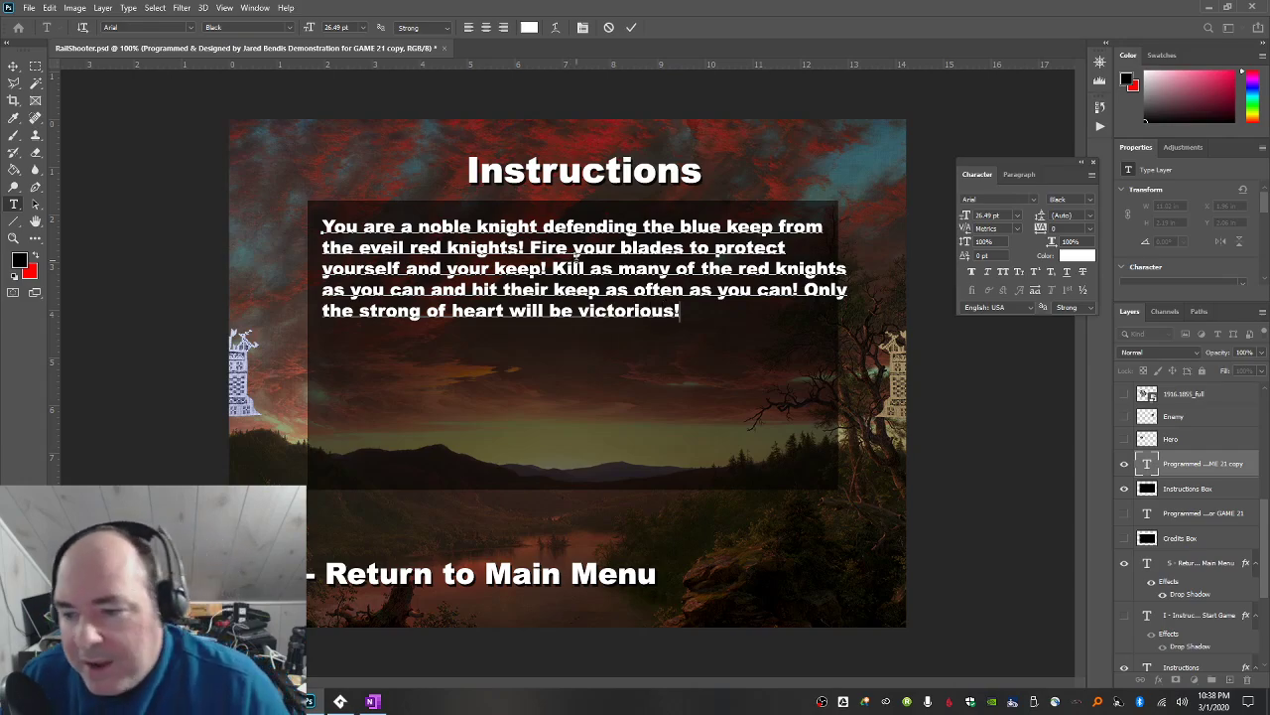
left_click(16, 66)
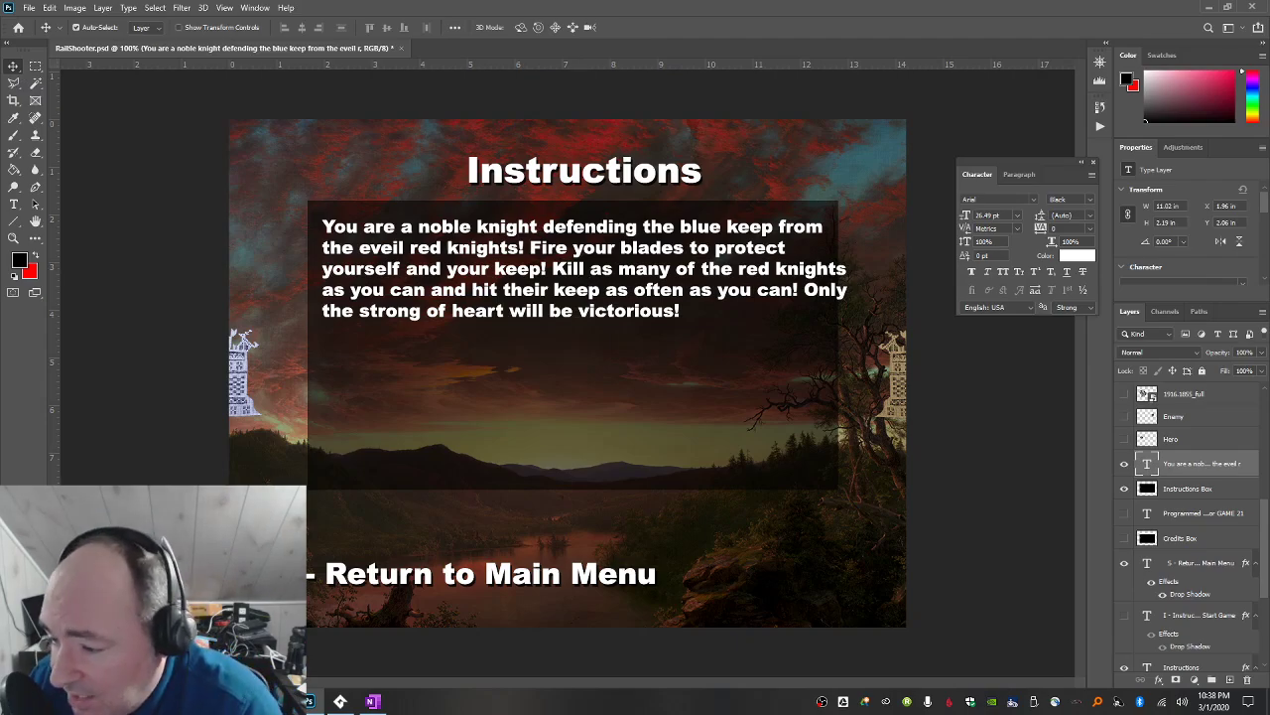
Convert the instructions body text to paragraph text and resize its text frame to about 9.81 in wide by 3.01 in high.
right_click(1222, 458)
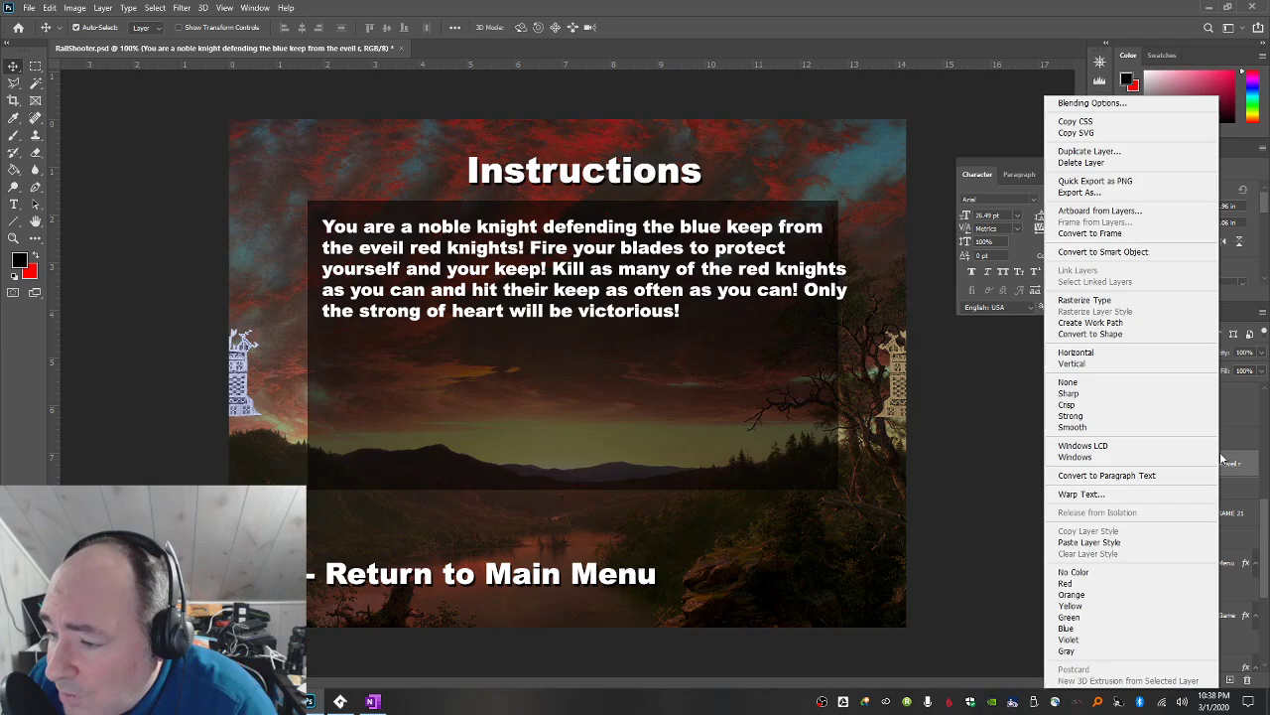
left_click(1138, 476)
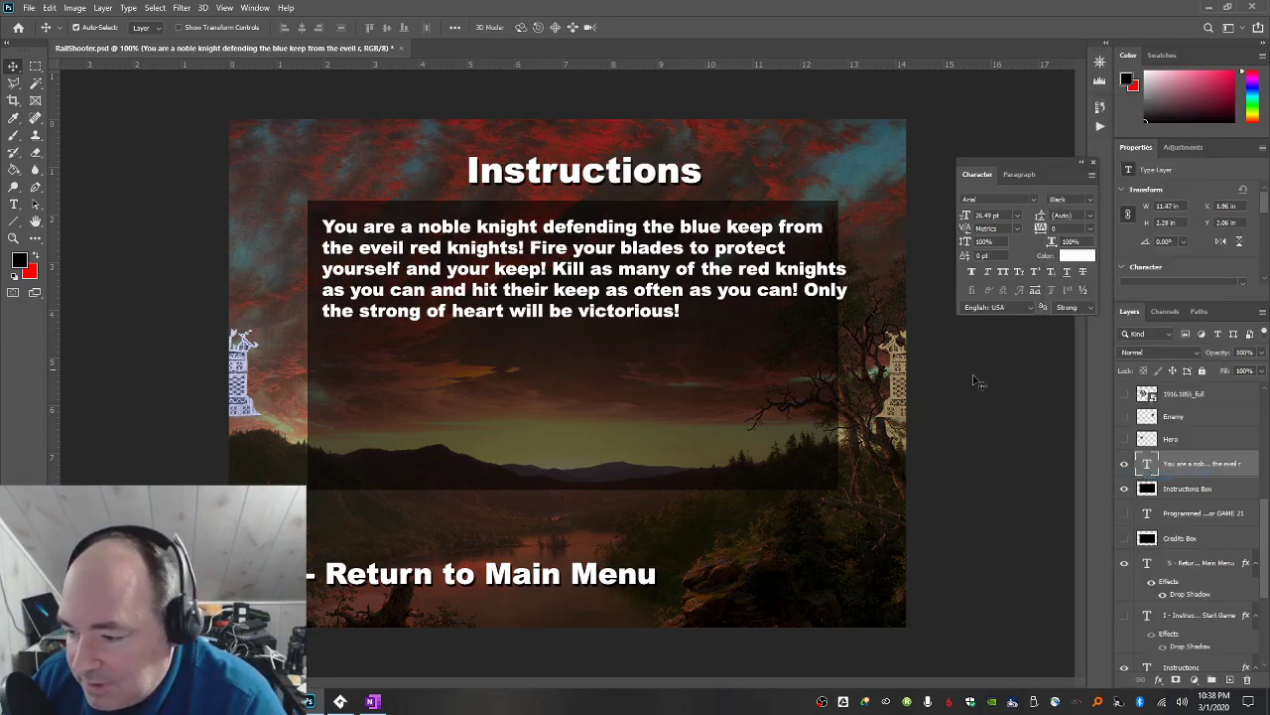
left_click(13, 204)
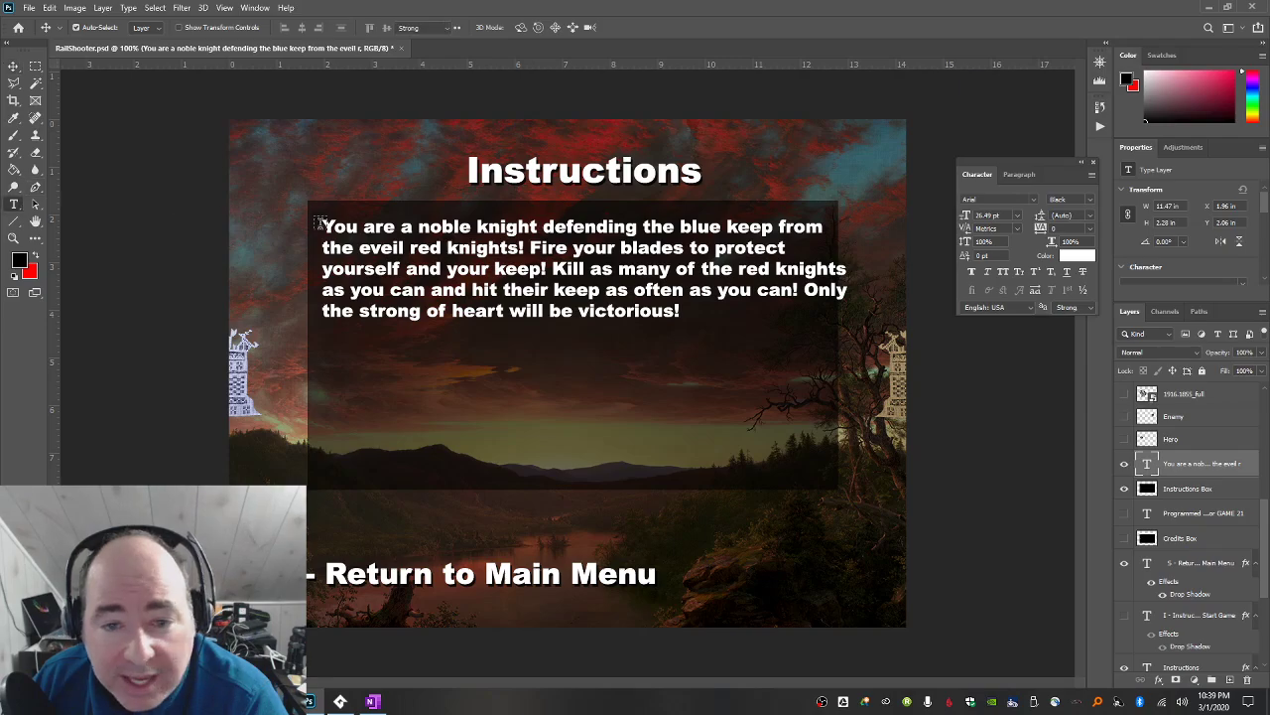
left_click(317, 222)
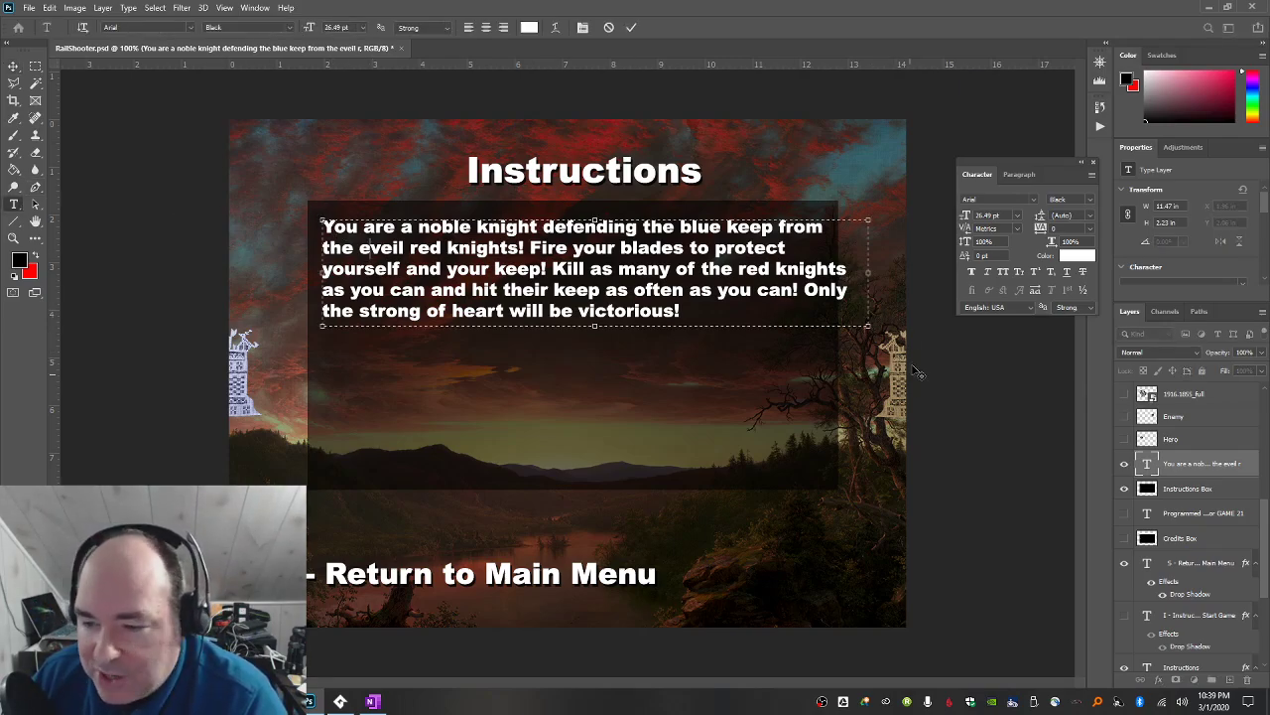
left_click_drag(870, 325, 789, 362)
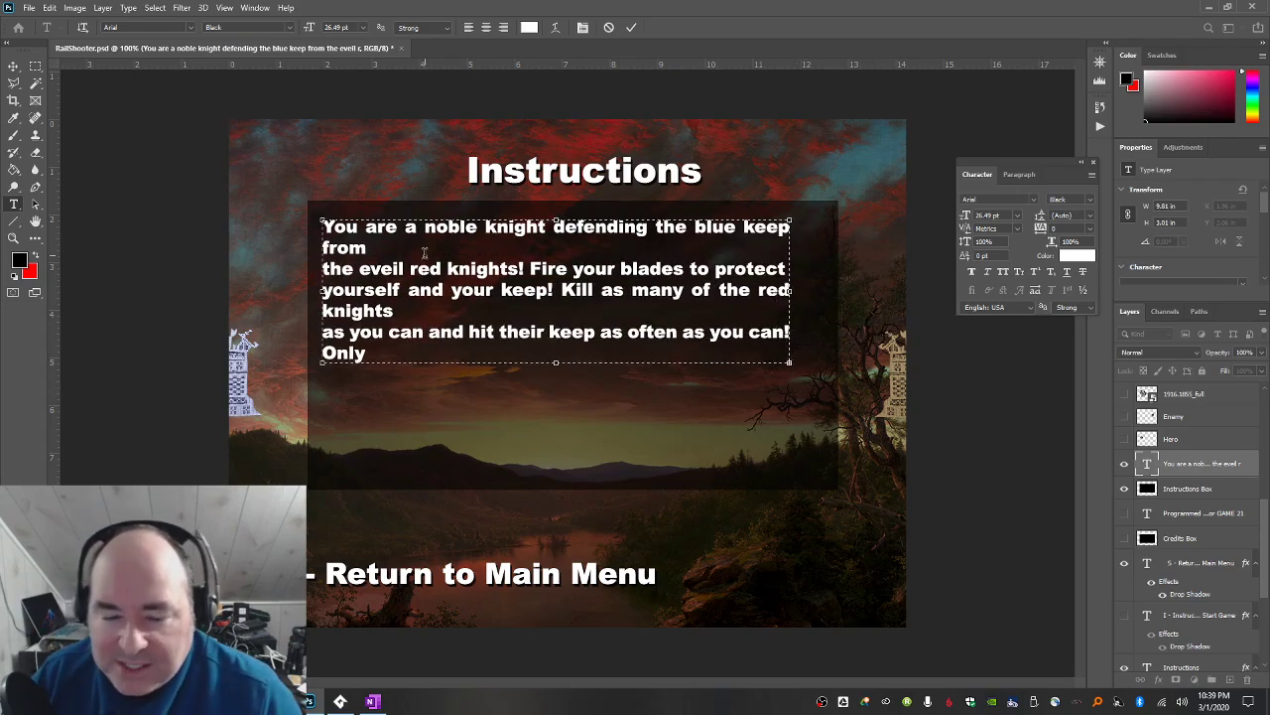
Remove the hard line breaks from the instructions body text, keep a space between "Only" and "the", and commit the edit.
key("Delete")
left_click(428, 270)
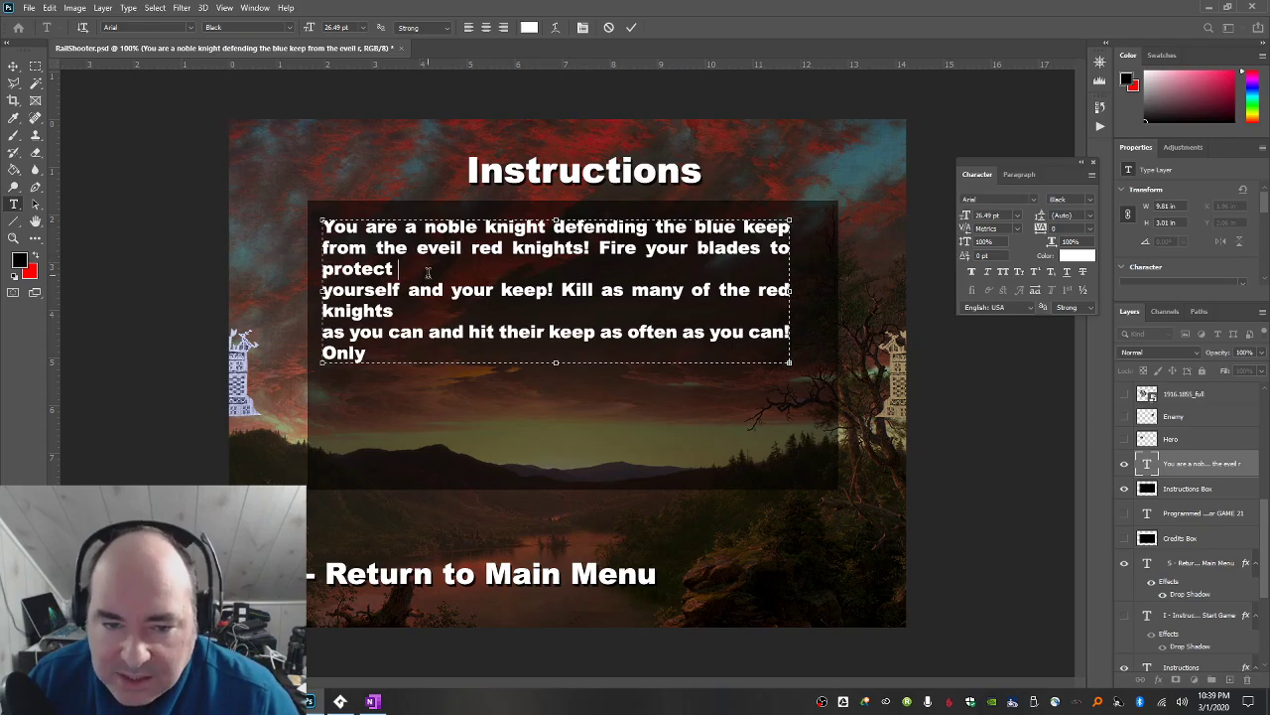
key("Delete")
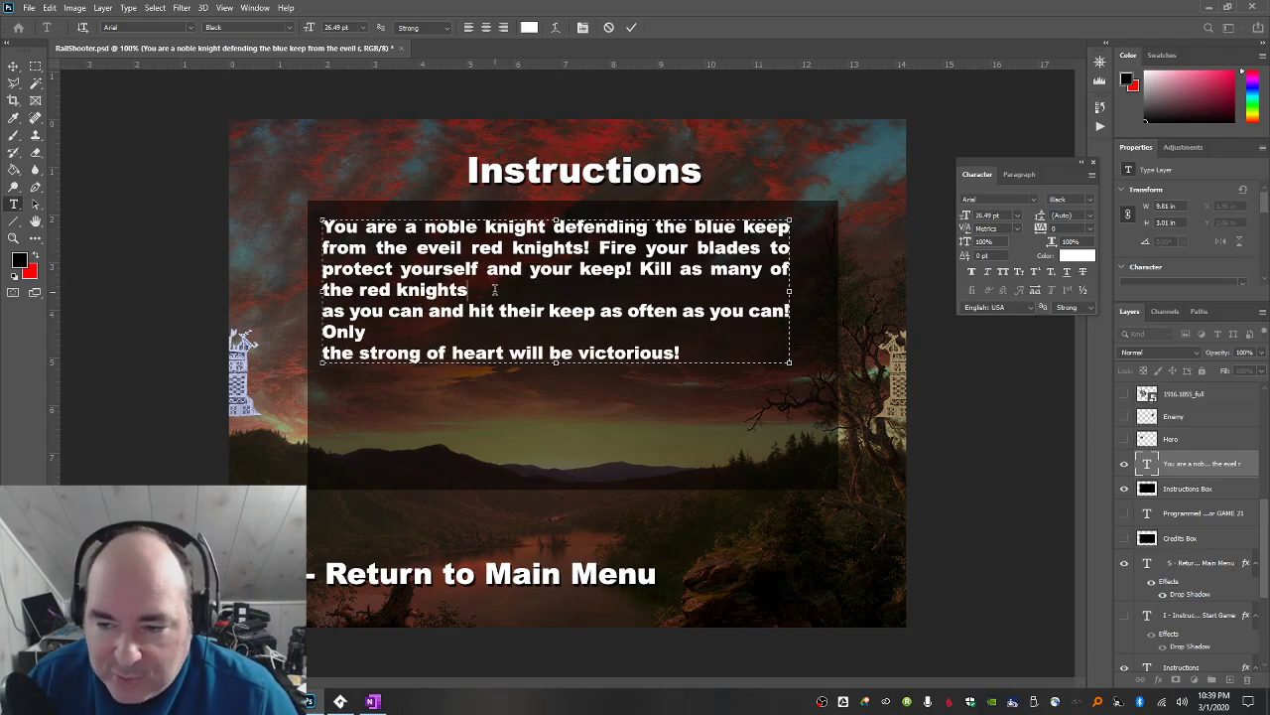
key("Delete")
left_click(549, 311)
key("Delete")
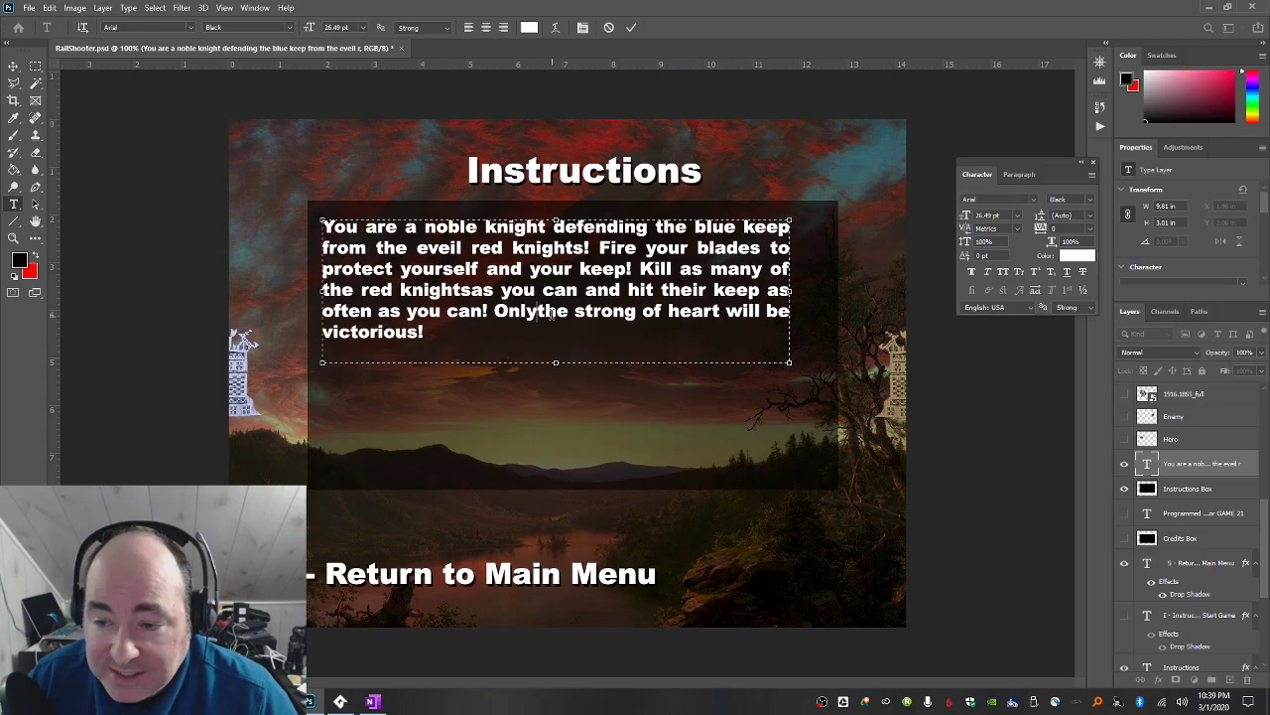
key("BackSpace")
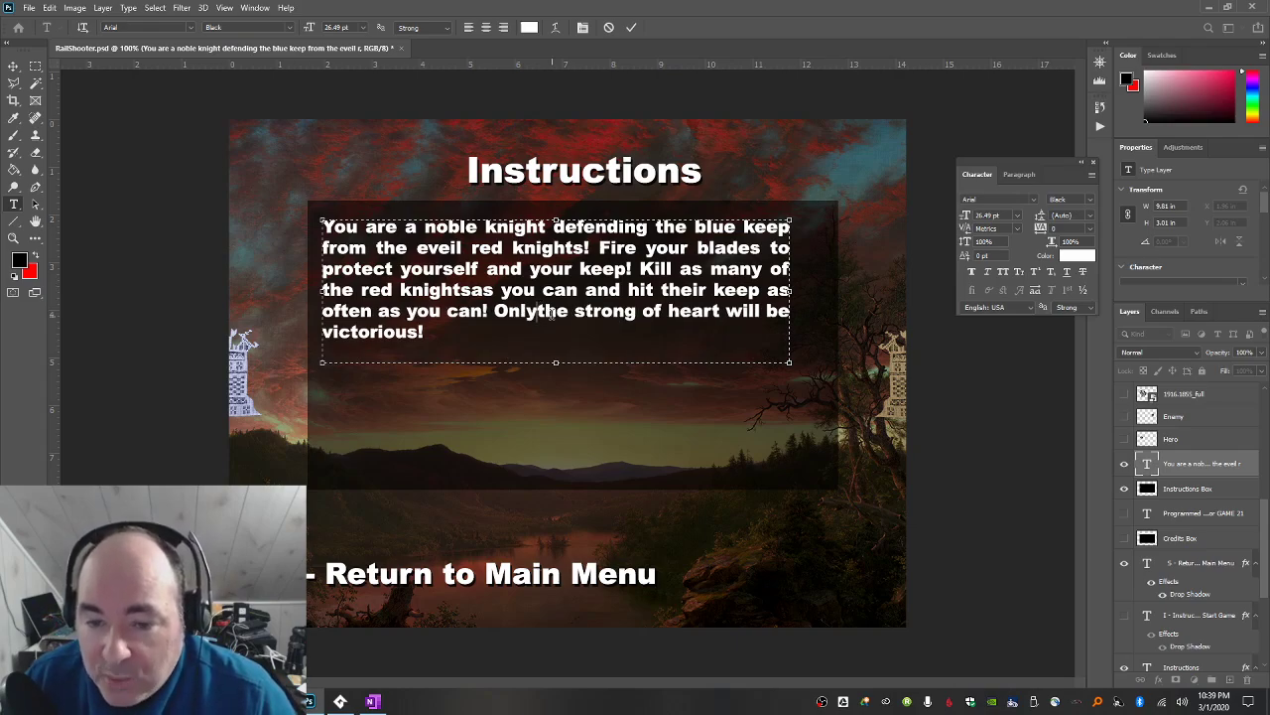
left_click(1012, 176)
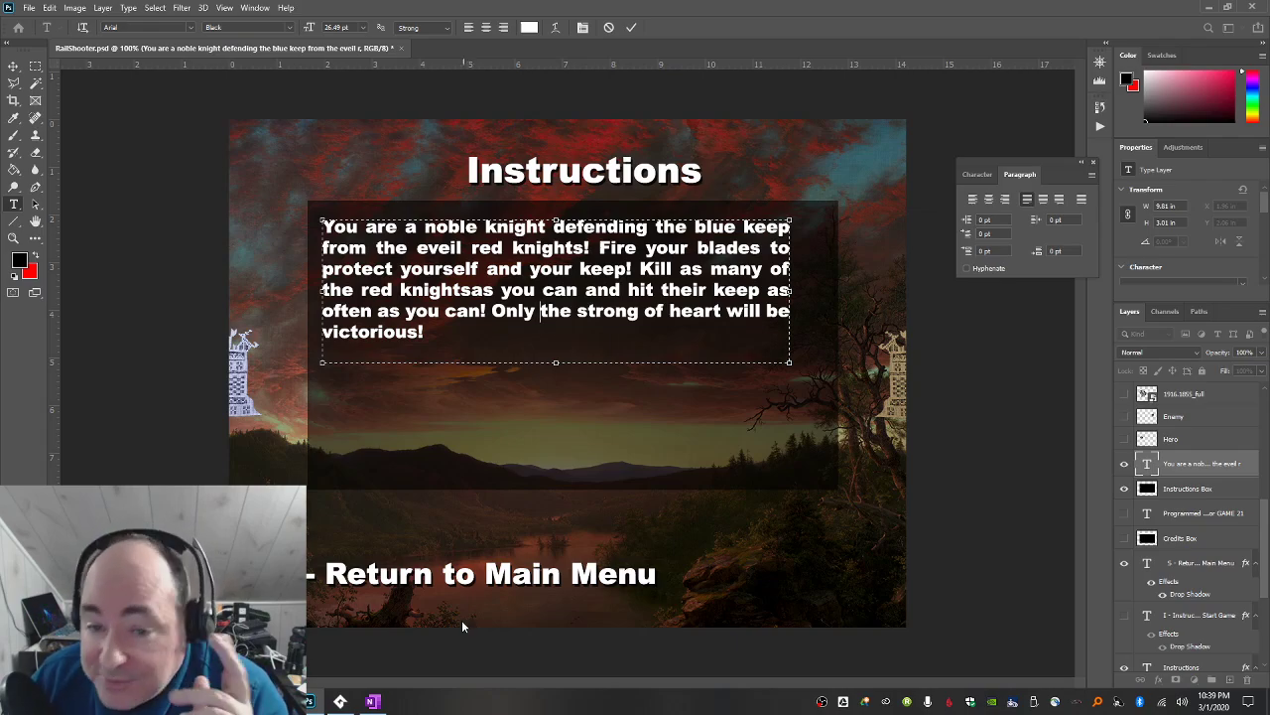
left_click(13, 66)
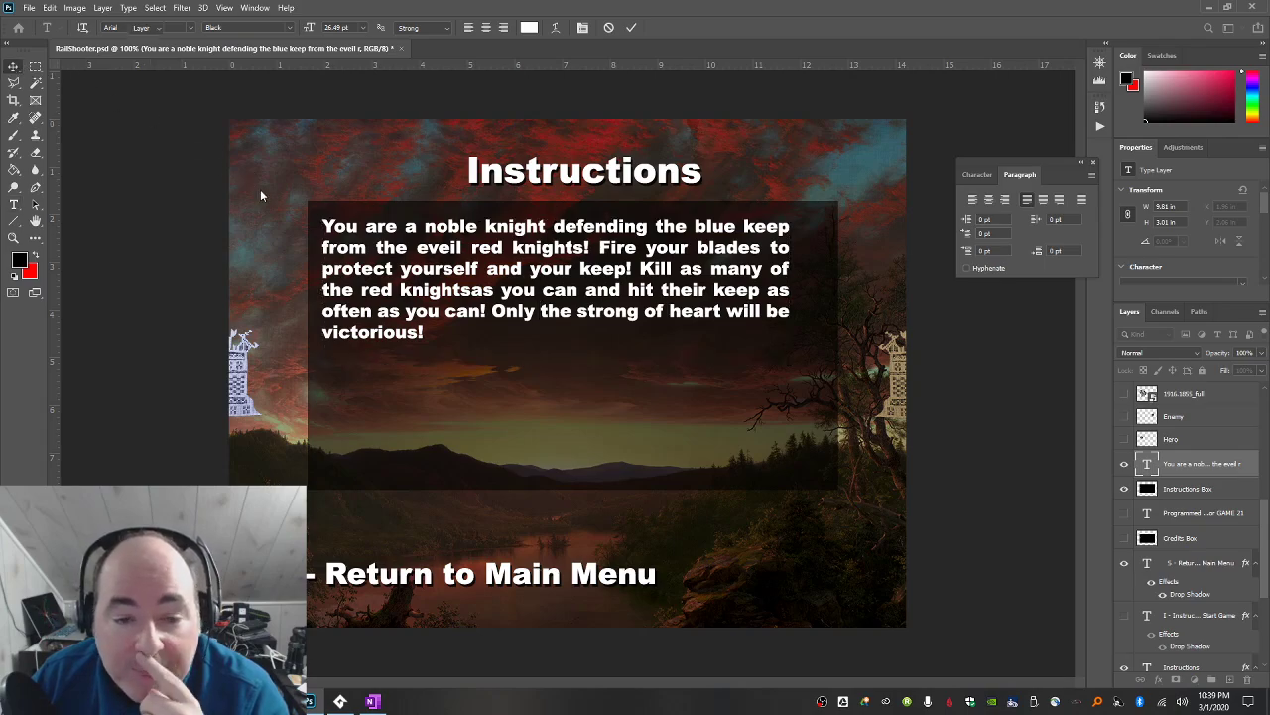
Resize the instructions text frame to about 10.4 in wide by 2.69 in high.
left_click(12, 203)
left_click(505, 311)
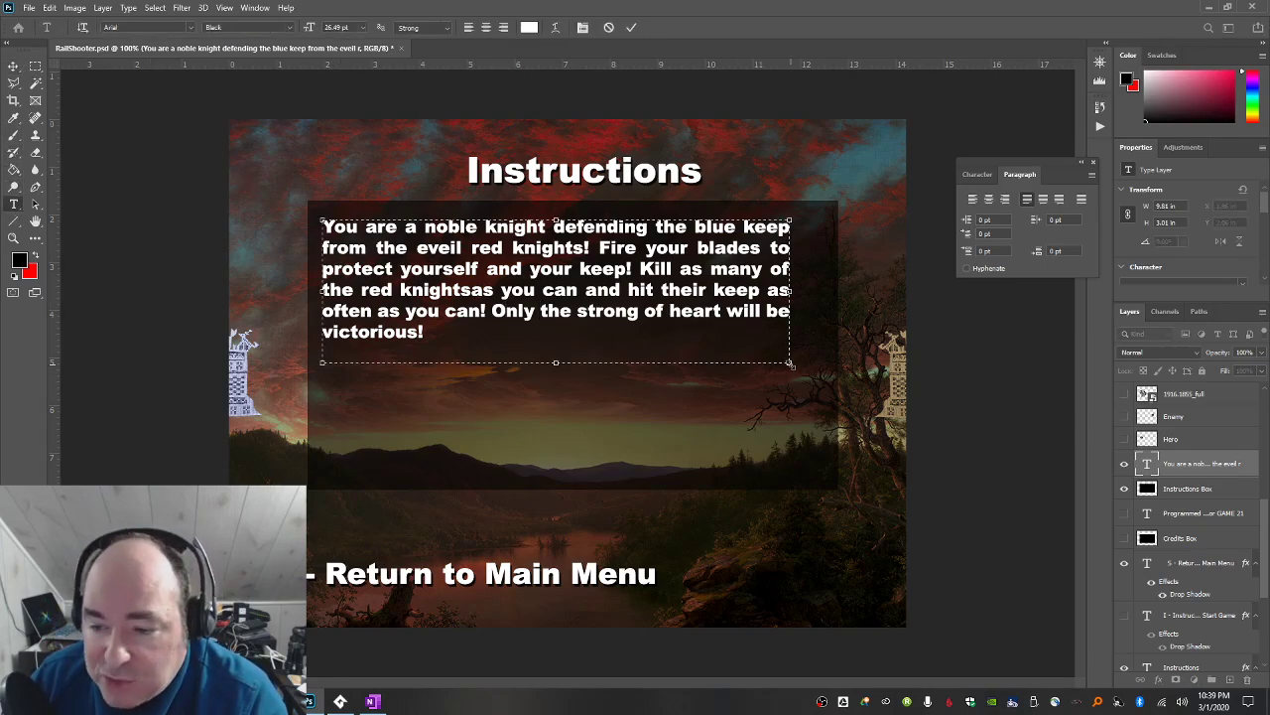
left_click_drag(789, 363, 817, 348)
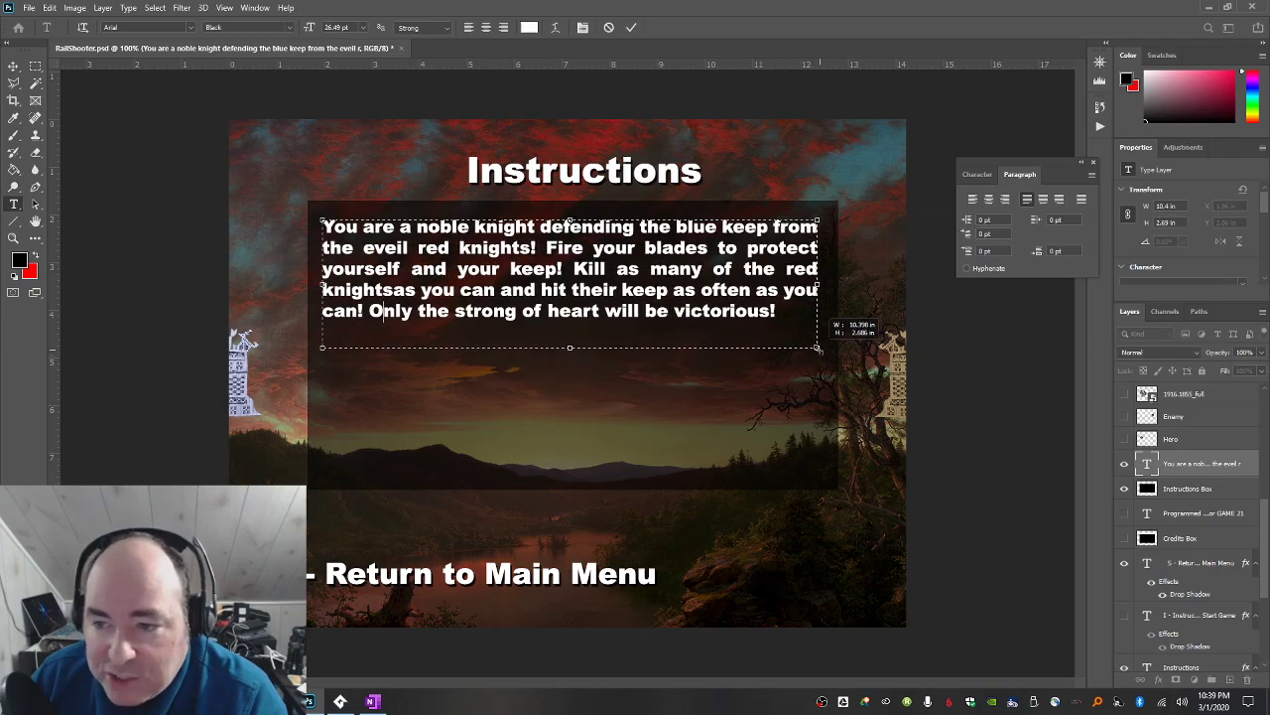
Set the font size of the whole instructions body text to 24 pt and commit it.
double_click(548, 289)
key("ctrl+a")
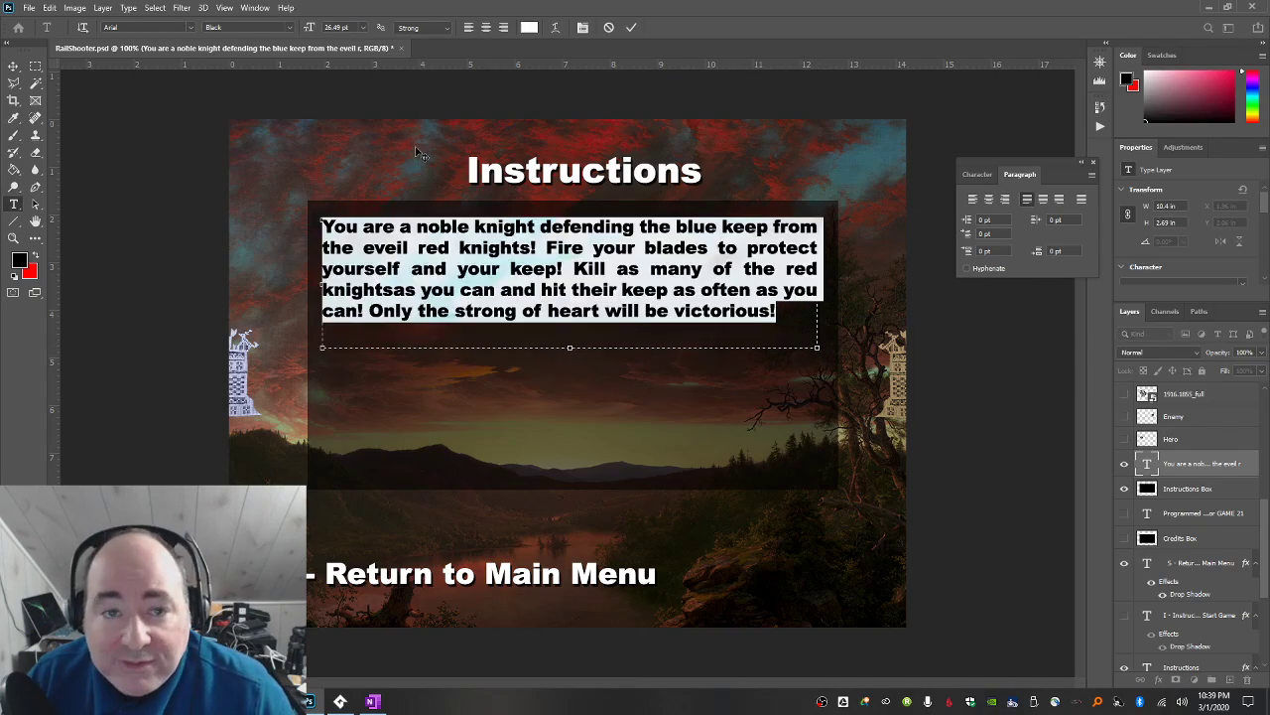
left_click(364, 28)
left_click(358, 147)
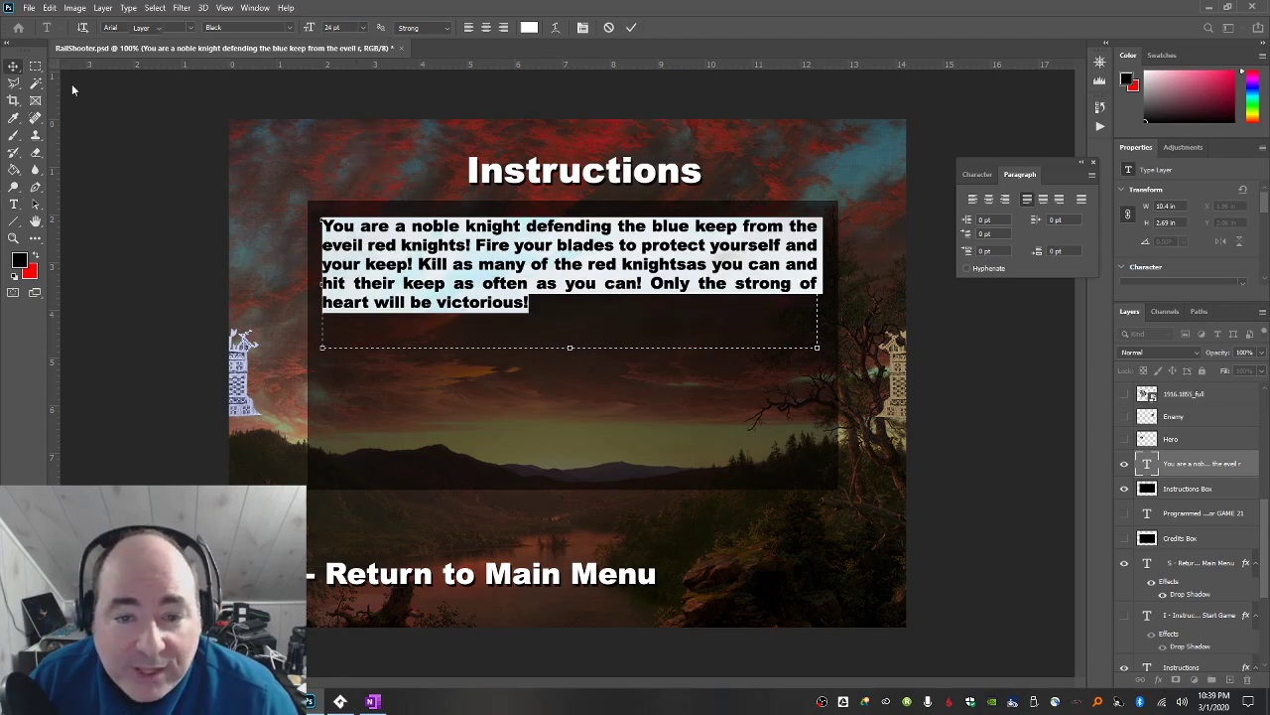
left_click(13, 66)
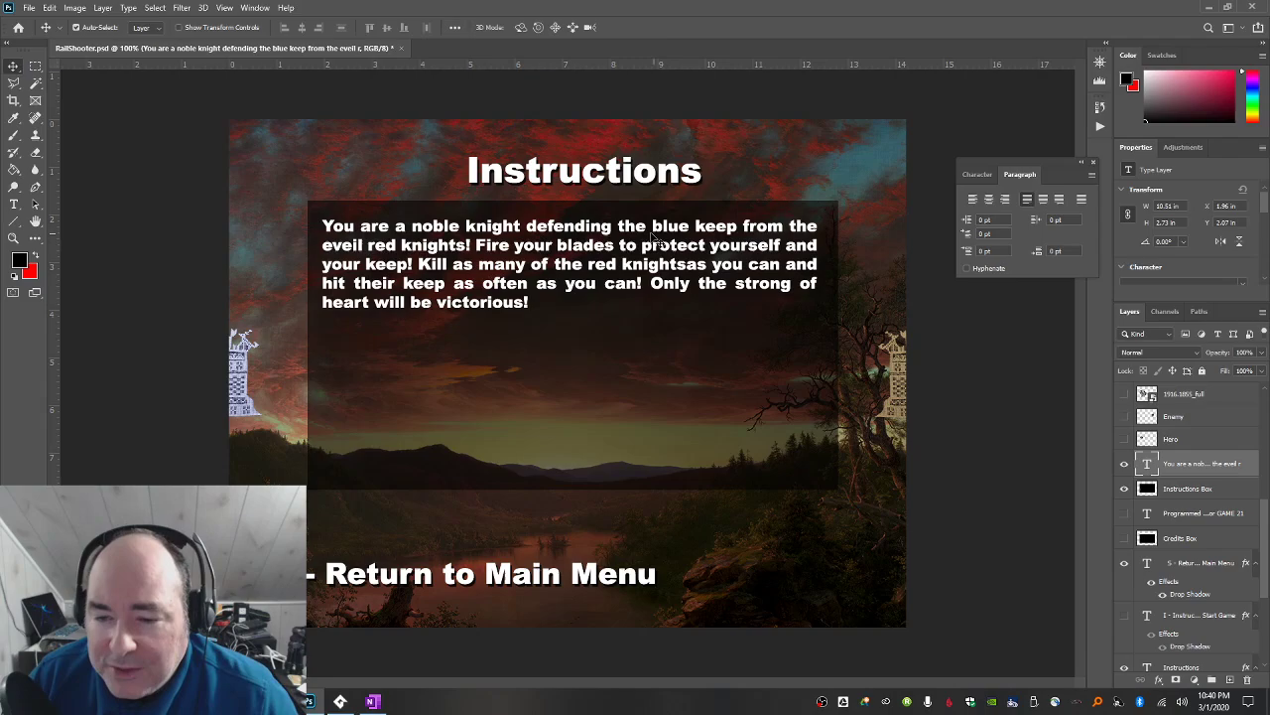
Correct the misspelled word "eveil" to "evil" in the instructions body text.
left_click(13, 205)
left_click(344, 245)
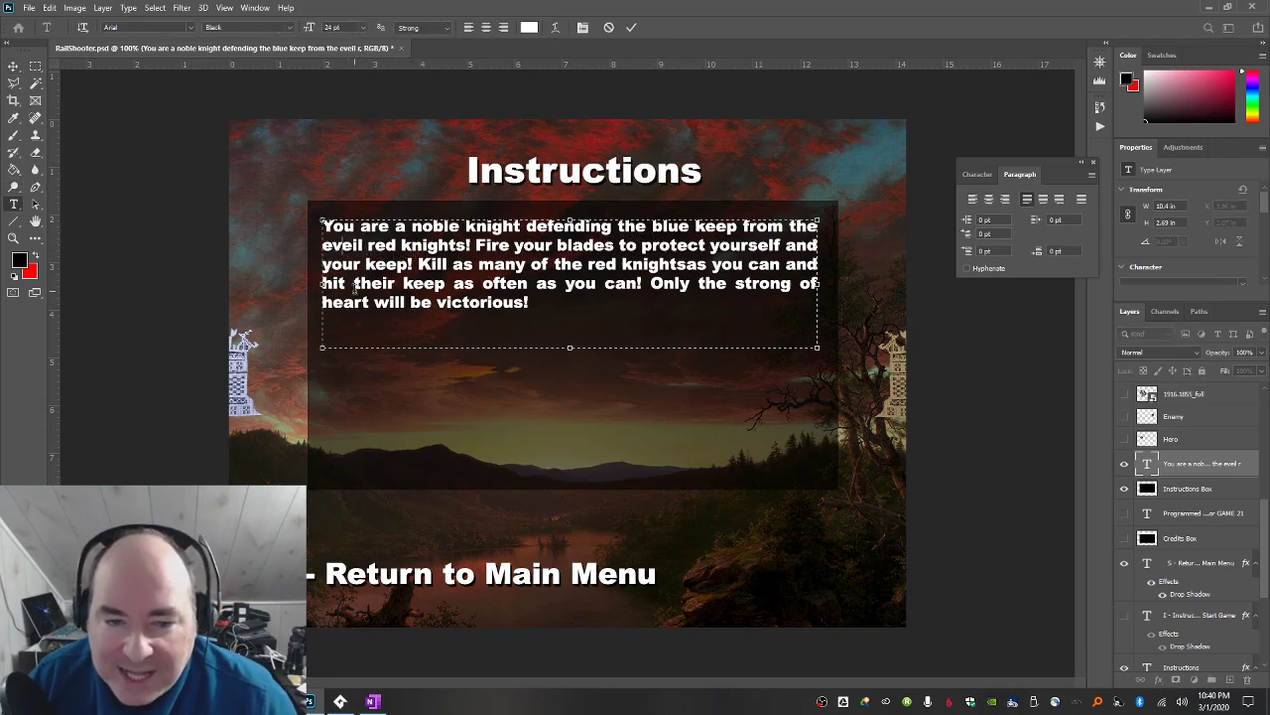
key("BackSpace")
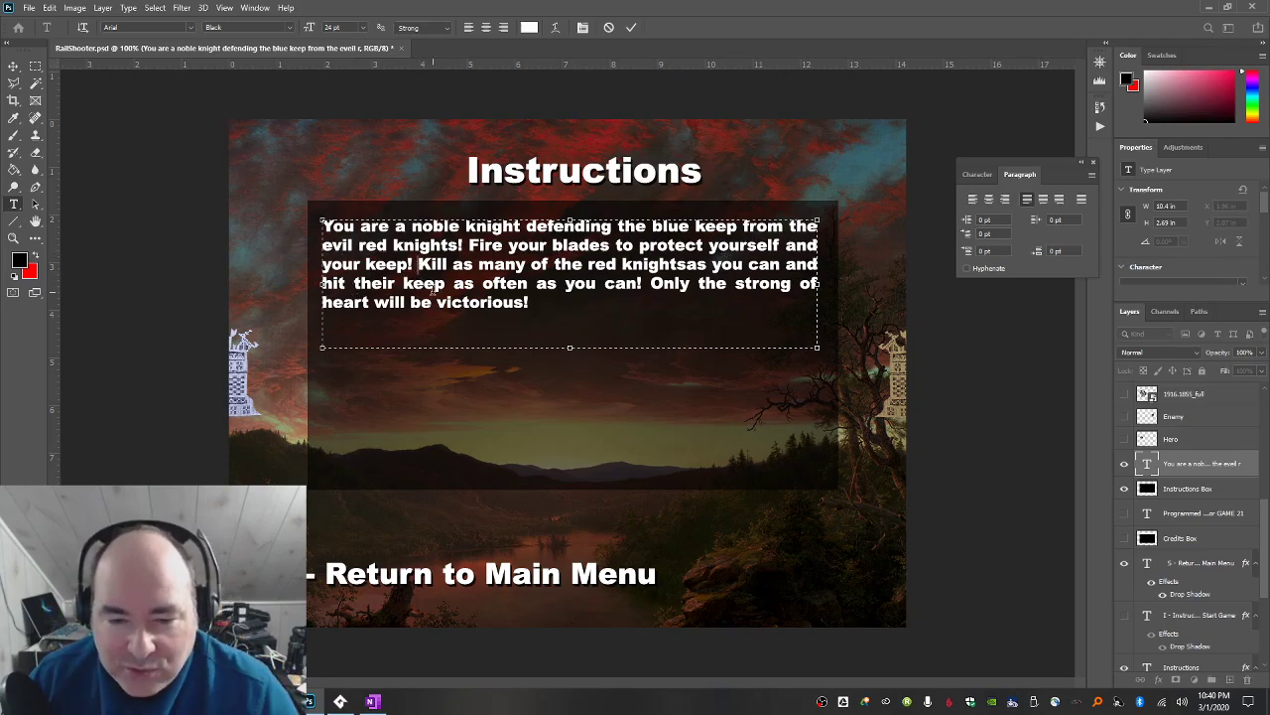
Insert "Don't let their dagger hit you or" before "Kill as many" in the instructions body text.
type("Don't let the")
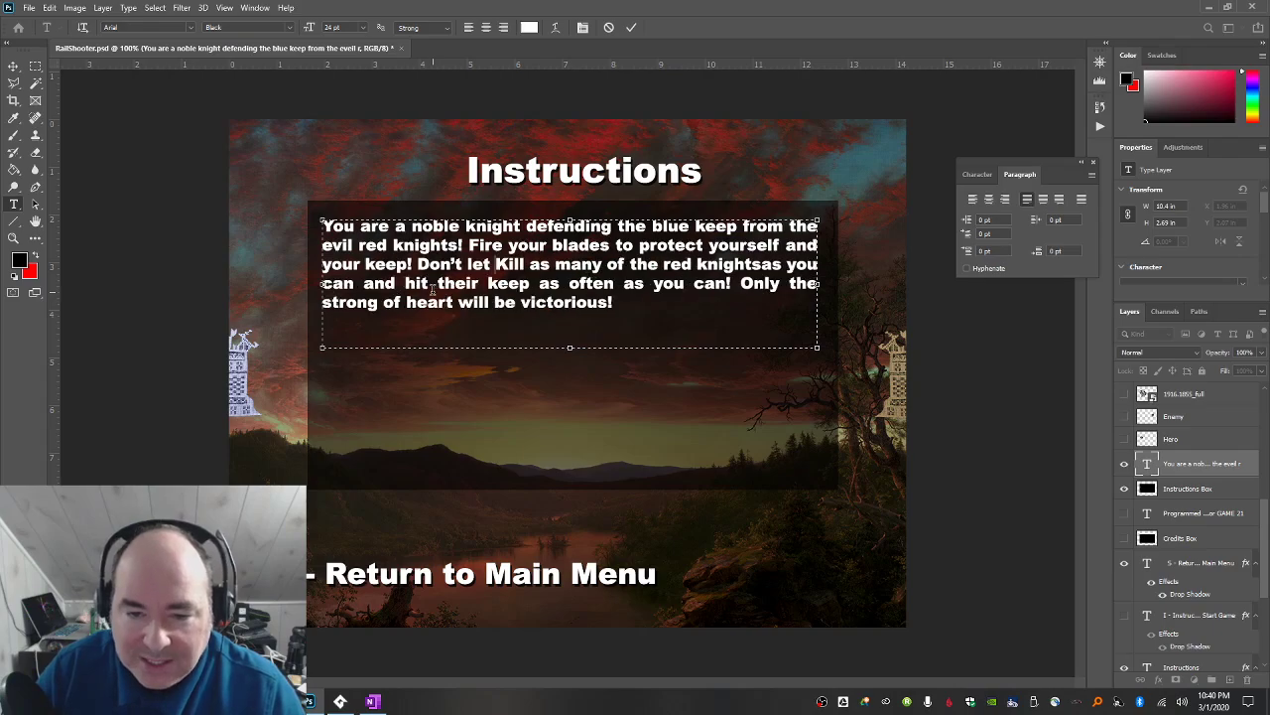
type("ir dagger hit you")
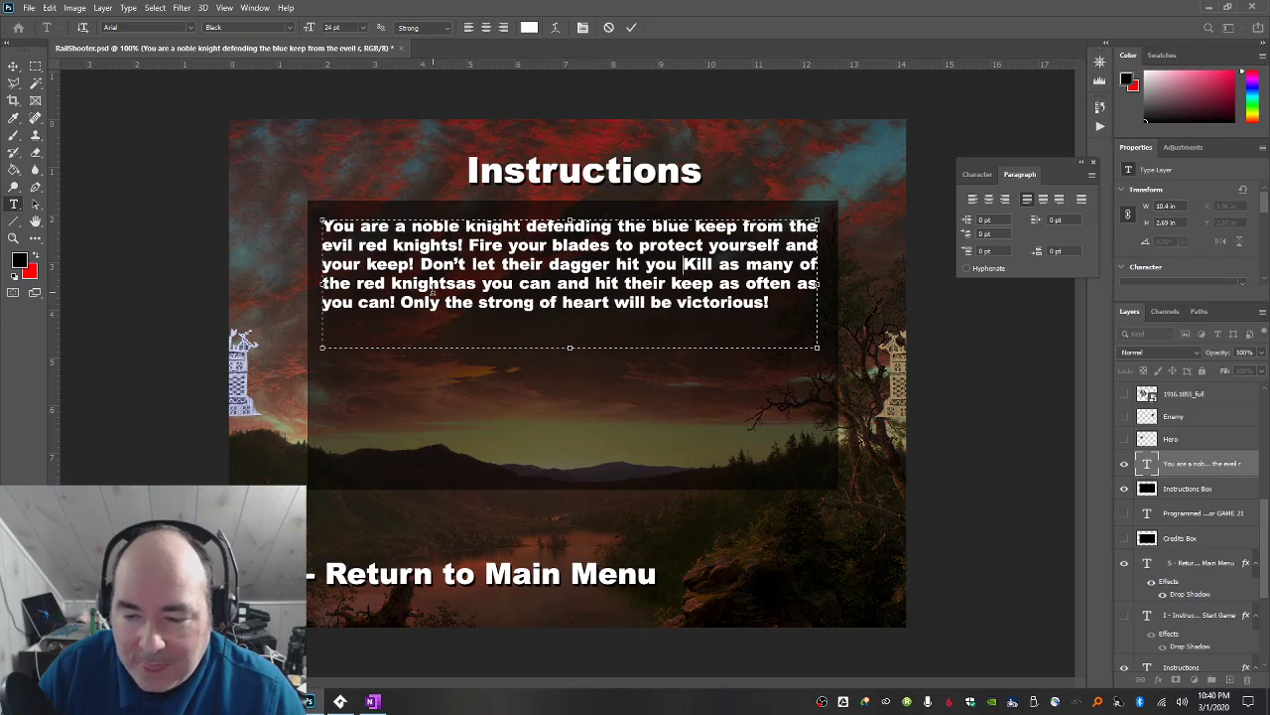
type(" or")
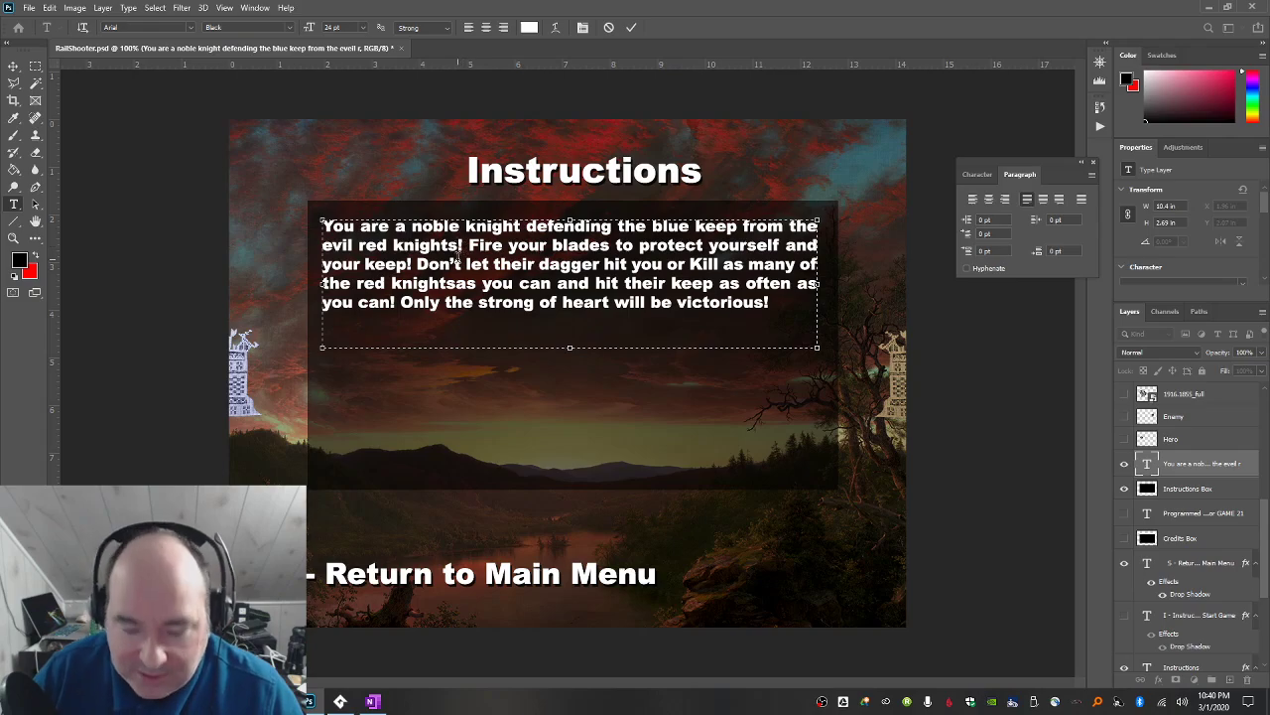
Extend the first sentence after "evil red knights" with "- don't let their dagger through", keeping the exclamation mark at its end.
type("- don't le")
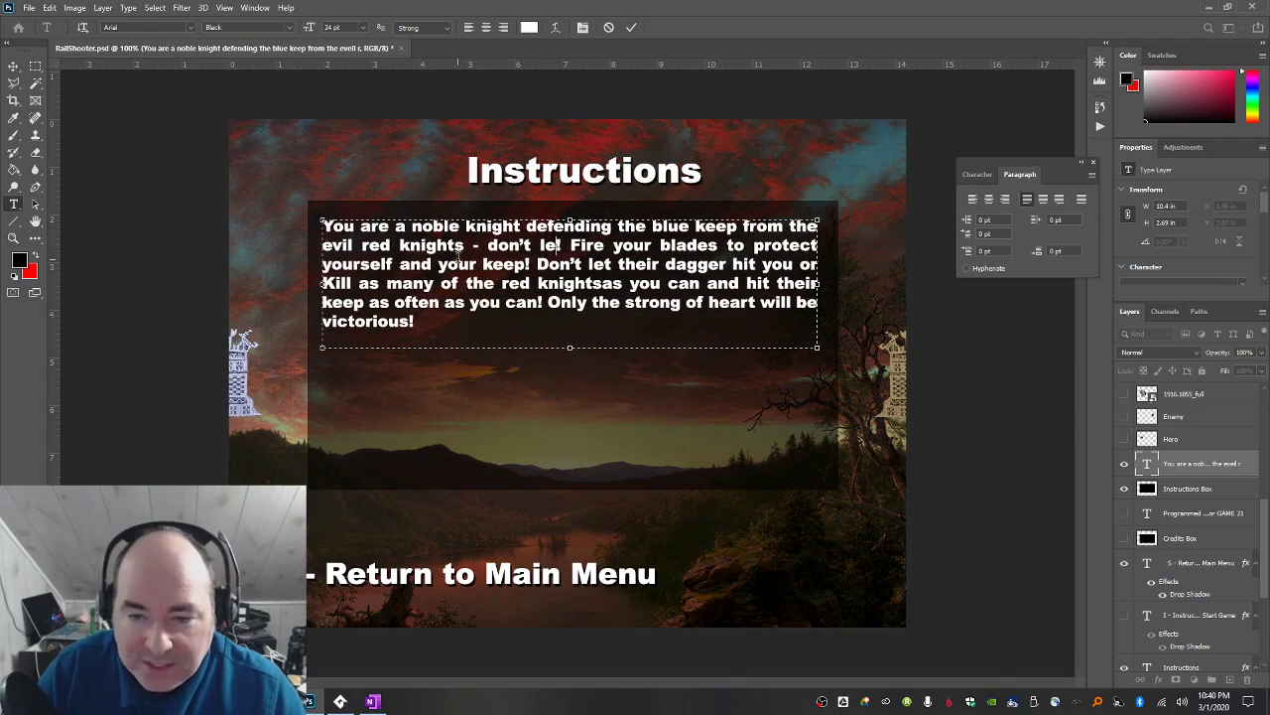
type("t their dagger ")
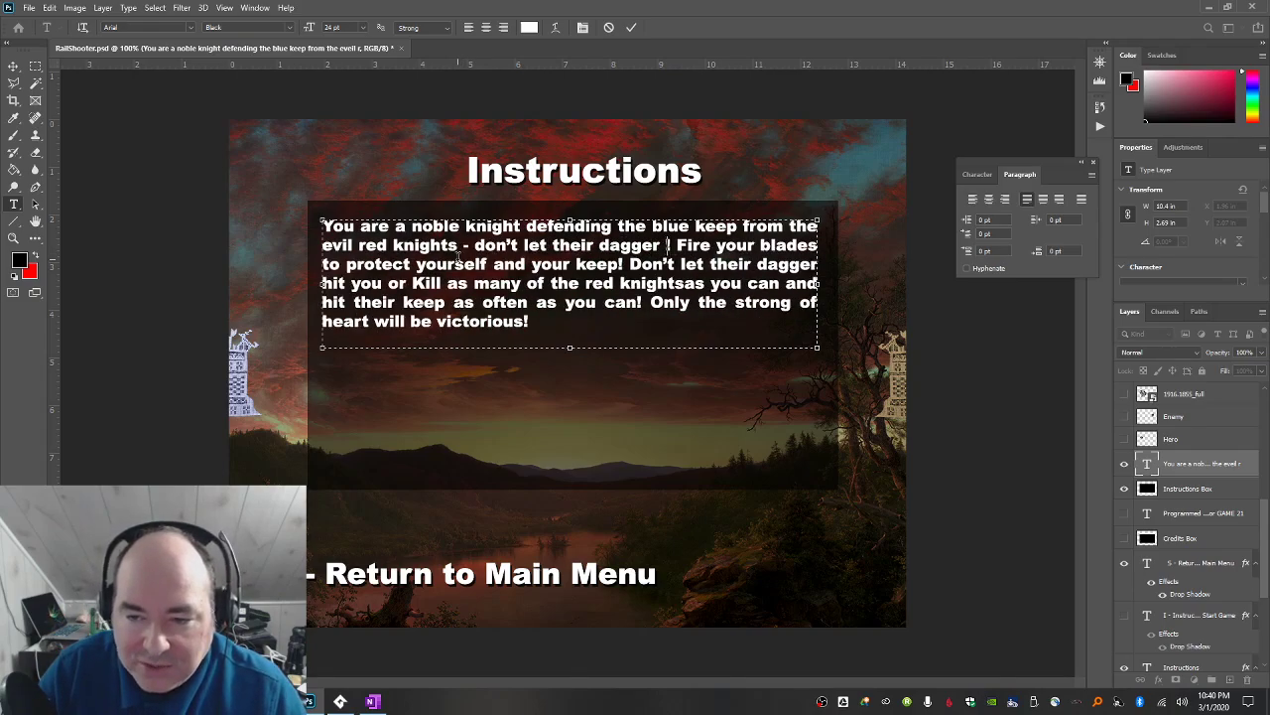
type("through")
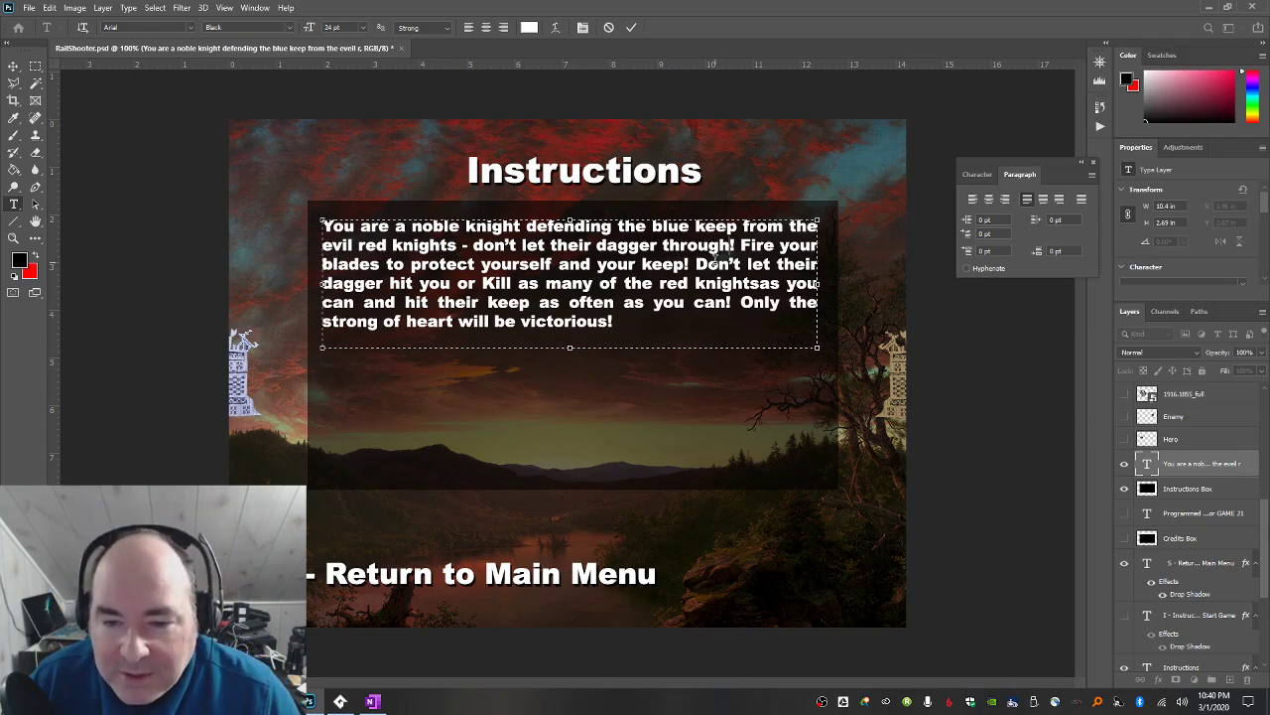
Delete the fragment "Don't let their dagger hit you or" and insert the missing space between "knights" and "as".
left_click_drag(696, 264, 485, 284)
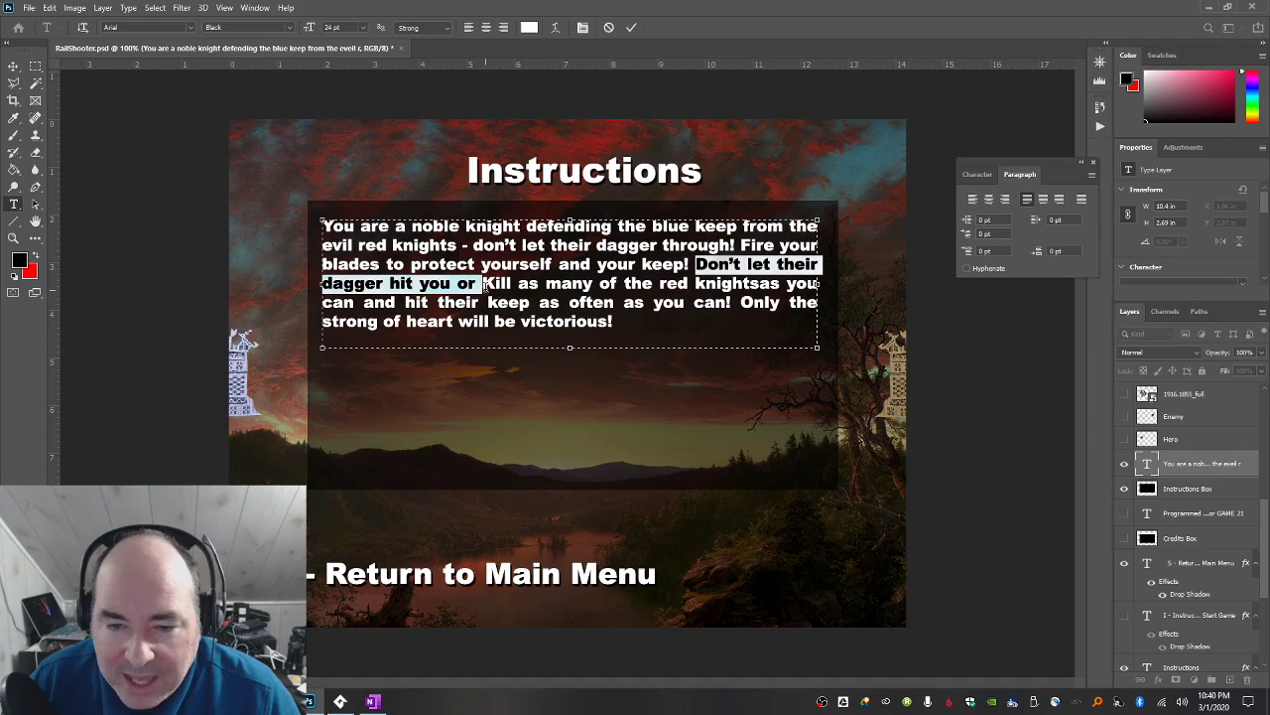
key("BackSpace")
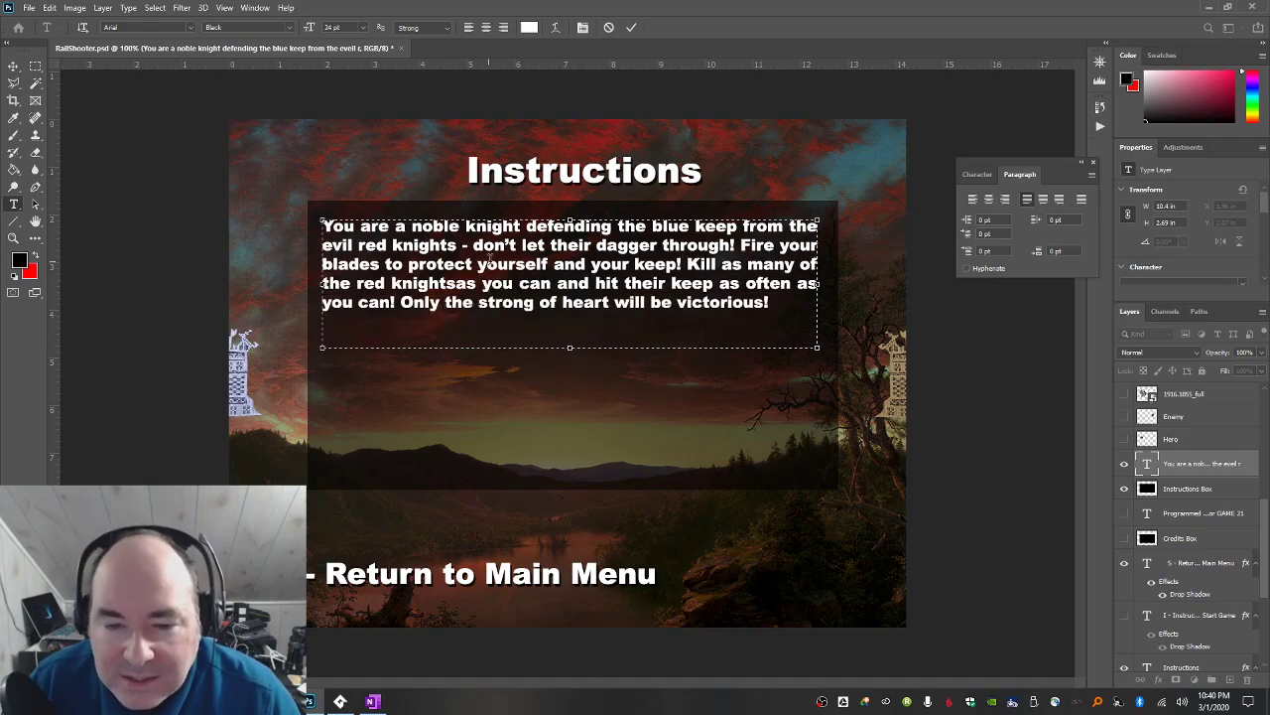
left_click(456, 283)
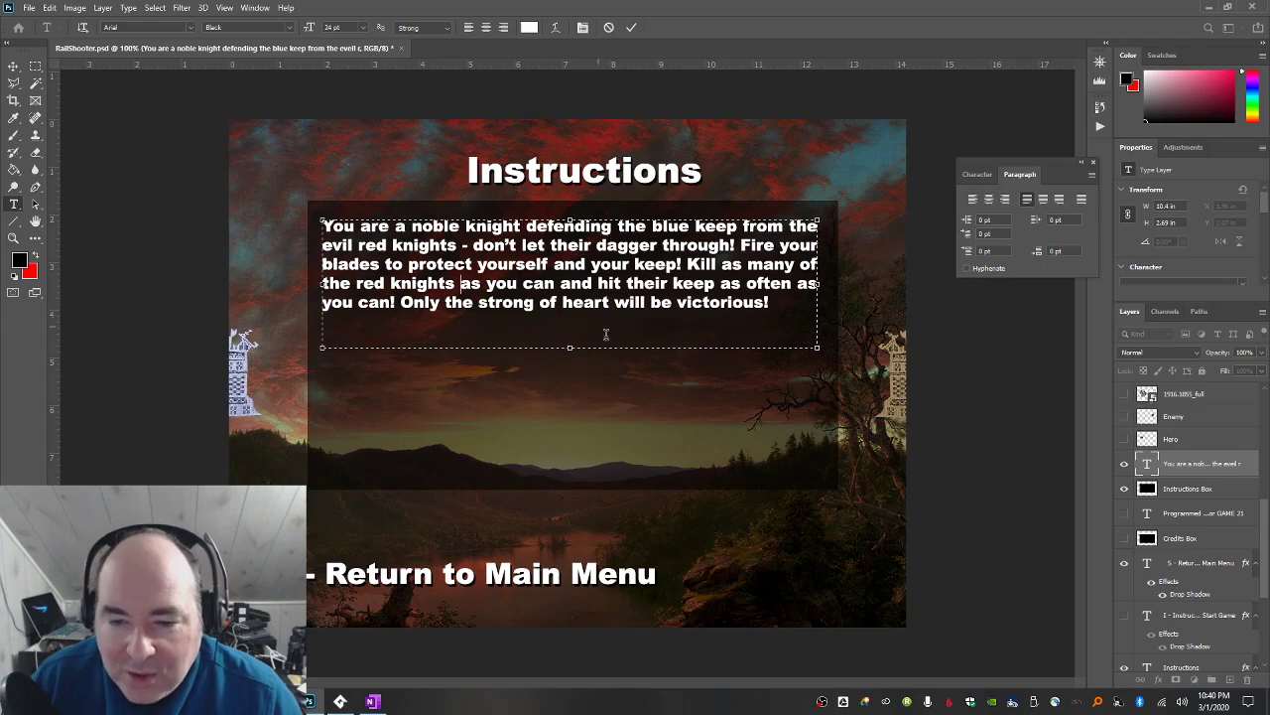
Shorten the instructions text frame to about 2.21 in high and commit the text edit.
left_click_drag(568, 346, 566, 323)
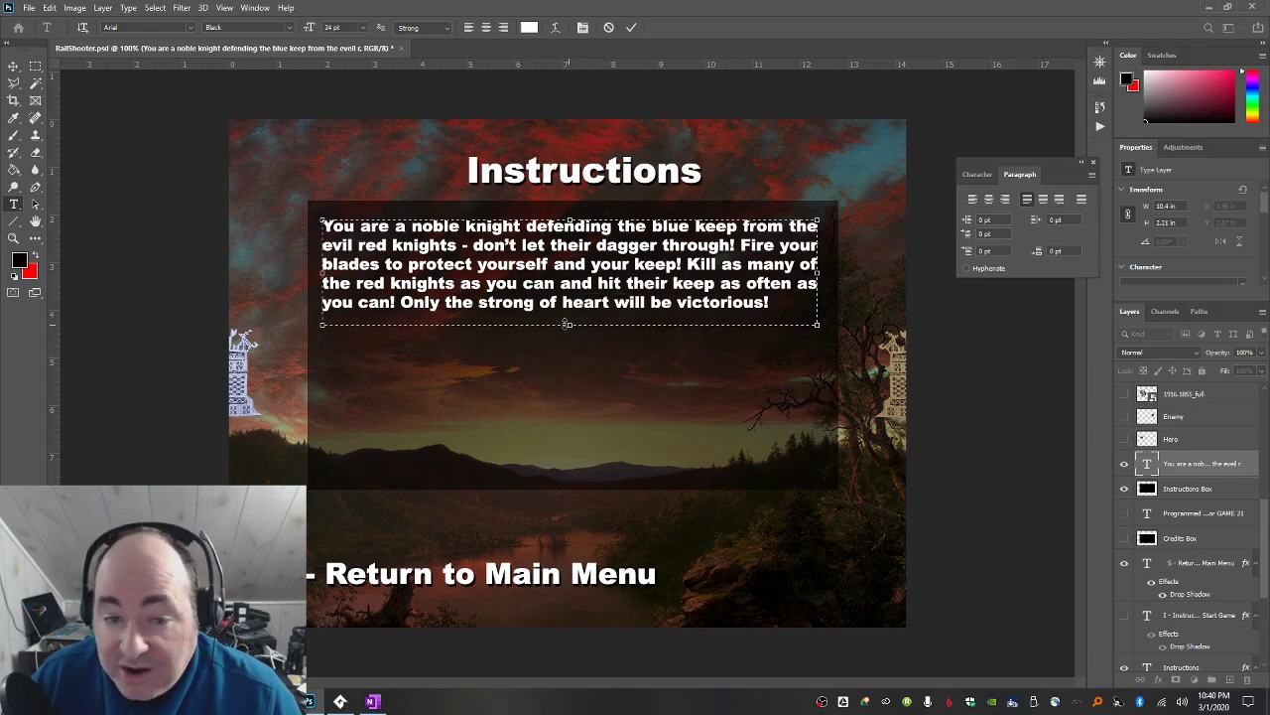
left_click(87, 105)
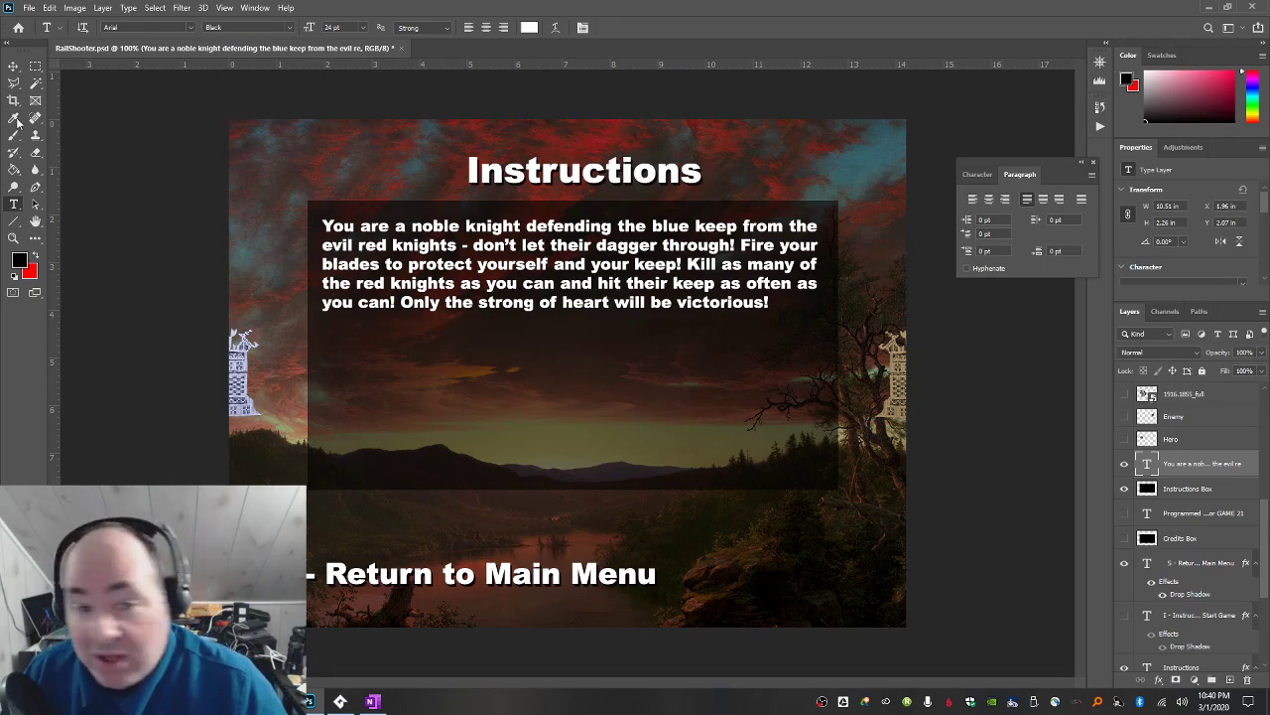
left_click(35, 66)
left_click(12, 66)
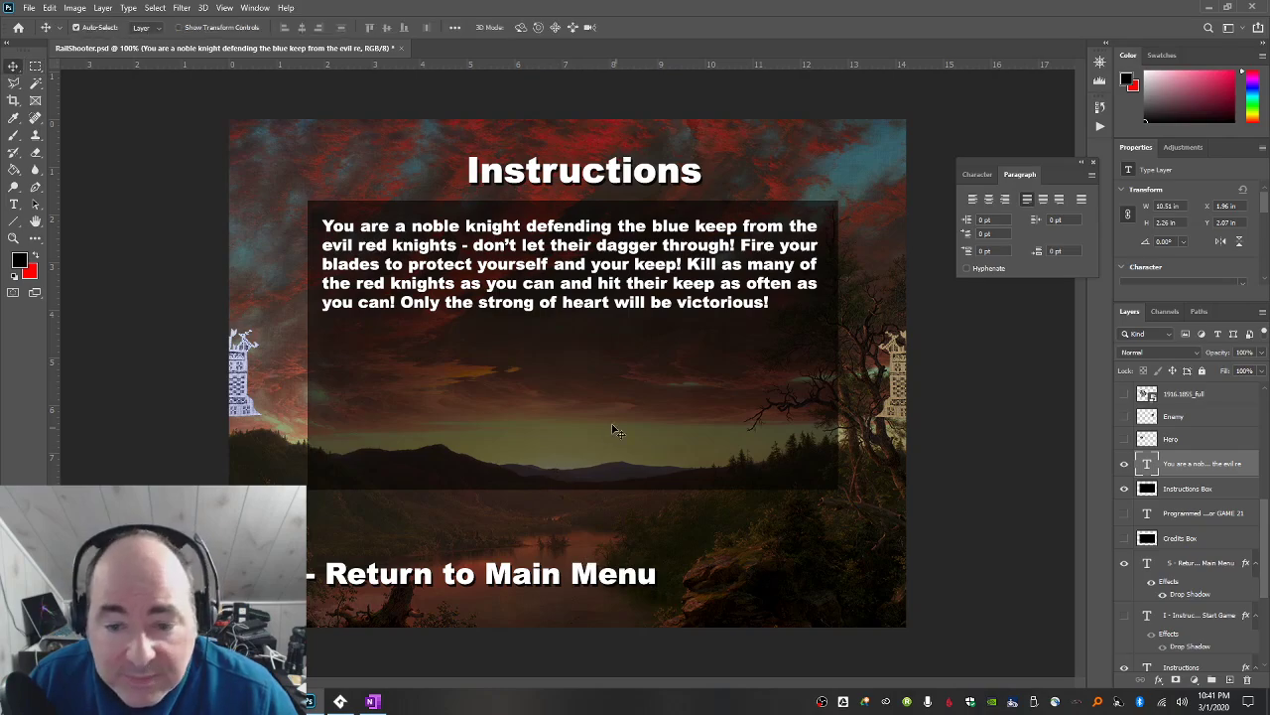
Shrink the Instructions Box from its lower edge to about 46.45% height at full width, so it ends just below the body text.
left_click(594, 414)
key("ctrl+t")
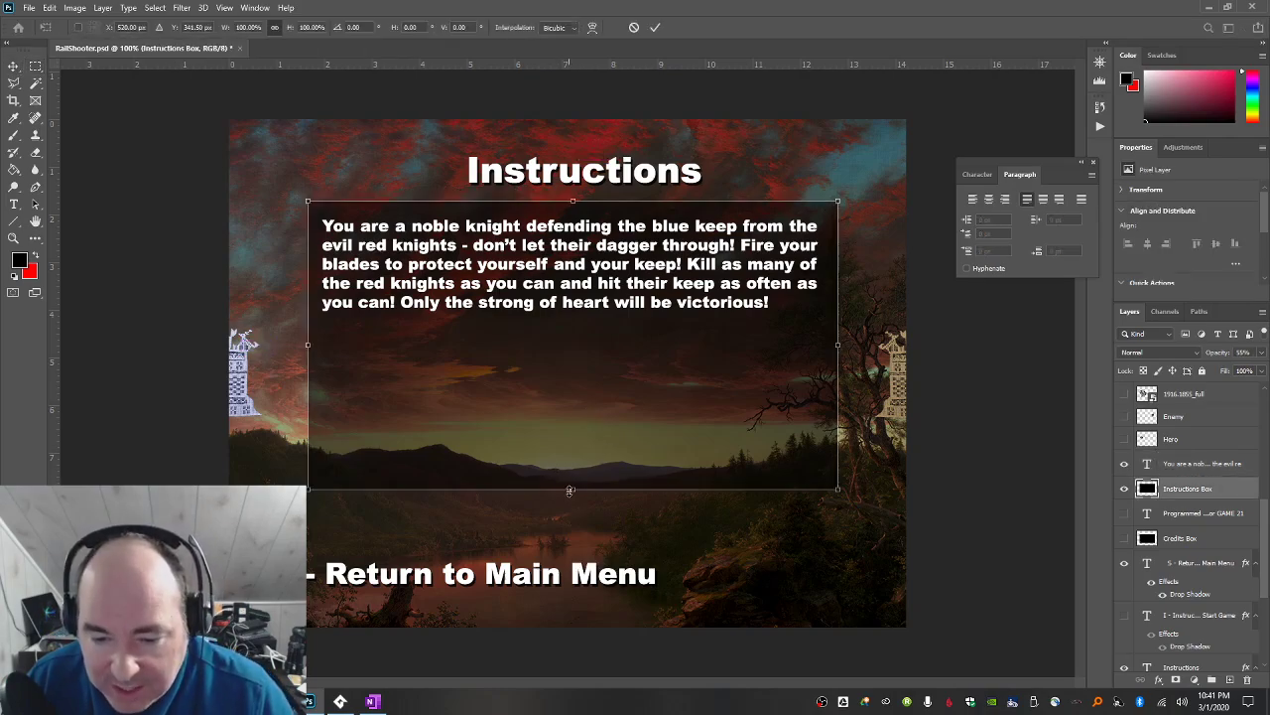
left_click_drag(571, 488, 570, 357)
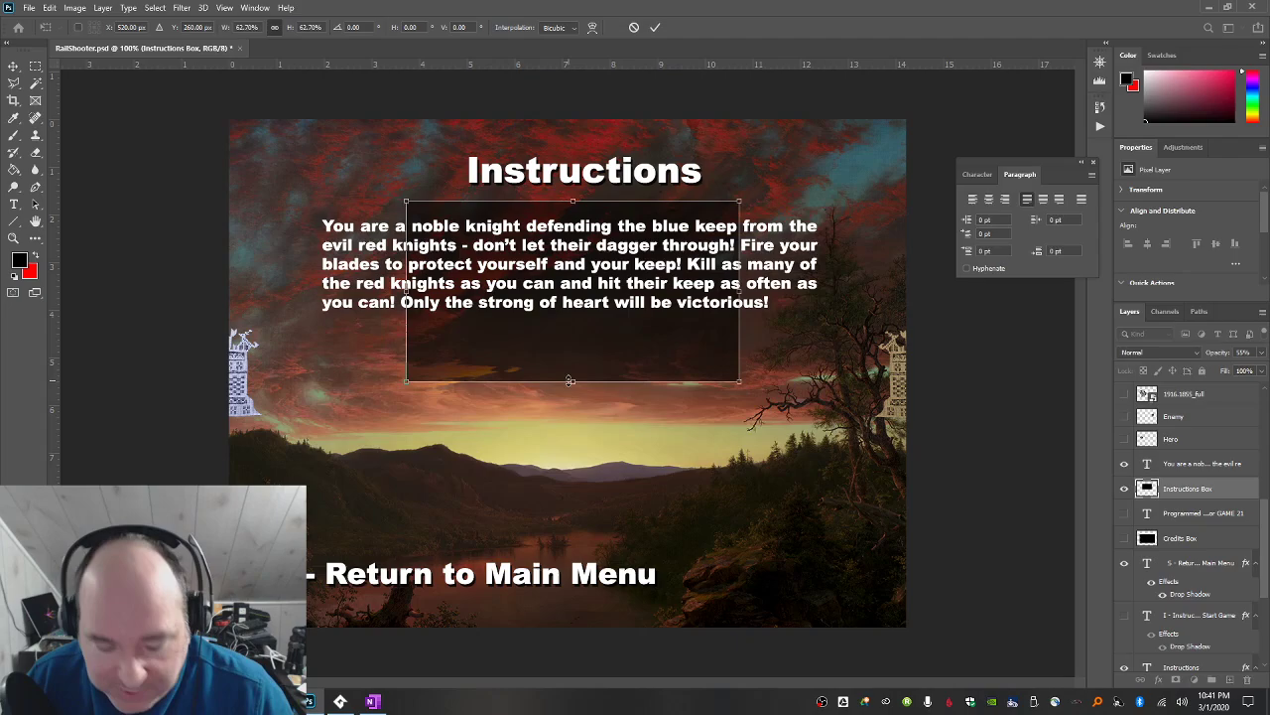
key("ctrl+z")
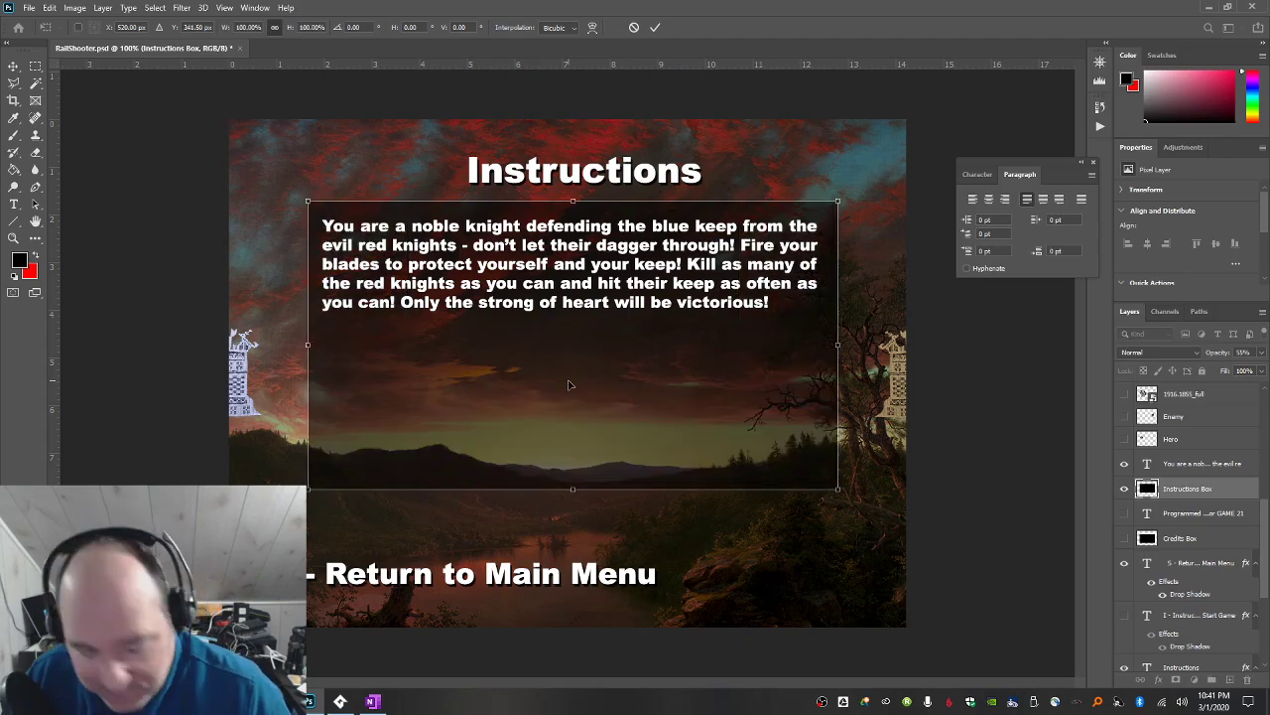
left_click_drag(573, 488, 580, 333)
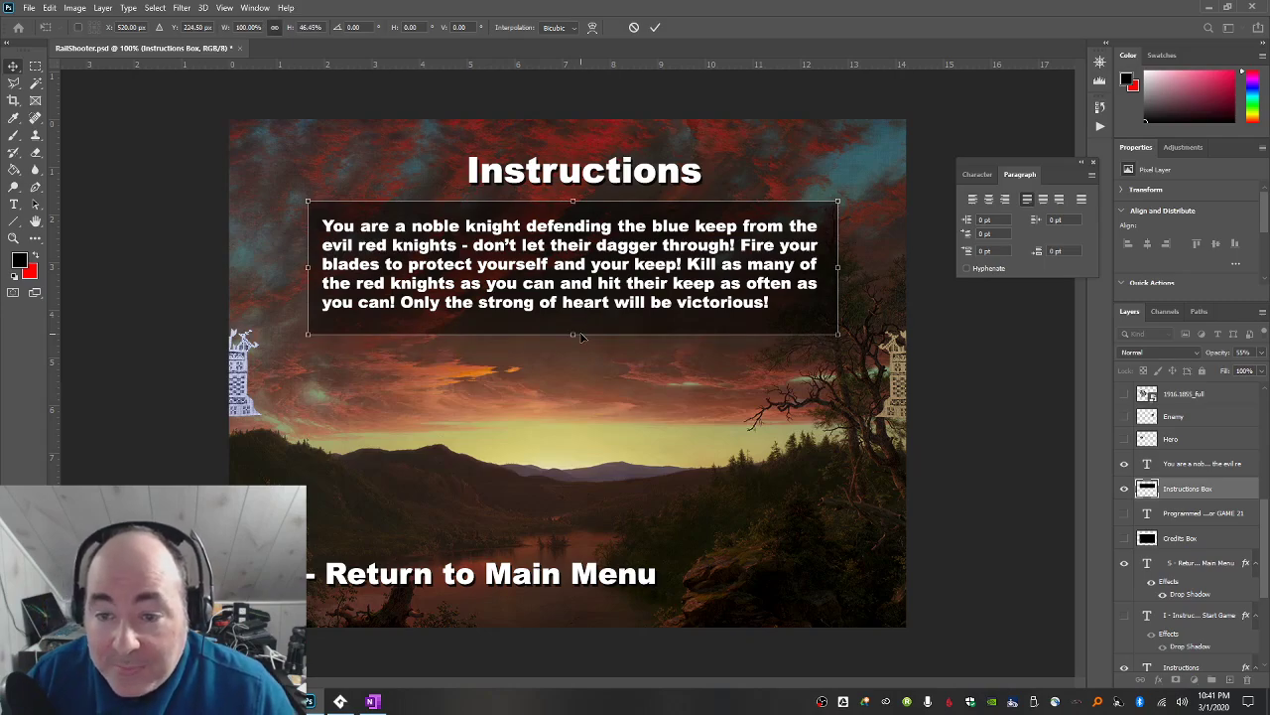
key("Return")
scroll(1201, 537, "down", 5)
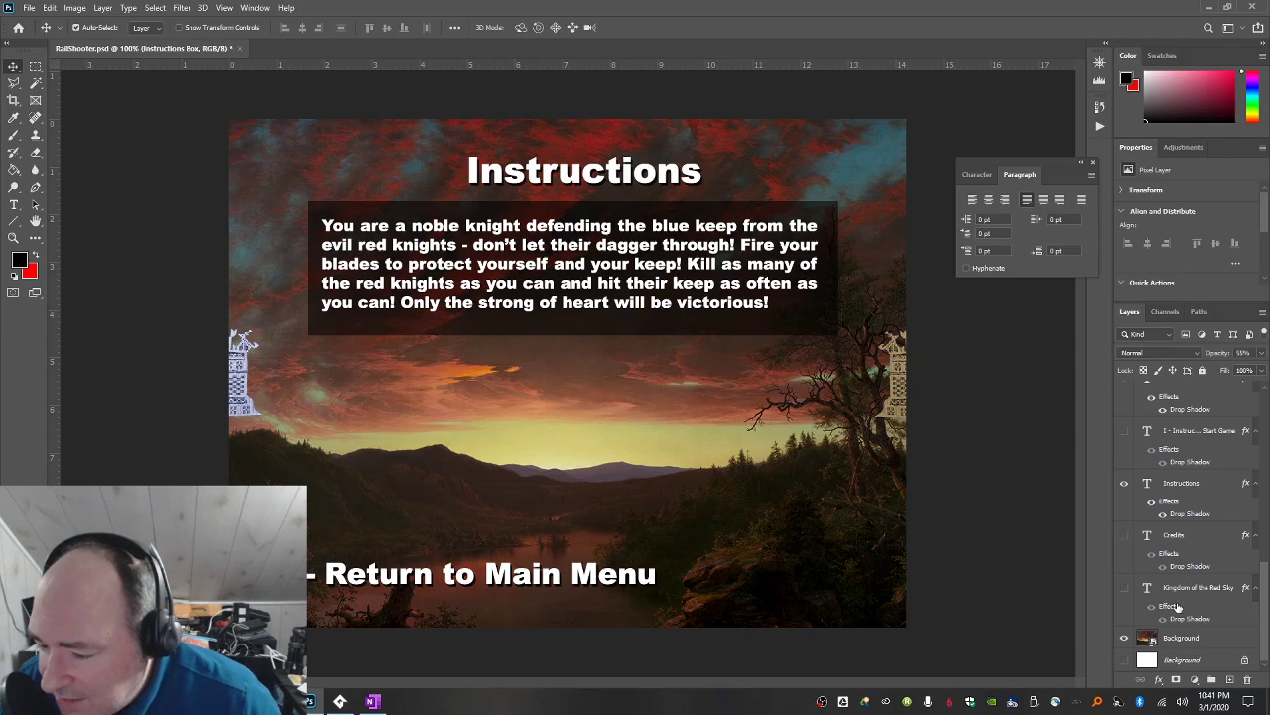
Make the Hero Bullet copy layer visible and leave the original Hero Bullet layer hidden.
scroll(1179, 605, "up", 6)
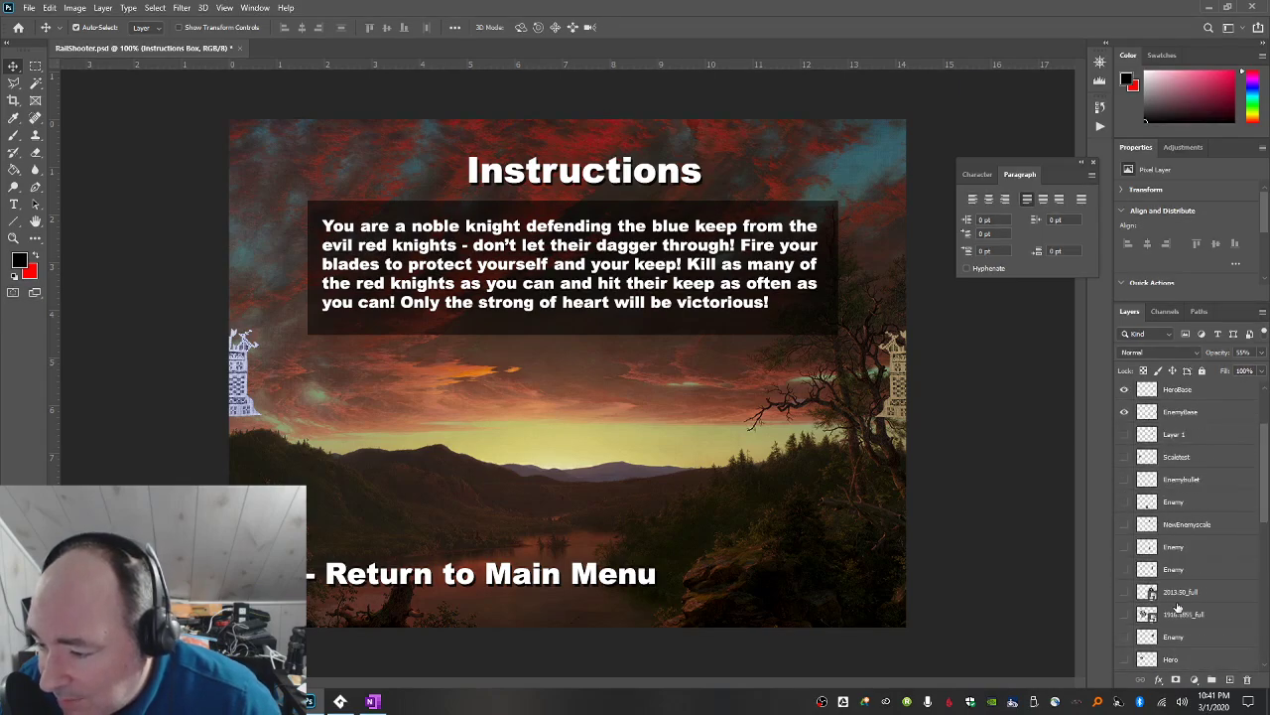
scroll(1179, 608, "down", 1)
scroll(1180, 607, "up", 2)
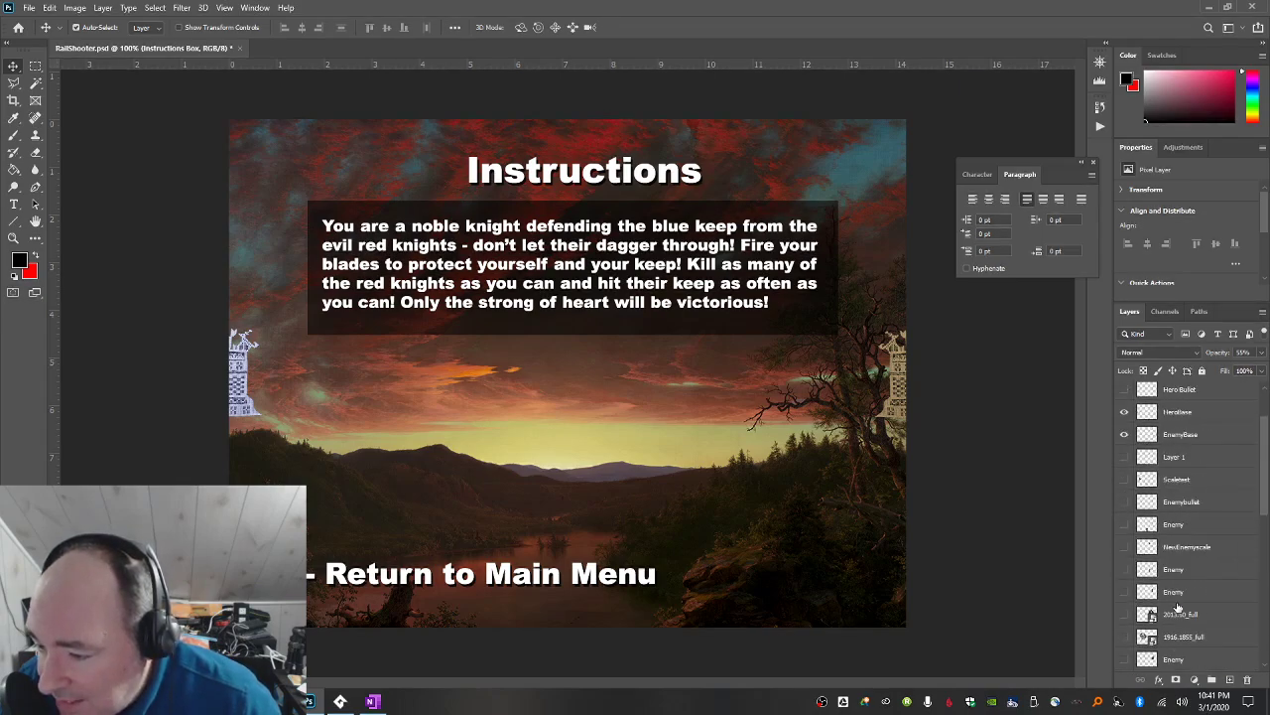
scroll(1179, 608, "up", 2)
left_click(1125, 460)
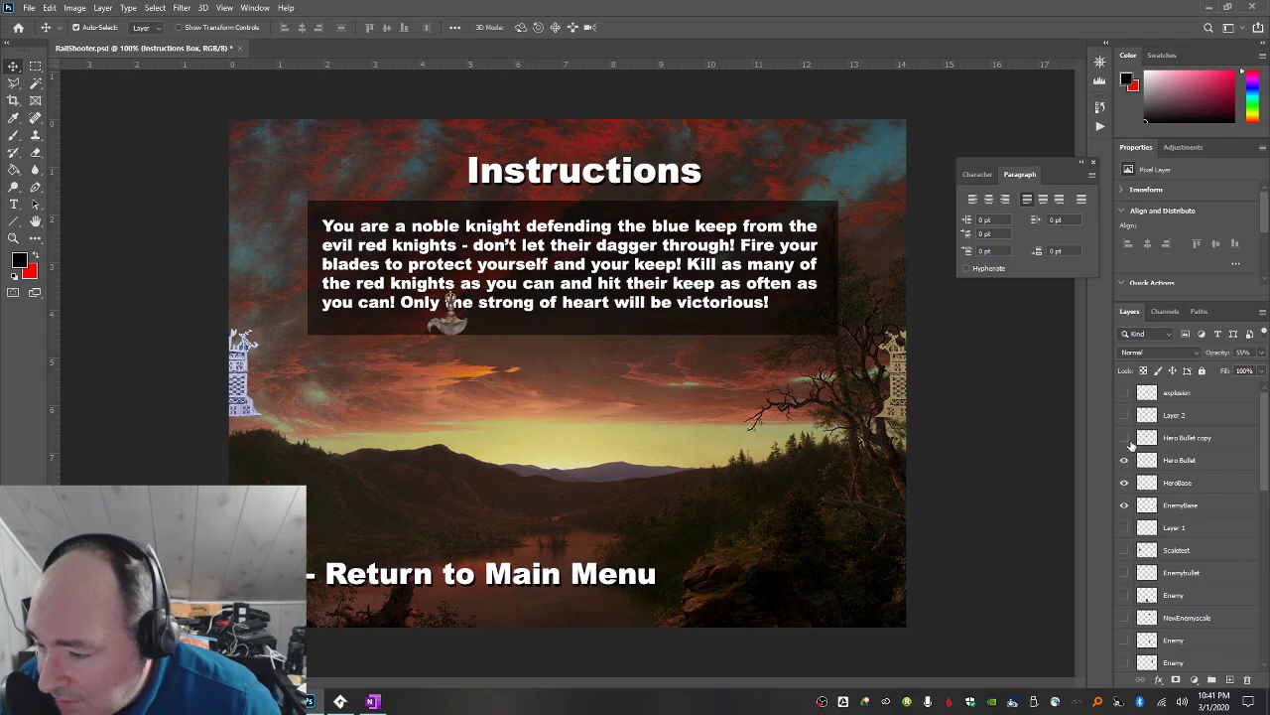
left_click(1124, 438)
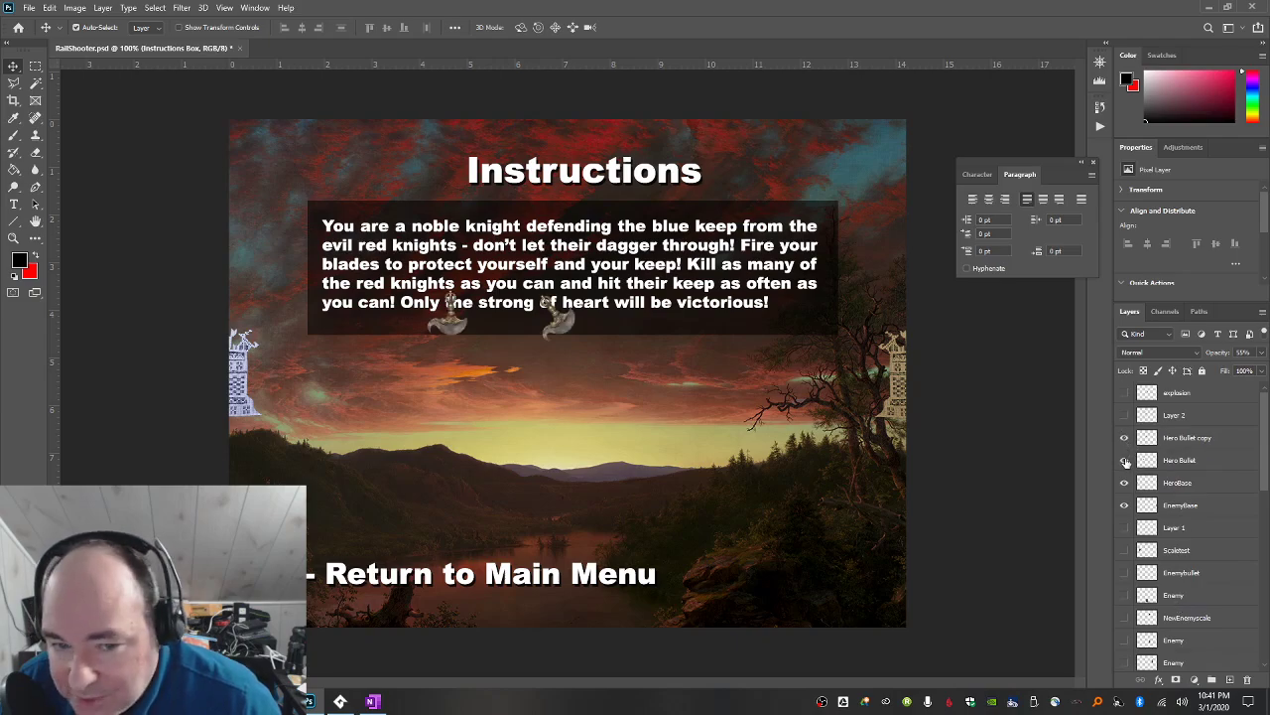
left_click(1124, 459)
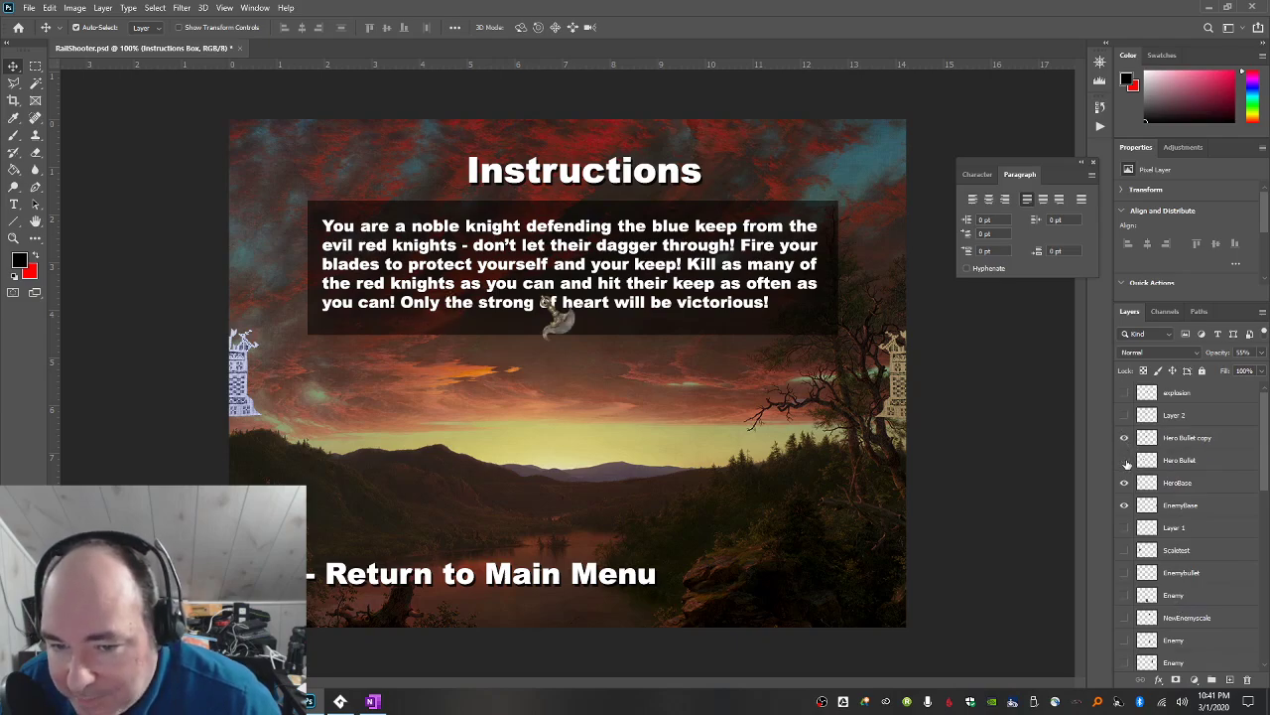
Make the Enemybullet layer, the Enemy layer directly beneath it, and the Hero layer visible.
scroll(1142, 549, "down", 2)
left_click(1125, 550)
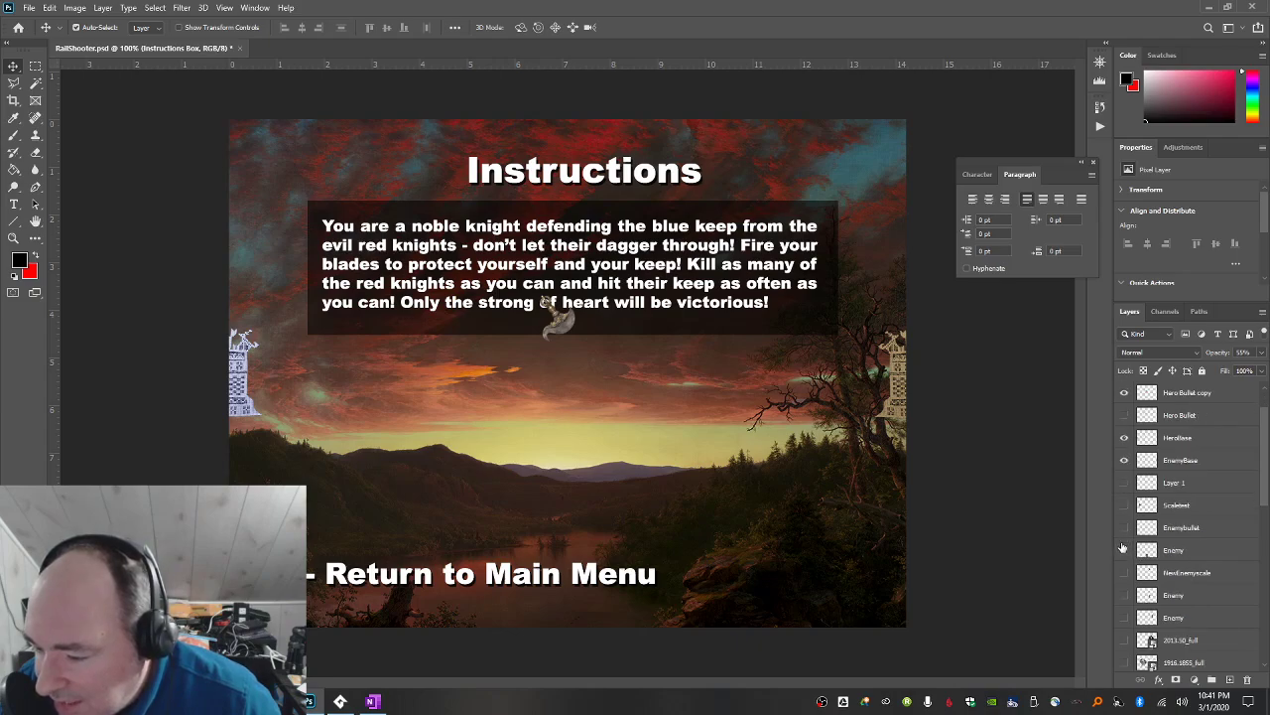
left_click(1125, 527)
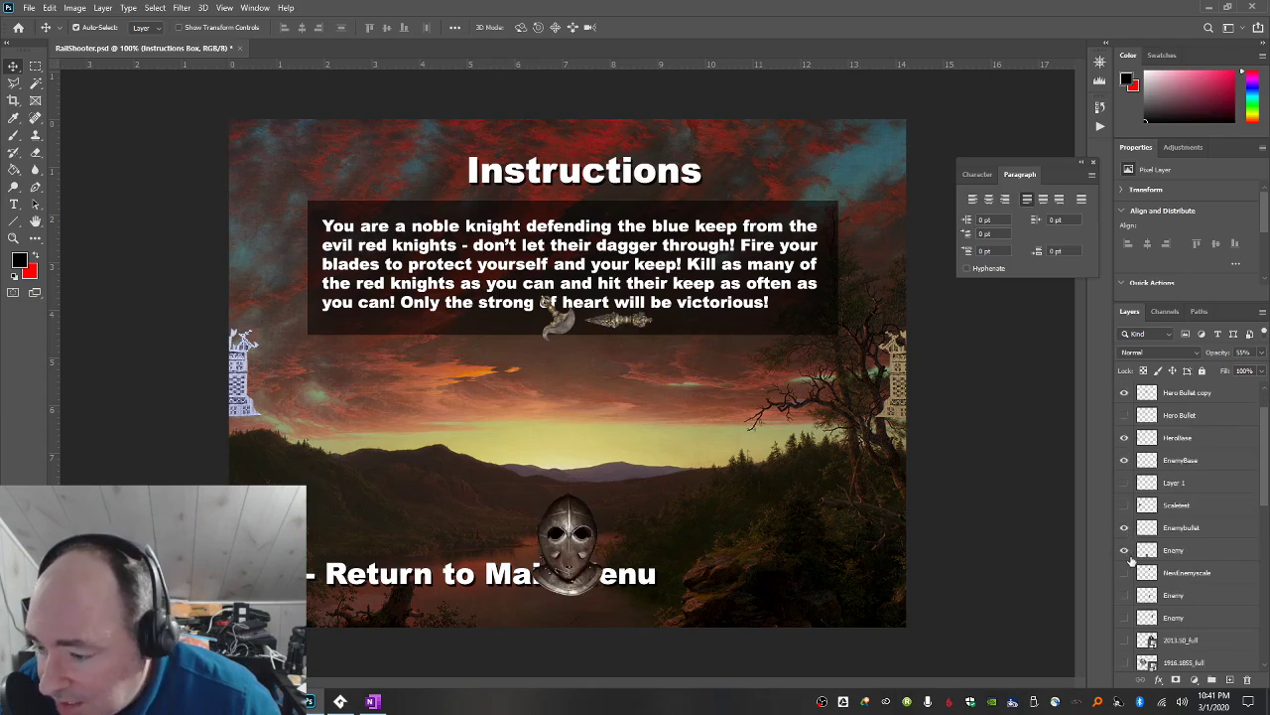
scroll(1132, 562, "down", 2)
scroll(1131, 562, "down", 1)
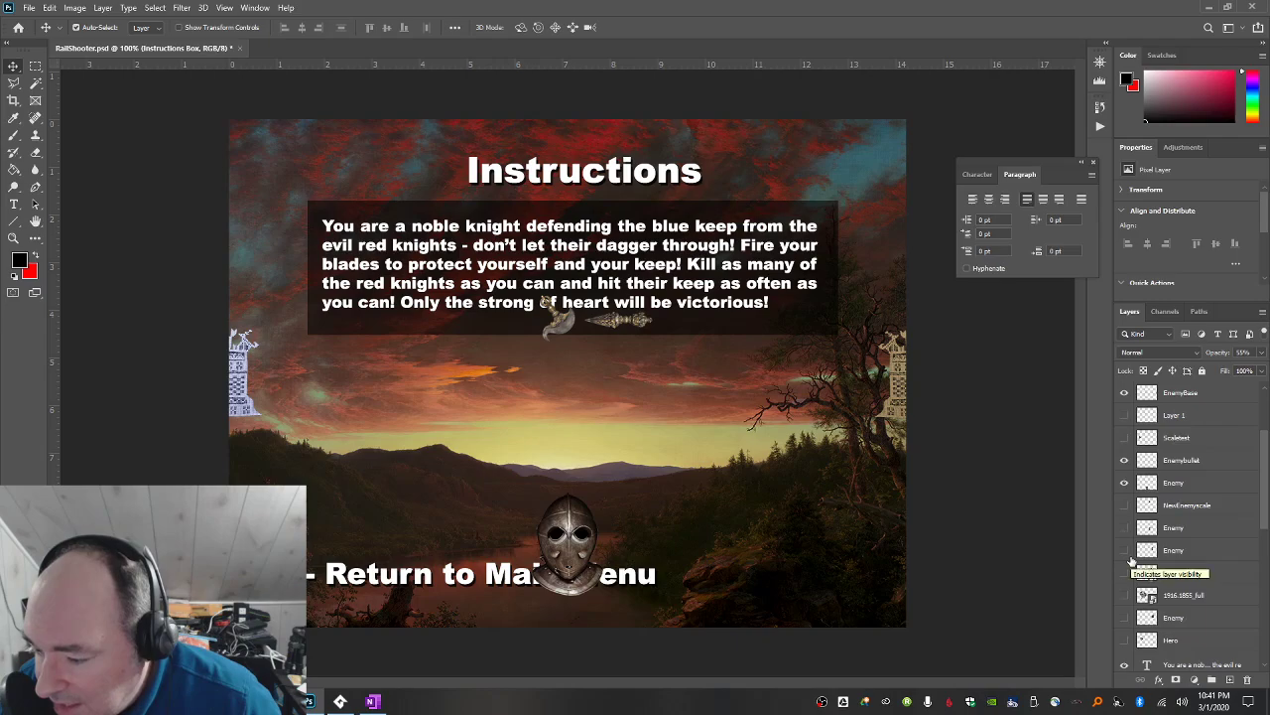
scroll(1131, 561, "down", 2)
left_click(1124, 595)
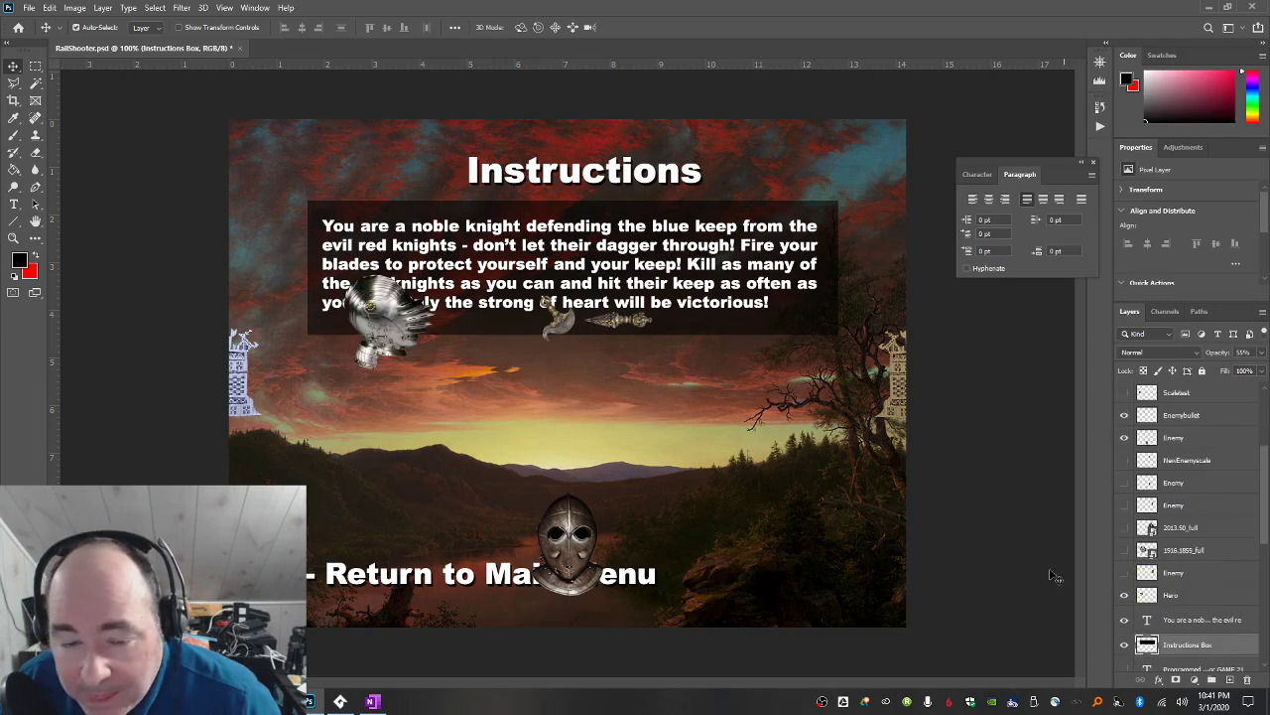
Move the hero helmet below the instructions box near the blue keep and place the hero's blade just in front of it.
left_click(13, 66)
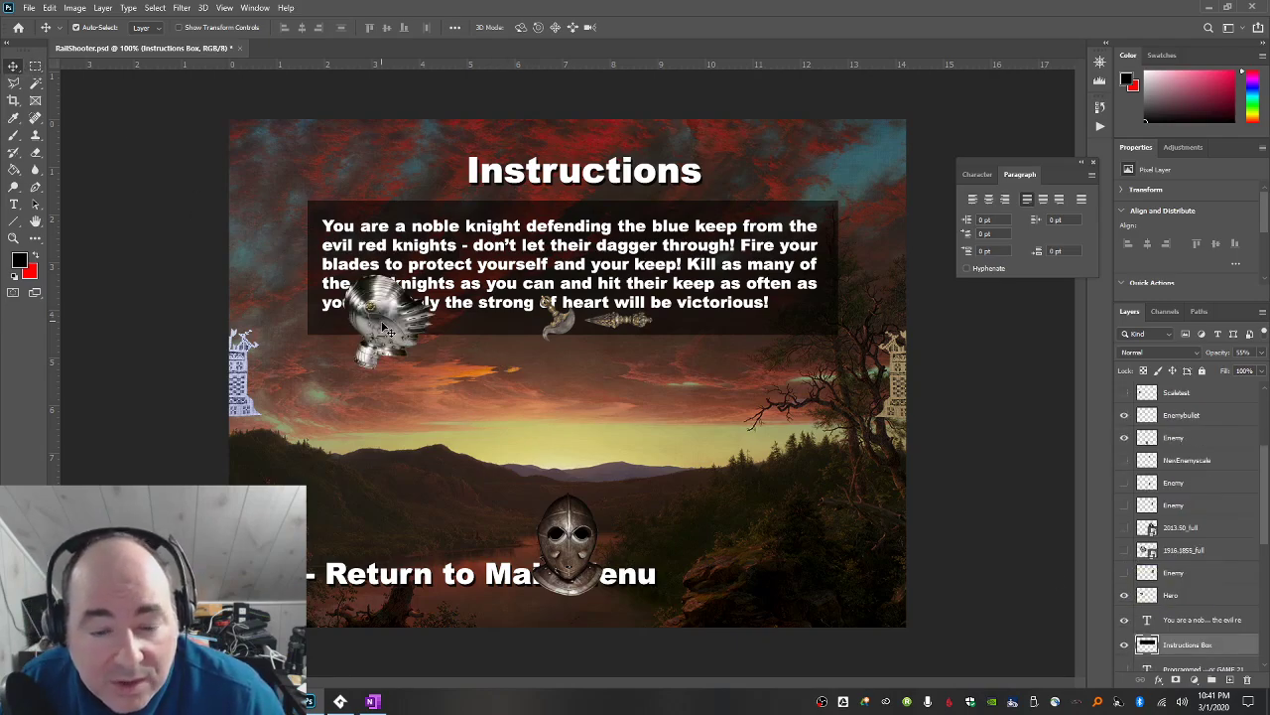
left_click_drag(387, 328, 360, 407)
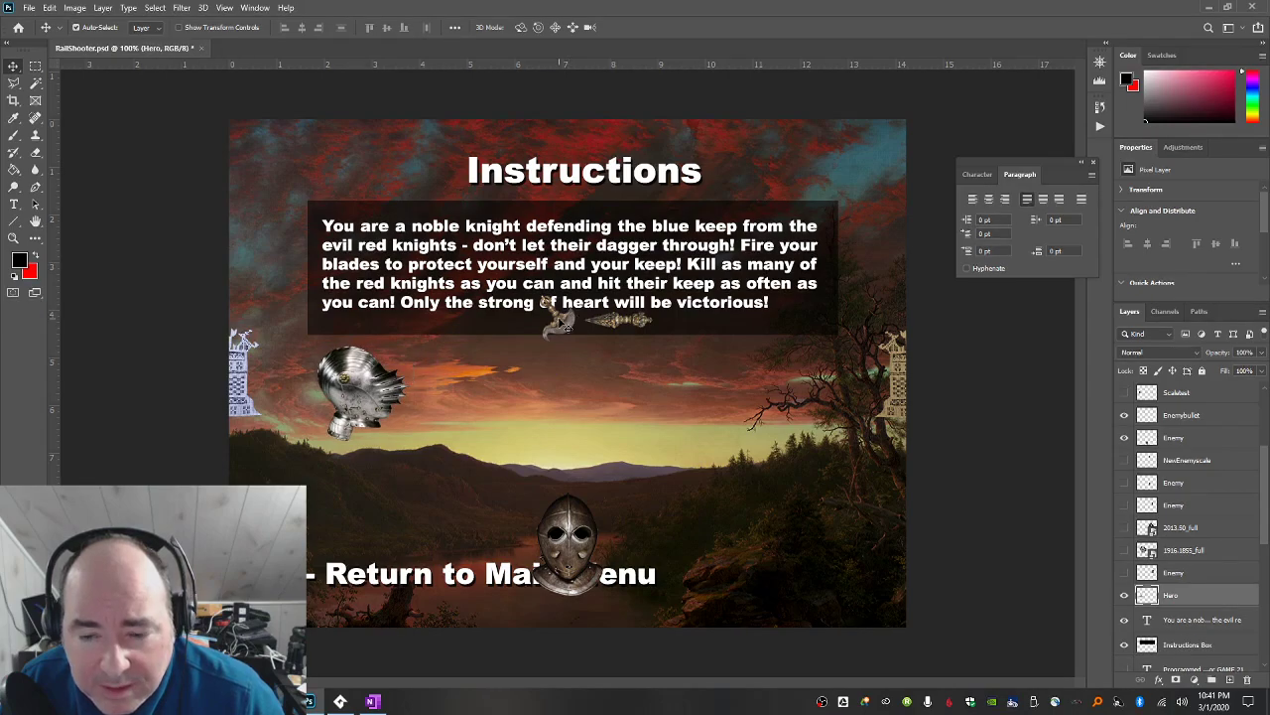
left_click_drag(578, 327, 461, 390, "alt")
Place the enemy helmet near the red keep with its dagger in front, level with the hero helmet, and fine-tune the hero blade's position.
left_click_drag(583, 556, 776, 451)
left_click_drag(601, 288, 634, 399)
key("ctrl+z")
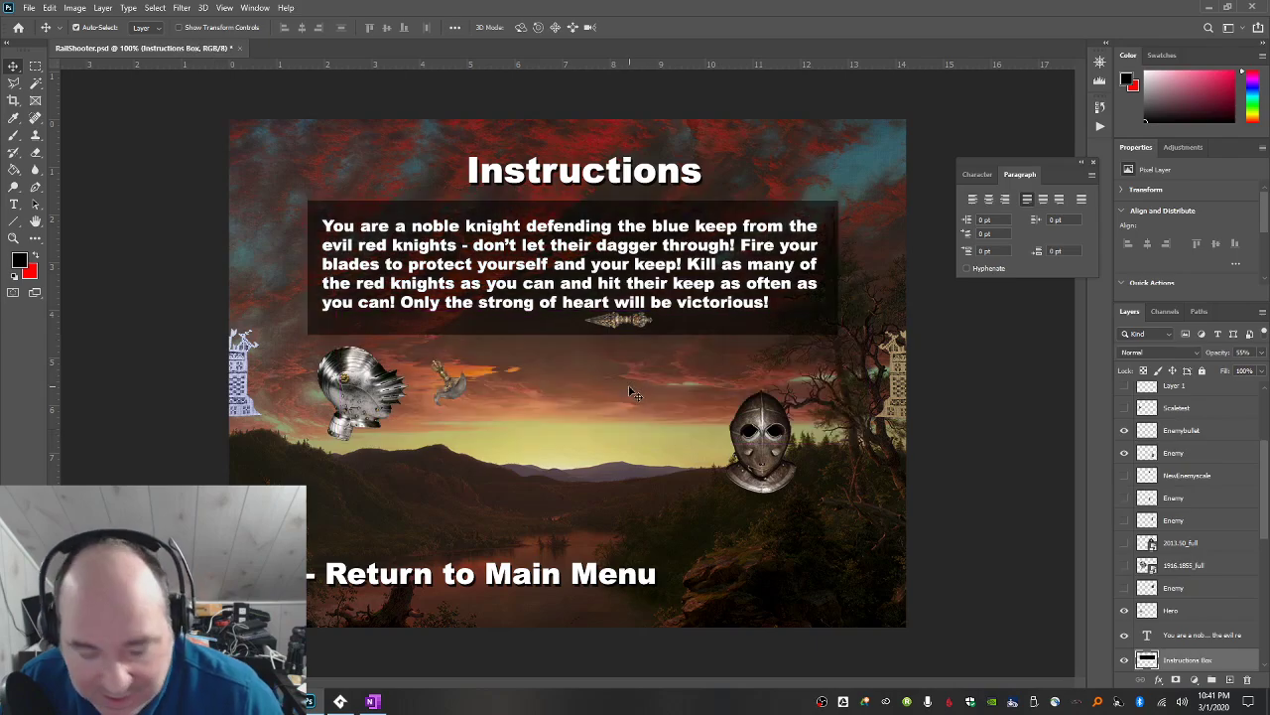
left_click_drag(617, 320, 673, 400)
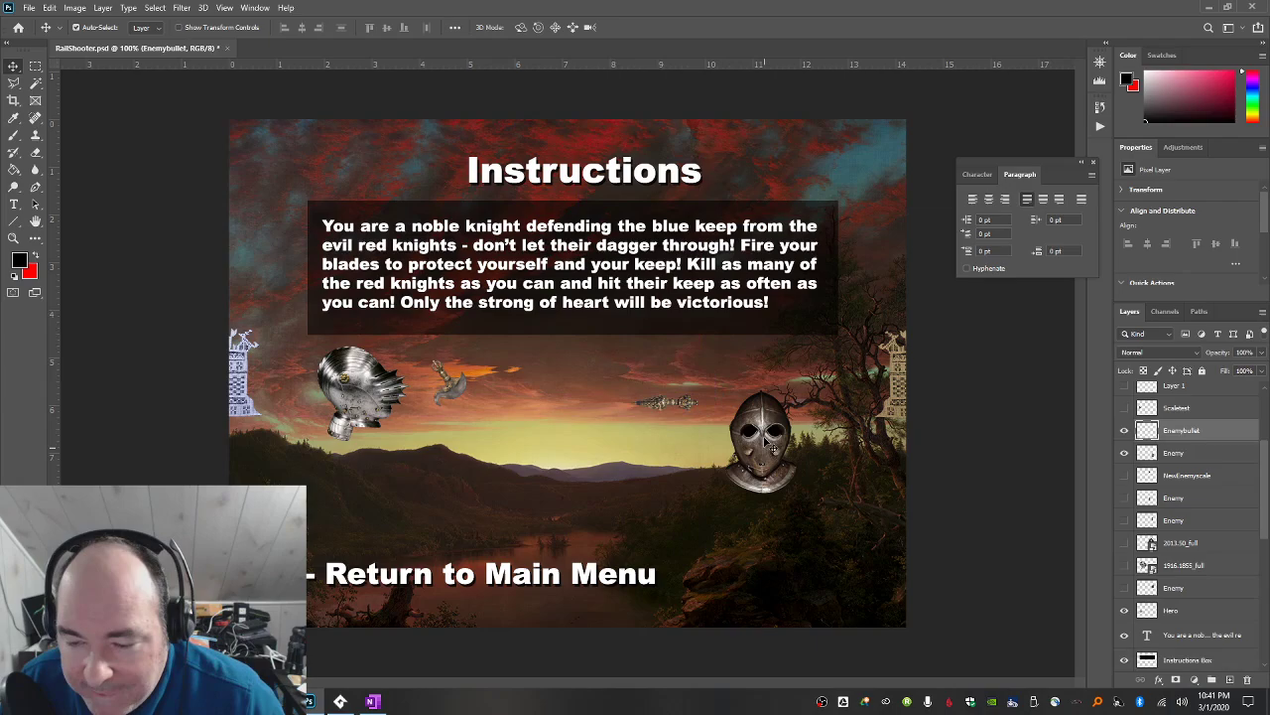
left_click_drag(769, 443, 759, 401)
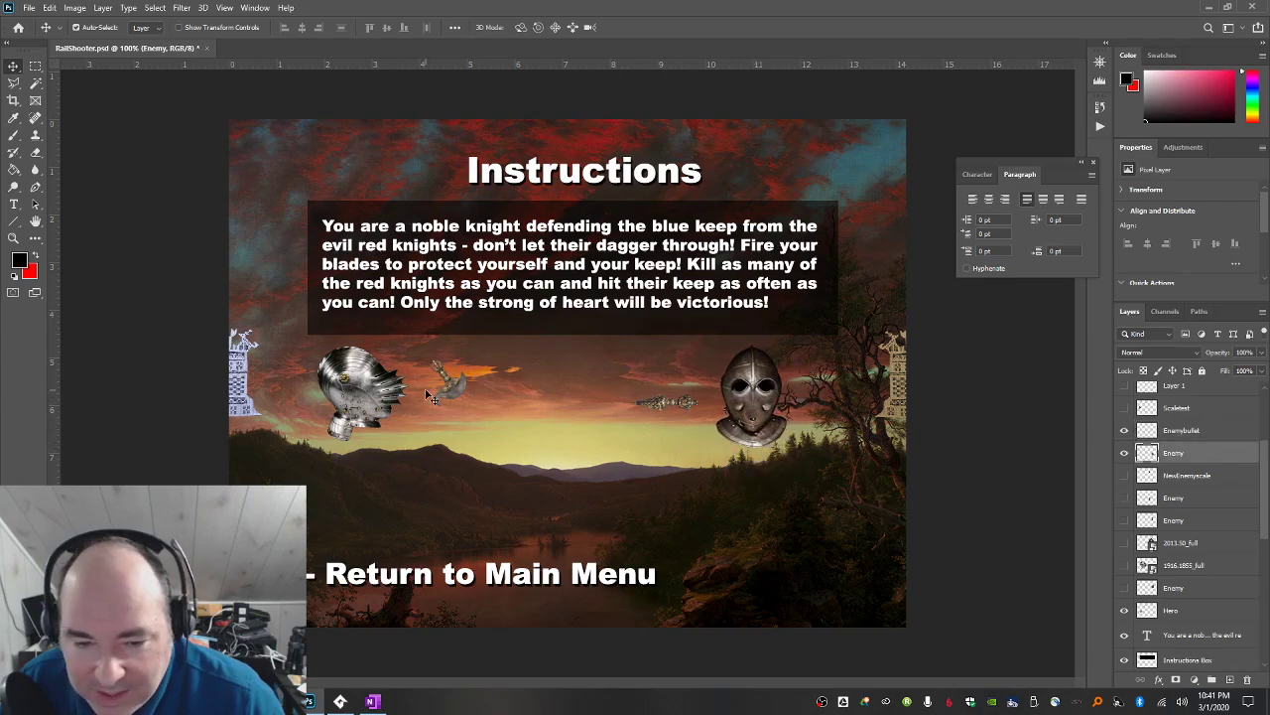
left_click_drag(444, 392, 623, 413)
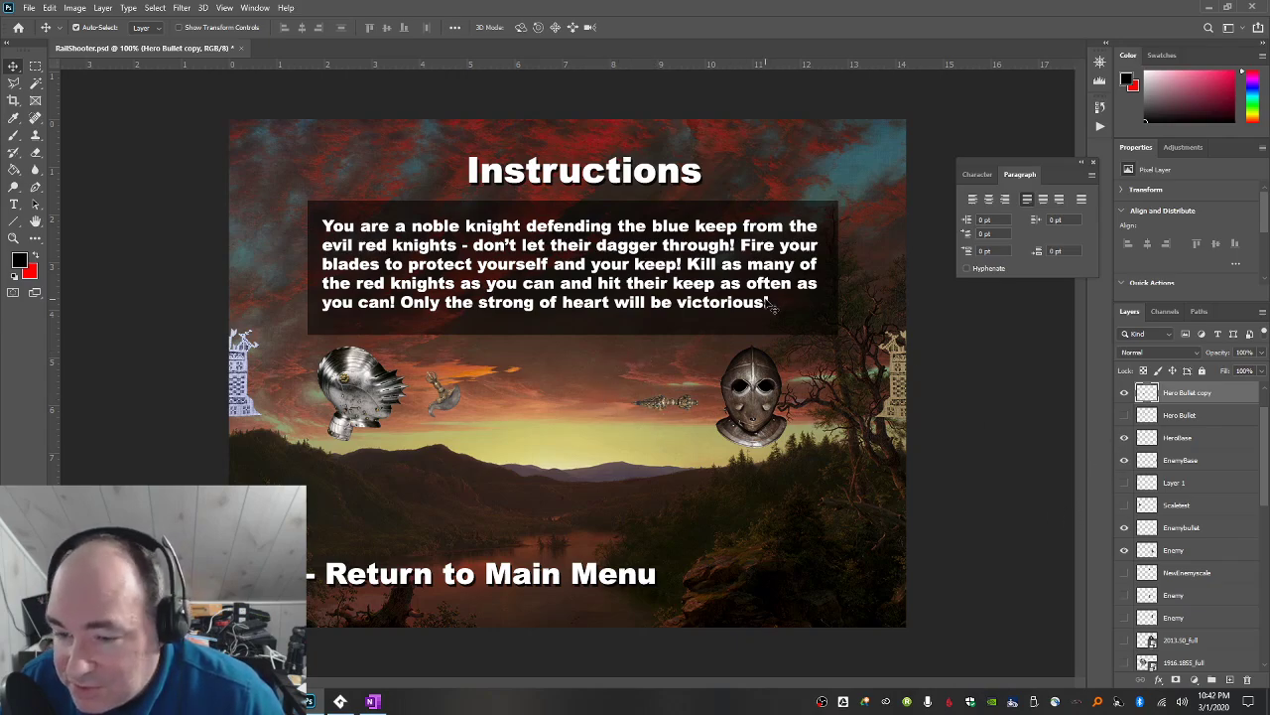
Add a two-line text below the helmets reading "Use the arrow keys to move up and down." and "Space bar to fire!".
scroll(1227, 576, "down", 8)
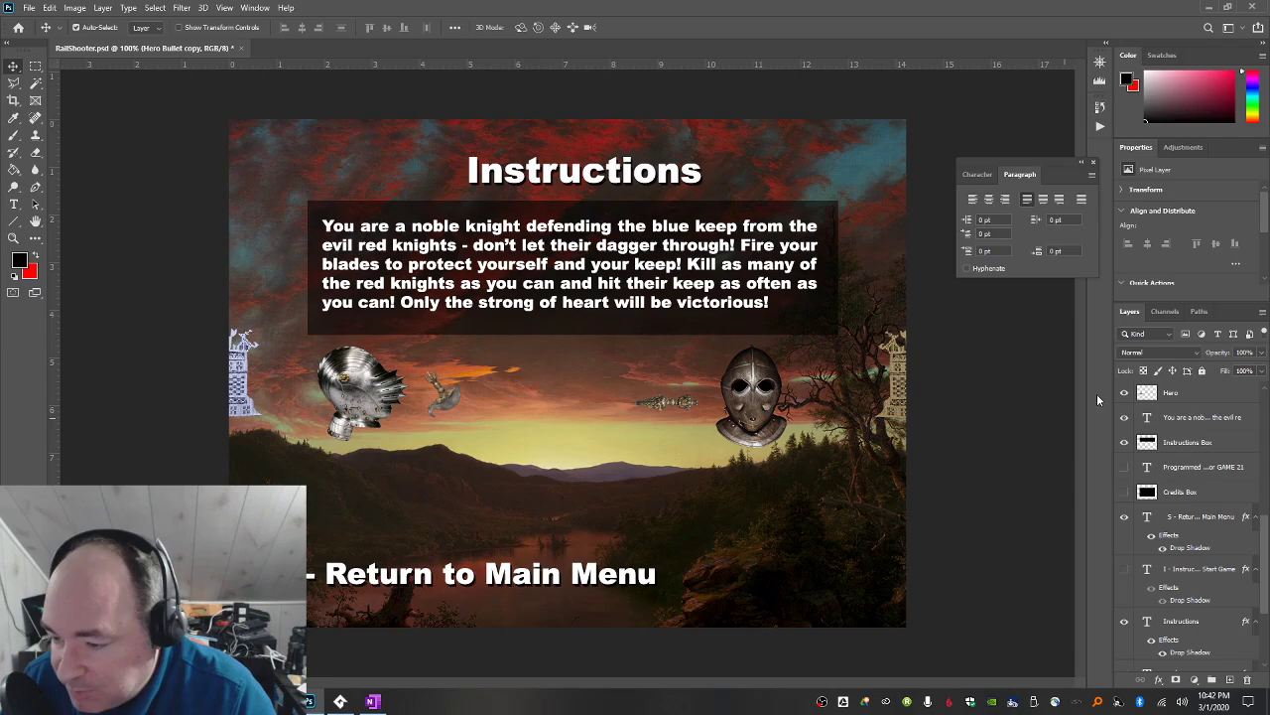
left_click(14, 205)
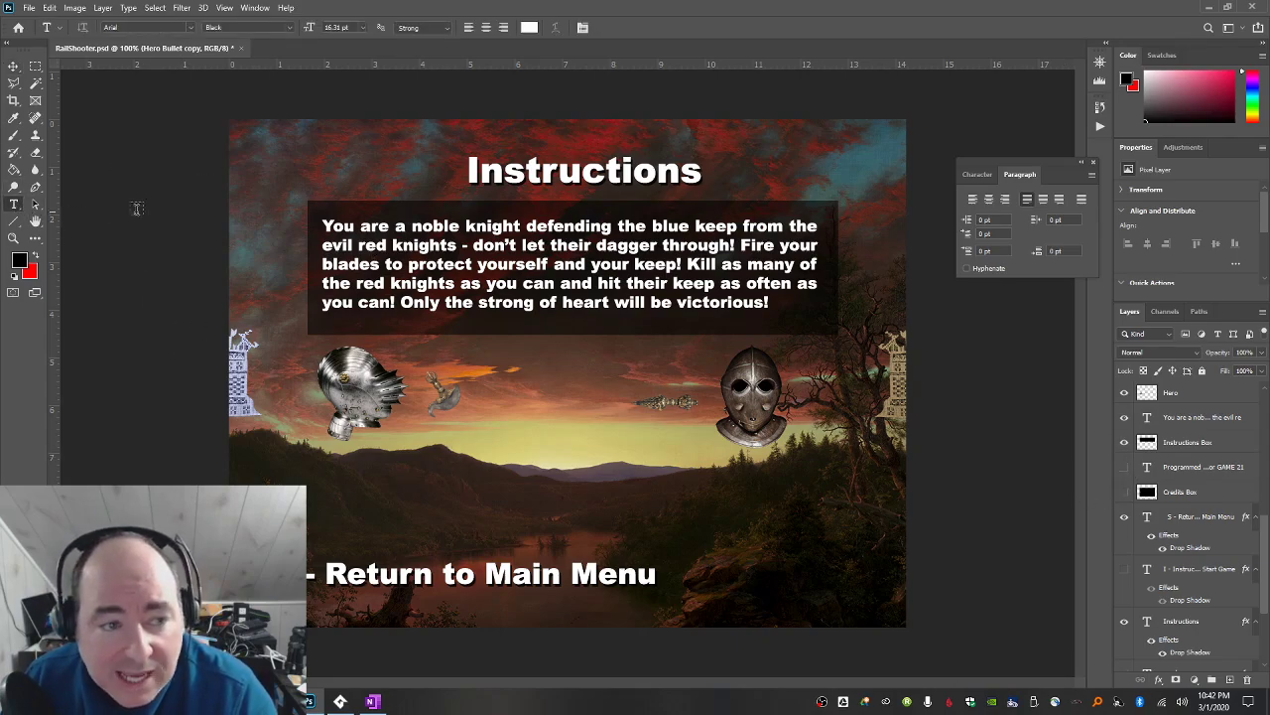
left_click(457, 436)
type("Use t")
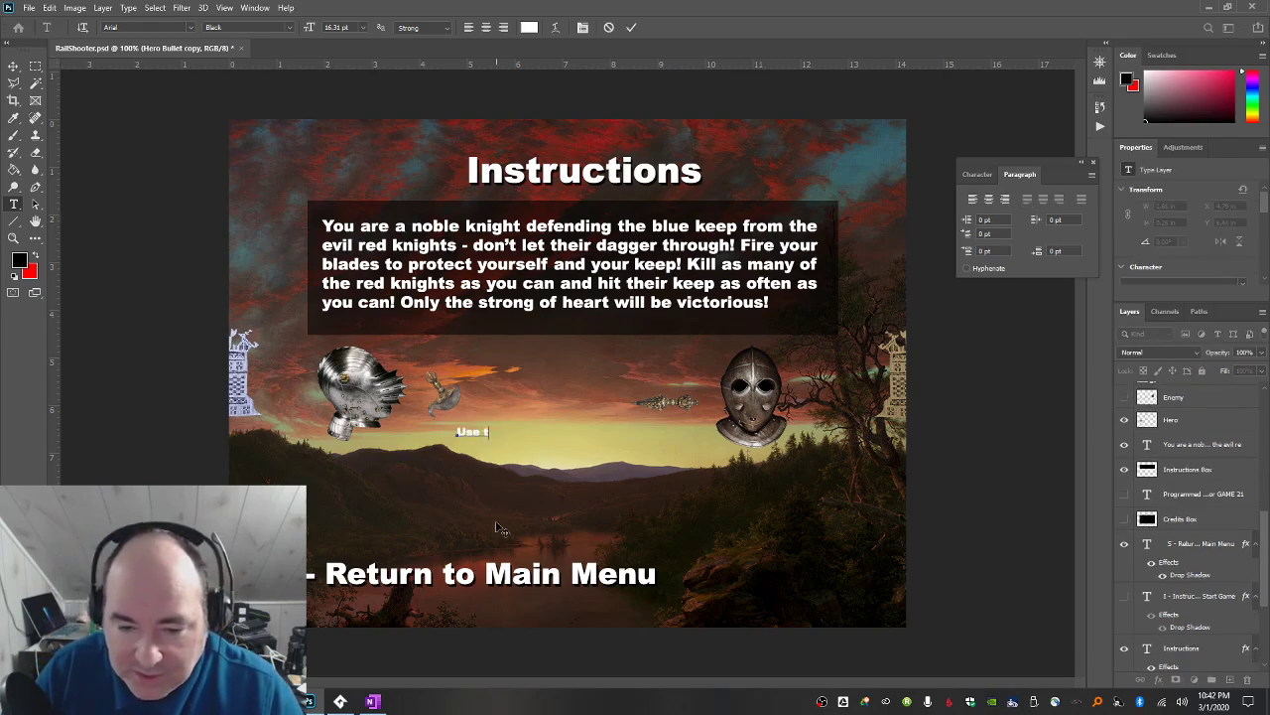
type("he arrow ke")
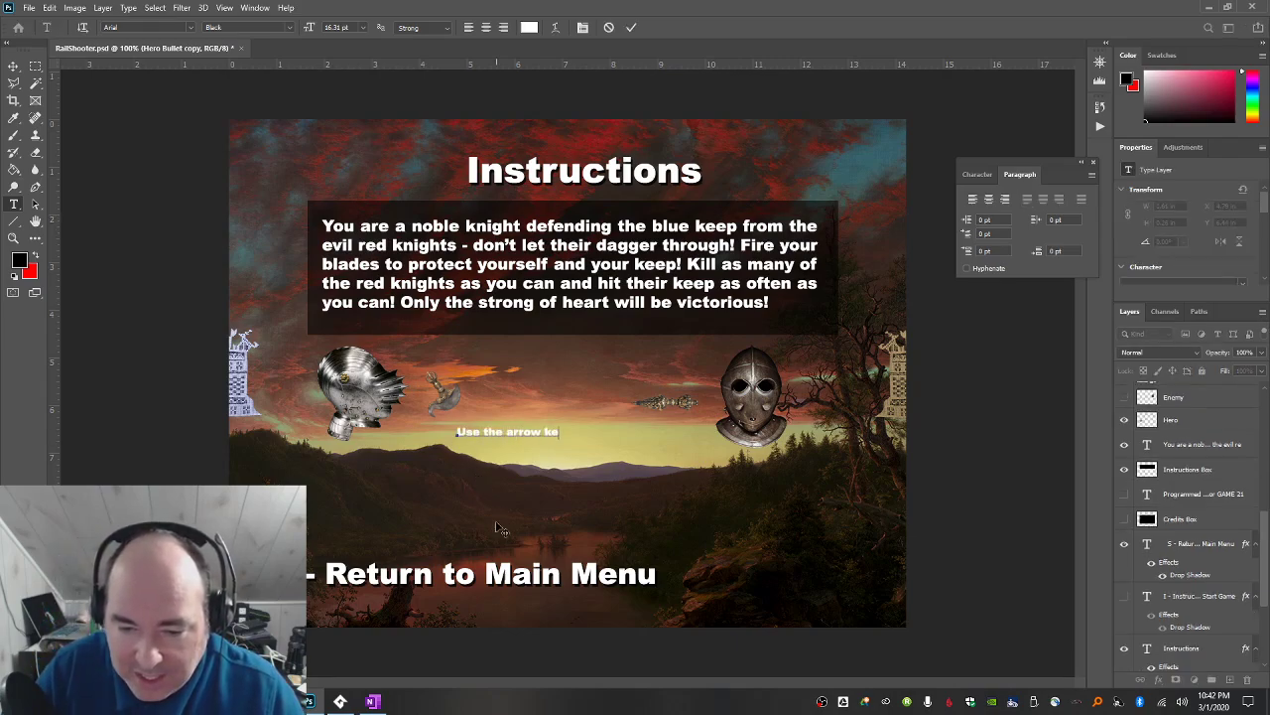
type("ys to move up ")
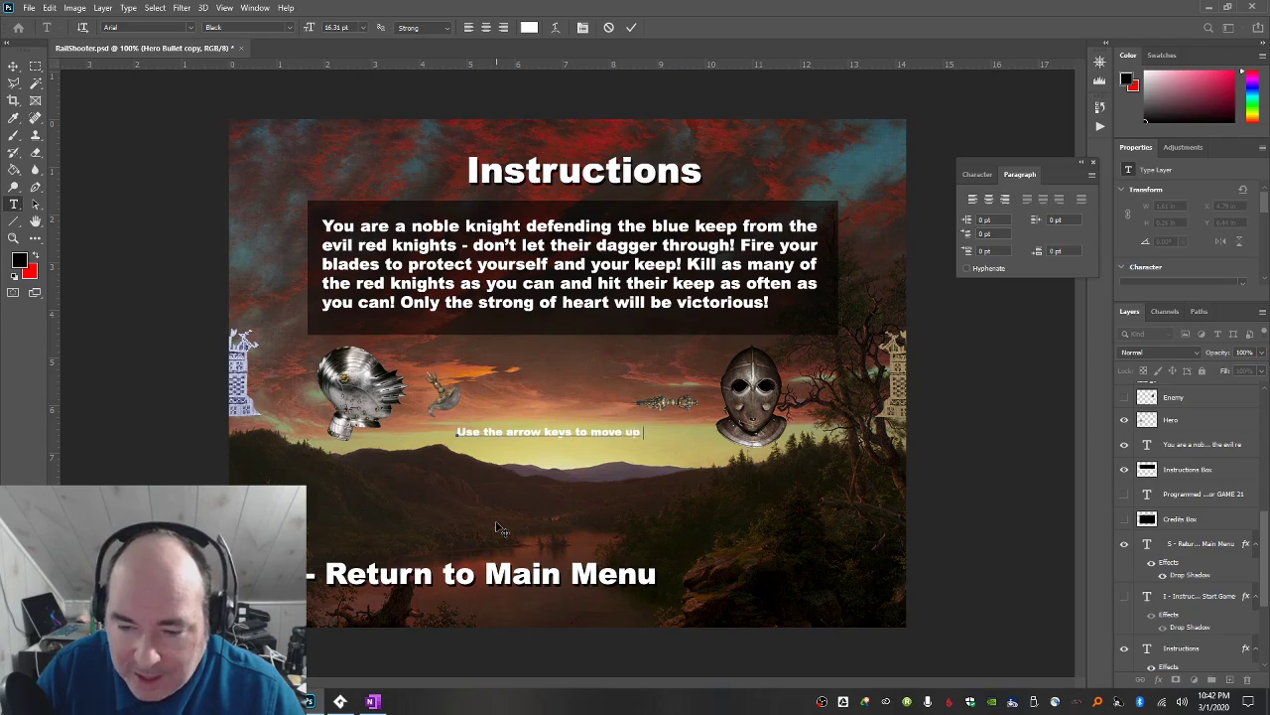
type("and down.")
key("Return")
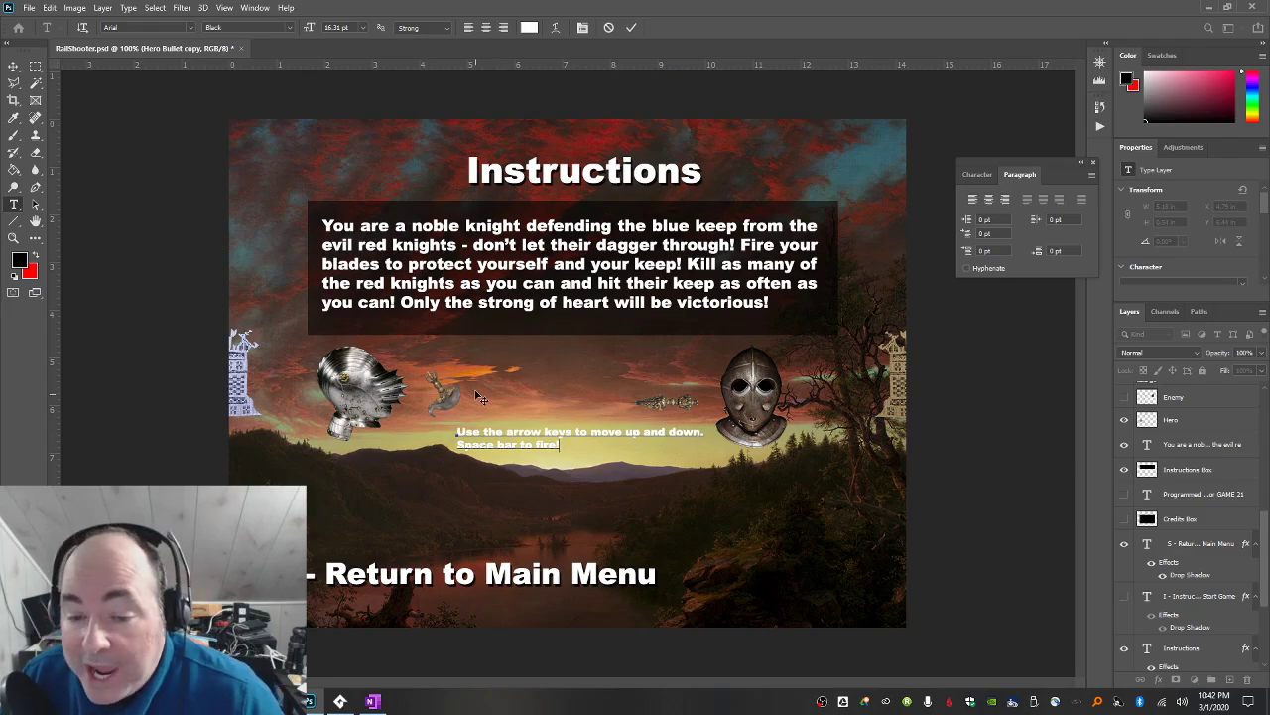
left_click(13, 67)
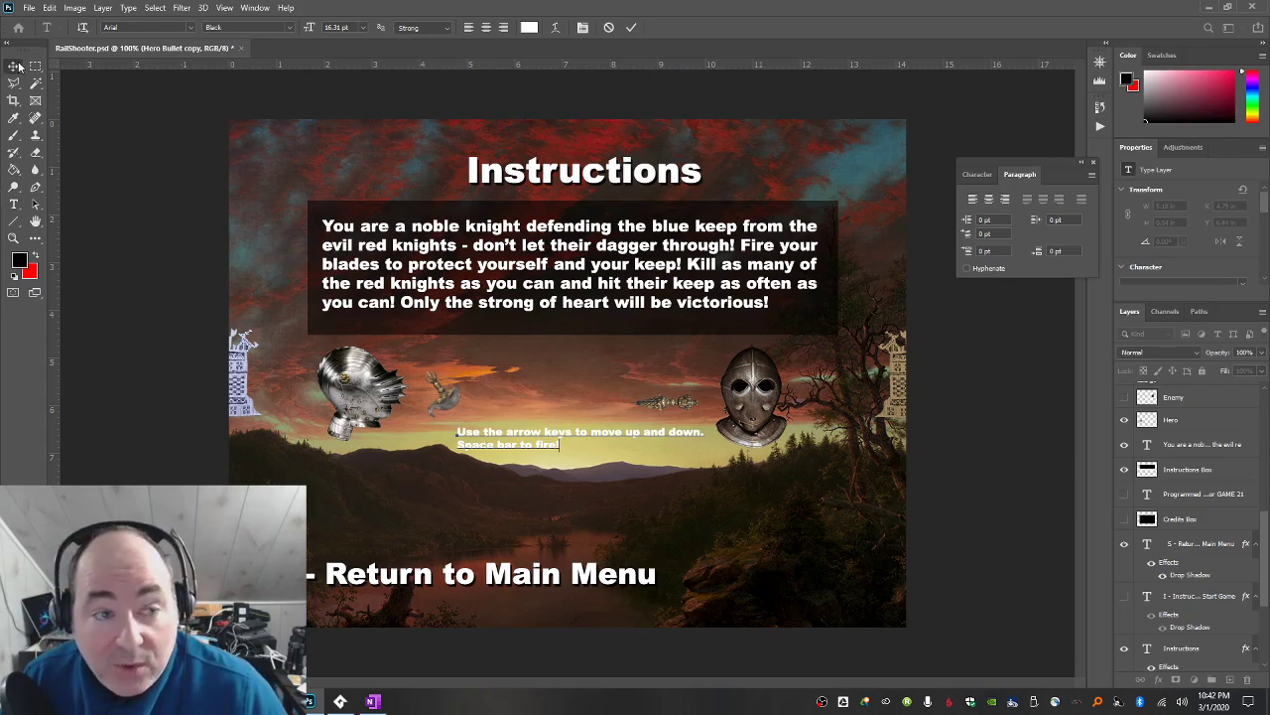
left_click_drag(503, 444, 492, 464)
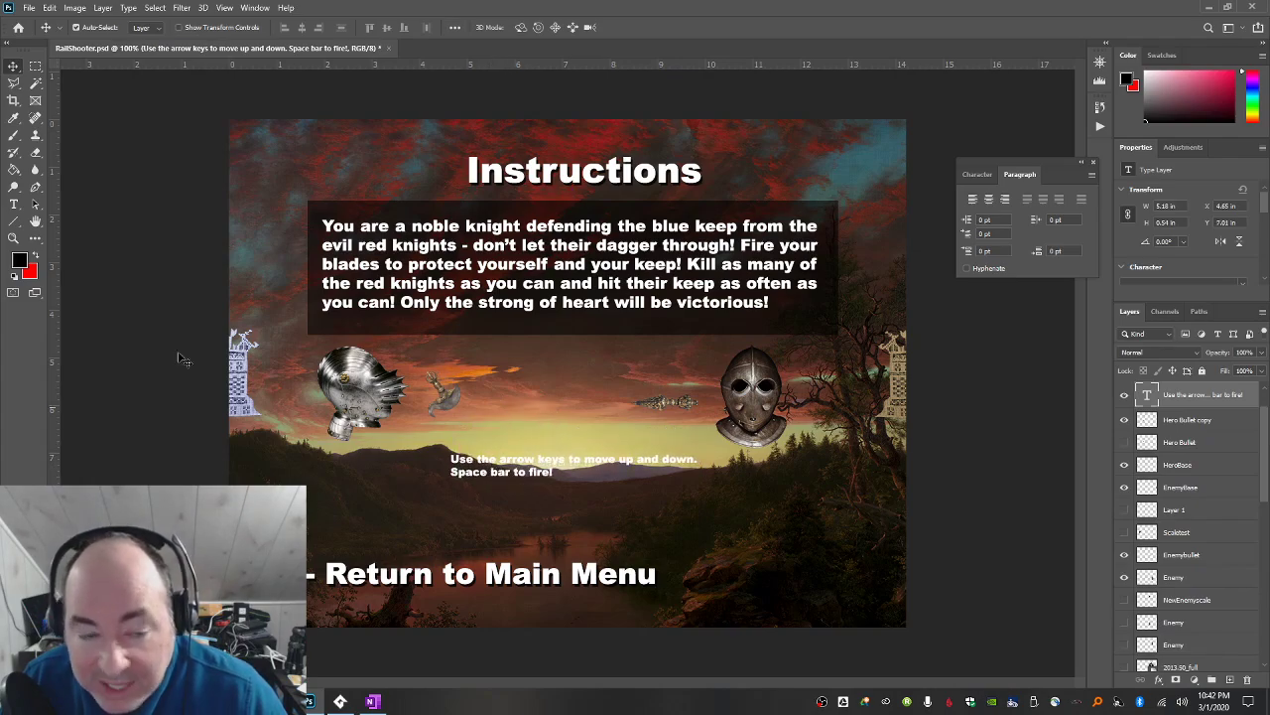
Centre-align the controls text and move it to about X 4.67 in, Y 7.79 in, midway above the Return to Main Menu line.
left_click(12, 203)
left_click(481, 460)
key("ctrl+a")
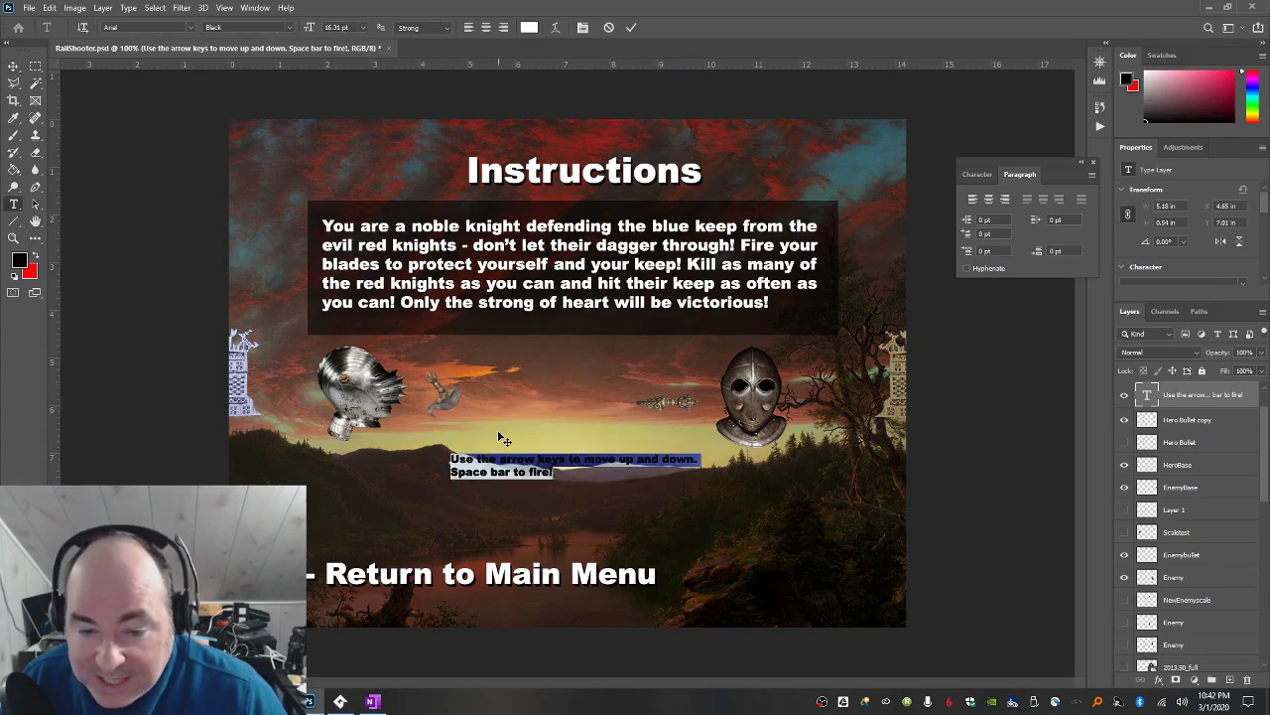
left_click(486, 28)
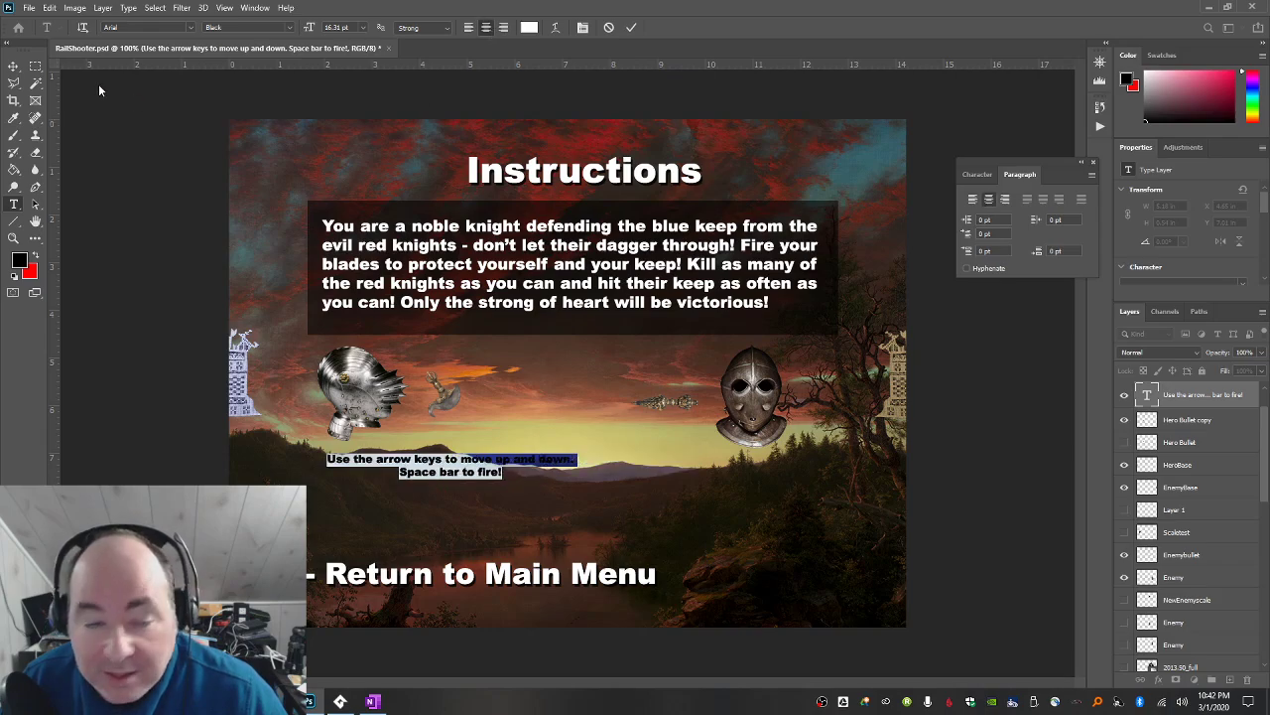
left_click(13, 65)
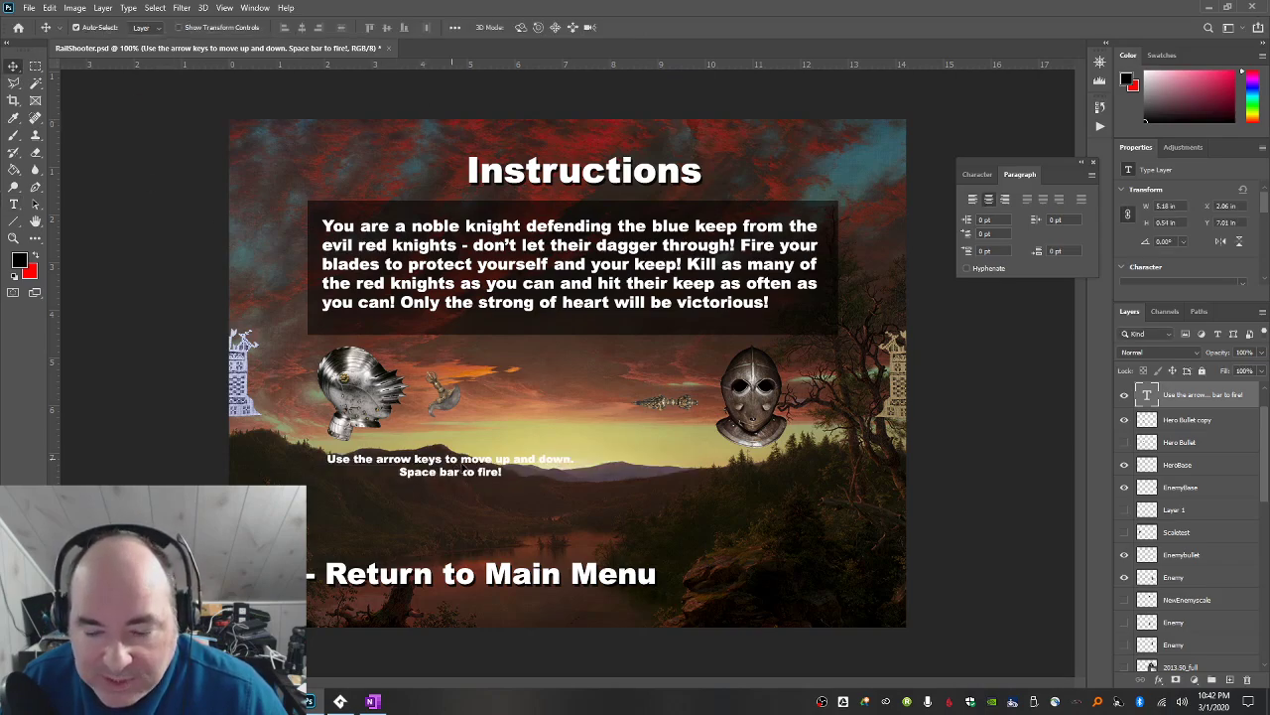
left_click_drag(462, 472, 576, 498)
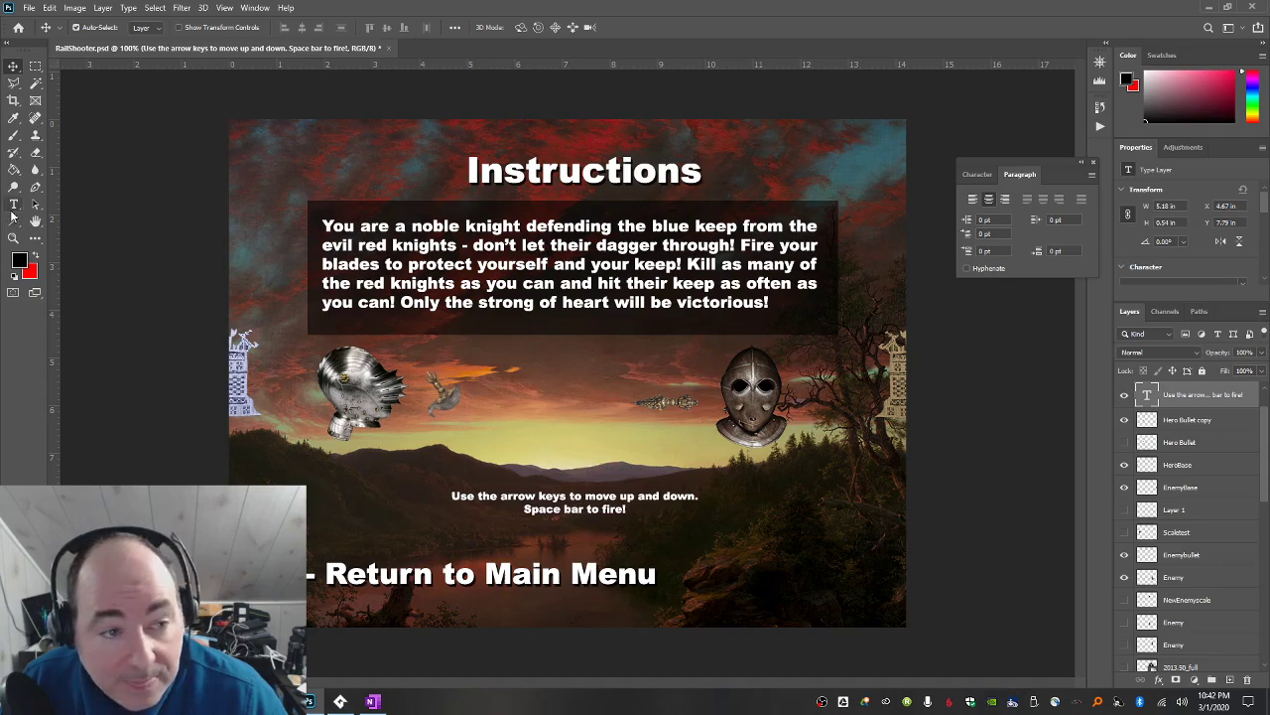
Reword the second line of the controls text as "Press the space bar to fire!", keep the first line's full stop, and commit the edit.
left_click(13, 205)
left_click(528, 518)
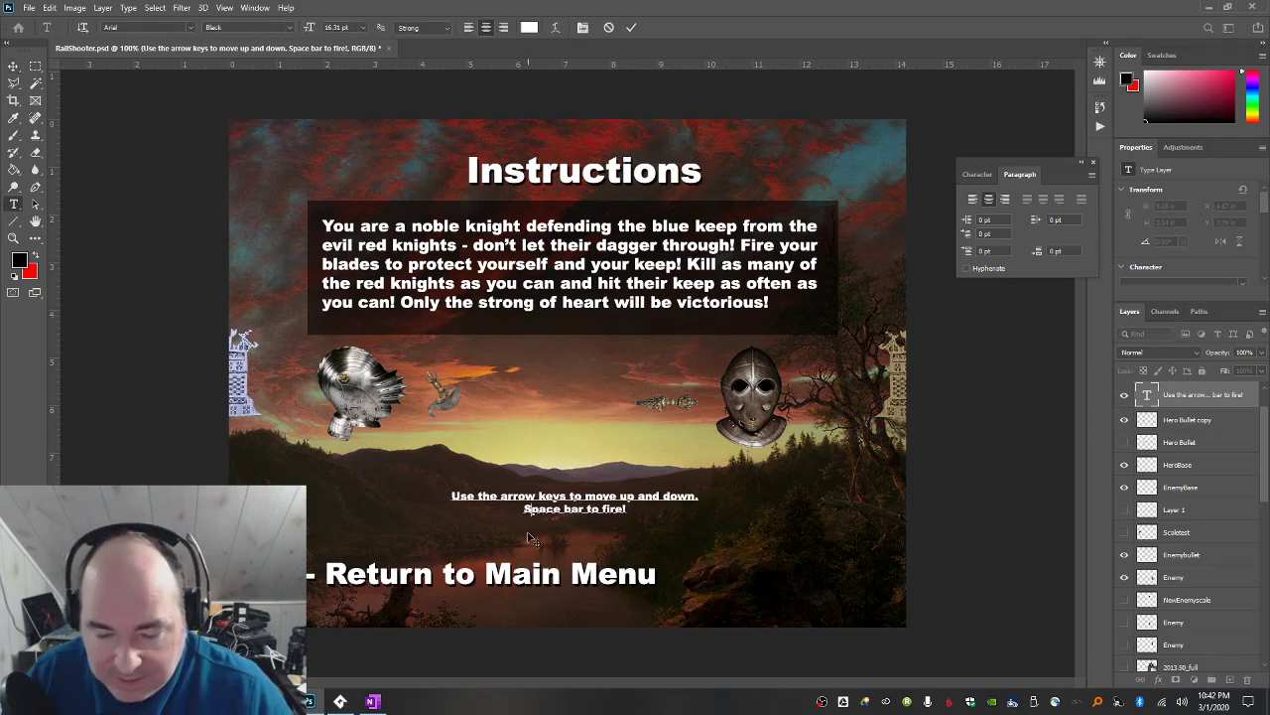
type("Press the ")
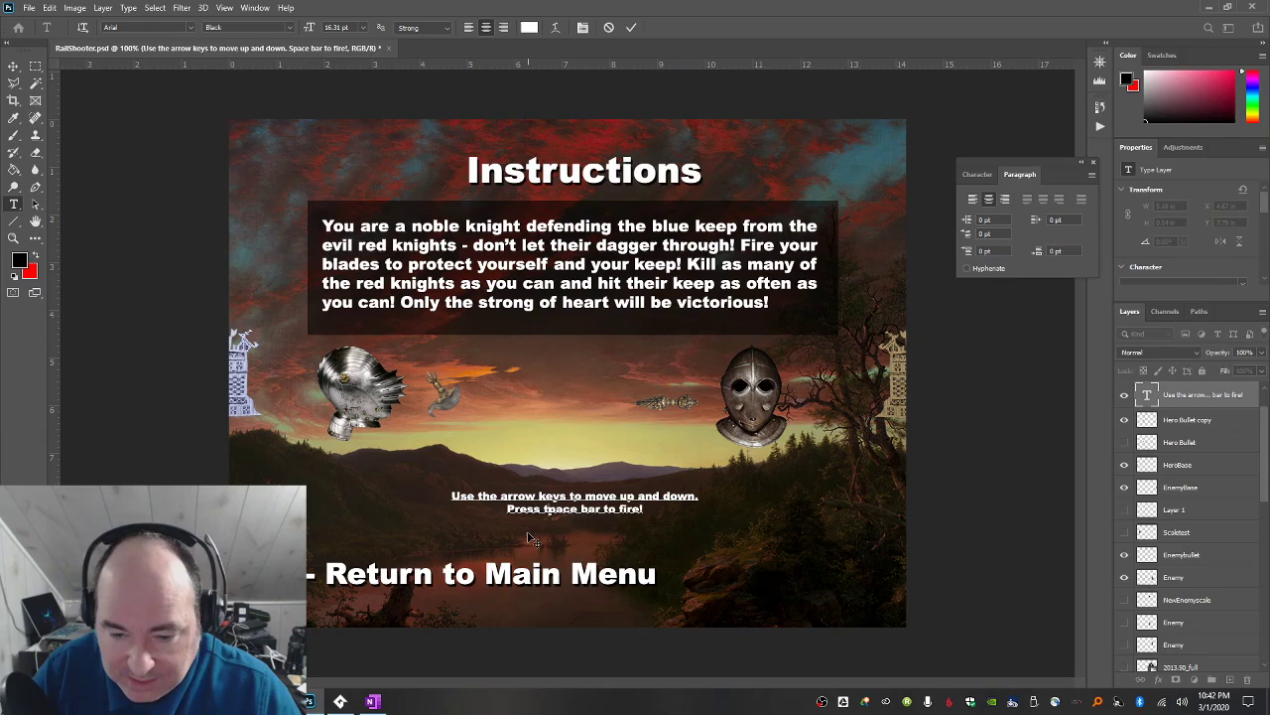
type("s")
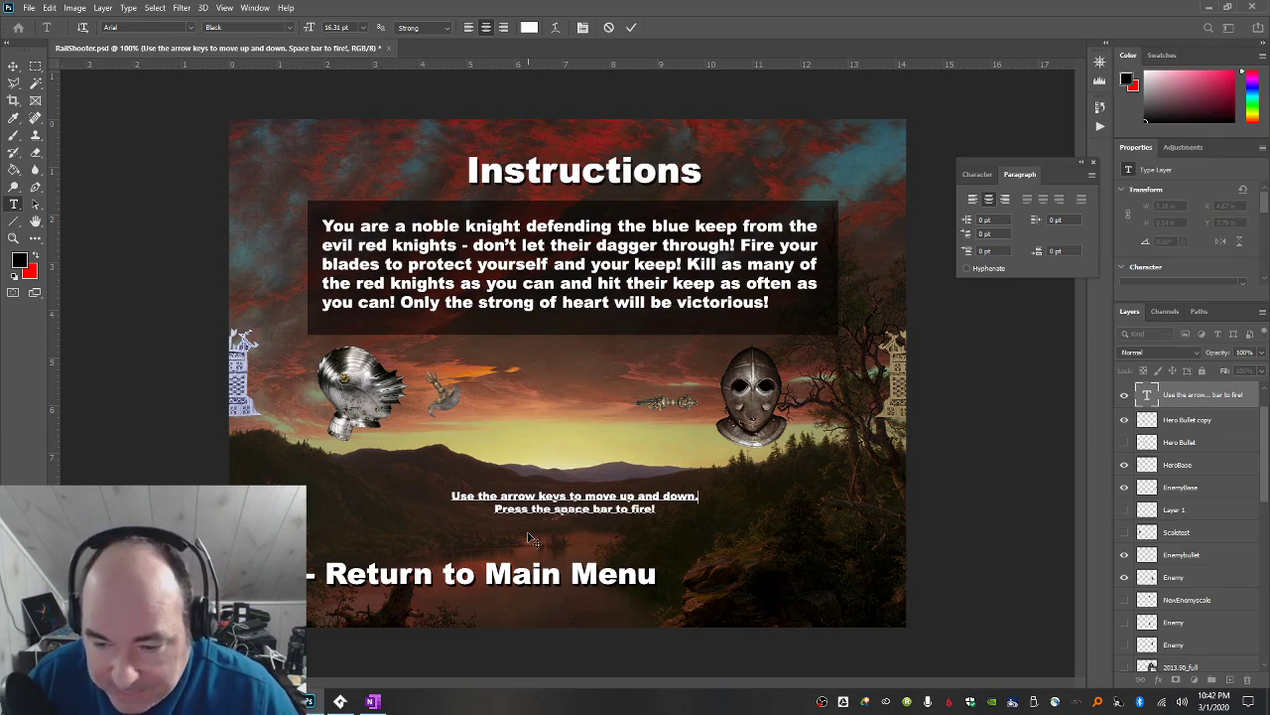
key("BackSpace")
key("BackSpace")
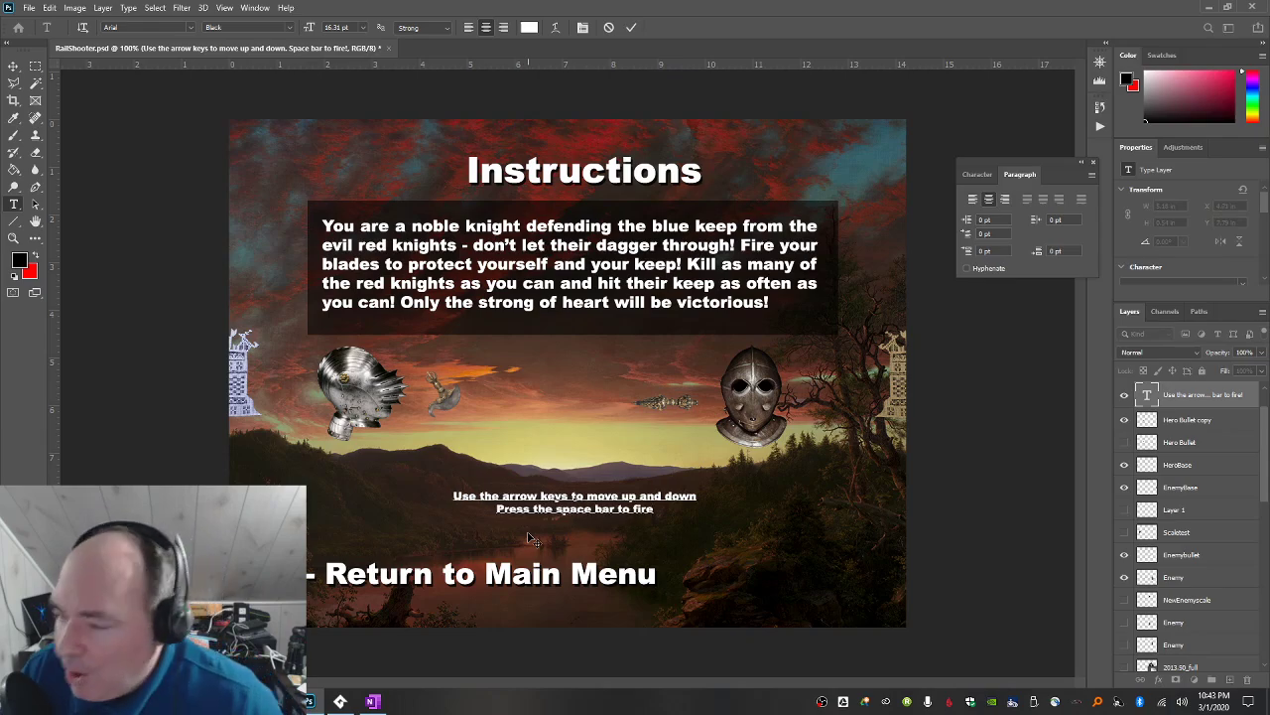
type("!")
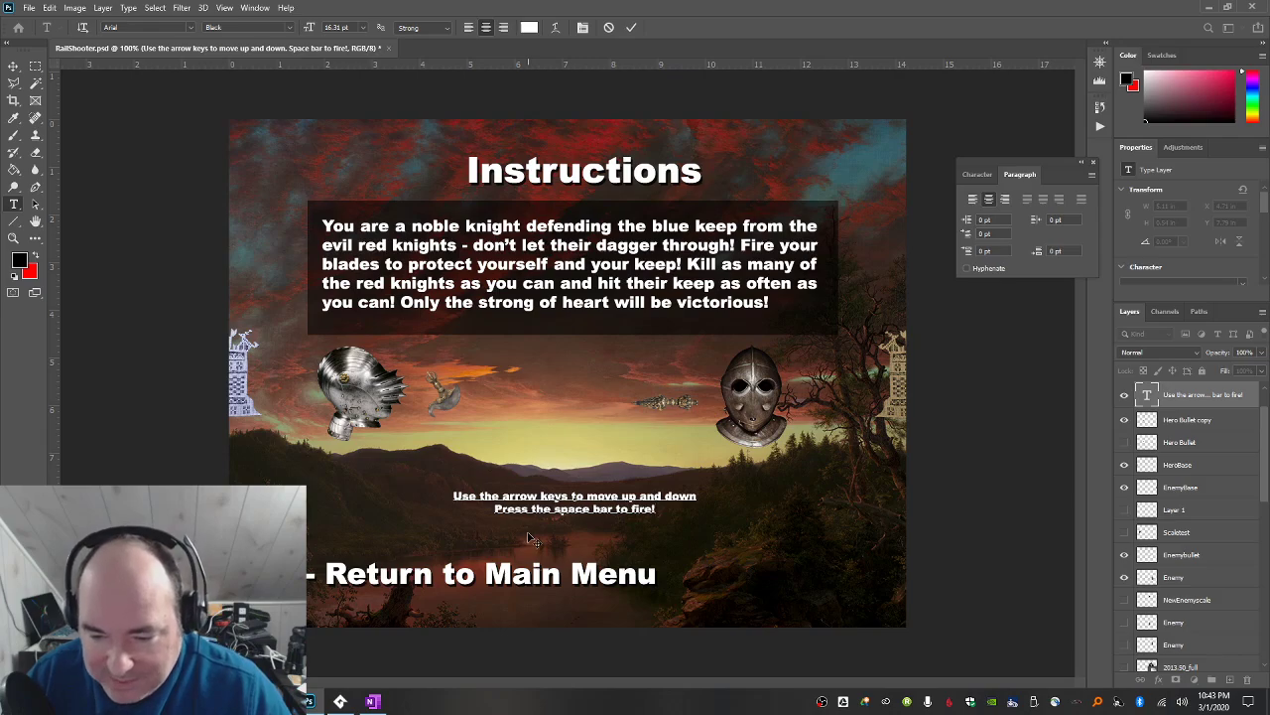
type(".")
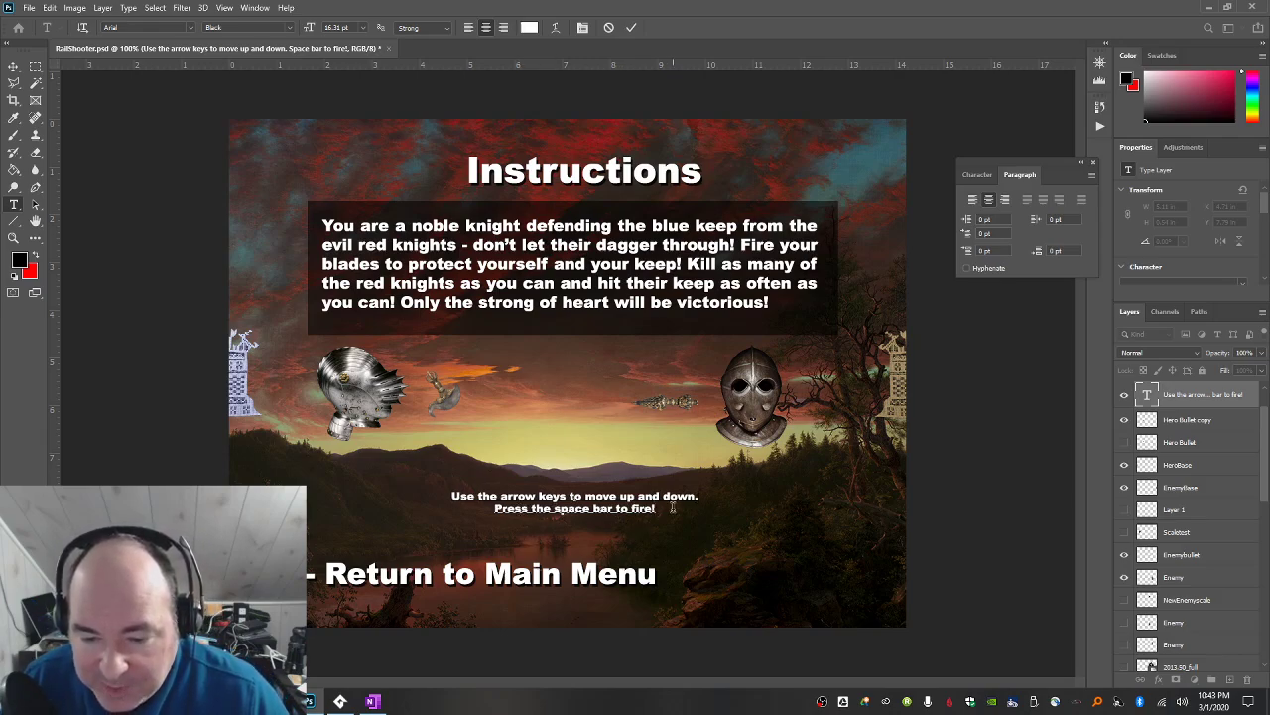
left_click(13, 66)
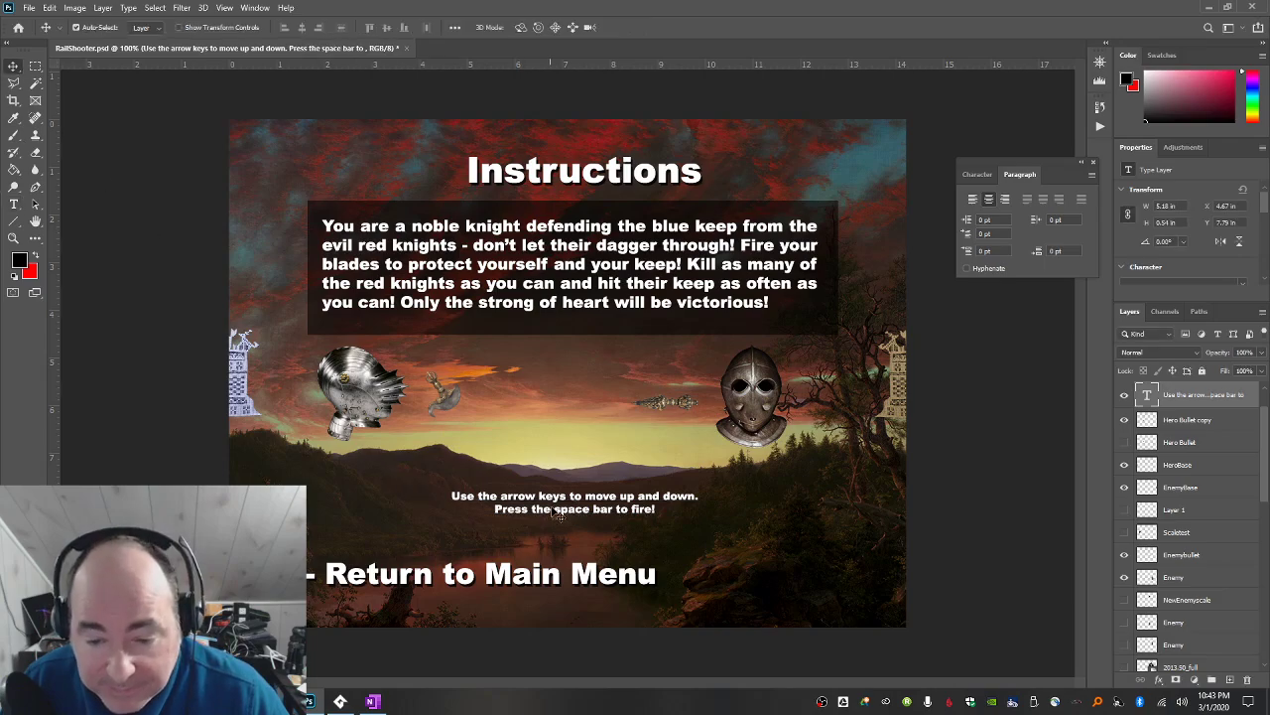
Nudge the controls text sideways to about X 4.7 in, keeping its height on the canvas.
left_click_drag(559, 510, 560, 511)
key("Up")
key("Up")
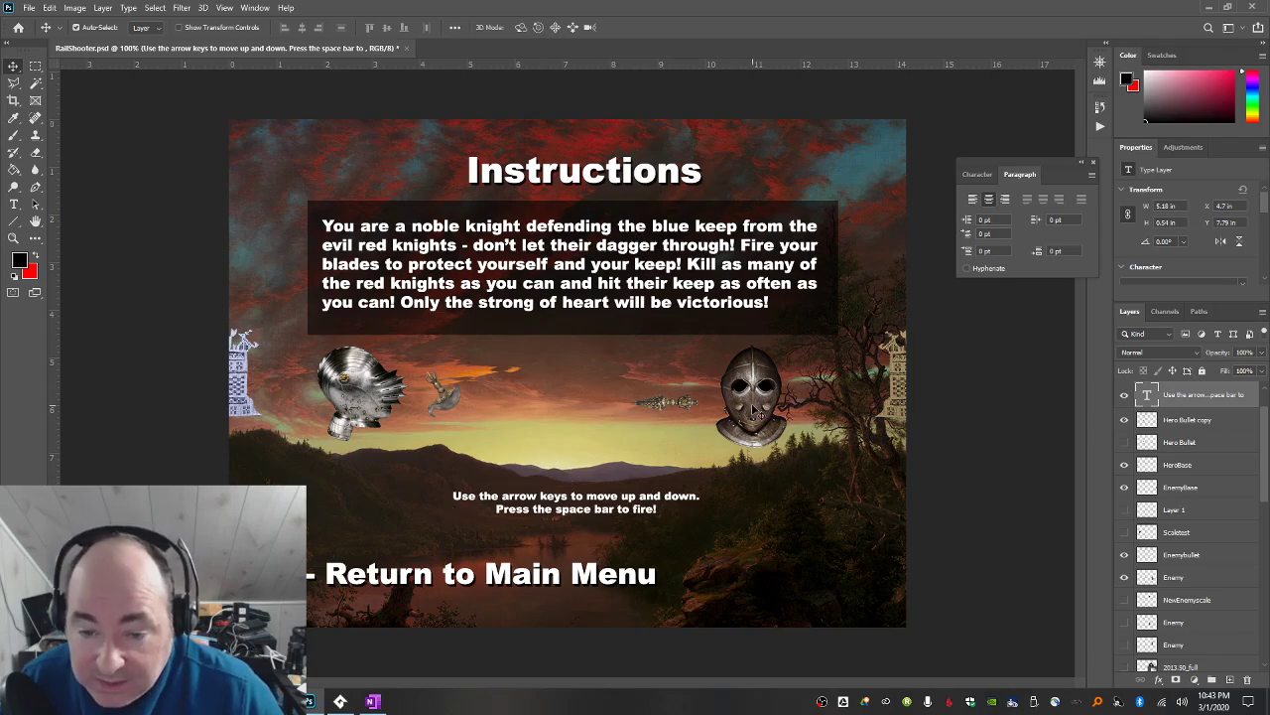
Move both helmets and their weapons together slightly lower on the canvas, away from the instructions box.
left_click(754, 409)
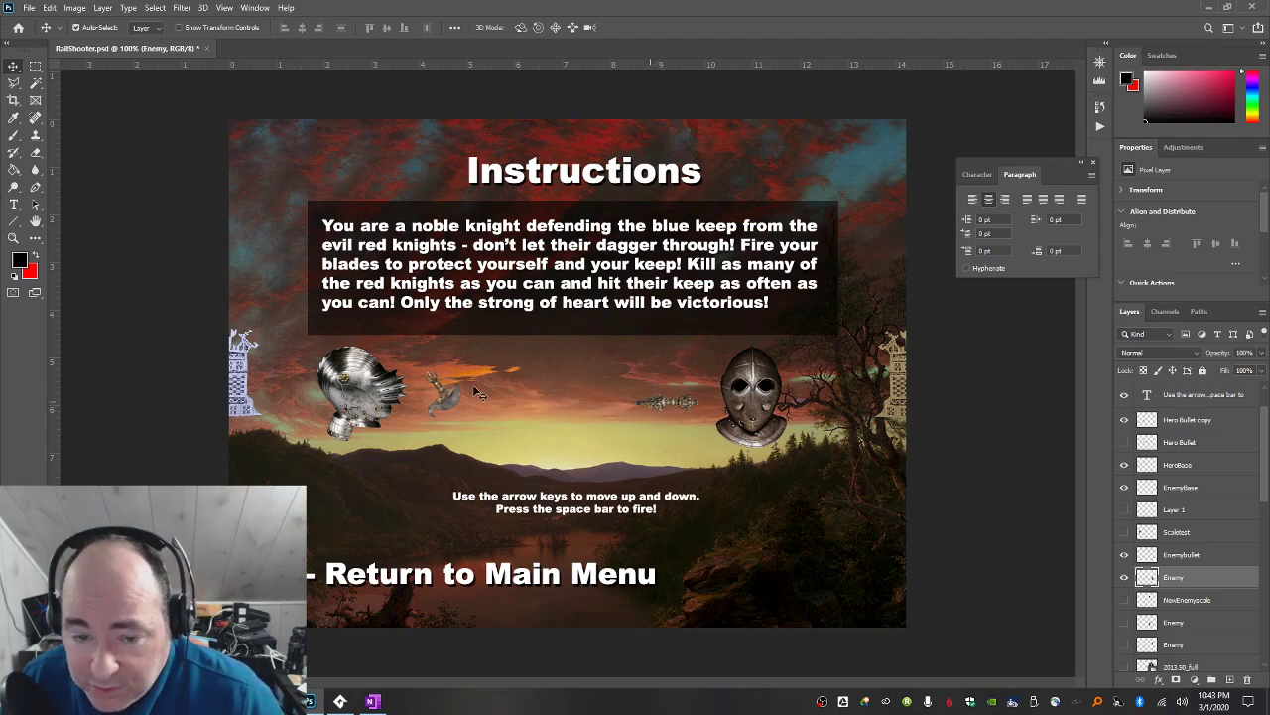
left_click(443, 412, "shift")
left_click(363, 395, "shift")
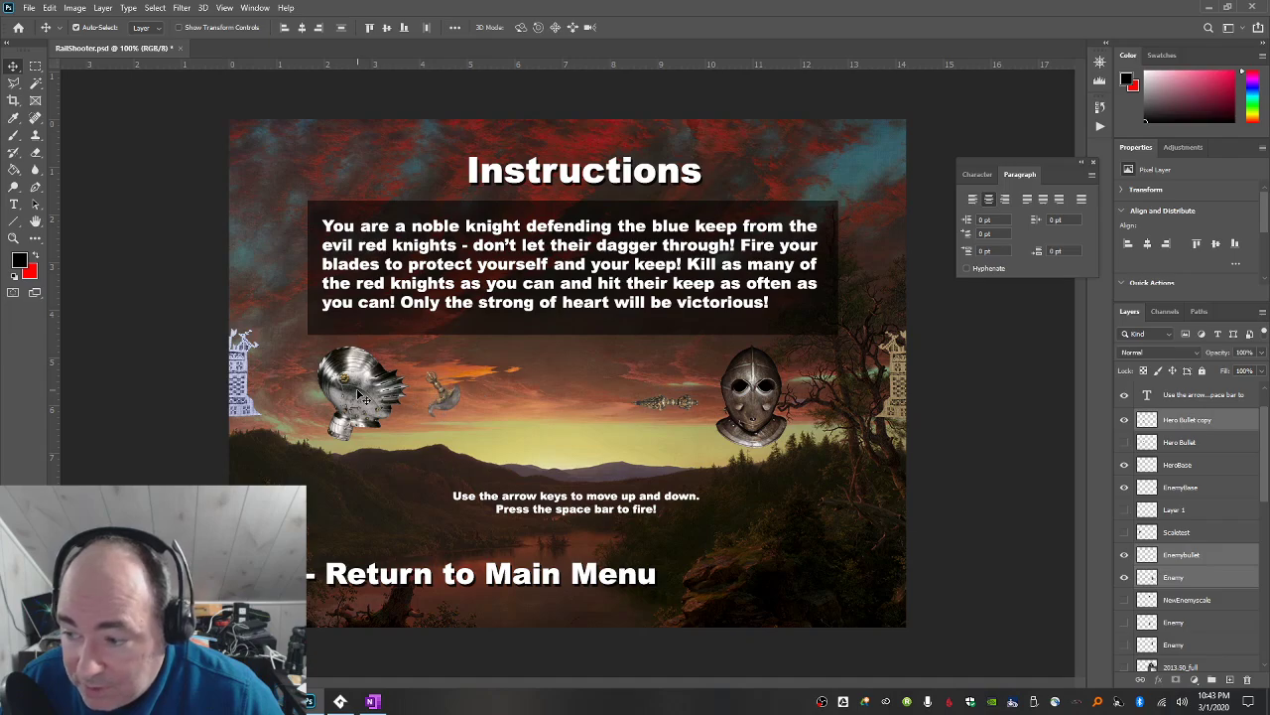
left_click_drag(363, 395, 366, 417)
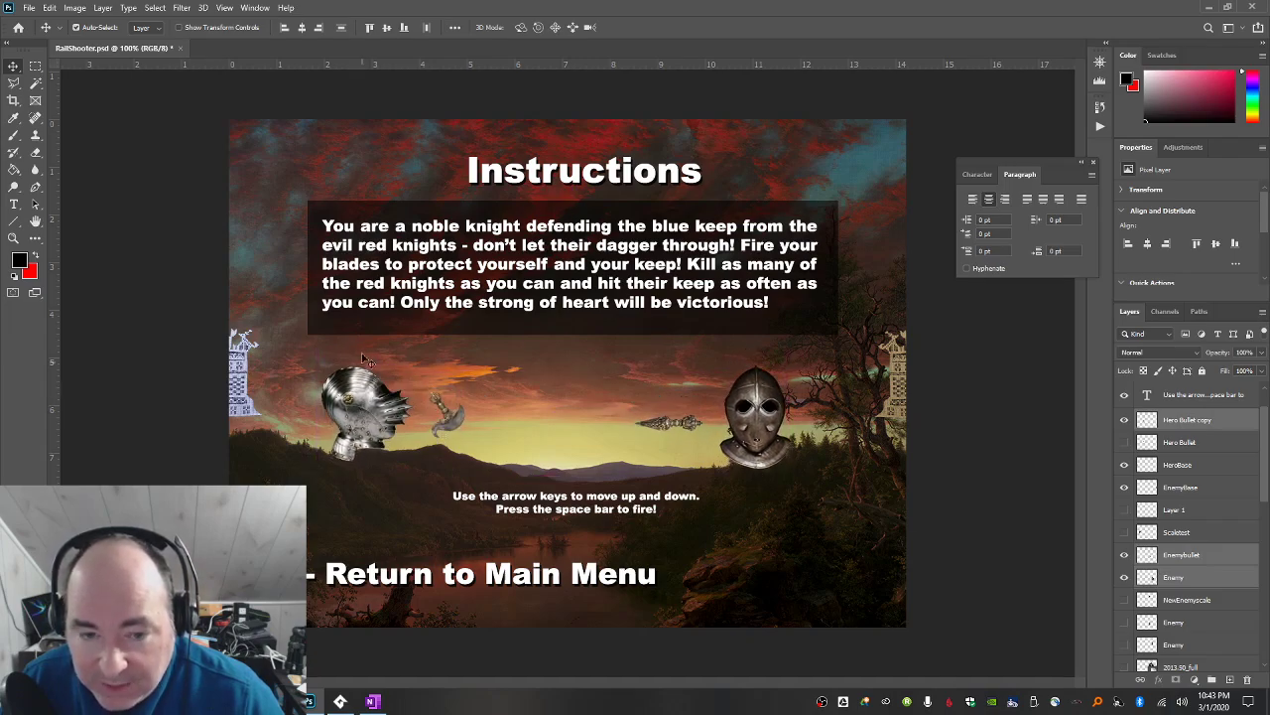
Nudge the instructions box and its paragraph text down together, closer to the middle between the title and the helmets.
left_click(385, 328)
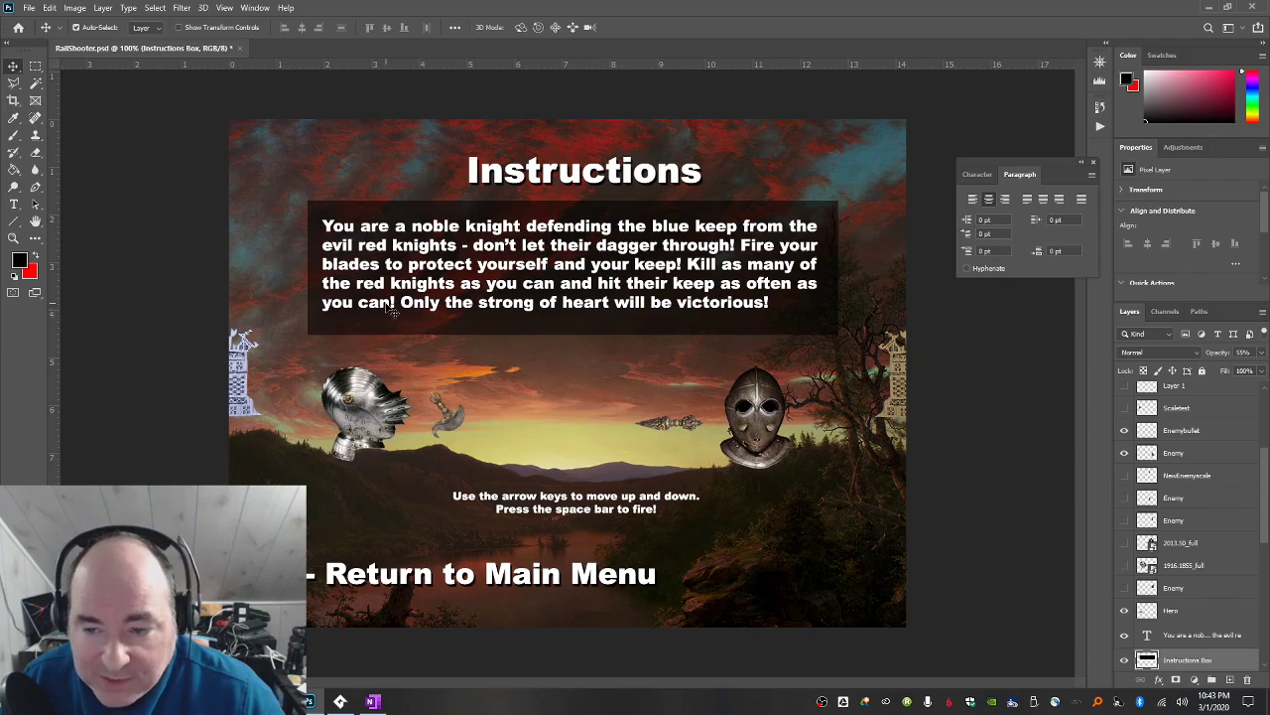
left_click(392, 314, "shift")
key("Down")
key("Down")
key("Down")
key("Down")
key("Down")
key("Down")
key("Down")
key("Down")
key("Down")
key("Down")
key("Down")
key("Down")
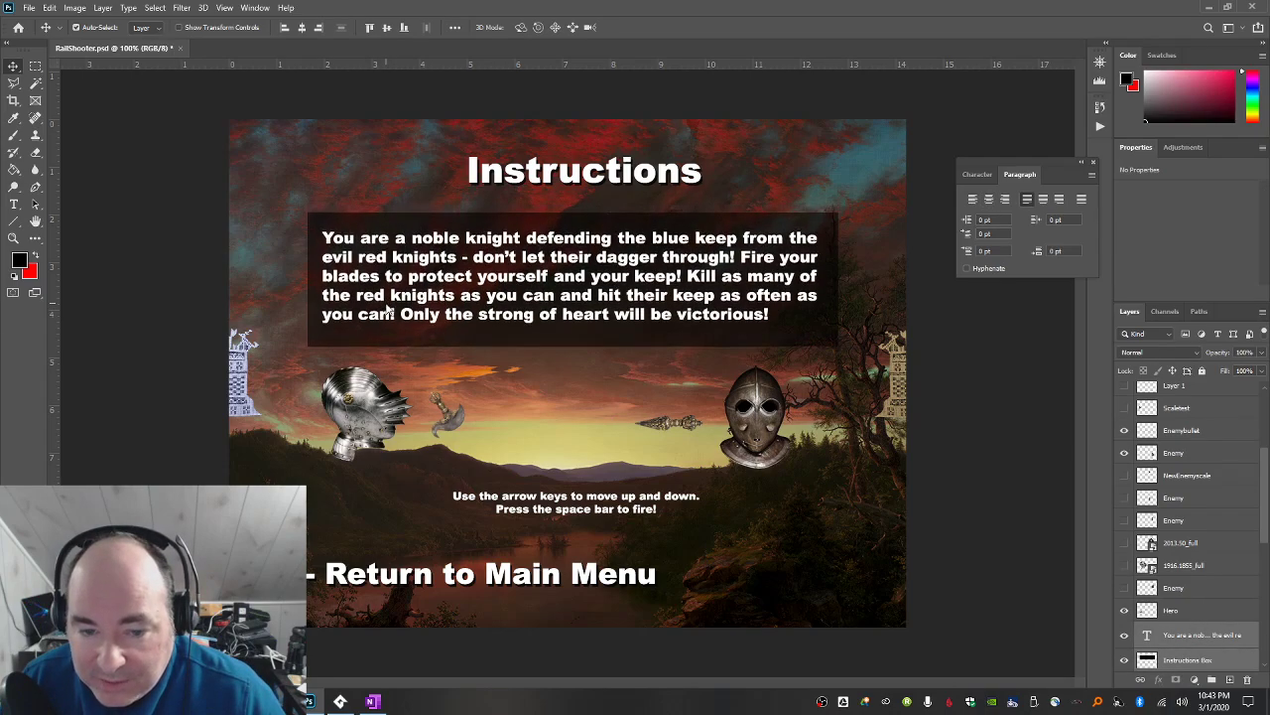
key("Up")
key("Up")
key("Up")
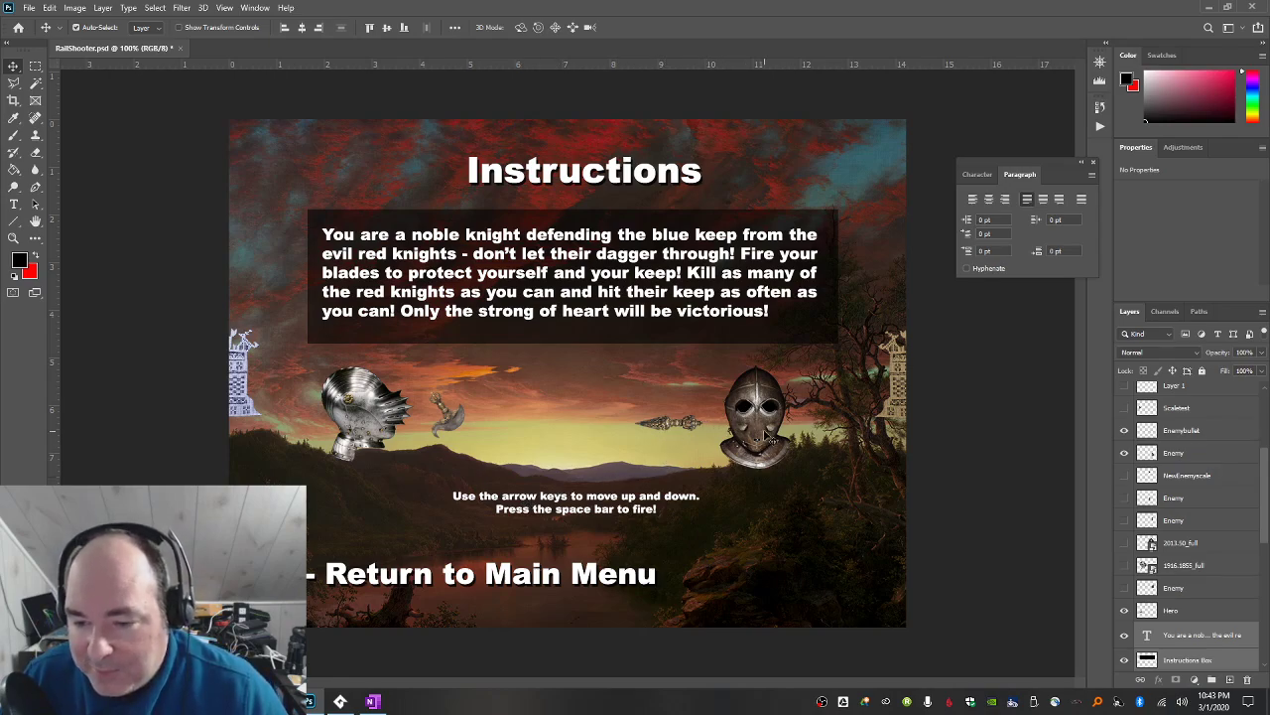
Align the enemy helmet, the enemy dagger and the hero helmet by their vertical centres, and deselect them.
left_click(758, 437)
left_click(648, 429, "shift")
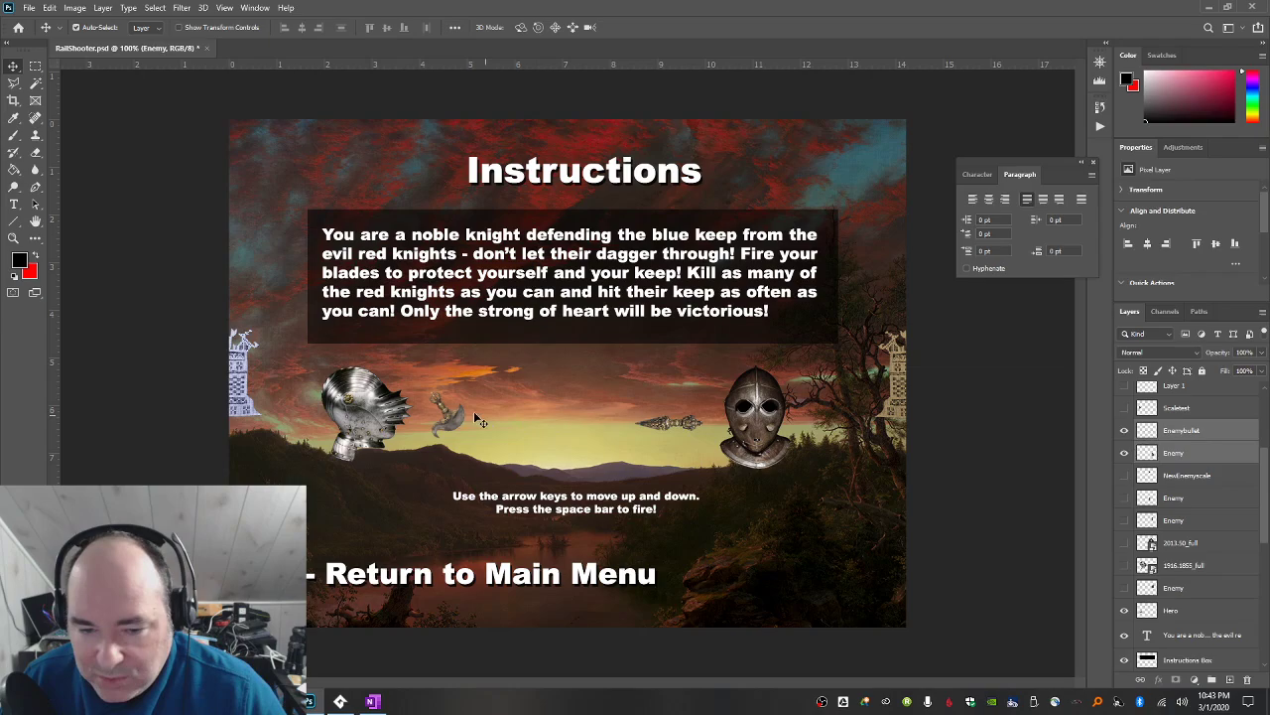
left_click(363, 419, "shift")
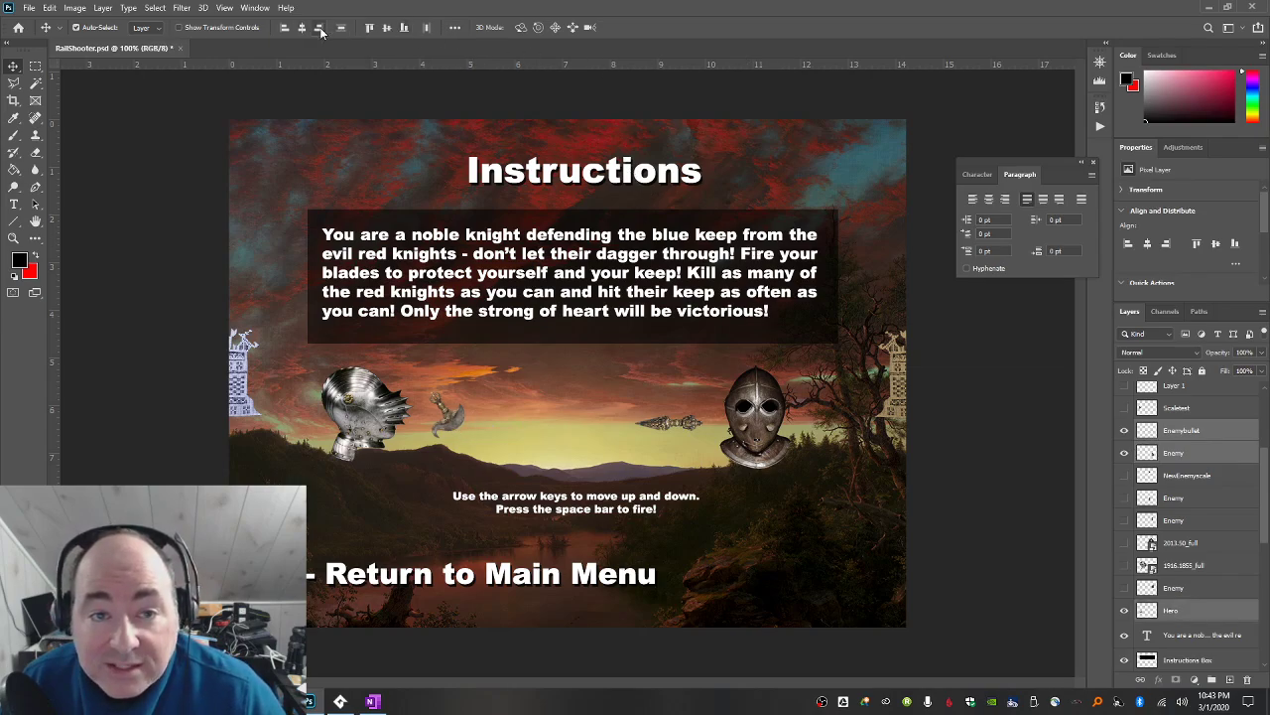
left_click(388, 30)
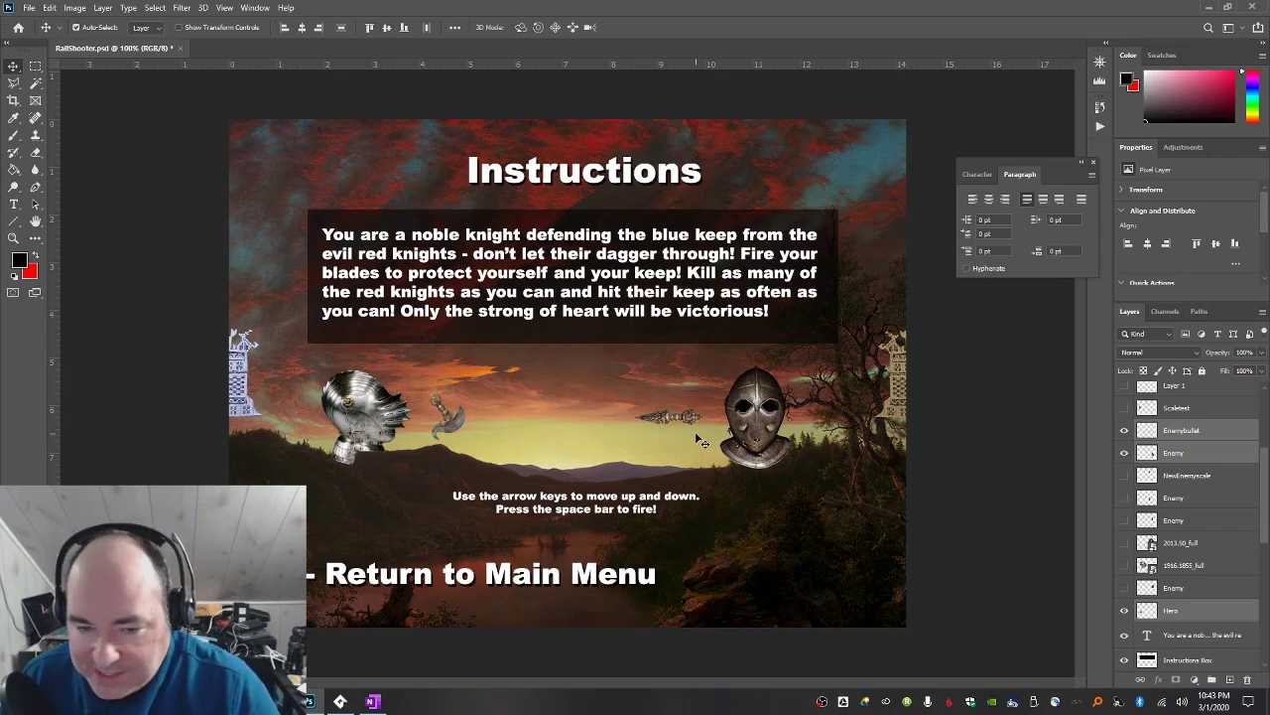
left_click(993, 442)
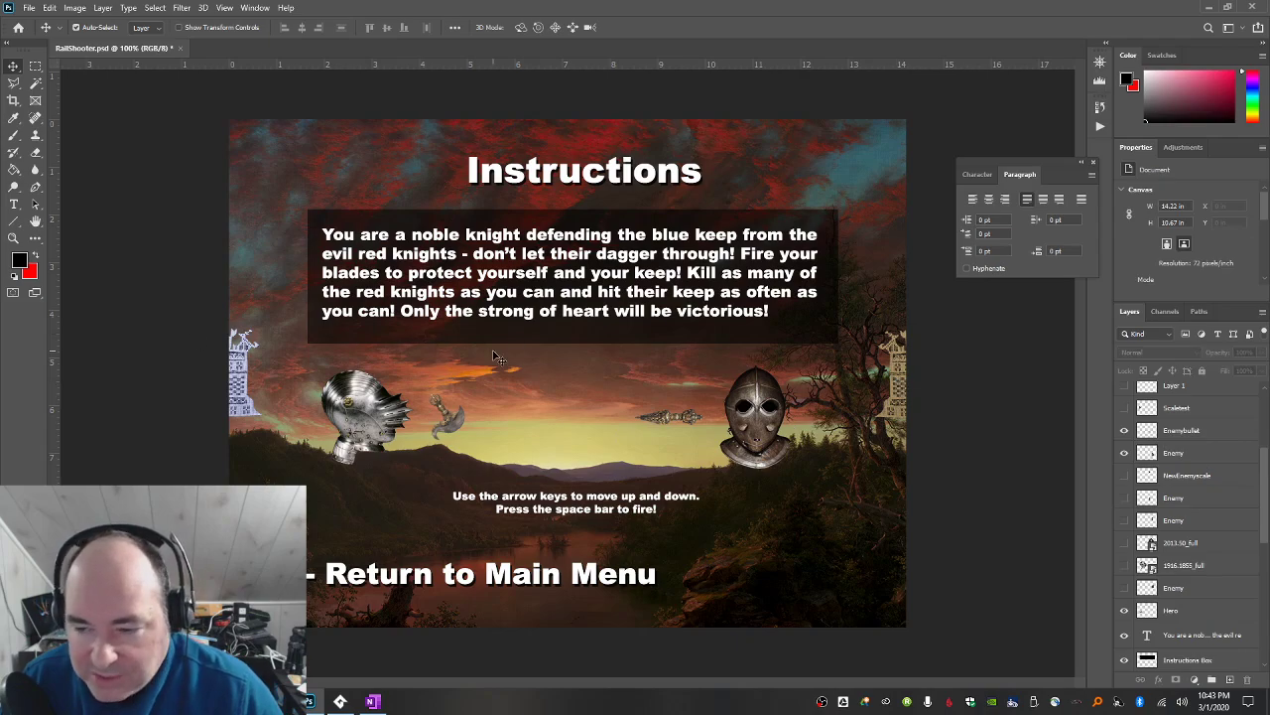
Align the hero and enemy keeps at the canvas edges by their vertical centres, and deselect them.
key("ctrl+v")
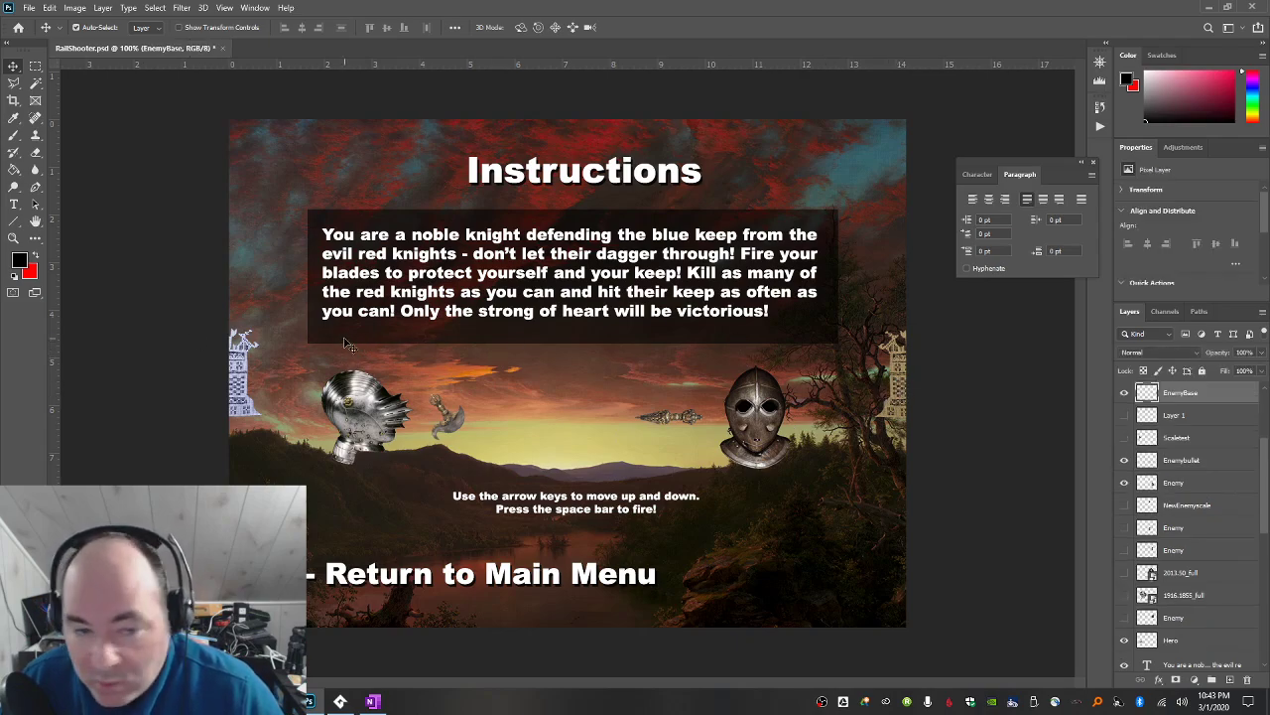
key("ctrl+a")
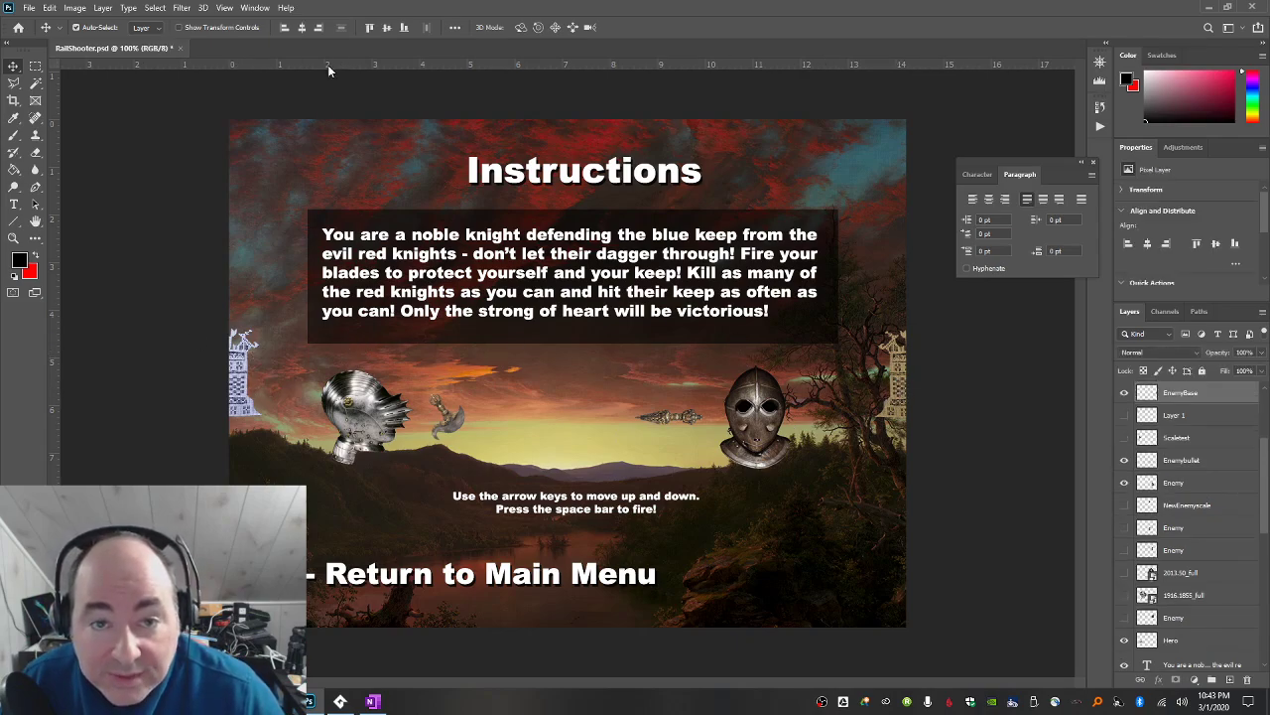
left_click(388, 29)
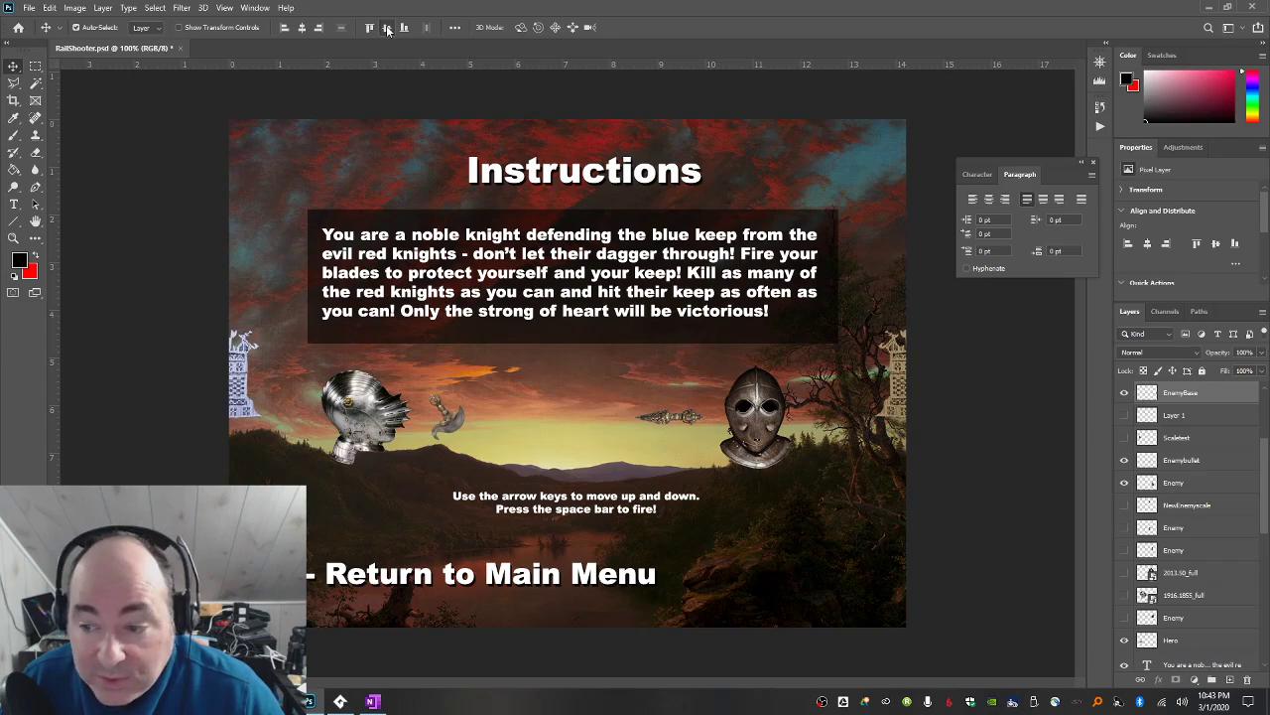
left_click(1002, 453)
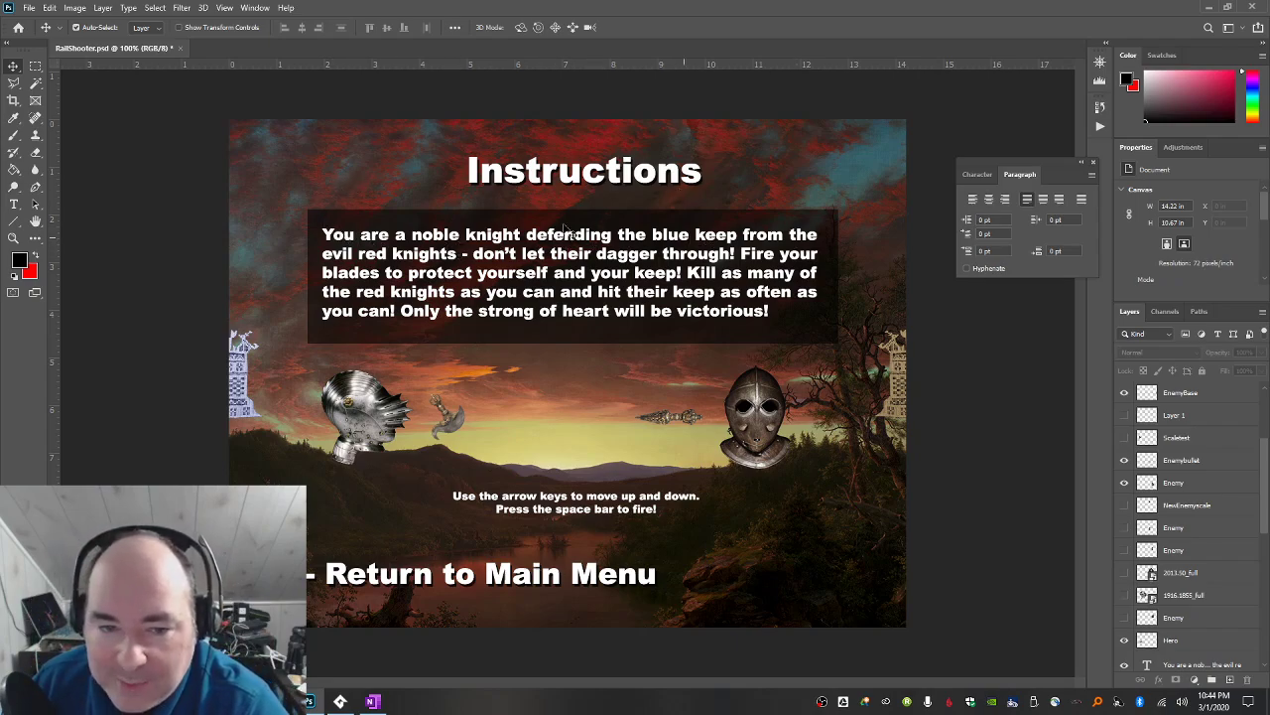
Change "dagger" to "daggers" in the second line of the instructions paragraph and commit the edit.
left_click(636, 256)
double_click(640, 256)
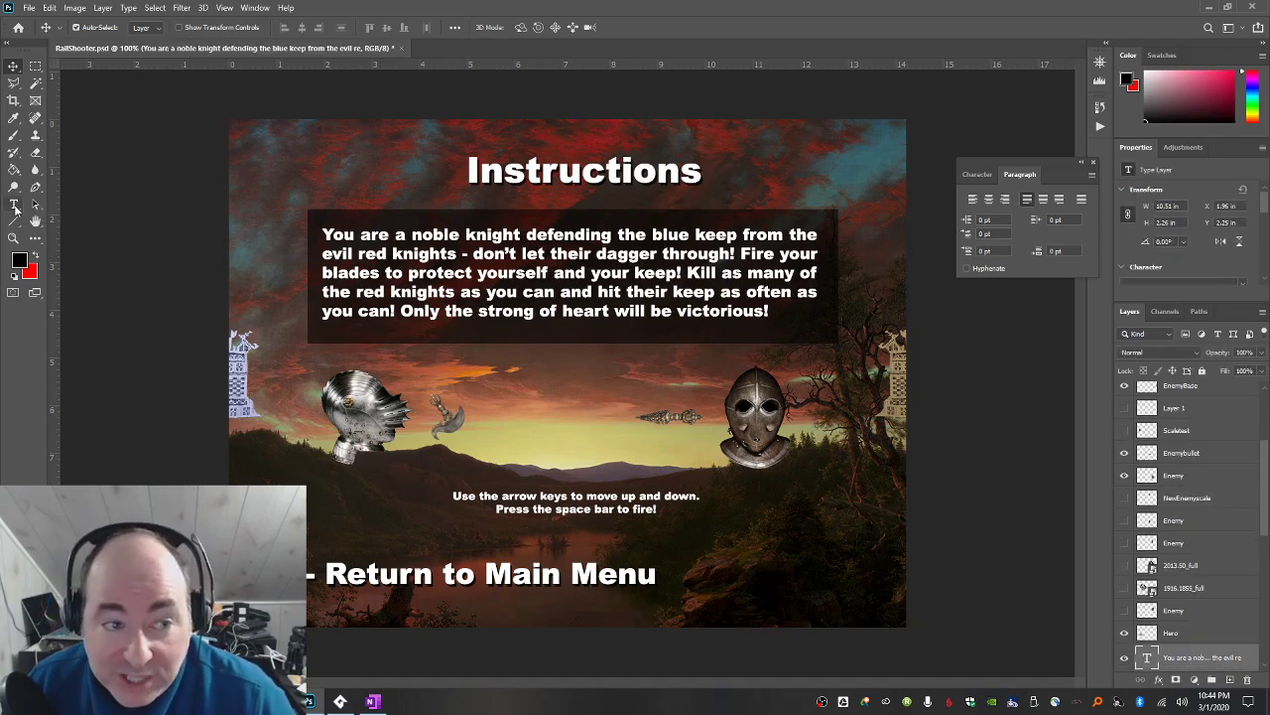
left_click(661, 256)
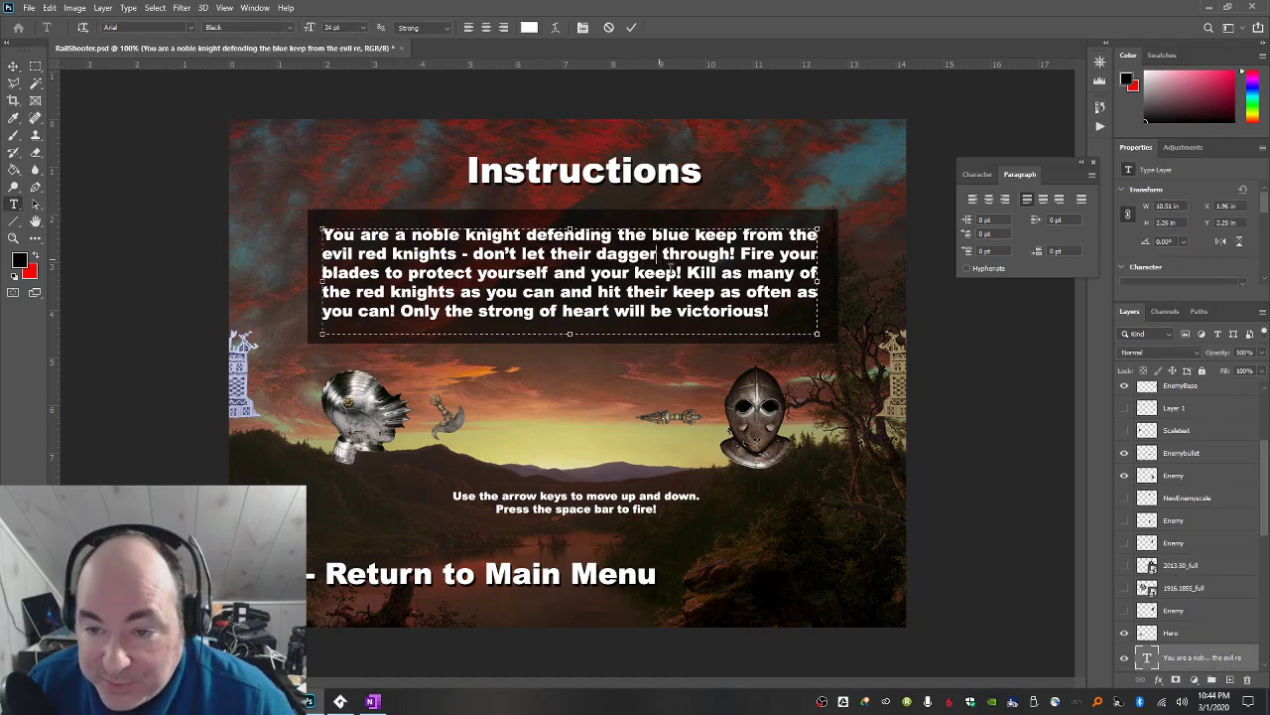
type("s")
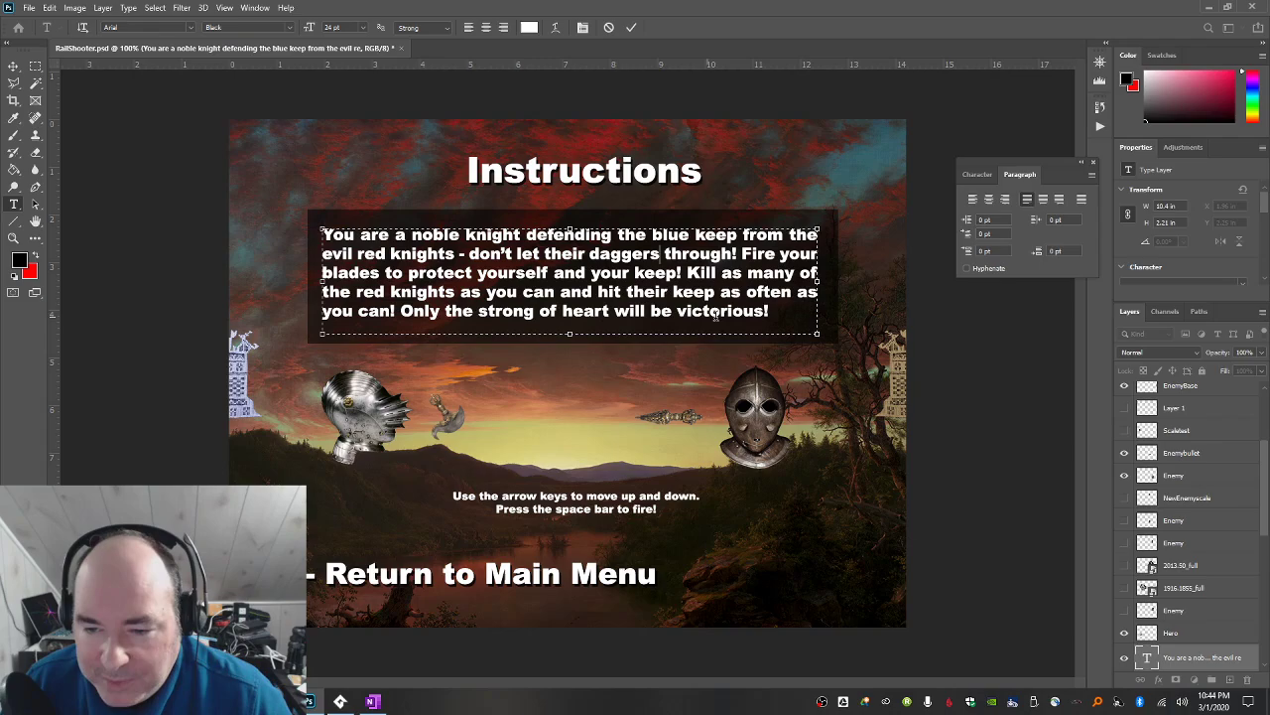
left_click(12, 68)
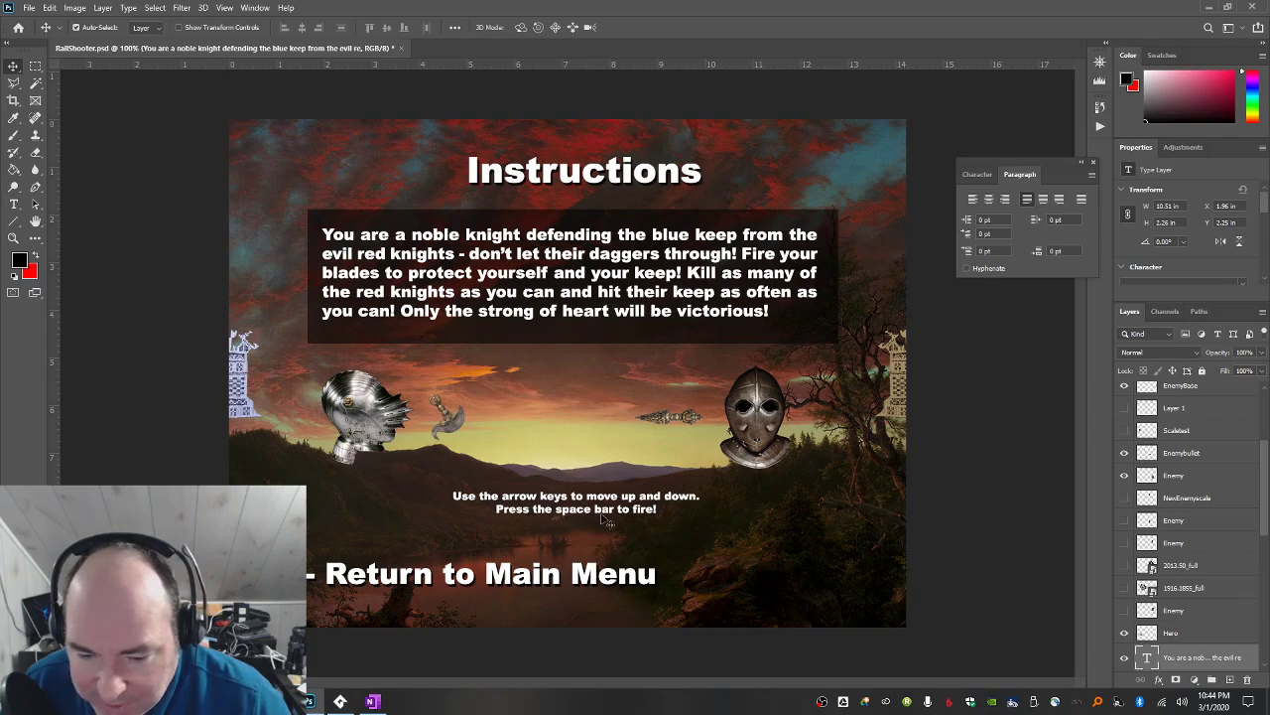
Replace "and" with "&" in the first line of the controls text and commit the edit.
left_click(13, 203)
left_click(647, 495)
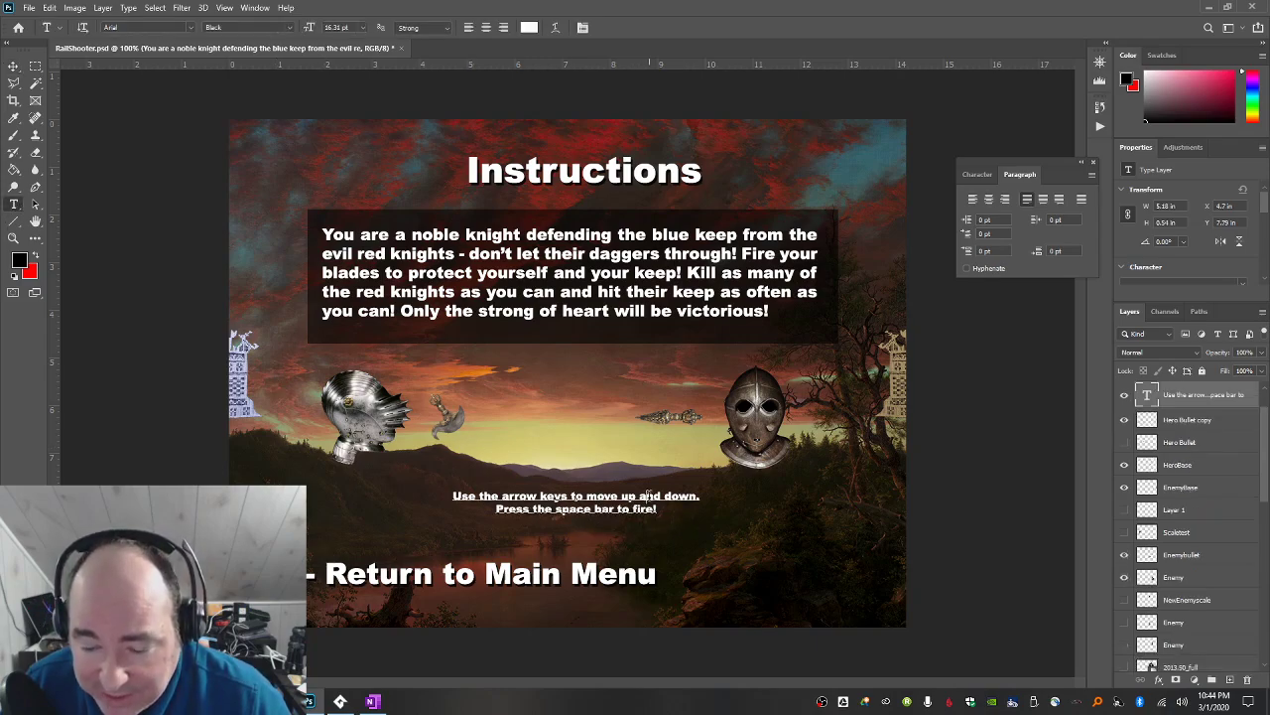
double_click(648, 495)
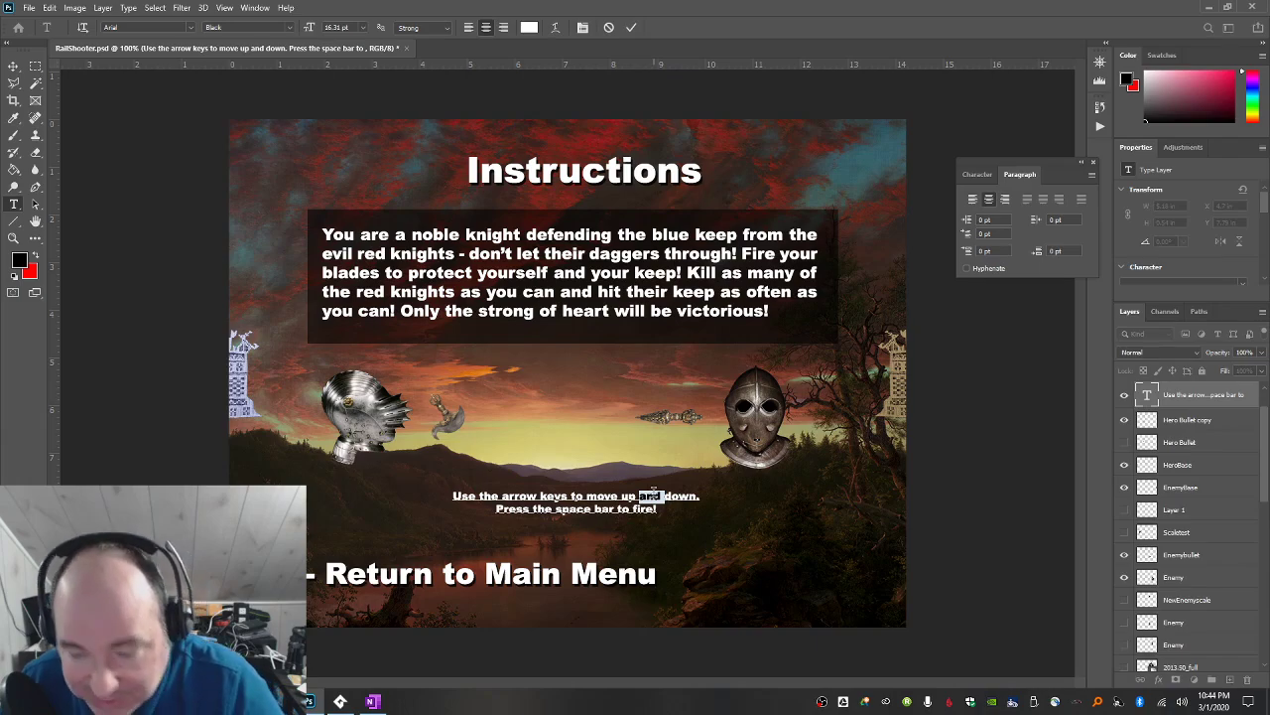
type("&")
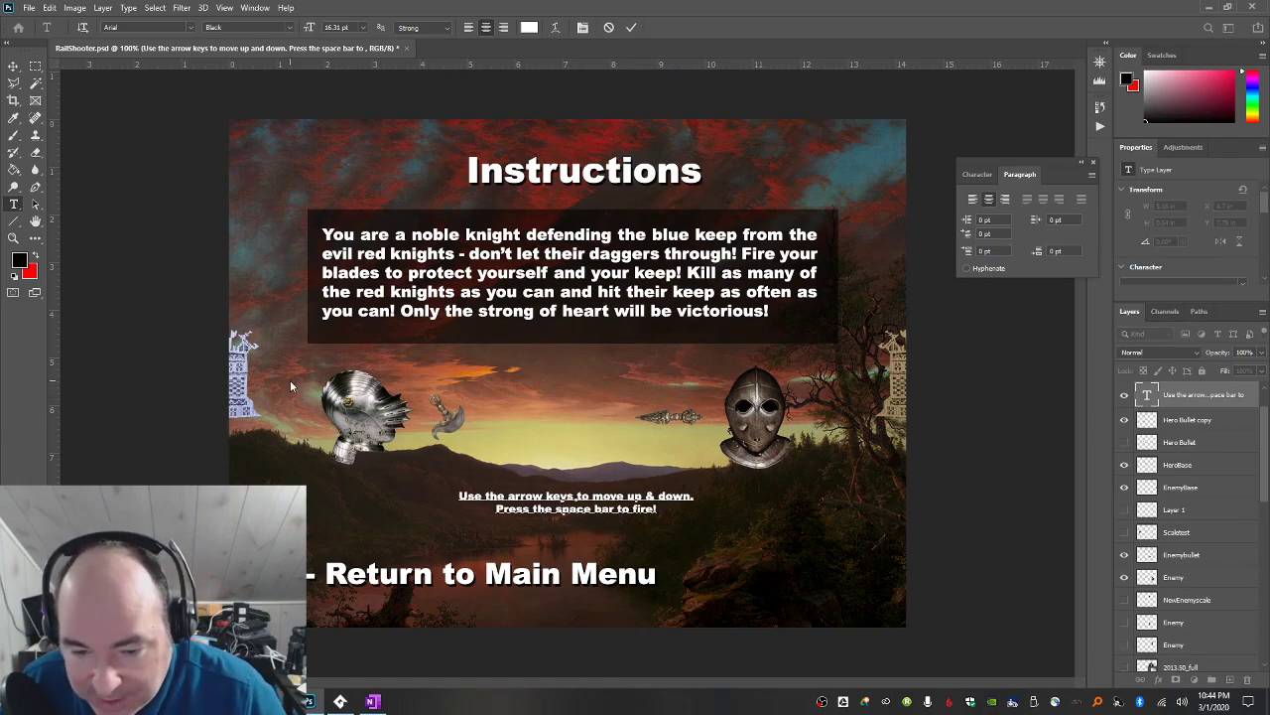
left_click(13, 65)
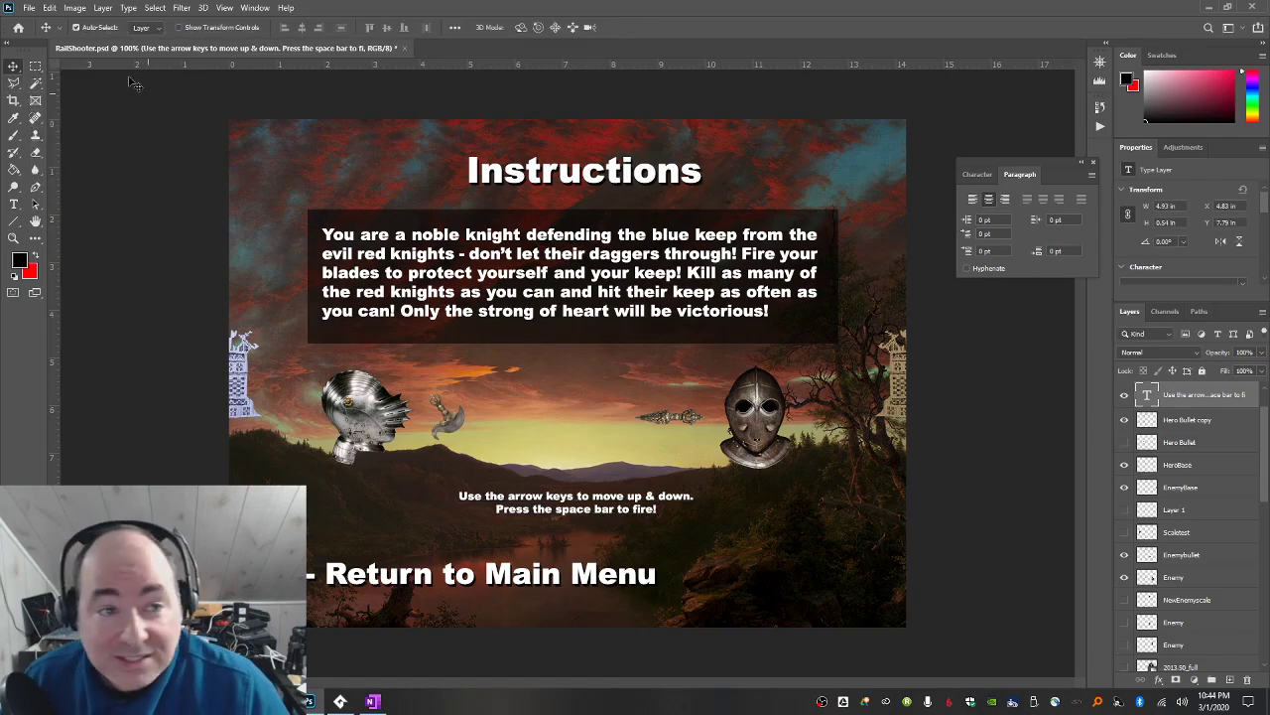
Save the document, and save a PNG copy named menu-instructions in the Spring2020Demo folder with the smallest file size.
left_click(30, 8)
left_click(40, 155)
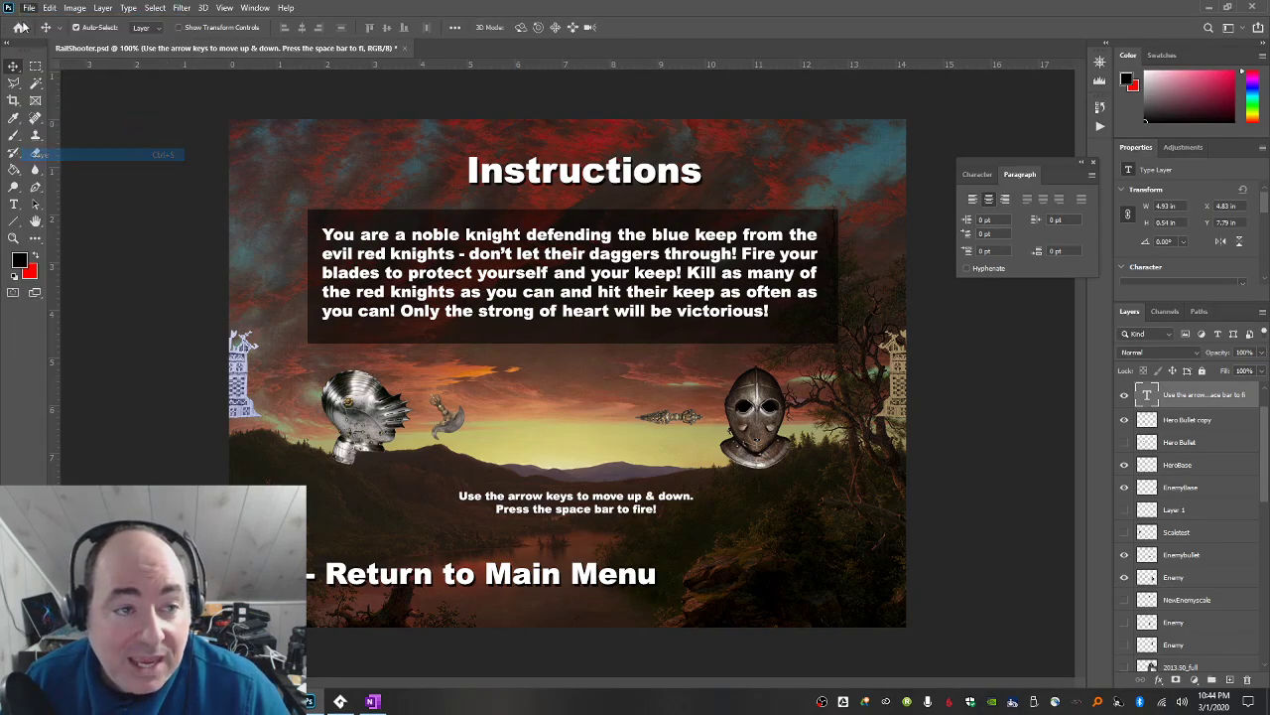
left_click(30, 8)
left_click(71, 168)
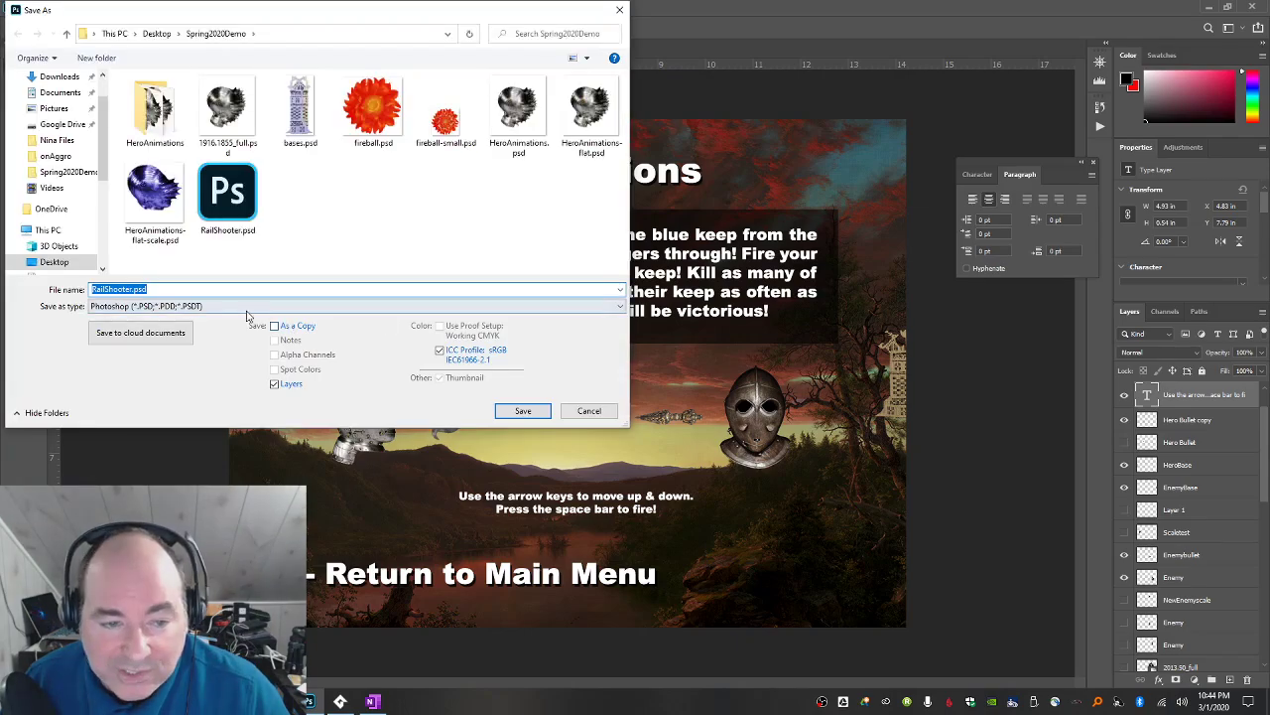
left_click(258, 306)
left_click(397, 487)
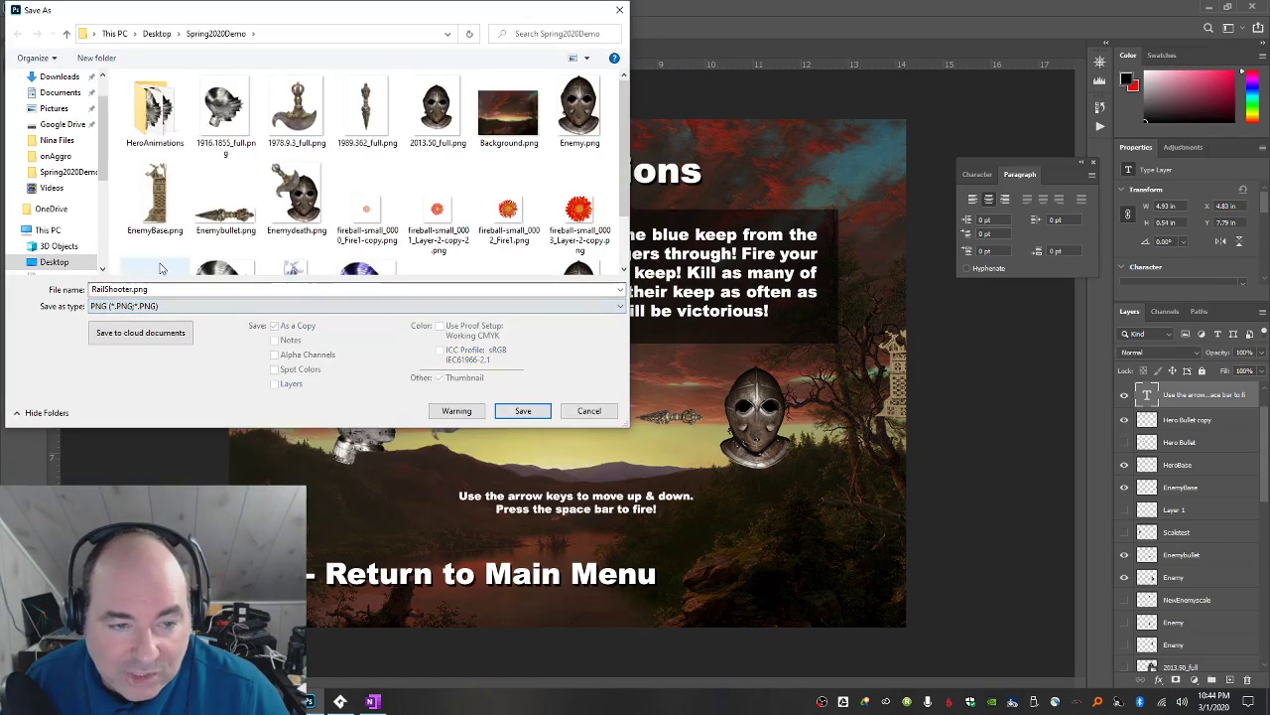
double_click(177, 287)
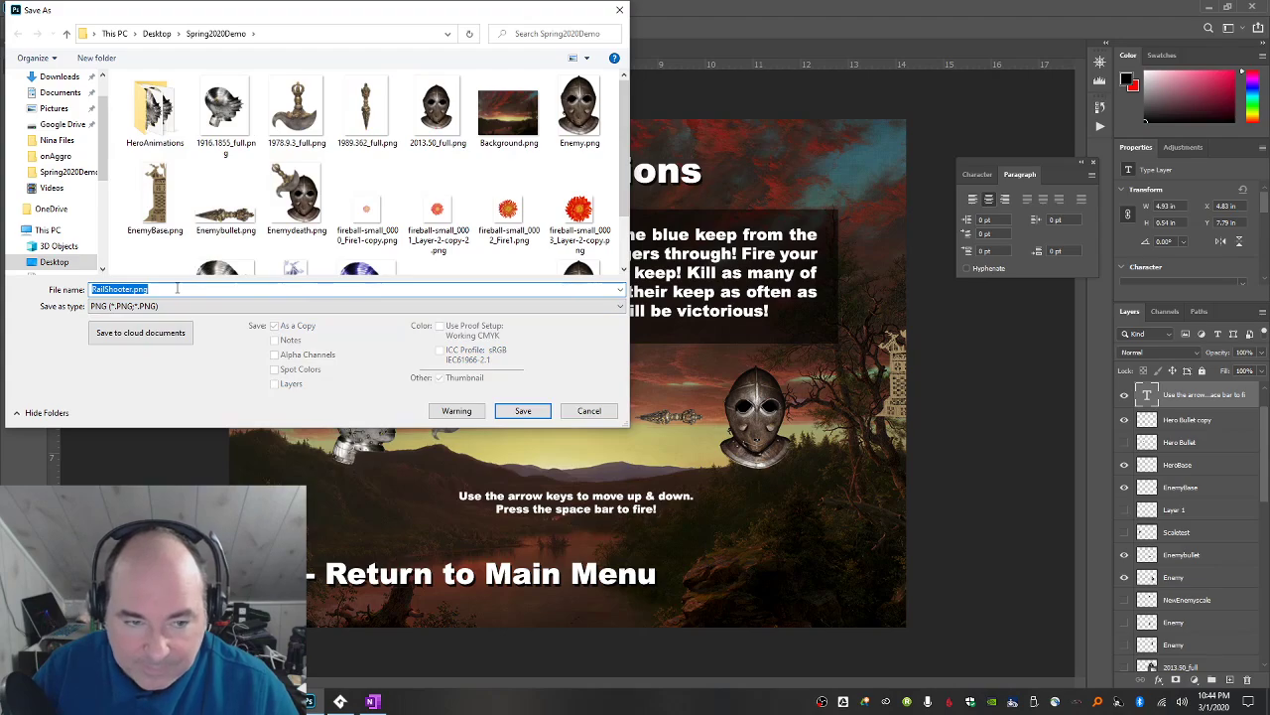
type("menu-instructions")
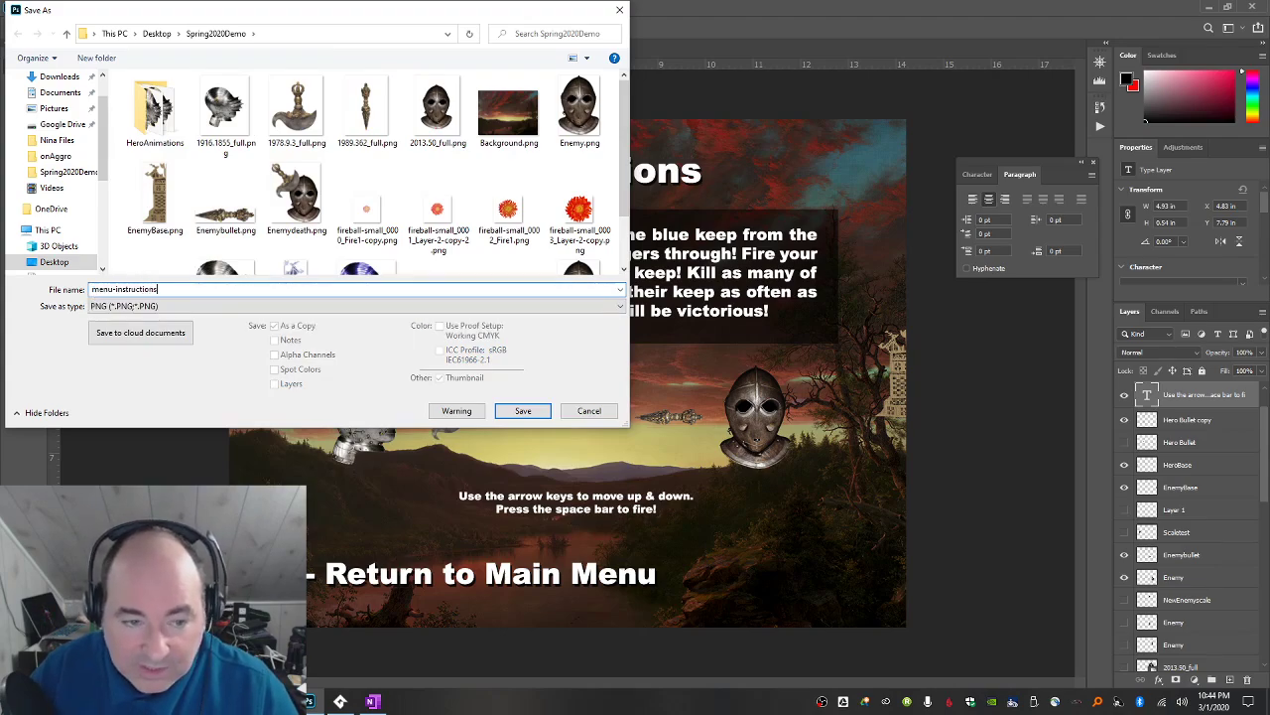
key("Return")
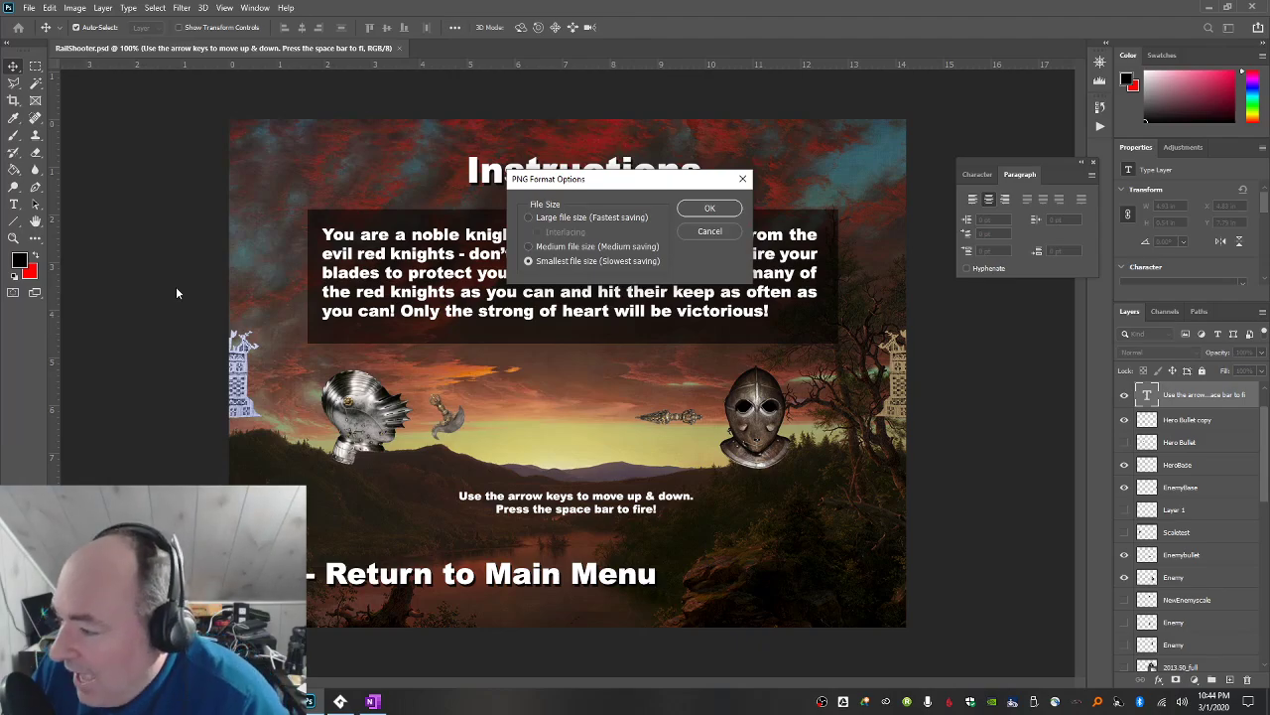
key("Return")
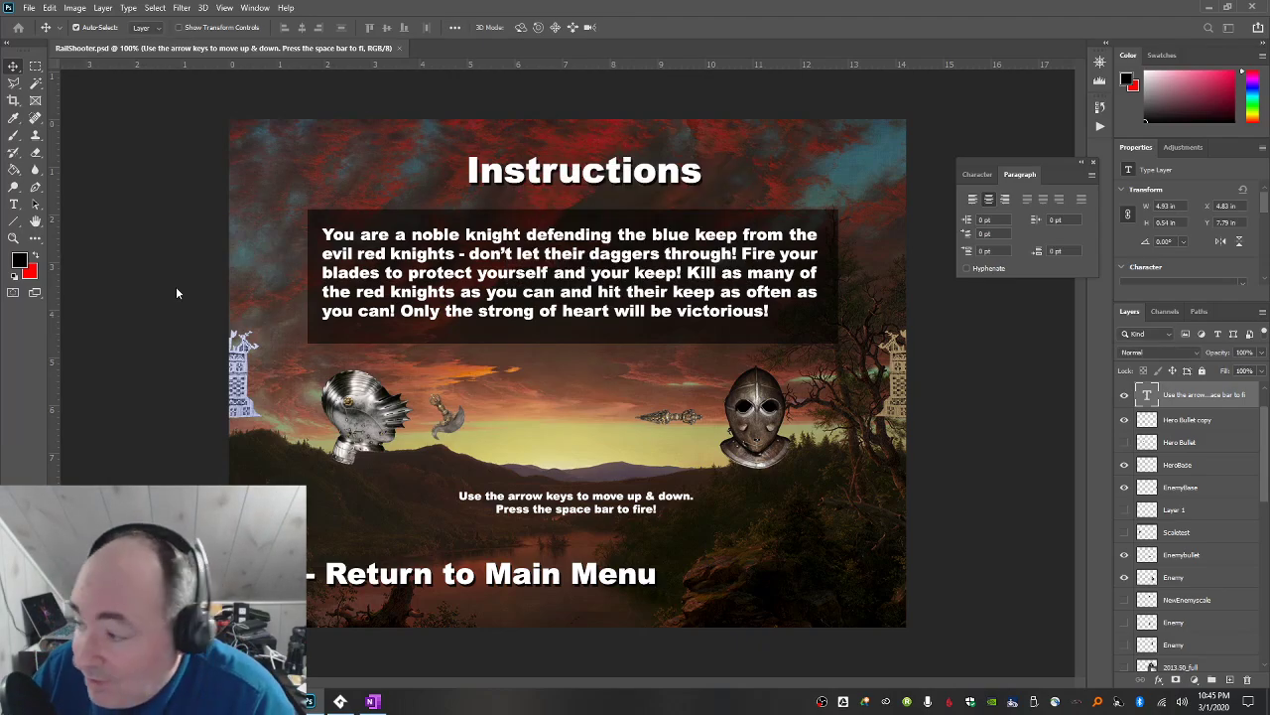
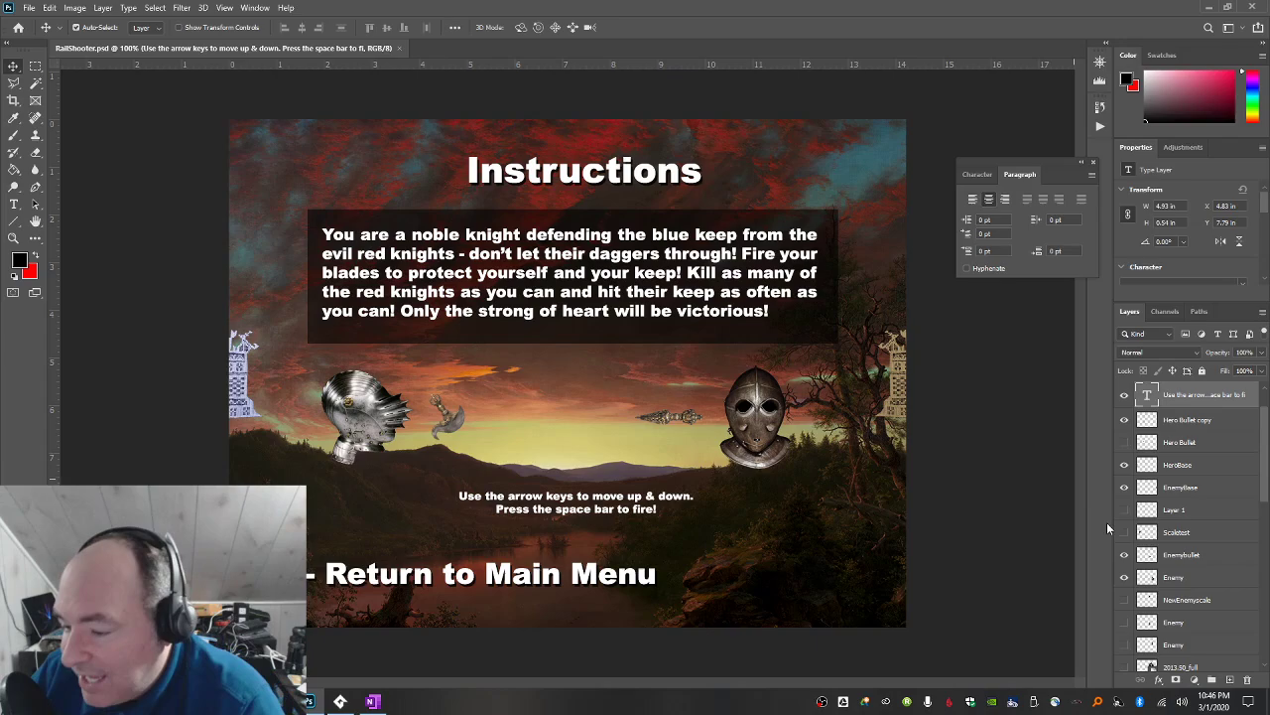
Duplicate the Instructions title layer with its default name and hide the original title.
scroll(1191, 581, "down", 6)
scroll(1163, 576, "down", 5)
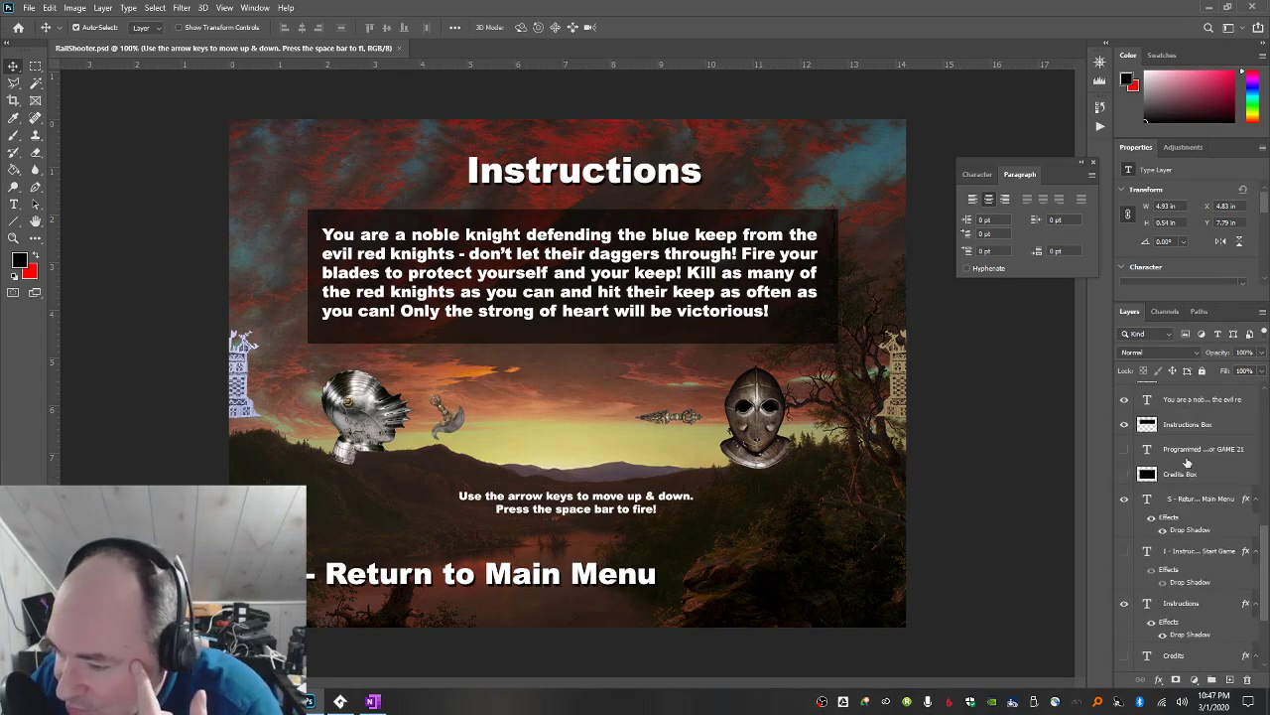
scroll(1188, 529, "down", 1)
right_click(1188, 537)
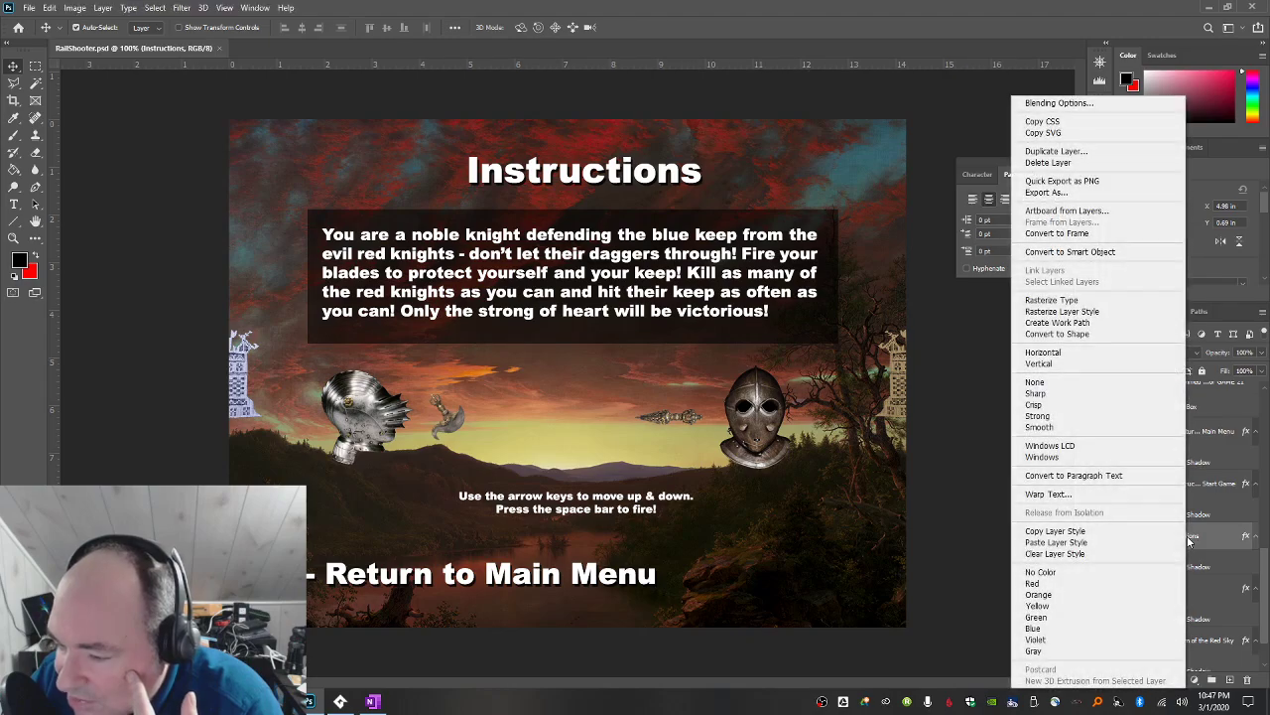
left_click(1089, 150)
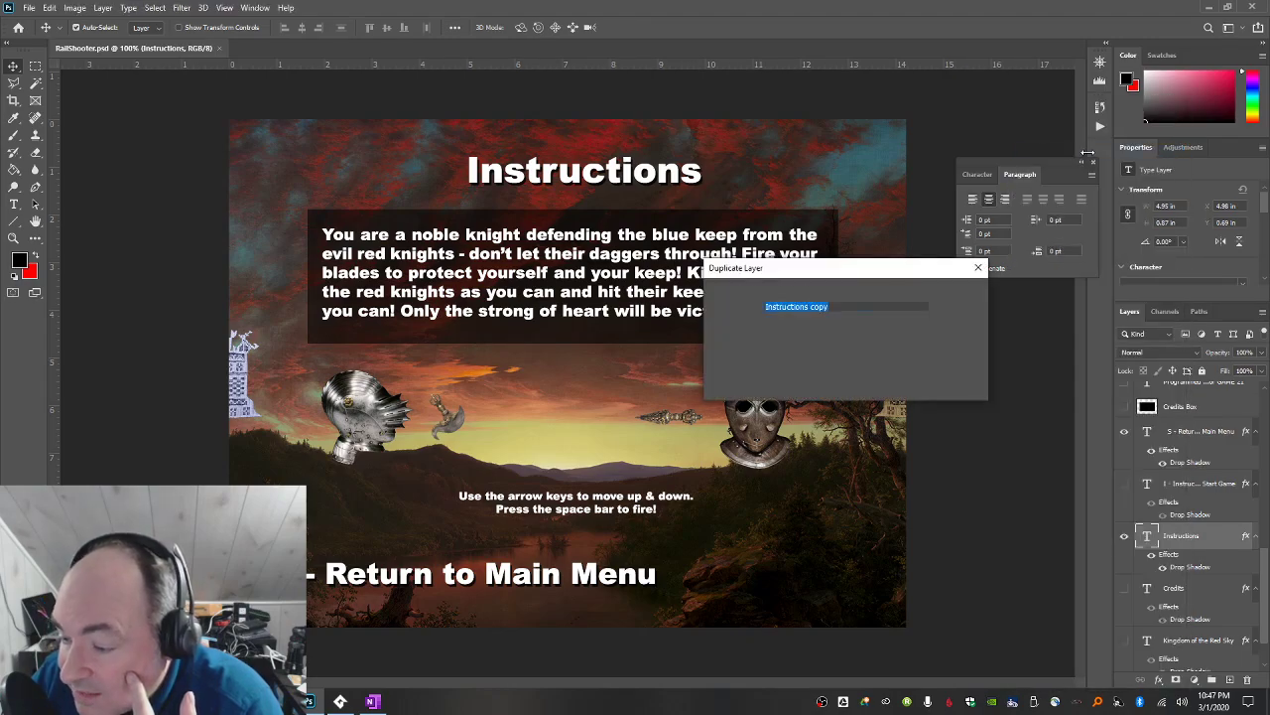
key("Return")
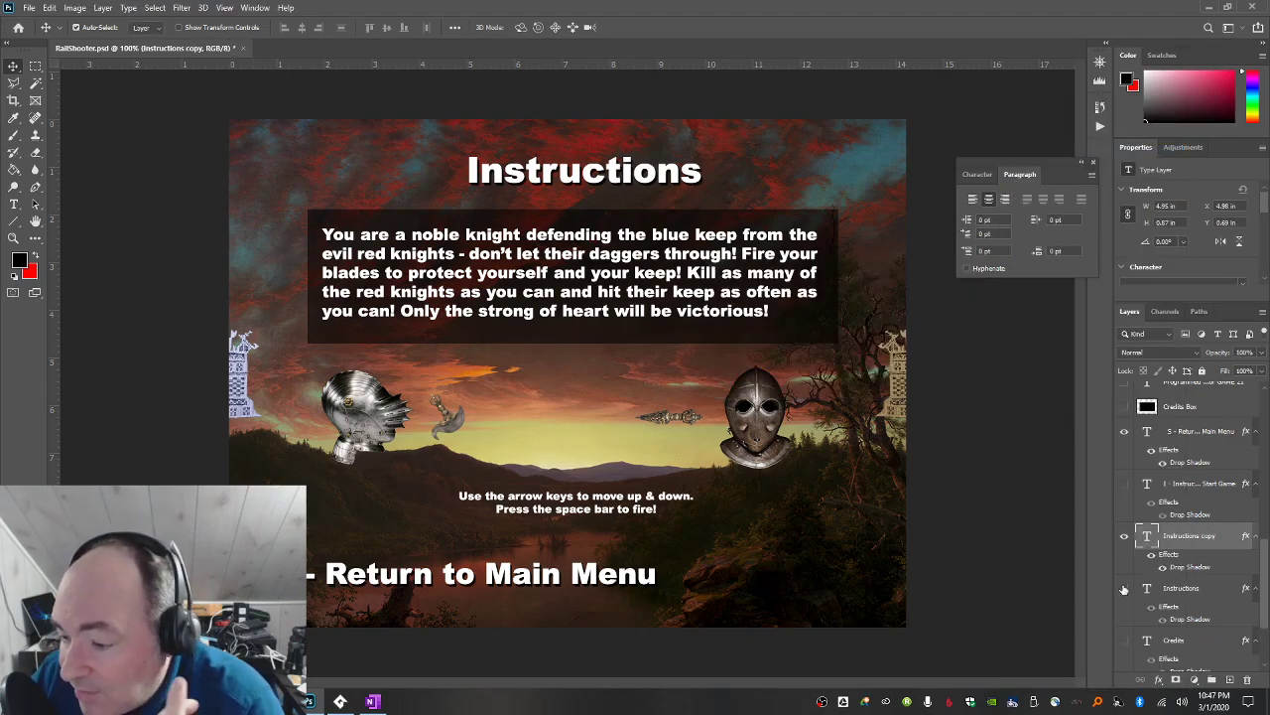
Replace the text of the copied title with "Game Over" and commit the edit.
left_click(14, 203)
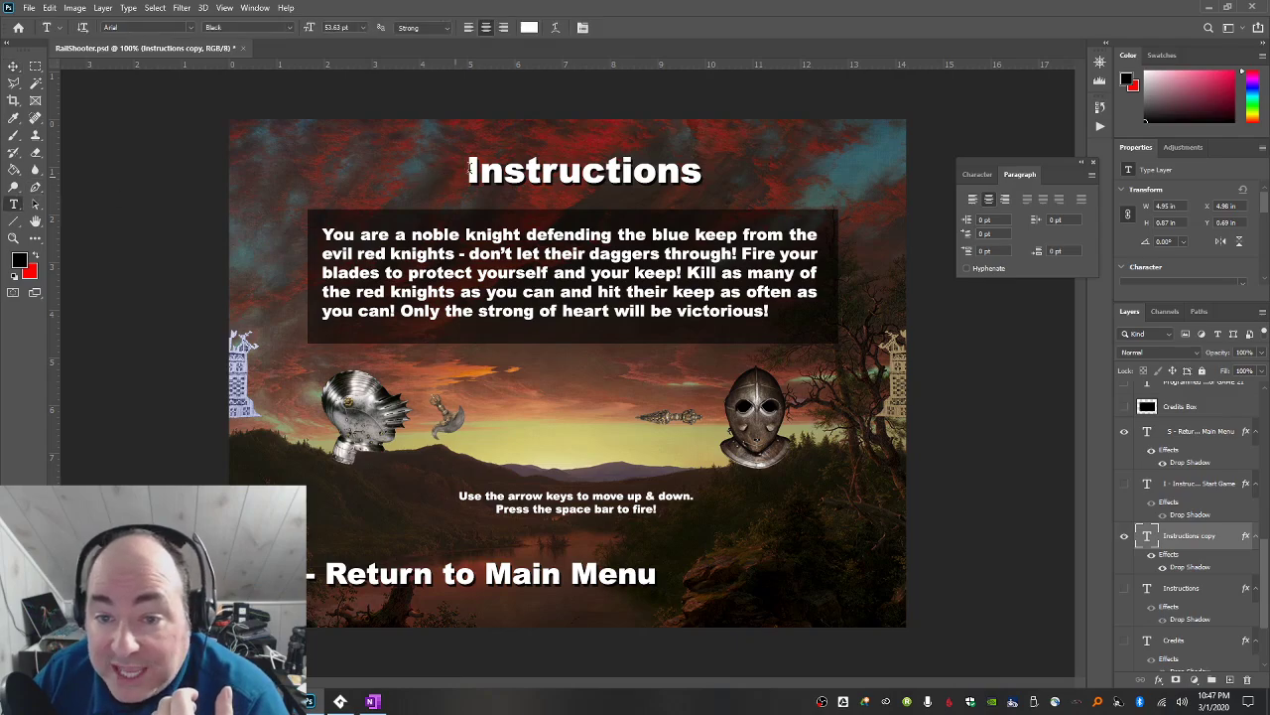
double_click(536, 171)
left_click(536, 170)
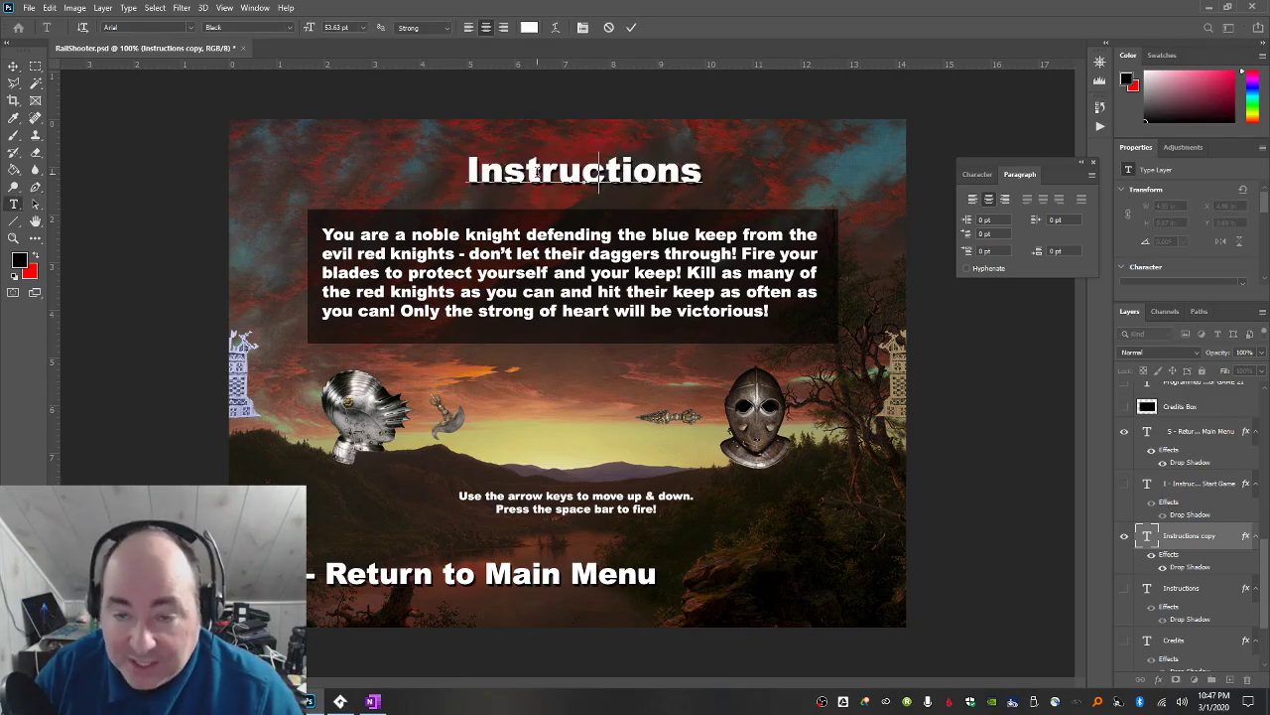
key("ctrl+a")
type("Game Over")
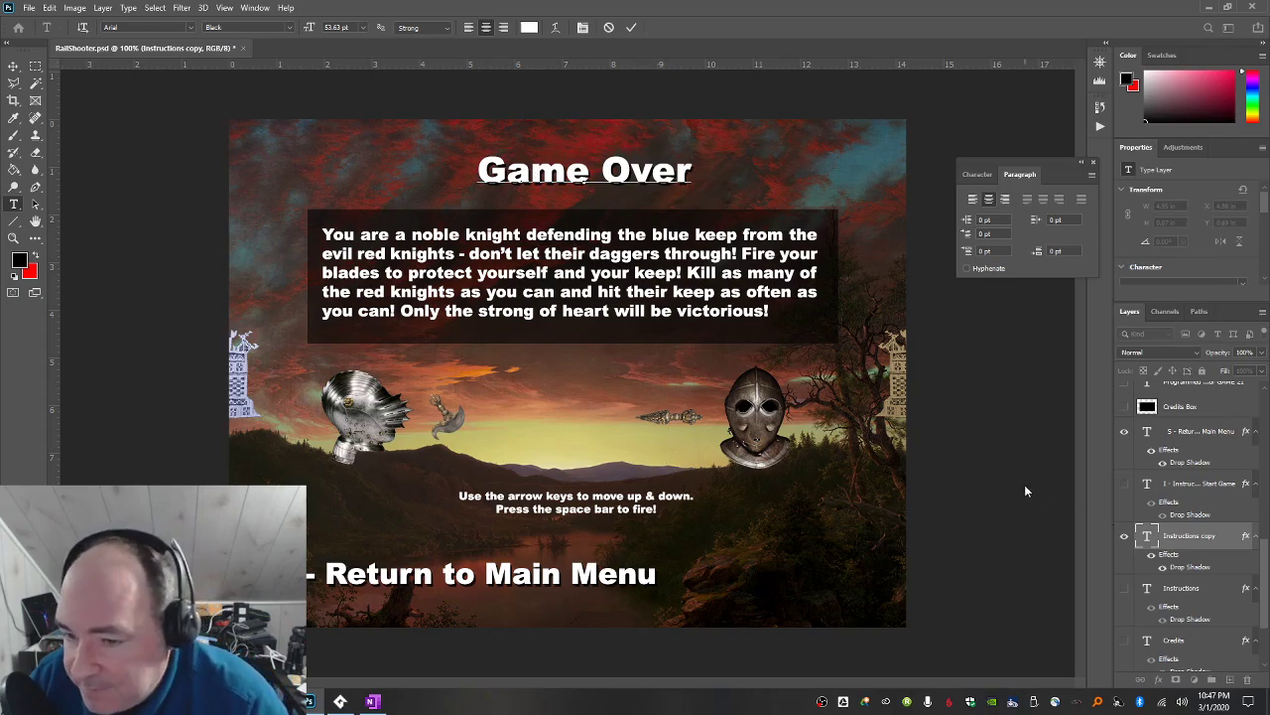
left_click(12, 67)
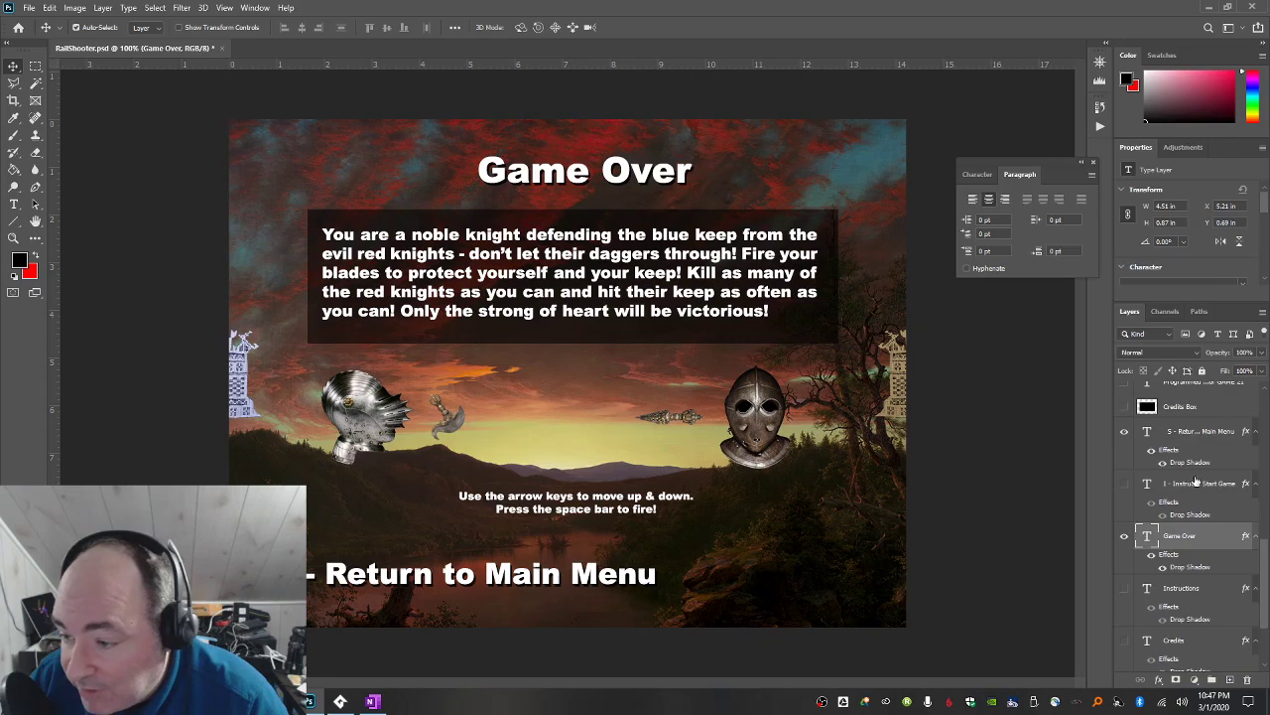
Duplicate the Instructions Box layer, keeping the default copy name.
scroll(1193, 479, "up", 3)
scroll(1193, 479, "up", 6)
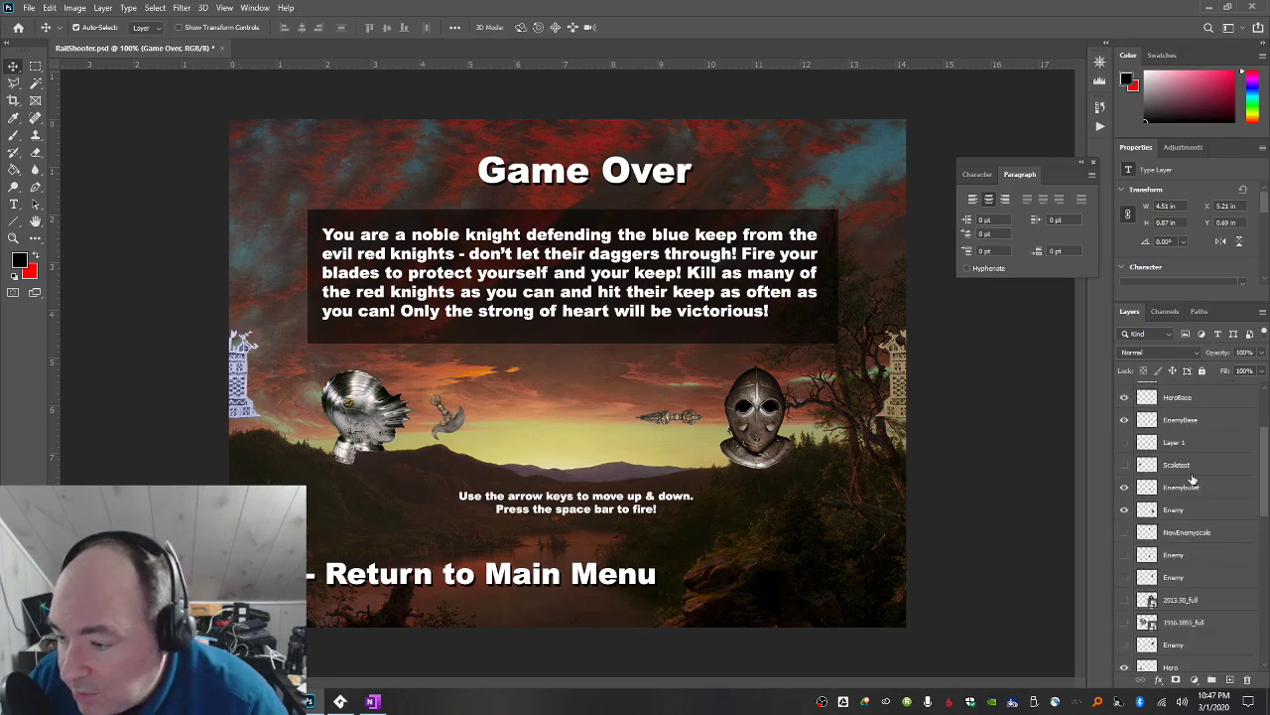
scroll(1193, 480, "down", 8)
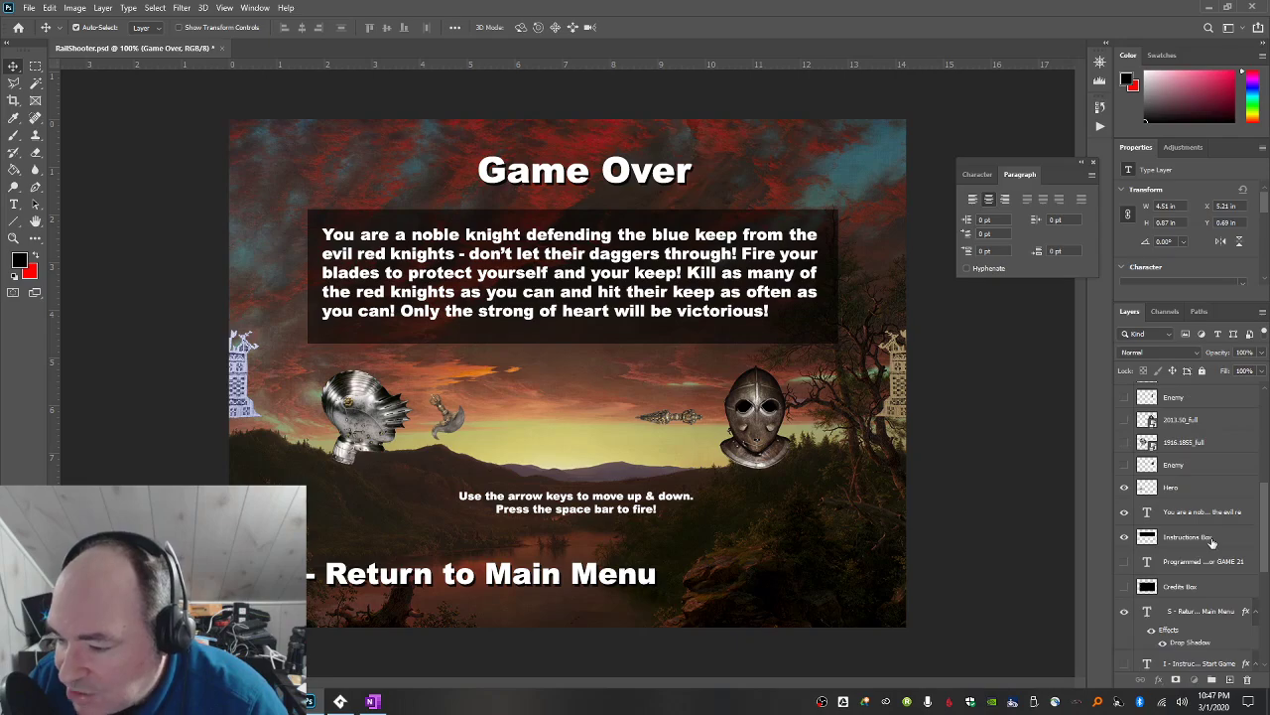
right_click(1211, 540)
left_click(1139, 199)
key("Return")
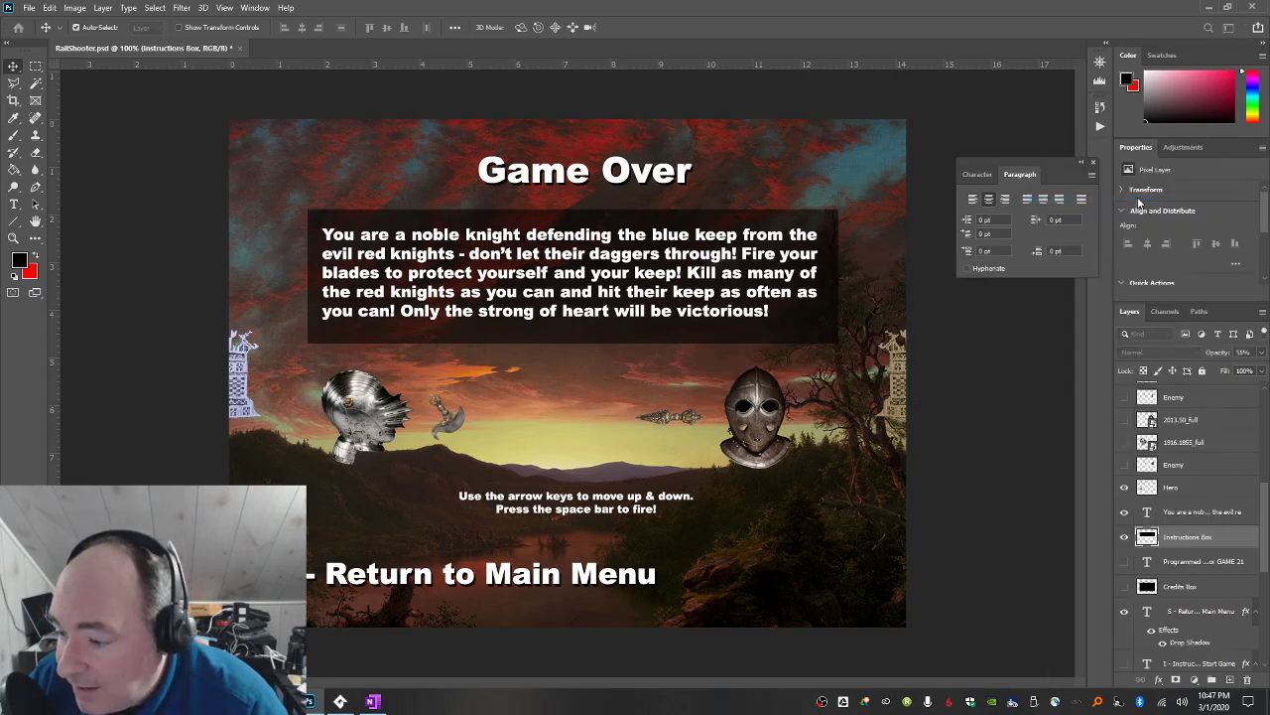
Hide the original instructions box and the instructions paragraph, and rename the box copy Game Info.
left_click(1124, 560)
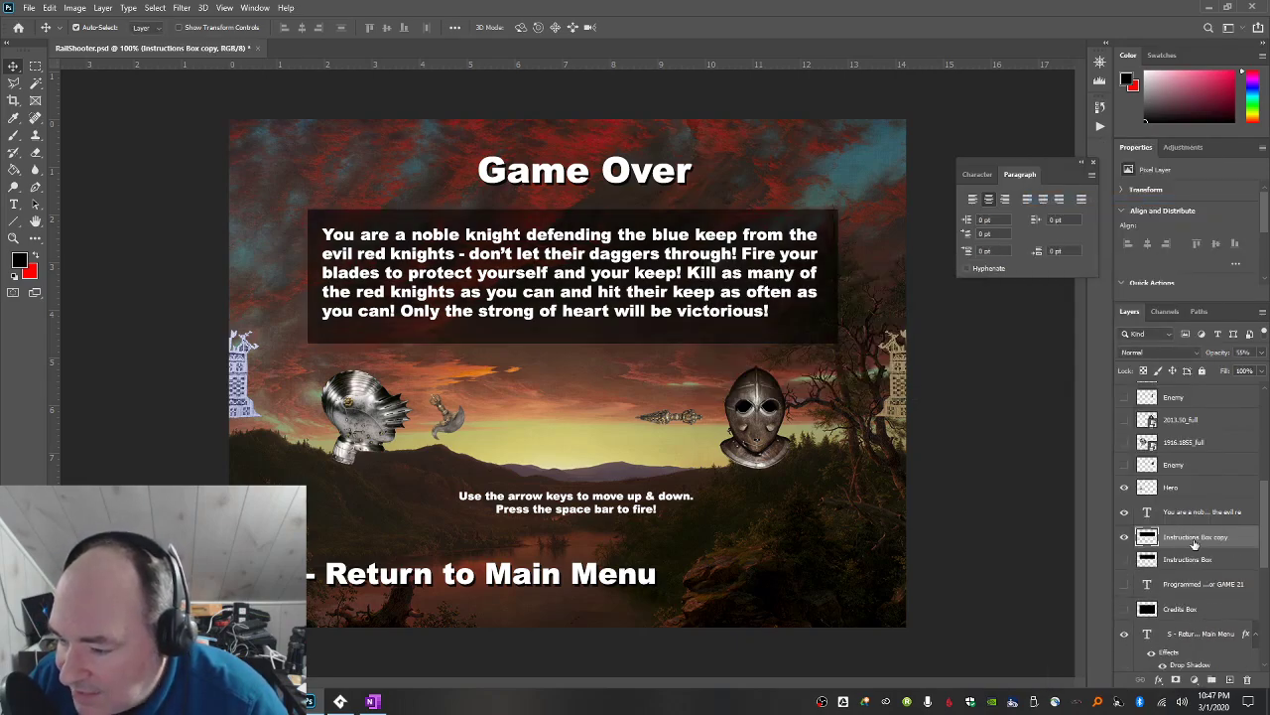
type("Game Info")
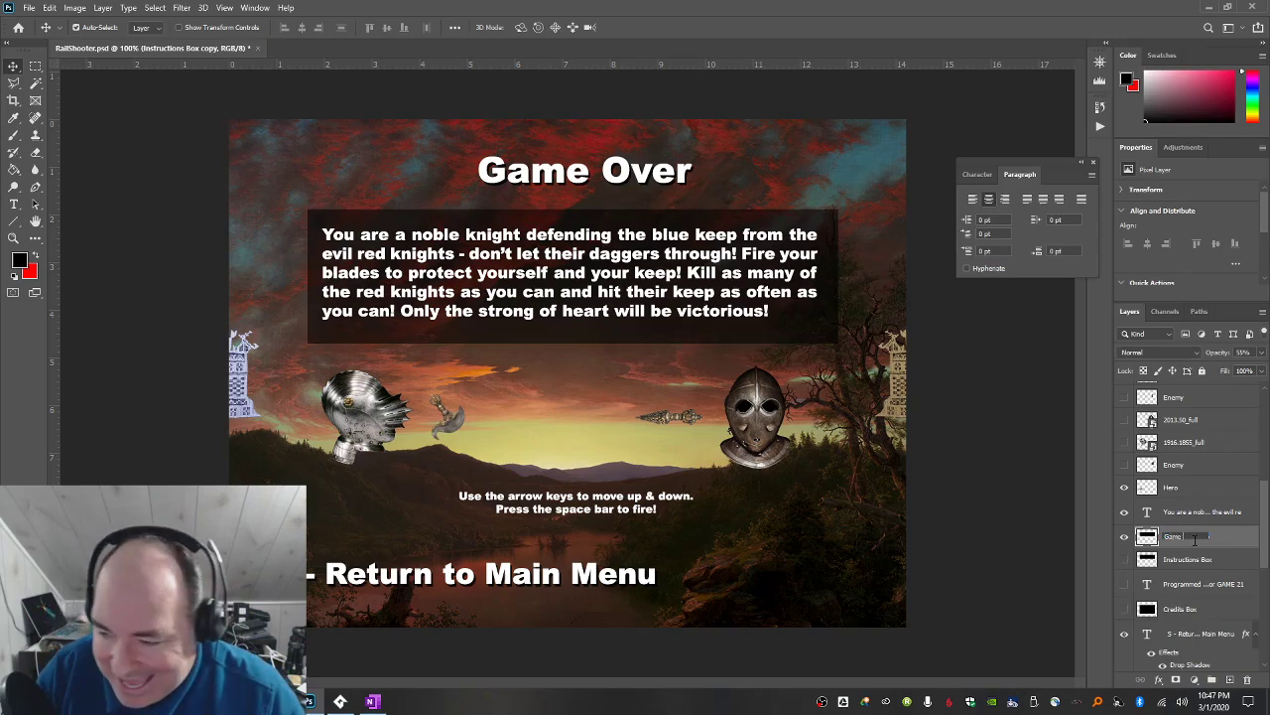
left_click(1125, 511)
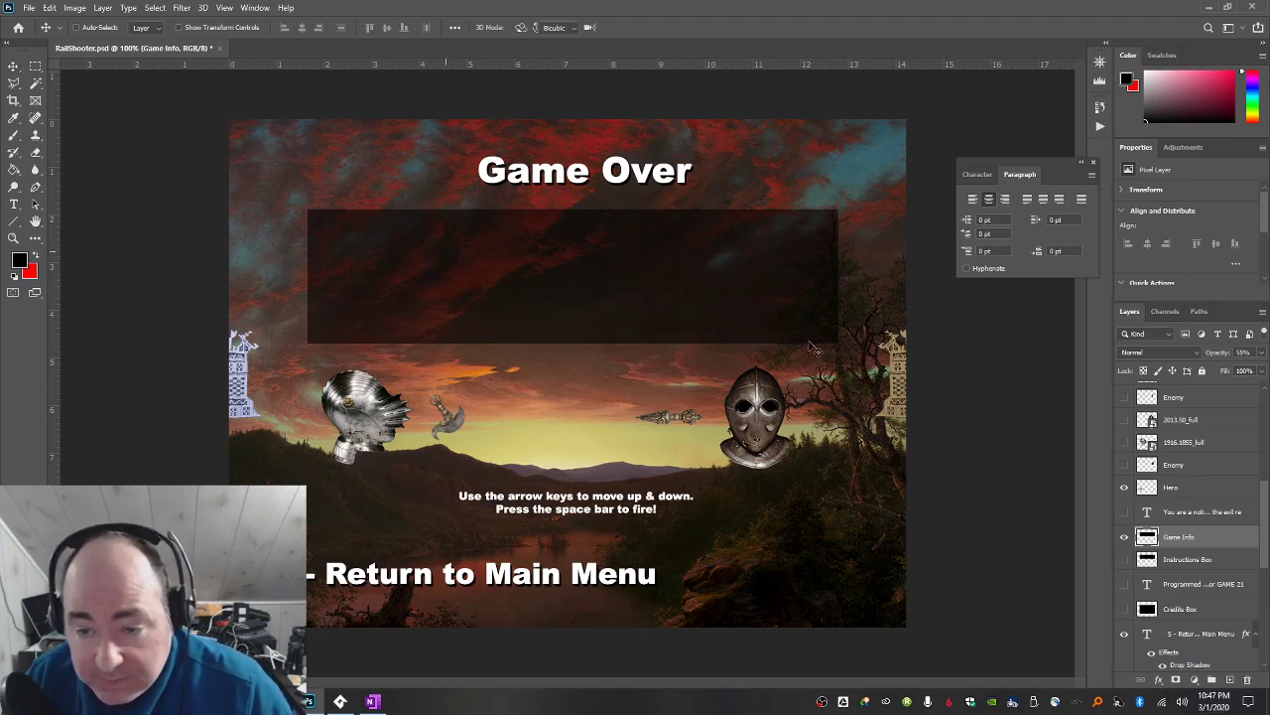
Transform the Game Info box to about 34% width and 186% height, and place it between the left keep and the Game Over title, slightly lower than before.
key("ctrl+t")
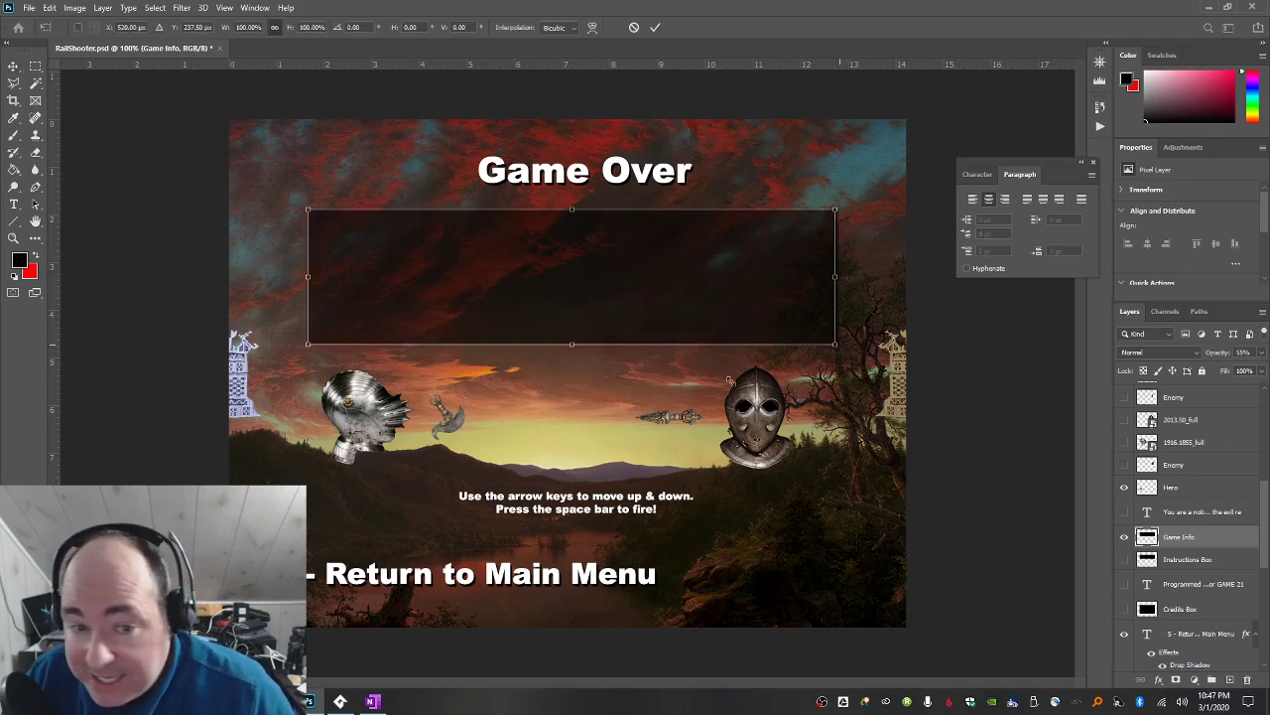
left_click_drag(838, 343, 484, 465)
left_click_drag(420, 311, 414, 322)
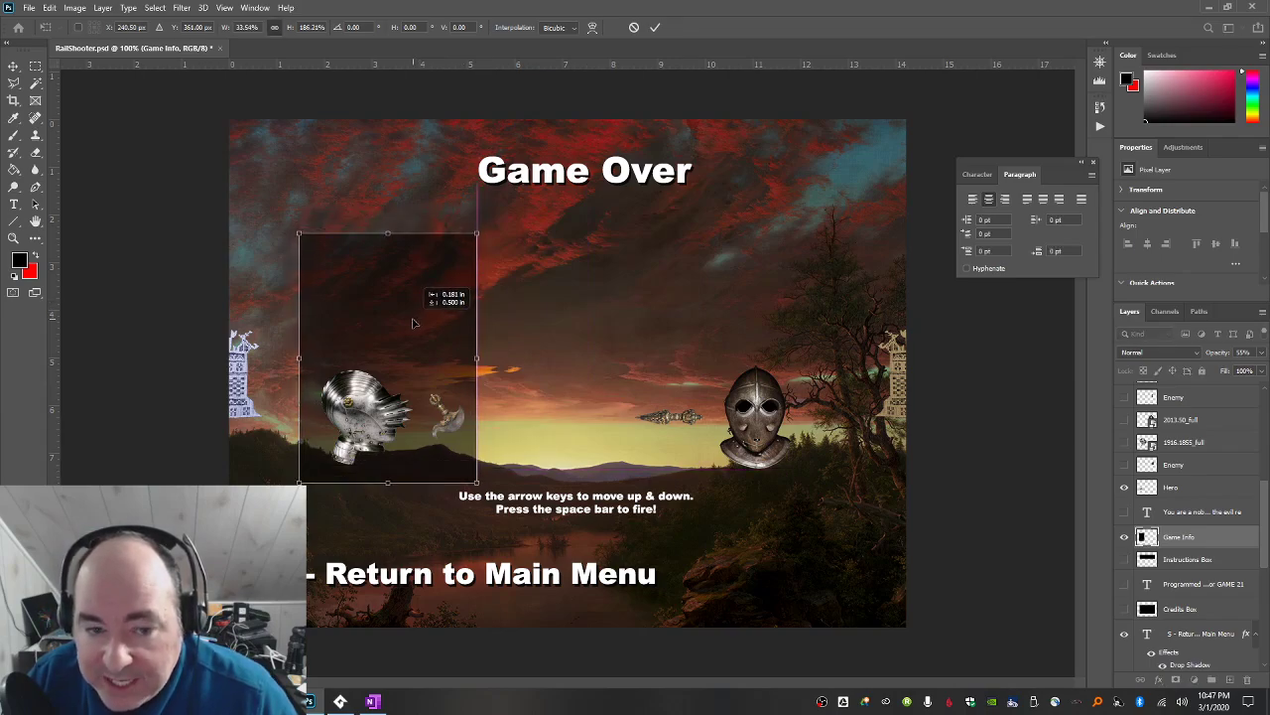
key("Return")
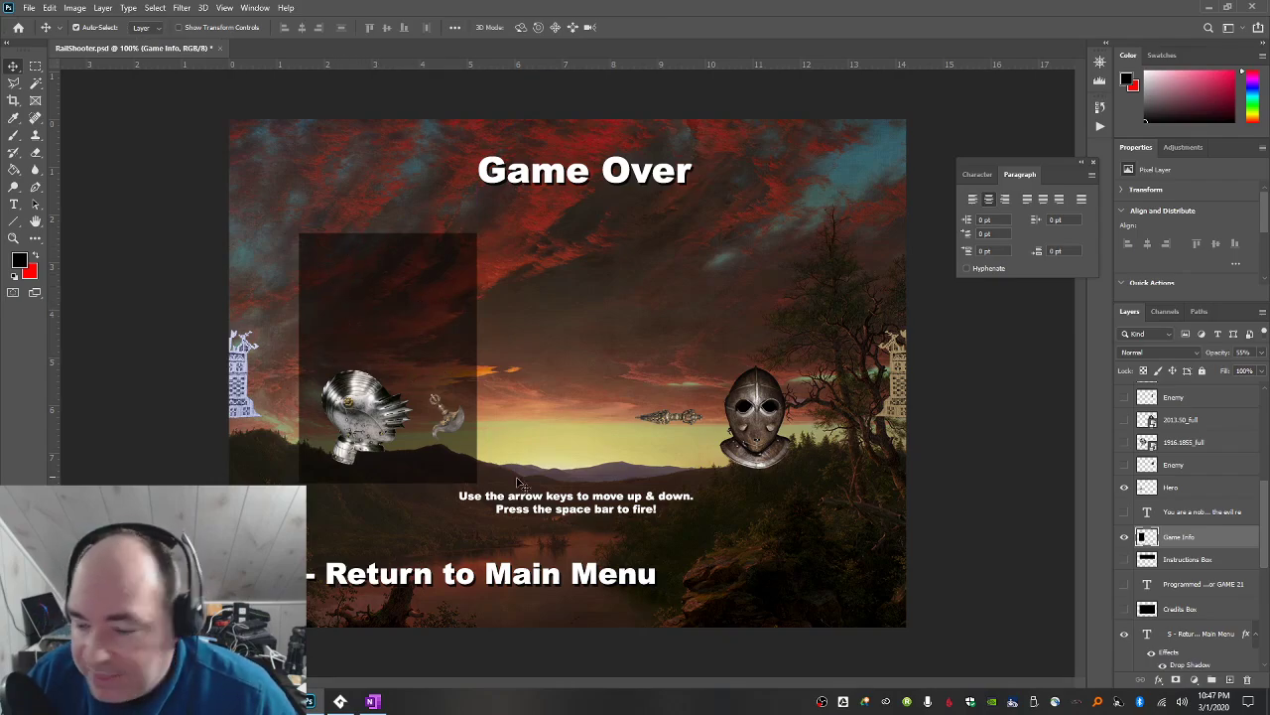
Hide the text layer with the arrow key and space bar controls.
scroll(1168, 563, "down", 2)
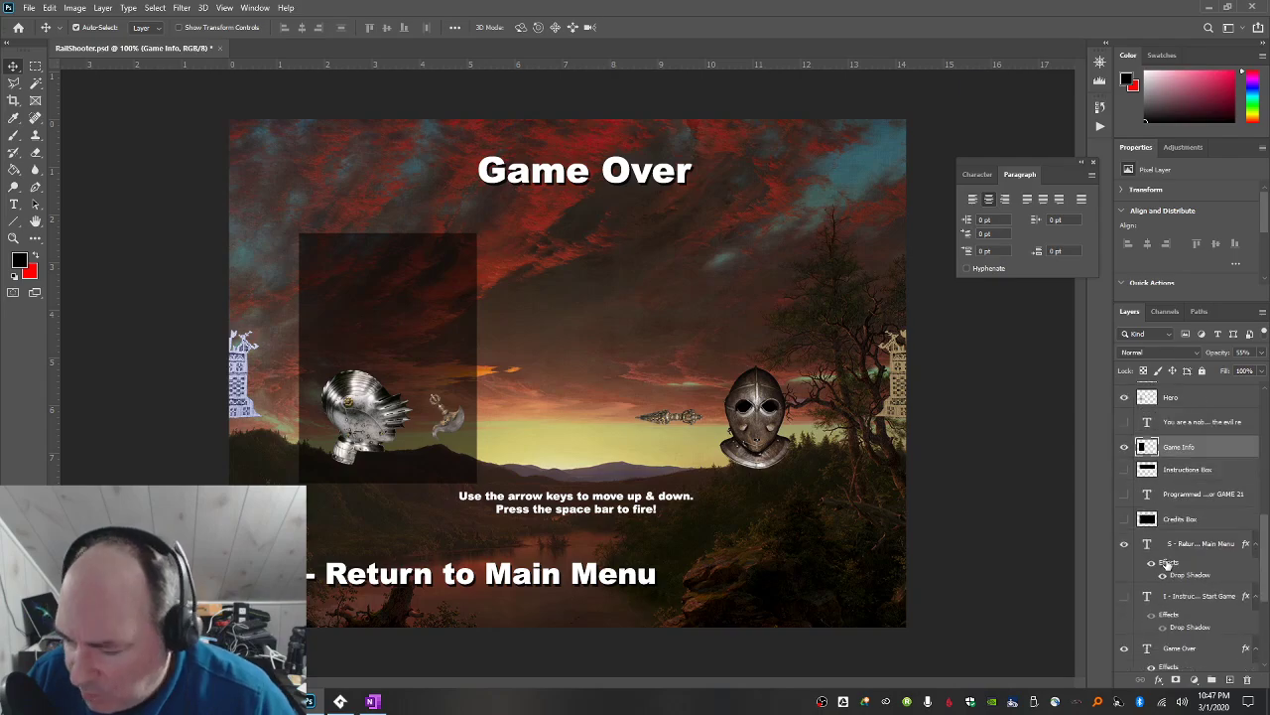
scroll(1167, 564, "down", 1)
scroll(1165, 569, "up", 3)
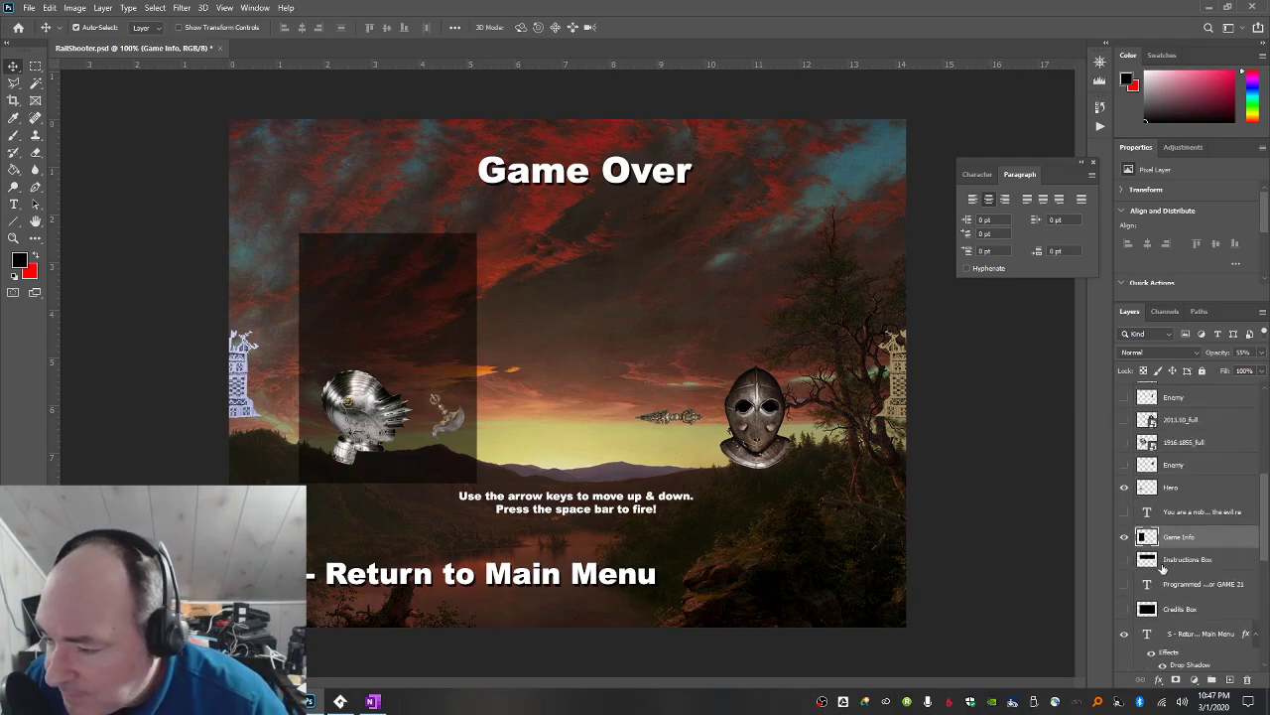
scroll(1166, 569, "up", 5)
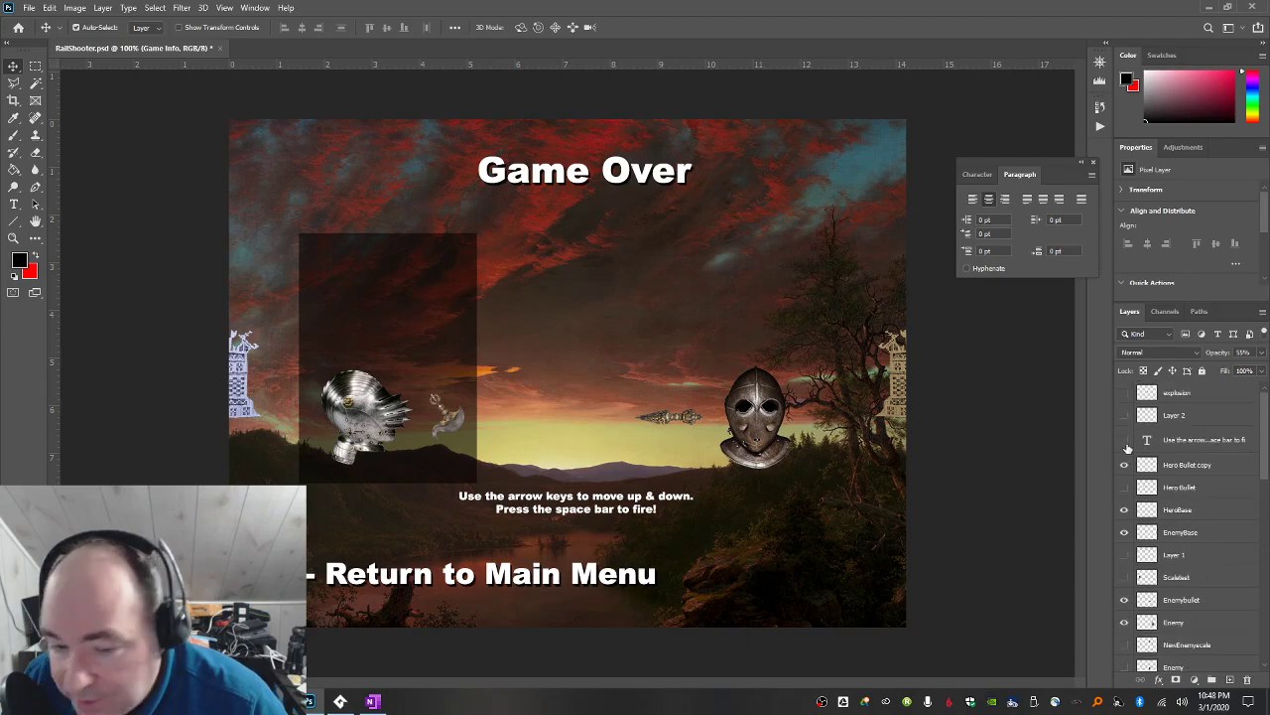
left_click(1126, 442)
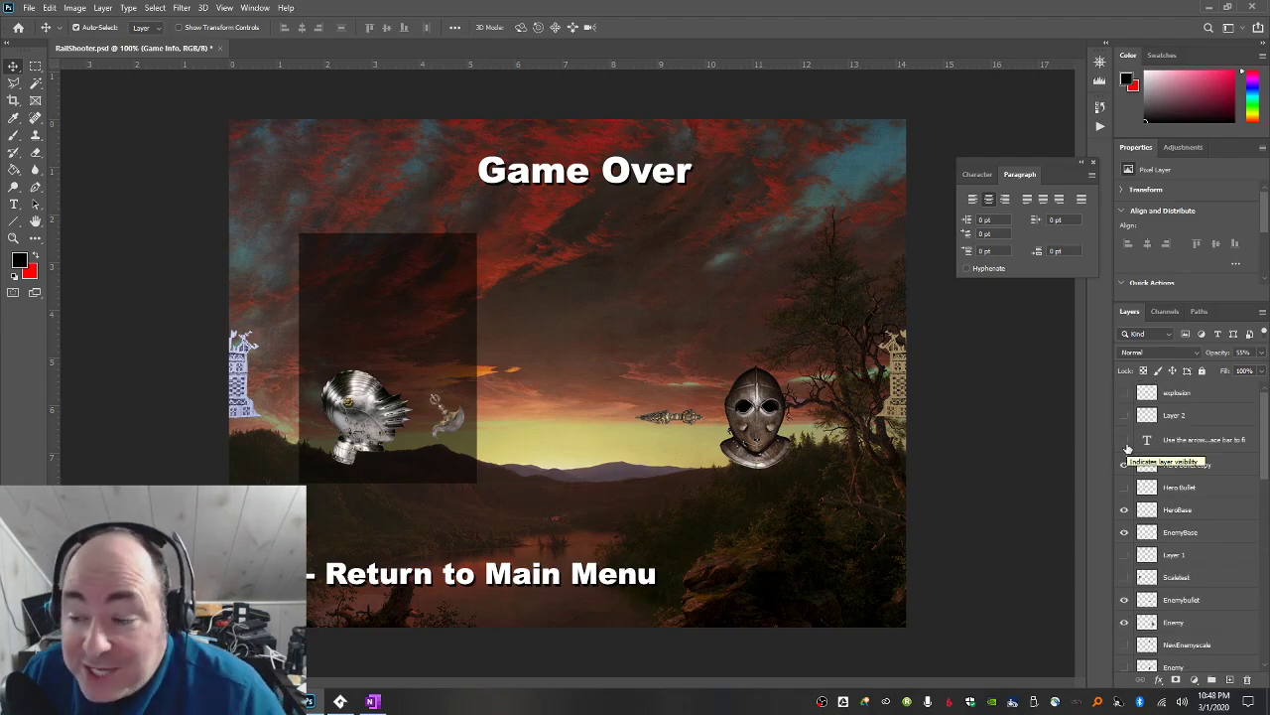
Hide the Hero Bullet copy, HeroBase, EnemyBase, Enemybullet, visible Enemy and Hero layers.
scroll(1127, 449, "down", 3)
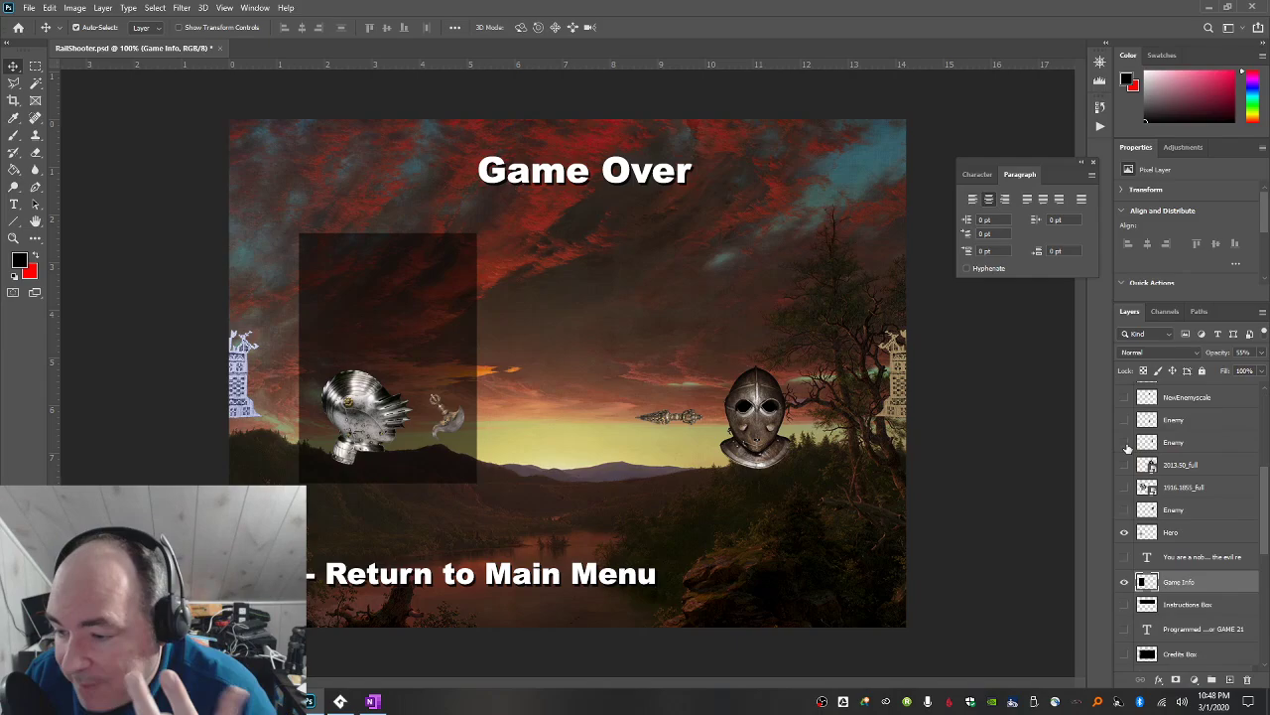
scroll(1127, 447, "up", 2)
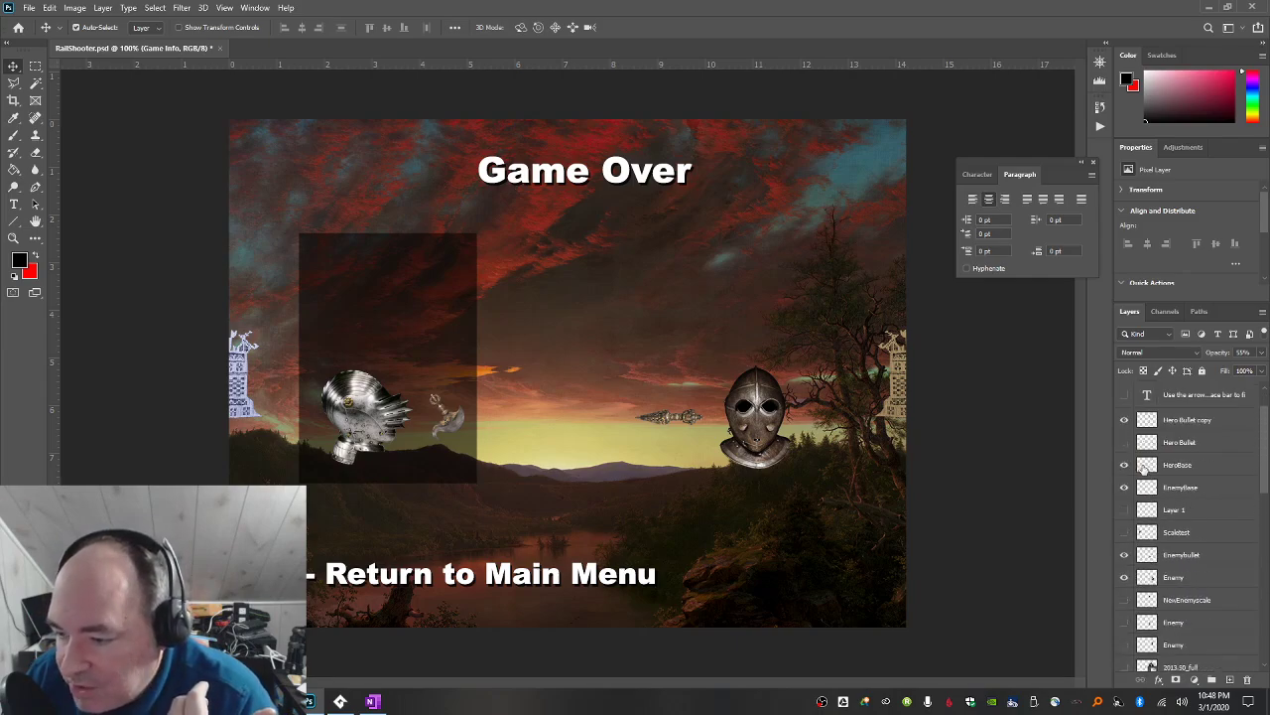
left_click_drag(1127, 427, 1127, 489)
left_click(1125, 488)
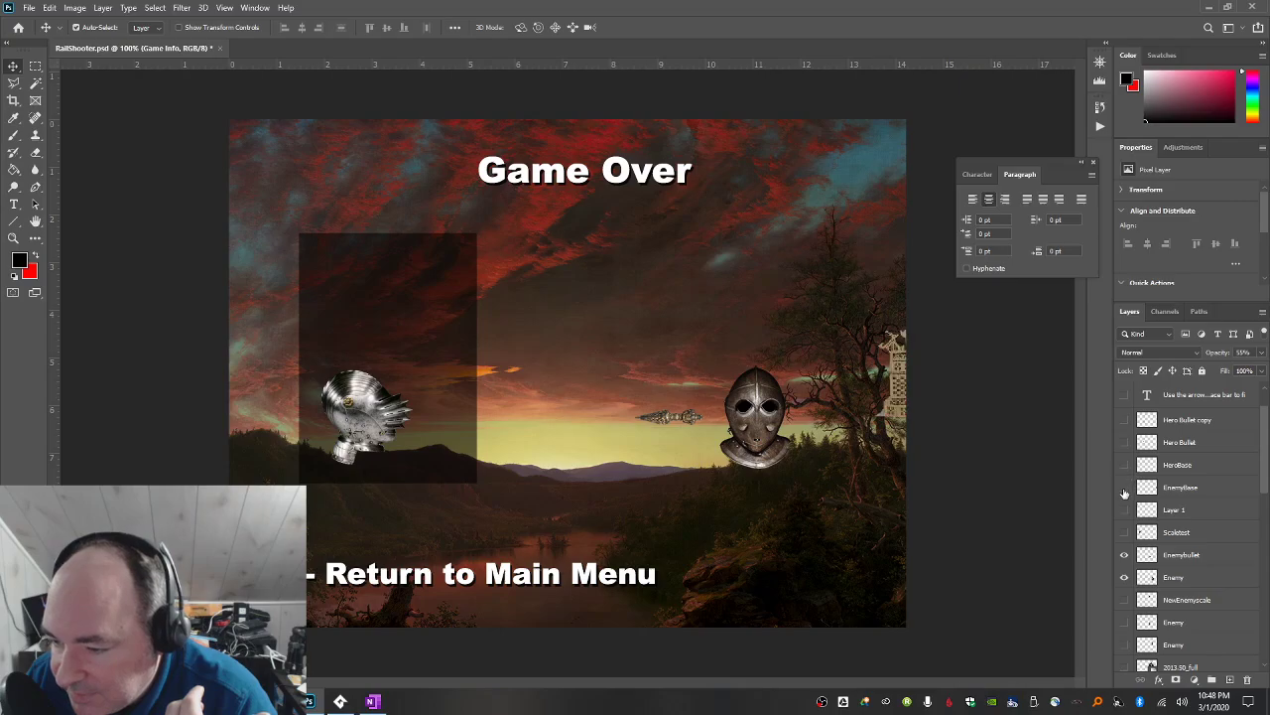
left_click(1126, 421)
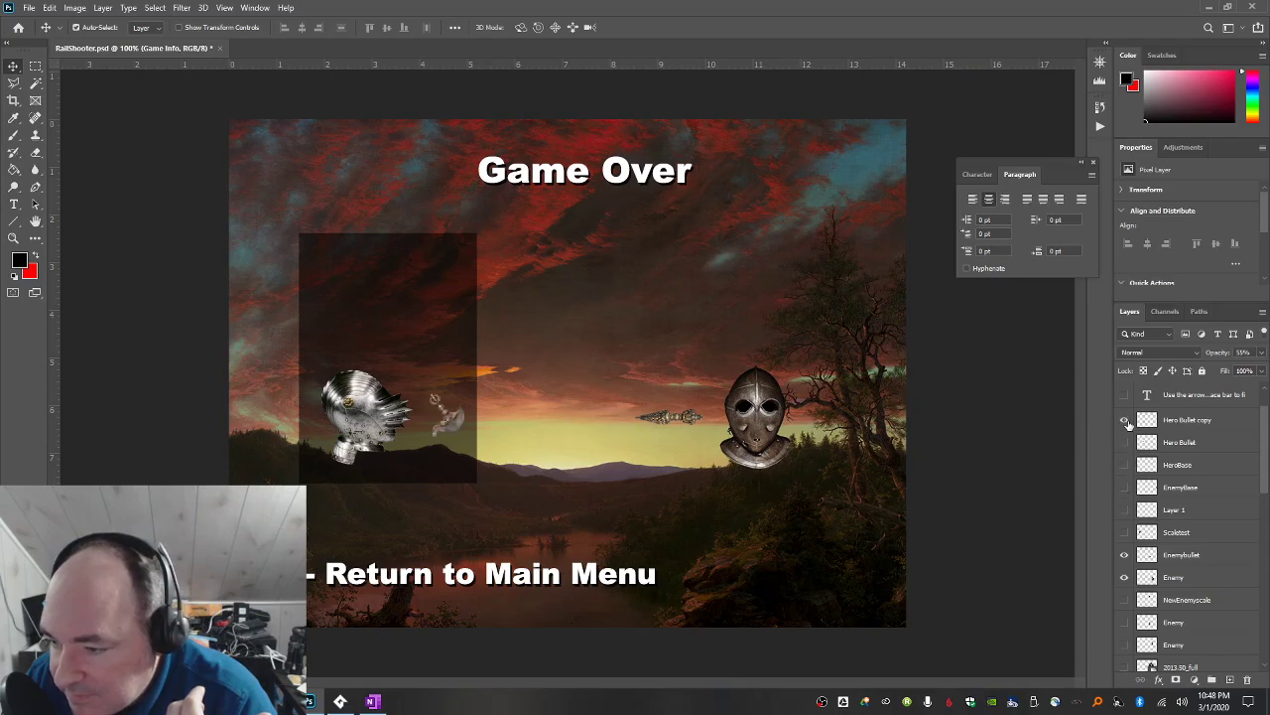
left_click(1126, 421)
left_click(1125, 577)
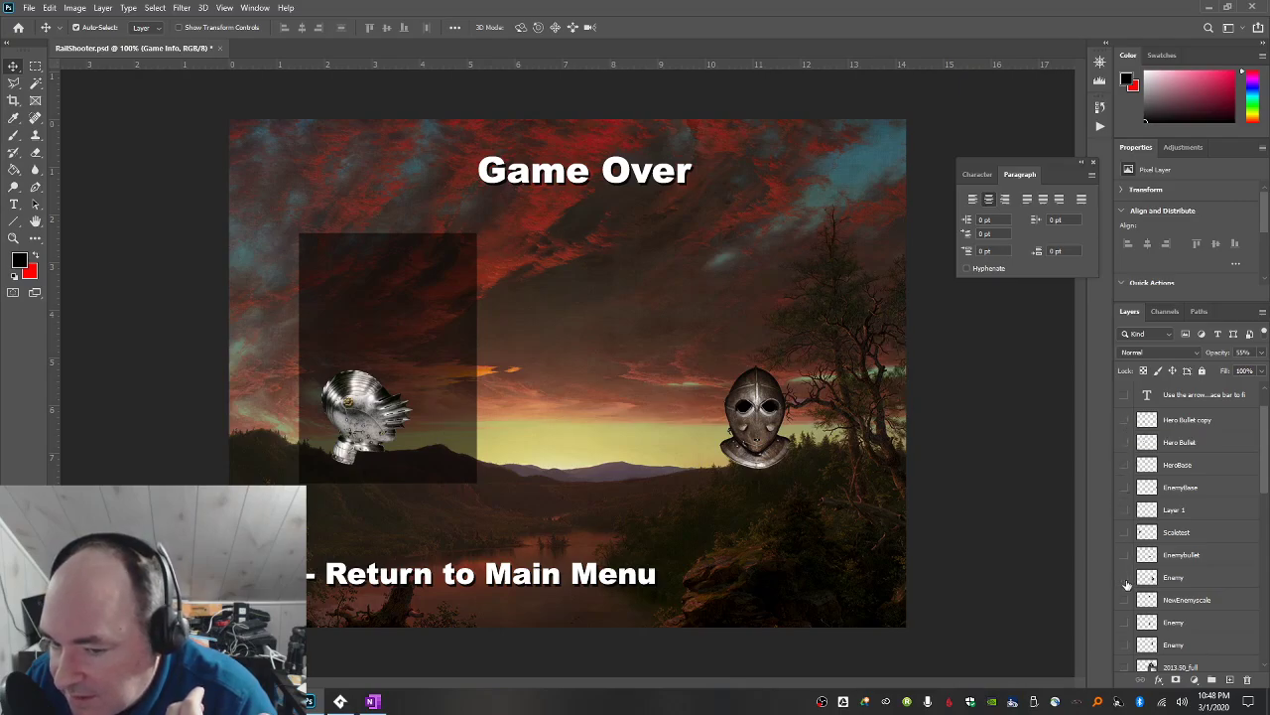
scroll(1146, 546, "down", 5)
scroll(1141, 556, "down", 3)
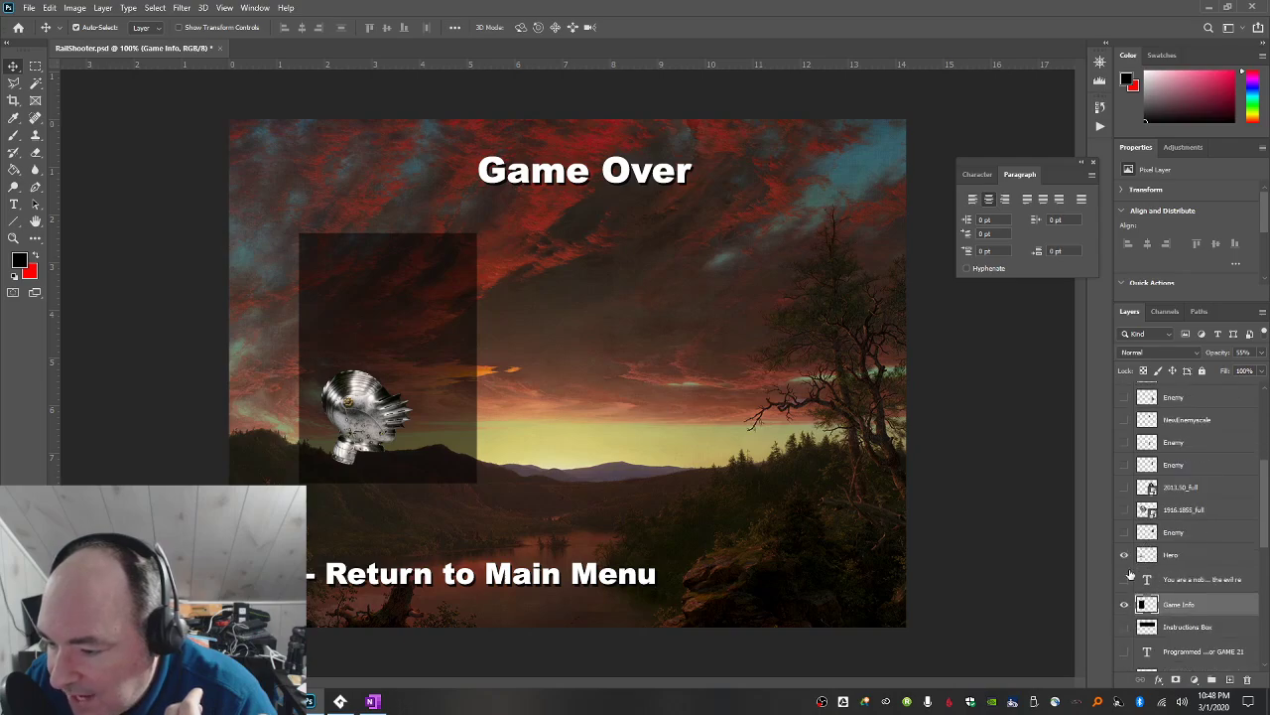
left_click(1125, 555)
Show the EnemyBase and HeroBase layers again, and briefly preview the Hero Bullet layer before hiding it.
scroll(1136, 554, "up", 10)
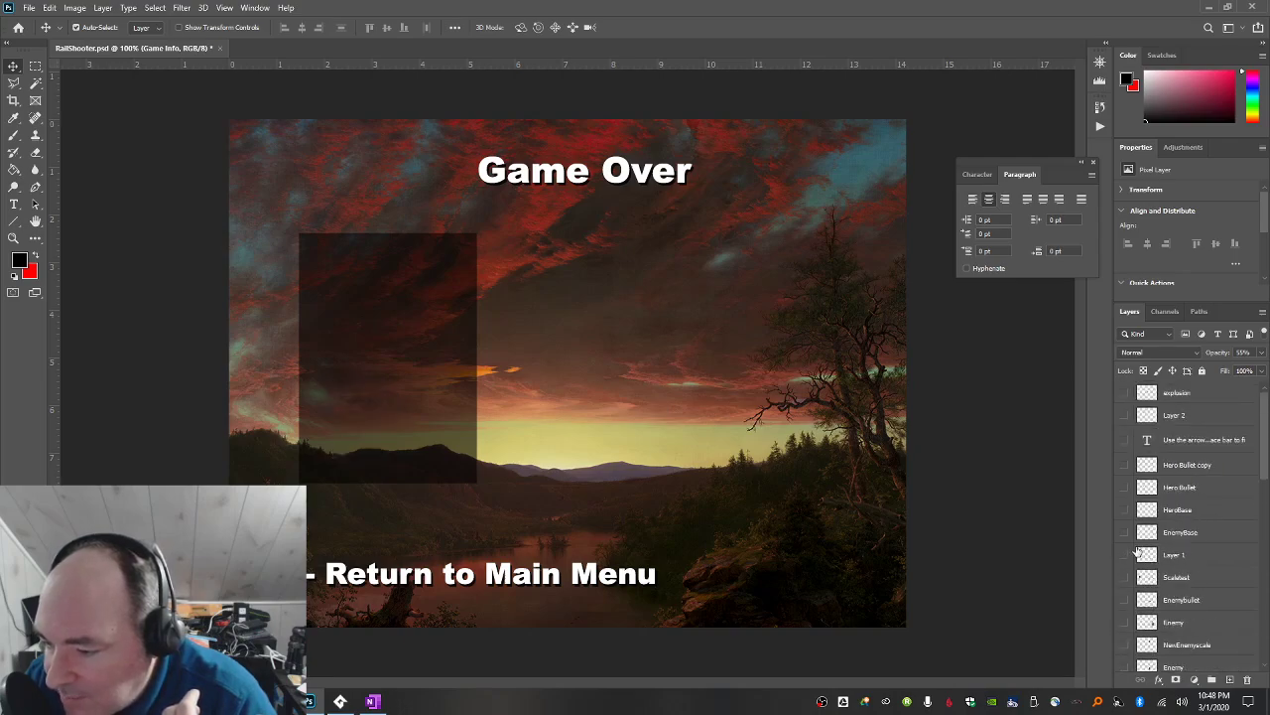
left_click(1124, 532)
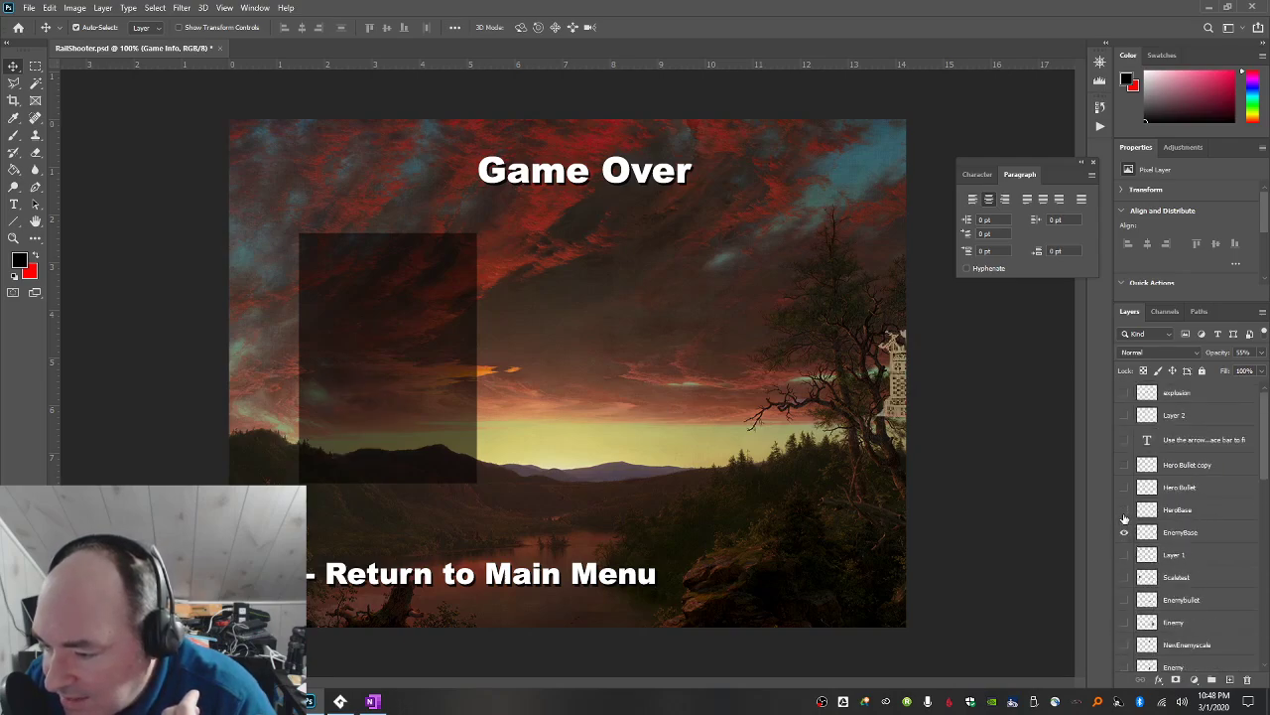
left_click(1125, 509)
left_click(1124, 488)
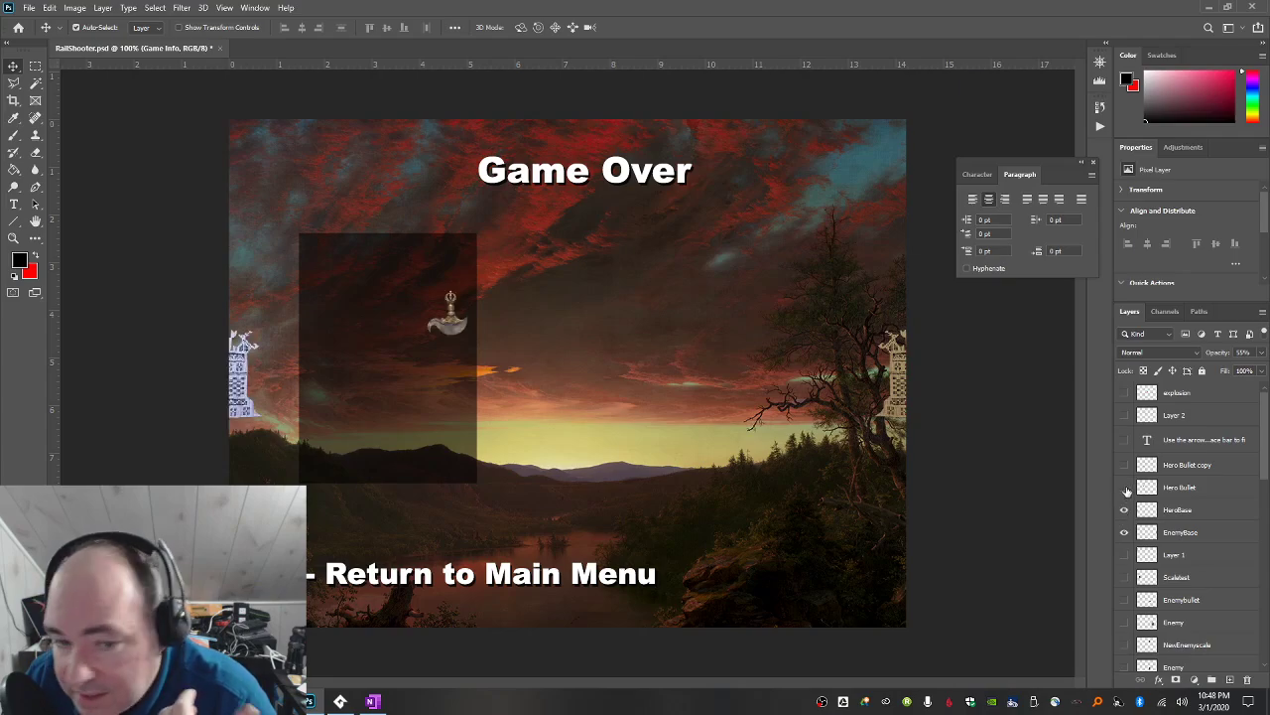
left_click(1126, 489)
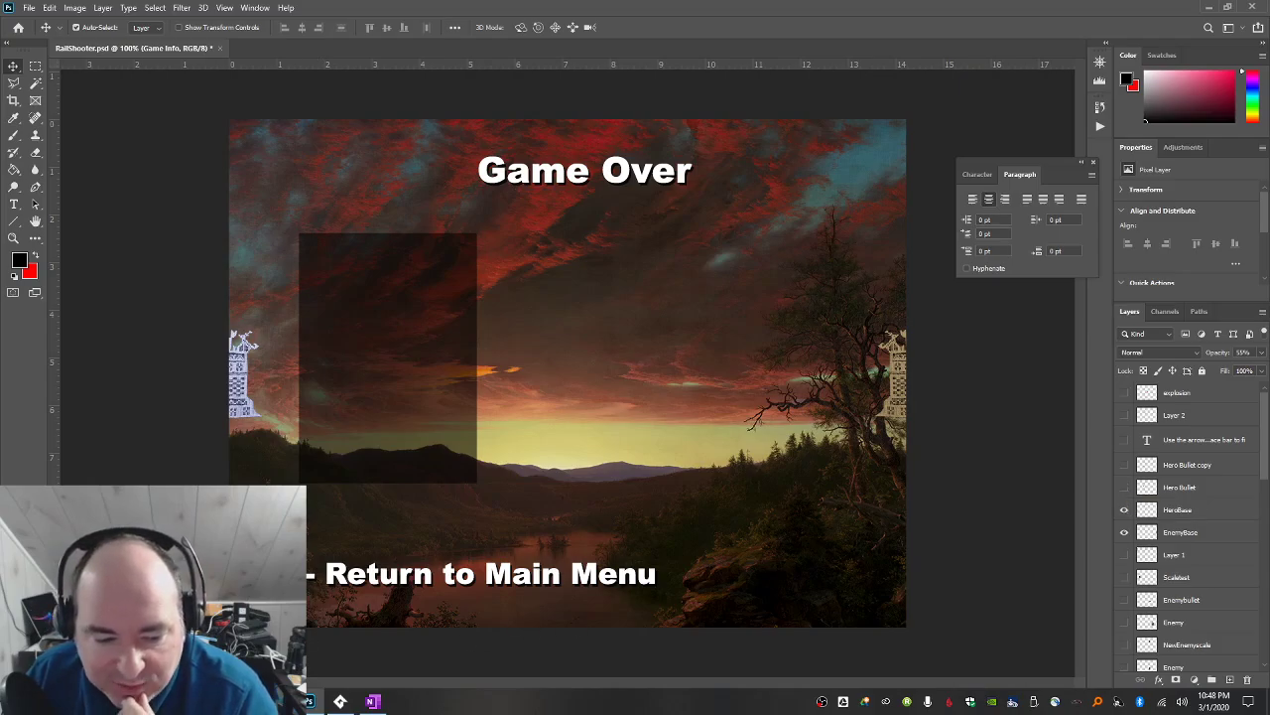
Place 1916.1855_full.png from the Spring2020Demo folder into the RailShooter document and commit the placement.
key("alt+Tab")
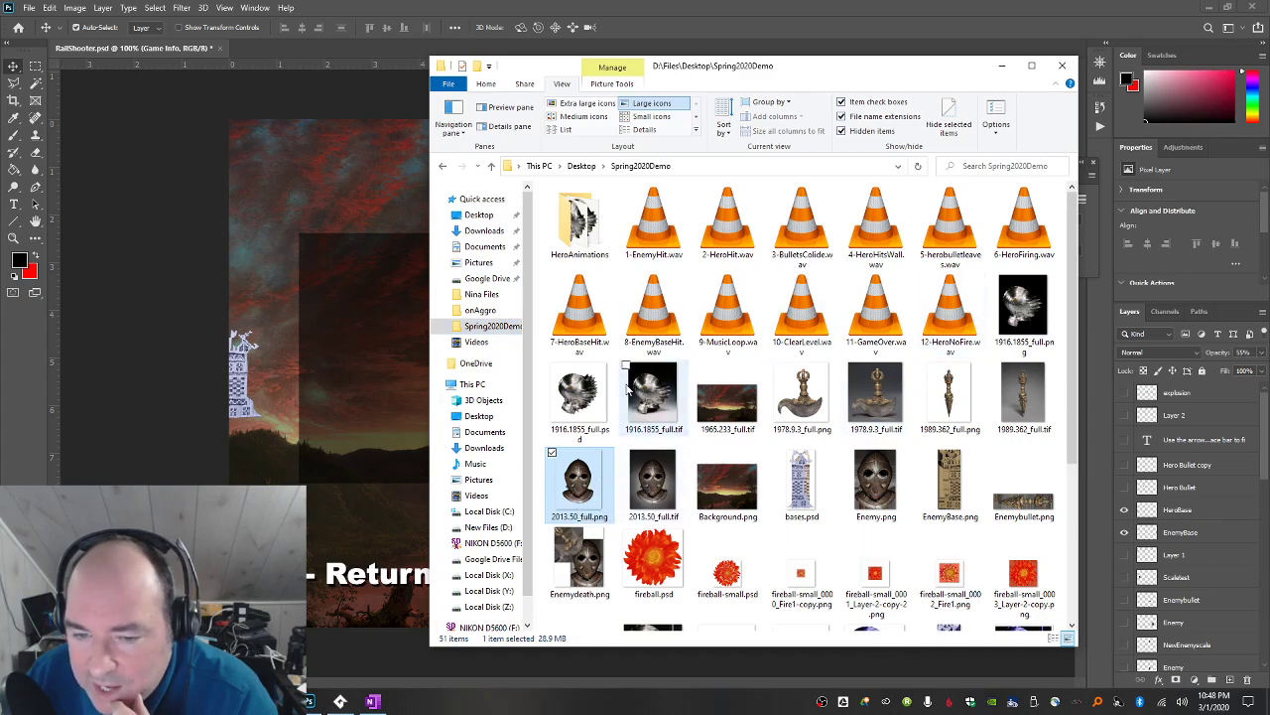
left_click_drag(1013, 332, 391, 431)
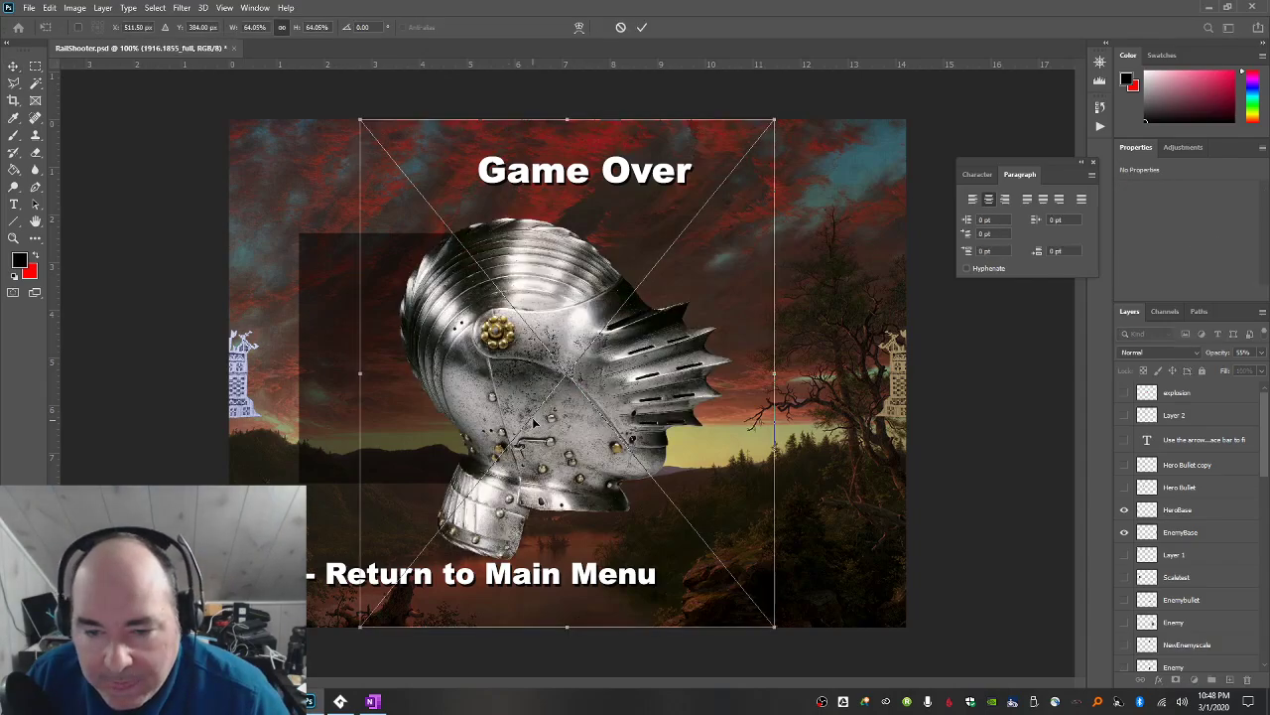
key("Return")
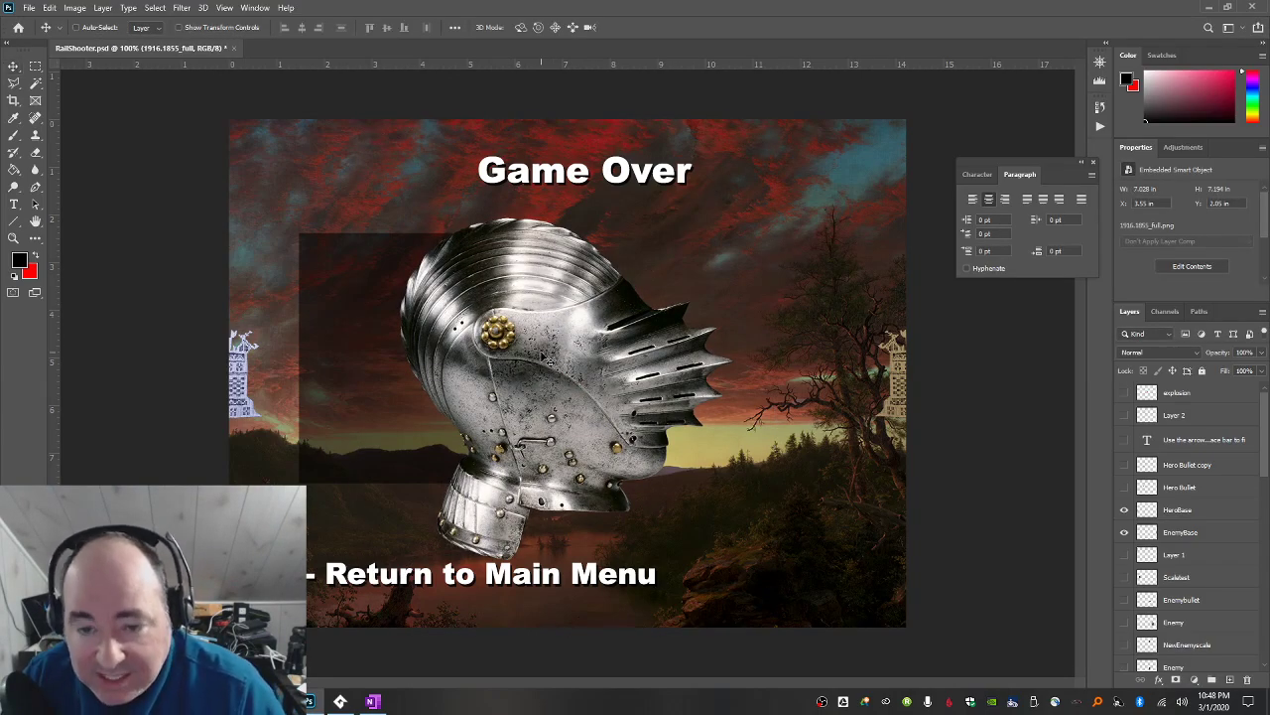
Scale the placed helmet to about 40.4%, rotate it about -90°, and position it between the info box and the enemy keep.
key("ctrl+t")
left_click_drag(780, 94, 493, 321)
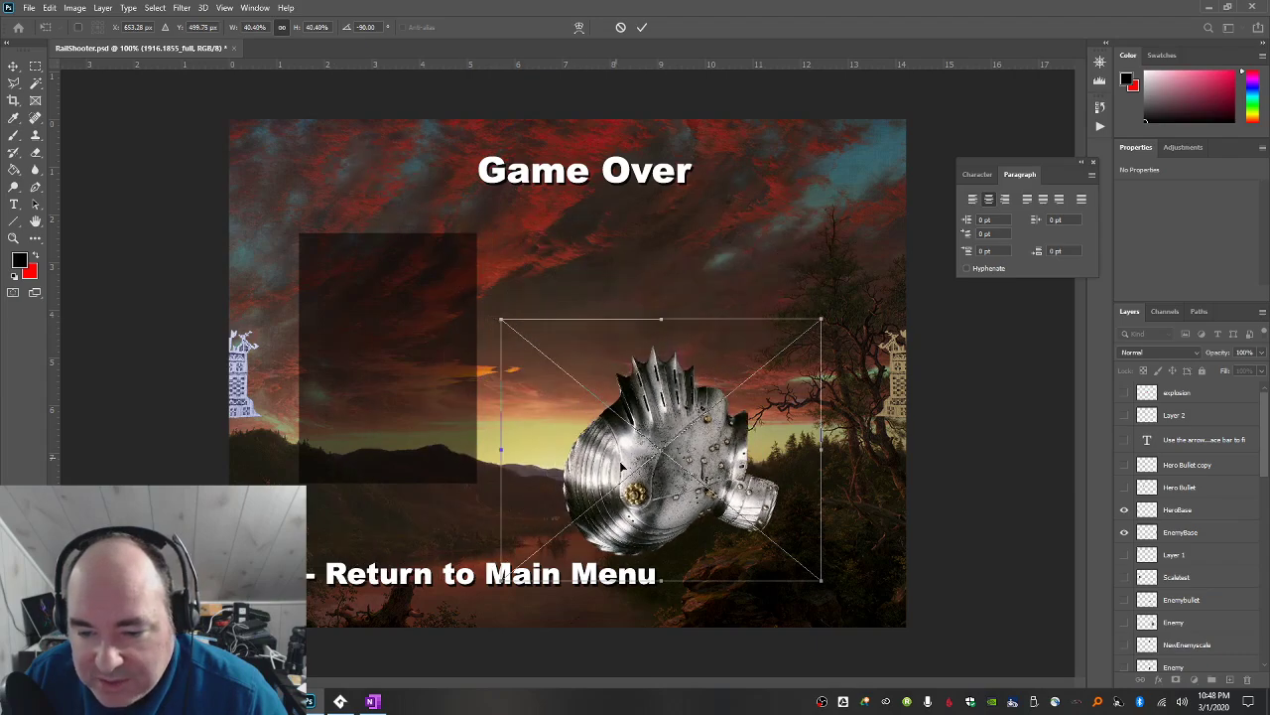
key("Return")
left_click_drag(655, 484, 679, 442)
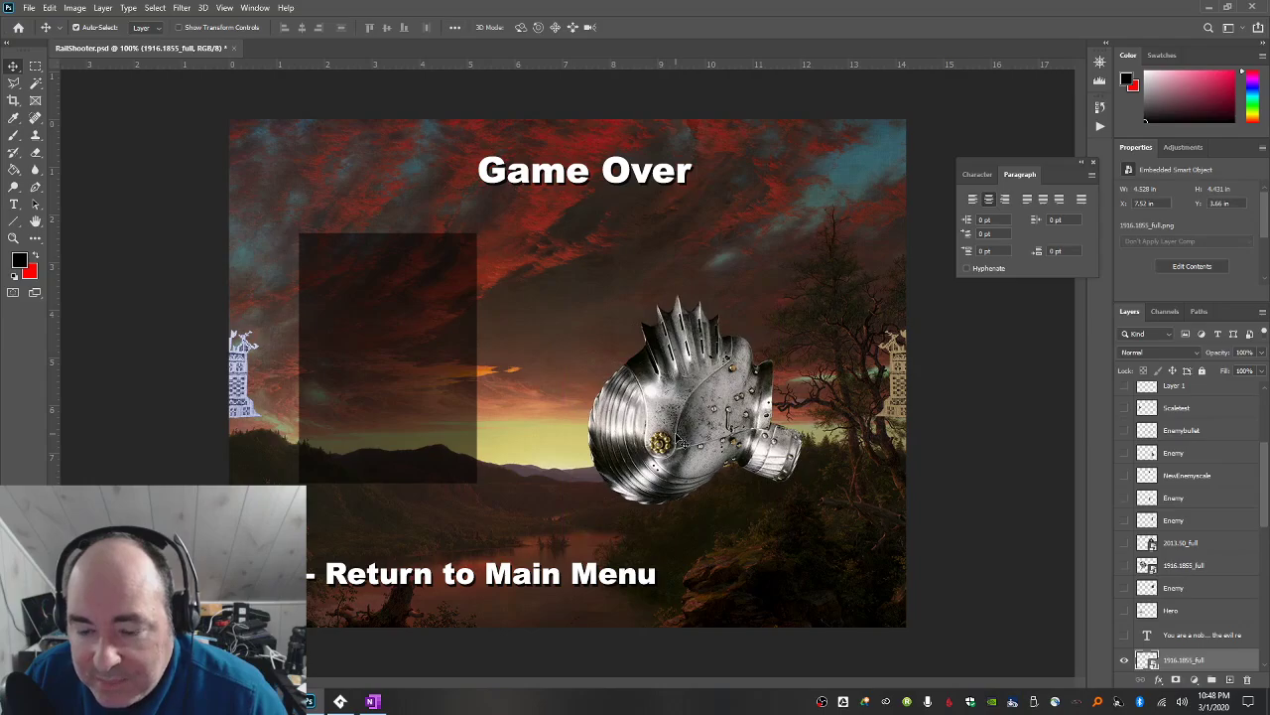
Place 1989.362_full.png from the Spring2020Demo folder into the RailShooter document and commit the placement.
left_click(306, 700)
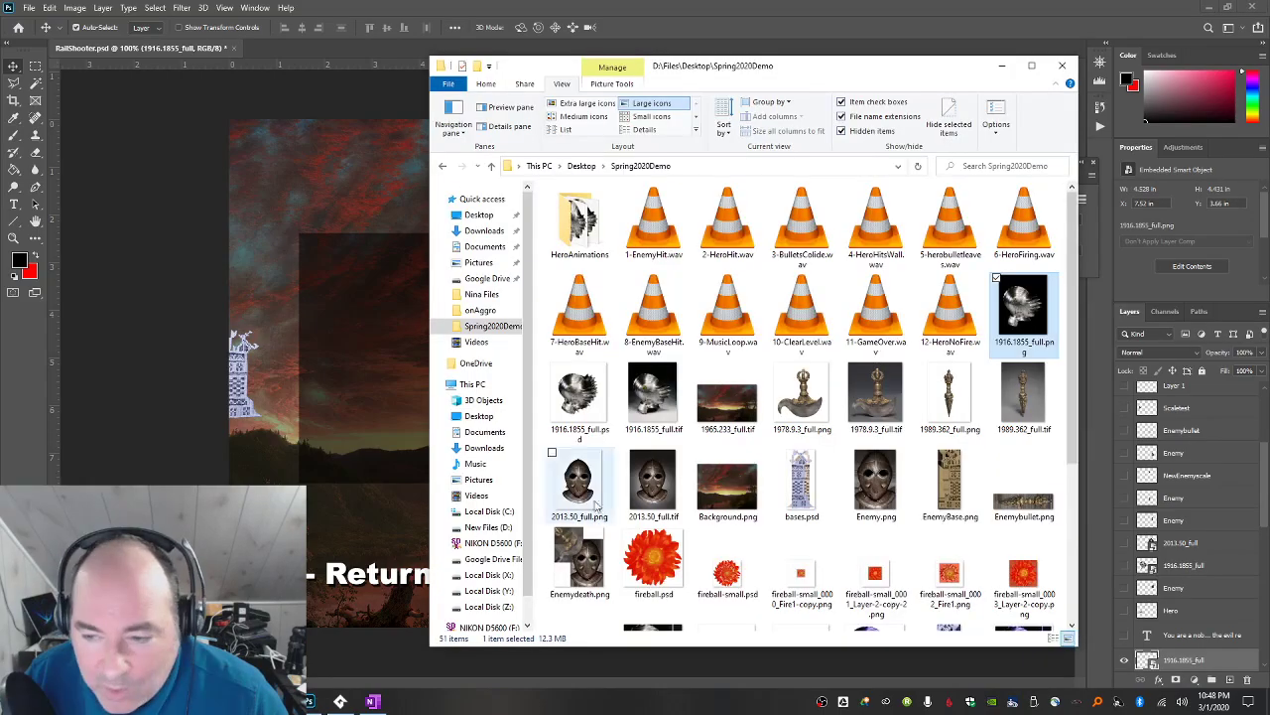
left_click_drag(1023, 307, 277, 273)
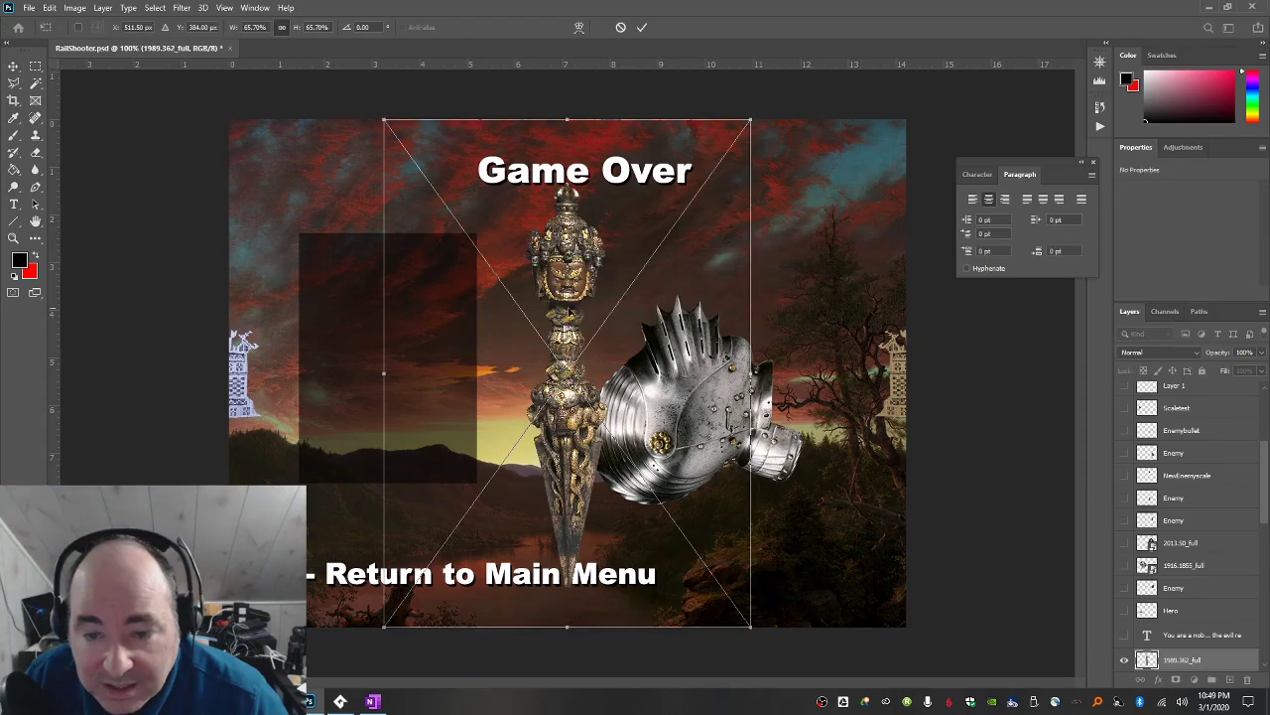
key("Return")
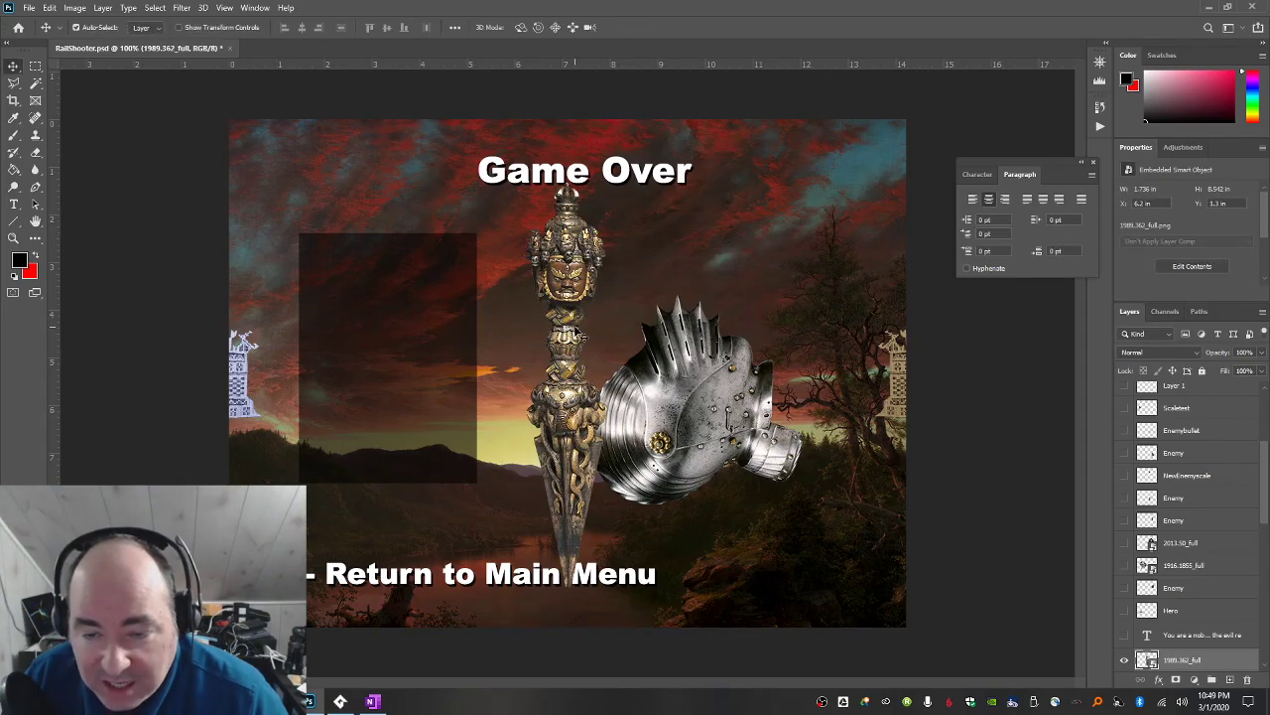
Scale the dagger to about 36.5% and rotate it about -35° so its blade points into the fallen helmet.
key("ctrl+t")
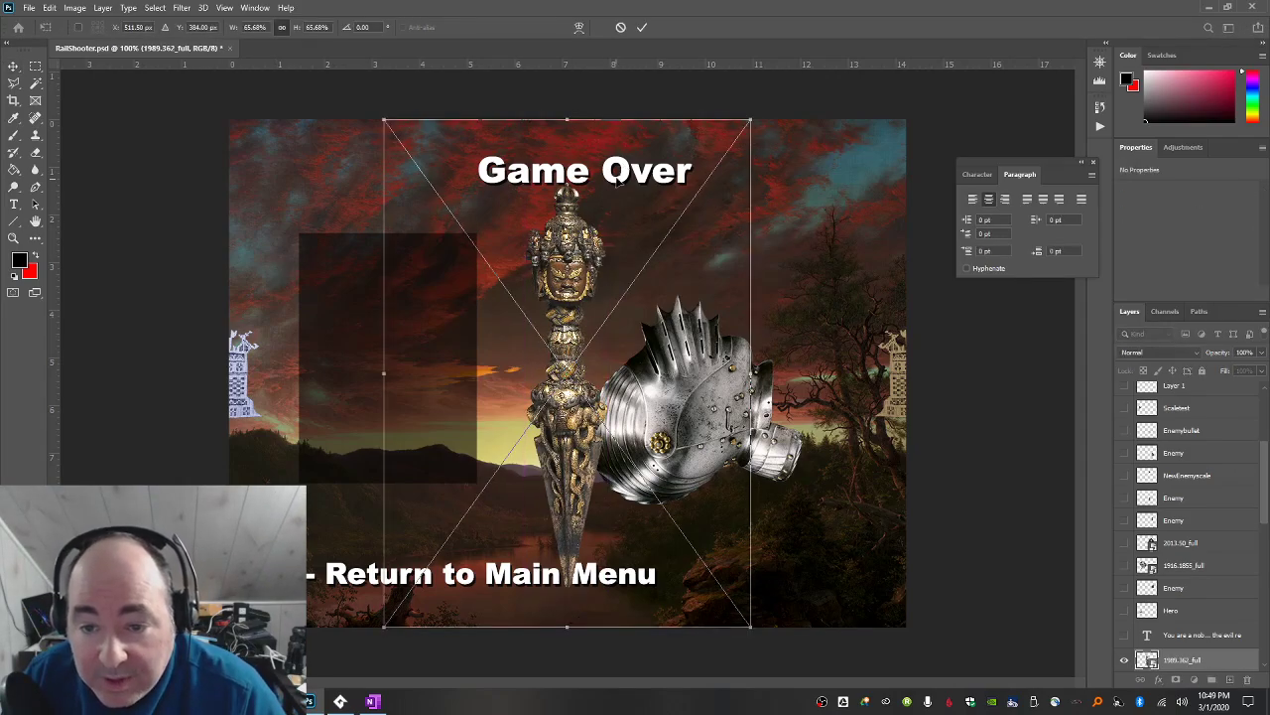
left_click_drag(802, 93, 578, 105)
left_click_drag(269, 268, 477, 342)
left_click_drag(704, 427, 645, 326)
left_click_drag(411, 242, 466, 243)
left_click_drag(672, 319, 601, 320)
key("Return")
Stack the dagger layer beneath the fallen helmet layer and nudge the helmet and dagger slightly down and to the right.
scroll(1191, 541, "down", 3)
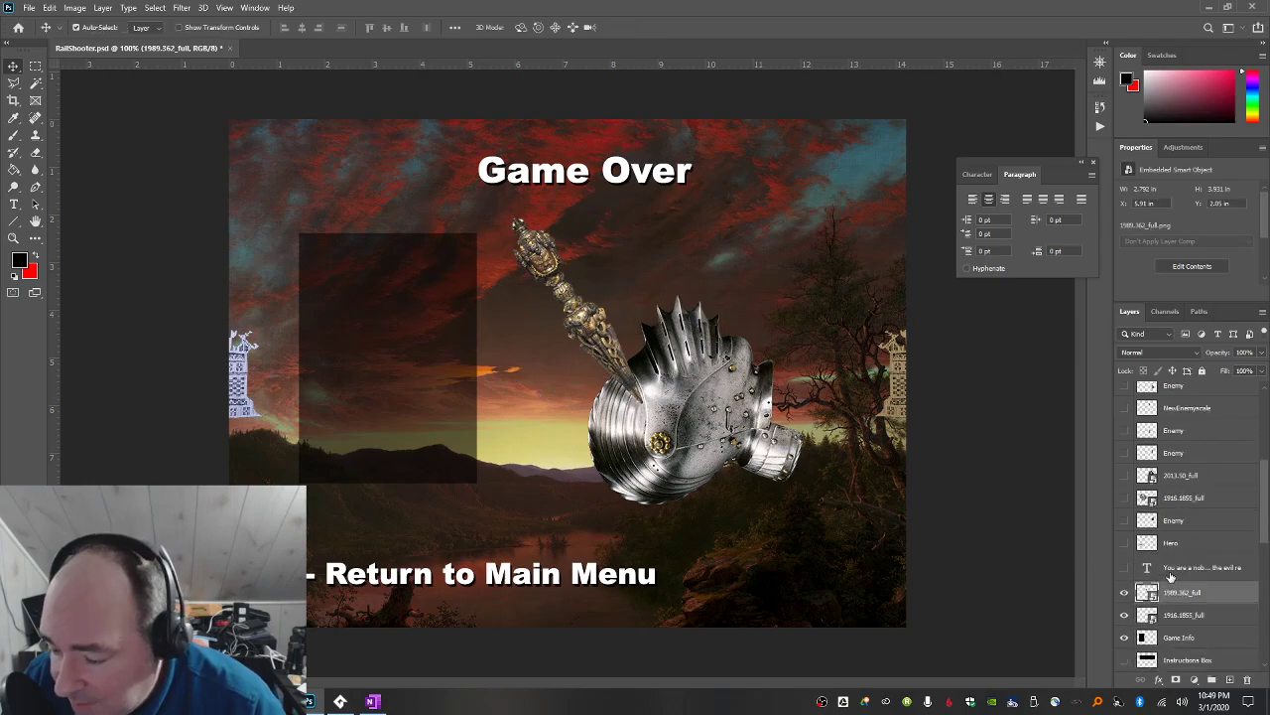
left_click_drag(1225, 569, 1224, 600)
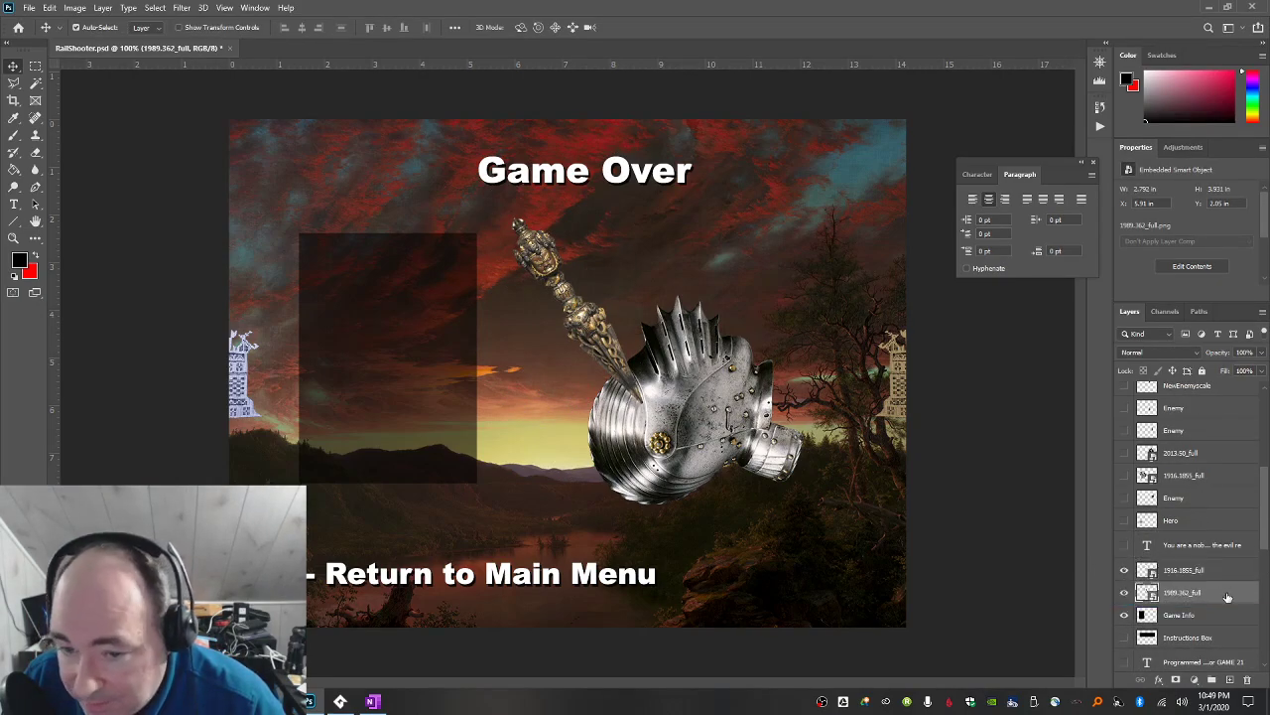
left_click_drag(721, 409, 733, 429)
mouse_move(608, 350)
left_mouse_down()
mouse_move(596, 324)
mouse_move(596, 340)
left_mouse_up()
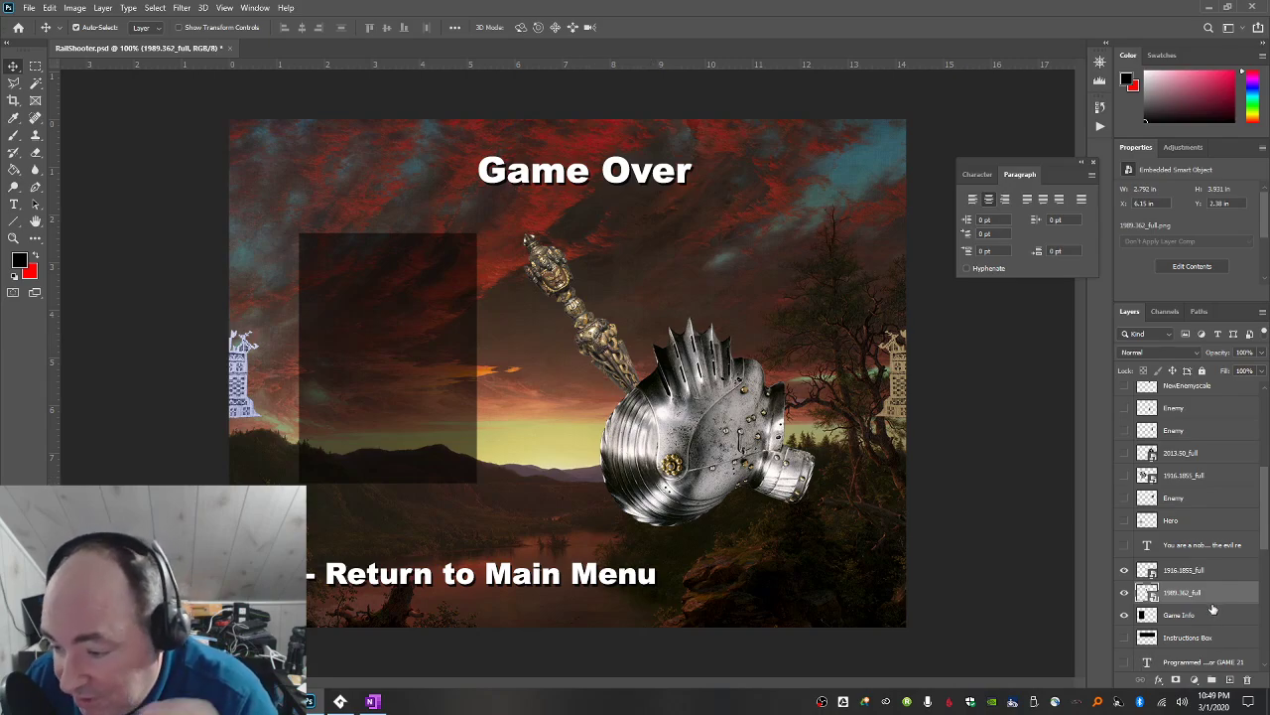
Restack the dagger above the helmet, rotate it to about -39°, and move its tip onto the helmet.
left_click_drag(1210, 592, 1217, 566)
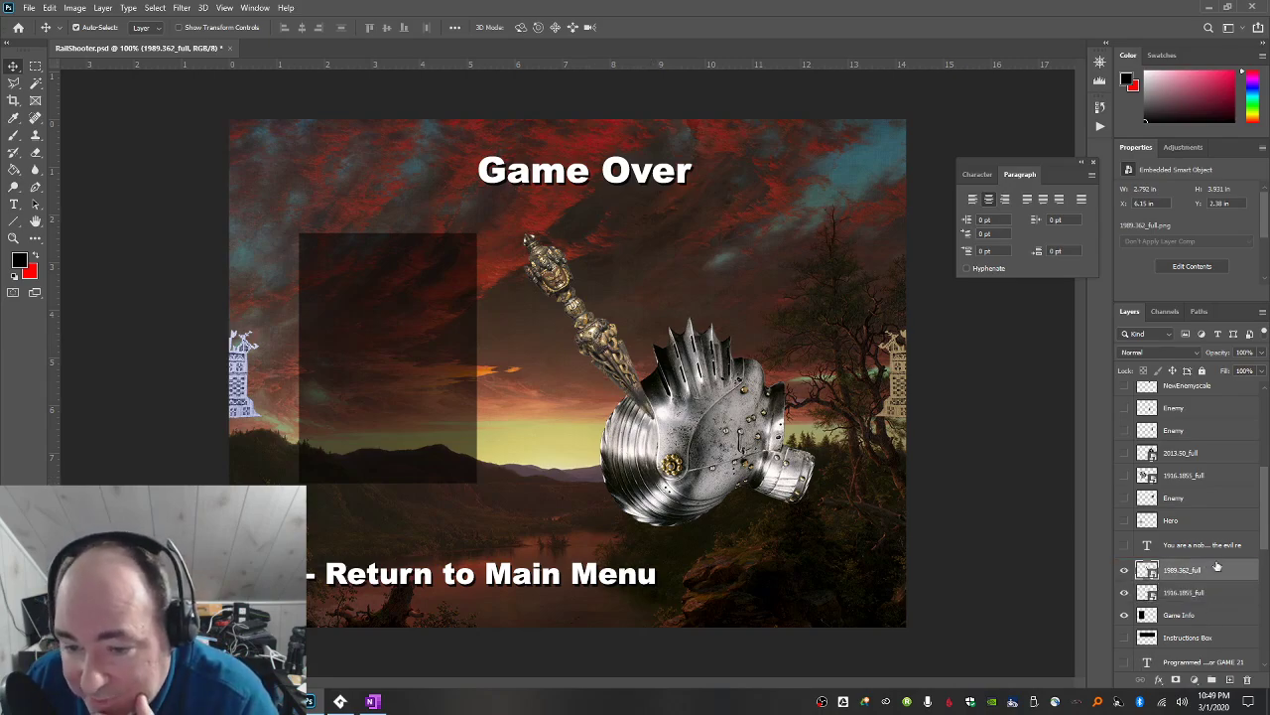
left_click_drag(610, 345, 629, 357)
key("ctrl+t")
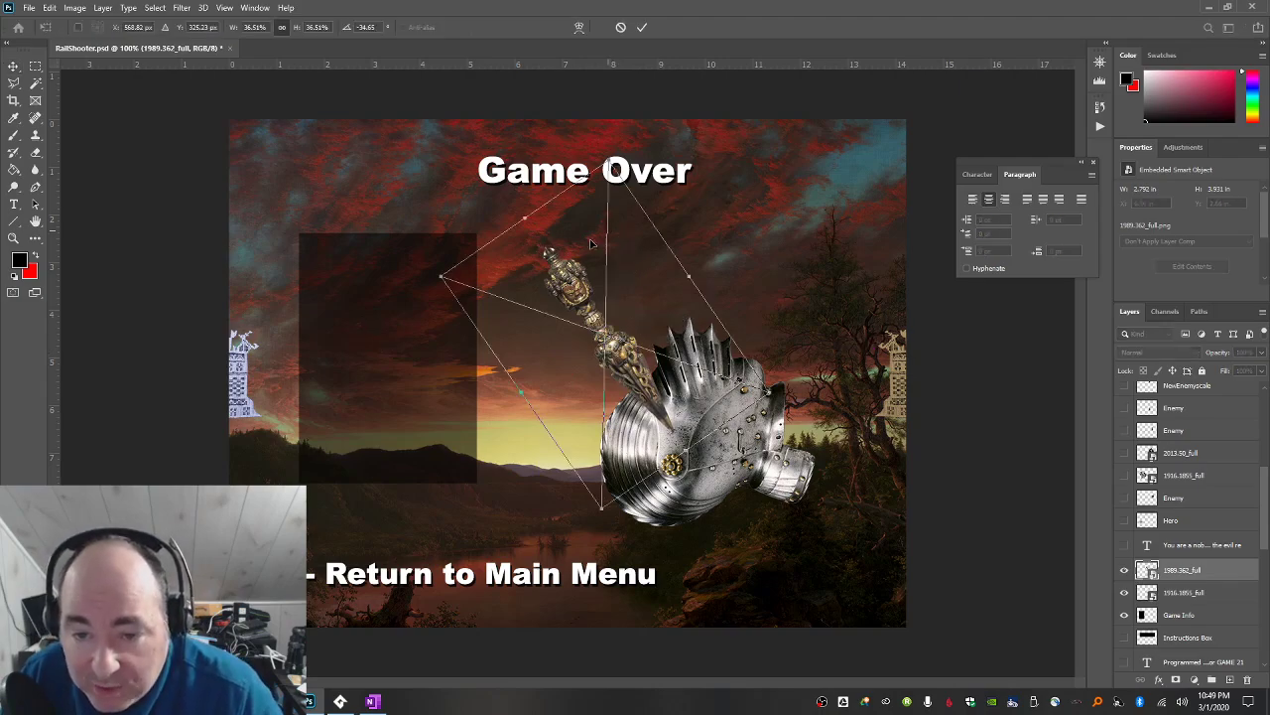
left_click_drag(670, 217, 655, 207)
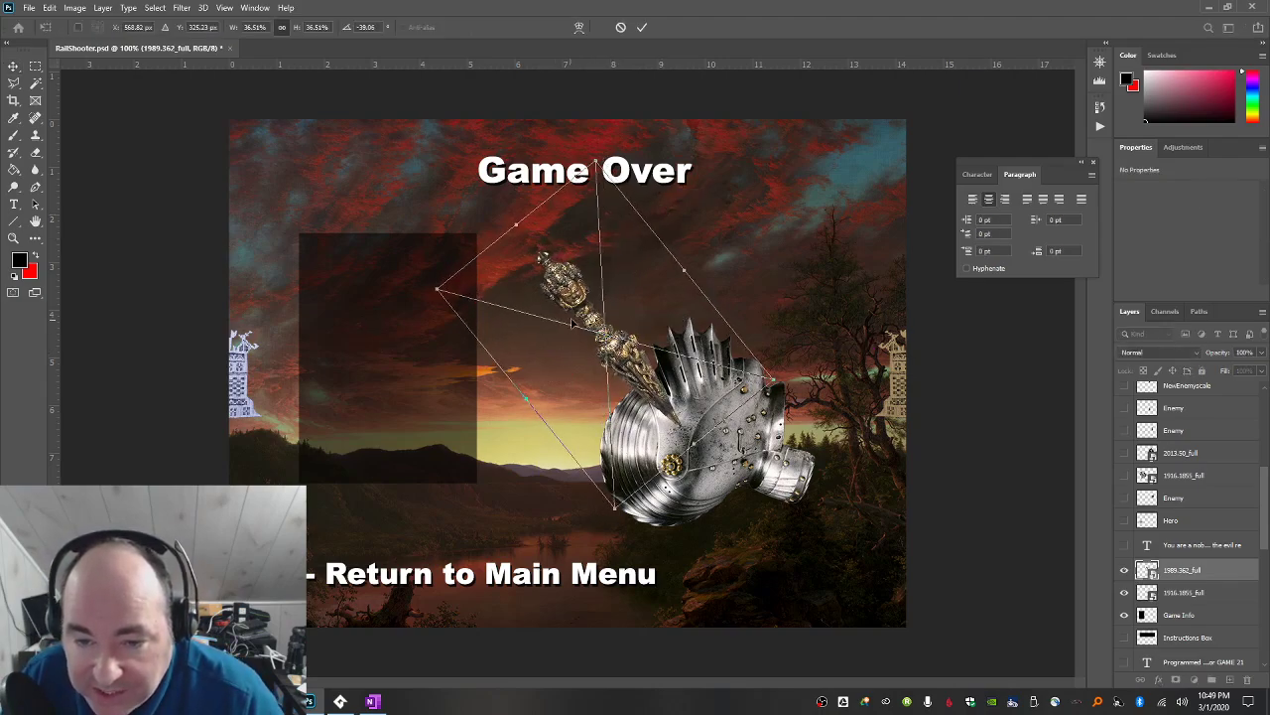
left_click_drag(588, 269, 595, 282)
key("Return")
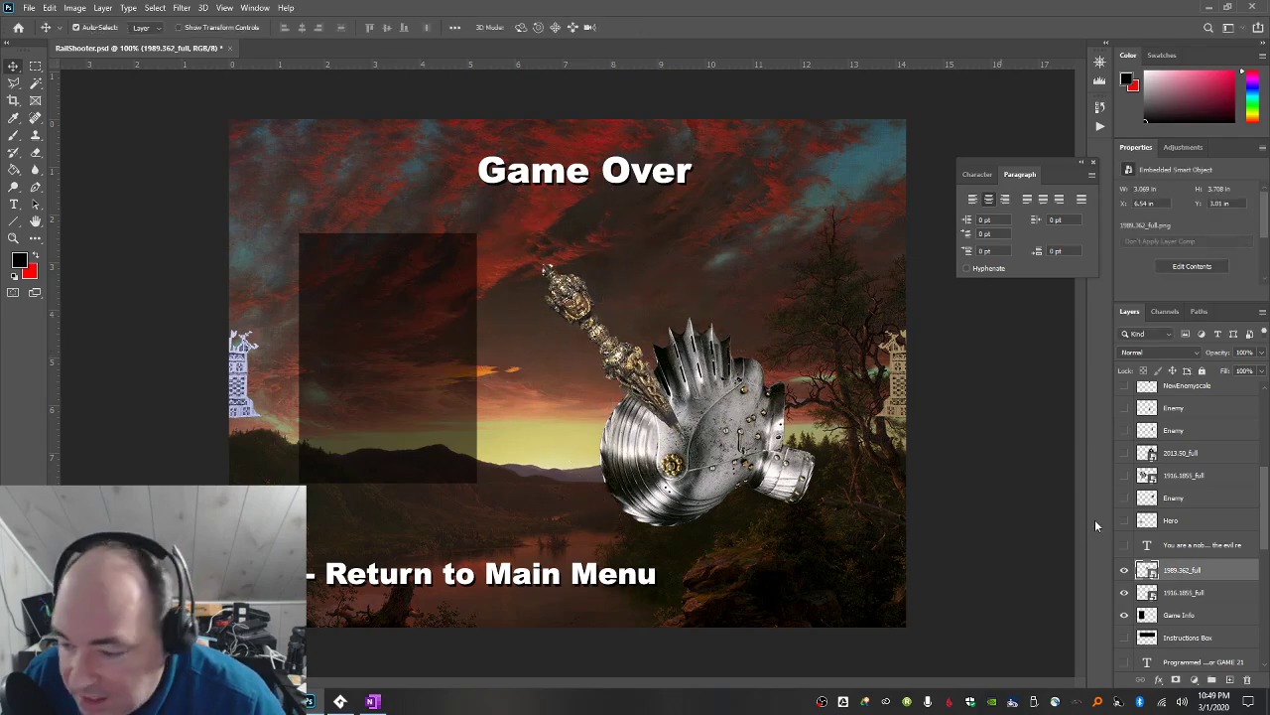
Rasterize the dagger layer and paint a short red blood stroke at its tip with the 21 px brush.
right_click(1225, 570)
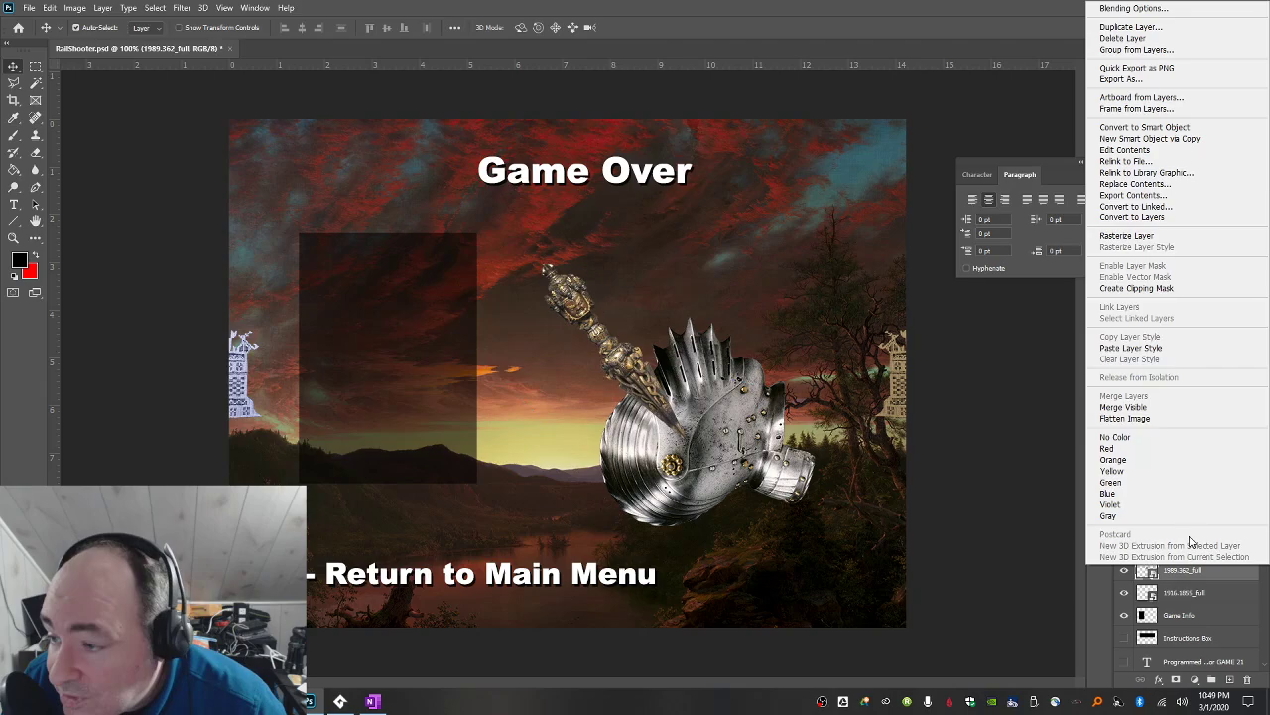
left_click(1224, 236)
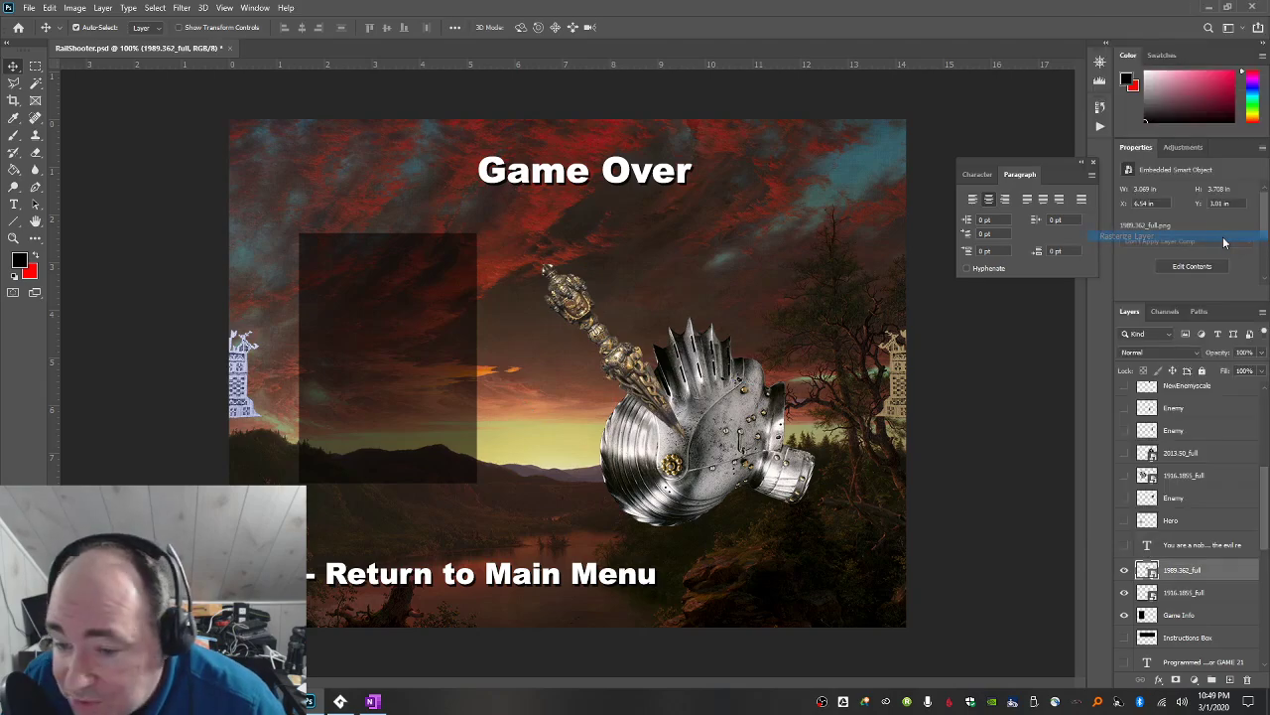
left_click(14, 83)
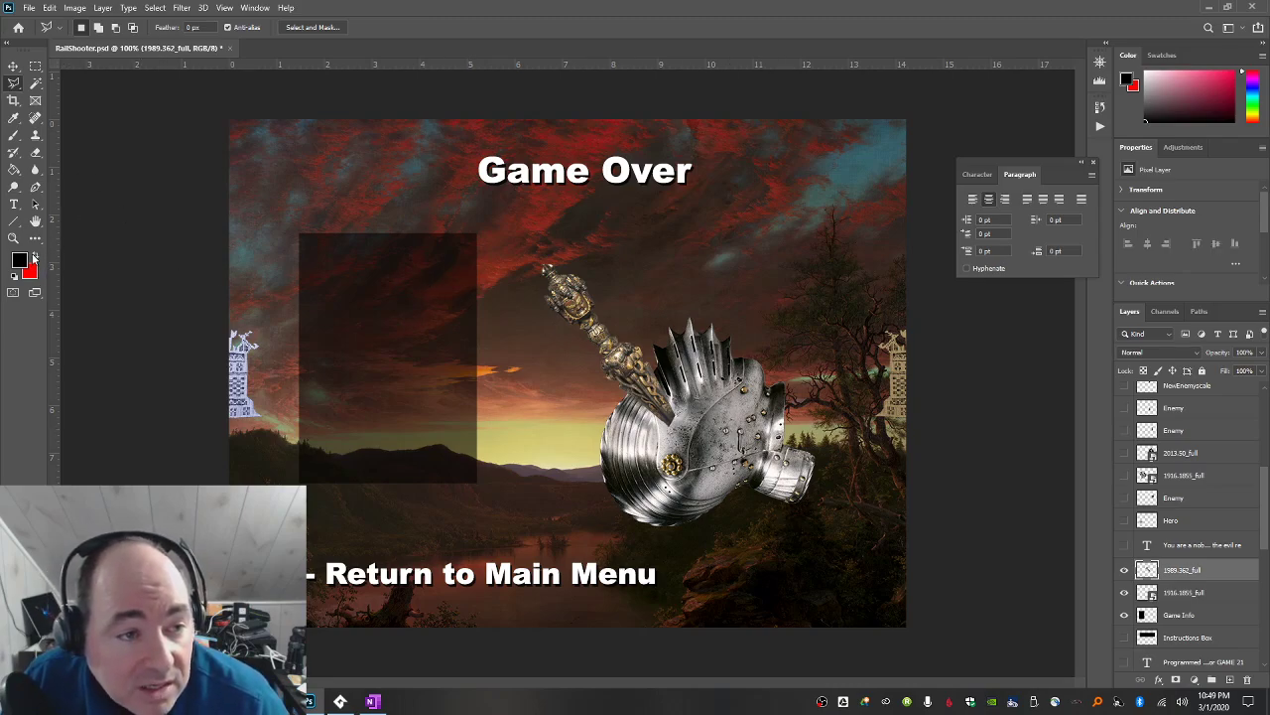
left_click(14, 135)
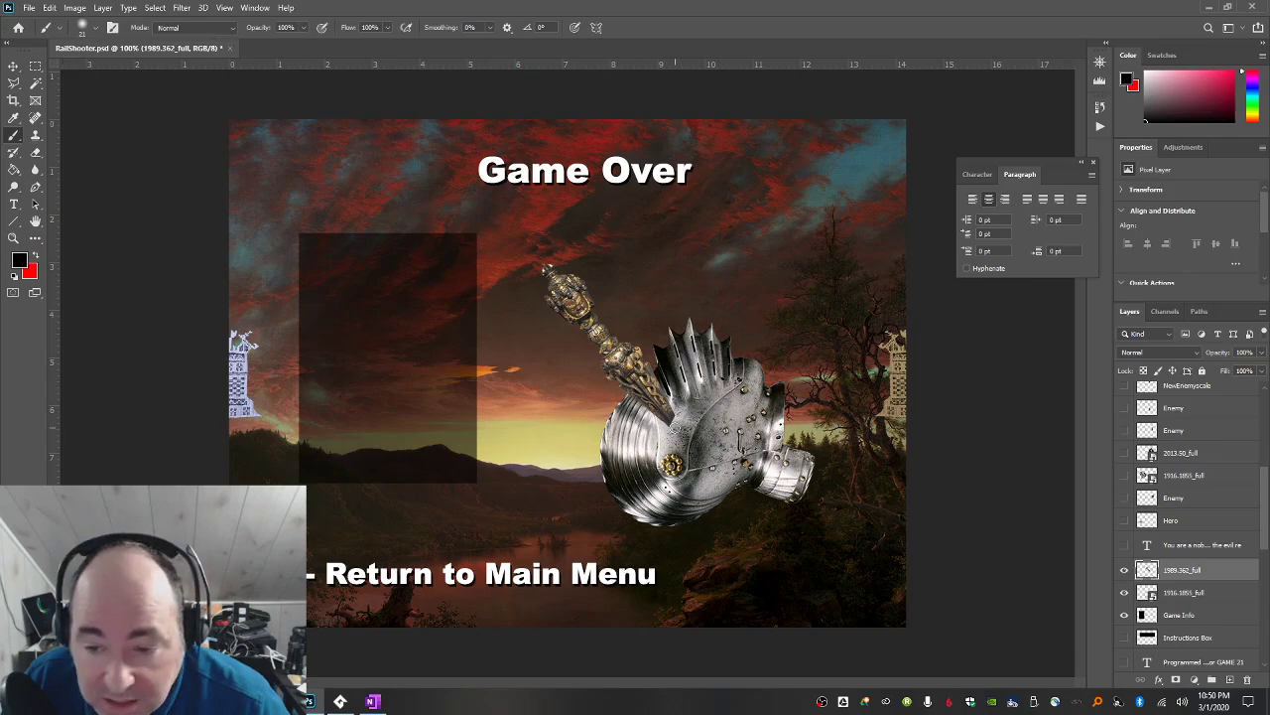
left_click(34, 254)
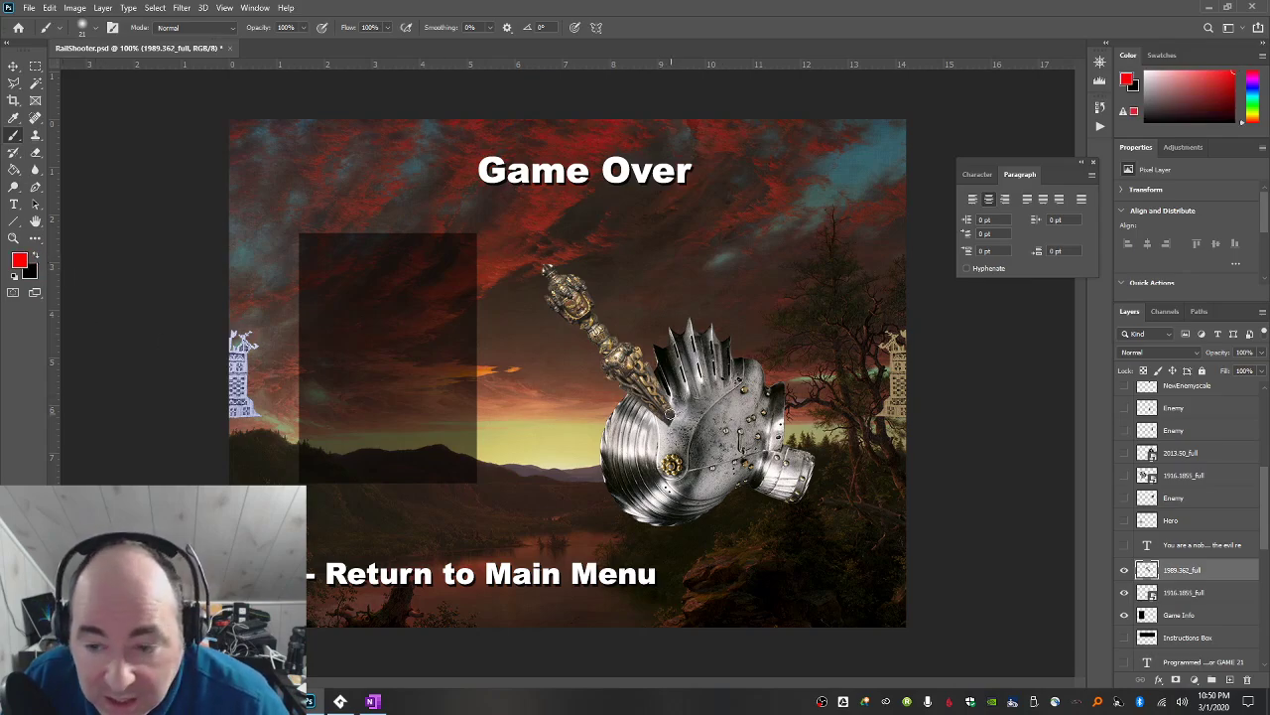
left_click(671, 422)
left_click_drag(669, 420, 677, 415)
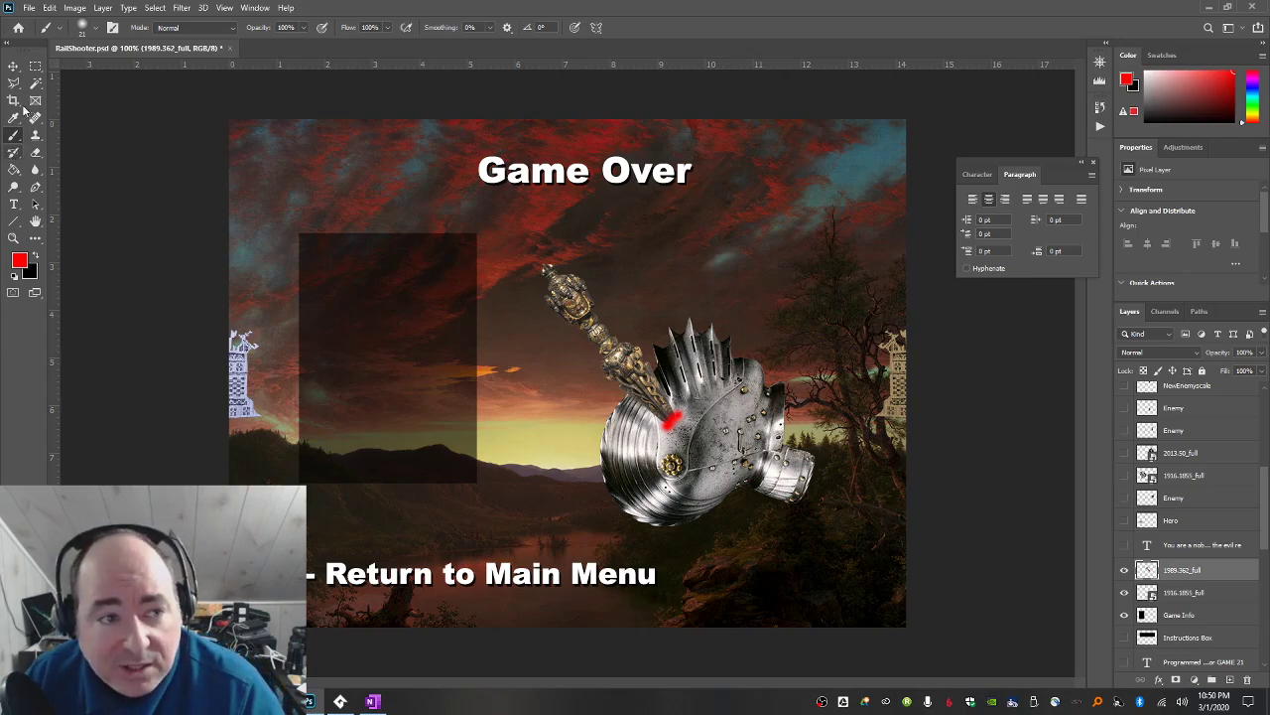
Transform the Game Info box to be slightly wider and shorter, keeping it between the hero keep and the dagger.
left_click(13, 66)
left_click(347, 336)
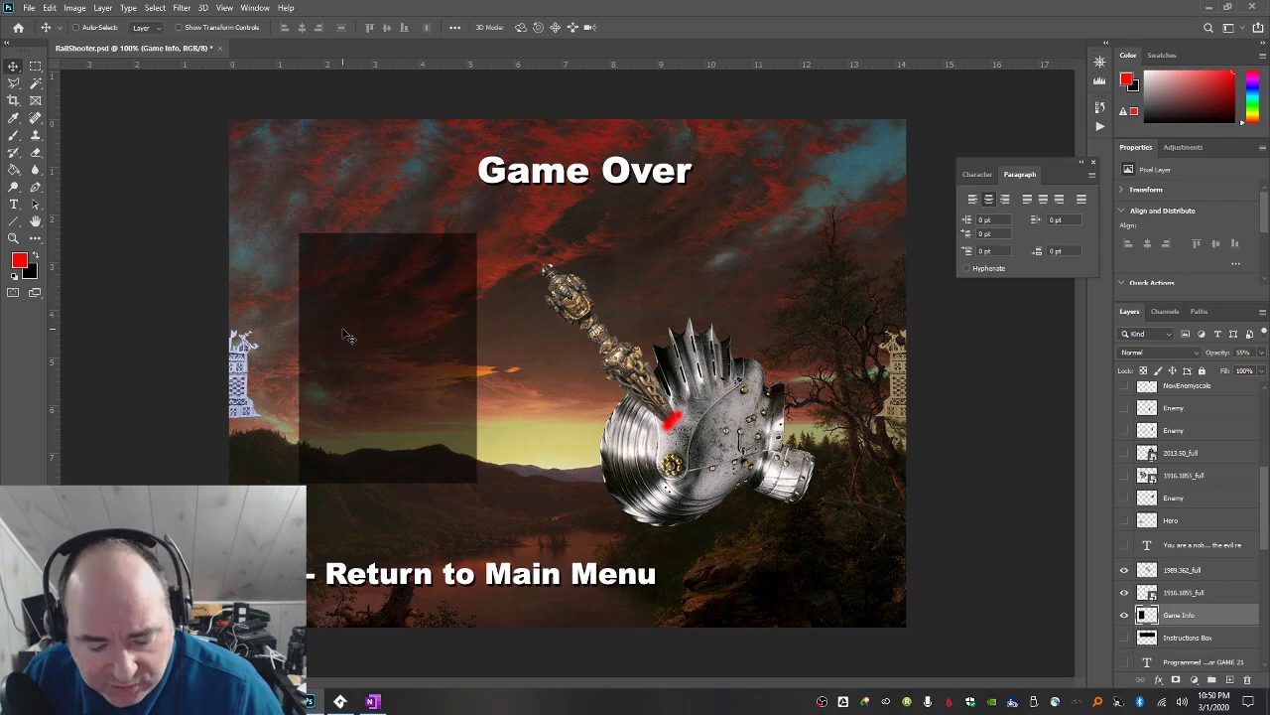
key("ctrl+t")
left_click_drag(479, 359, 503, 359)
left_click_drag(411, 350, 411, 361)
left_click_drag(401, 249, 401, 263)
left_click_drag(391, 332, 392, 315)
key("Return")
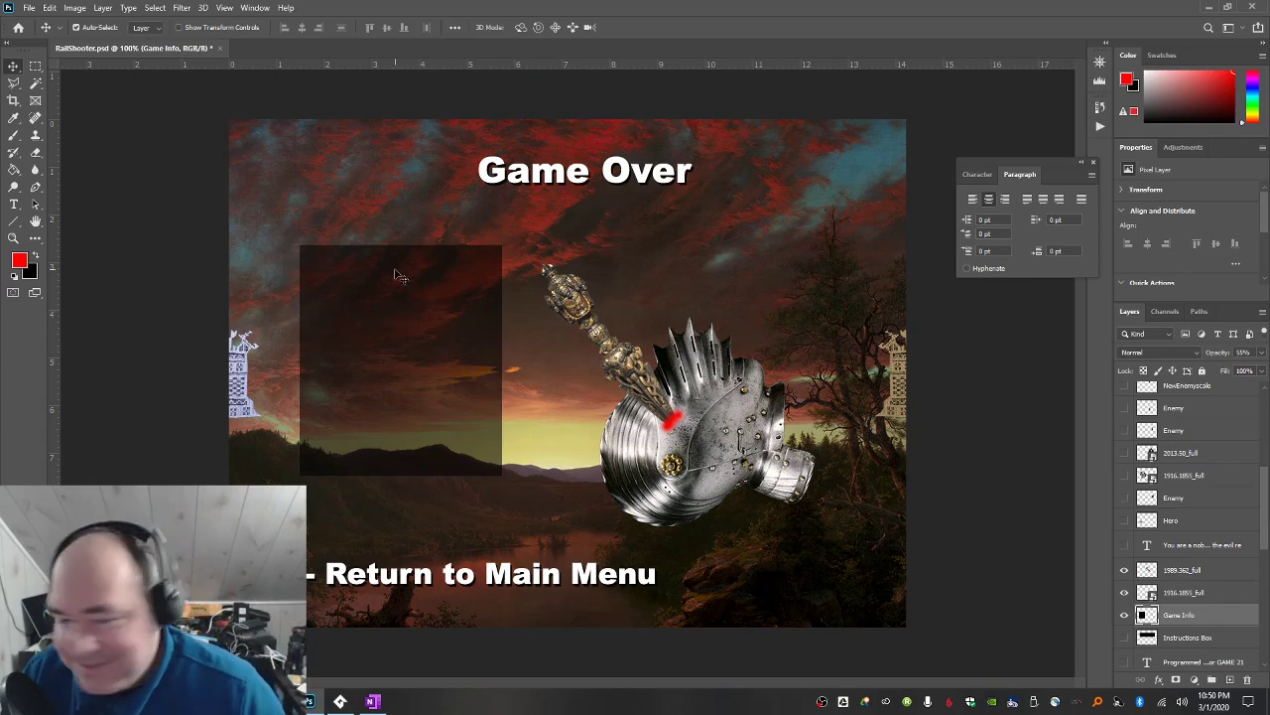
Save the RailShooter document and set up a Save As copy in PNG format.
left_click(29, 7)
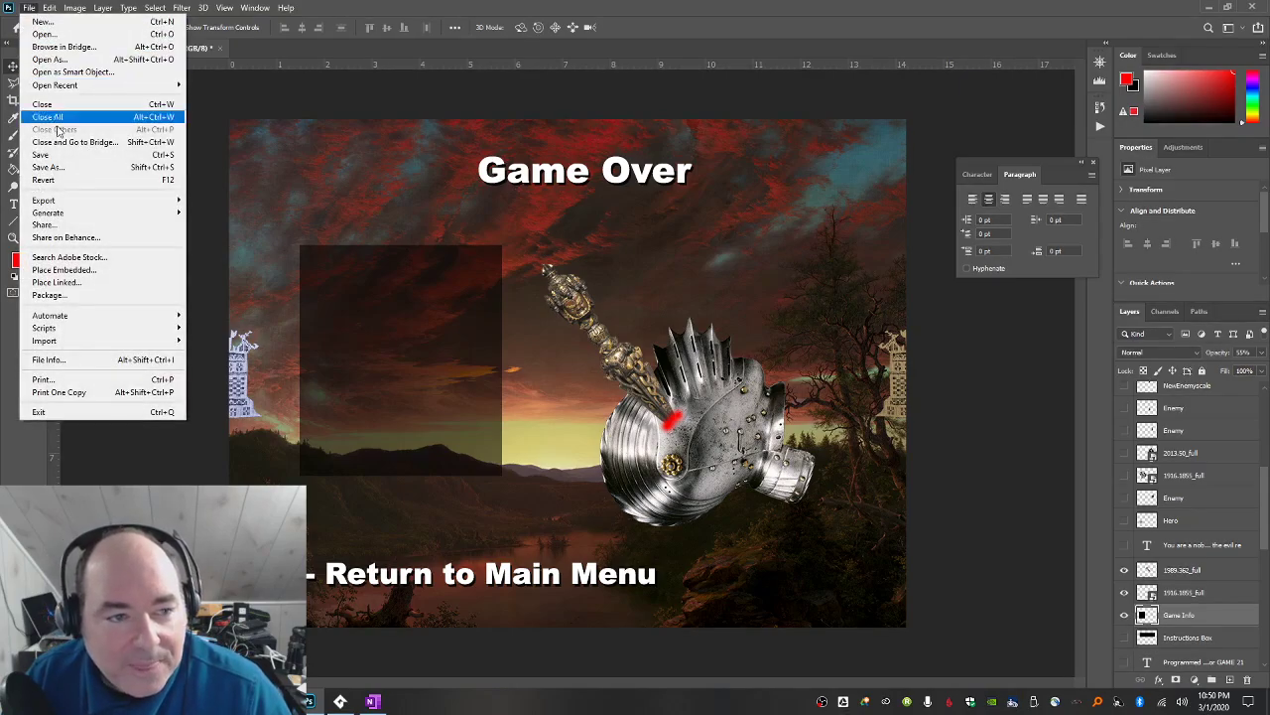
left_click(42, 154)
left_click(33, 8)
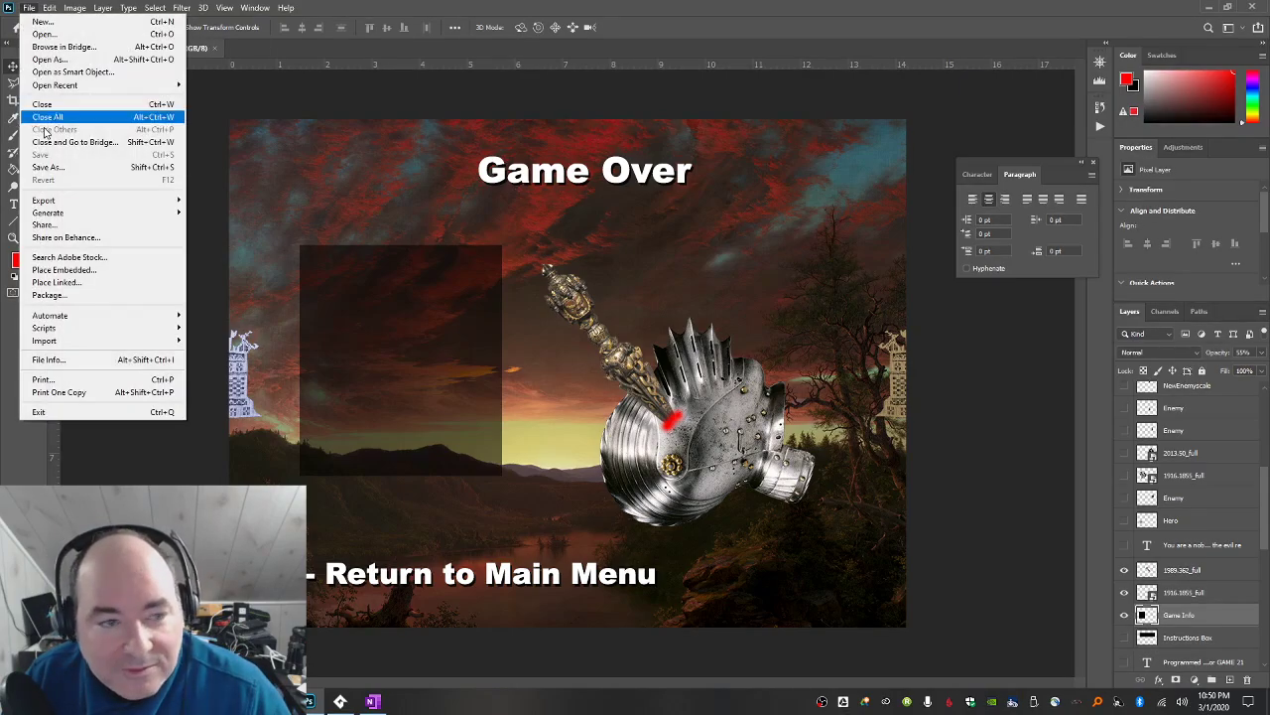
left_click(45, 172)
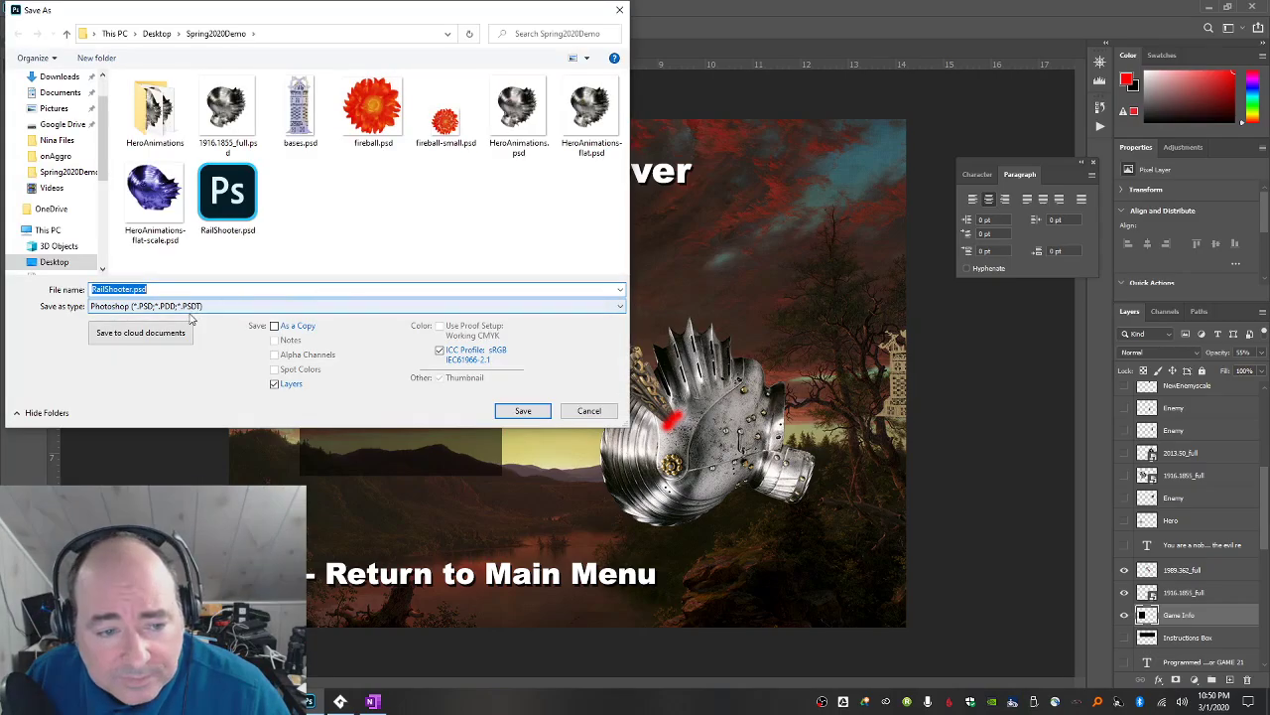
left_click(188, 306)
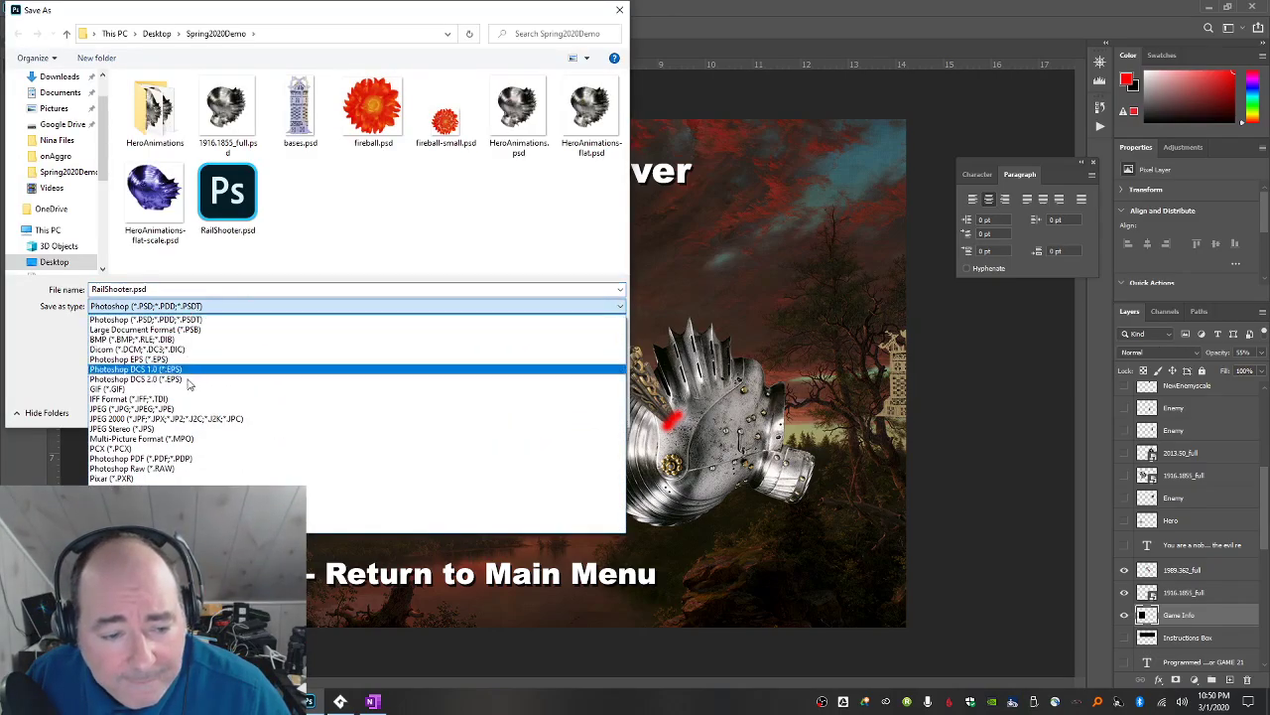
scroll(189, 417, "down", 3)
left_click(189, 476)
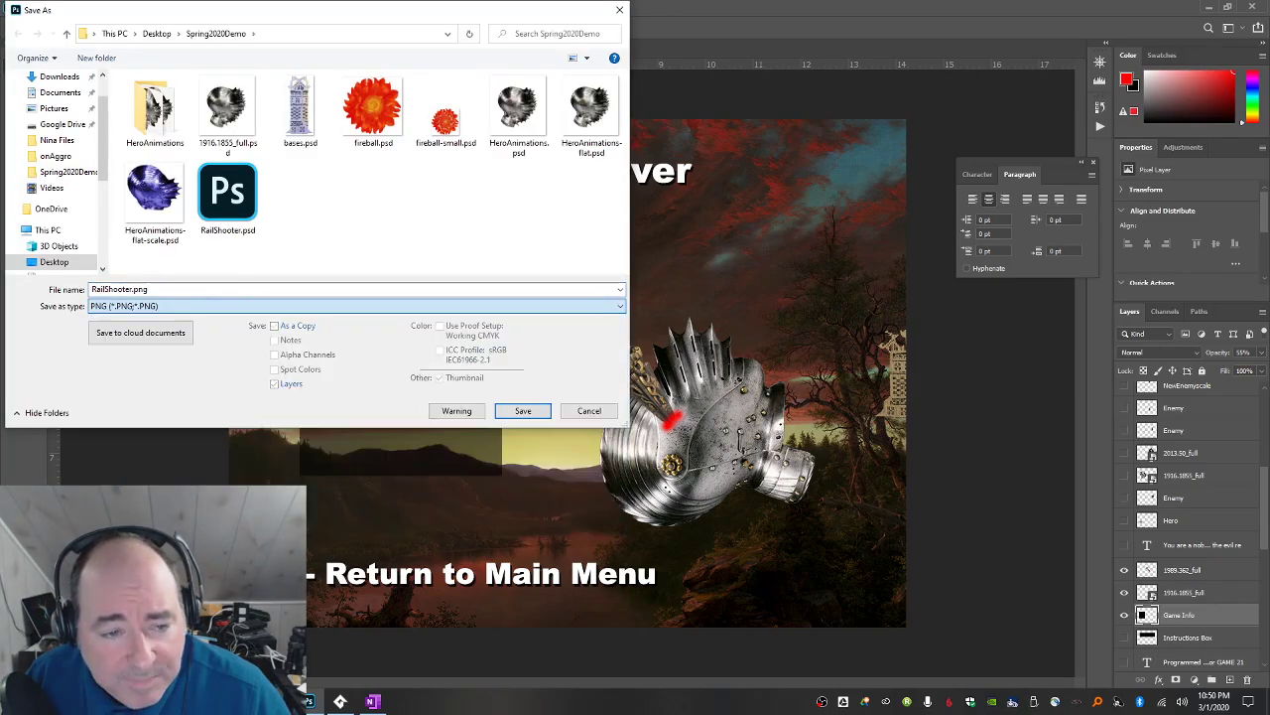
Name the PNG copy menu-gameover and save it in Spring2020Demo with the smallest file size option.
double_click(177, 290)
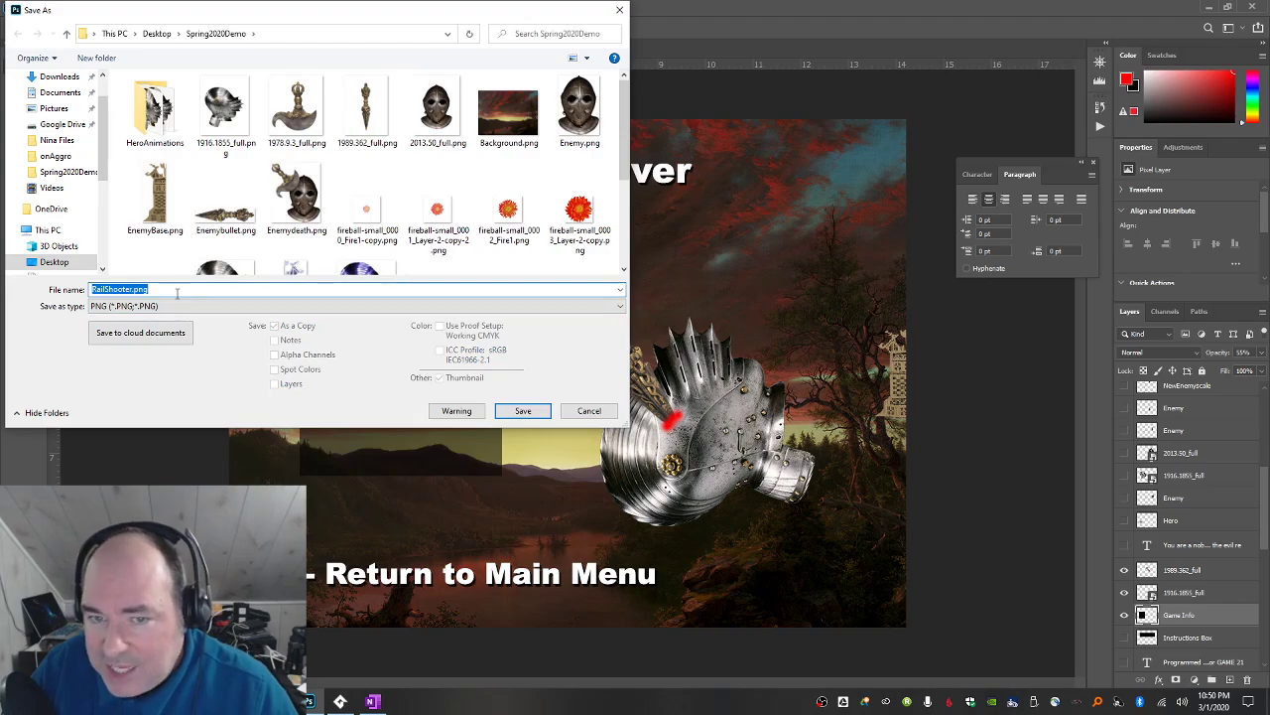
type("me")
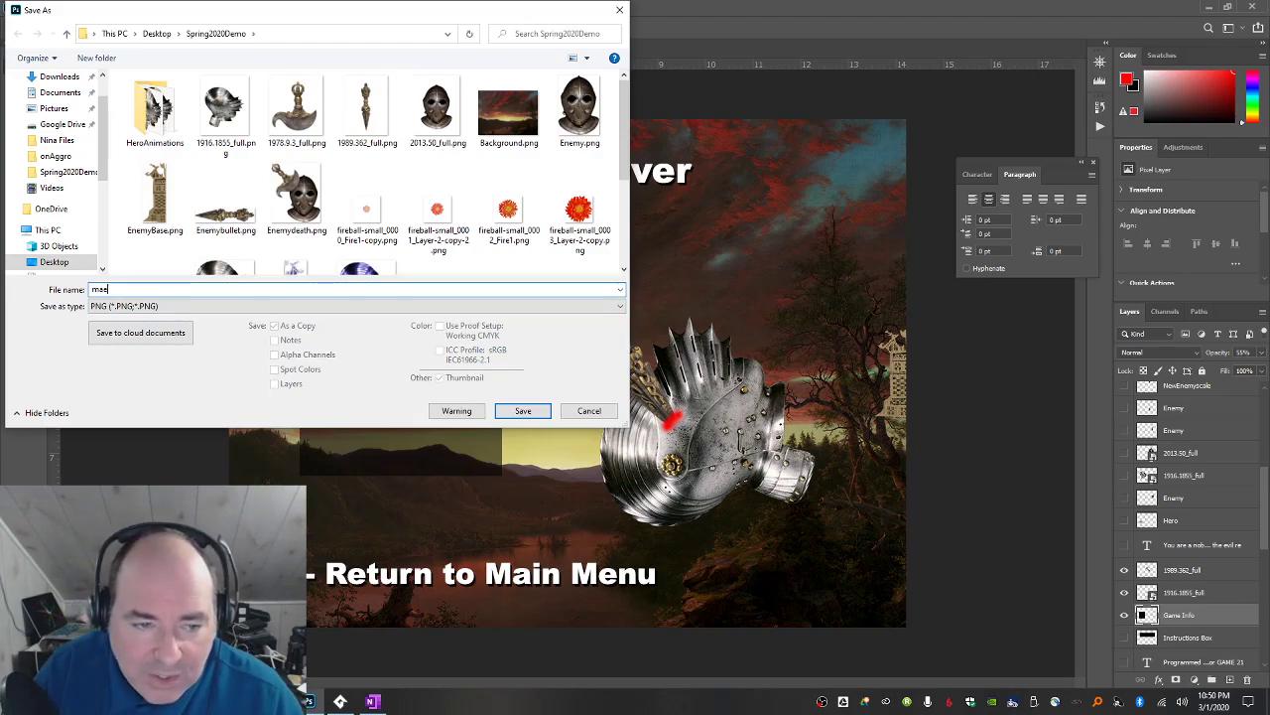
type("nu-g")
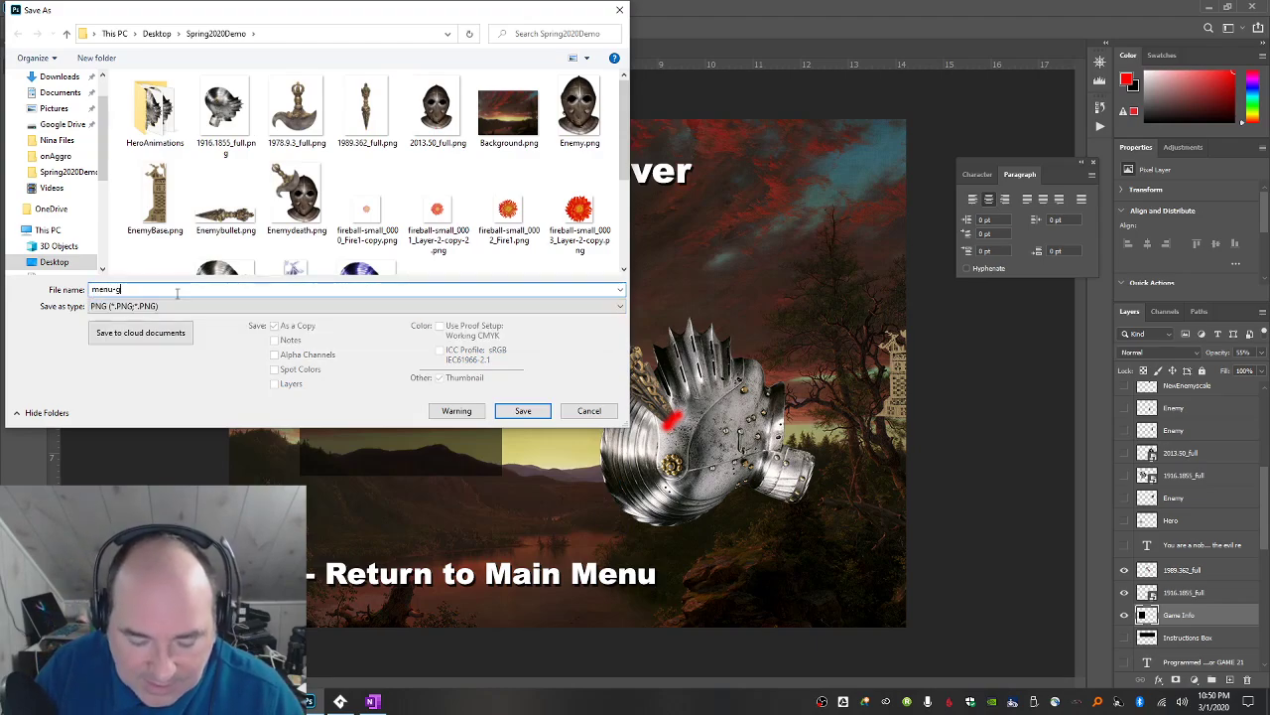
type("ameover")
key("Return")
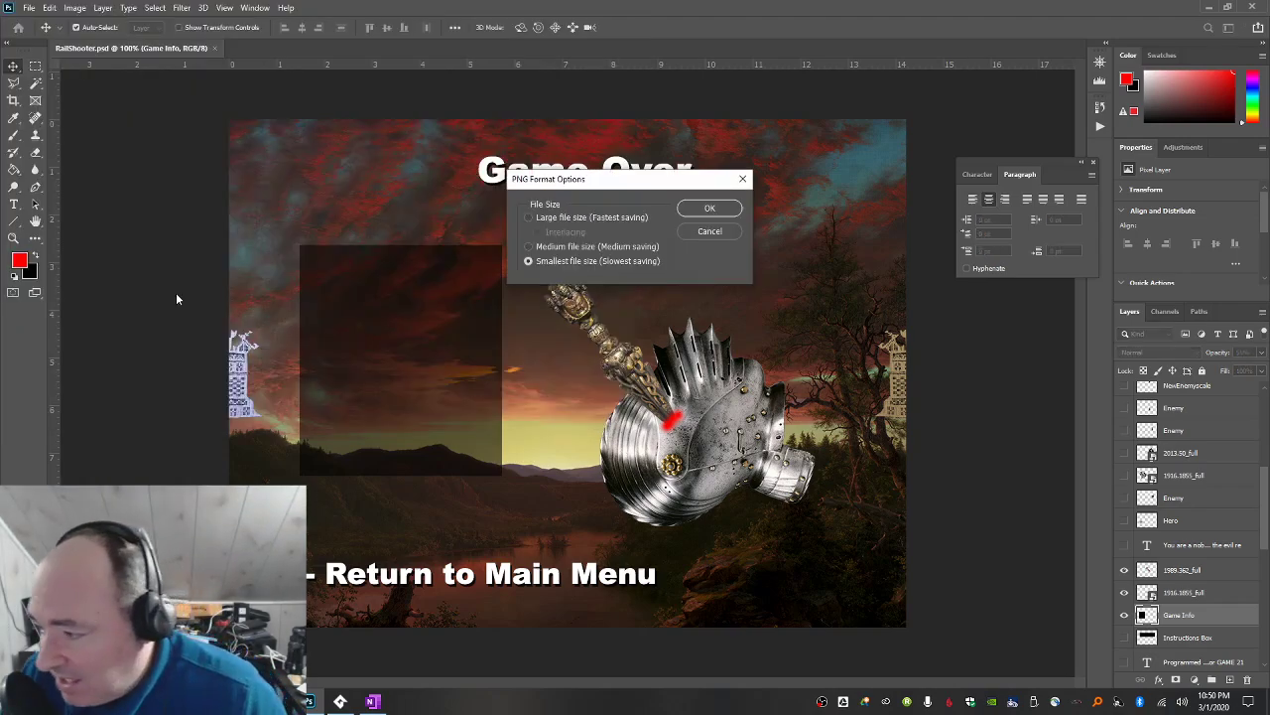
left_click(709, 210)
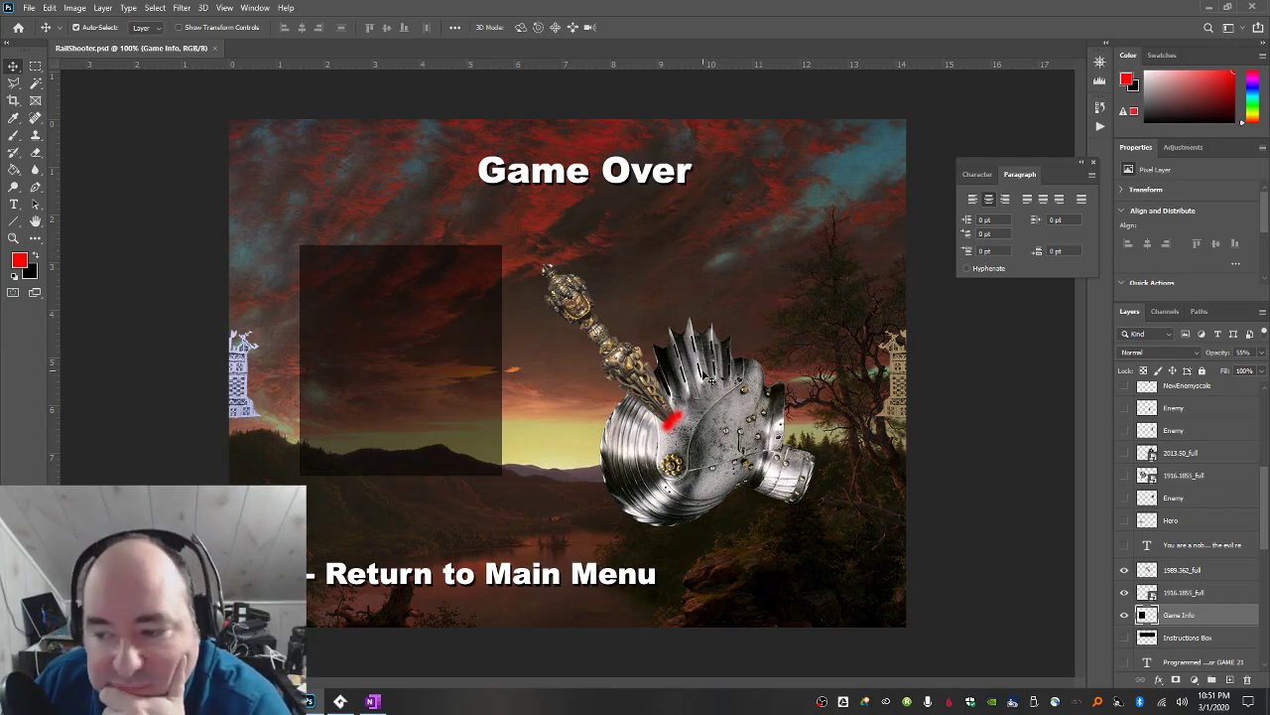
Duplicate the Game Over title text layer within the document.
scroll(1202, 599, "down", 4)
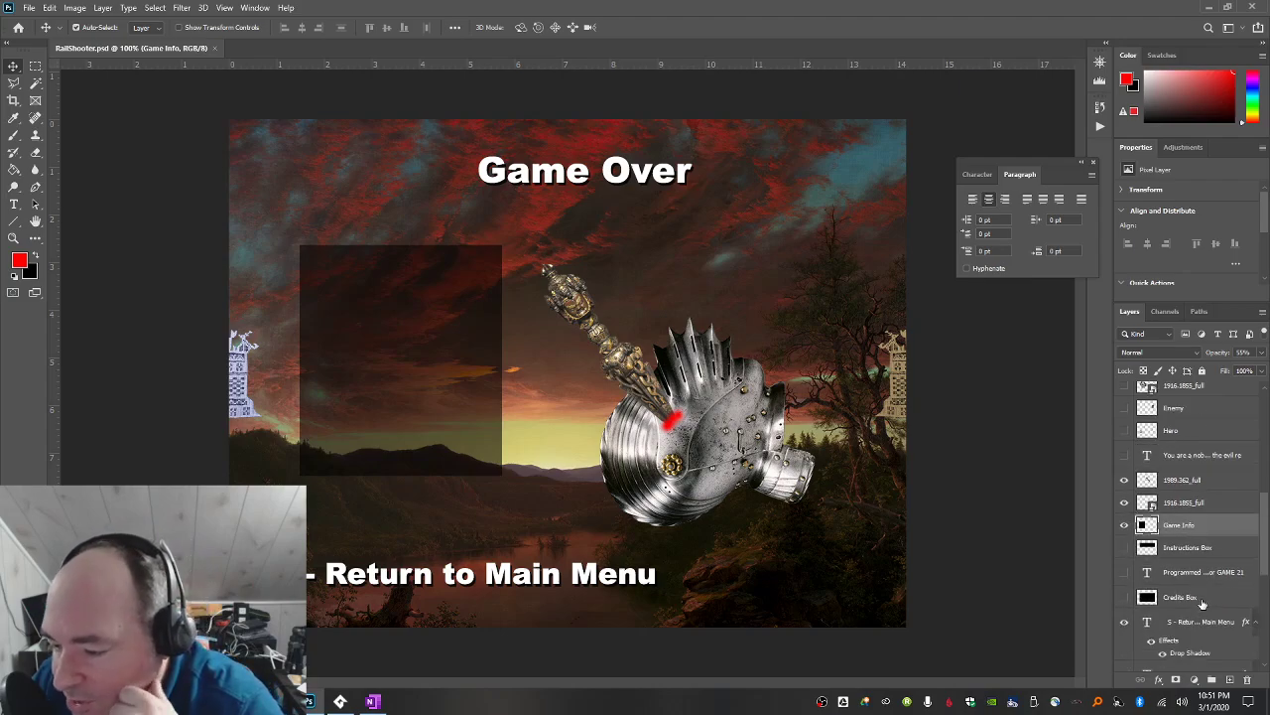
scroll(1202, 604, "down", 3)
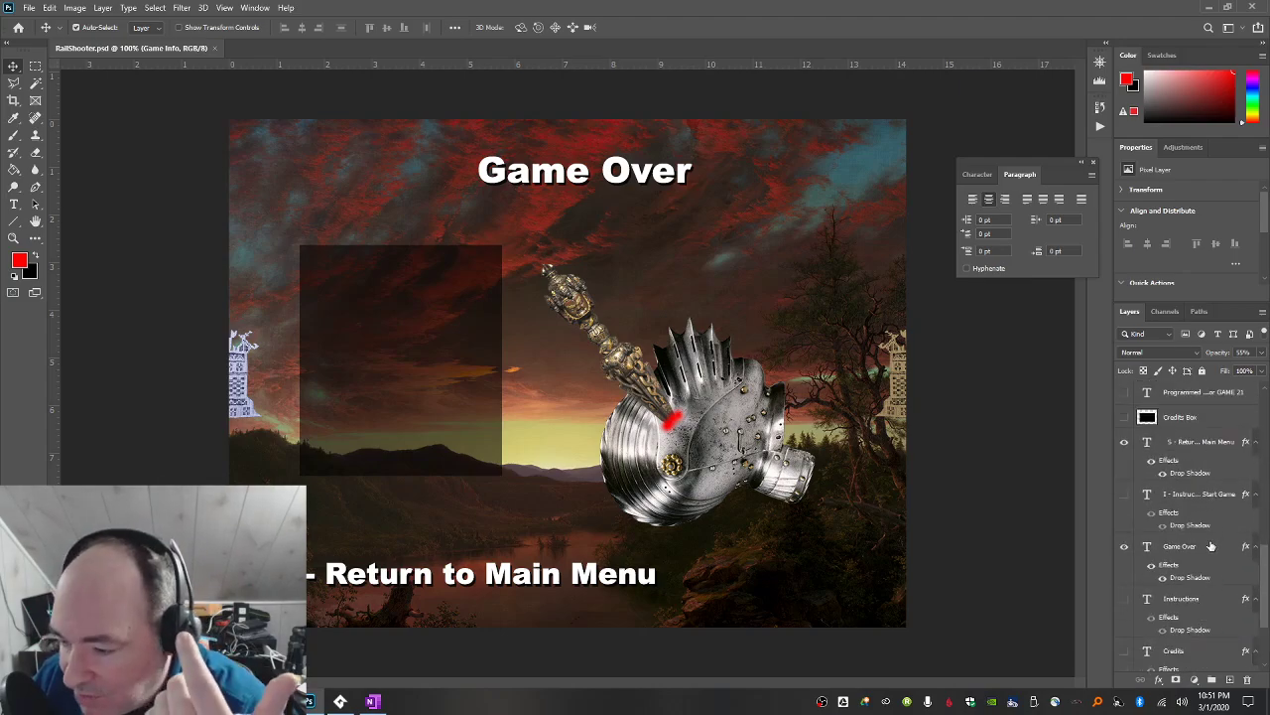
right_click(1211, 546)
left_click(1116, 154)
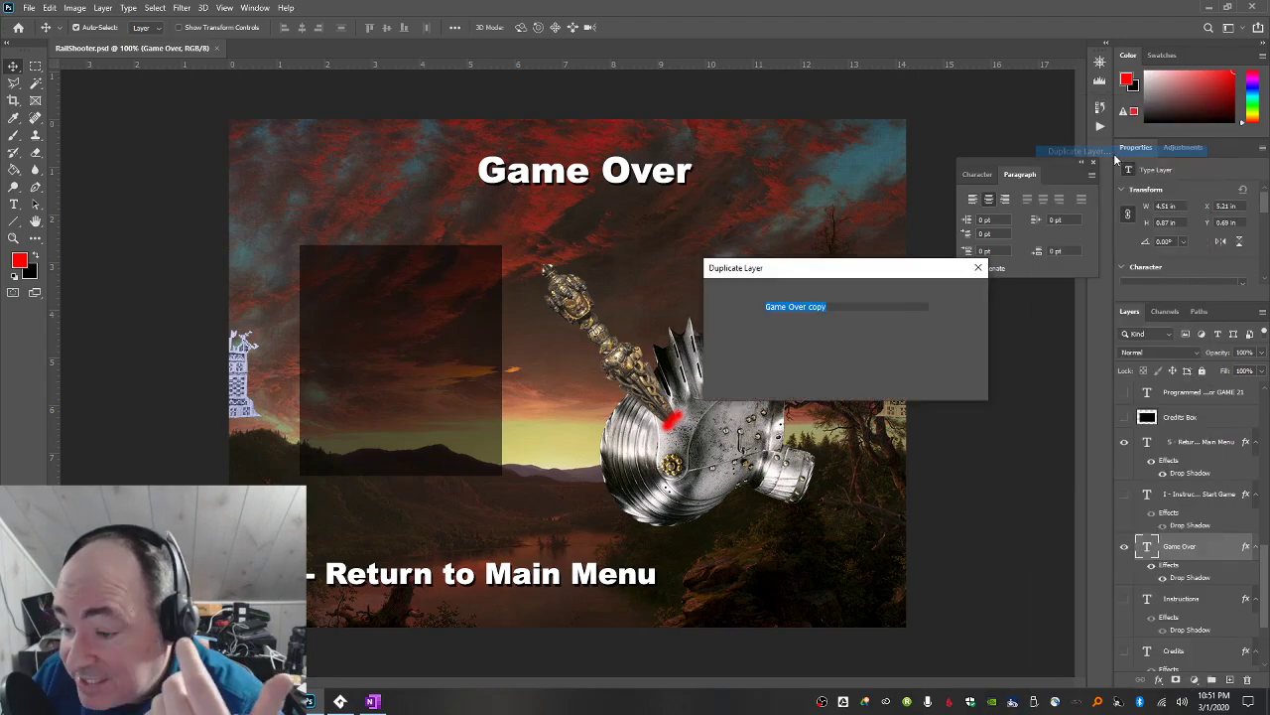
key("Return")
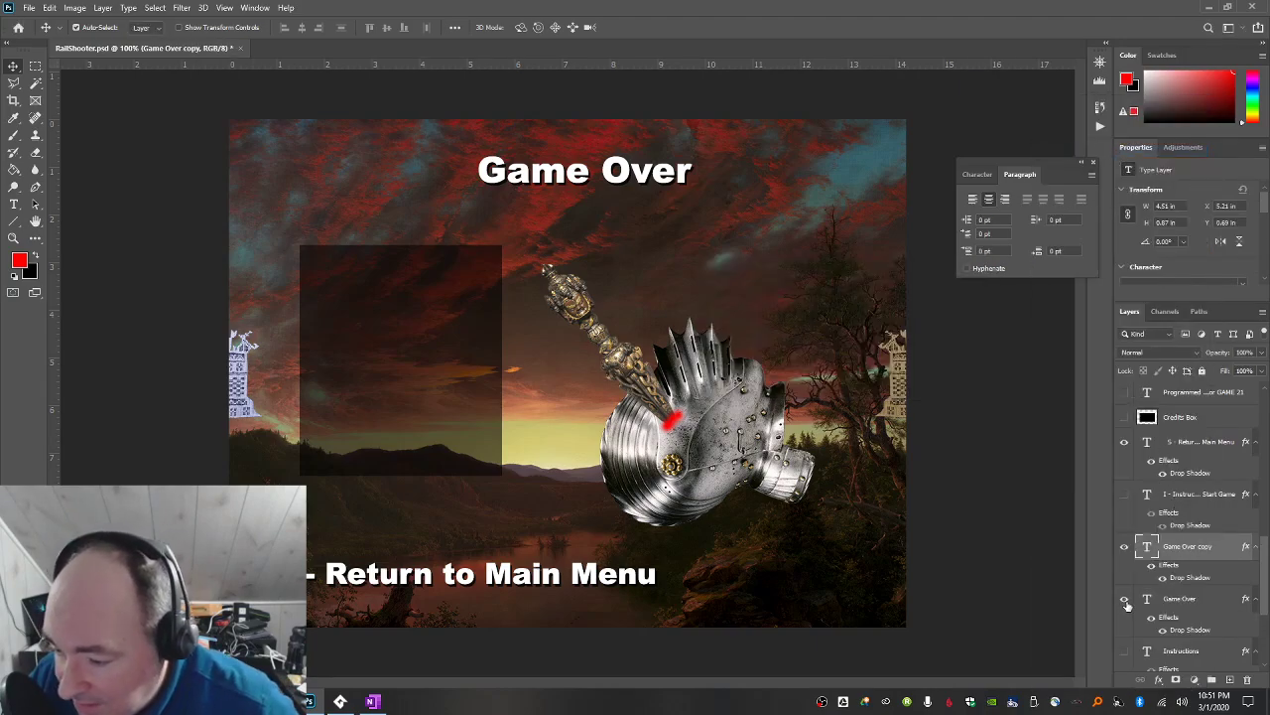
Hide the original Game Over title and change its duplicate's text to "You've been hit!".
left_click(1125, 600)
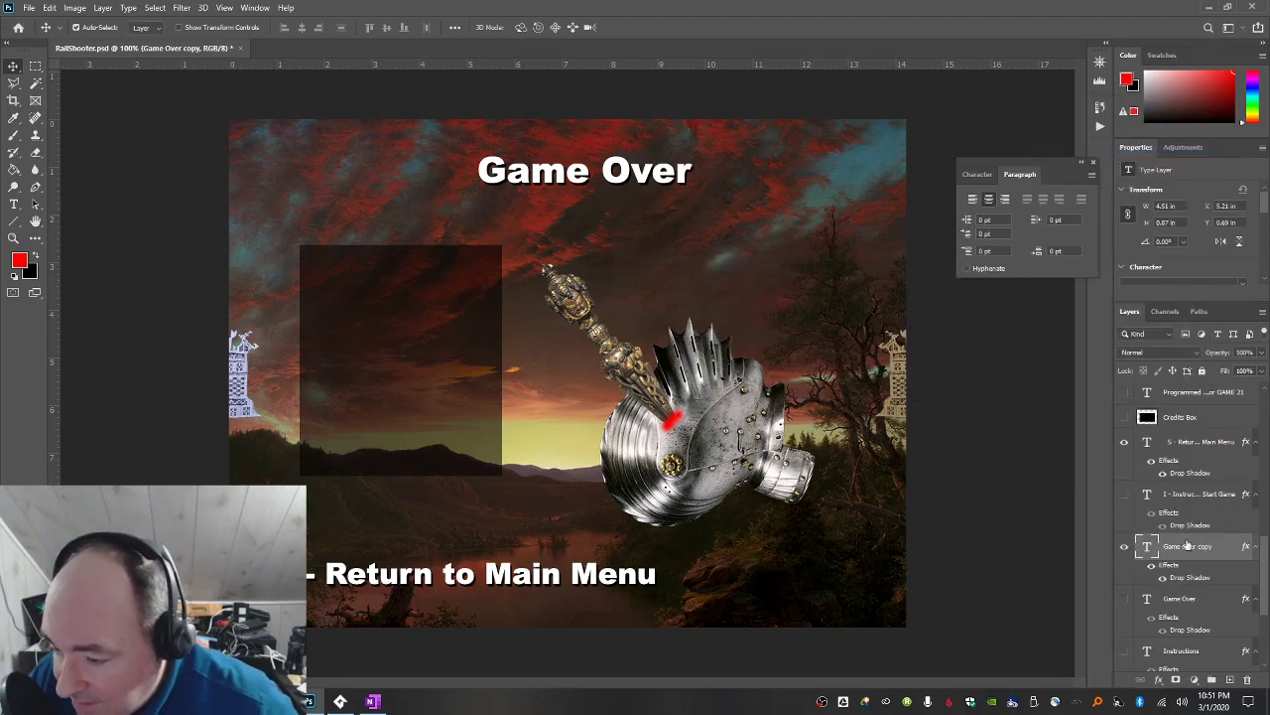
left_click(15, 203)
triple_click(569, 169)
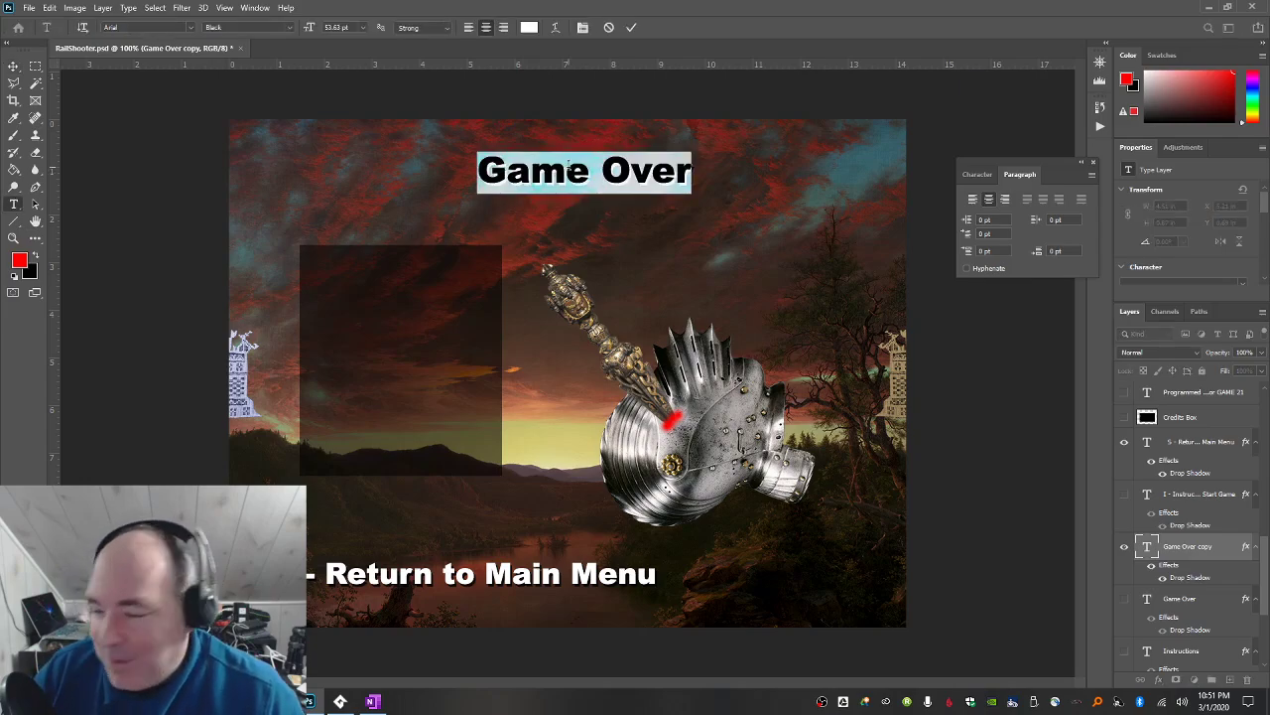
type("Y")
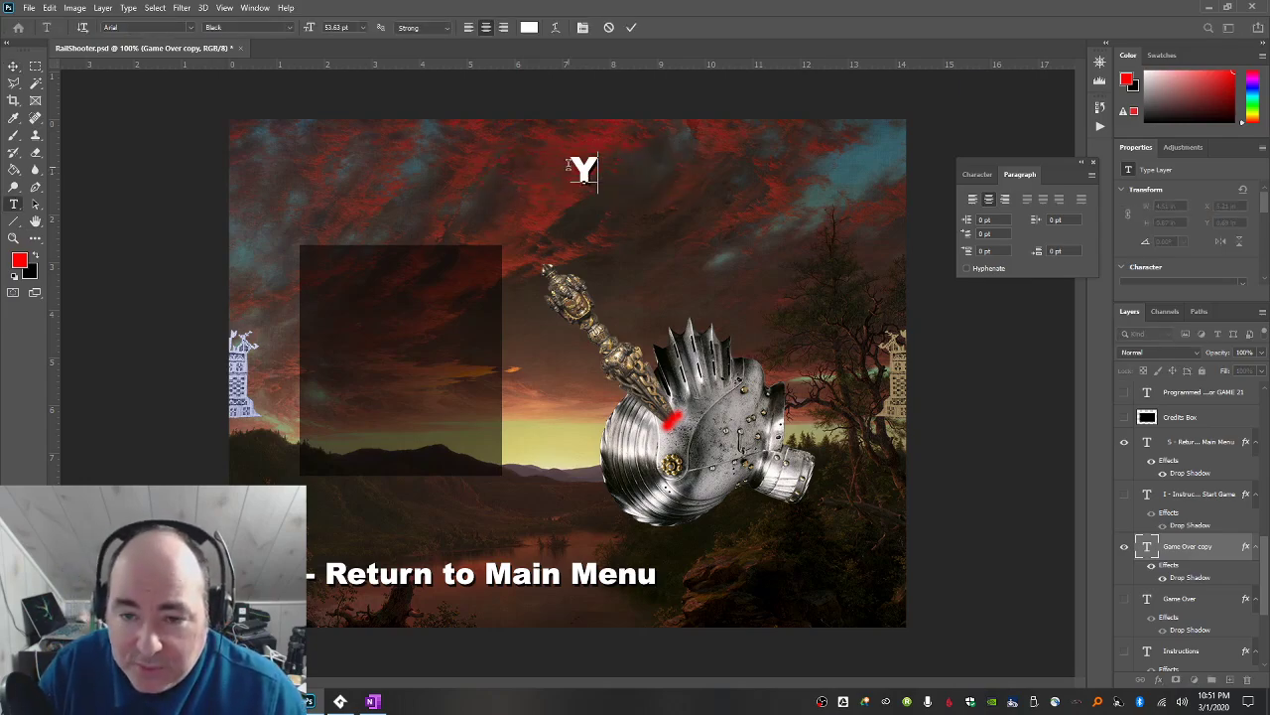
type("ou've been hit!")
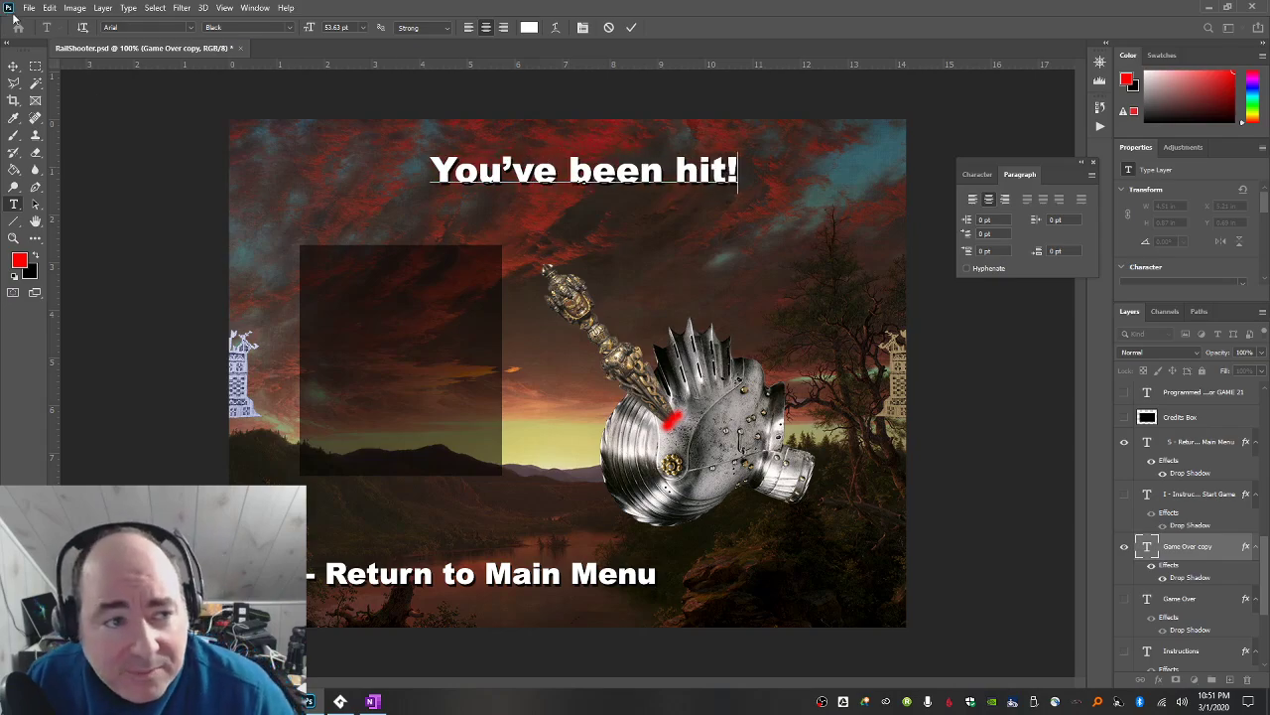
left_click(14, 66)
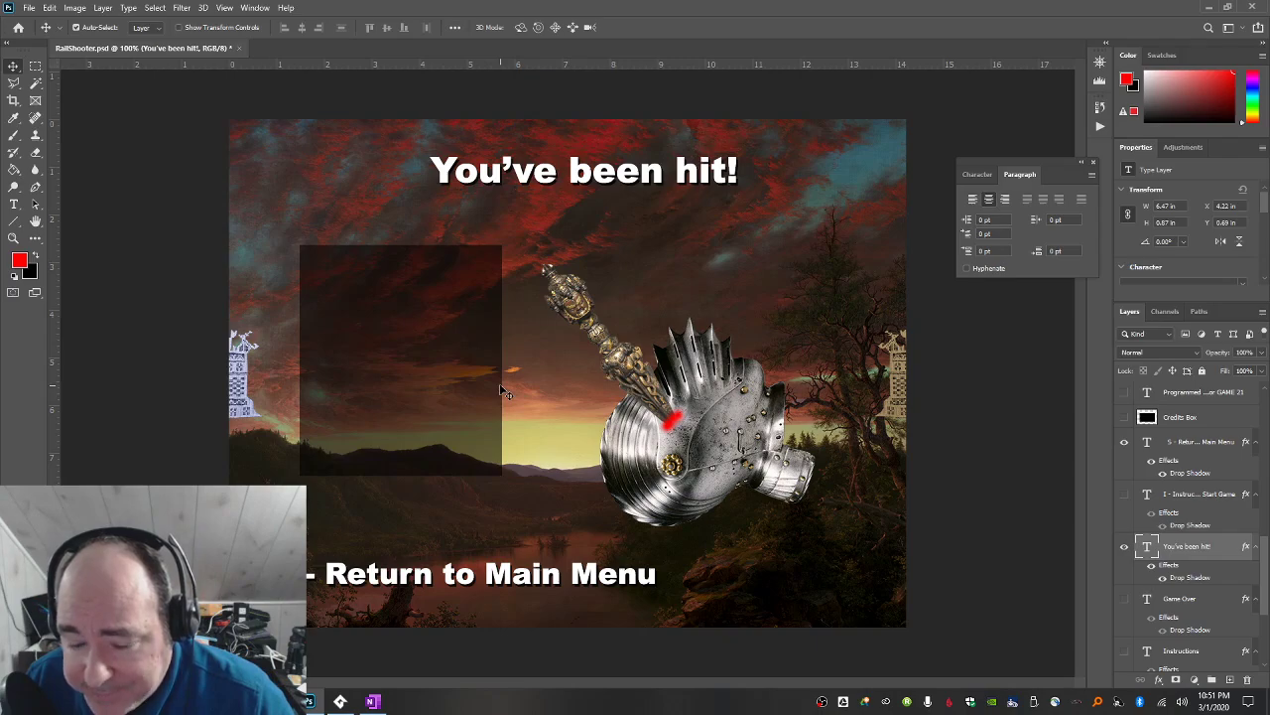
Duplicate the "S - Return to Main Menu" text layer within the document and hide the original.
scroll(1227, 593, "down", 3)
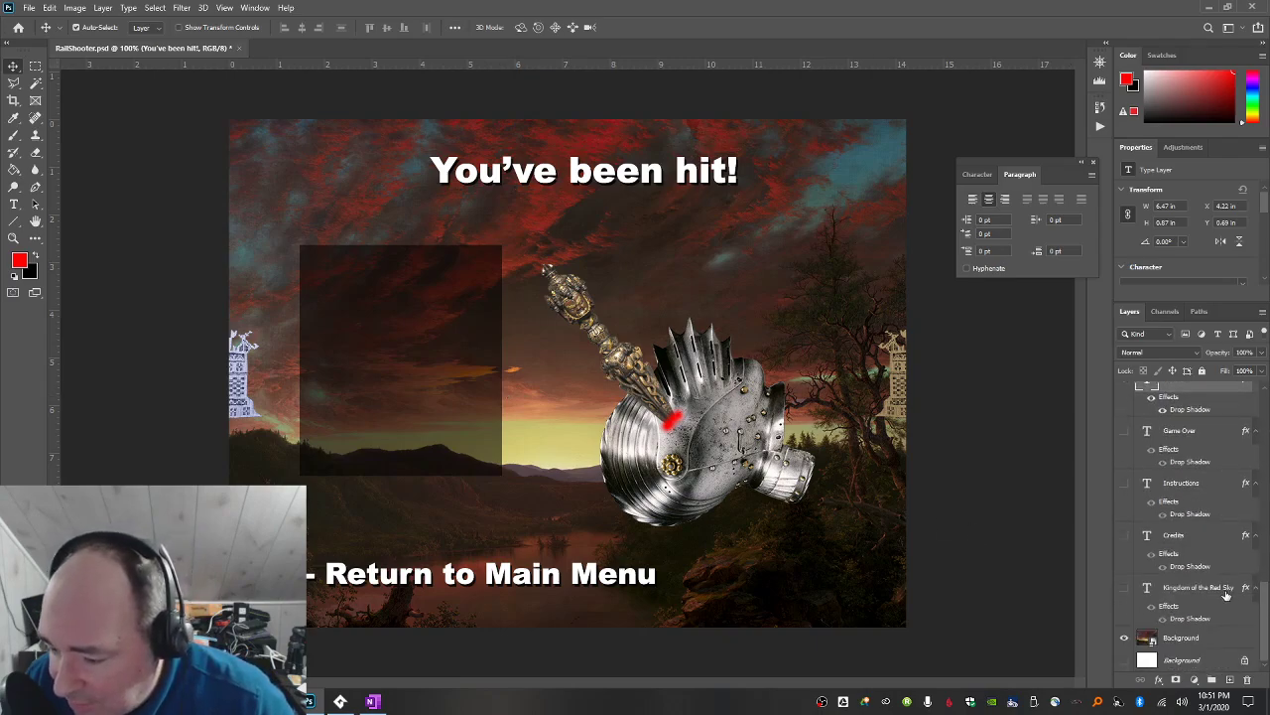
scroll(1191, 509, "up", 1)
scroll(1191, 507, "up", 4)
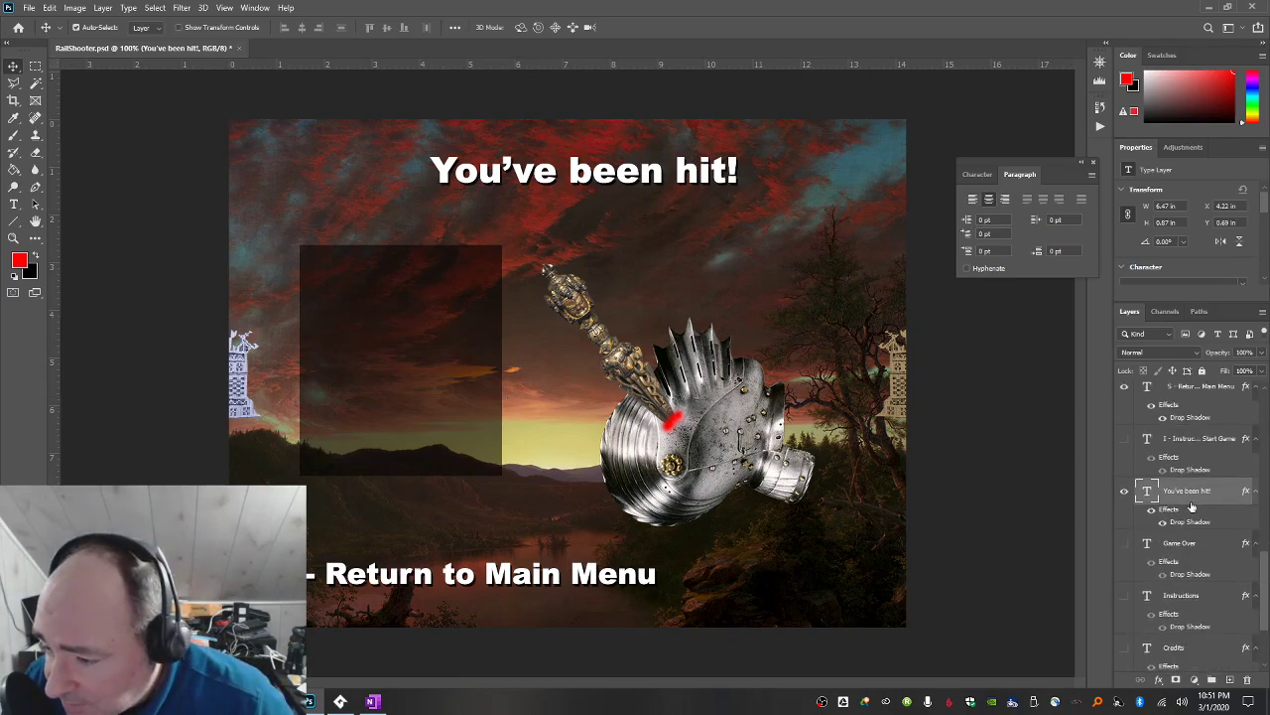
left_click(1209, 501)
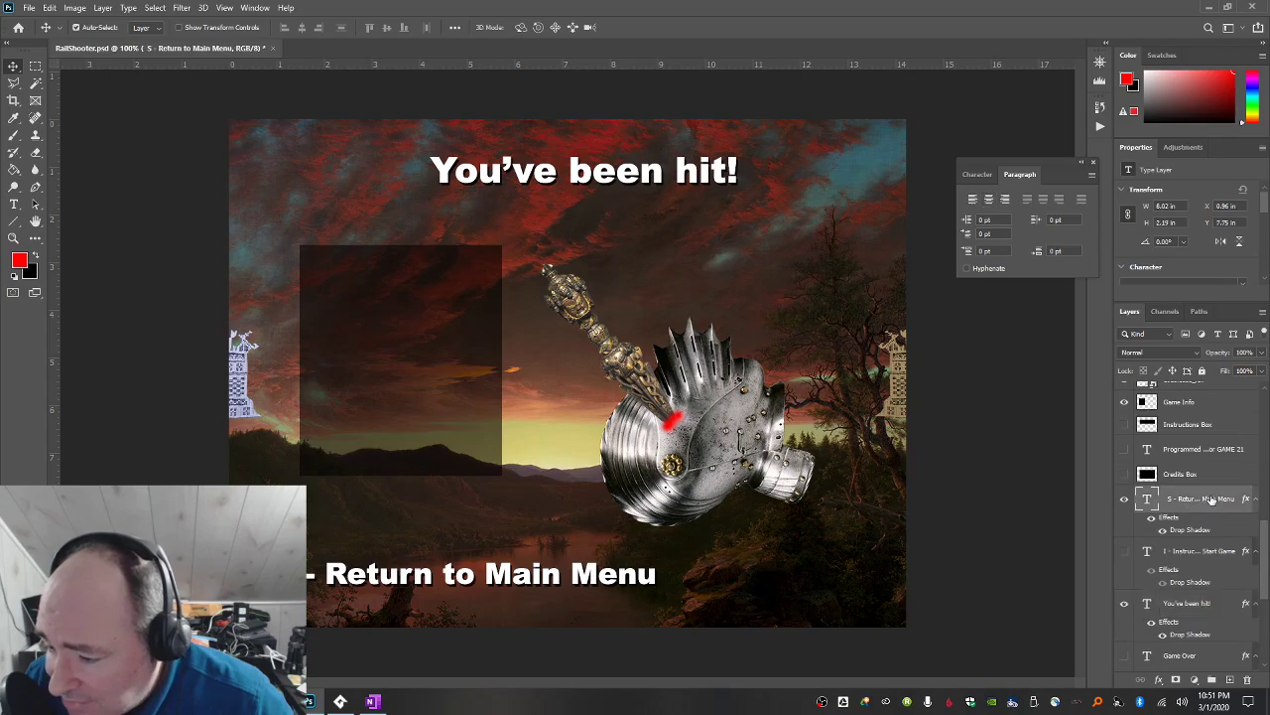
right_click(1209, 503)
left_click(1102, 153)
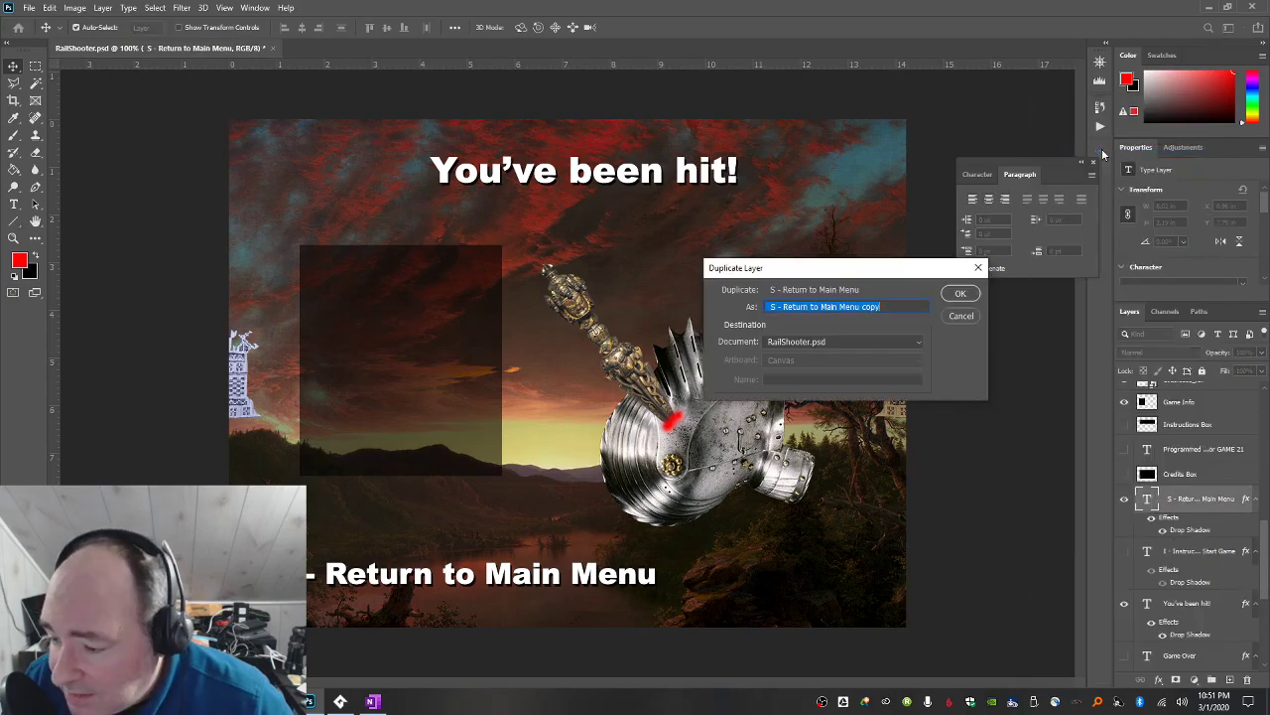
key("Return")
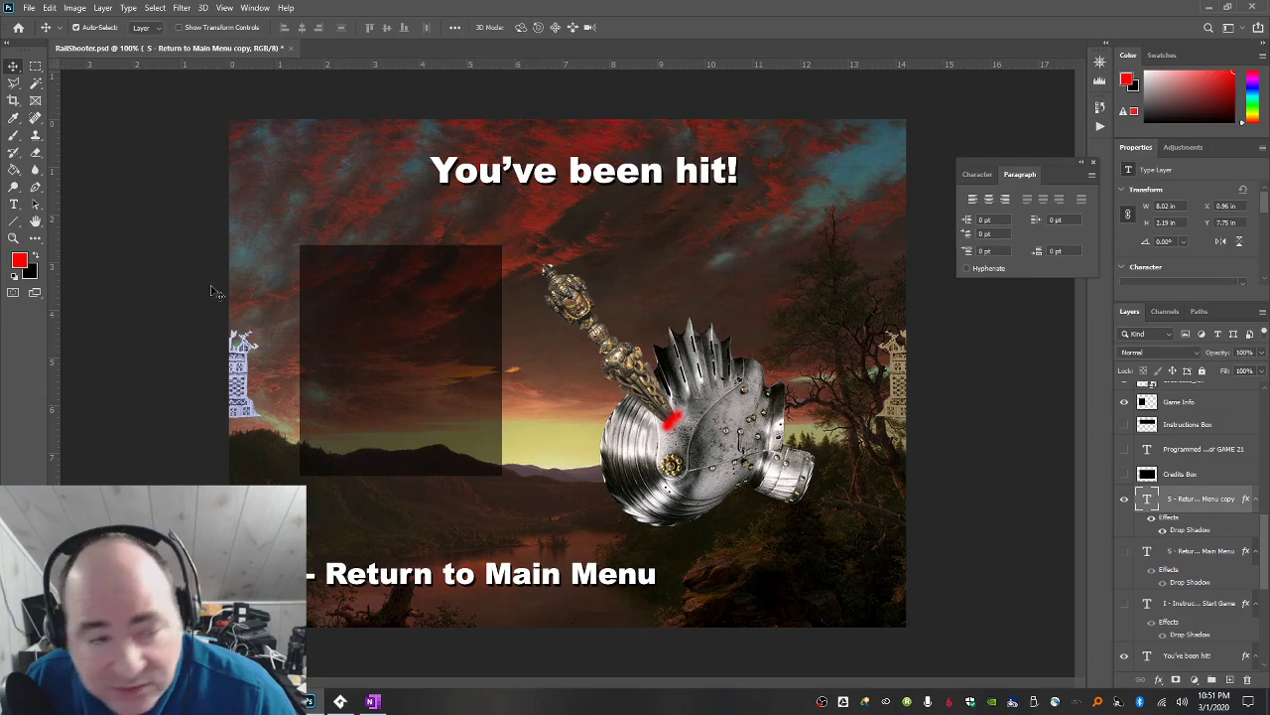
Replace "Main Menu" with "Game" in the duplicated prompt so it reads "S - Return to Game".
left_click(14, 204)
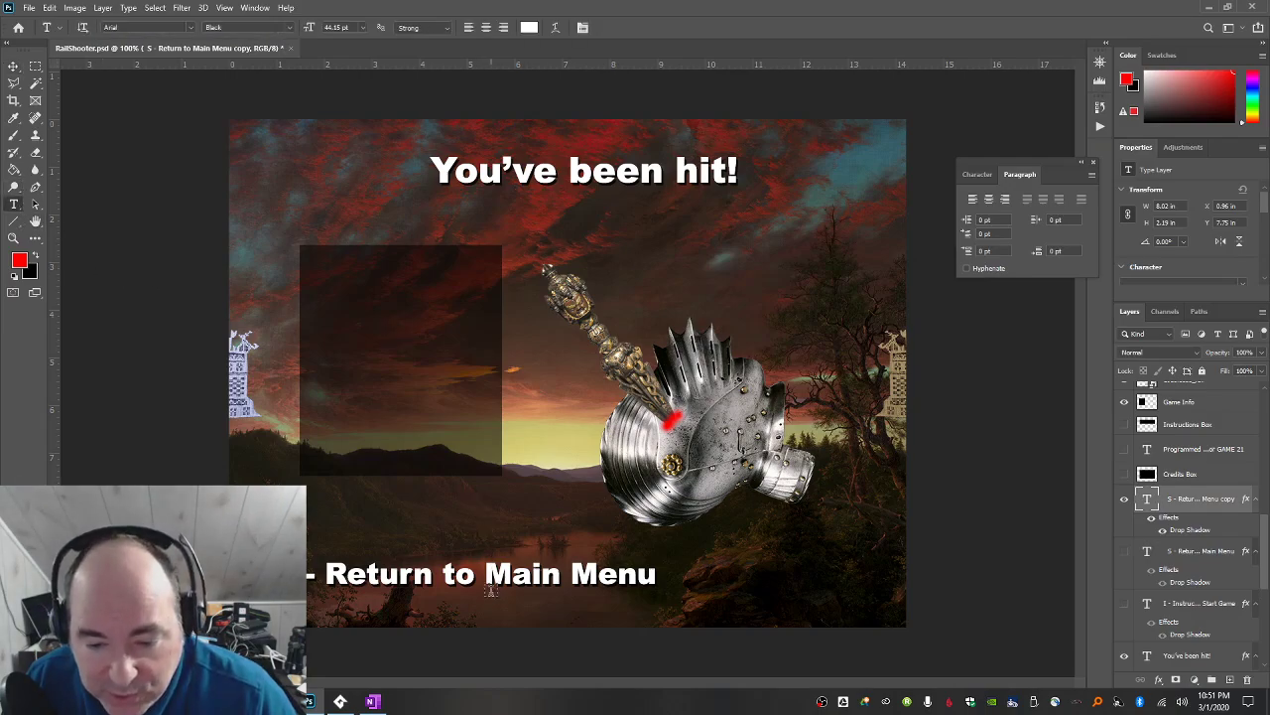
left_click_drag(487, 587, 658, 589)
left_click(654, 590)
type("Gaem")
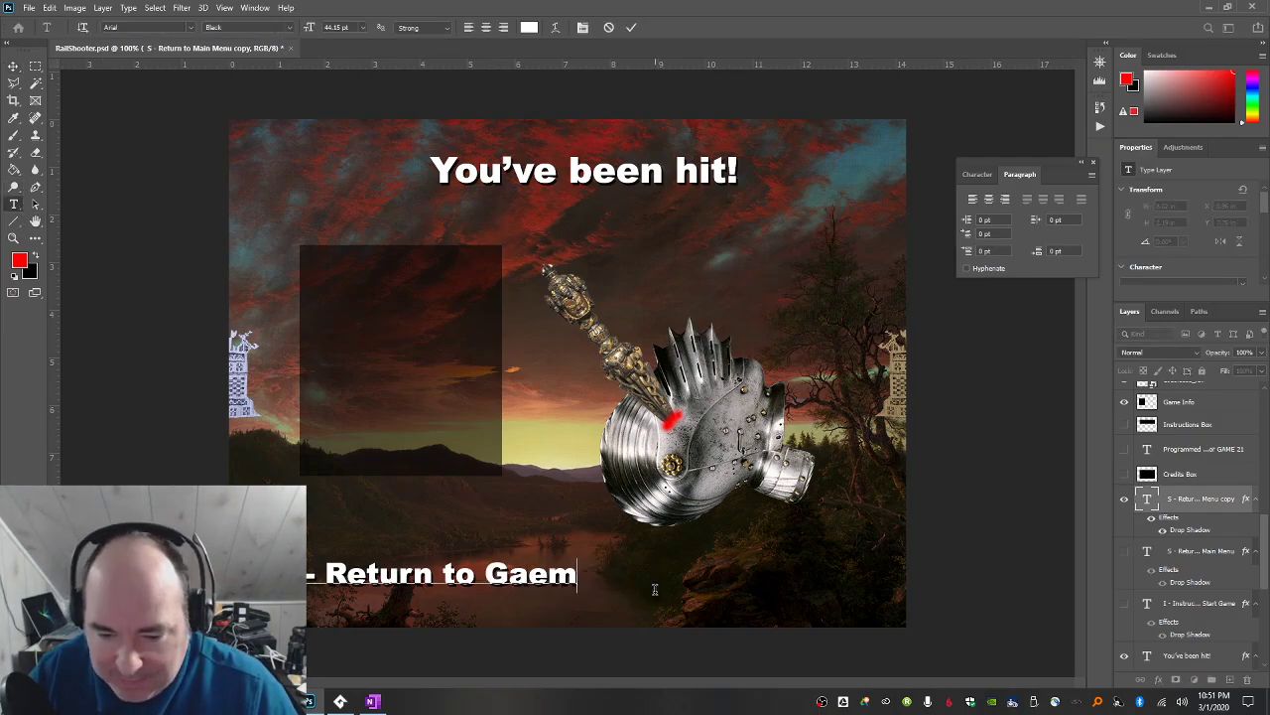
key("BackSpace")
key("BackSpace")
type("me")
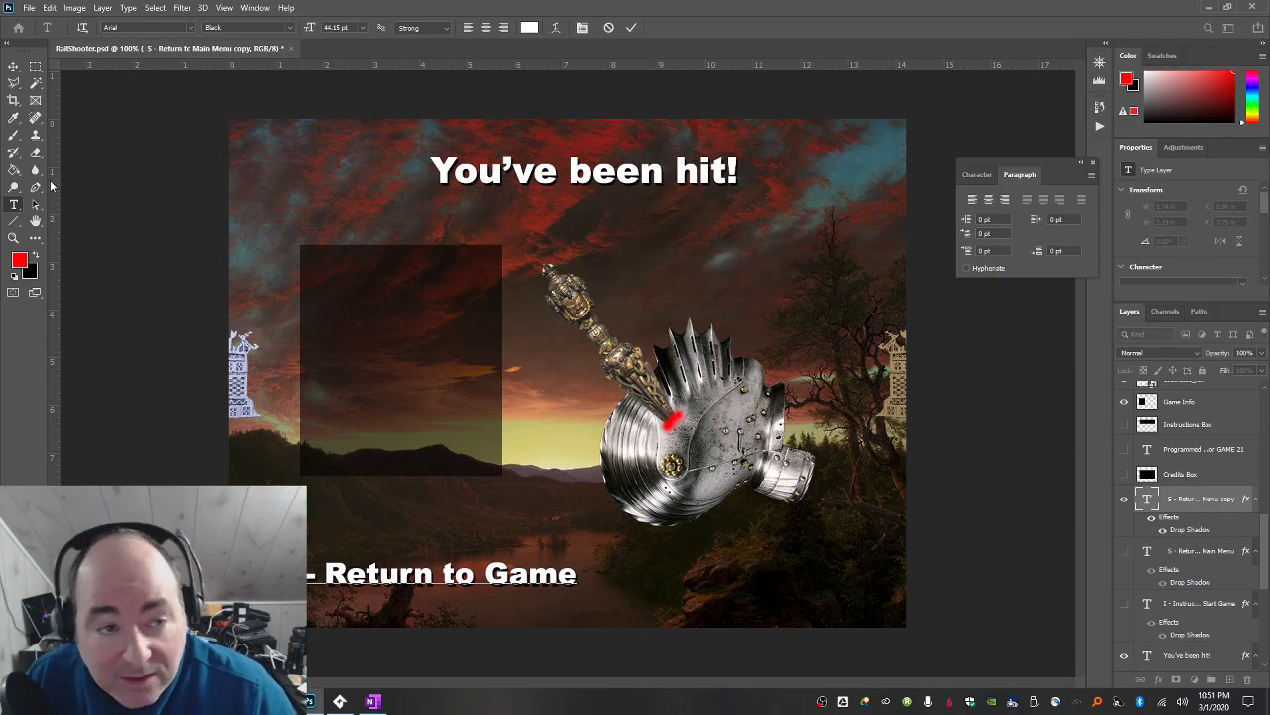
left_click(13, 66)
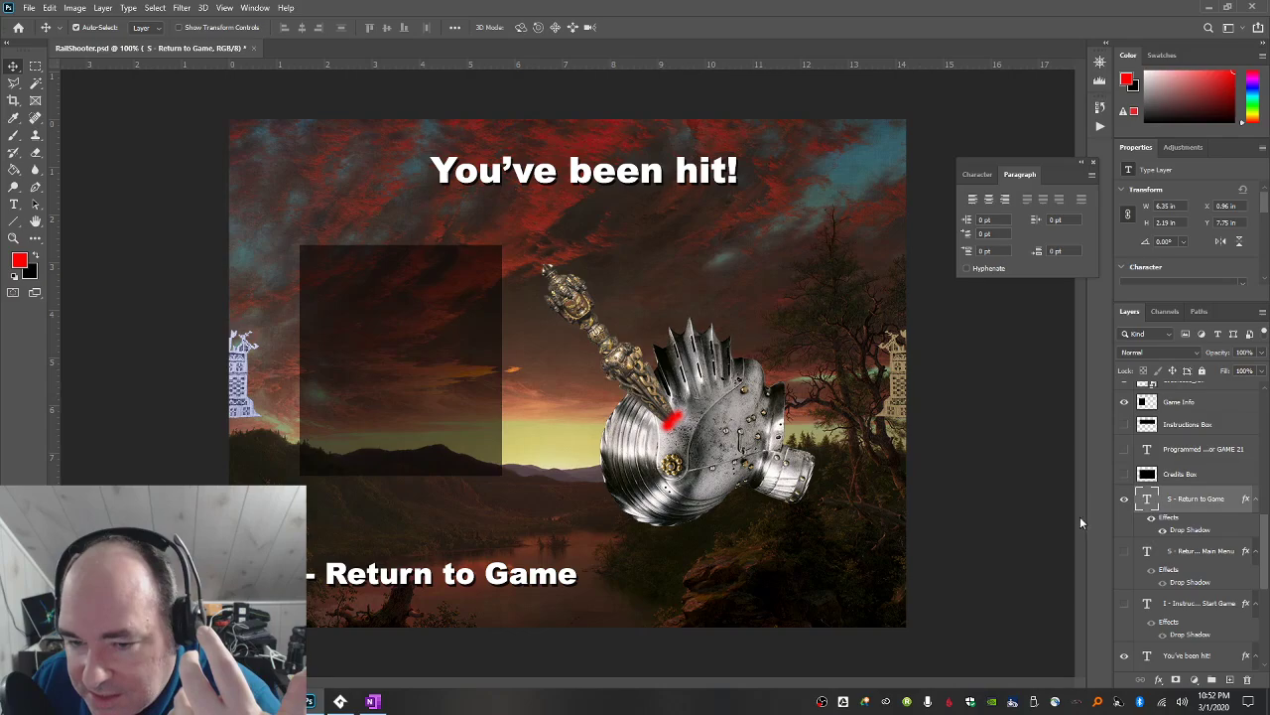
Identify the dagger layer 1989.362_full, duplicate it within the document, and hide the original.
scroll(1195, 536, "down", 3)
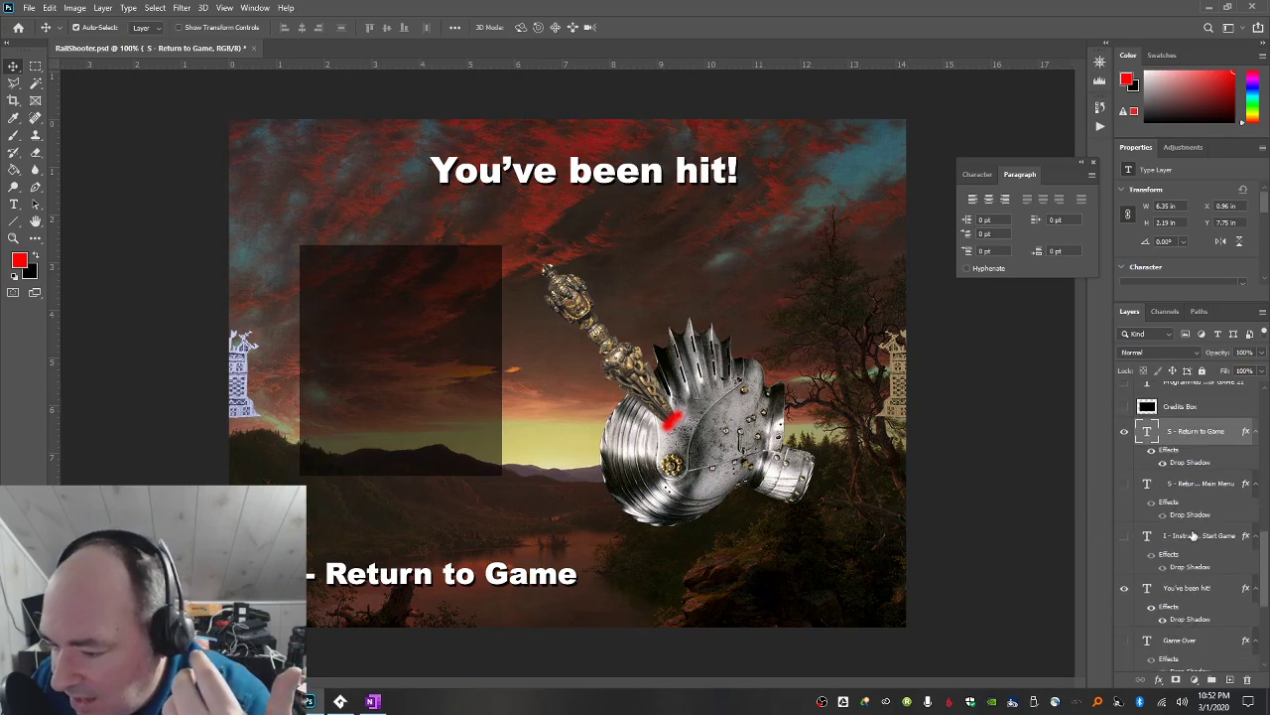
scroll(1194, 536, "down", 8)
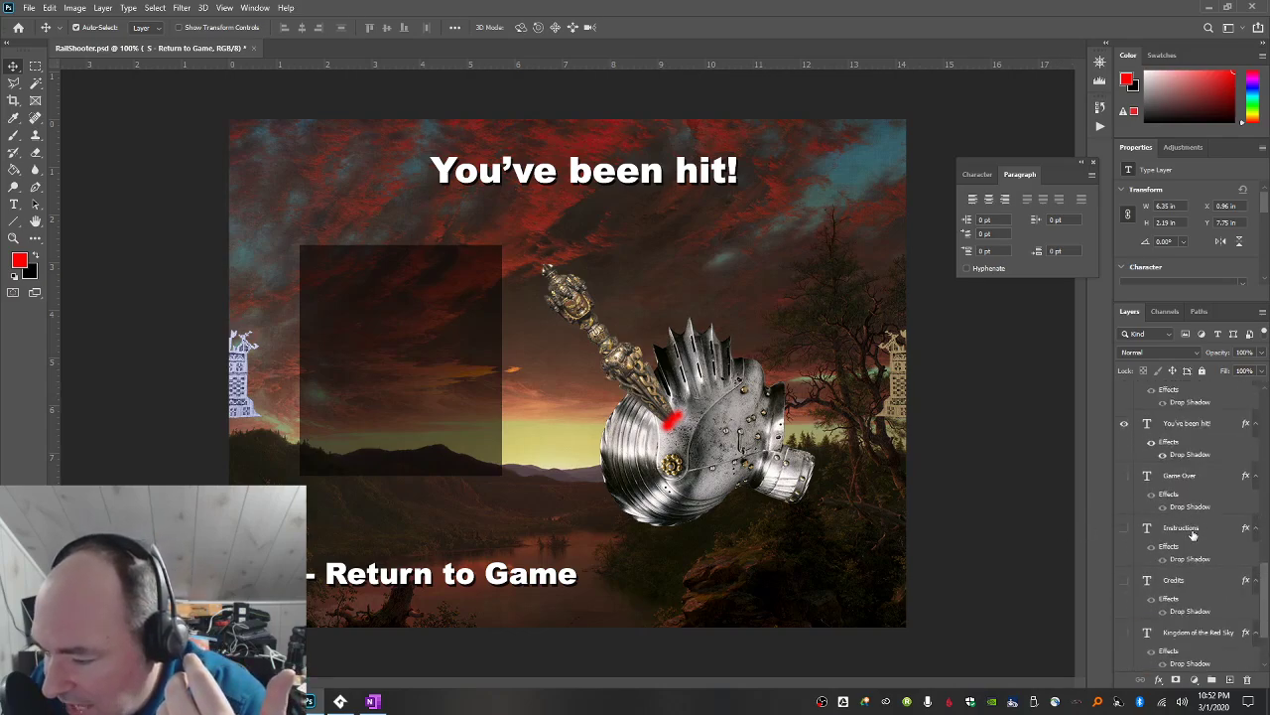
scroll(1194, 536, "up", 10)
scroll(1194, 536, "up", 3)
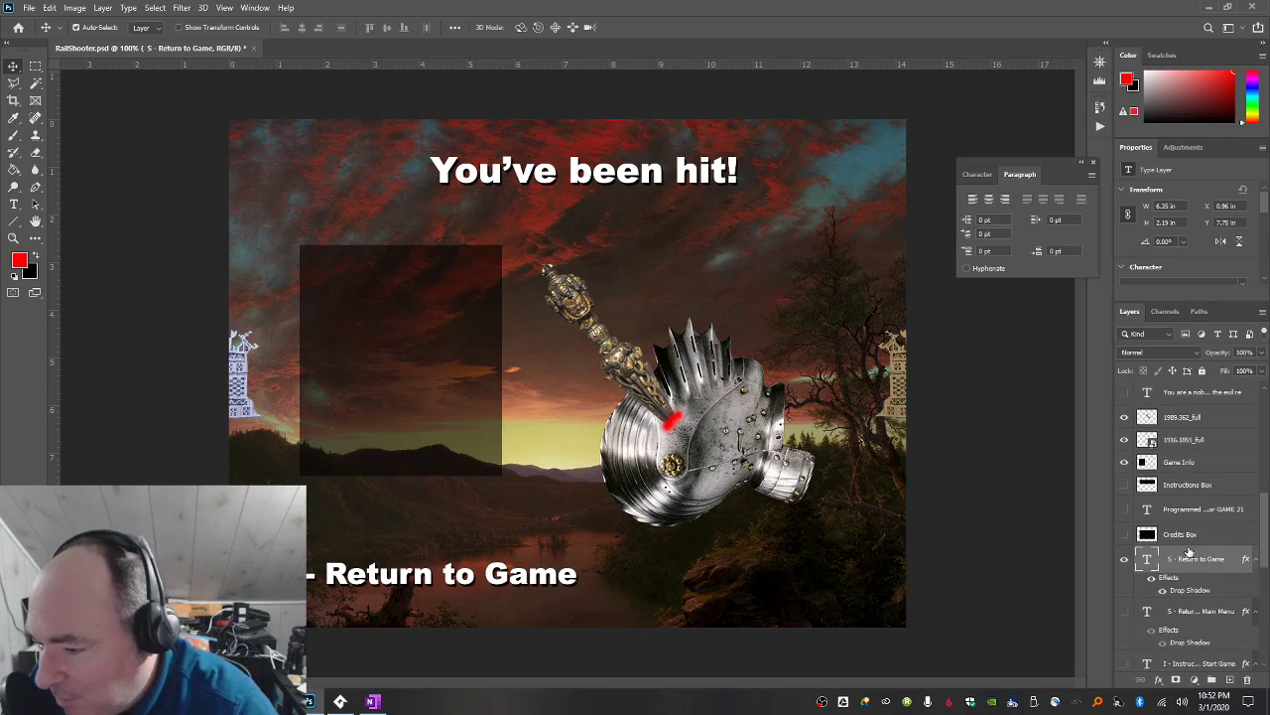
scroll(1190, 552, "up", 3)
left_click(1125, 484)
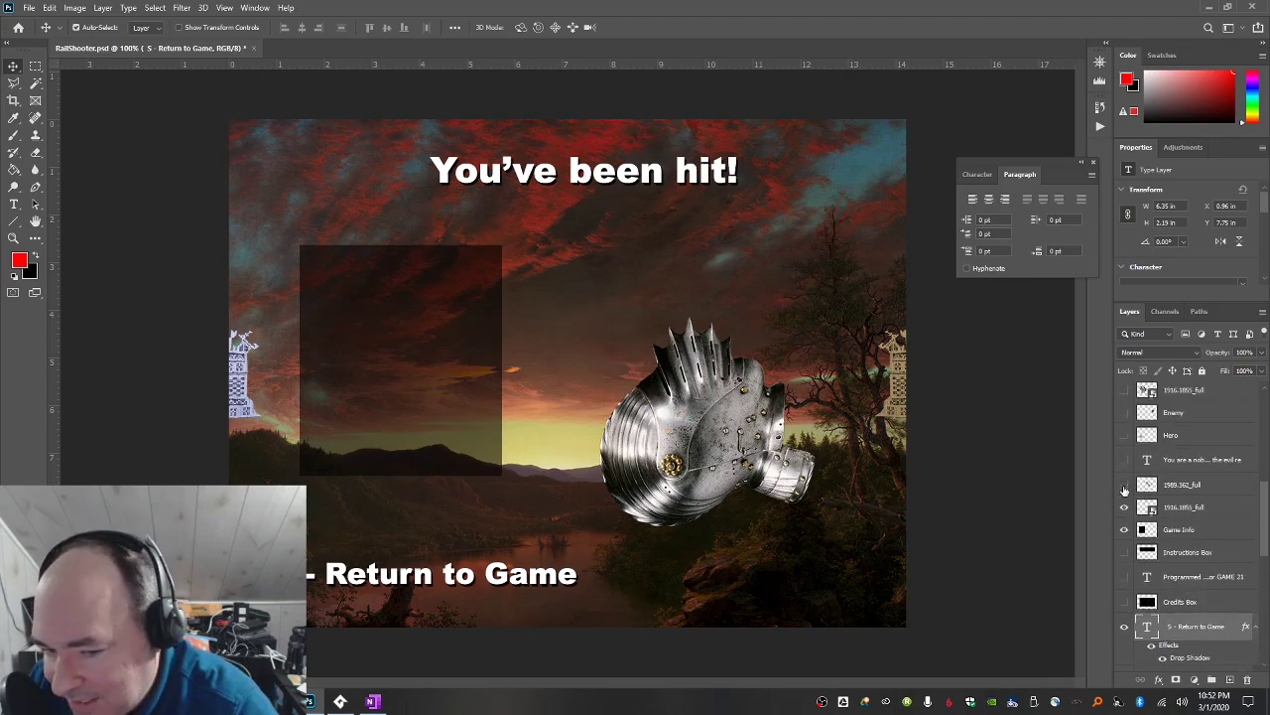
left_click(1125, 484)
left_click(1190, 494)
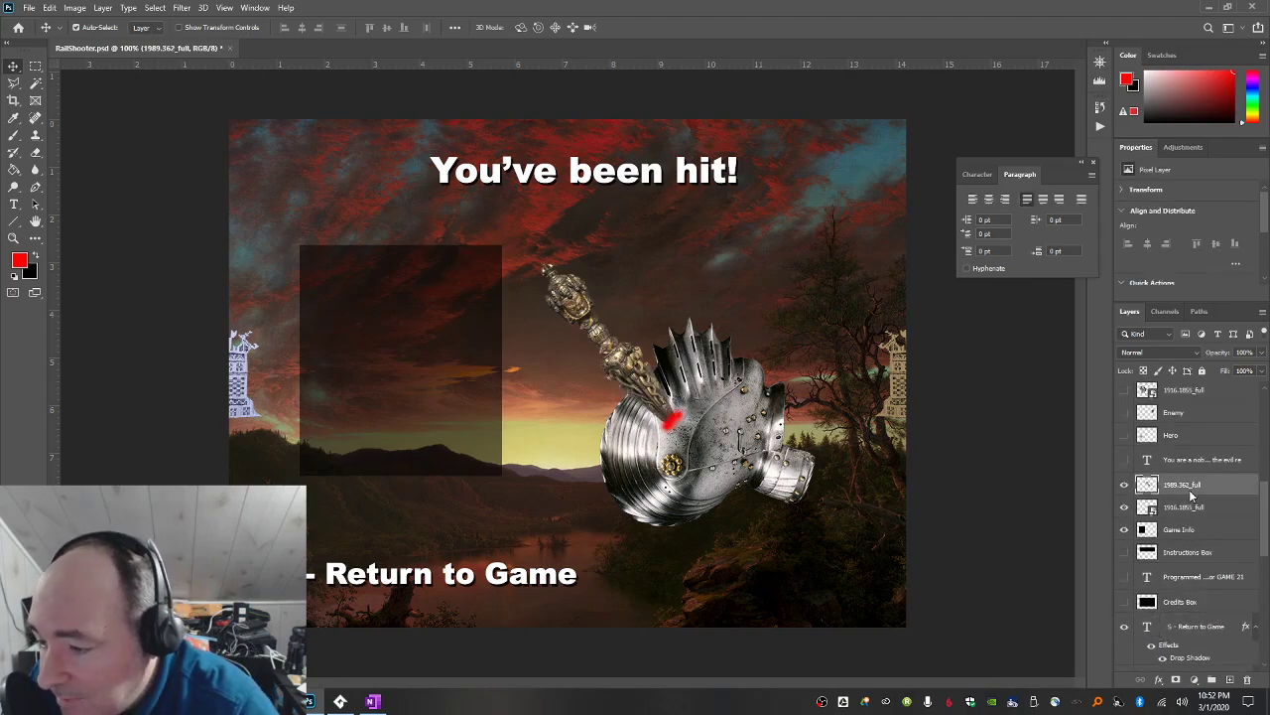
right_click(1192, 495)
left_click(1080, 203)
key("Return")
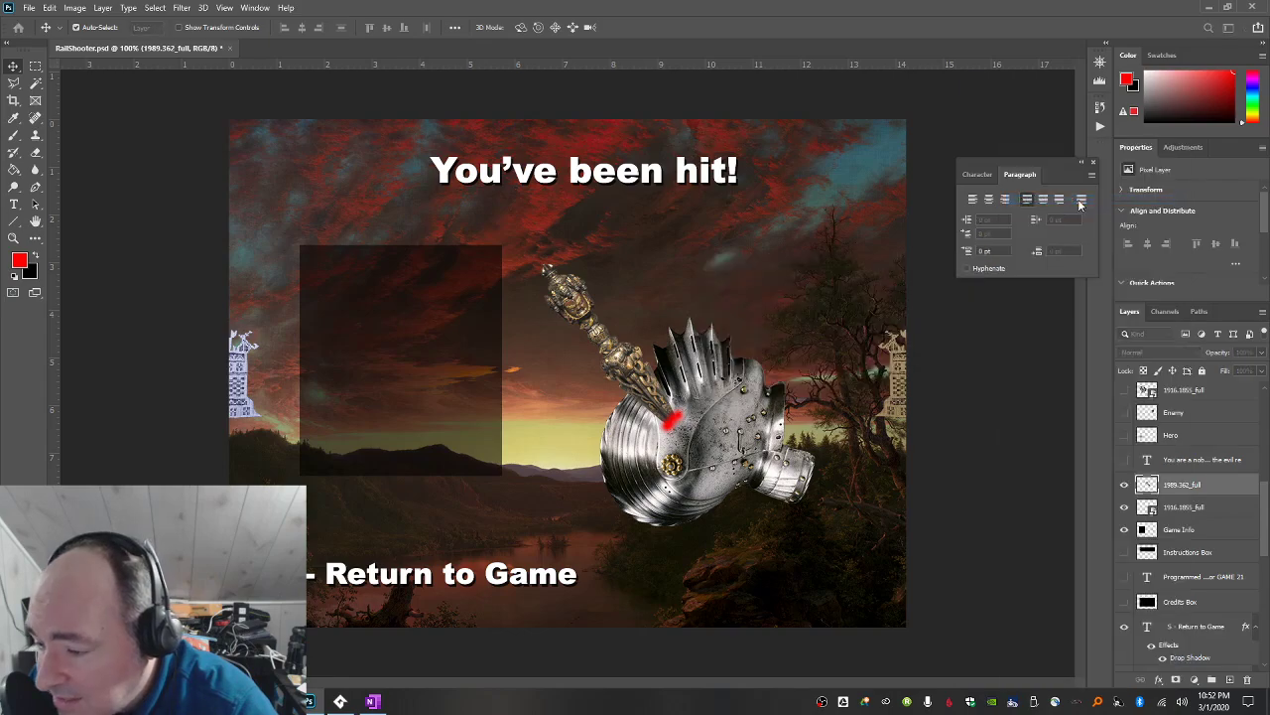
left_click(1125, 506)
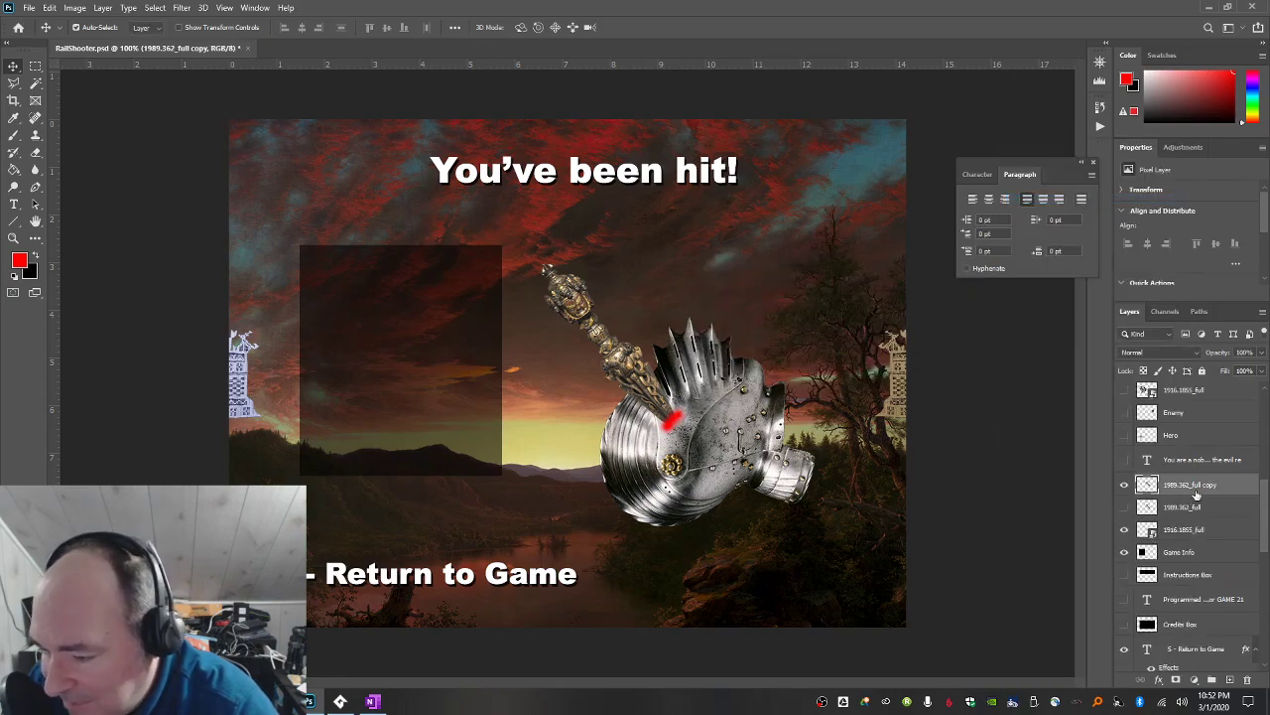
Rotate the dagger copy about -54° until horizontal, move it above the Return to Game text, and reorder it behind the helmet layer.
key("ctrl+t")
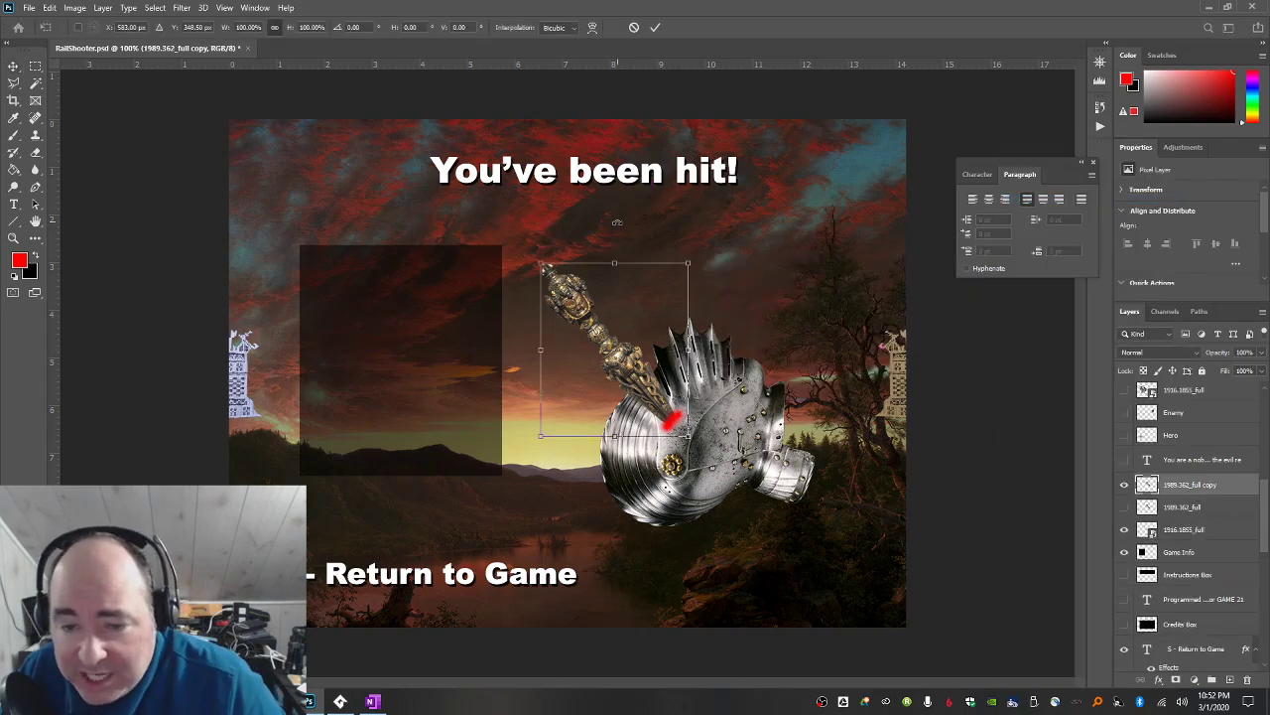
left_click_drag(646, 226, 540, 254)
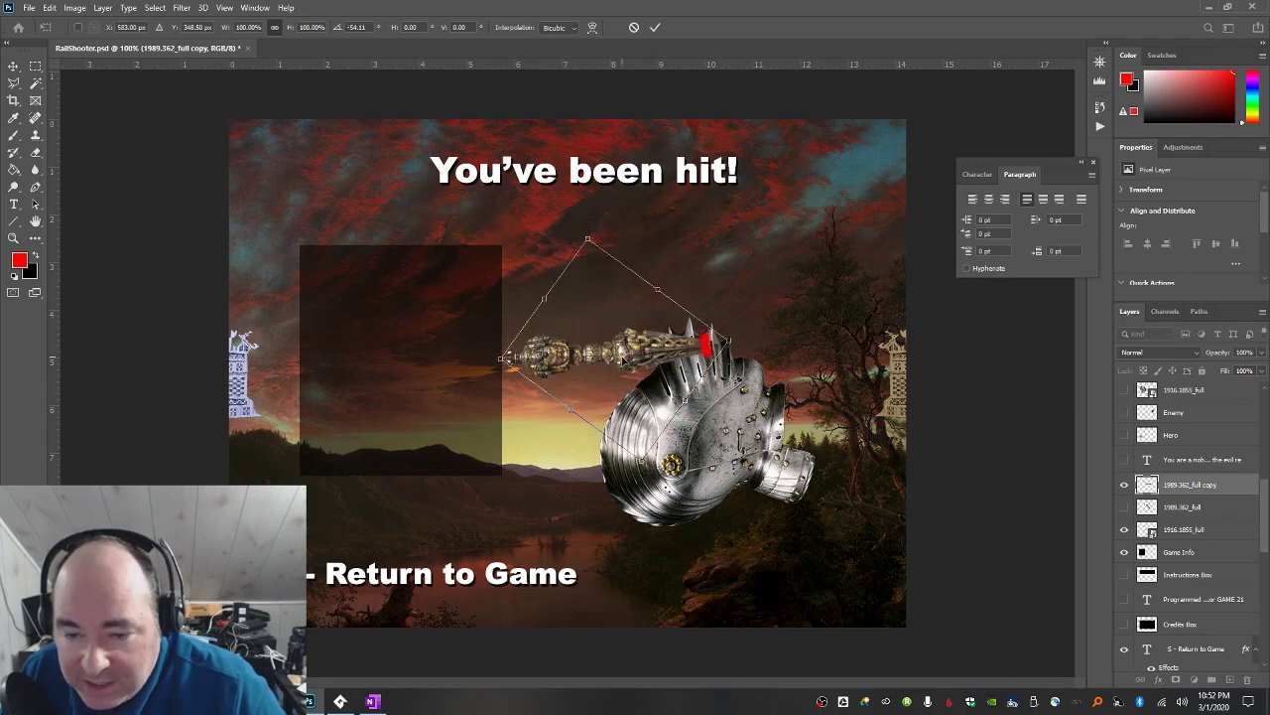
left_click_drag(663, 358, 590, 517)
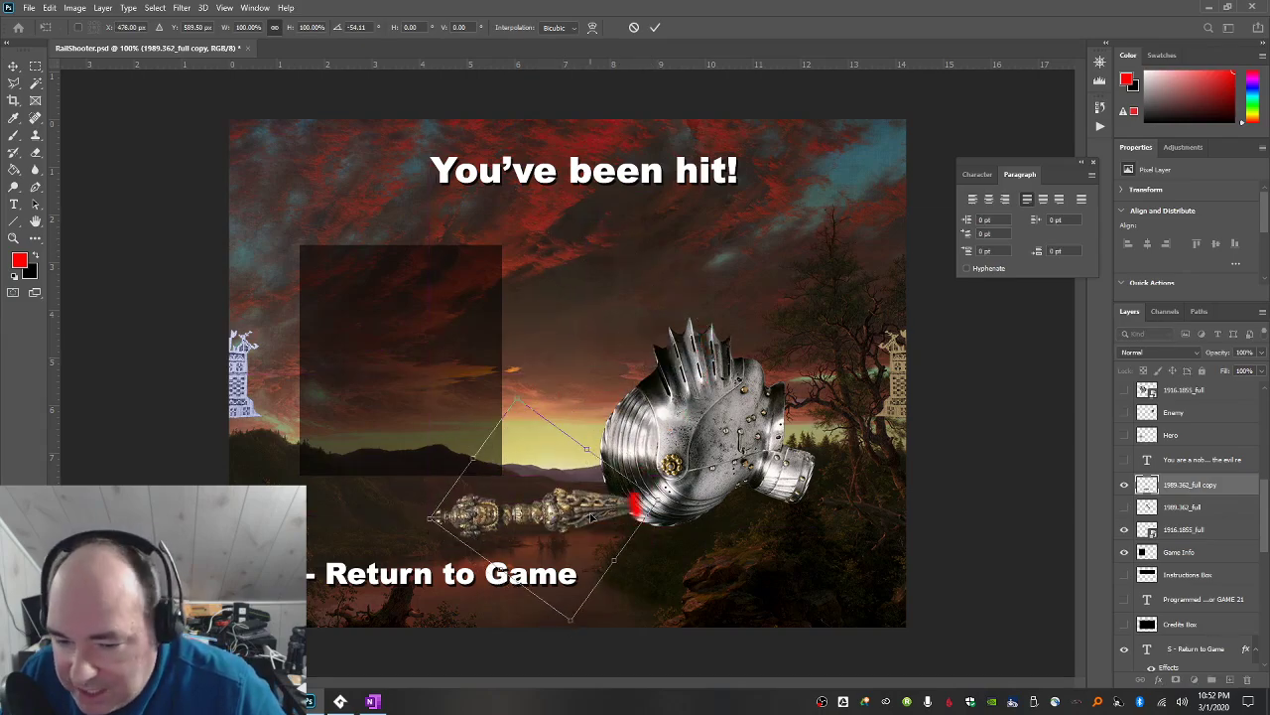
key("Return")
left_click_drag(1205, 487, 1206, 536)
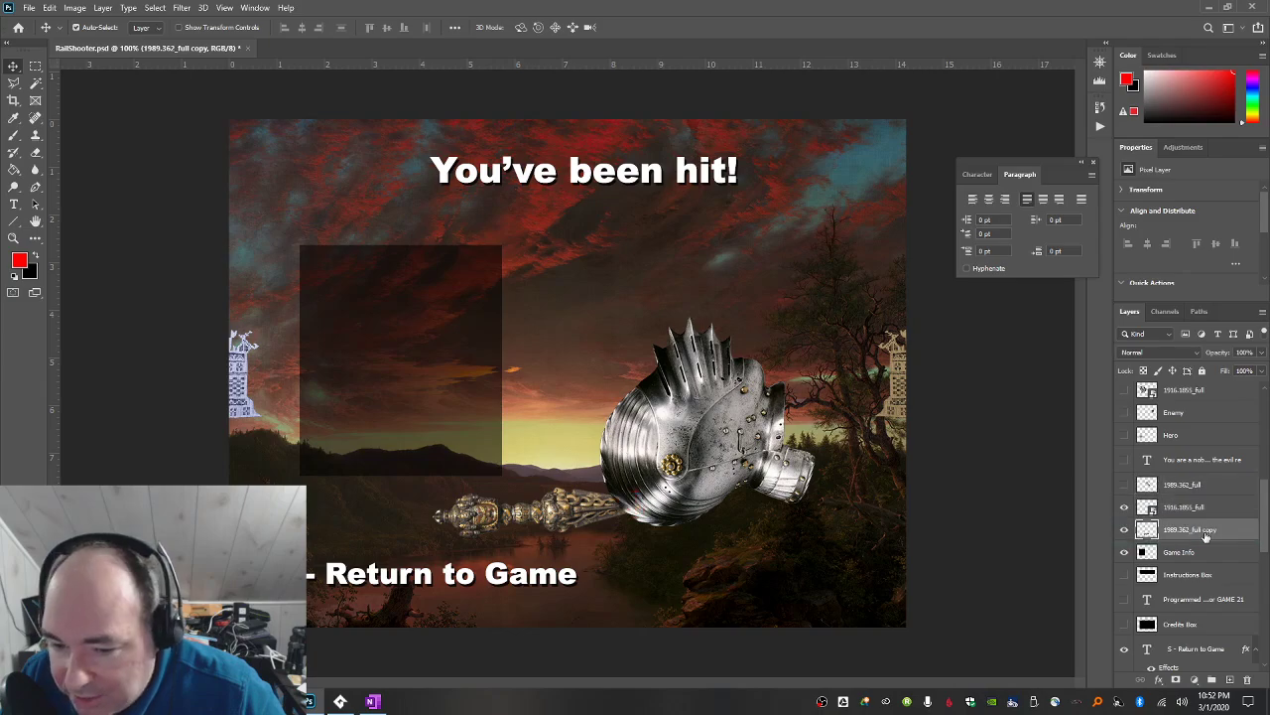
Hide the rotated dagger copy and place a fresh 1989.362_full.png dagger image into the document.
left_click(1125, 530)
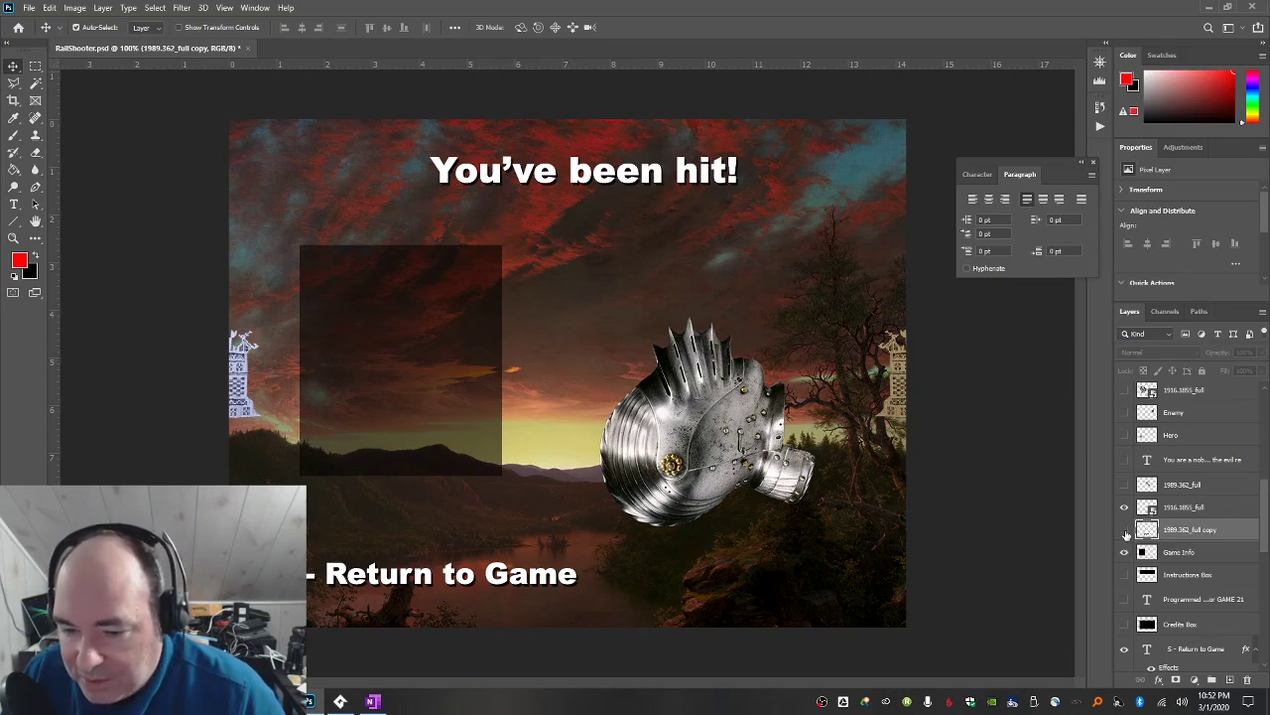
key("alt+Tab")
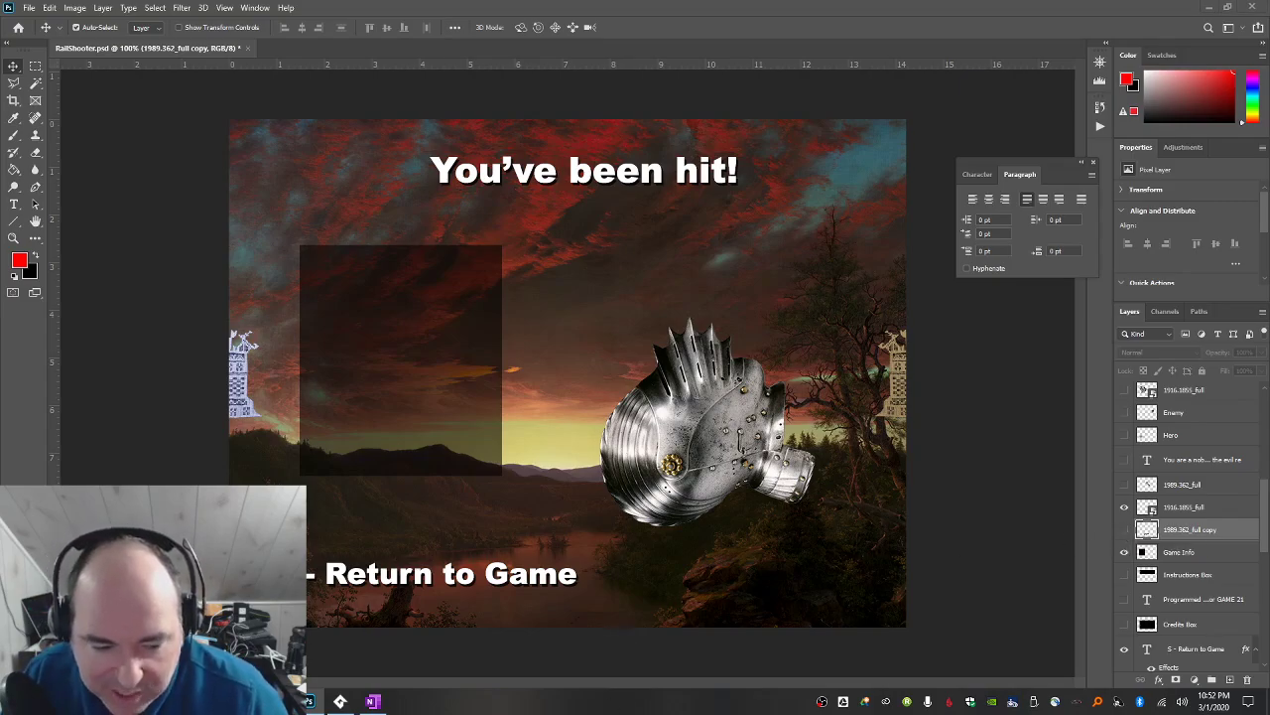
left_click_drag(936, 399, 400, 511)
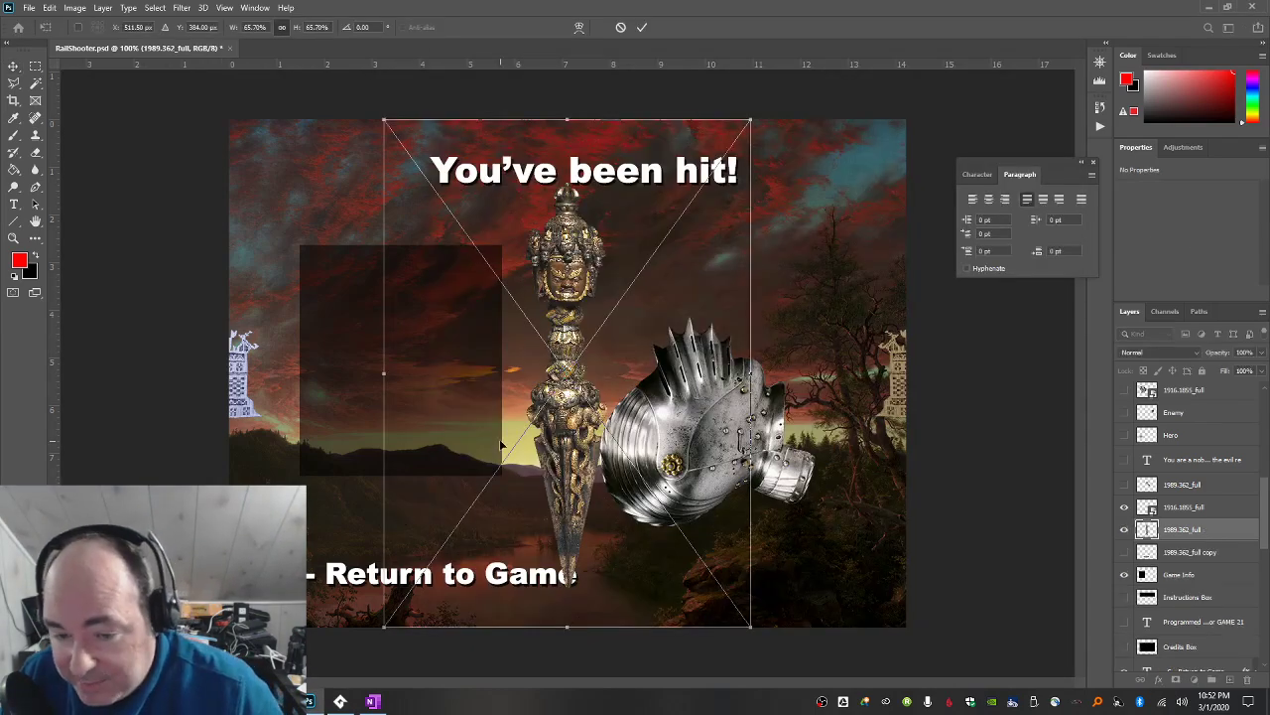
key("Return")
Rotate the placed dagger -90°, scale it to about 20%, and position it beside the helmet, just above the Return to Game text.
left_click_drag(571, 140, 572, 142)
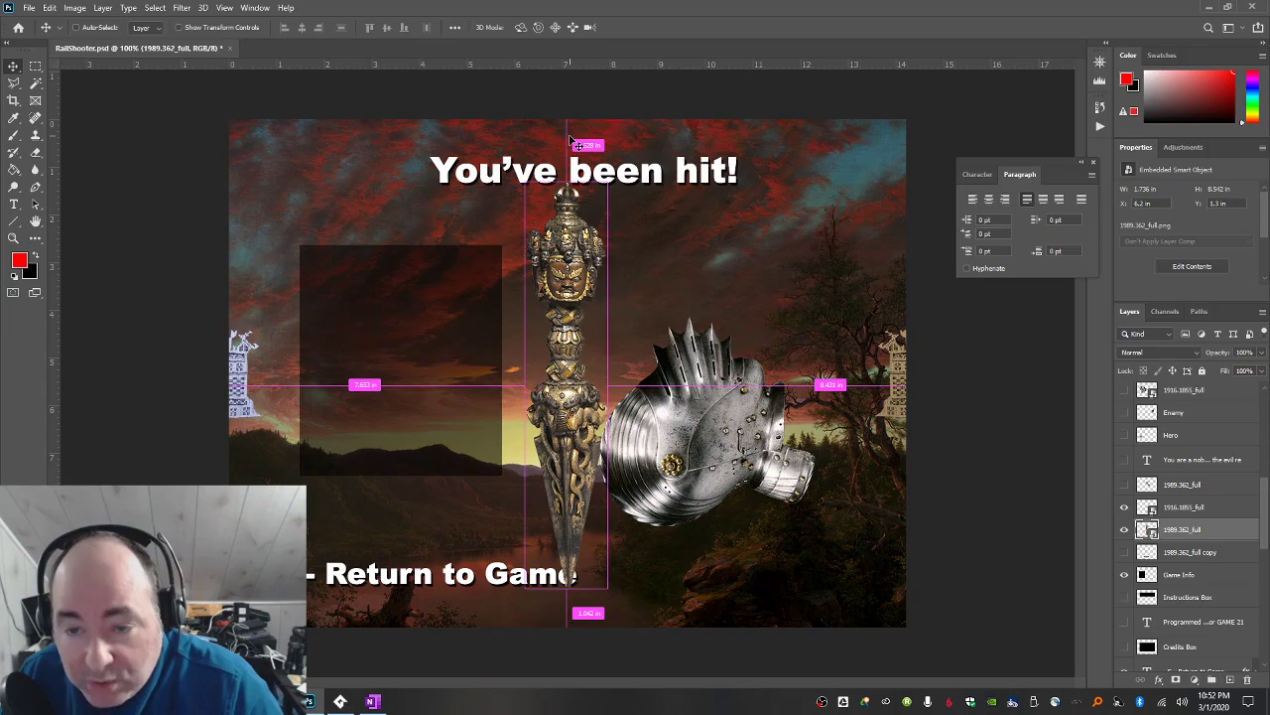
key("ctrl+t")
left_click_drag(743, 87, 352, 231)
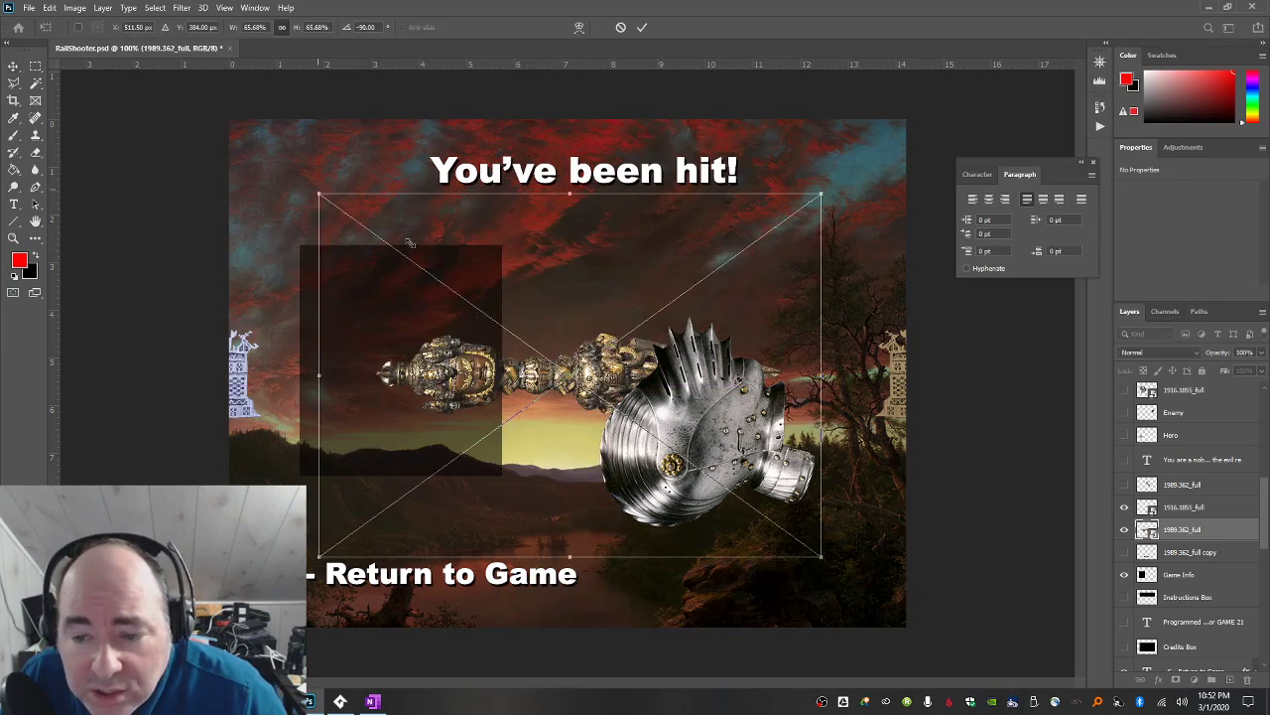
left_click_drag(313, 189, 692, 403)
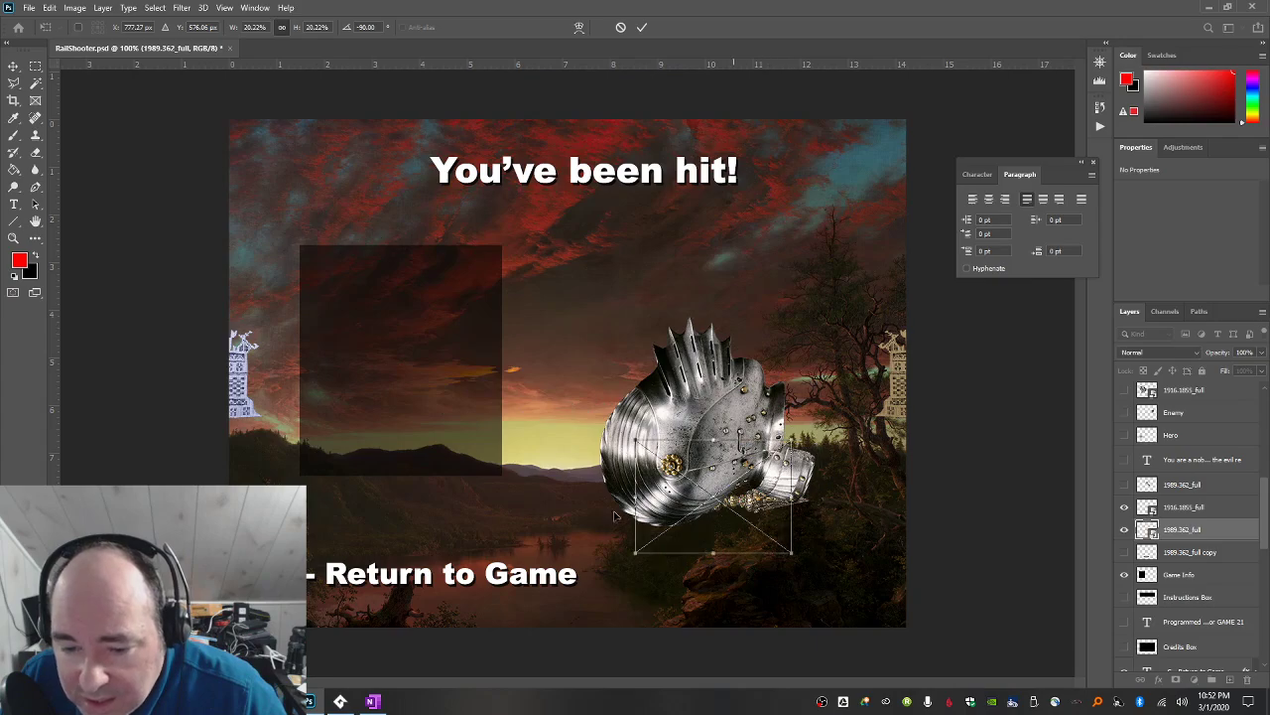
left_click_drag(775, 496, 543, 514)
key("Return")
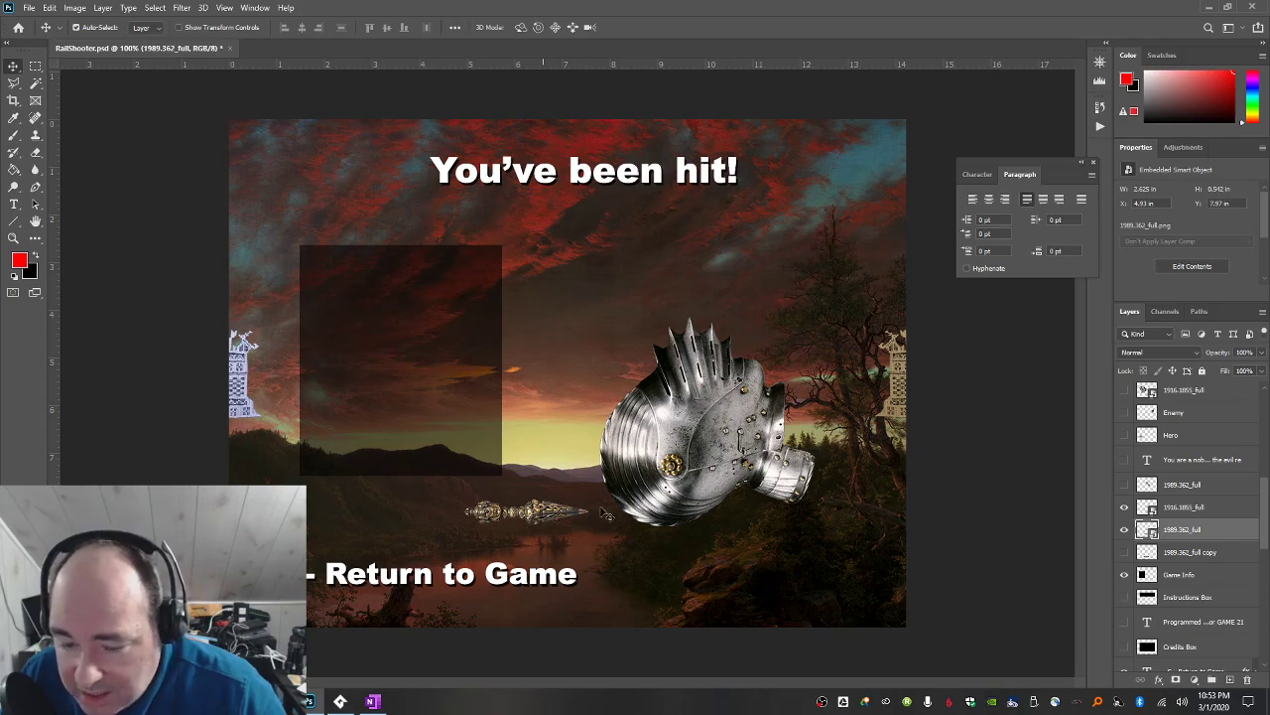
Identify the helmet layer 1916.1855_full, duplicate it within the document, and hide the original.
scroll(1194, 512, "up", 2)
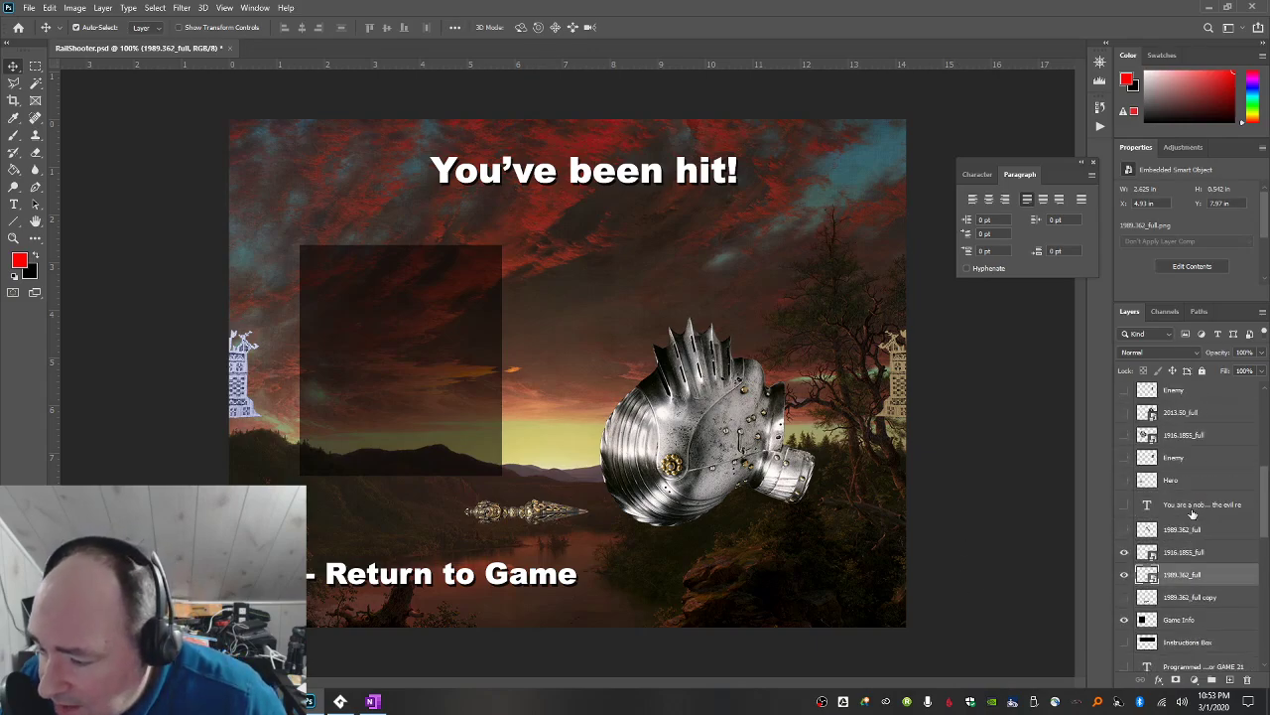
scroll(1154, 466, "down", 2)
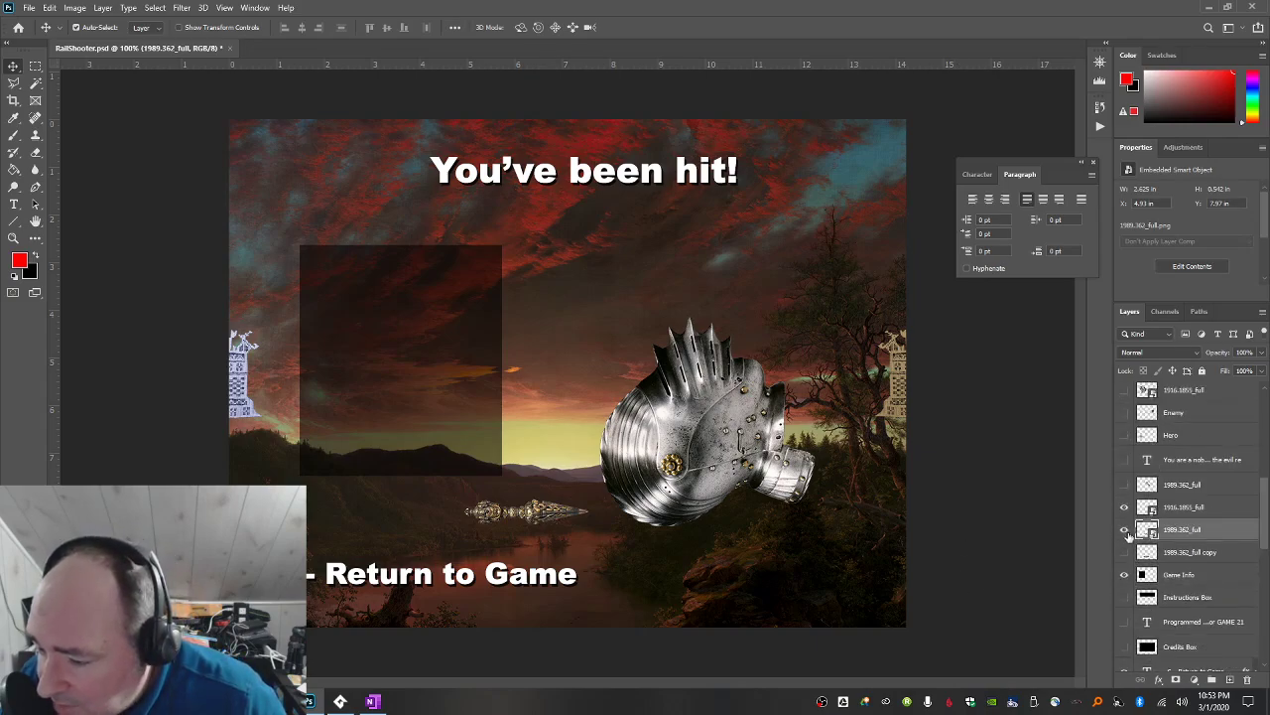
left_click(1124, 507)
left_click(1124, 508)
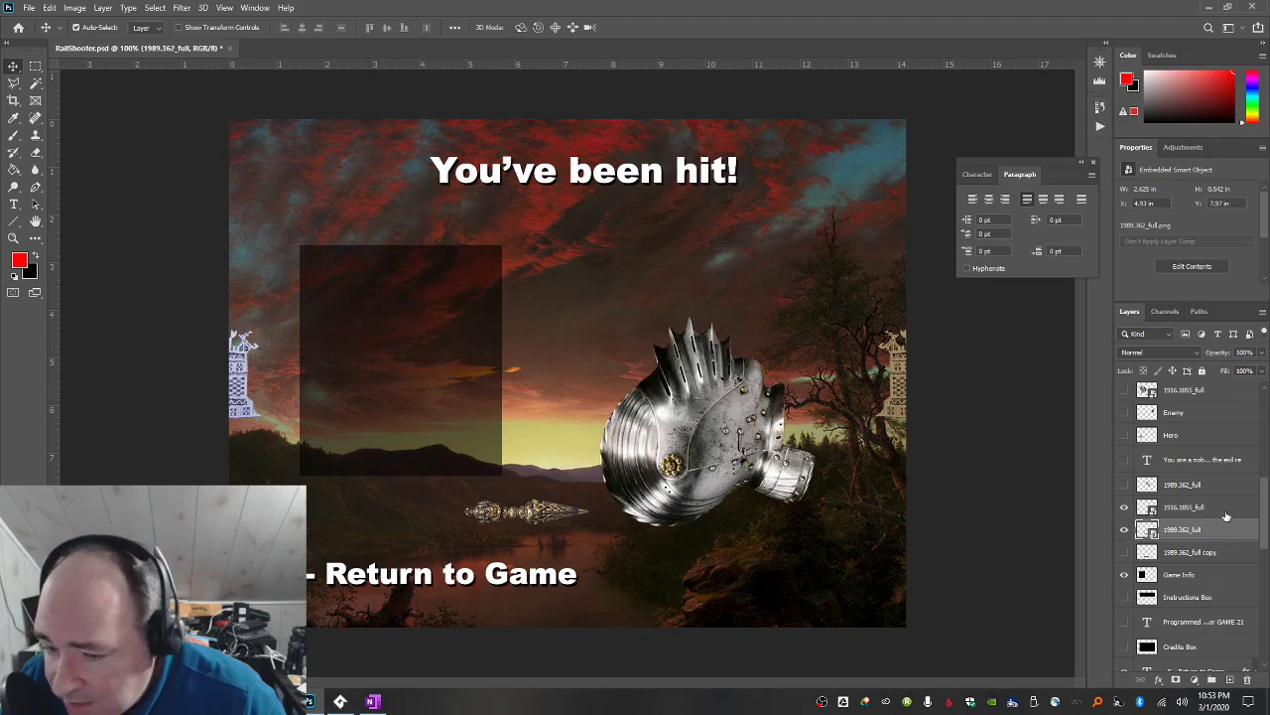
left_click(1227, 515)
right_click(1224, 515)
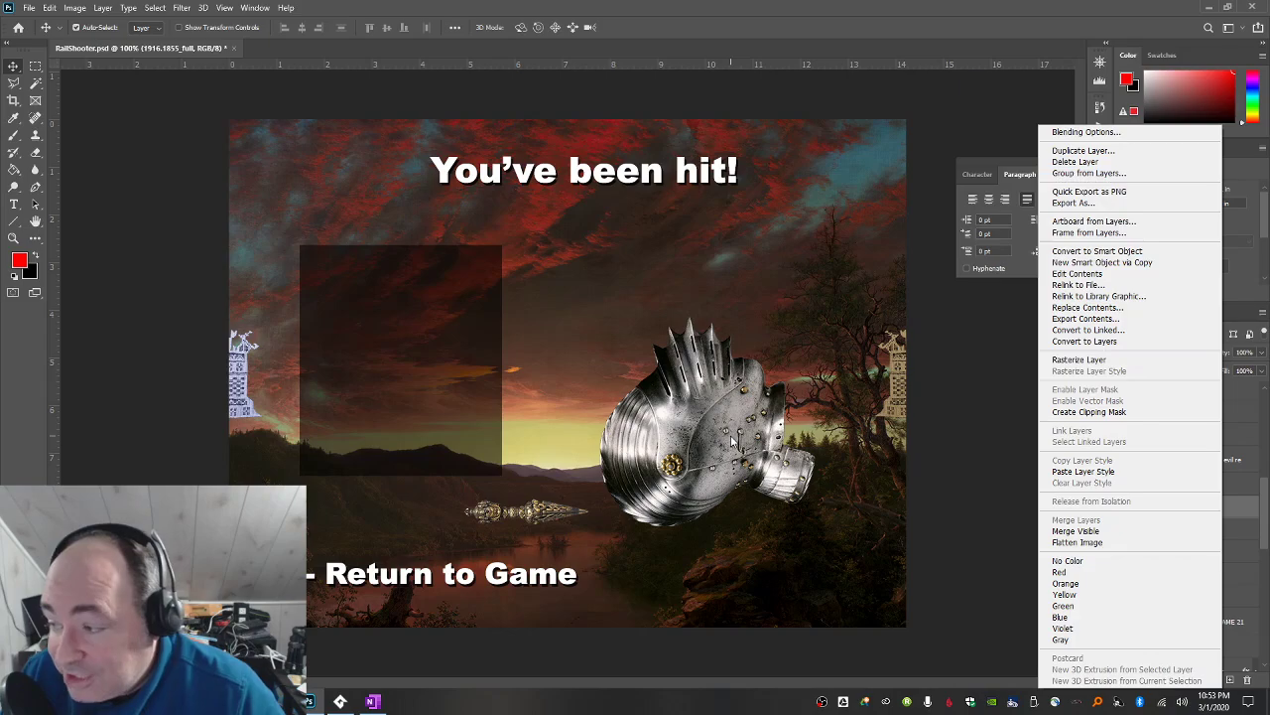
left_click(1083, 151)
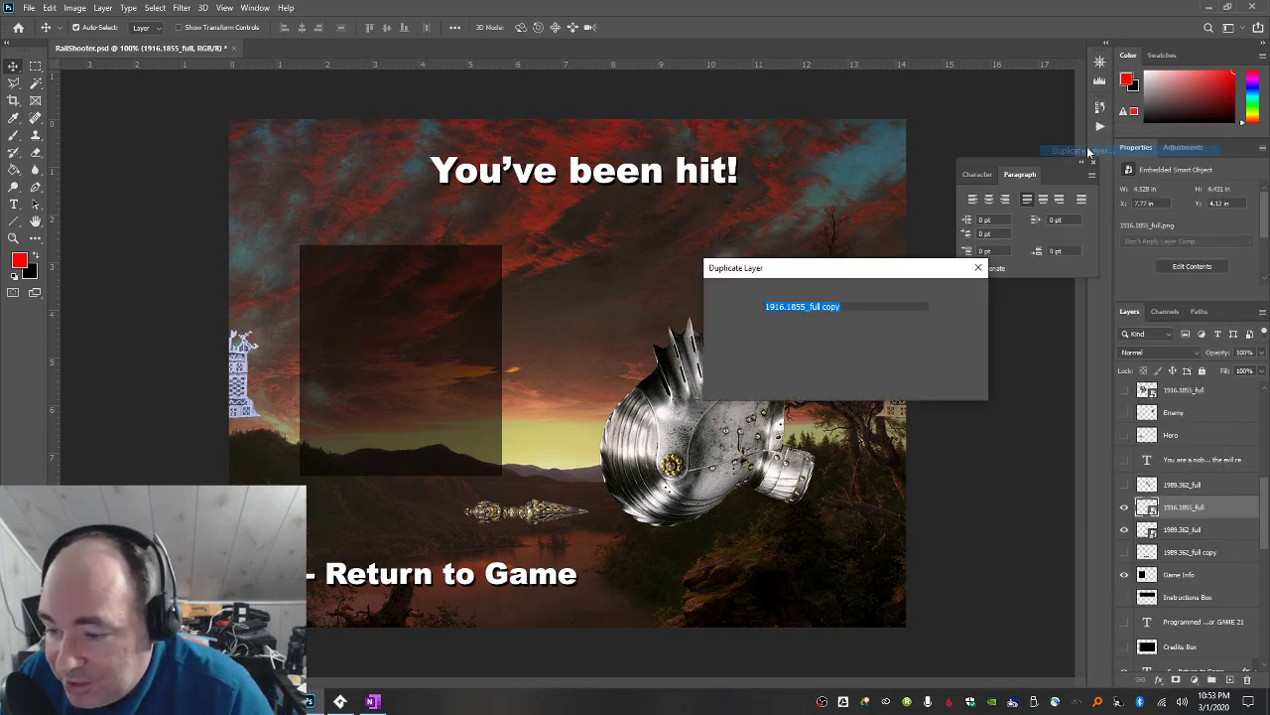
key("Return")
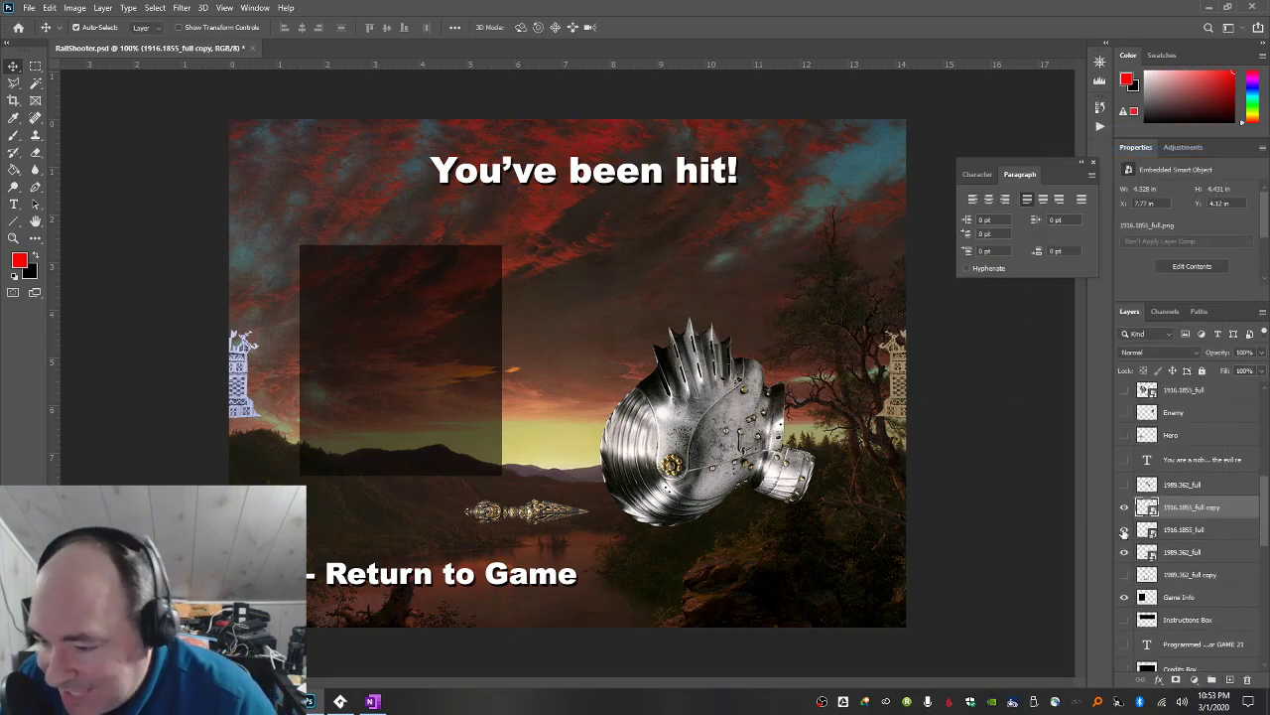
Shift the helmet copy toward the middle of the canvas, move the dagger to its right side, and rotate the dagger to 90°.
left_click_drag(671, 434, 611, 442)
left_click_drag(536, 511, 794, 437)
key("ctrl+t")
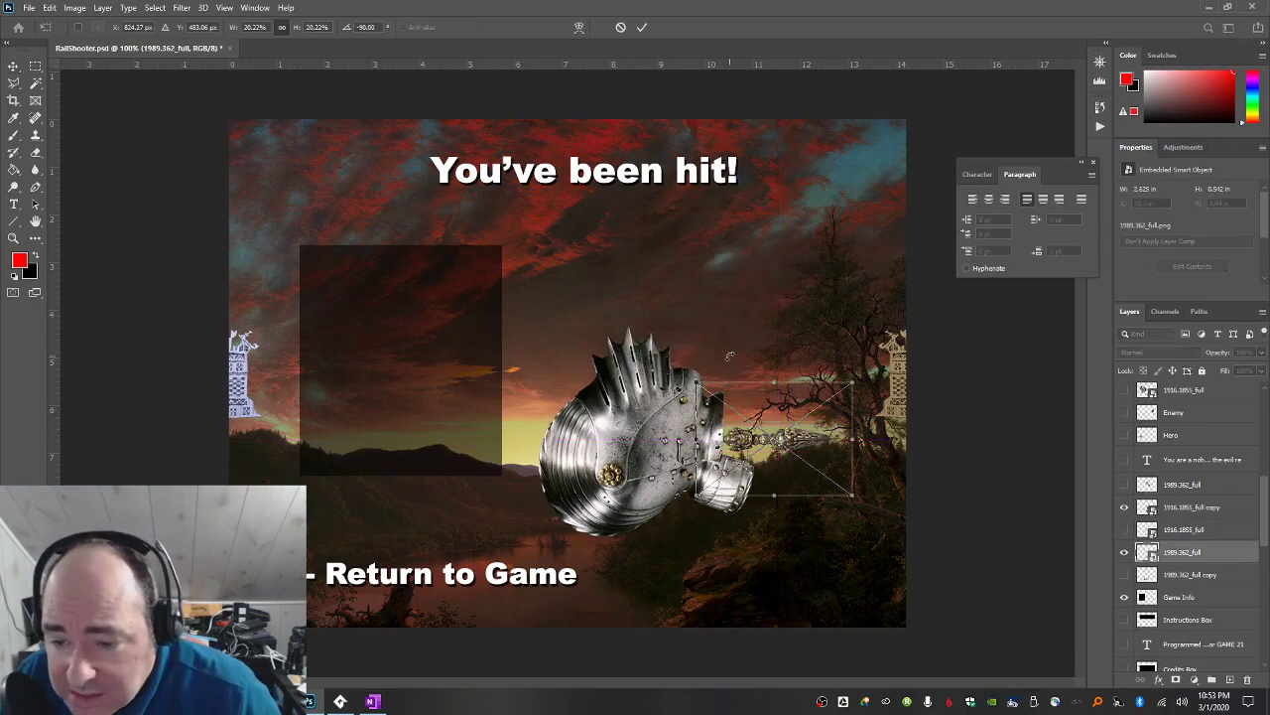
left_click_drag(843, 342, 856, 546)
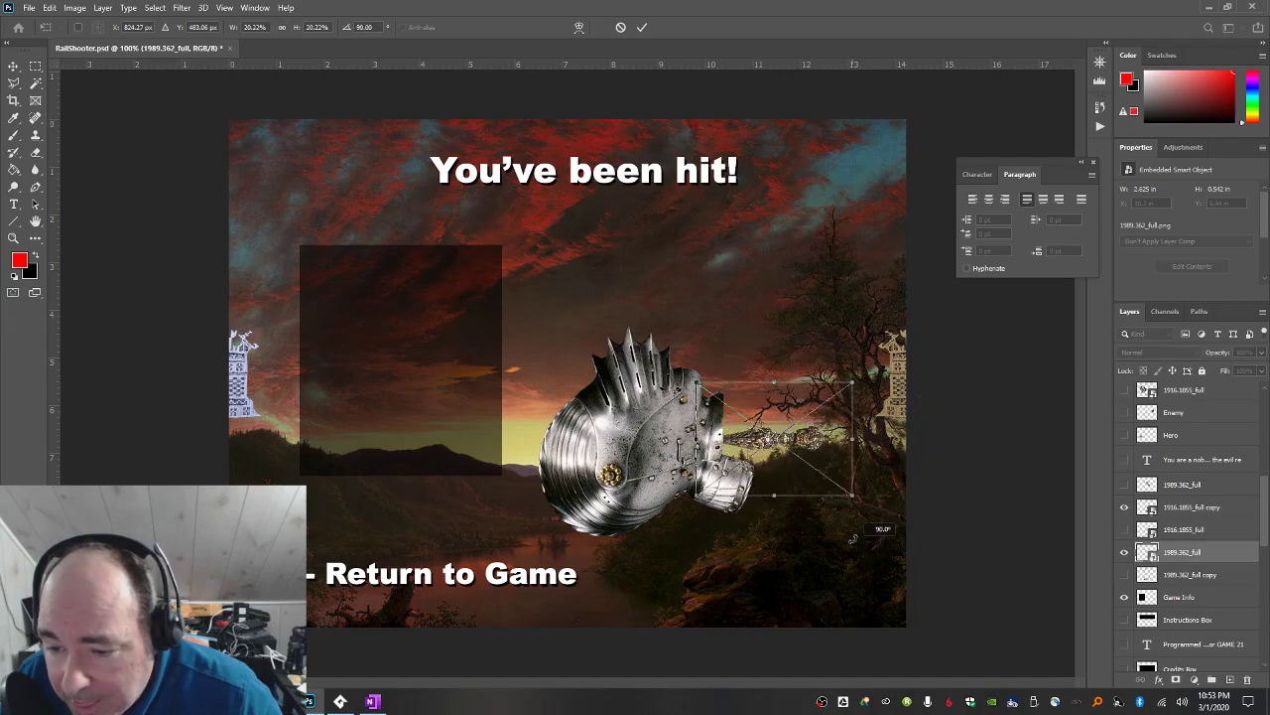
key("Return")
Raise the helmet copy slightly and position the dagger below and to the right of its neck guard.
left_click_drag(764, 420, 794, 531)
left_click_drag(636, 453, 627, 427)
left_click_drag(789, 533, 759, 526)
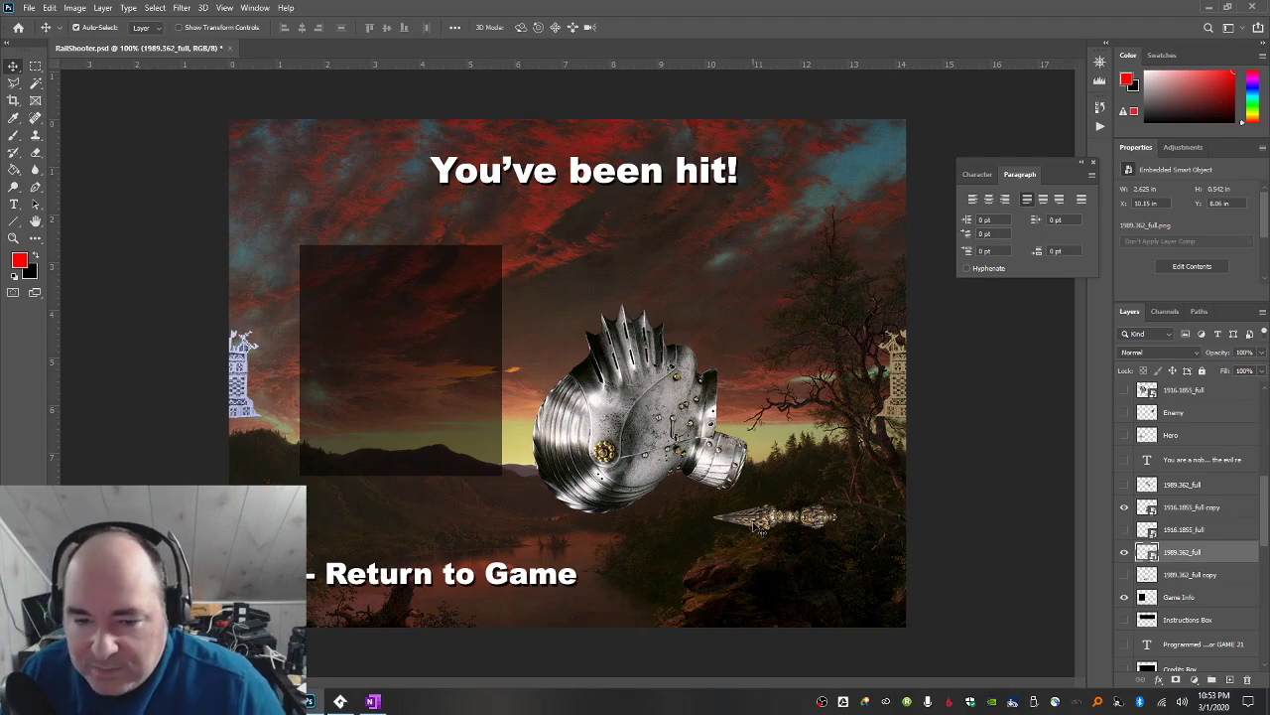
Save a PNG copy of the screen as menu-die in the Spring2020Demo folder, using the smallest file size option.
left_click(27, 7)
left_click(60, 162)
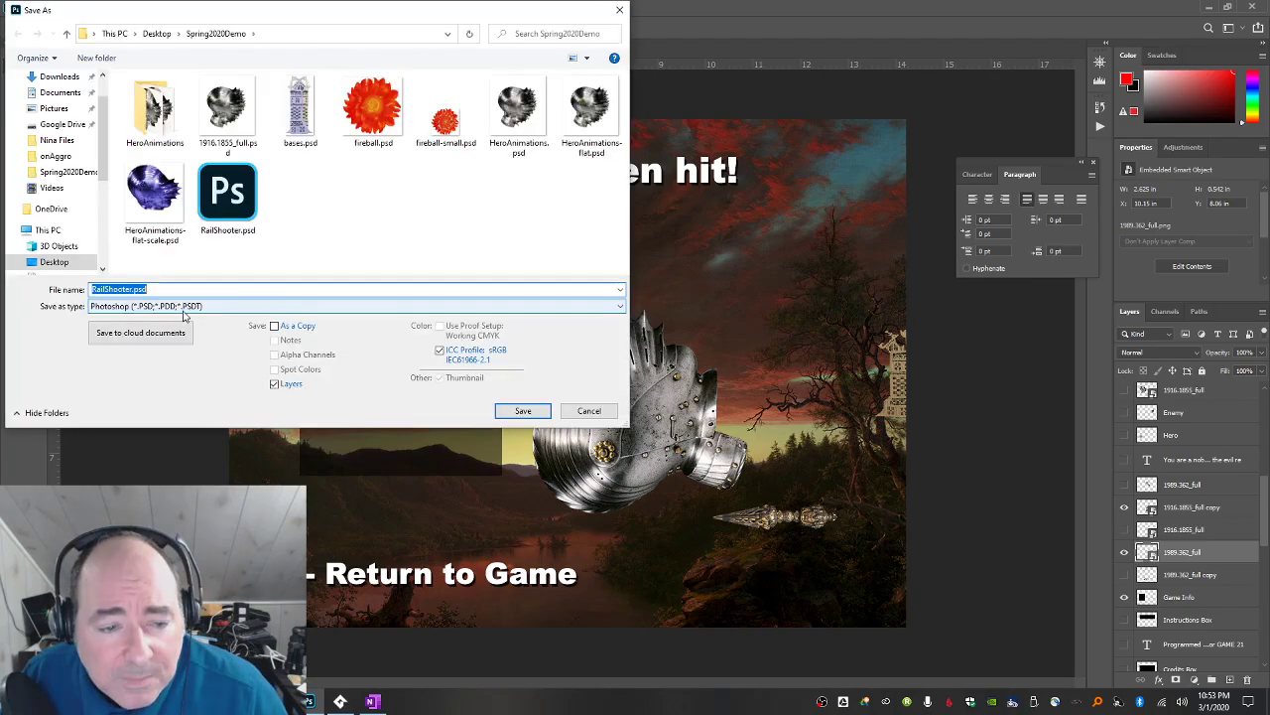
left_click(187, 307)
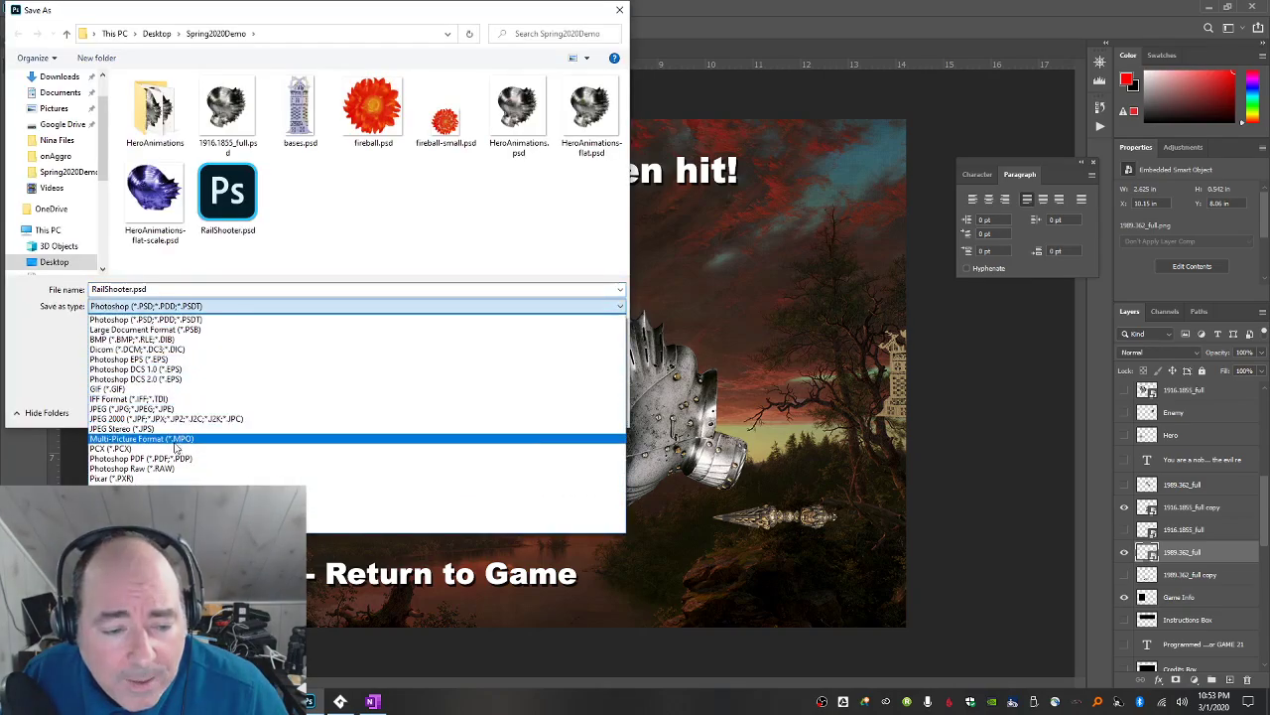
left_click(129, 488)
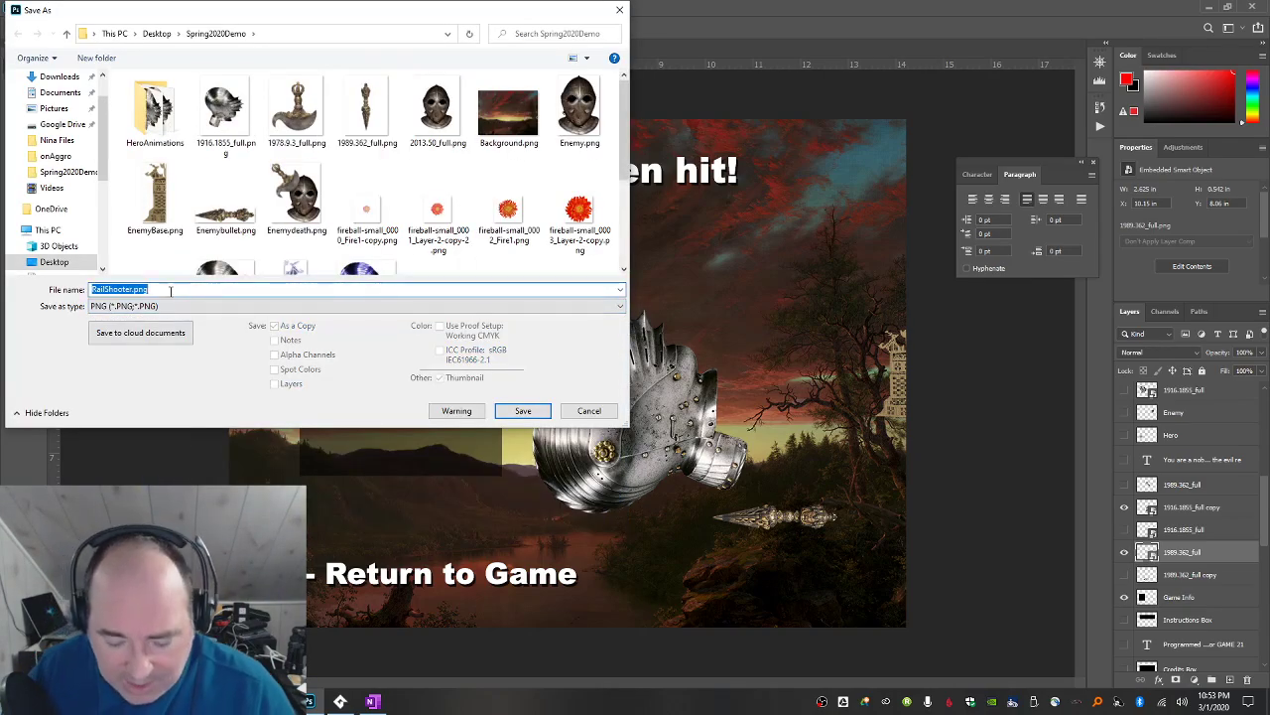
type("menu-die")
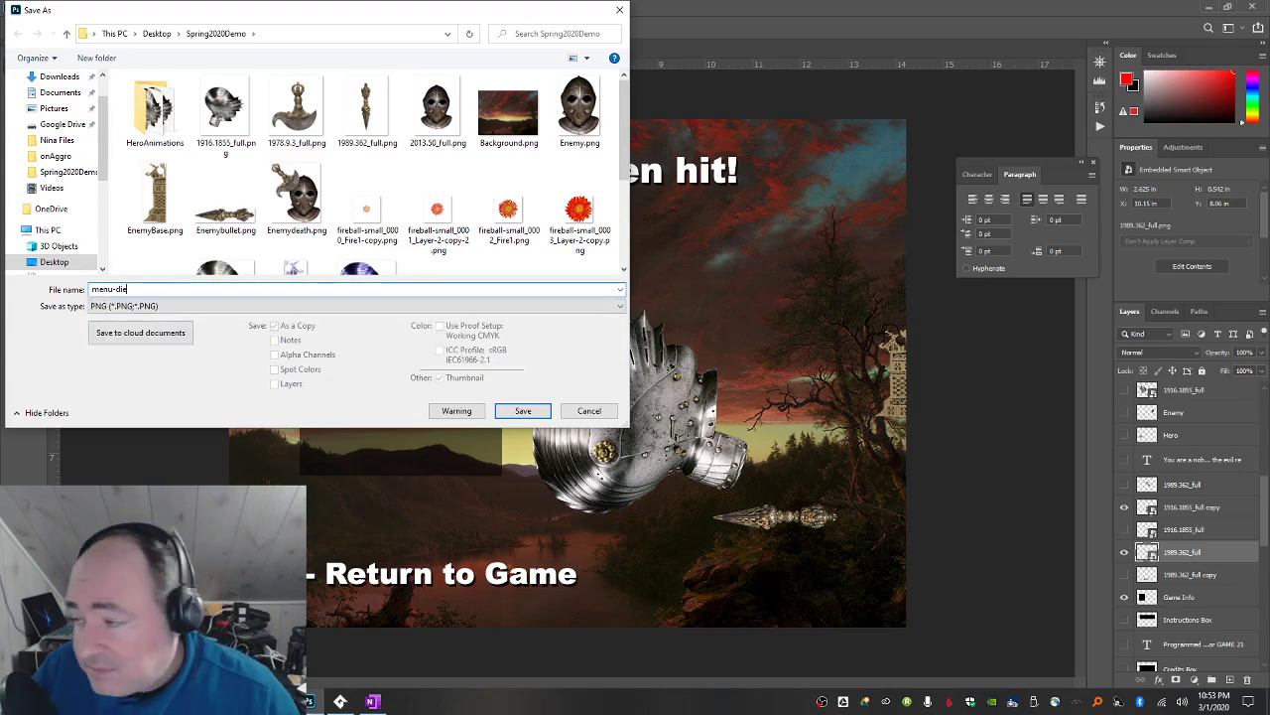
key("Return")
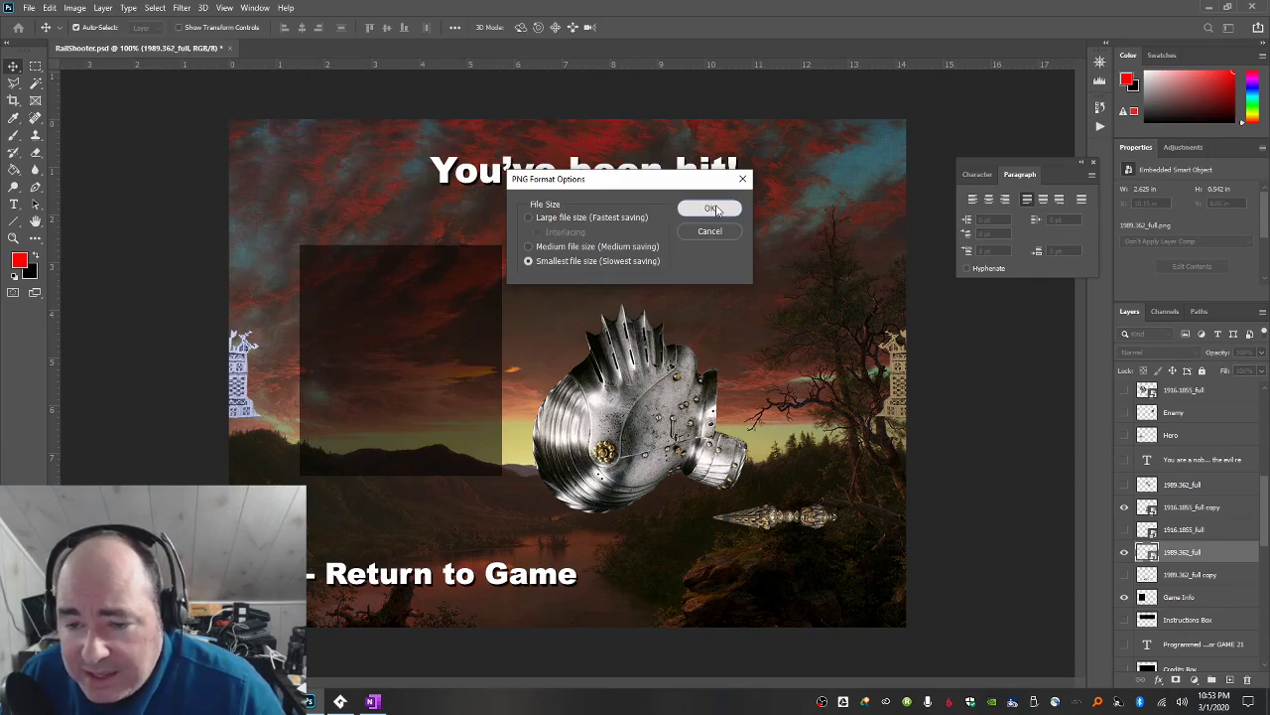
left_click(716, 206)
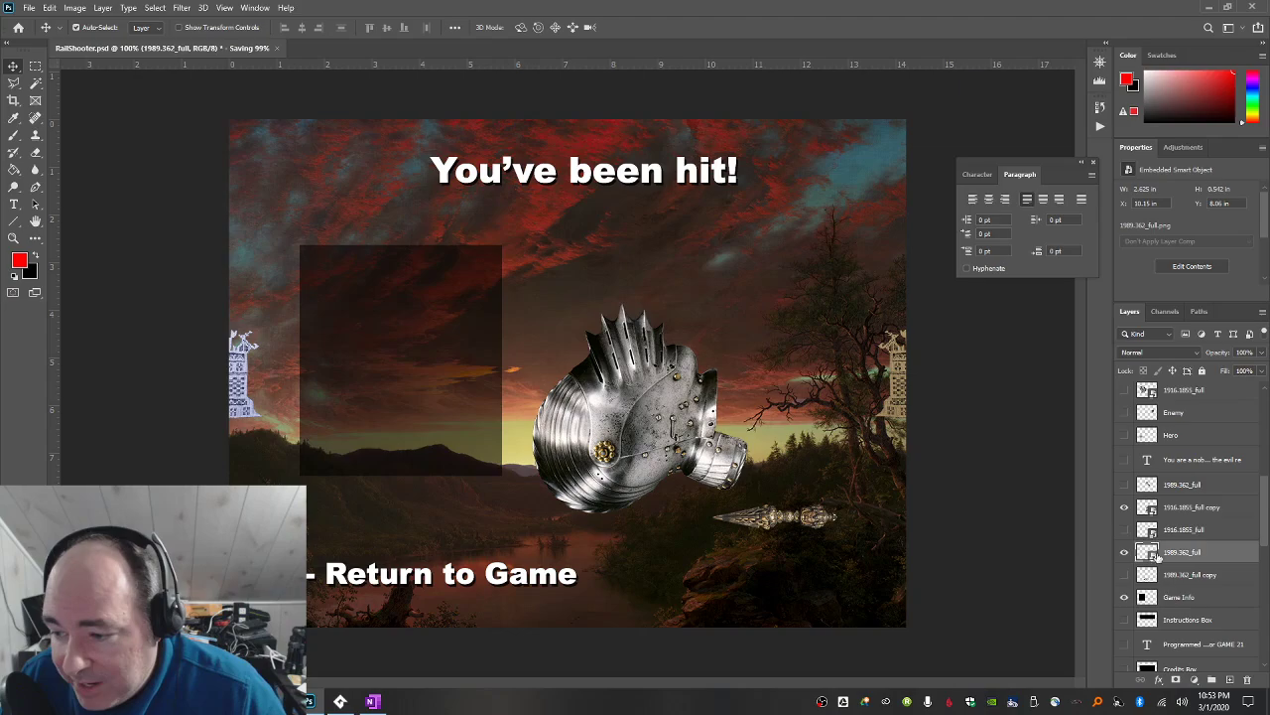
Hide the dagger and helmet copy layers, and duplicate the "You've been hit!" title layer within the document.
left_click(1124, 552)
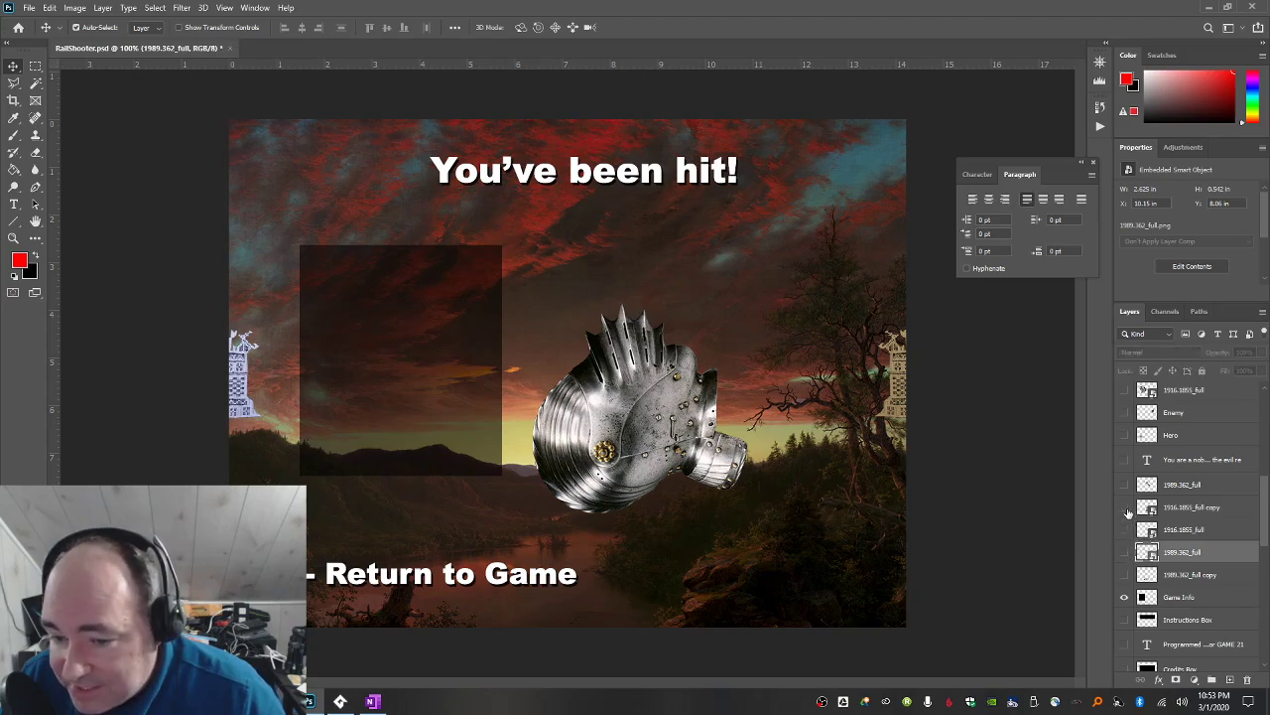
left_click(1127, 509)
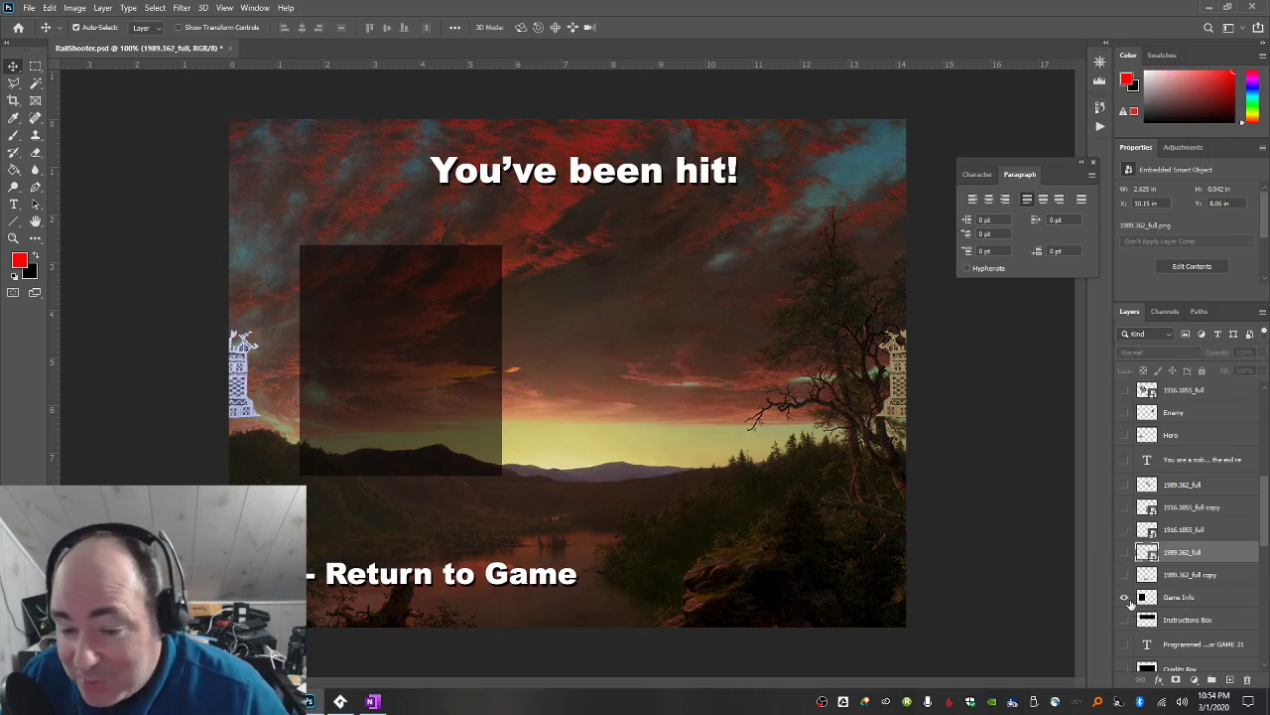
scroll(1180, 599, "down", 3)
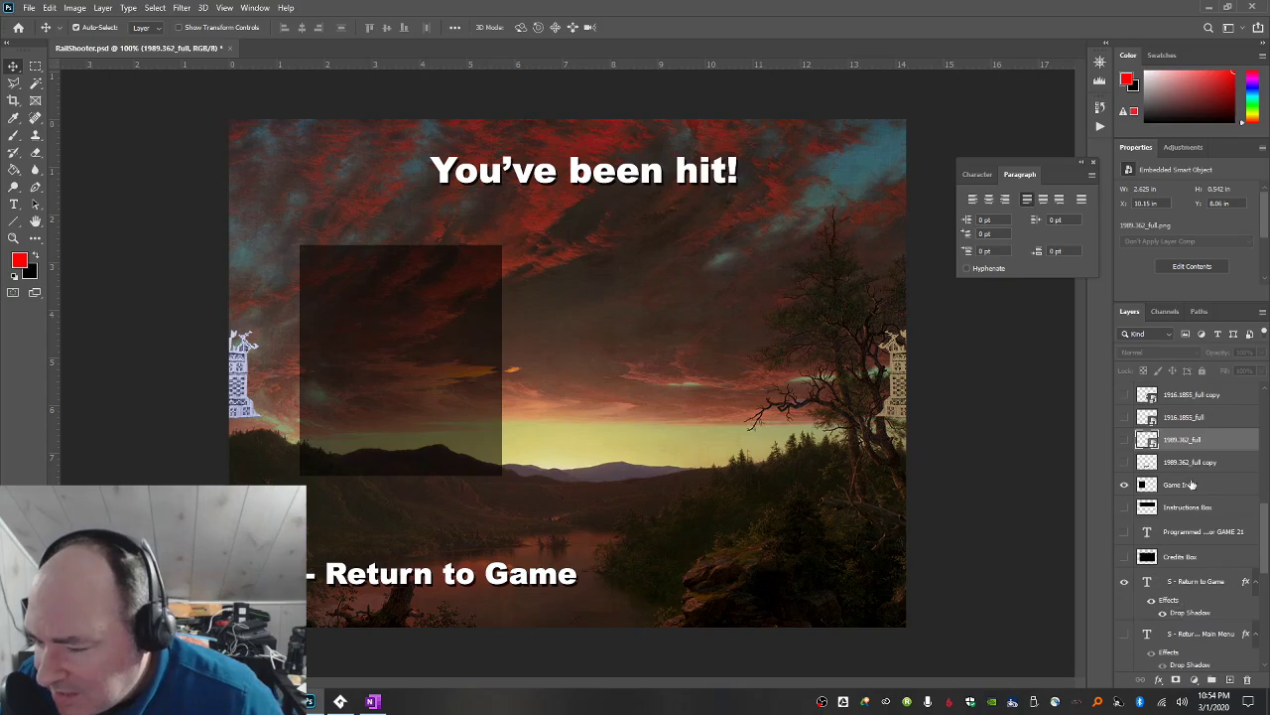
scroll(1186, 596, "down", 5)
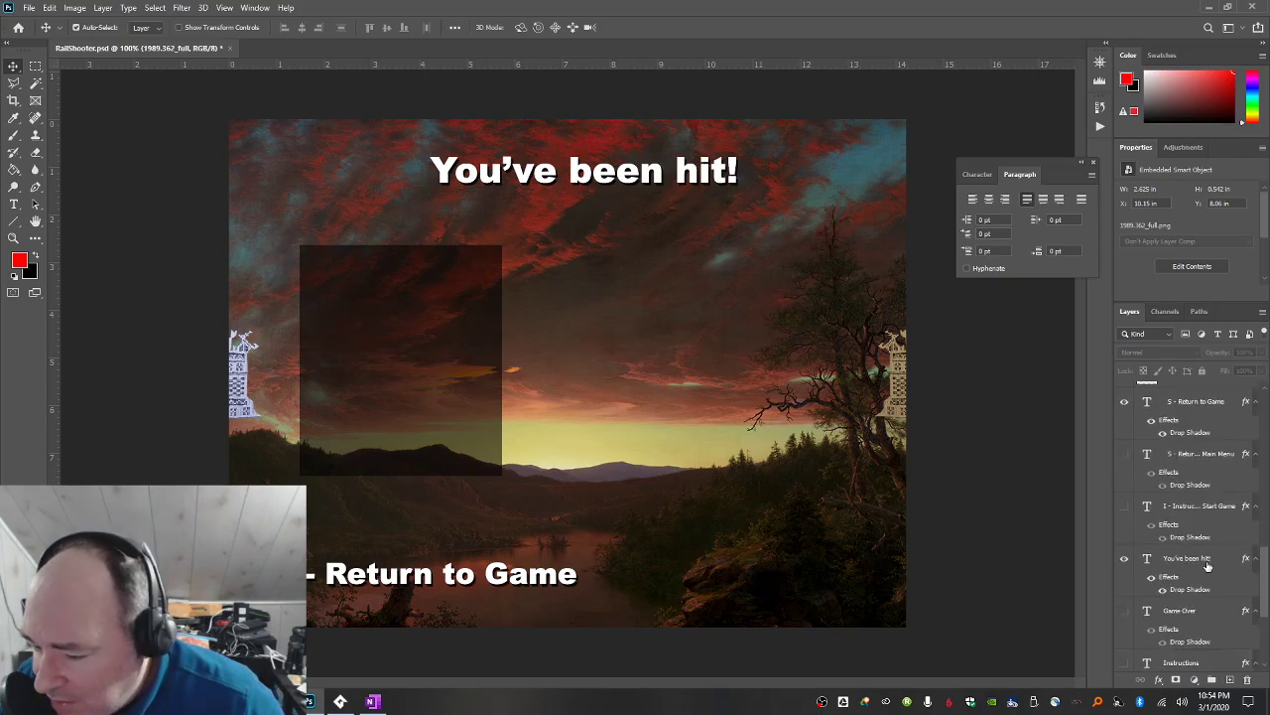
right_click(1208, 565)
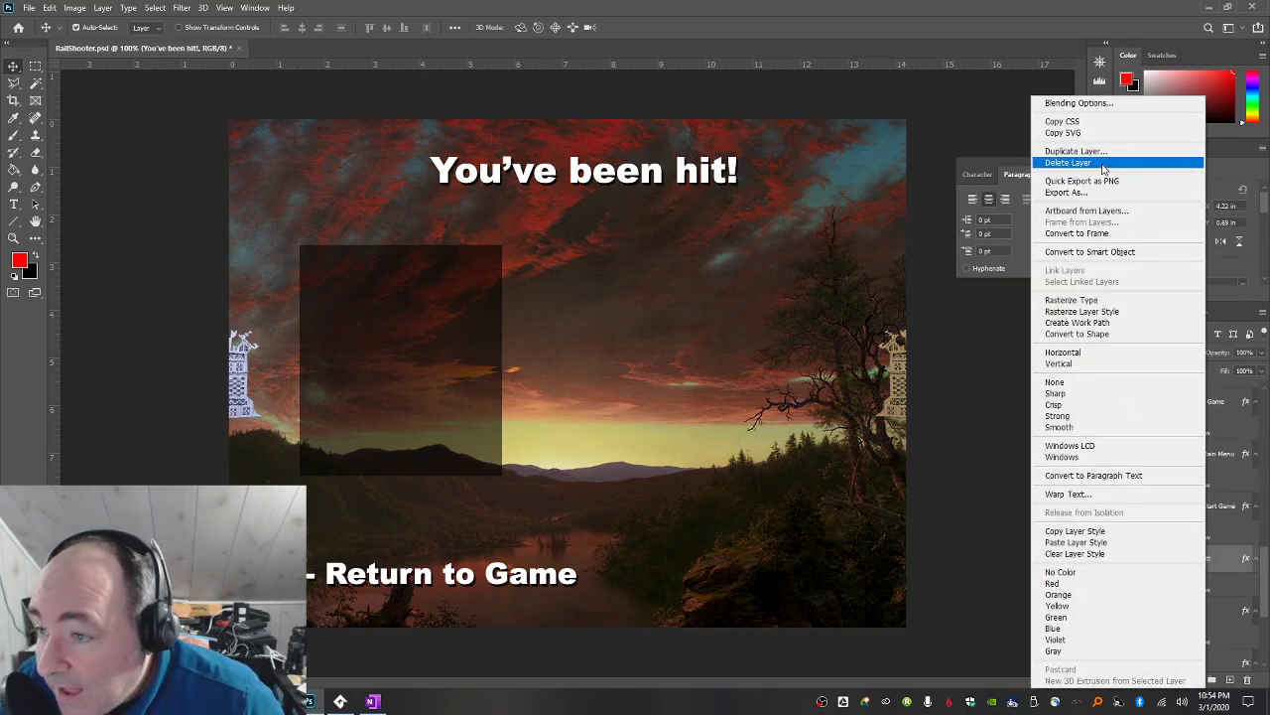
left_click(1101, 151)
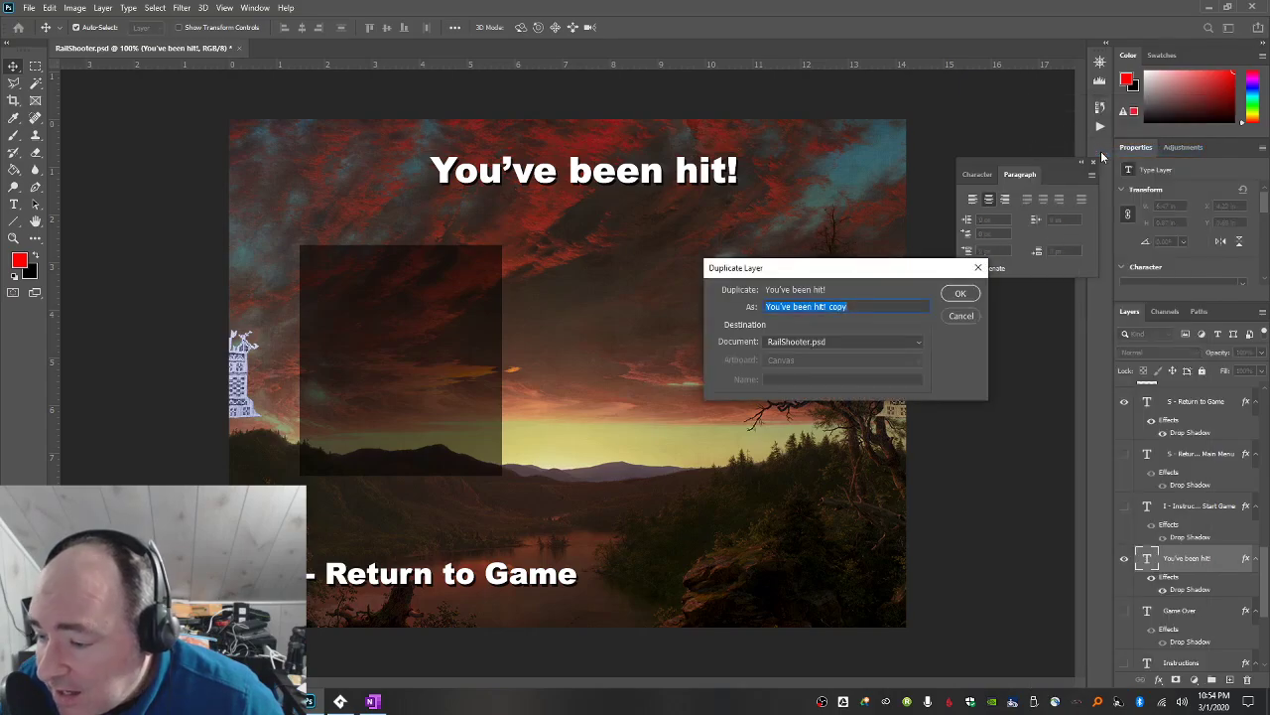
key("Return")
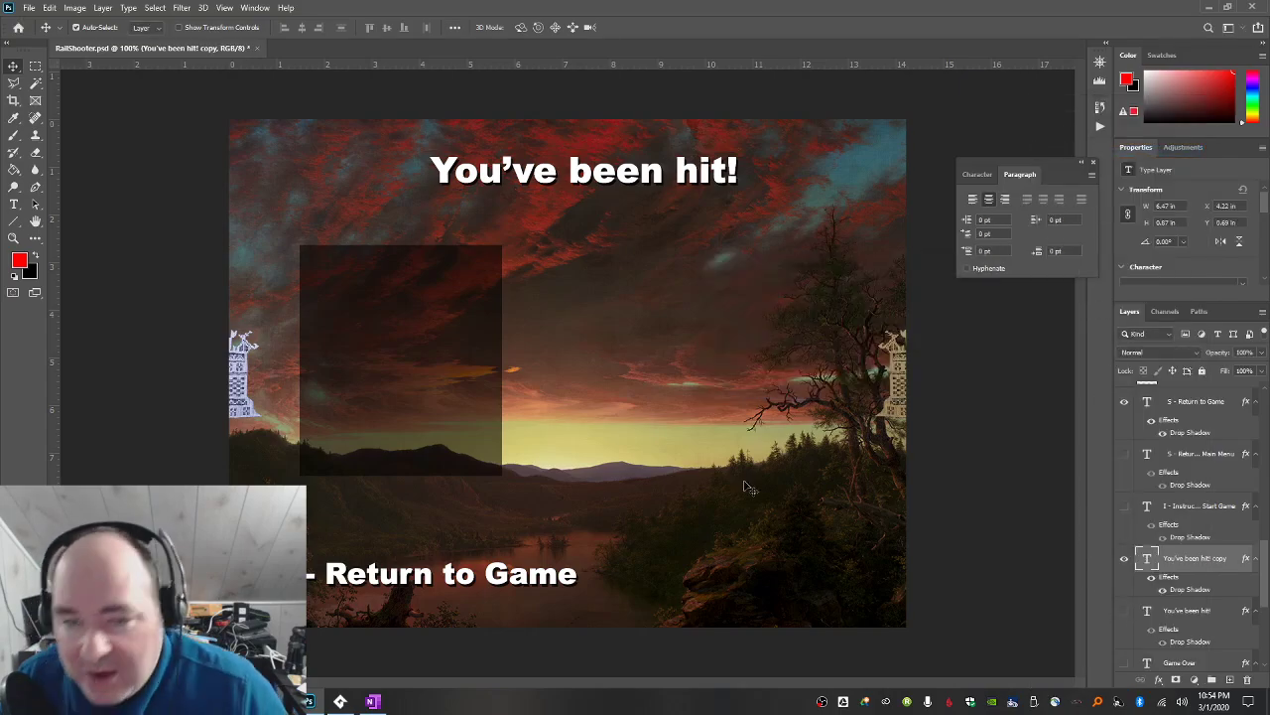
Hide the original "You've been hit!" title and change the duplicated title's text to "Good job!".
left_click(14, 205)
left_click(574, 158)
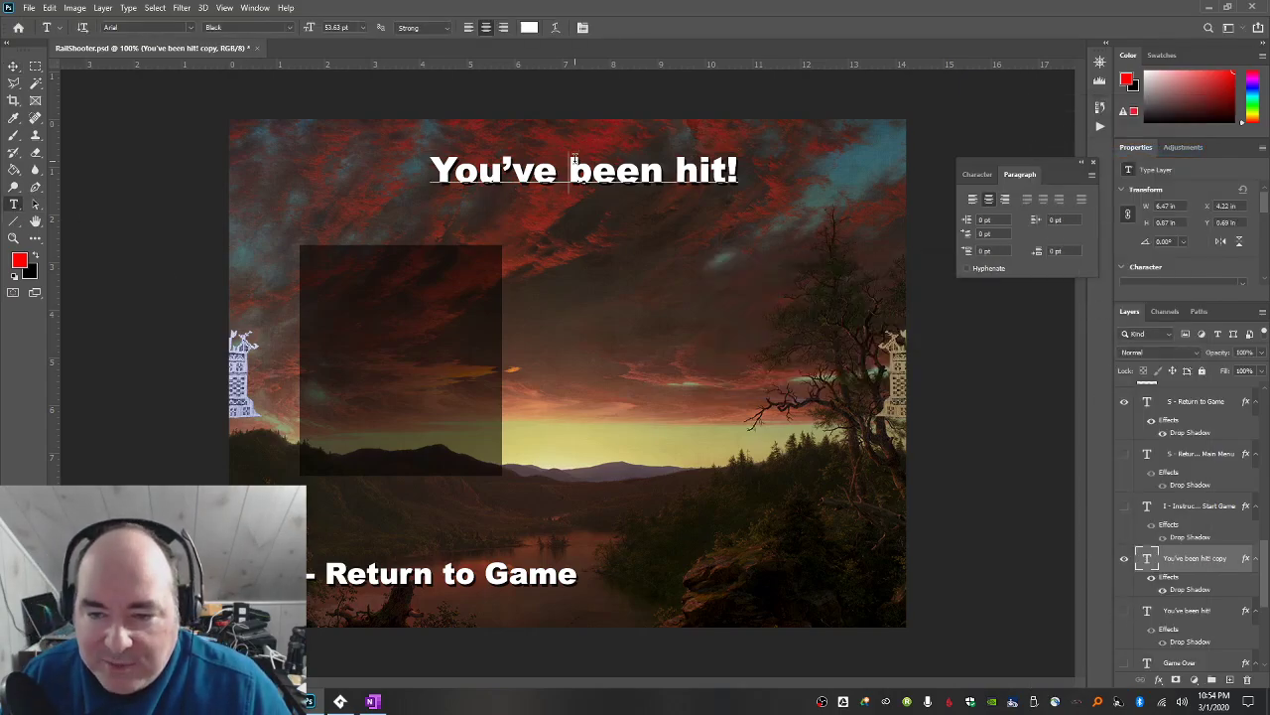
triple_click(574, 159)
type("Good ")
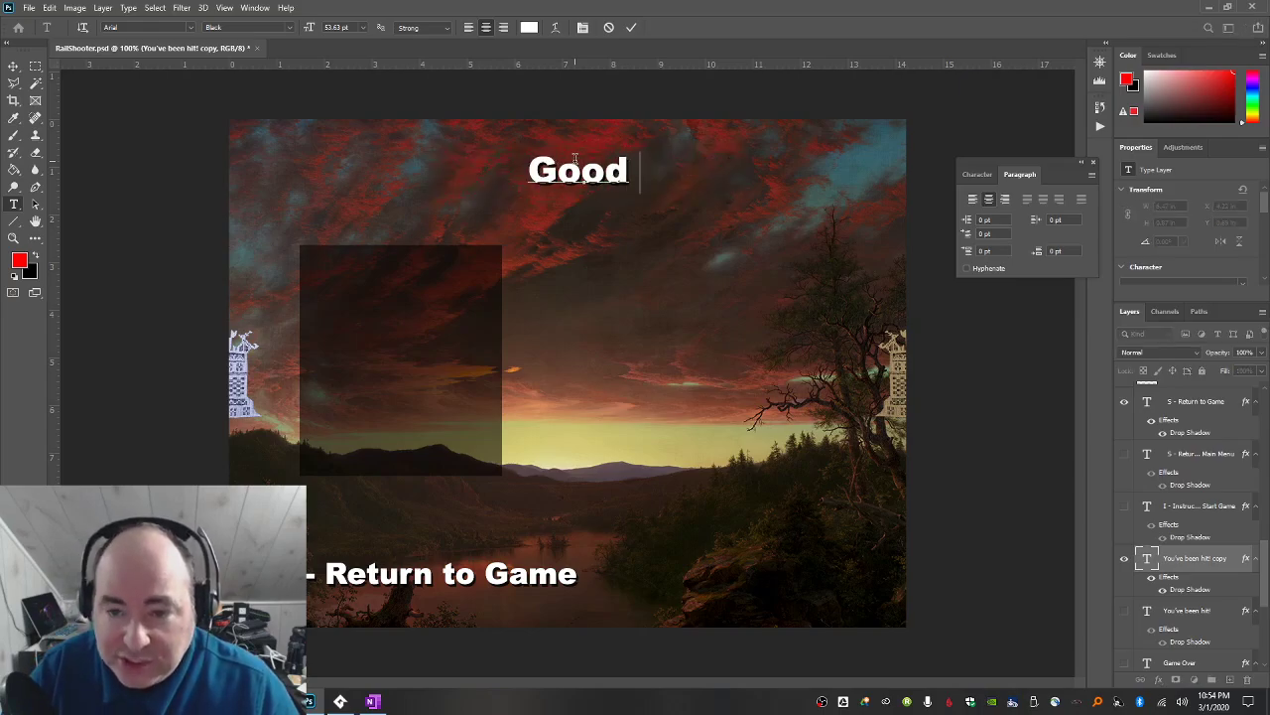
type("job!")
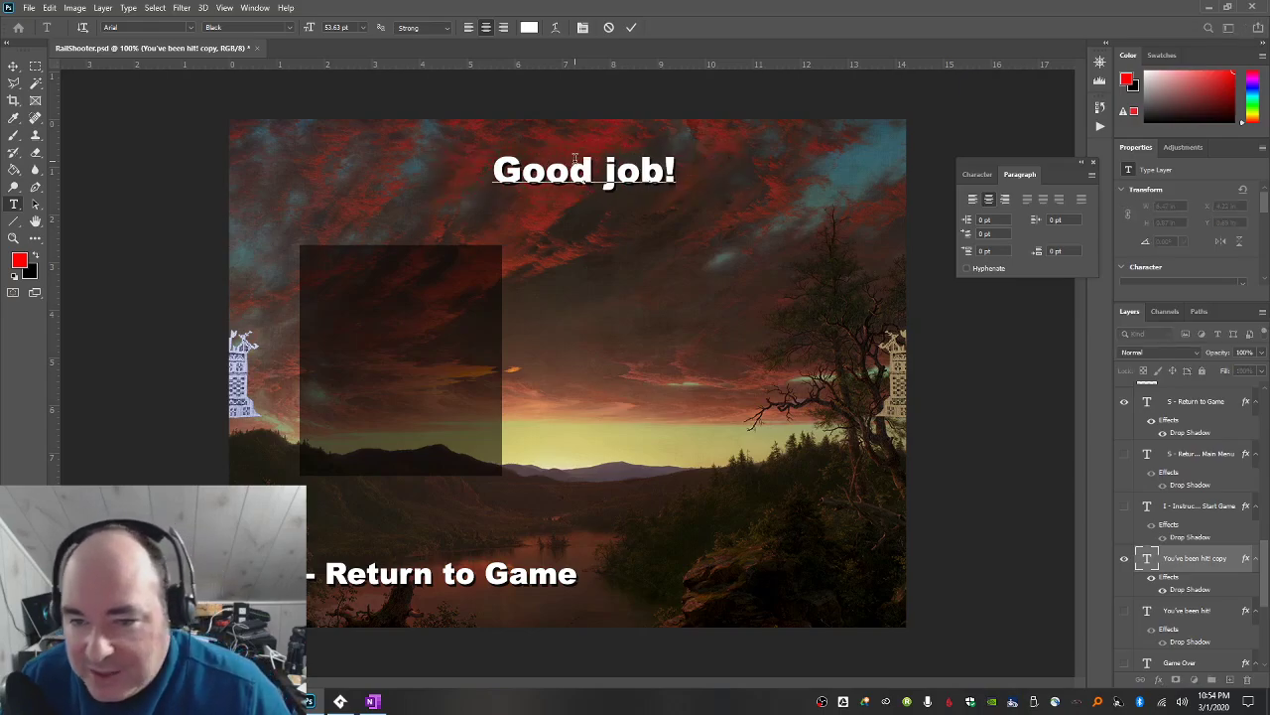
left_click(14, 65)
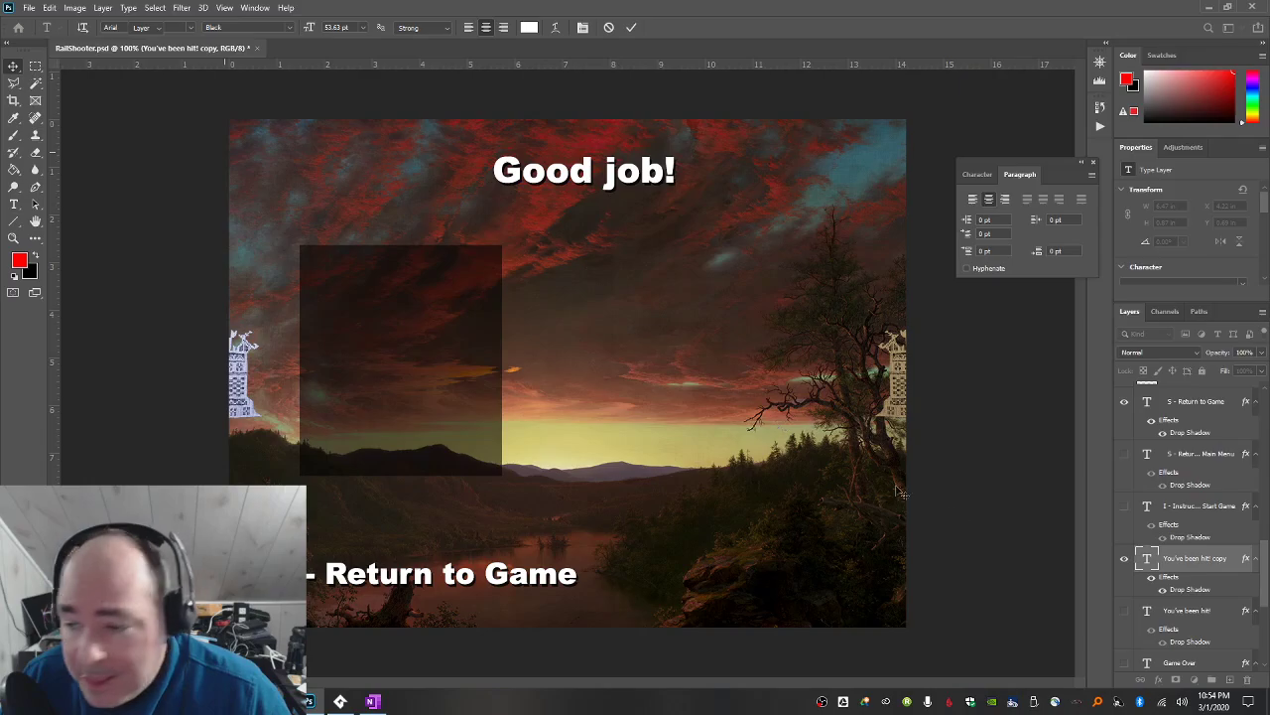
key("alt+Tab")
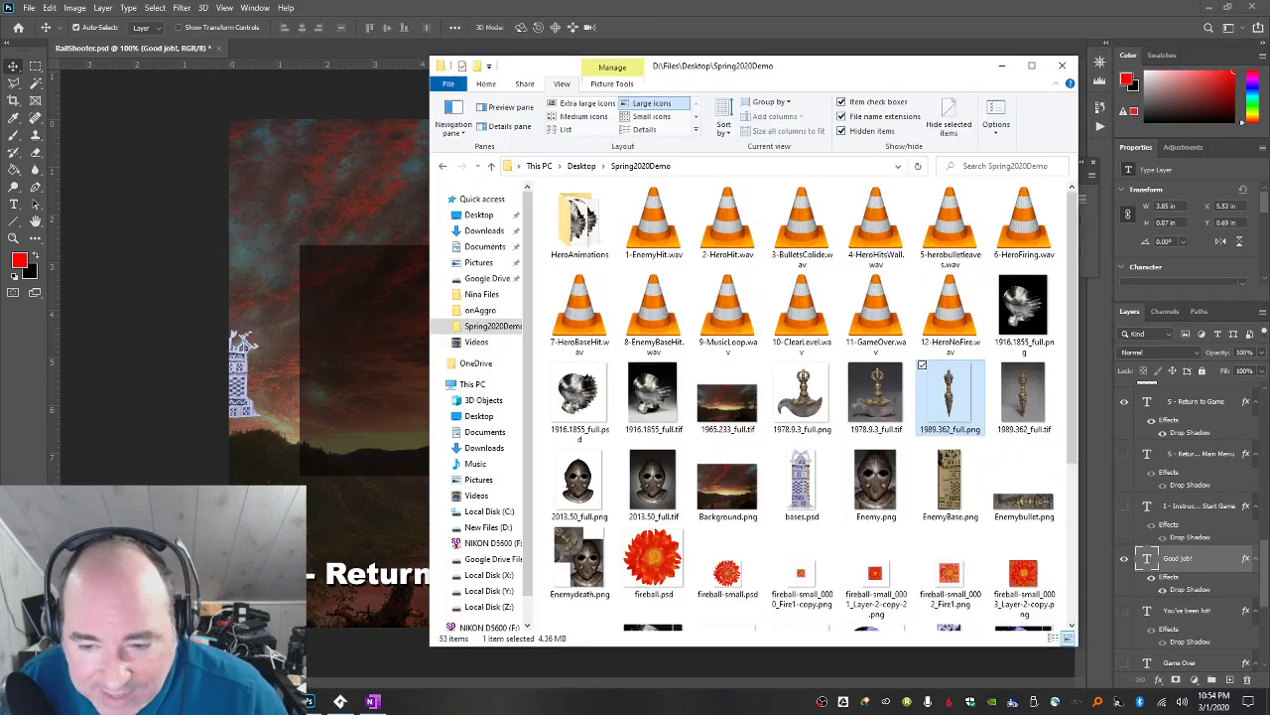
scroll(737, 503, "down", 5)
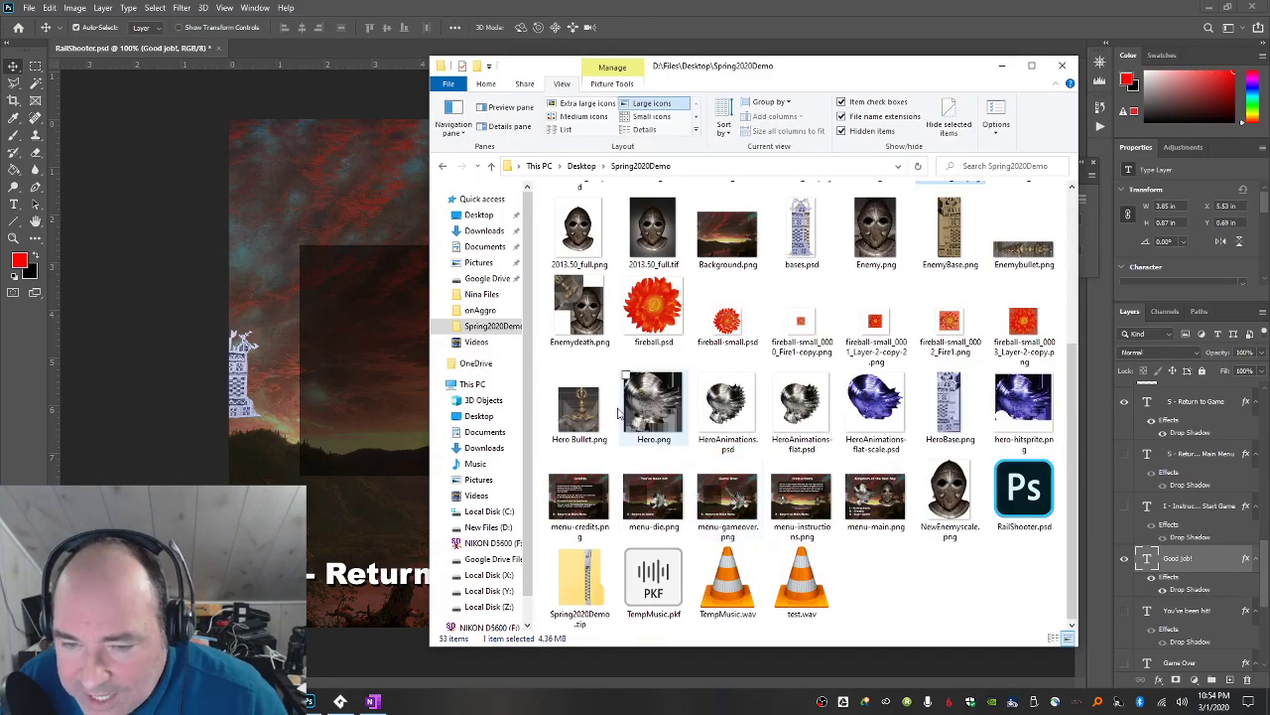
left_click_drag(592, 311, 353, 185)
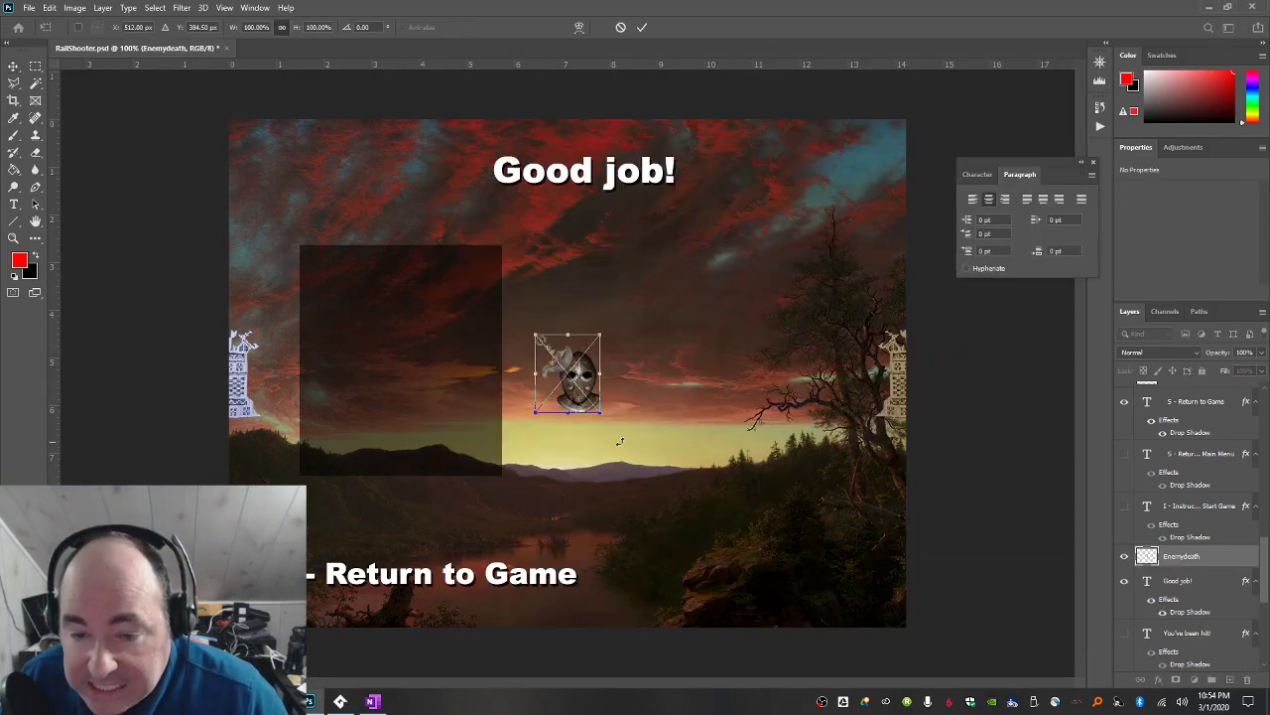
key("Escape")
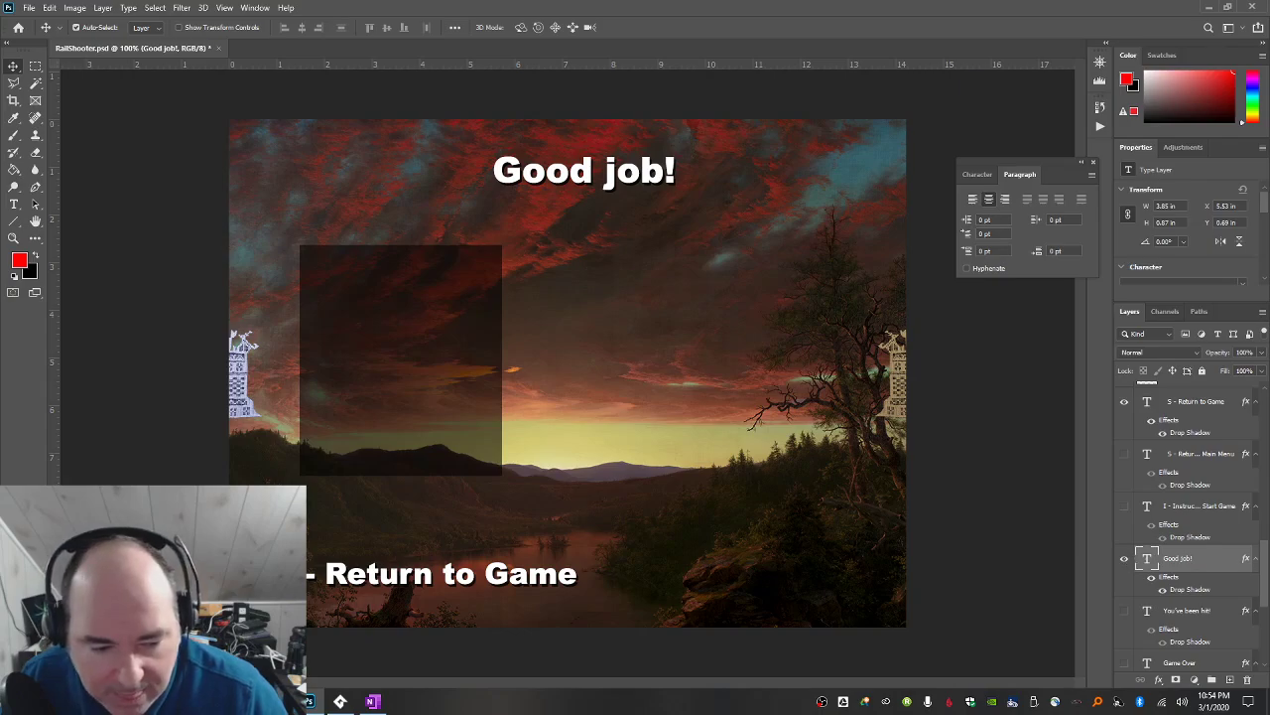
Place the enemy mask image 2013.50_full.png from the Spring2020Demo folder into the document at its fitted size.
key("alt+Tab")
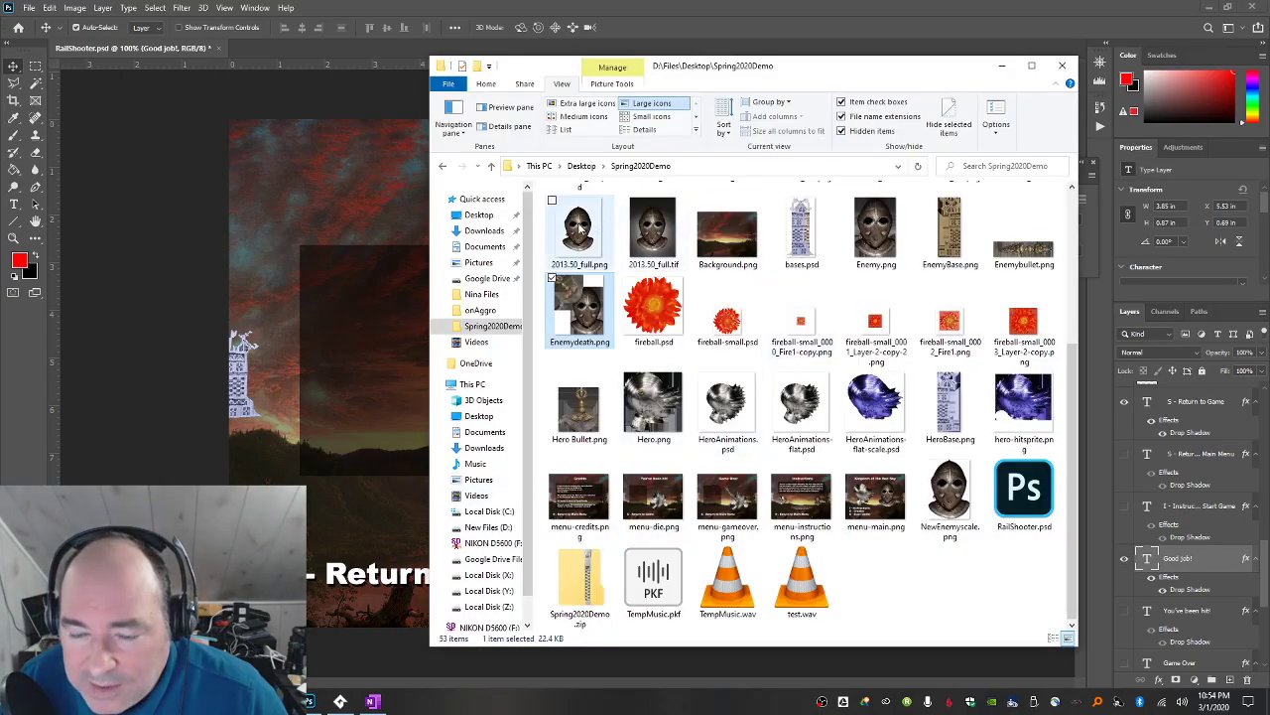
left_click_drag(566, 227, 376, 213)
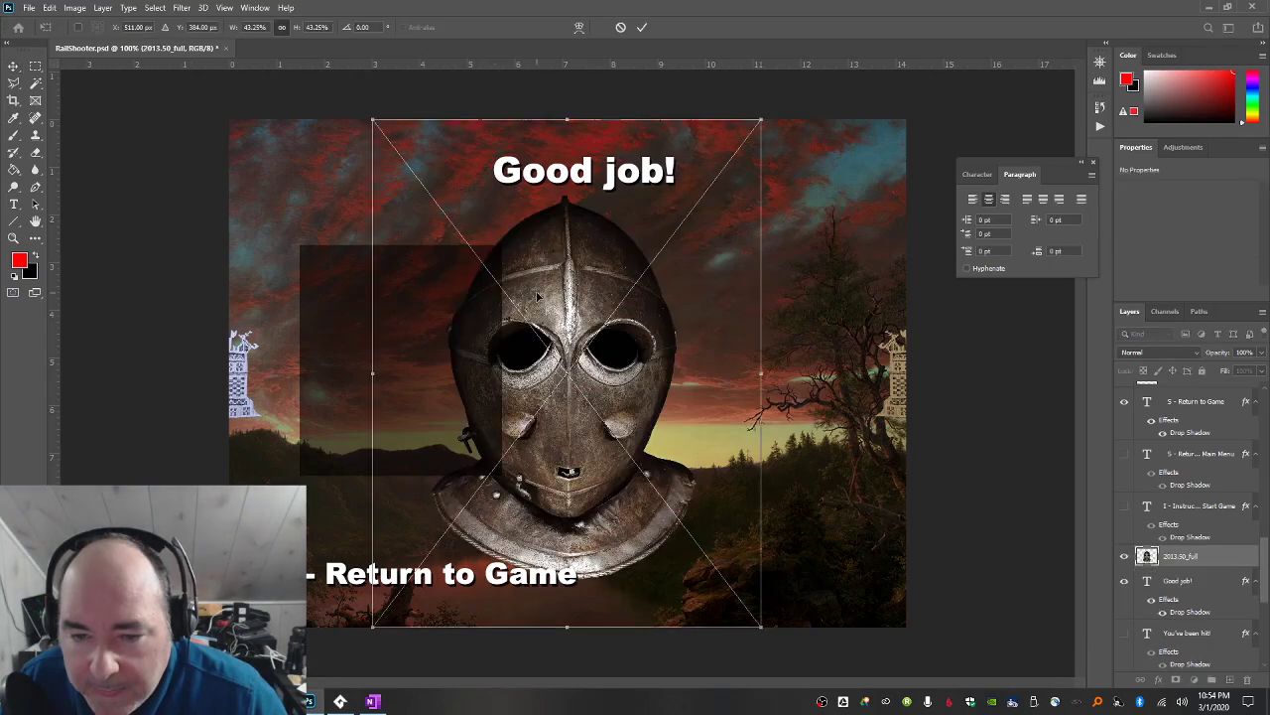
key("Return")
key("alt+Tab")
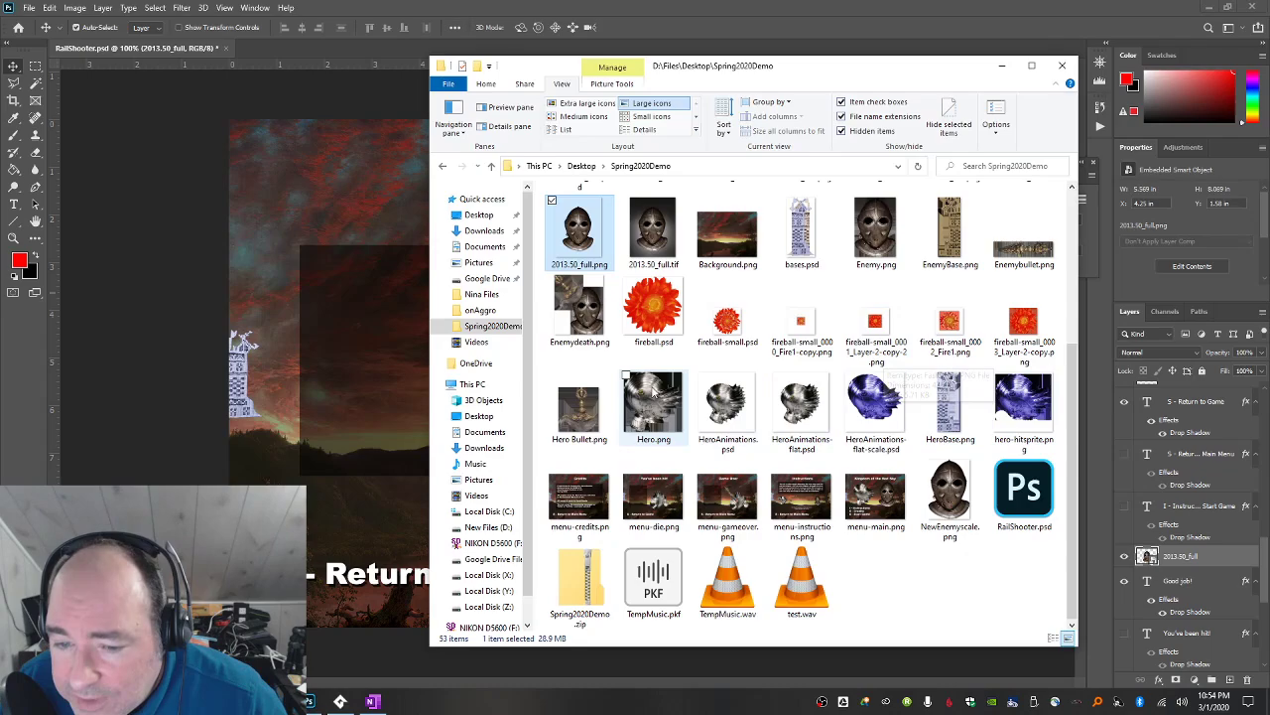
left_click_drag(578, 407, 339, 234)
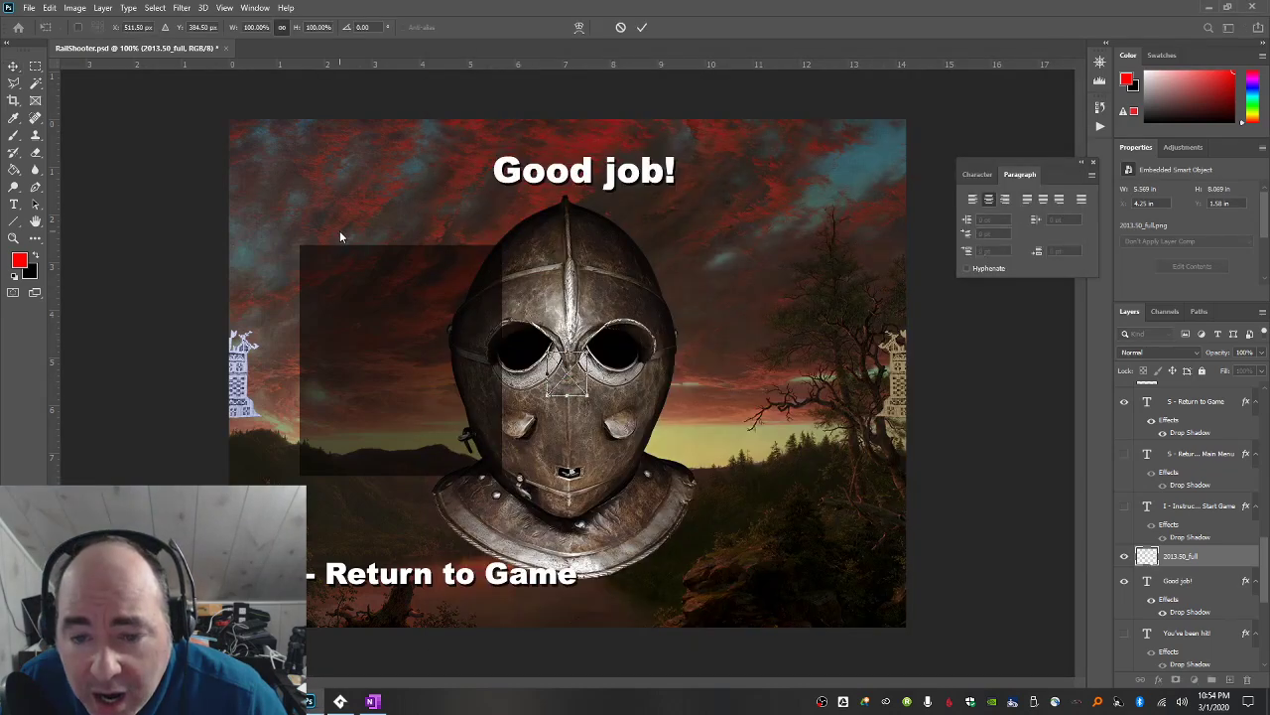
key("Escape")
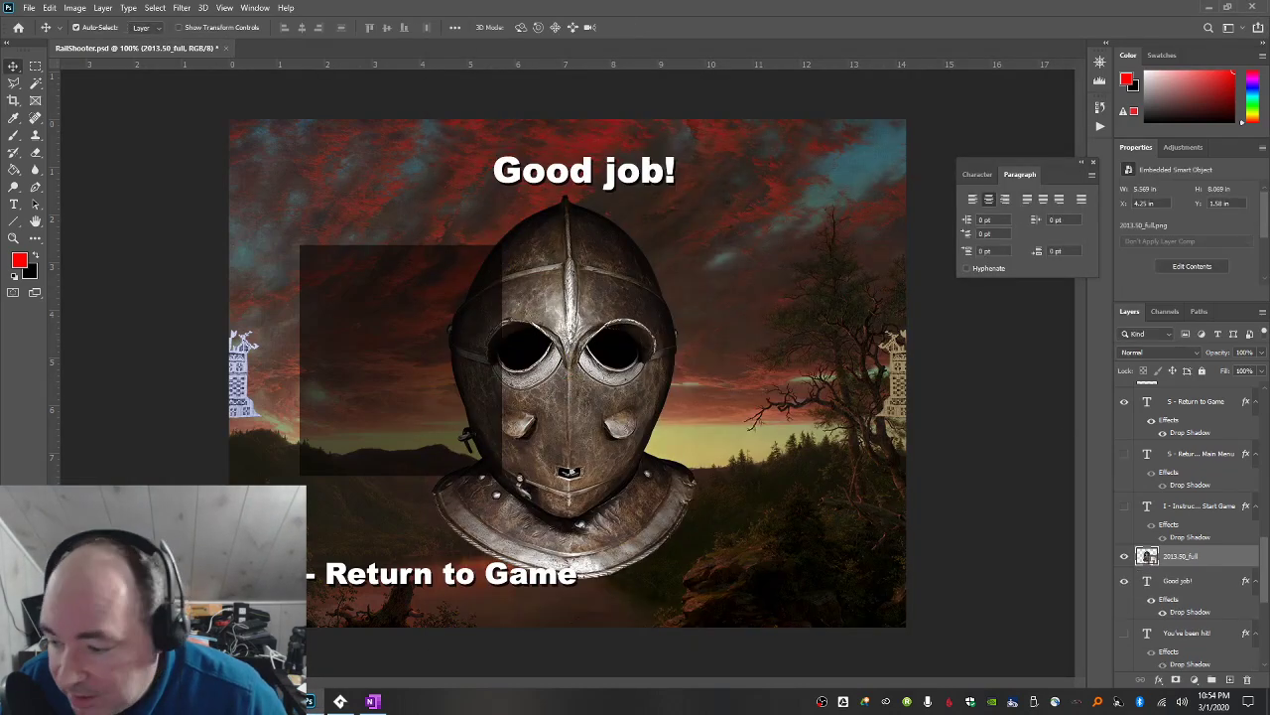
Place the curved blade image 1978.9.3_full.png from the Spring2020Demo folder into the document at its fitted size.
key("alt+Tab")
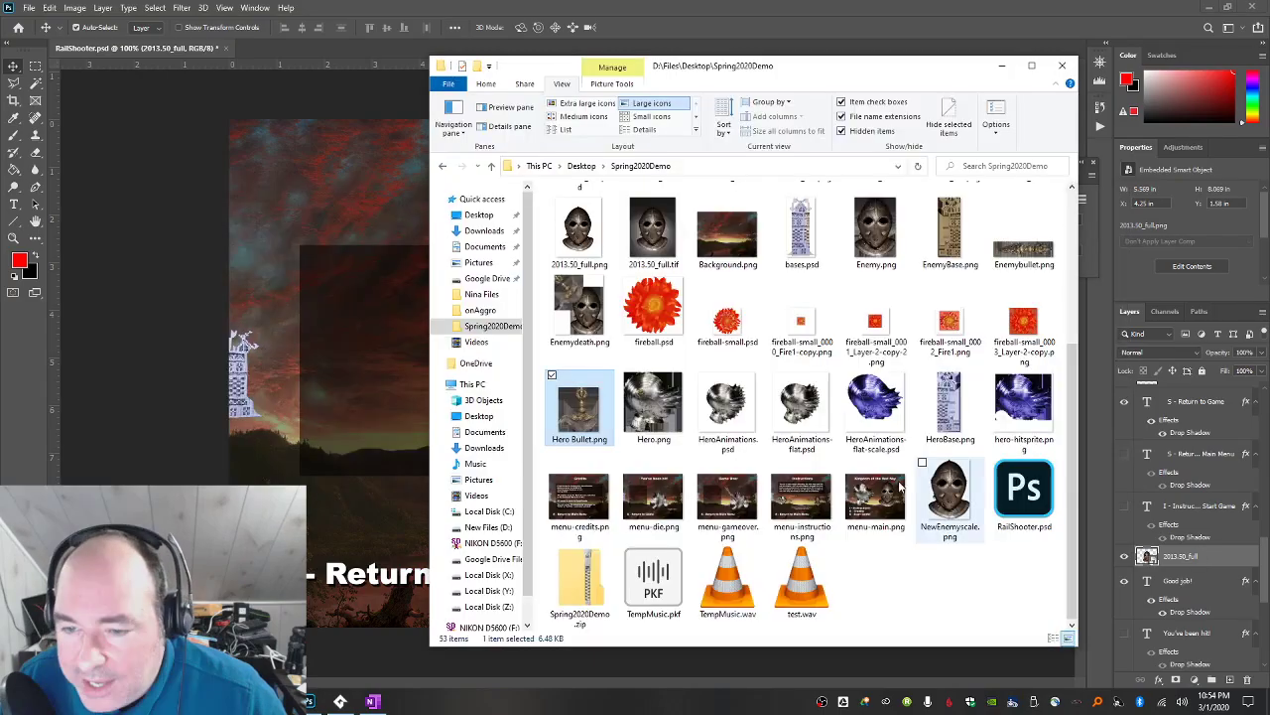
scroll(830, 479, "up", 3)
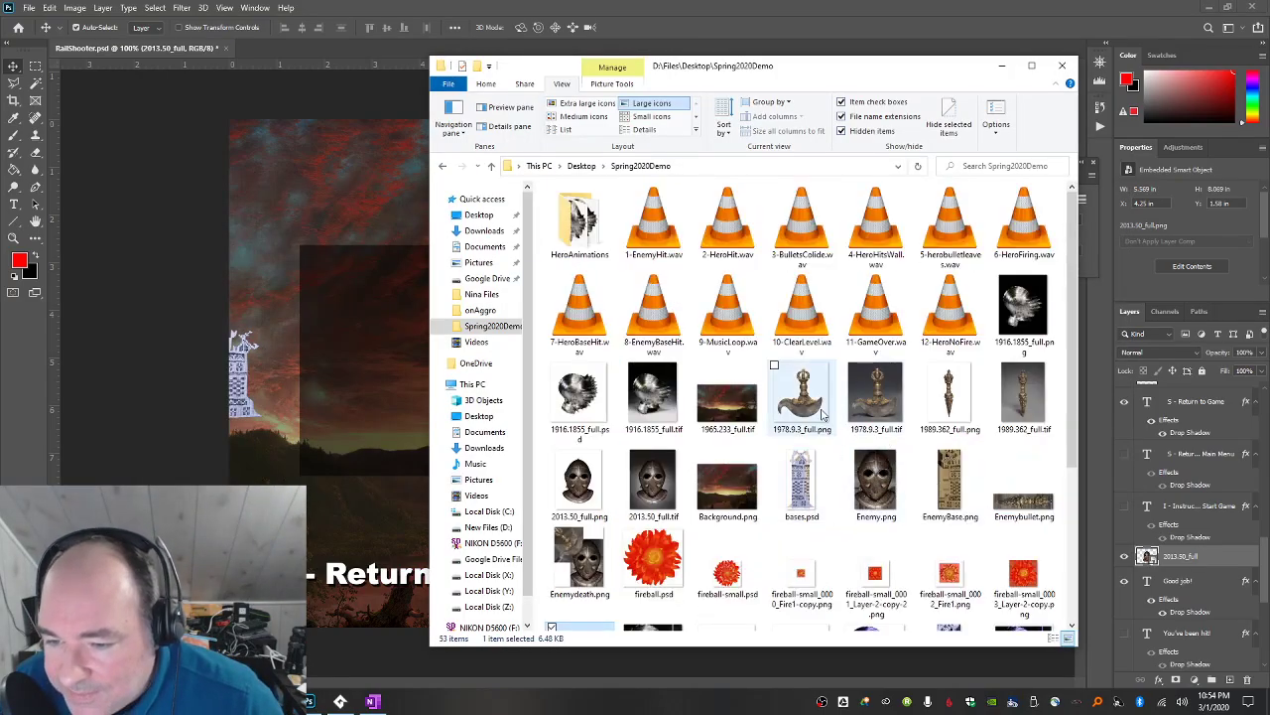
left_click(409, 222)
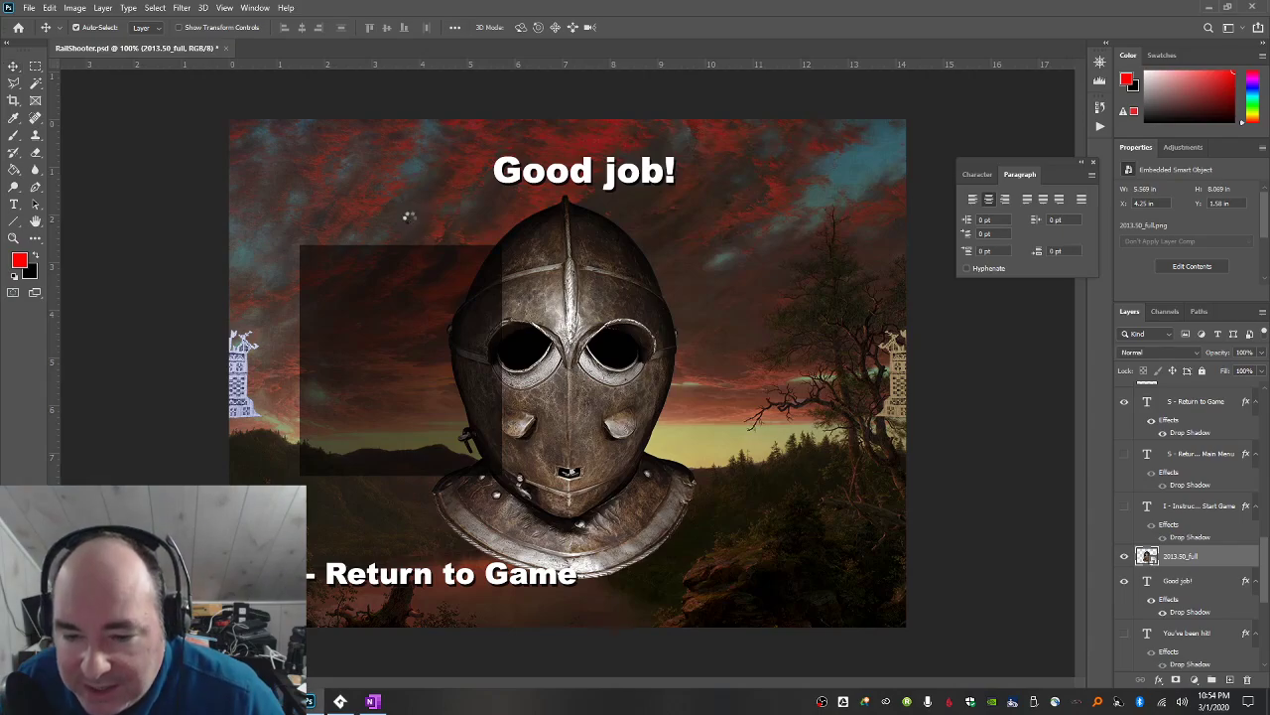
key("Return")
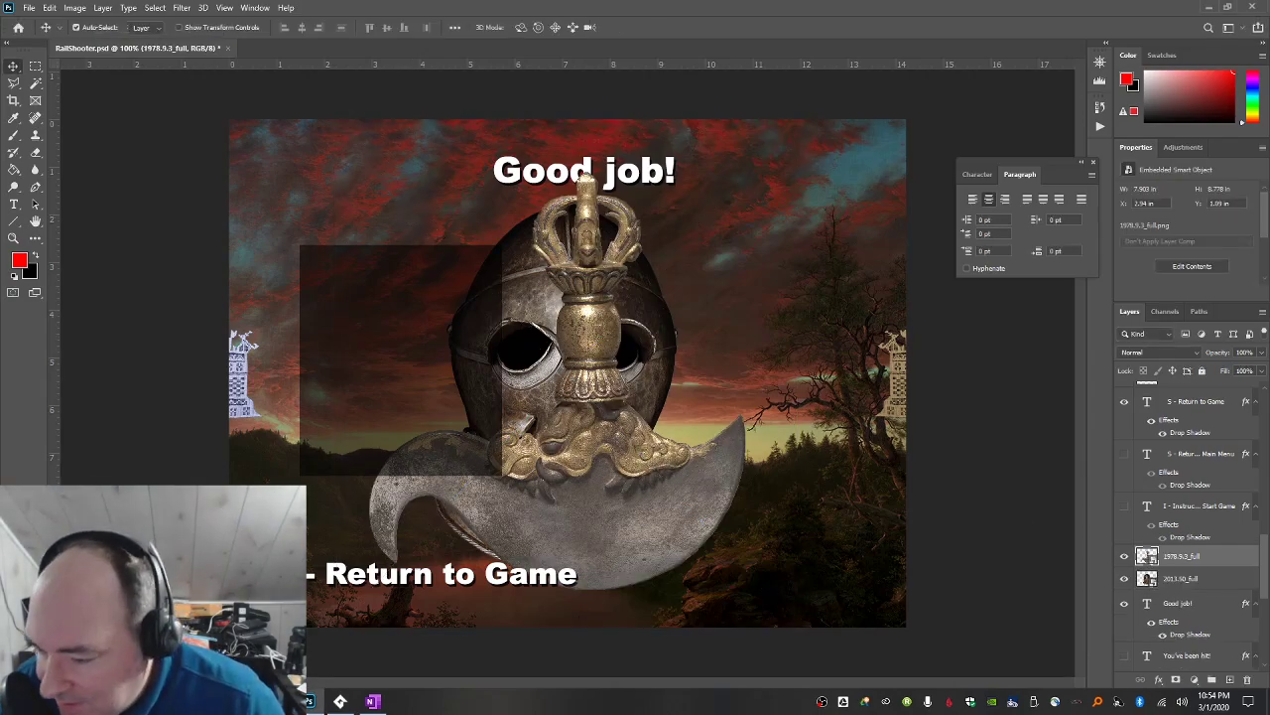
Scale the enemy mask down to roughly two thirds of its fitted size and position it on the right side of the canvas.
scroll(1268, 568, "down", 3)
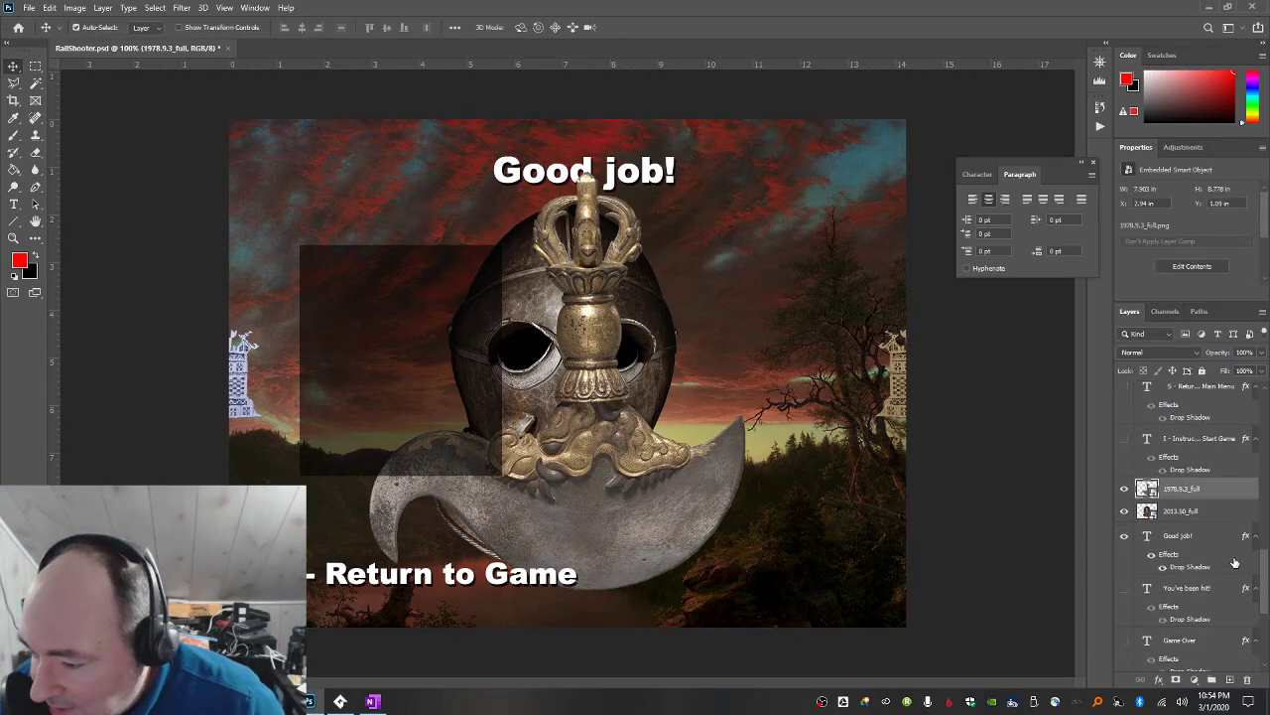
scroll(1235, 563, "up", 5)
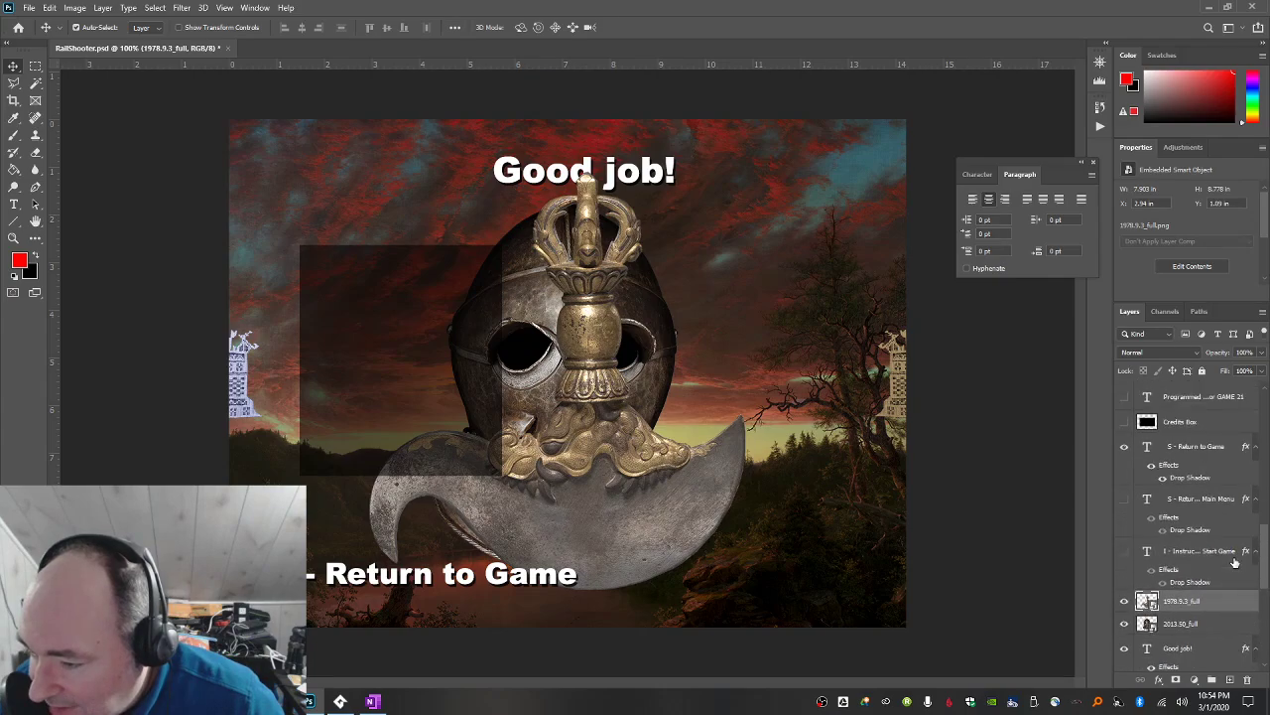
scroll(1228, 526, "up", 6)
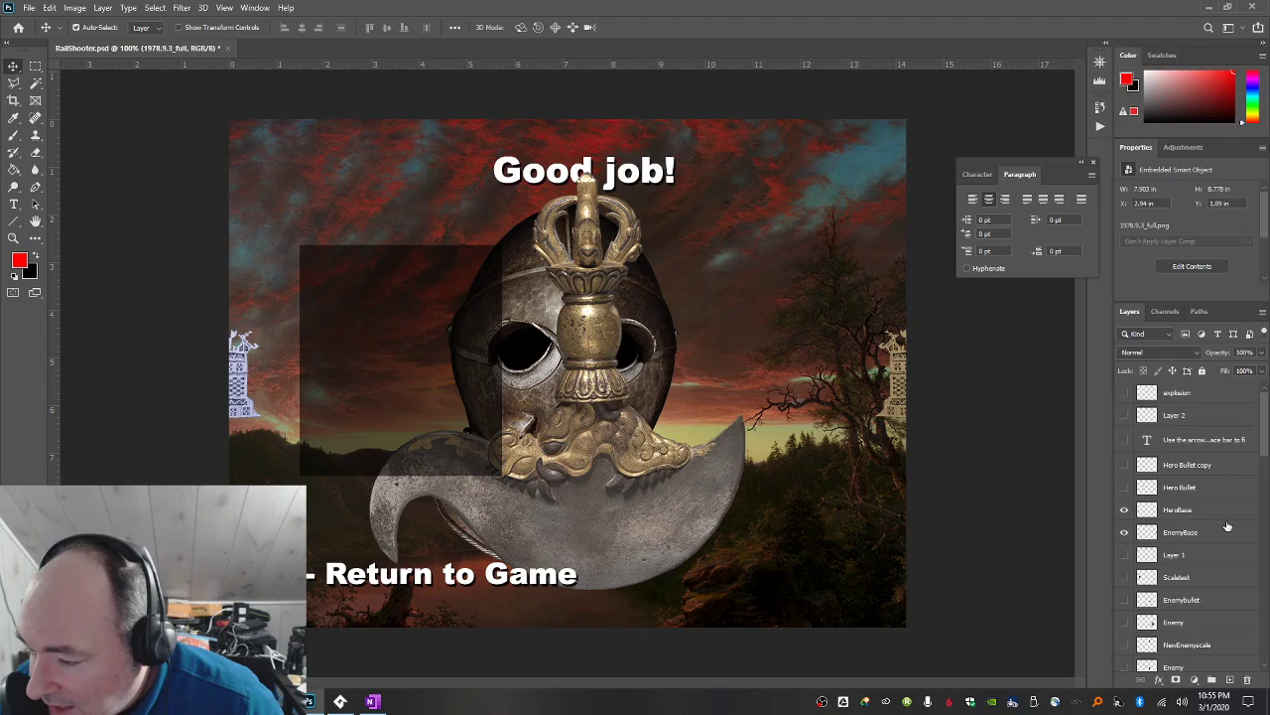
scroll(1227, 527, "down", 10)
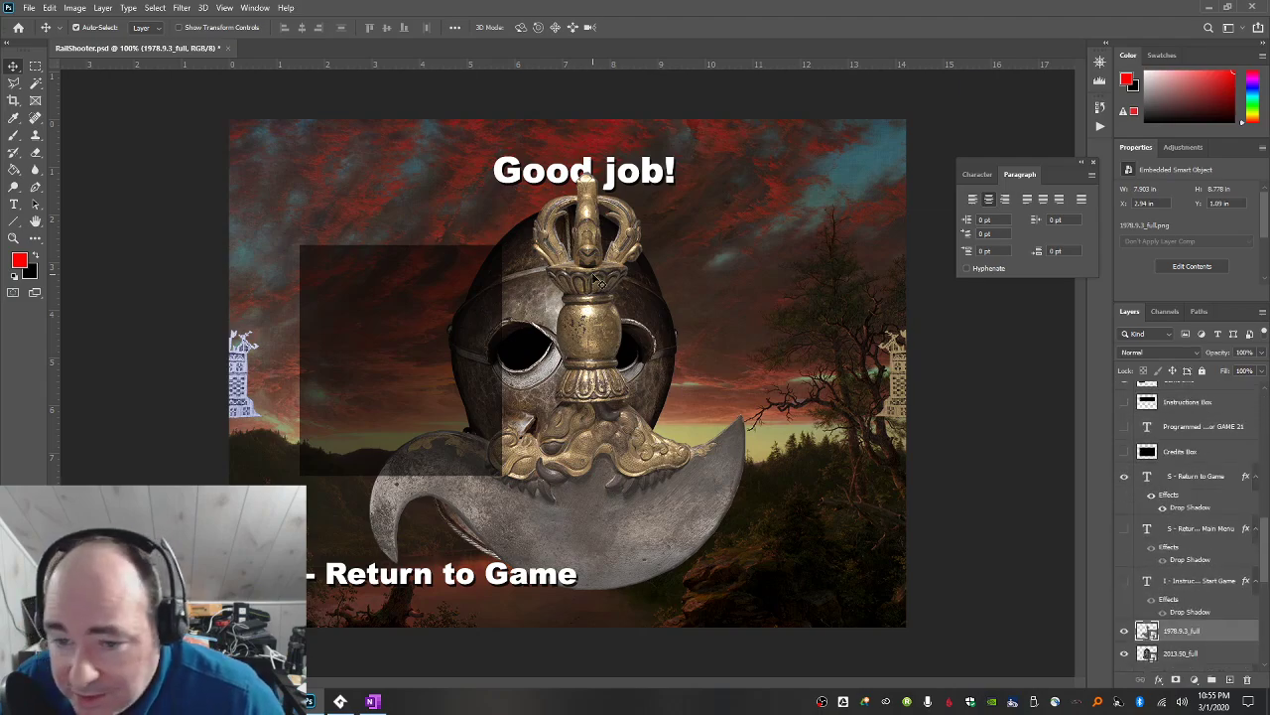
left_click_drag(643, 320, 787, 338)
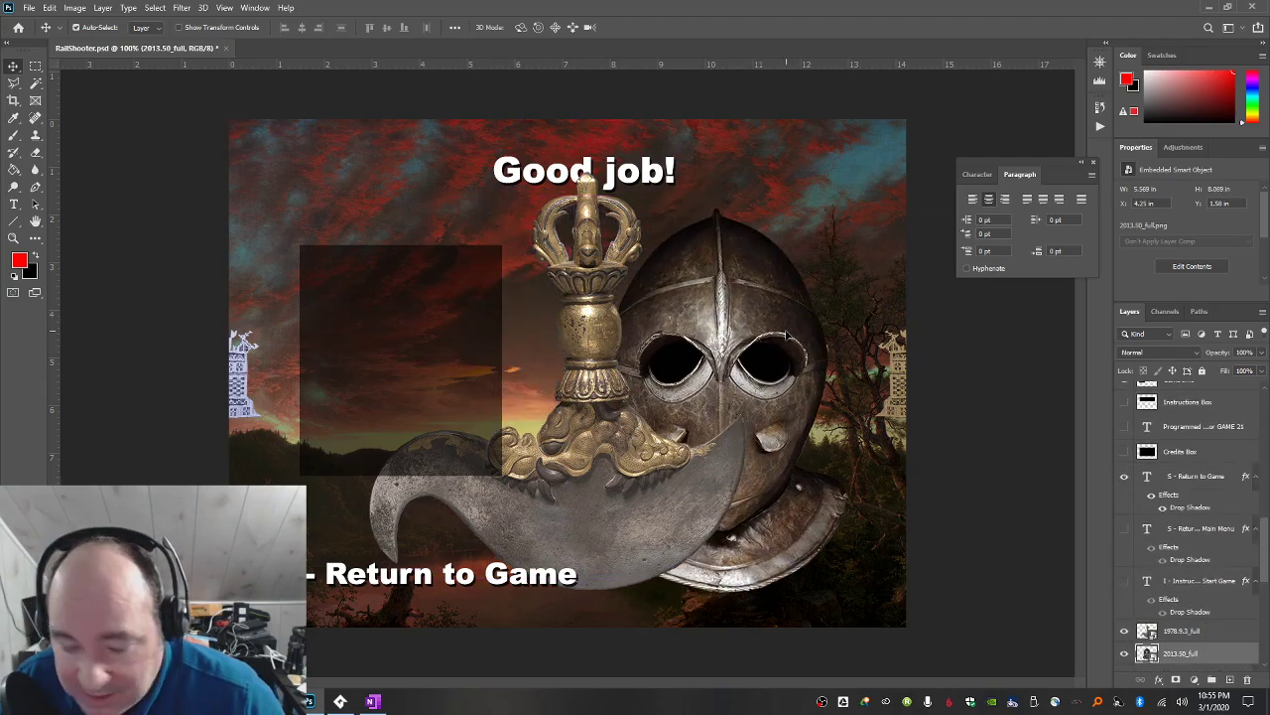
key("ctrl+t")
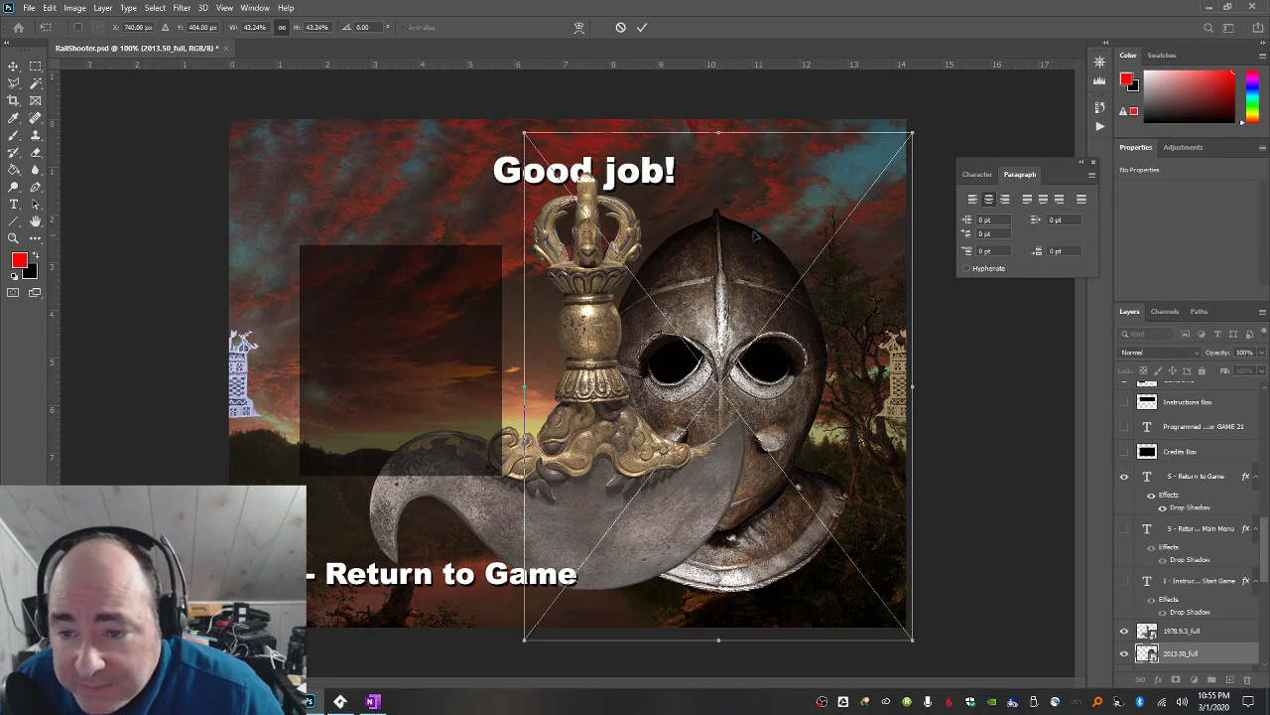
left_click_drag(913, 135, 772, 317)
left_click_drag(675, 417, 775, 363)
key("Return")
Scale the curved blade to about 32%, rotate it about -44 degrees, and position its edge against the upper left of the mask.
left_click(1181, 630)
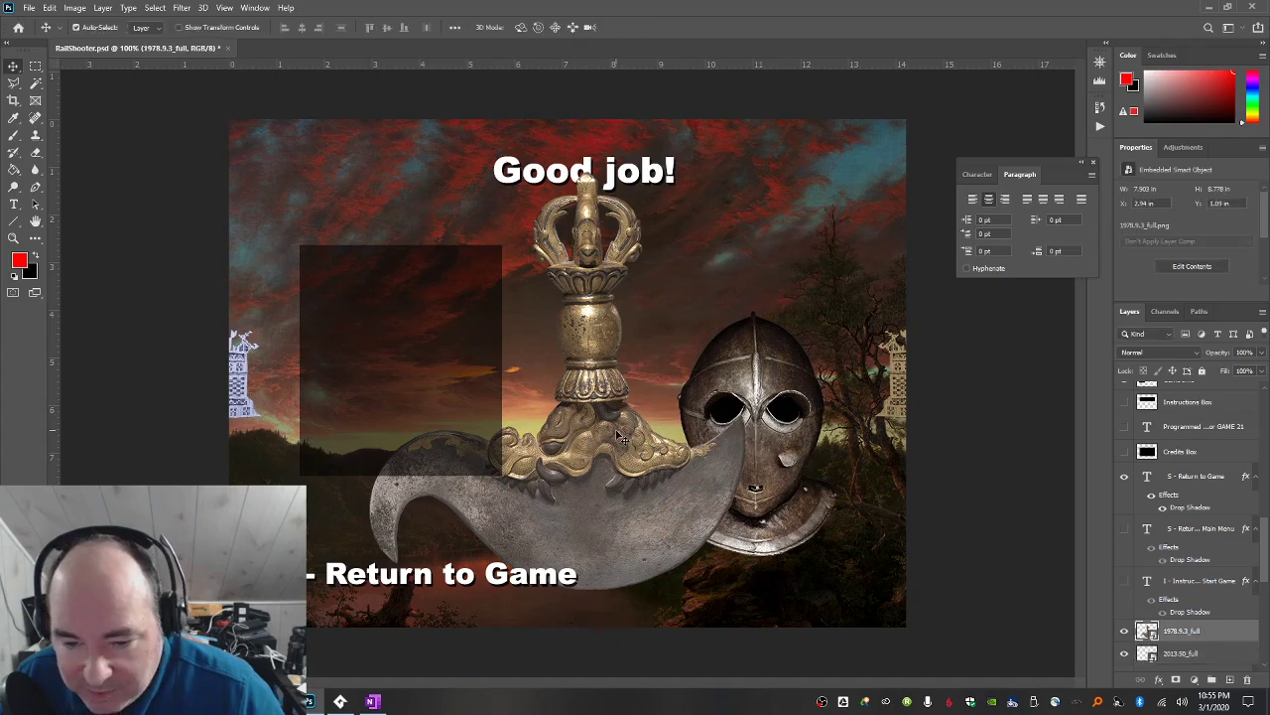
key("ctrl+t")
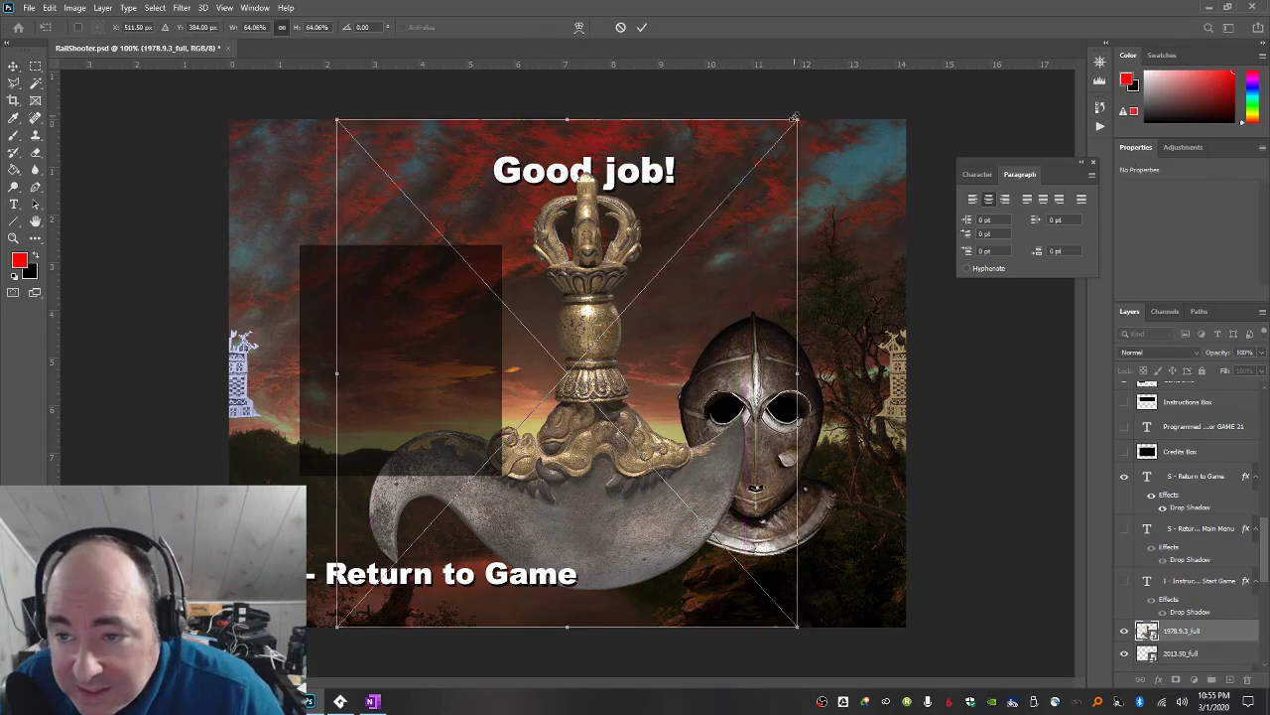
left_click_drag(797, 120, 633, 301)
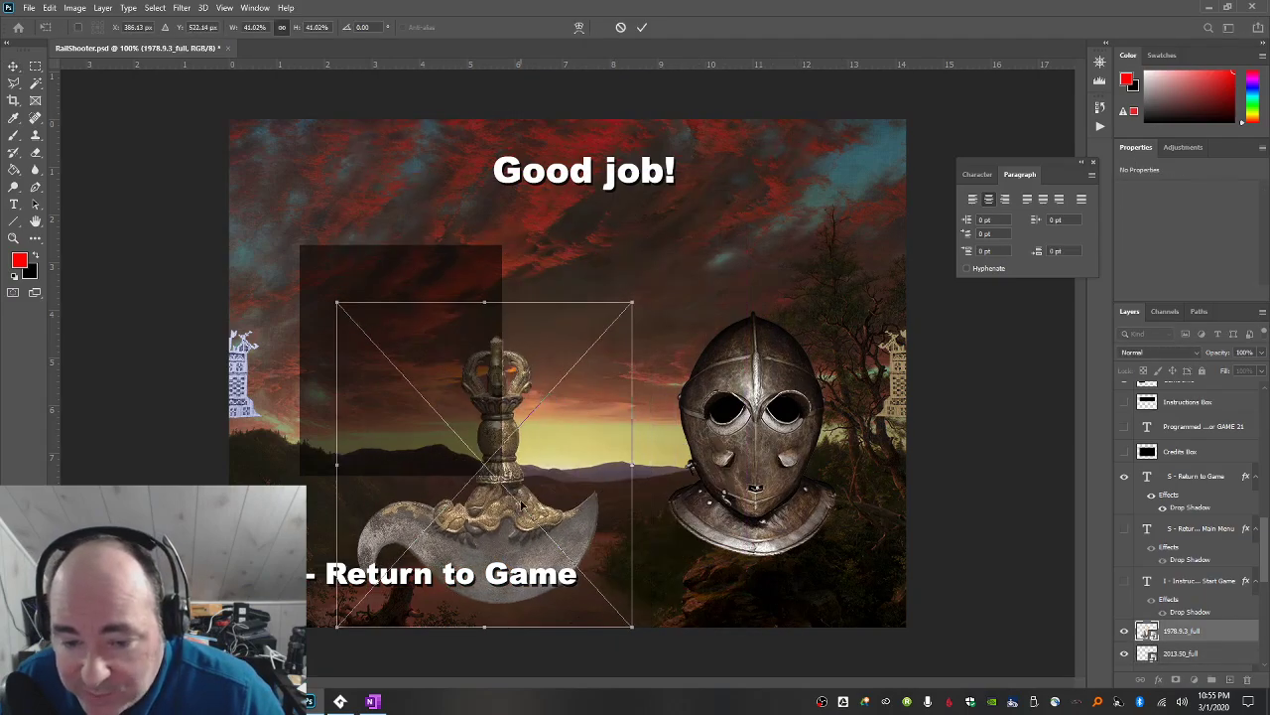
left_click_drag(521, 504, 693, 295)
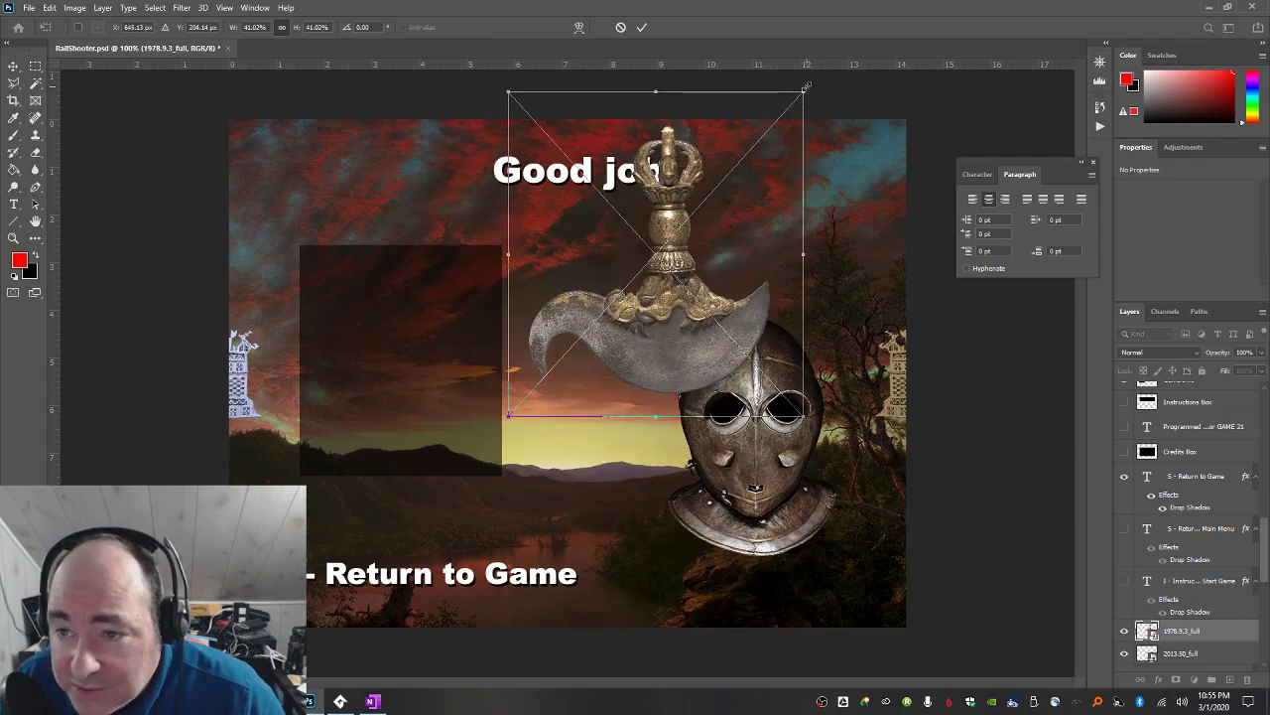
left_click_drag(806, 87, 618, 106)
left_click_drag(661, 351, 673, 363)
key("Return")
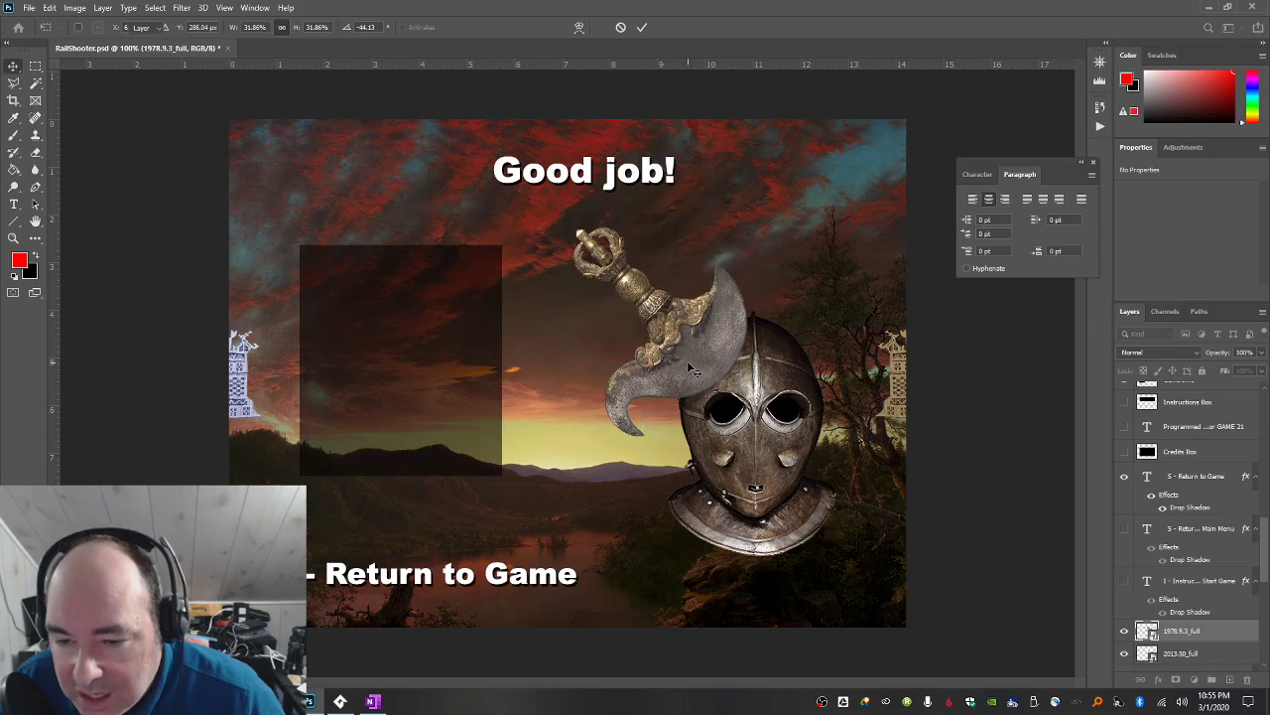
left_click_drag(694, 347, 685, 343)
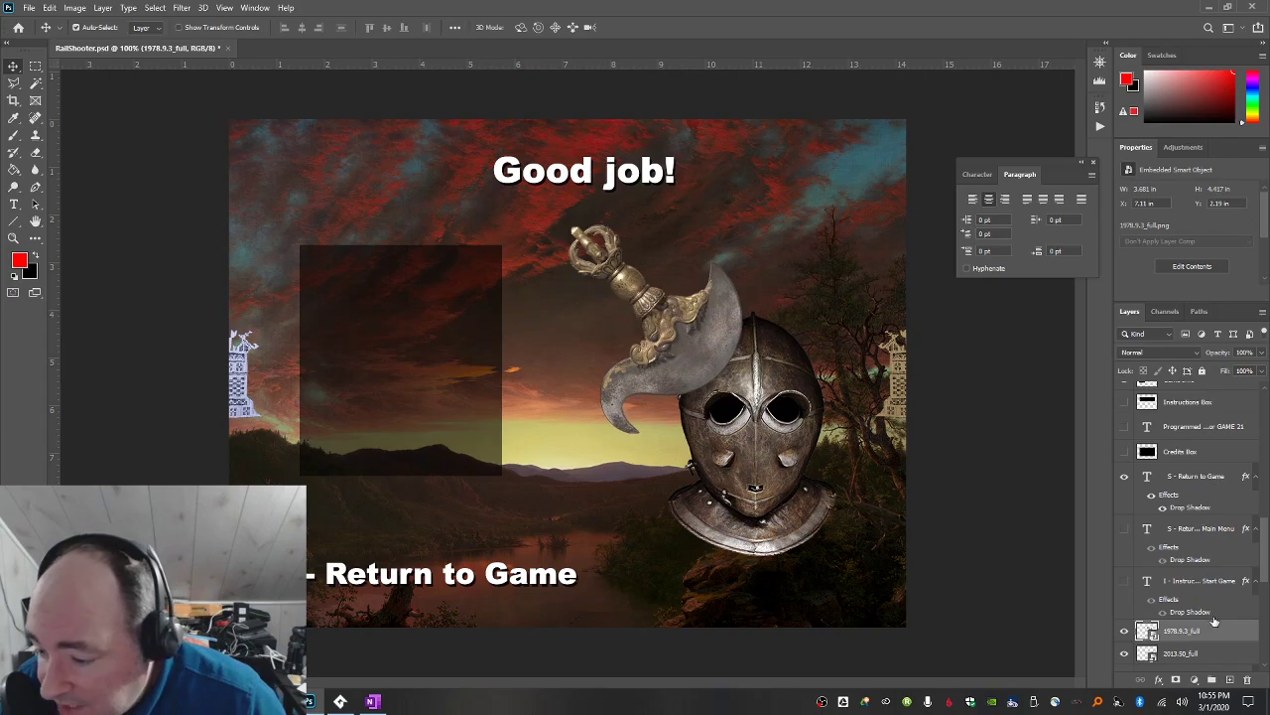
Add a new layer above the blade and paint a red brush stroke along the blade's edge where it meets the mask.
right_click(1212, 629)
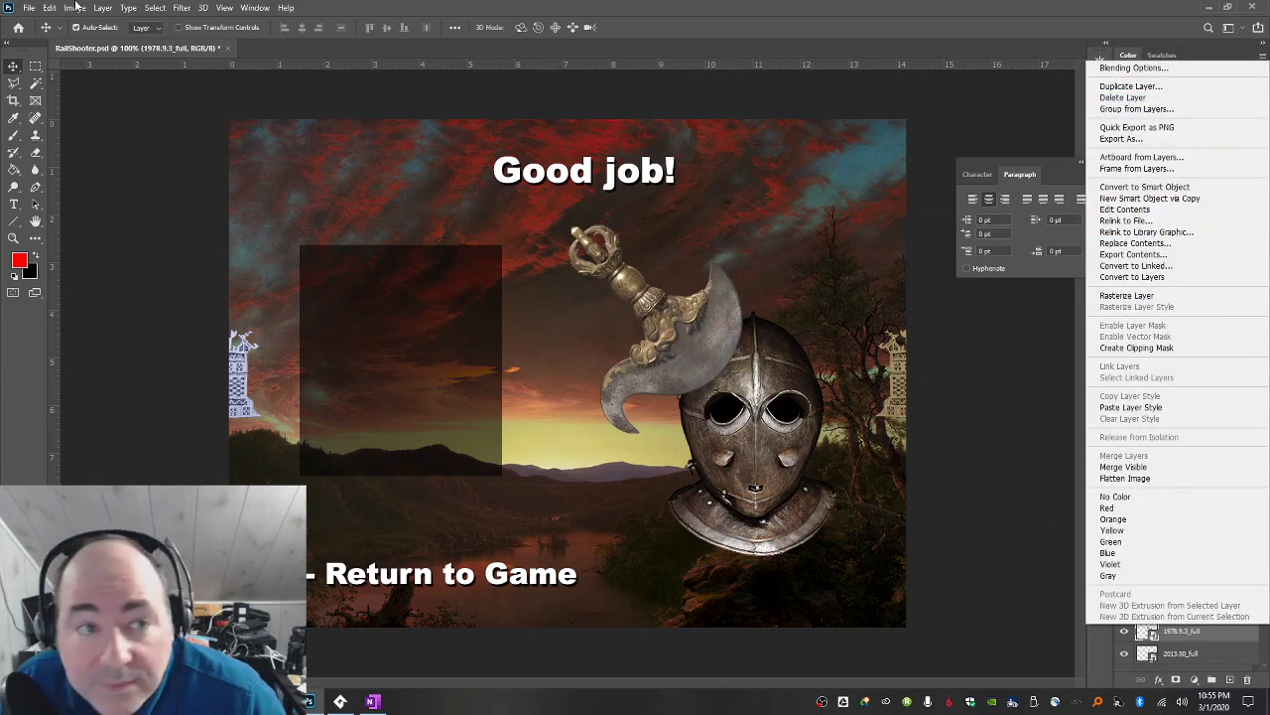
left_click(136, 22)
left_click(103, 8)
left_click(104, 8)
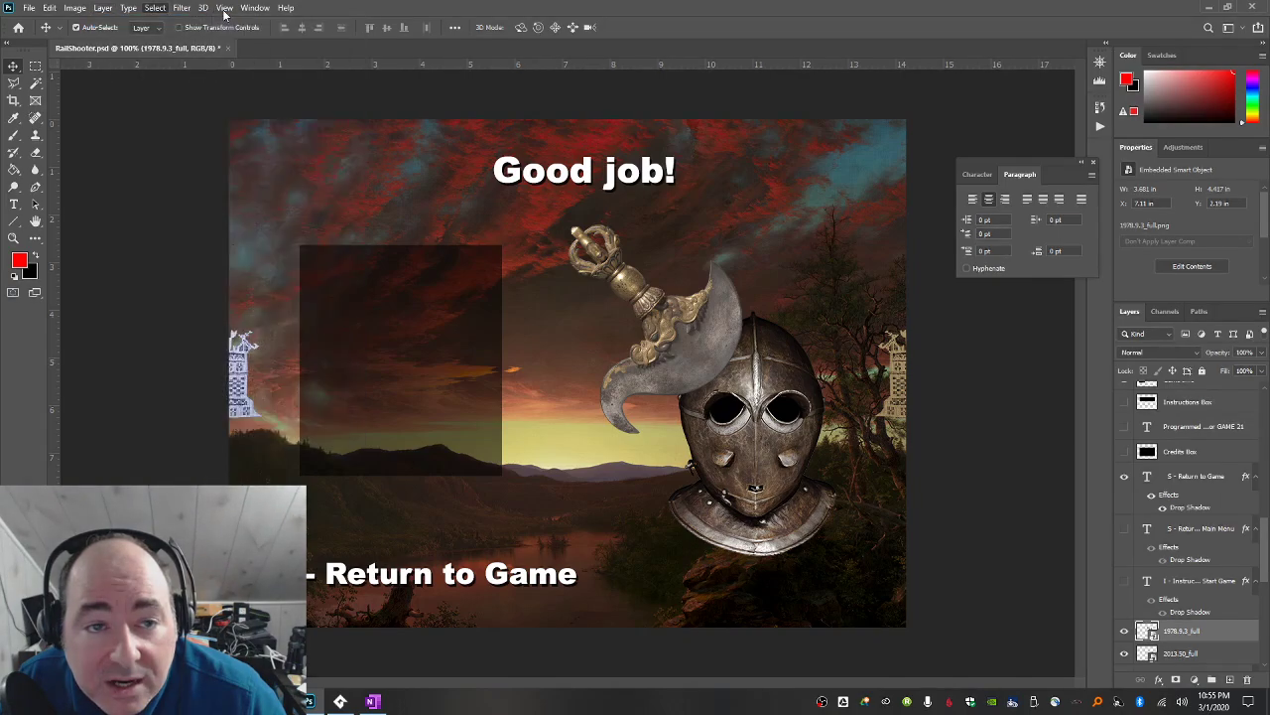
left_click(103, 8)
mouse_move(220, 24)
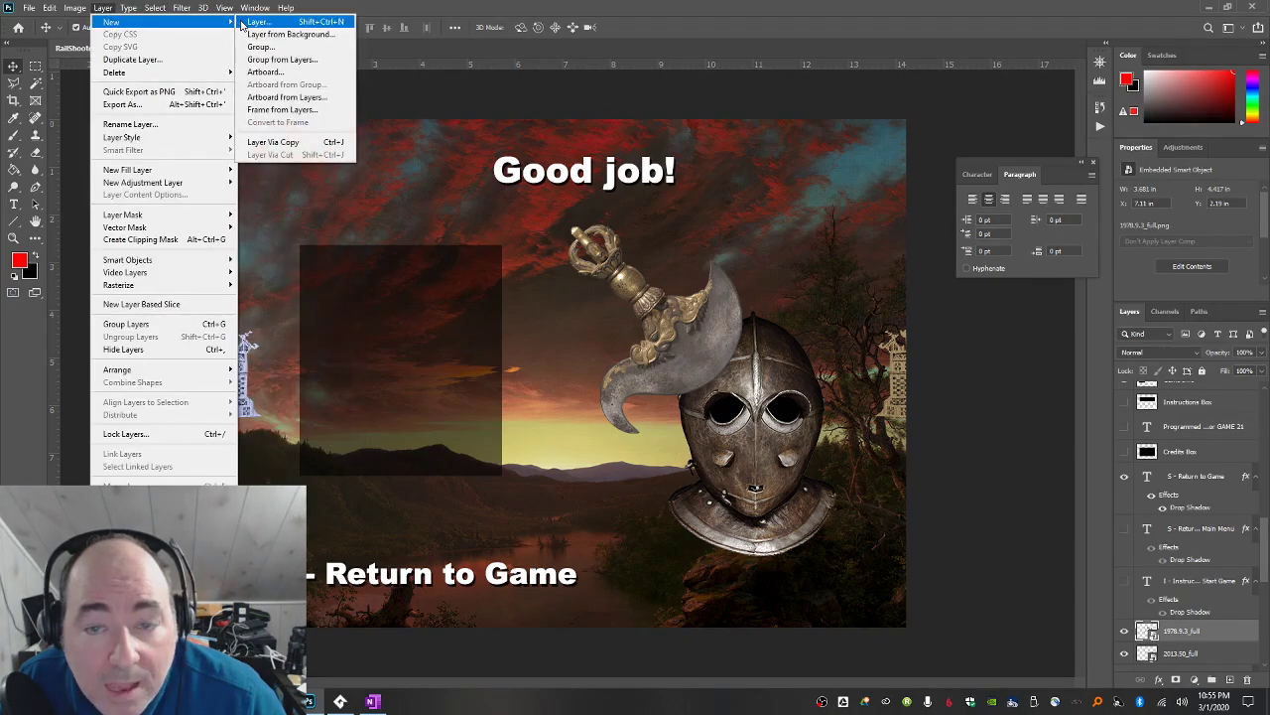
left_click(259, 22)
key("Return")
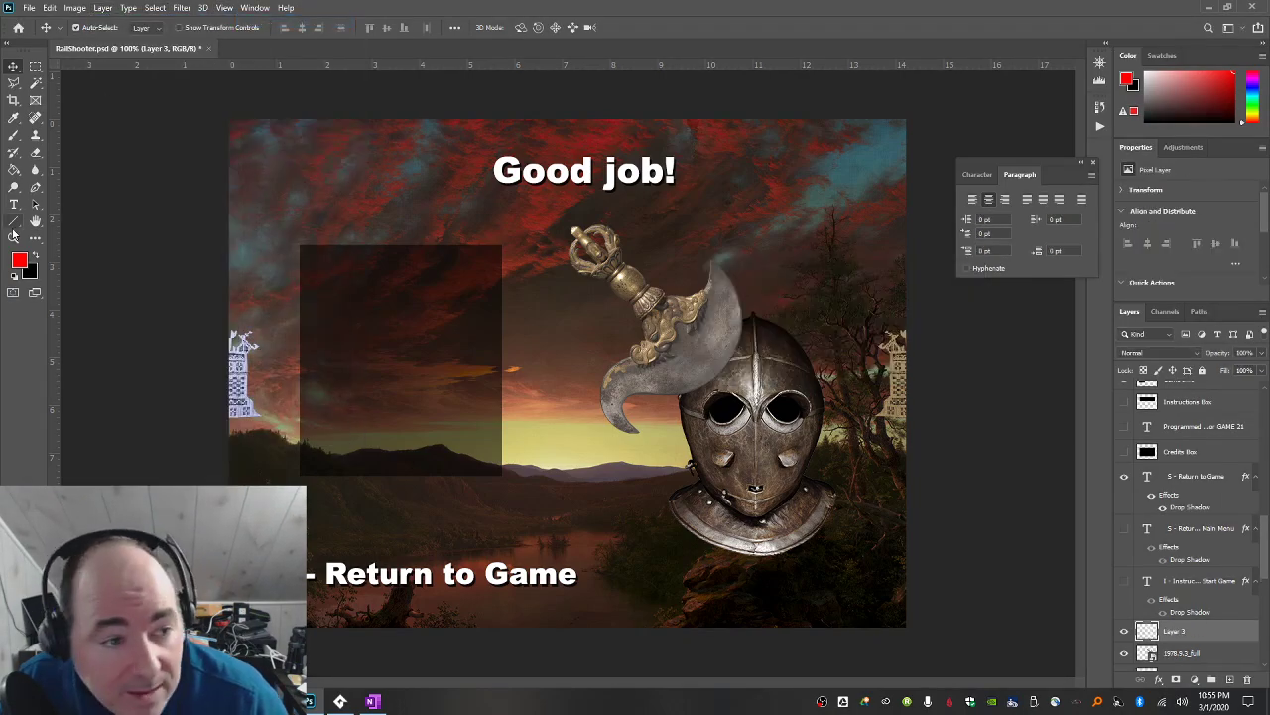
left_click(17, 138)
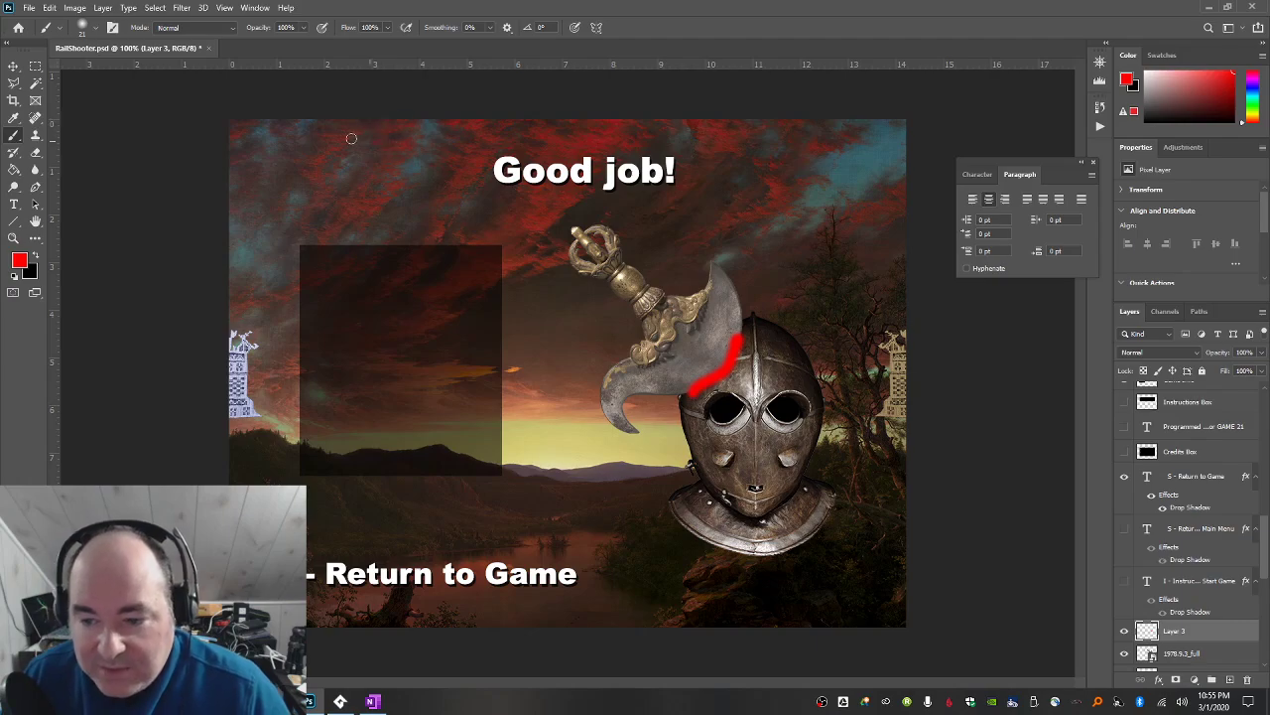
left_click(29, 7)
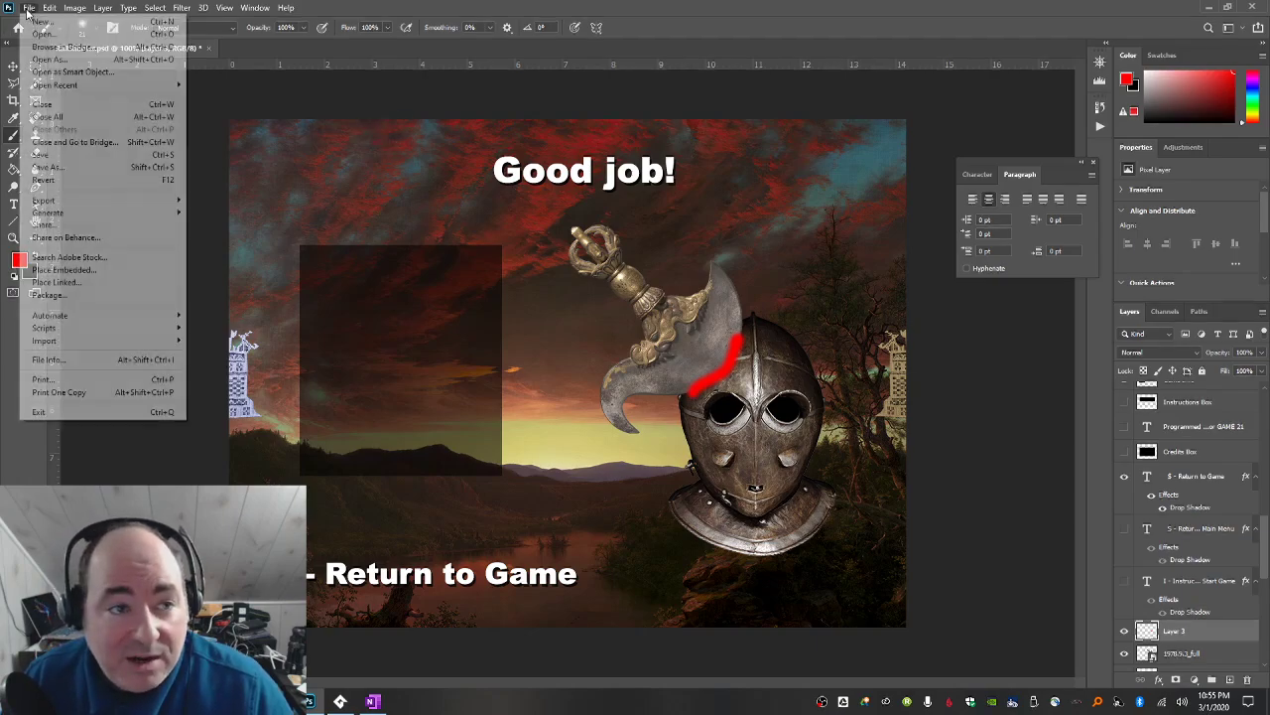
left_click(68, 169)
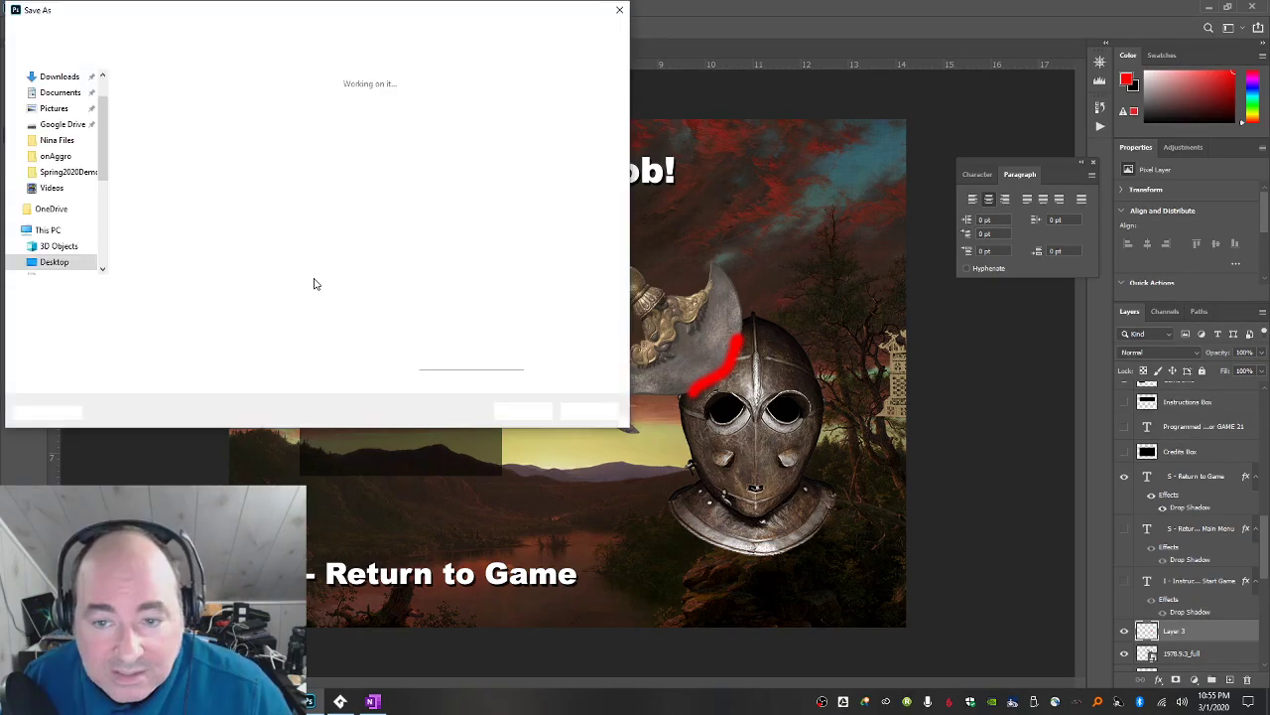
key("Escape")
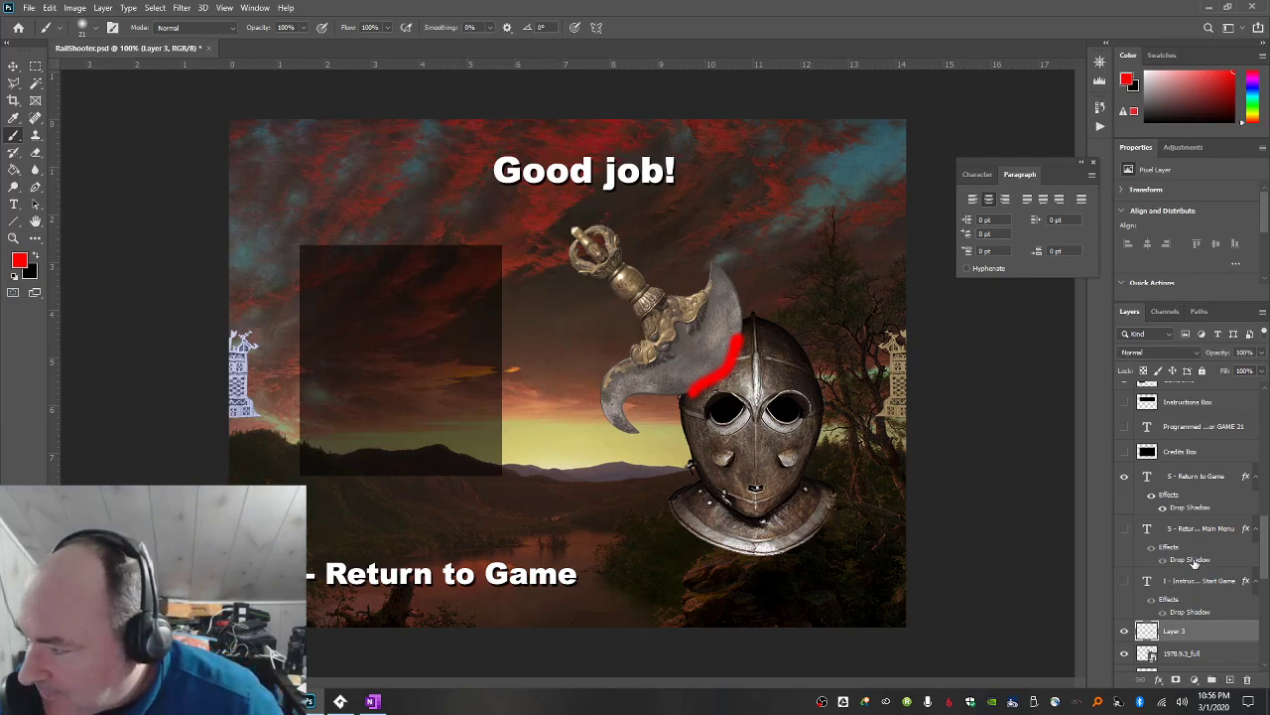
scroll(1194, 562, "up", 5)
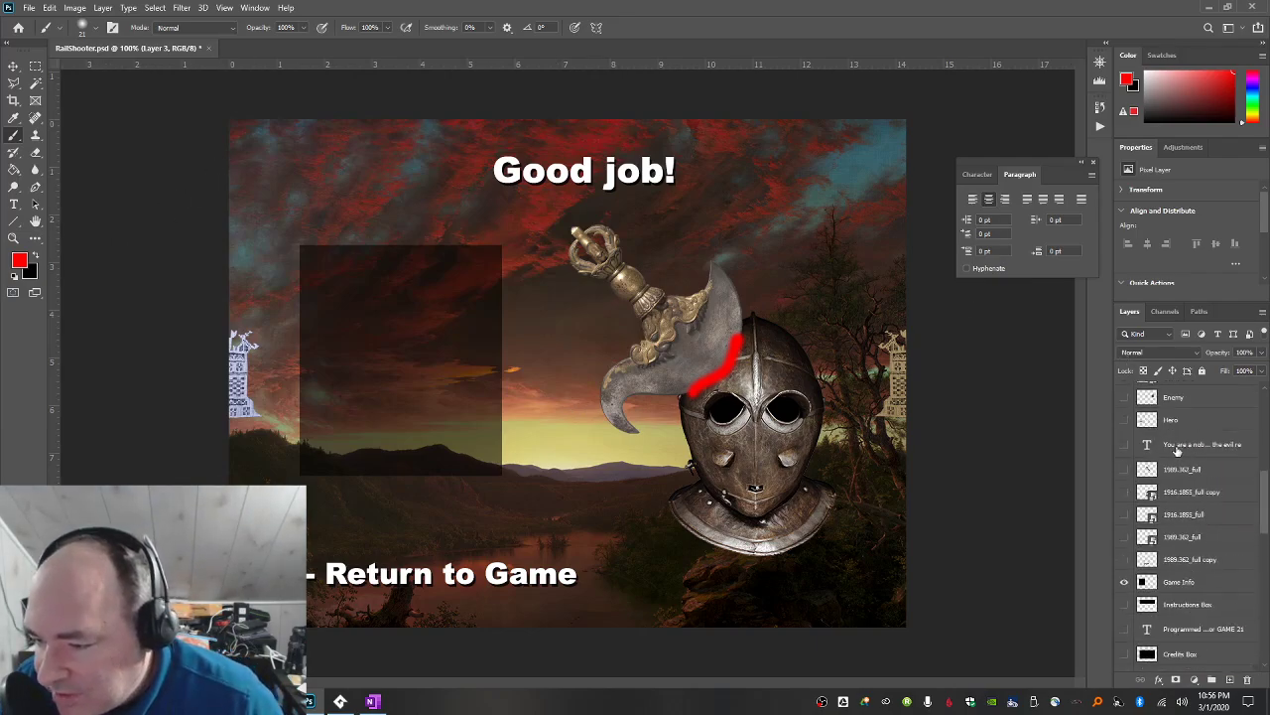
scroll(1152, 526, "down", 5)
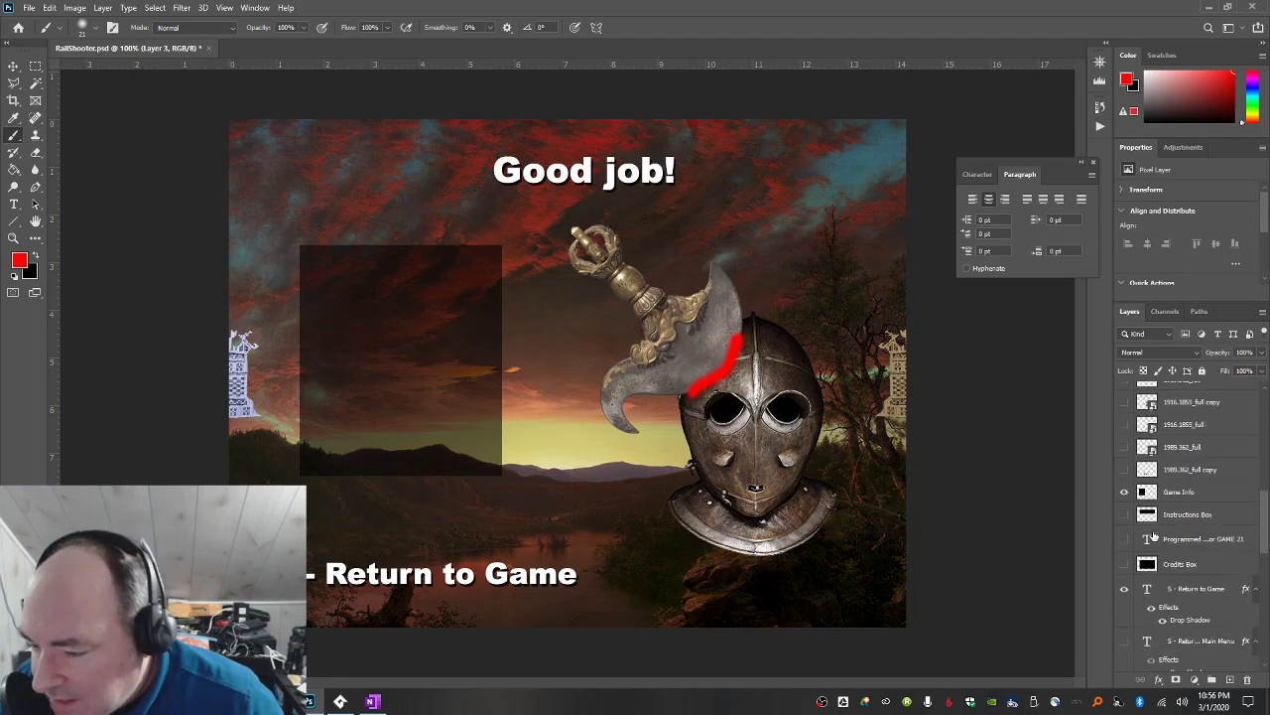
scroll(1153, 534, "down", 3)
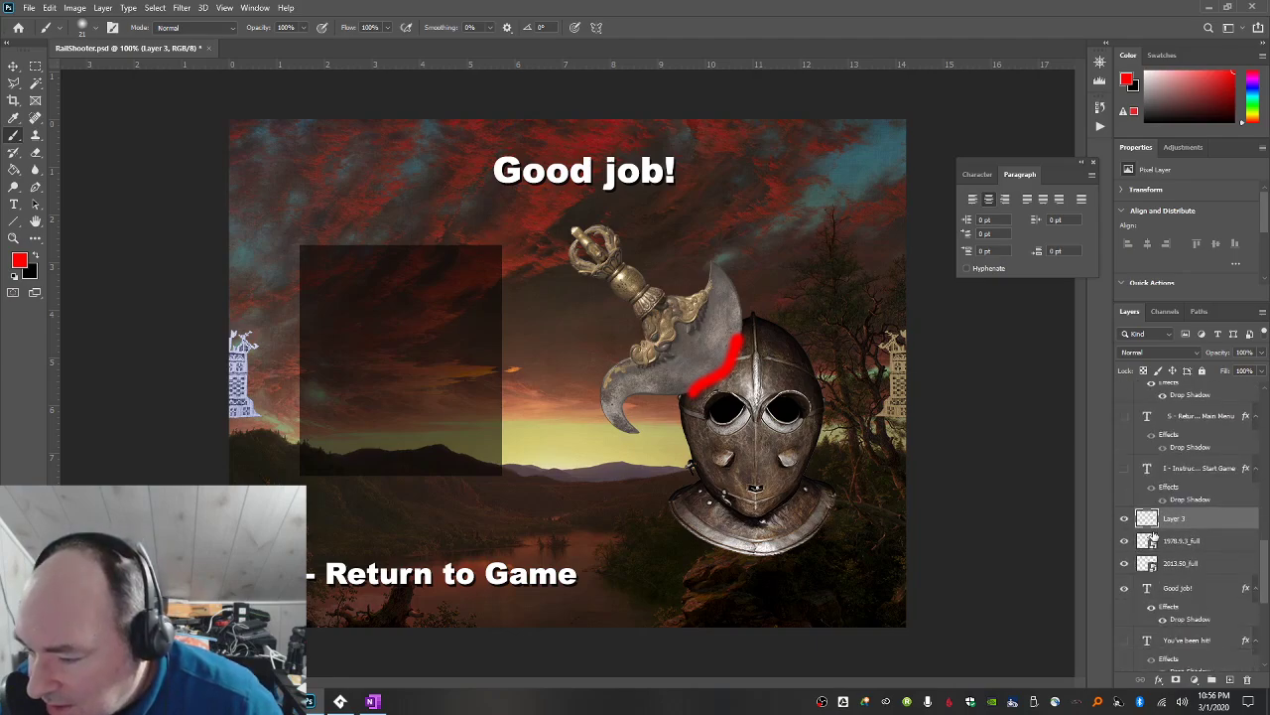
scroll(1153, 534, "down", 4)
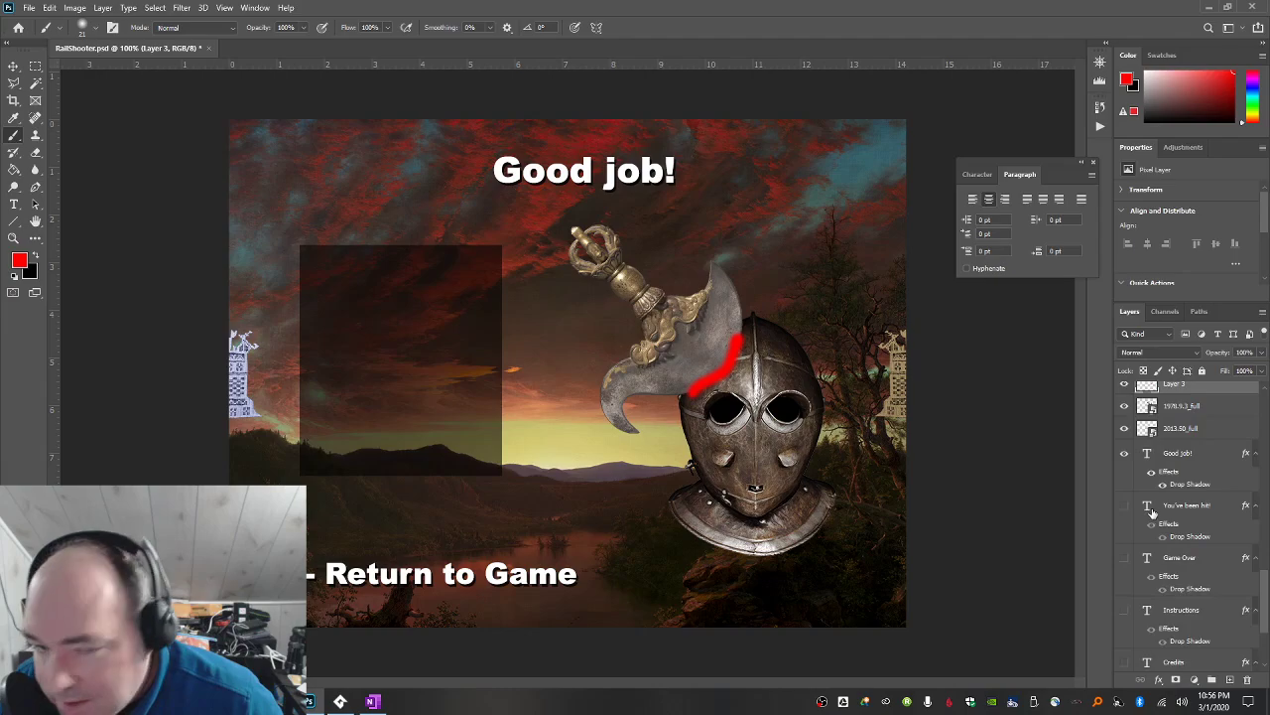
scroll(1151, 512, "up", 3)
Start saving a PNG copy of the "Good job!" screen in the Spring2020Demo folder, beginning the file name with menu.
left_click(30, 7)
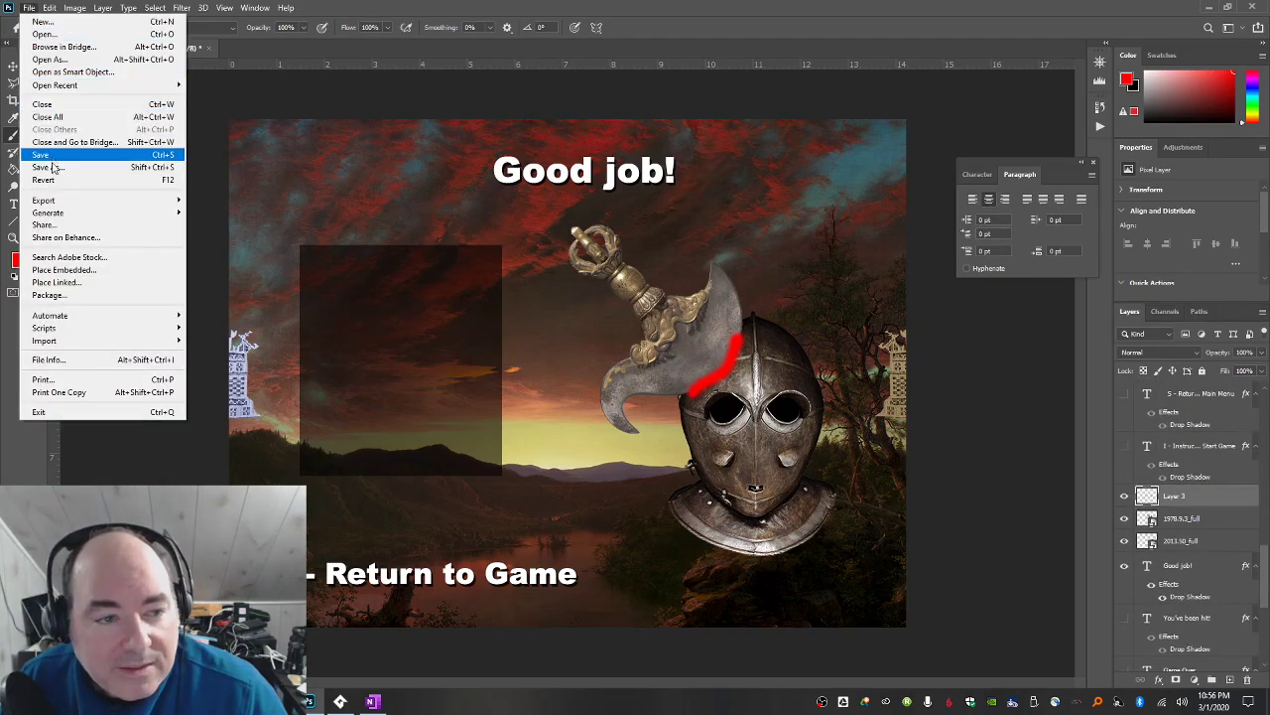
left_click(50, 163)
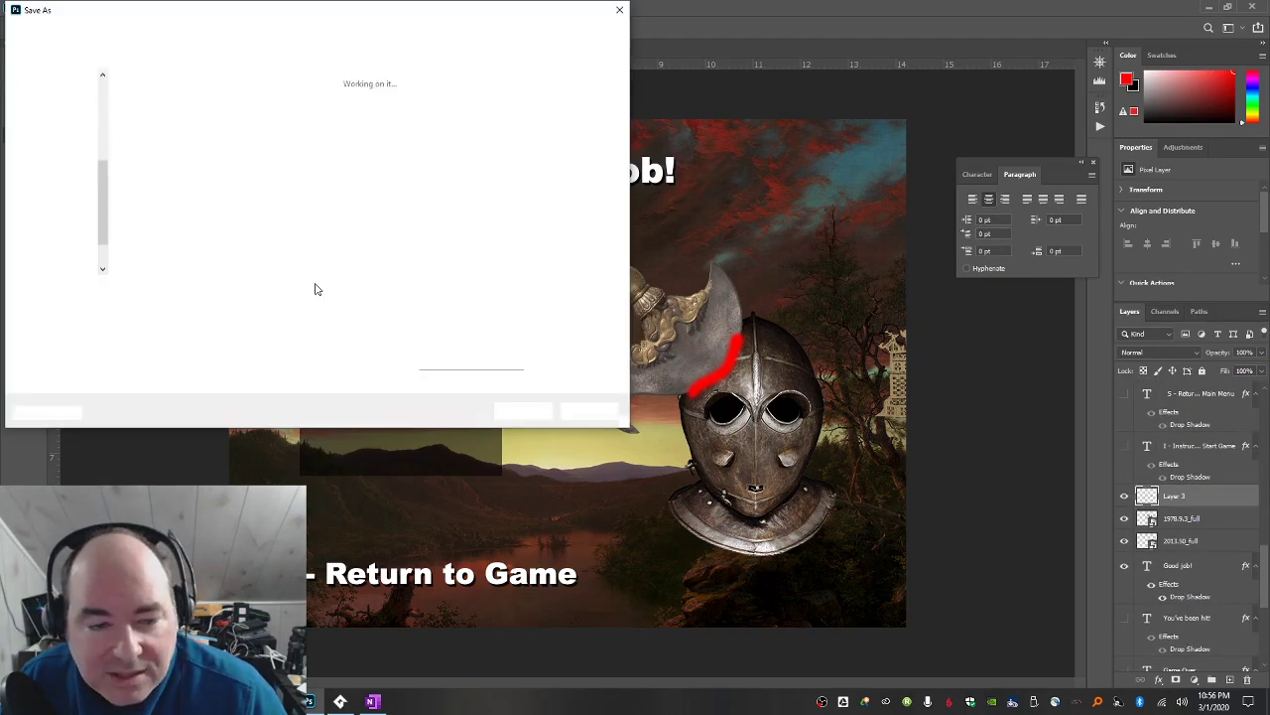
left_click(187, 306)
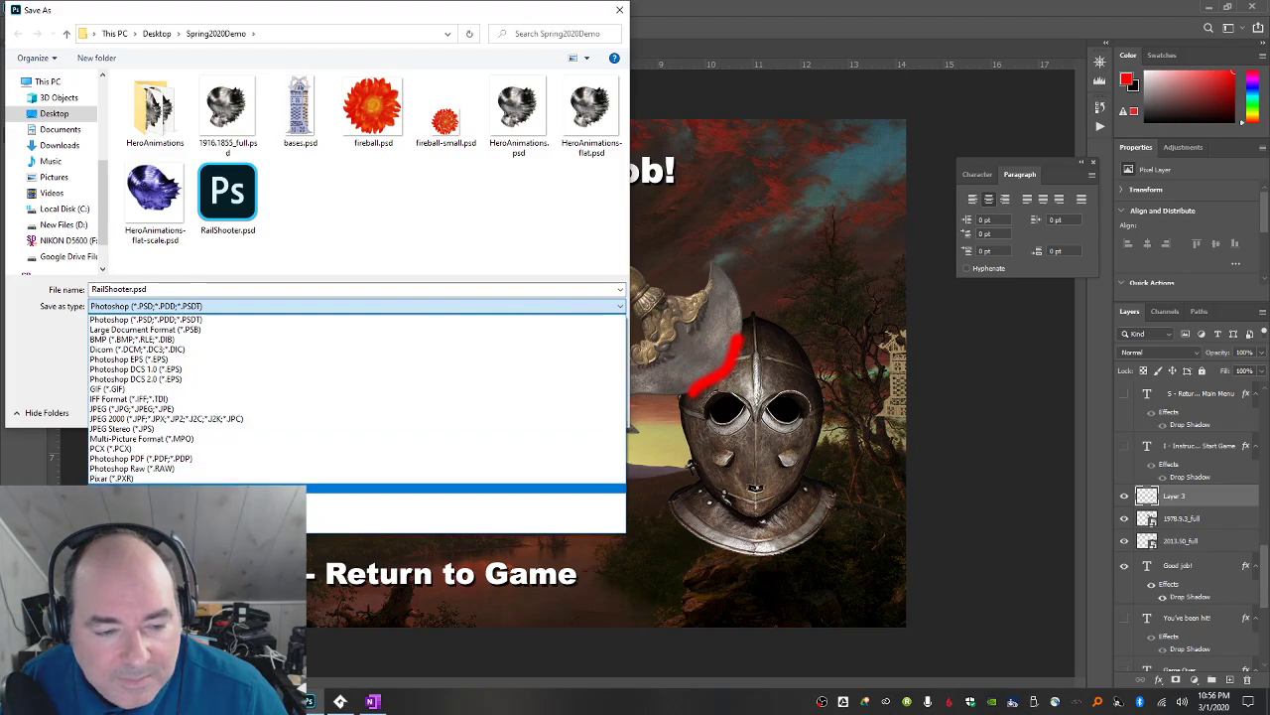
left_click(179, 487)
key("shift+Tab")
type("menu")
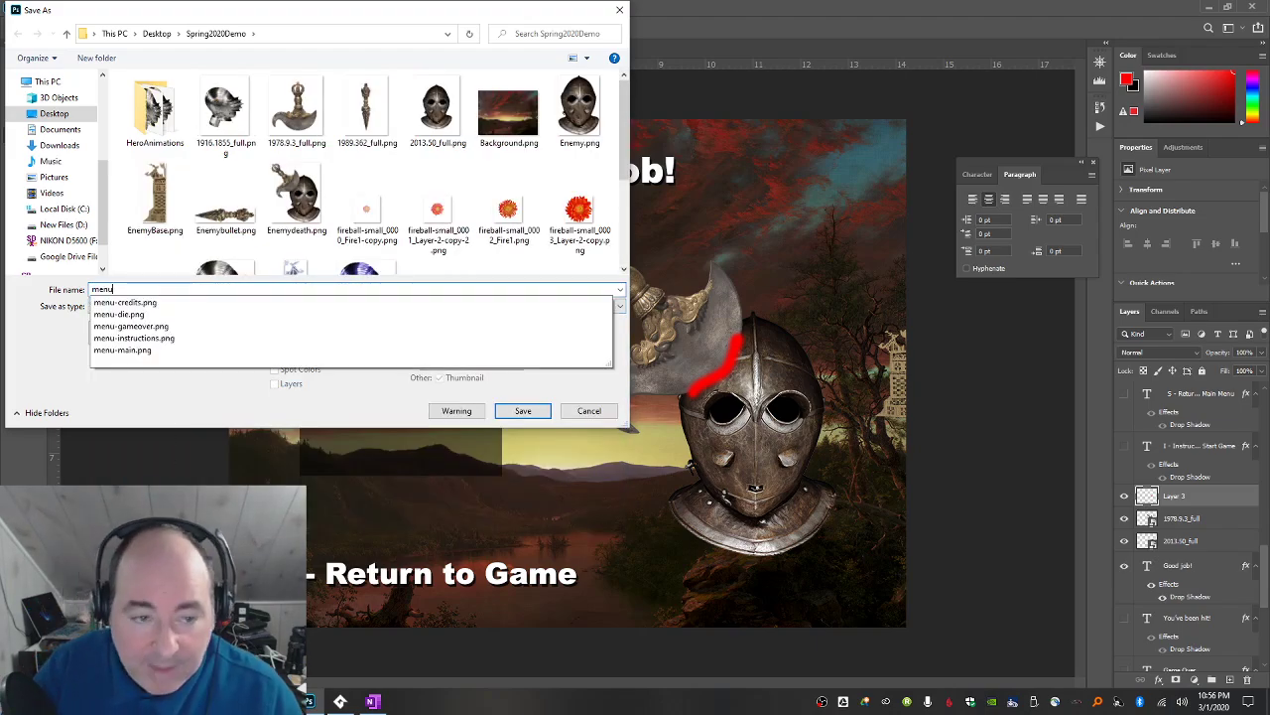
Save a PNG copy of the image as menu-levelup with the smallest file size option.
type("-level")
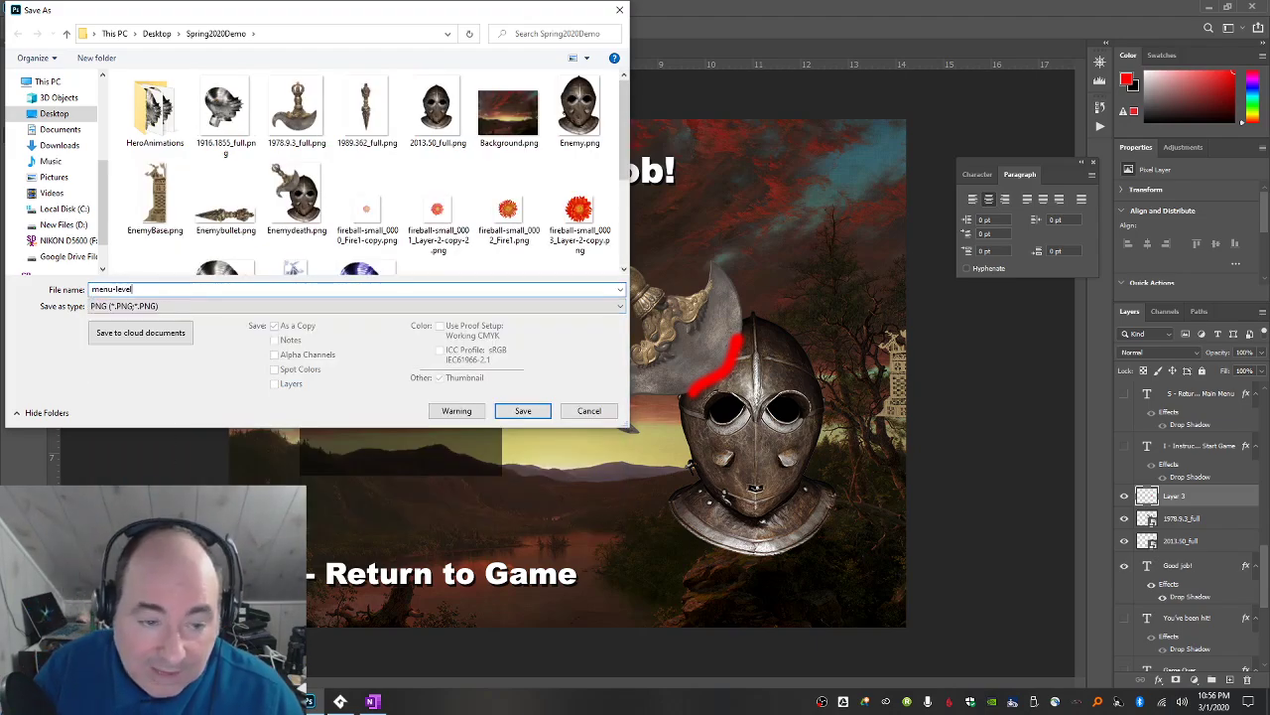
type("up")
key("Return")
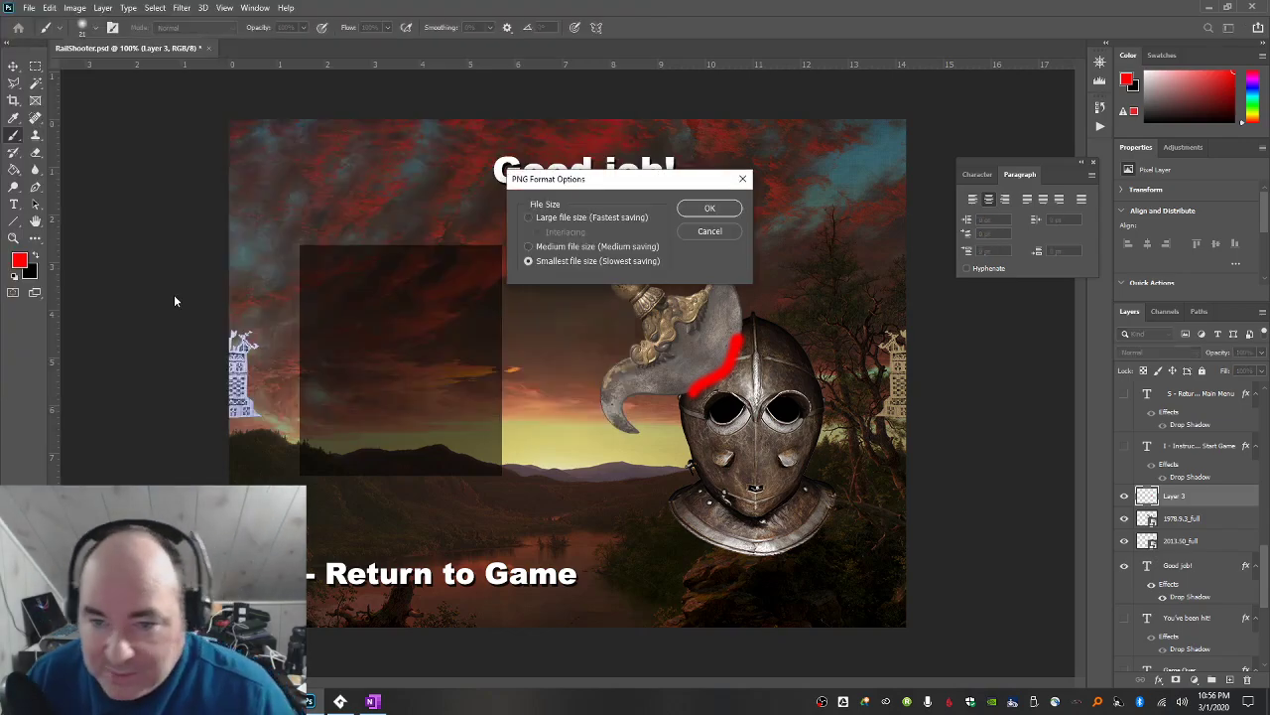
left_click(710, 208)
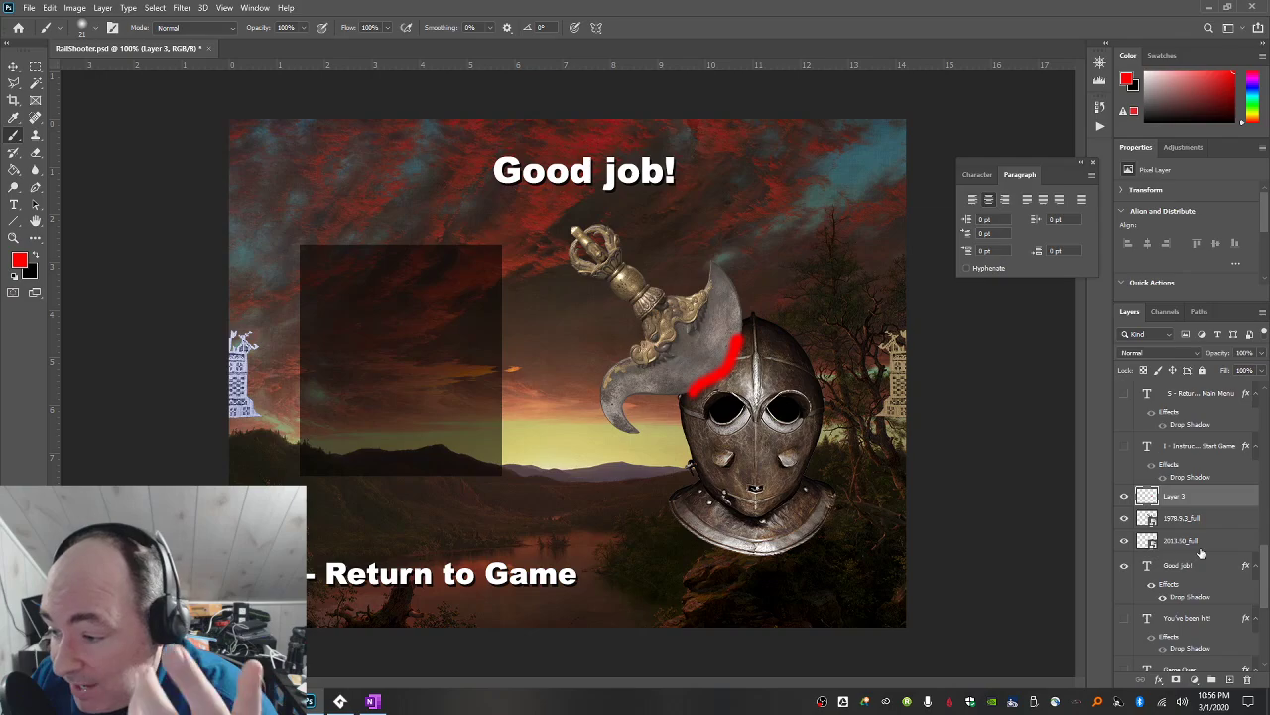
Rename Layer 3, which holds the red brush stroke, as Good Job Blood.
scroll(1201, 553, "up", 6)
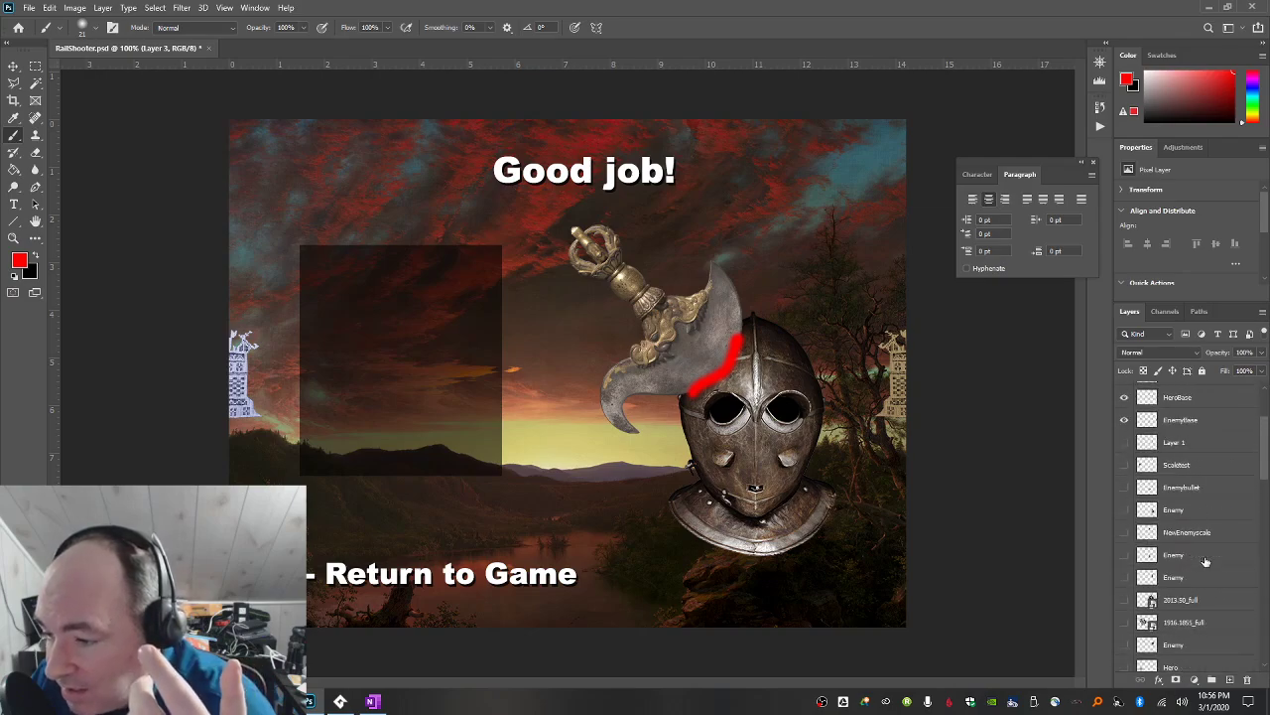
scroll(1206, 562, "up", 3)
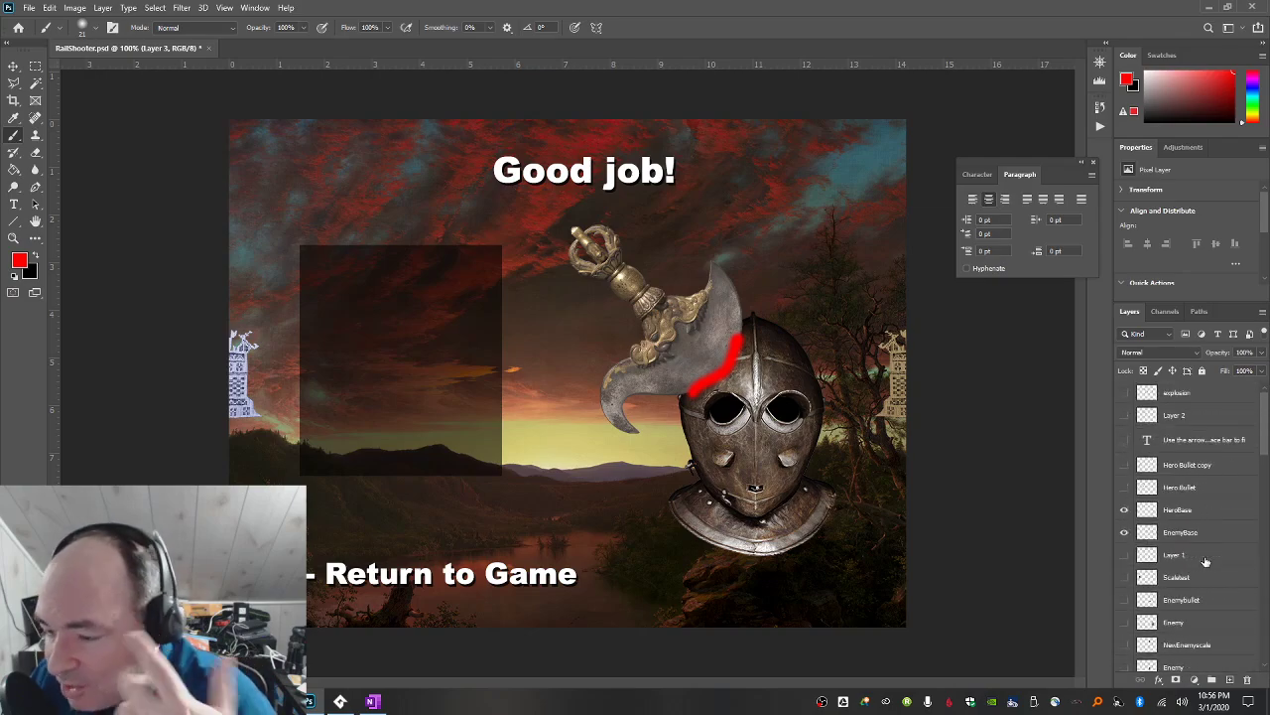
left_click(1172, 453)
scroll(1181, 461, "down", 10)
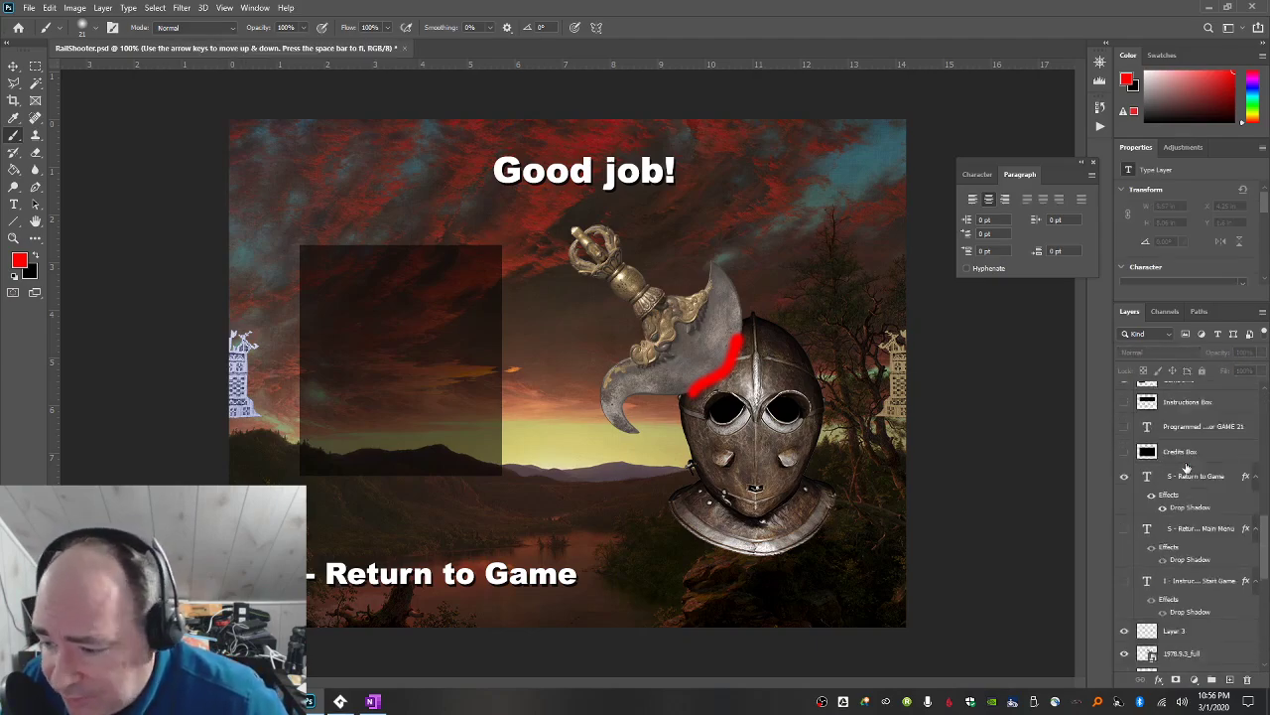
scroll(1187, 466, "down", 5)
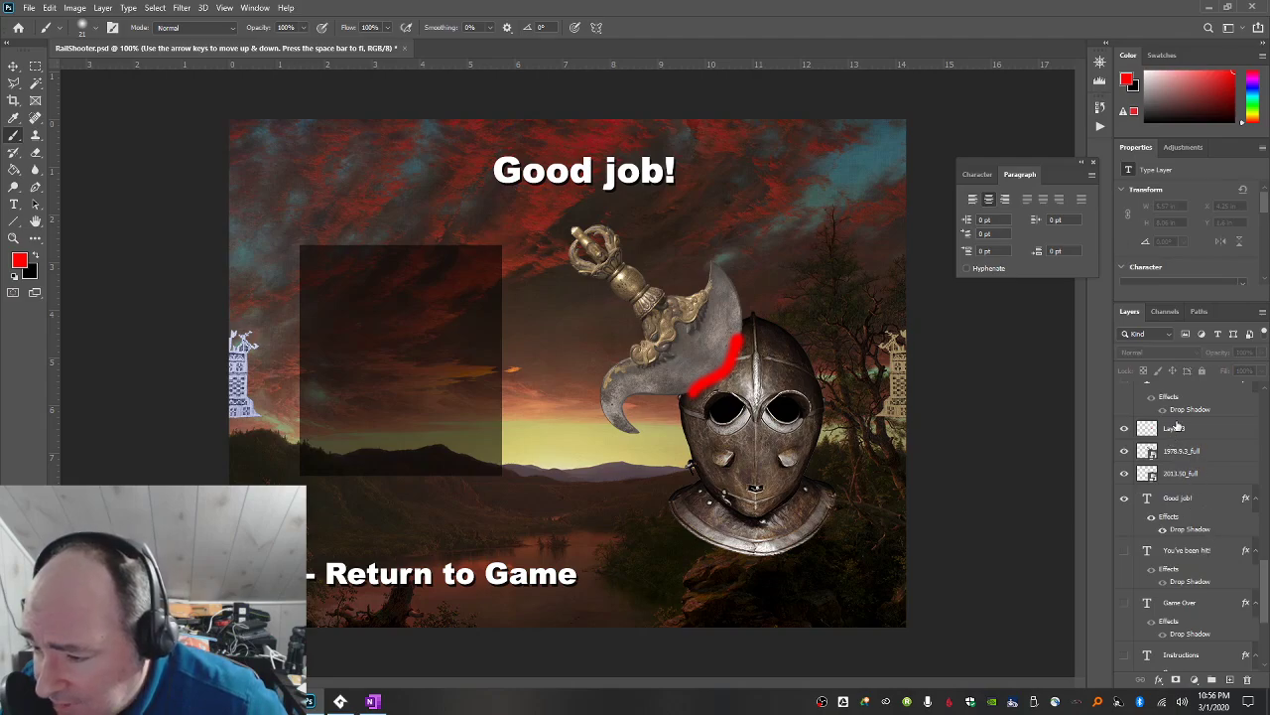
left_click(1125, 429)
left_click(1126, 429)
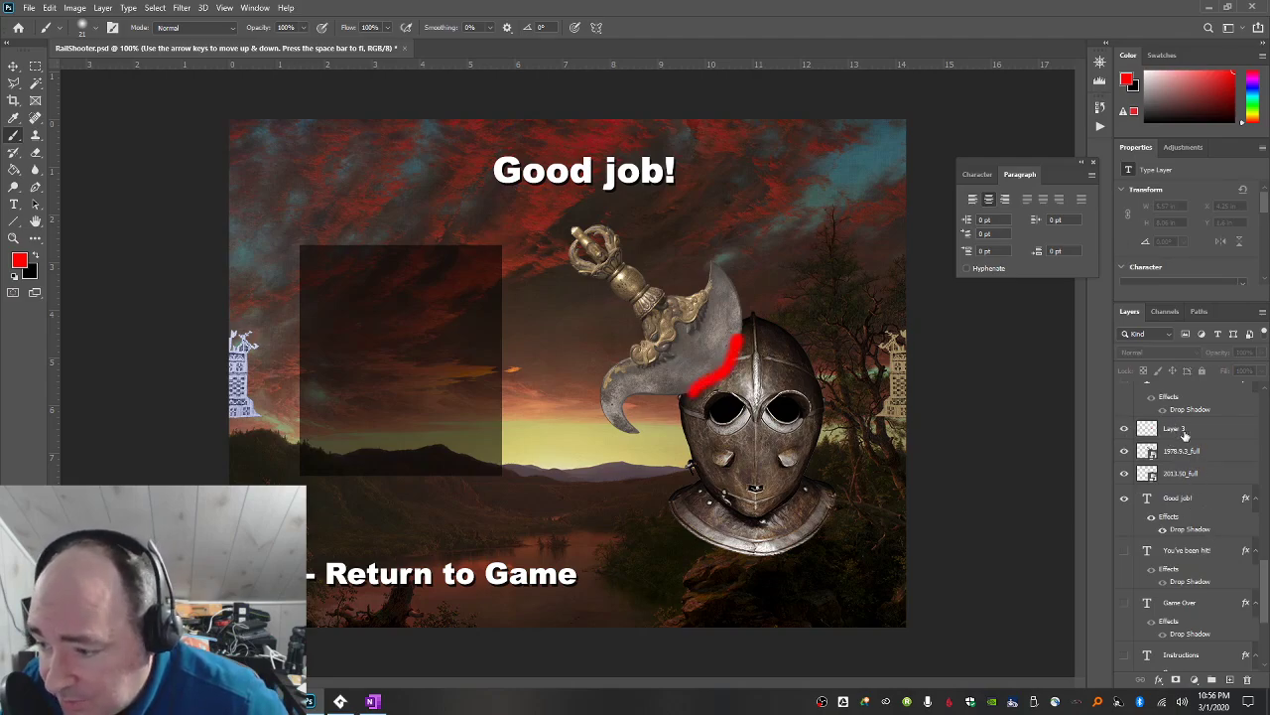
double_click(1175, 428)
type("Good jo")
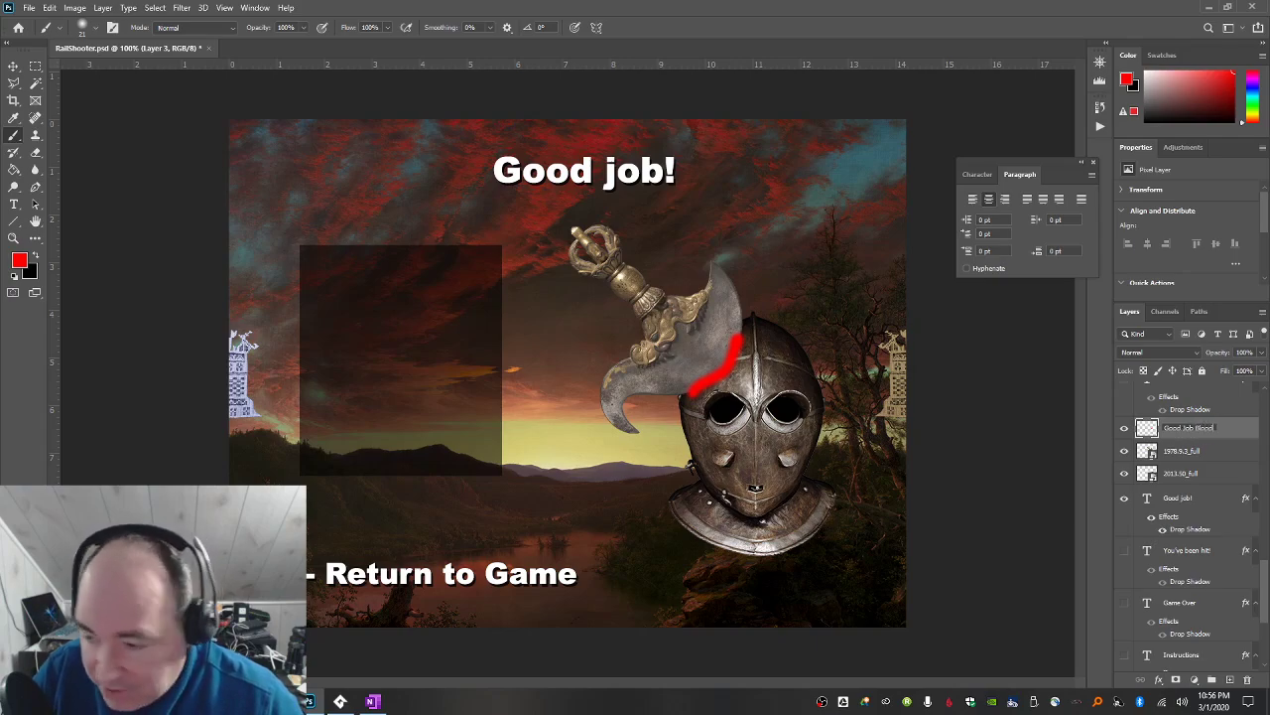
type("b Blood")
key("Return")
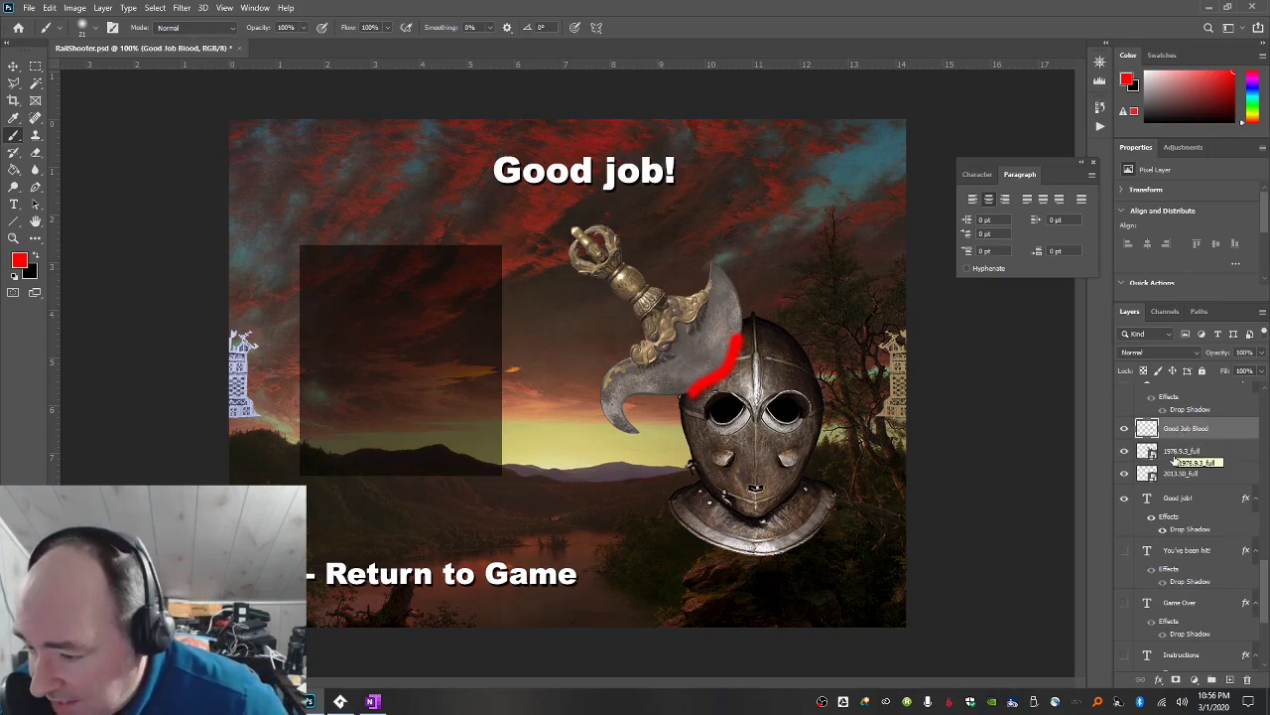
Check the visibility of the Good job! and Good Job Blood layers, and move the Game Info layer directly above Good Job Blood.
left_click(1124, 499)
left_click(1124, 499)
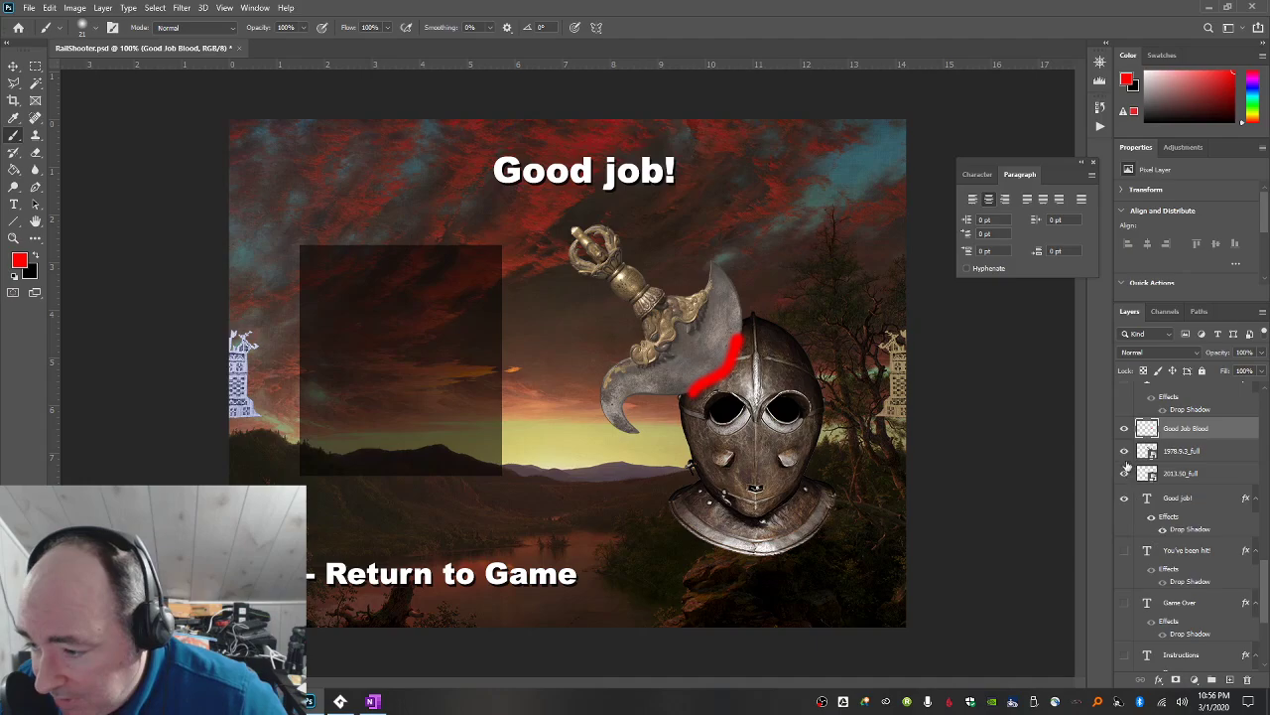
left_click(1125, 429)
left_click(1125, 429)
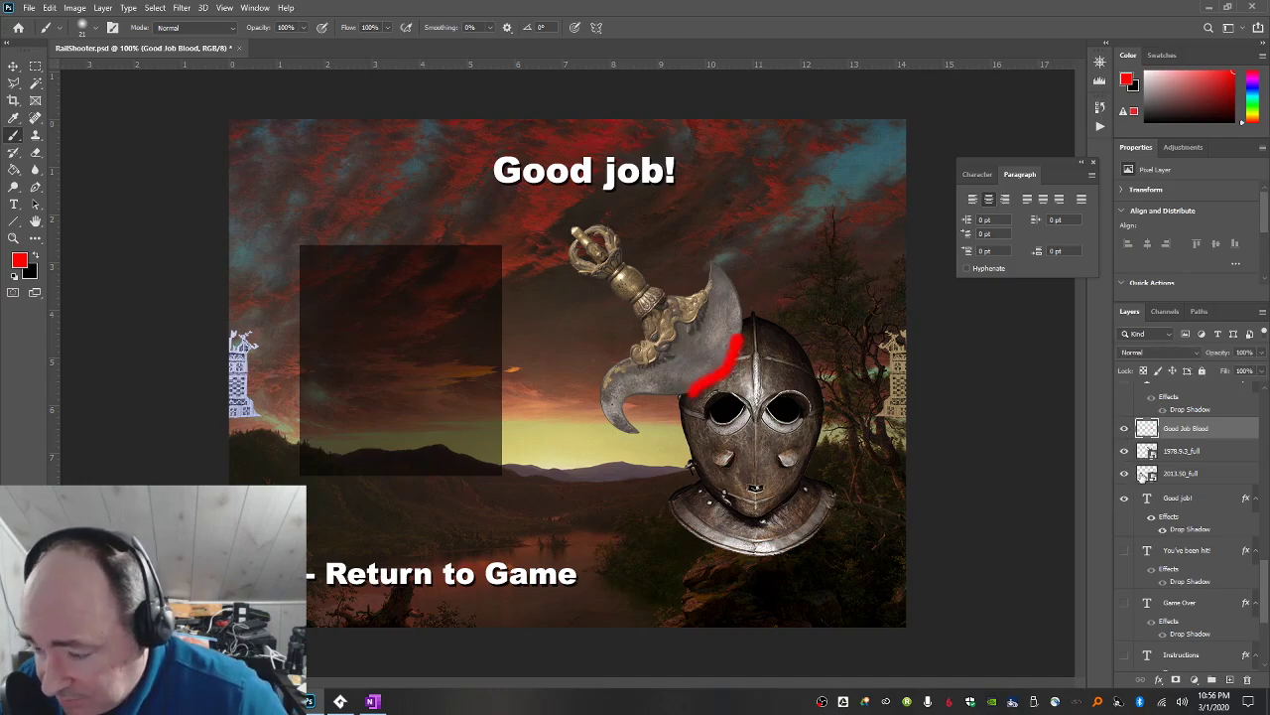
scroll(1141, 480, "up", 2)
scroll(1140, 479, "up", 4)
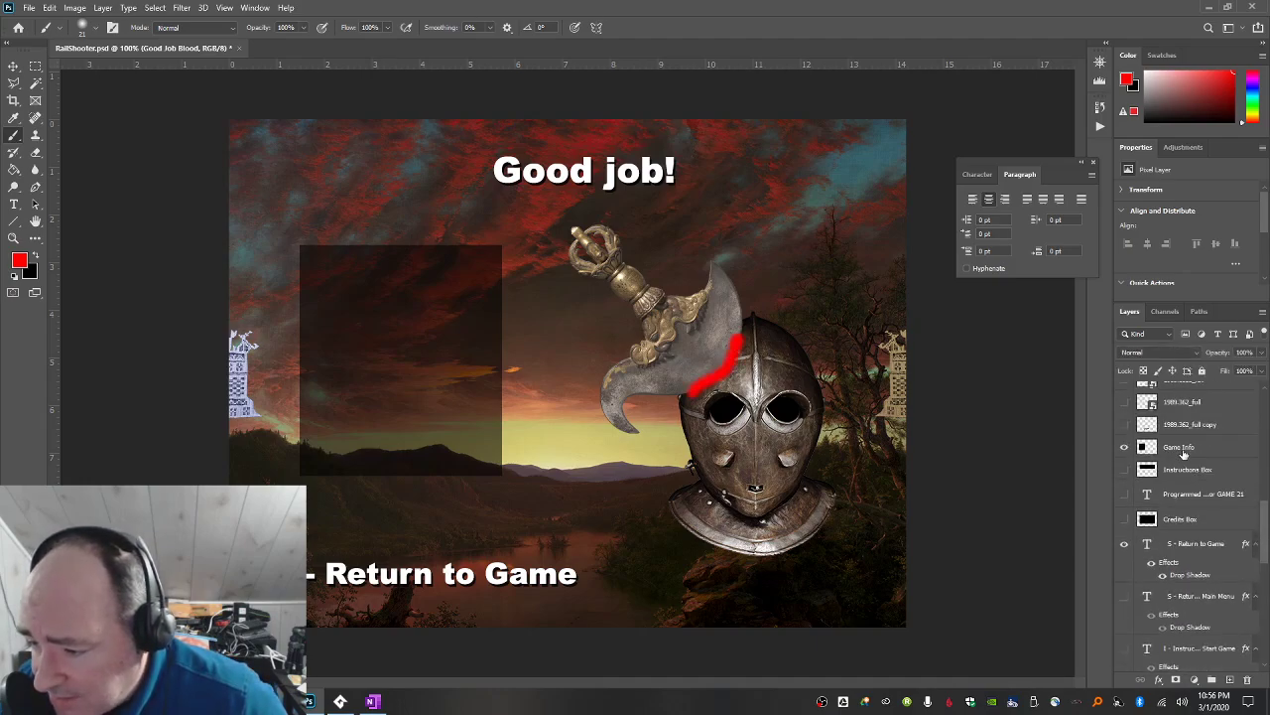
left_click_drag(1184, 452, 1202, 598)
scroll(1205, 440, "down", 1)
left_click_drag(1205, 440, 1203, 504)
scroll(1222, 553, "down", 6)
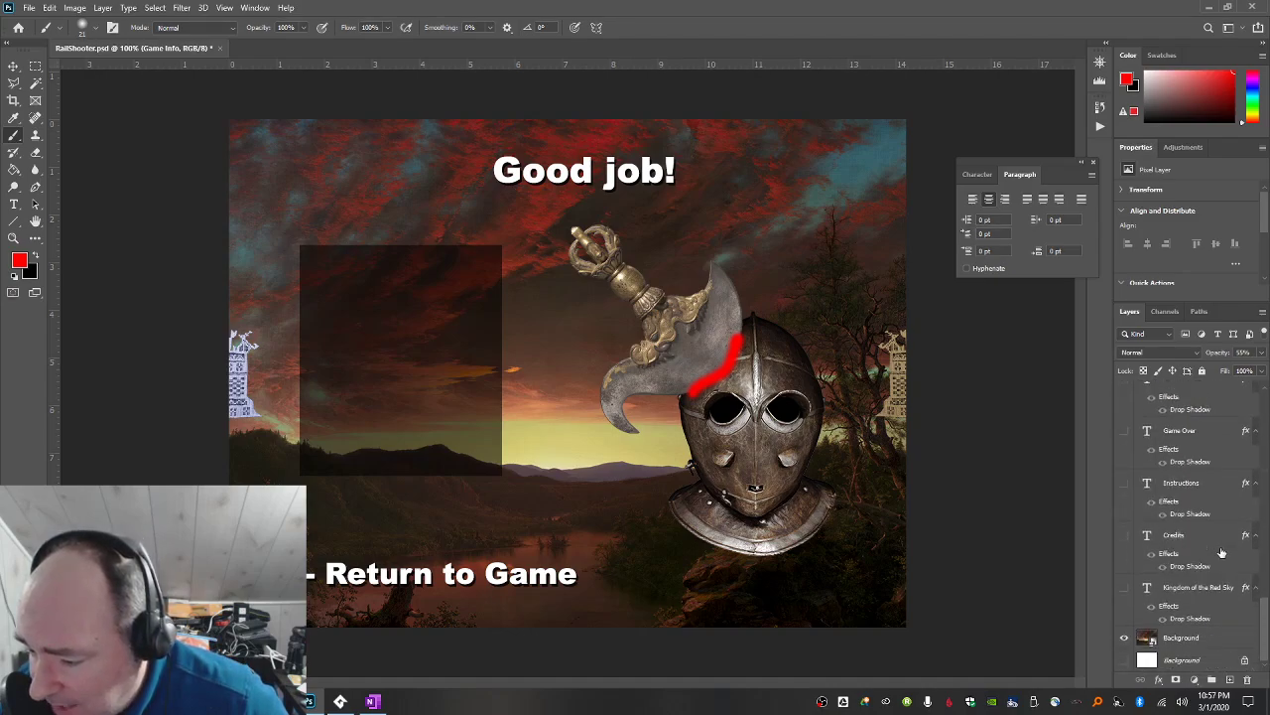
Move the visible S - Return to Game text layer down the stack to directly above Game Info.
scroll(1222, 552, "up", 5)
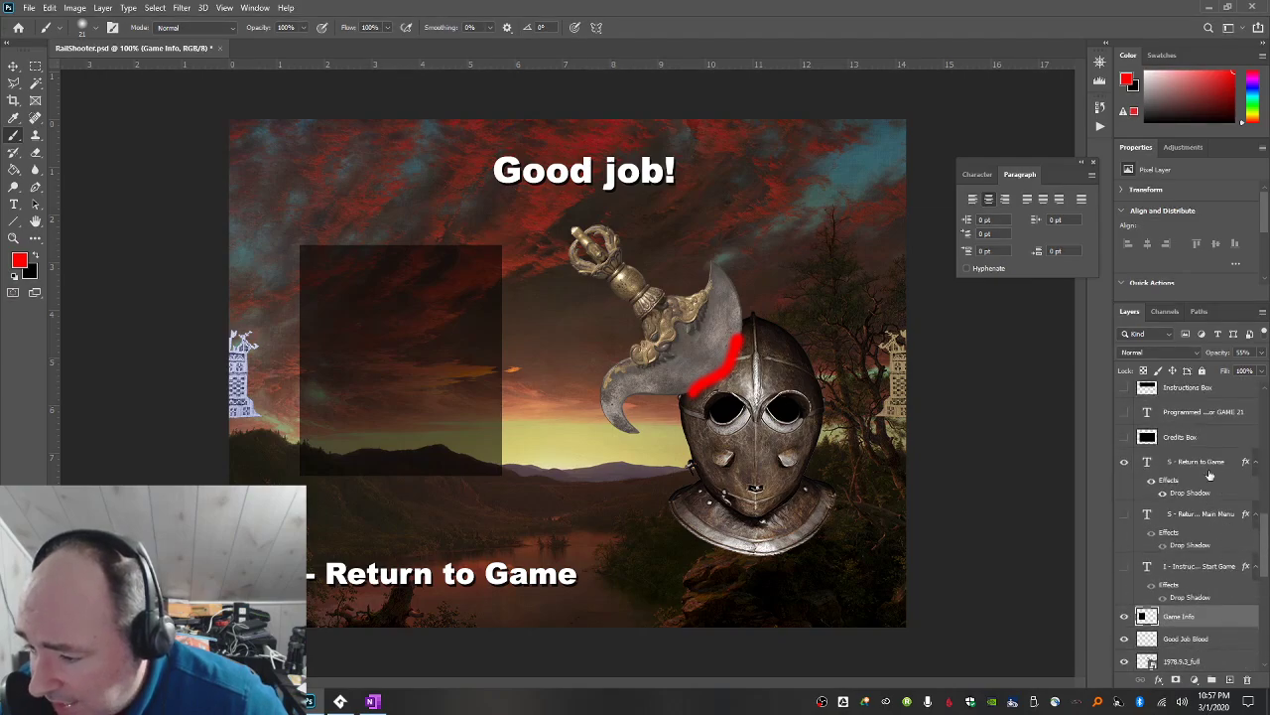
left_click(1211, 460)
left_click_drag(1209, 394, 1197, 533)
scroll(1197, 533, "up", 1)
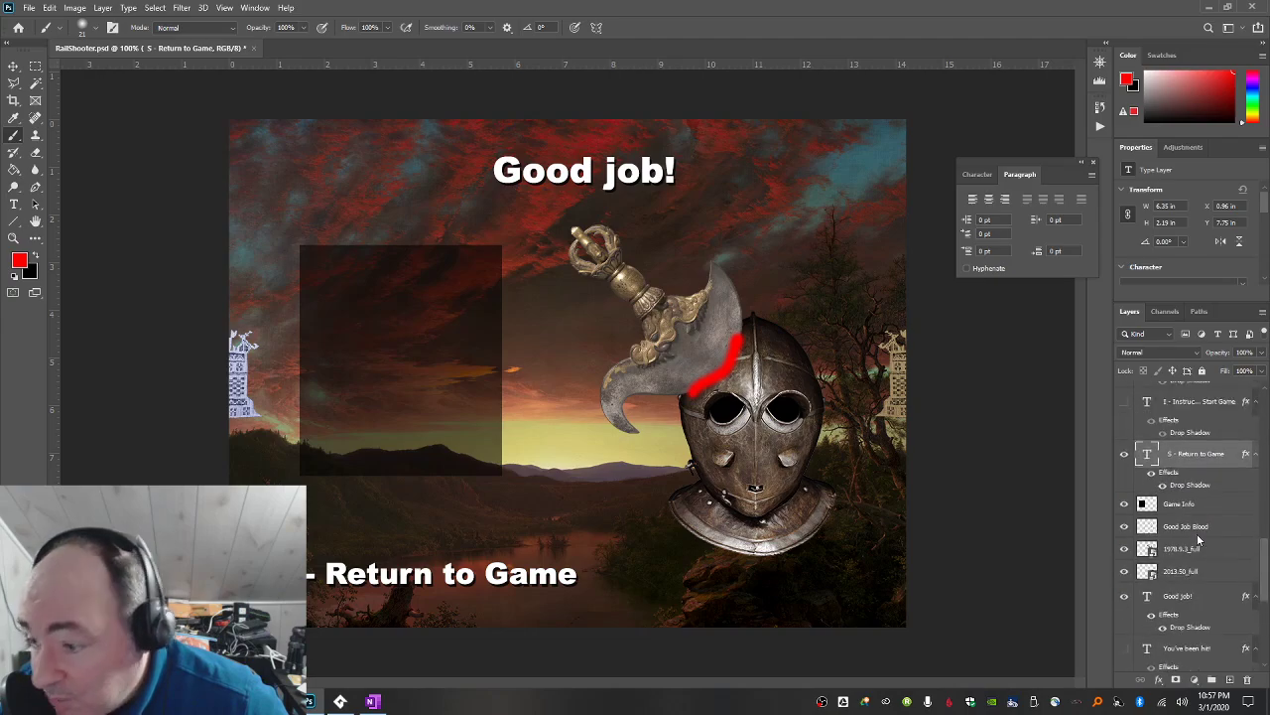
Group the layers from S - Return to Game through Good job! into a new group named Win.
left_click(1205, 596, "shift")
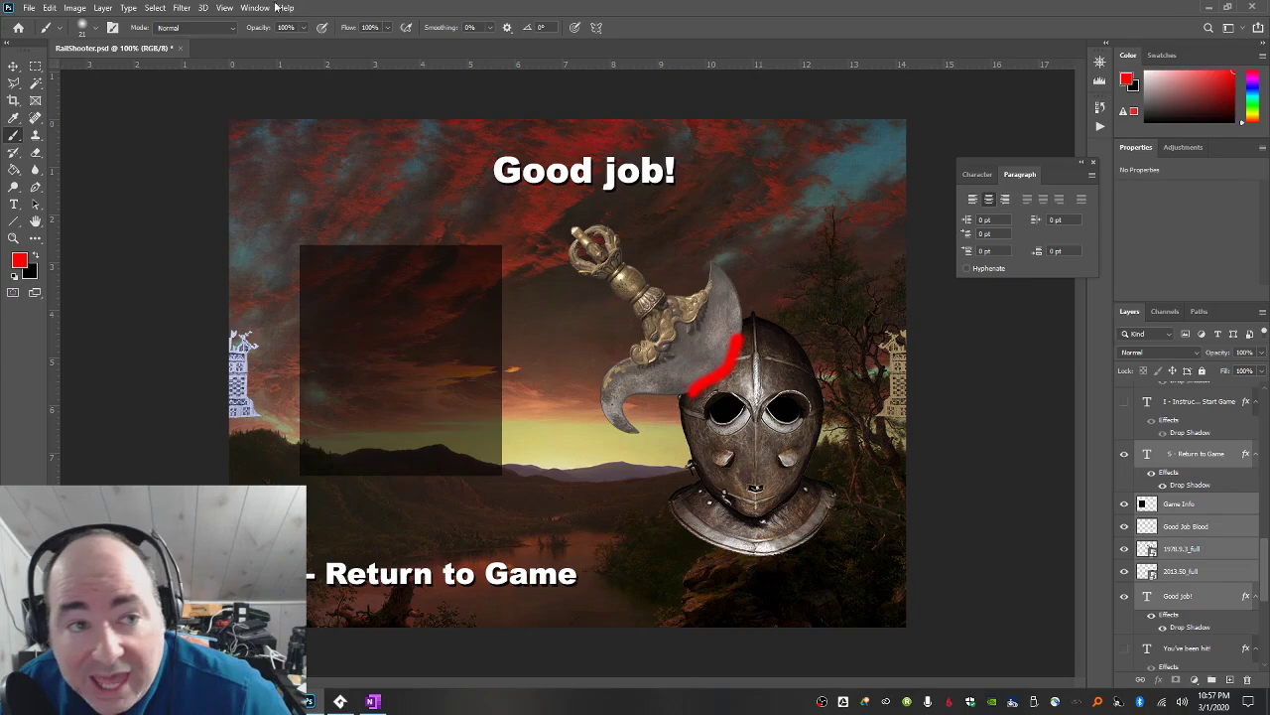
left_click(103, 8)
mouse_move(114, 24)
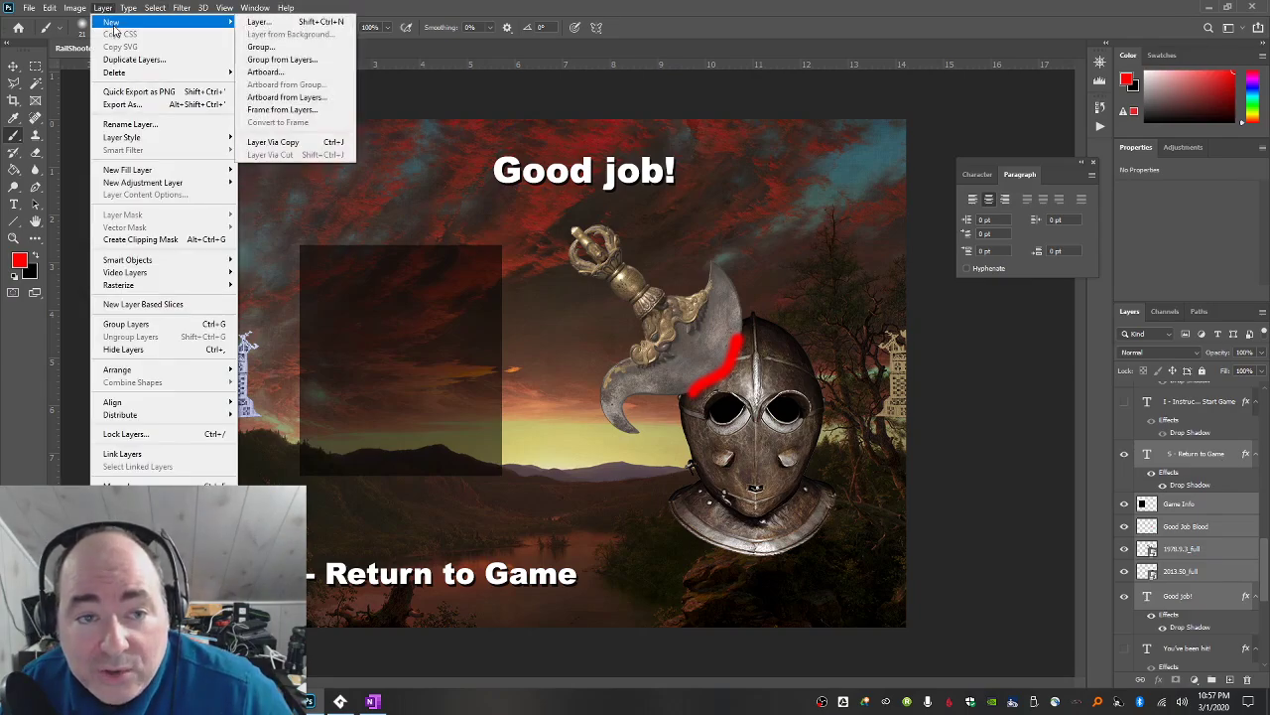
left_click(279, 59)
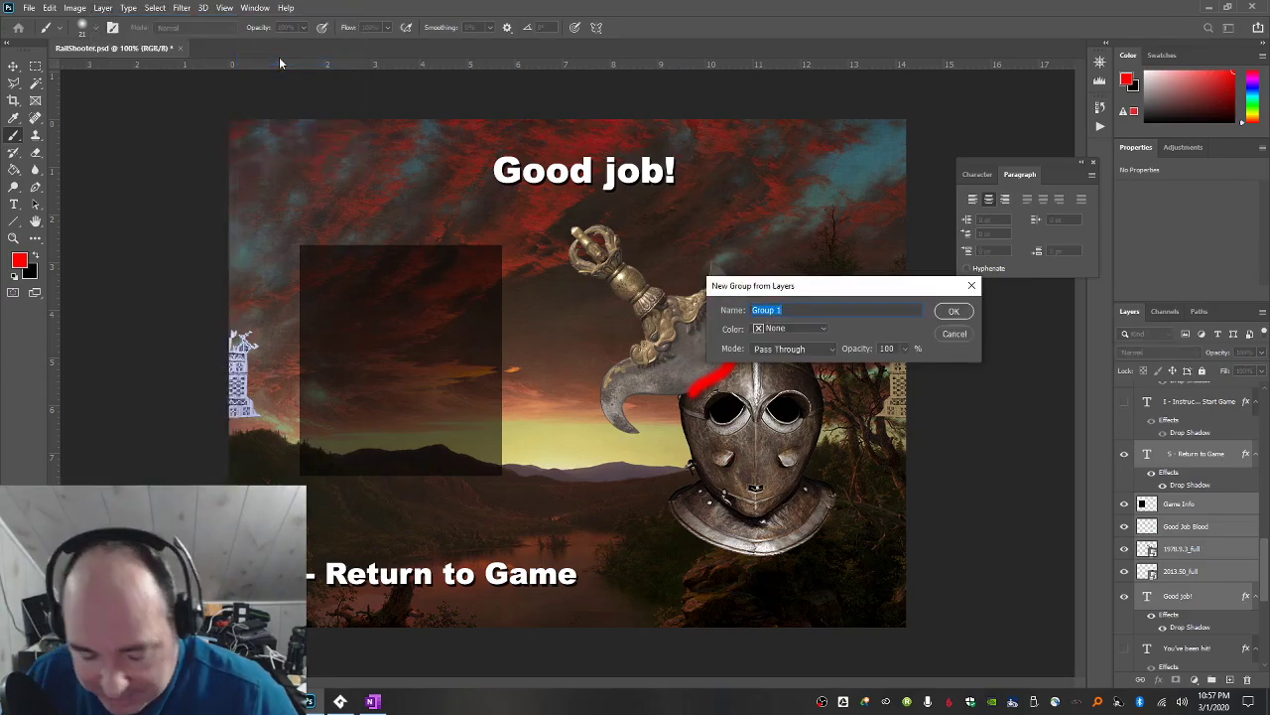
type("Win")
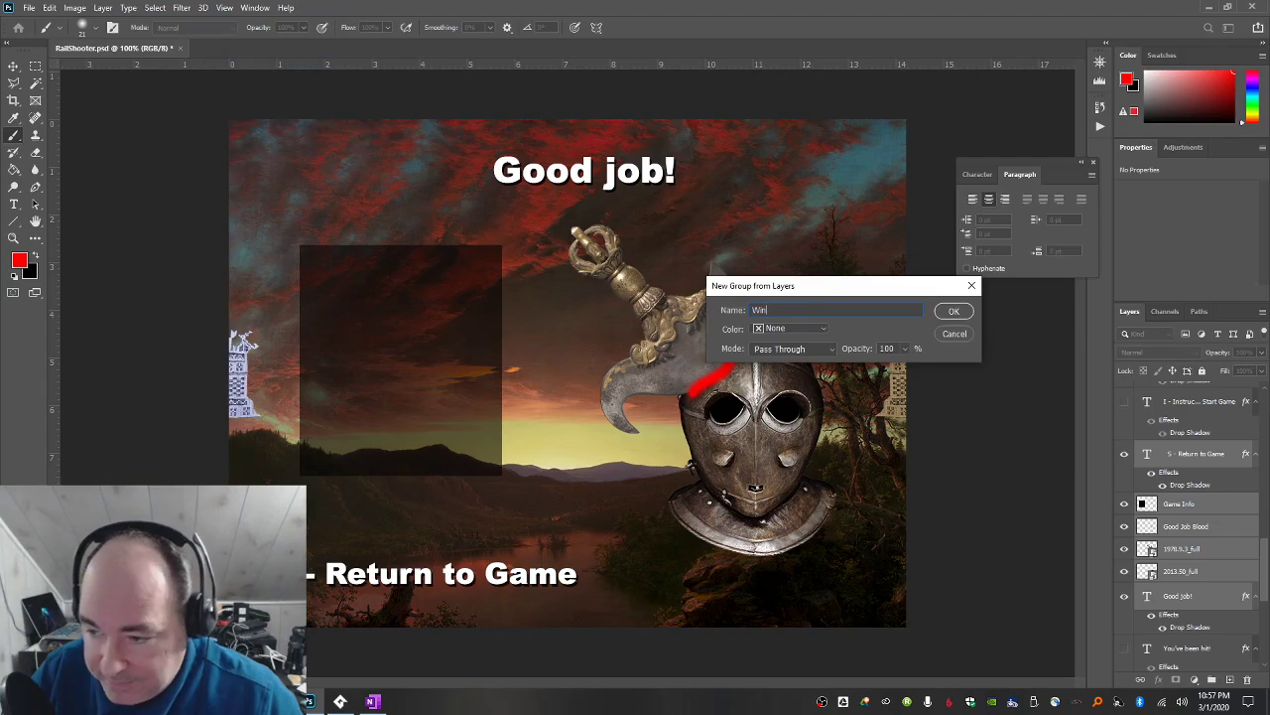
key("Return")
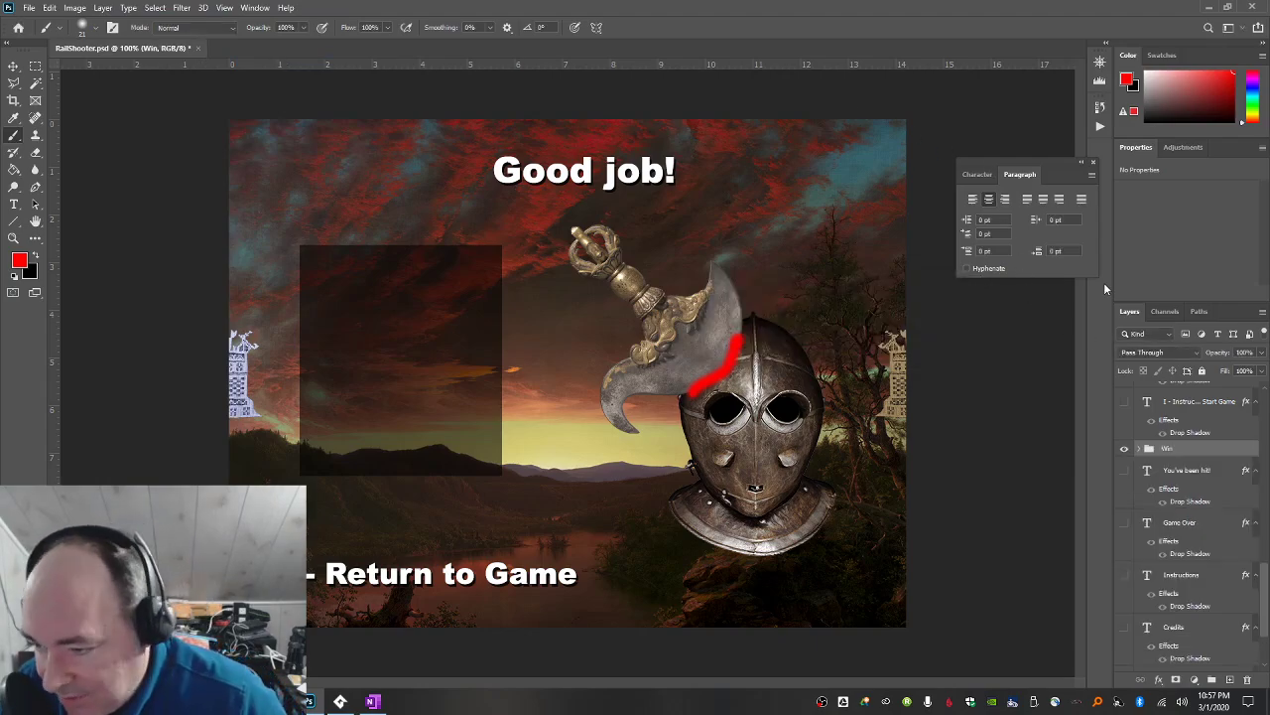
Hide the Win group and examine the remaining layers in the stack.
left_click(1126, 449)
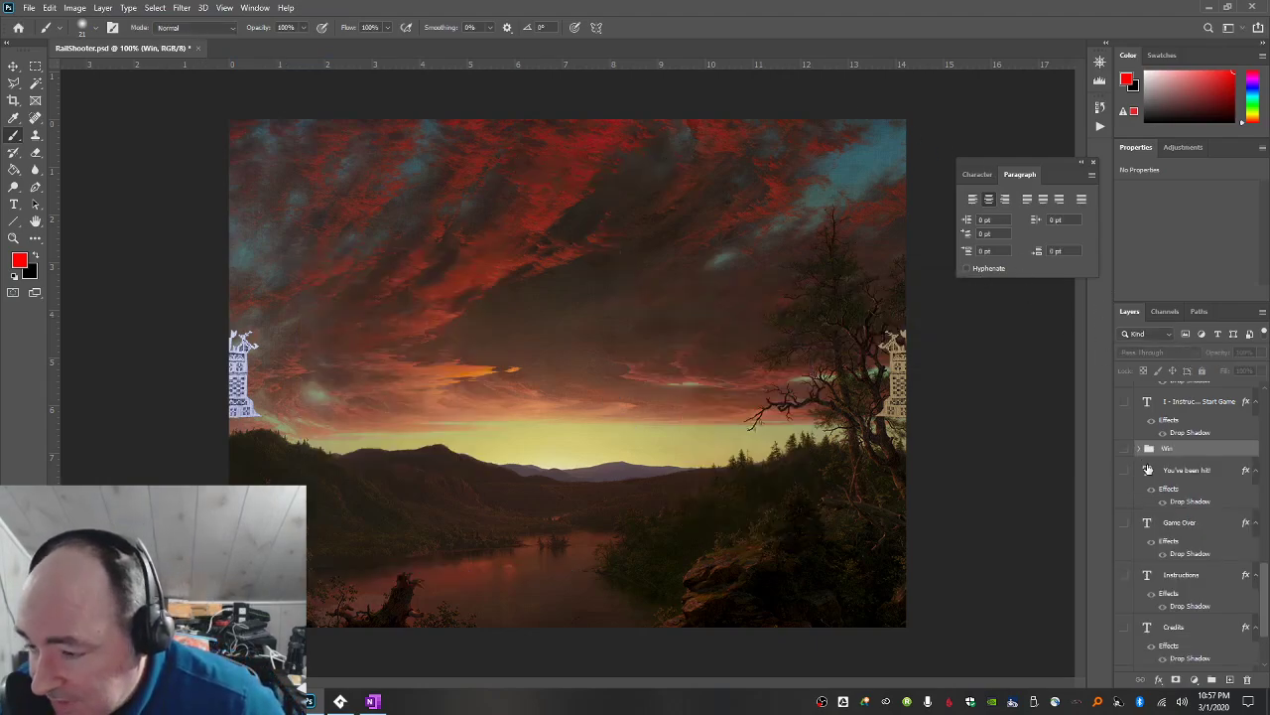
scroll(1142, 463, "up", 2)
scroll(1148, 468, "up", 2)
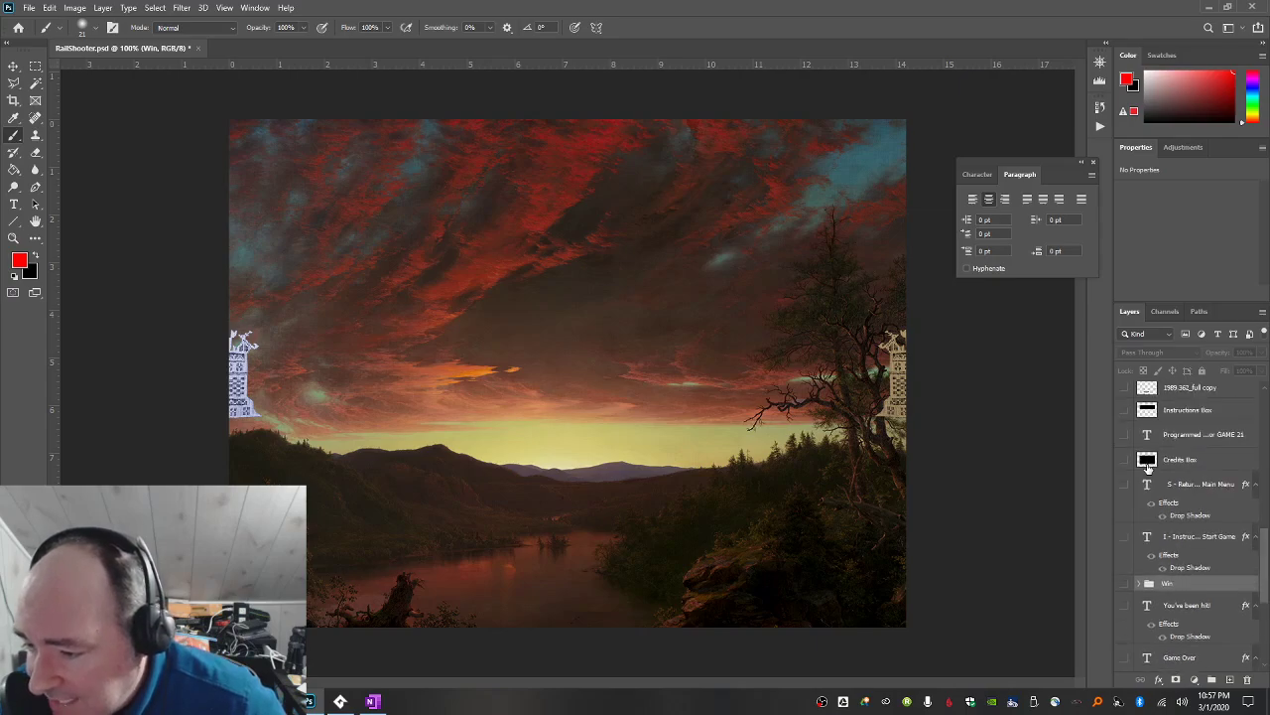
scroll(1148, 468, "up", 3)
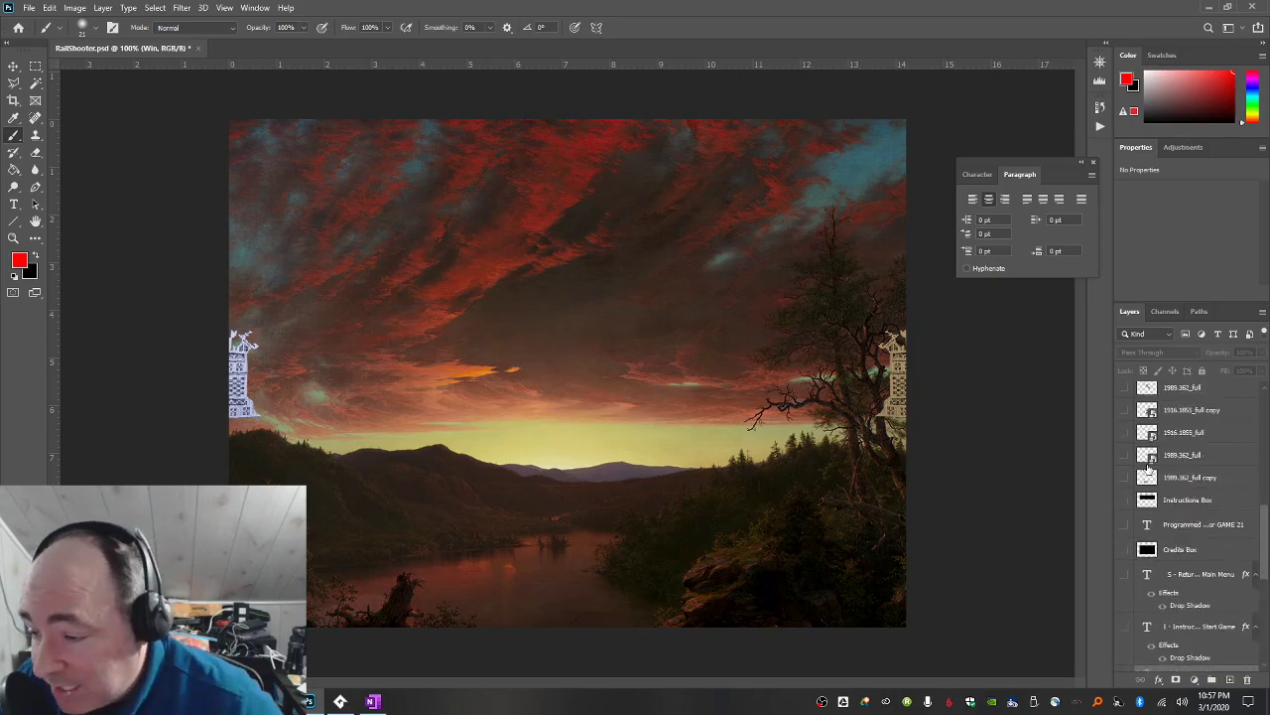
scroll(1148, 468, "up", 3)
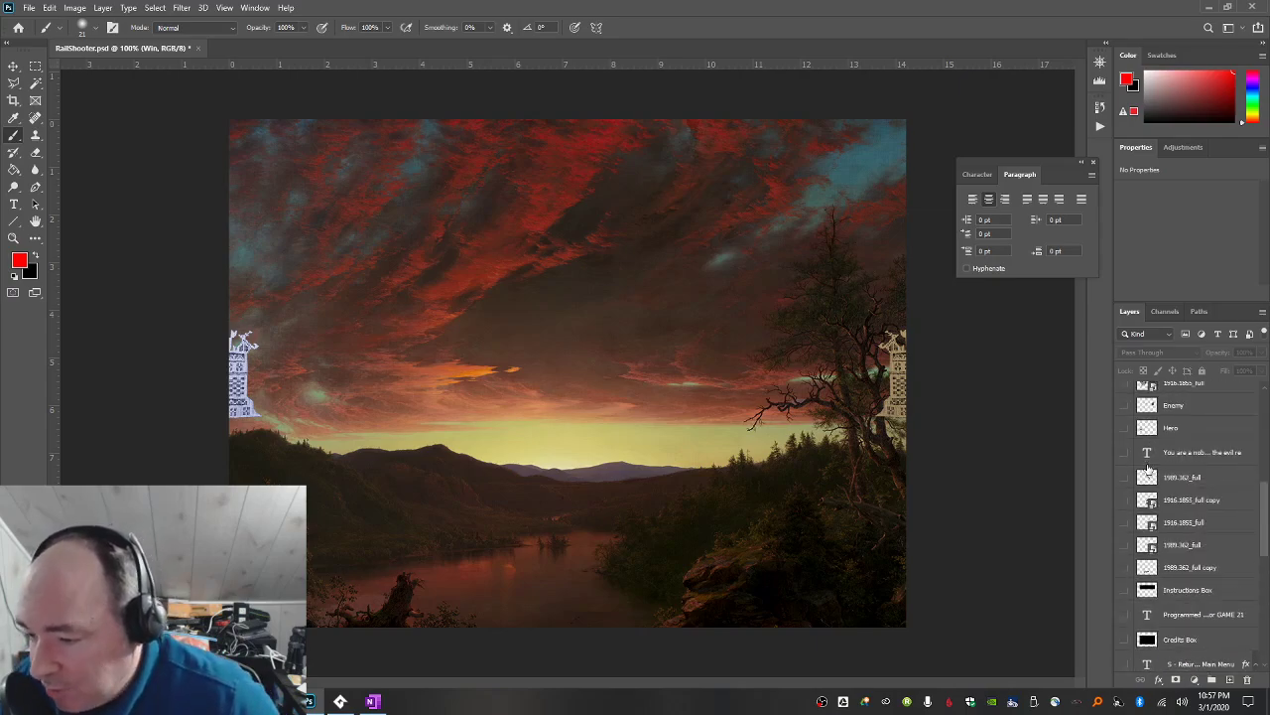
scroll(1148, 466, "down", 10)
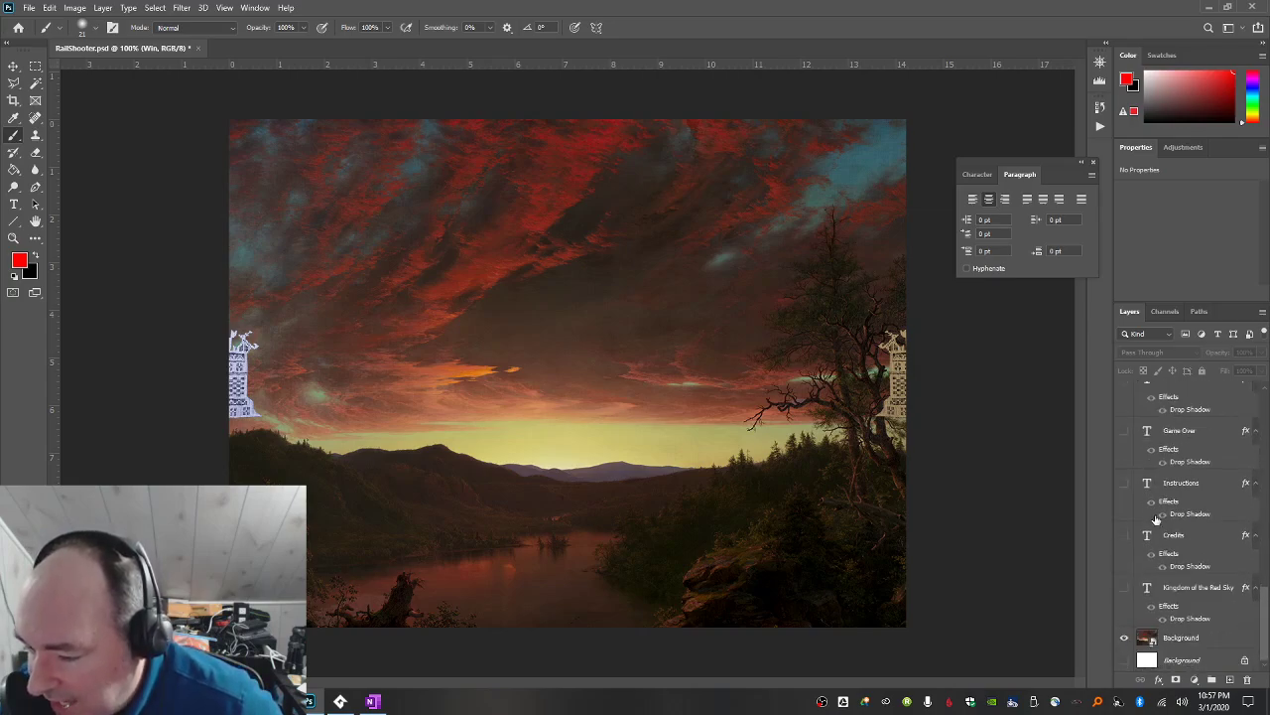
scroll(1171, 529, "up", 1)
scroll(1171, 530, "up", 1)
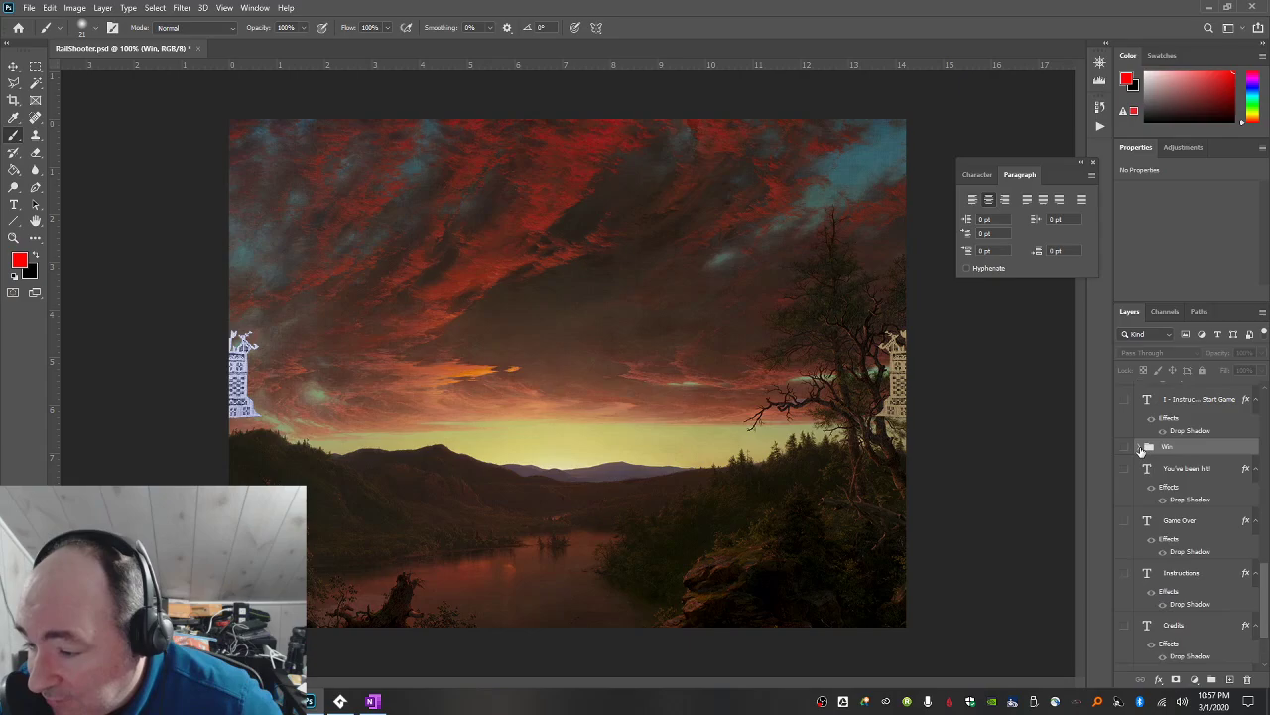
Show the Win group, duplicate its S - Return to Game and Game Info layers, and place the copies above the group.
left_click(1140, 447)
left_click(1125, 449)
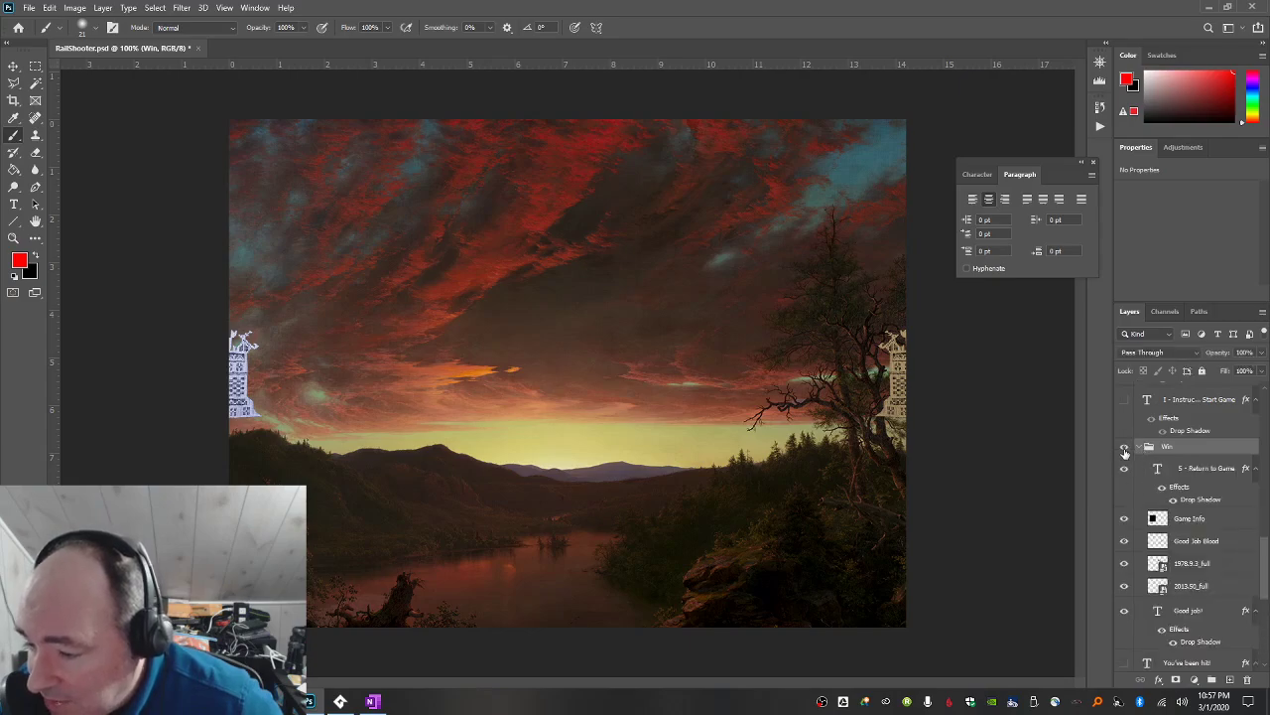
left_click(1208, 470)
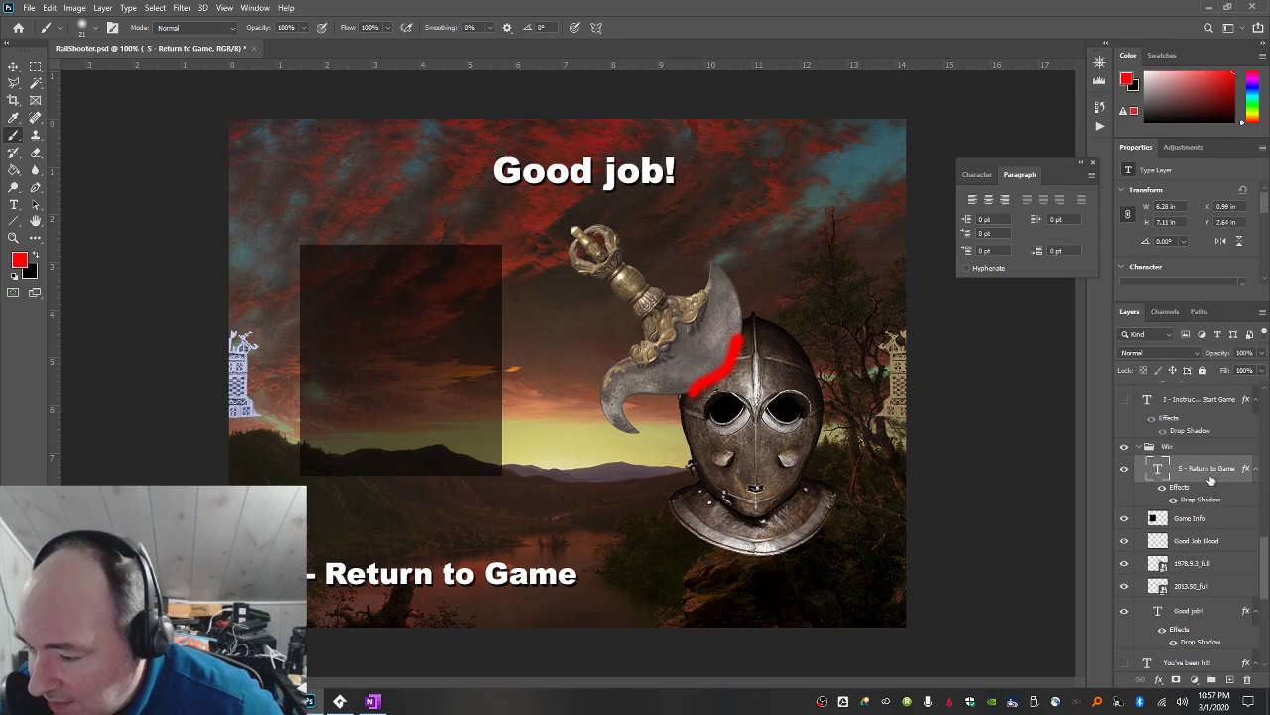
left_click(1210, 482)
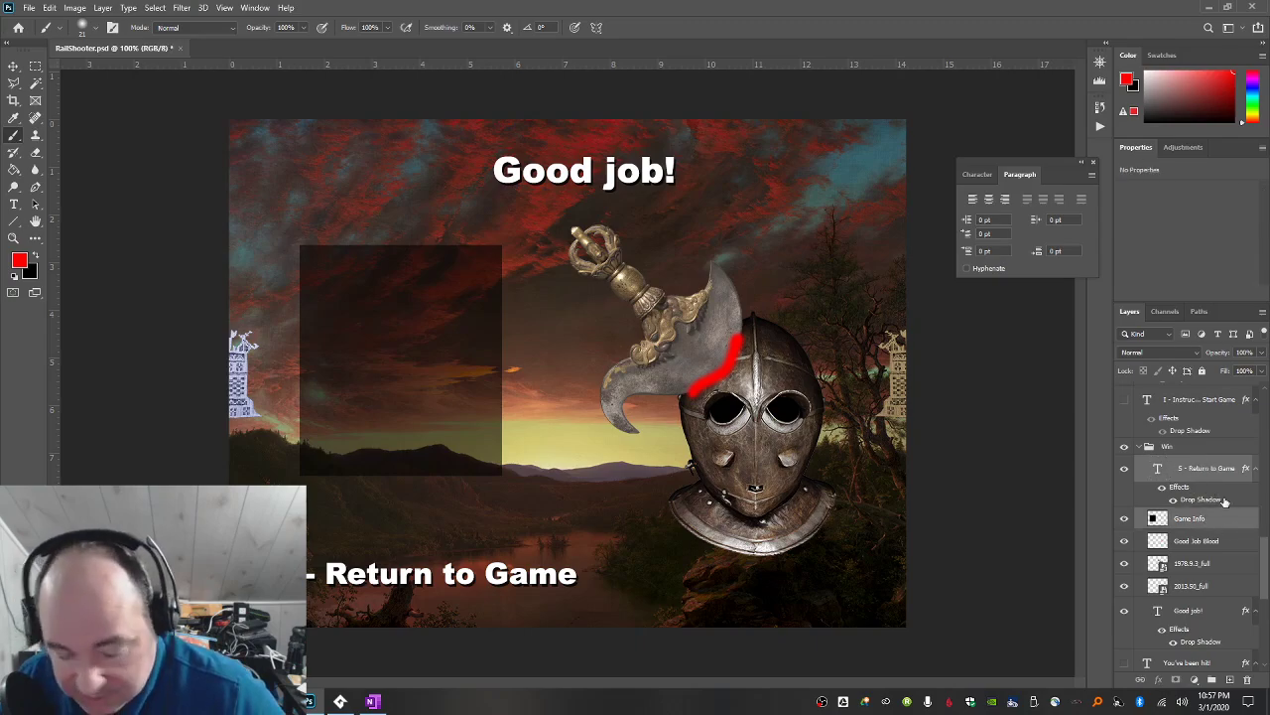
key("ctrl+v")
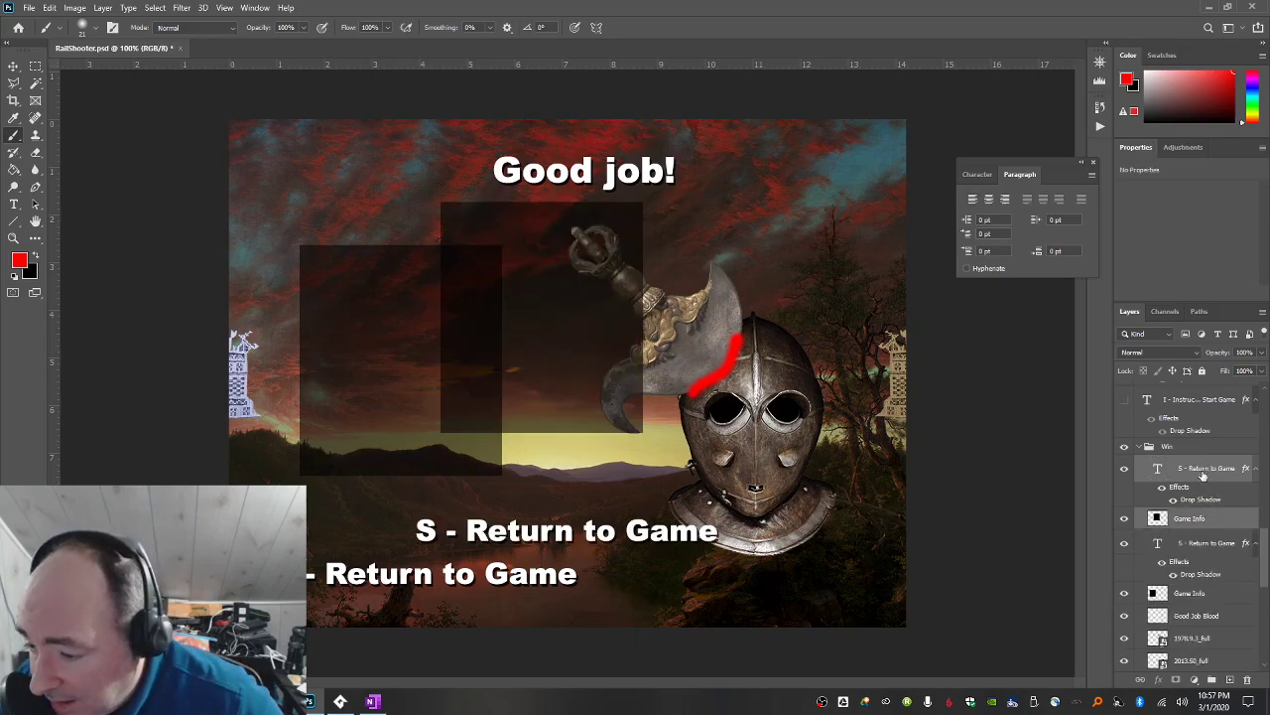
left_click_drag(1208, 454, 1198, 438)
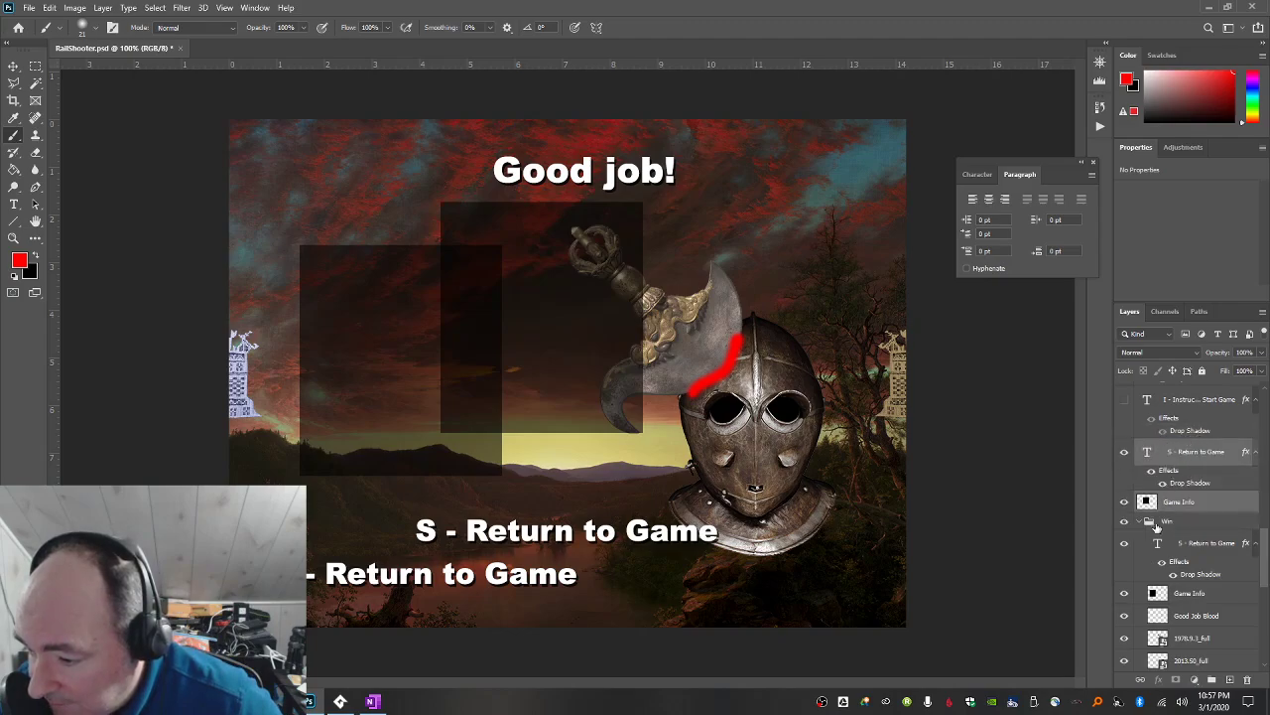
Hide and show the Win group to compare its contents with the remaining layers in the stack.
left_click(1125, 522)
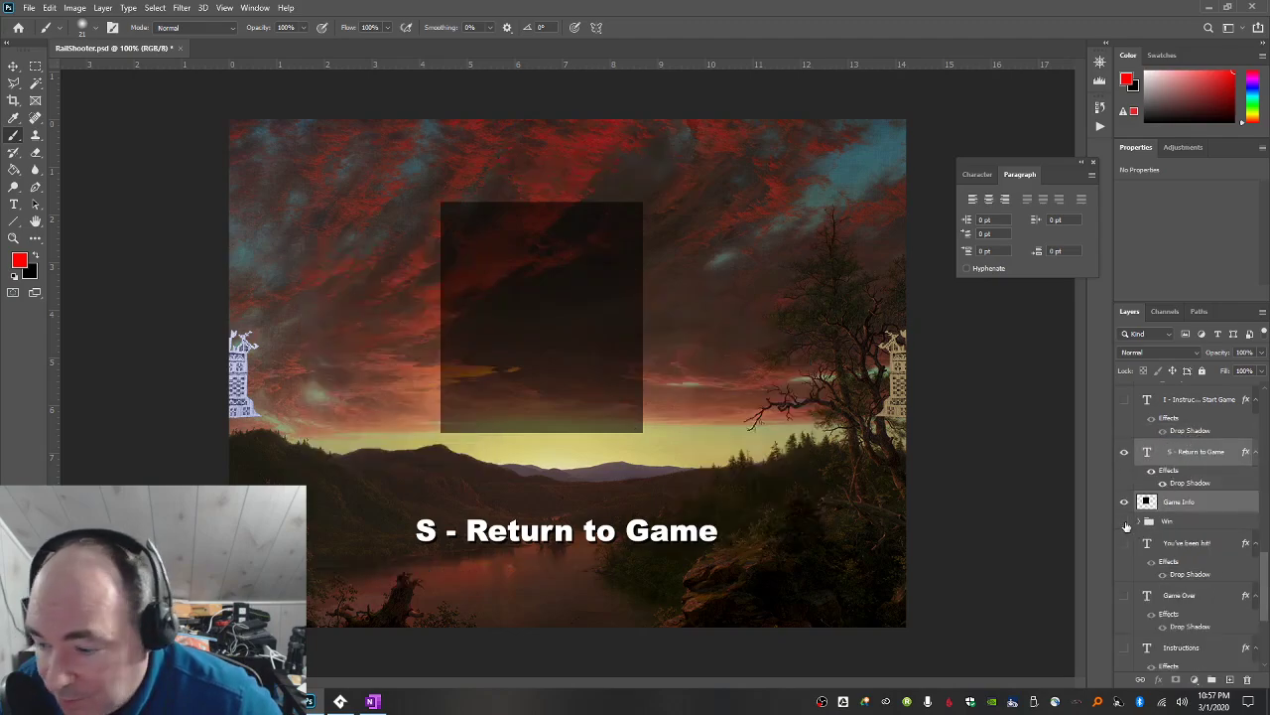
left_click(1126, 526)
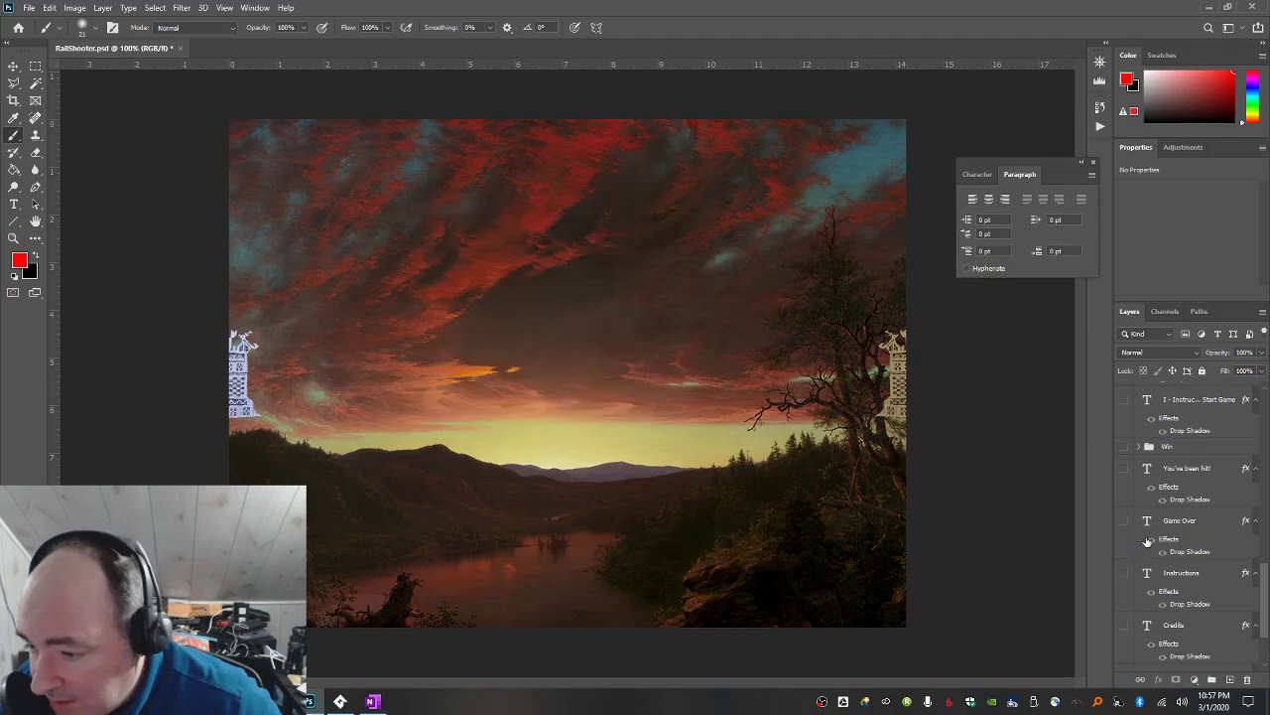
left_click(1126, 445)
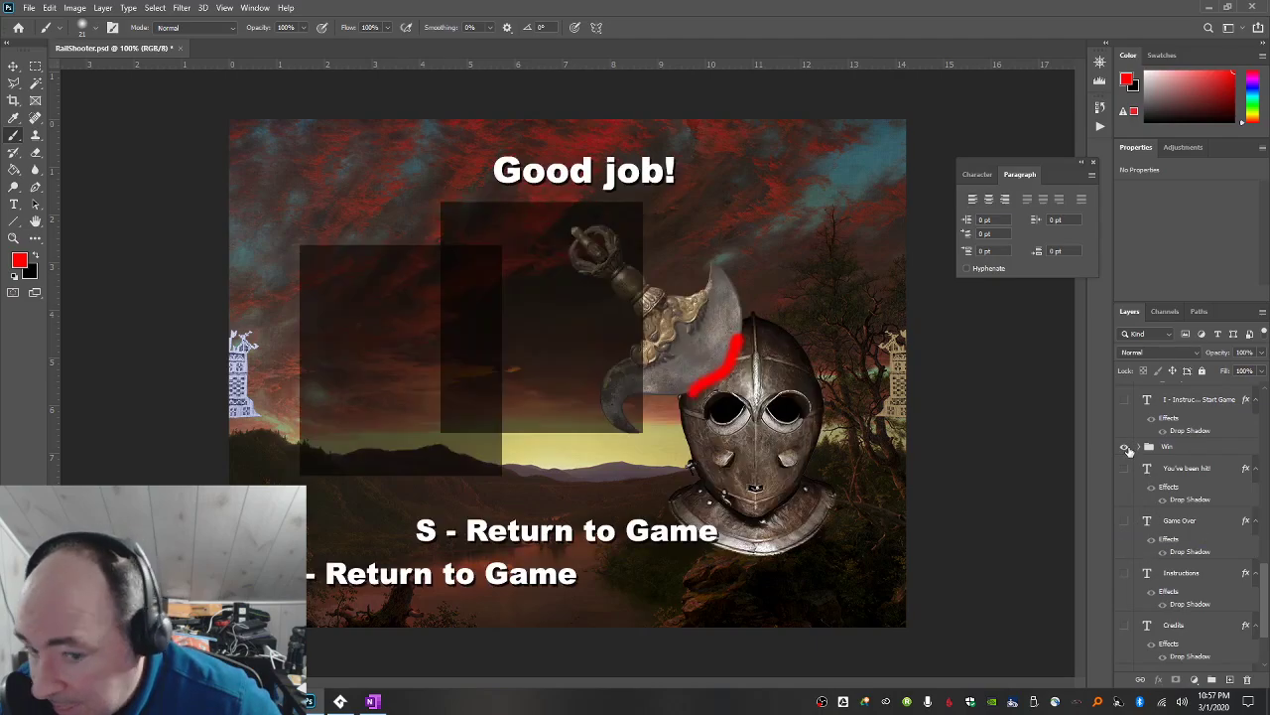
scroll(1147, 467, "down", 1)
scroll(1147, 475, "up", 1)
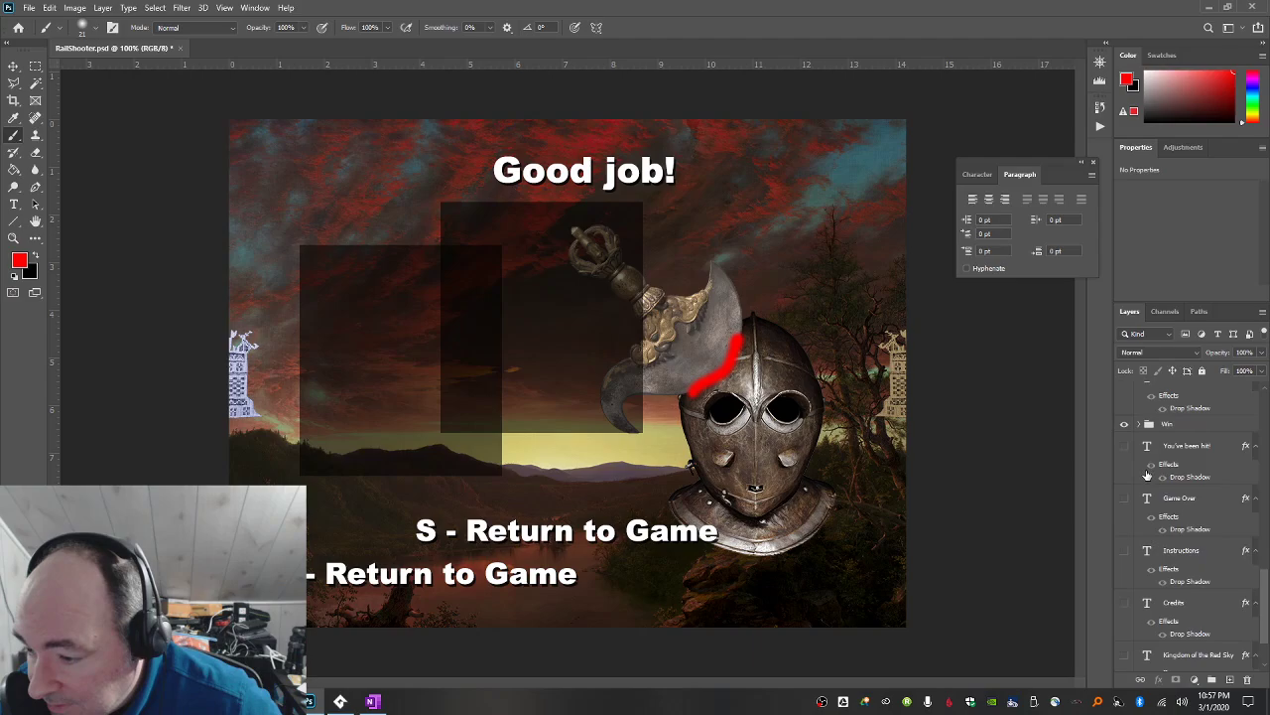
scroll(1148, 476, "up", 3)
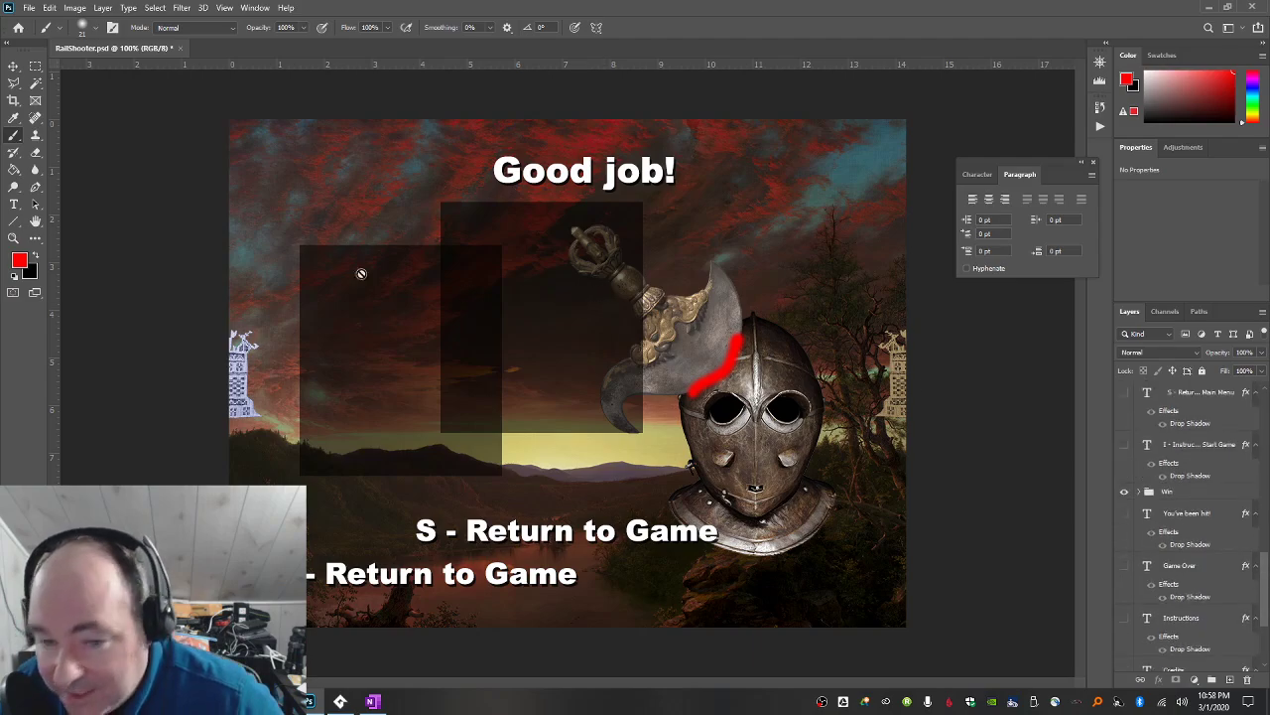
Delete the duplicated S - Return to Game and Game Info layers from inside the Win group.
left_click(13, 65)
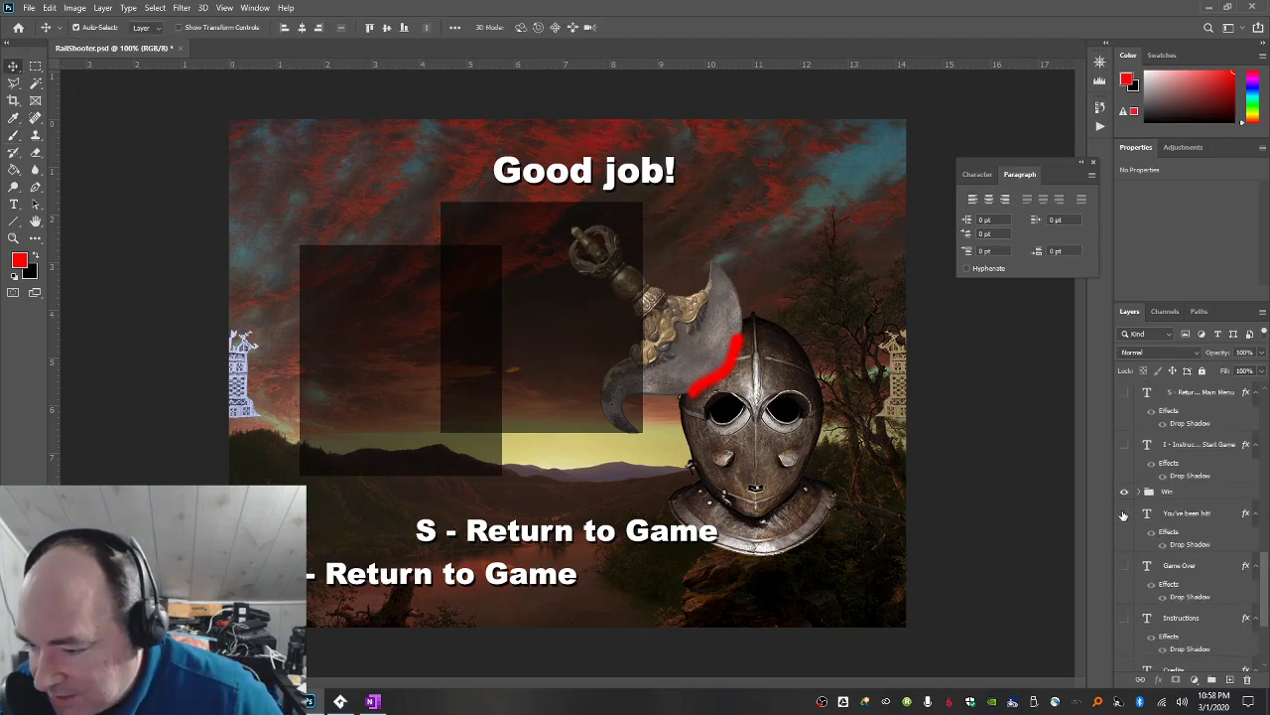
left_click(1138, 491)
scroll(1141, 486, "down", 2)
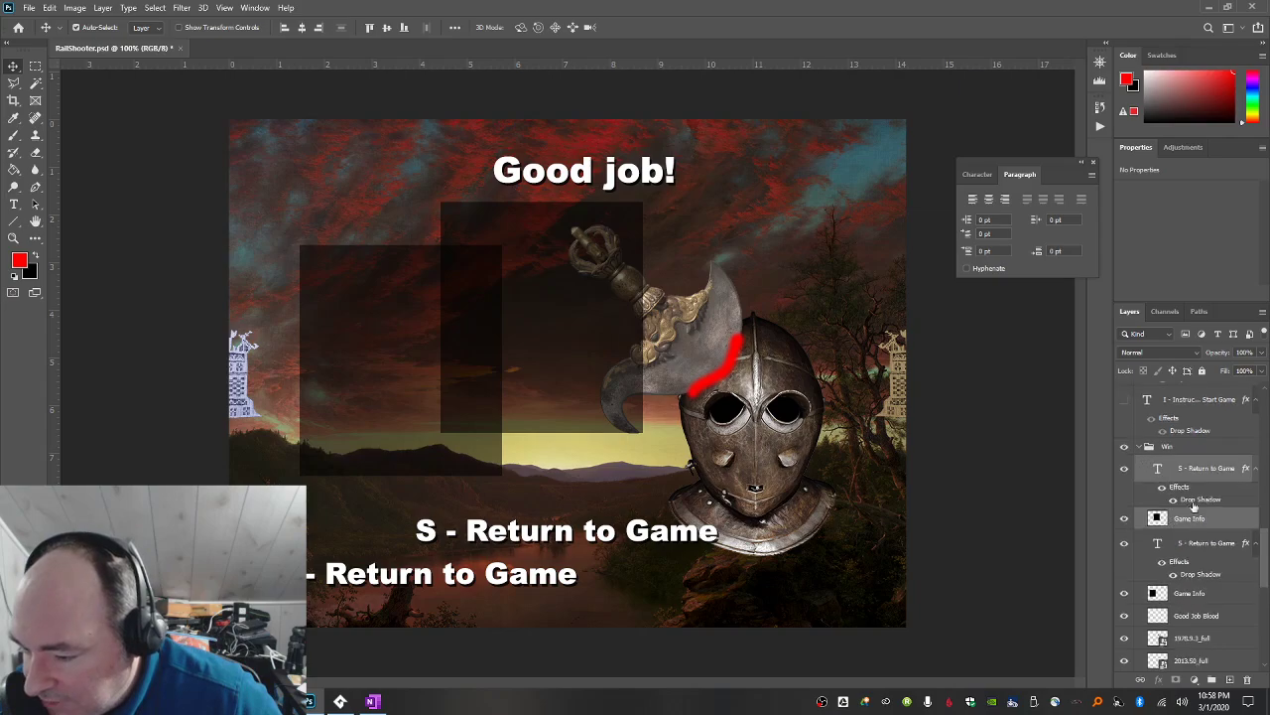
left_click(1248, 680)
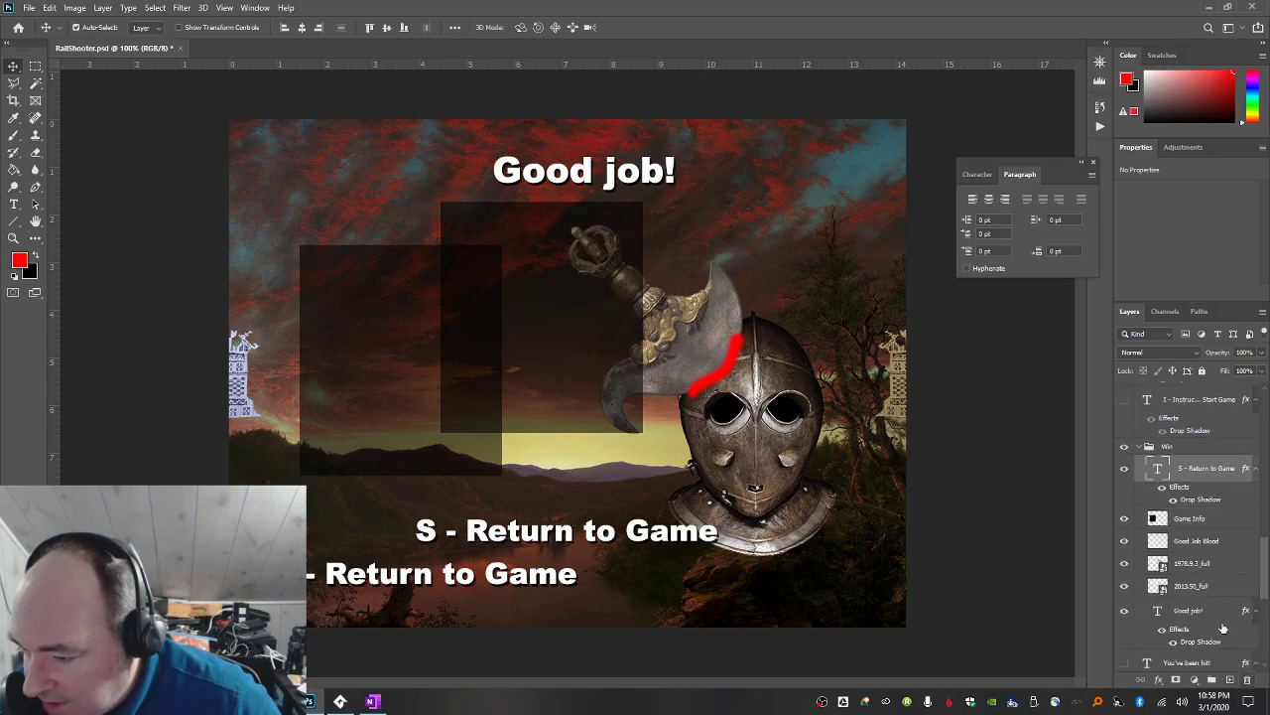
Duplicate the Win group's S - Return to Game and Game Info layers and place both copies directly above the group.
left_click(1220, 519)
right_click(1220, 519)
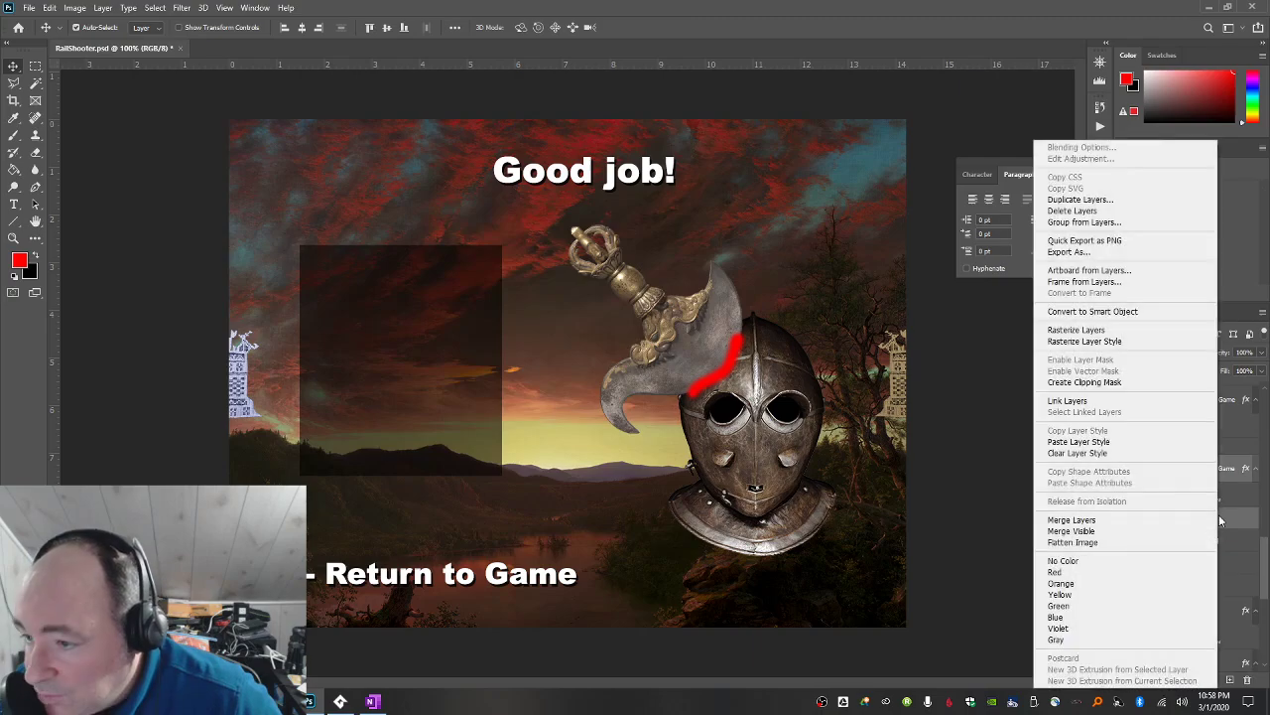
left_click(1113, 200)
key("Return")
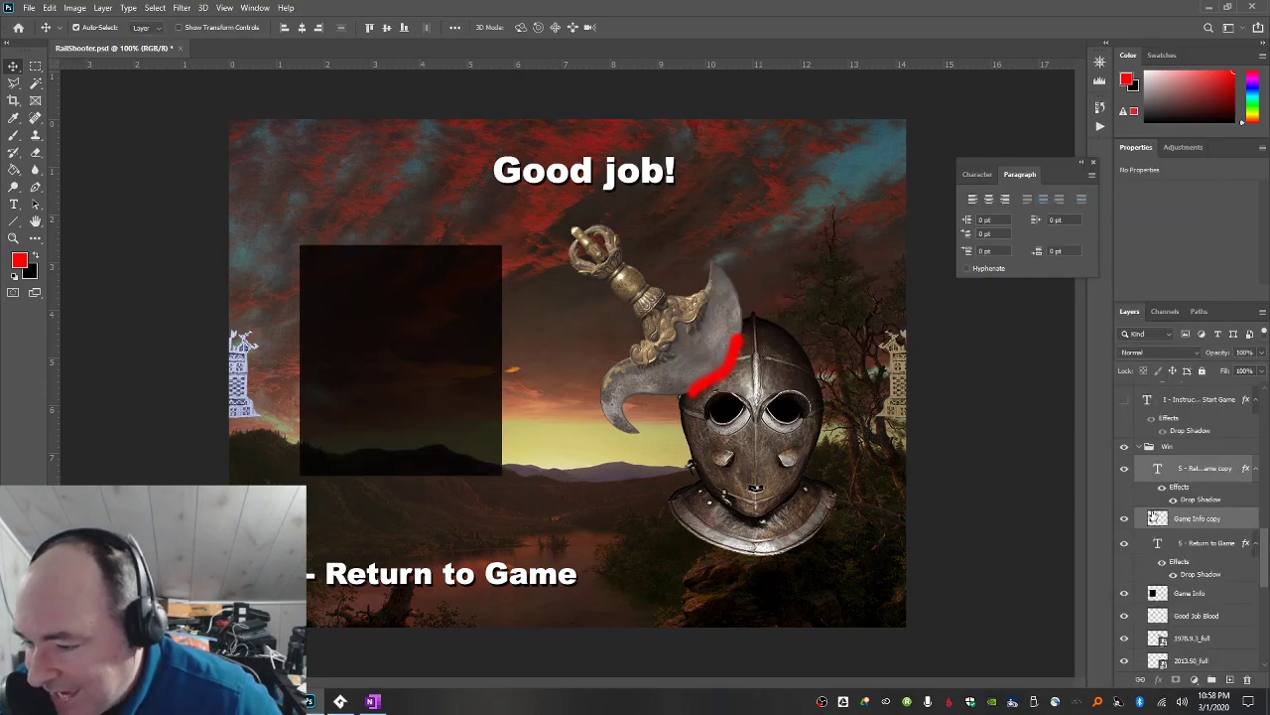
left_click_drag(1205, 466, 1201, 437)
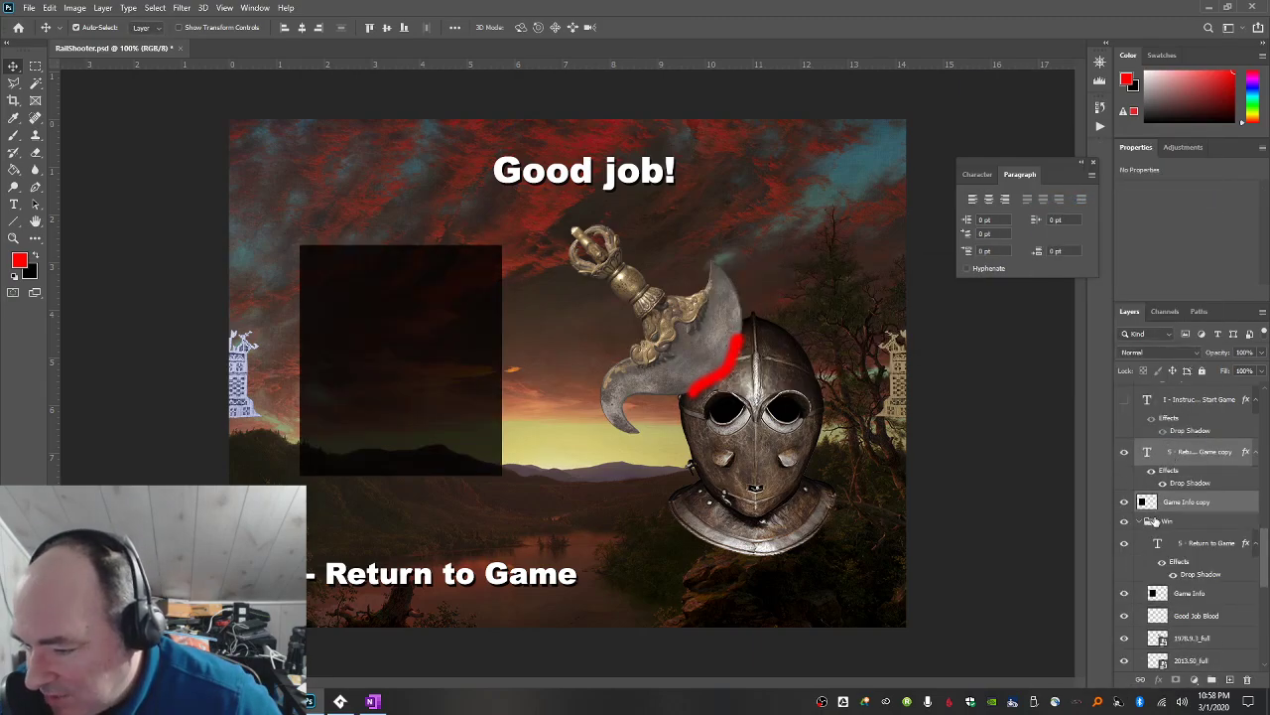
Collapse and hide the Win group.
left_click(1145, 522)
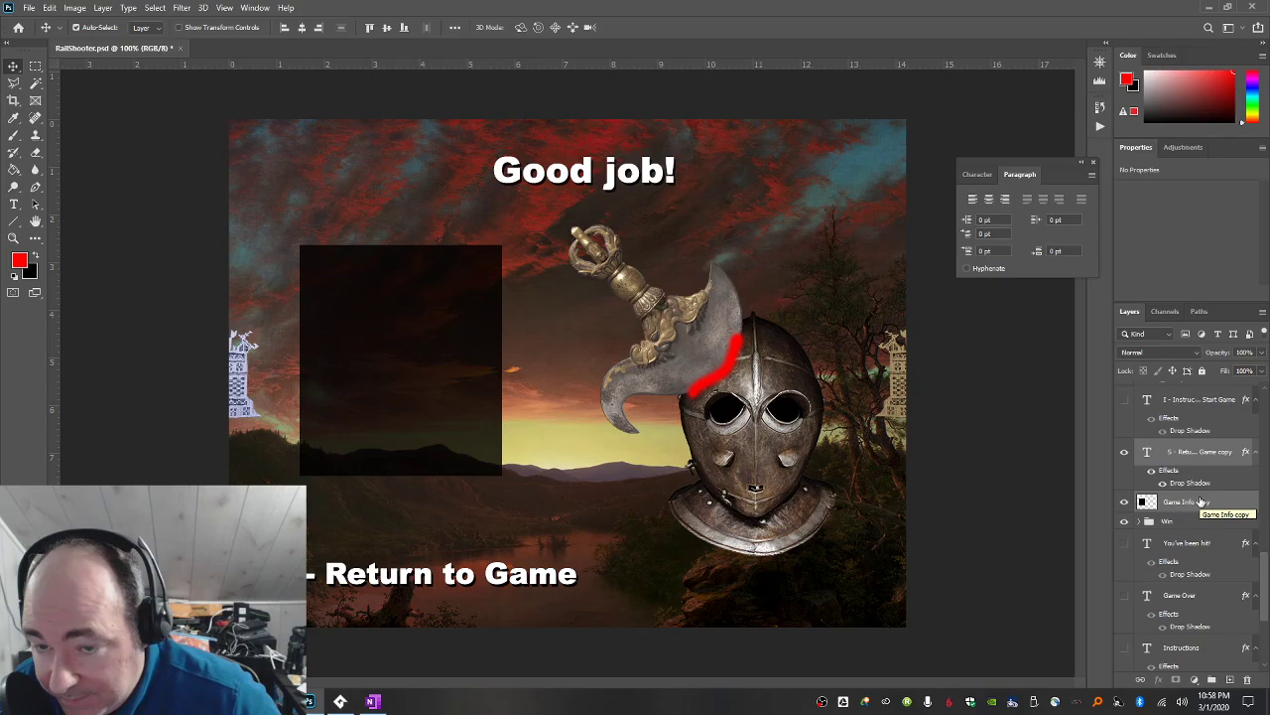
scroll(1201, 502, "up", 2)
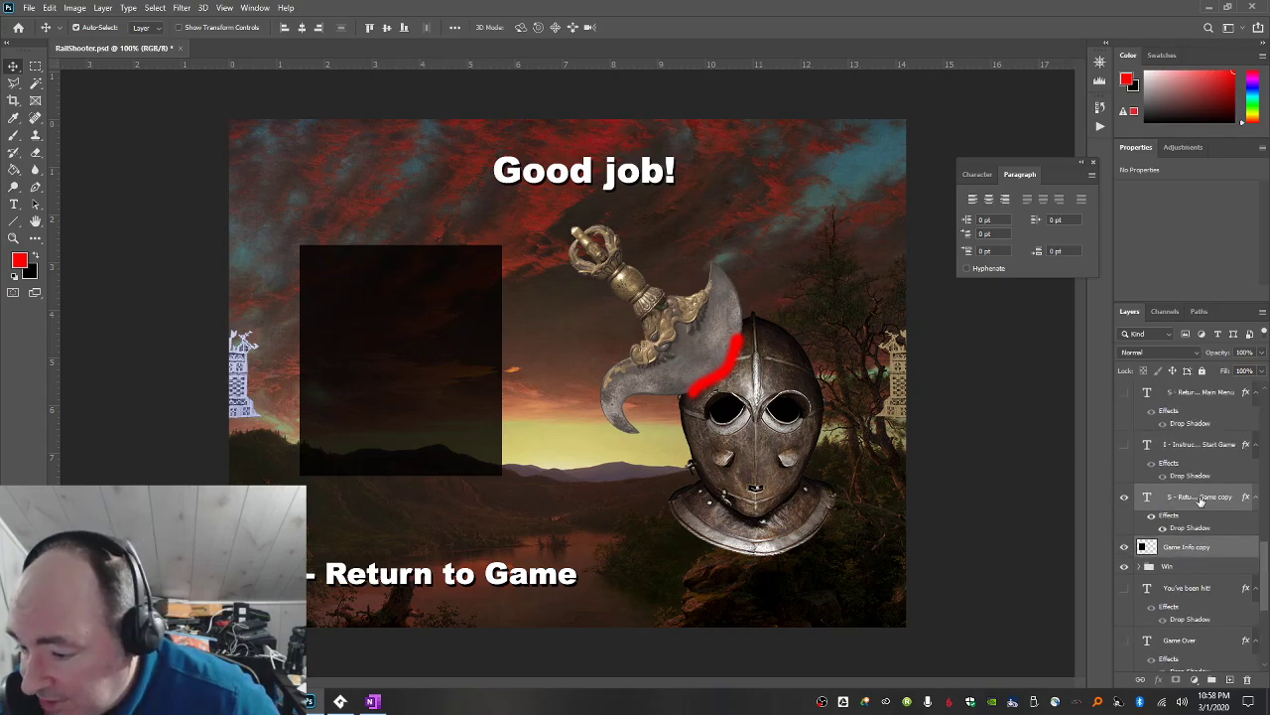
left_click(1125, 566)
Examine the upper layers in the stack and preview the 1916.1855_full and 2013.50_full artwork above the Hero layer.
scroll(1174, 580, "up", 7)
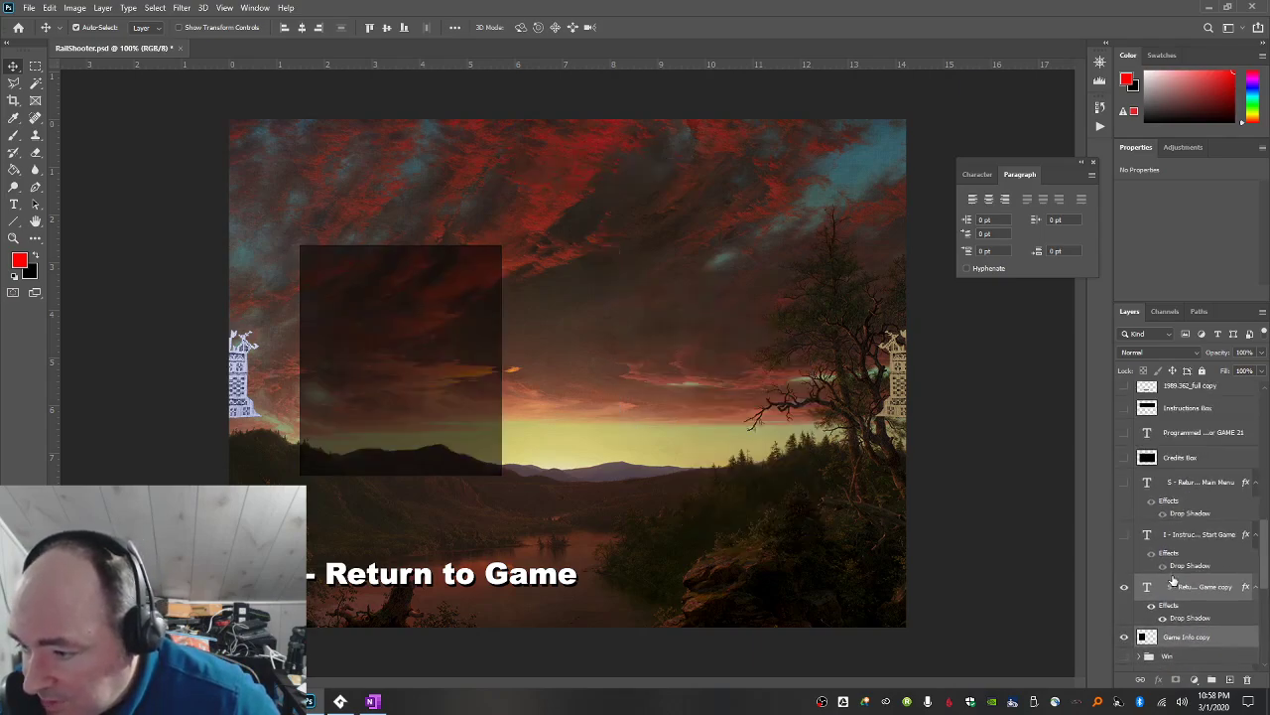
scroll(1174, 580, "up", 8)
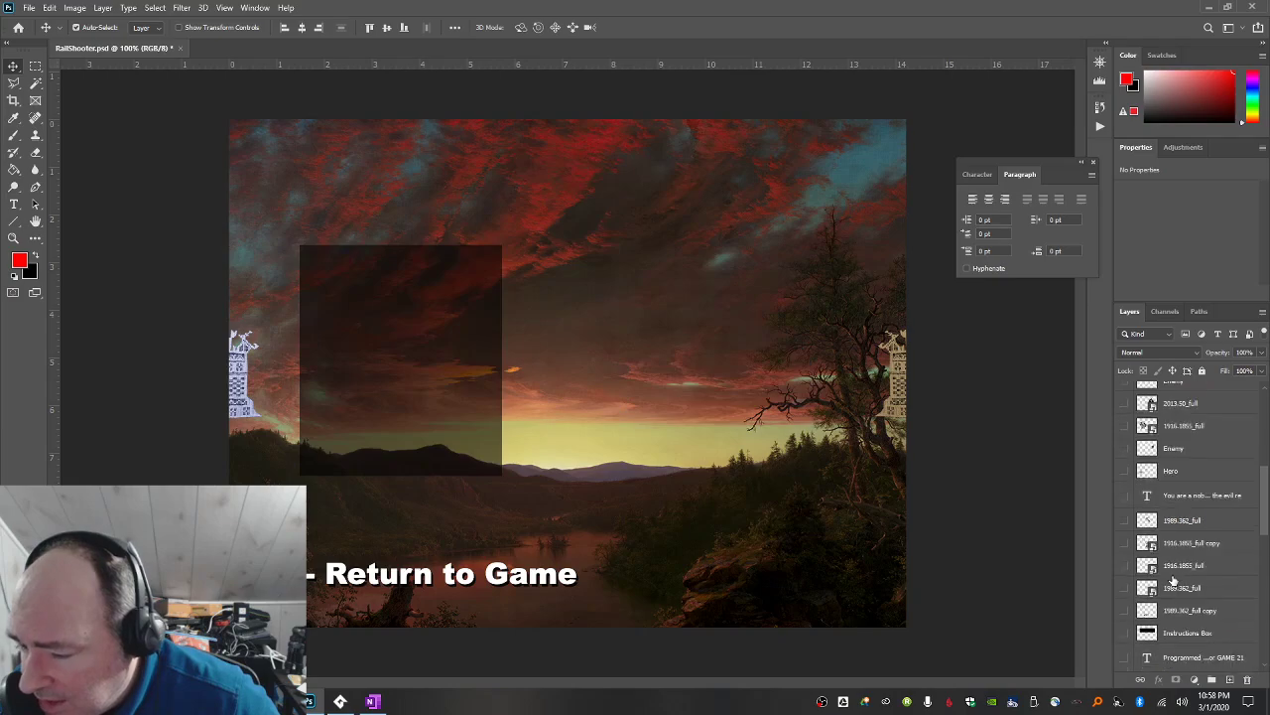
scroll(1174, 580, "up", 8)
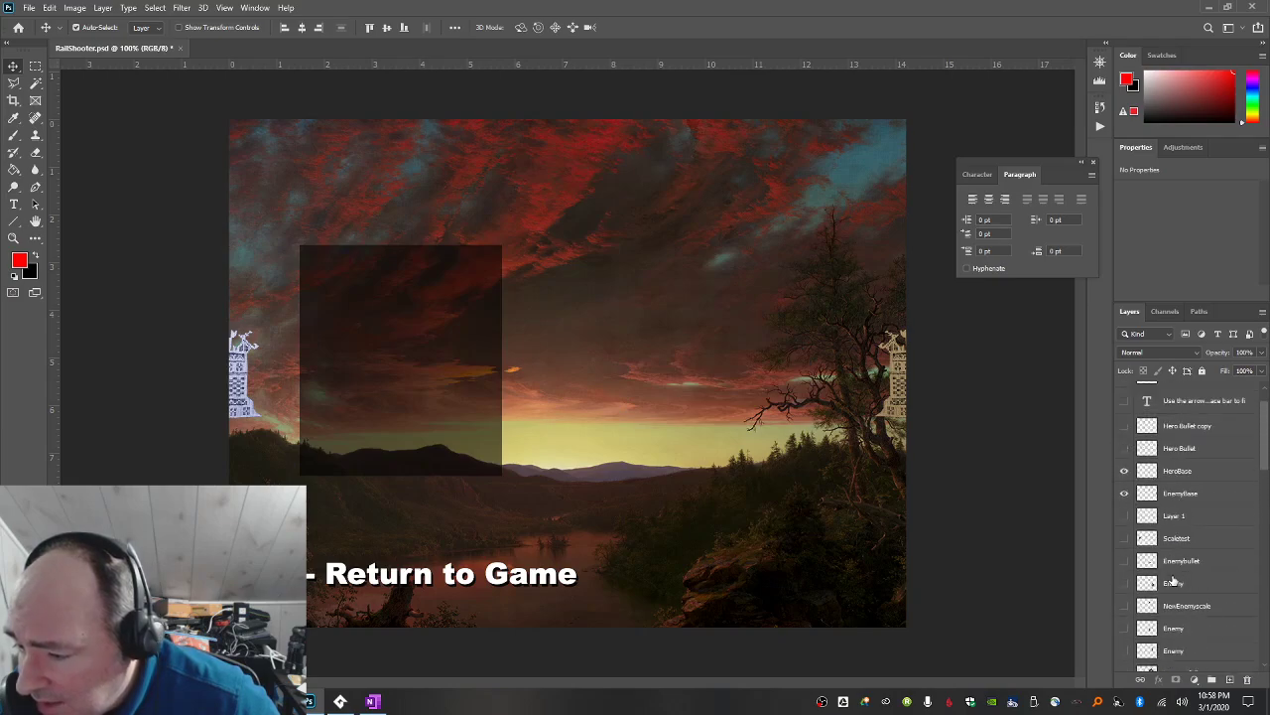
scroll(1174, 581, "down", 7)
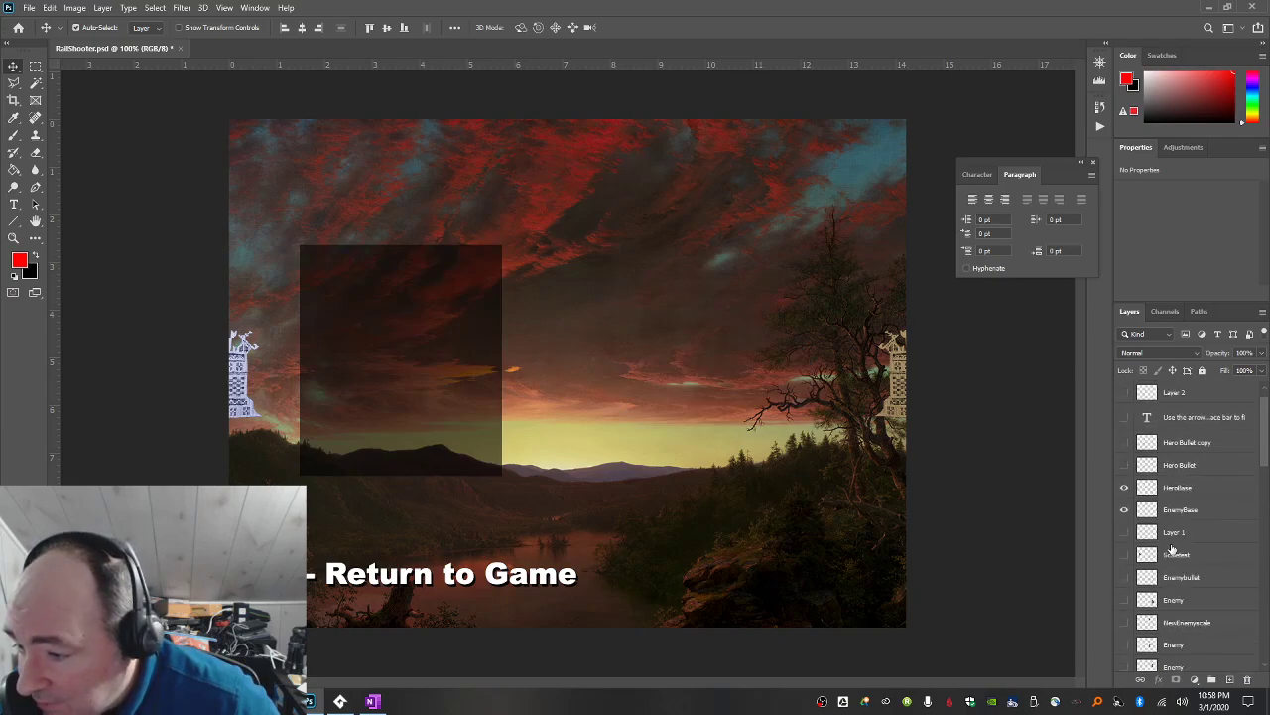
scroll(1171, 548, "down", 4)
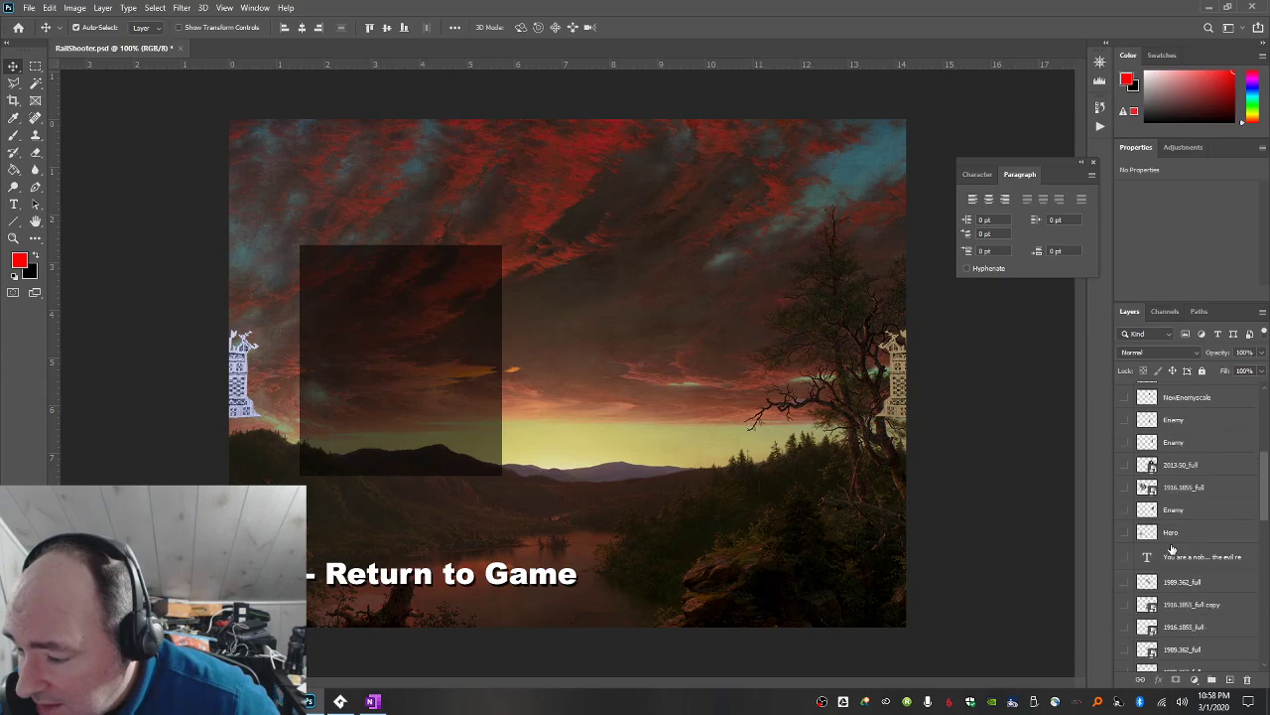
left_click(1125, 488)
left_click(1125, 487)
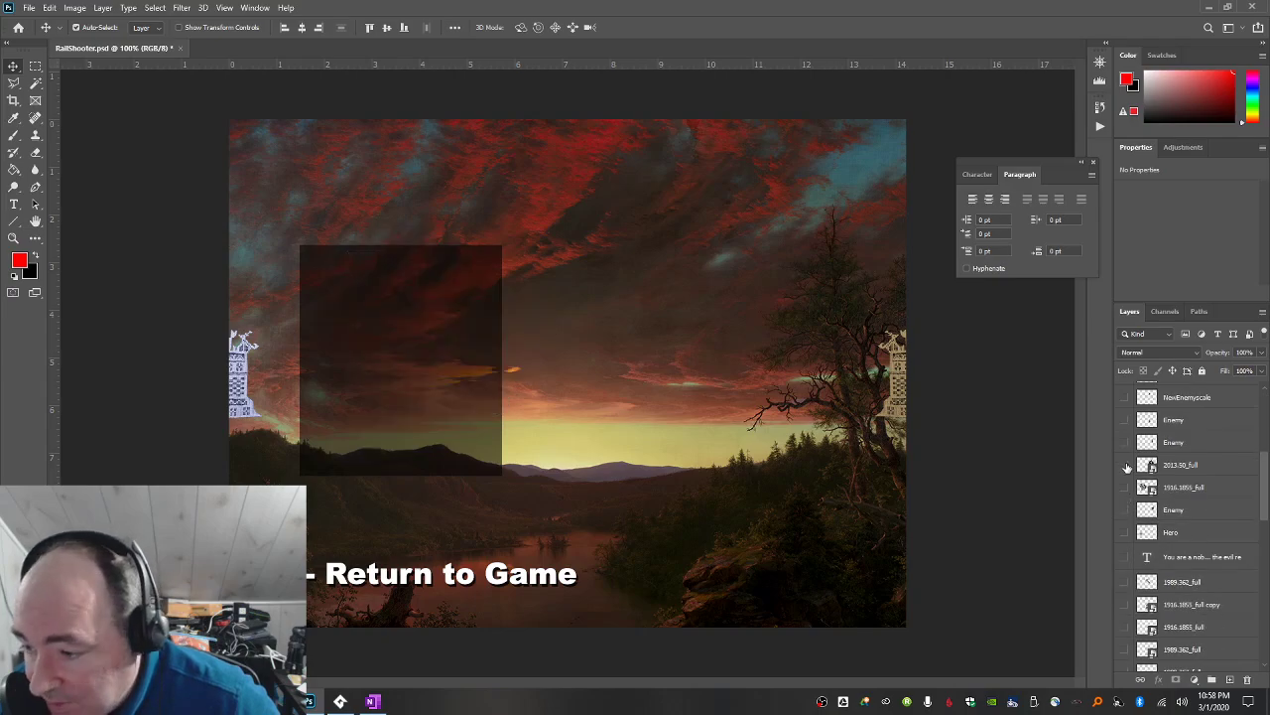
left_click(1126, 464)
left_click(1127, 466)
scroll(1126, 491, "down", 7)
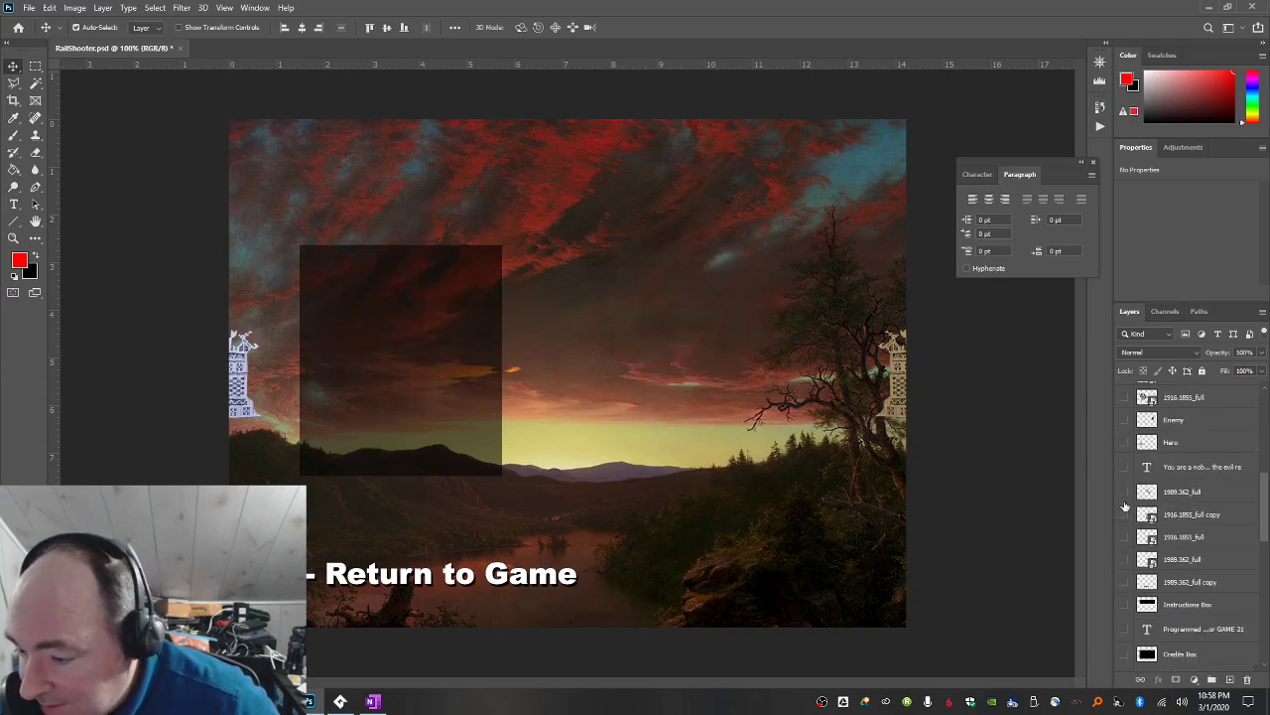
Preview the bloodied 1989.362_full dagger and the 1916.1855_full copy armor on the canvas.
left_click(1124, 425)
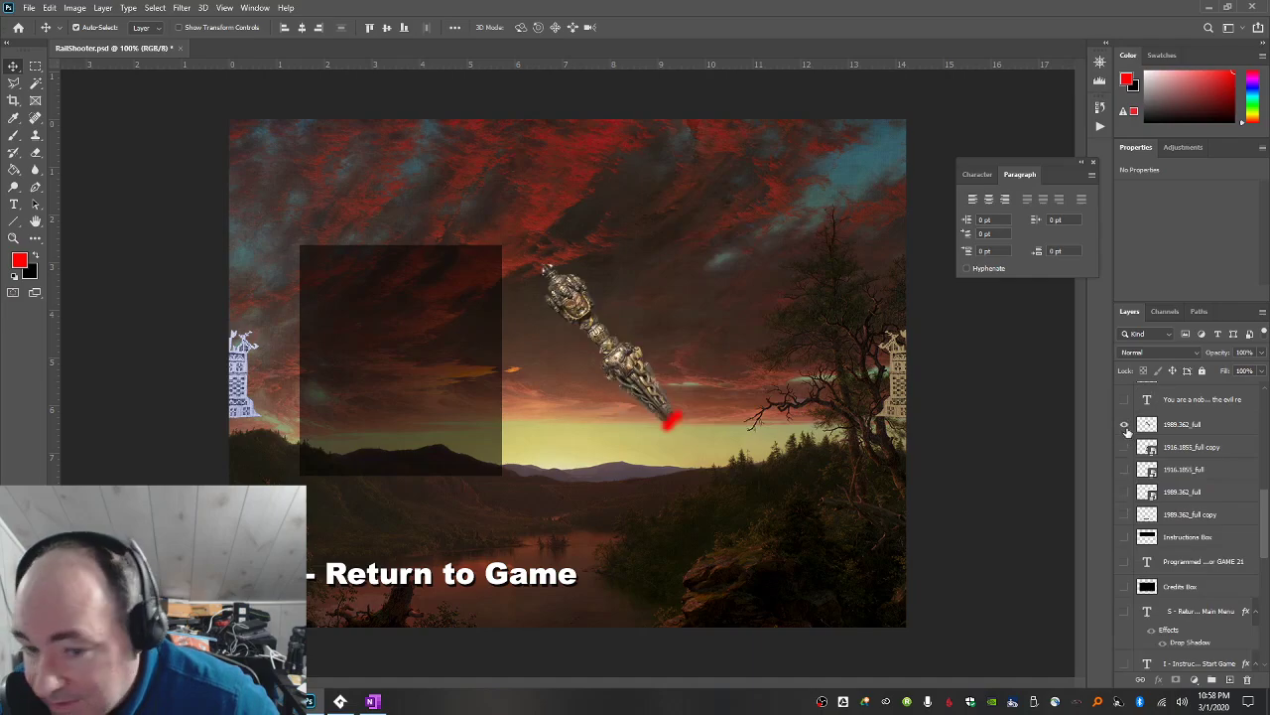
left_click(1126, 448)
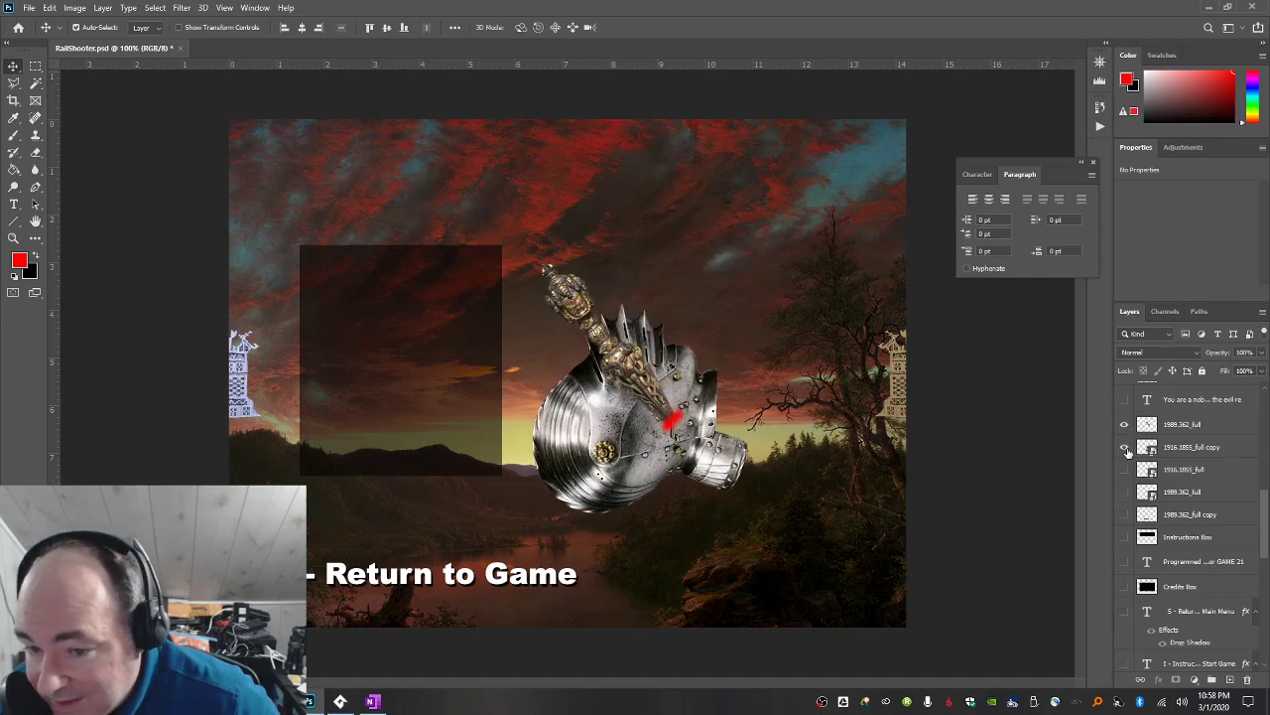
left_click(1126, 448)
left_click(1125, 425)
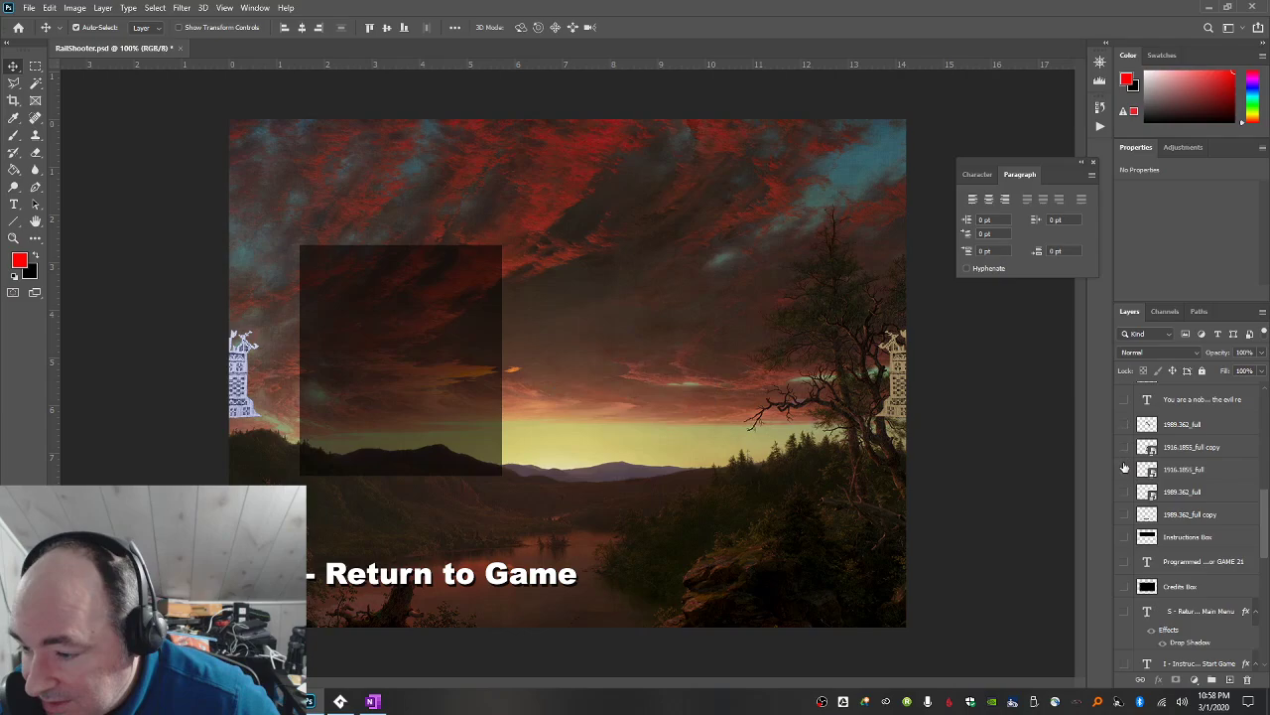
Show only the 1916.1855_full copy armor and the 1989.362_full smart object dagger among the neighboring artwork layers.
left_click(1125, 471)
left_click(1125, 493)
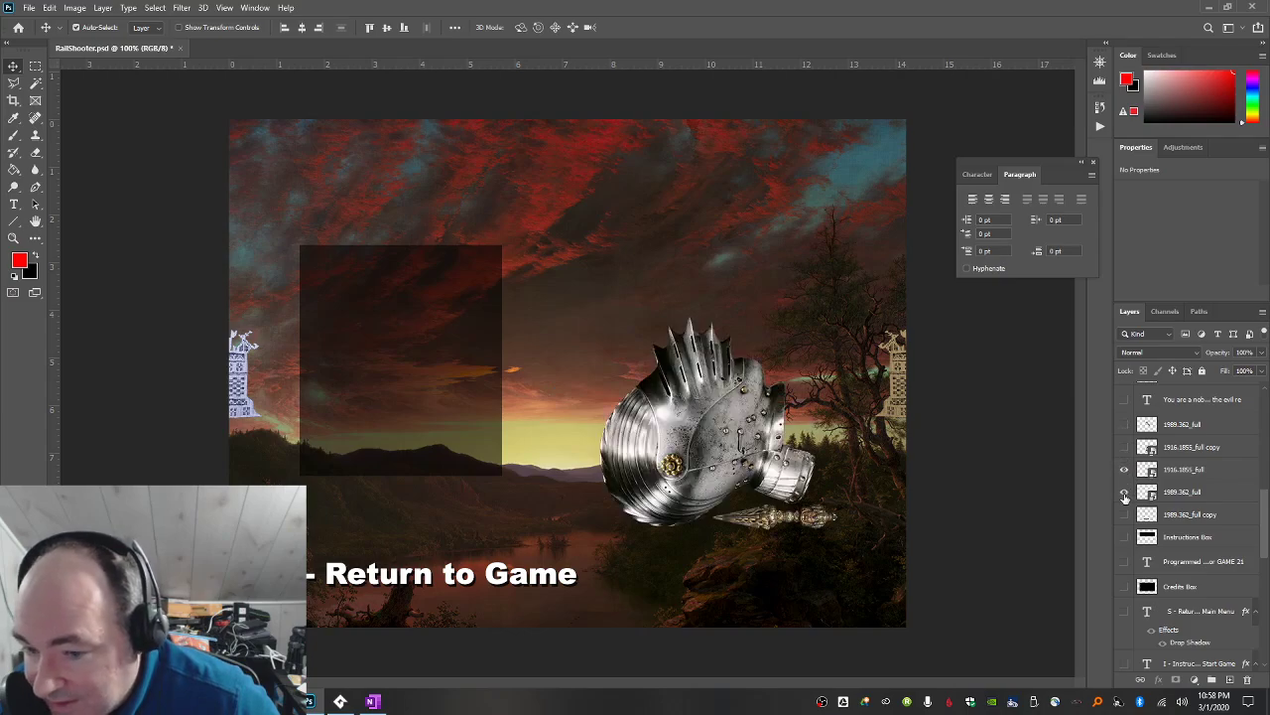
left_click(1125, 447)
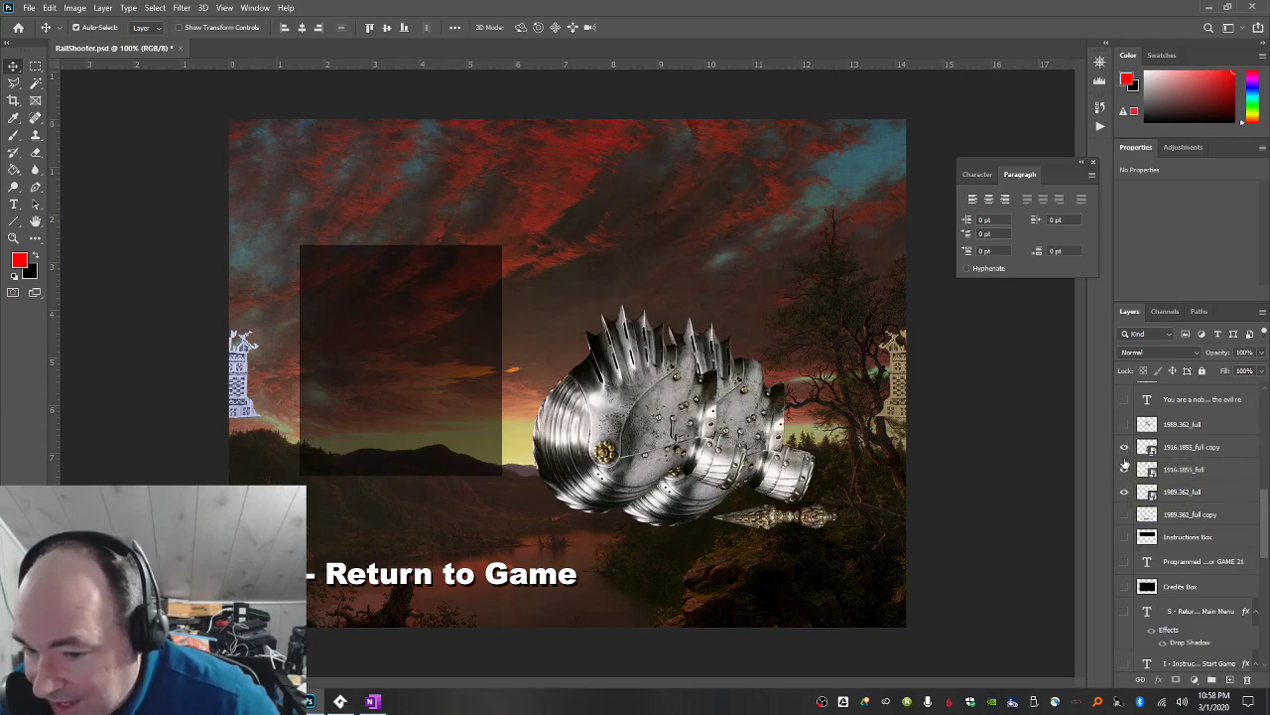
left_click(1124, 470)
left_click(1125, 425)
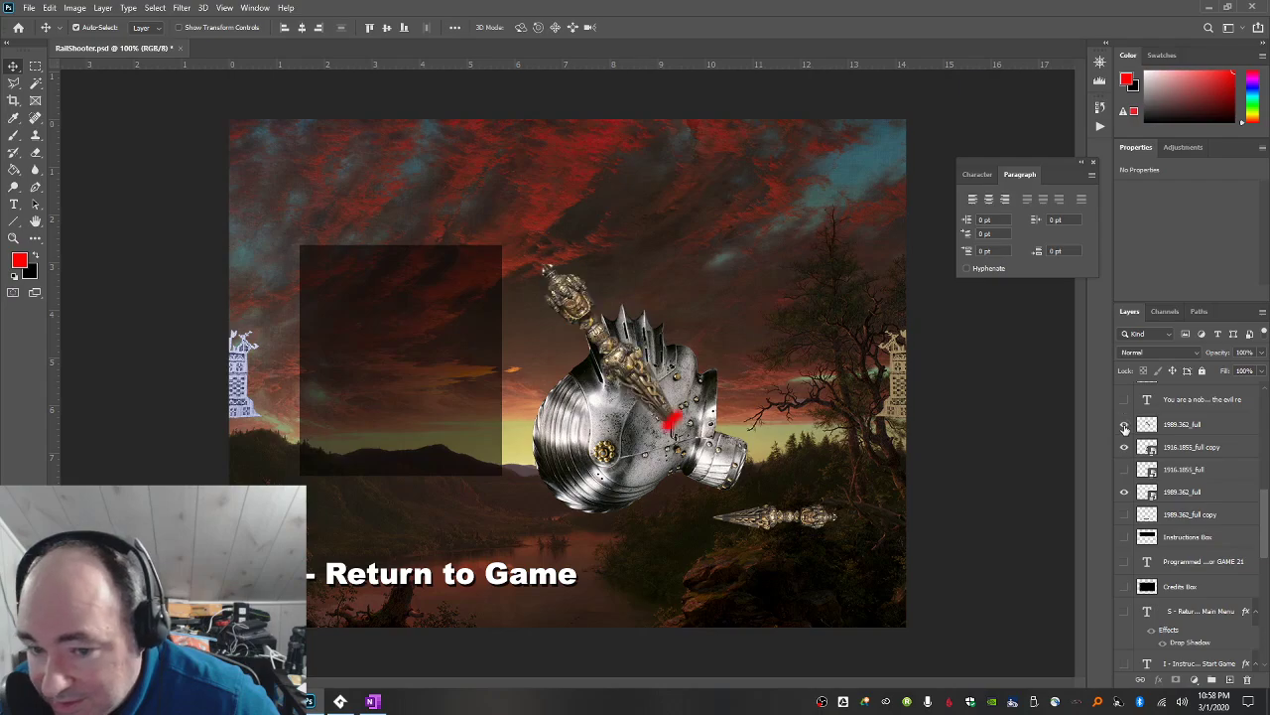
left_click(1124, 425)
Move the visible 1916.1855_full copy and 1989.362_full layers down the stack to directly above the S - Return to Game copy layer.
left_click_drag(1181, 449, 1191, 486)
scroll(1194, 511, "down", 3)
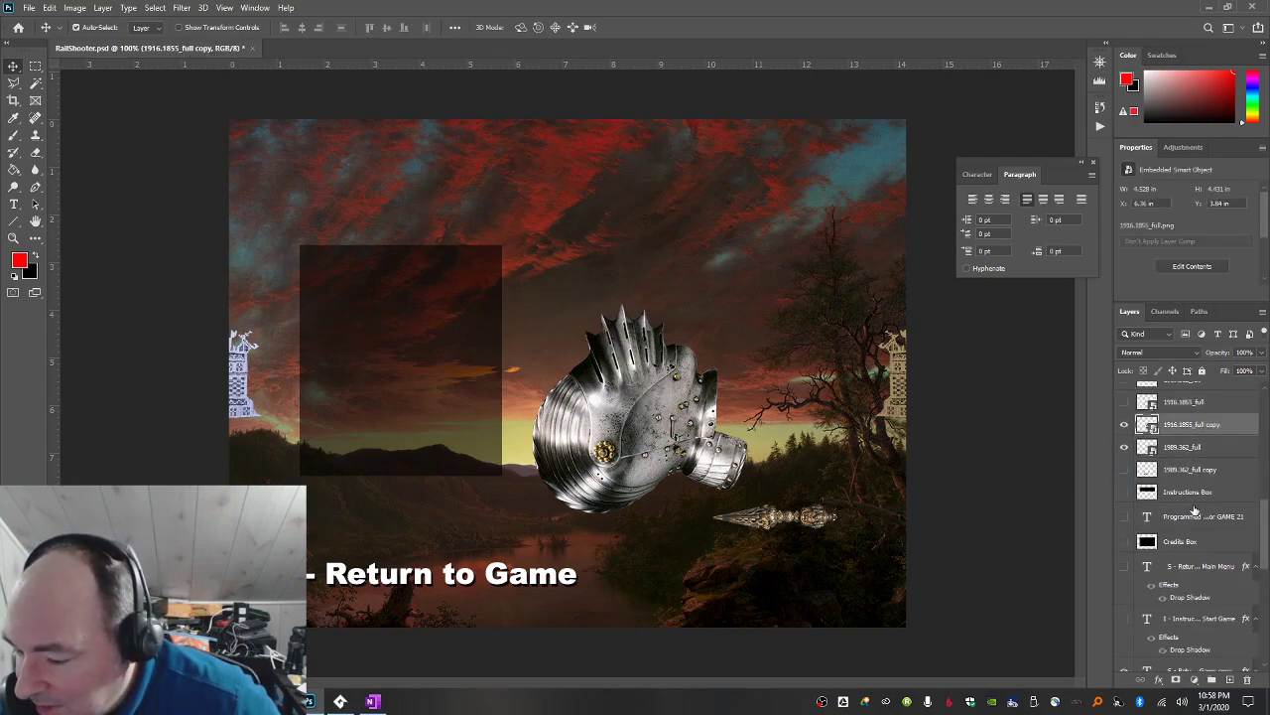
scroll(1194, 511, "up", 1)
scroll(1194, 512, "up", 1)
scroll(1194, 511, "down", 3)
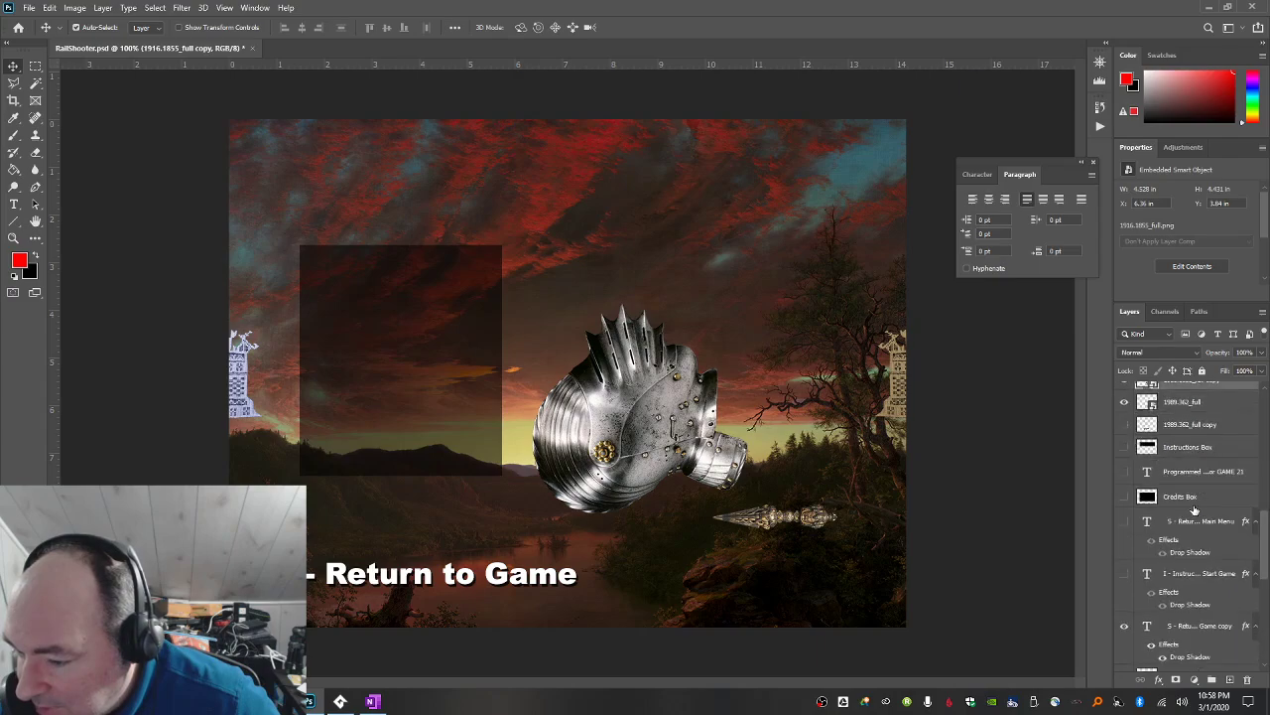
left_click_drag(1218, 387, 1207, 616)
scroll(1208, 616, "up", 5)
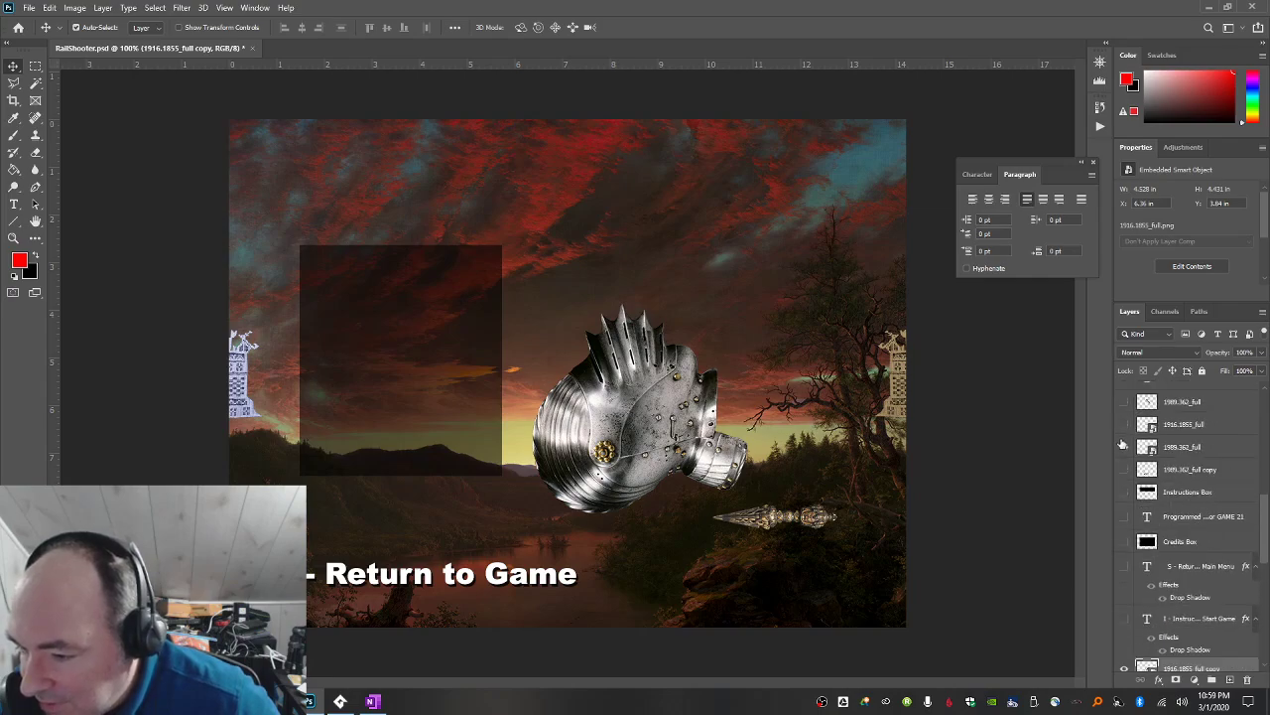
left_click_drag(1188, 449, 1191, 635)
Examine the full layer stack from Background up to Layer 2 for other layers belonging to this screen.
scroll(1191, 635, "down", 8)
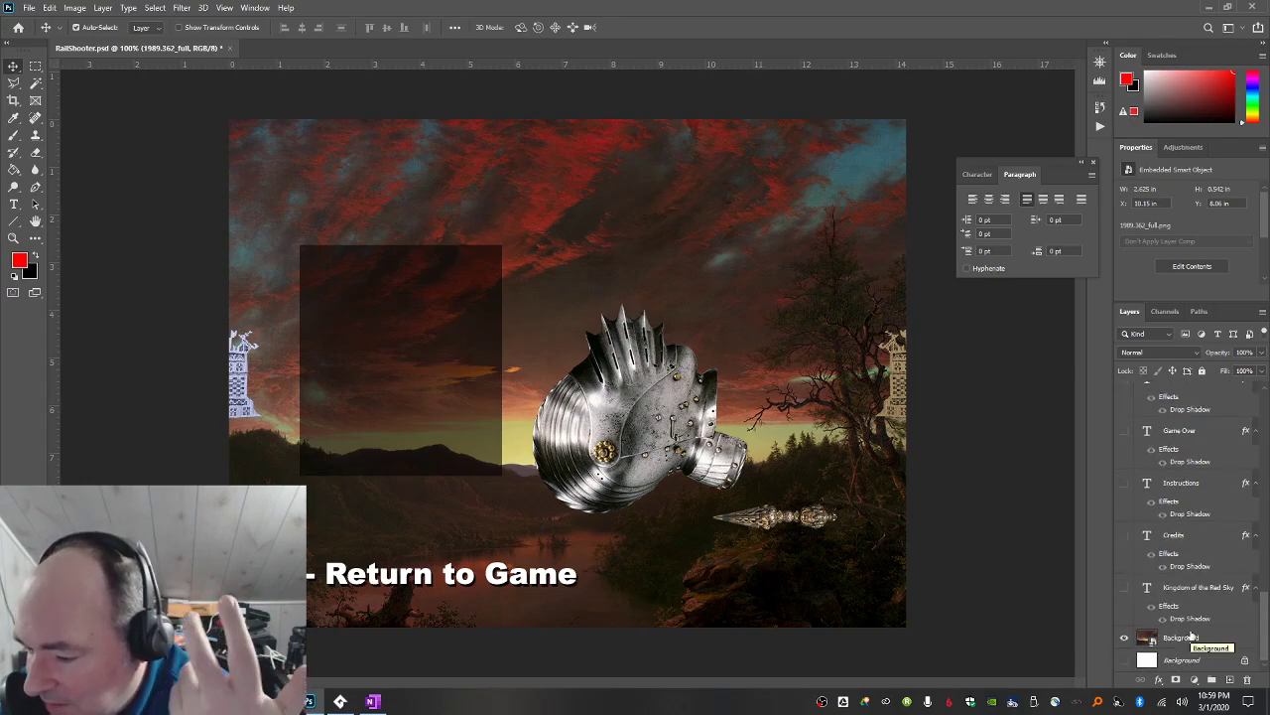
scroll(1191, 636, "up", 2)
scroll(1191, 635, "up", 6)
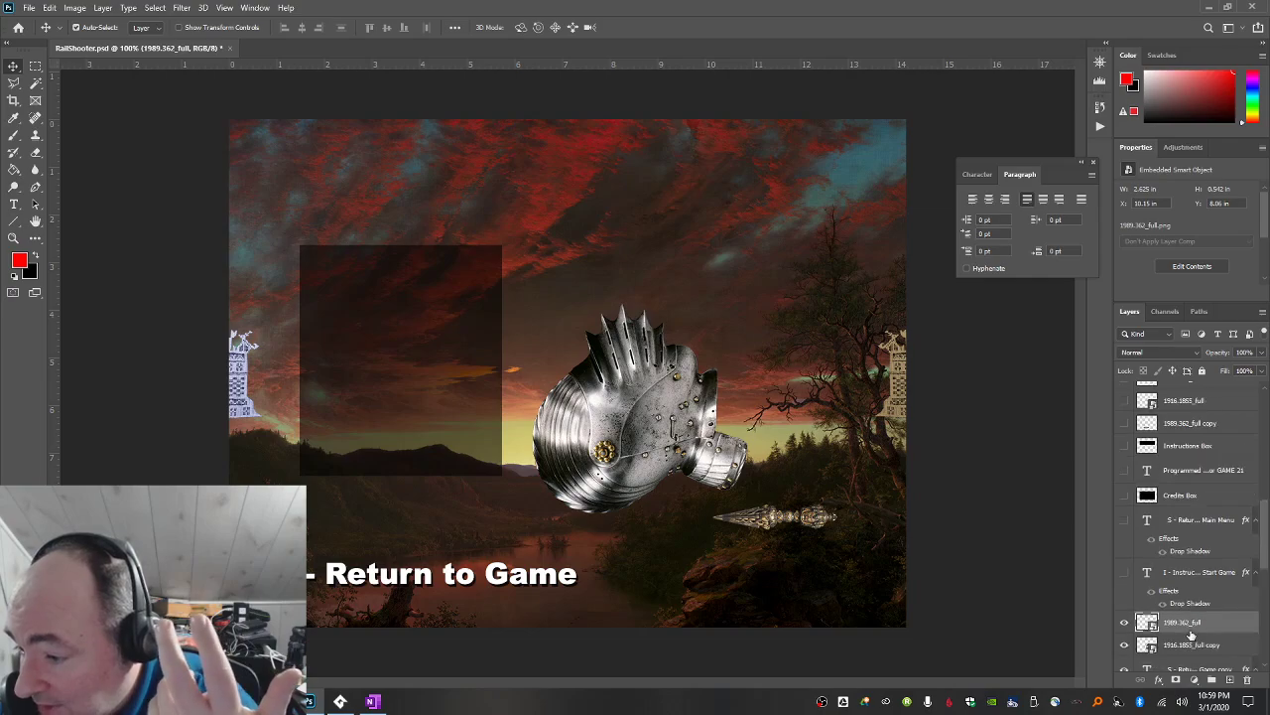
scroll(1191, 635, "up", 4)
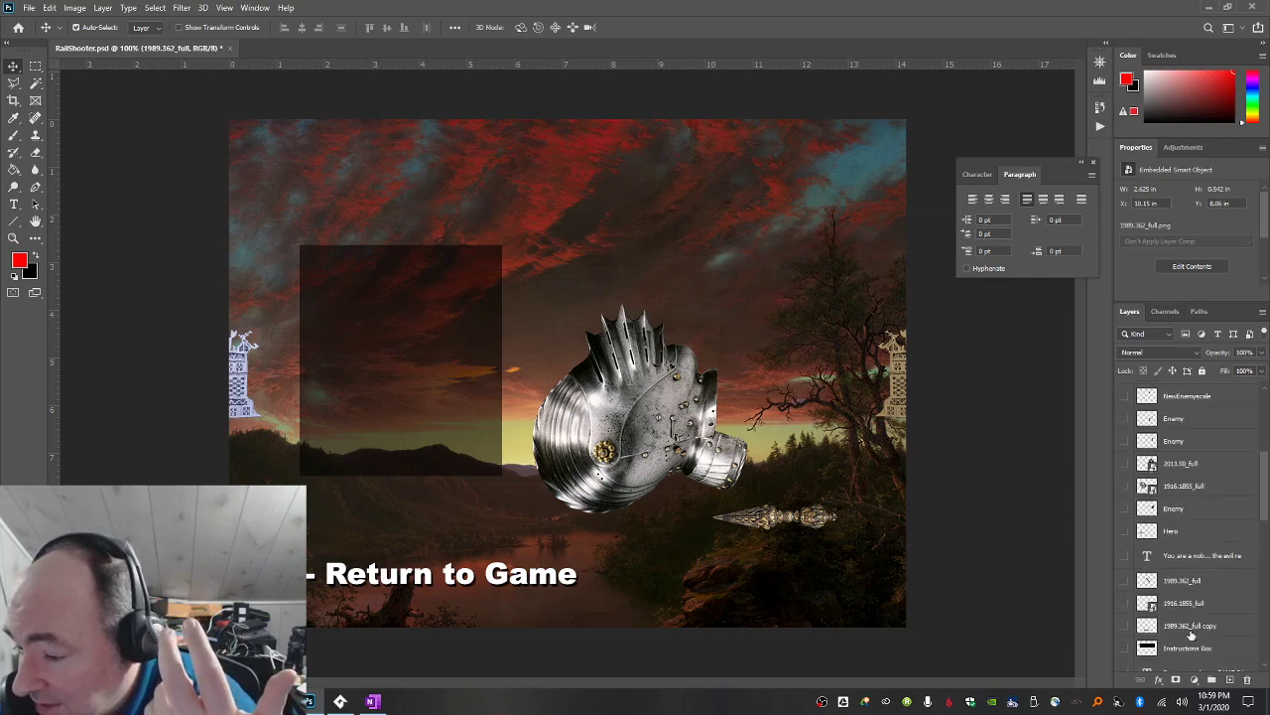
scroll(1192, 635, "up", 2)
scroll(1191, 635, "up", 2)
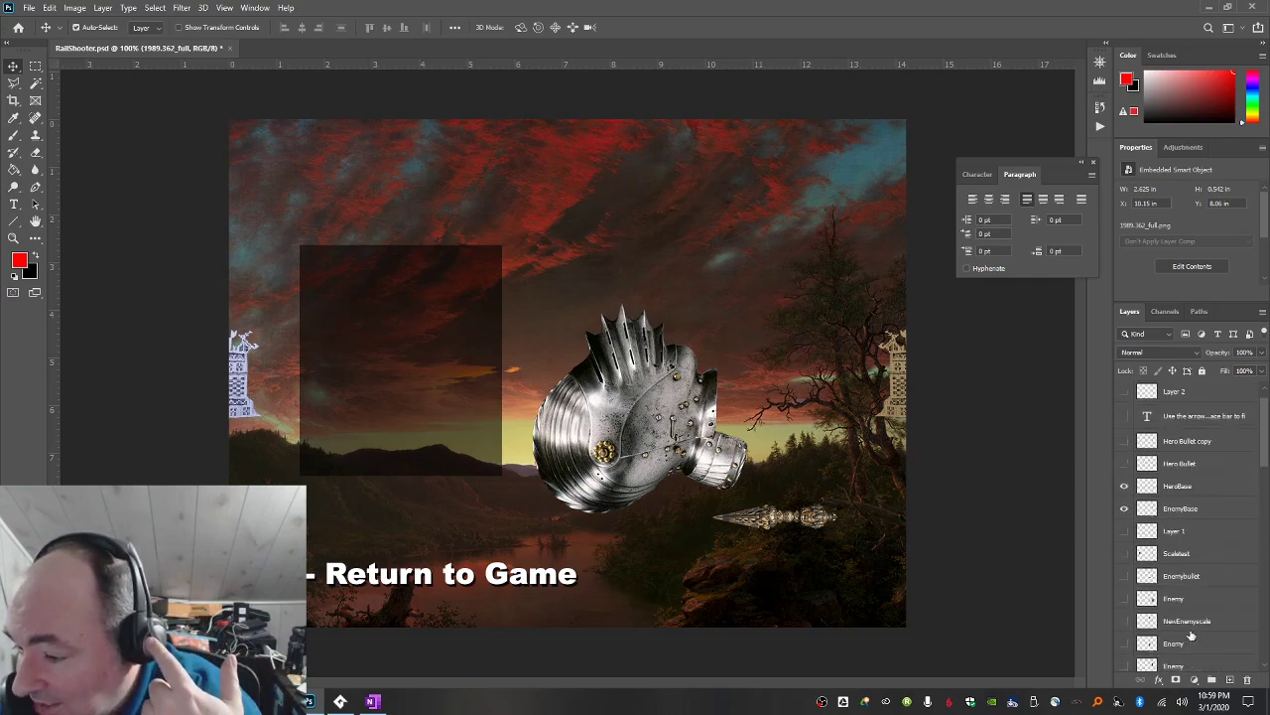
scroll(1191, 636, "up", 1)
scroll(1191, 635, "down", 5)
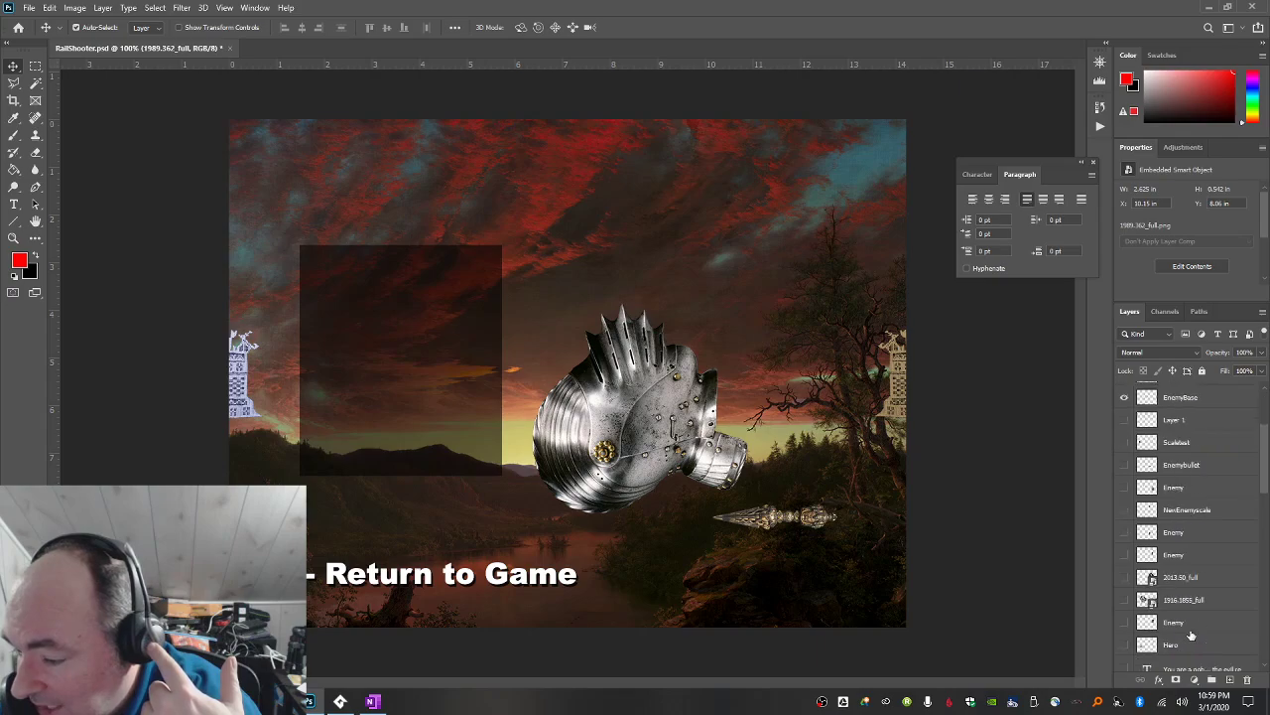
scroll(1191, 635, "down", 3)
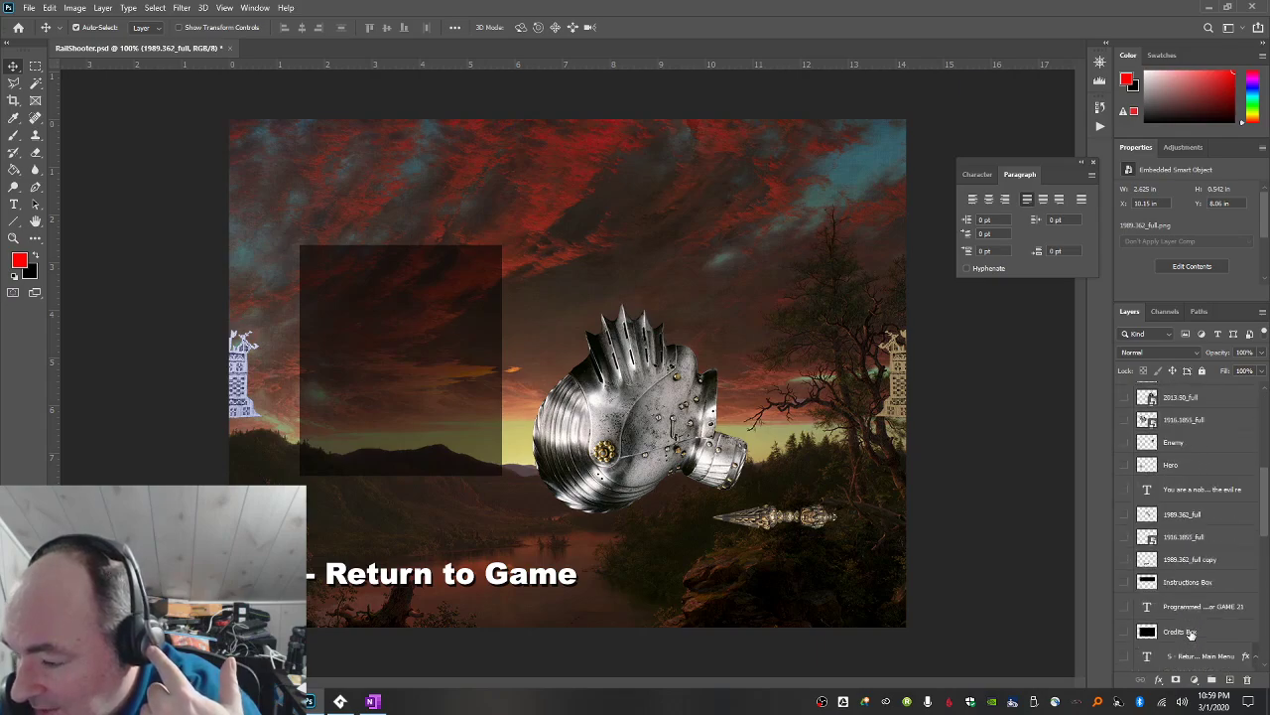
Show the You've been hit! text layer and move it up the stack to directly above the Game Info copy layer.
scroll(1191, 633, "down", 4)
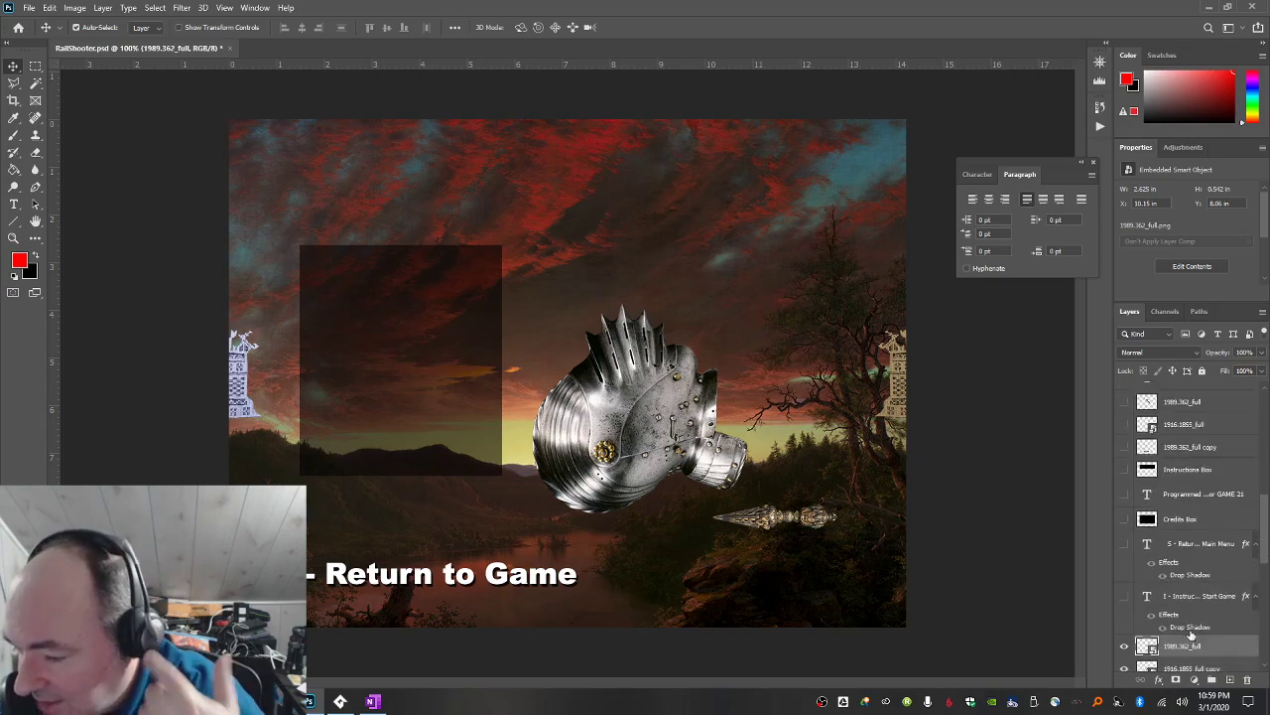
scroll(1191, 635, "down", 4)
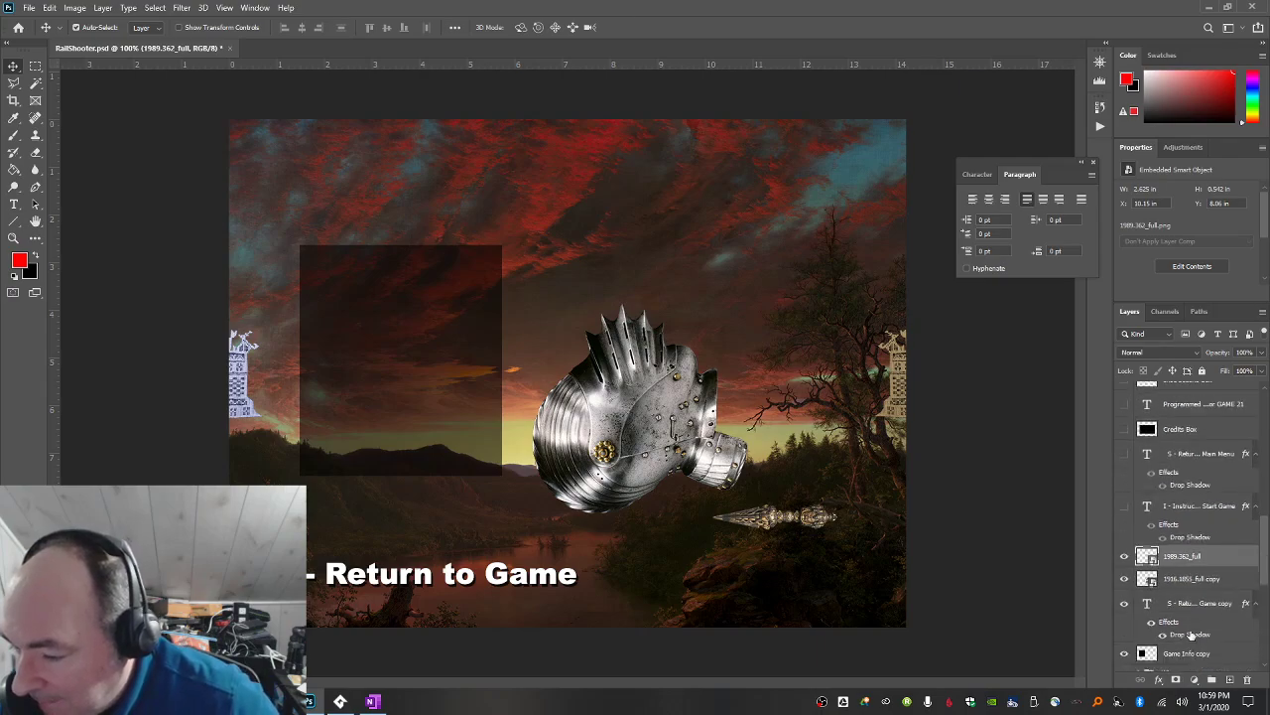
scroll(1191, 635, "down", 3)
scroll(1191, 635, "down", 4)
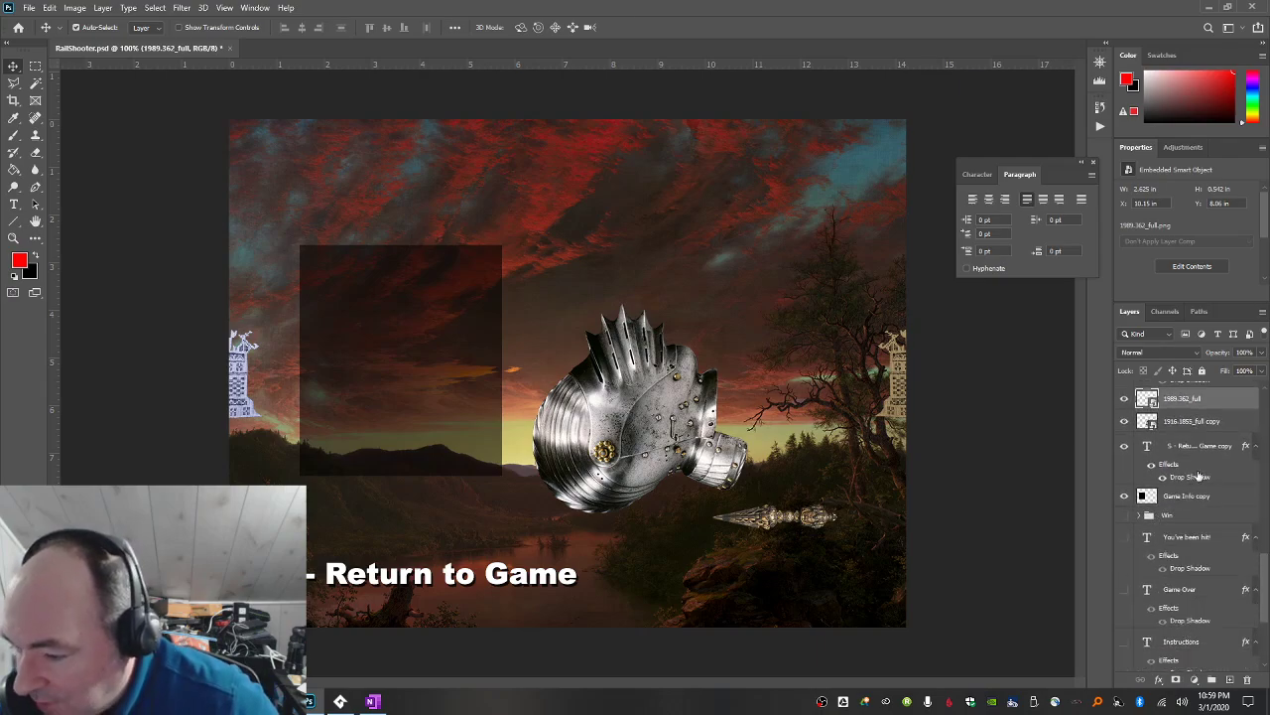
left_click(1125, 537)
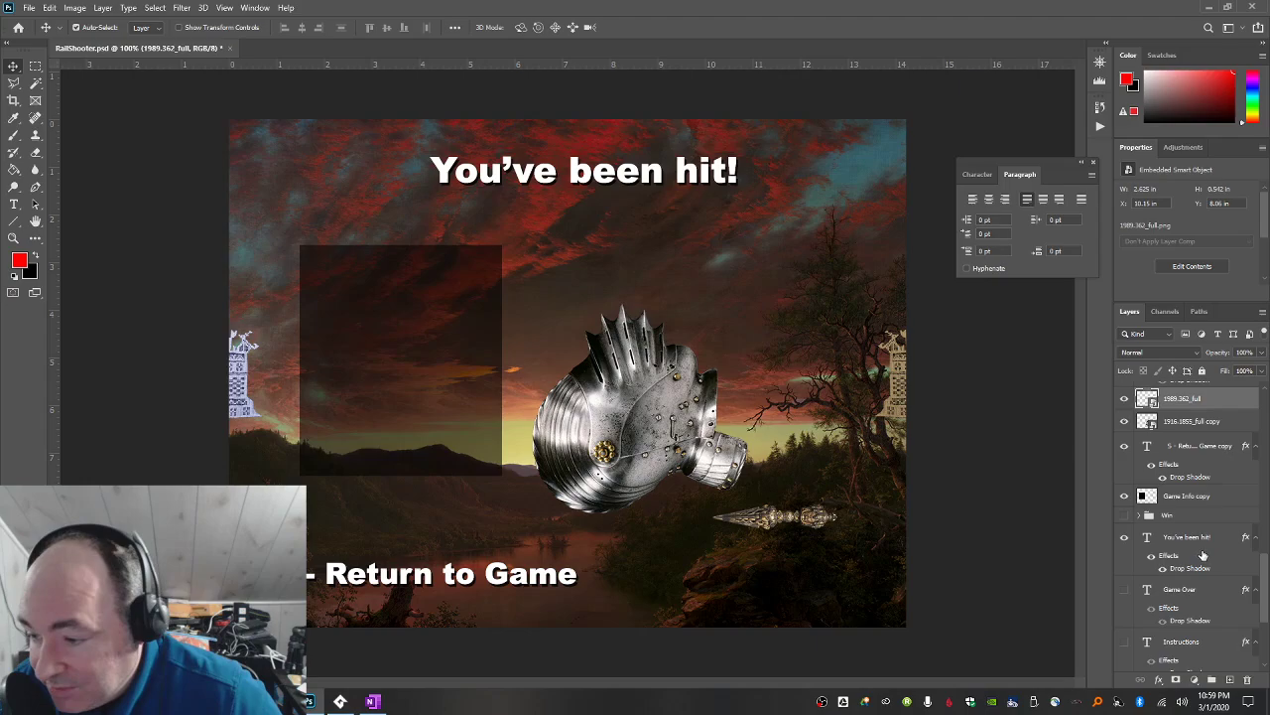
left_click_drag(1206, 547, 1207, 513)
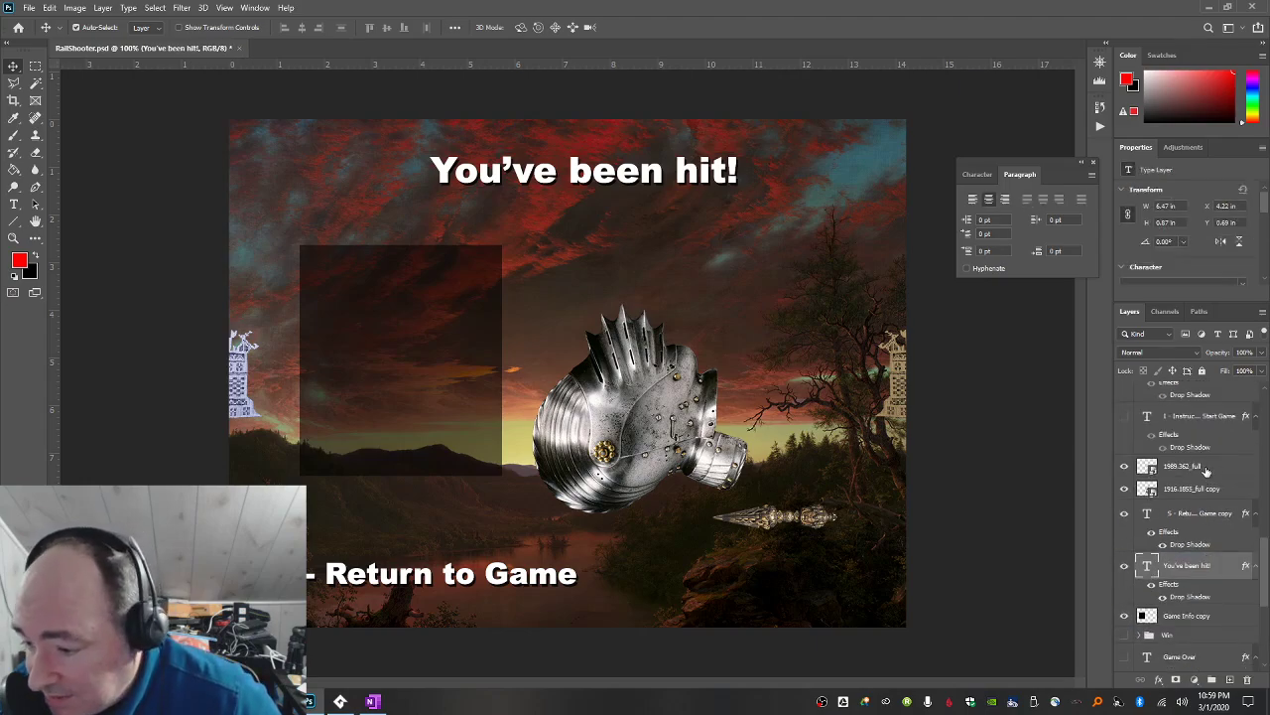
Group the five visible layers from 1989.362_full down to Game Info copy as Die and check the group's visibility toggle.
left_click(1206, 470)
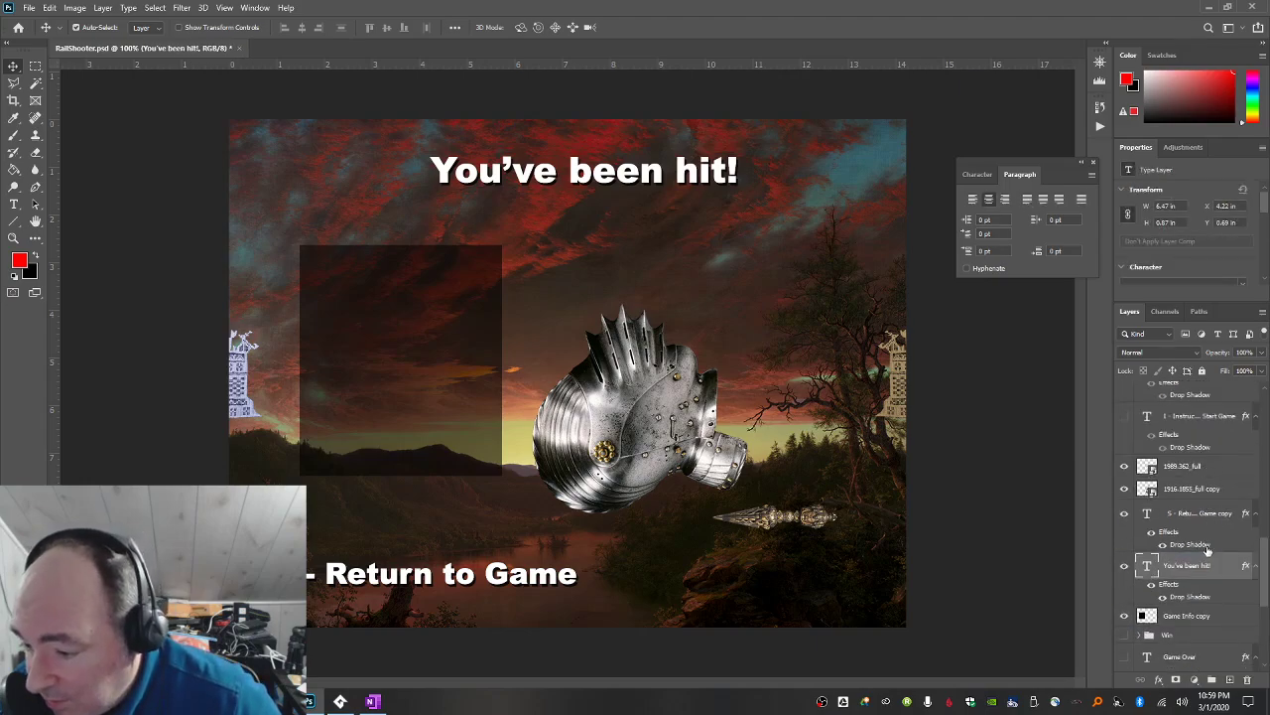
left_click(1197, 492, "shift")
left_click(1199, 513, "shift")
left_click(1192, 566, "shift")
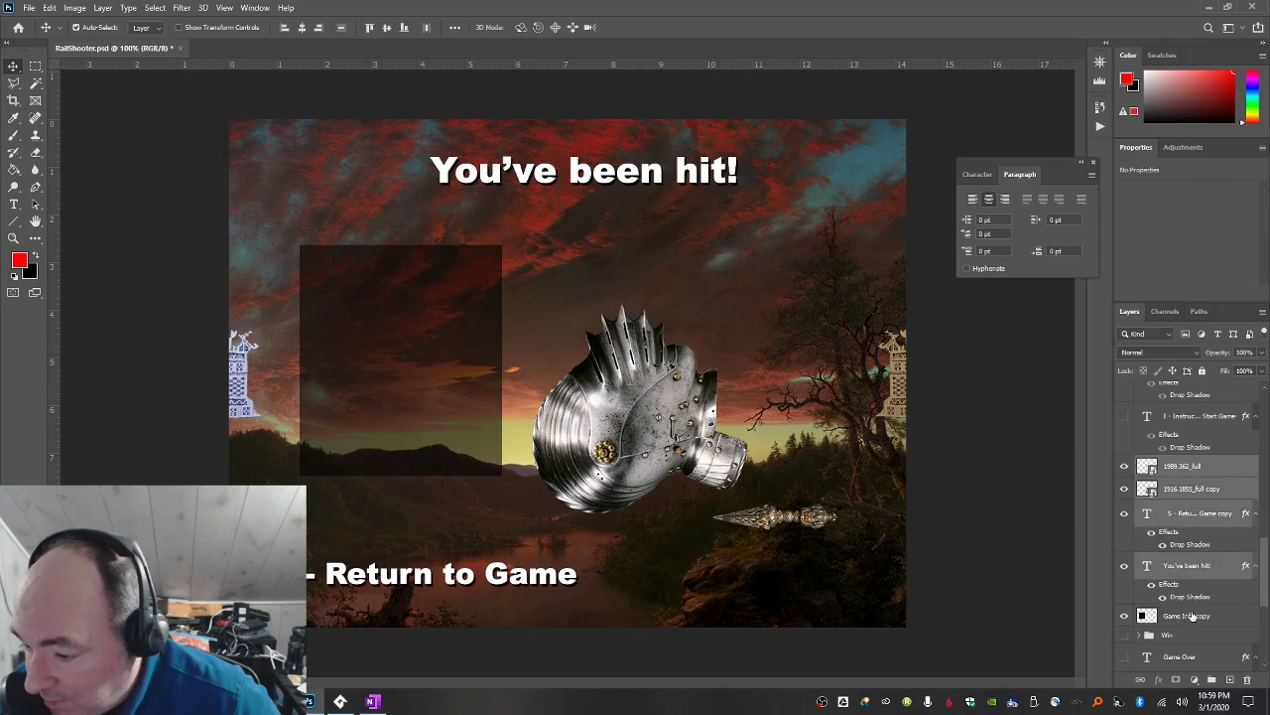
left_click(1194, 616, "shift")
left_click(103, 8)
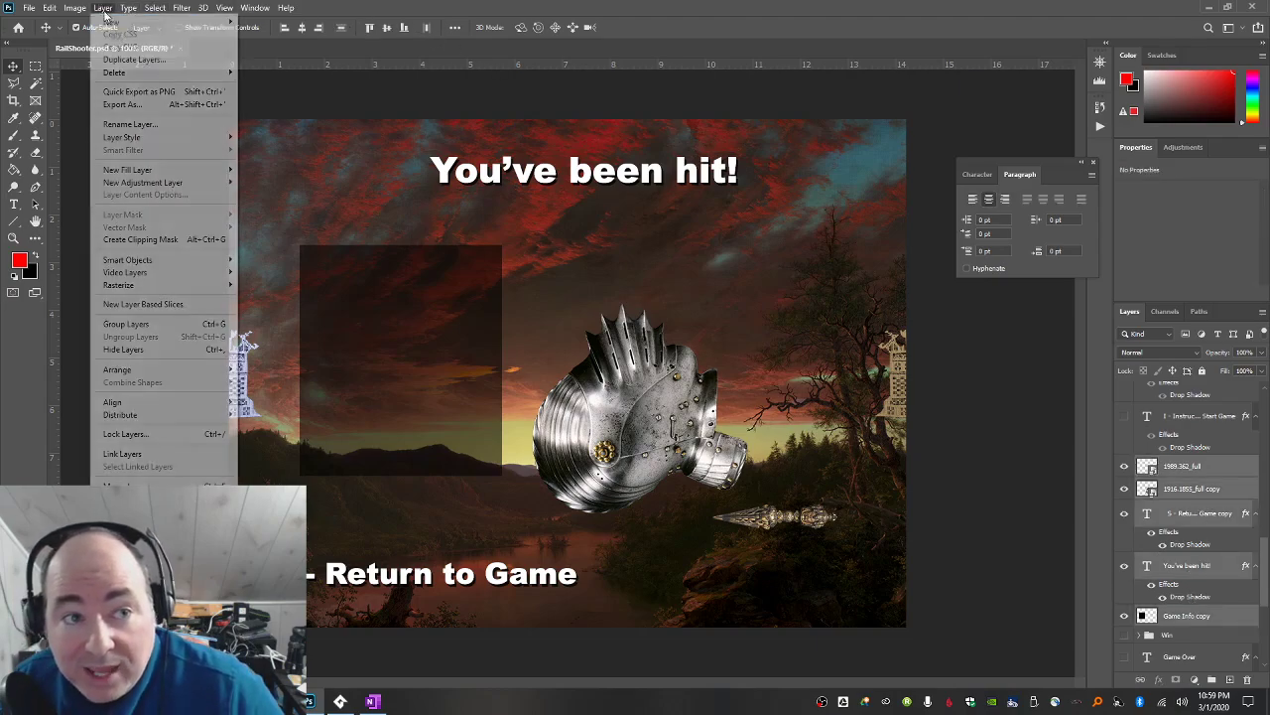
mouse_move(149, 21)
left_click(287, 61)
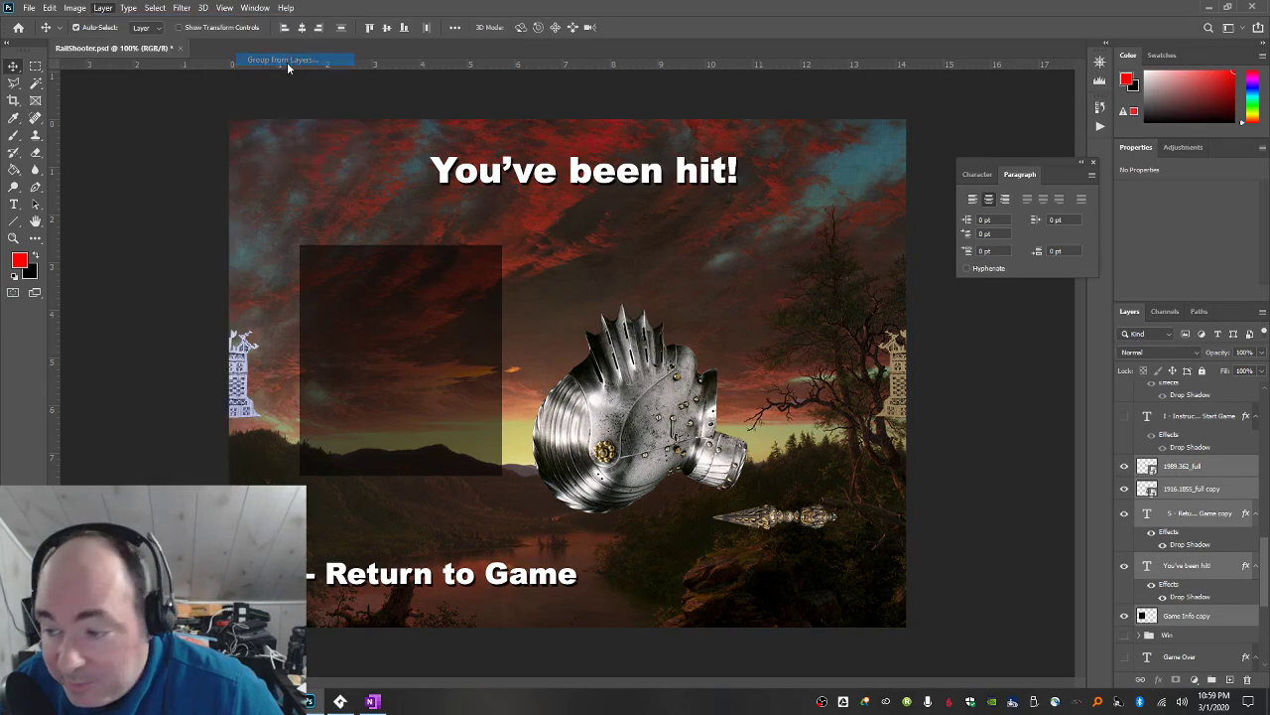
type("Die")
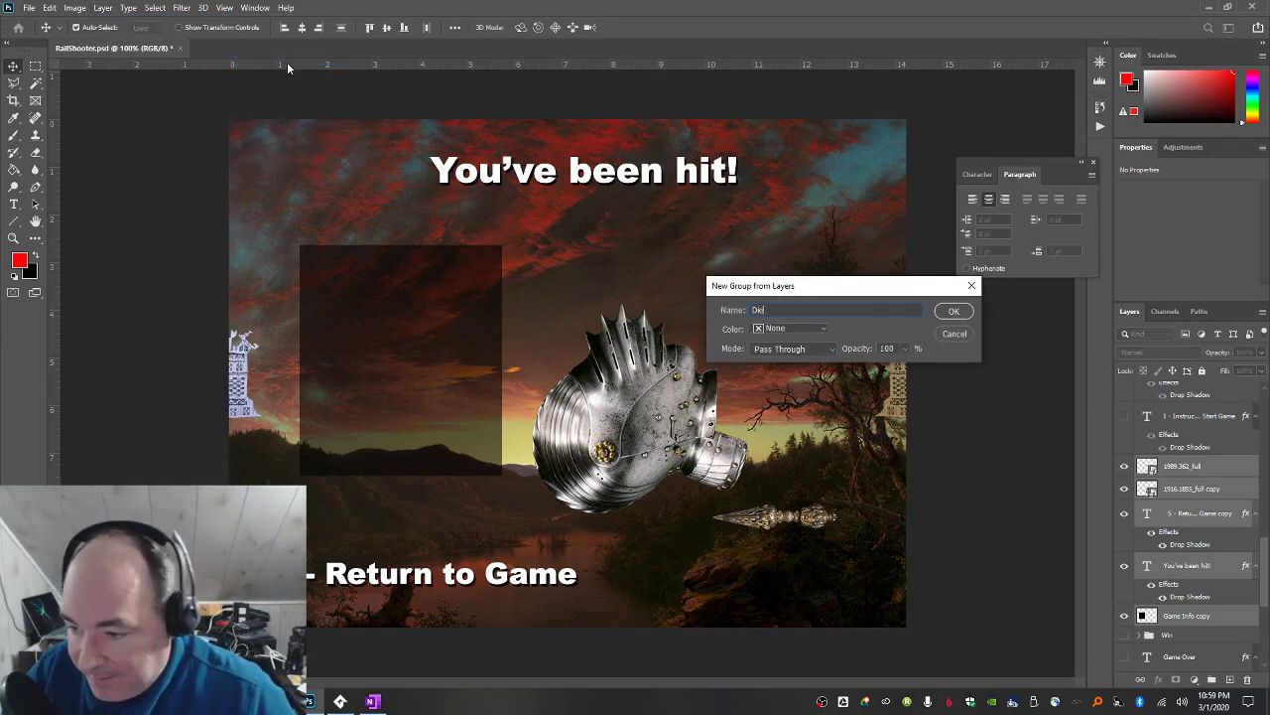
key("Return")
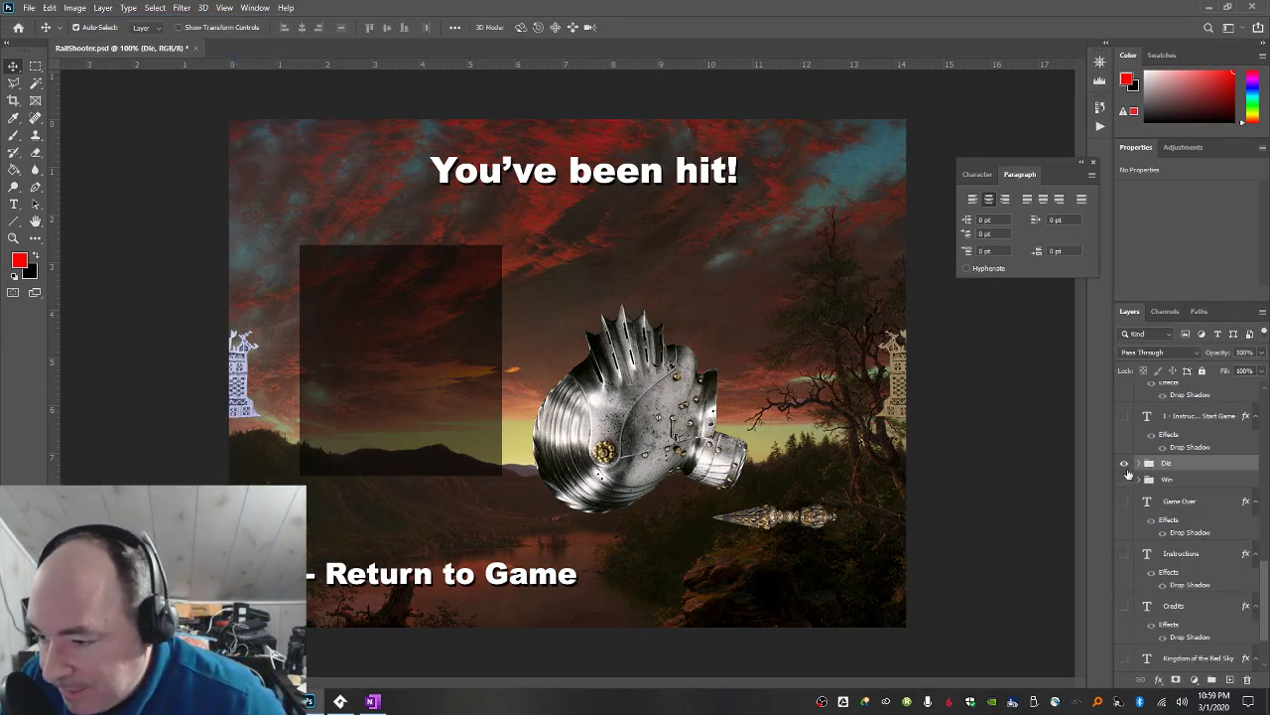
left_click(1125, 463)
left_click(1126, 466)
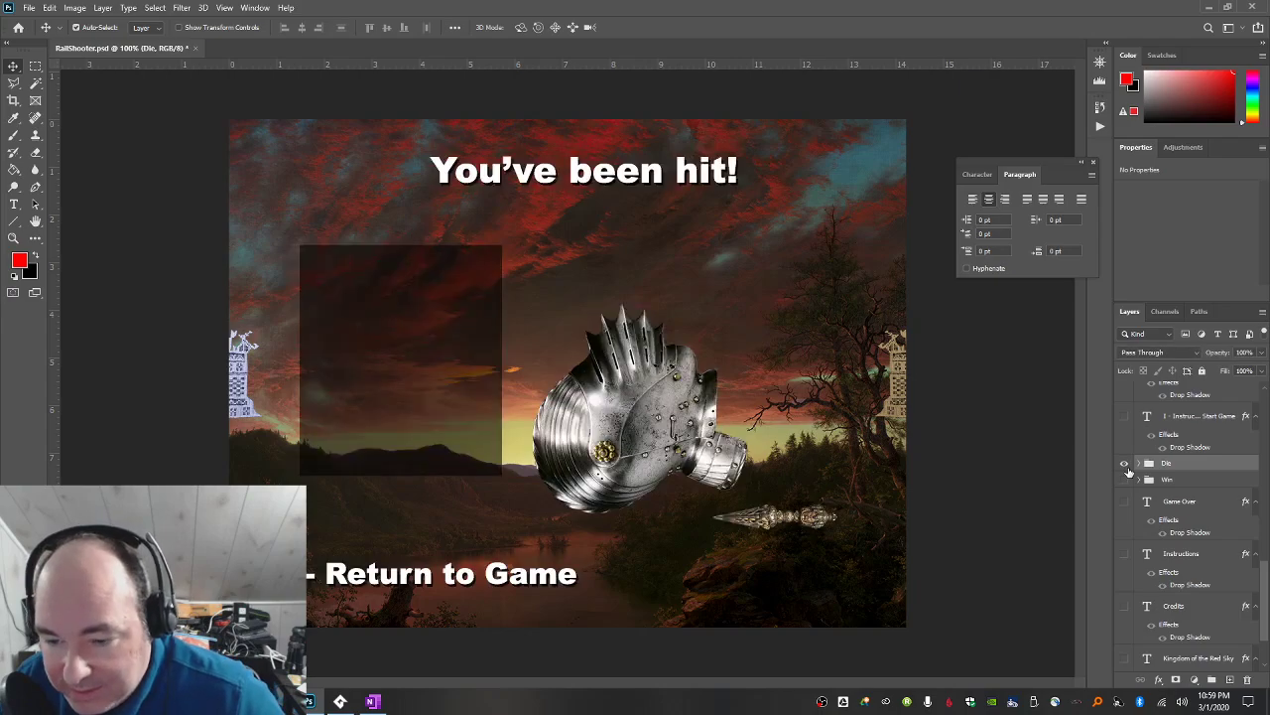
Duplicate the Die group's Game Info copy layer, placing the duplicate directly above the group, and save the document.
left_click(1139, 464)
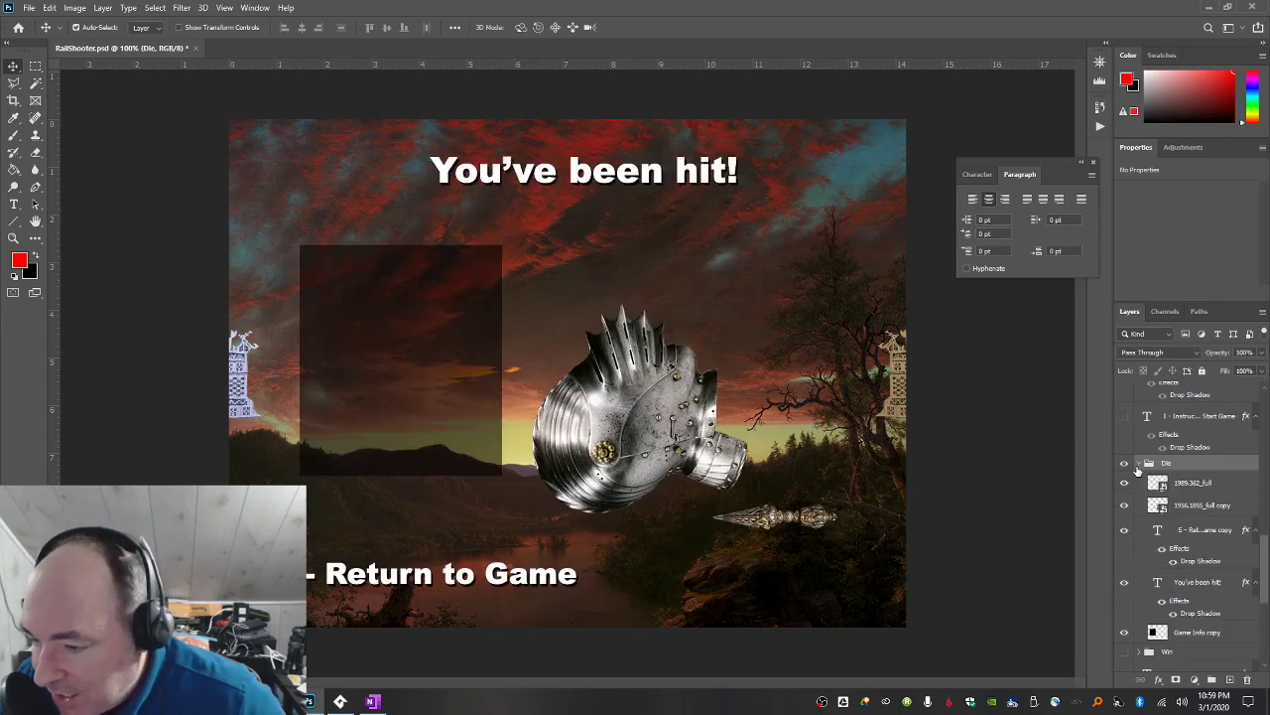
left_click(1224, 541)
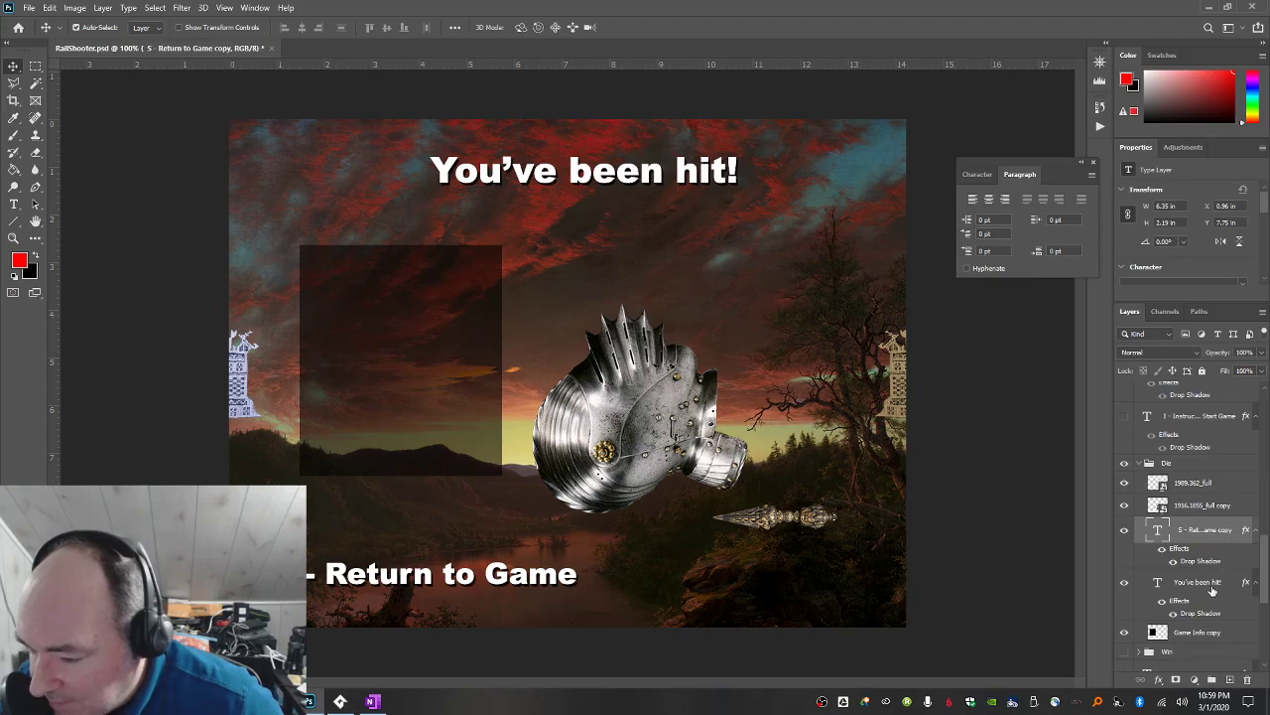
scroll(1191, 544, "down", 2)
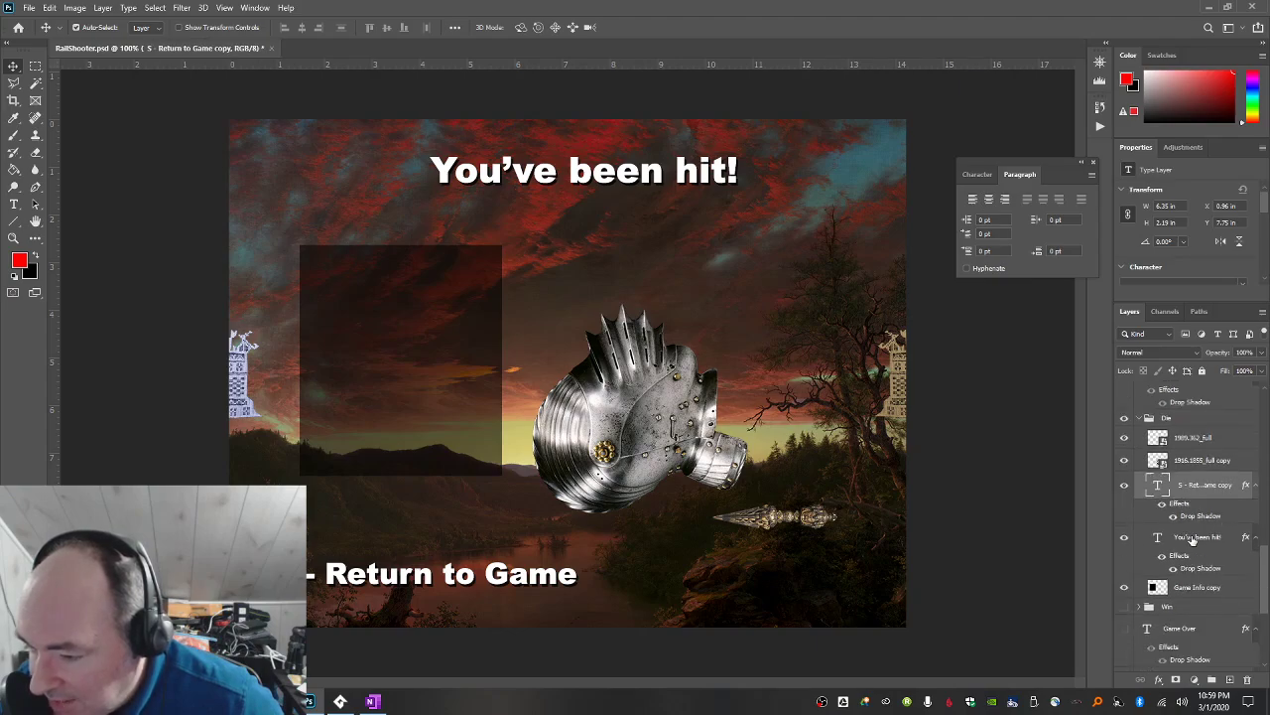
left_click(1205, 588)
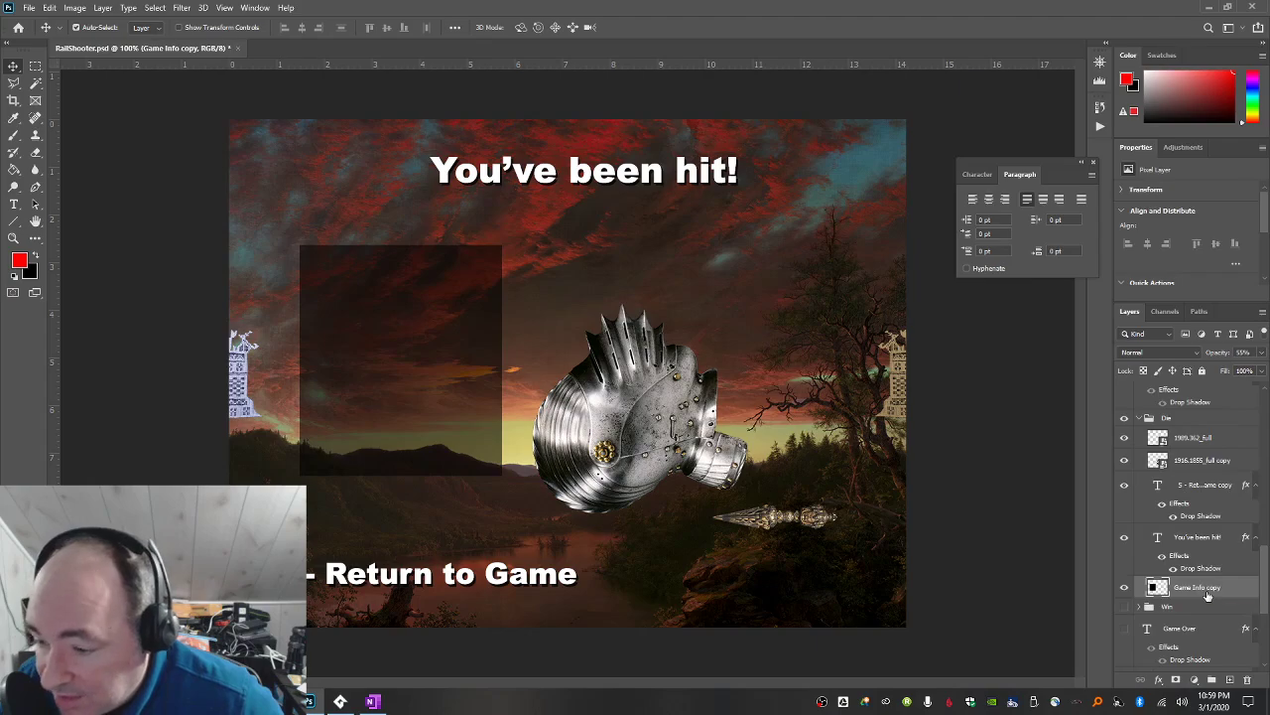
right_click(1209, 592)
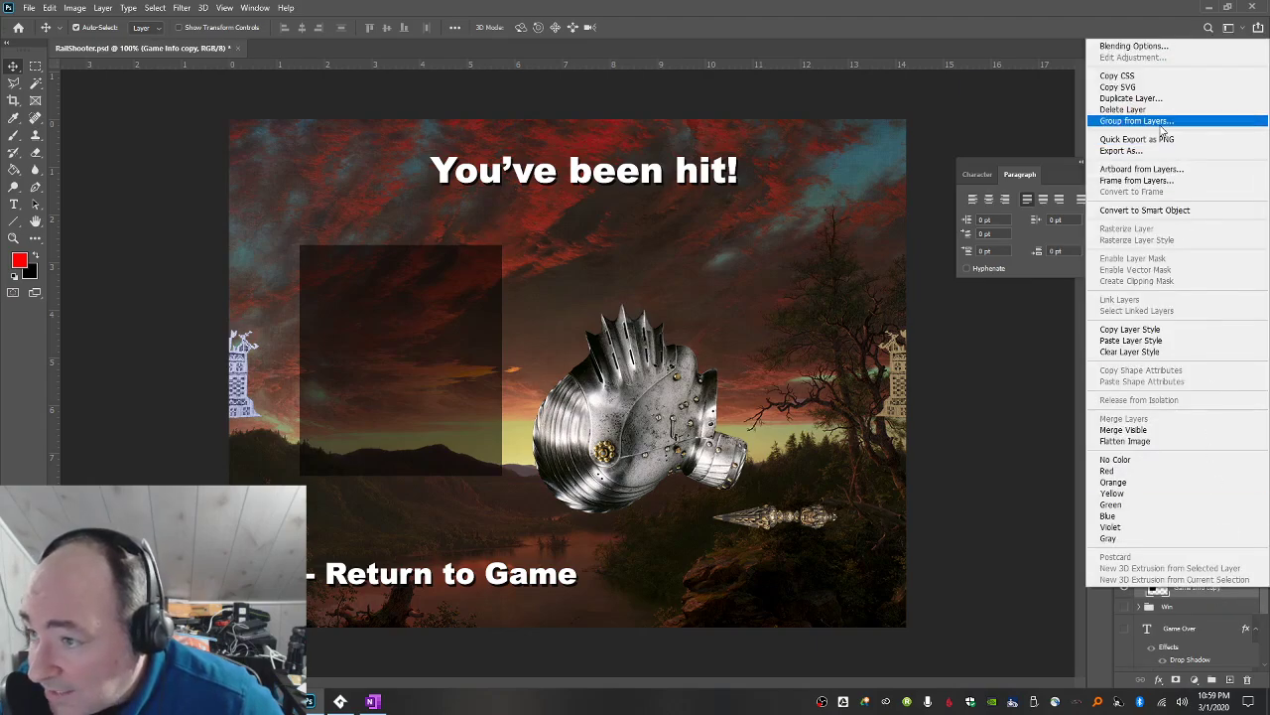
left_click(1131, 98)
key("Return")
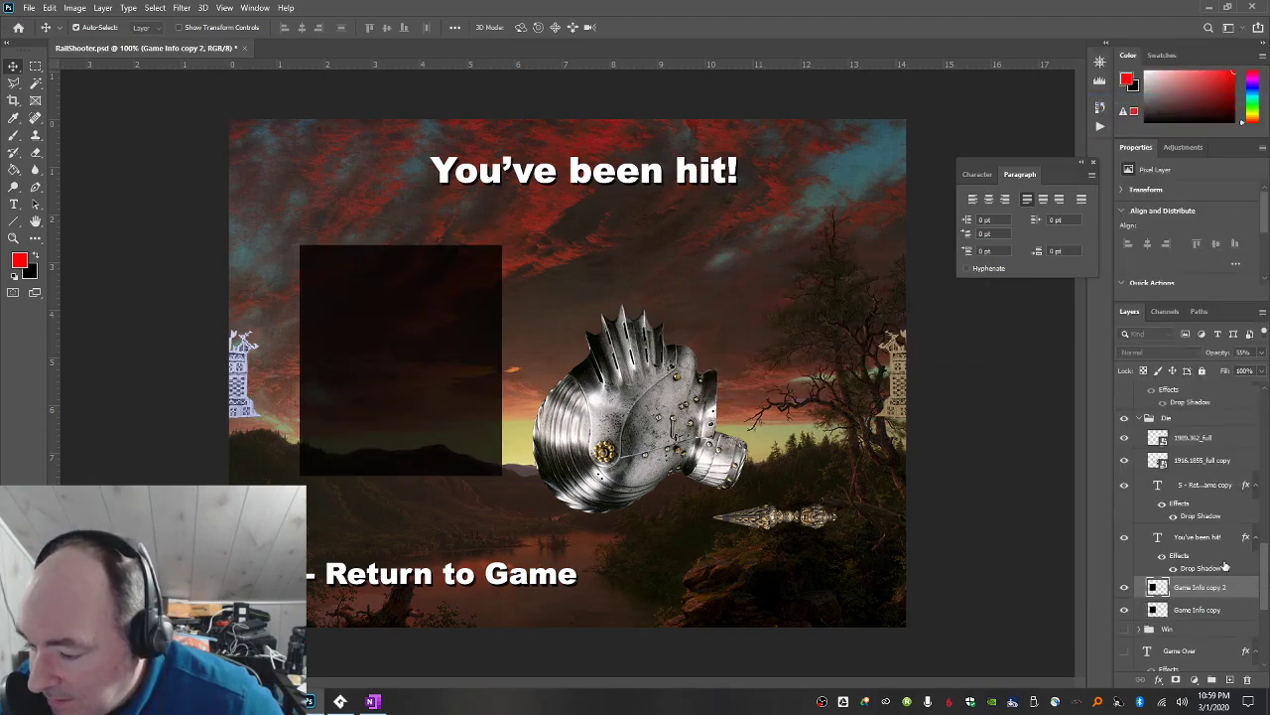
left_click_drag(1219, 588, 1201, 415)
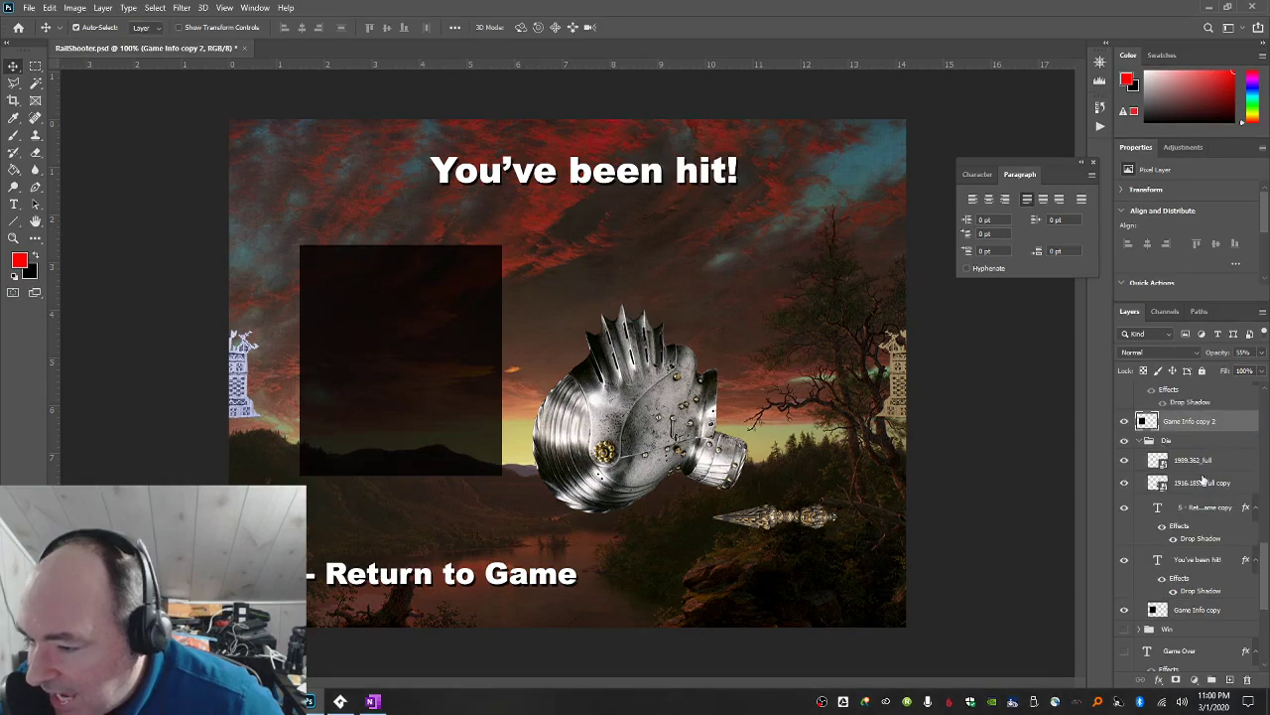
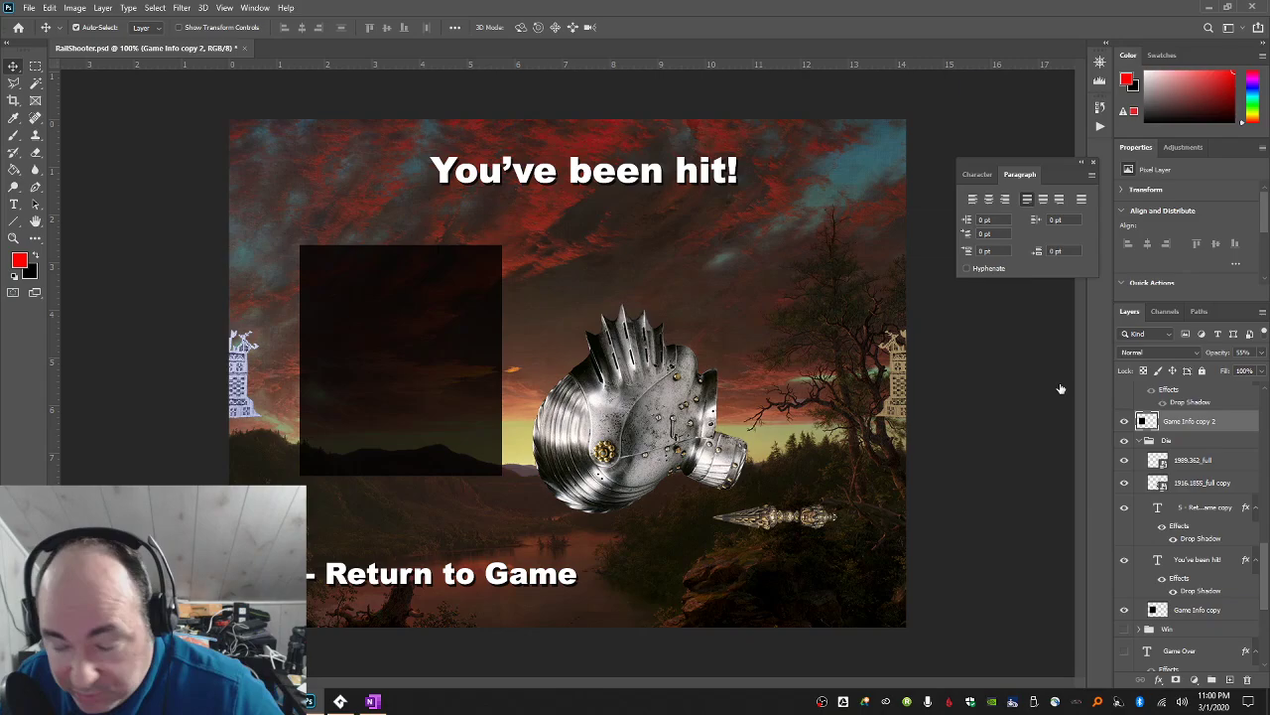
left_click(1139, 440)
key("ctrl+s")
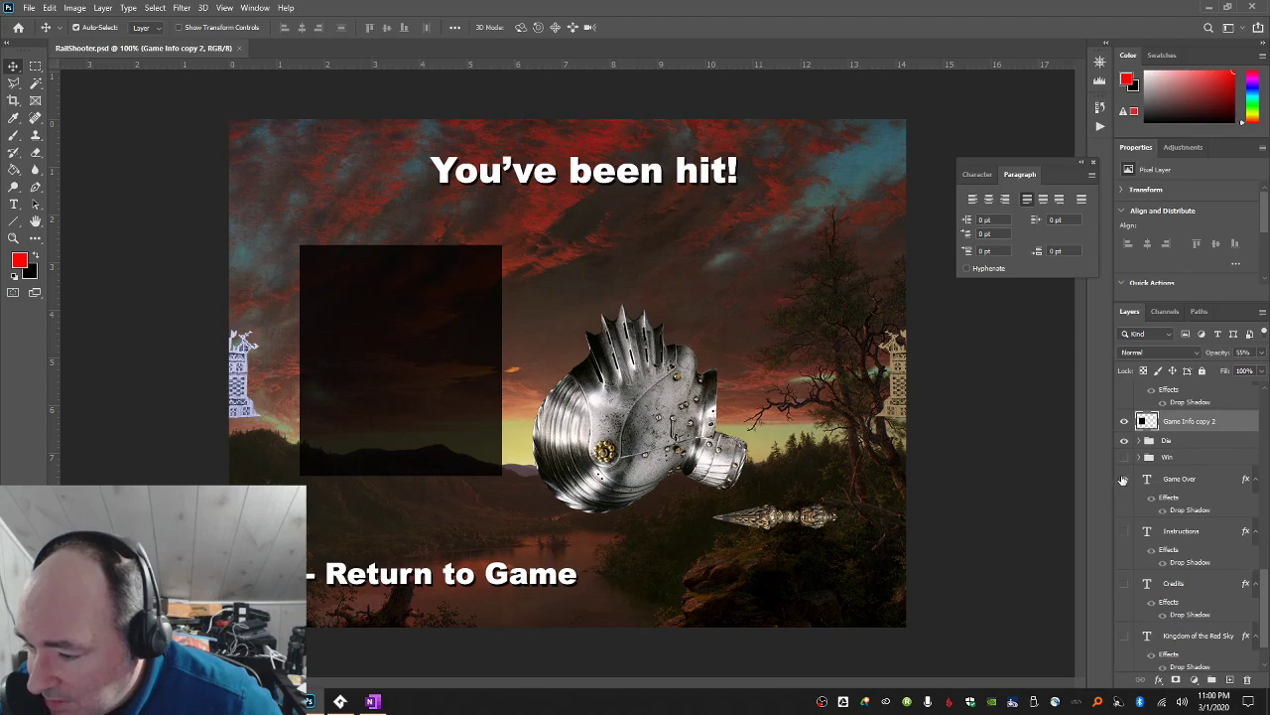
Show the Game Over title in place of the Die group and move it directly above the Game Info copy 2 layer.
left_click(1125, 479)
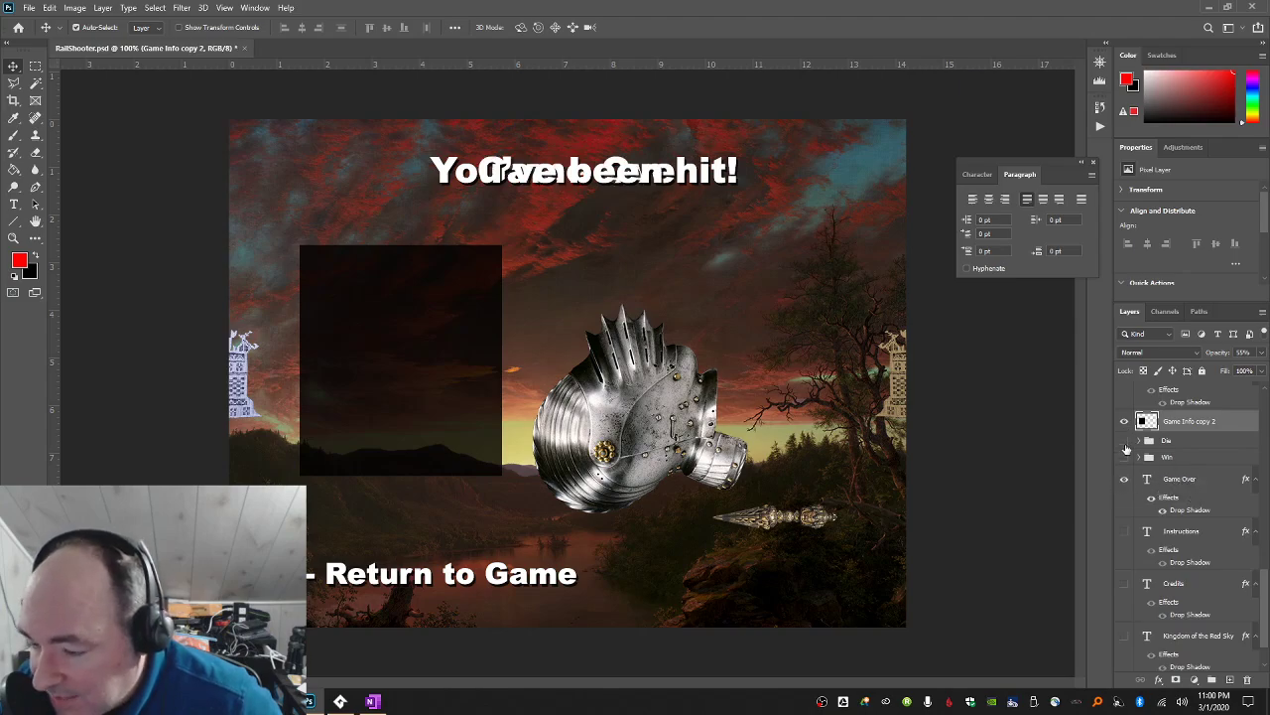
left_click(1125, 440)
left_click_drag(1181, 480, 1184, 433)
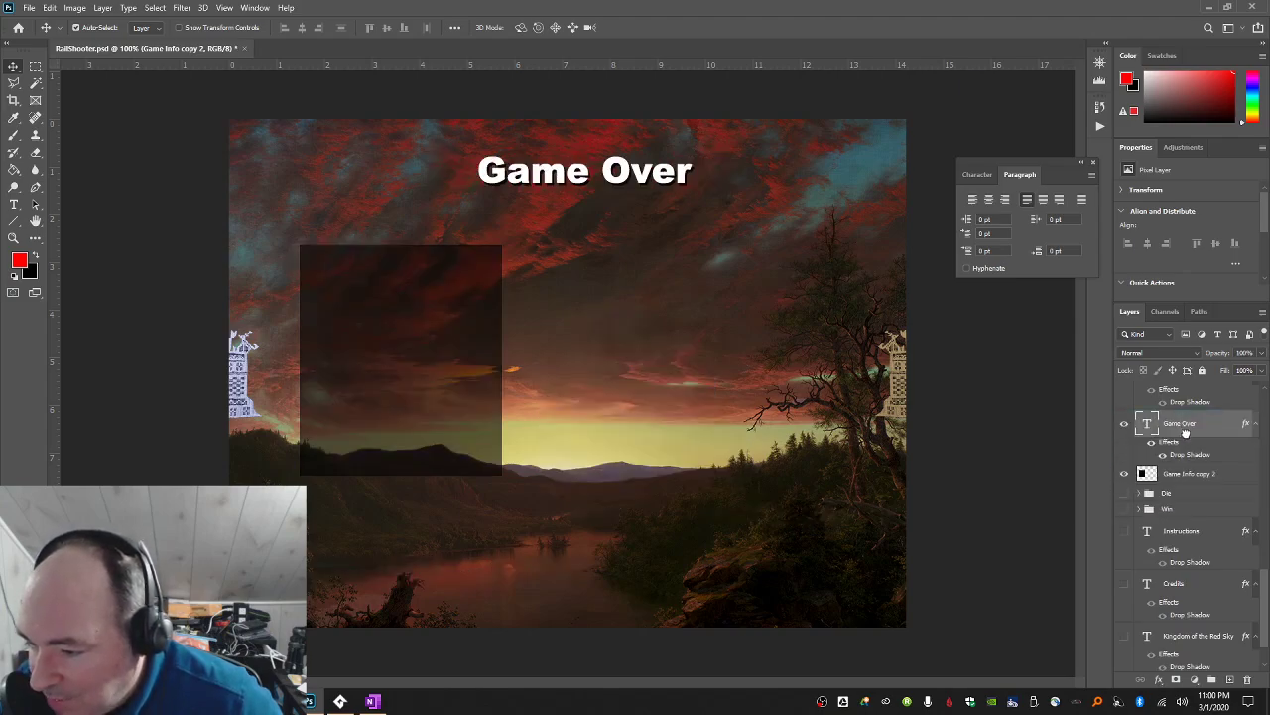
Show the S - Return to Main Menu text layer and move it down the stack to directly above Game Over.
scroll(1189, 446, "up", 2)
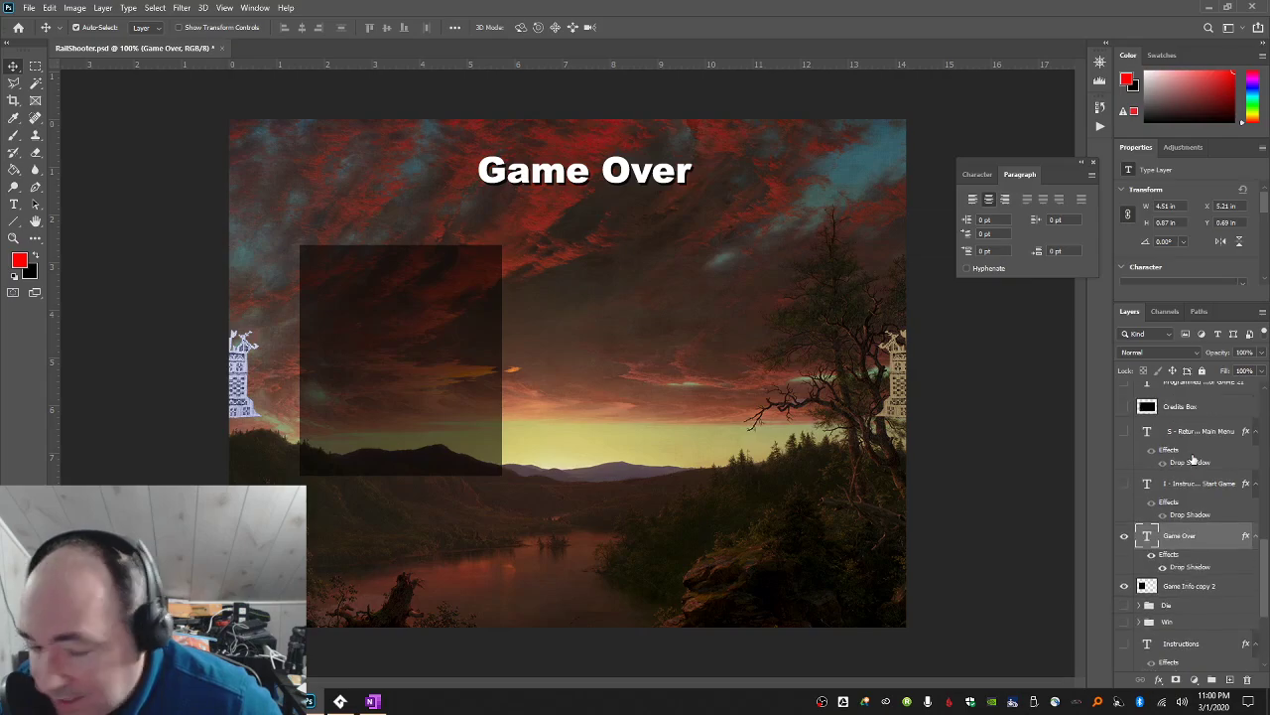
scroll(1195, 459, "down", 3)
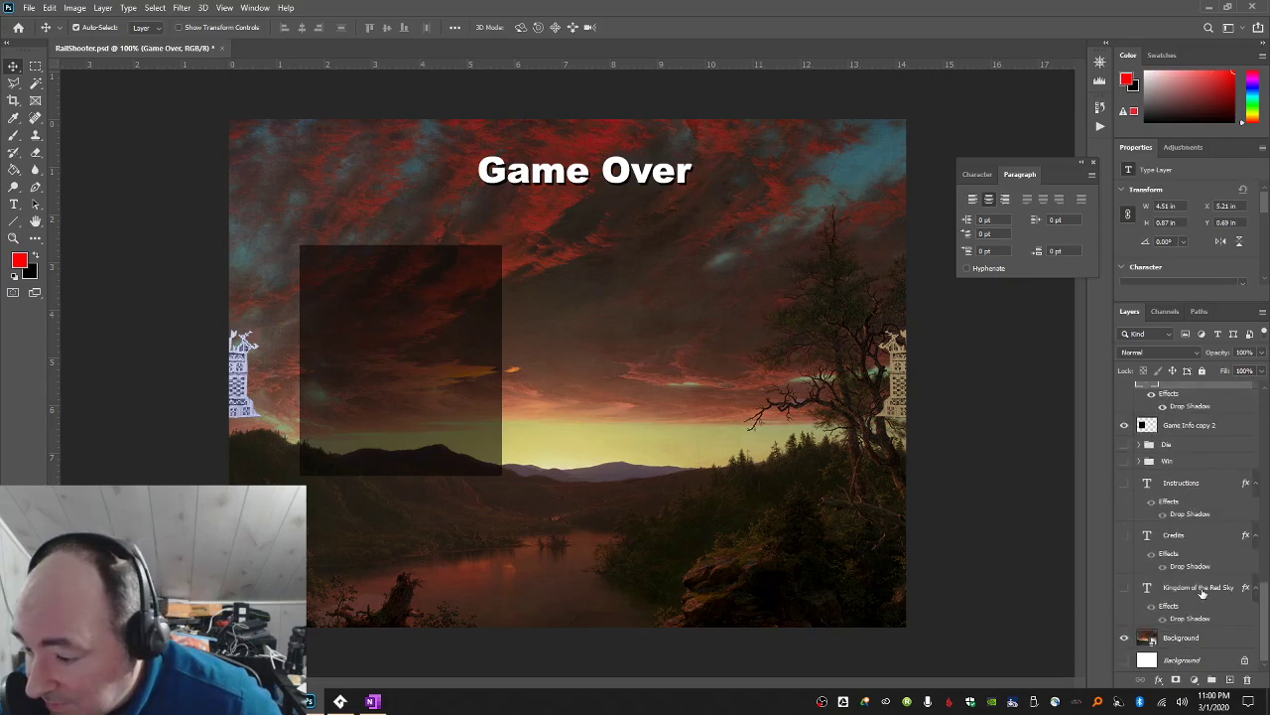
scroll(1202, 592, "up", 1)
scroll(1202, 594, "up", 3)
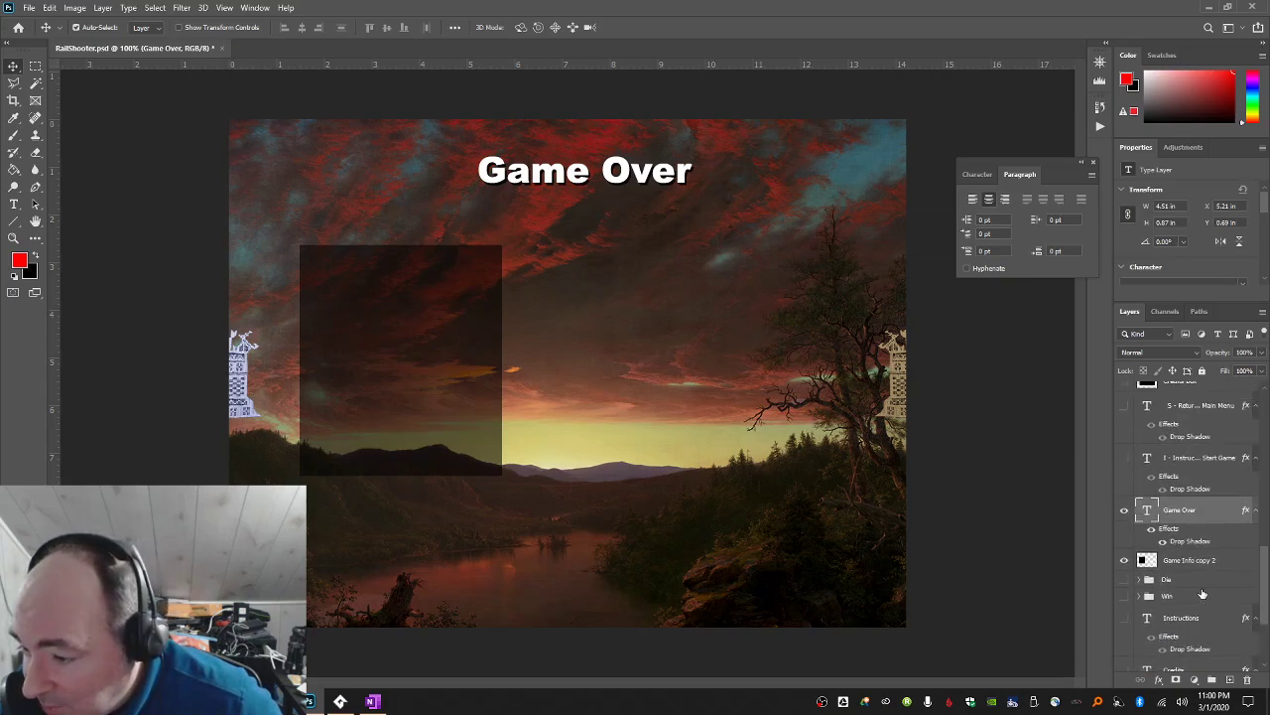
left_click(1124, 450)
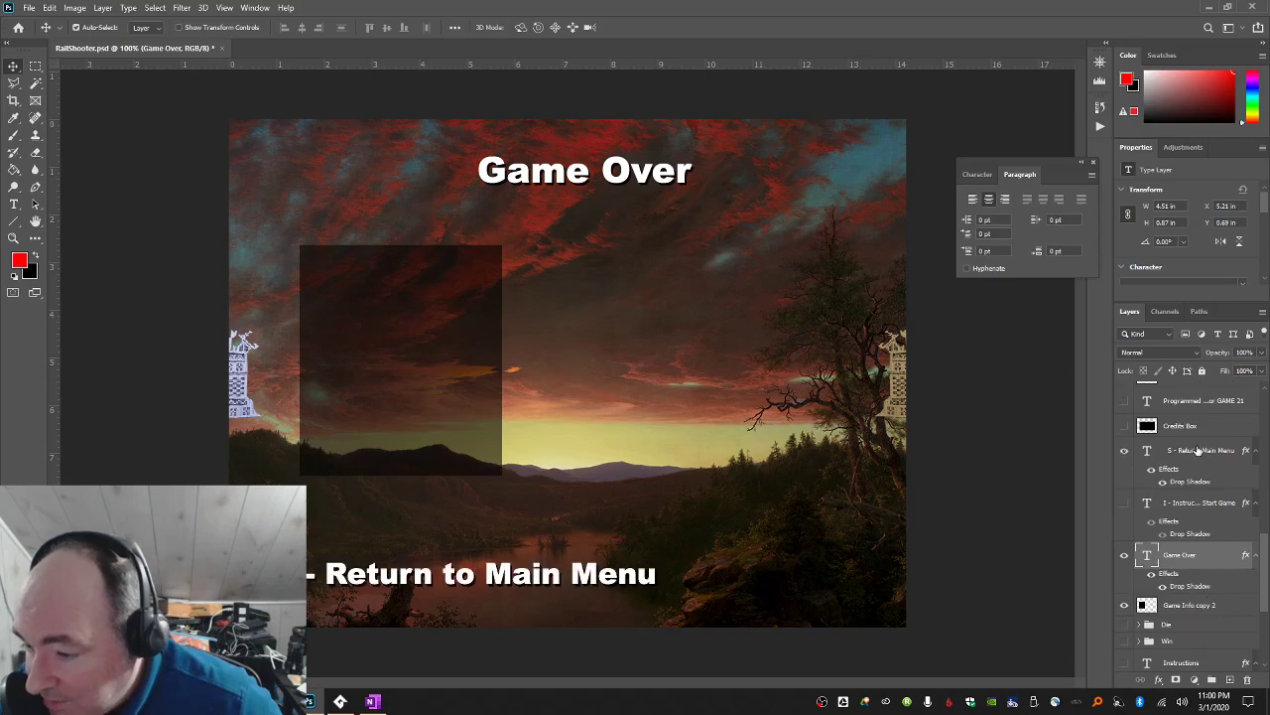
left_click_drag(1200, 451, 1201, 558)
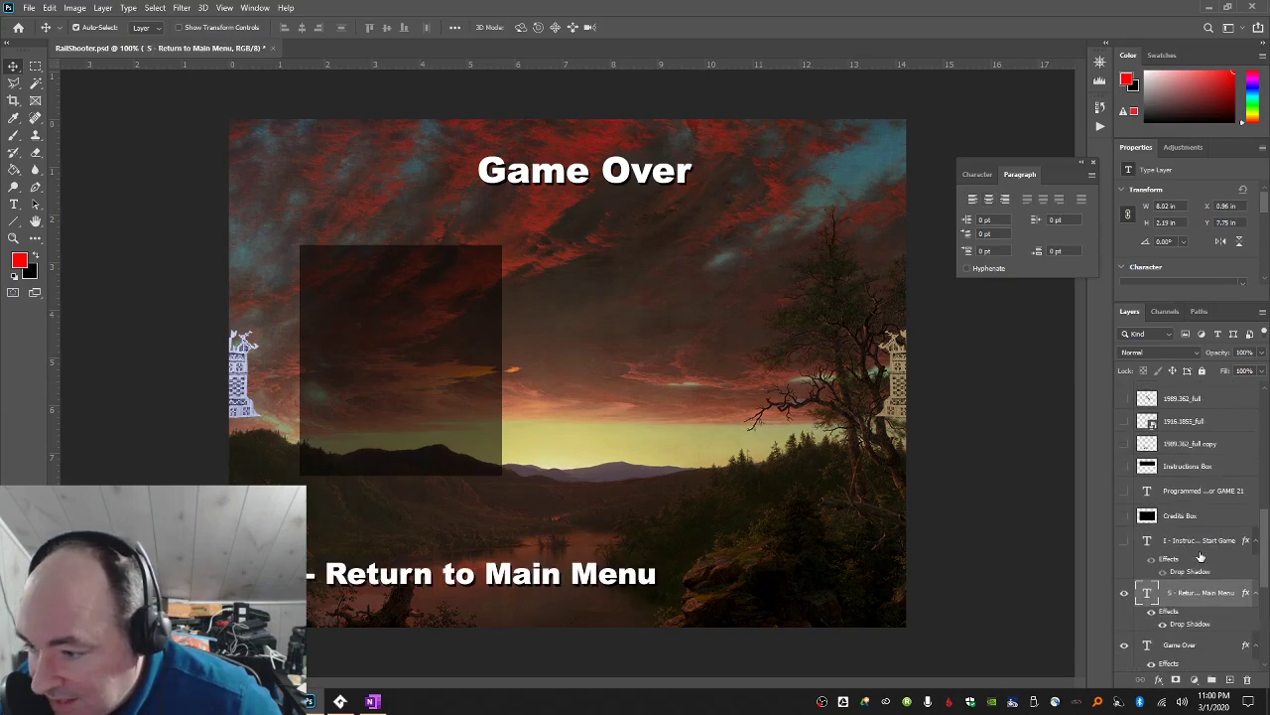
Show the bloodied 1989.362_full dagger and the 1916.1855_full armor, leaving the 1989.362_full copy dagger hidden.
scroll(1181, 556, "up", 2)
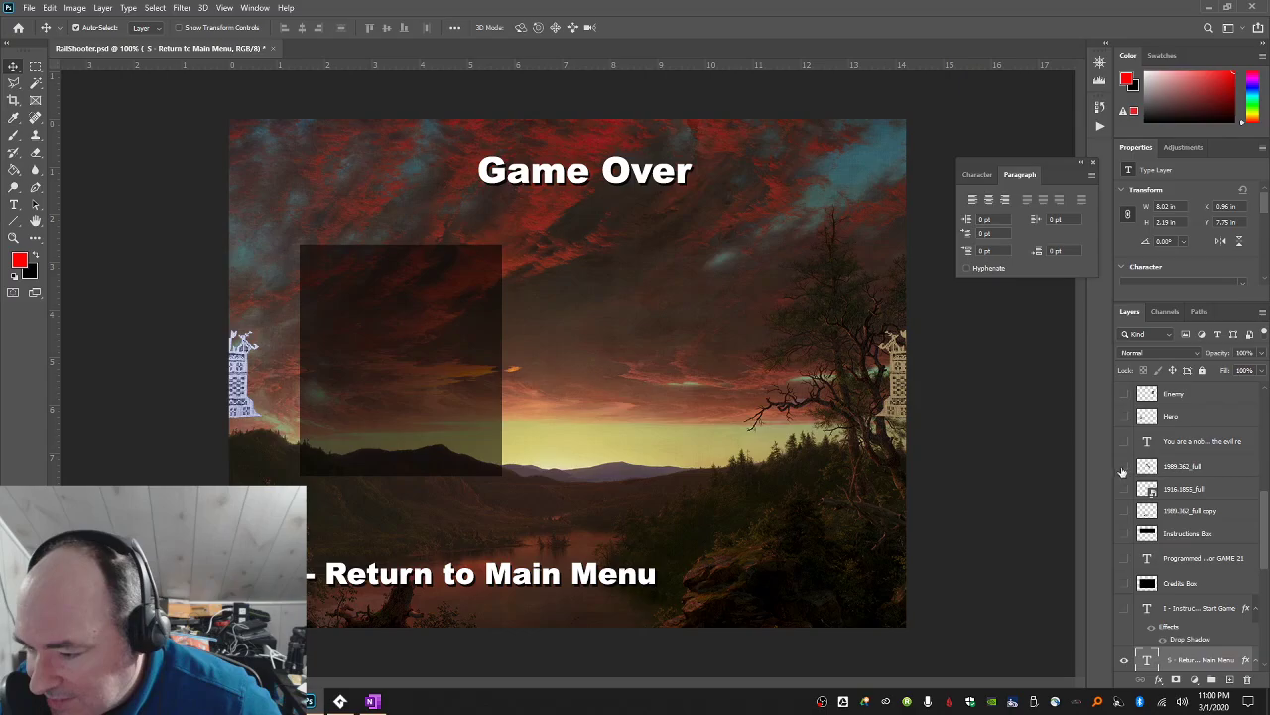
left_click(1124, 465)
left_click(1125, 489)
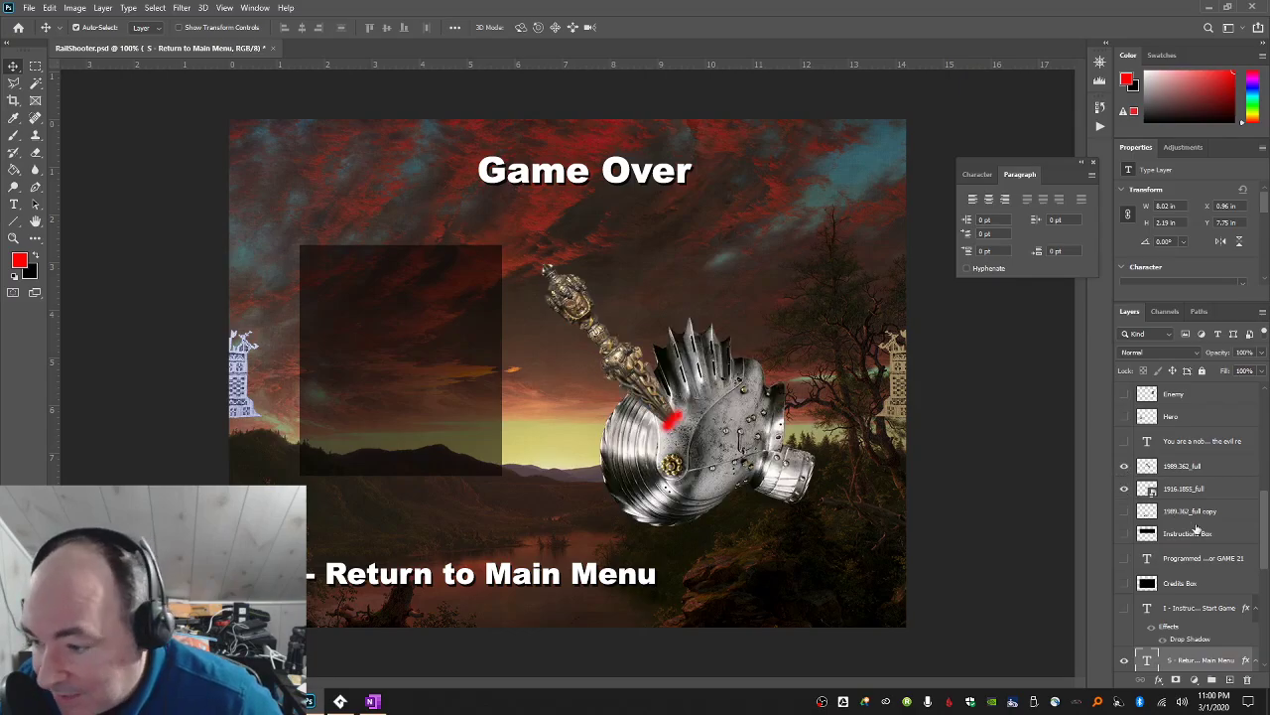
left_click(1128, 510)
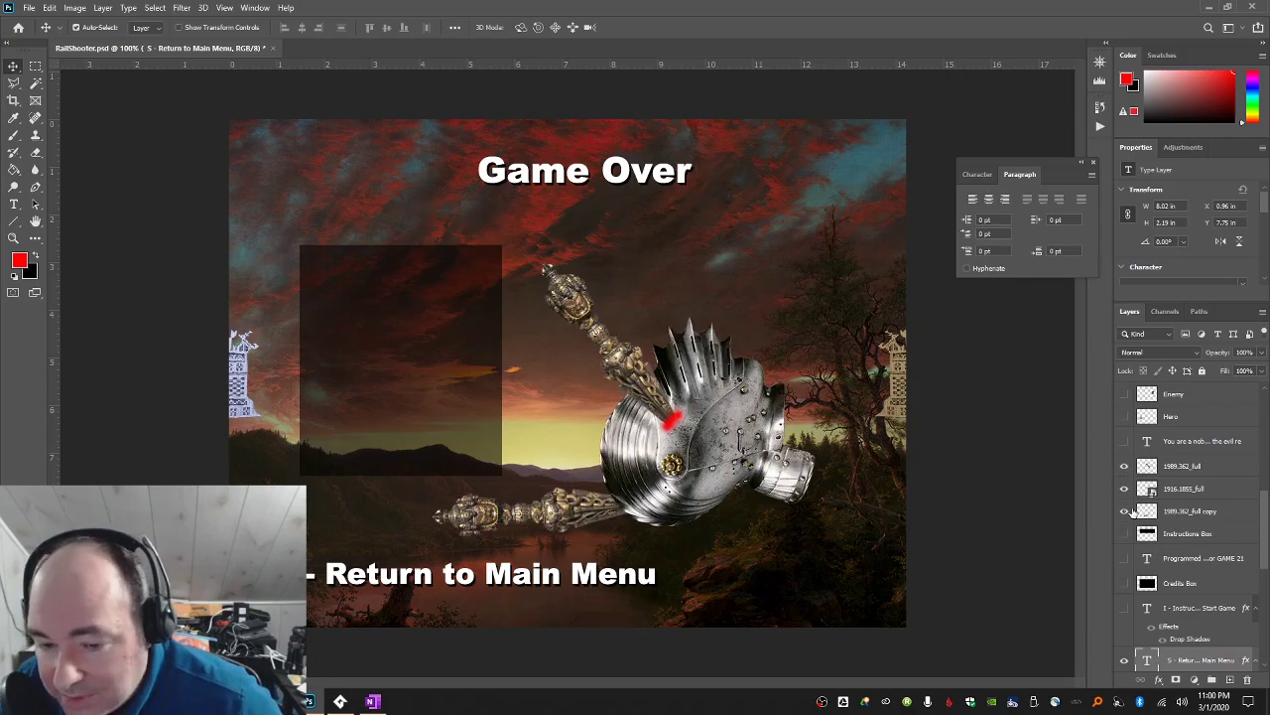
left_click(1129, 510)
Move the 1989.362_full and 1916.1855_full layers down the stack to directly above S - Return to Main Menu.
left_click(1213, 512)
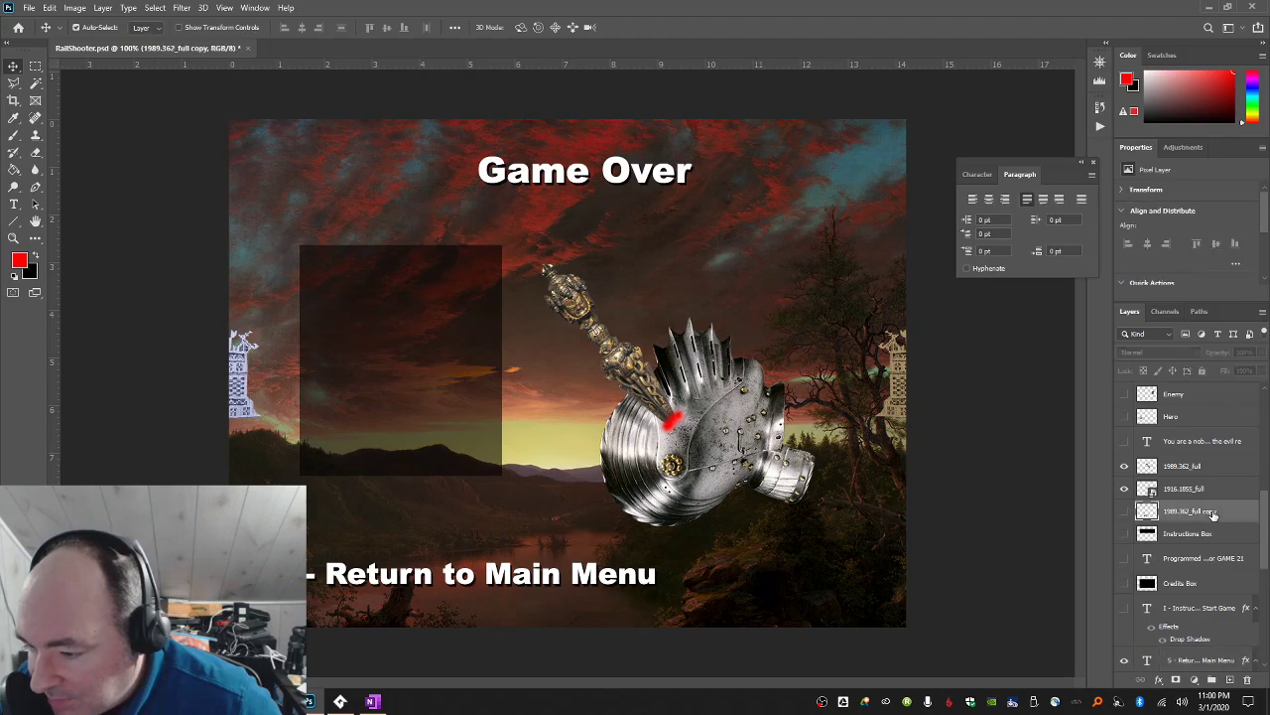
left_click(1219, 468)
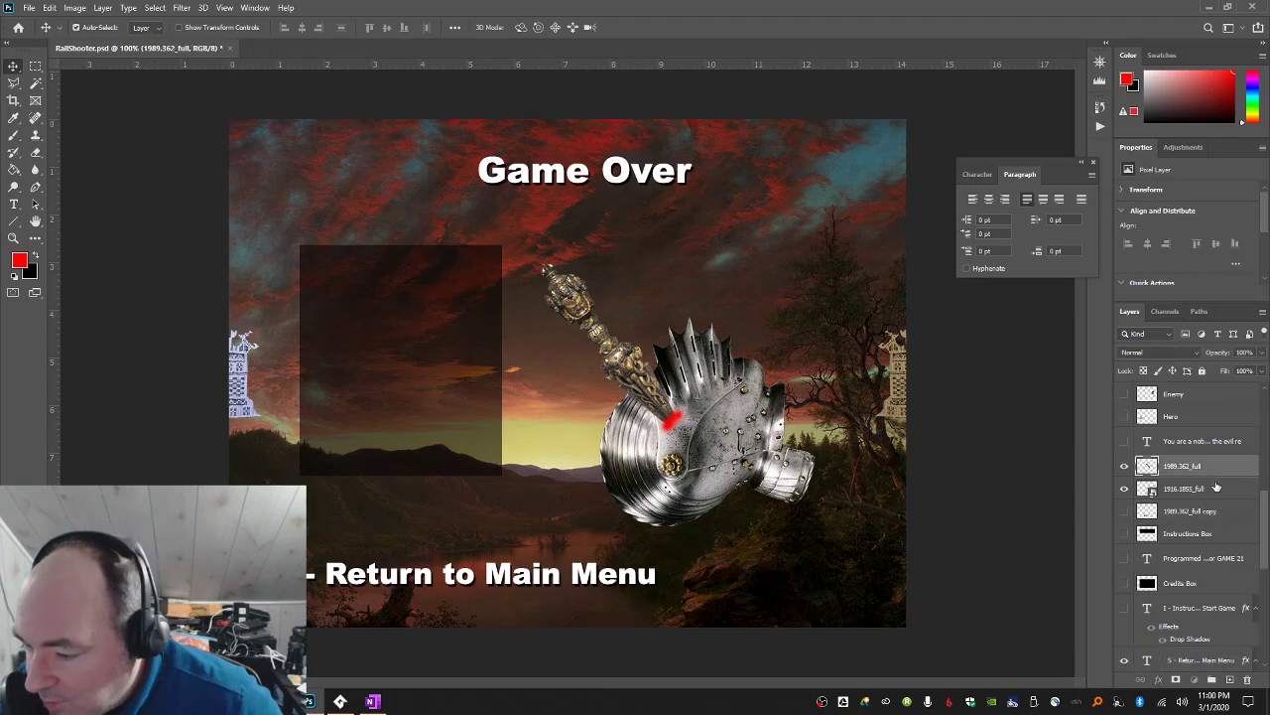
left_click(1217, 486, "ctrl")
scroll(1217, 488, "down", 2)
scroll(1216, 477, "down", 1)
left_click_drag(1217, 425, 1208, 573)
scroll(1209, 576, "down", 5)
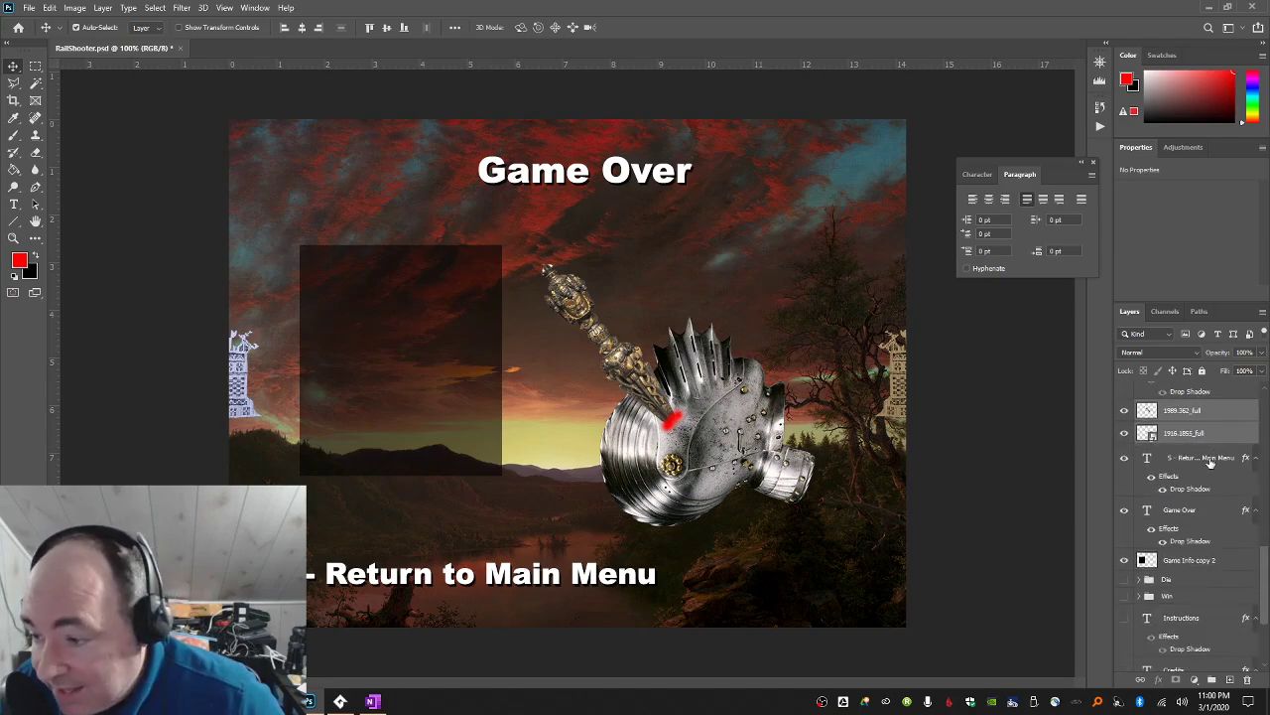
Group the 1989.362_full, 1916.1855_full, S - Return to Main Menu, Game Over and Game Info copy 2 layers as Game Over.
left_click(1204, 418)
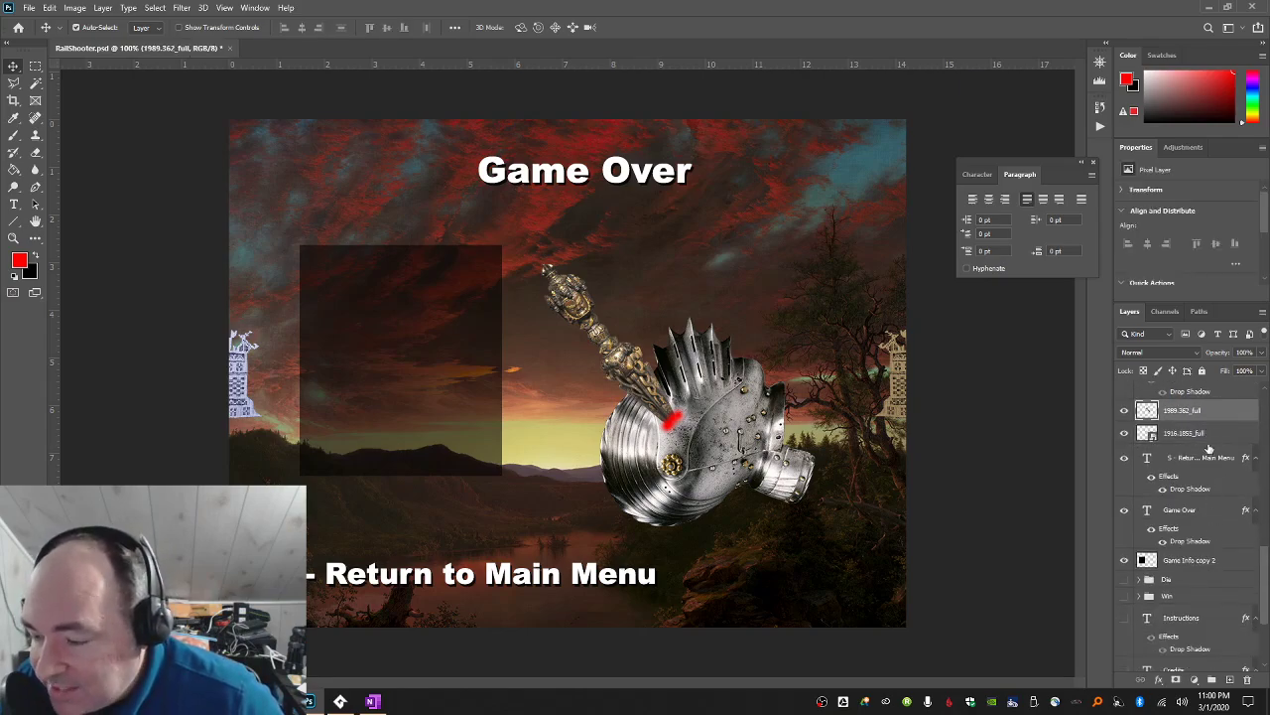
left_click(1209, 442, "shift")
left_click(1207, 462, "shift")
left_click(1204, 518, "shift")
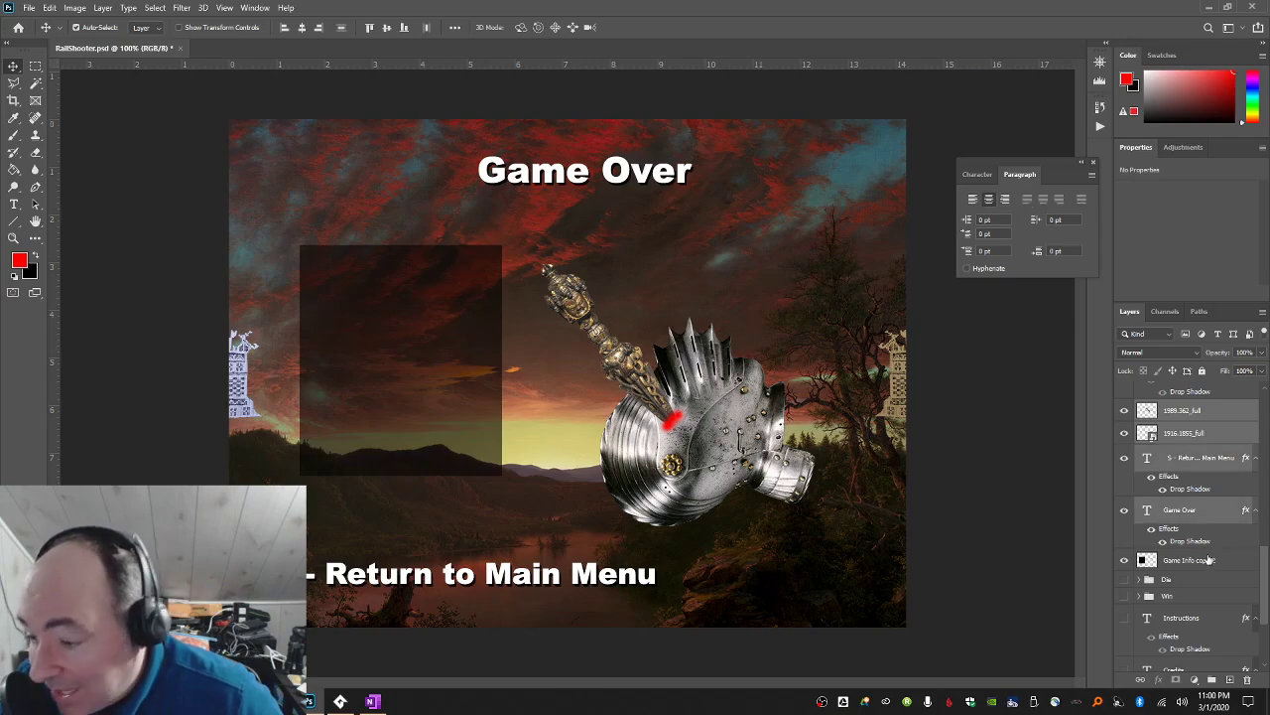
left_click(1208, 561, "shift")
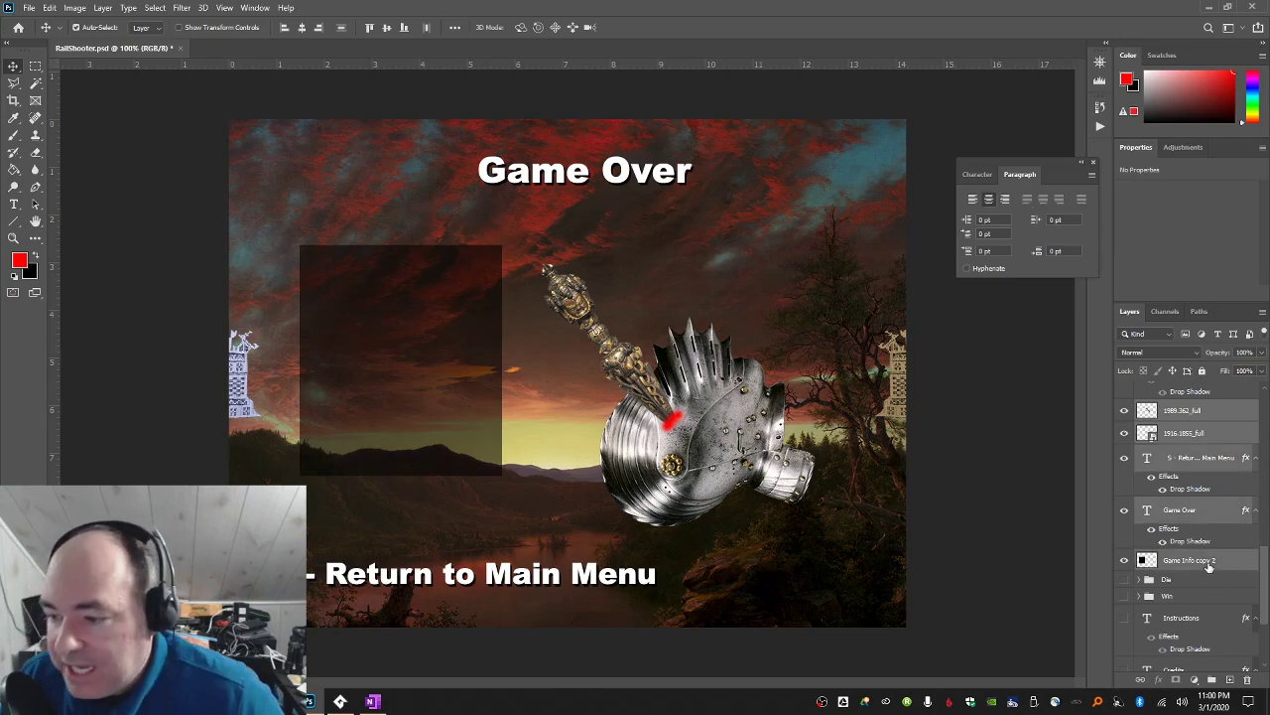
left_click(113, 12)
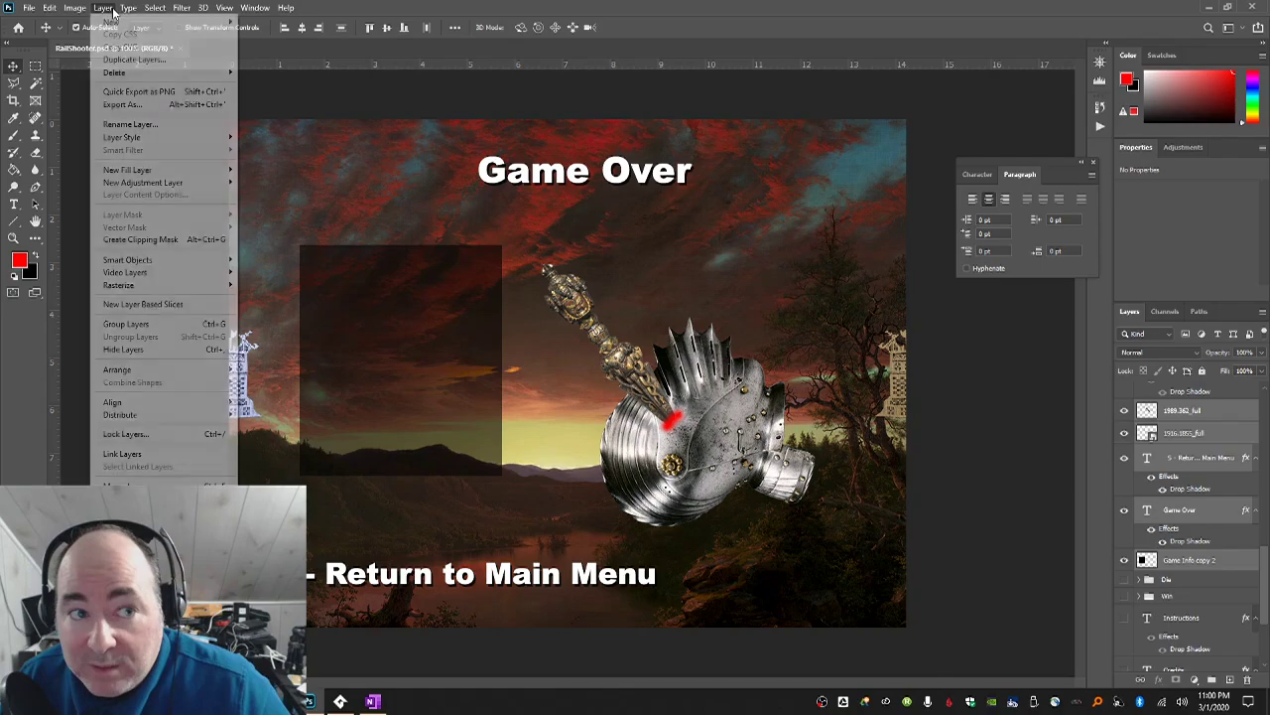
mouse_move(149, 22)
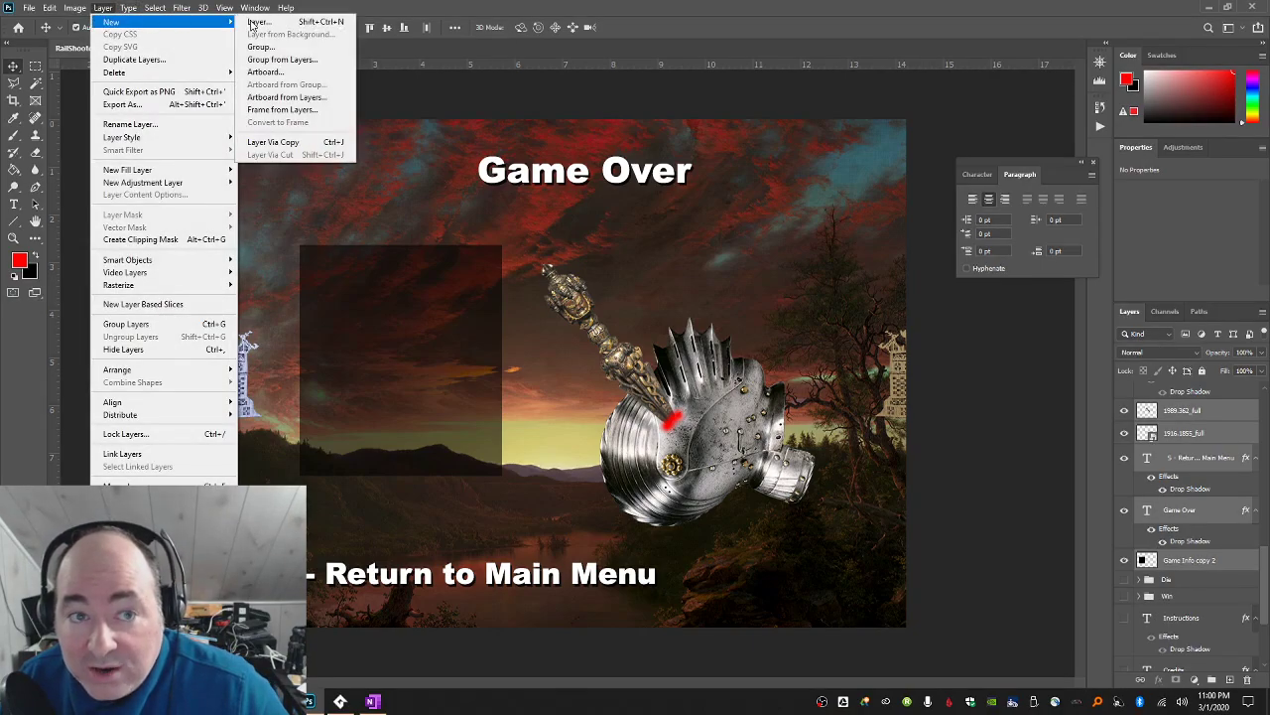
left_click(298, 59)
type("Game Over")
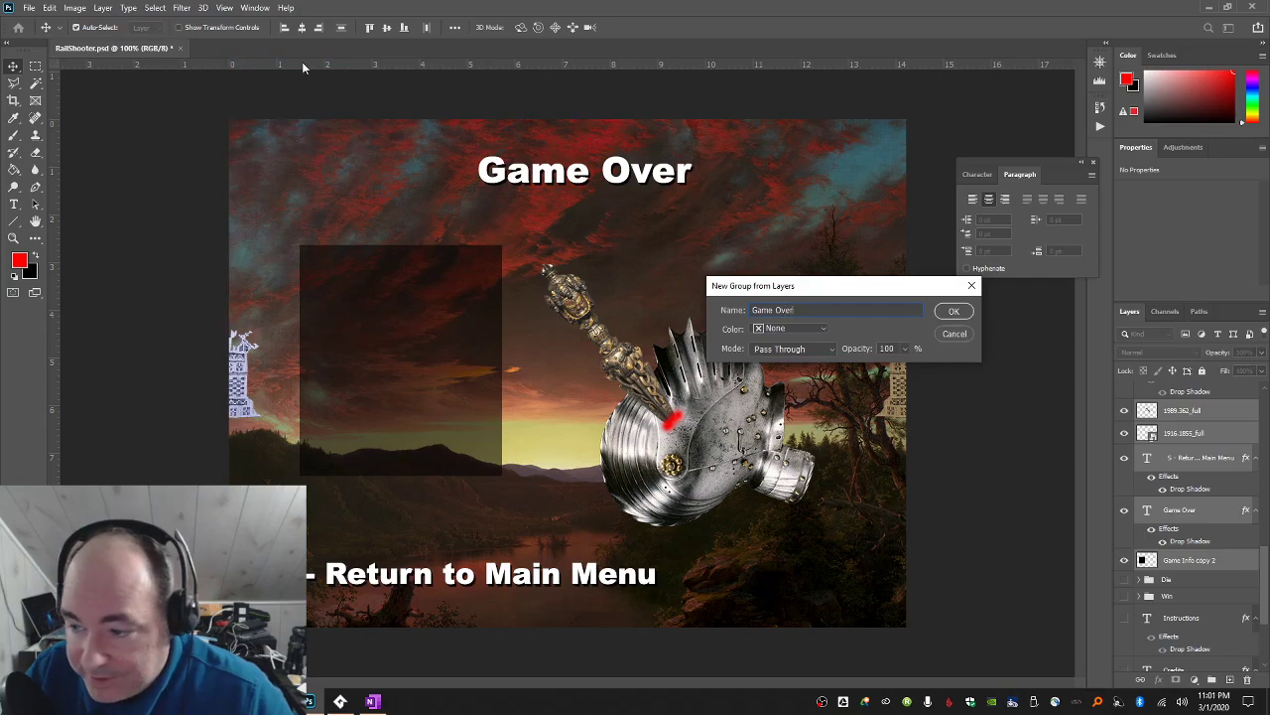
key("Return")
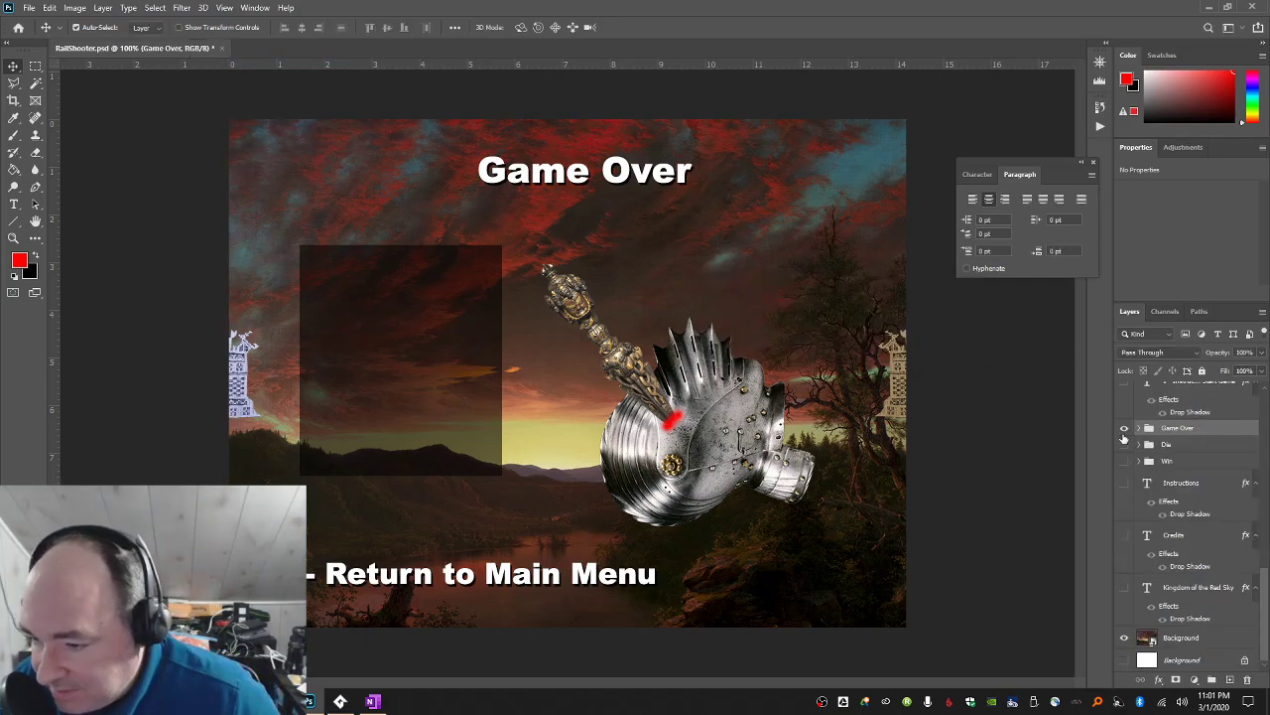
Check the Game Over, Die and Win groups by toggling their visibility, leaving all three hidden.
left_click(1124, 432)
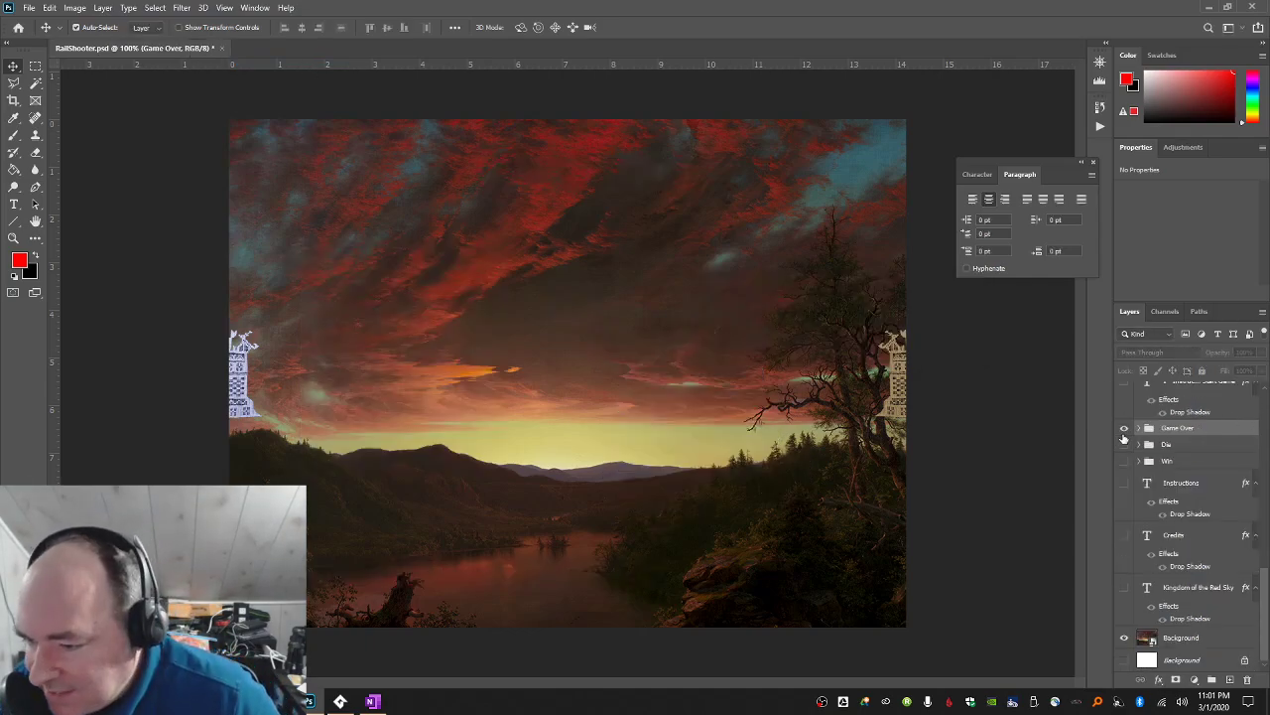
left_click(1125, 429)
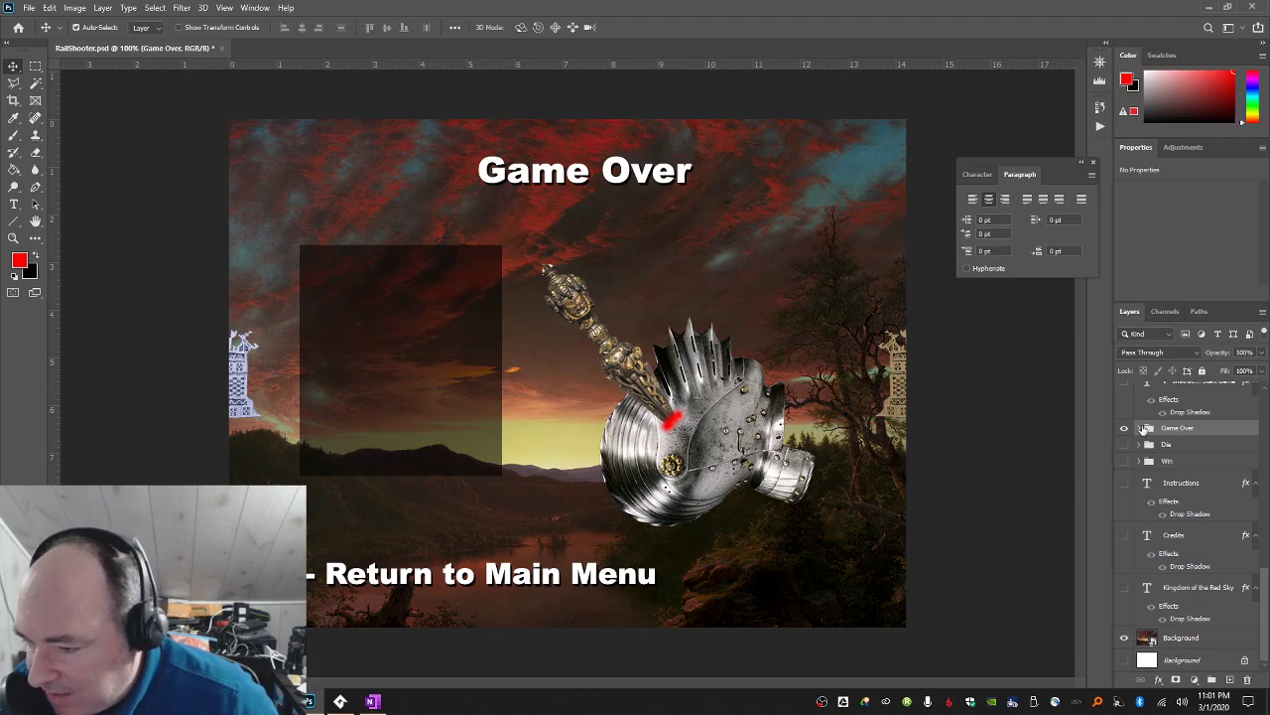
left_click(1125, 431)
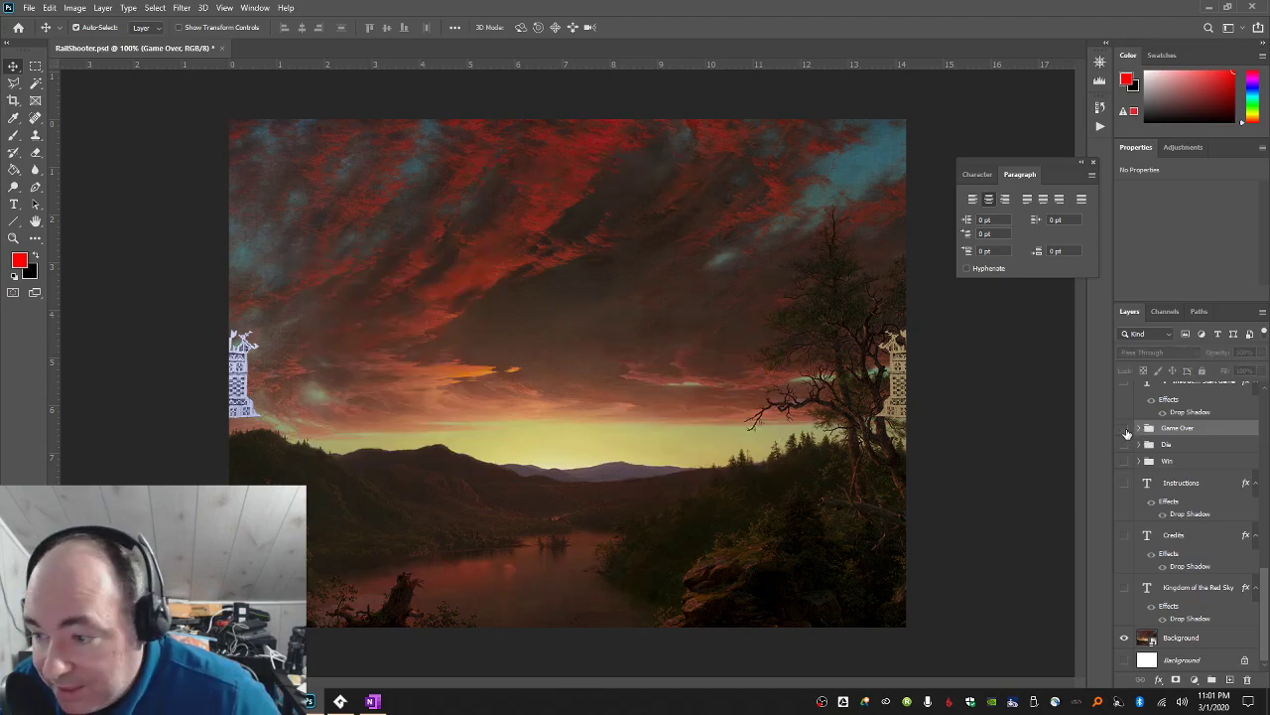
left_click(1125, 446)
left_click(1124, 447)
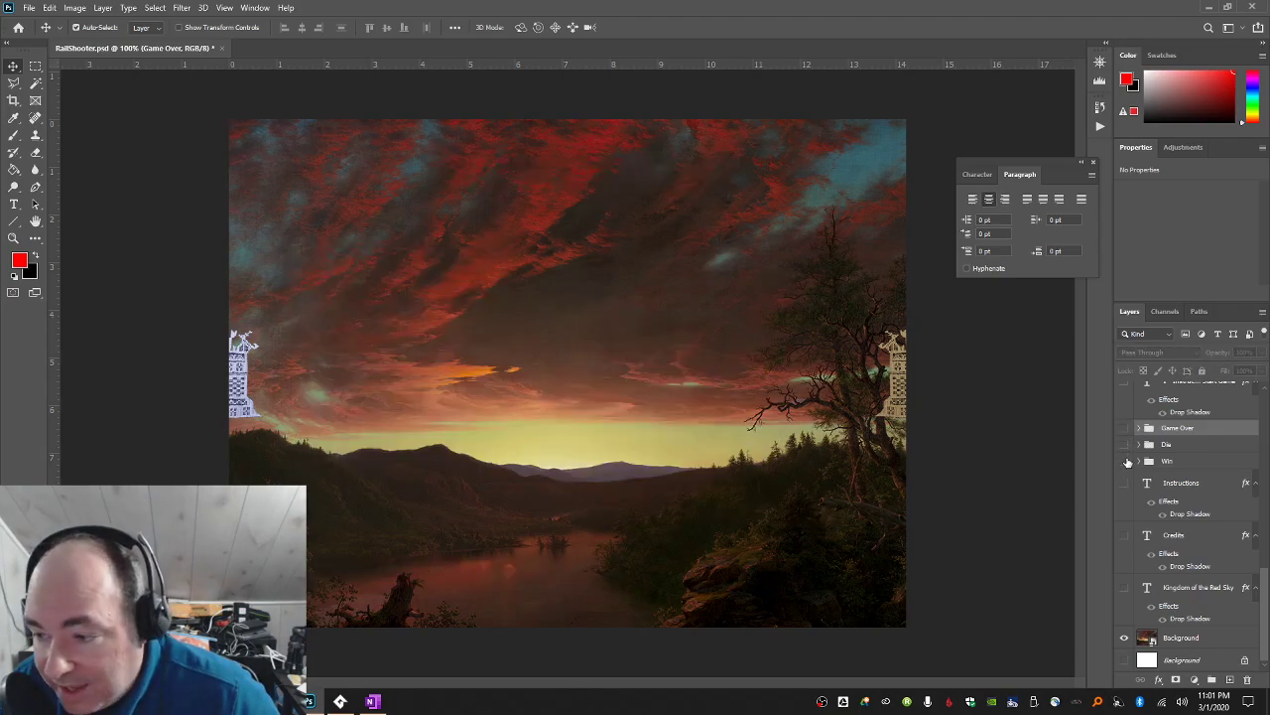
left_click(1125, 462)
left_click(1126, 462)
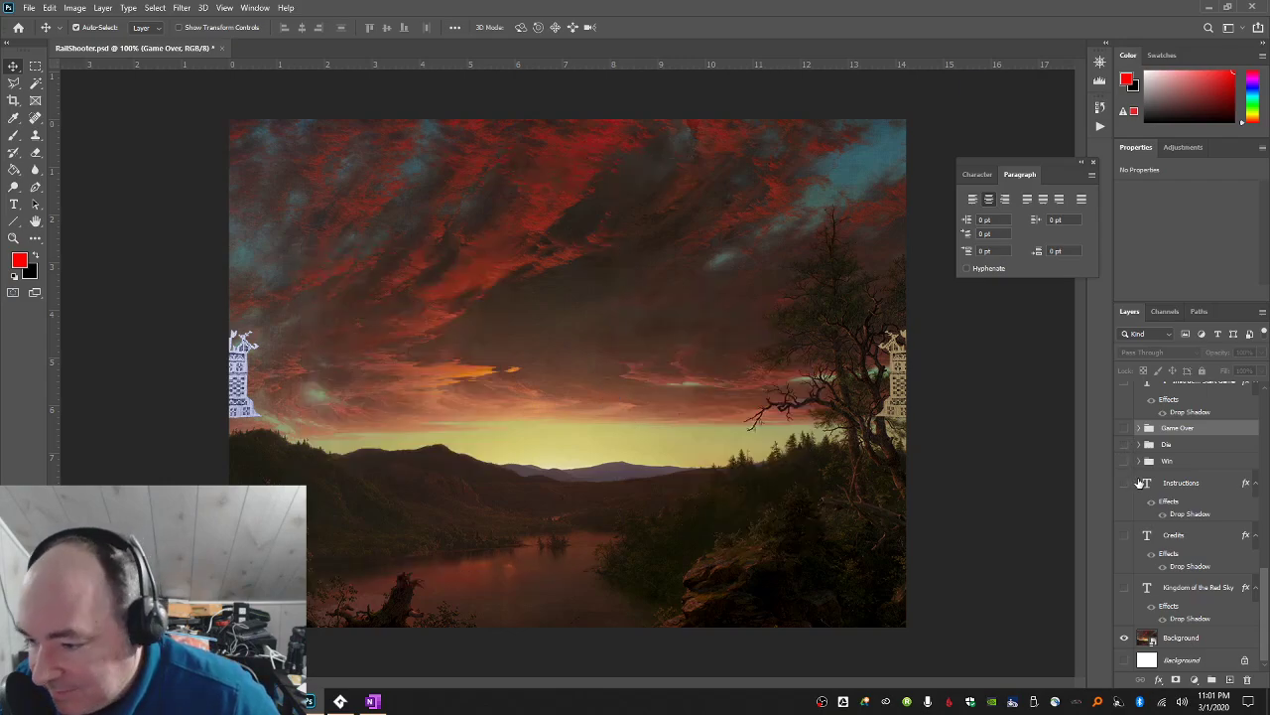
Duplicate the S - Return to Main Menu layer from the Game Over group and move the copy out, directly above the group.
left_click(1138, 428)
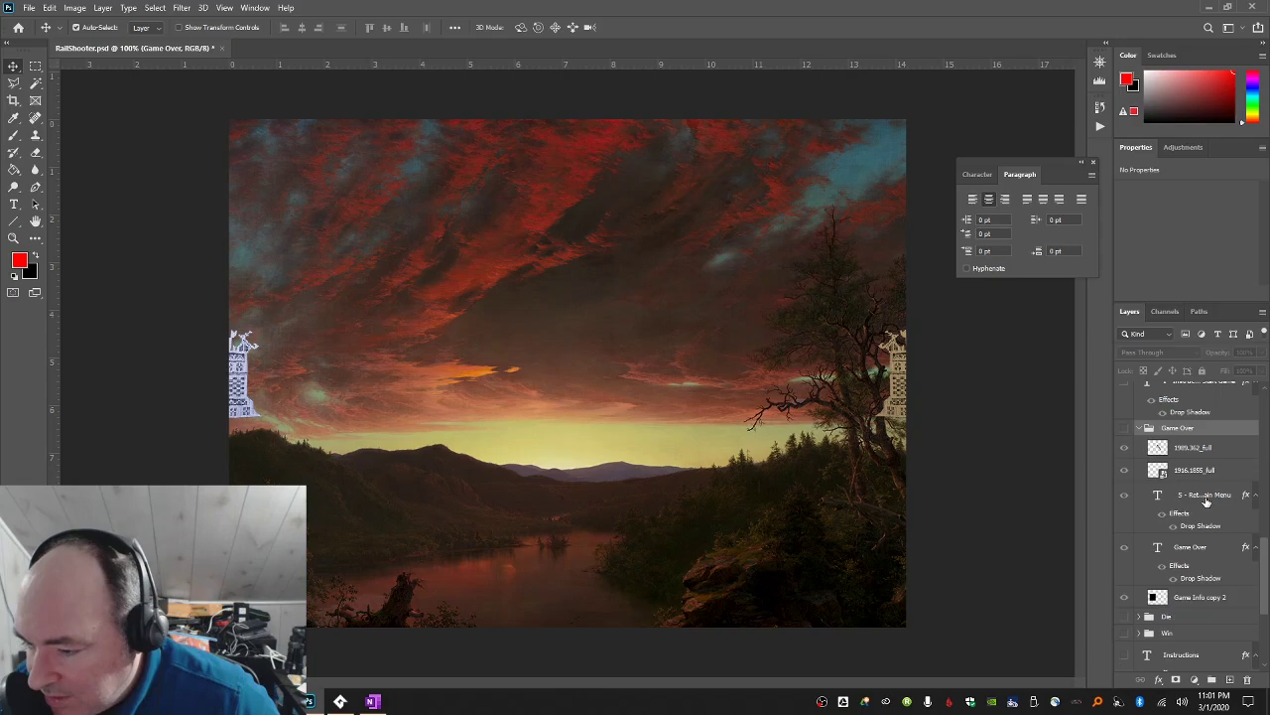
left_click(1206, 501)
left_click(1125, 428)
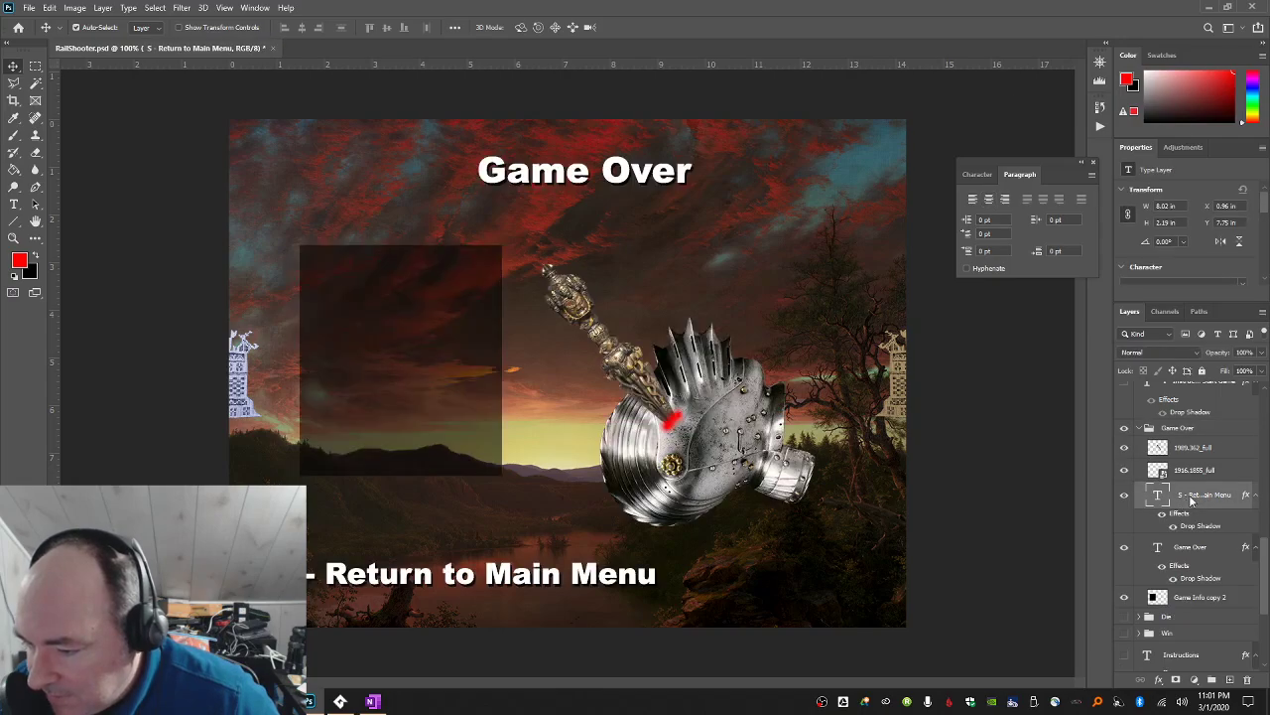
right_click(1189, 495)
left_click(1115, 152)
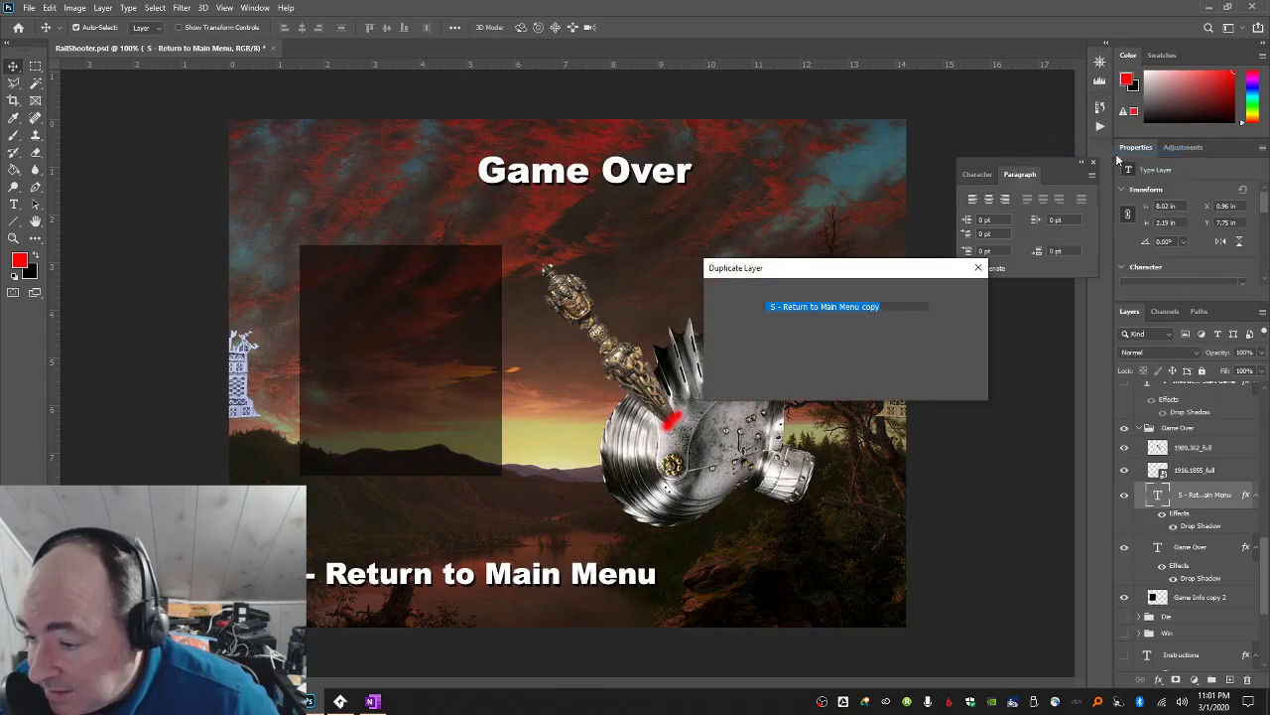
key("Return")
left_click_drag(1201, 494, 1183, 436)
left_click(1140, 482)
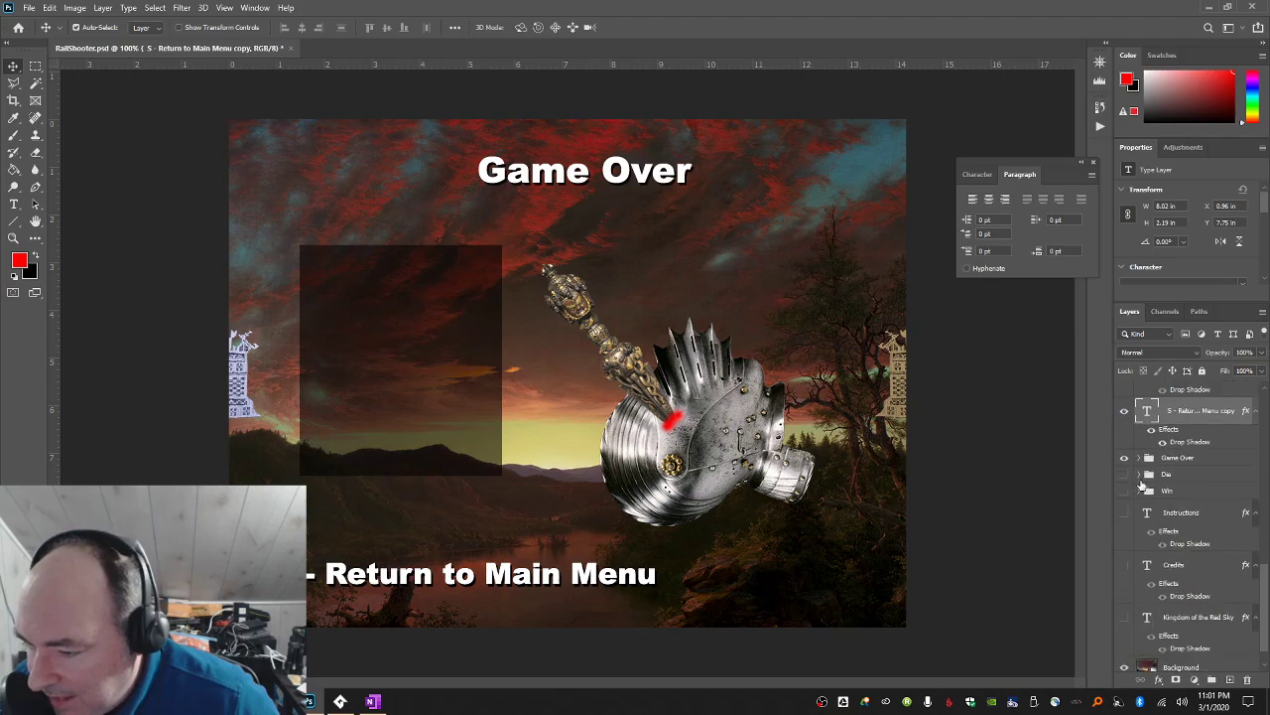
Hide the Game Over group and show the Credits title, the Credits Box and the Programmed credits text.
left_click(1126, 428)
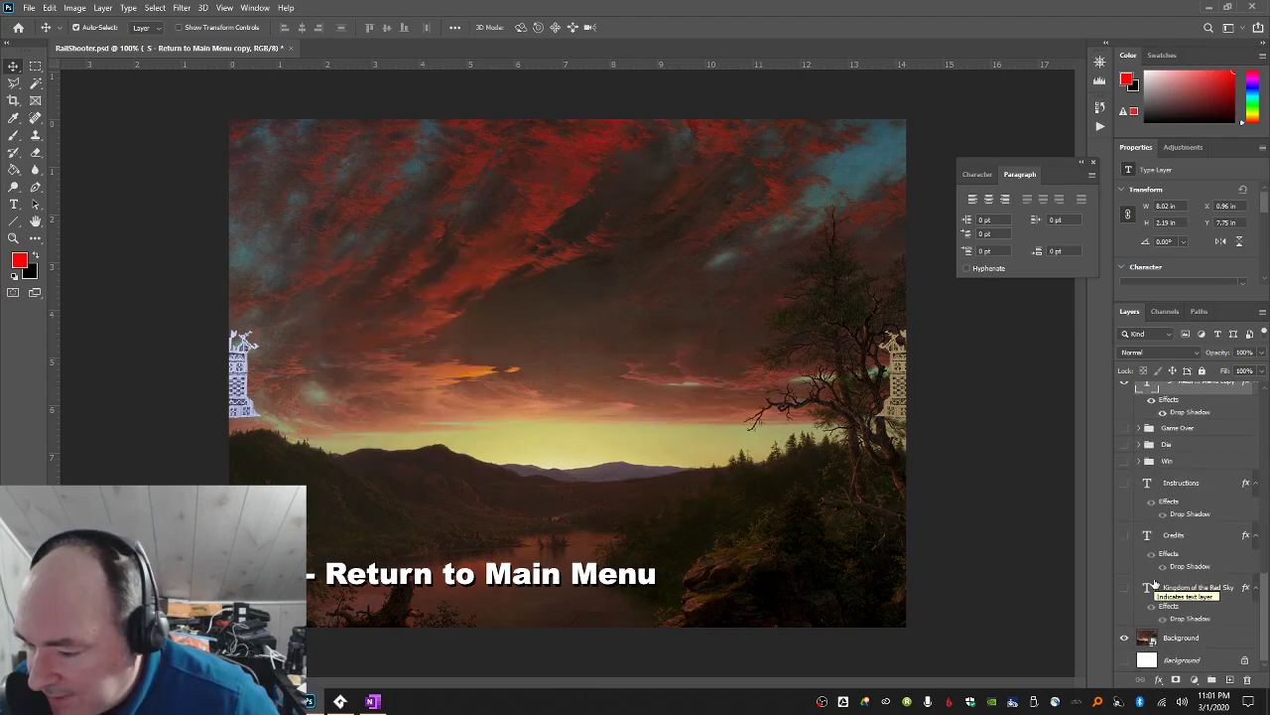
left_click(1126, 535)
scroll(1138, 506, "up", 4)
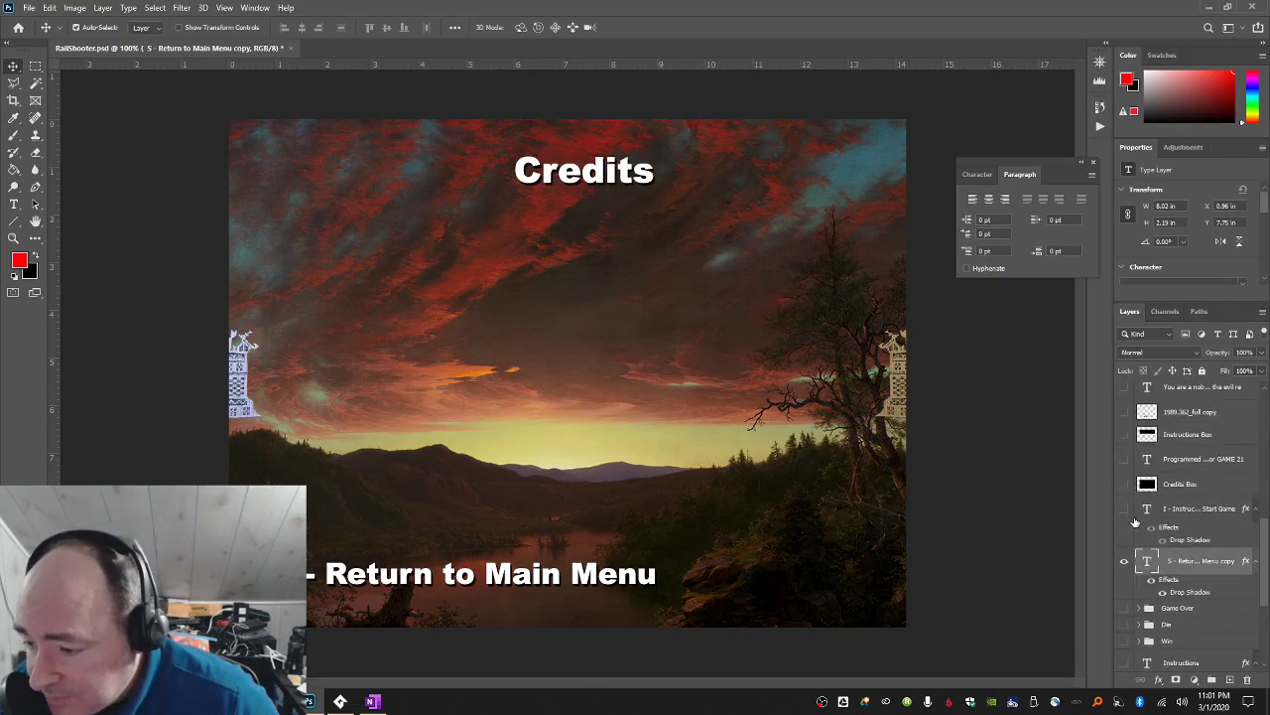
left_click(1126, 485)
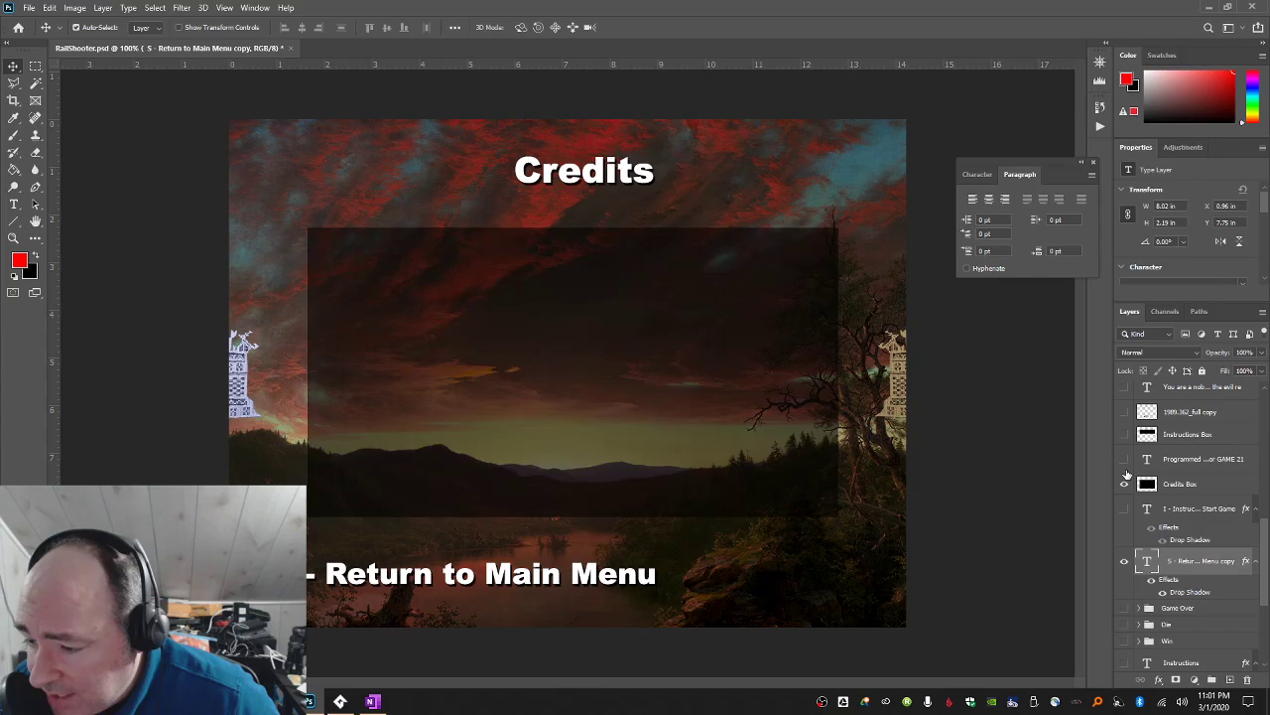
left_click(1125, 460)
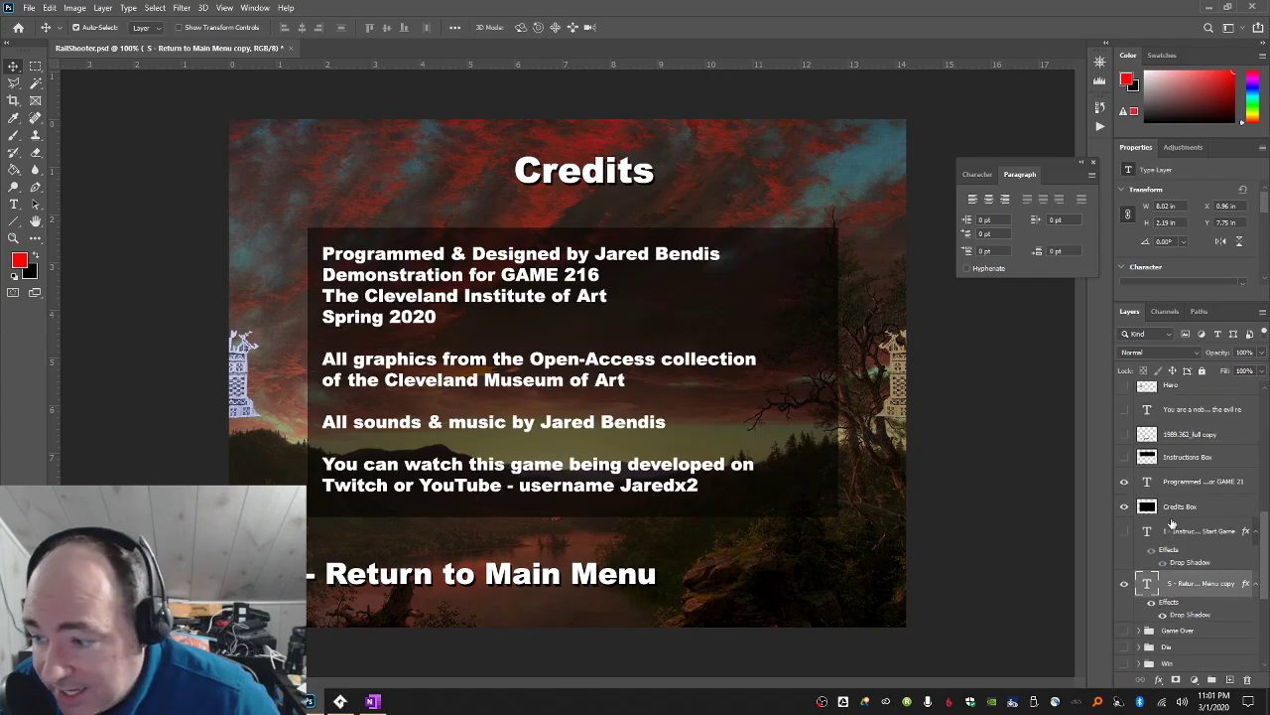
Move the Programmed credits text and Credits Box layers down the stack to directly above S - Return to Main Menu copy.
left_click(1202, 468)
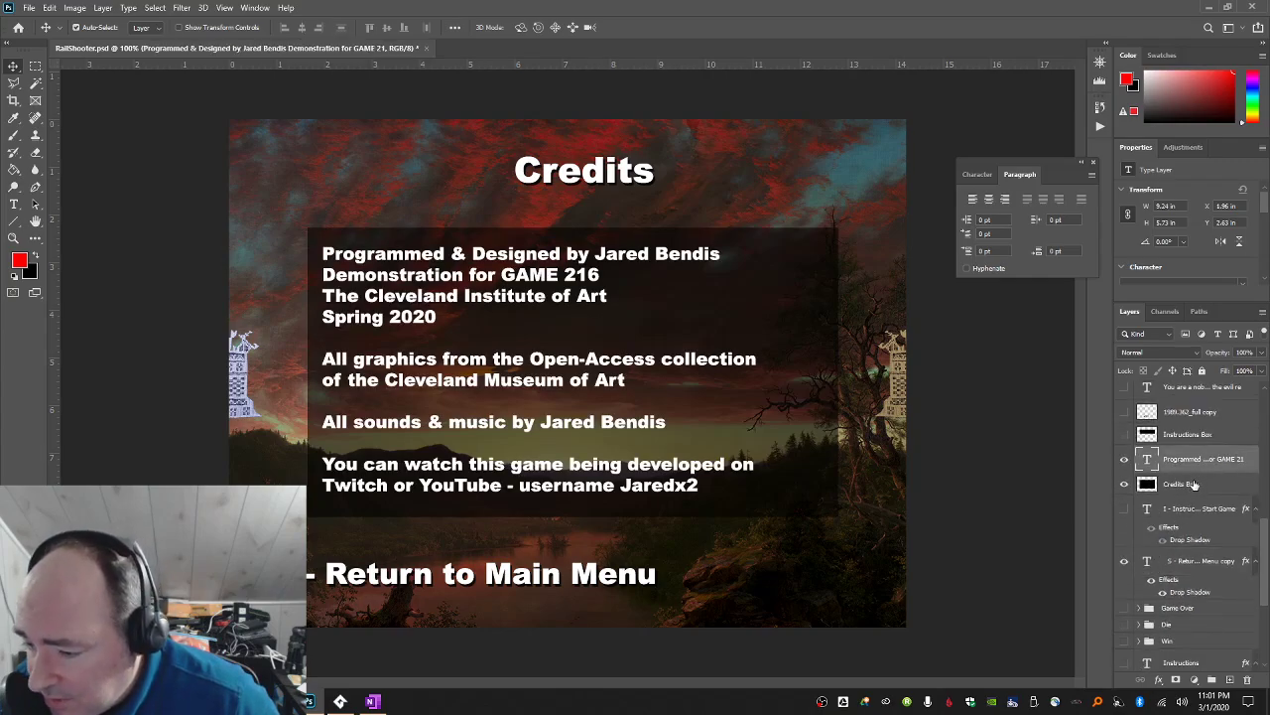
left_click(1197, 484, "shift")
left_click_drag(1198, 461, 1202, 556)
Move the Credits title layer up the stack to directly below S - Return to Main Menu copy.
scroll(1202, 556, "down", 3)
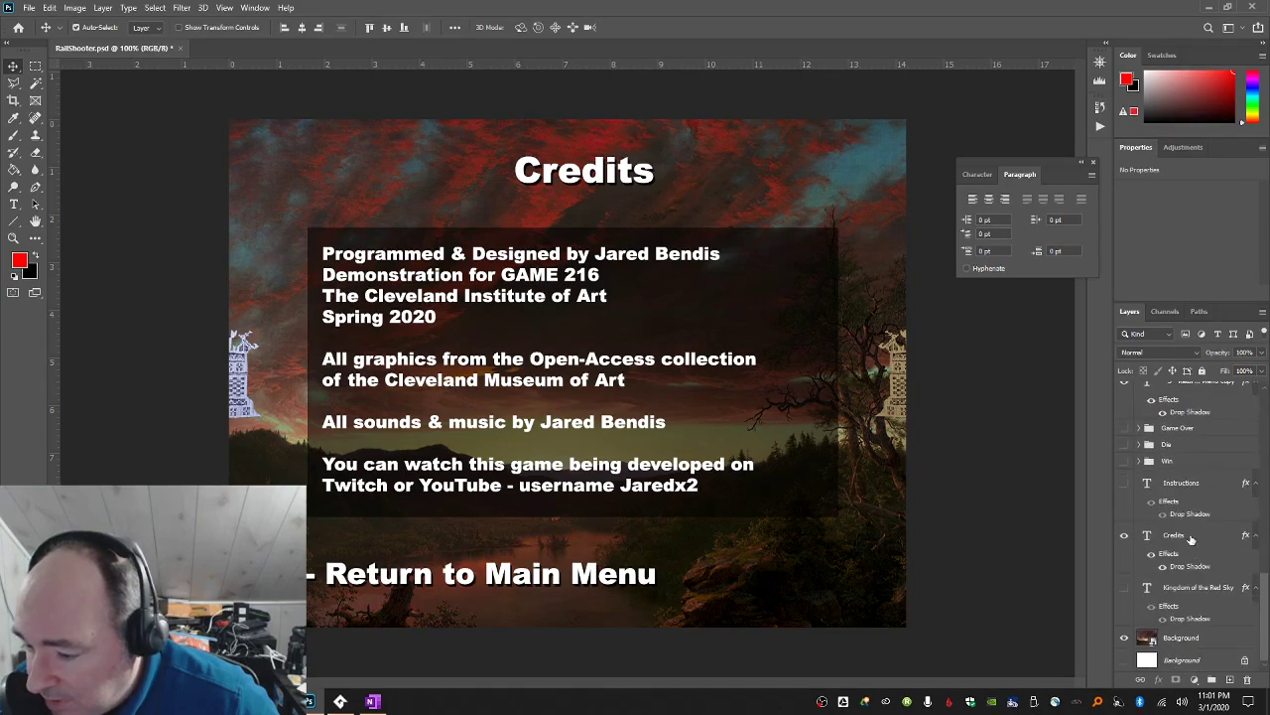
left_click(1197, 549)
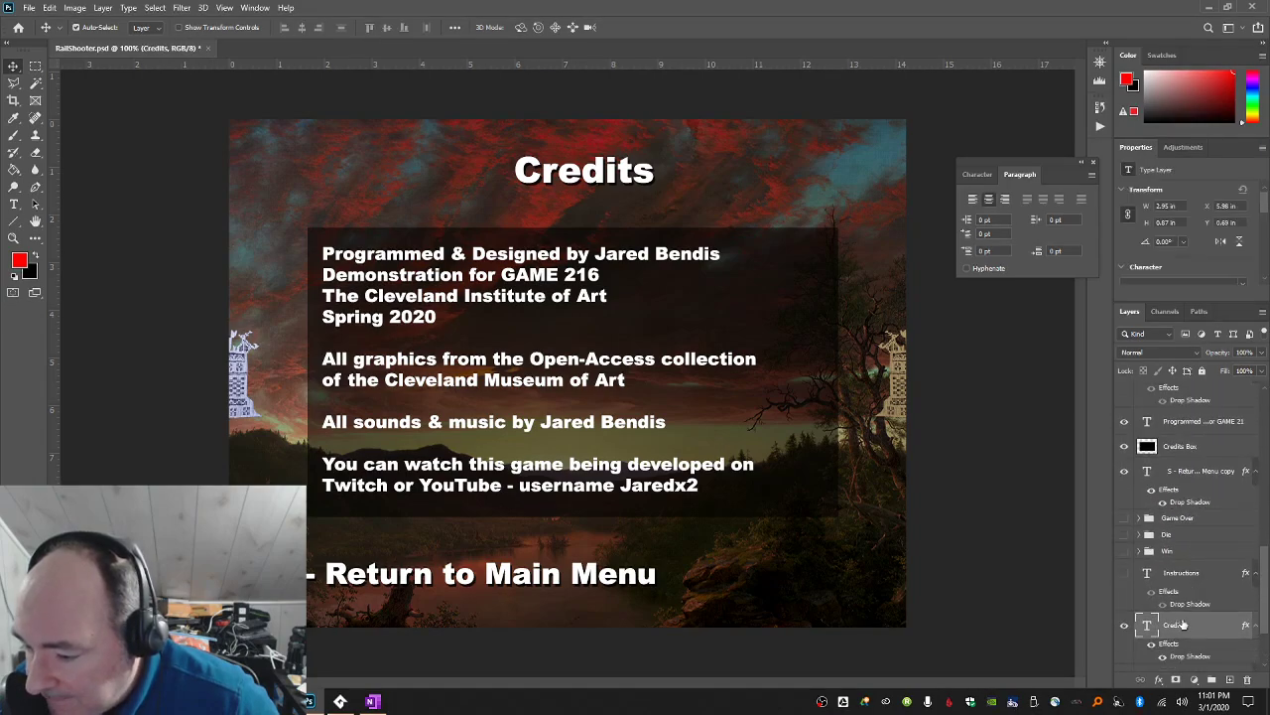
left_click_drag(1182, 625, 1188, 524)
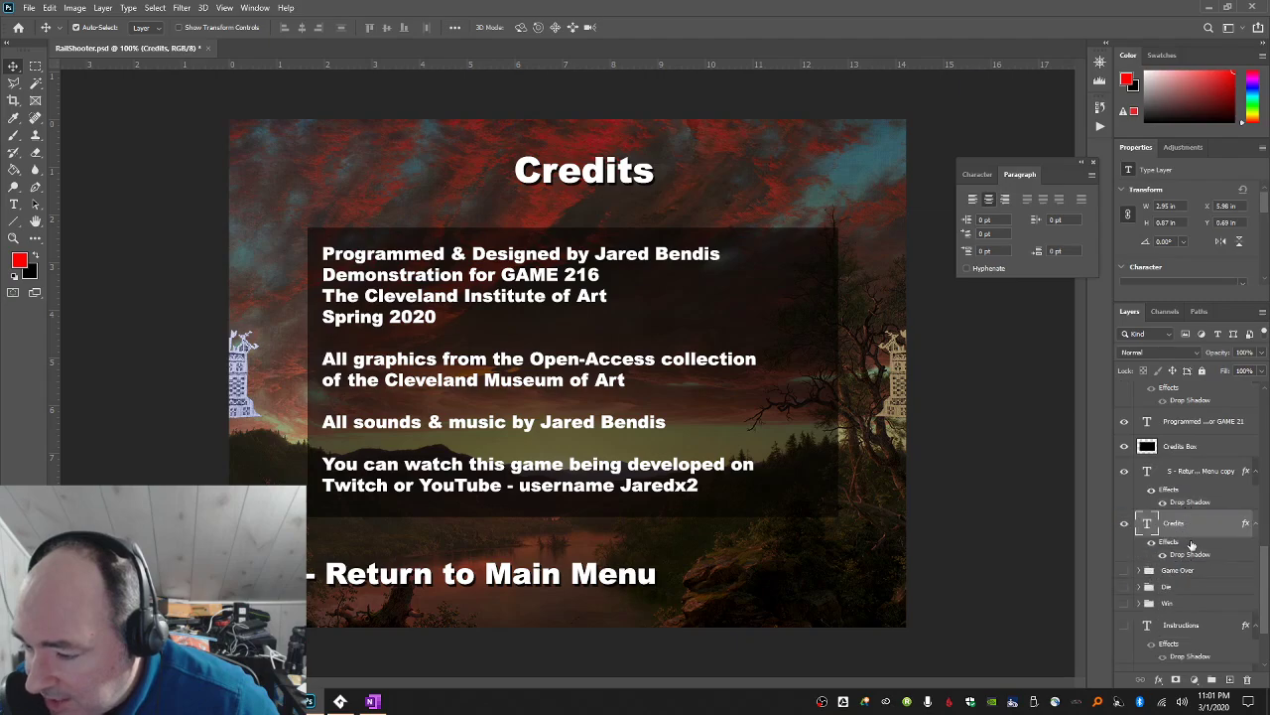
Duplicate the S - Return to Main Menu copy layer and place the duplicate, hidden, directly above the Programmed credits text.
scroll(1192, 545, "up", 1)
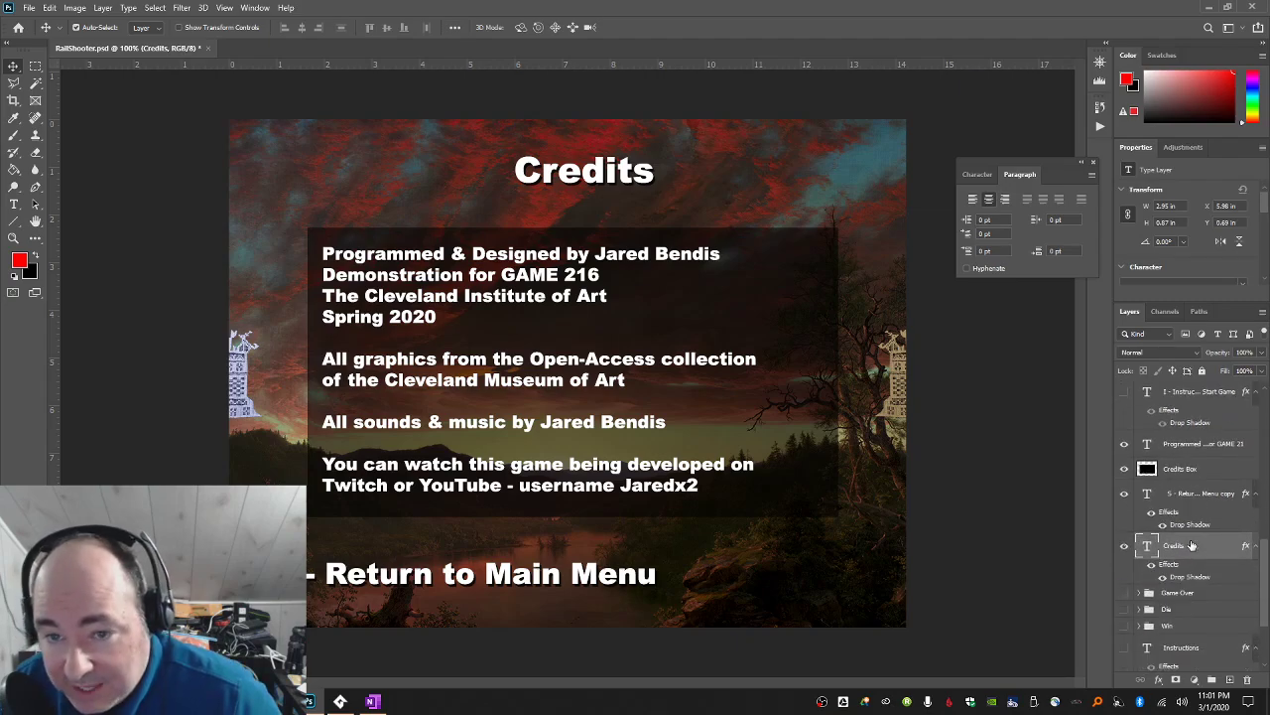
scroll(1192, 545, "up", 1)
left_click(1201, 467)
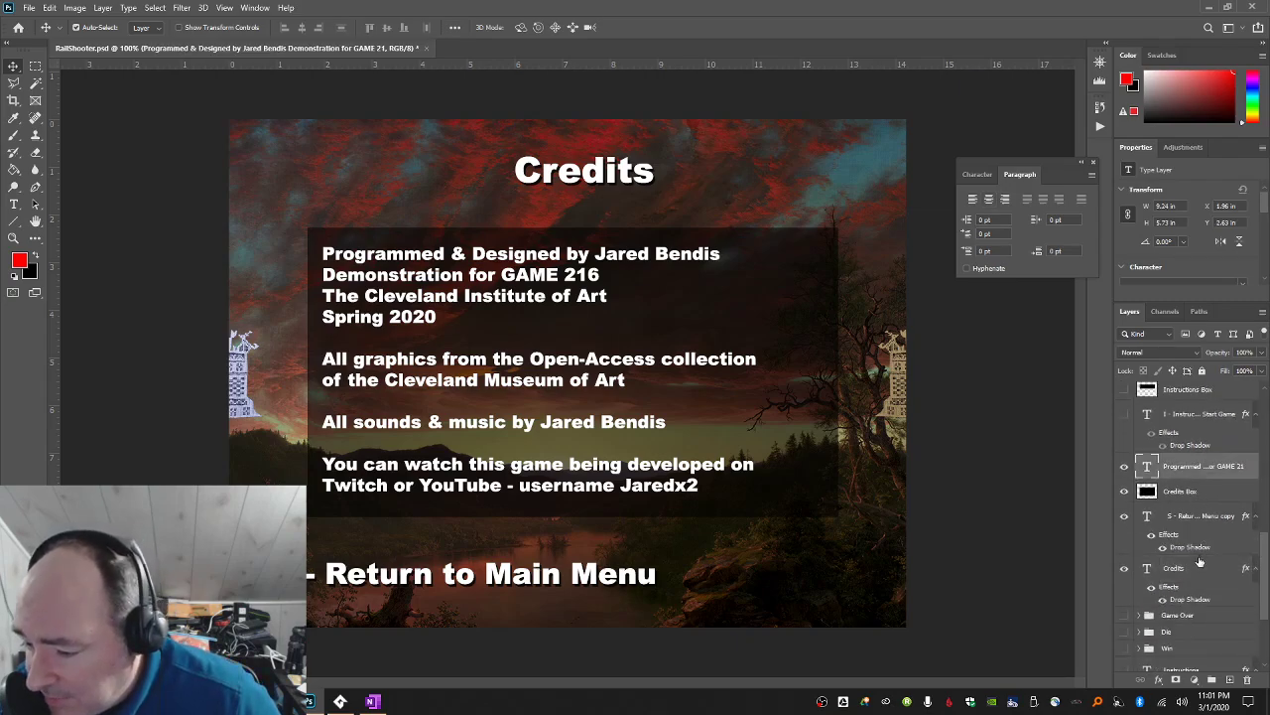
left_click(1199, 576, "shift")
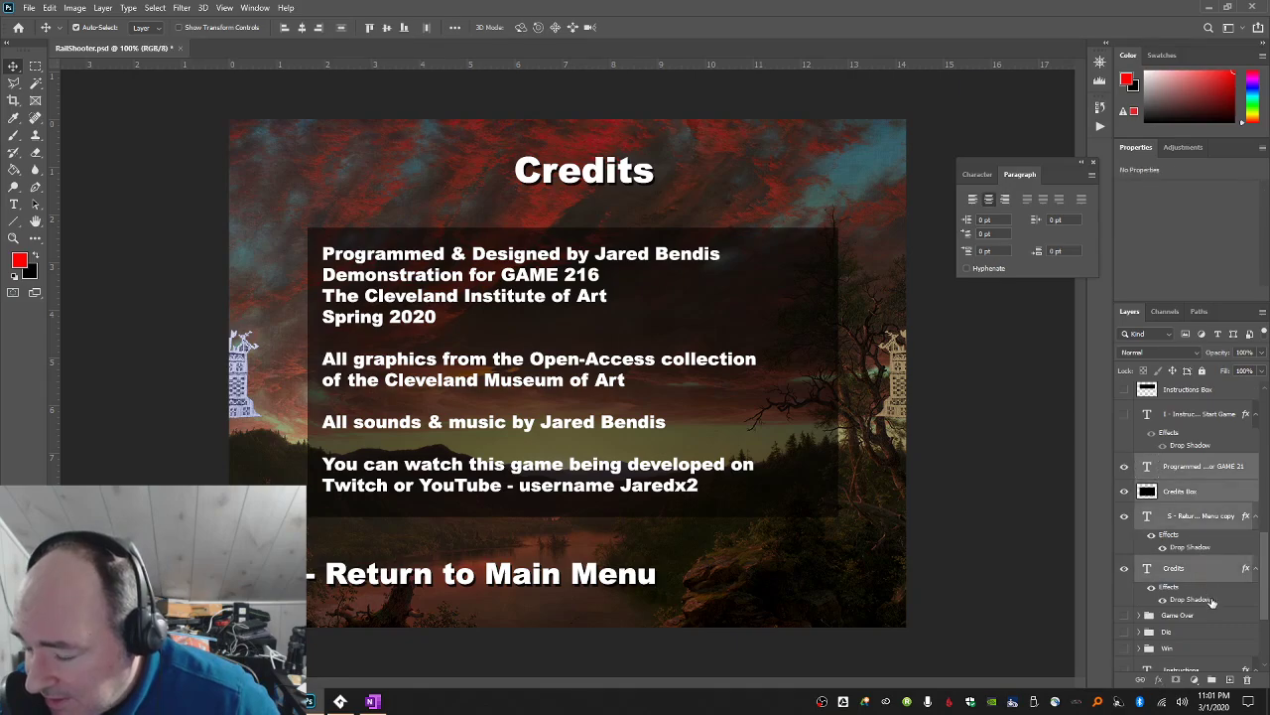
left_click(1215, 518)
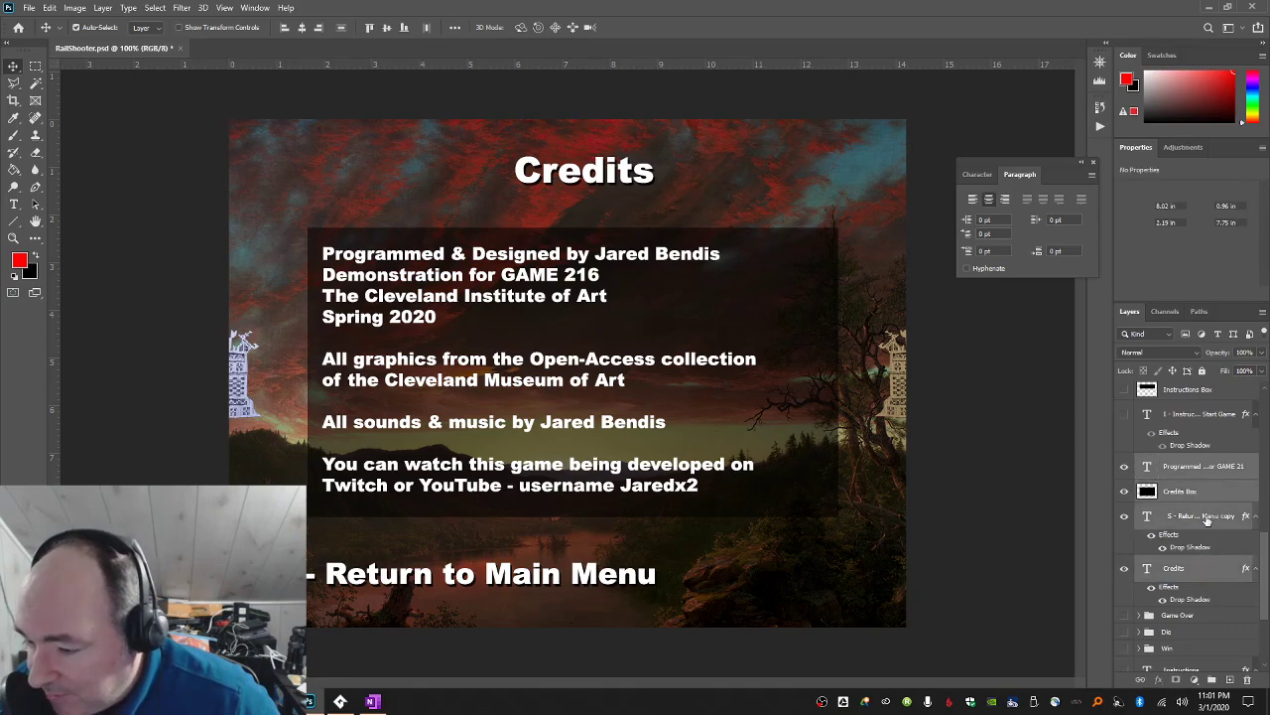
right_click(1219, 522)
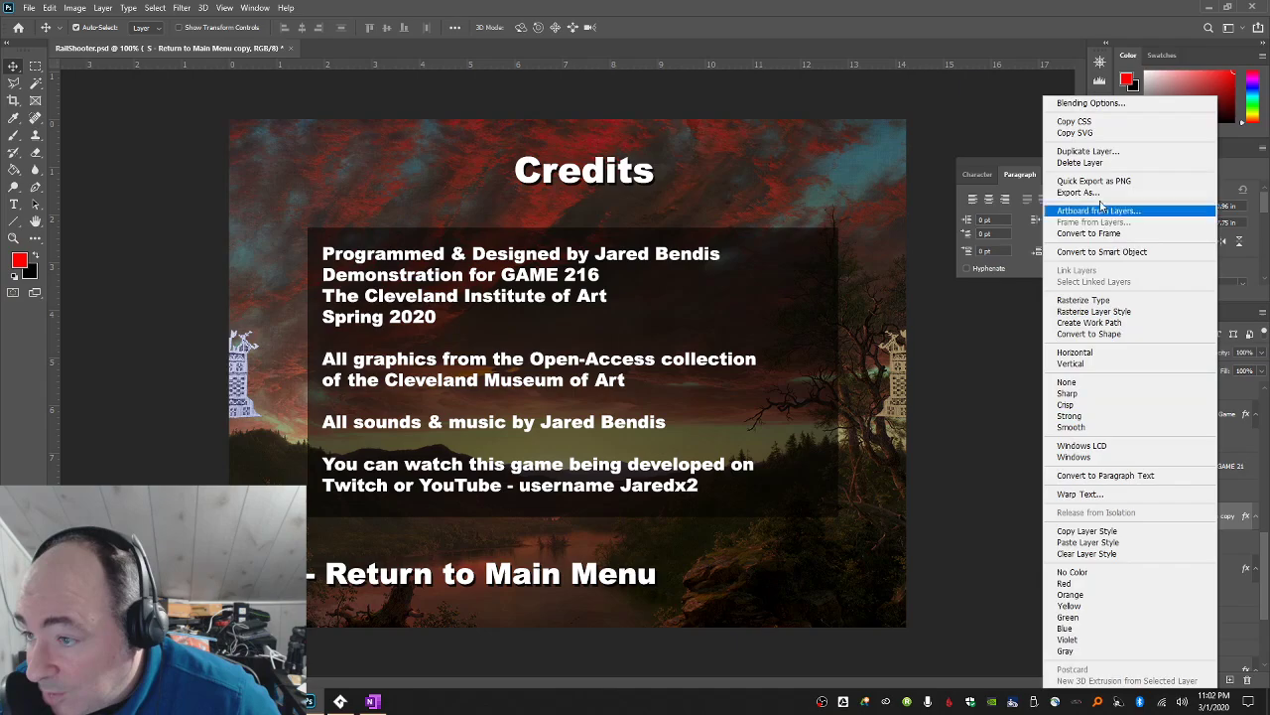
left_click(1087, 151)
key("Return")
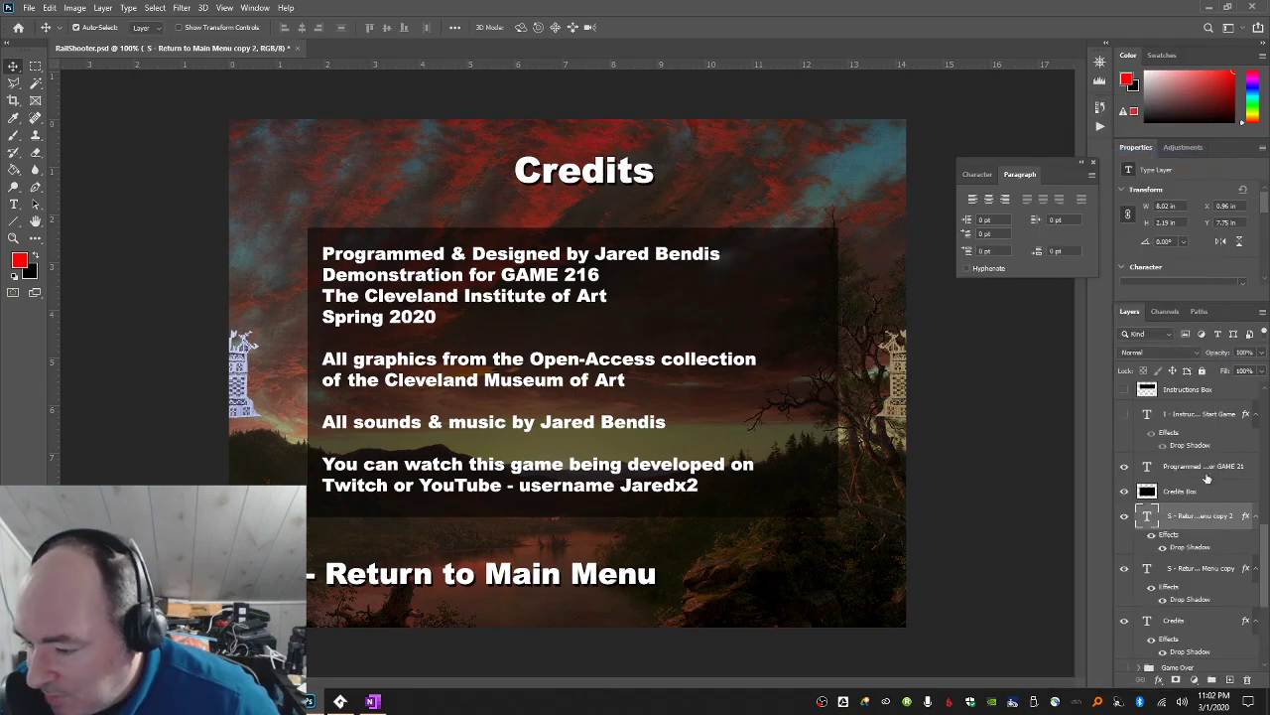
left_click_drag(1191, 509, 1196, 467)
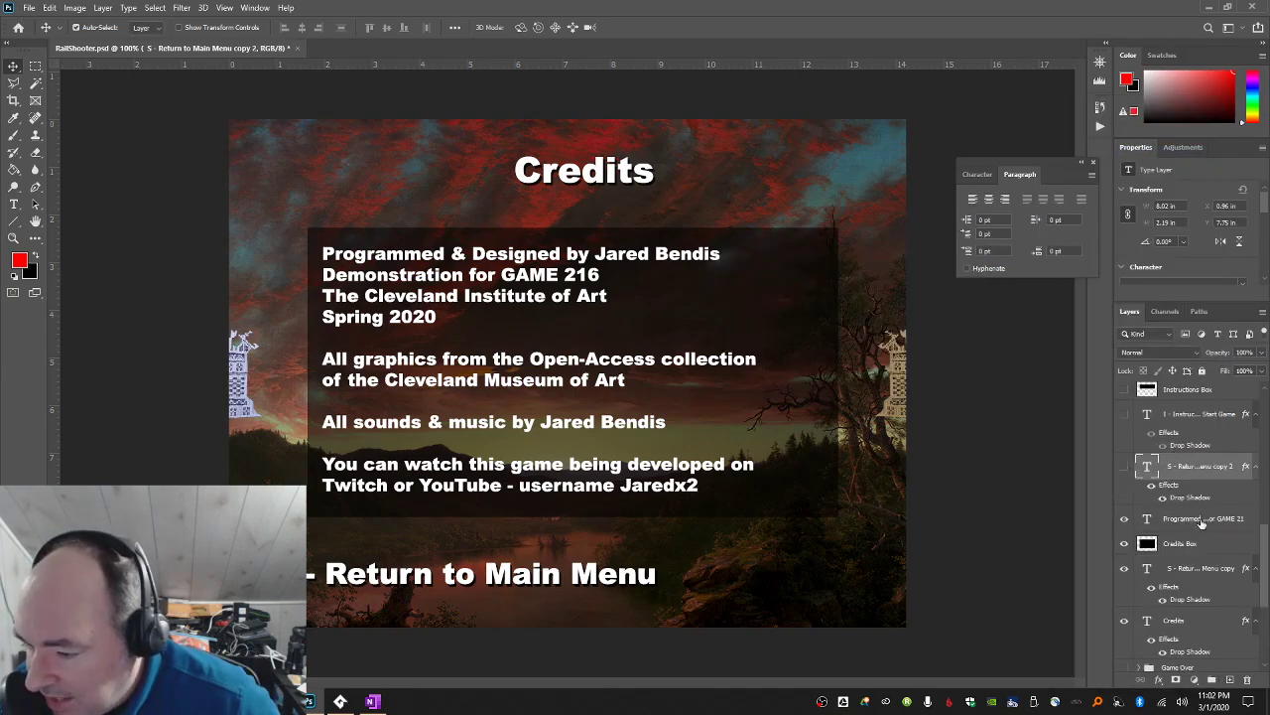
Group the Programmed credits text, Credits Box, S - Return to Main Menu copy and Credits title layers into a new group named Credits.
key("alt+bracketleft")
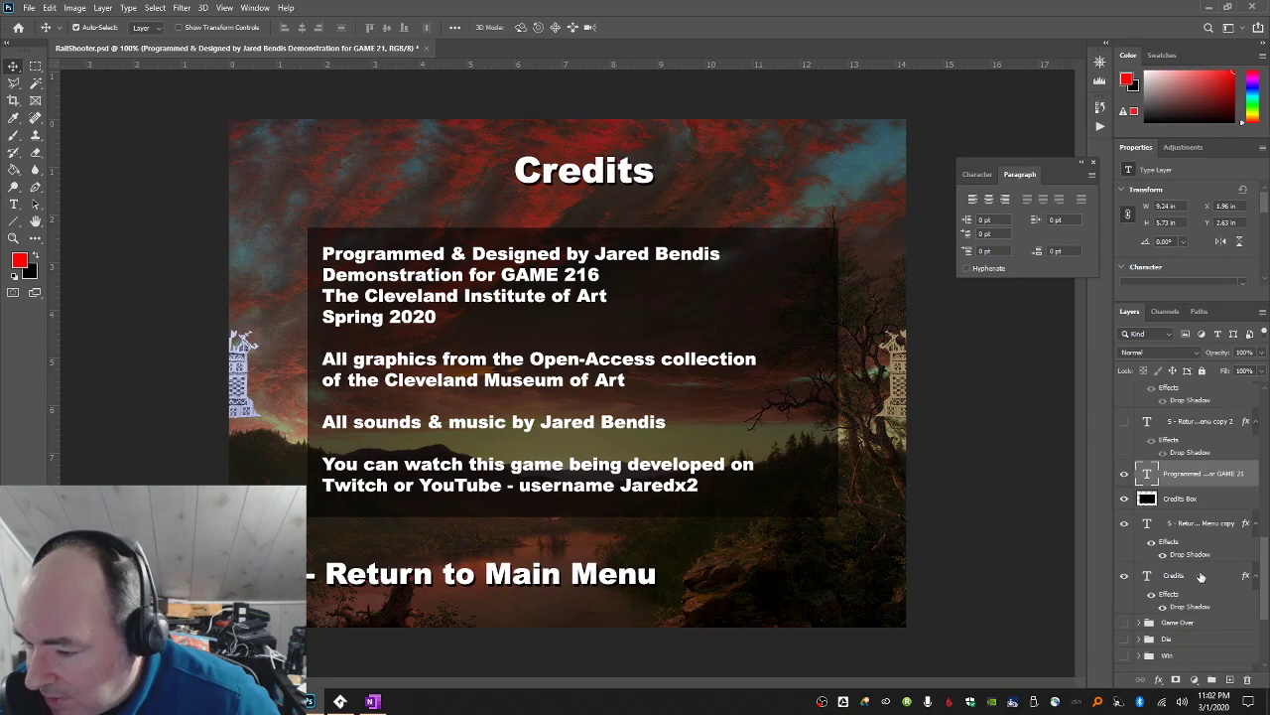
left_click(128, 8)
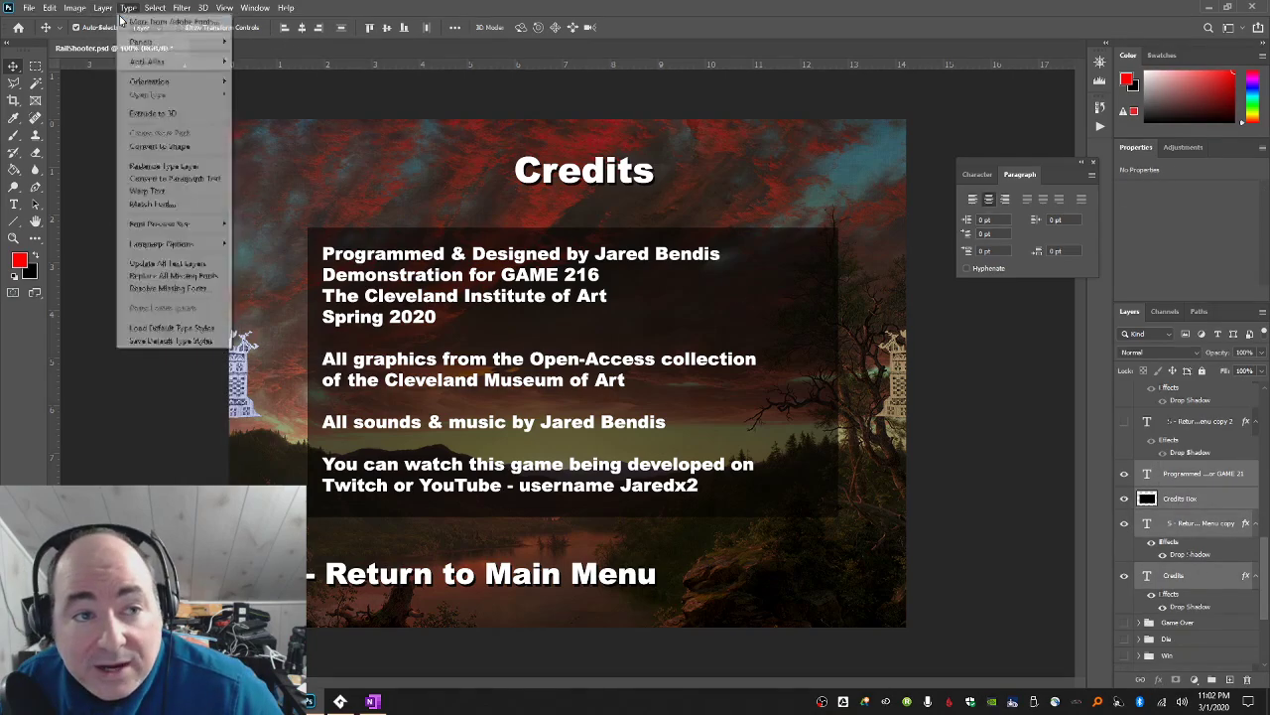
mouse_move(103, 8)
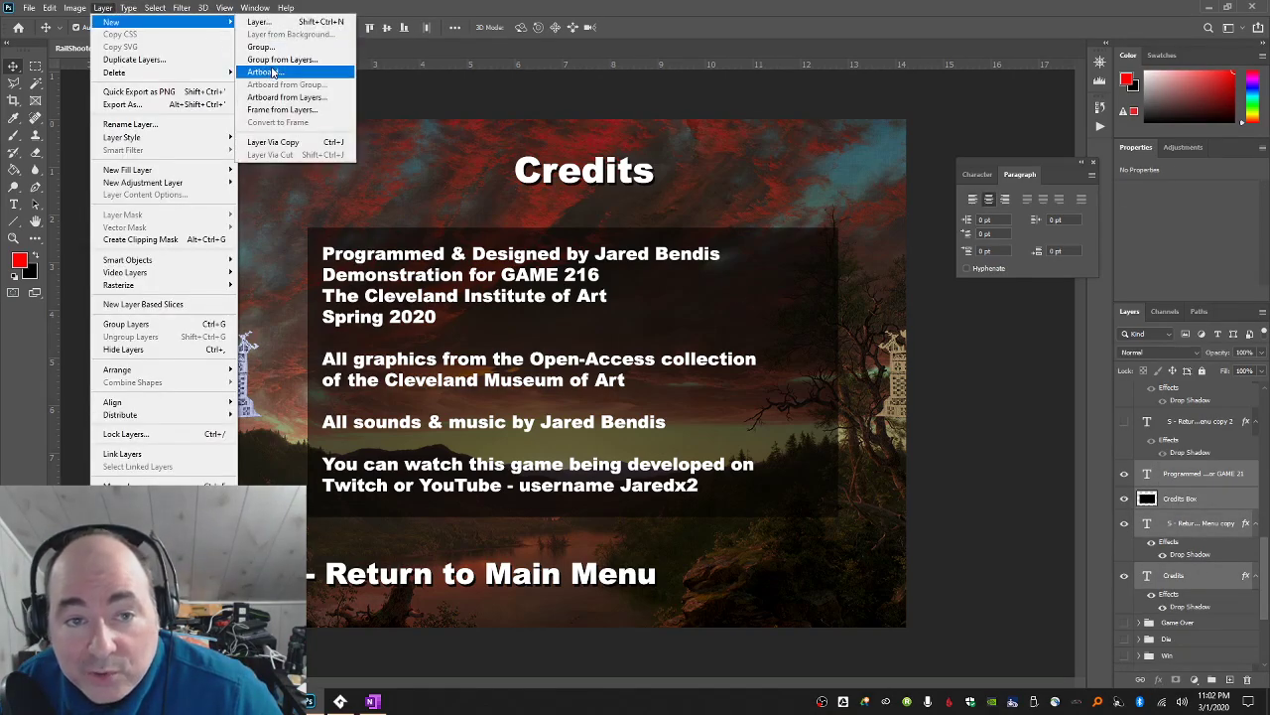
left_click(274, 60)
type("Cre")
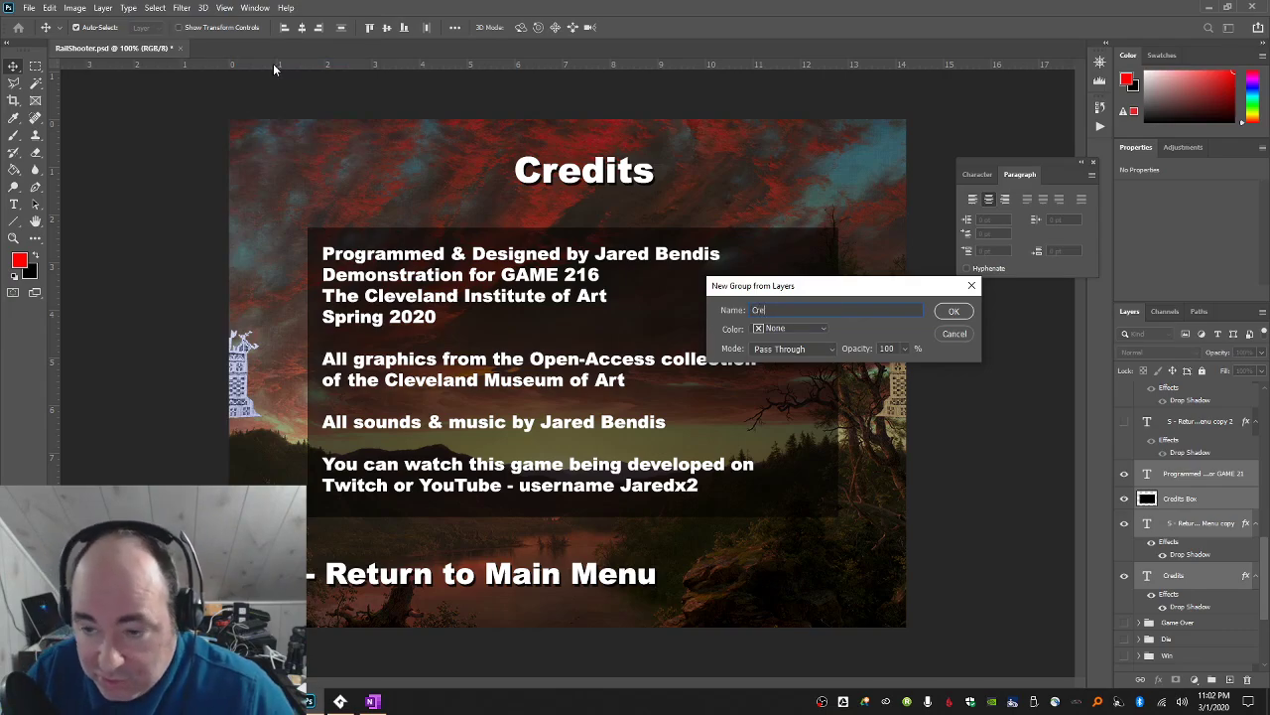
type("dits")
key("Return")
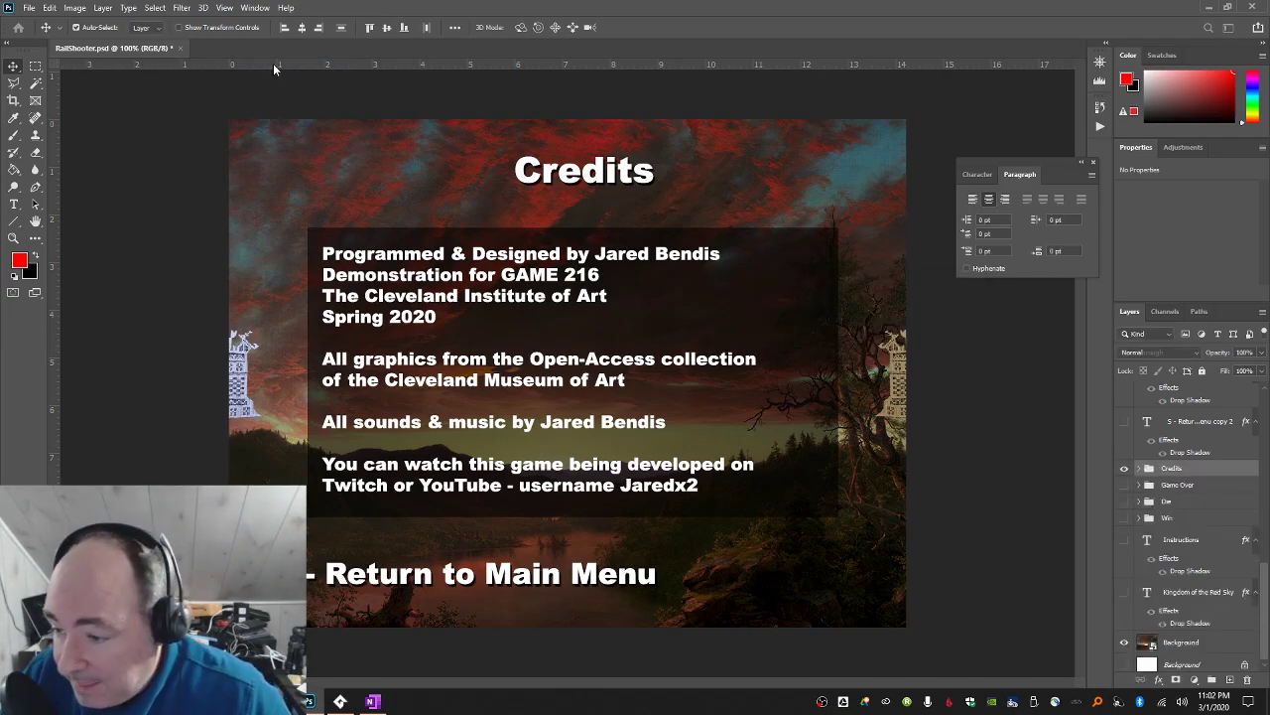
Hide the Credits group, show the Instructions title and S - Return to Main Menu copy 2, and place the title directly above that copy.
left_click(1124, 468)
scroll(1236, 550, "down", 1)
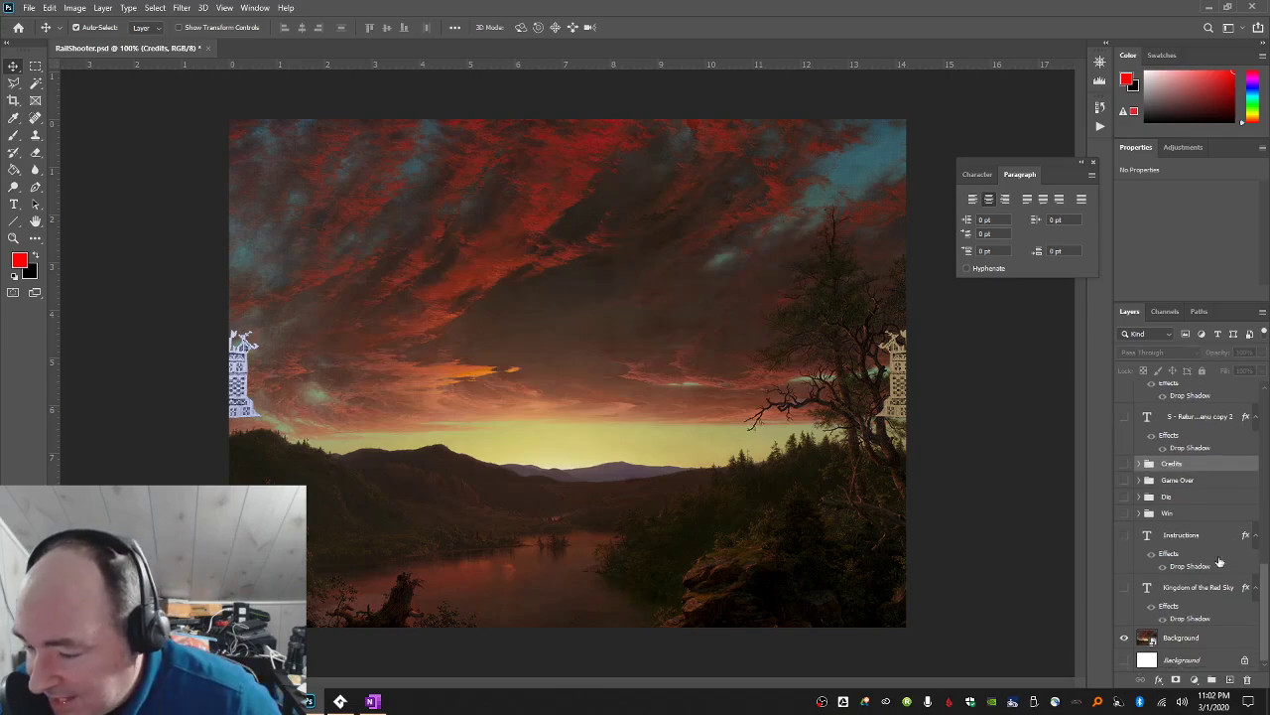
left_click(1124, 535)
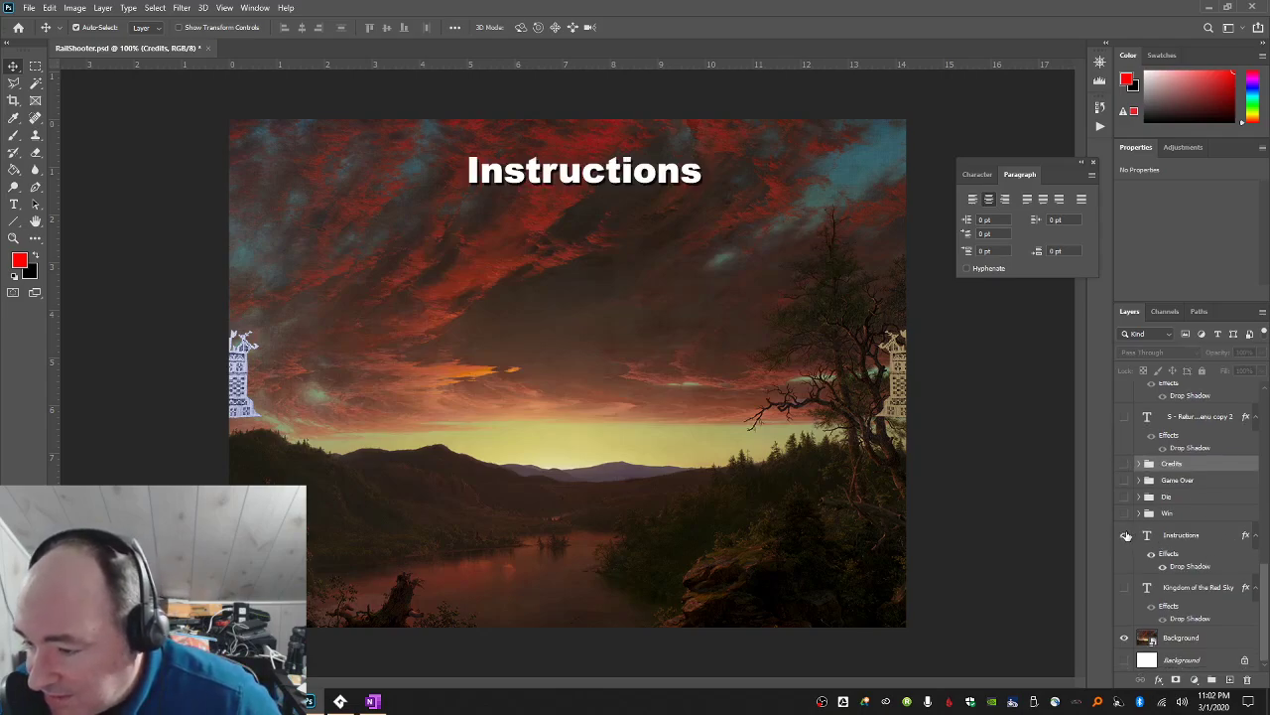
left_click(1124, 415)
left_click_drag(1205, 535, 1199, 417)
Show the Instructions Box and the You are a noble knight text, and stack them in that order directly above the Instructions title.
scroll(1194, 467, "up", 3)
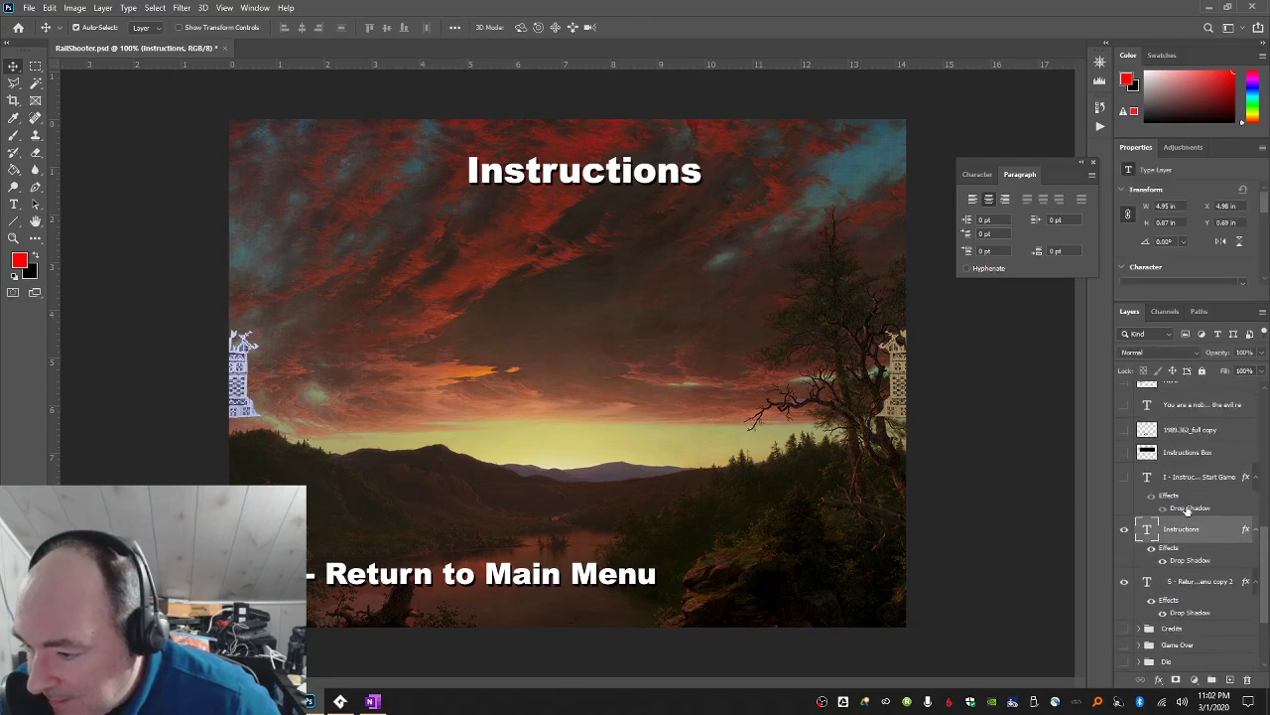
left_click(1124, 476)
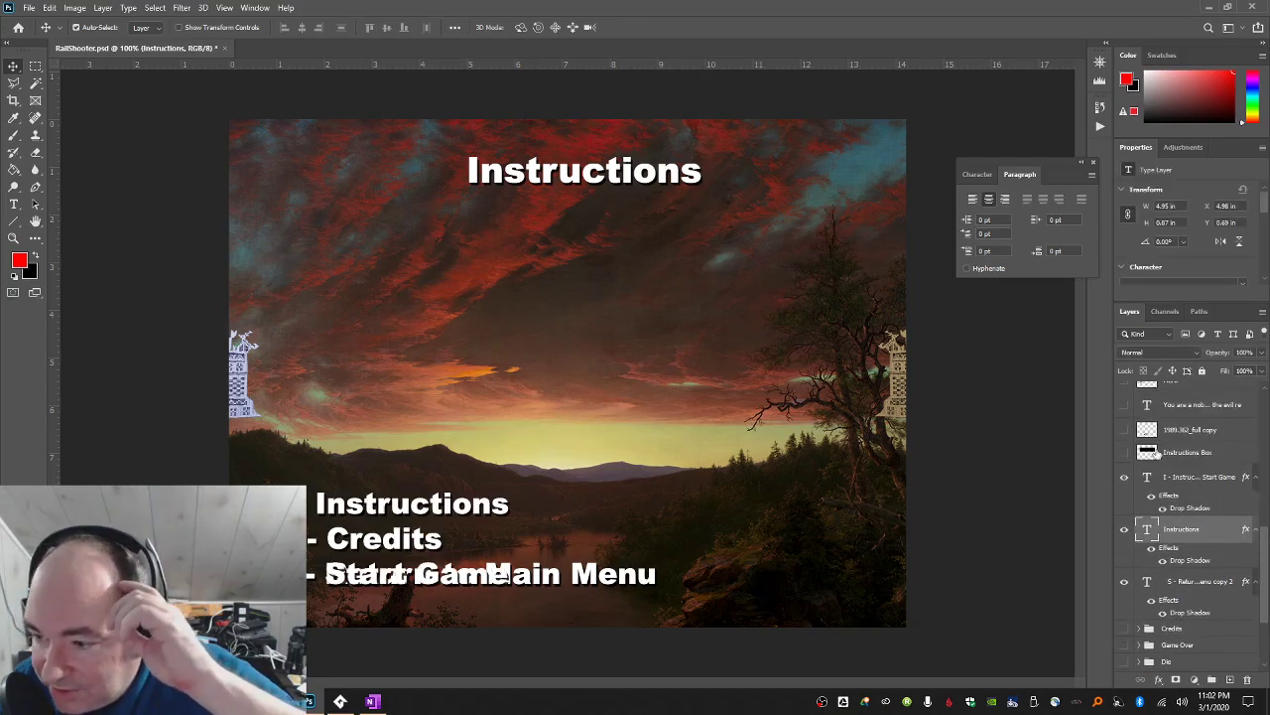
left_click(1124, 451)
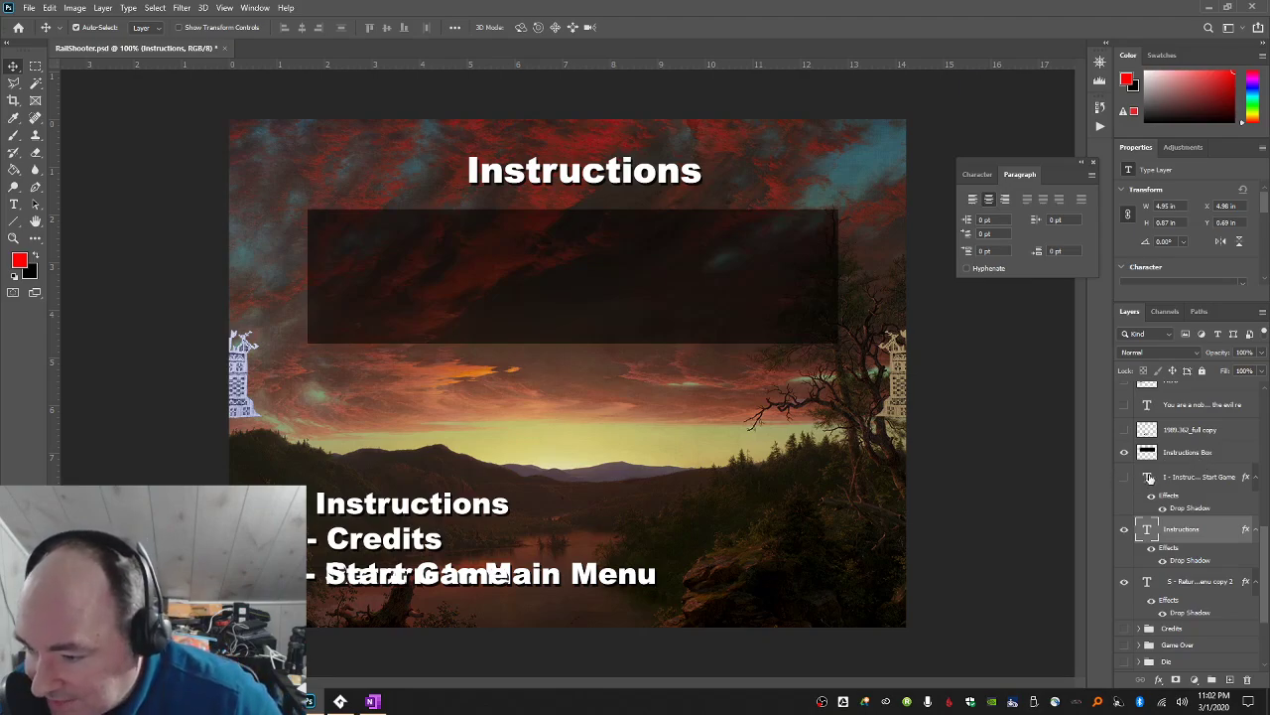
left_click_drag(1198, 452, 1191, 518)
left_click(1126, 407)
left_click_drag(1205, 410, 1193, 490)
Preview the 2013.50_full, 1916.1855_full, Enemy (above Hero), Layer 1 and Hero Bullet layers one at a time to identify the Instructions screen artwork.
scroll(1191, 490, "up", 6)
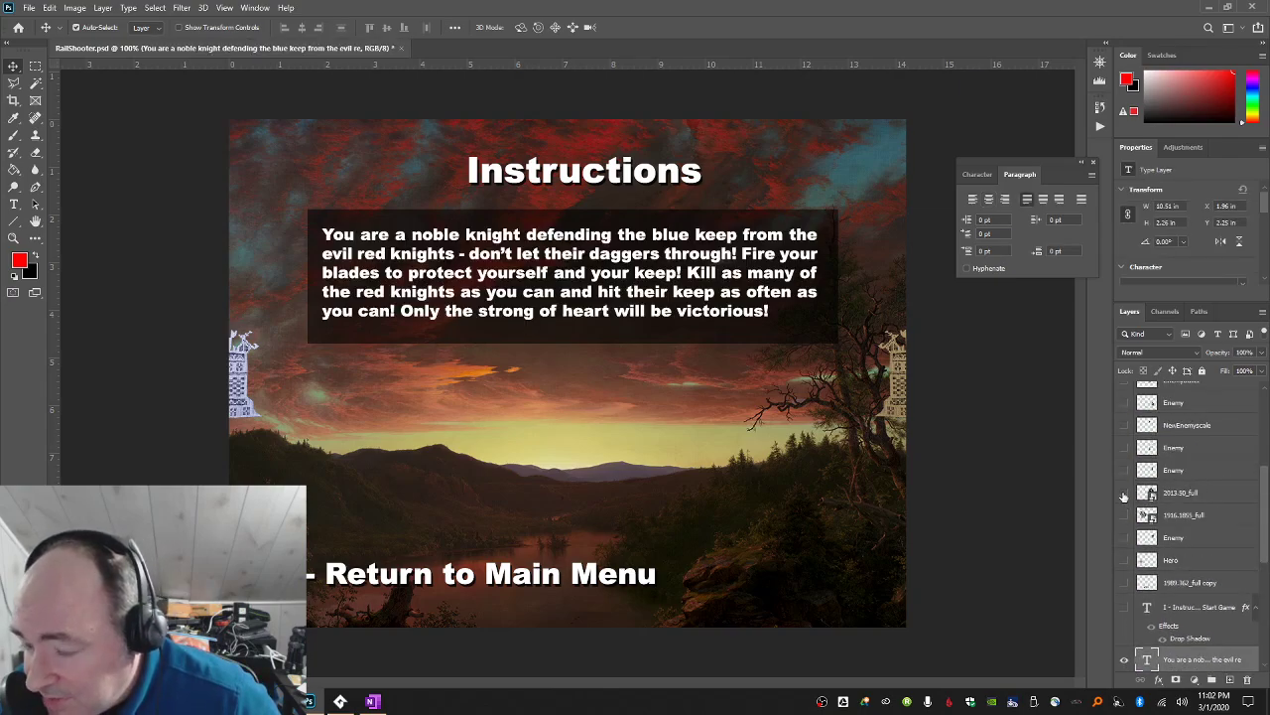
left_click(1125, 493)
left_click(1124, 493)
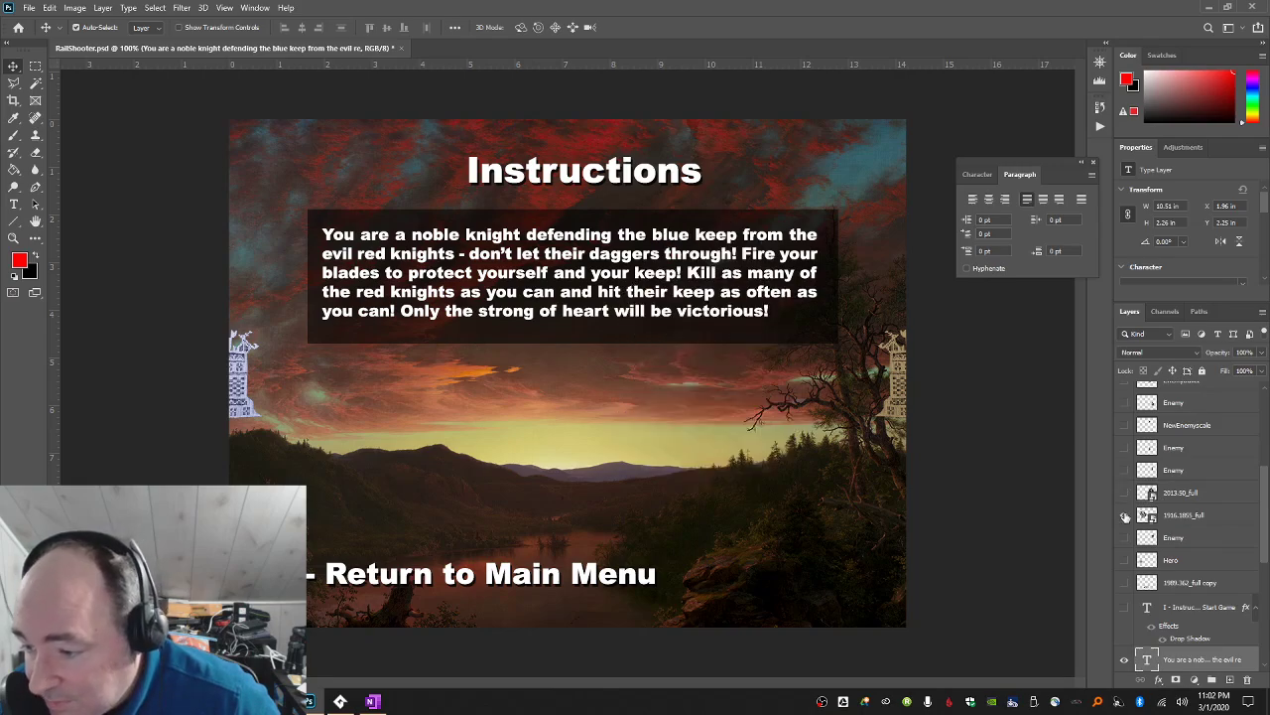
left_click(1124, 515)
left_click(1125, 515)
left_click(1125, 538)
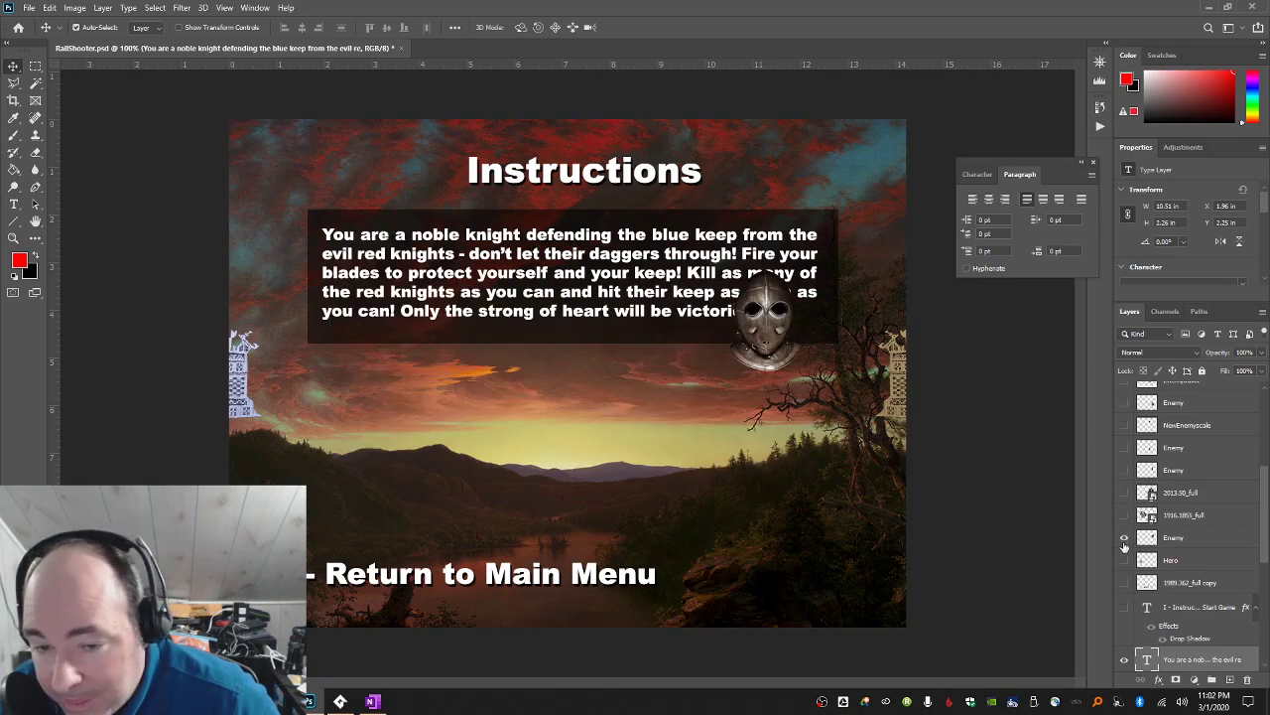
left_click(1124, 538)
scroll(1126, 536, "up", 5)
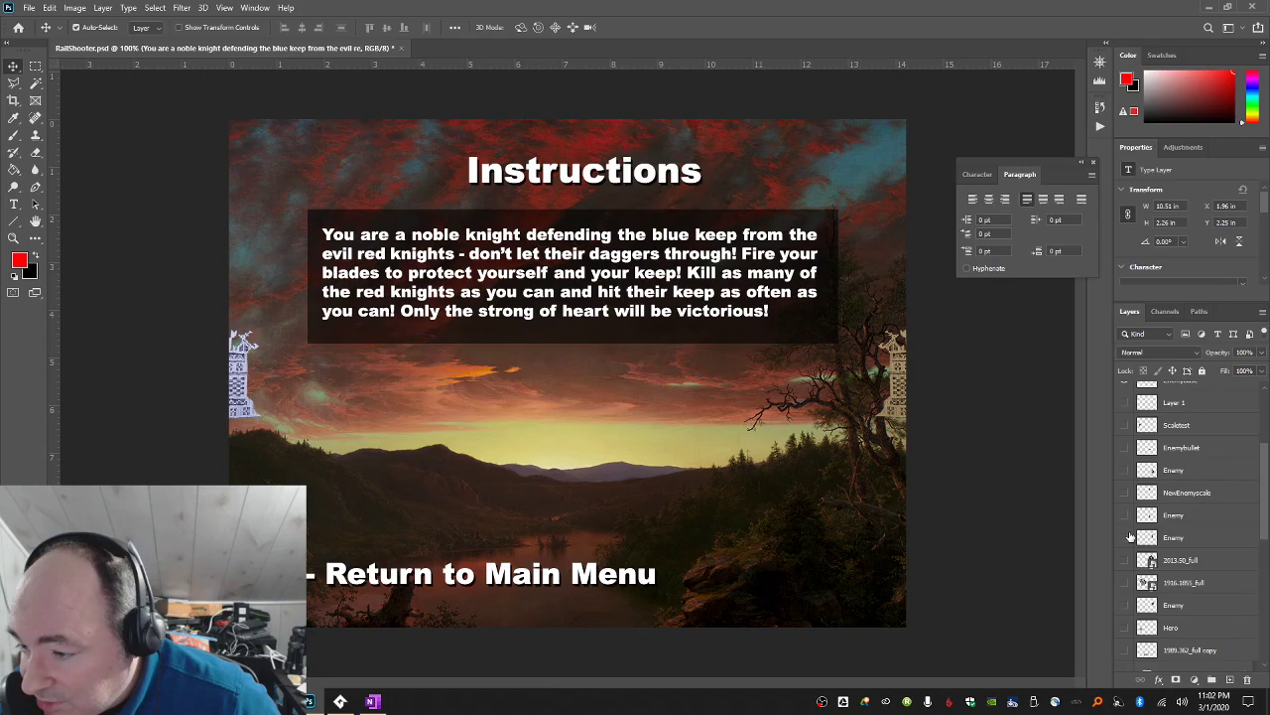
left_click(1125, 494)
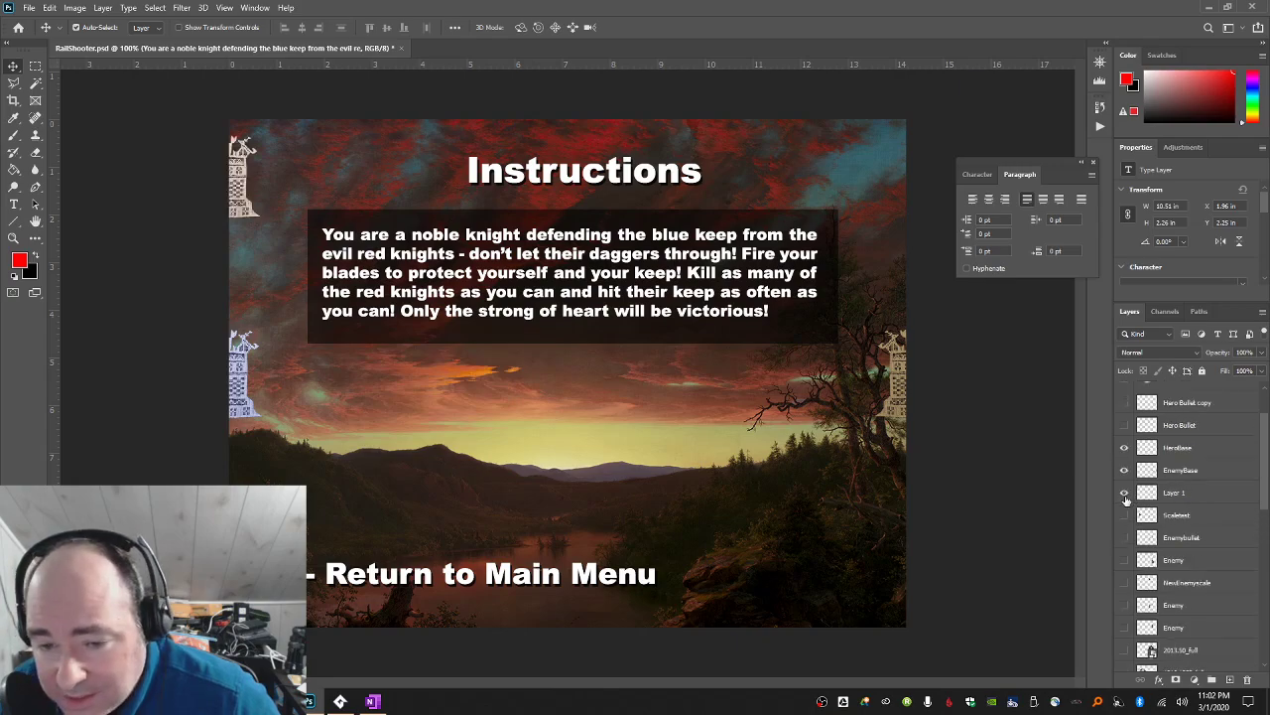
left_click(1126, 493)
scroll(1126, 499, "up", 3)
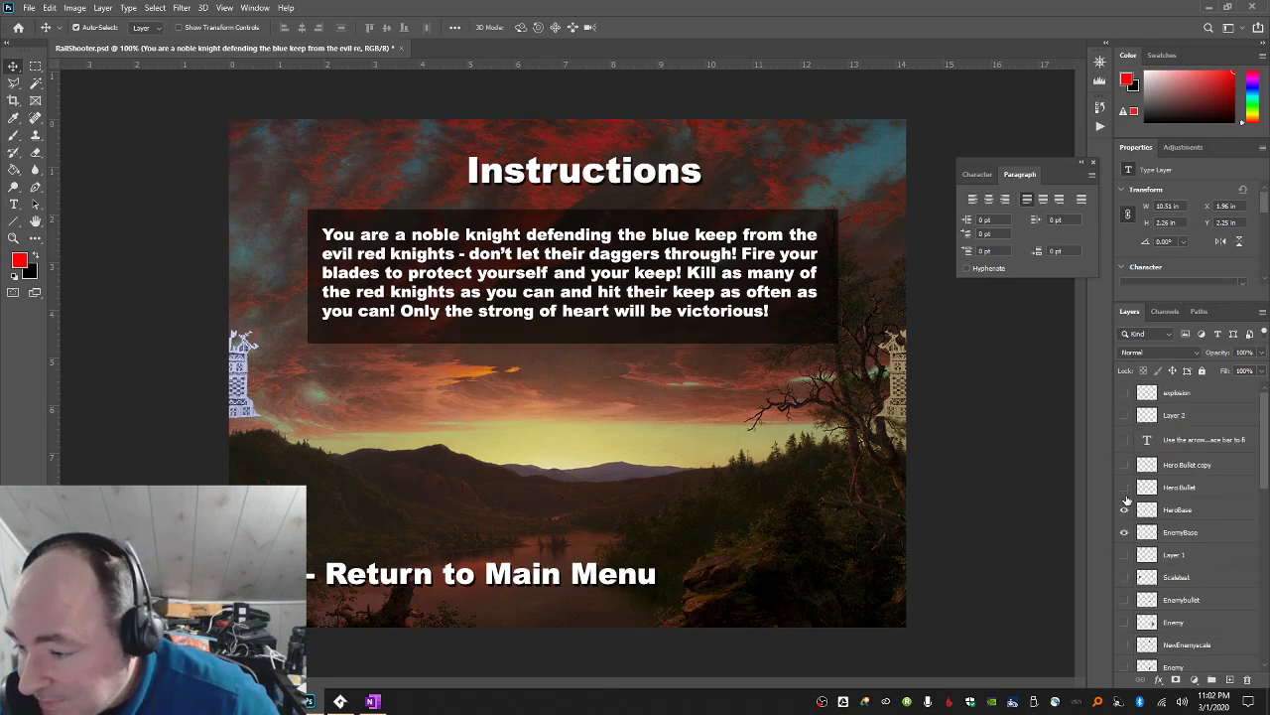
left_click(1126, 489)
left_click(1126, 485)
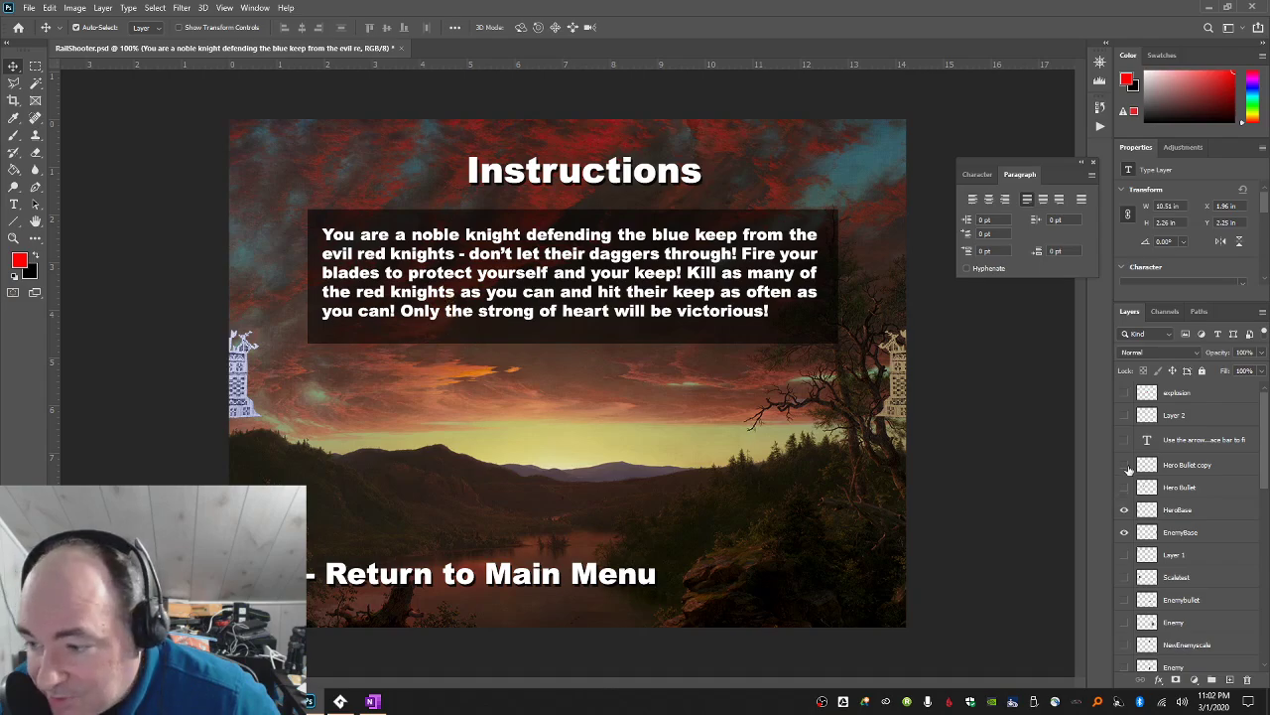
Show the Hero Bullet copy layer and briefly check the Layer 2, Hero Bullet and Layer 1 artwork, leaving those three hidden.
left_click(1127, 465)
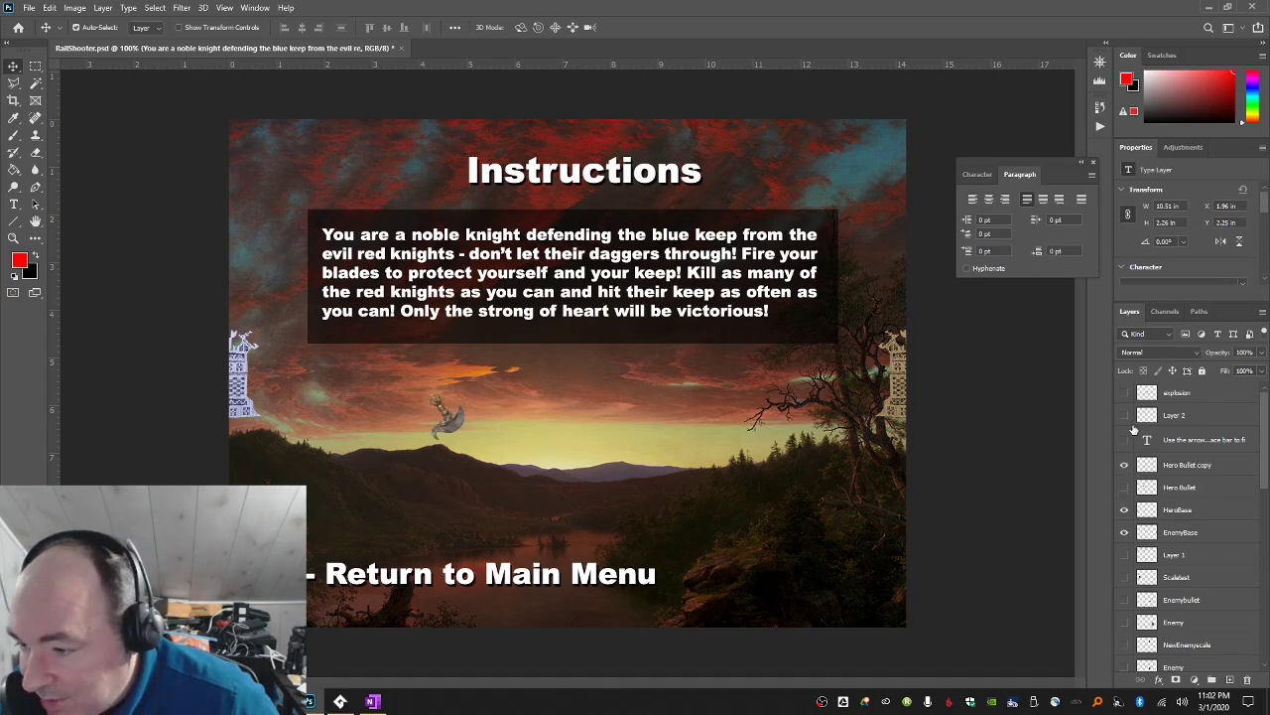
left_click(1124, 415)
left_click(1125, 415)
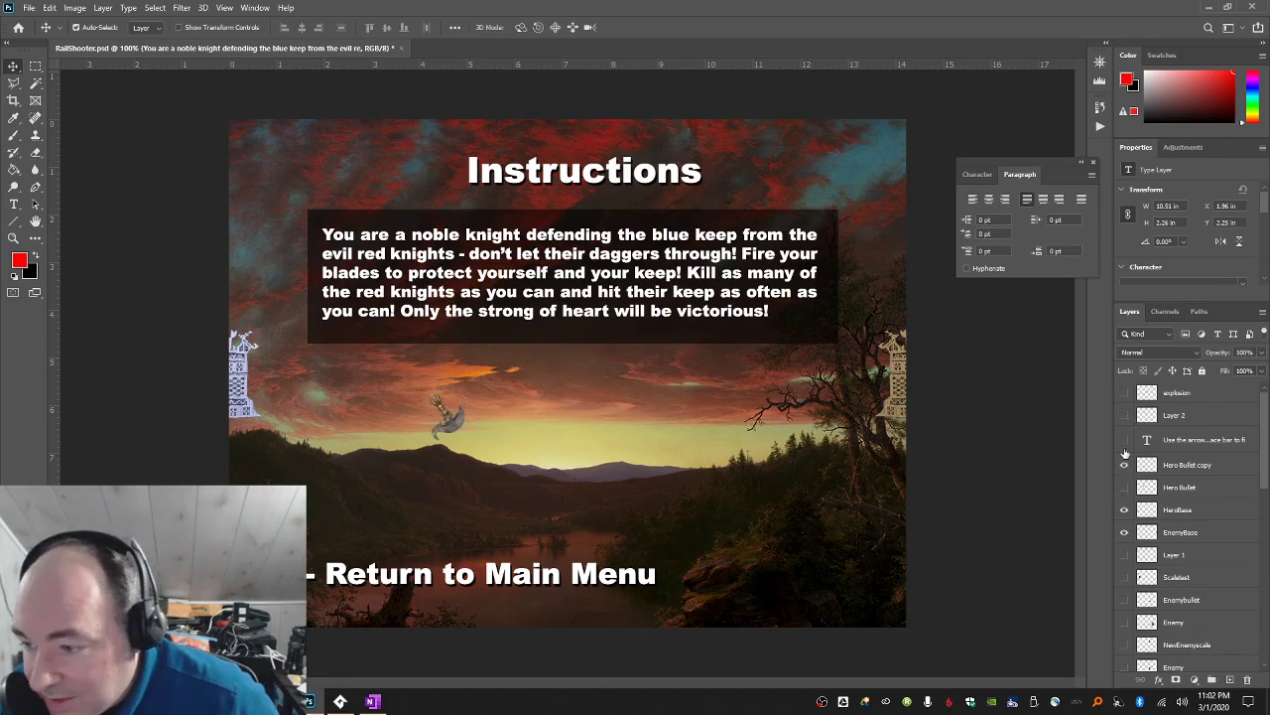
left_click(1125, 487)
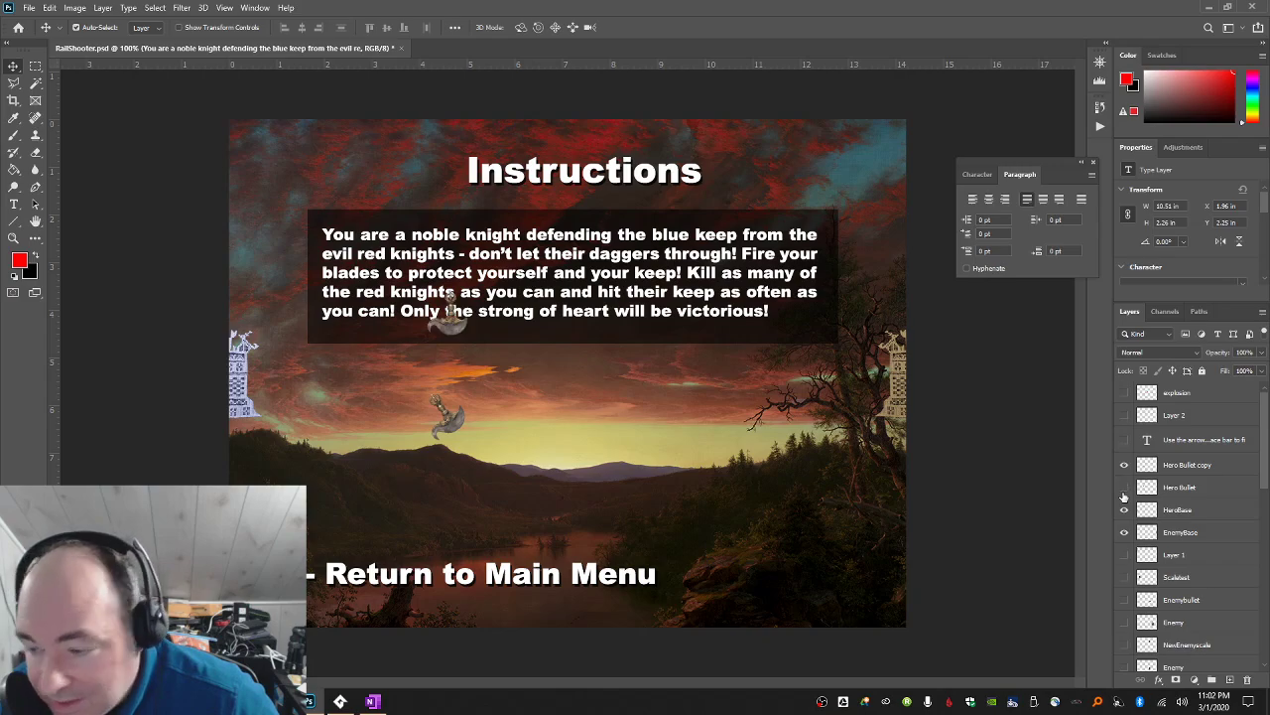
left_click(1124, 492)
left_click(1125, 554)
left_click(1124, 553)
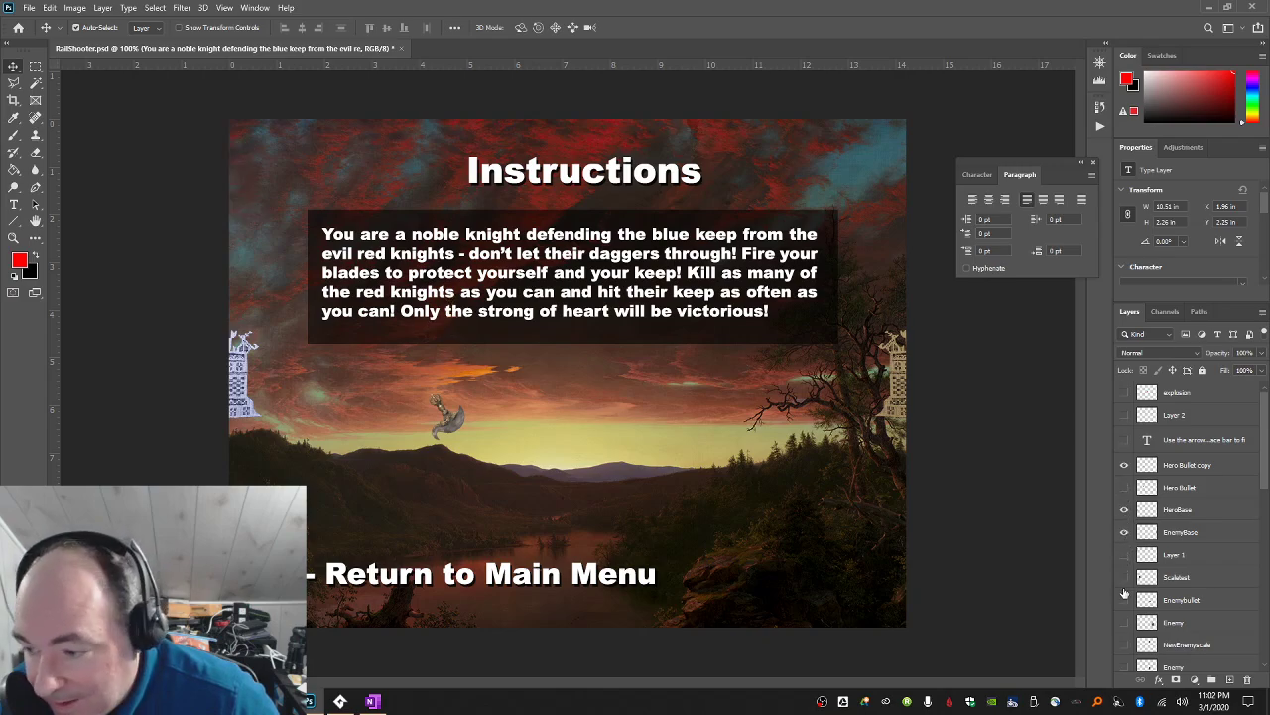
Show the Enemybullet layer, the Enemy layer directly below it and the Hero layer.
left_click(1125, 598)
scroll(1126, 586, "down", 2)
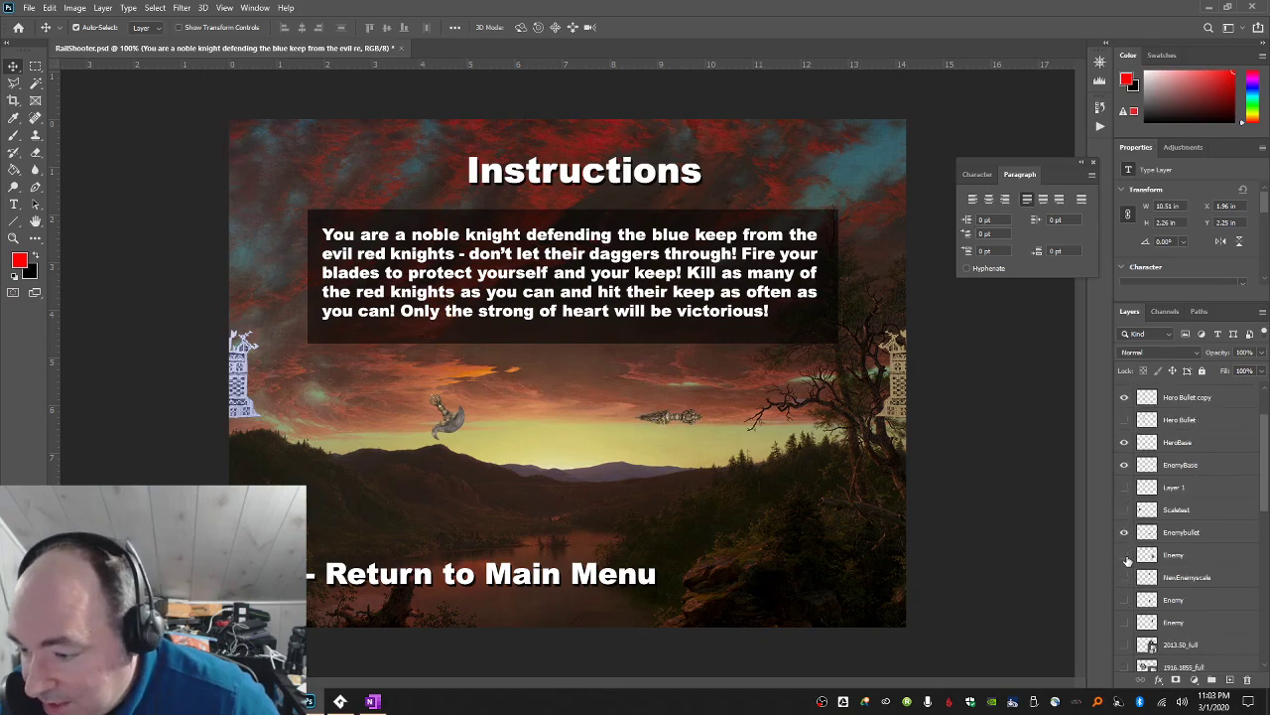
left_click(1124, 555)
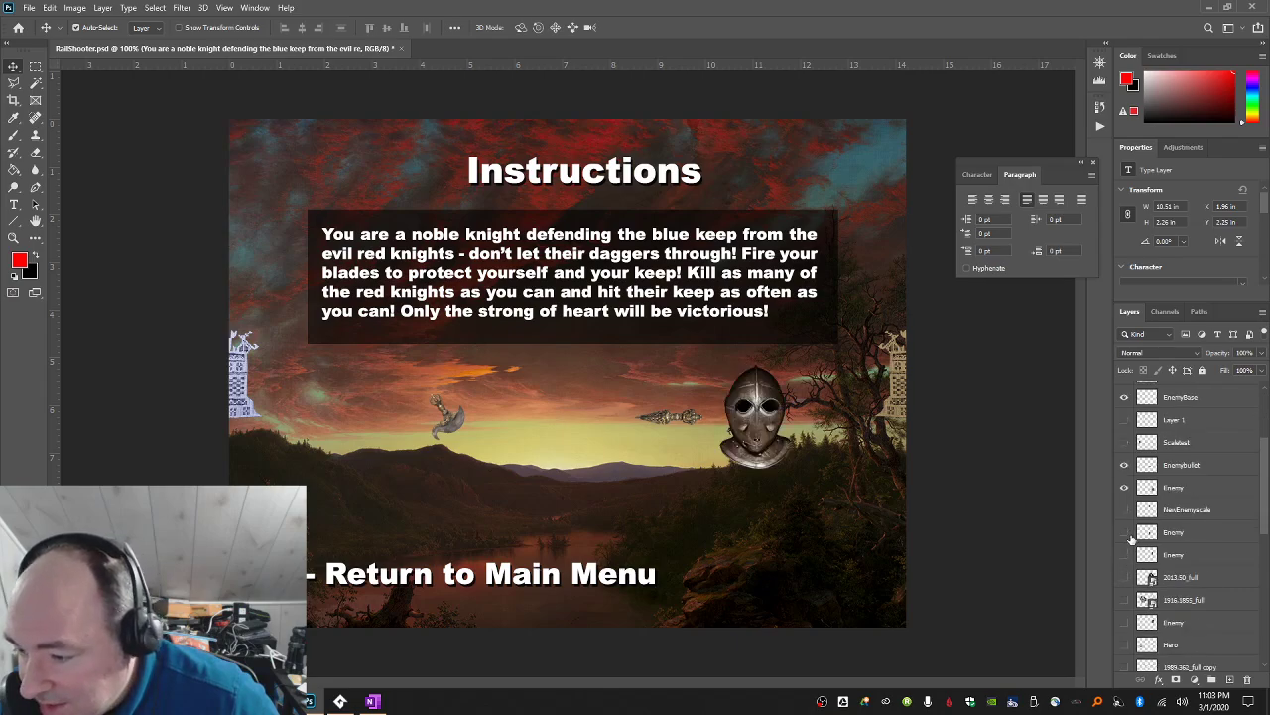
scroll(1128, 546, "down", 2)
left_click(1125, 510)
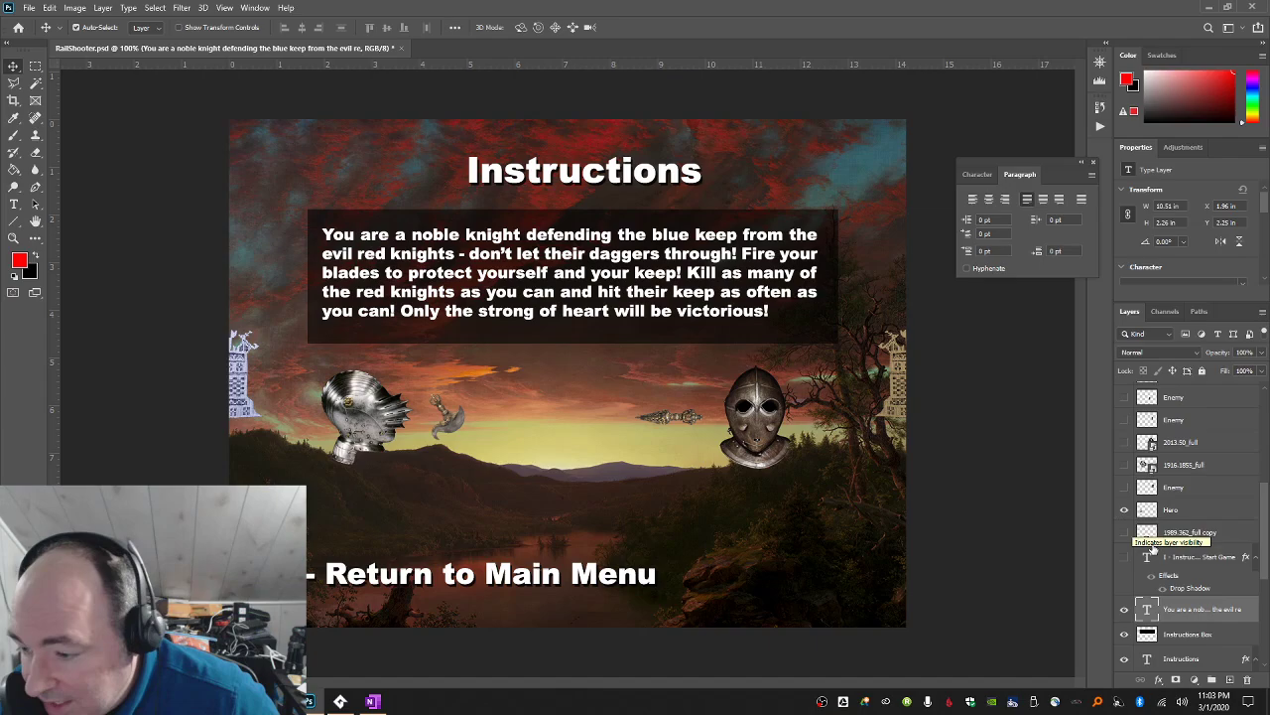
Show the Use the arrow keys text layer near the top of the layer stack.
scroll(1156, 551, "down", 3)
scroll(1161, 562, "down", 3)
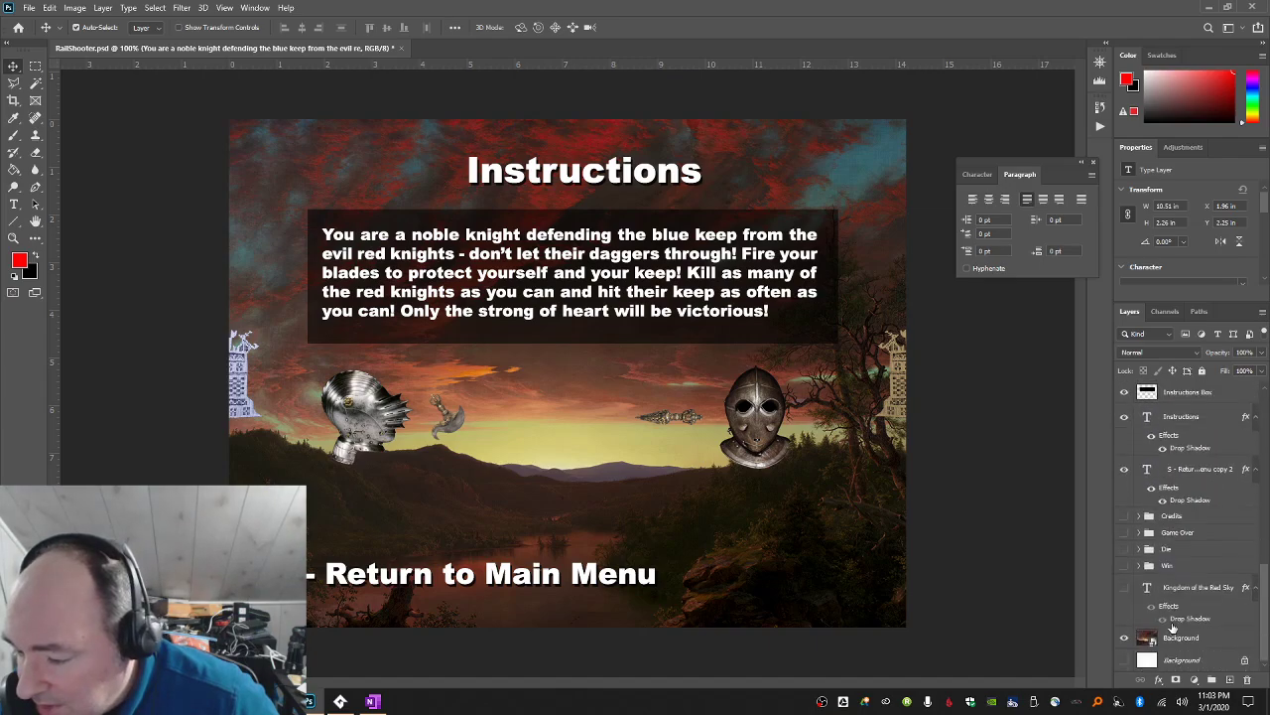
scroll(1167, 586, "up", 4)
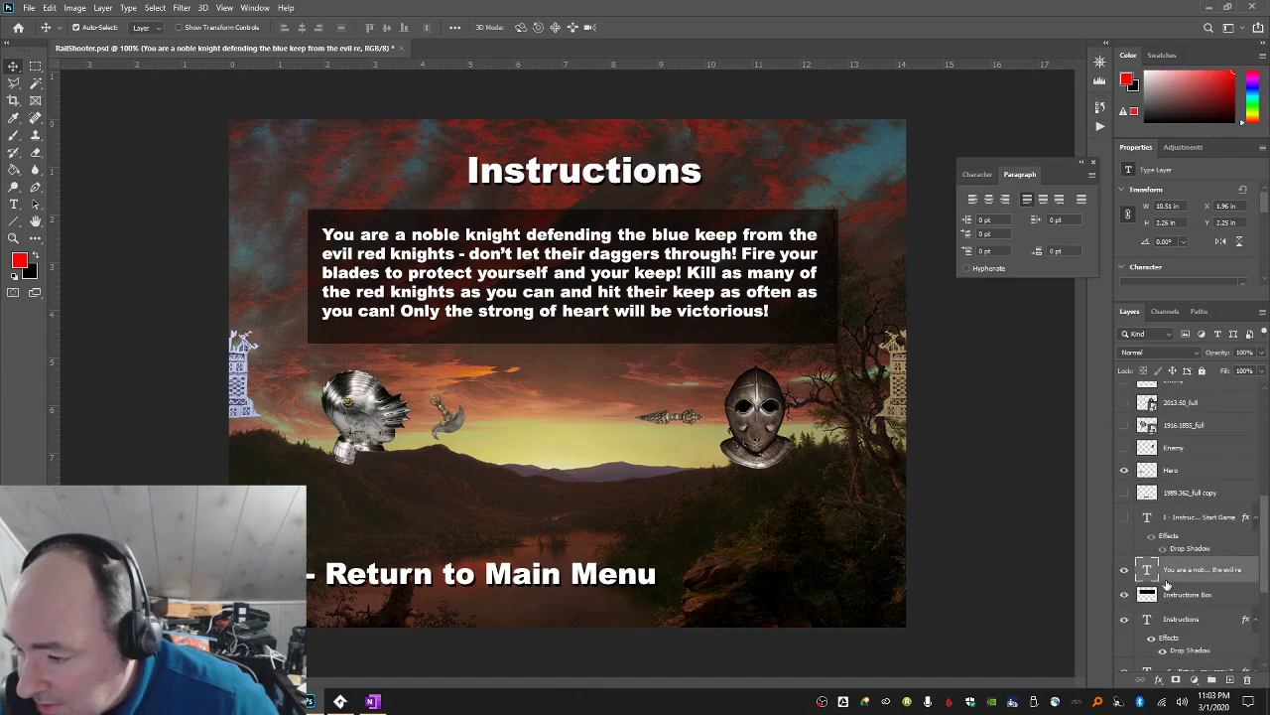
scroll(1167, 586, "up", 6)
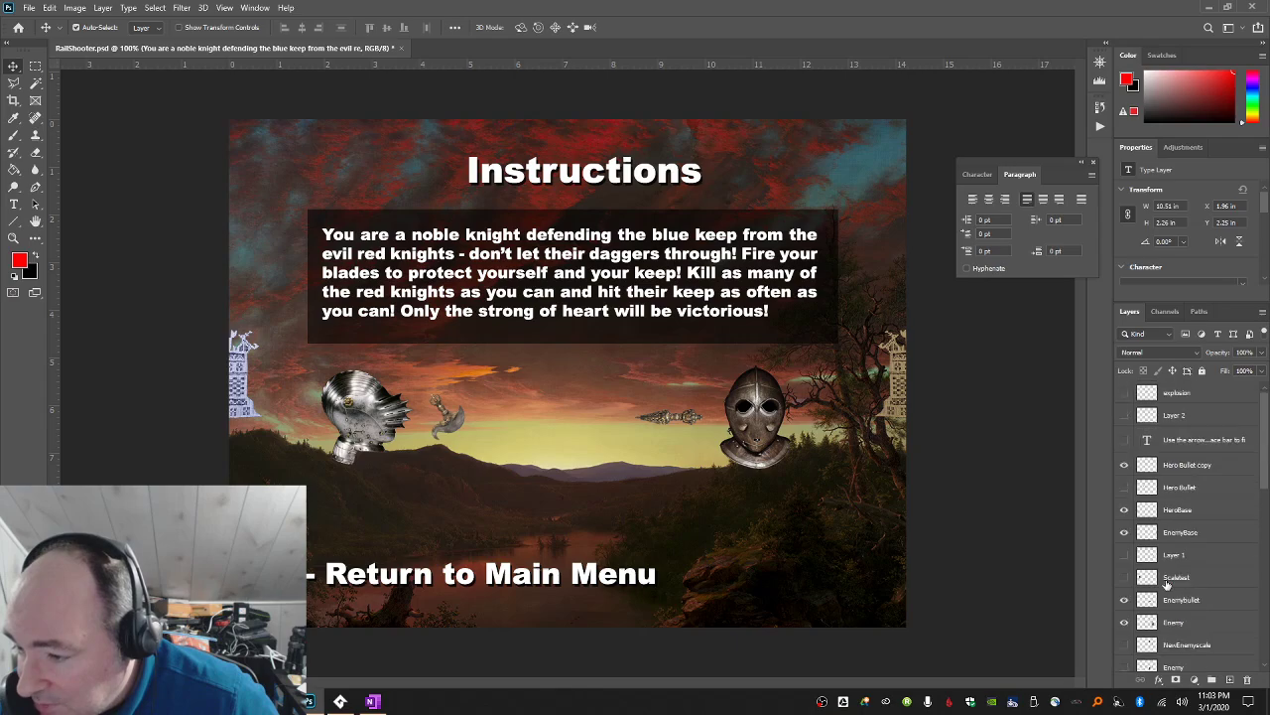
left_click(1124, 440)
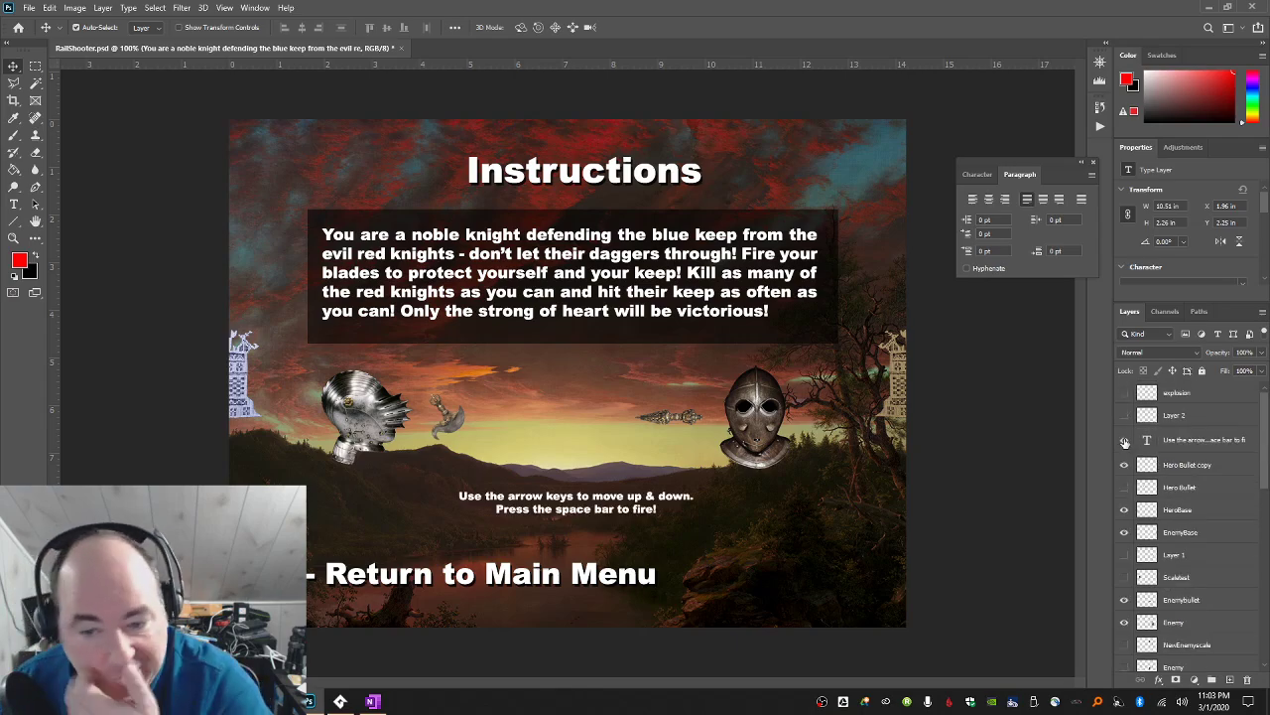
Gather the Use the arrow keys text, Hero Bullet copy, HeroBase, EnemyBase, Enemybullet and visible Enemy layers directly above the Hero layer.
left_click(1192, 447)
left_click(1191, 449)
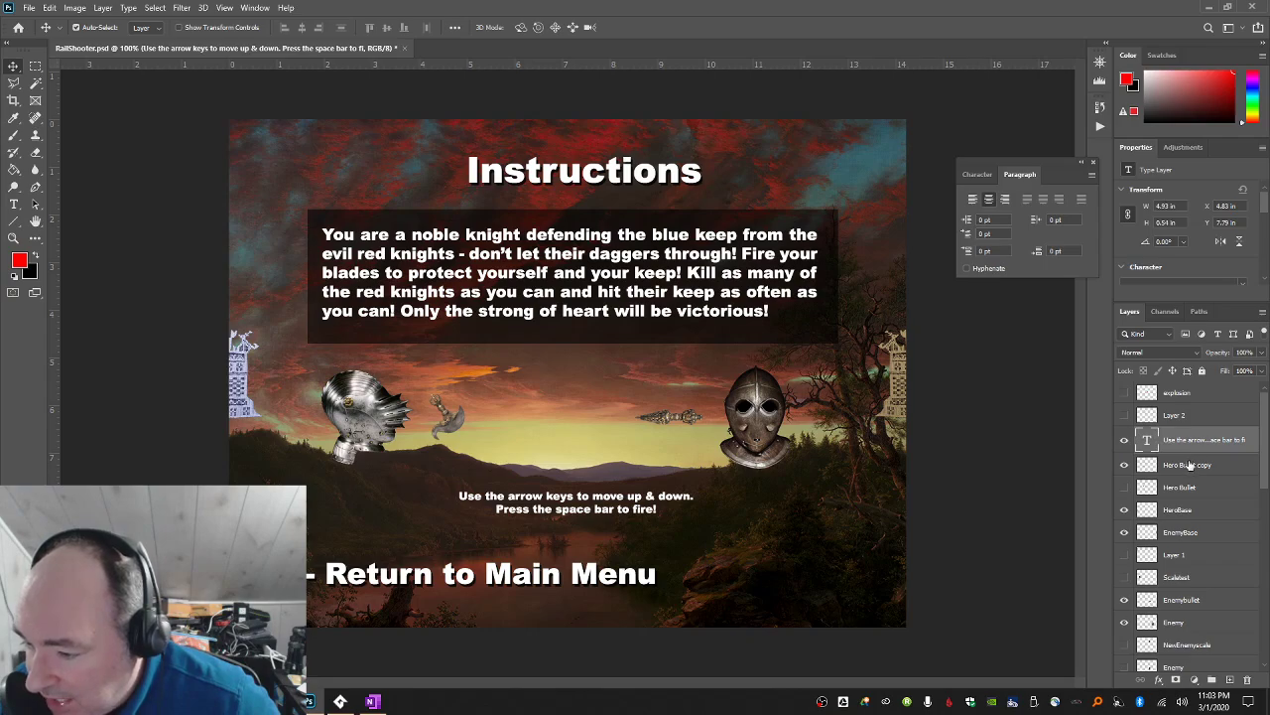
left_click_drag(1194, 442, 1199, 589)
scroll(1200, 564, "down", 2)
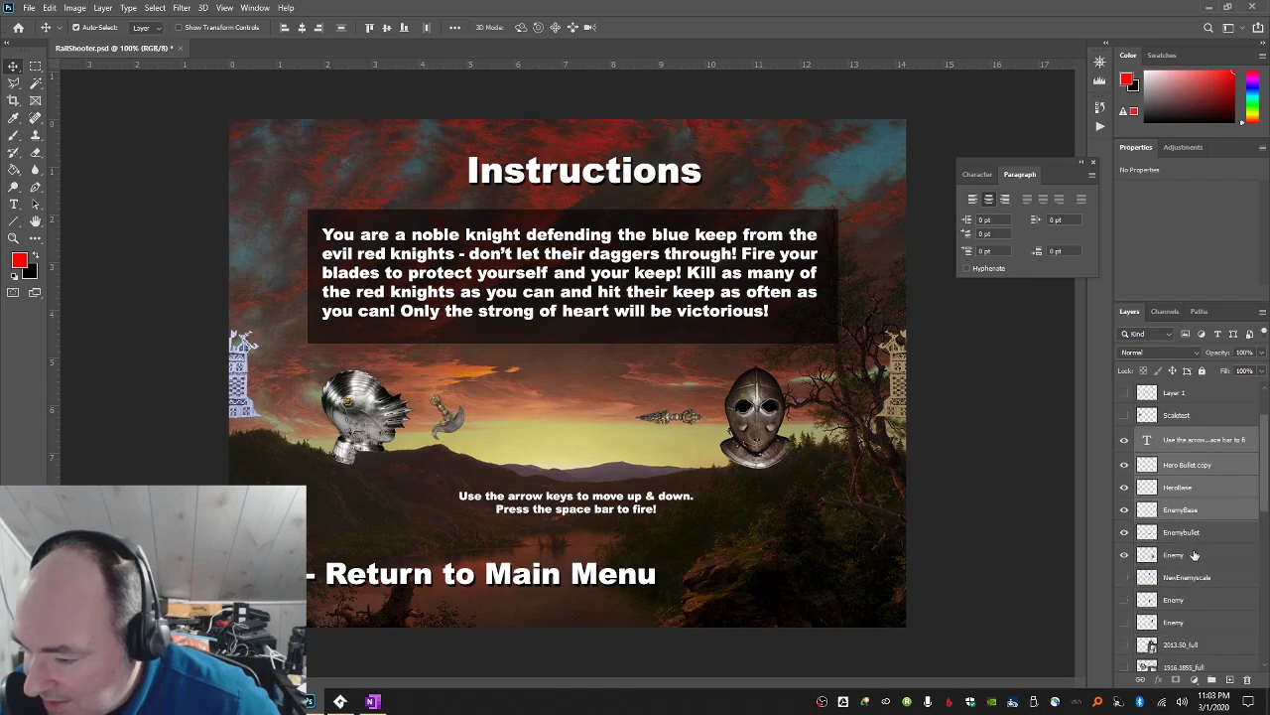
scroll(1195, 555, "down", 4)
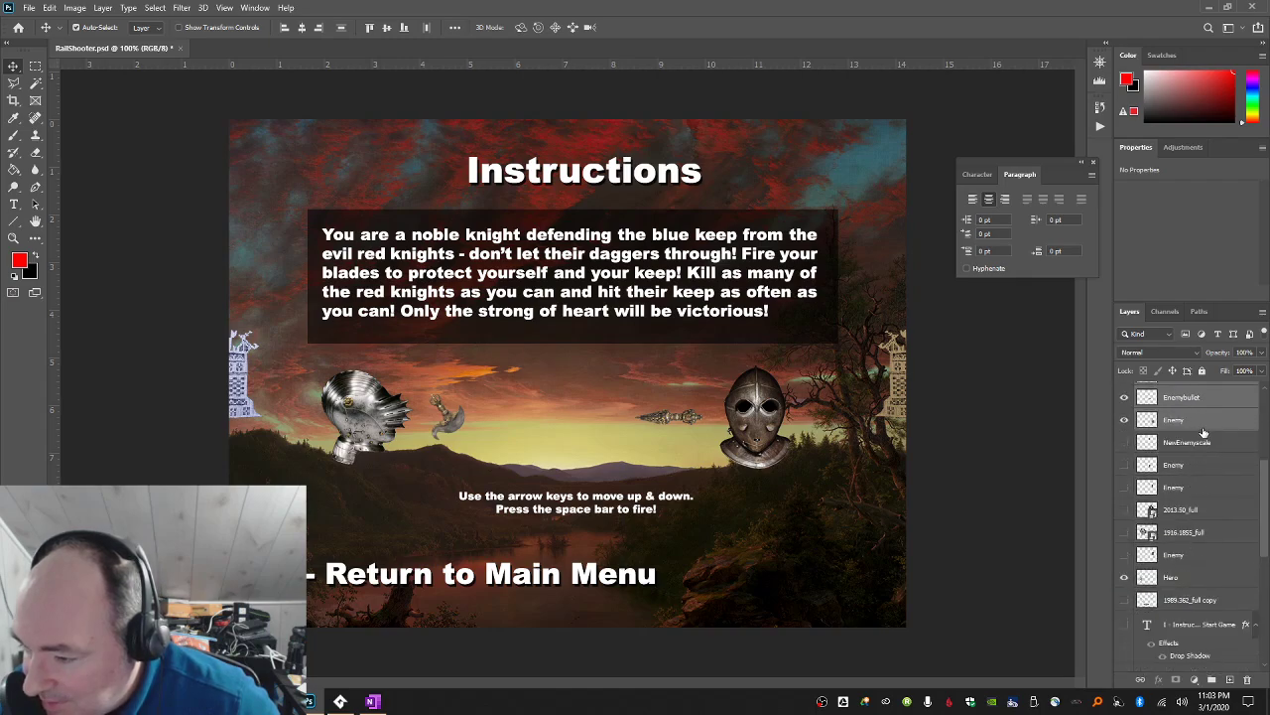
left_click_drag(1204, 433, 1197, 568)
Move the gathered instruction artwork layers together with Hero down the stack to directly above the You are a noble knight text.
scroll(1196, 551, "down", 2)
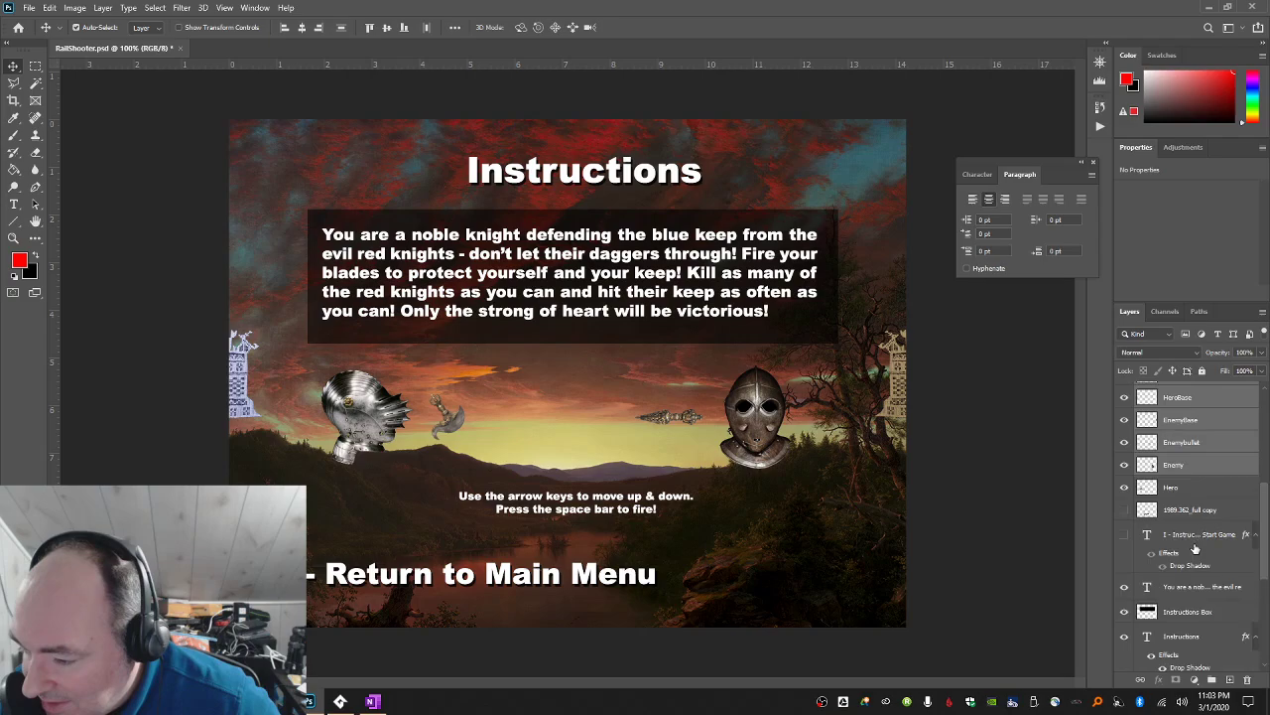
scroll(1195, 556, "up", 2)
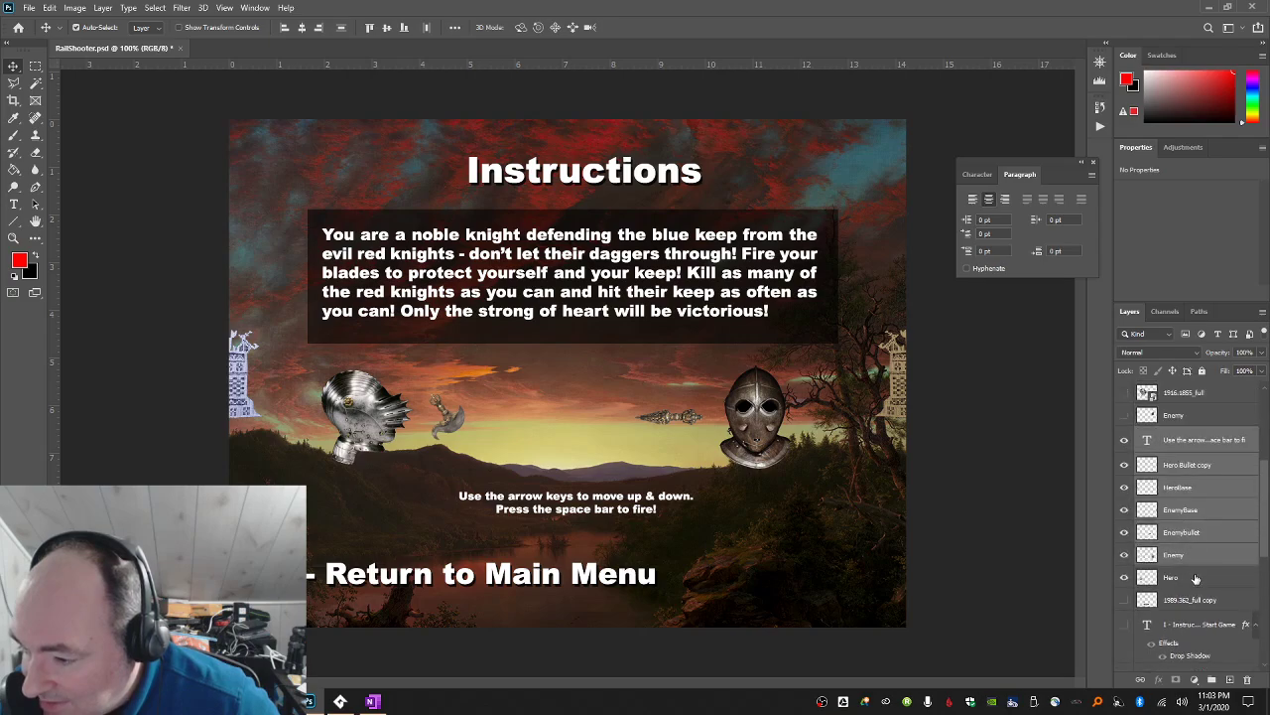
scroll(1196, 575, "down", 2)
left_click_drag(1210, 499, 1203, 561)
scroll(1204, 571, "down", 4)
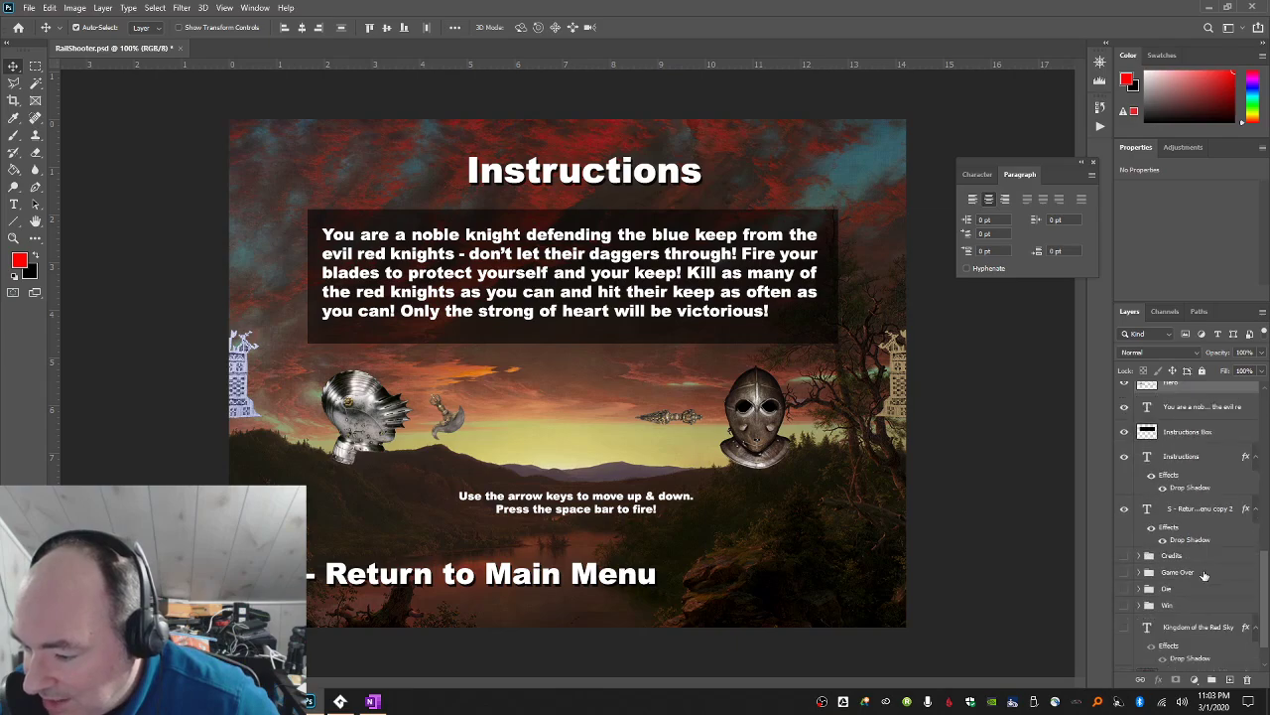
Duplicate the S - Return to Main Menu copy 2 text layer and hide the original.
scroll(1204, 576, "up", 2)
left_click(1197, 576)
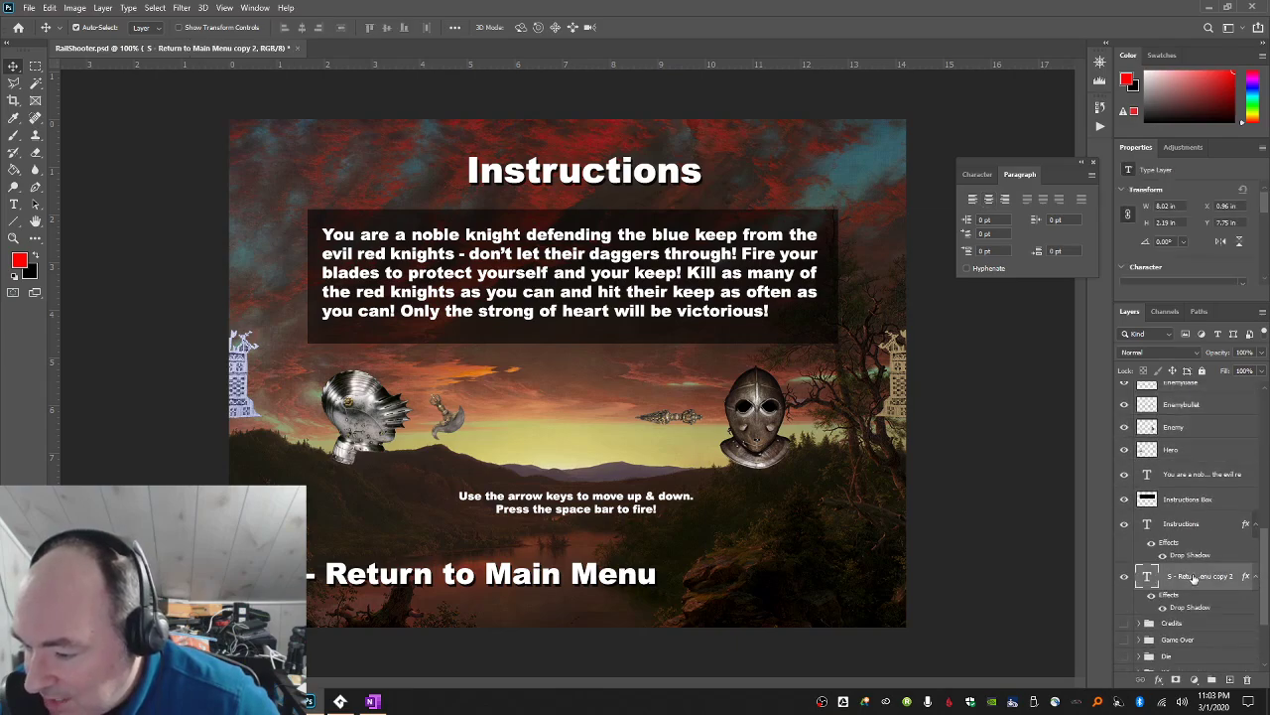
right_click(1197, 577)
left_click(1102, 154)
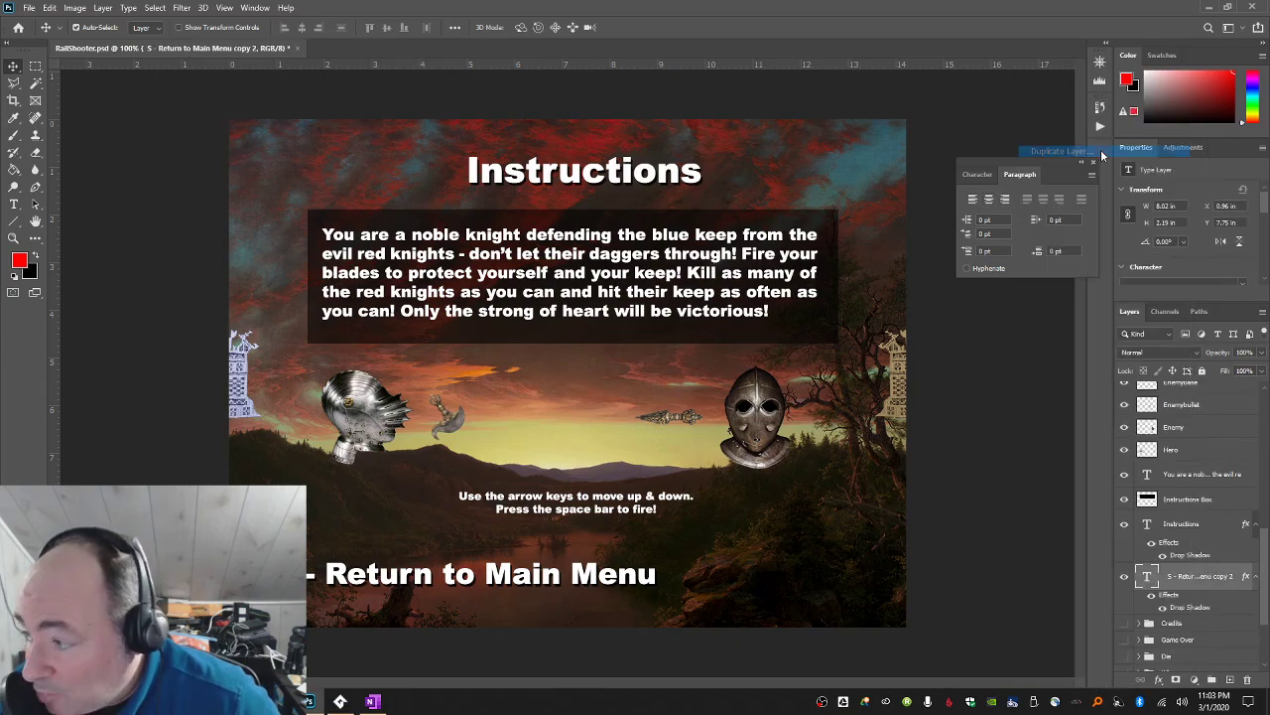
key("Return")
scroll(1162, 551, "down", 1)
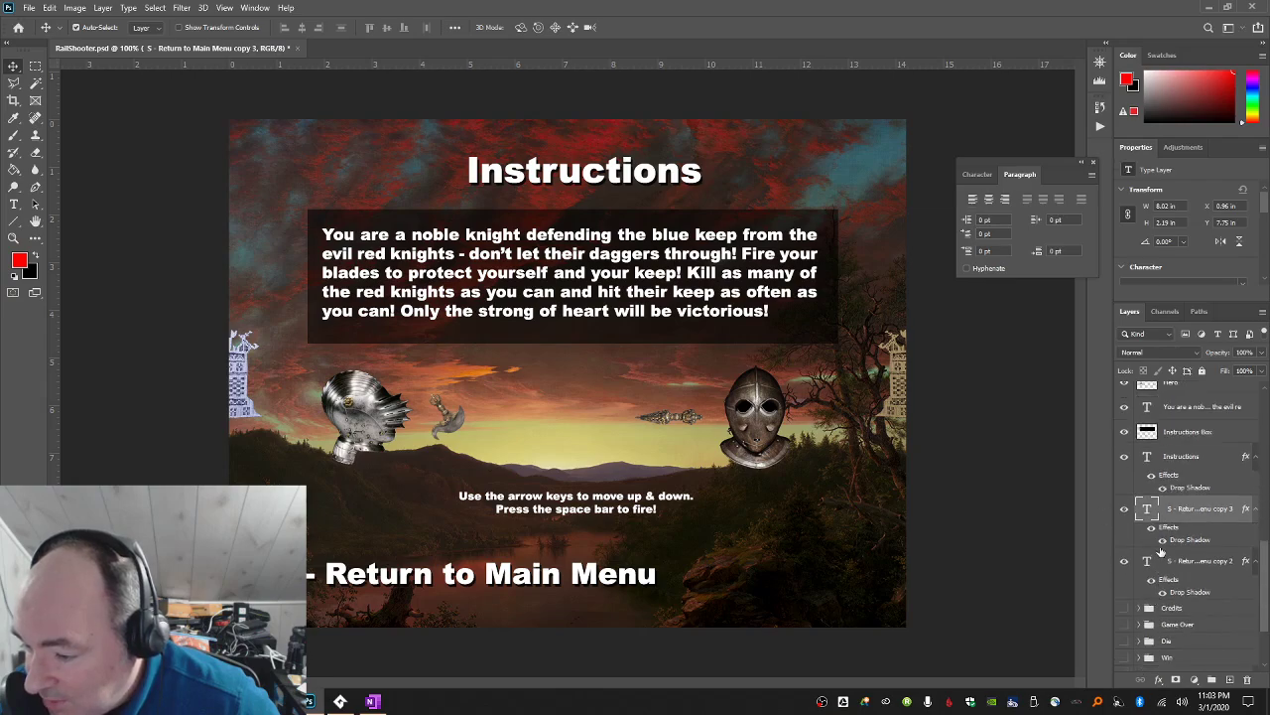
left_click(1125, 561)
Group all layers from the Use the arrow keys text down to the duplicated Return to Main Menu text as Instructions.
scroll(1196, 514, "up", 5)
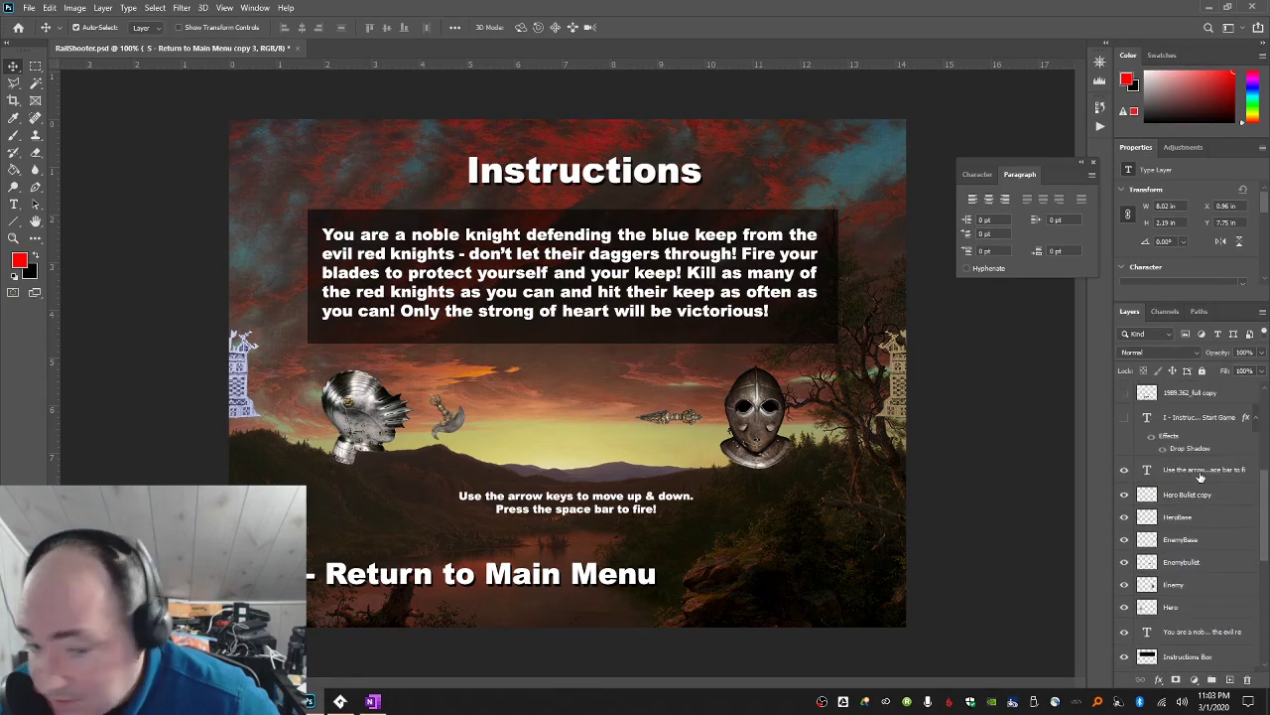
left_click(1200, 474, "shift")
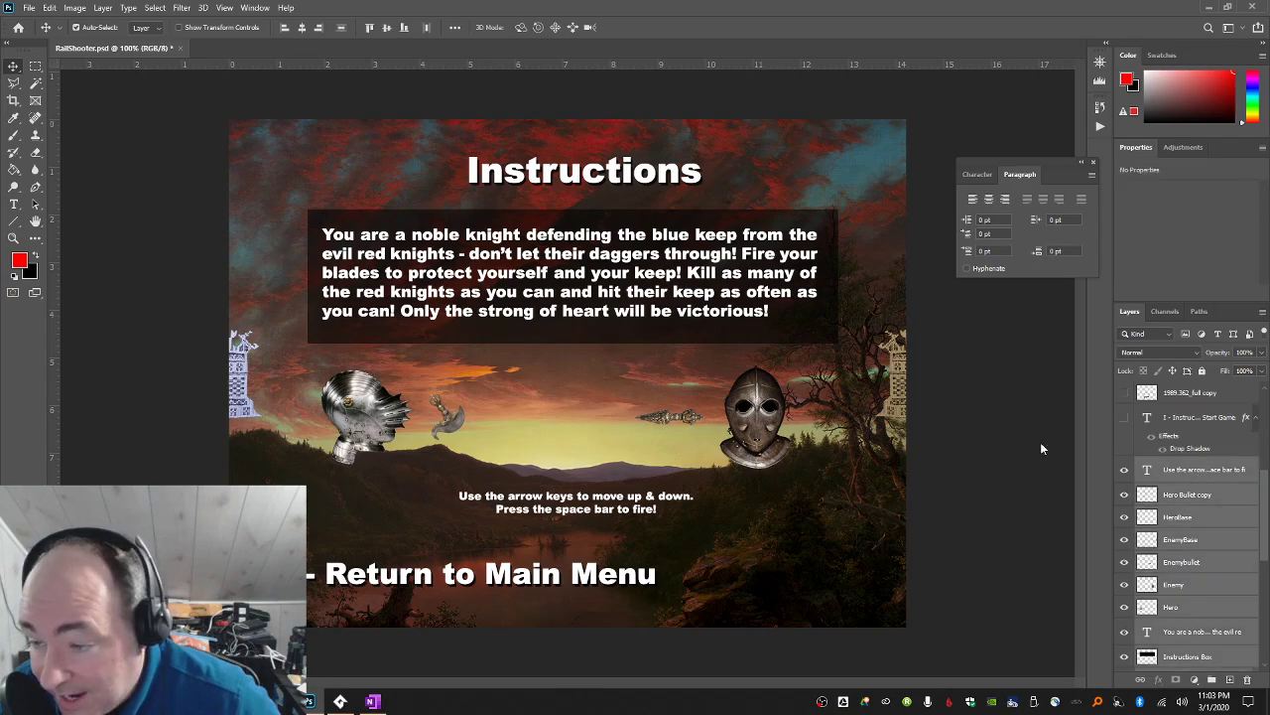
left_click(103, 7)
mouse_move(199, 21)
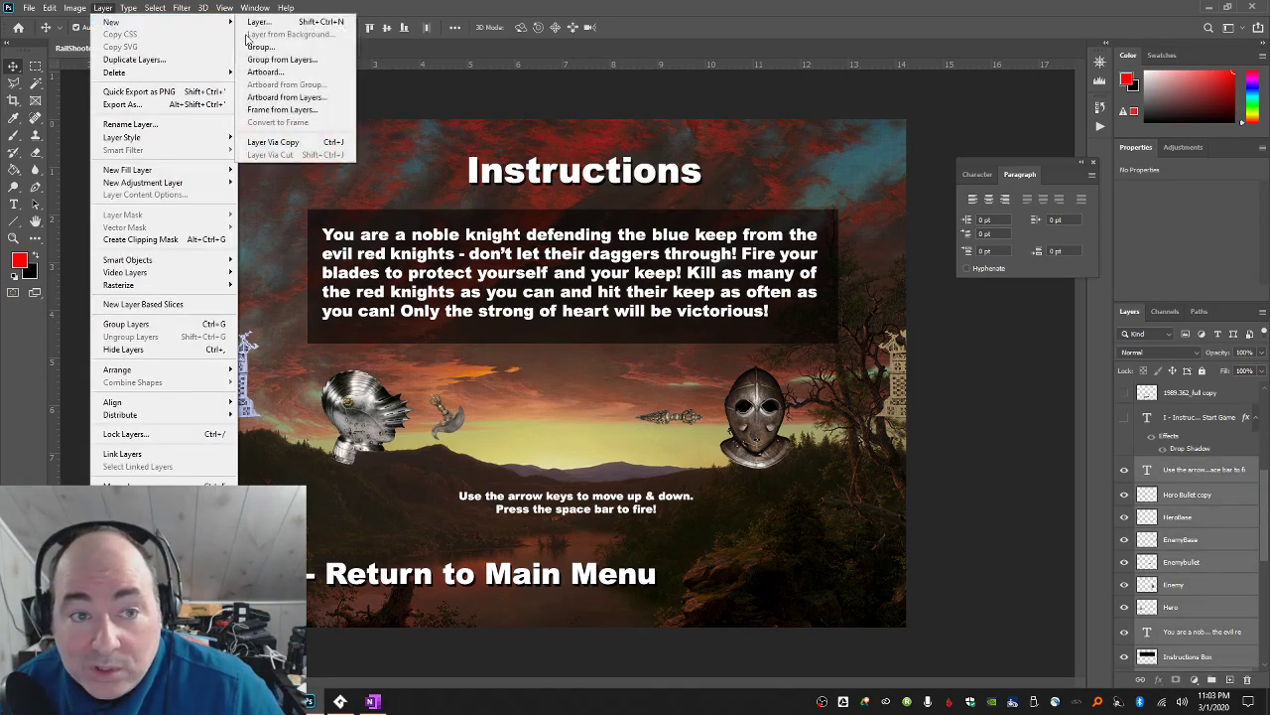
left_click(282, 59)
type("In")
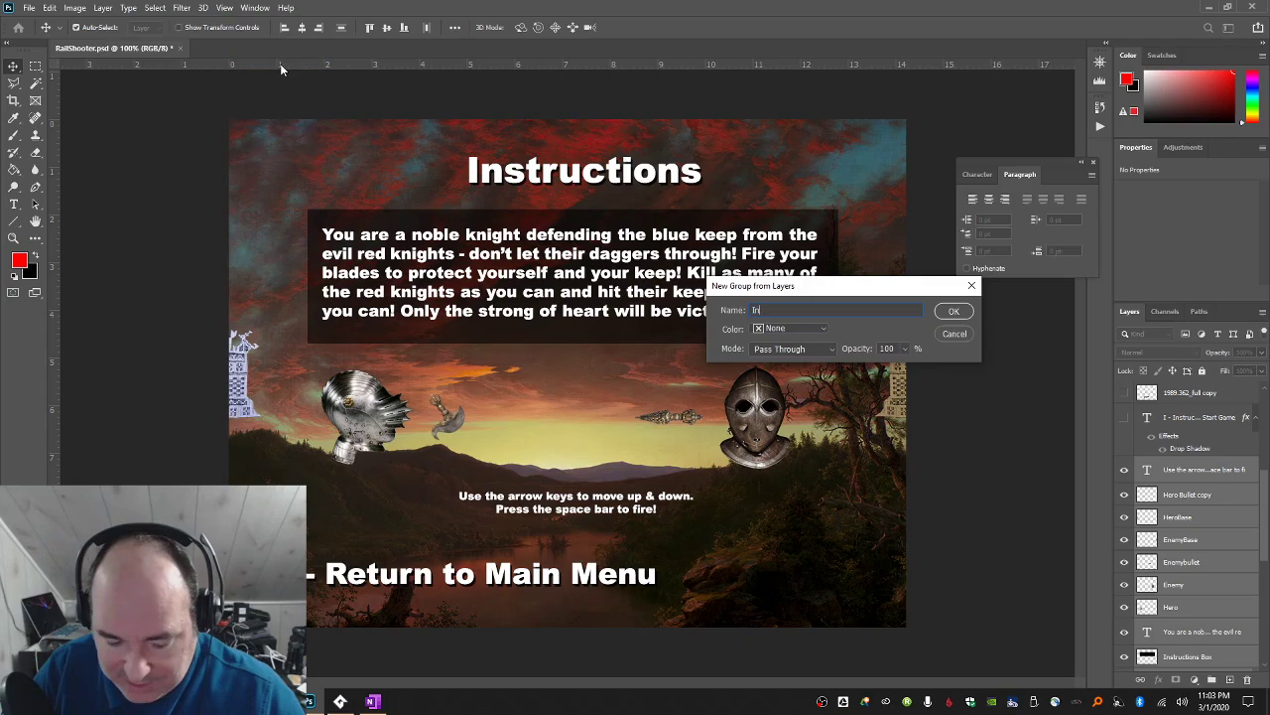
type("structions")
key("Return")
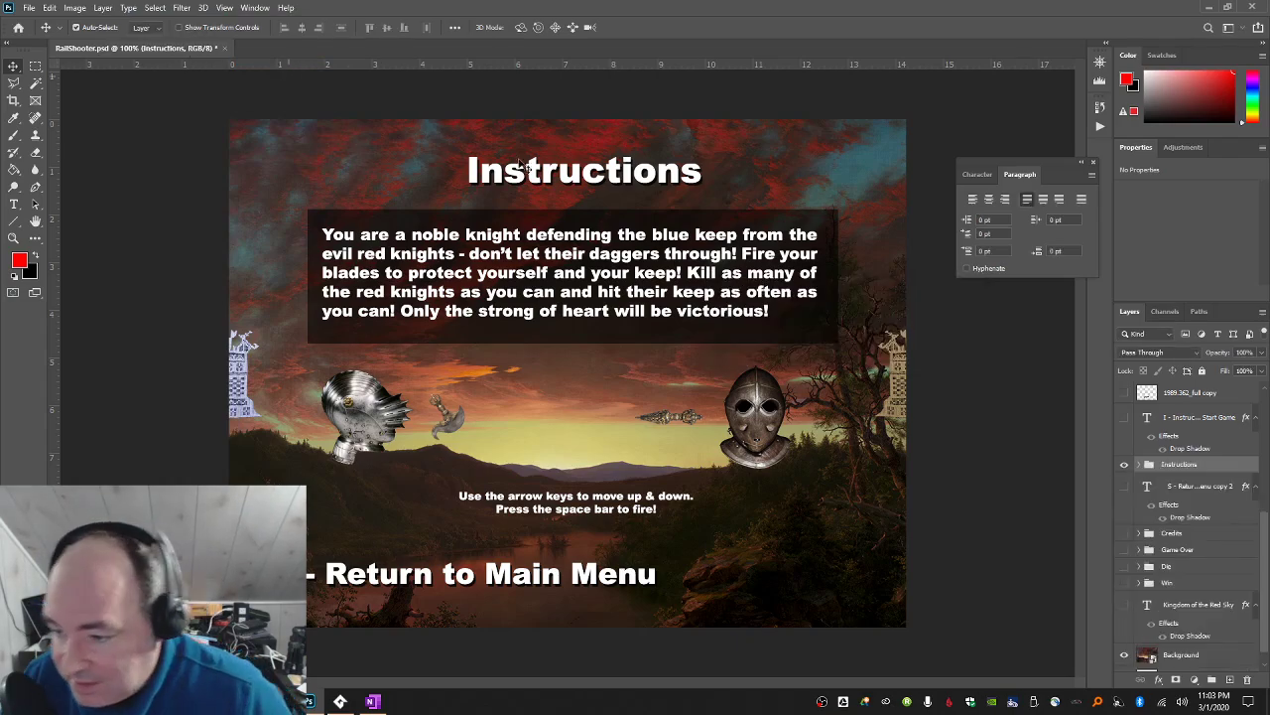
Toggle the Instructions group's visibility to check which artwork it contains.
left_click(1125, 466)
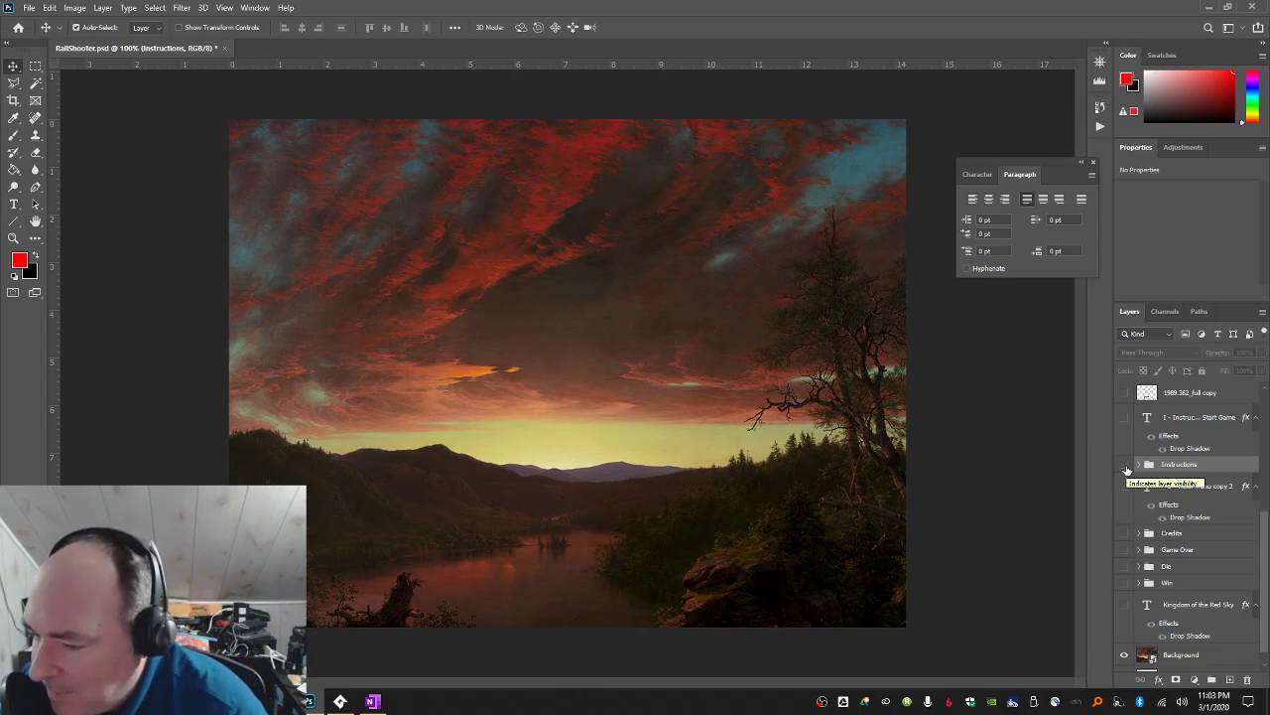
left_click(1125, 465)
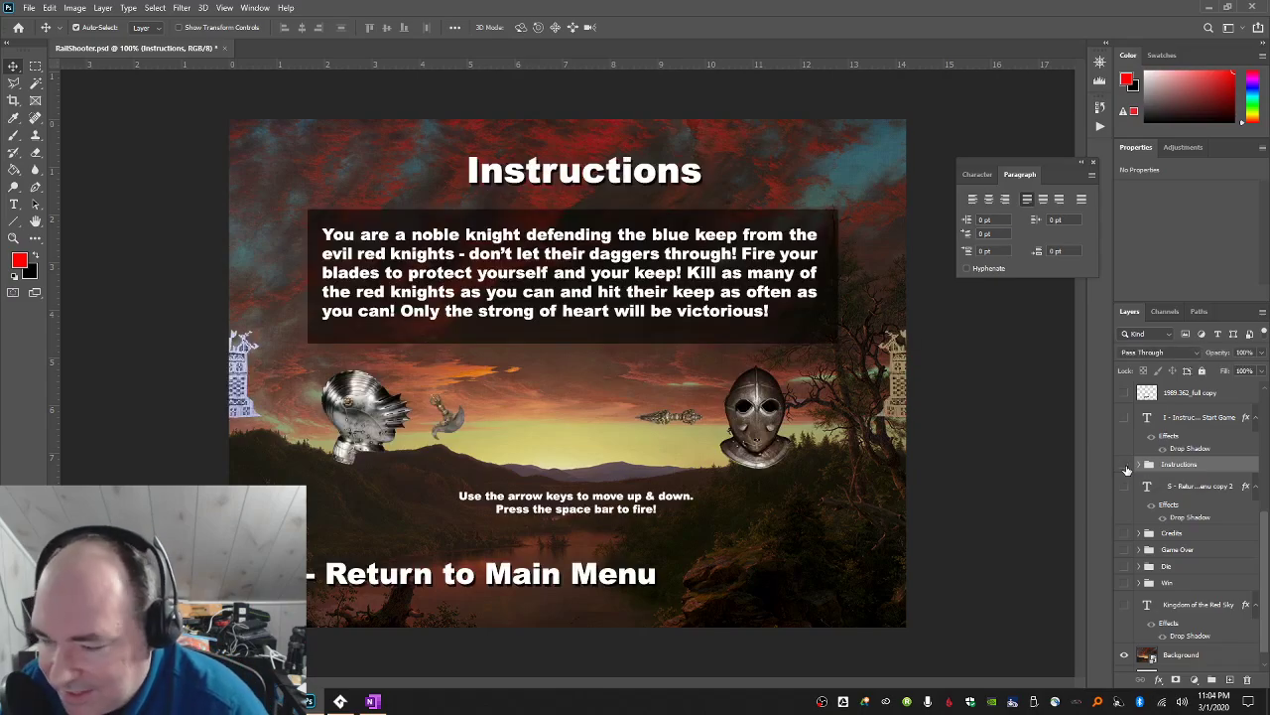
left_click(1125, 466)
left_click(1125, 465)
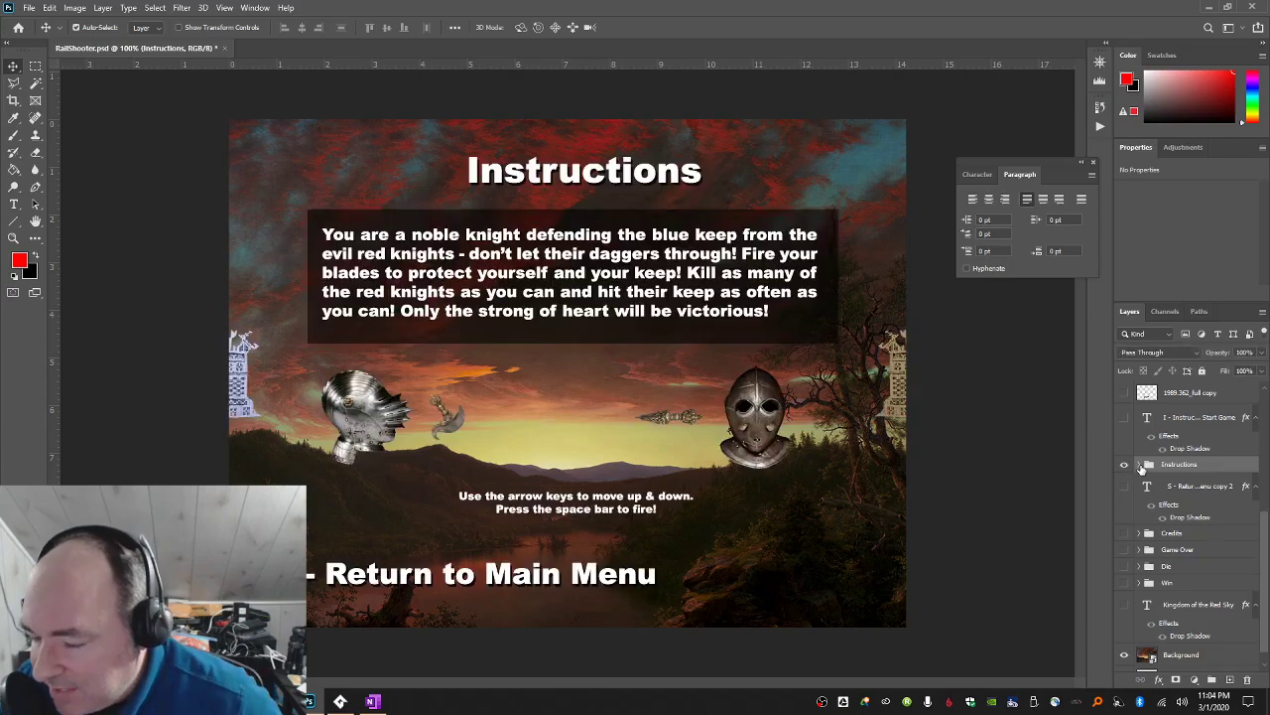
Move the HeroBase and EnemyBase layers out of the Instructions group to directly above it.
left_click(1139, 464)
scroll(1152, 476, "down", 2)
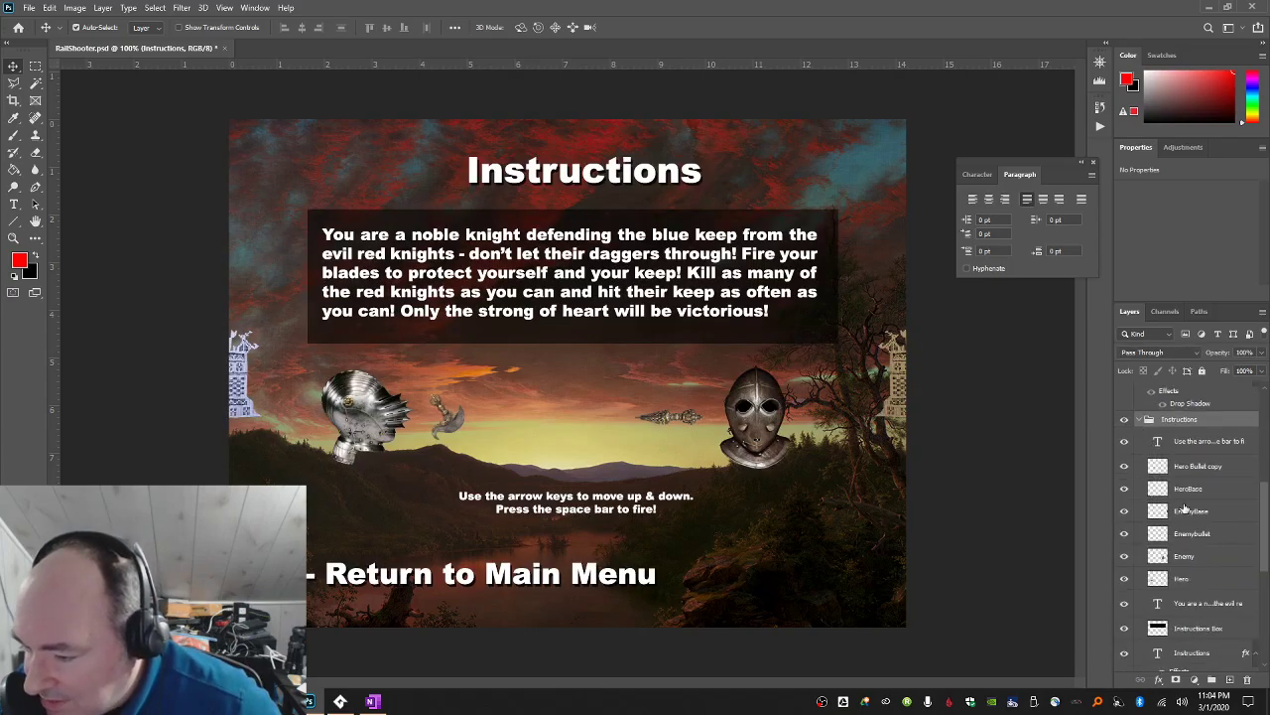
left_click(1184, 508)
left_click(1185, 489, "ctrl")
left_click_drag(1186, 488, 1180, 407)
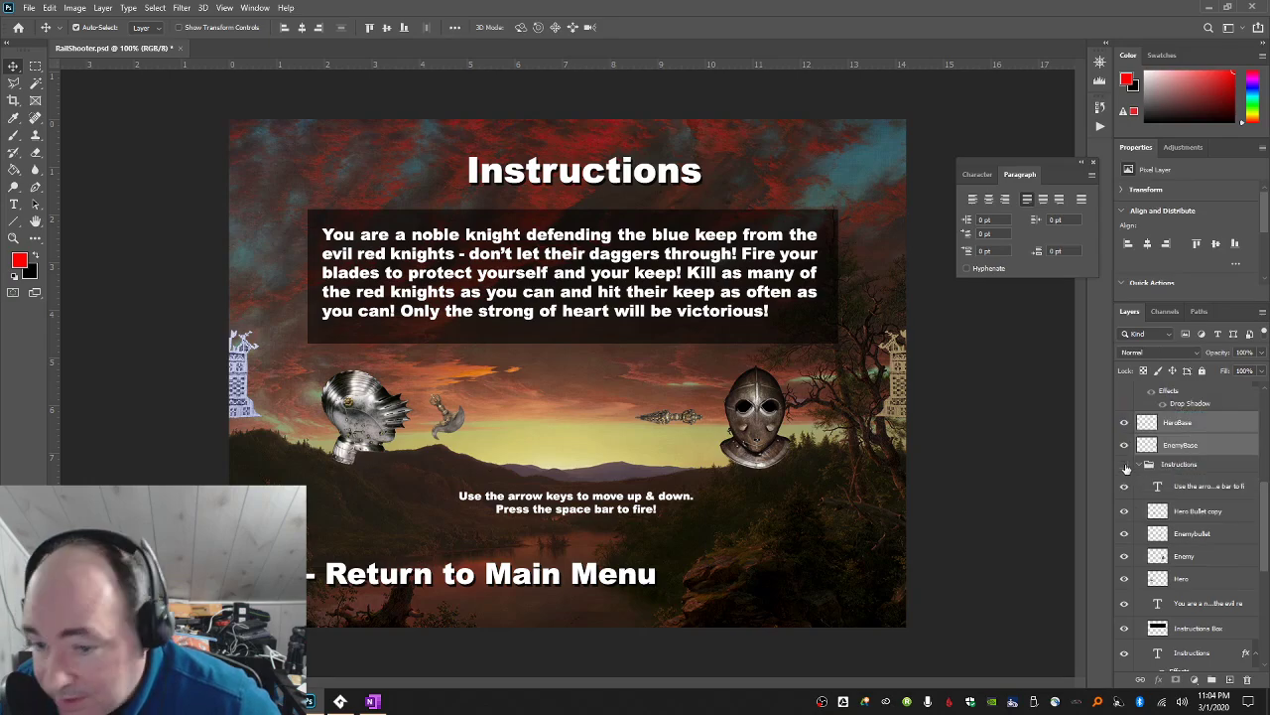
Hide the Instructions group and leave it collapsed.
left_click(1125, 465)
left_click(1124, 464)
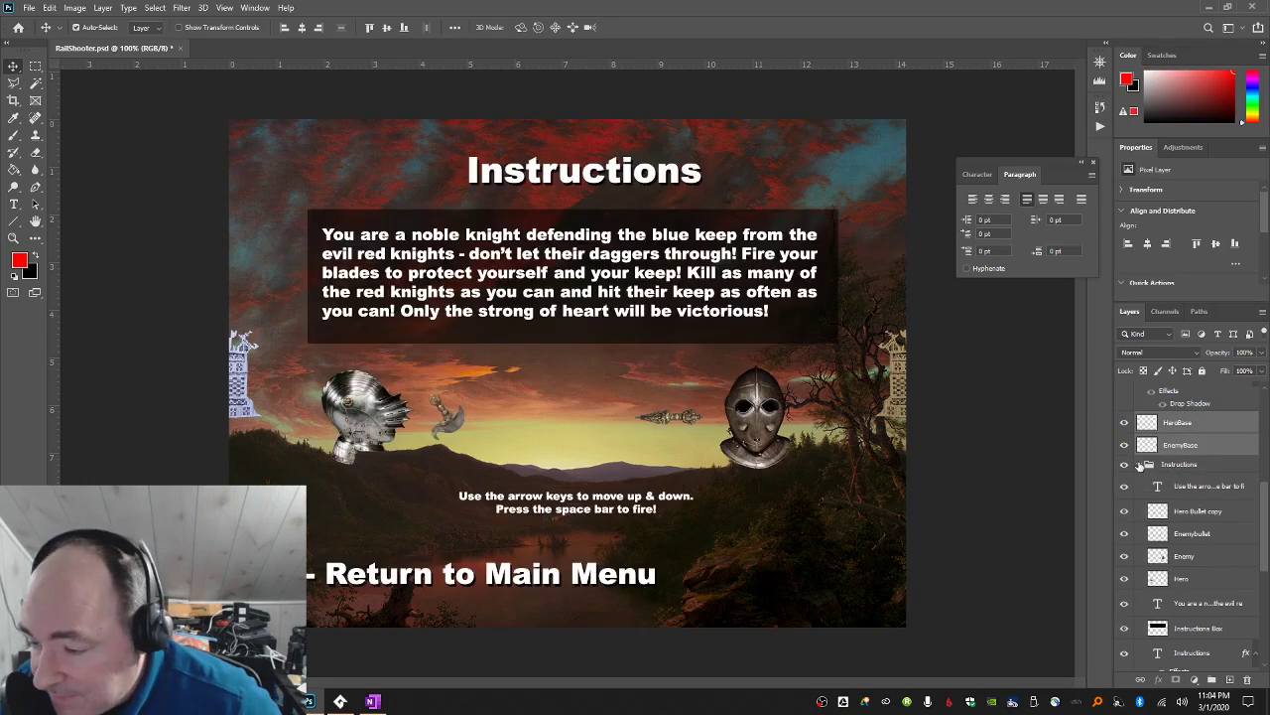
left_click(1139, 465)
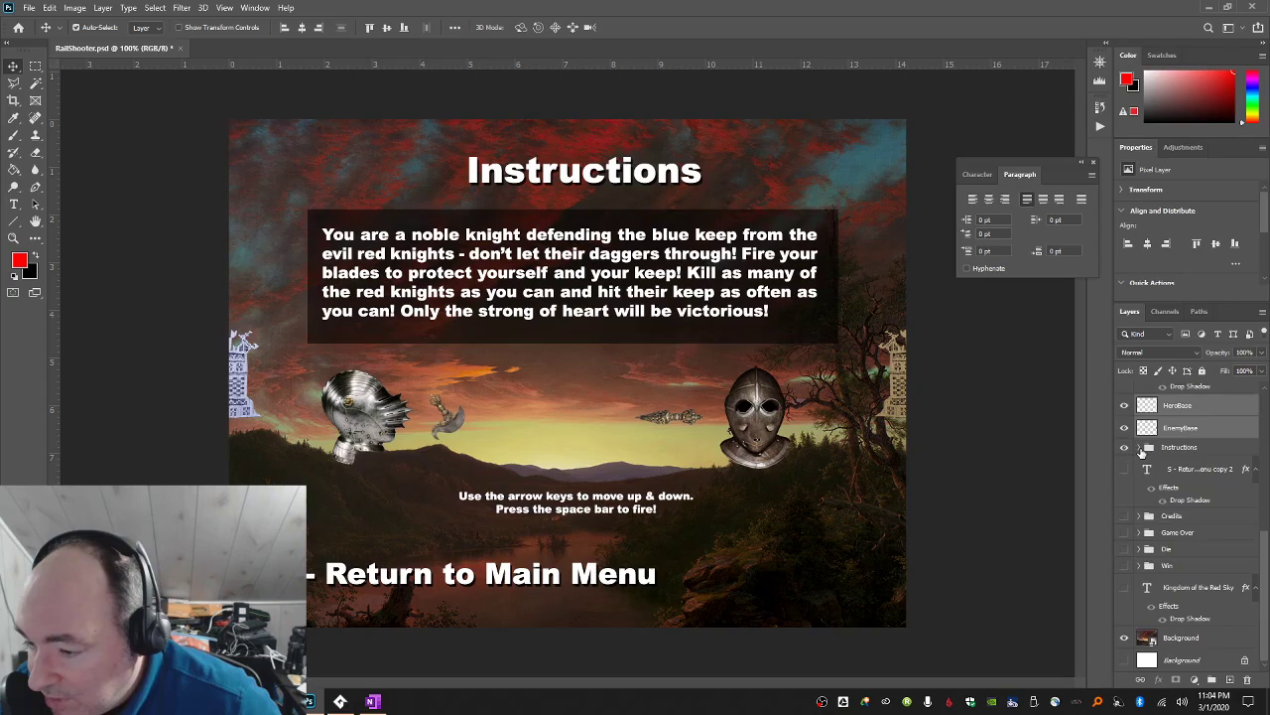
left_click(1140, 448)
left_click(1125, 448)
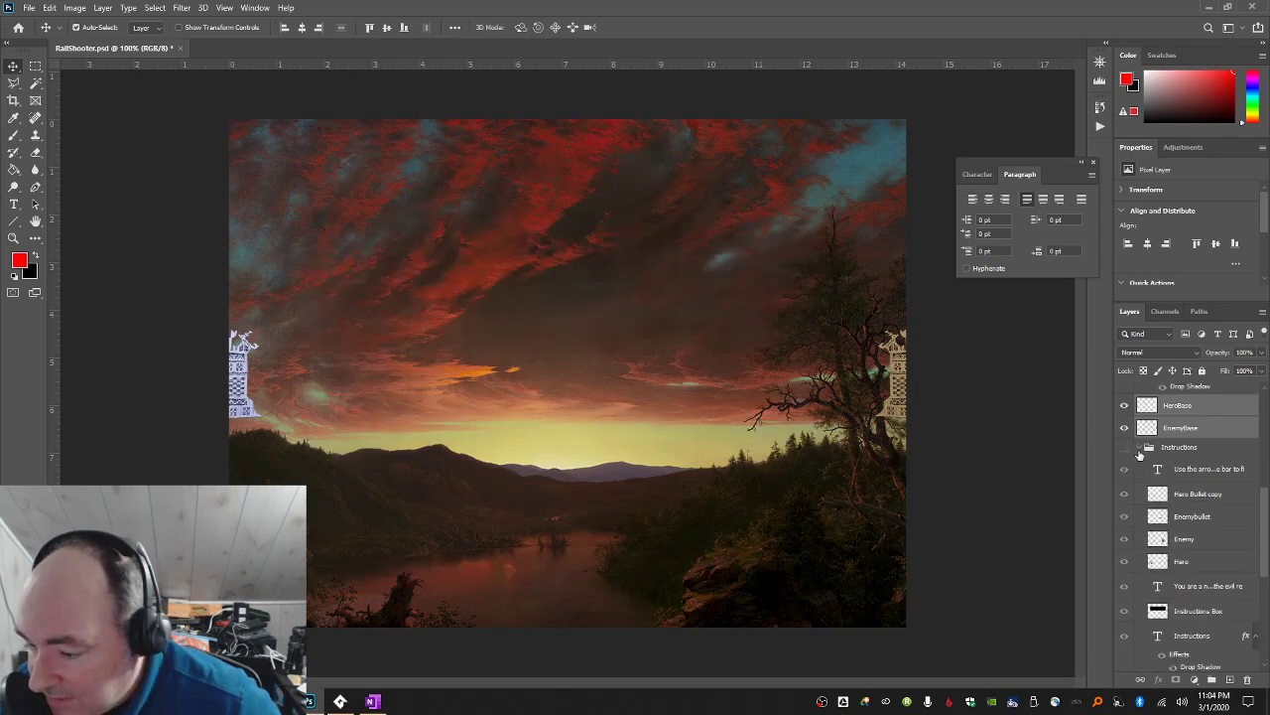
left_click(1140, 448)
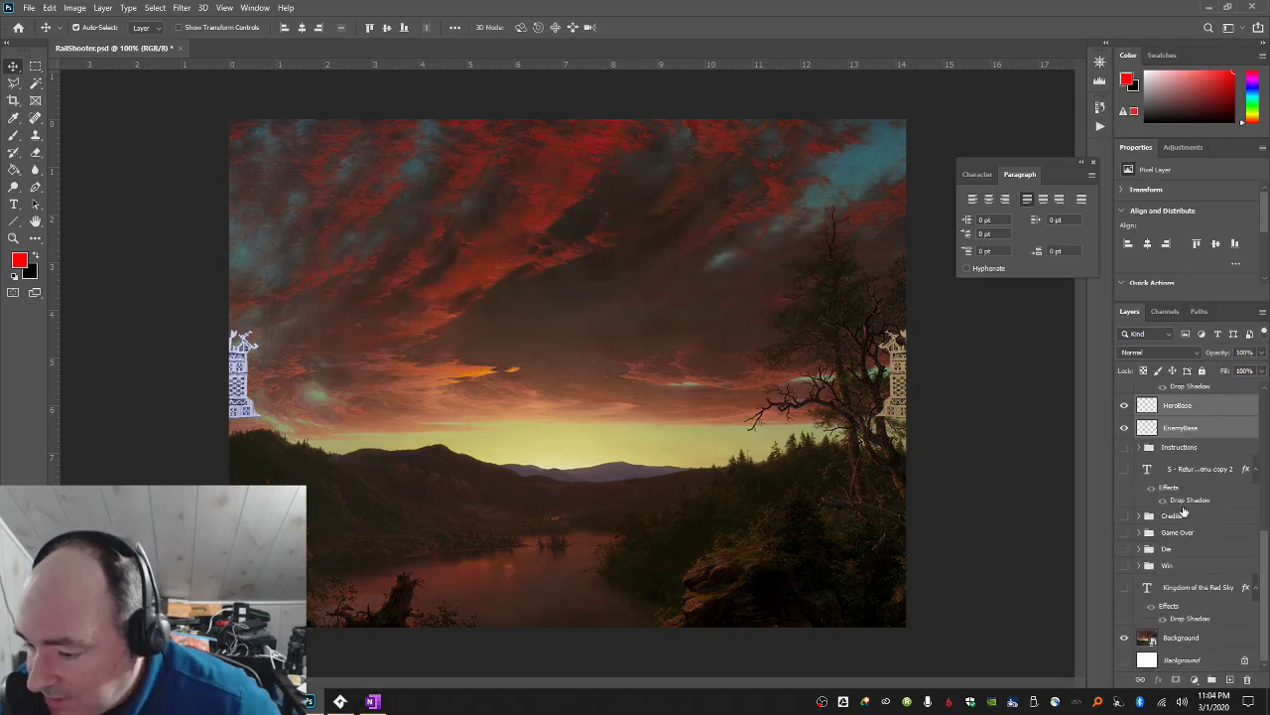
Show the Kingdom of the Red Sky title and the 2013.50_full and 1916.1855_full helmet layers, stacking them directly above HeroBase with the title on top.
left_click(1124, 587)
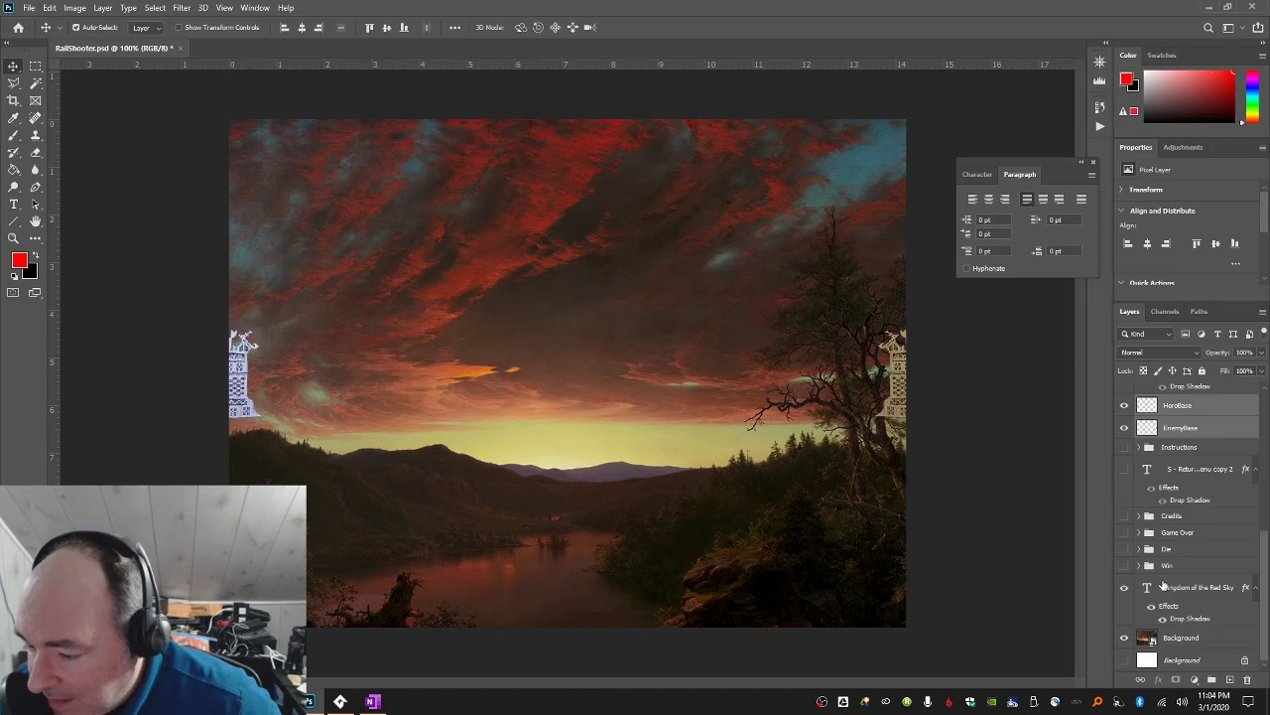
left_click_drag(1189, 587, 1176, 397)
scroll(1164, 490, "up", 3)
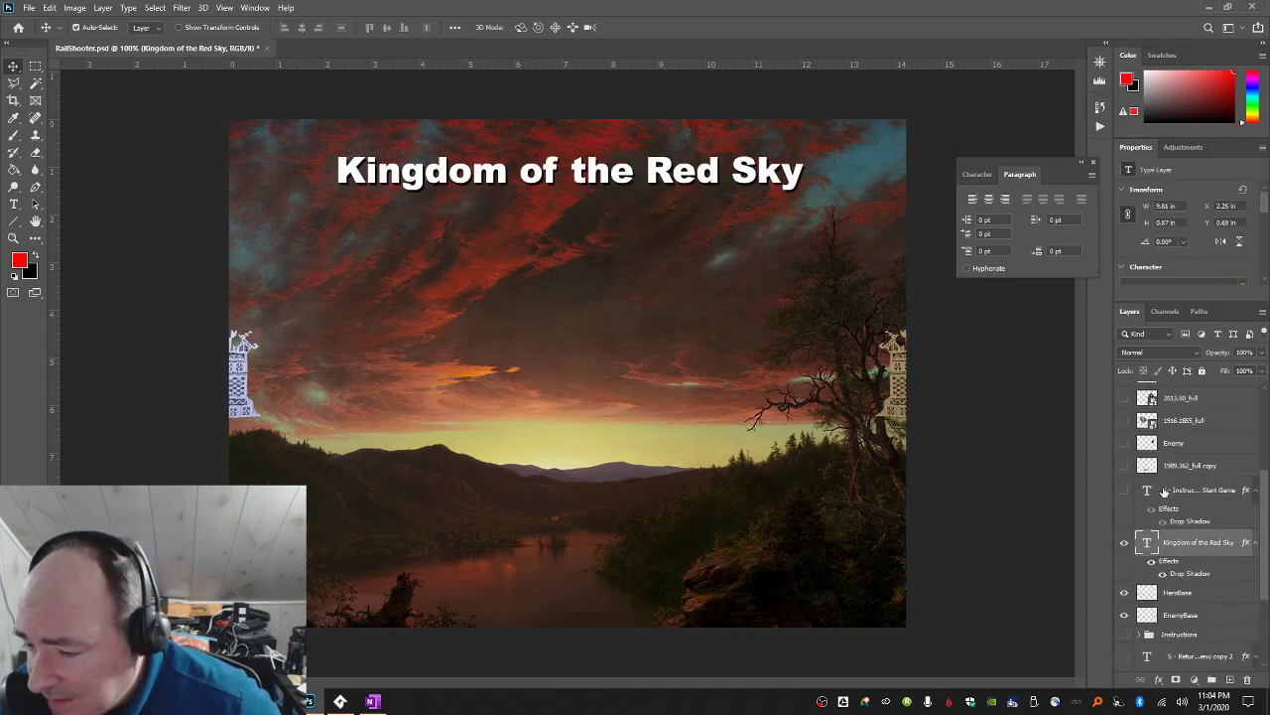
left_click(1125, 421)
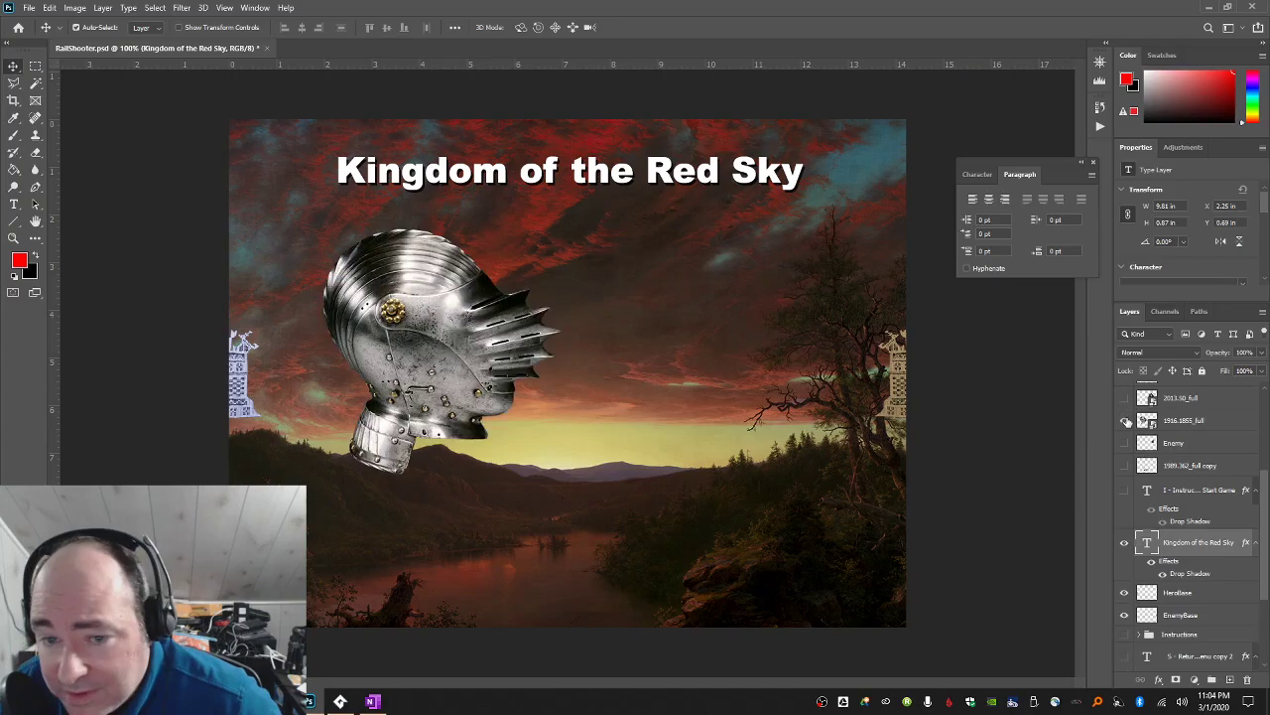
left_click(1126, 397)
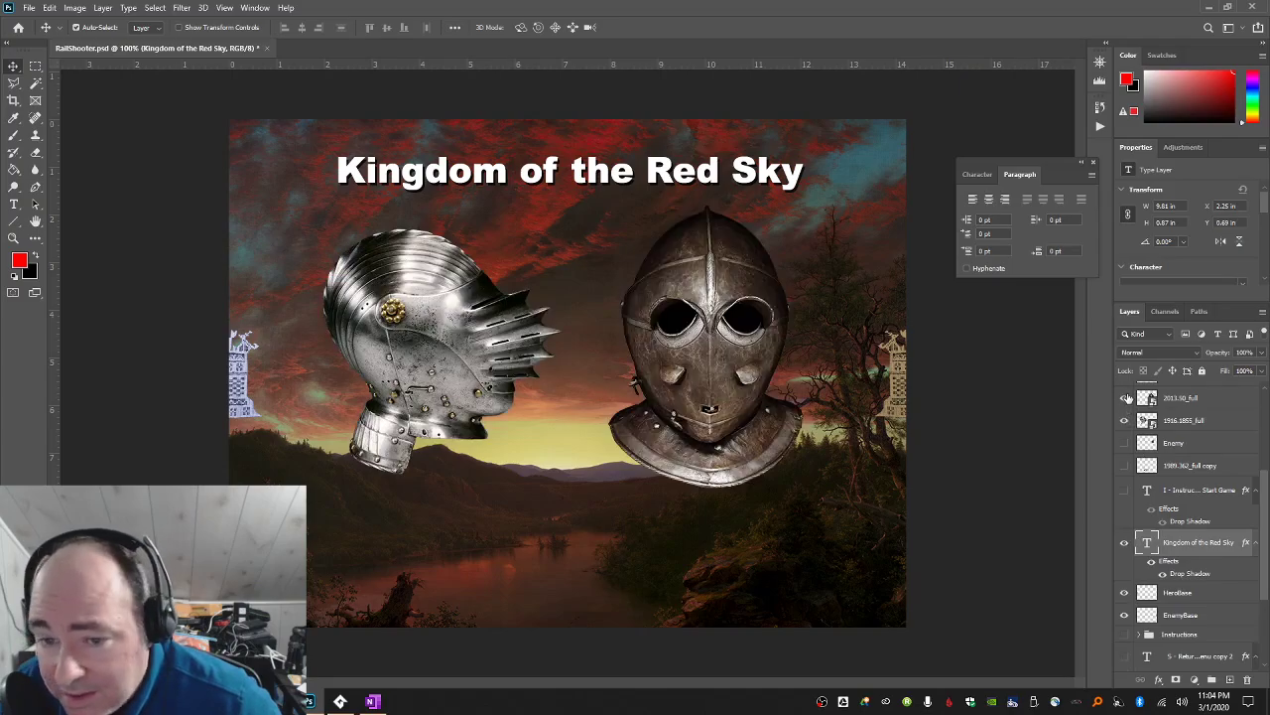
left_click(1191, 399)
left_click(1191, 422, "shift")
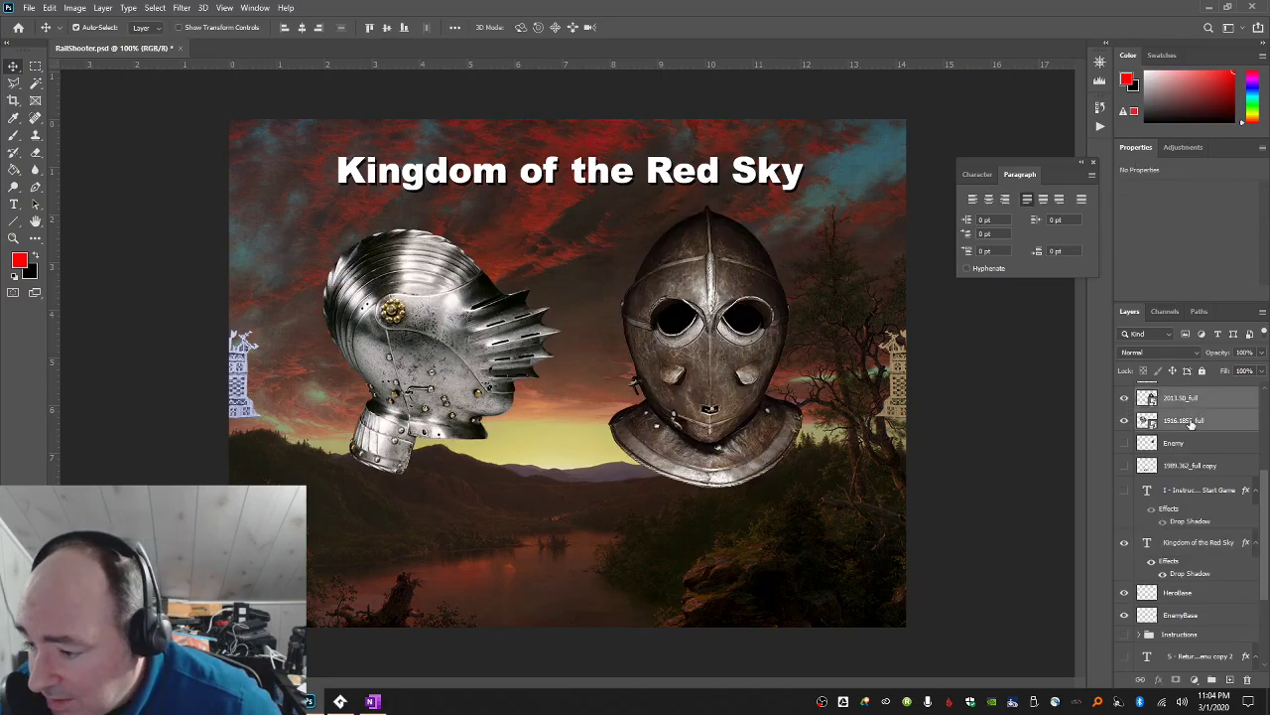
left_click_drag(1191, 422, 1189, 582)
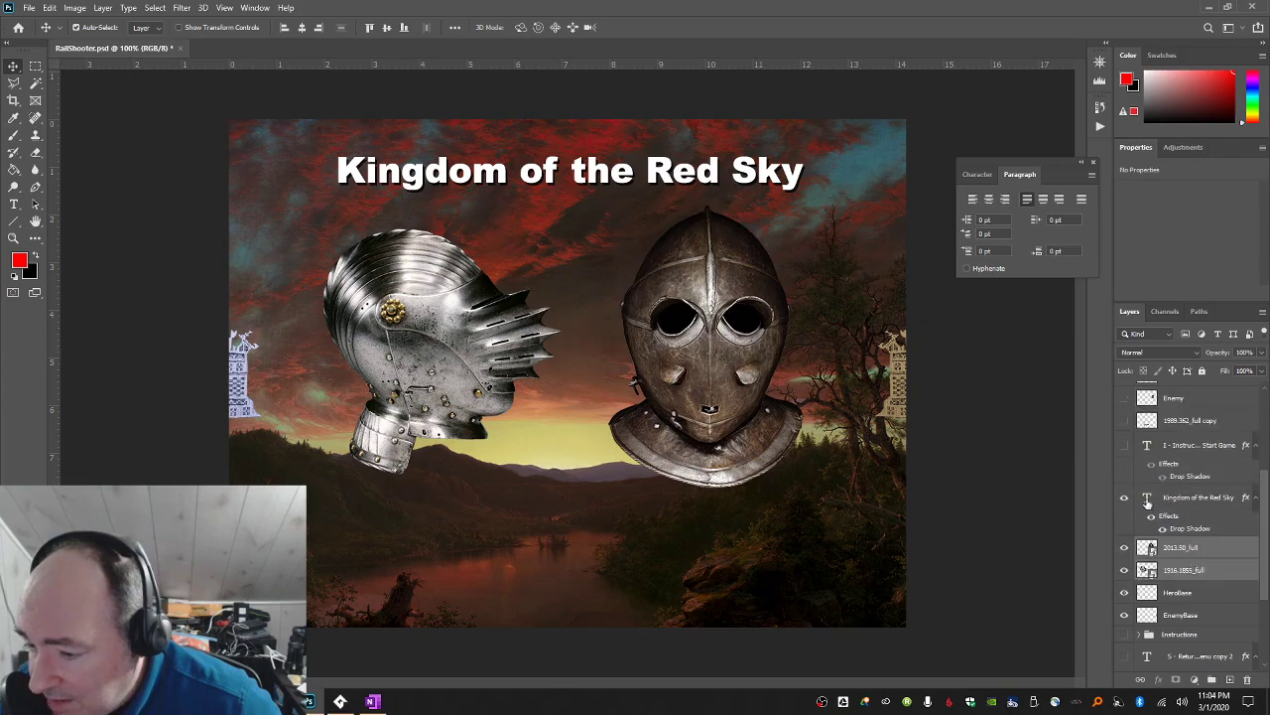
Show the I - Instructions C - Credits S - Start Game text layer and delete the 1989.362_full copy layer.
left_click(1125, 446)
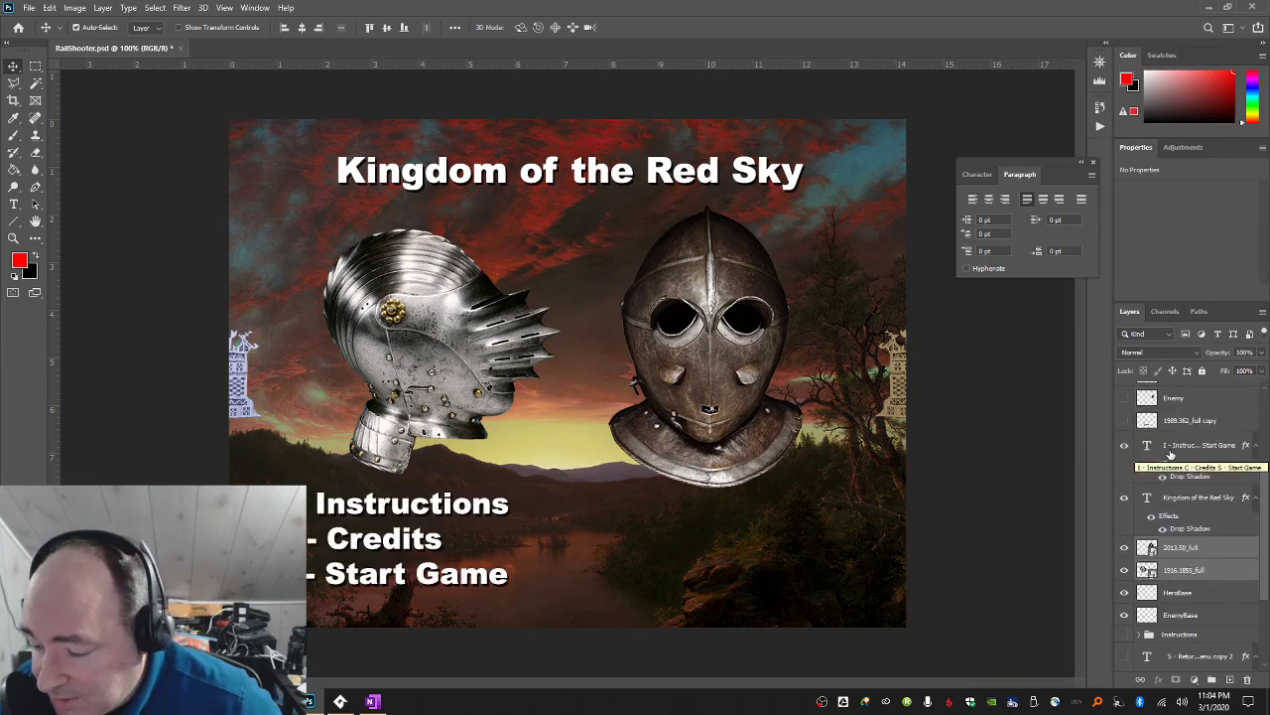
left_click(1125, 422)
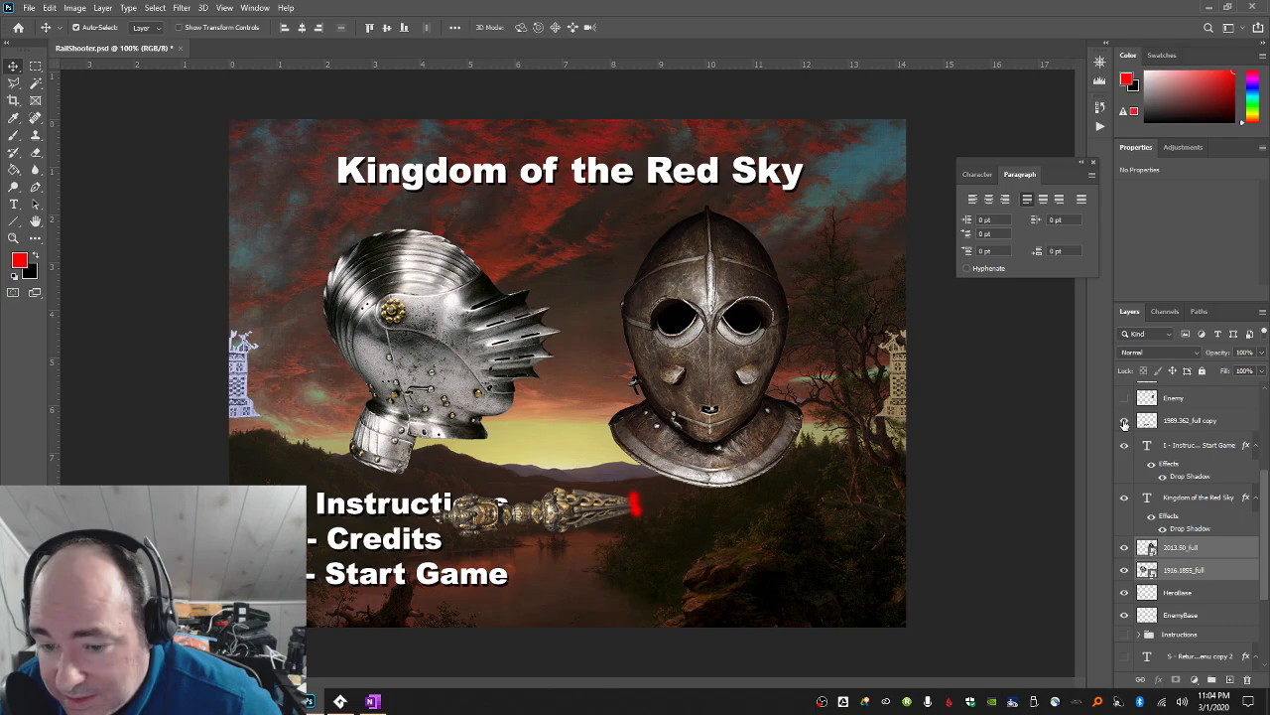
left_click(1124, 423)
left_click(1207, 427)
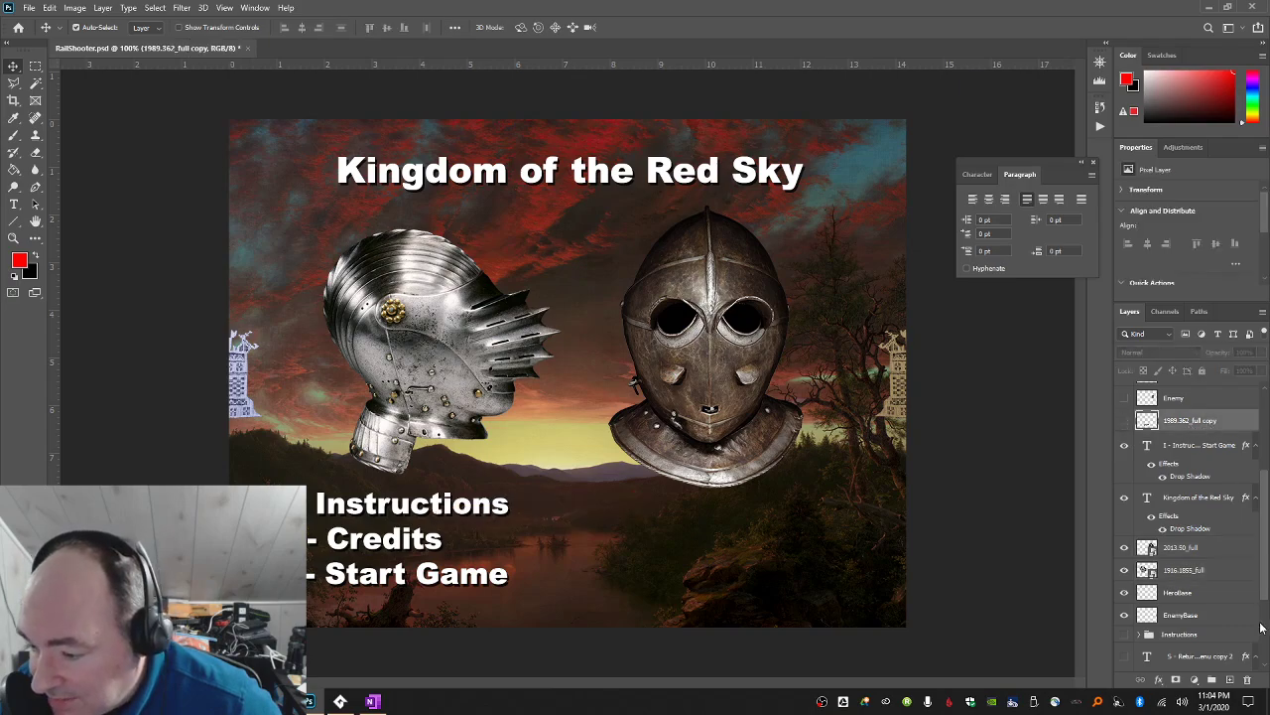
left_click(1250, 681)
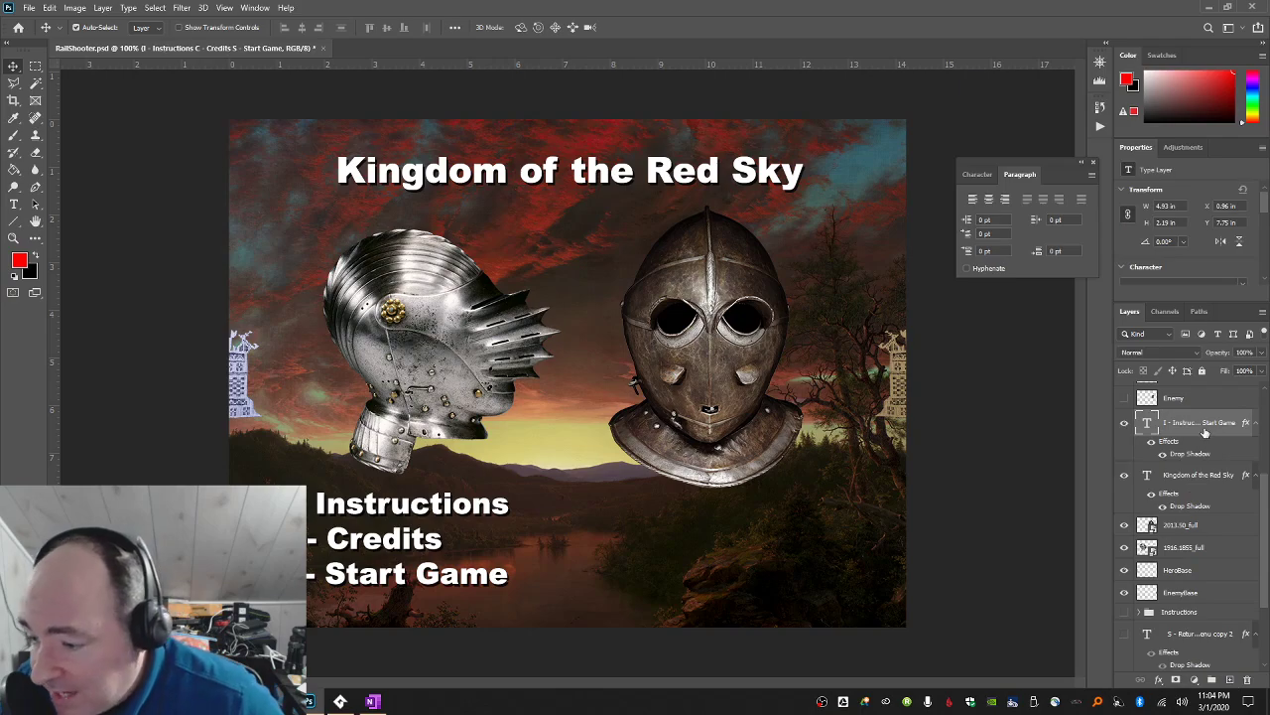
Group the Start Game menu text, the Kingdom of the Red Sky title and both large helmet layers as Main Menu.
left_click(1199, 549, "shift")
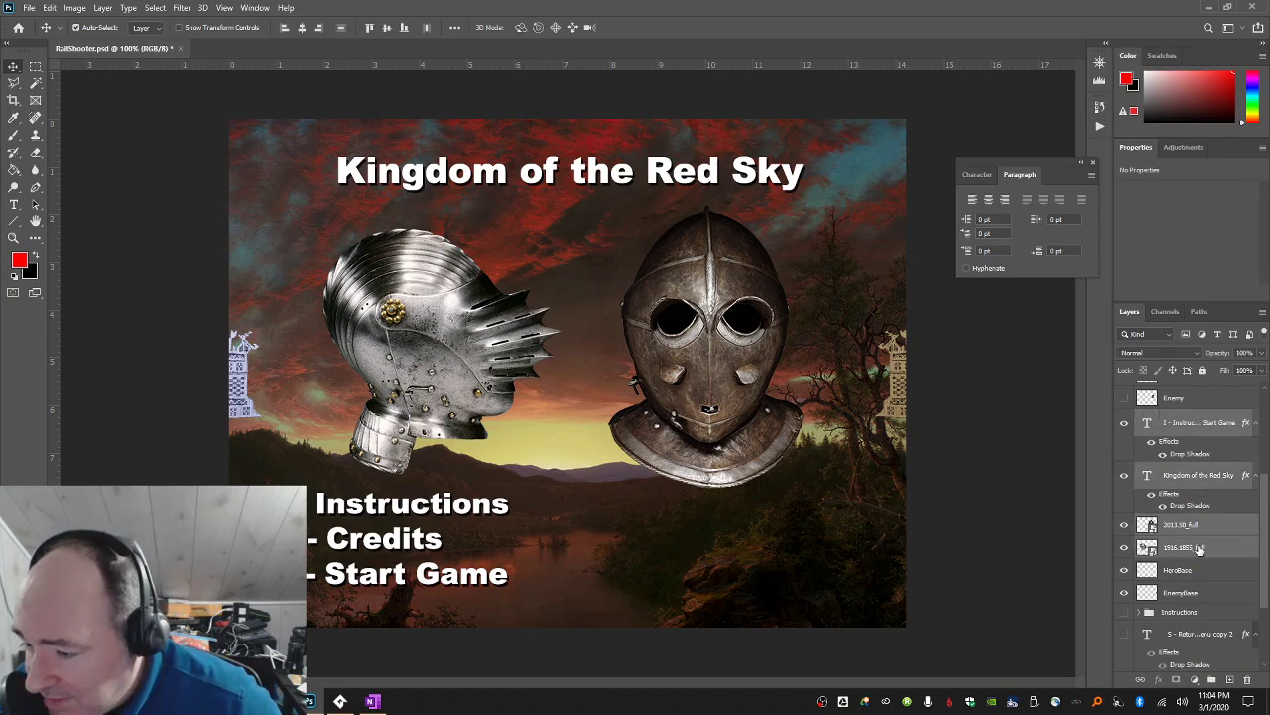
left_click(100, 8)
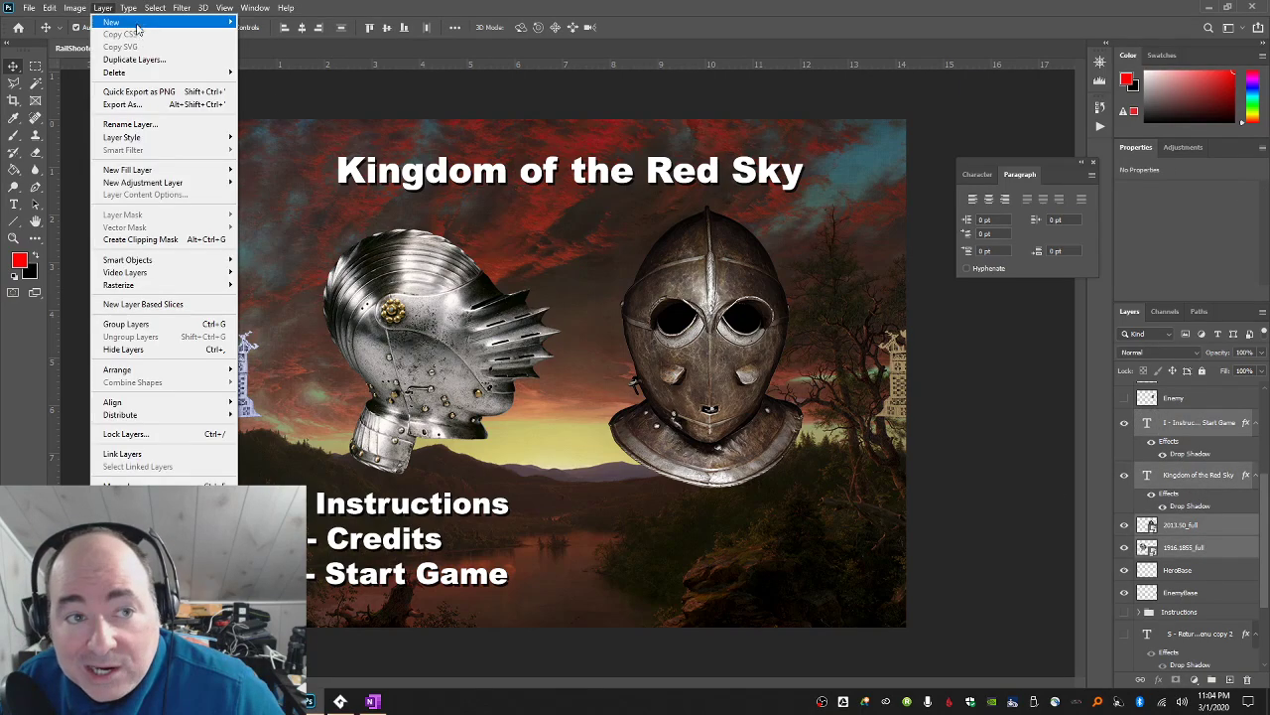
mouse_move(114, 22)
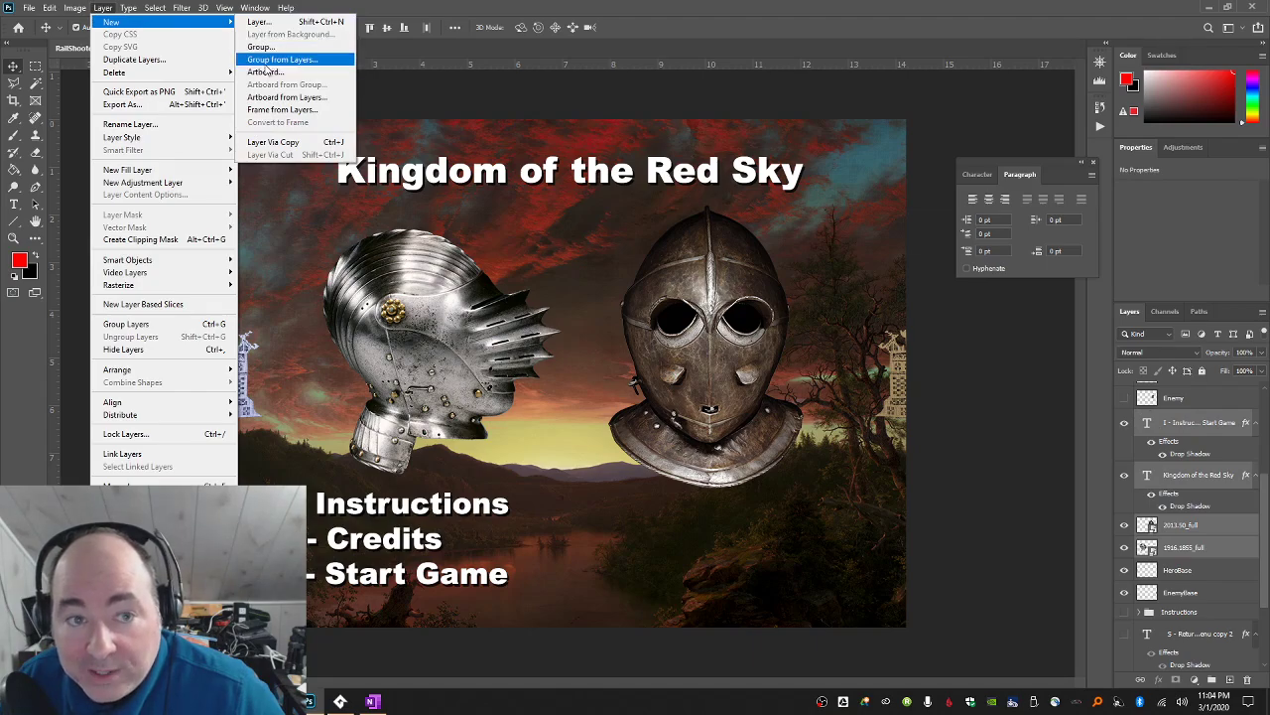
left_click(265, 60)
type("Main Menu")
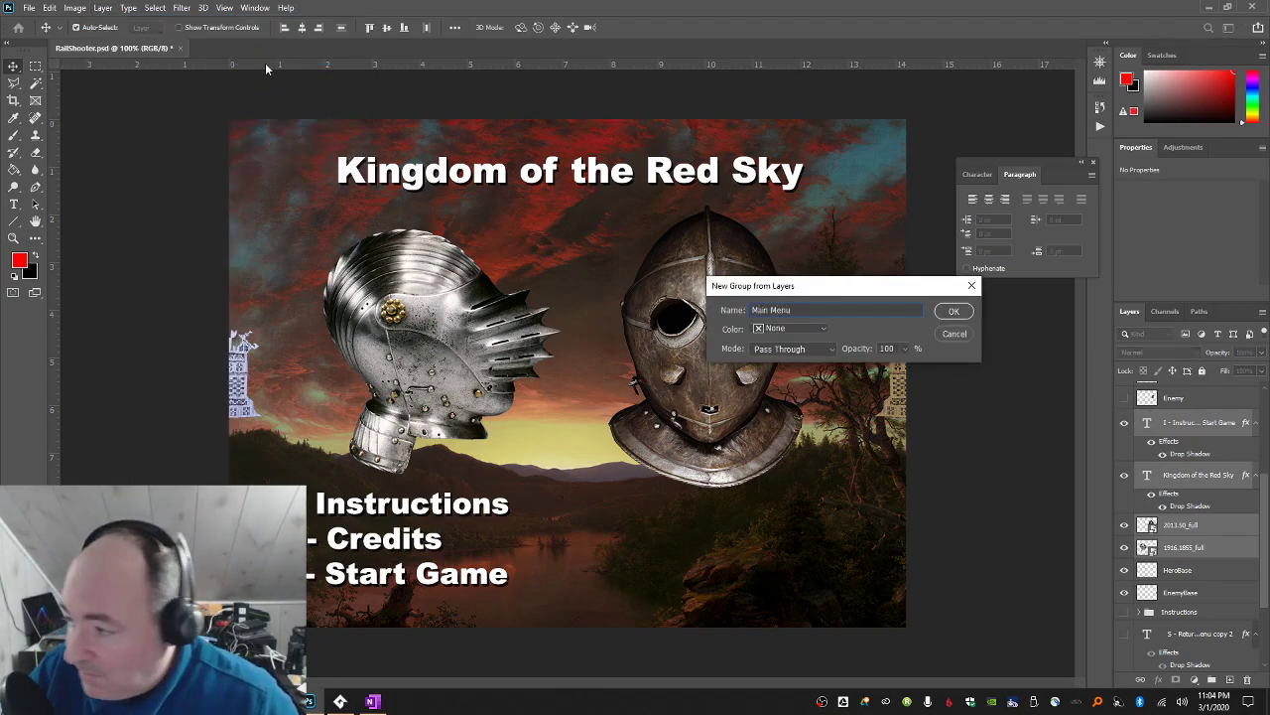
key("Return")
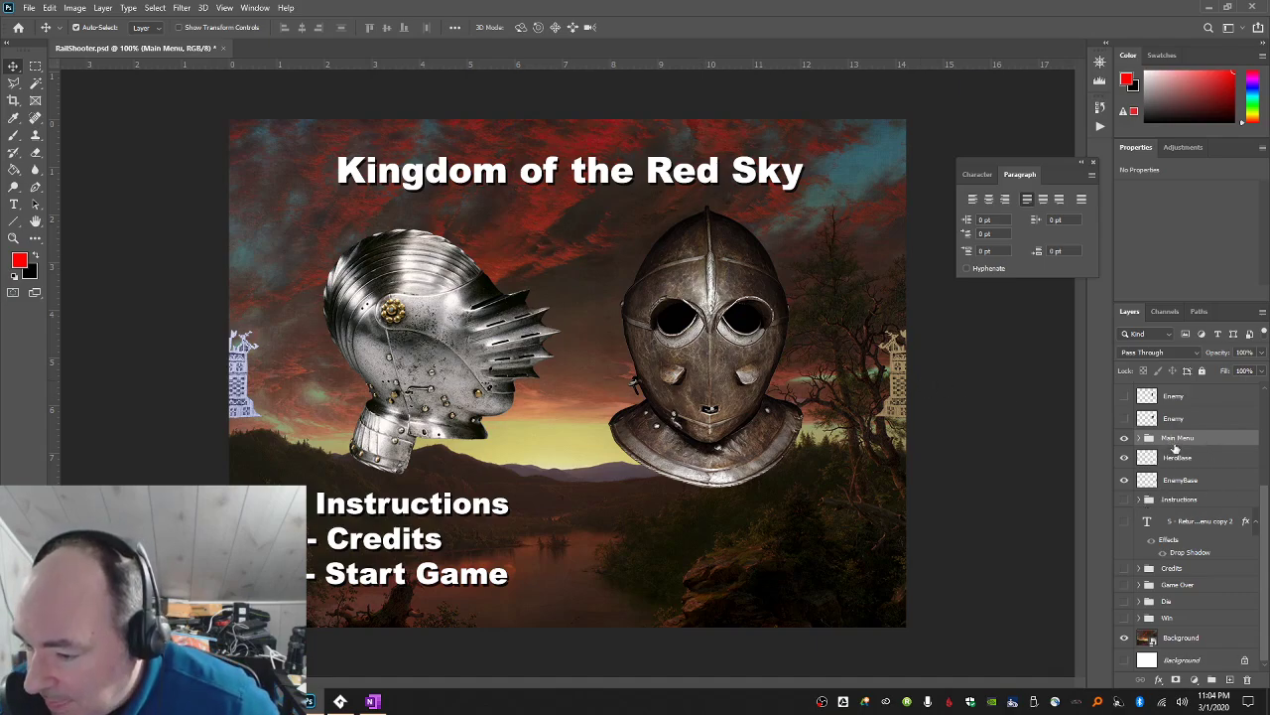
Move the Main Menu group directly above Credits and delete the leftover S - Return to Main Menu copy 2 layer.
left_click_drag(1175, 446, 1174, 556)
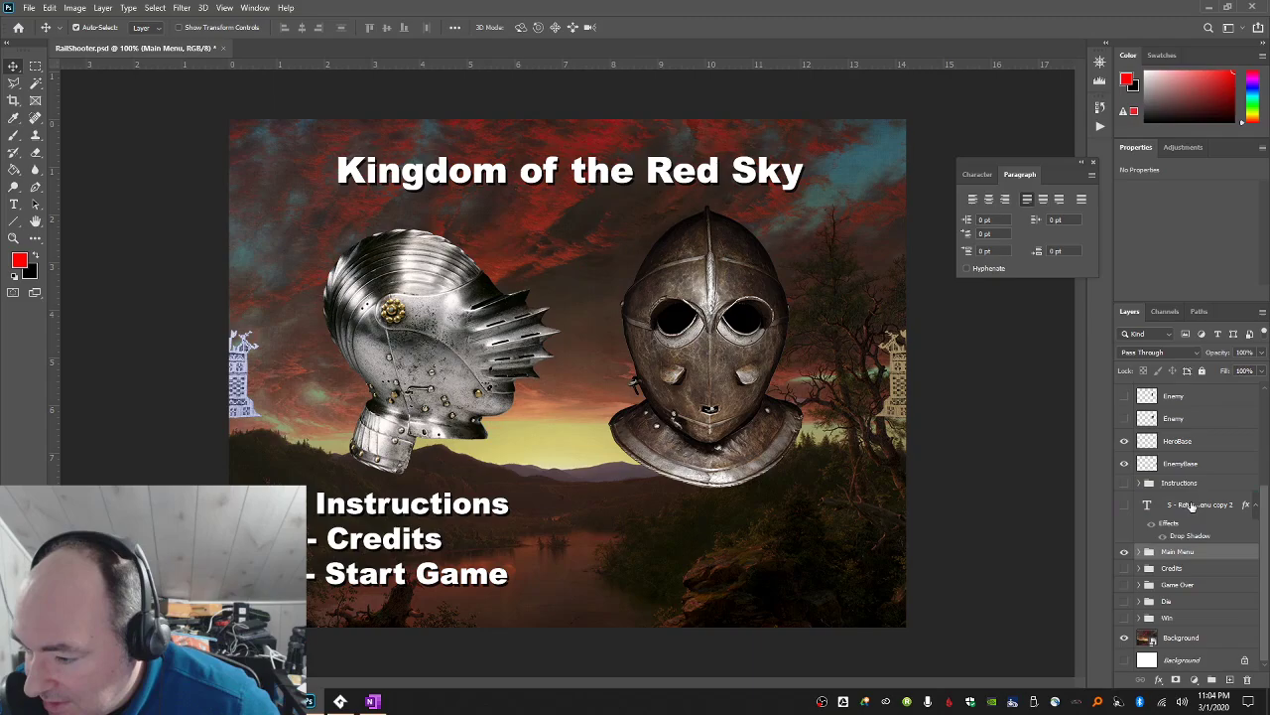
left_click(1192, 507)
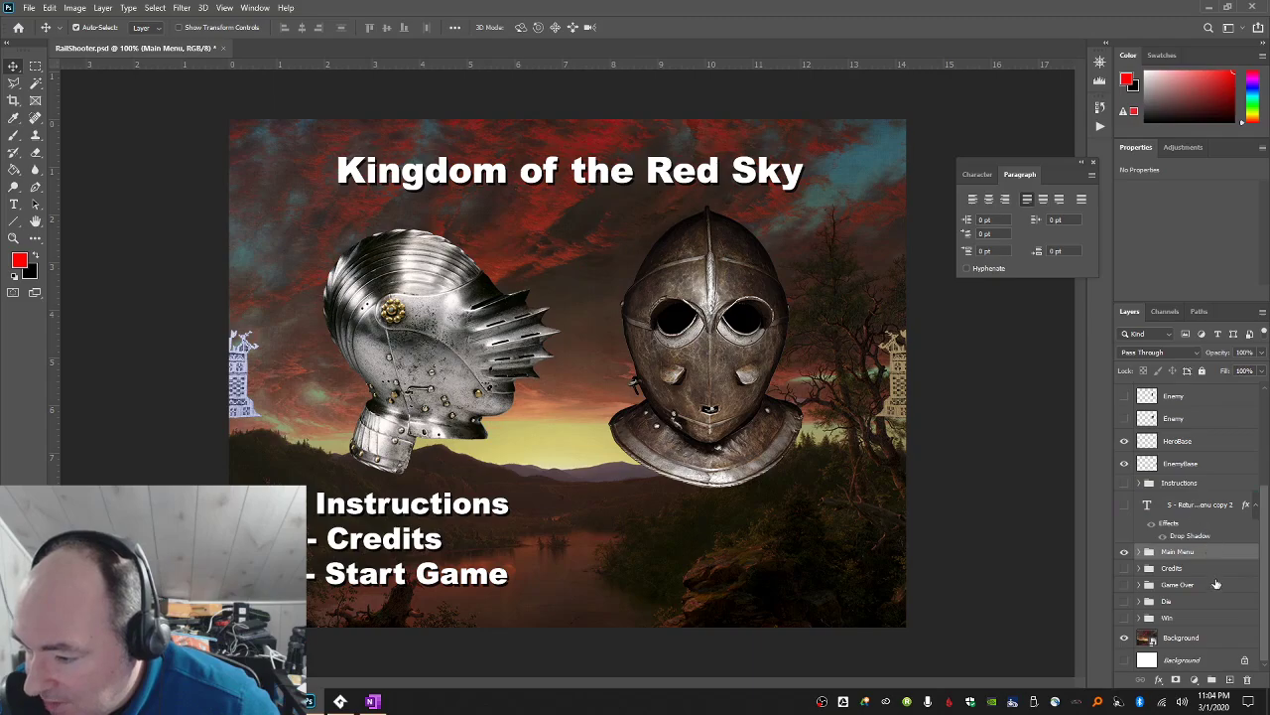
left_click(1247, 679)
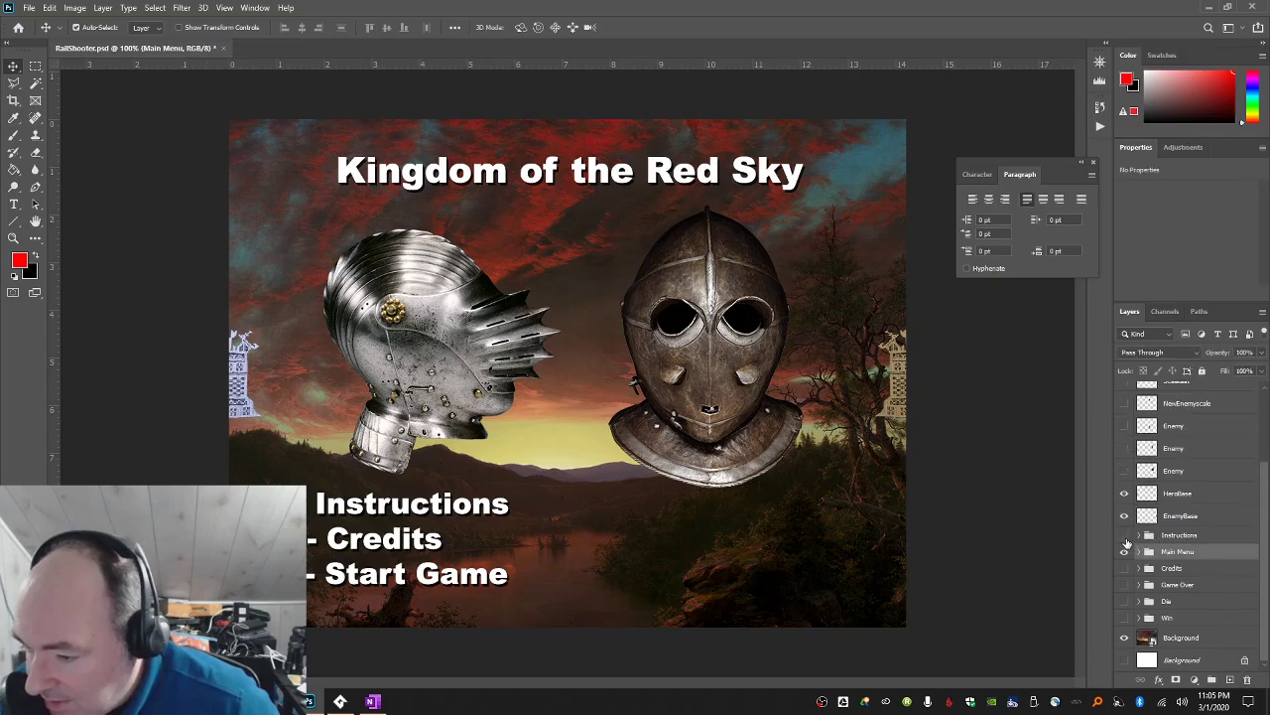
Check the Instructions, Main Menu, Credits, Game Over, Die and Win groups one at a time by toggling their visibility, leaving all six hidden.
left_click(1125, 535)
left_click(1124, 552)
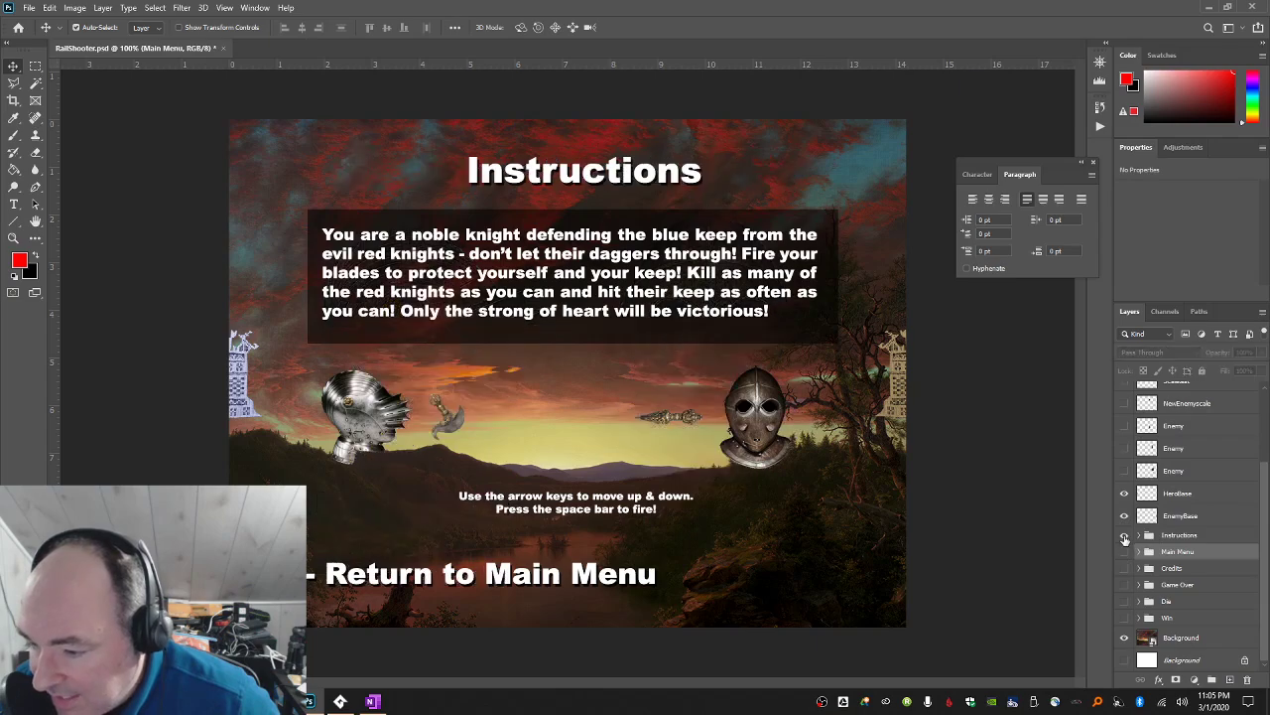
left_click(1124, 535)
left_click(1125, 535)
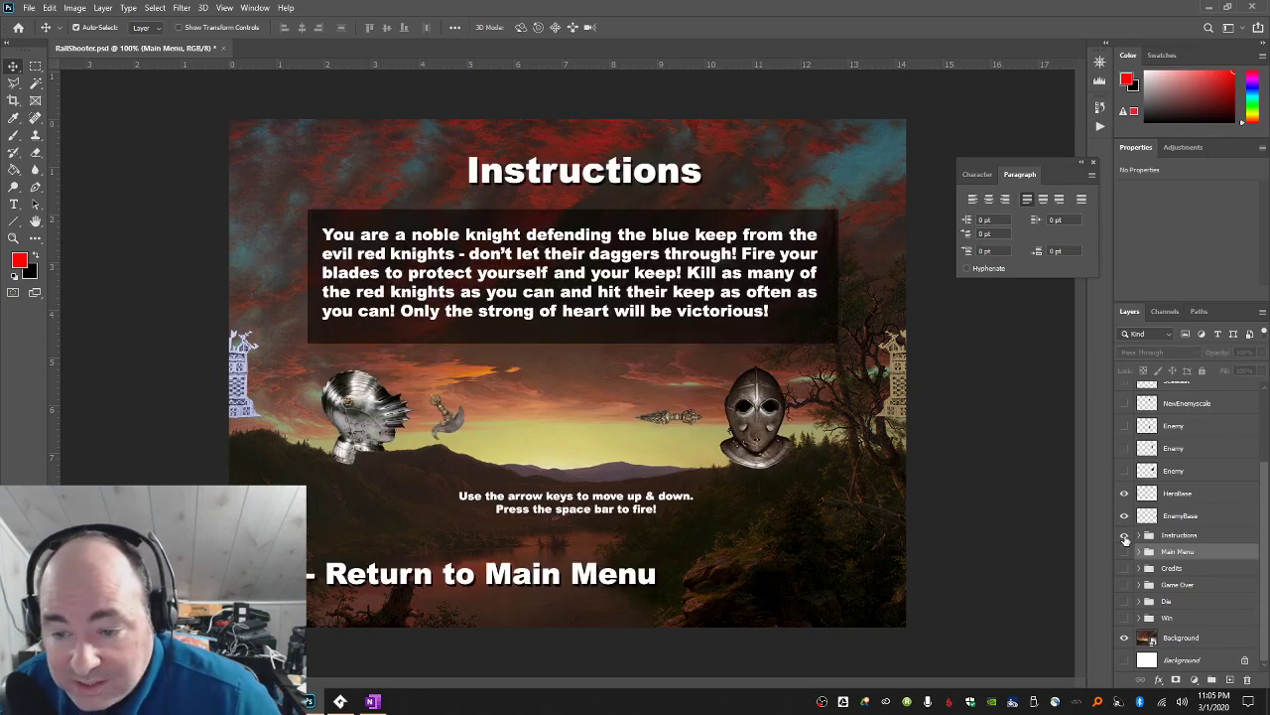
left_click(1125, 535)
left_click(1124, 552)
left_click(1125, 552)
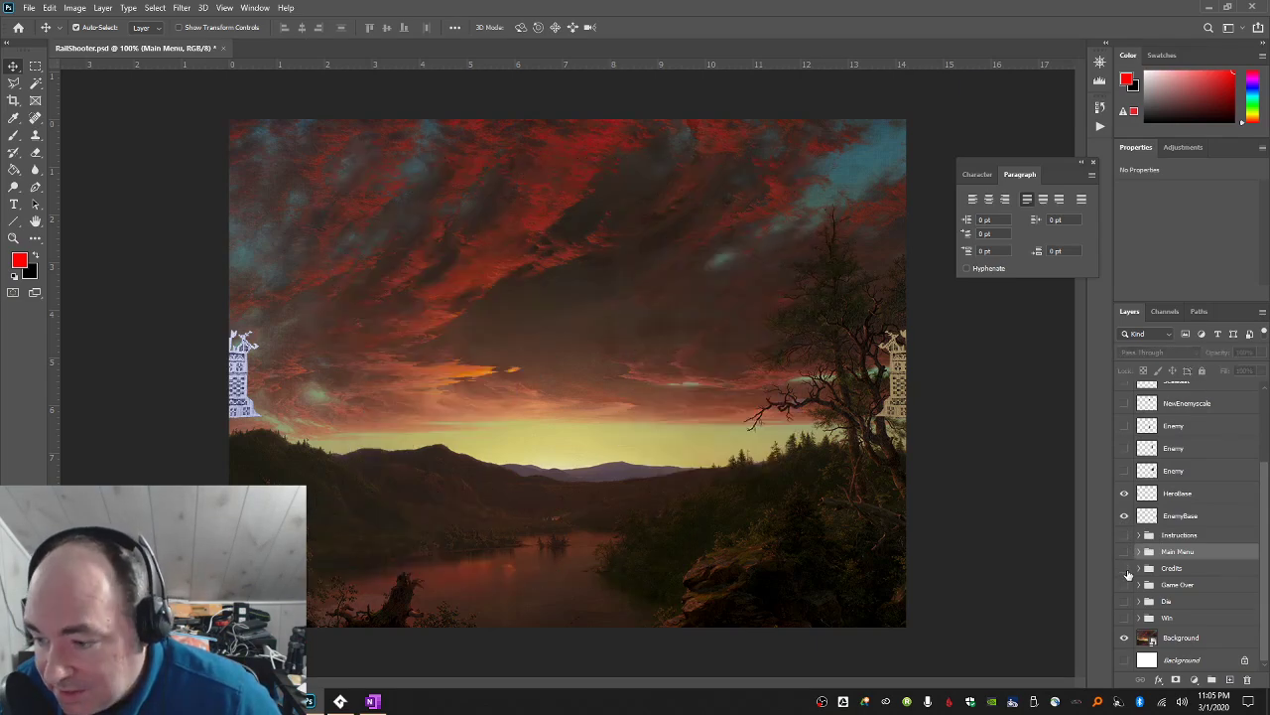
left_click(1125, 568)
left_click(1124, 568)
left_click(1125, 584)
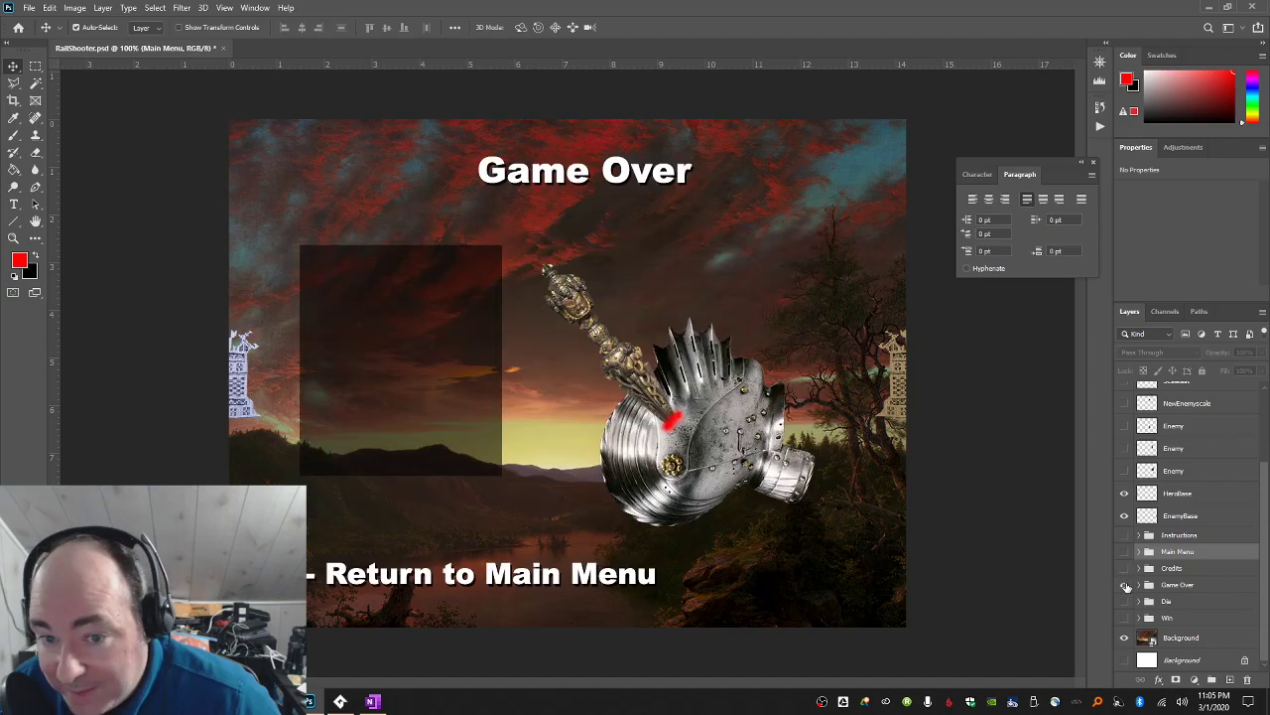
left_click(1125, 585)
left_click(1124, 601)
left_click(1125, 601)
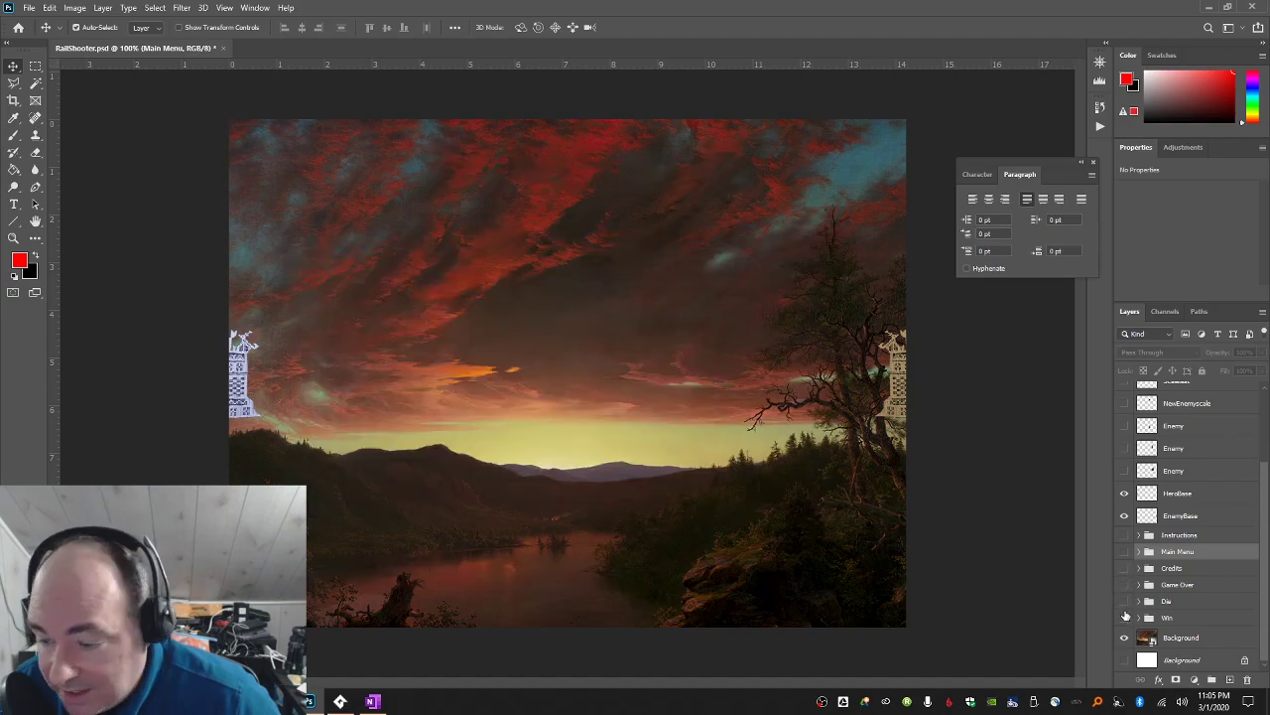
left_click(1125, 617)
left_click(1124, 617)
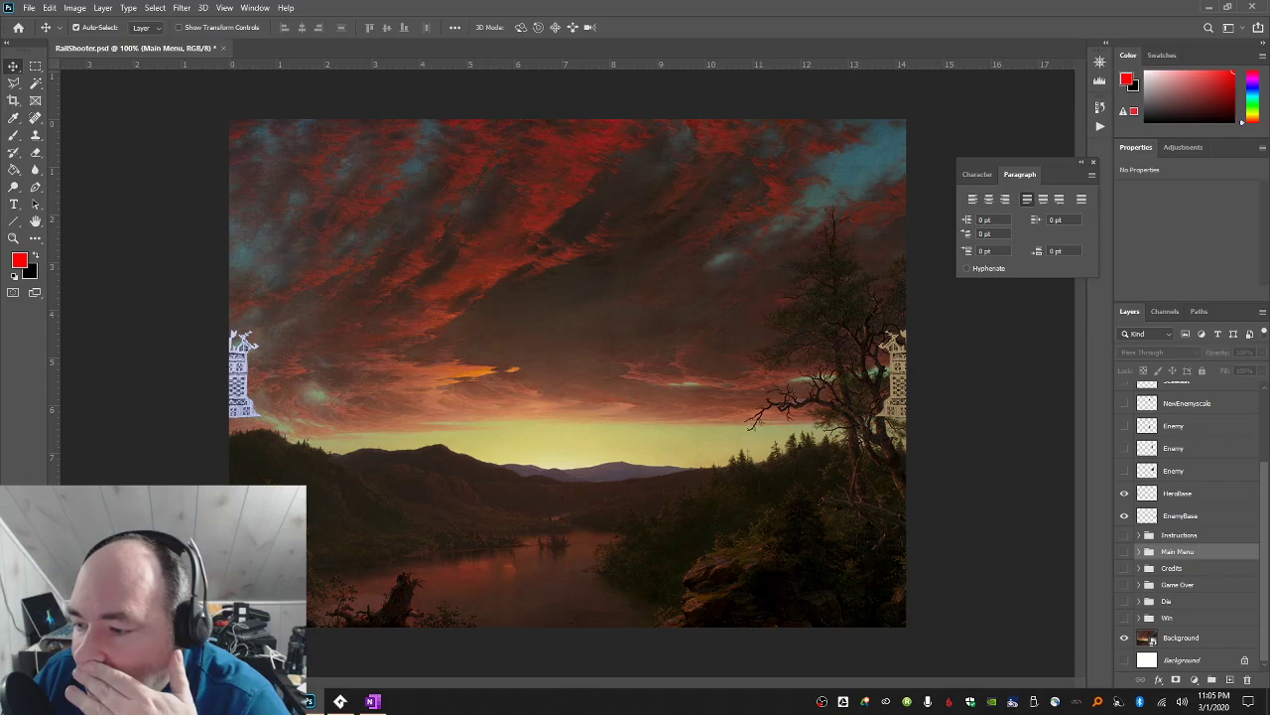
scroll(1197, 483, "up", 3)
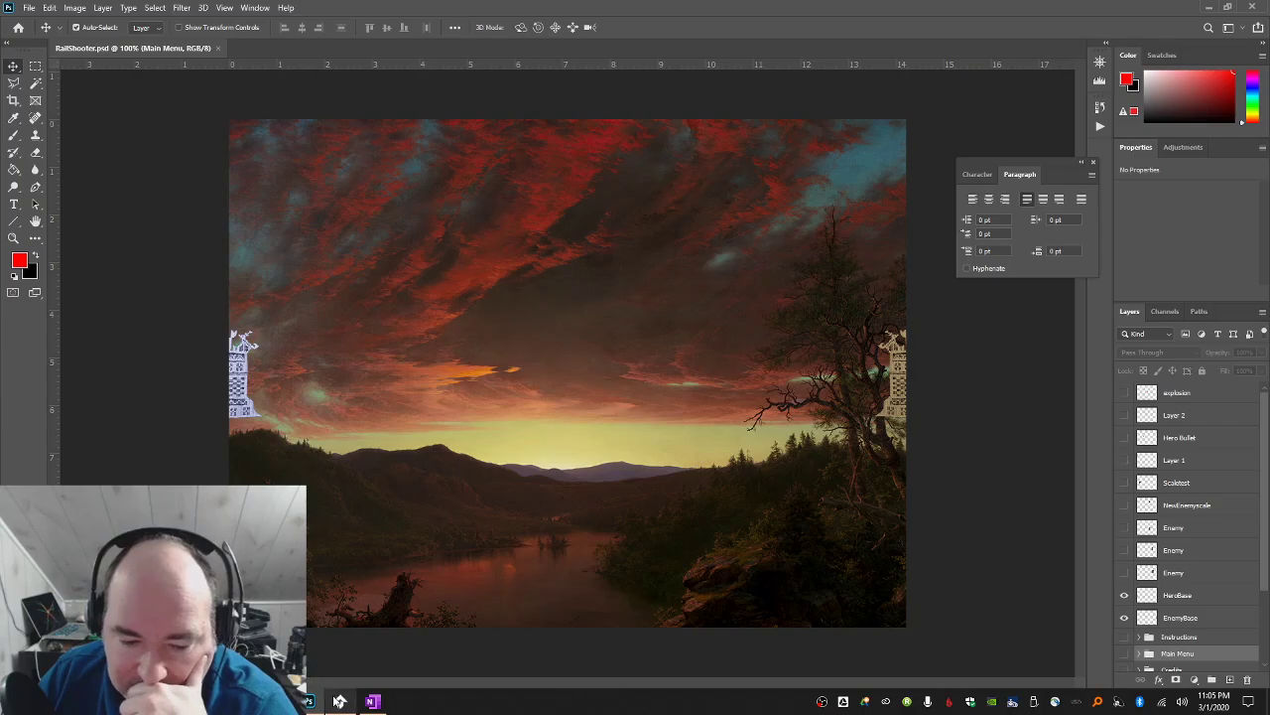
Switch to the RailShooter2020Demo project in GameMaker Studio 2, create a sprite from menu-credits.png and name it sprite_credits.
left_click(340, 702)
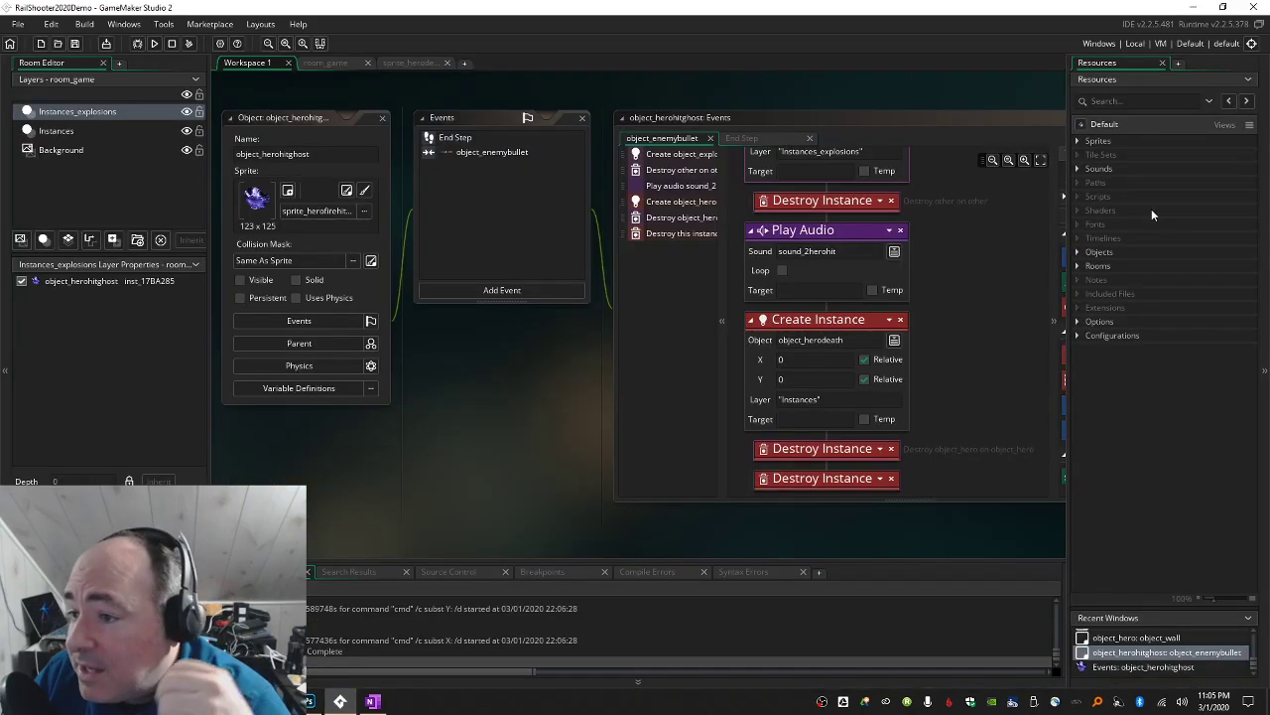
left_click(1076, 140)
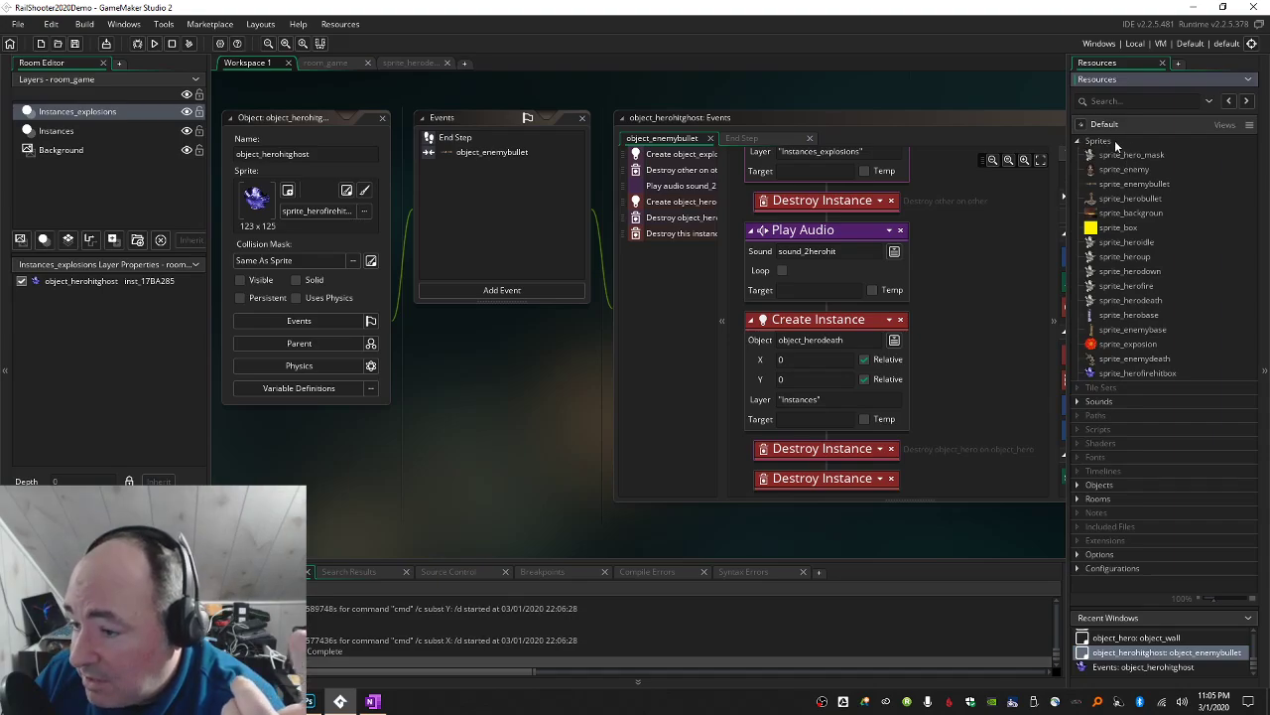
right_click(1112, 145)
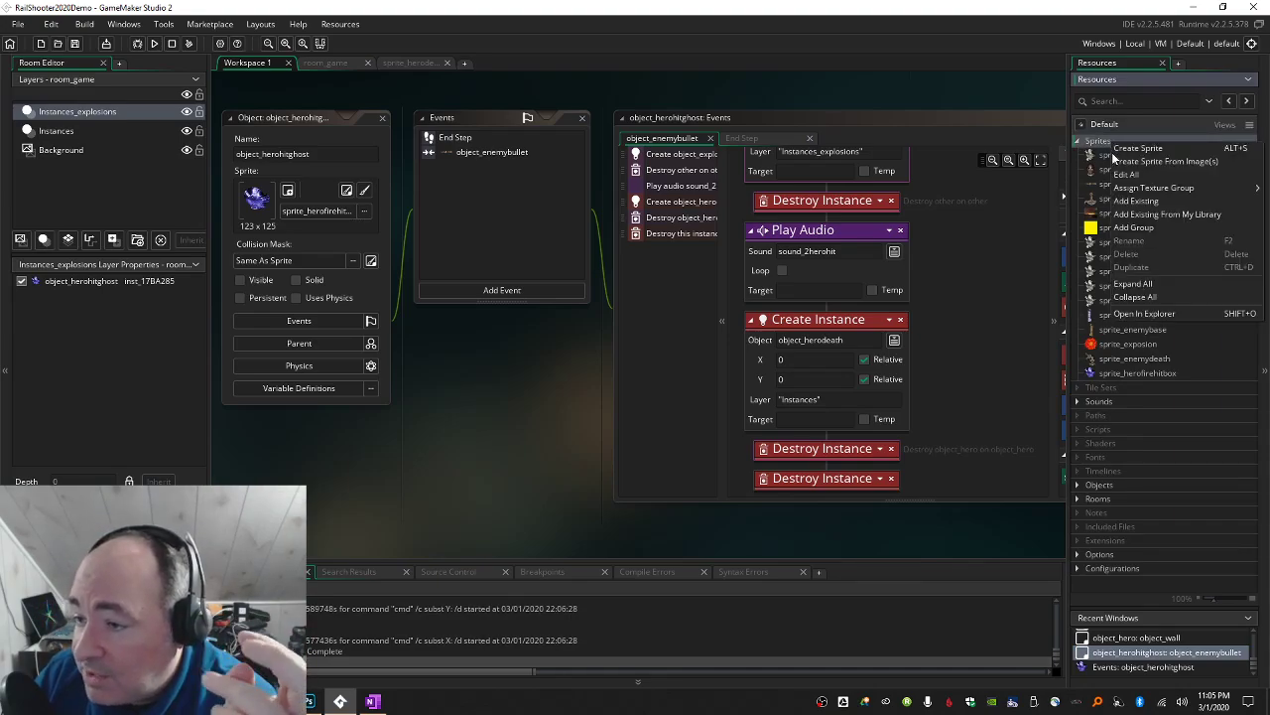
left_click(1134, 148)
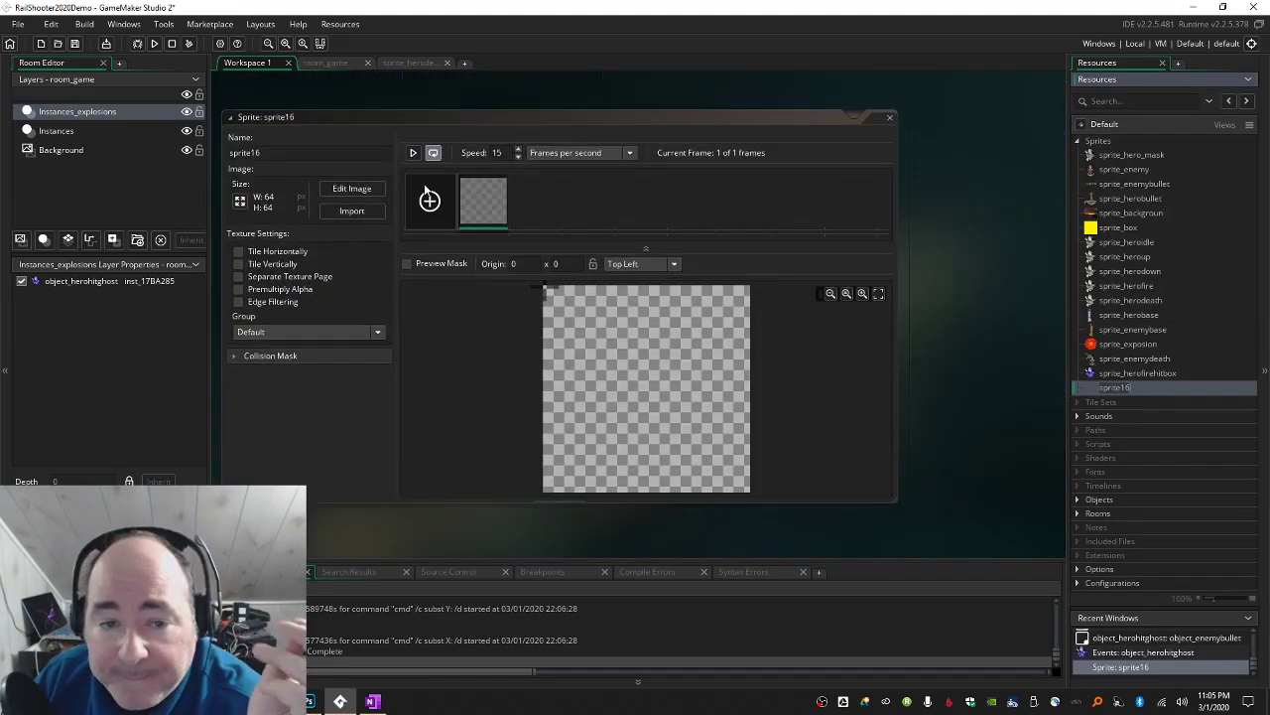
left_click(377, 216)
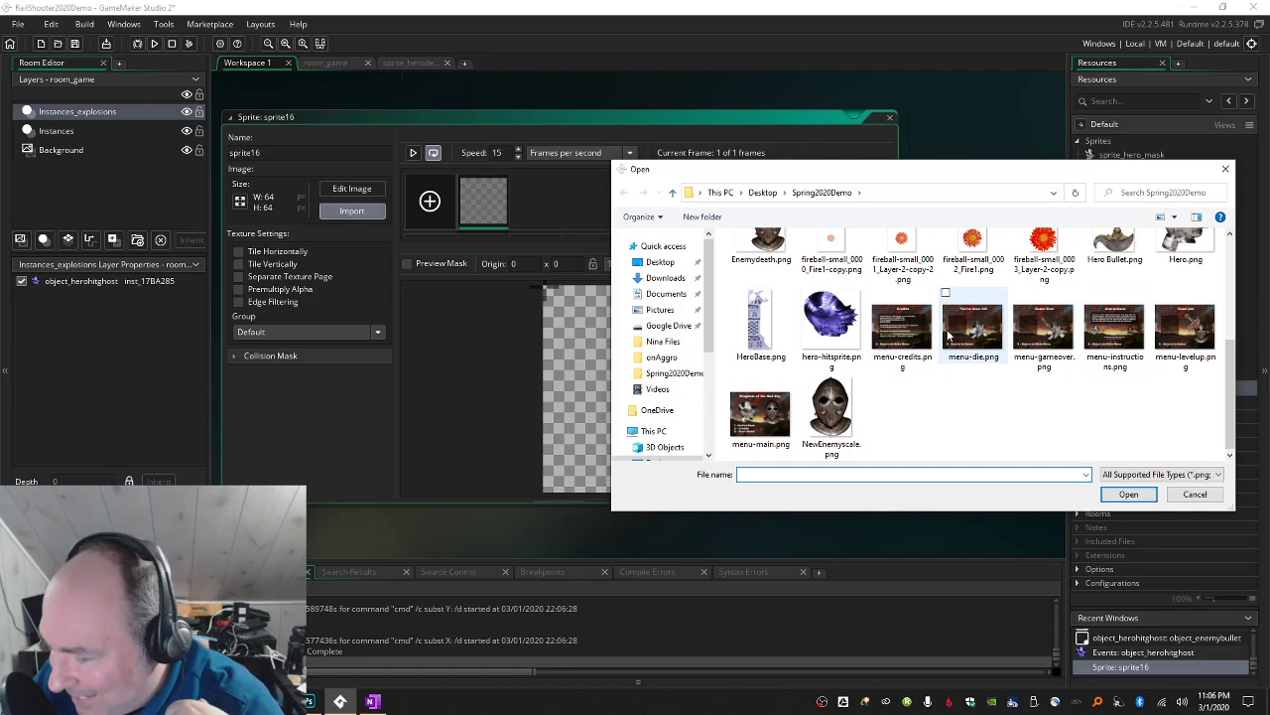
left_click(918, 343)
left_click(1128, 493)
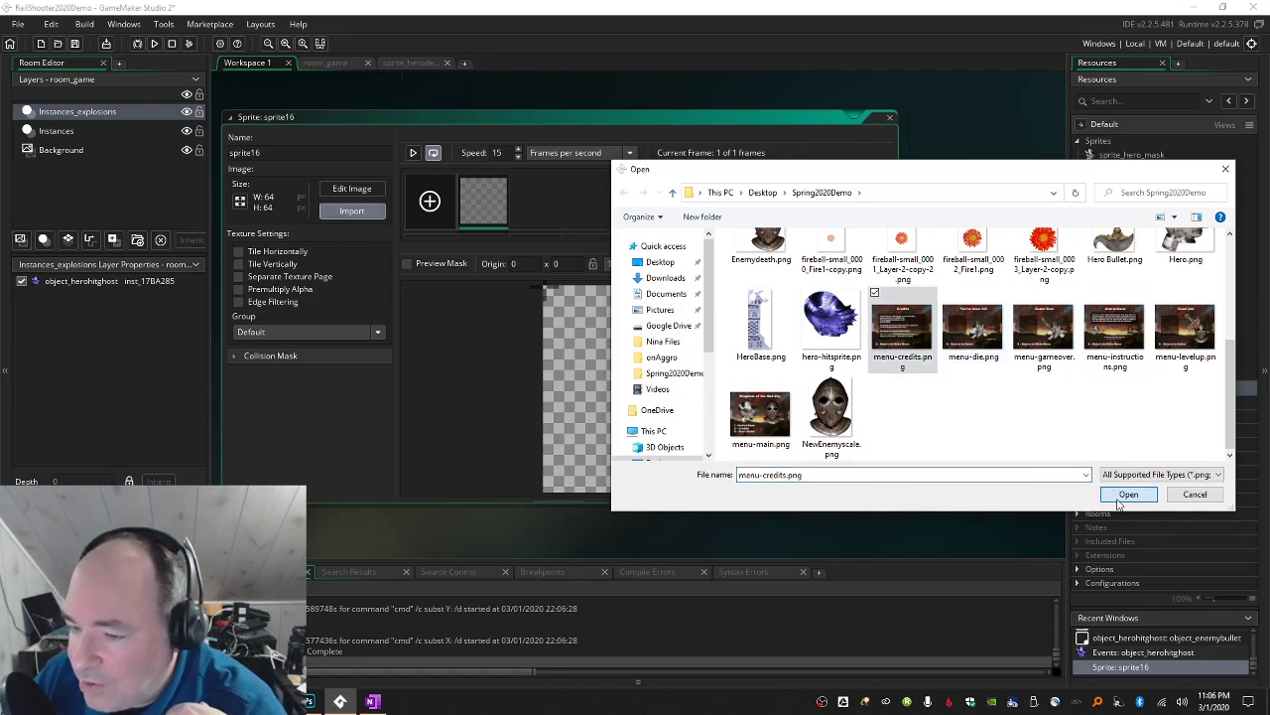
left_click(319, 152)
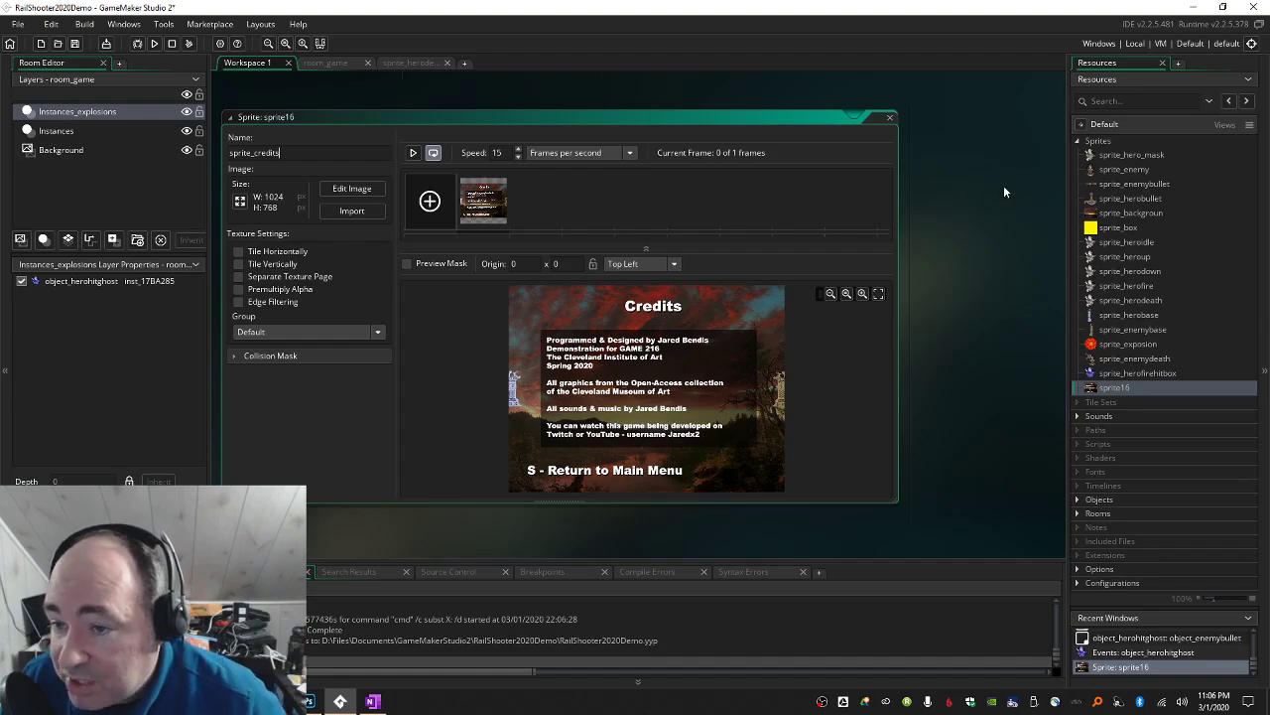
Create another sprite, import menu-die.png from the Spring2020Demo folder as its image, and name it sprite_menudie.
right_click(1096, 144)
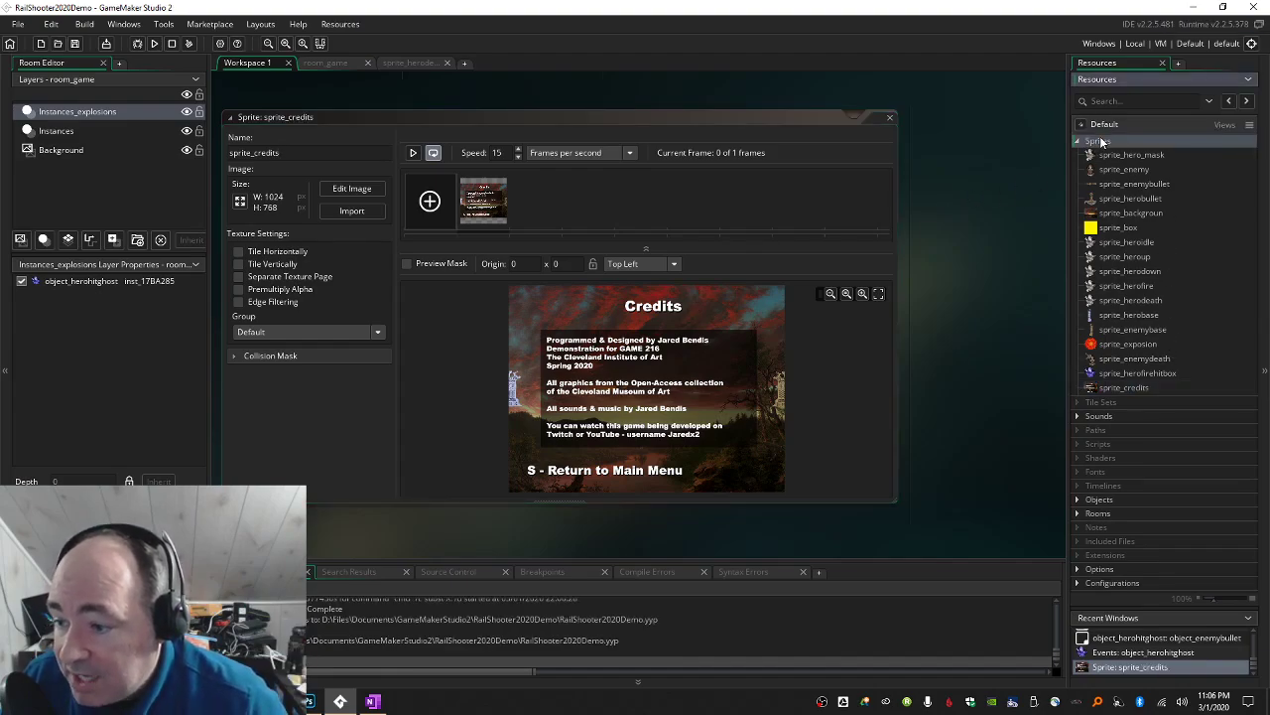
left_click(1122, 144)
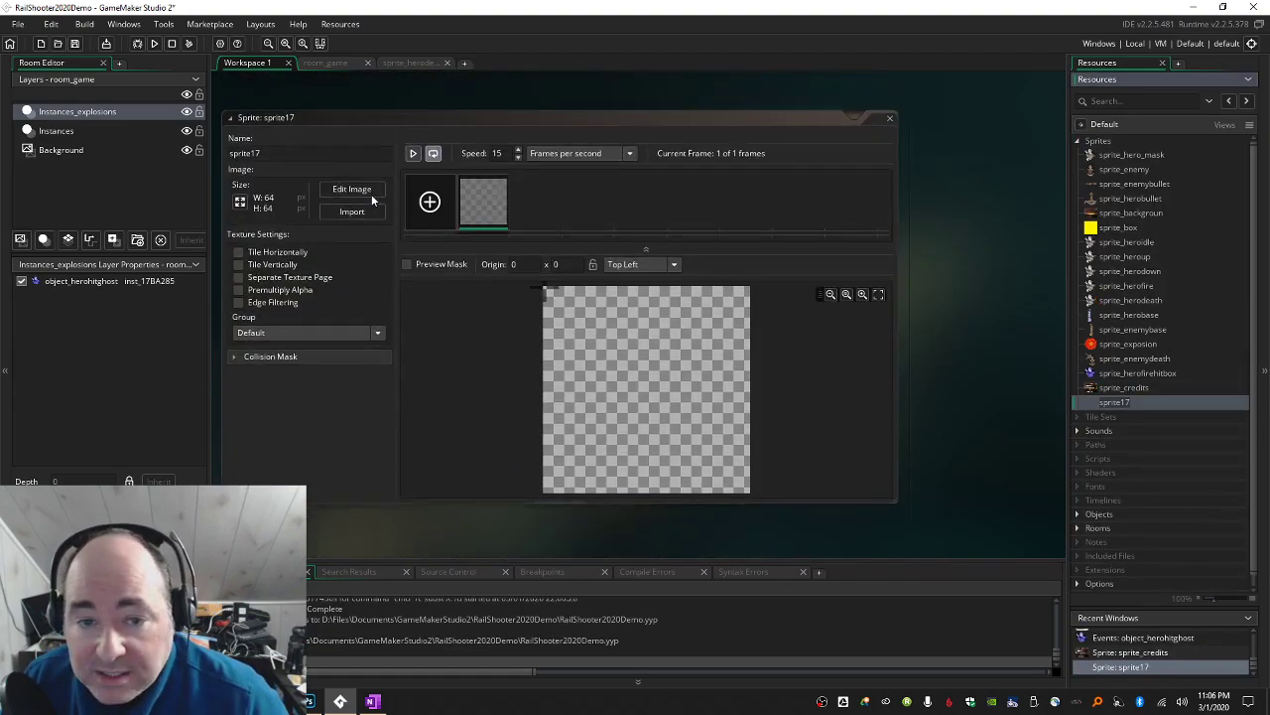
left_click(351, 211)
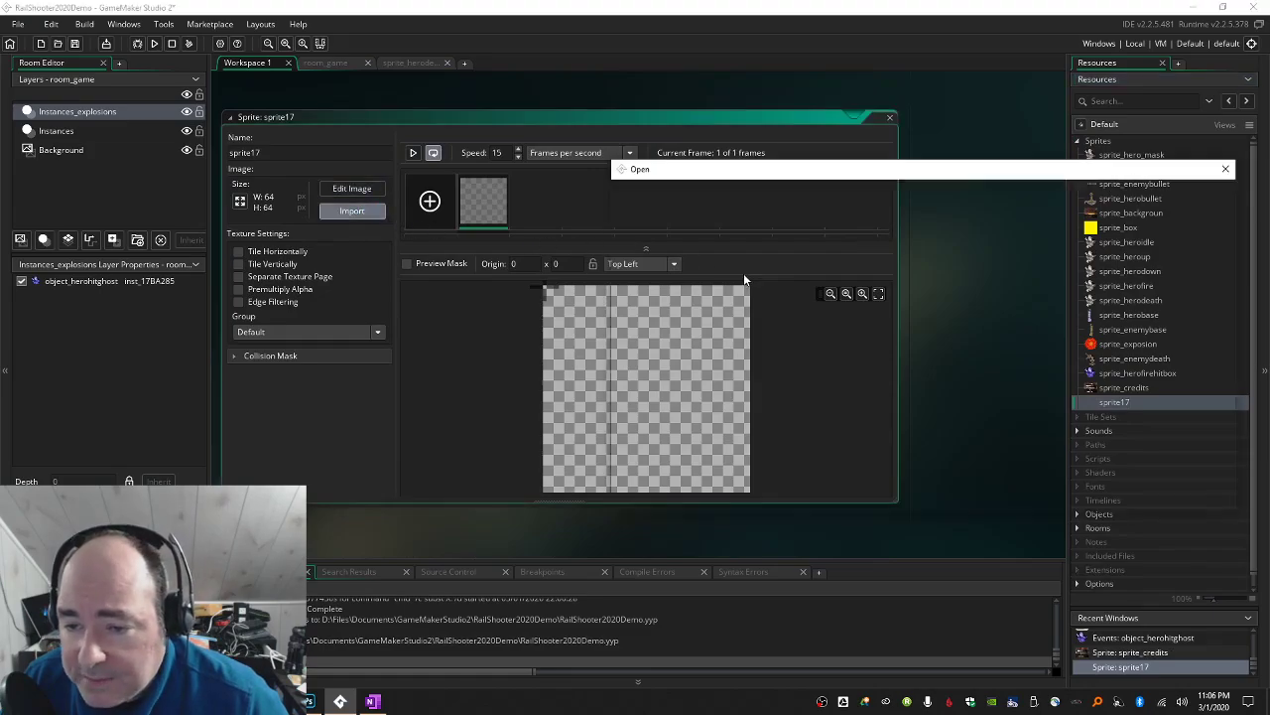
scroll(784, 298, "down", 3)
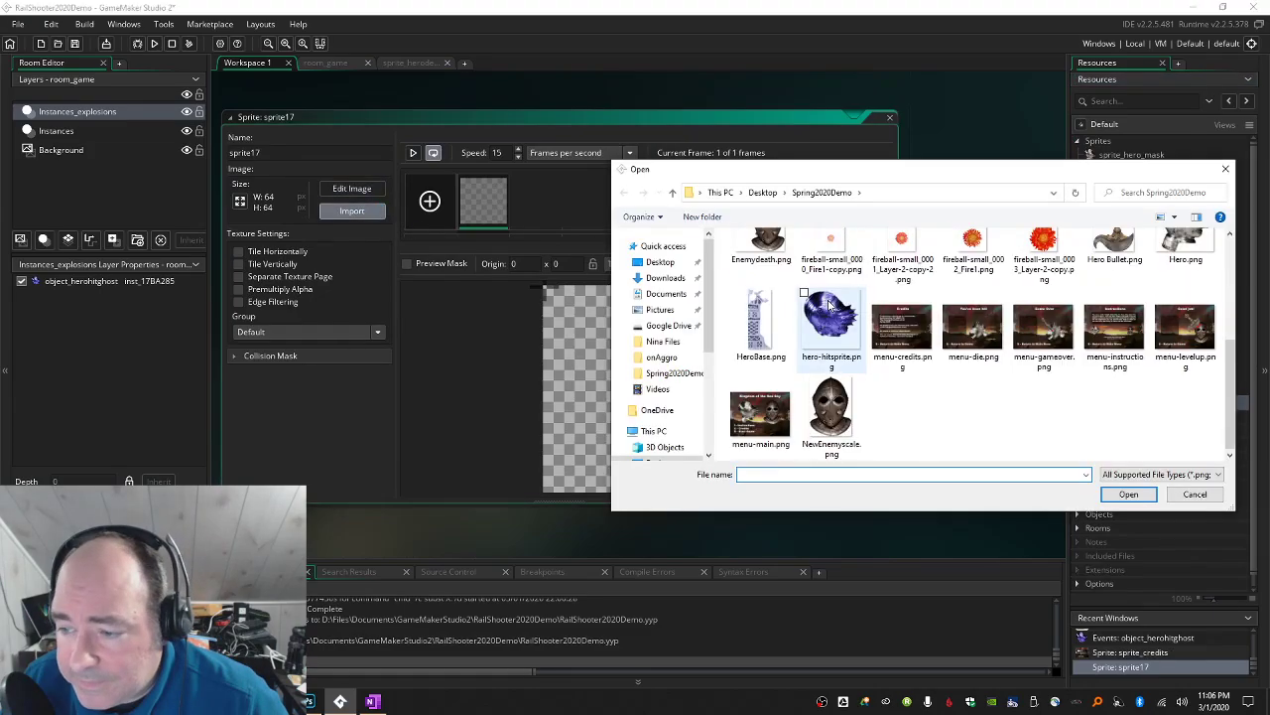
left_click(947, 306)
left_click(1122, 493)
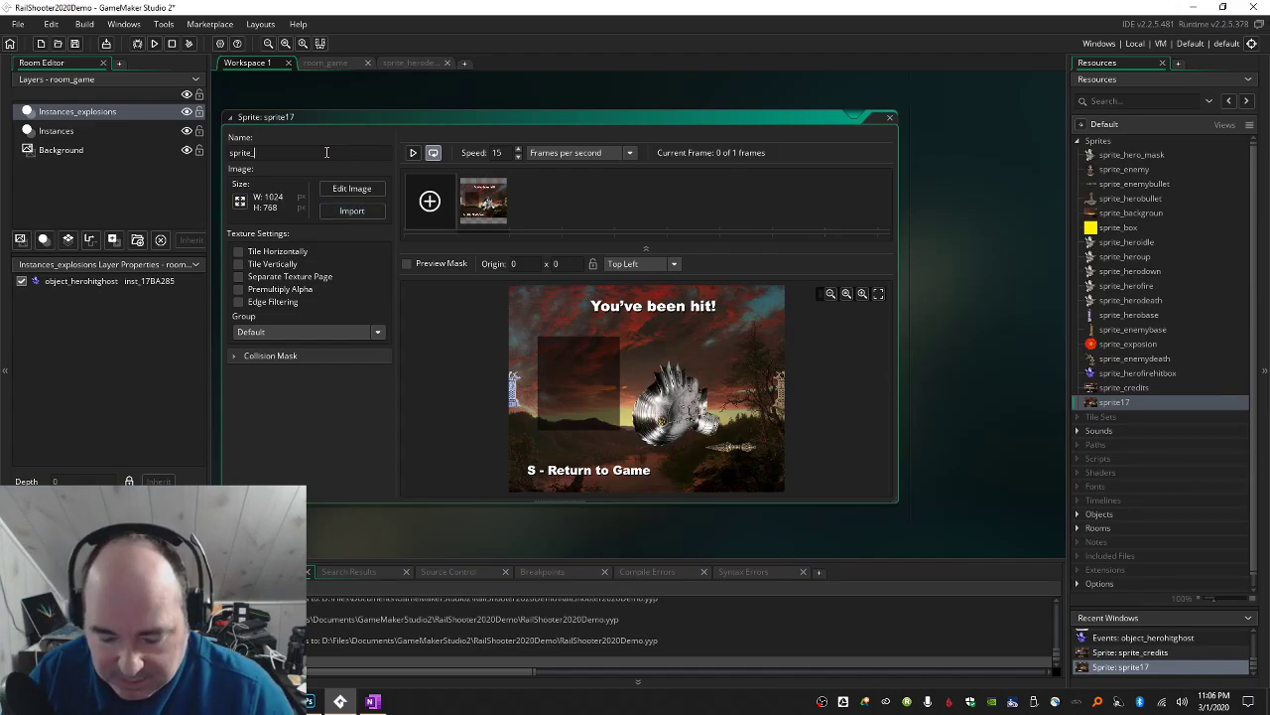
key("Return")
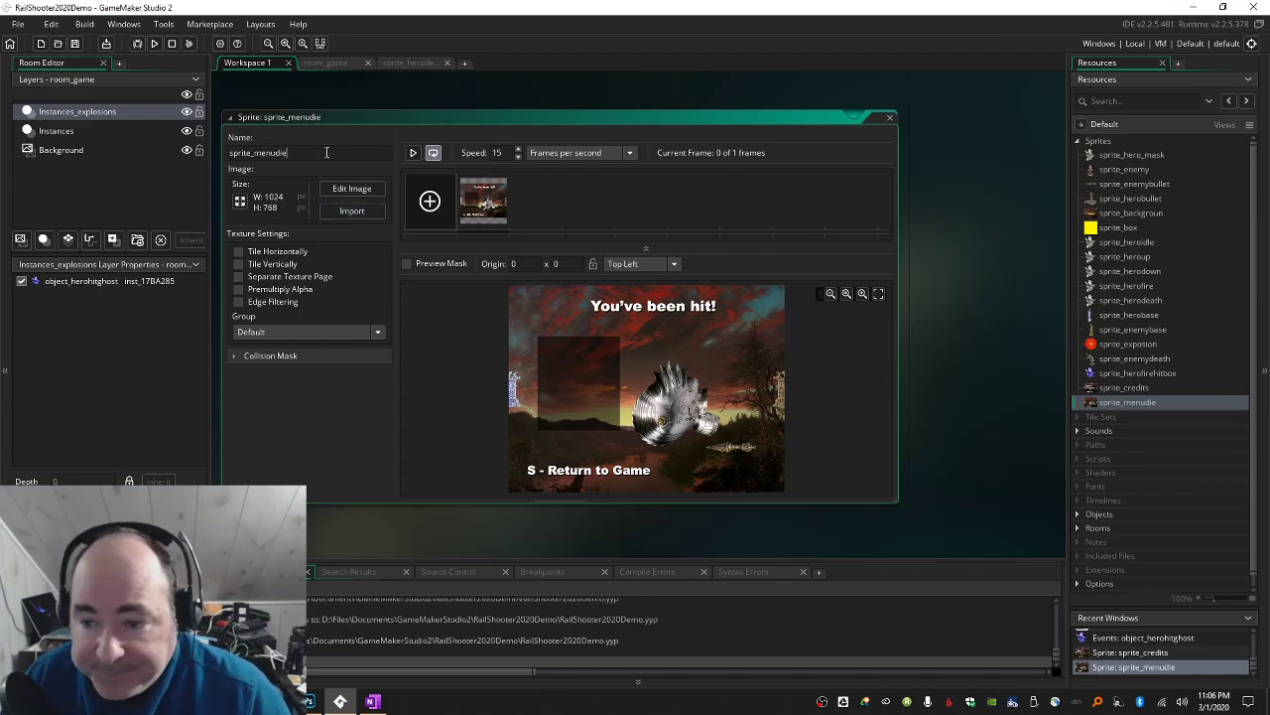
Create a sprite for the Game Over screen by importing menu-gameover.png, and name it sprite_gameover.
right_click(1110, 142)
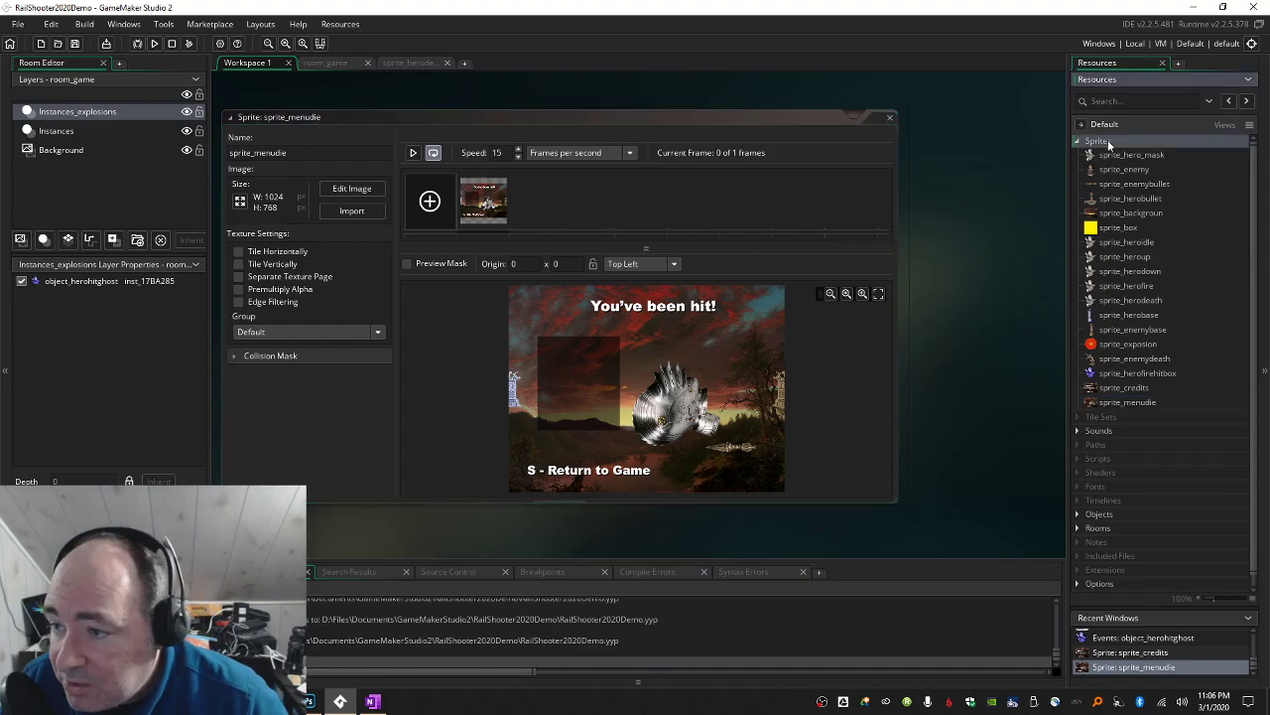
left_click(1113, 147)
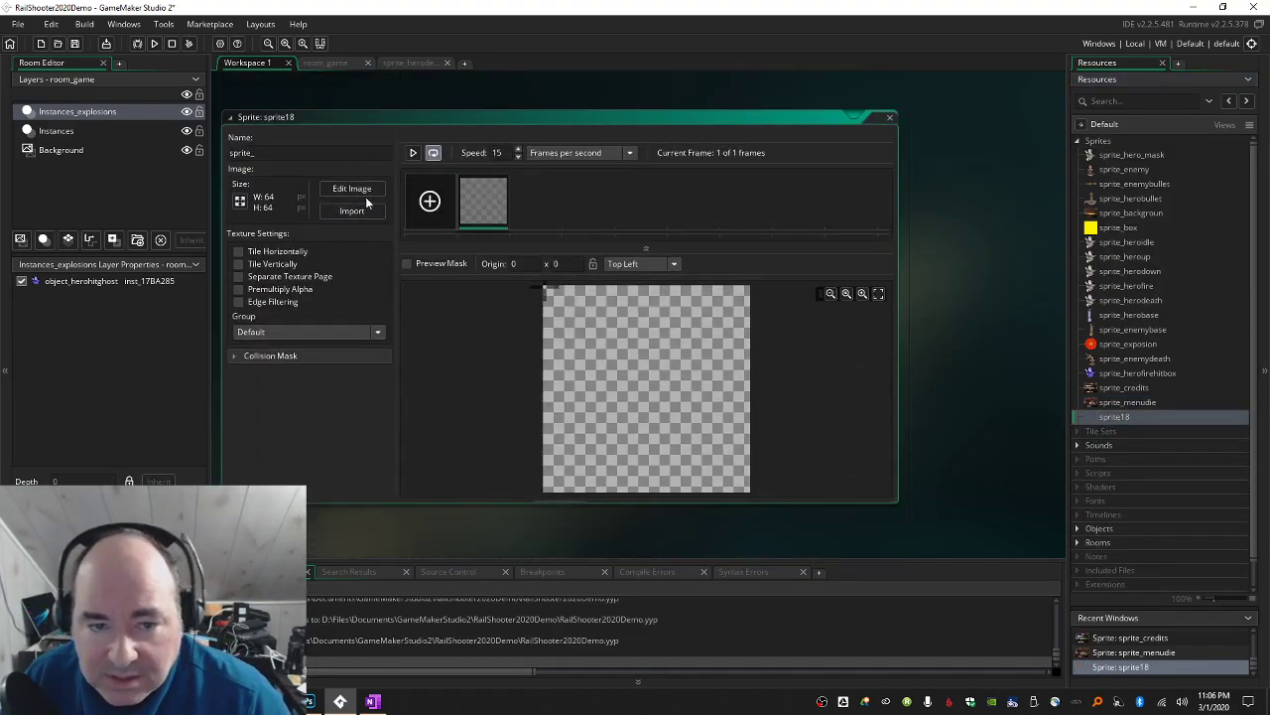
left_click(353, 210)
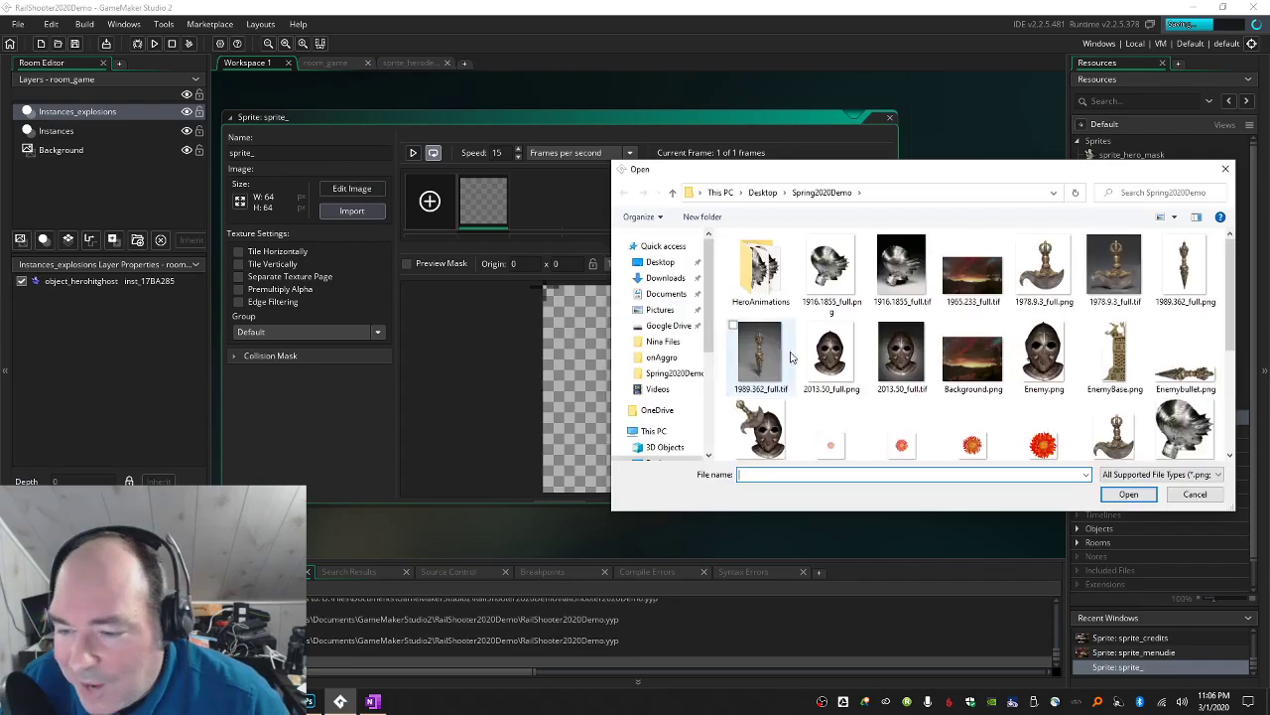
scroll(1047, 367, "down", 3)
left_click(1043, 332)
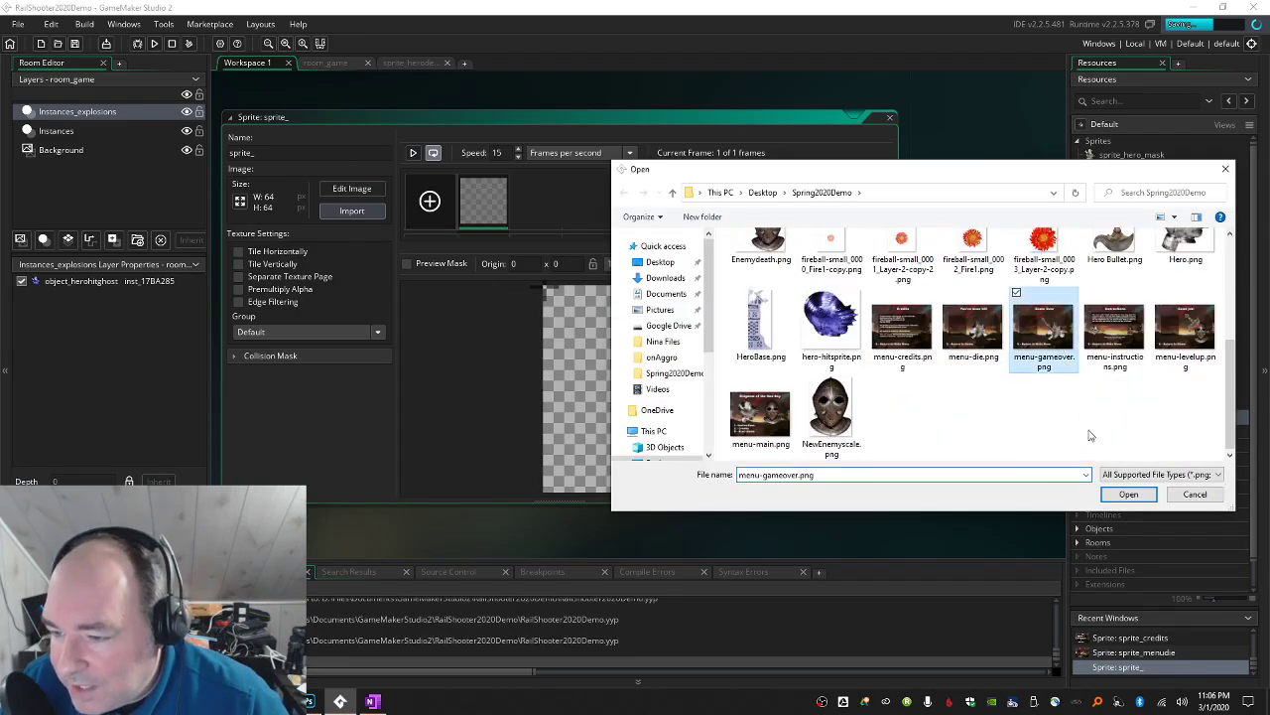
left_click(1125, 494)
left_click(301, 154)
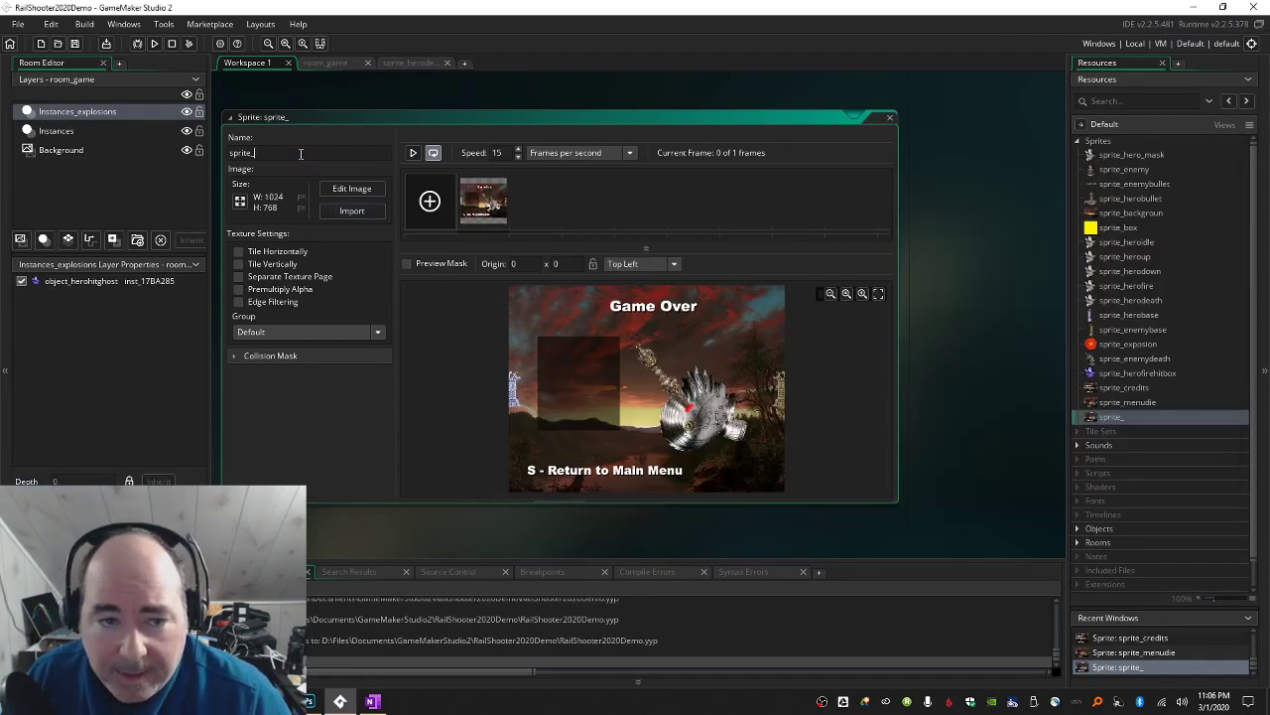
type("game")
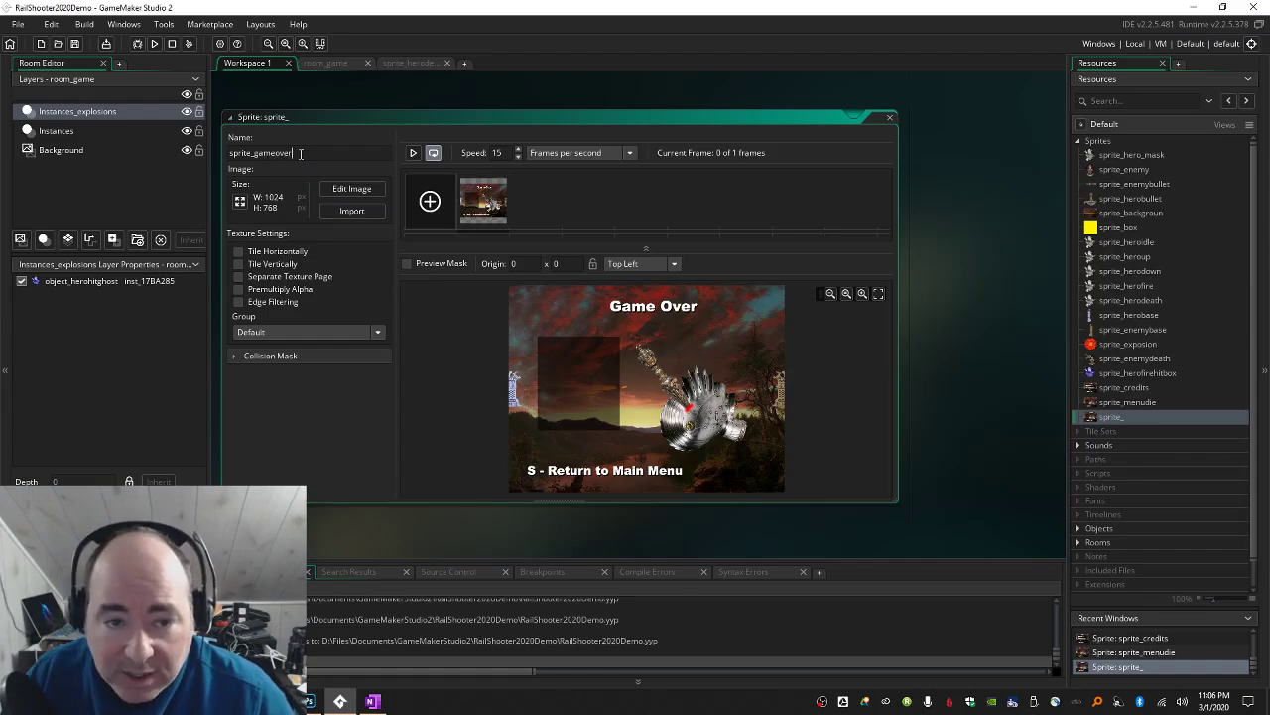
type("over")
Create a sprite for the Instructions screen by importing menu-instructions.png, and name it sprite_instructions.
left_click(1117, 142)
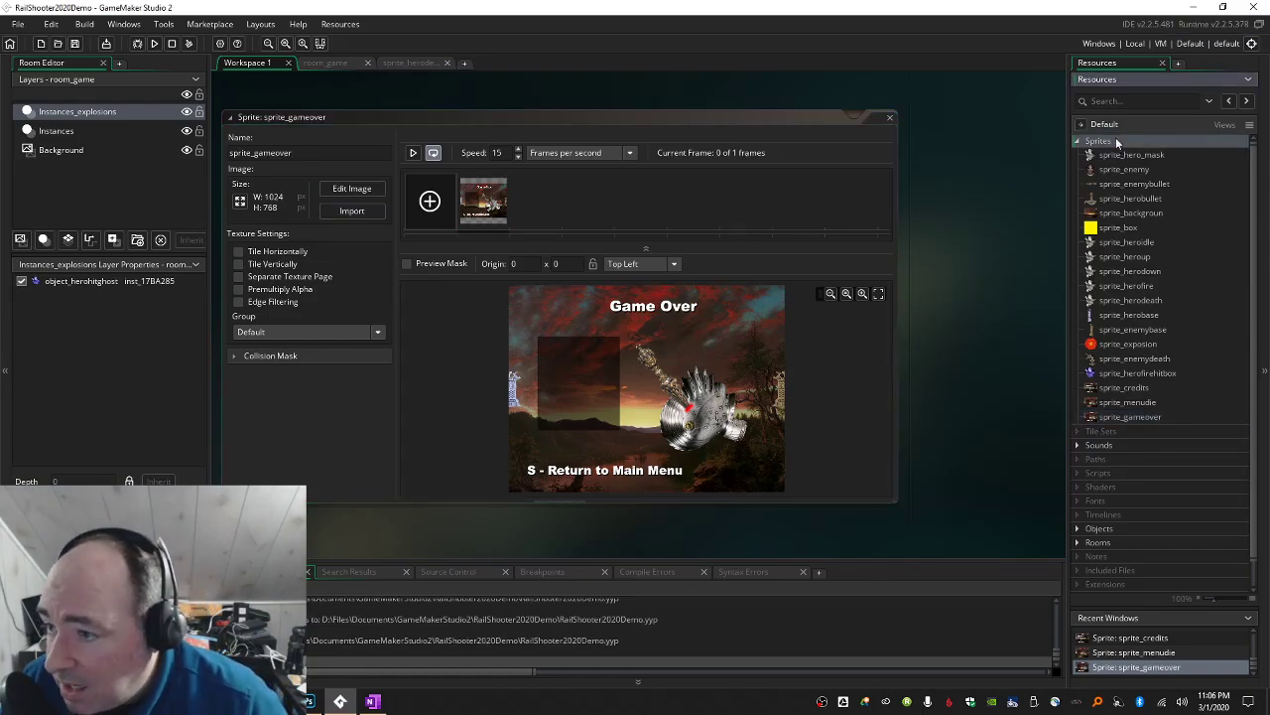
right_click(1117, 142)
left_click(1136, 155)
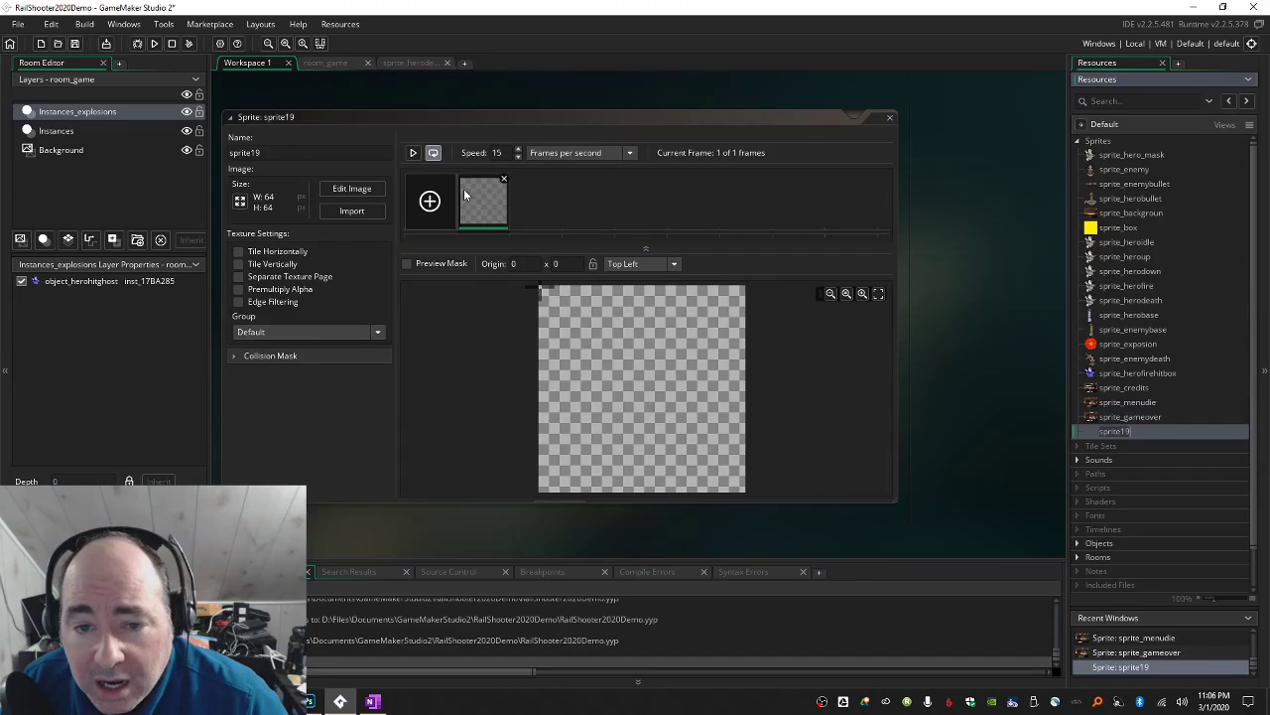
left_click(358, 211)
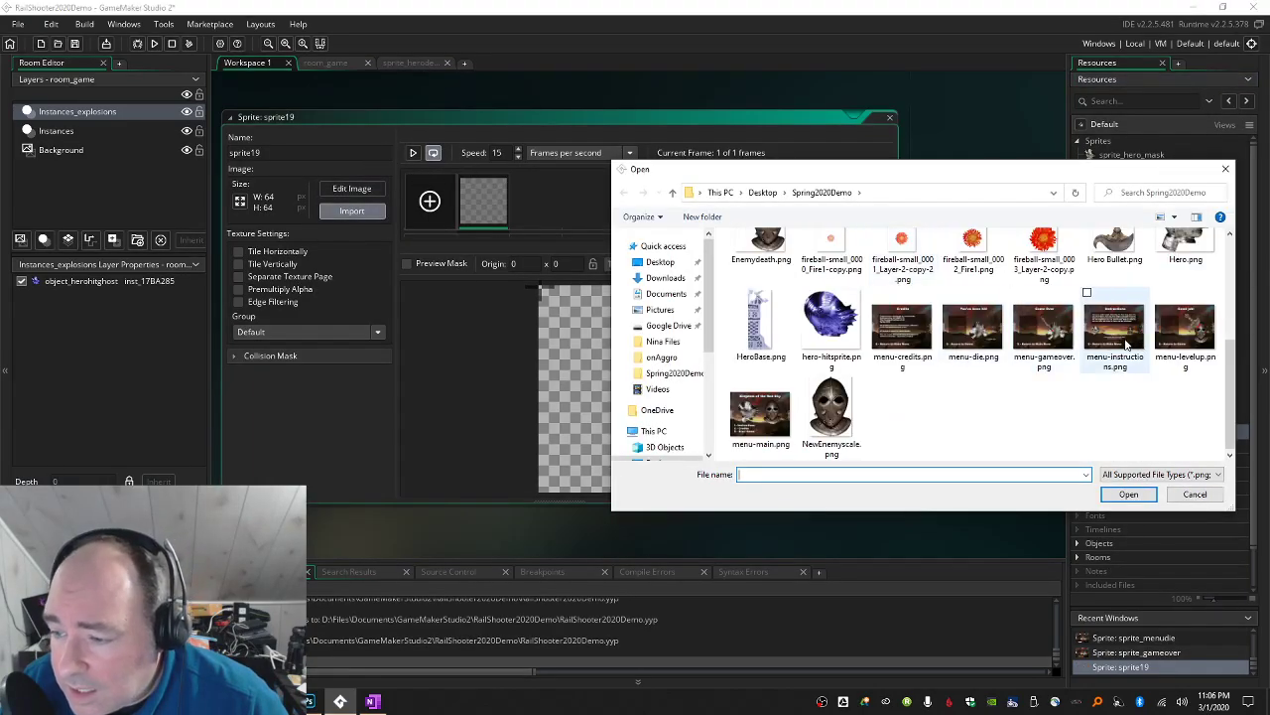
left_click(1116, 332)
left_click(1129, 493)
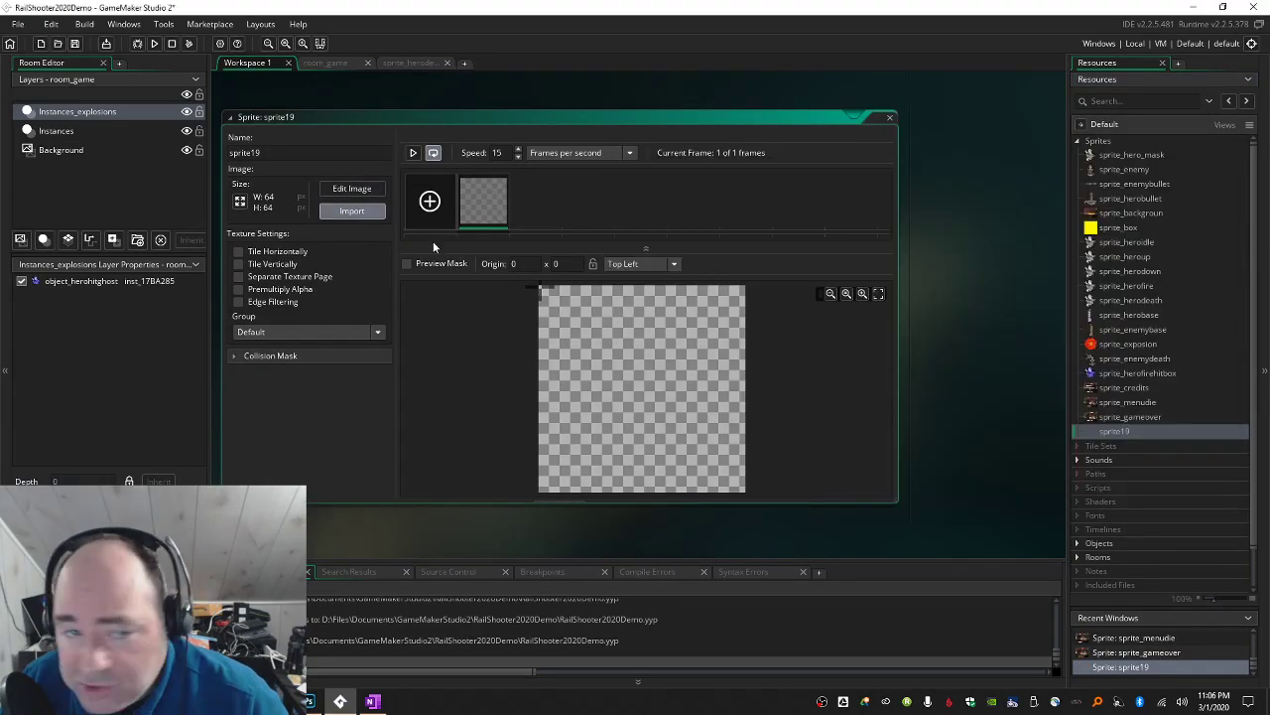
left_click(300, 156)
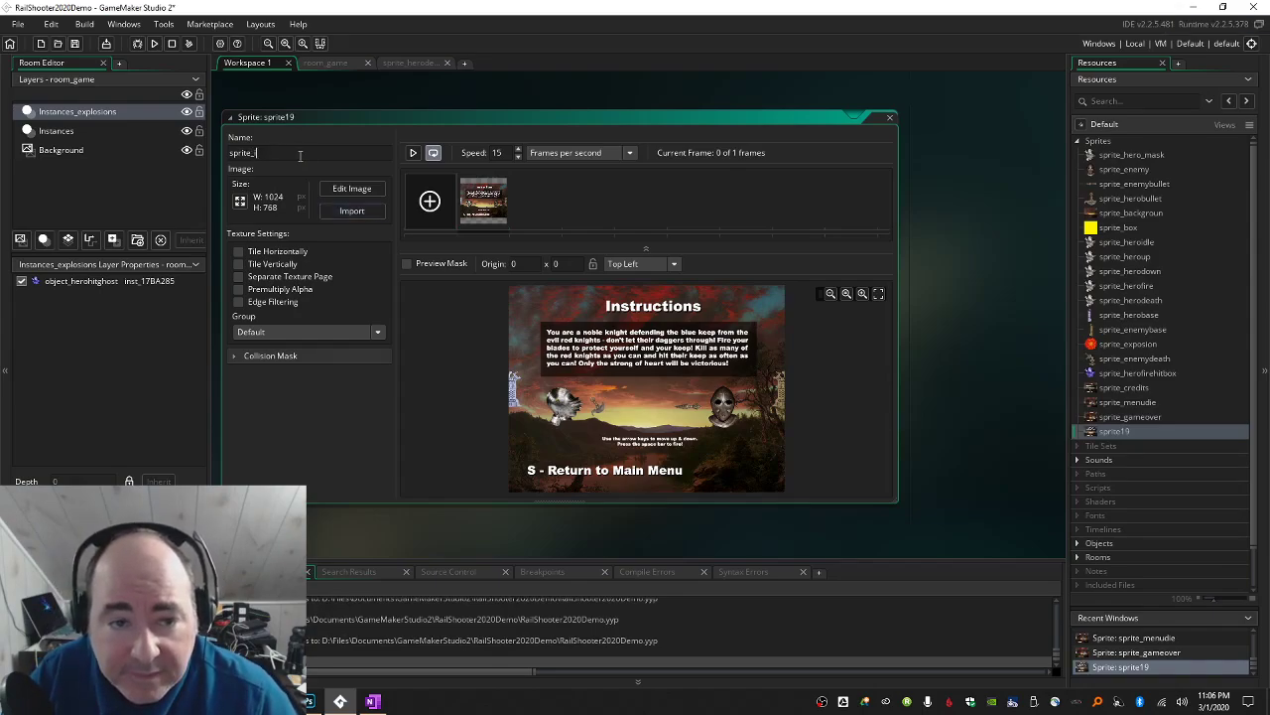
key("Return")
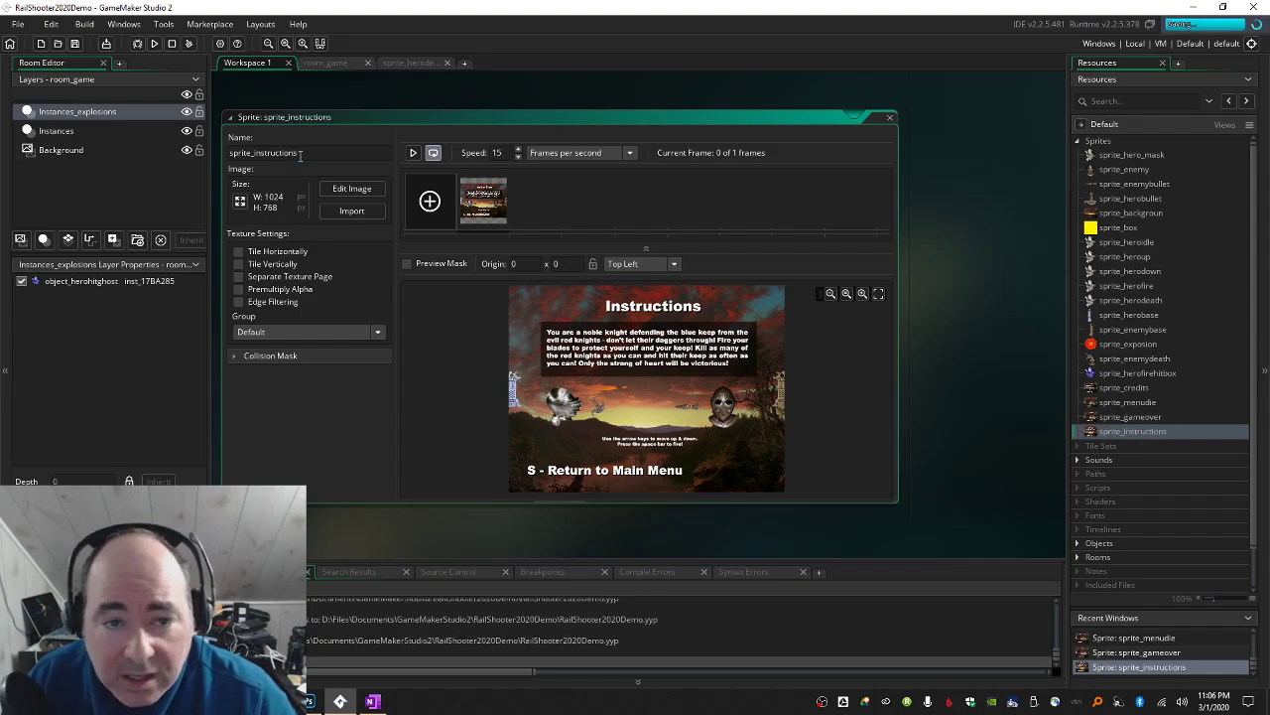
Create a sprite for the level-up screen by importing menu-levelup.png, and name it sprite_levelup.
right_click(1097, 141)
left_click(1116, 149)
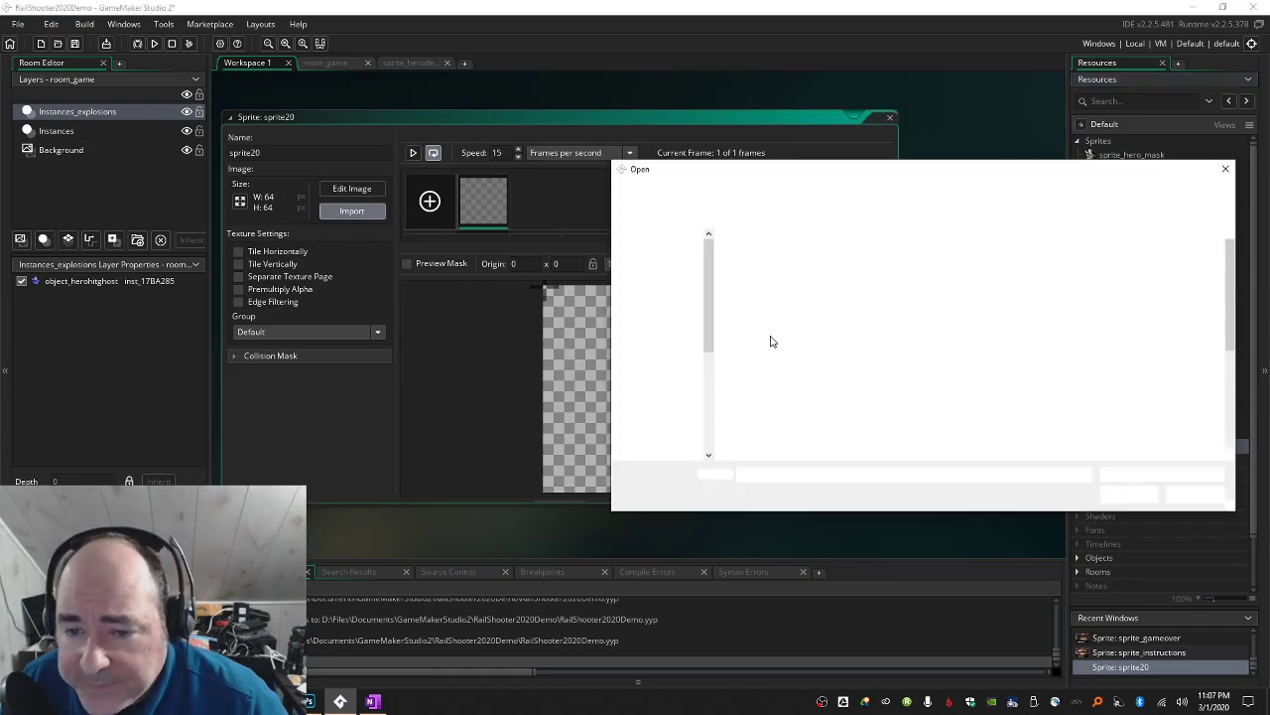
scroll(1008, 378, "down", 3)
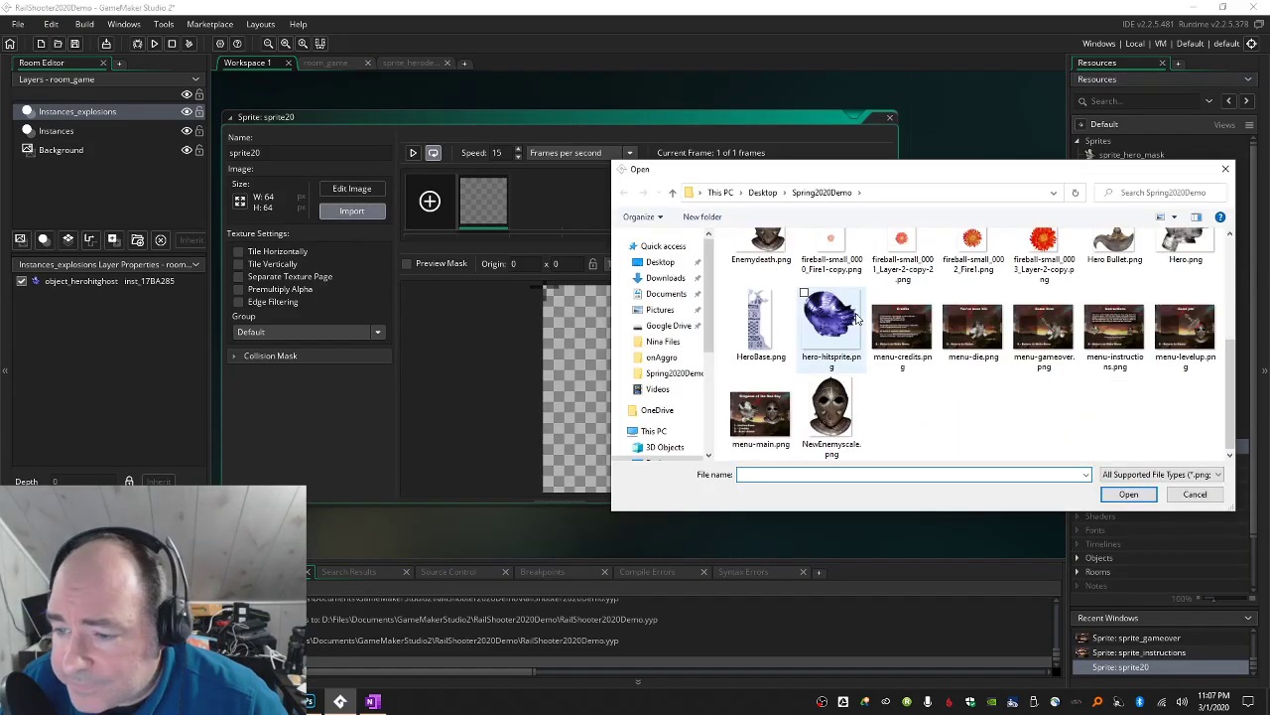
left_click(1185, 327)
left_click(1128, 494)
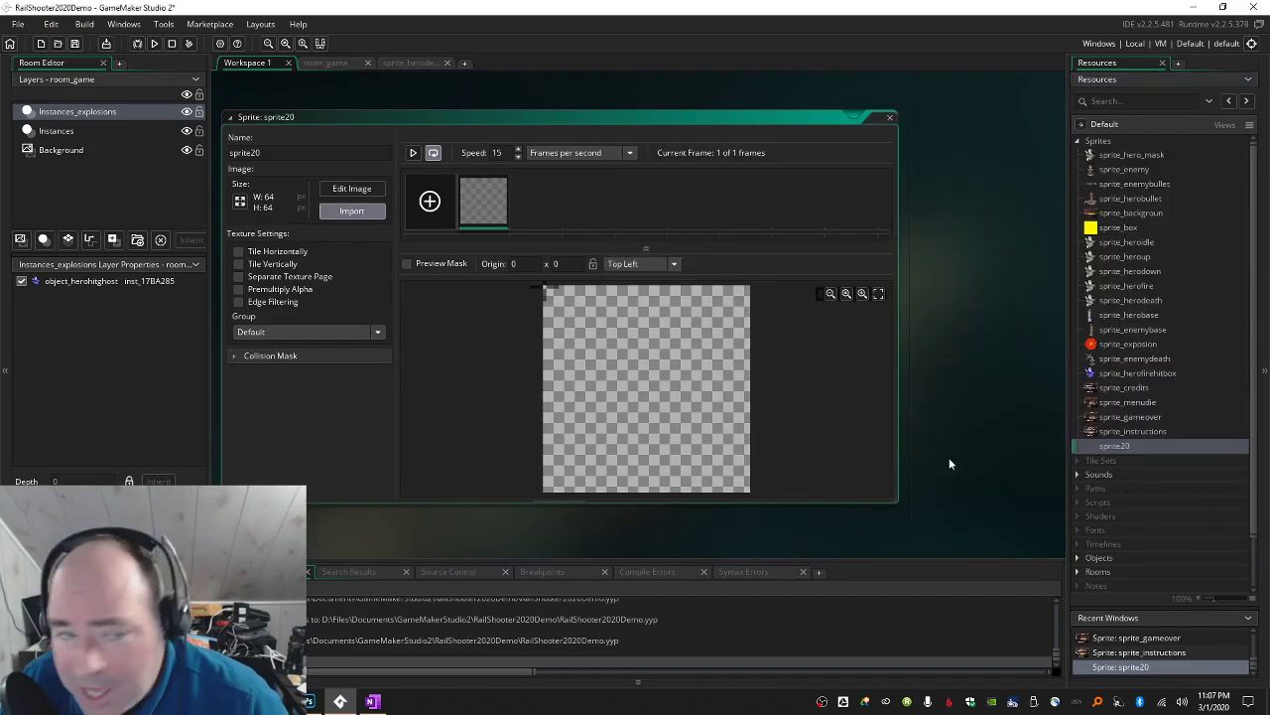
left_click(289, 151)
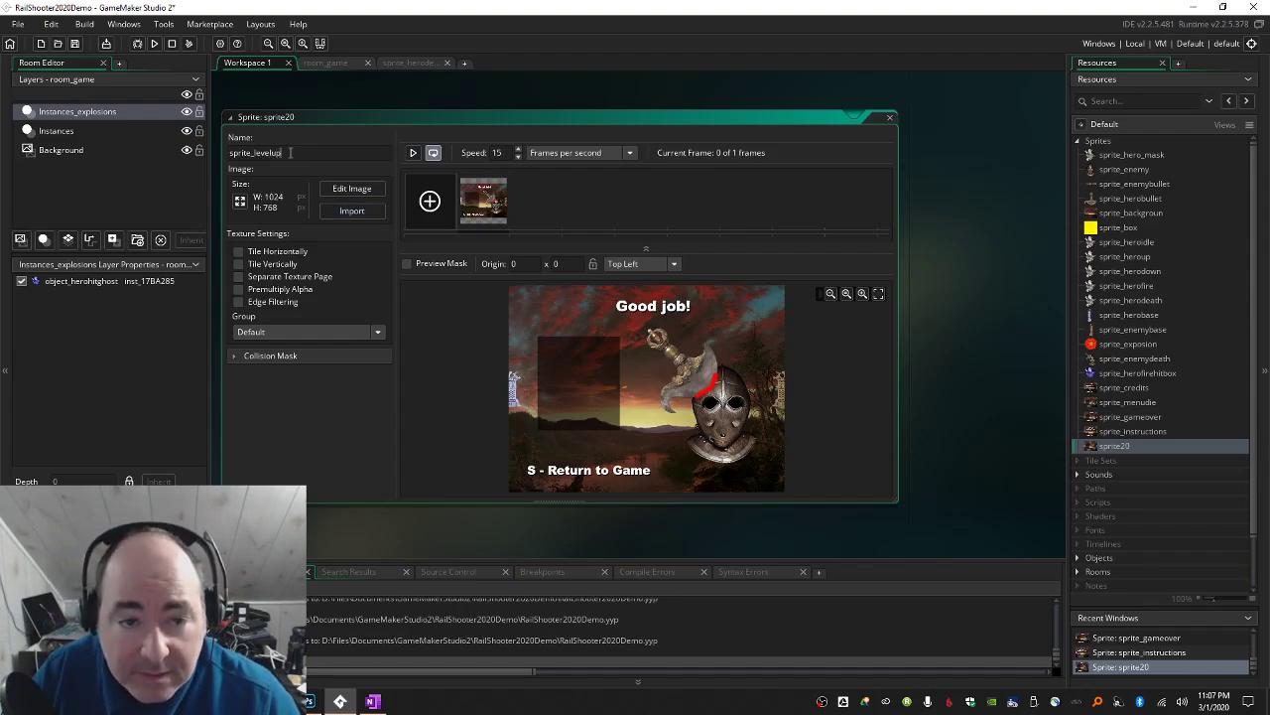
key("Return")
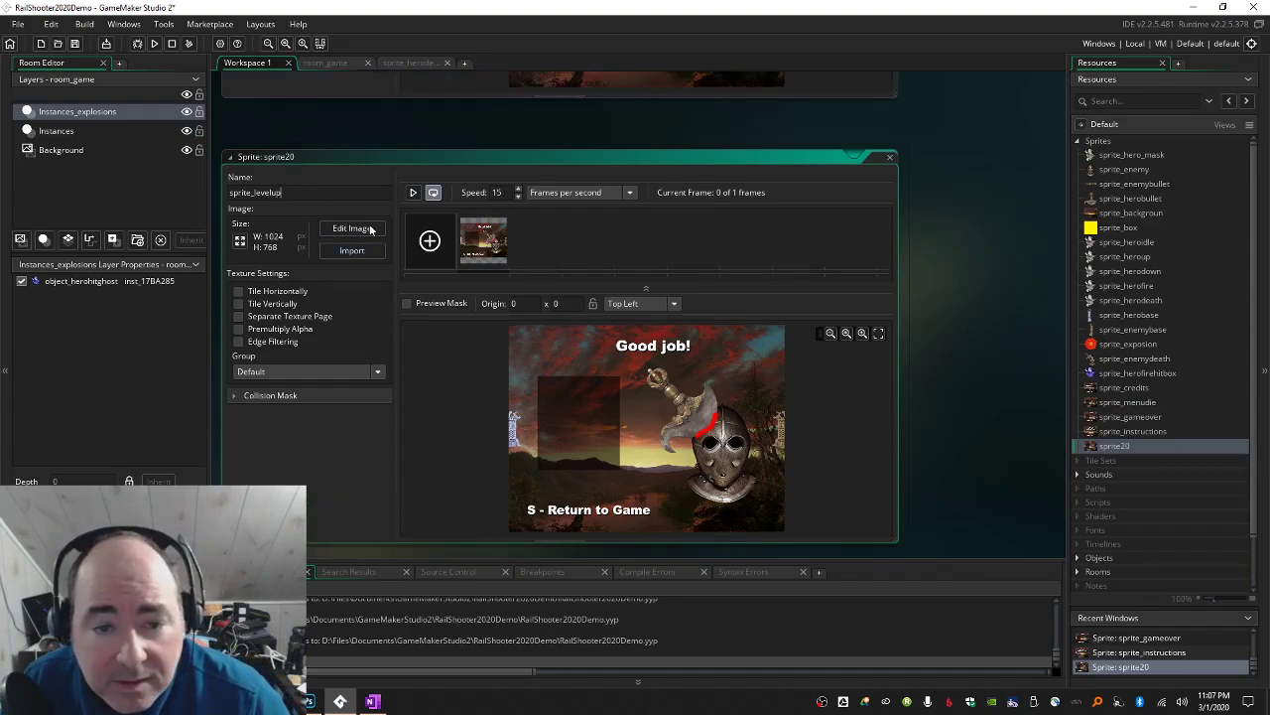
Create a sprite for the main menu by importing menu-main.png, name it sprite_mainmenu, and close its editor.
right_click(1110, 143)
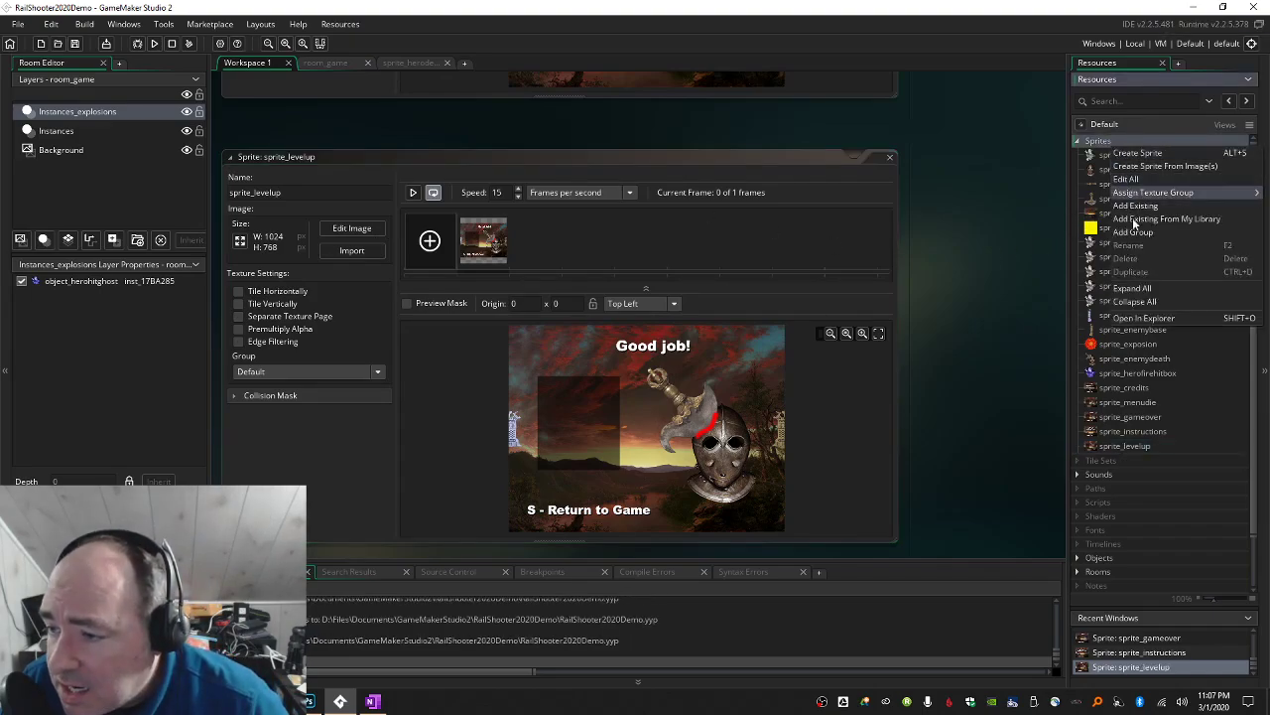
left_click(1135, 154)
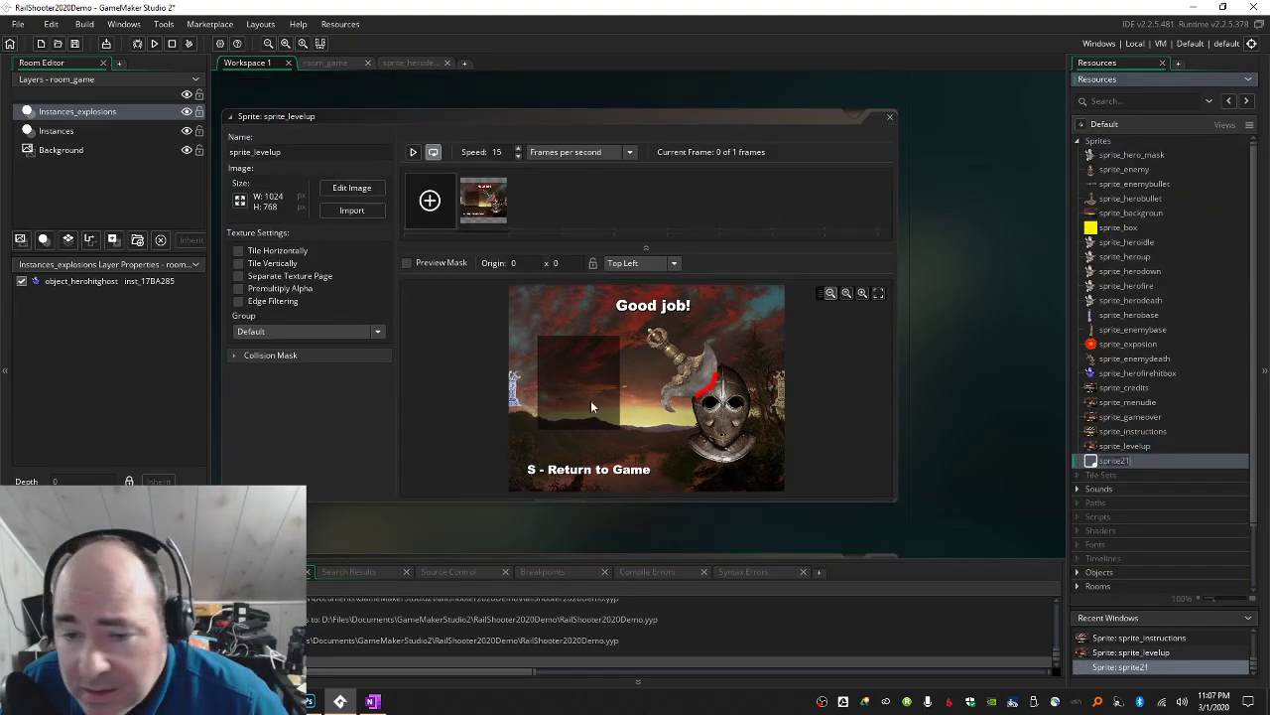
left_click(373, 215)
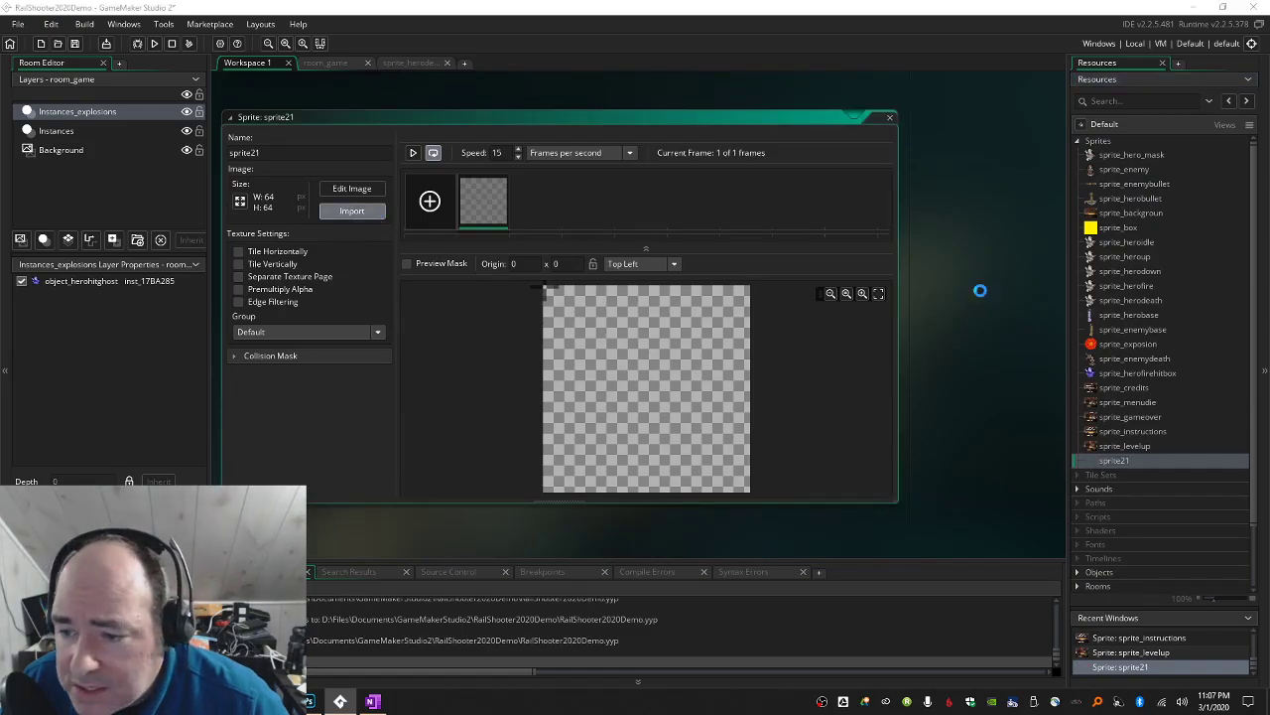
scroll(973, 298, "down", 5)
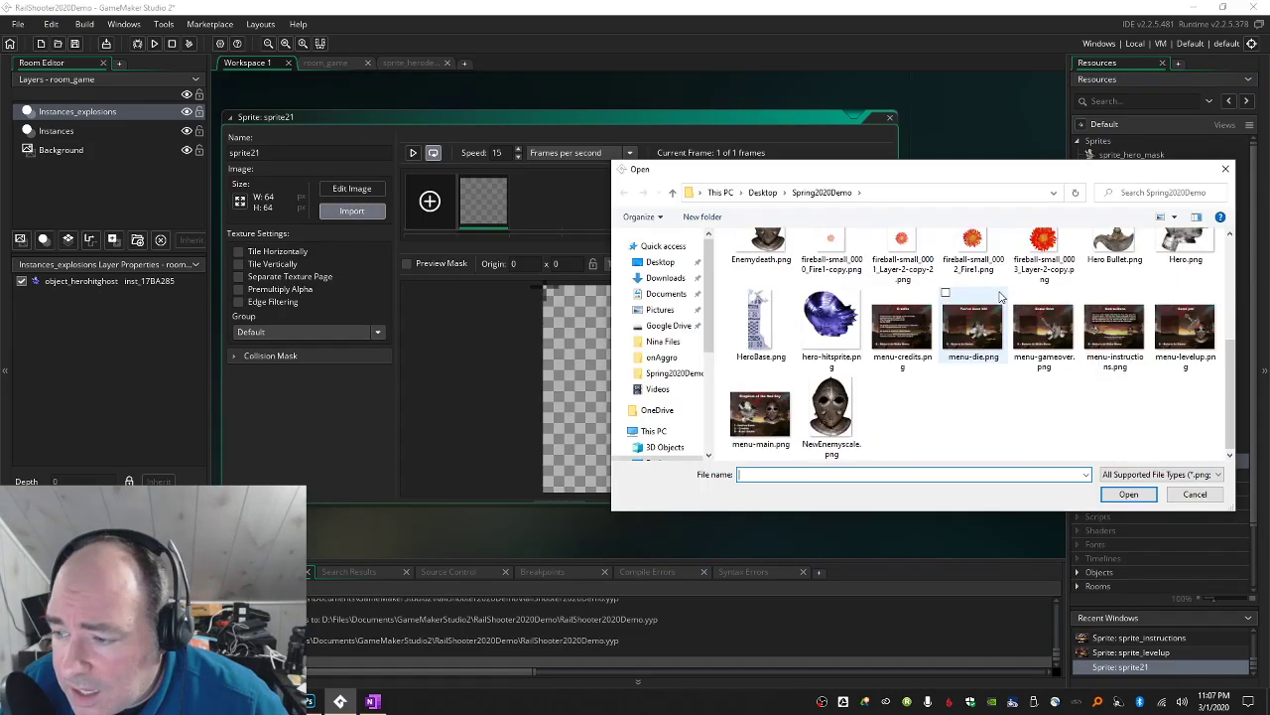
left_click(759, 419)
left_click(1142, 495)
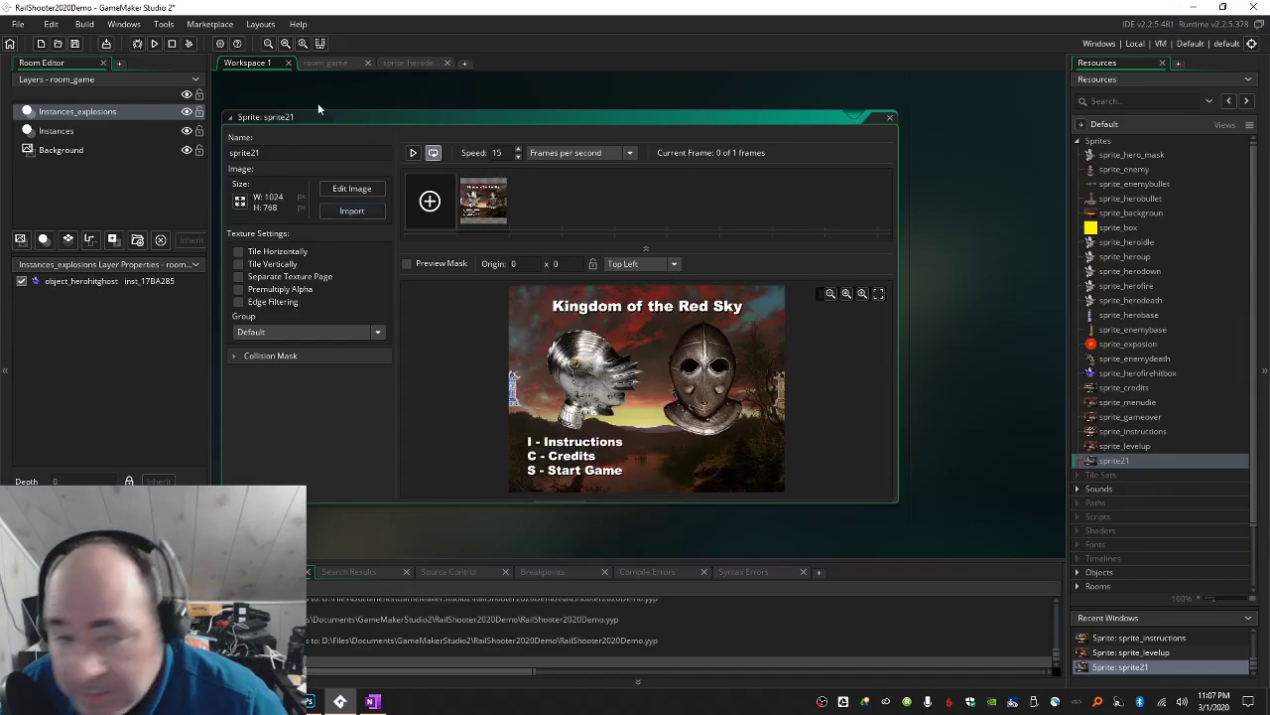
type("_")
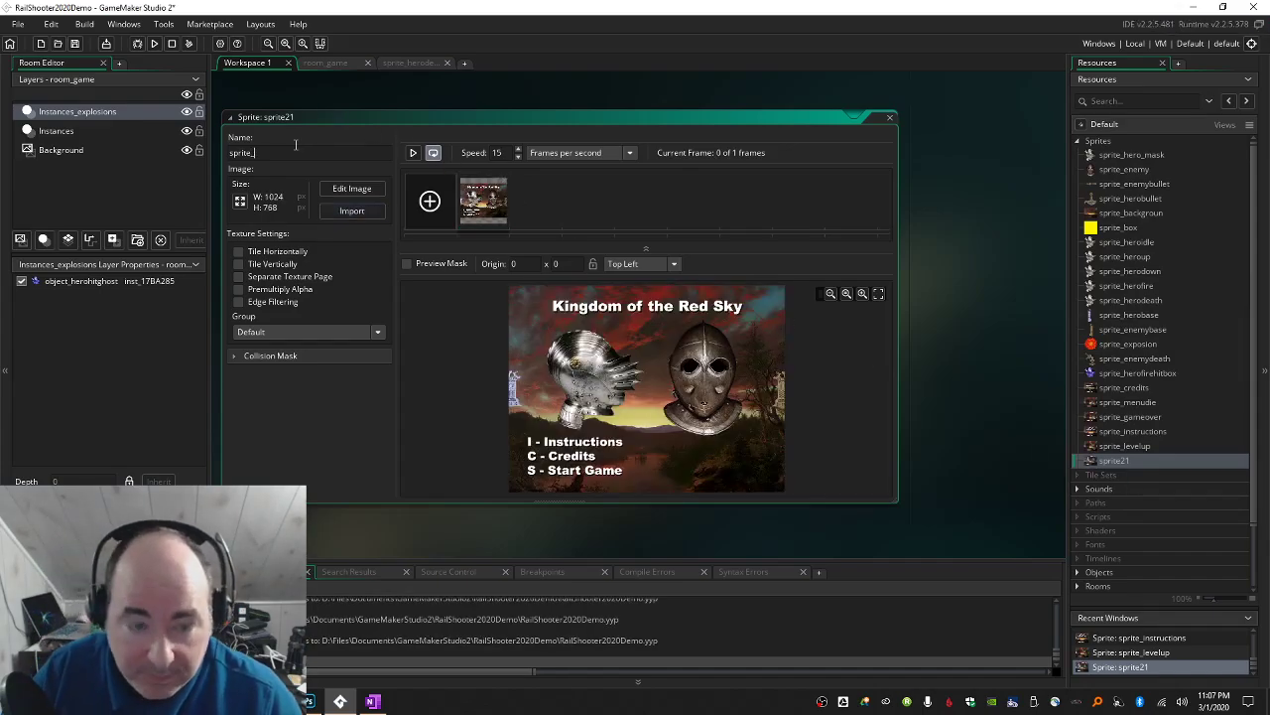
type("mainmenu")
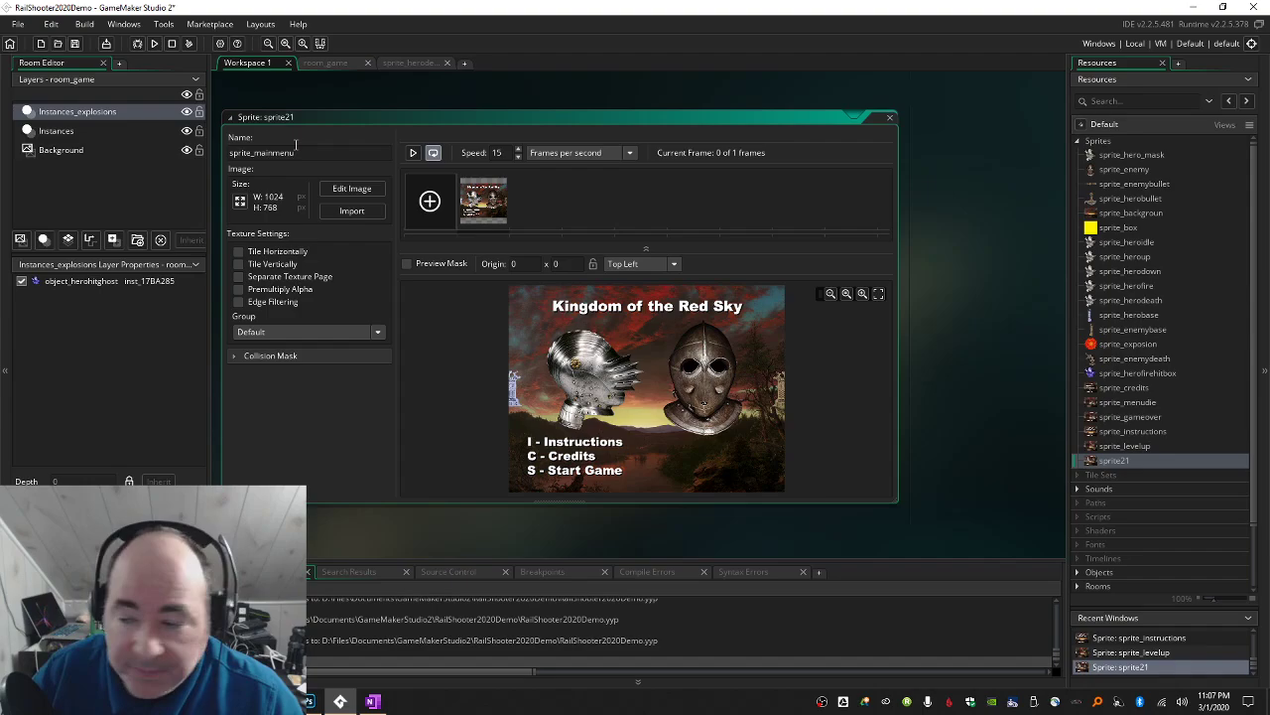
left_click(1022, 350)
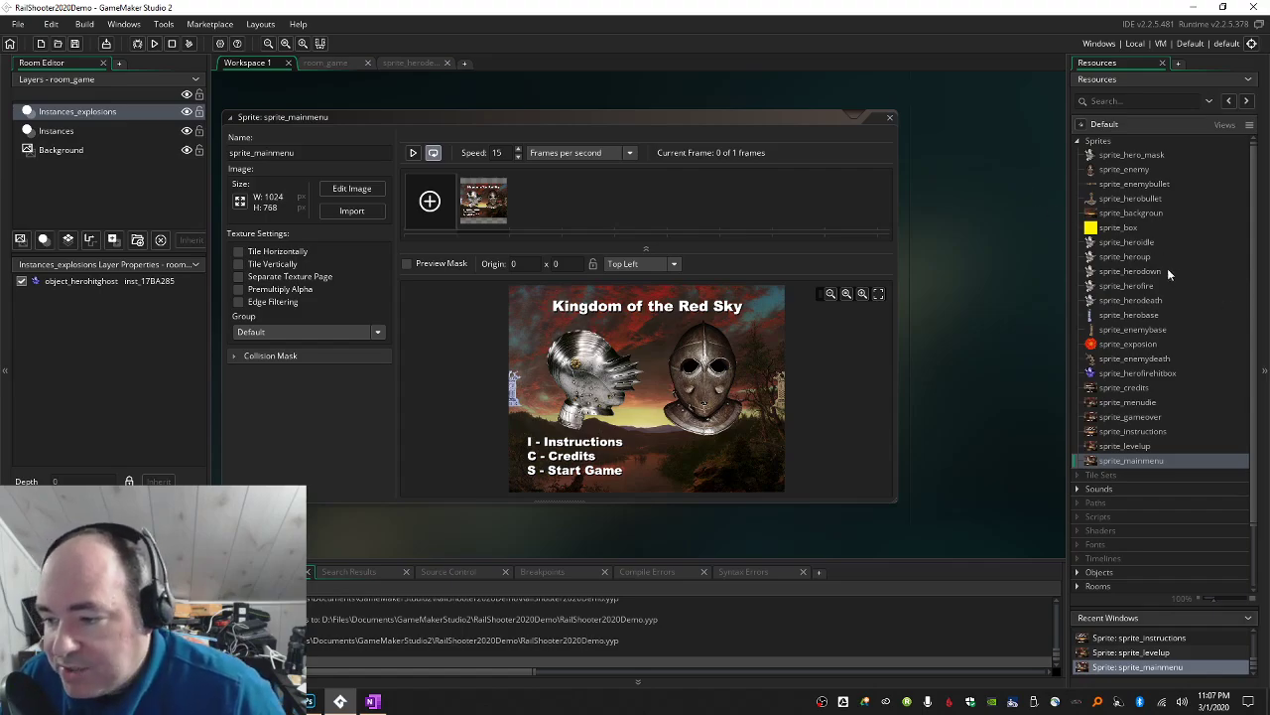
left_click(893, 118)
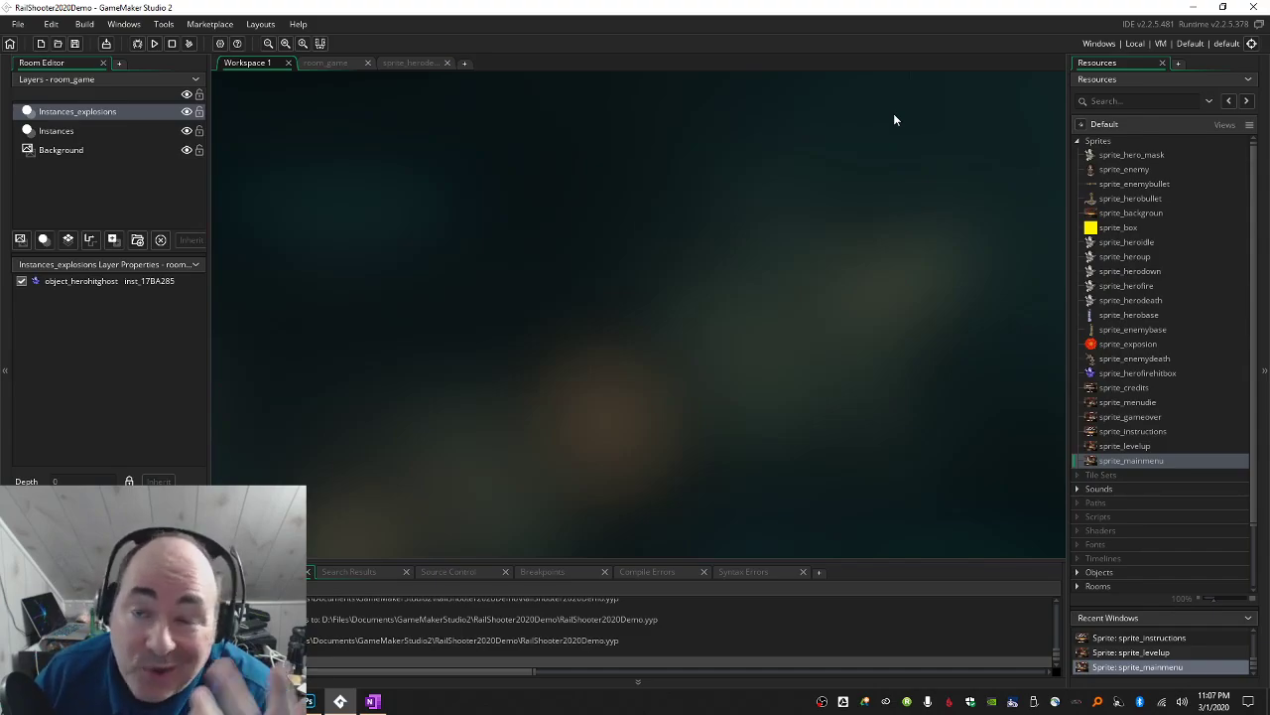
Create a new room in the project's Rooms and name it room_mainmenu.
scroll(1150, 375, "down", 3)
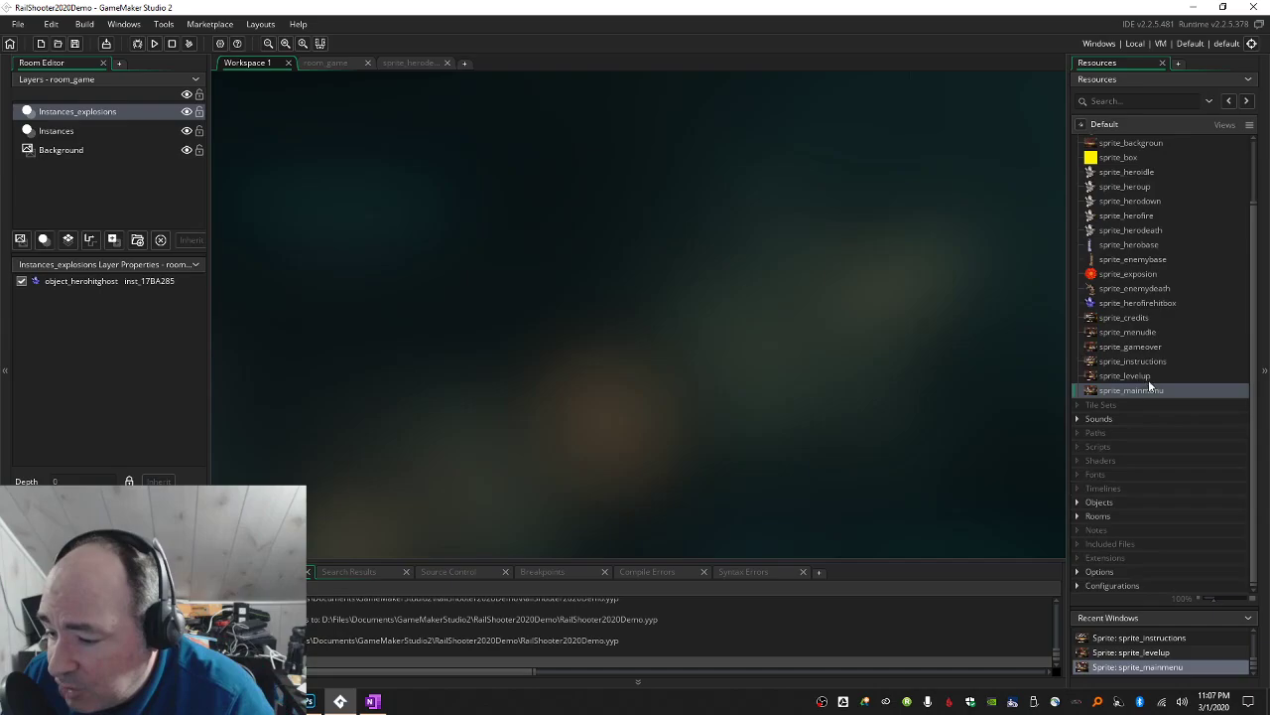
left_click(1078, 516)
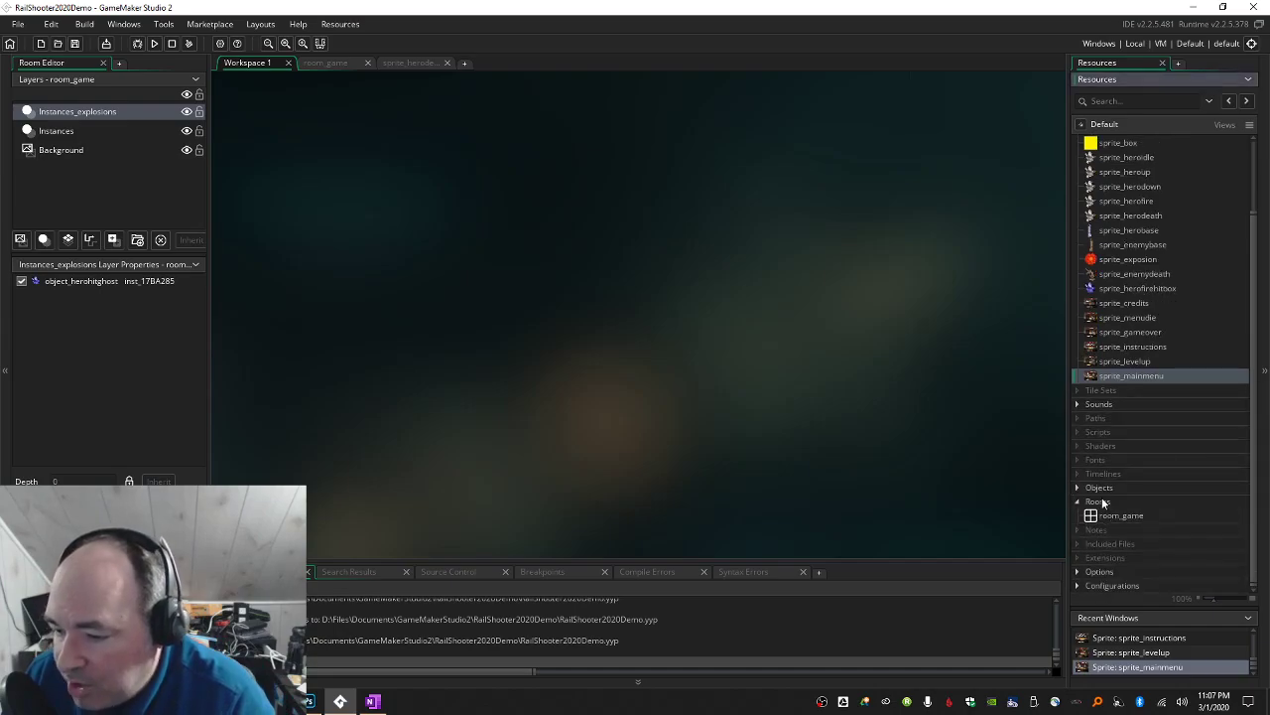
right_click(1102, 503)
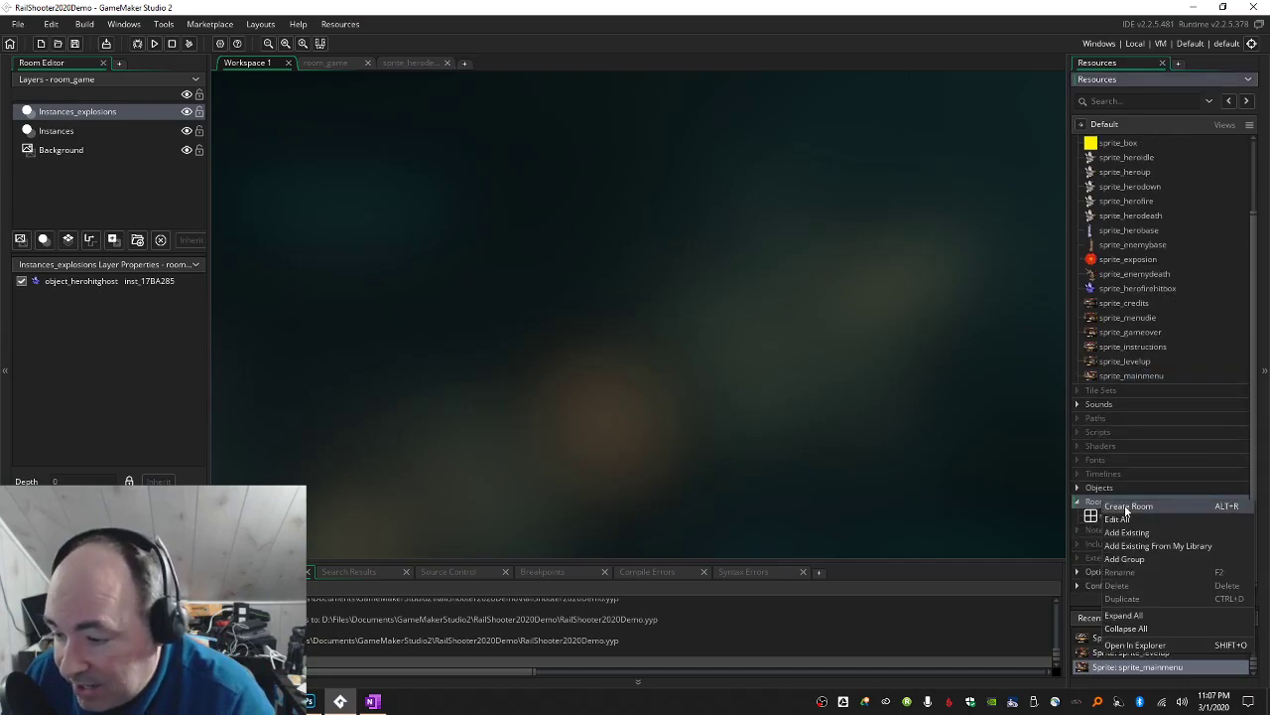
left_click(1125, 504)
type("_mainmenu")
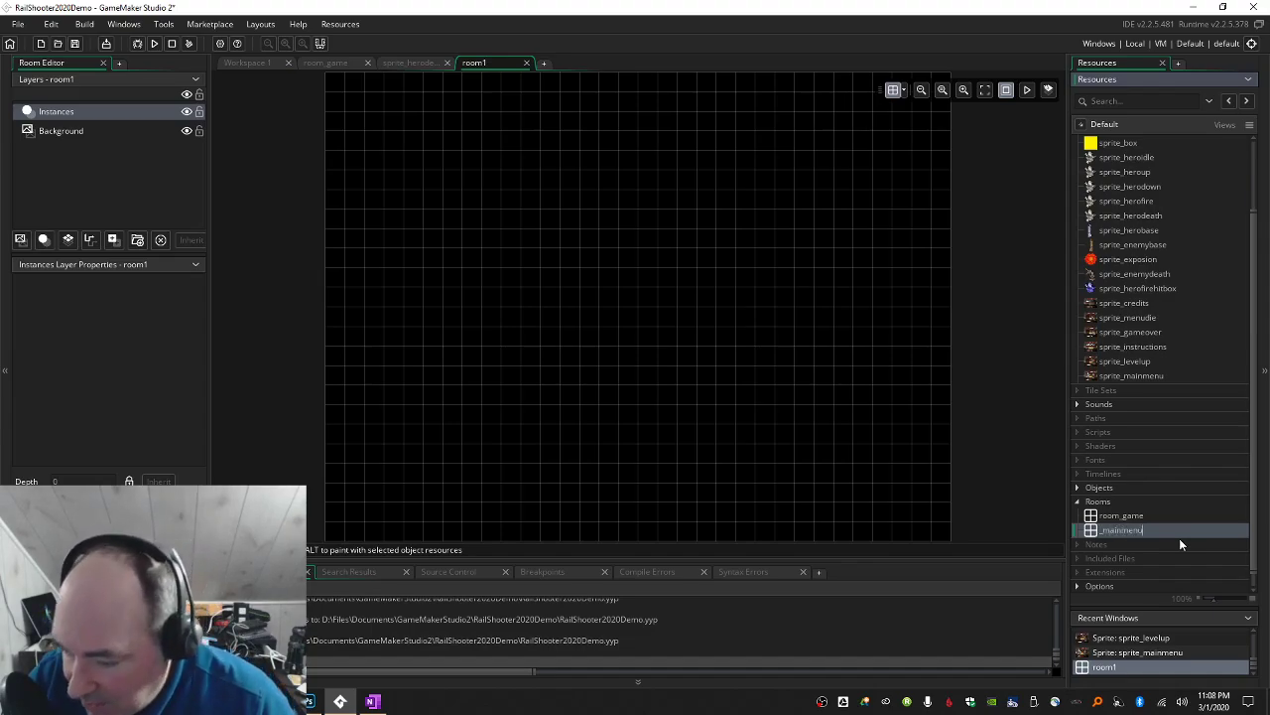
type("room")
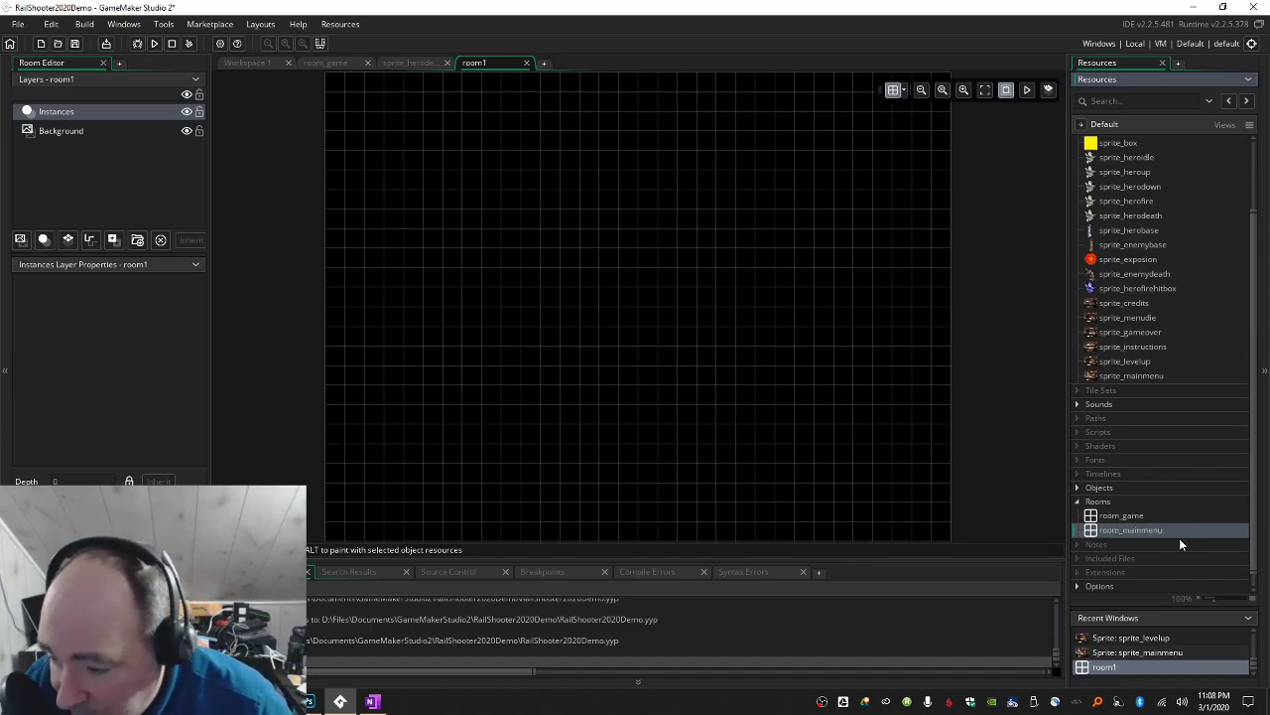
Assign sprite_mainmenu to the Background layer of room_mainmenu, and make the Instances layer active again.
left_click(76, 132)
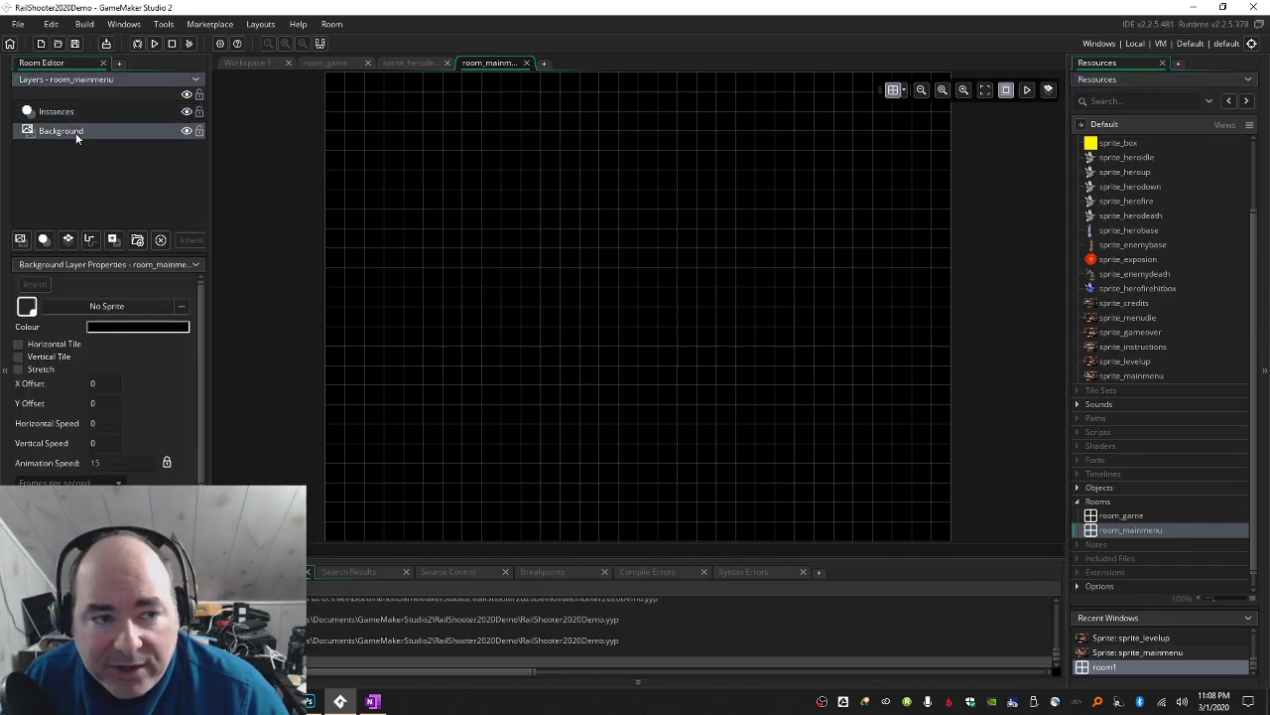
left_click(178, 306)
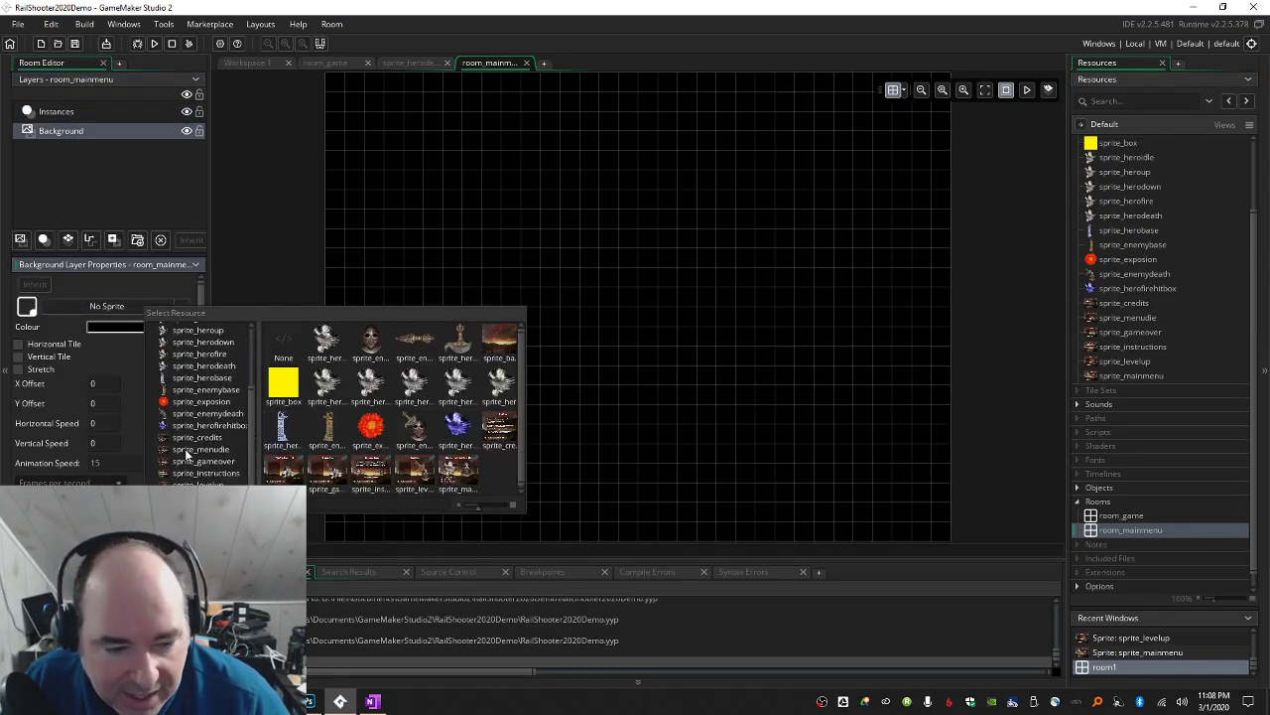
left_click(189, 454)
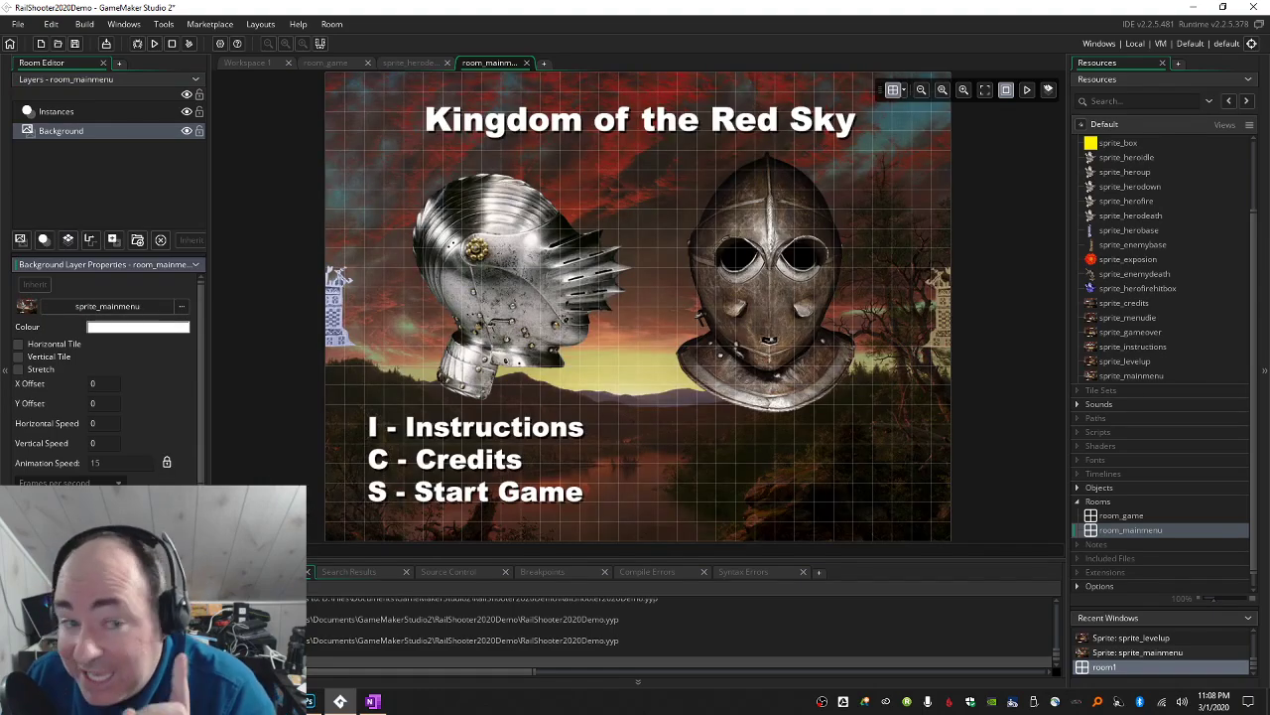
left_click(99, 112)
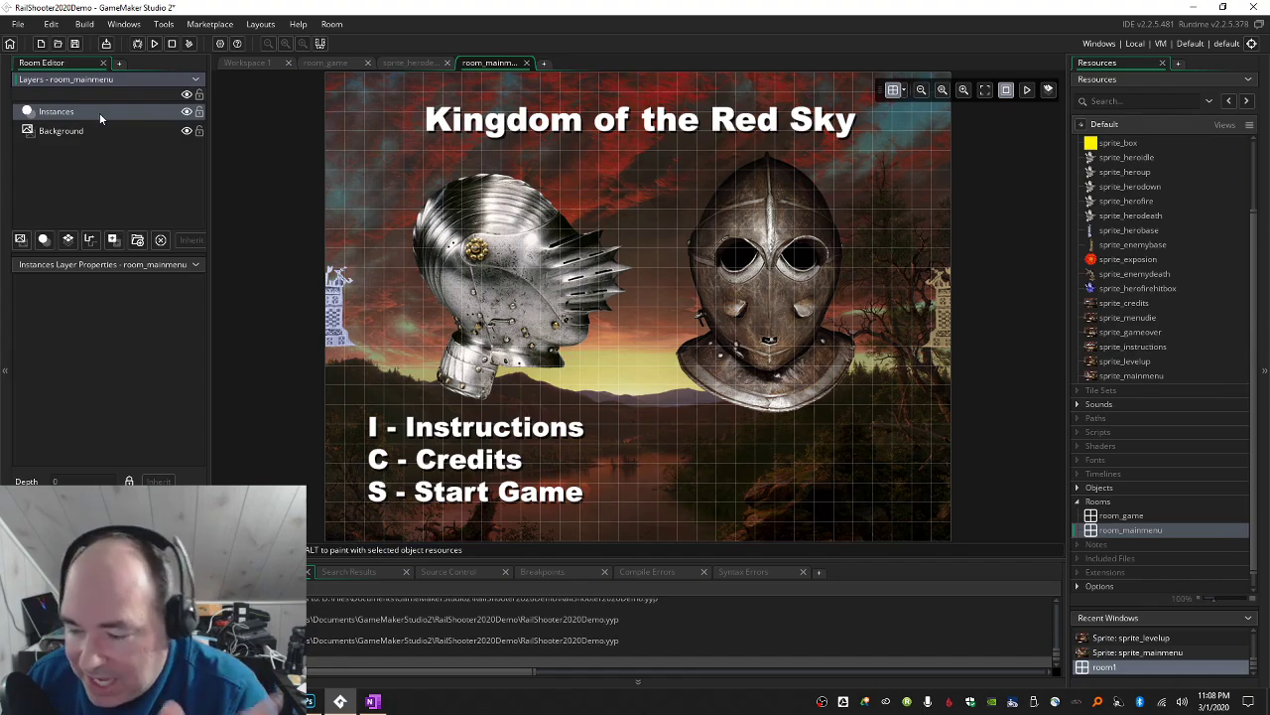
Create another room for the Credits screen and name it room_credits.
right_click(1100, 502)
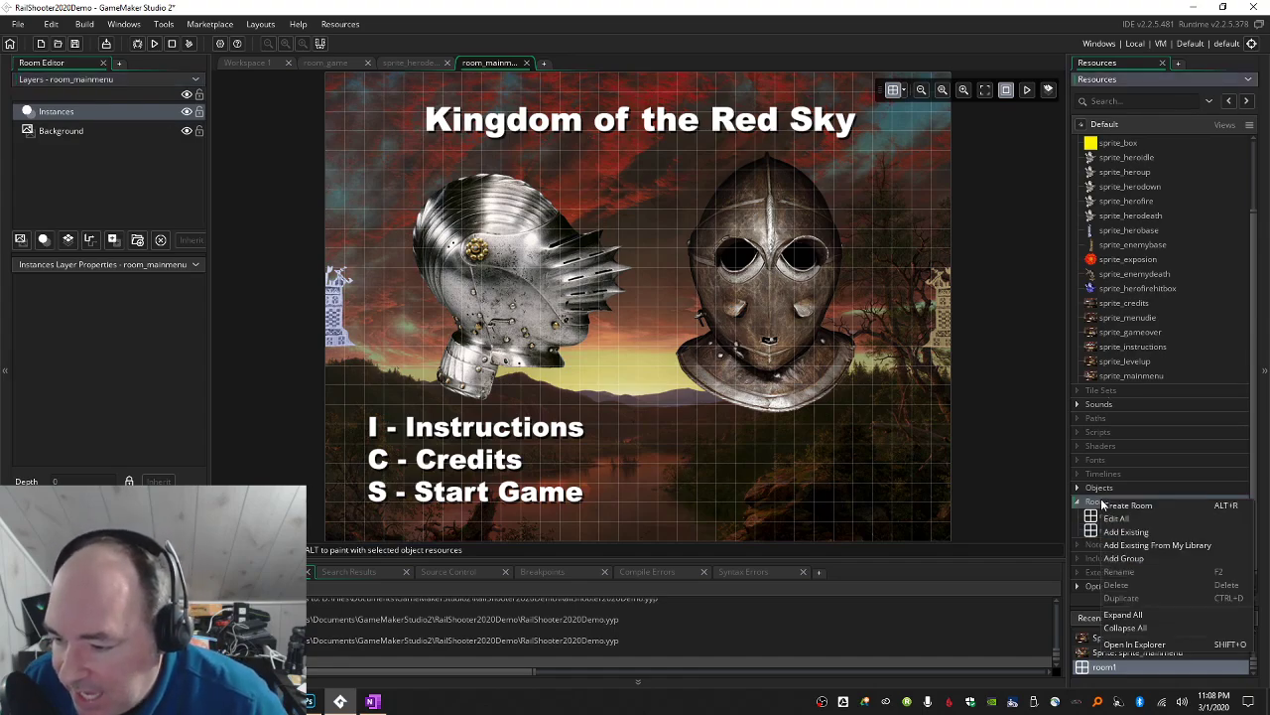
left_click(1128, 505)
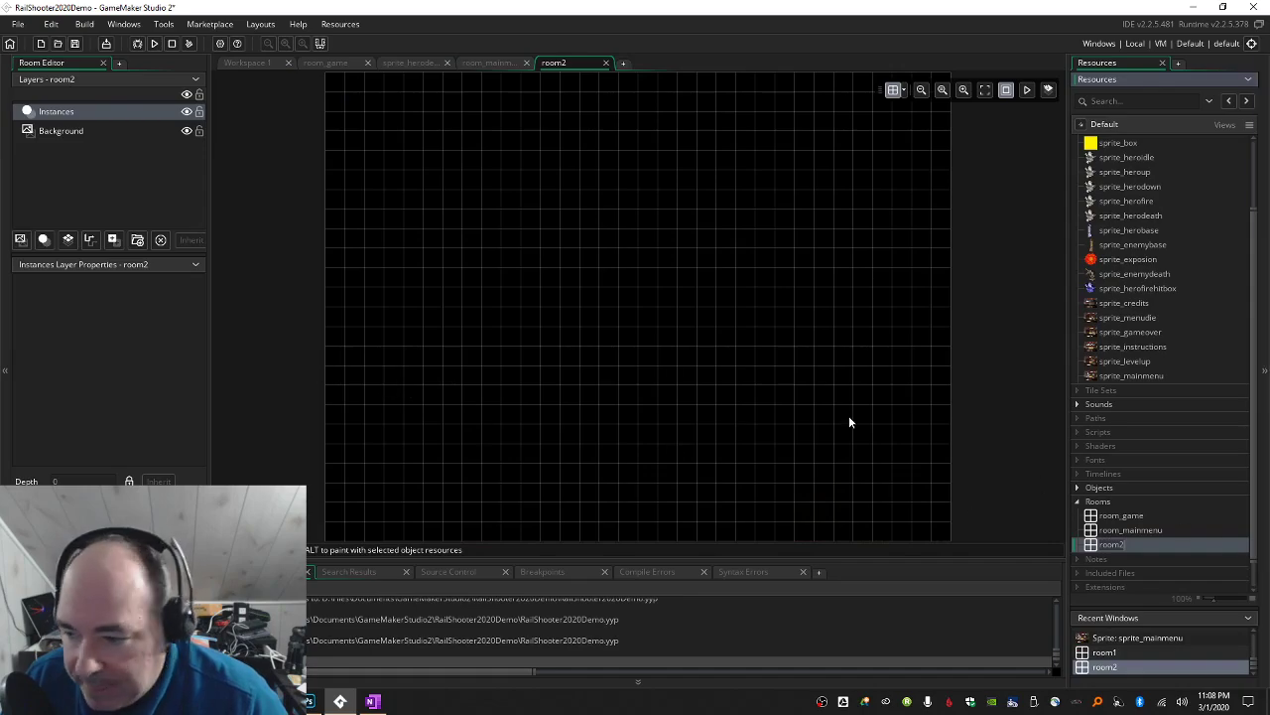
key("BackSpace")
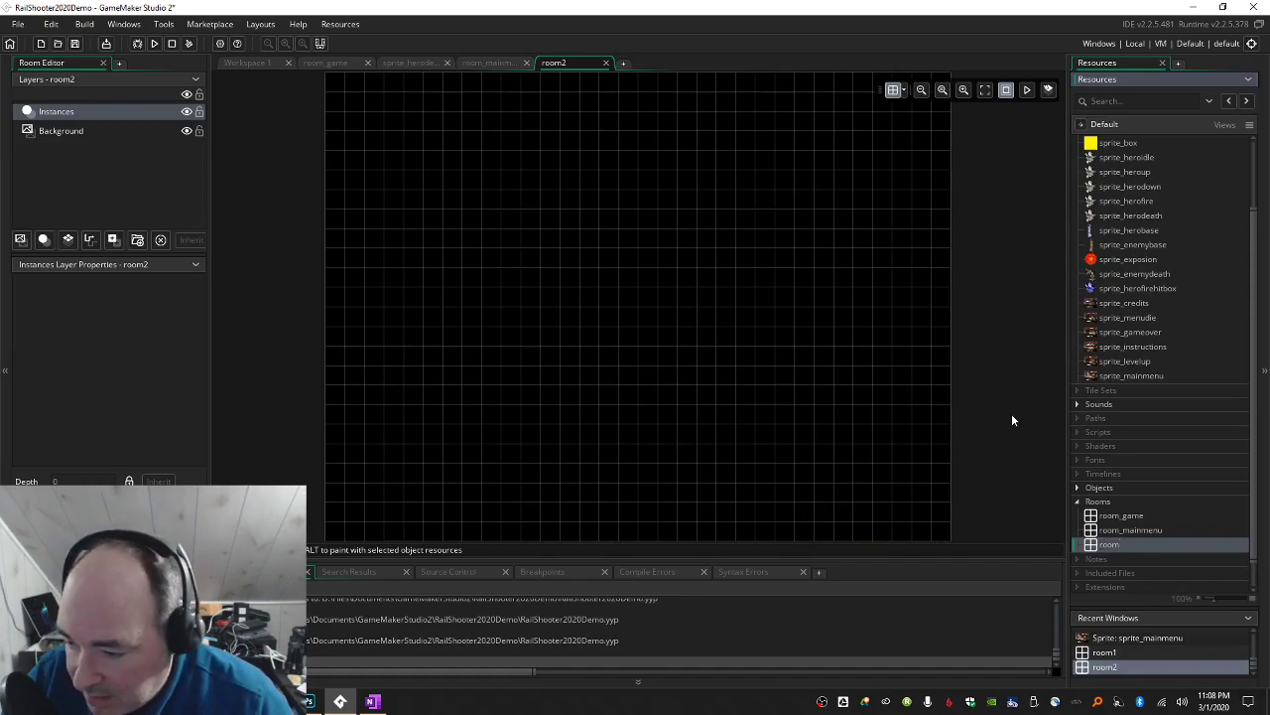
type("_cred")
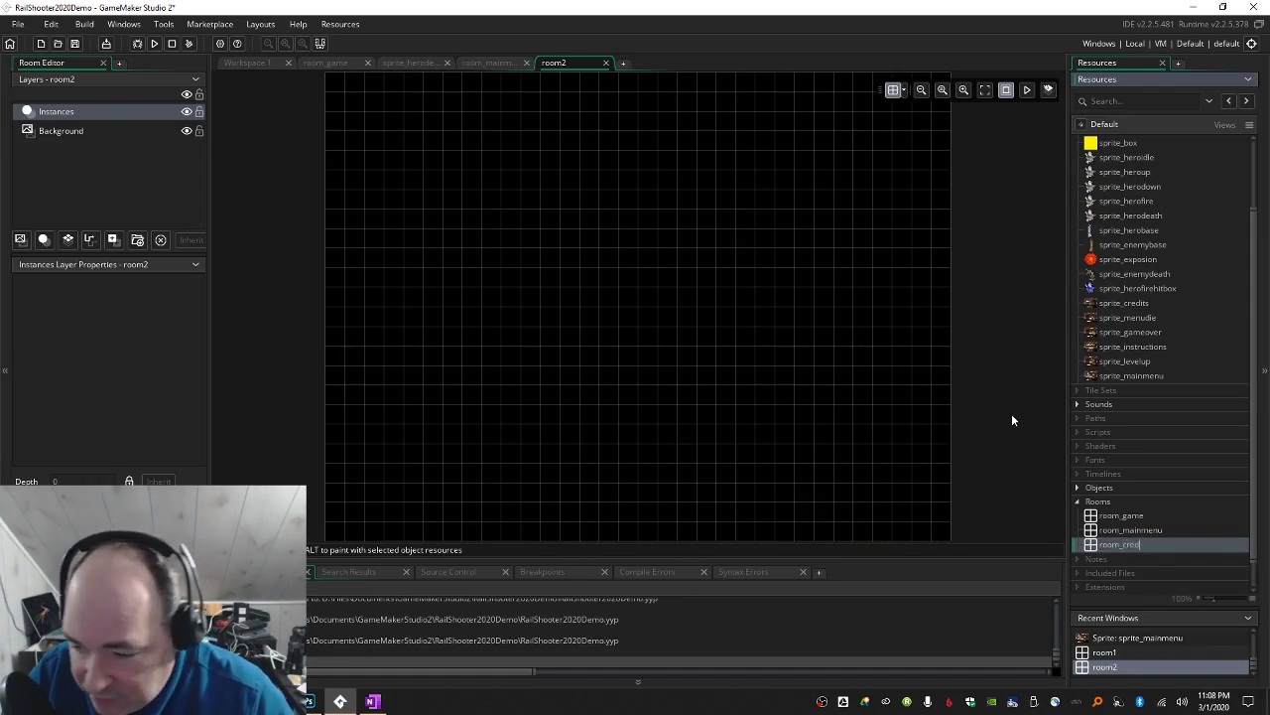
type("its")
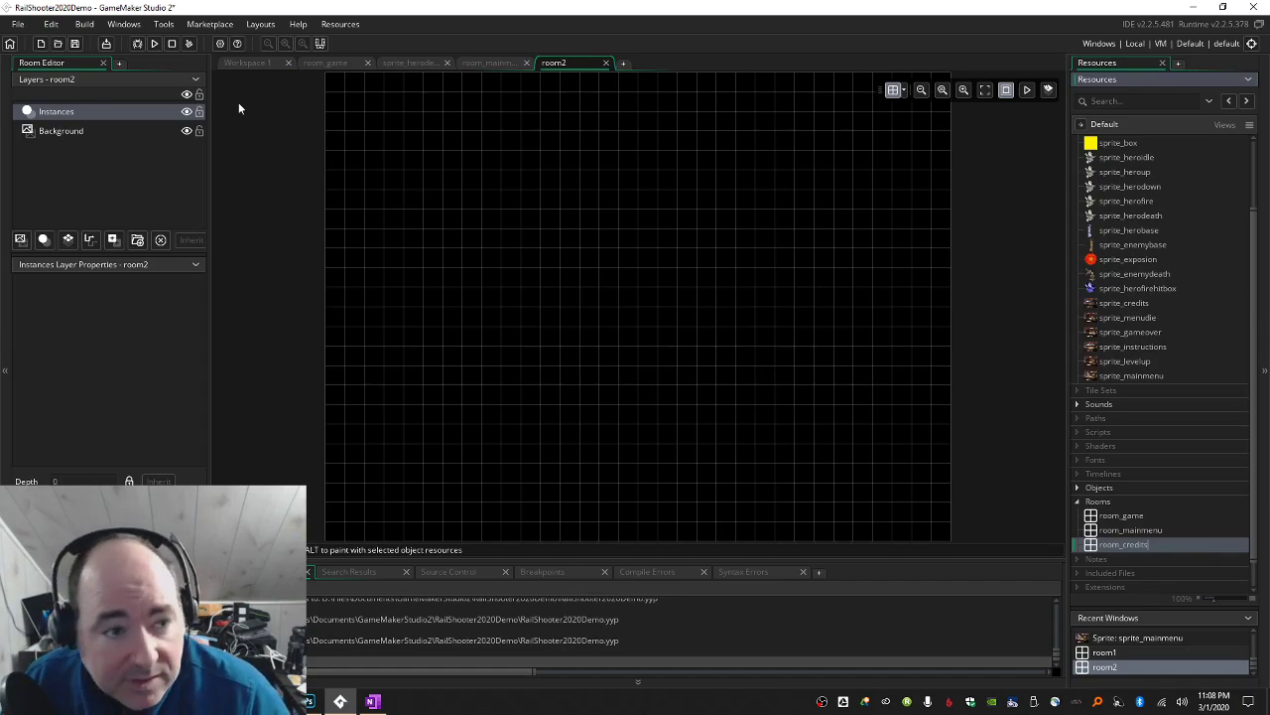
Assign sprite_credits to the Background layer of room_credits, and return to the Instances layer.
left_click(111, 130)
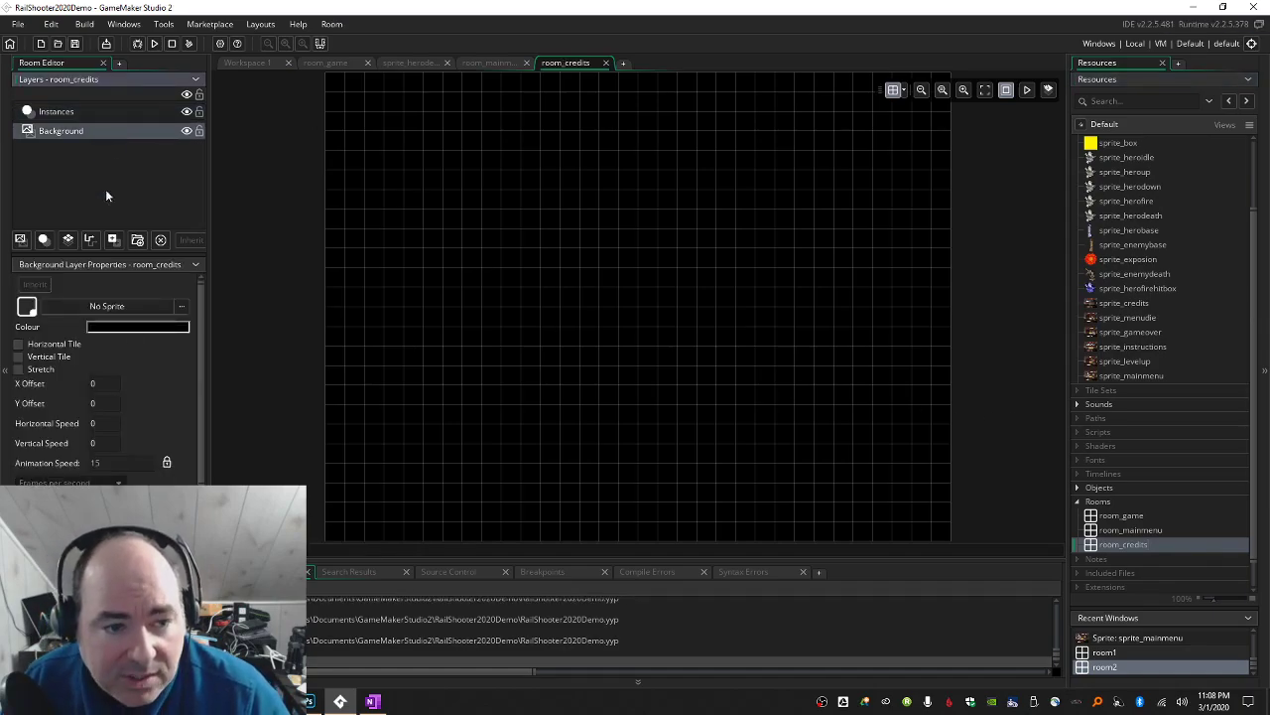
left_click(159, 308)
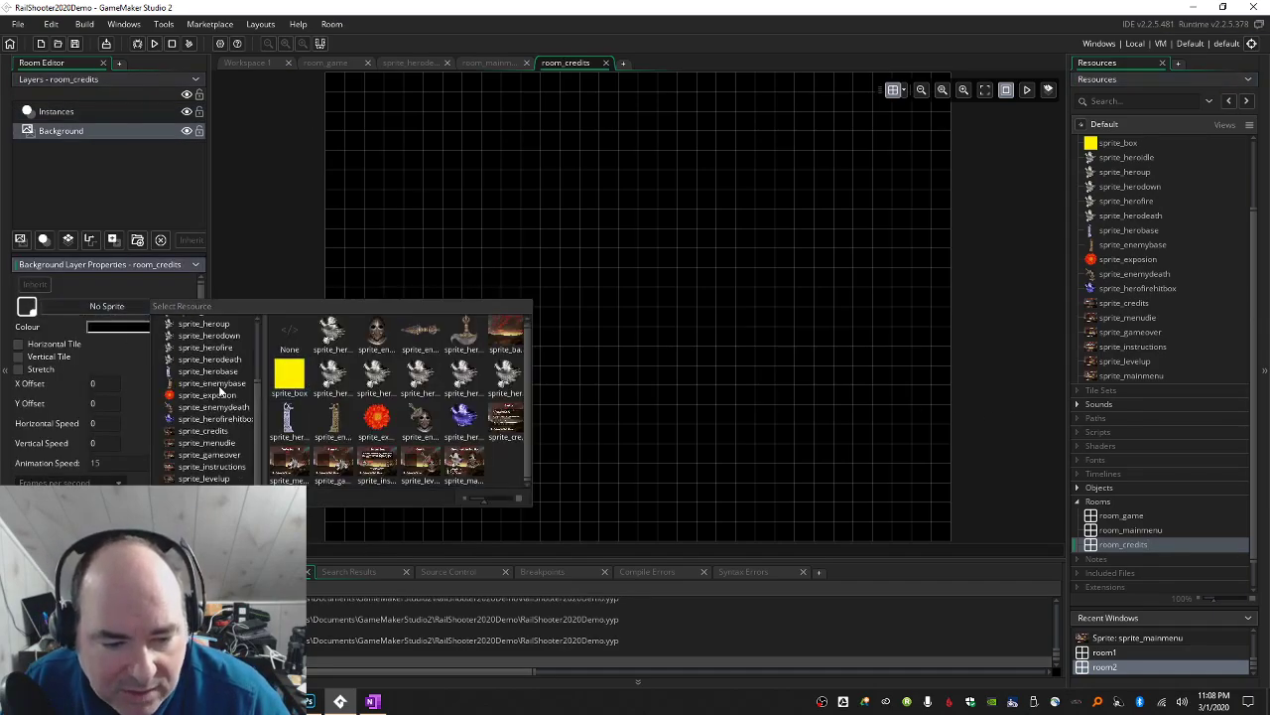
left_click(220, 431)
left_click(109, 112)
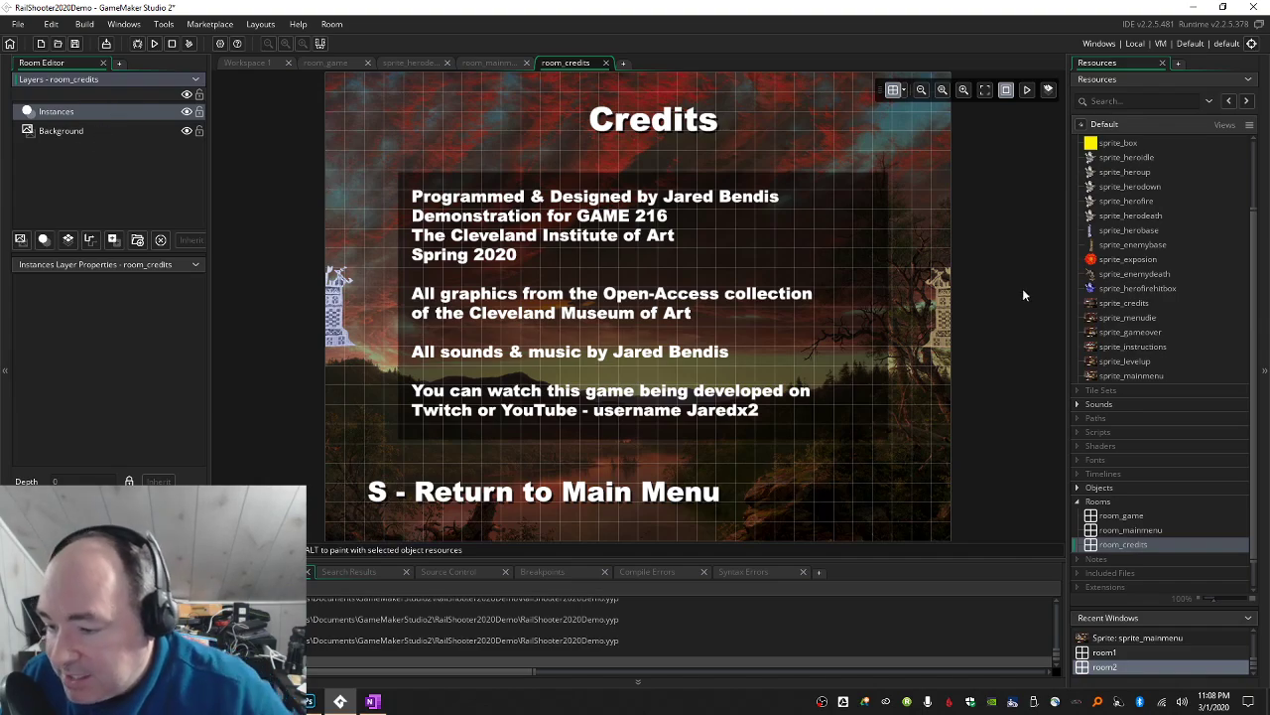
Create a room for the Instructions screen and name it room_instructions.
left_click(1110, 503)
right_click(1111, 503)
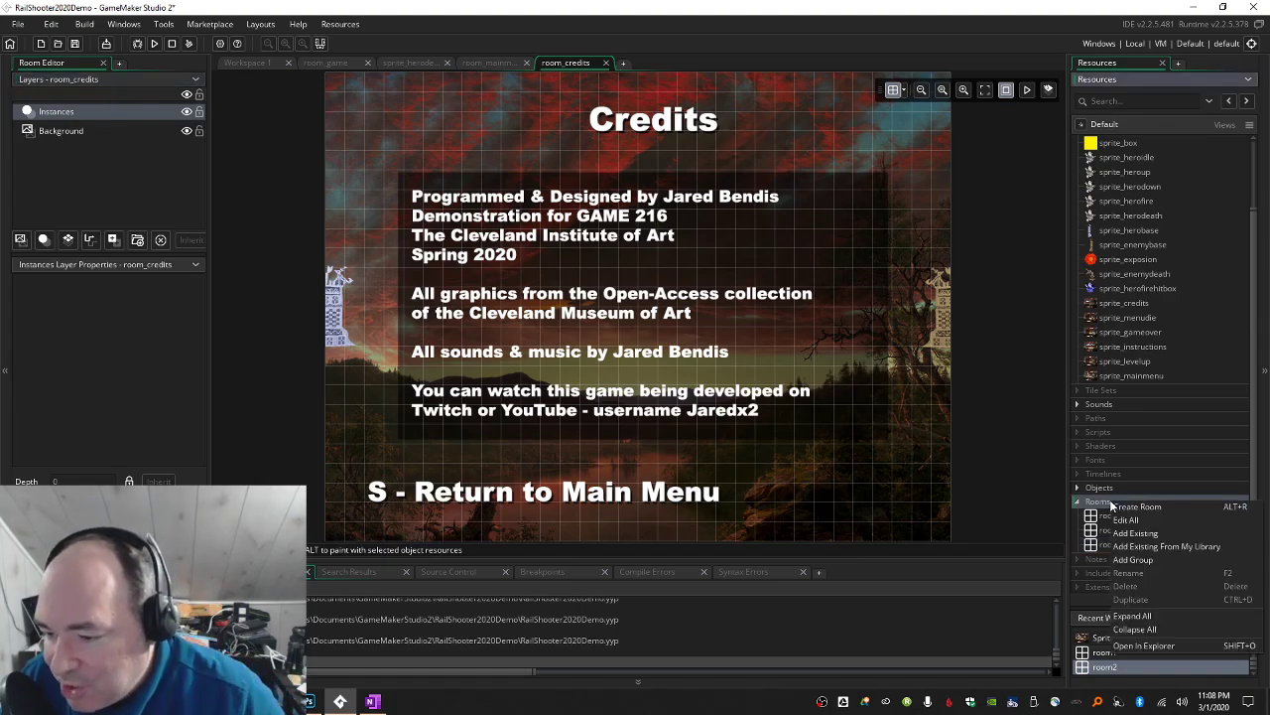
left_click(1126, 508)
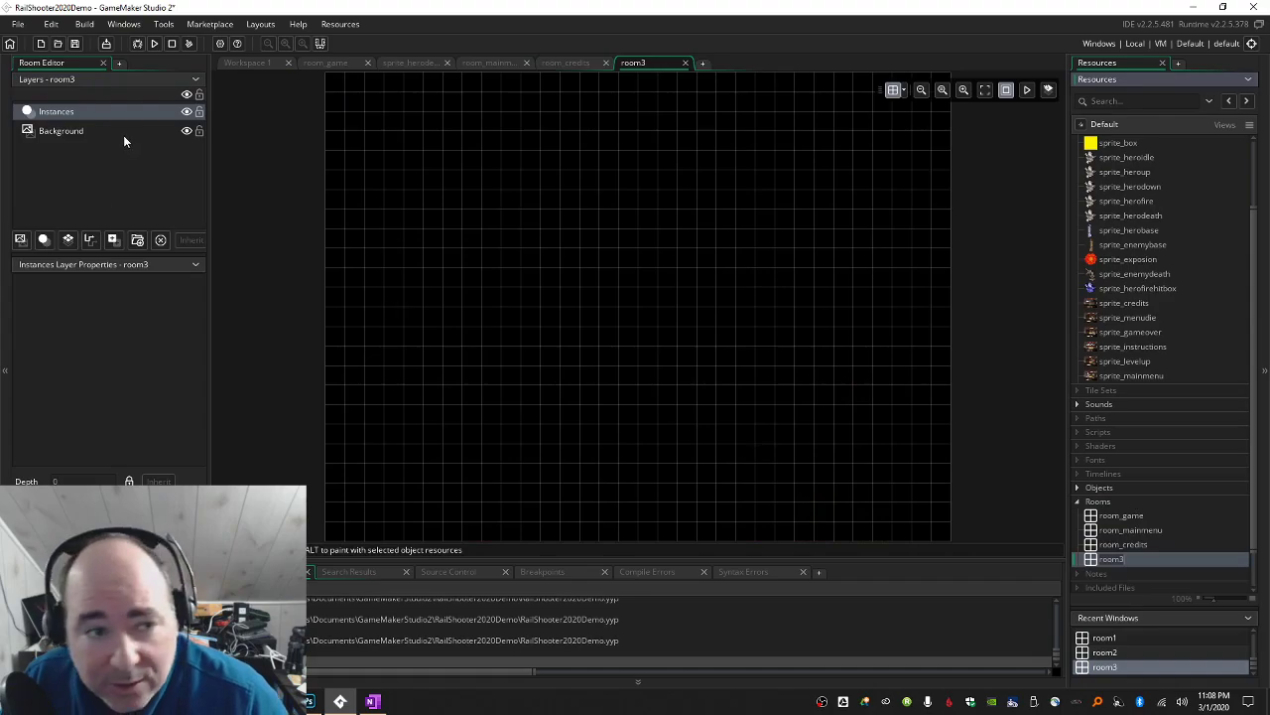
type("room_")
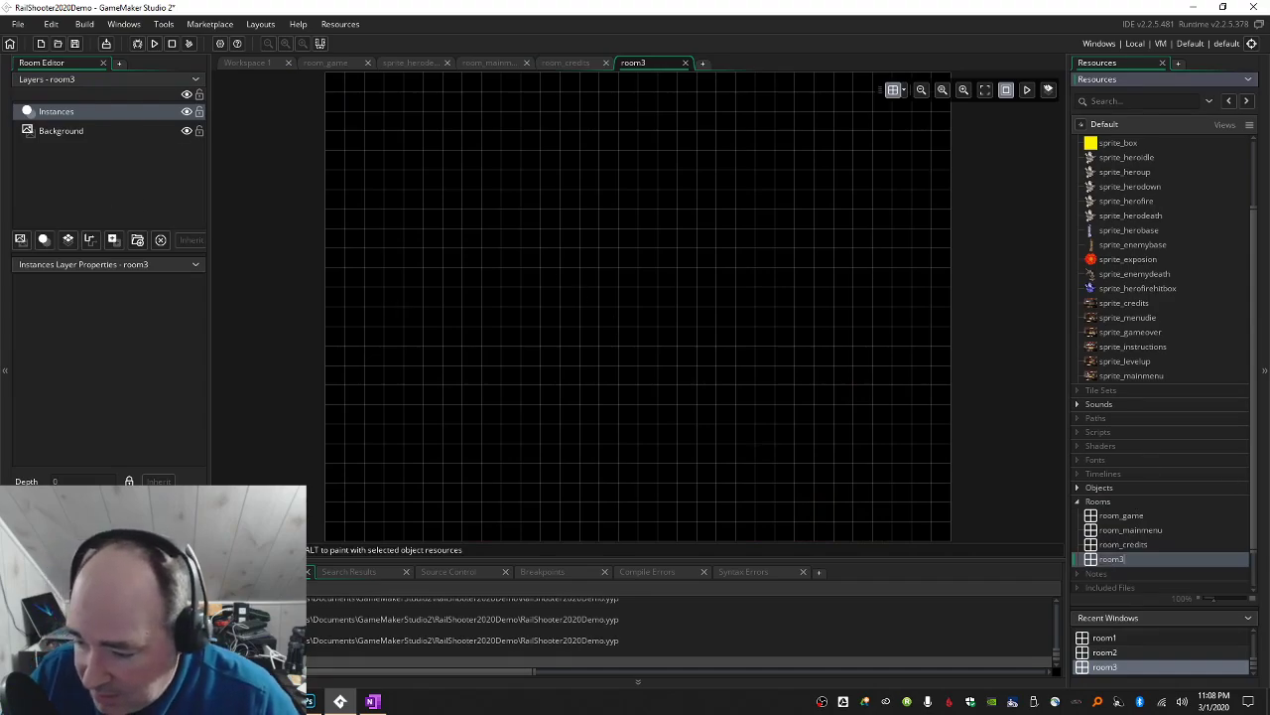
type("instructions")
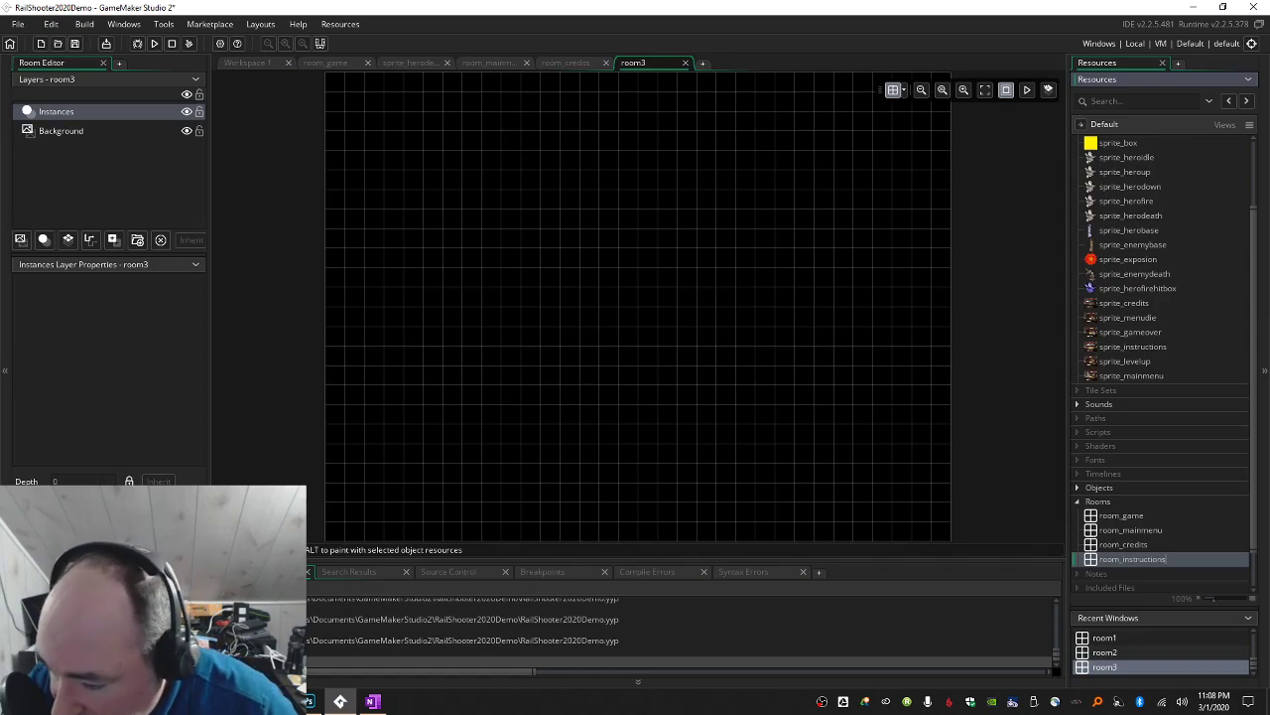
Assign sprite_instructions to the Background layer of room_instructions, and make the Instances layer active again.
key("Return")
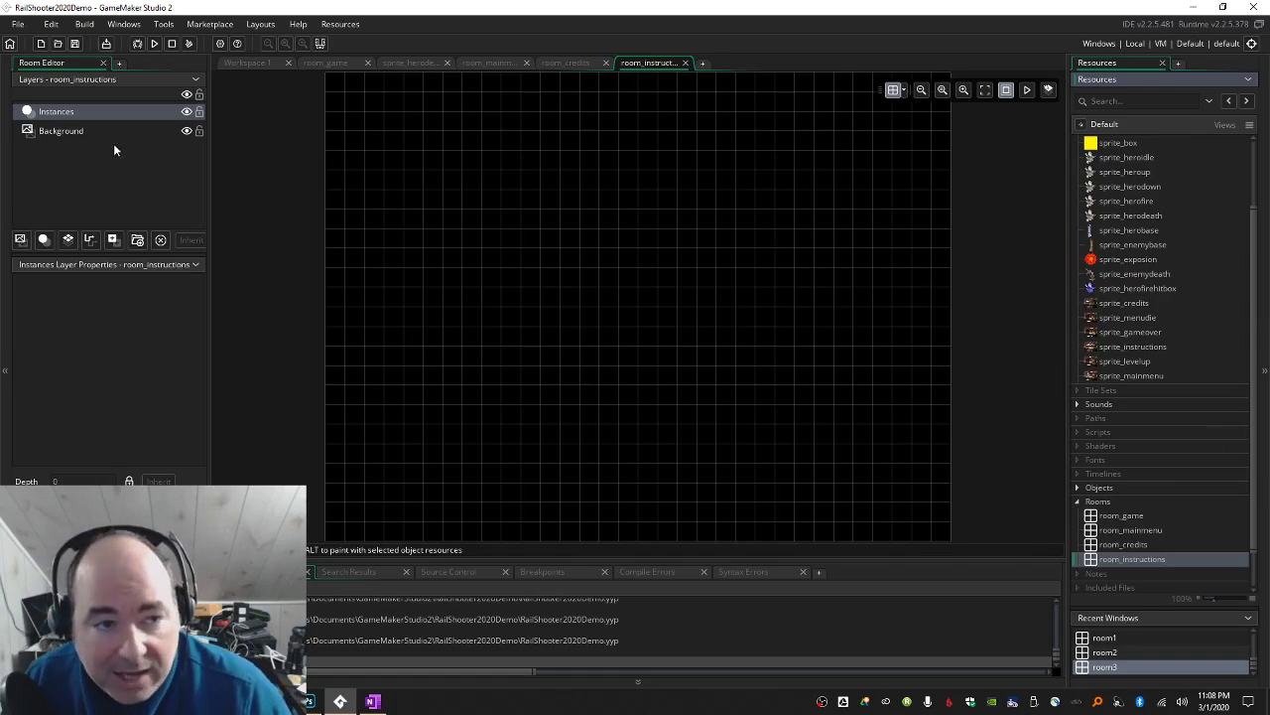
left_click(83, 128)
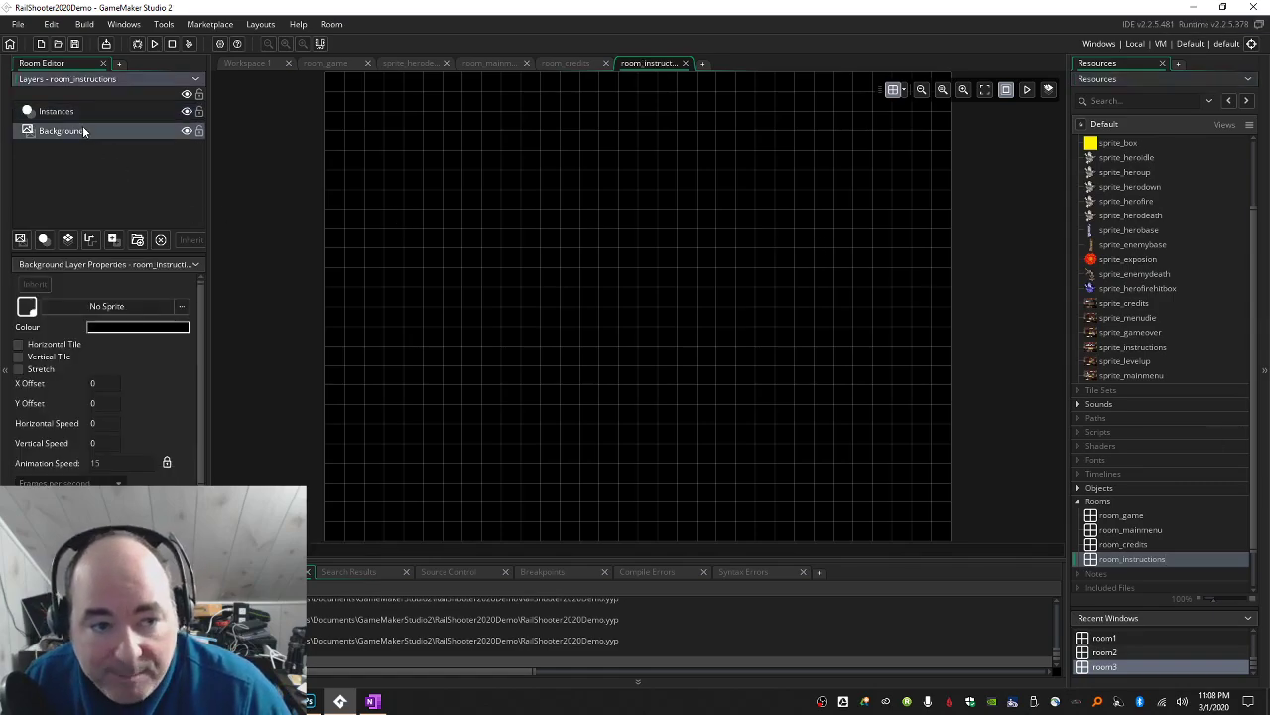
left_click(180, 309)
left_click(230, 439)
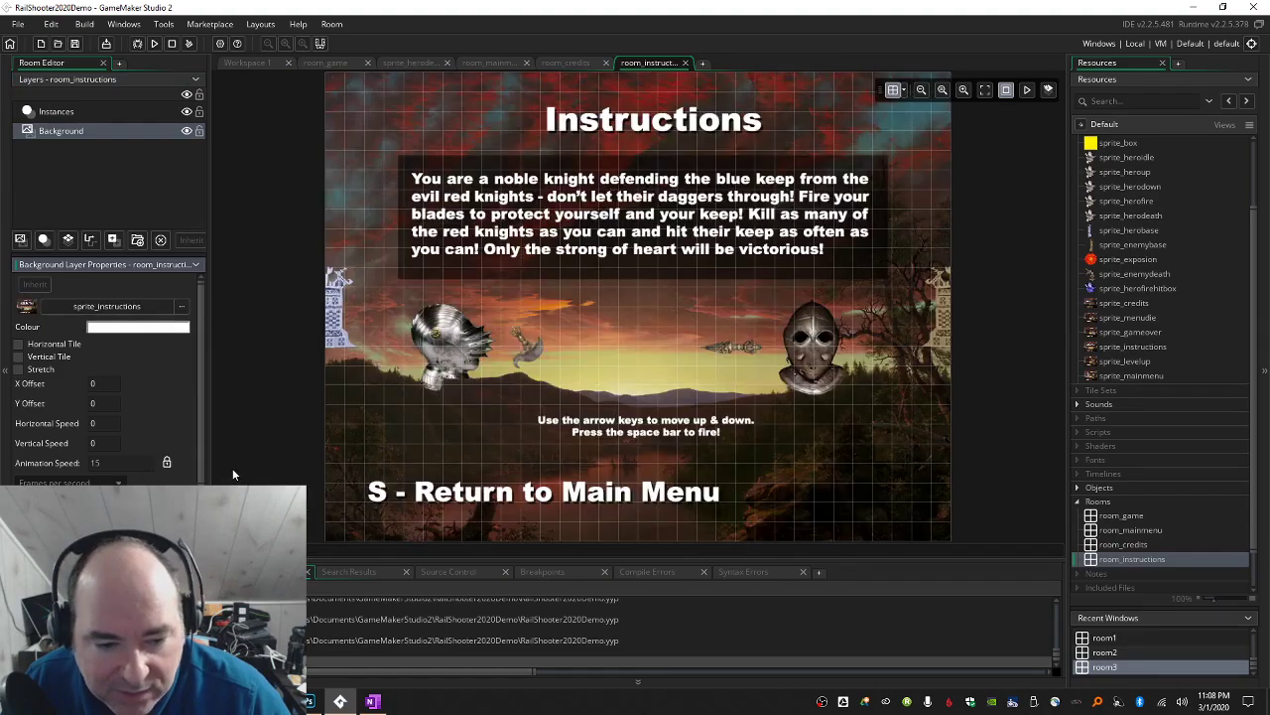
left_click(93, 116)
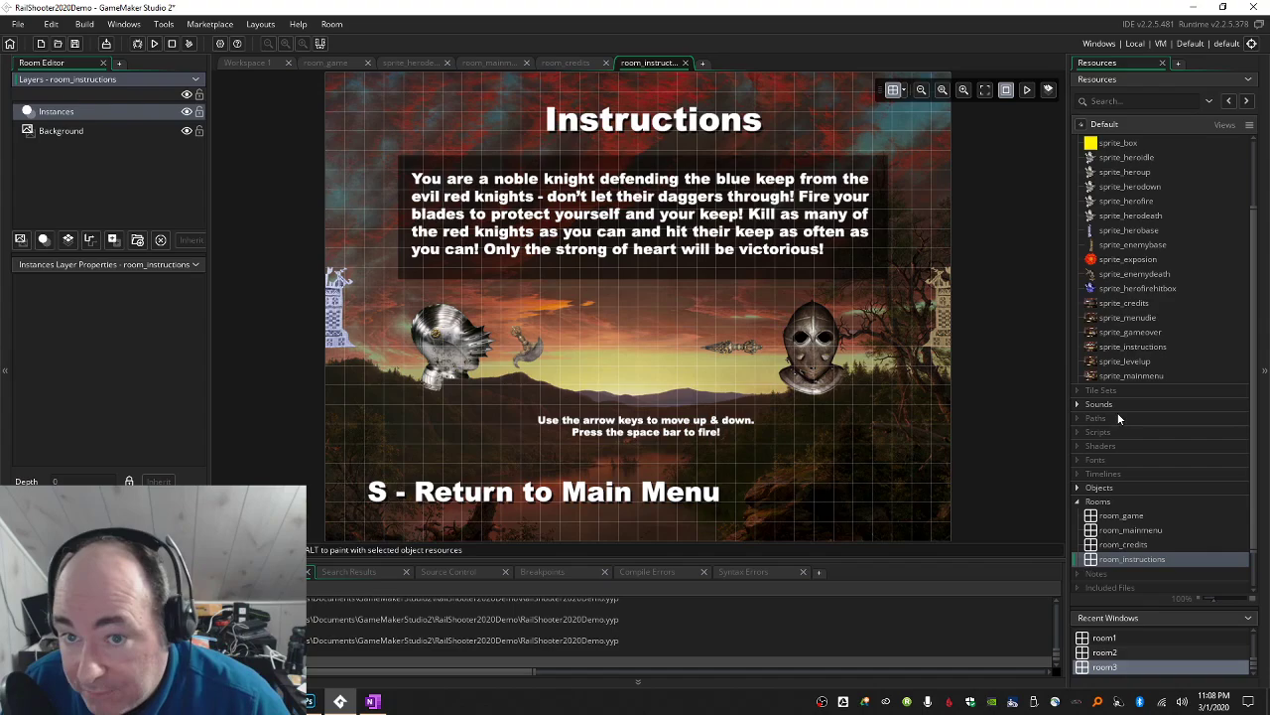
Create a room for the Game Over screen and name it room_gameover.
right_click(1114, 505)
key("Escape")
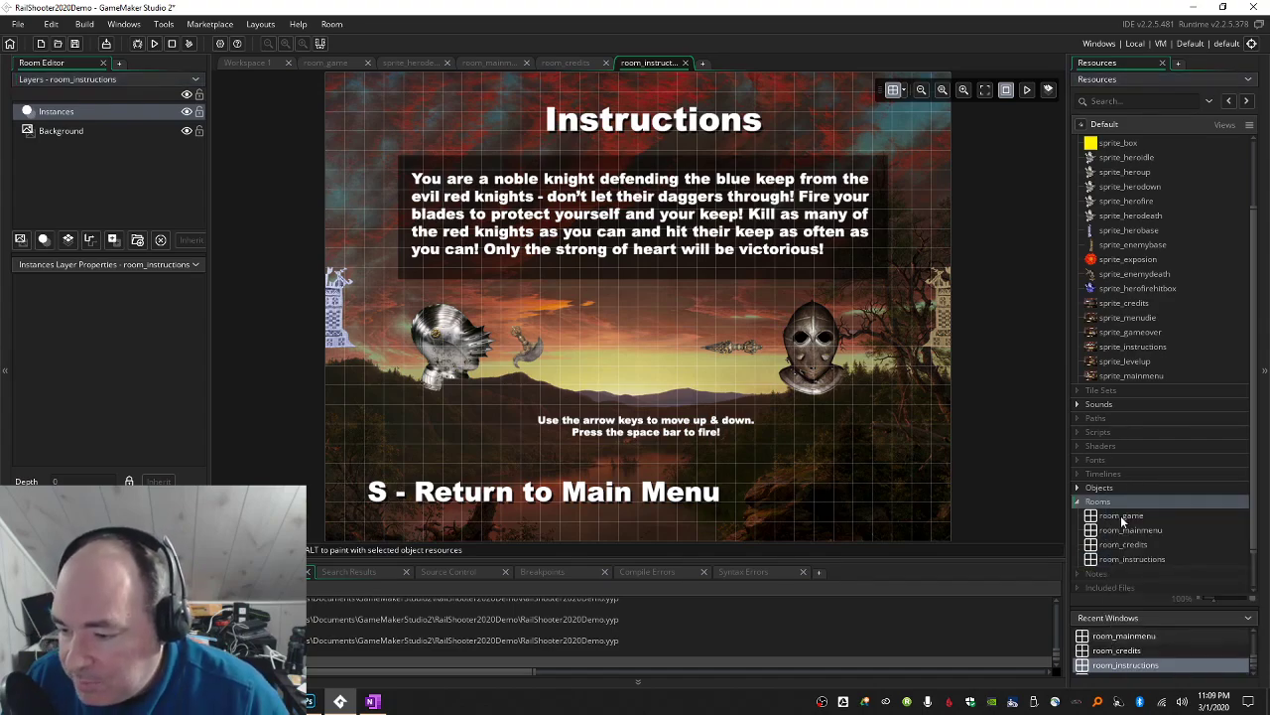
right_click(1122, 502)
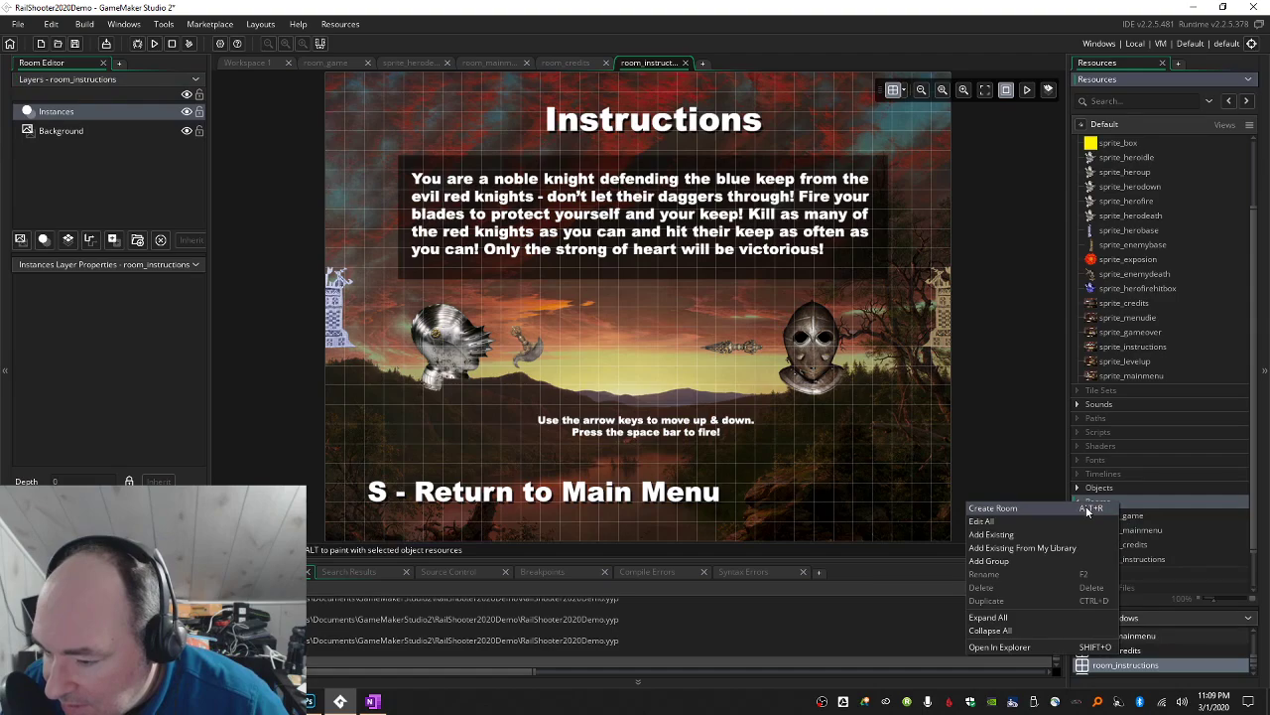
left_click(995, 508)
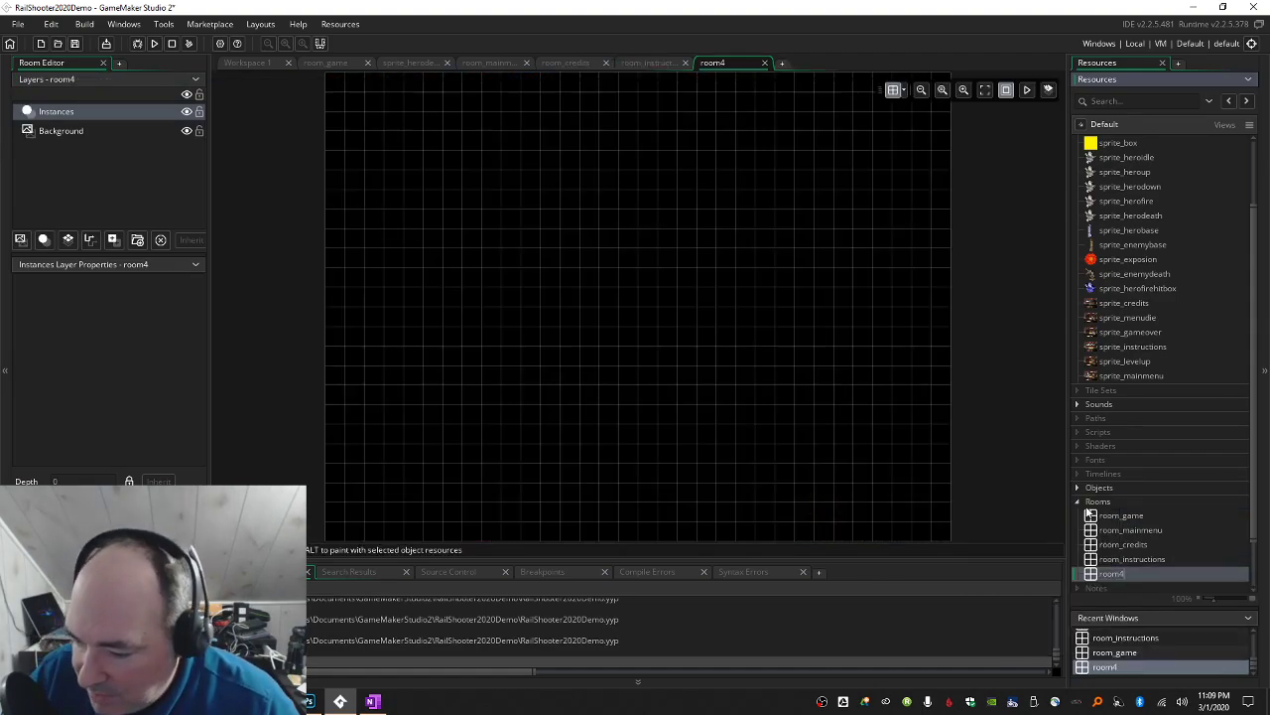
type("room_")
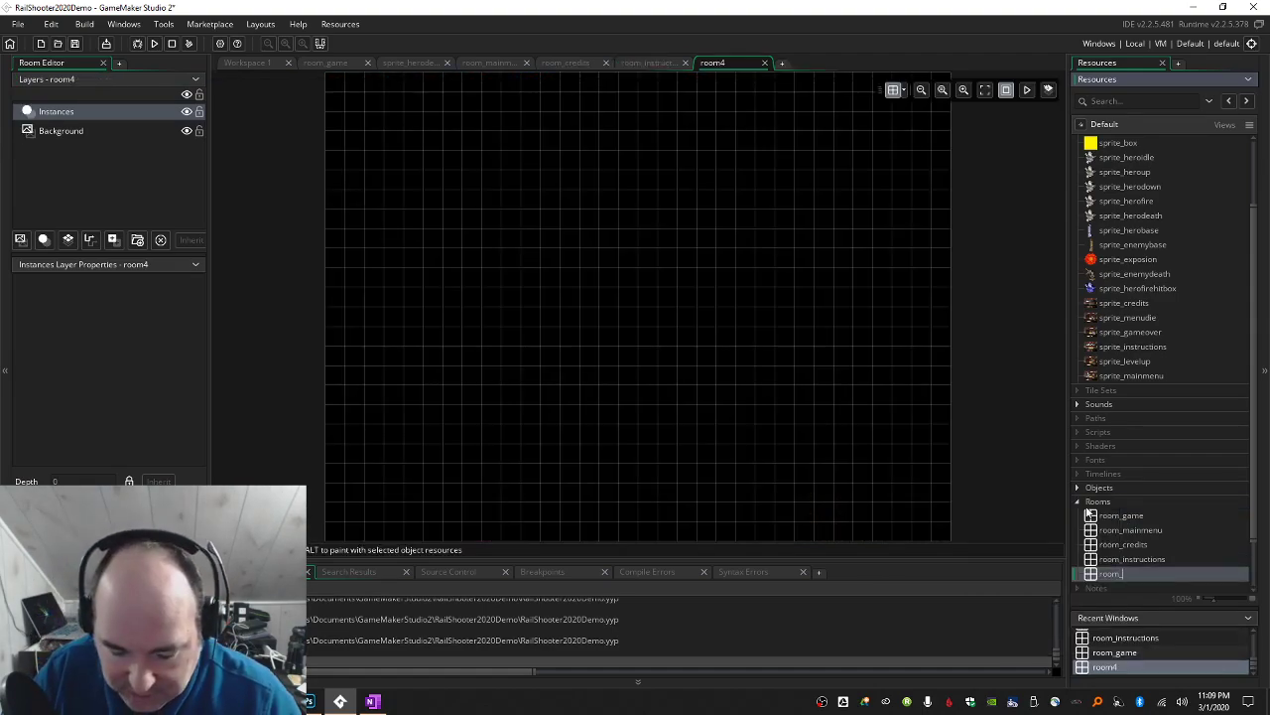
type("gameover")
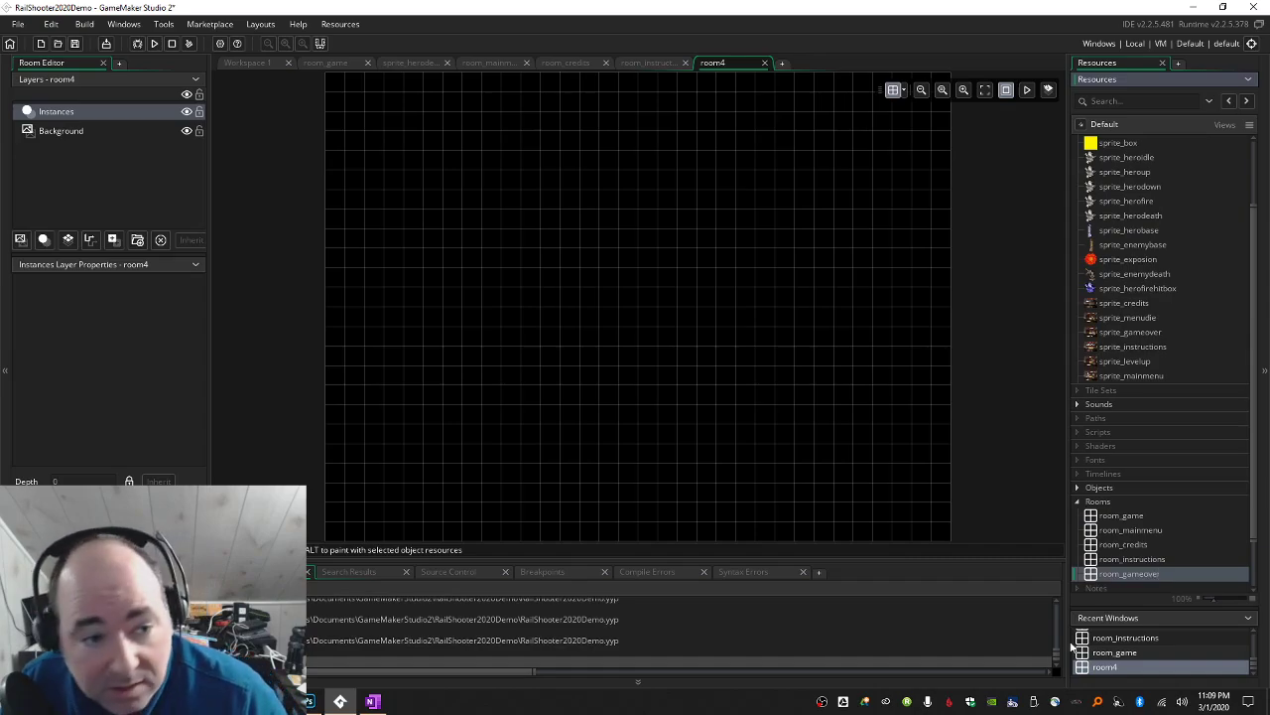
Assign sprite_gameover to the Background layer of room_gameover, and return to the Instances layer.
left_click(71, 131)
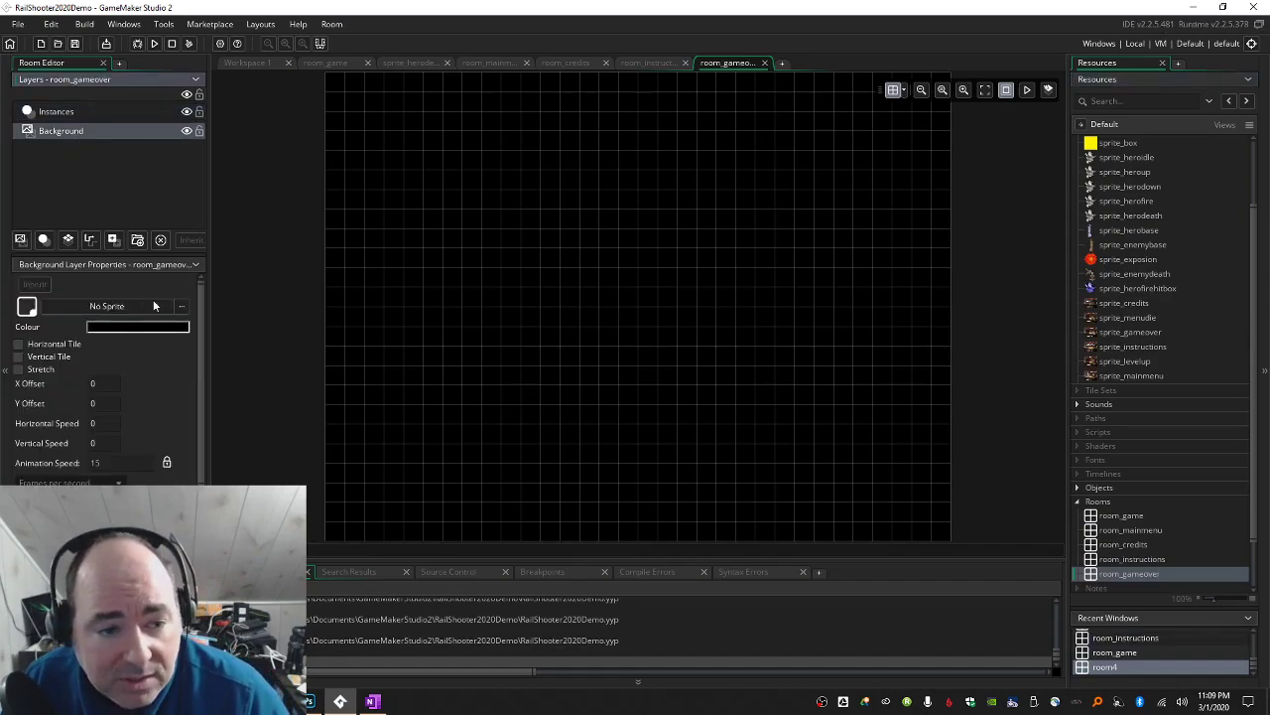
left_click(181, 306)
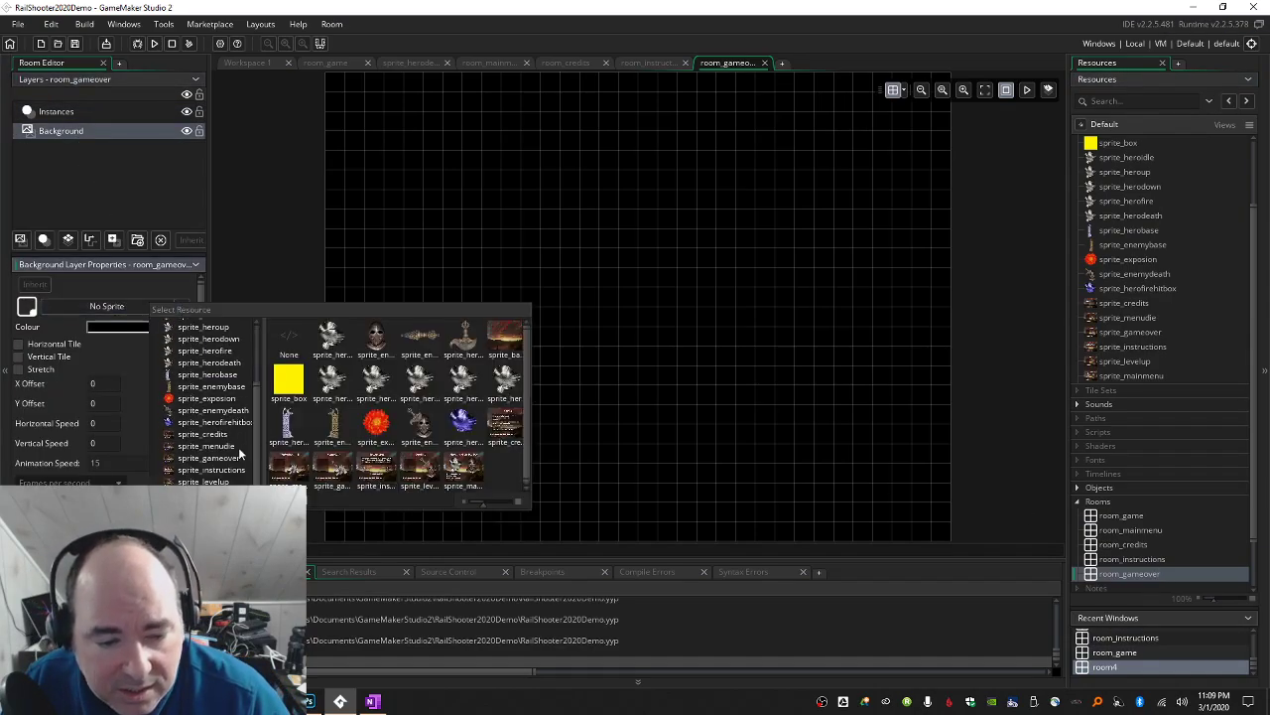
left_click(233, 458)
left_click(141, 104)
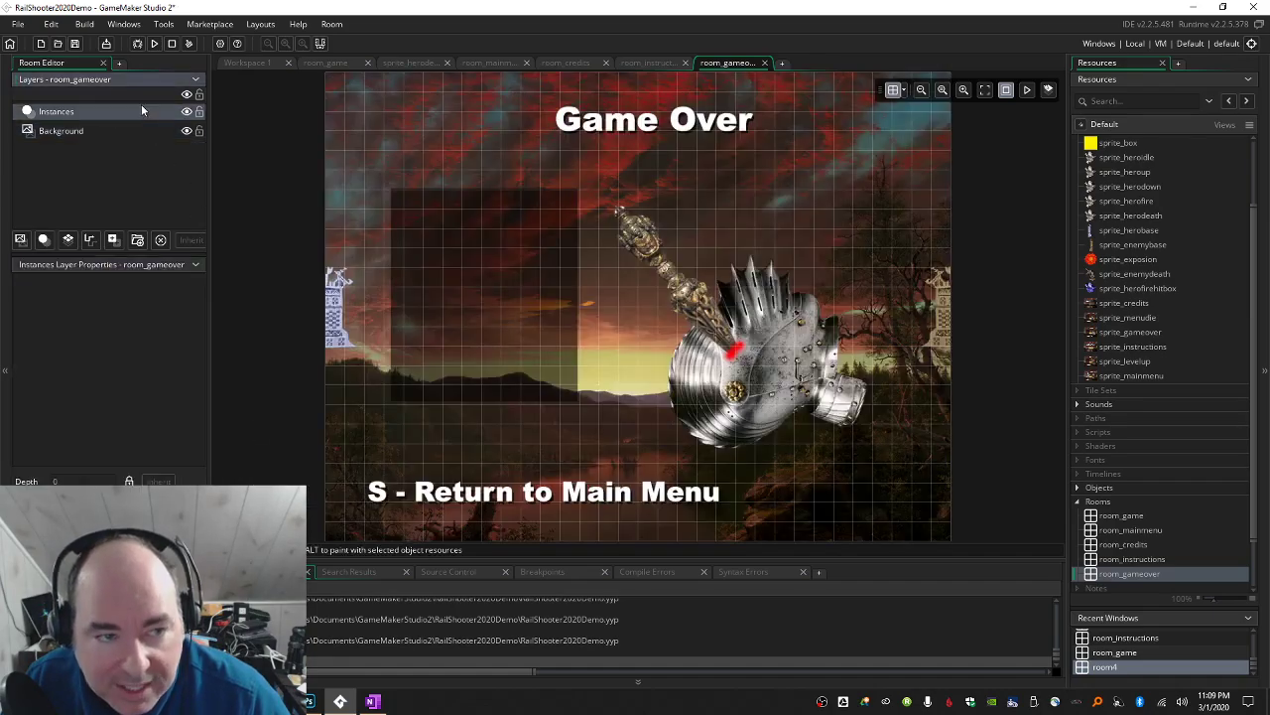
Create a room for the screen shown when the hero is hit and name it room_die.
right_click(1119, 504)
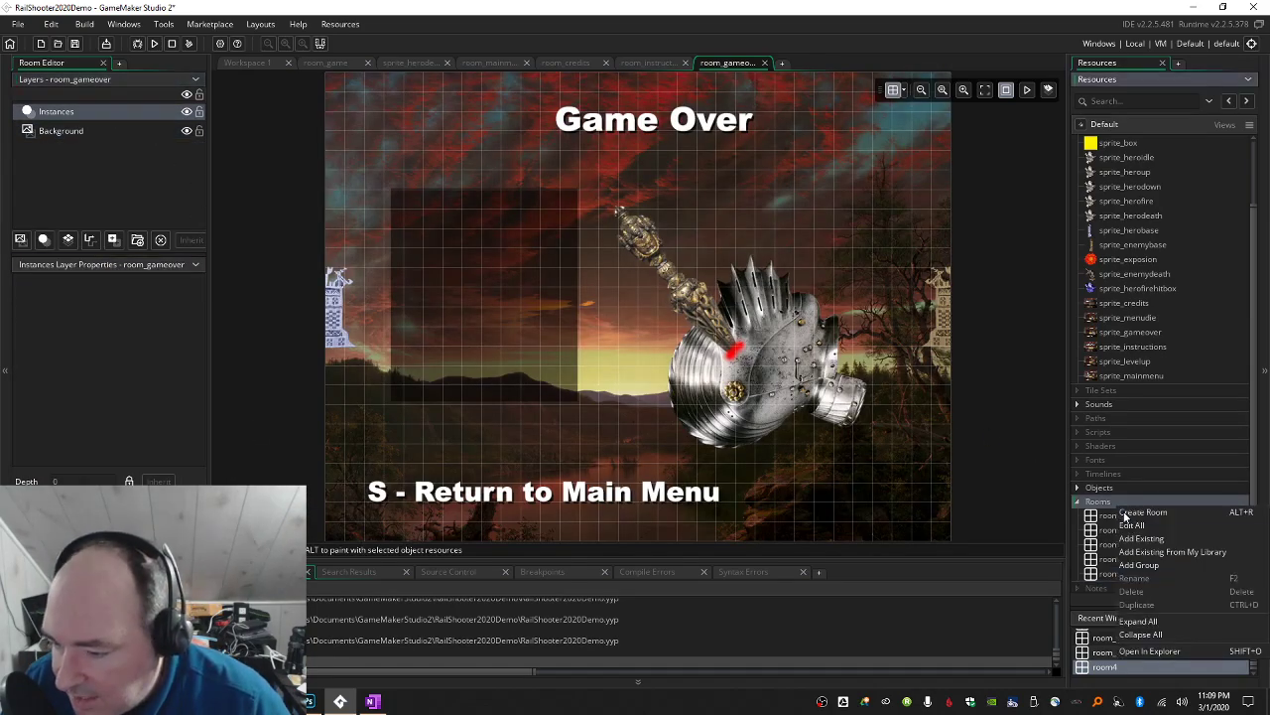
left_click(1124, 512)
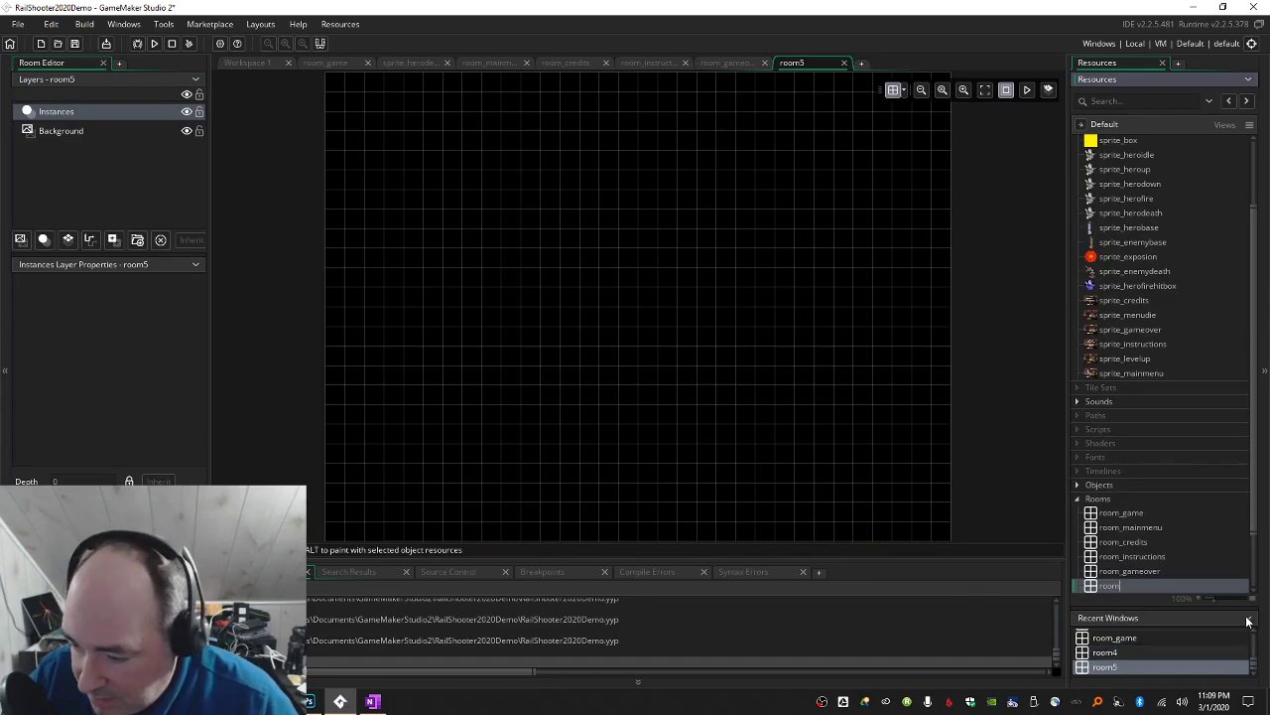
type("_die")
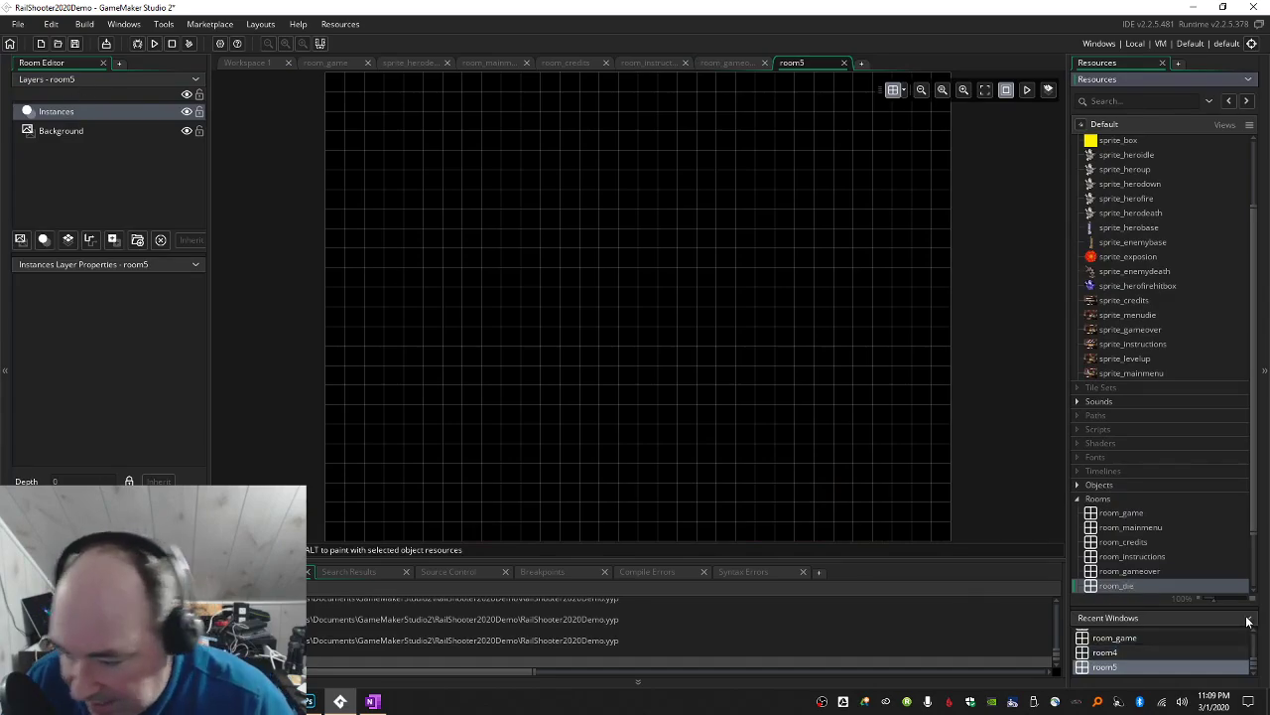
Assign sprite_menudie to the Background layer of room_die, and make the Instances layer active again.
left_click(88, 128)
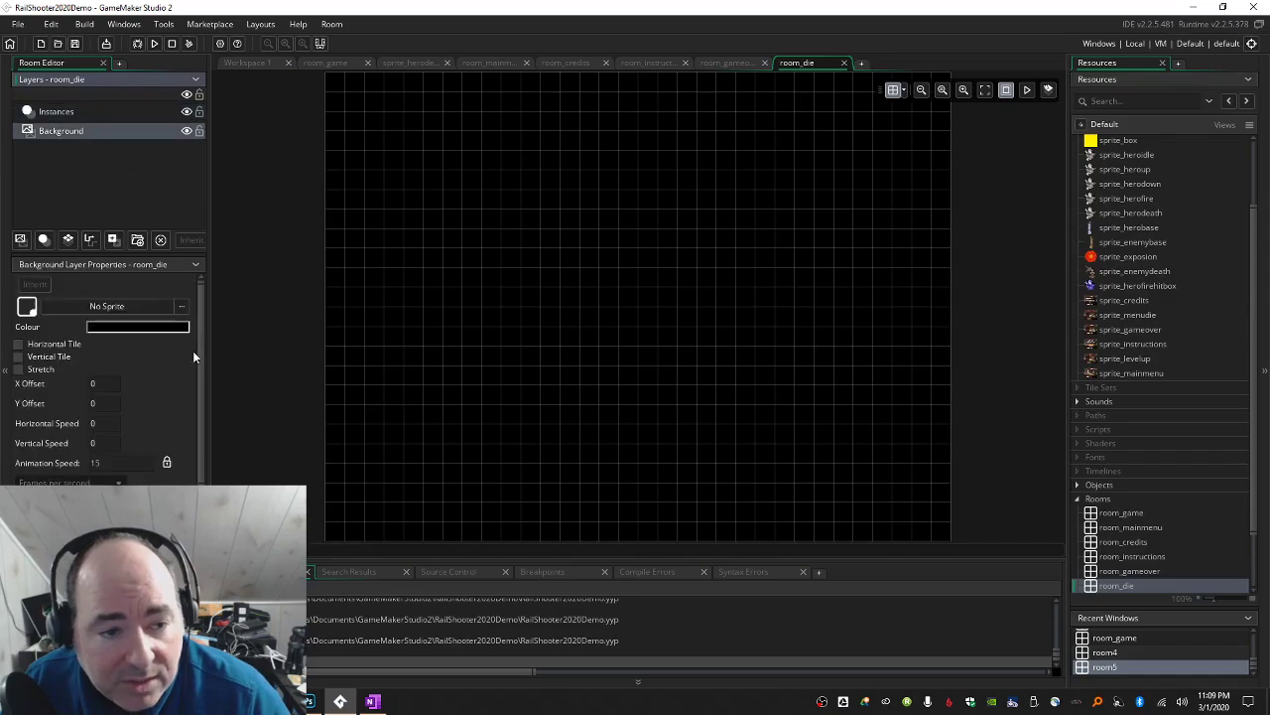
left_click(180, 305)
scroll(214, 417, "down", 2)
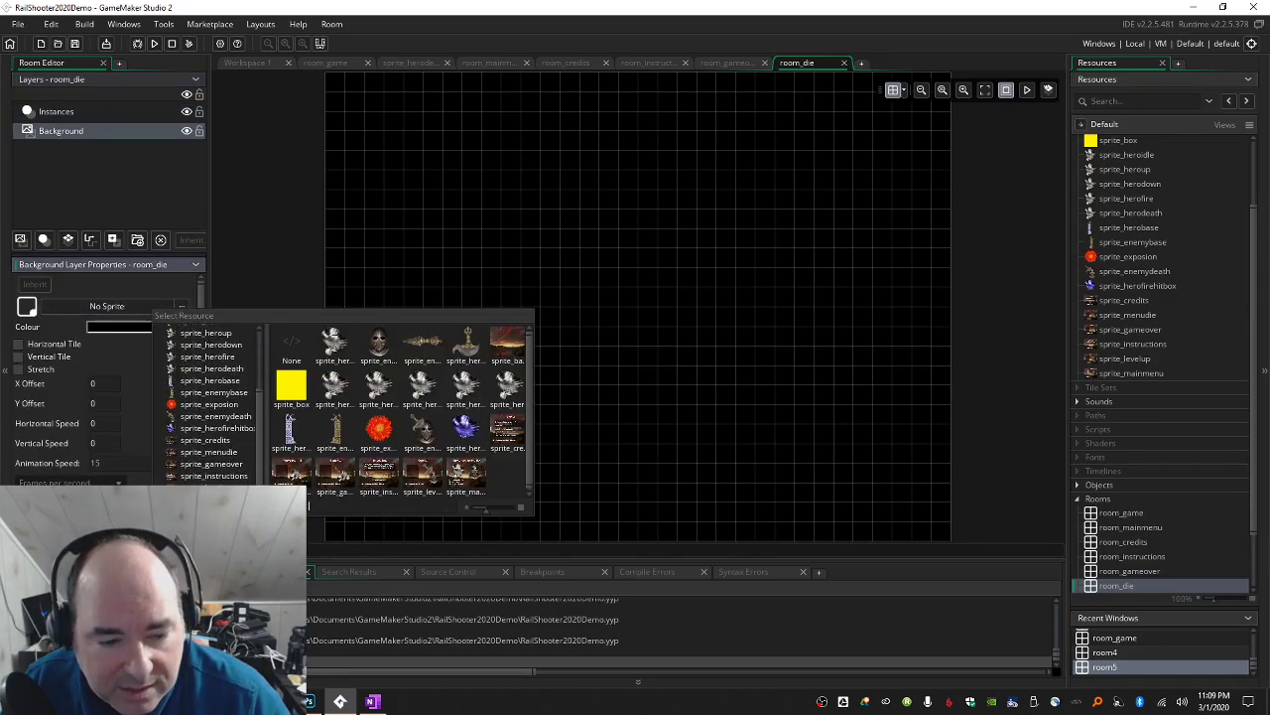
left_click(229, 452)
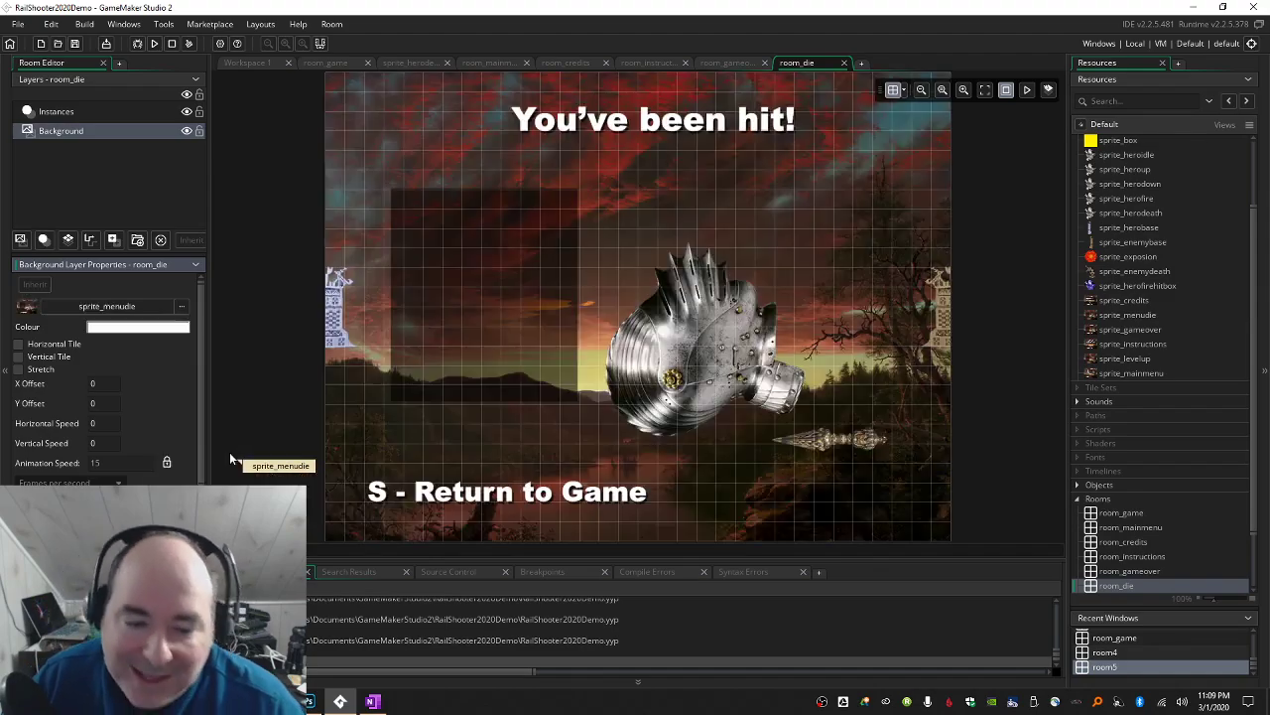
left_click(93, 113)
Create a room for the level-up screen and name it room_levelup.
right_click(1099, 499)
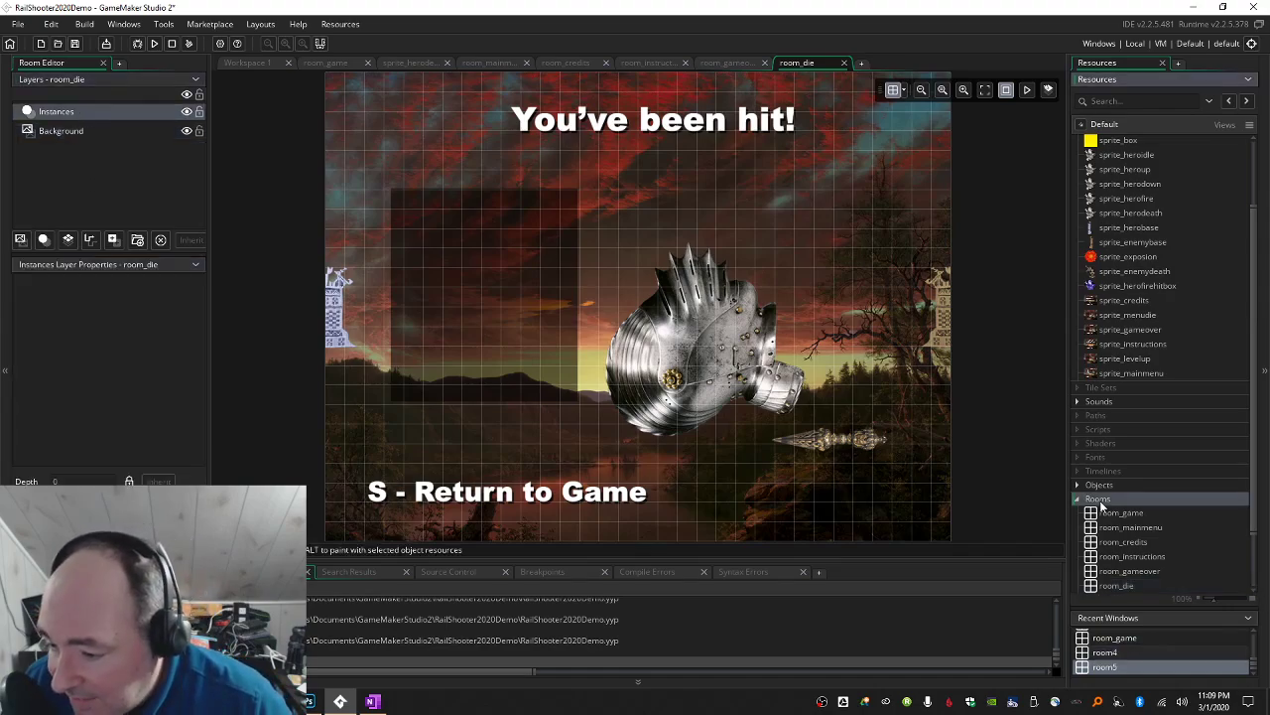
left_click(1127, 508)
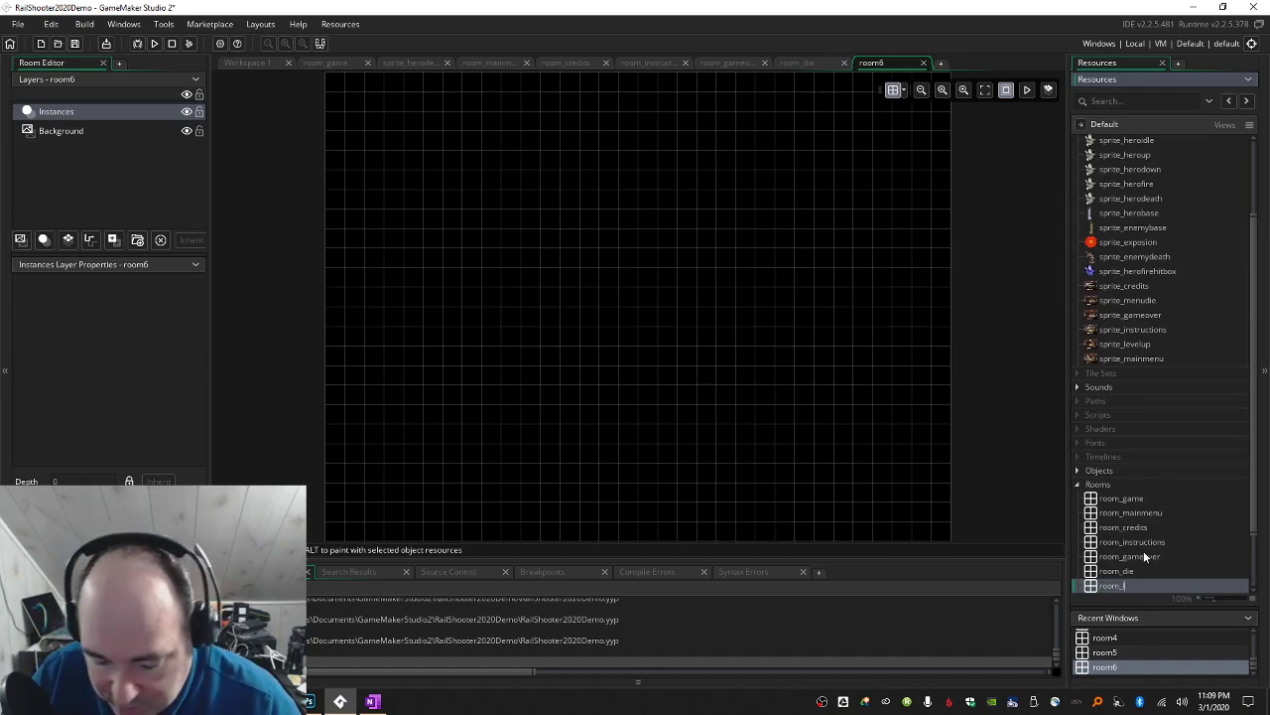
key("F2")
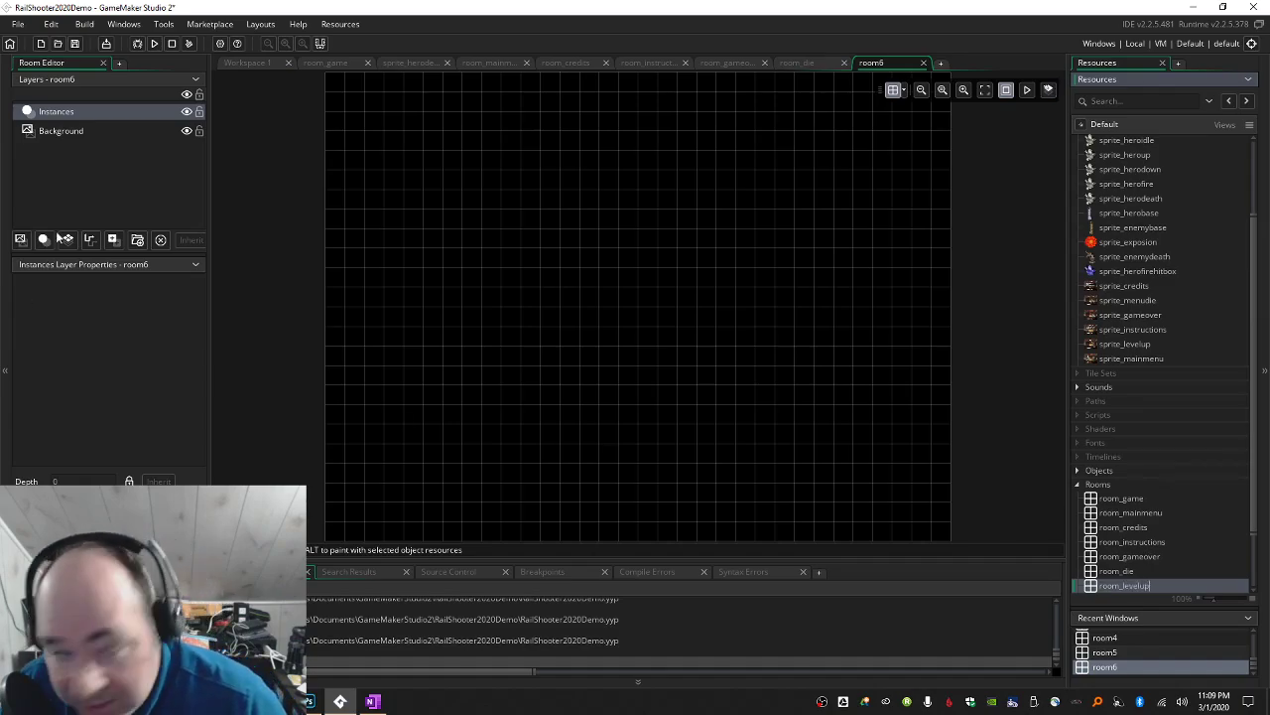
Assign sprite_levelup to the Background layer of room_levelup, and return to the Instances layer.
left_click(71, 131)
left_click(137, 308)
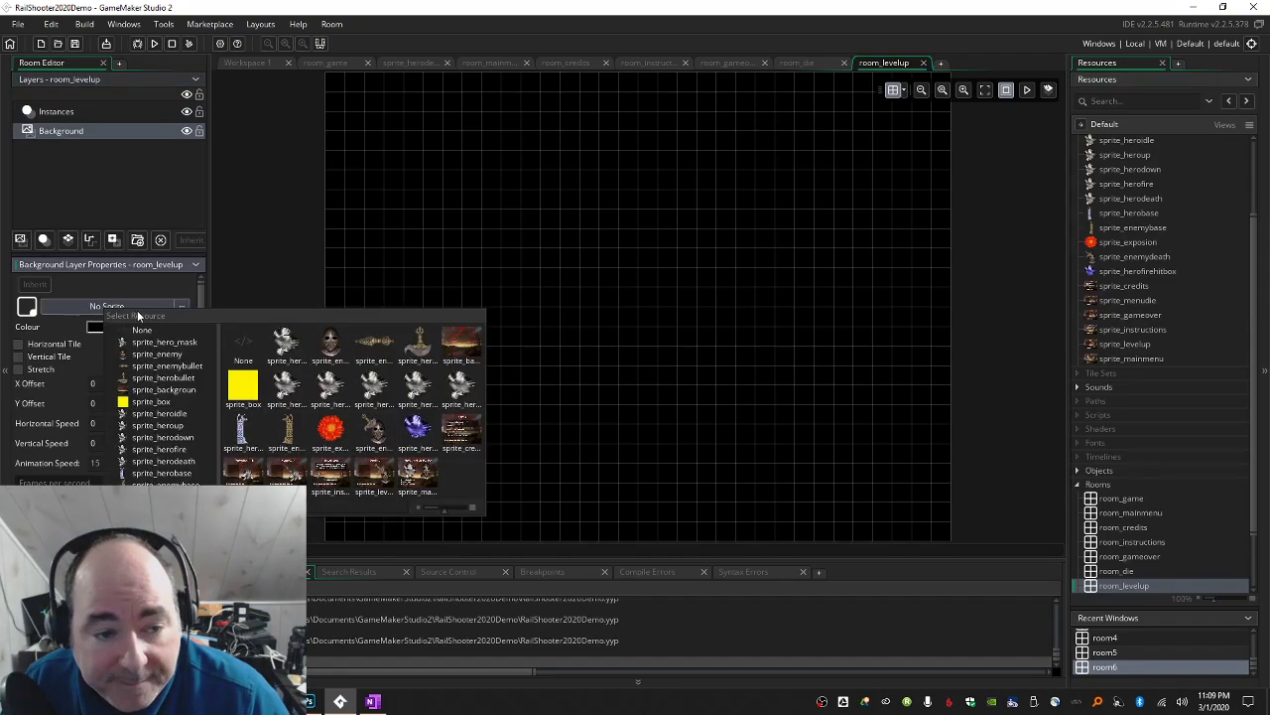
scroll(147, 458, "down", 2)
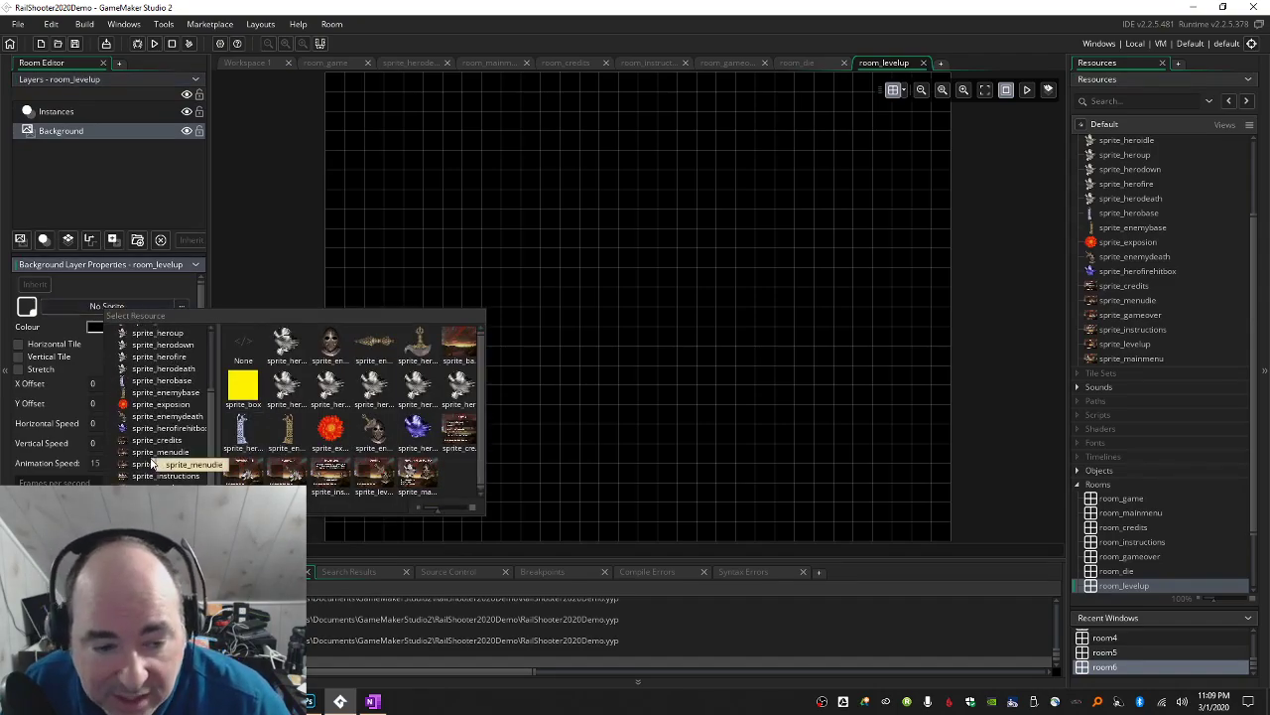
left_click(166, 481)
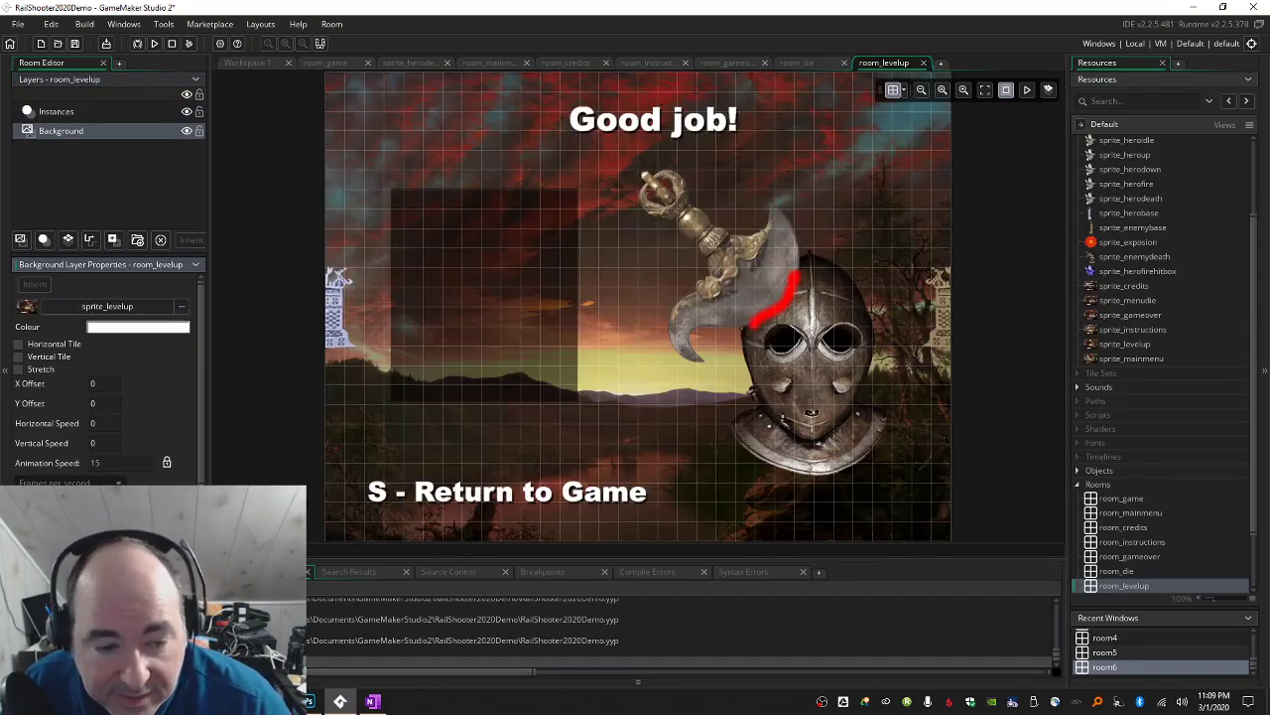
left_click(113, 113)
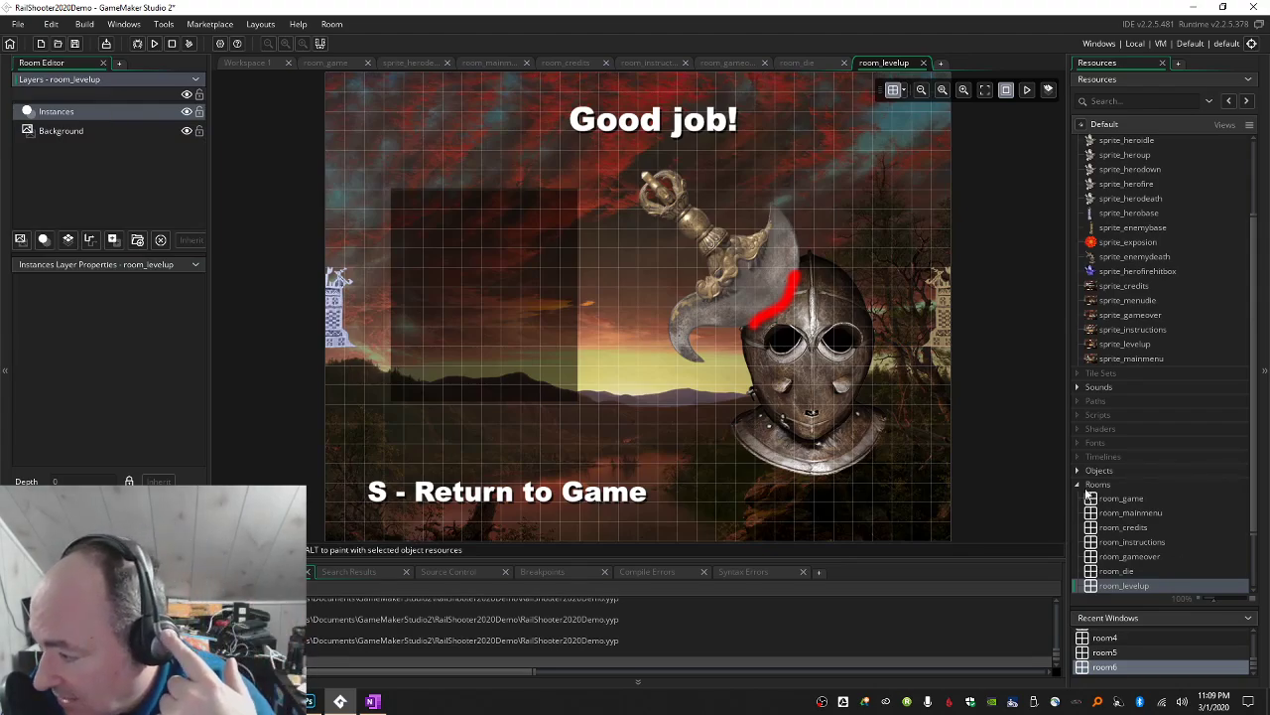
Move room_mainmenu above room_game in the Rooms group so it is the first room, without setting any room inheritance.
left_click(1136, 514)
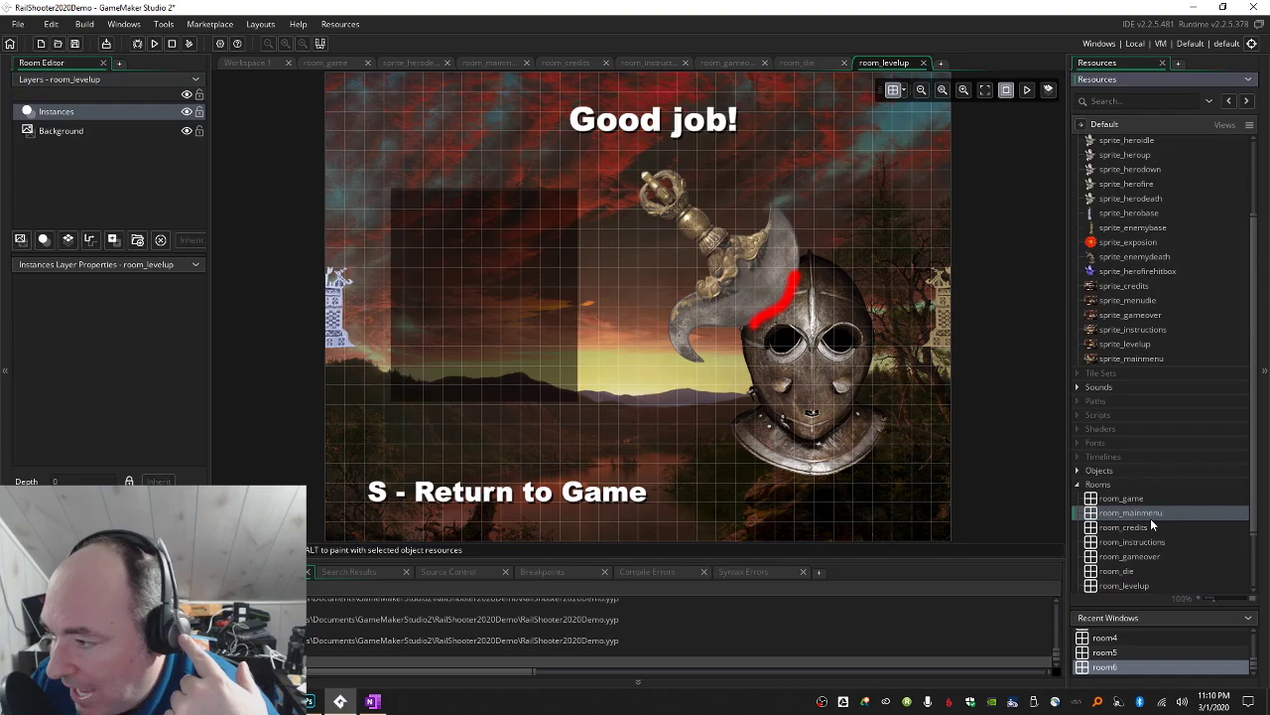
left_click_drag(1151, 520, 1154, 489)
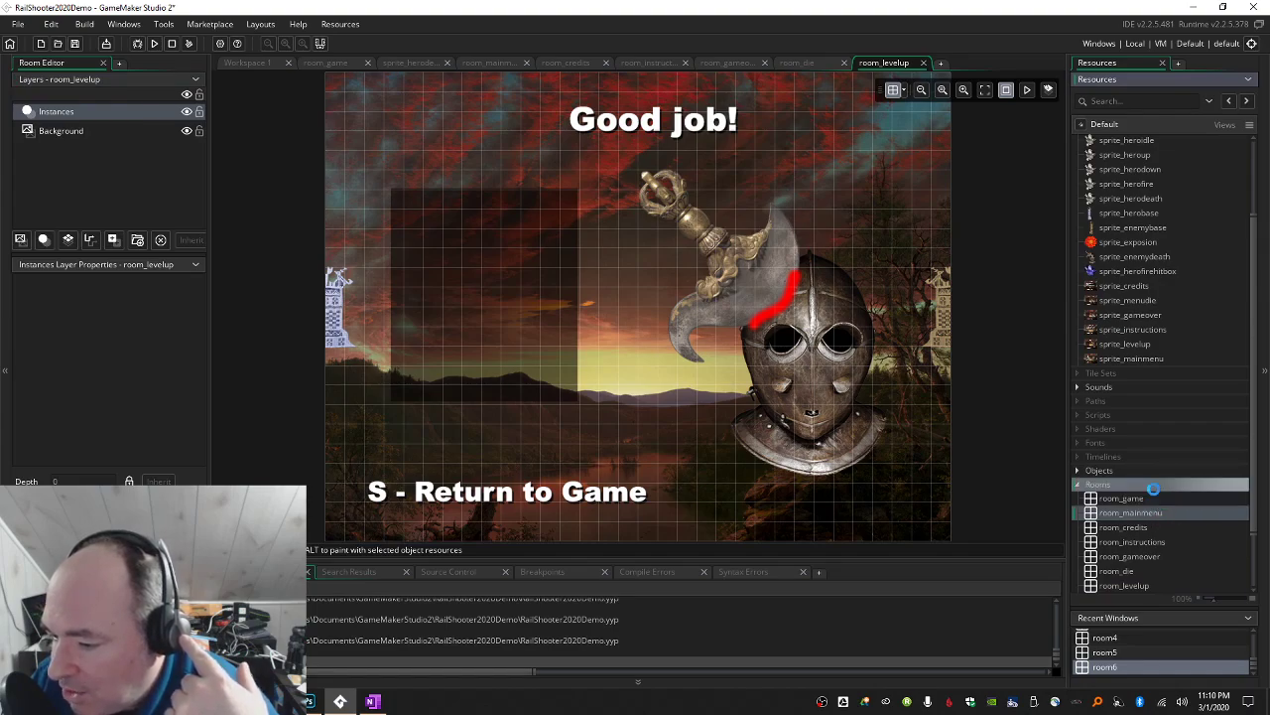
left_click_drag(1151, 586, 1150, 494)
left_click(734, 375)
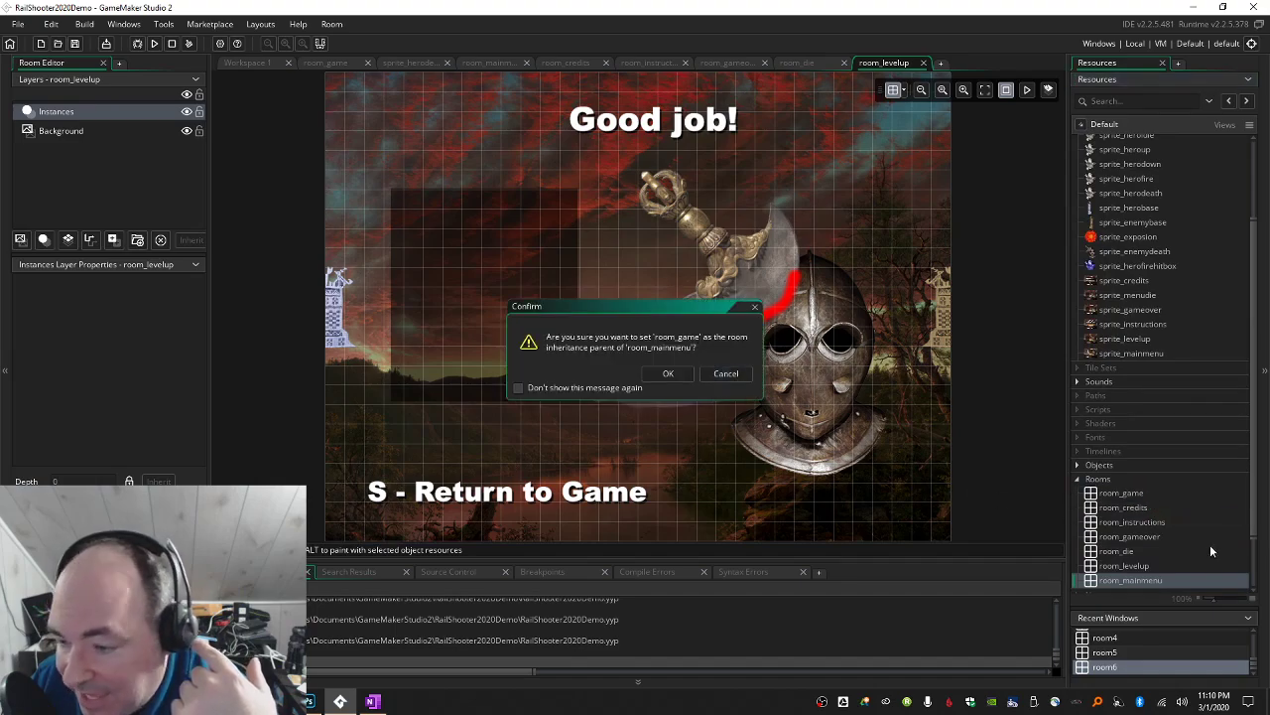
left_click_drag(1154, 573, 1147, 484)
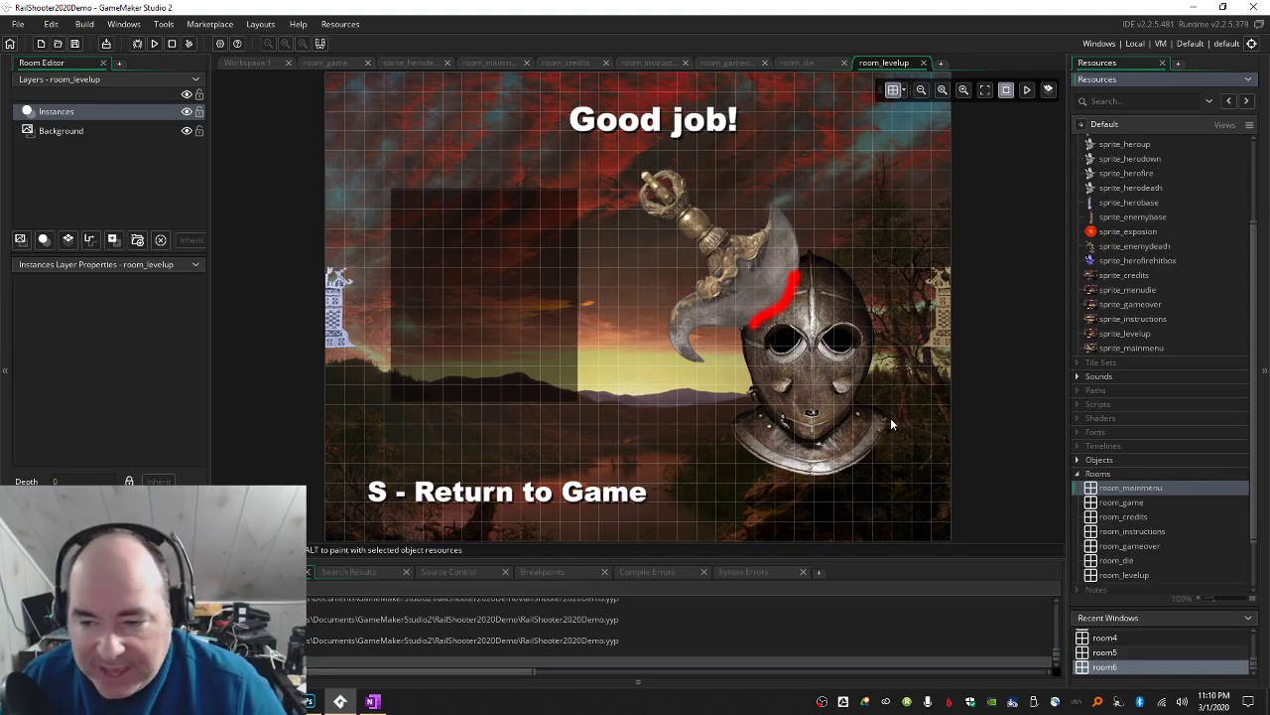
Run the game to check which room it starts in, and close the game window.
left_click(155, 45)
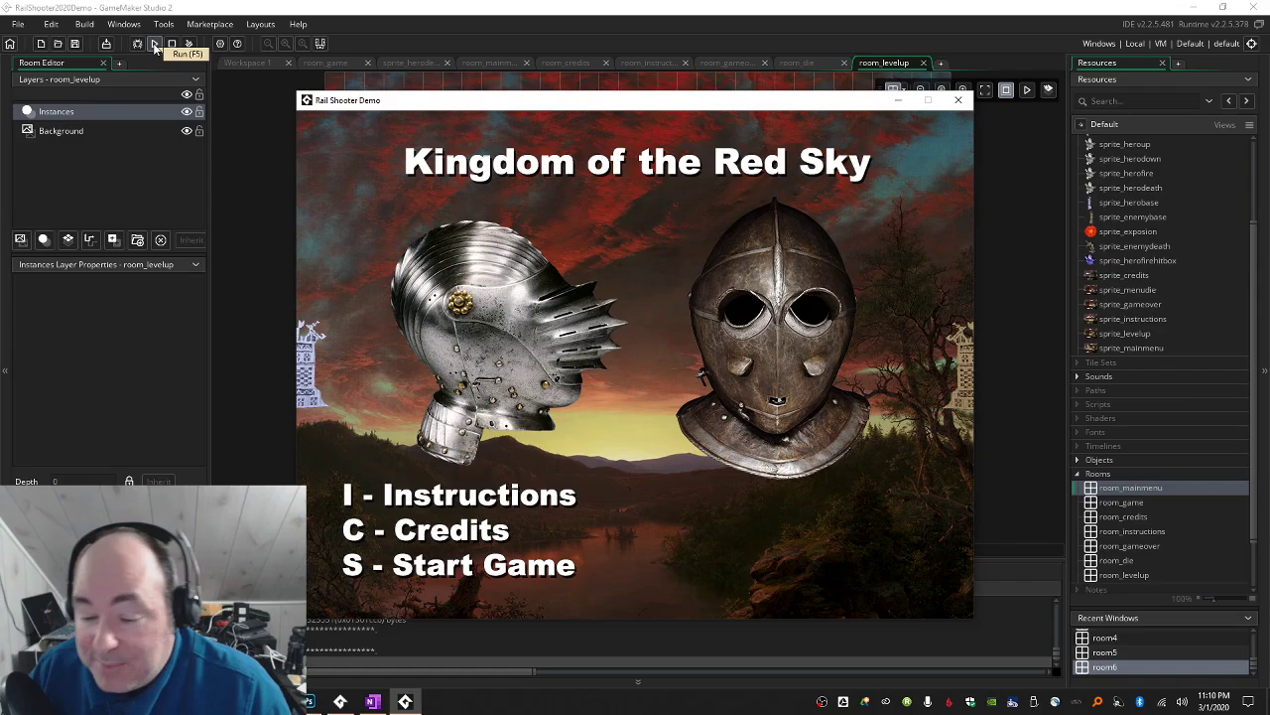
left_click(959, 101)
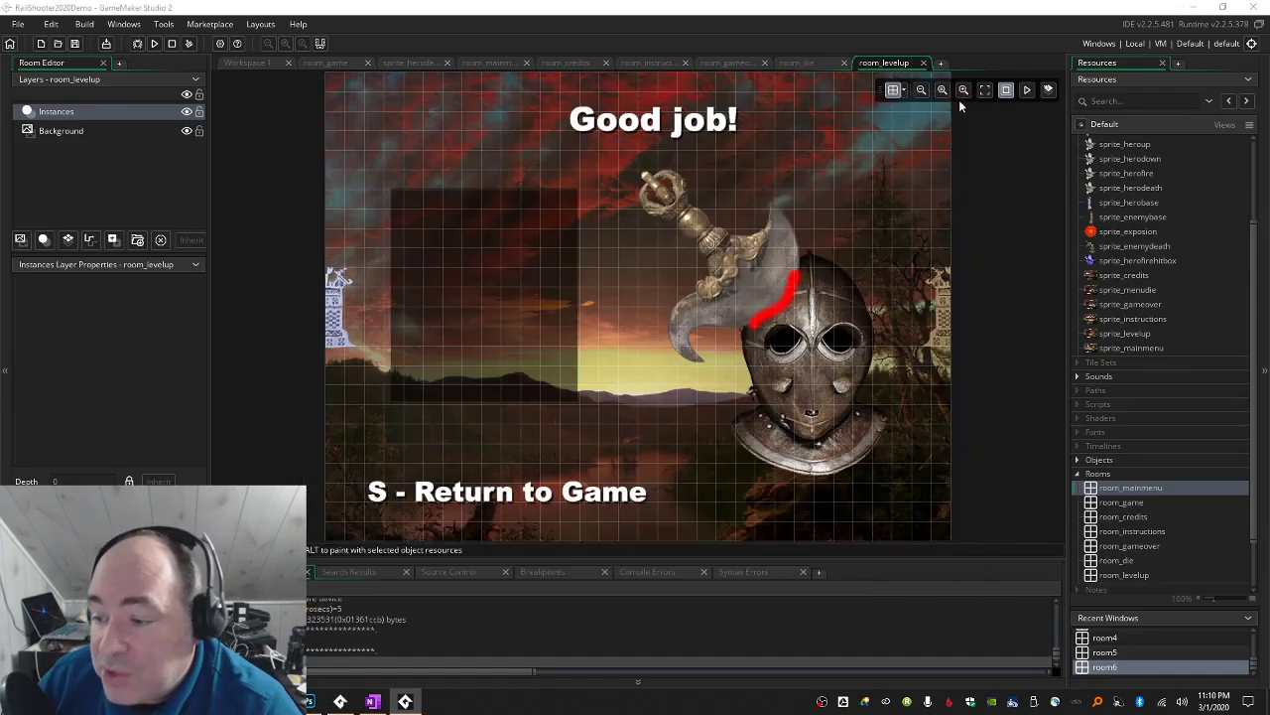
Expand the Objects group in the project resources, and switch to Photoshop to close it.
left_click(1079, 460)
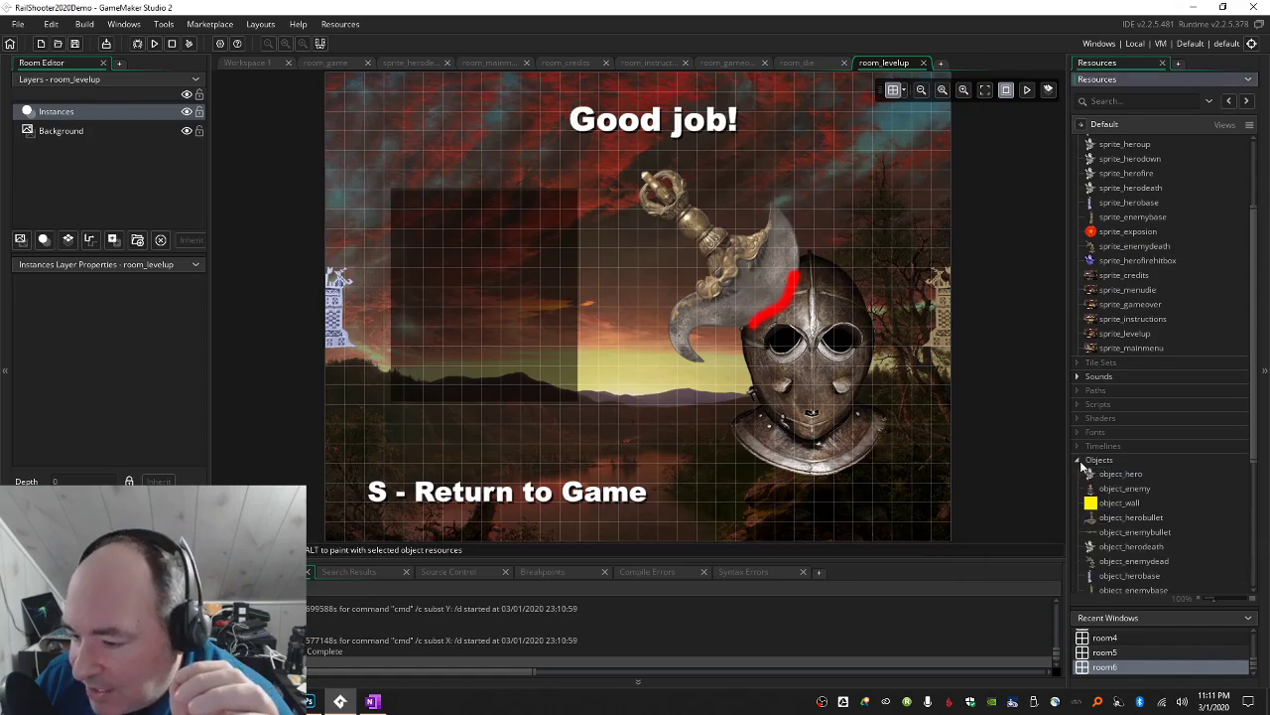
scroll(1080, 461, "down", 3)
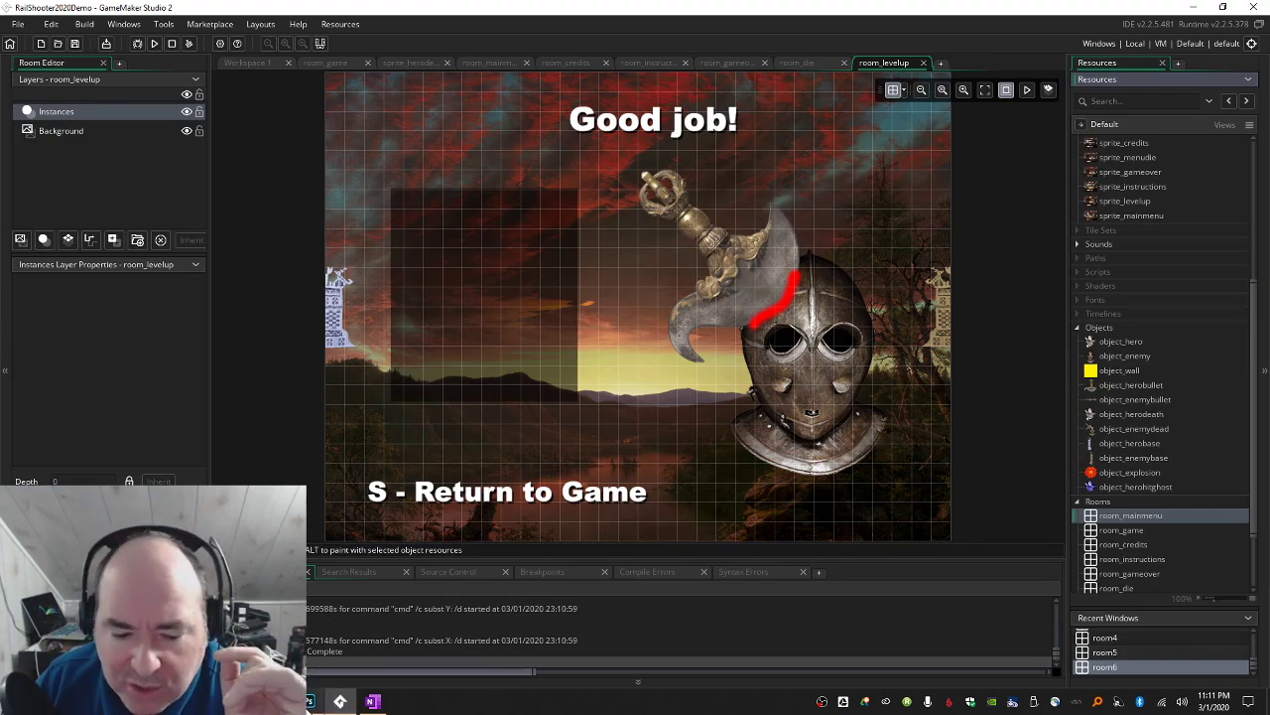
left_click(308, 701)
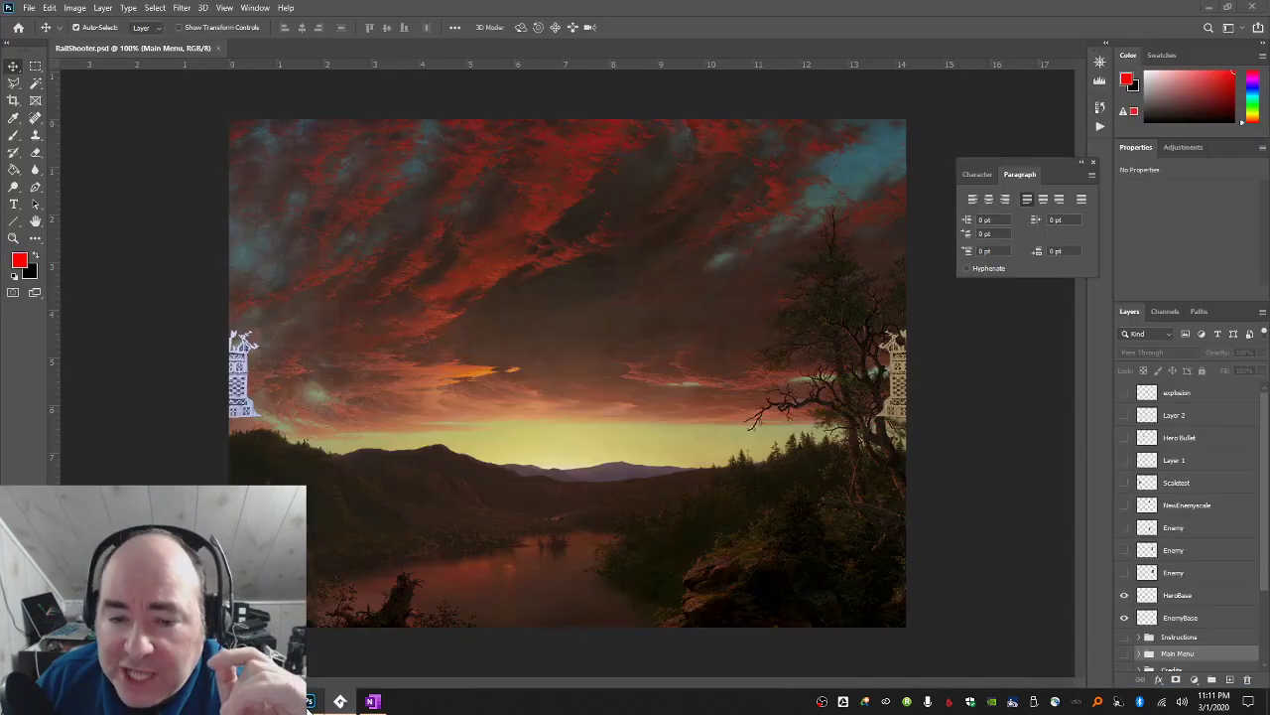
left_click(1255, 8)
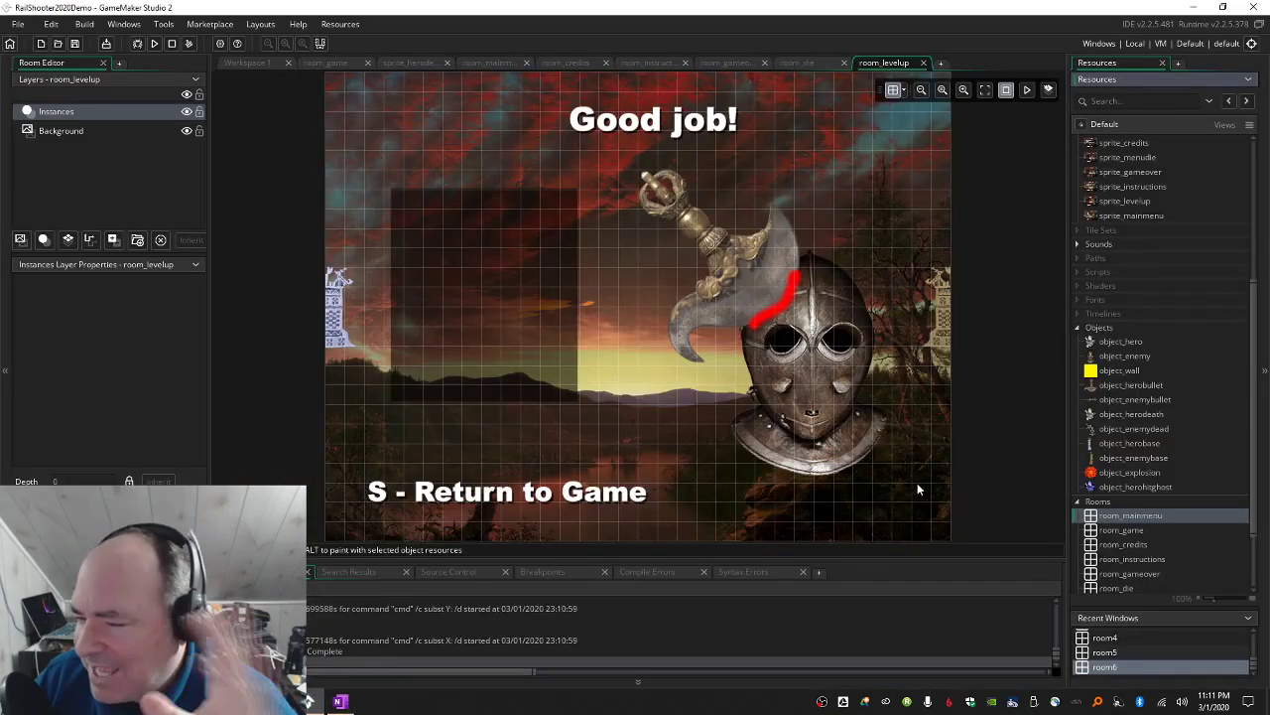
Open room_mainmenu to view its menu options, and create a new object named object_mainmenu.
double_click(1130, 516)
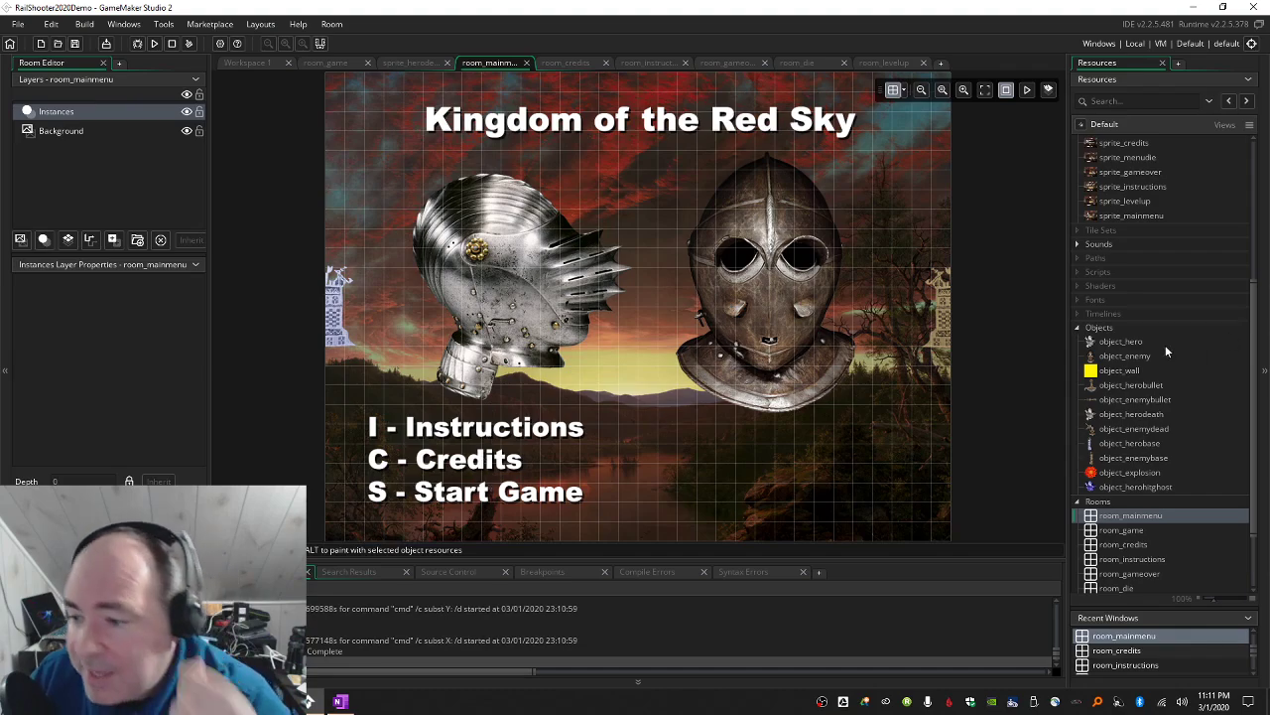
right_click(1114, 328)
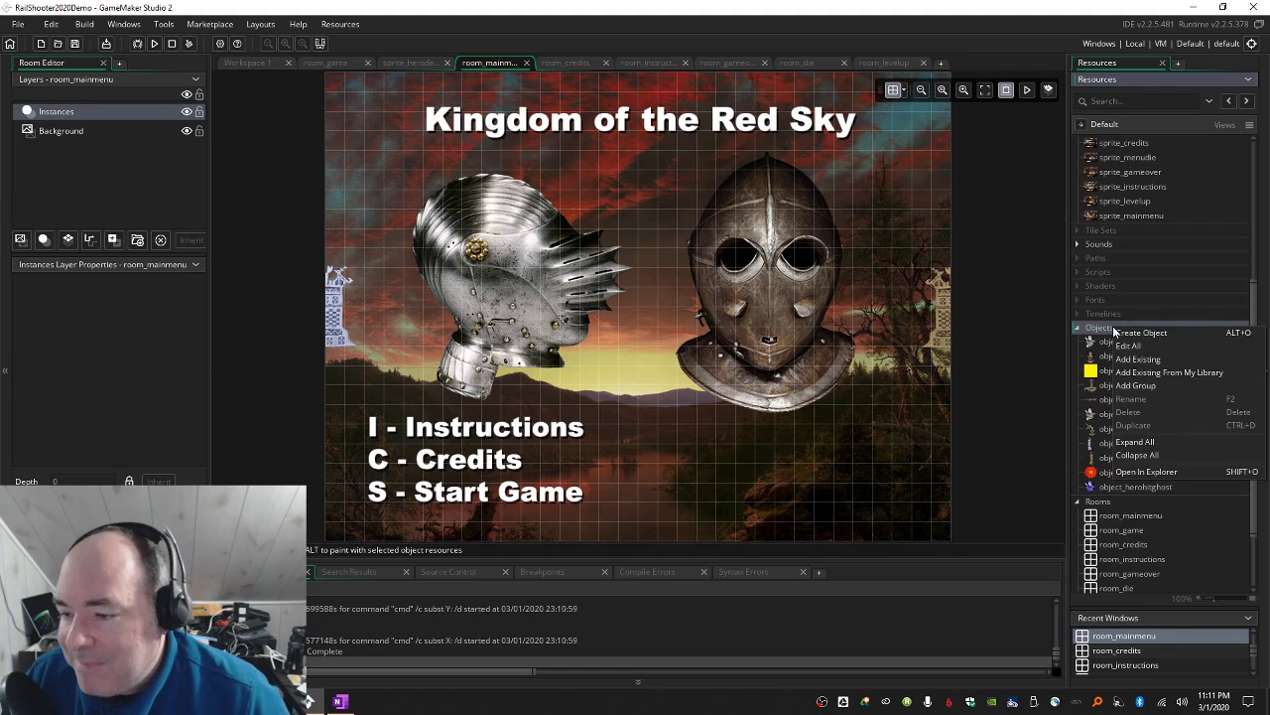
left_click(1131, 333)
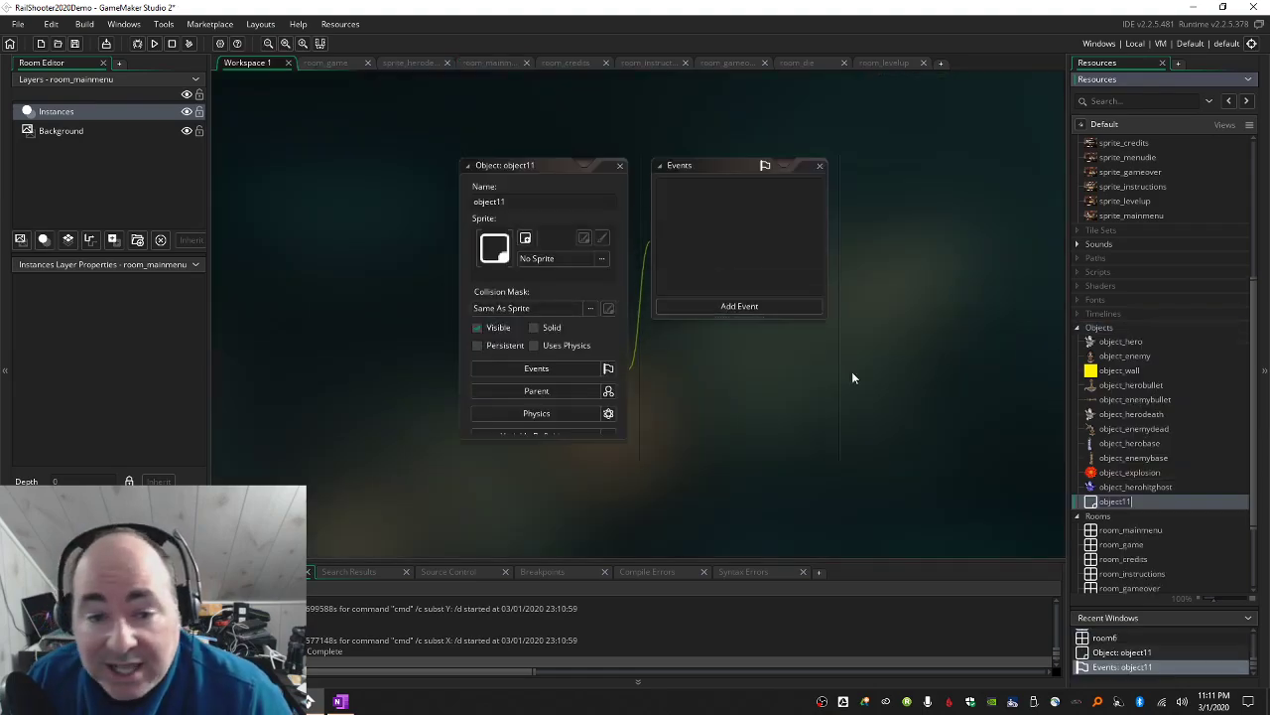
double_click(533, 203)
key("BackSpace")
type("o")
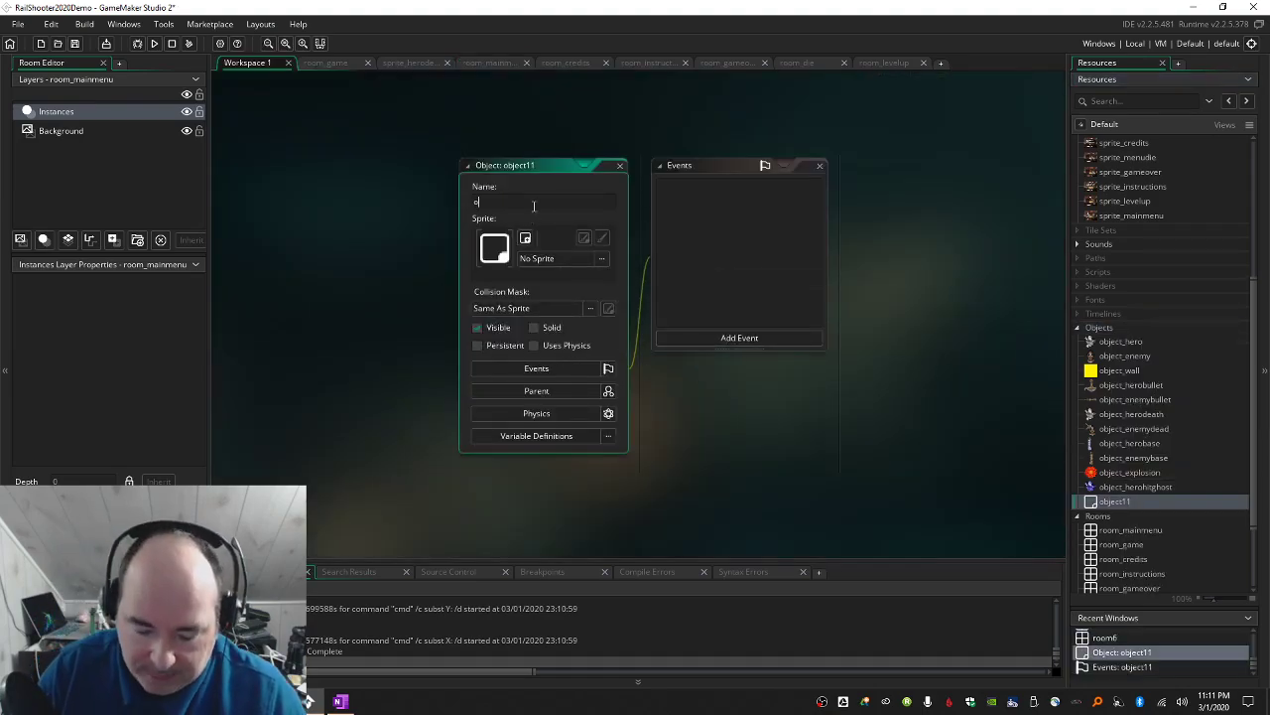
type("bject")
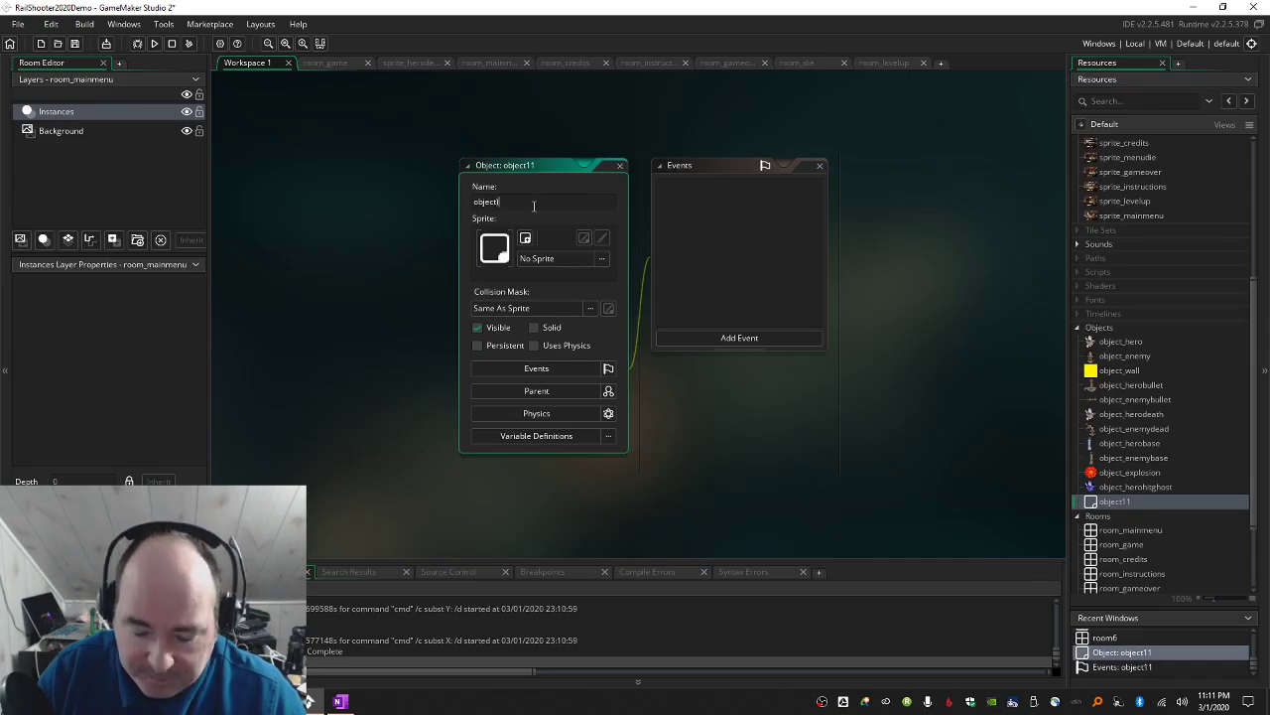
type("_mainmenu")
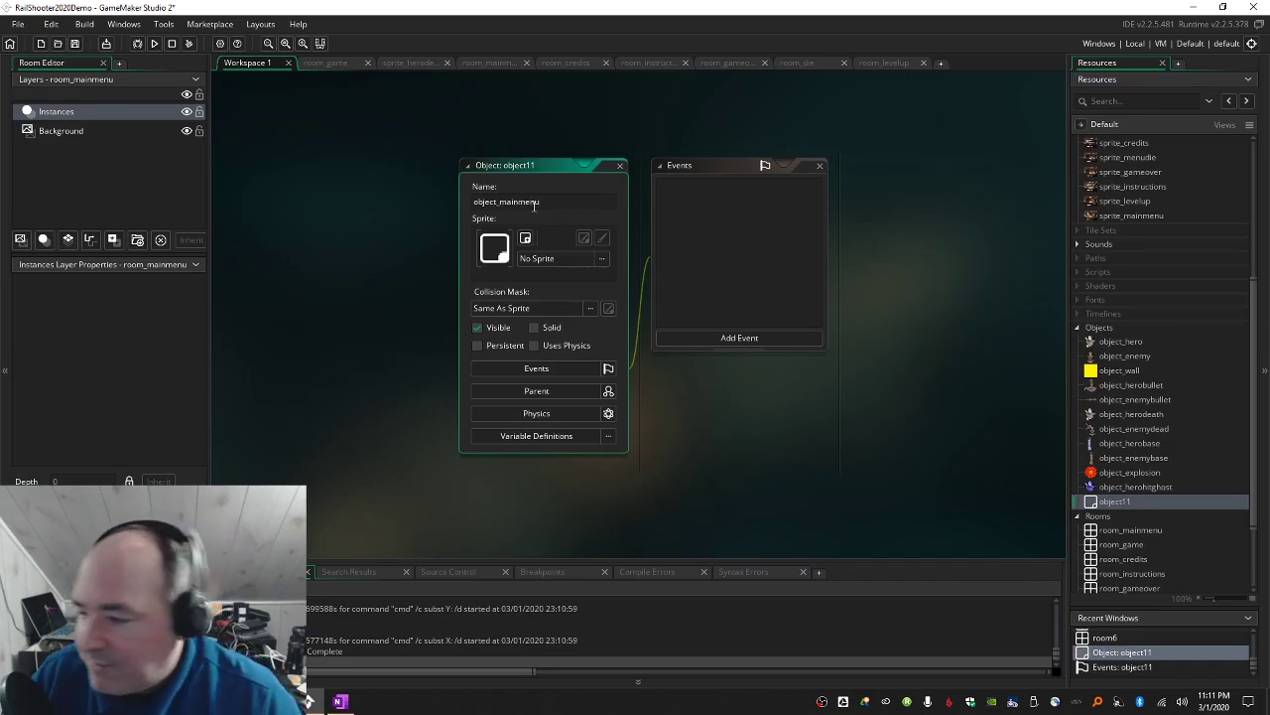
Add a Key Up event for the letter S to object_mainmenu.
left_click(745, 339)
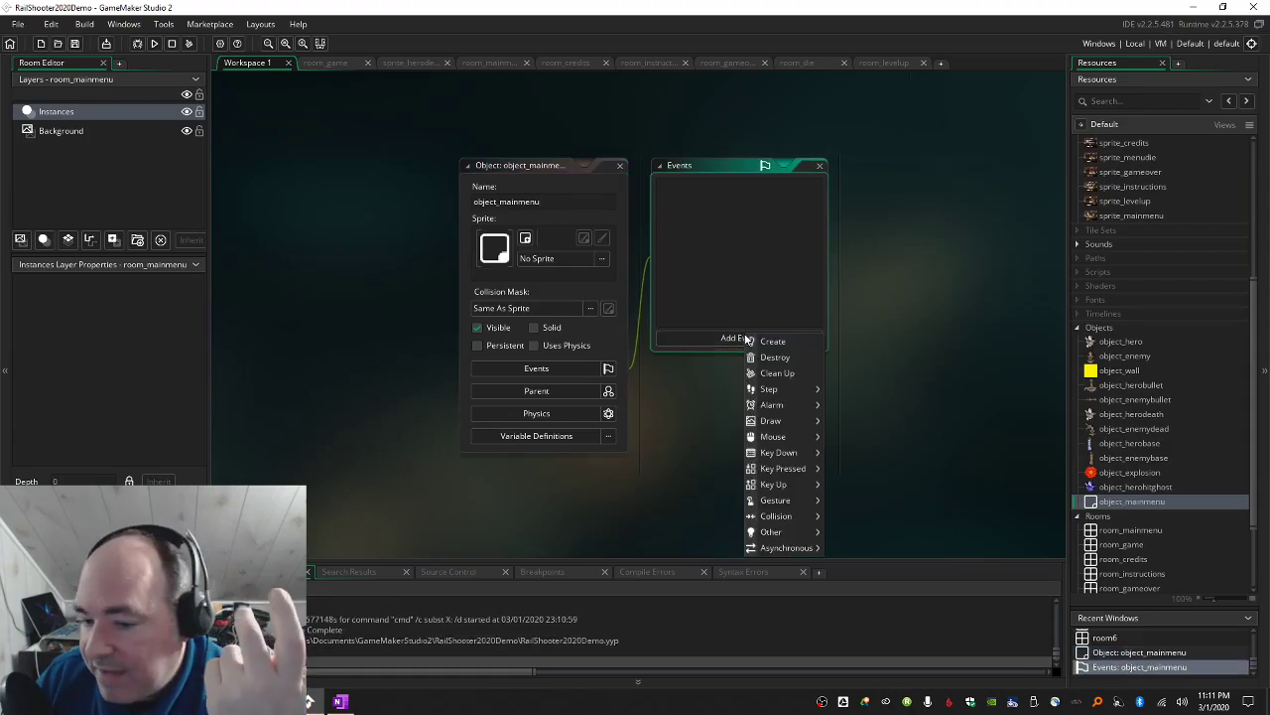
mouse_move(798, 468)
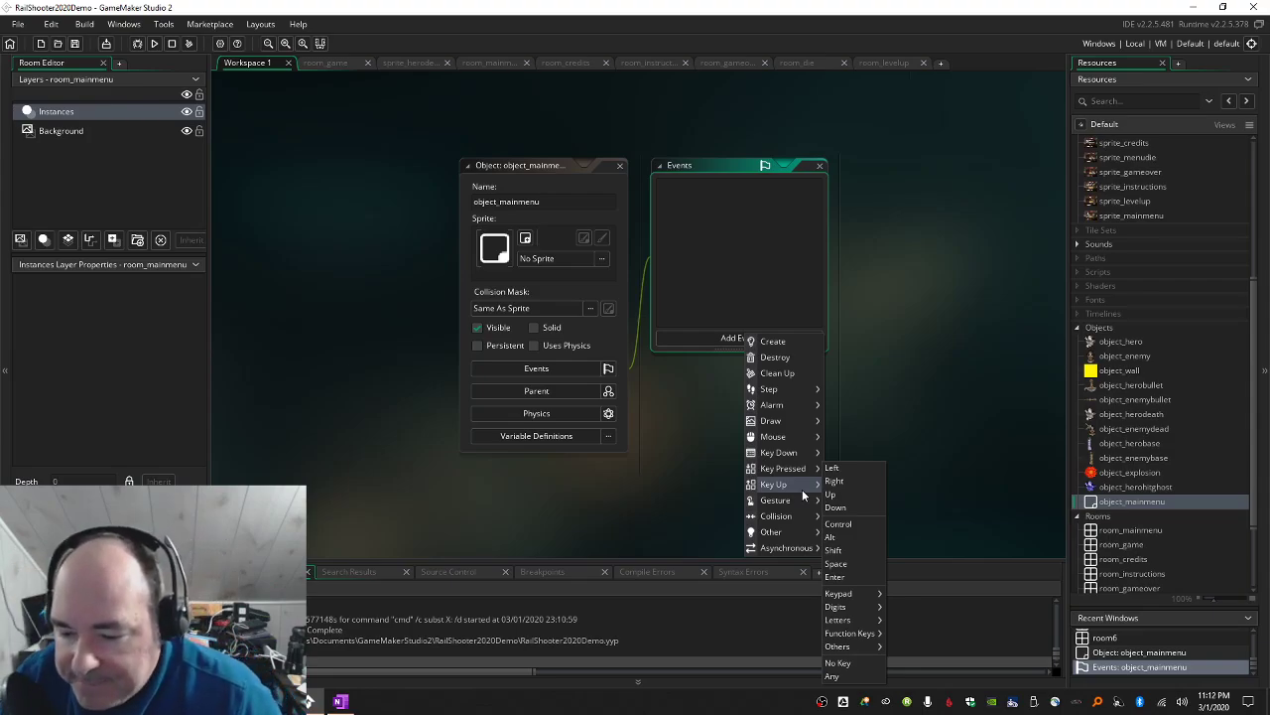
mouse_move(855, 622)
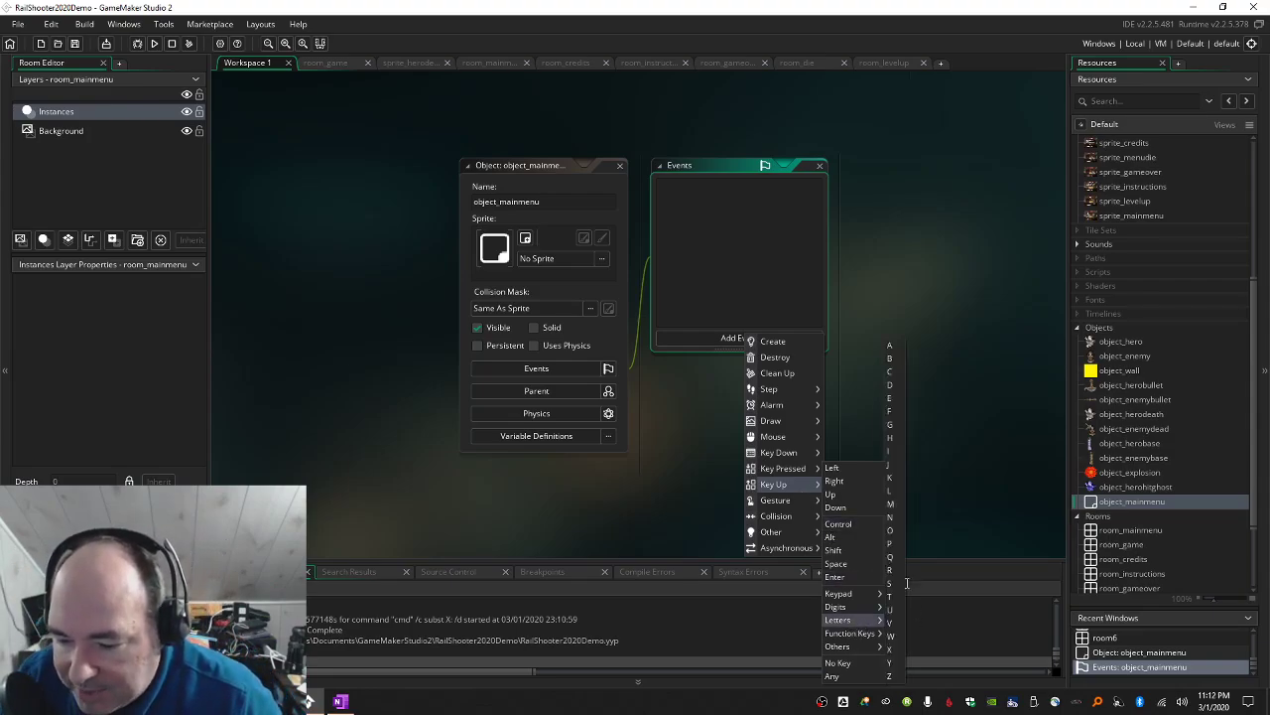
left_click(890, 583)
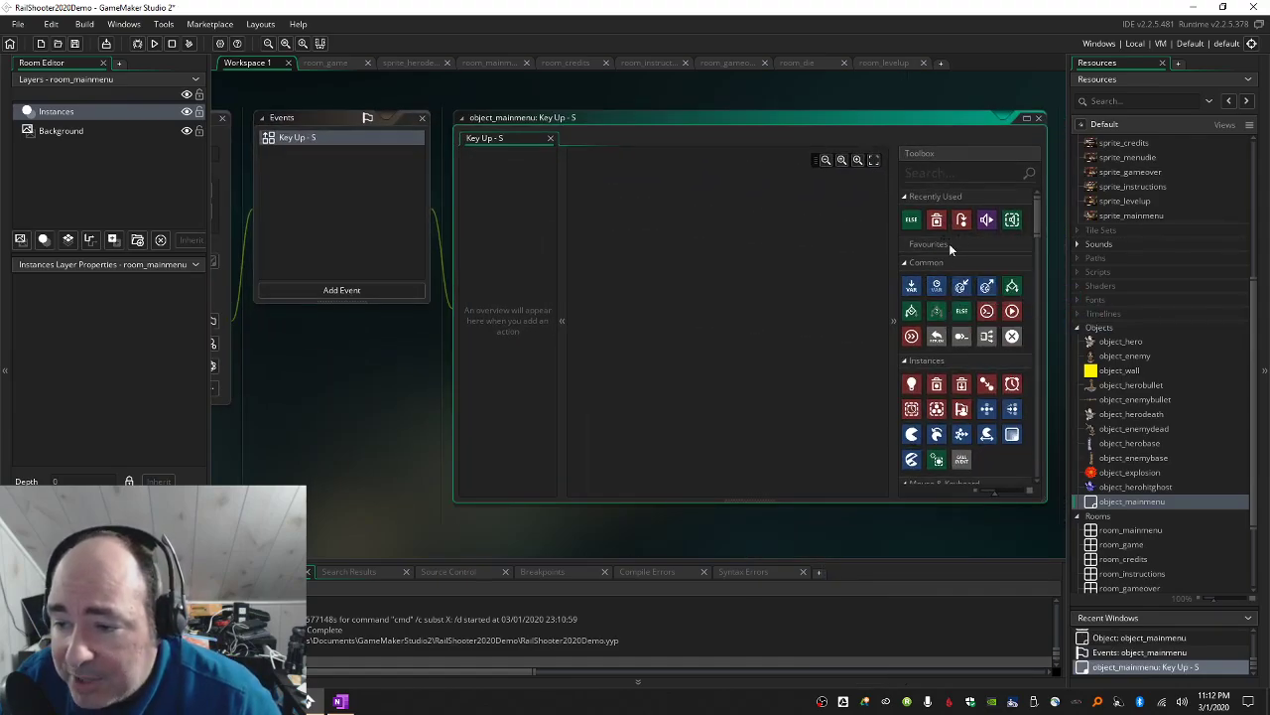
Add a Go To Room action to the Key Up - S event with room_game as its room.
left_click(949, 171)
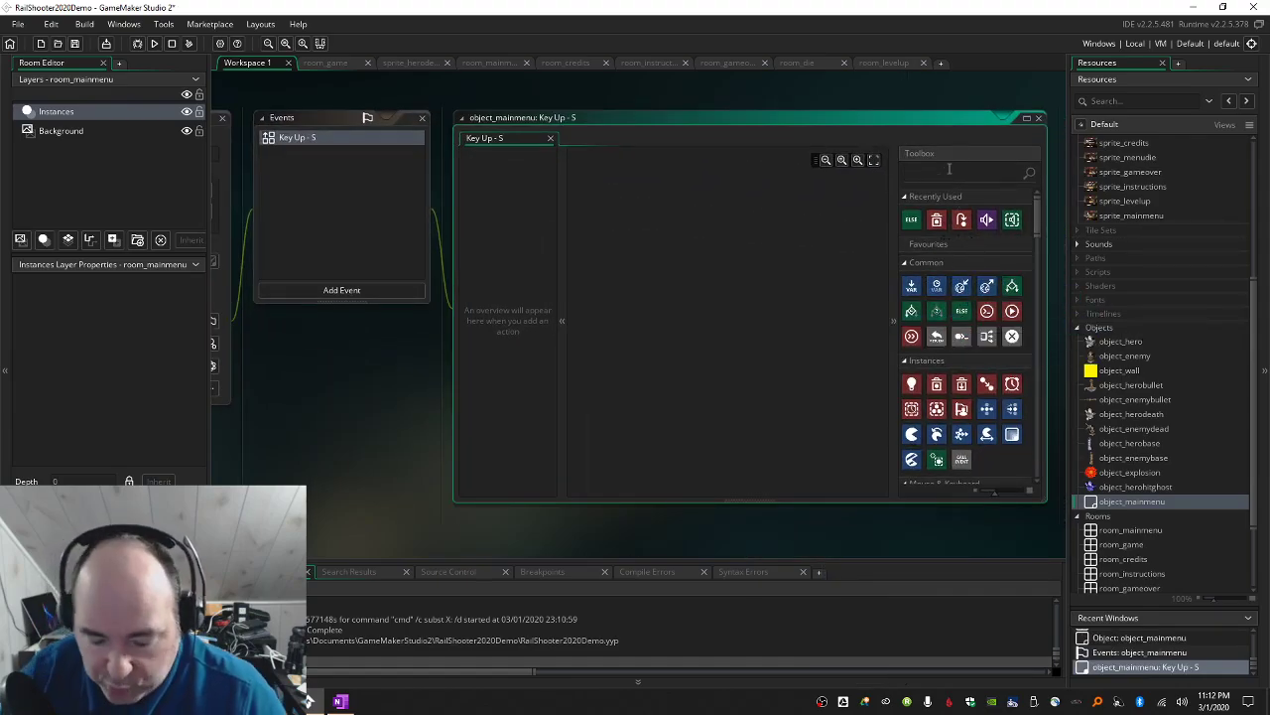
type("room")
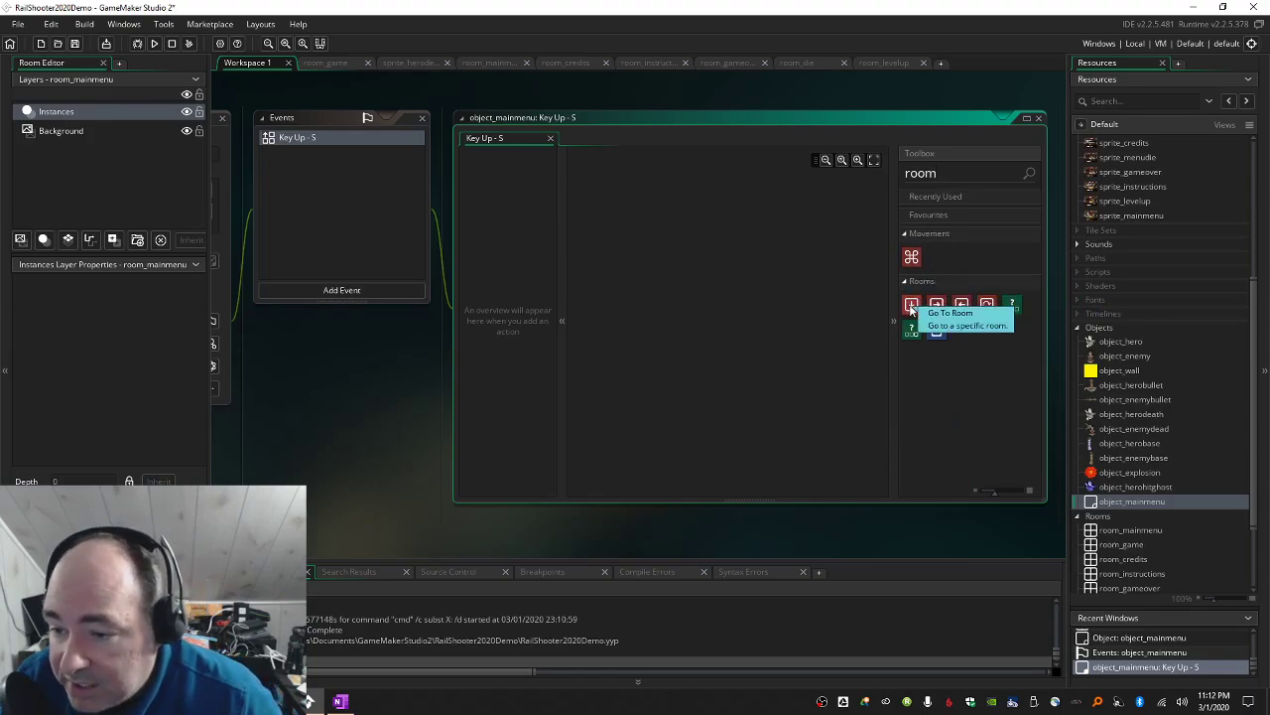
left_click_drag(911, 304, 650, 243)
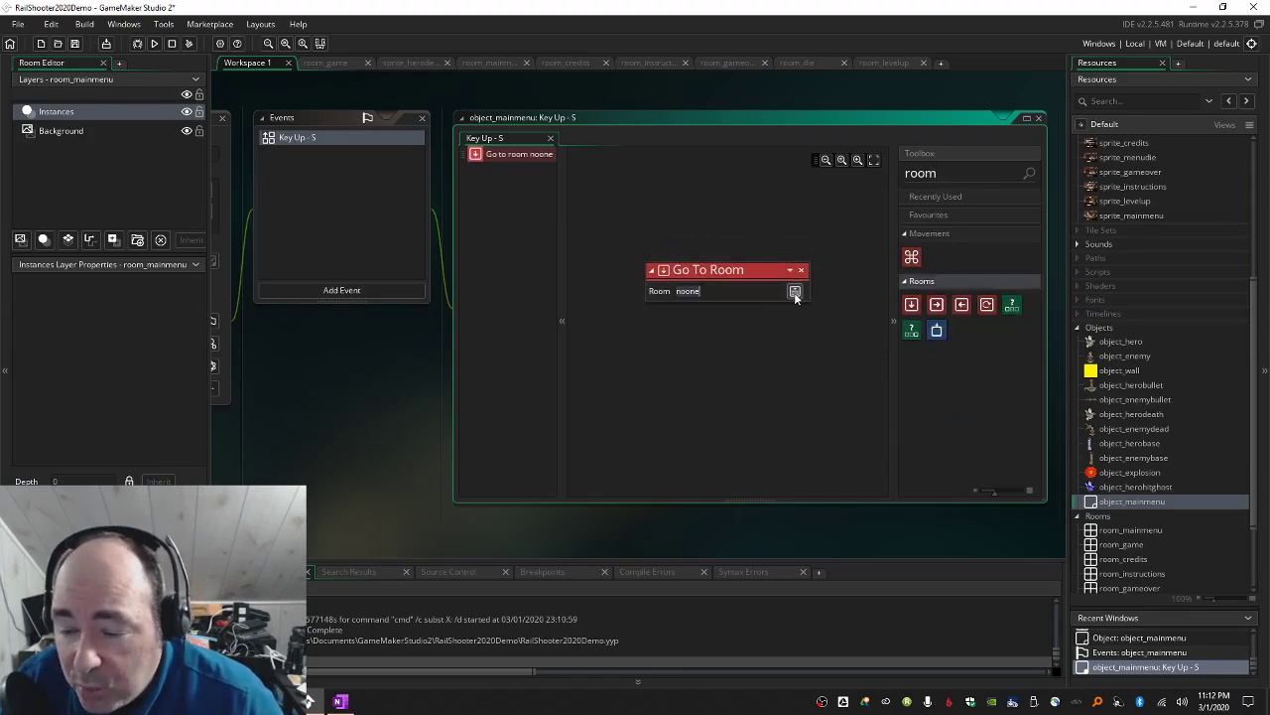
left_click(795, 291)
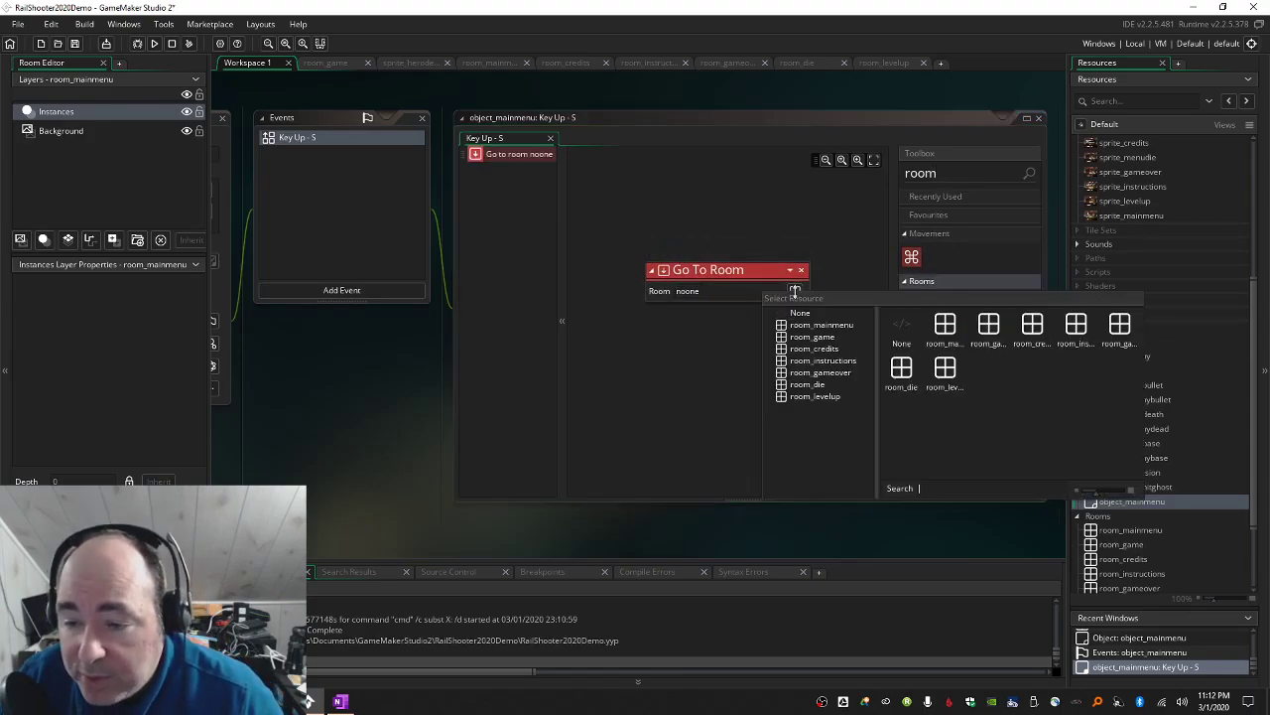
left_click(816, 337)
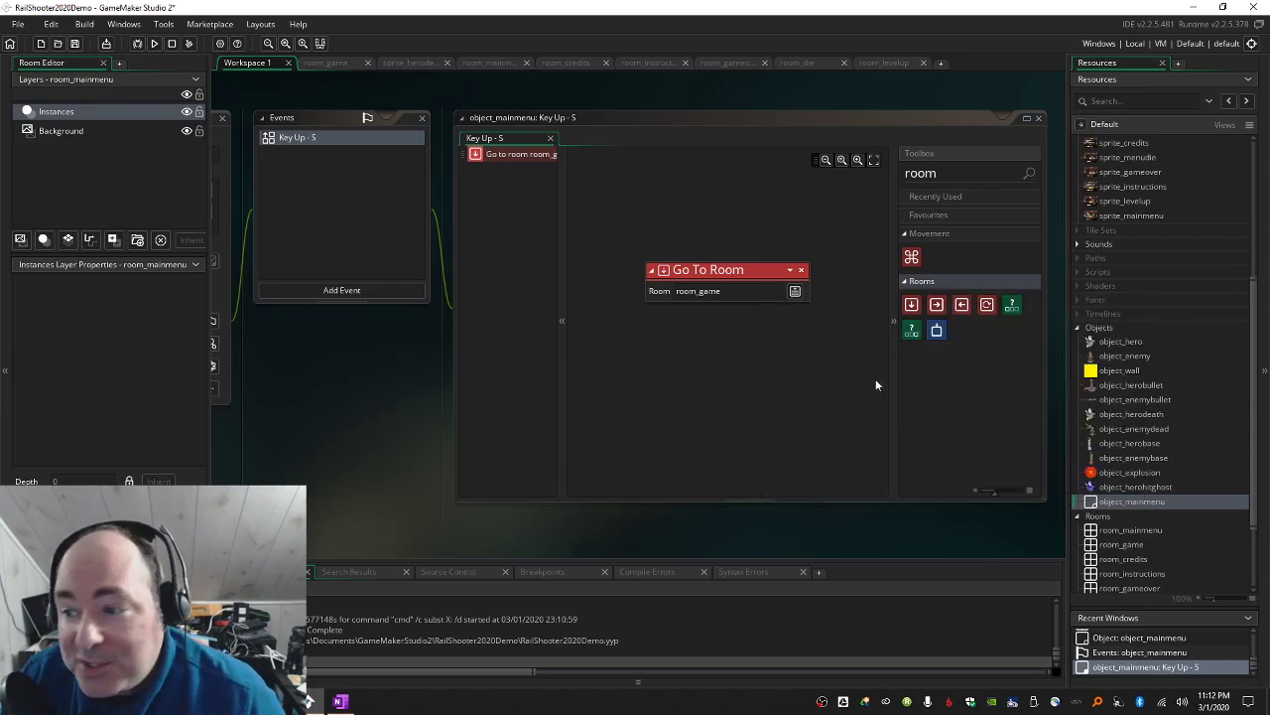
Expand the Sounds group and preview sound_12heronoshoot and sound_5heroleaves to compare them.
left_click(1079, 244)
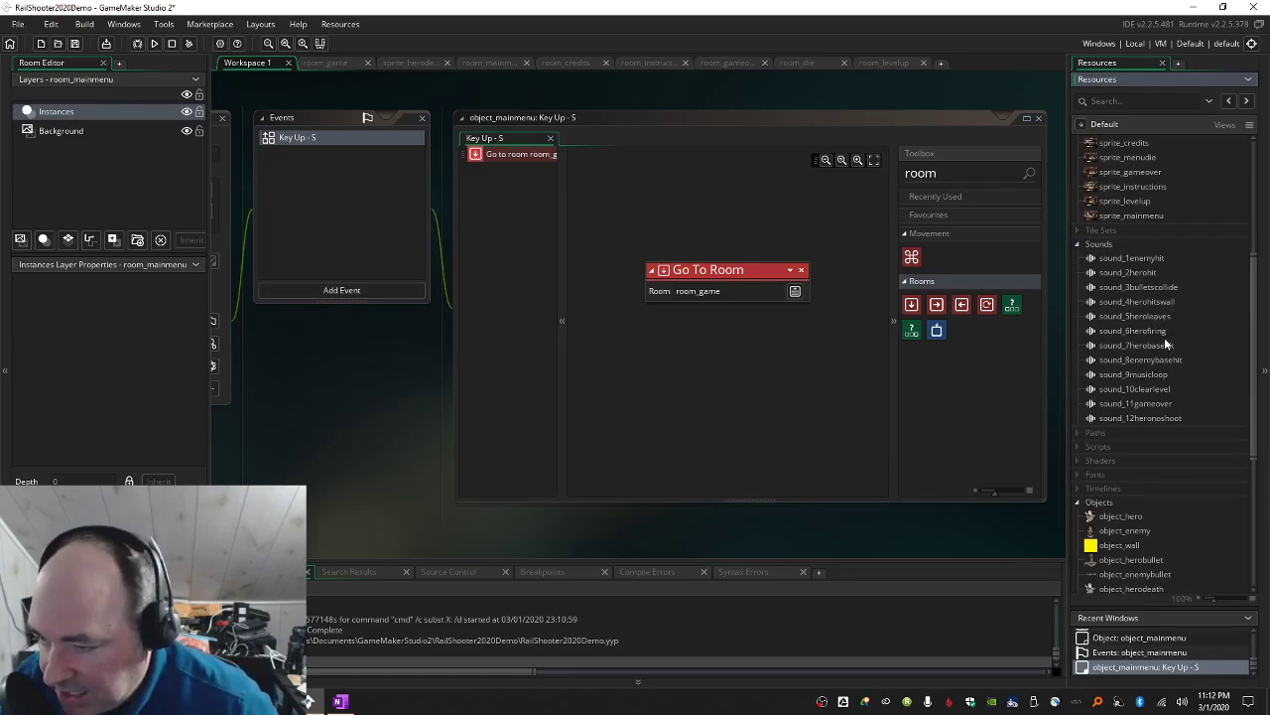
double_click(1169, 418)
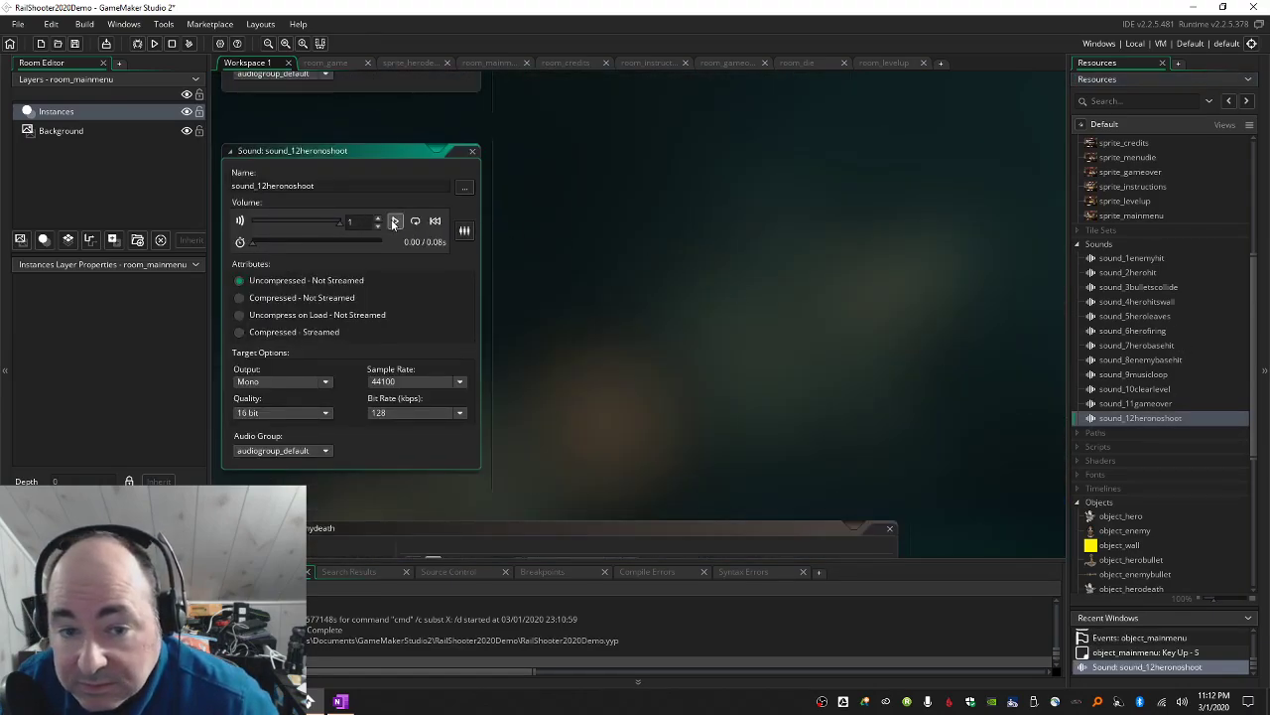
left_click(394, 221)
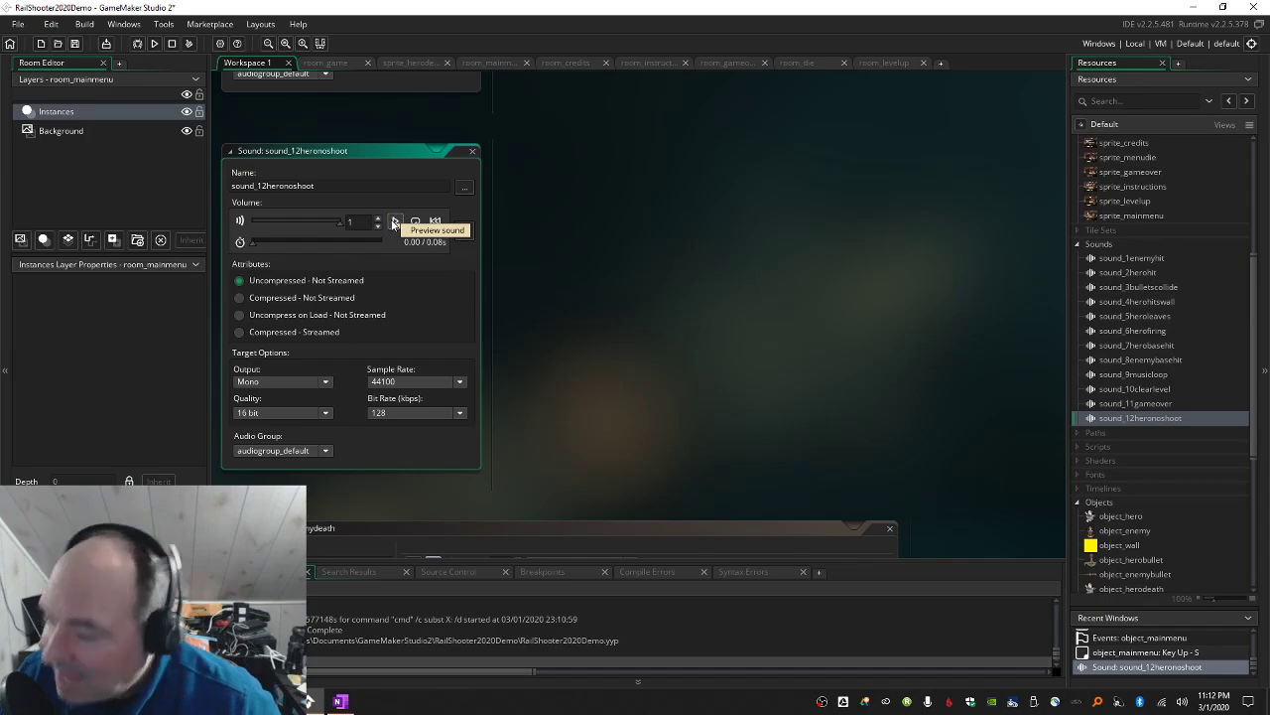
left_click(395, 221)
left_click(395, 222)
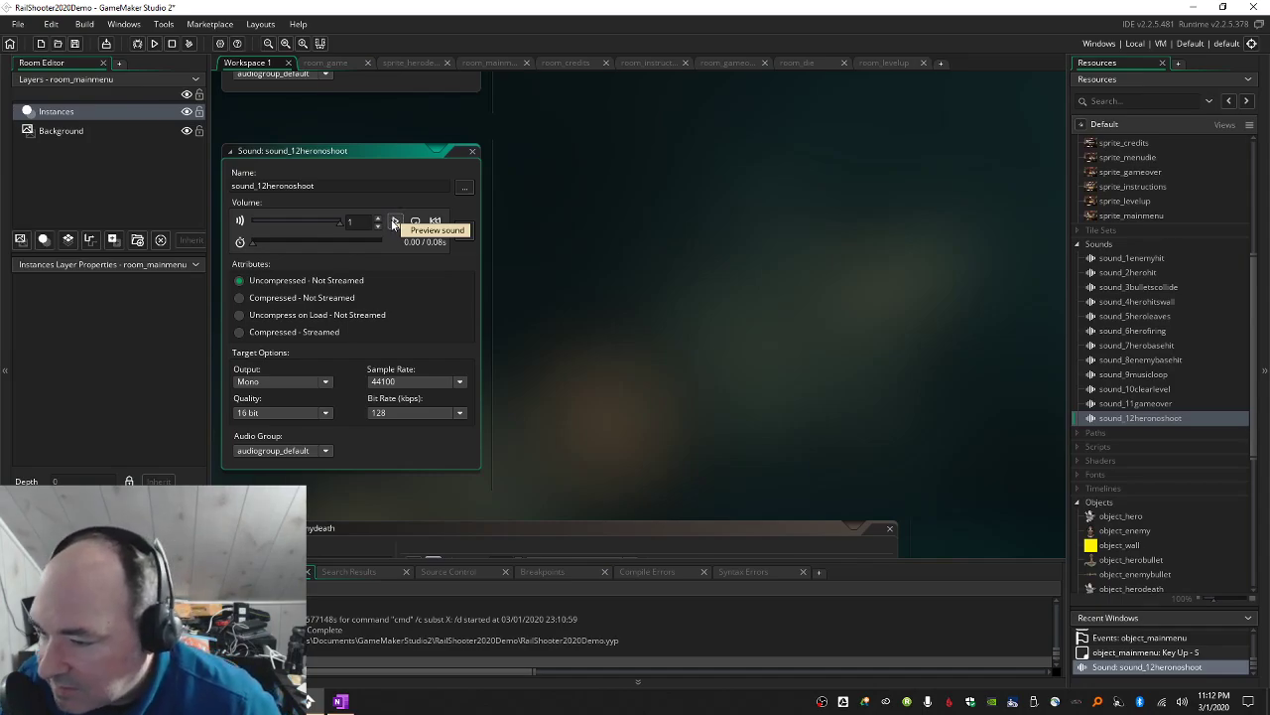
double_click(1157, 316)
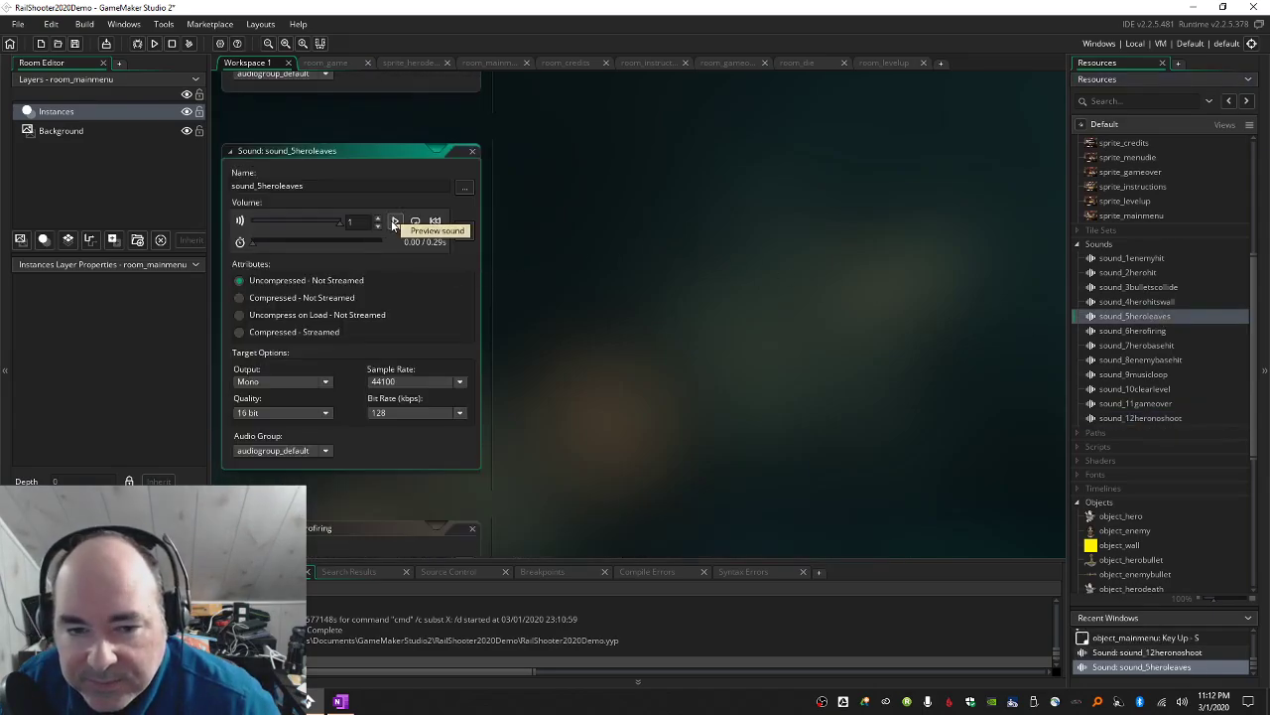
left_click(394, 221)
left_click(394, 222)
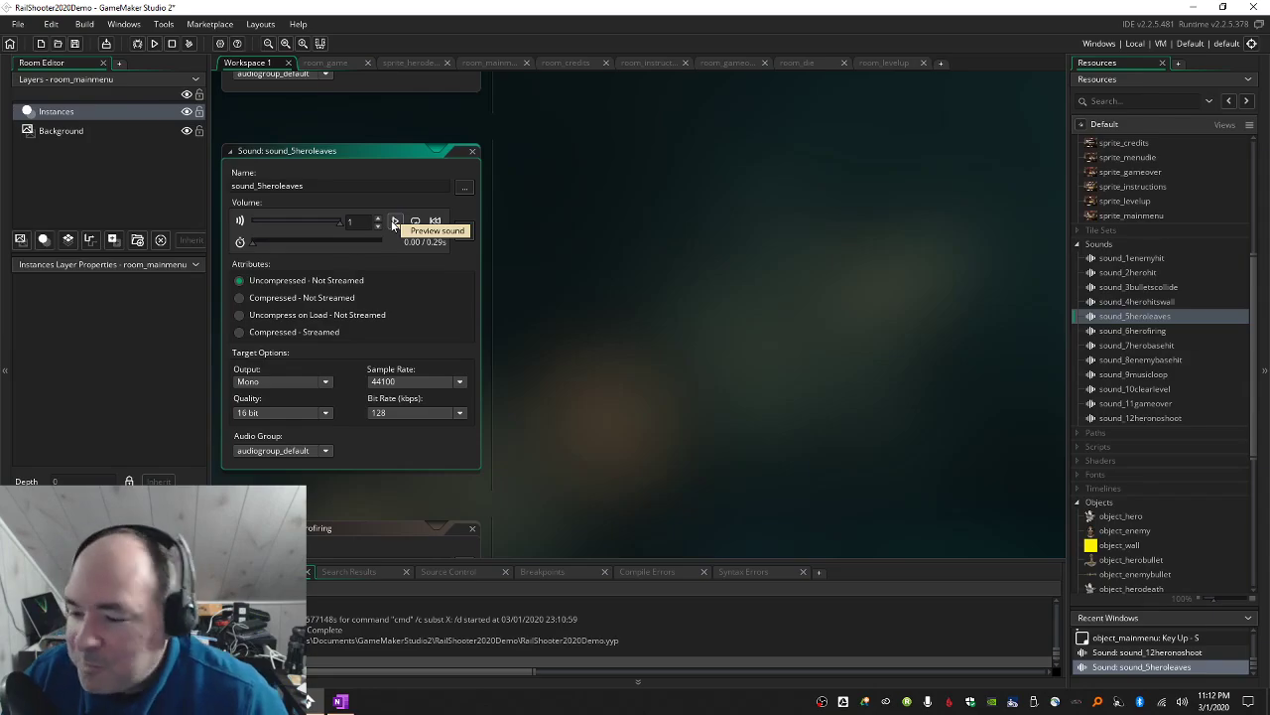
Reopen object_mainmenu and return to the actions of its Key Up - S event.
scroll(1144, 415, "down", 1)
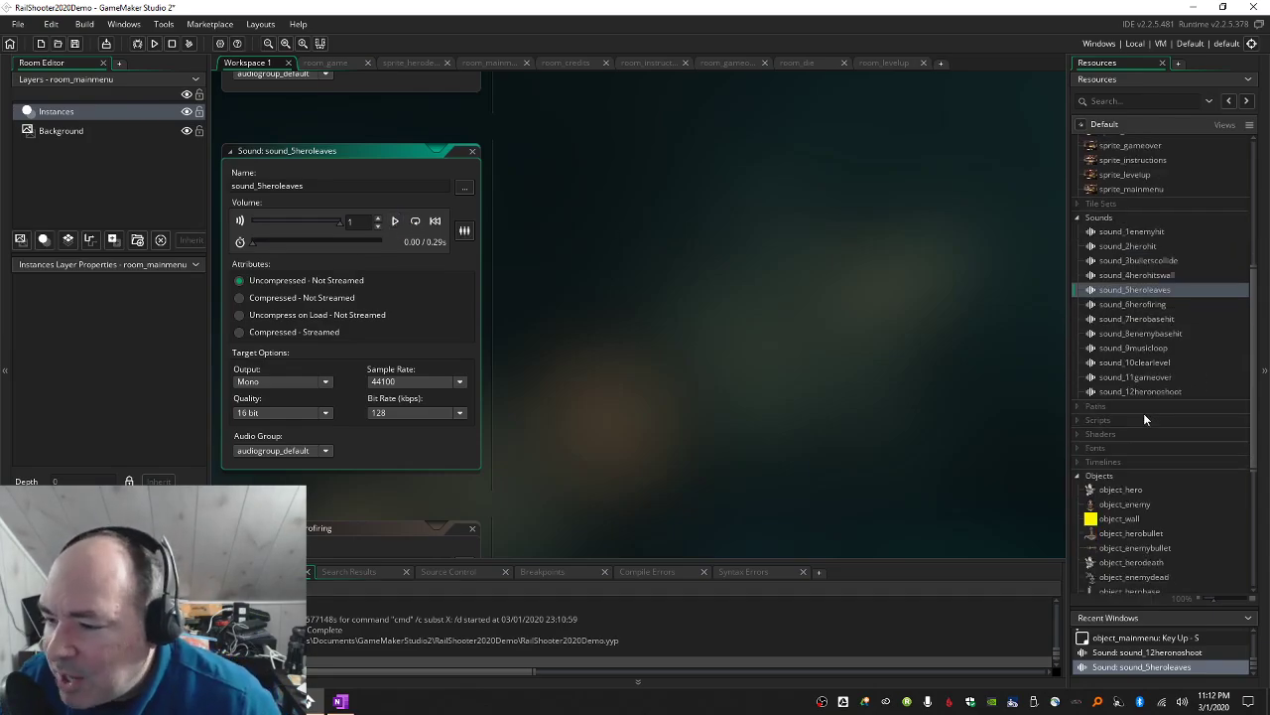
scroll(1144, 413, "down", 6)
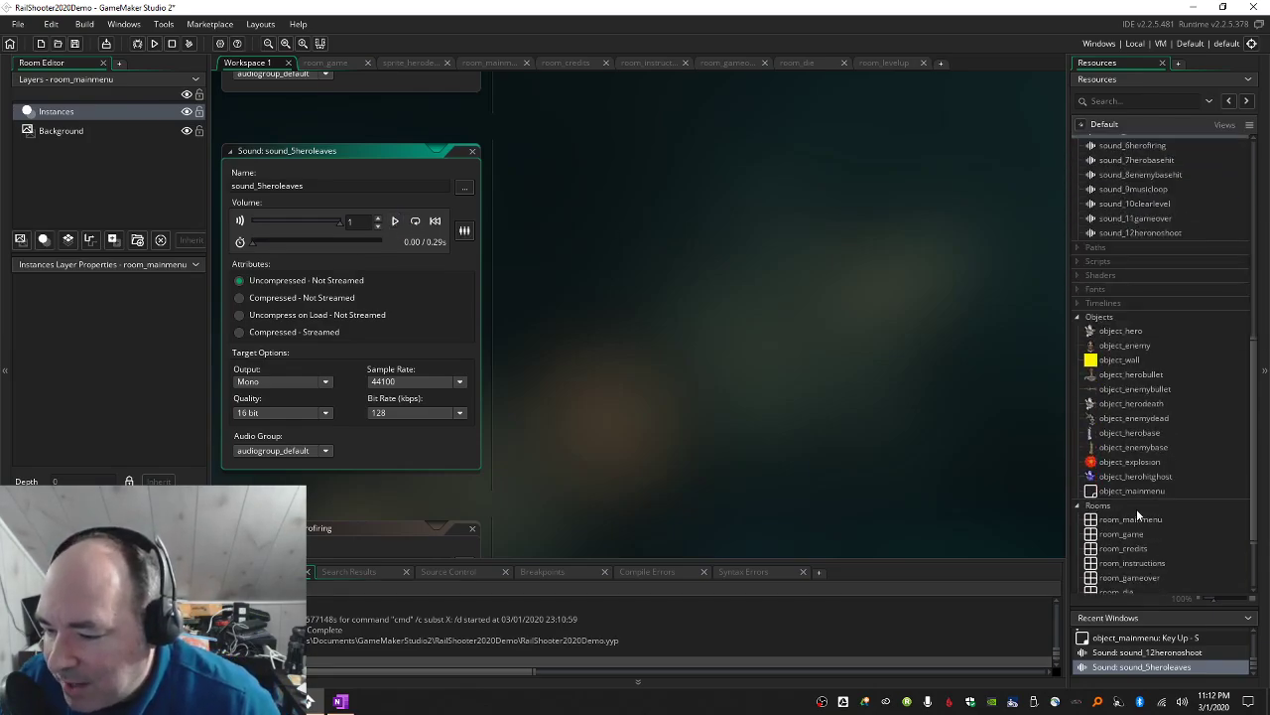
double_click(1142, 494)
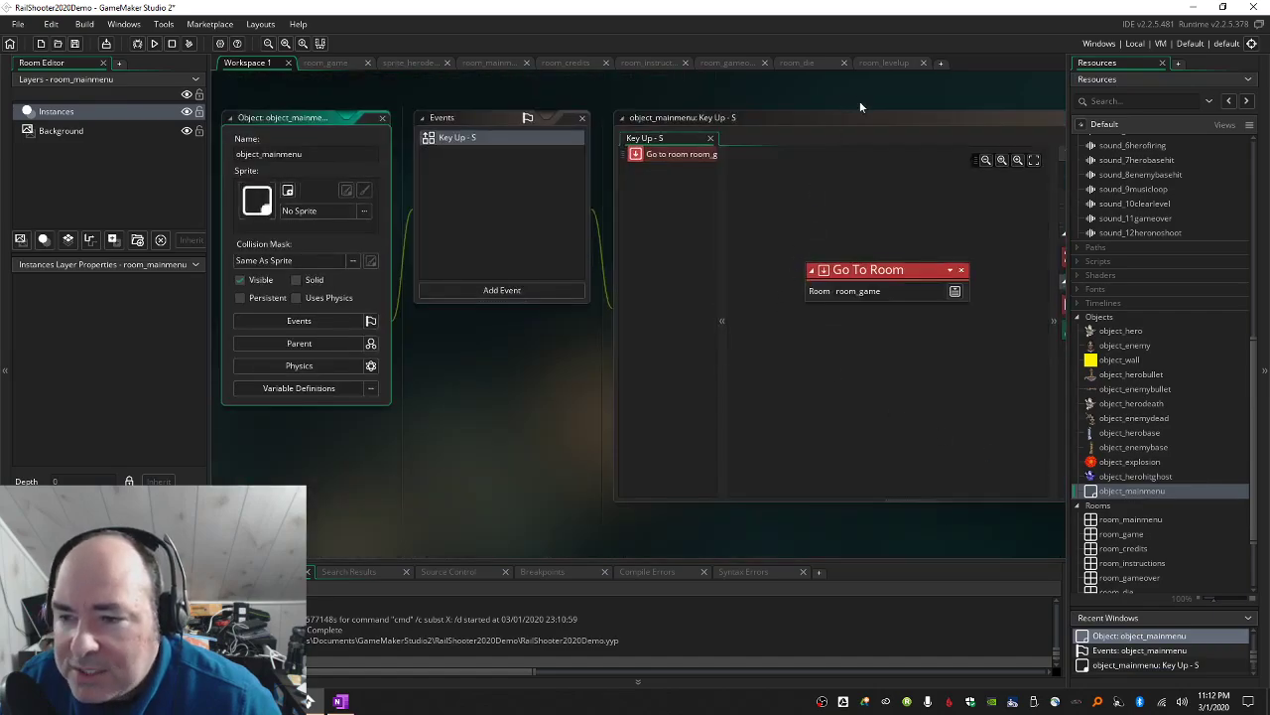
left_click(868, 119)
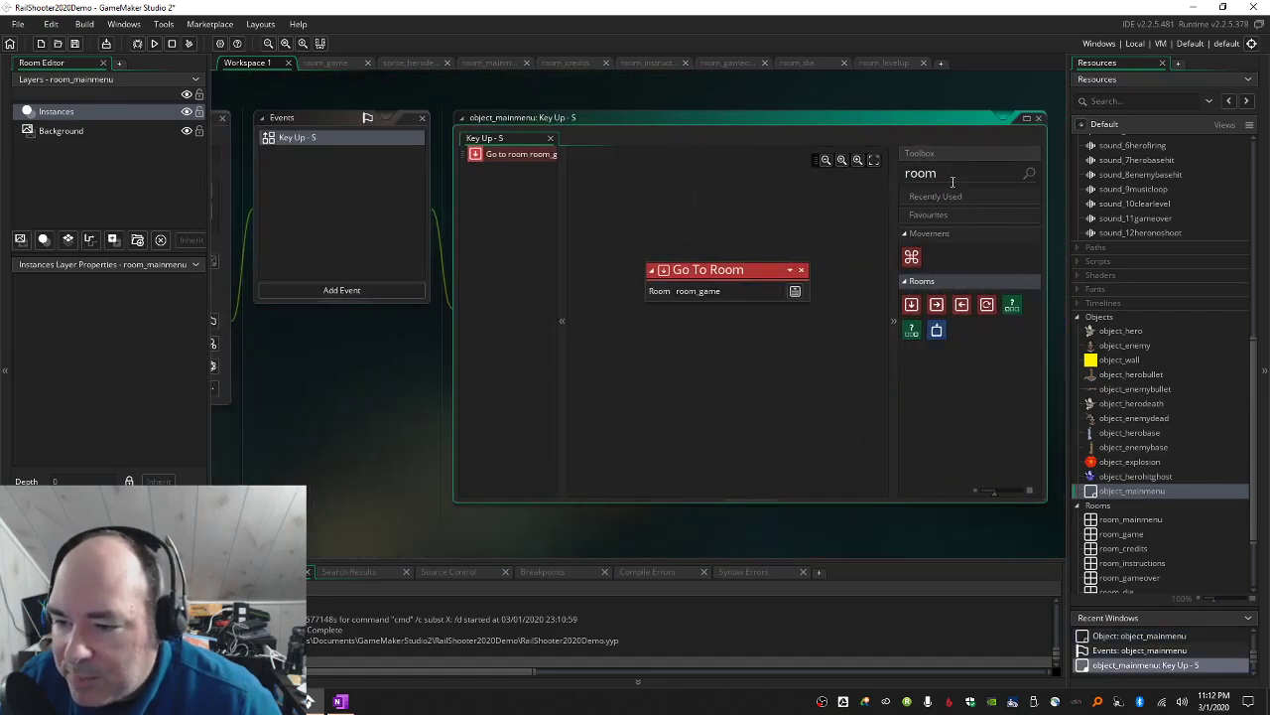
Add a Play Audio action with sound_5heroleaves above the Go To Room action in the Key Up - S event.
double_click(949, 176)
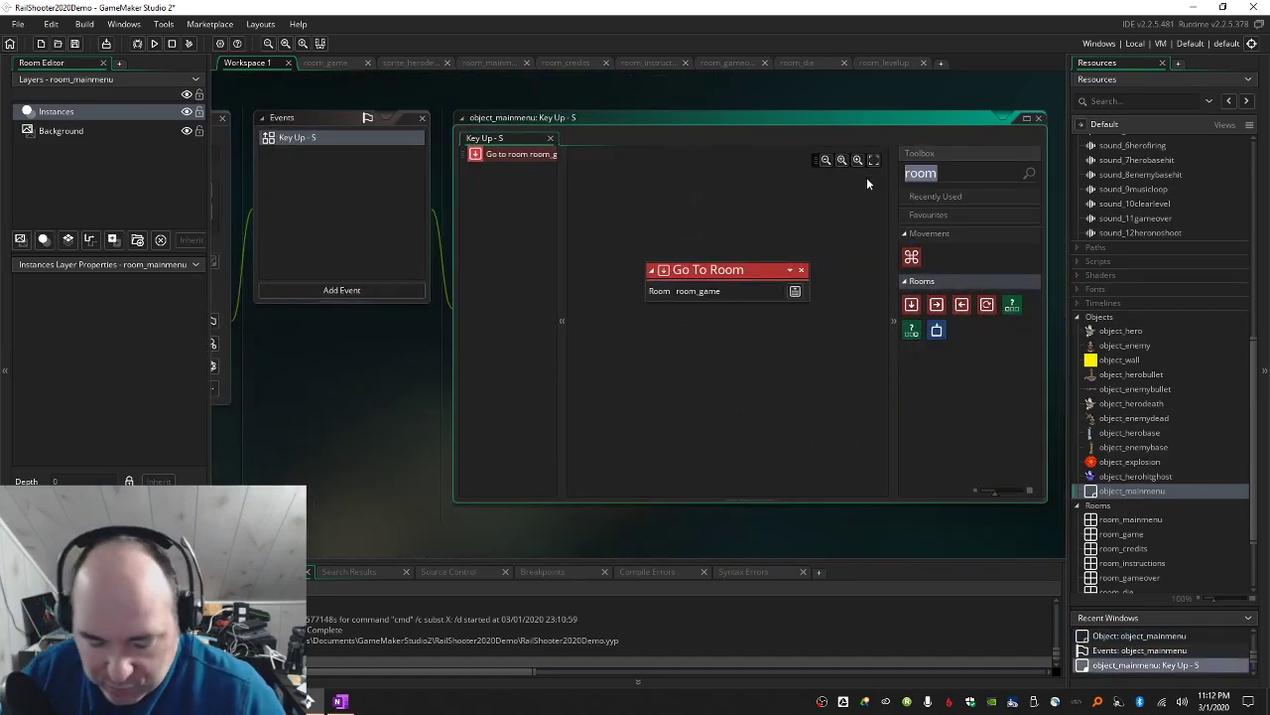
type("sou")
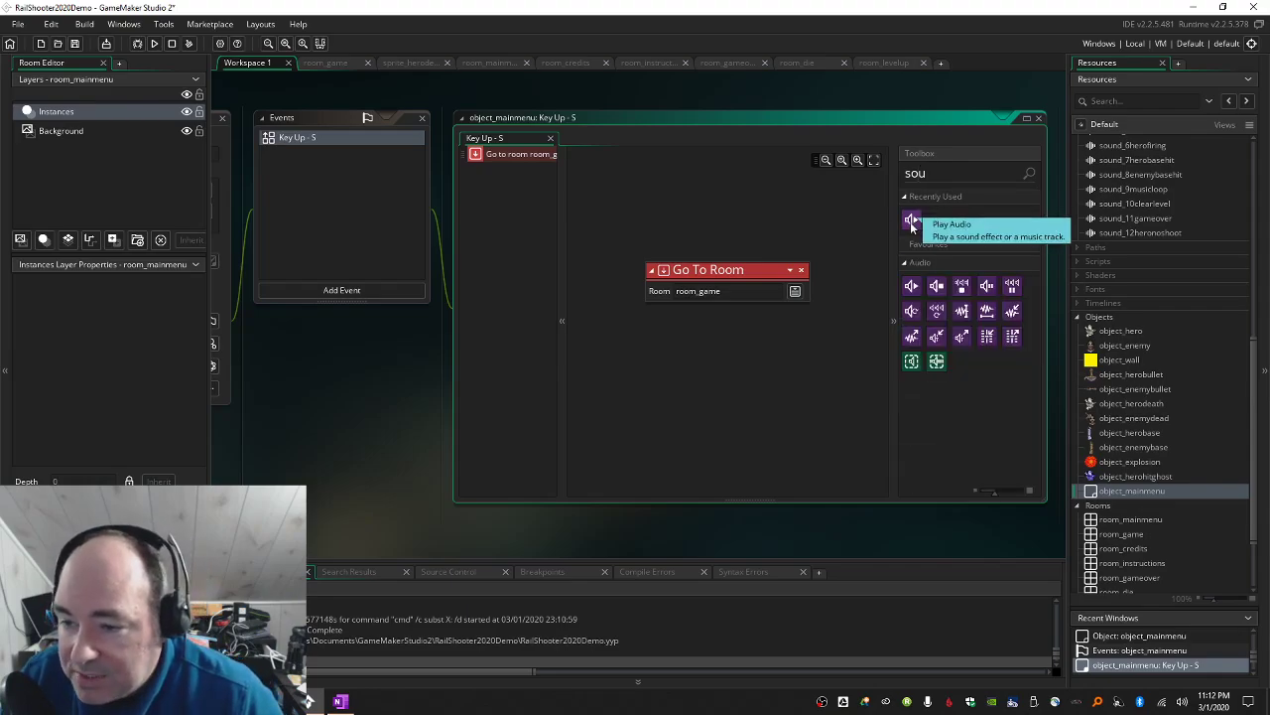
left_click_drag(912, 219, 625, 203)
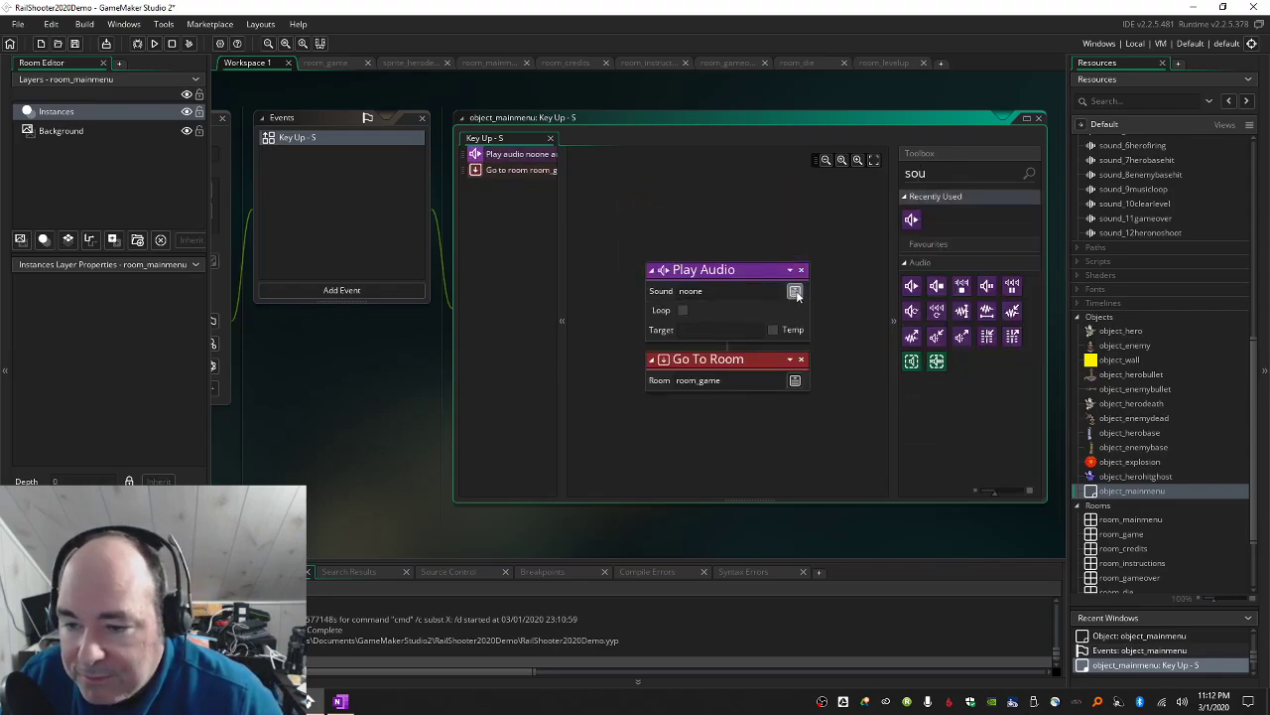
left_click(795, 291)
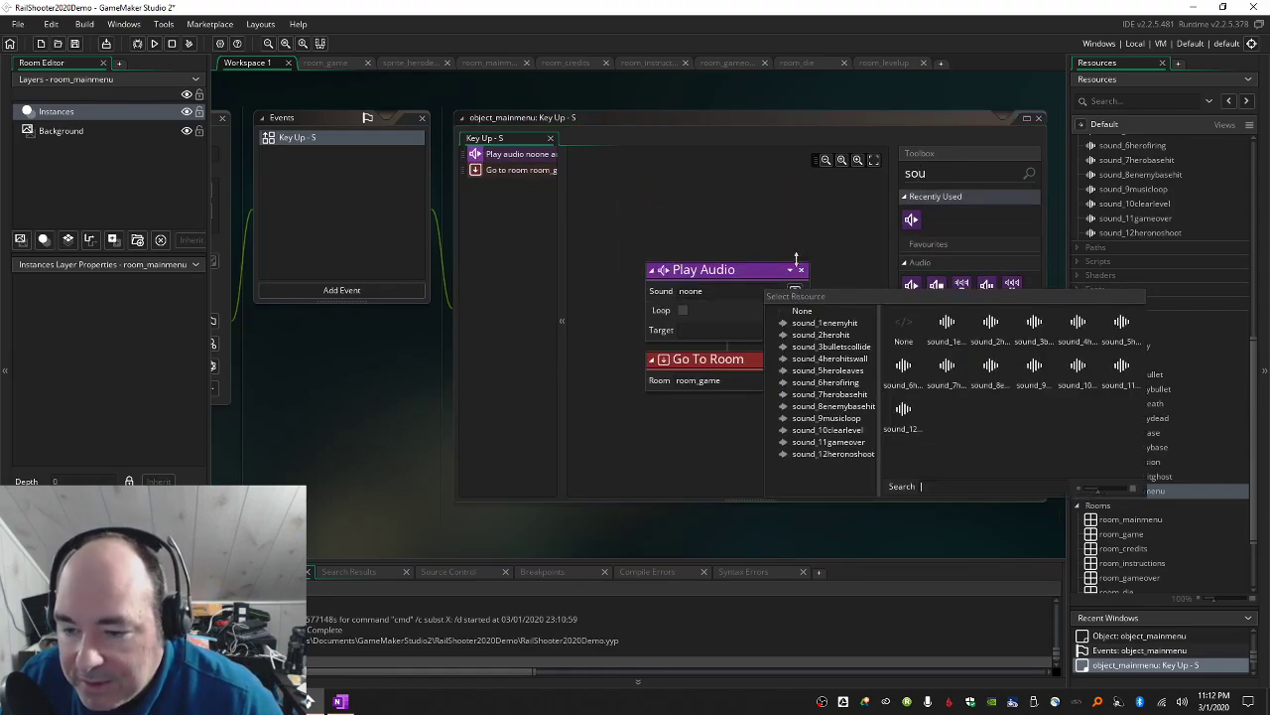
left_click(860, 372)
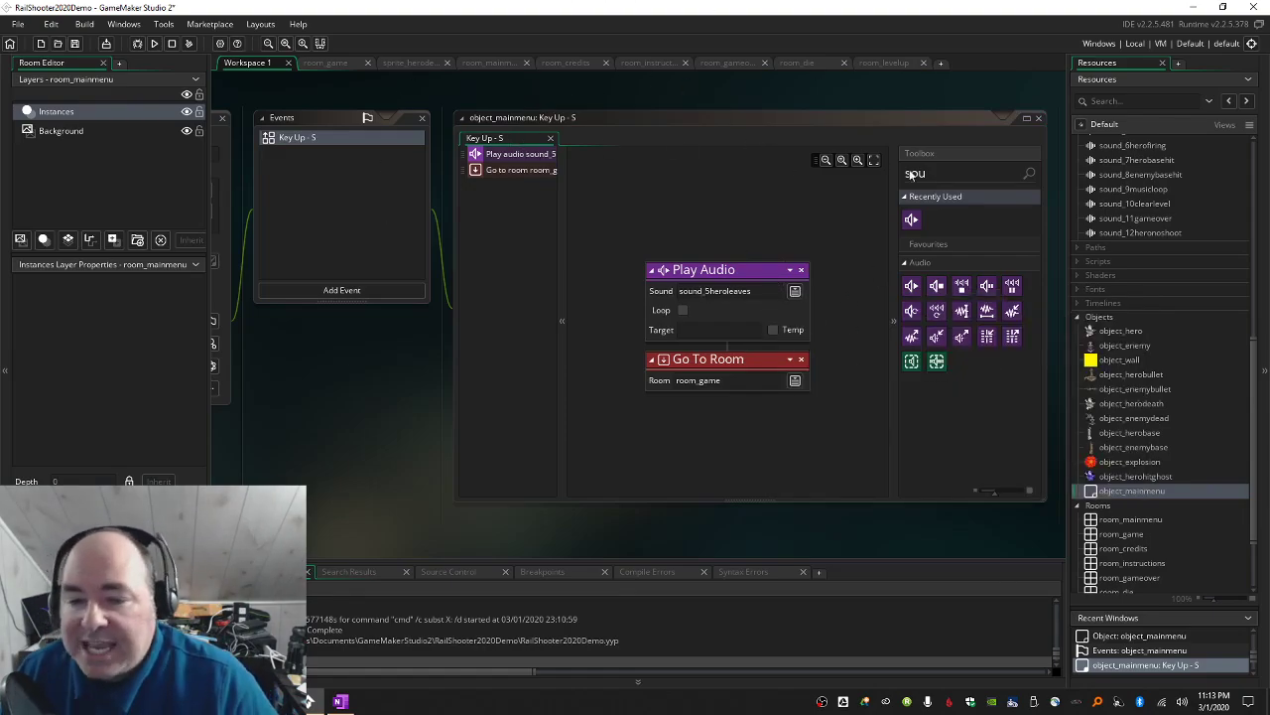
Duplicate the Key Up - S event as Key Up - C and set its Go To Room target to room_credits.
right_click(338, 135)
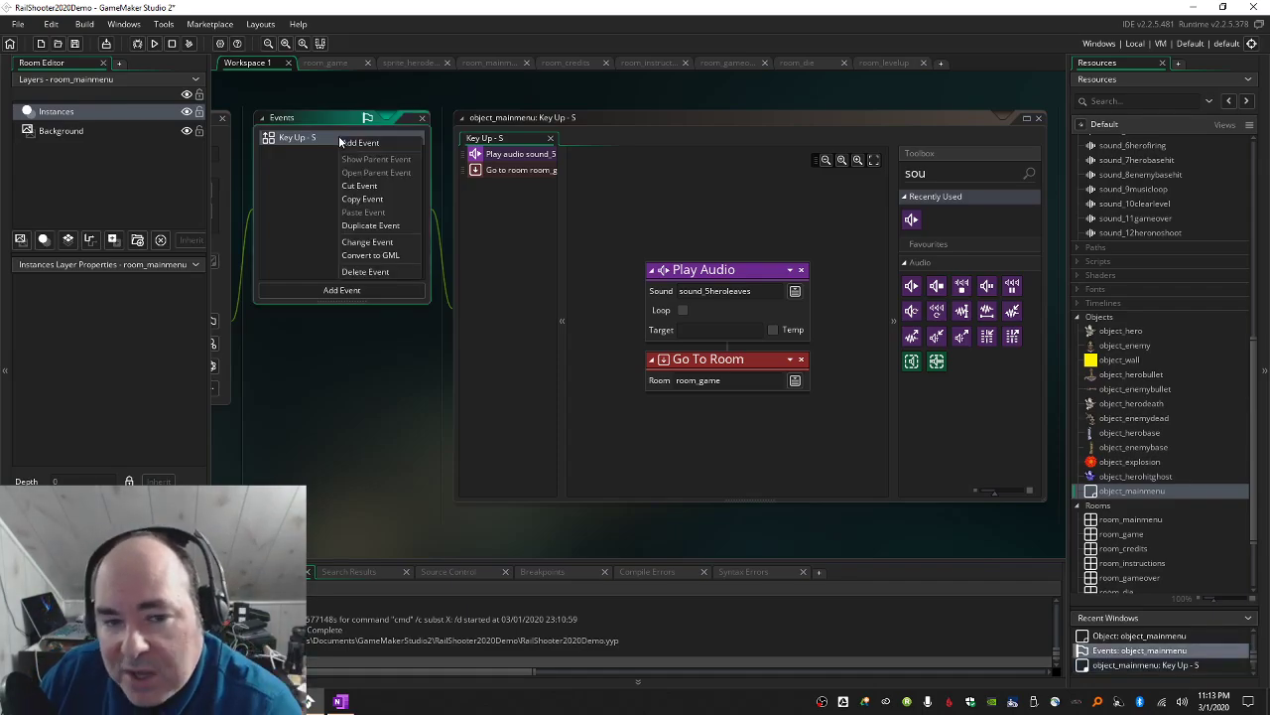
left_click(365, 227)
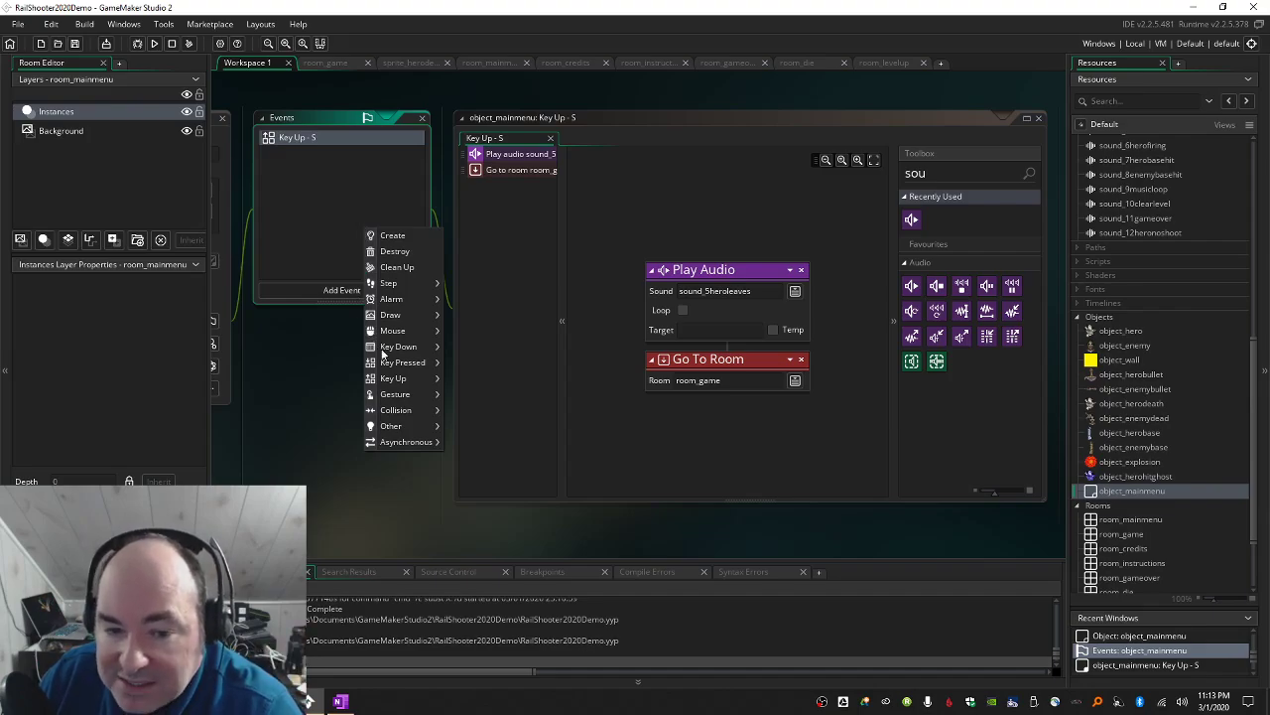
mouse_move(407, 379)
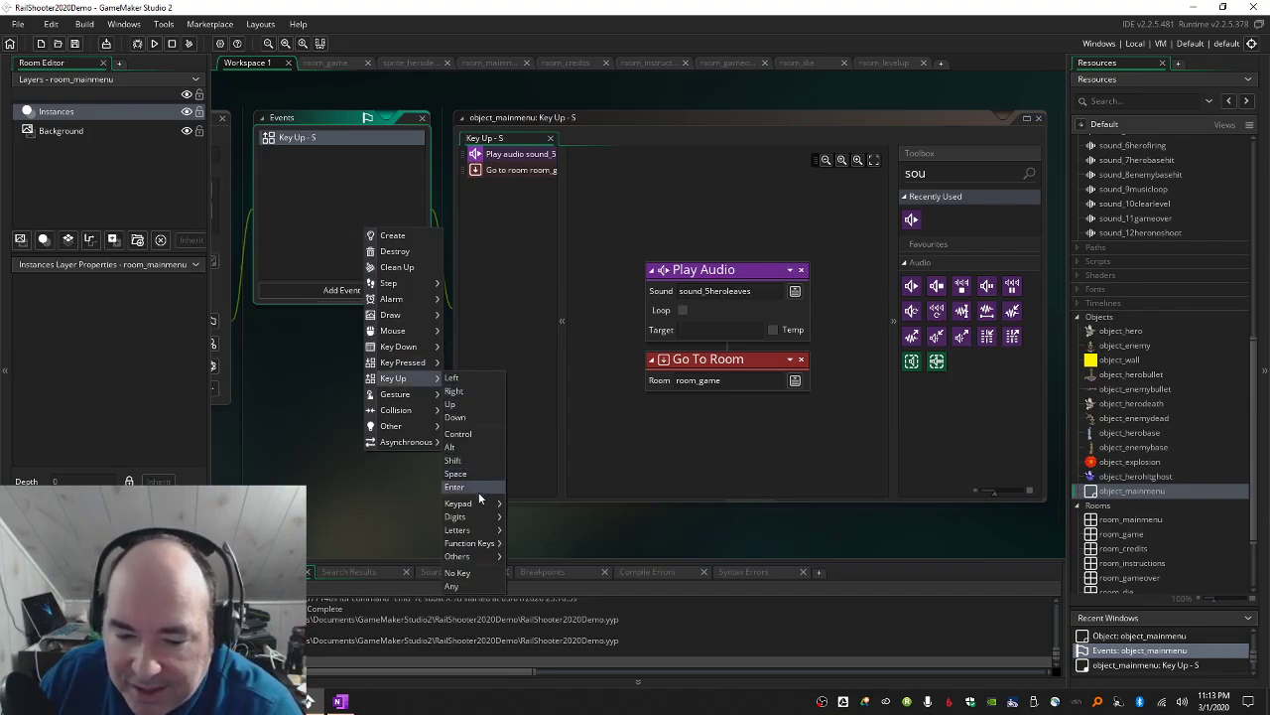
mouse_move(482, 531)
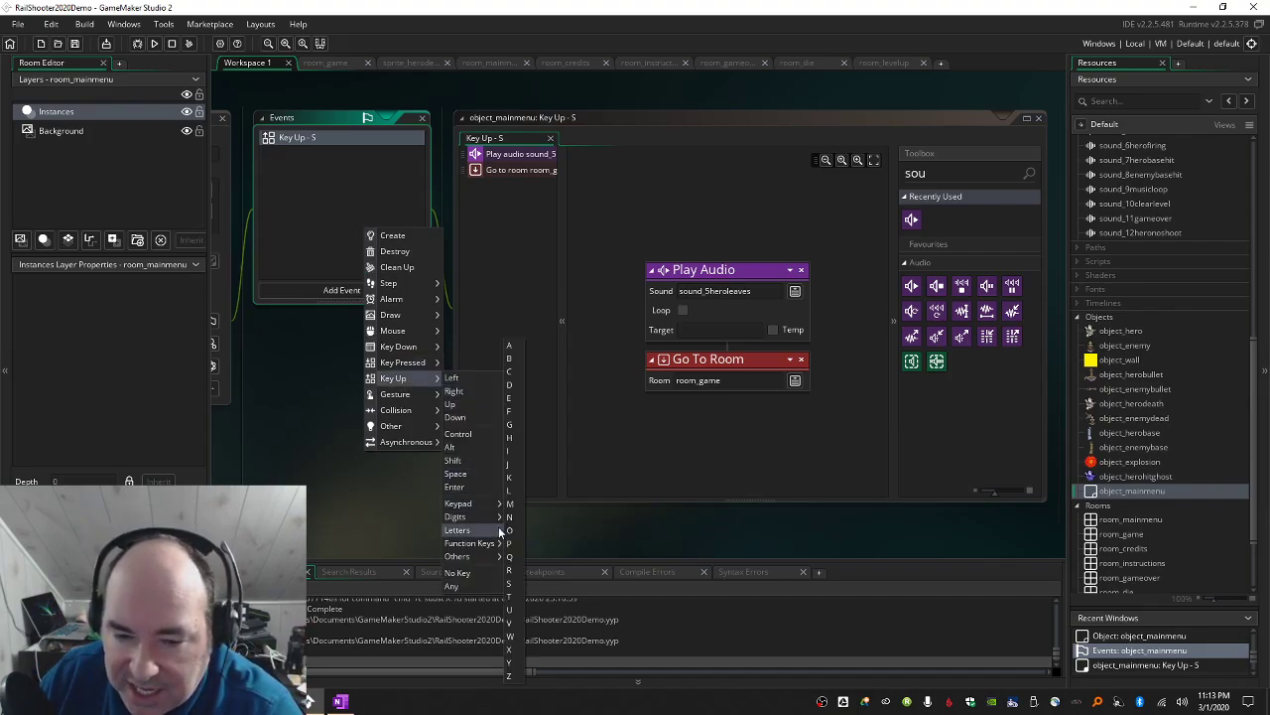
left_click(509, 371)
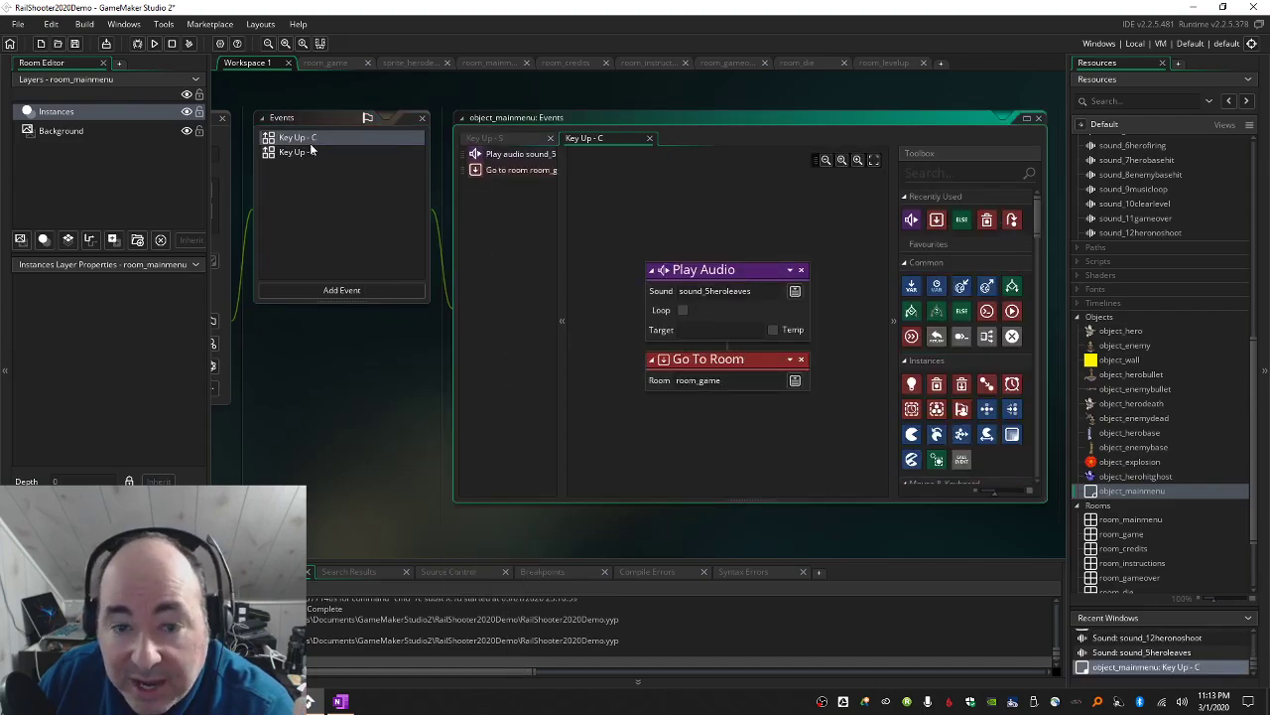
left_click(797, 384)
left_click(818, 437)
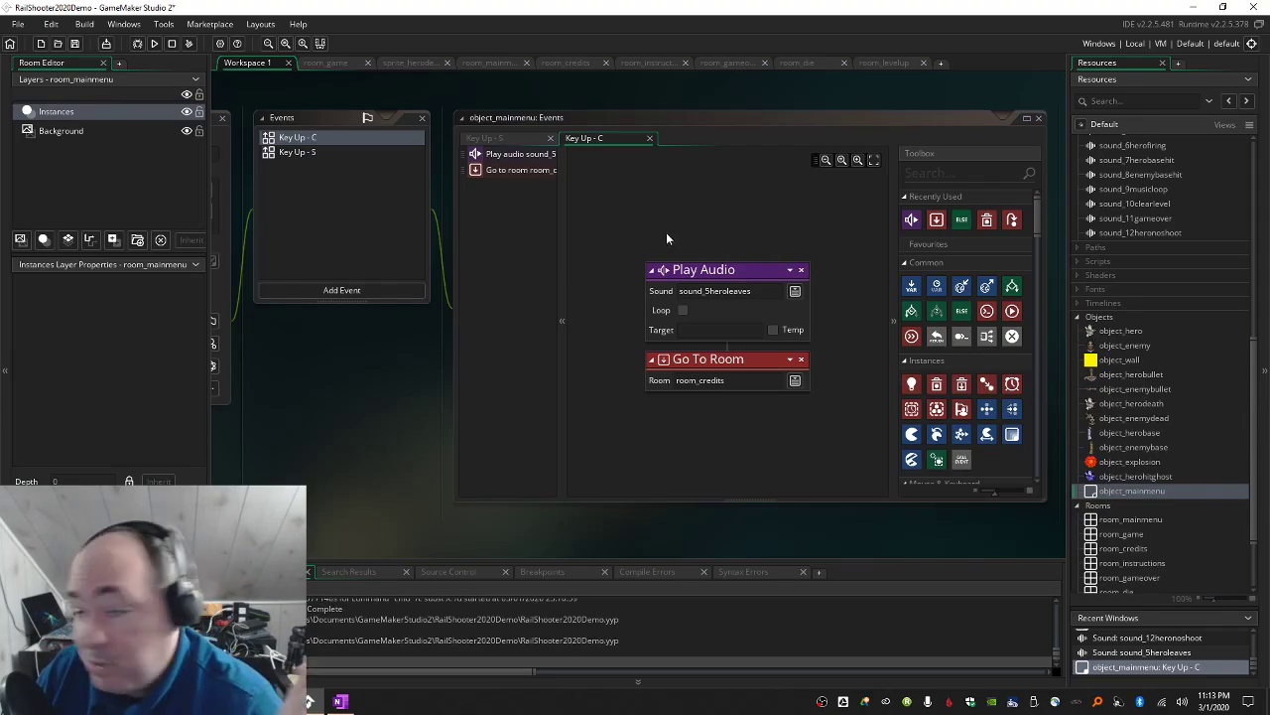
Duplicate the Key Up - C event as Key Up - I and set its Go To Room target to room_instructions.
right_click(312, 140)
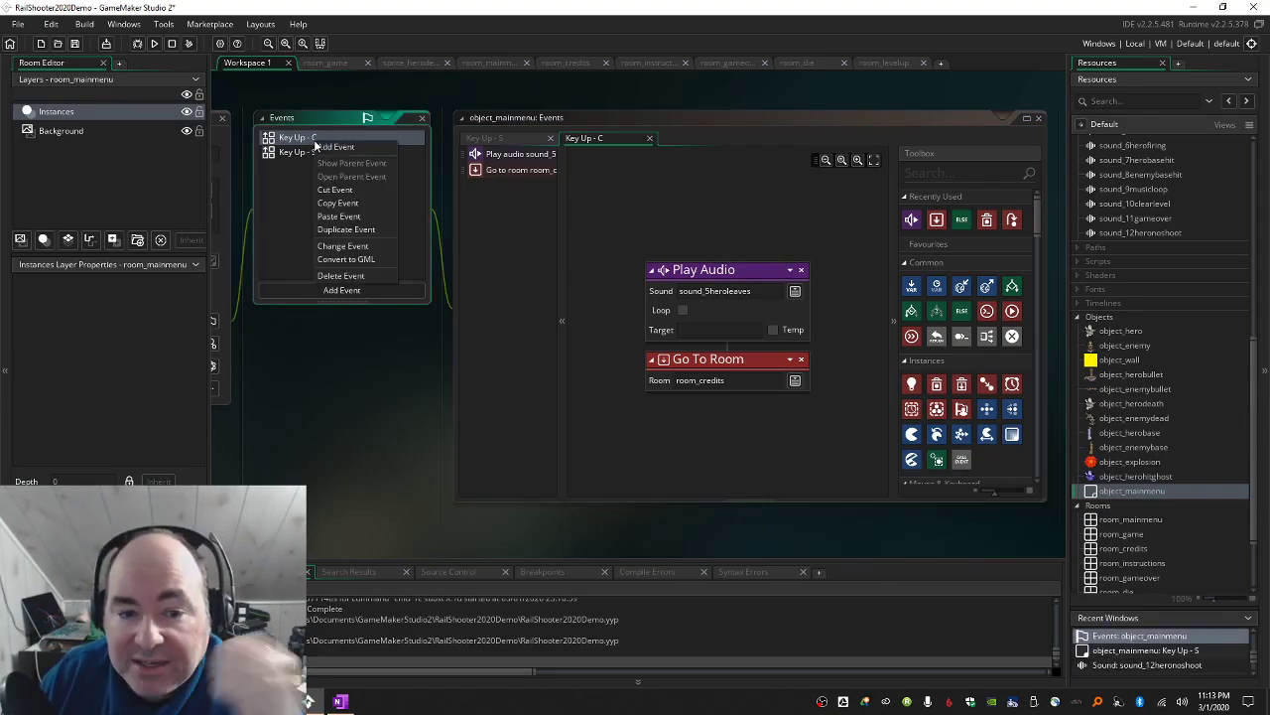
left_click(362, 230)
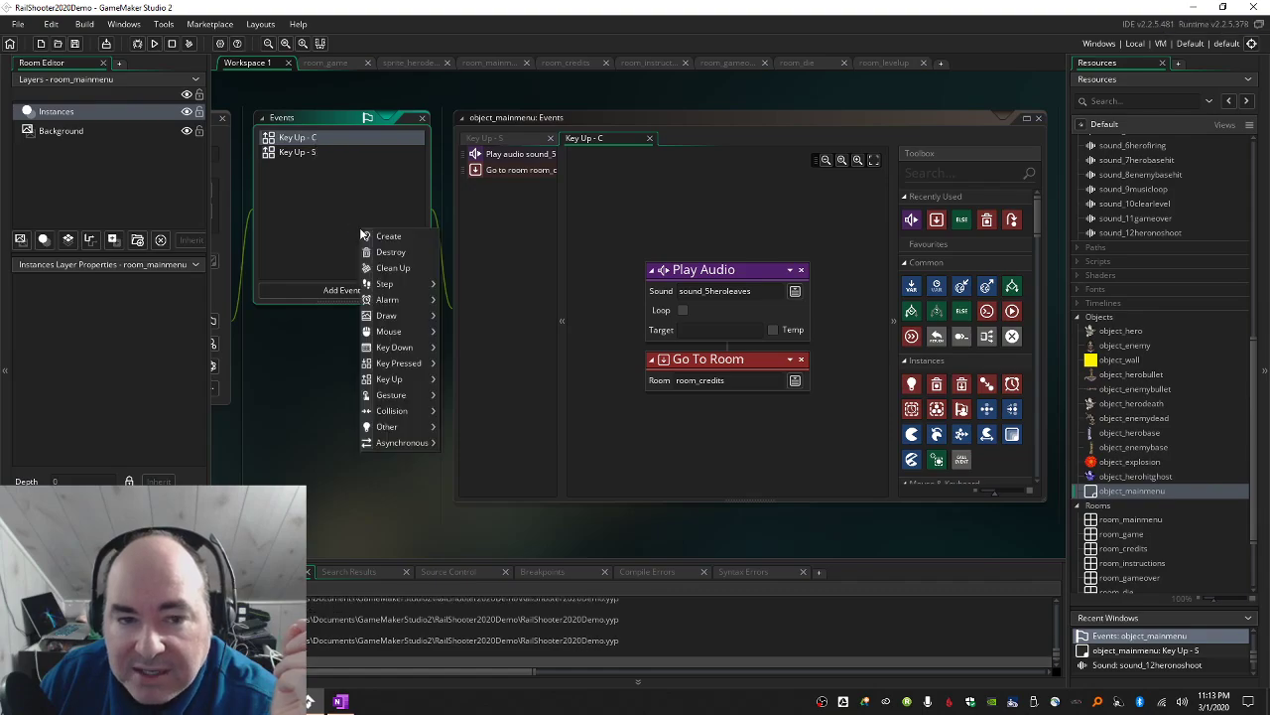
mouse_move(403, 379)
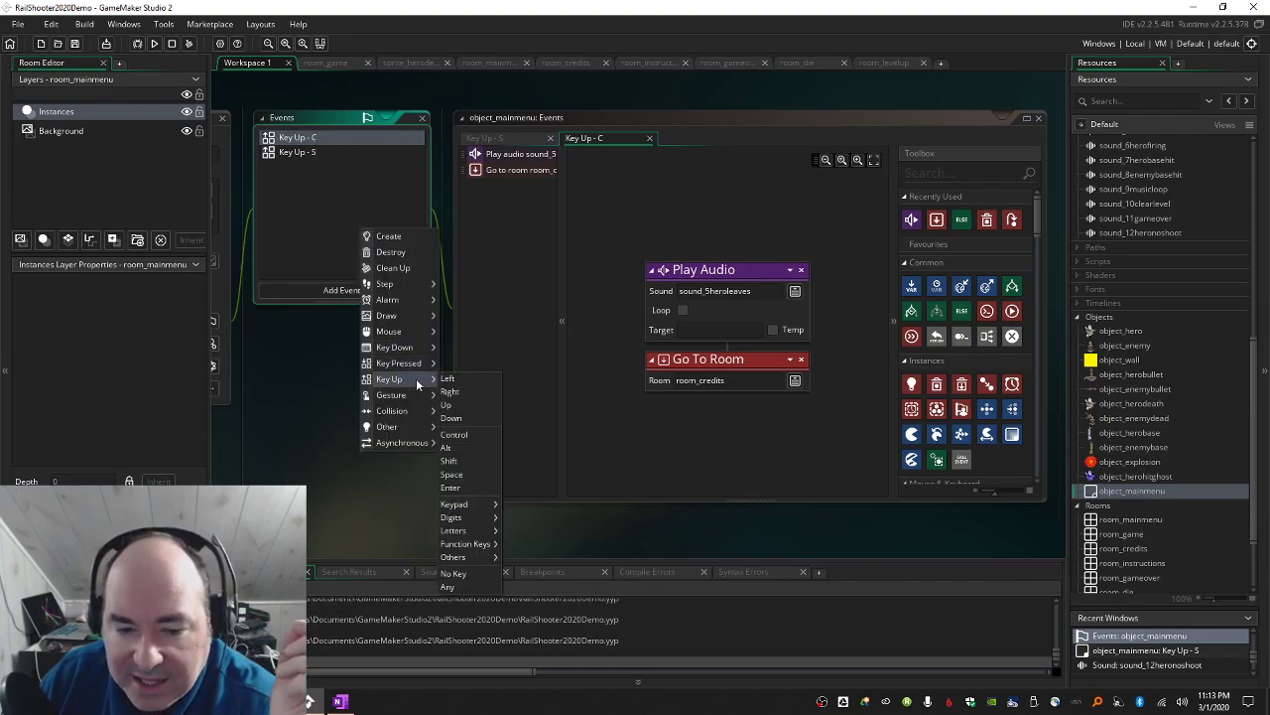
mouse_move(473, 528)
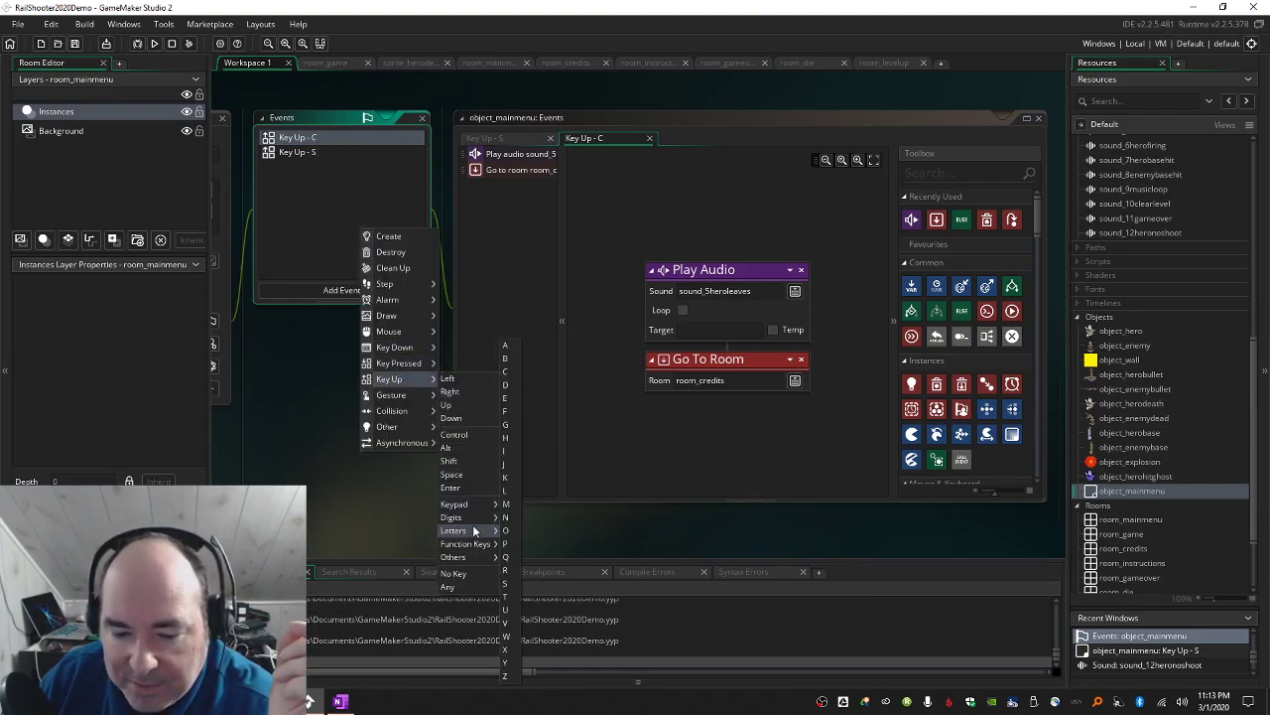
left_click(508, 452)
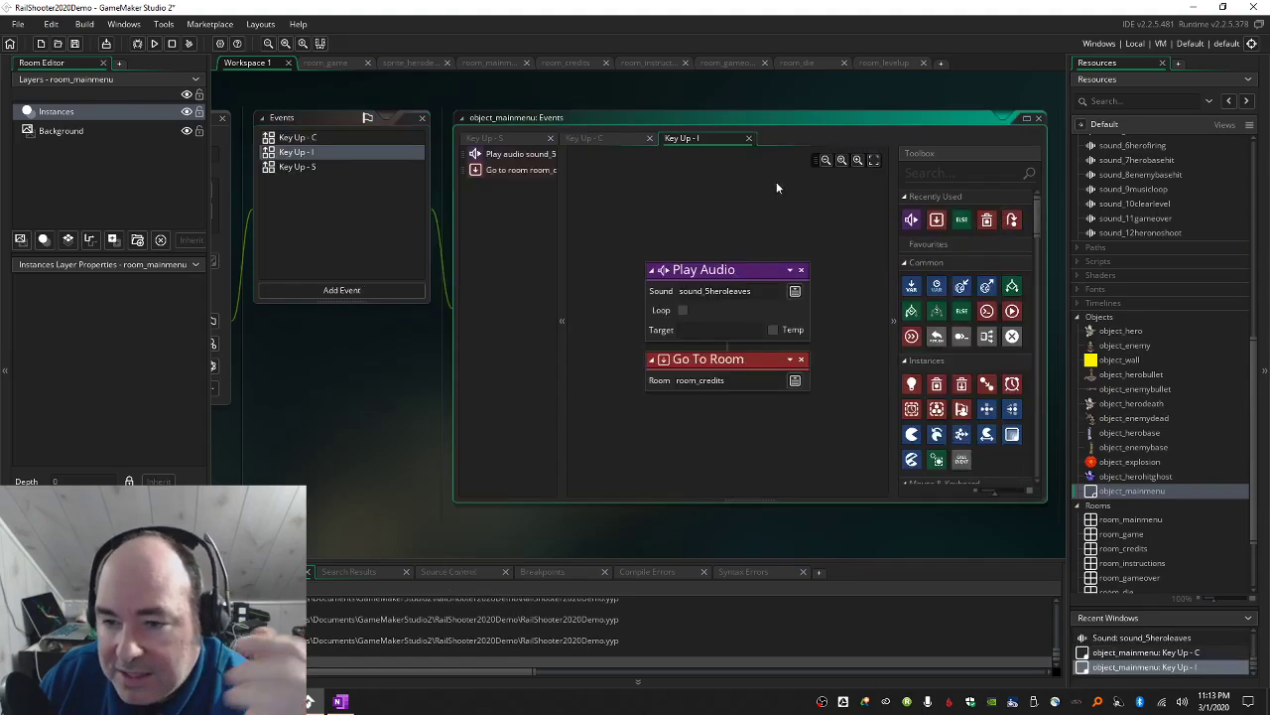
left_click(795, 381)
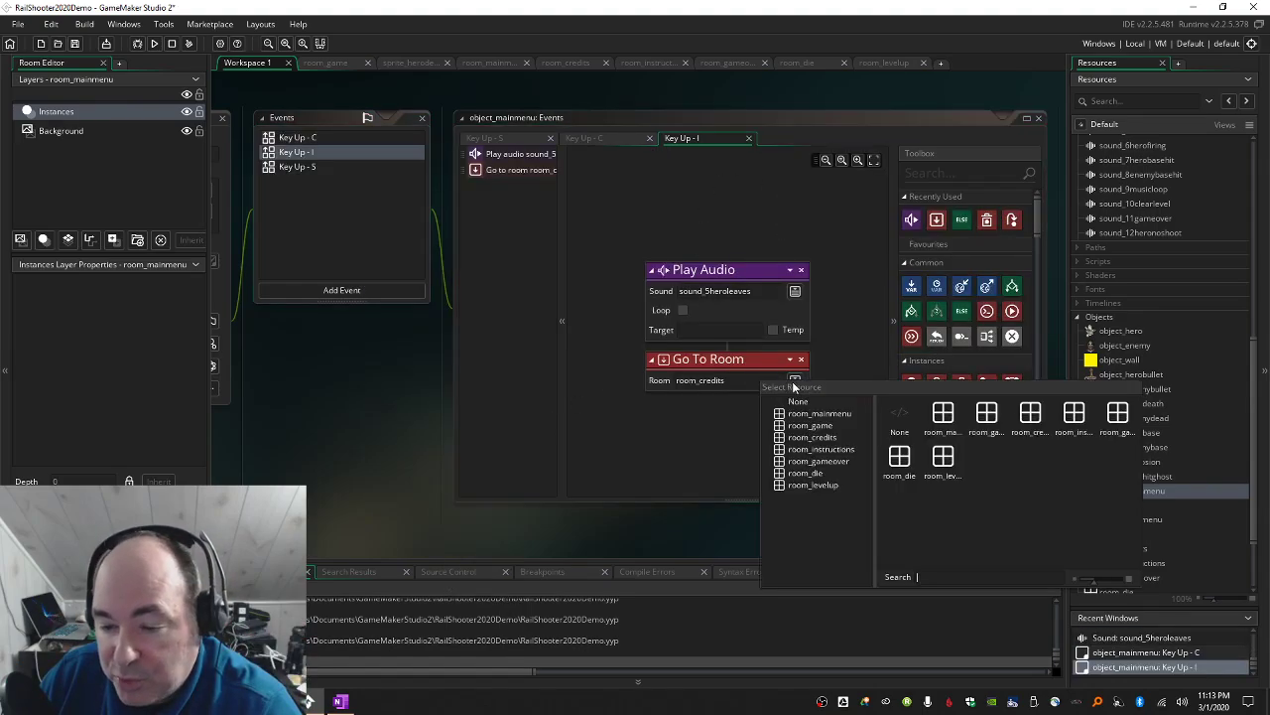
left_click(845, 452)
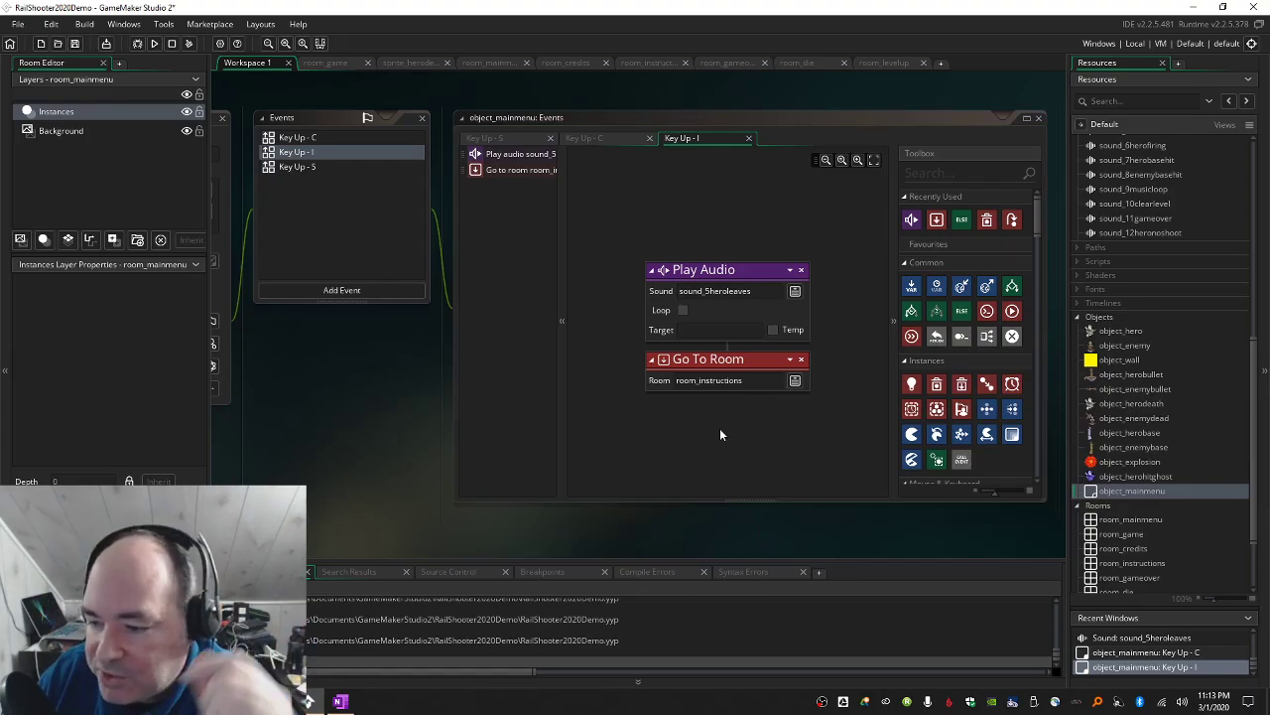
Open room_mainmenu and place an object_mainmenu instance between the two helmets, just below the title.
double_click(1097, 520)
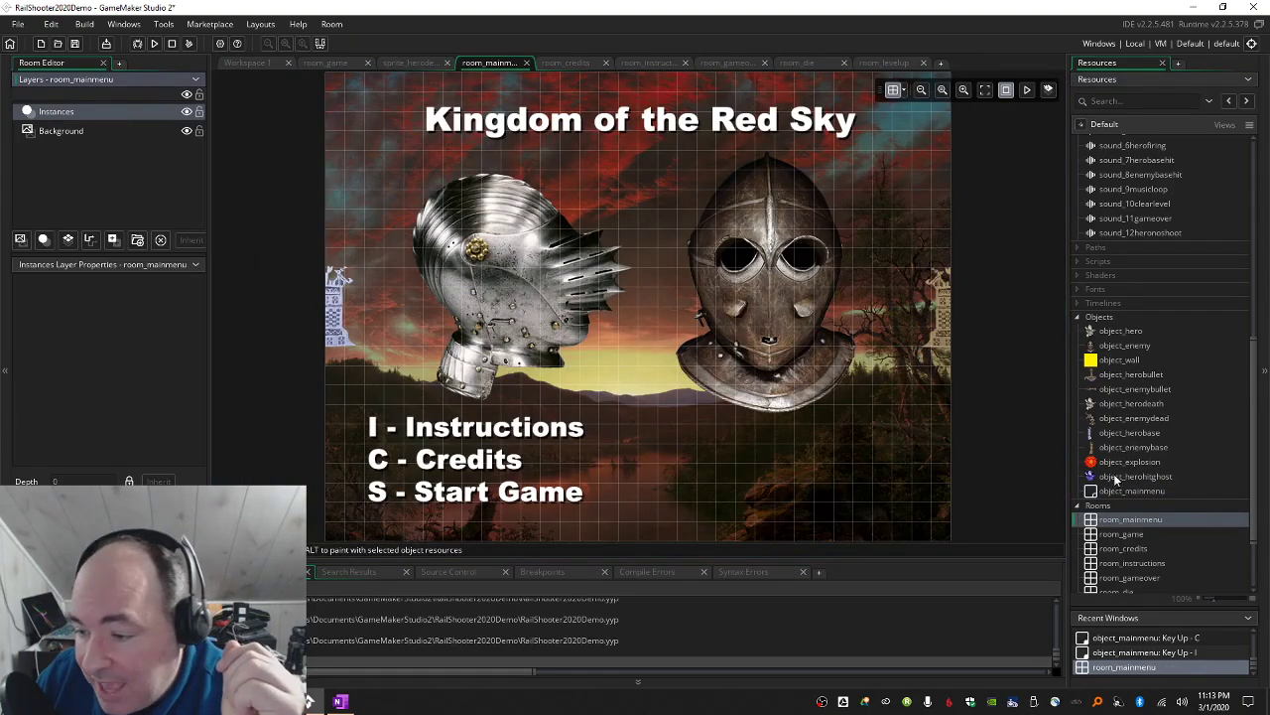
left_click_drag(1093, 494, 624, 195)
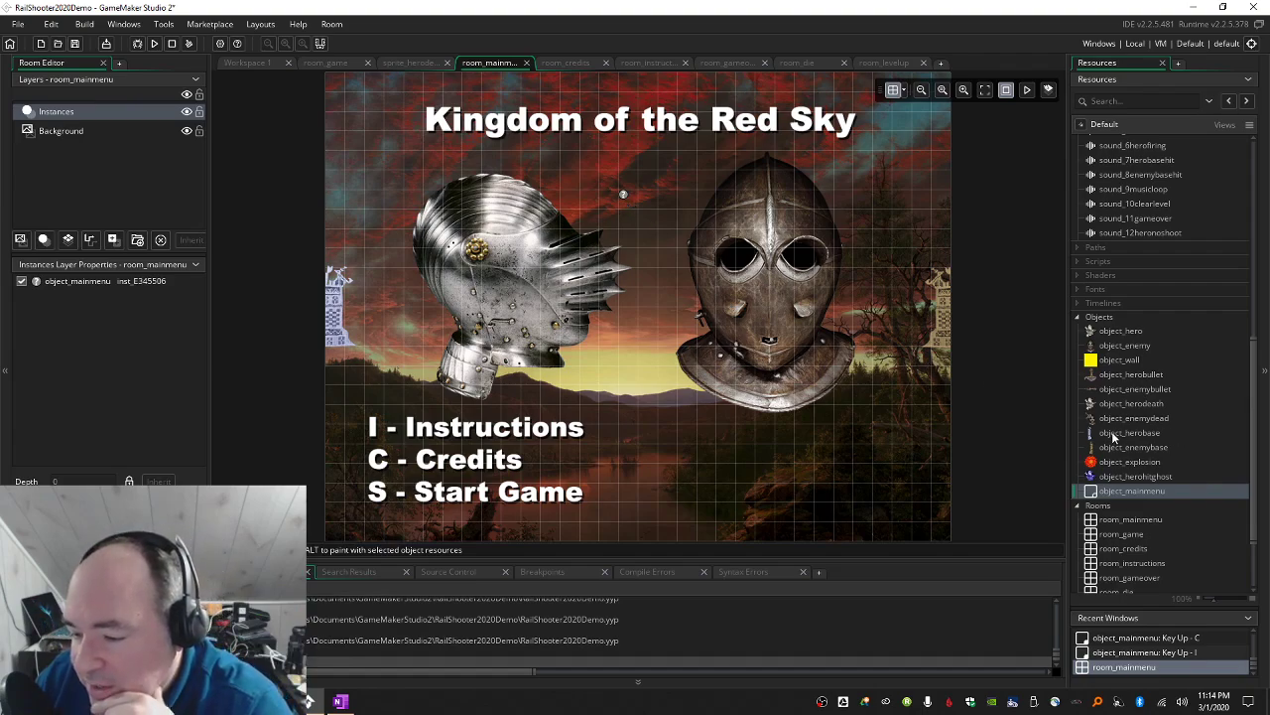
Examine room_credits, room_instructions and room_gameover for the key that returns to the main menu.
scroll(1111, 432, "down", 2)
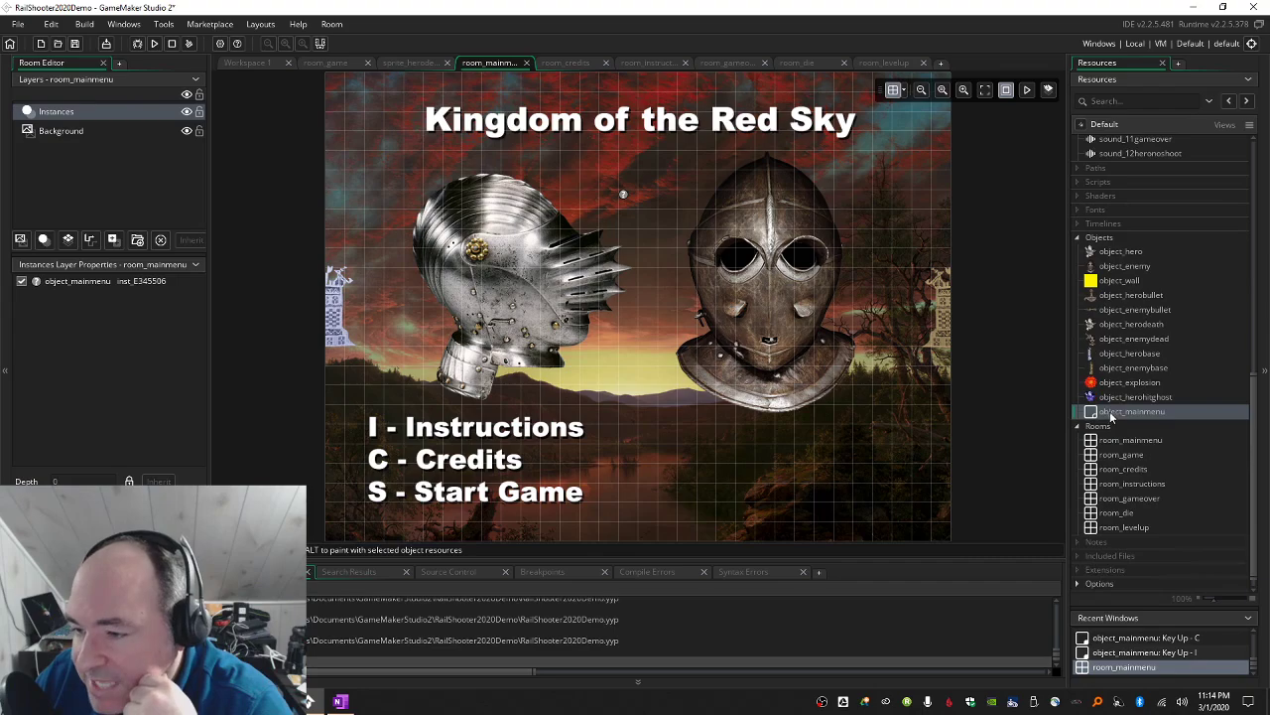
left_click(1105, 239)
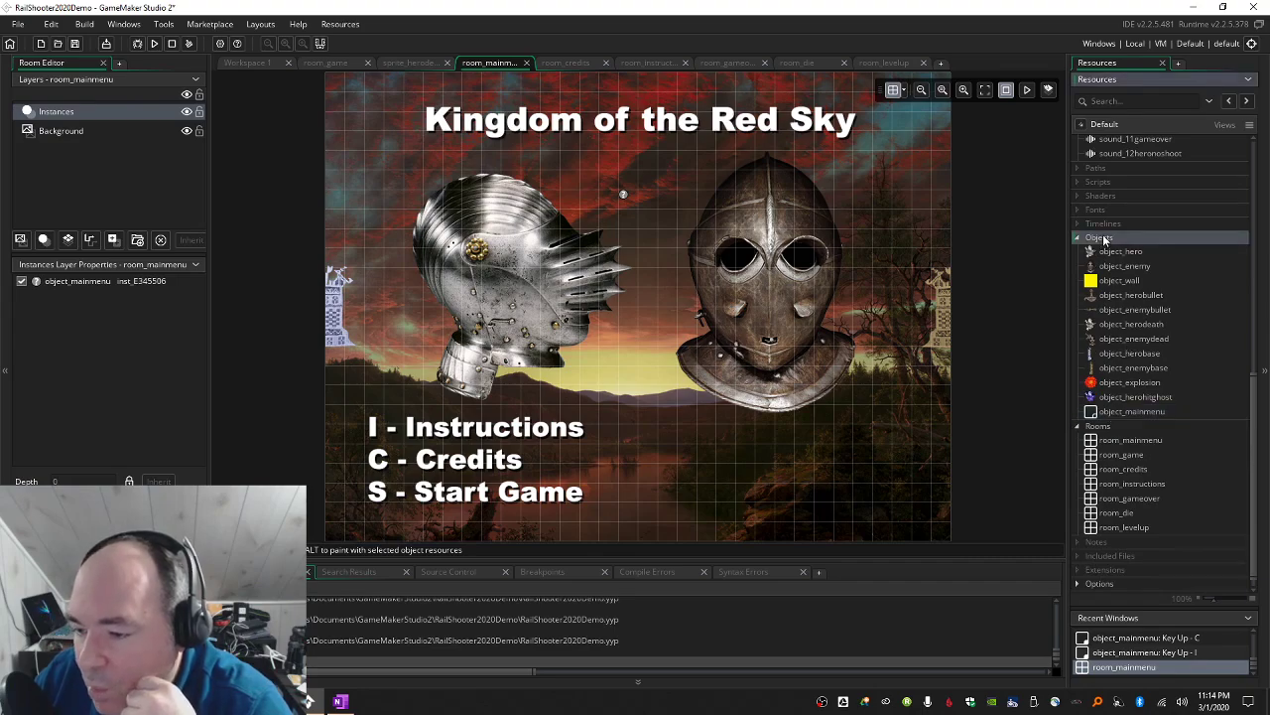
double_click(1132, 472)
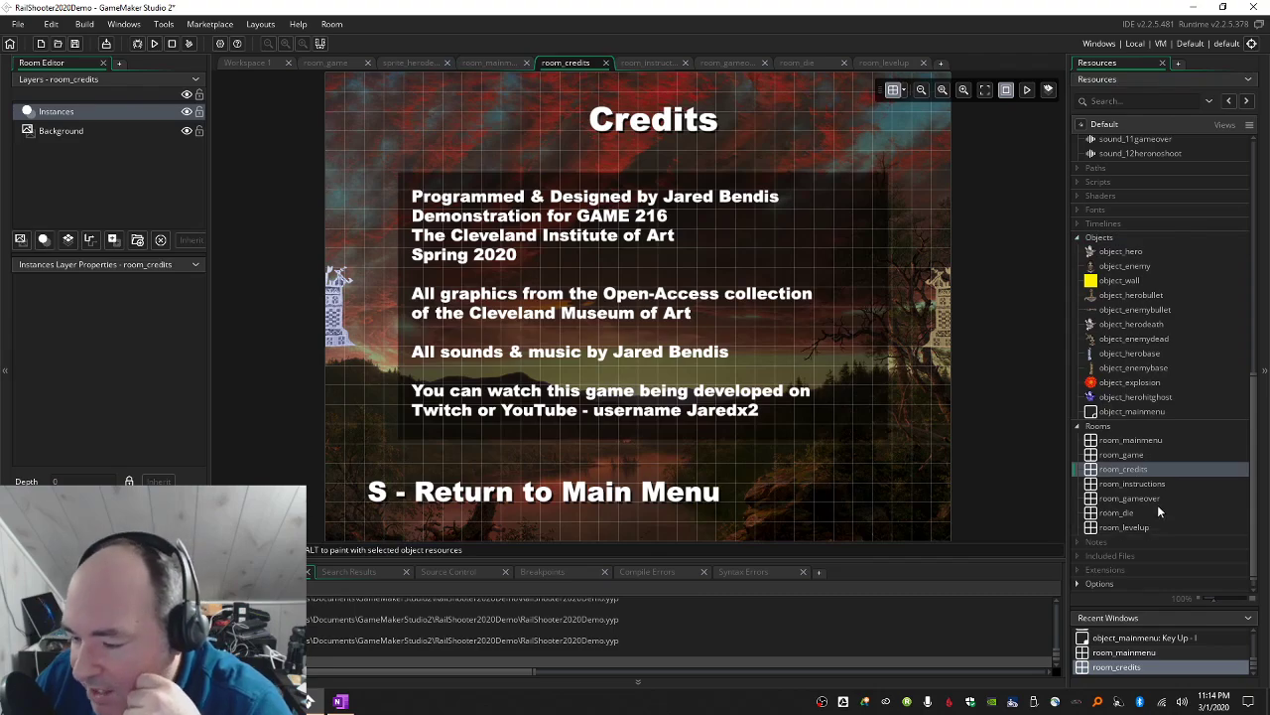
double_click(1148, 484)
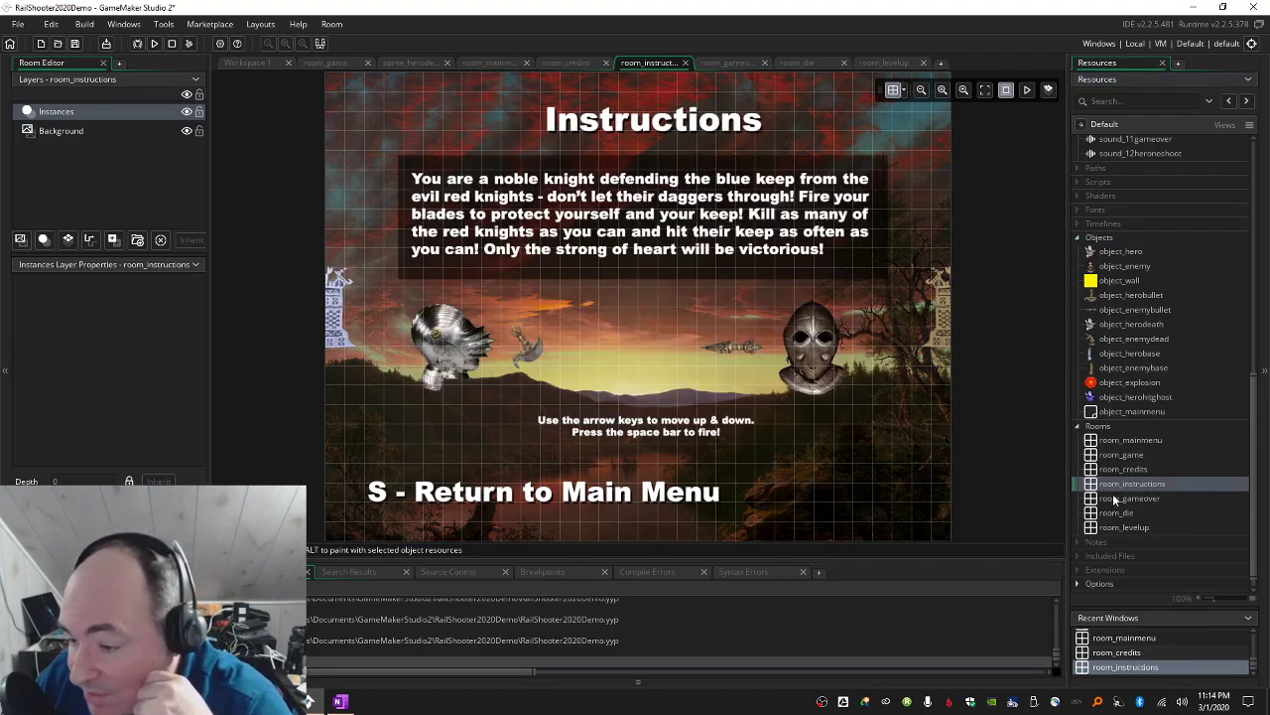
double_click(1143, 499)
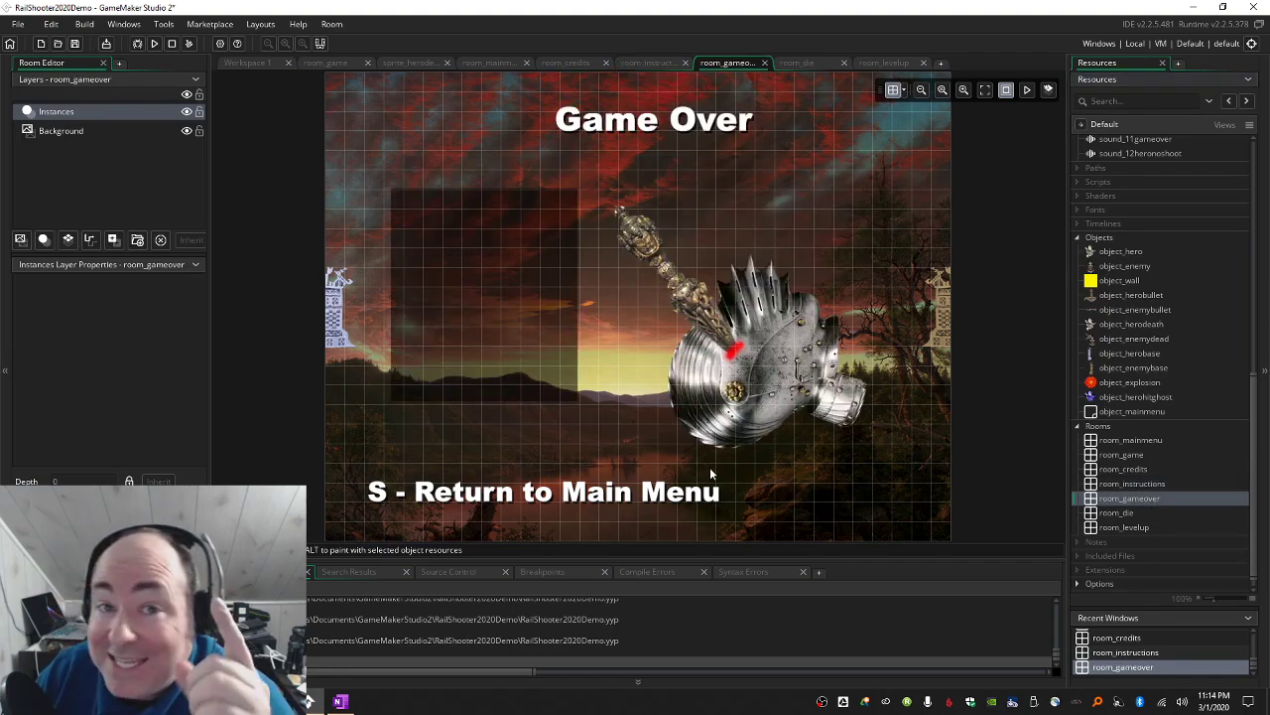
Create a new object and name it object_stomainmenu.
left_click(1105, 240)
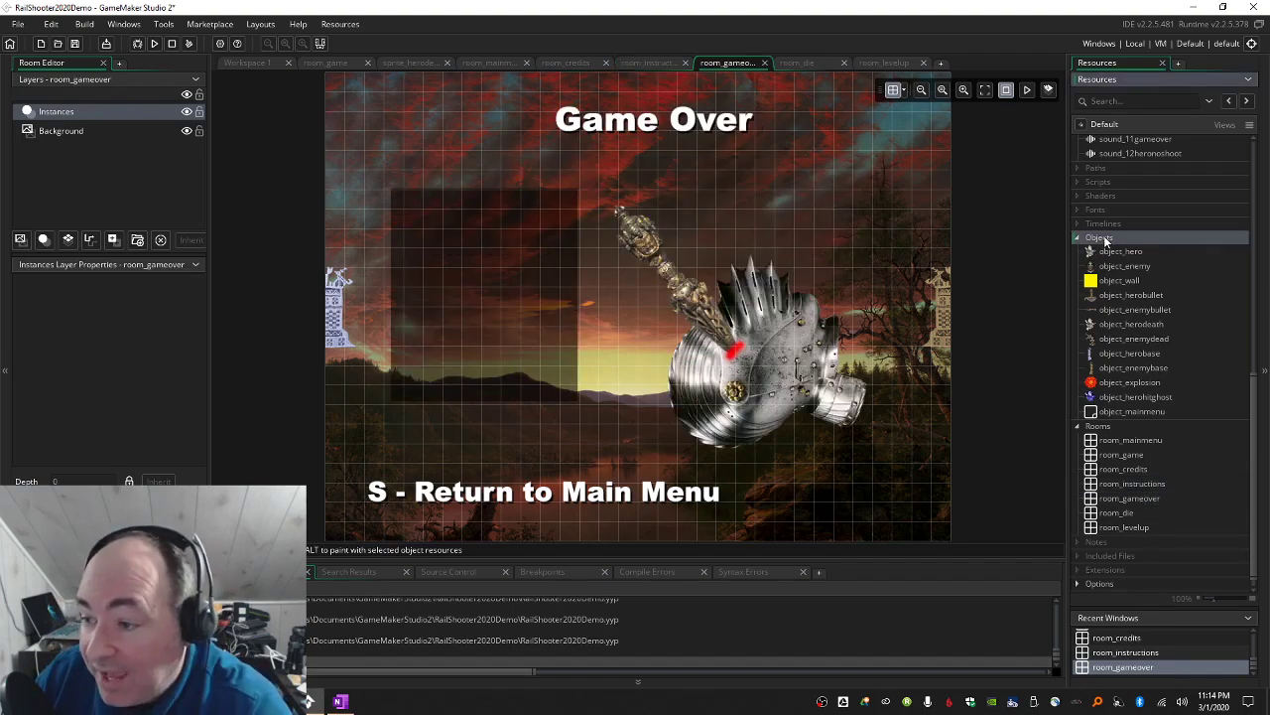
right_click(1105, 240)
left_click(1121, 246)
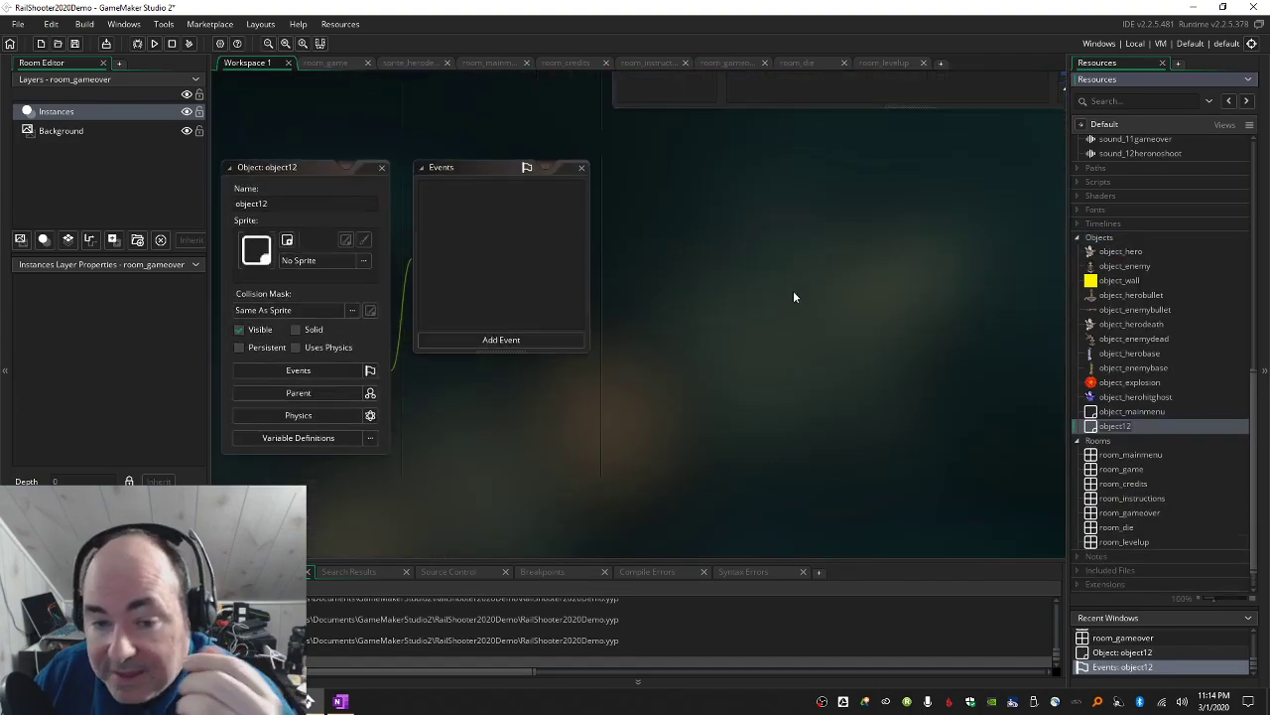
left_click(313, 205)
key("BackSpace")
key("BackSpace")
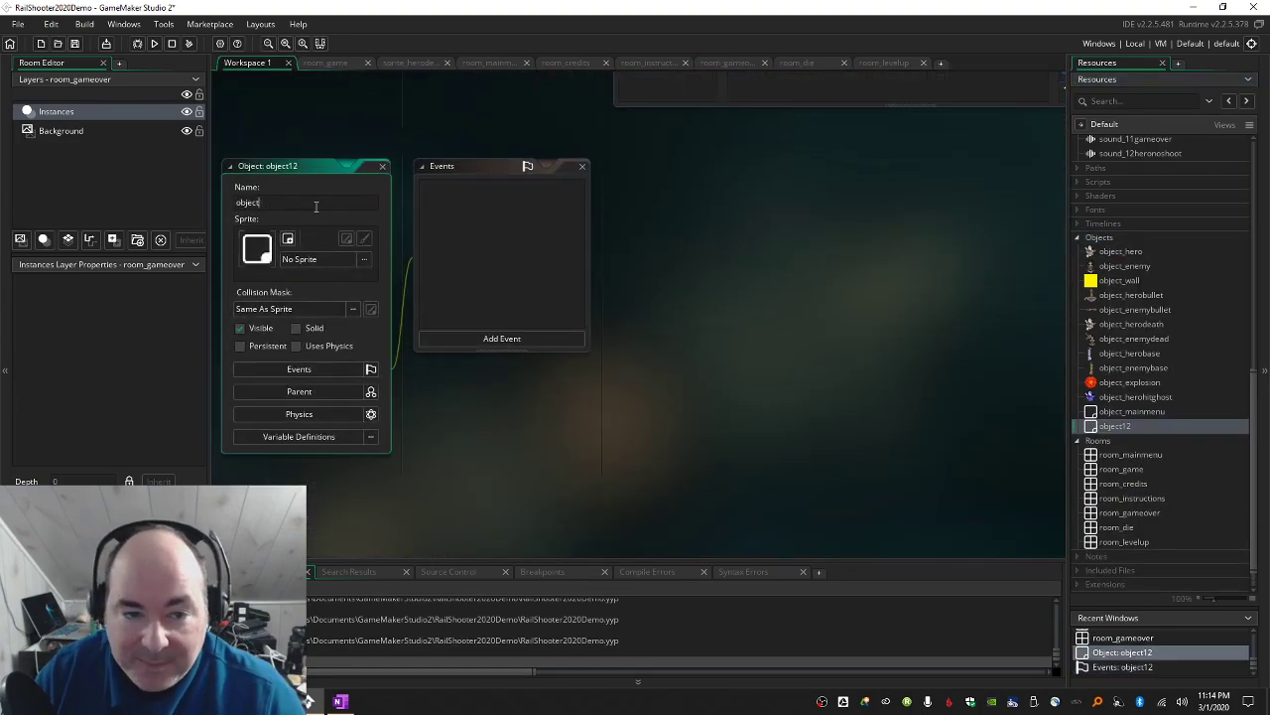
type("_stomainmenu")
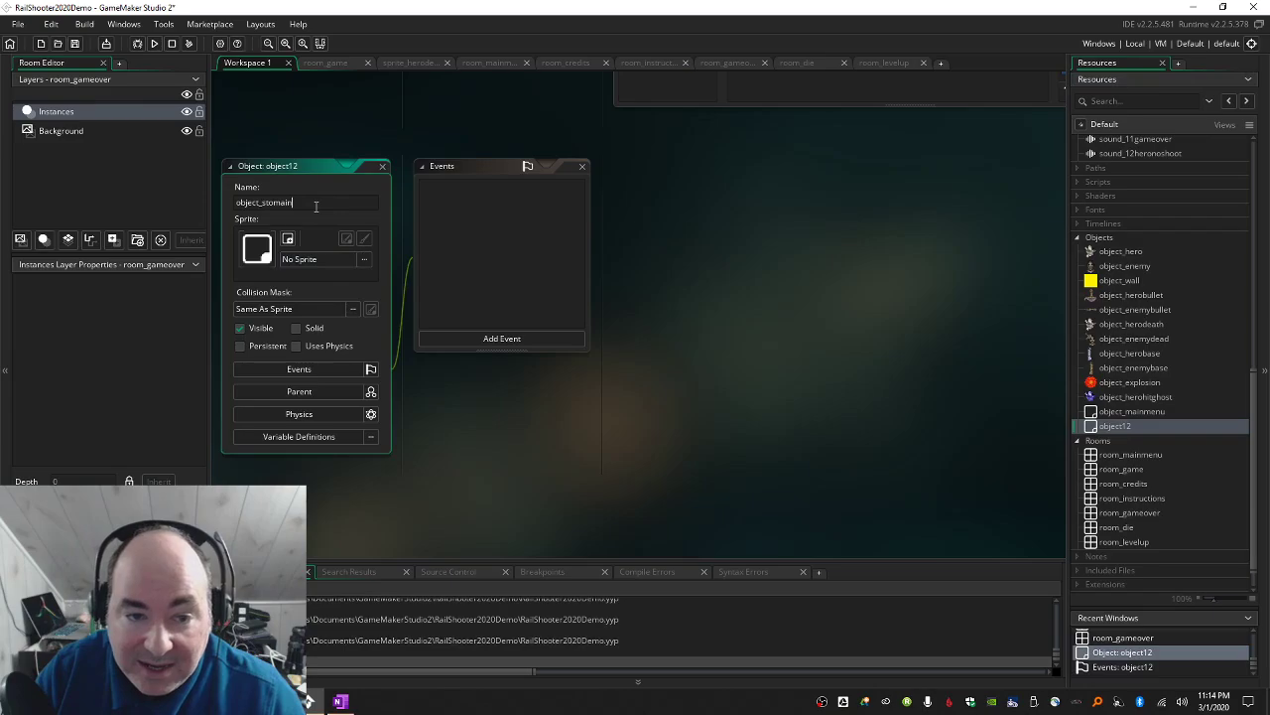
left_click(520, 252)
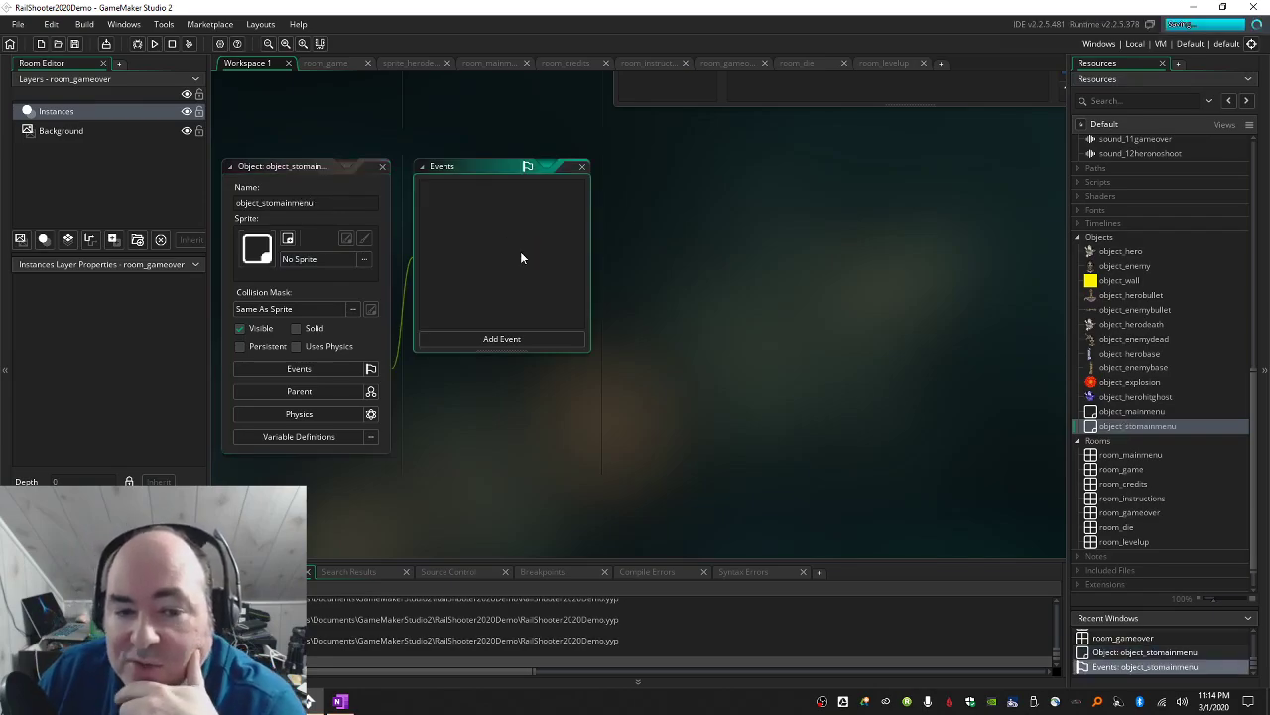
Add a Key Up event for the letter S to object_stomainmenu.
left_click(495, 338)
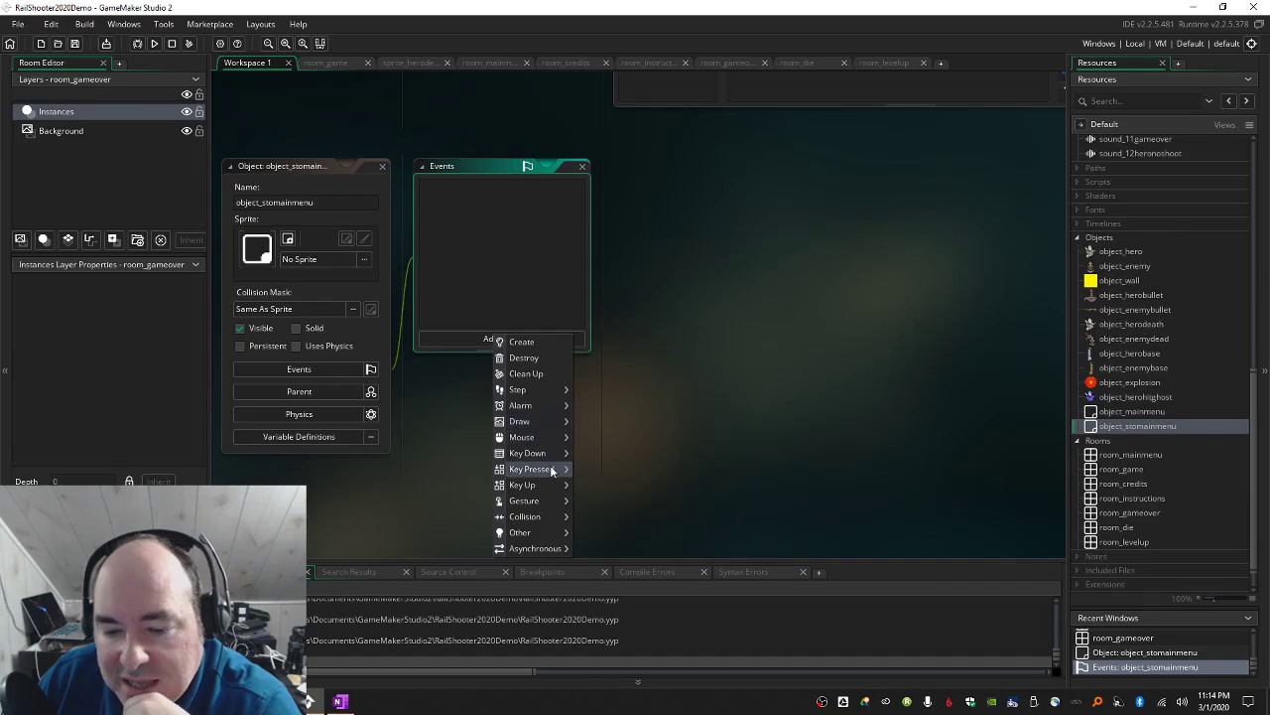
mouse_move(552, 486)
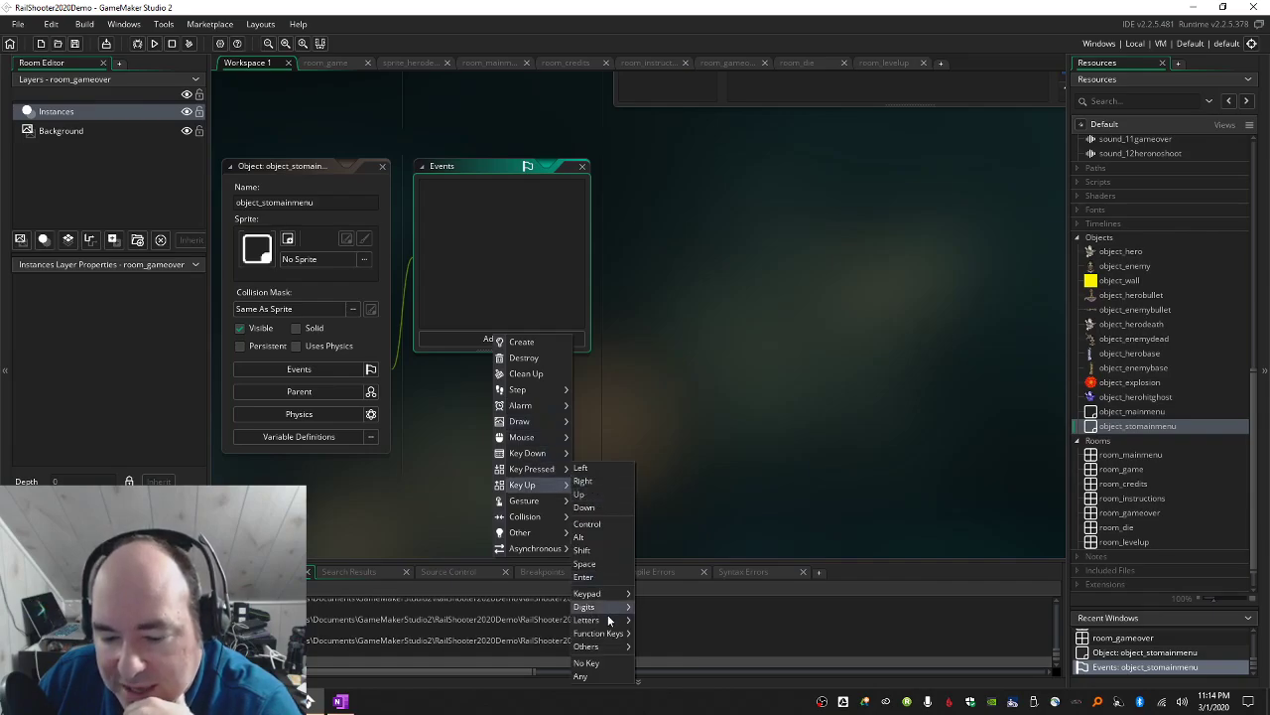
mouse_move(608, 617)
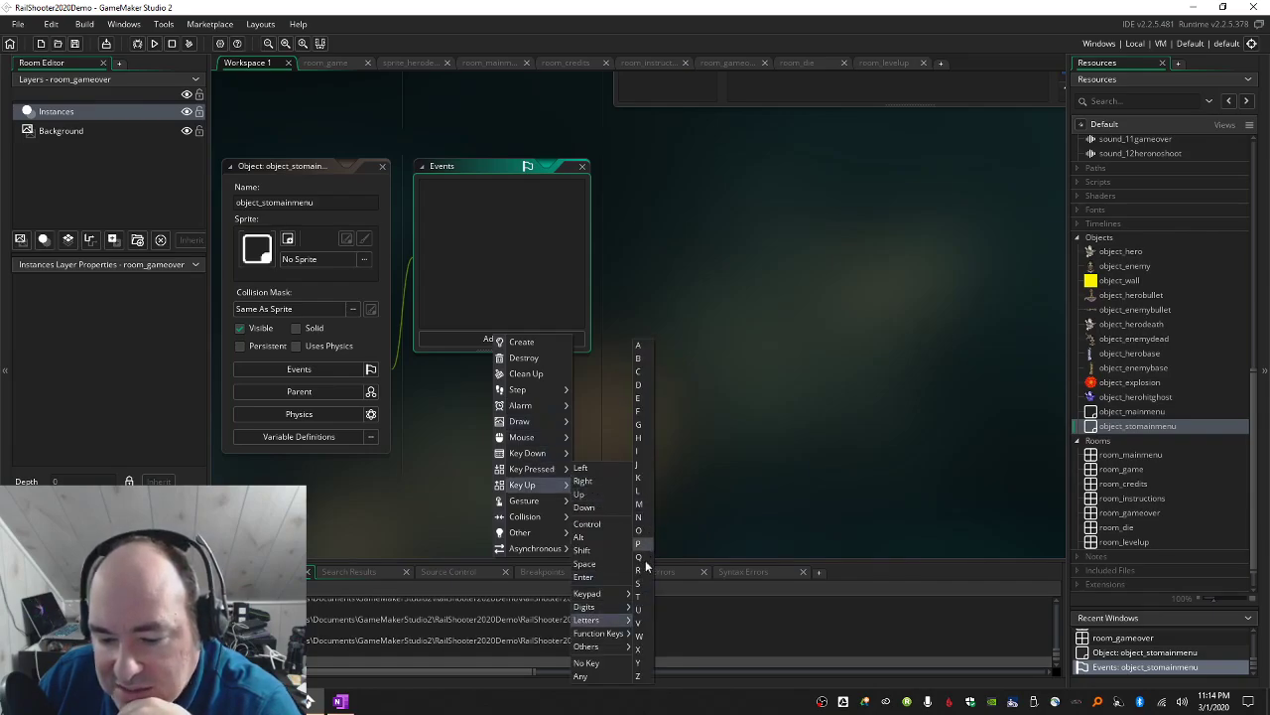
left_click(641, 584)
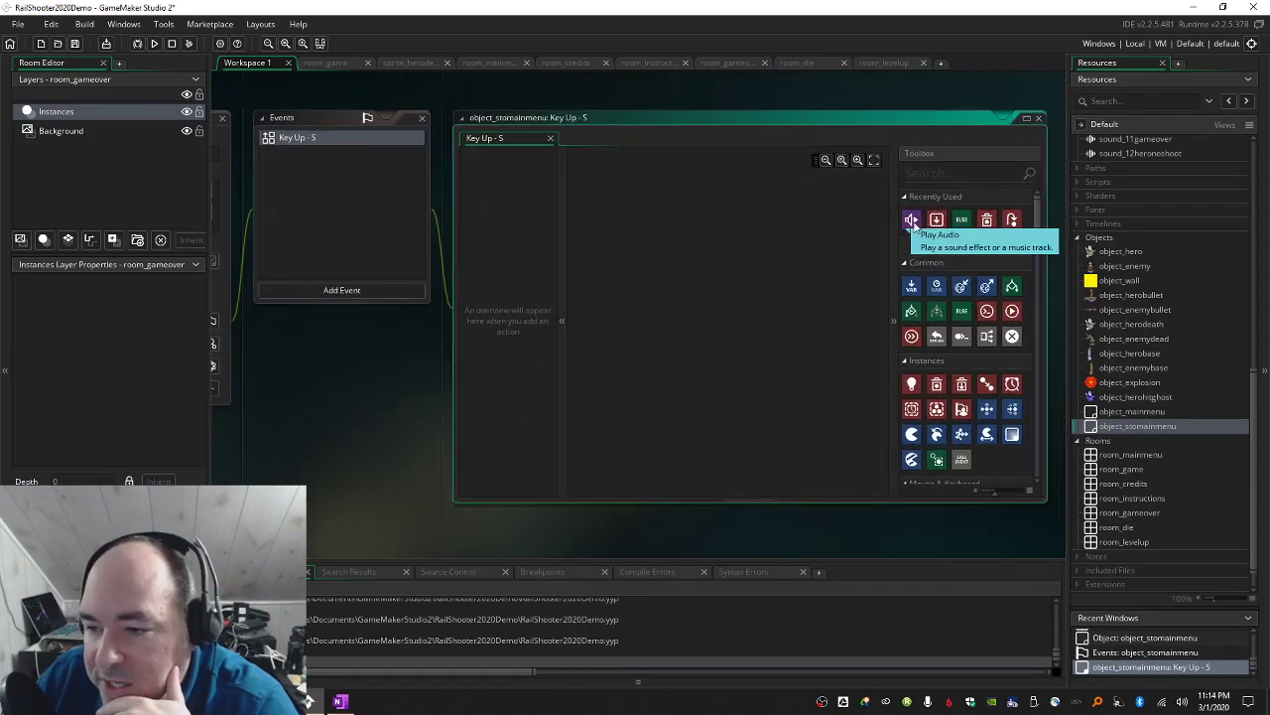
Make object_stomainmenu's Key Up - S event play sound_5heroleaves and go to room_mainmenu.
left_click_drag(937, 220, 799, 234)
left_click(795, 292)
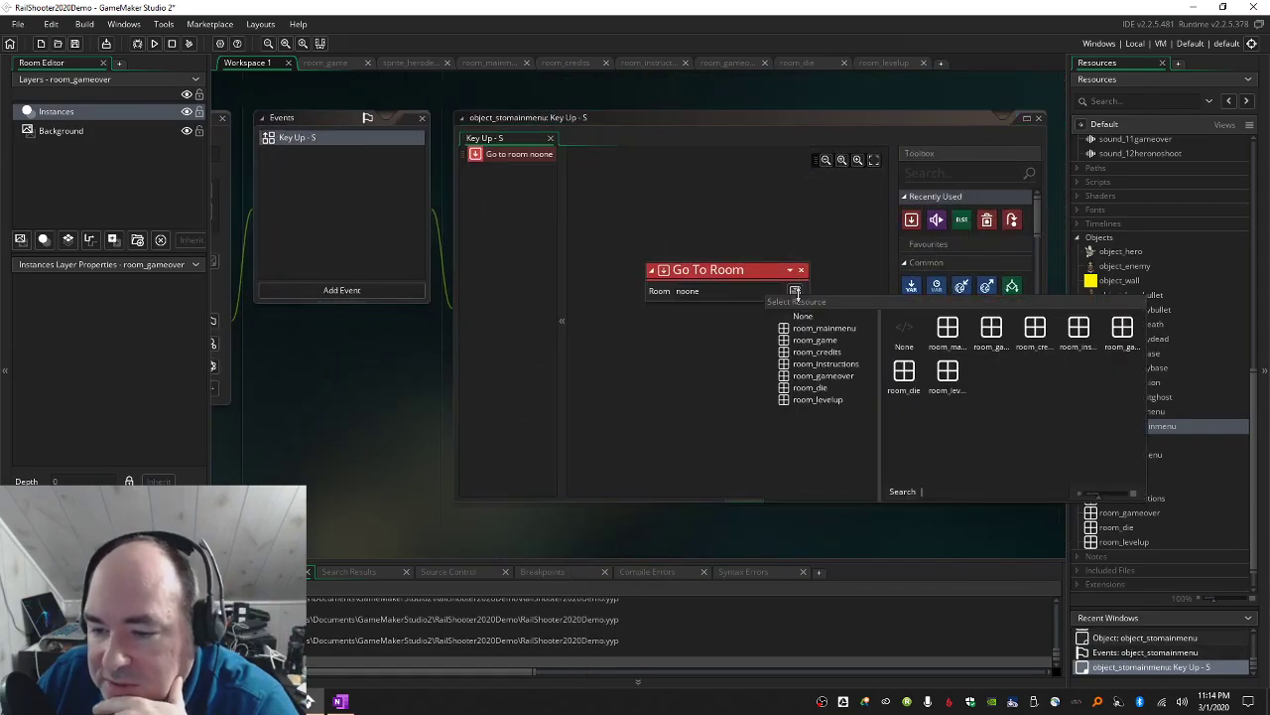
left_click(824, 327)
left_click_drag(937, 219, 685, 260)
left_click(795, 292)
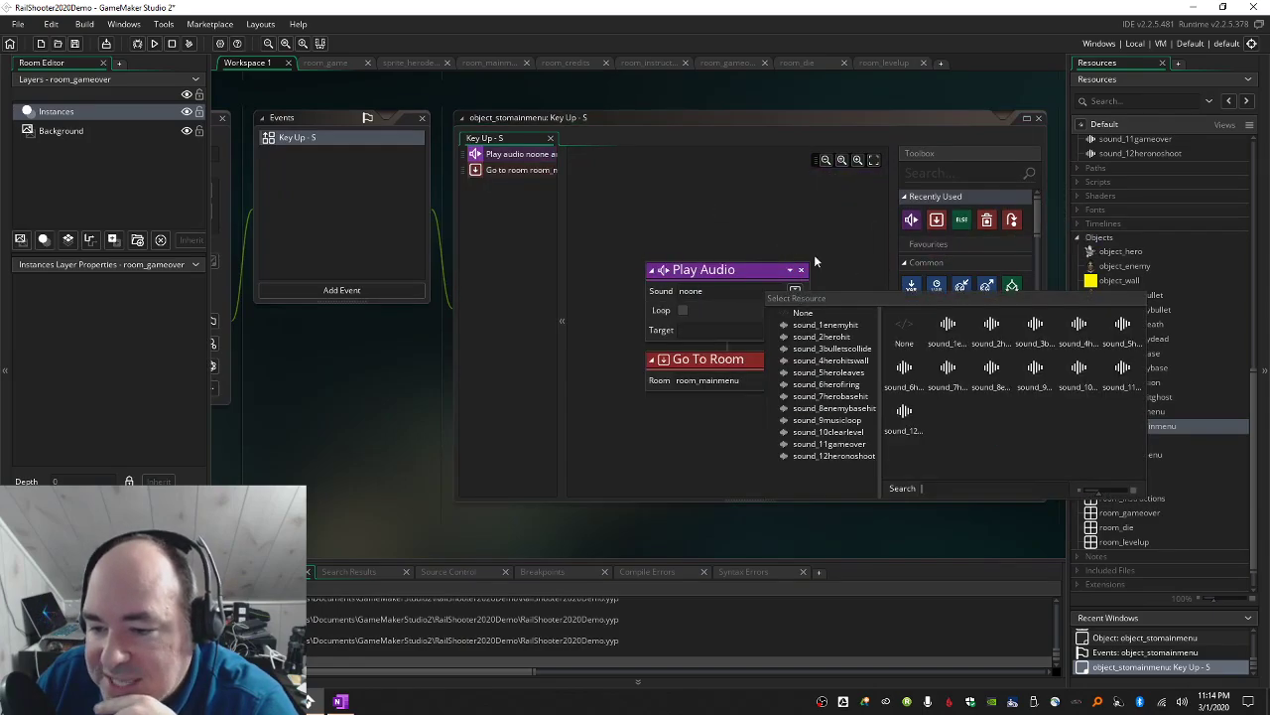
left_click(858, 373)
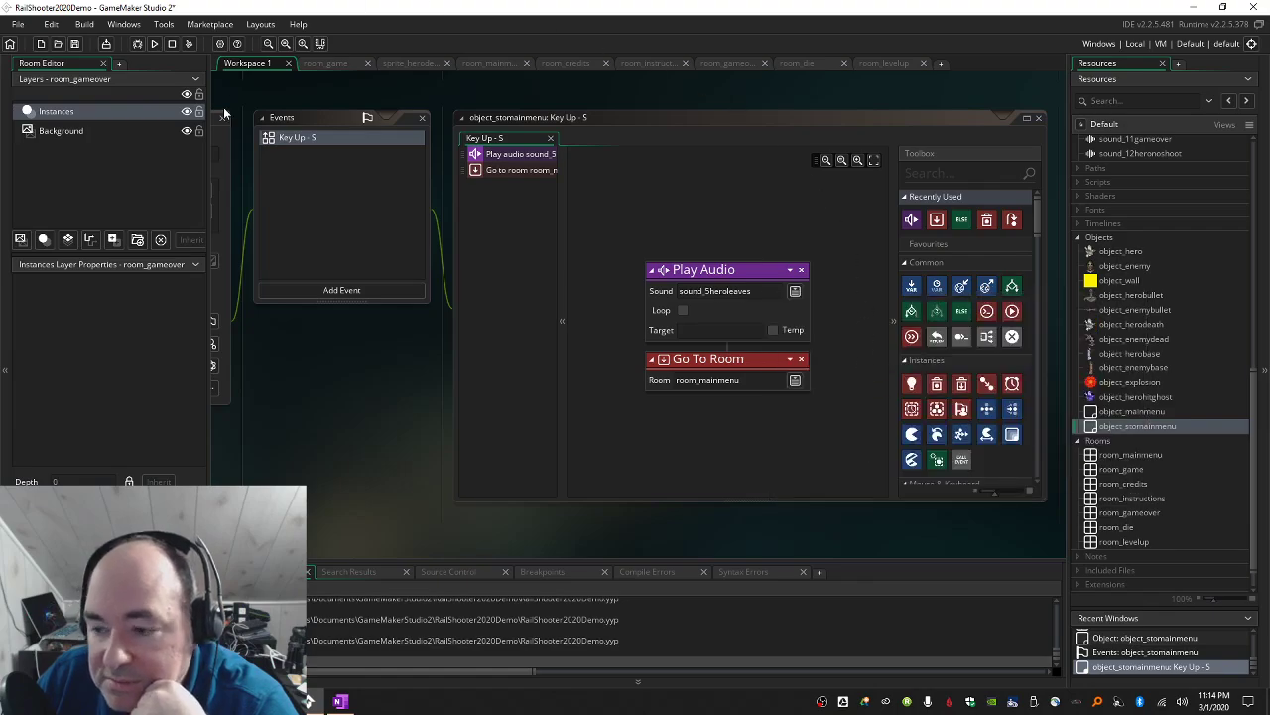
Place one object_stomainmenu instance below the text in room_credits and one between the helmets in room_instructions.
double_click(1134, 482)
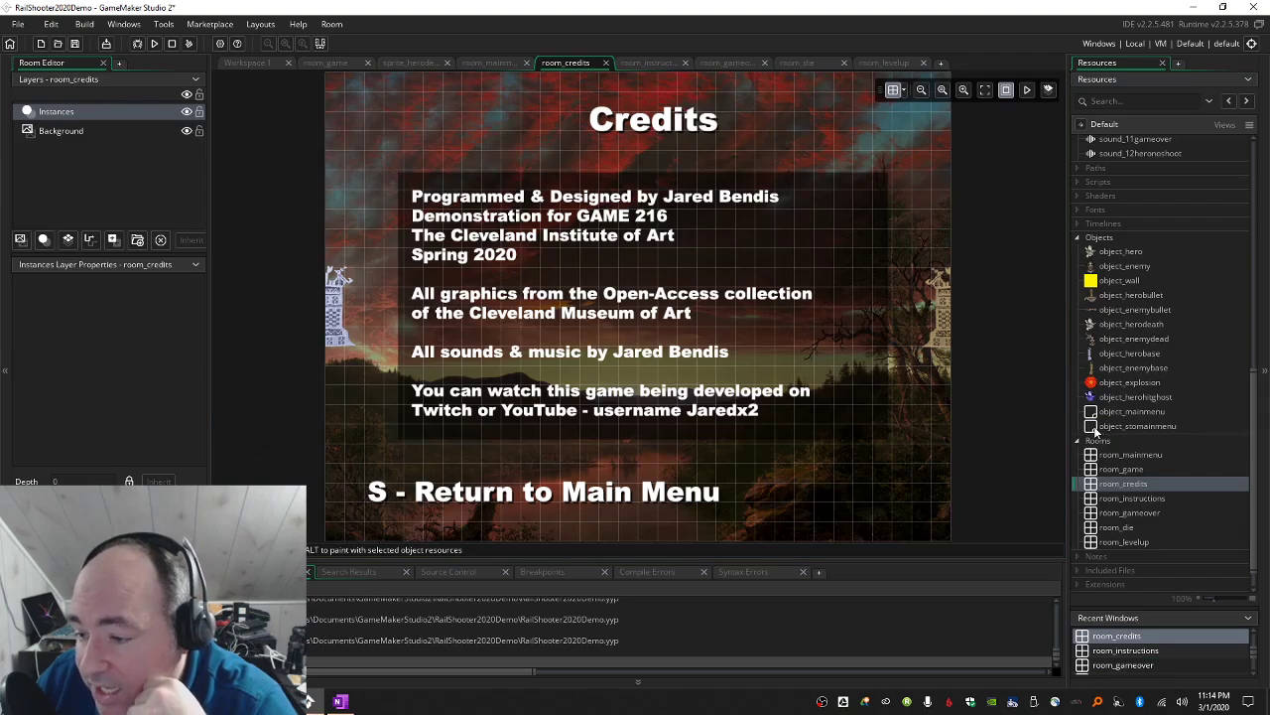
left_click_drag(1095, 427, 448, 429)
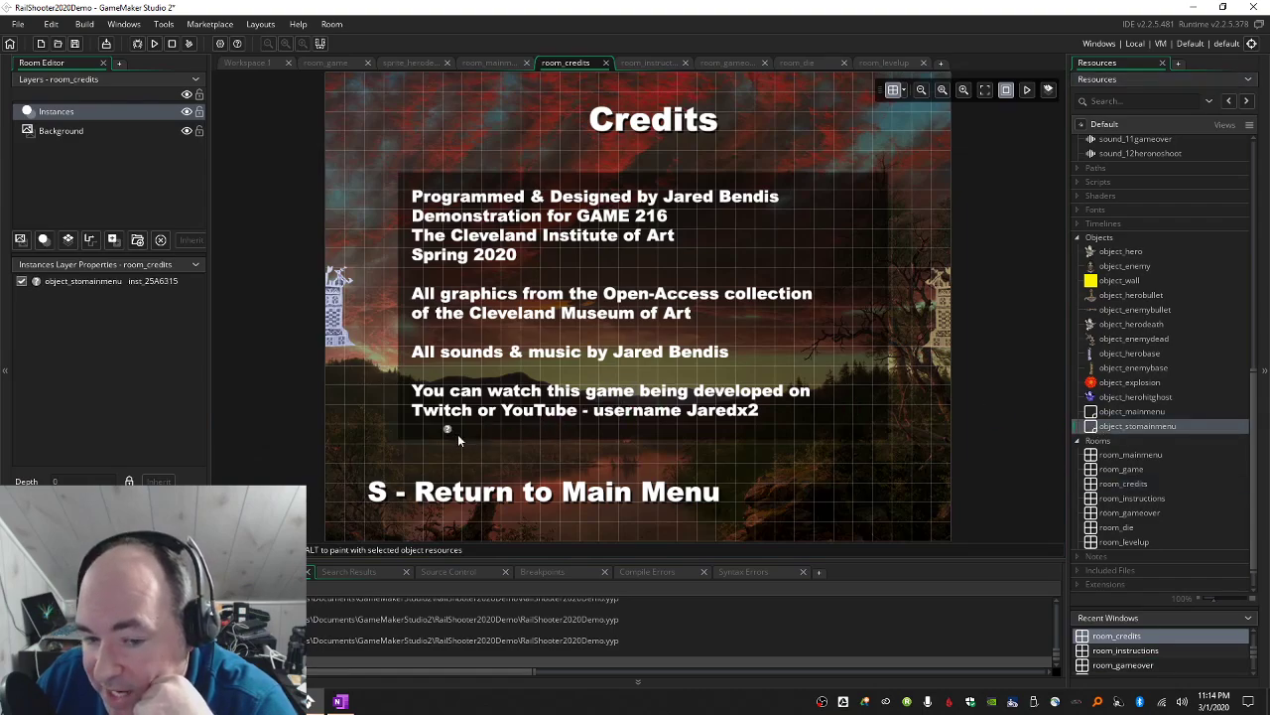
double_click(1091, 498)
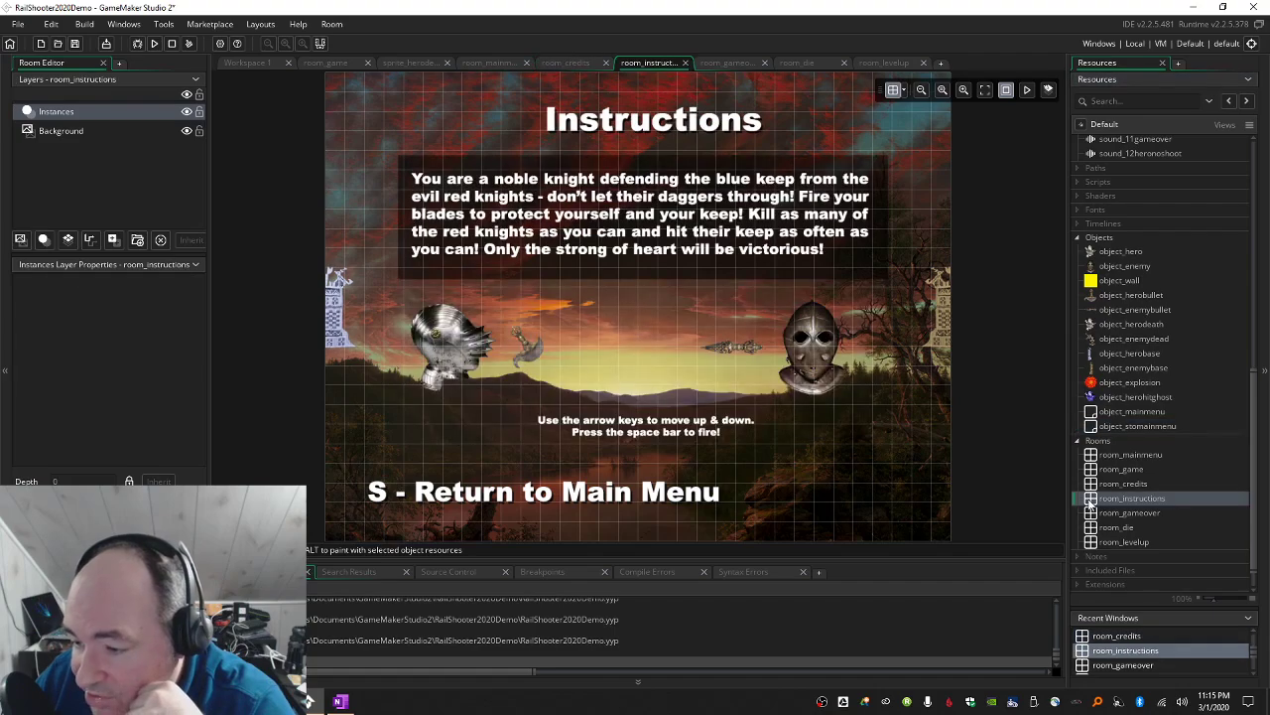
left_click_drag(1095, 427, 585, 370)
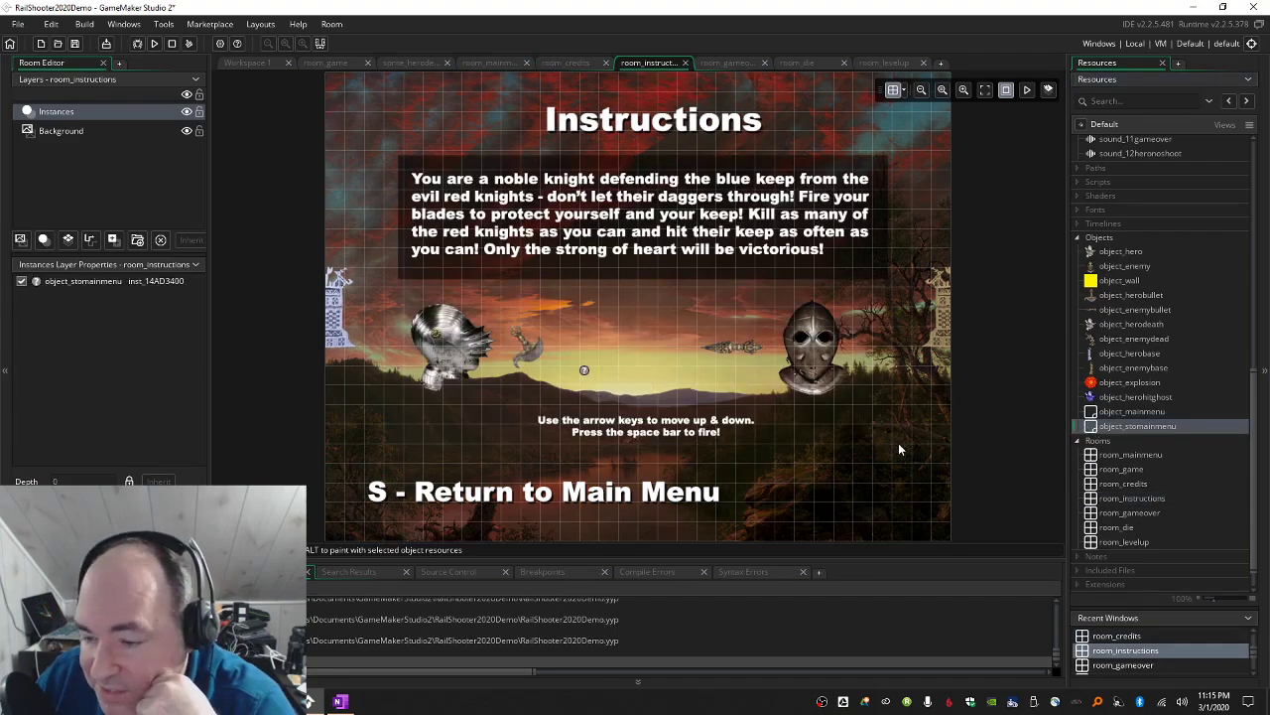
Place an object_stomainmenu instance on the Instances layer of room_gameover, between the dark panel and the helmet.
left_click(1097, 514)
double_click(1097, 514)
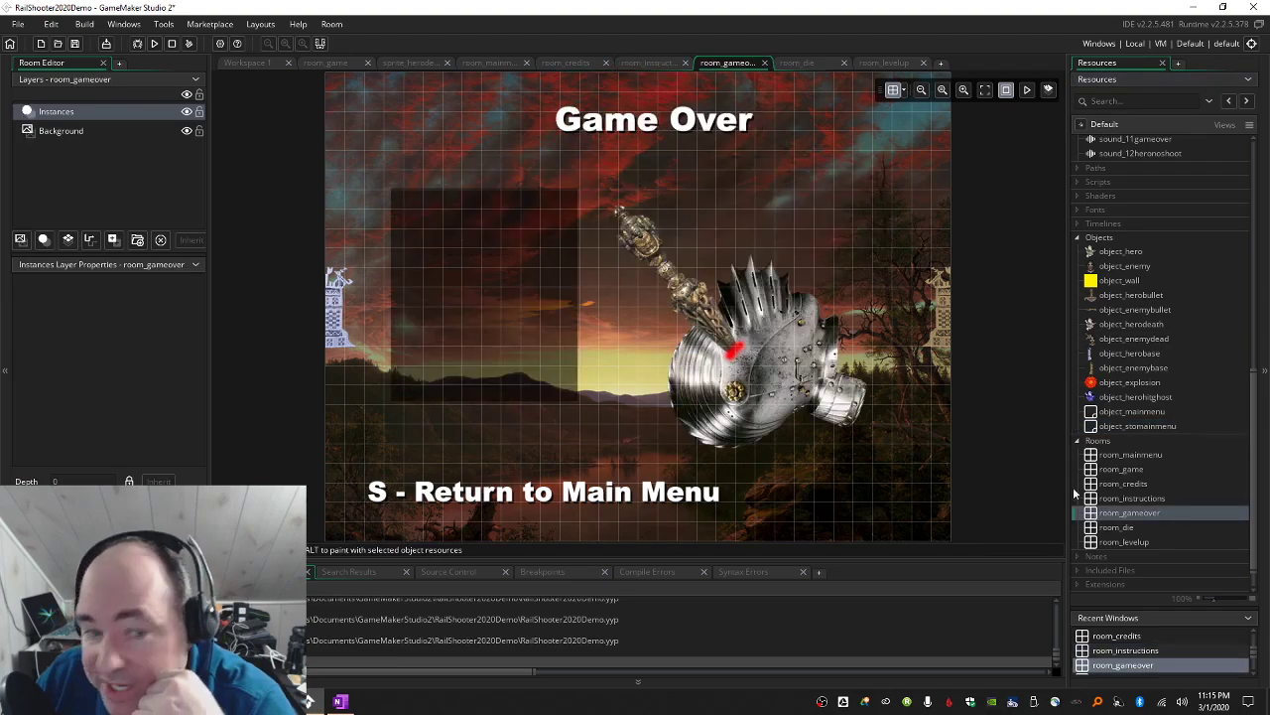
left_click(65, 130)
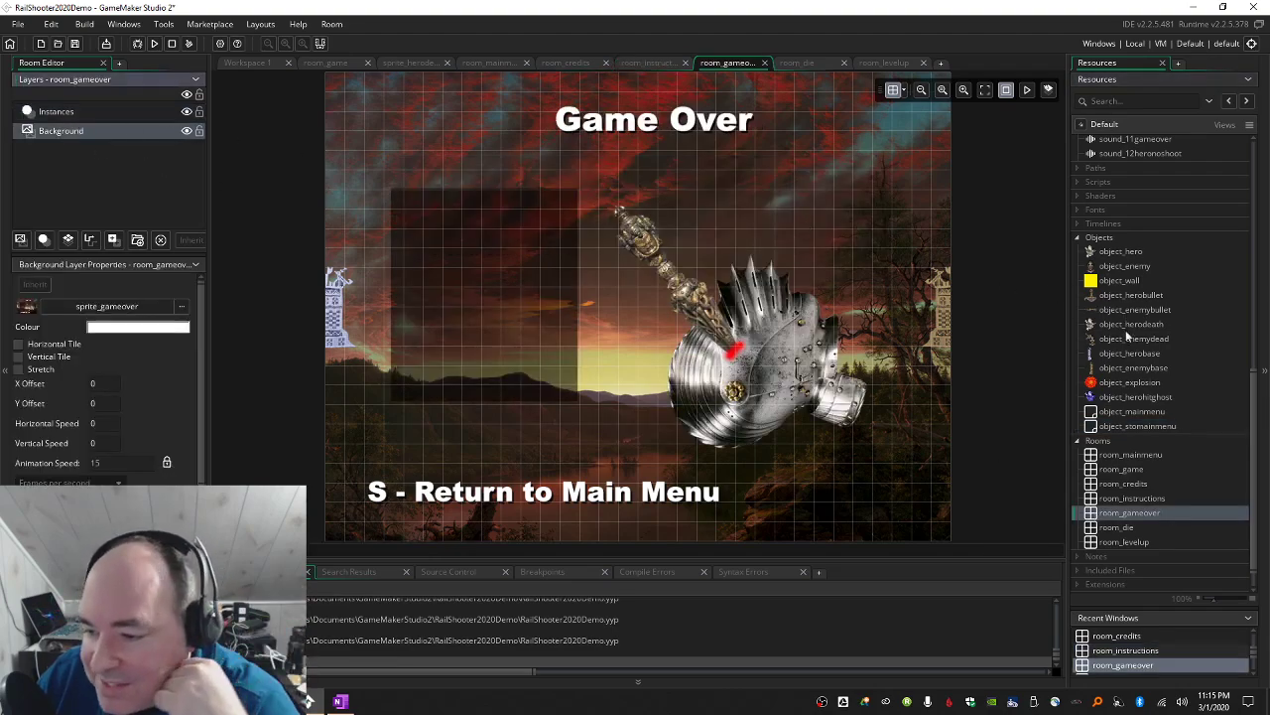
left_click_drag(1092, 427, 521, 323)
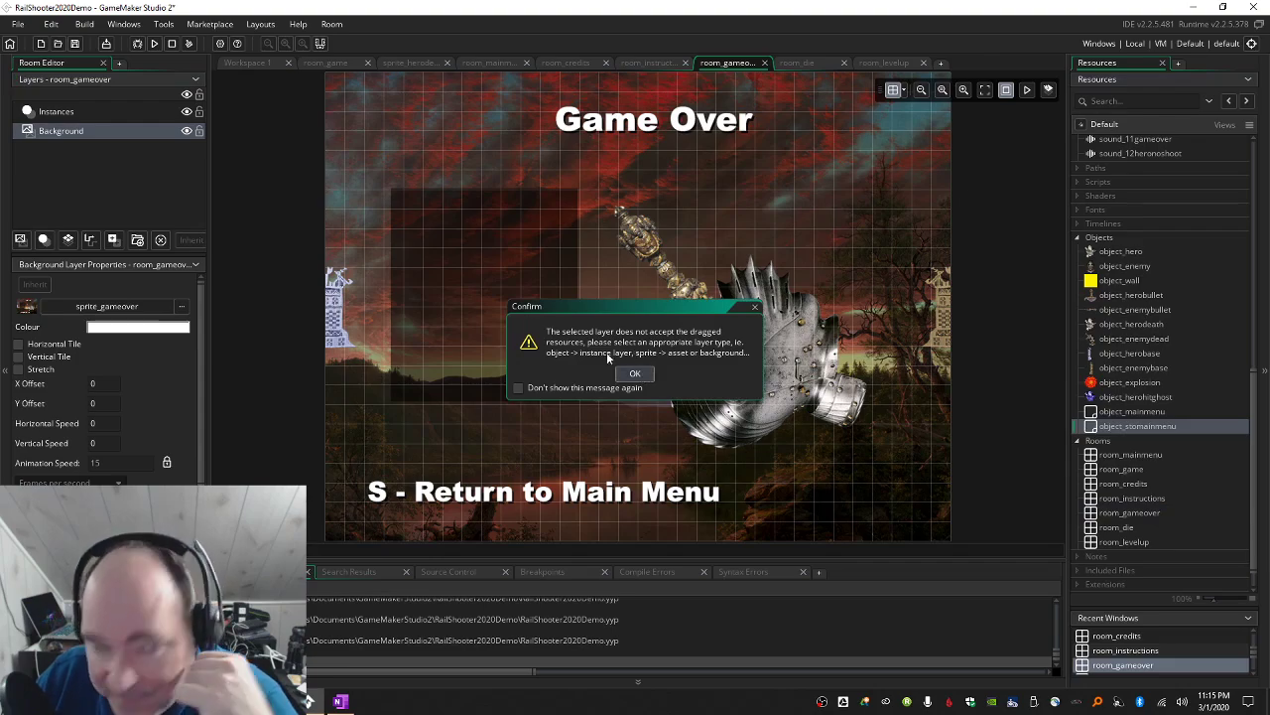
key("Return")
left_click(102, 111)
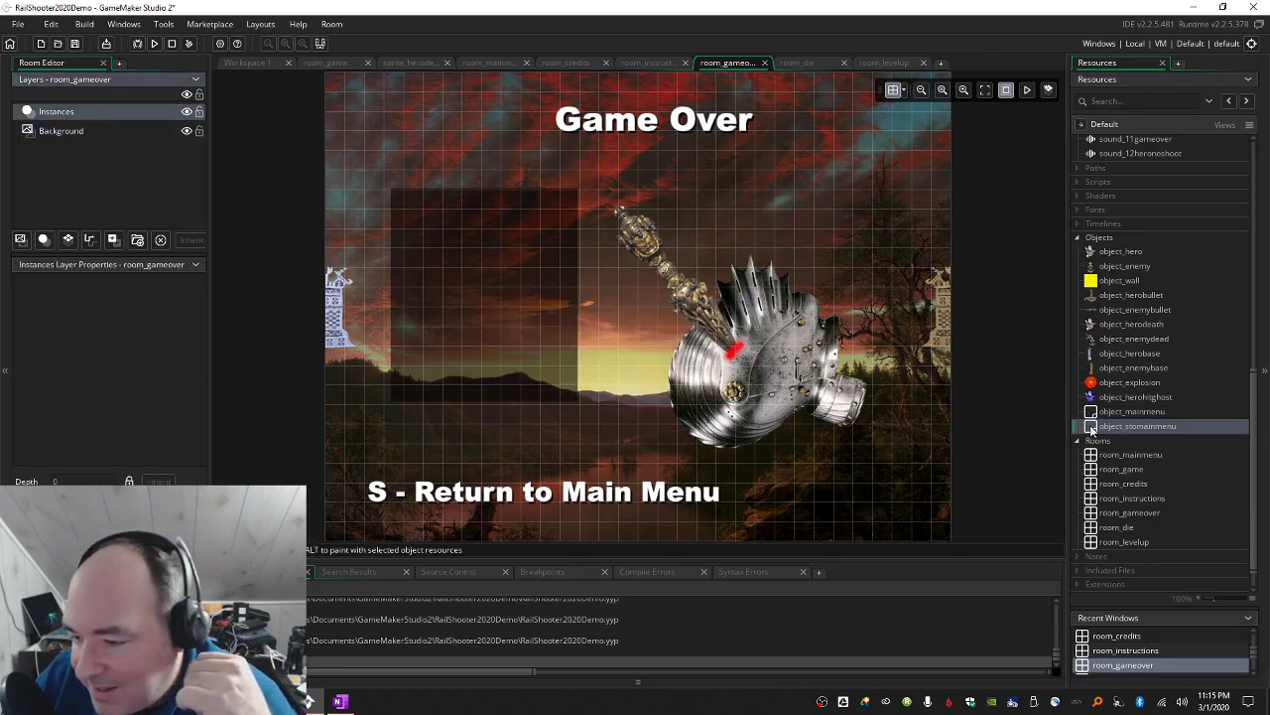
left_click_drag(1091, 429, 624, 332)
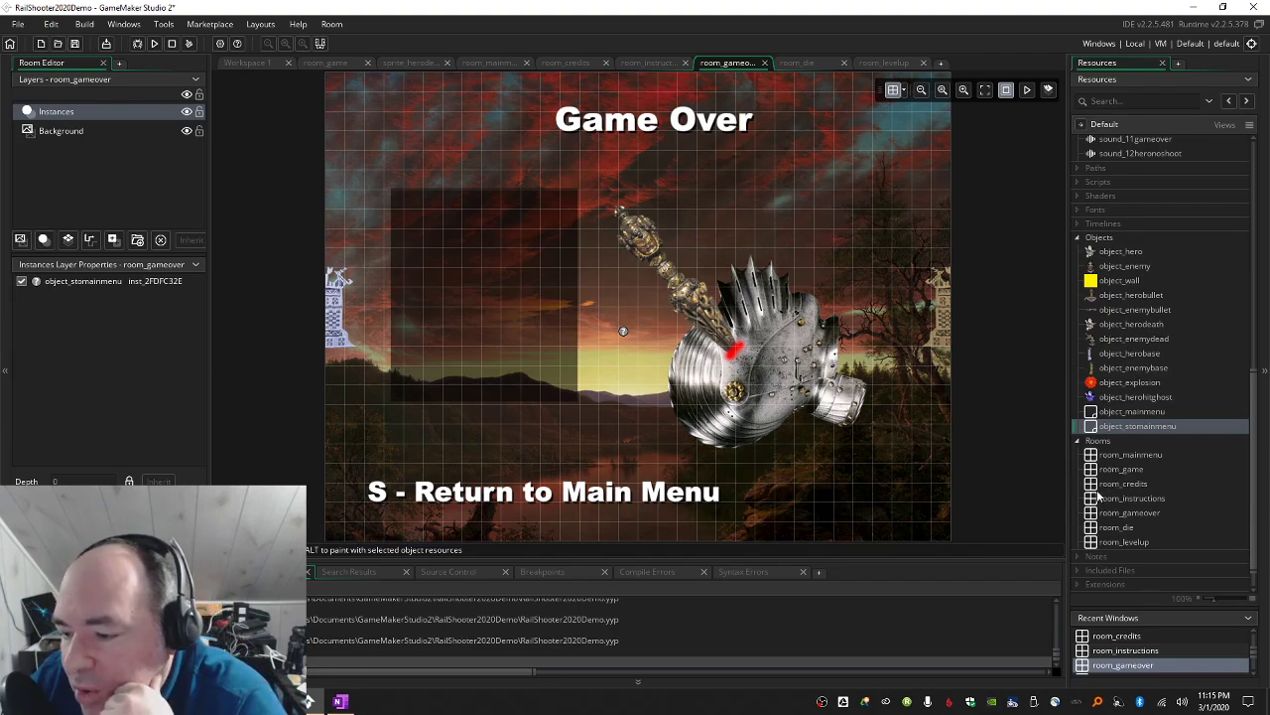
Collapse the Rooms and Sounds resource groups and bring the expanded list of objects into view.
left_click(1078, 237)
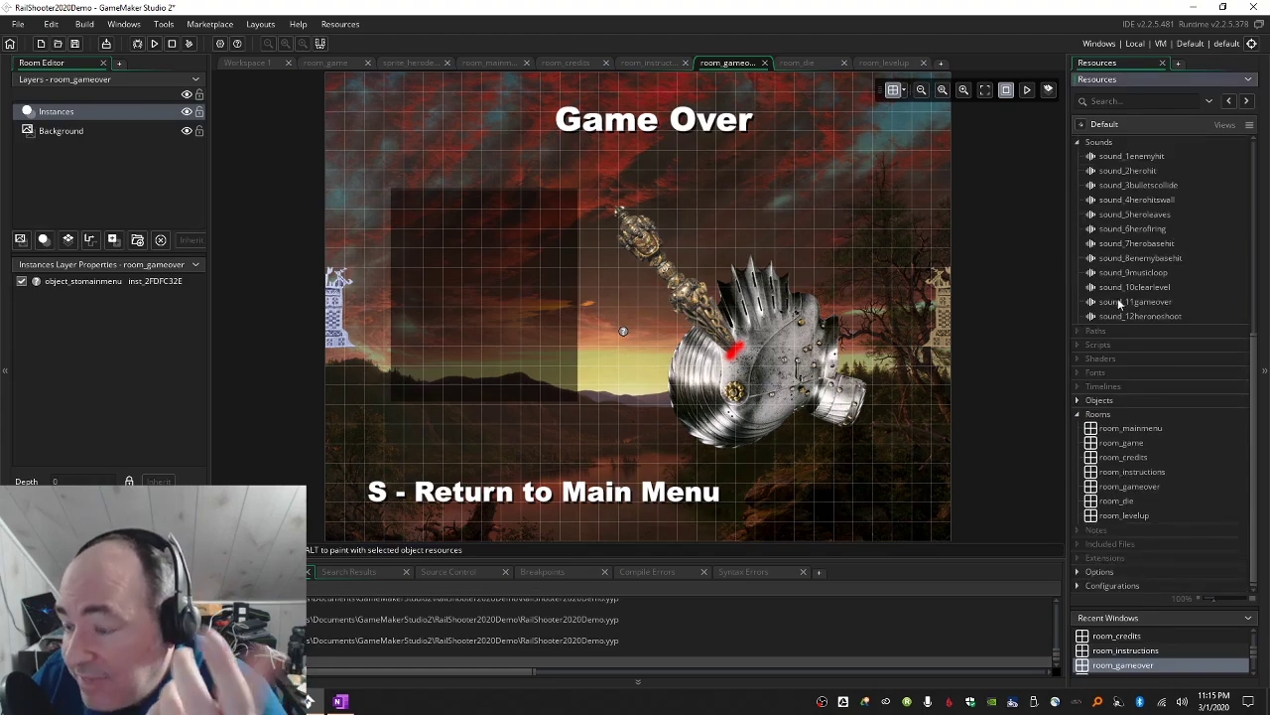
left_click(1078, 414)
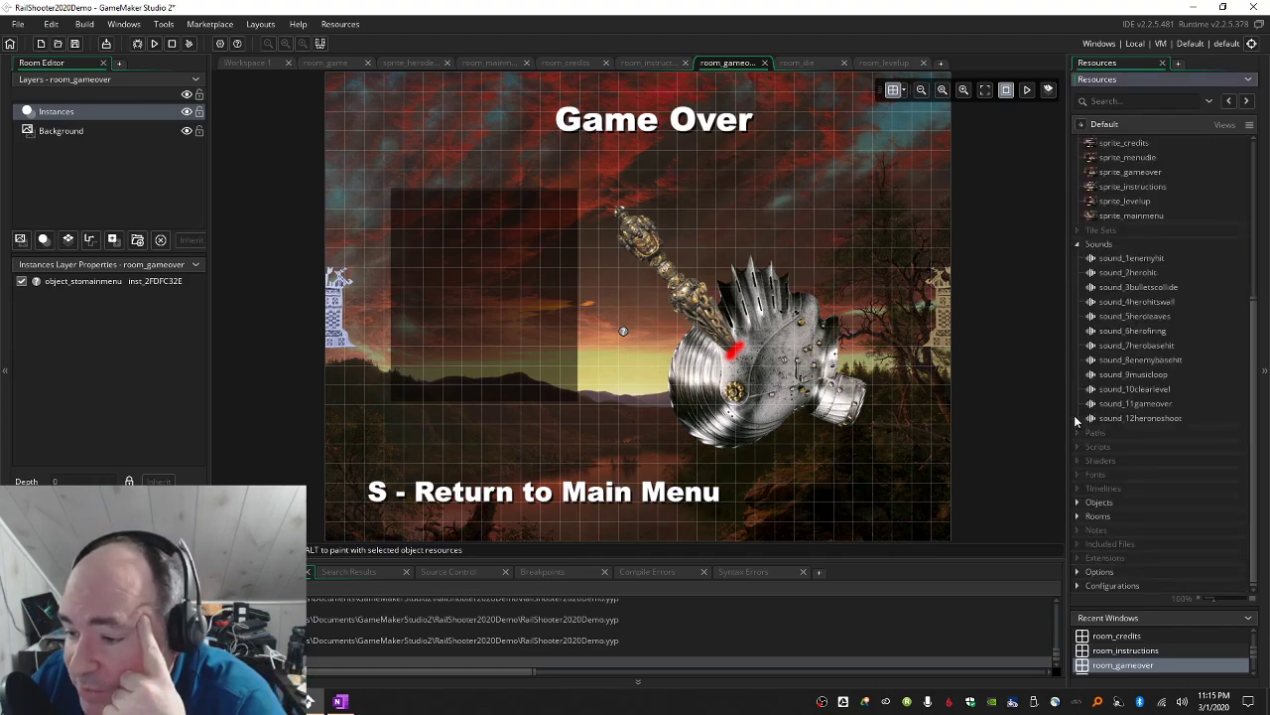
left_click(1077, 244)
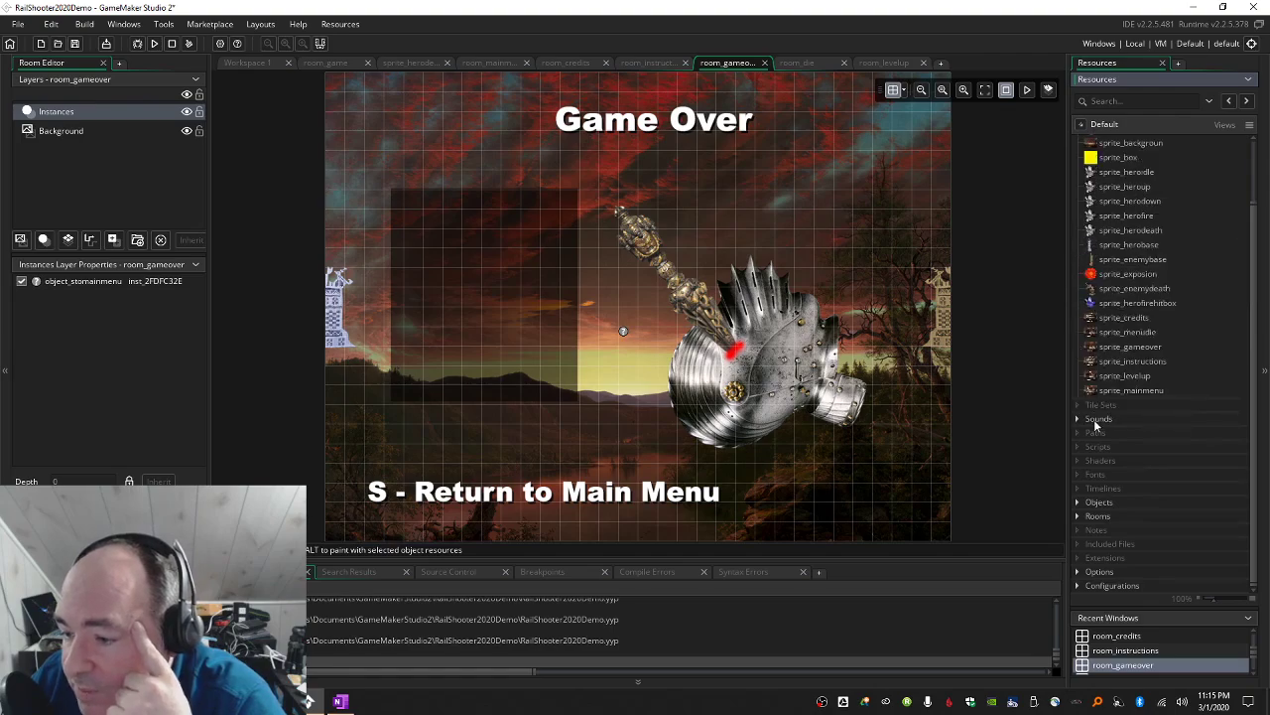
left_click(1078, 502)
scroll(1102, 407, "down", 3)
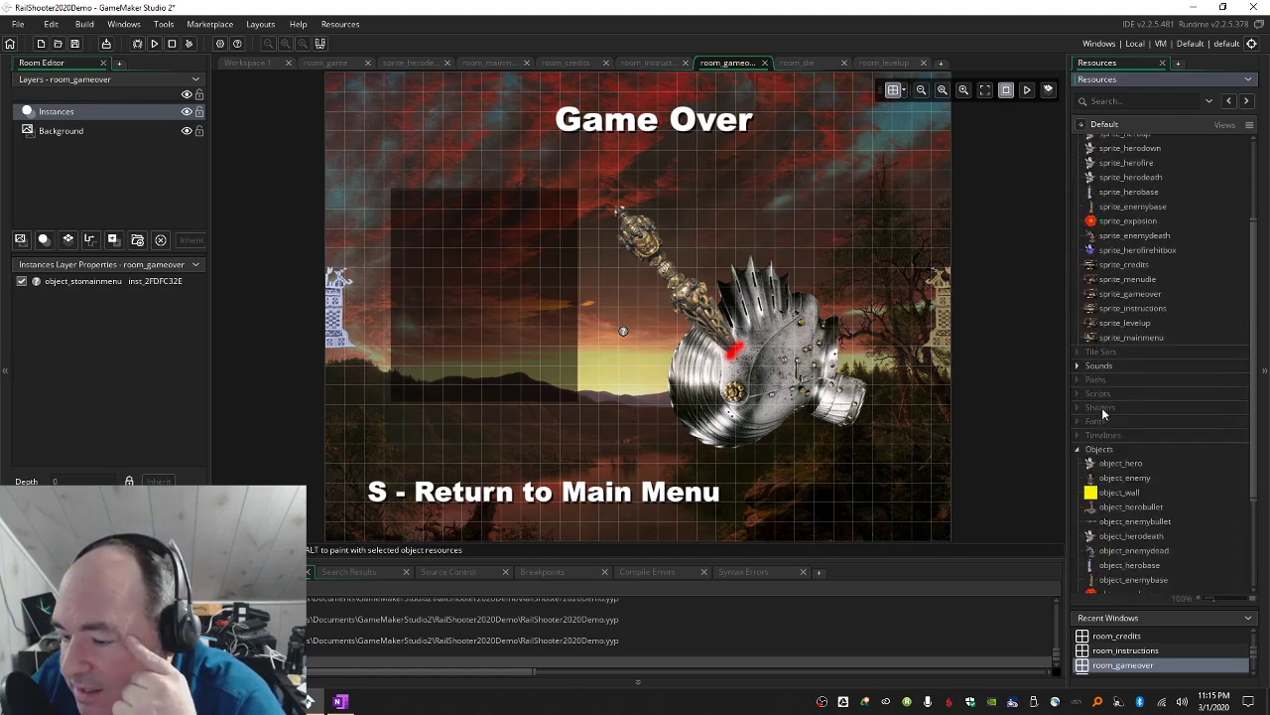
scroll(1135, 409, "down", 2)
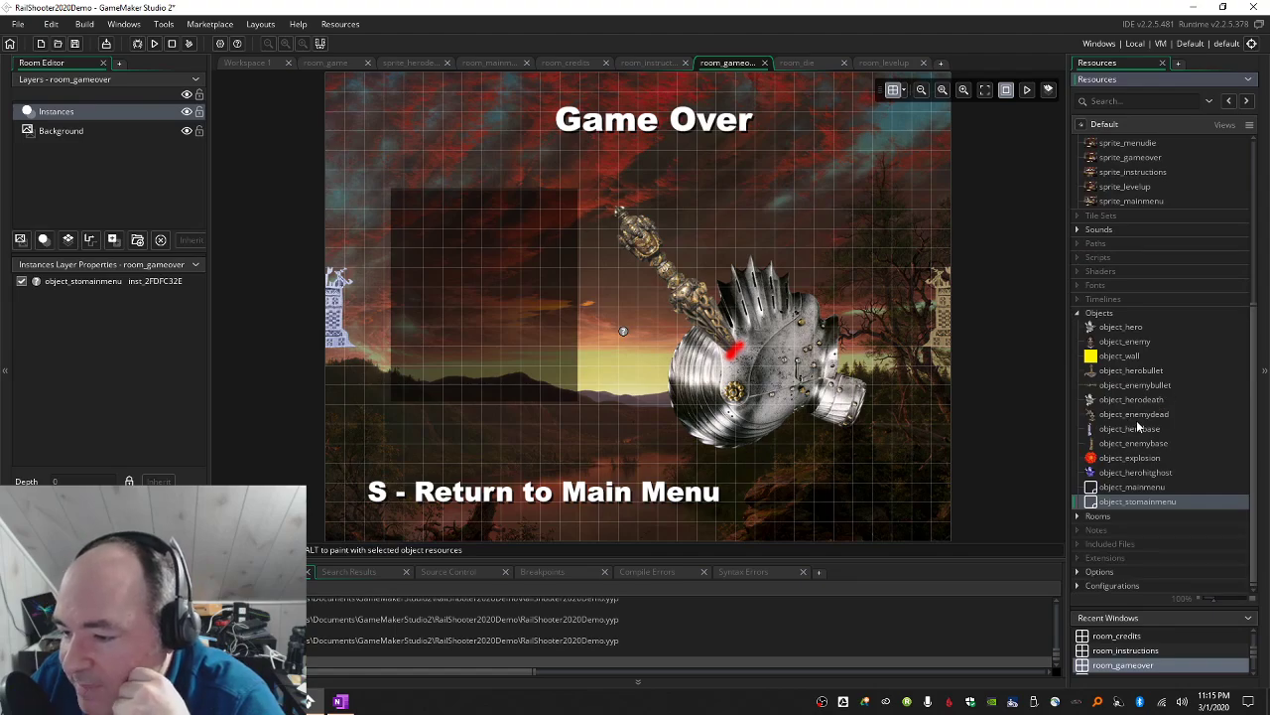
In object_enemydead's Outside Room event, replace the Restart Game action under If Variable with Go To Room set to room_levelup.
double_click(1137, 417)
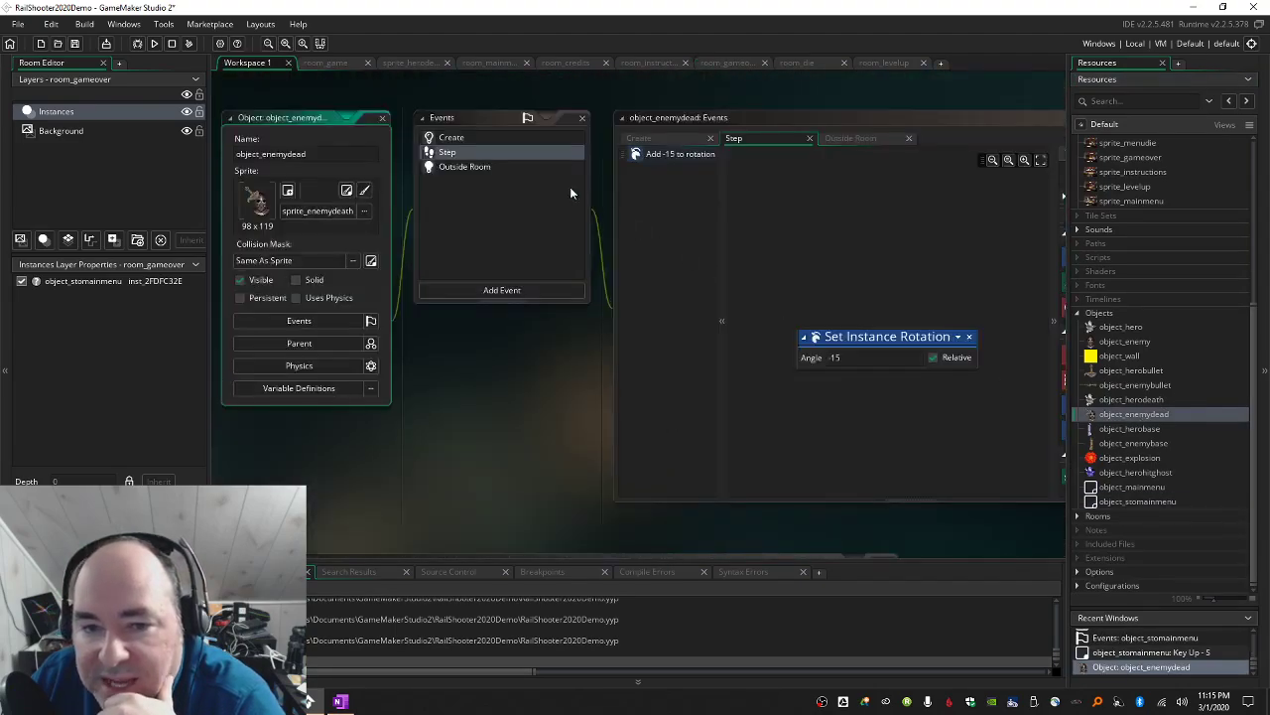
left_click(482, 168)
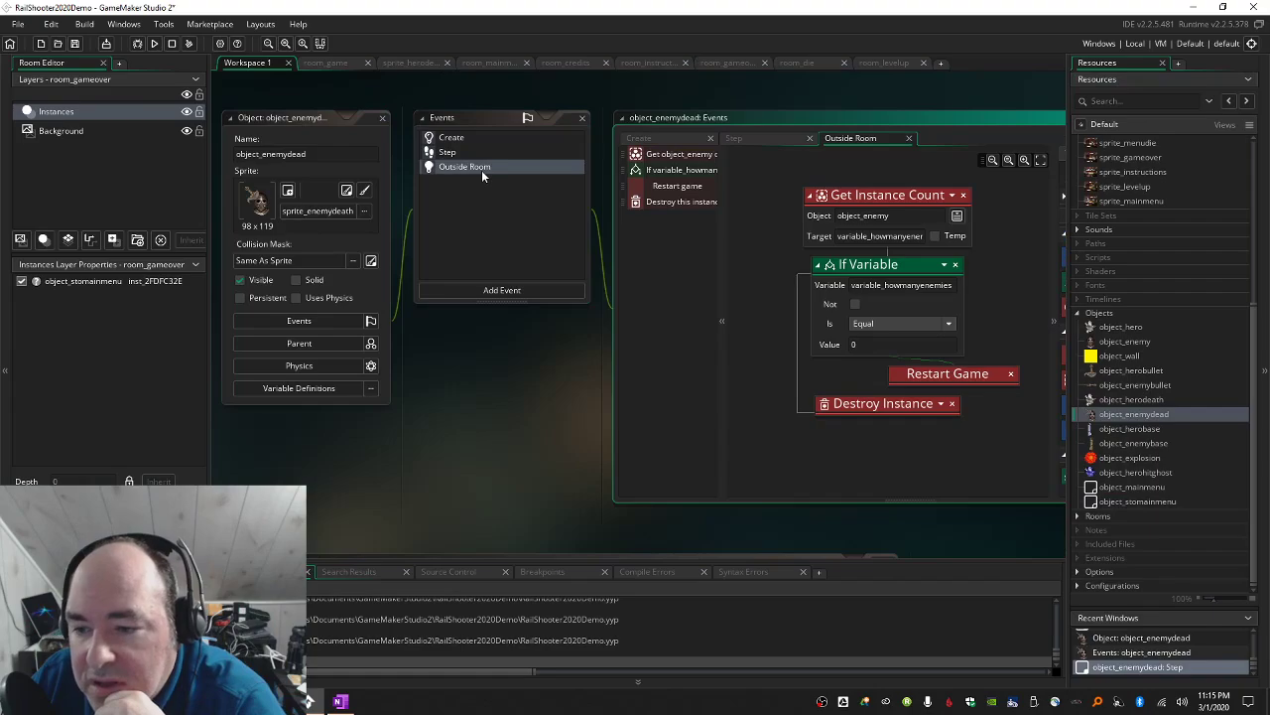
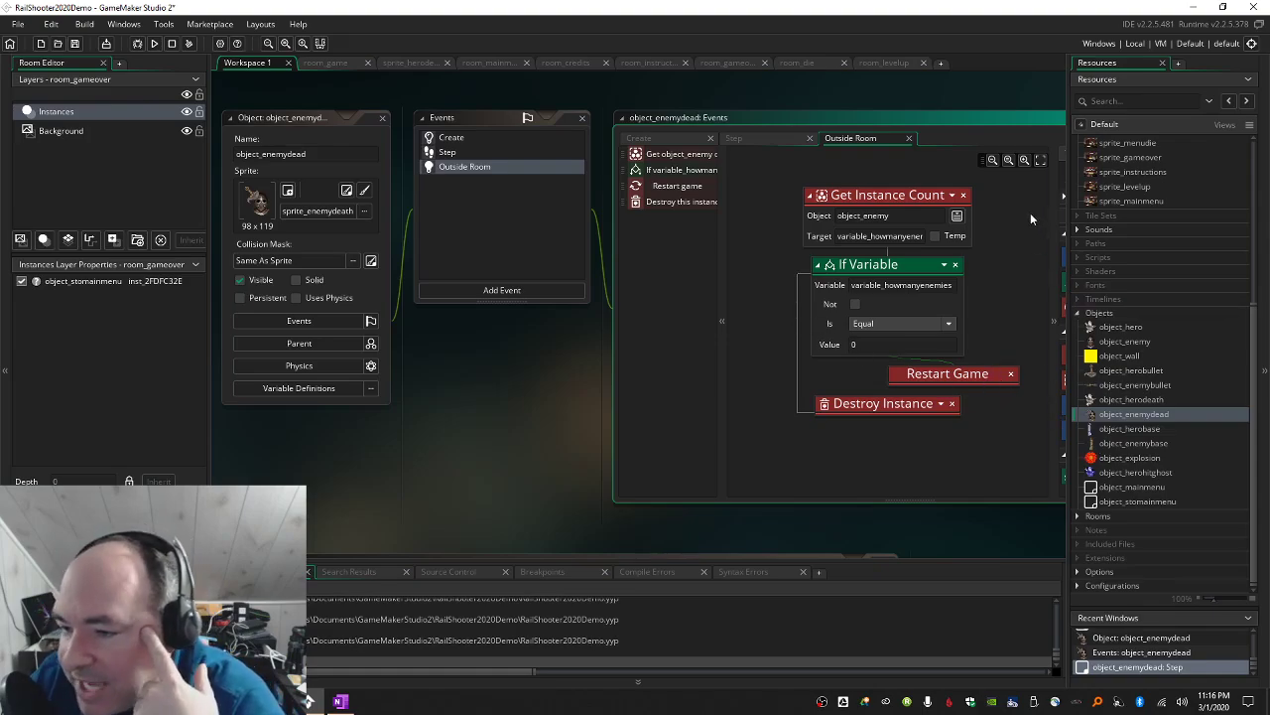
left_click(994, 115)
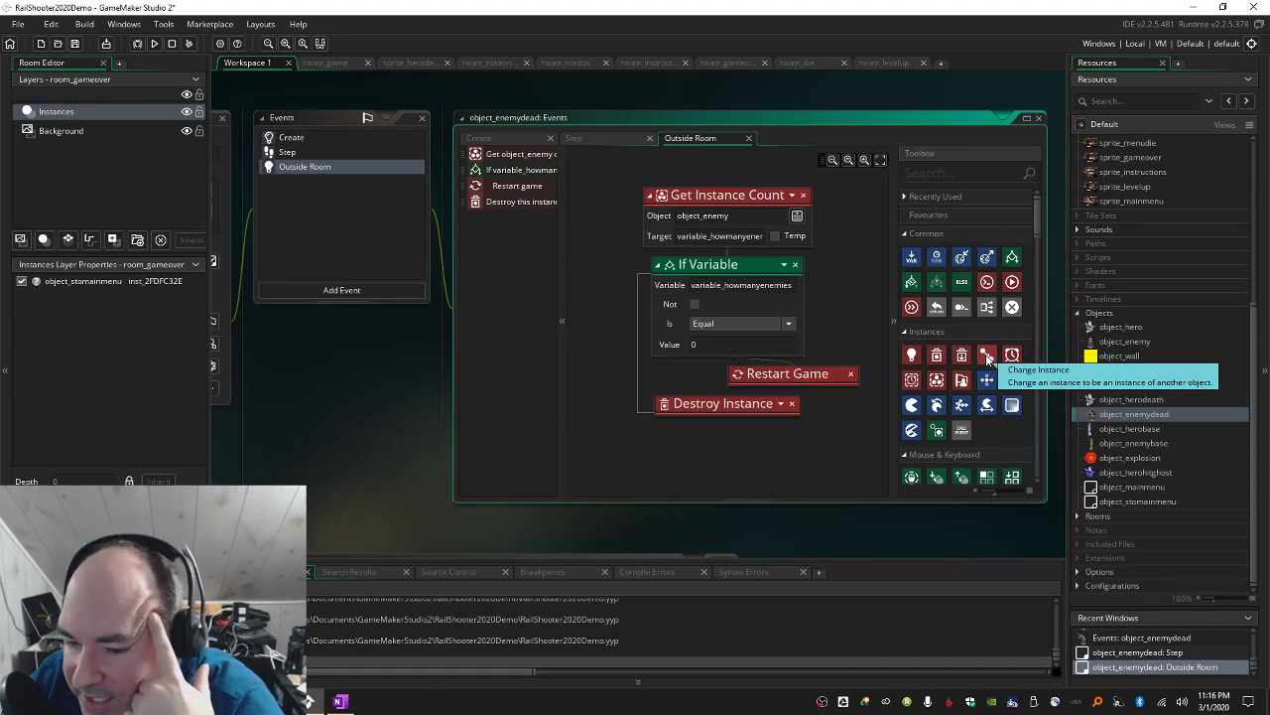
left_click(938, 174)
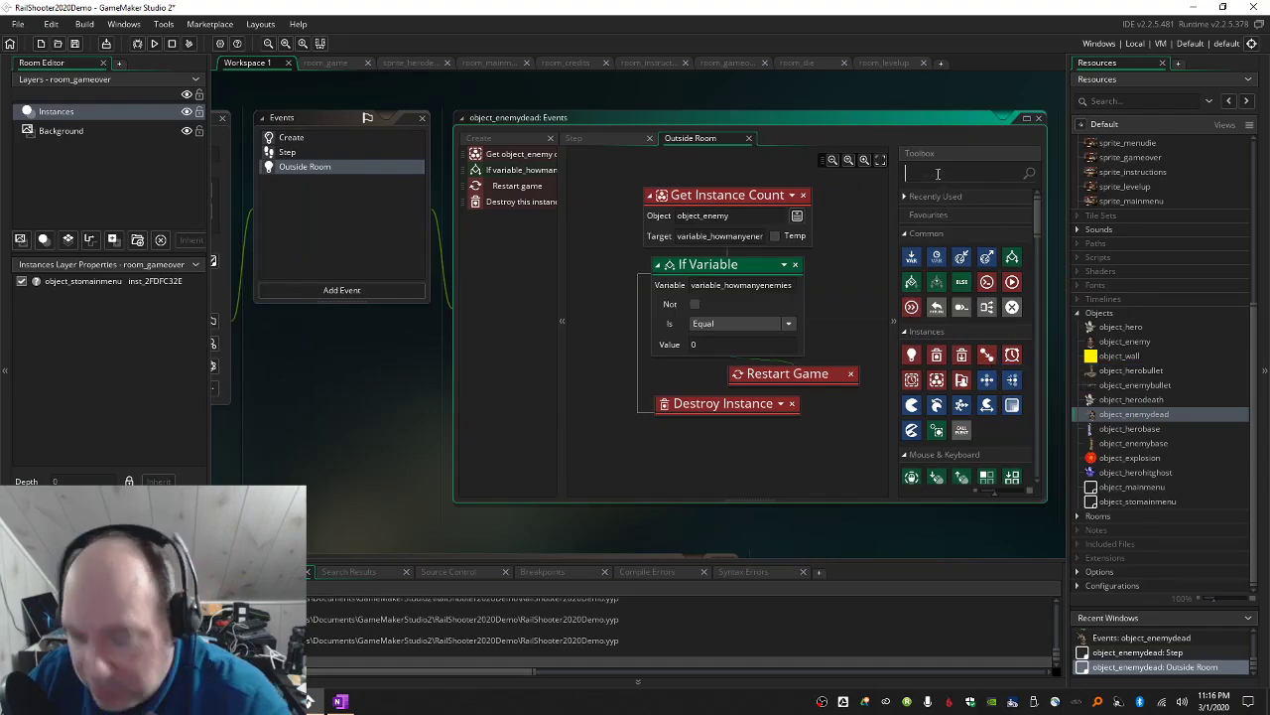
type("room")
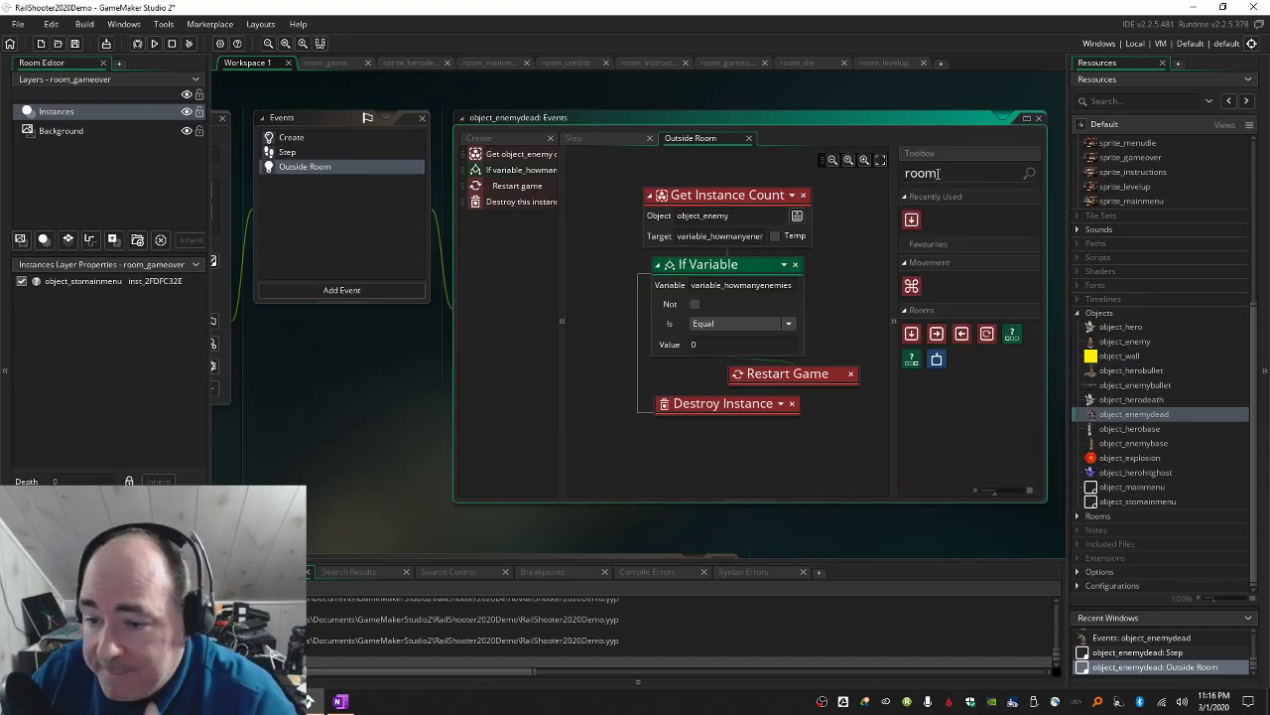
left_click_drag(911, 220, 830, 382)
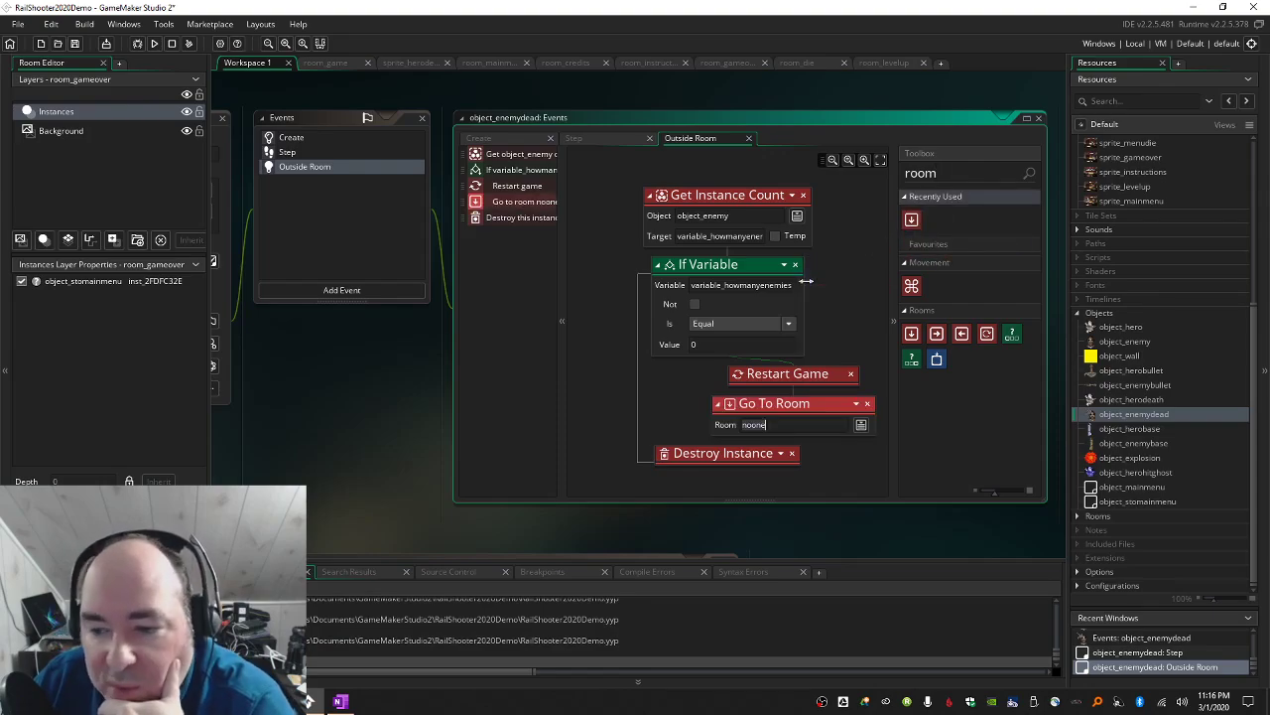
left_click(860, 425)
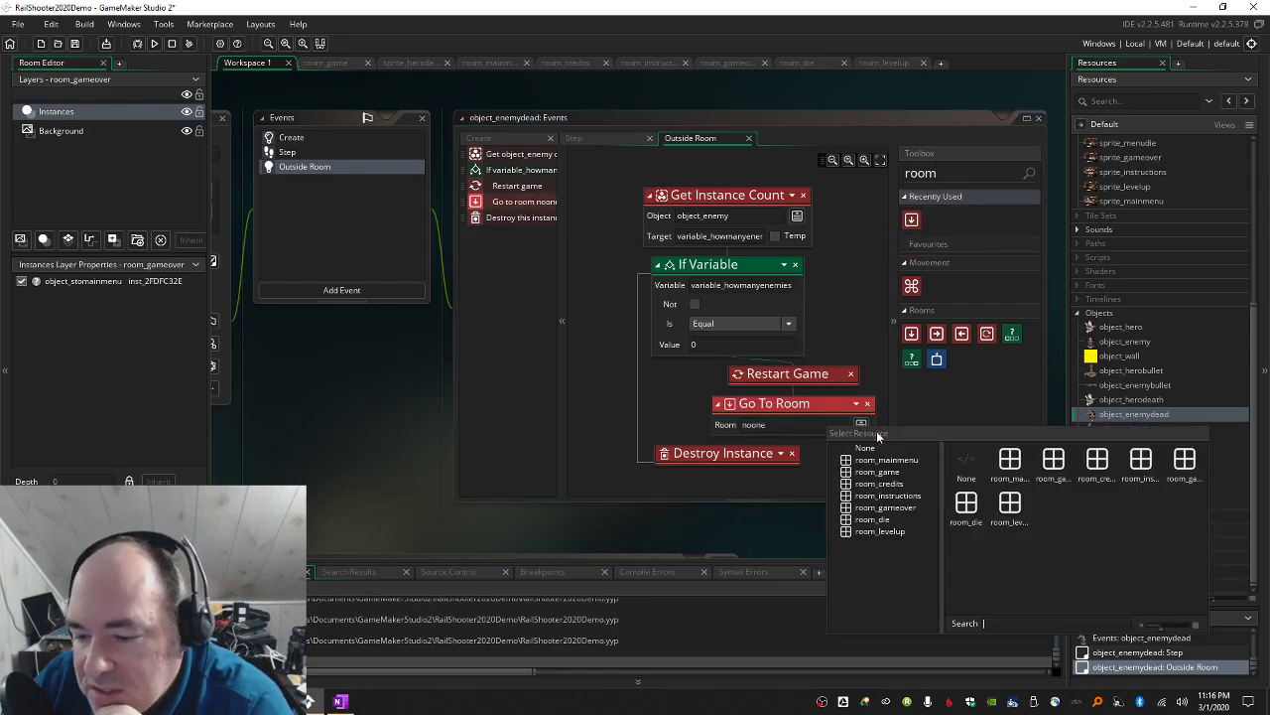
left_click(894, 532)
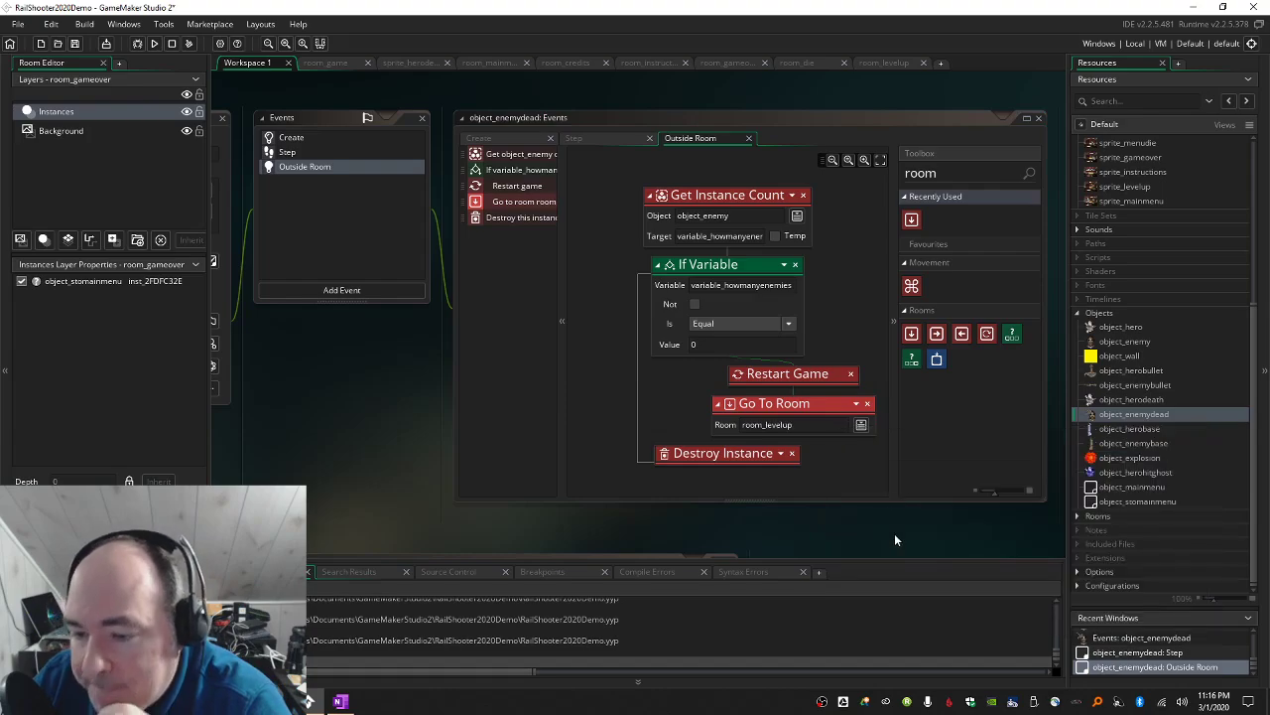
left_click(851, 373)
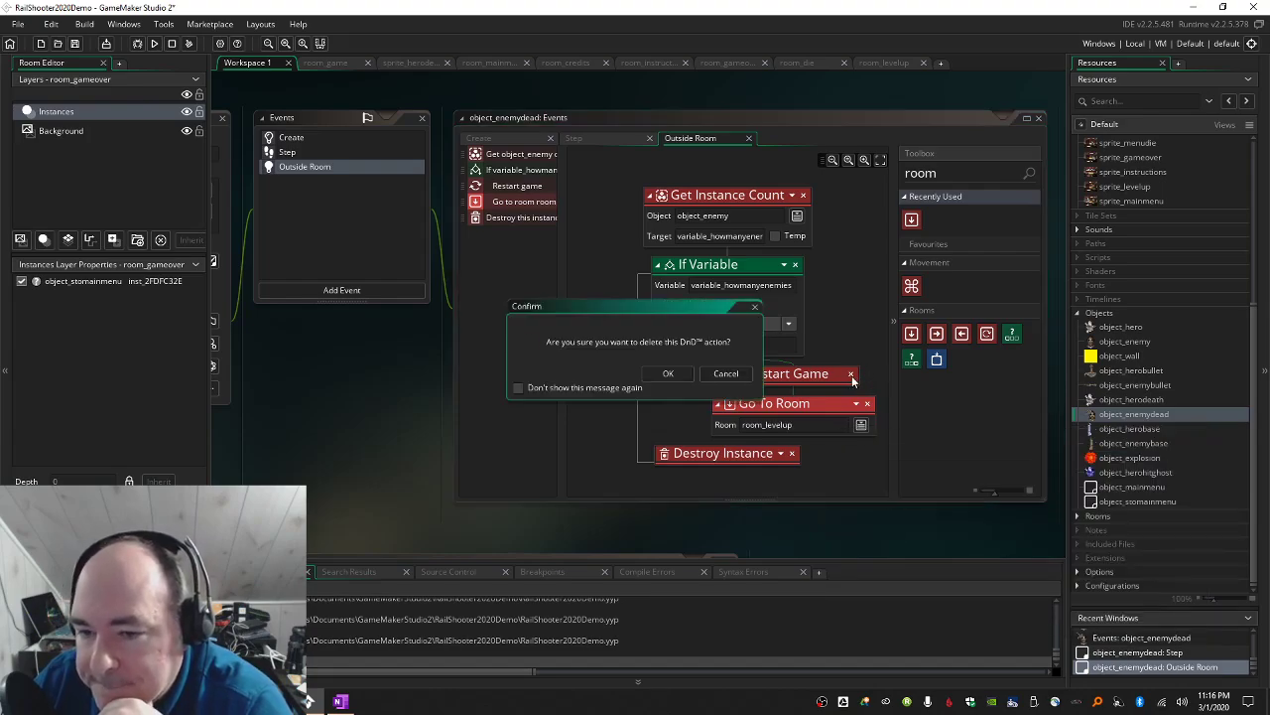
left_click(668, 373)
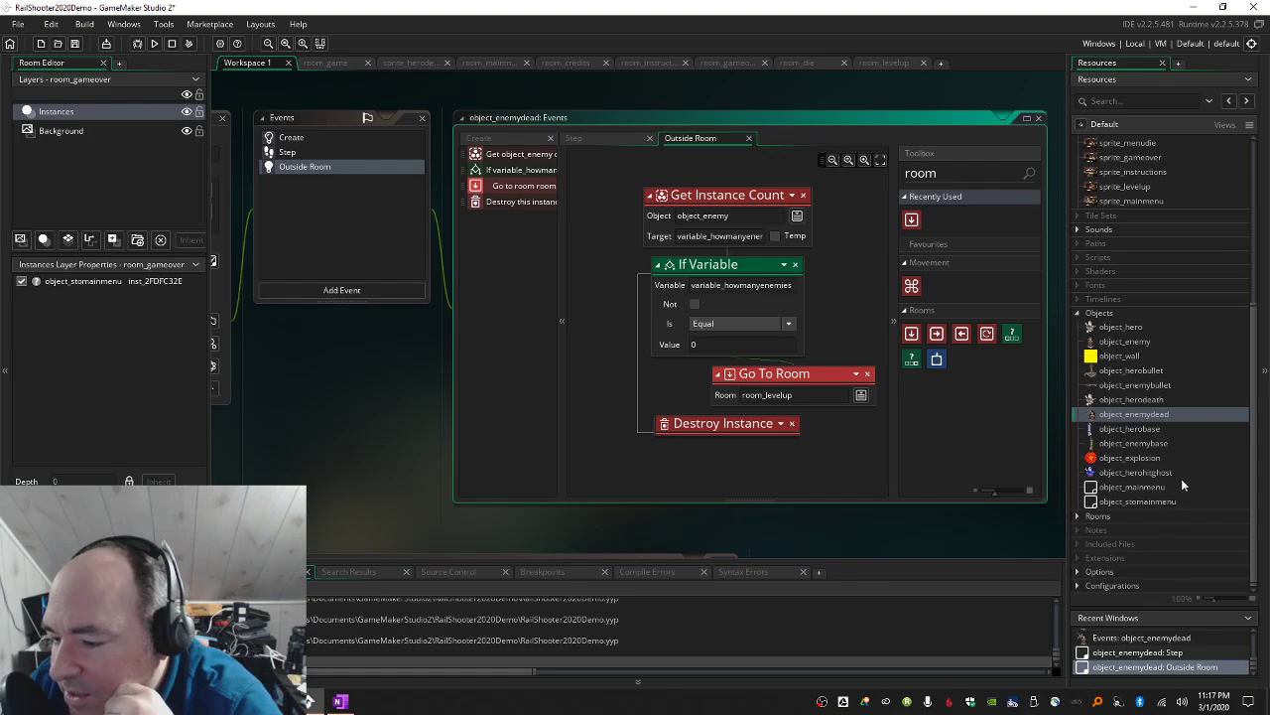
In object_herodeath's Animation End event, replace the Restart Game action with Go To Room set to room_die.
double_click(1148, 401)
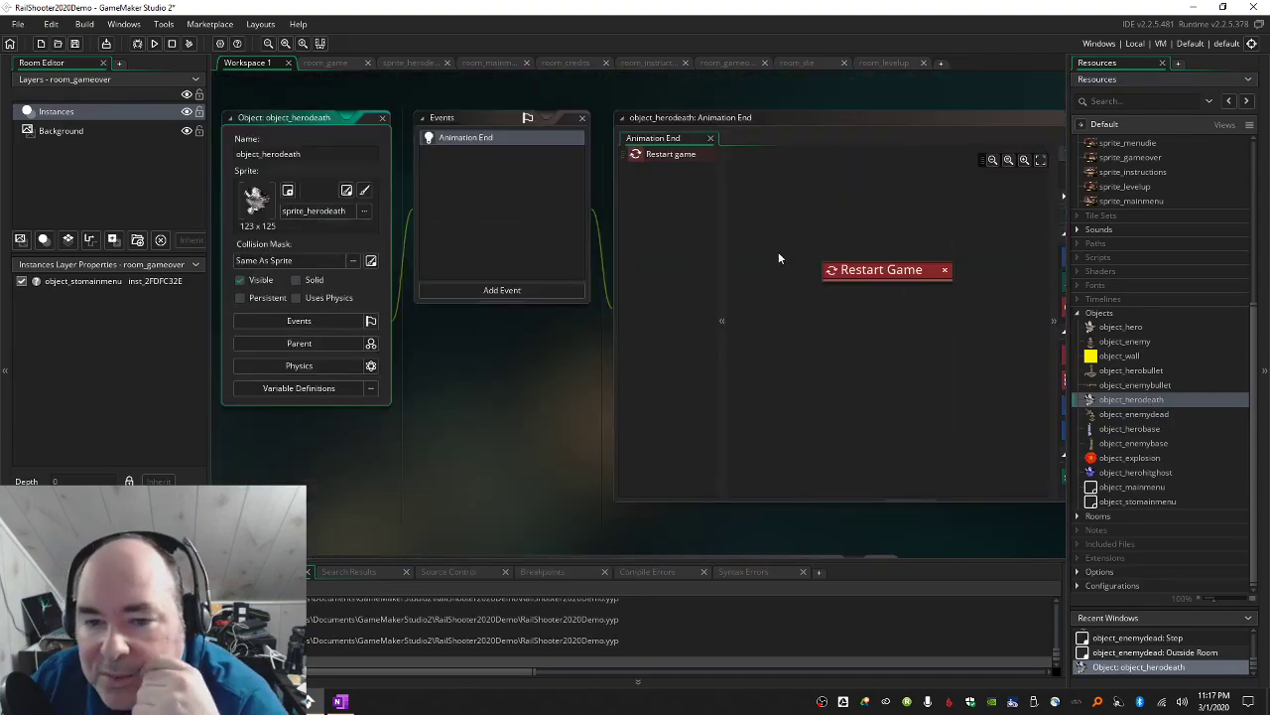
left_click(866, 122)
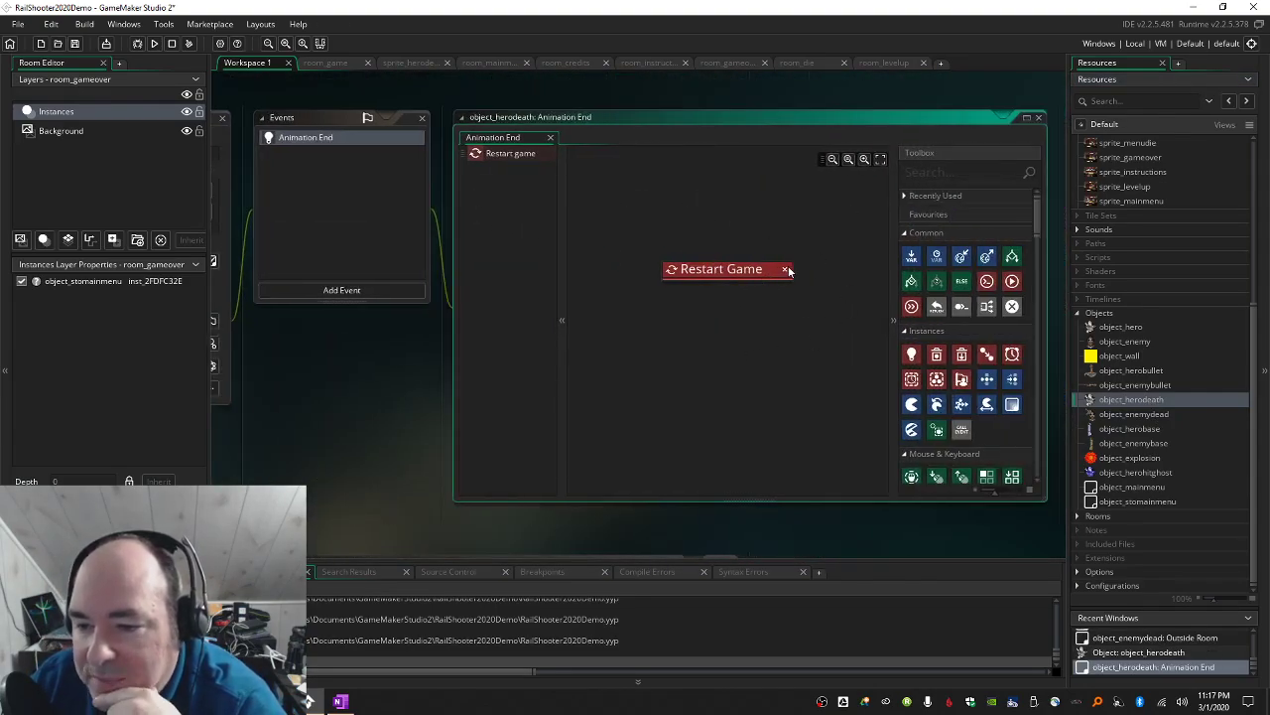
left_click(784, 269)
left_click(671, 375)
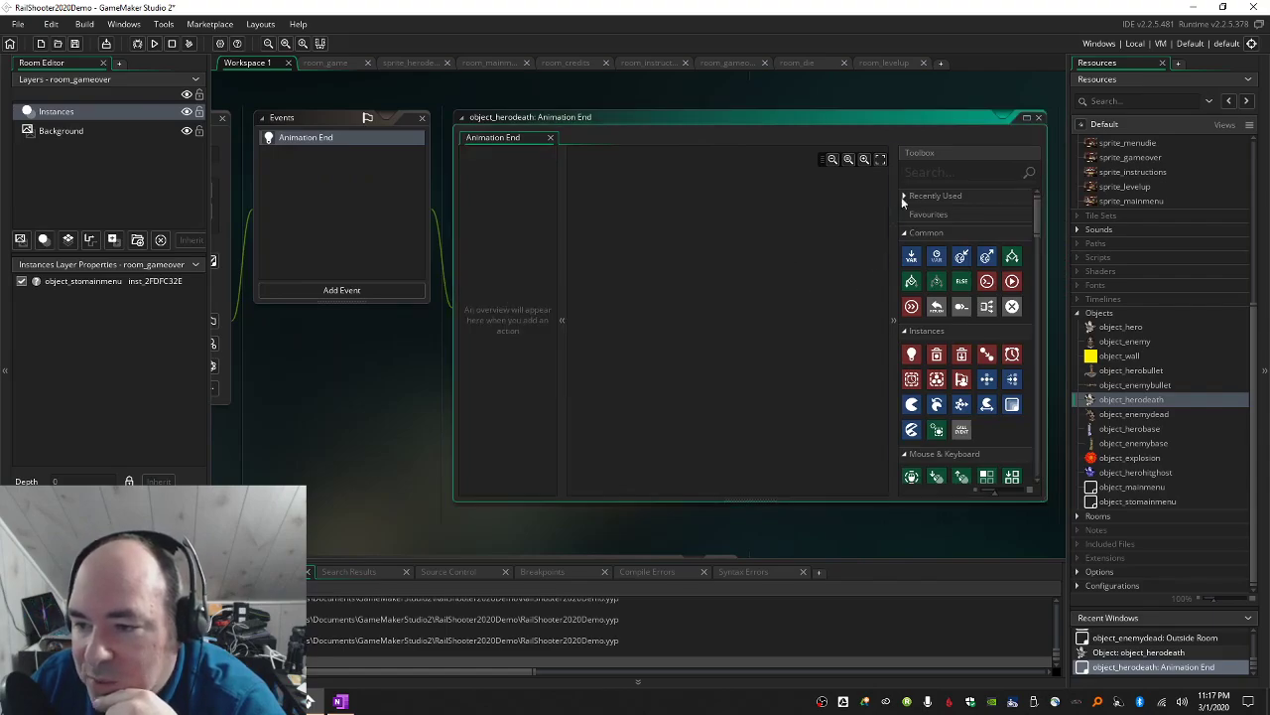
left_click(904, 197)
left_click_drag(911, 219, 658, 268)
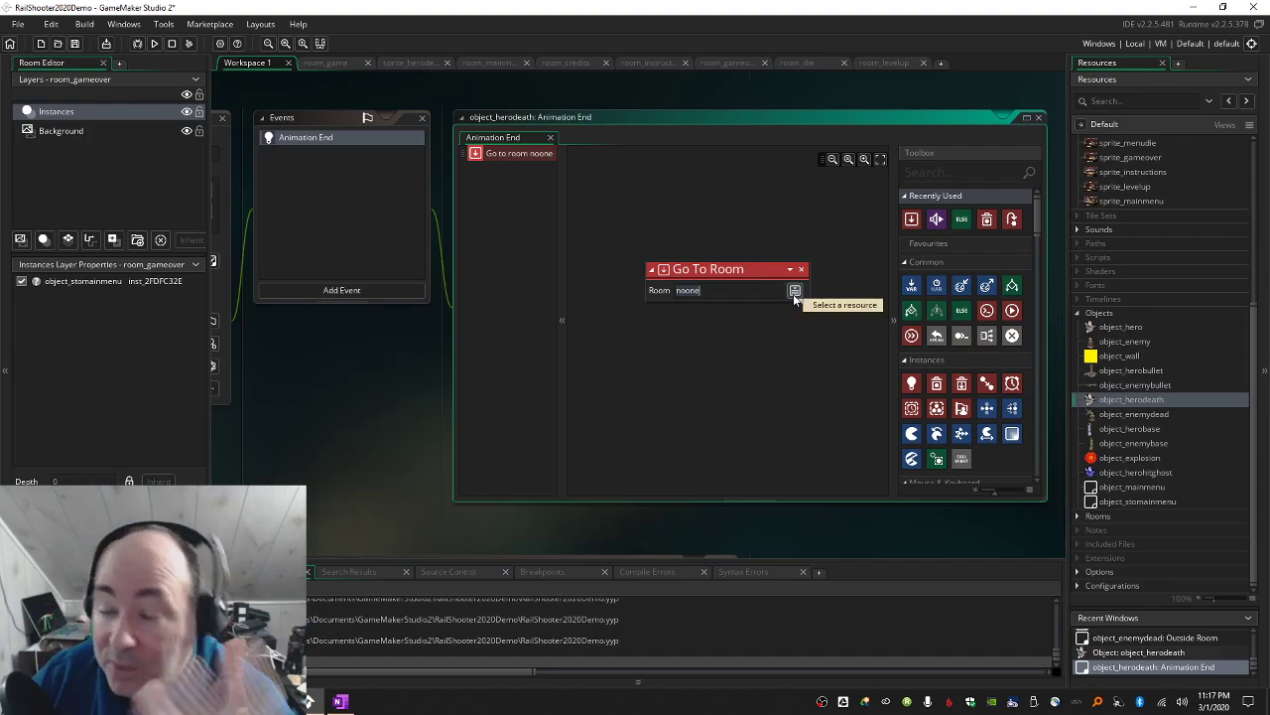
left_click(794, 290)
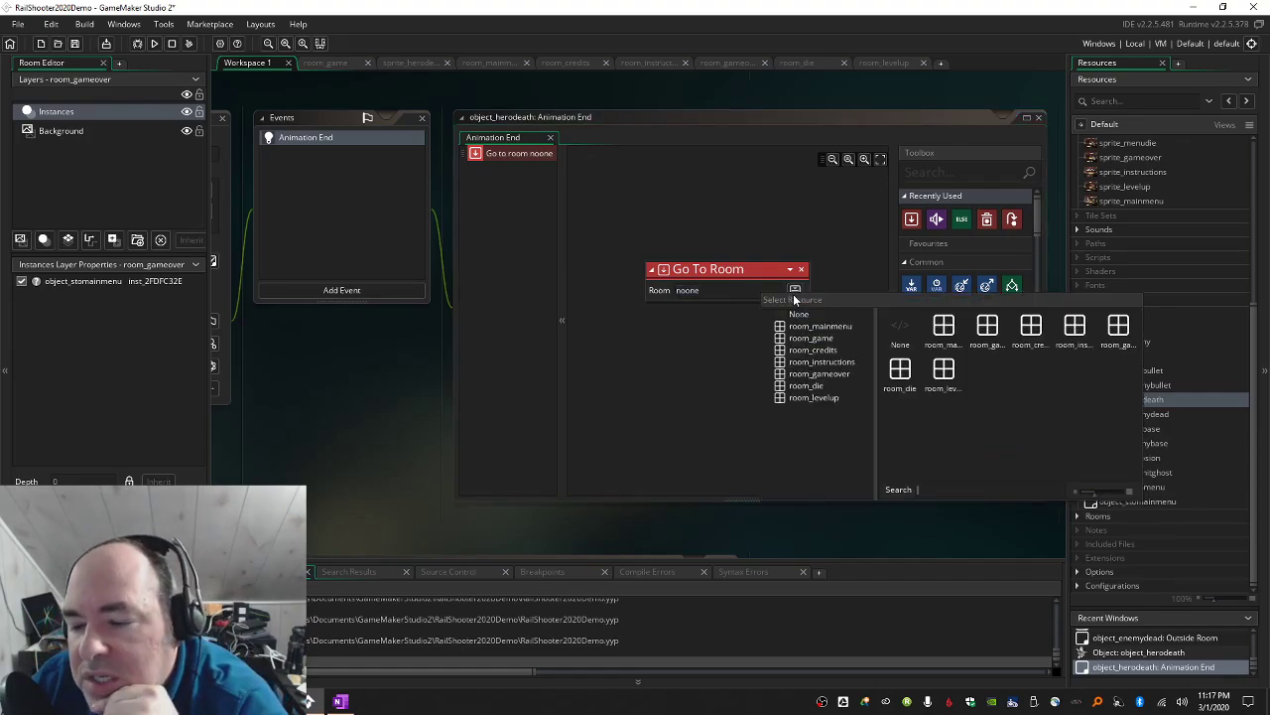
left_click(812, 387)
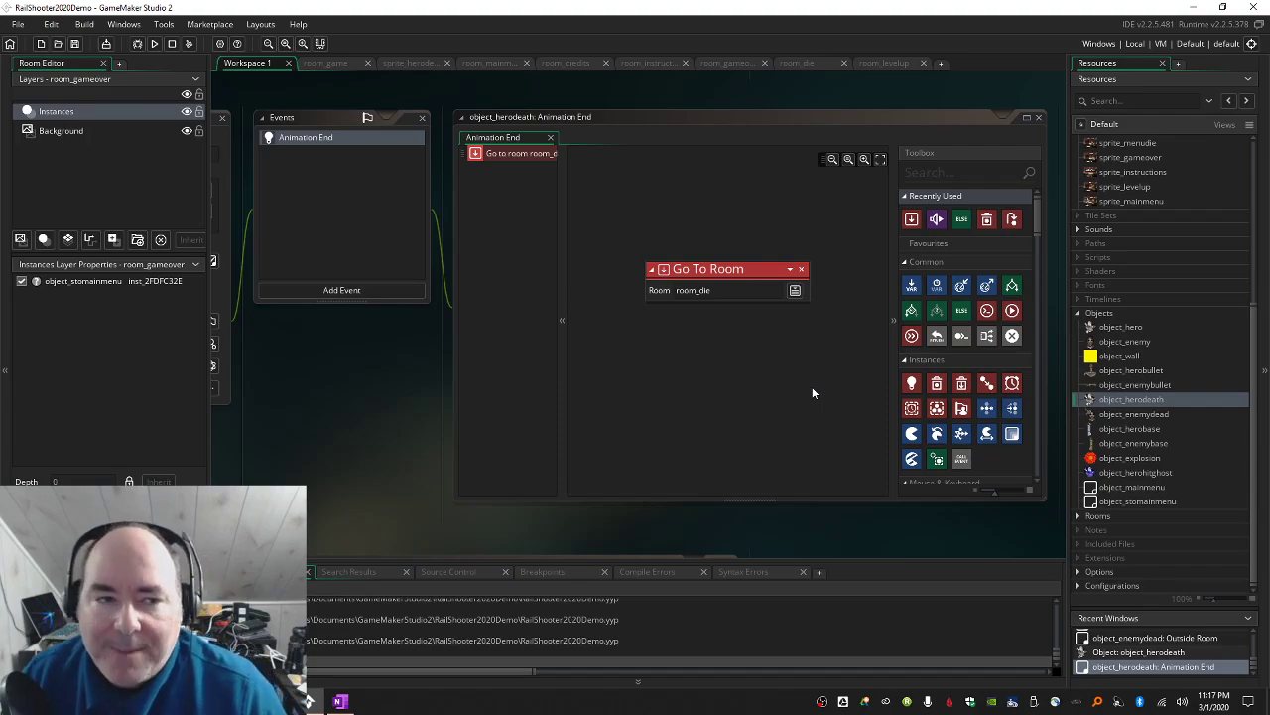
Run the game and test going from the main menu to the Instructions screen and back several times.
left_click(154, 44)
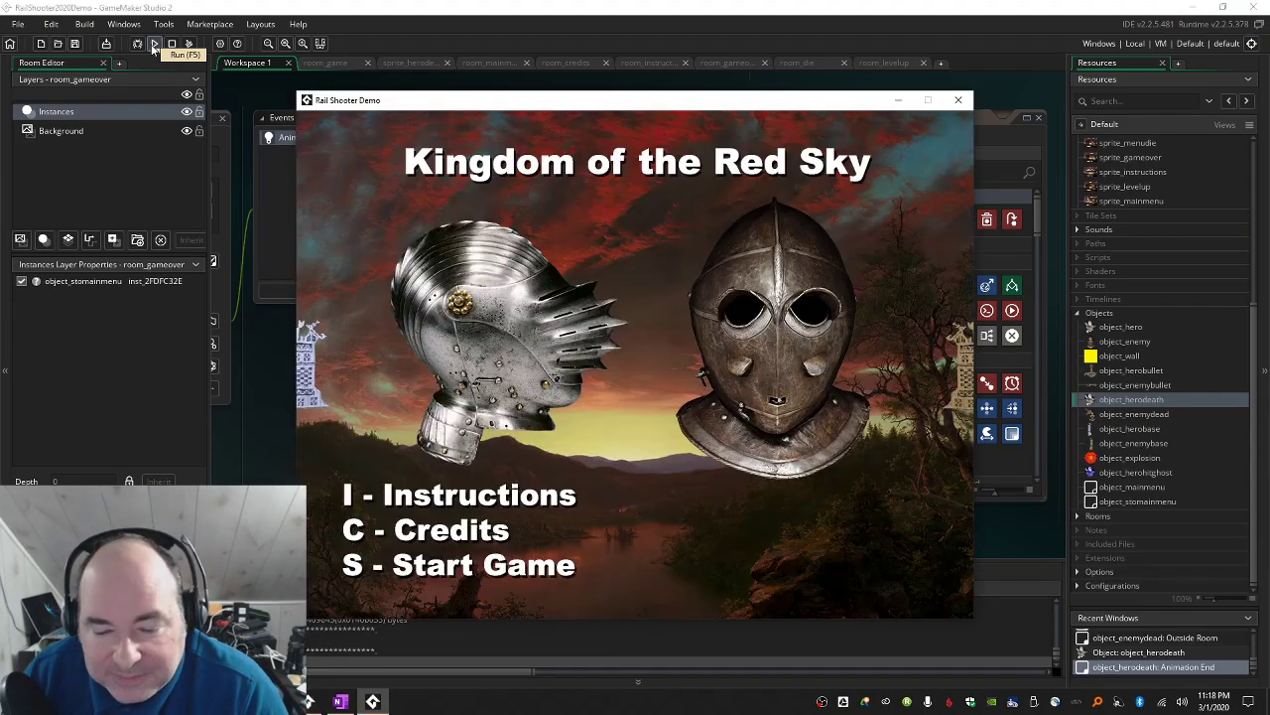
key("i")
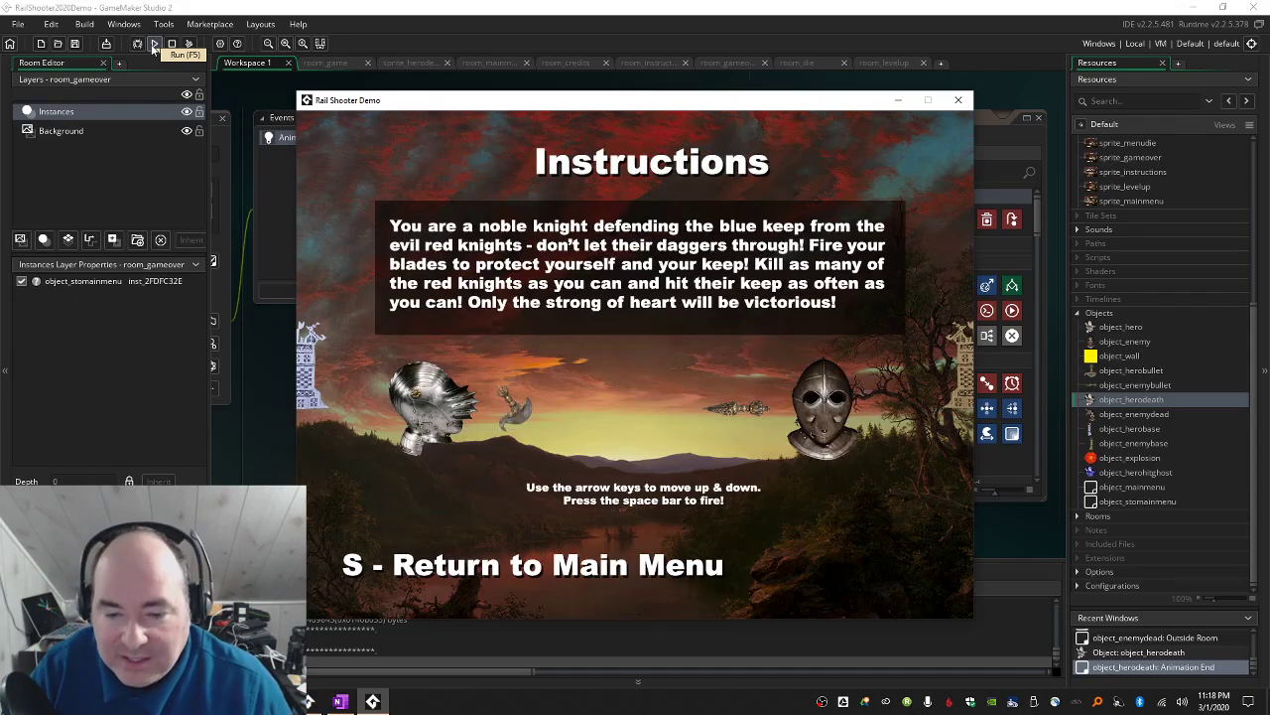
key("s")
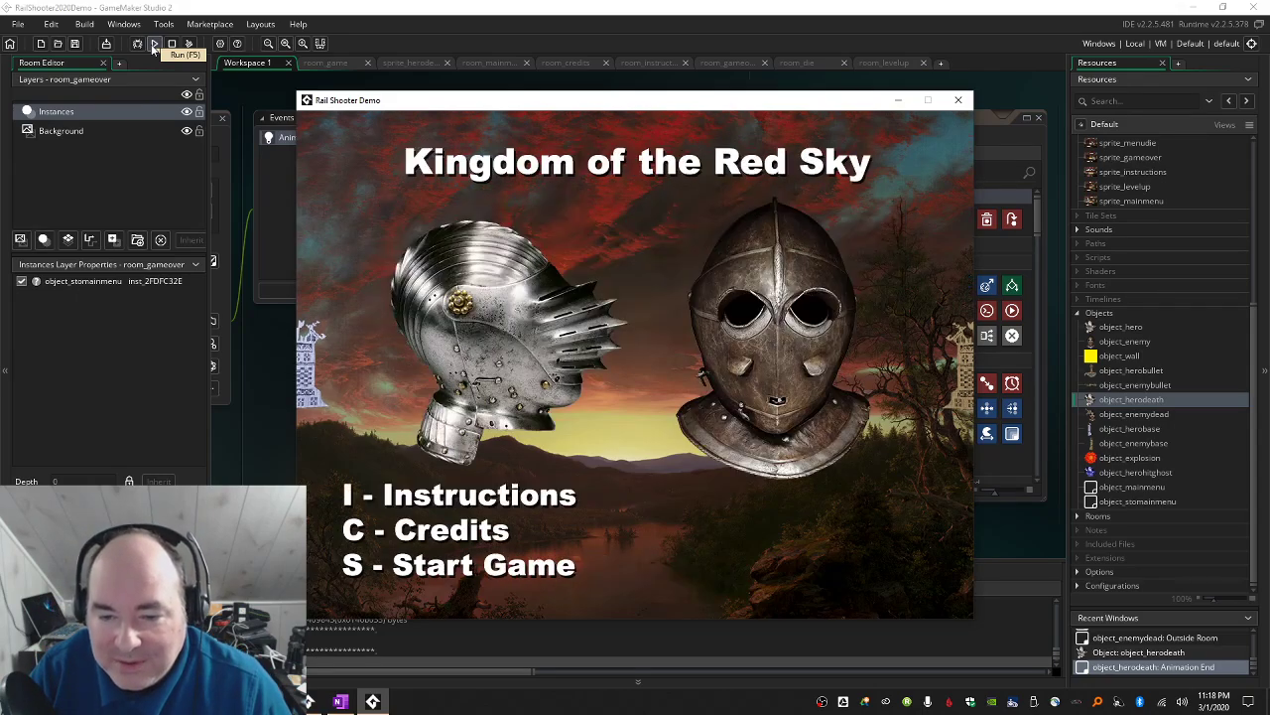
key("i")
key("s")
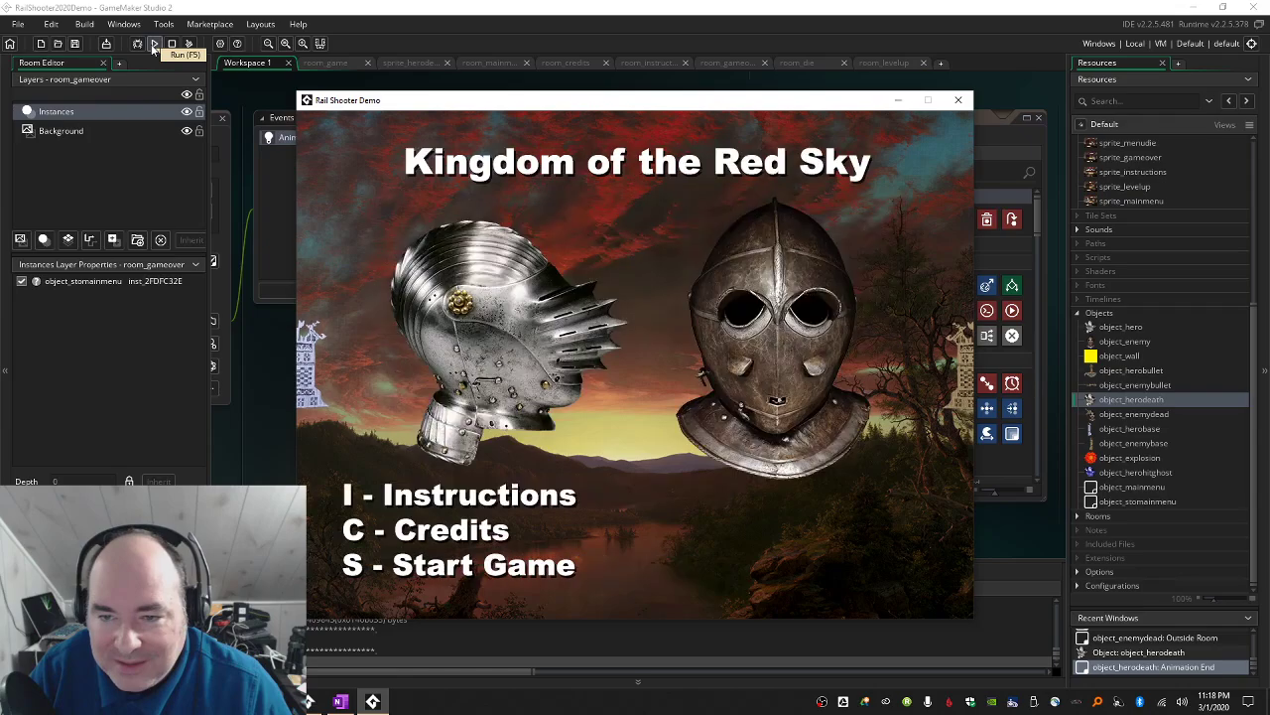
key("i")
key("s")
key("i")
key("s")
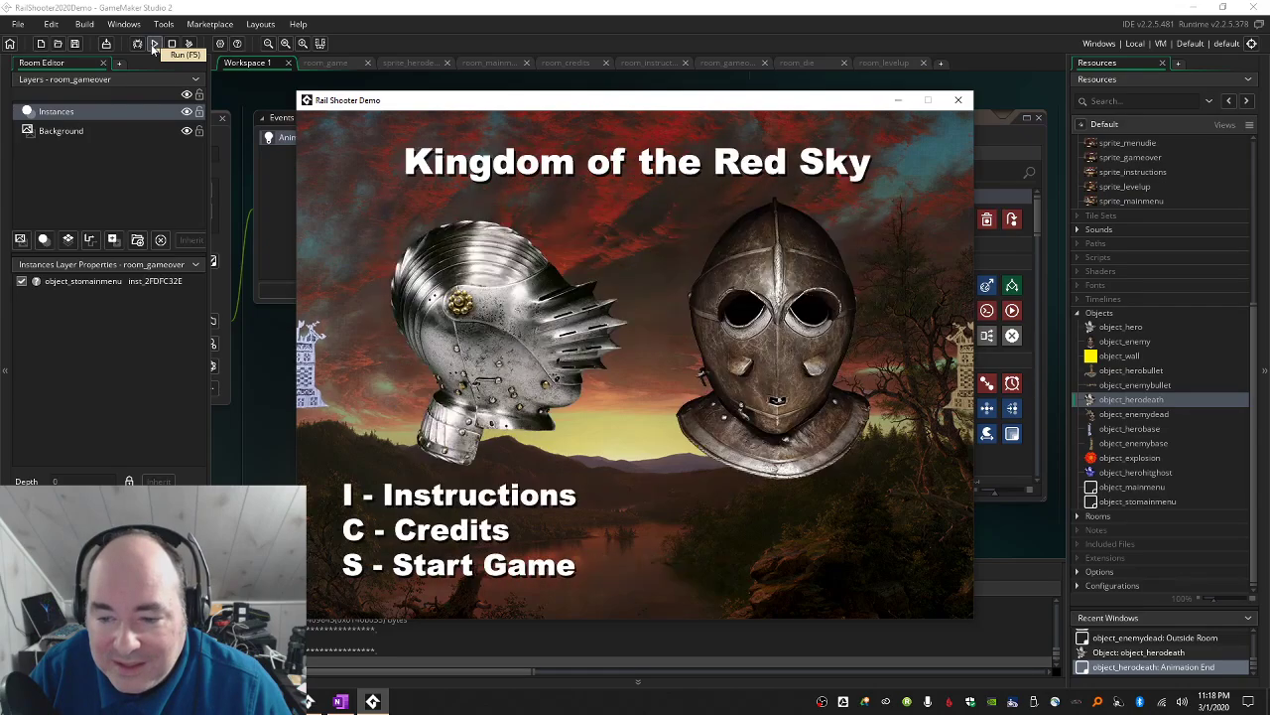
Test opening the Credits screen and the Instructions screen from the main menu, returning to the menu each time.
key("c")
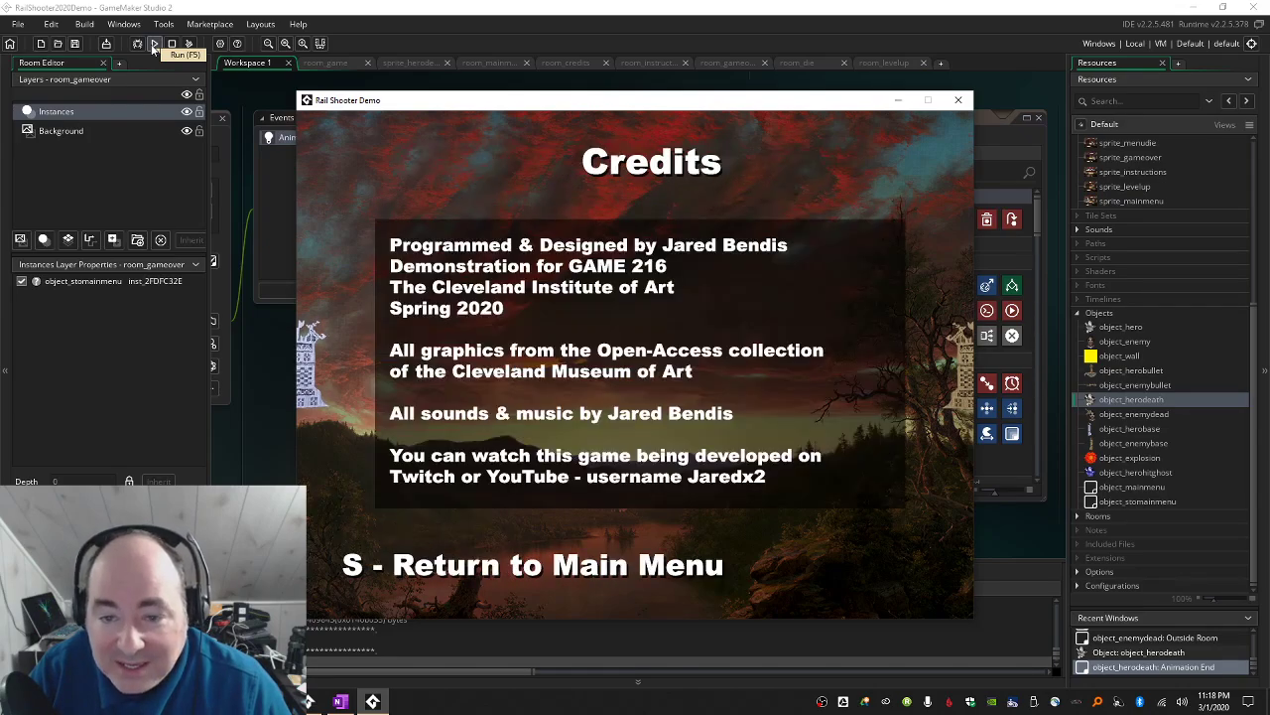
key("s")
key("i")
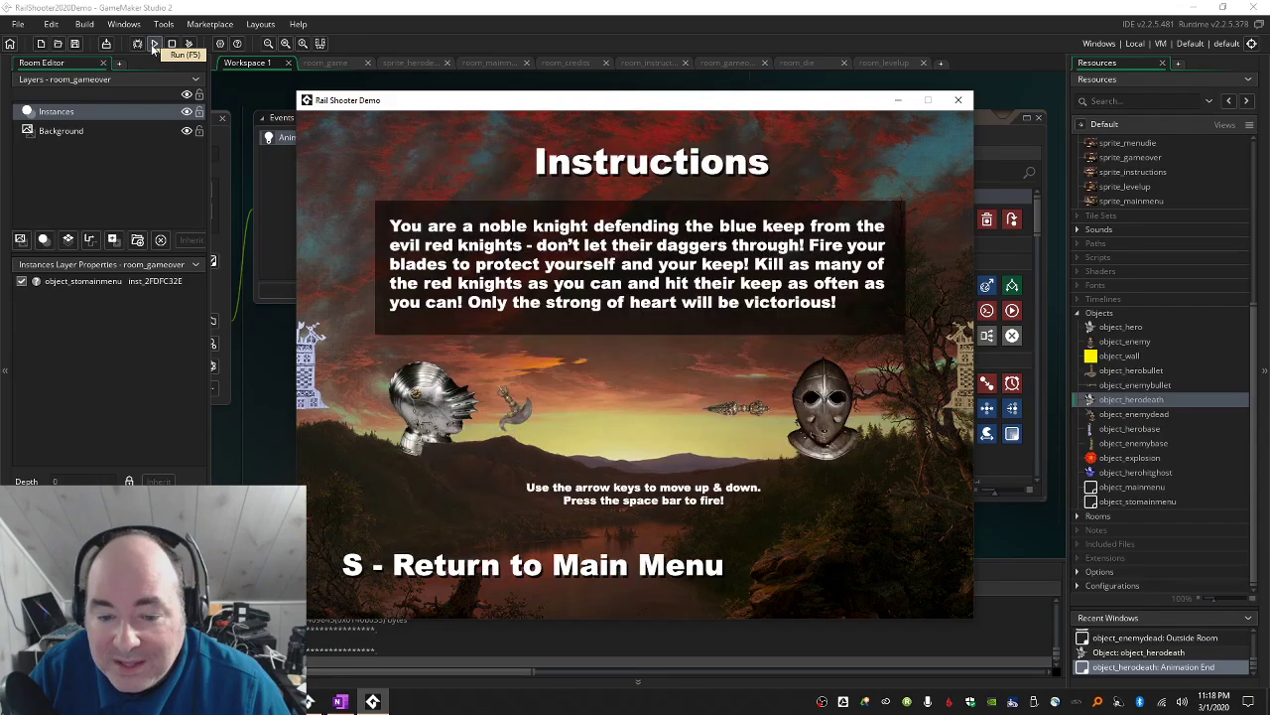
key("s")
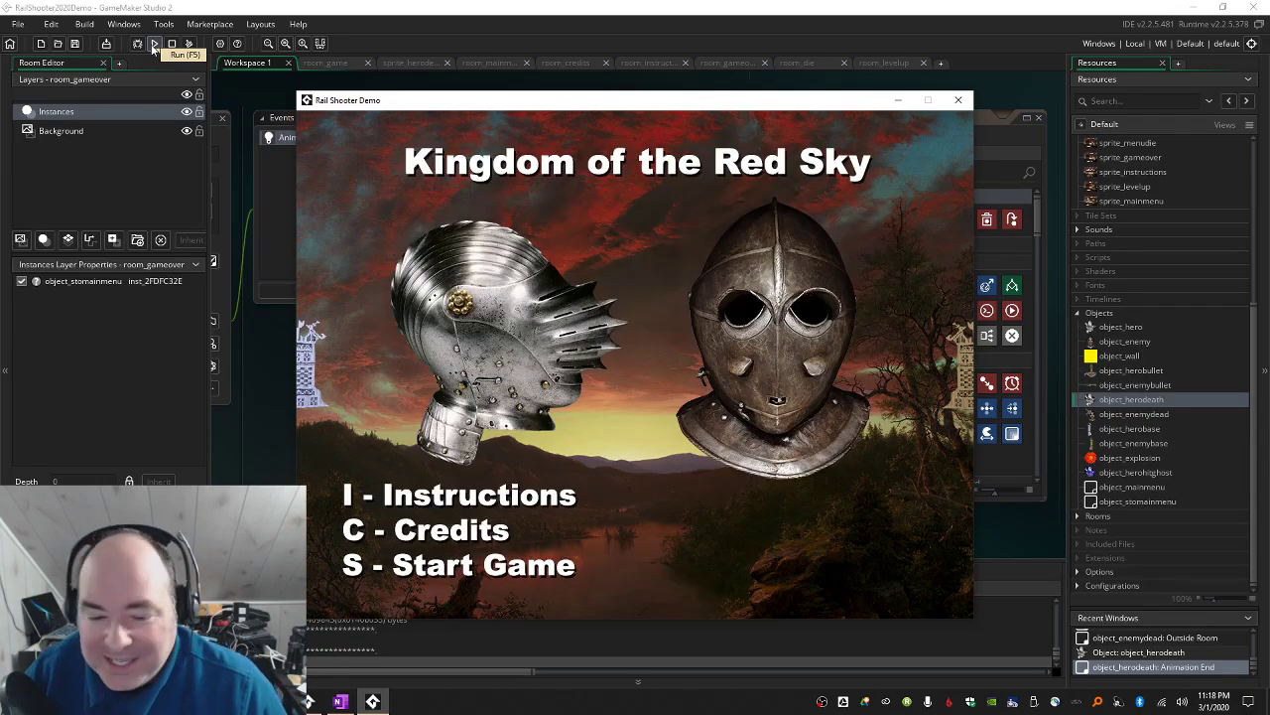
Start the game from the main menu, move the hero up and down until it is hit, and close the game window.
key("s")
key("Up")
key("Down")
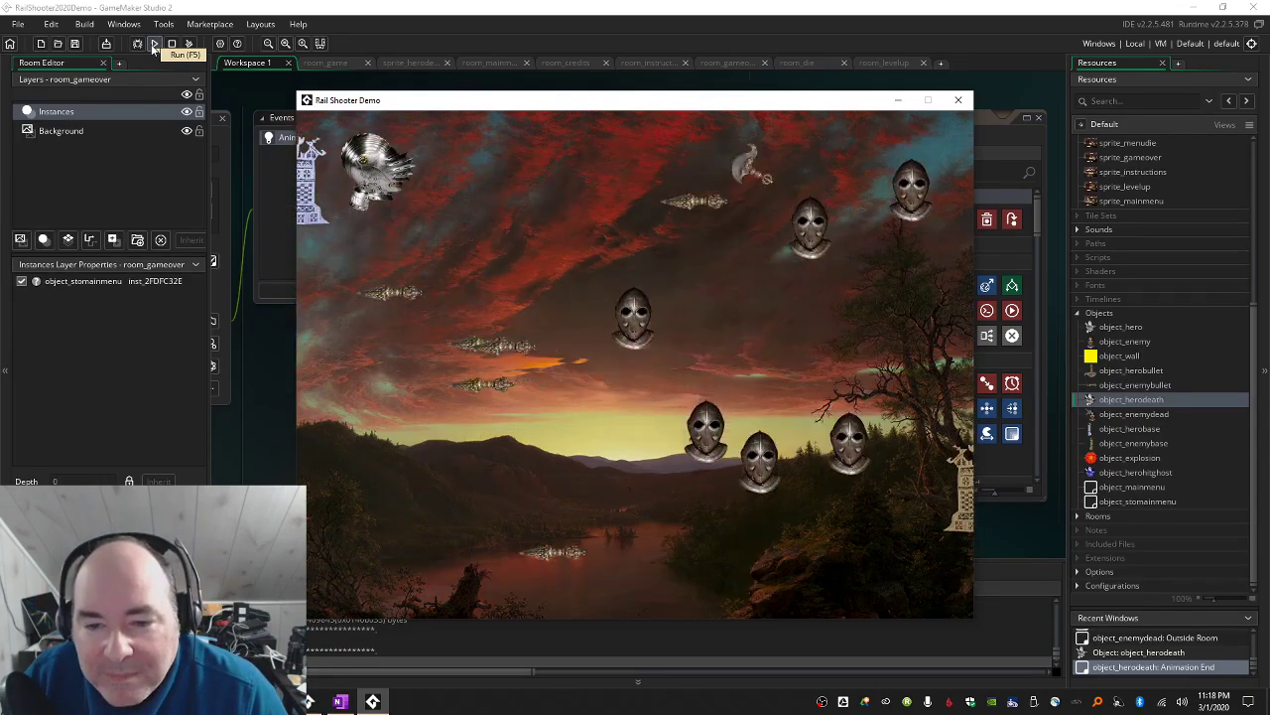
key("Up")
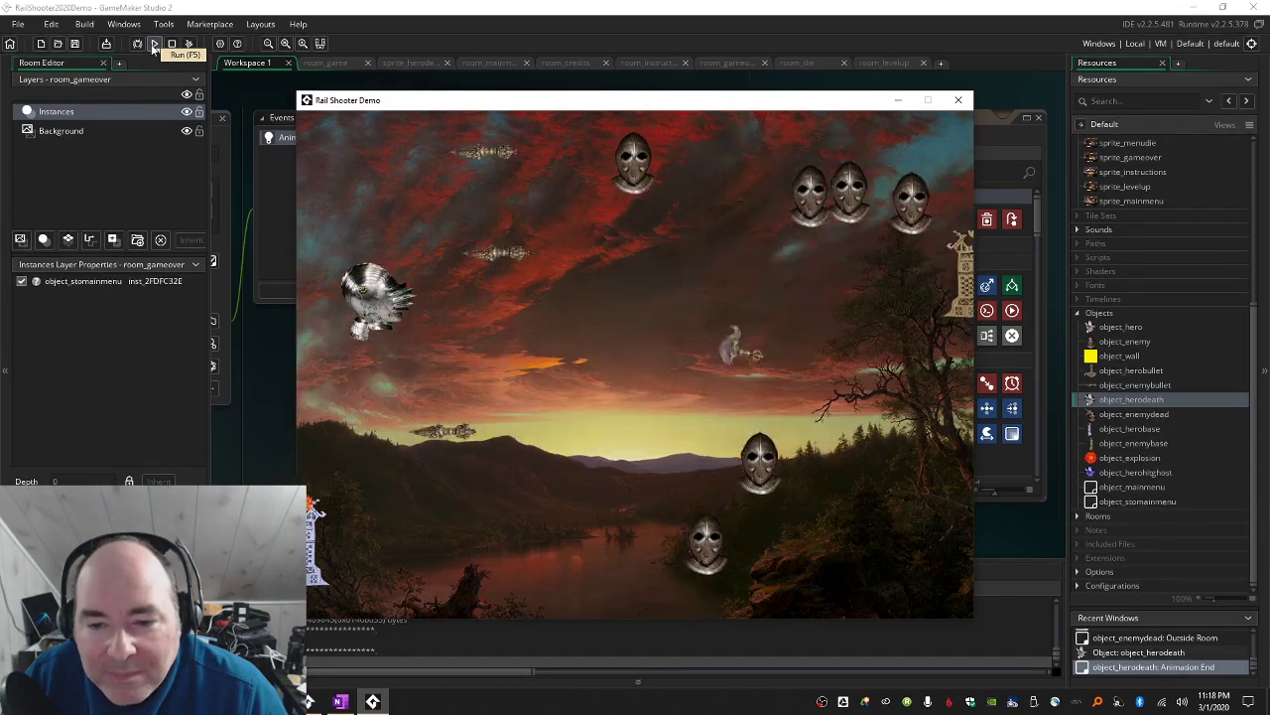
key("Down")
key("Up")
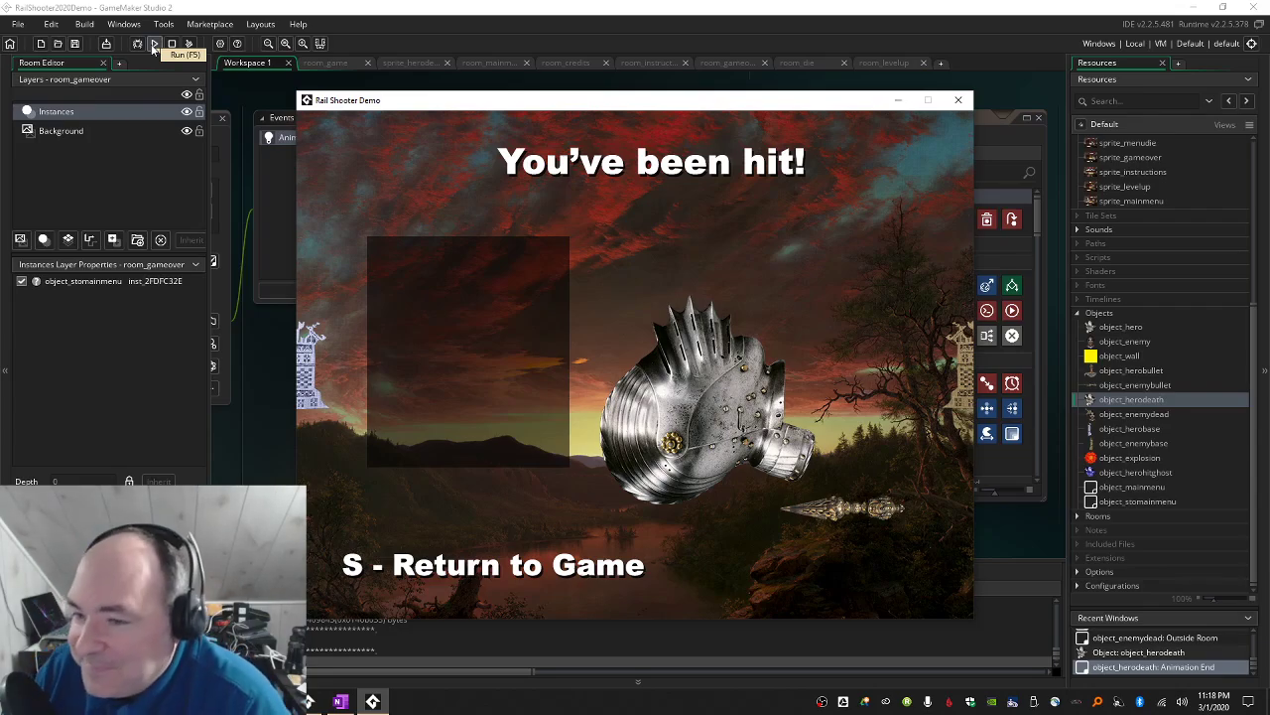
left_click(959, 102)
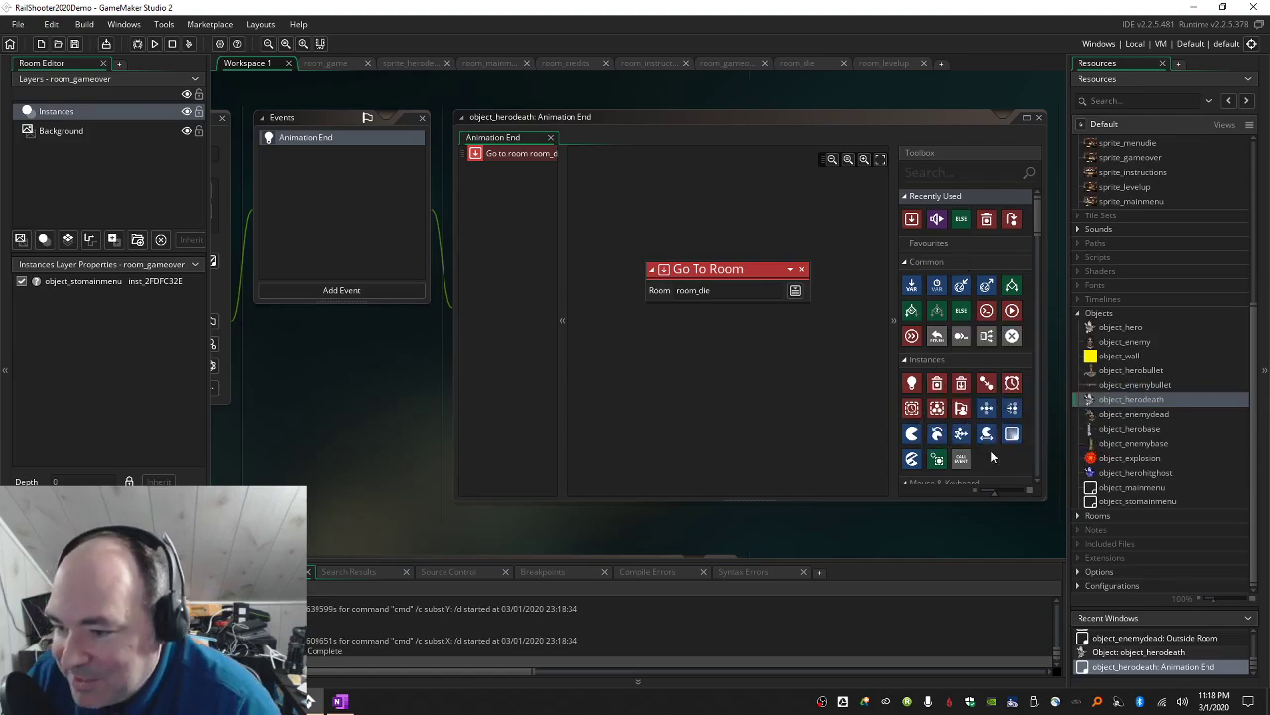
Create a new object in the Objects group and name it object_storeturntogame.
left_click(1147, 503)
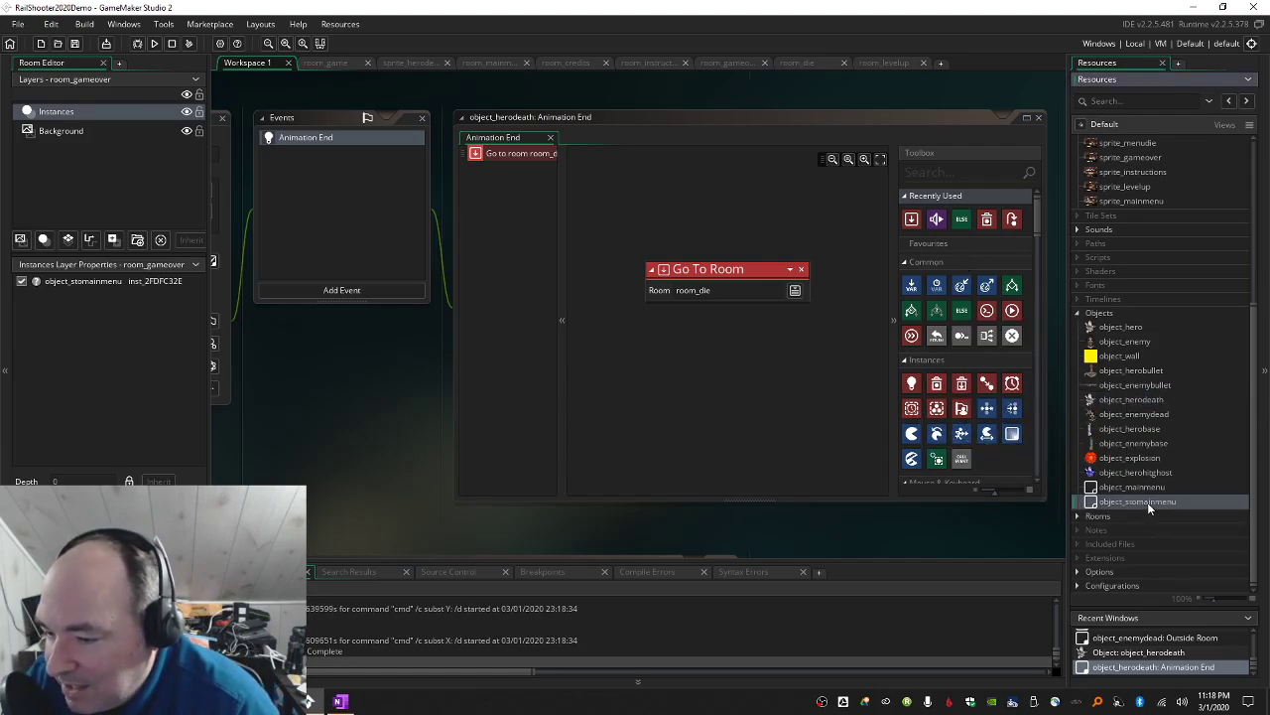
right_click(1110, 313)
left_click(1120, 323)
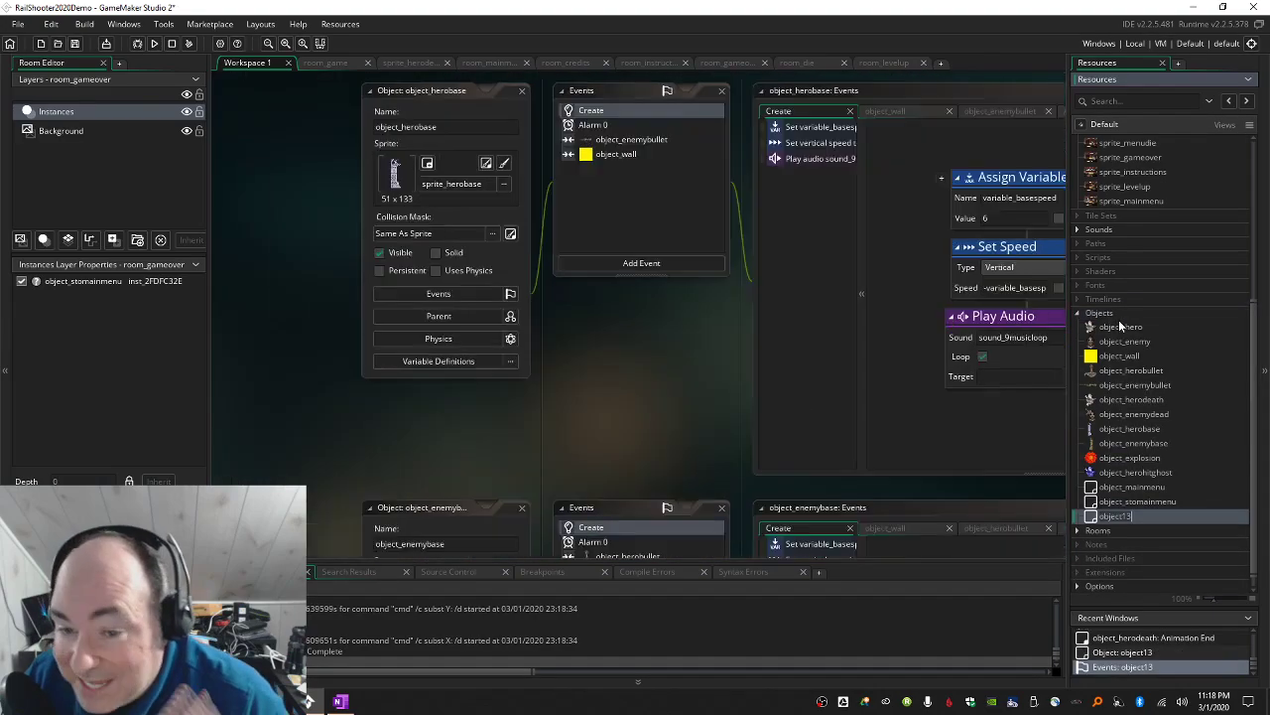
left_click(690, 202)
key("BackSpace")
key("BackSpace")
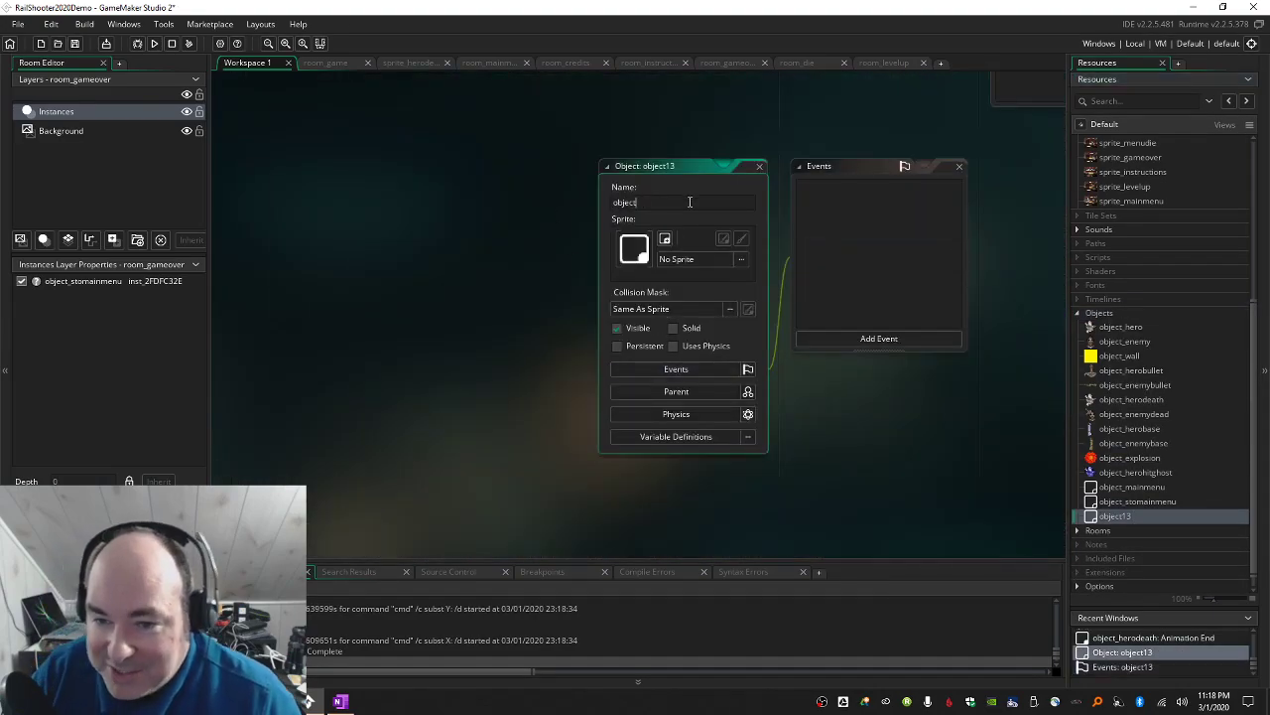
type("_s")
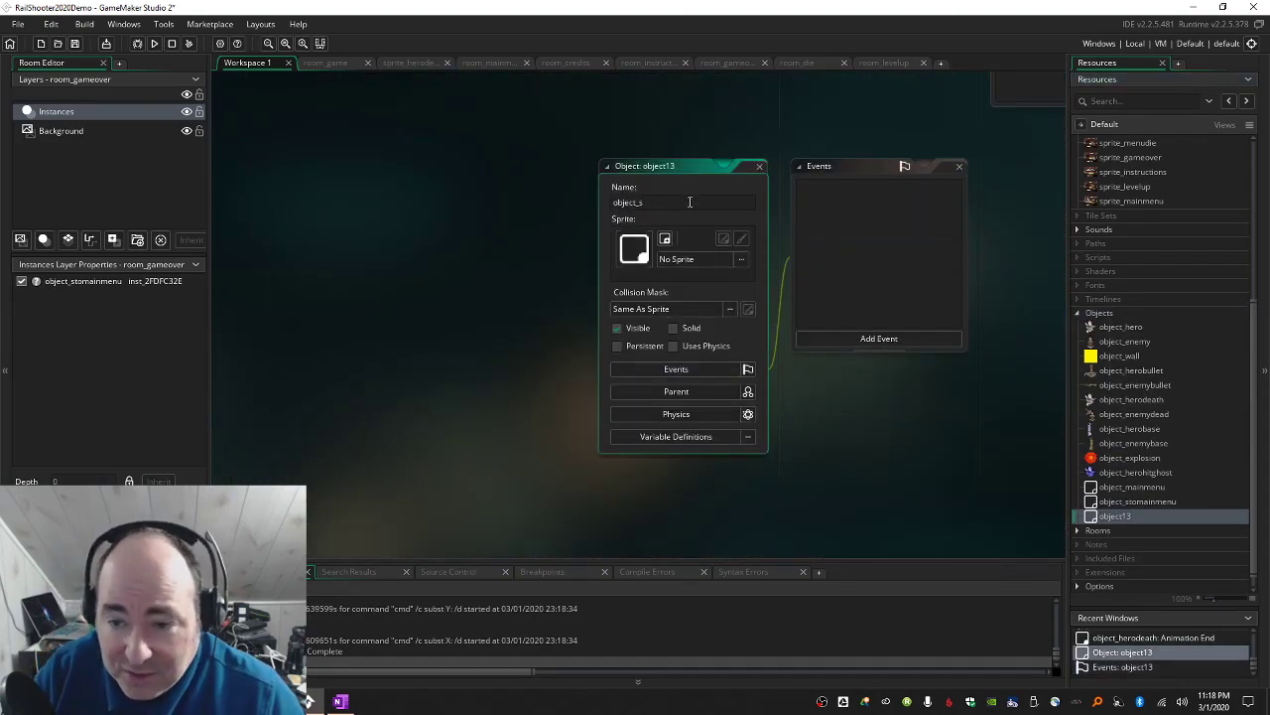
type("toremenu")
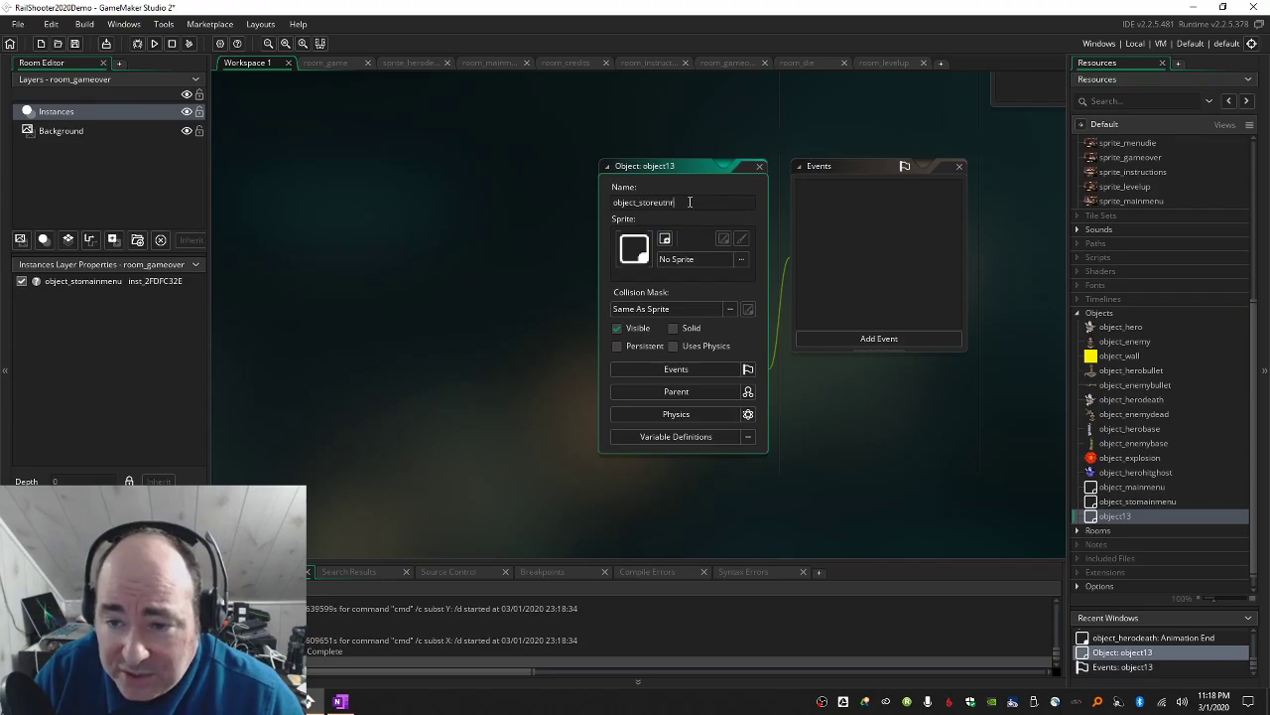
key("BackSpace")
key("BackSpace")
key("BackSpace")
key("BackSpace")
type("turntogame")
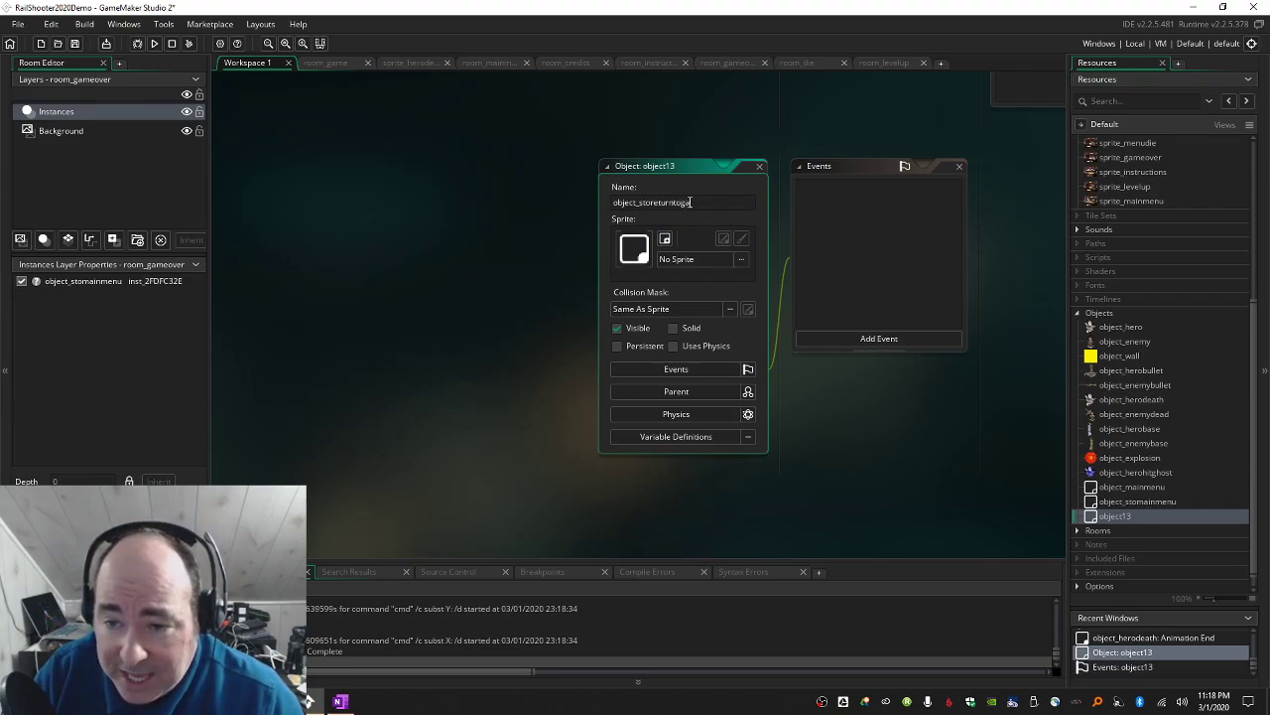
Add a Key Up event for the letter S to object_storeturntogame.
left_click(830, 335)
mouse_move(872, 469)
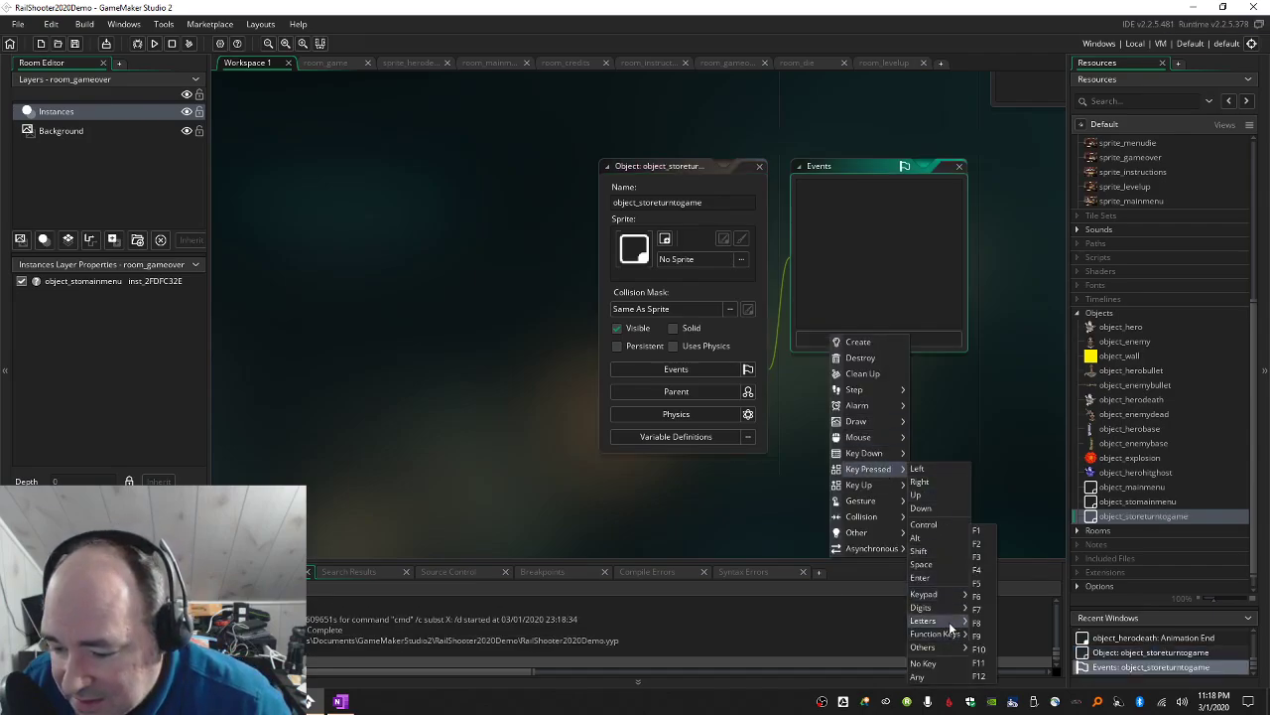
mouse_move(886, 490)
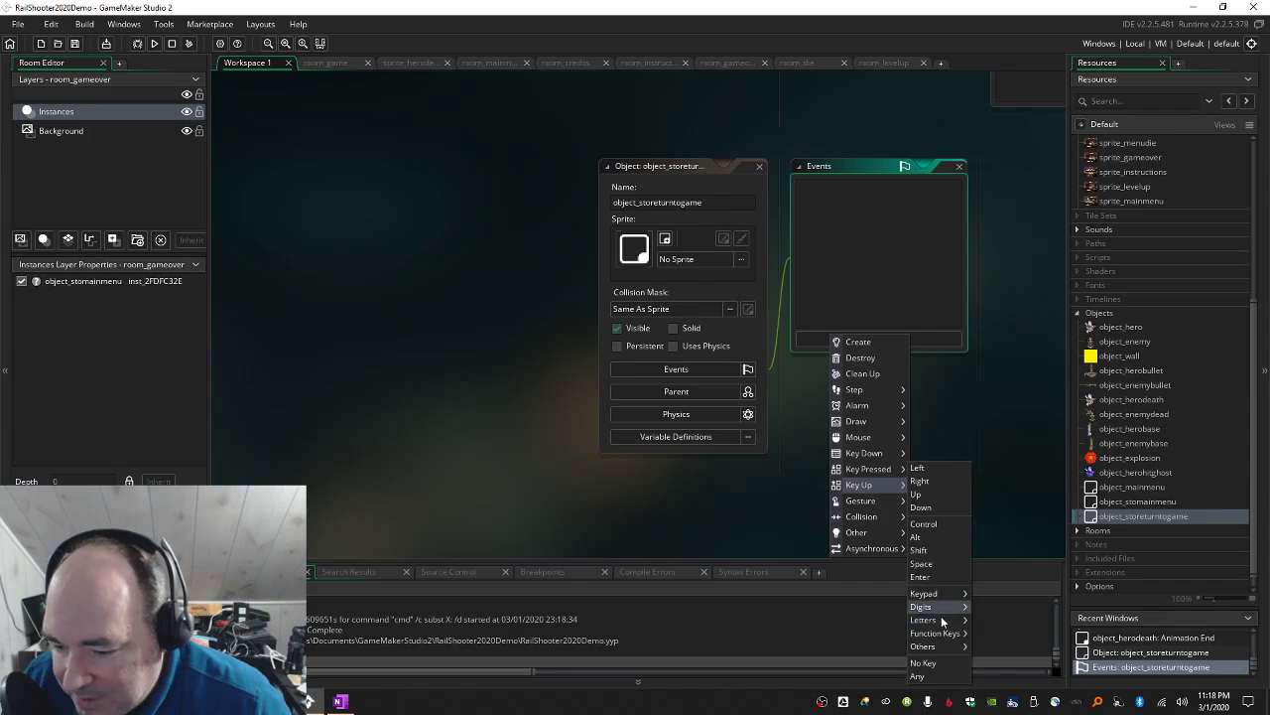
left_click(975, 583)
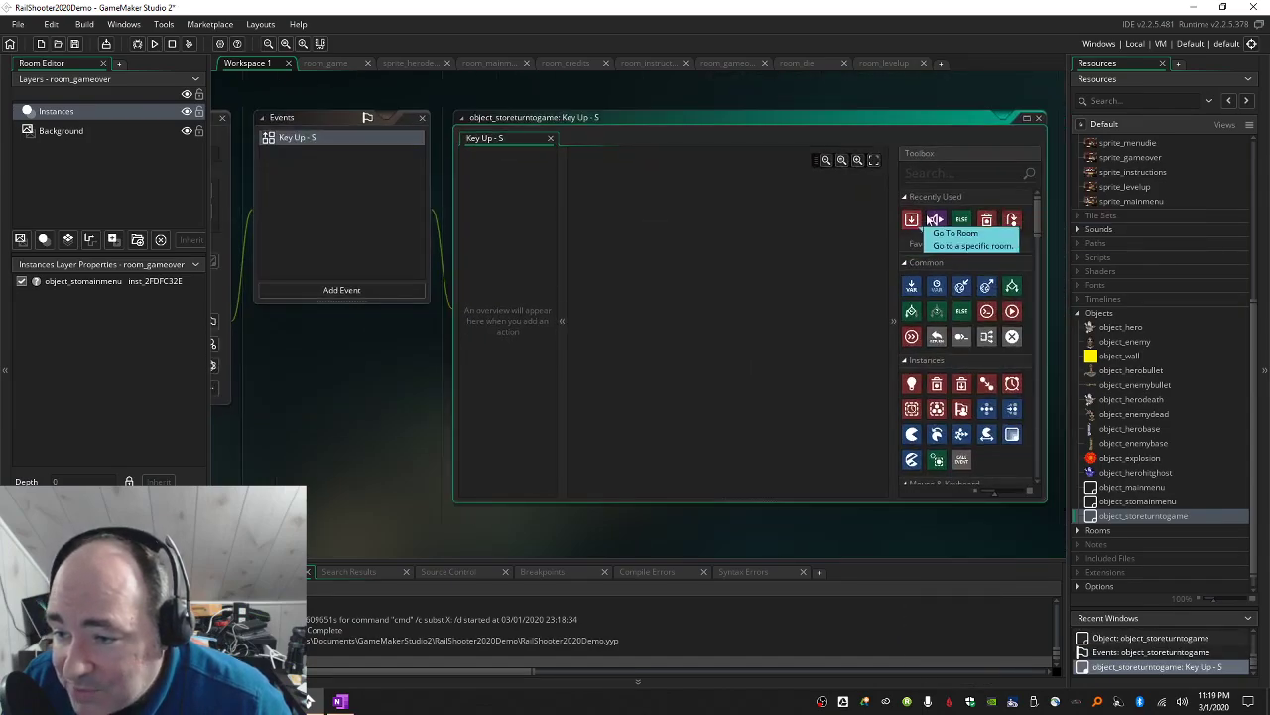
In the Key Up - S event, add Play Audio with sound_5heroleaves, followed by Go To Room set to room_game.
left_click_drag(936, 219, 725, 218)
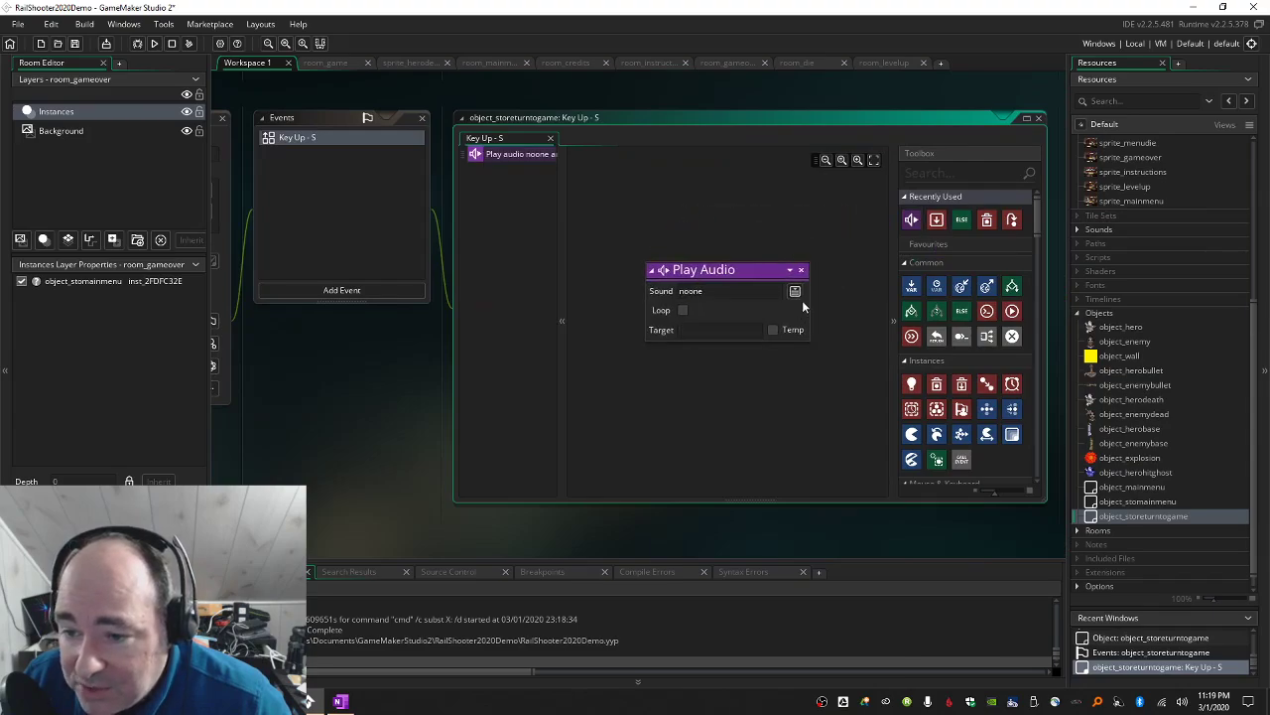
left_click(795, 291)
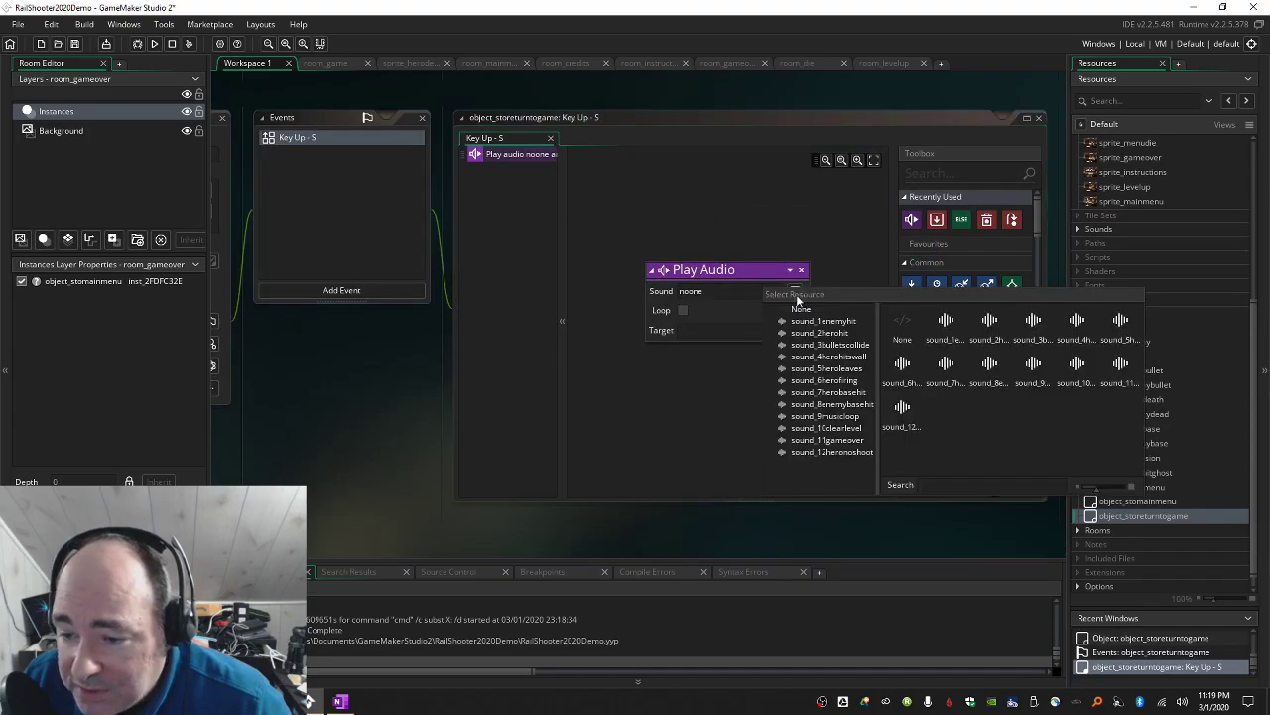
left_click(828, 369)
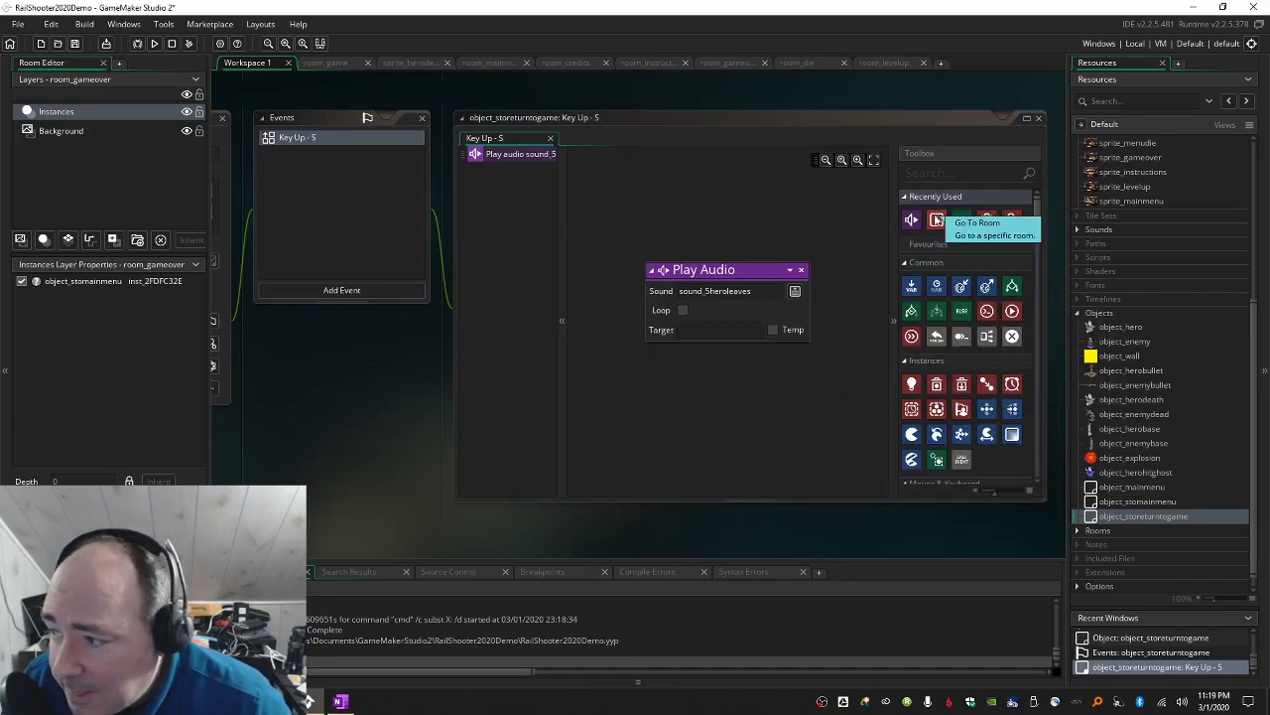
left_click_drag(937, 221, 716, 369)
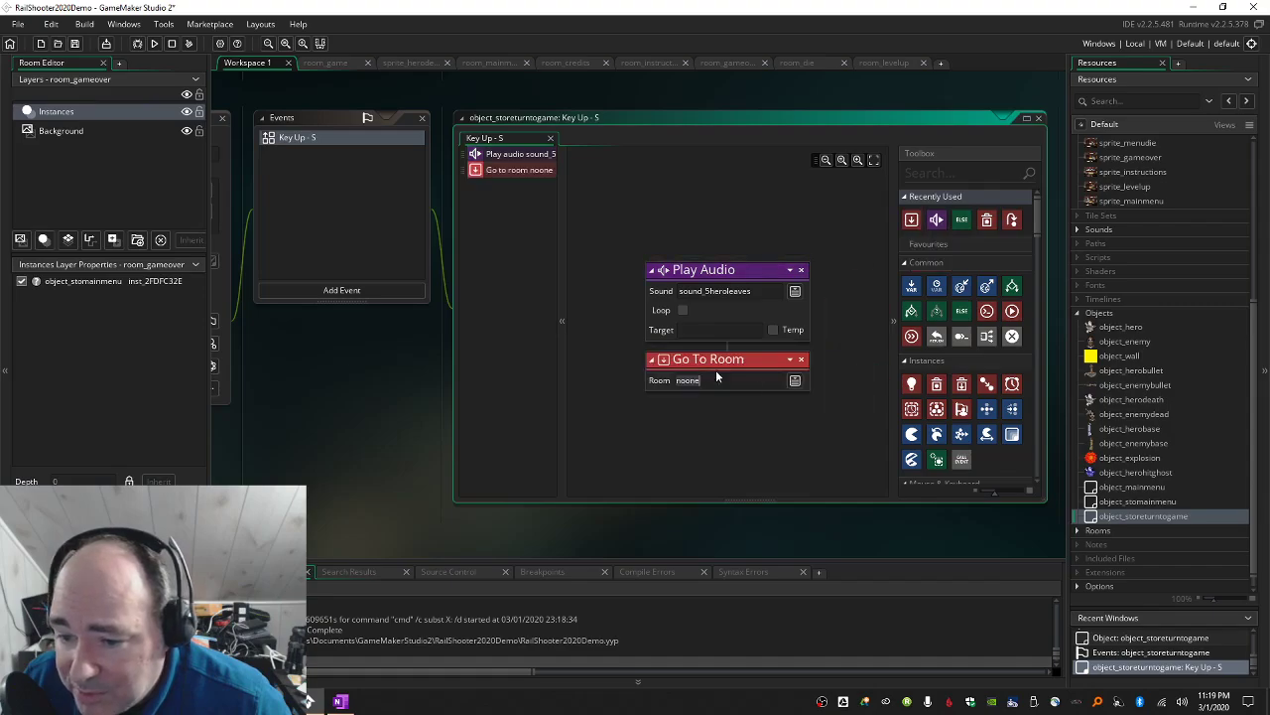
left_click(795, 380)
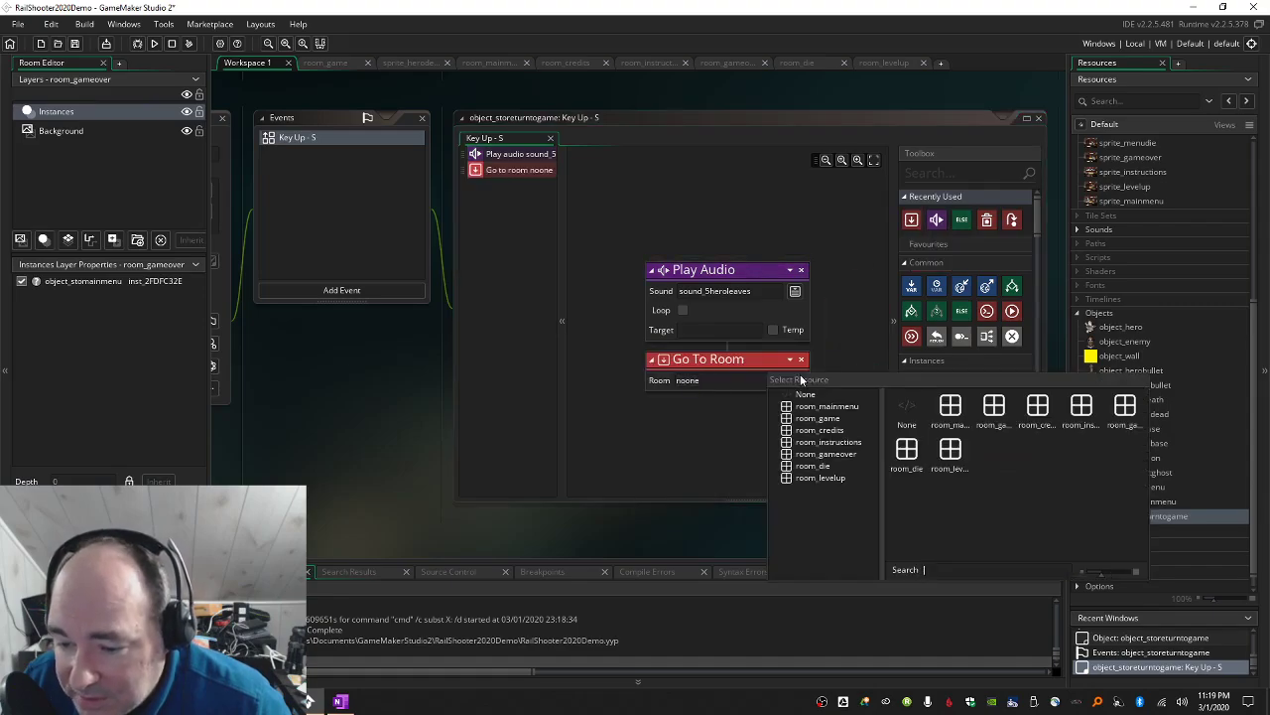
left_click(830, 421)
Open room_die and place an object_storeturntogame instance on its Instances layer, between the dark panel and the helmet.
scroll(1082, 459, "down", 1)
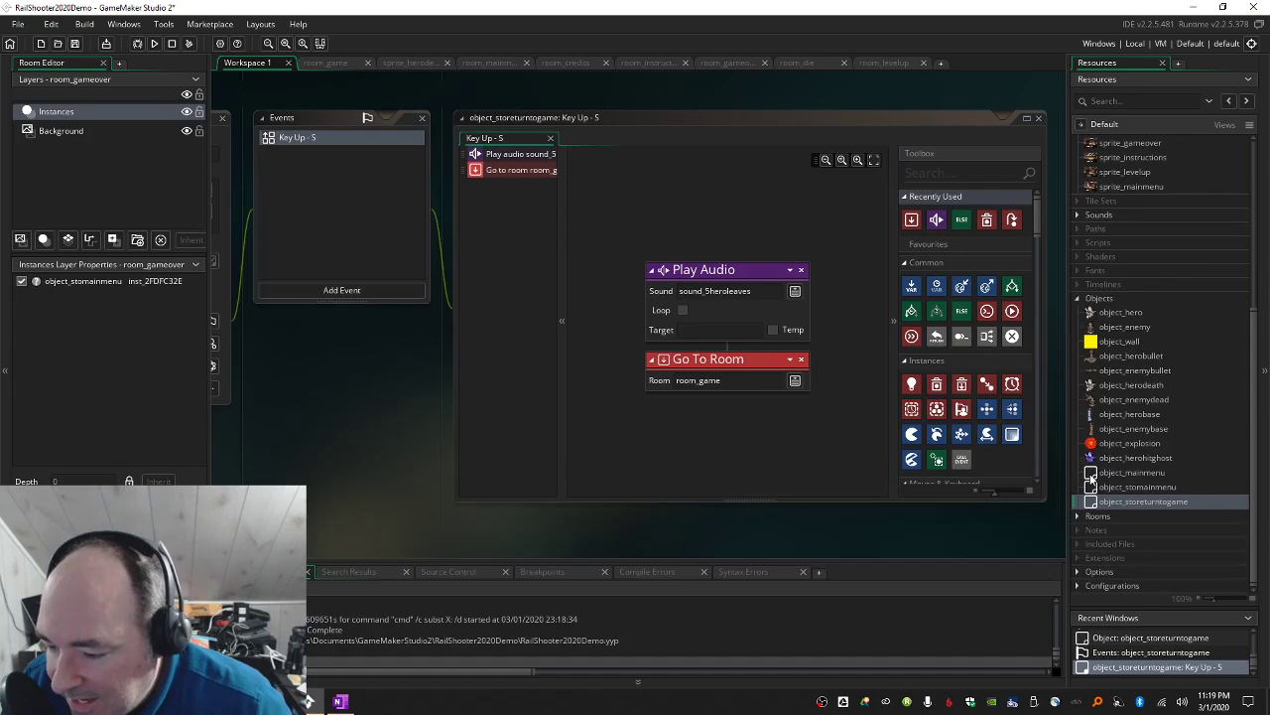
left_click(1083, 516)
scroll(1088, 516, "down", 3)
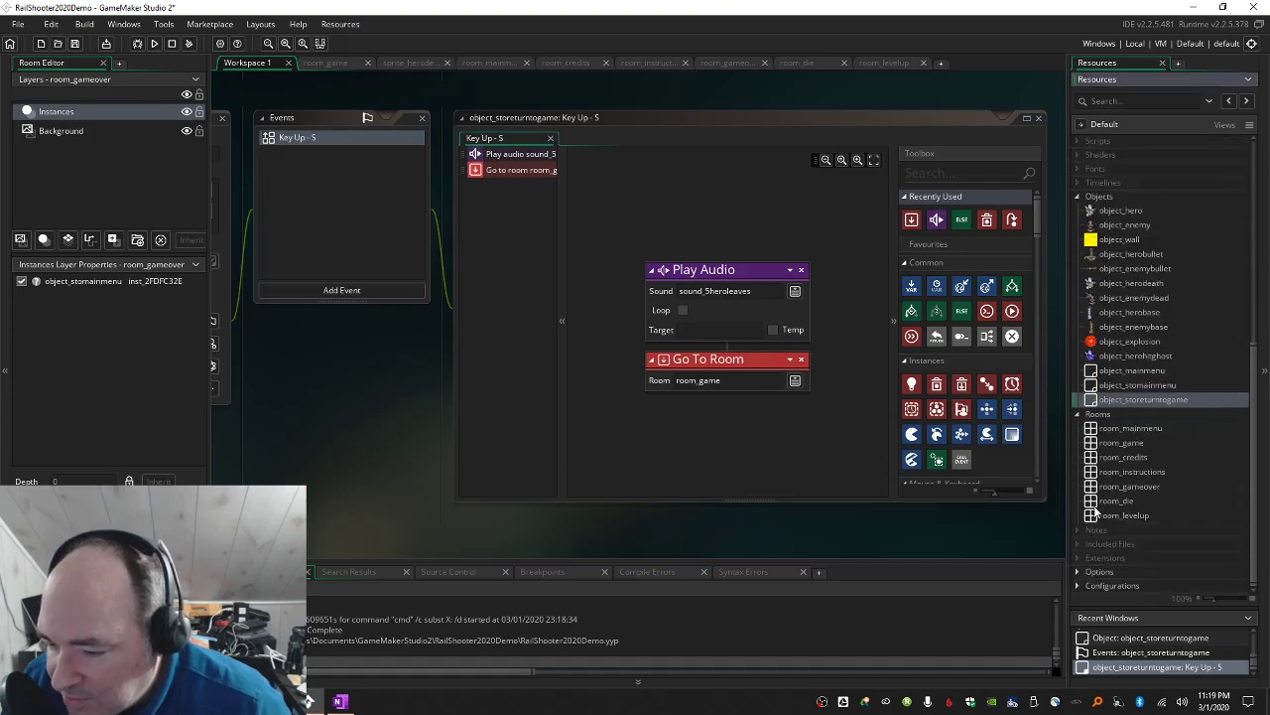
double_click(1119, 501)
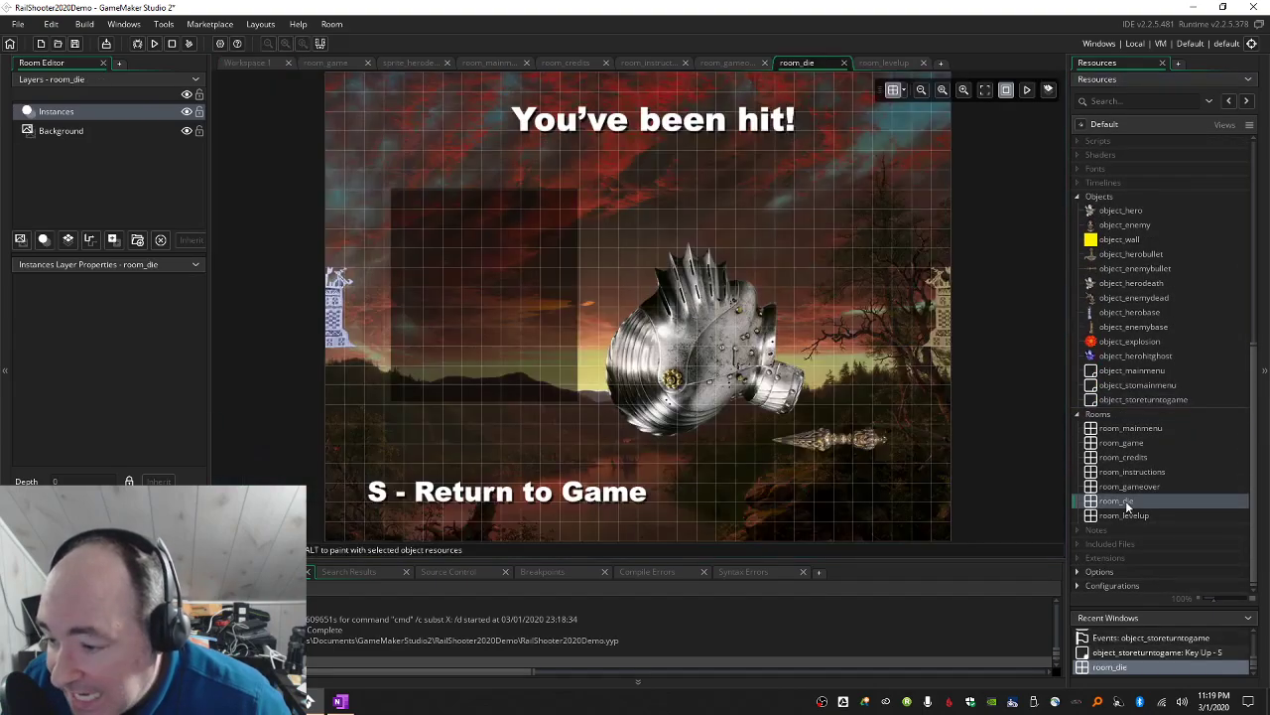
left_click_drag(1096, 401, 622, 278)
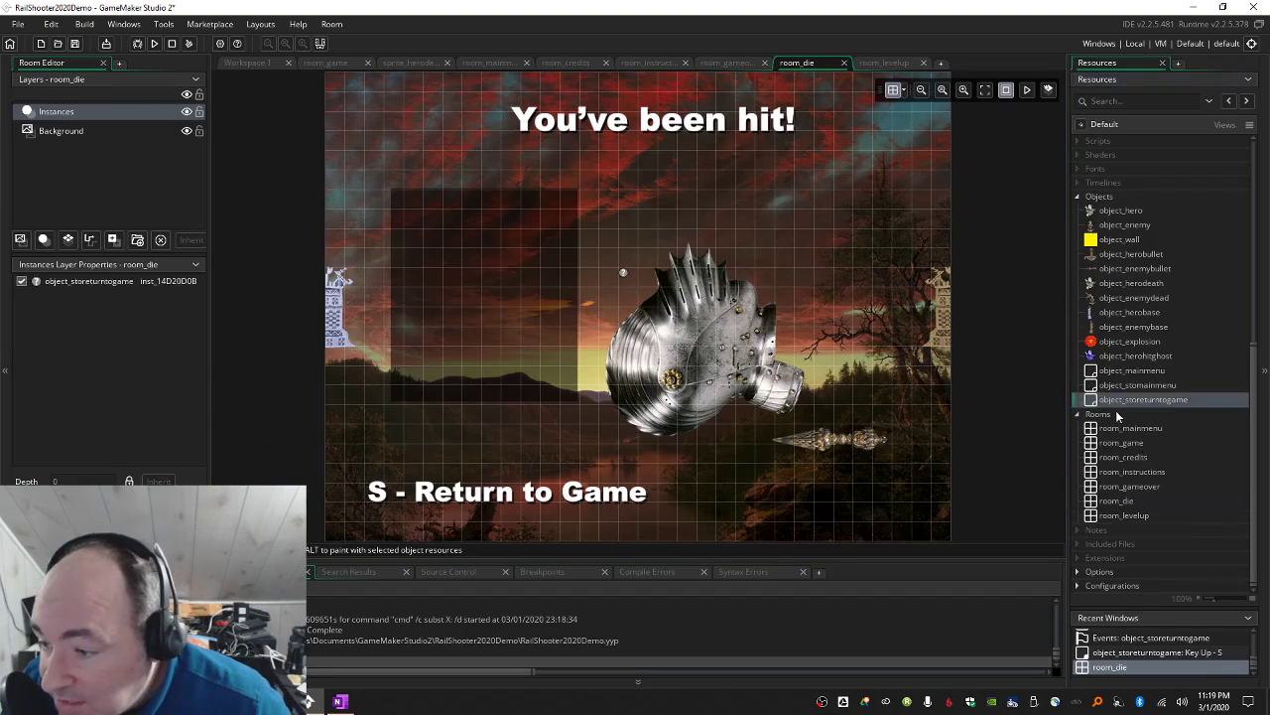
Open room_levelup, place an object_storeturntogame instance just below the blade's lower tip, and save the project.
double_click(1098, 515)
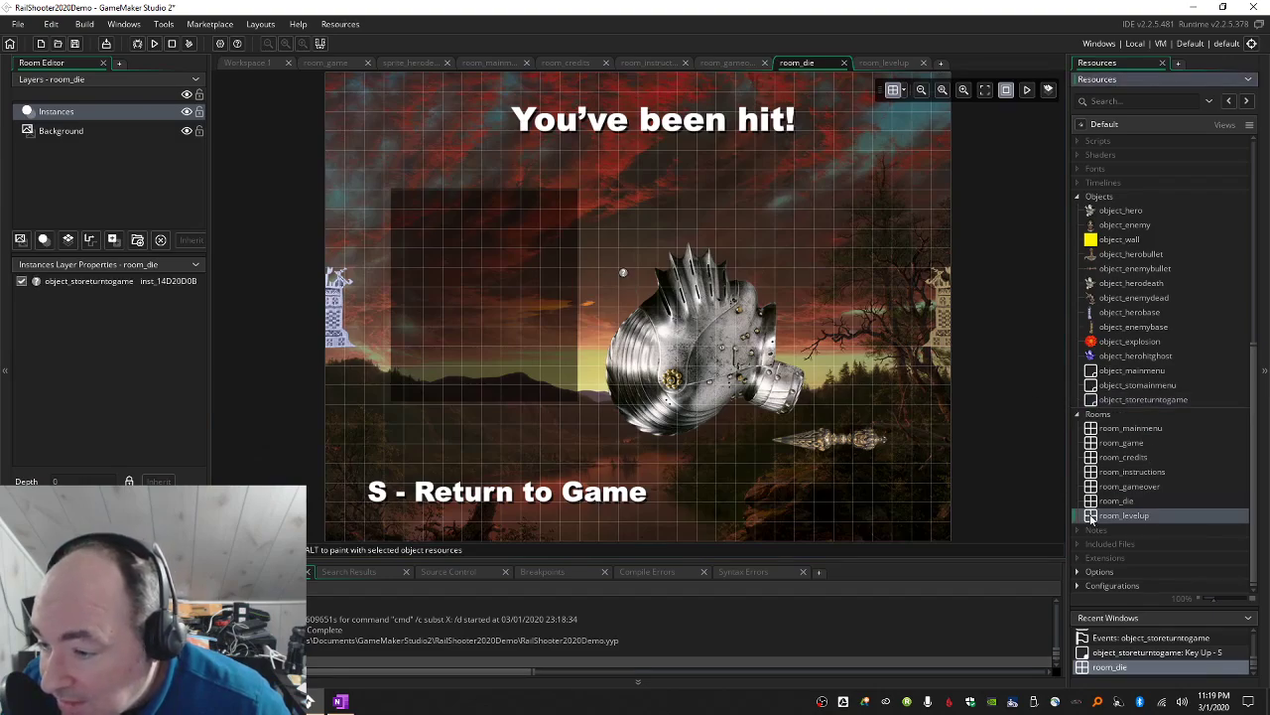
left_click_drag(1097, 401, 682, 373)
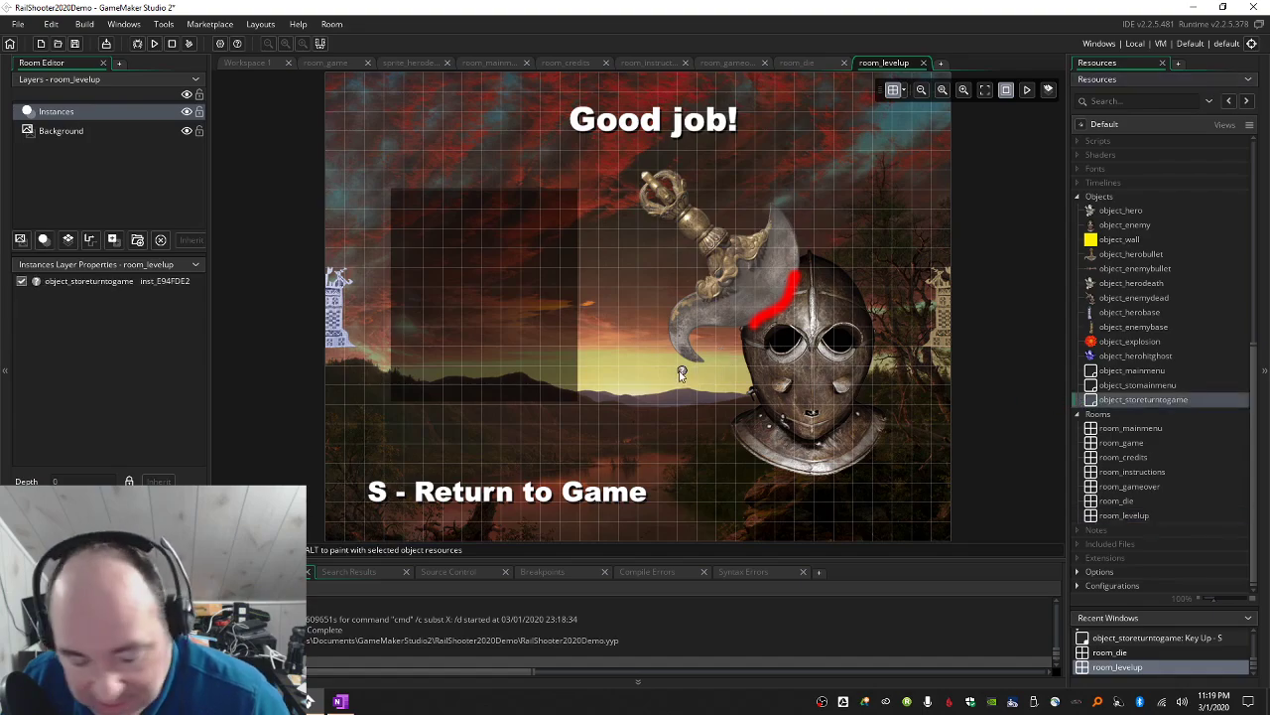
key("ctrl+s")
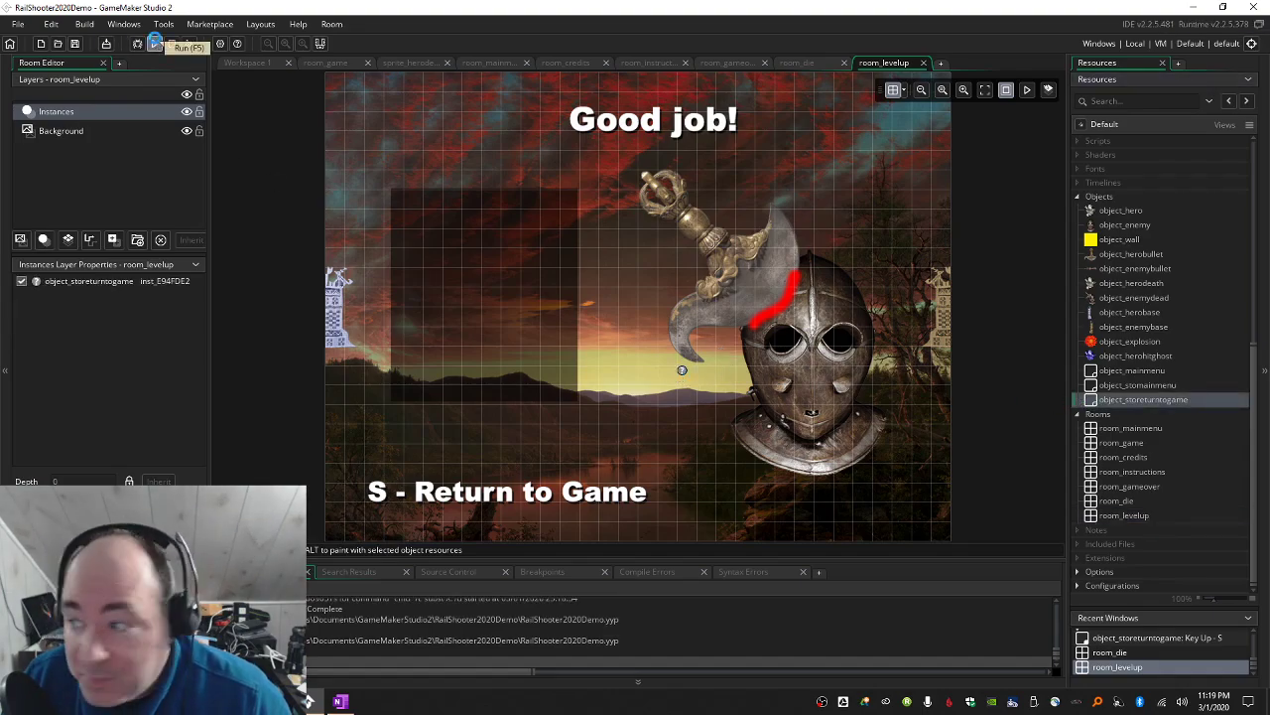
Run the game, start a round, and test returning to the game from the die room each time the hero is hit.
left_click(156, 44)
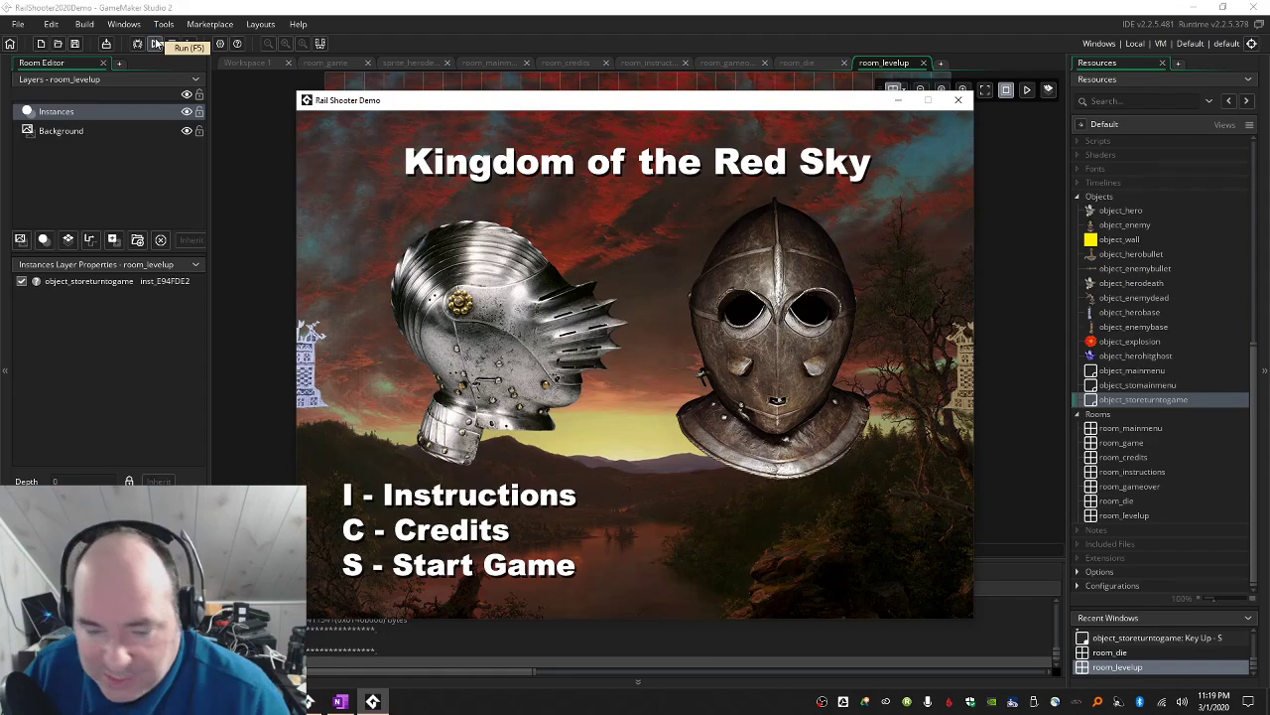
key("s")
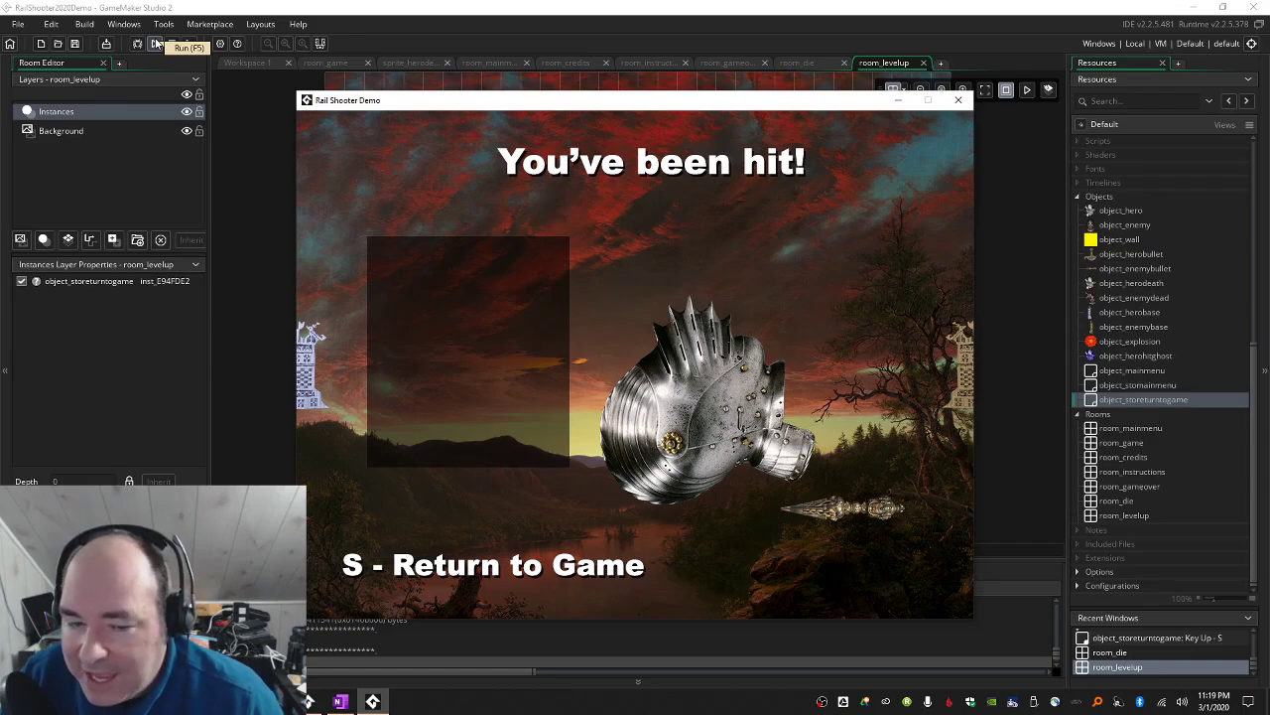
key("s")
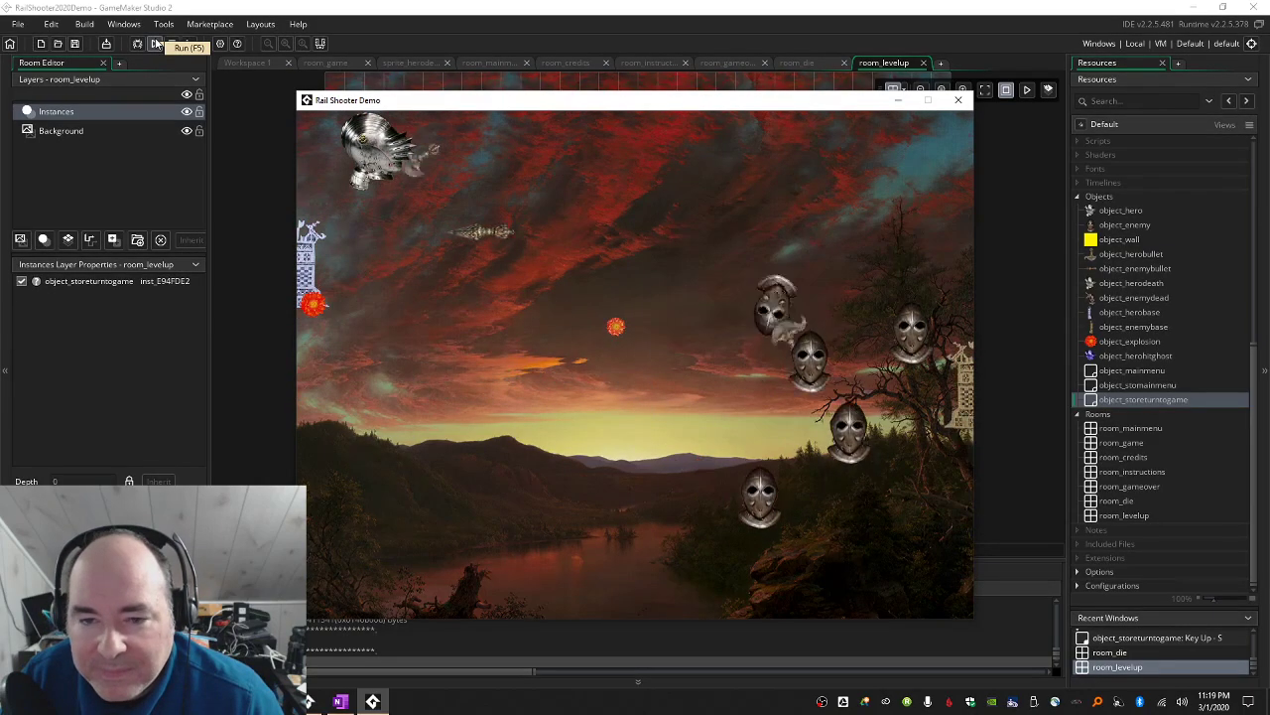
key("Down")
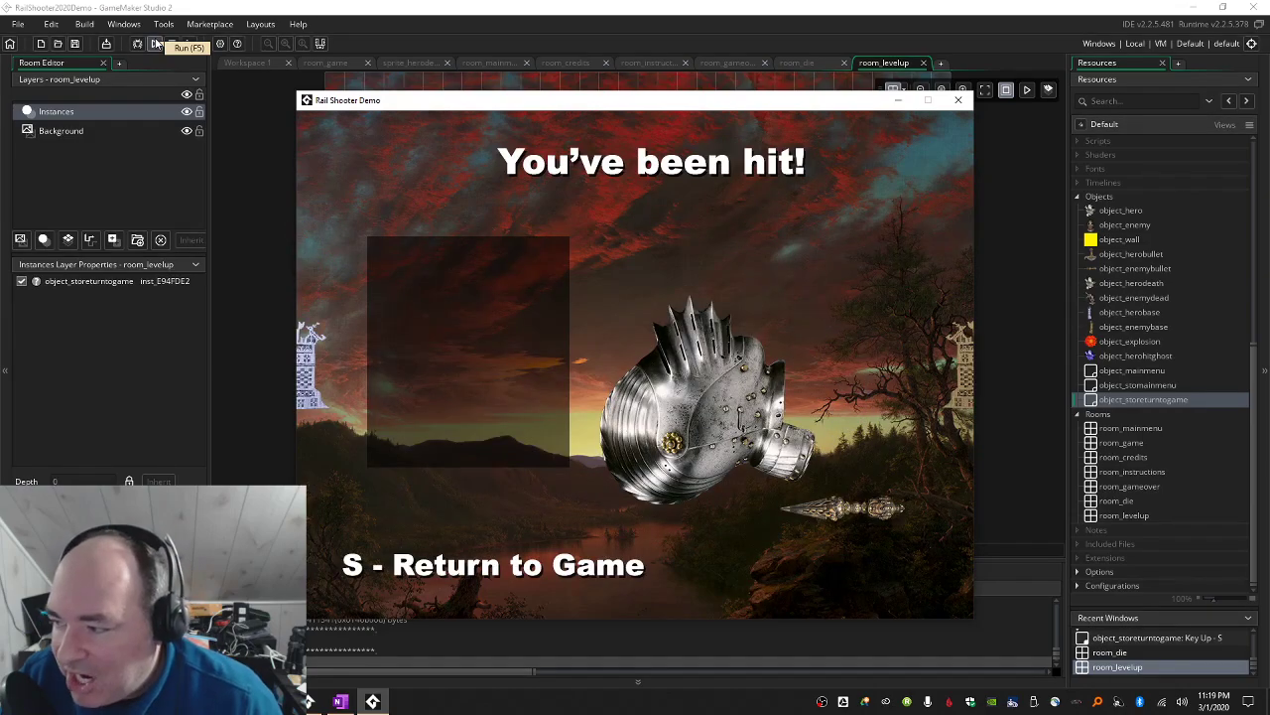
key("s")
Play the round by moving the hero up and down among the enemies to test the game and die rooms.
key("Down")
key("Up")
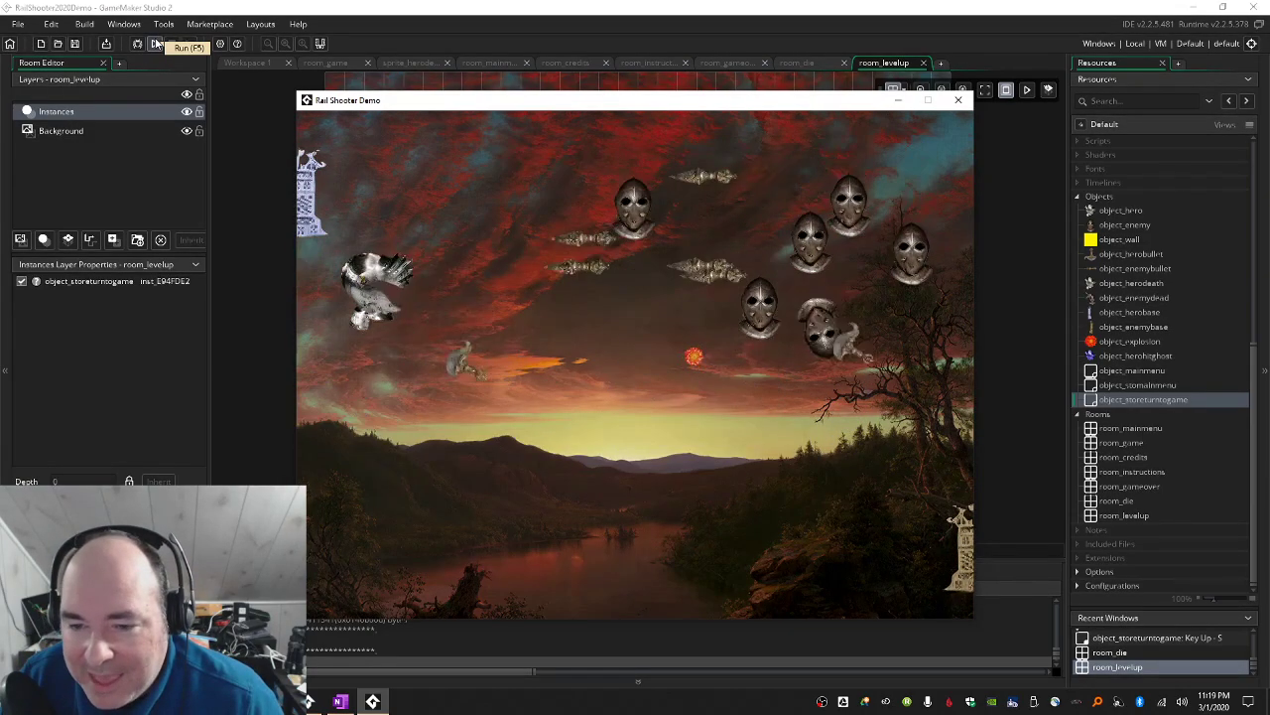
key("Down")
key("Up")
key("Down")
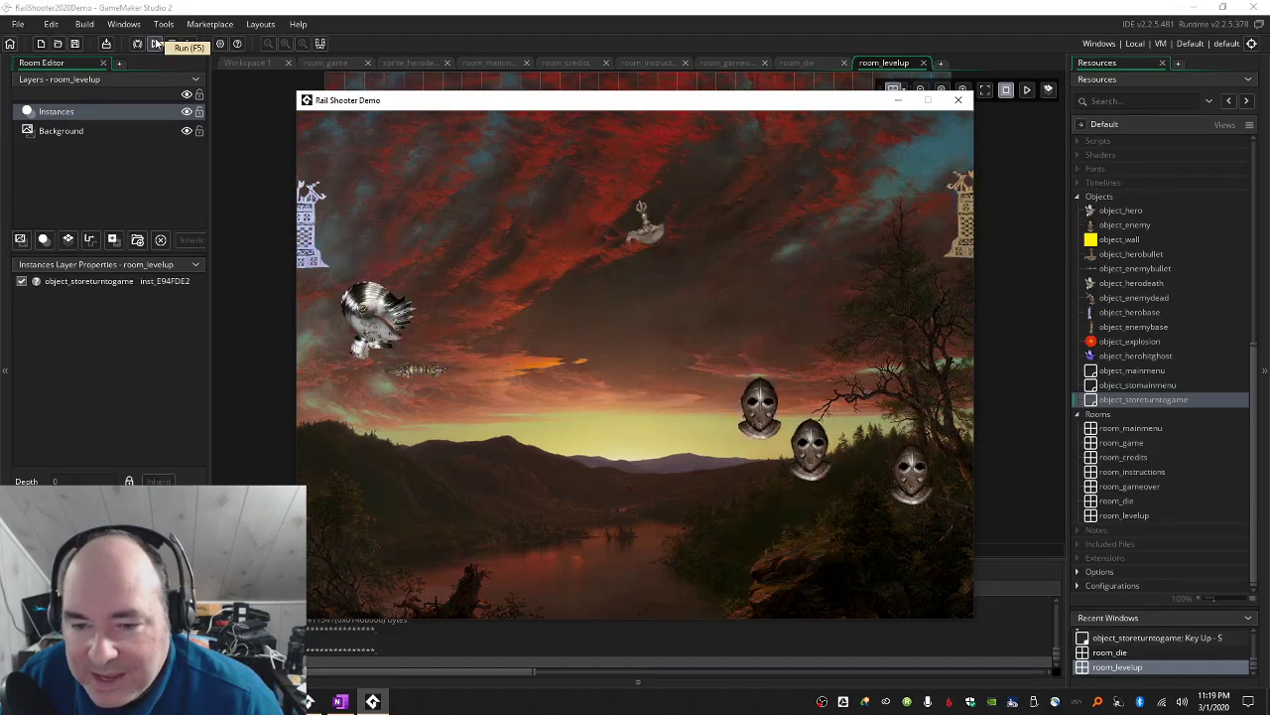
key("s")
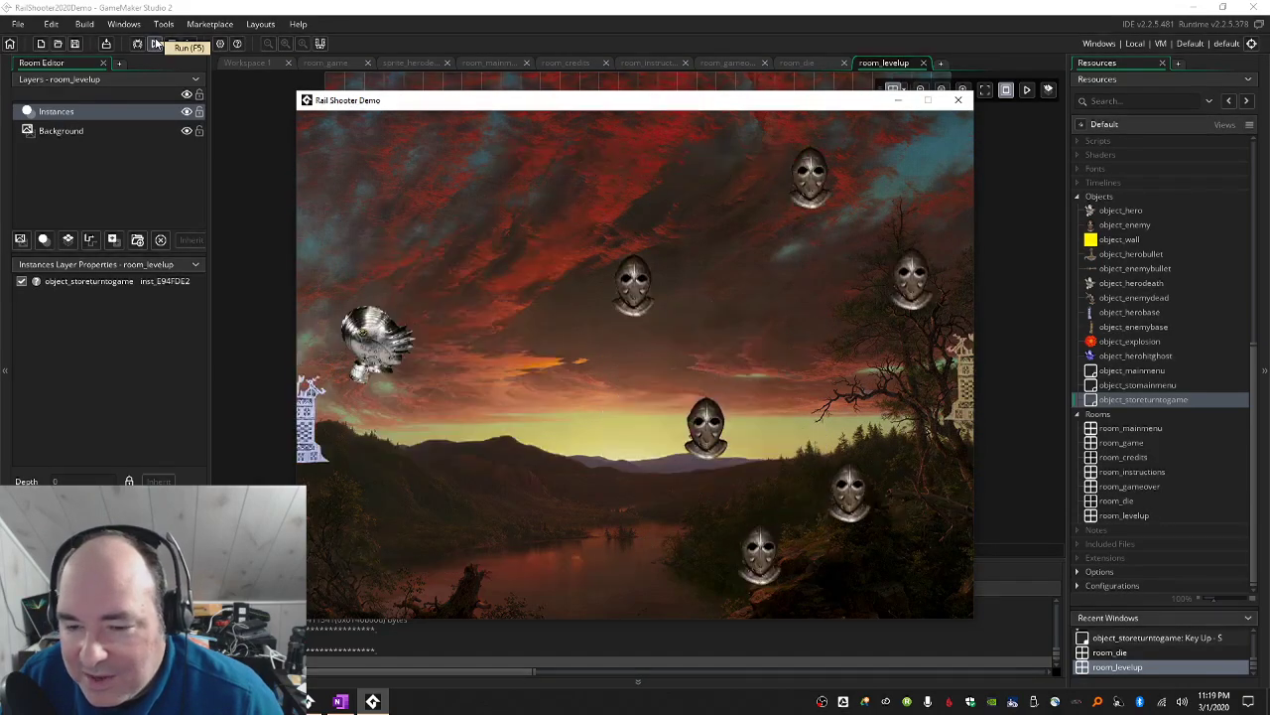
key("Down")
key("Up")
key("Down")
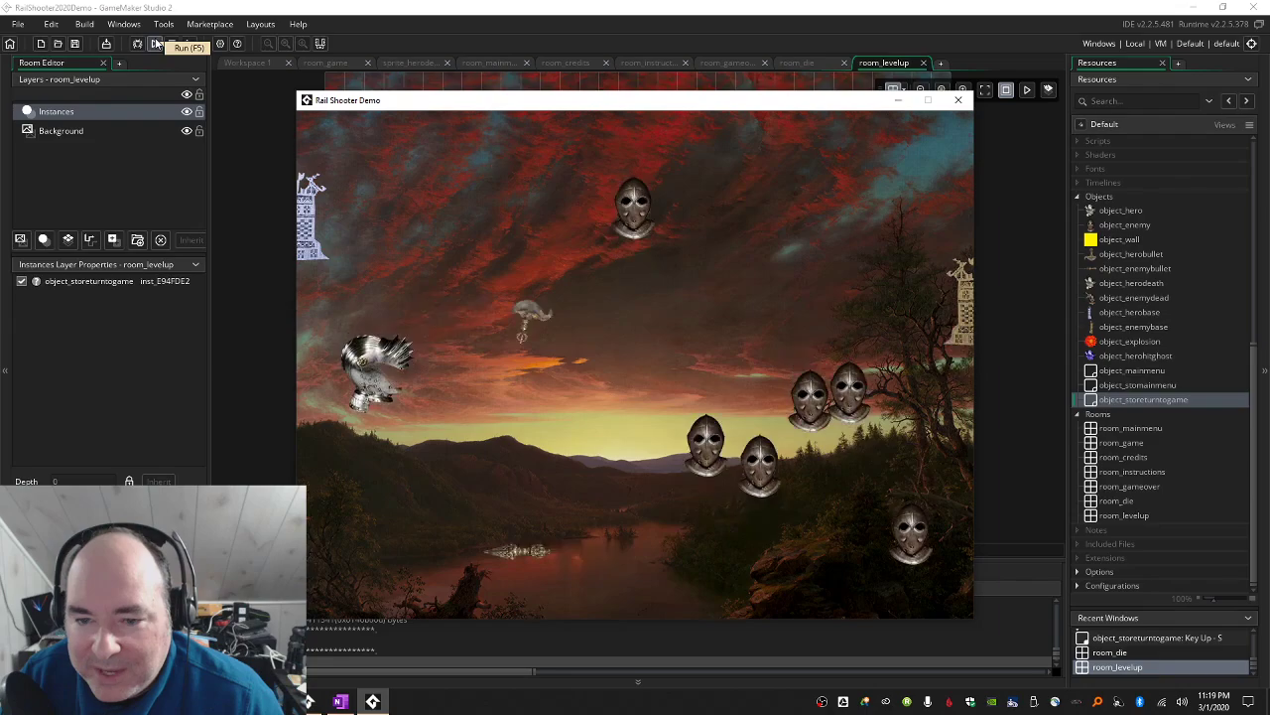
key("Up")
key("Up")
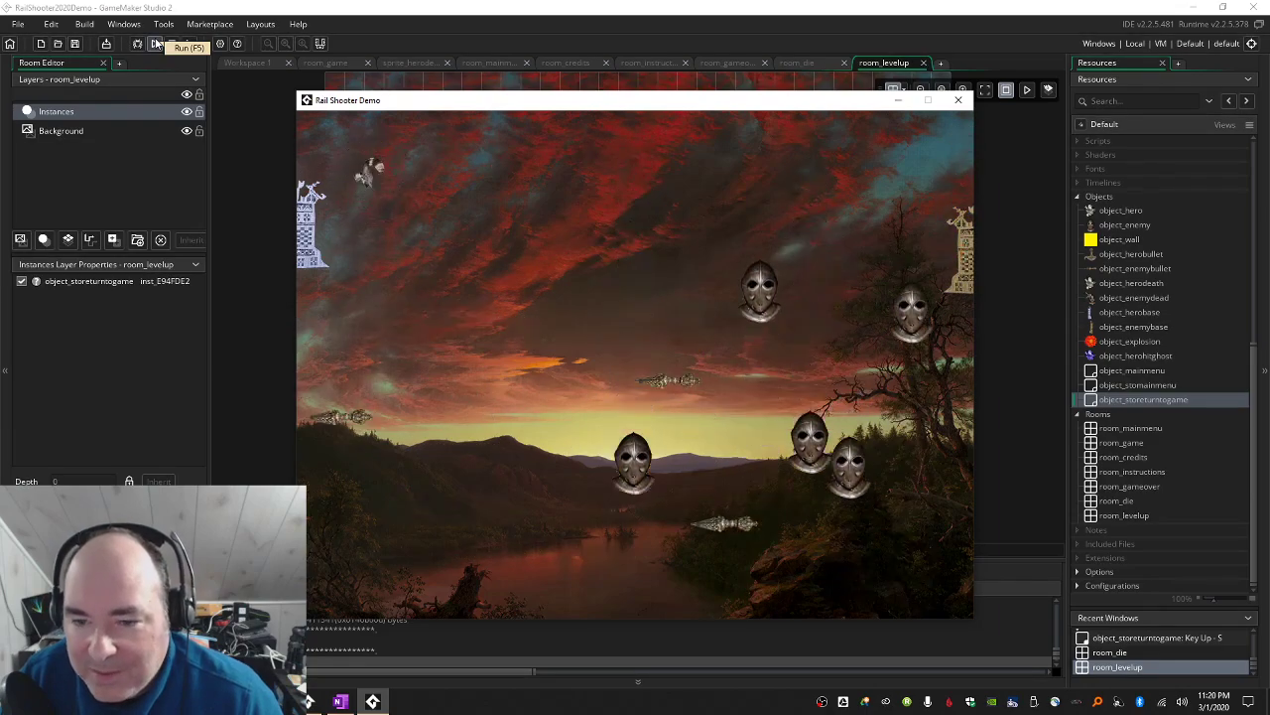
key("s")
key("Down")
key("Up")
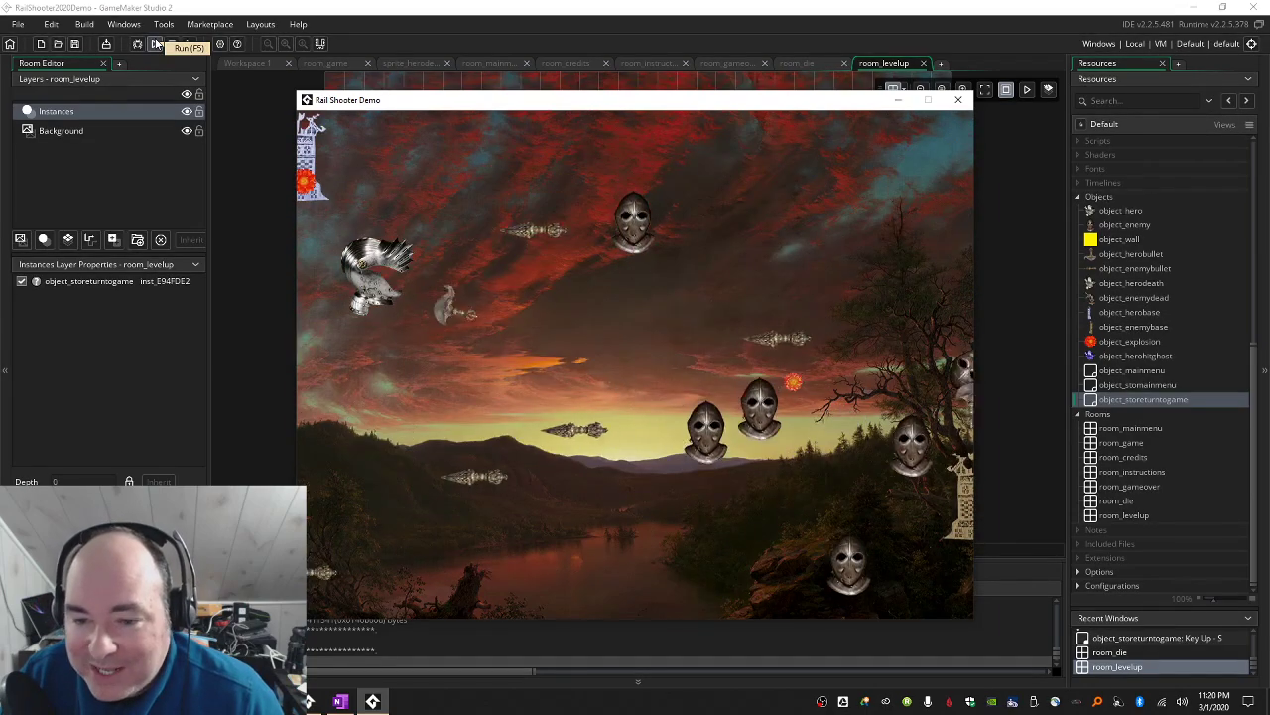
key("Down")
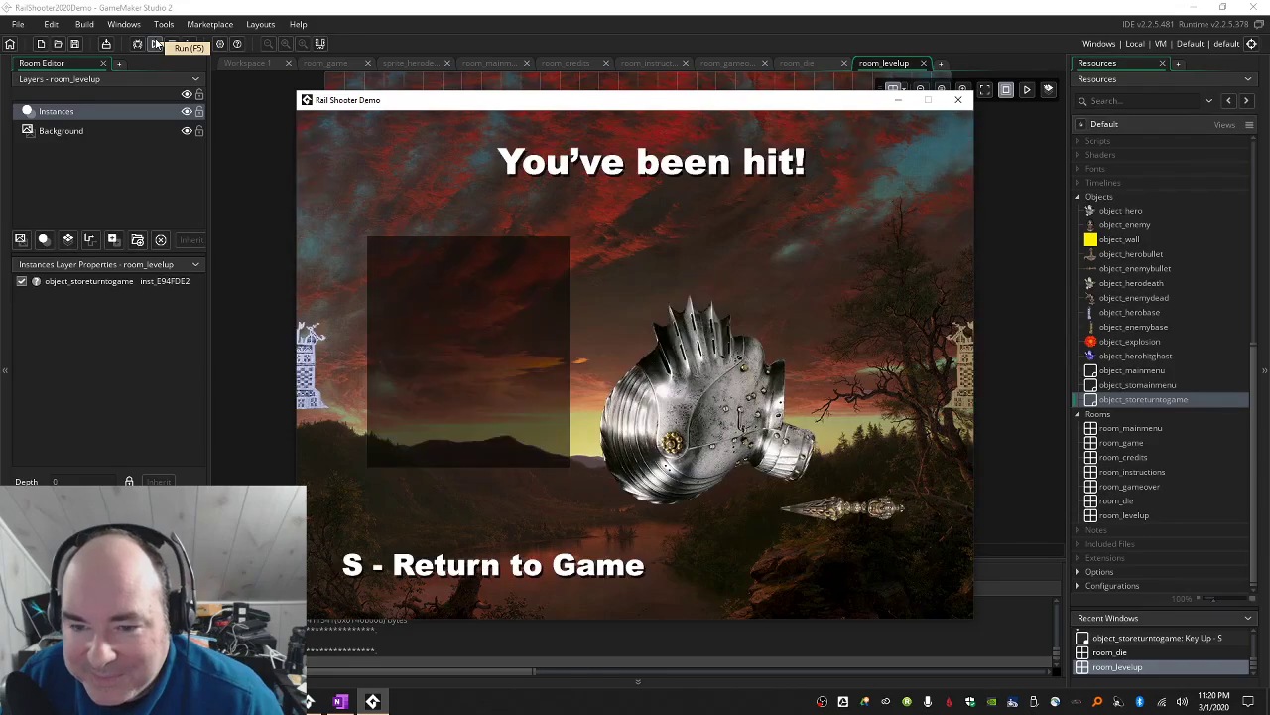
Return to the game from the die room, play until the level-up room is reached, and close the game.
key("s")
key("Down")
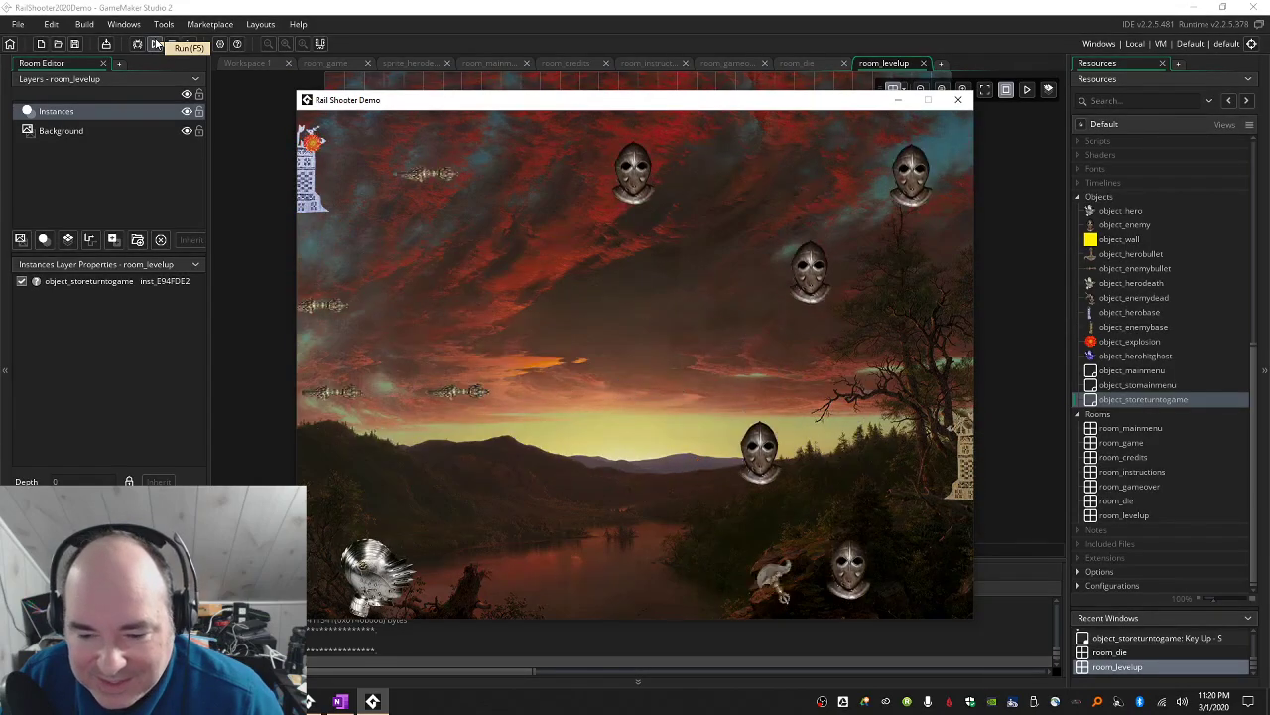
key("Up")
key("Down")
key("Up")
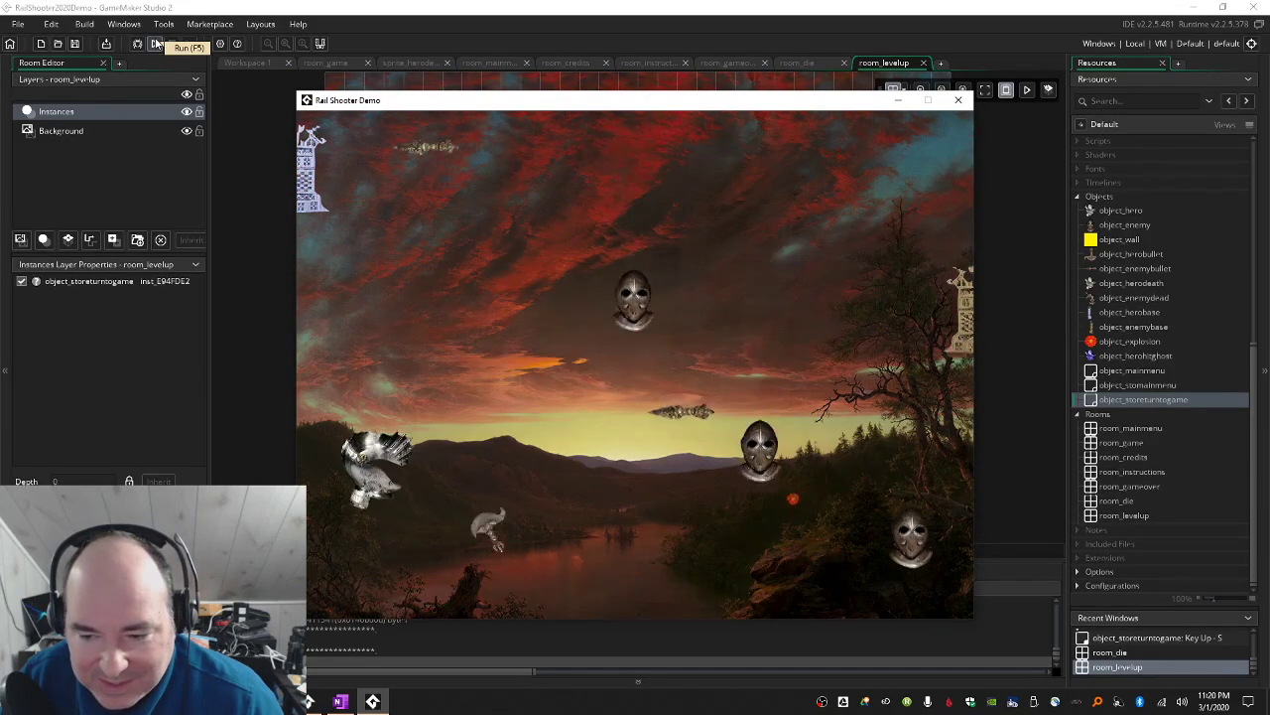
key("Down")
key("Down")
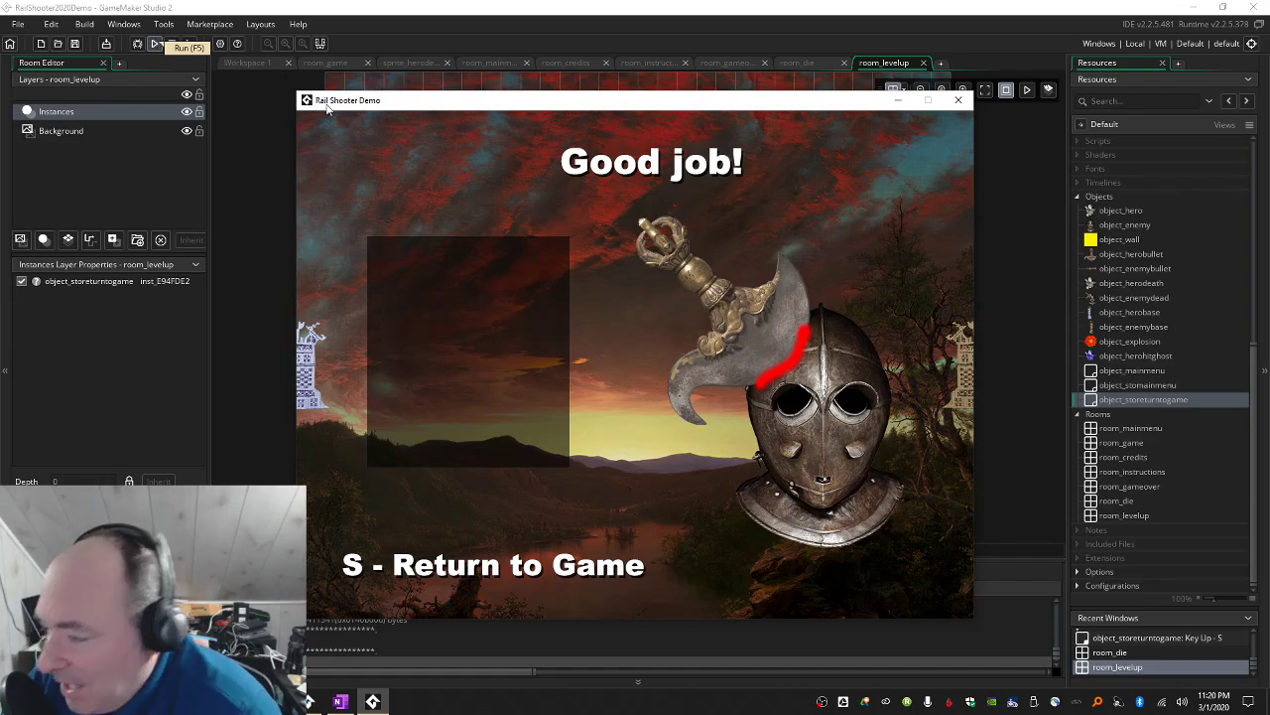
left_click(958, 100)
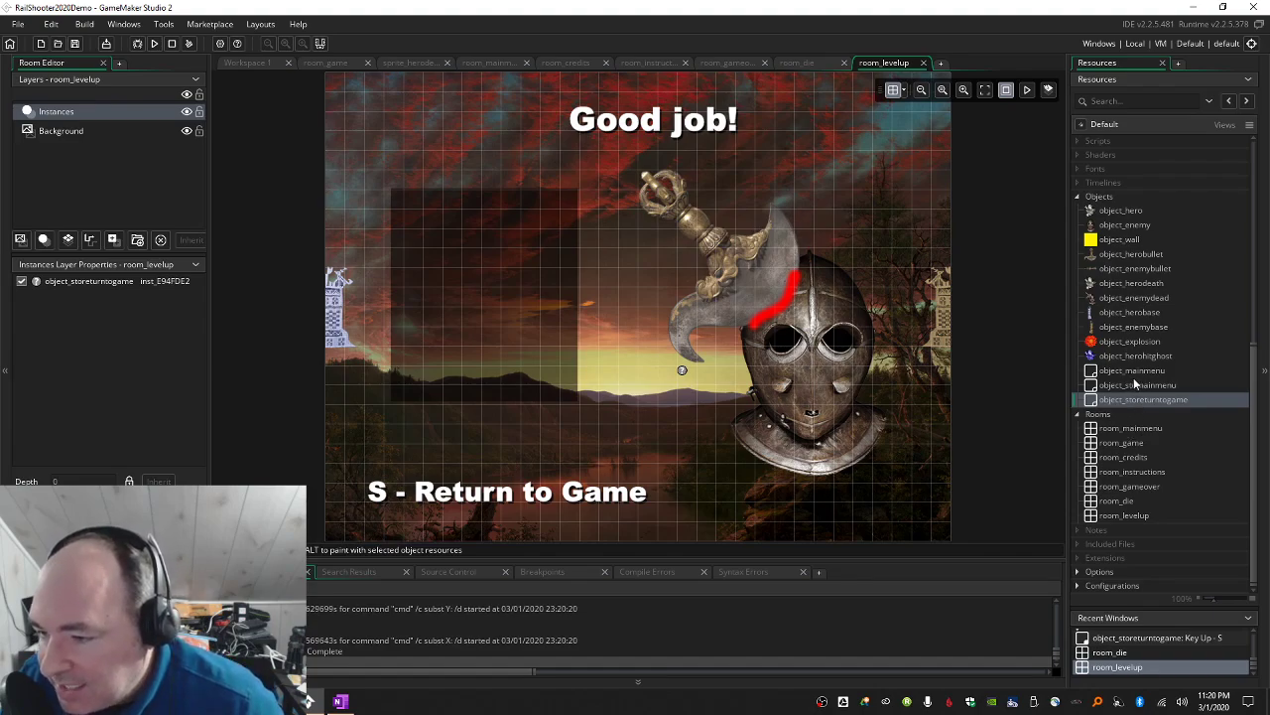
In object_herobase's Create event, insert a Stop All Audio action between Set Speed and Play Audio.
scroll(1124, 380, "up", 1)
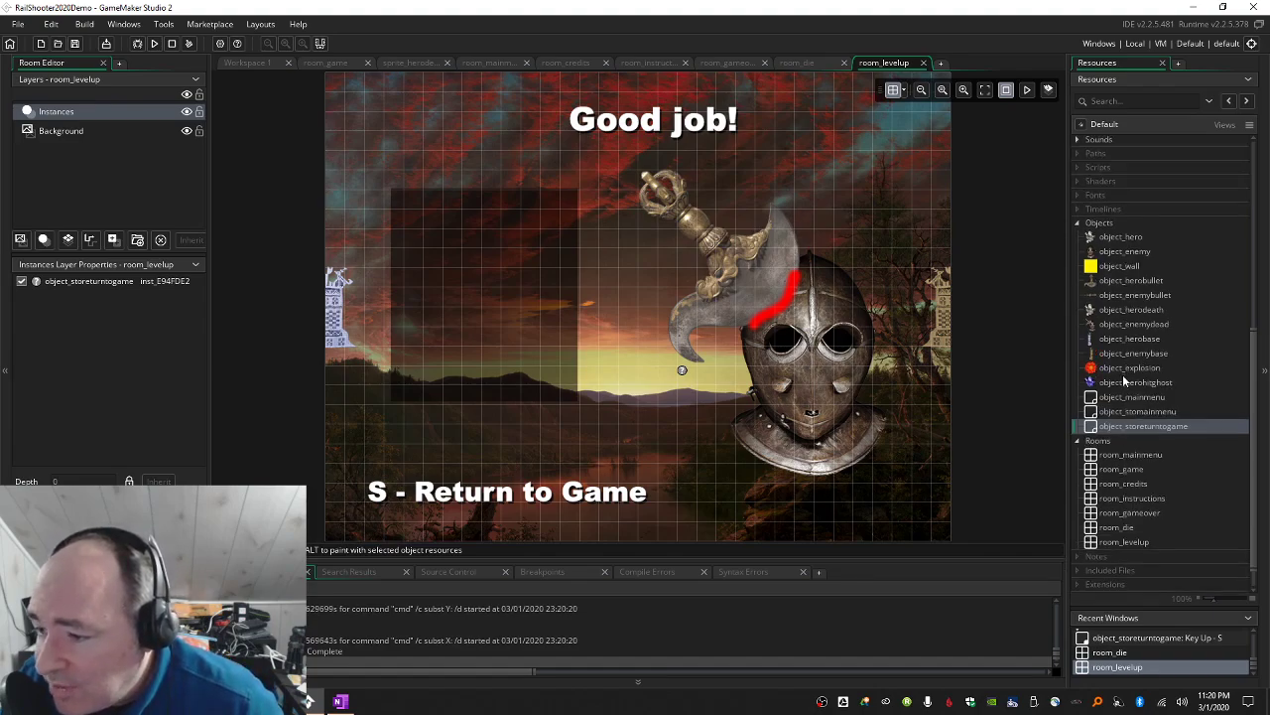
scroll(1124, 380, "down", 1)
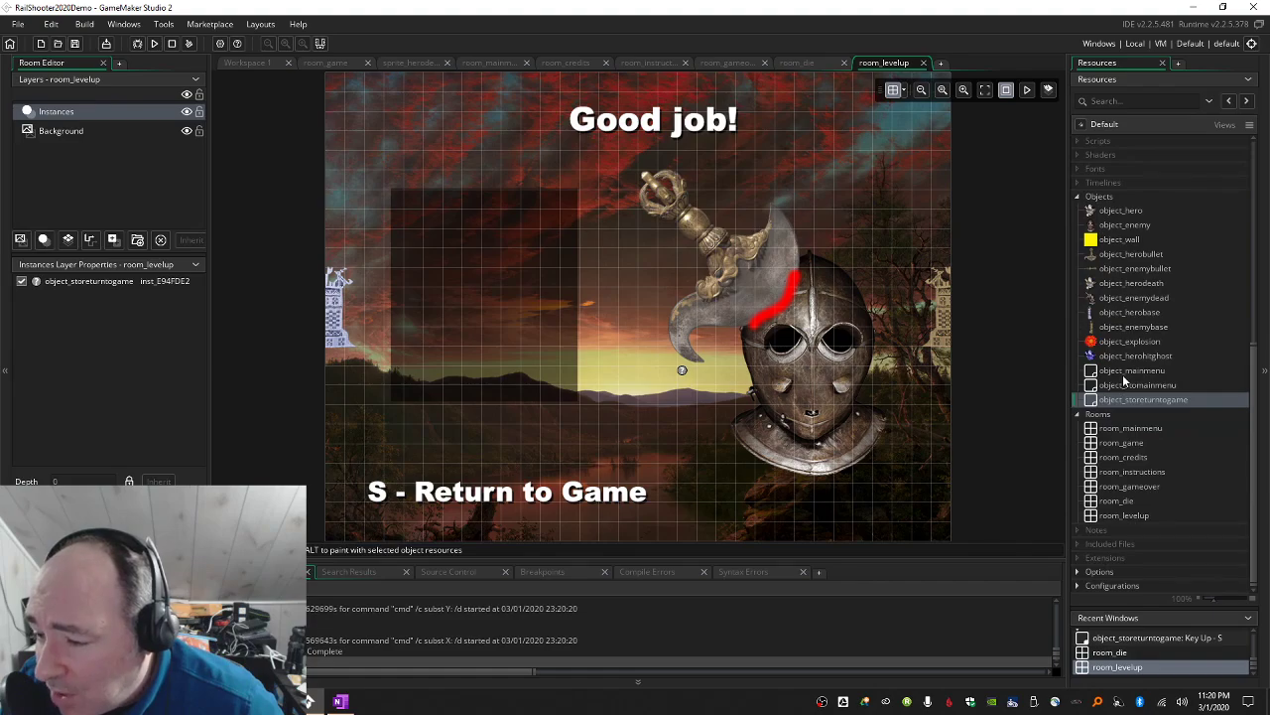
double_click(1139, 312)
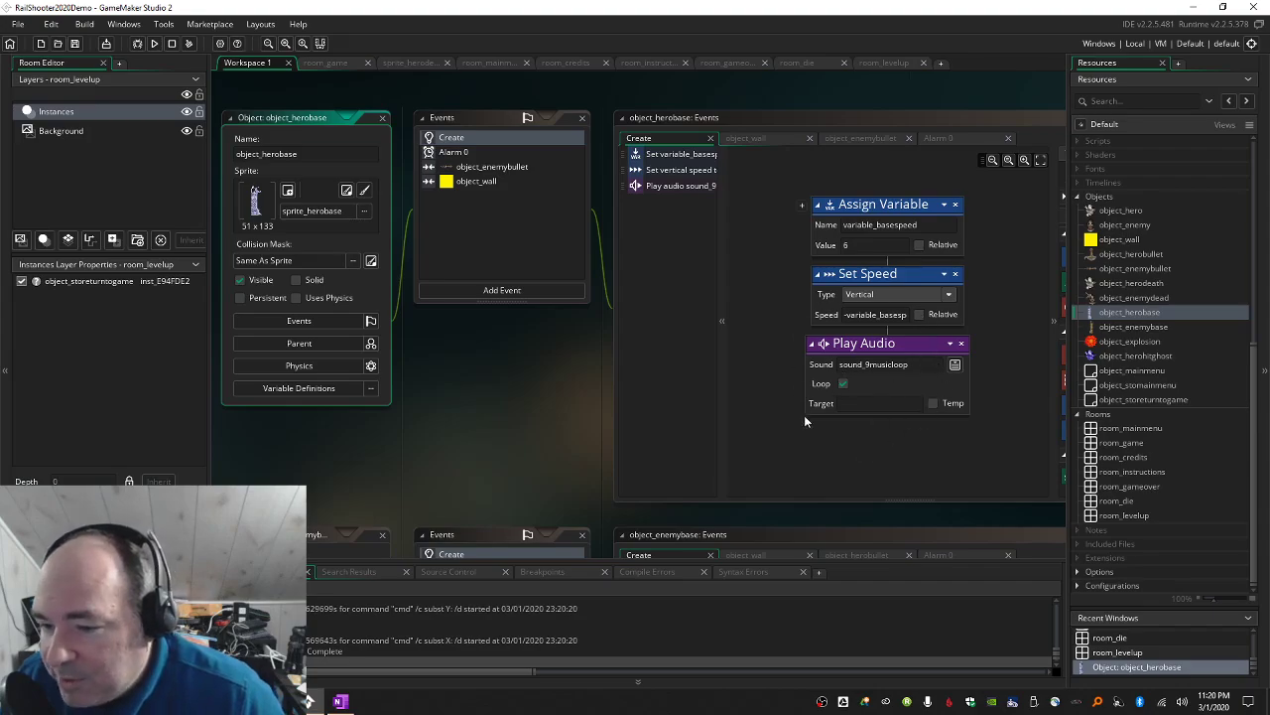
left_click(932, 116)
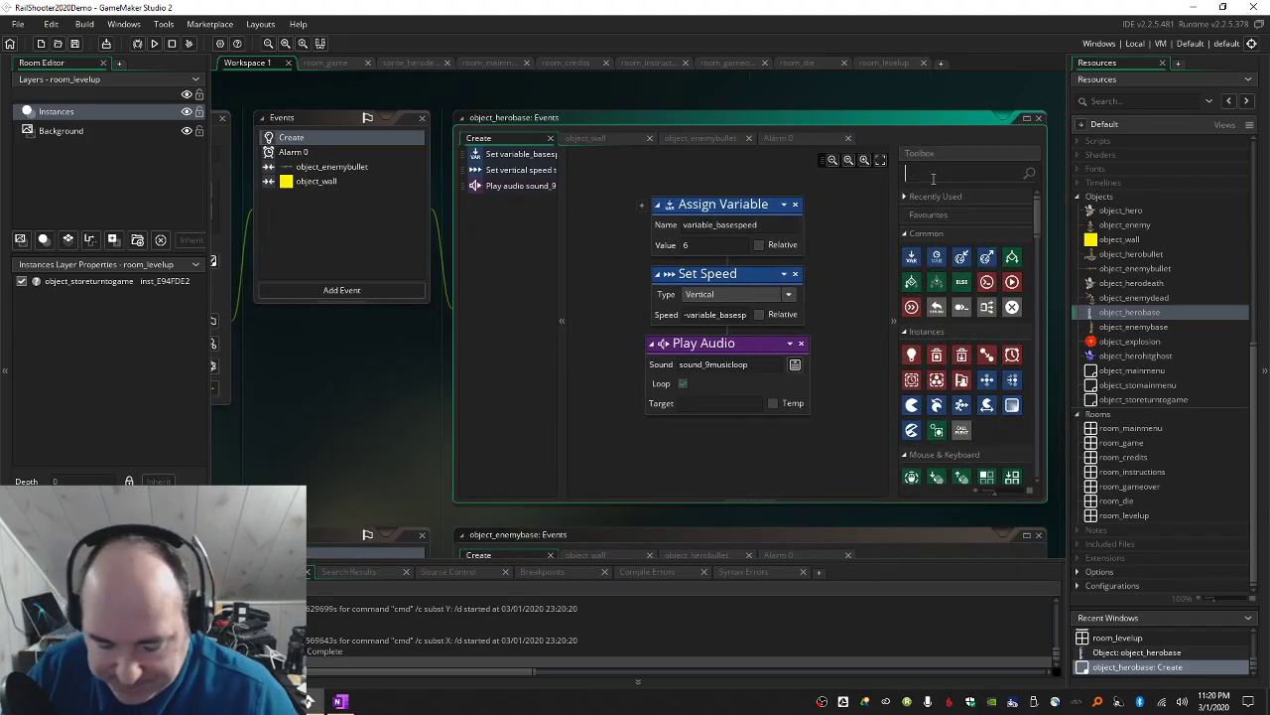
type("stop")
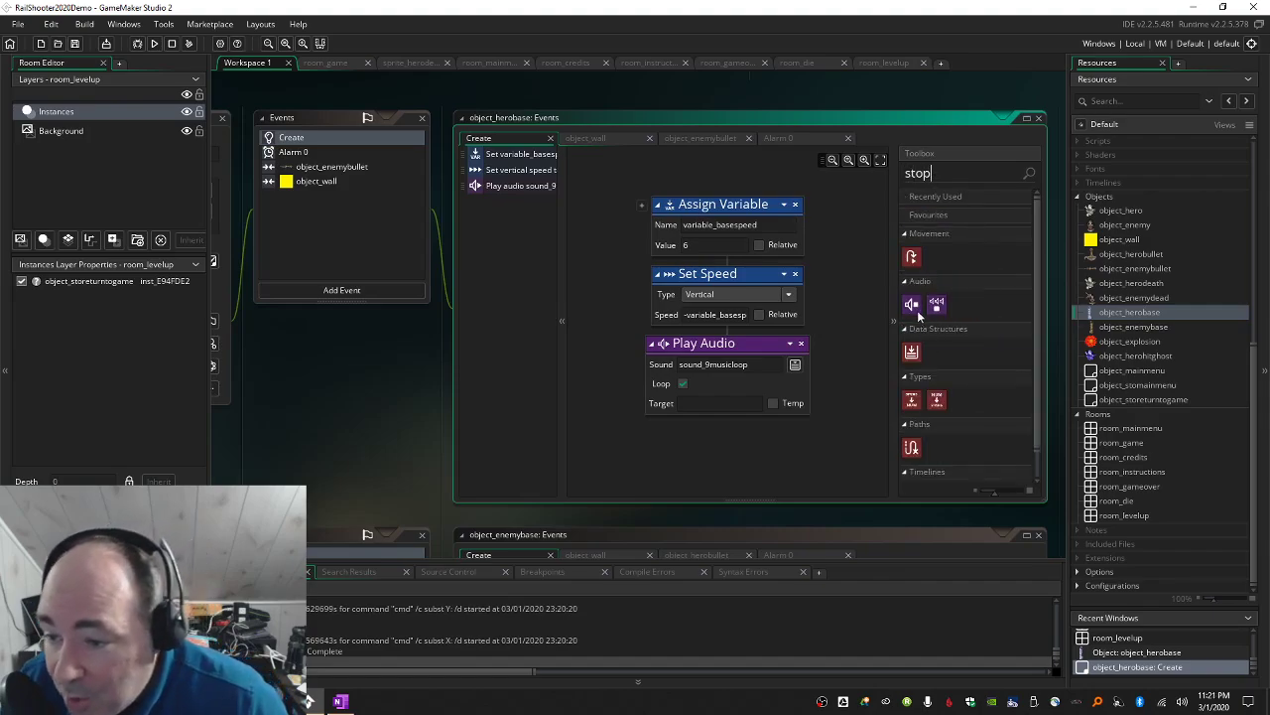
left_click_drag(934, 311, 725, 325)
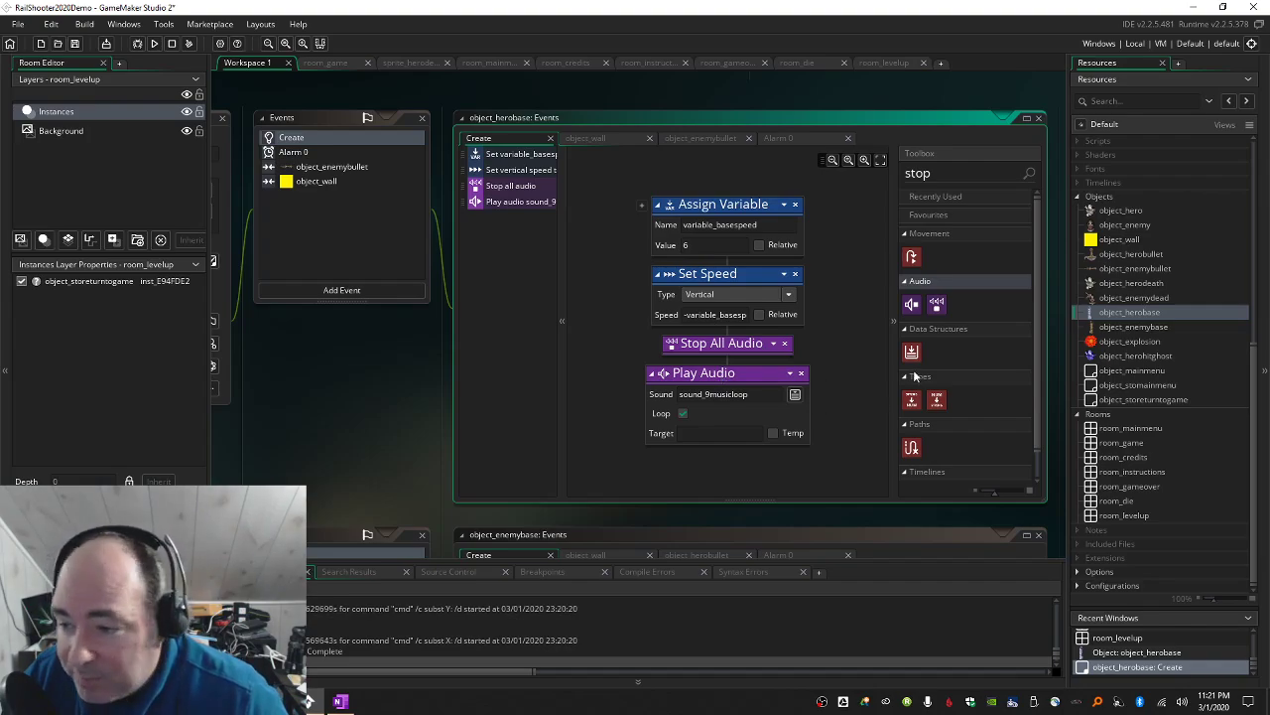
Add a Create event to object_mainmenu and paste in the Stop All Audio and looping sound_9musicloop Play Audio actions.
double_click(1141, 371)
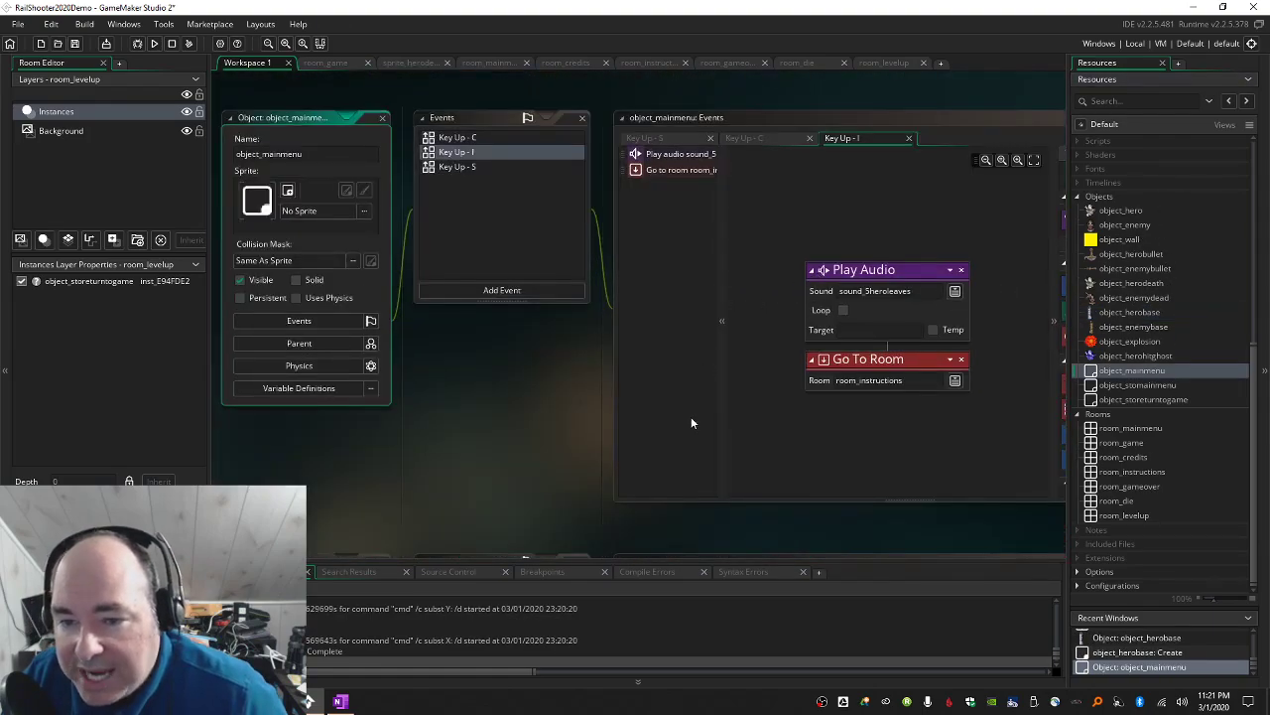
left_click(502, 290)
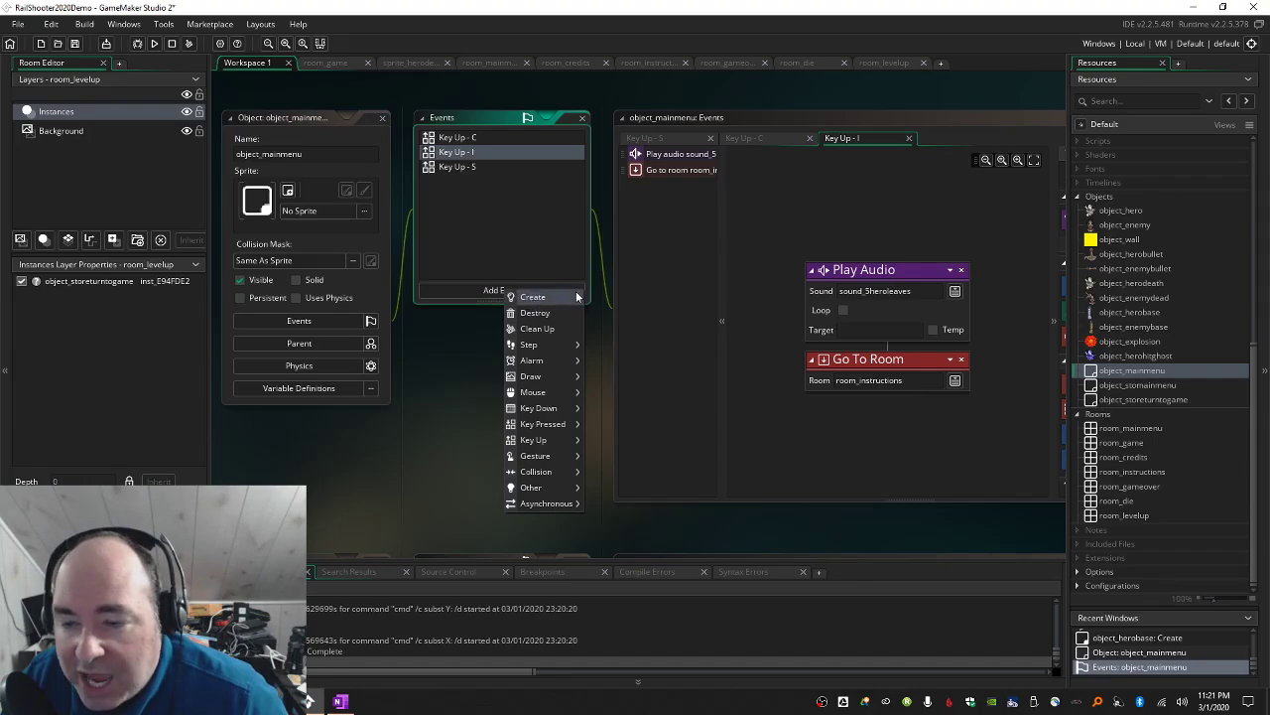
left_click(536, 297)
key("ctrl+v")
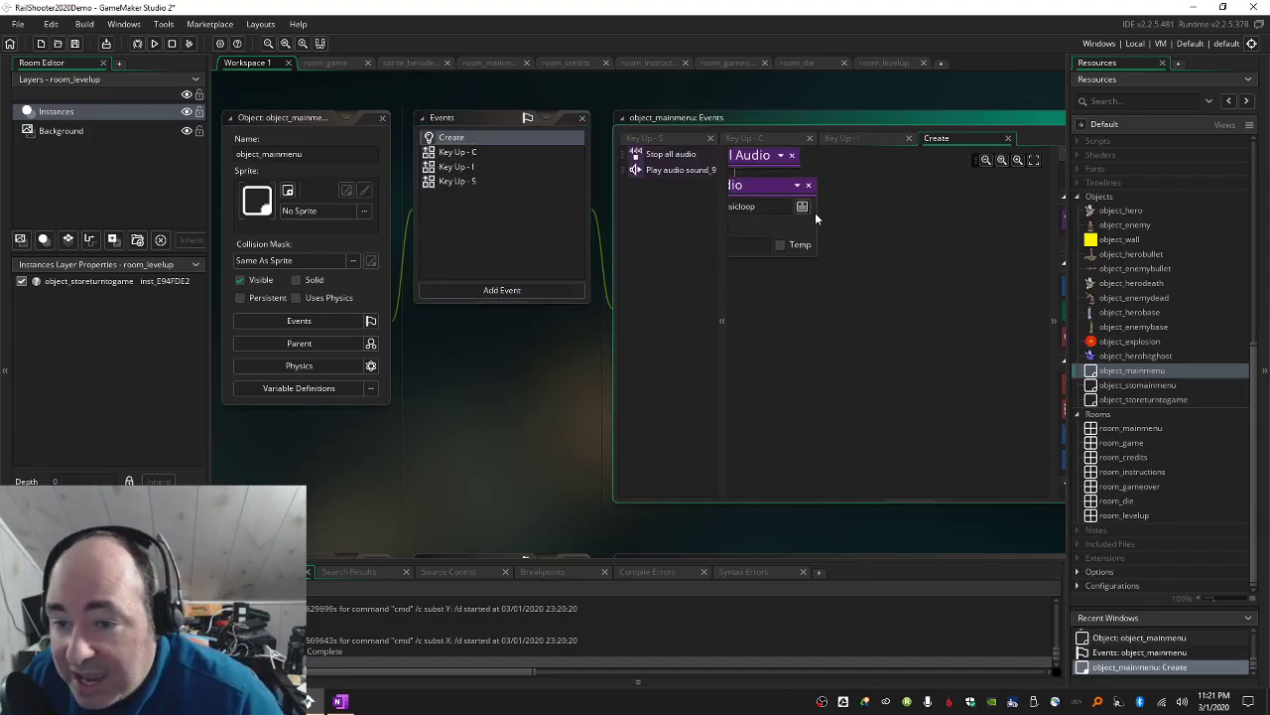
Run the game and visit the instructions and credits rooms, returning to the main menu from each, to check the music.
left_click(156, 45)
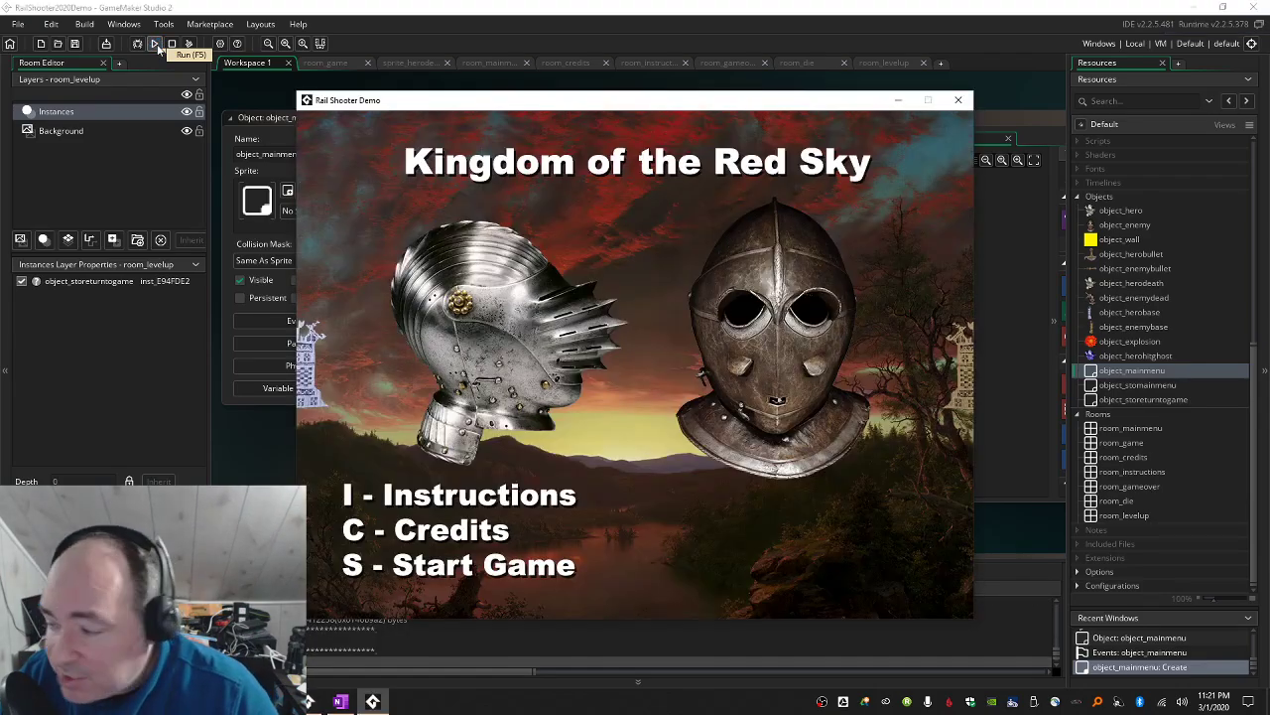
key("i")
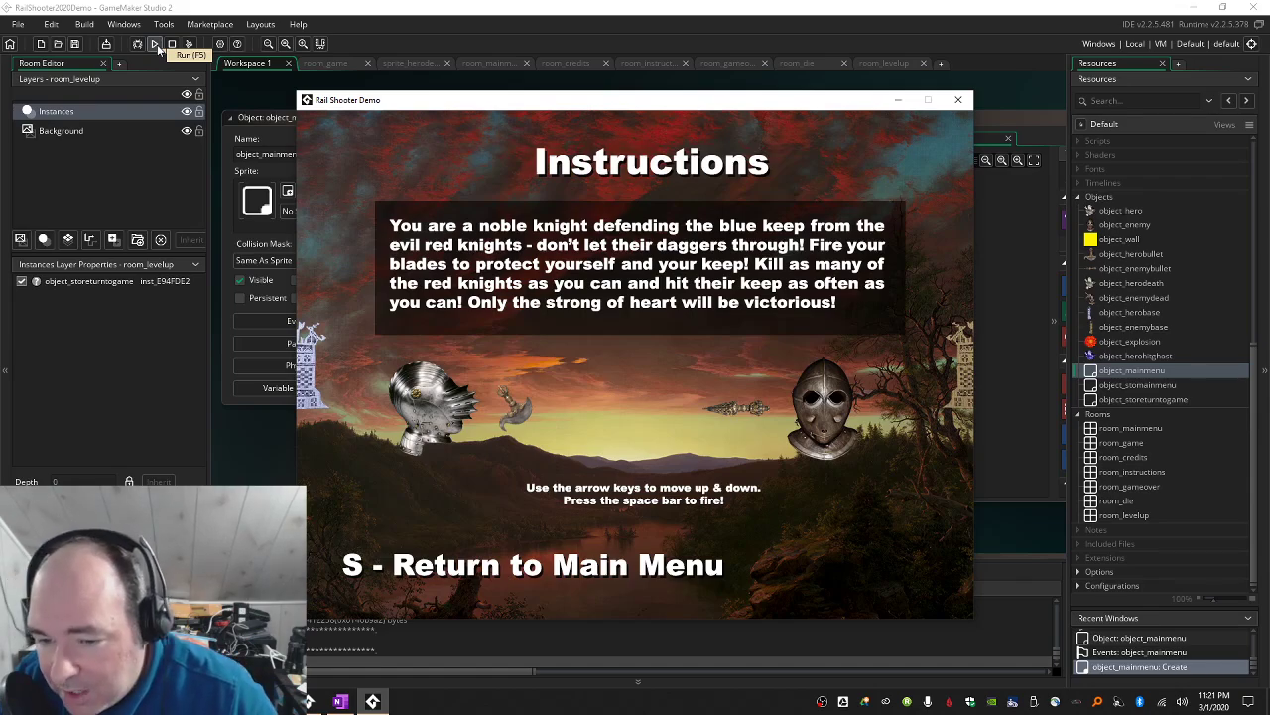
key("s")
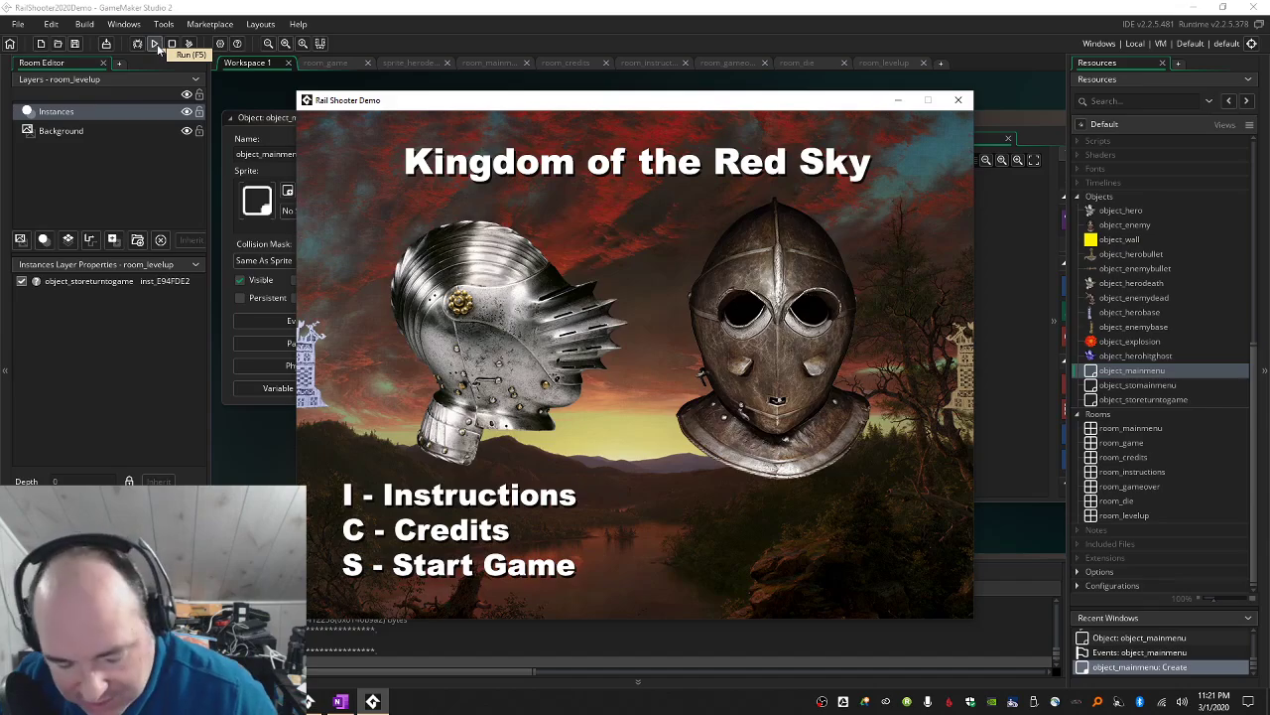
key("c")
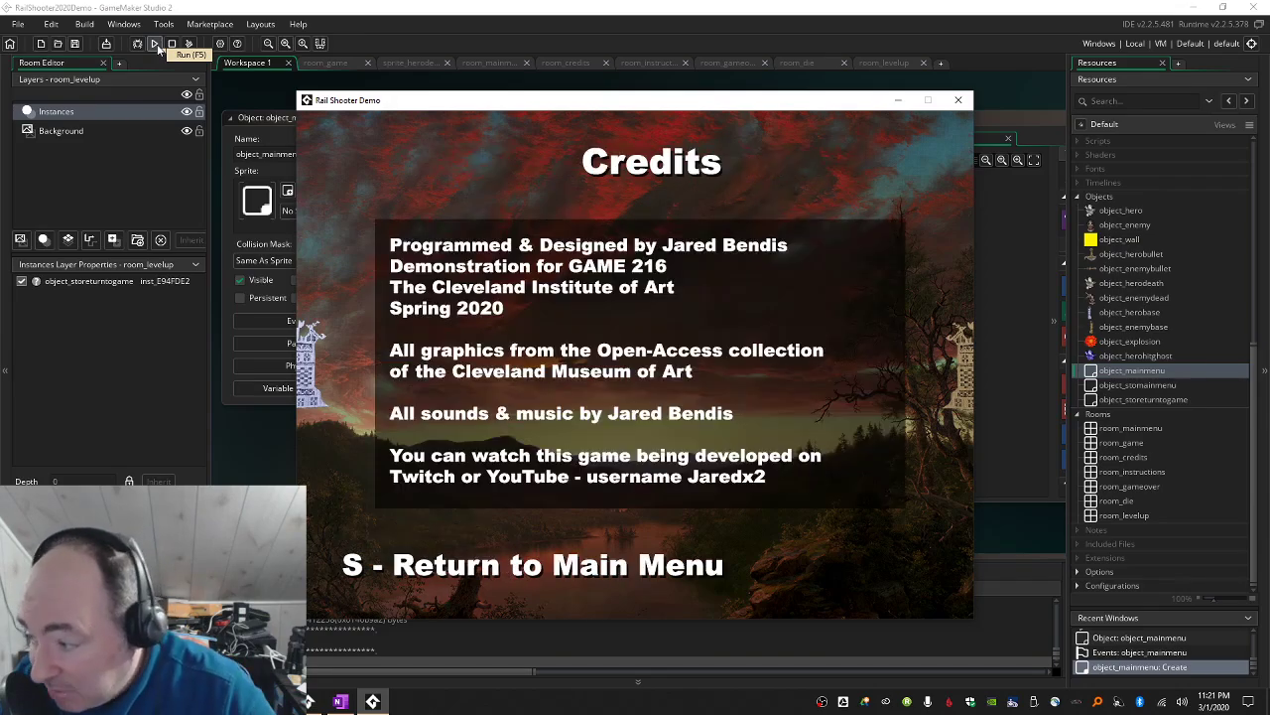
key("s")
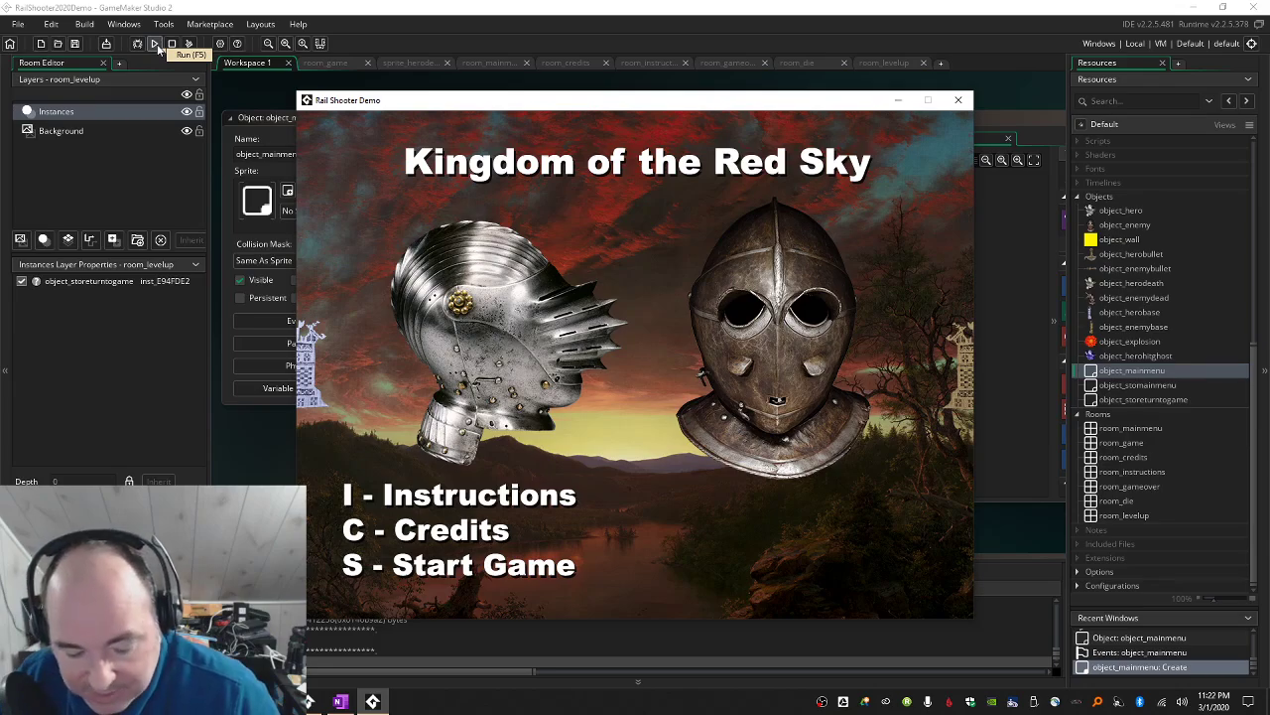
Start the game from the menu, return from the die room, play through to the level-up room, and close the game.
key("s")
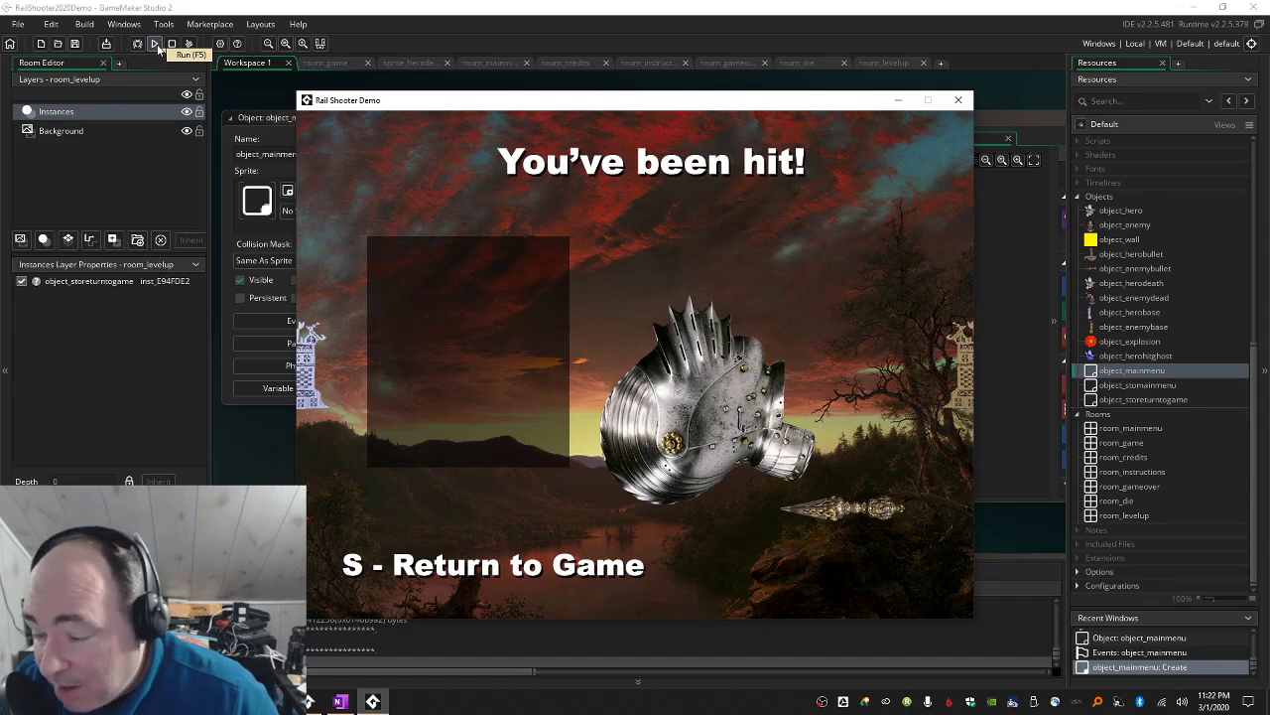
key("s")
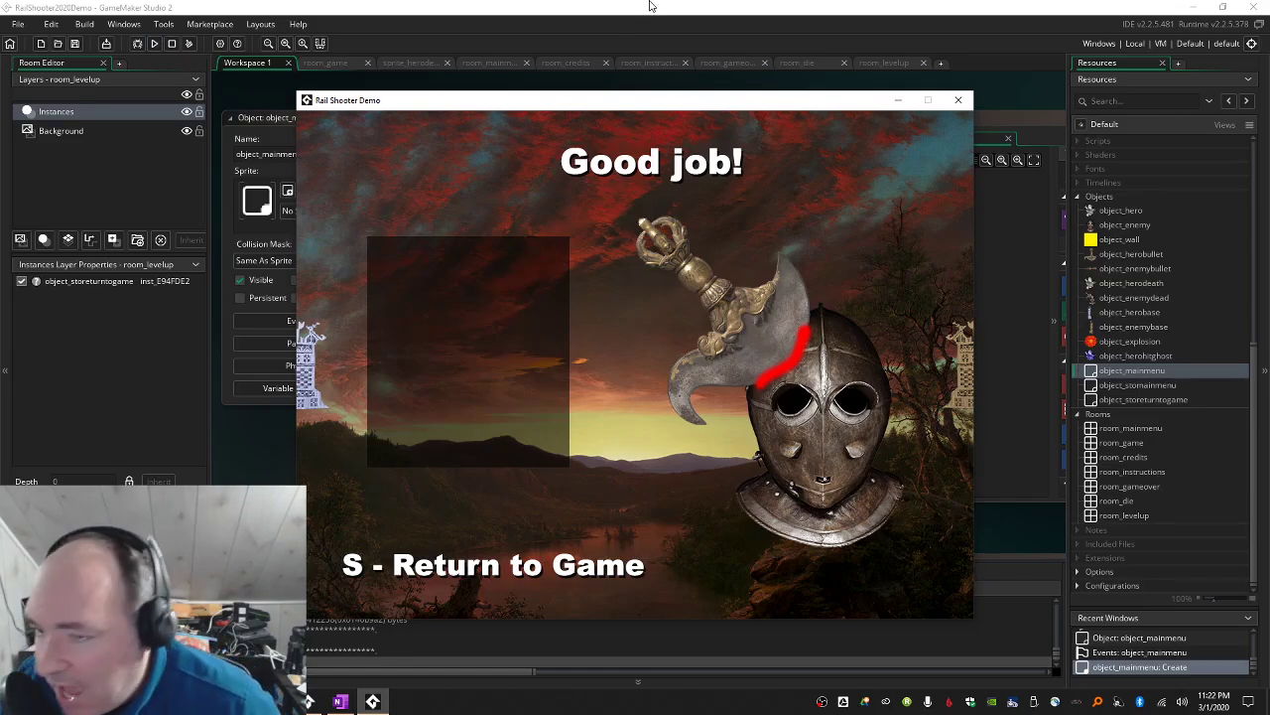
left_click(958, 99)
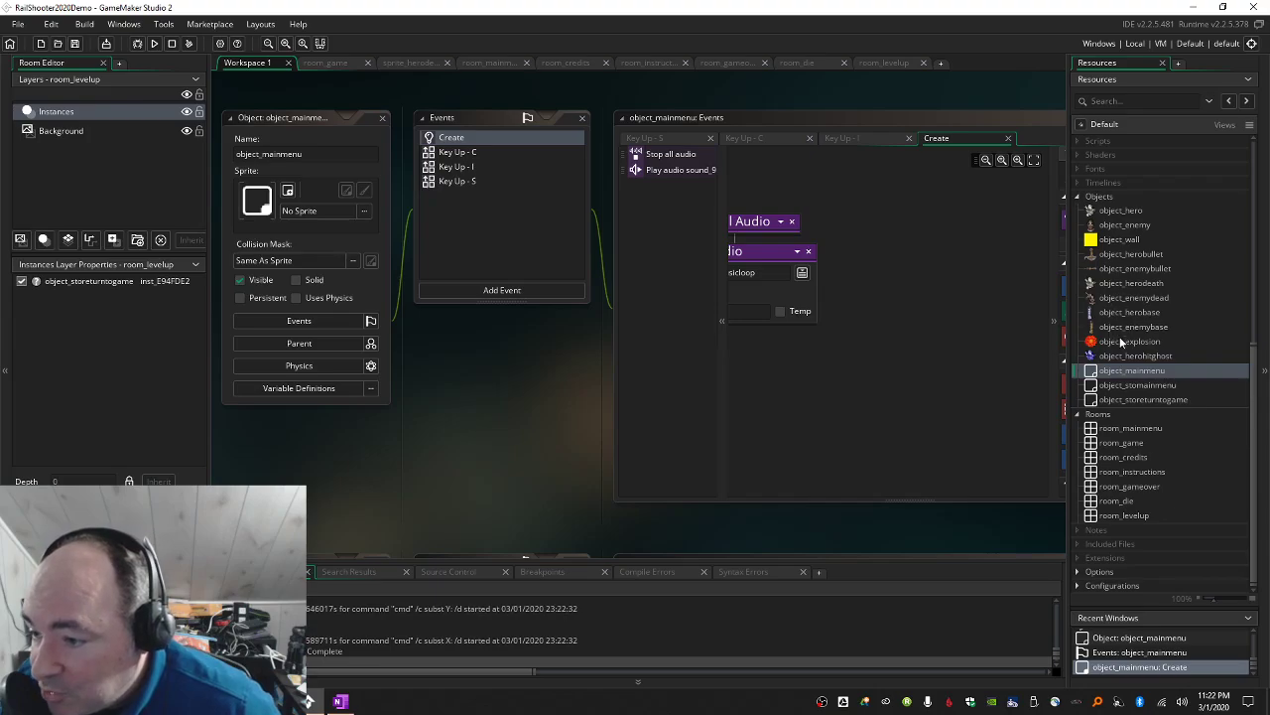
In object_enemydead's Outside Room event, insert a Play Audio action with sound_10clearlevel before Go To Room, inside the If Variable block.
double_click(1104, 298)
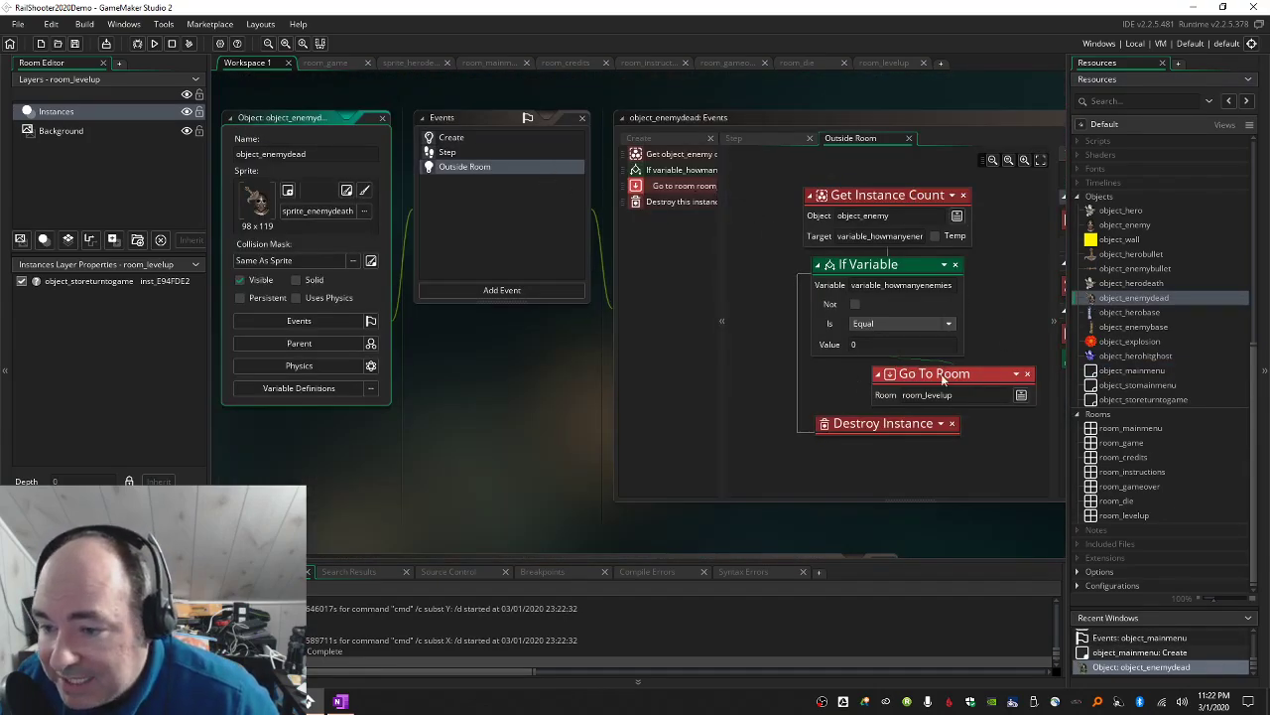
left_click(963, 118)
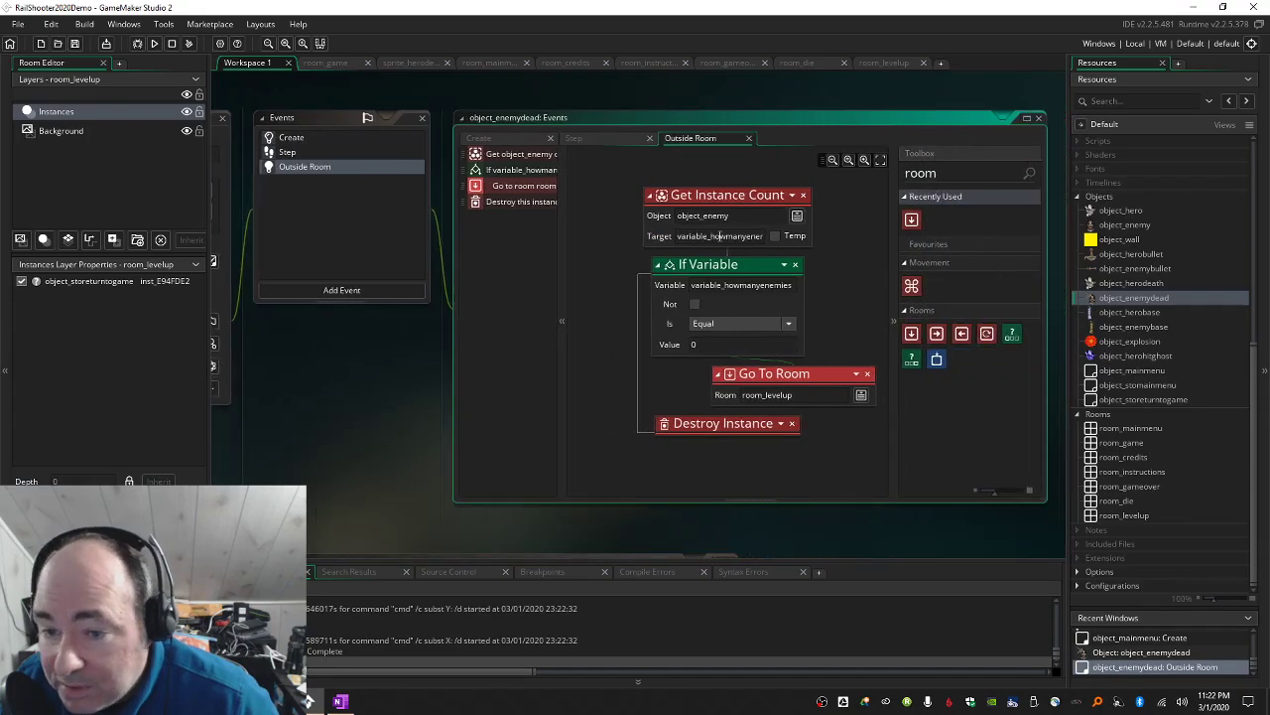
left_click(947, 175)
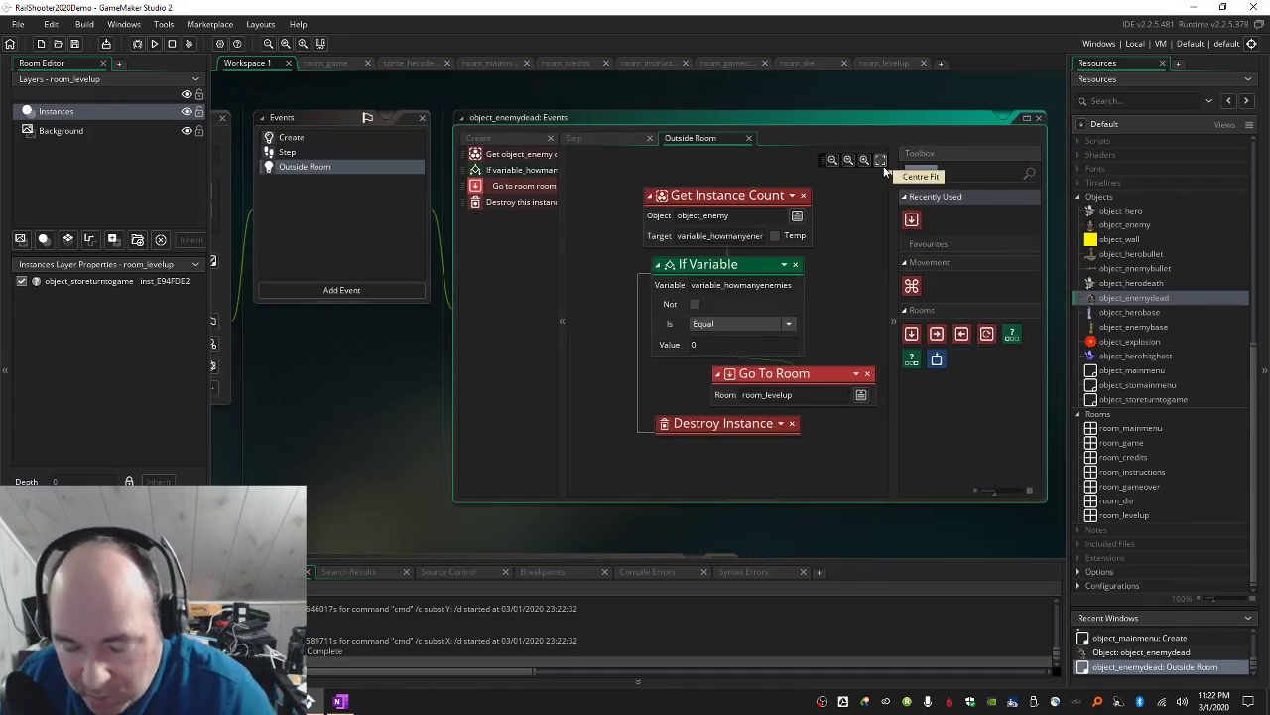
type("play")
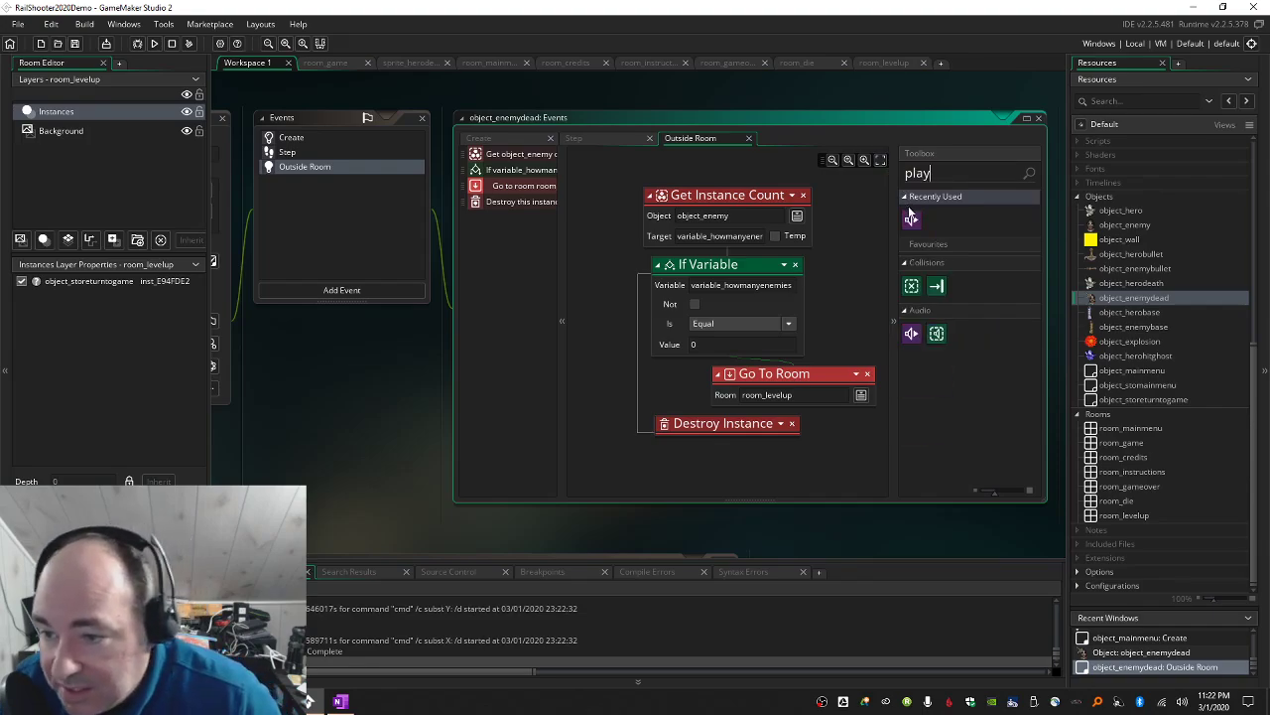
left_click_drag(912, 230, 786, 359)
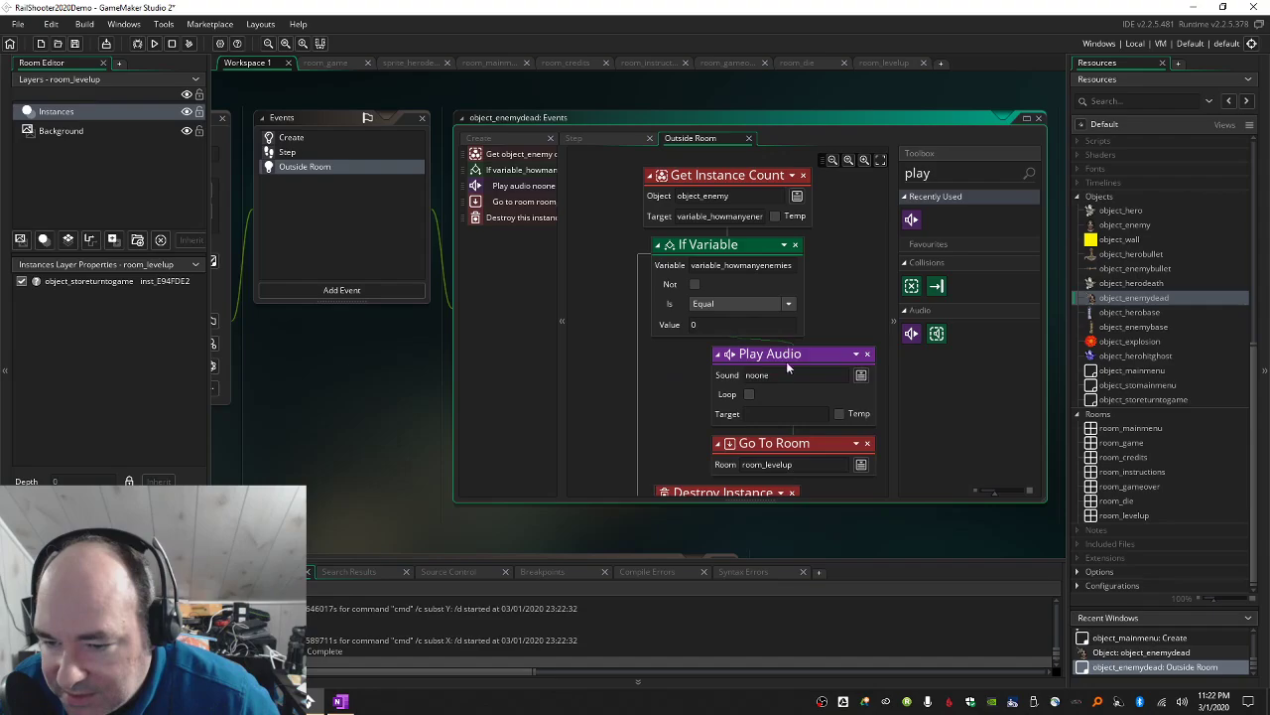
left_click(861, 377)
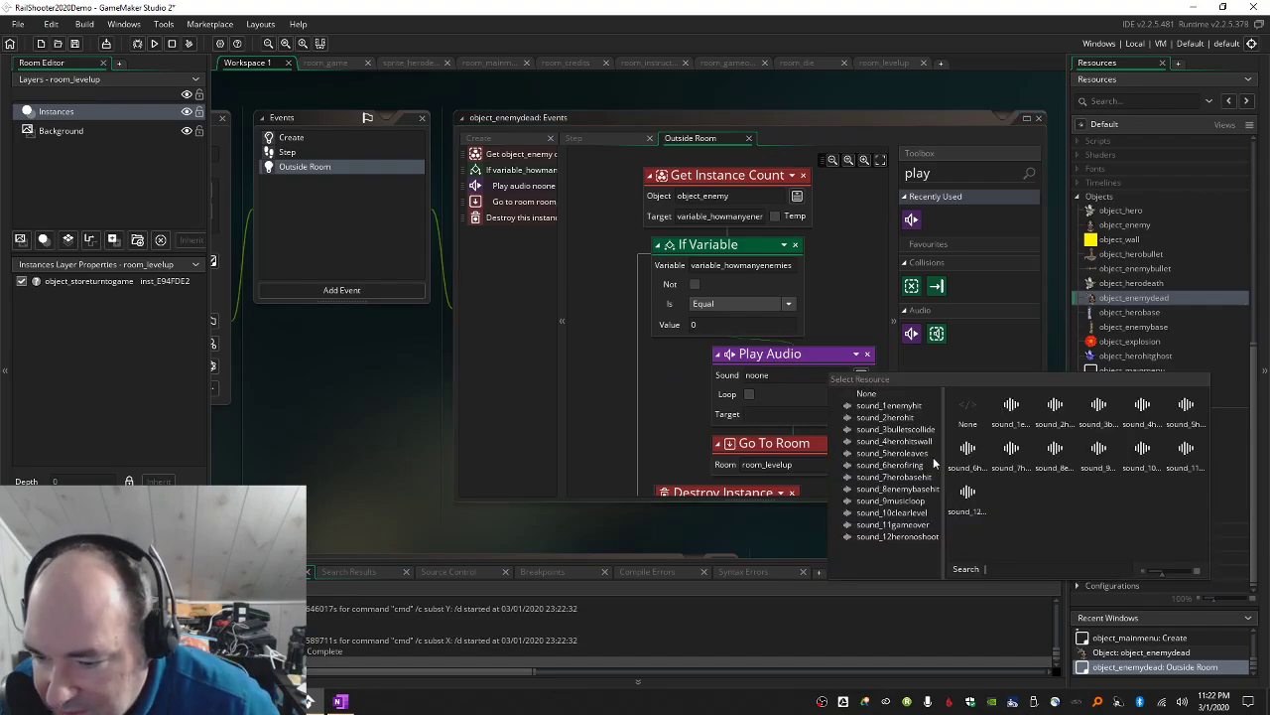
left_click(922, 511)
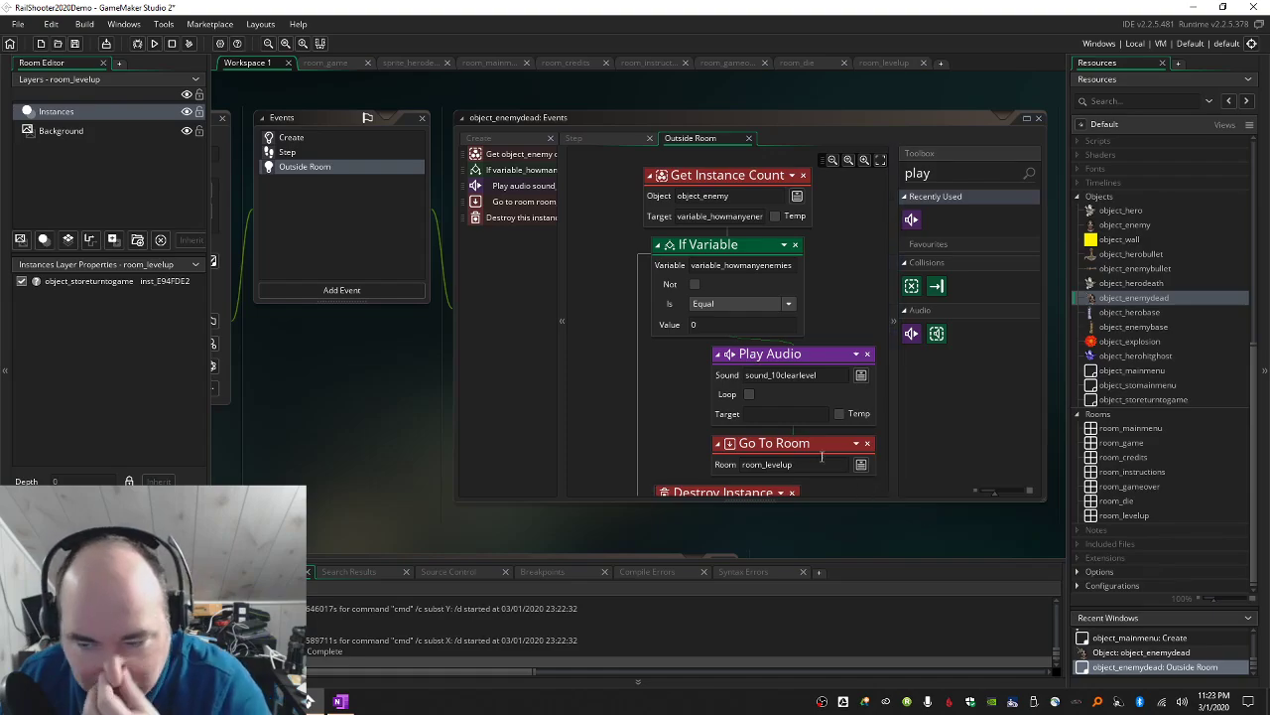
Run the game, start it from the menu, return from each die room, and play through to the level-up room to check the clear-level sound.
left_click(156, 45)
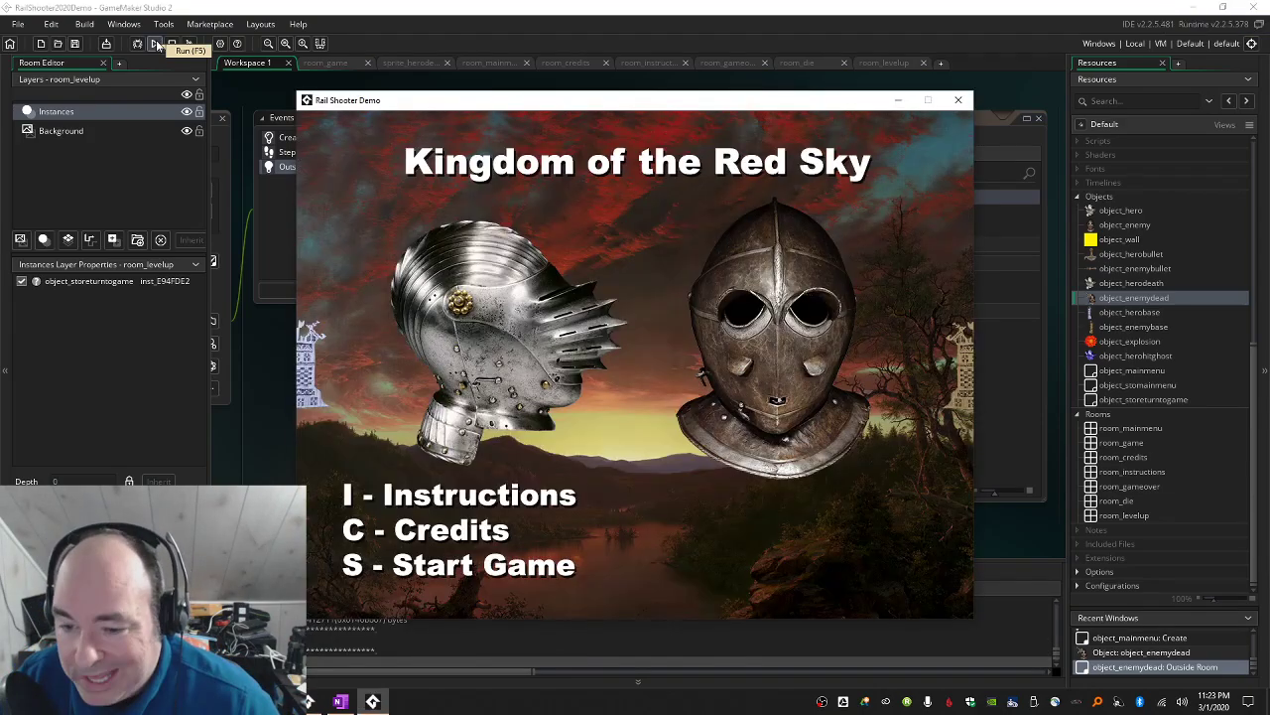
key("s")
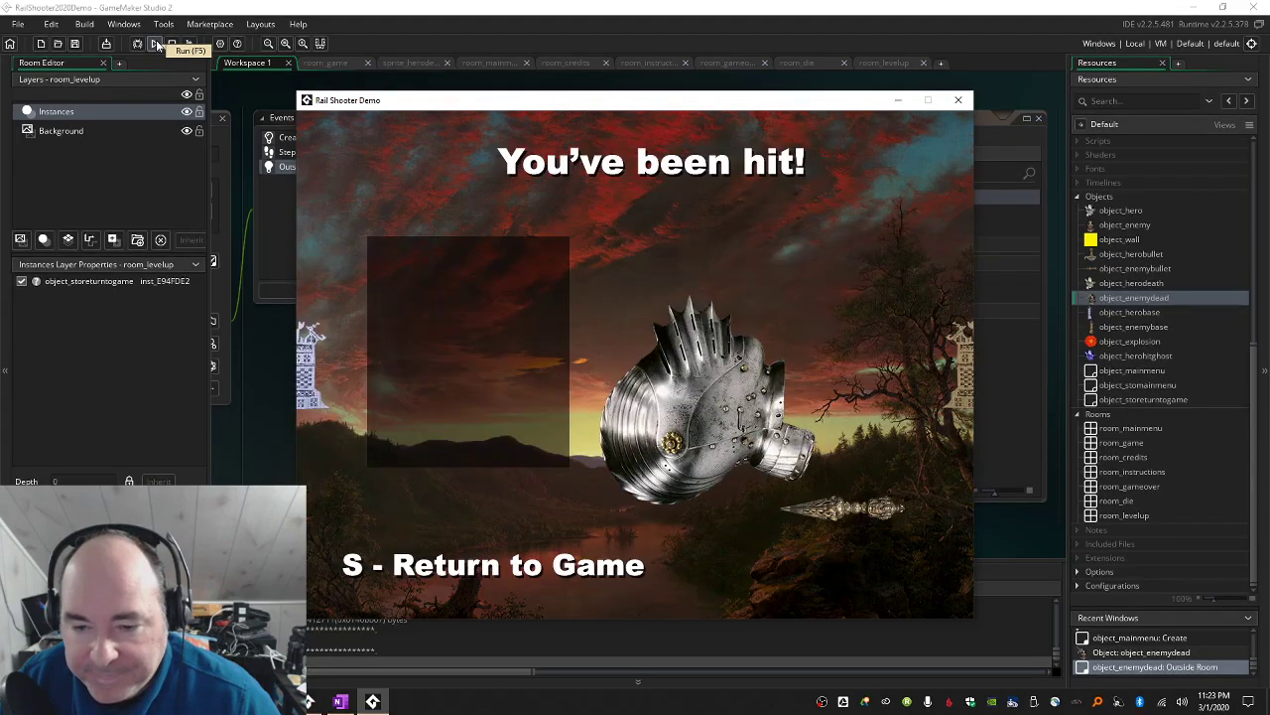
key("s")
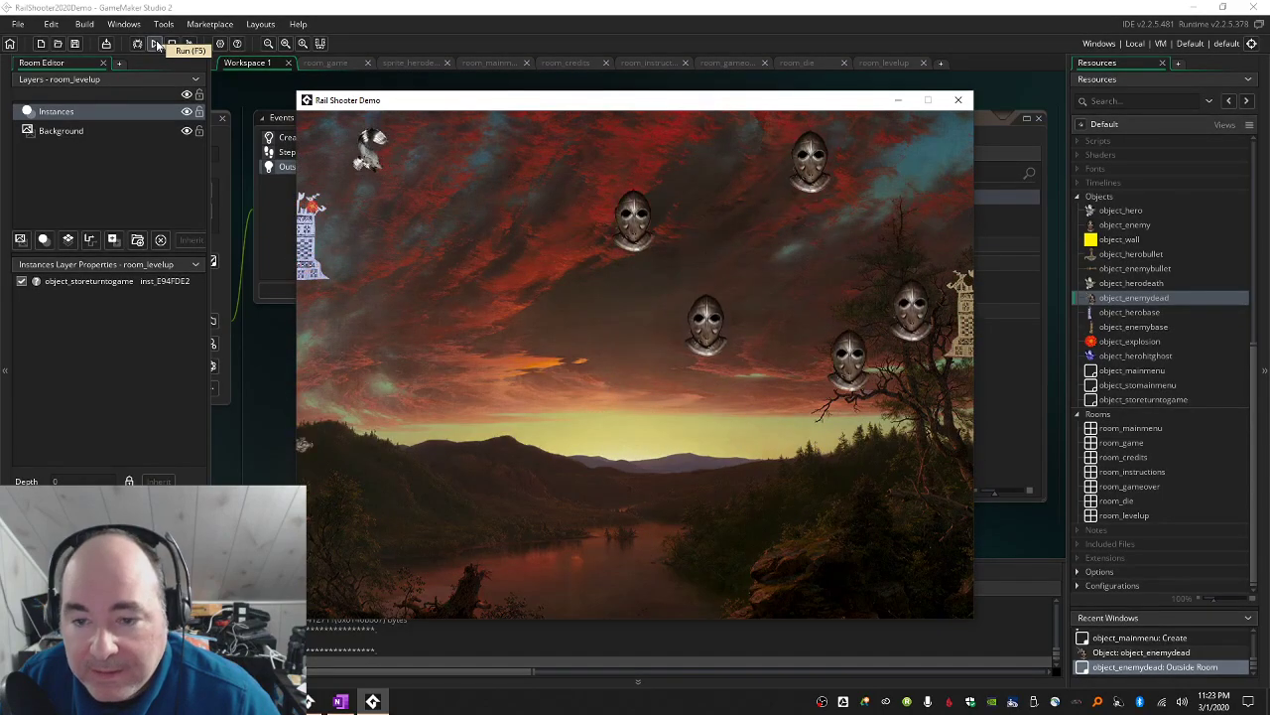
key("s")
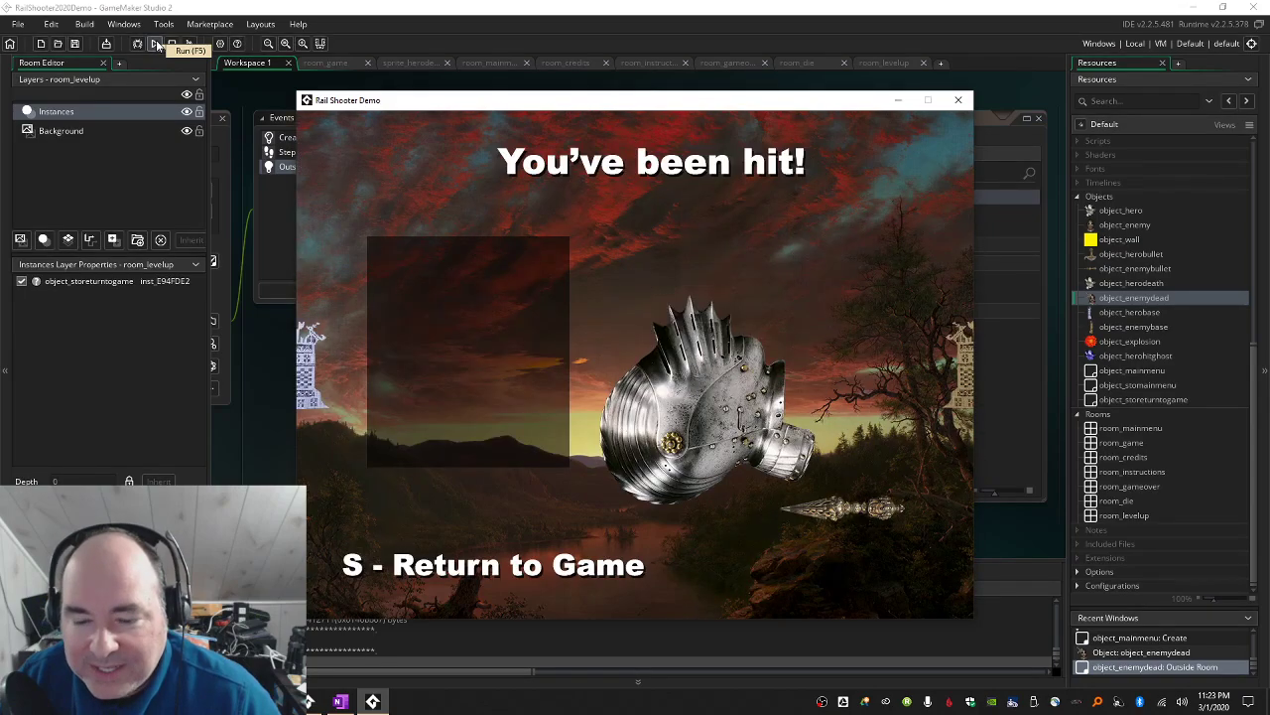
key("s")
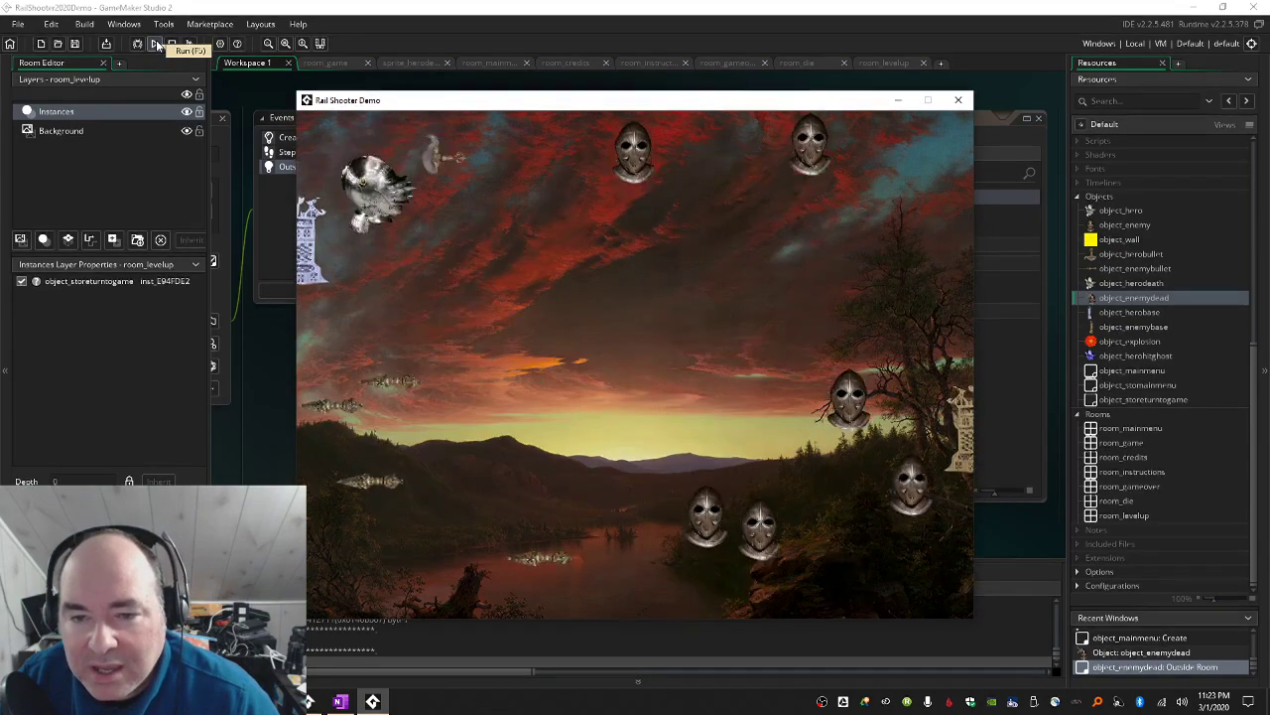
key("Up")
key("Down")
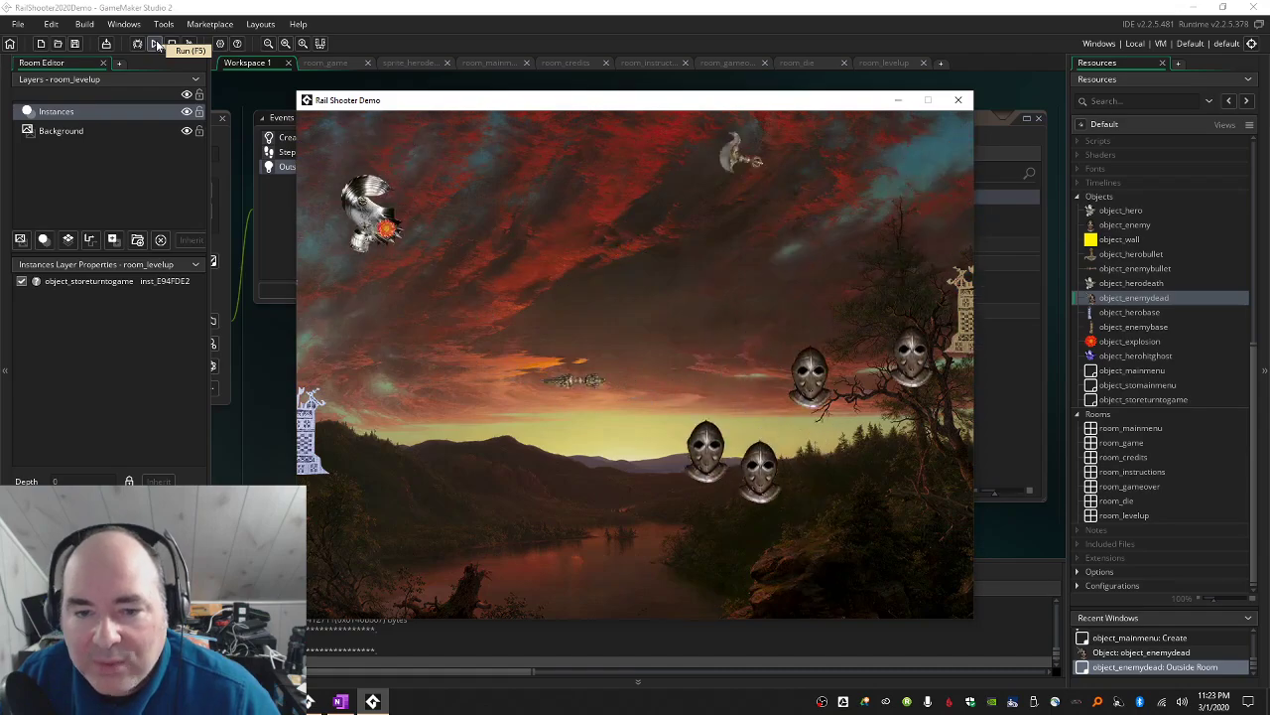
key("s")
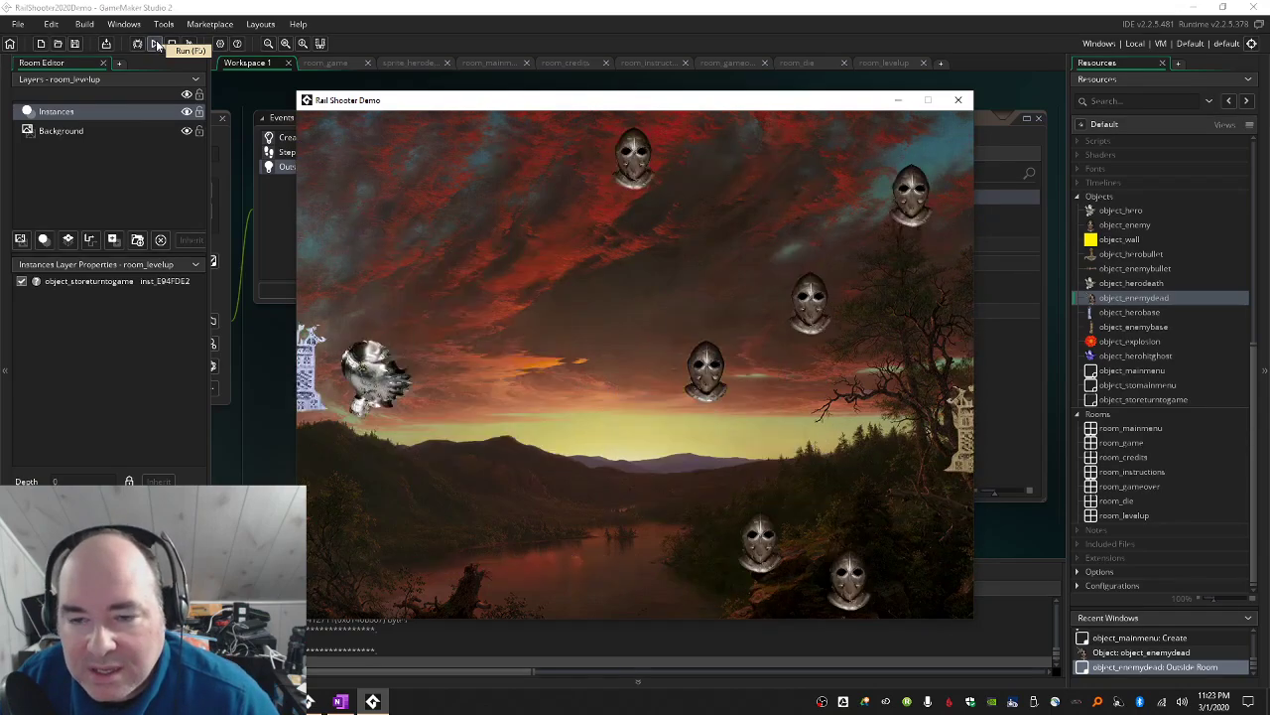
key("Down")
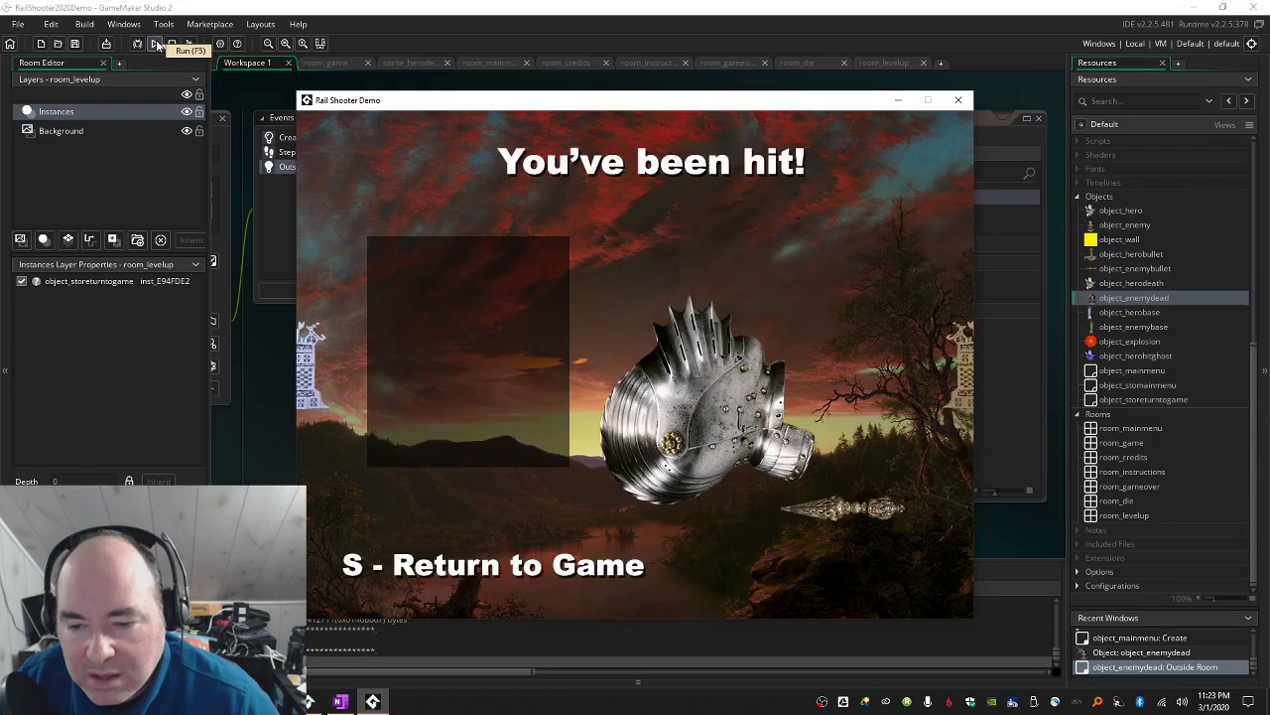
key("s")
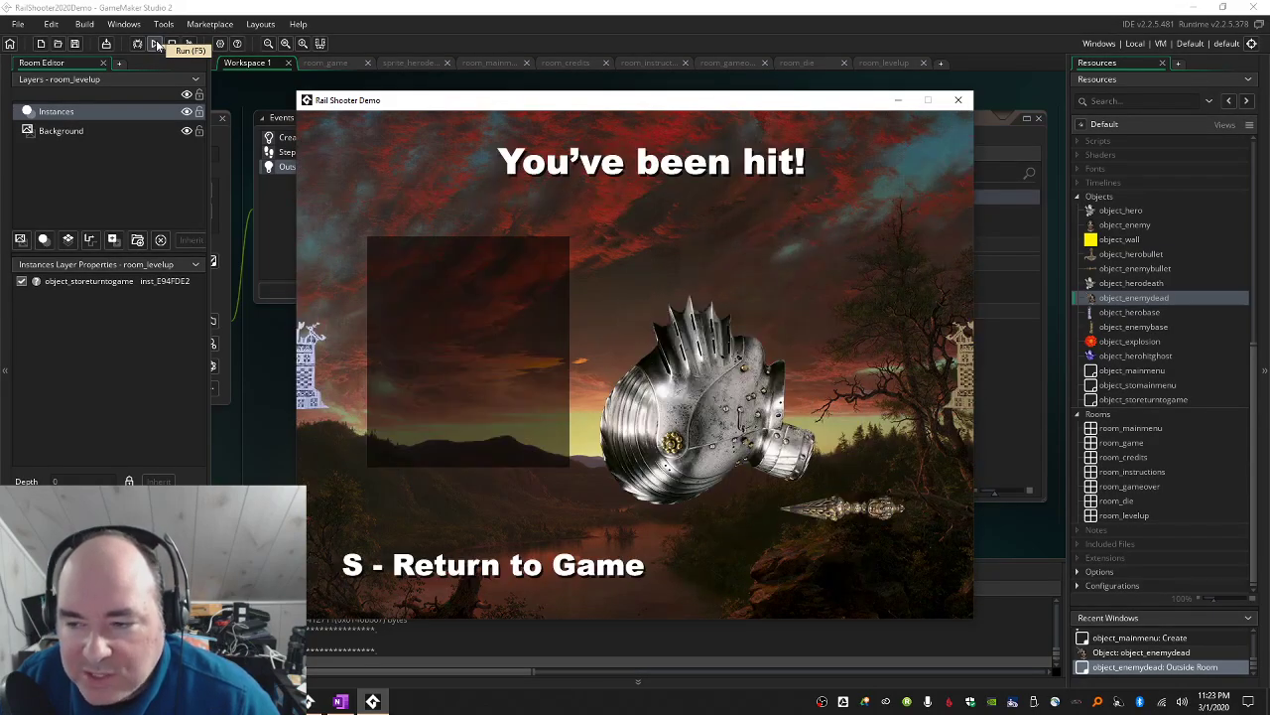
key("s")
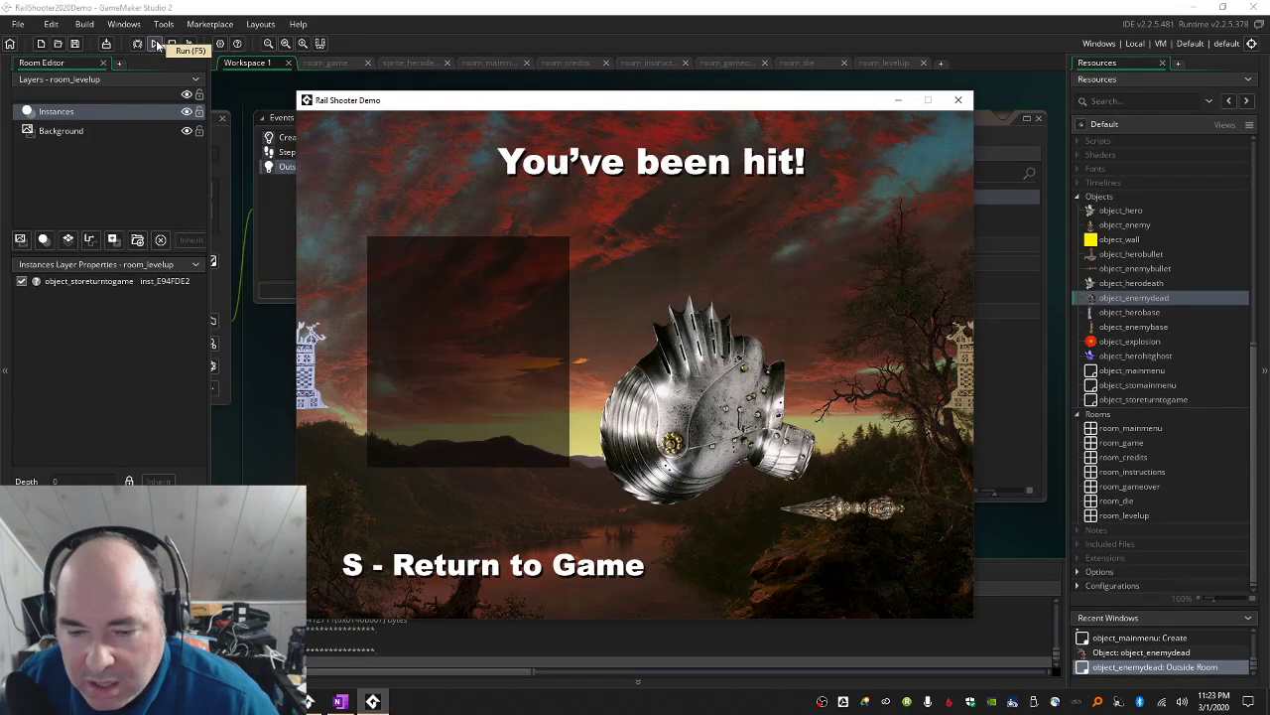
key("s")
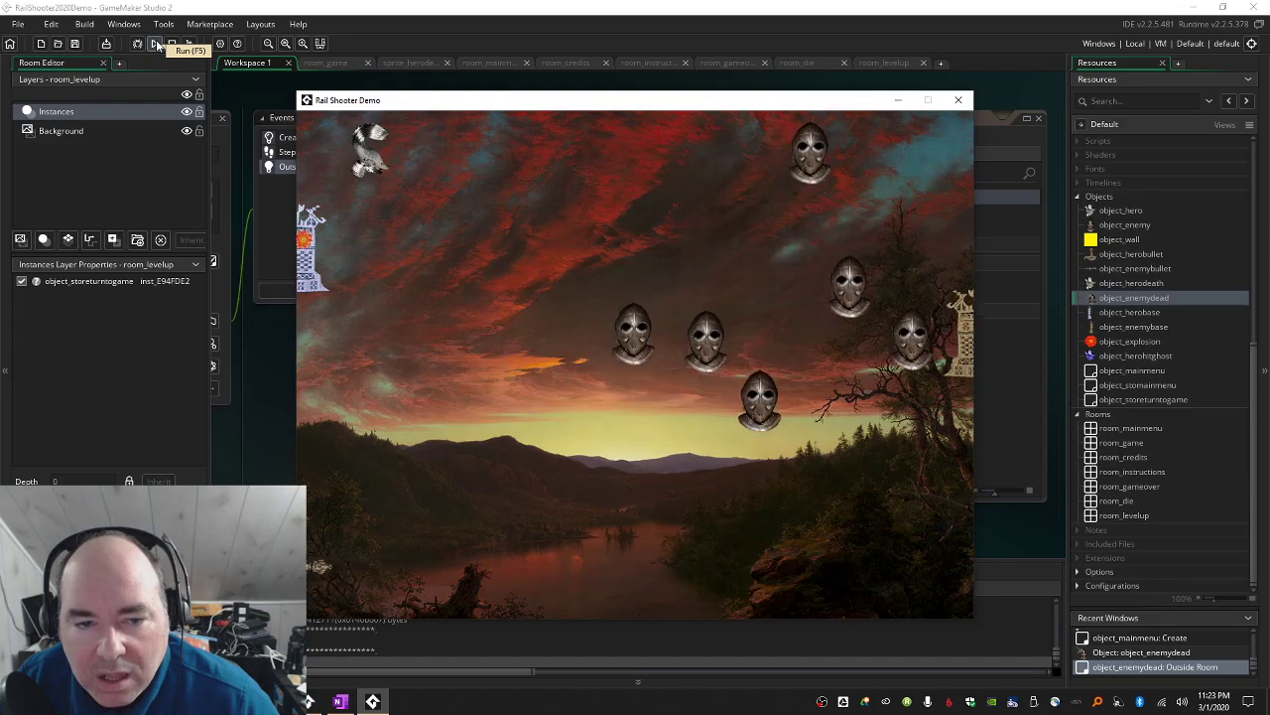
key("s")
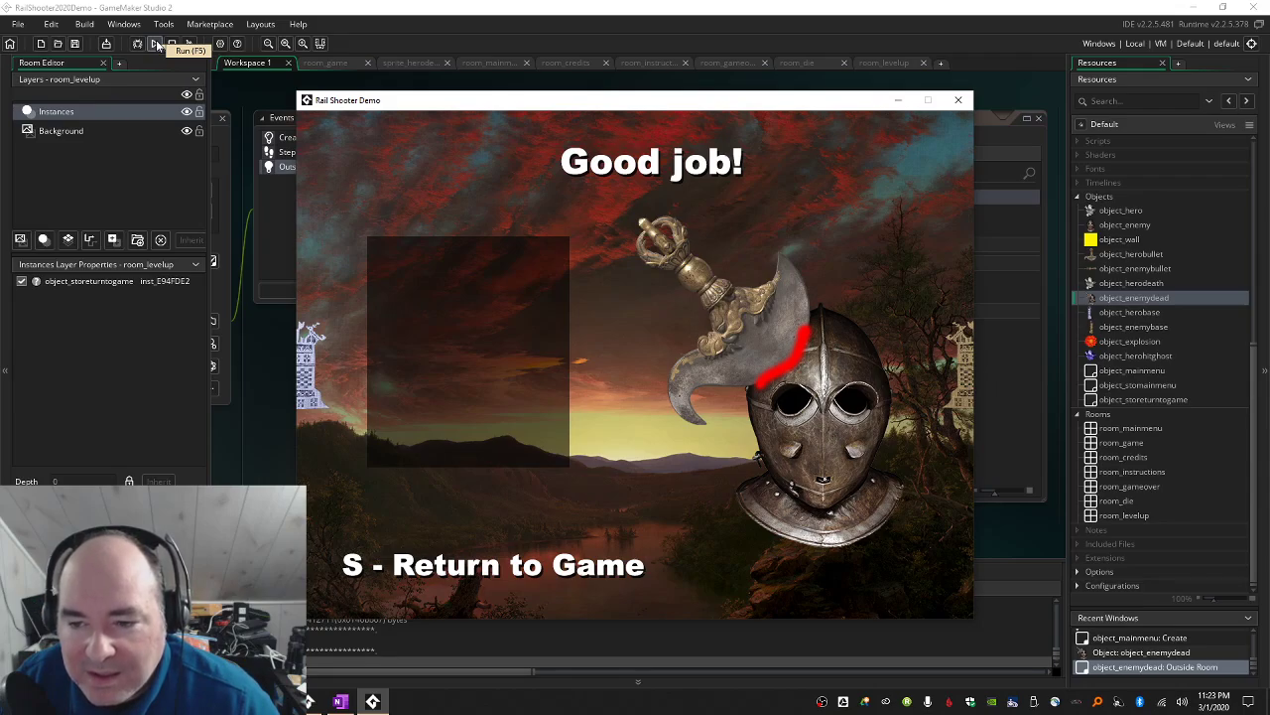
Return to the game from the level-up room and defeat all enemies again to retest the level-up transition.
key("s")
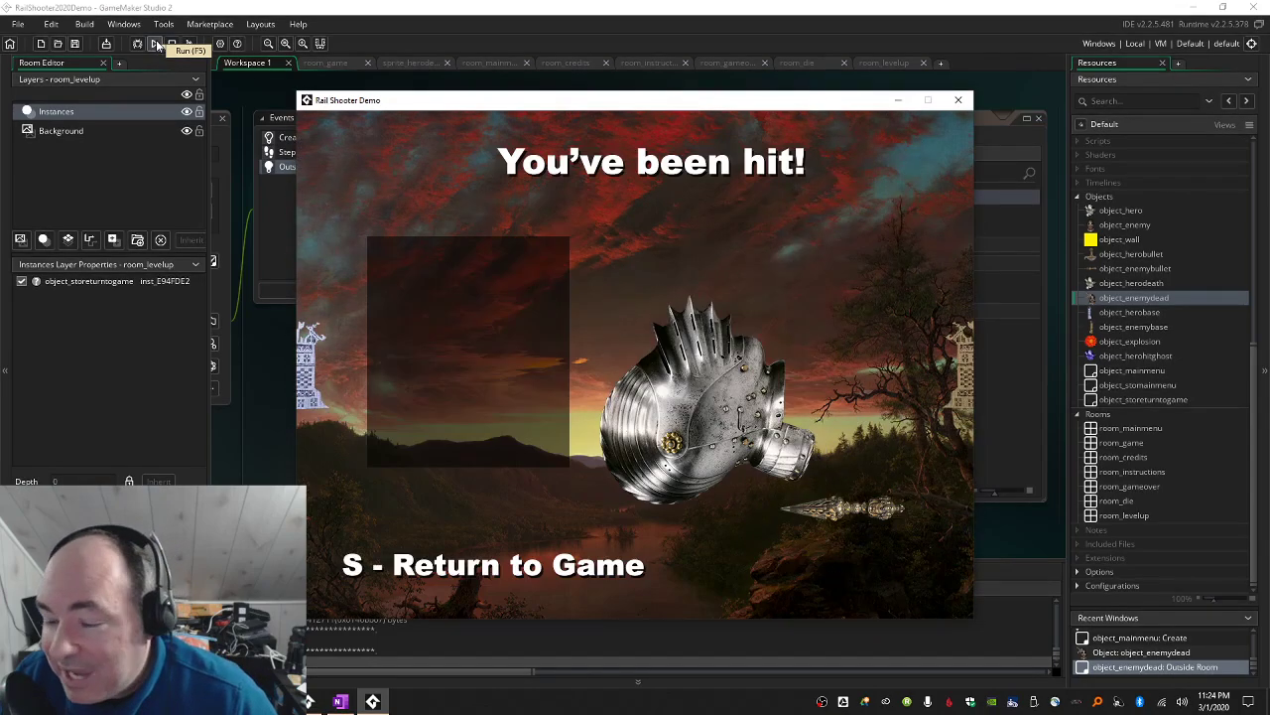
key("s")
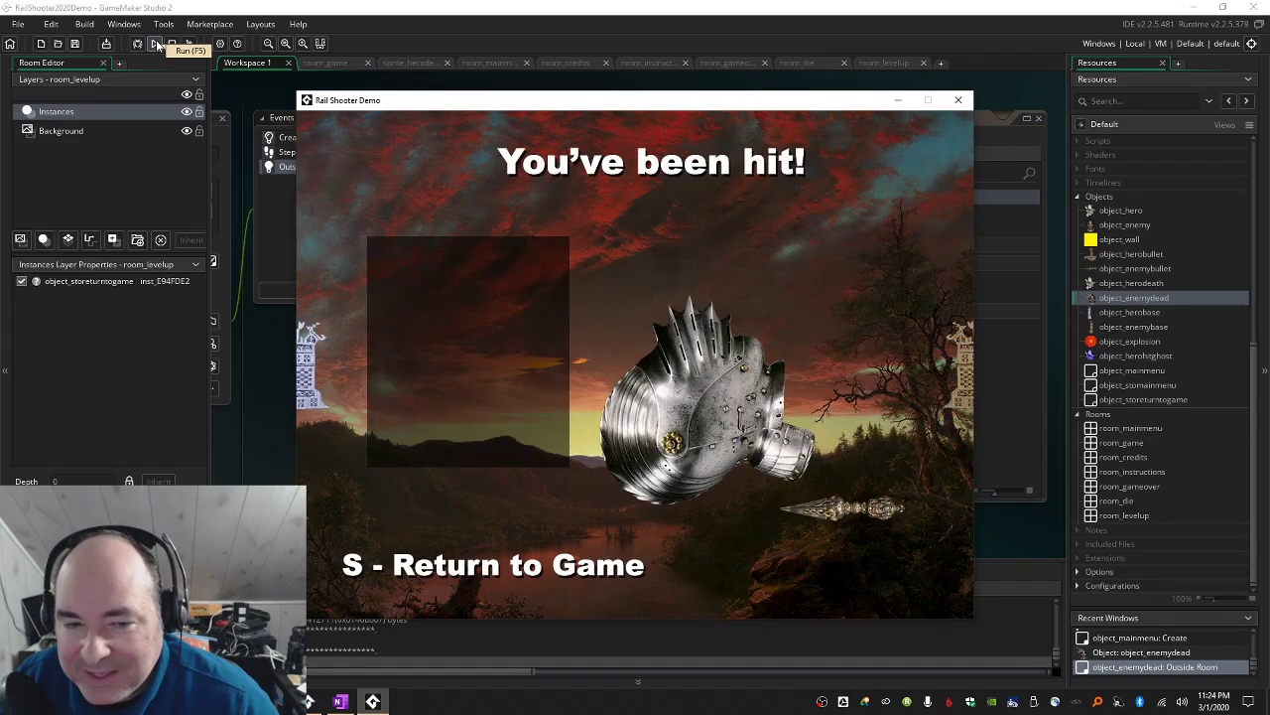
key("s")
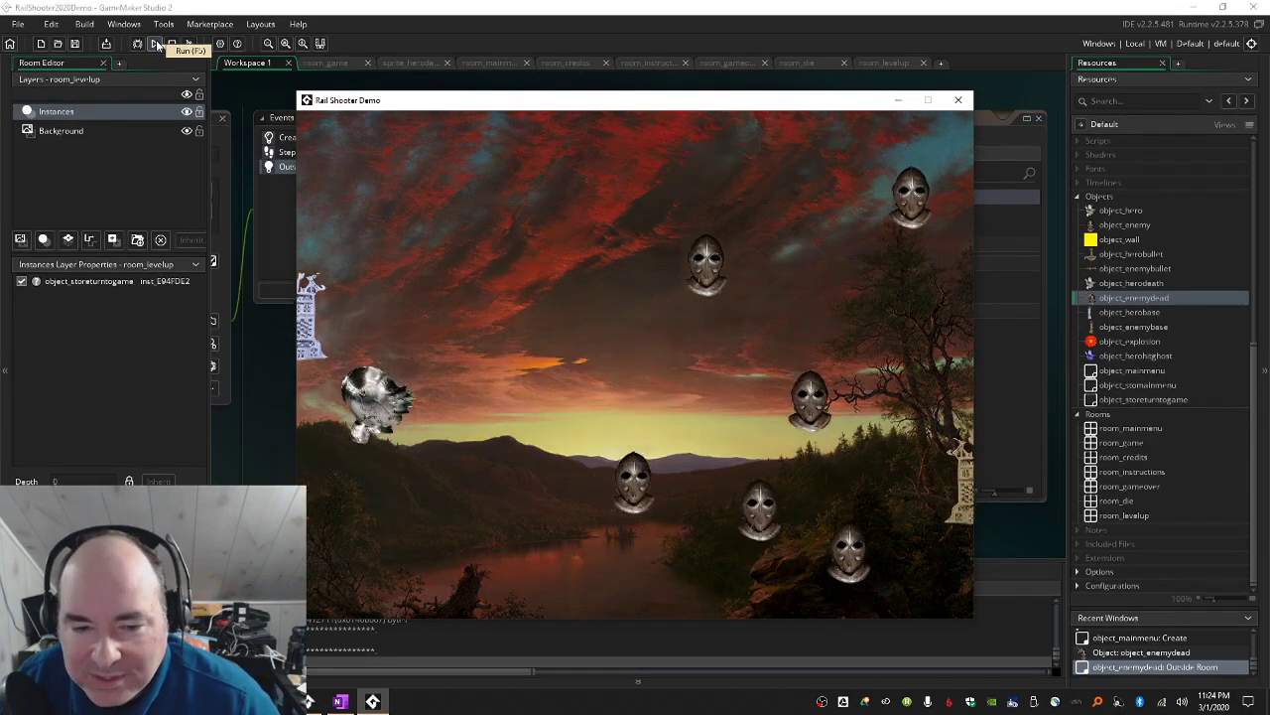
key("Down")
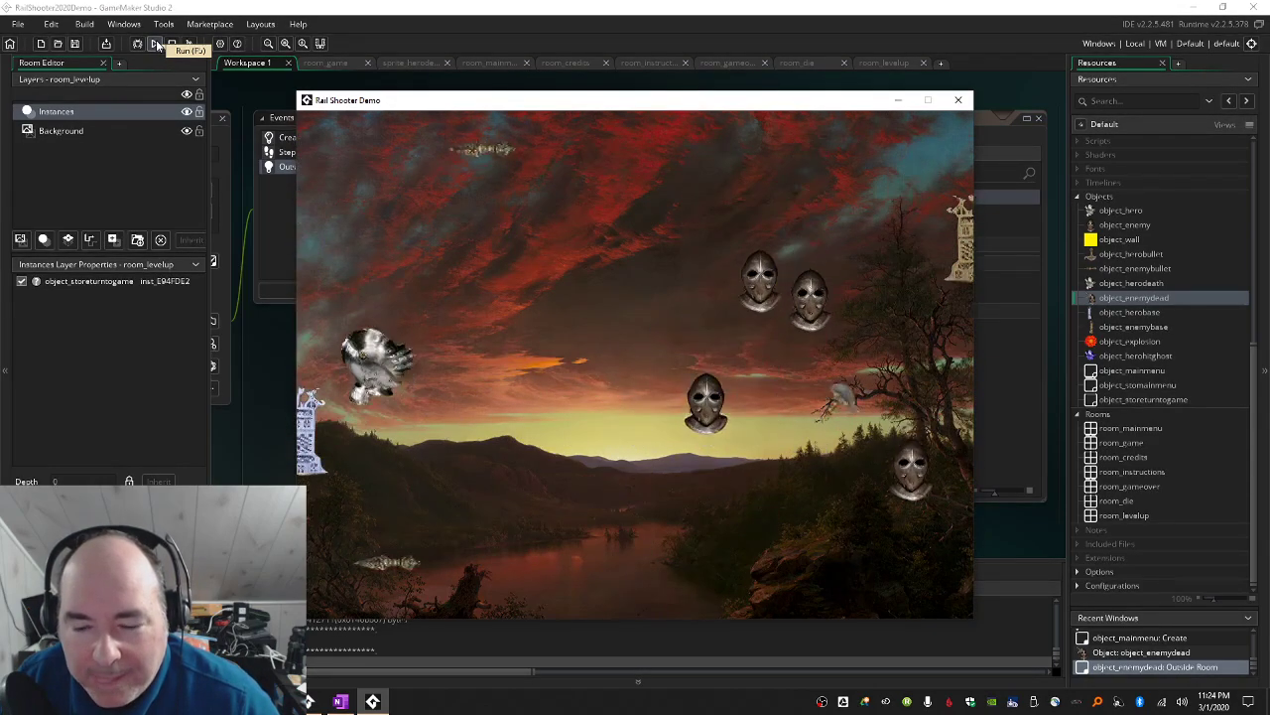
key("Up")
key("Down")
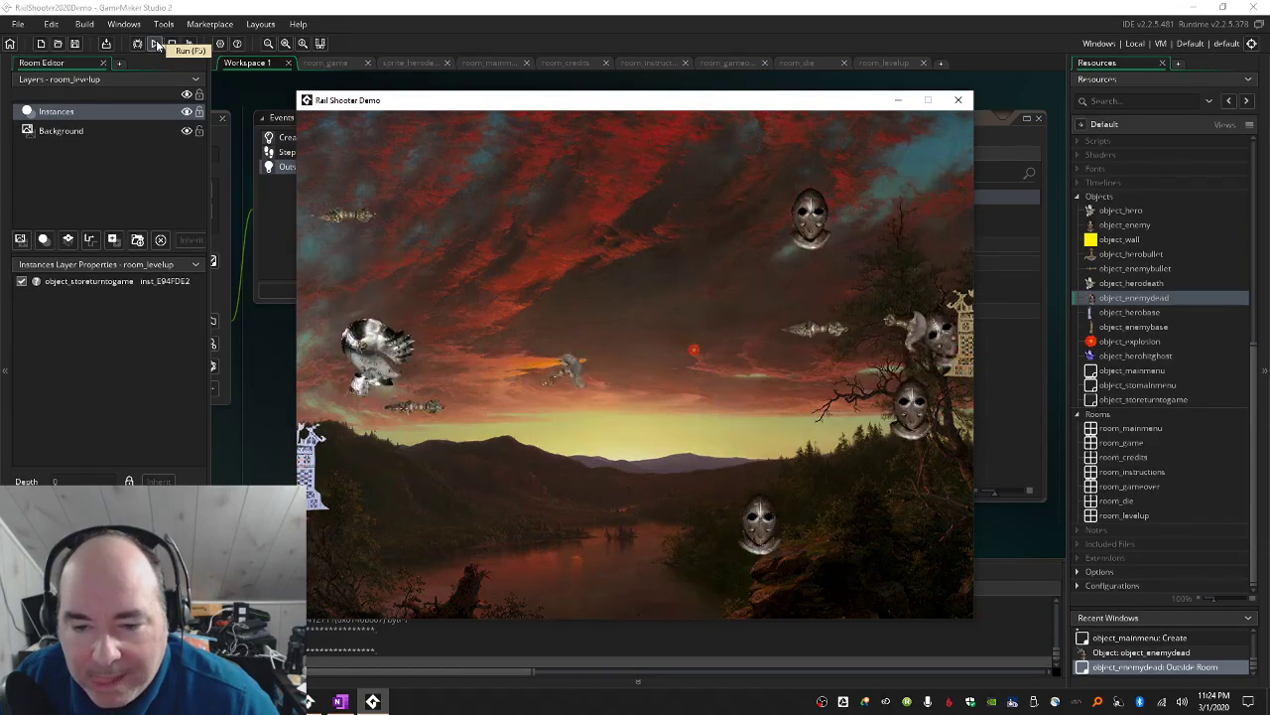
key("Up")
key("Down")
key("Up")
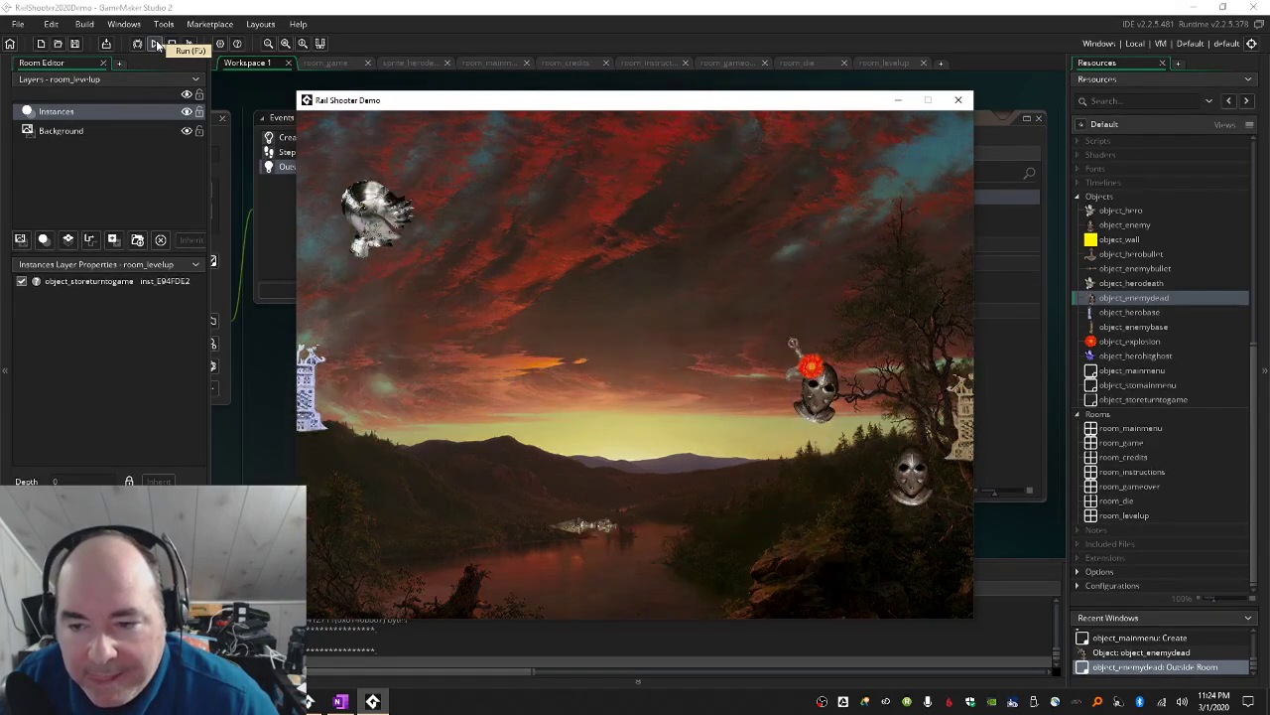
key("Down")
key("Up")
key("Down")
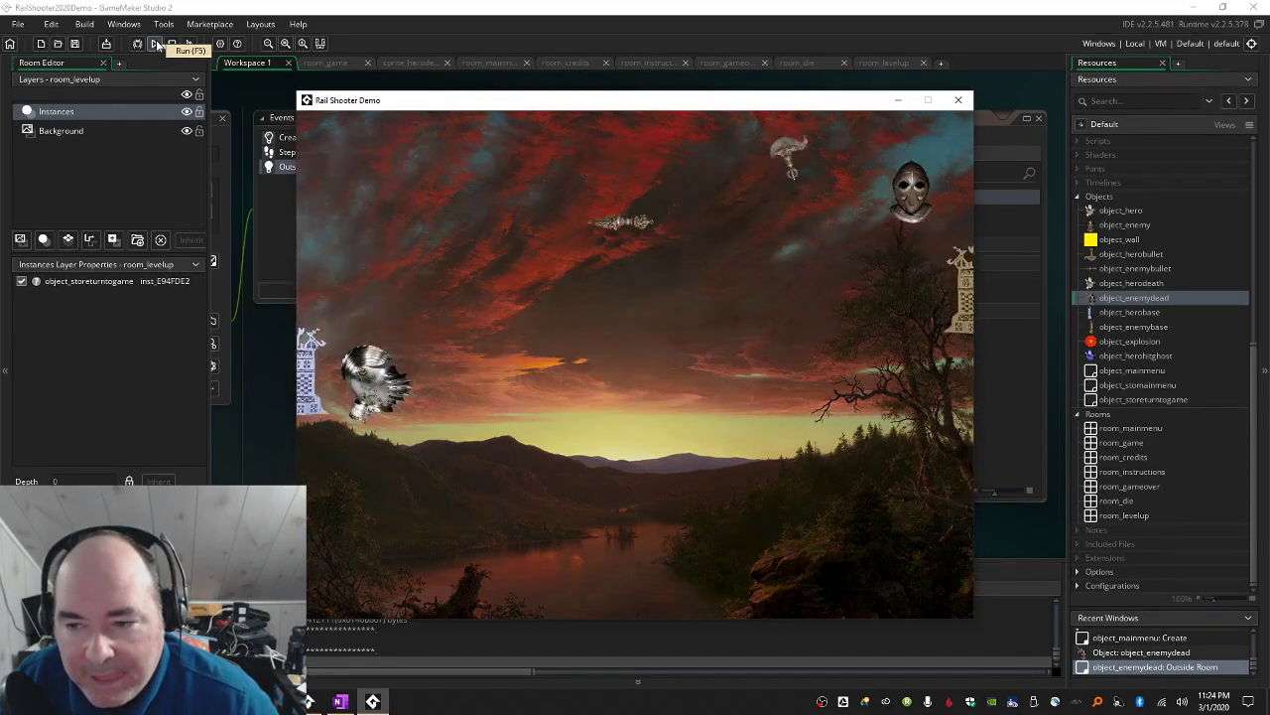
key("Up")
key("Up")
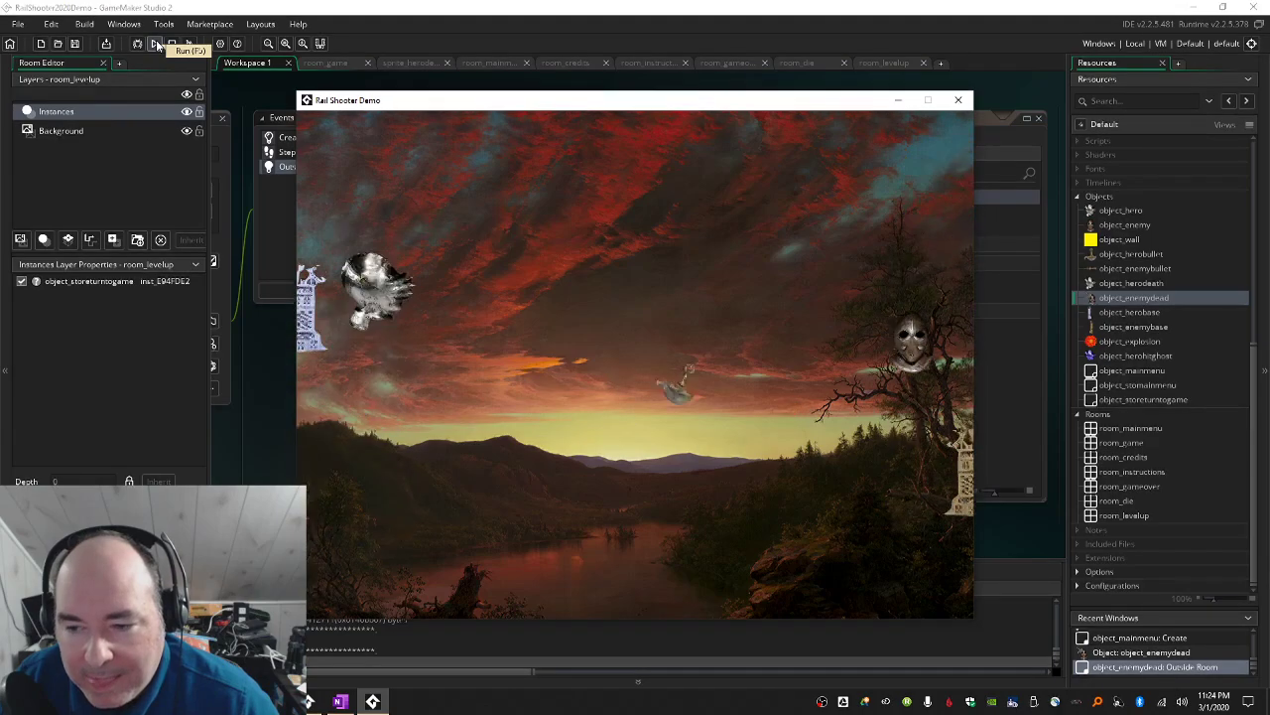
key("Down")
key("Up")
key("Down")
key("Up")
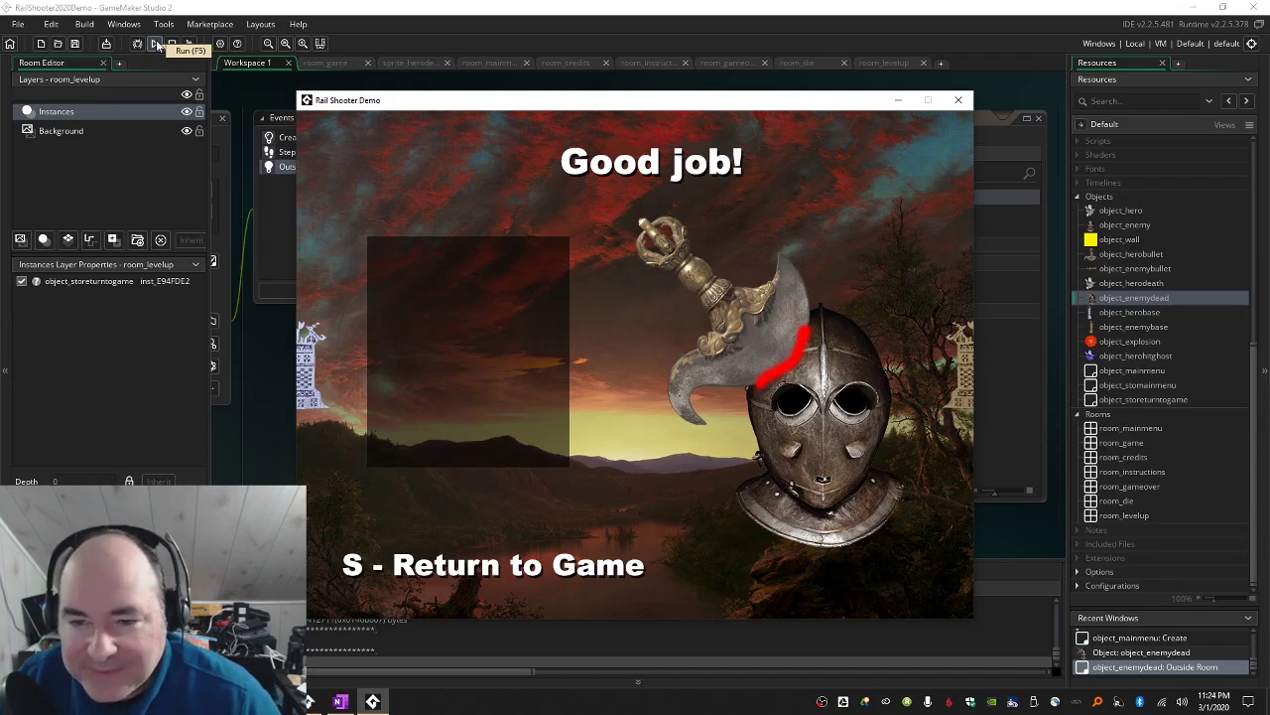
Return to the game from the level-up room and fight the enemies, resuming play from the die room after a hit.
key("s")
key("Down")
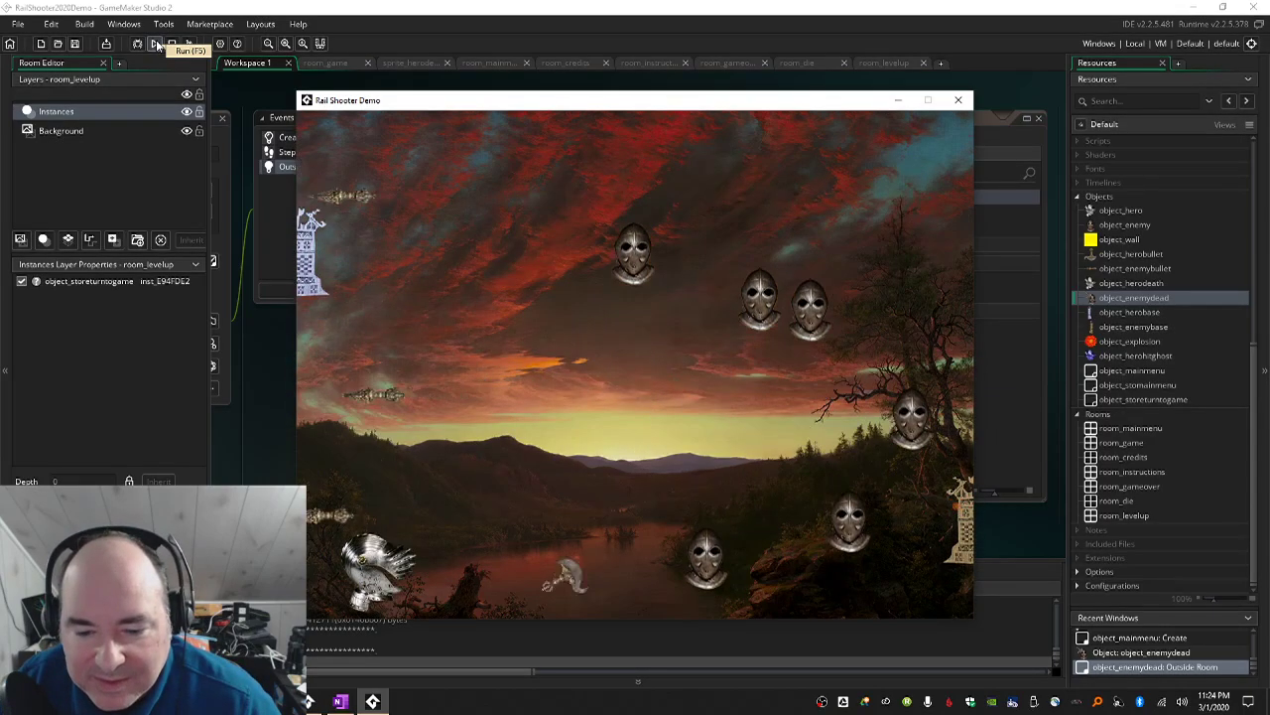
key("Up")
key("Down")
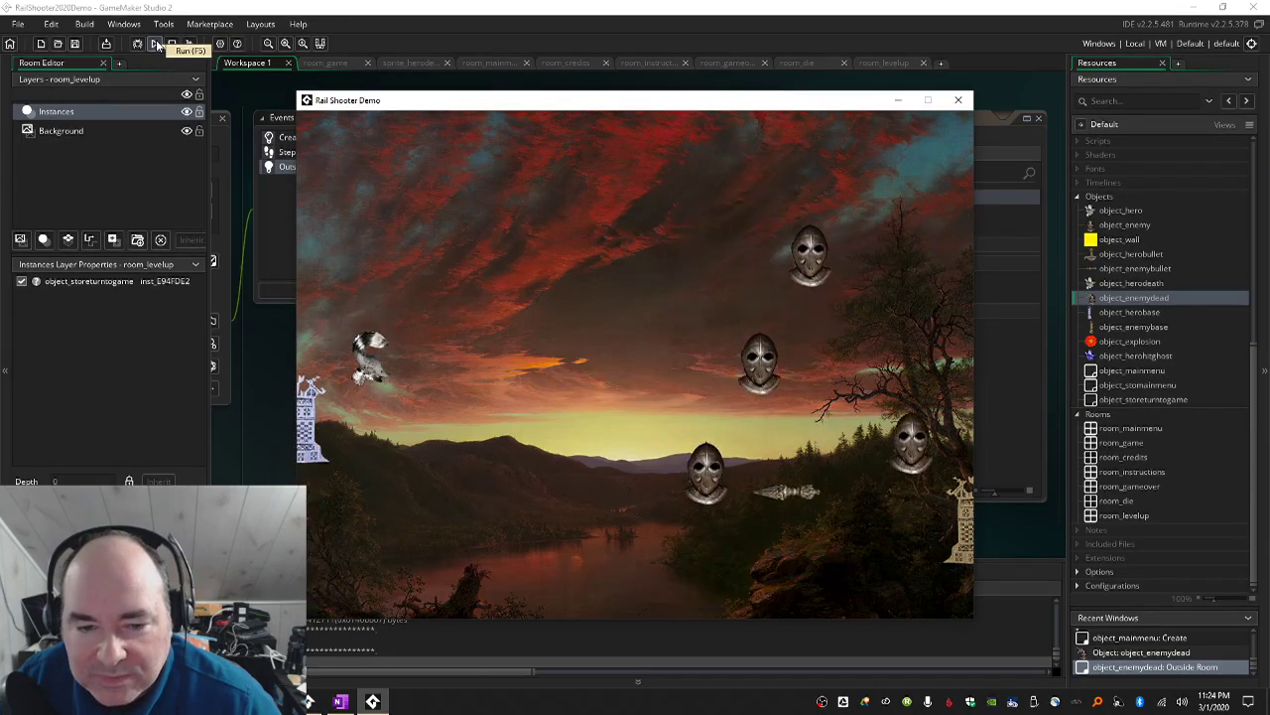
key("s")
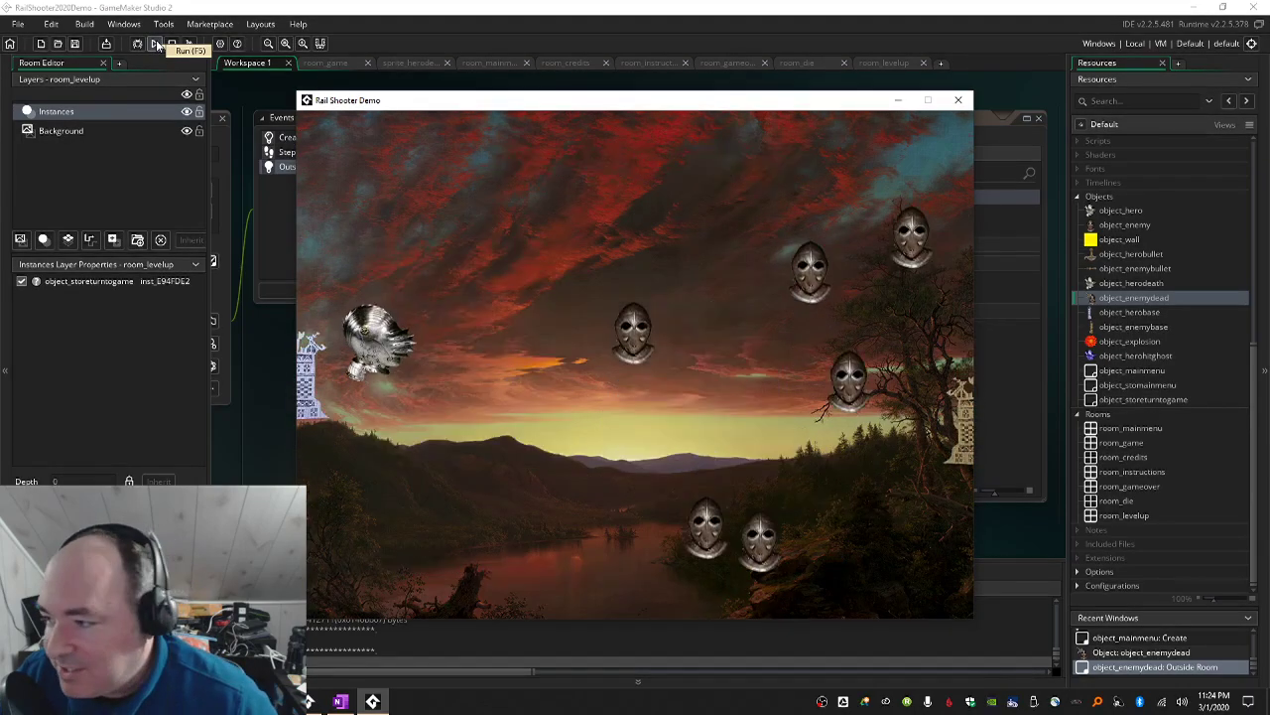
key("Down")
key("Up")
key("Down")
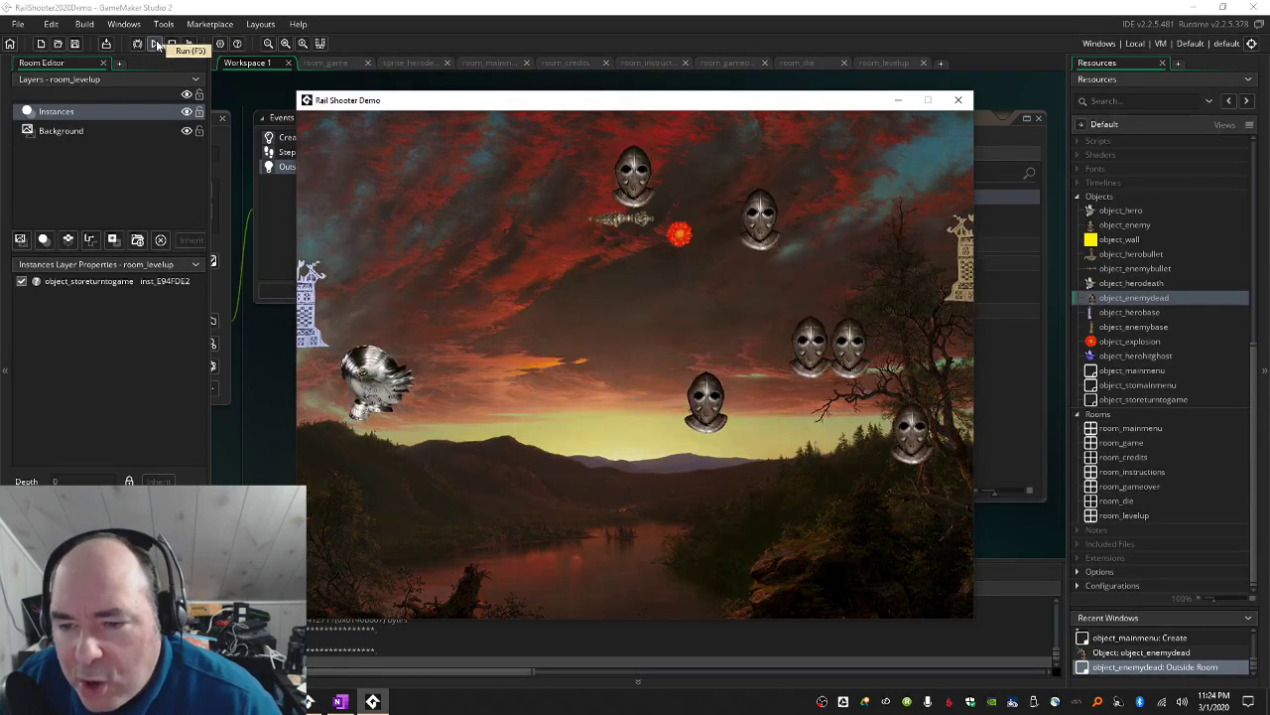
key("Up")
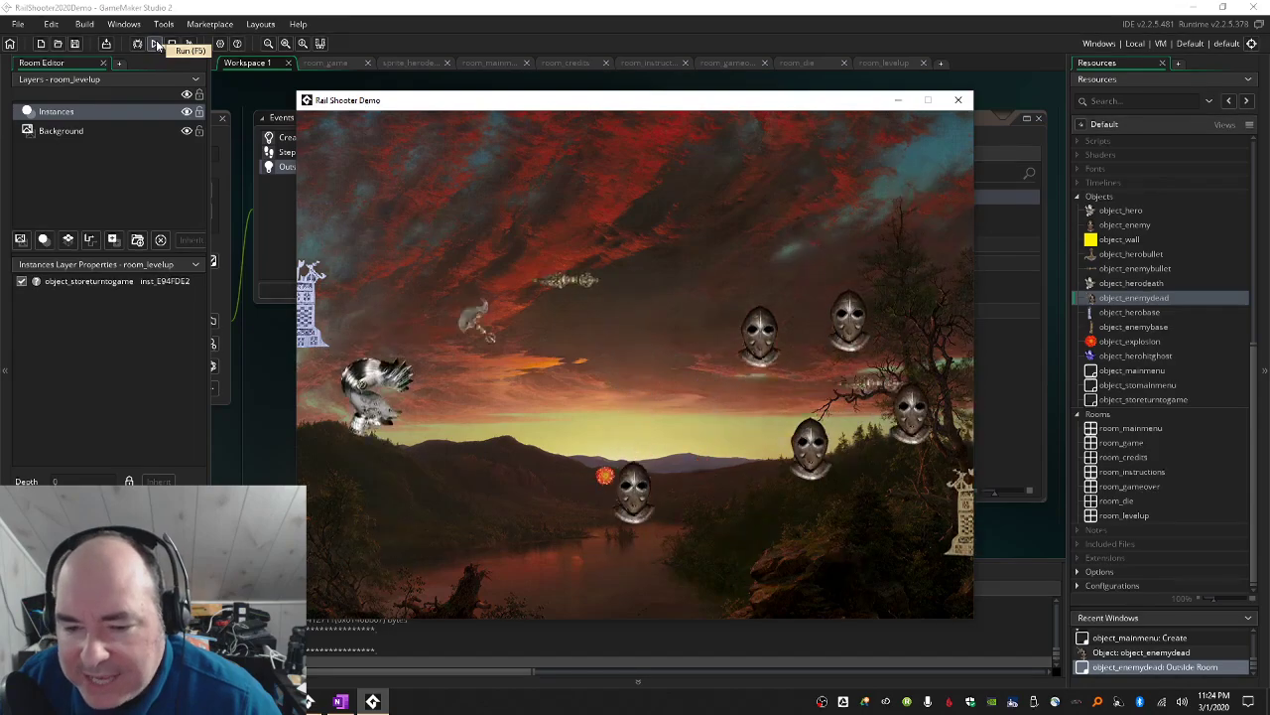
key("Down")
key("Up")
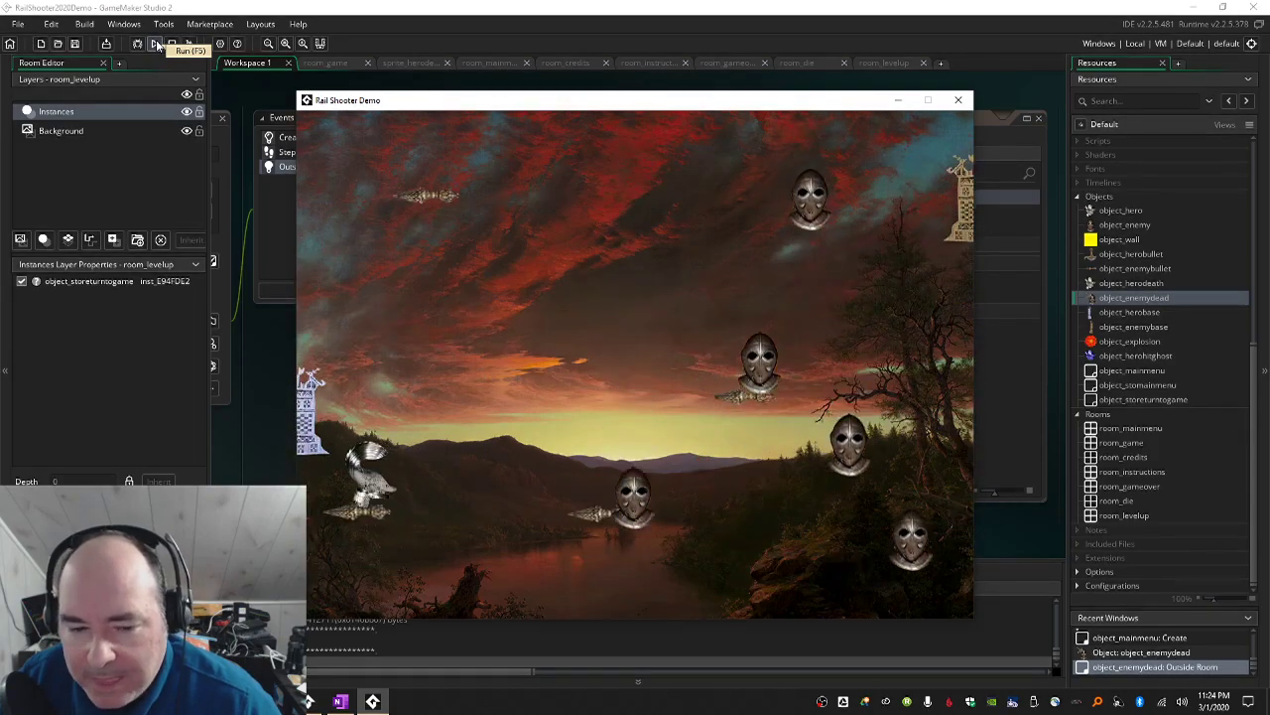
Resume the game, keep shooting the remaining enemies to check the sounds, and close the game window.
key("s")
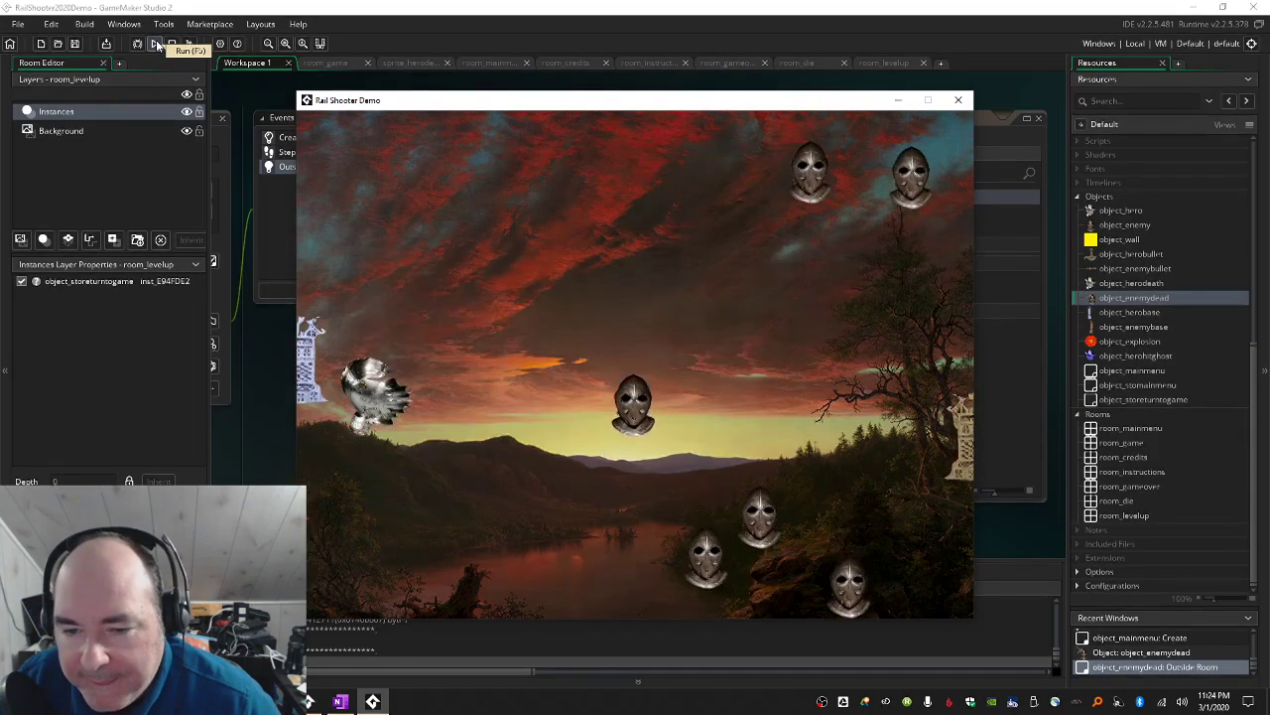
key("Up")
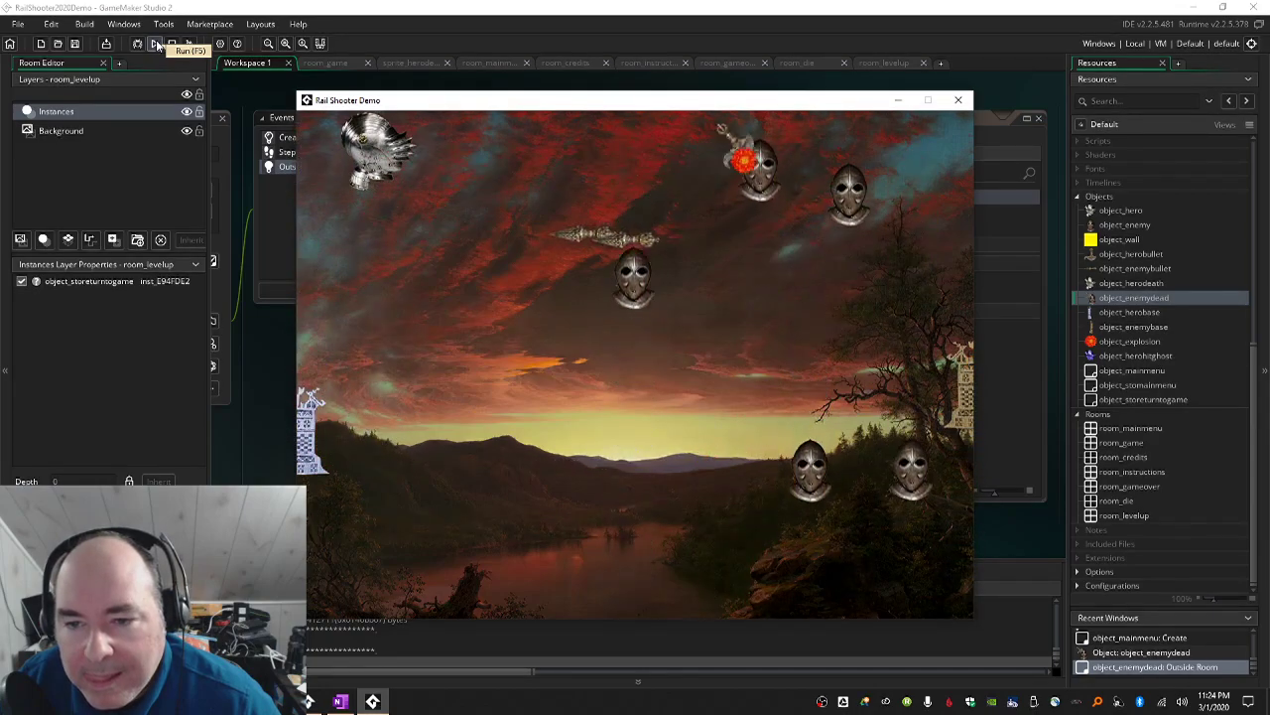
key("Down")
key("Down")
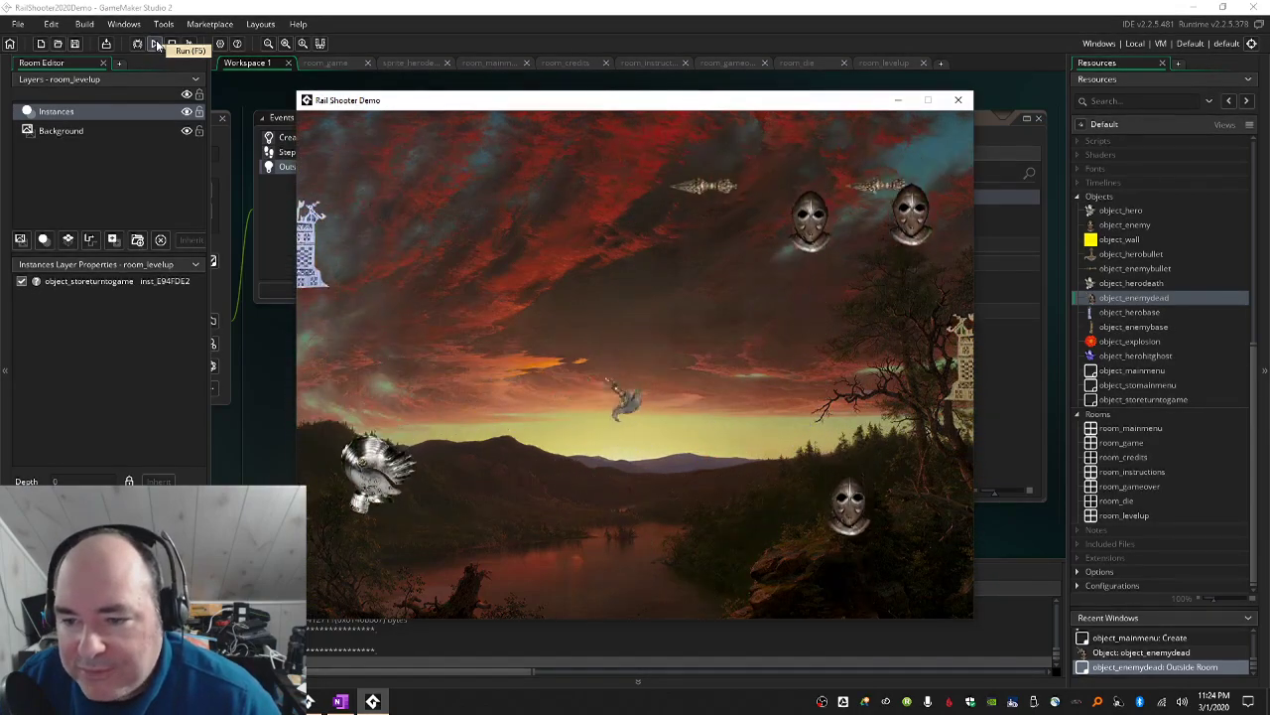
key("Up")
key("Down")
key("Up")
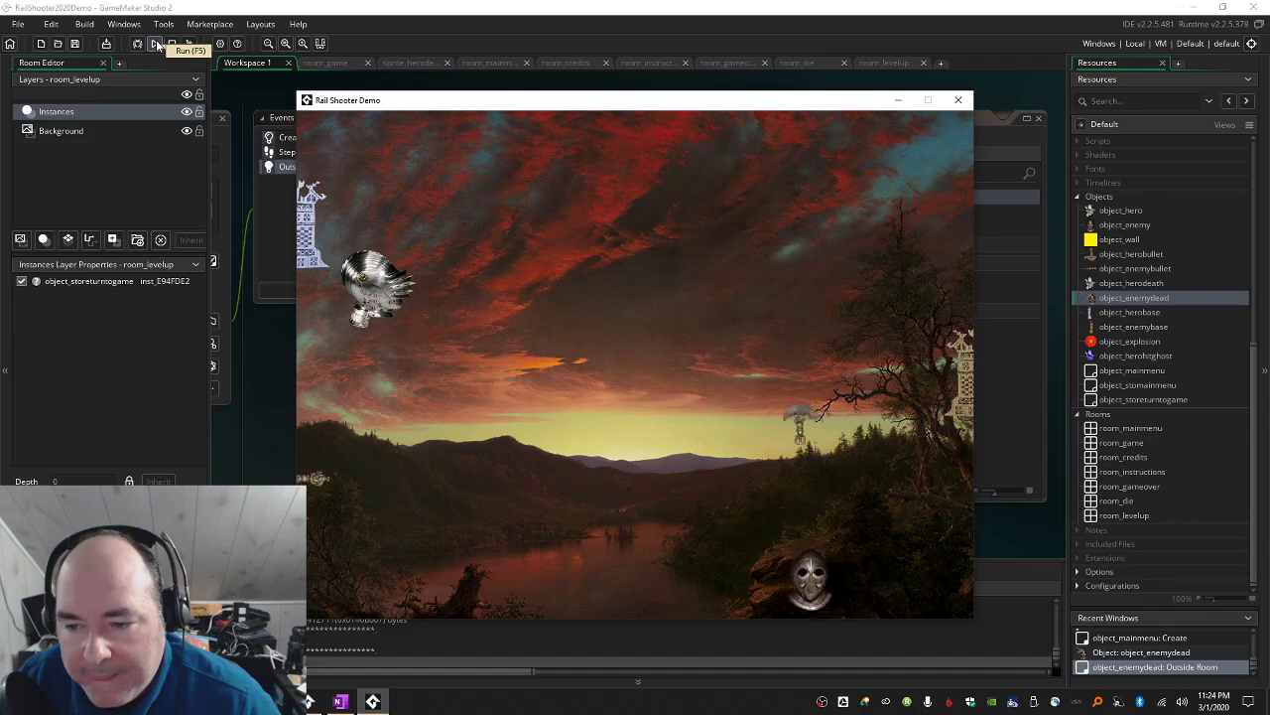
key("Down")
key("Up")
key("Down")
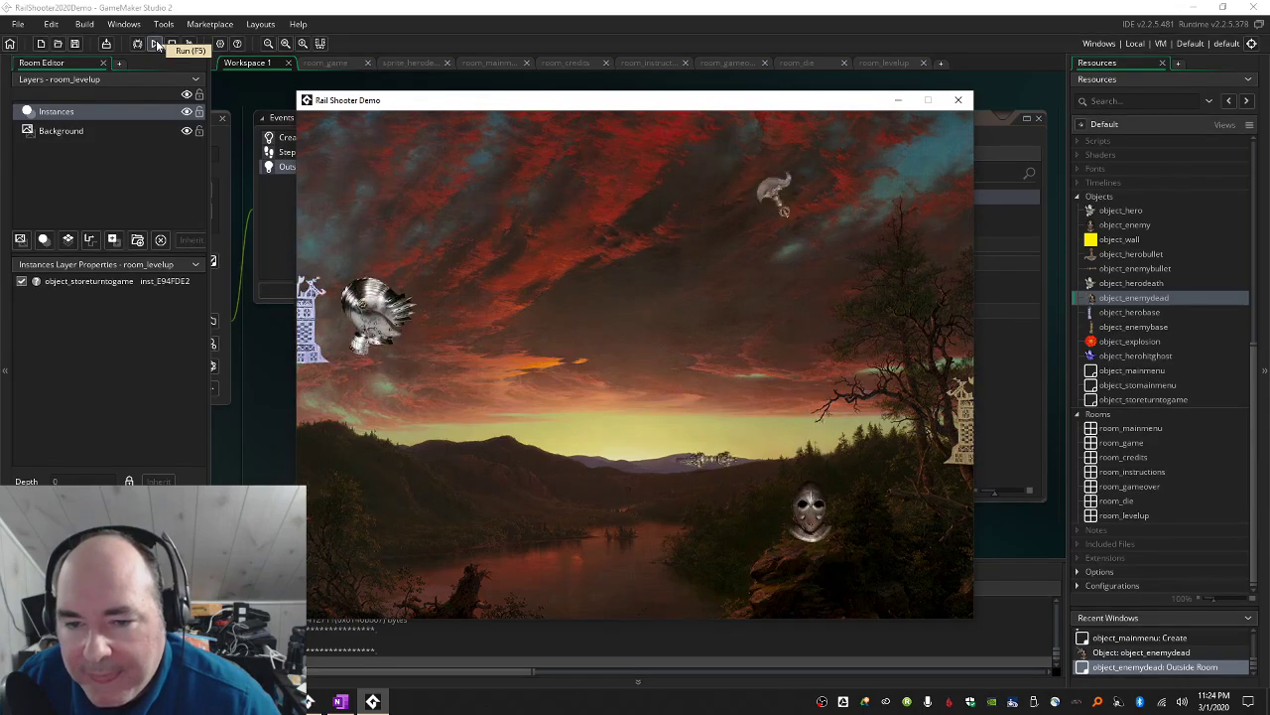
key("Up")
key("Down")
key("Up")
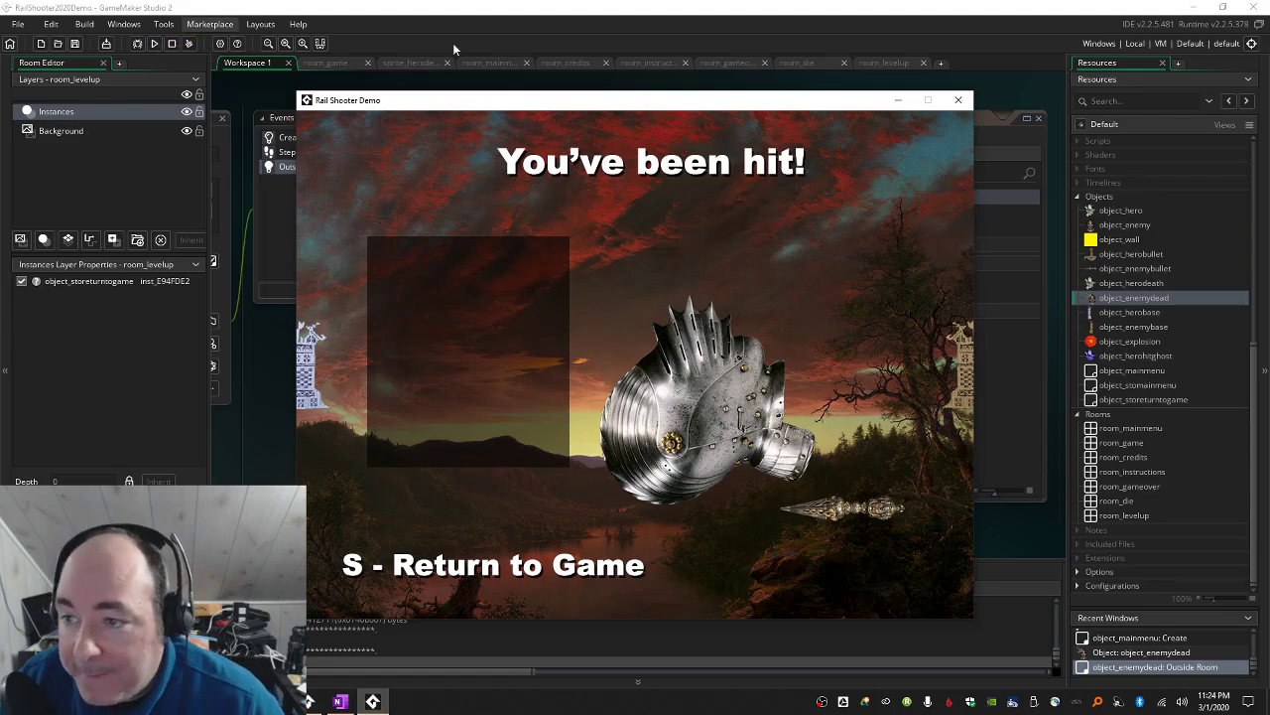
left_click(958, 100)
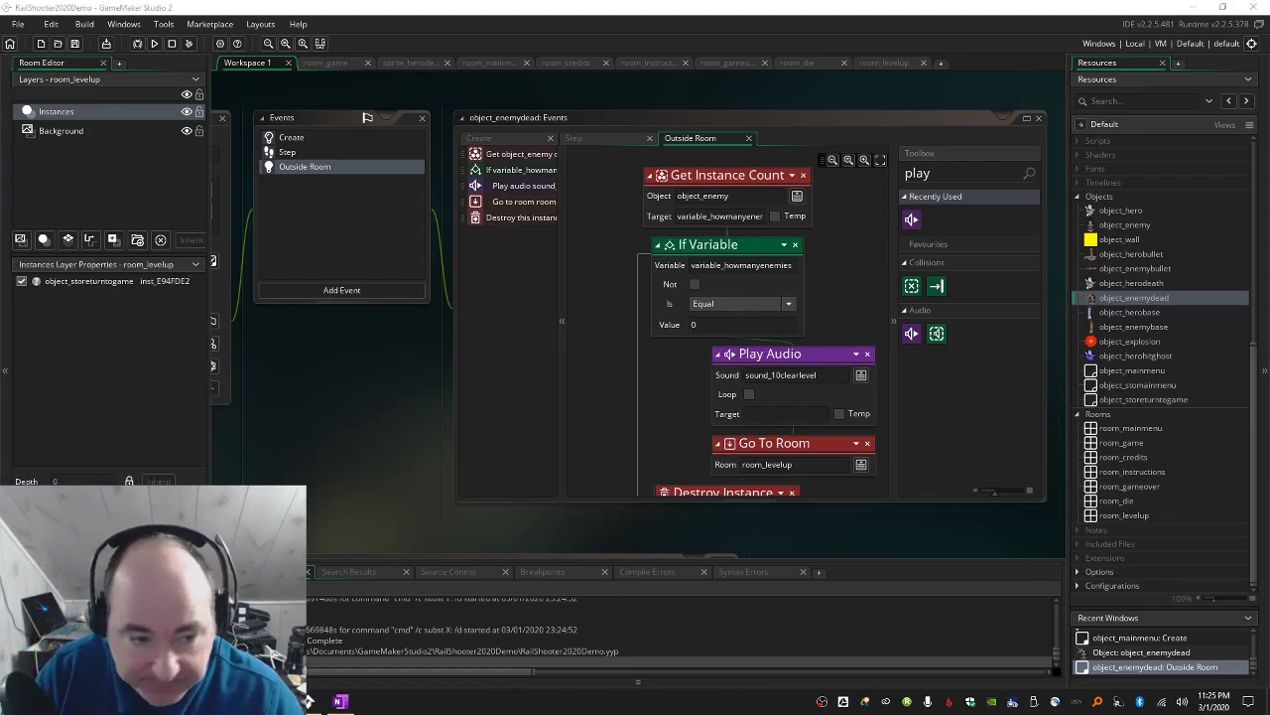
Launch Adobe Audition 2020.
key("super")
type("audition")
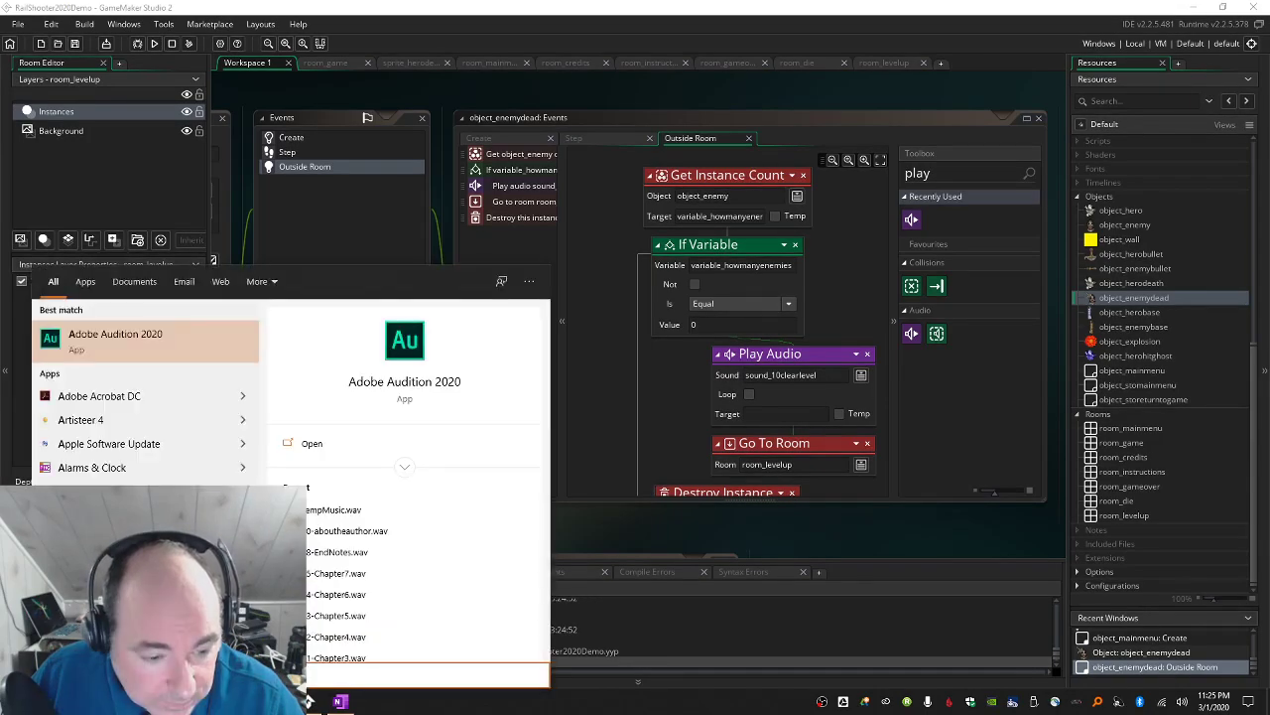
left_click(165, 344)
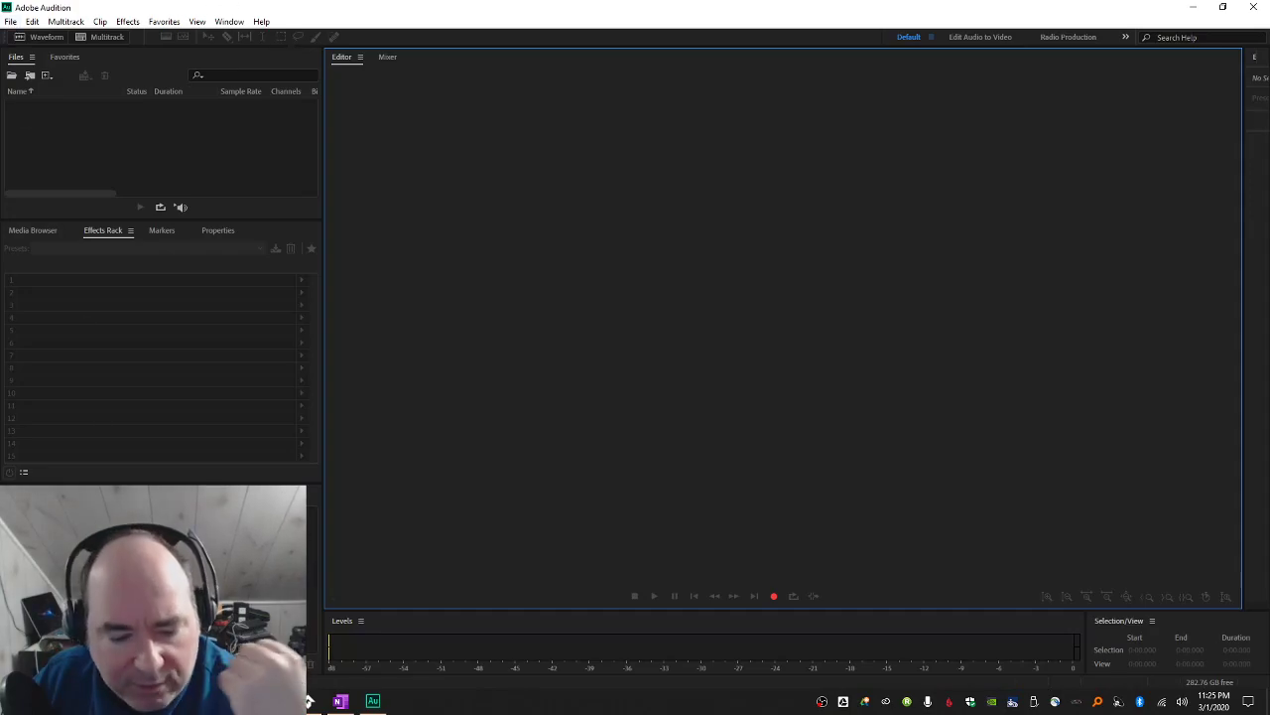
Try to bring 8-EnemyBaseHit.wav from the Spring2020Demo folder in File Explorer into Audition.
left_click(308, 701)
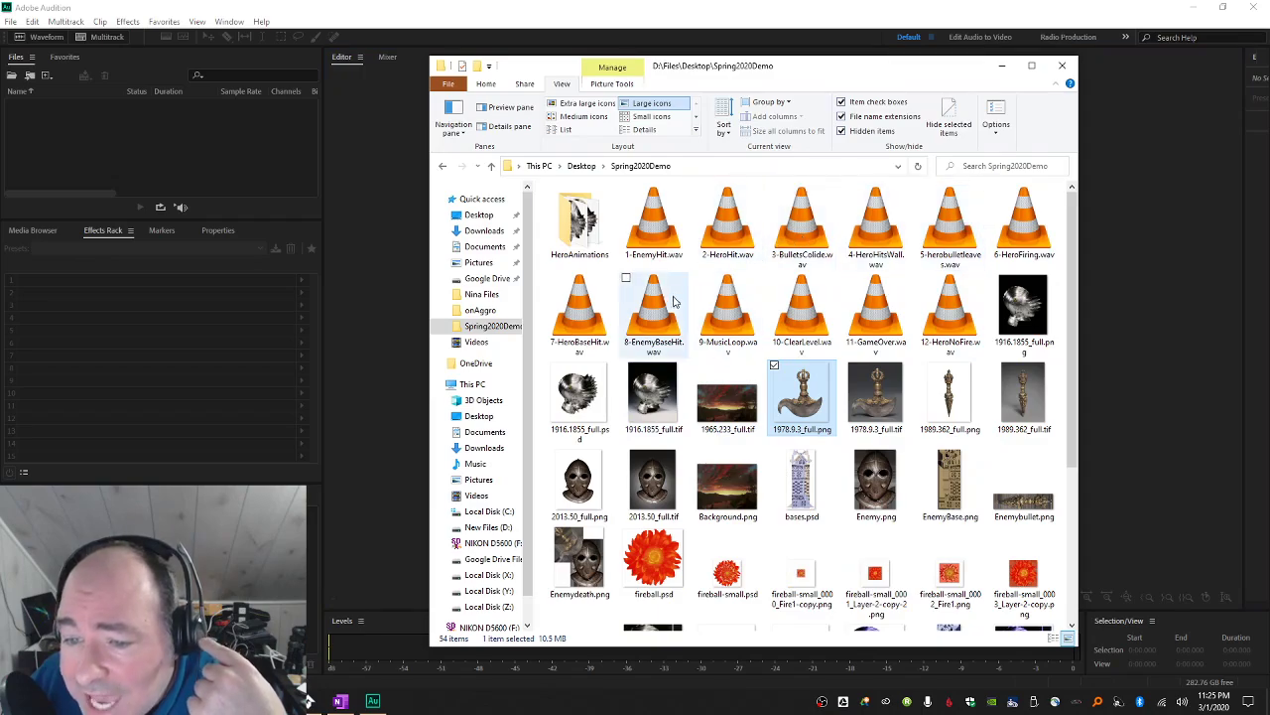
left_click_drag(663, 306, 407, 258)
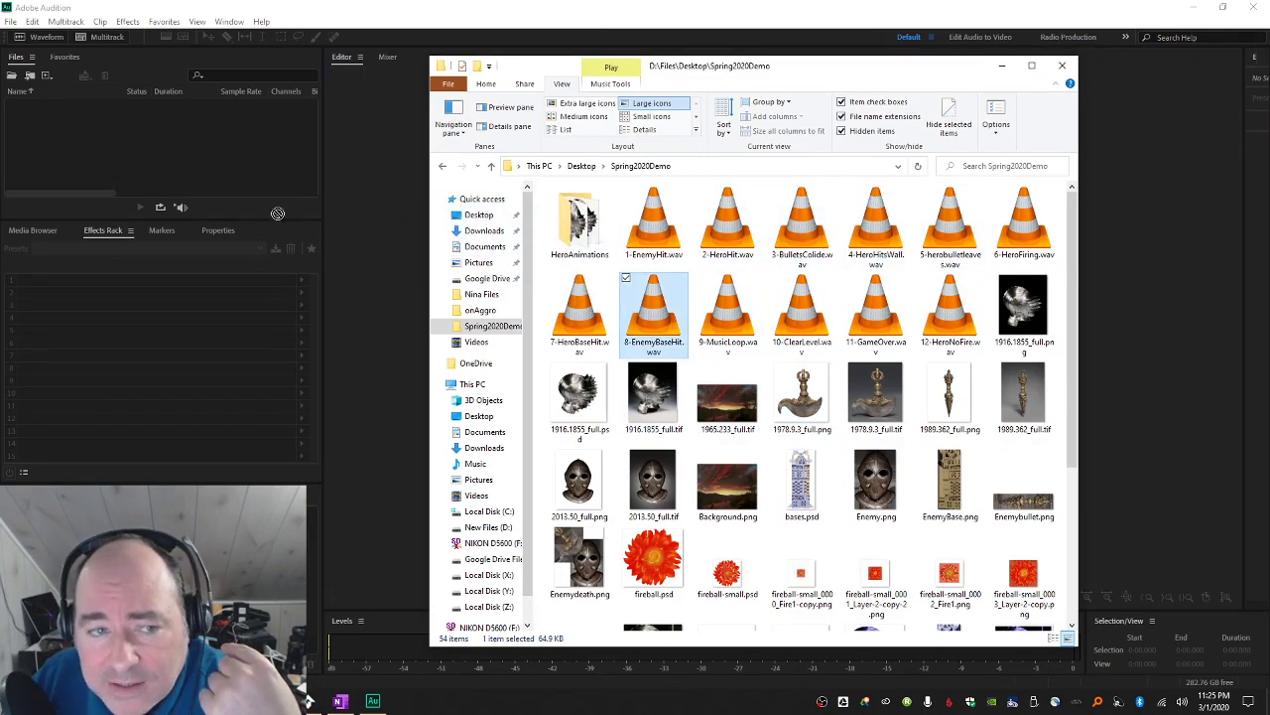
left_click(171, 151)
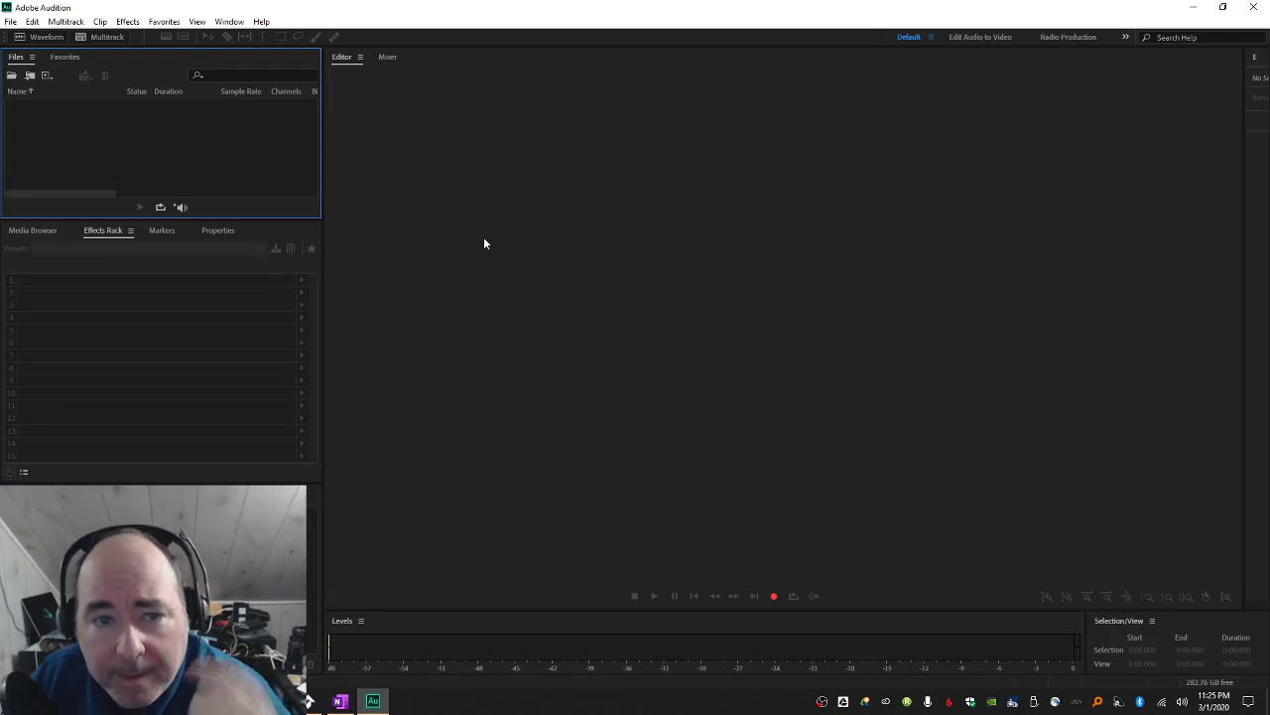
key("alt+Tab")
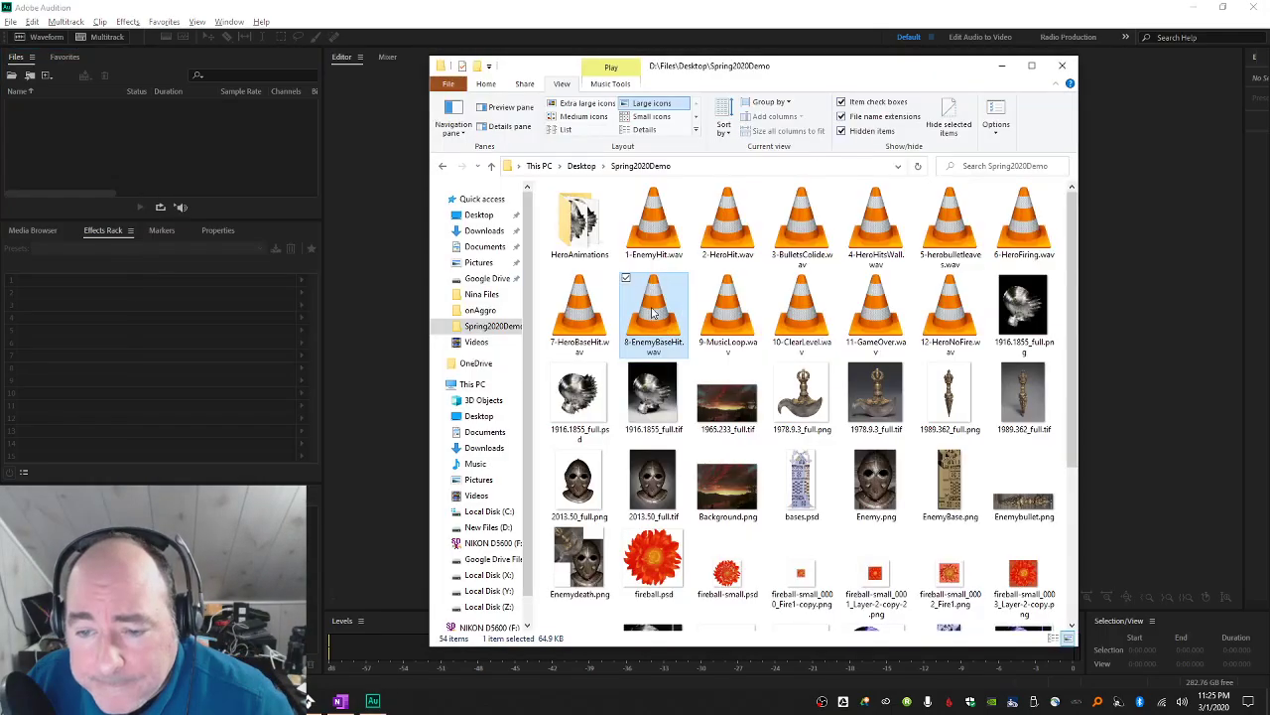
left_click(405, 178)
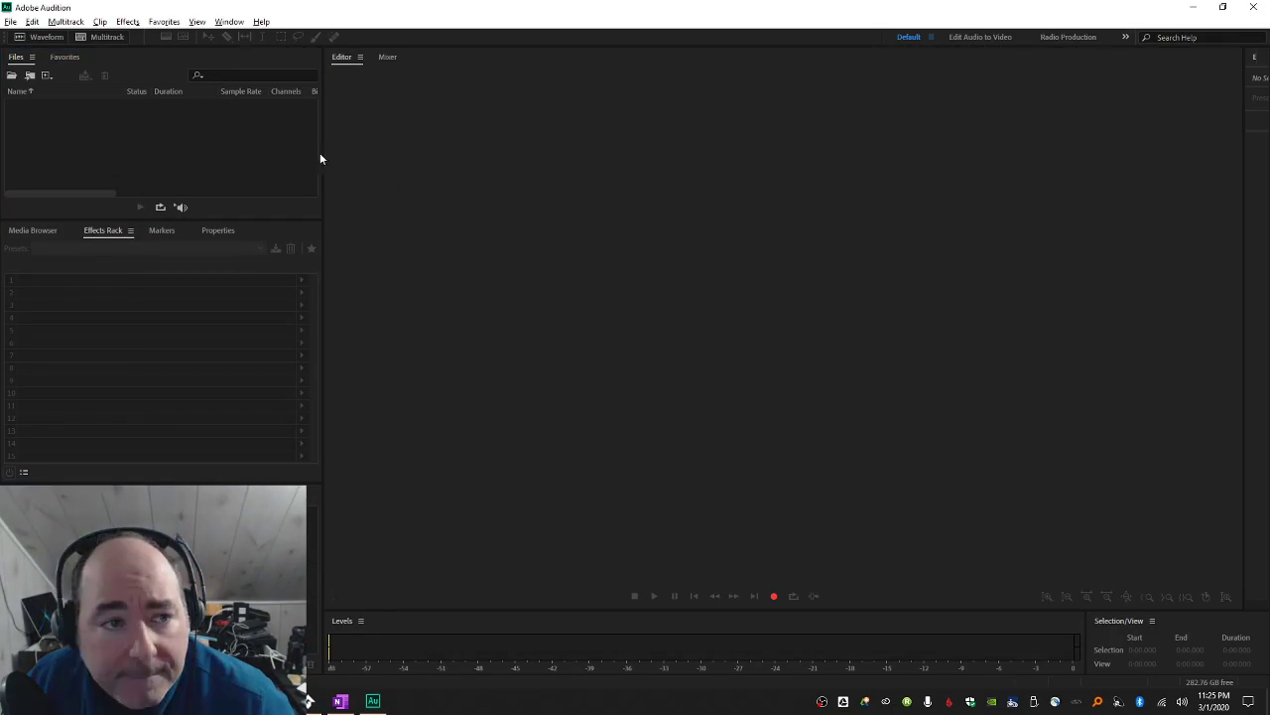
Open 8-EnemyBaseHit.wav from the Spring2020Demo folder and play it back.
left_click(11, 22)
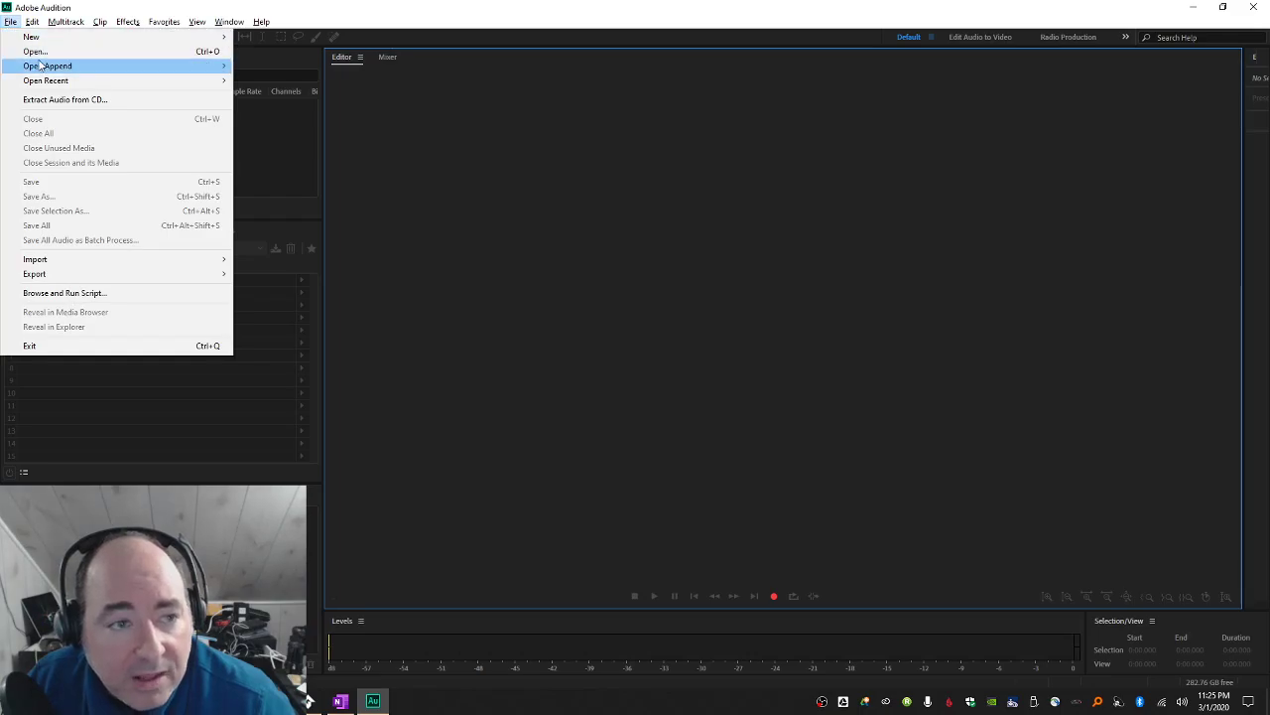
left_click(634, 271)
key("ctrl+o")
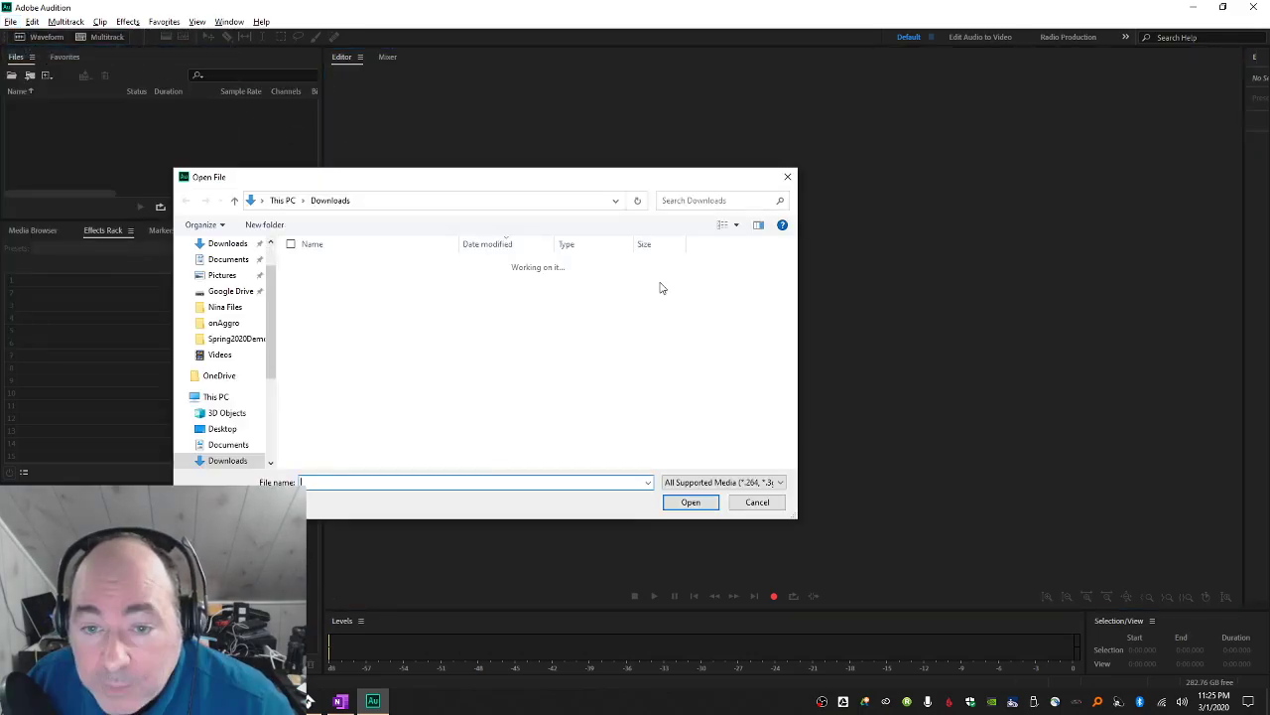
left_click(238, 339)
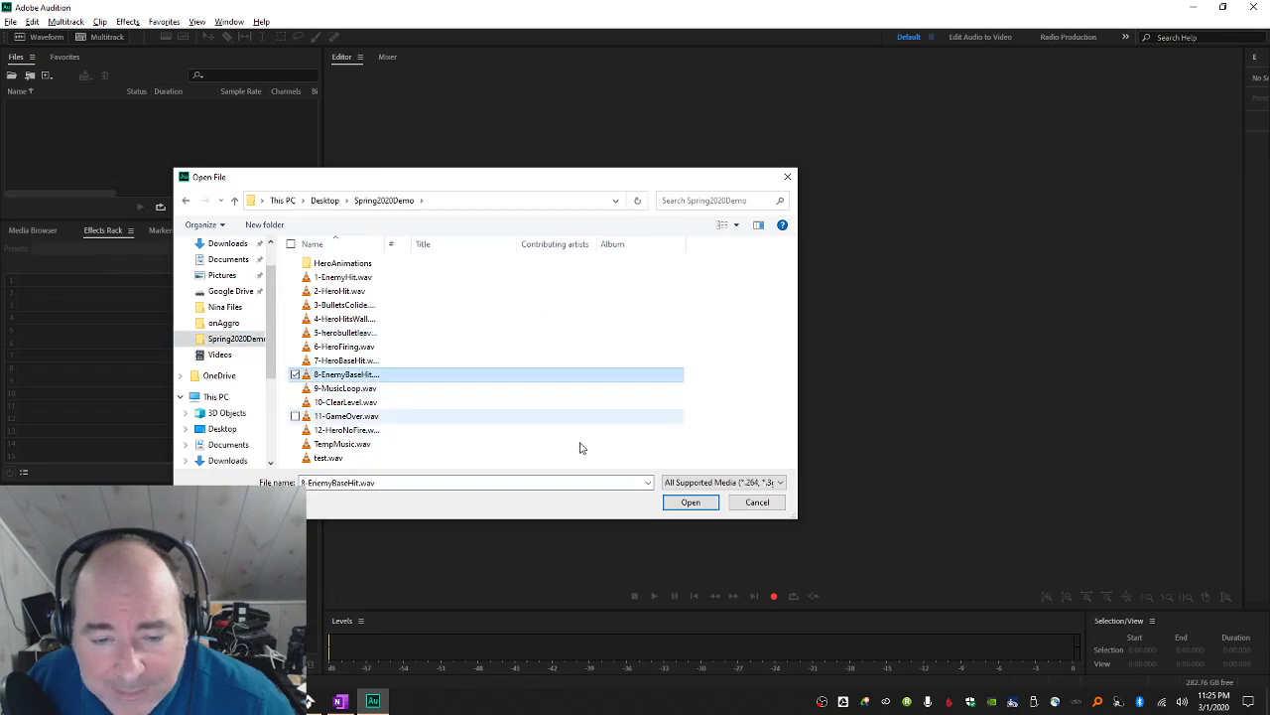
left_click(672, 504)
key("space")
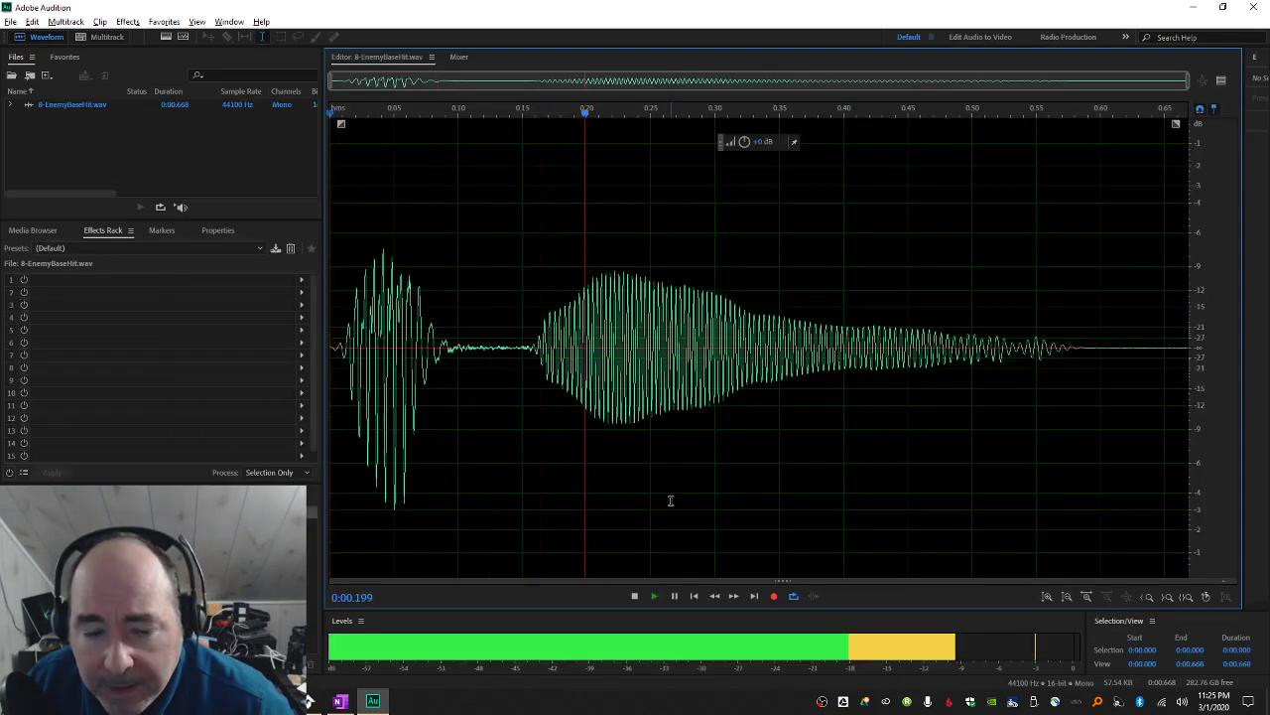
key("space")
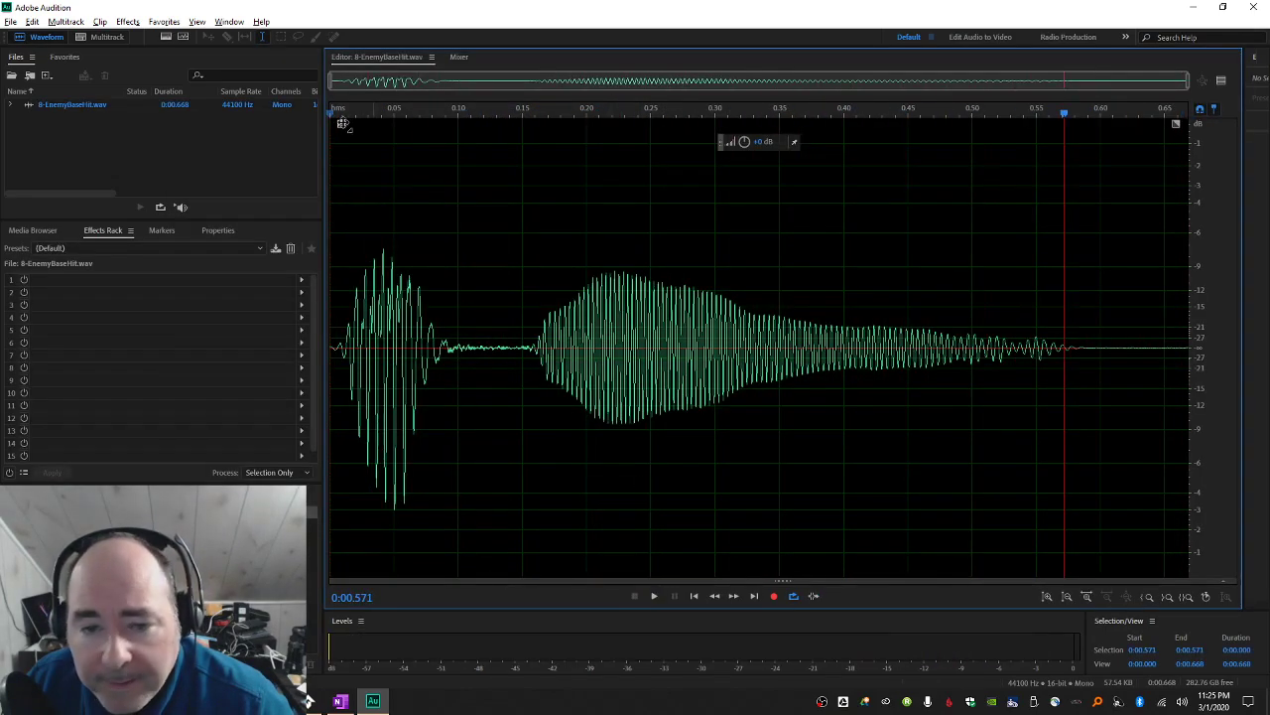
Normalize the enemy base hit sound to -0.1 dB and listen to it.
left_click(197, 21)
mouse_move(165, 21)
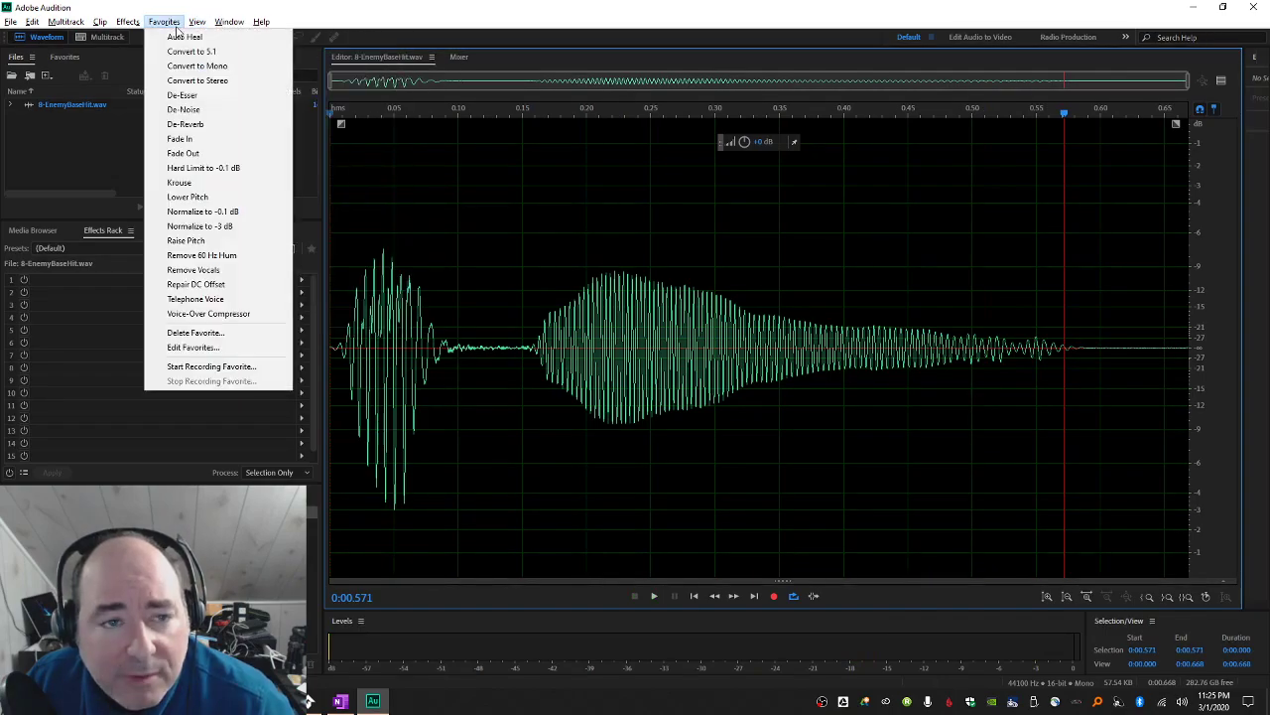
left_click(196, 211)
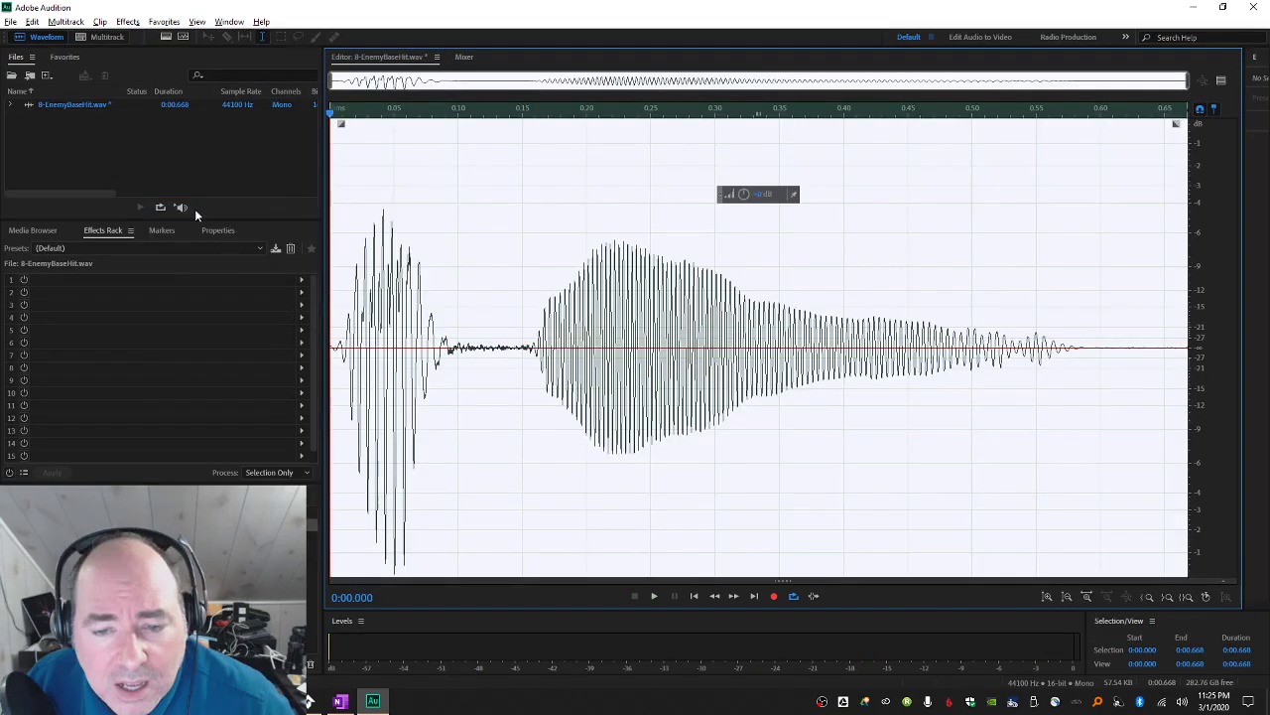
key("space")
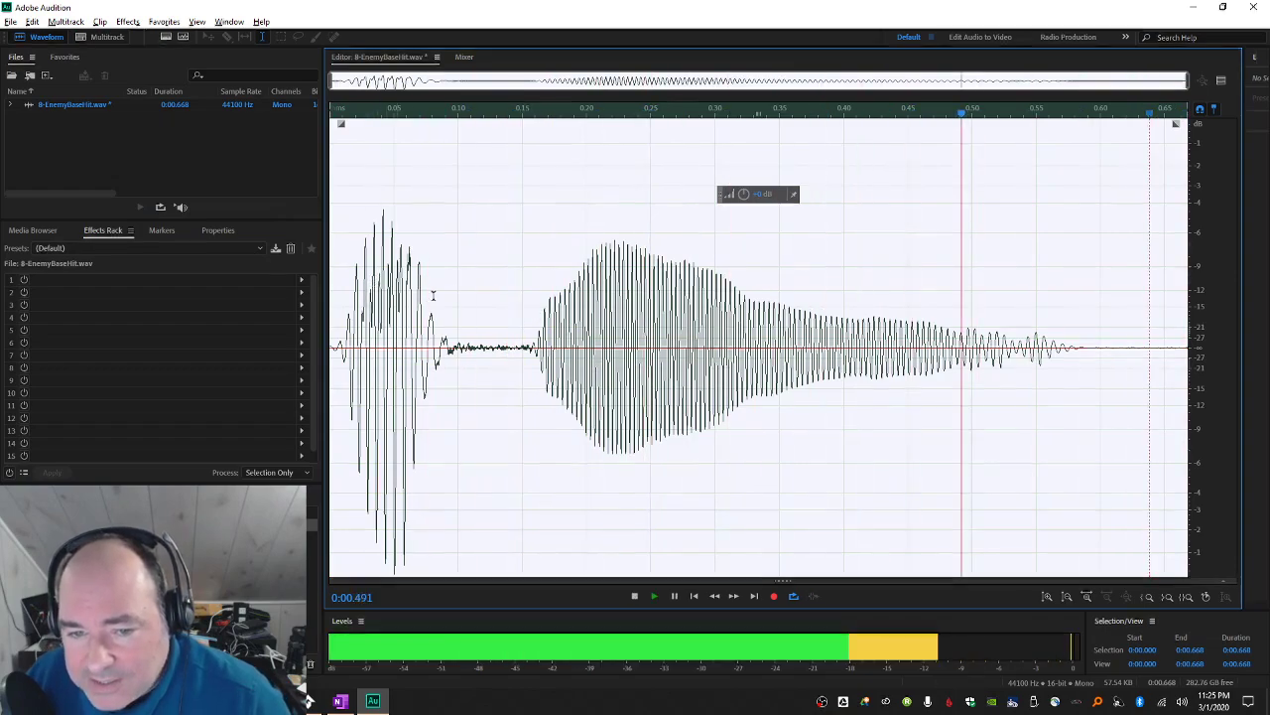
left_click(532, 236)
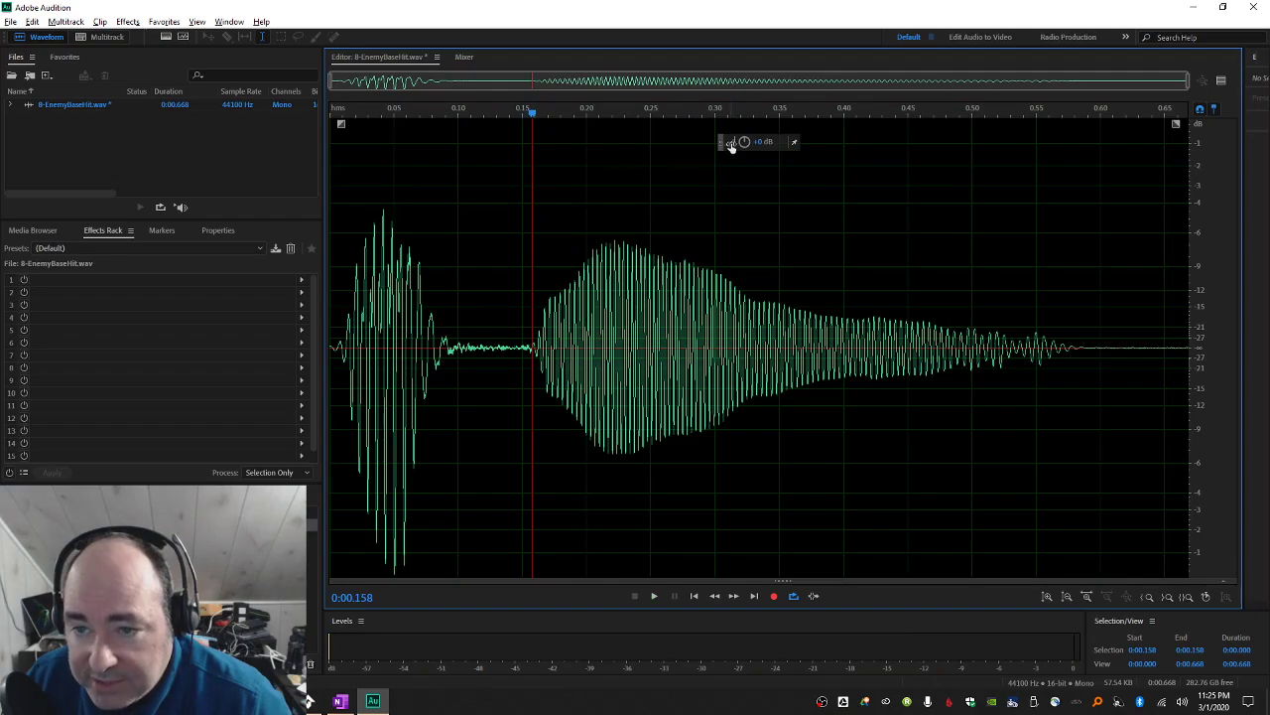
Try boosting the whole clip's volume slightly, play it back, and undo the boost.
left_click_drag(731, 145, 737, 141)
key("space")
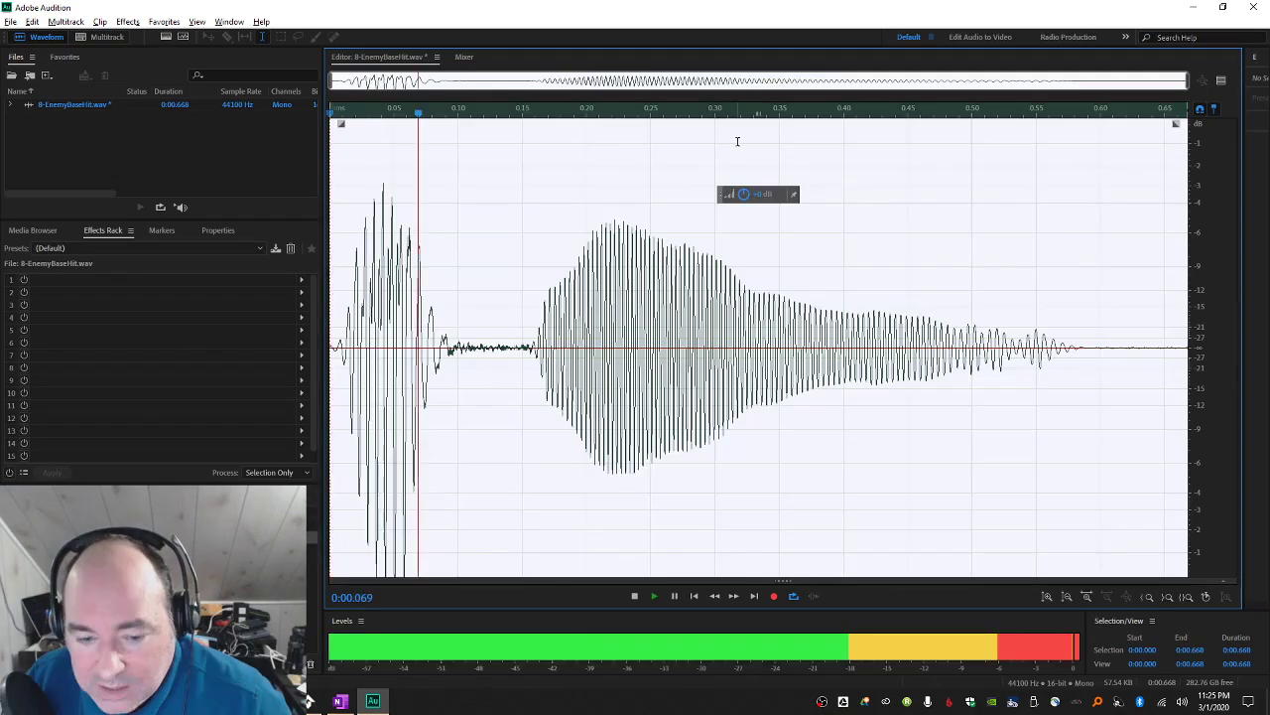
key("space")
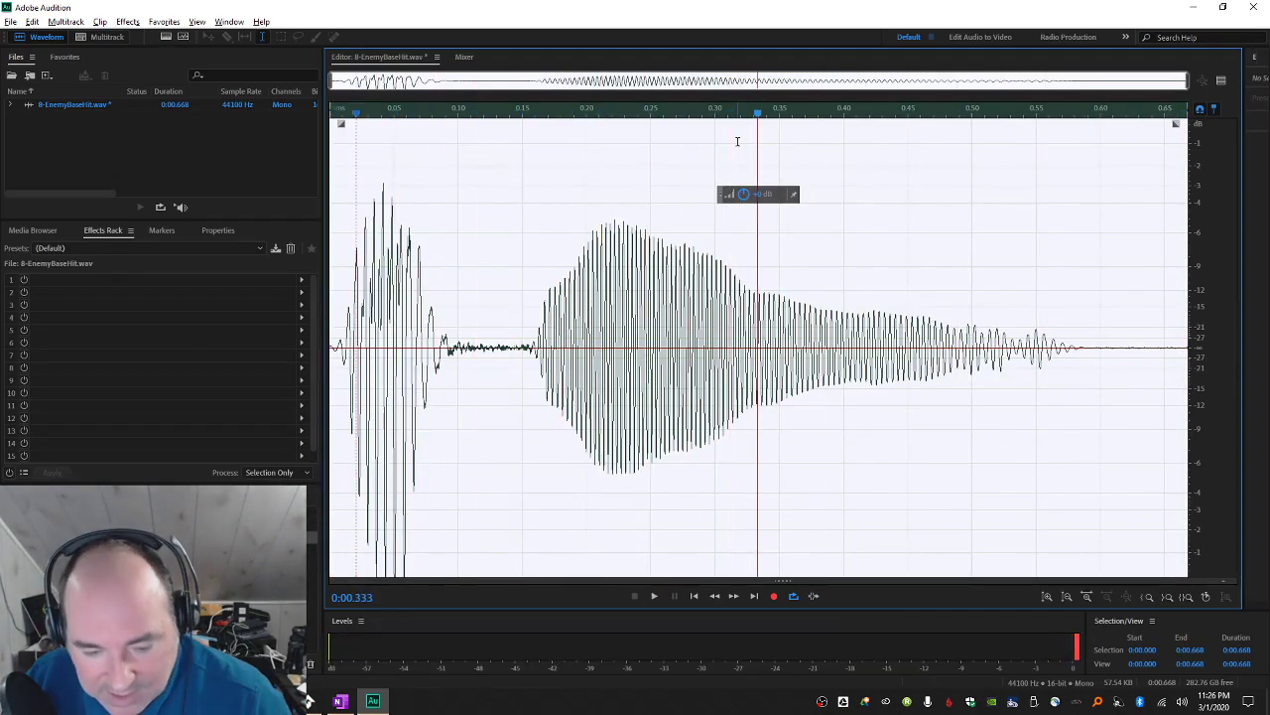
key("ctrl+z")
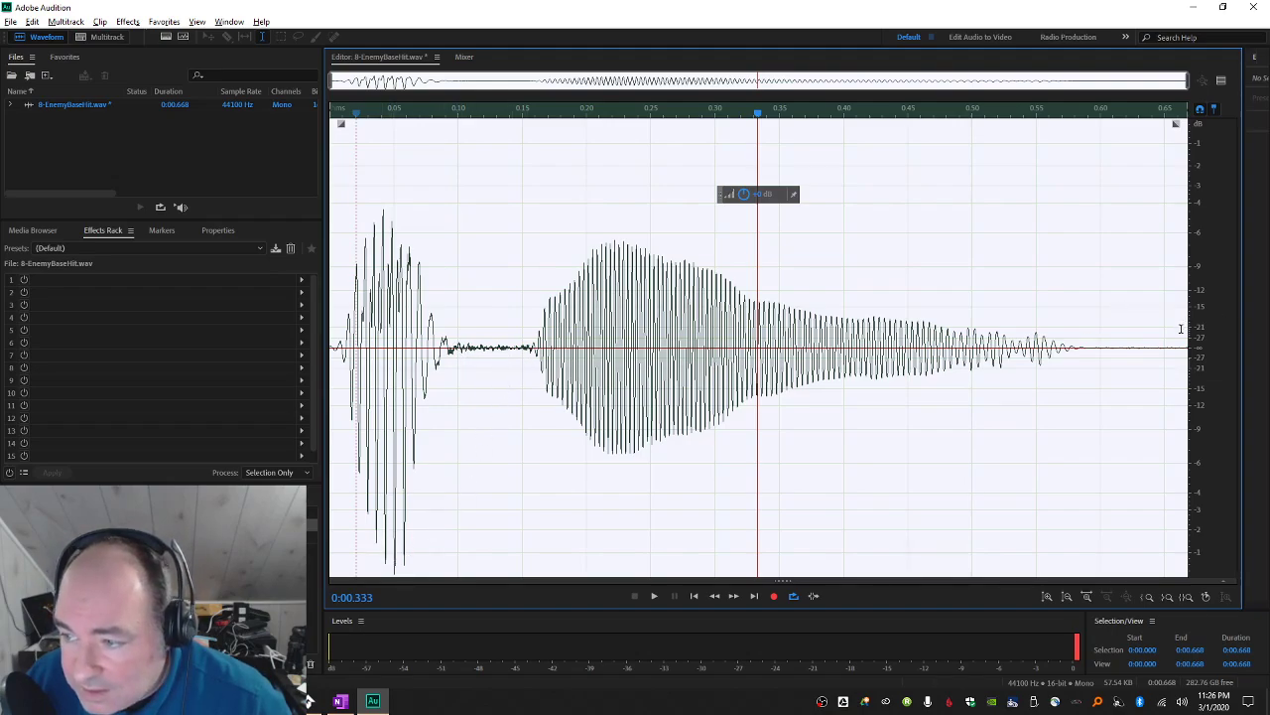
Raise the volume of the sound from about 0.105 s to the end and play the clip back.
left_click_drag(462, 366, 1250, 349)
left_click_drag(810, 193, 815, 195)
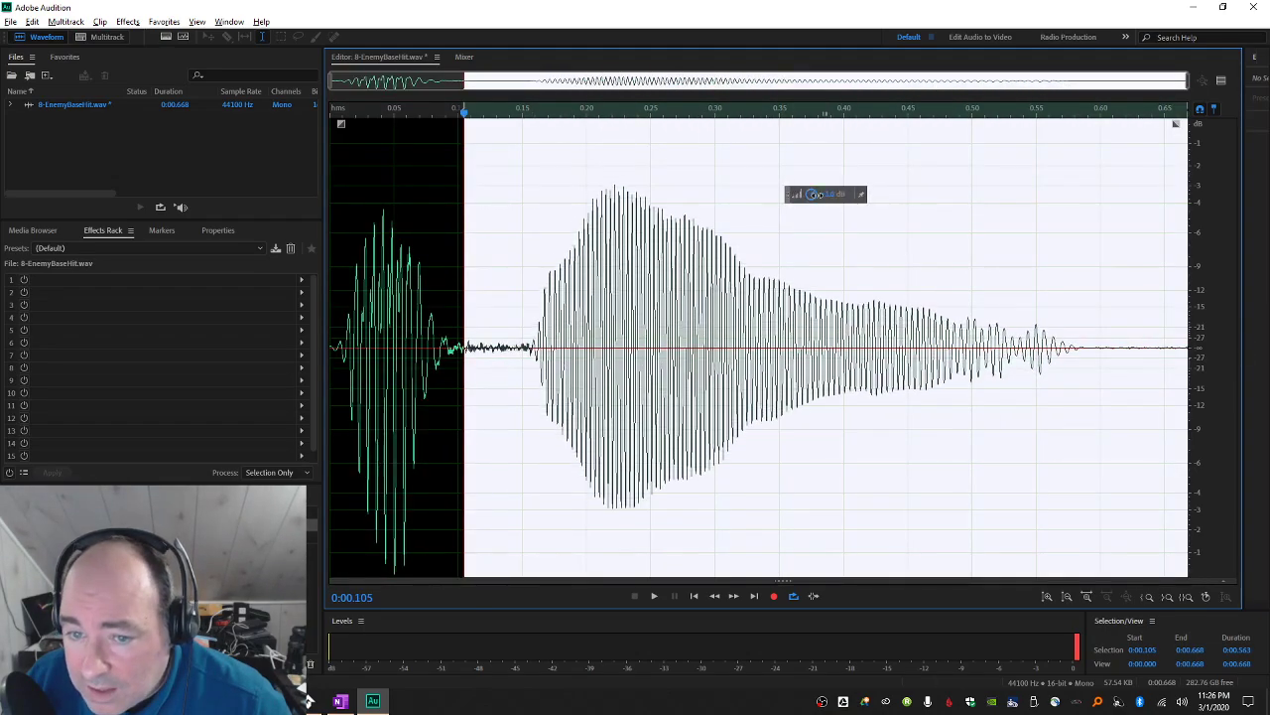
left_click(916, 252)
key("space")
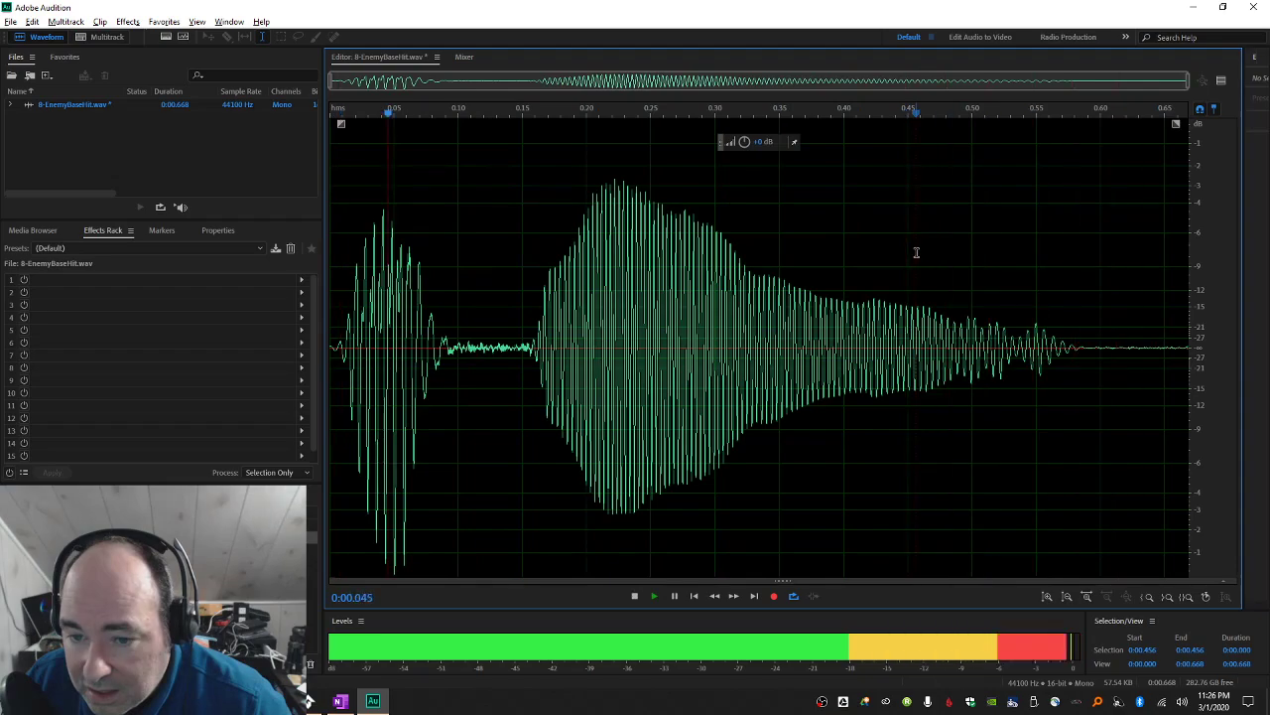
key("space")
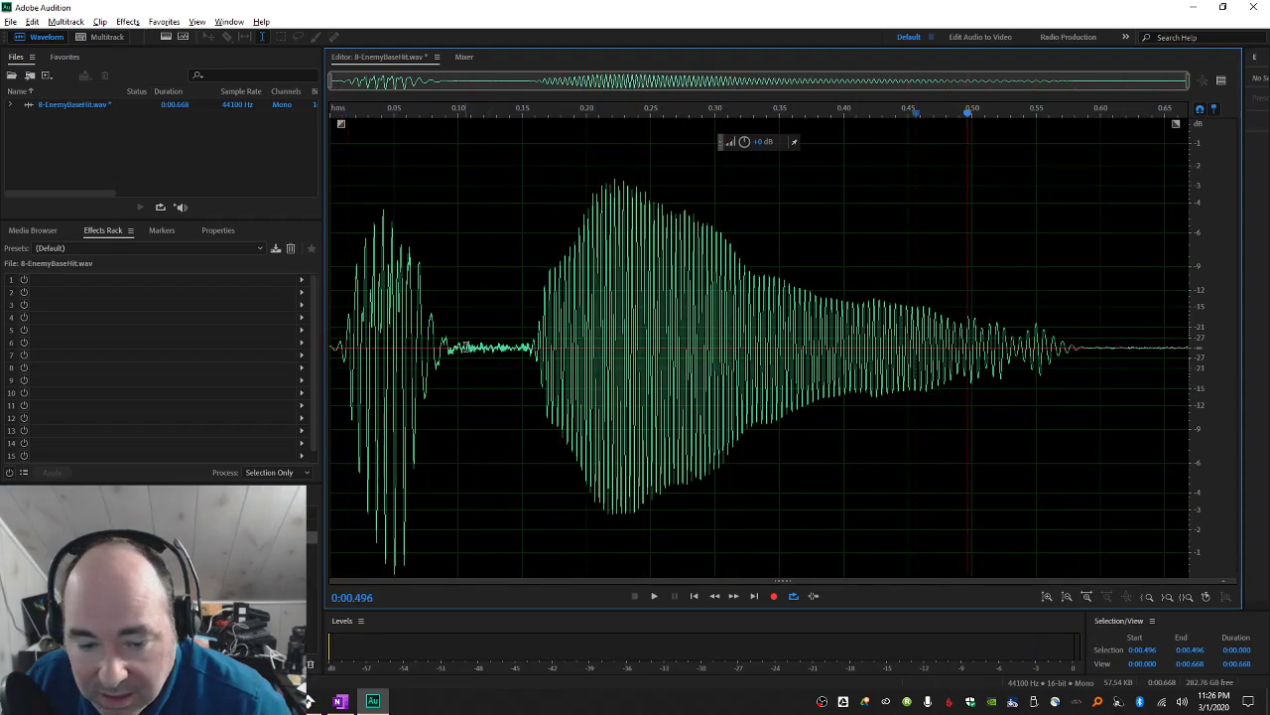
Undo the earlier tail boost and slightly raise the volume of the clip's first 0.100 s.
key("ctrl+a")
left_click_drag(458, 349, 339, 345)
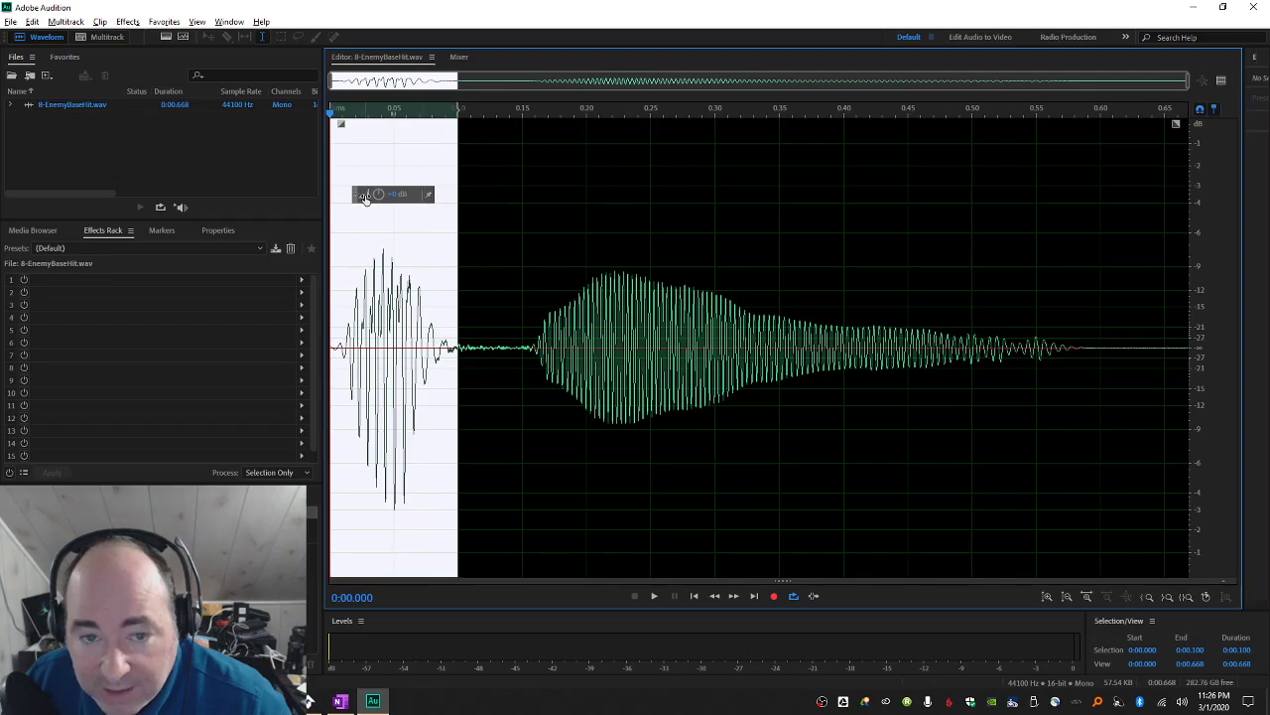
left_click(482, 314)
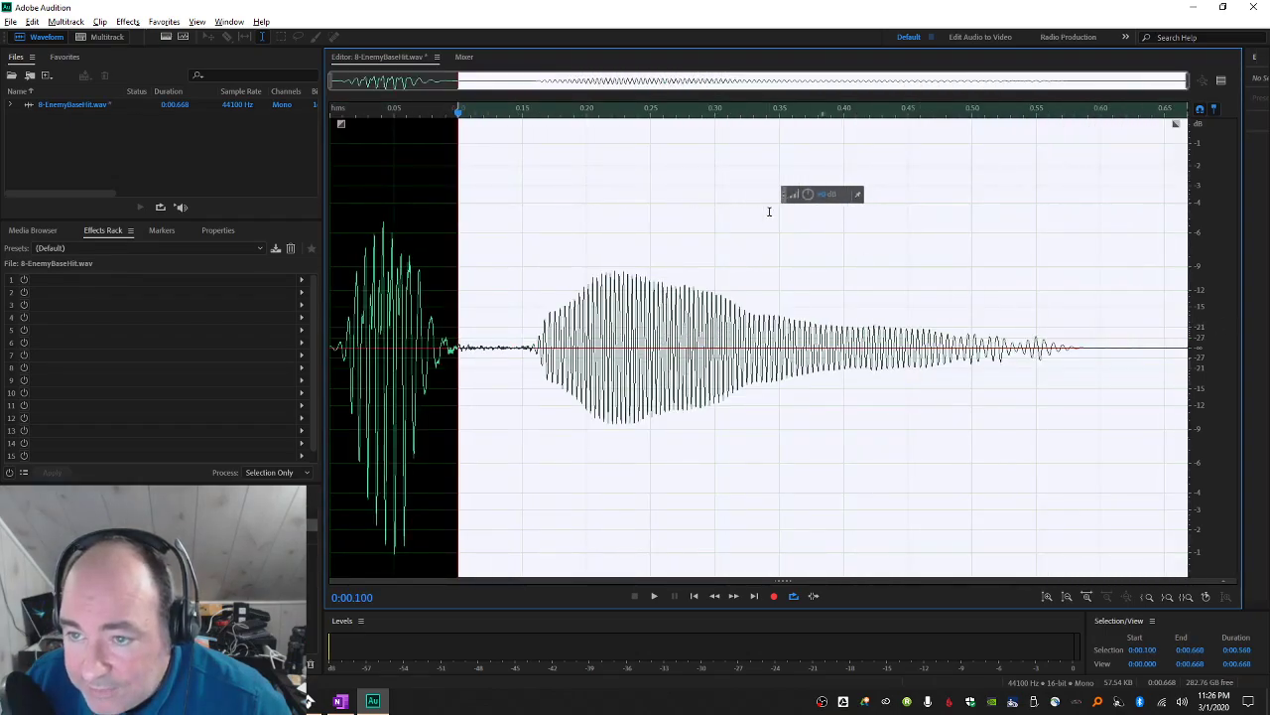
Try a strong volume boost from 0.100 s to the end, play the clip back, and undo the boost.
left_click_drag(807, 194, 820, 196)
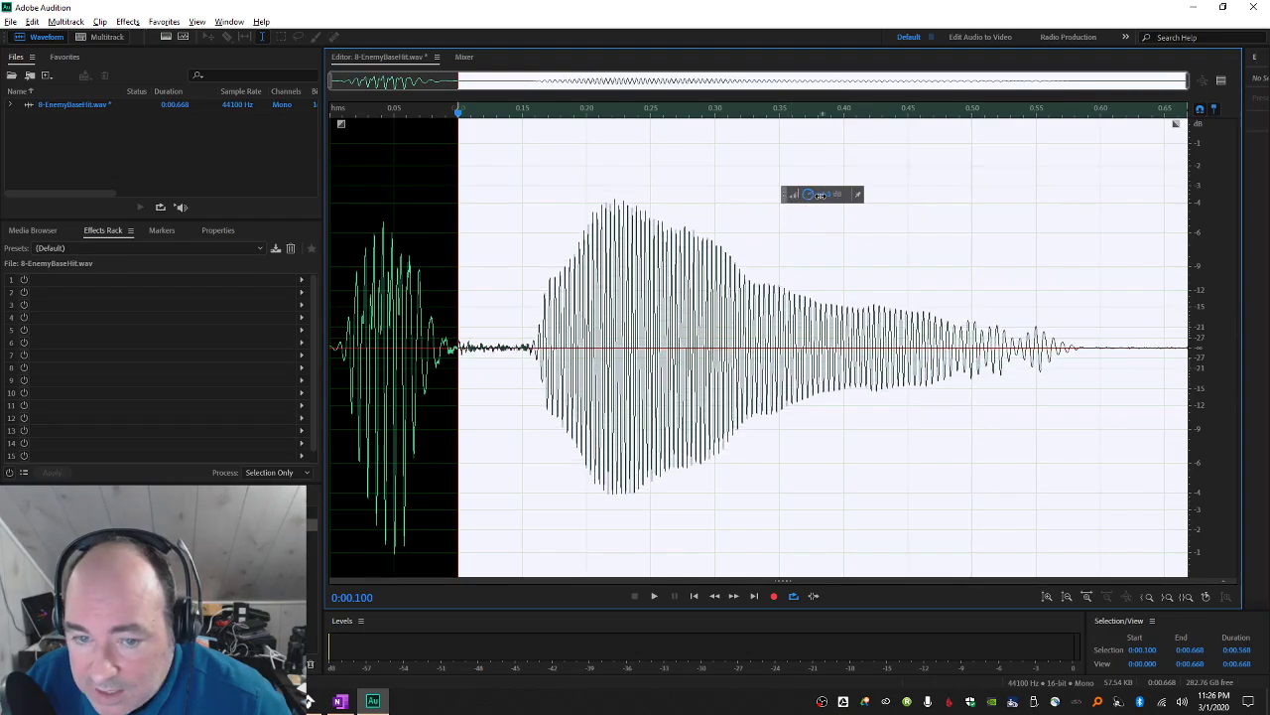
left_click(757, 211)
key("space")
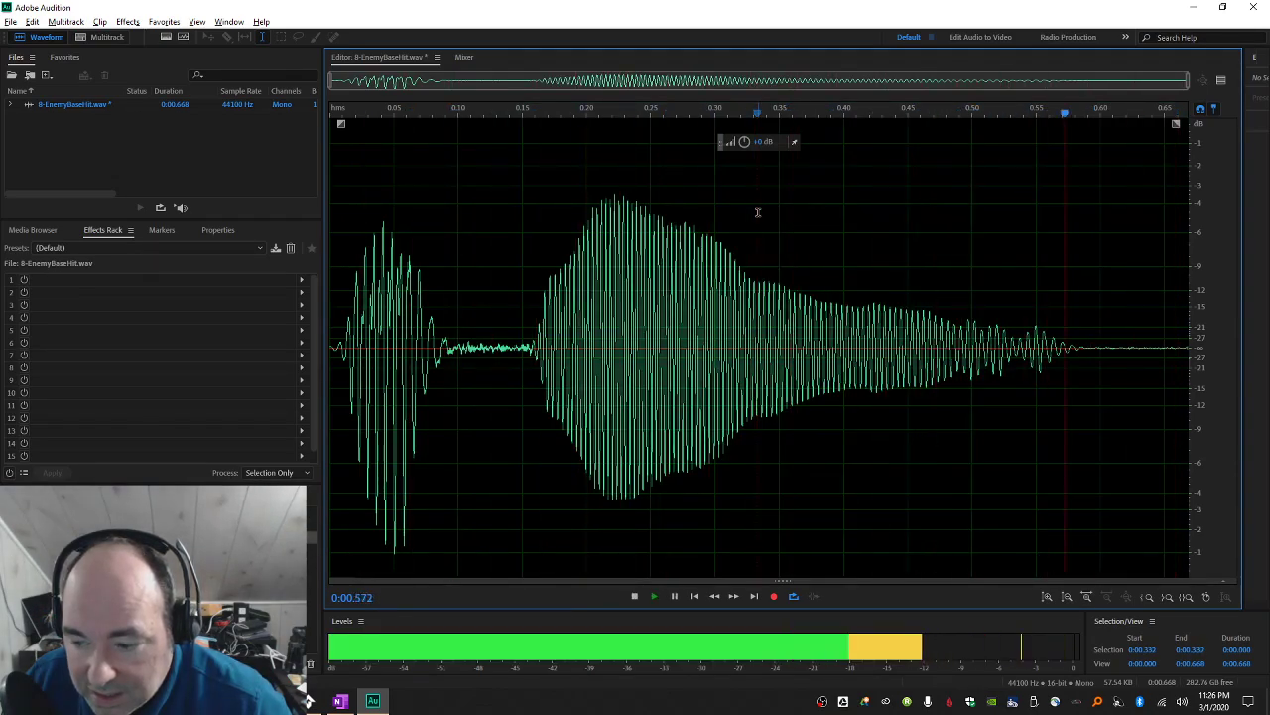
key("space")
key("shift+End")
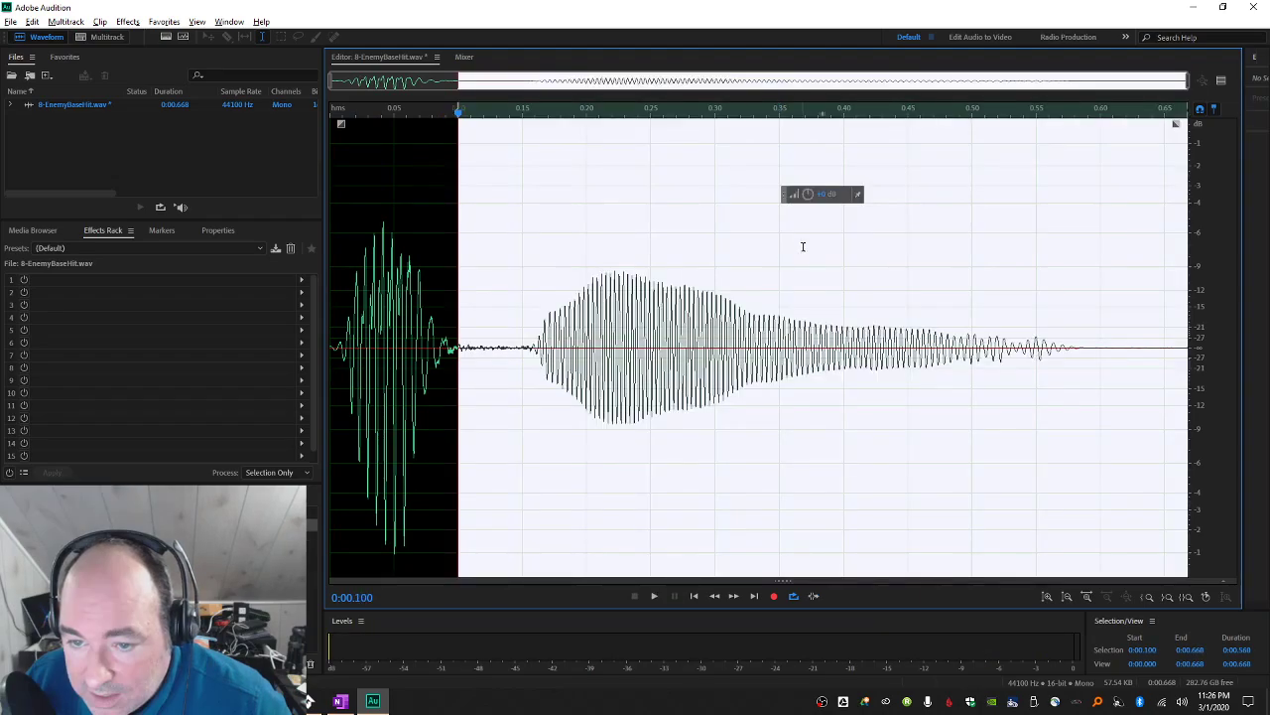
Raise the volume slightly from 0.100 s to the end of the clip and play the sound back.
left_click_drag(806, 195, 809, 194)
key("space")
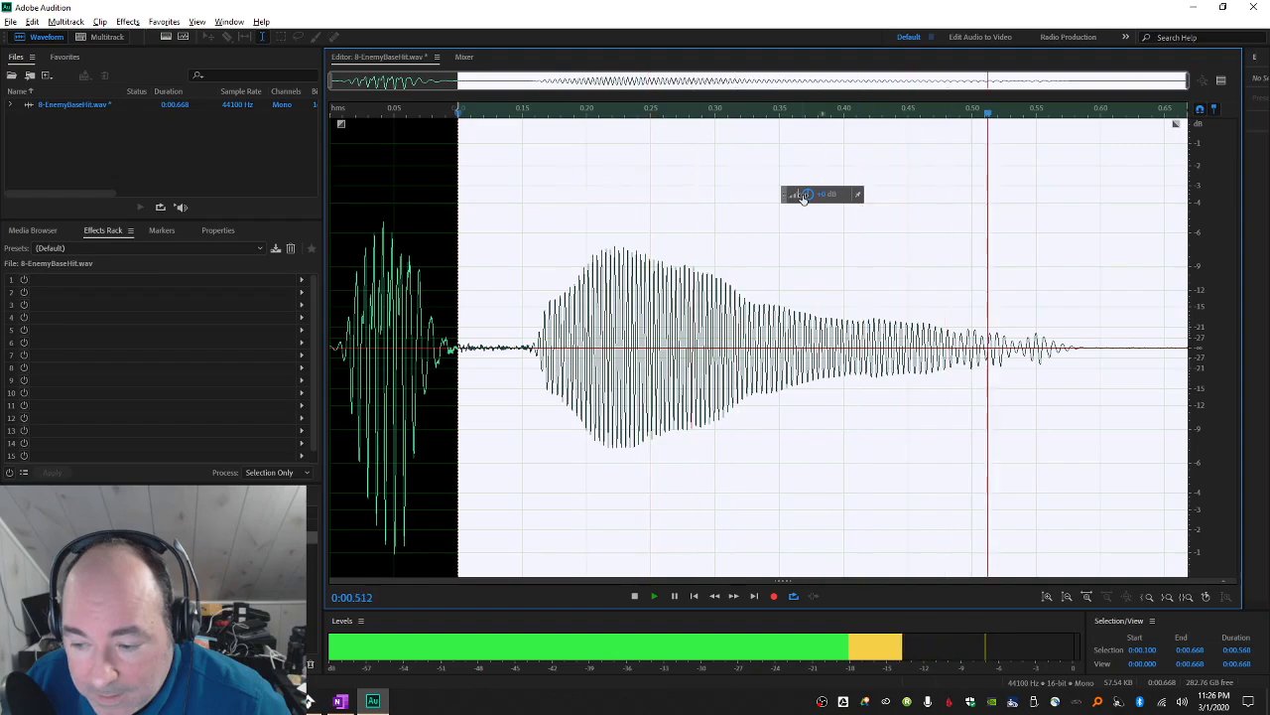
left_click(797, 238)
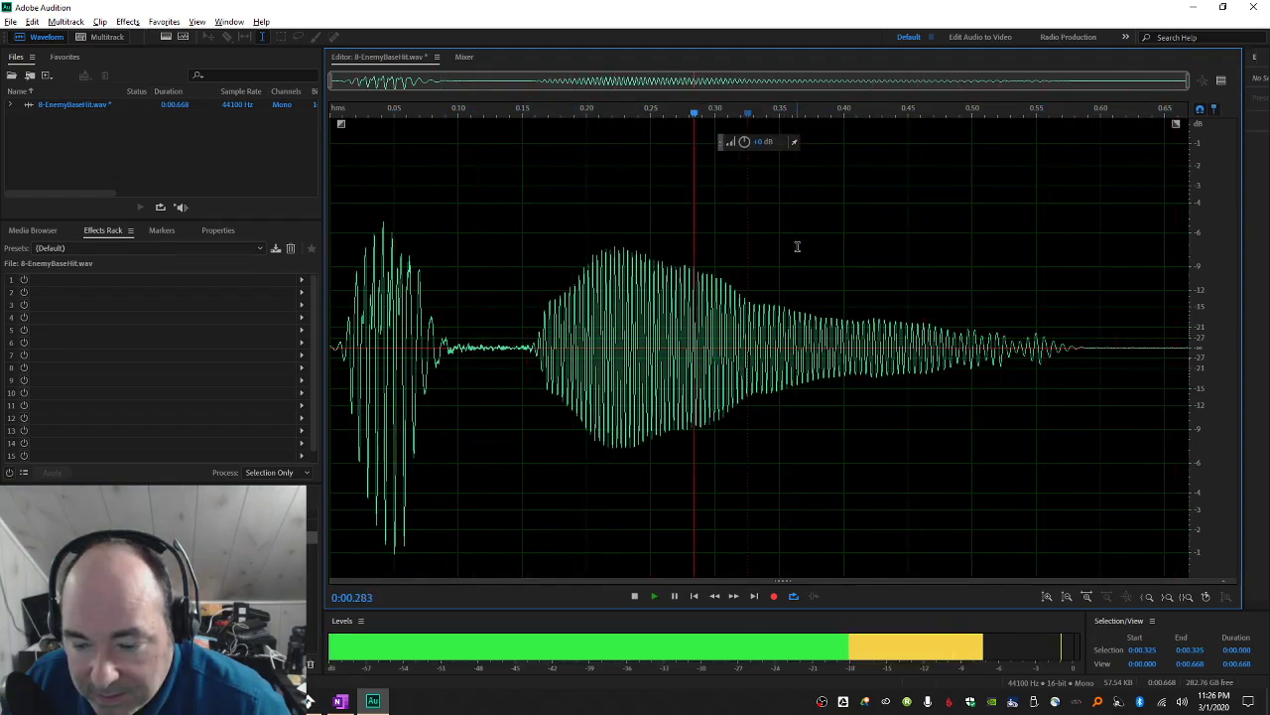
key("space")
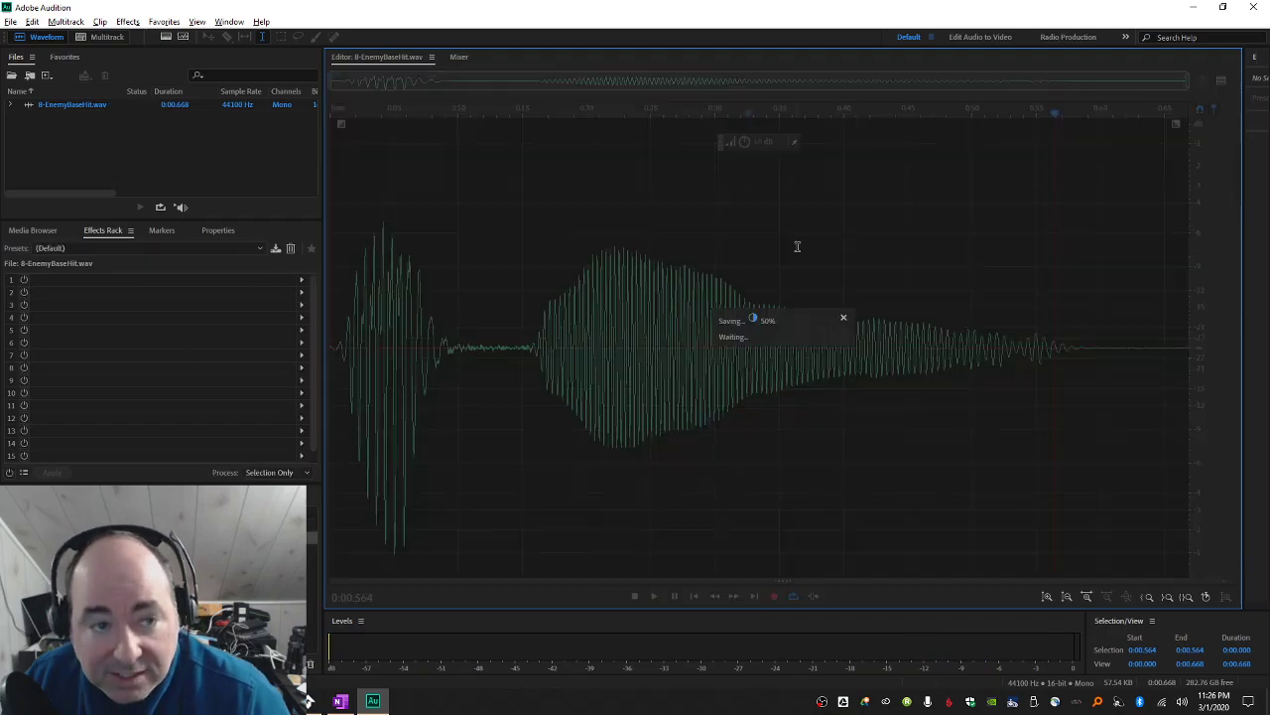
Close the saved 8-EnemyBaseHit.wav and switch back to the RailShooter2020Demo project in GameMaker Studio 2.
key("ctrl+w")
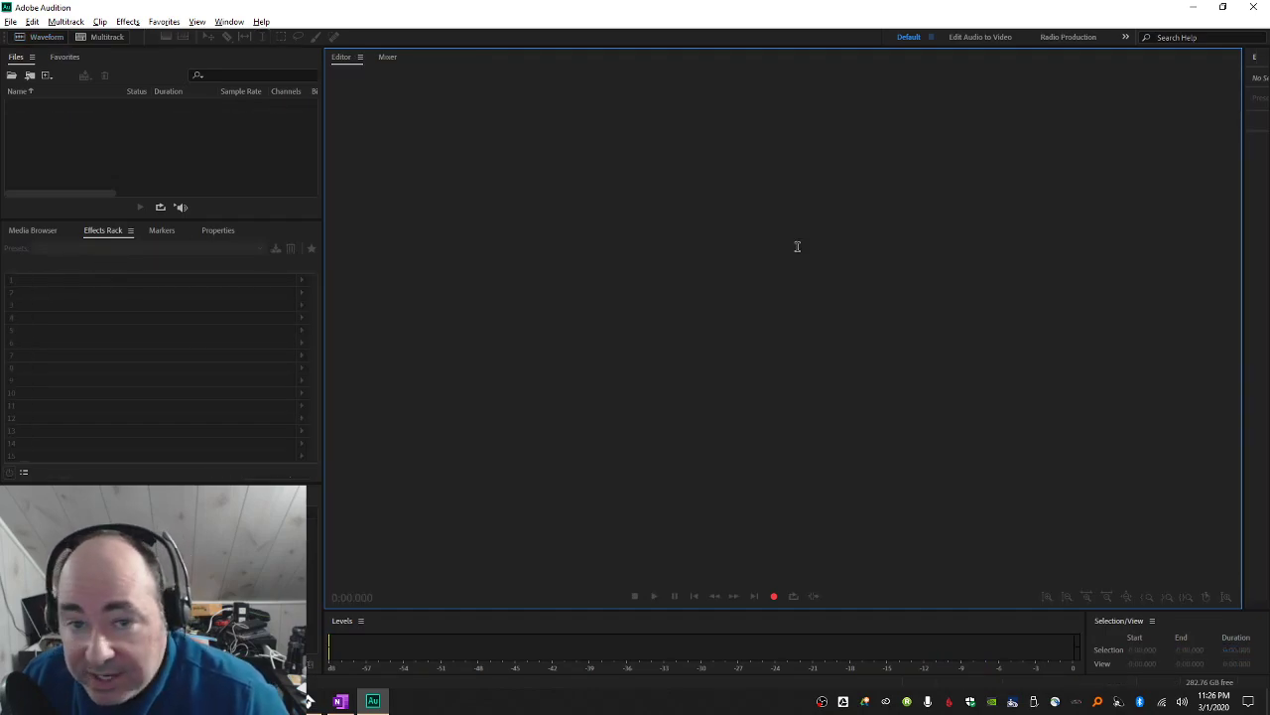
left_click(1193, 7)
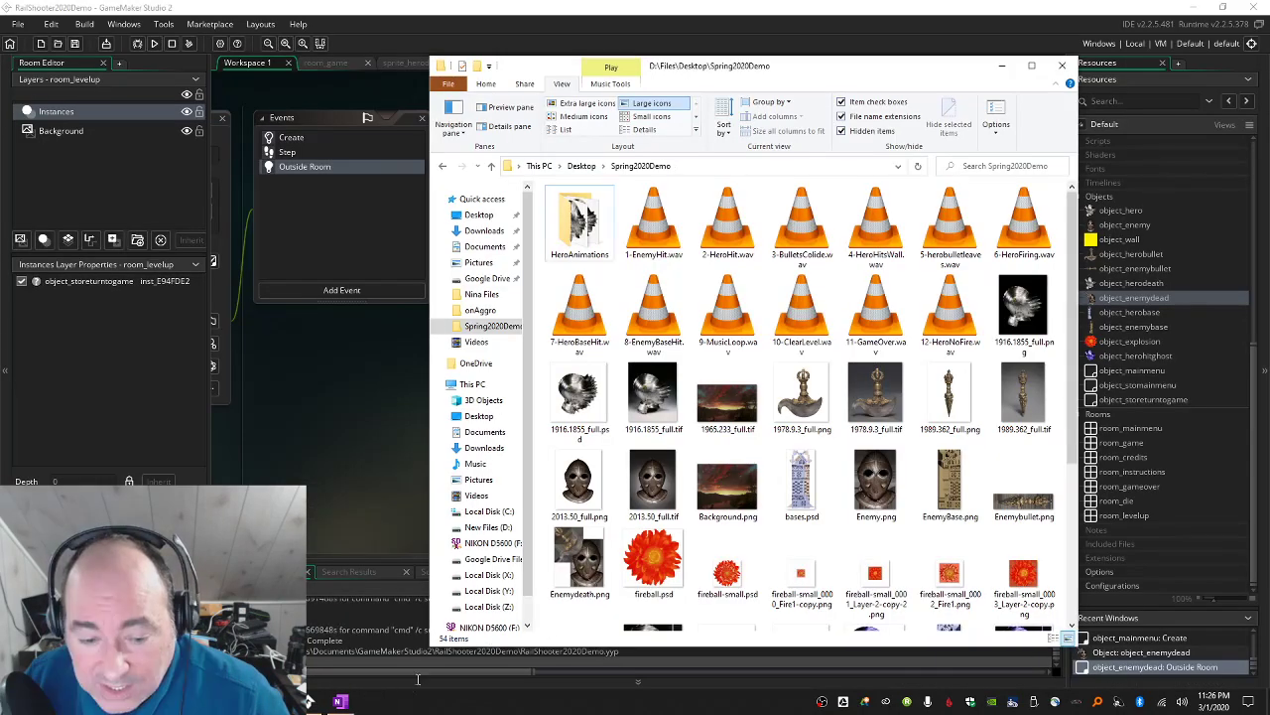
left_click(370, 593)
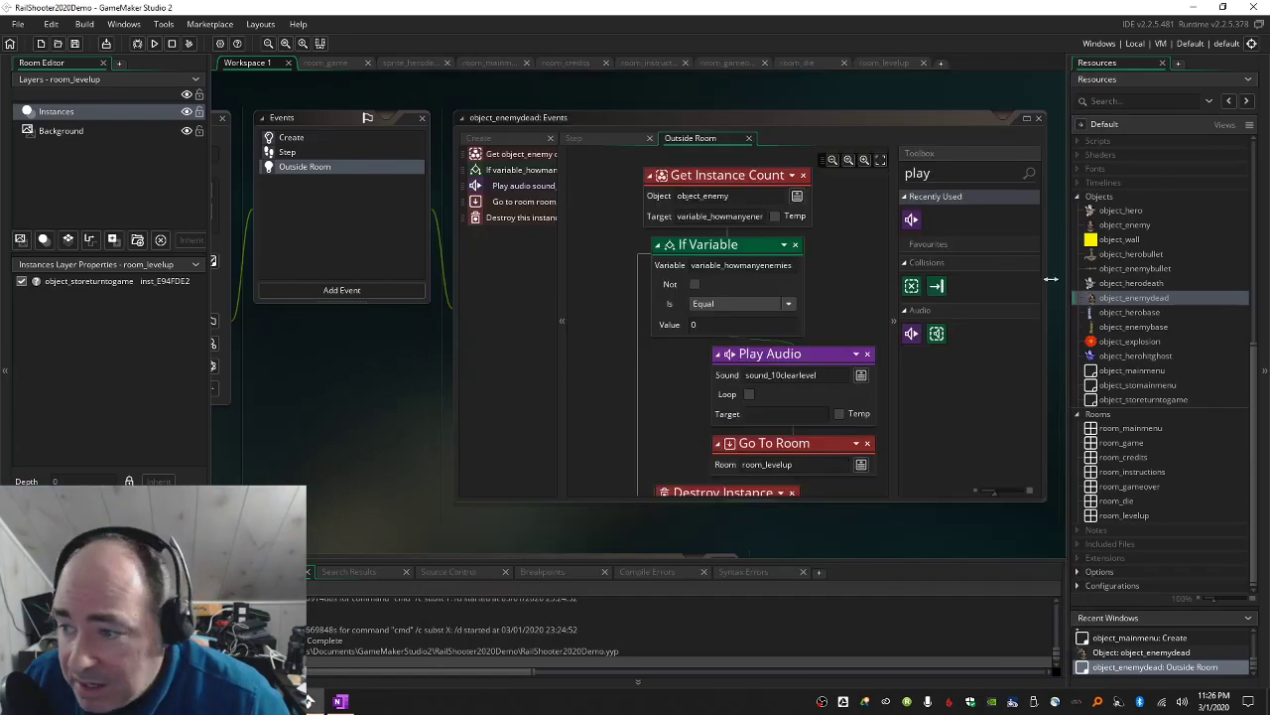
Reload 8-EnemyBaseHit.wav from the Spring2020Demo folder into sound_8enemybasehit and preview it.
left_click(1080, 196)
left_click(1080, 197)
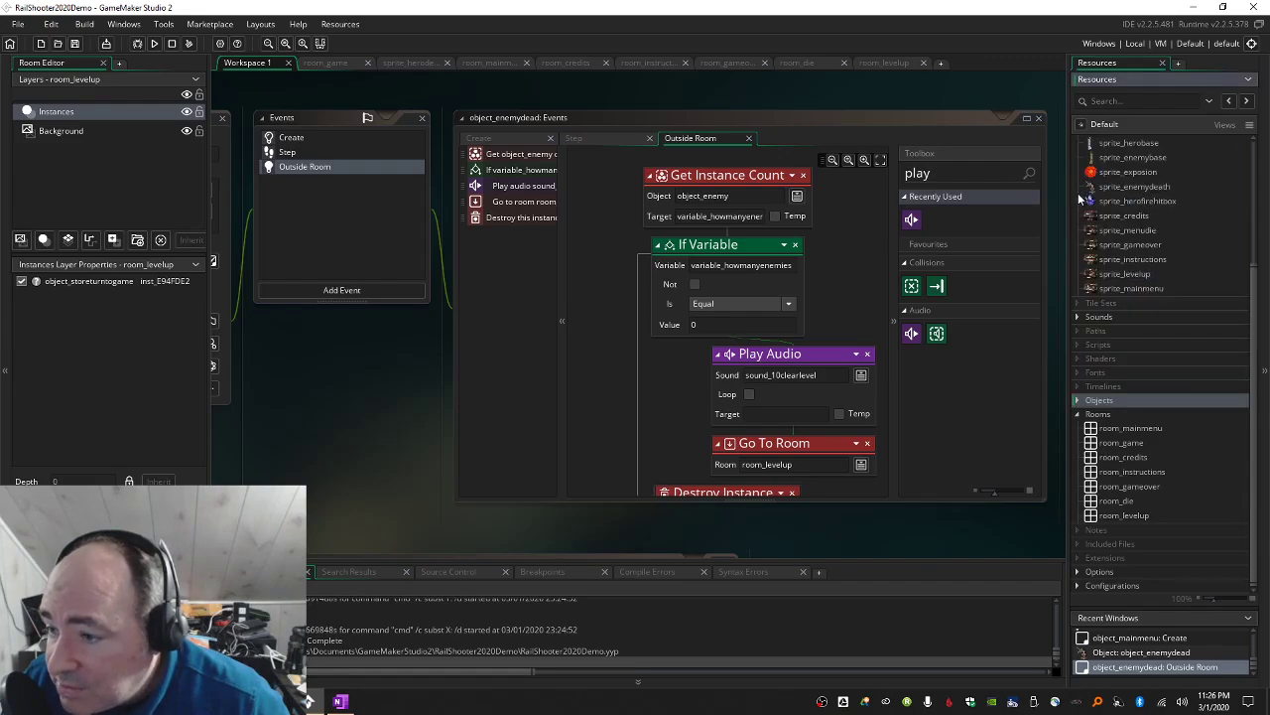
left_click(1077, 318)
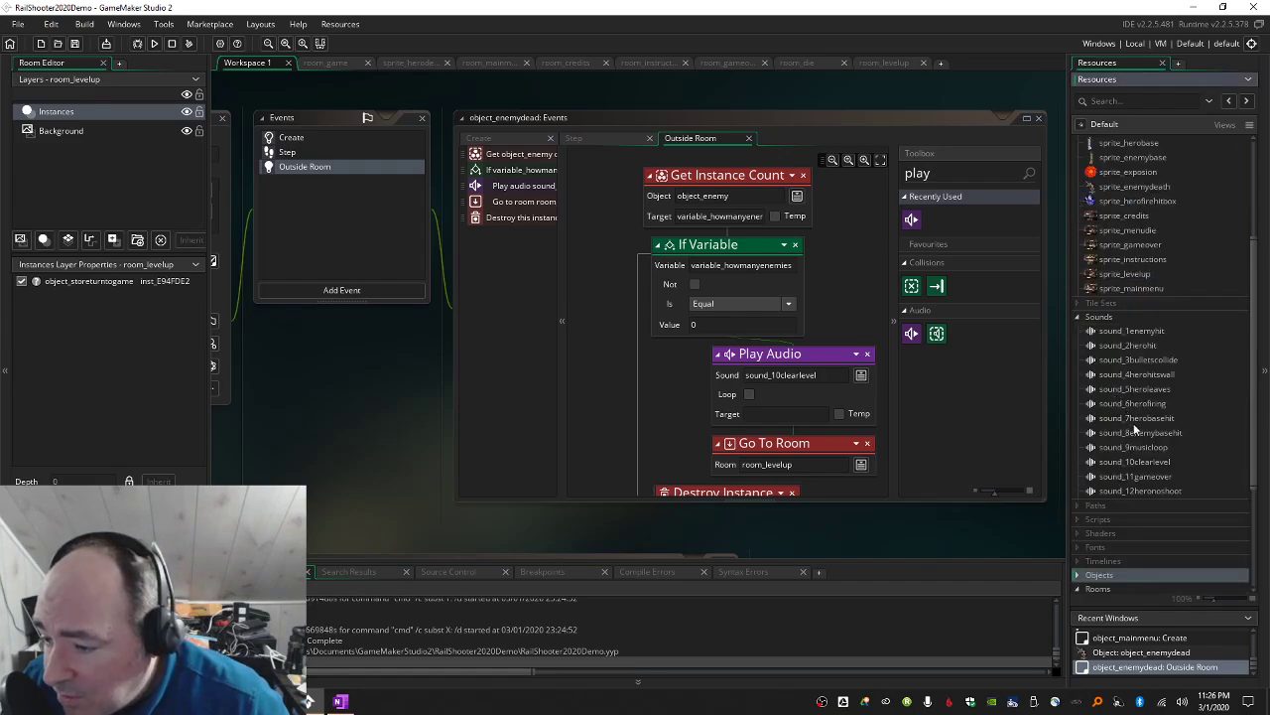
double_click(1158, 434)
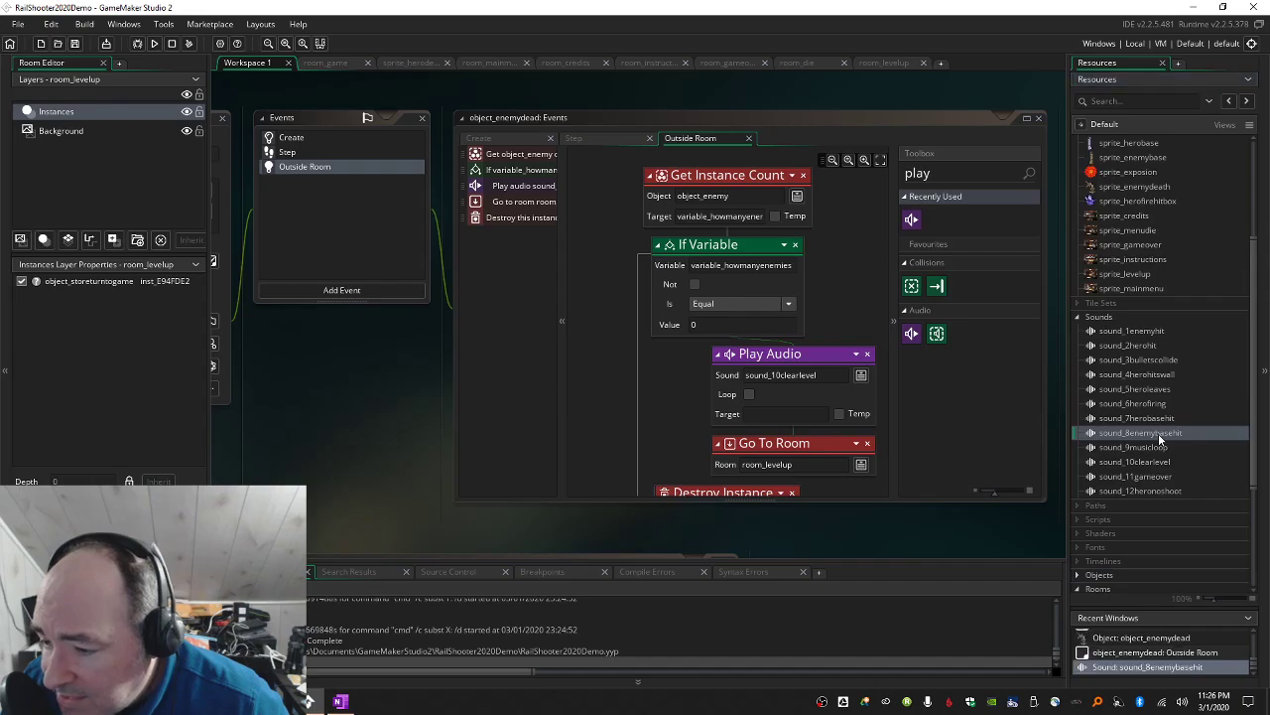
left_click(464, 187)
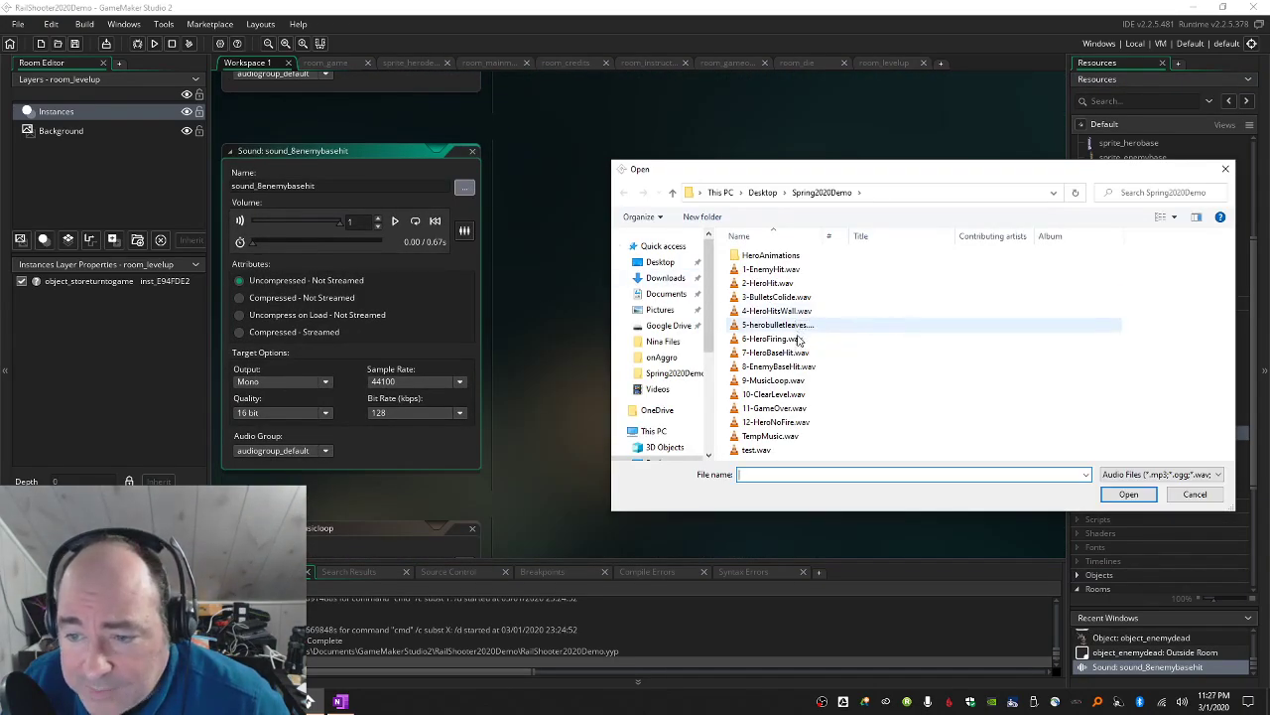
left_click(780, 367)
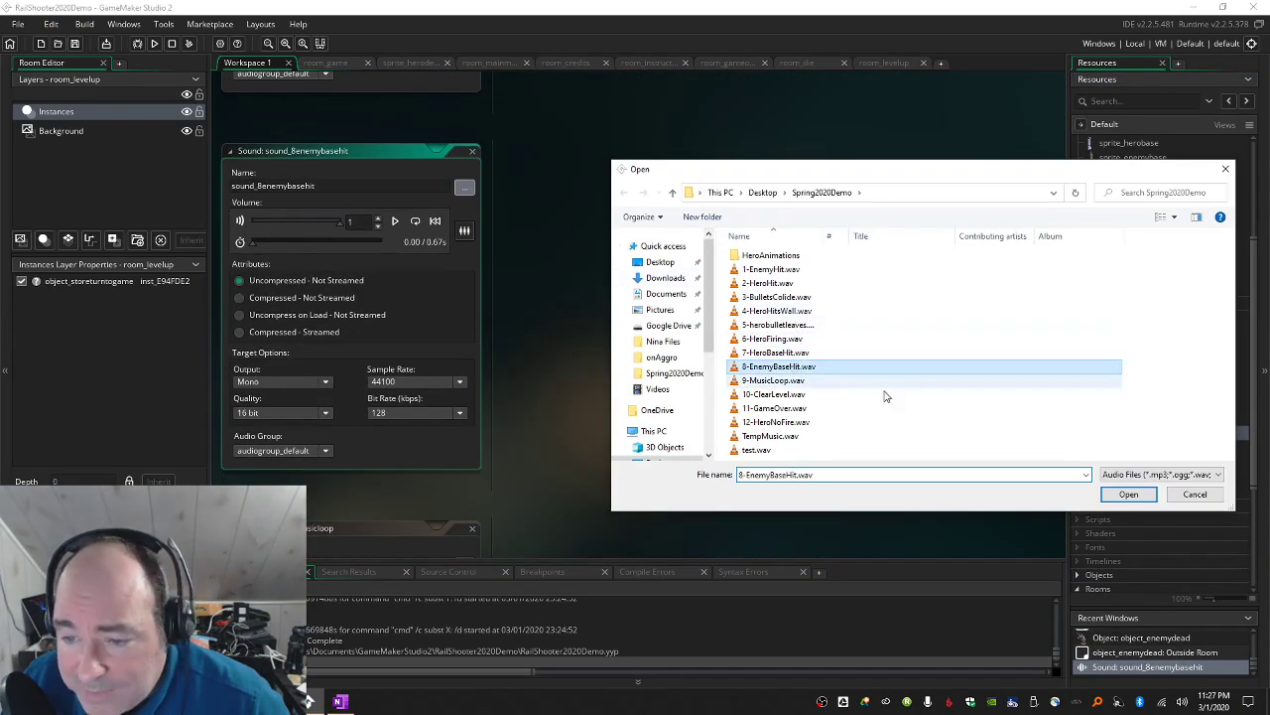
left_click(1129, 493)
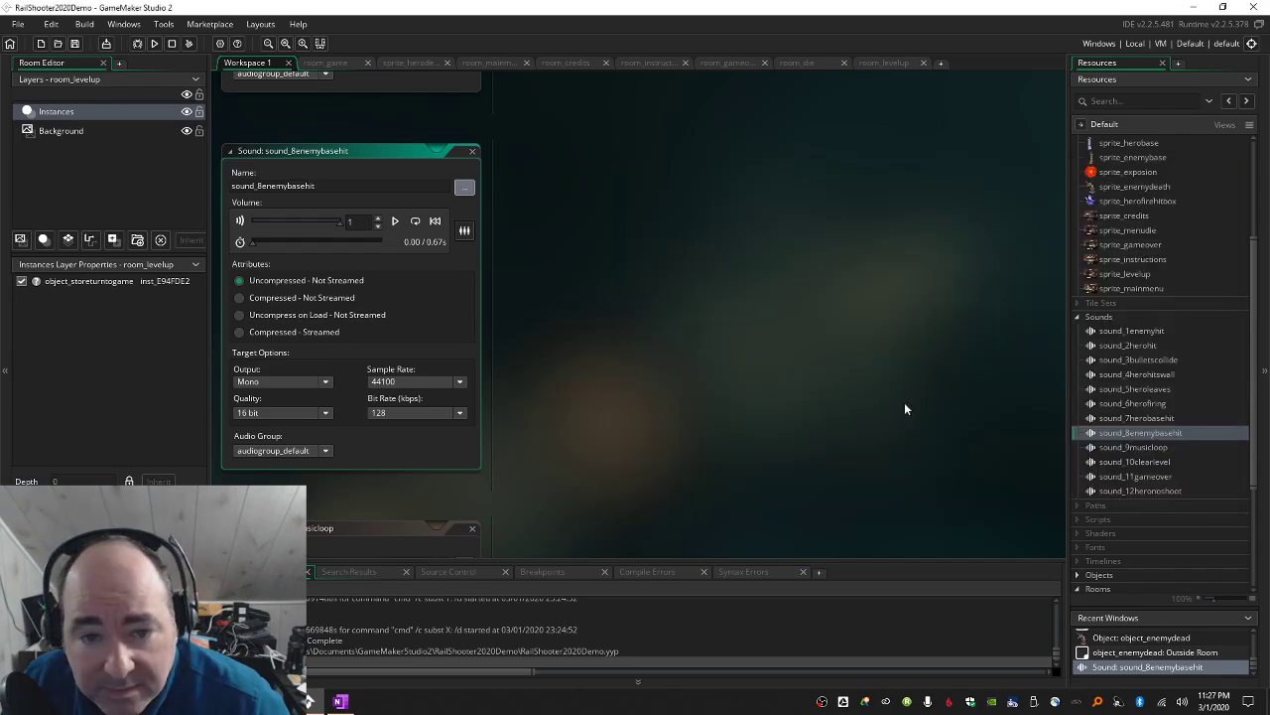
left_click(395, 224)
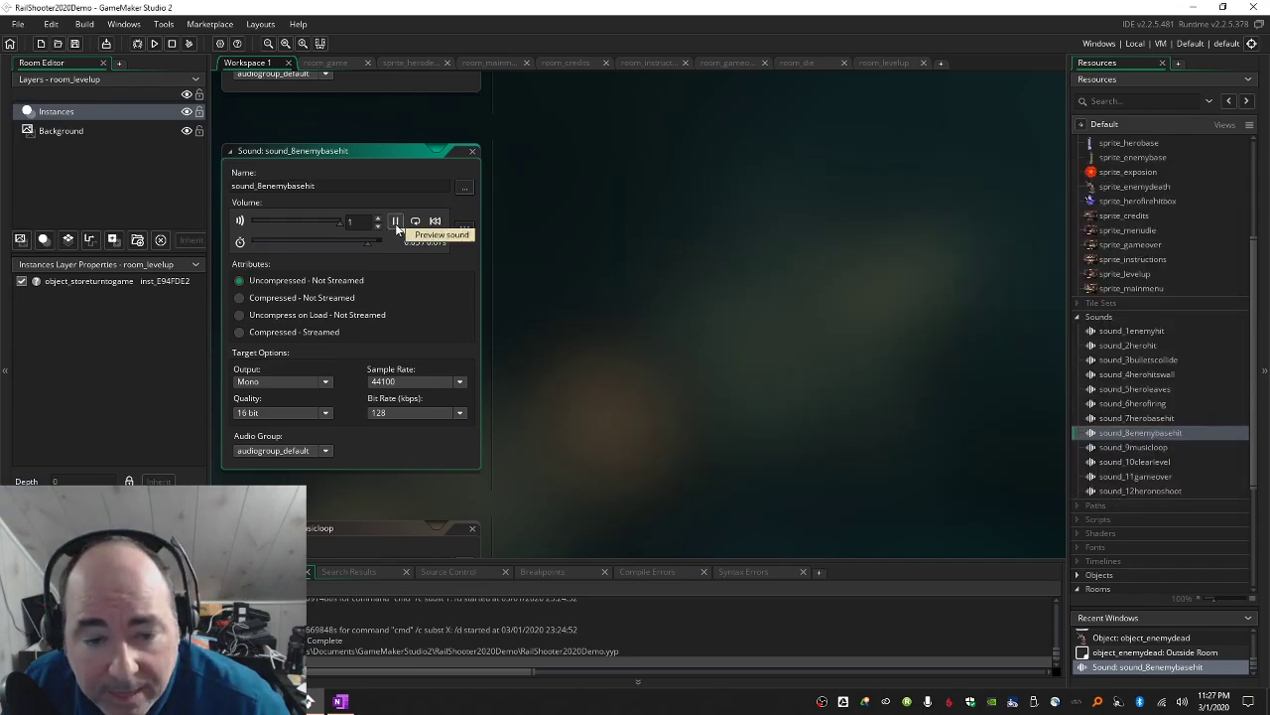
Run the game, play from the main menu to test the sounds, and close the game window.
left_click(151, 43)
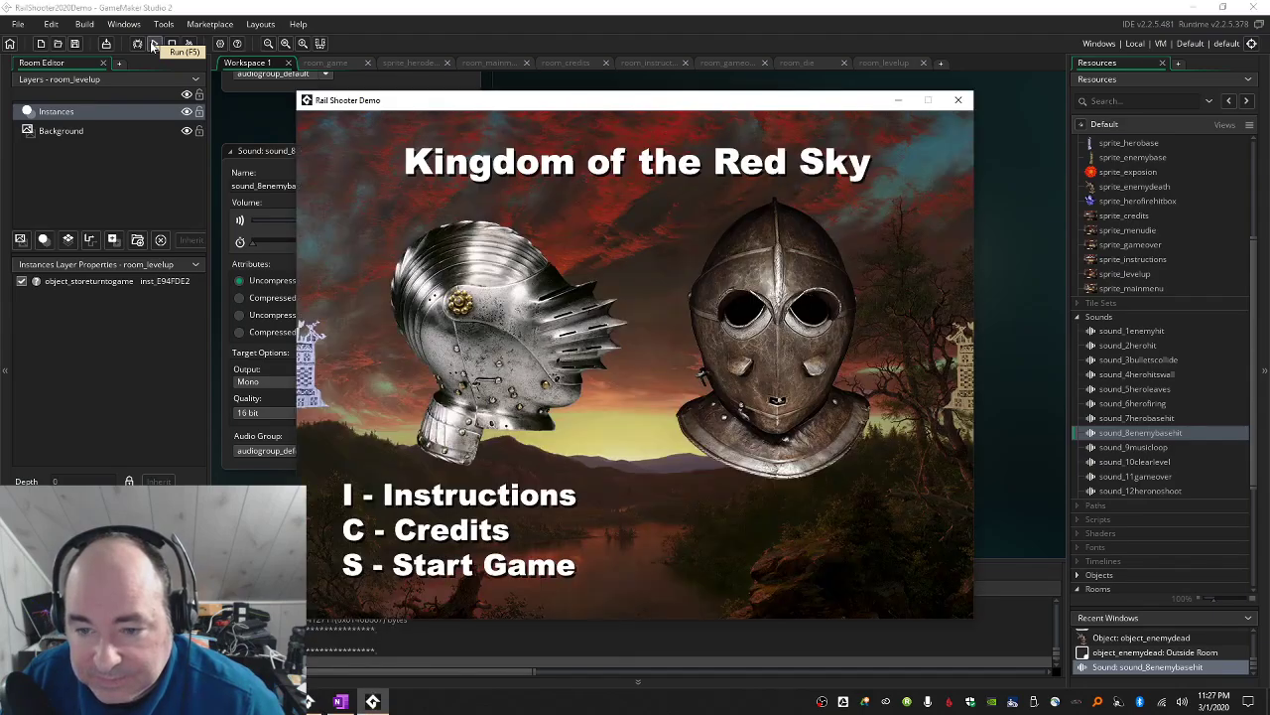
key("s")
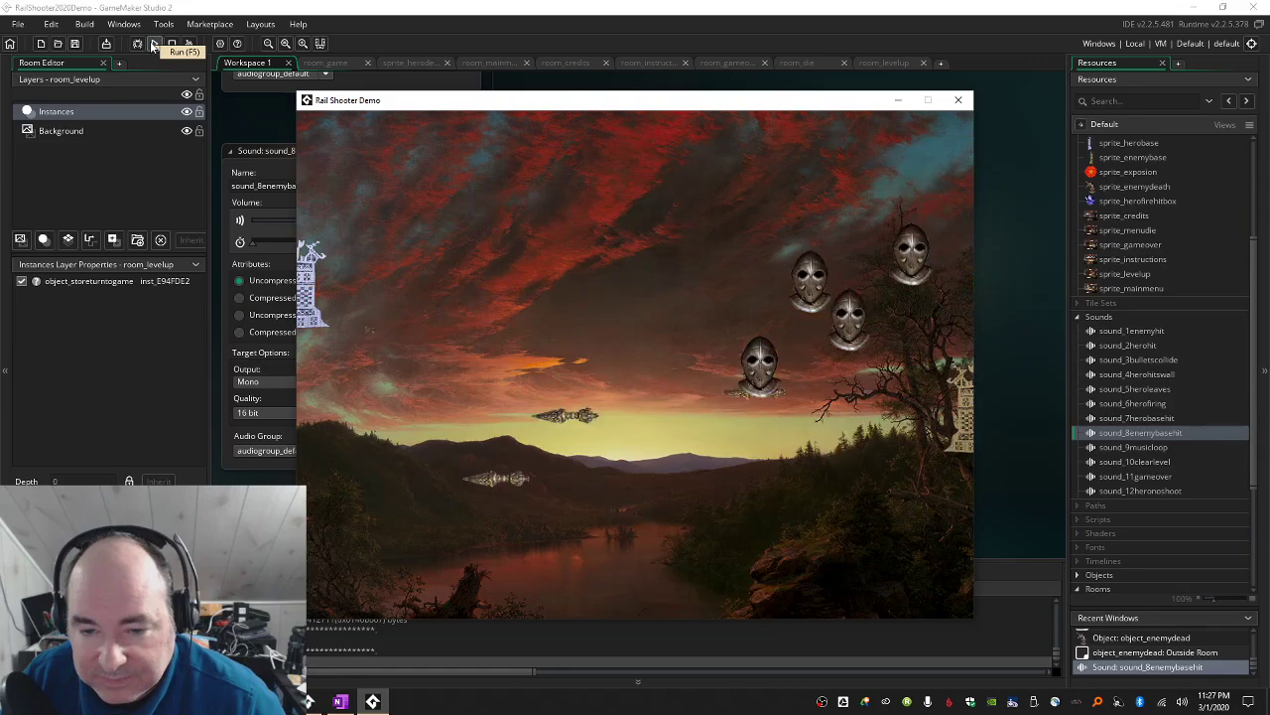
key("s")
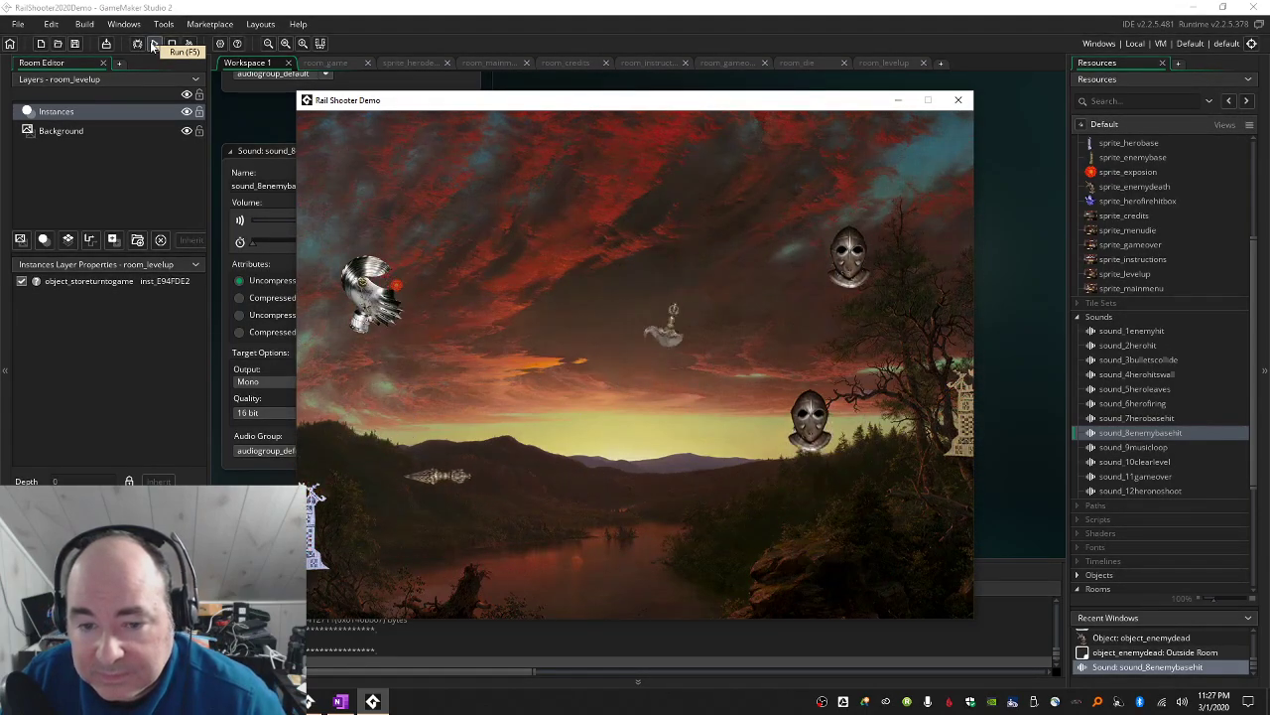
key("s")
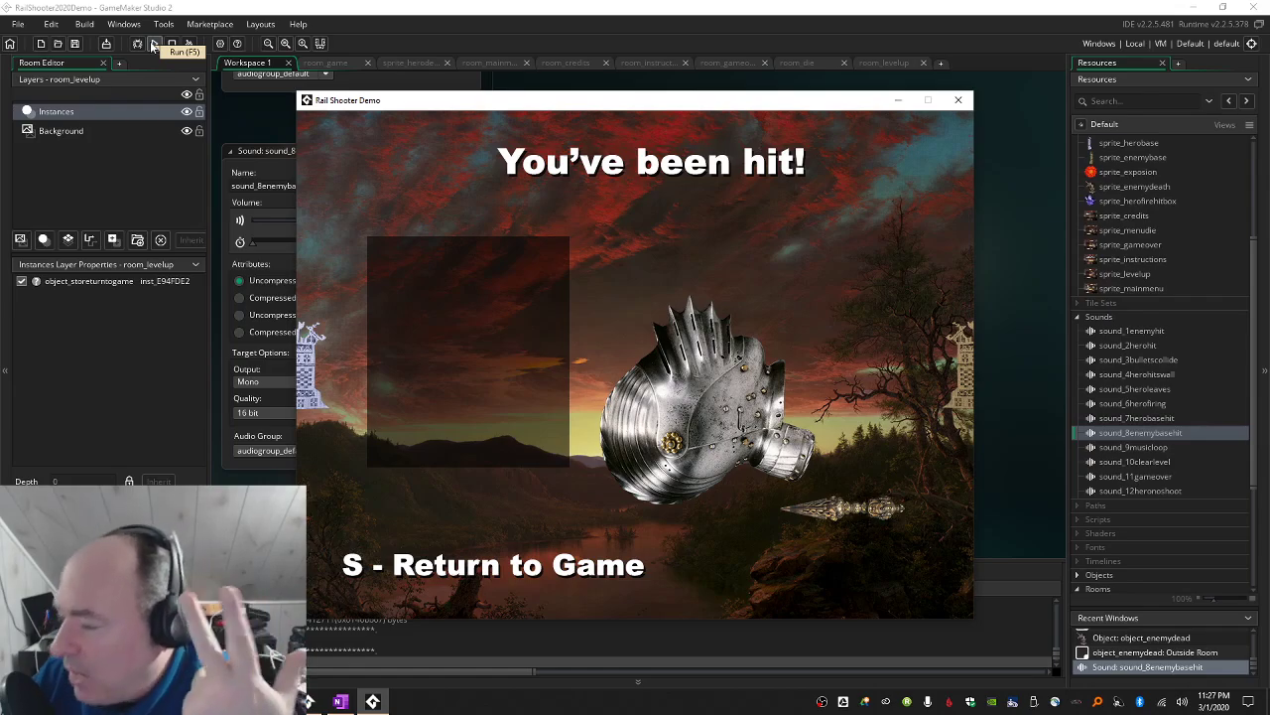
left_click(960, 103)
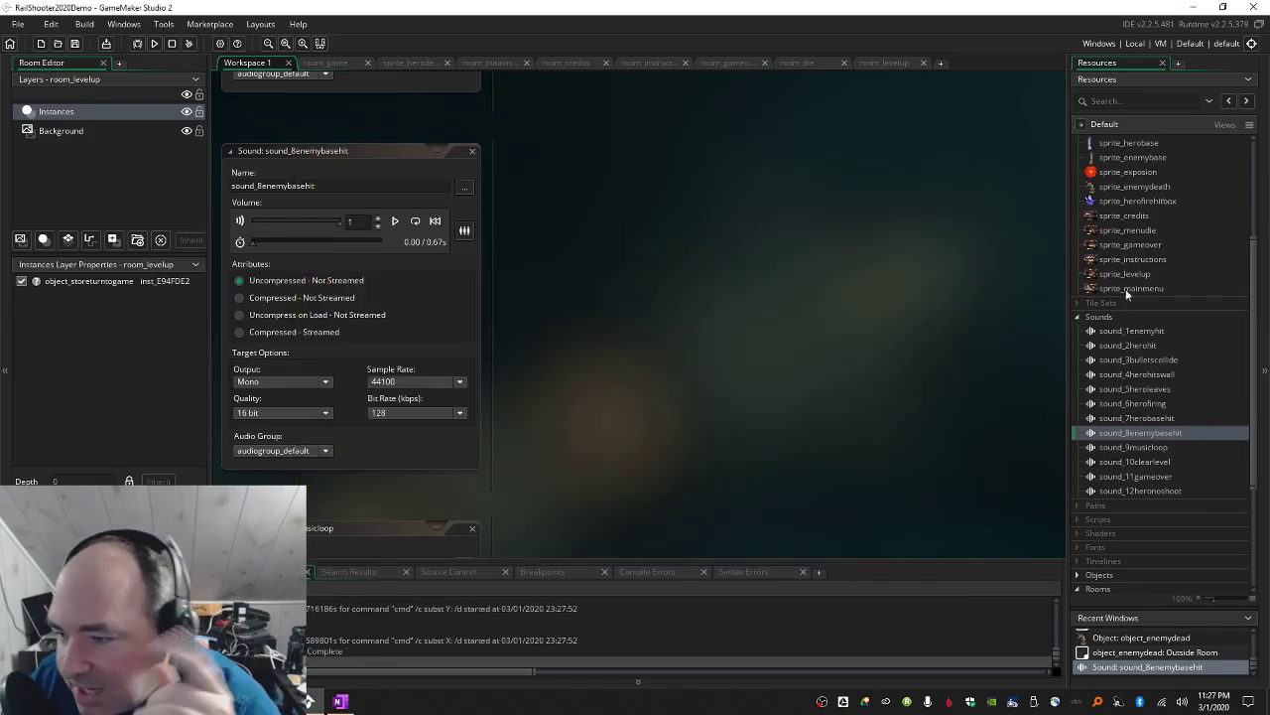
Open object_herobase and examine the actions in its collision event with object_enemybullet.
left_click(1078, 316)
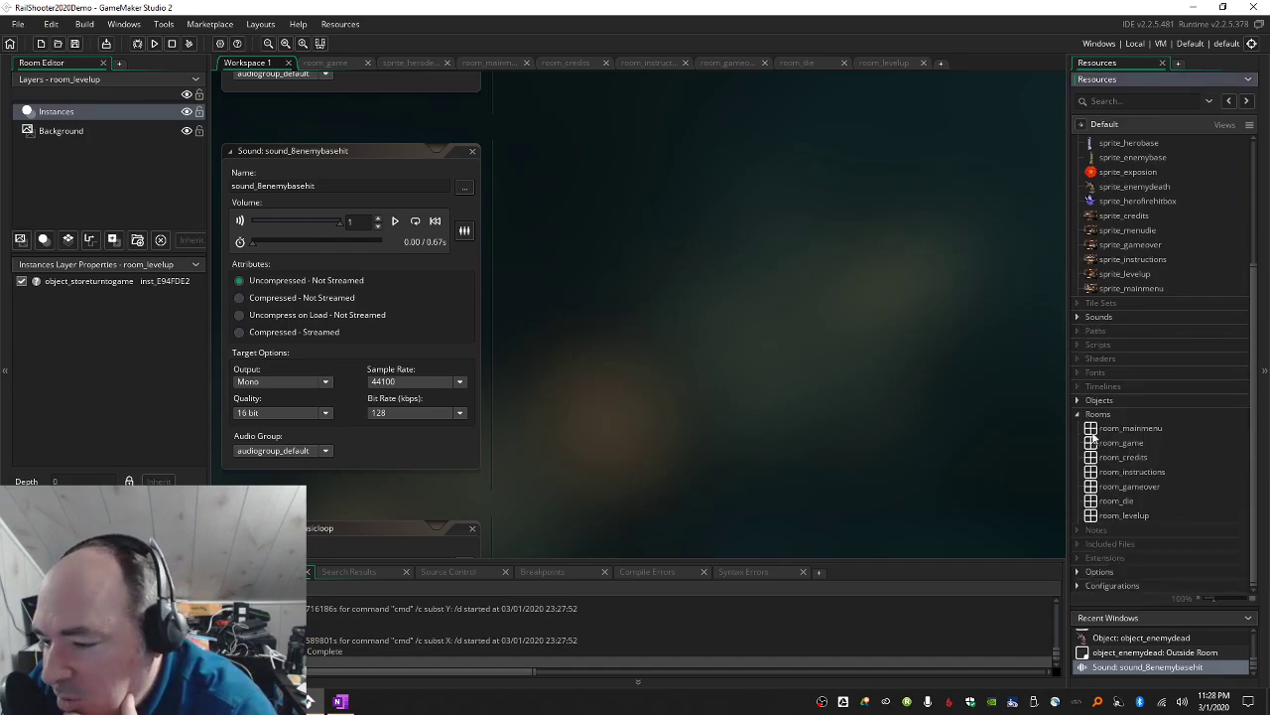
left_click(1079, 400)
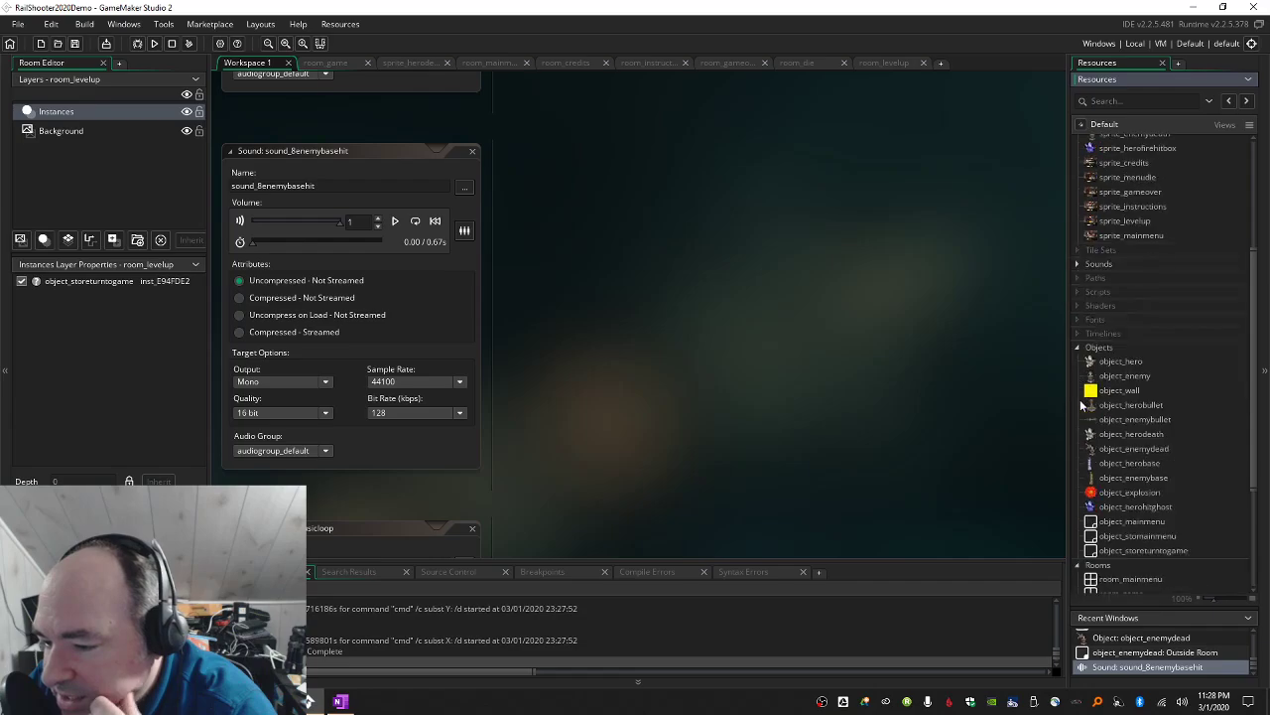
scroll(1080, 402, "down", 2)
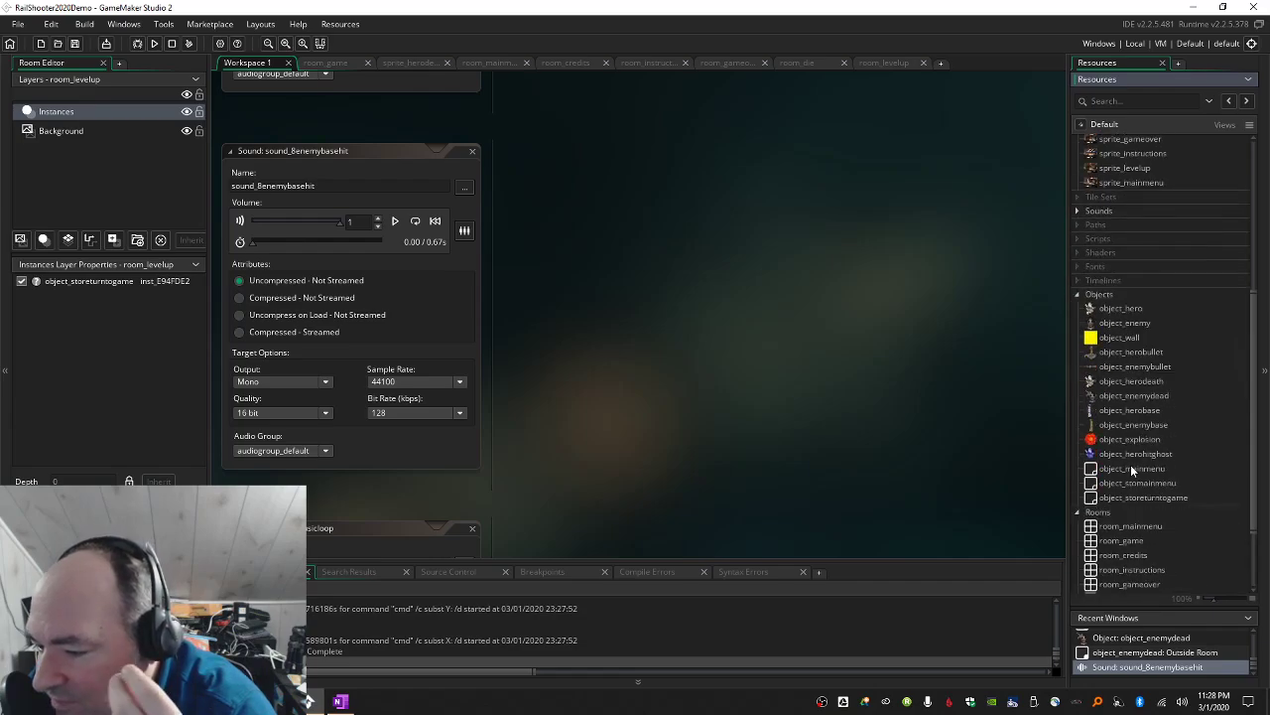
double_click(1128, 411)
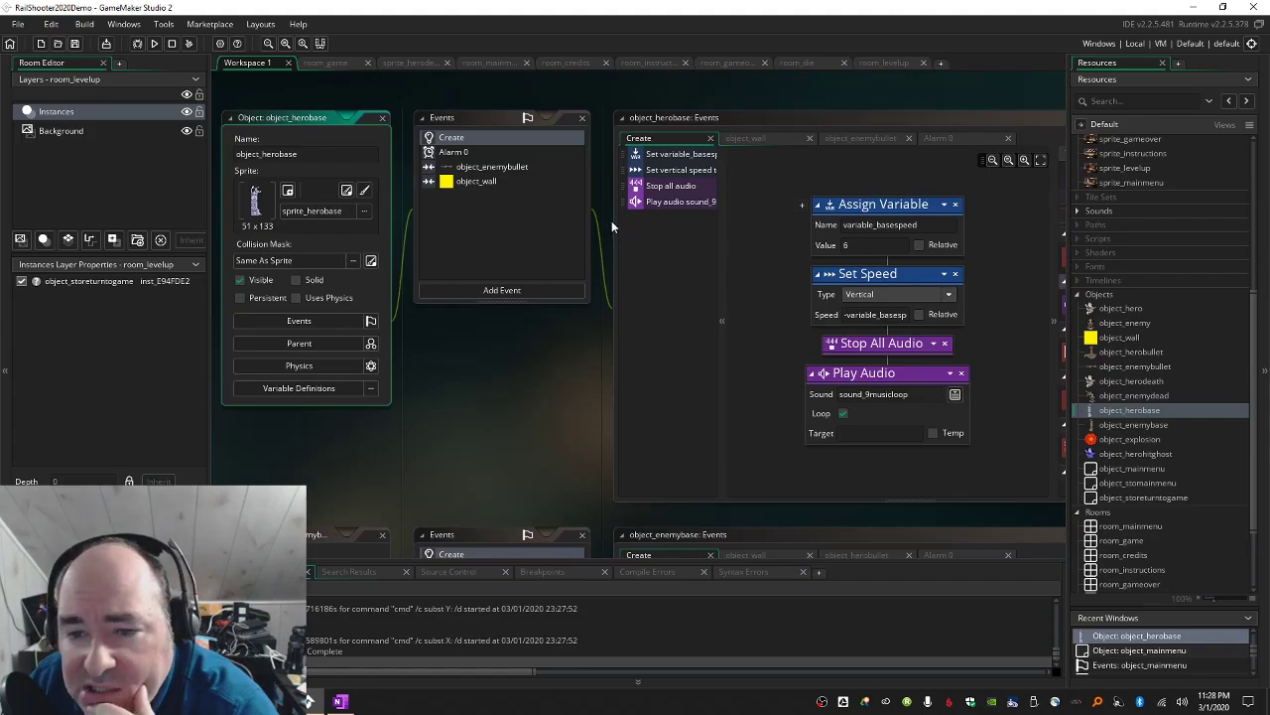
left_click(495, 169)
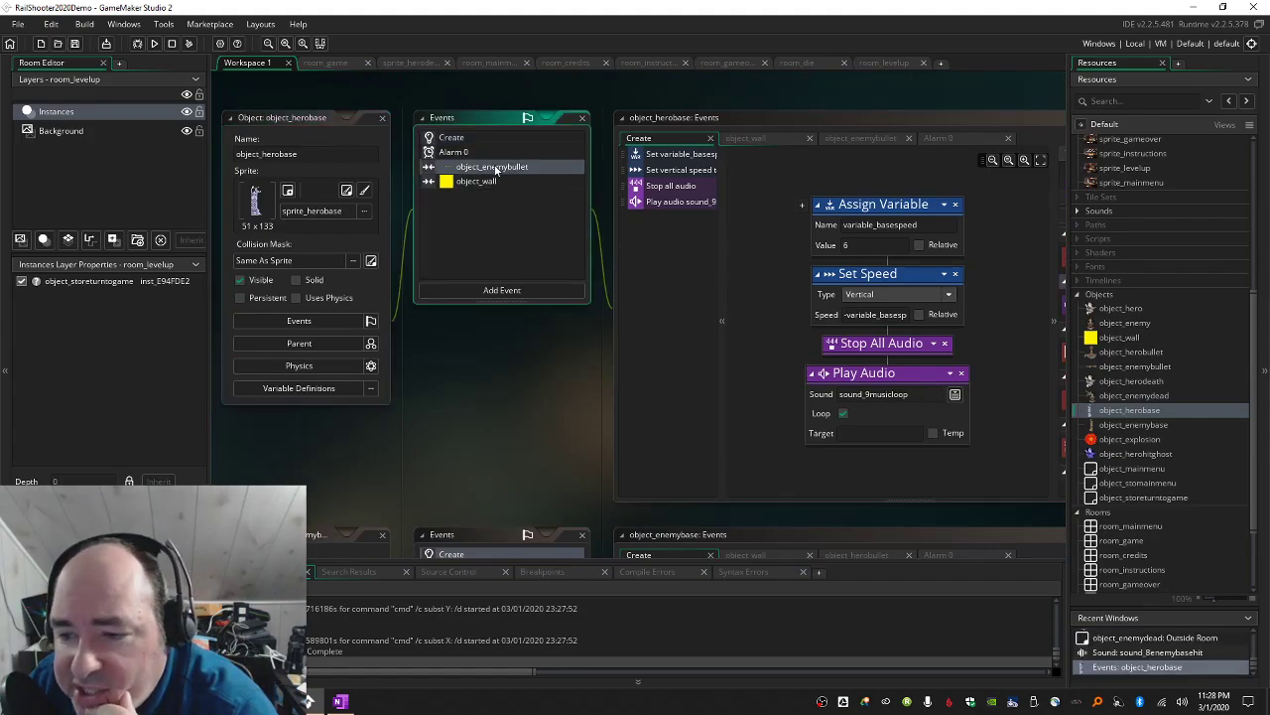
left_click_drag(870, 321, 839, 283)
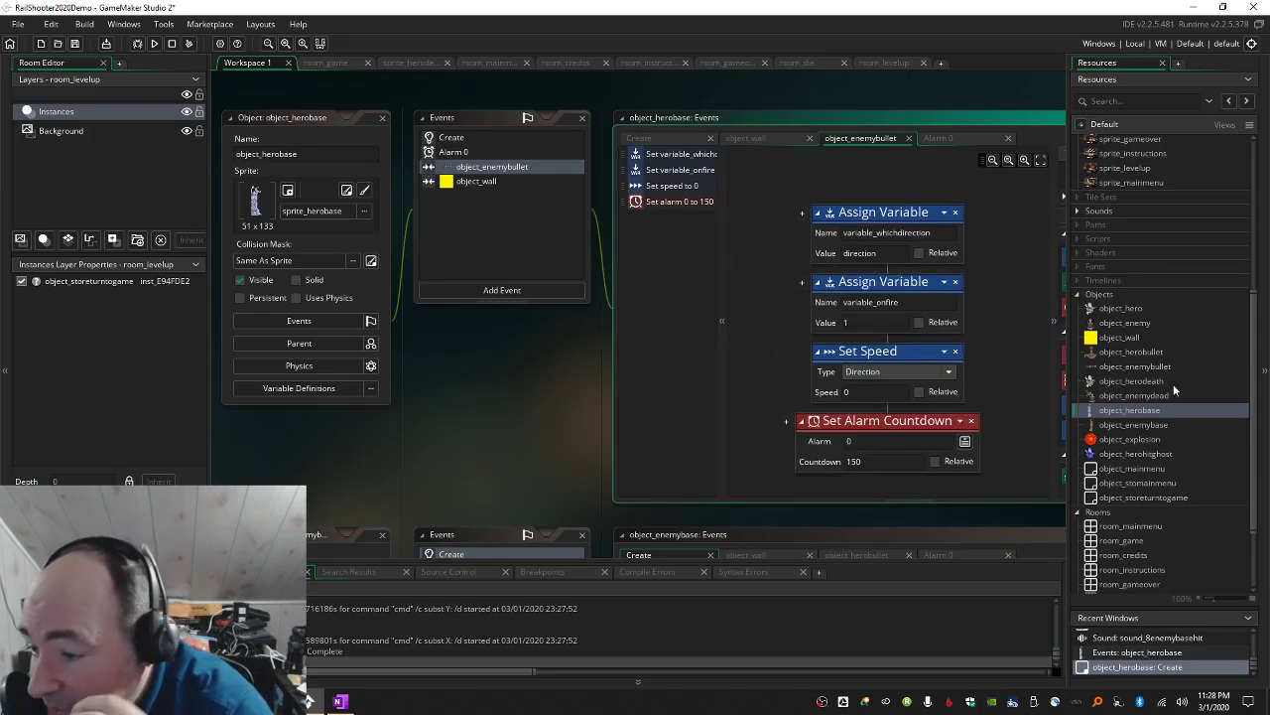
In object_enemybullet's collision event with object_herobase, set the Play Audio sound to sound_2herohit.
double_click(1131, 366)
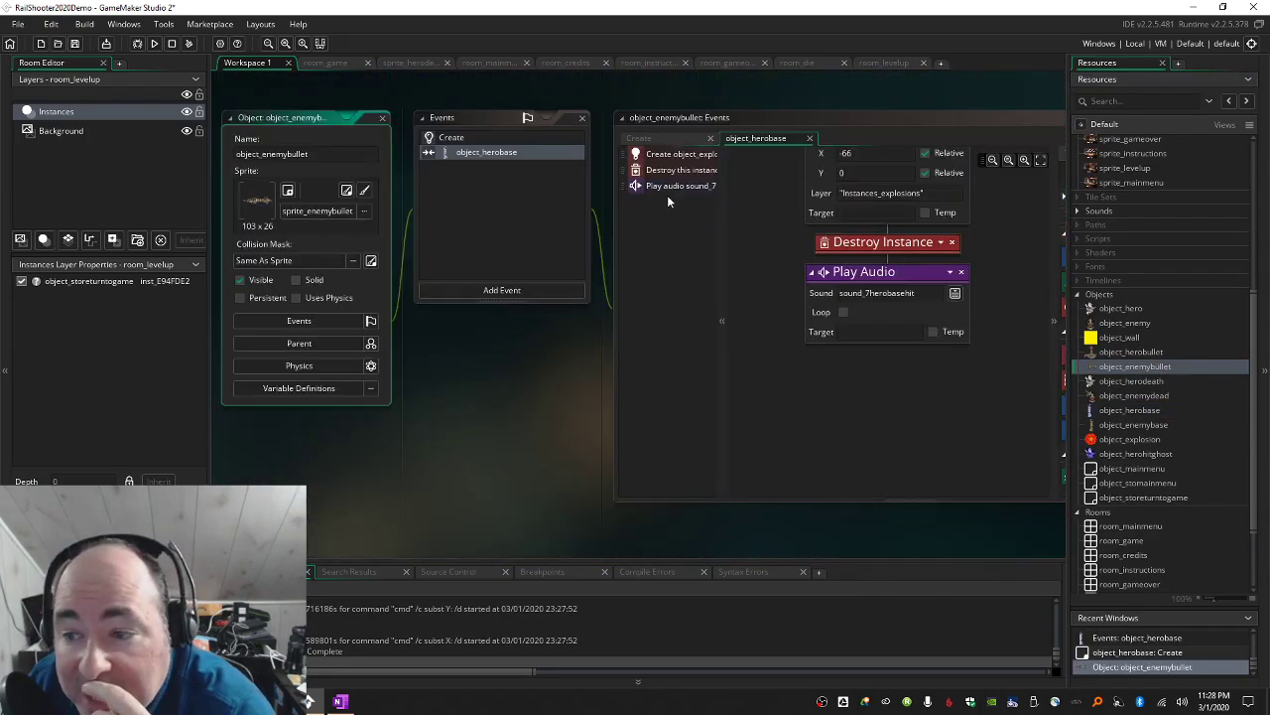
scroll(949, 296, "up", 1)
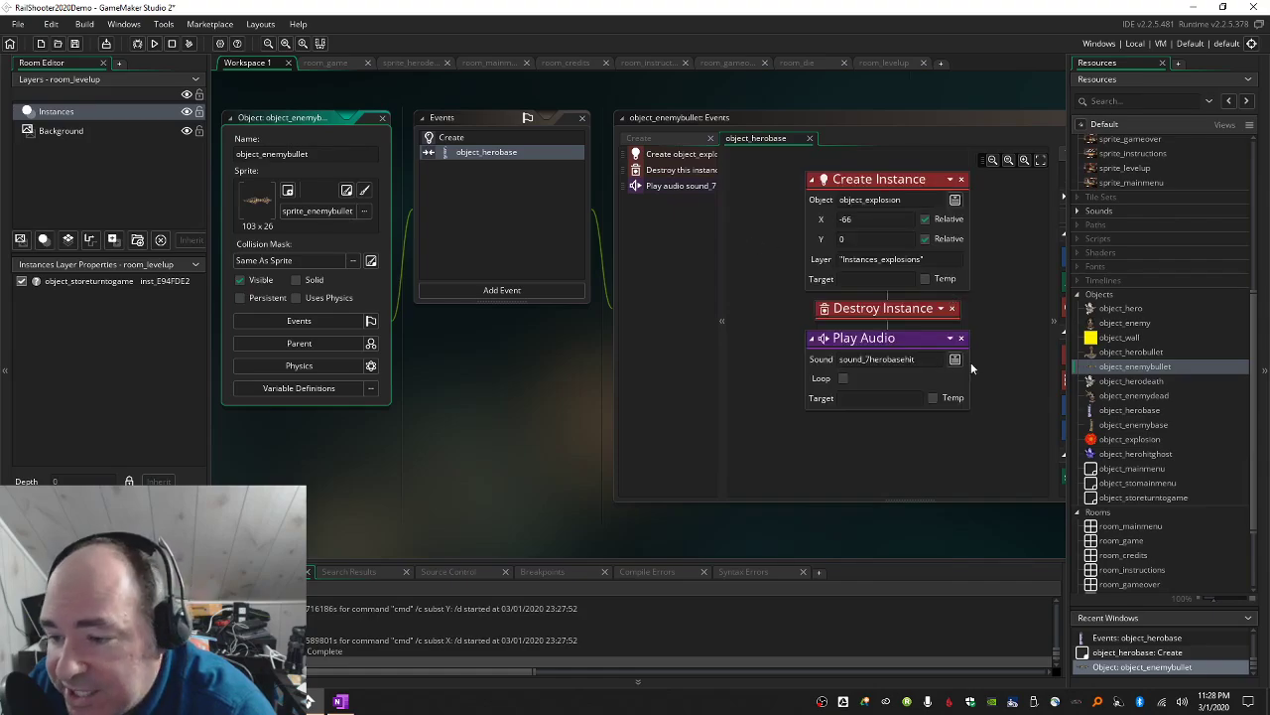
left_click(954, 359)
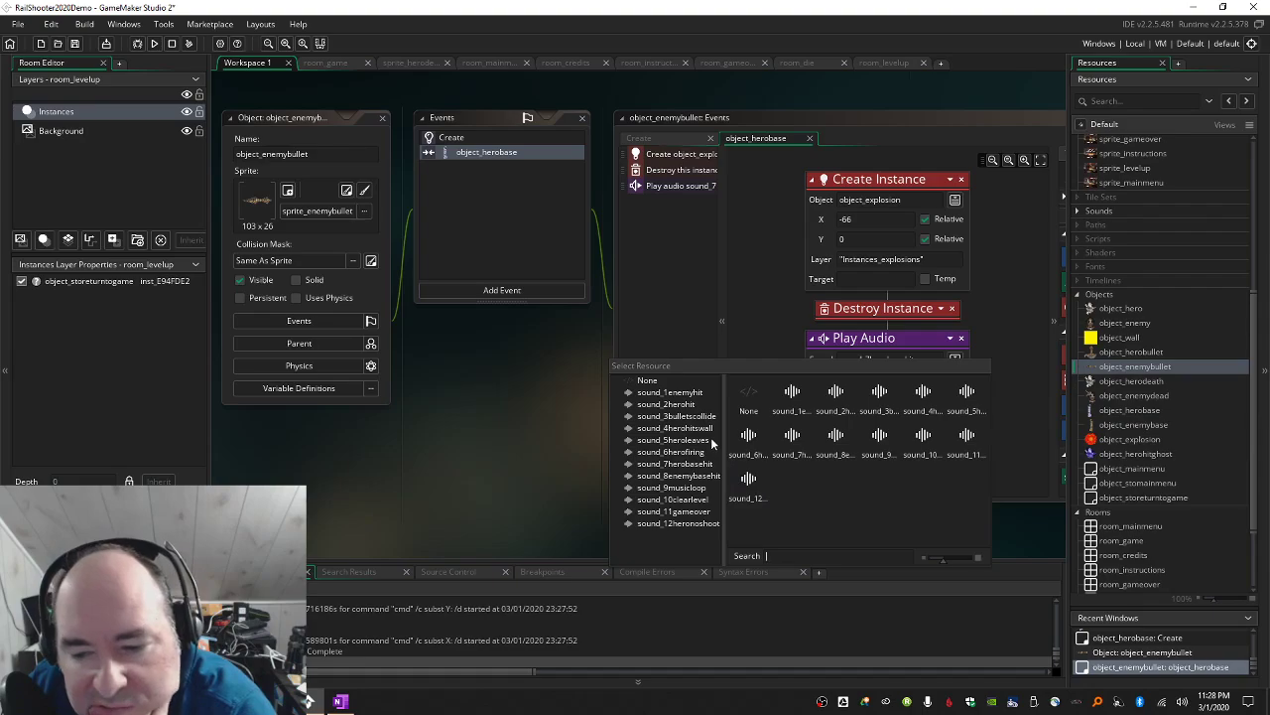
left_click(688, 405)
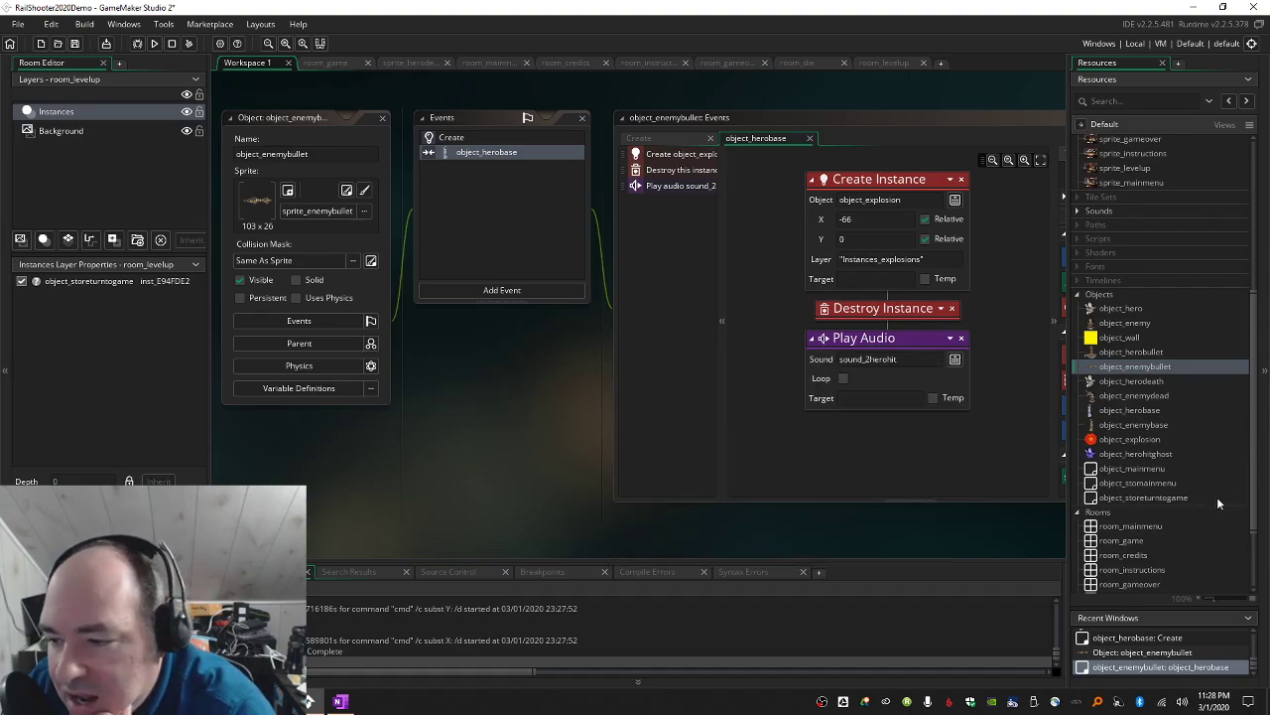
In object_enemybullet's collision event with object_herobase, set the Play Audio sound to sound_7herobasehit.
double_click(1148, 381)
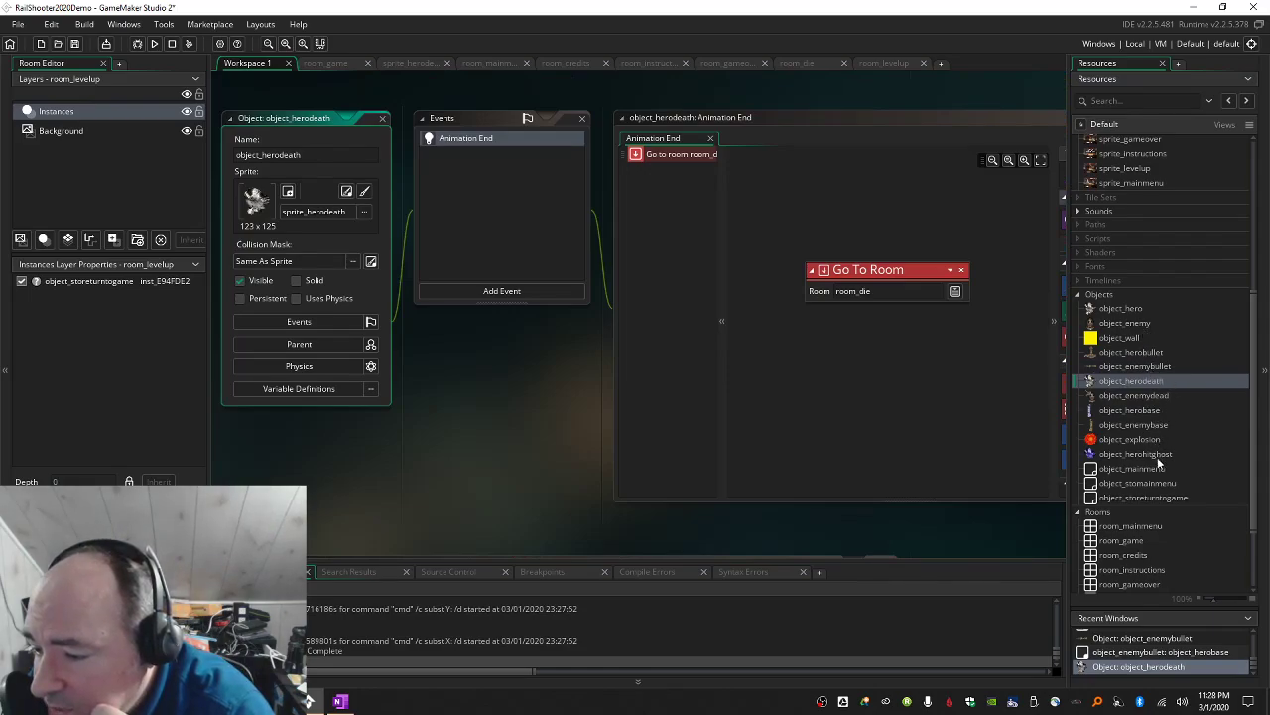
double_click(1127, 308)
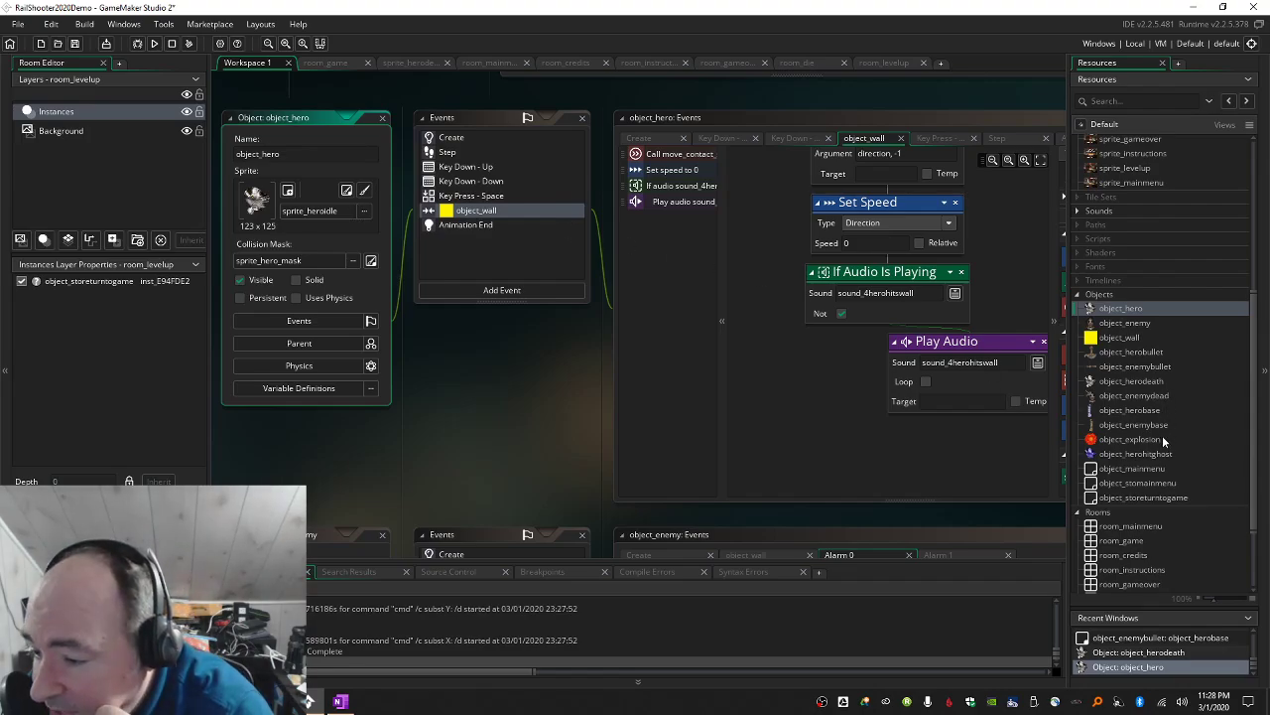
double_click(1125, 323)
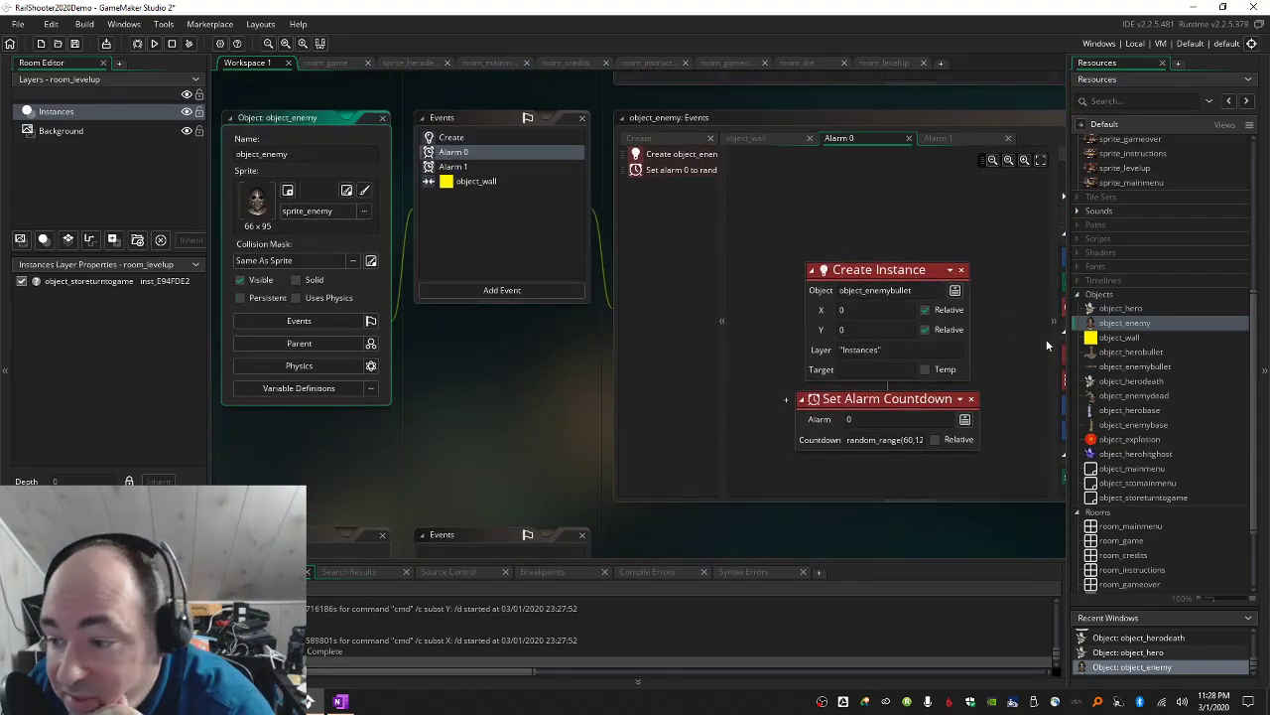
double_click(1159, 366)
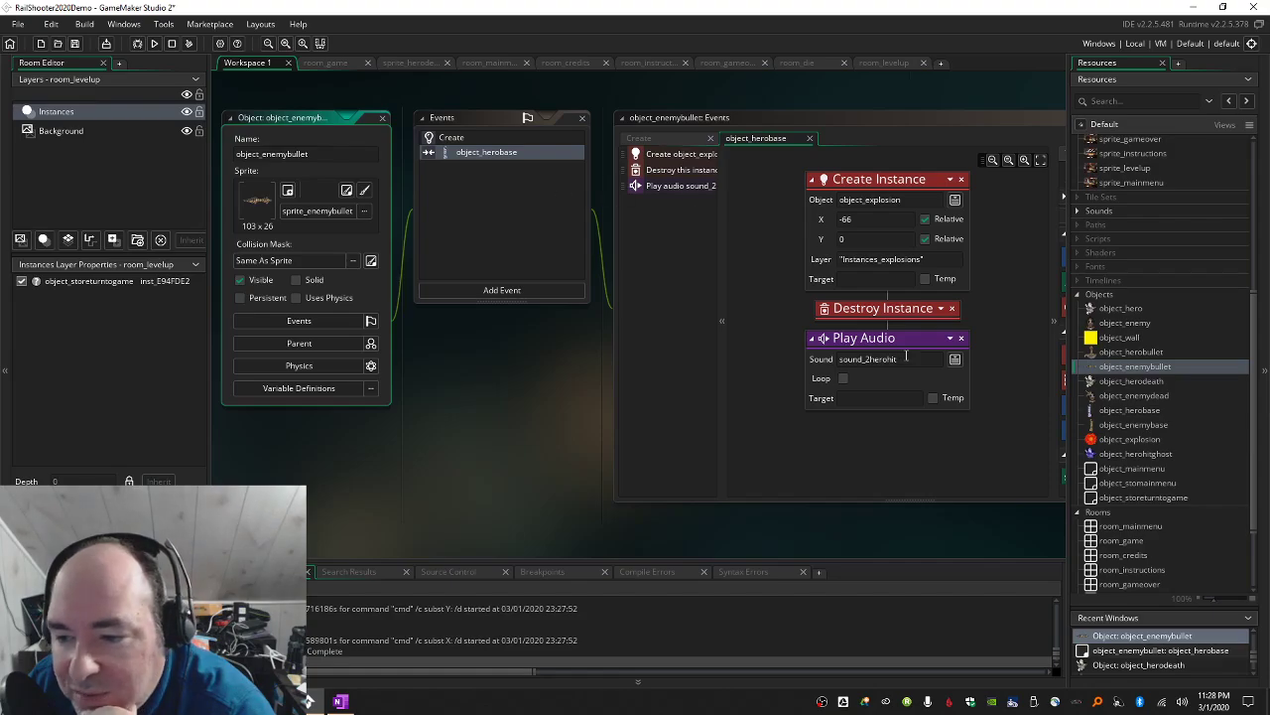
left_click(955, 359)
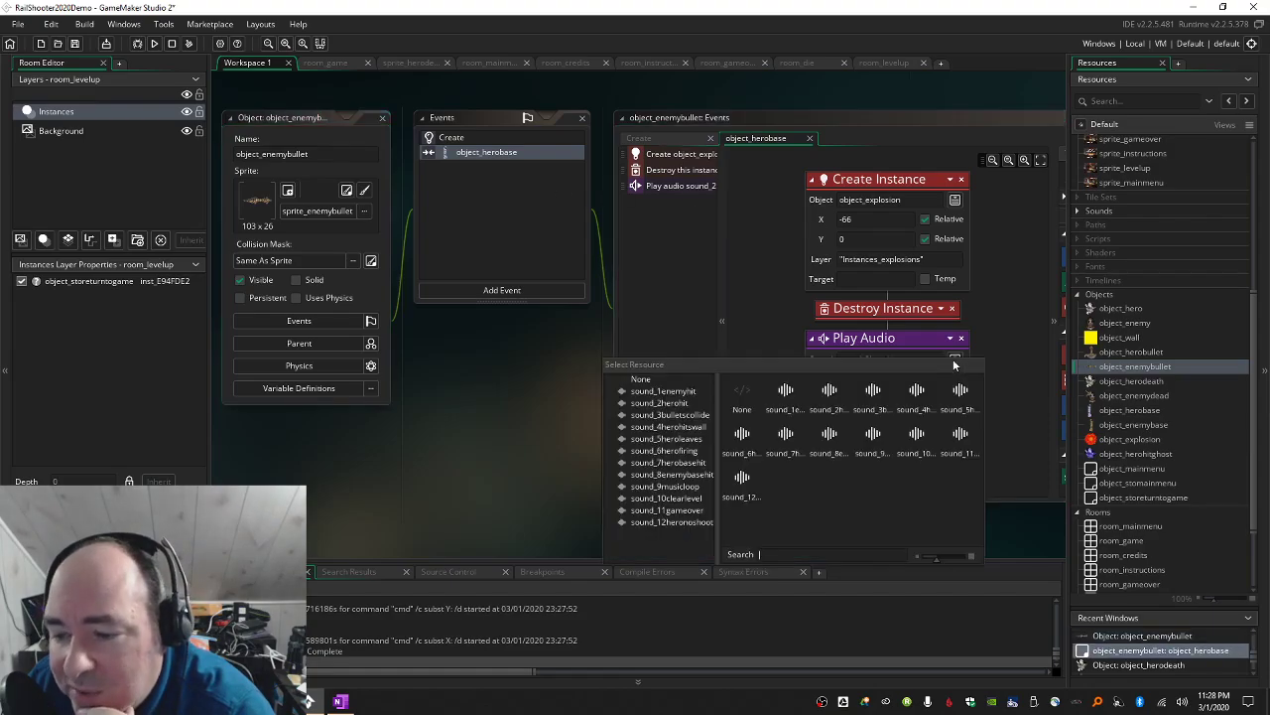
double_click(702, 463)
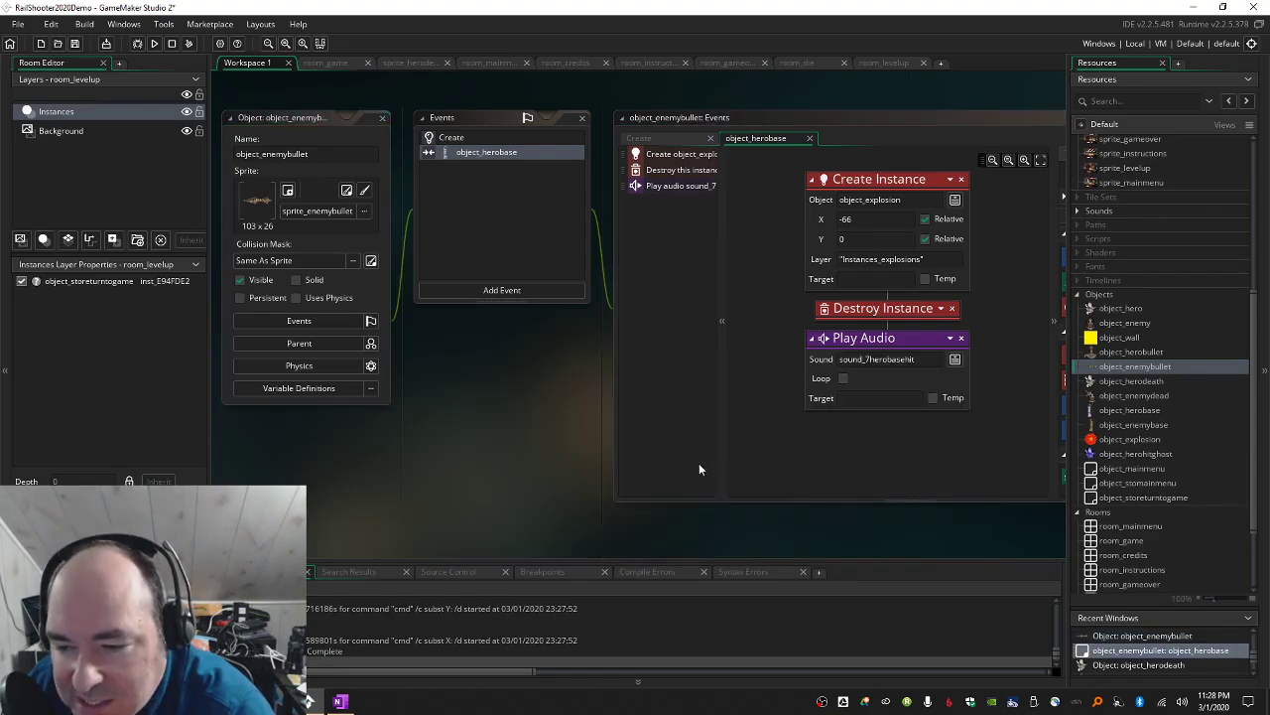
Run the game, start play from the main menu, move the hero up and down to test the hit sounds, and close the game.
left_click(155, 44)
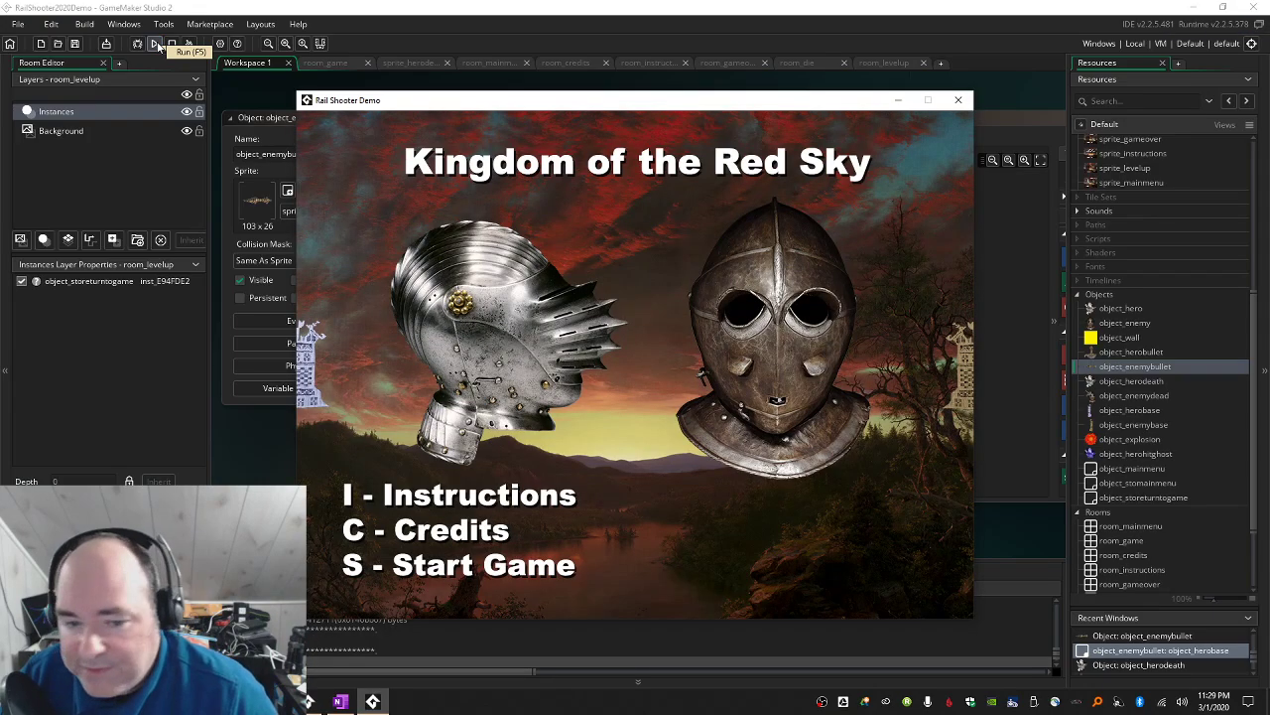
key("s")
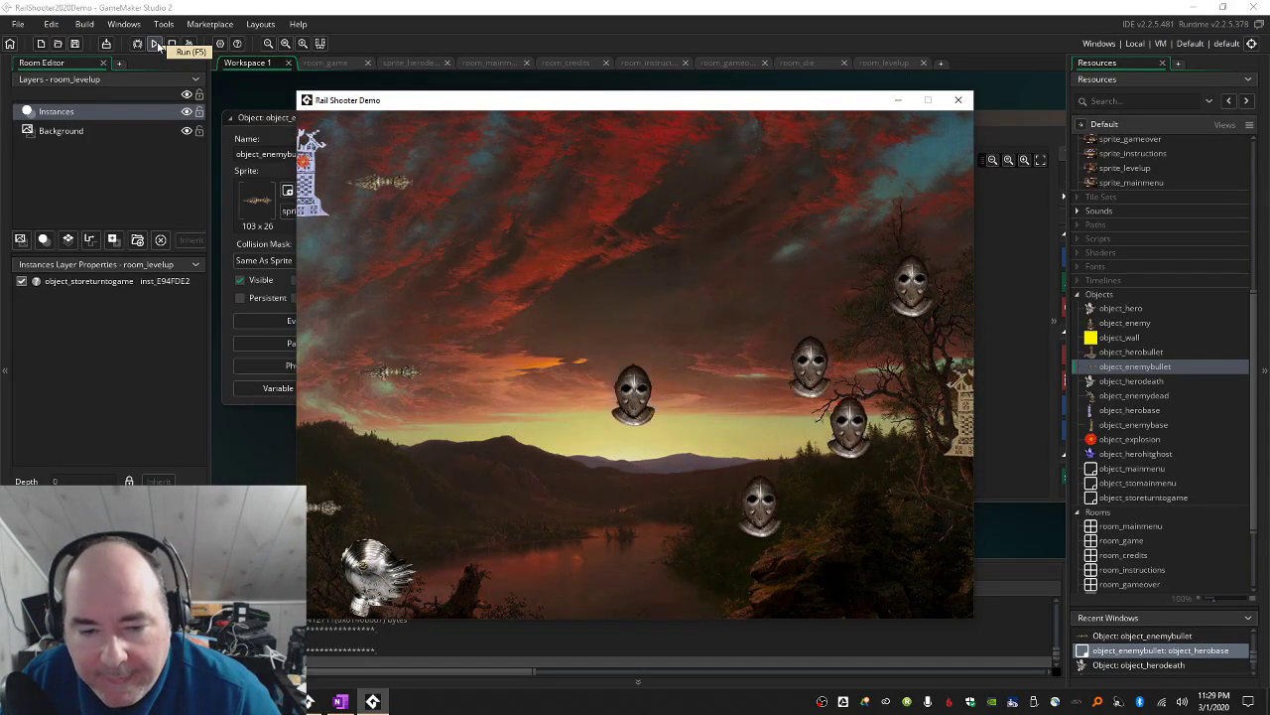
key("Up")
key("Down")
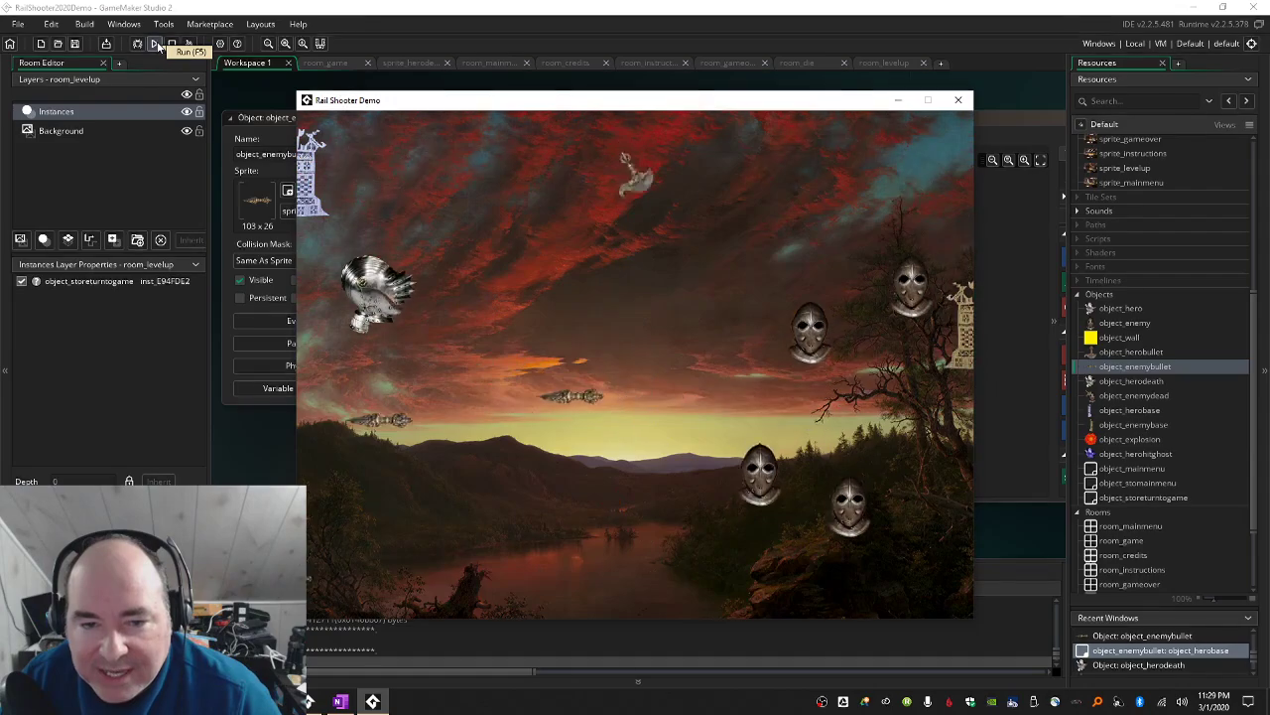
key("Down")
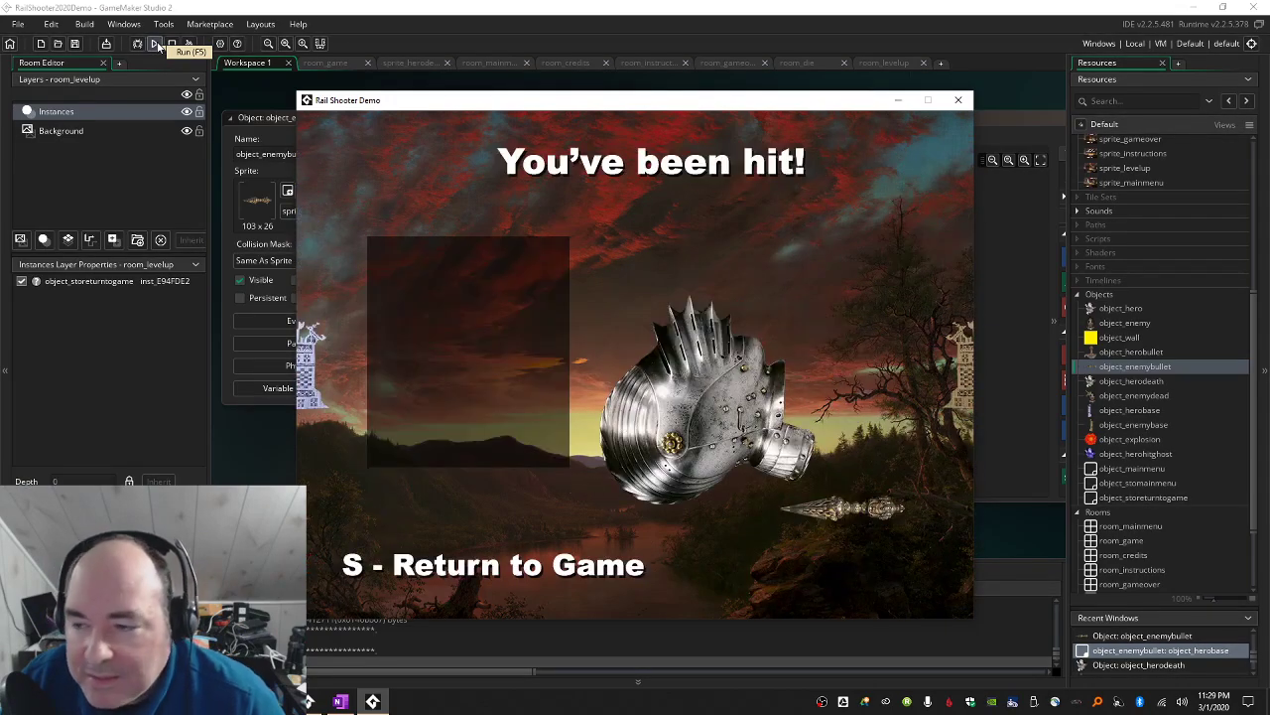
left_click(962, 105)
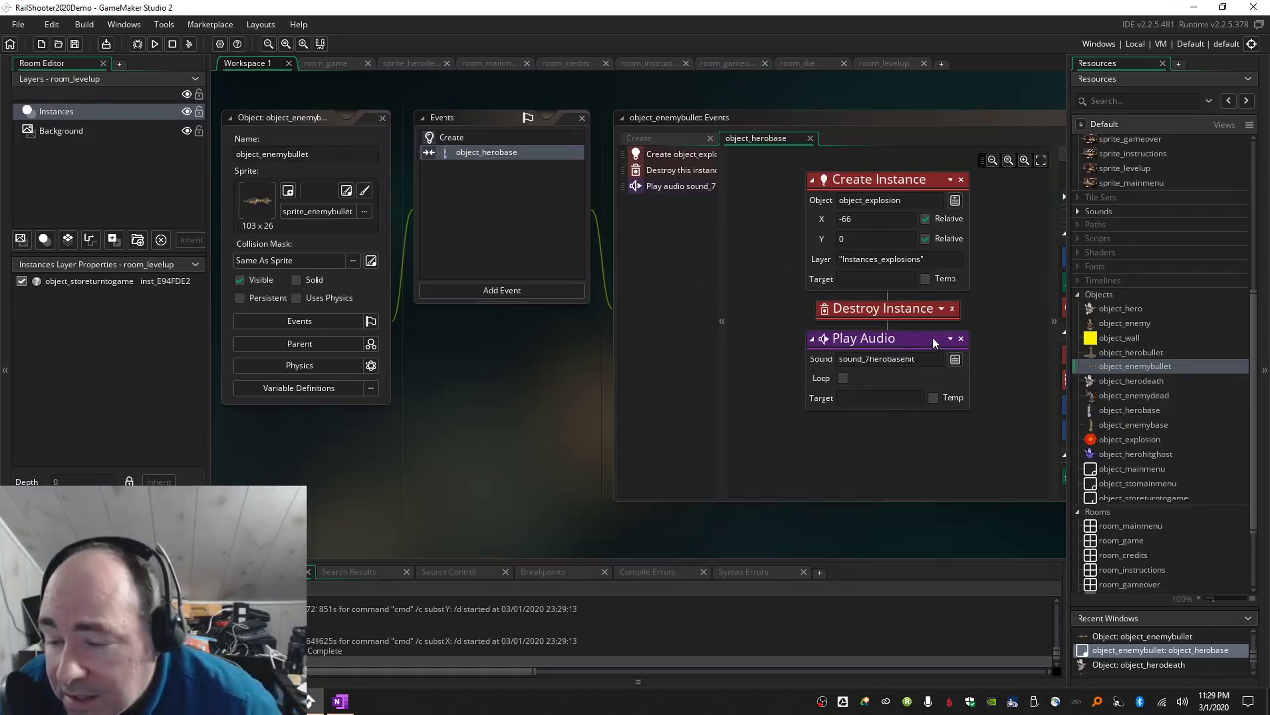
In object_enemybullet's collision with object_herobase, move Play Audio above Destroy Instance and set its sound to sound_2herohit.
left_click_drag(904, 339, 890, 295)
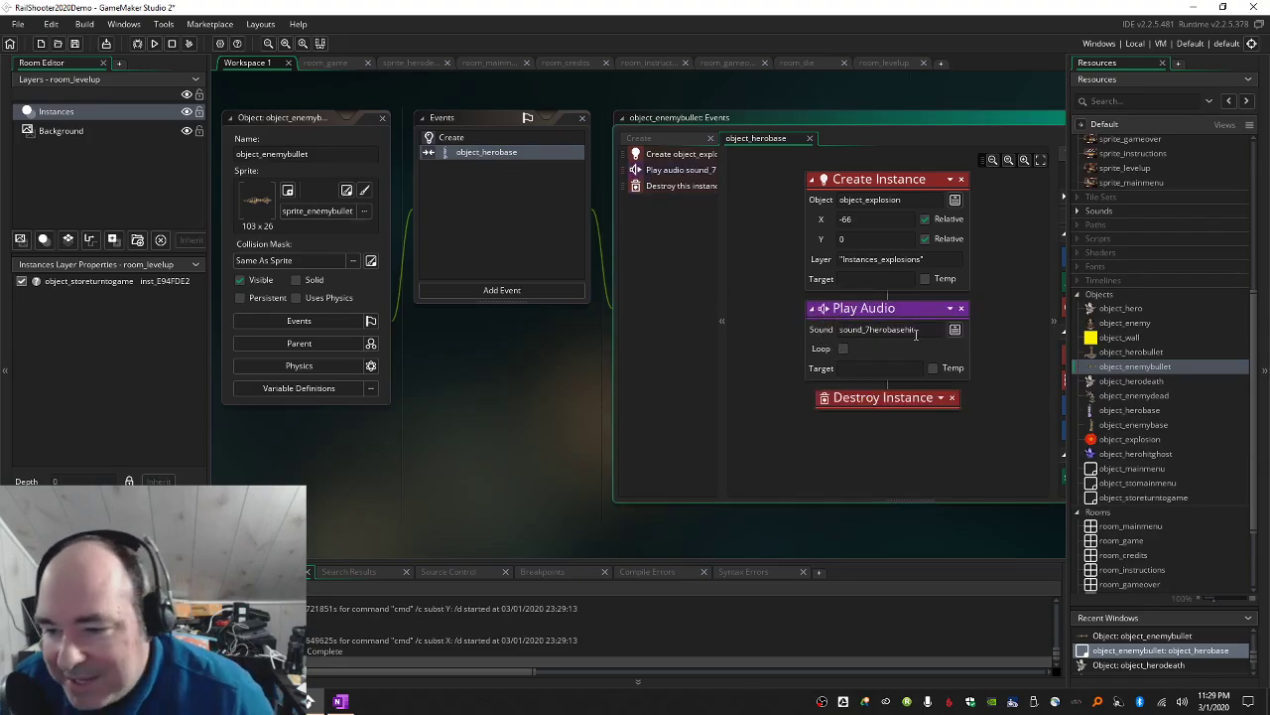
left_click(958, 334)
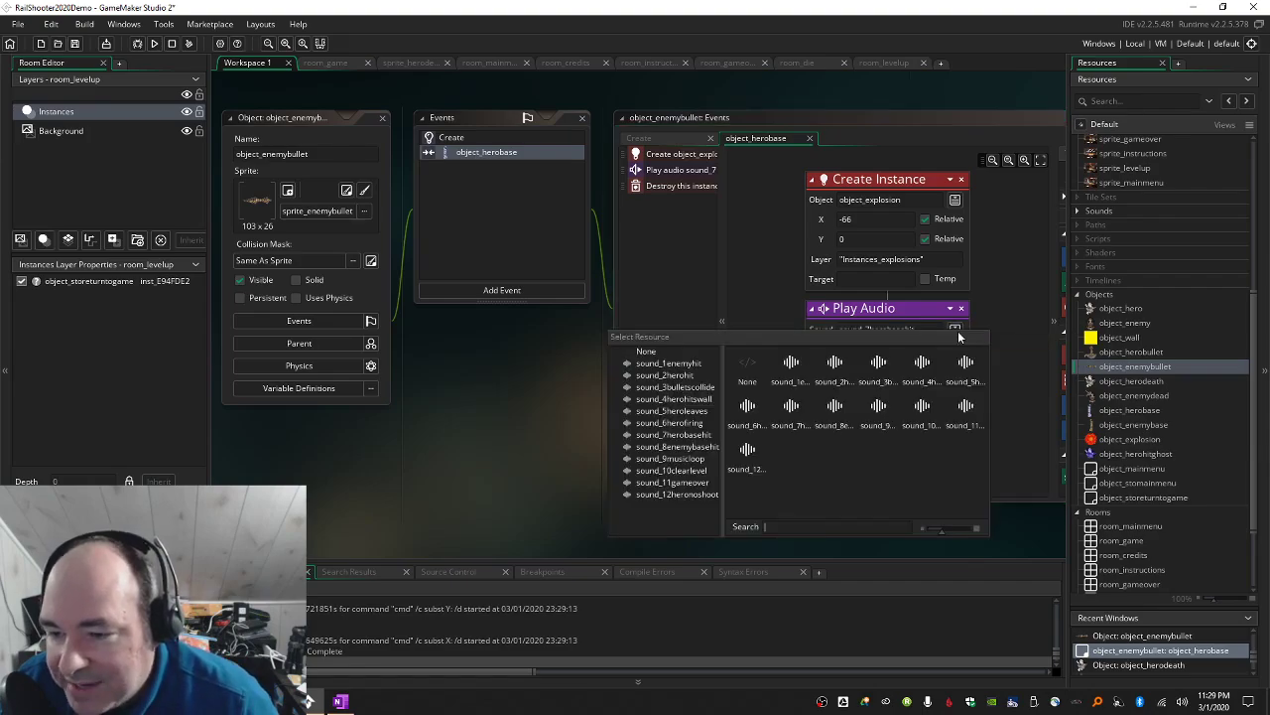
left_click(687, 376)
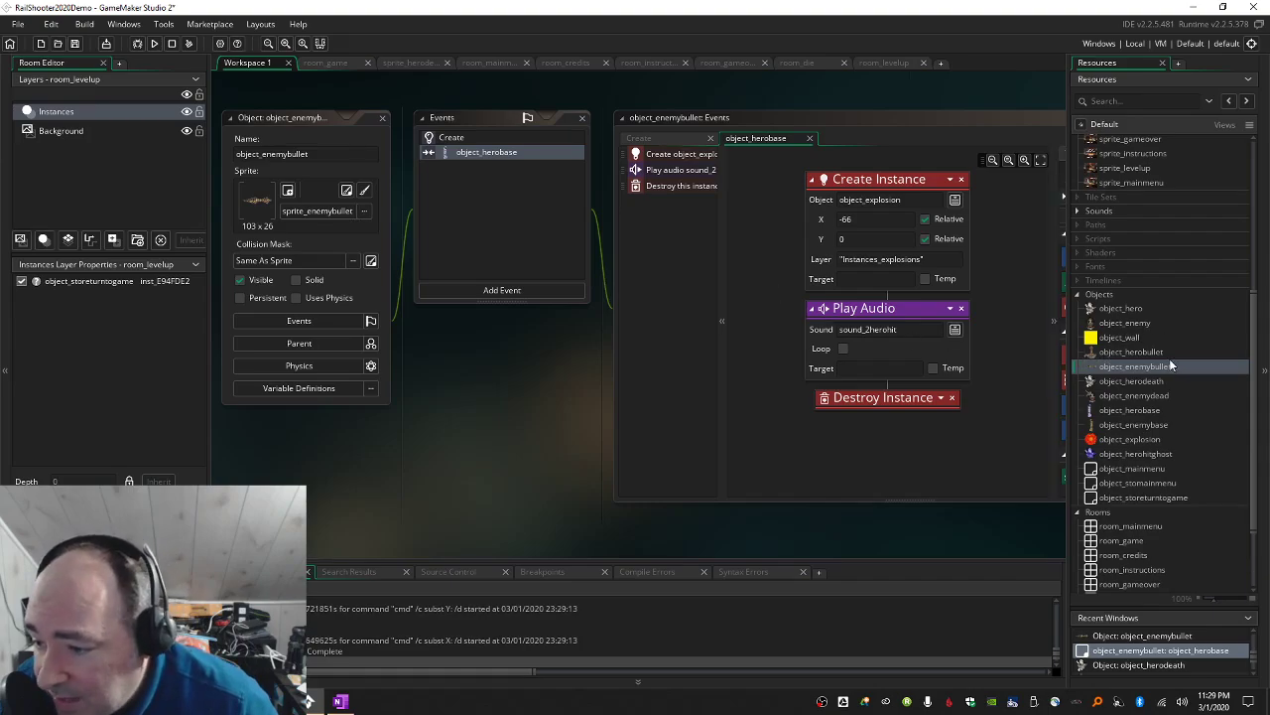
In object_herohitghost's collision event with object_enemybullet, set the Play Audio sound to sound_7herobasehit.
double_click(1126, 308)
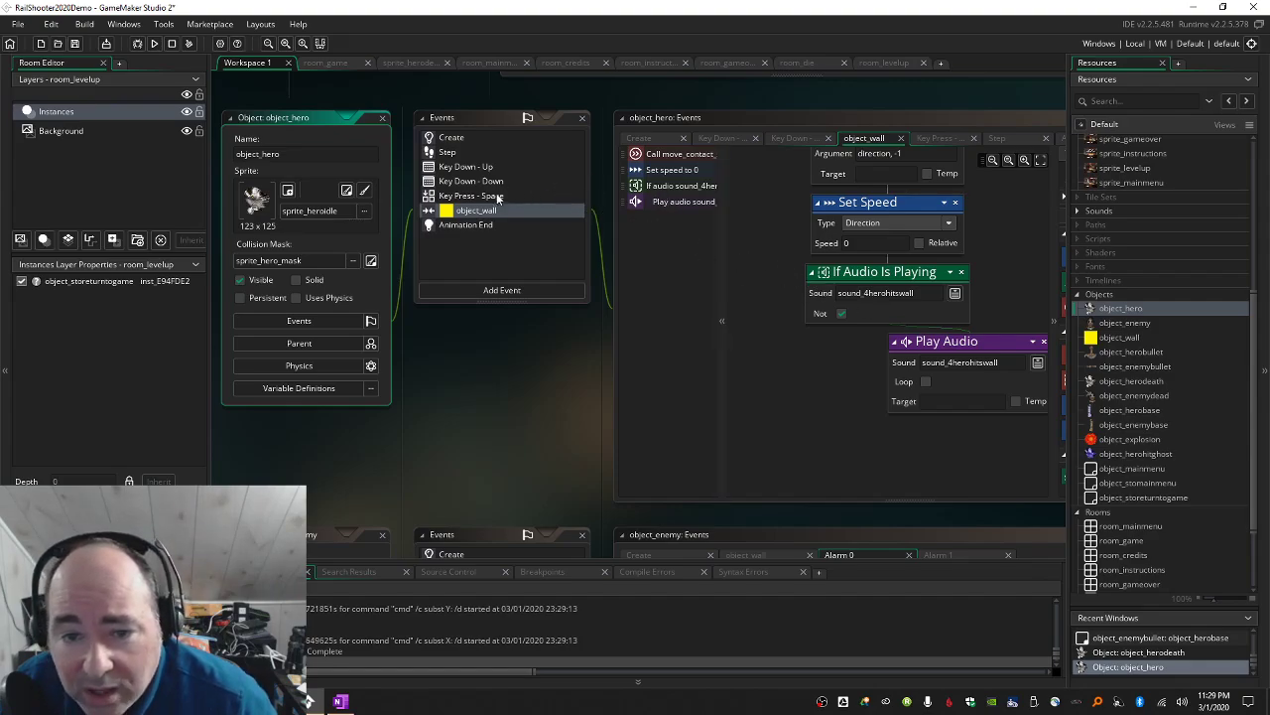
double_click(1134, 366)
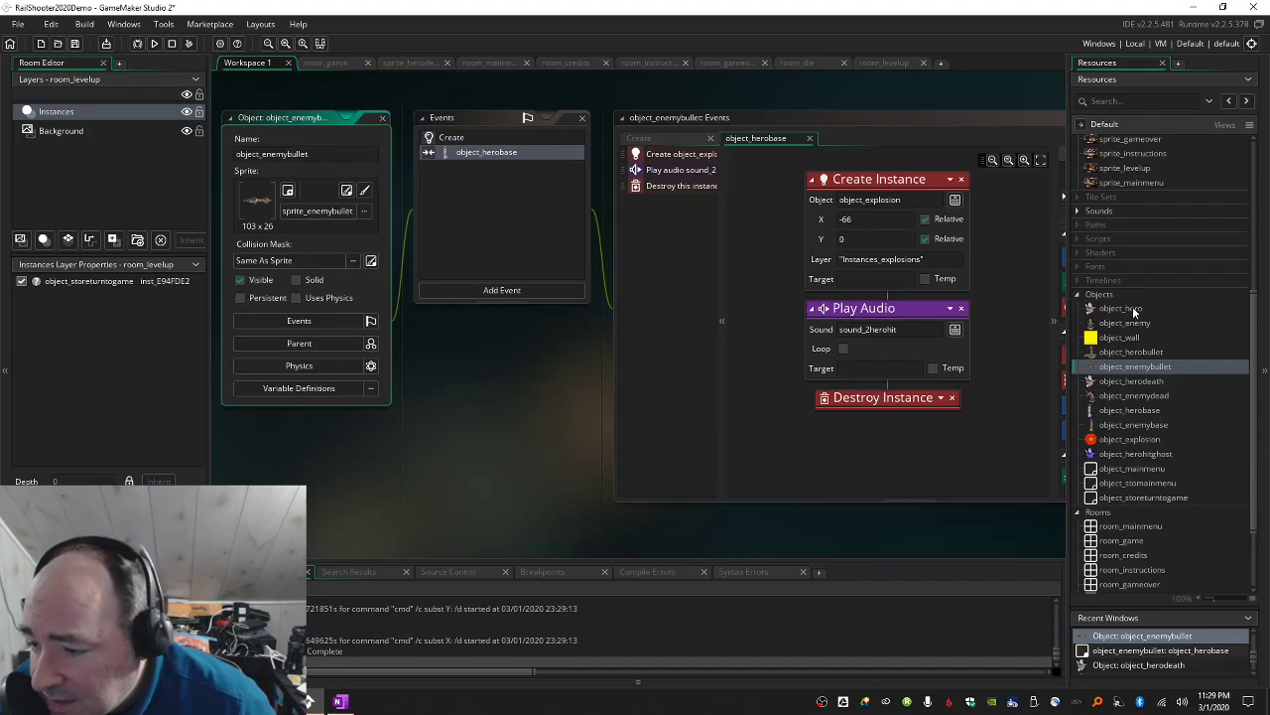
left_click(1145, 455)
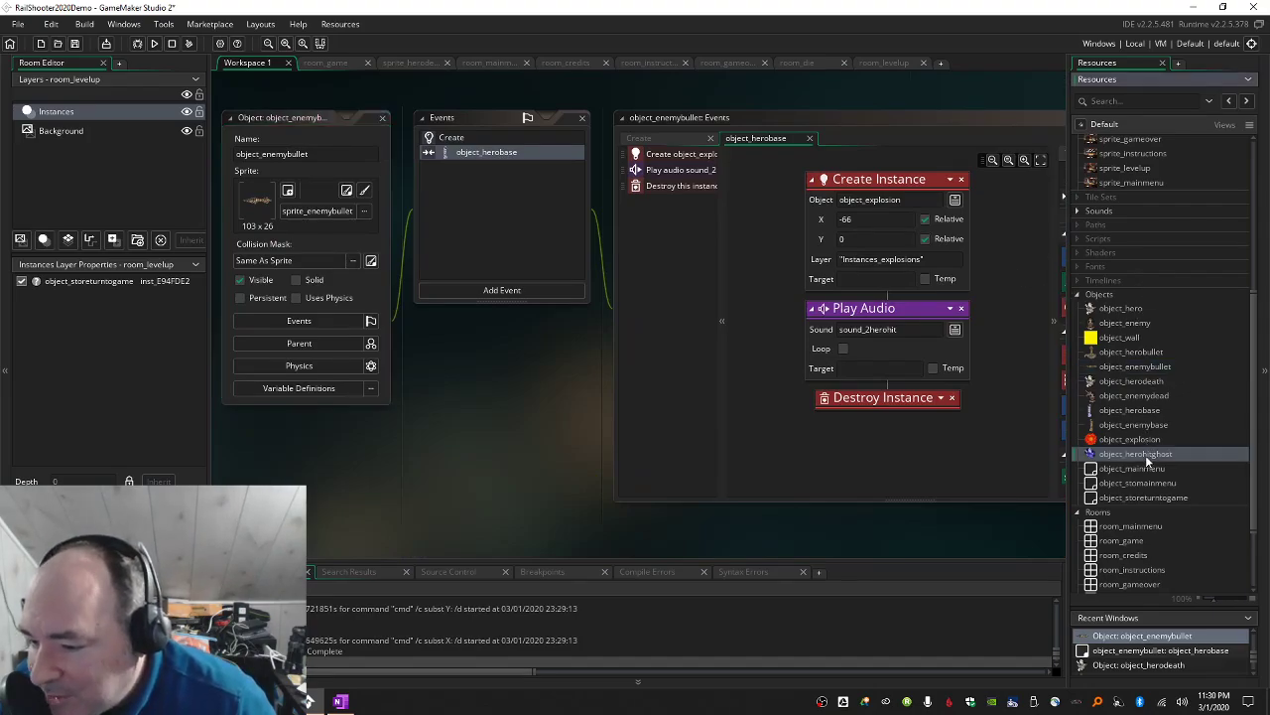
double_click(1145, 455)
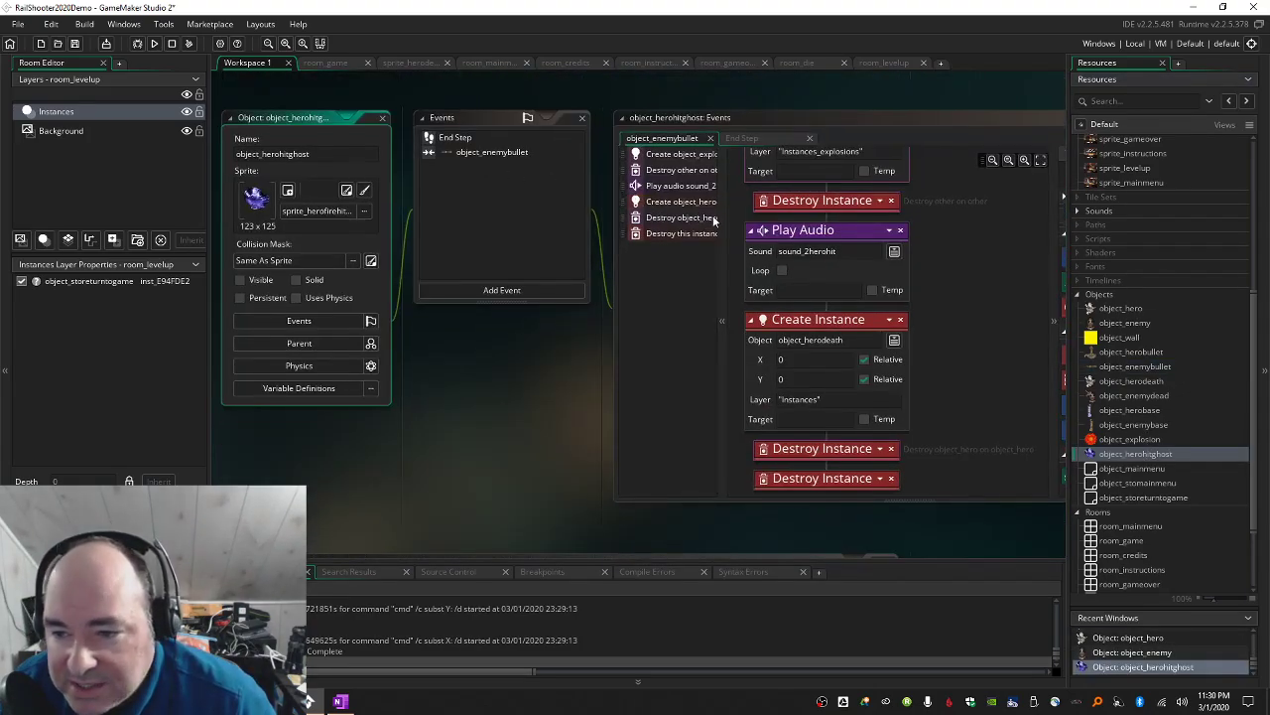
left_click(895, 251)
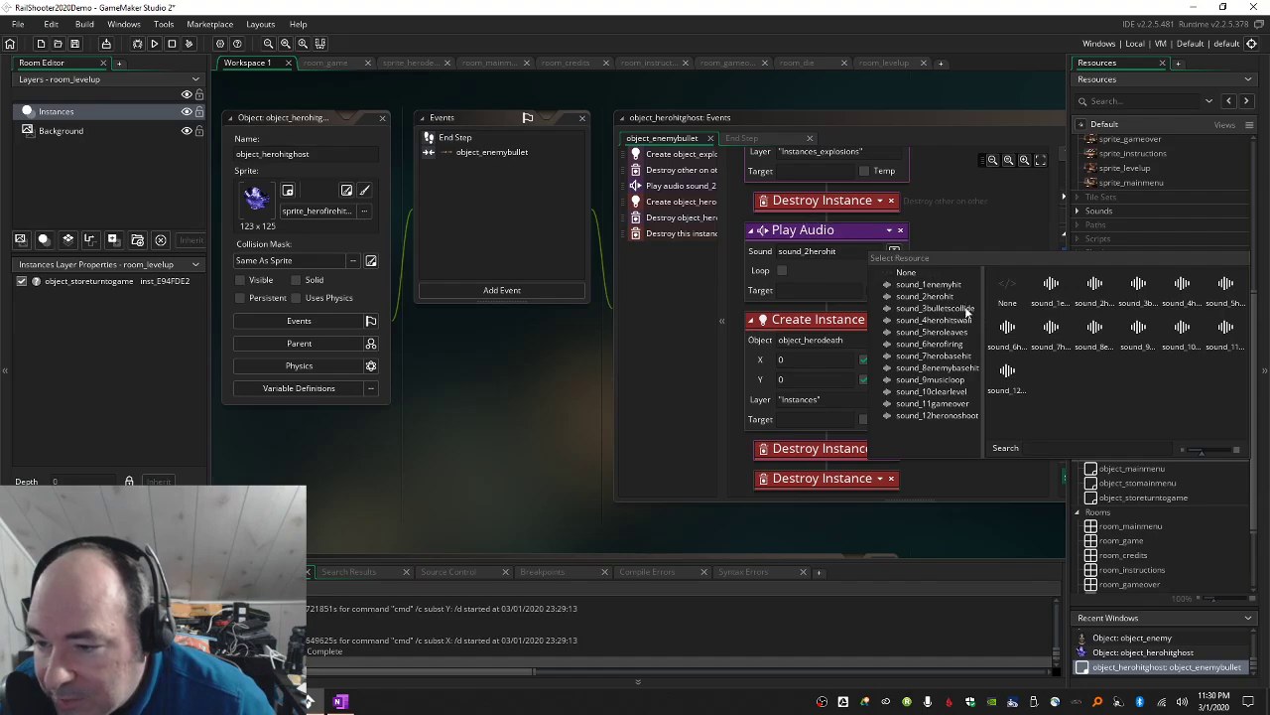
left_click(969, 355)
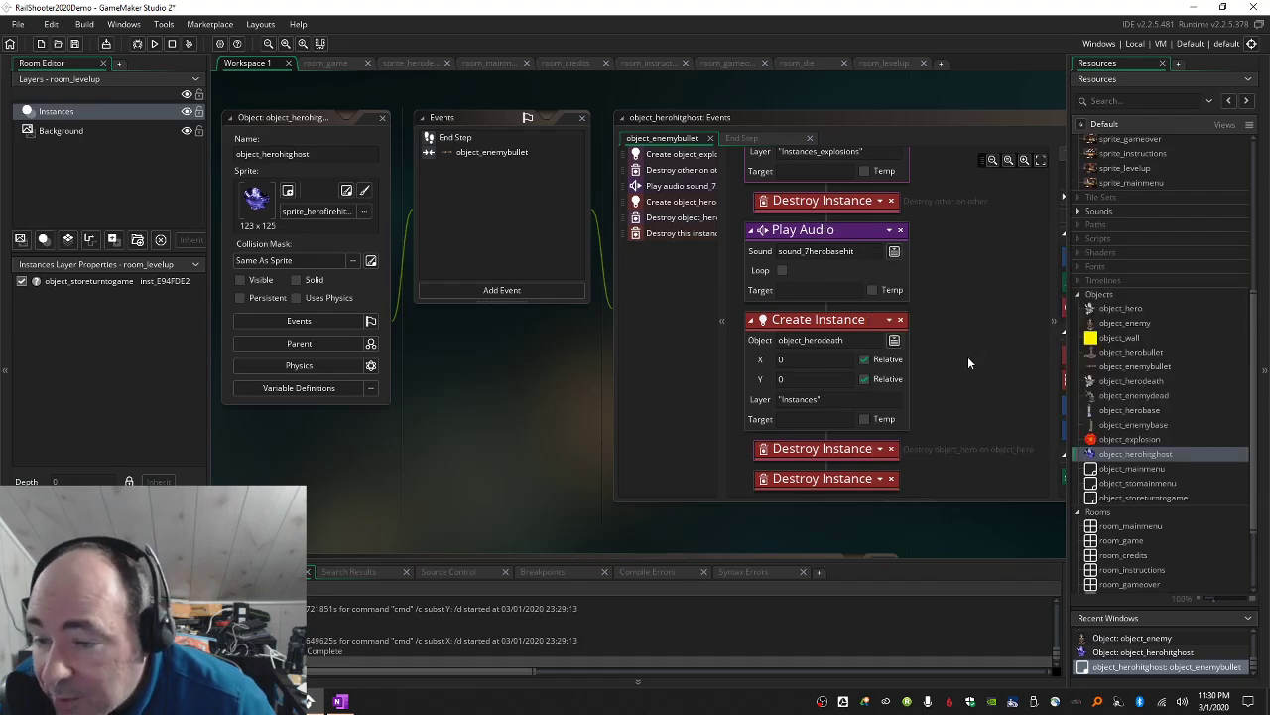
Examine the events and sound actions of each game object in turn, from object_hero through object_explosion.
double_click(1136, 310)
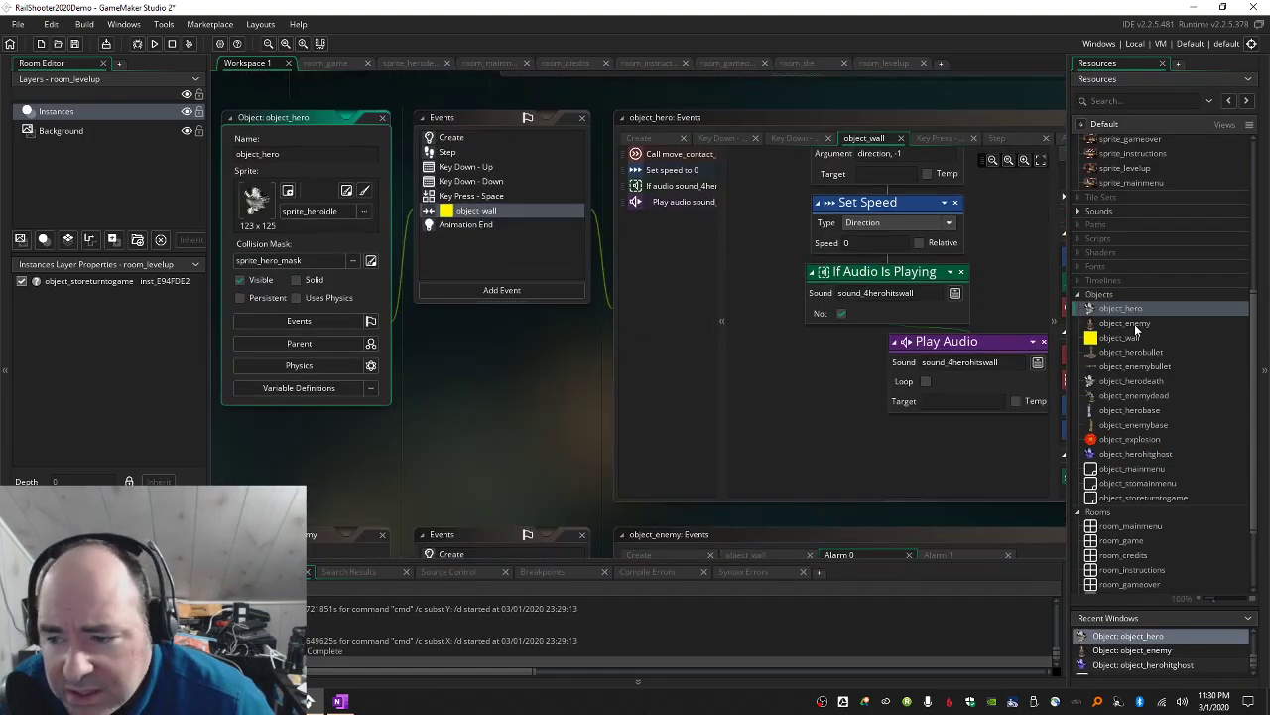
double_click(1134, 324)
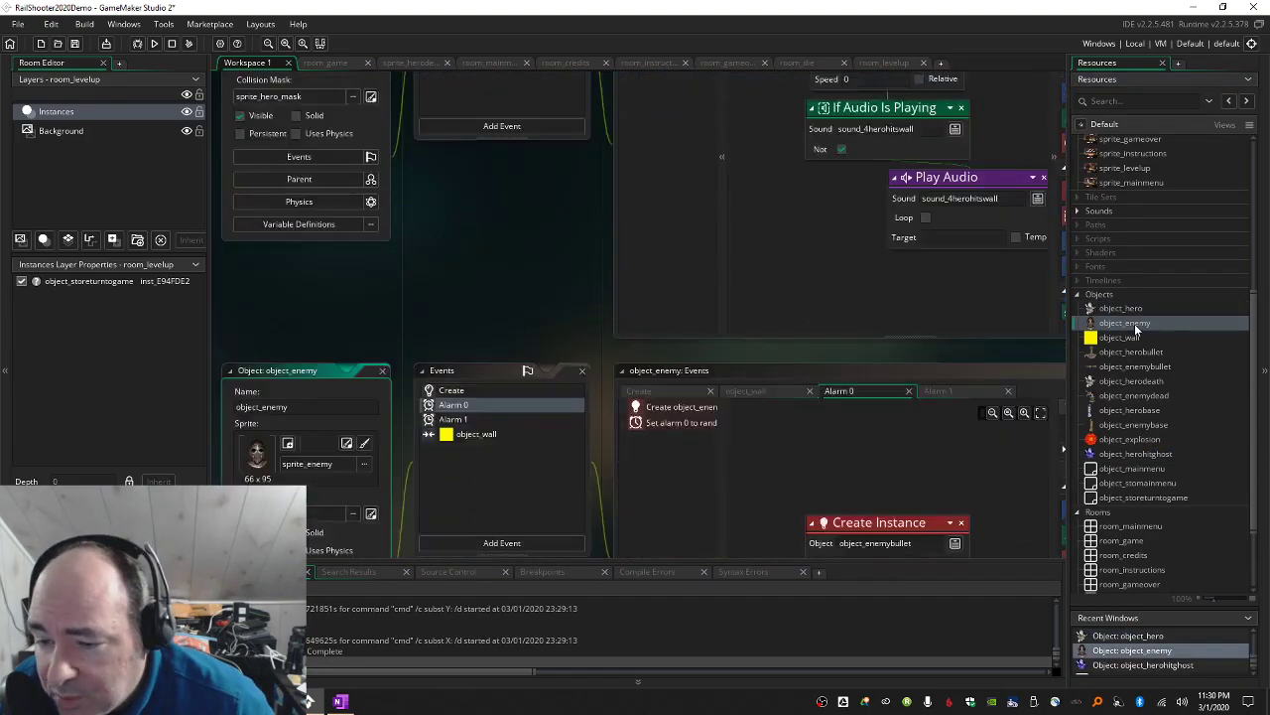
double_click(1132, 337)
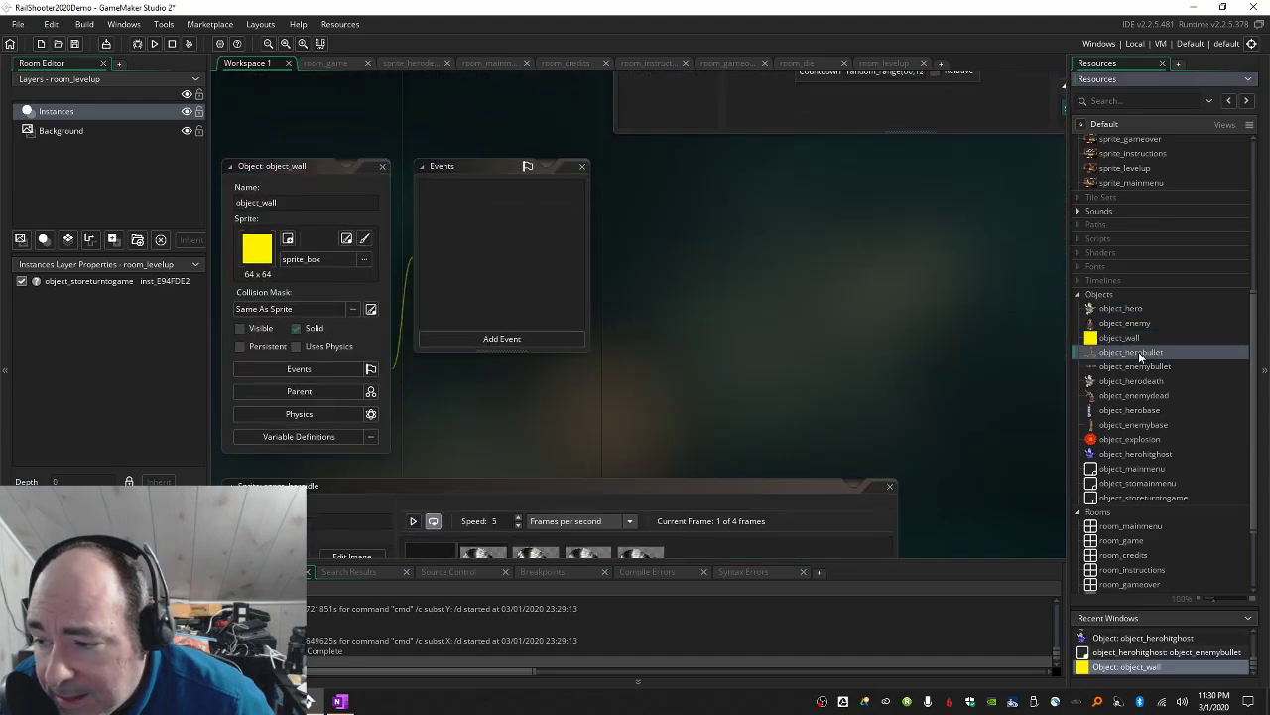
double_click(1139, 351)
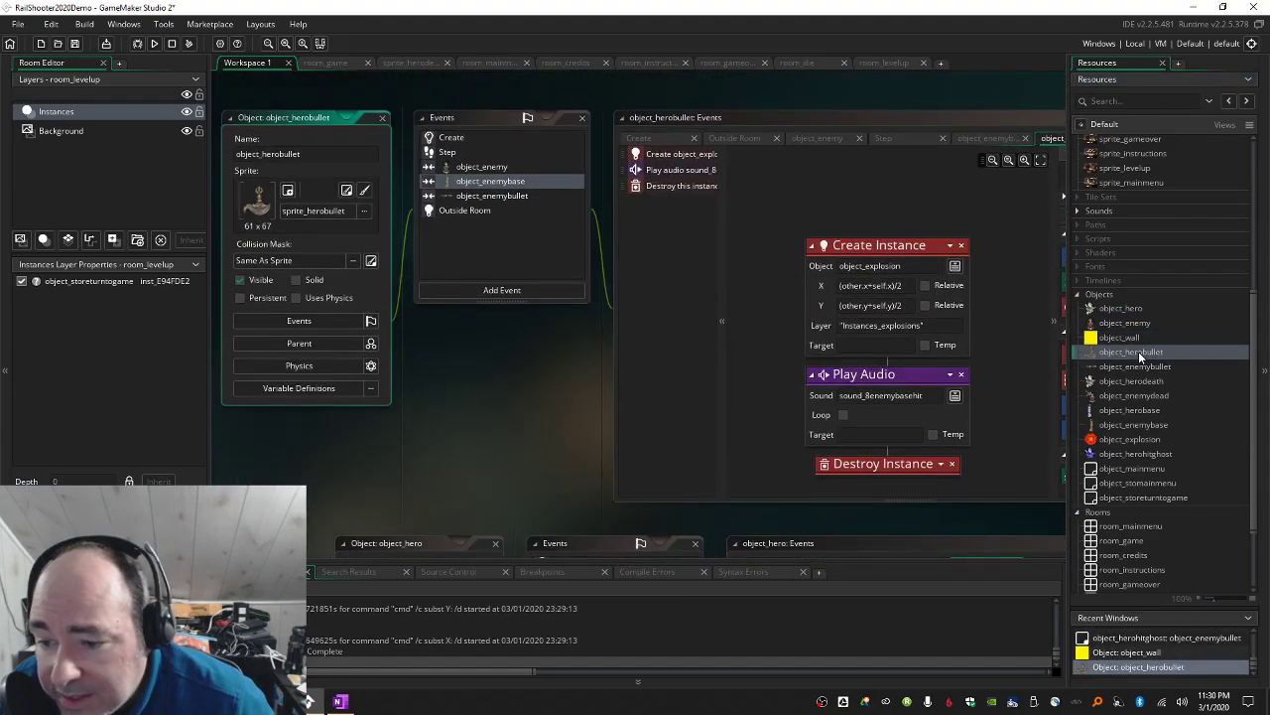
double_click(1144, 369)
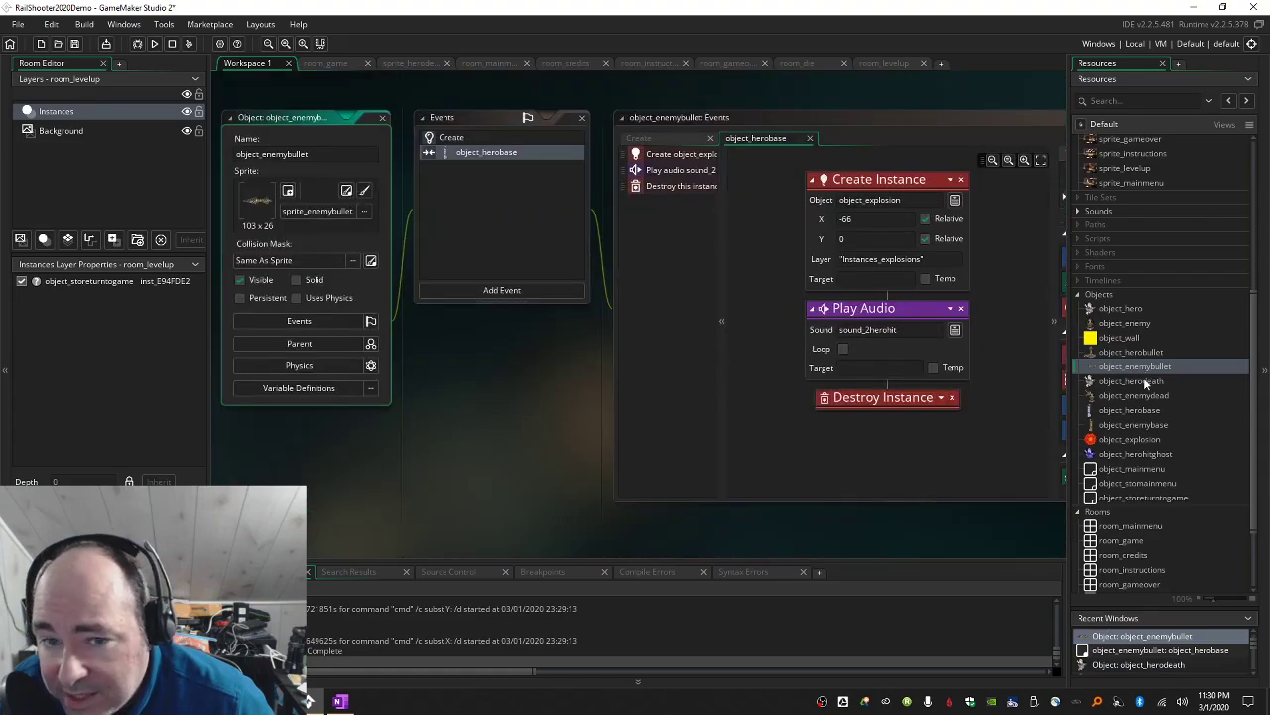
double_click(1141, 382)
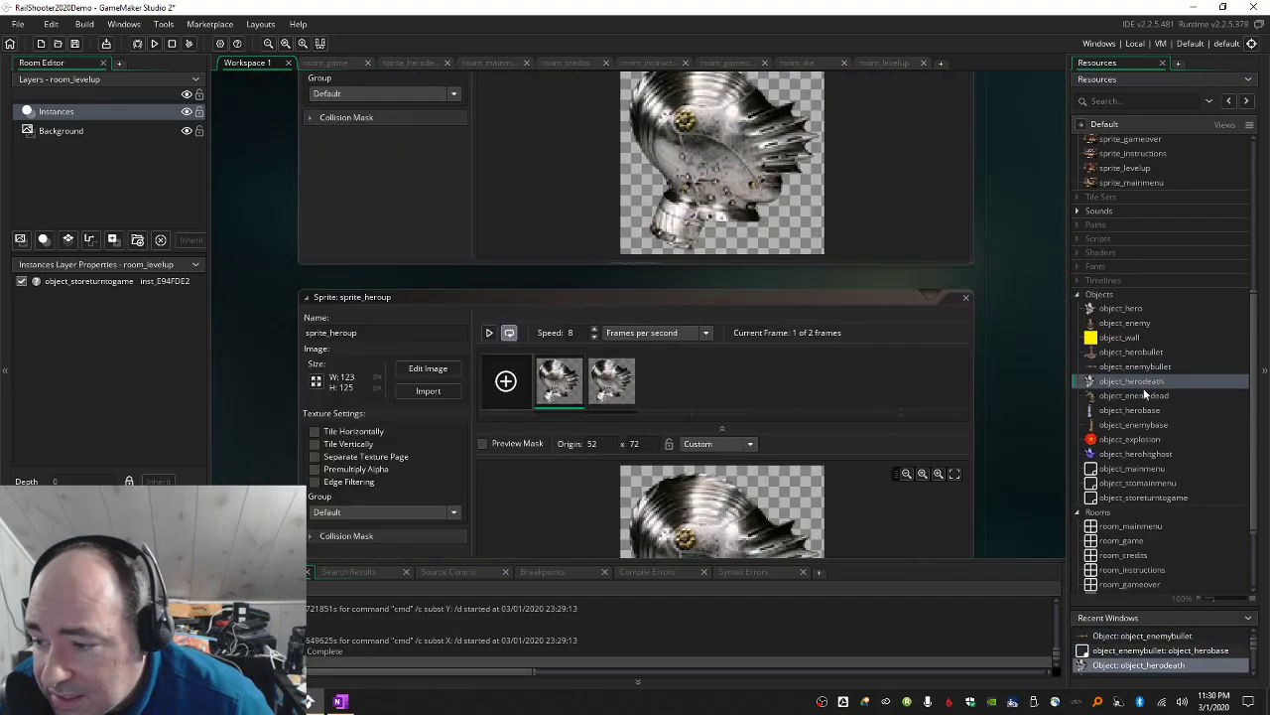
double_click(1144, 395)
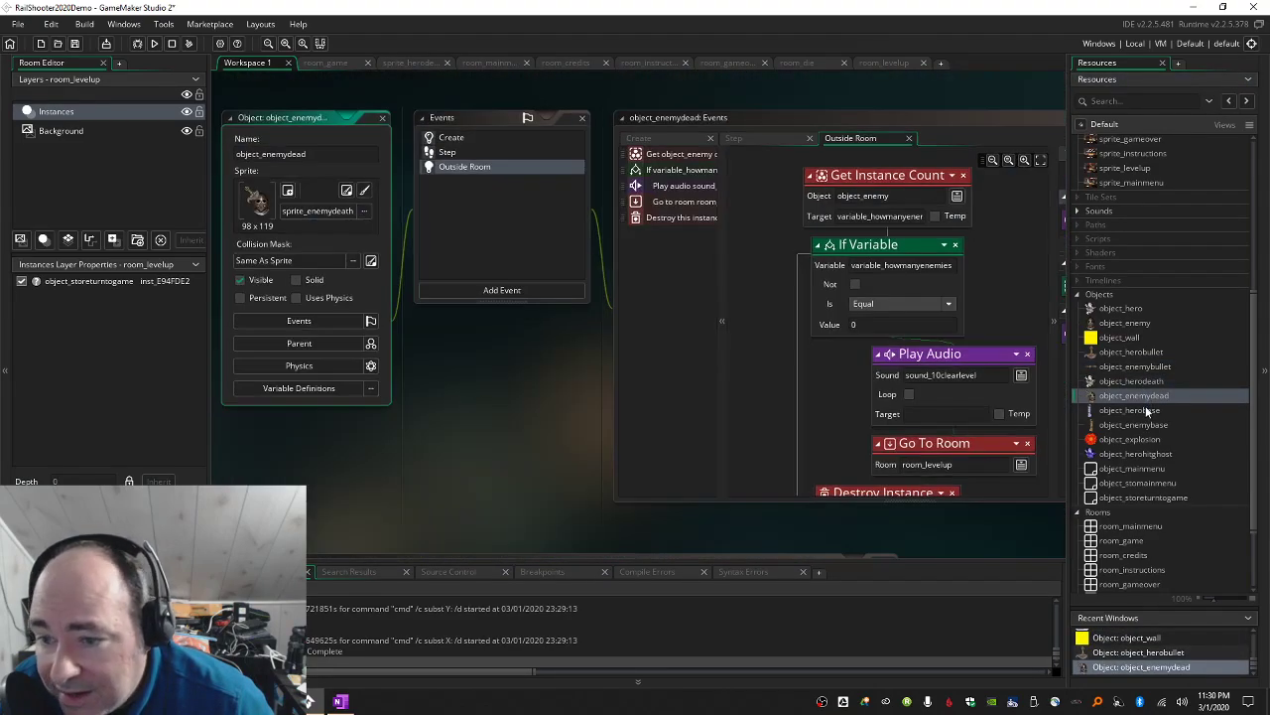
double_click(1147, 410)
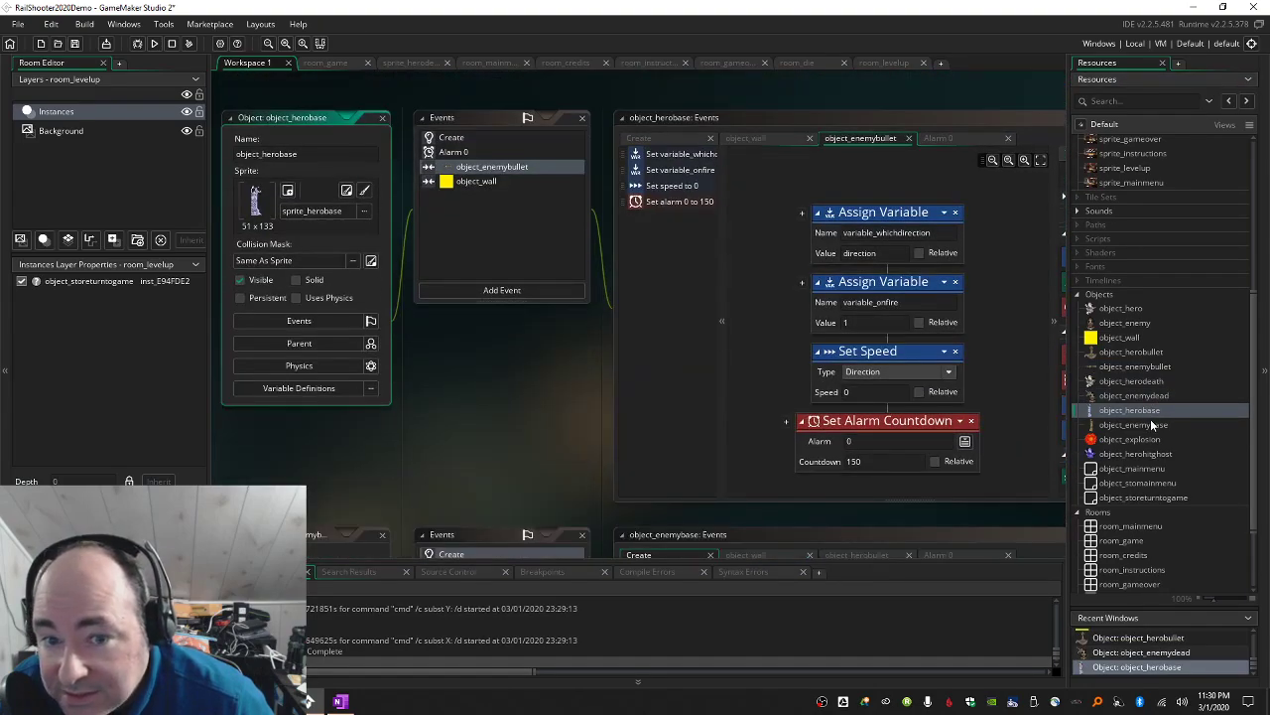
double_click(1151, 425)
left_click(1150, 438)
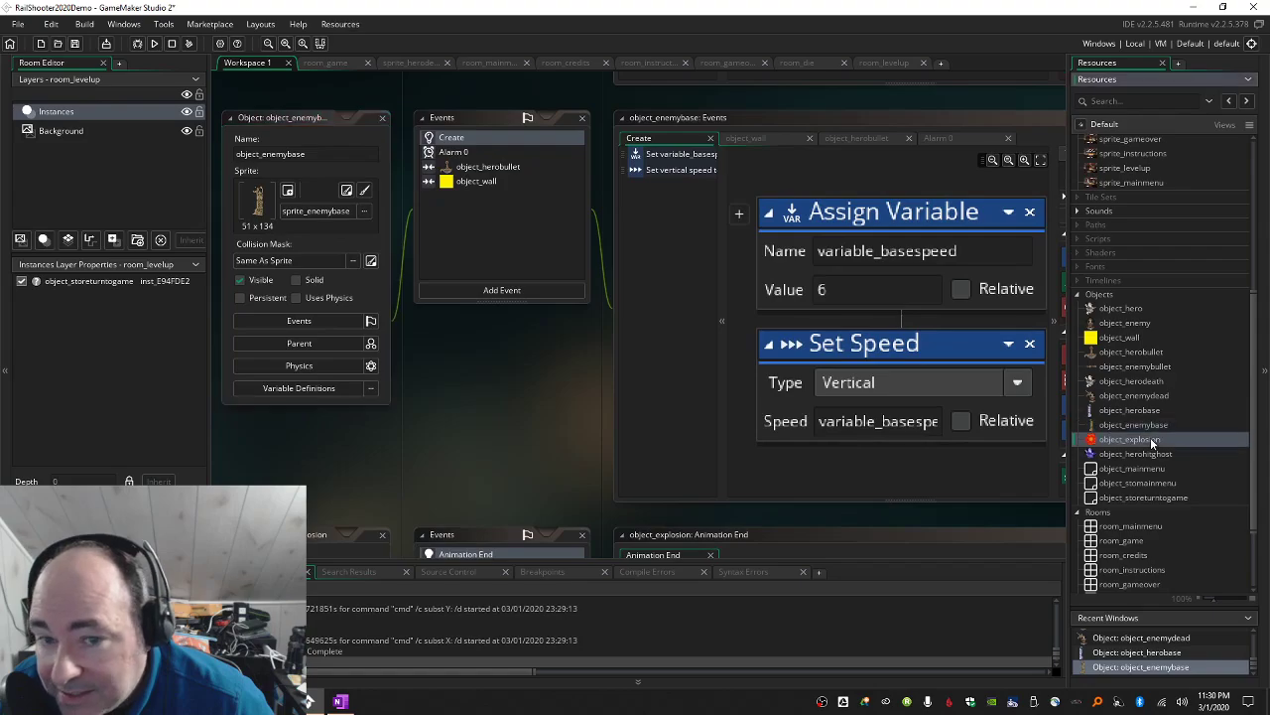
double_click(1150, 437)
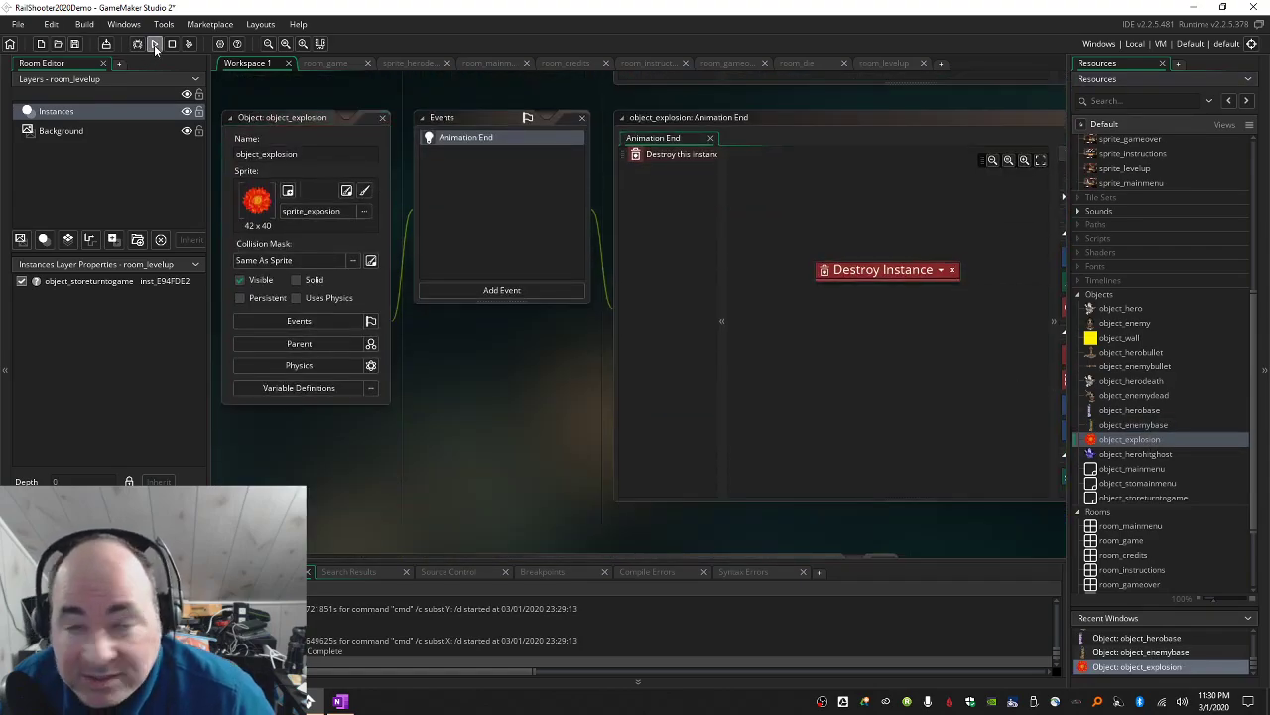
Run the game, start play from the main menu, and move the hero up and down to test the corrected hit sounds.
left_click(155, 45)
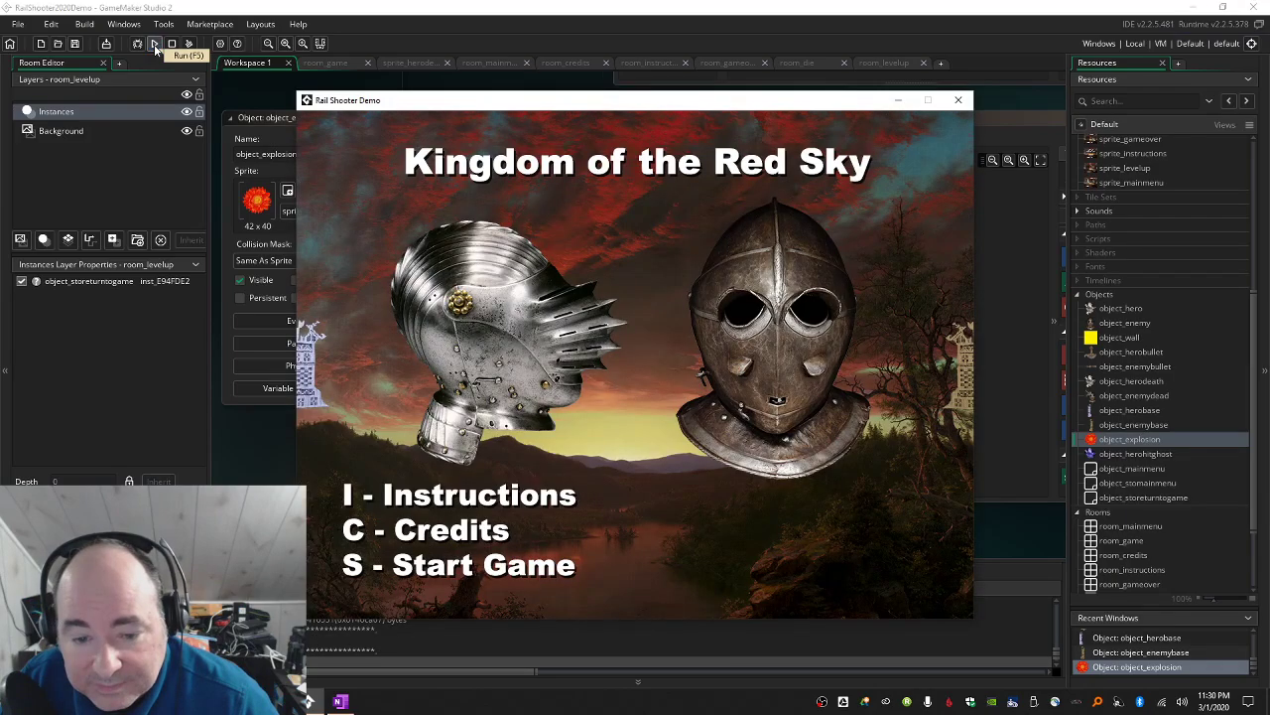
key("s")
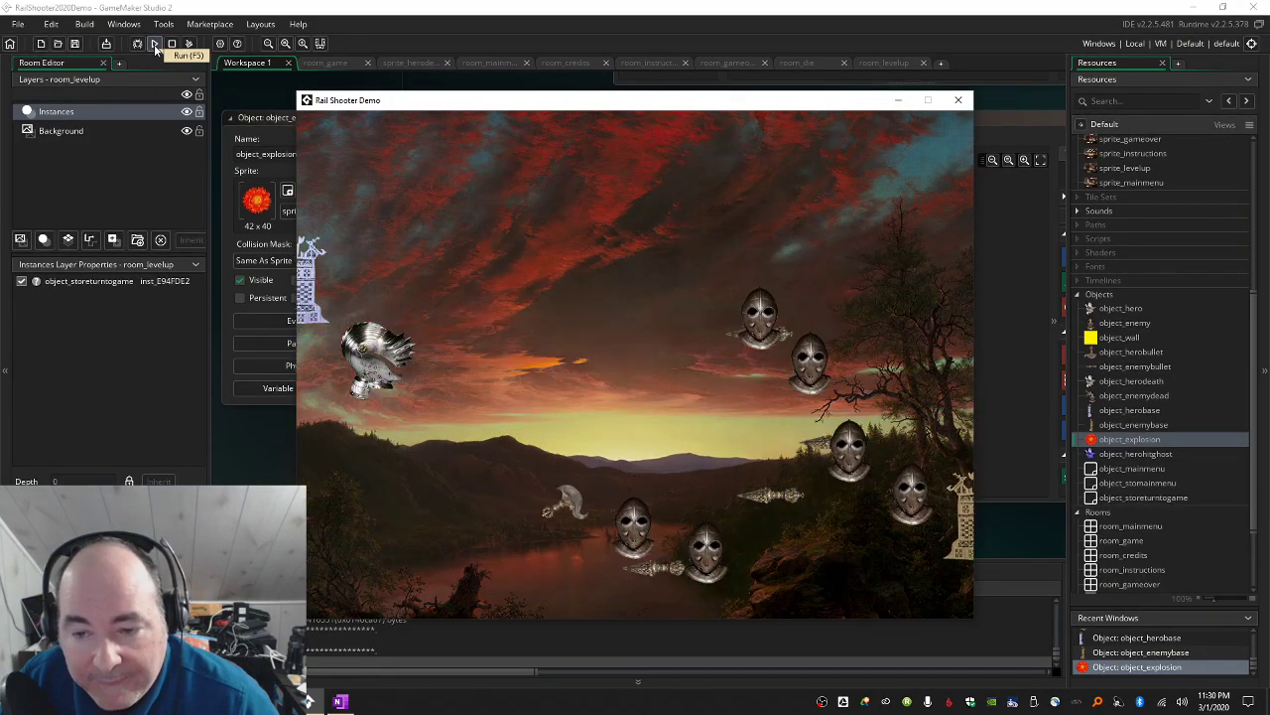
key("Up")
key("Down")
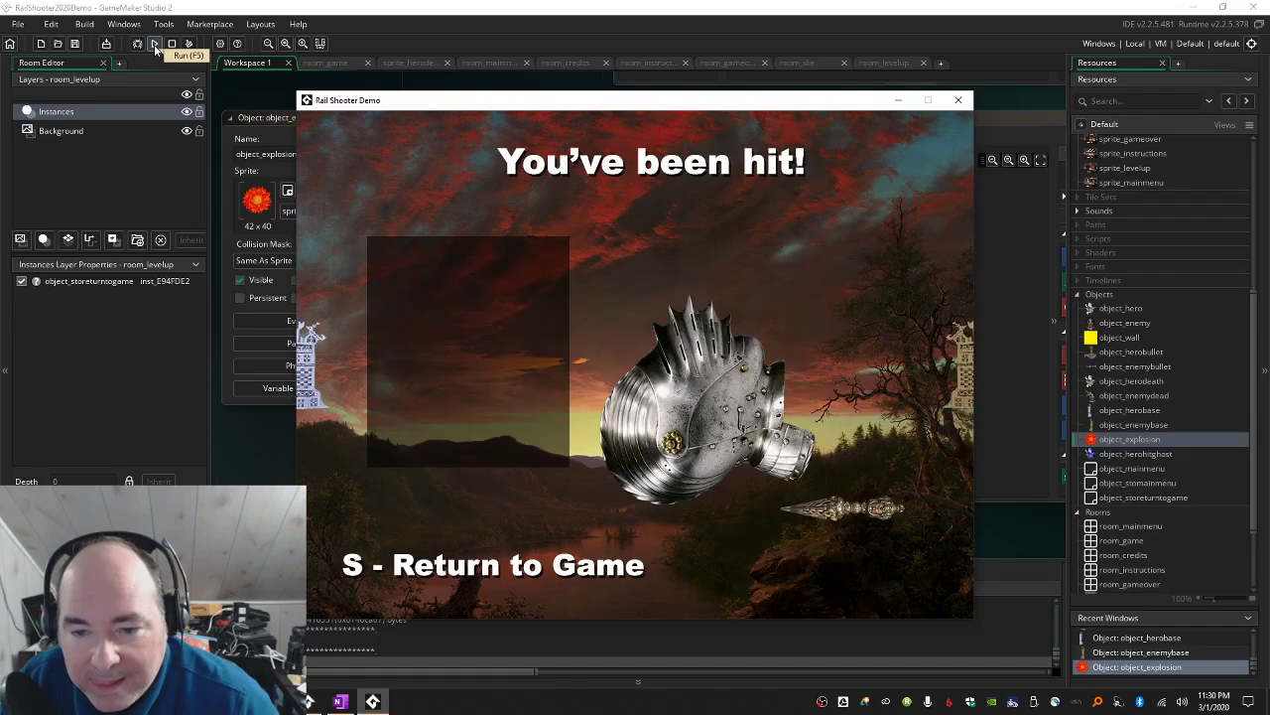
Return to the game after each hit and keep moving the hero up and down against the enemies until the level-up screen.
key("s")
key("Down")
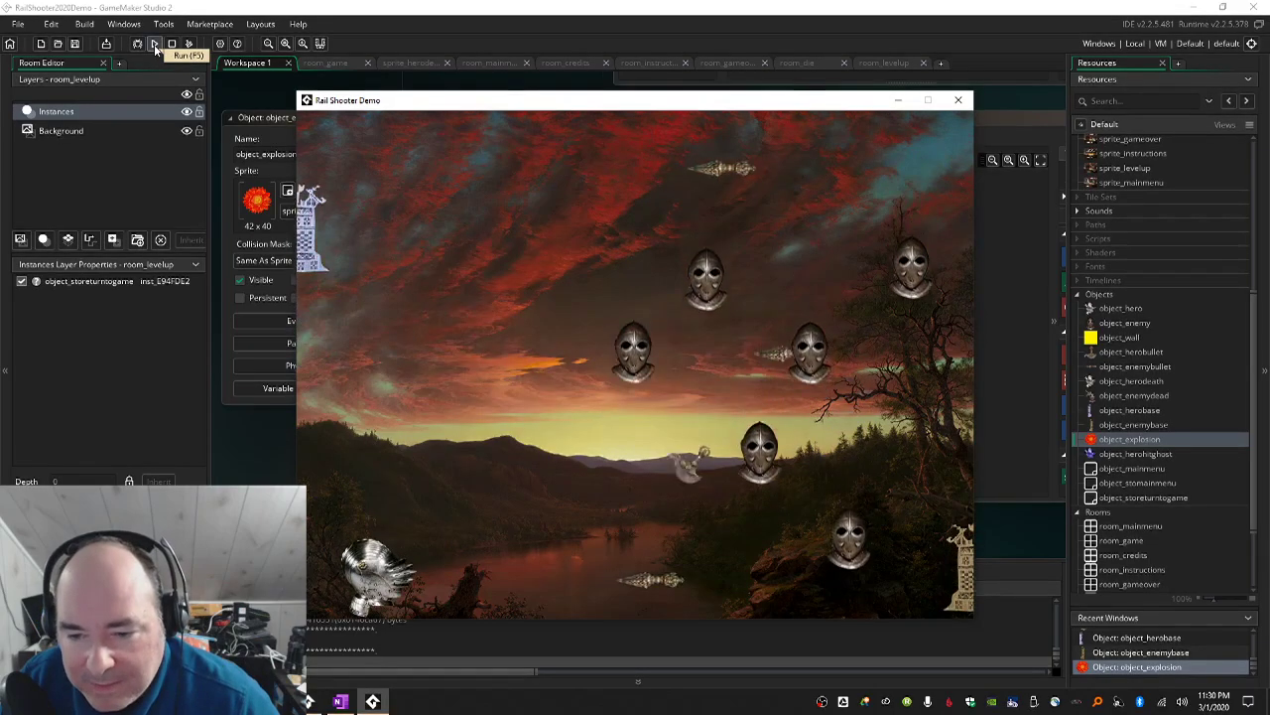
key("Up")
key("Down")
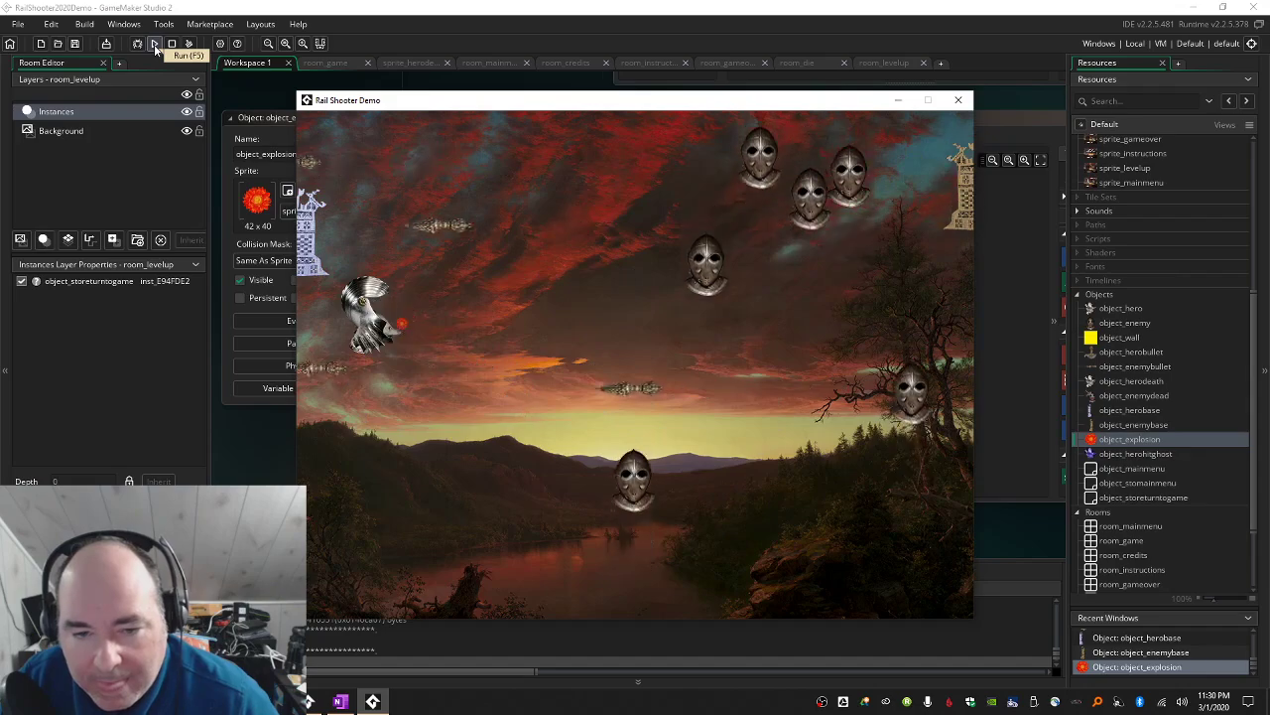
key("Down")
key("s")
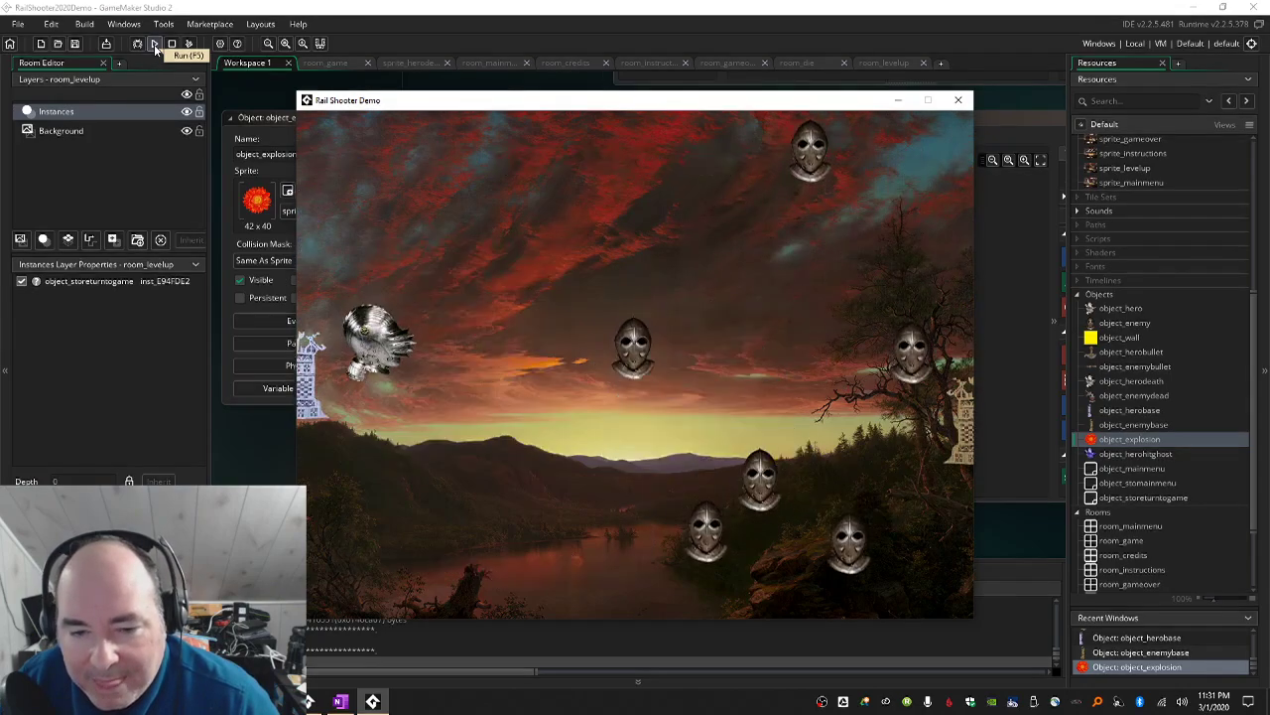
key("Down")
key("Down")
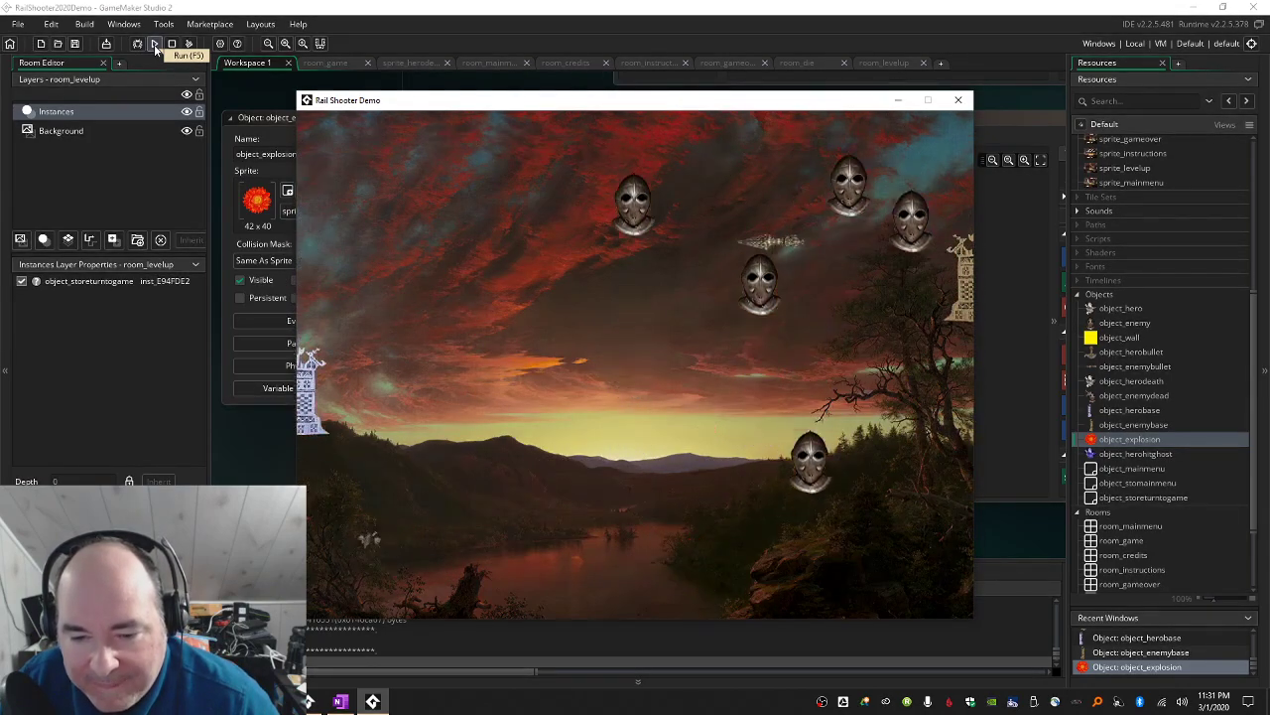
key("s")
key("Up")
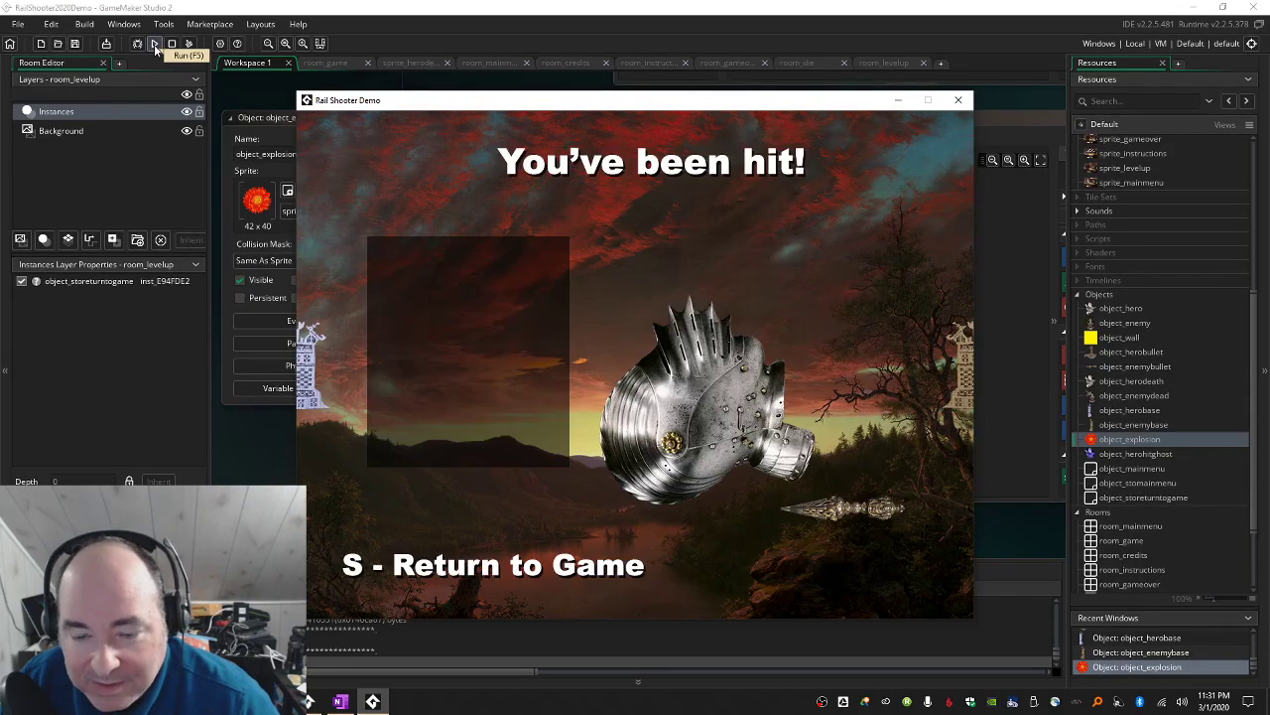
key("s")
key("Up")
key("Down")
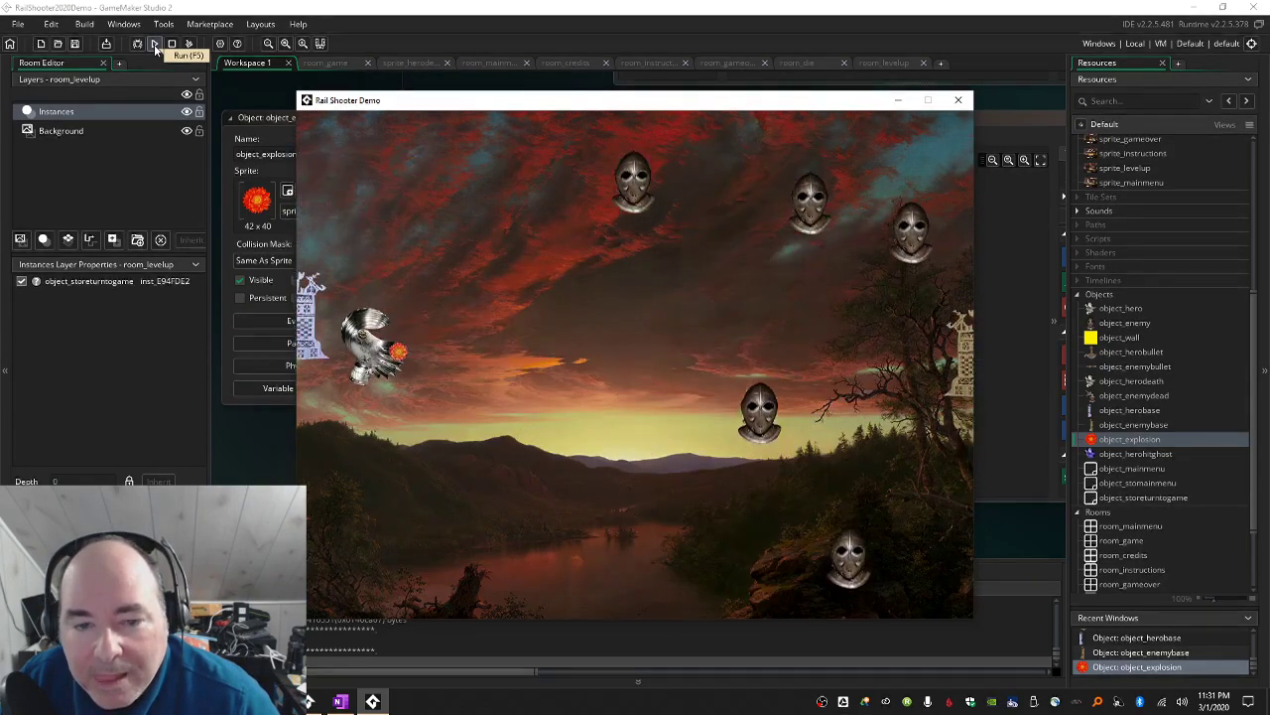
key("Down")
key("s")
key("Up")
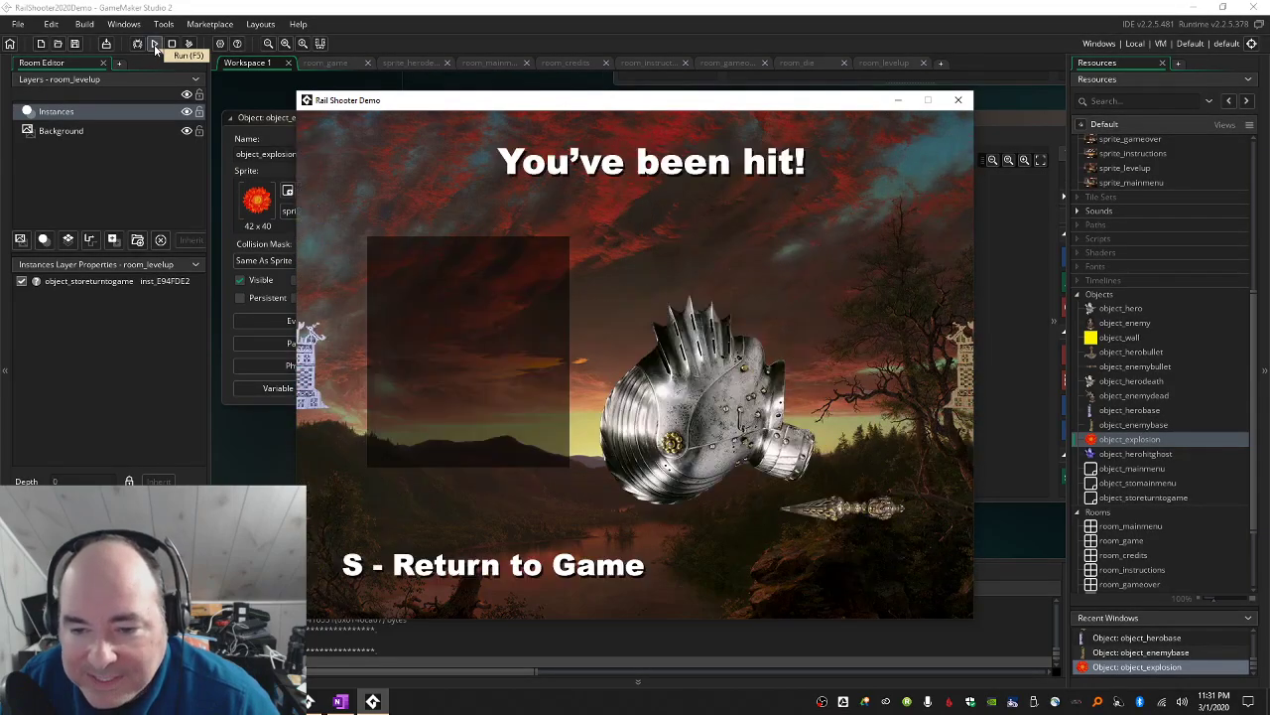
key("s")
key("Up")
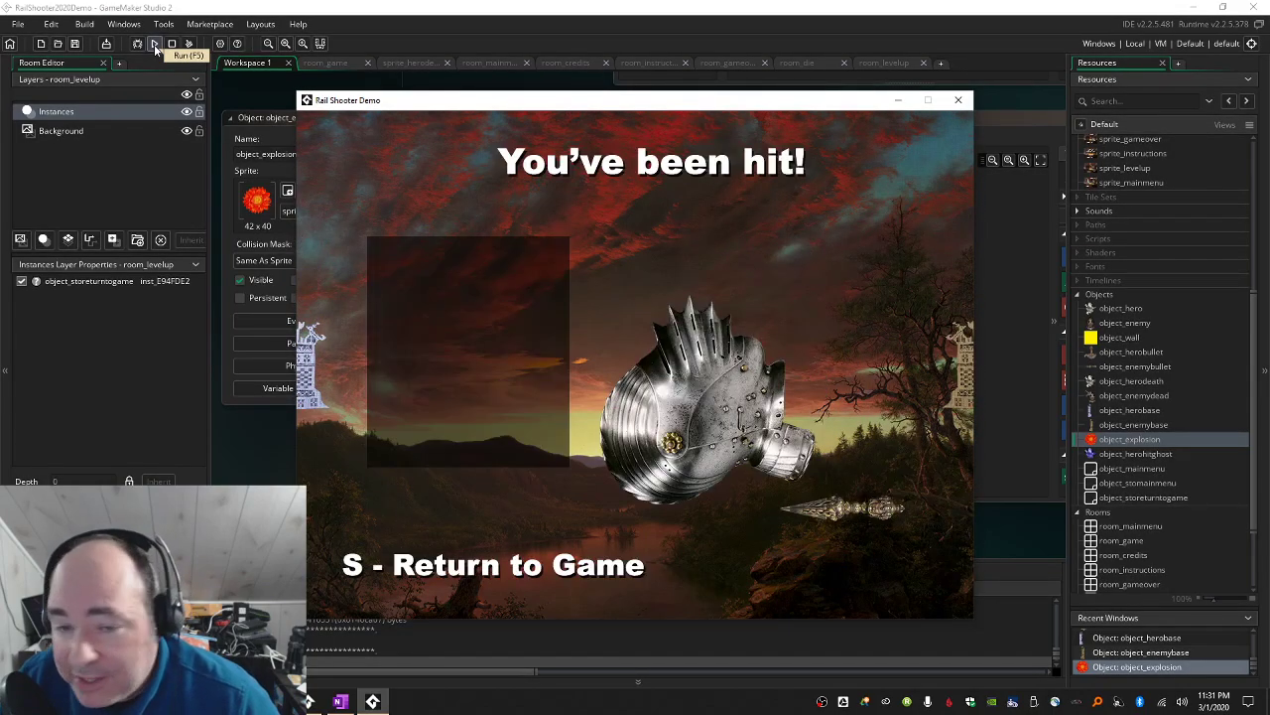
key("s")
key("Up")
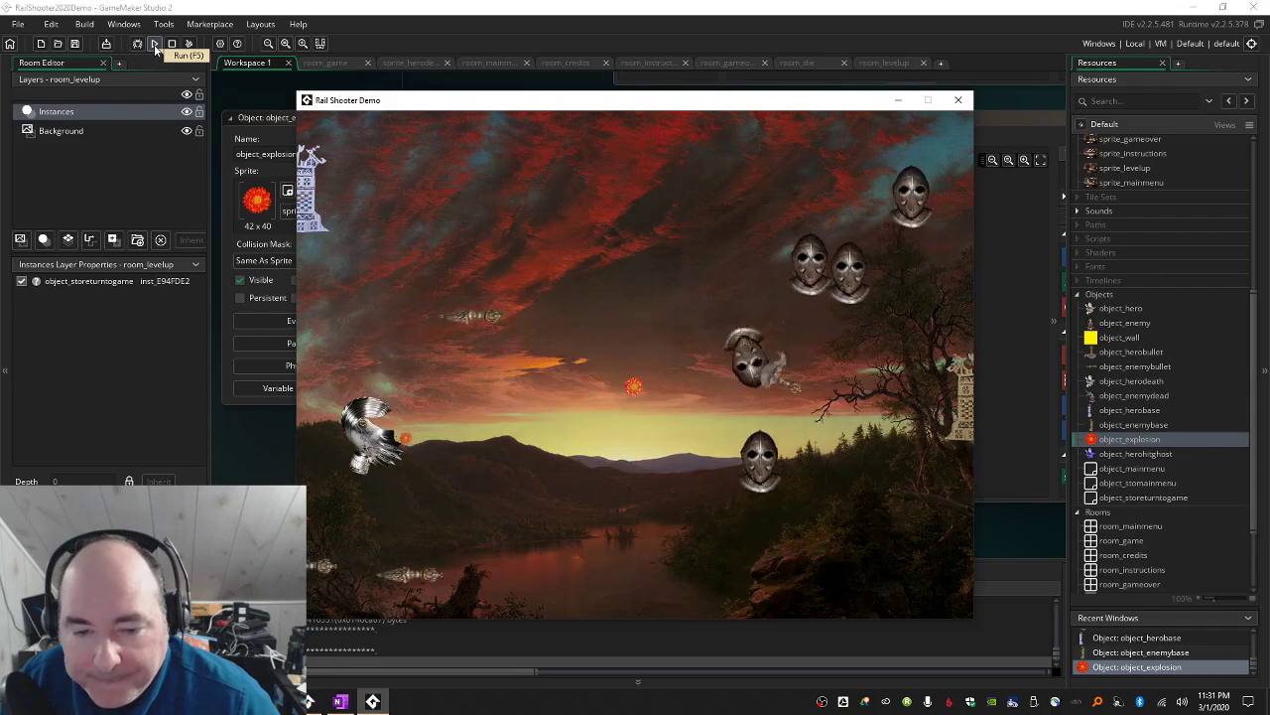
key("s")
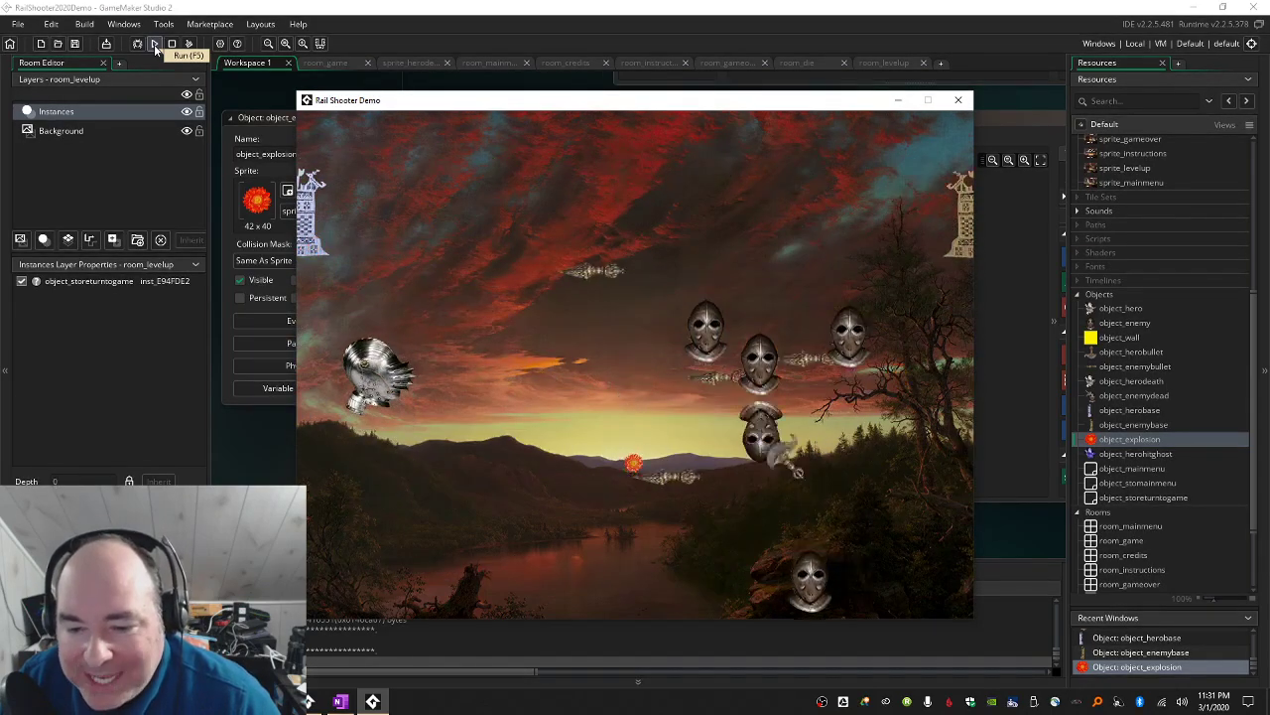
key("Down")
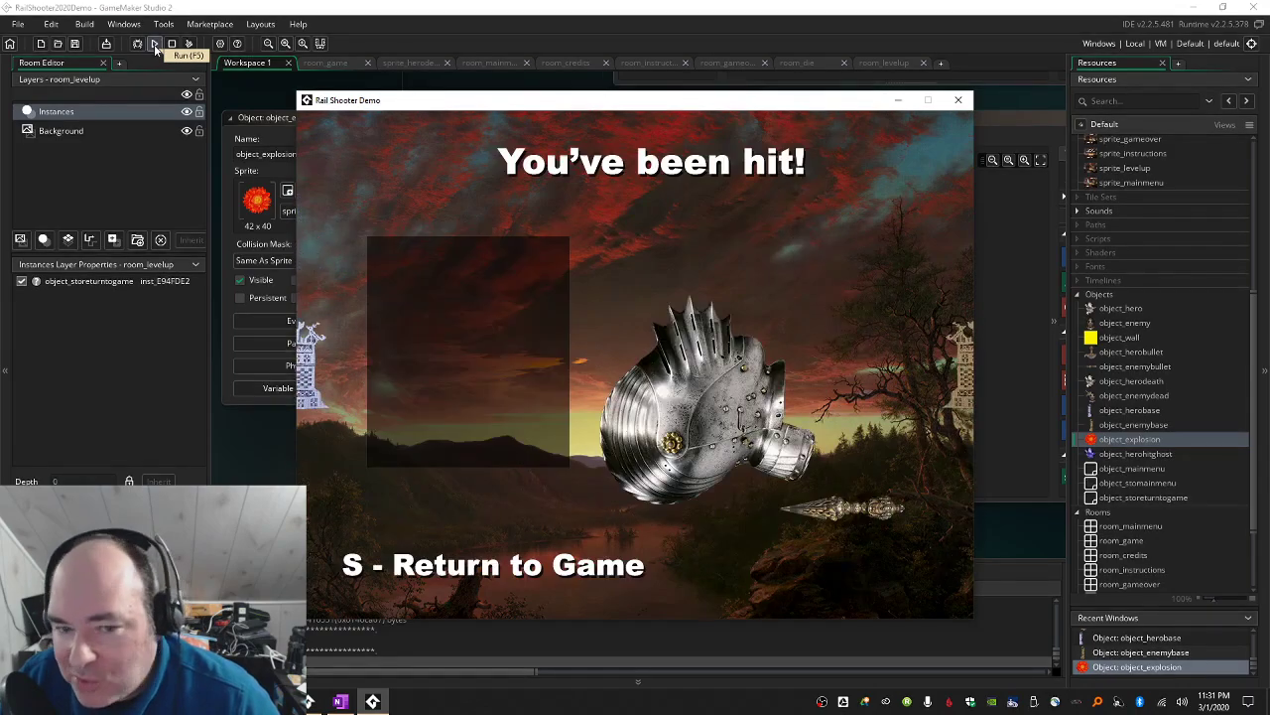
key("s")
key("Up")
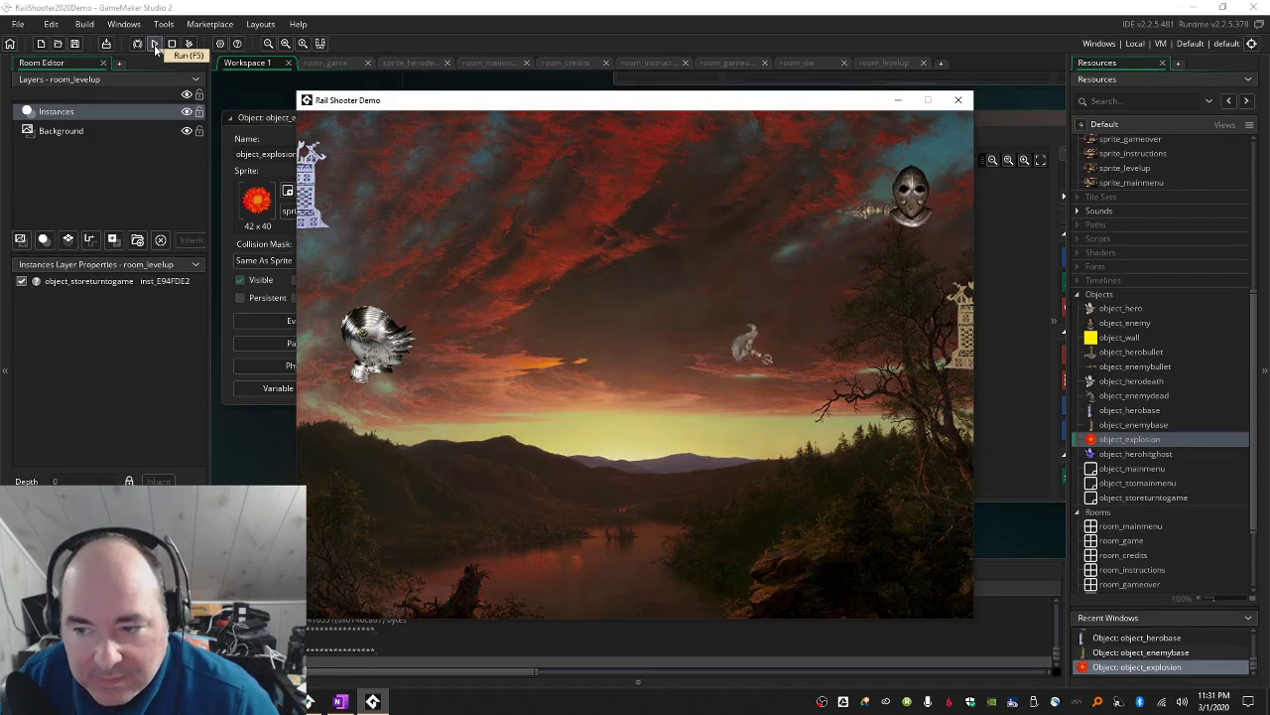
key("Down")
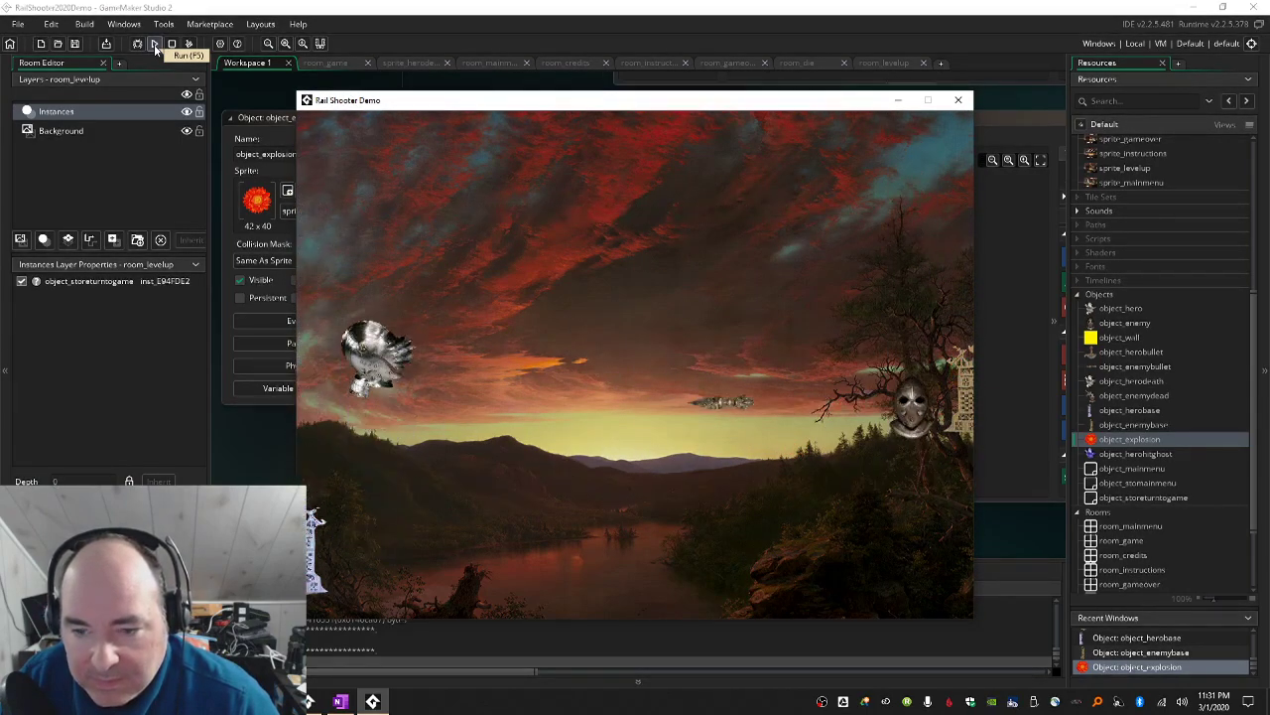
key("Up")
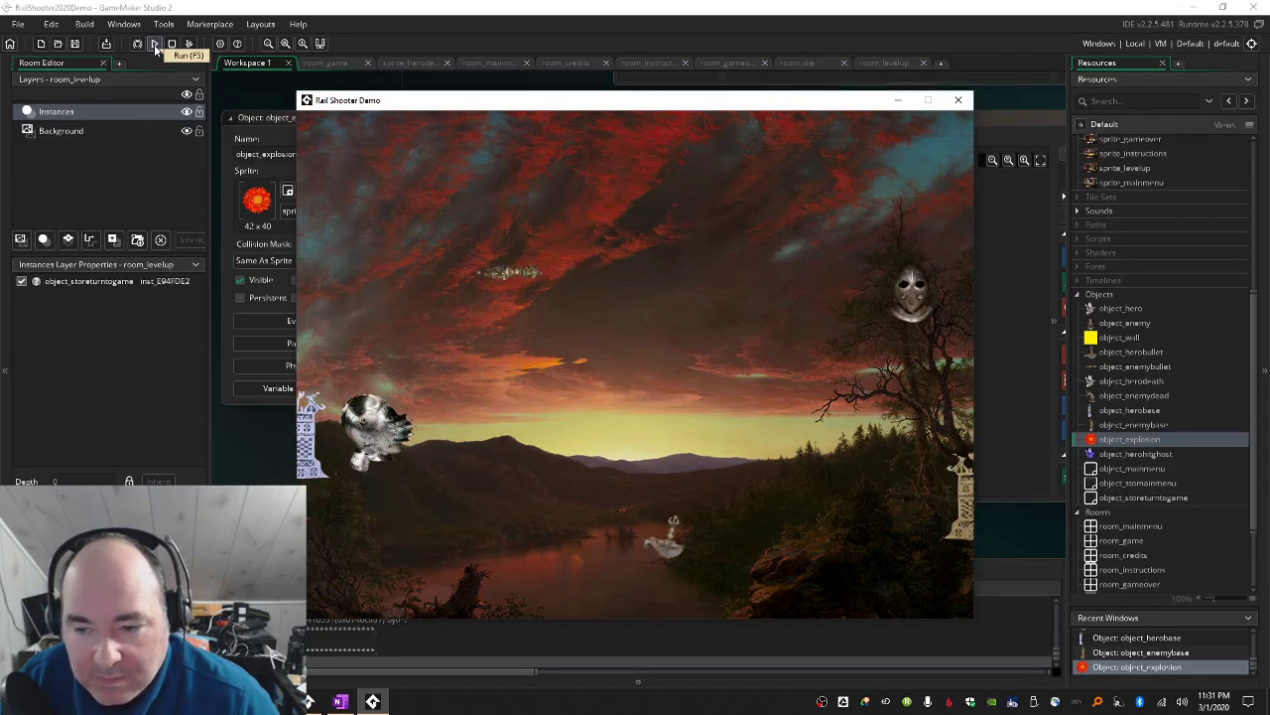
key("Up")
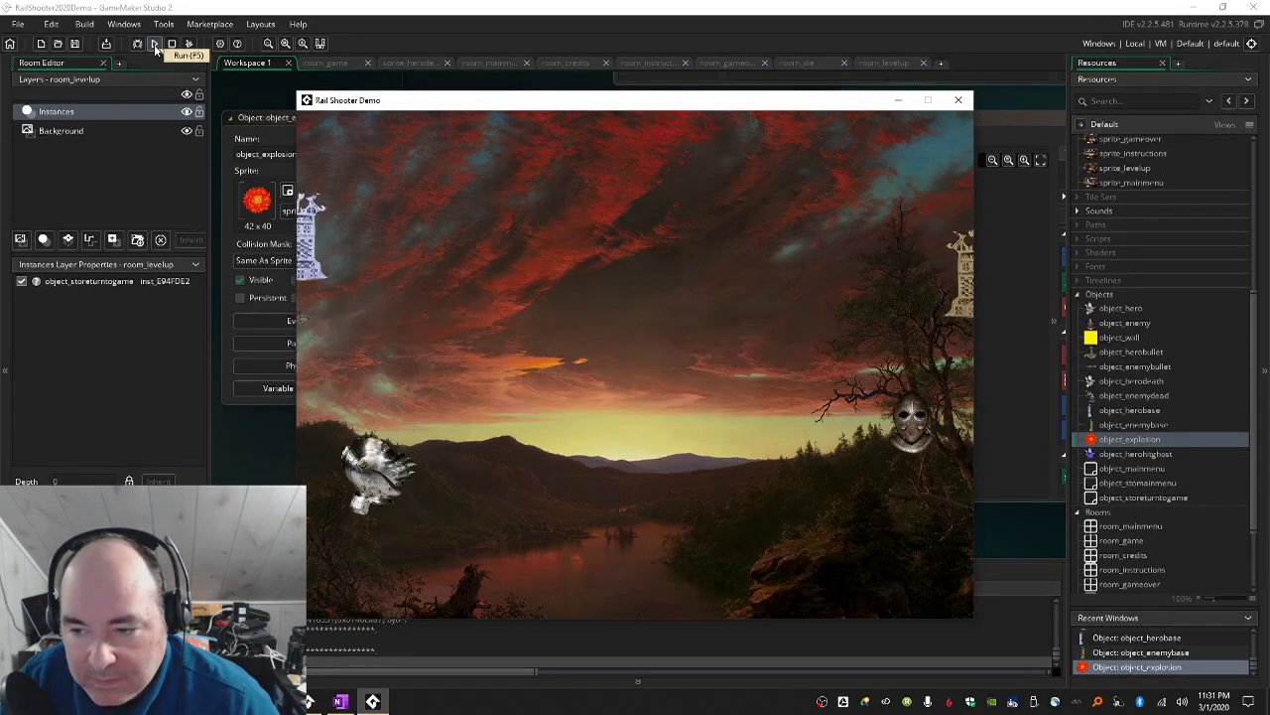
key("Down")
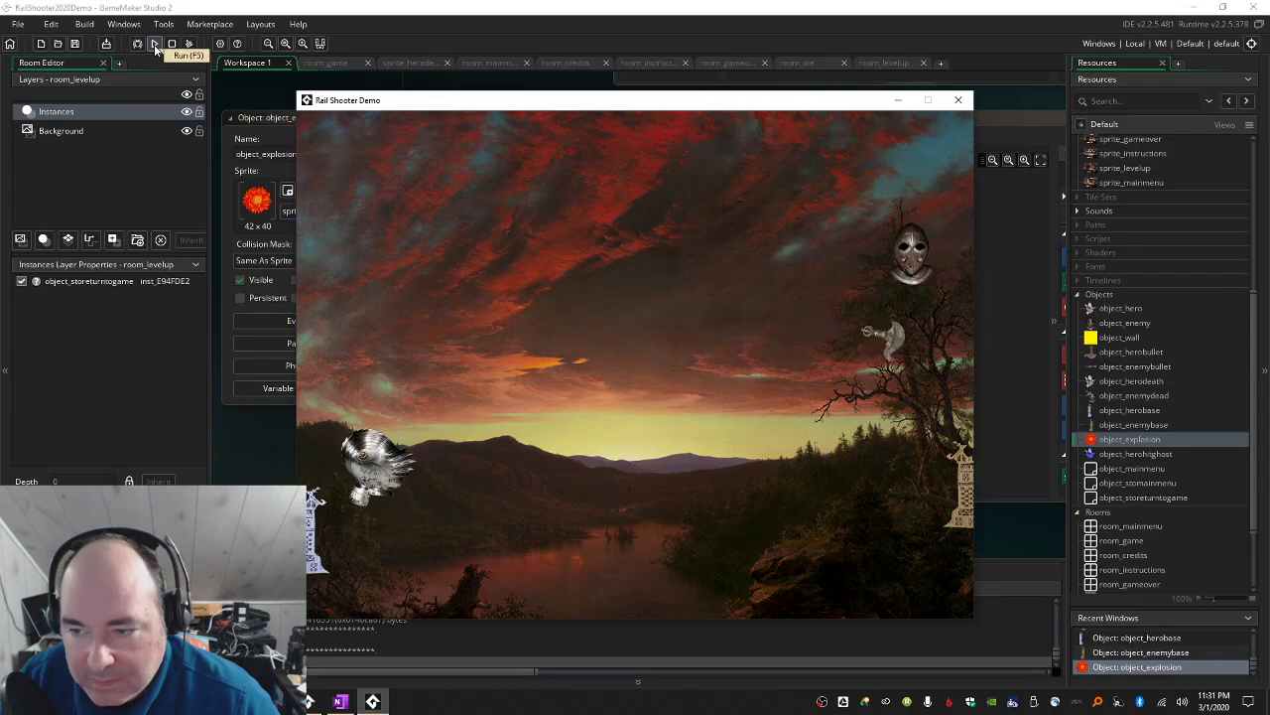
key("Up")
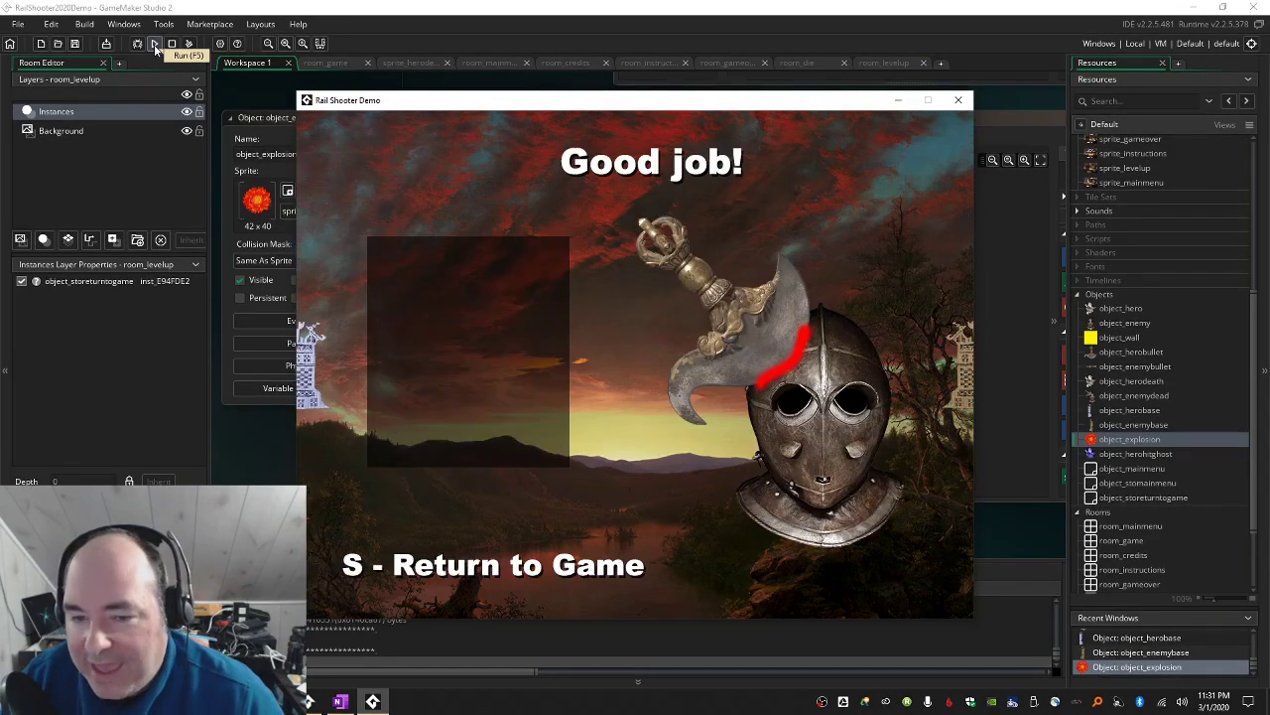
Return to play from the level-up screen, move the hero until it is hit again, and close the game.
key("s")
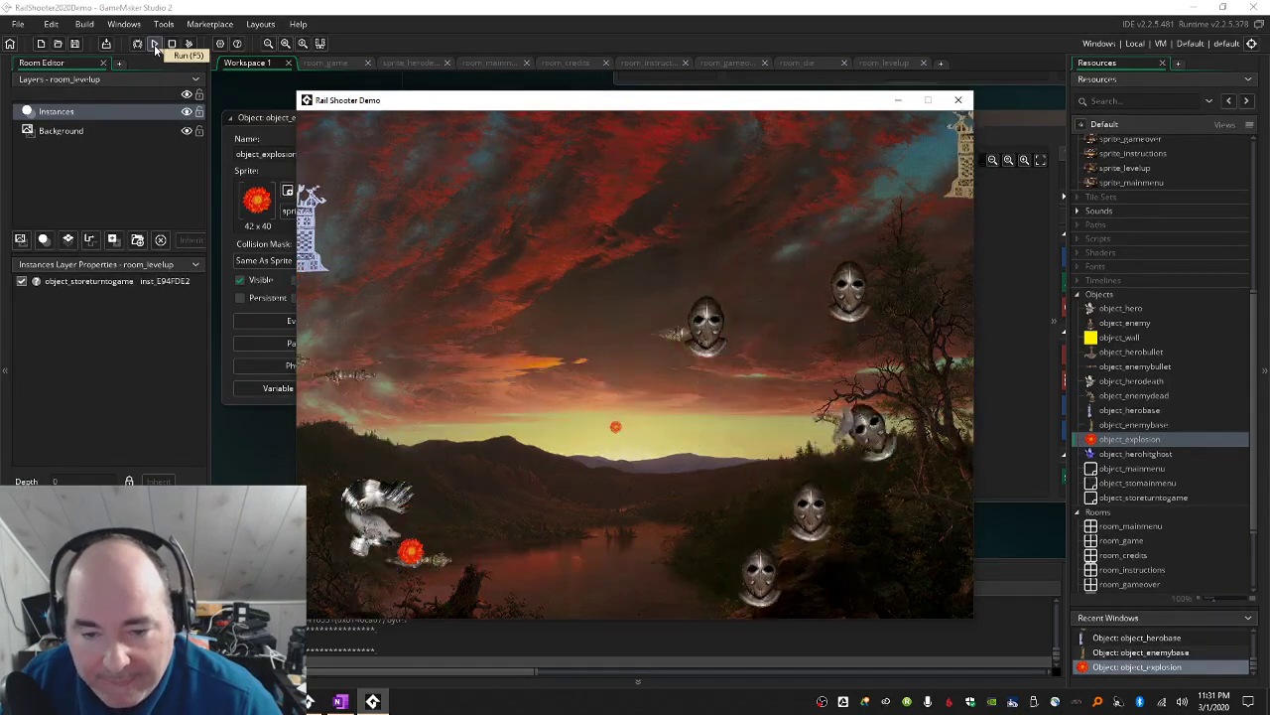
key("Up")
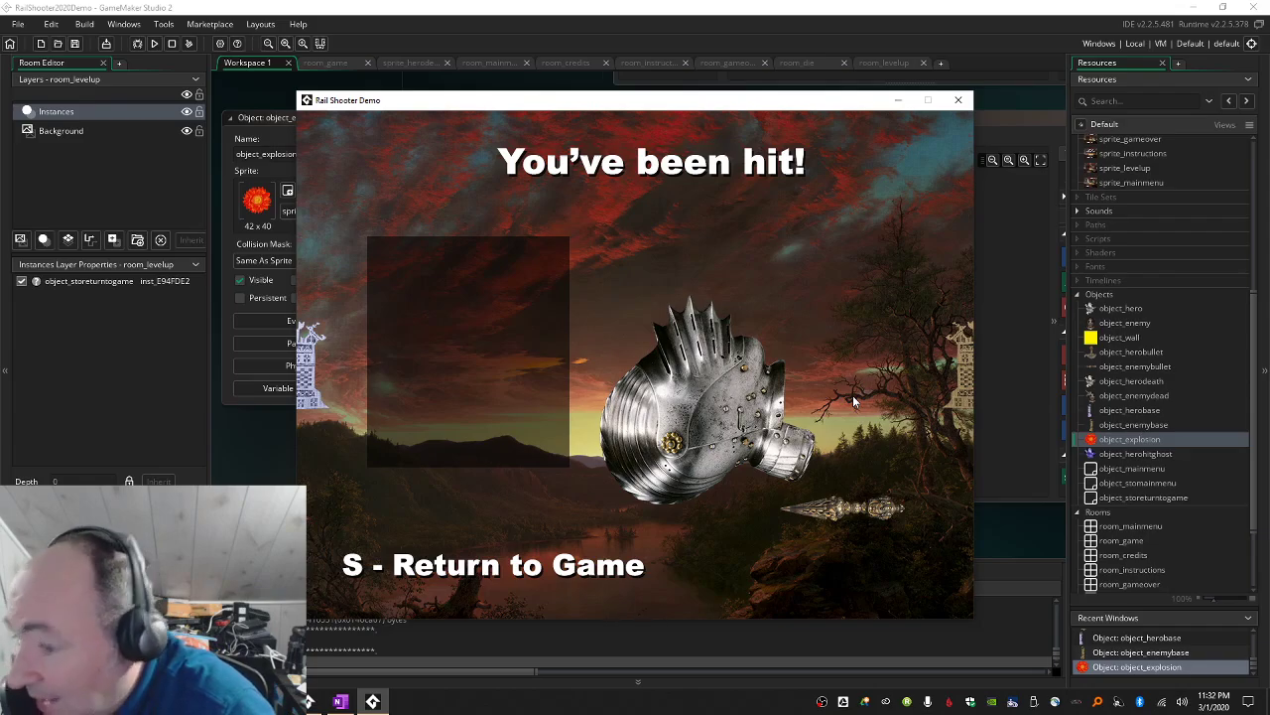
left_click(959, 100)
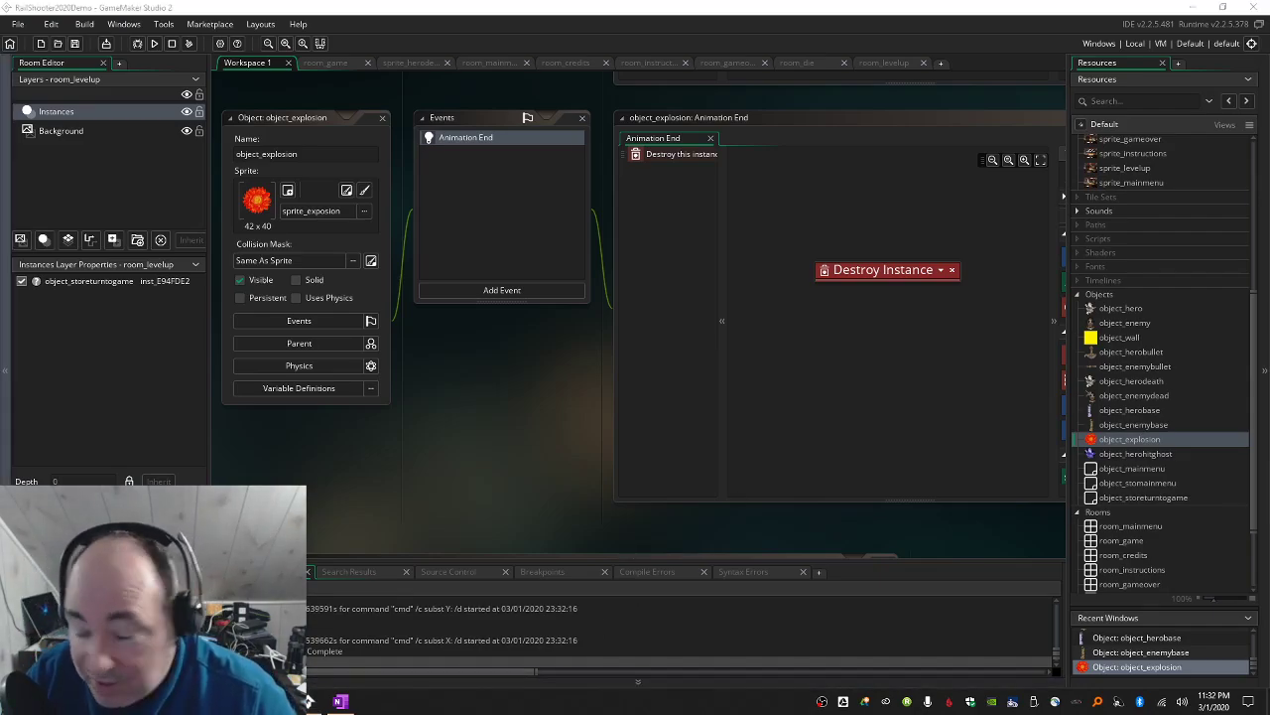
Switch to Photoshop and open RailShooter.psd.
key("super")
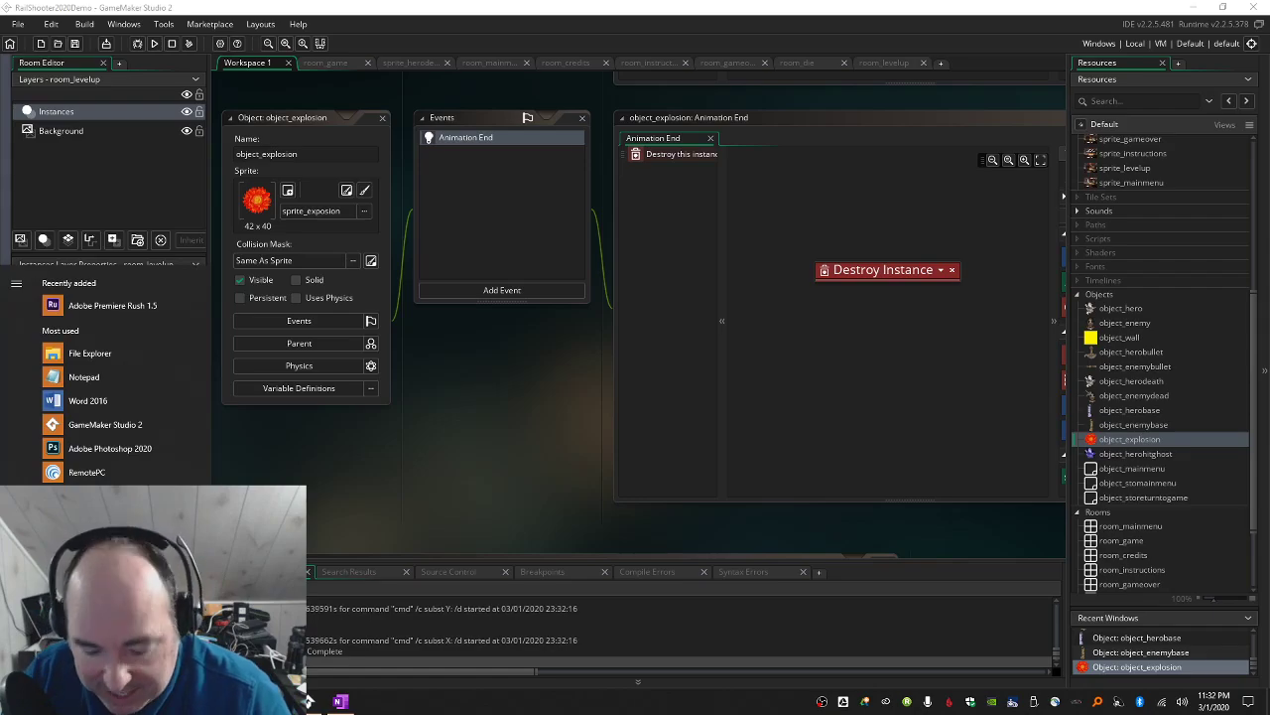
type("photoshop")
key("Return")
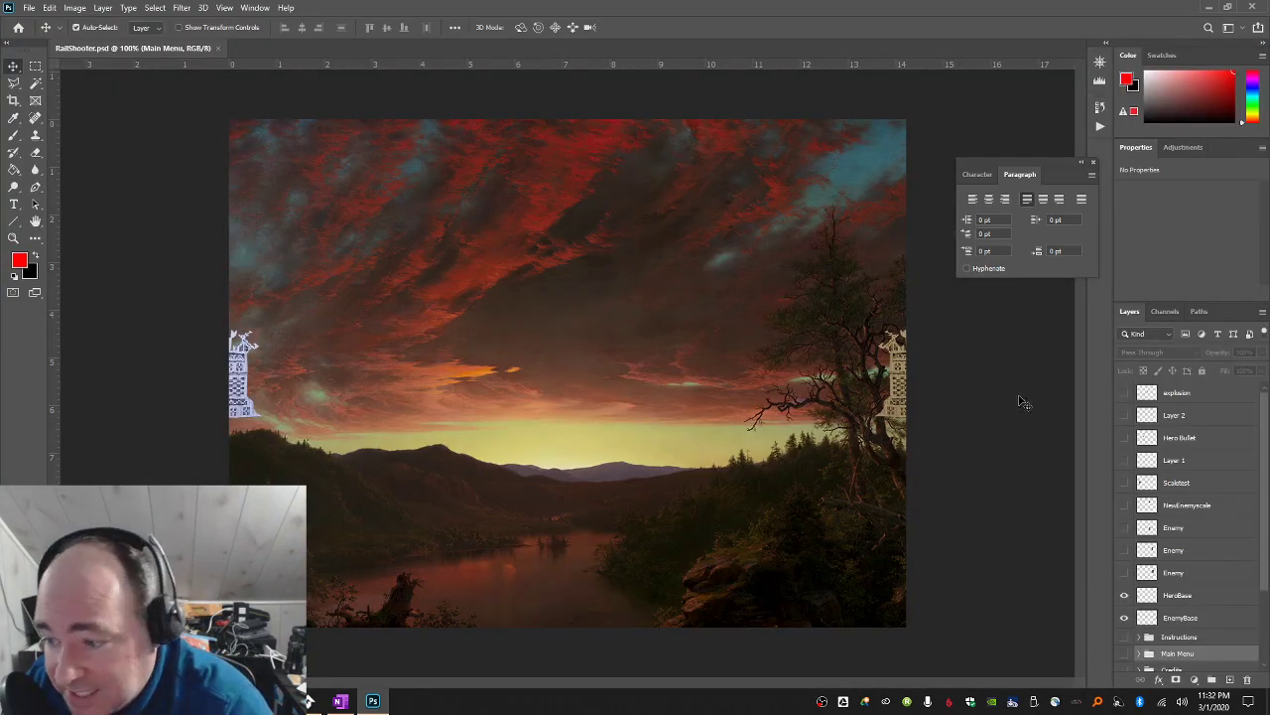
Hide the HeroBase and EnemyBase layers and show the Die layer group over the background.
scroll(1117, 540, "down", 3)
left_click_drag(1124, 527, 1125, 552)
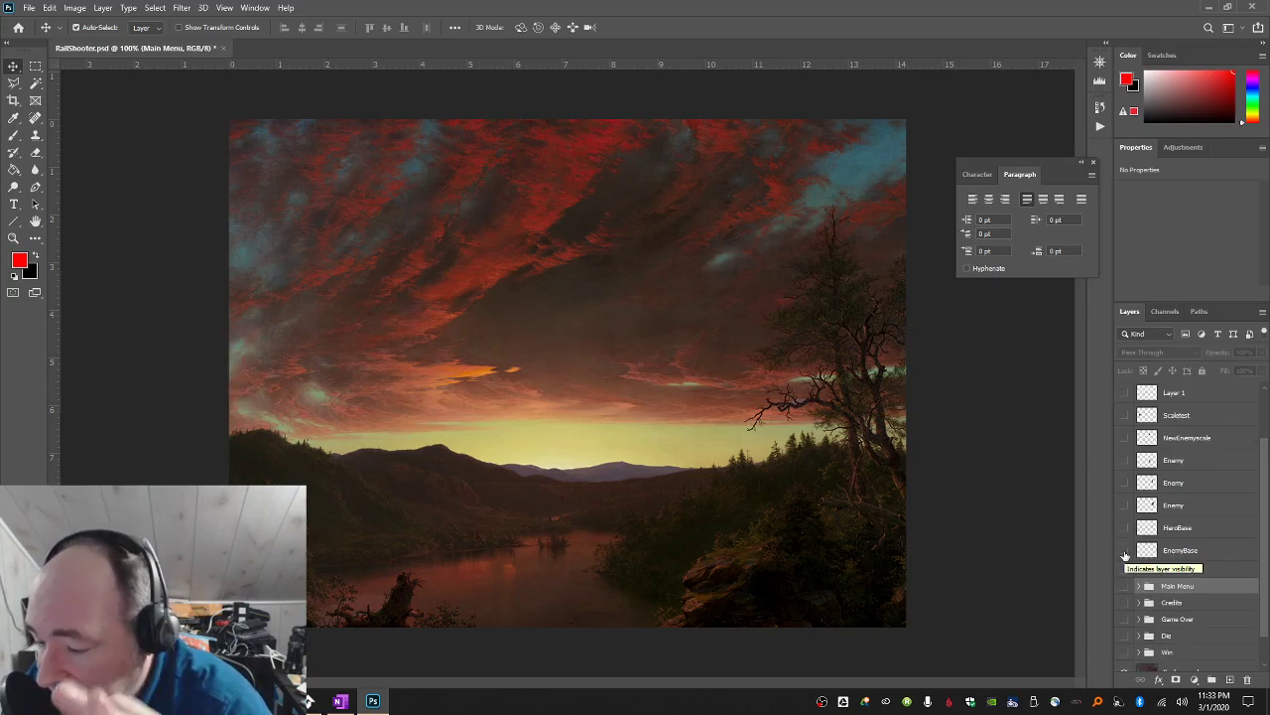
scroll(1190, 620, "down", 1)
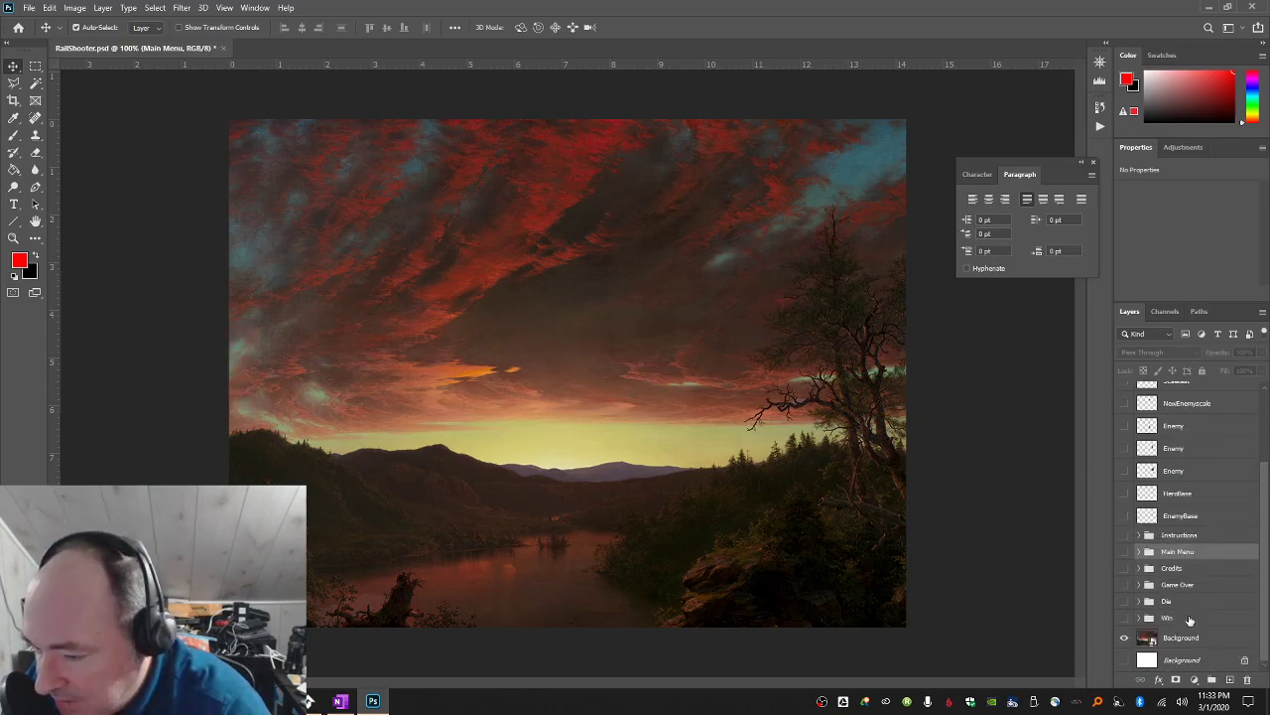
left_click(1123, 601)
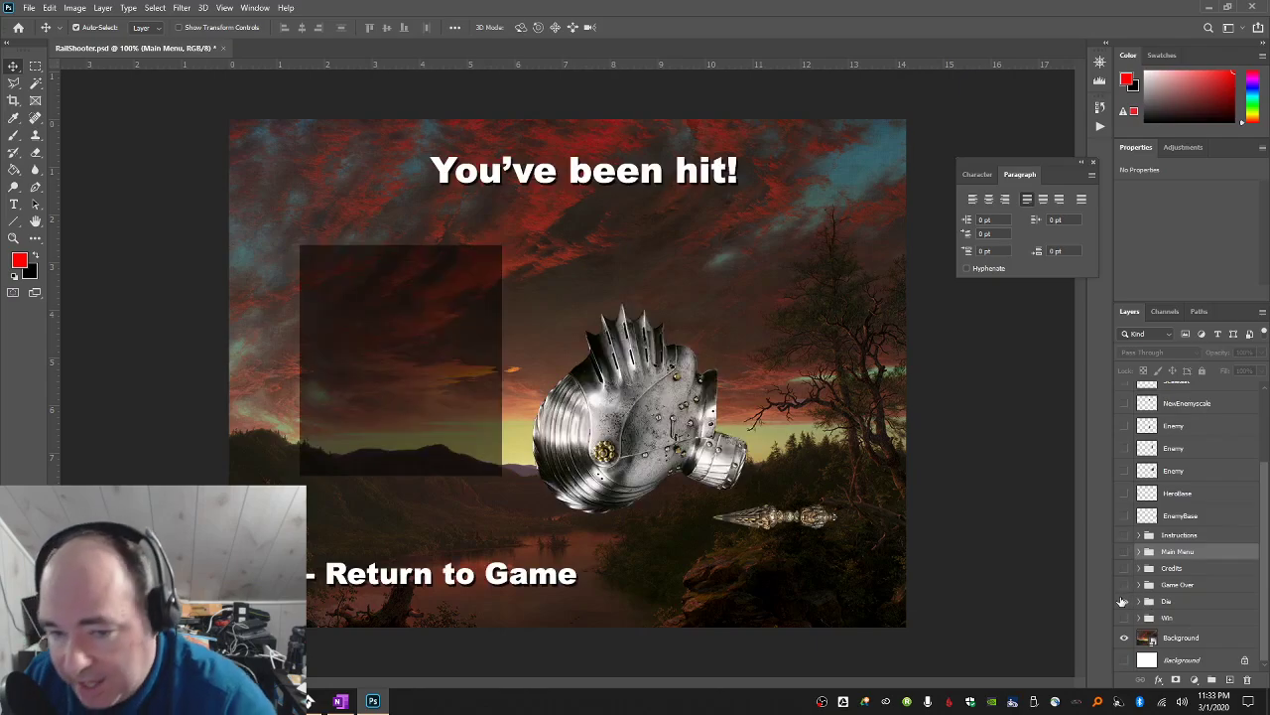
Save the hit screen as a PNG over menu-die.png in the Spring2020Demo folder, with the smallest file size option.
left_click(29, 8)
left_click(59, 166)
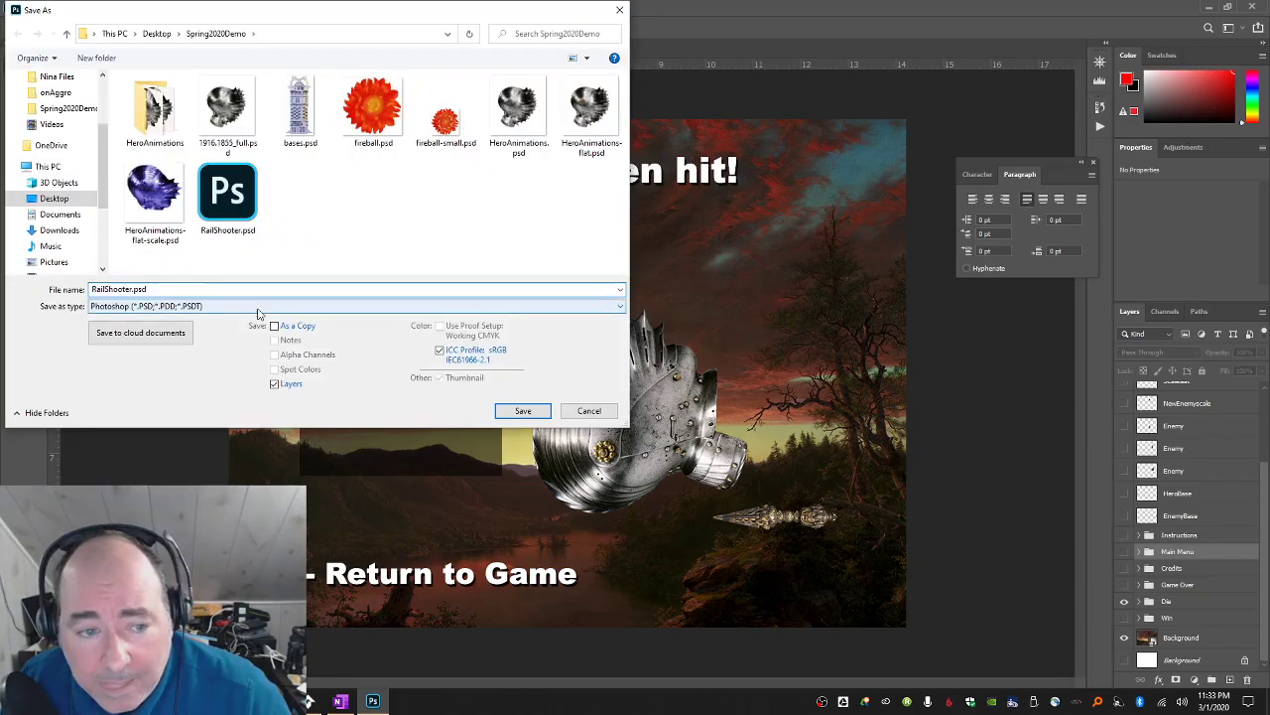
left_click(261, 305)
left_click(178, 481)
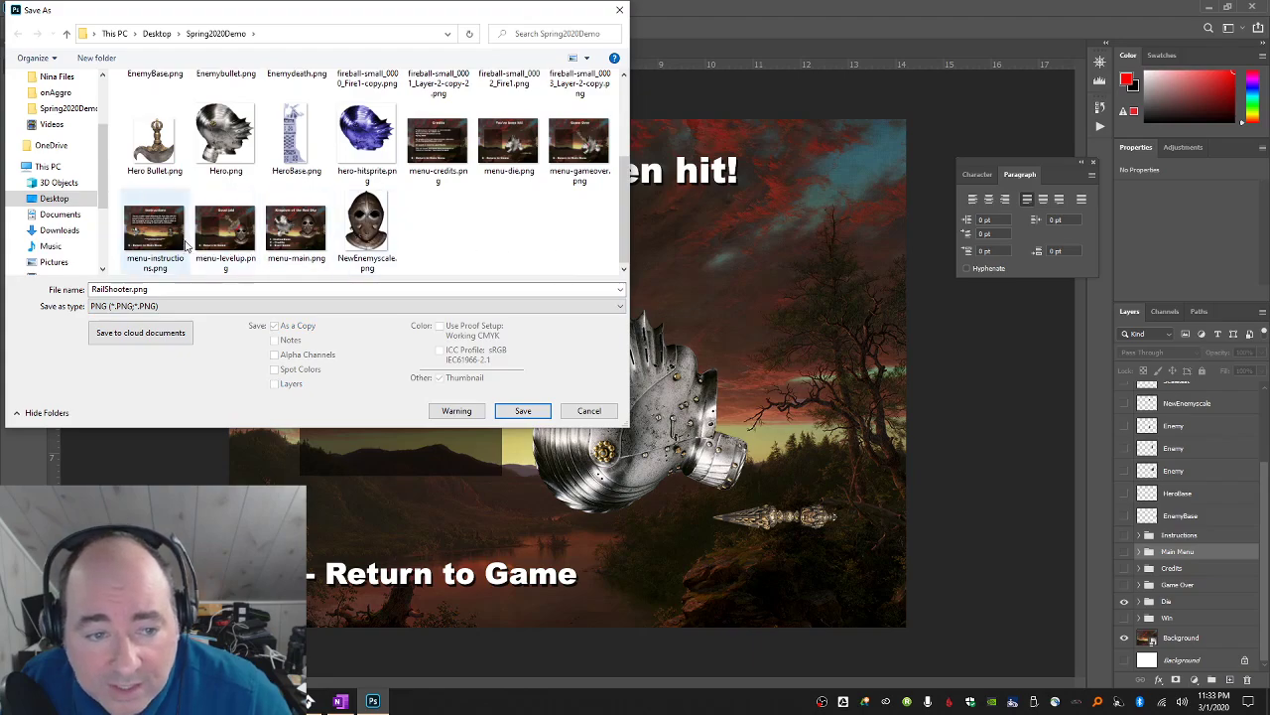
left_click(521, 167)
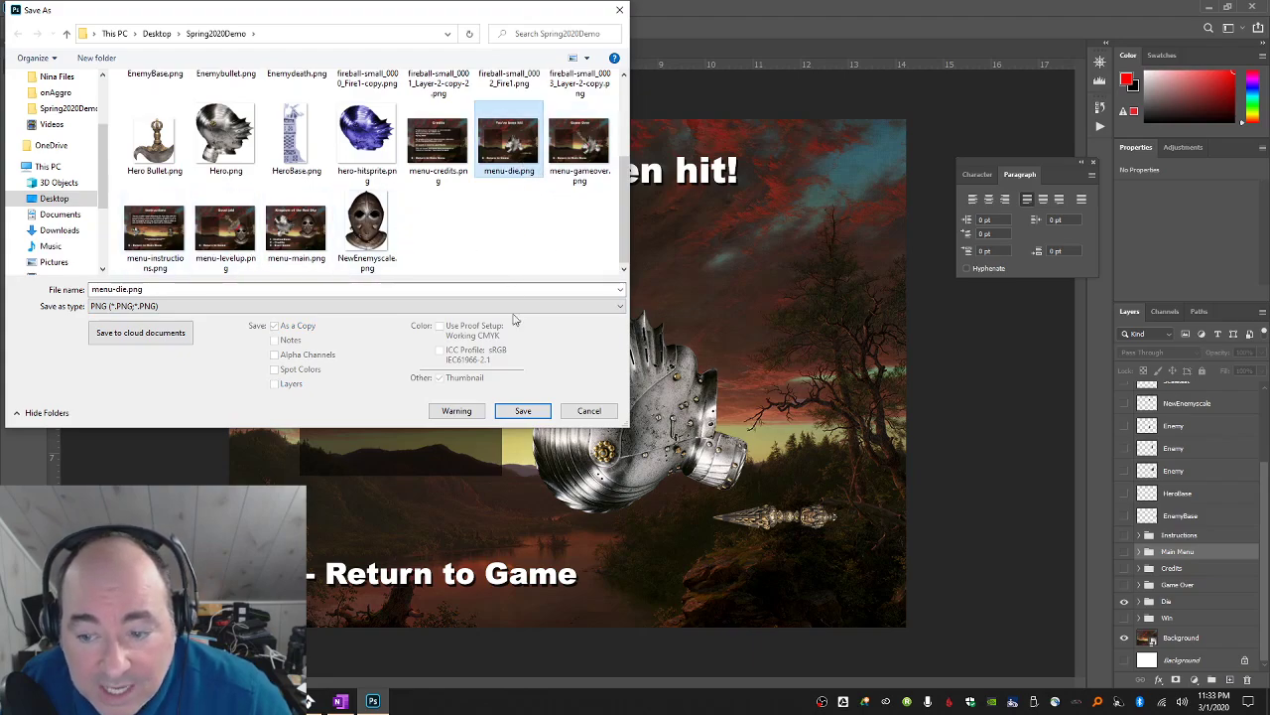
left_click(510, 415)
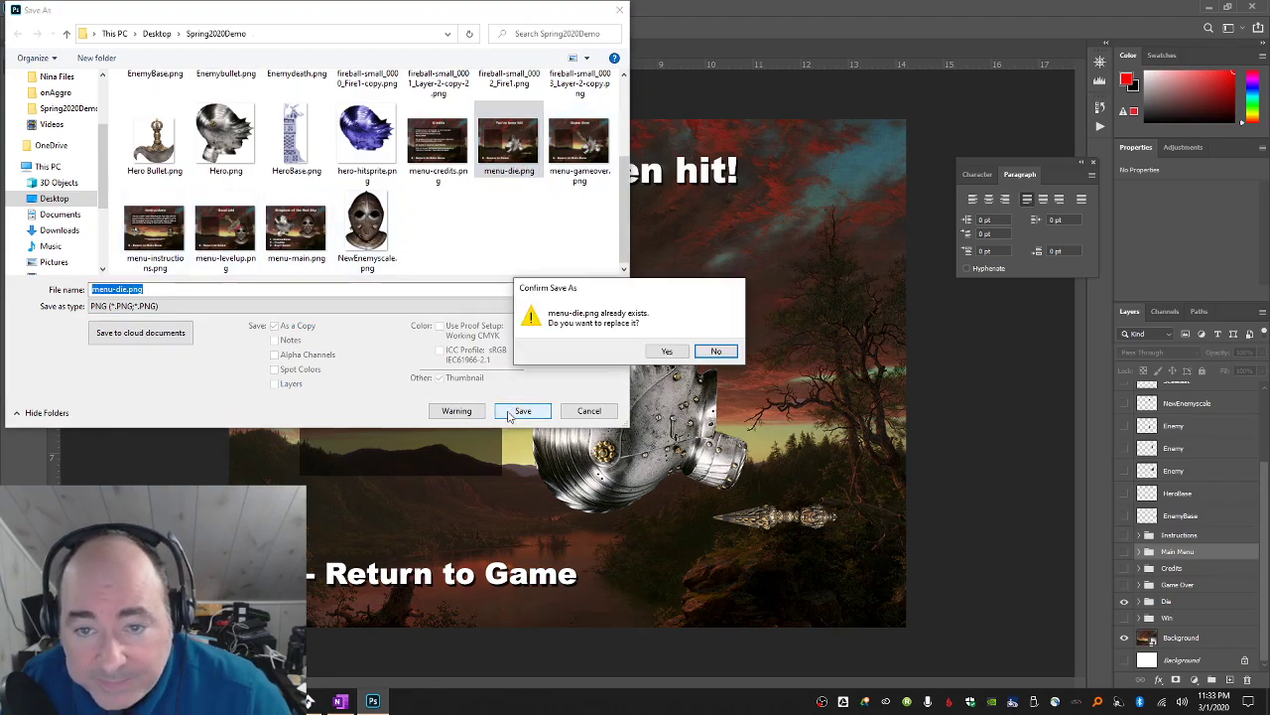
left_click(668, 353)
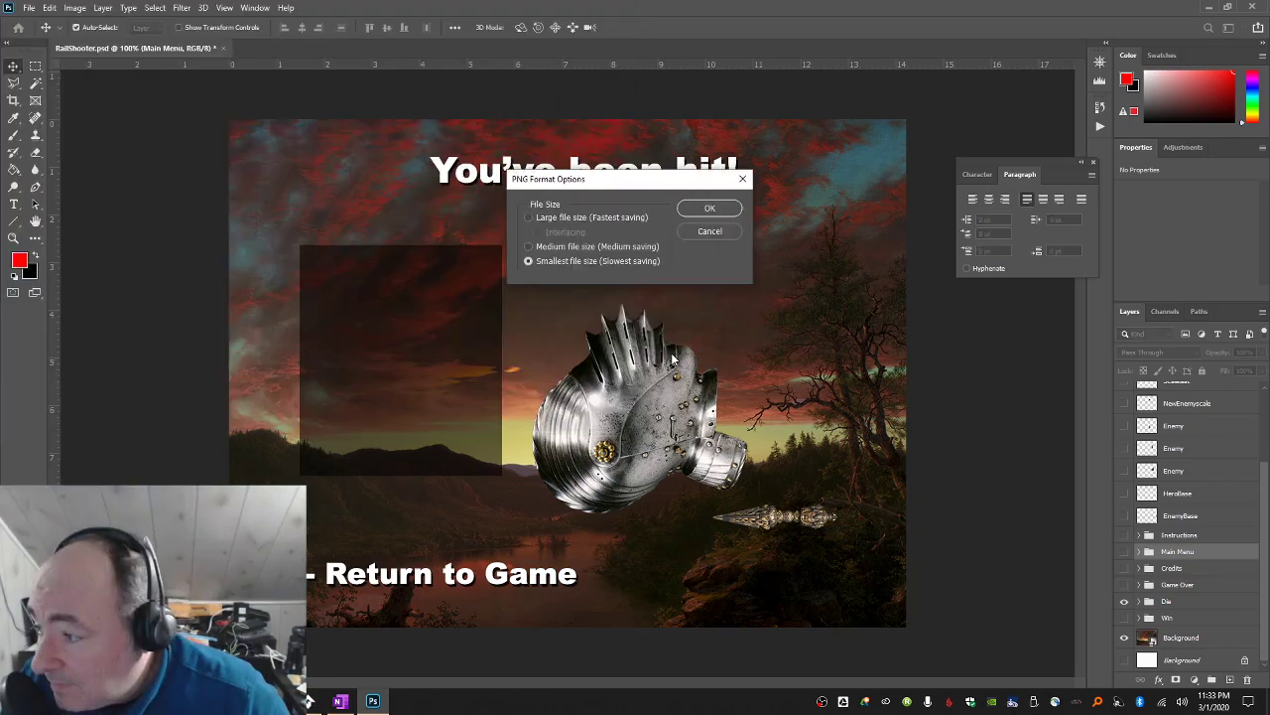
left_click(729, 210)
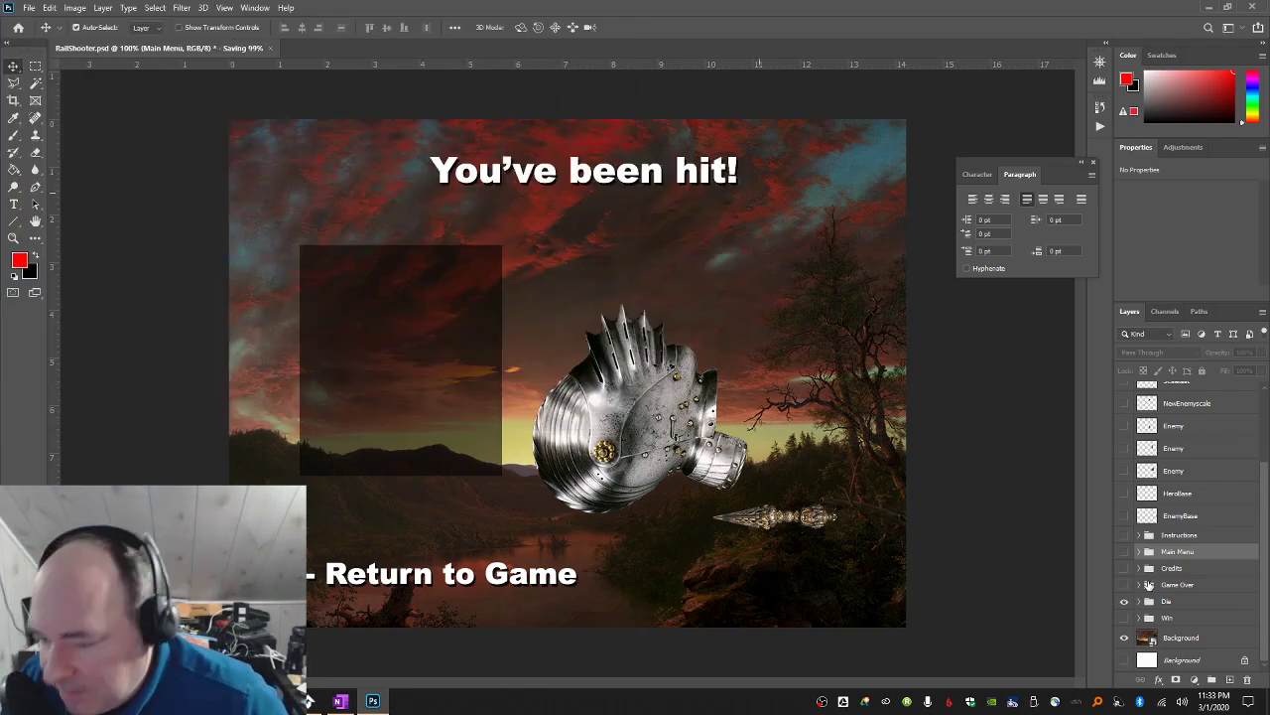
Show the Win layer group instead of Die and save it as a PNG over menu-levelup.png, with the smallest file size option.
left_click(1125, 601)
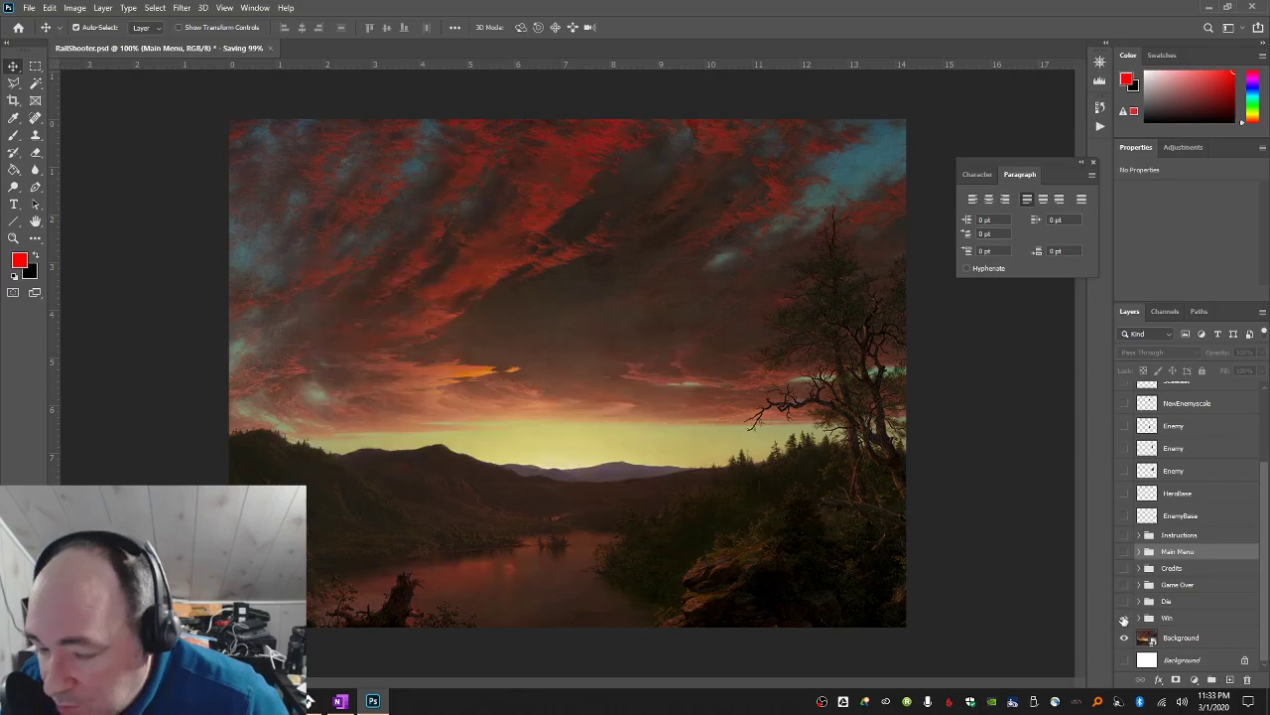
left_click(1124, 617)
left_click(44, 8)
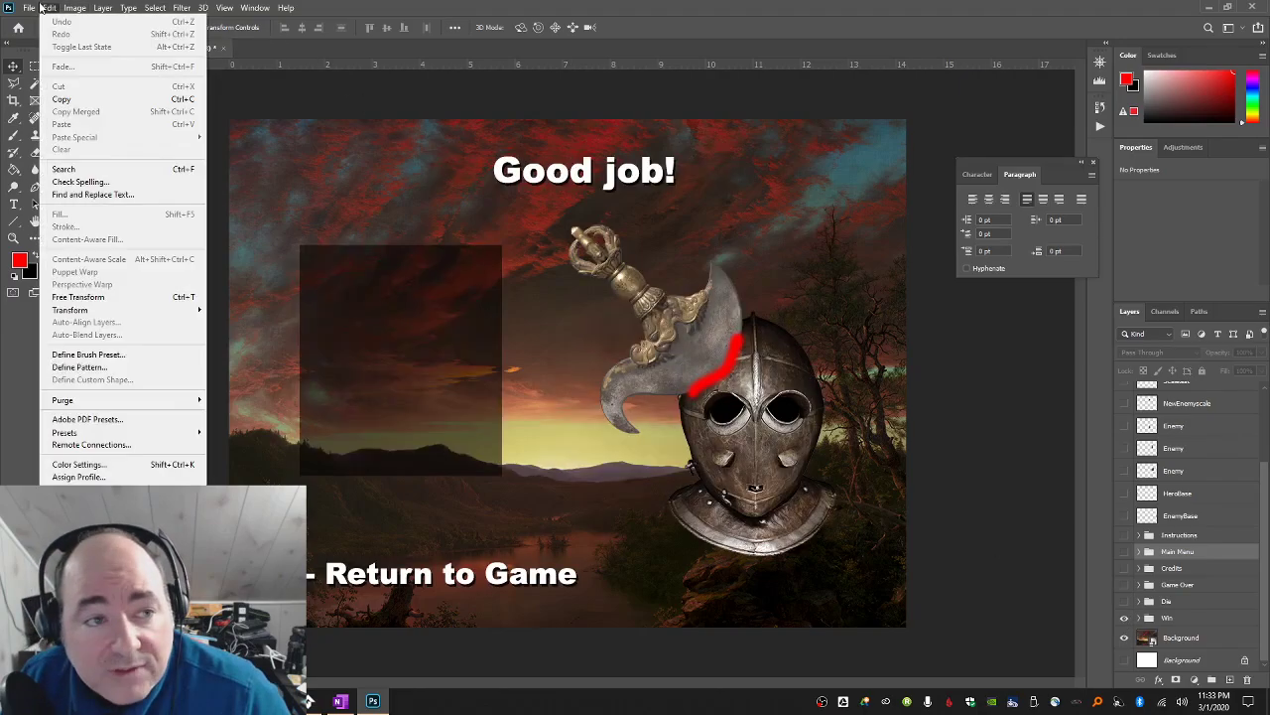
mouse_move(29, 8)
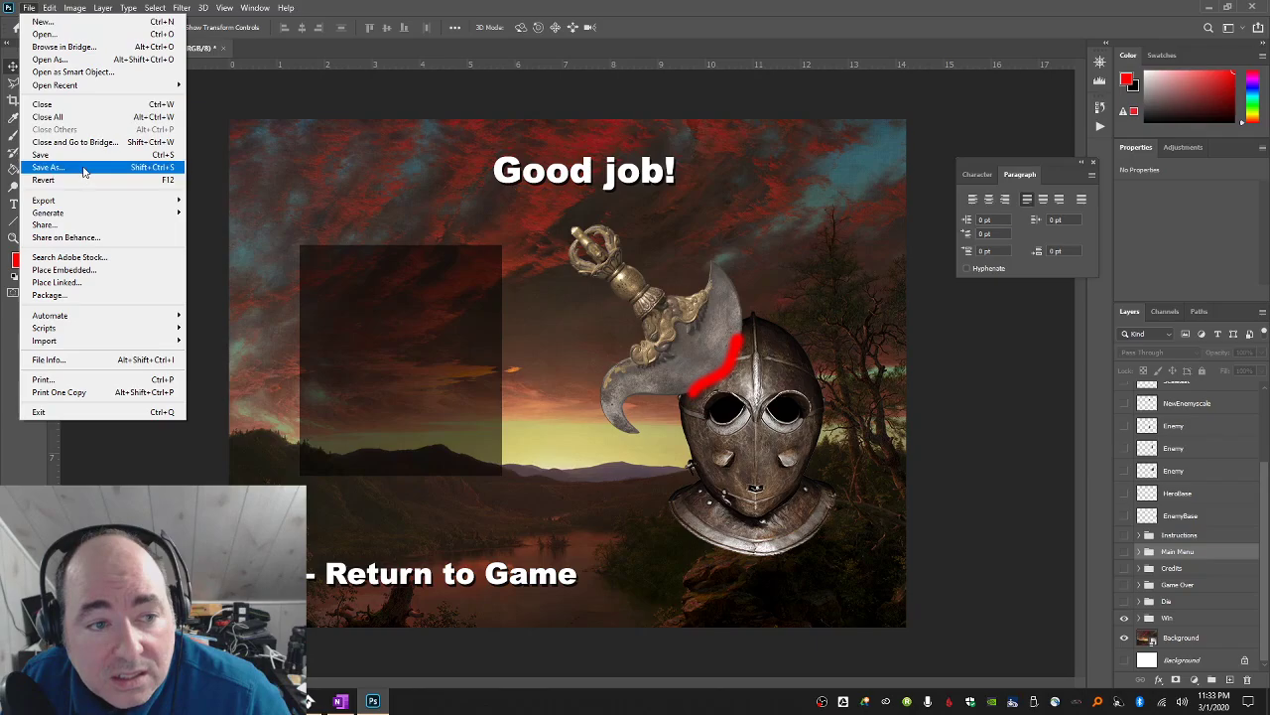
left_click(47, 166)
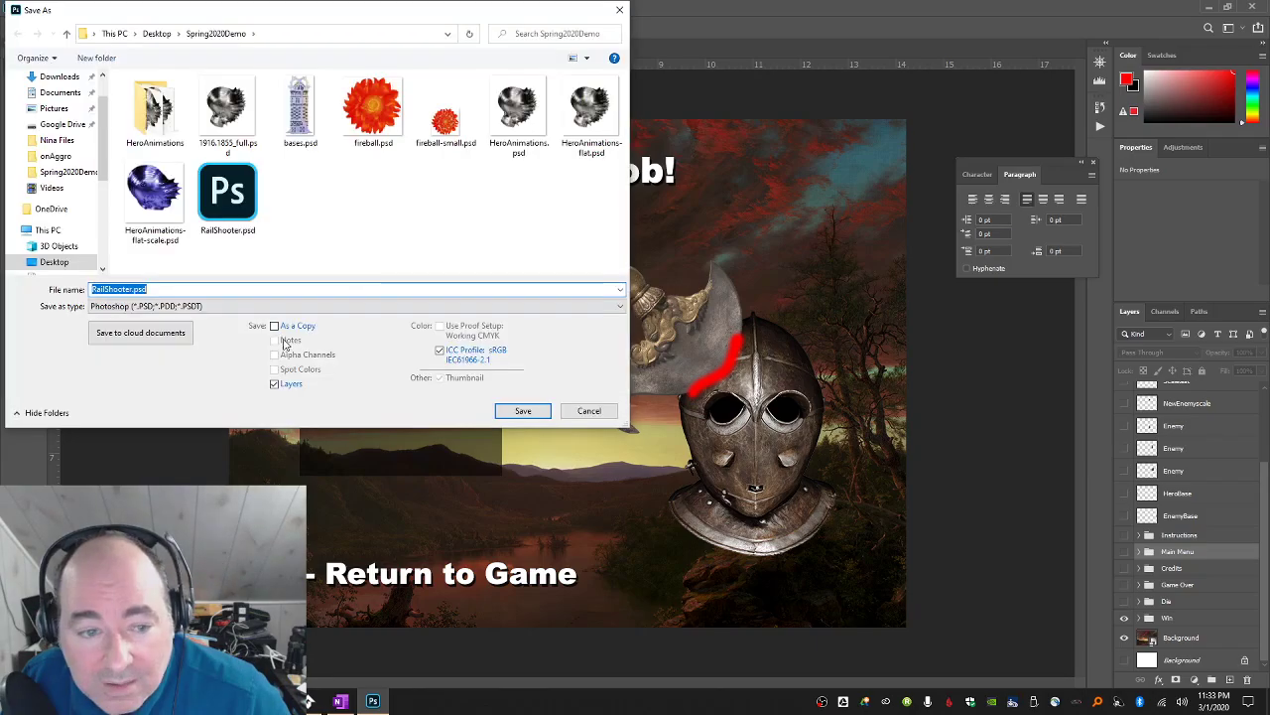
left_click(221, 306)
left_click(228, 488)
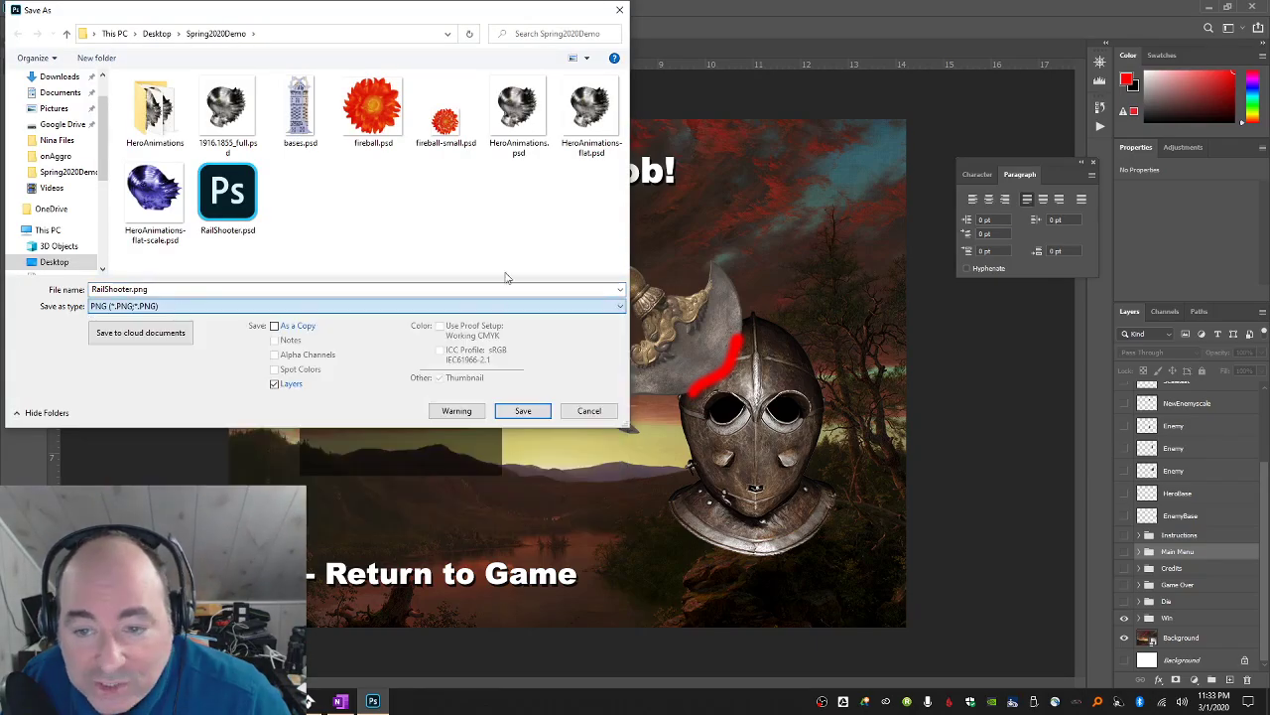
scroll(513, 189, "down", 3)
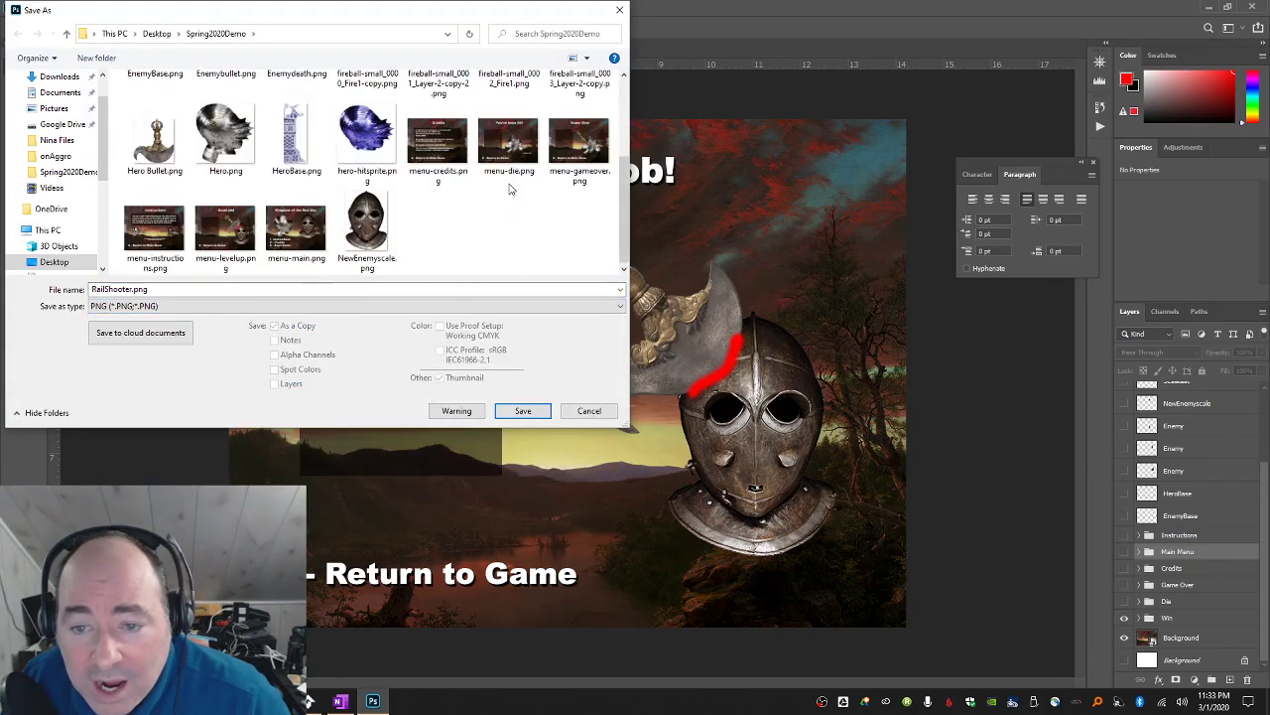
left_click(228, 230)
left_click(523, 411)
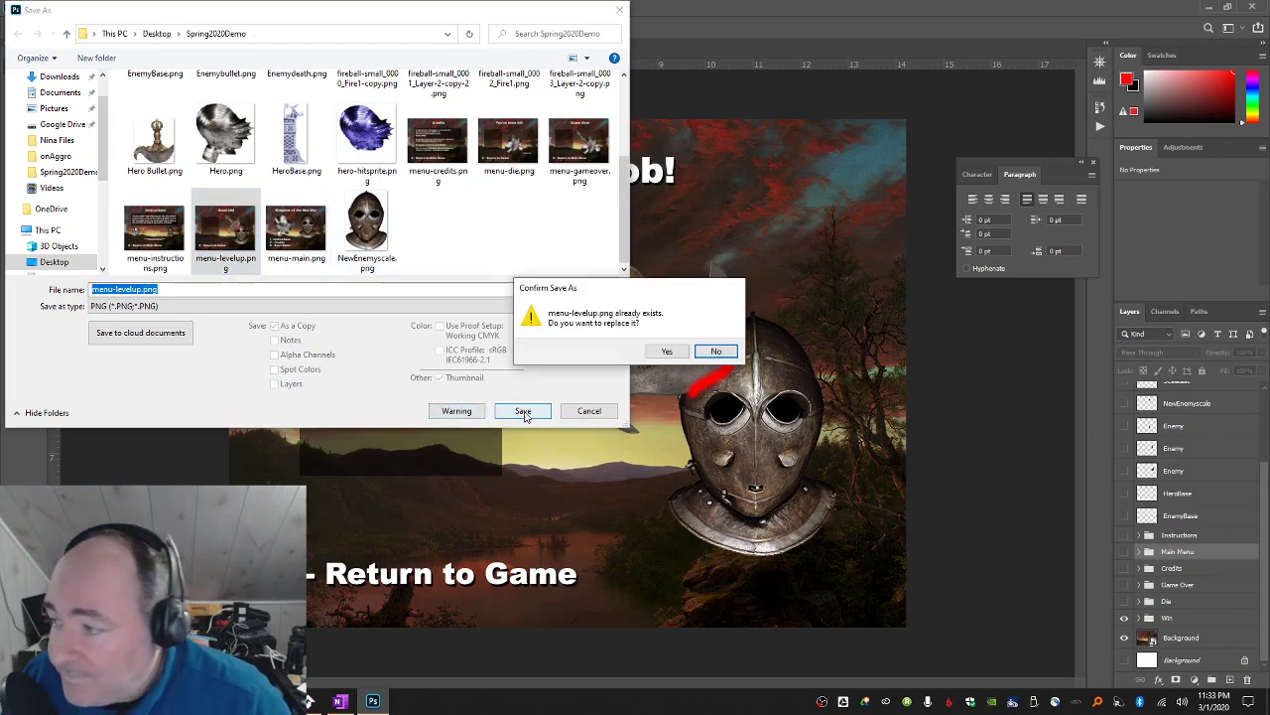
left_click(663, 352)
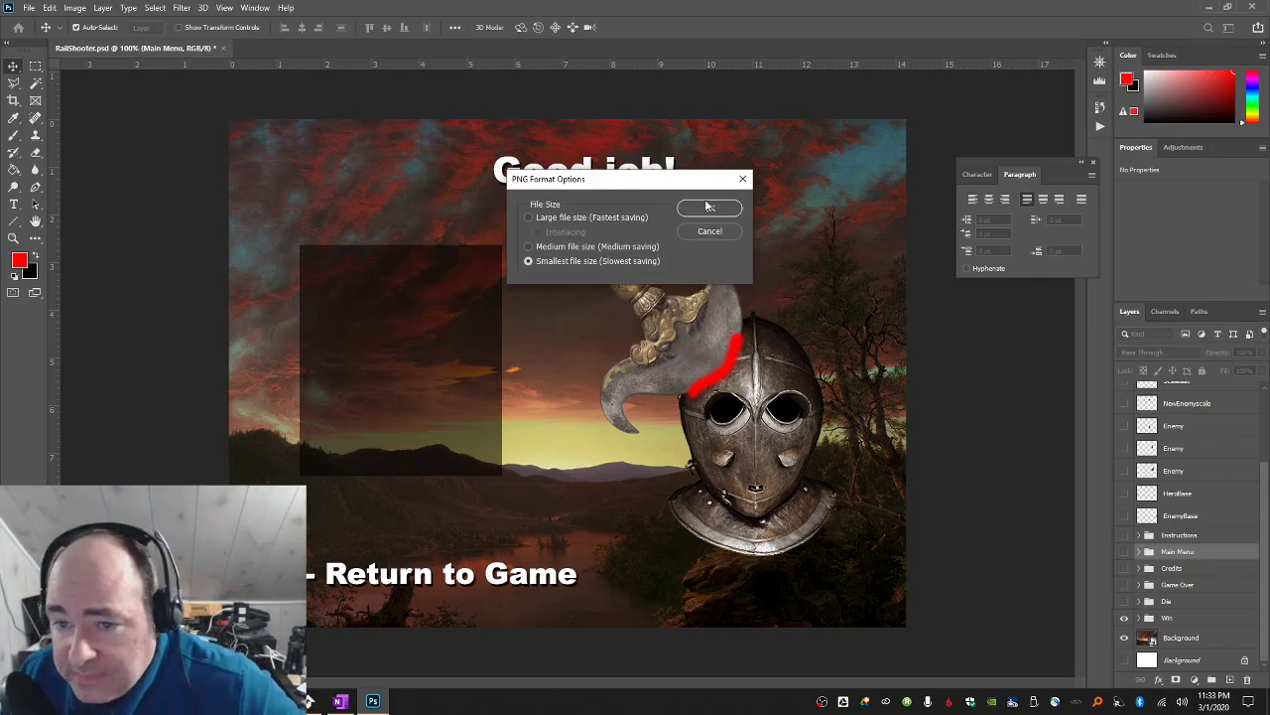
left_click(710, 209)
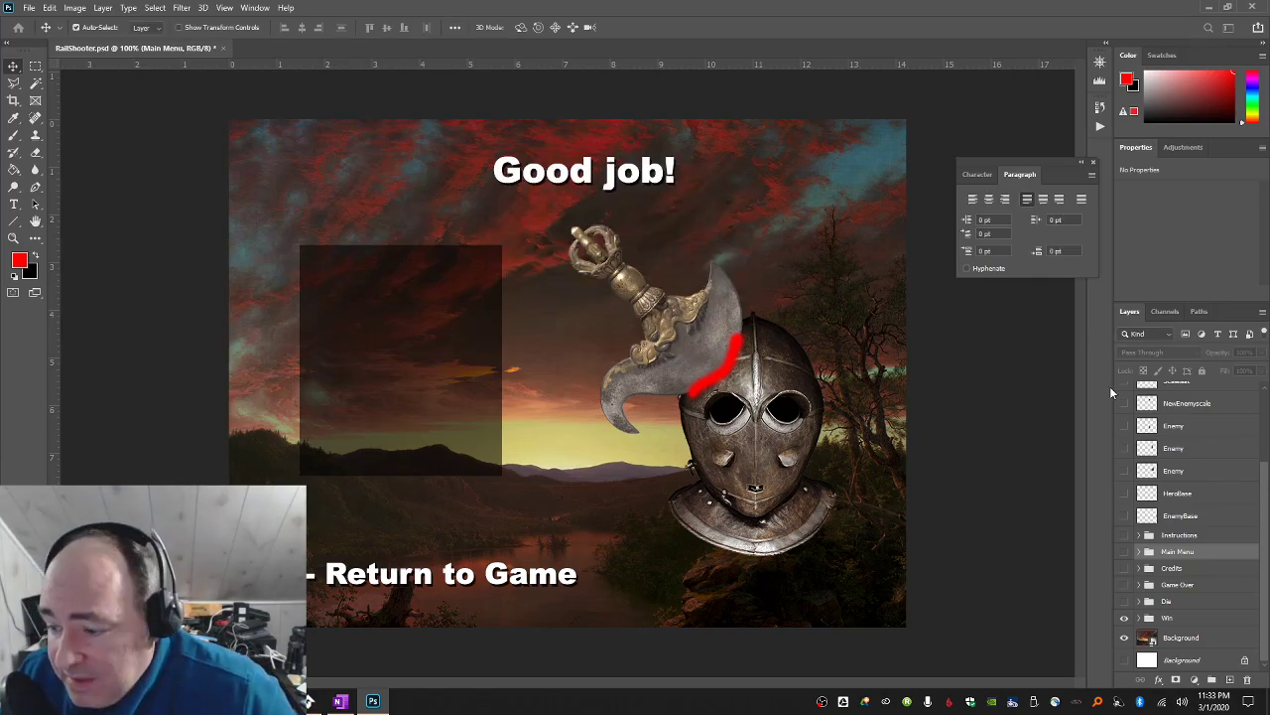
Show the Game Over layer group instead of Win and save it as a PNG over menu-gameover.png, with the smallest file size option.
left_click(1125, 585)
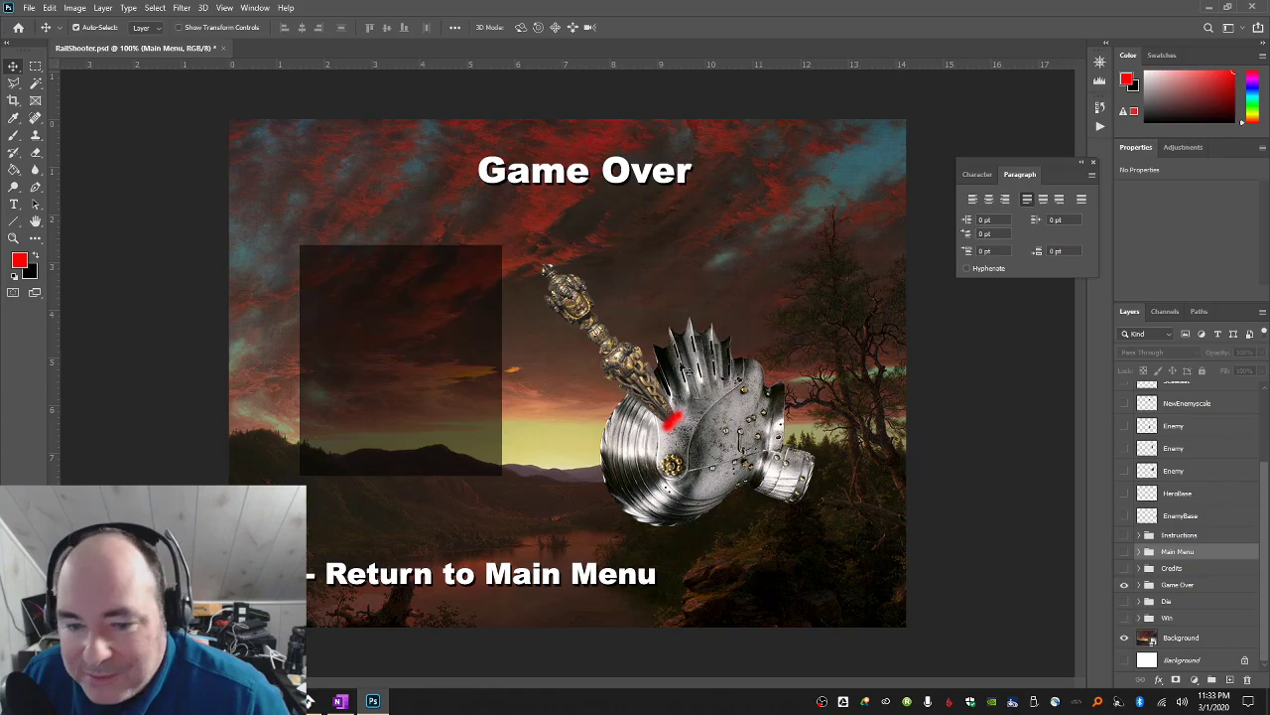
left_click(28, 7)
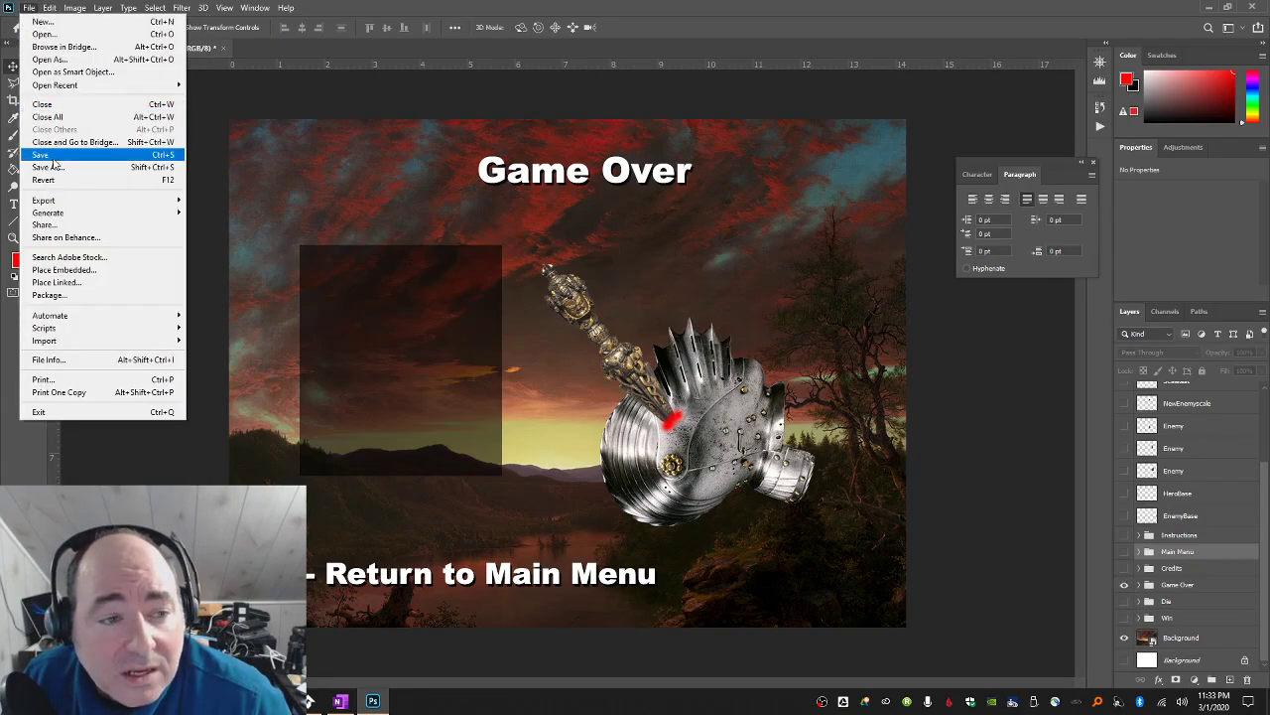
left_click(58, 169)
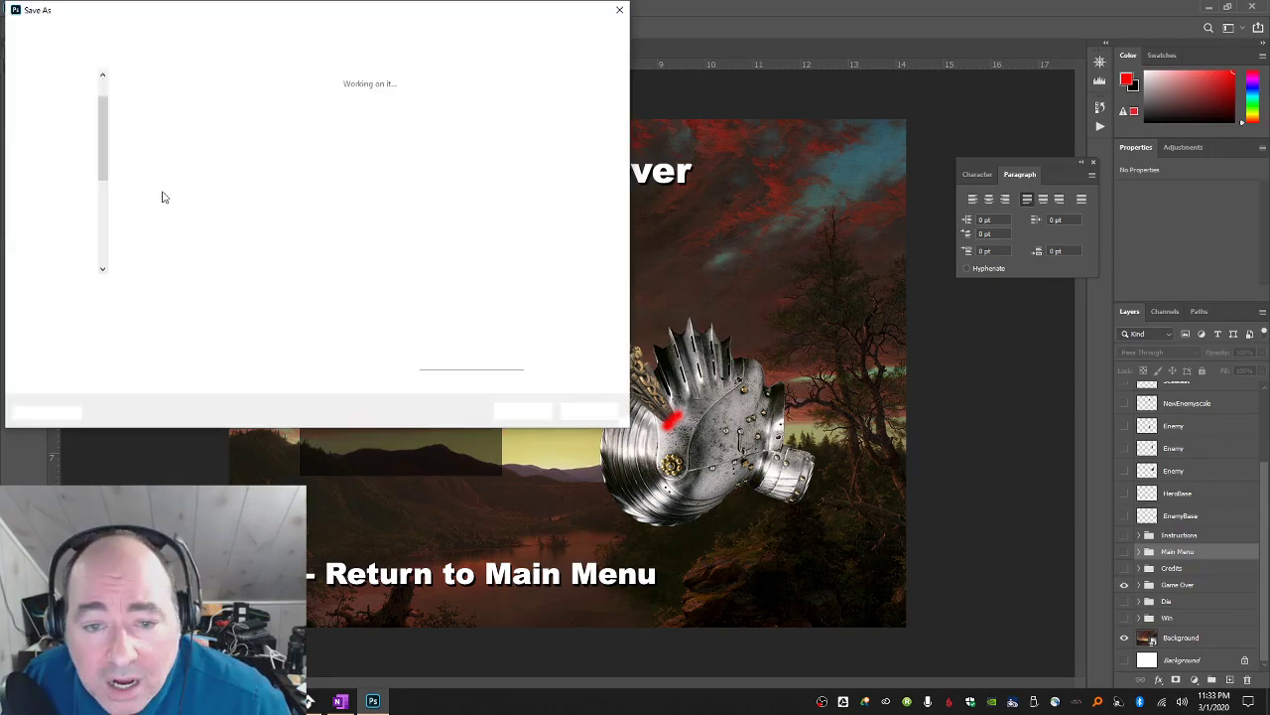
left_click(189, 306)
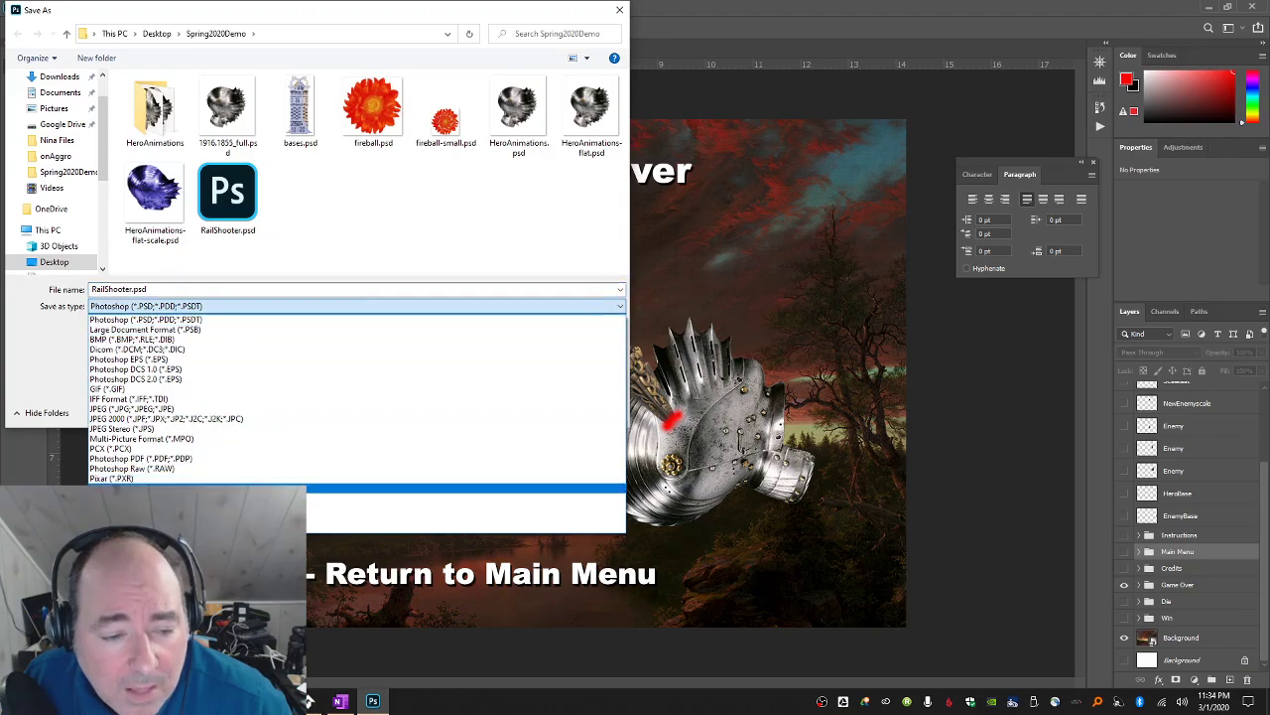
left_click(189, 488)
scroll(417, 208, "down", 5)
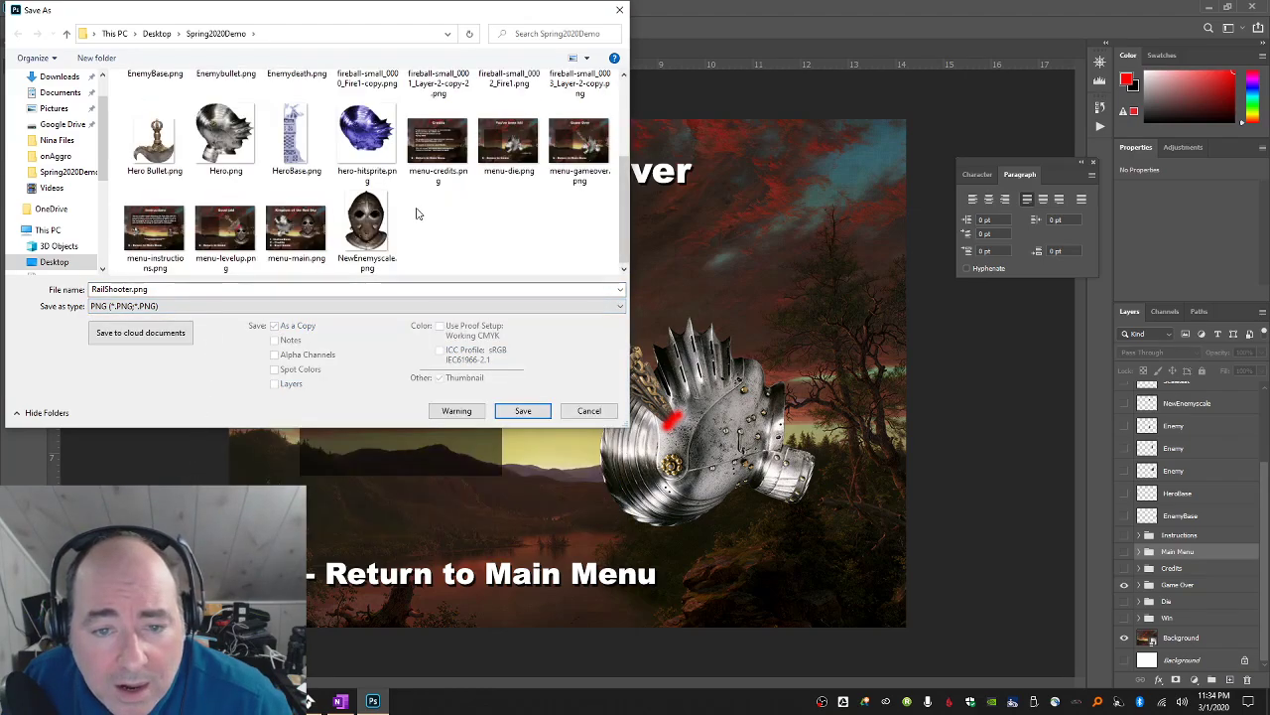
left_click(573, 157)
left_click(524, 411)
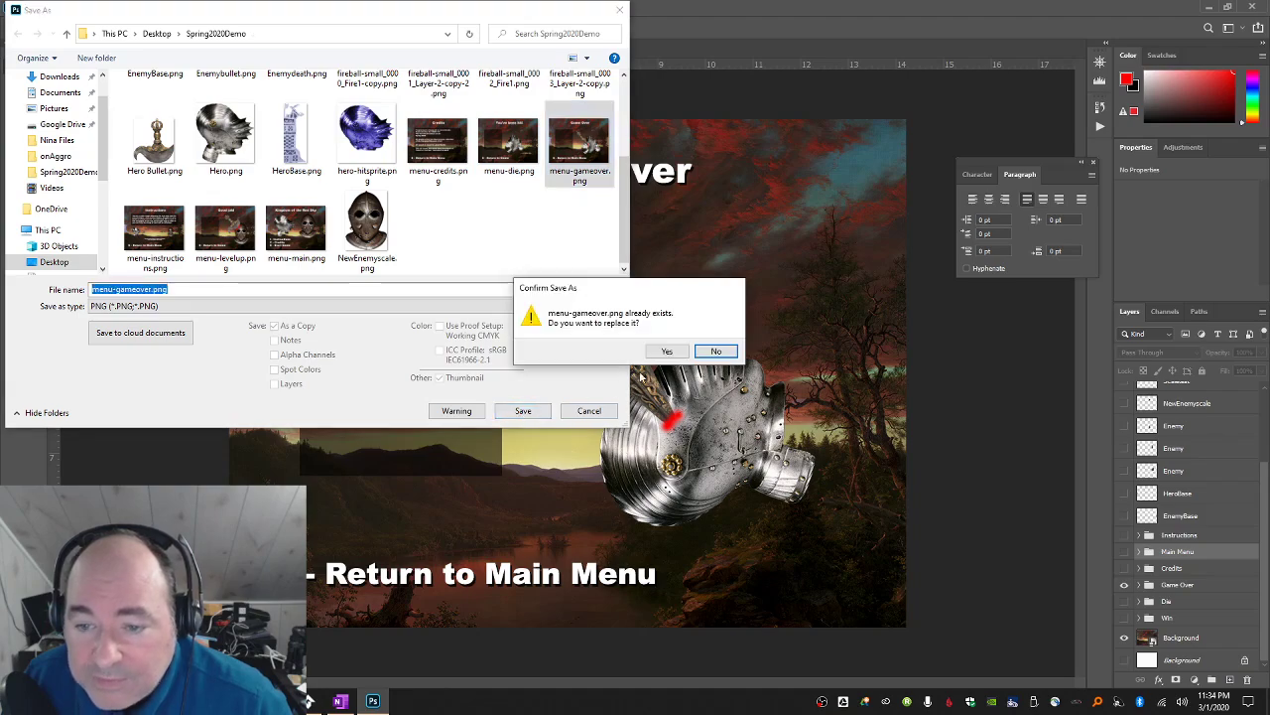
left_click(669, 352)
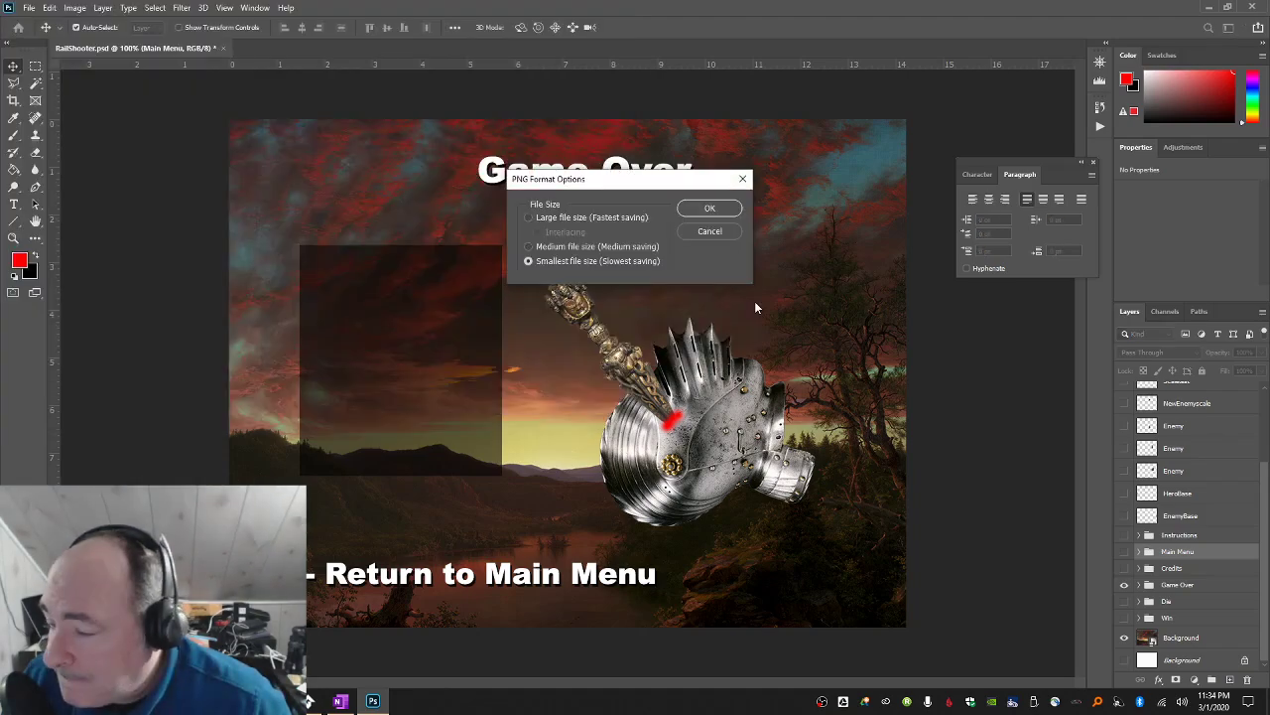
left_click(734, 211)
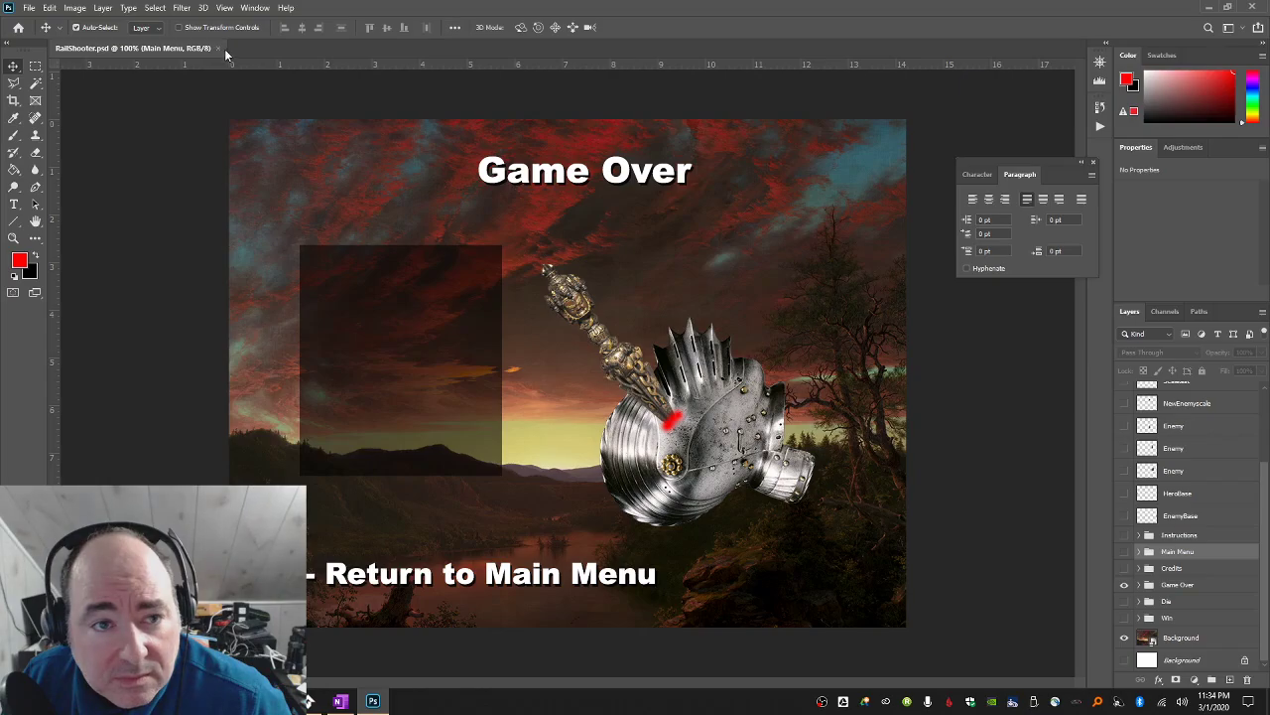
Close RailShooter.psd and switch to GameMaker Studio 2.
left_click(260, 47)
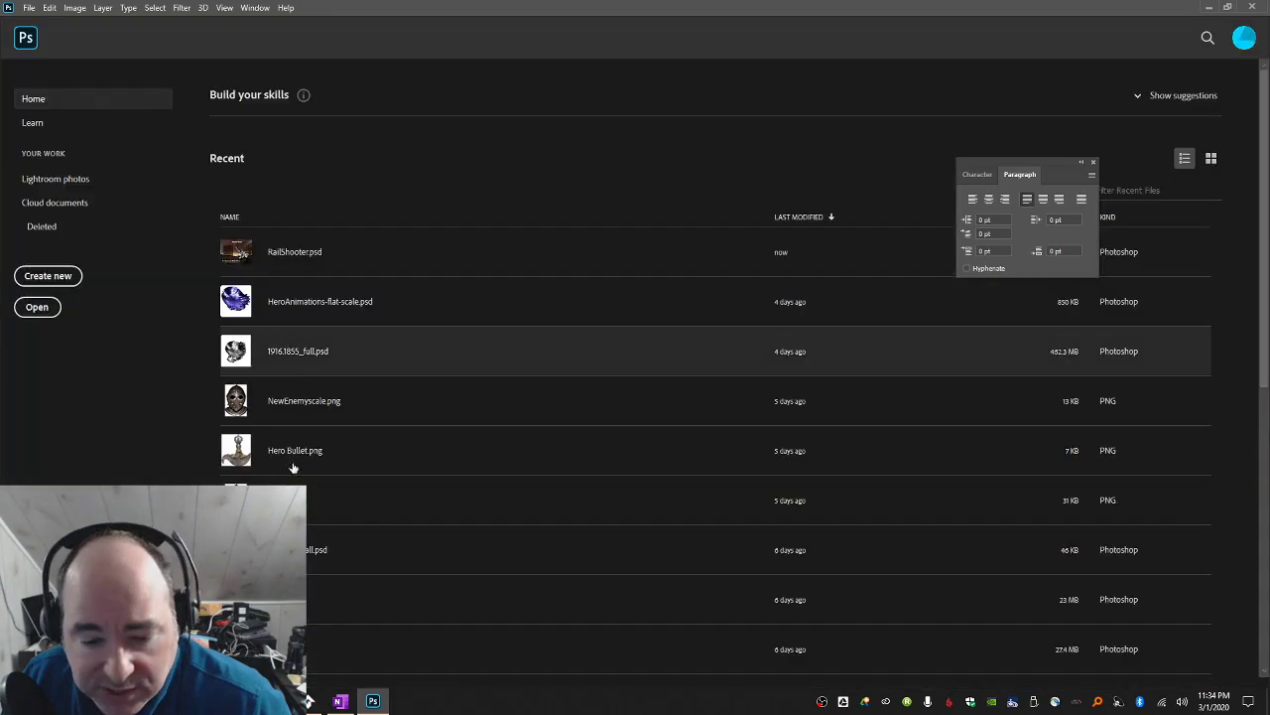
left_click(316, 702)
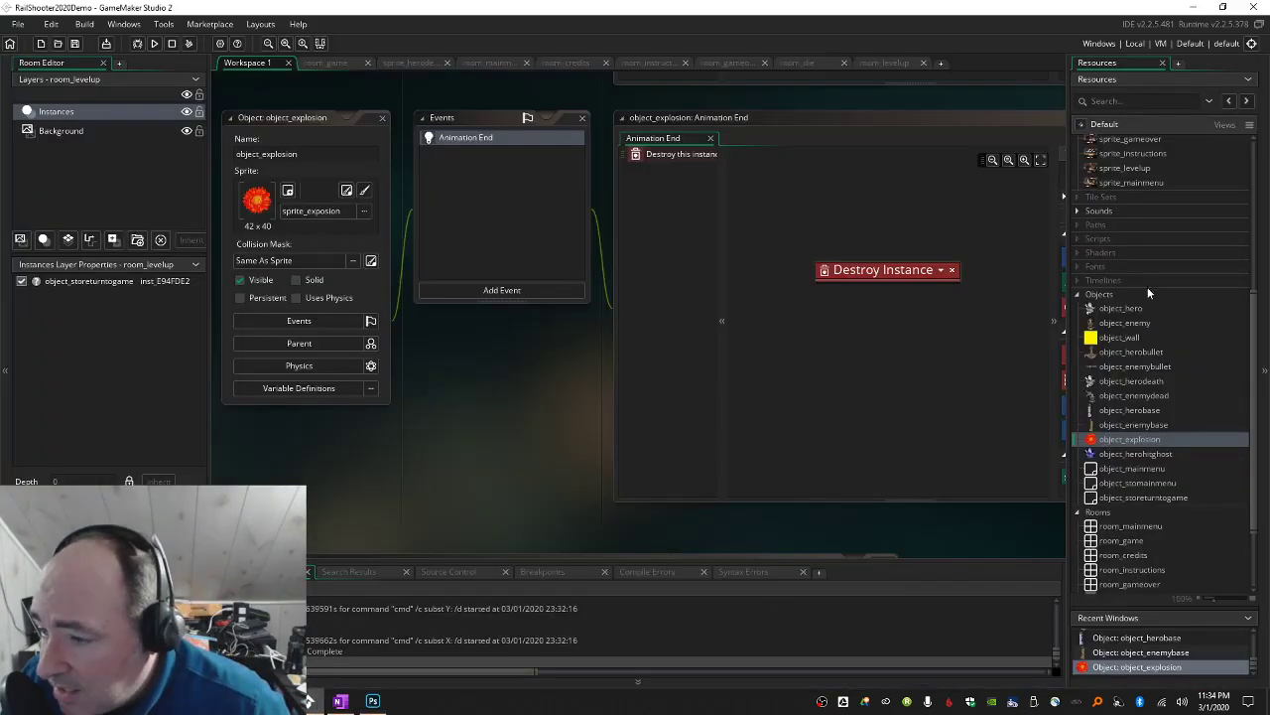
Replace the image of sprite_menudie by importing menu-die.png from the Spring2020Demo folder.
scroll(1148, 287, "up", 3)
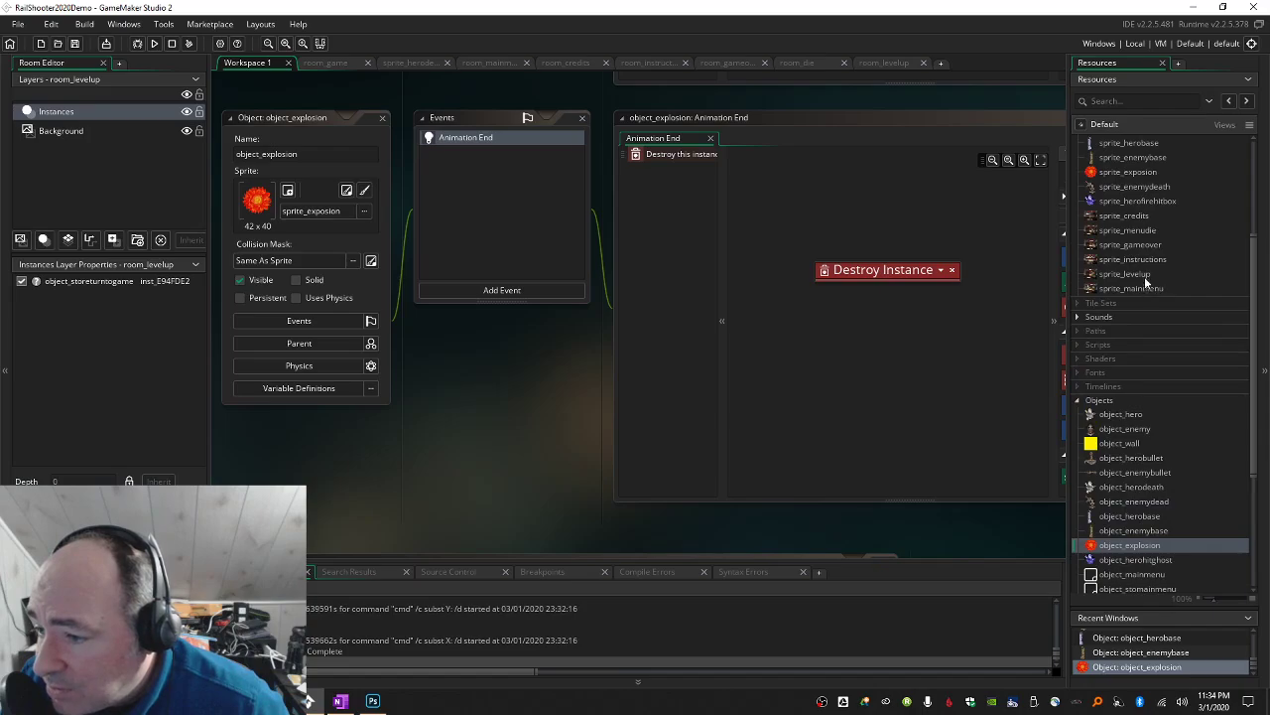
double_click(1149, 230)
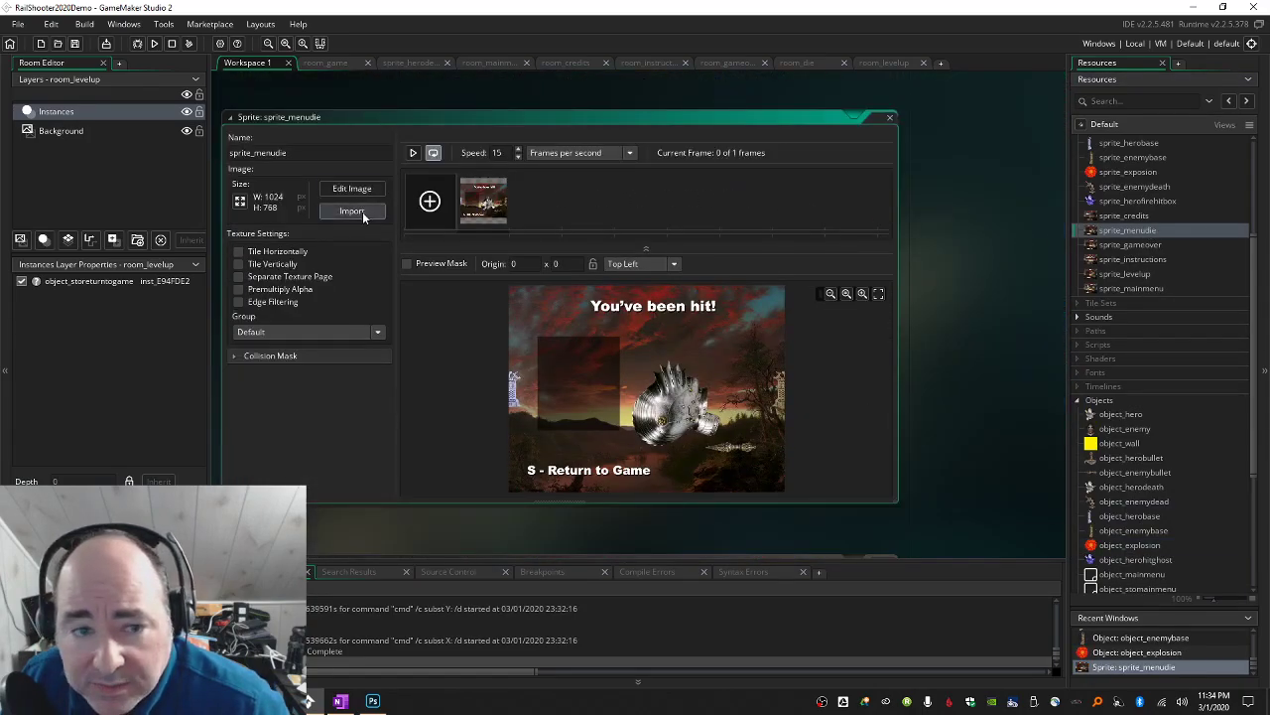
left_click(352, 211)
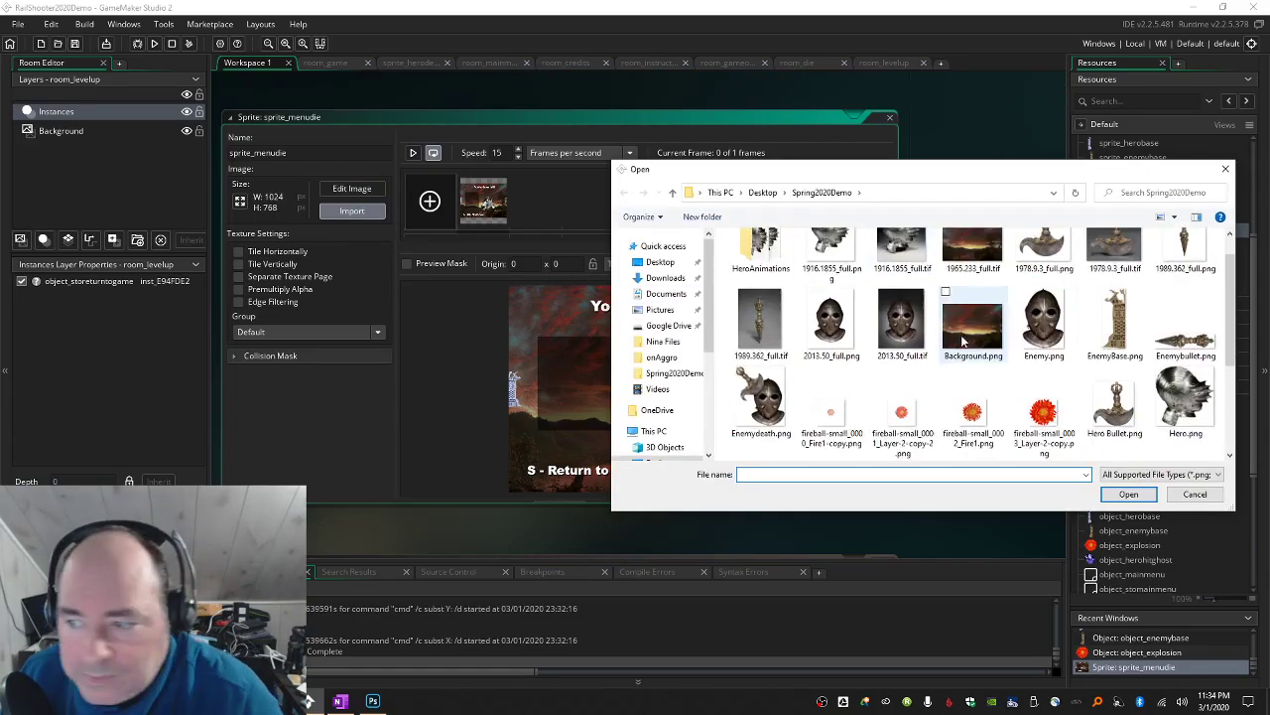
scroll(963, 340, "down", 2)
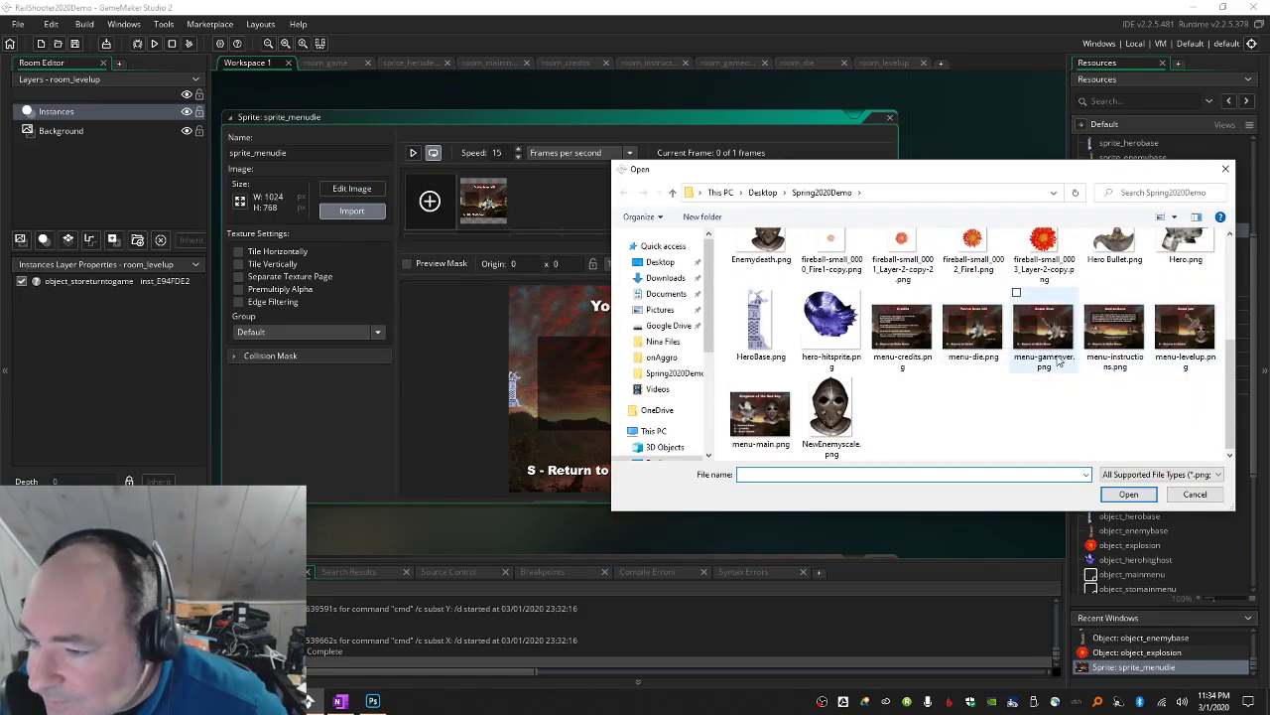
left_click(973, 328)
left_click(1128, 494)
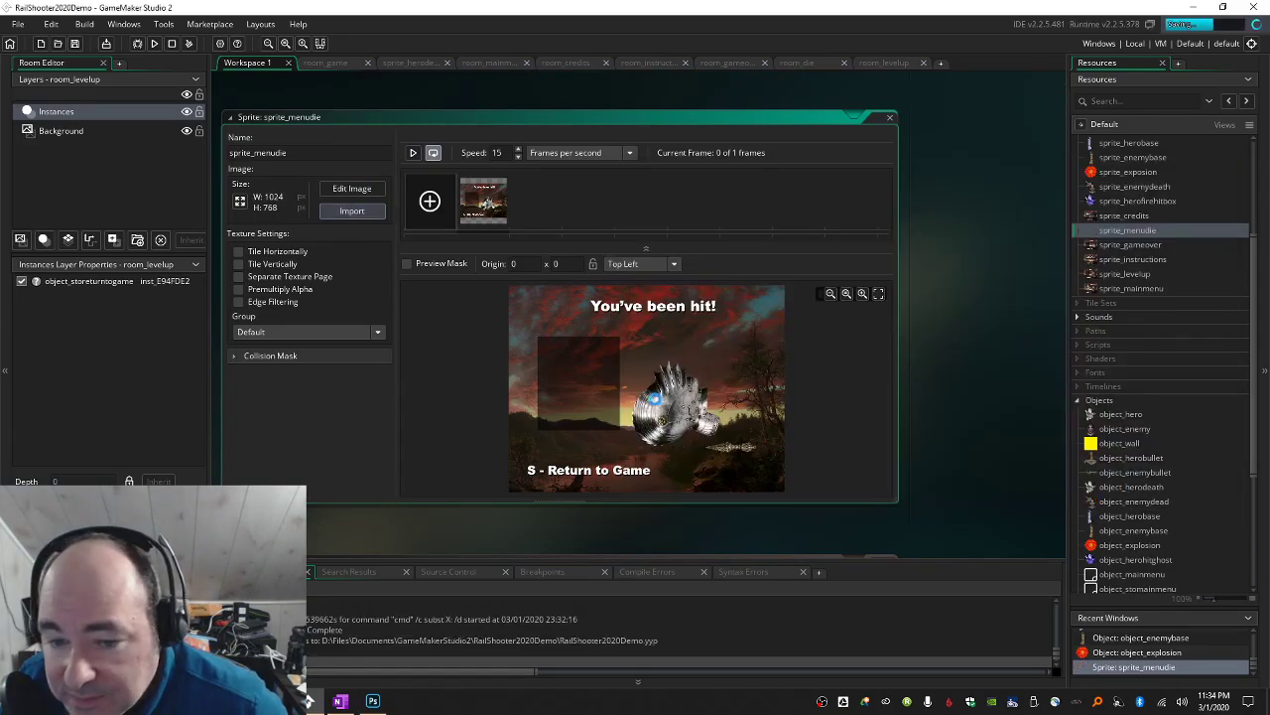
Replace the image of sprite_gameover by importing menu-gameover.png from the Spring2020Demo folder.
double_click(1159, 244)
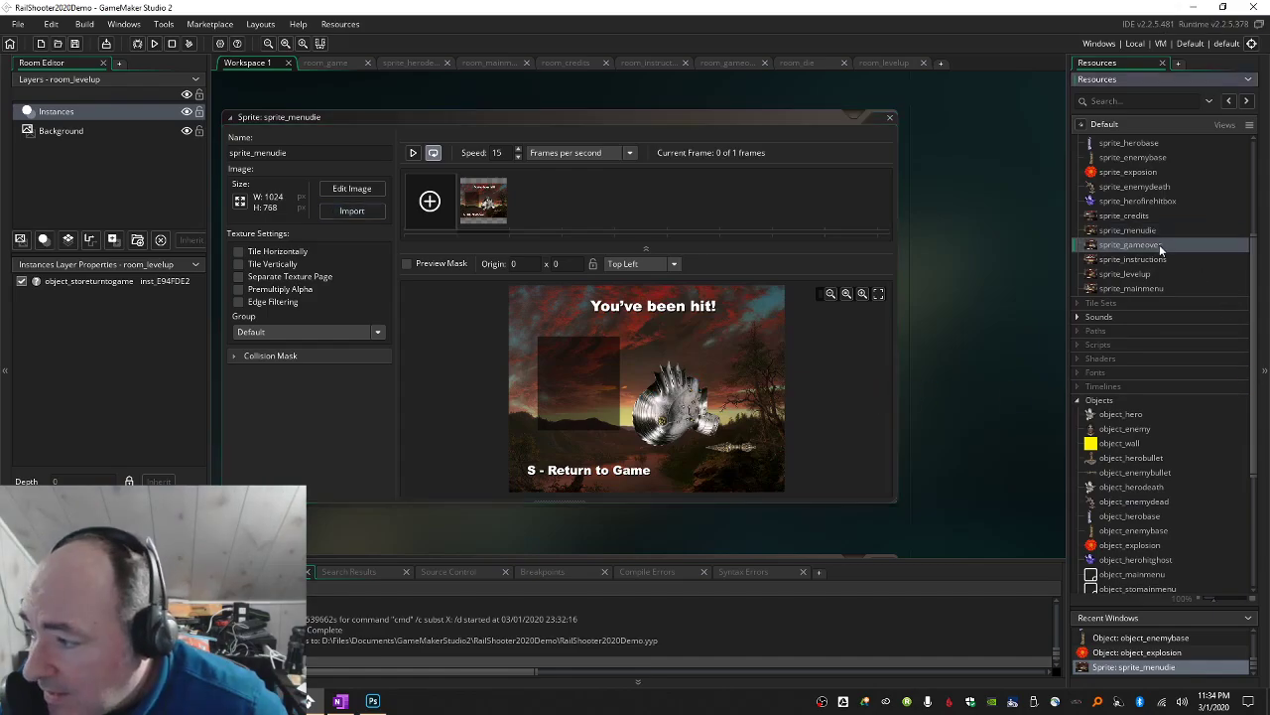
left_click(375, 214)
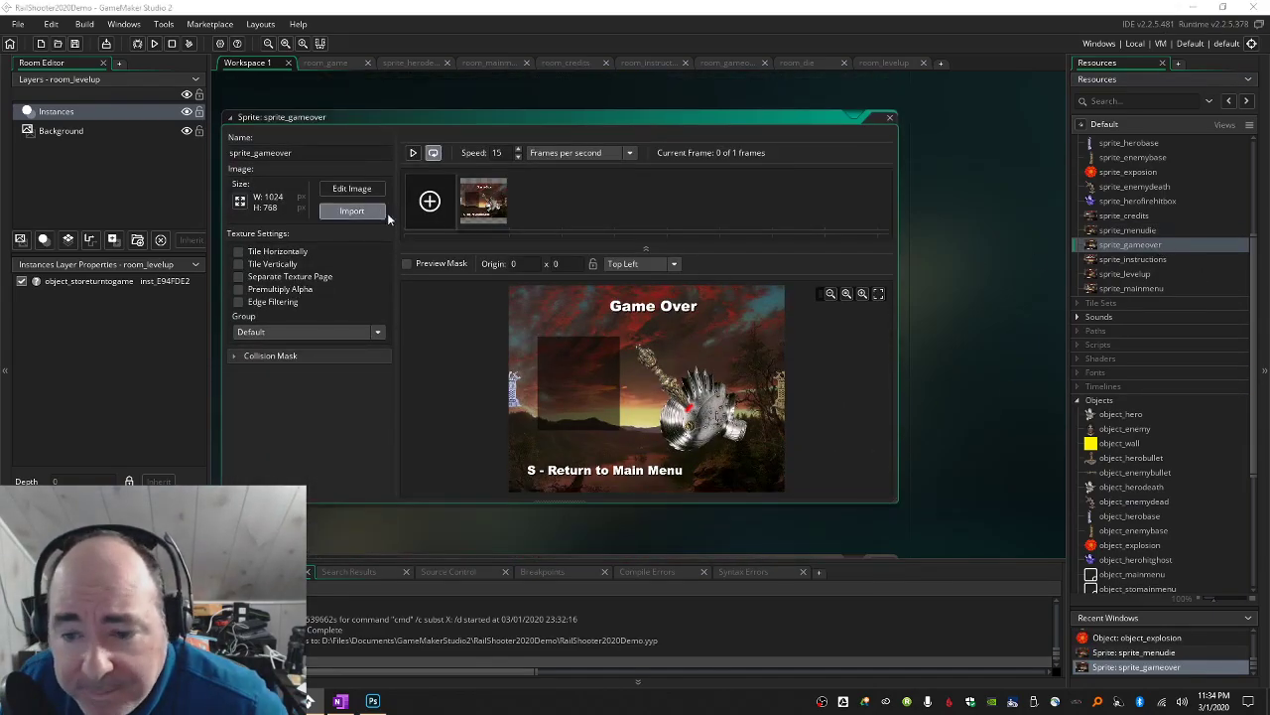
scroll(893, 348, "down", 5)
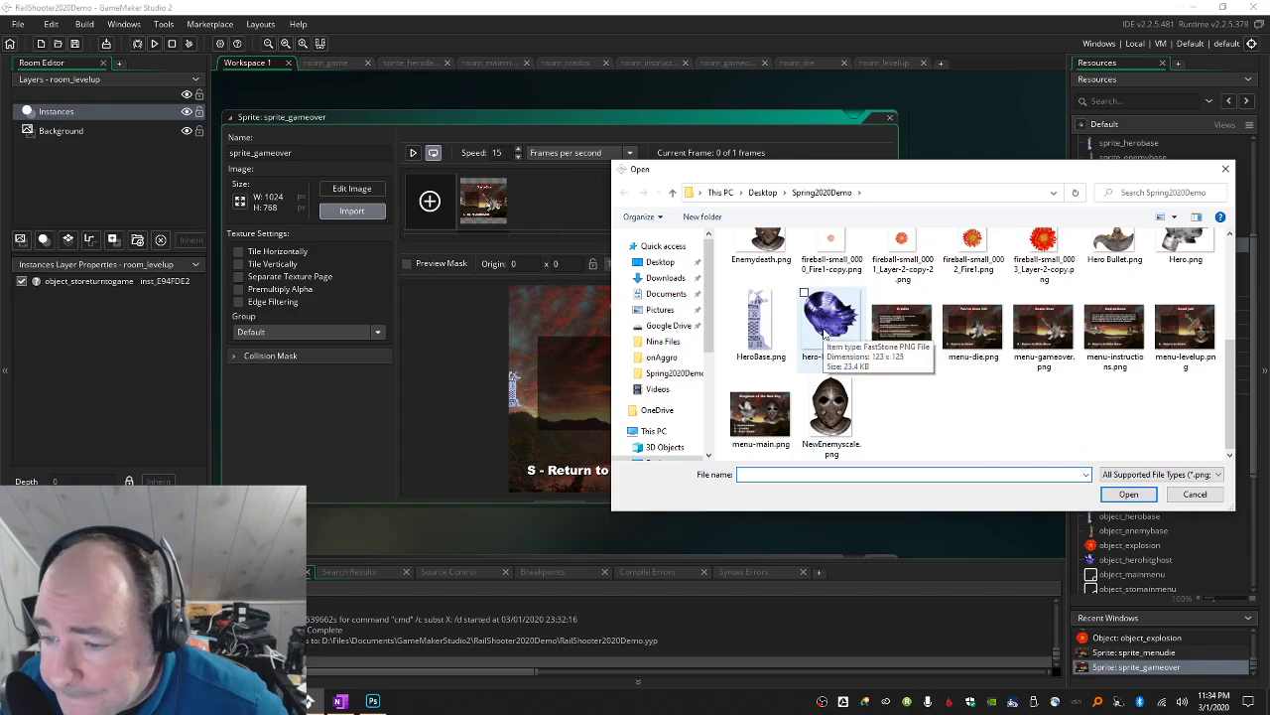
left_click(1043, 332)
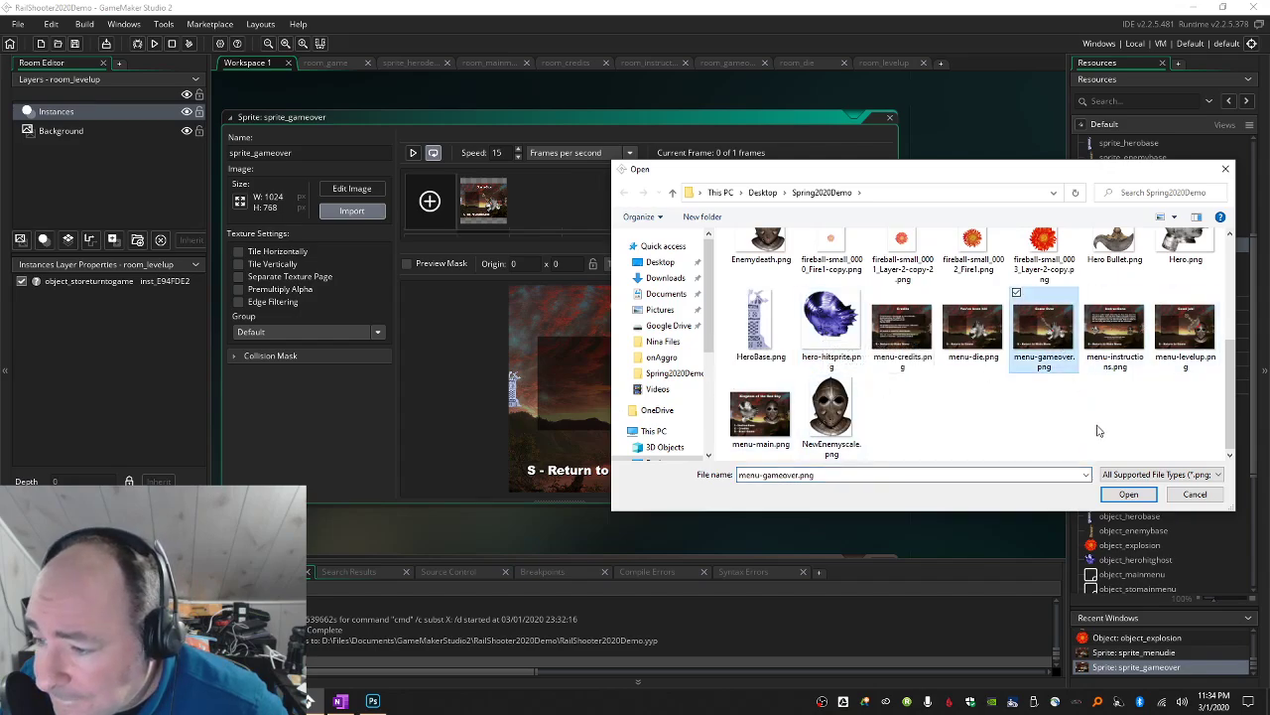
left_click(1128, 495)
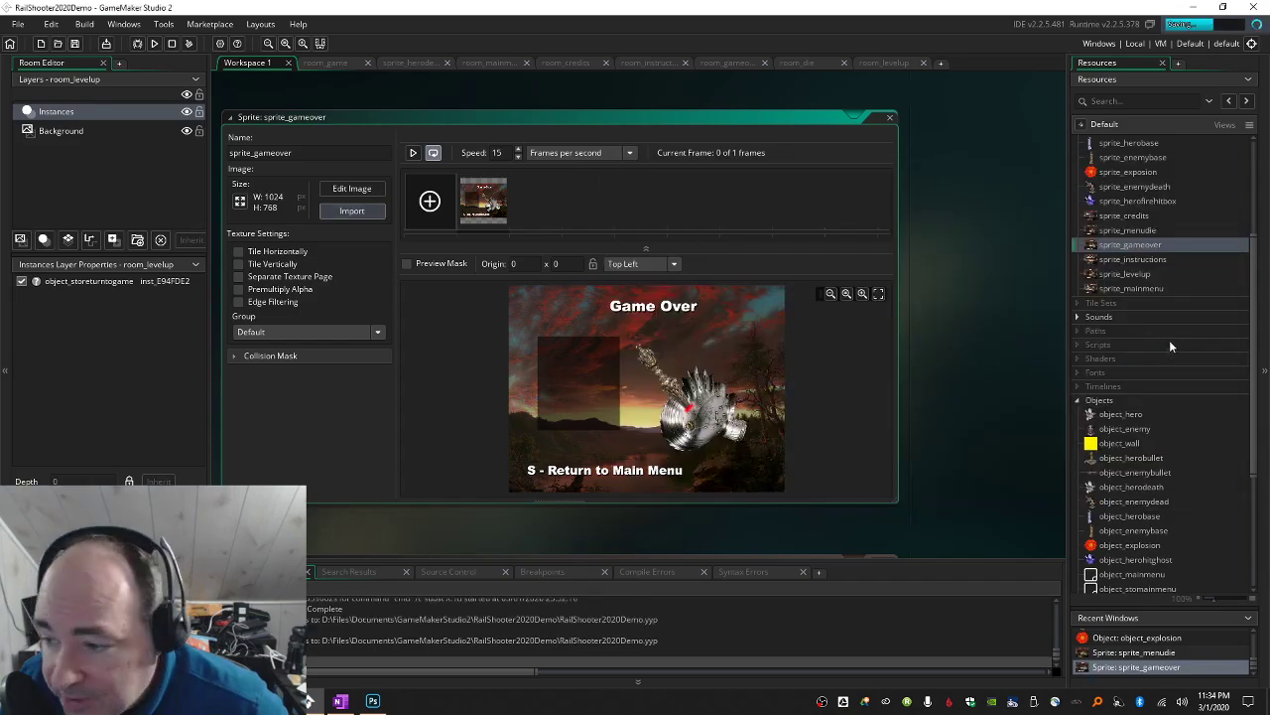
Replace the image of sprite_levelup by importing menu-levelup.png from the Spring2020Demo folder.
double_click(1146, 272)
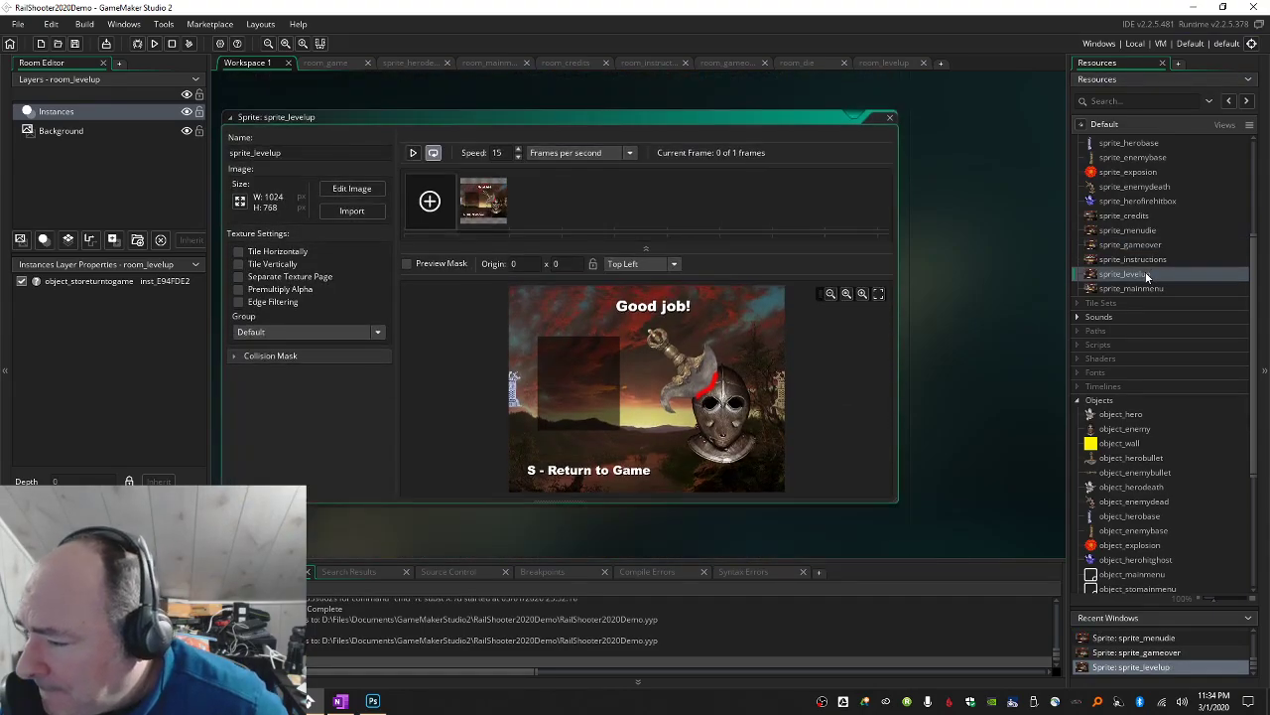
left_click(351, 211)
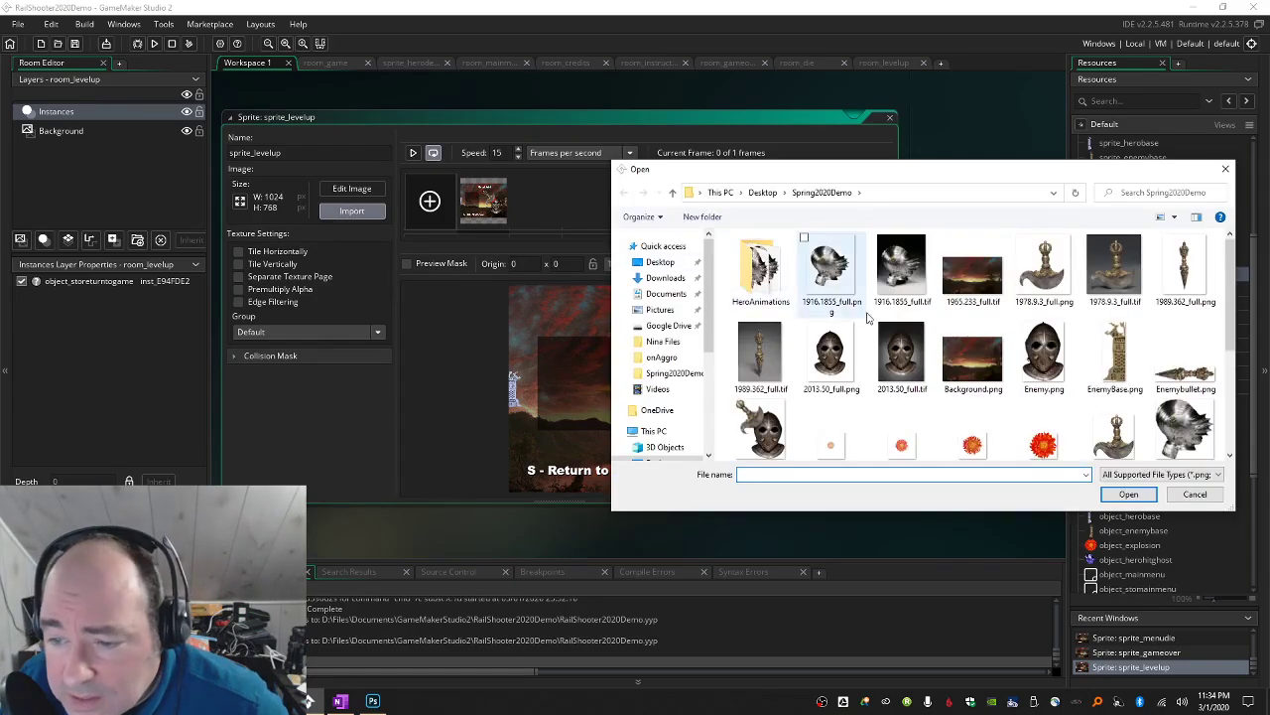
scroll(882, 403, "down", 3)
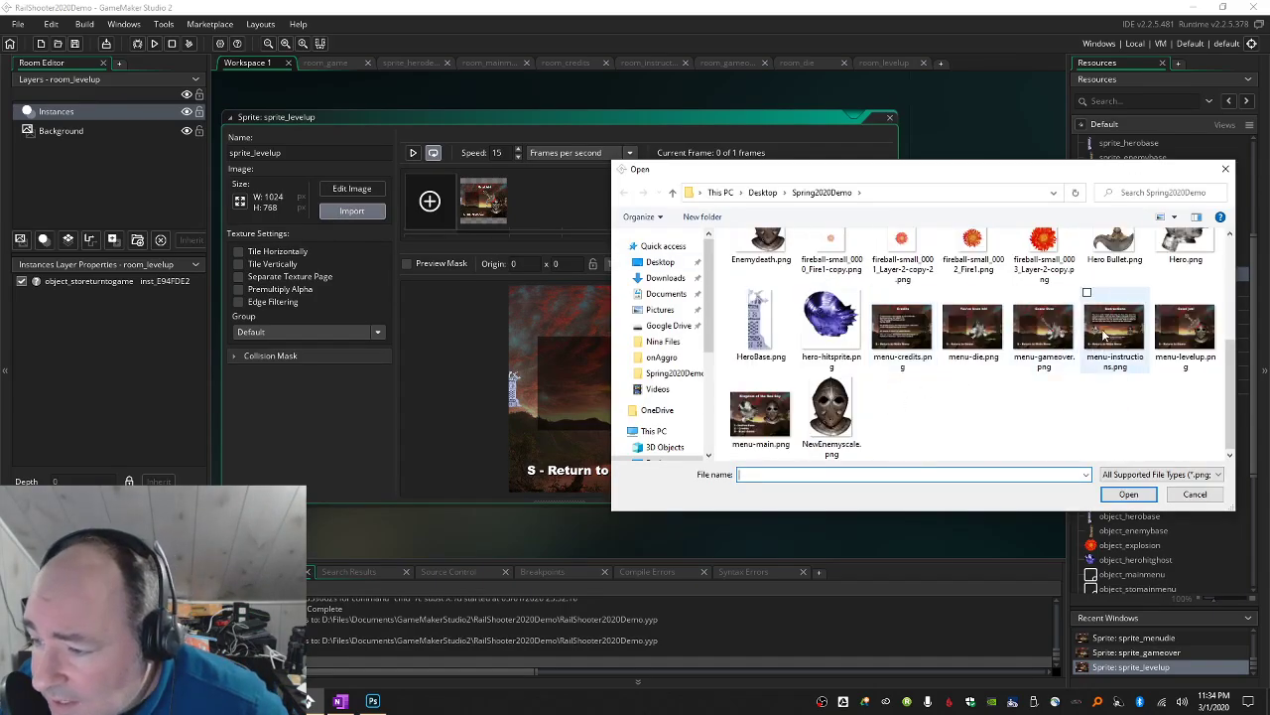
left_click(1196, 338)
left_click(1132, 493)
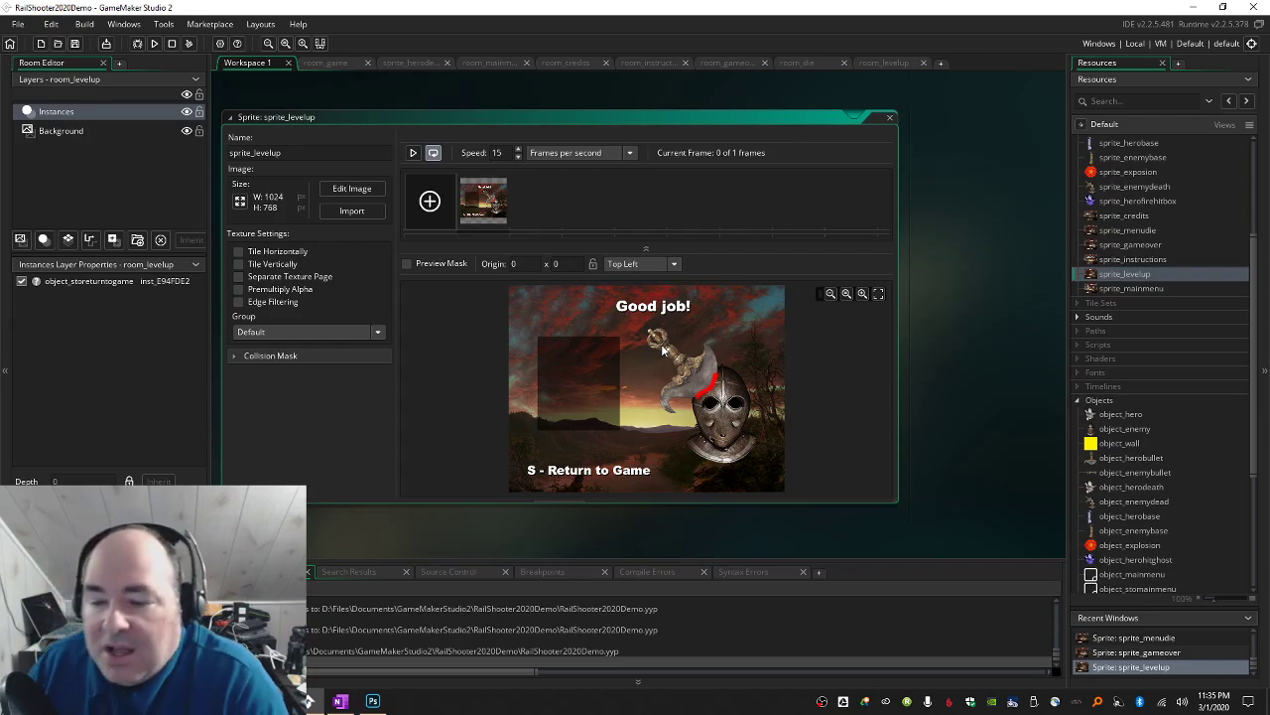
Run the game to test the re-imported menu screens.
left_click(153, 44)
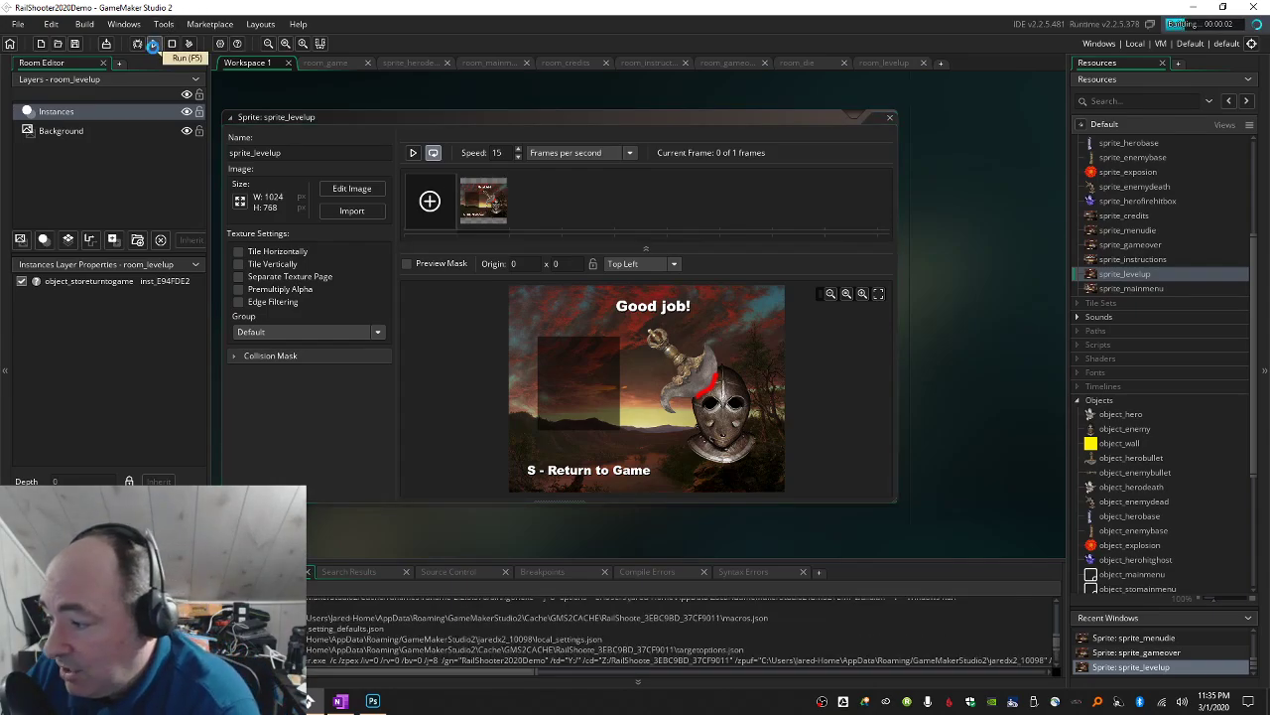